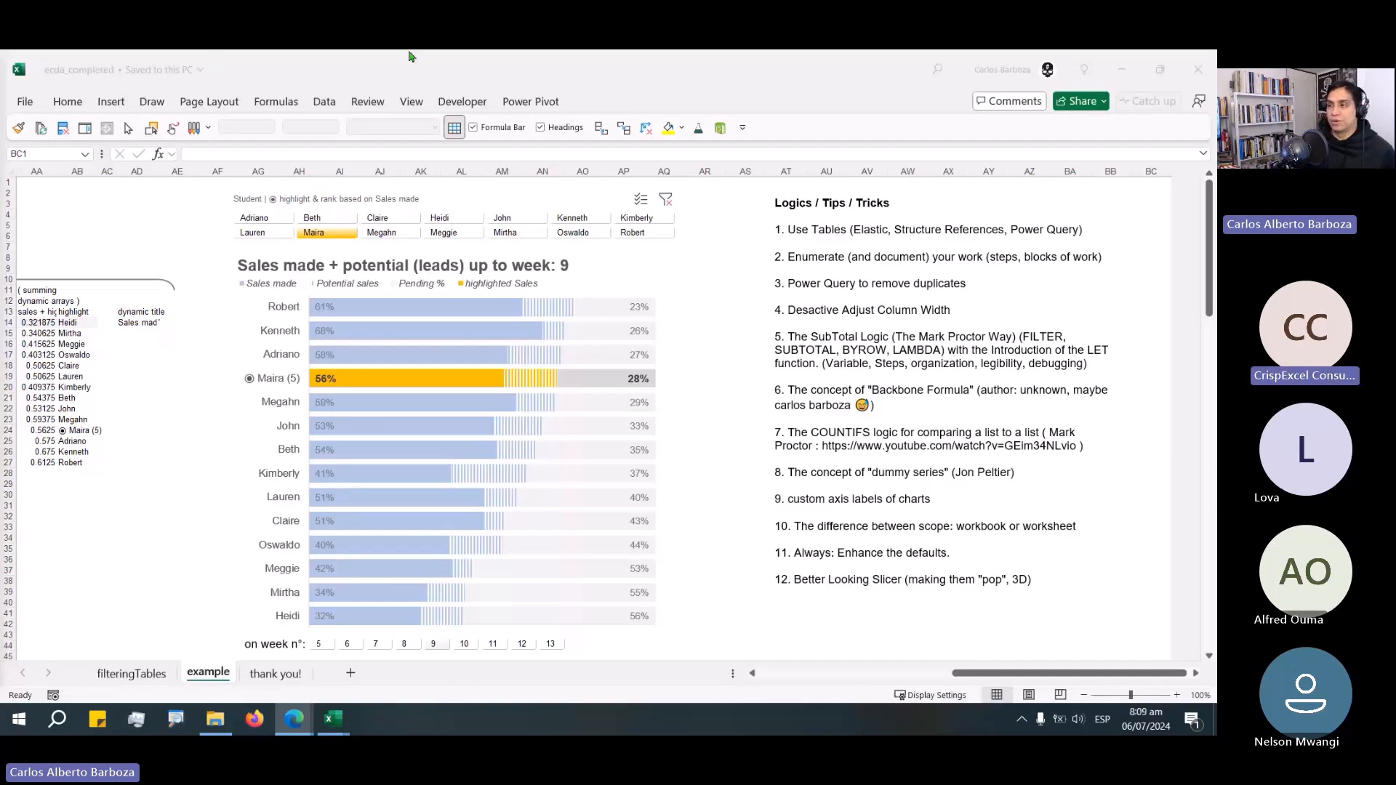
Switch to the workbook and filter the sales chart to week 5 with the week slicer.
key(alt+Tab)
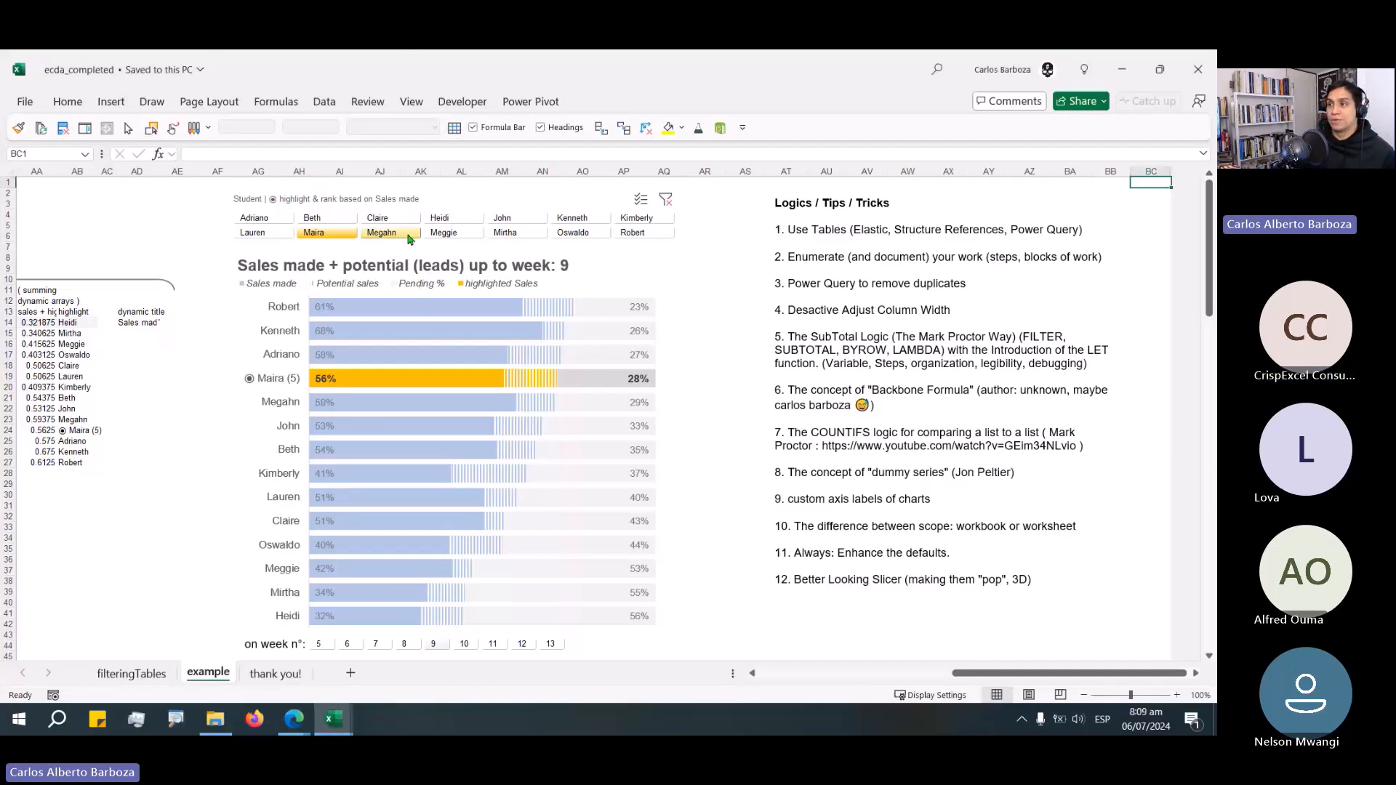
click(318, 644)
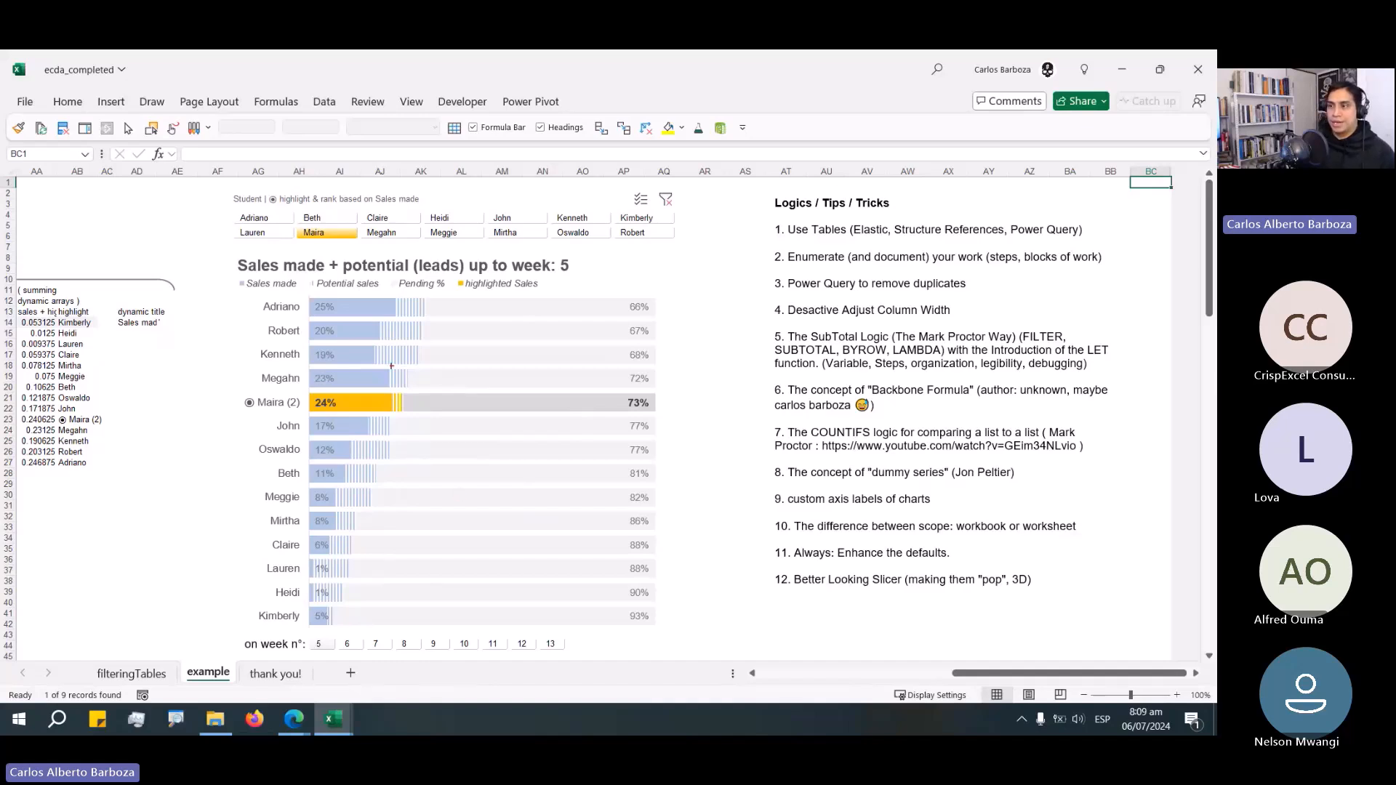
mouse_move(429, 284)
mouse_down()
mouse_move(383, 301)
mouse_move(369, 329)
mouse_up()
mouse_move(209, 317)
mouse_down()
mouse_move(256, 347)
mouse_move(256, 321)
mouse_move(181, 352)
mouse_up()
key(ctrl+z)
key(ctrl+z)
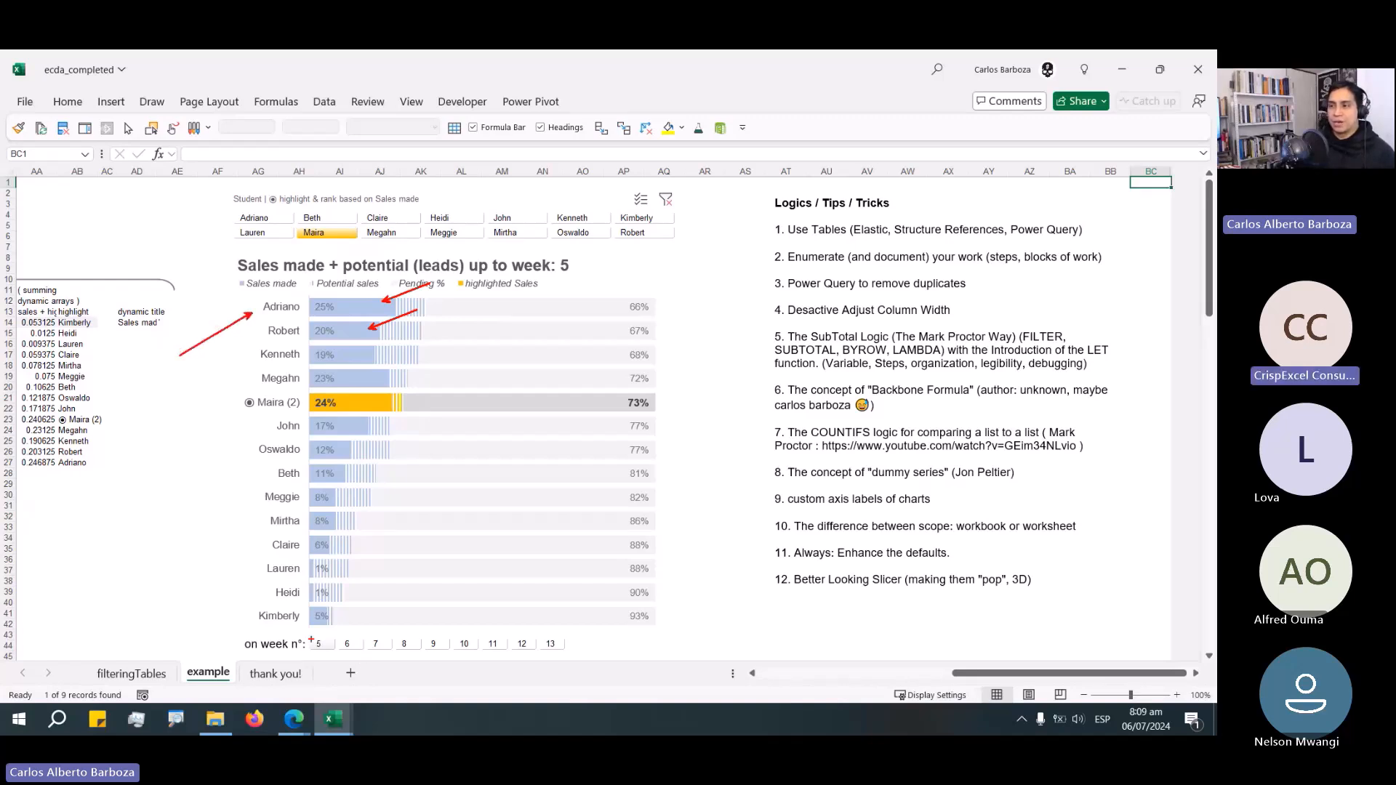
drag(332, 632, 391, 604)
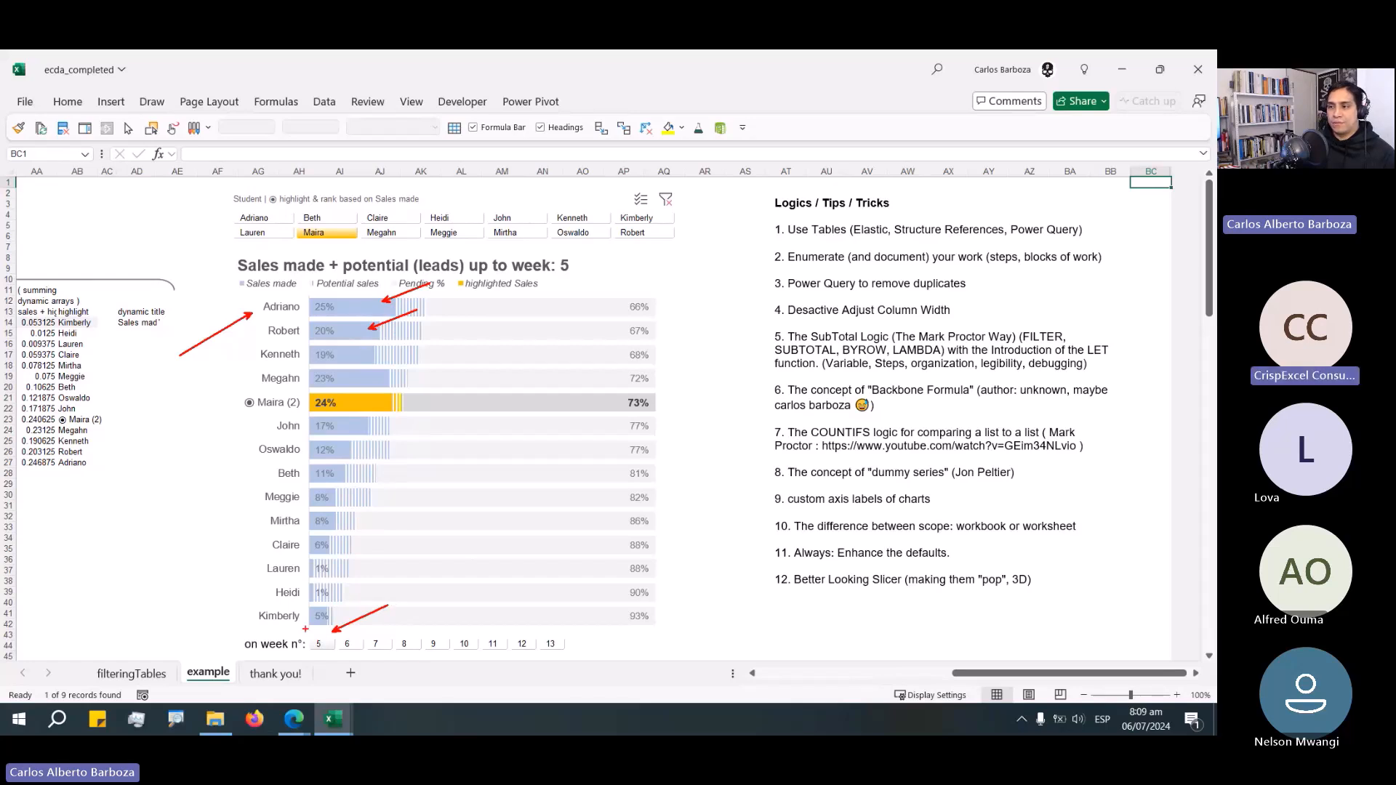
drag(318, 639, 334, 651)
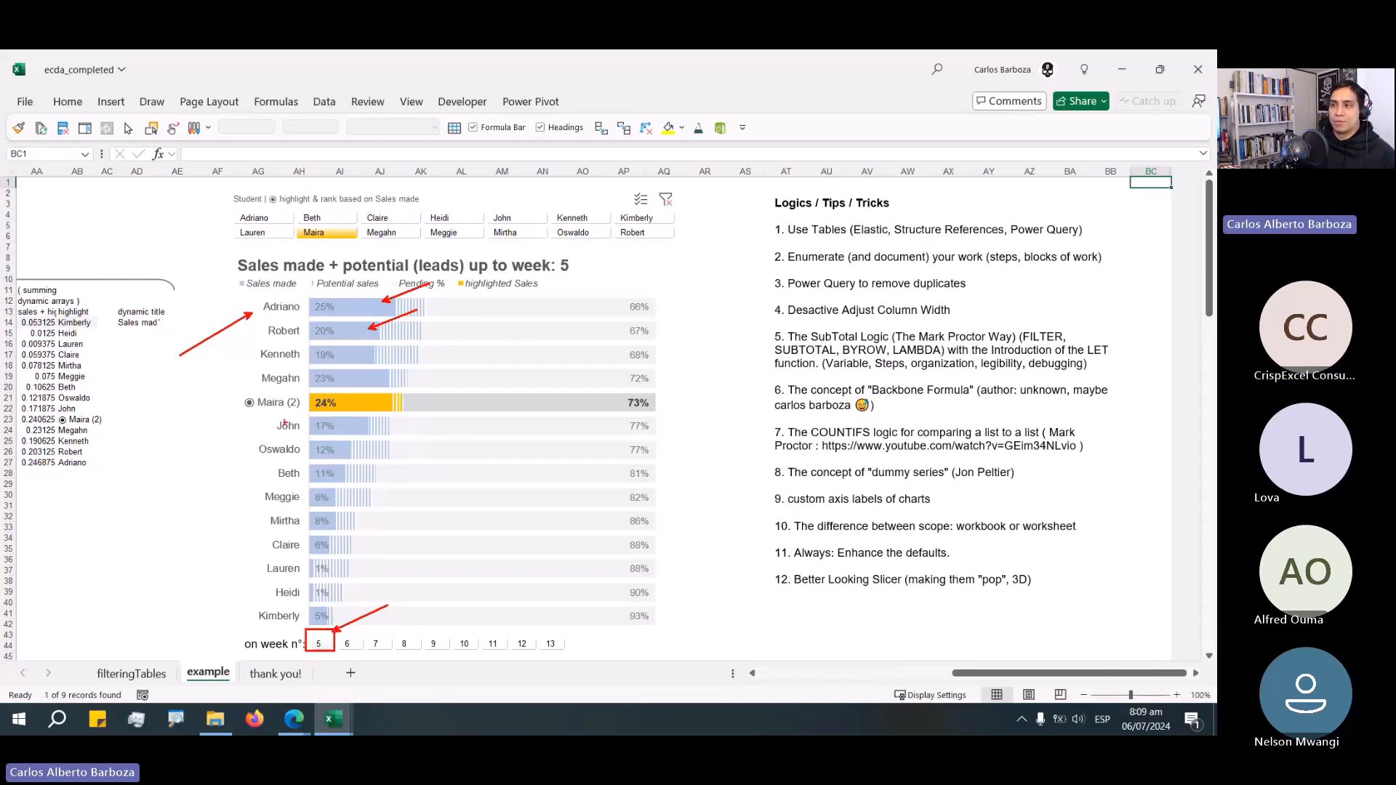
drag(237, 386, 351, 414)
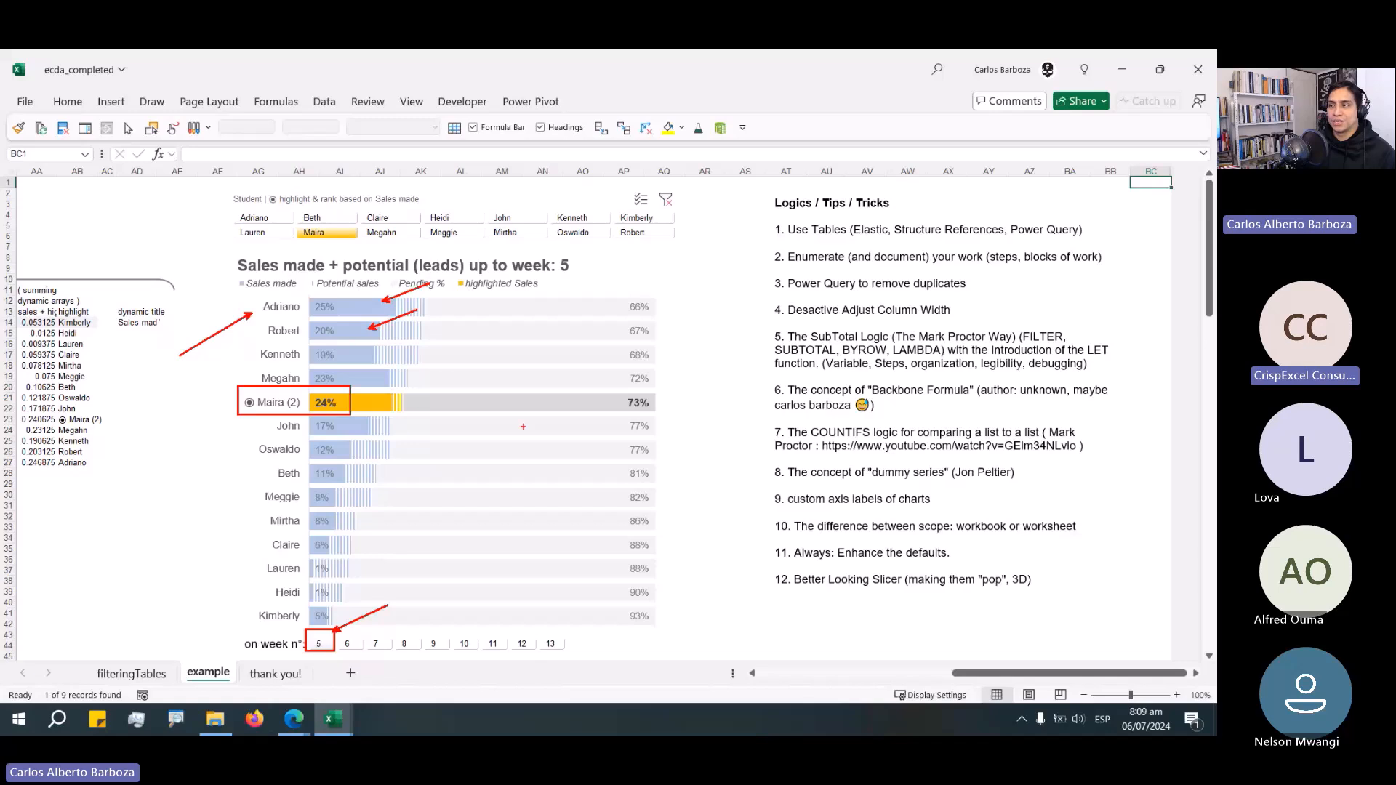
drag(620, 394, 669, 418)
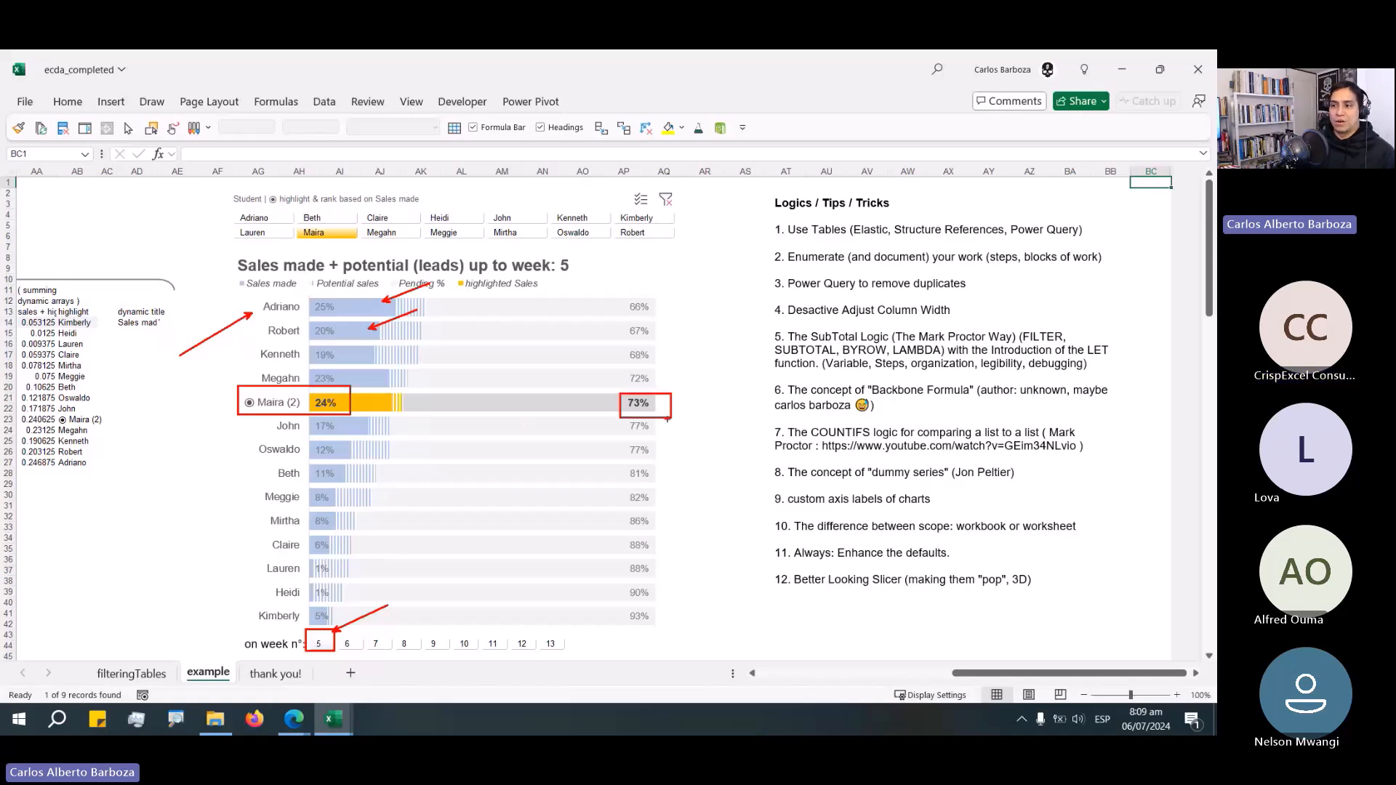
key(Escape)
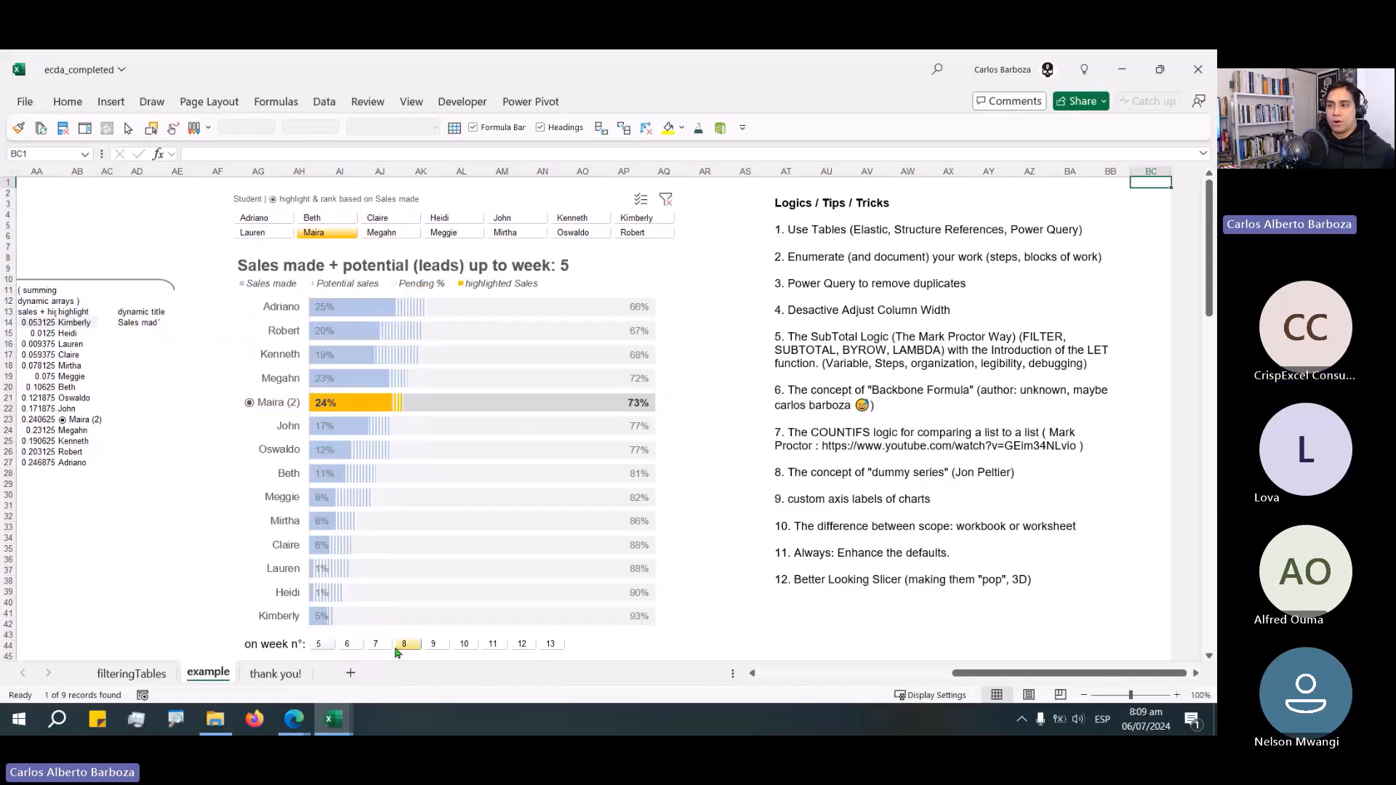
Step the week slicer through weeks 6, 7, 9 and 10 to watch the bars re-sort.
click(355, 647)
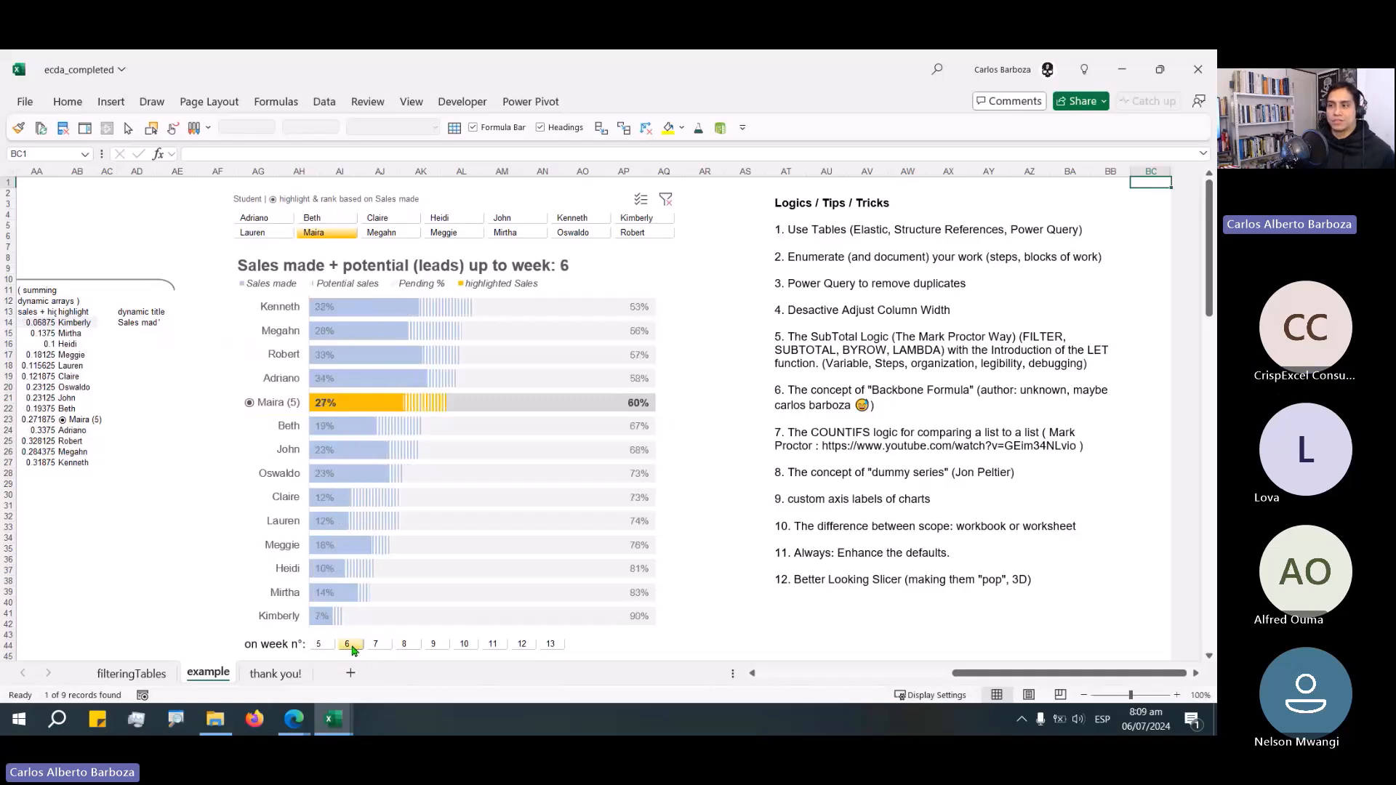
click(378, 644)
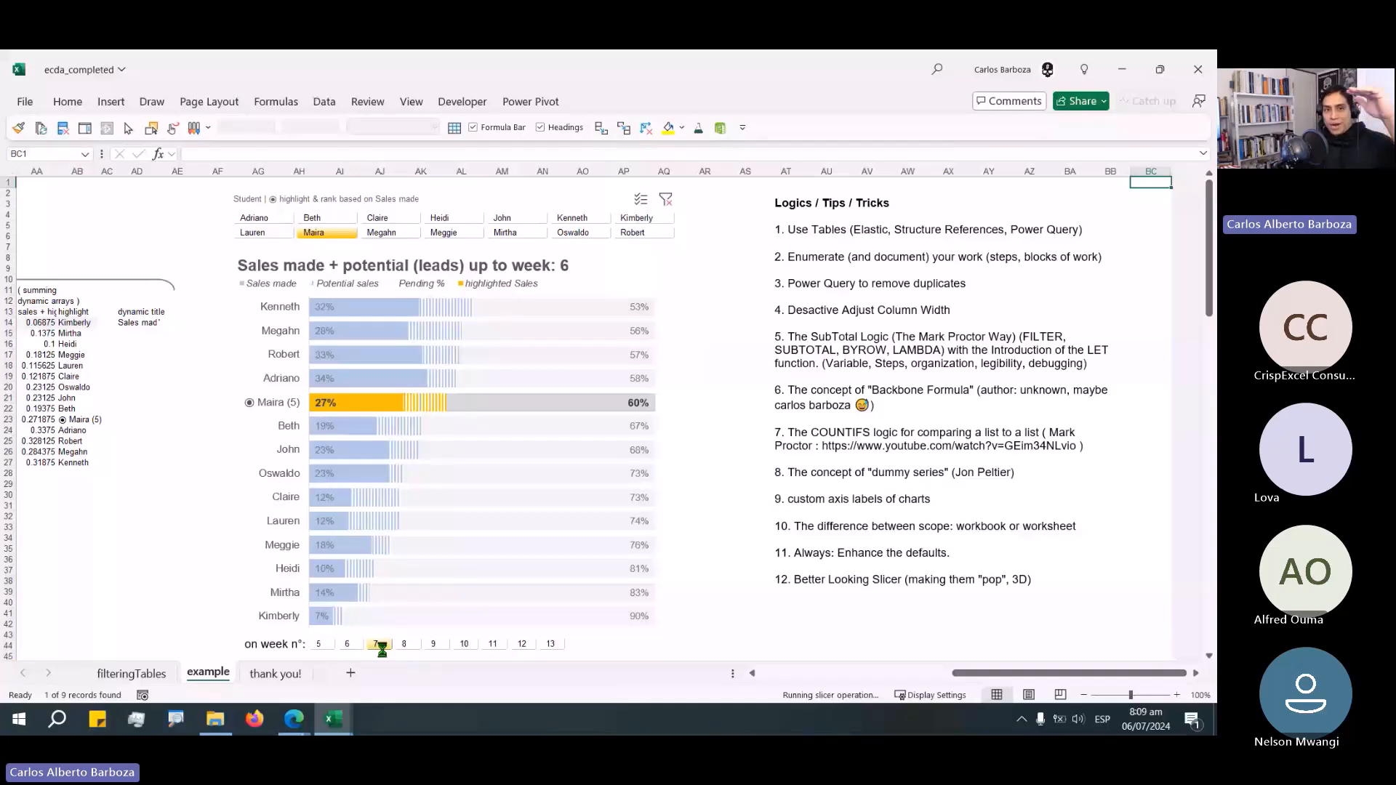
click(433, 643)
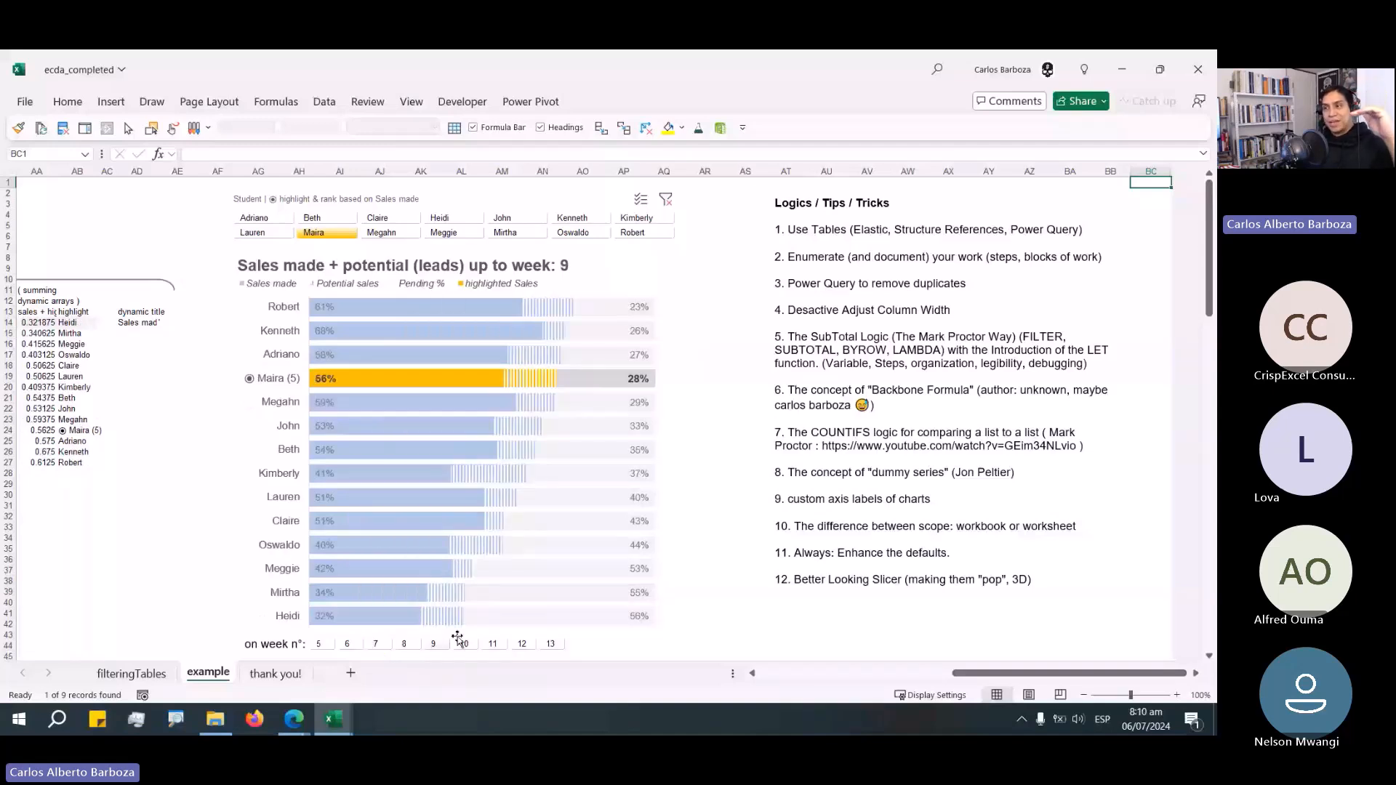
click(462, 643)
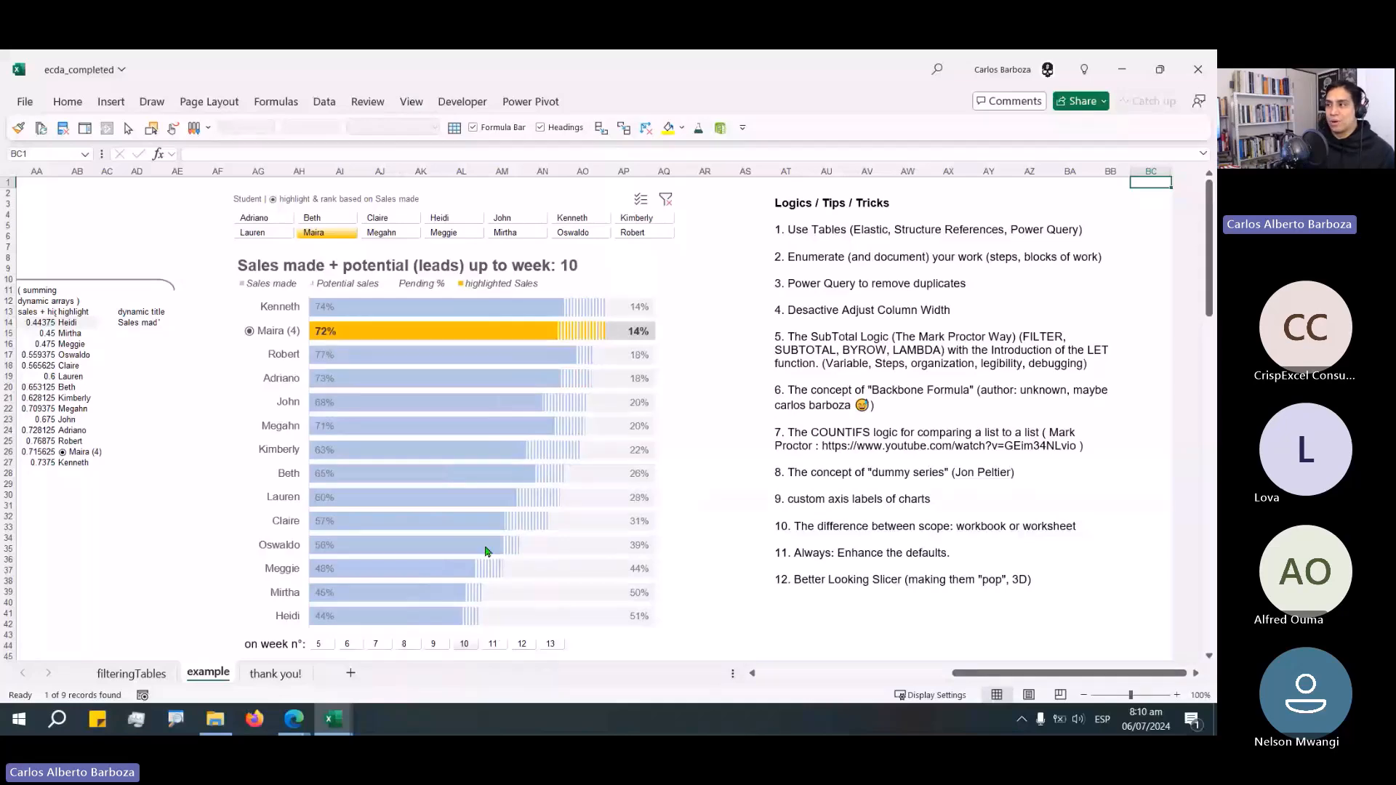
Switch to the browser and examine the bar chart race animation in the Matplotlib article.
key(alt+Tab)
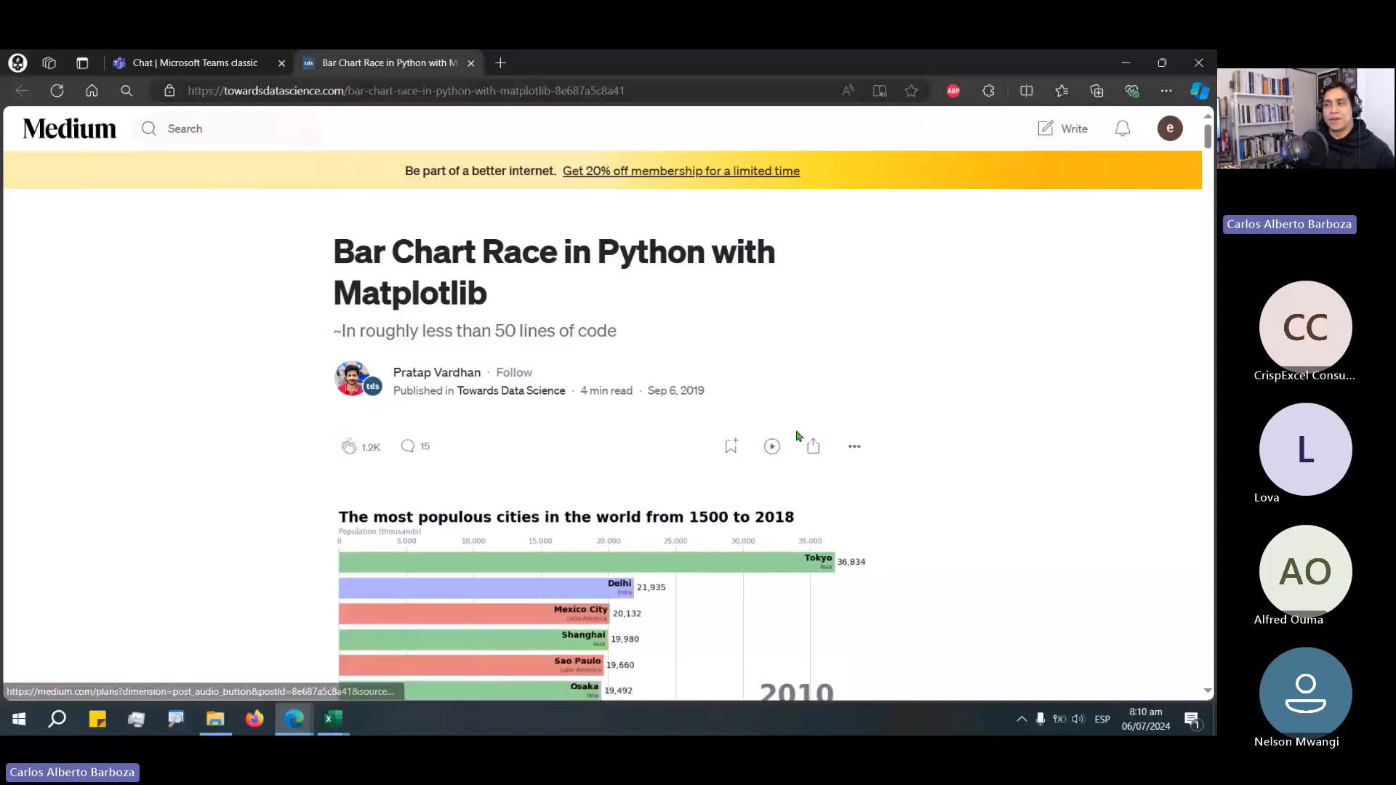
scroll(1006, 540, down, 2)
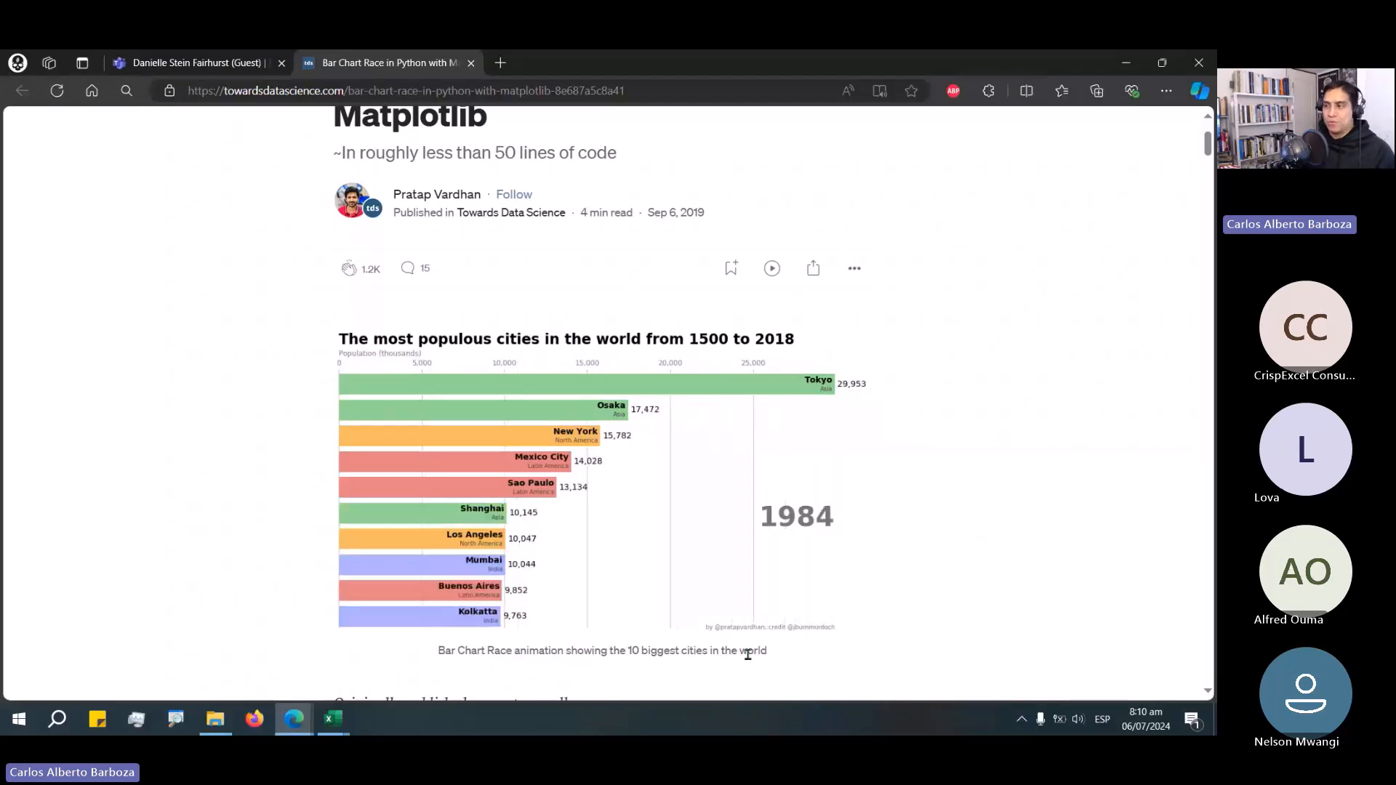
drag(556, 382, 777, 263)
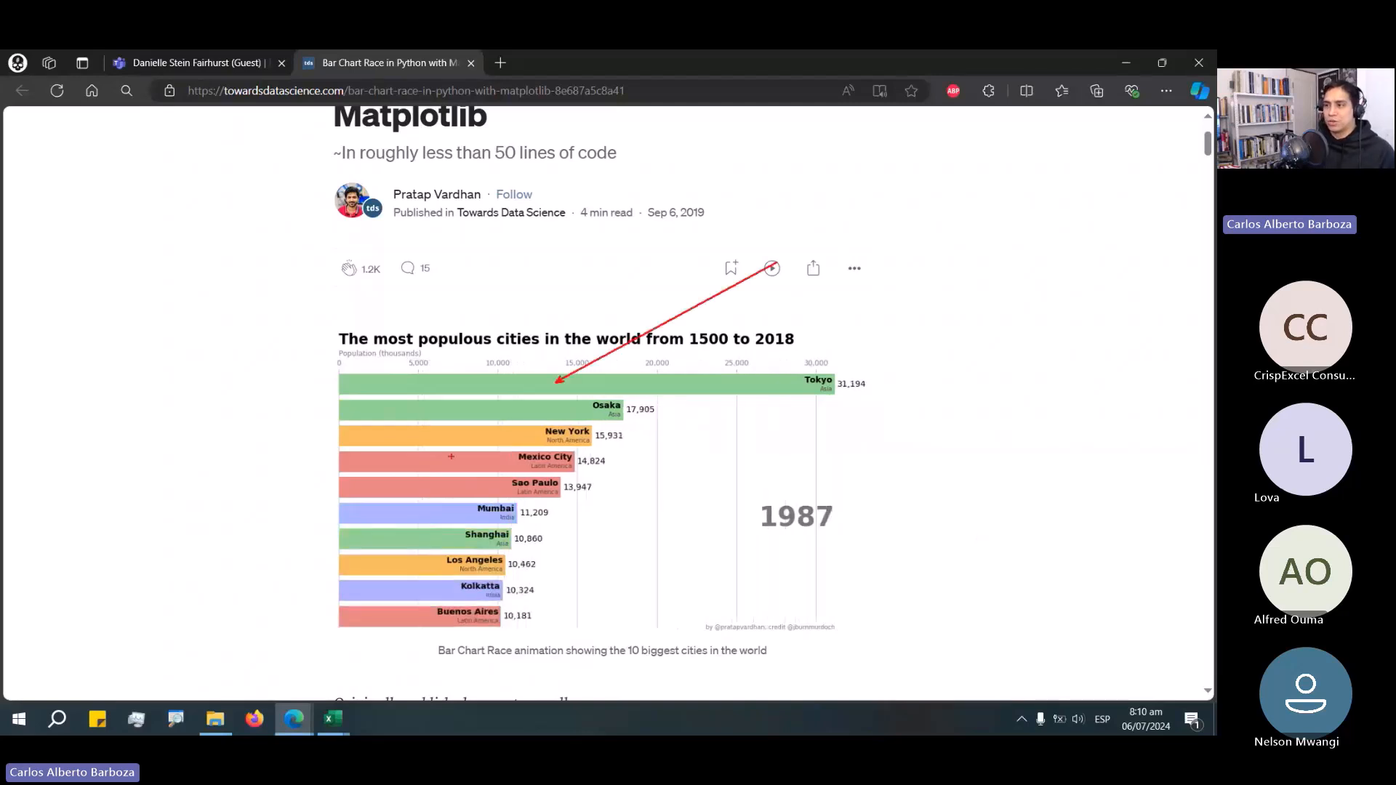
drag(474, 439, 53, 530)
drag(401, 519, 254, 568)
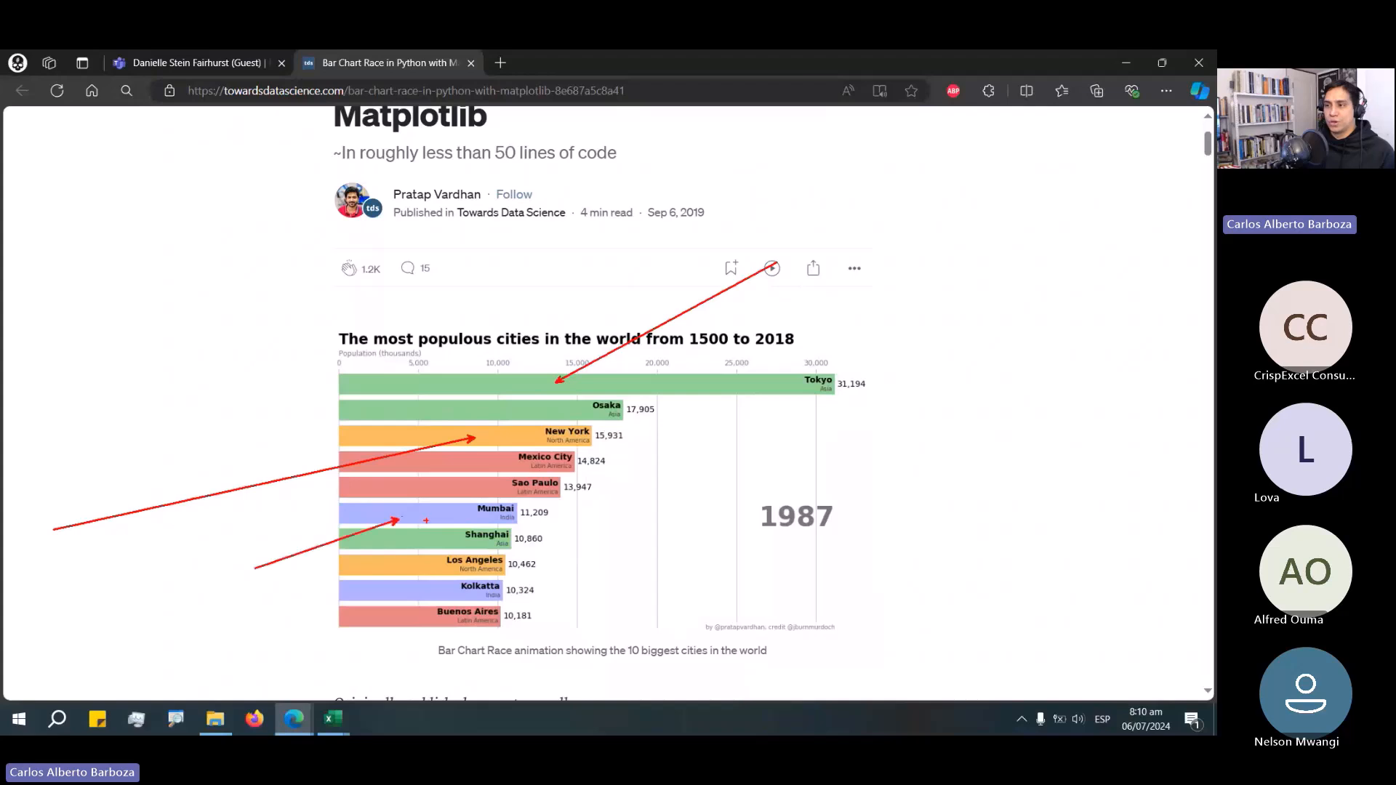
drag(432, 492, 262, 517)
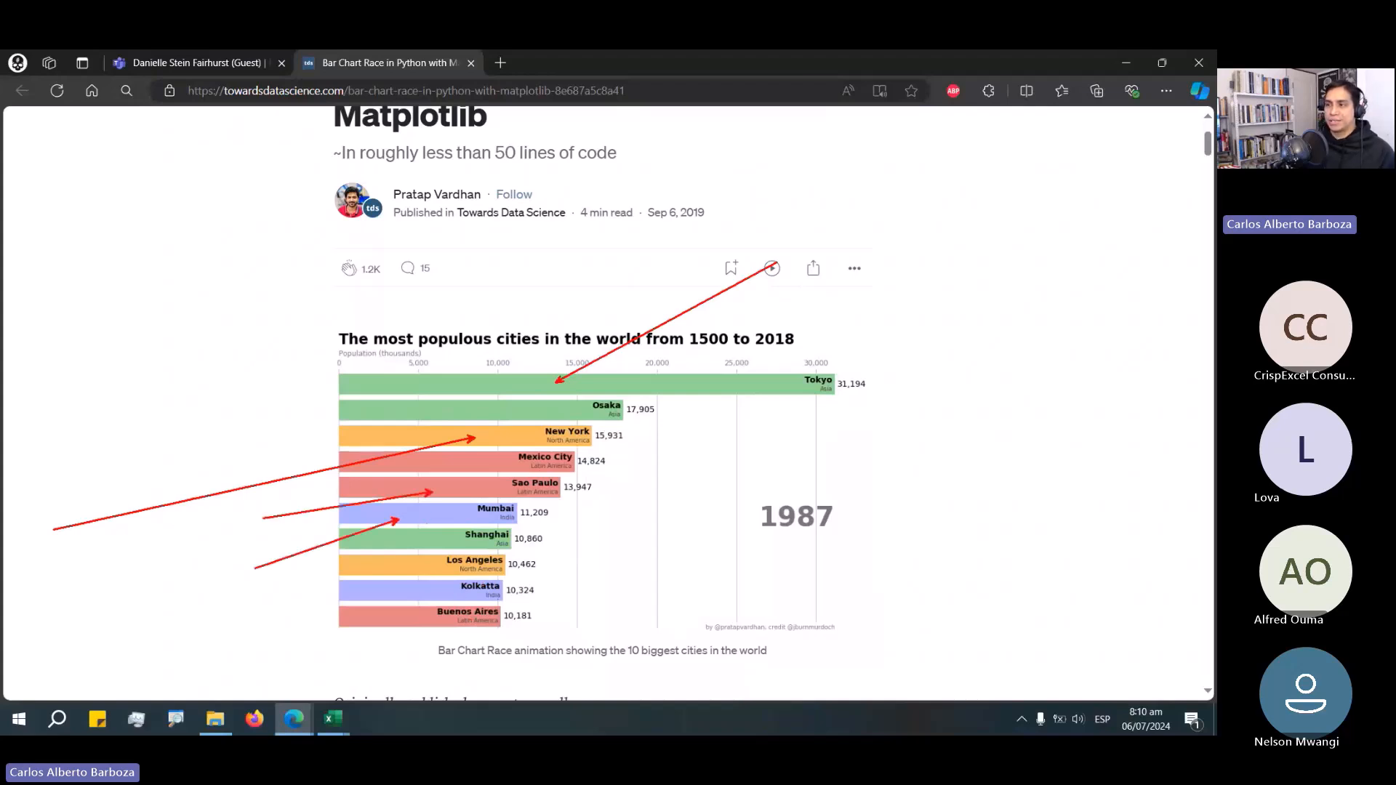
Return to the workbook and highlight Claire with the student slicer.
key(alt+Tab)
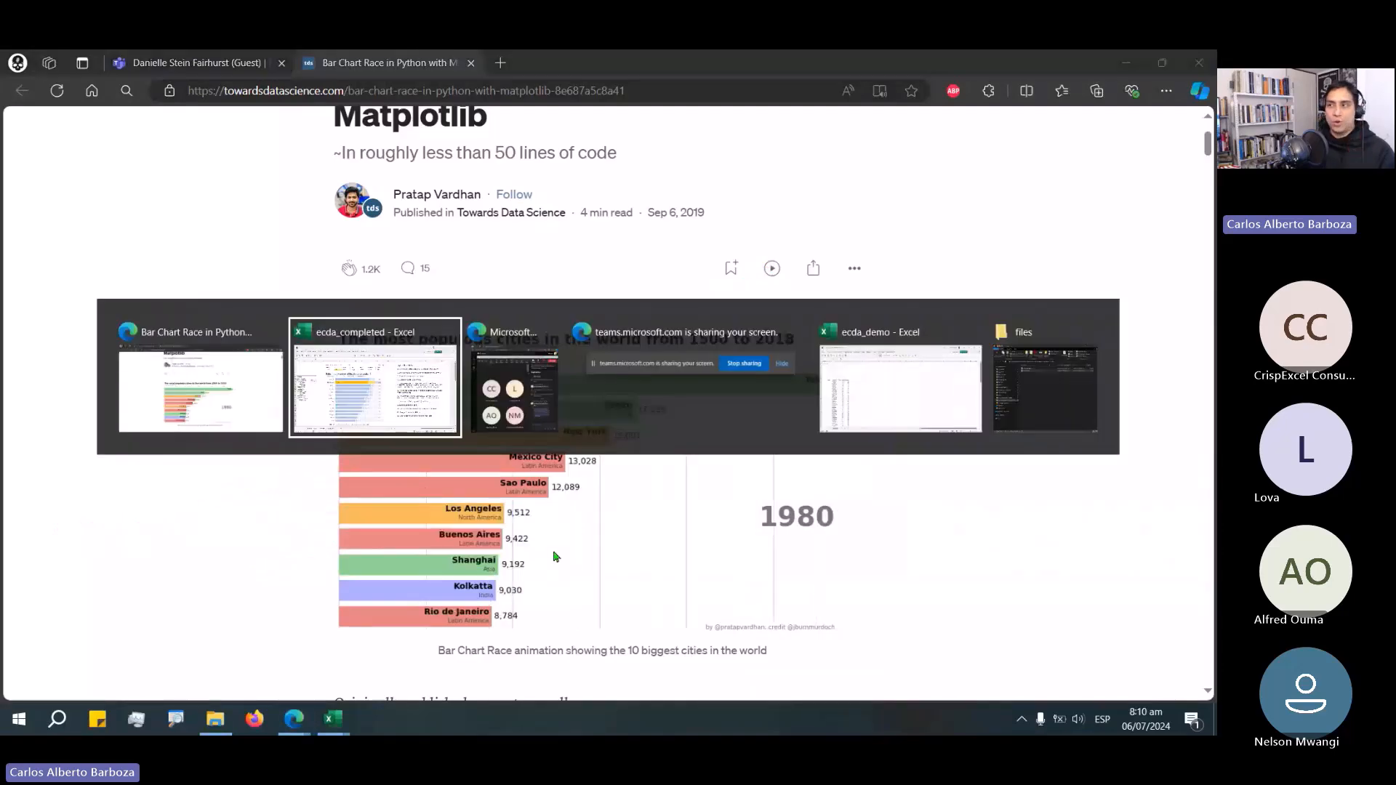
click(449, 403)
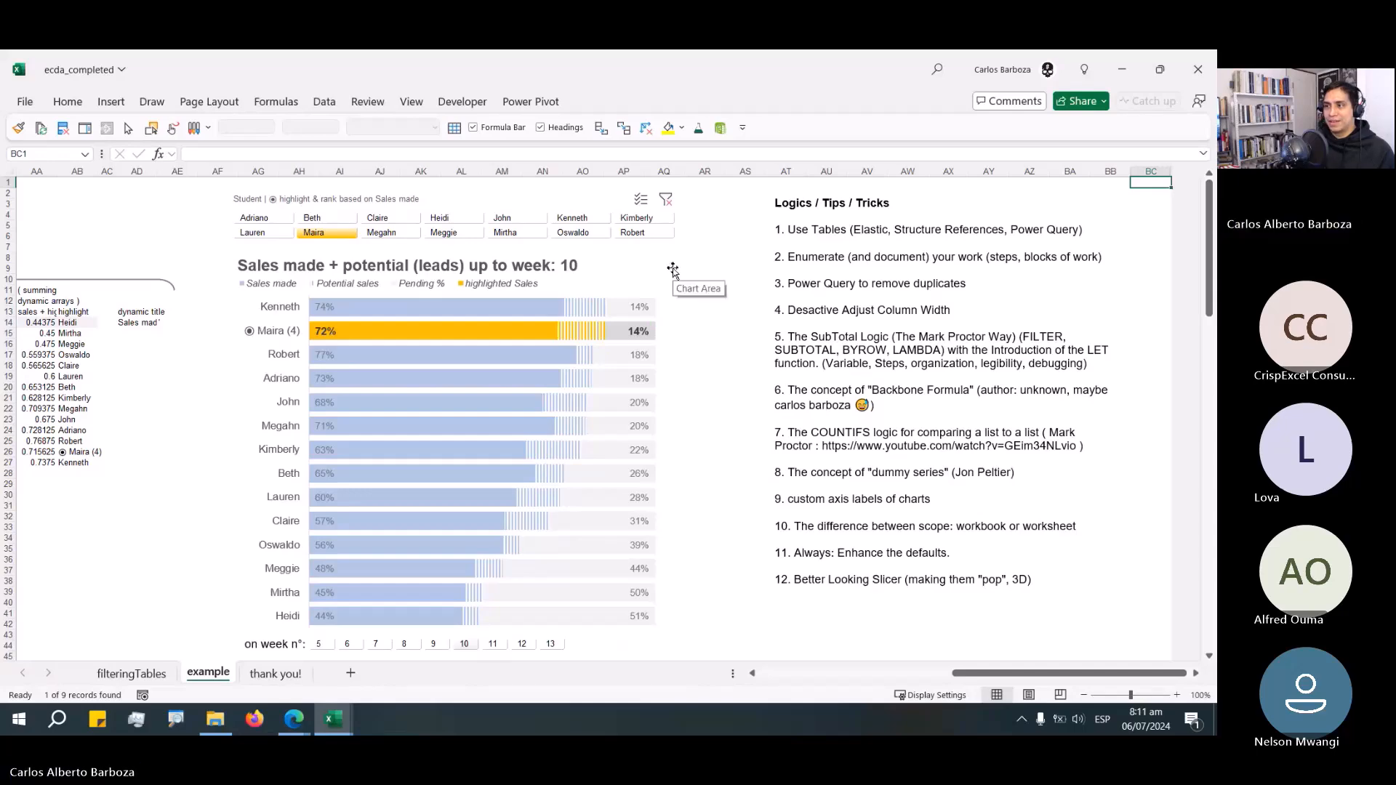
click(712, 202)
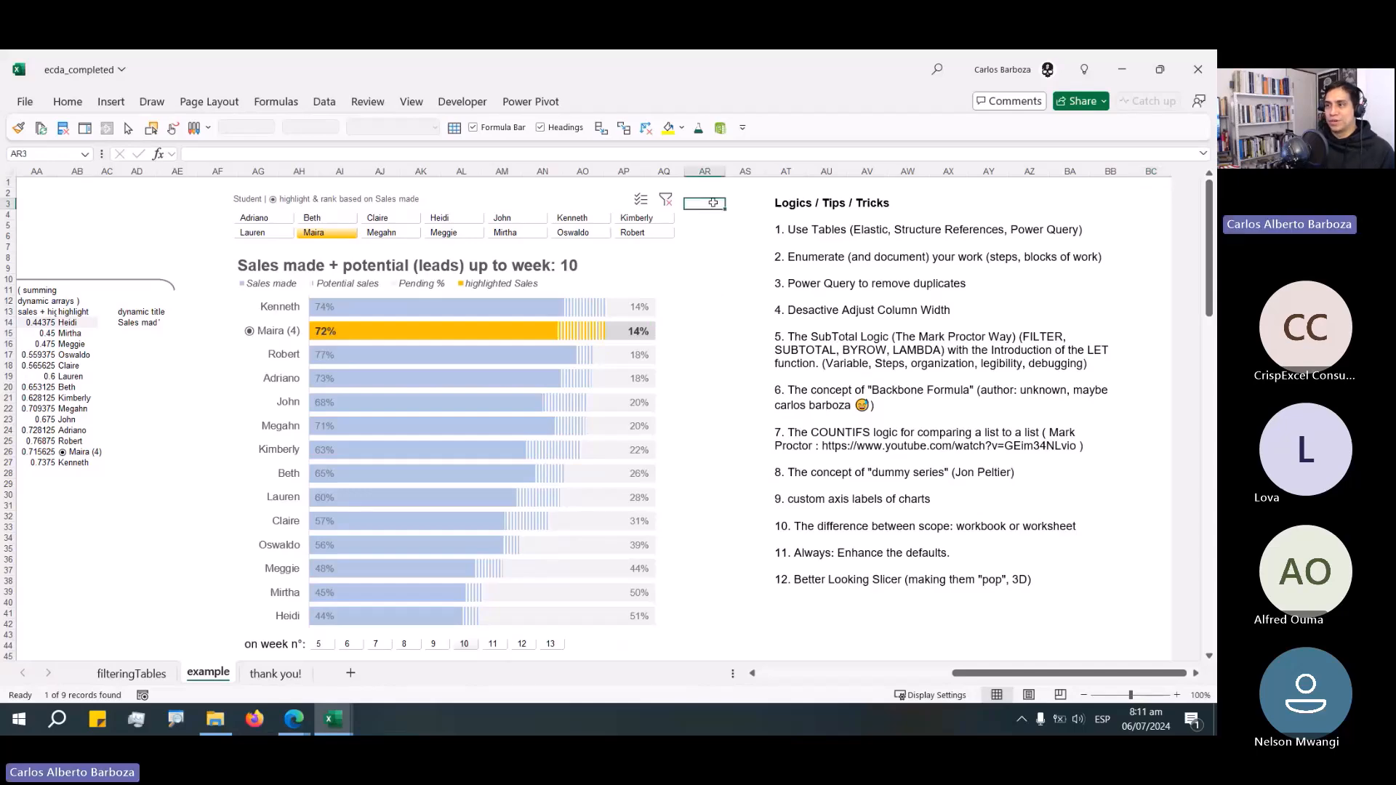
key(ctrl)
key(ctrl)
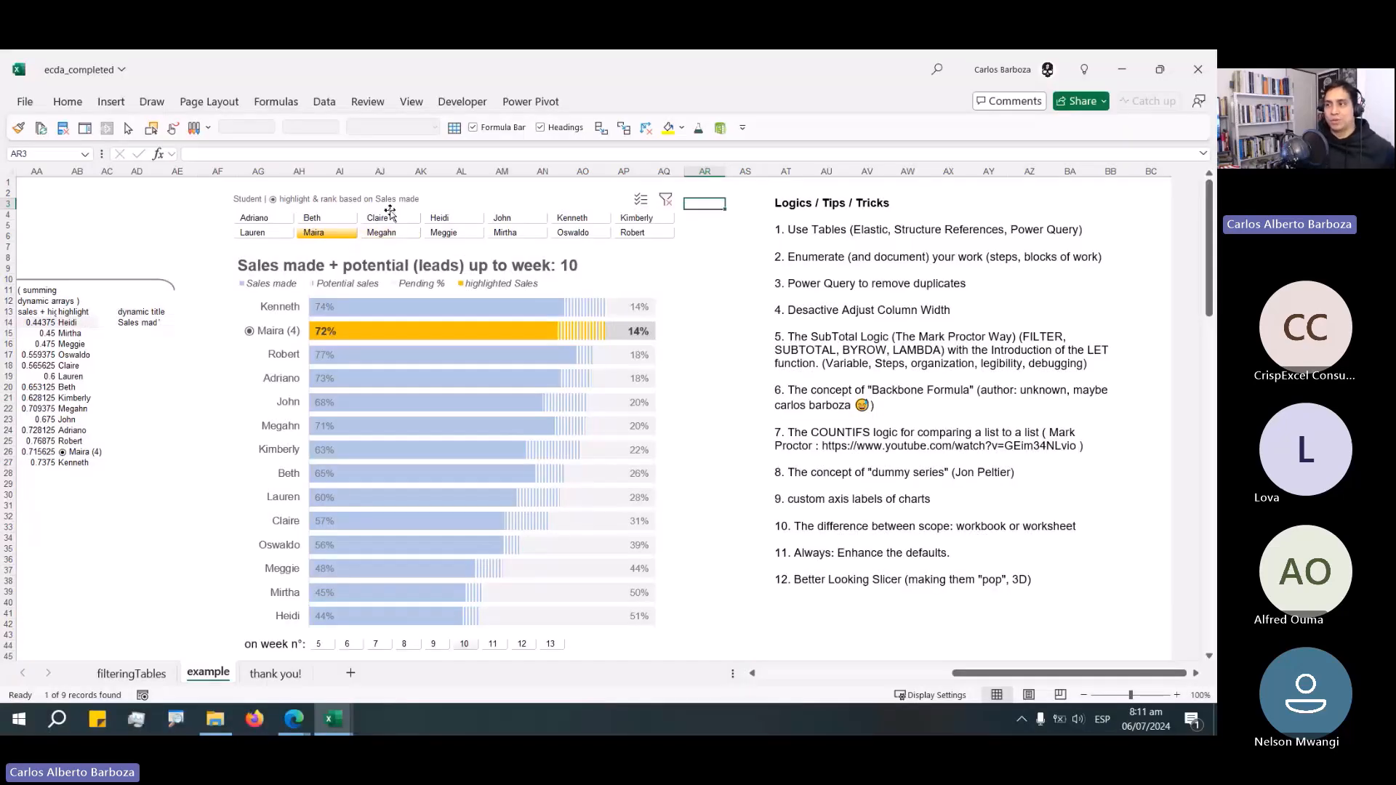
click(390, 215)
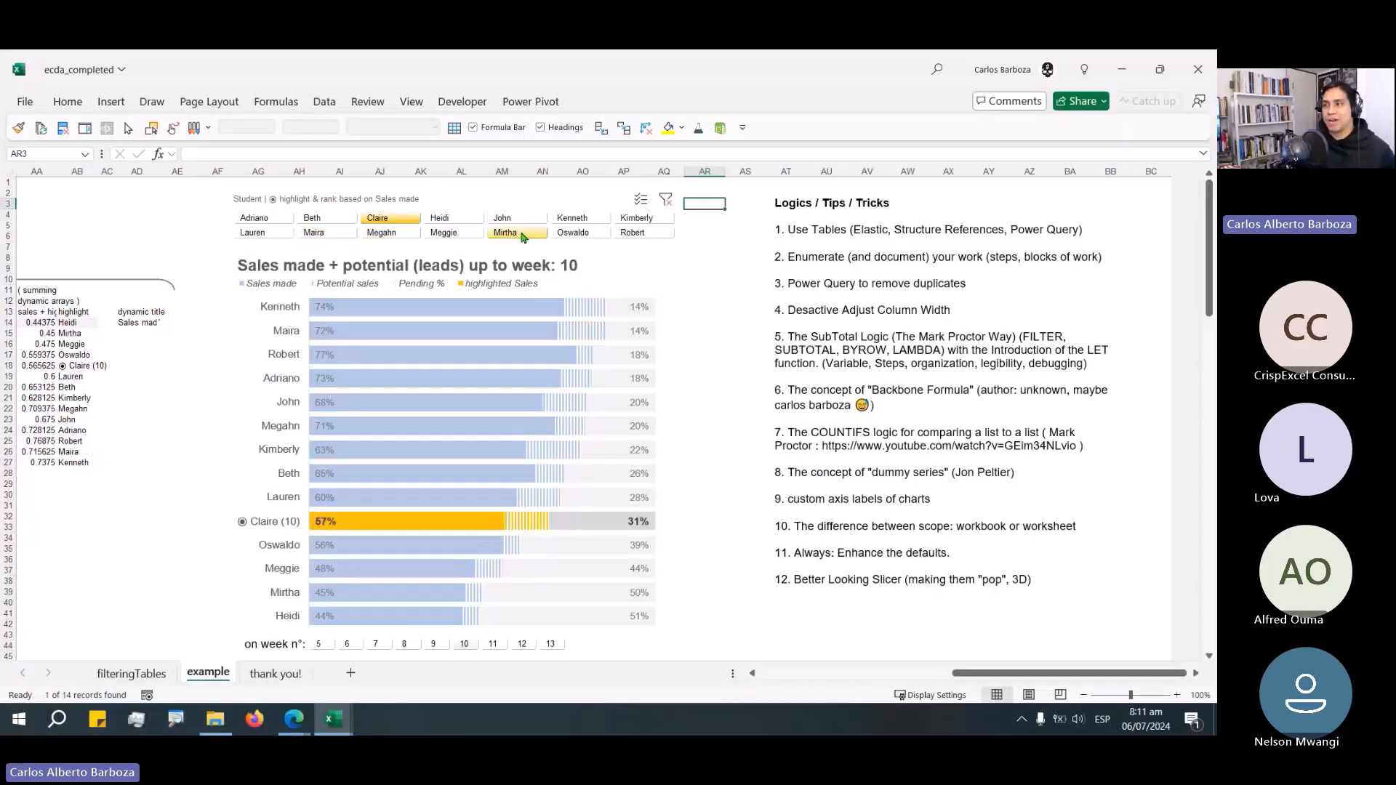
Highlight several other students in turn with the student slicer, ending with Megahn.
click(520, 234)
click(383, 232)
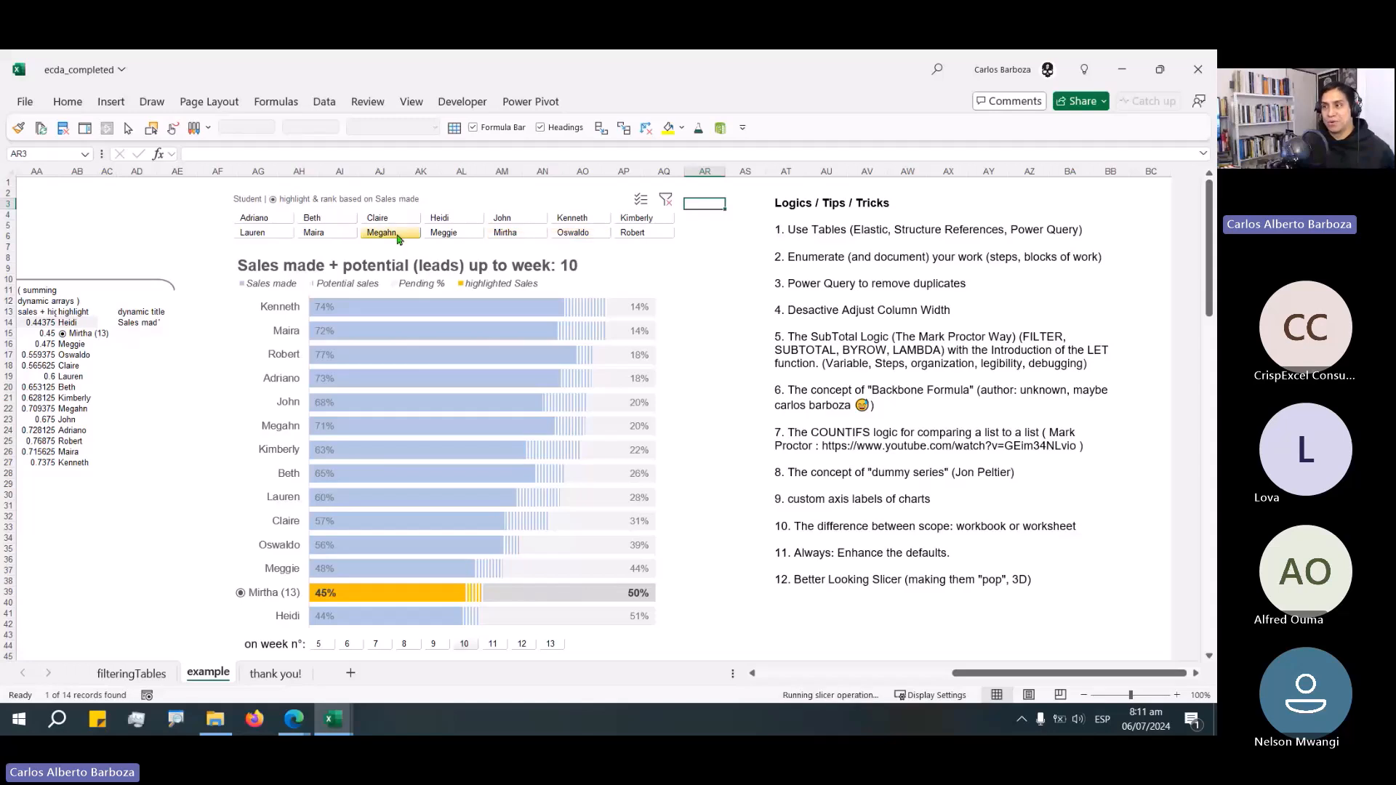
click(324, 232)
click(256, 219)
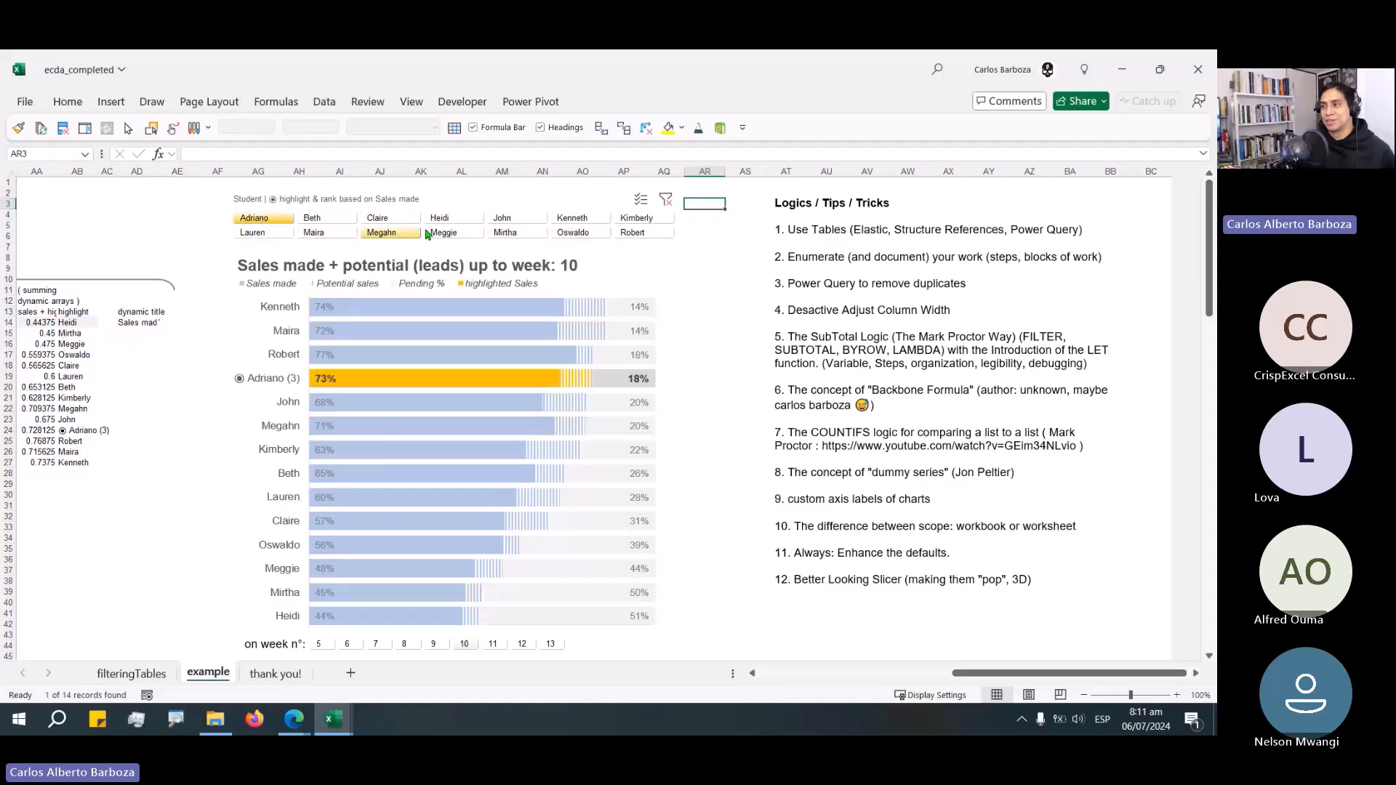
click(445, 218)
click(506, 232)
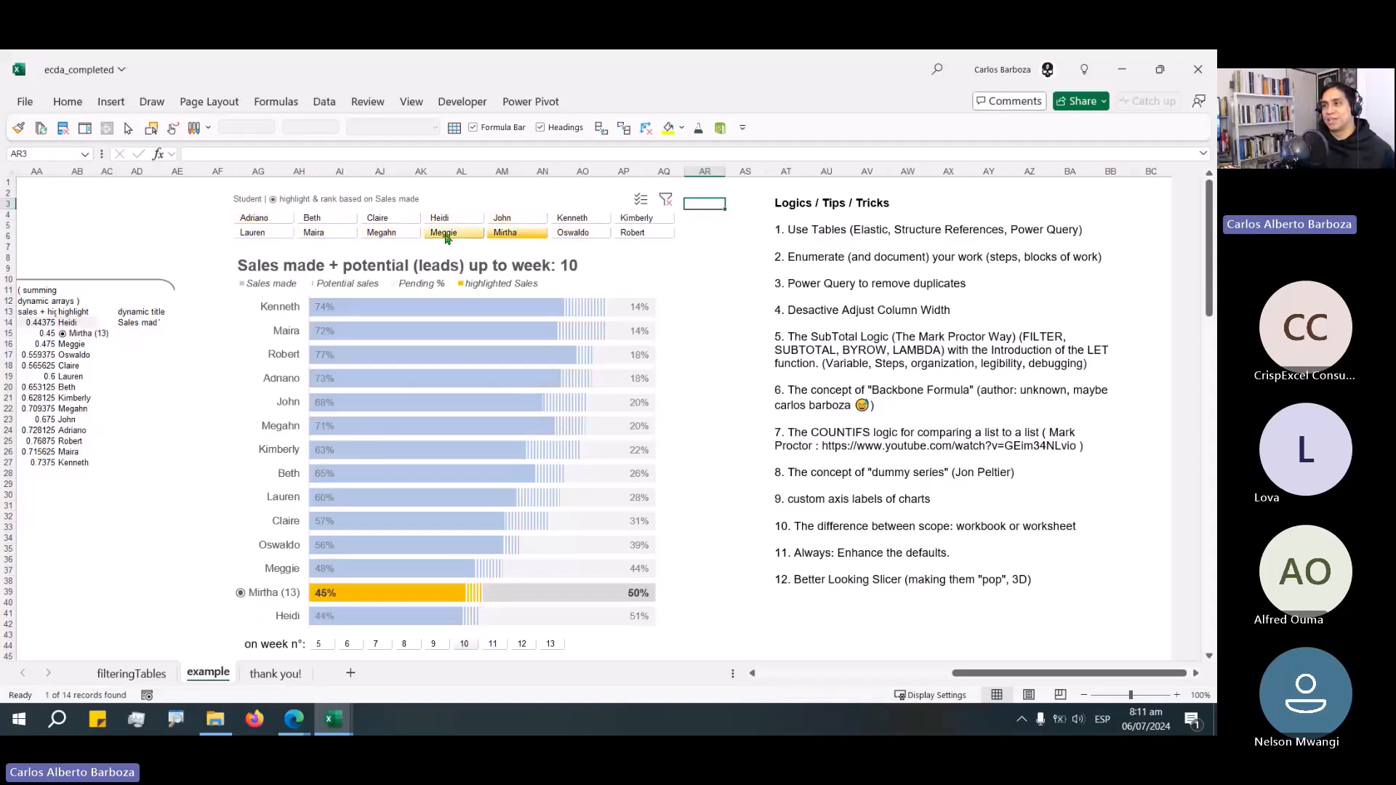
click(382, 232)
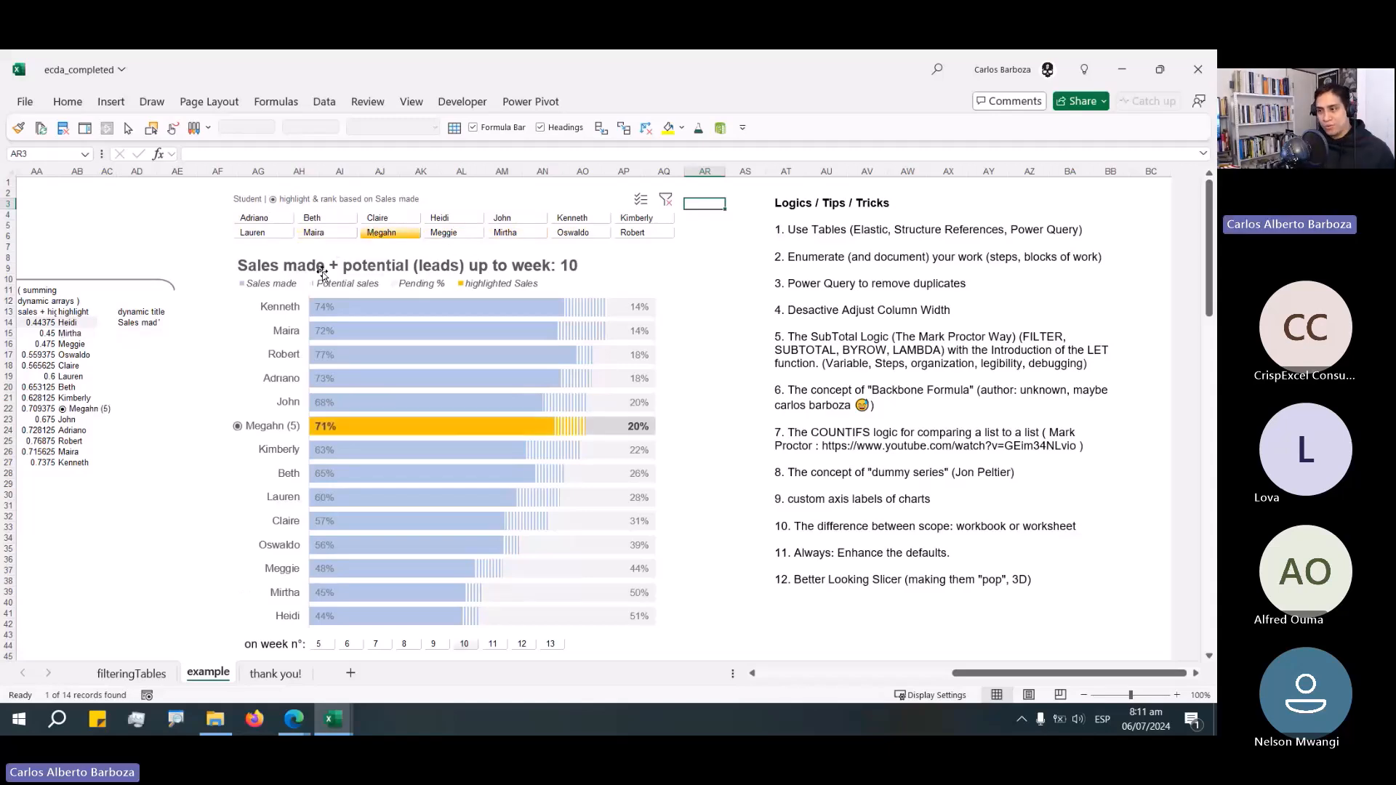
Switch to the browser, open a new tab and go to spilledgraphics.com.
click(299, 724)
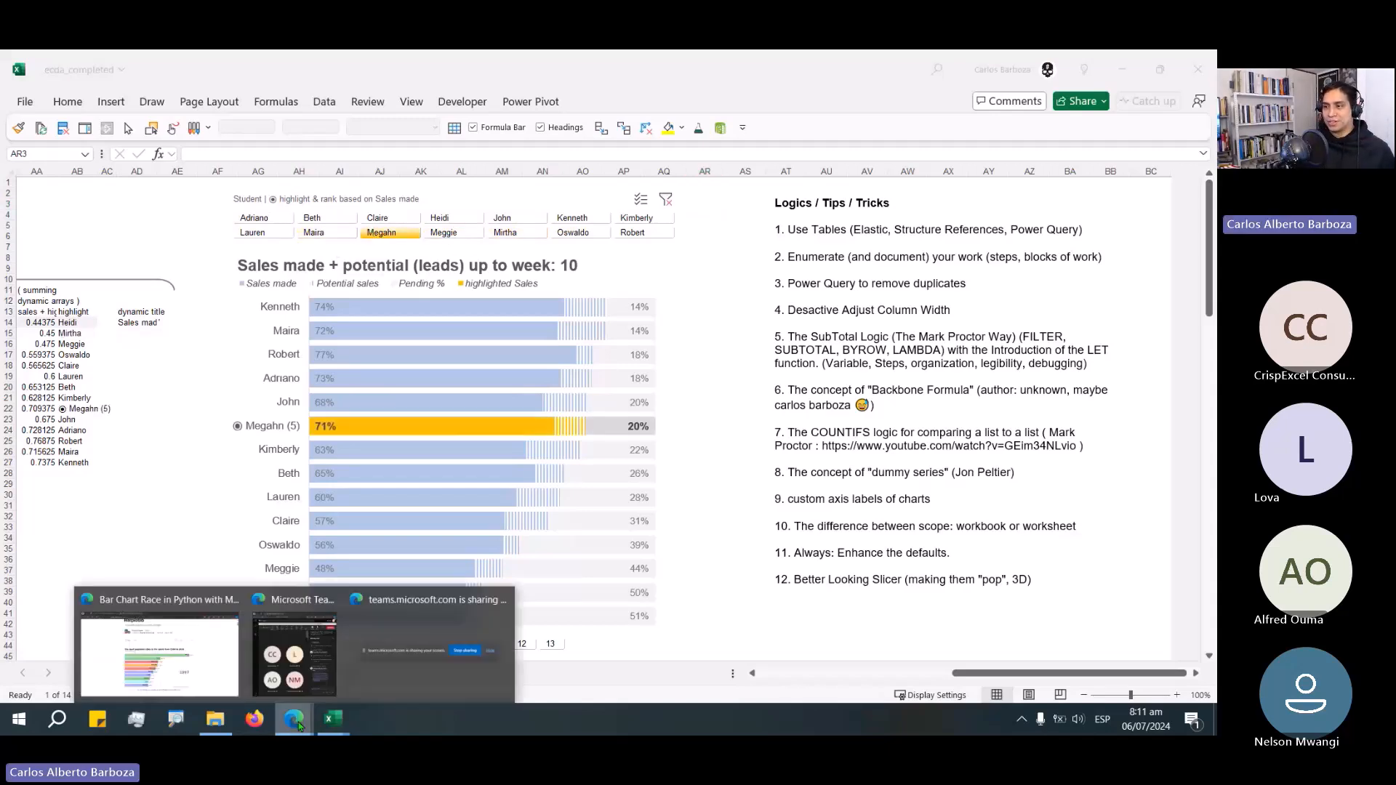
click(182, 637)
click(501, 64)
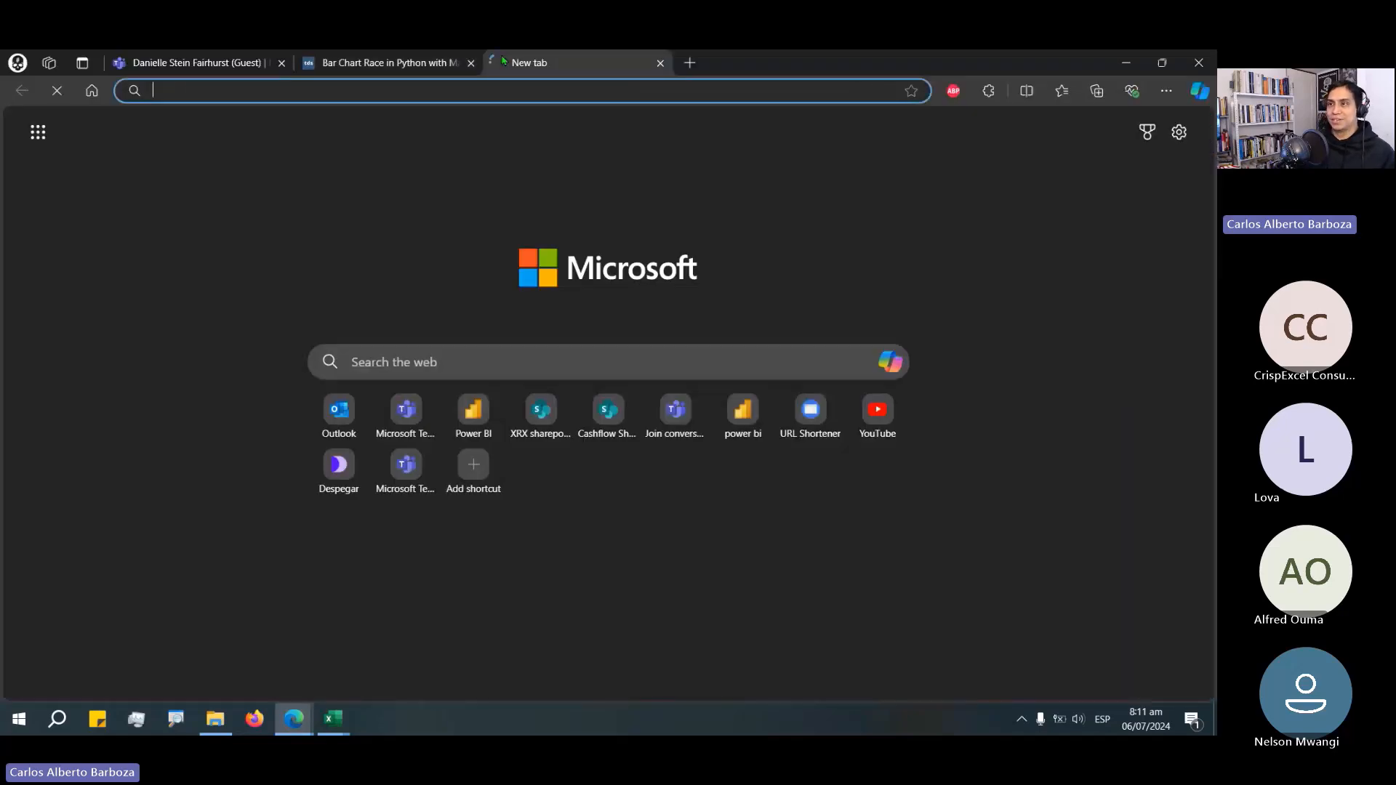
text(spi)
key(Return)
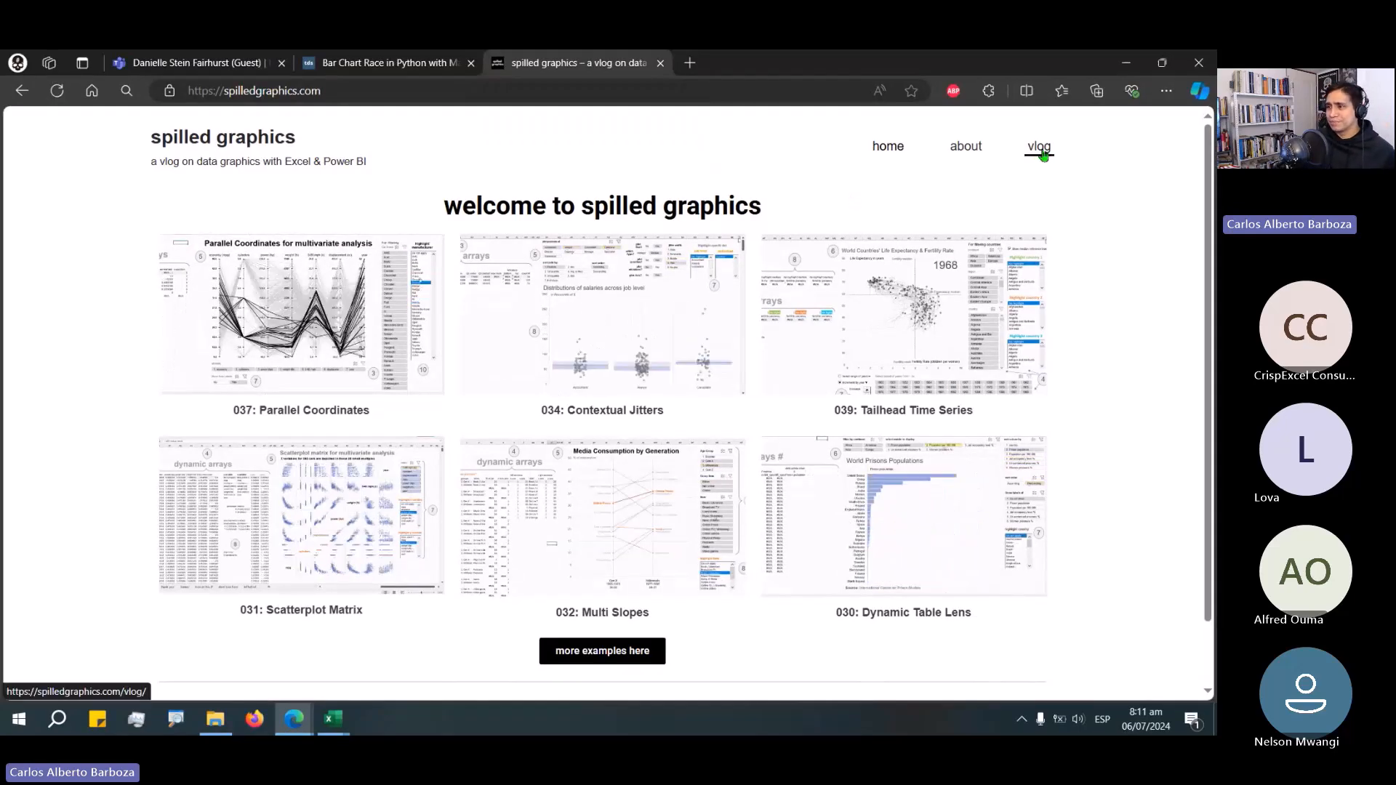
Open the more examples page and examine the 003: Dynamic sorted chart entry.
click(622, 662)
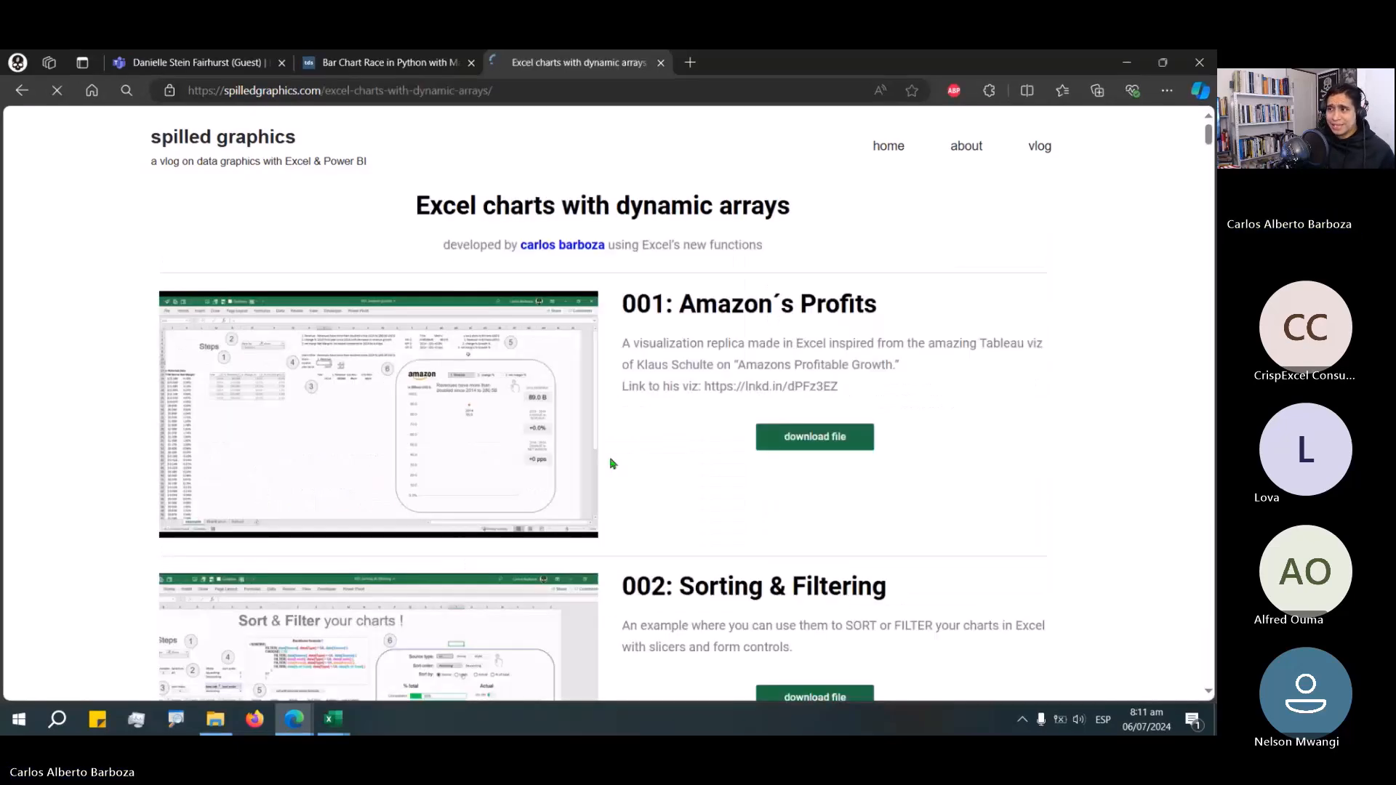
scroll(650, 444, down, 4)
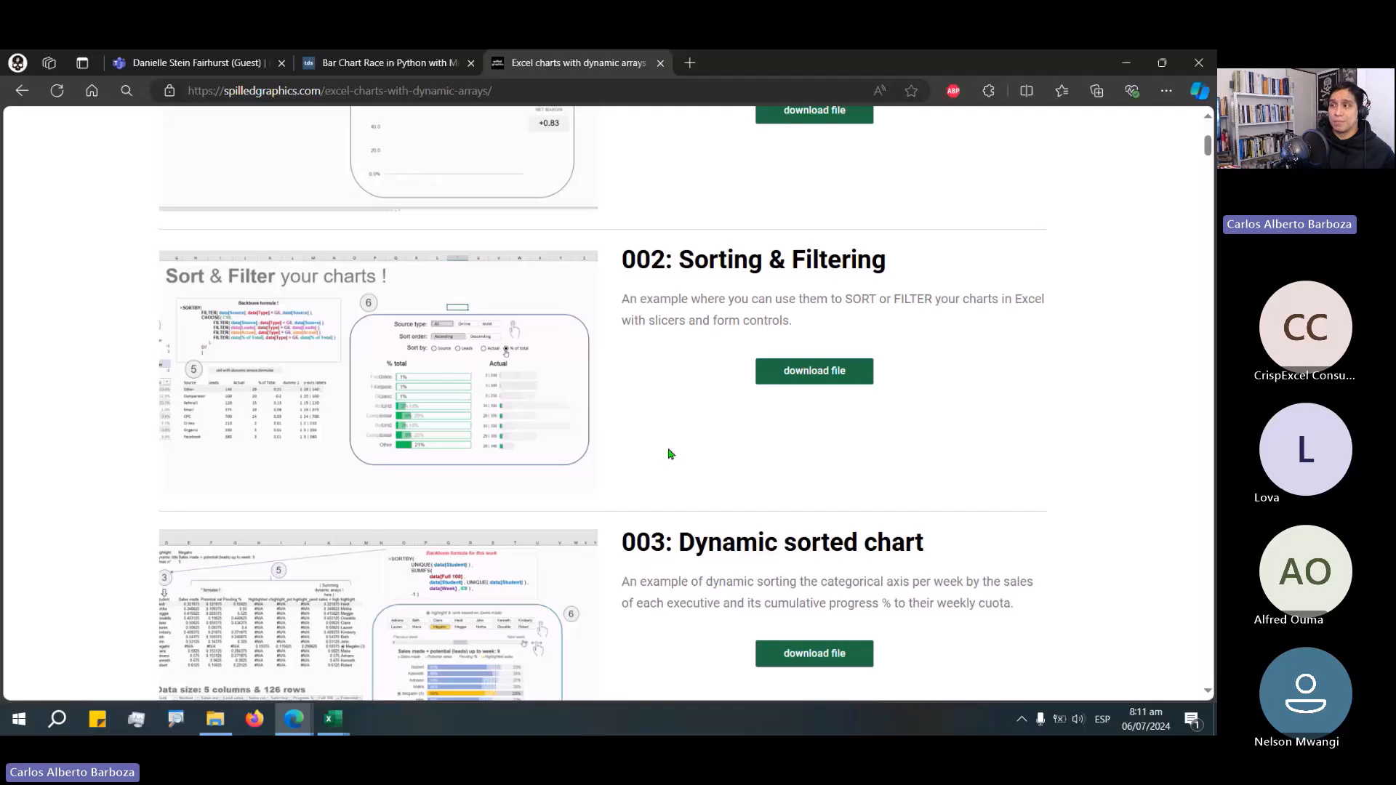
scroll(669, 453, down, 4)
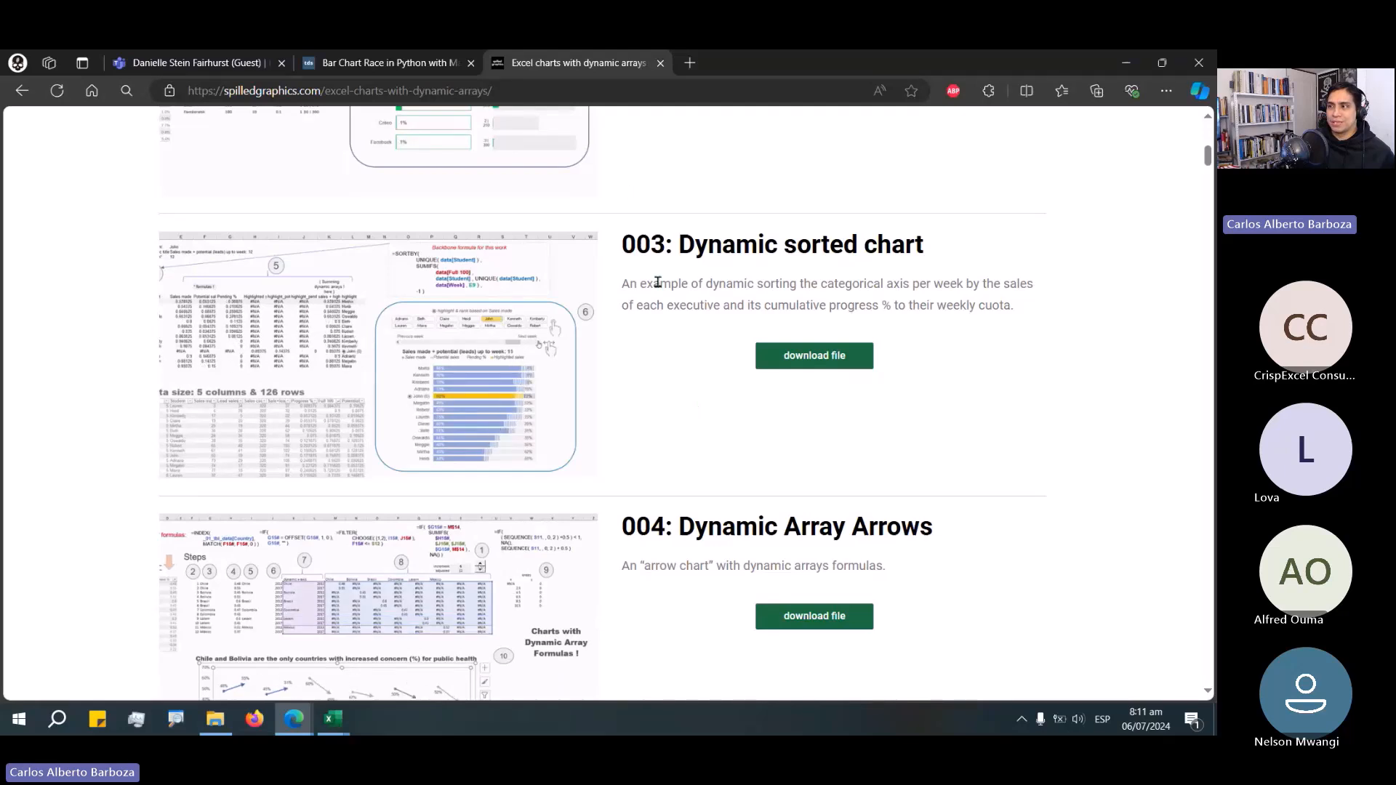
drag(637, 244, 969, 249)
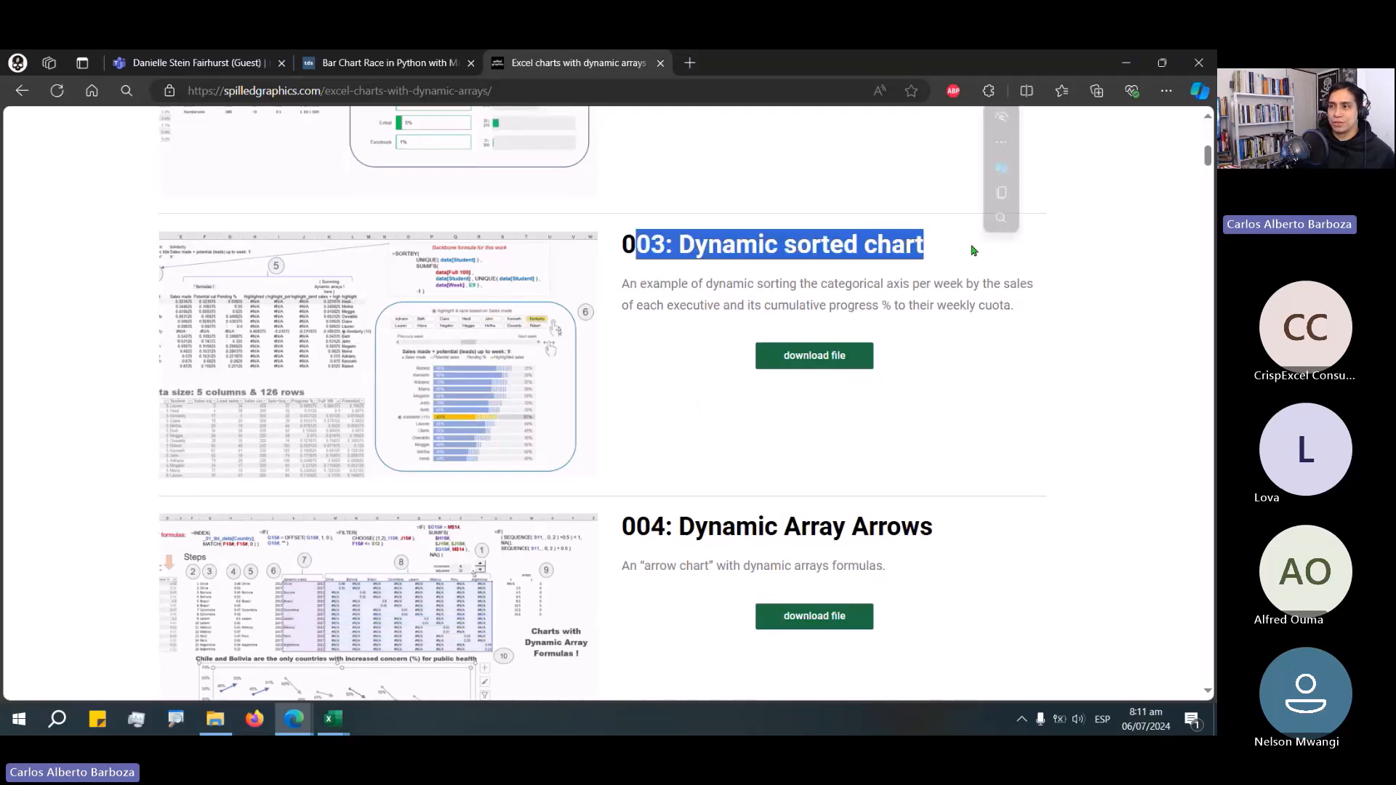
click(546, 389)
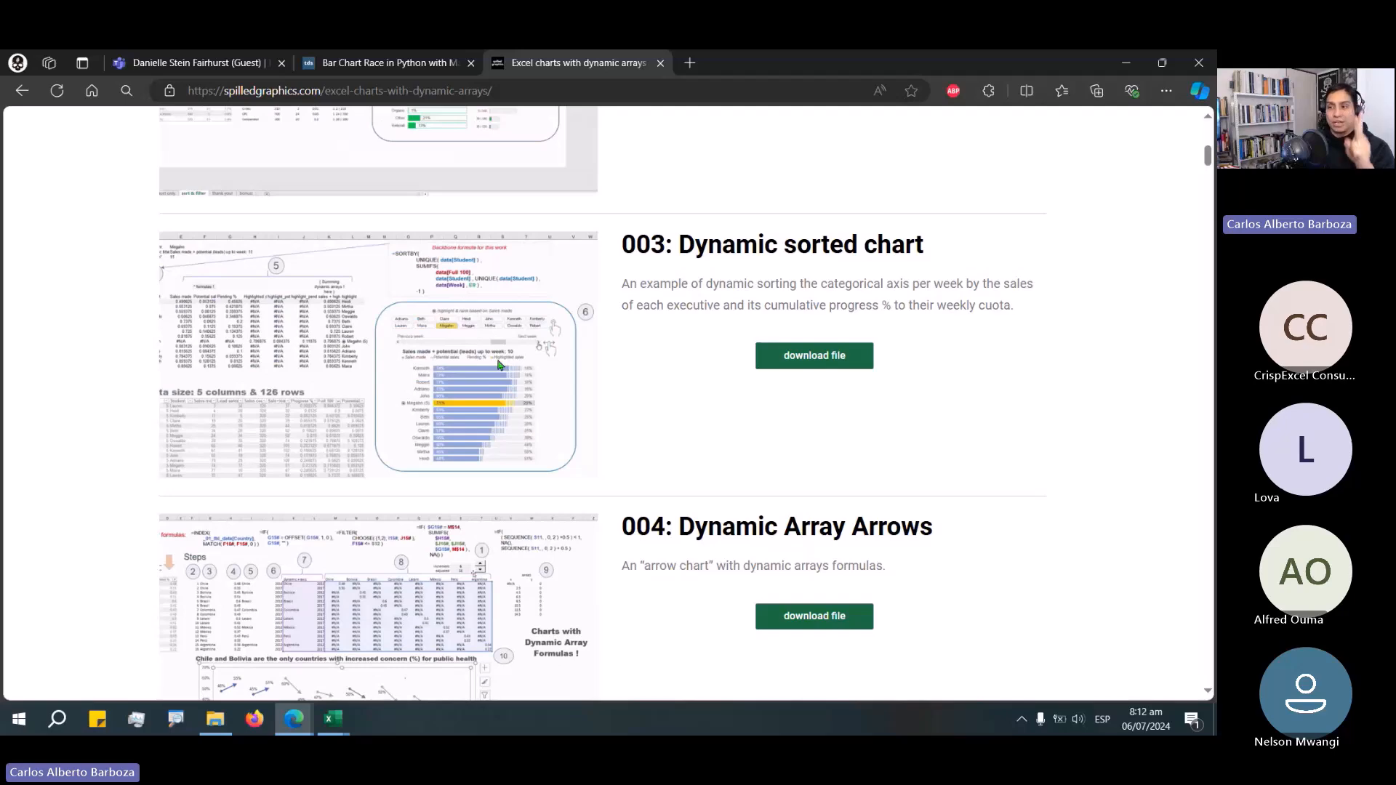
key(alt+Tab)
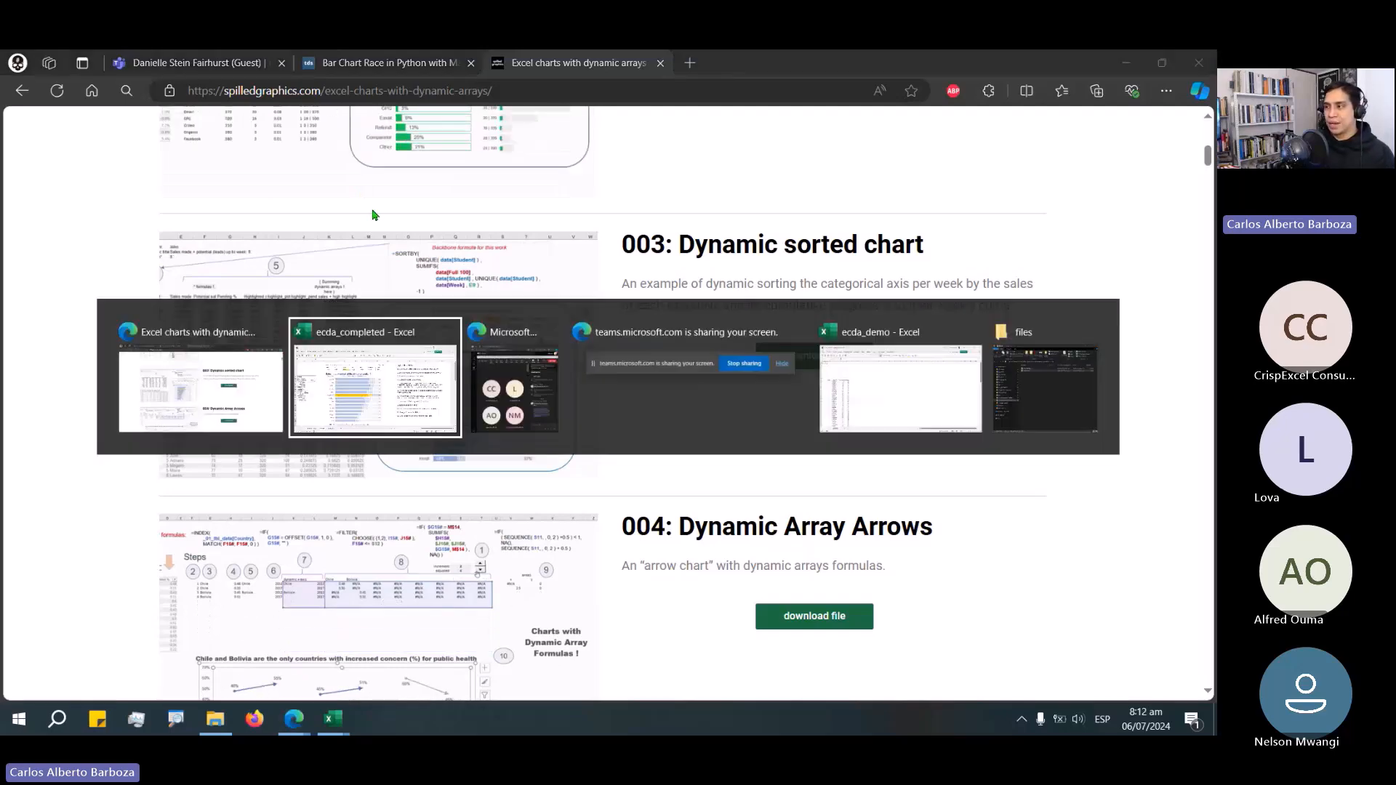
Switch to the Bar Chart Race in Python article tab and examine its animated bar chart of the most populous cities.
key(alt+shift+Tab)
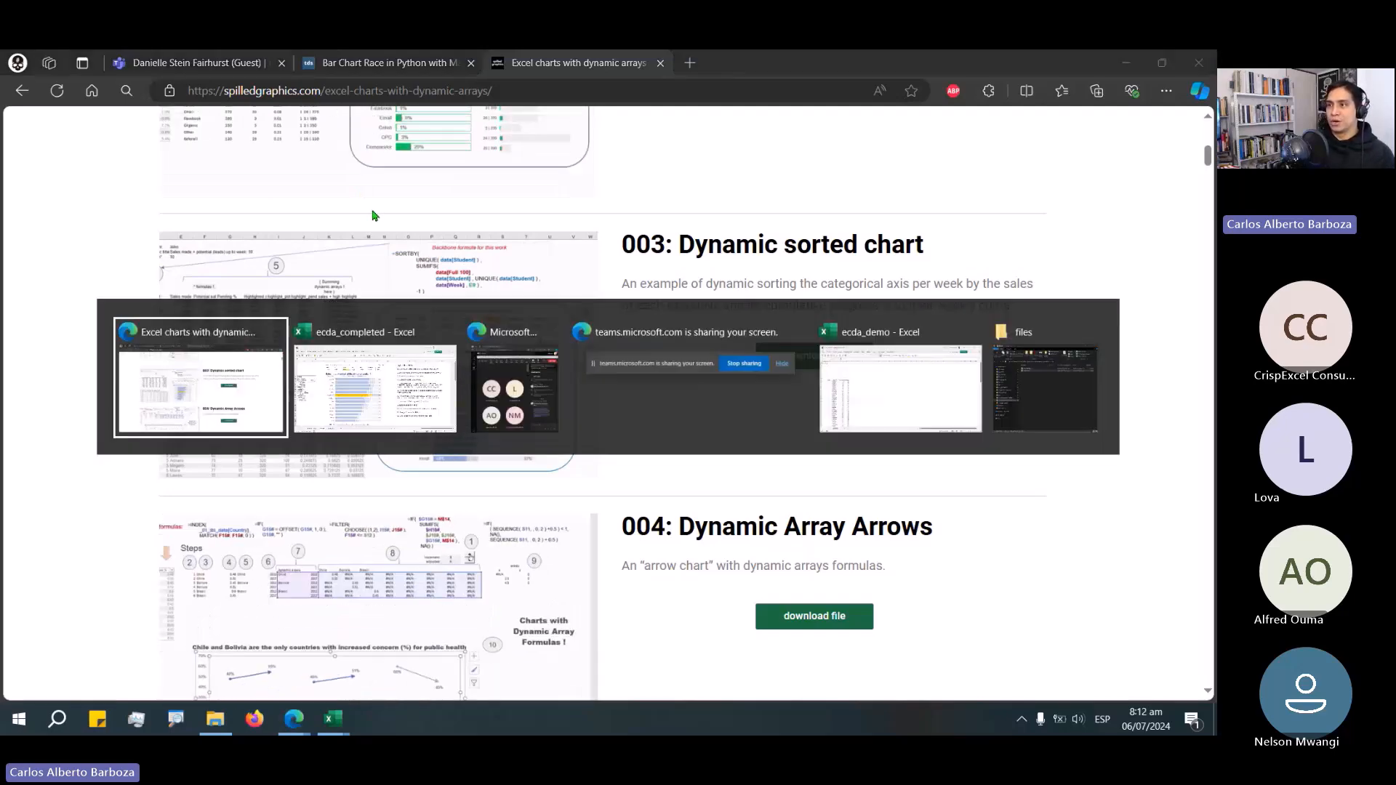
key(ctrl+shift+Tab)
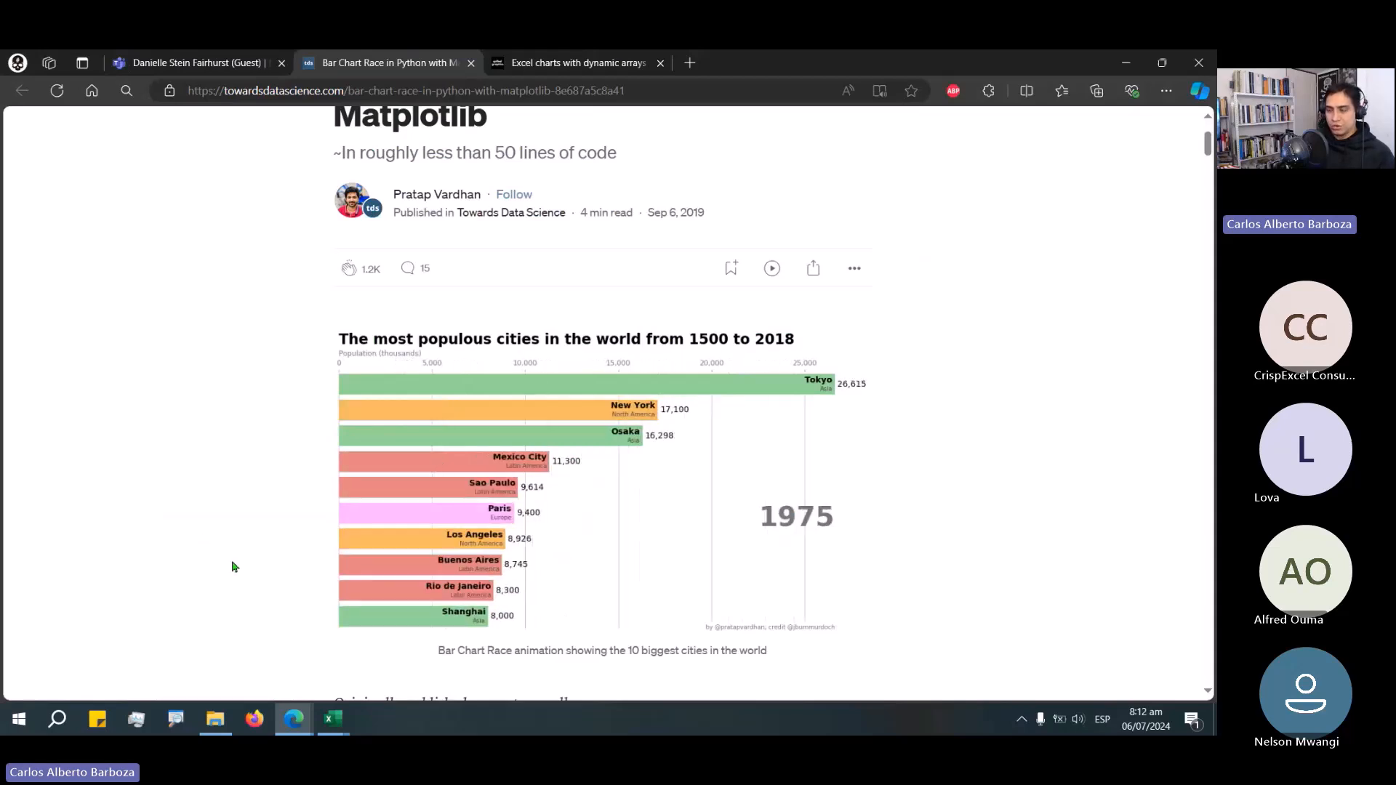
drag(349, 388, 269, 443)
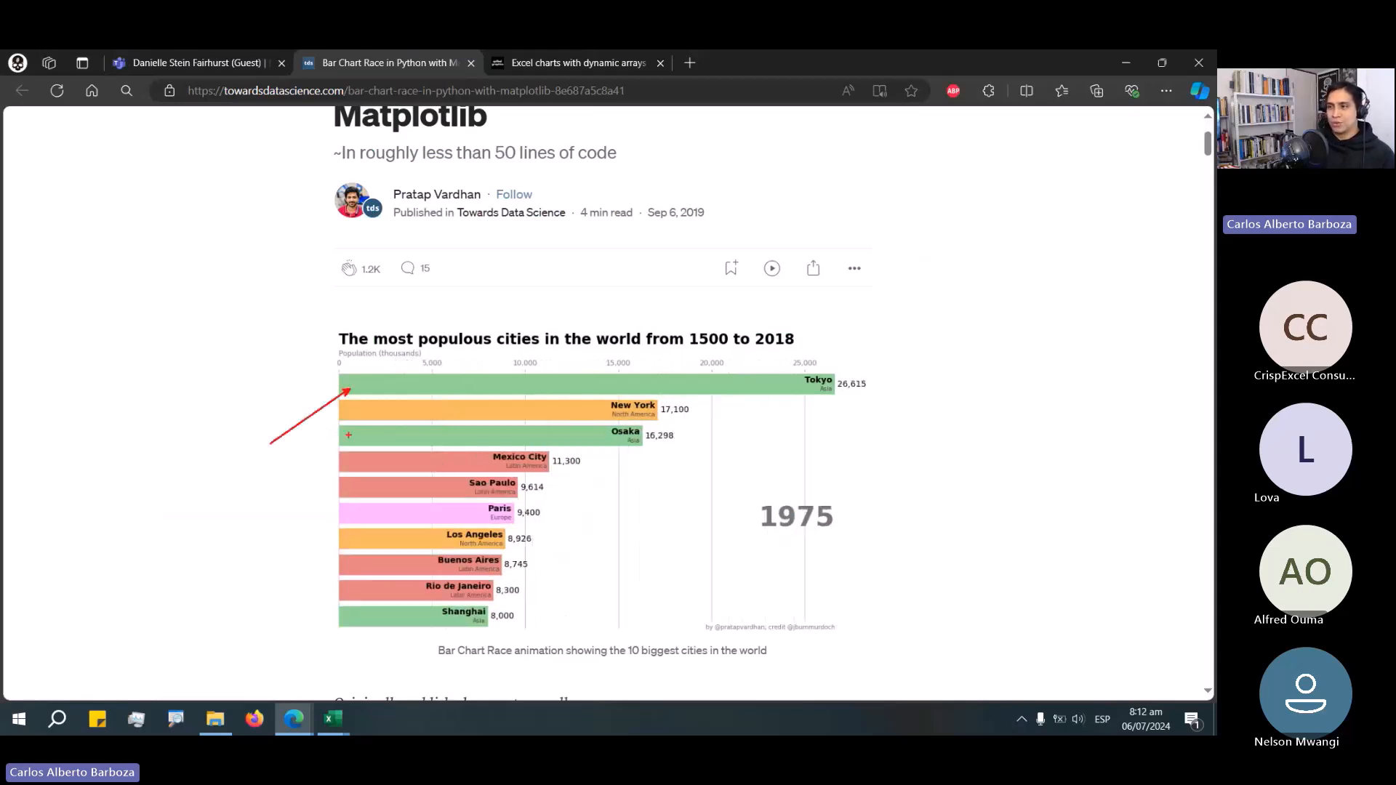
drag(356, 417, 287, 449)
mouse_move(369, 487)
mouse_down()
mouse_move(277, 510)
mouse_move(256, 536)
mouse_up()
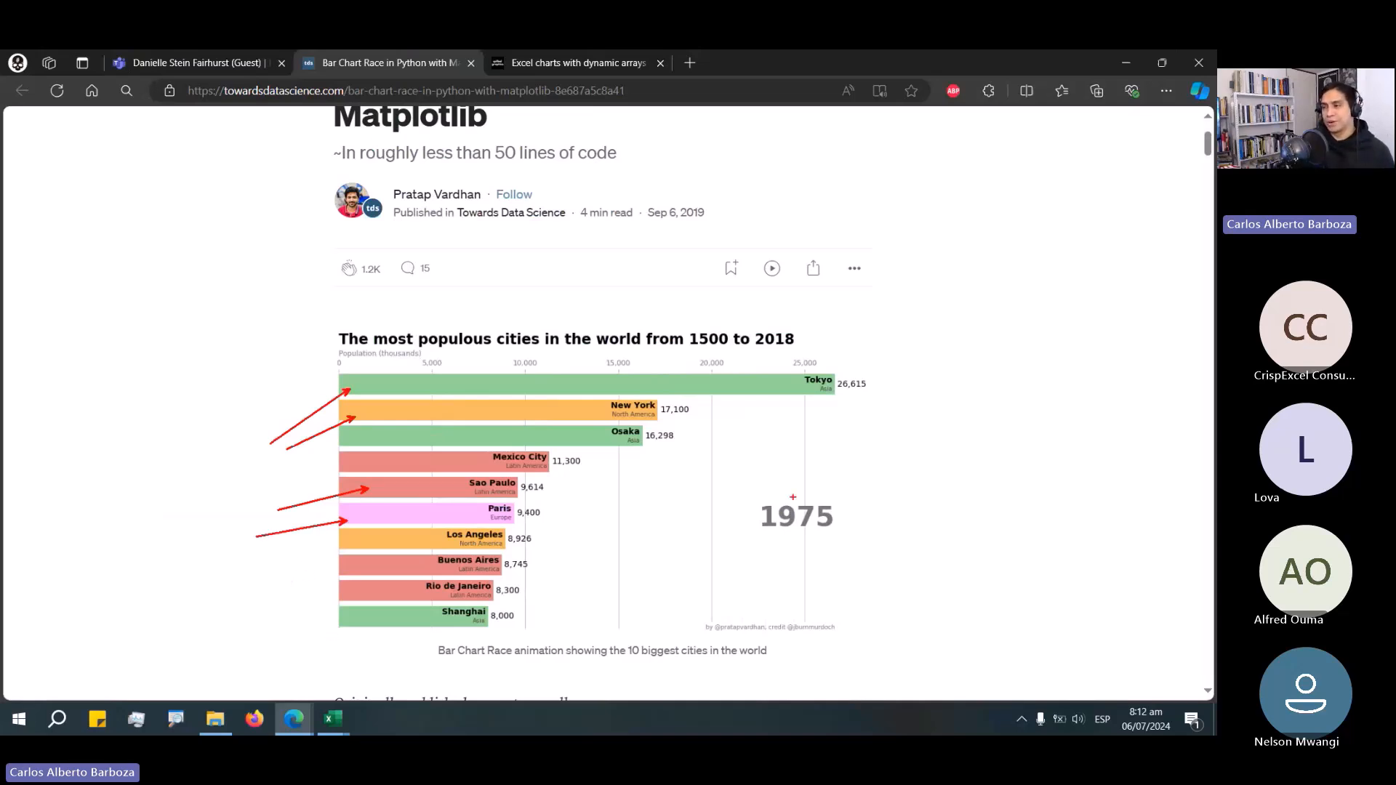
key(Escape)
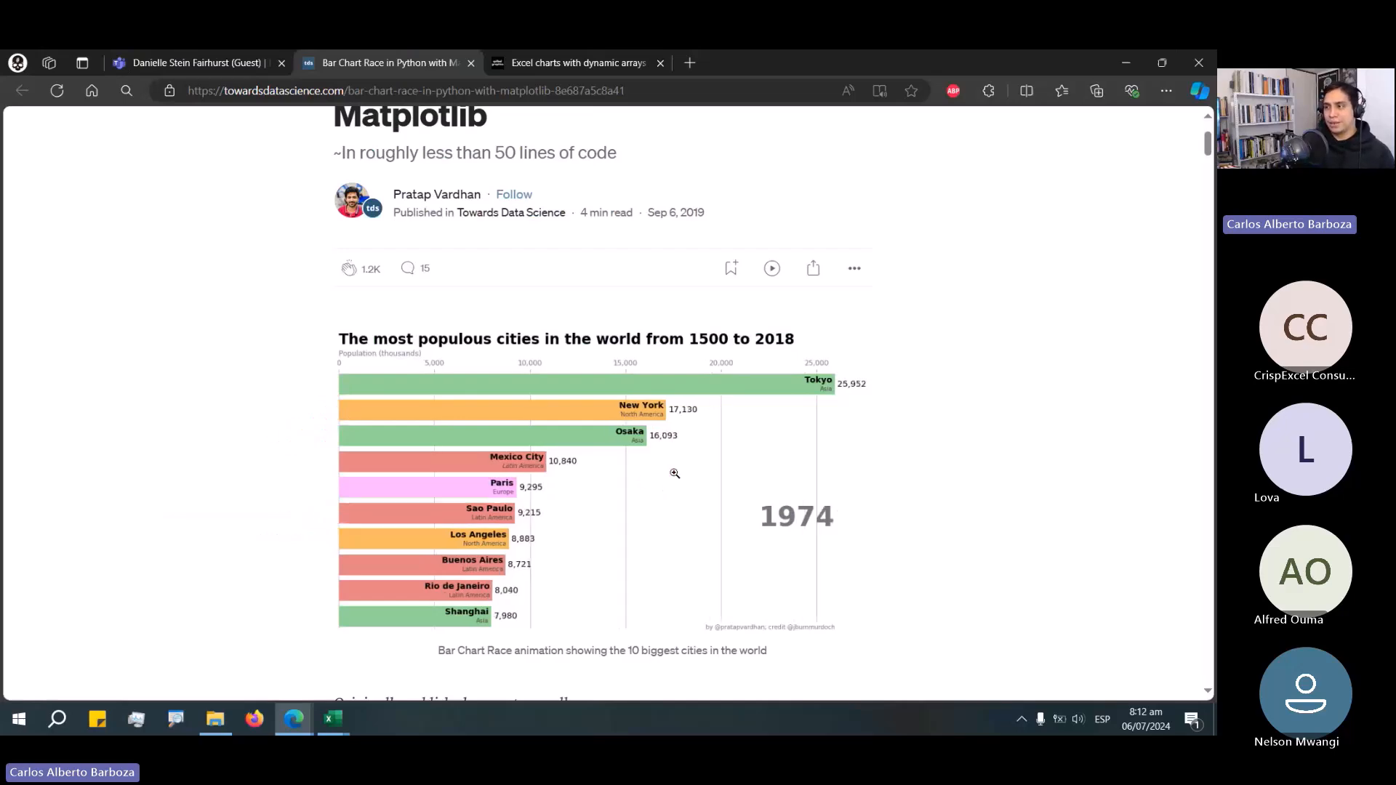
Return to the workbook and add John to the highlighted students in the student slicer.
key(alt+Tab)
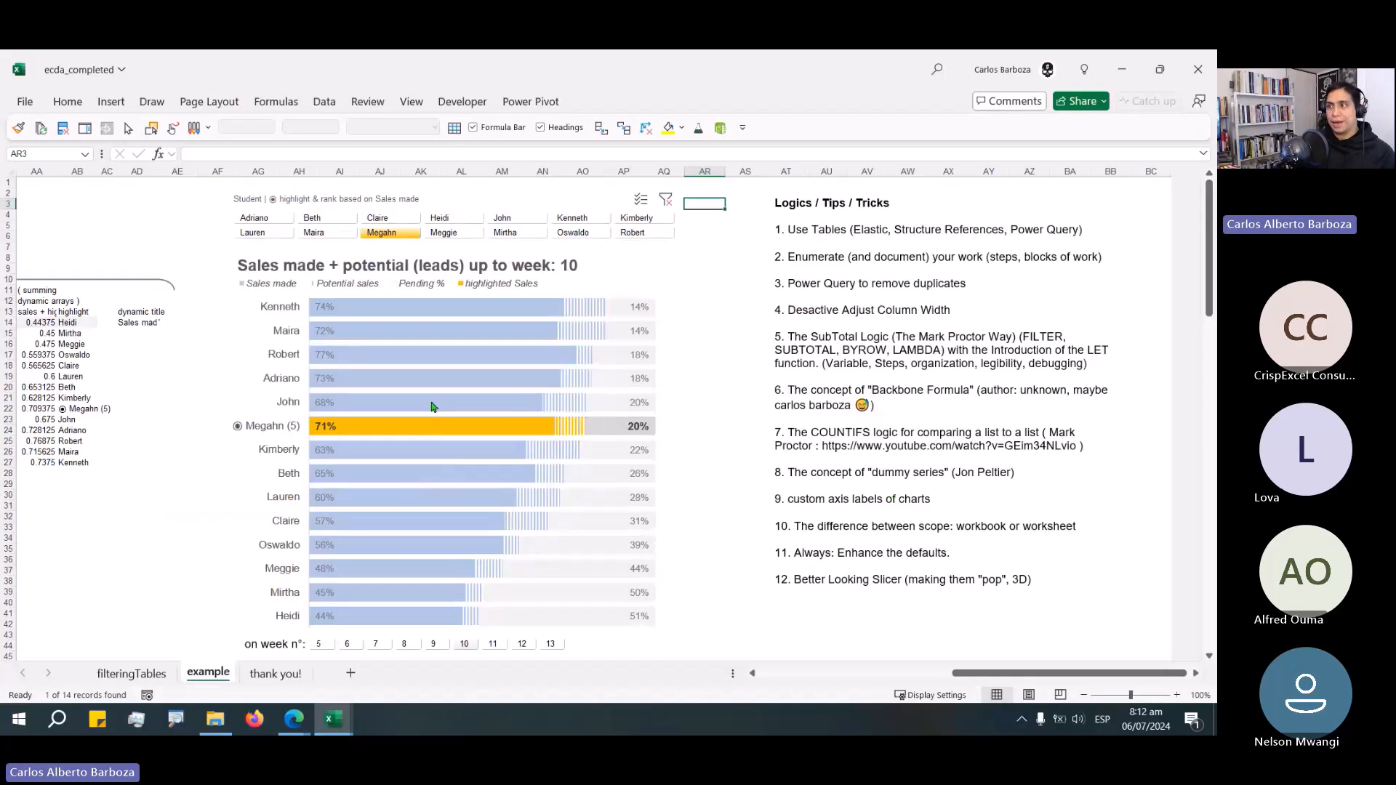
click(520, 222)
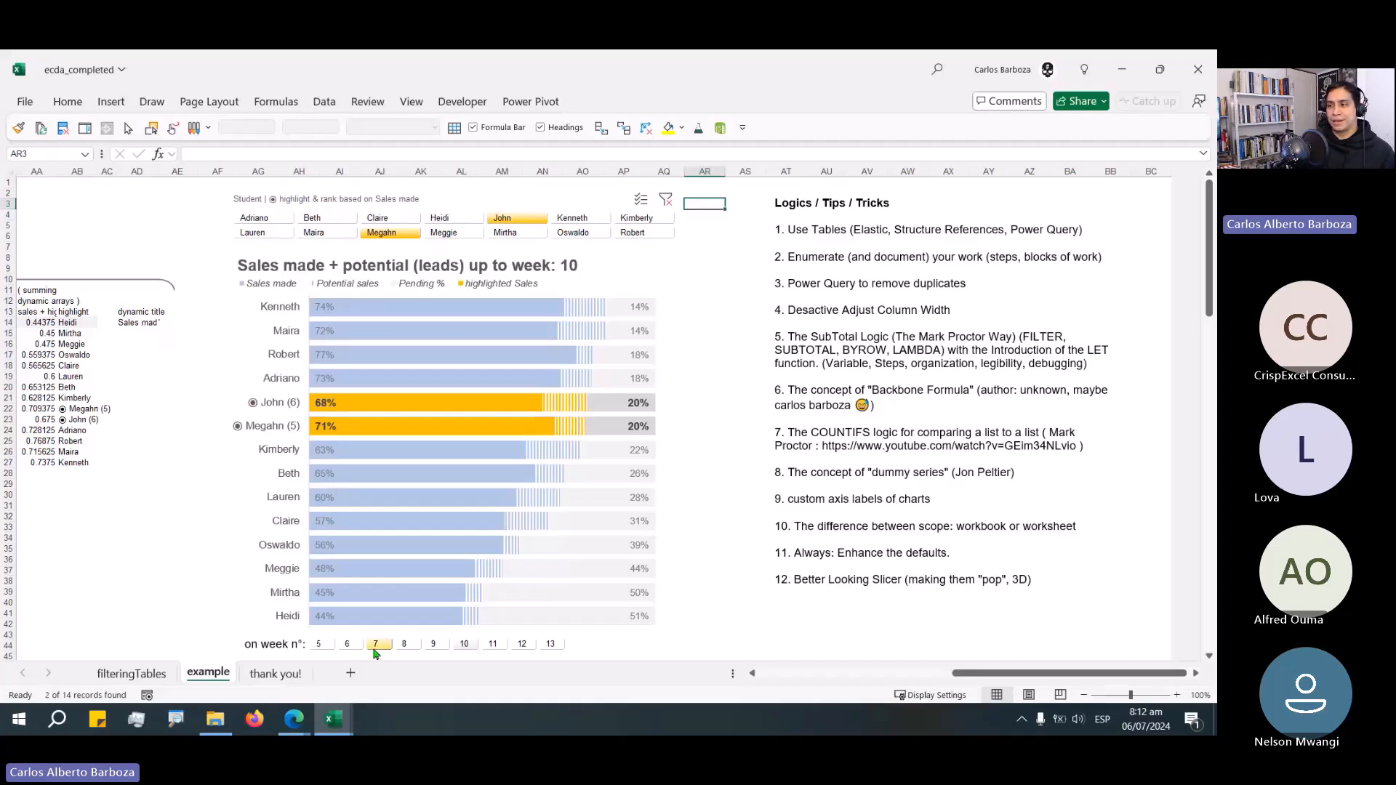
Step the week slicer through weeks 8 to 13, then back to weeks 5, 6 and finally 5.
click(404, 645)
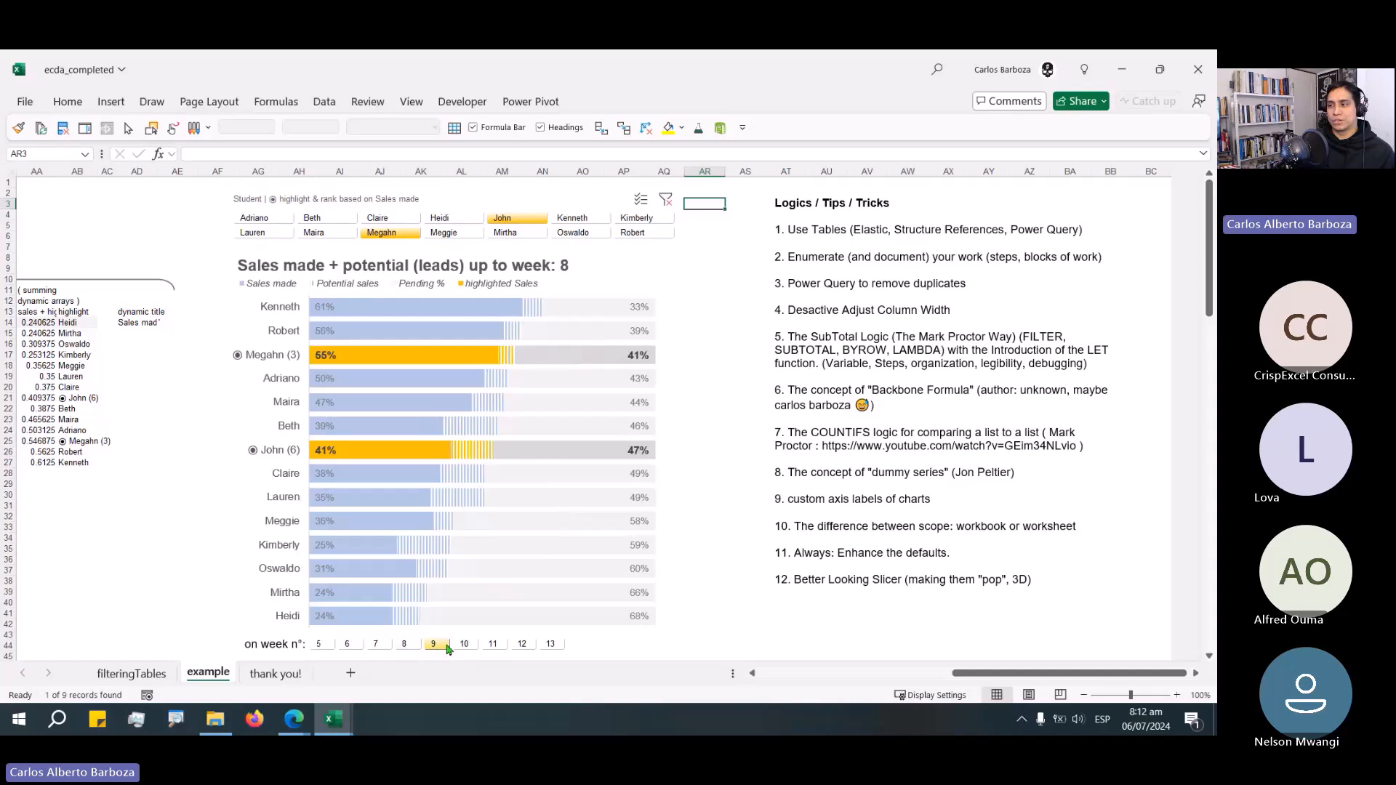
click(464, 644)
click(492, 644)
click(522, 645)
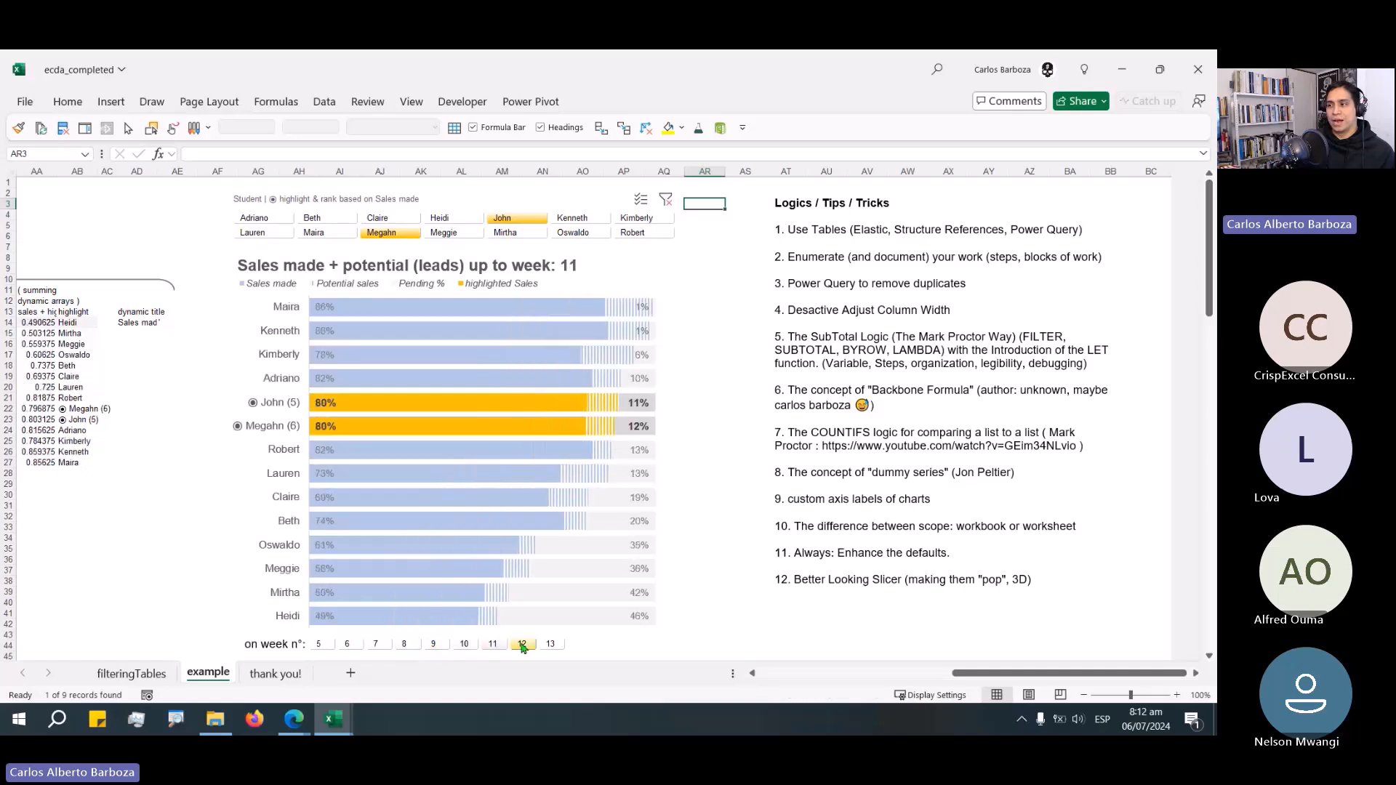
click(551, 645)
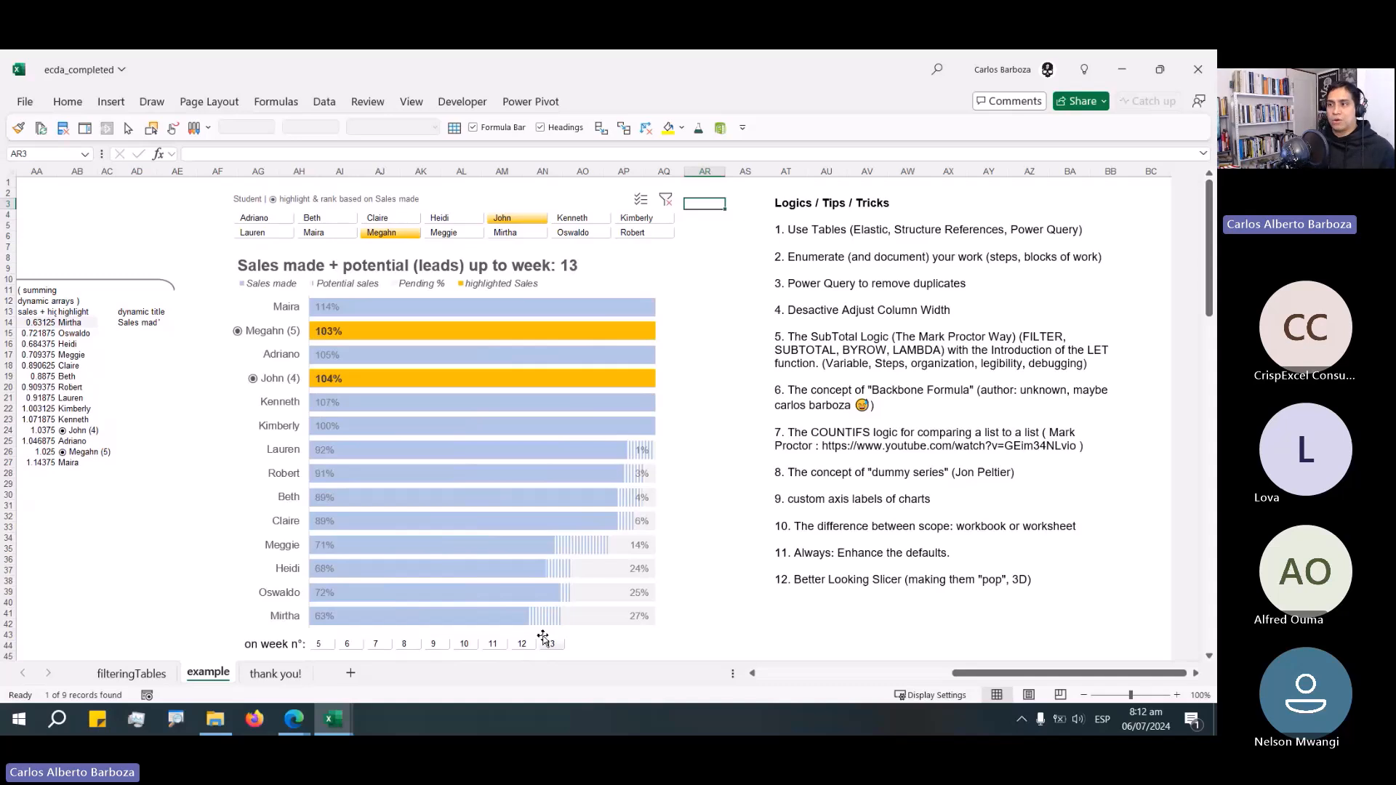
click(318, 645)
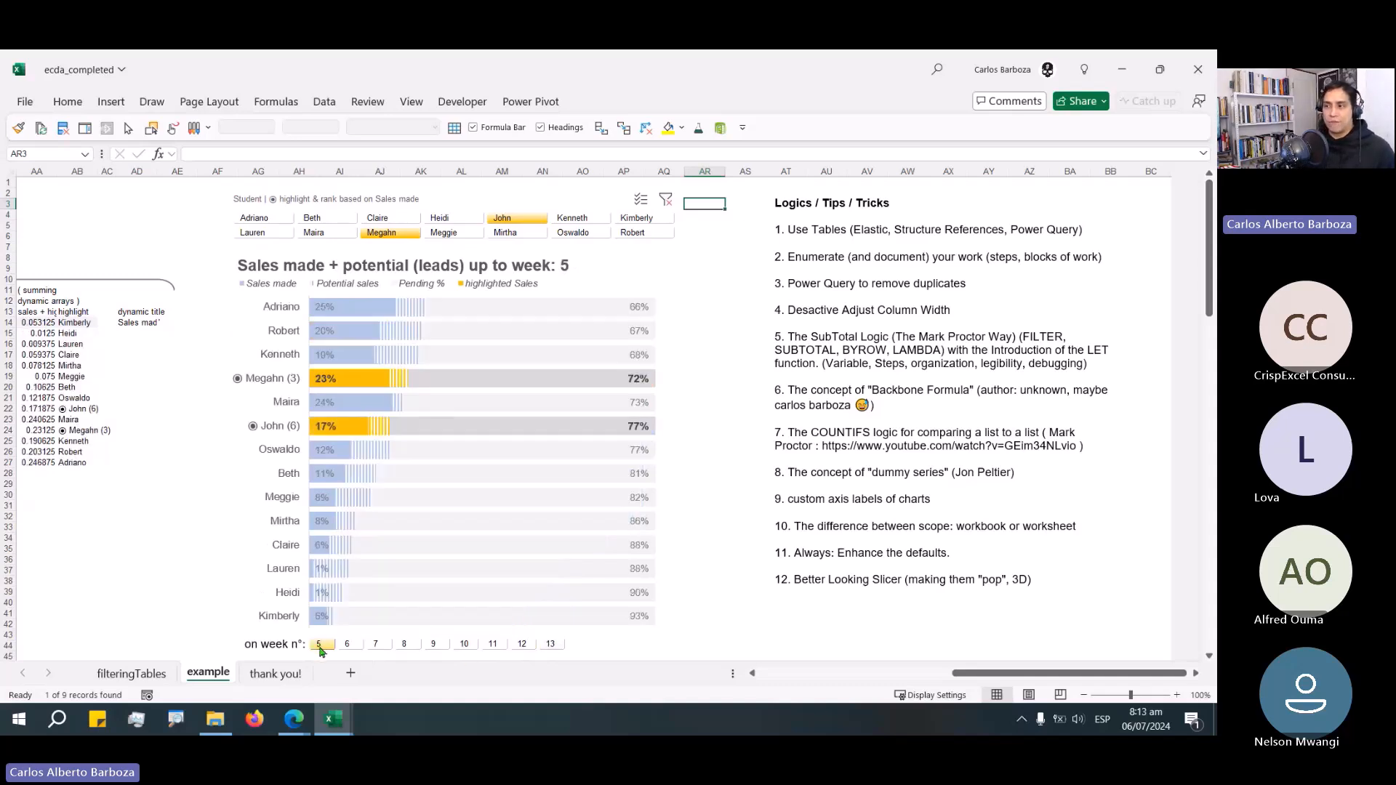
click(360, 648)
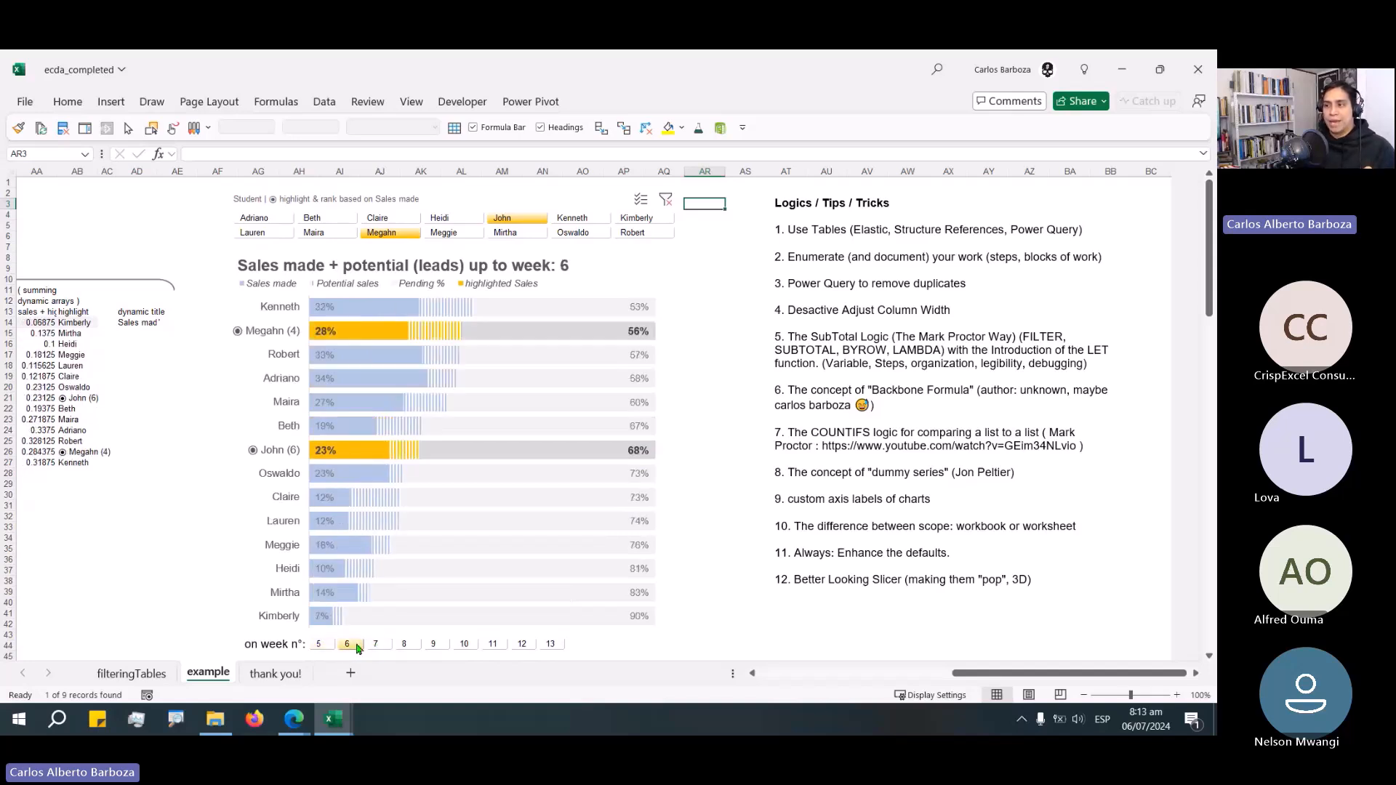
click(318, 646)
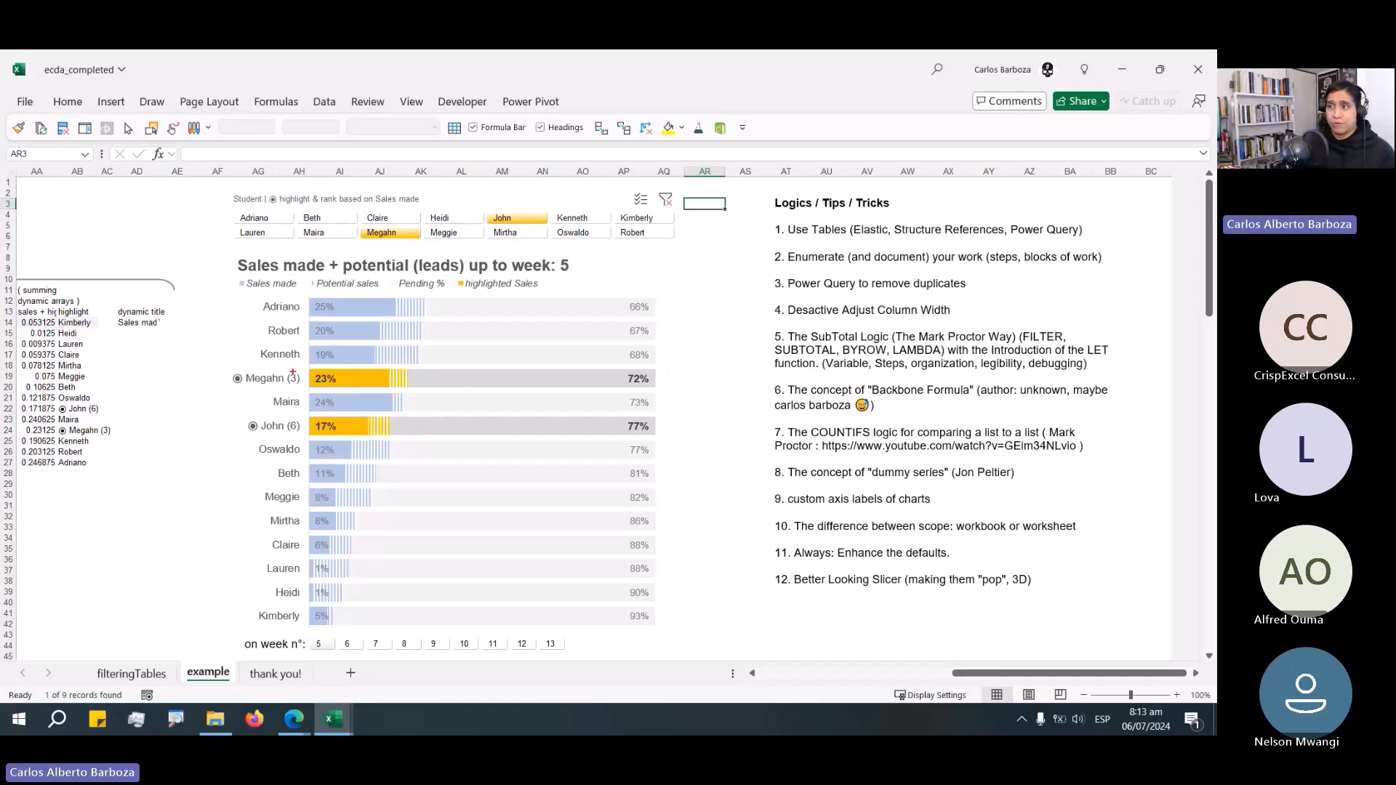
Examine the rank numbers in the chart's axis labels alongside Megahn's highlighted bar and the pending segments.
drag(236, 293, 303, 384)
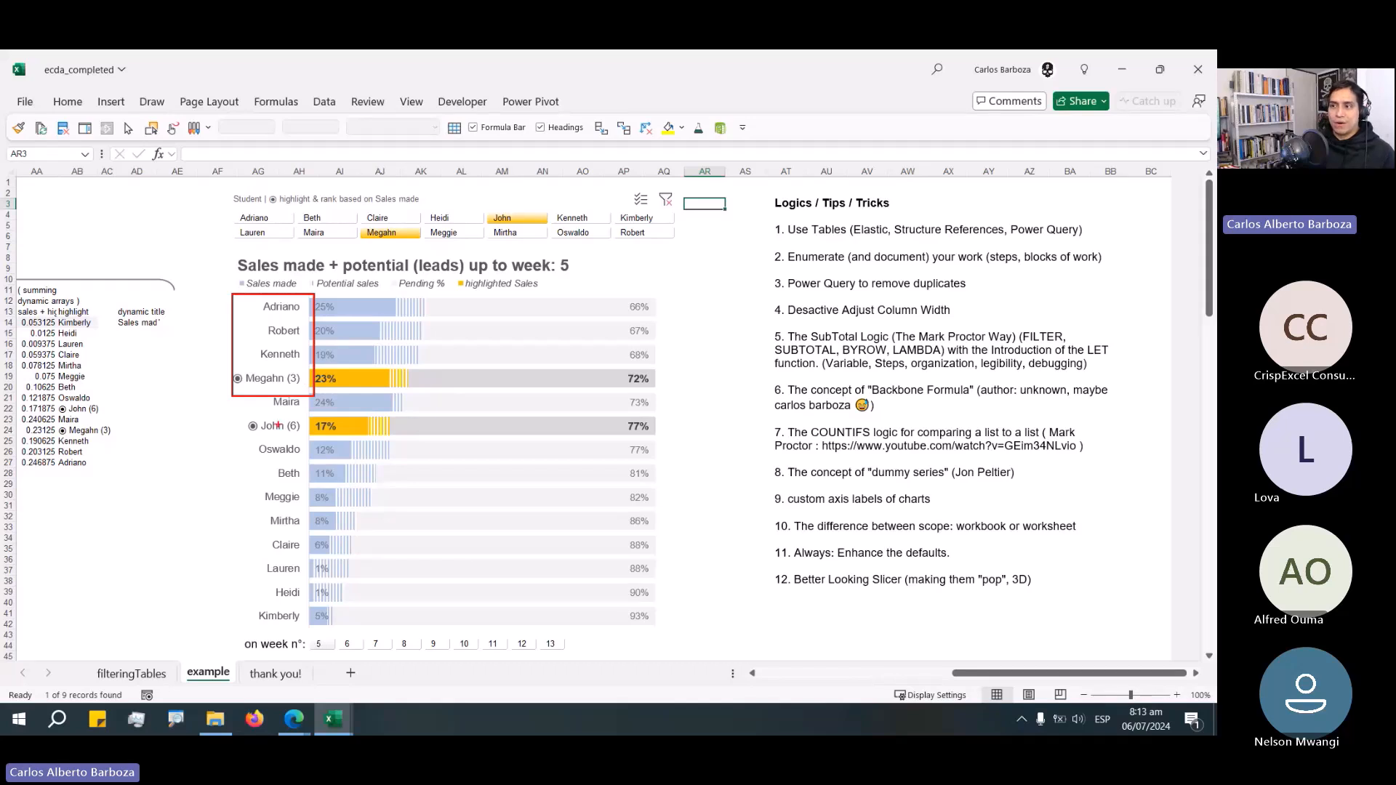
drag(285, 369, 304, 390)
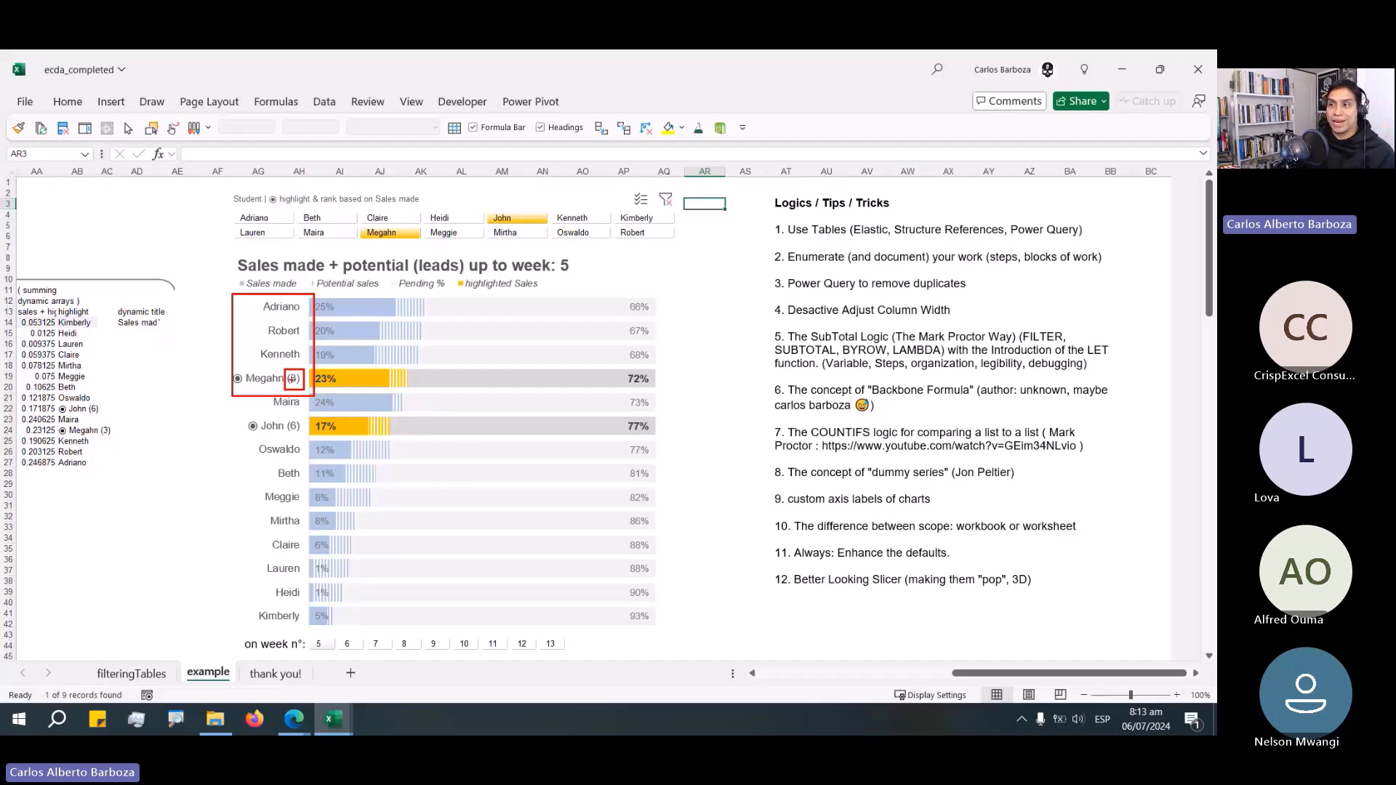
drag(181, 421, 285, 387)
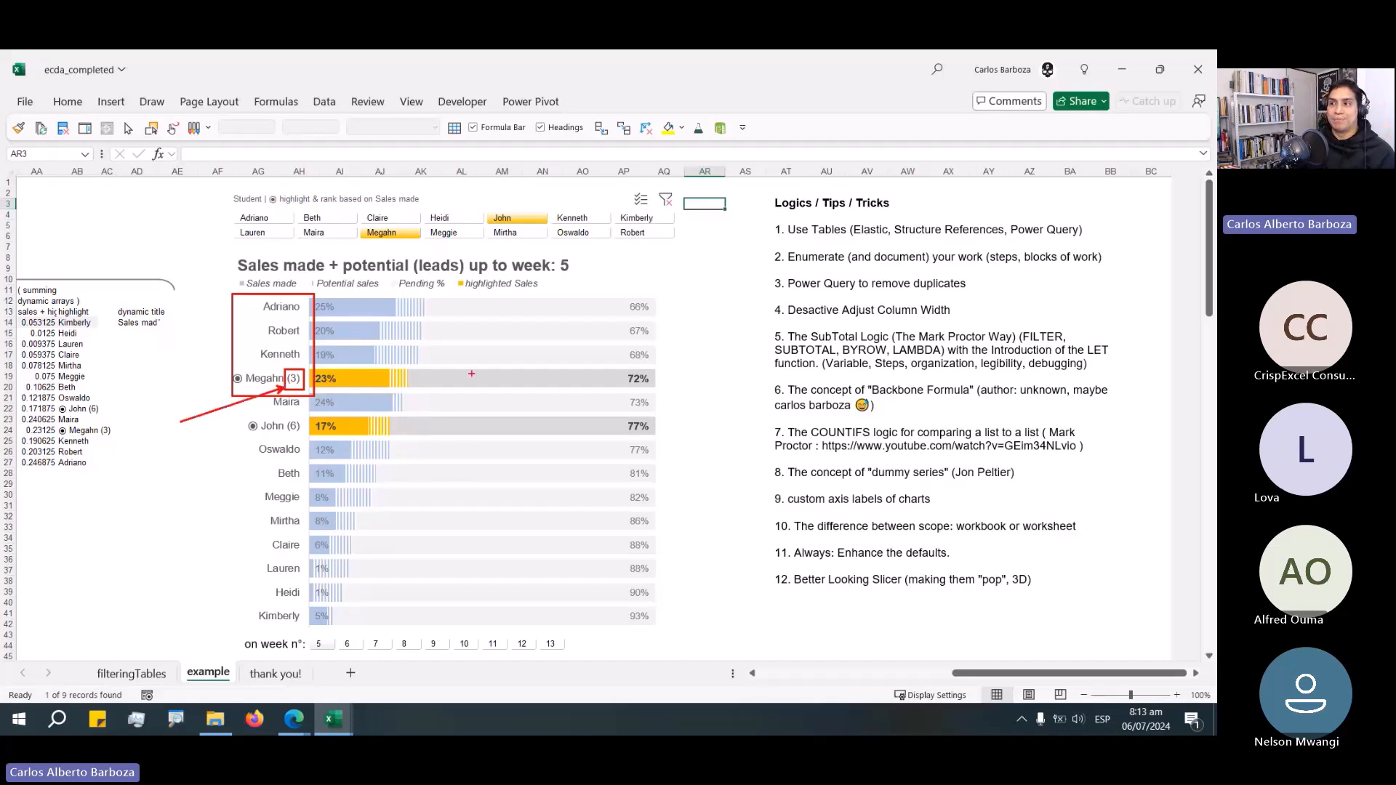
drag(371, 381, 492, 341)
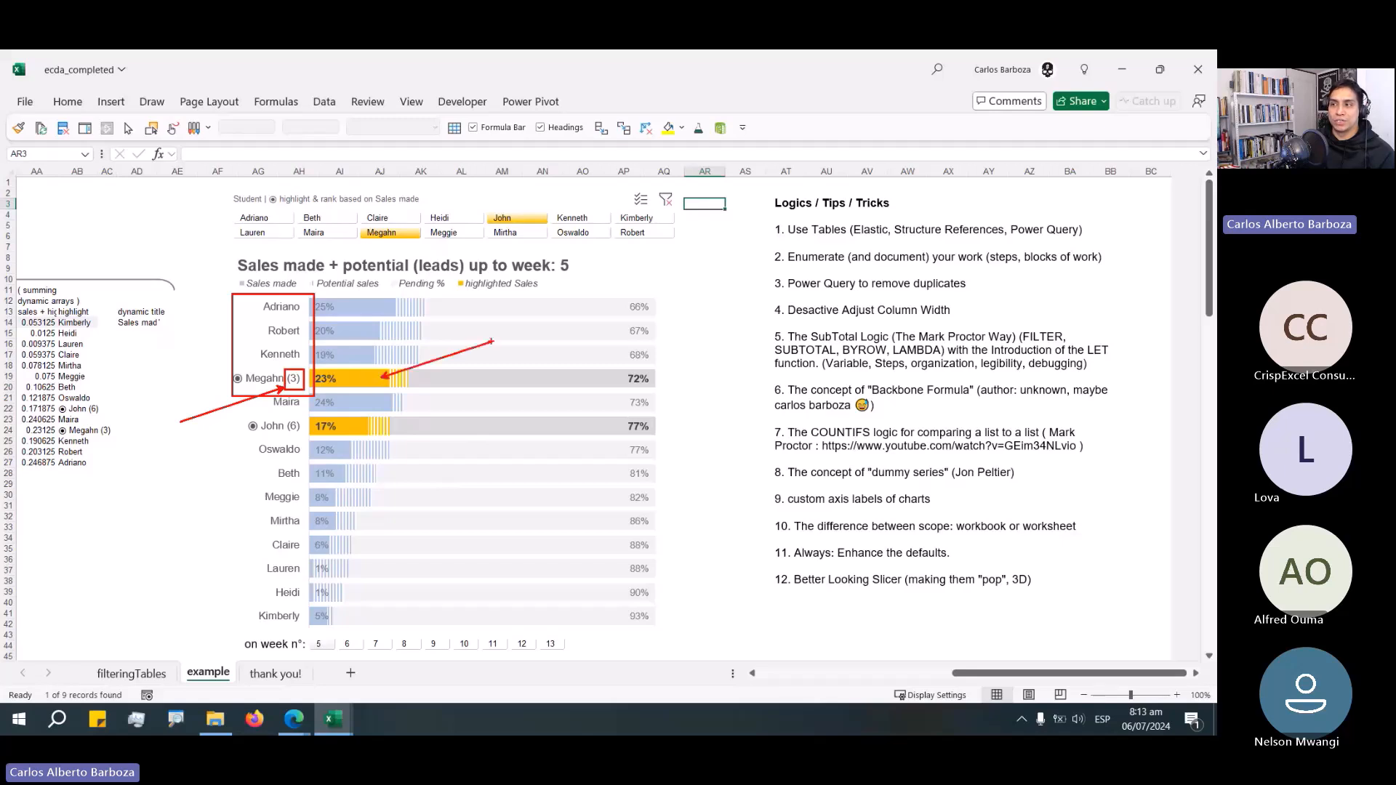
drag(392, 297, 426, 320)
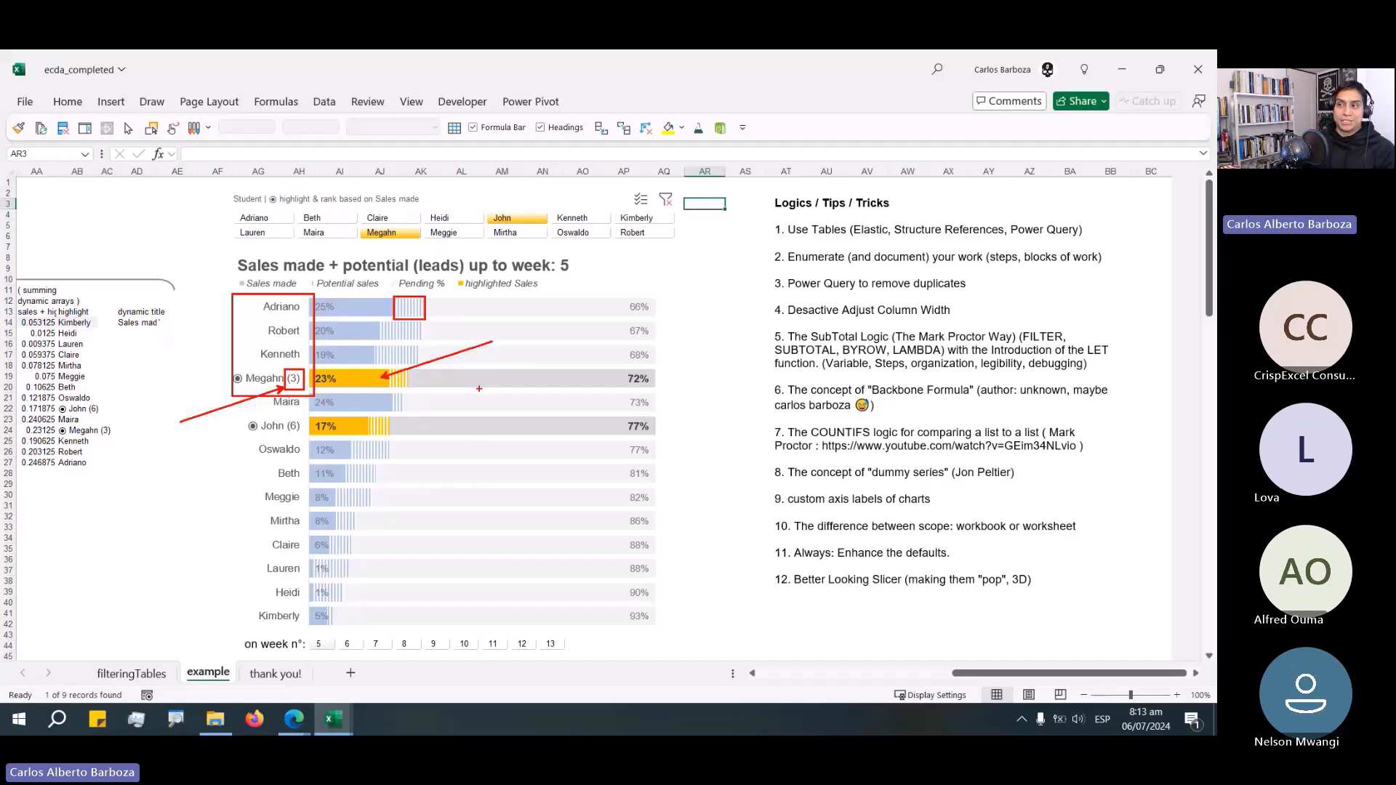
key(Escape)
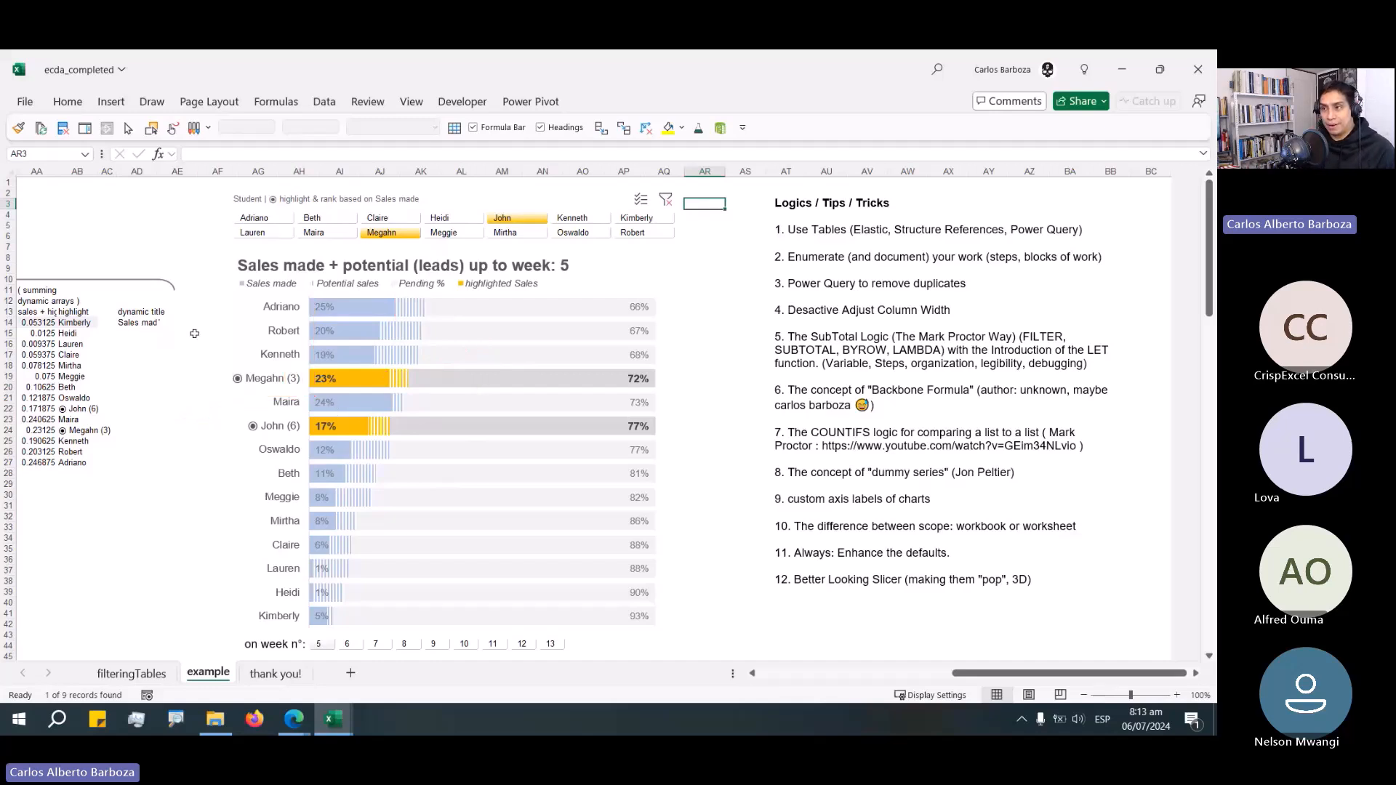
Examine the chart area around the lowest-ranked students' bars.
click(194, 333)
click(188, 207)
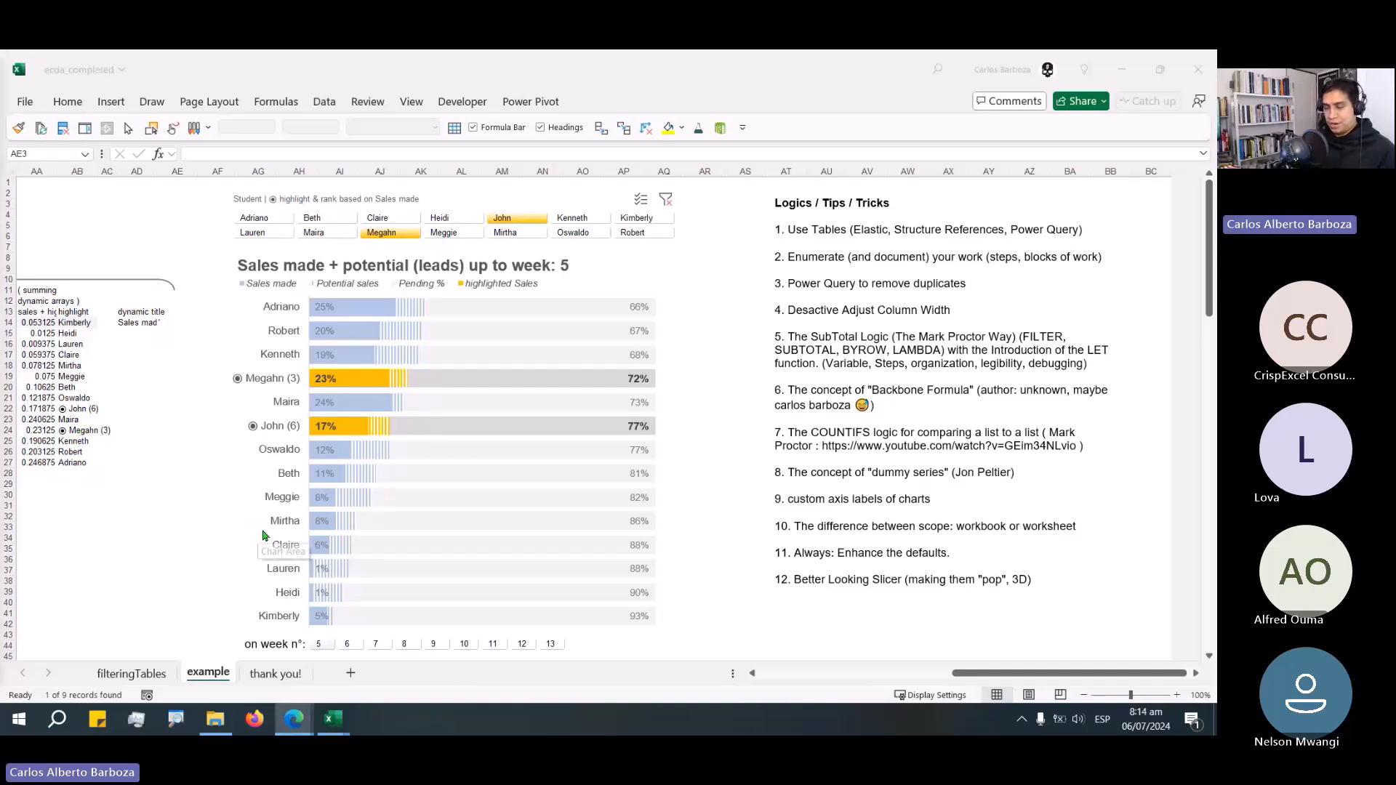
mouse_move(220, 503)
mouse_down()
mouse_move(330, 658)
mouse_move(368, 651)
mouse_move(380, 631)
mouse_up()
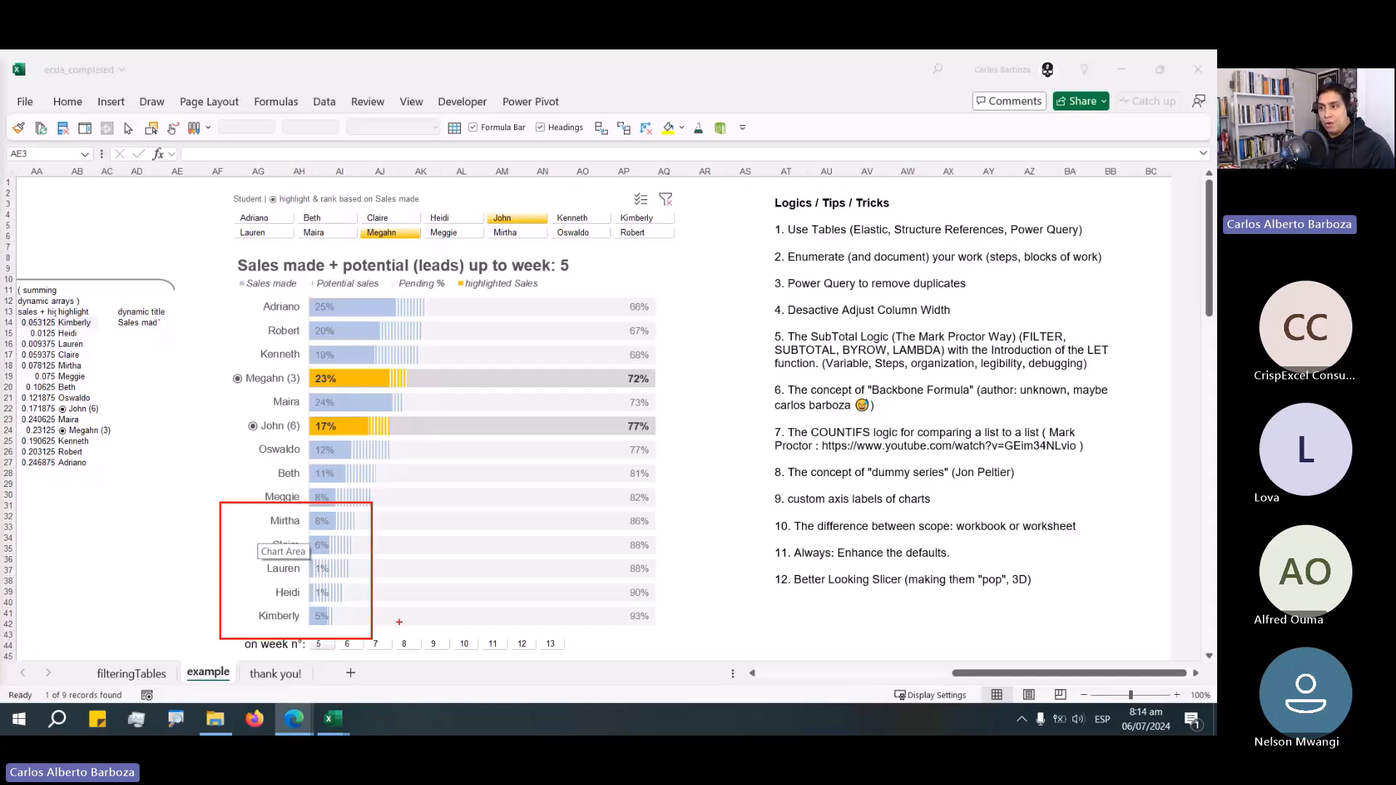
key(Escape)
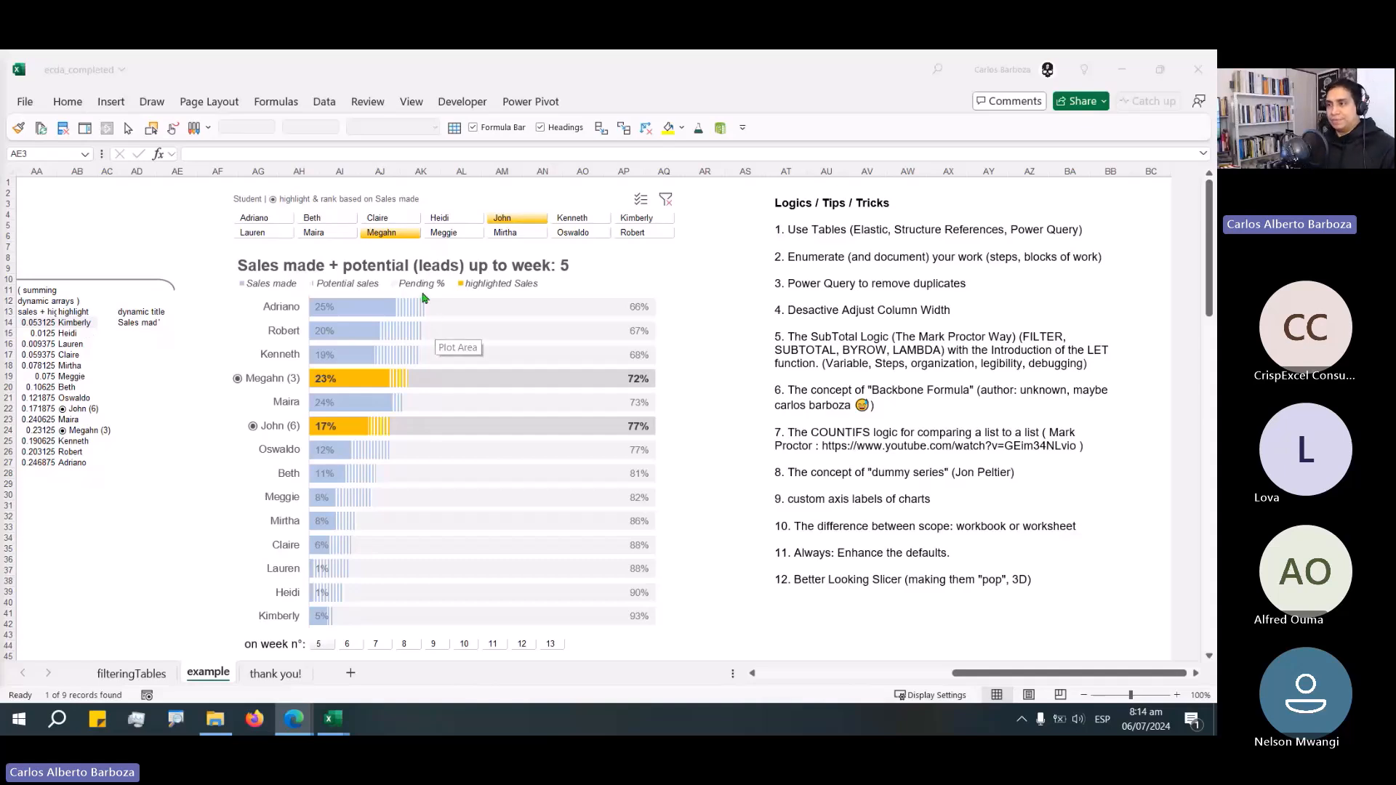
Examine the Pending % series and percentage labels on Adriano's row and the whole chart area.
mouse_move(418, 308)
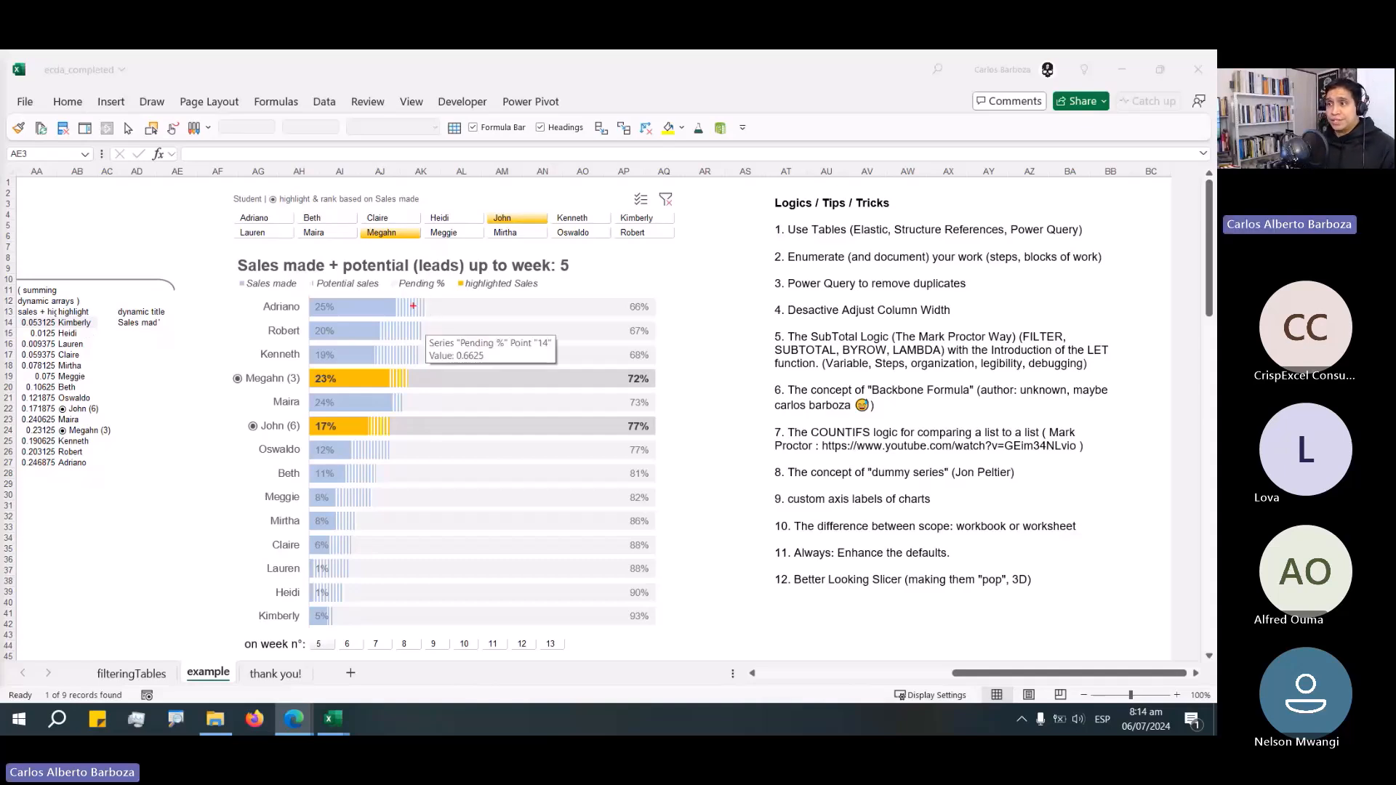
drag(417, 312, 451, 354)
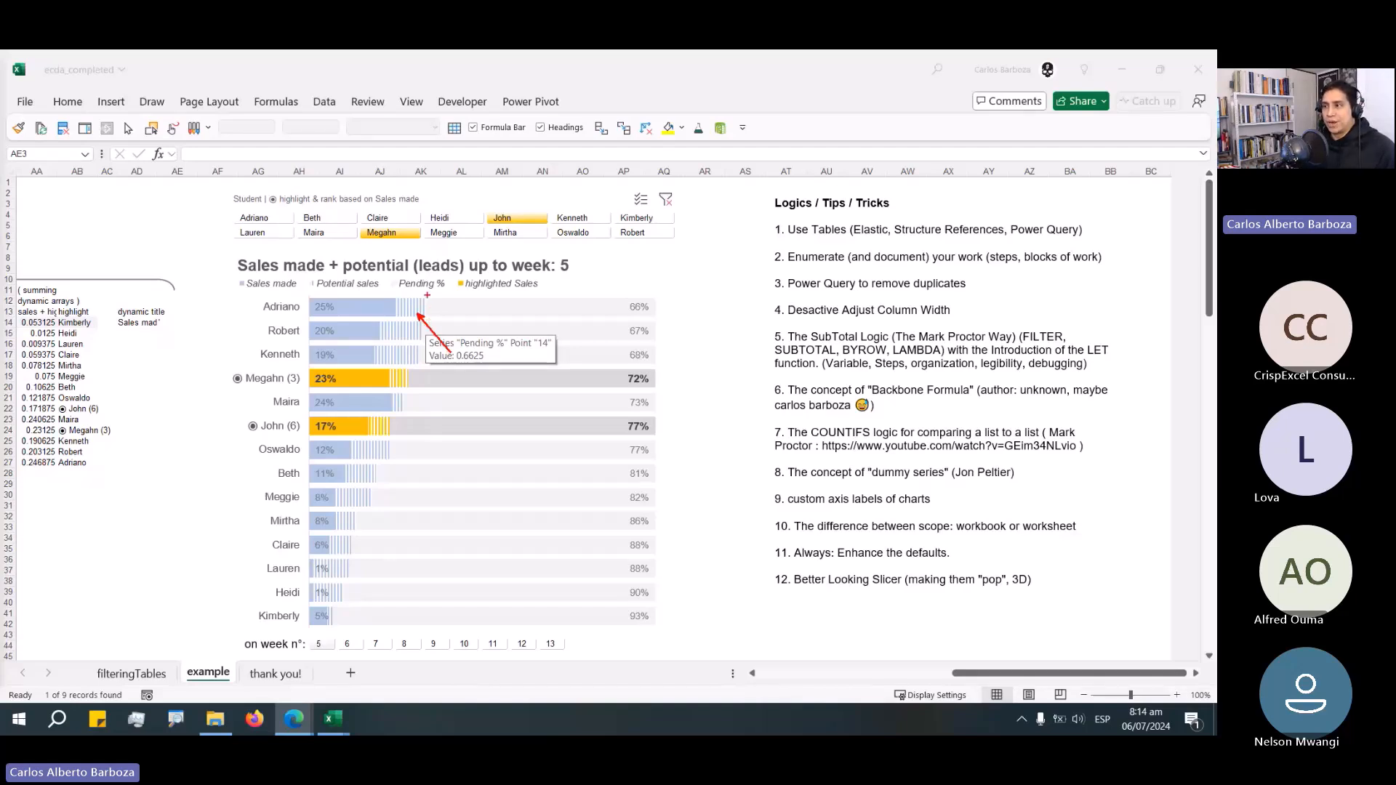
drag(426, 294, 666, 321)
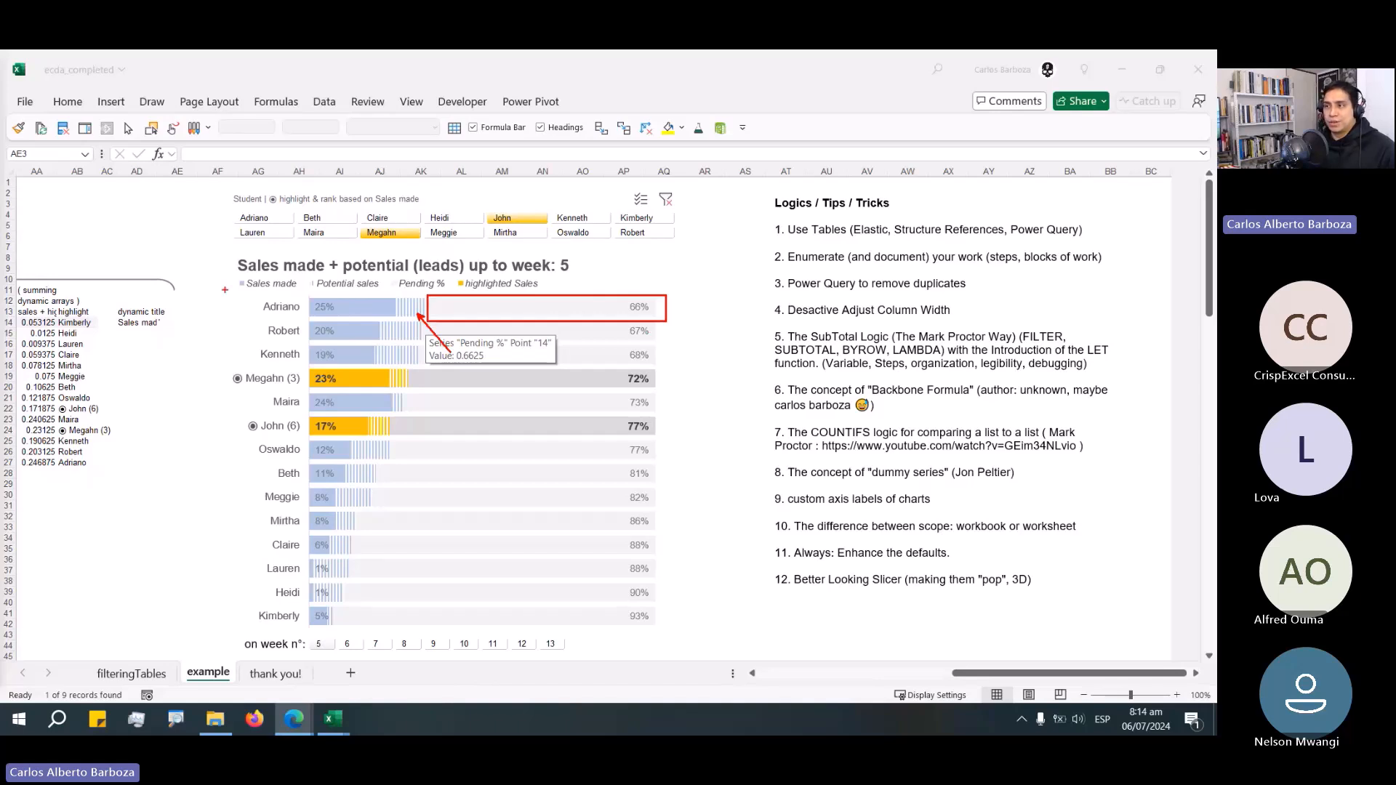
drag(224, 290, 436, 632)
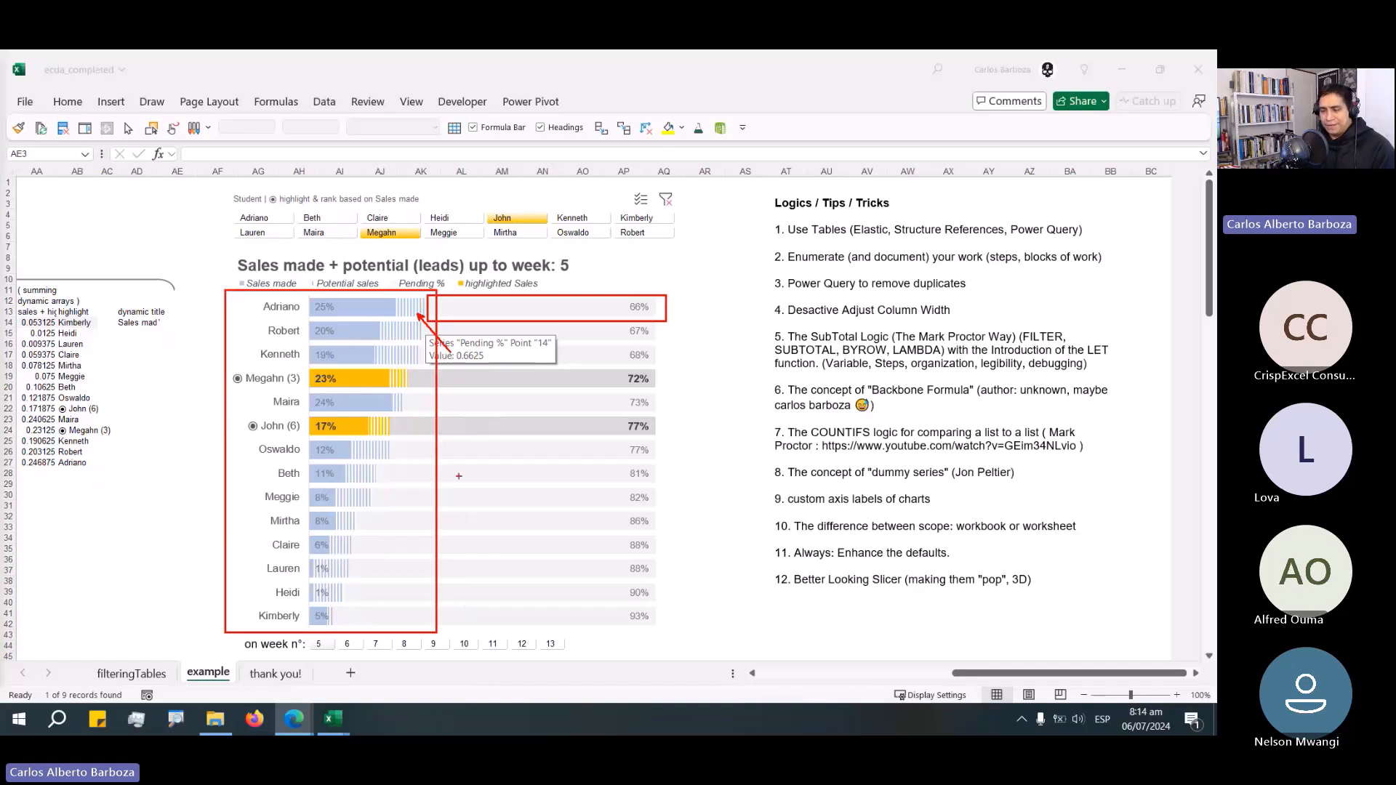
key(Escape)
Compare the bars and pending segments of the middle-ranked and highlighted students.
key(ctrl+2)
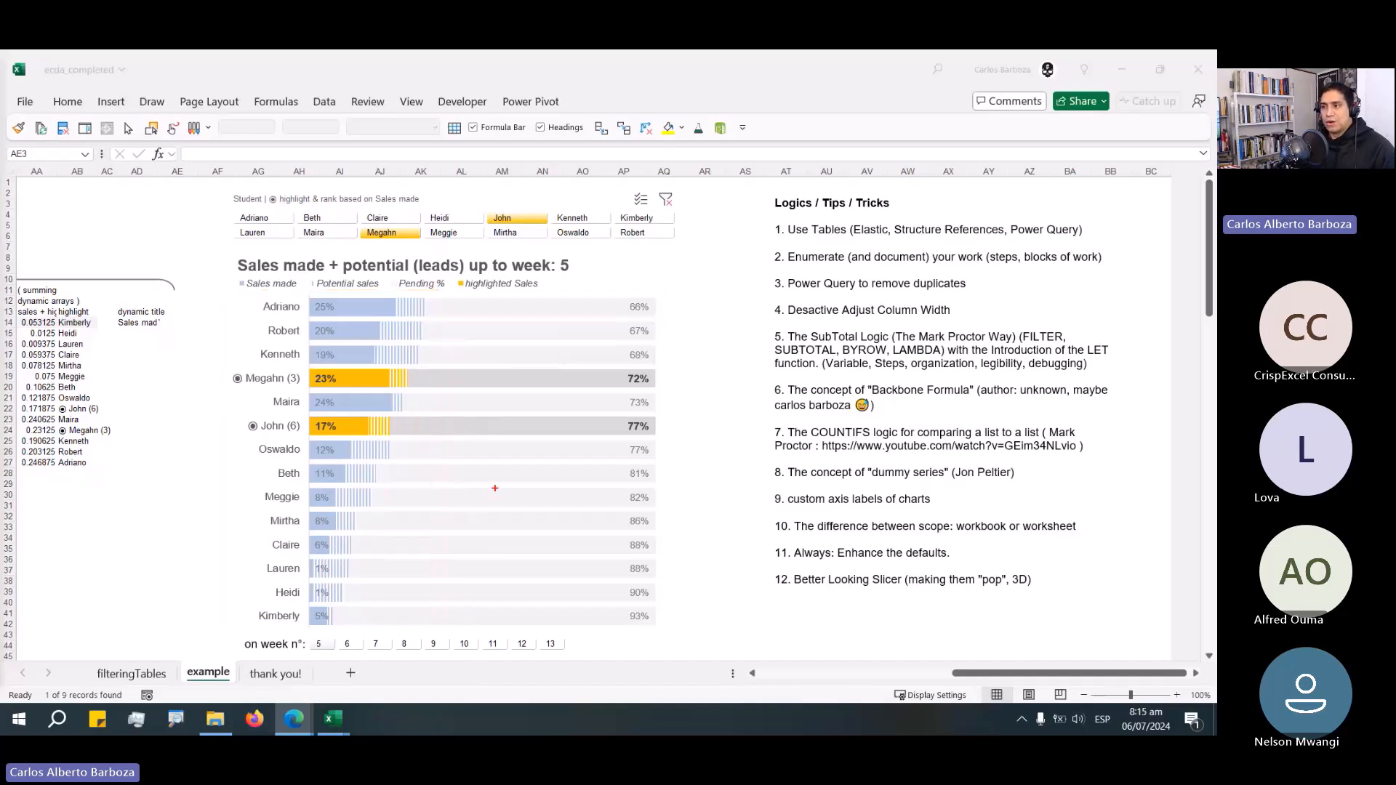
drag(473, 452, 702, 544)
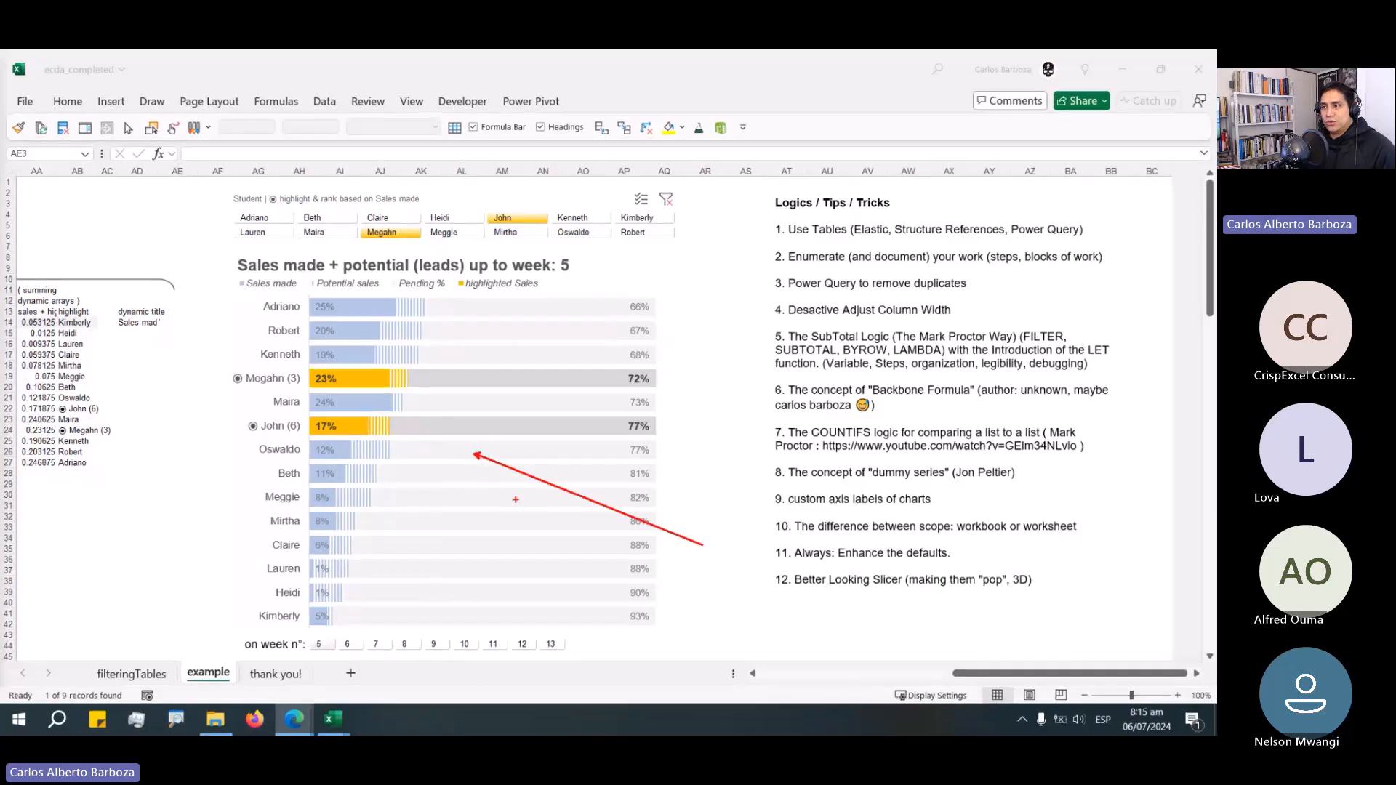
drag(473, 501, 698, 569)
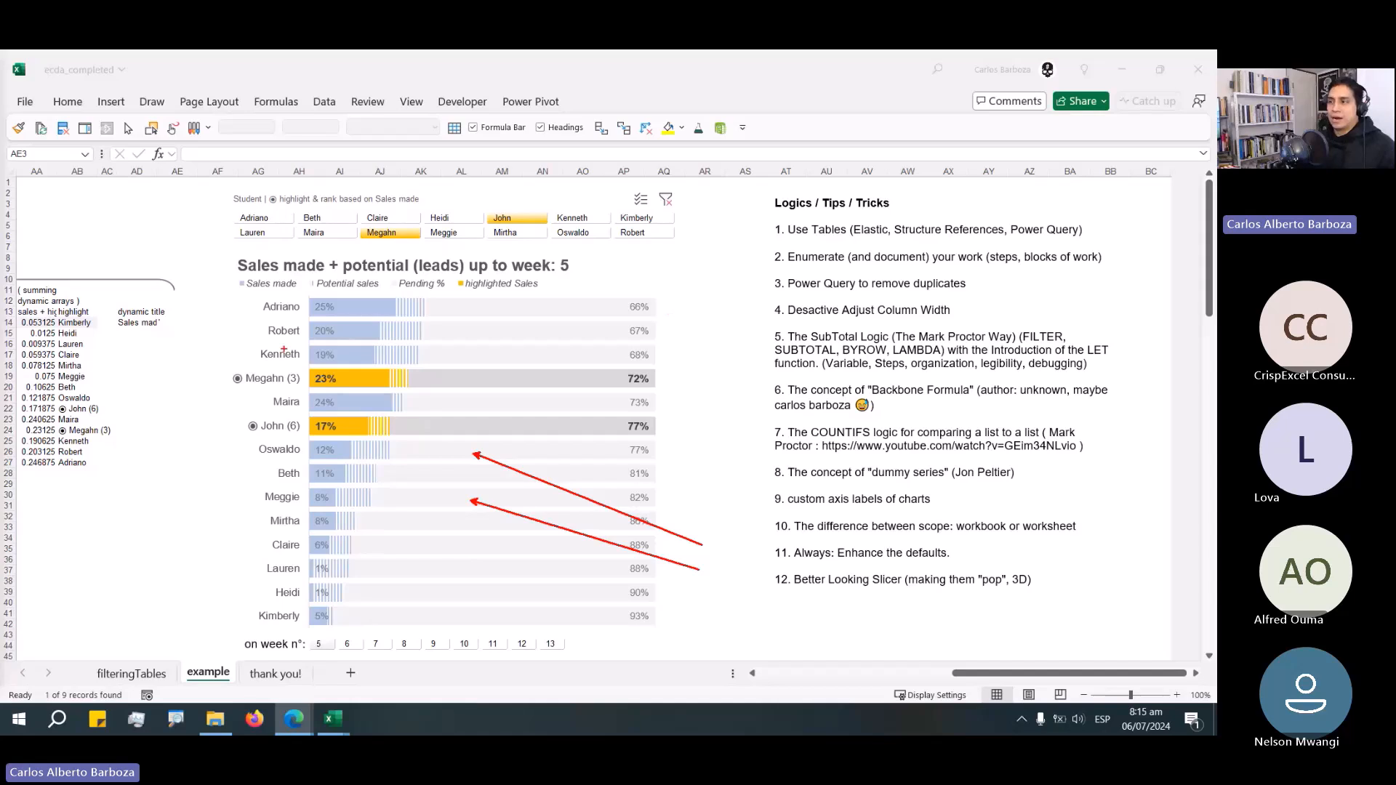
drag(480, 359, 564, 325)
drag(517, 378, 628, 425)
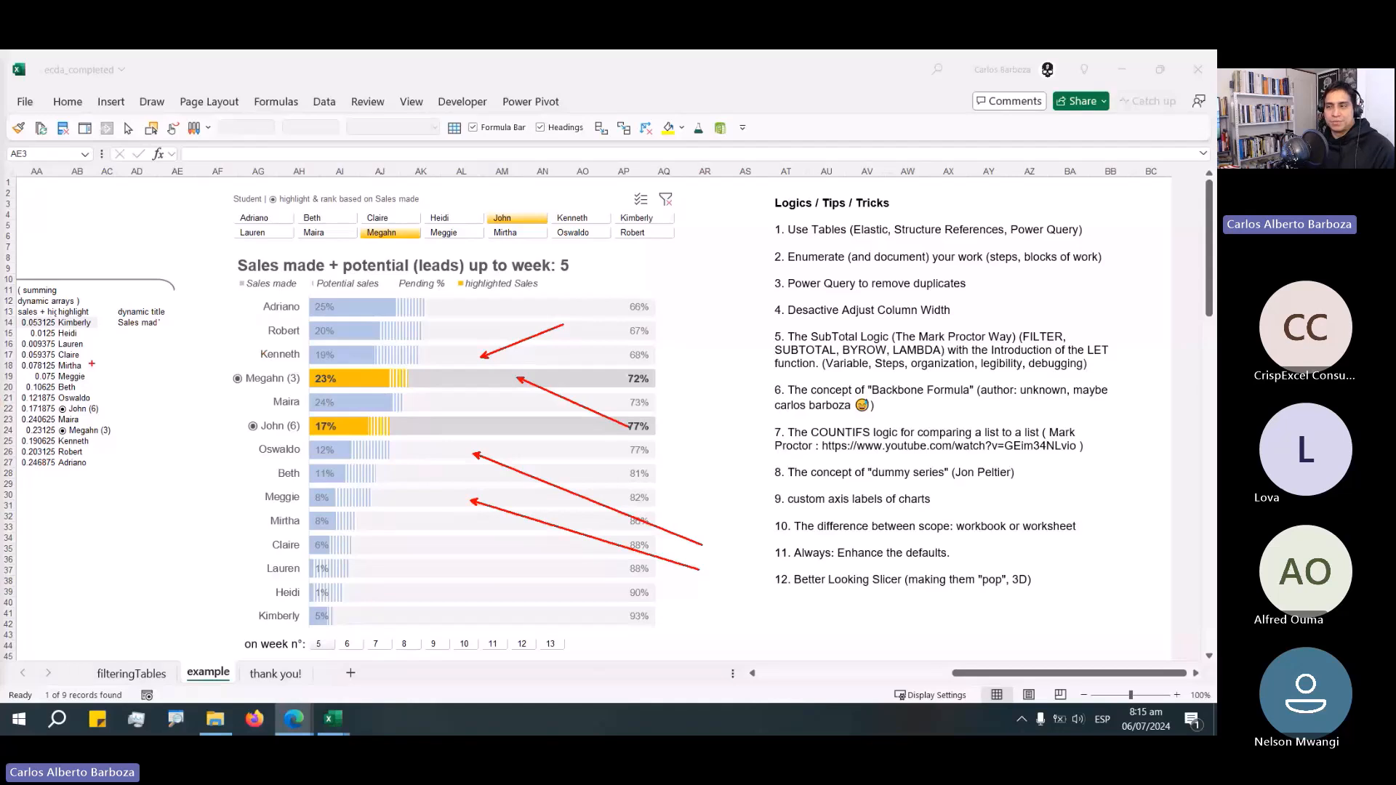
key(Escape)
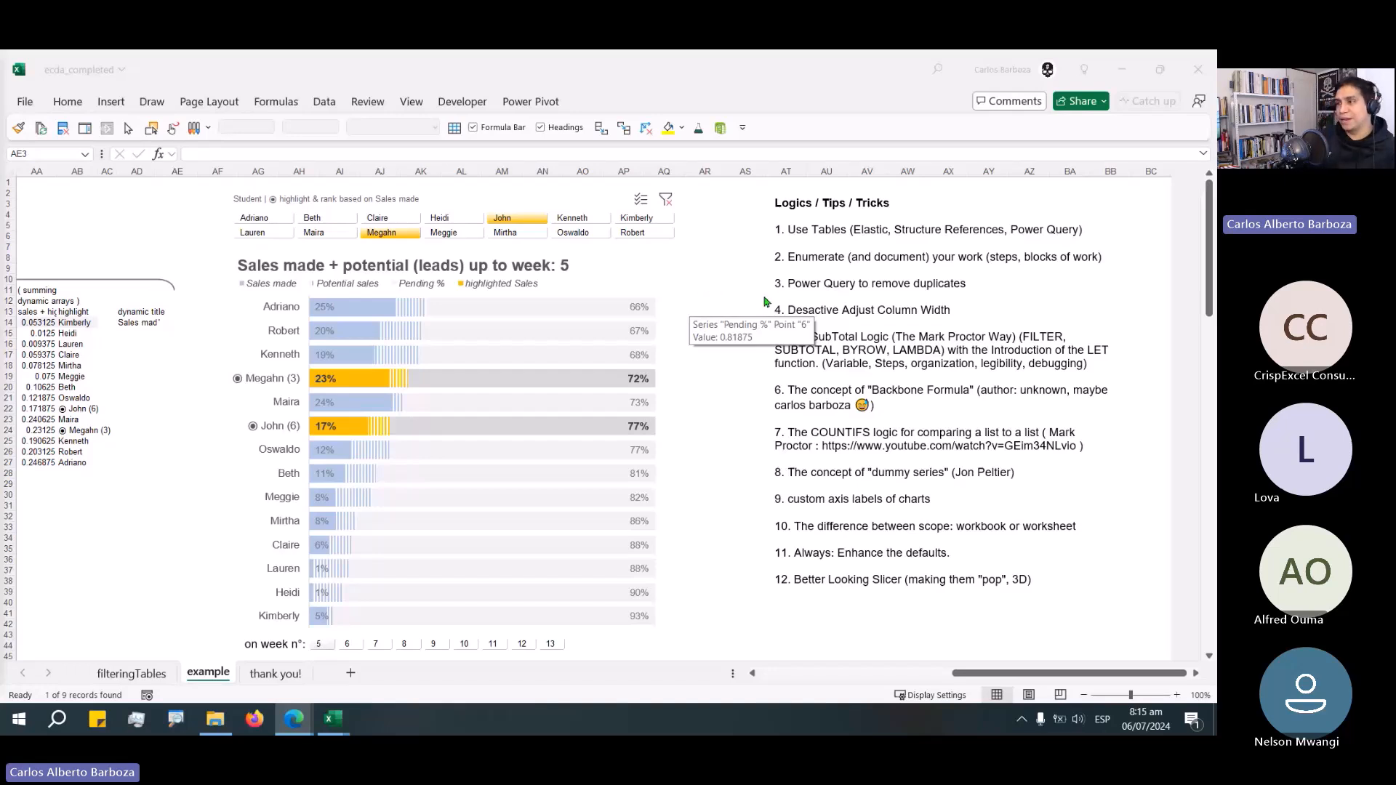
Select the Logics / Tips / Tricks text box beside the chart.
click(735, 237)
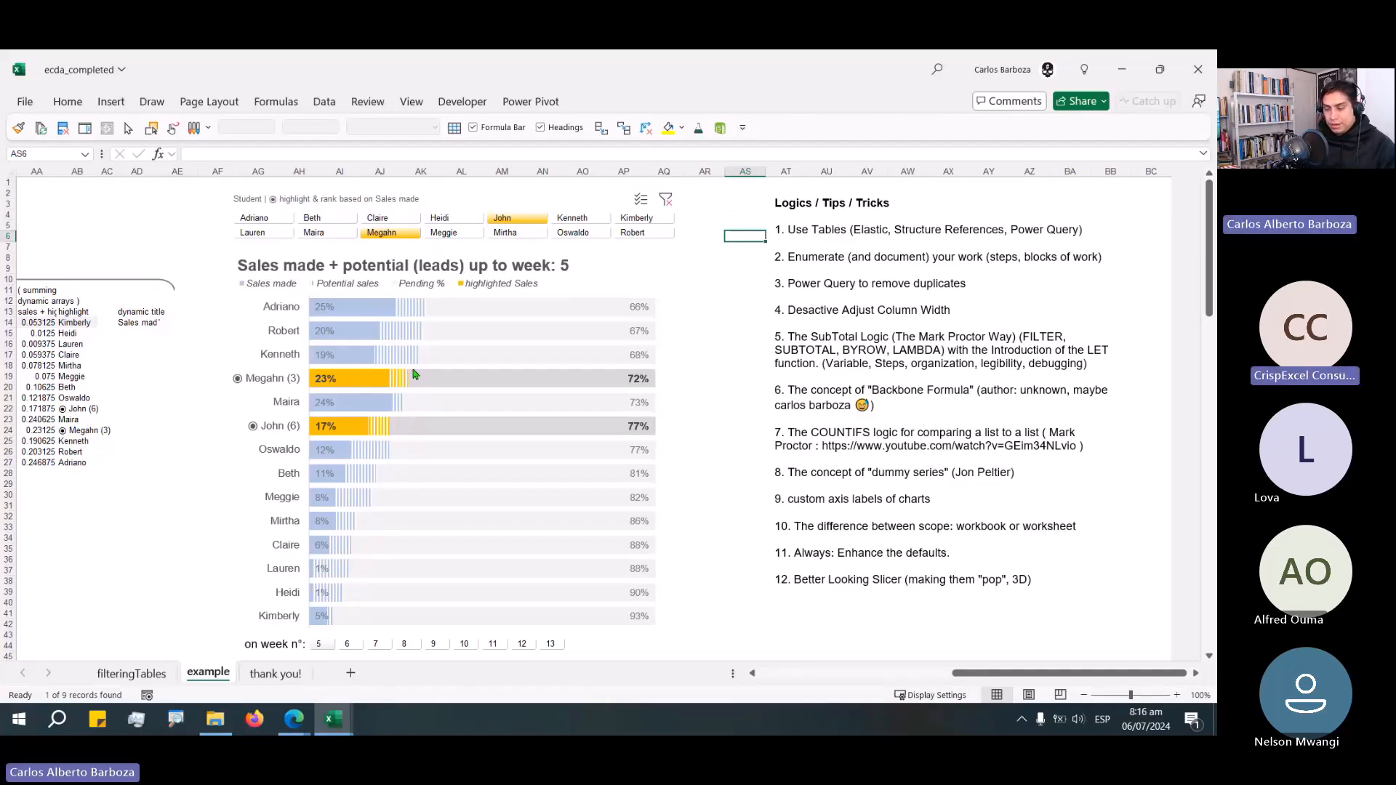
drag(412, 352, 442, 381)
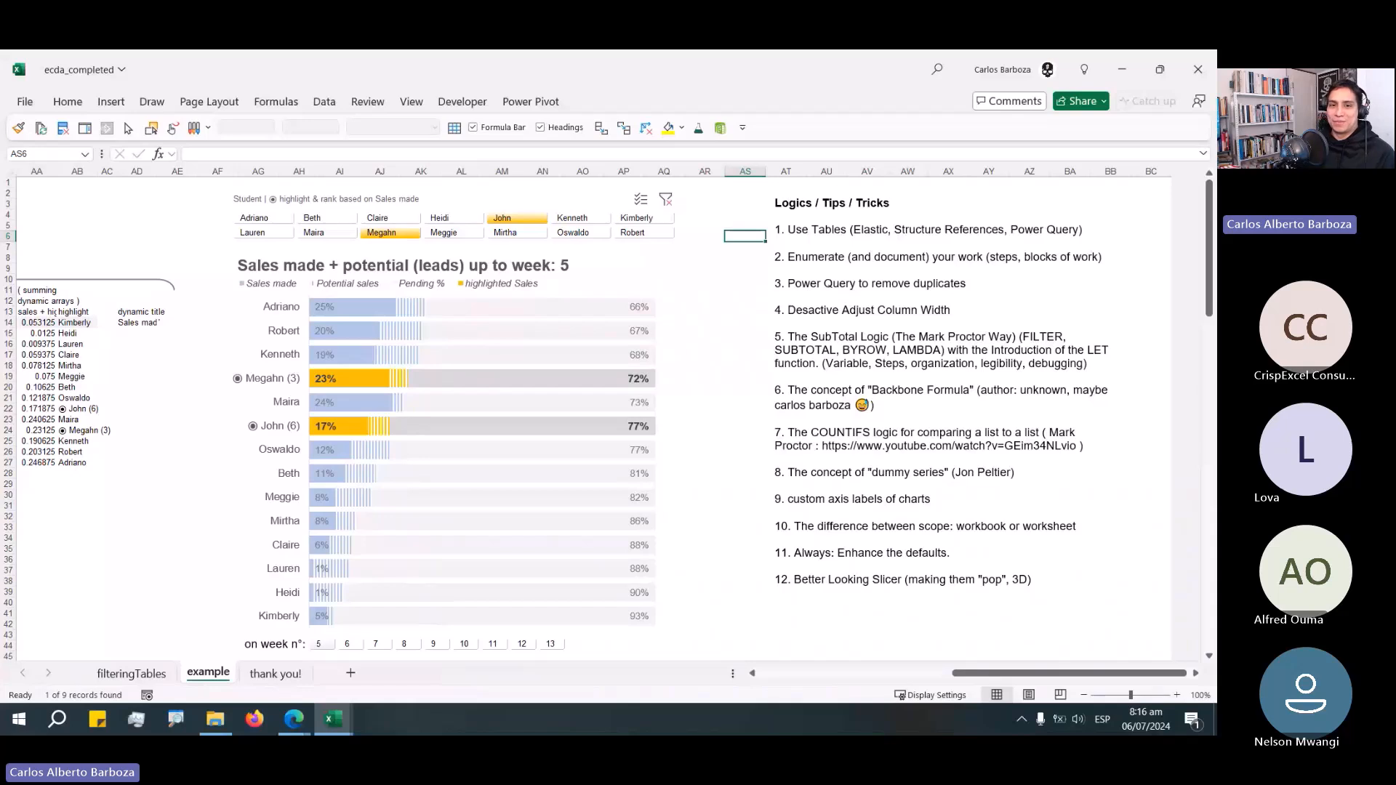
click(813, 242)
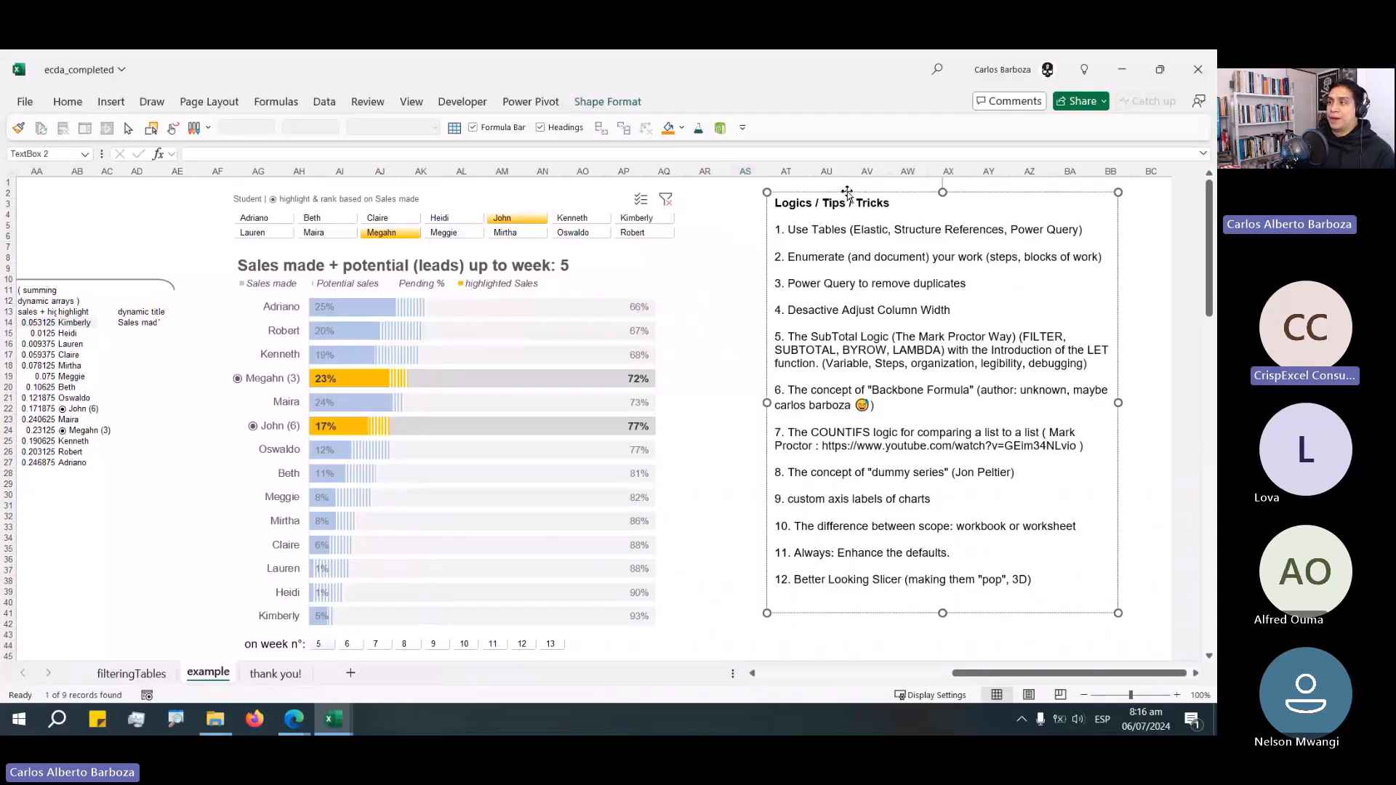
click(847, 191)
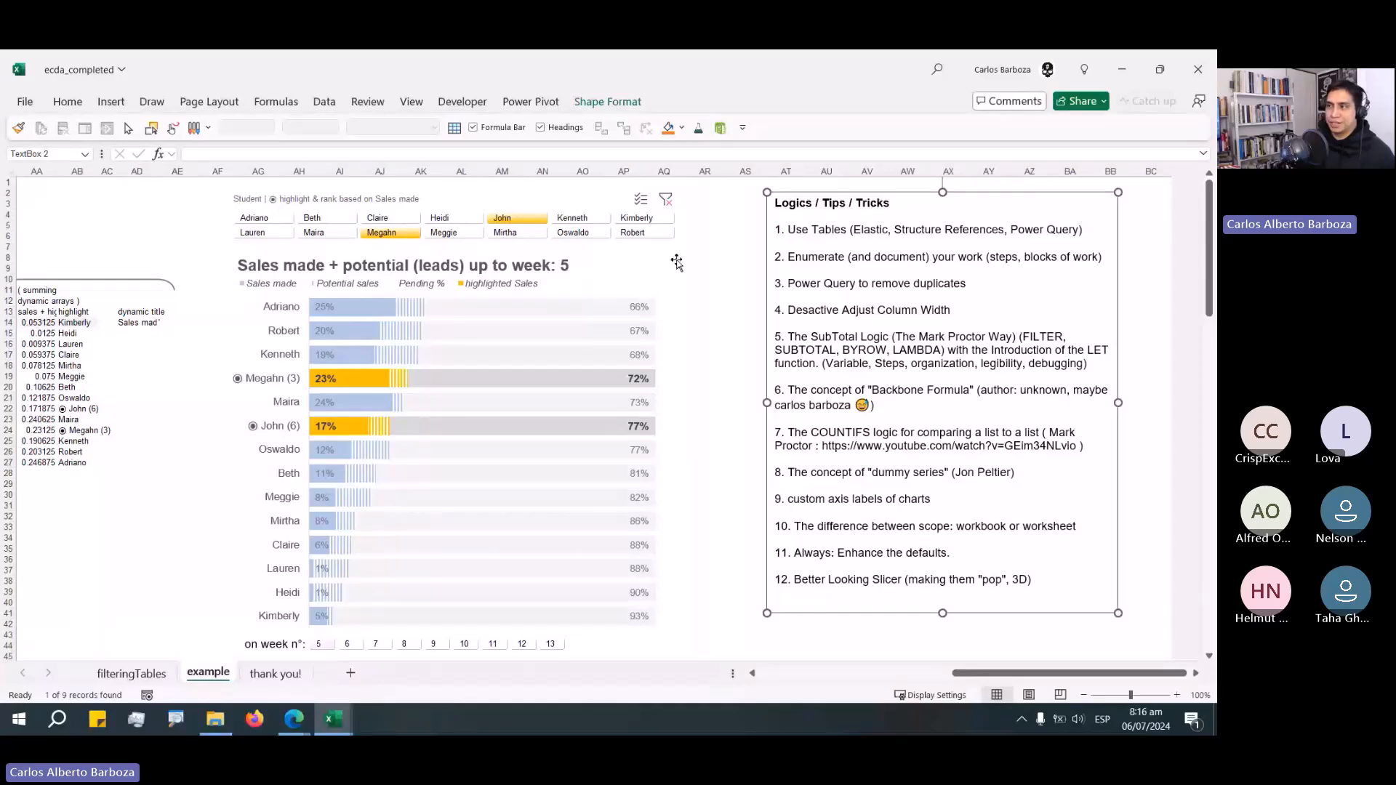
Highlight the first four tips in the Logics / Tips / Tricks text box one line at a time.
drag(799, 230, 889, 285)
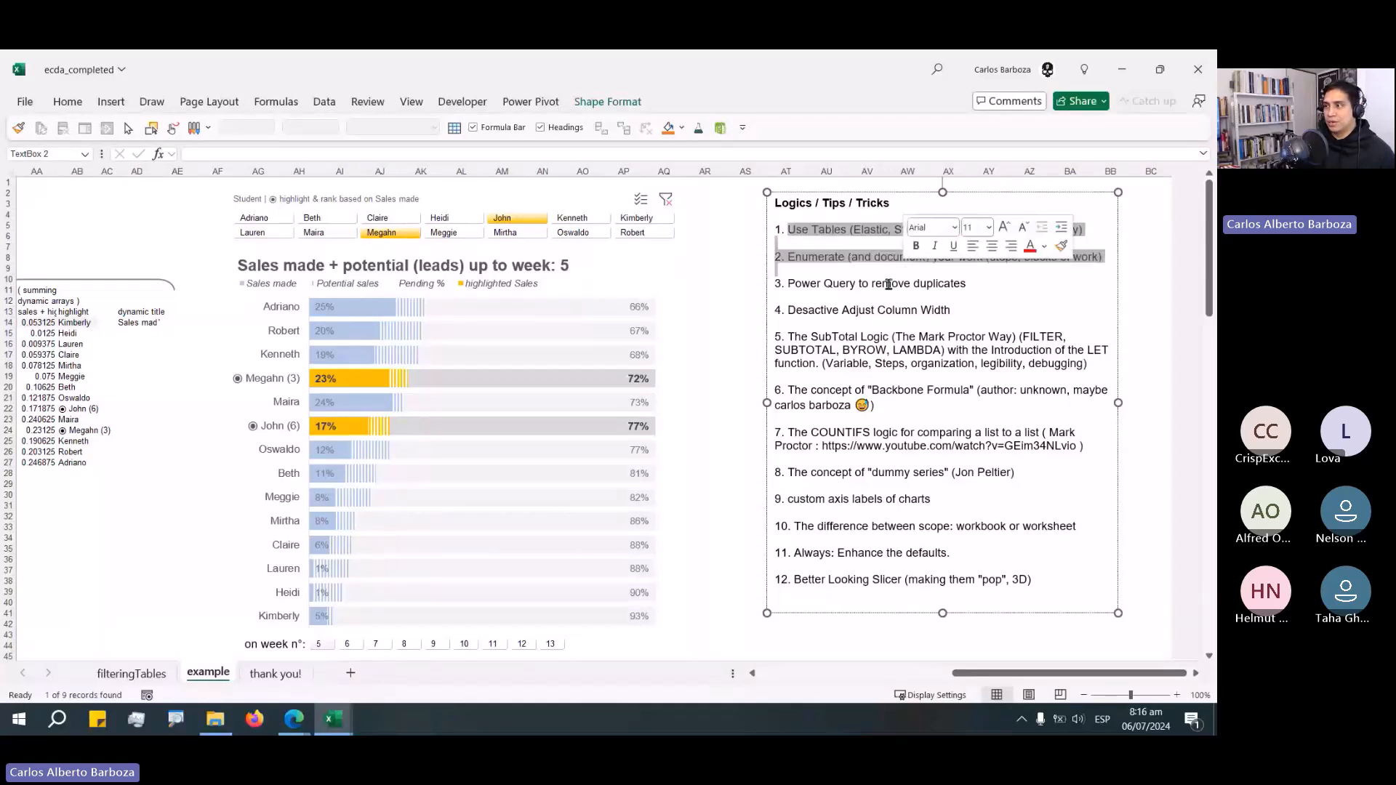
click(1018, 314)
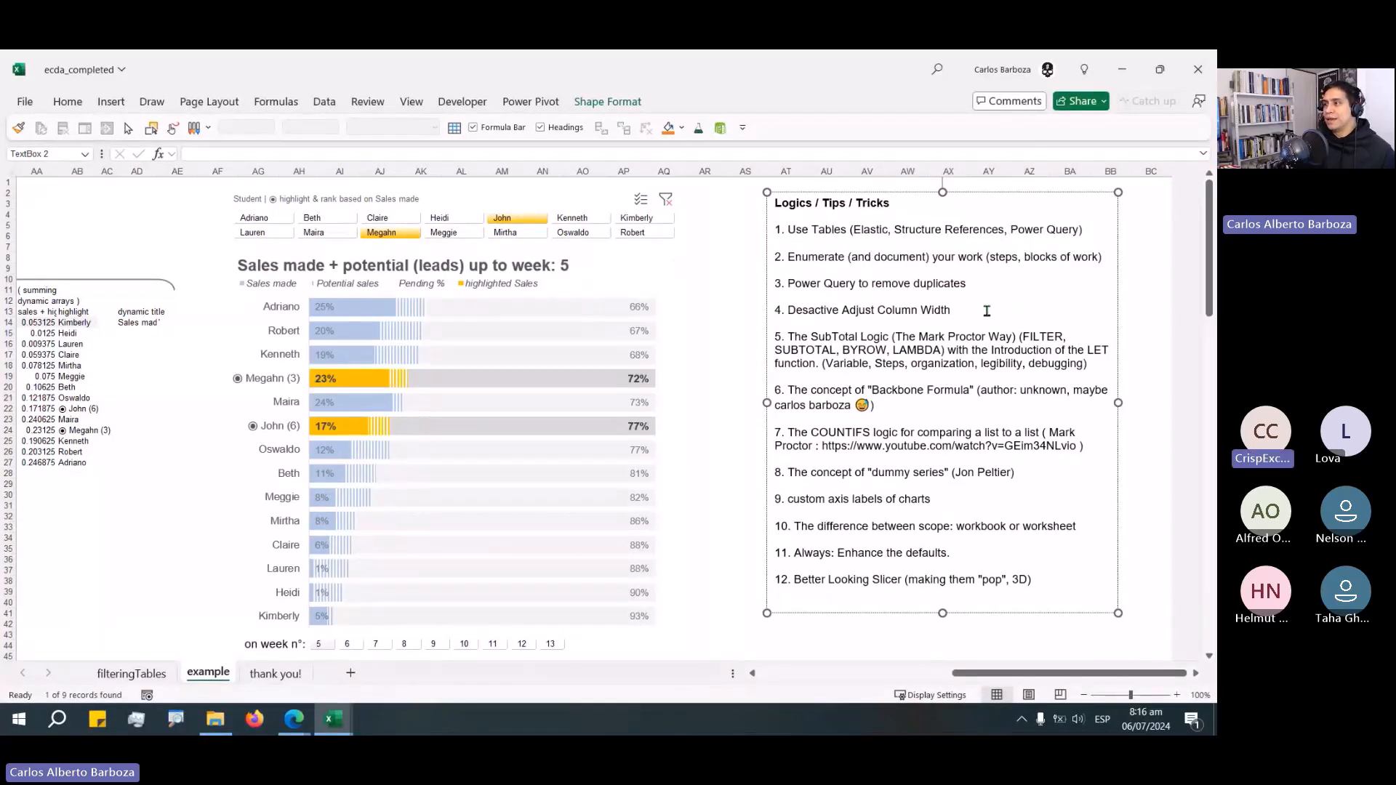
drag(975, 288, 767, 282)
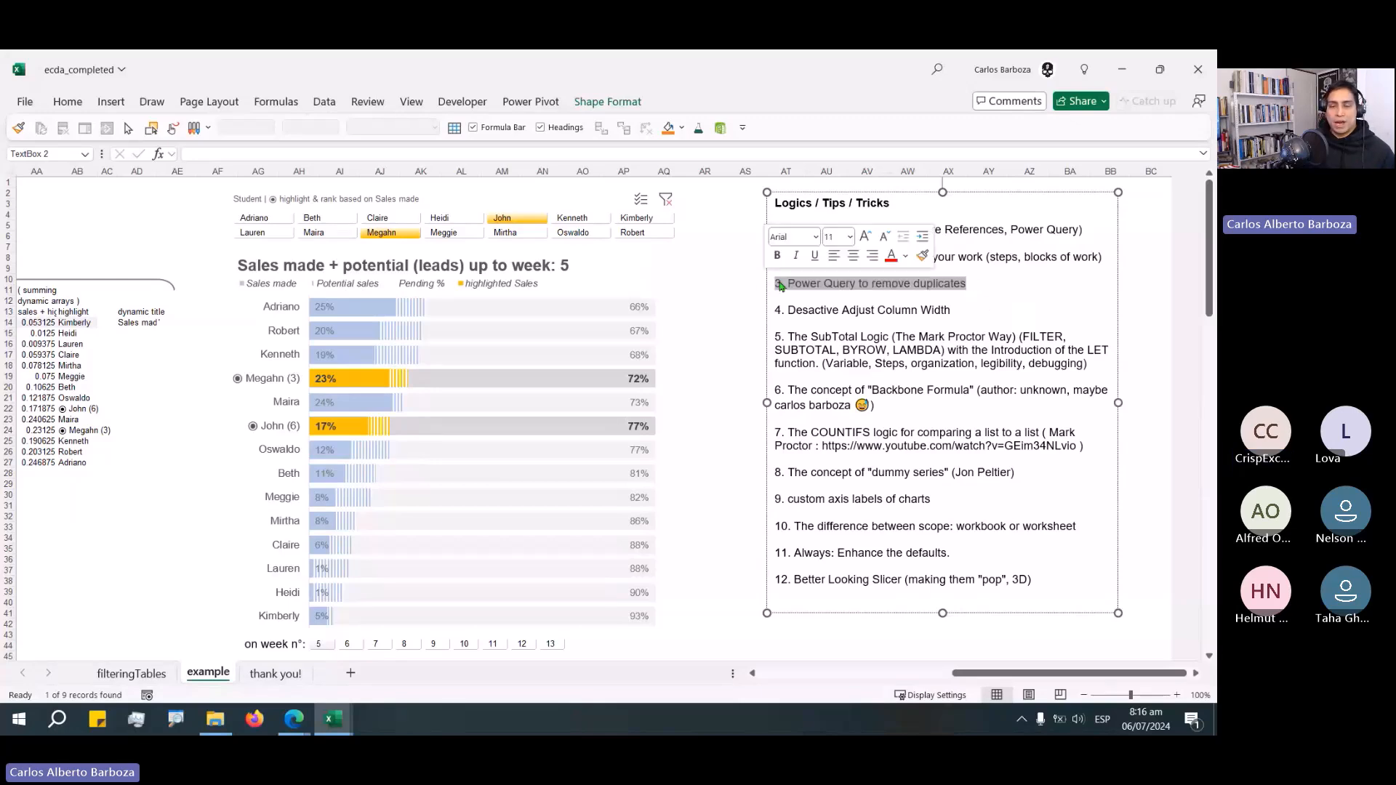
click(911, 301)
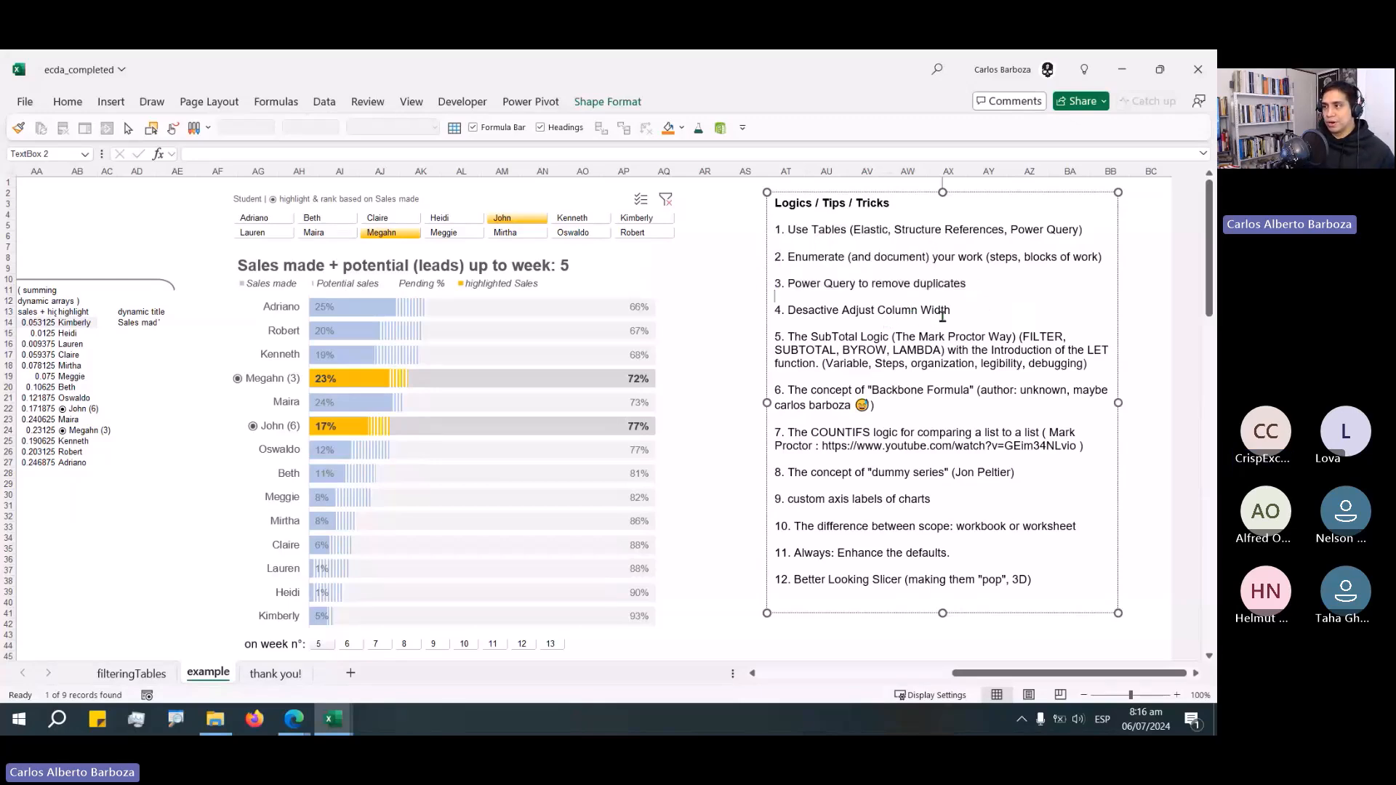
click(960, 313)
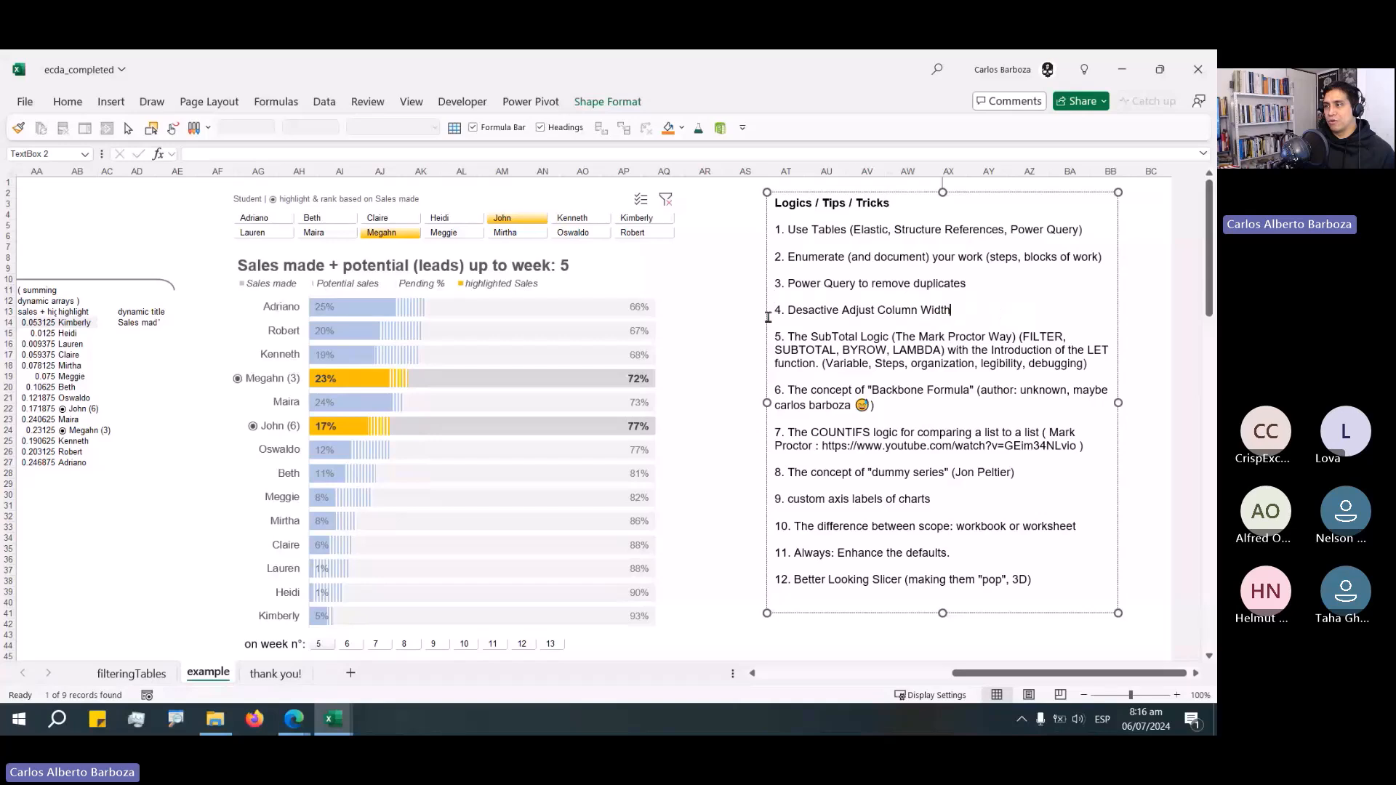
drag(768, 317, 878, 318)
click(914, 553)
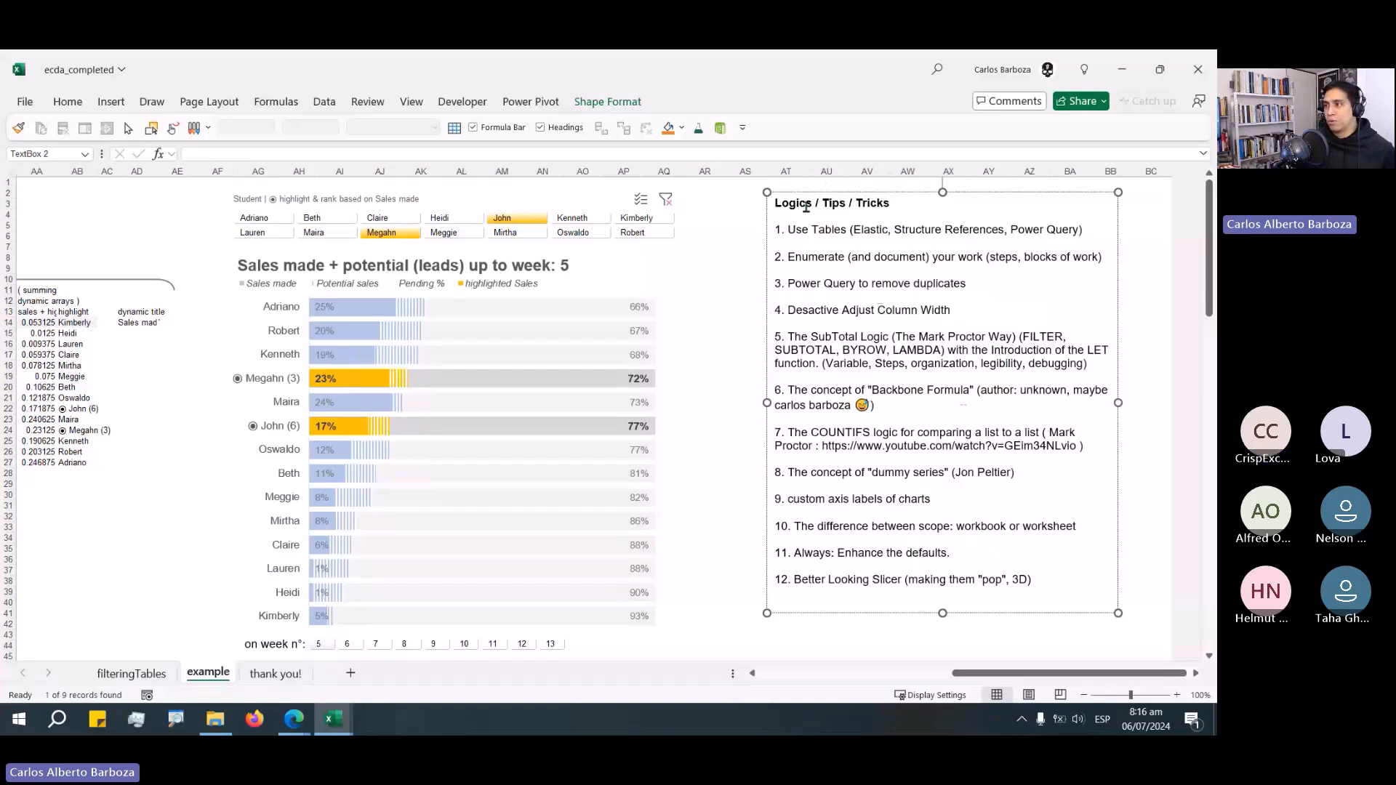
Leave the text box, select the Student slicer, and scroll the sheet to the data and dynamic arrays steps.
click(755, 186)
click(900, 247)
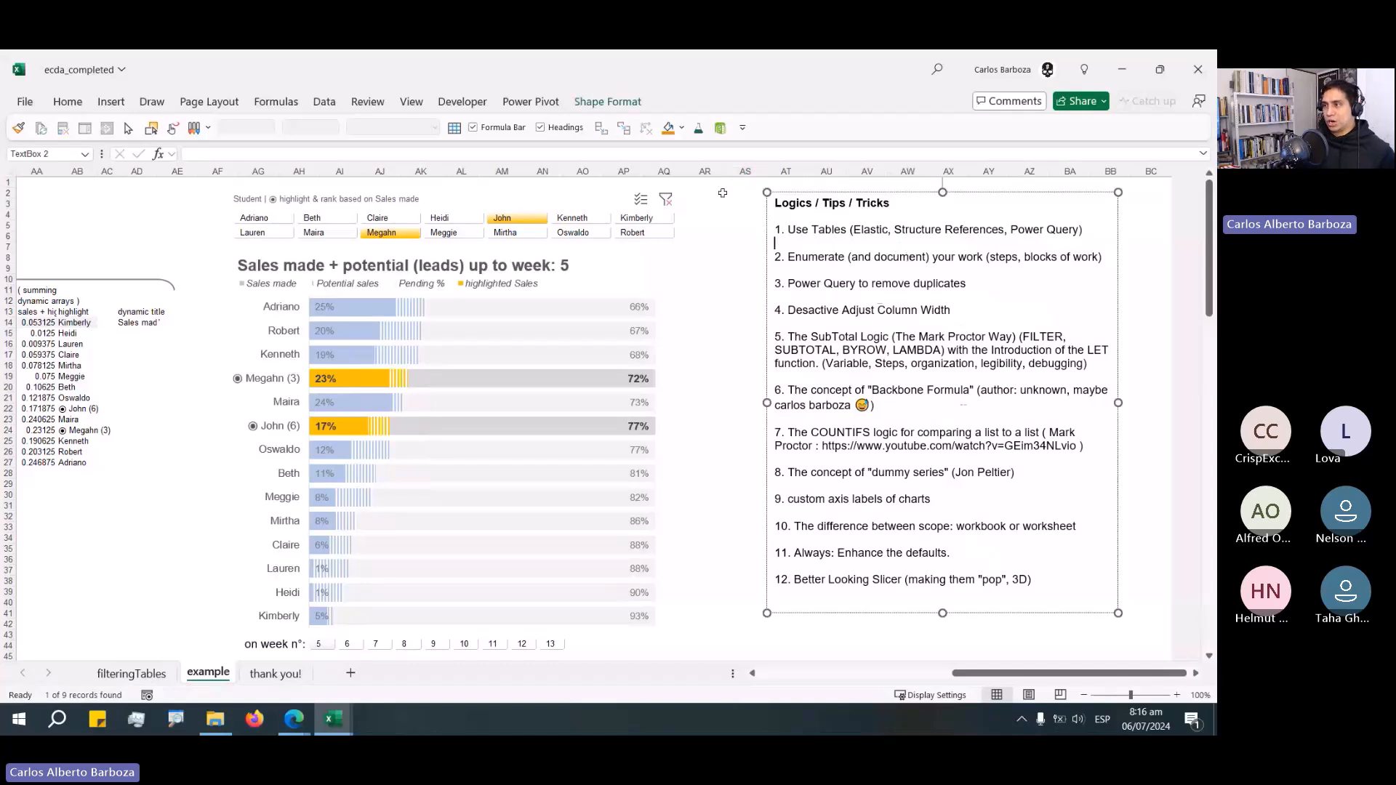
click(722, 193)
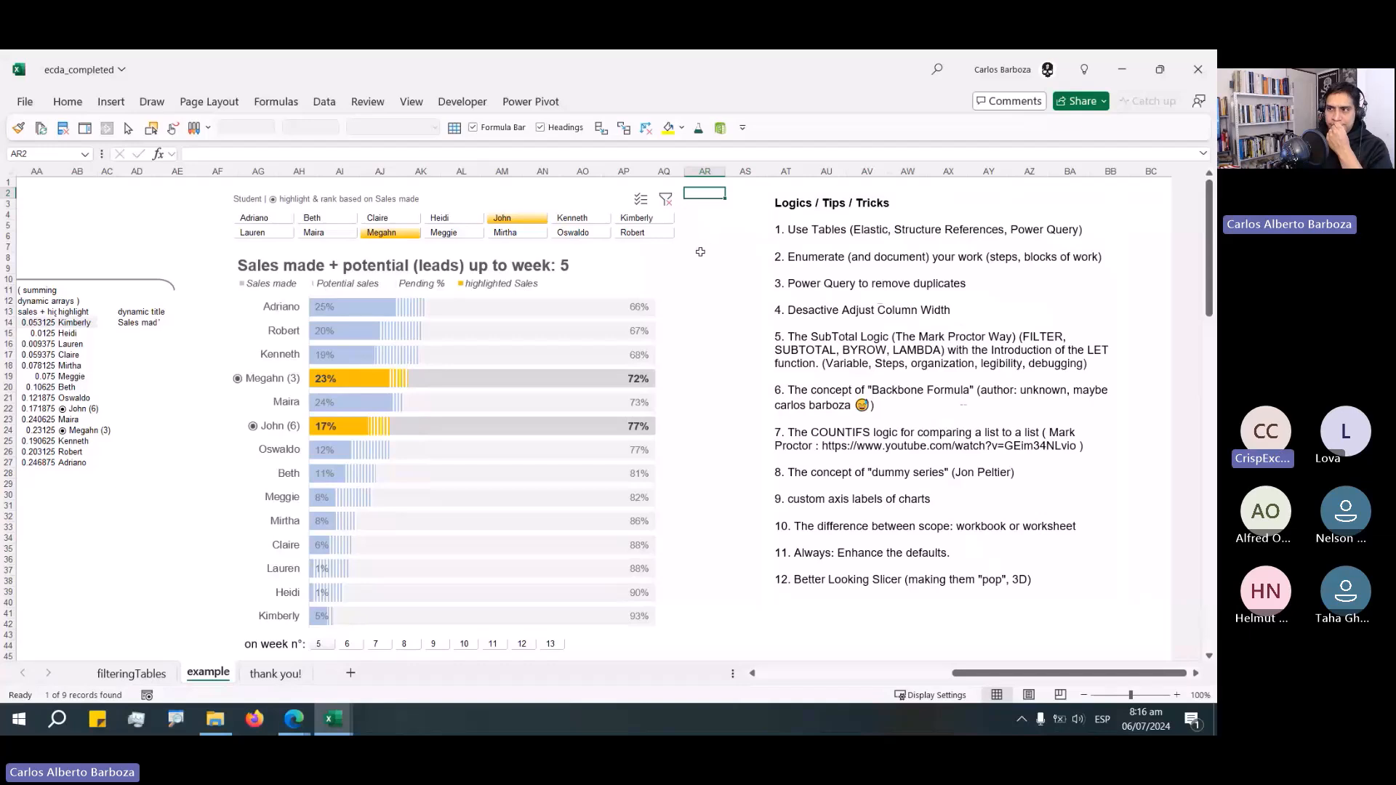
click(425, 191)
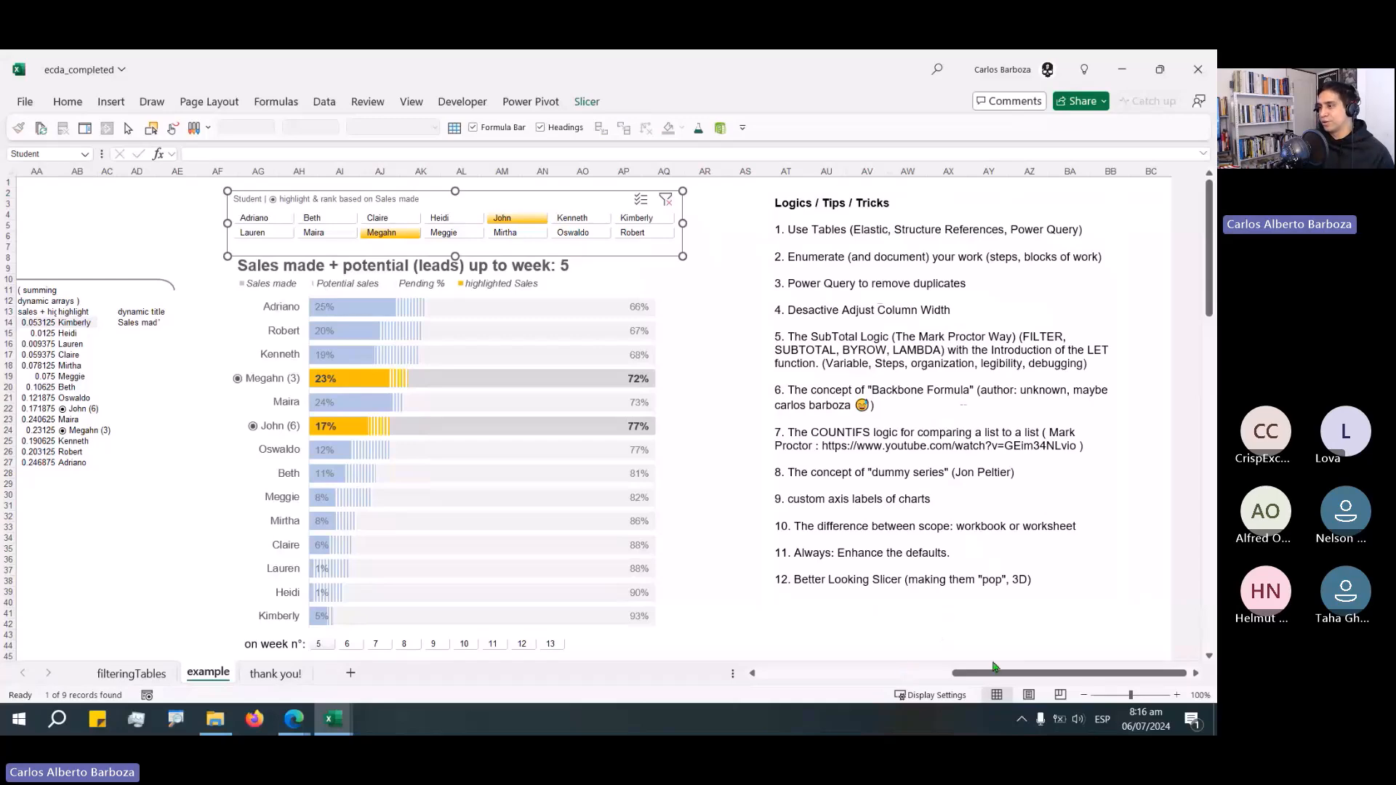
drag(996, 672, 896, 678)
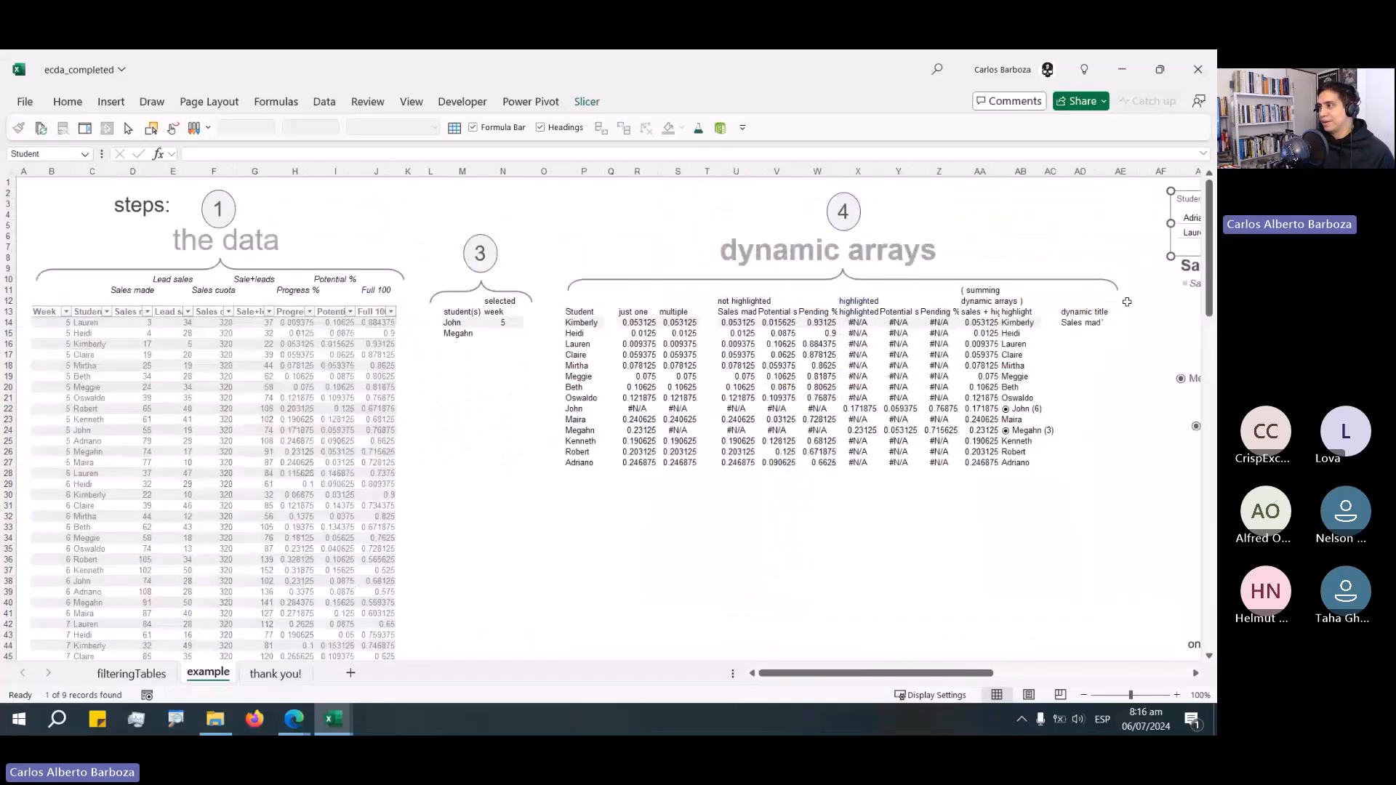
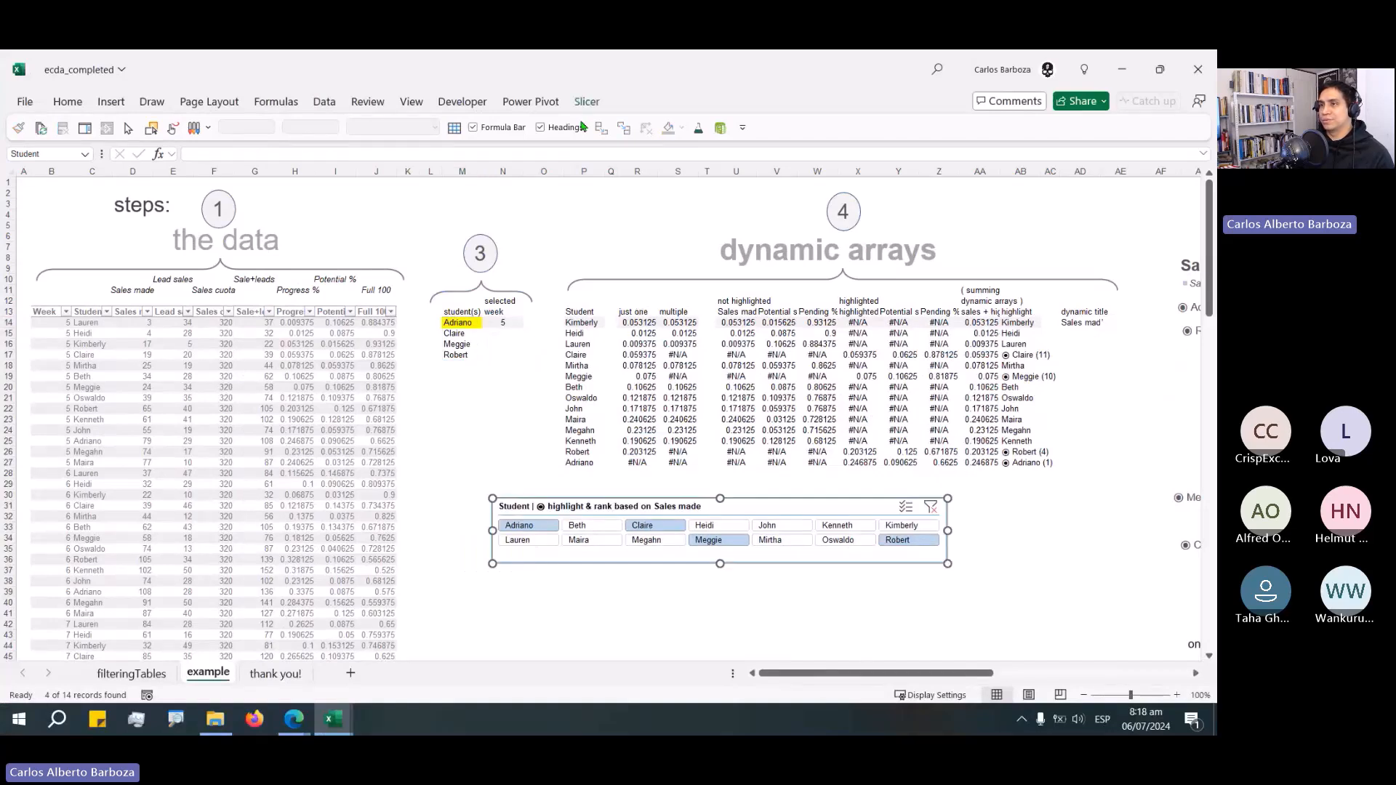
key(Escape)
click(89, 58)
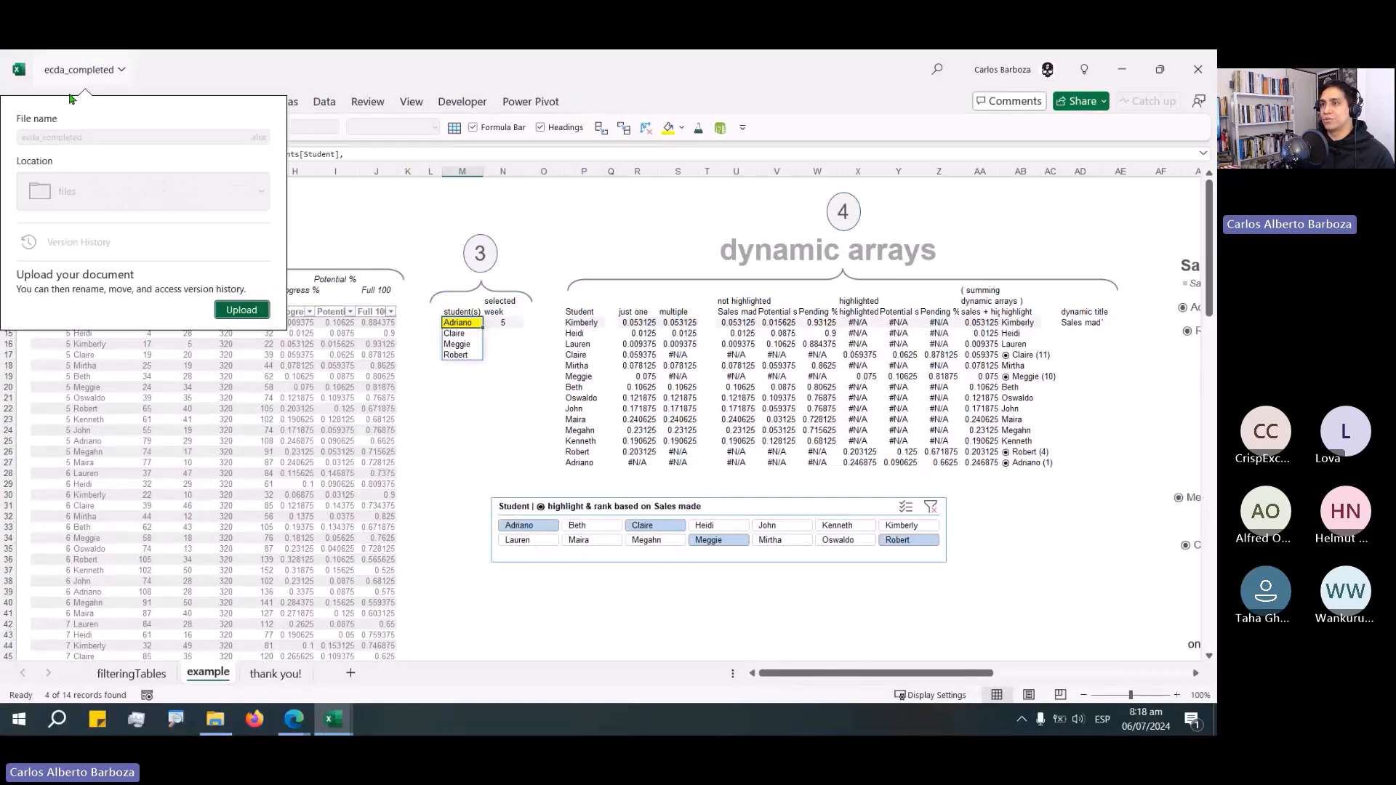
key(Escape)
click(67, 101)
click(228, 157)
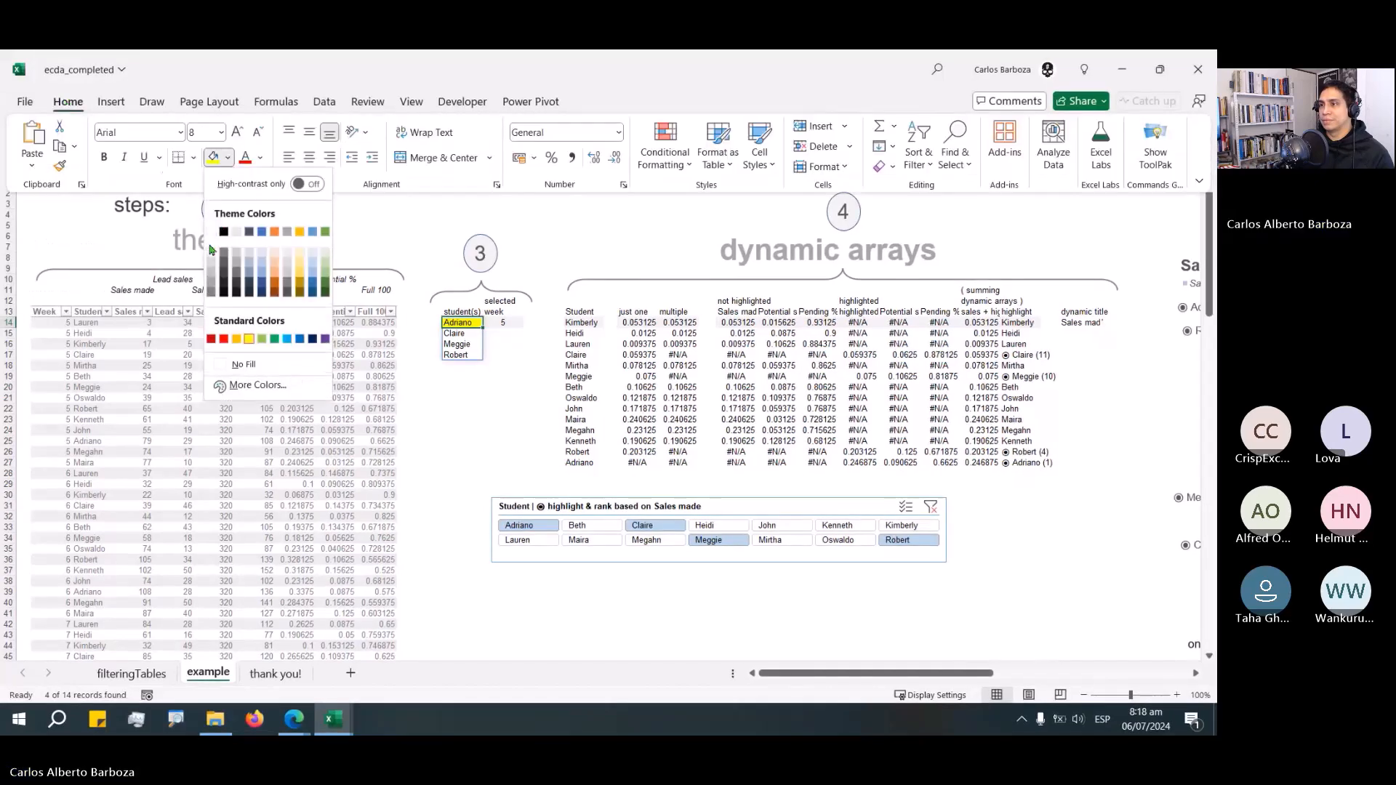
click(211, 258)
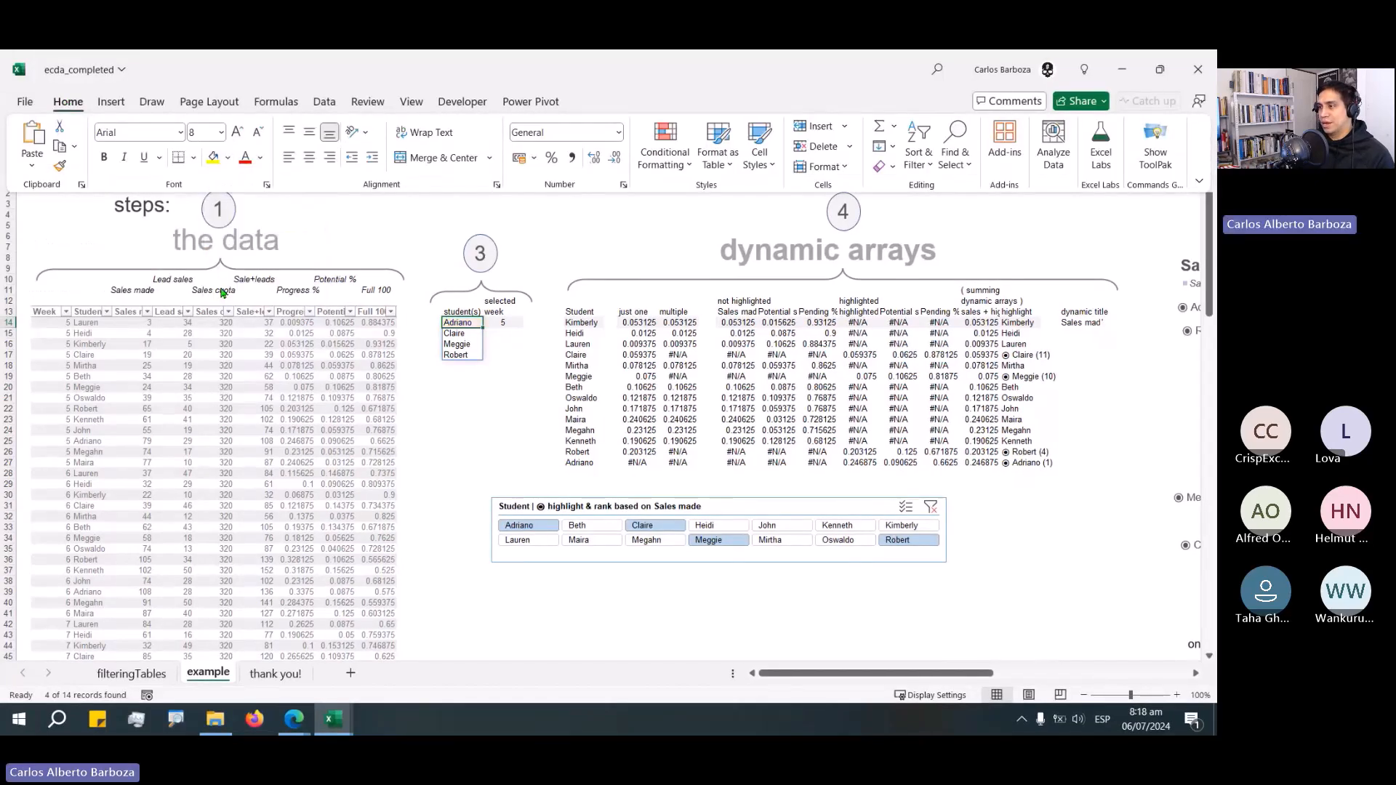
Move the Student slicer from the example sheet onto the filteringTables sheet beside the student filter table.
drag(698, 507, 871, 494)
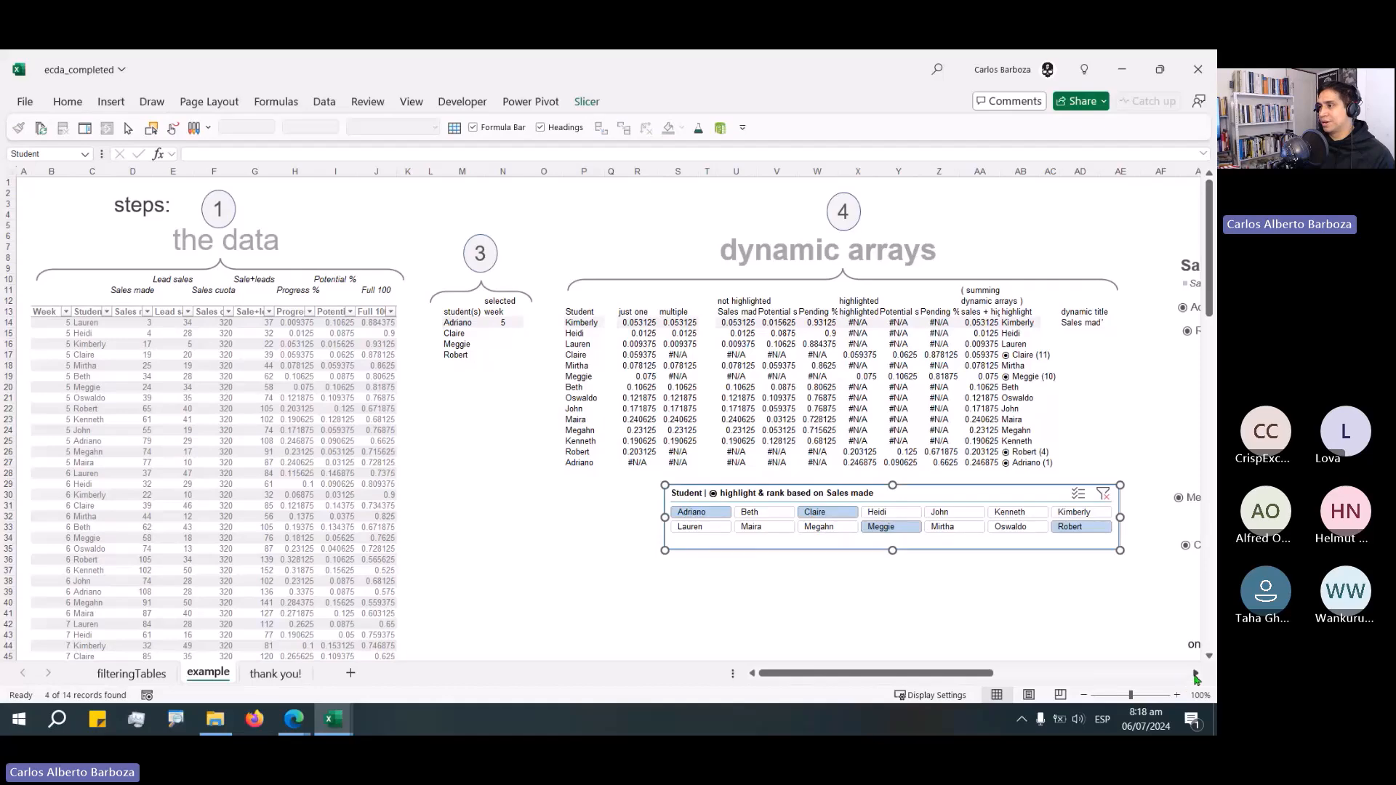
click(1196, 674)
click(1195, 674)
drag(1196, 674, 1196, 674)
drag(471, 486, 377, 500)
click(377, 500)
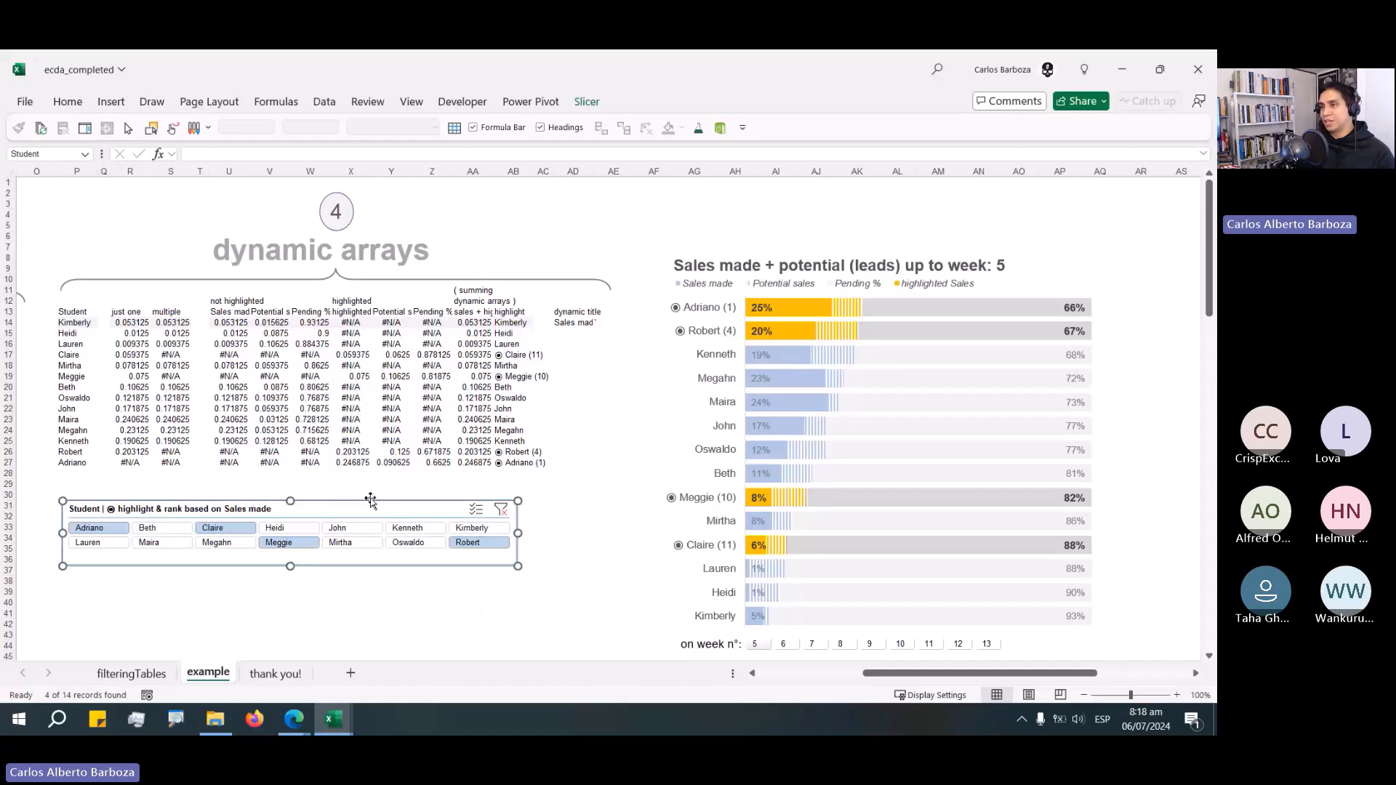
key(Delete)
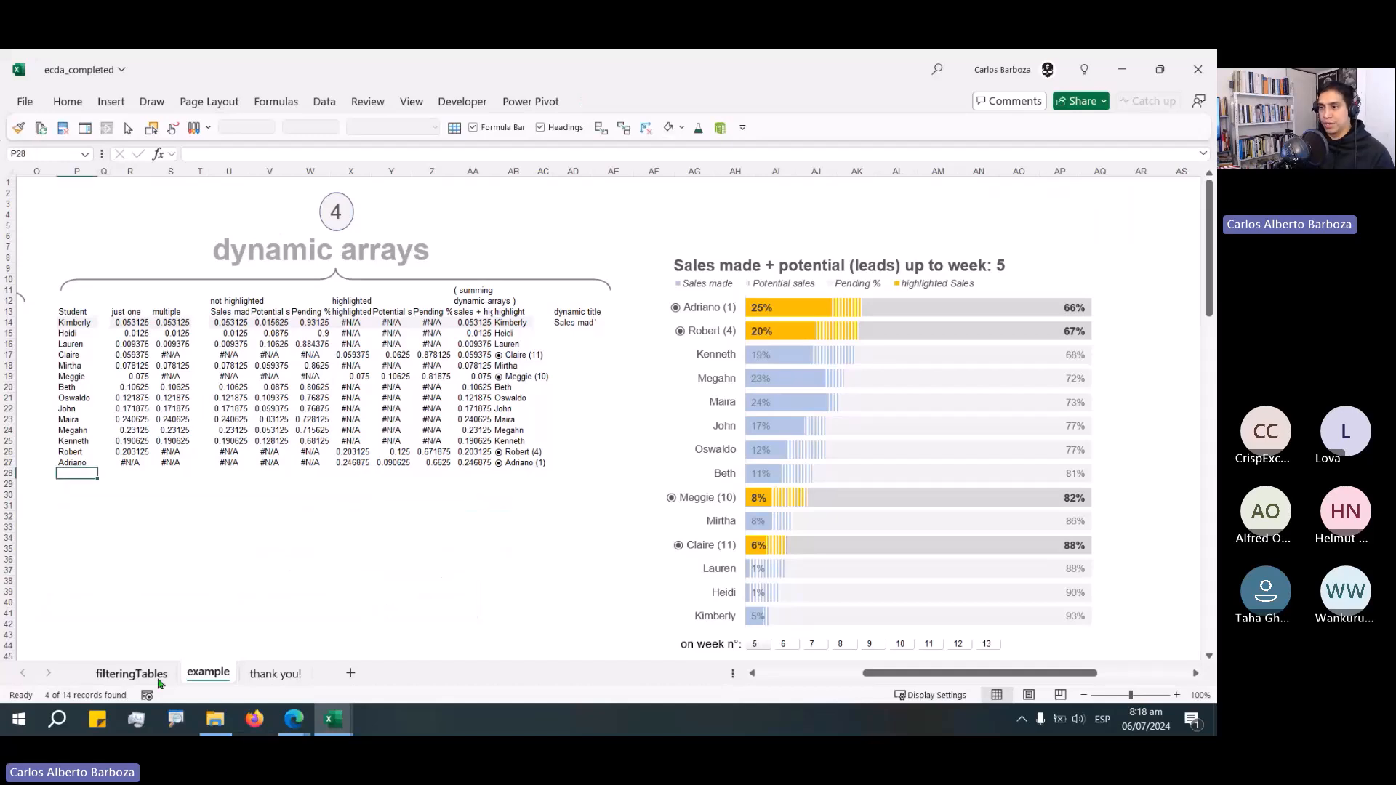
click(142, 675)
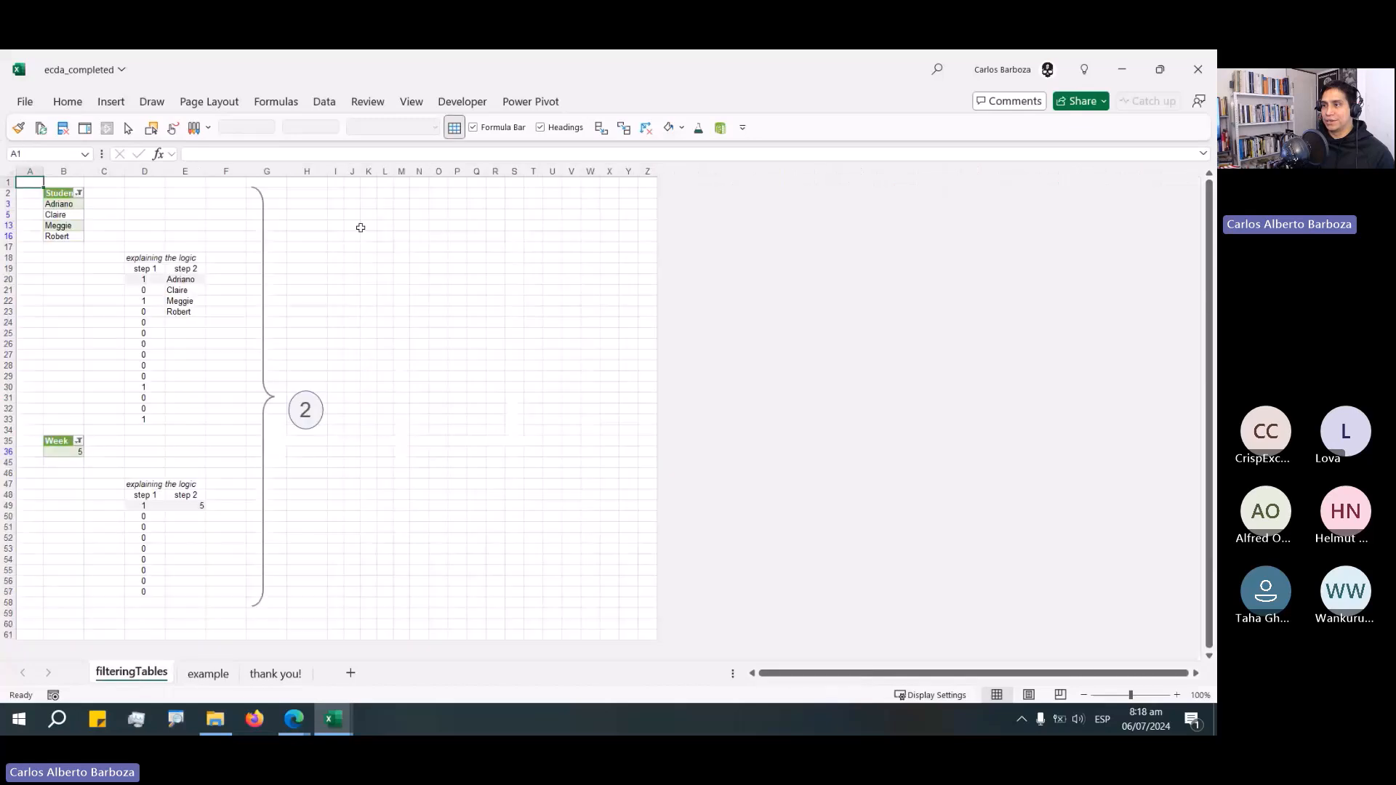
key(ctrl+v)
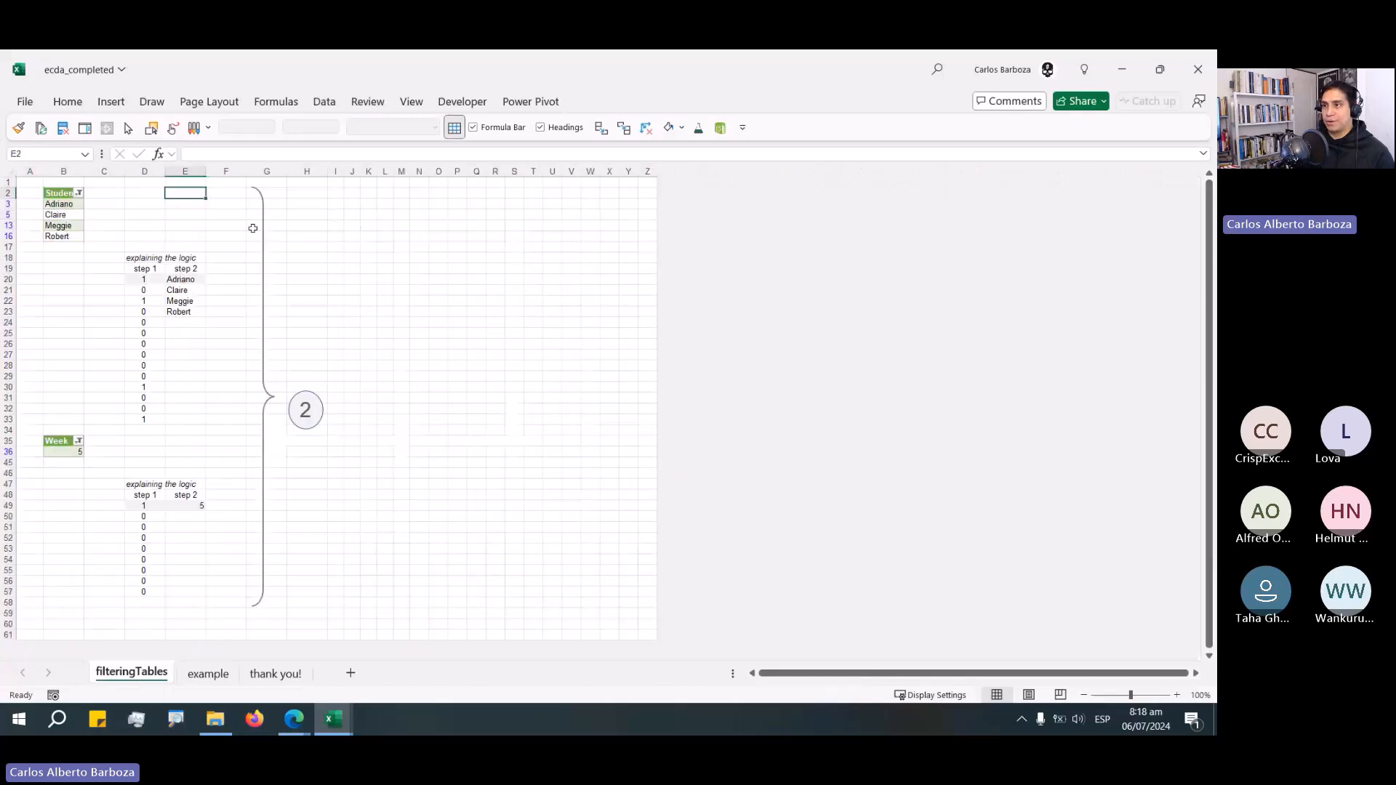
mouse_move(399, 201)
mouse_down()
mouse_move(426, 198)
mouse_move(407, 202)
mouse_up()
click(420, 397)
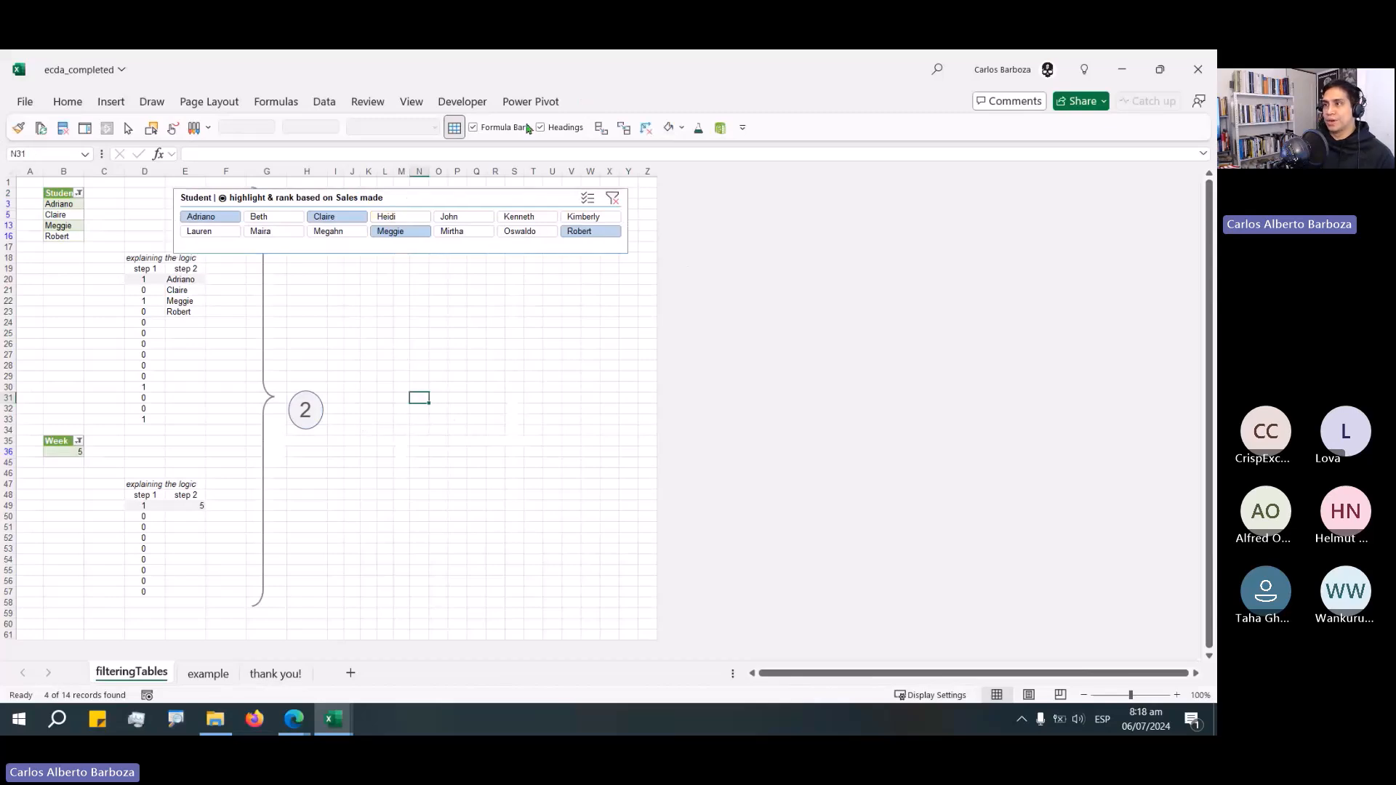
Switch to full-screen view and filter the Student slicer to Beth only.
key(ctrl+shift+F1)
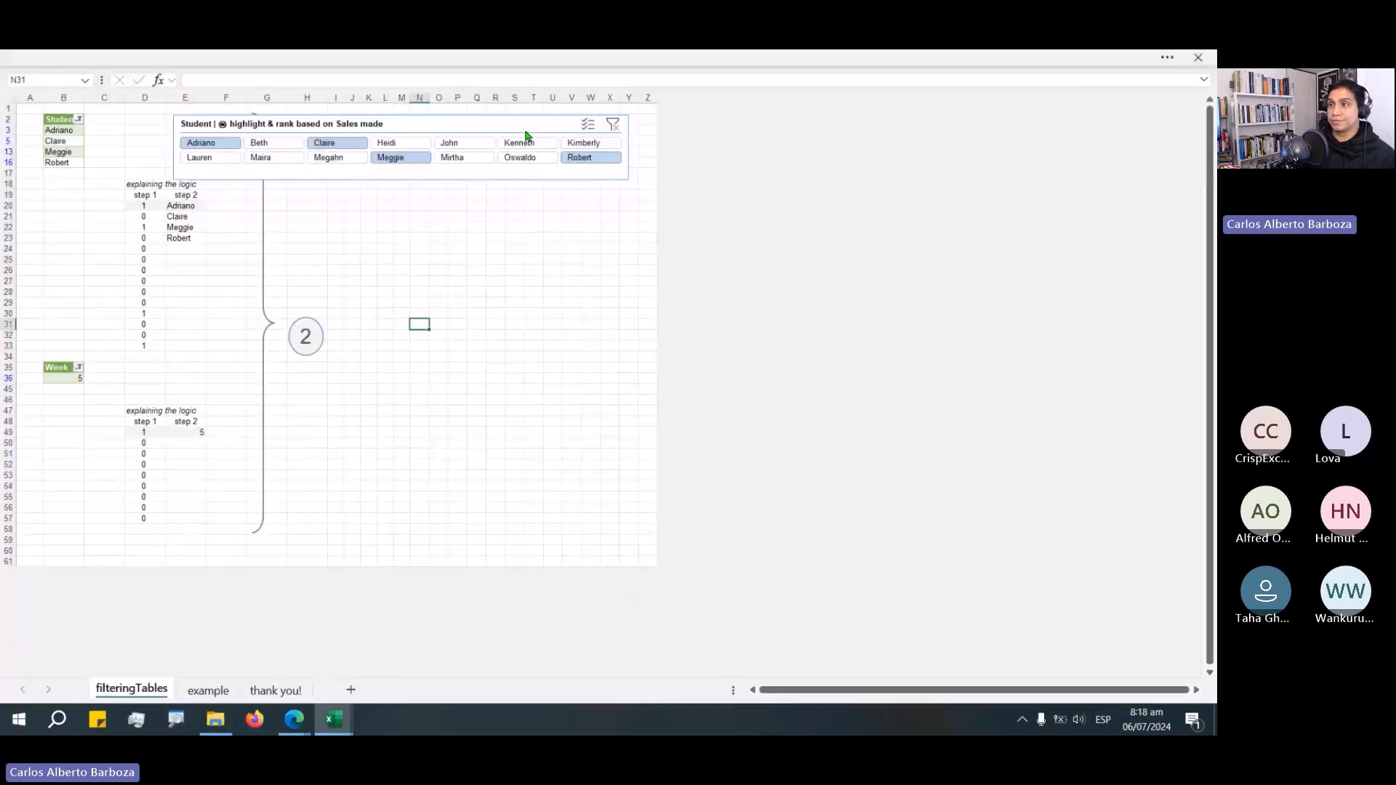
click(213, 145)
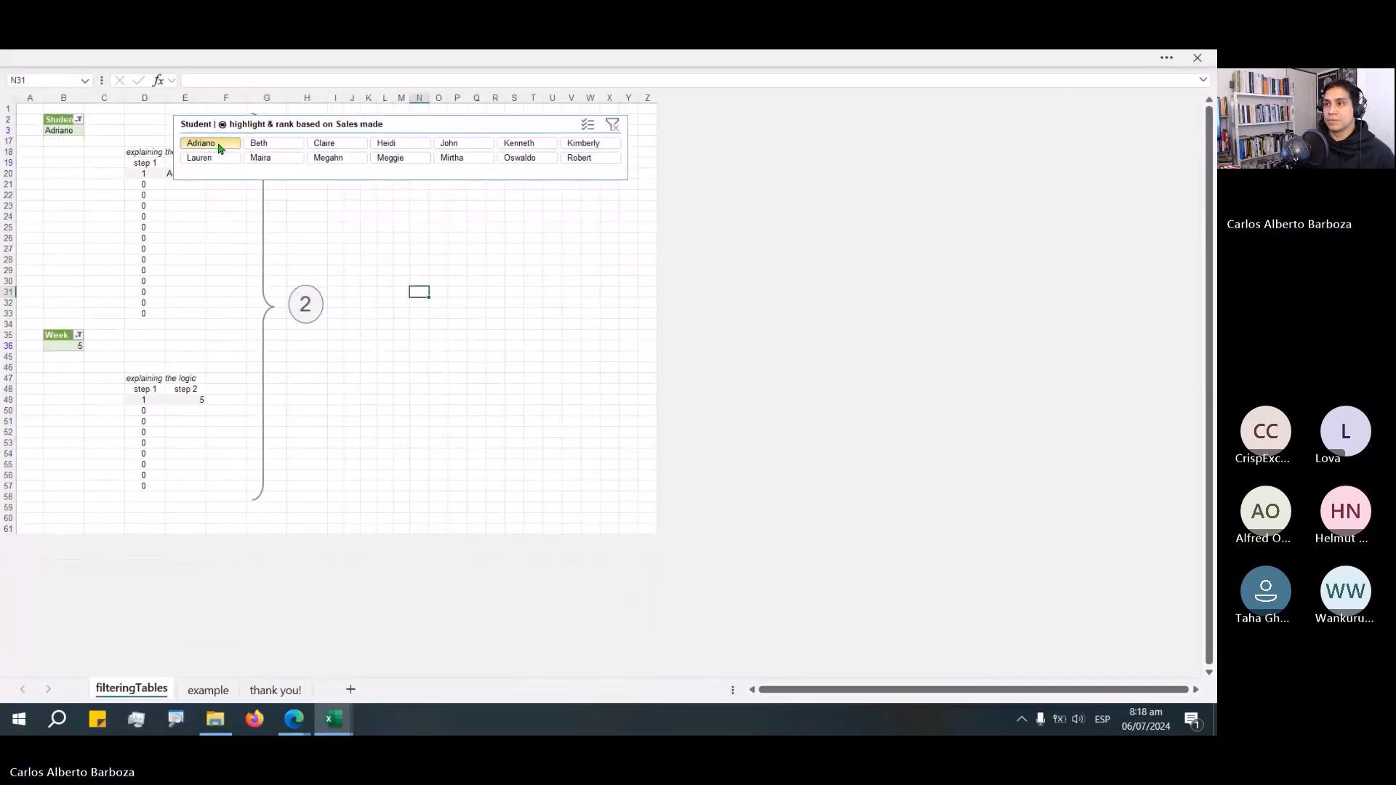
click(252, 144)
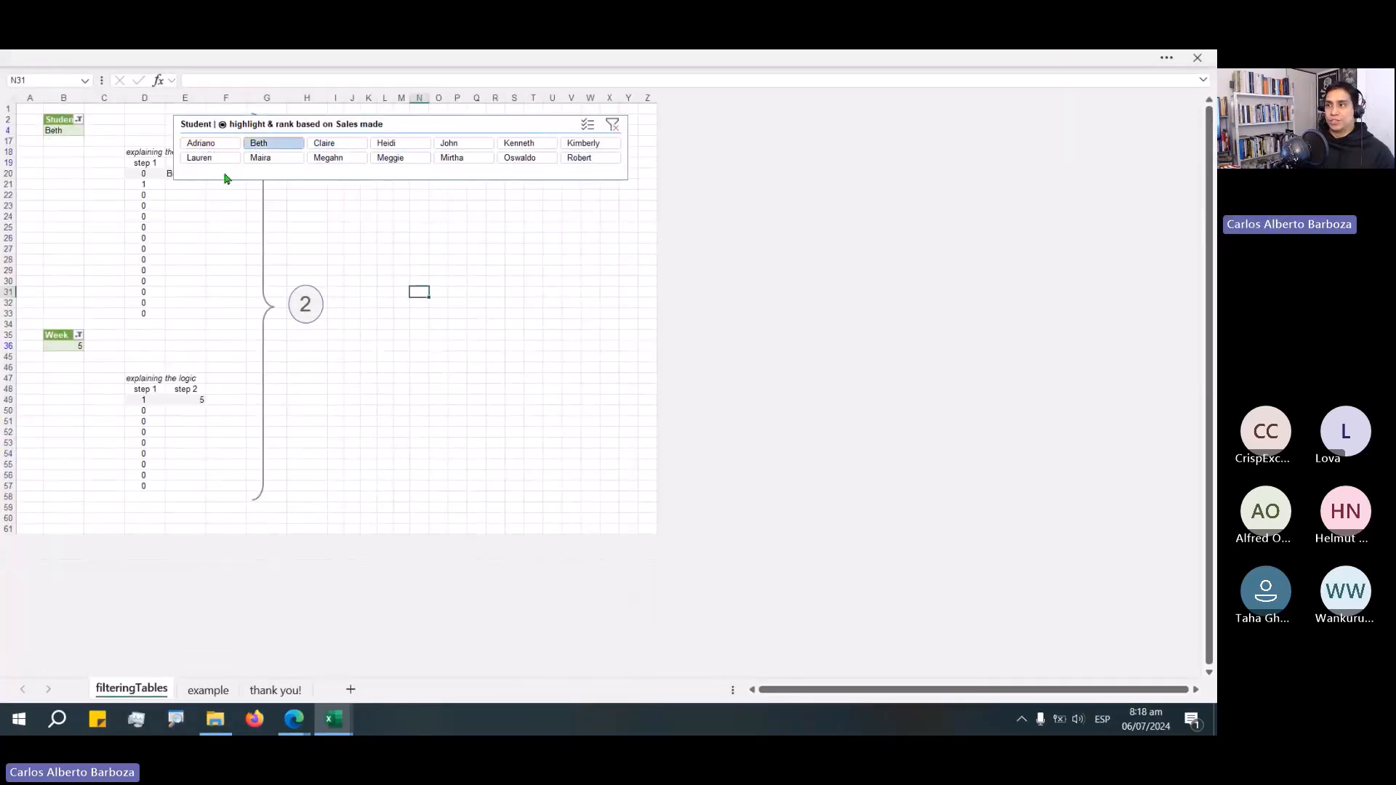
Narrow the Student slicer and reposition it above the explaining-the-logic tables near the top of the sheet.
drag(353, 120, 381, 211)
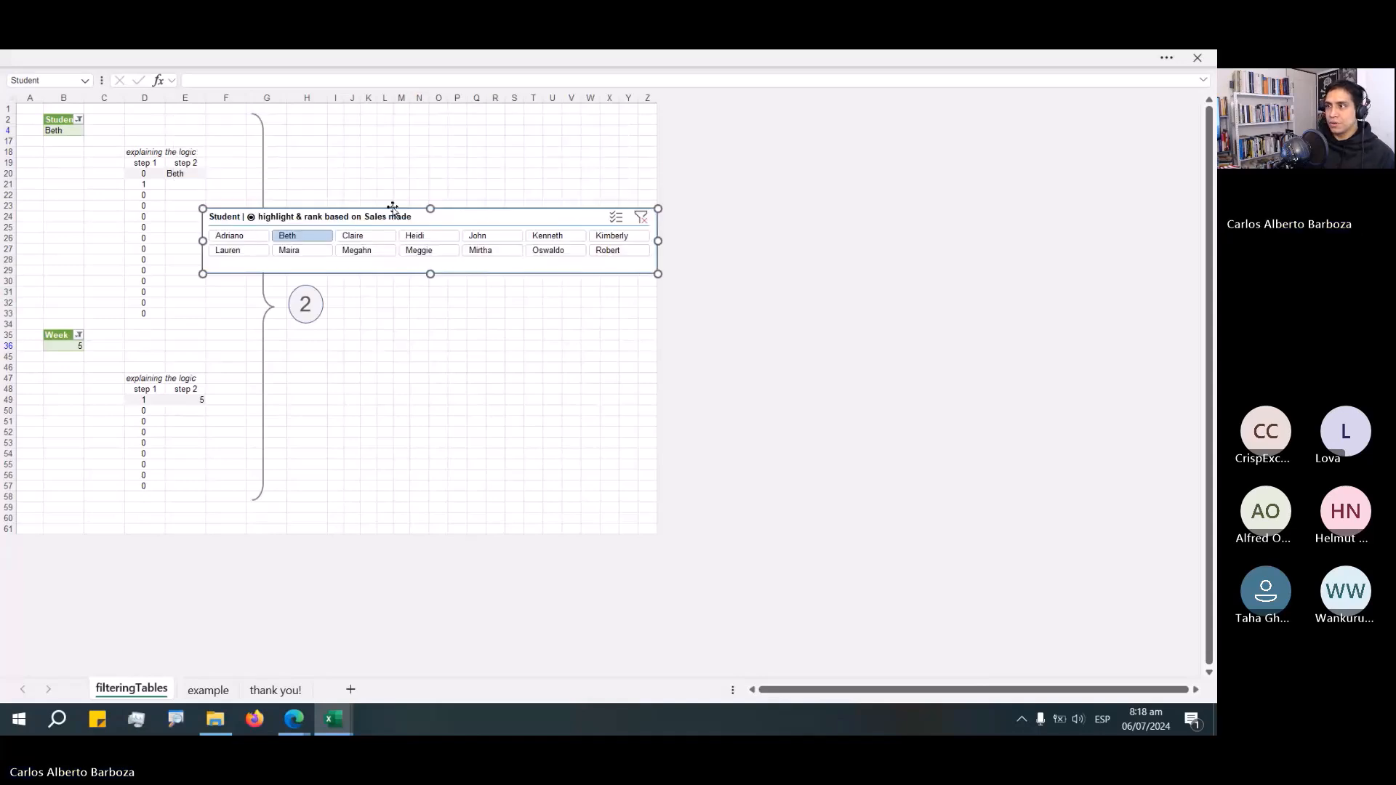
drag(658, 241, 554, 247)
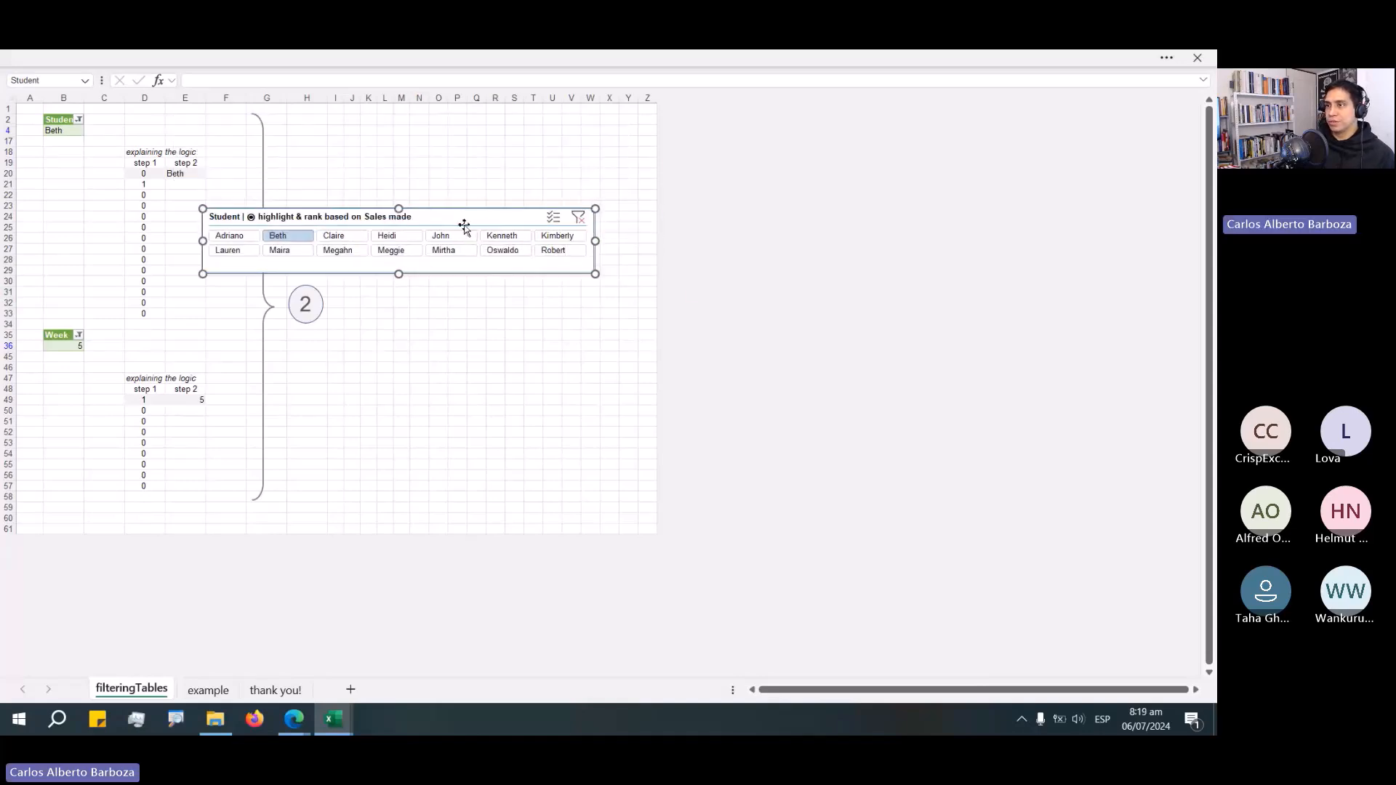
drag(466, 216, 481, 133)
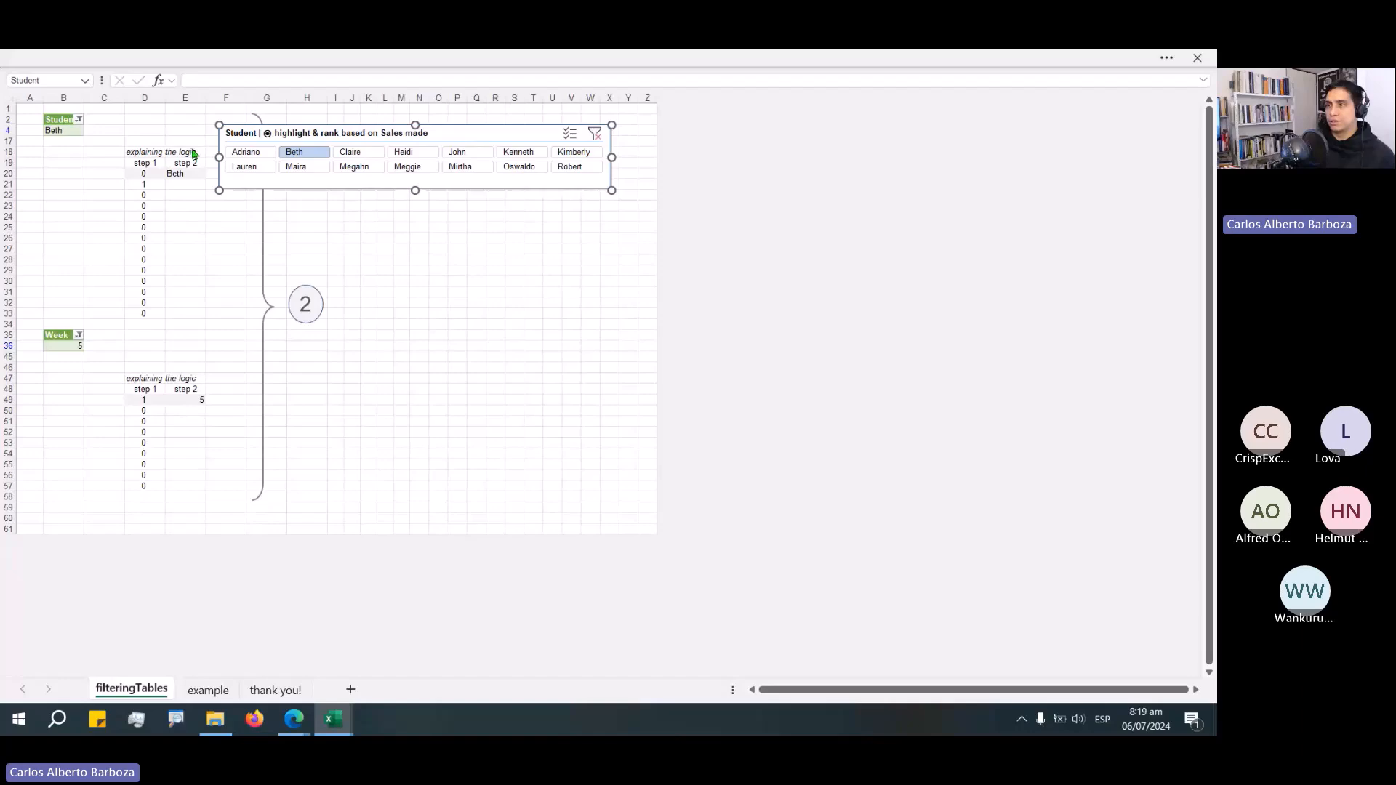
click(162, 124)
scroll(190, 150, up, 1)
scroll(191, 149, up, 3)
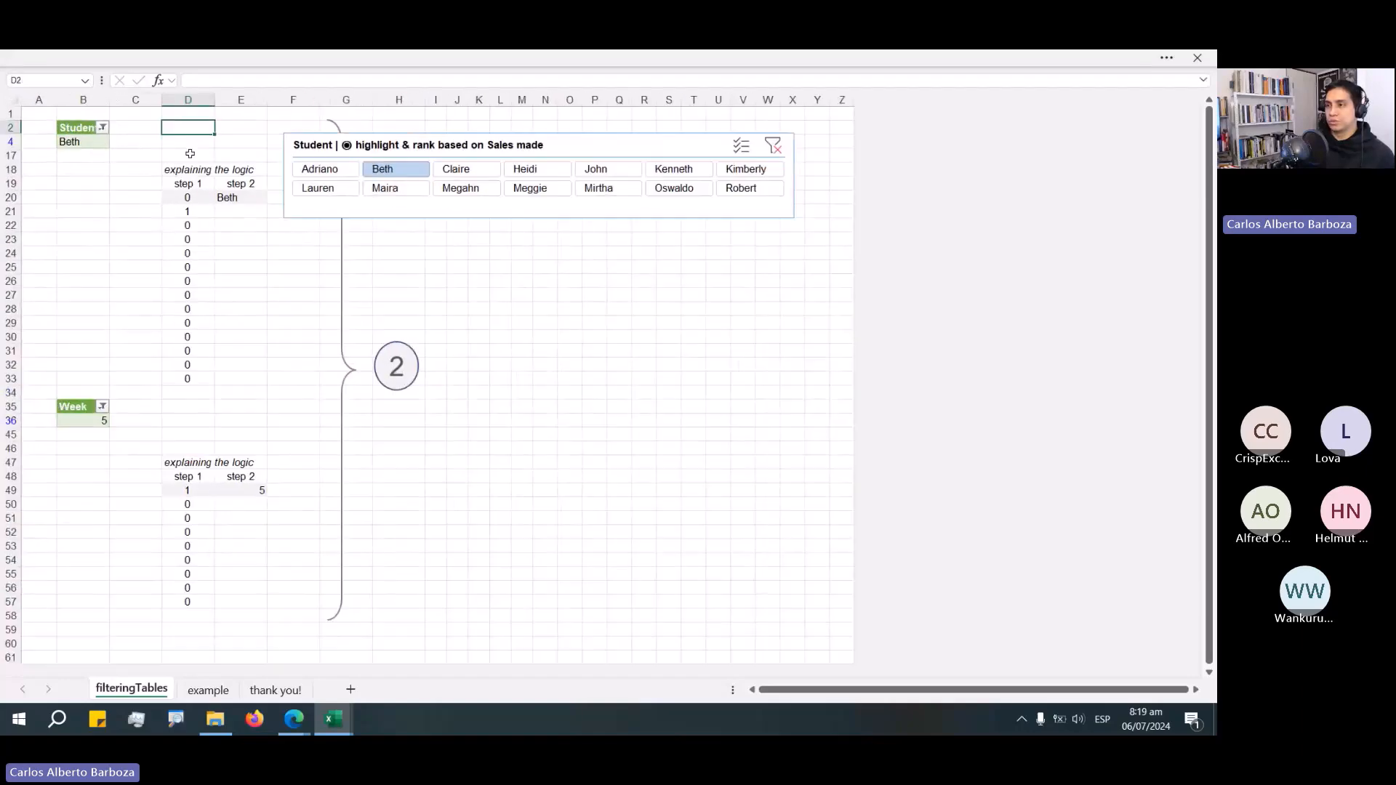
scroll(198, 169, up, 1)
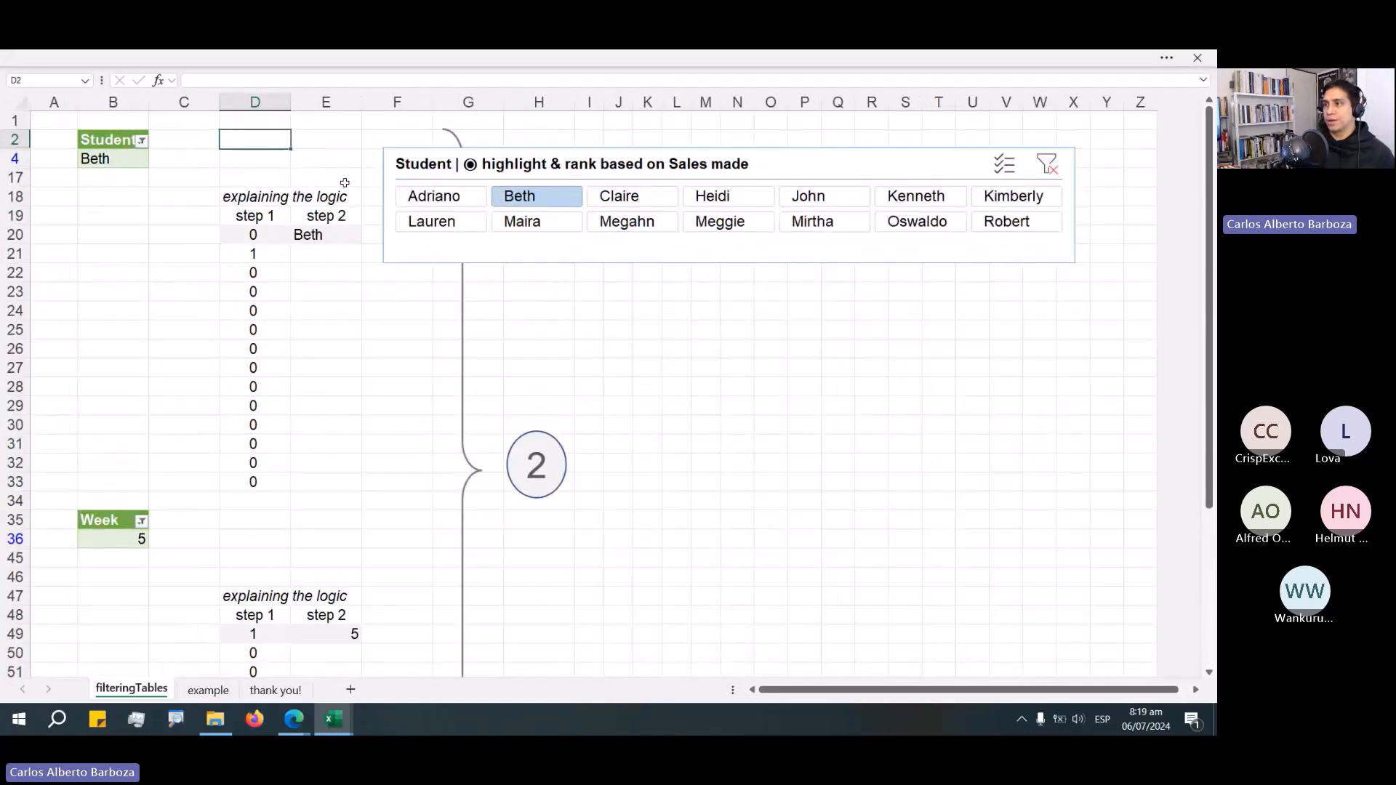
mouse_move(724, 164)
mouse_down()
mouse_move(759, 204)
mouse_move(680, 286)
mouse_move(690, 297)
mouse_move(662, 248)
mouse_move(655, 173)
mouse_move(661, 202)
mouse_move(639, 218)
mouse_move(698, 191)
mouse_move(729, 151)
mouse_up()
drag(113, 140, 113, 154)
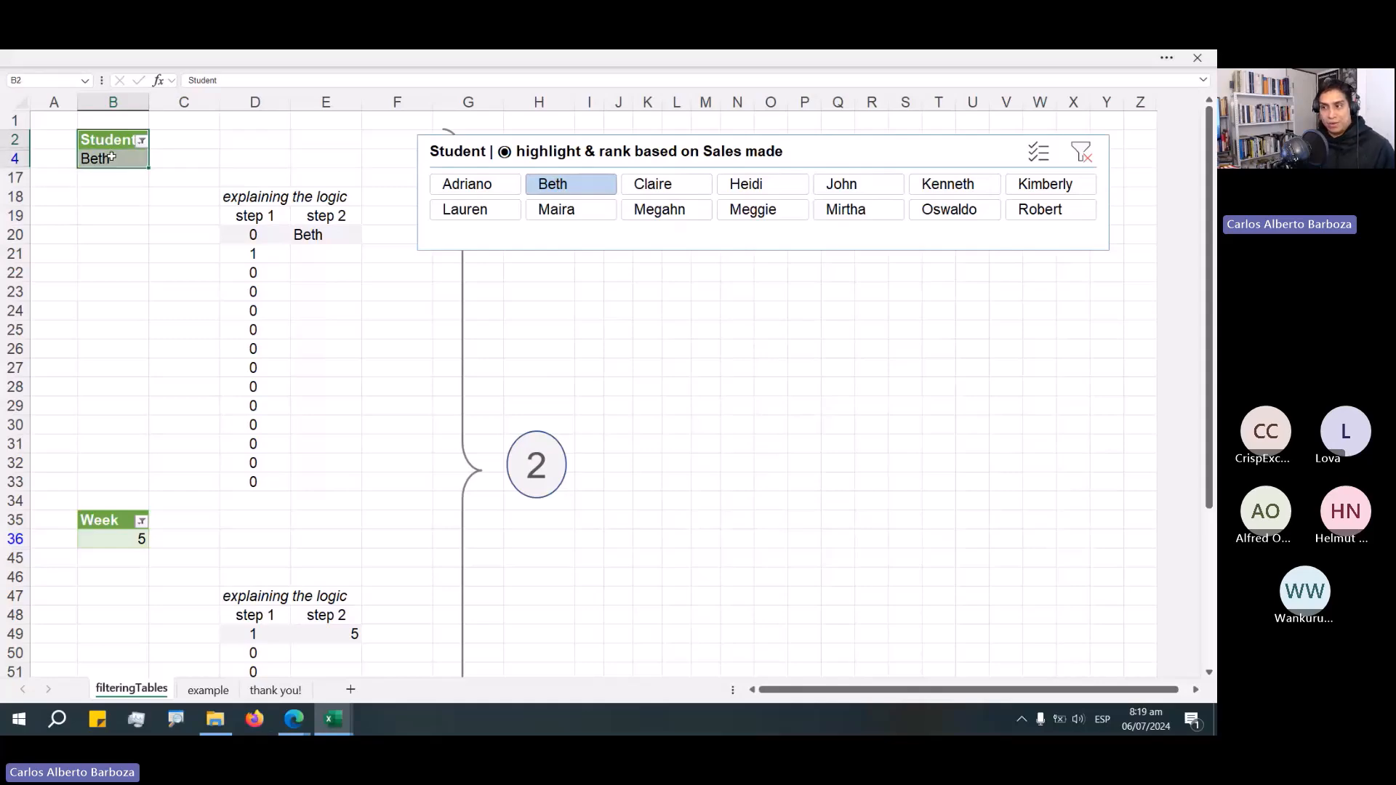
Open the example sheet and examine the LET formula in the selected student(s) cell M14 without changing it.
click(223, 697)
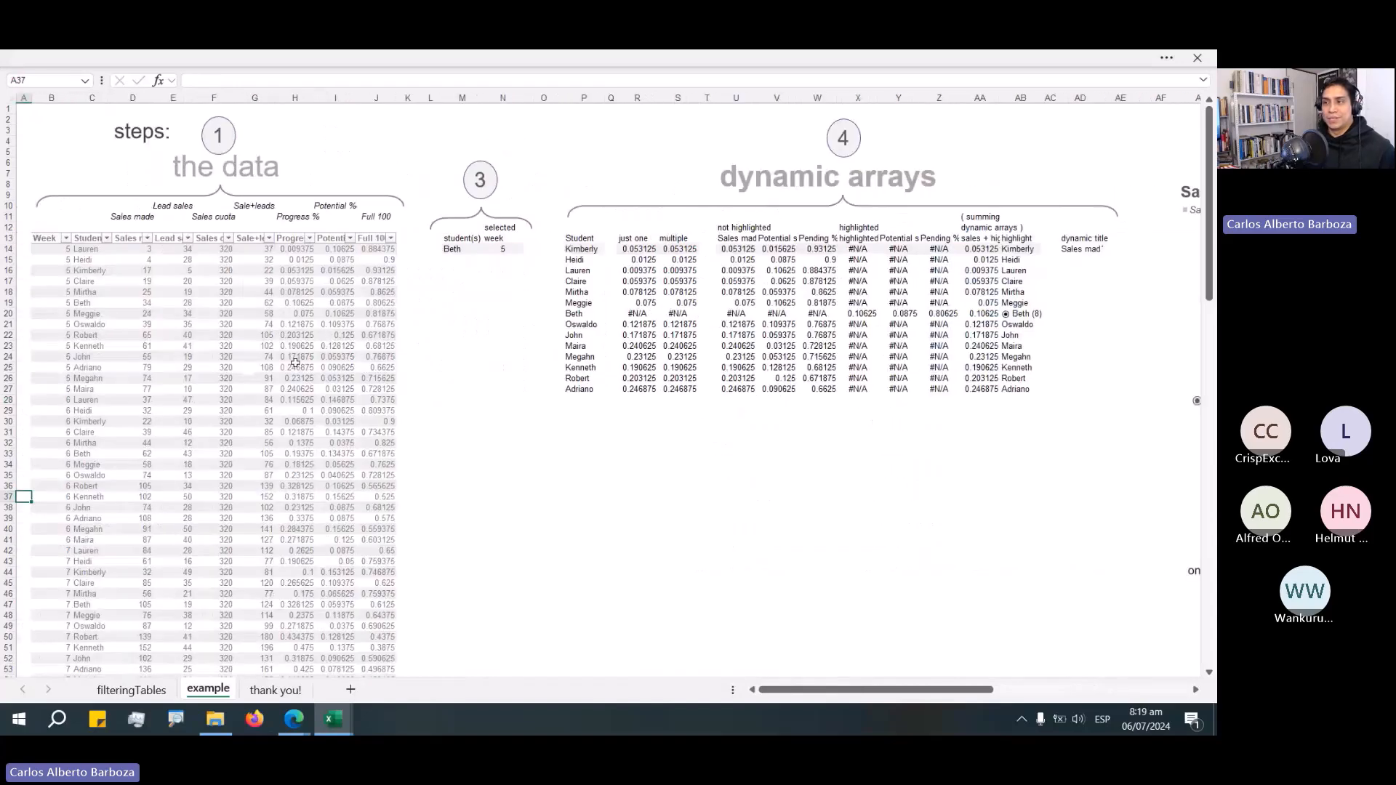
click(174, 270)
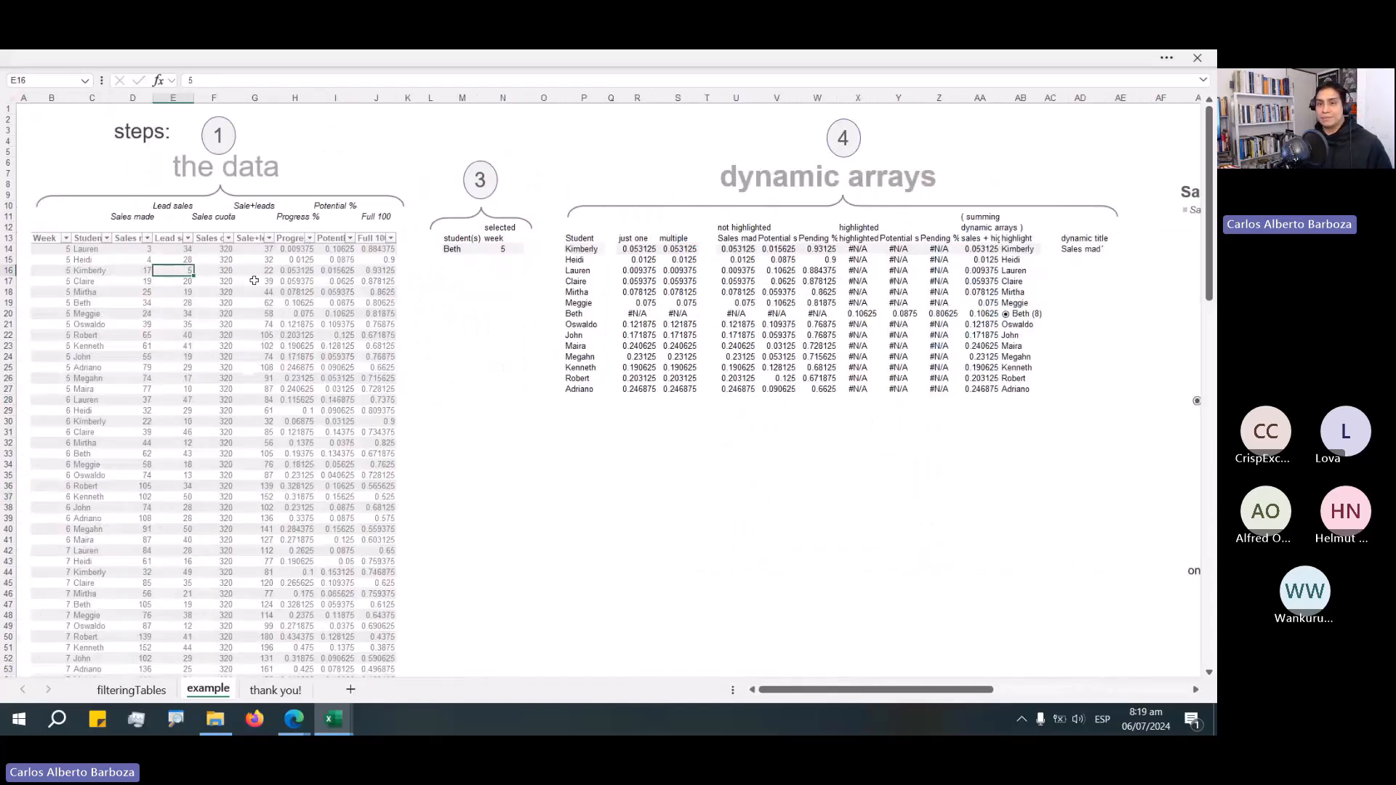
key(alt+Tab)
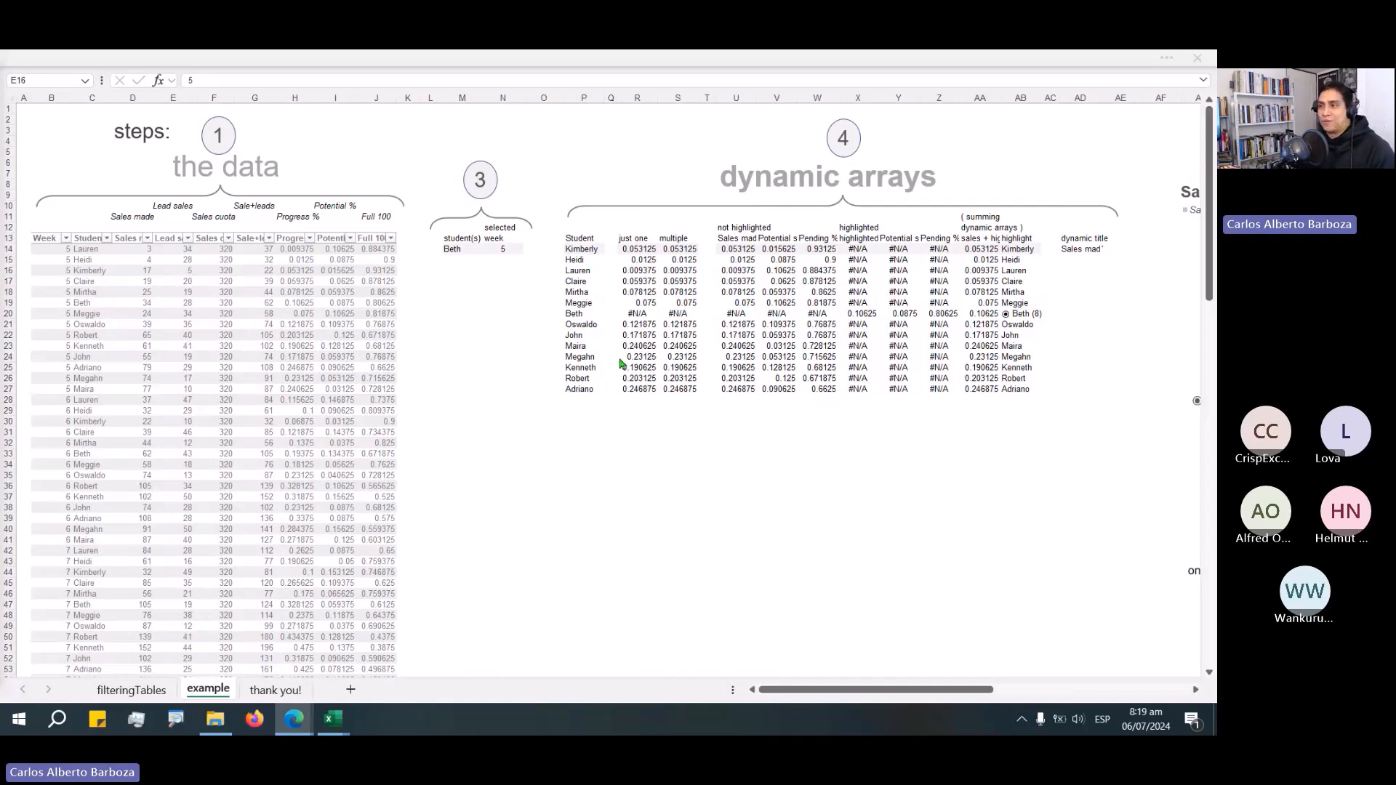
key(alt+Tab)
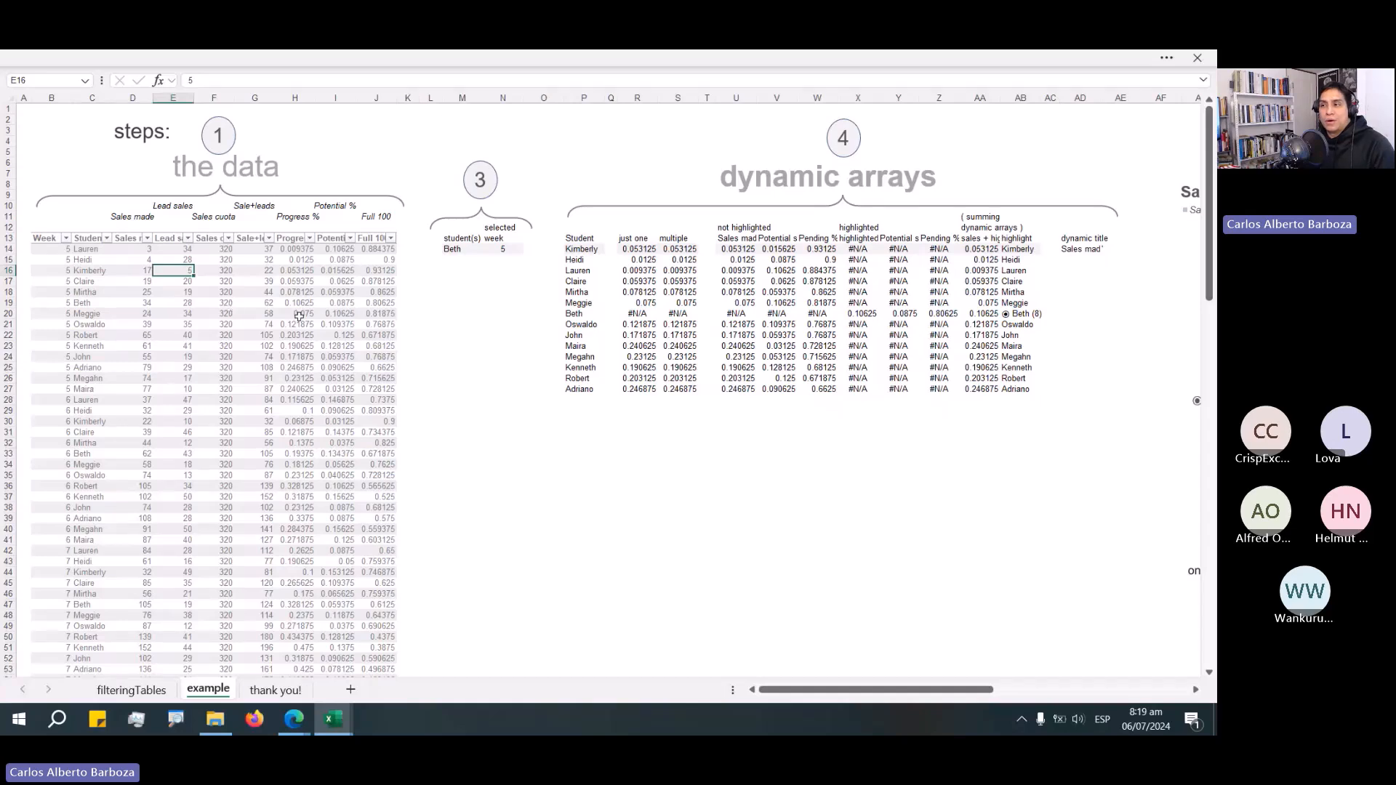
click(474, 249)
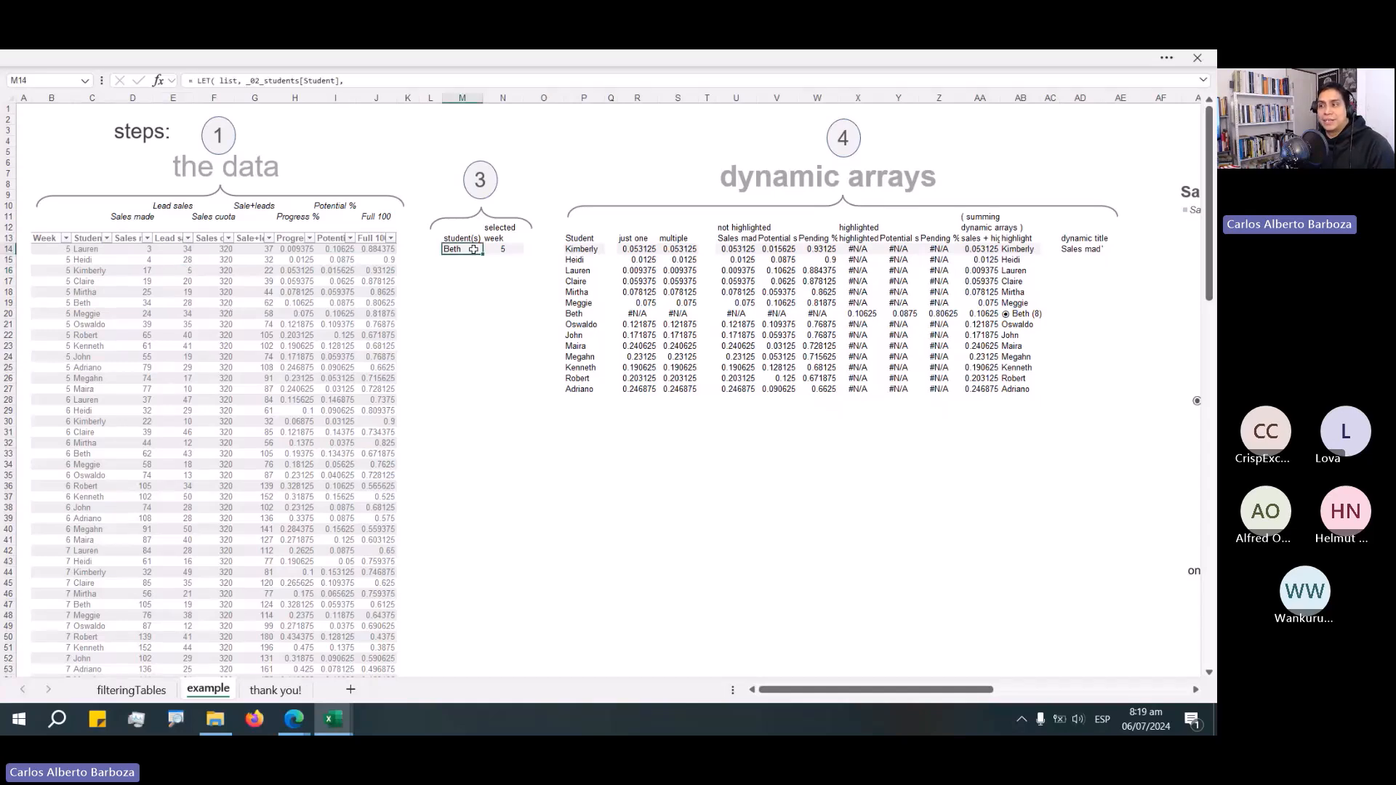
drag(469, 399, 441, 478)
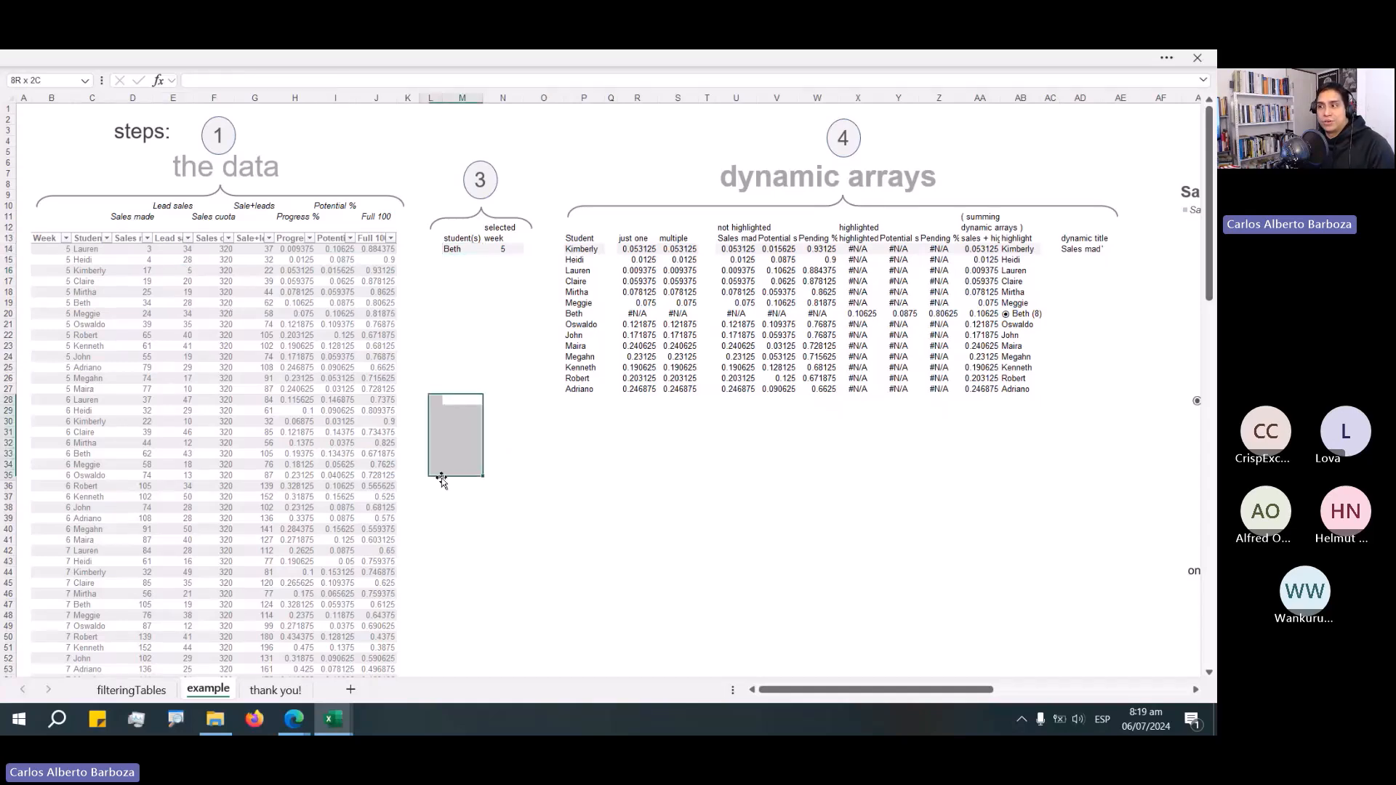
double_click(454, 249)
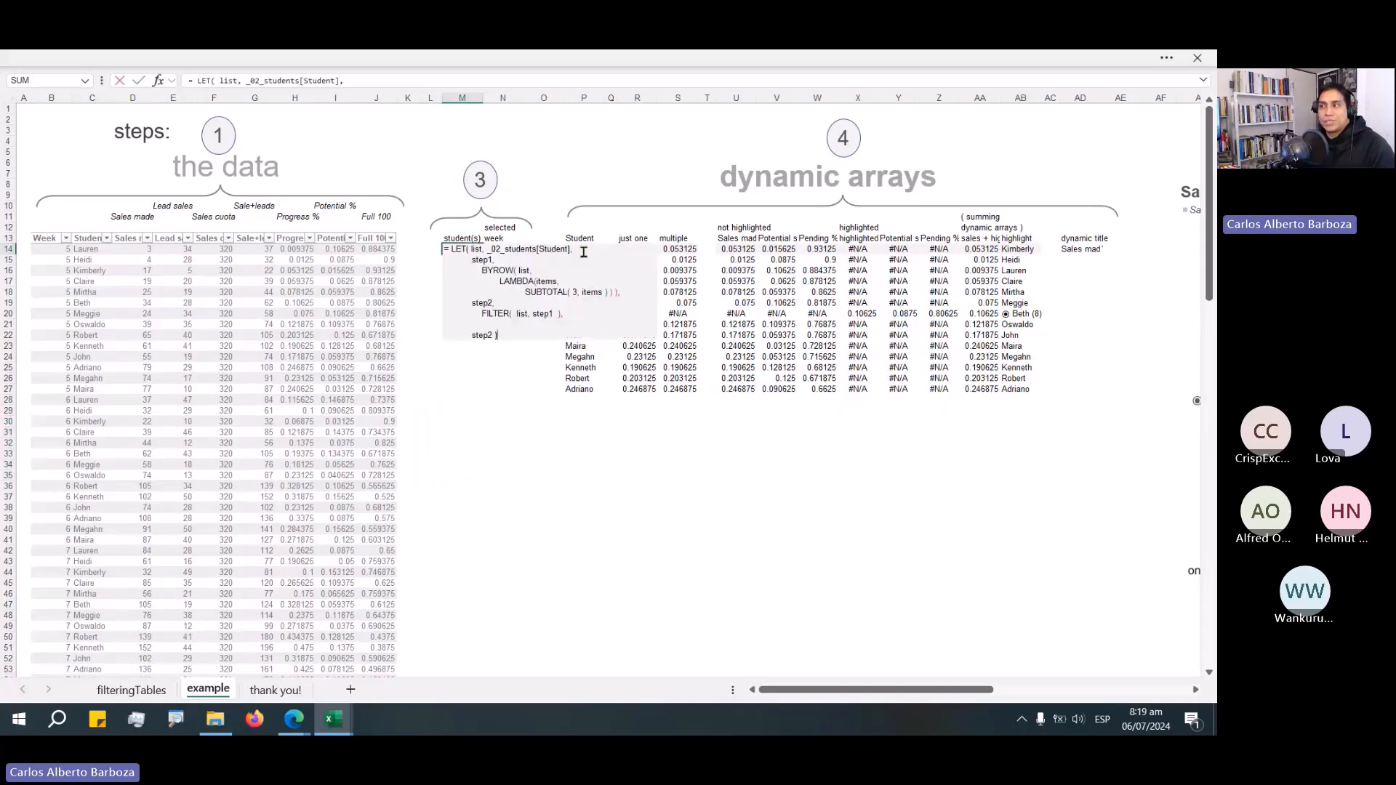
drag(583, 251, 521, 245)
click(522, 249)
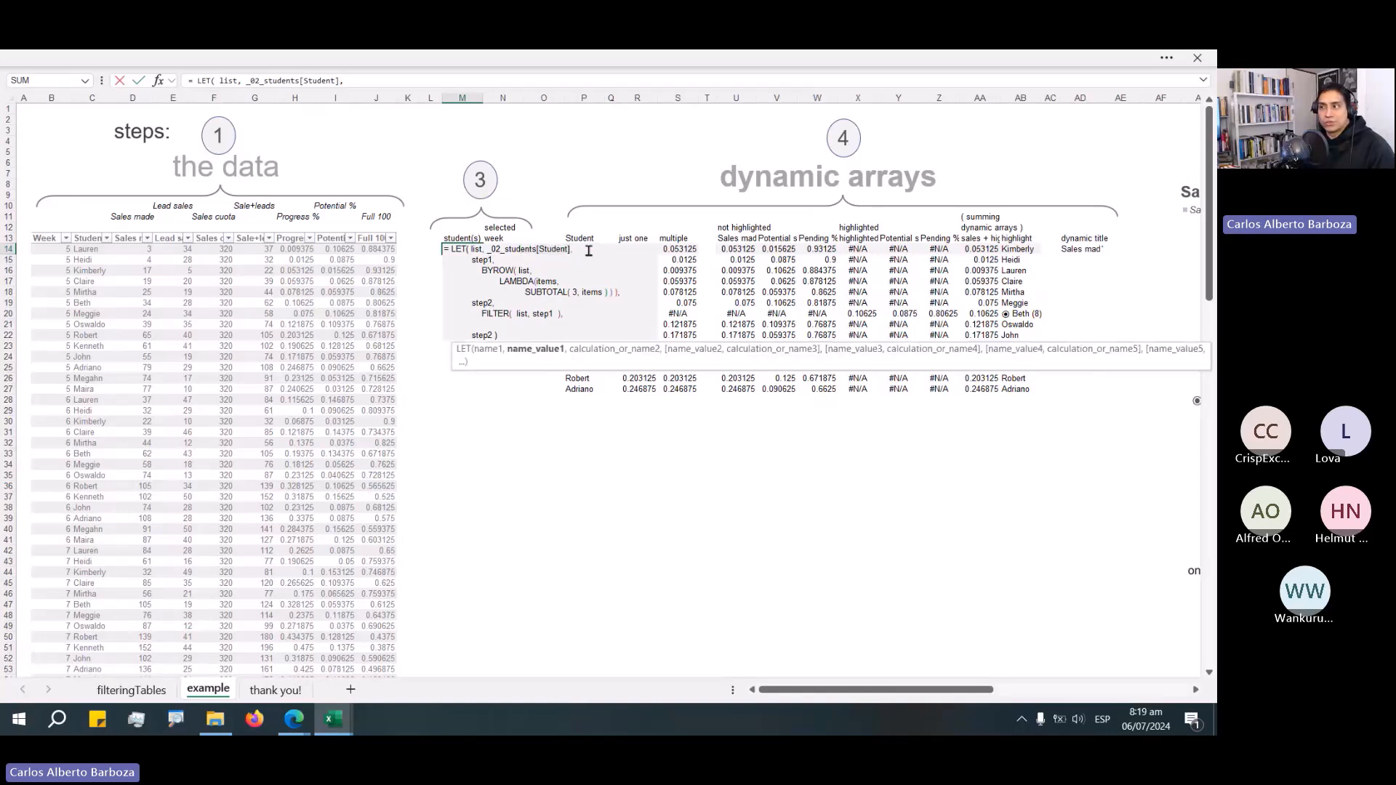
drag(510, 249, 573, 253)
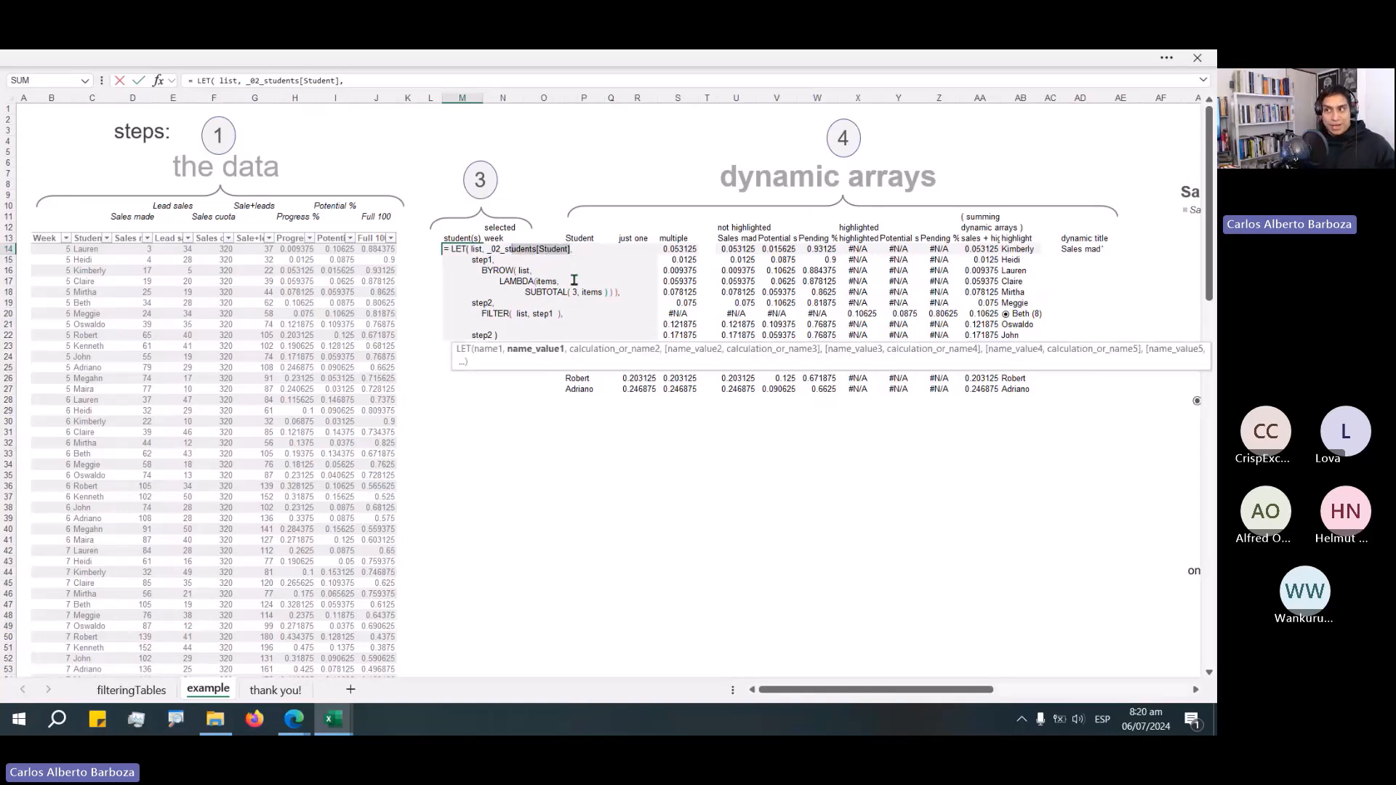
key(Escape)
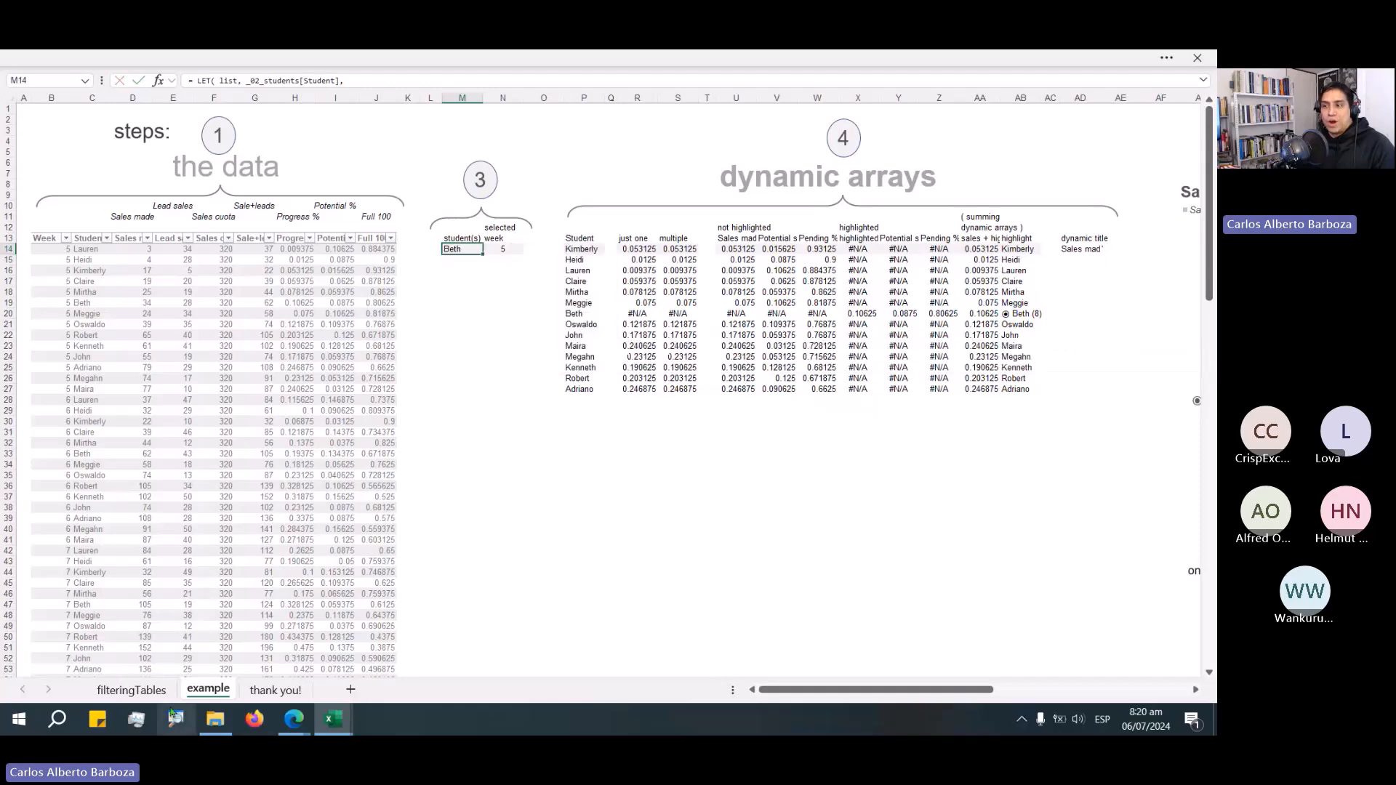
Return to filteringTables, clear the Student slicer filter, select only Kimberly, and clear the filter again.
click(158, 690)
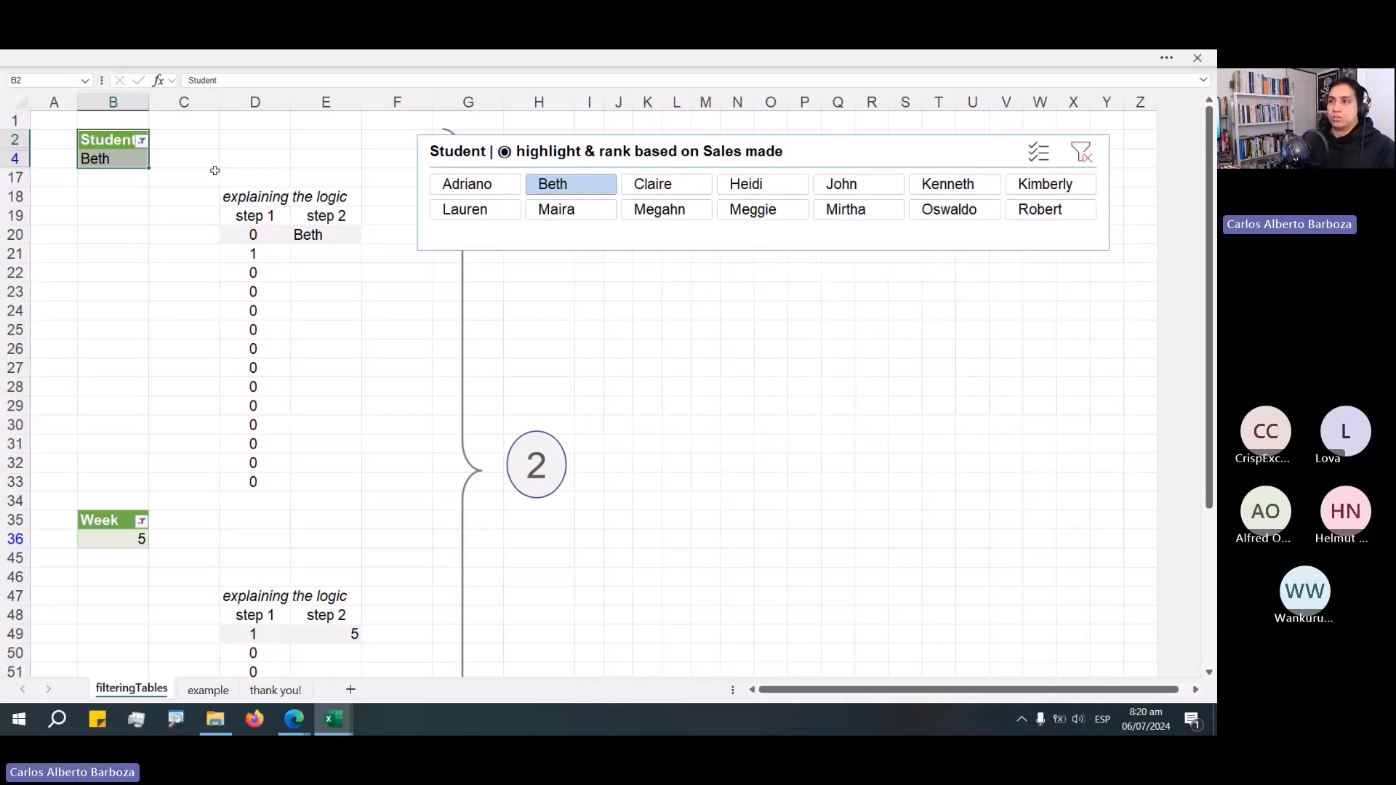
click(1087, 156)
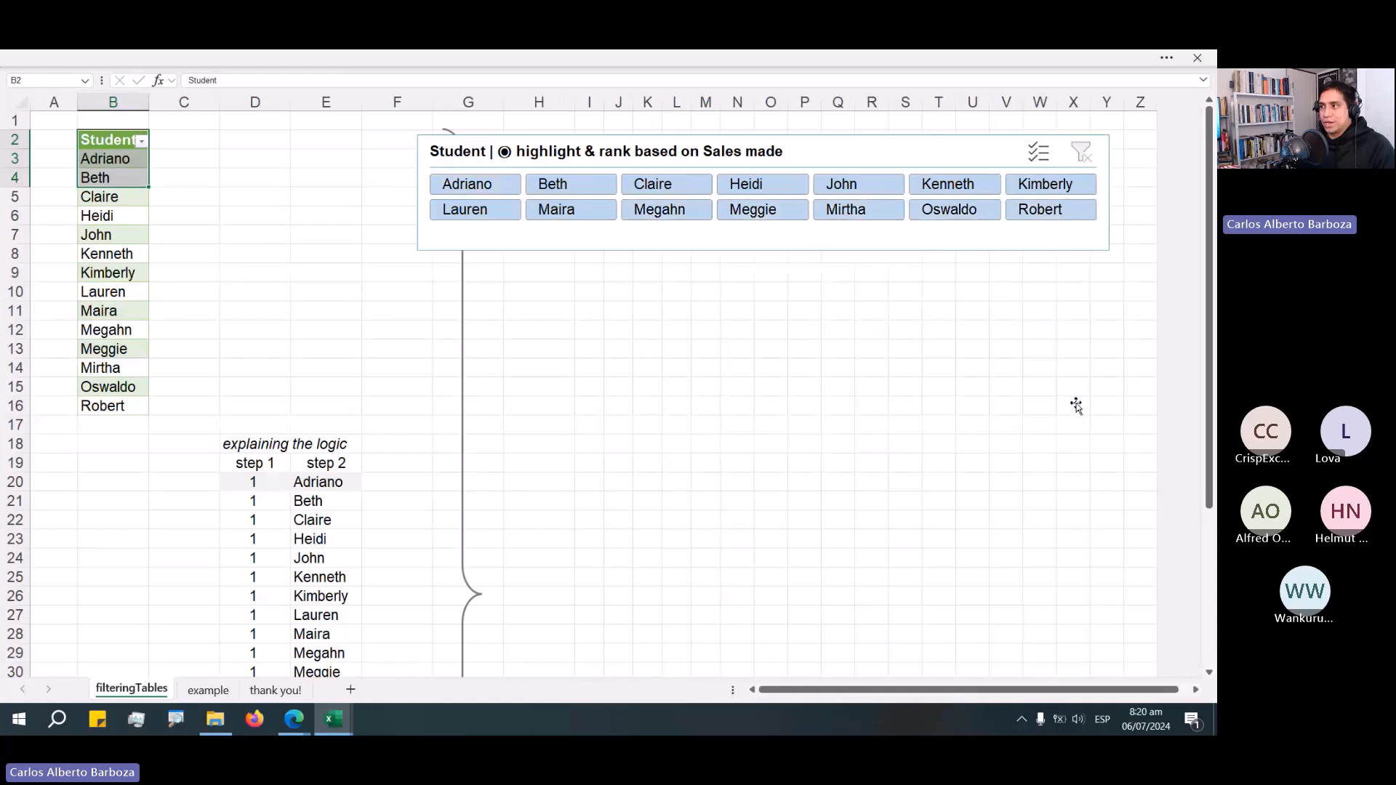
click(1040, 329)
click(1080, 184)
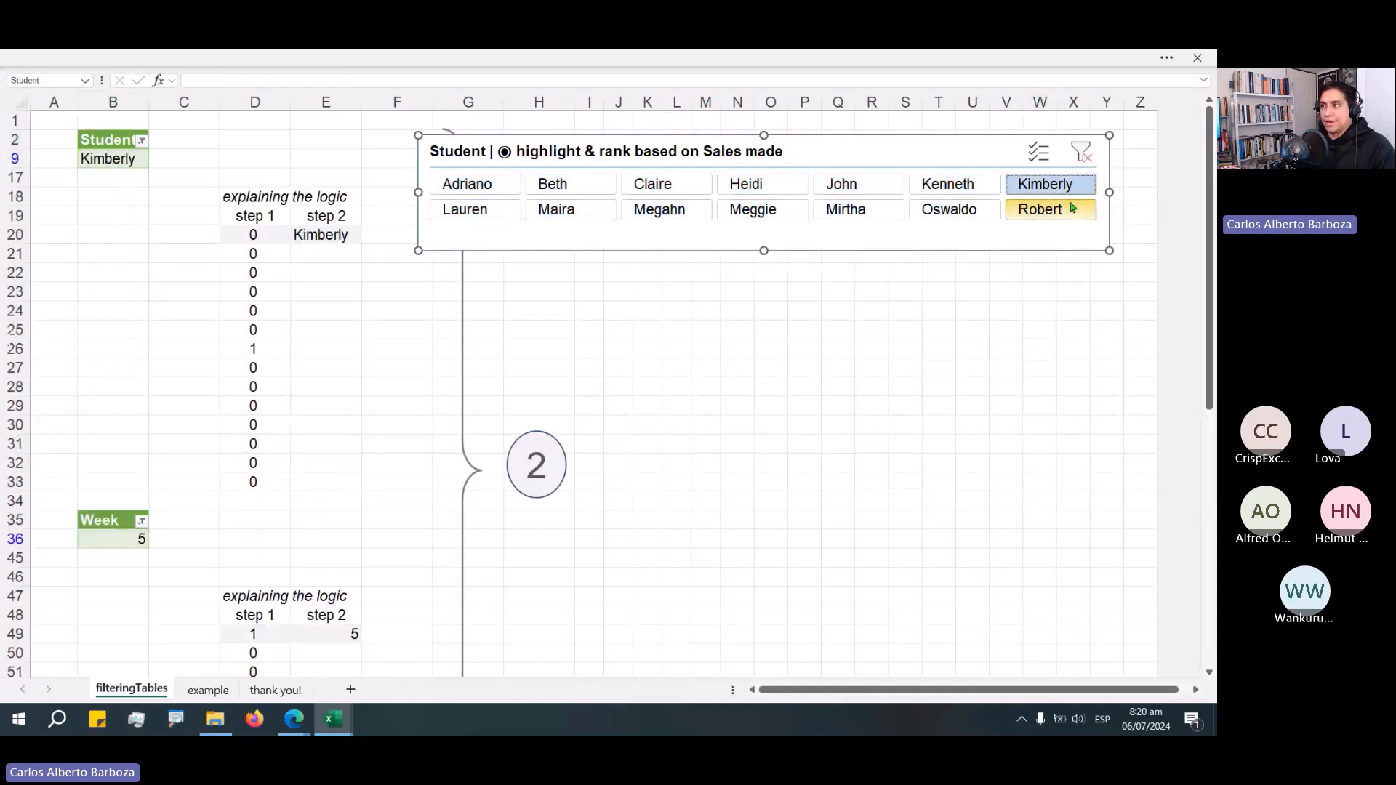
click(1082, 162)
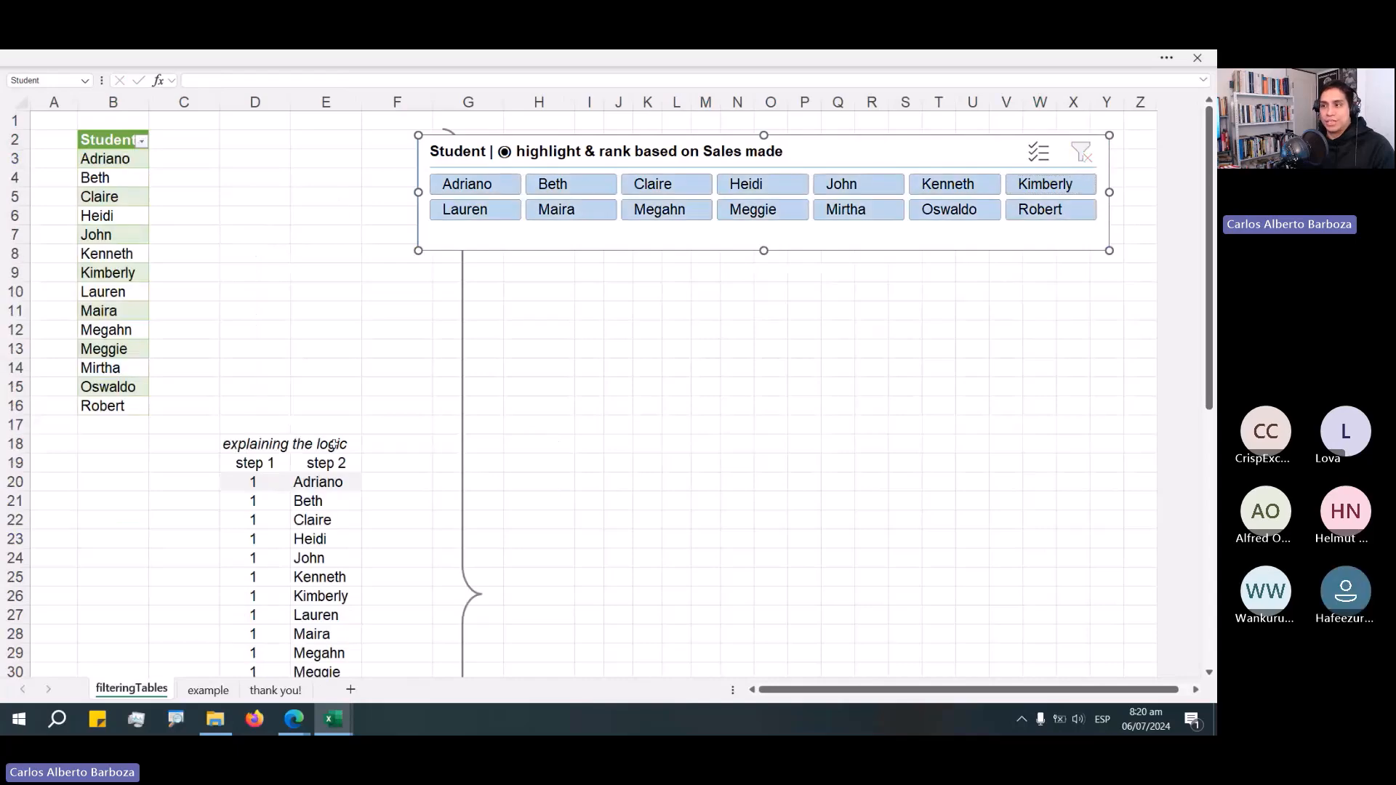
Select the step 1 formula cell D20 in the explaining-the-logic table.
click(284, 292)
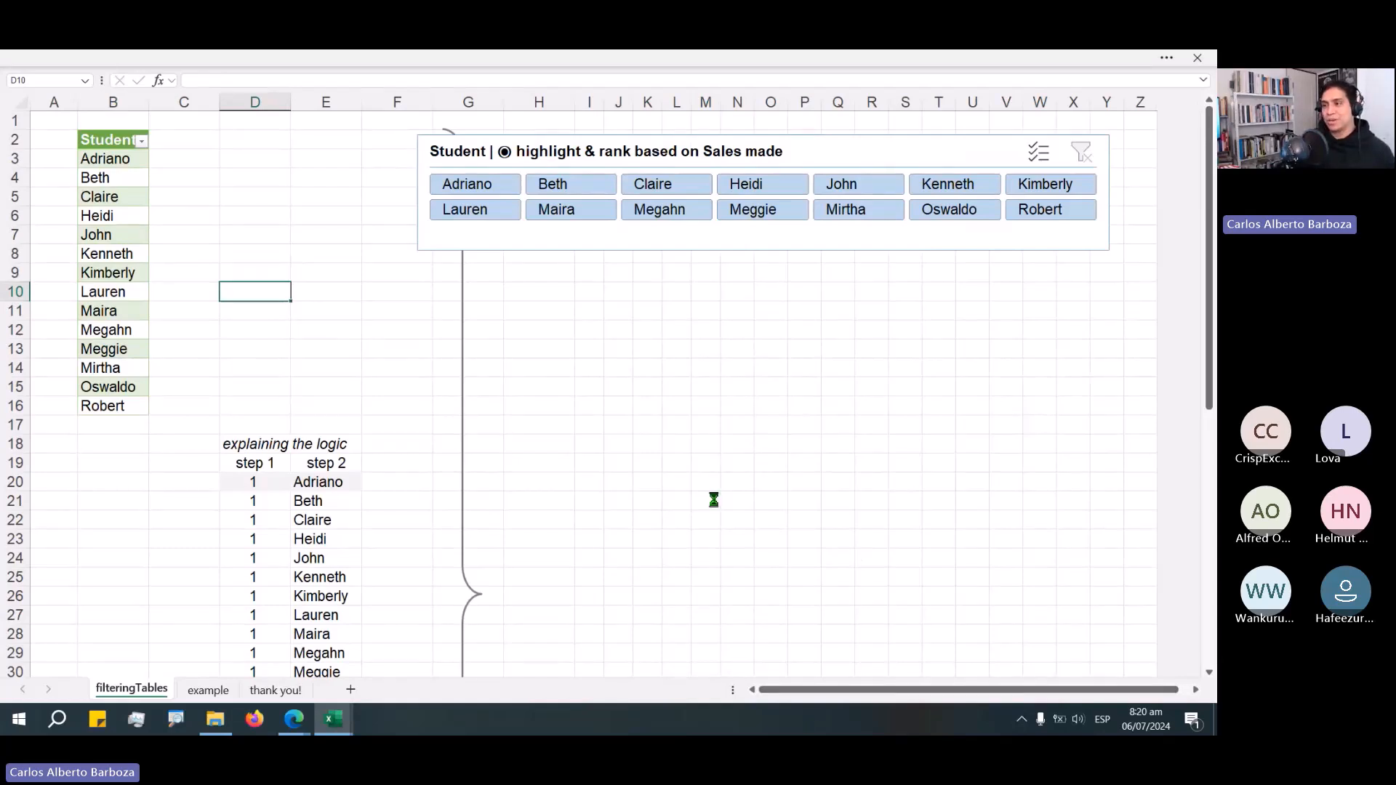
ctrl+scroll(714, 499, down, 1)
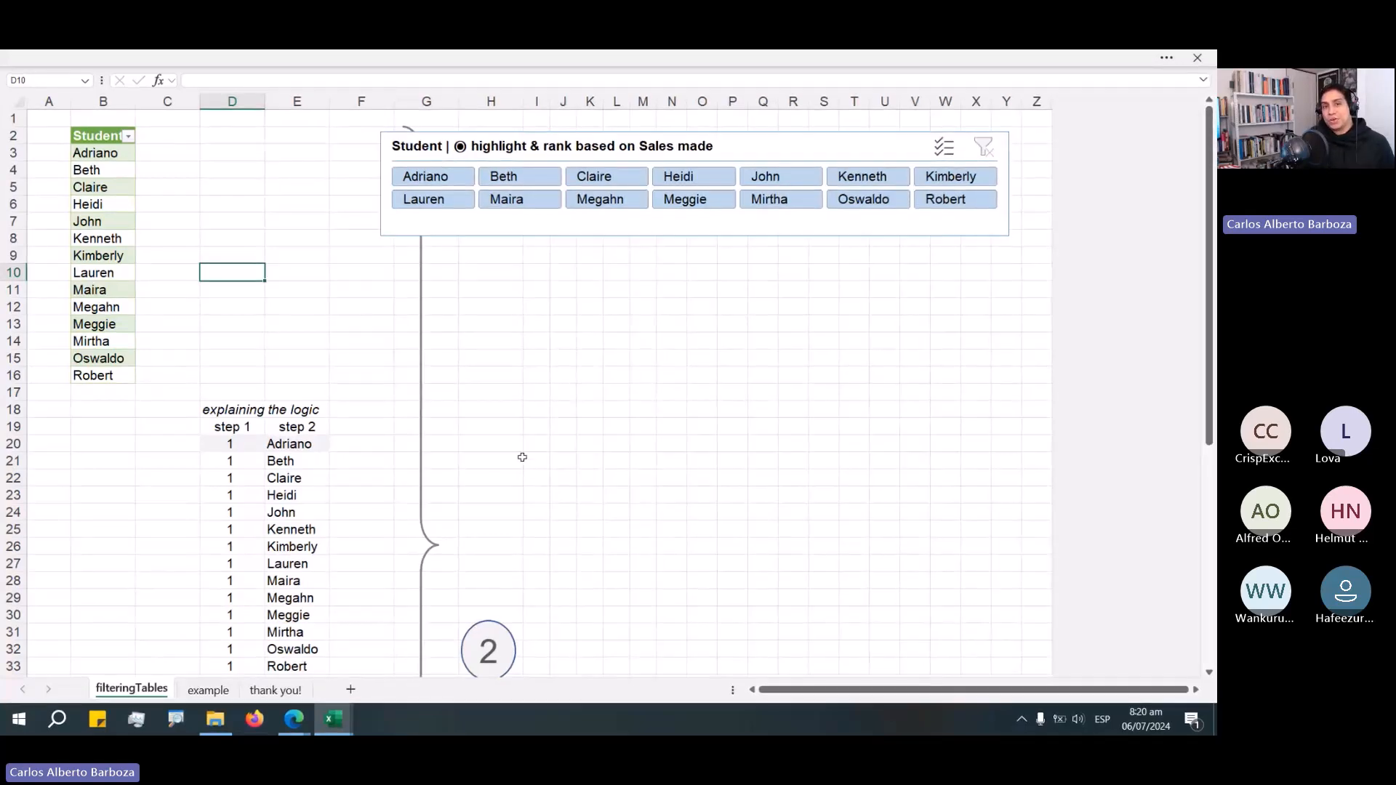
click(243, 438)
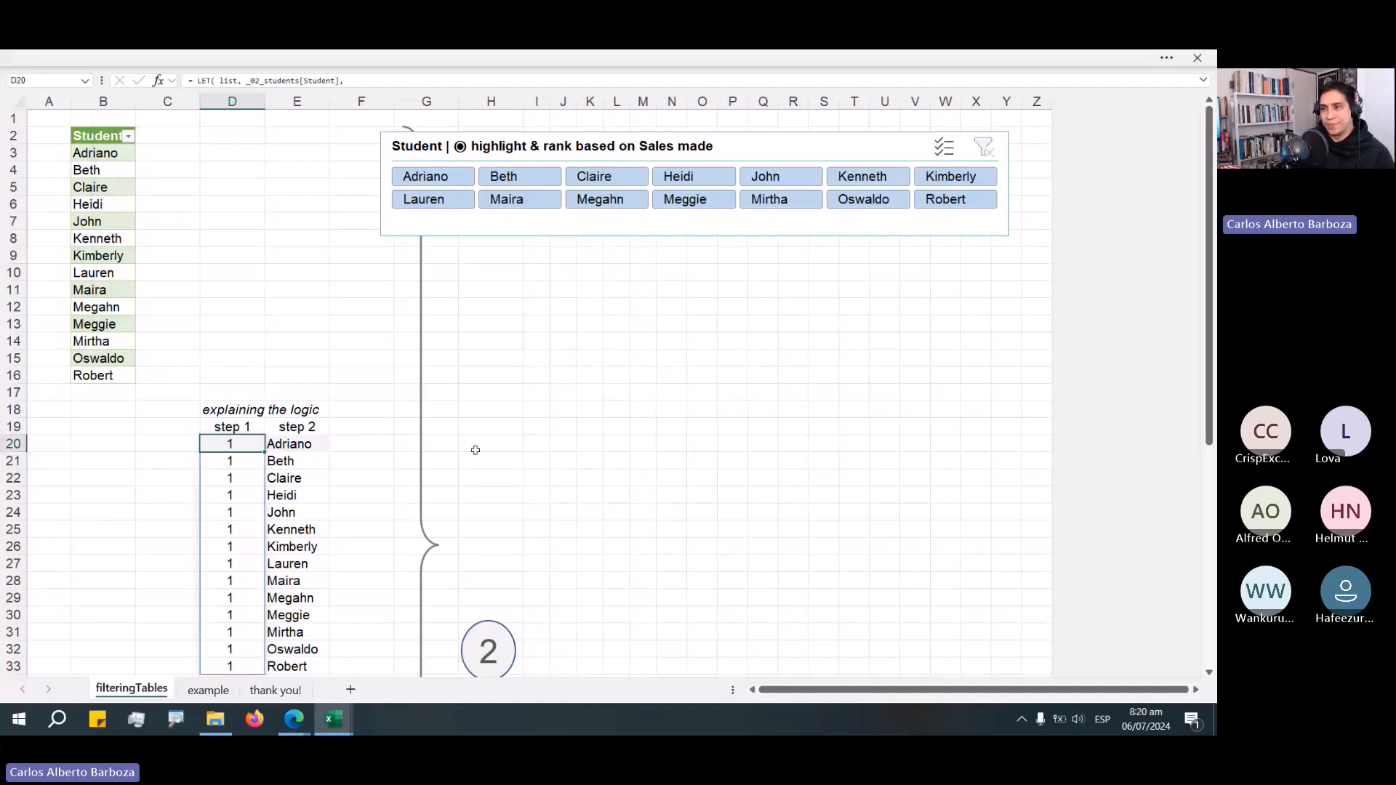
Open the step 1 LET formula in D20 for editing and examine its list, BYROW, LAMBDA and SUBTOTAL parts without changing it.
key(F2)
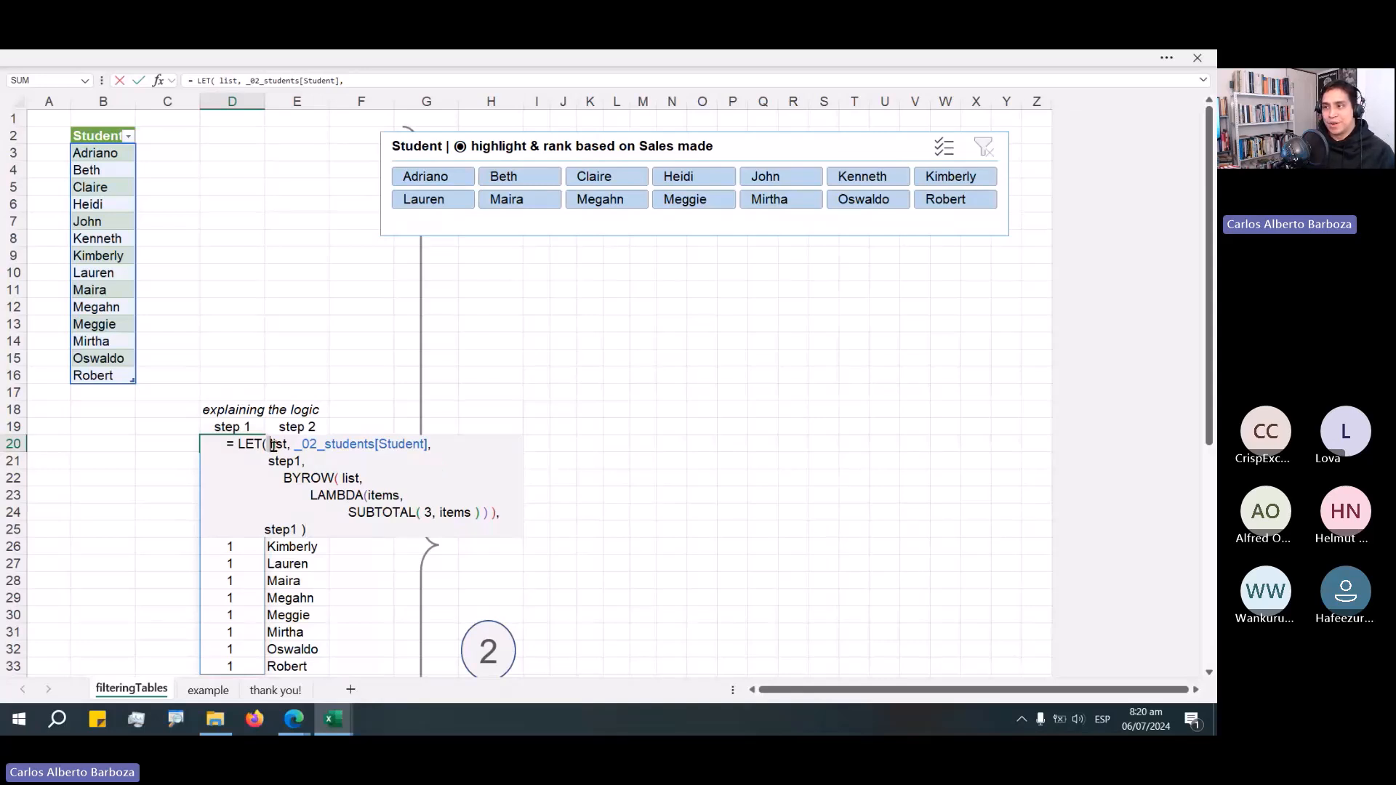
drag(272, 445, 435, 445)
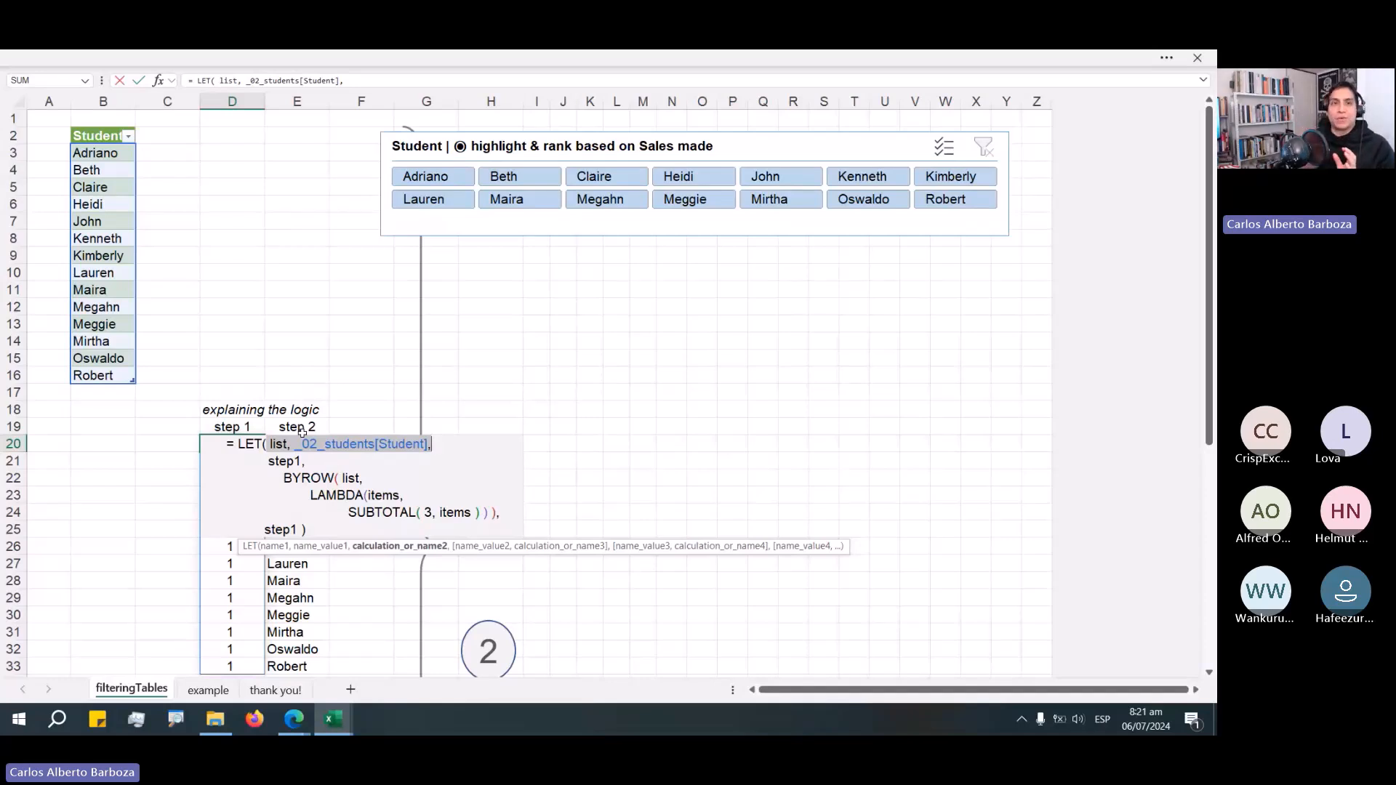
click(421, 461)
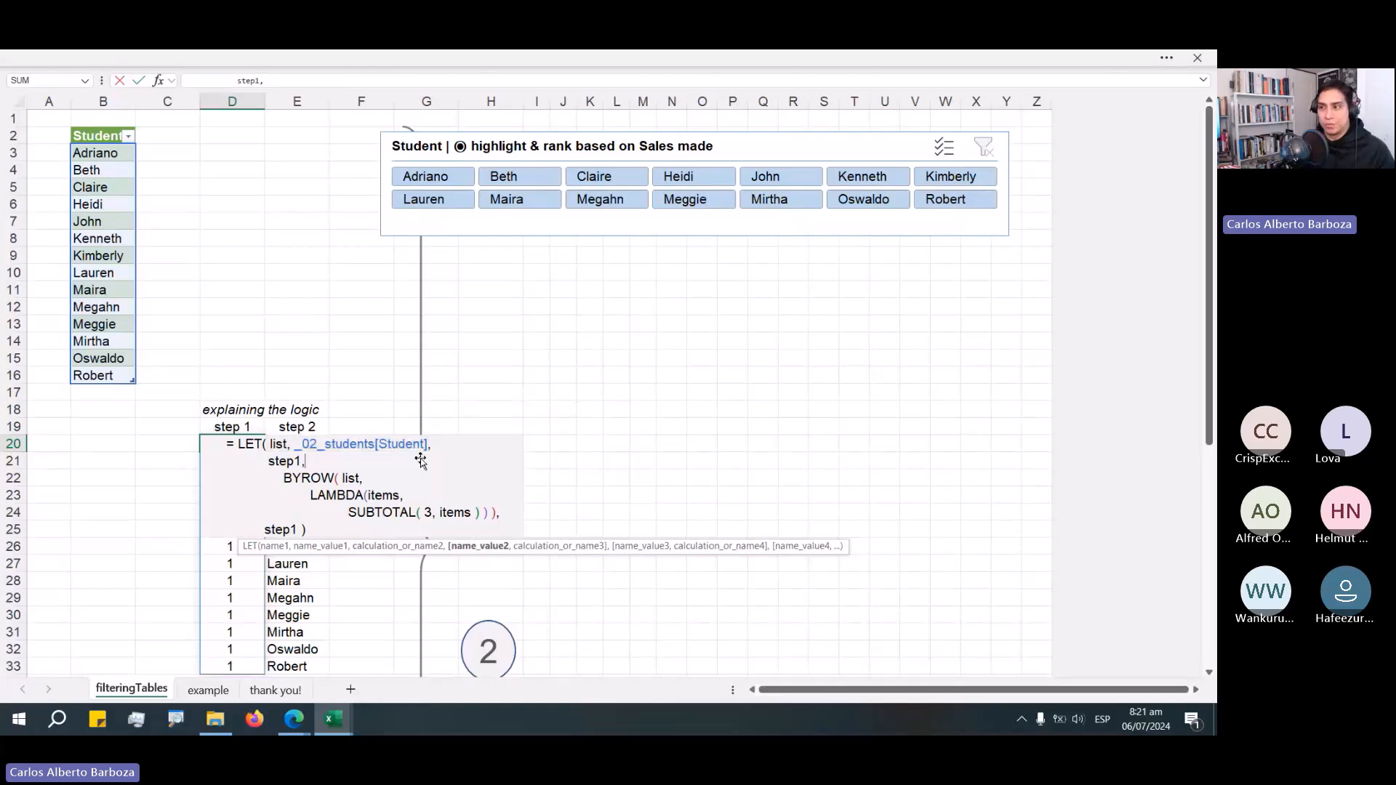
double_click(409, 453)
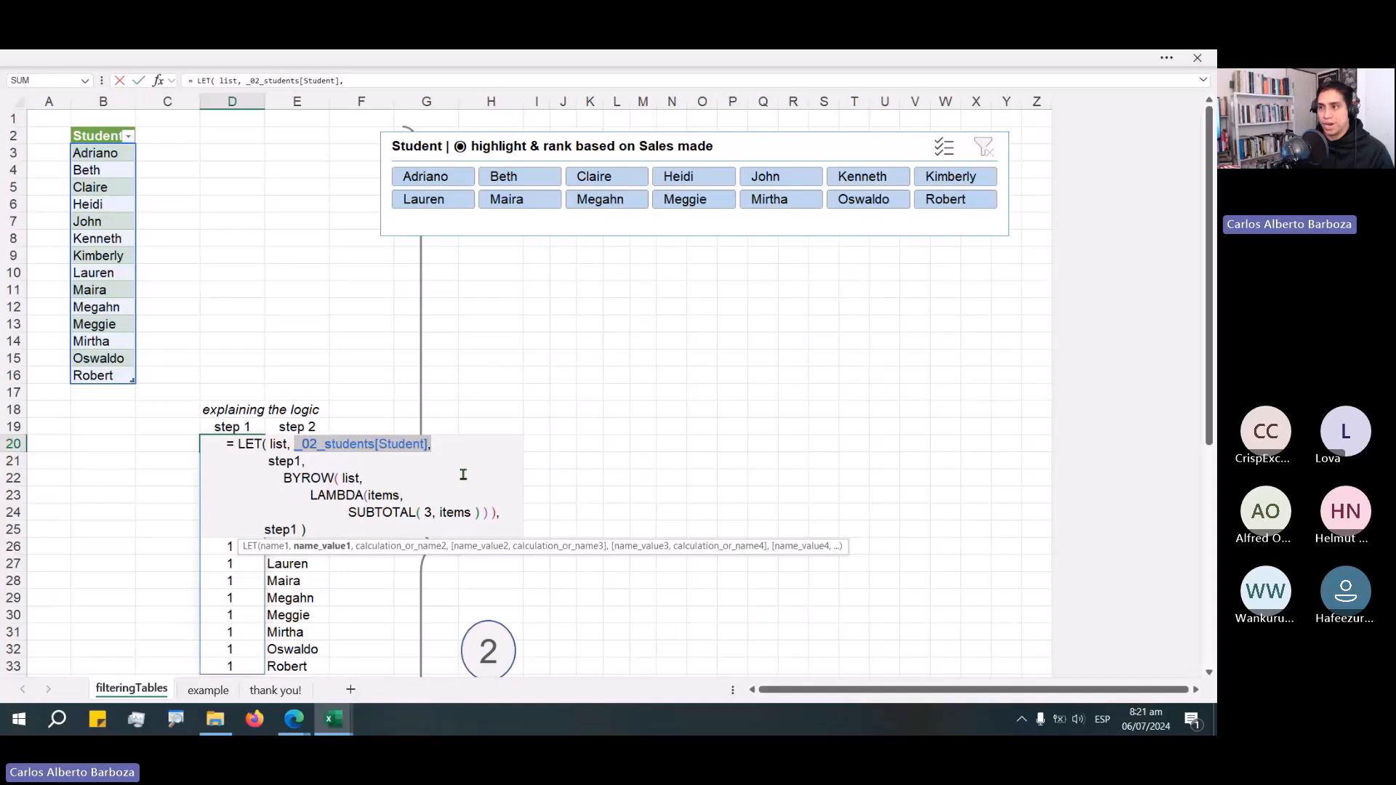
drag(352, 429, 427, 395)
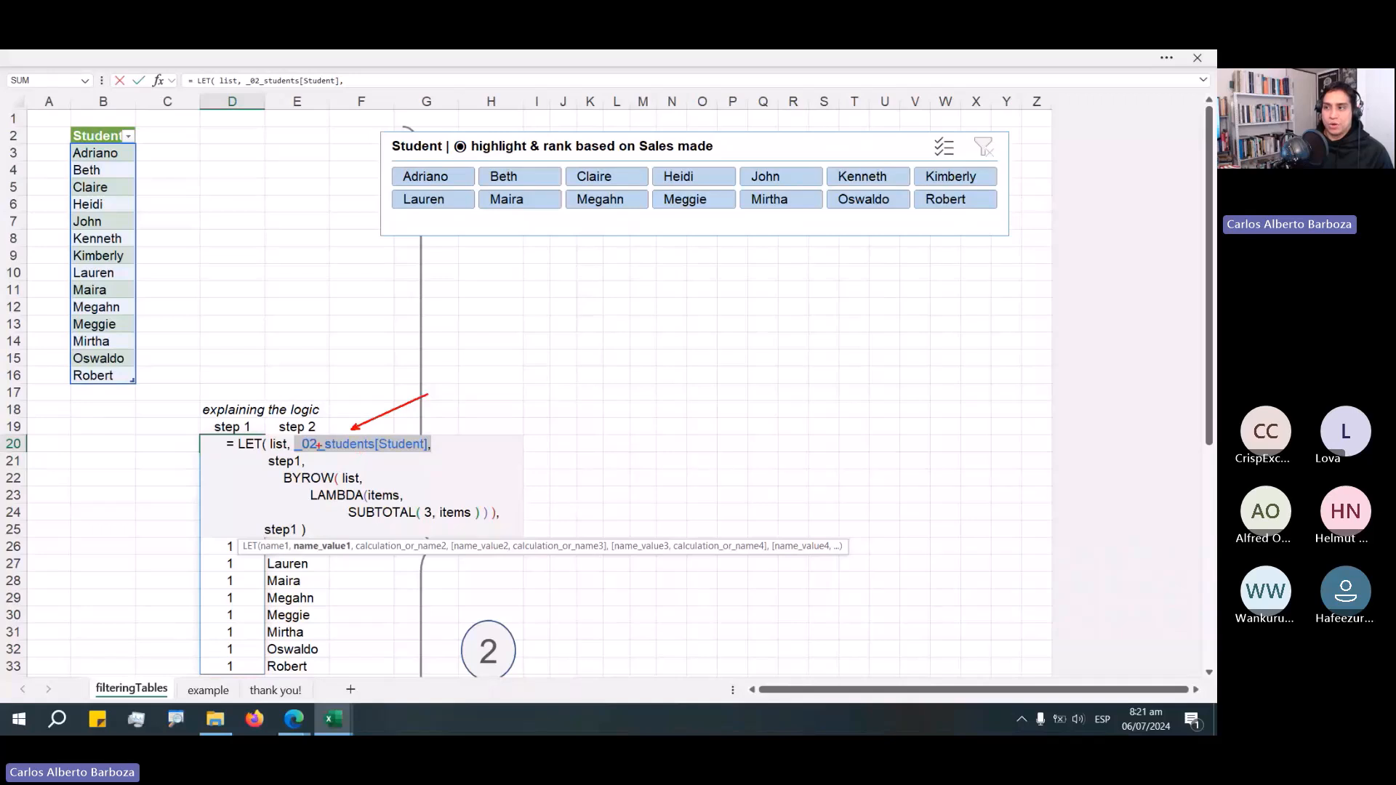
mouse_move(298, 420)
mouse_down()
mouse_move(312, 445)
mouse_move(368, 402)
mouse_move(182, 234)
mouse_up()
drag(159, 219, 152, 216)
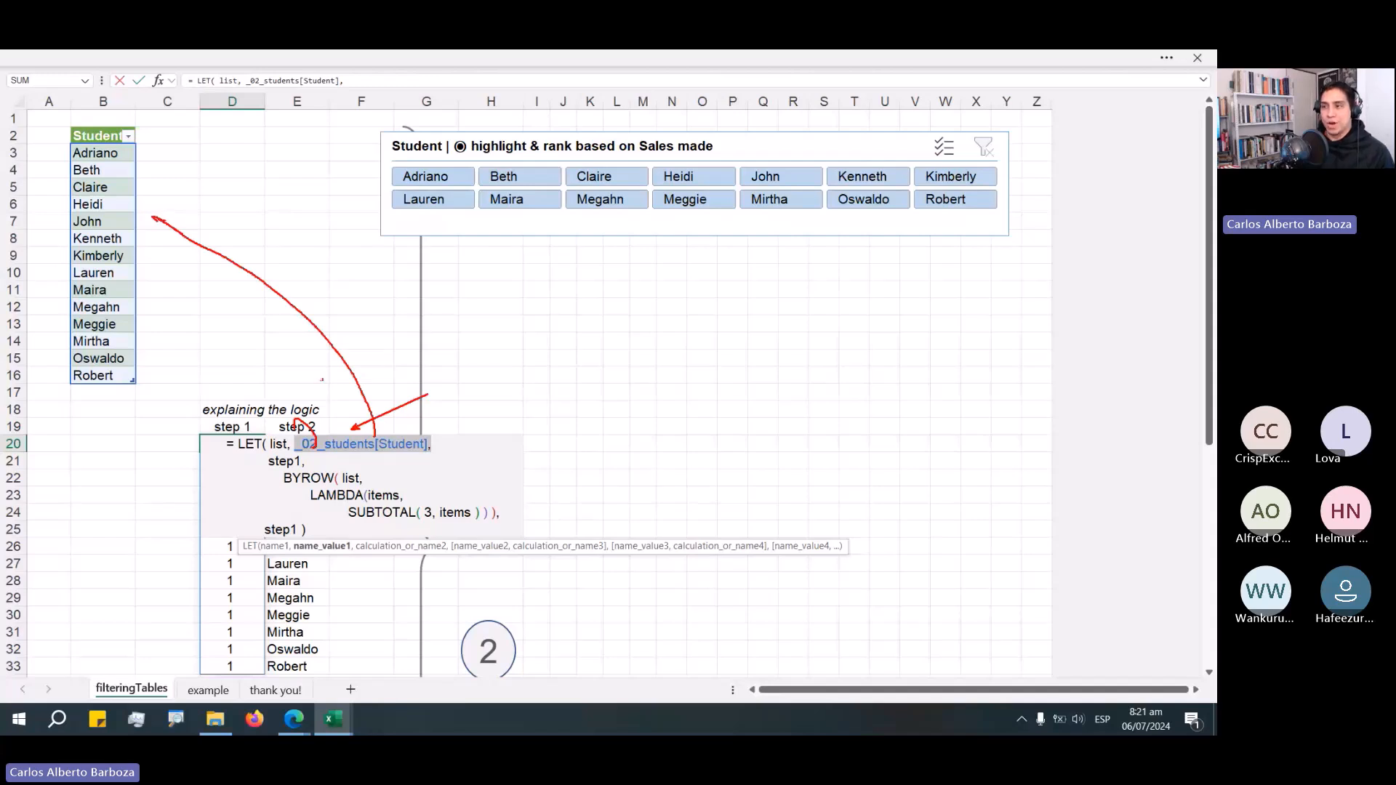
click(326, 460)
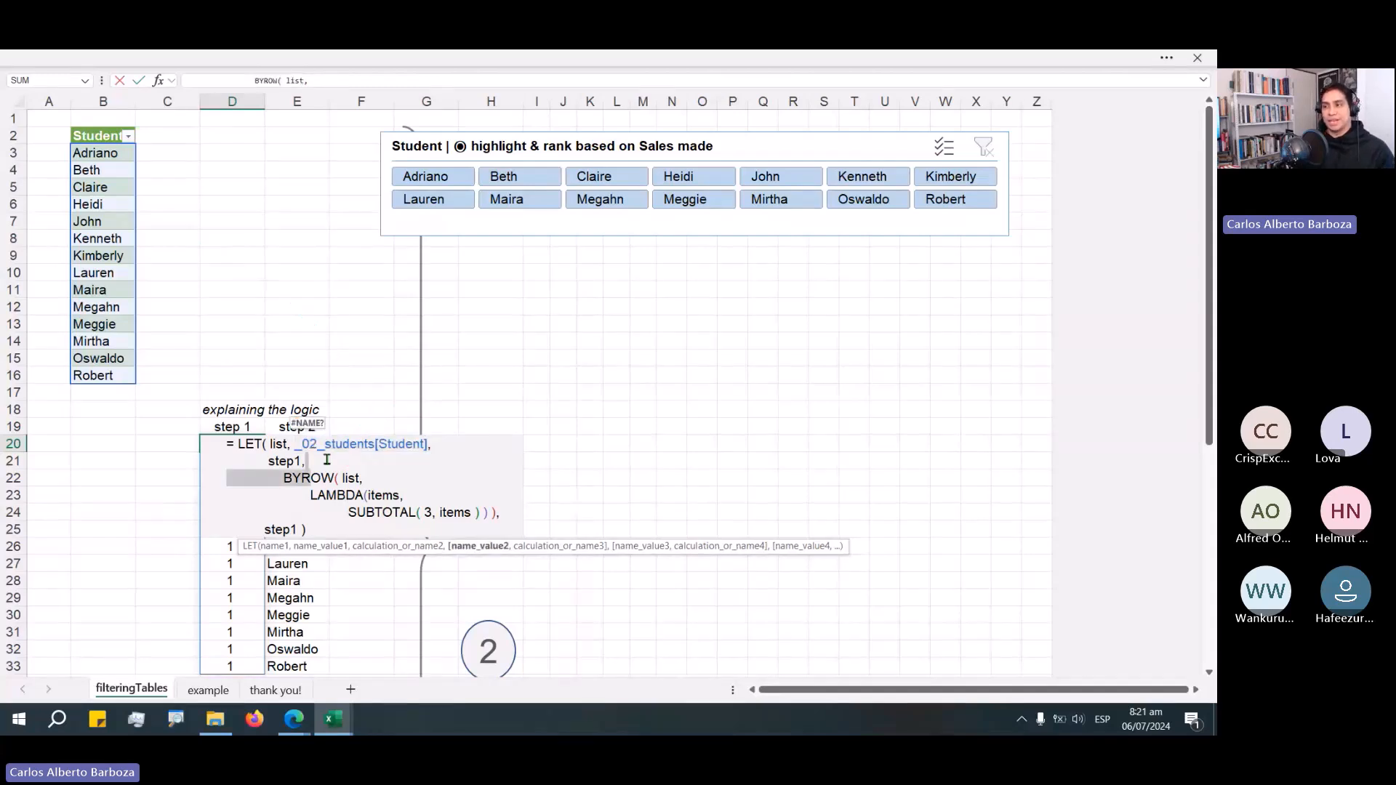
click(326, 459)
double_click(322, 478)
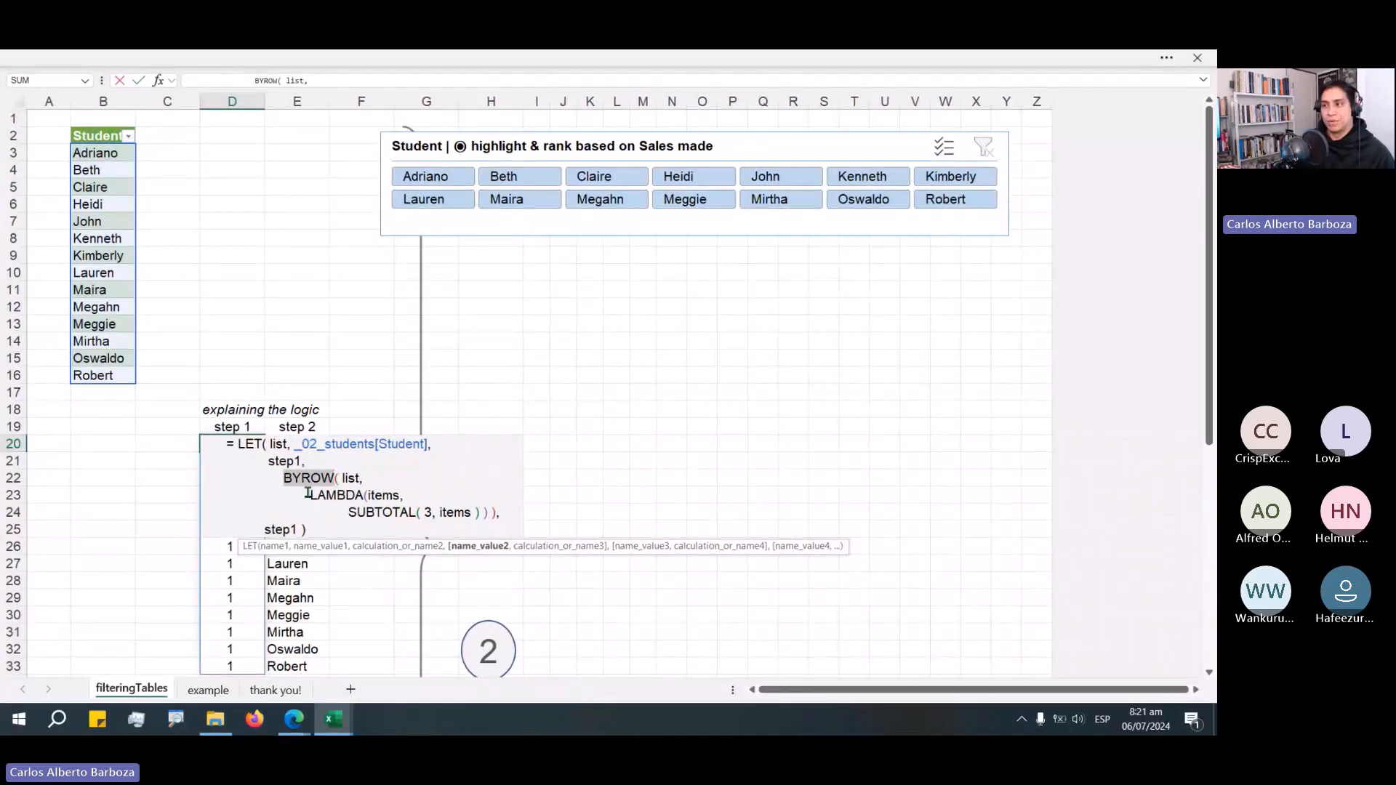
drag(308, 494, 476, 513)
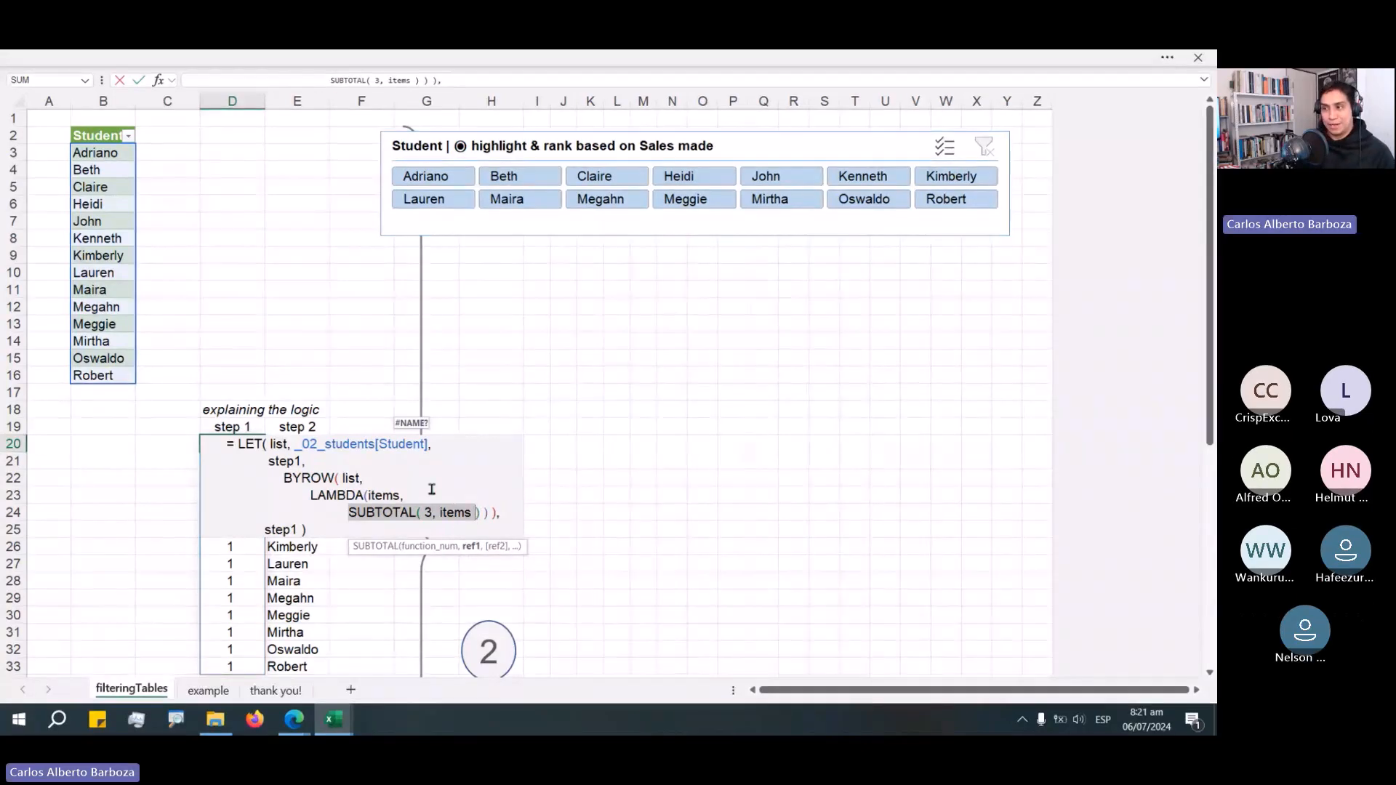
click(437, 493)
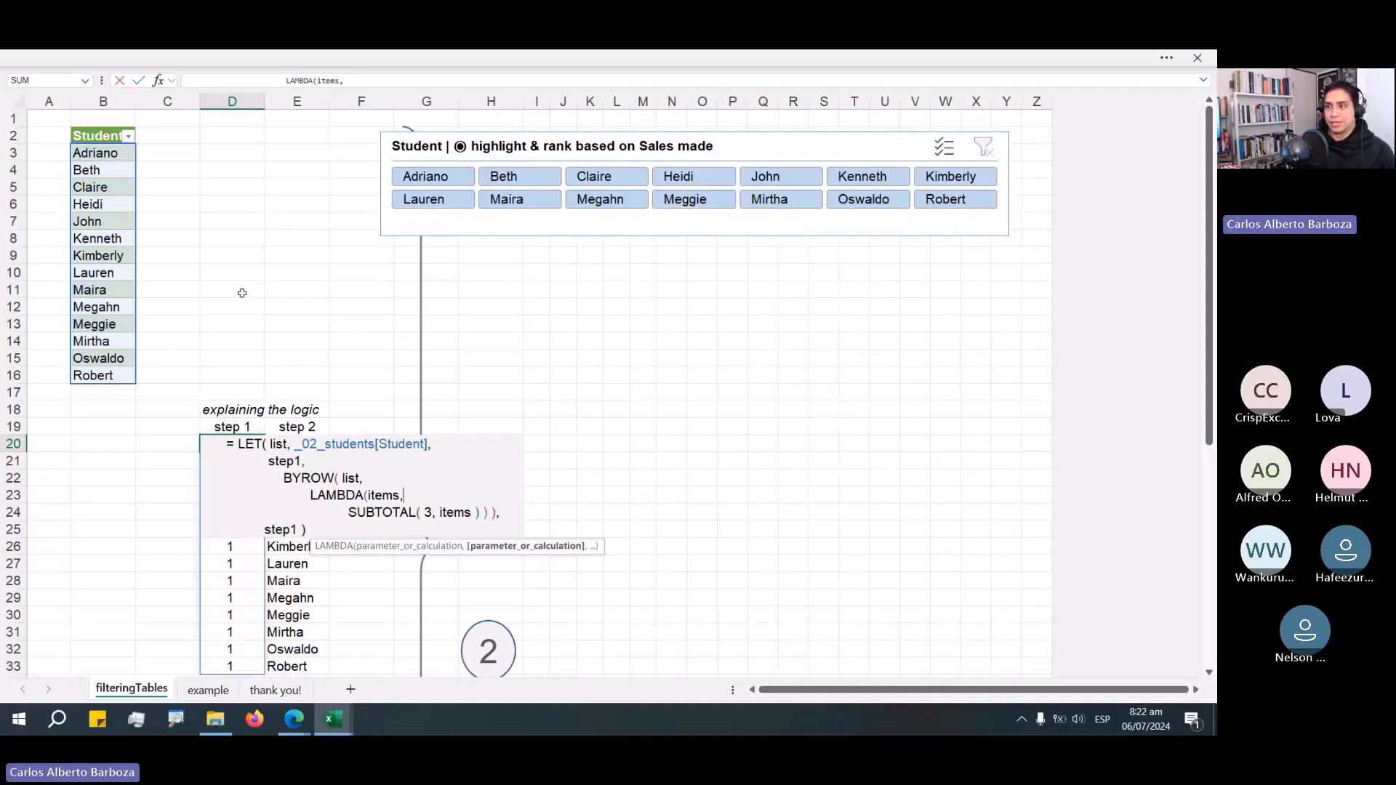
key(Escape)
Filter the Student slicer to Adriano, Beth, John and Kenneth, inspect the step 1 values, then clear the slicer filter.
drag(230, 444, 220, 634)
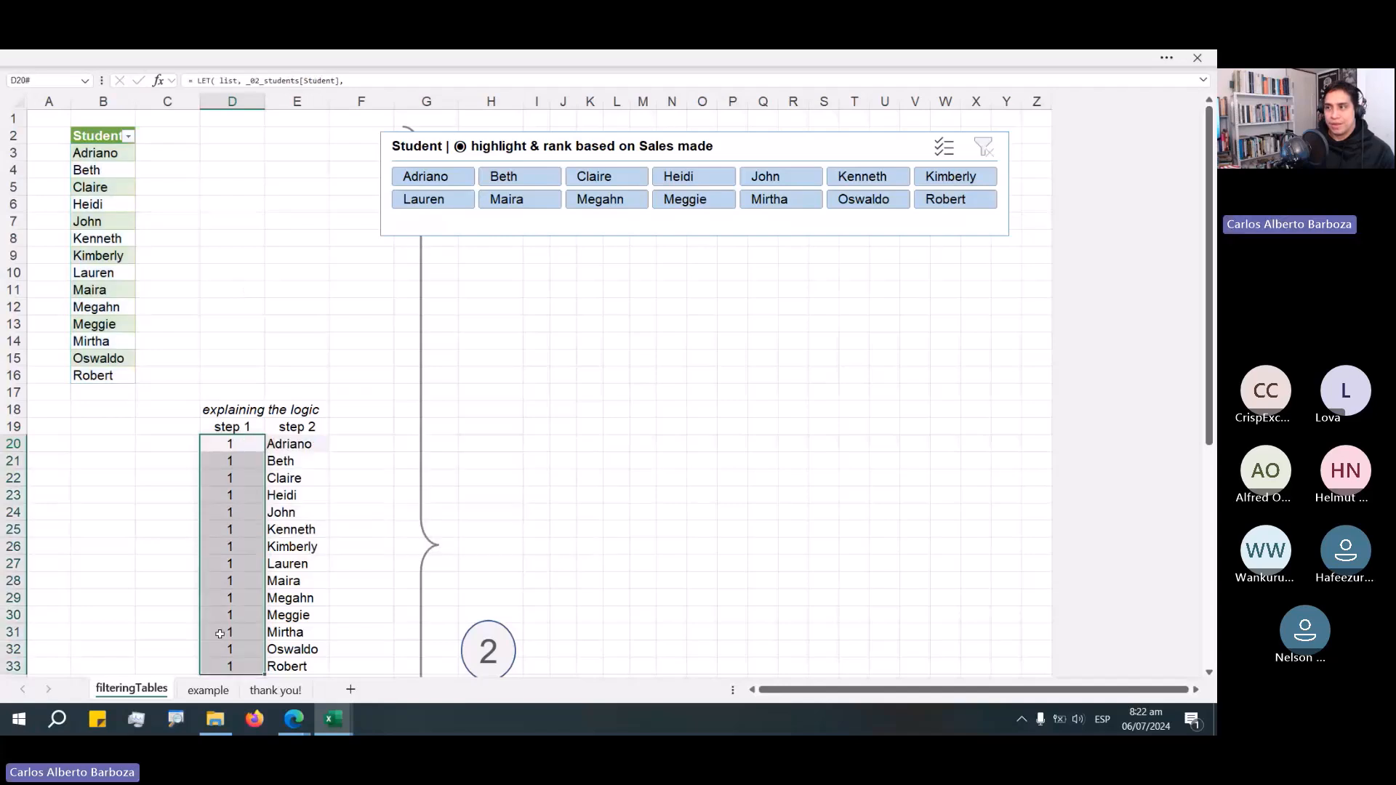
click(437, 177)
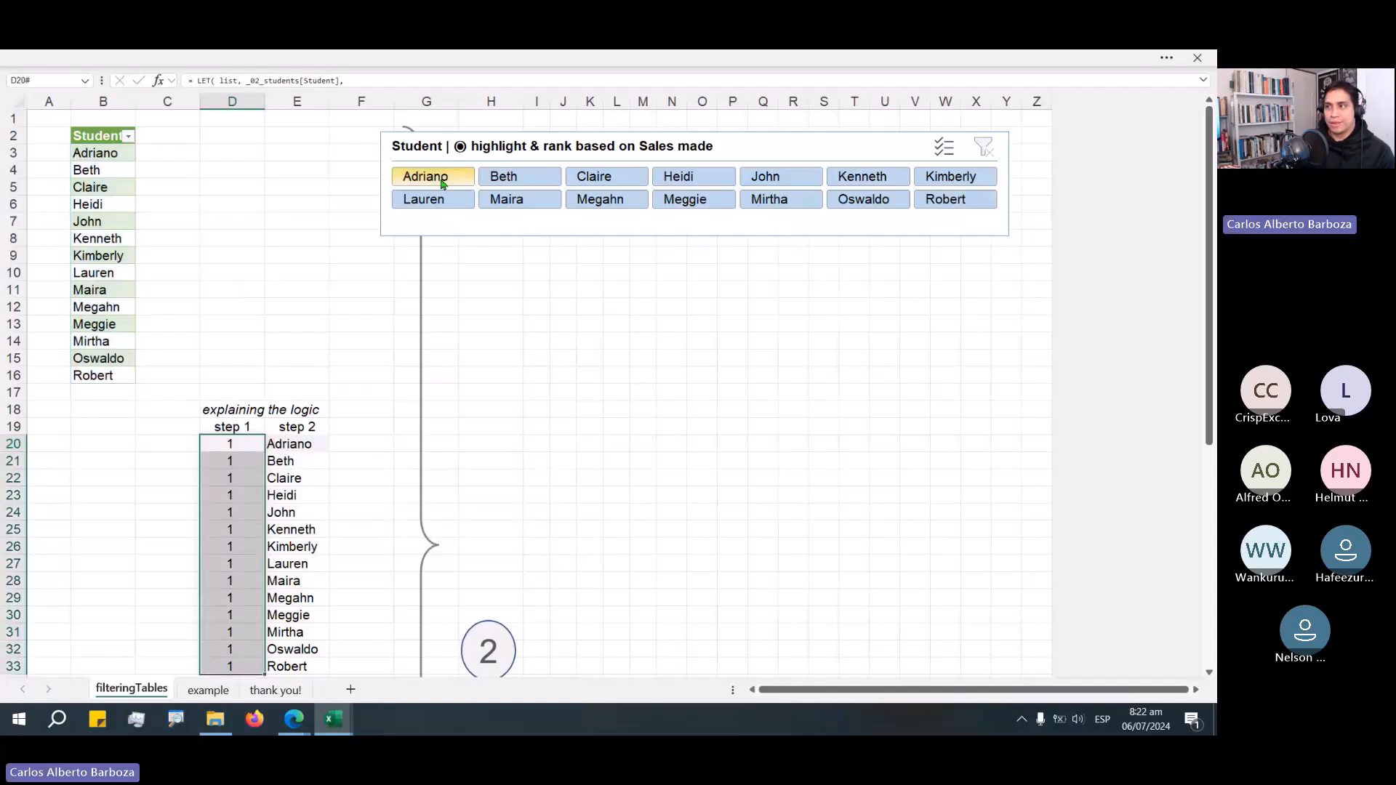
ctrl+click(523, 177)
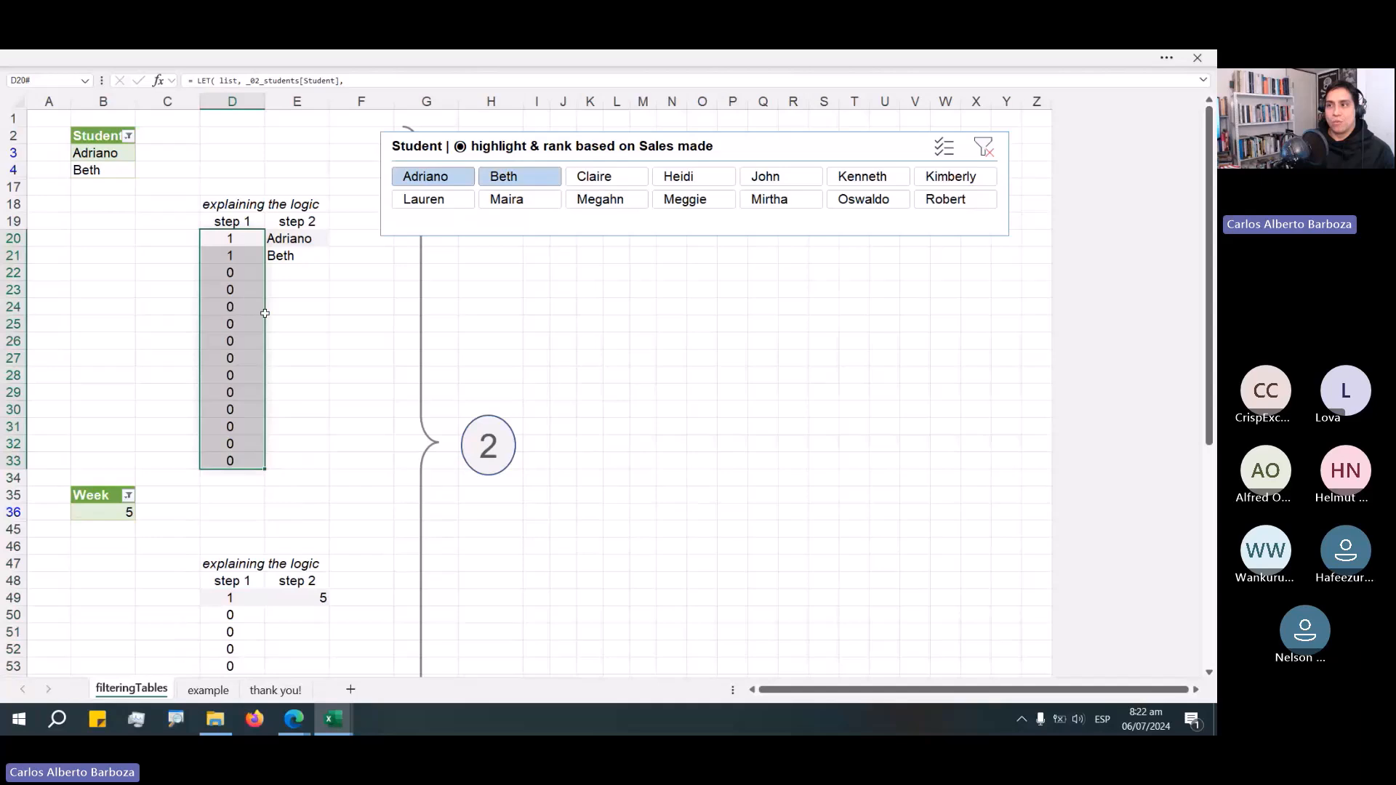
drag(230, 238, 244, 444)
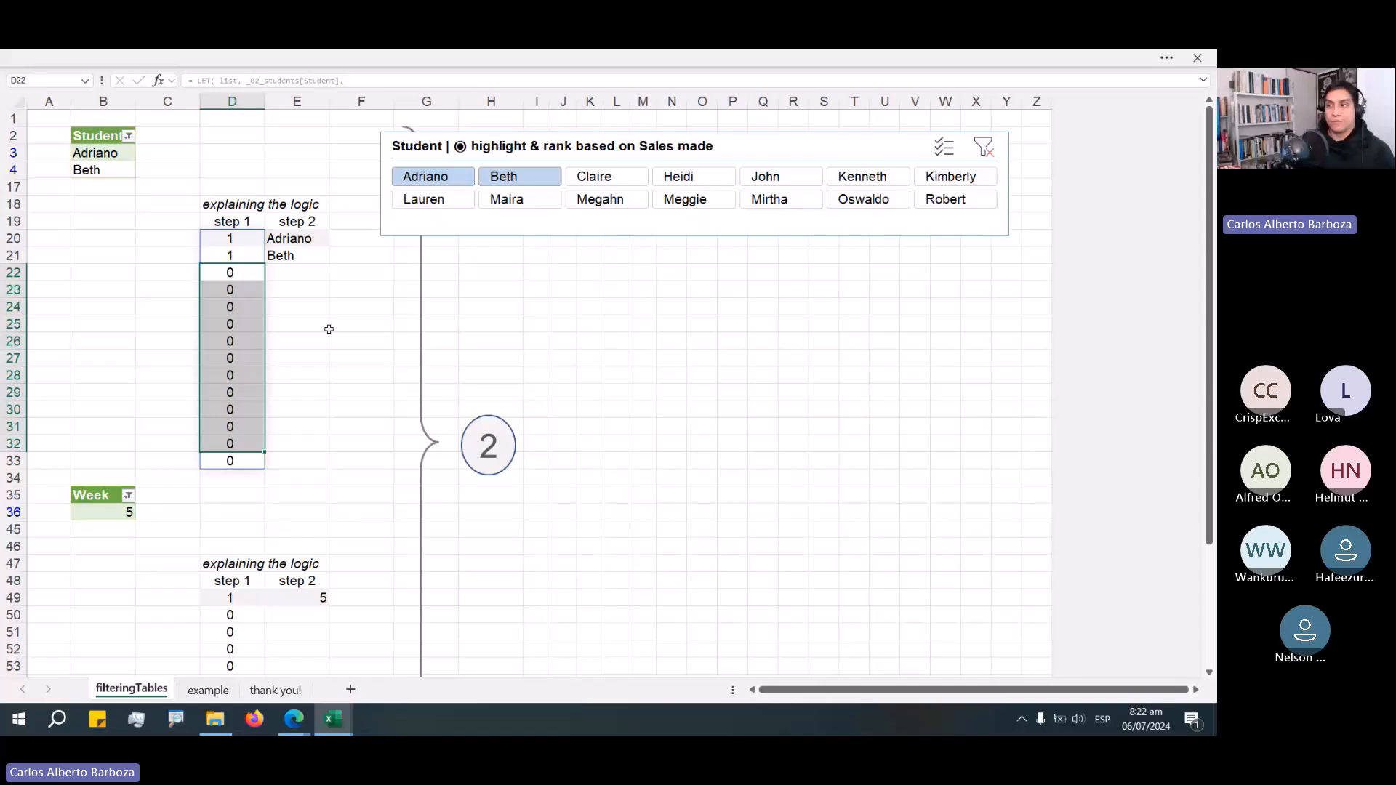
click(772, 180)
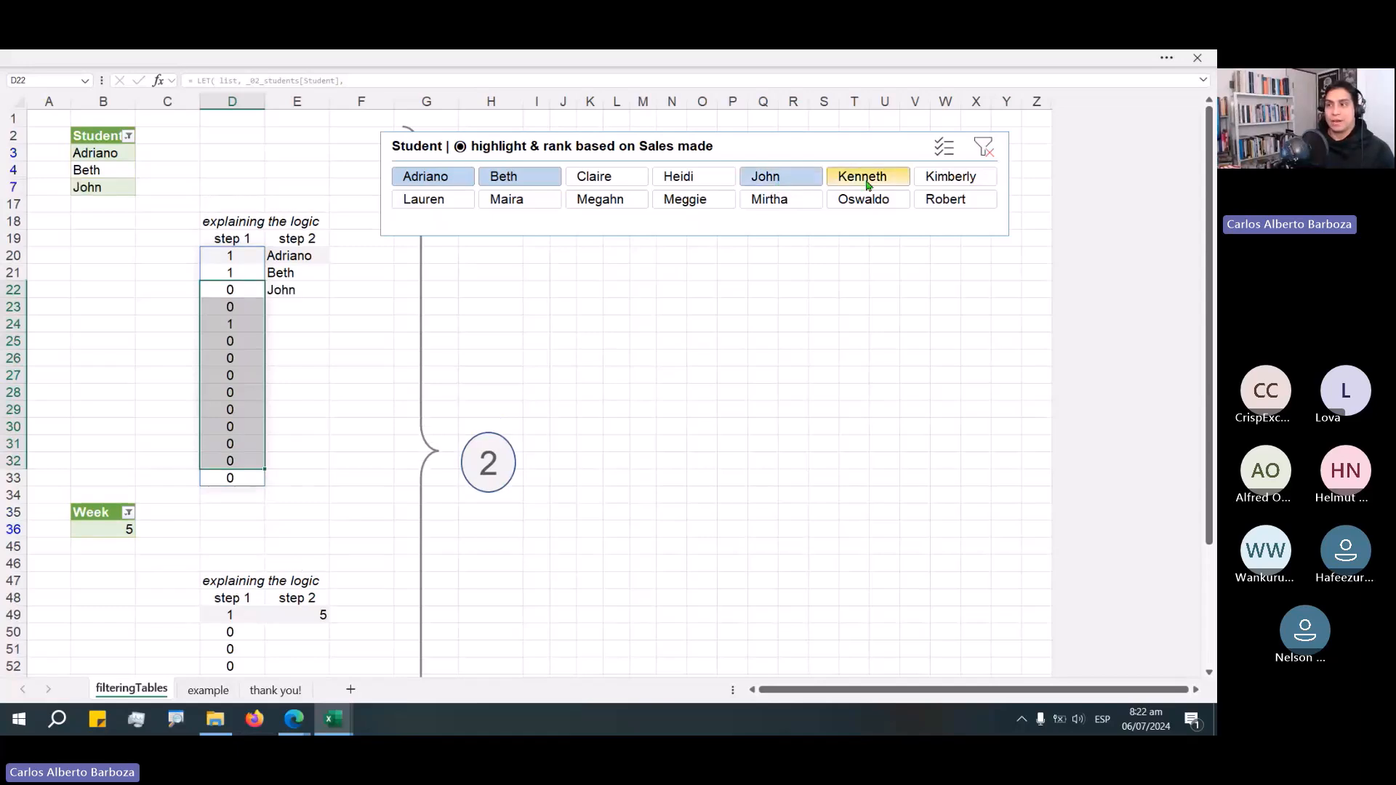
click(867, 180)
drag(250, 272, 252, 289)
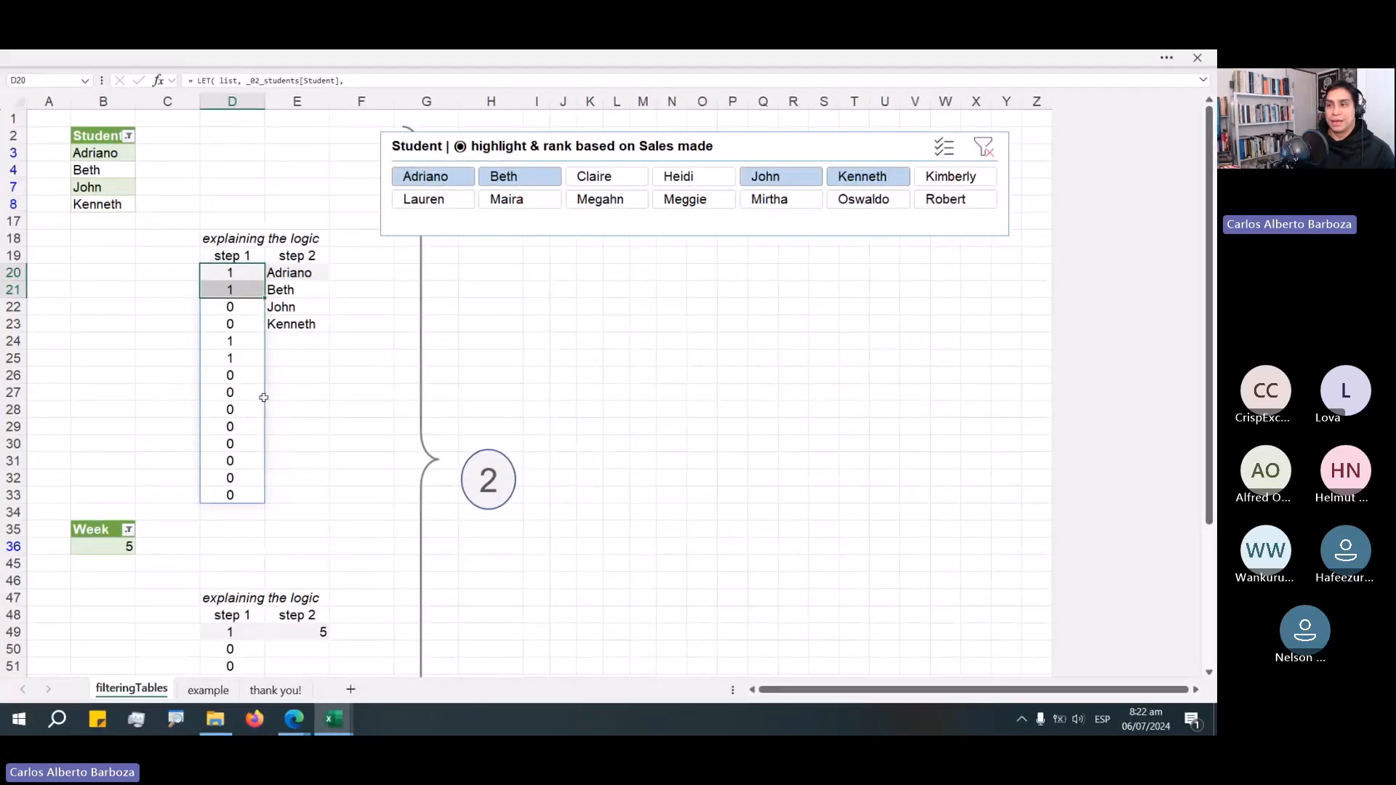
drag(250, 347, 249, 358)
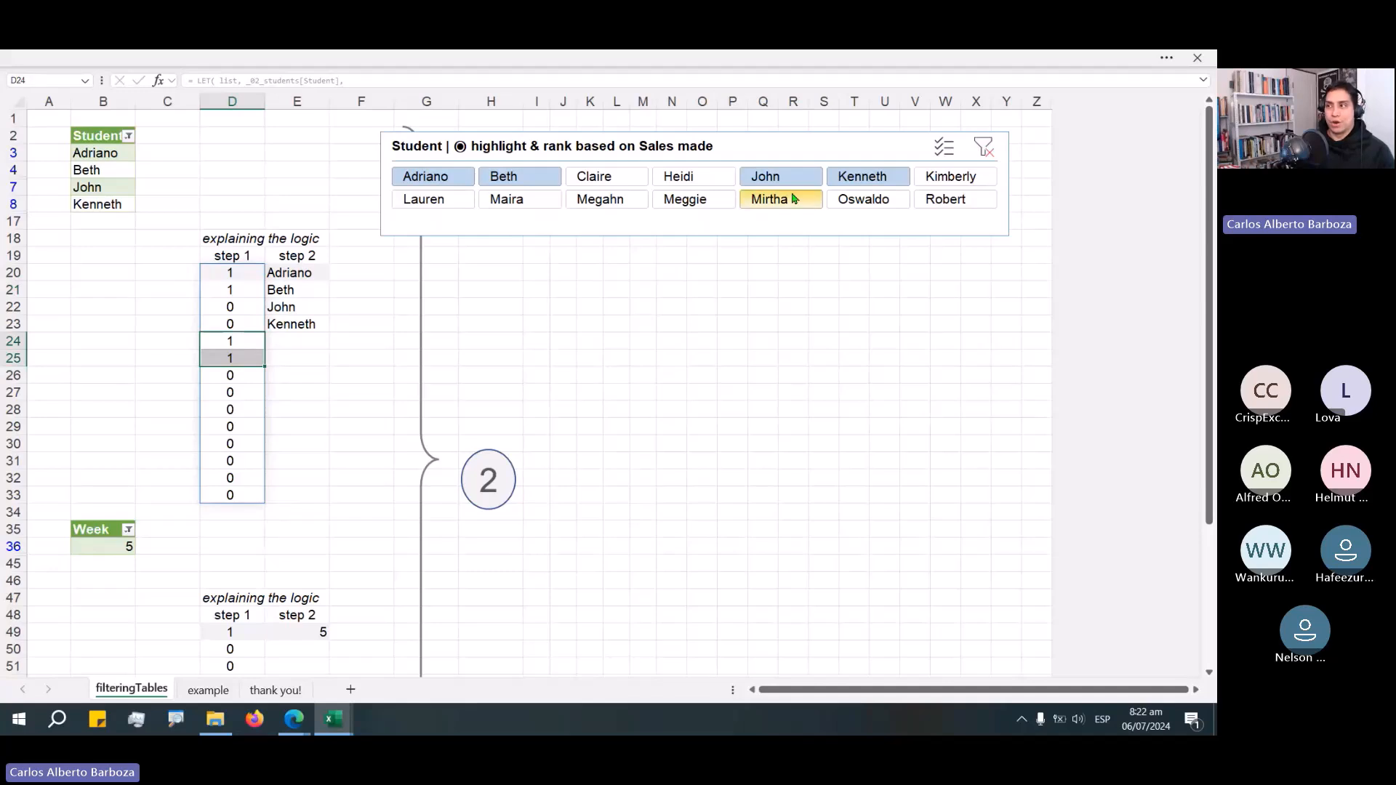
click(991, 151)
double_click(230, 443)
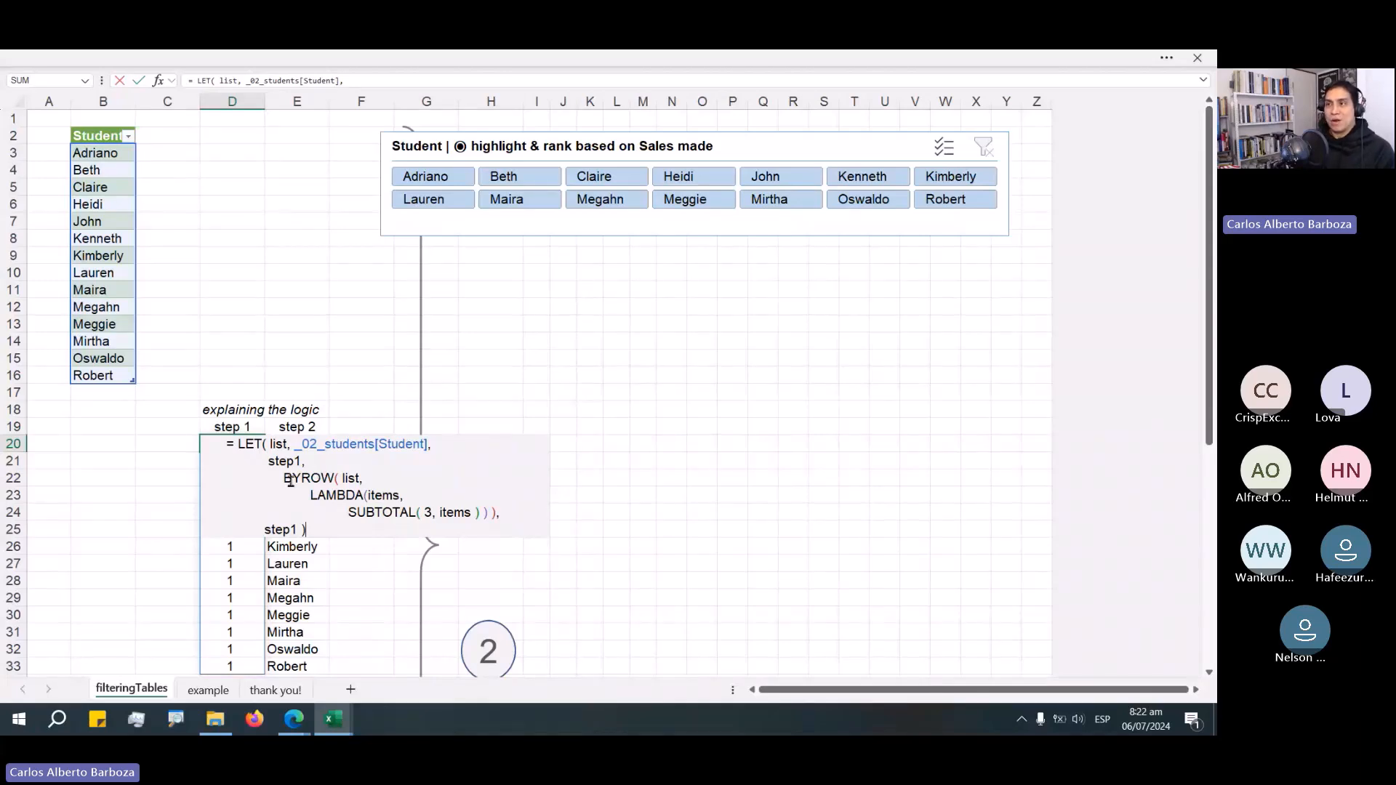
key(ctrl+Return)
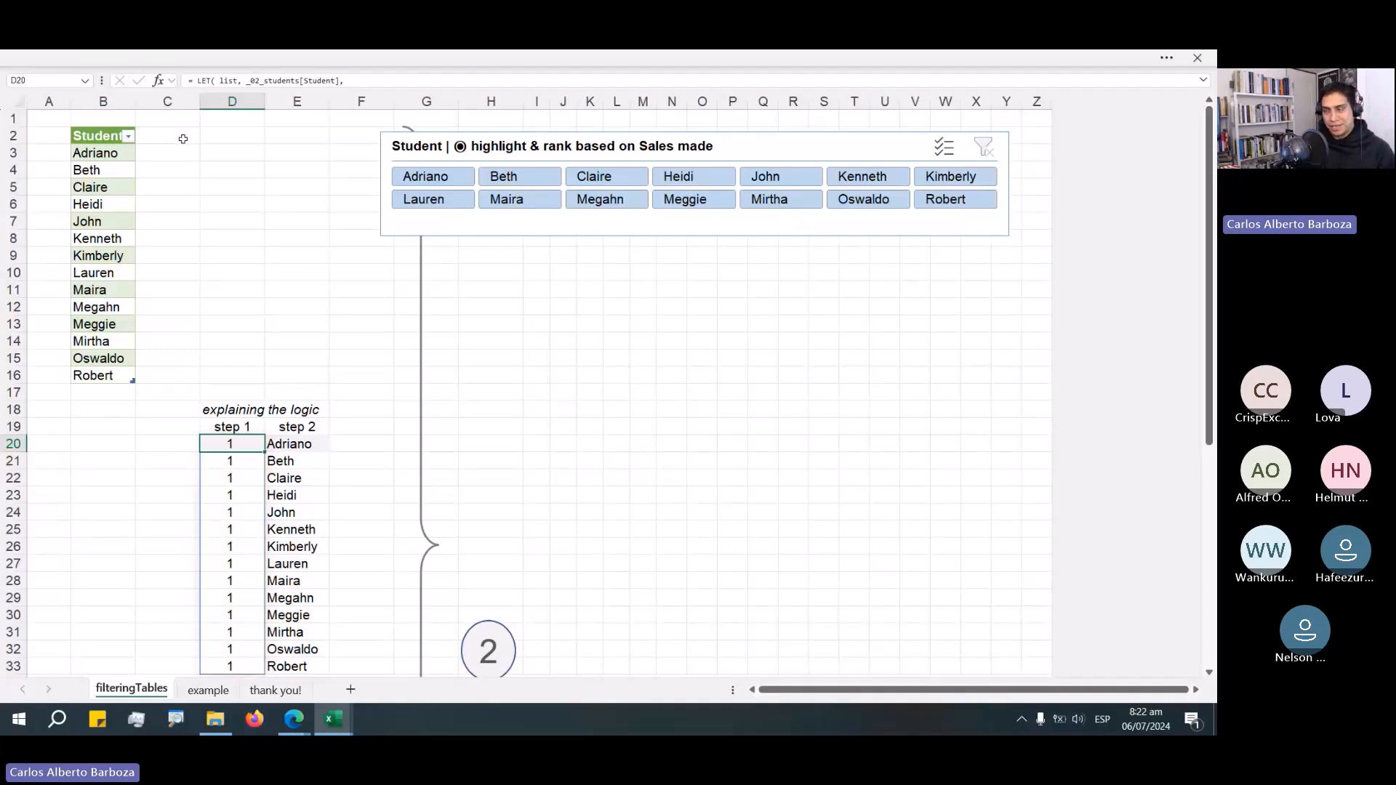
Add a new column headed show to the students table beside the Student column.
click(183, 139)
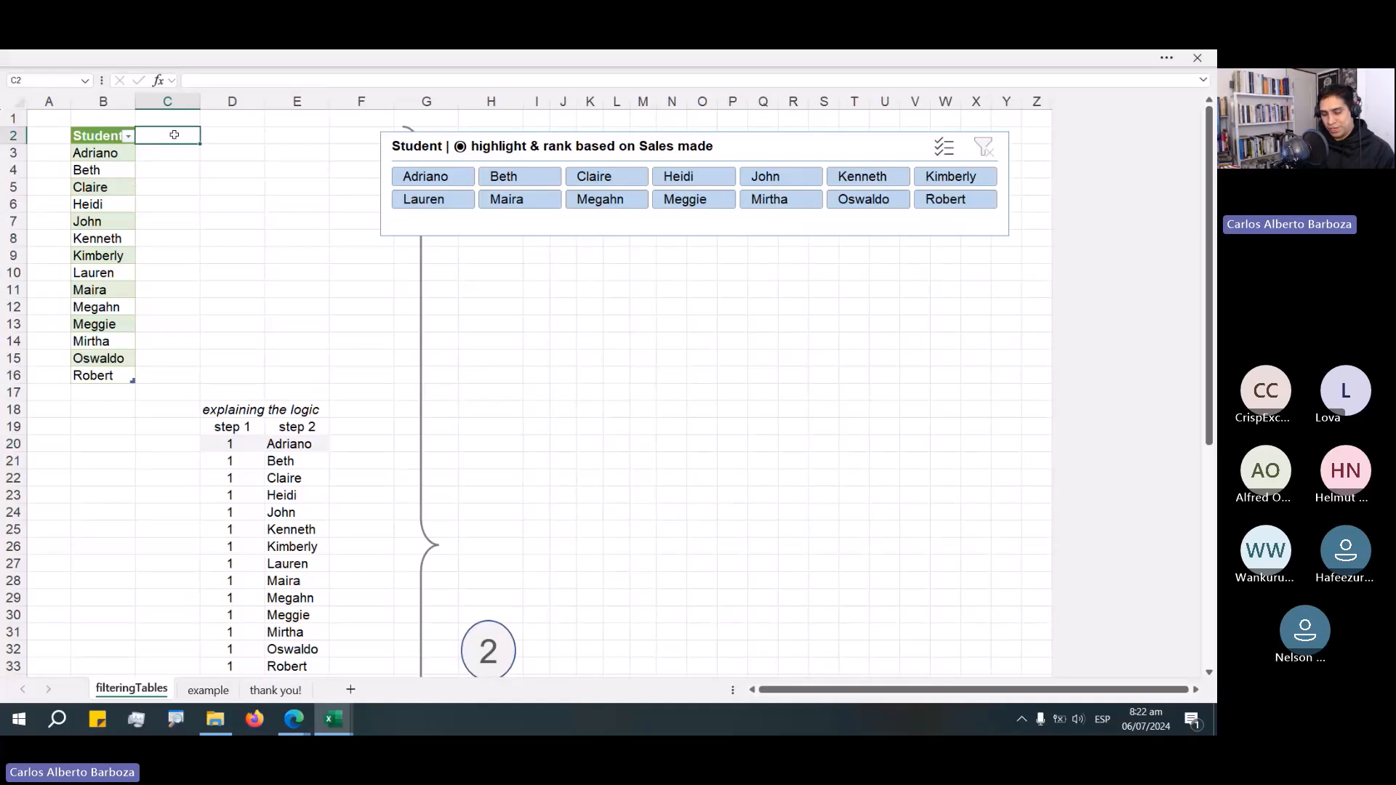
text(show)
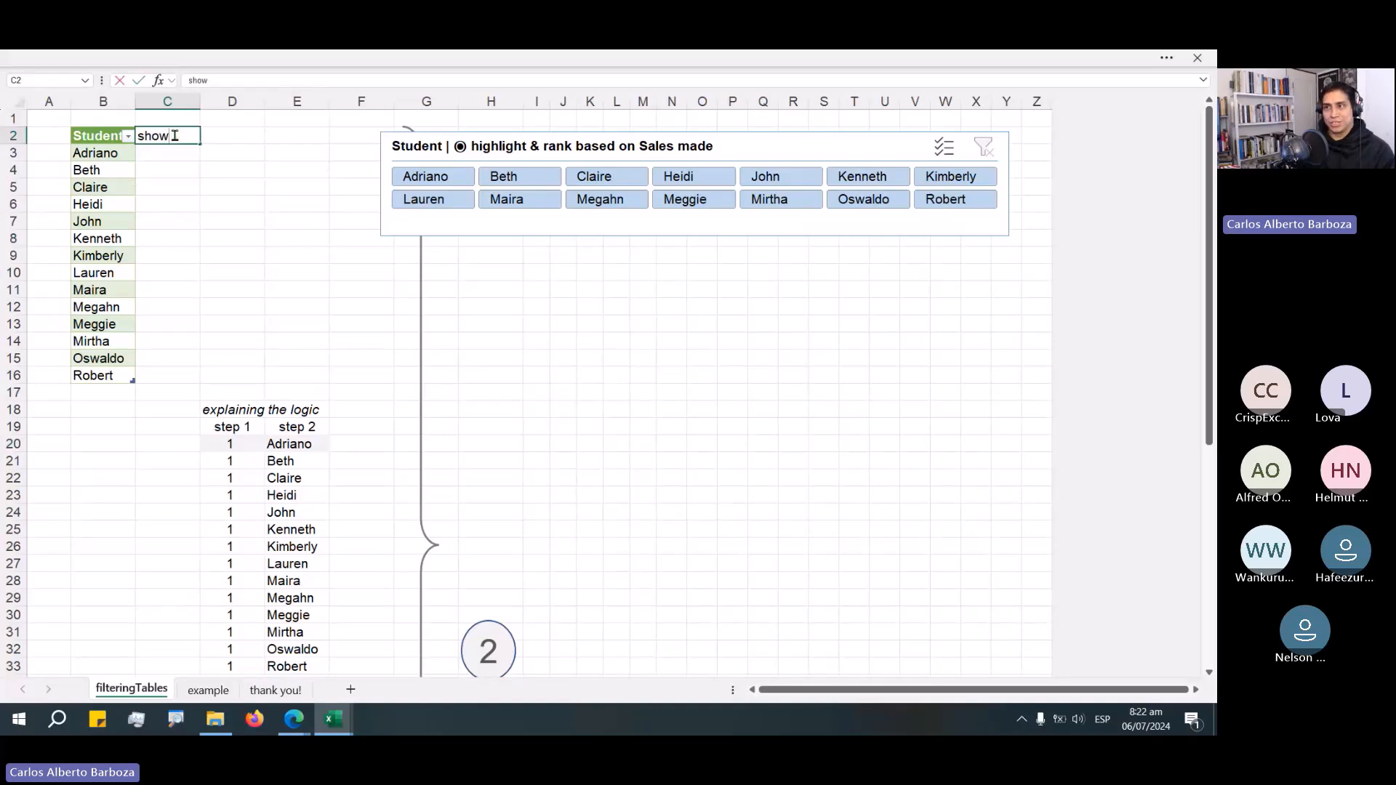
key(Return)
text(=)
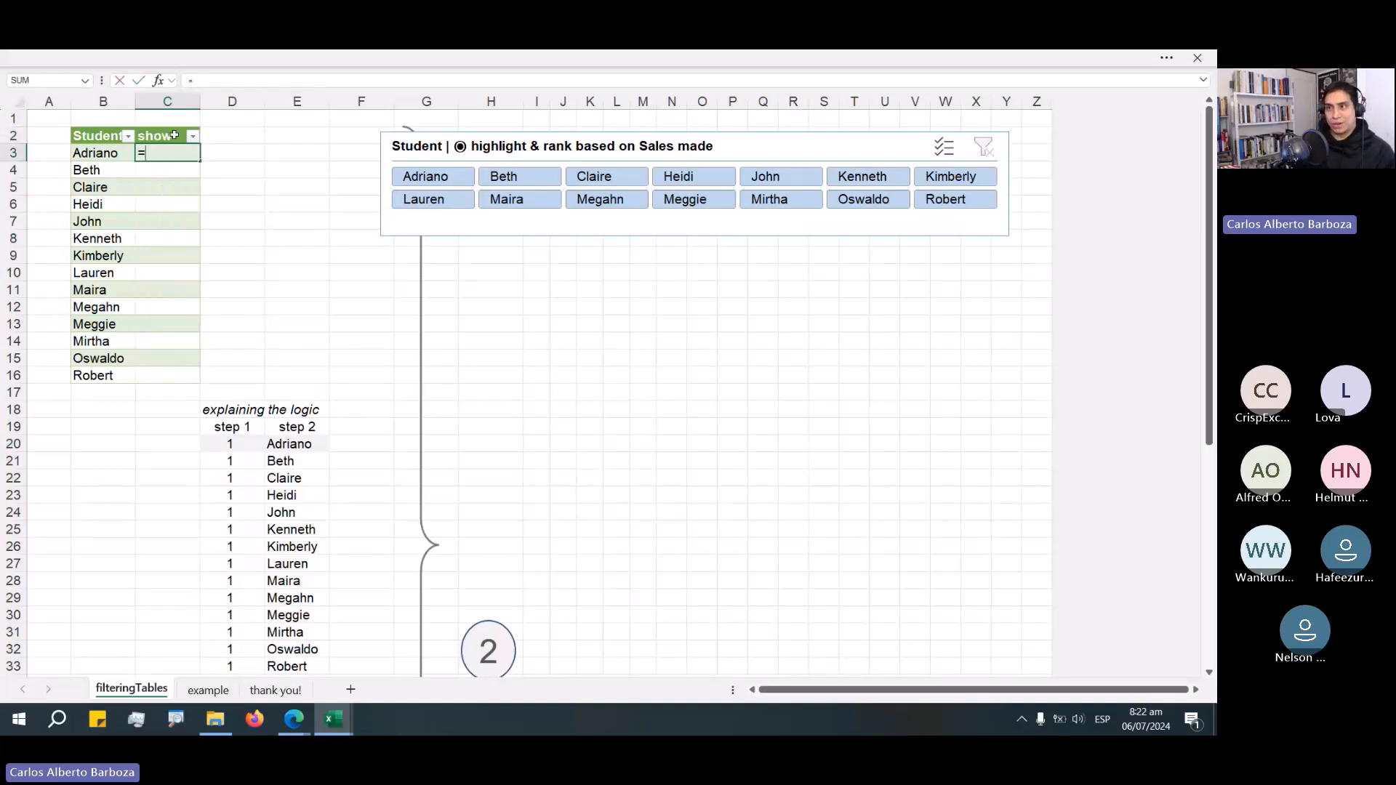
text( SUB)
key(Down)
key(Tab)
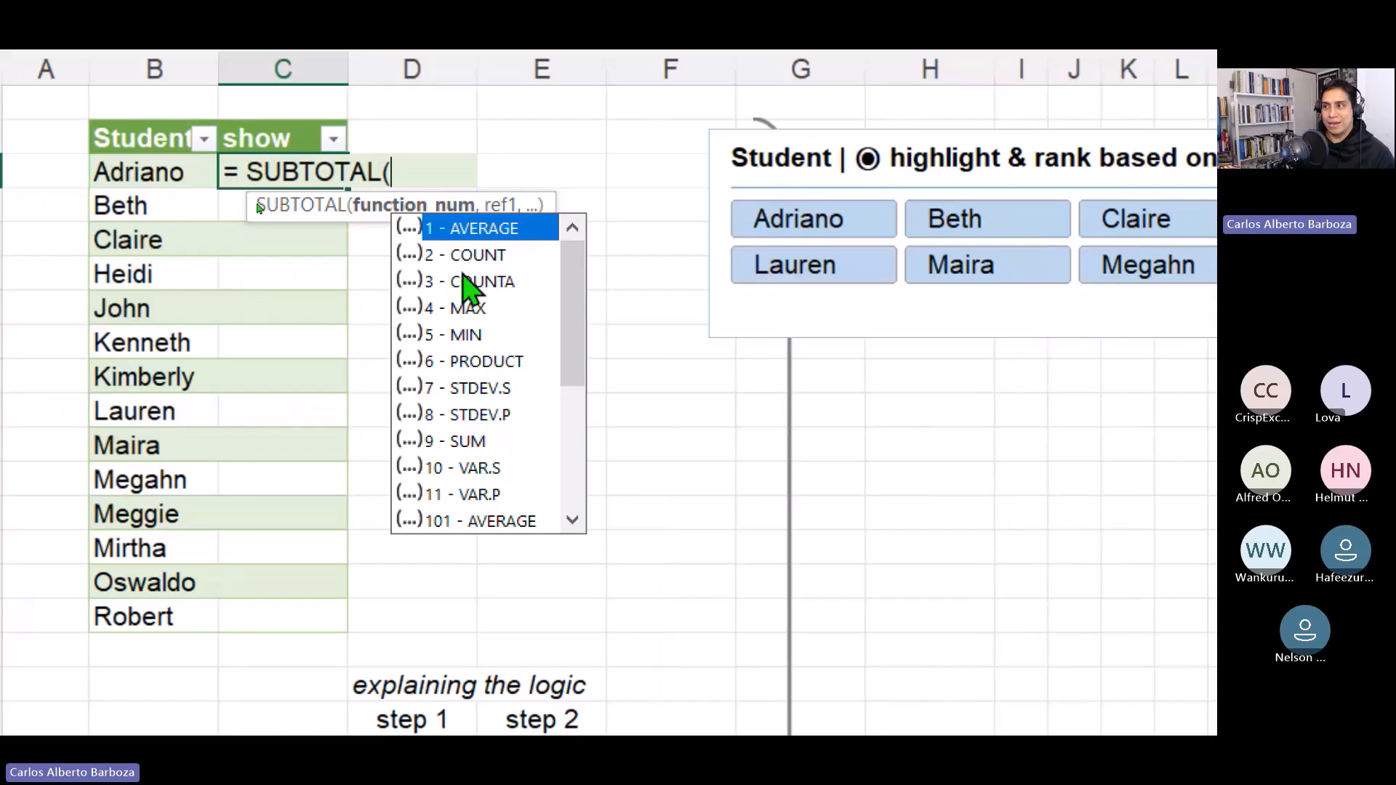
double_click(456, 281)
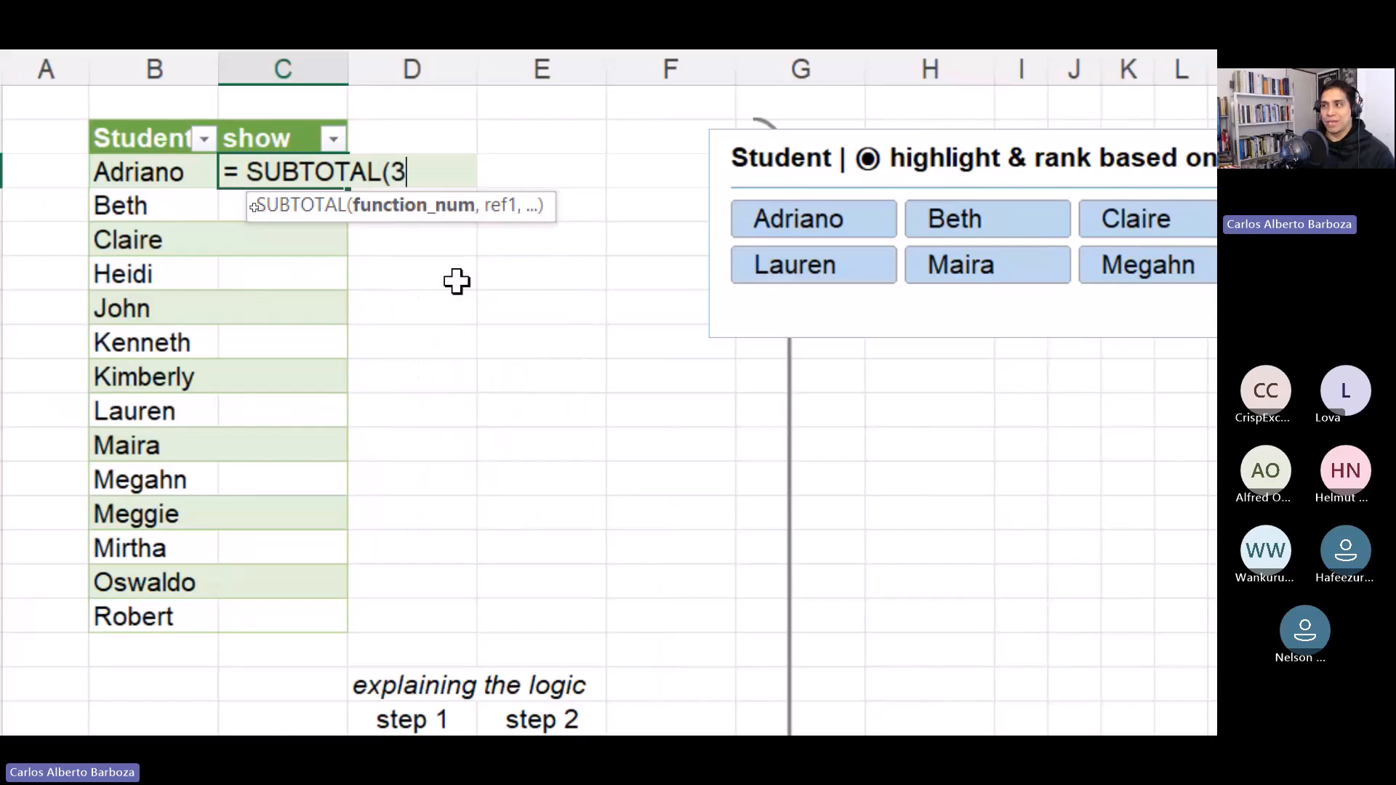
key(Left)
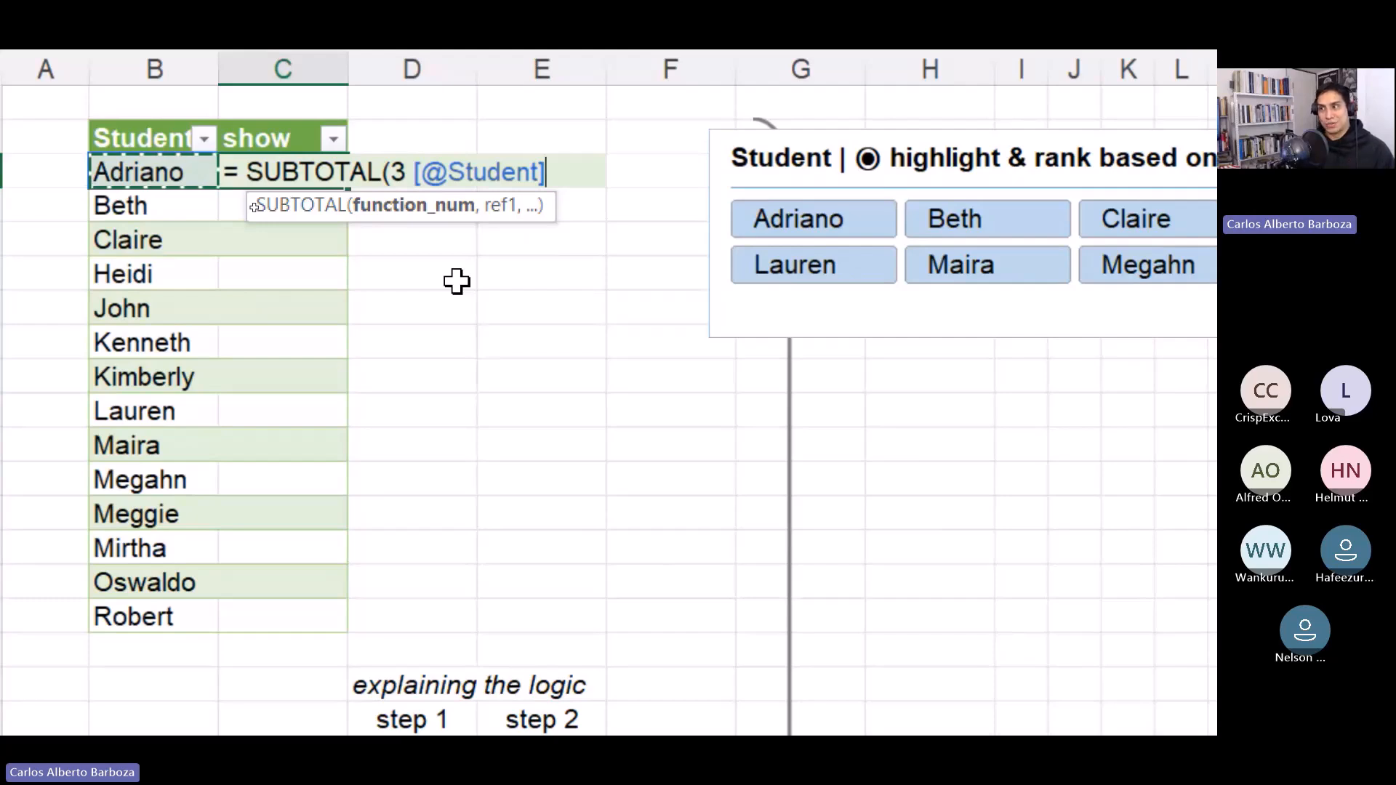
key(BackSpace)
key(BackSpace)
key(BackSpace)
key(BackSpace)
key(BackSpace)
key(BackSpace)
key(BackSpace)
key(BackSpace)
key(BackSpace)
key(BackSpace)
key(BackSpace)
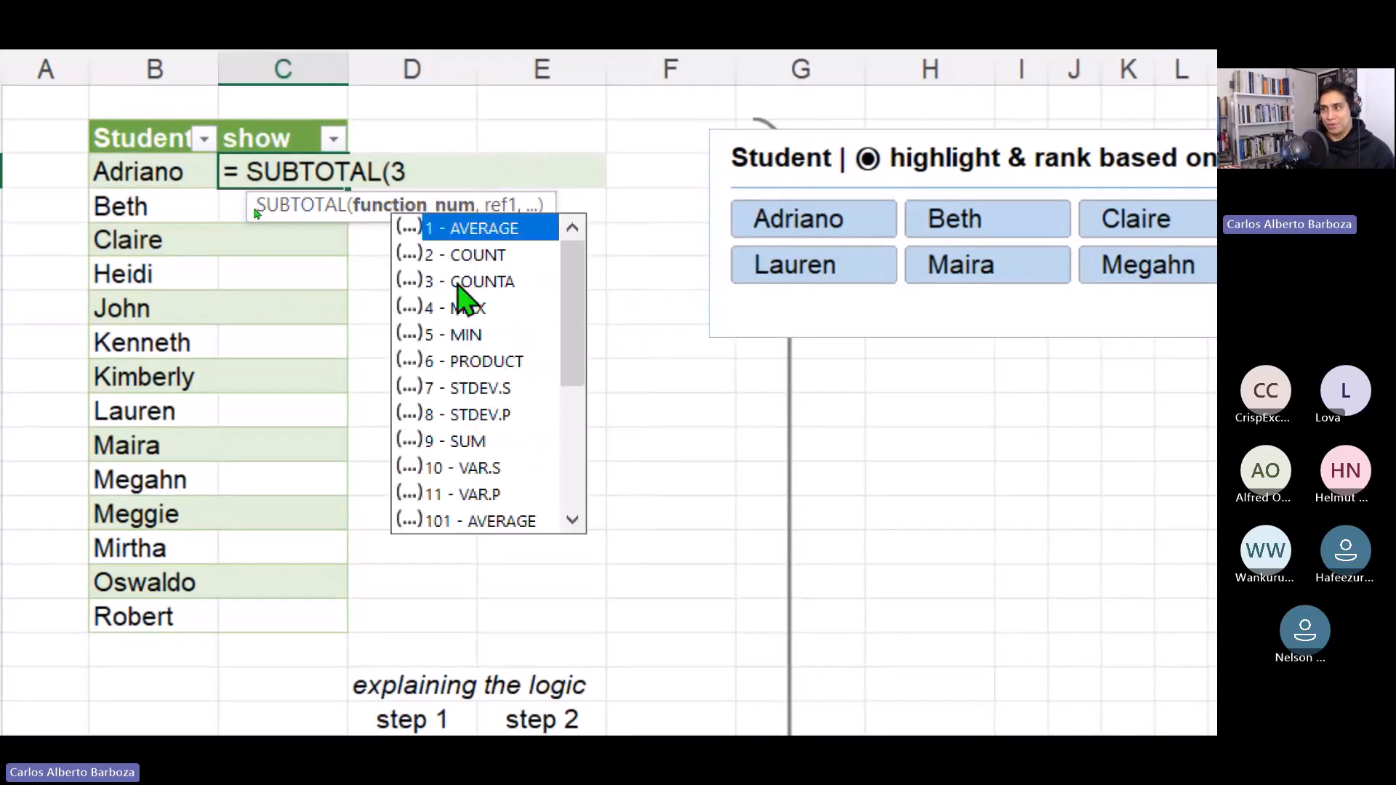
text(,)
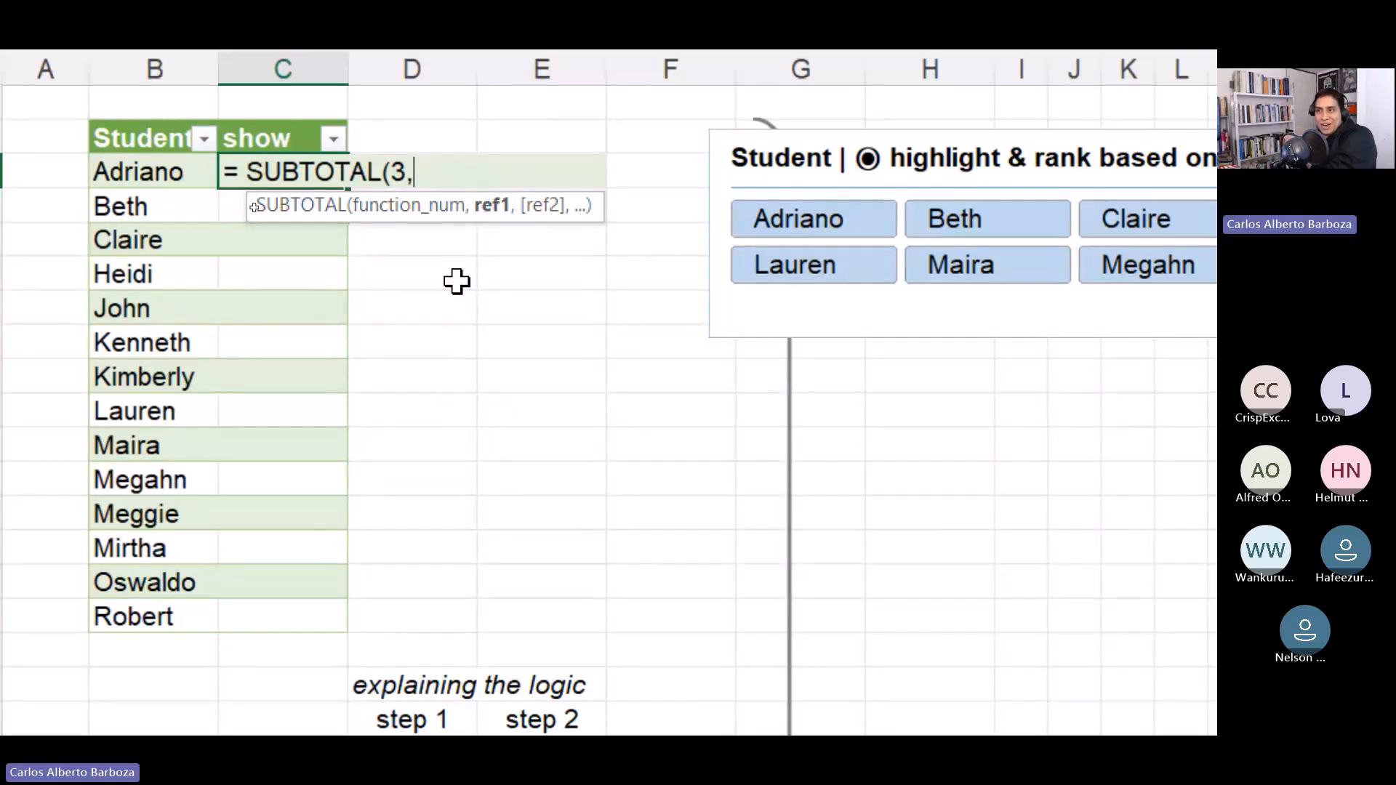
key(Left)
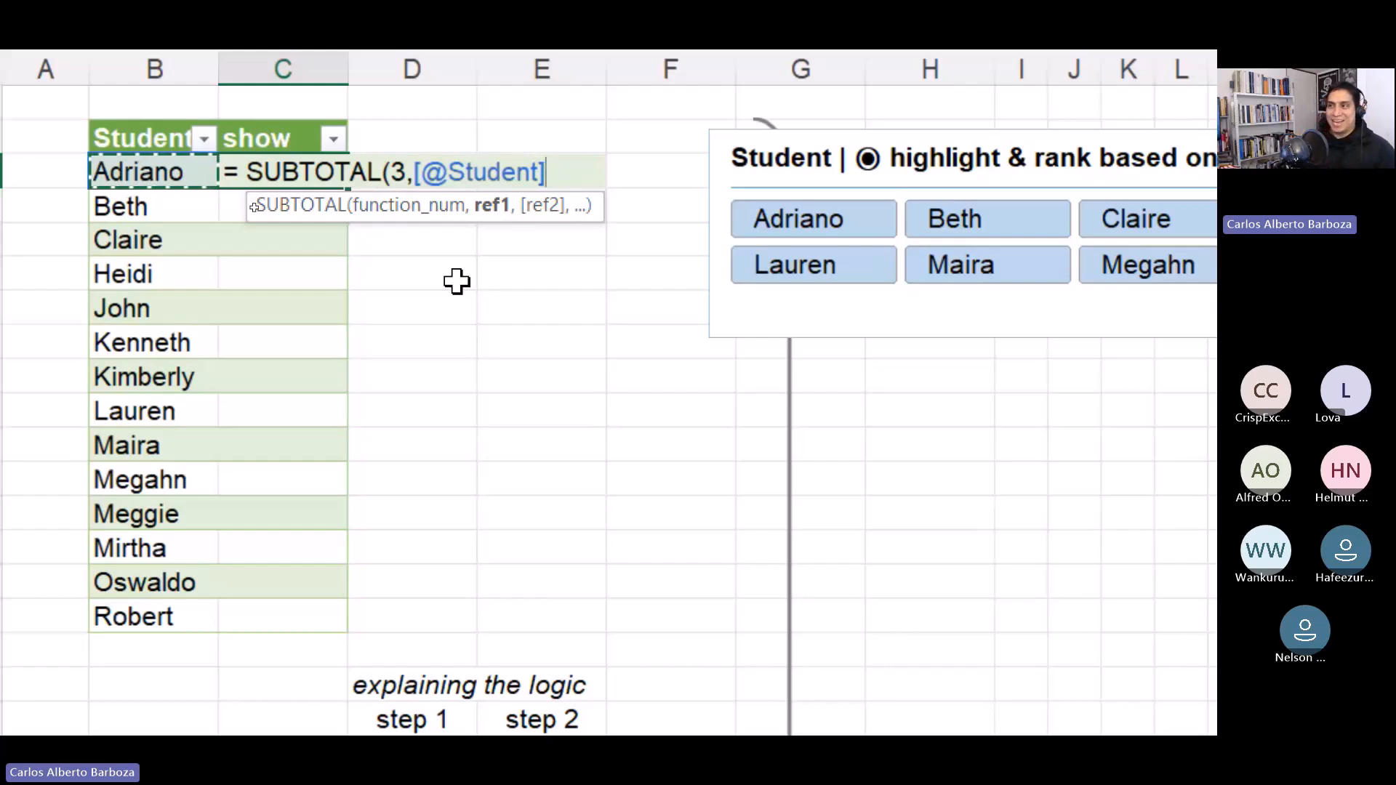
text())
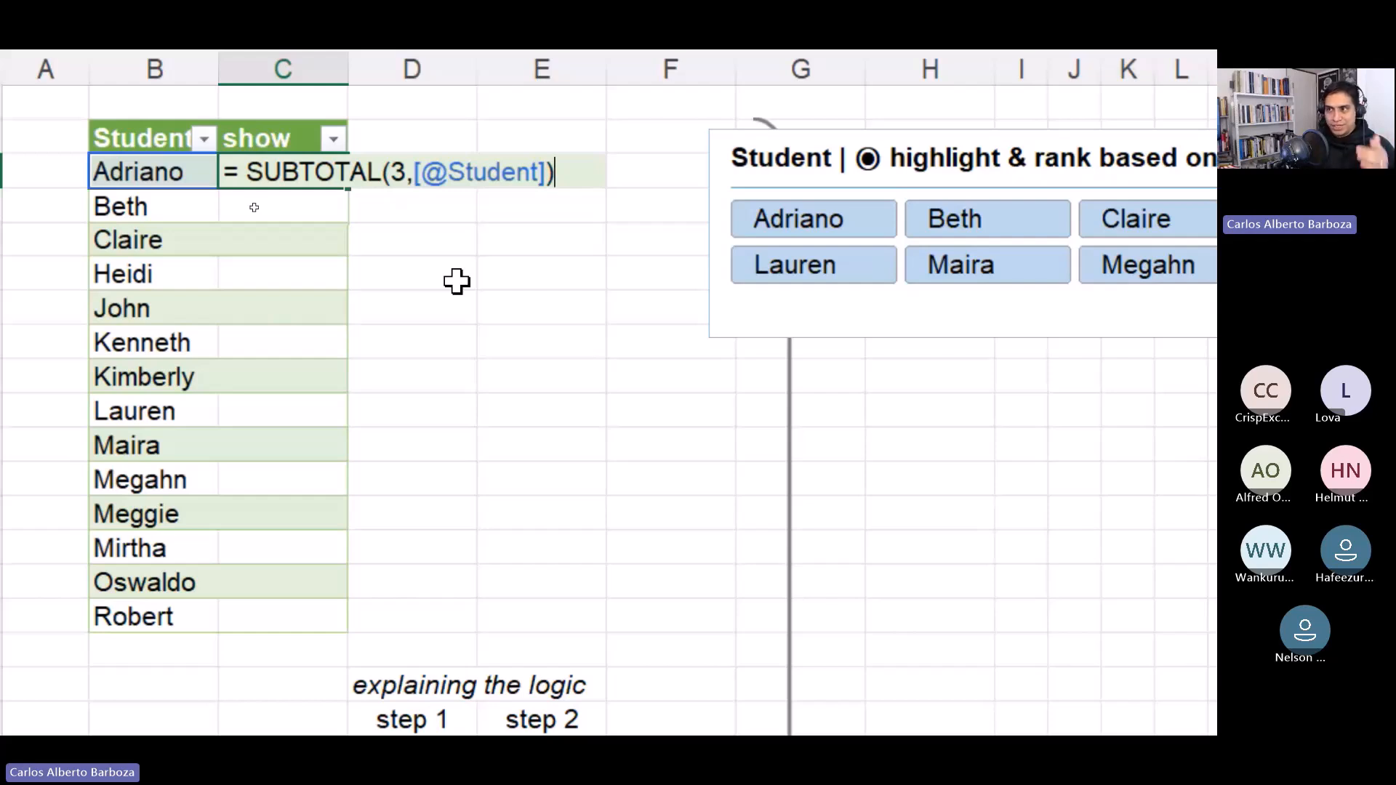
key(Left)
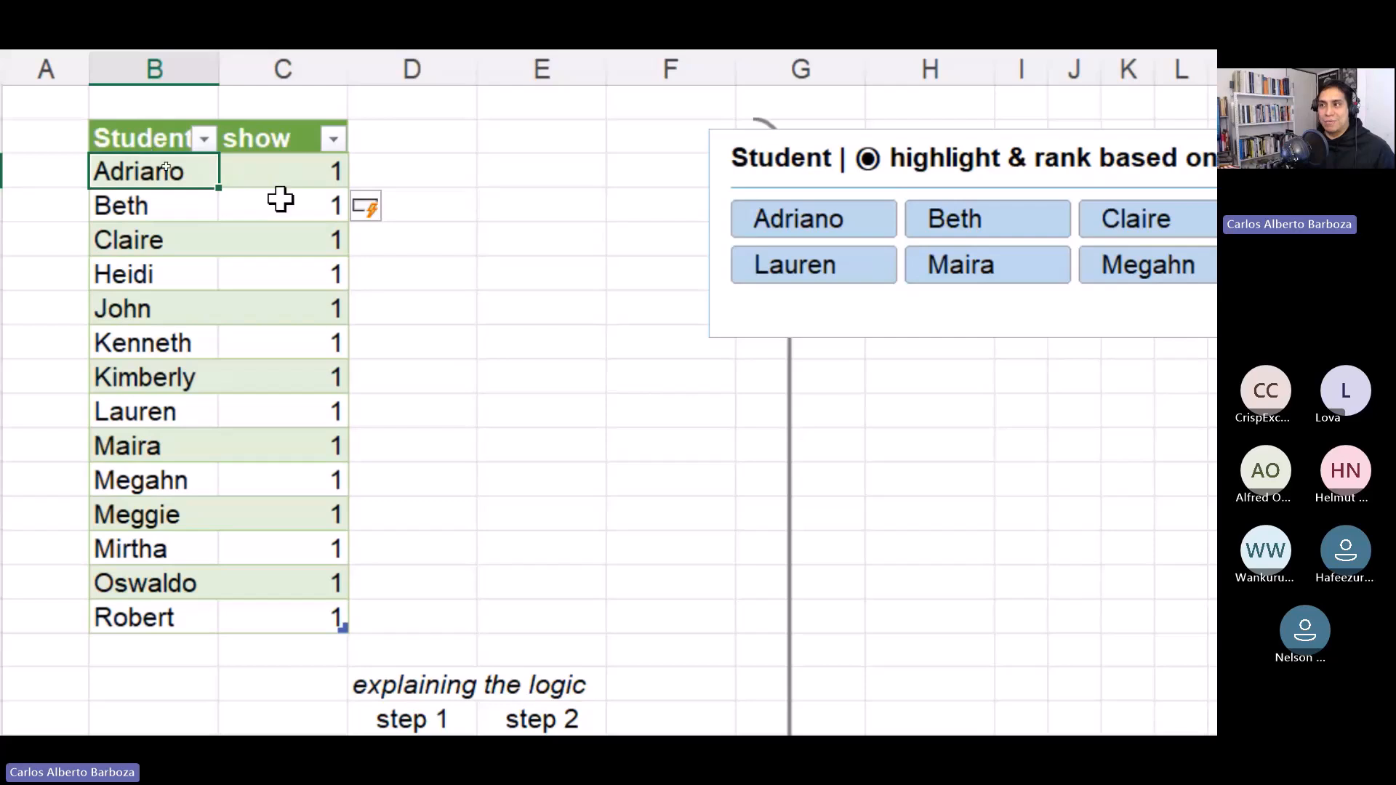
drag(282, 173, 285, 581)
In cell H20, enter a formula returning the table's show column, =_02_students[show].
scroll(421, 654, down, 3)
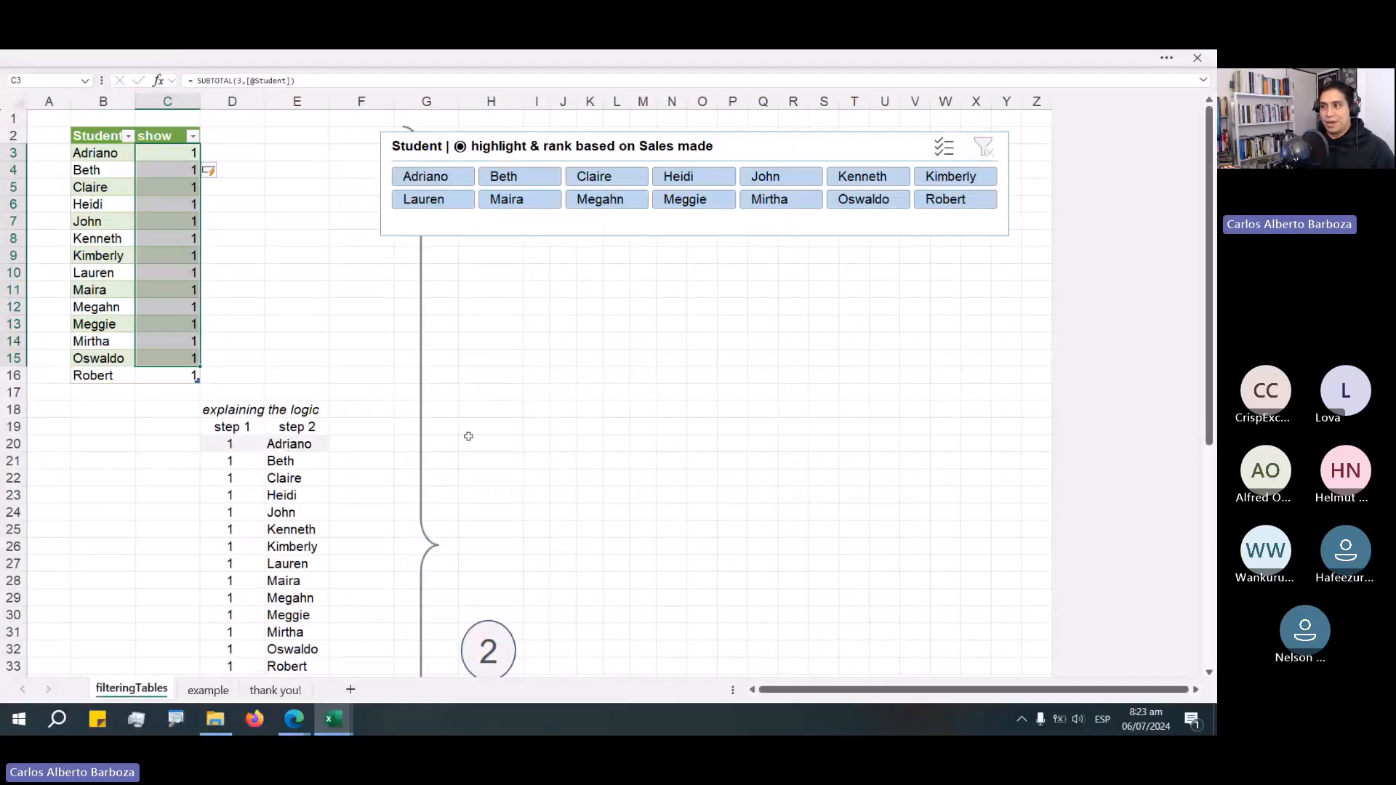
click(468, 436)
text(=)
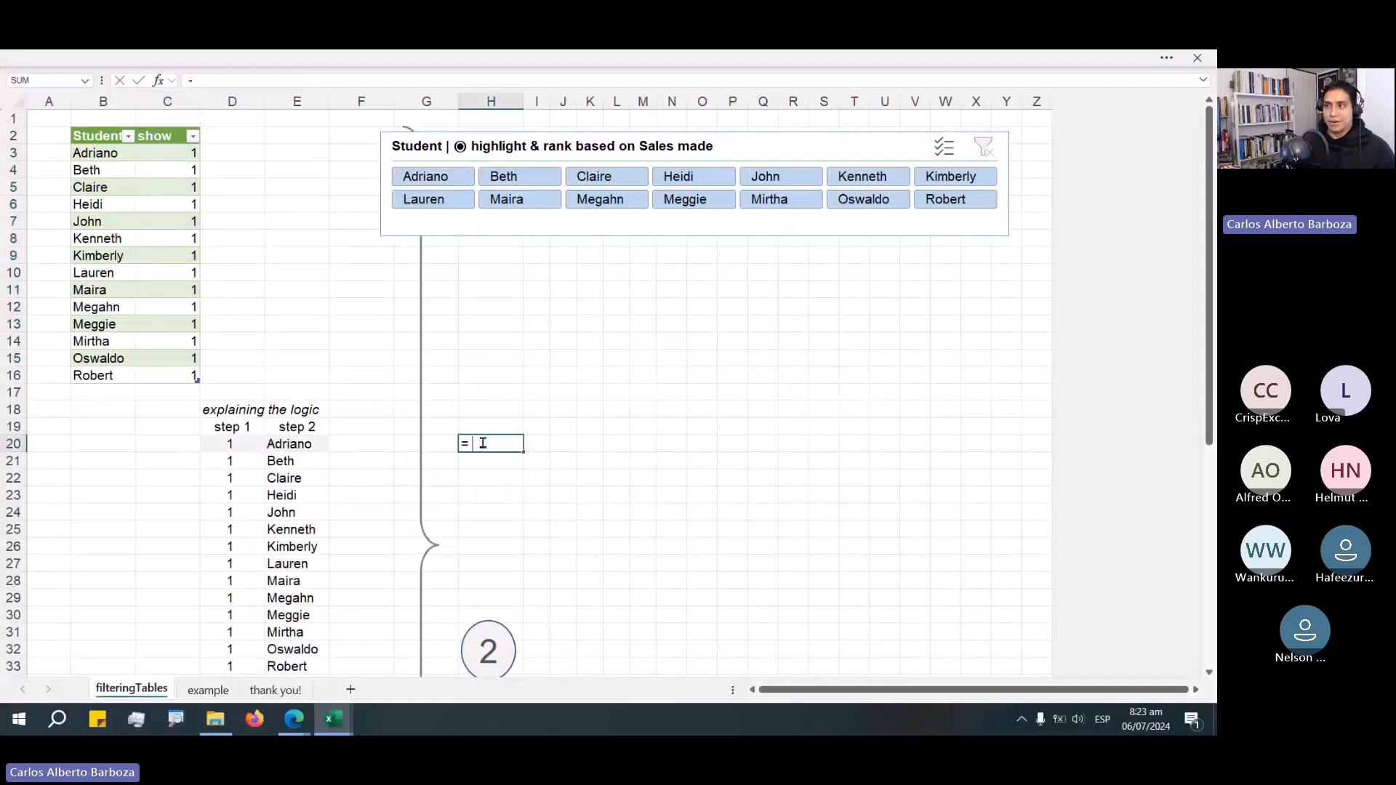
click(171, 127)
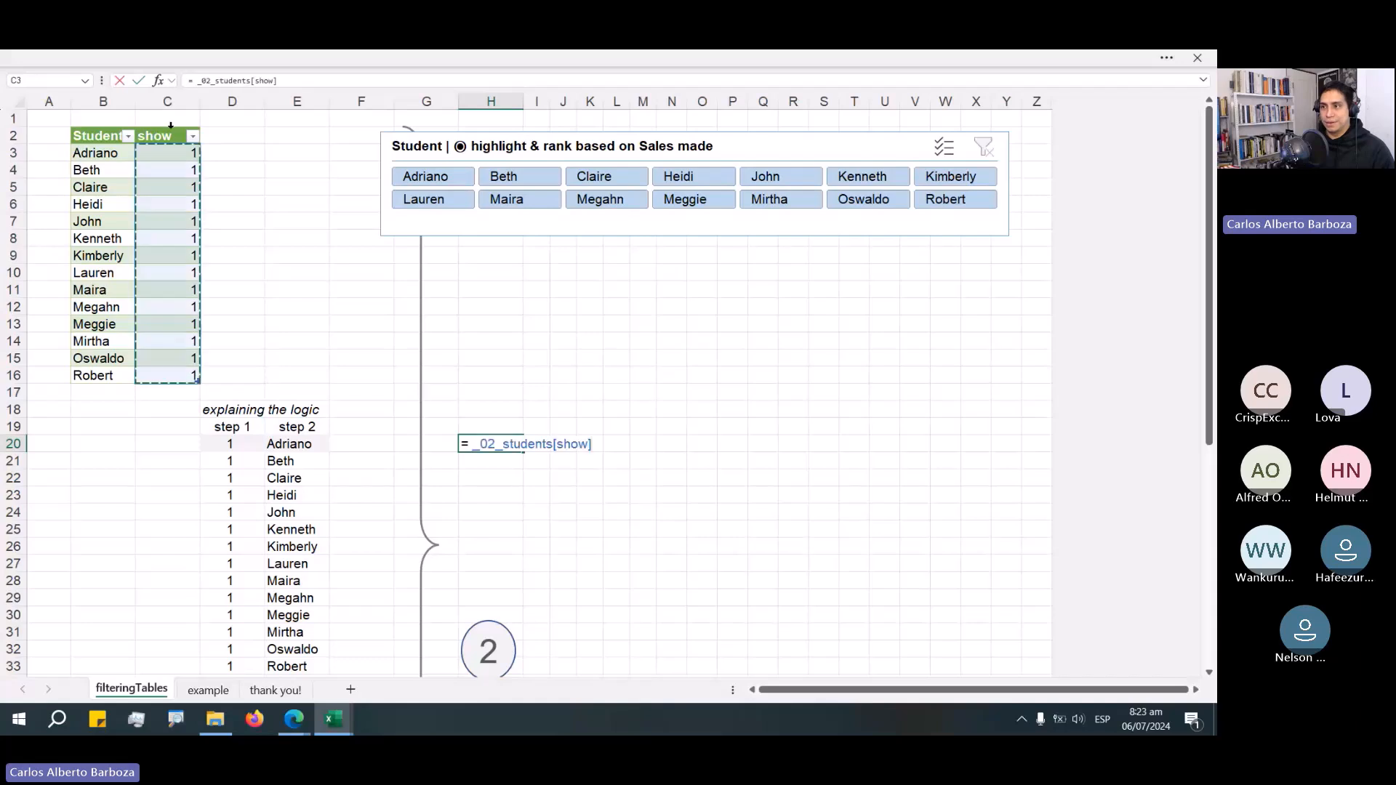
key(Return)
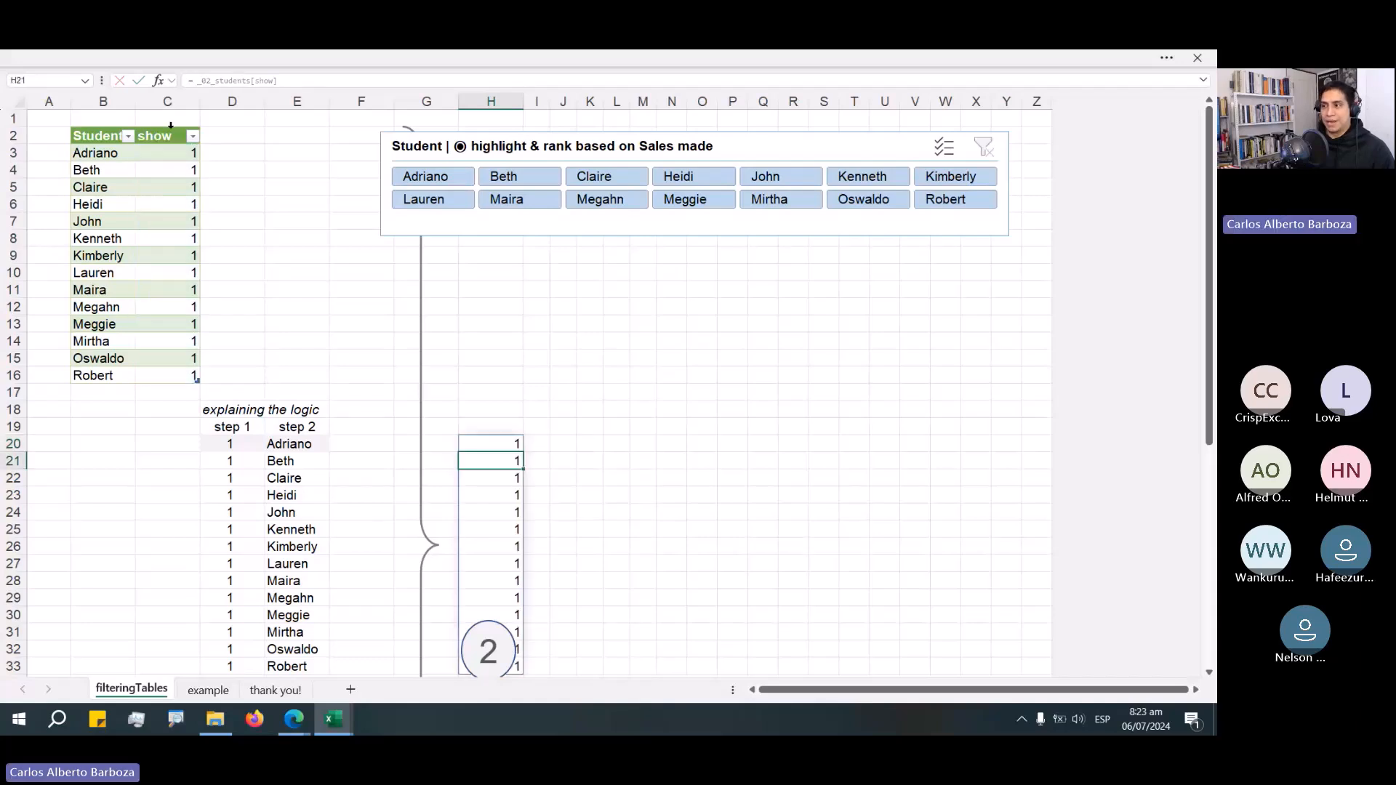
Move the circled 2 oval shape to the right, away from the H column results.
click(494, 633)
drag(494, 633, 723, 642)
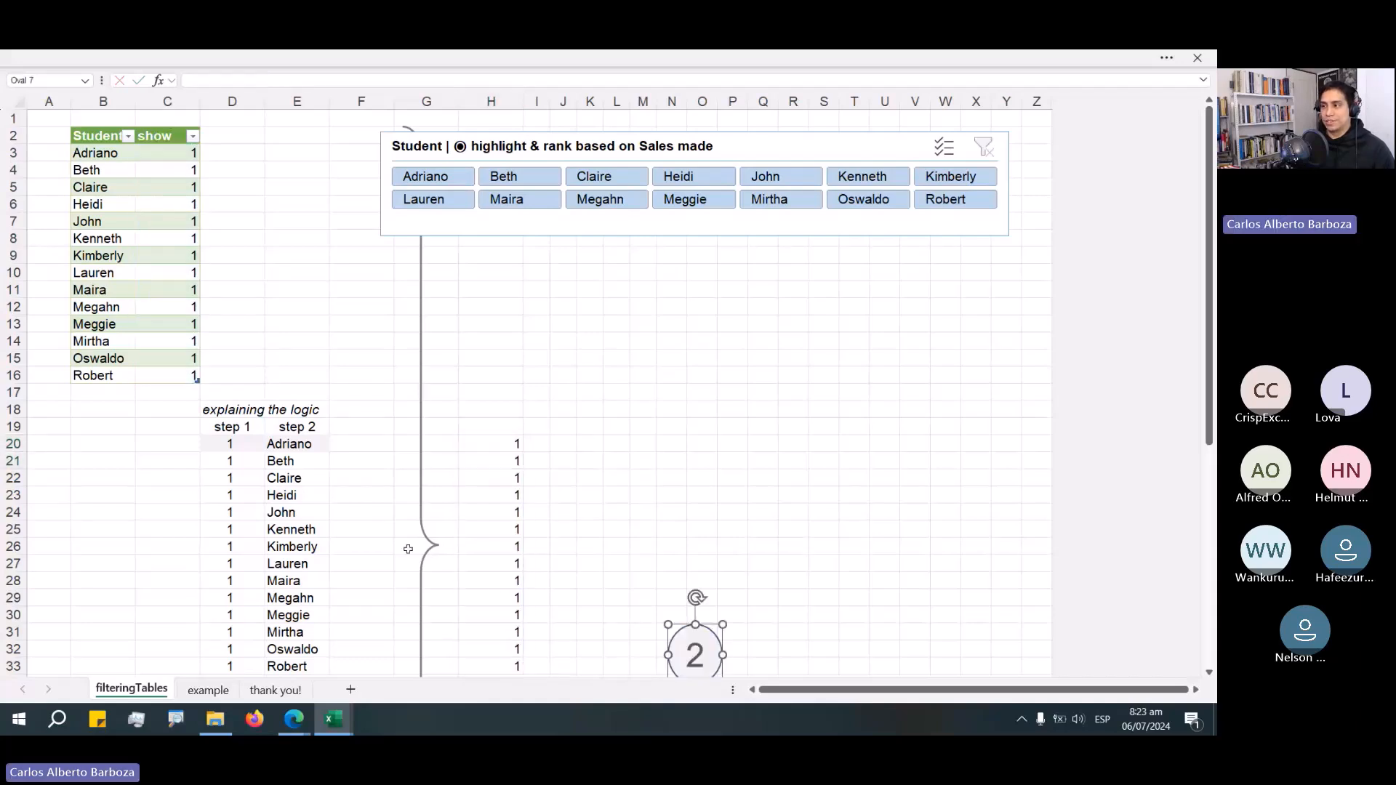
Move the brace and the circled 2 shape to the right edge of the sheet, clear of the H column.
drag(408, 549, 1010, 557)
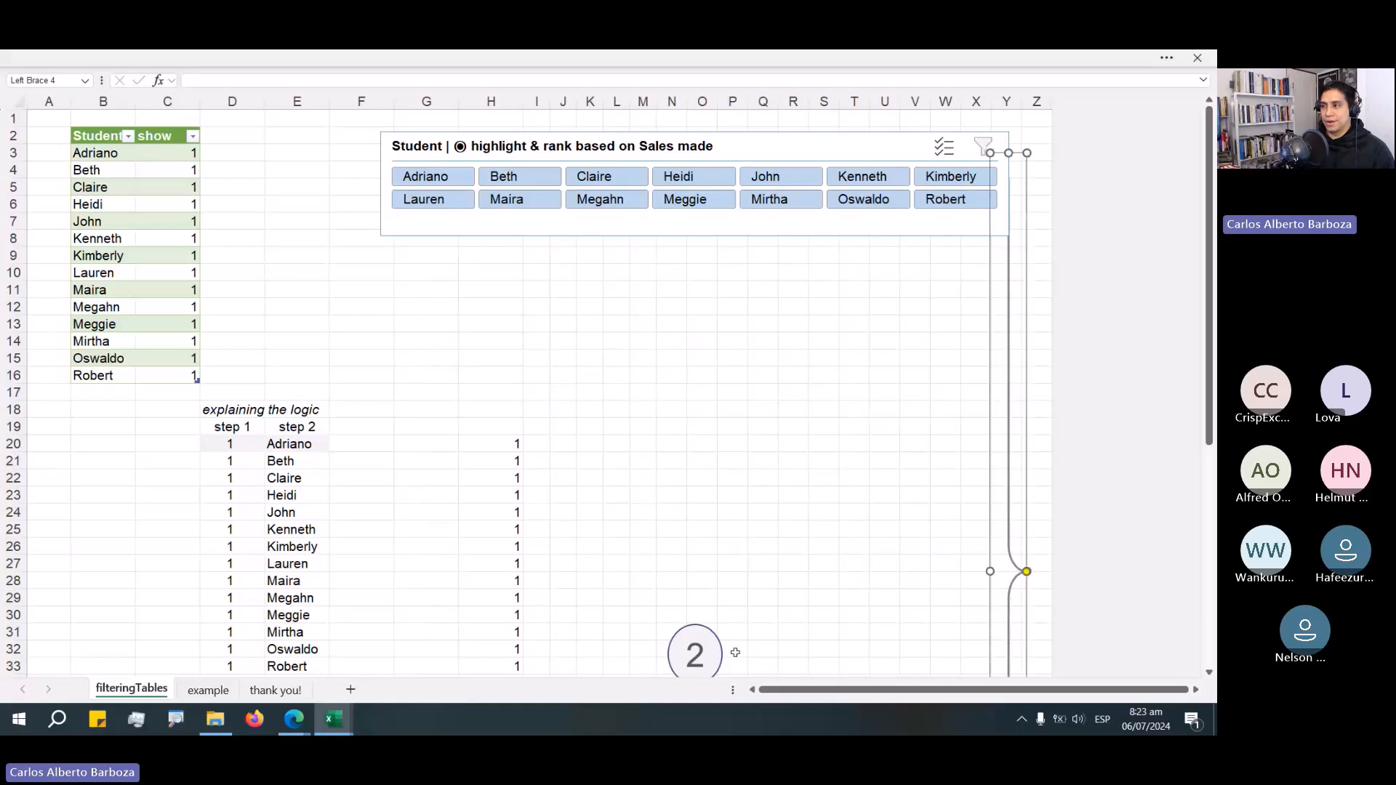
drag(735, 652, 1015, 623)
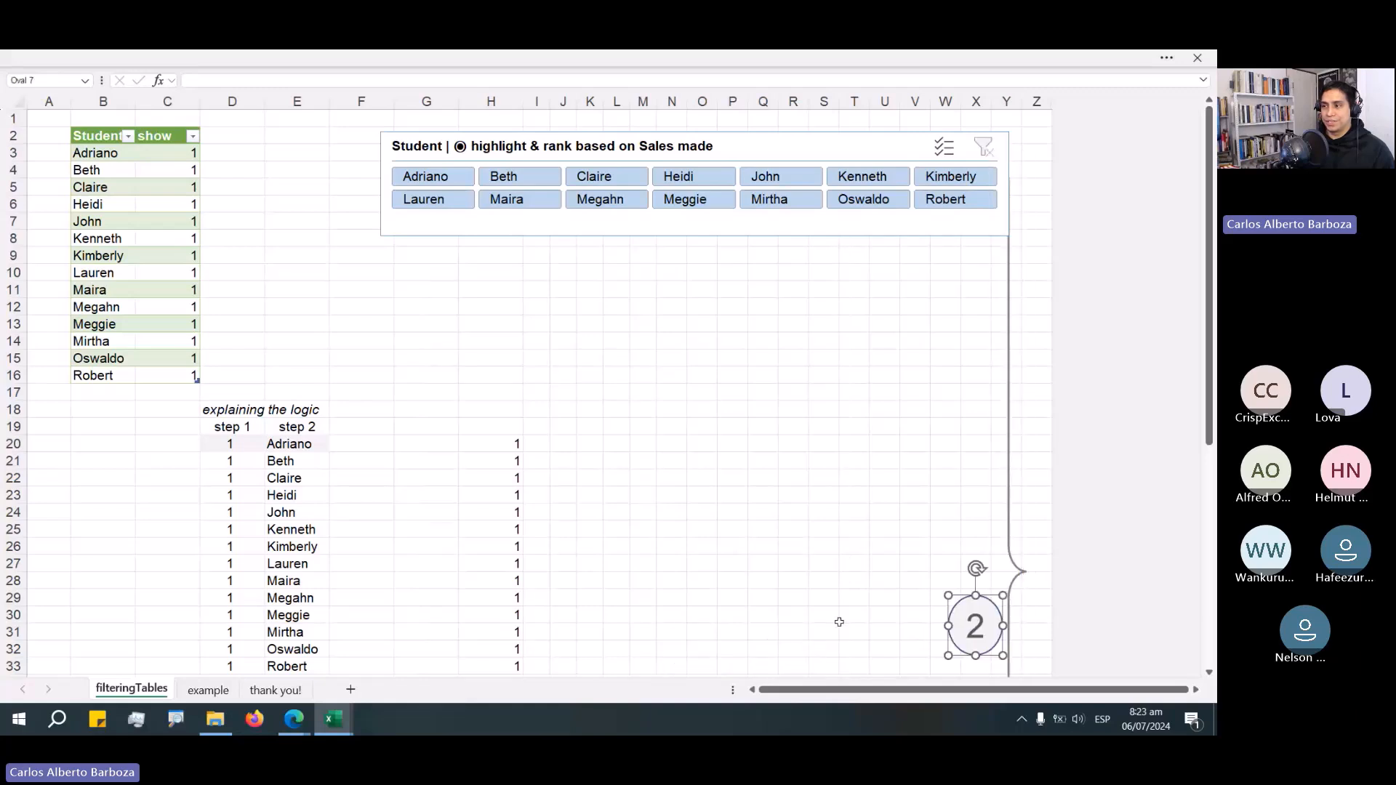
click(499, 443)
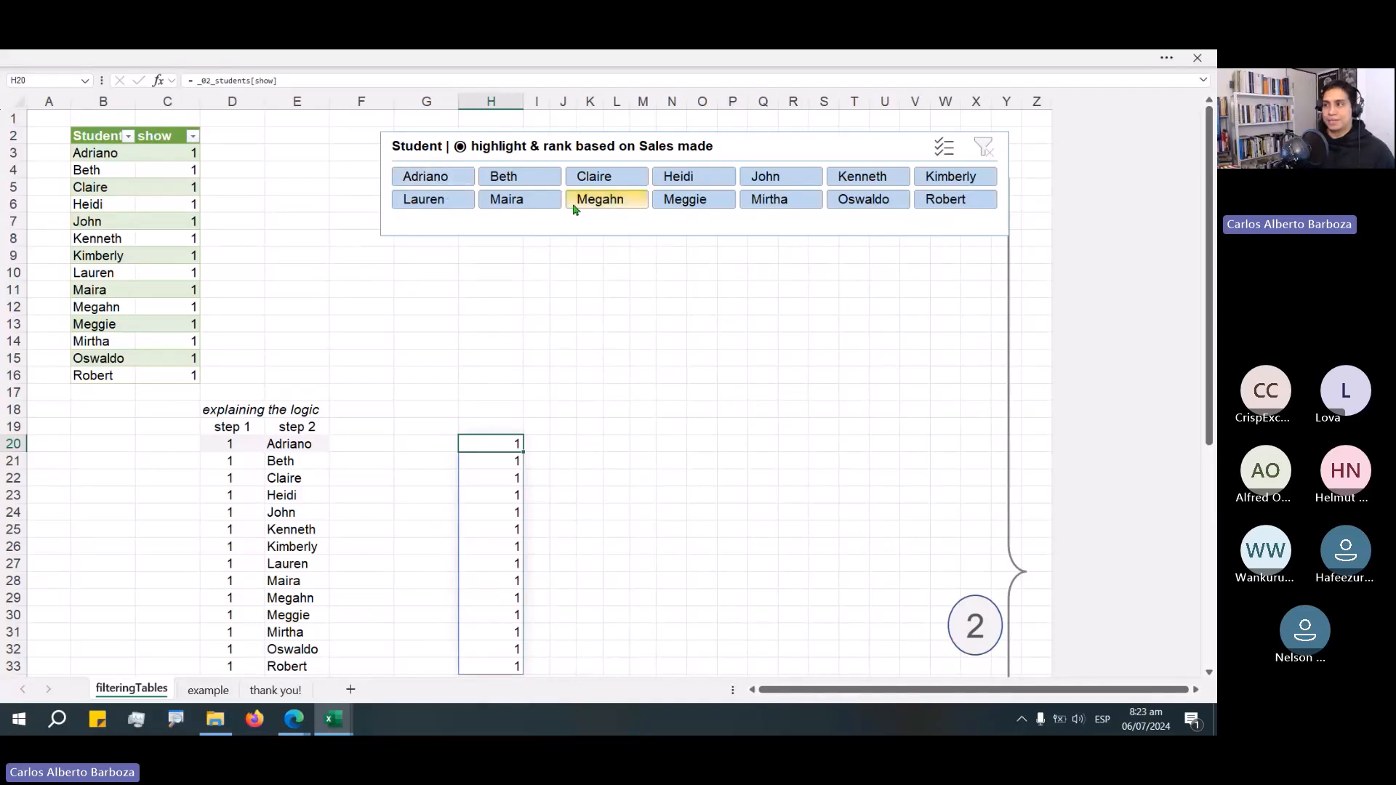
Filter the Student slicer to Maira, Megahn and Meggie and compare the step 1 and H column results.
drag(542, 205, 706, 237)
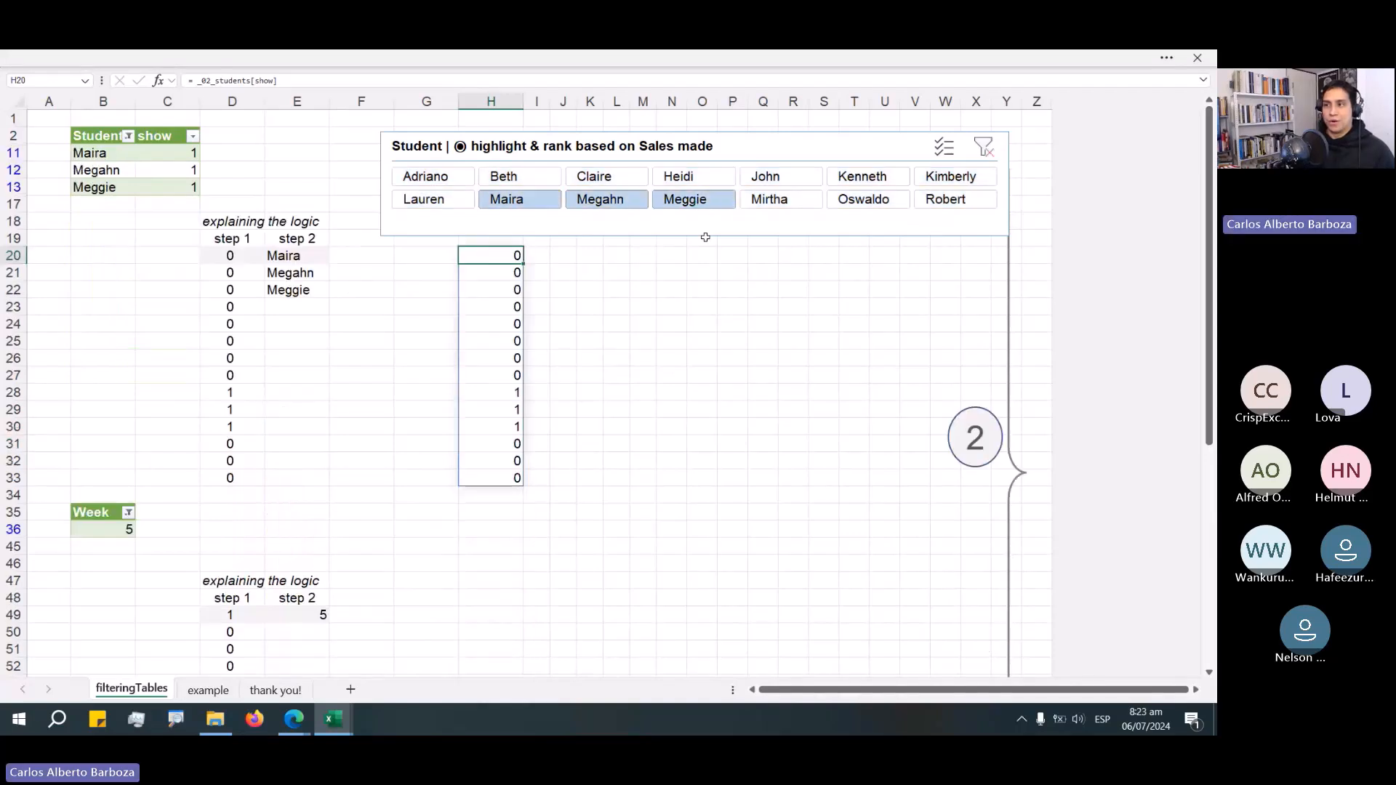
click(217, 393)
drag(217, 393, 230, 427)
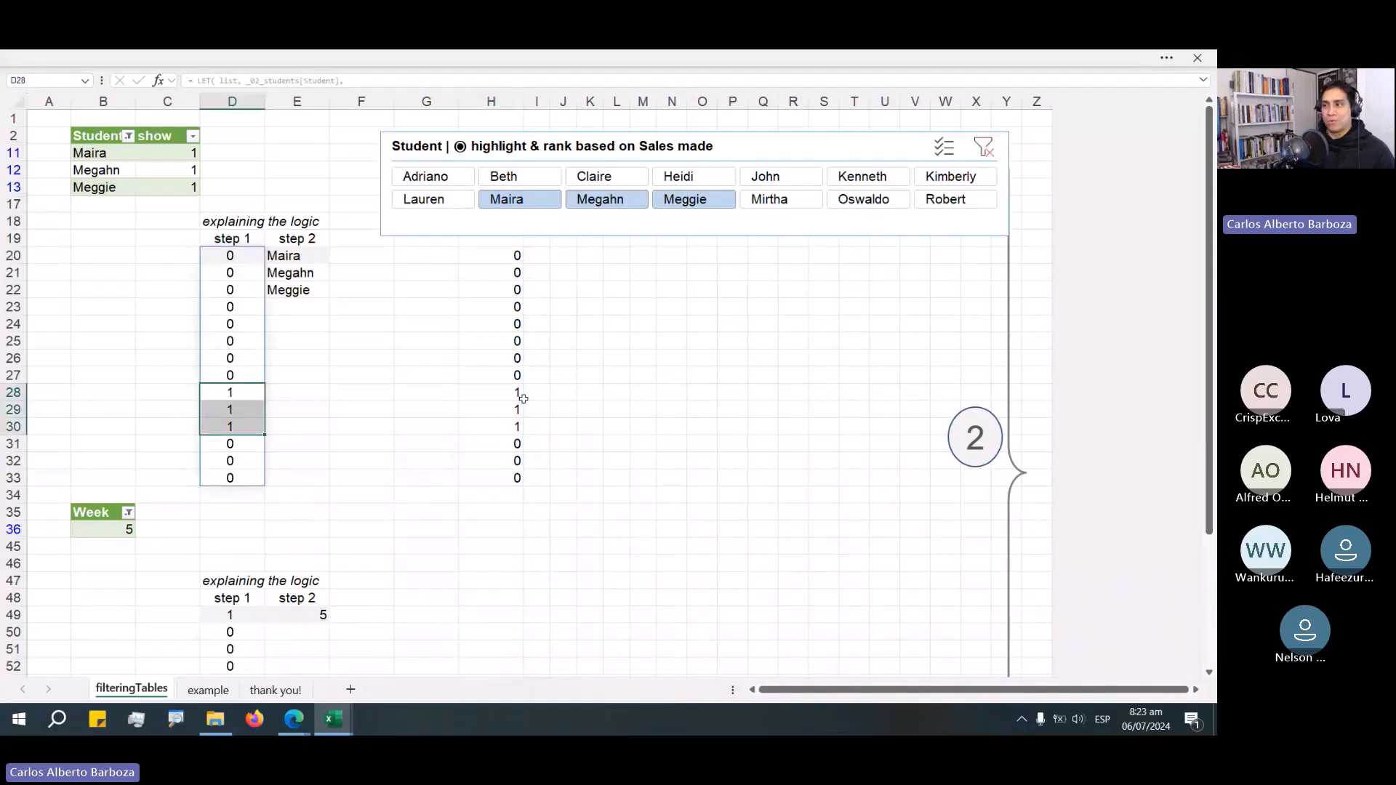
drag(523, 398, 515, 422)
drag(509, 255, 507, 362)
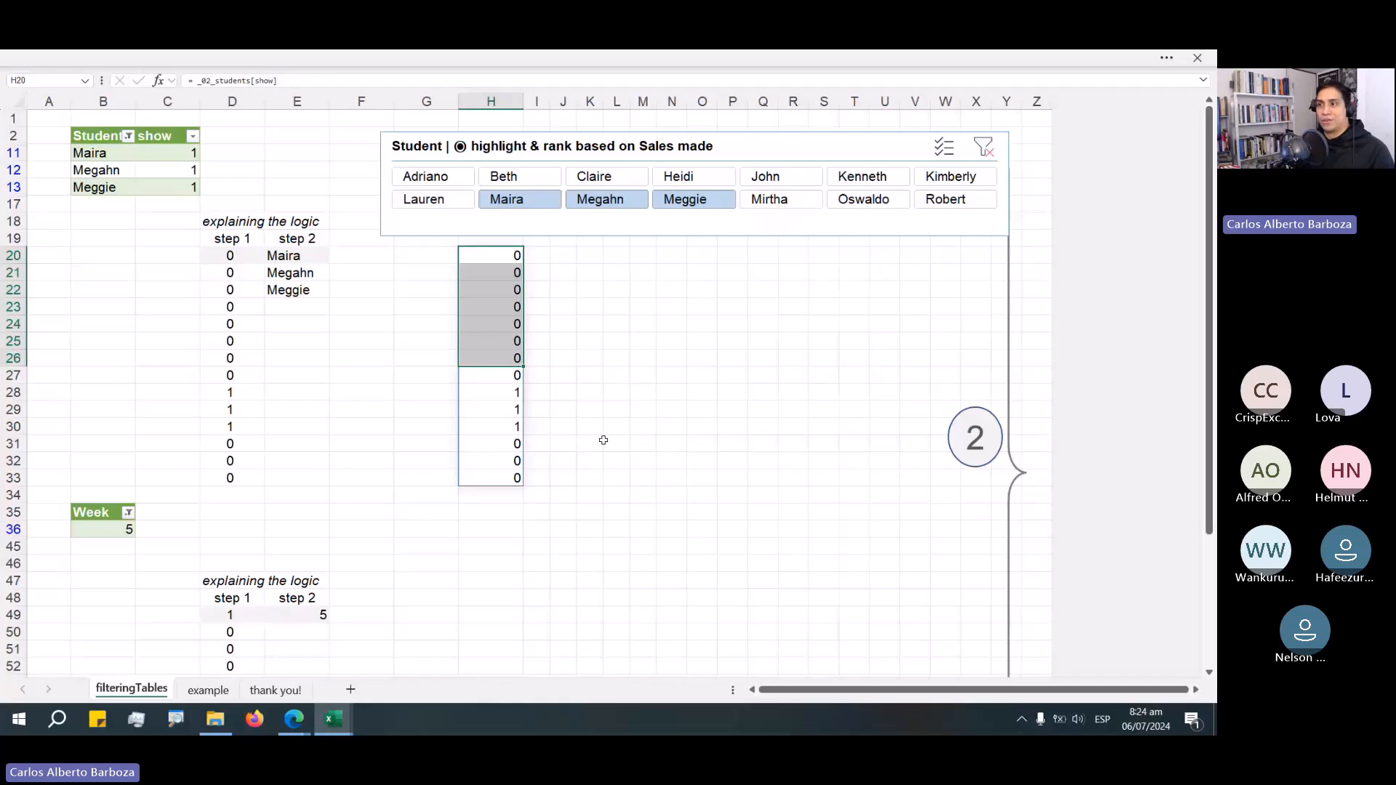
Open the LET formula in D20 to examine it, then leave the cell without changes.
click(255, 260)
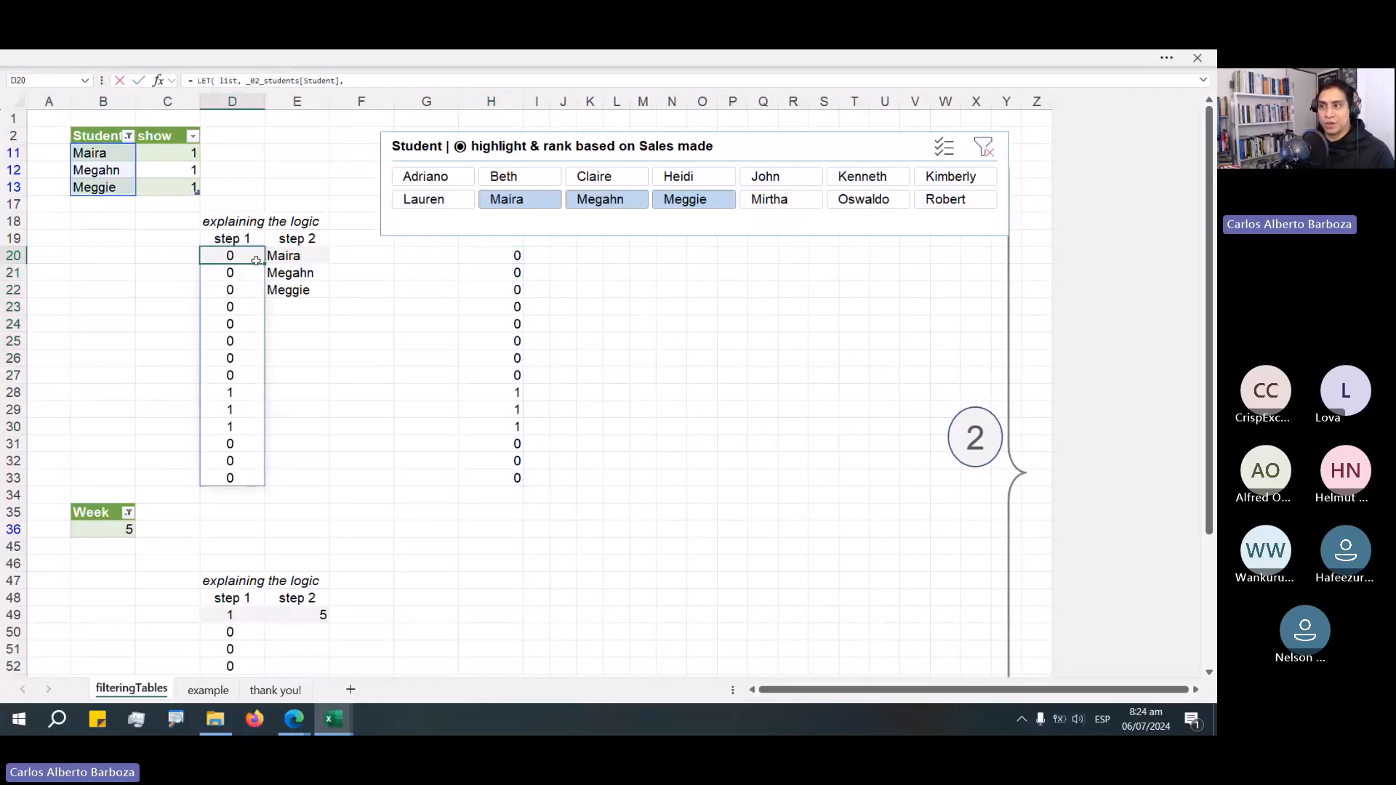
double_click(256, 261)
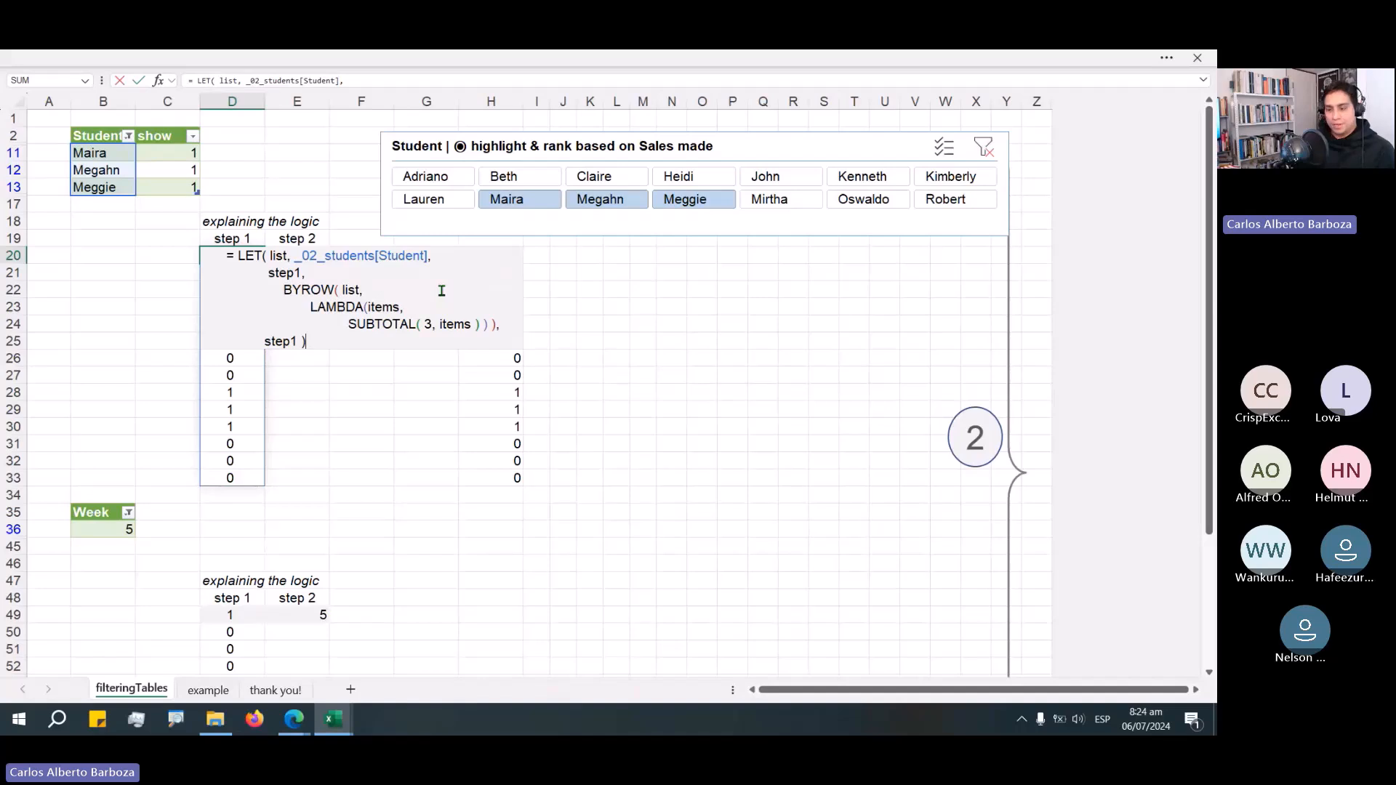
key(alt+Tab)
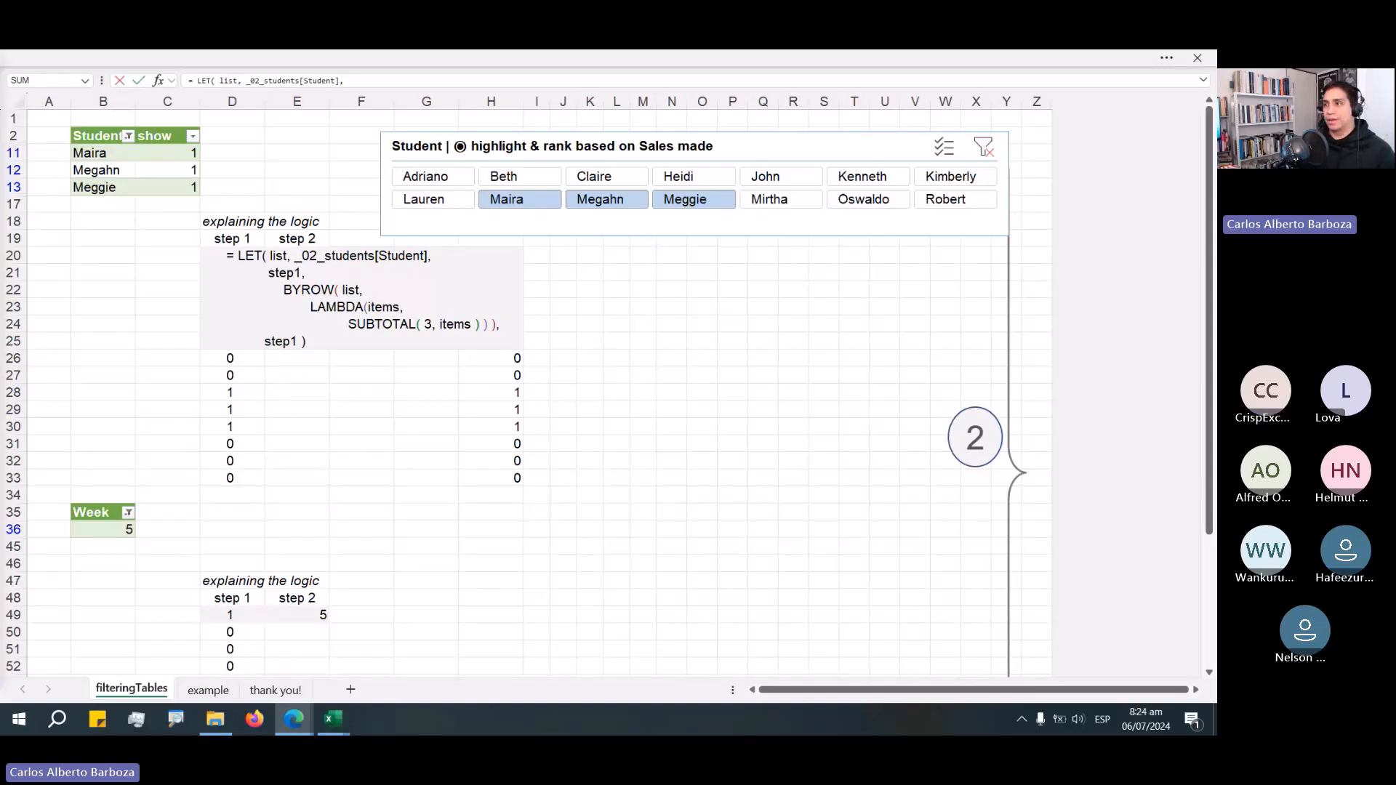
key(alt+Tab)
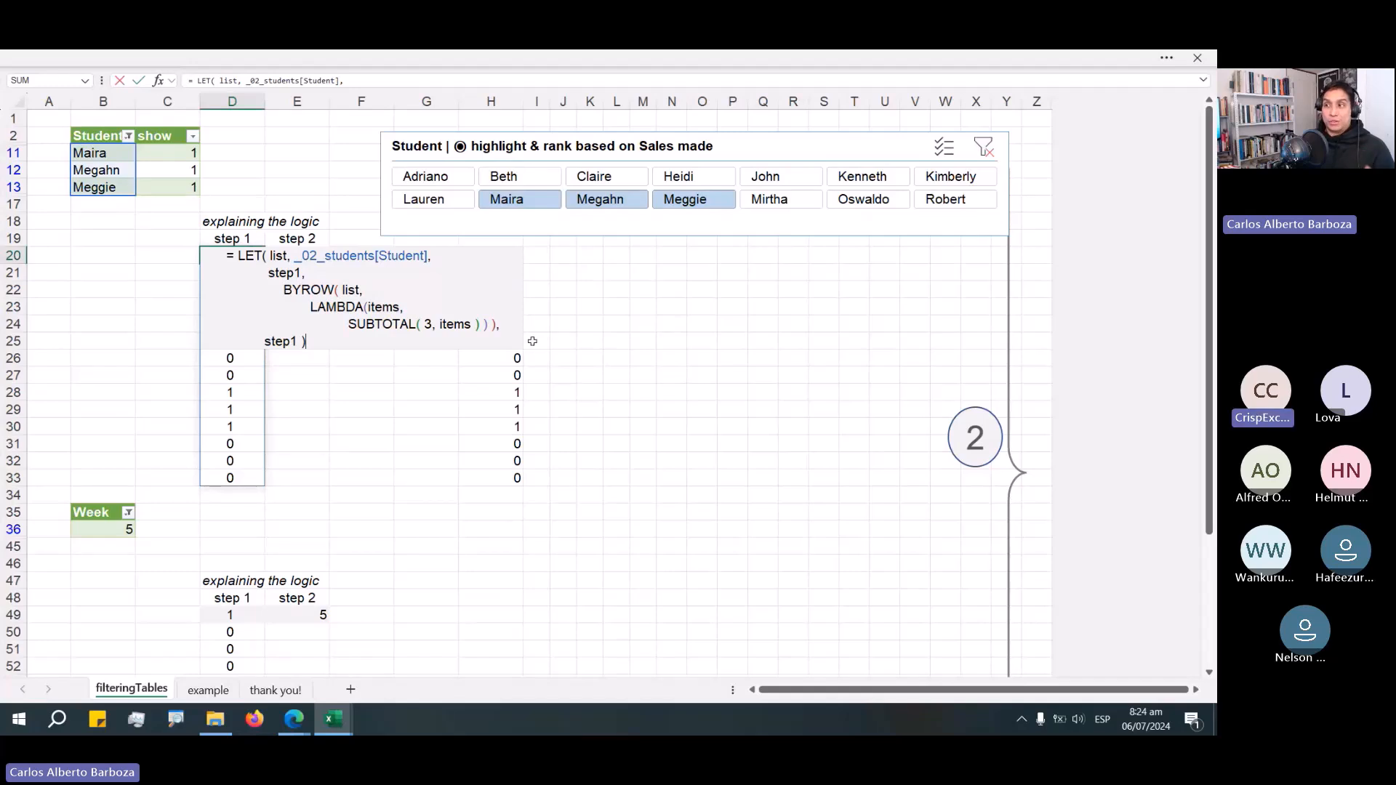
key(ctrl+Return)
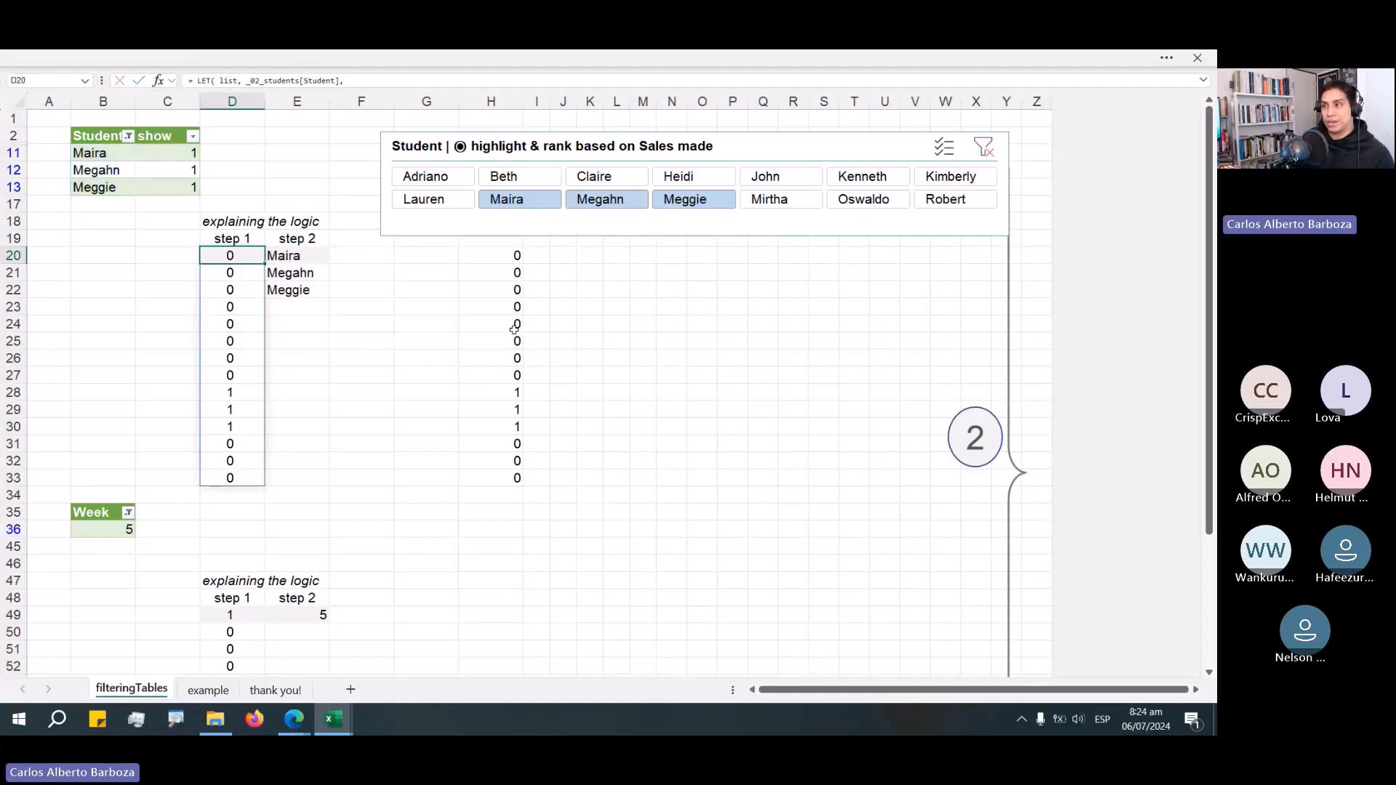
Clear the Student slicer filter and open the formula in H20 for inspection.
click(982, 147)
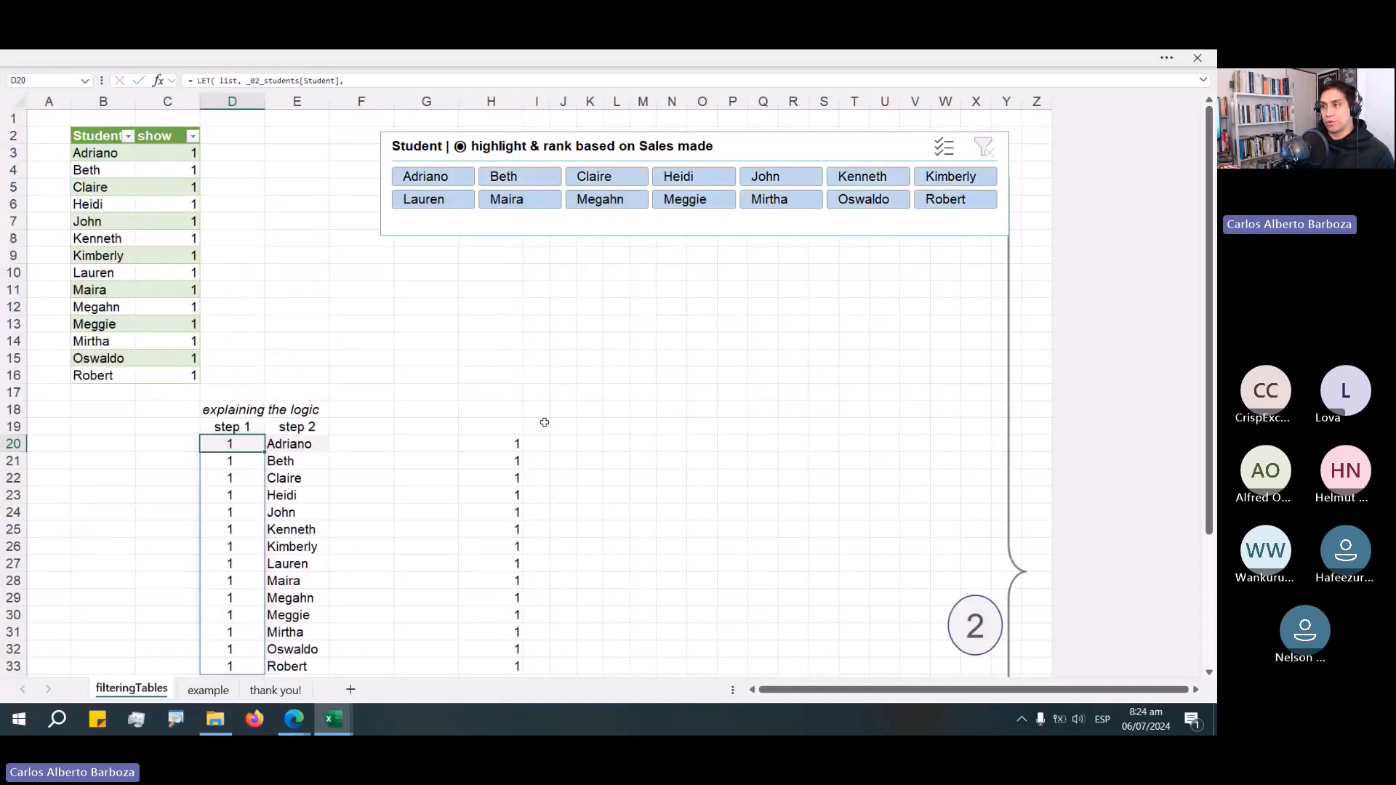
click(507, 446)
double_click(507, 446)
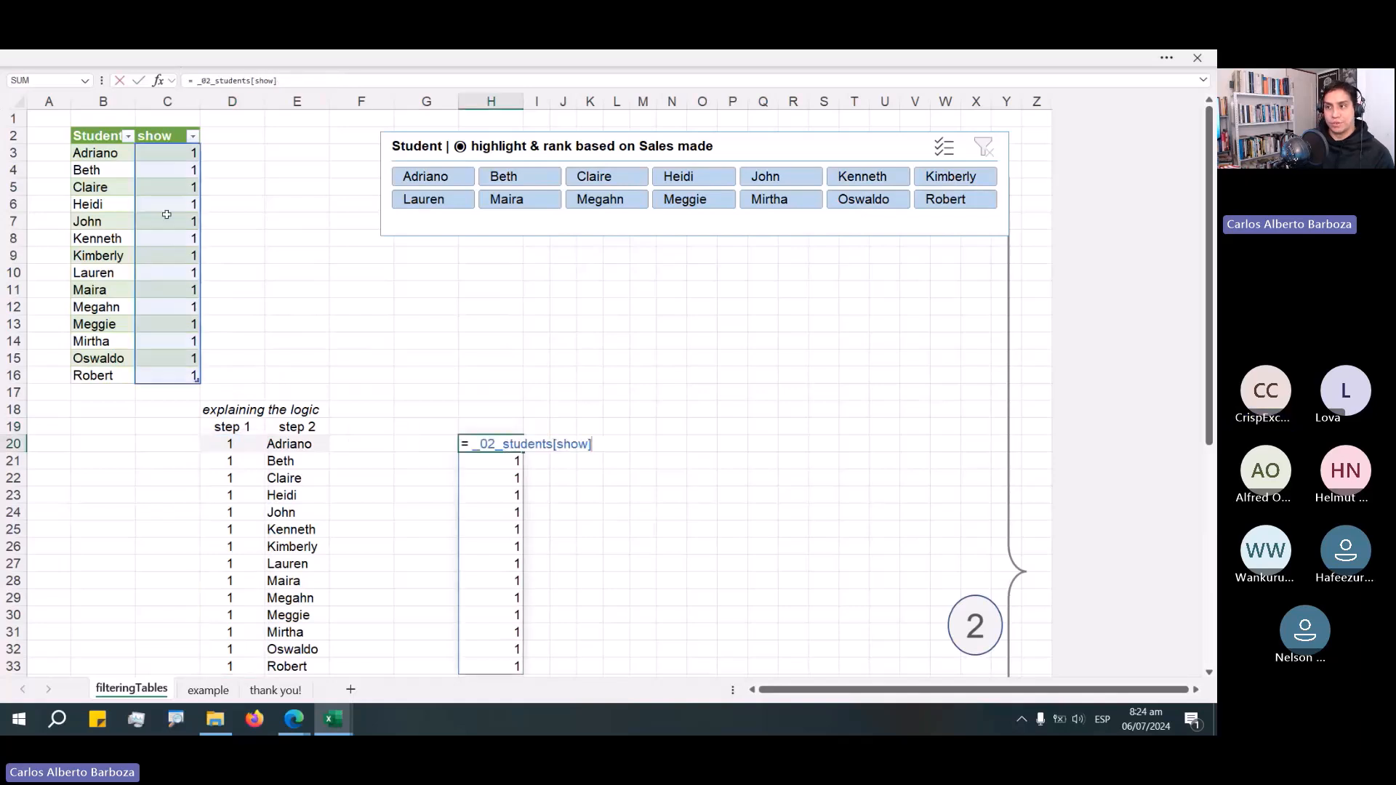
Retype the function number 3 in the show column's SUBTOTAL formula to review its function options.
click(185, 153)
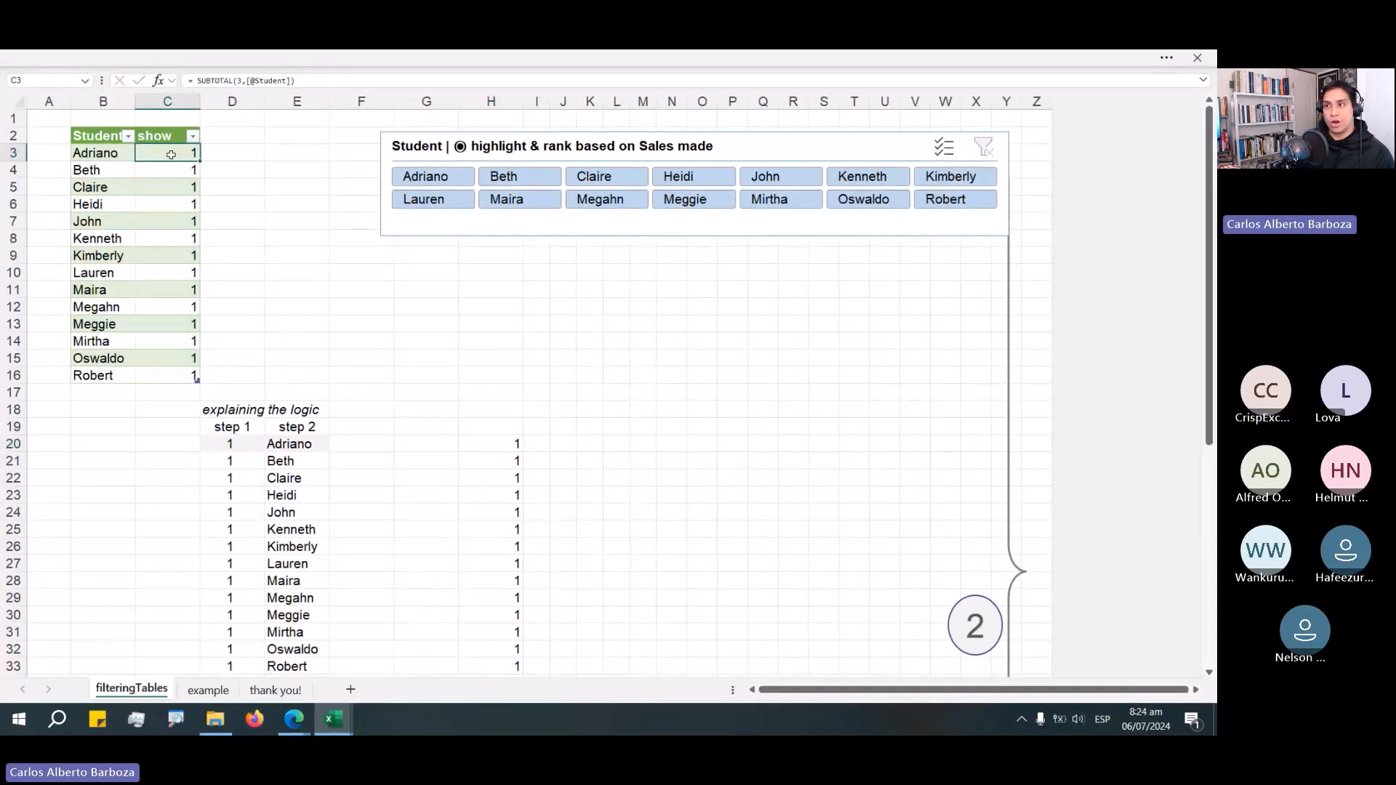
double_click(186, 153)
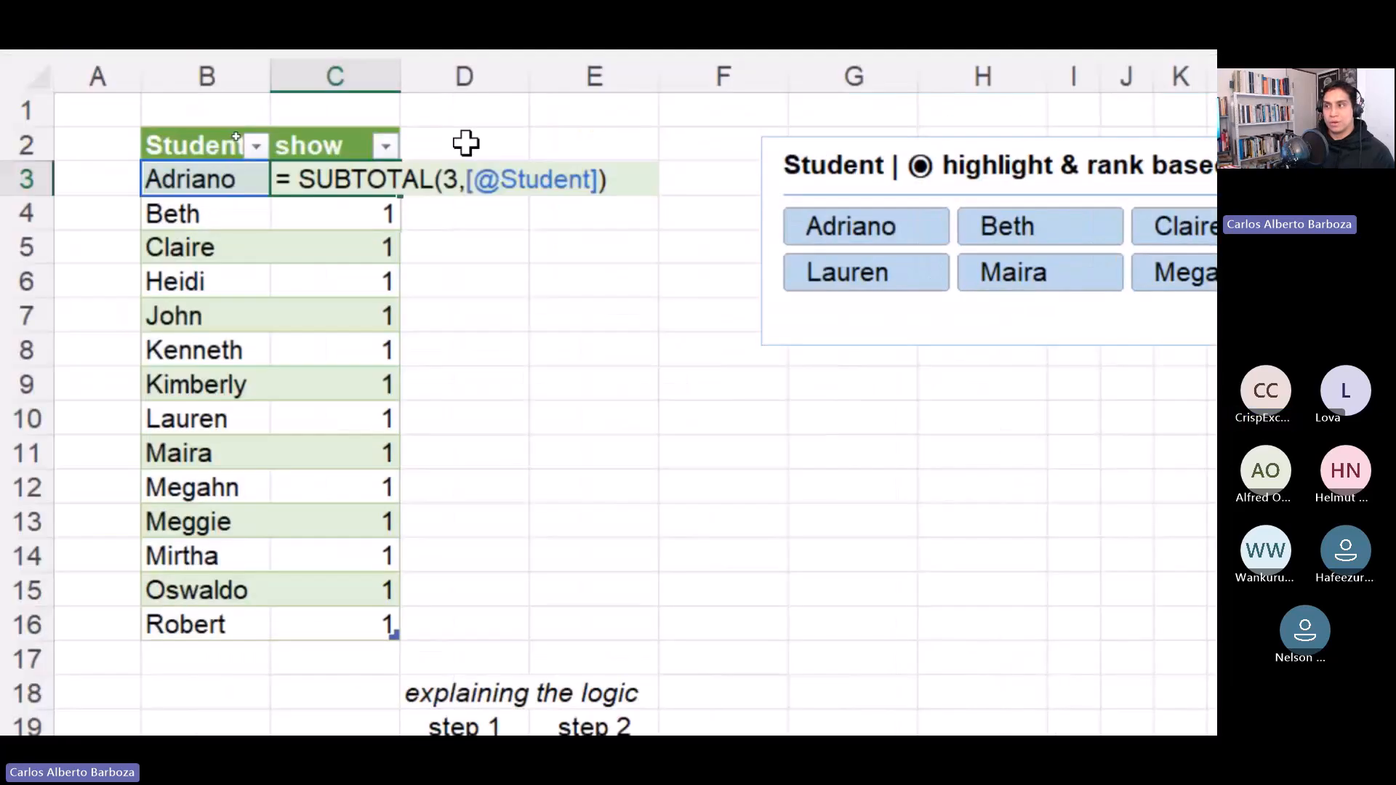
click(446, 182)
key(BackSpace)
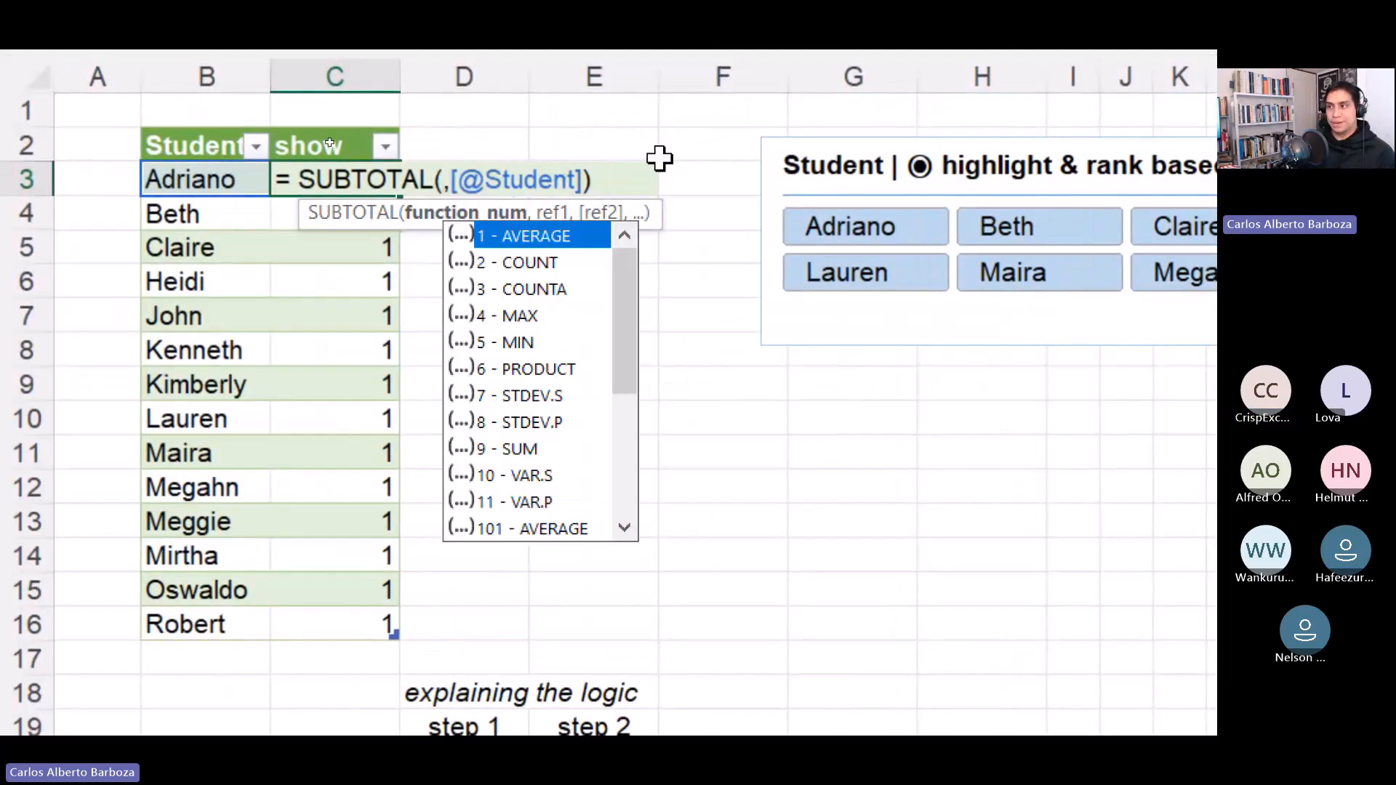
text(3)
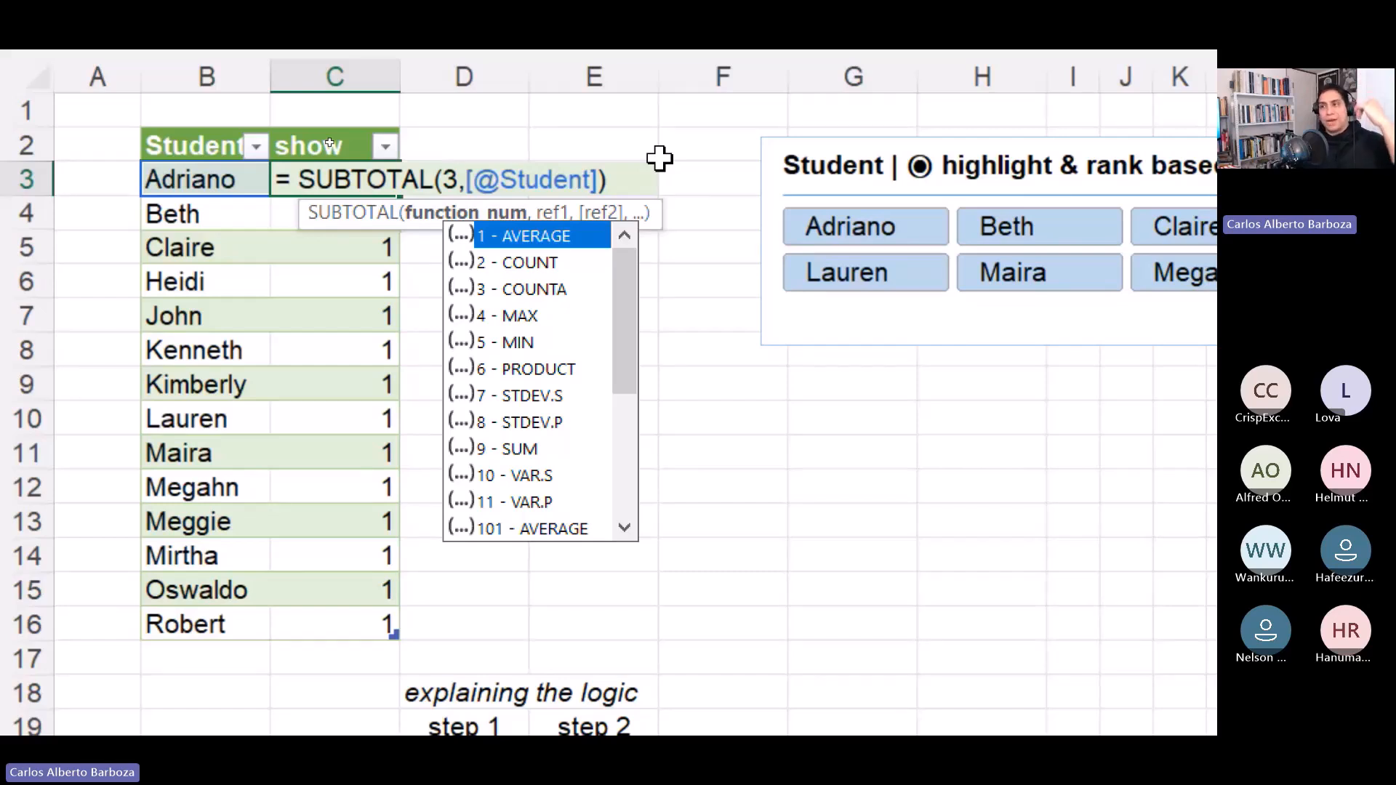
key(Escape)
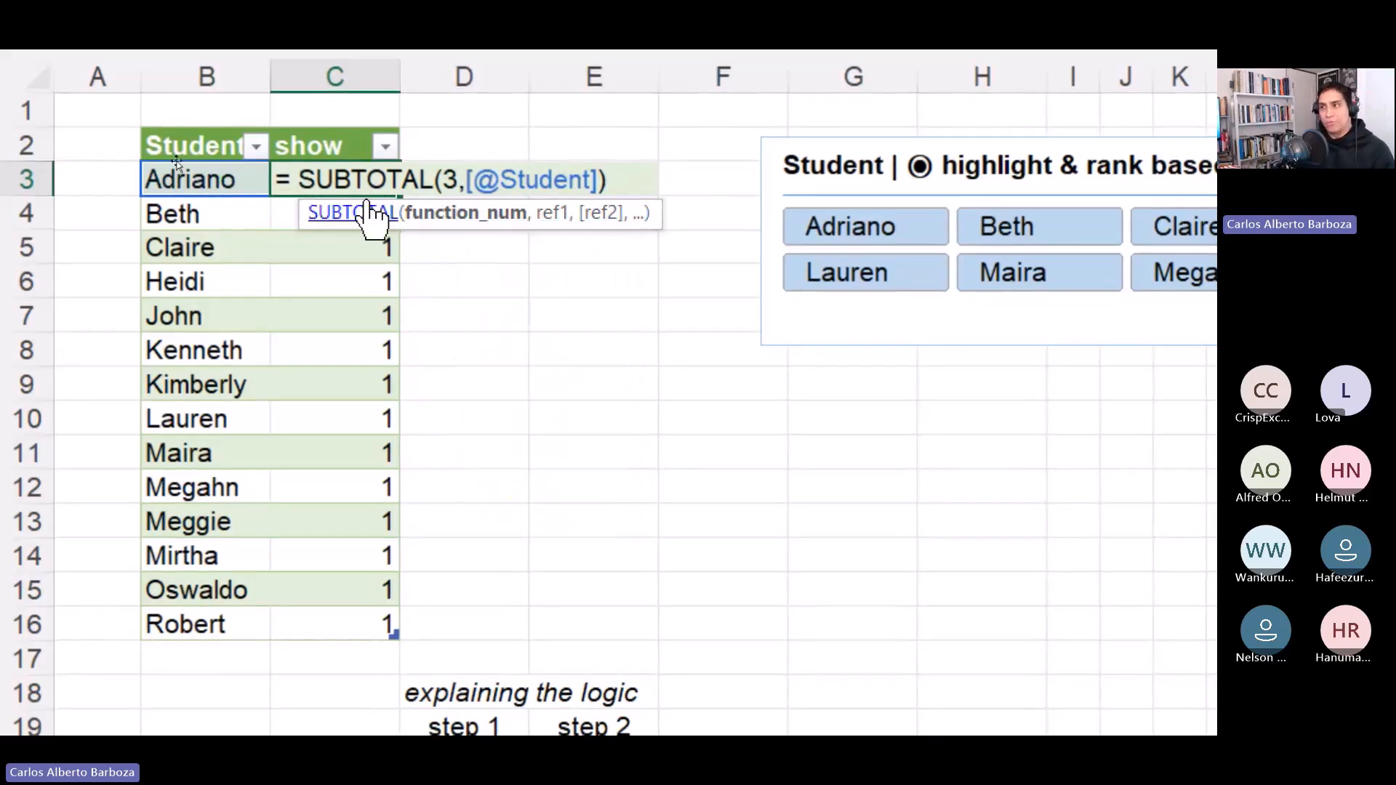
key(ctrl+Return)
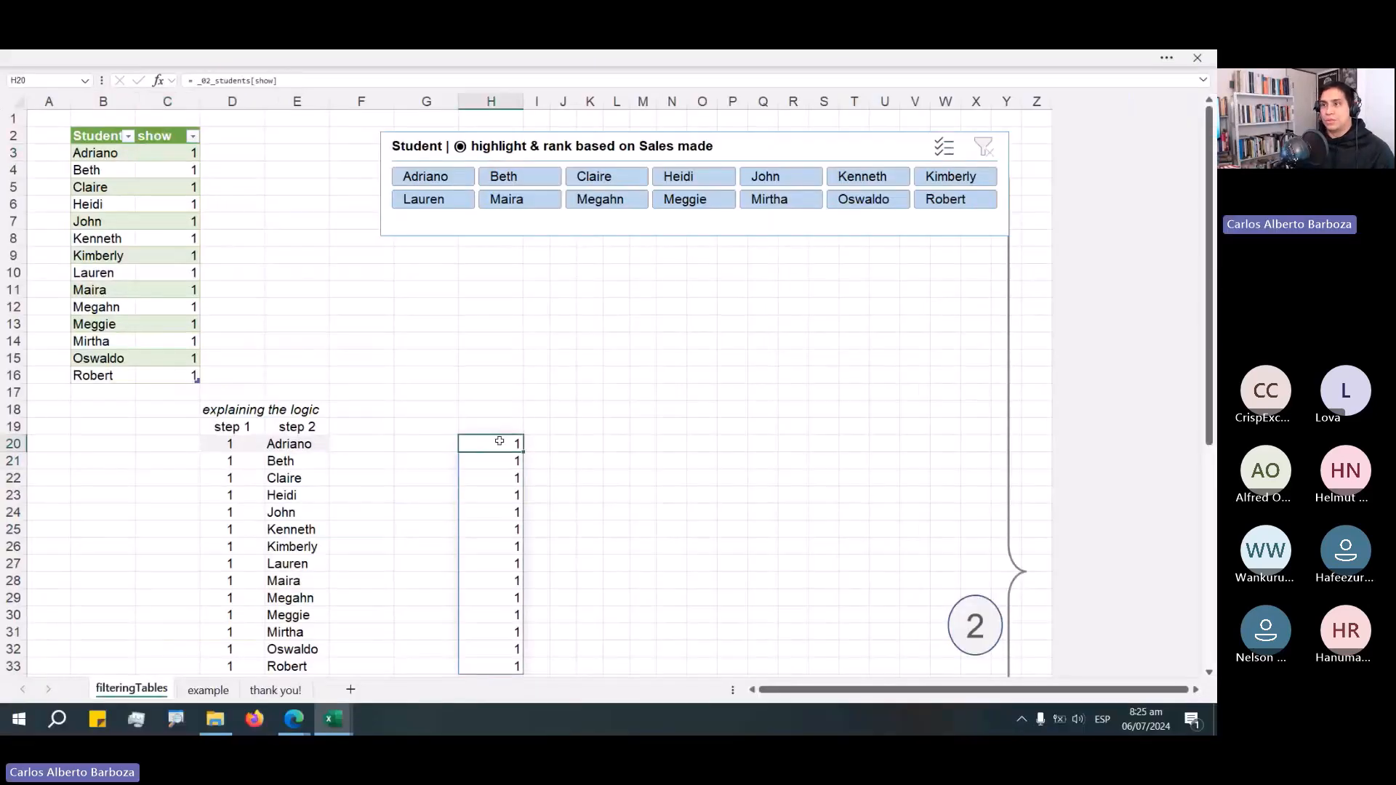
Clear the formula in H20 and delete the show column from the students table.
click(498, 443)
key(Delete)
click(169, 133)
key(ctrl+shift+Down)
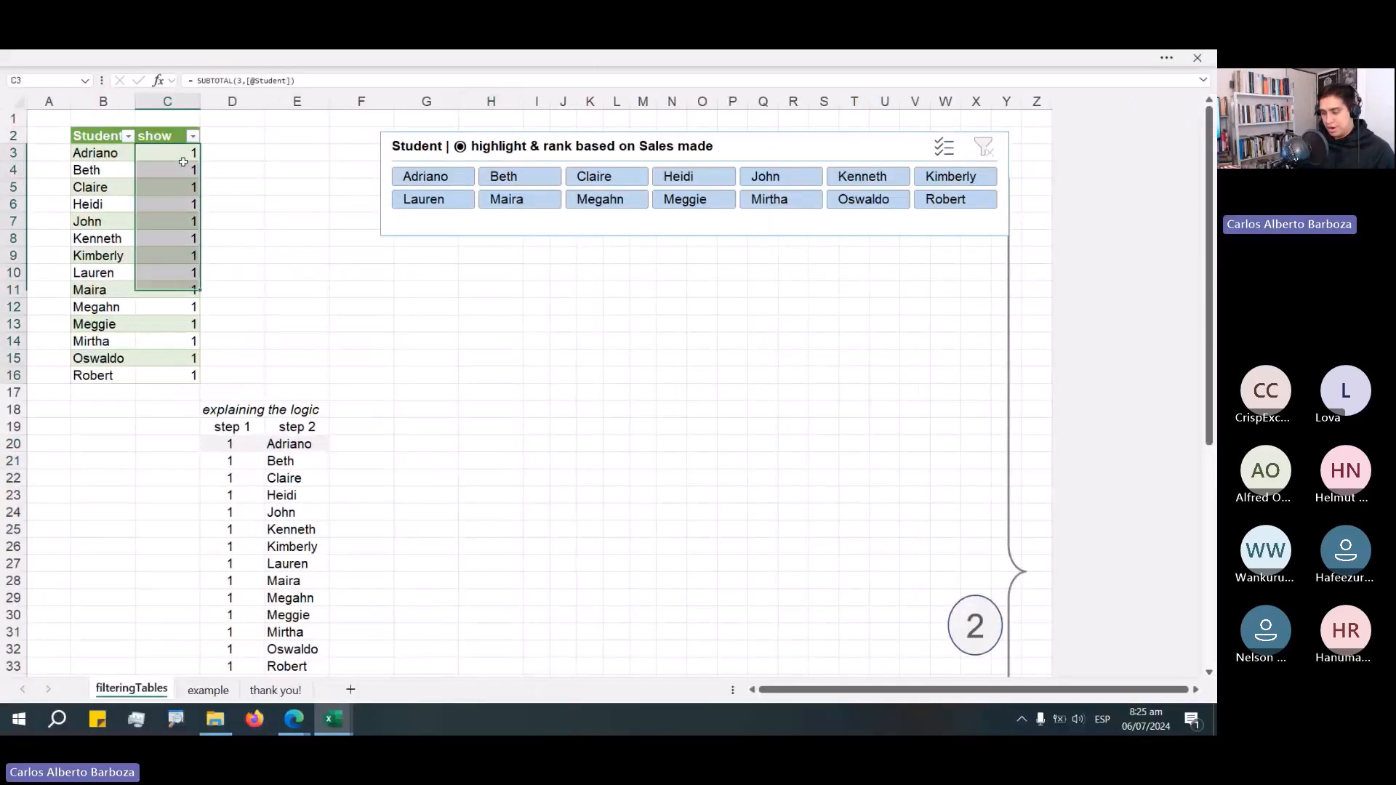
key(ctrl+minus)
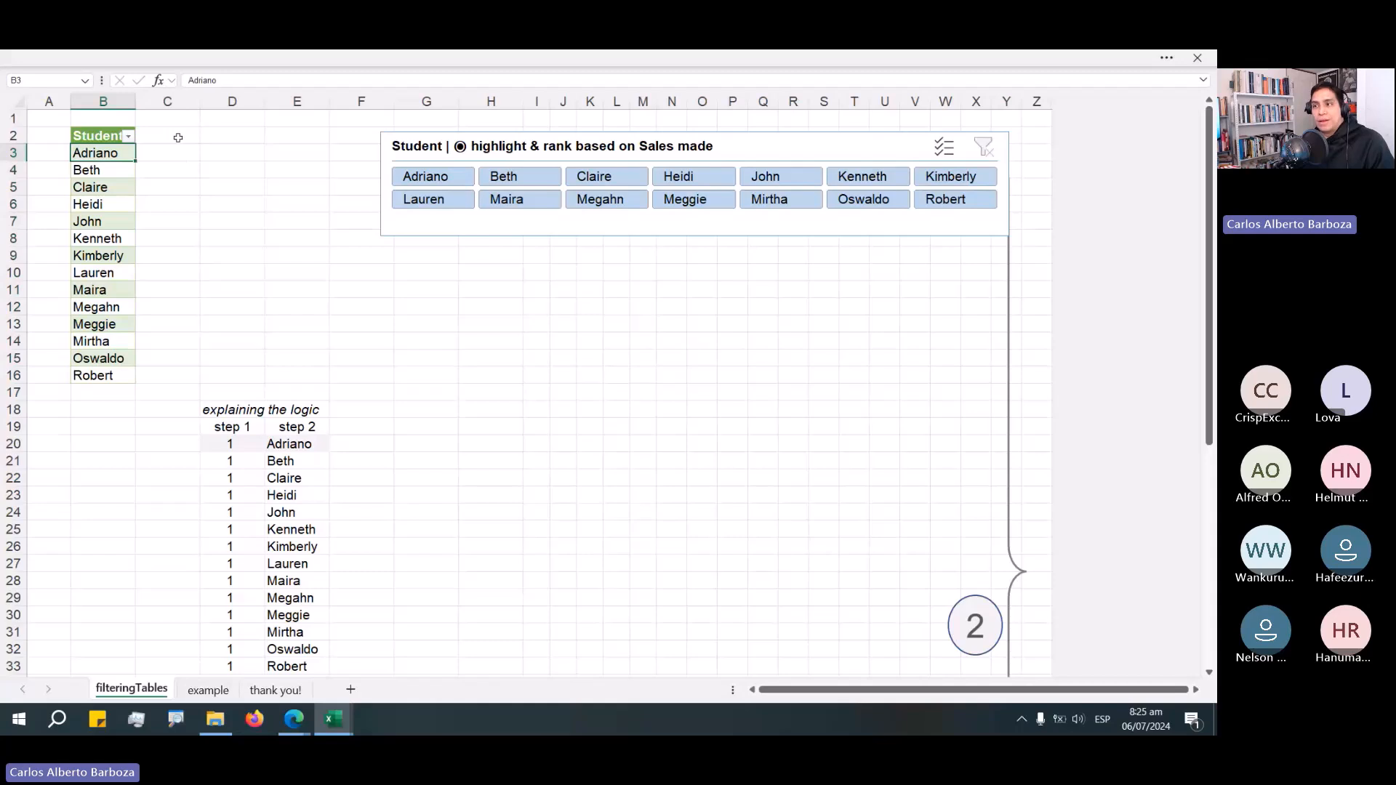
Select the empty column C cells beside the Student list to examine the table area.
click(180, 137)
drag(182, 152, 171, 375)
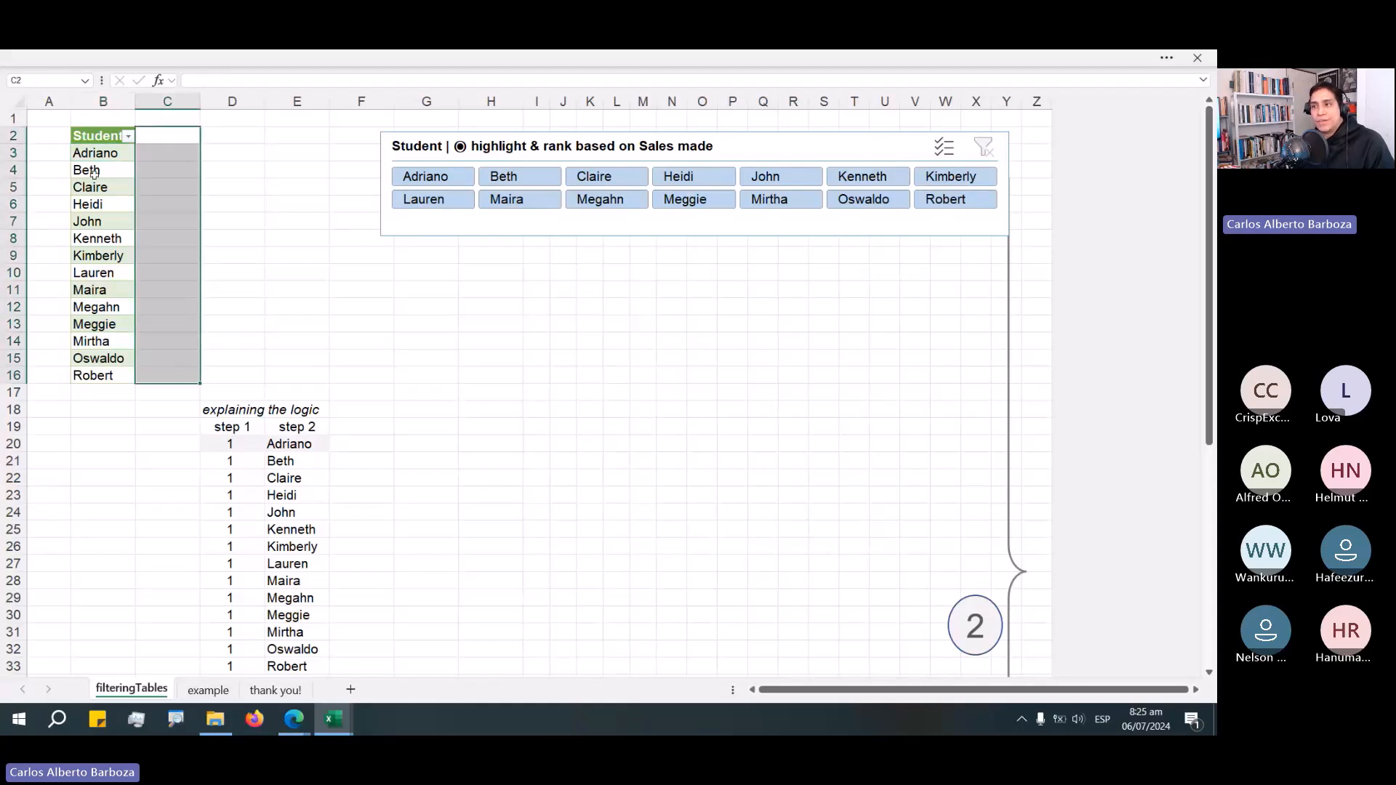
click(93, 172)
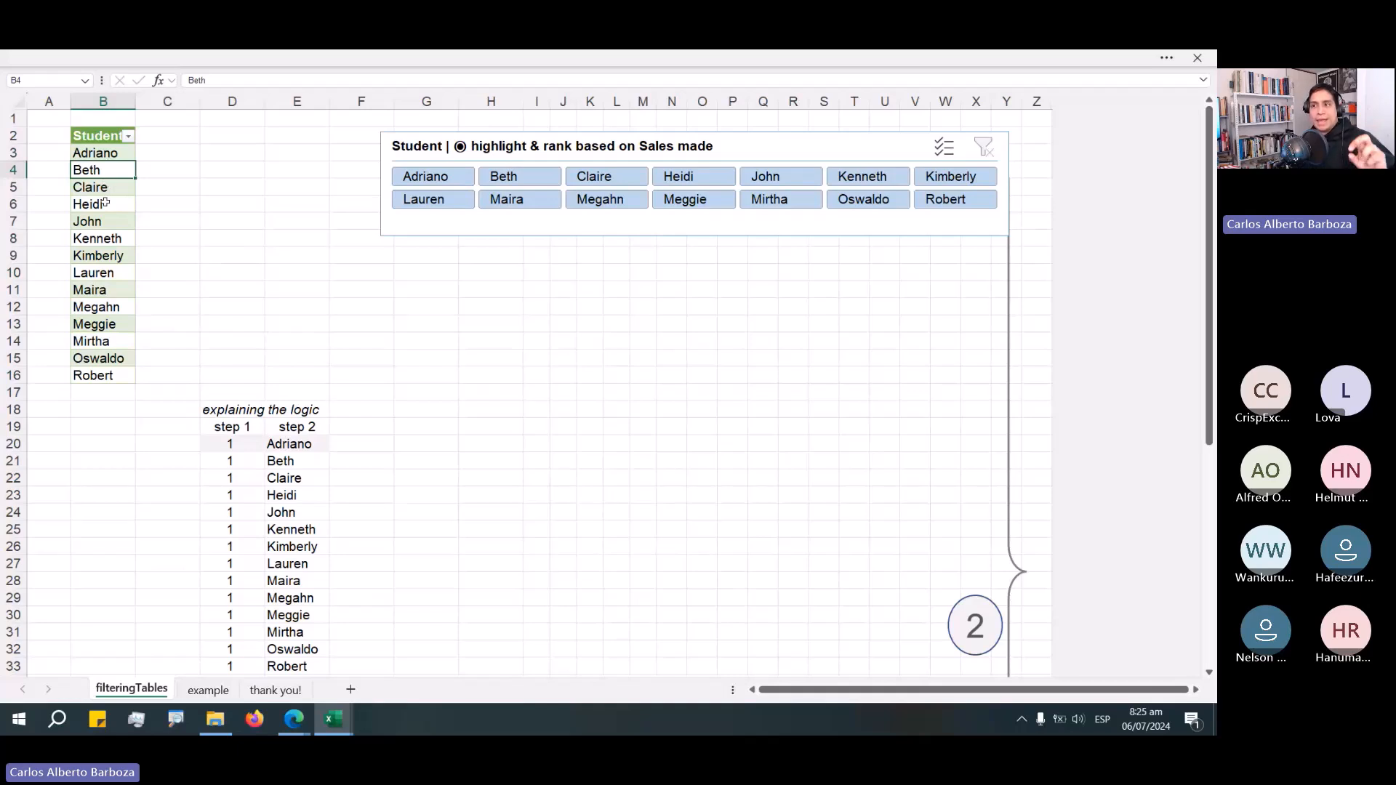
click(154, 136)
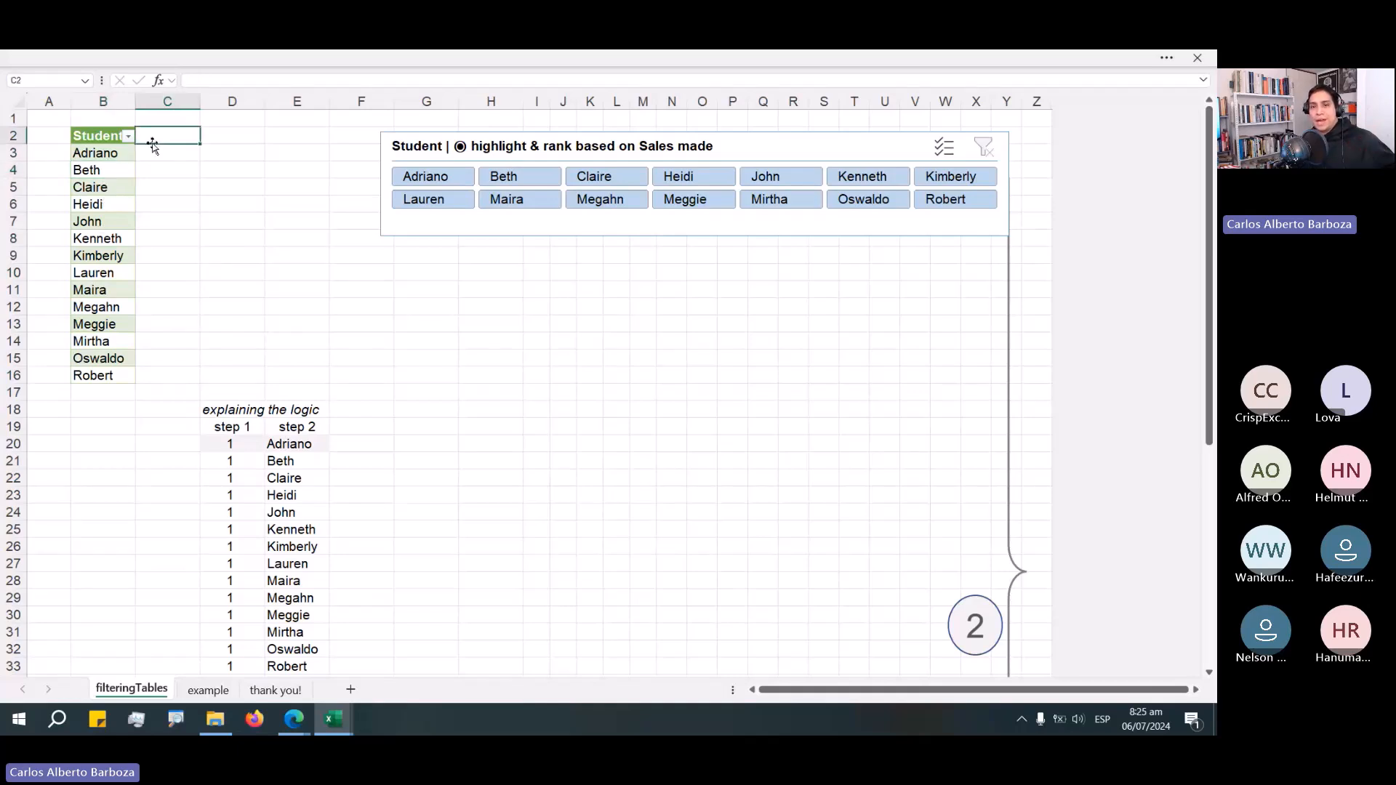
drag(118, 138, 167, 205)
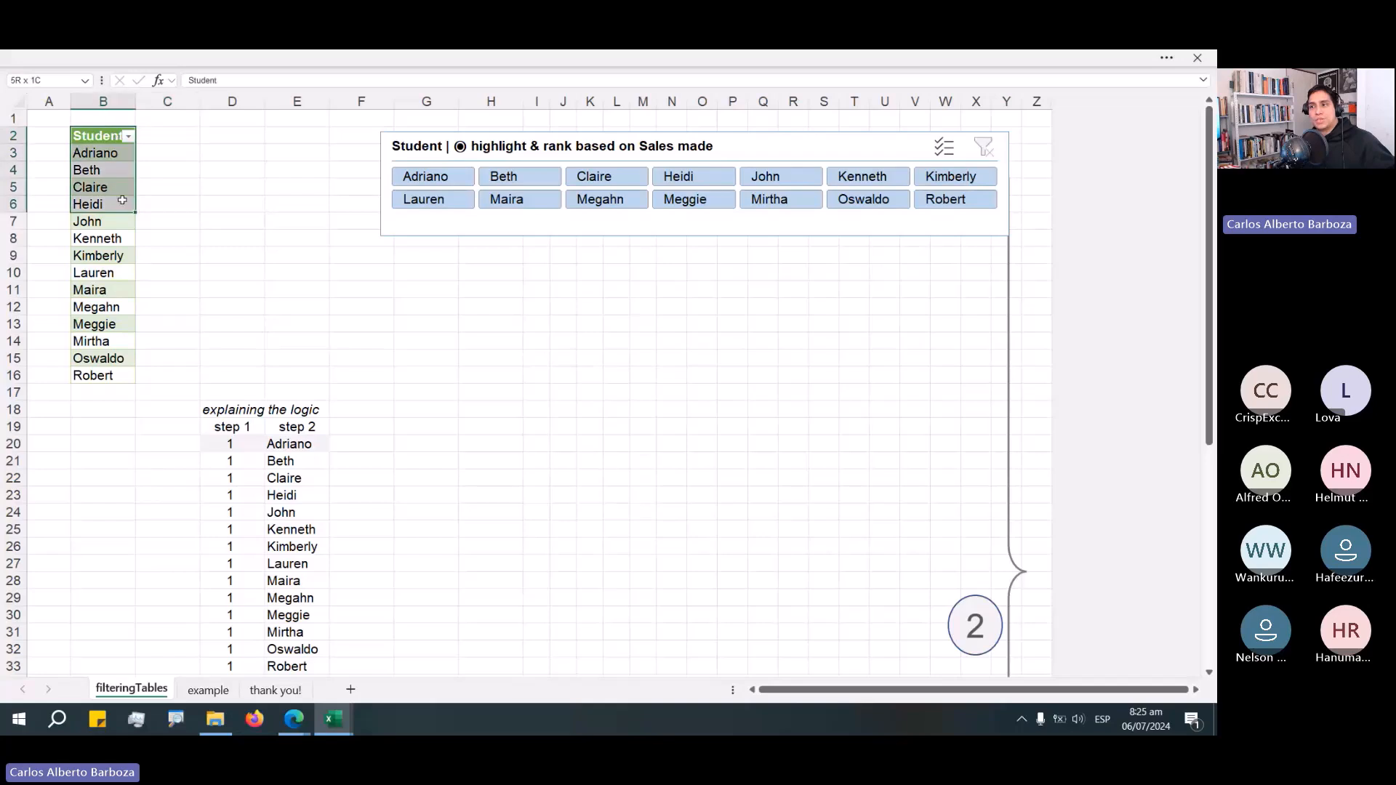
drag(146, 137, 168, 374)
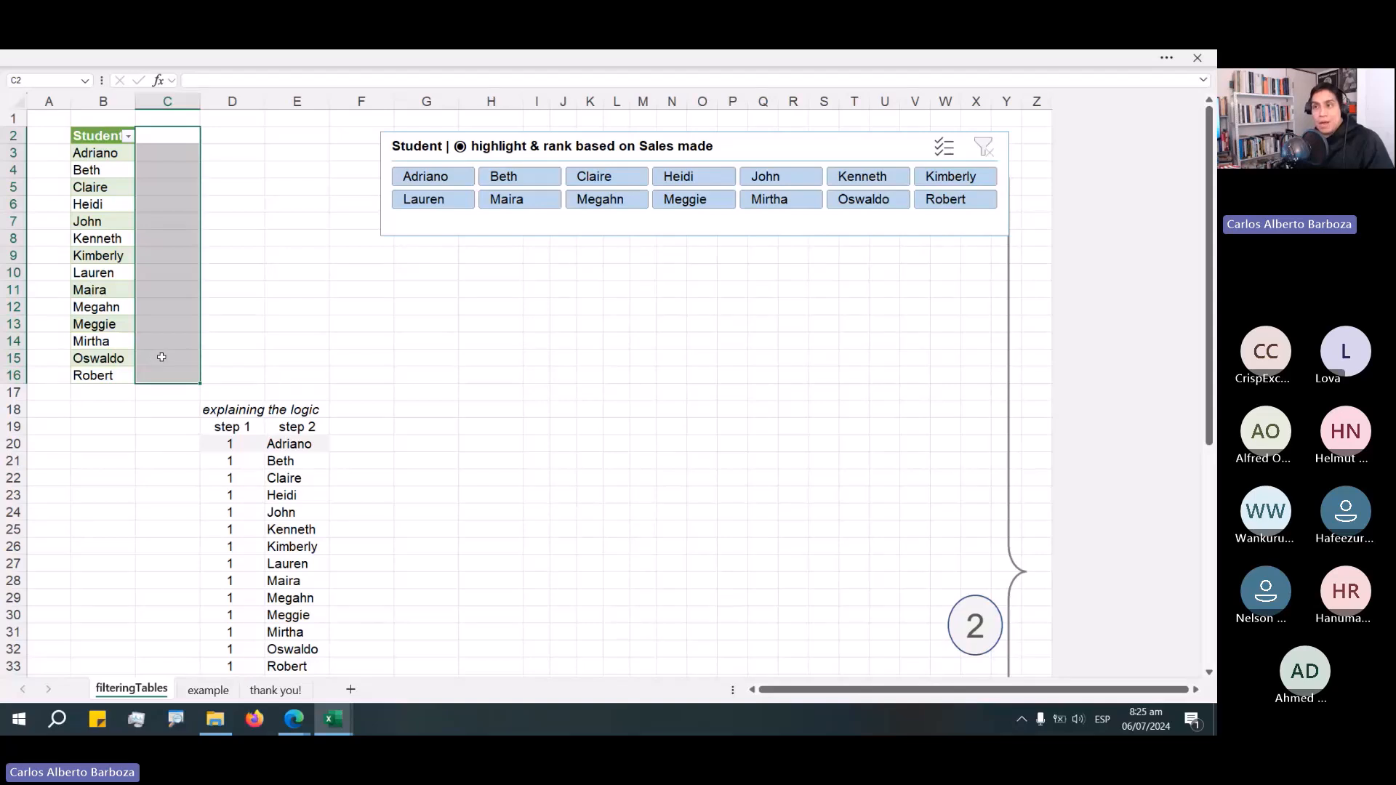
click(173, 101)
drag(167, 136, 317, 359)
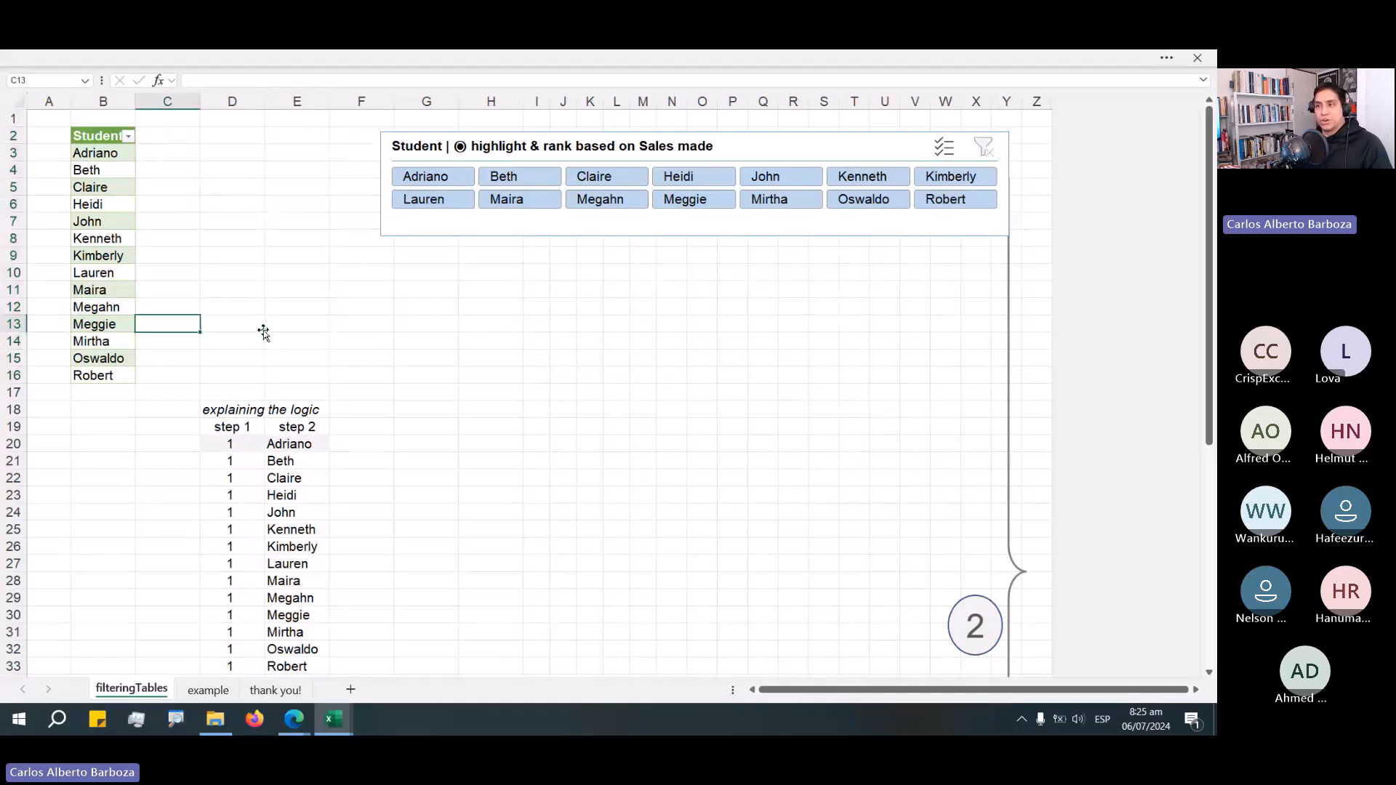
click(188, 143)
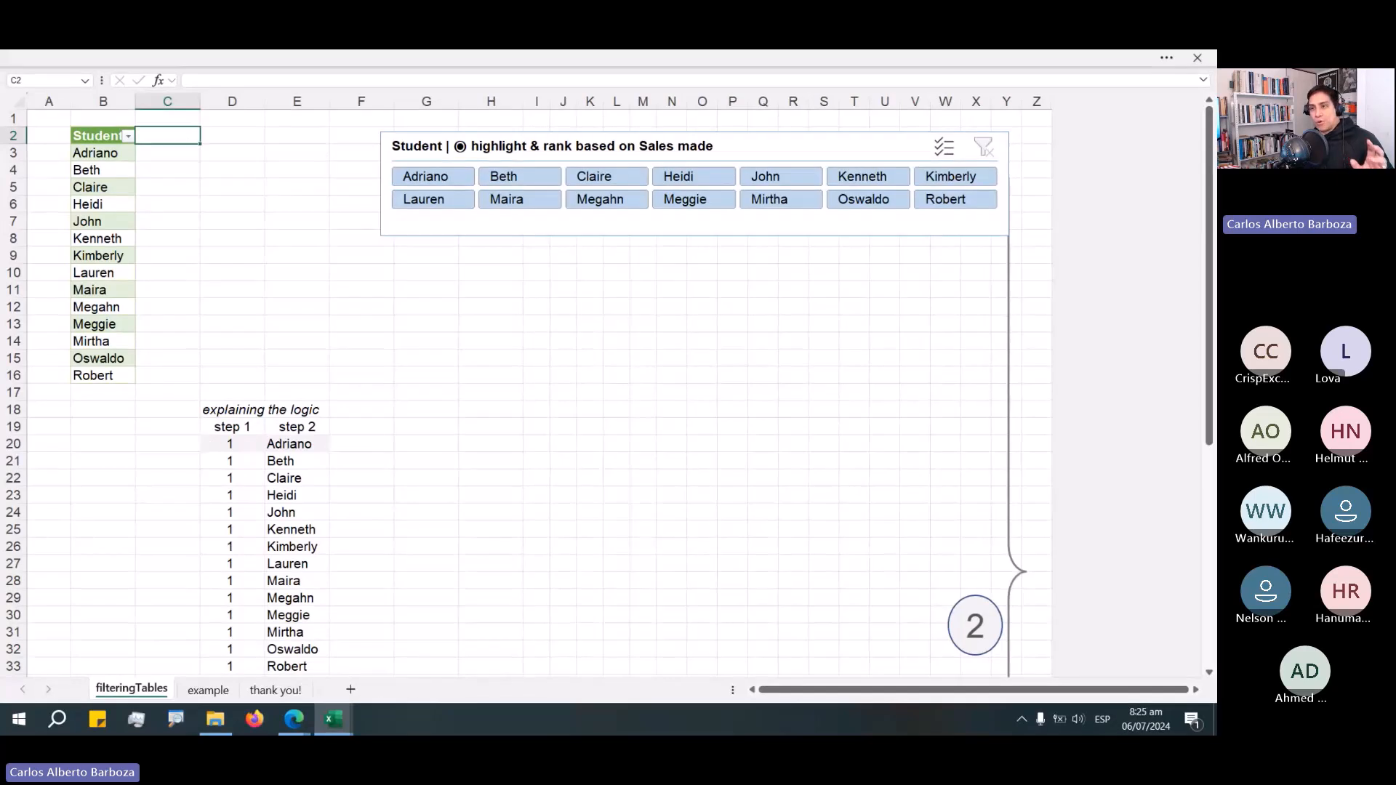
Open the D20 LET formula and highlight its BYROW and LAMBDA section to examine it.
key(alt+Tab)
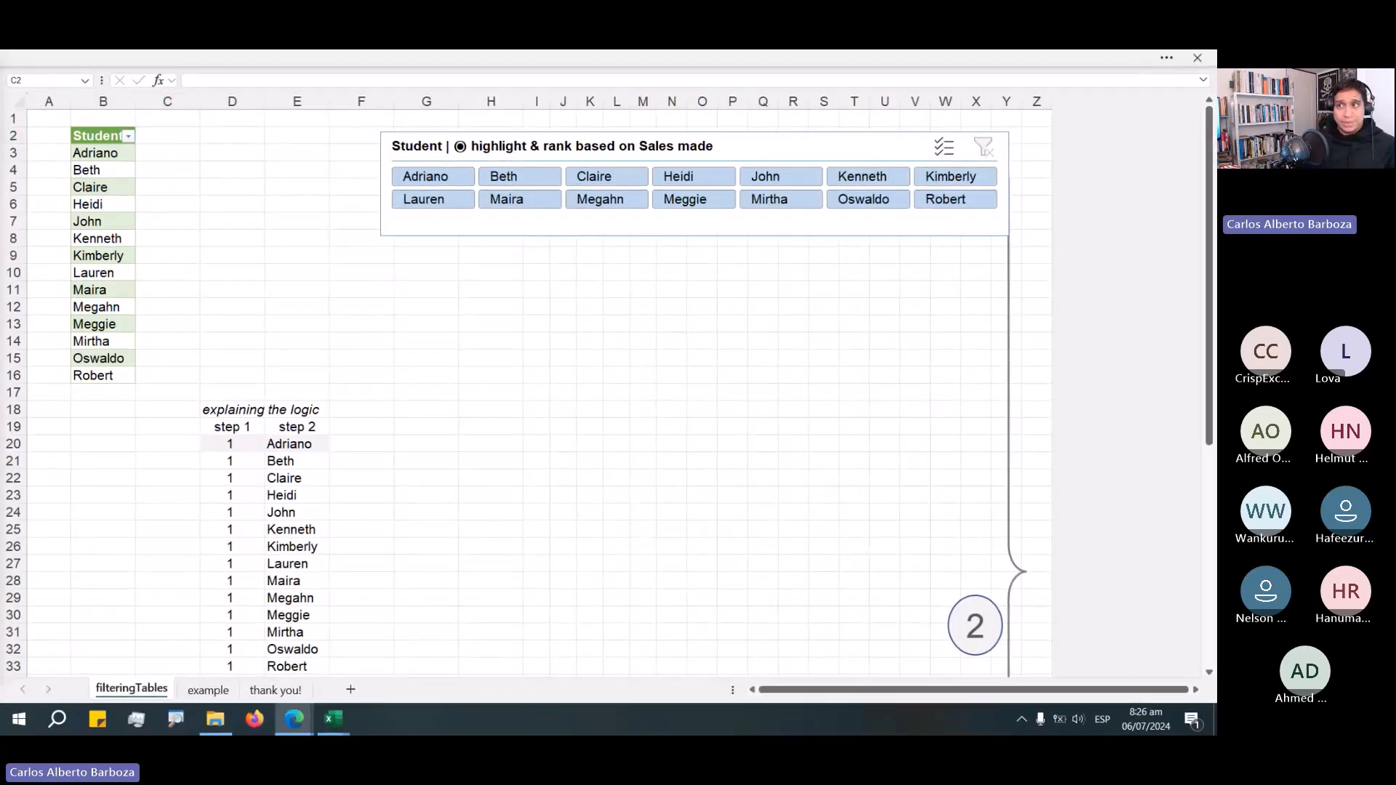
double_click(247, 460)
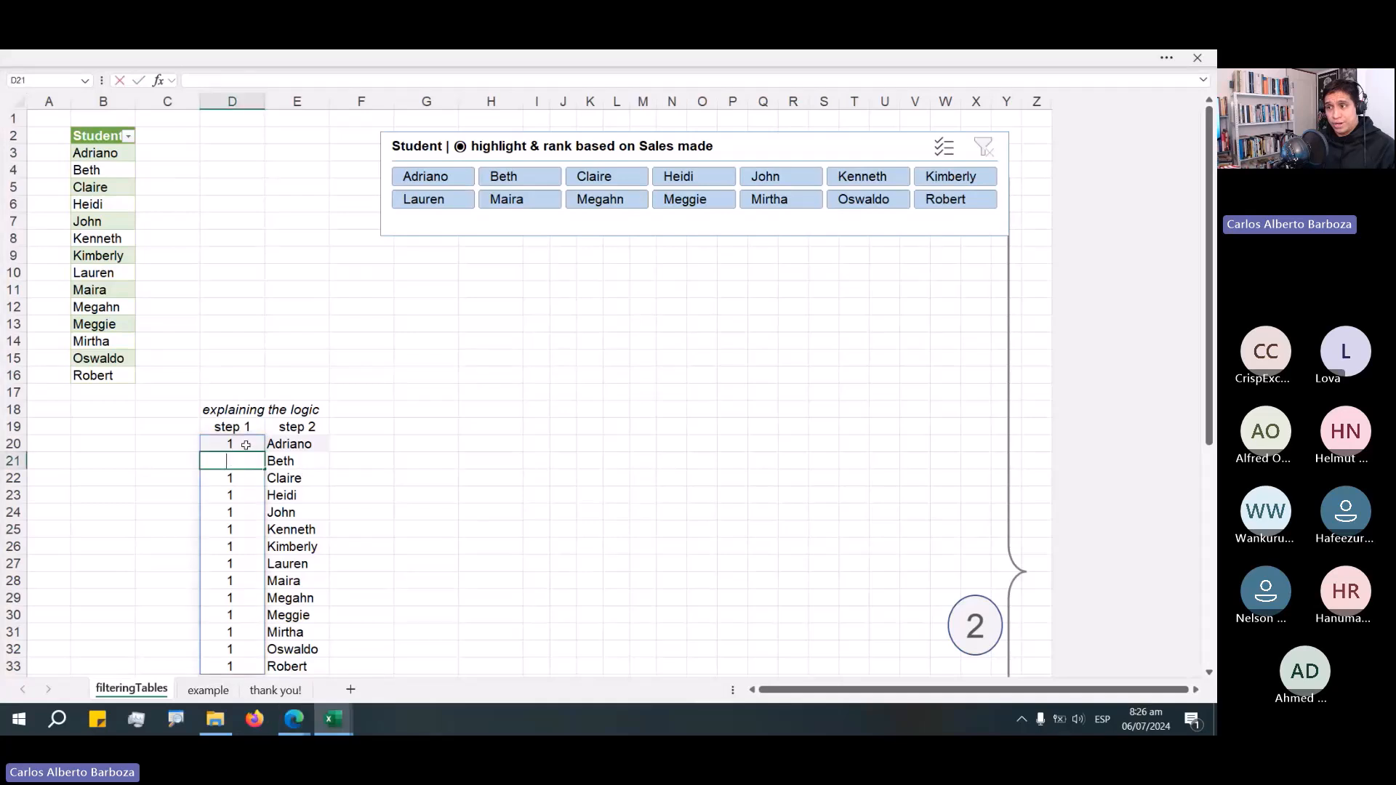
key(Escape)
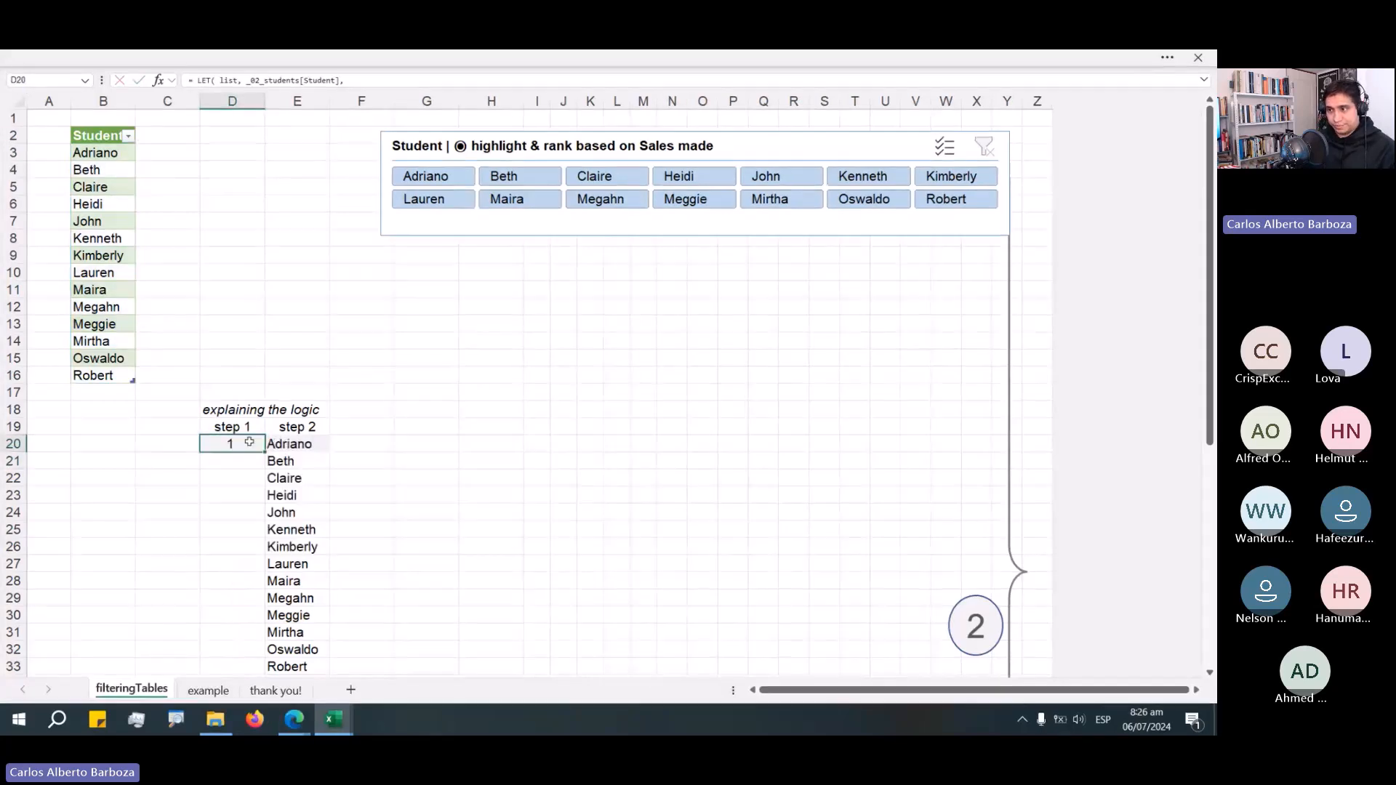
double_click(251, 445)
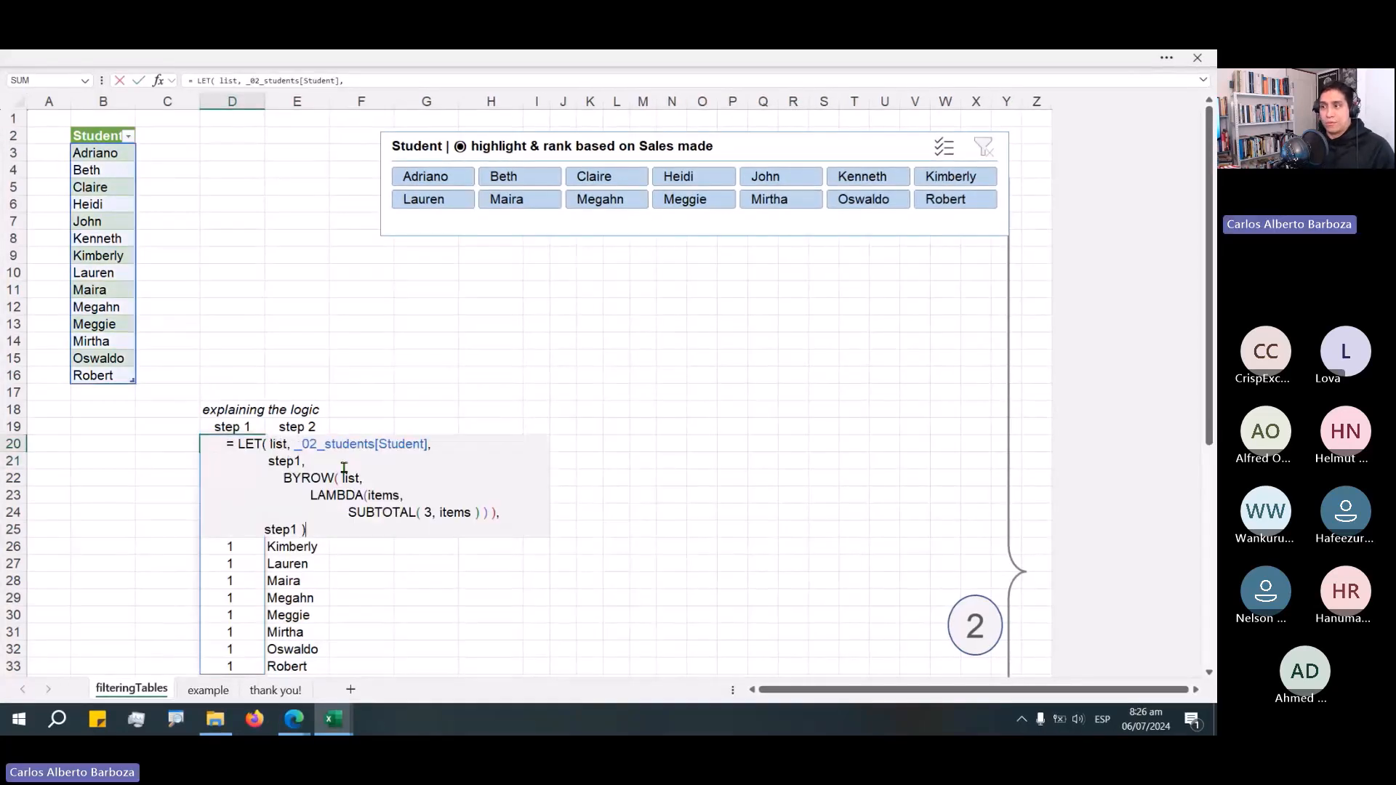
mouse_move(349, 511)
mouse_down()
mouse_move(480, 516)
mouse_move(395, 332)
mouse_move(179, 171)
mouse_move(133, 156)
mouse_up()
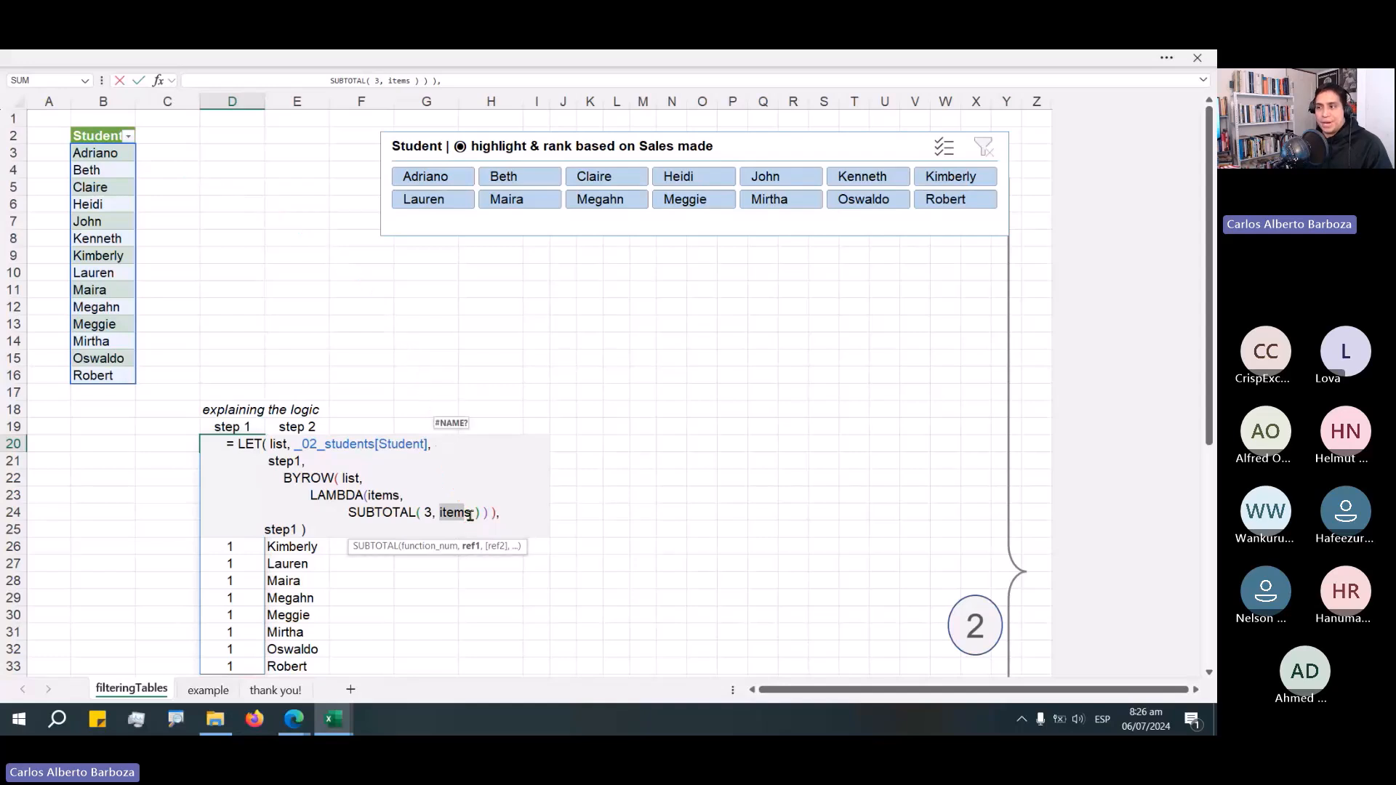
click(482, 513)
mouse_move(482, 514)
mouse_down()
mouse_move(356, 513)
mouse_move(310, 495)
mouse_move(287, 429)
mouse_up()
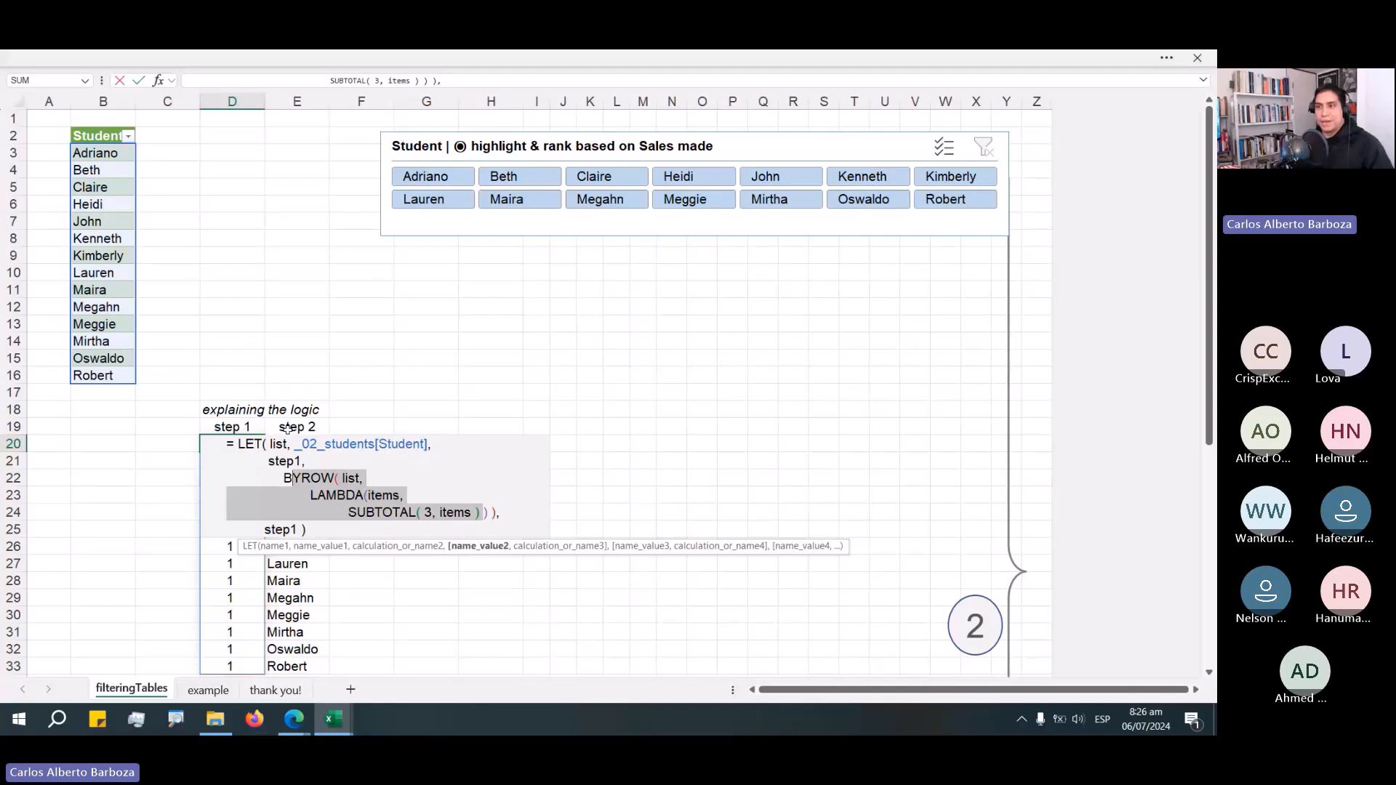
drag(180, 158, 175, 358)
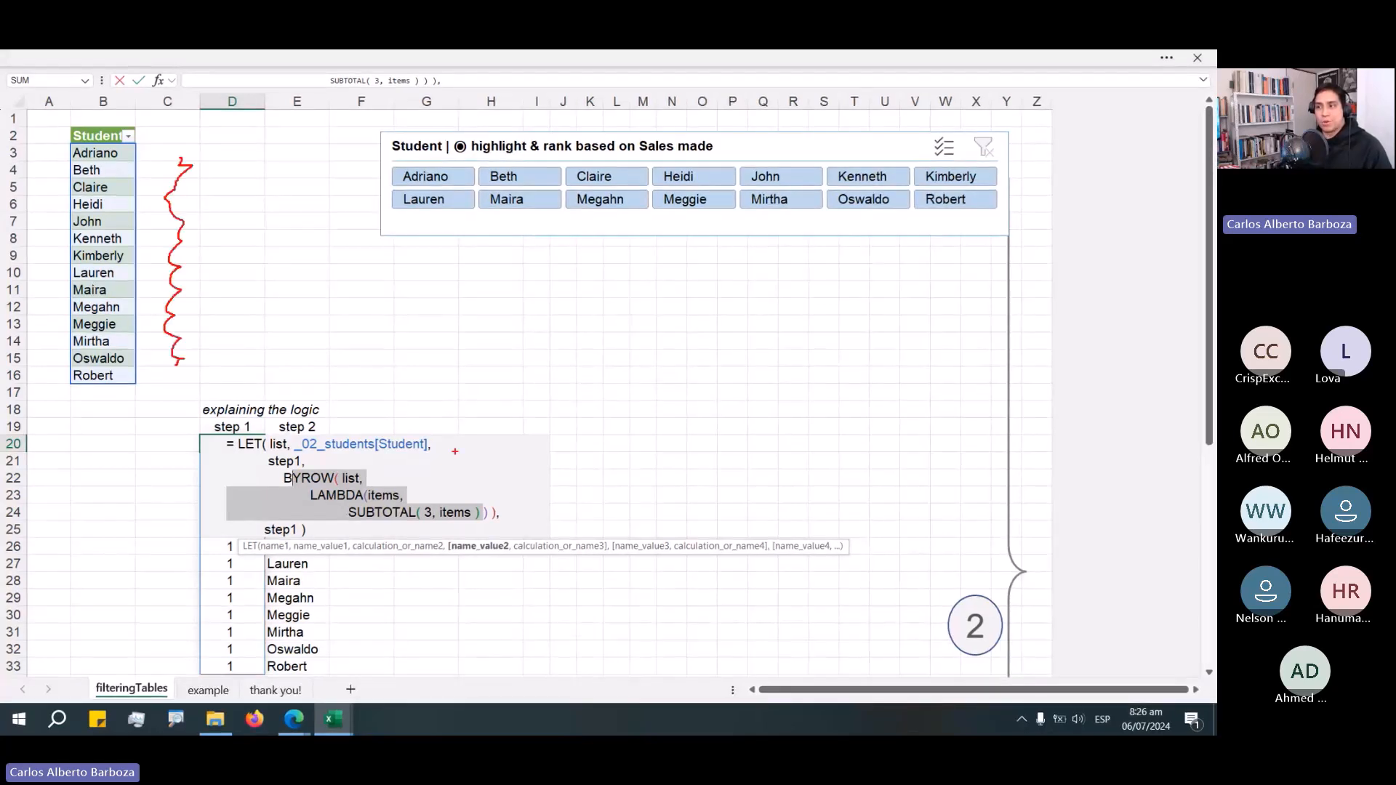
Reopen the D20 LET formula and trace how its BYROW list argument refers to the Student table column.
drag(446, 469, 571, 409)
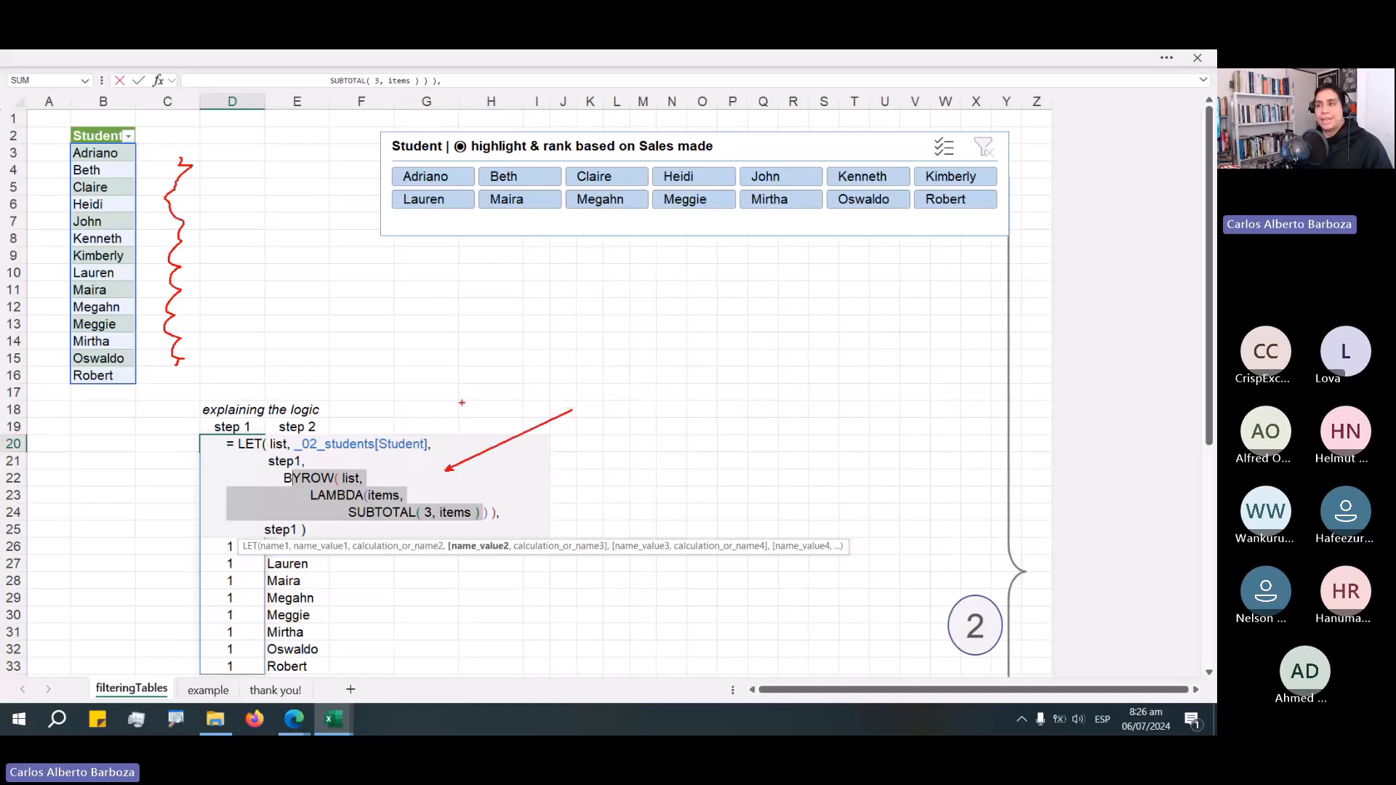
key(Escape)
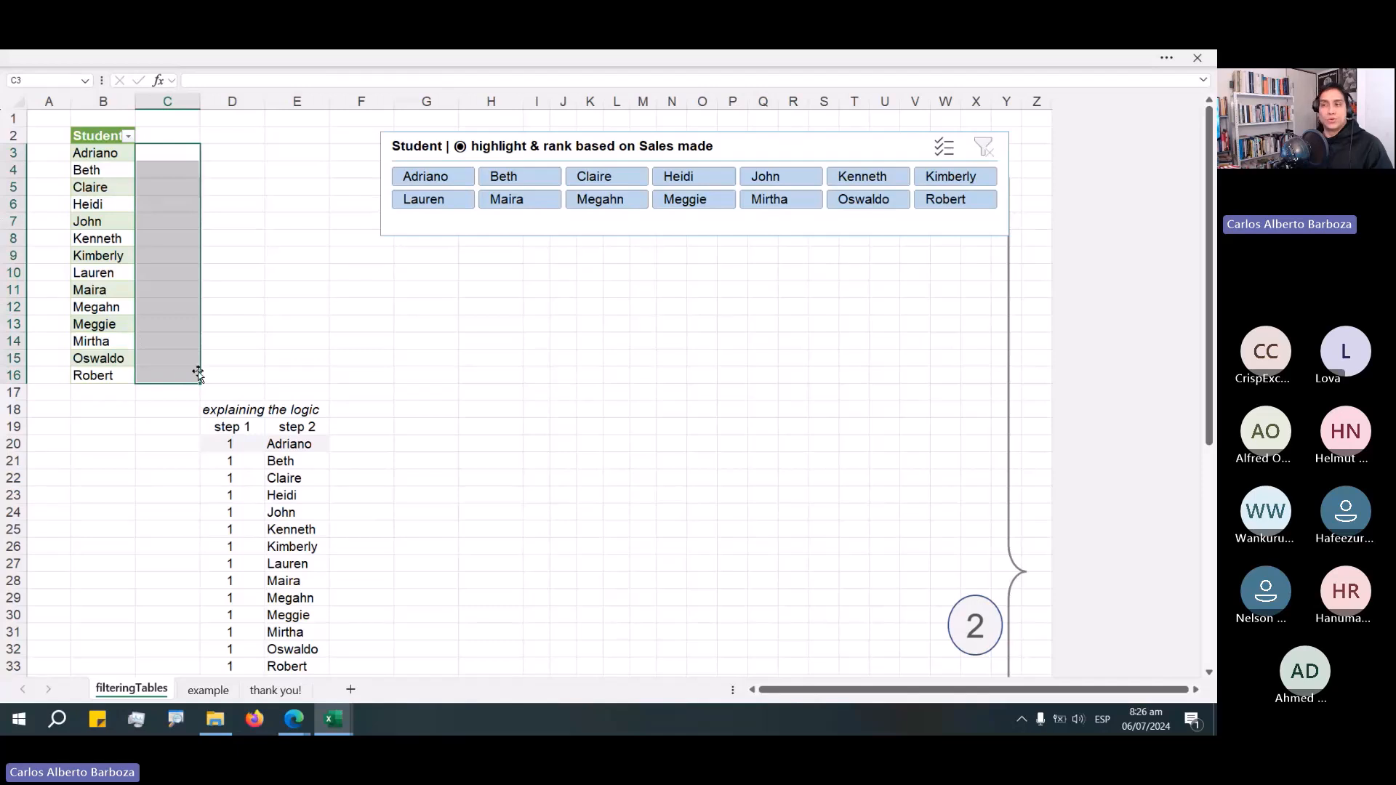
double_click(234, 445)
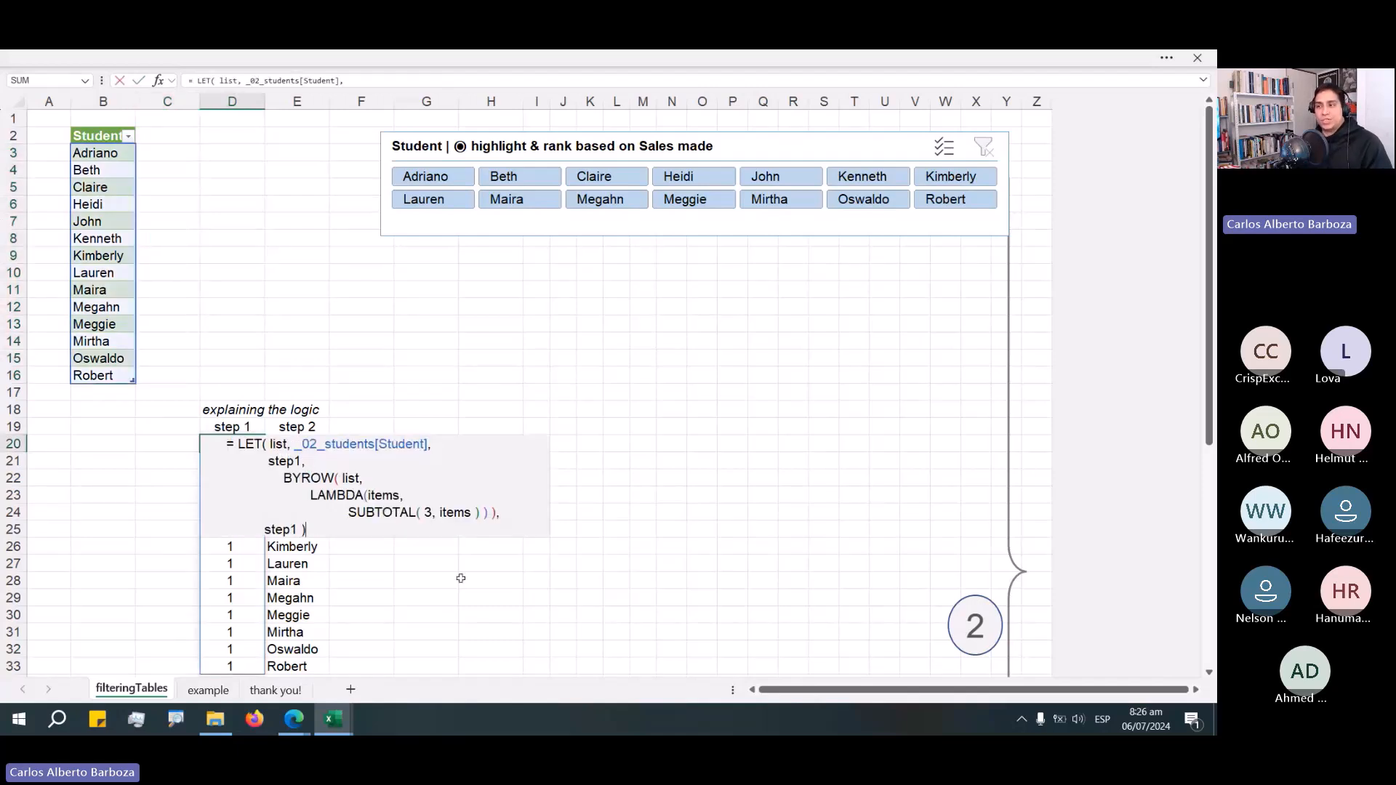
drag(346, 538, 226, 444)
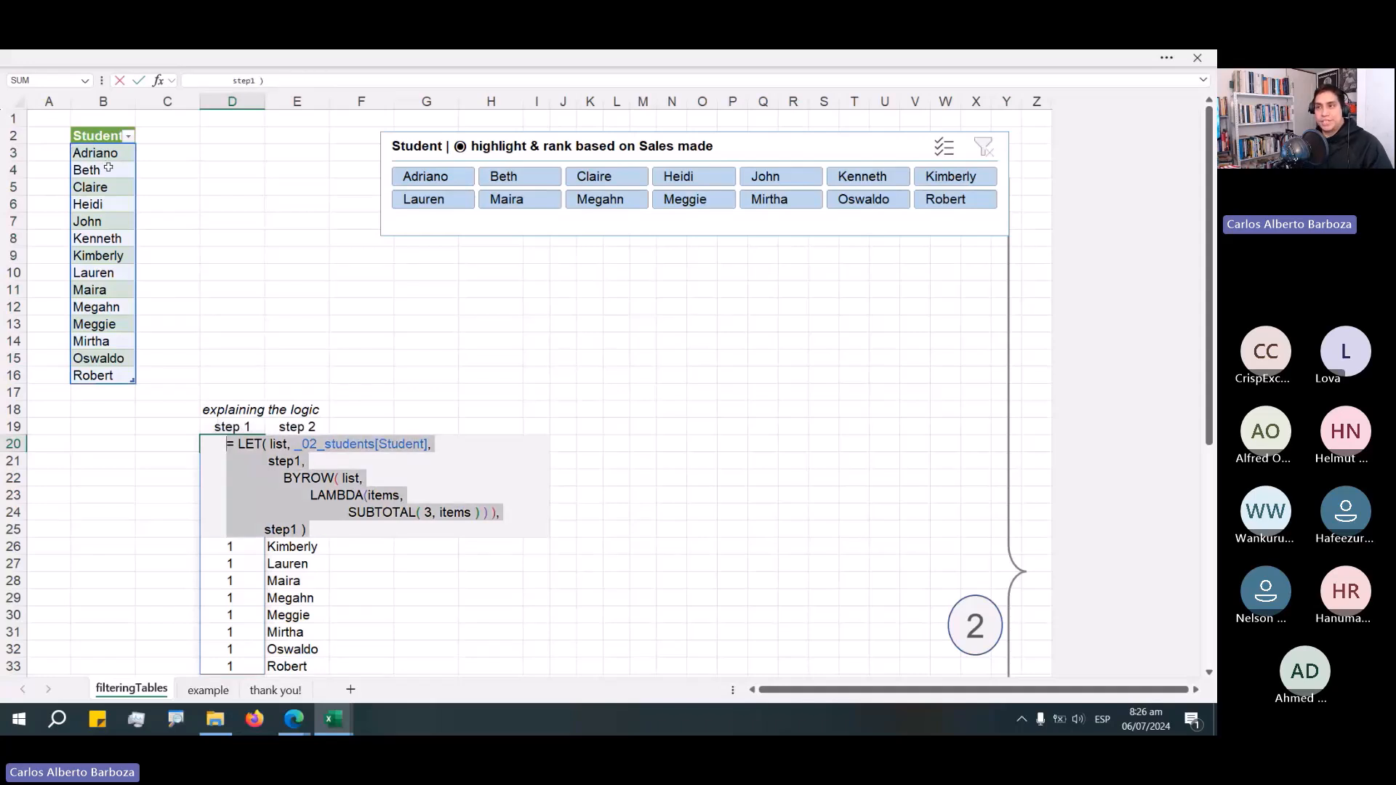
drag(108, 167, 113, 397)
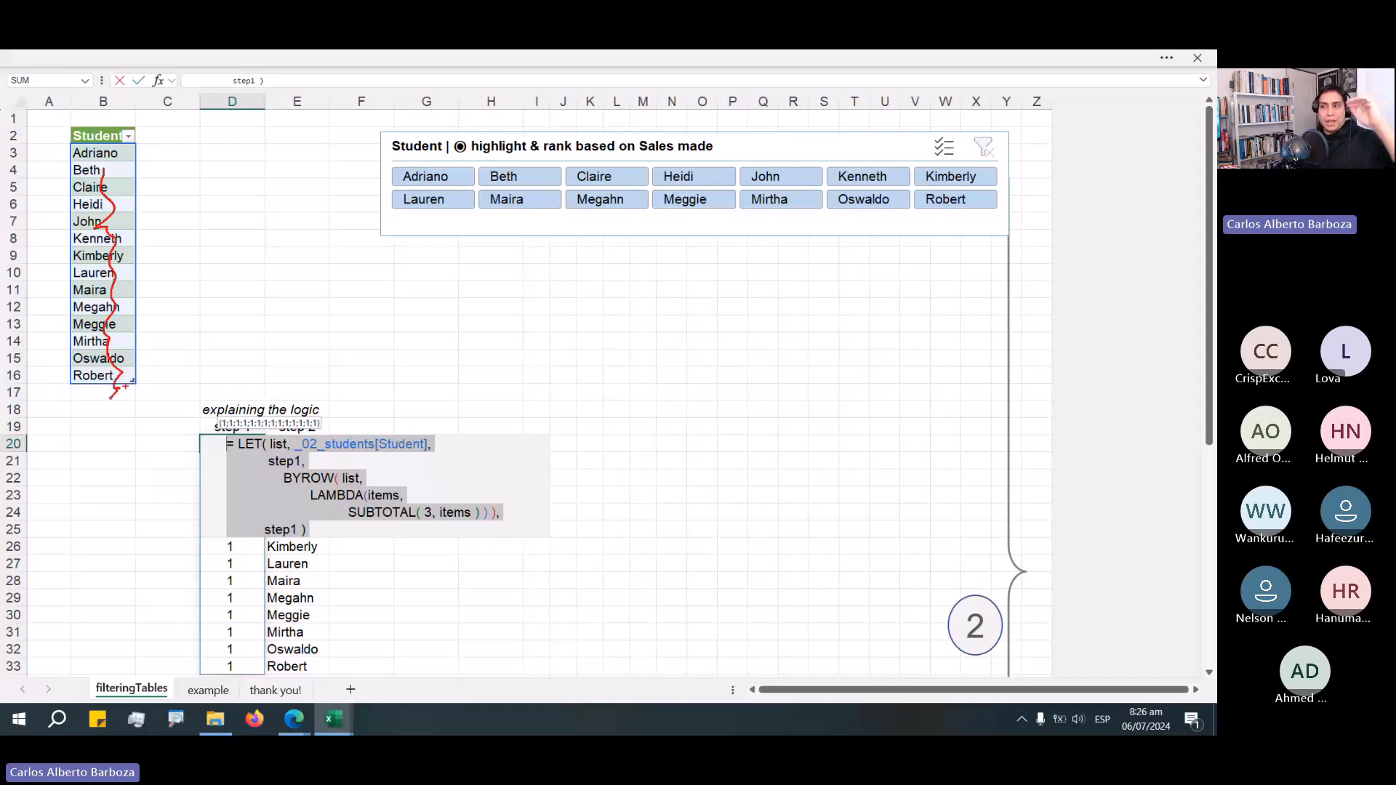
drag(577, 411, 403, 480)
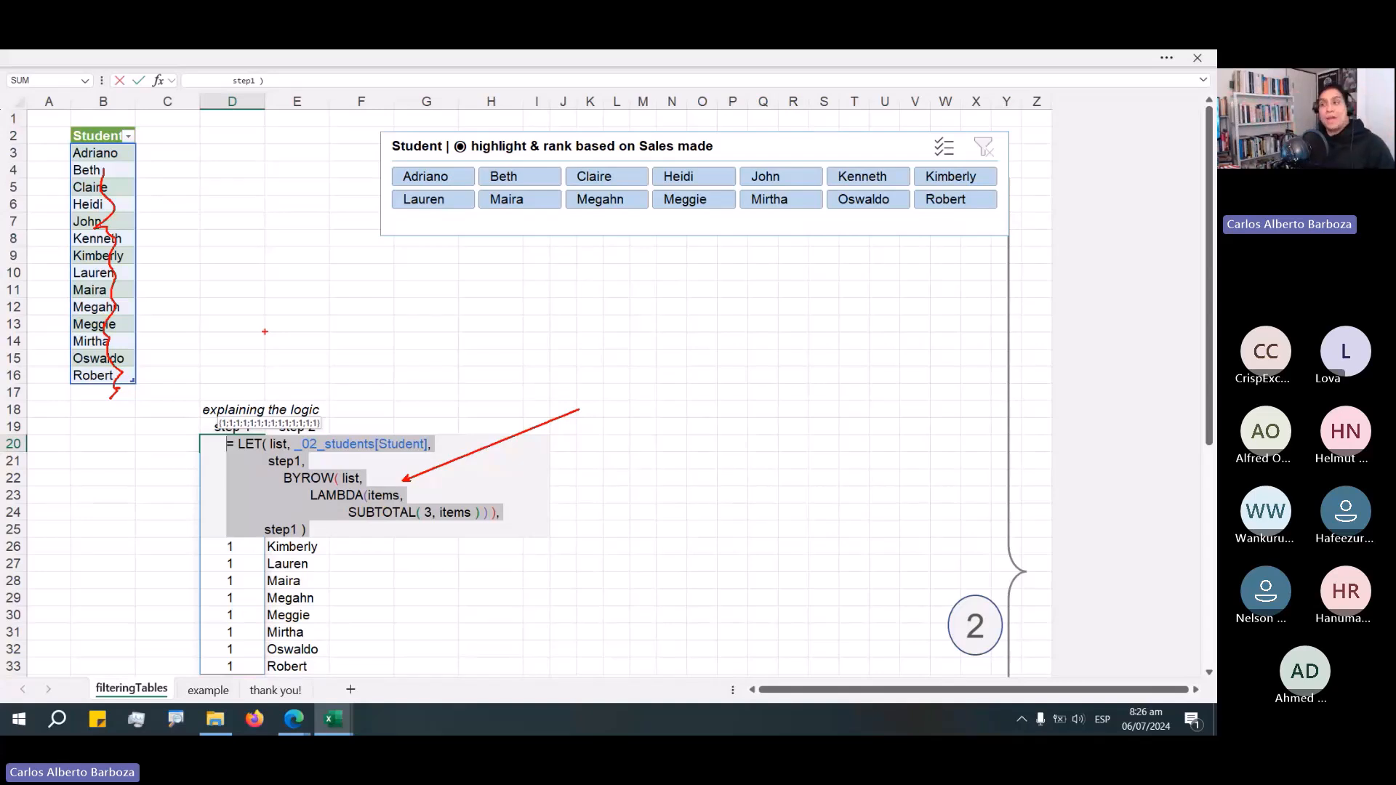
key(Escape)
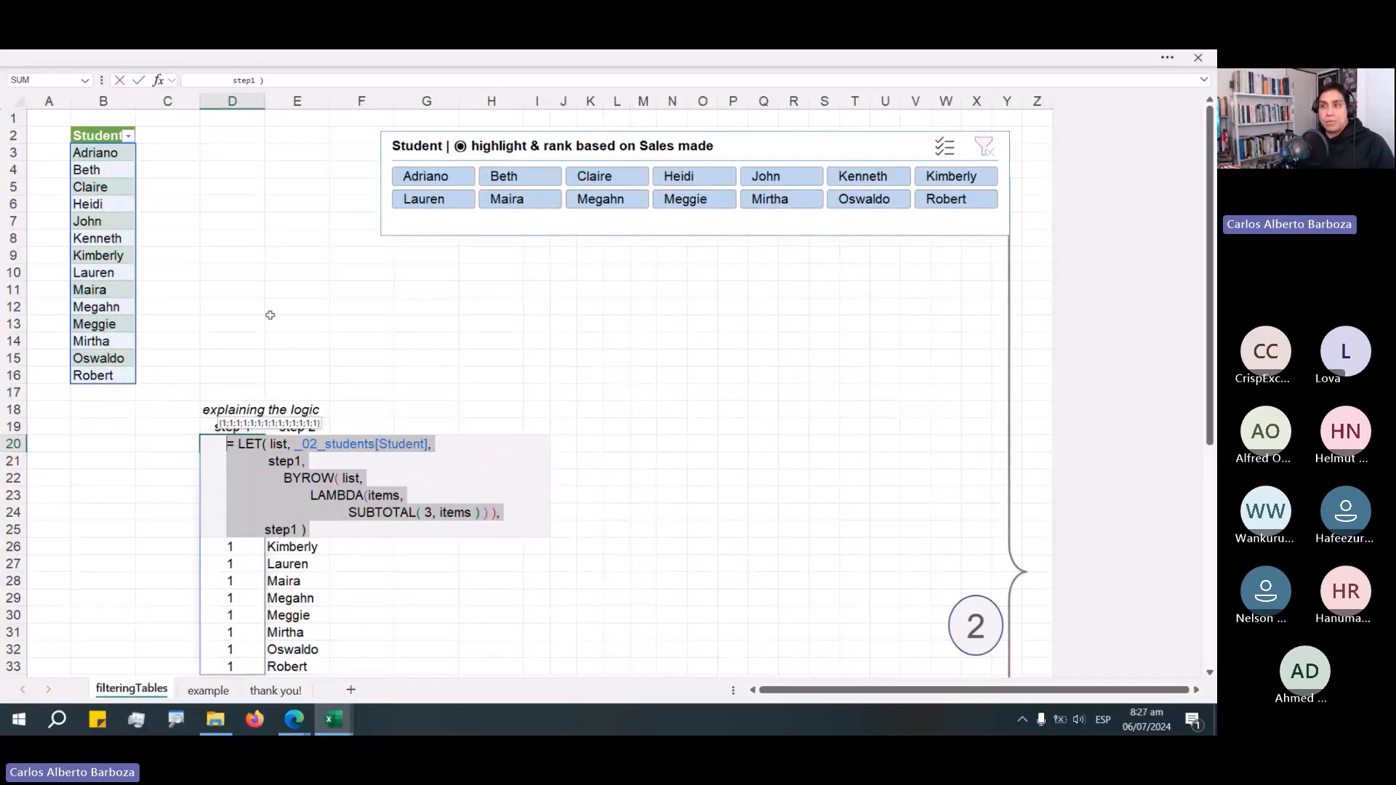
key(Escape)
Highlight the blank cells in column C beside the student names to point out the table rows.
drag(167, 138, 172, 360)
drag(172, 169, 179, 339)
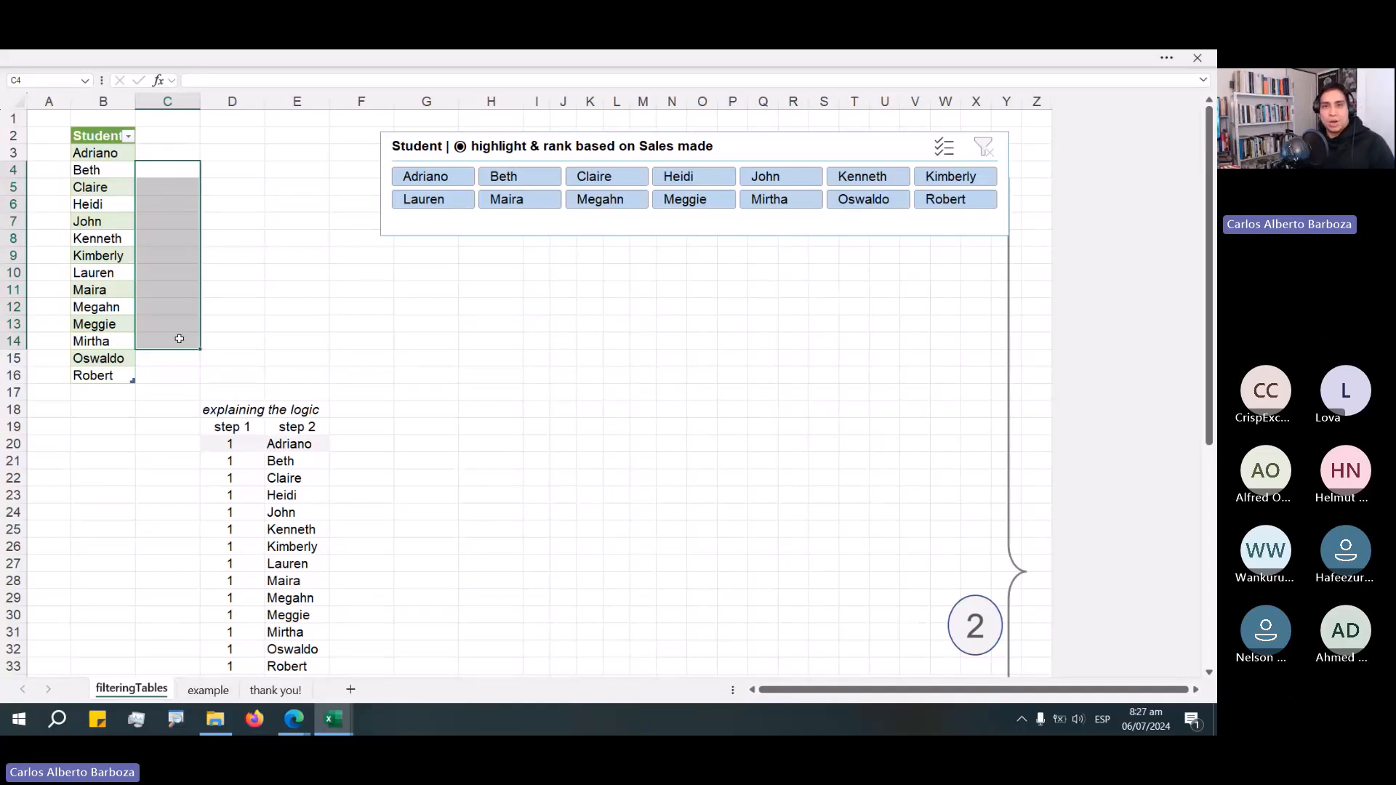
key(alt+Tab)
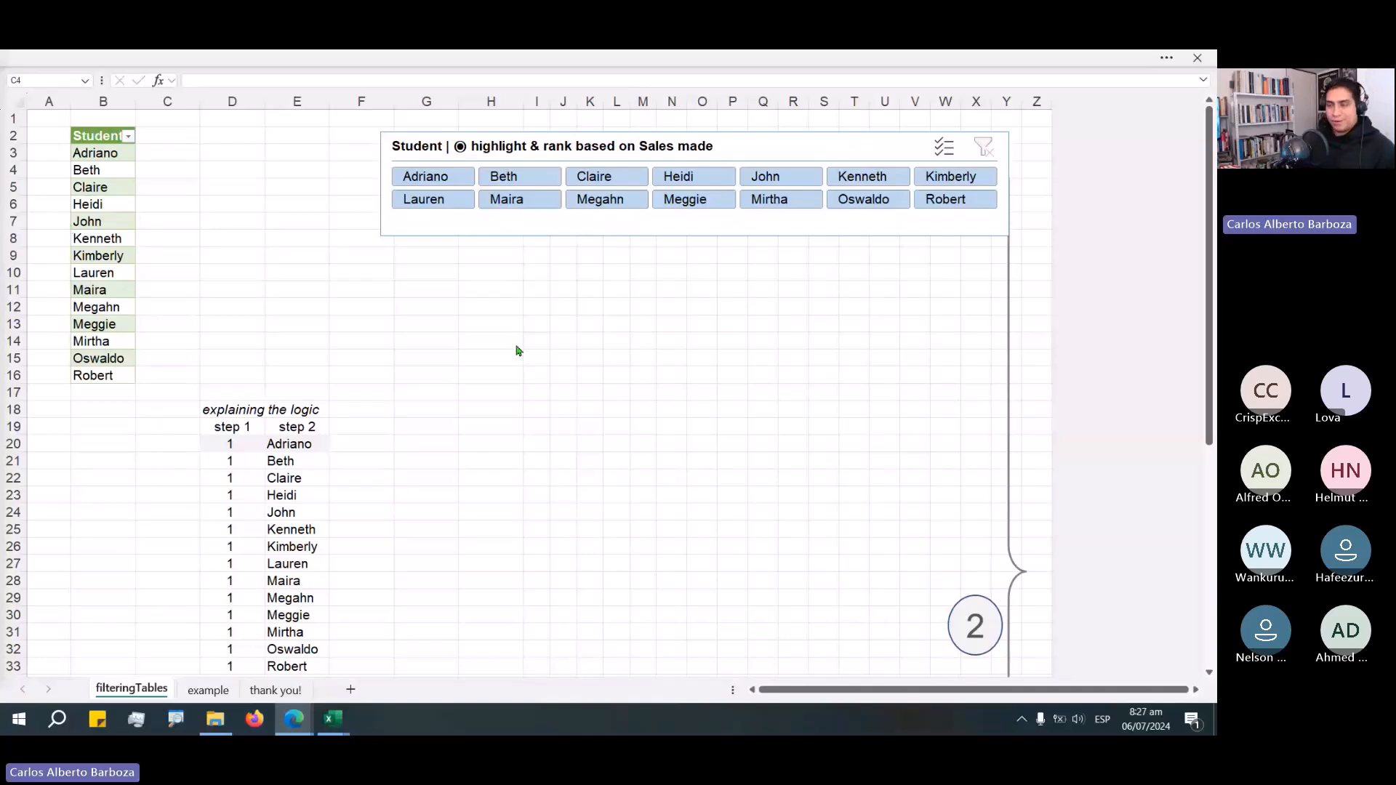
Edit D20 and step through the BYROW list, LAMBDA items and SUBTOTAL(3, items) arguments to examine how each row is evaluated.
click(240, 446)
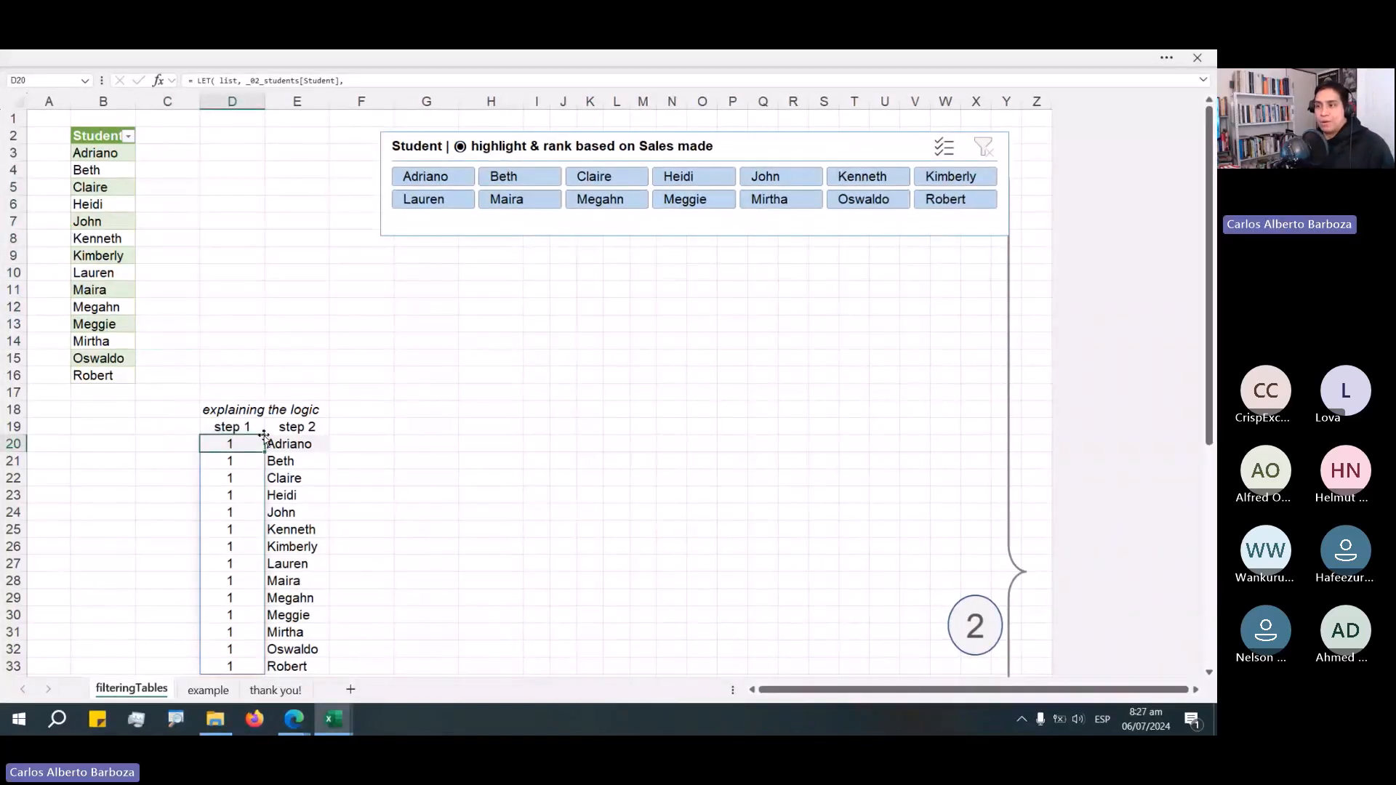
key(F2)
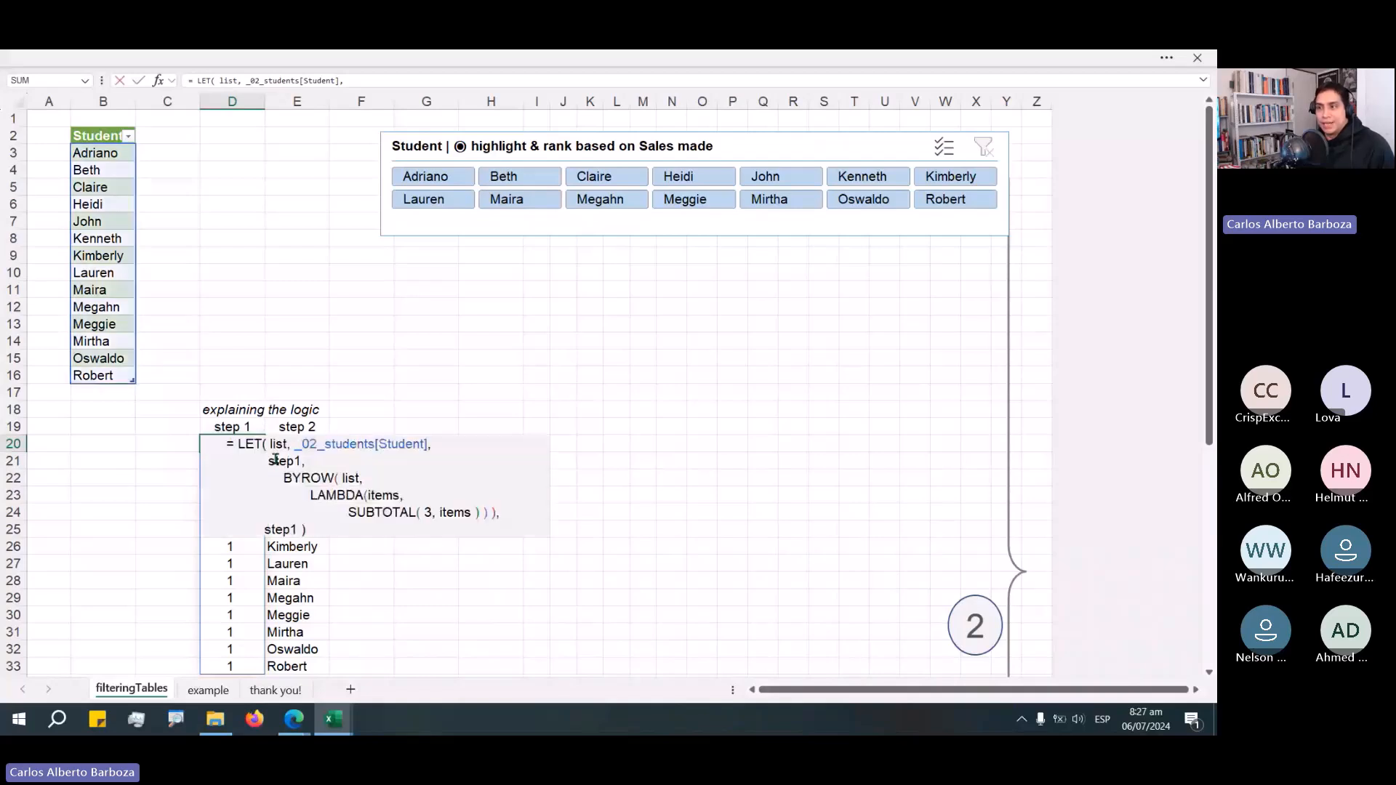
double_click(277, 460)
click(288, 461)
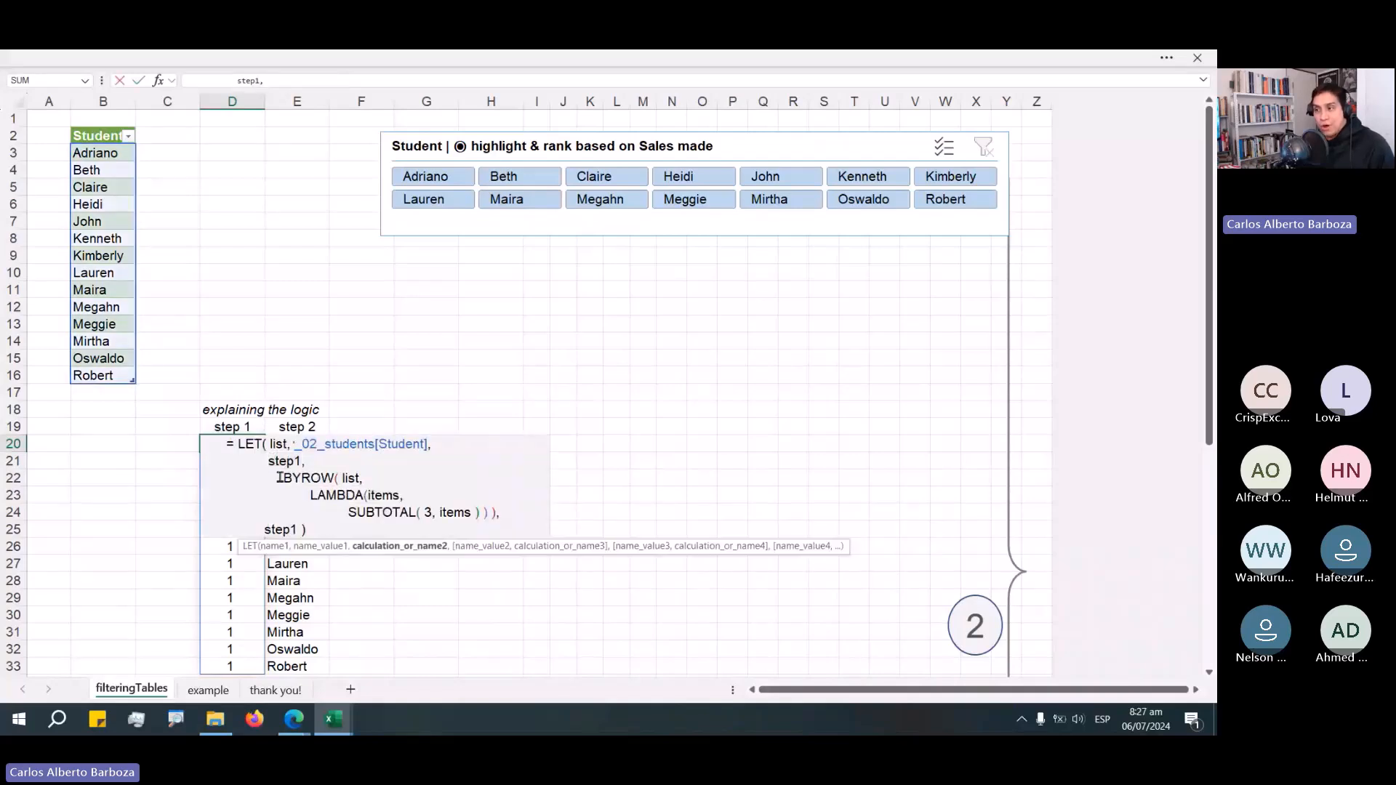
double_click(280, 478)
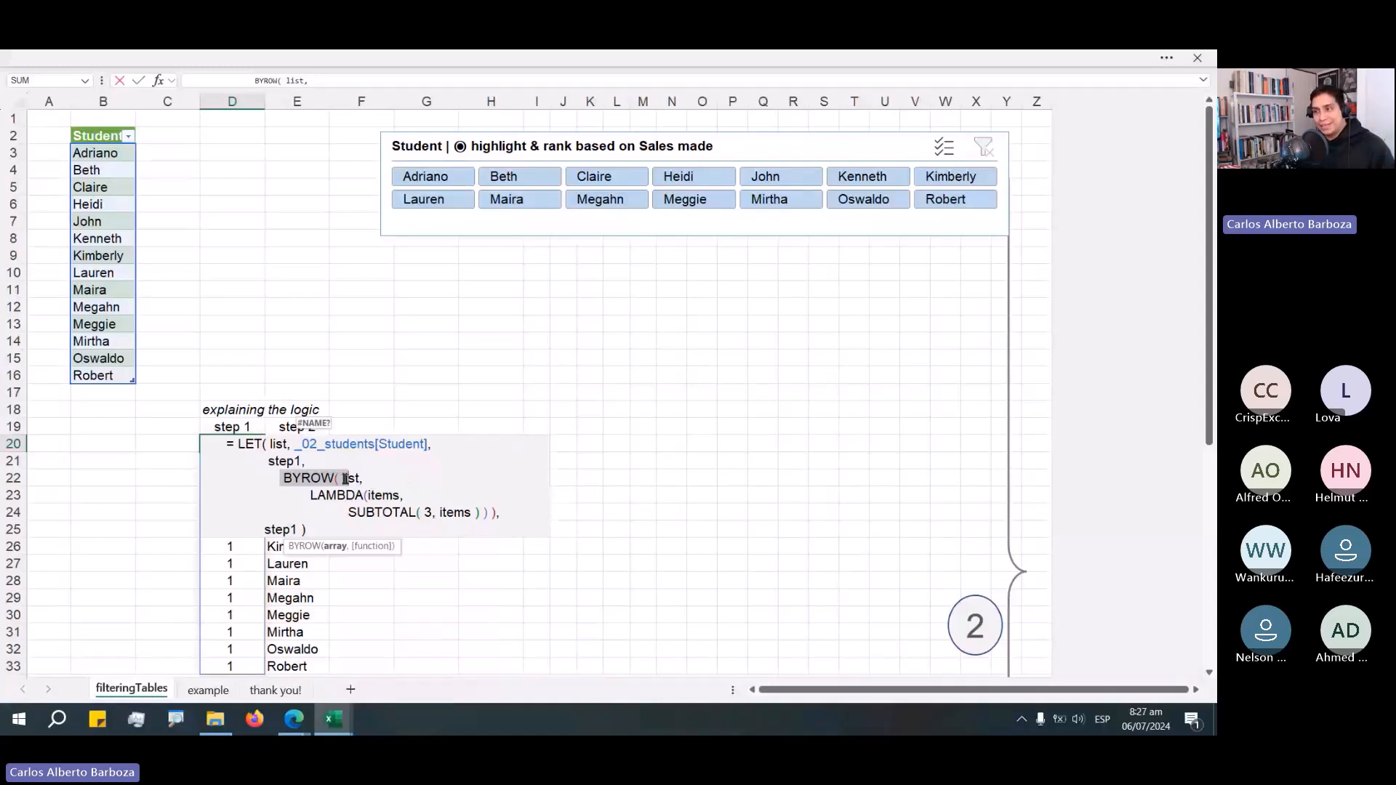
drag(342, 478, 426, 449)
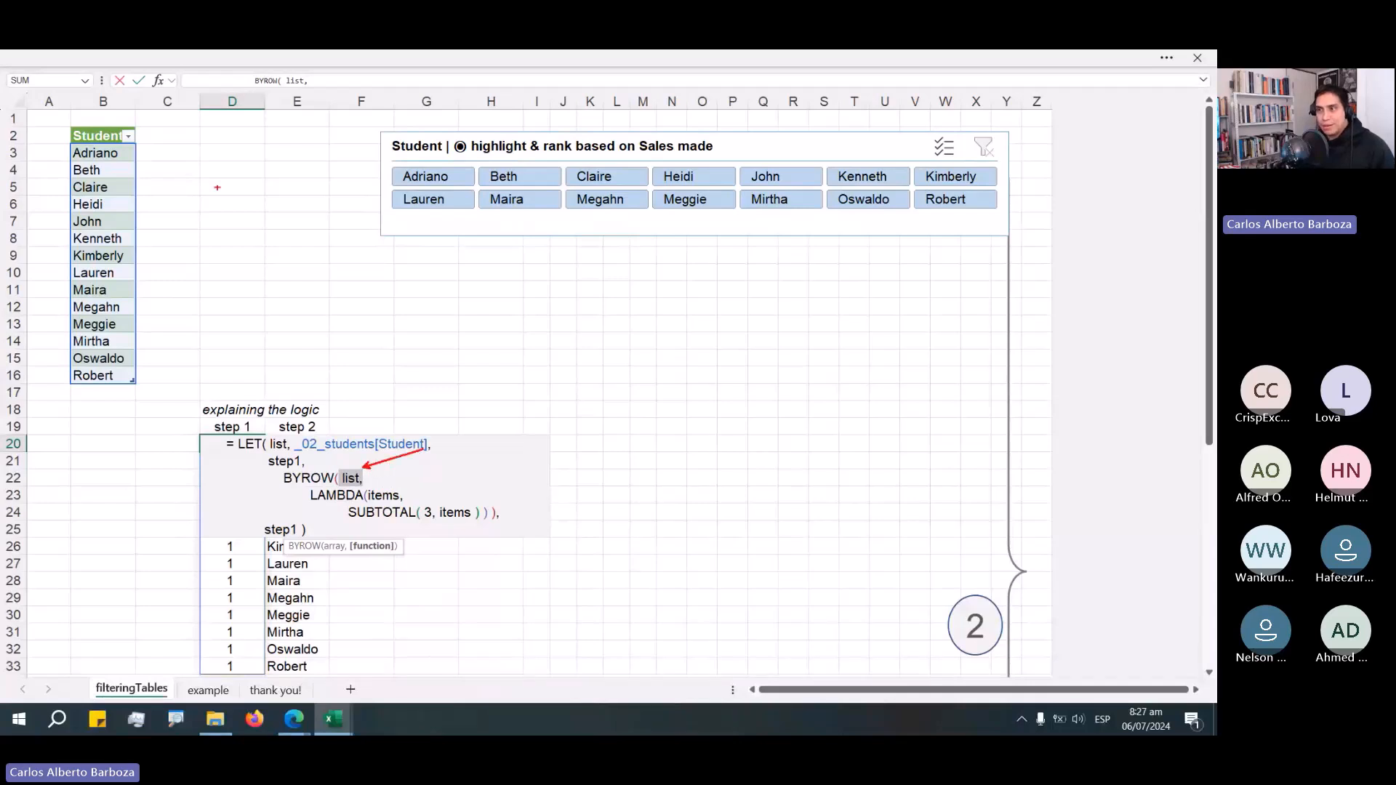
mouse_move(153, 133)
mouse_down()
mouse_move(124, 165)
mouse_move(127, 199)
mouse_up()
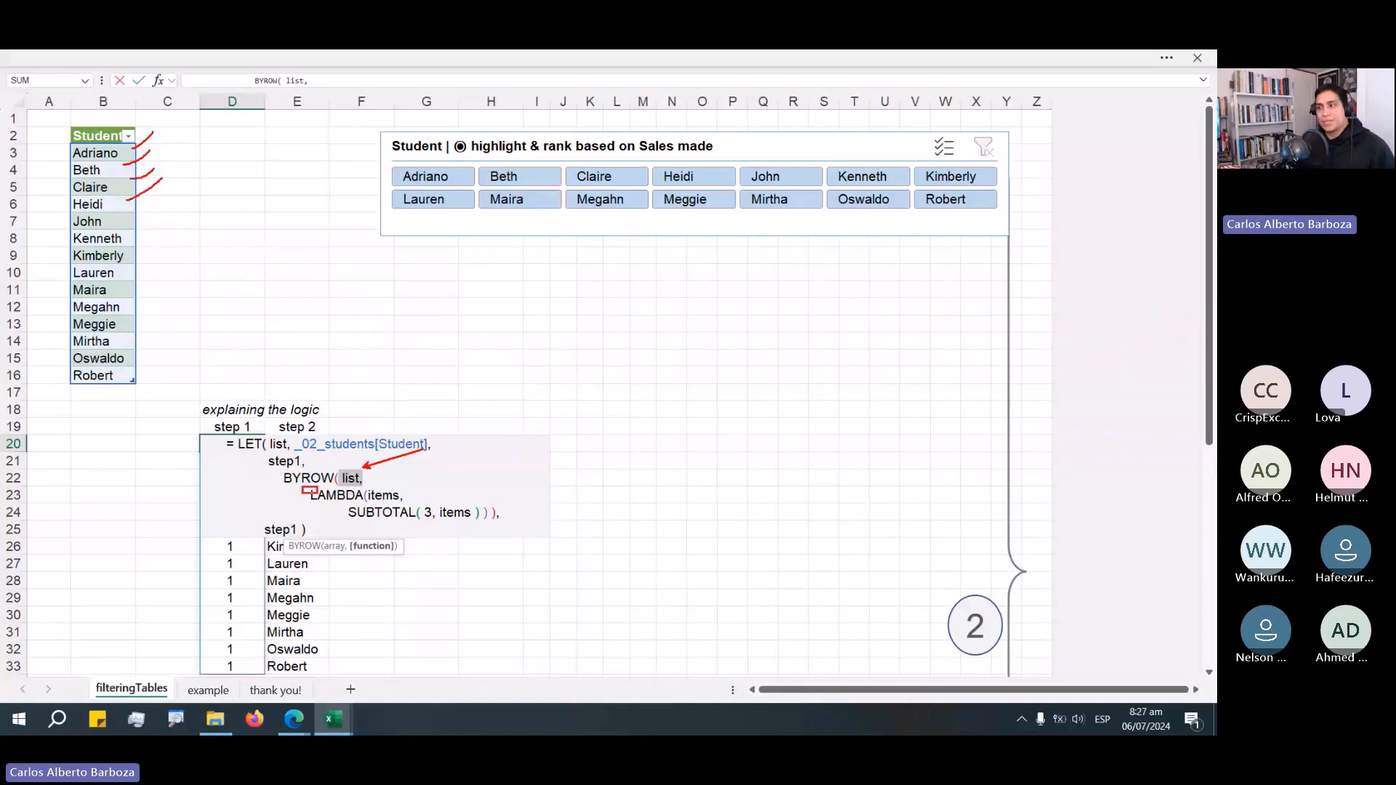
drag(318, 495, 412, 503)
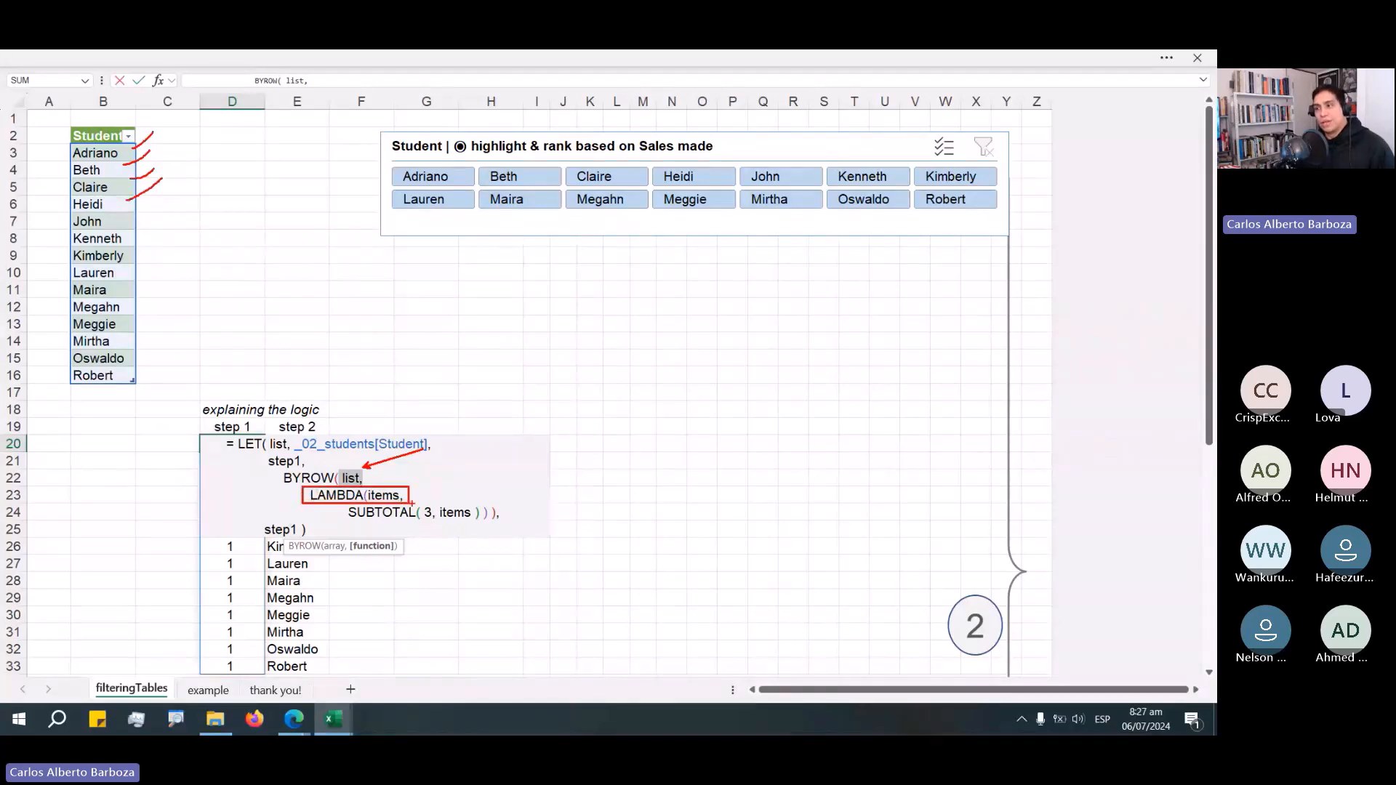
drag(467, 464, 409, 493)
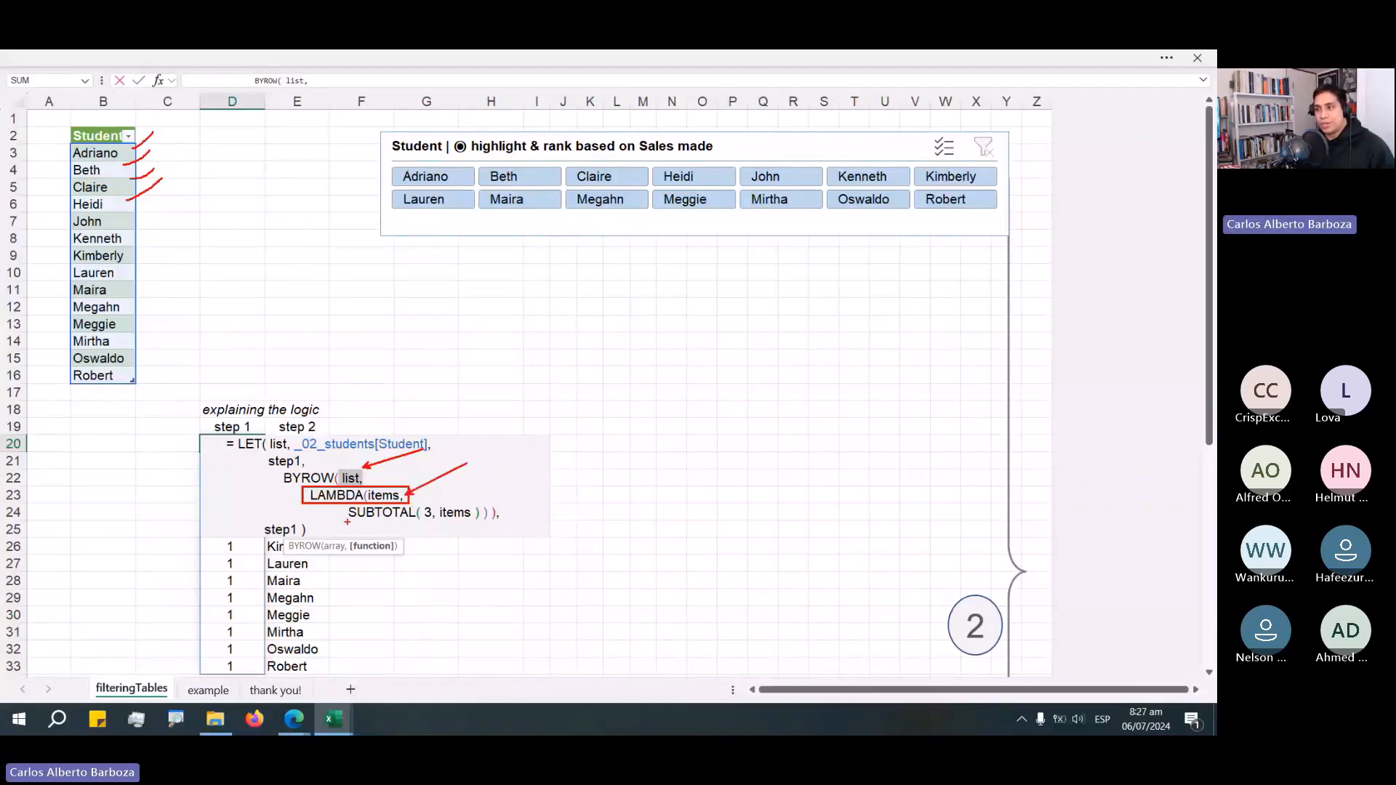
drag(343, 522, 494, 502)
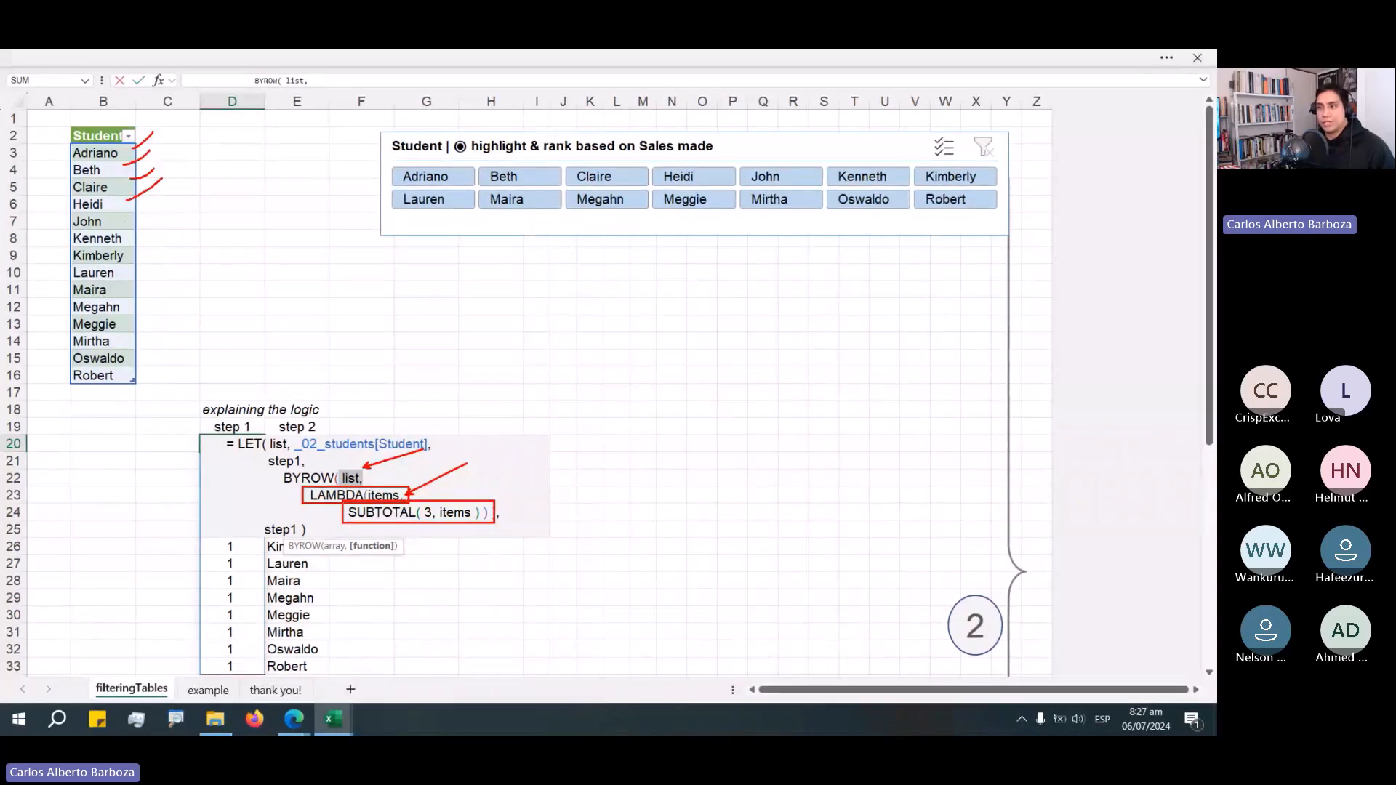
key(ctrl+z)
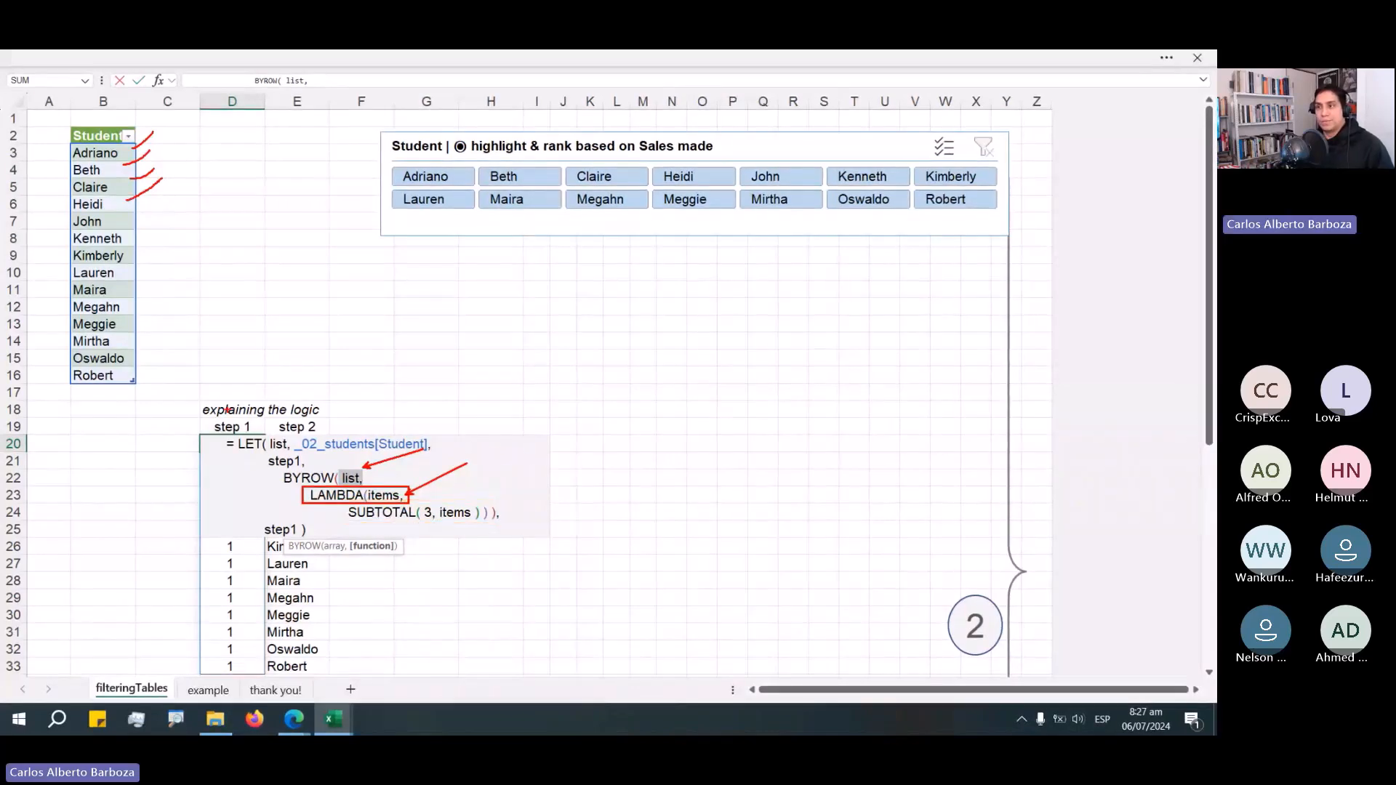
key(ctrl+z)
key(ctrl+z)
key(ctrl+z)
key(ctrl+z)
key(ctrl+z)
key(ctrl+z)
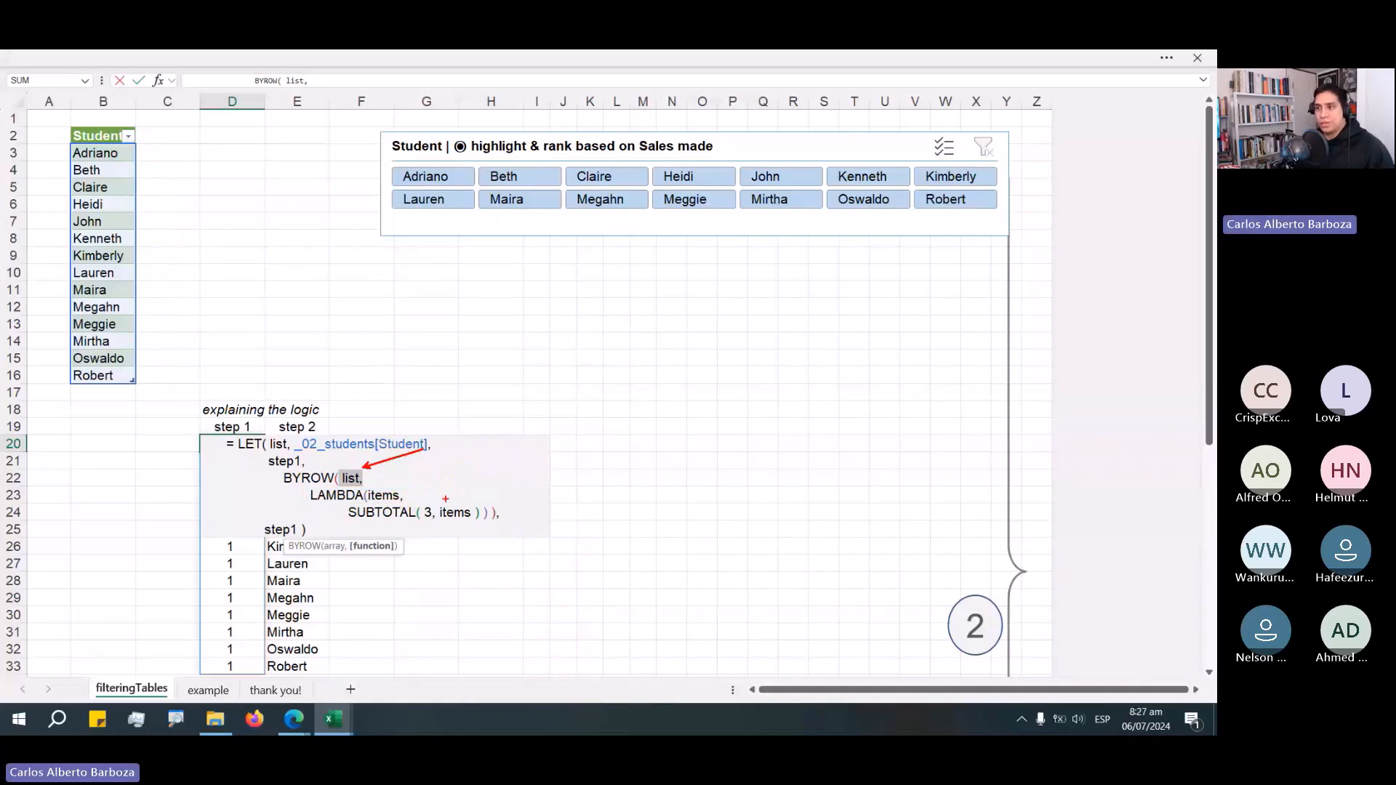
mouse_move(413, 501)
mouse_down()
mouse_move(452, 487)
mouse_move(149, 164)
mouse_up()
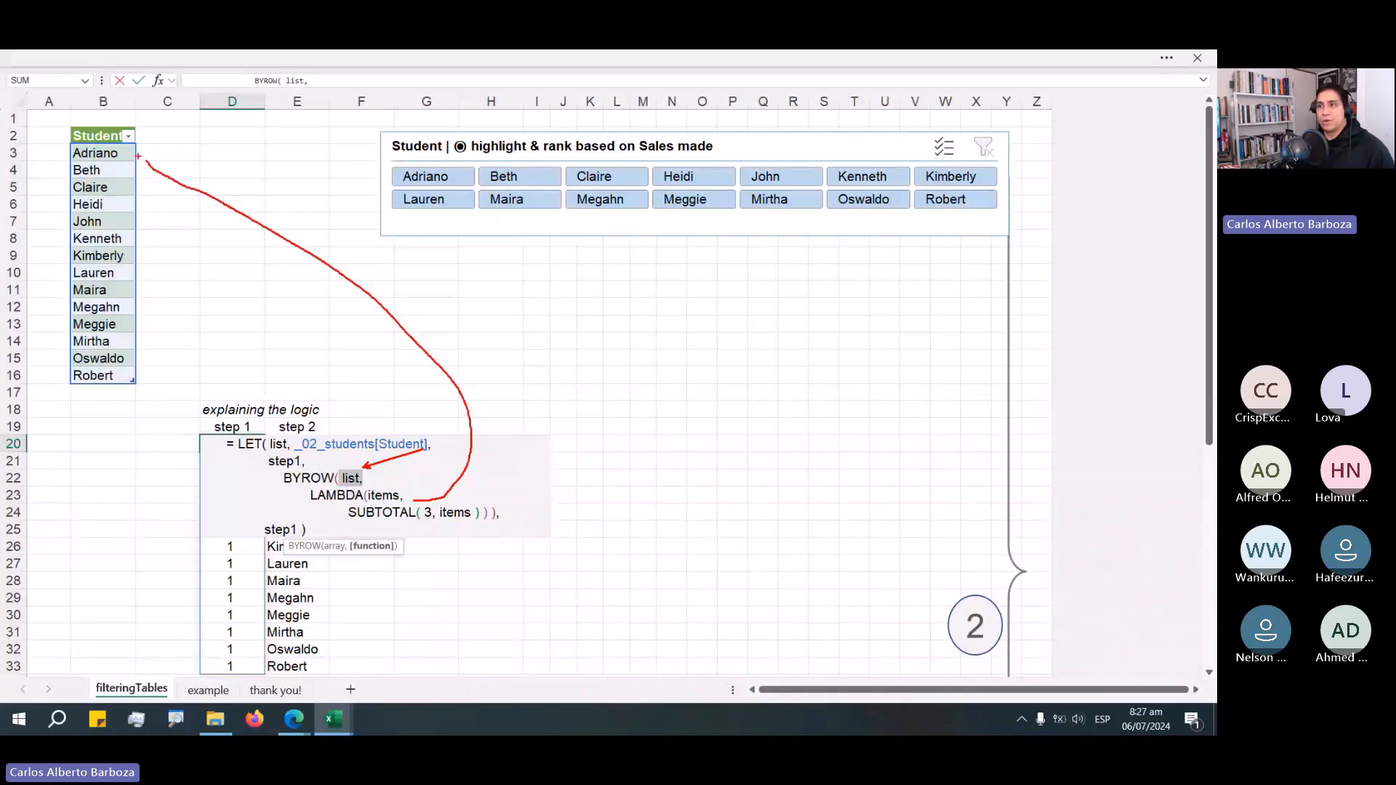
drag(148, 153, 180, 128)
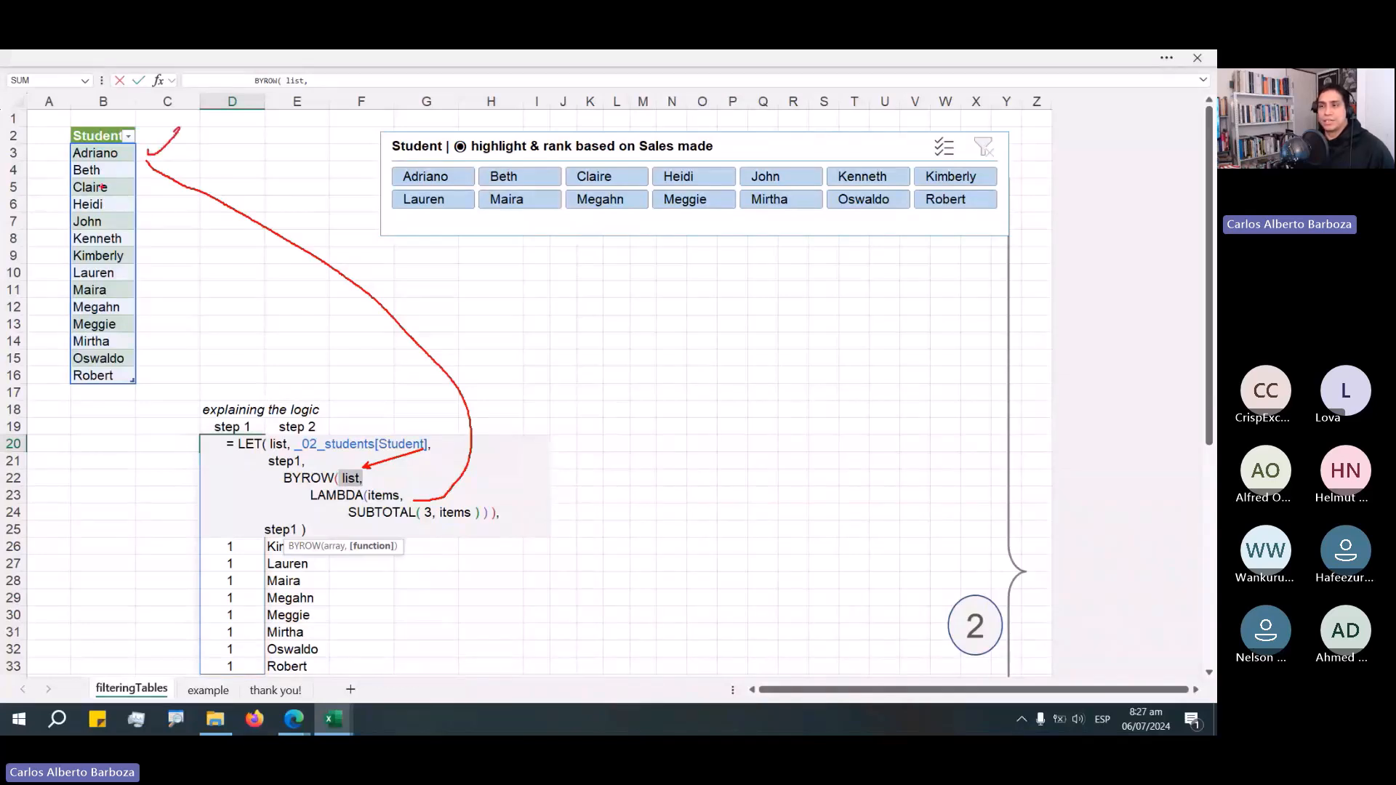
drag(149, 166, 197, 146)
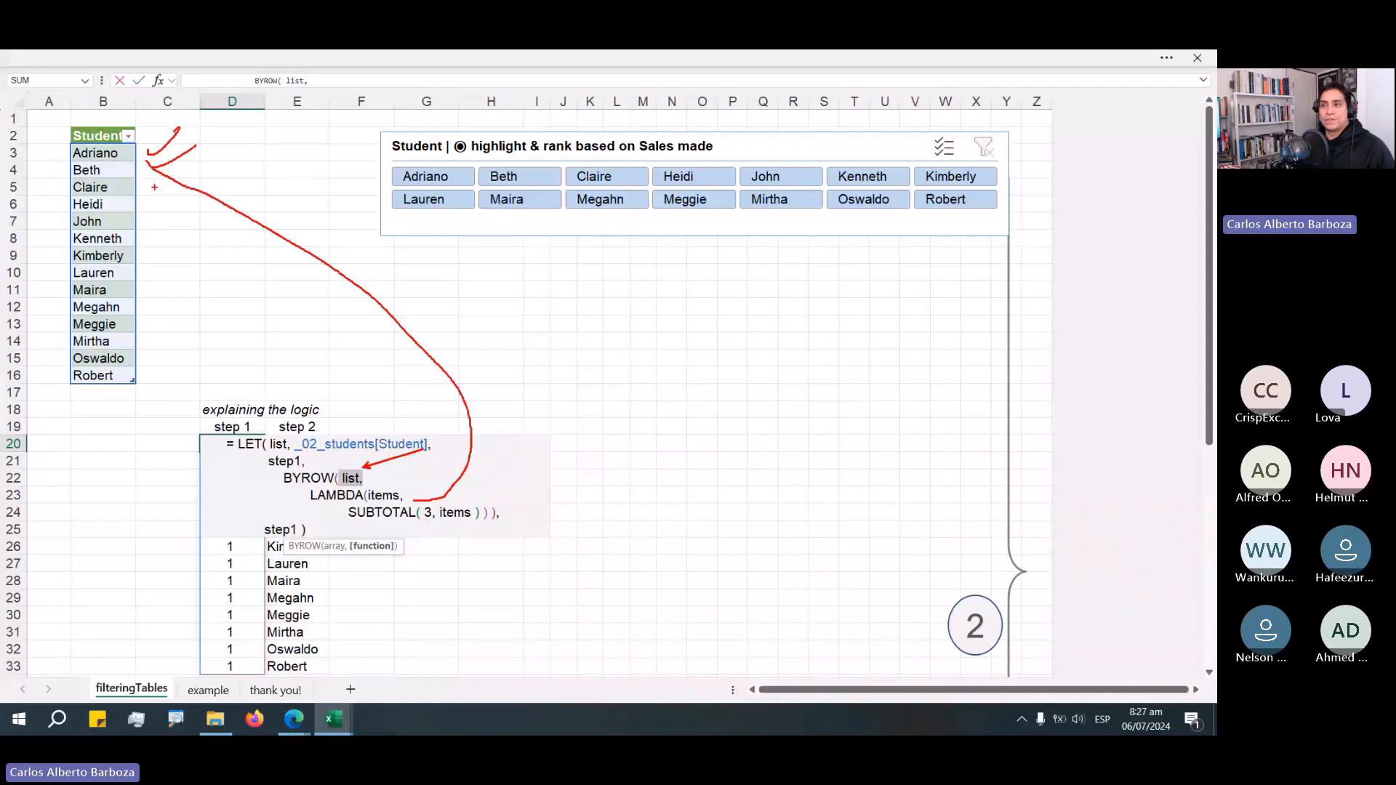
drag(67, 177, 134, 196)
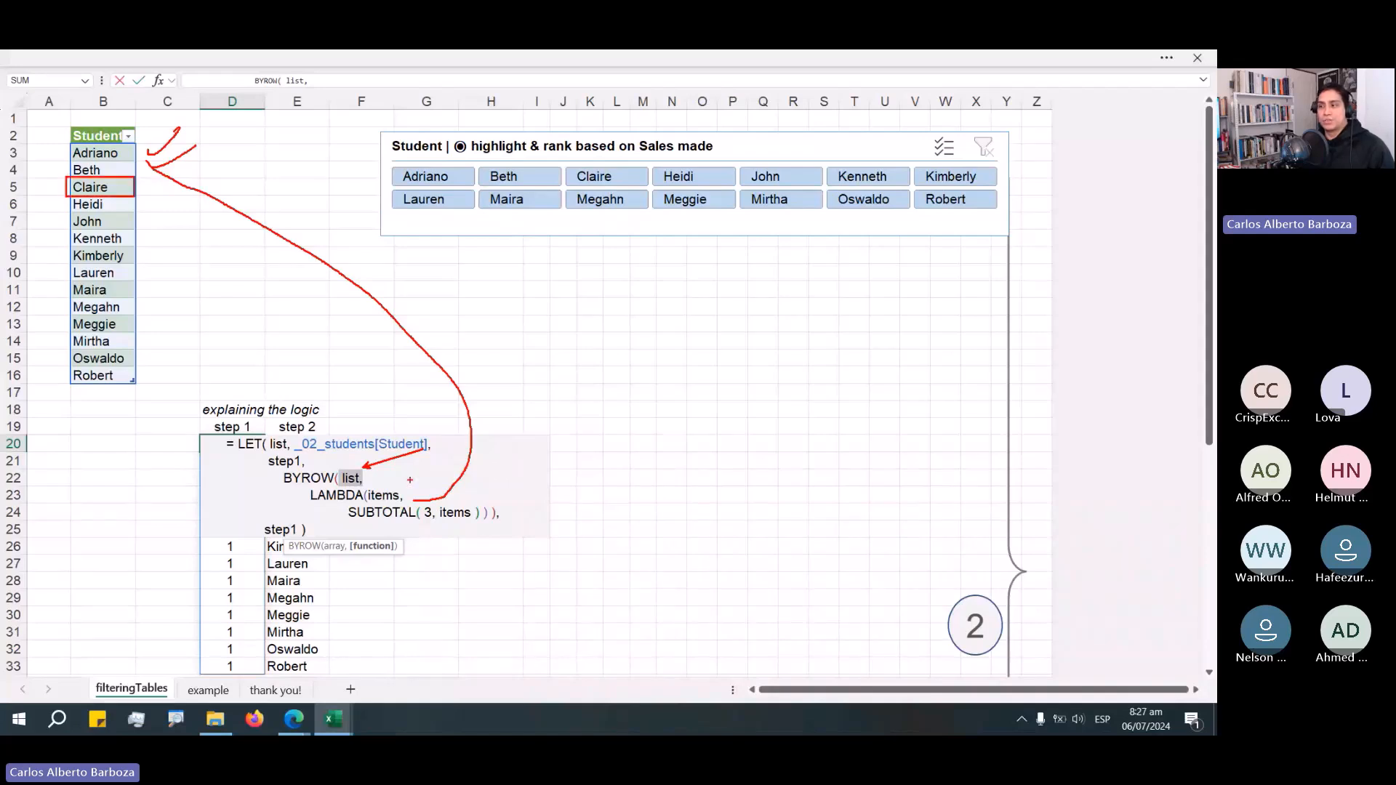
drag(417, 499, 437, 526)
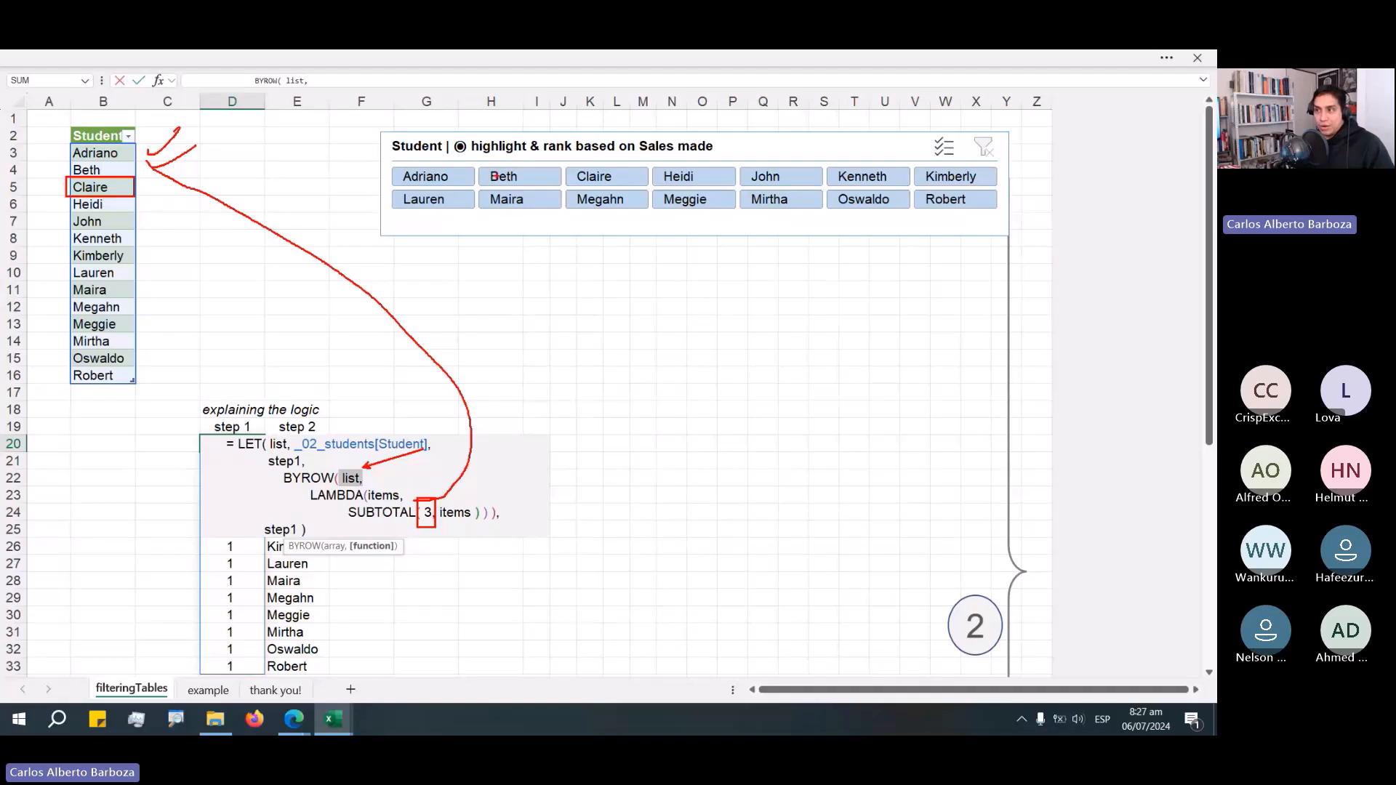
key(Escape)
Move the Student slicer and filter it to Adriano, Heidi, John and Kenneth.
drag(504, 226, 439, 253)
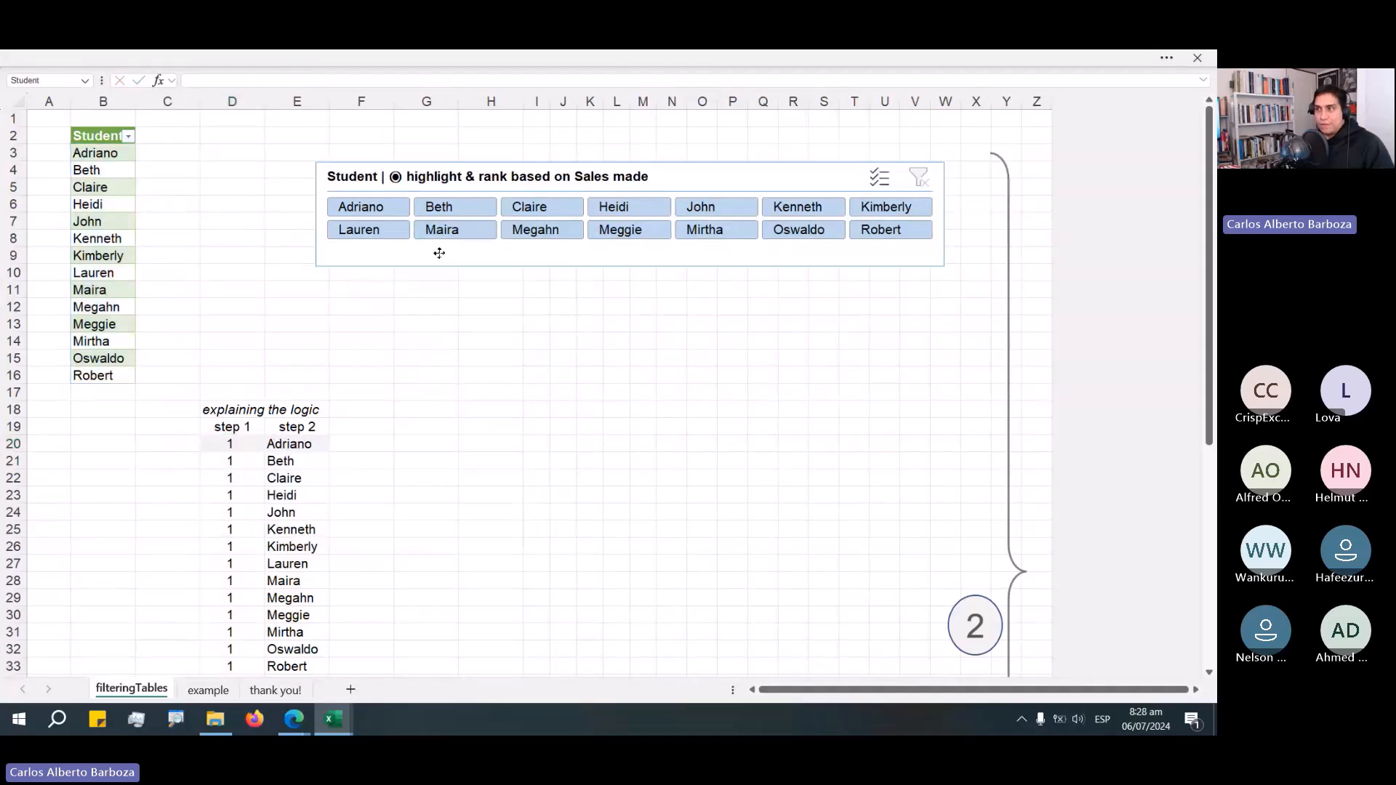
click(361, 206)
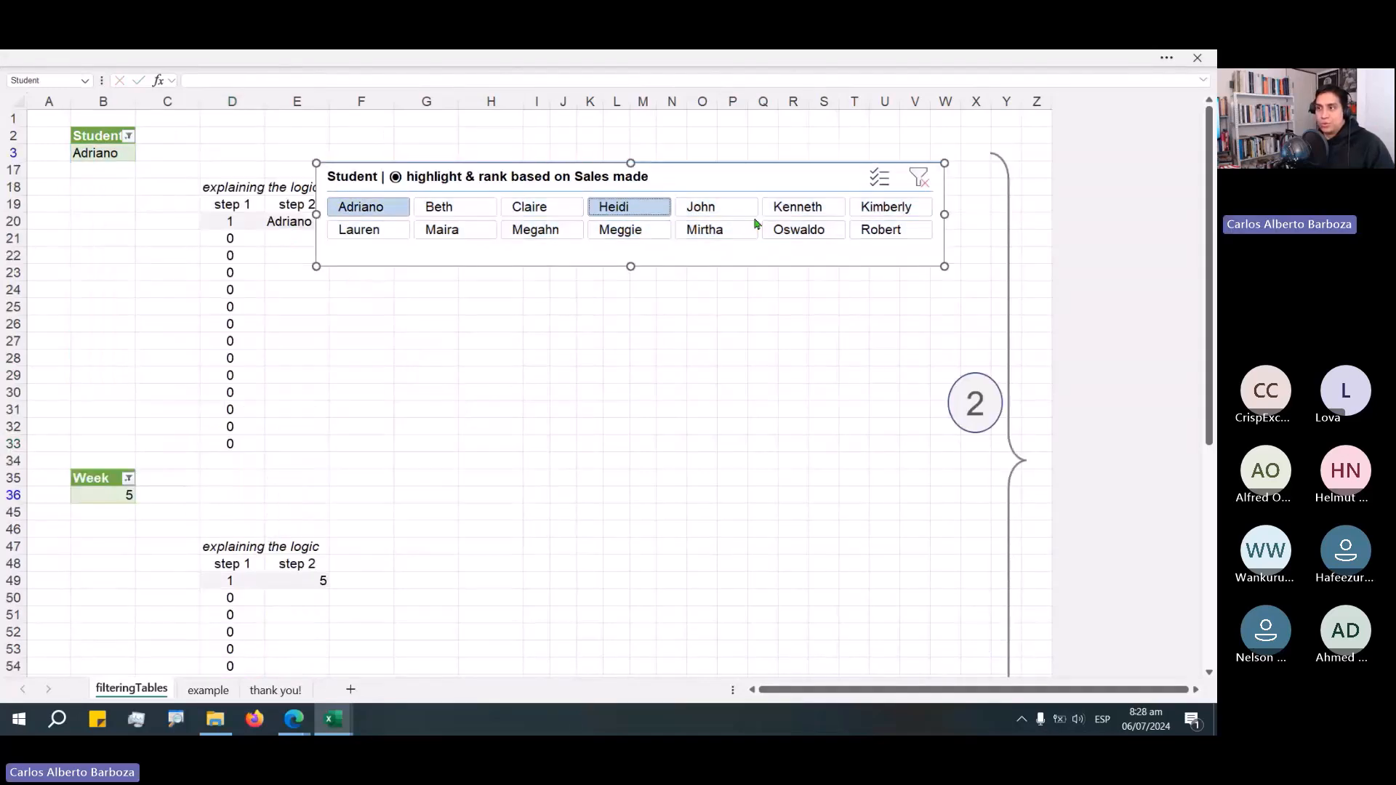
click(748, 211)
click(792, 210)
Select D20 and compare the step 1 values with the students picked in the slicer.
click(232, 272)
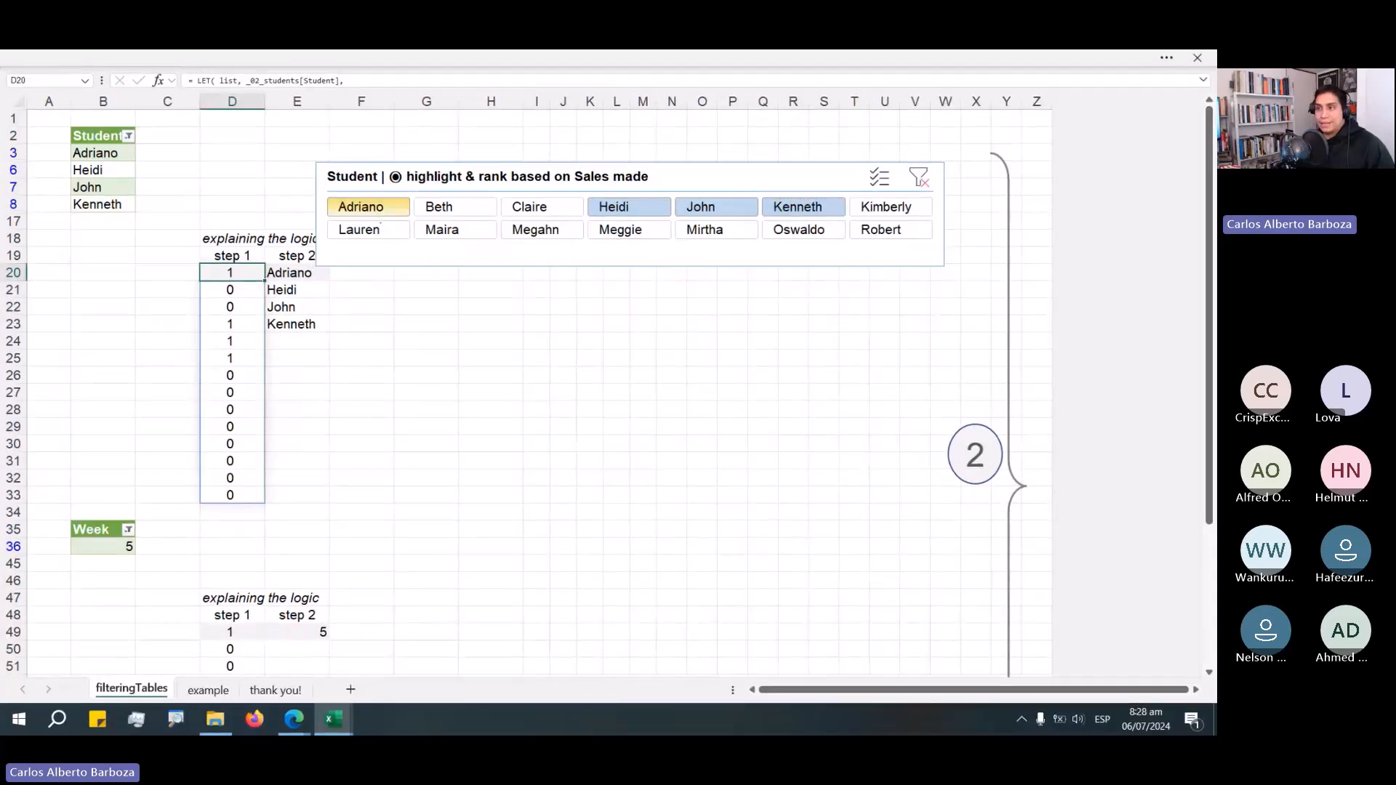
mouse_move(222, 319)
mouse_down()
mouse_move(233, 371)
mouse_move(225, 318)
mouse_move(627, 249)
mouse_up()
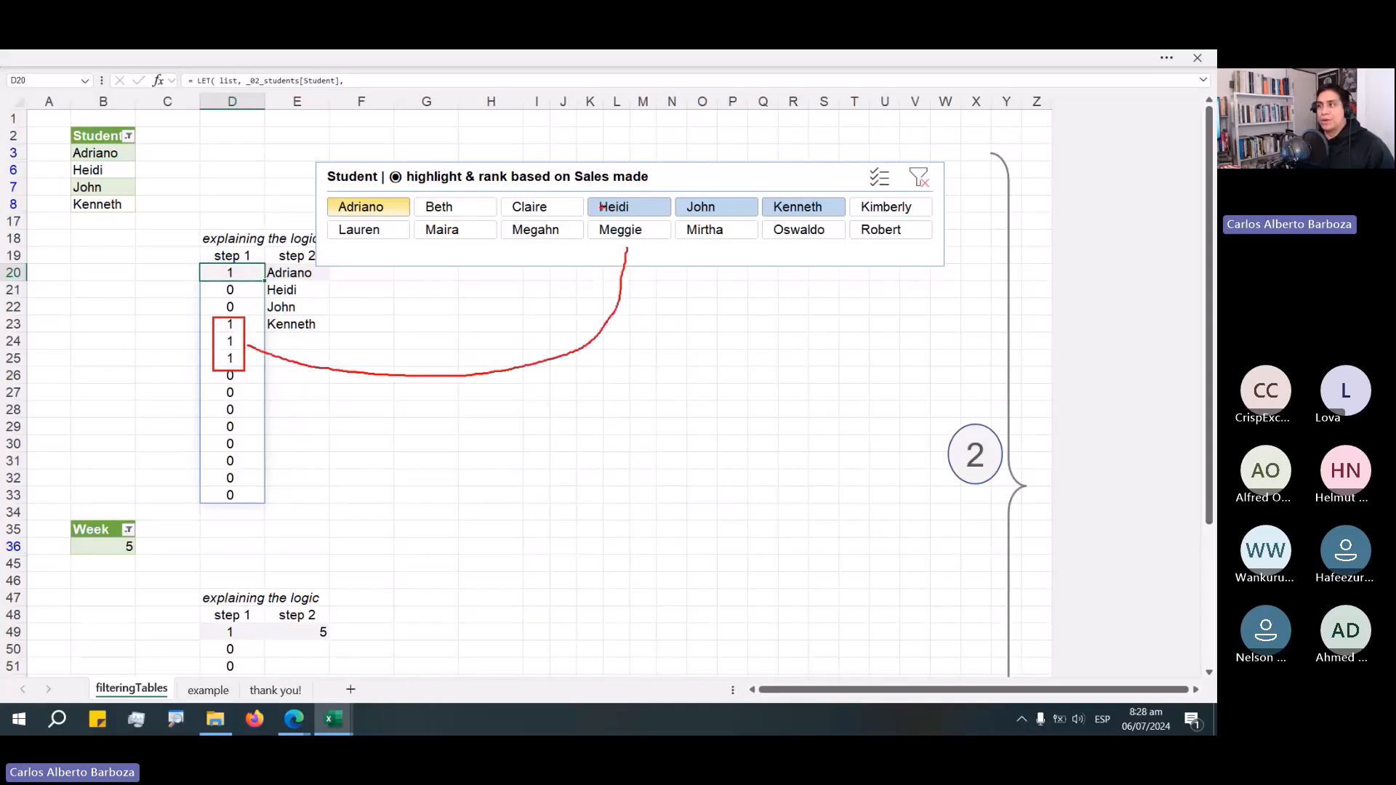
drag(590, 189, 590, 218)
drag(837, 219, 847, 219)
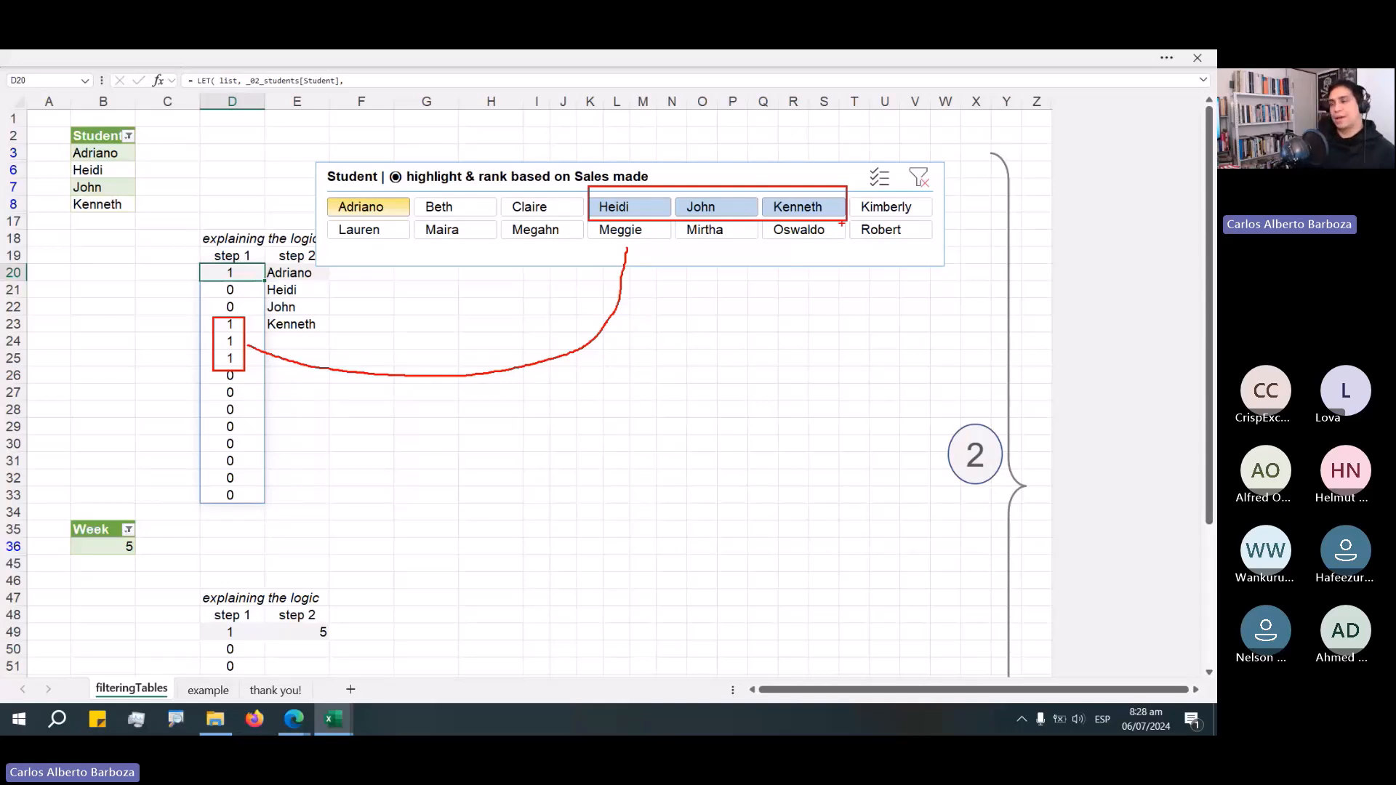
key(Escape)
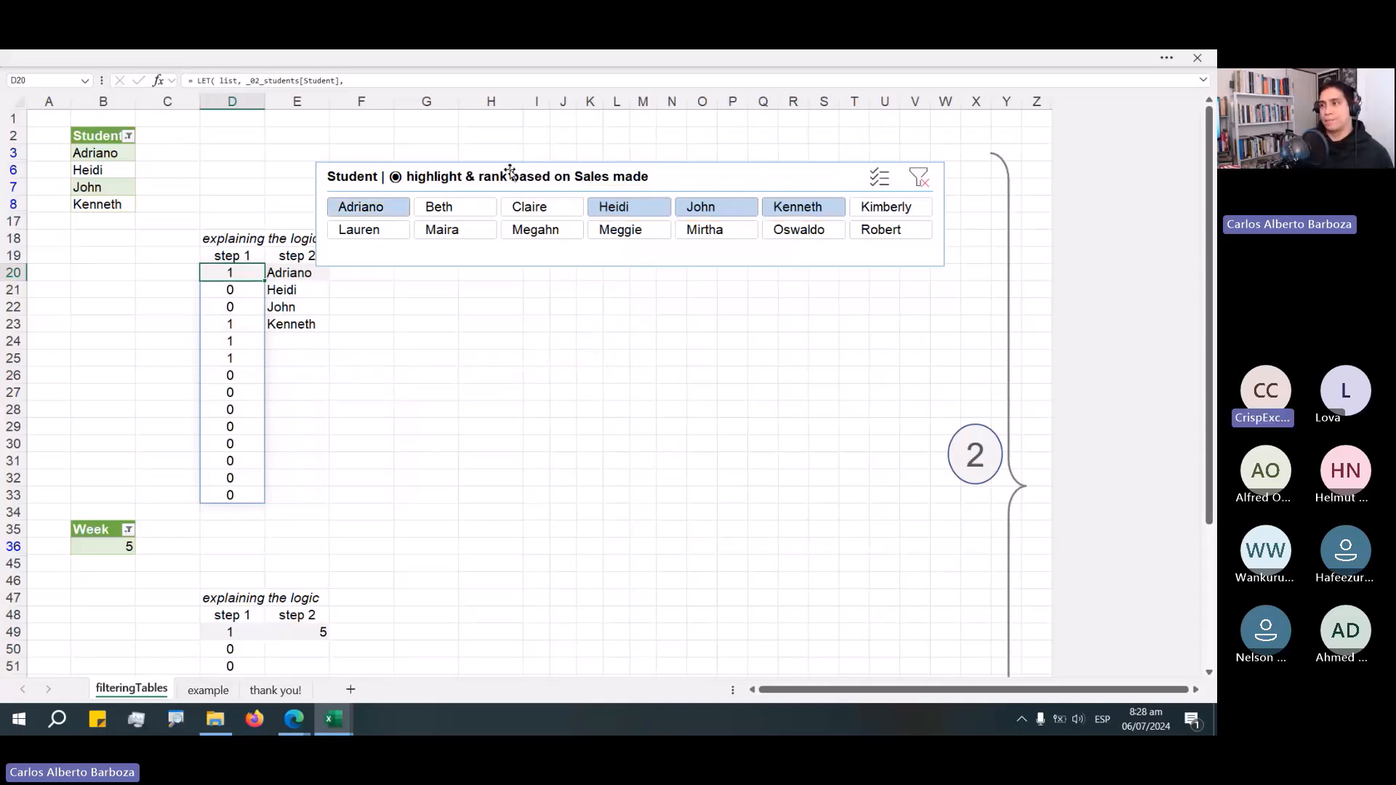
Reposition the Student slicer and open the E20 formula to view its FILTER step.
drag(510, 172, 578, 165)
double_click(326, 331)
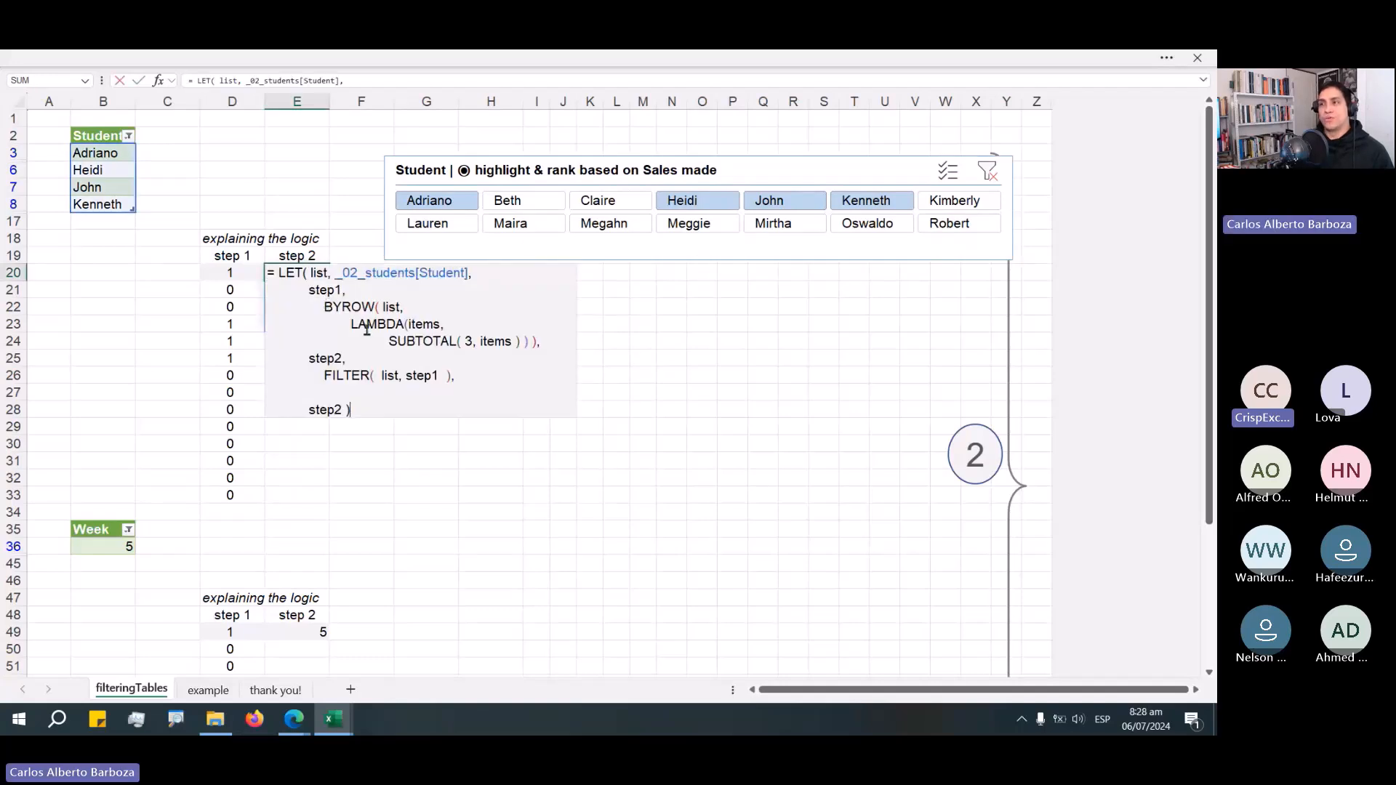
key(Escape)
Select the step 1 results in column D and reopen the D20 formula to examine them.
click(239, 327)
drag(240, 326, 230, 358)
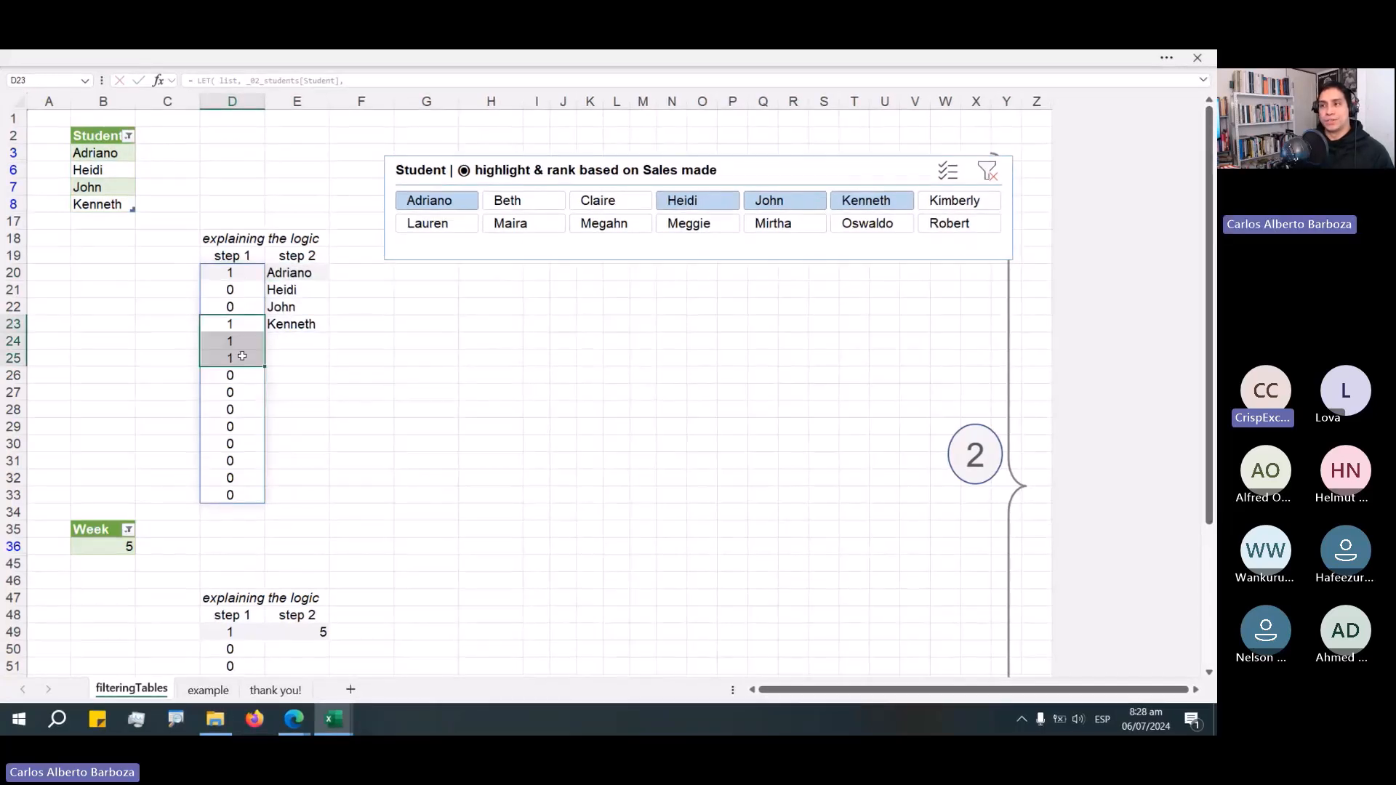
drag(230, 289, 229, 307)
click(265, 274)
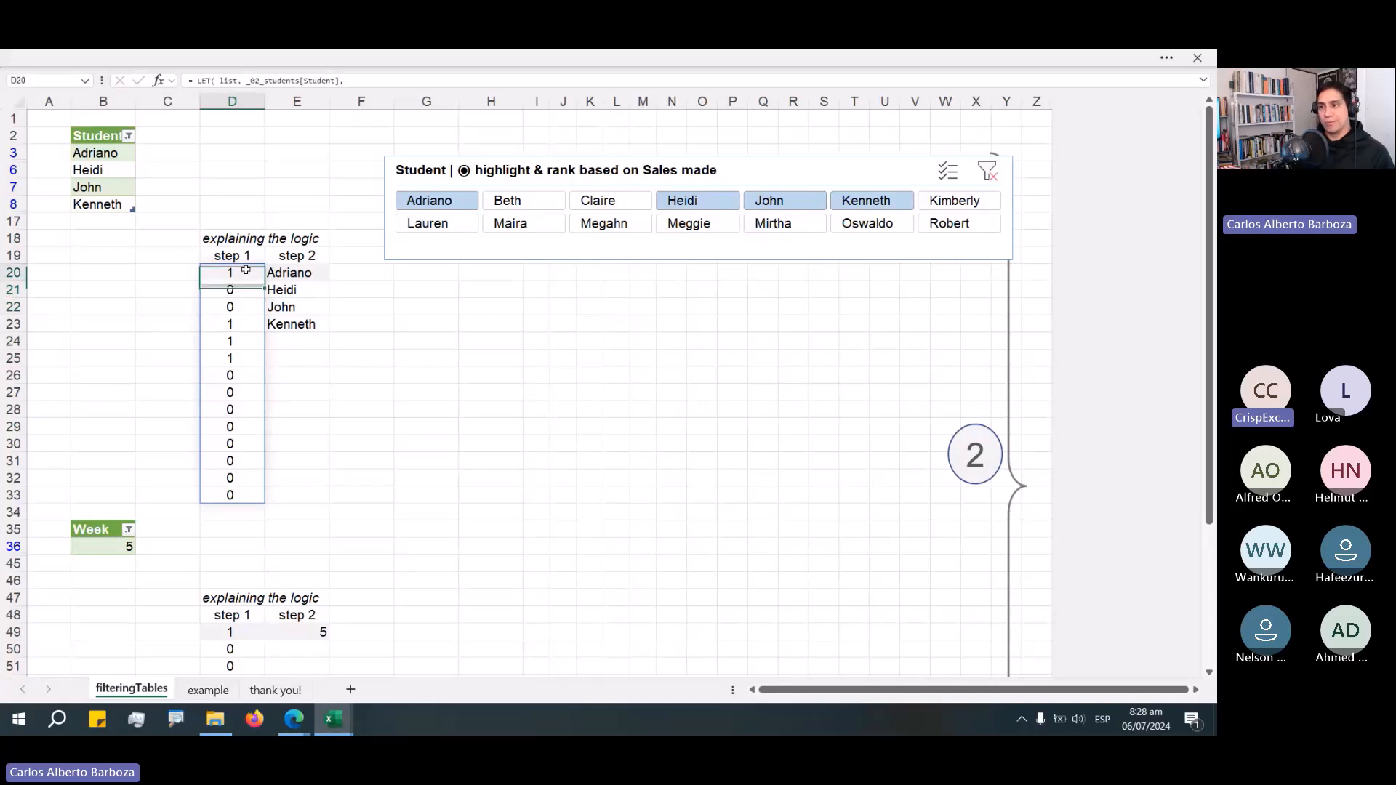
double_click(271, 274)
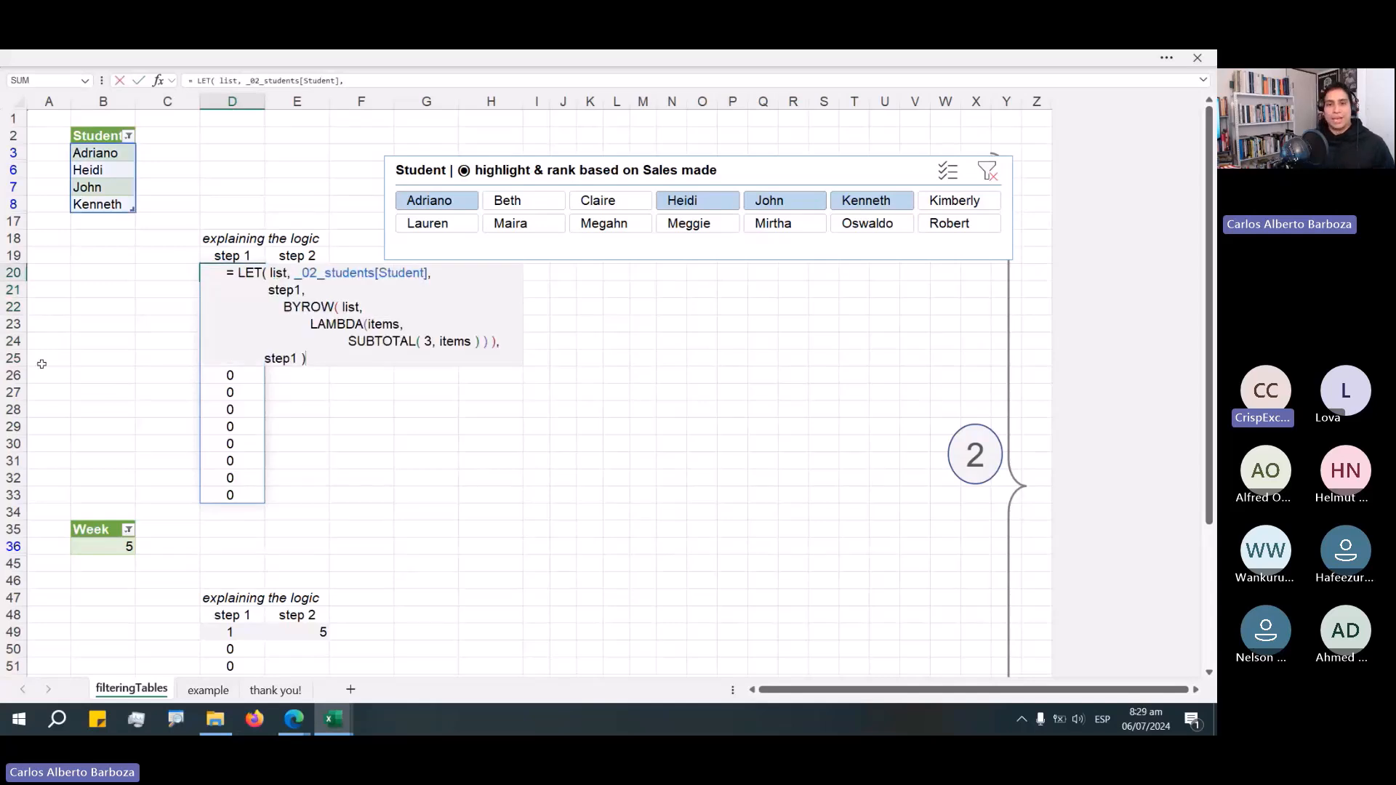
Close the D20 formula and move the Student slicer up beside the student table.
key(alt+Tab)
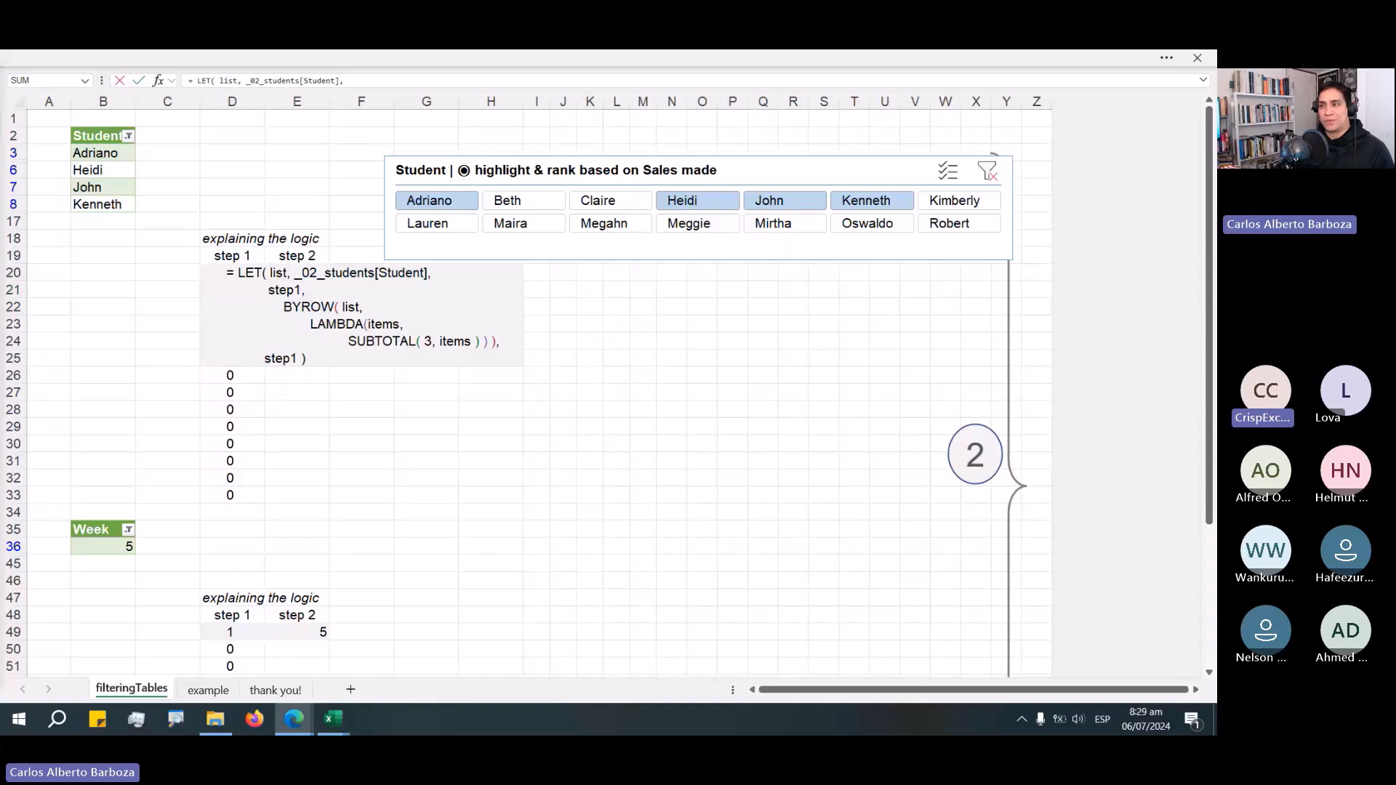
key(alt+Tab)
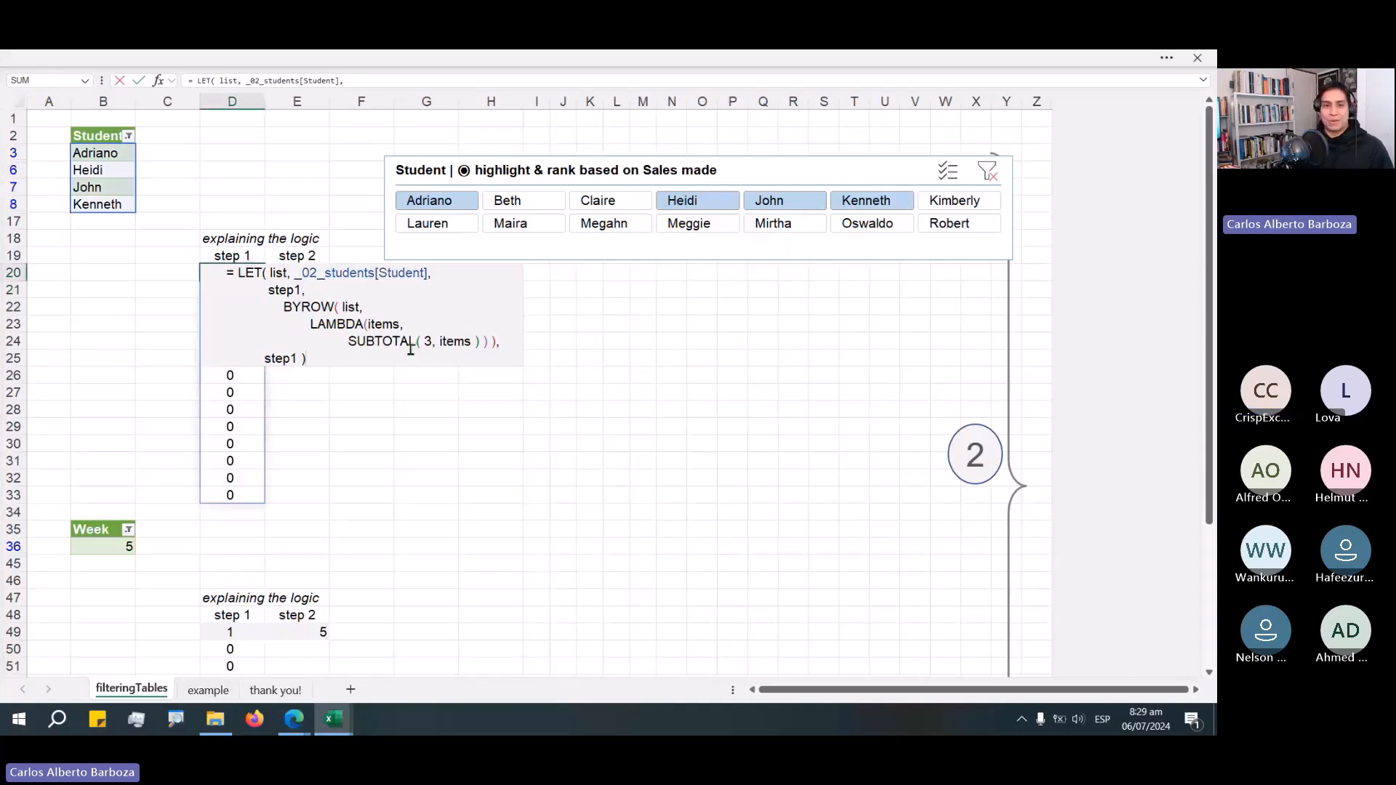
key(alt+Tab)
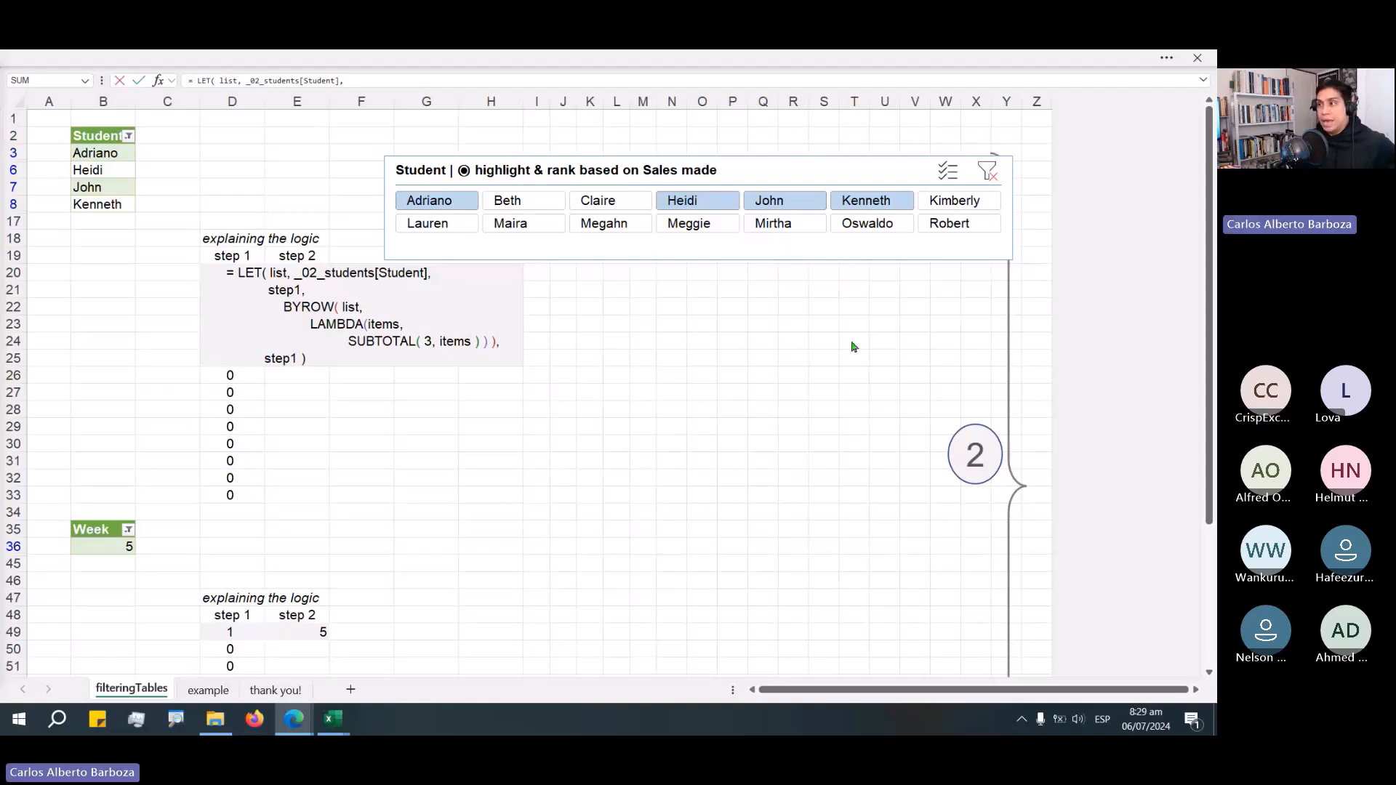
key(Return)
drag(724, 228, 712, 192)
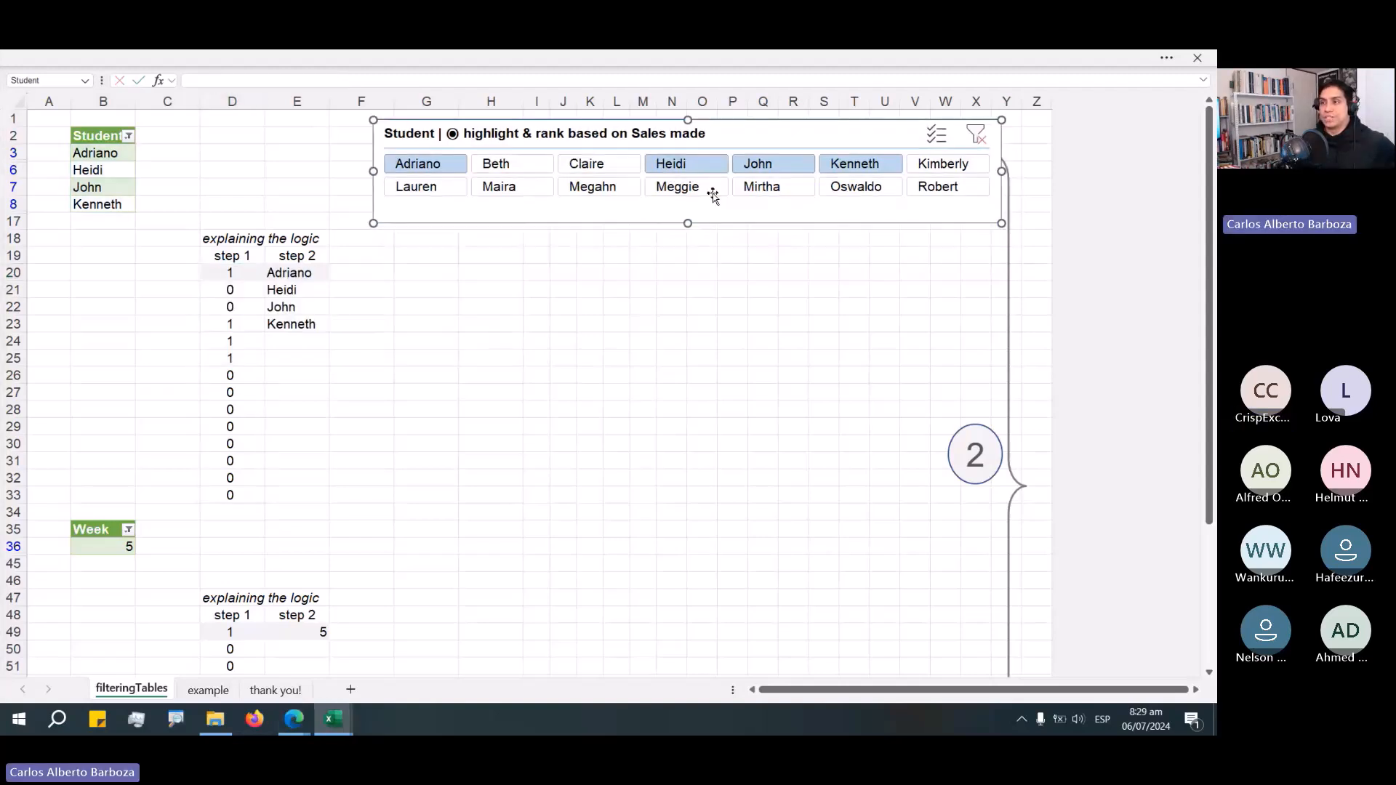
Select D20, then open the E20 formula to review its FILTER step and close it again.
click(227, 273)
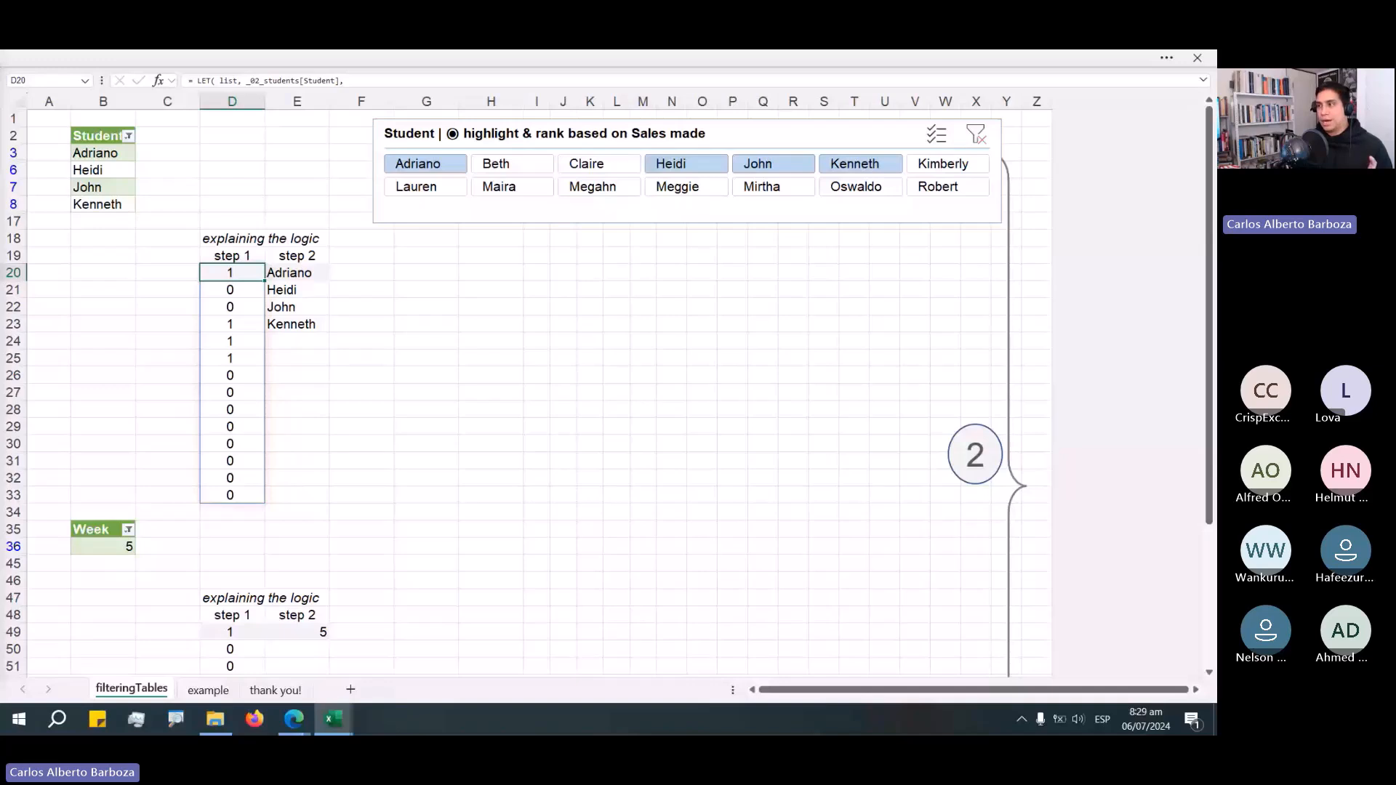
key(alt+Tab)
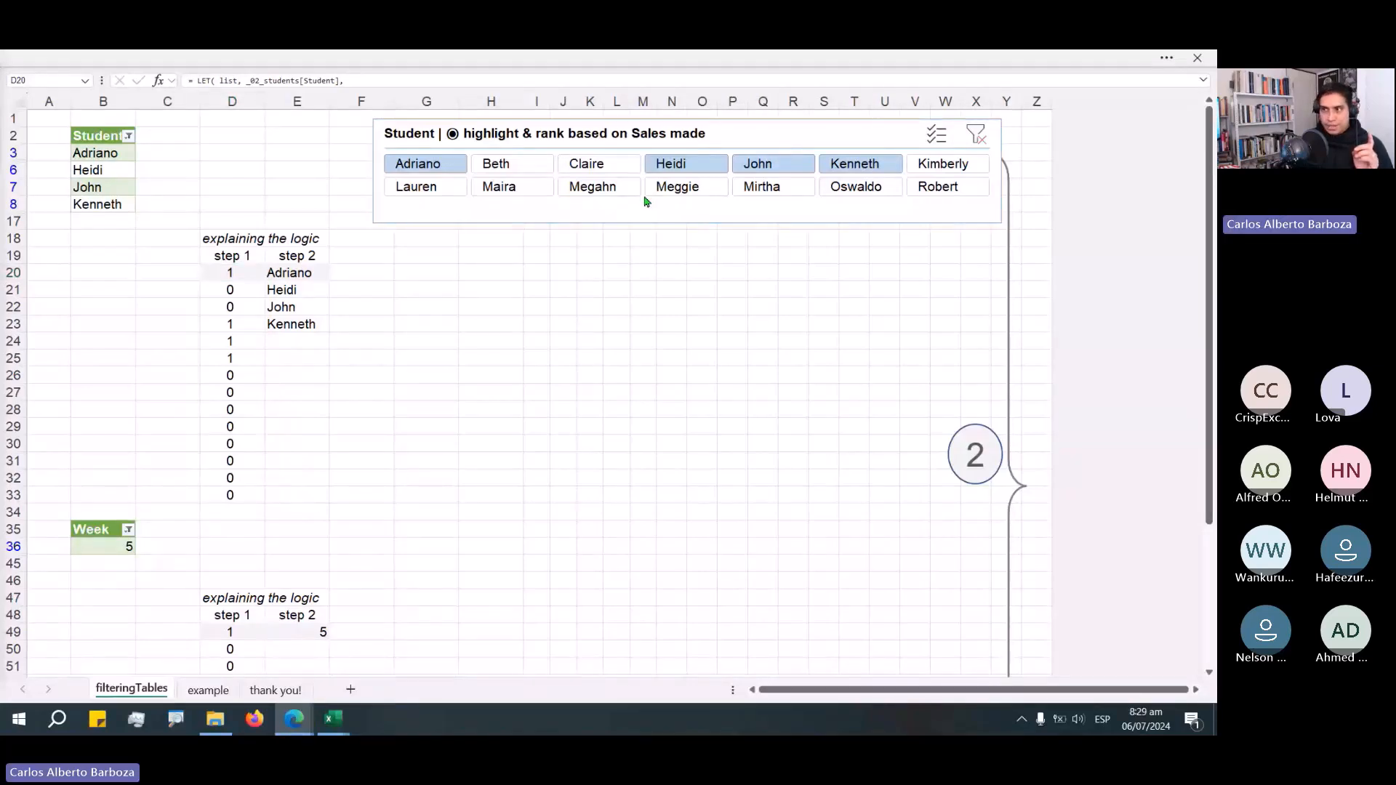
key(alt+Tab)
click(283, 274)
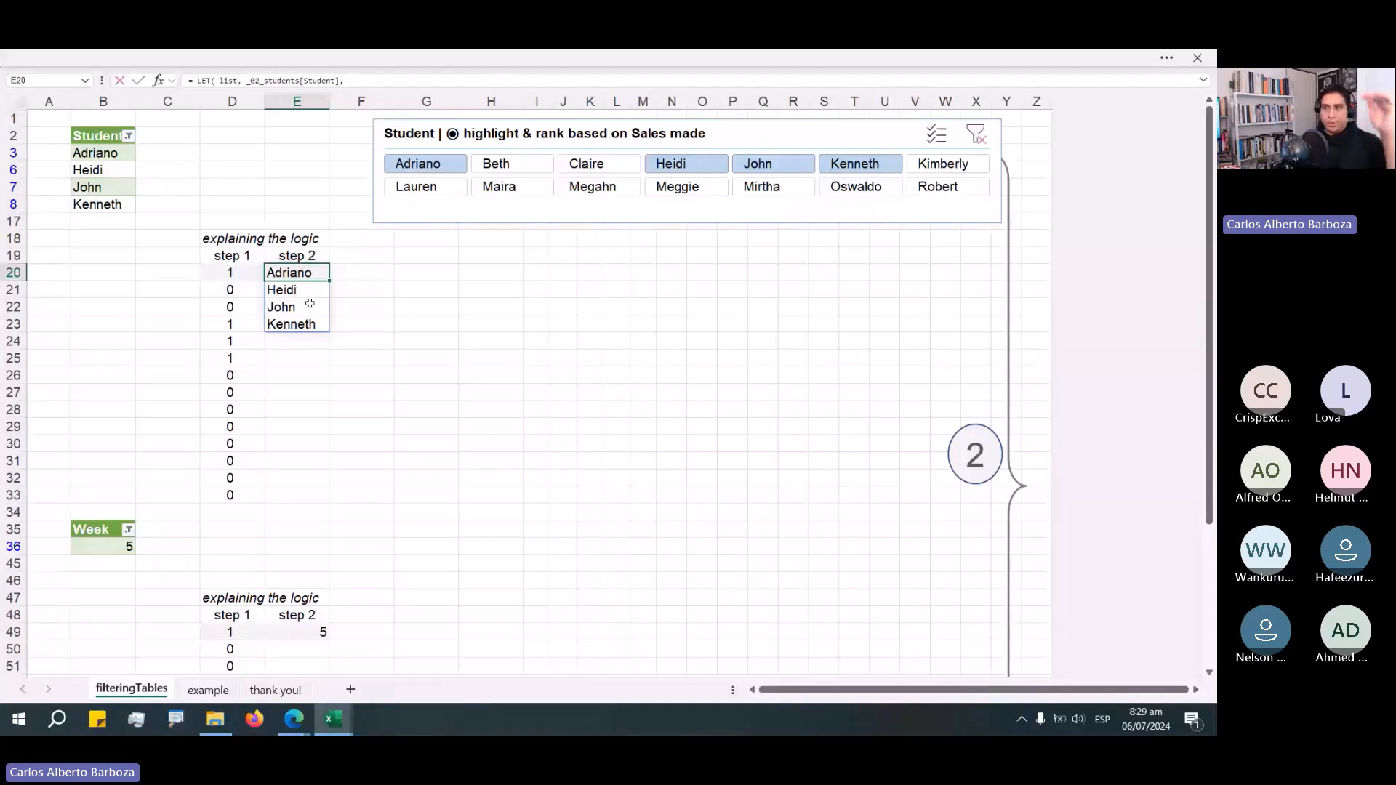
key(F2)
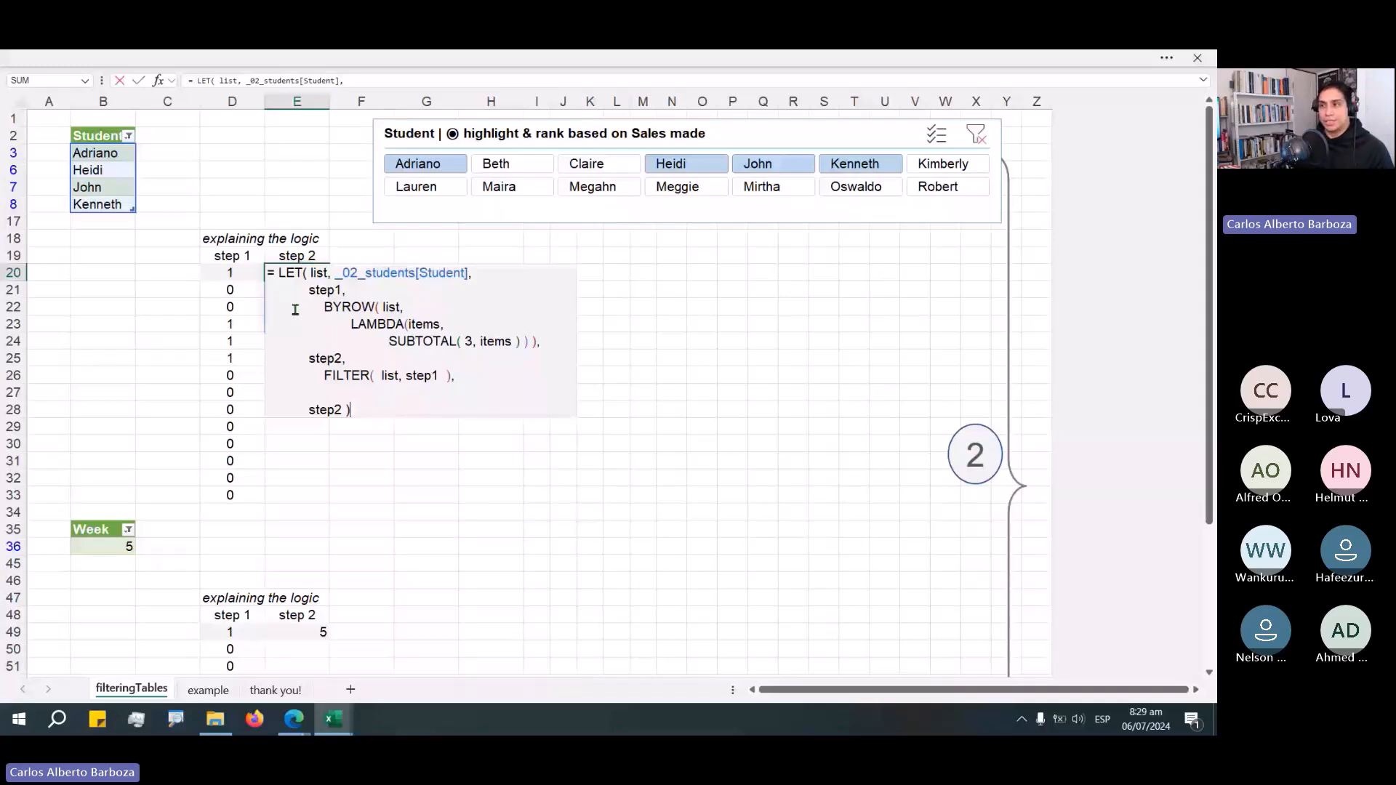
key(Escape)
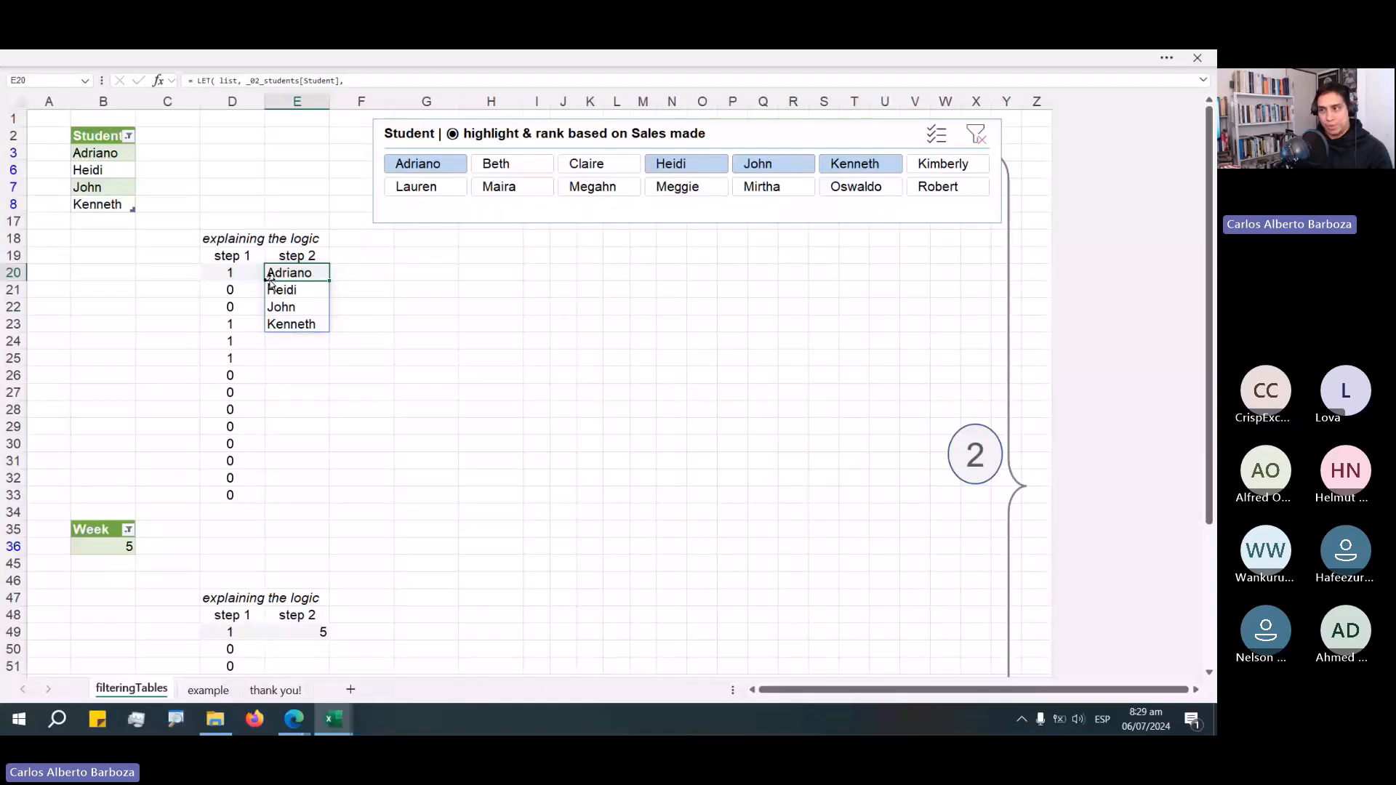
Open the step 1 and step 2 formulas and highlight the list reference and the step1 argument inside FILTER.
double_click(251, 274)
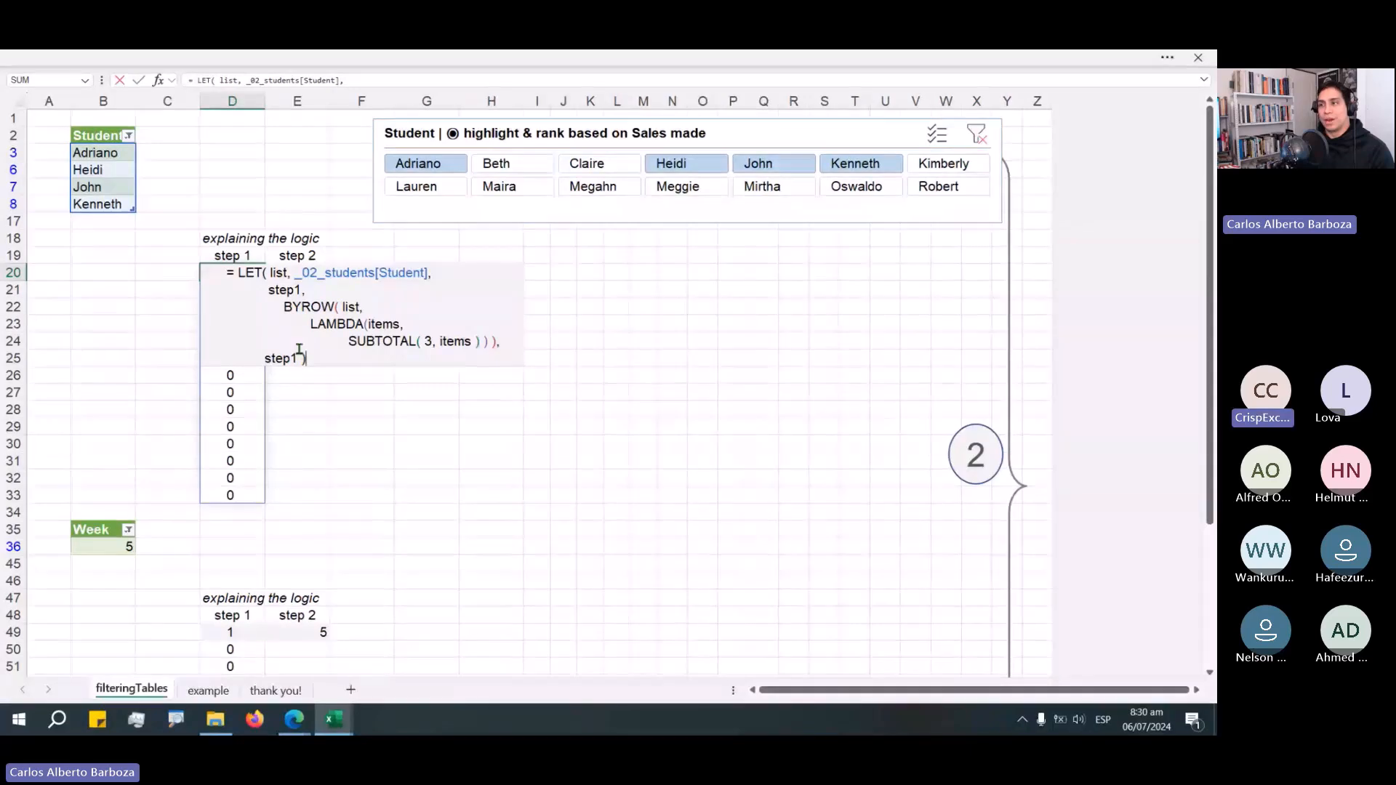
click(298, 274)
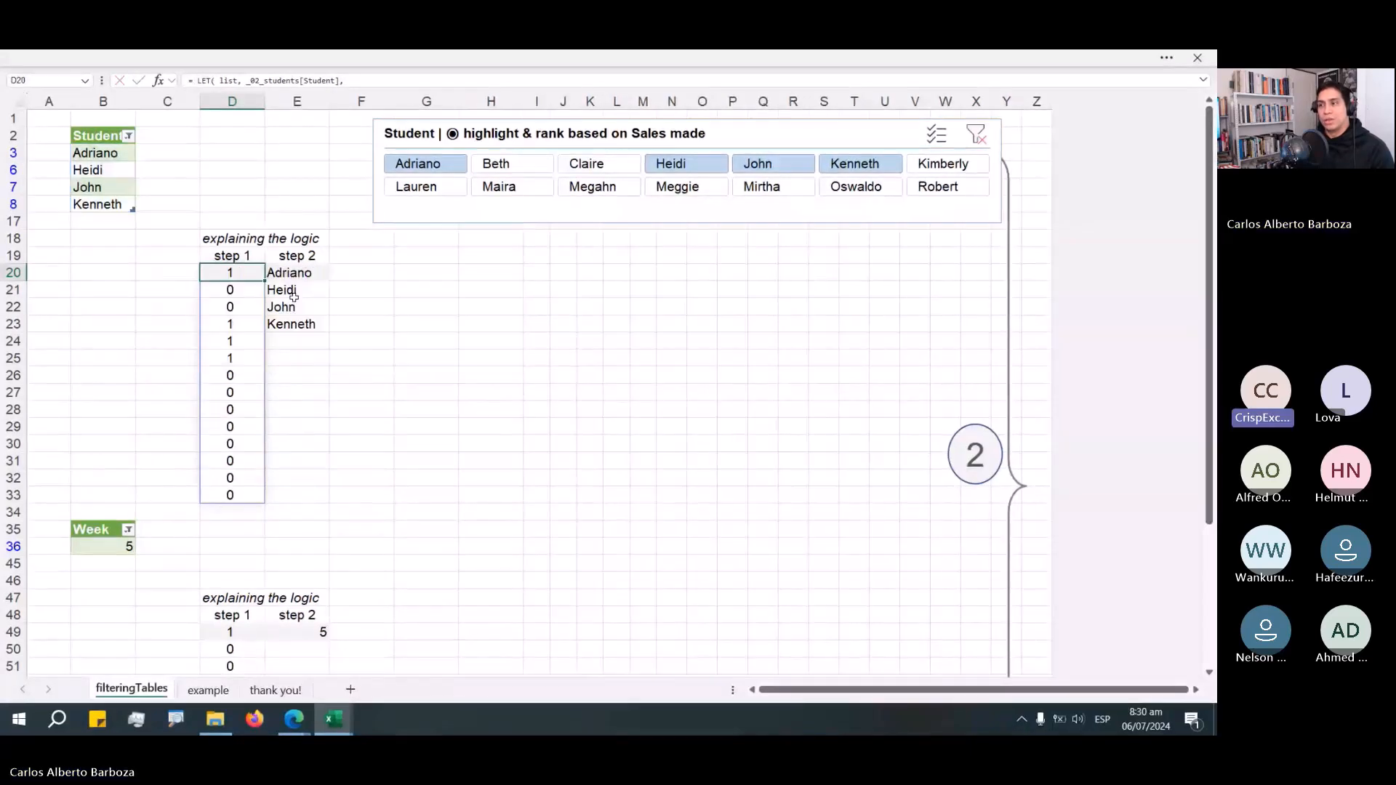
double_click(299, 274)
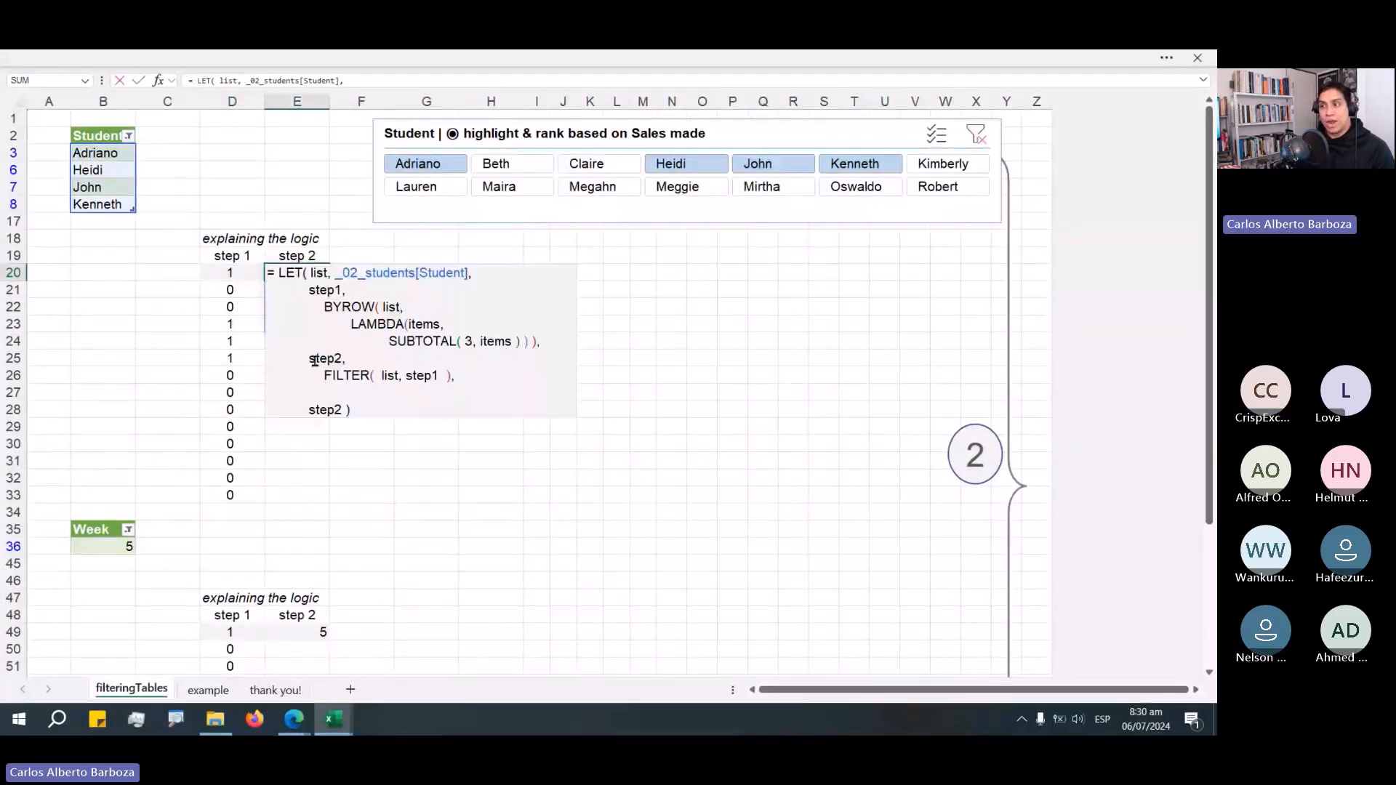
click(314, 361)
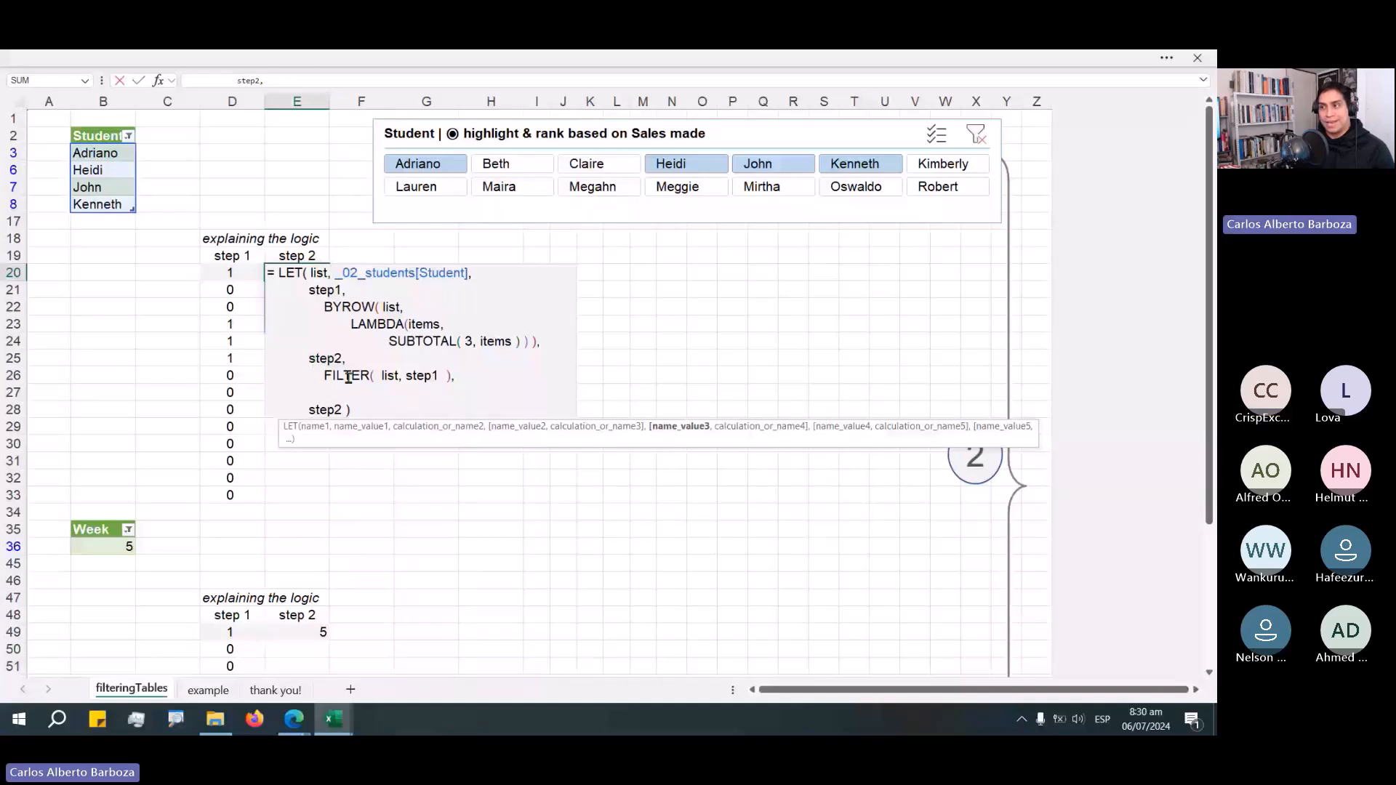
click(386, 376)
double_click(386, 377)
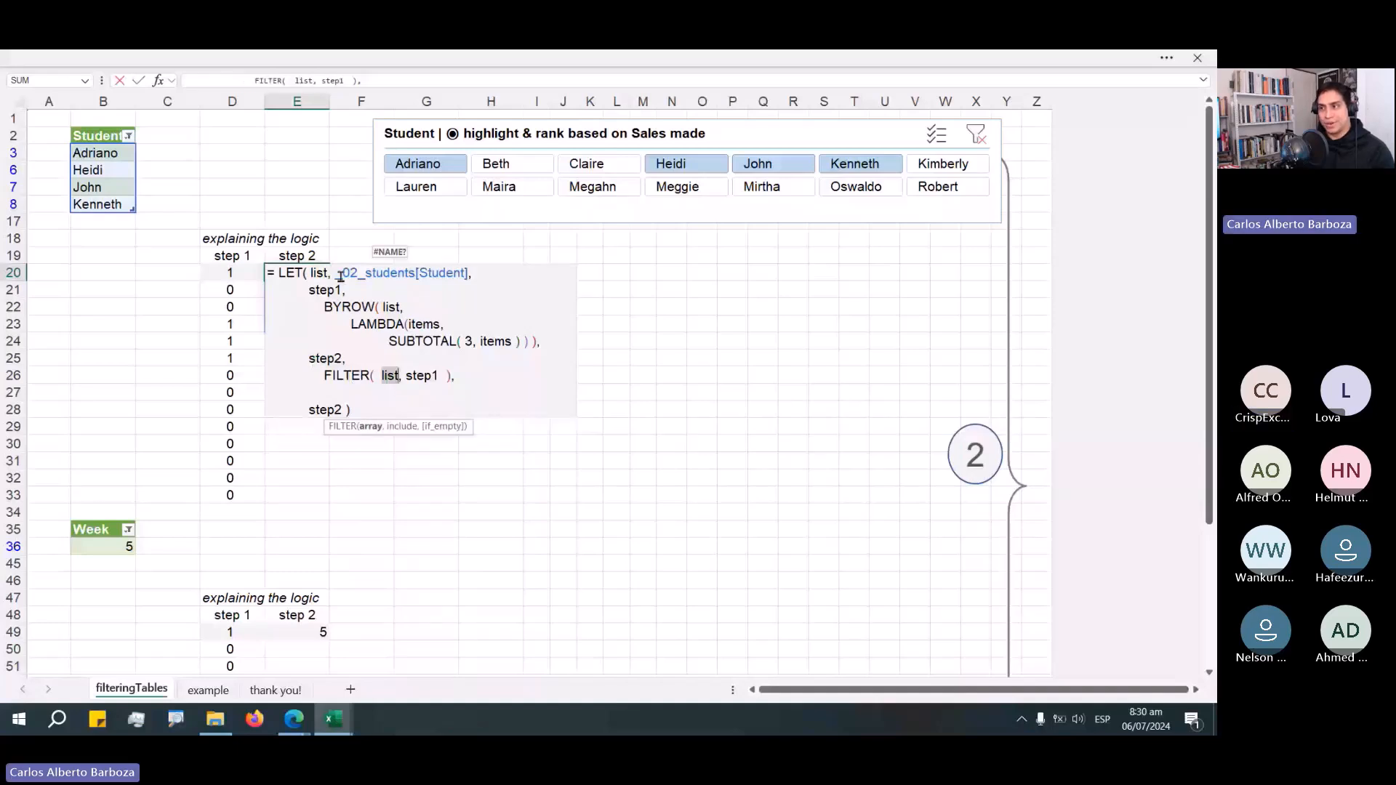
drag(336, 275, 473, 275)
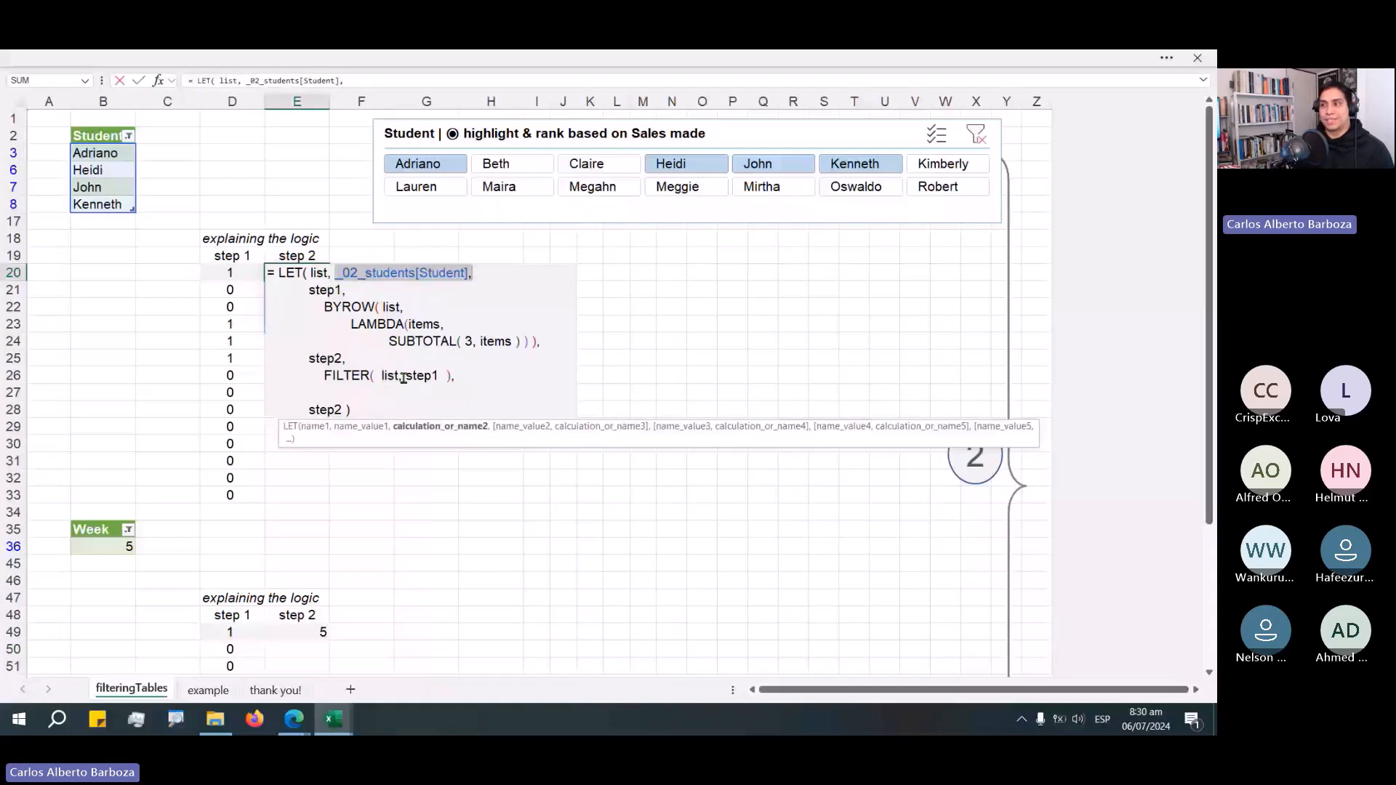
drag(404, 378, 436, 376)
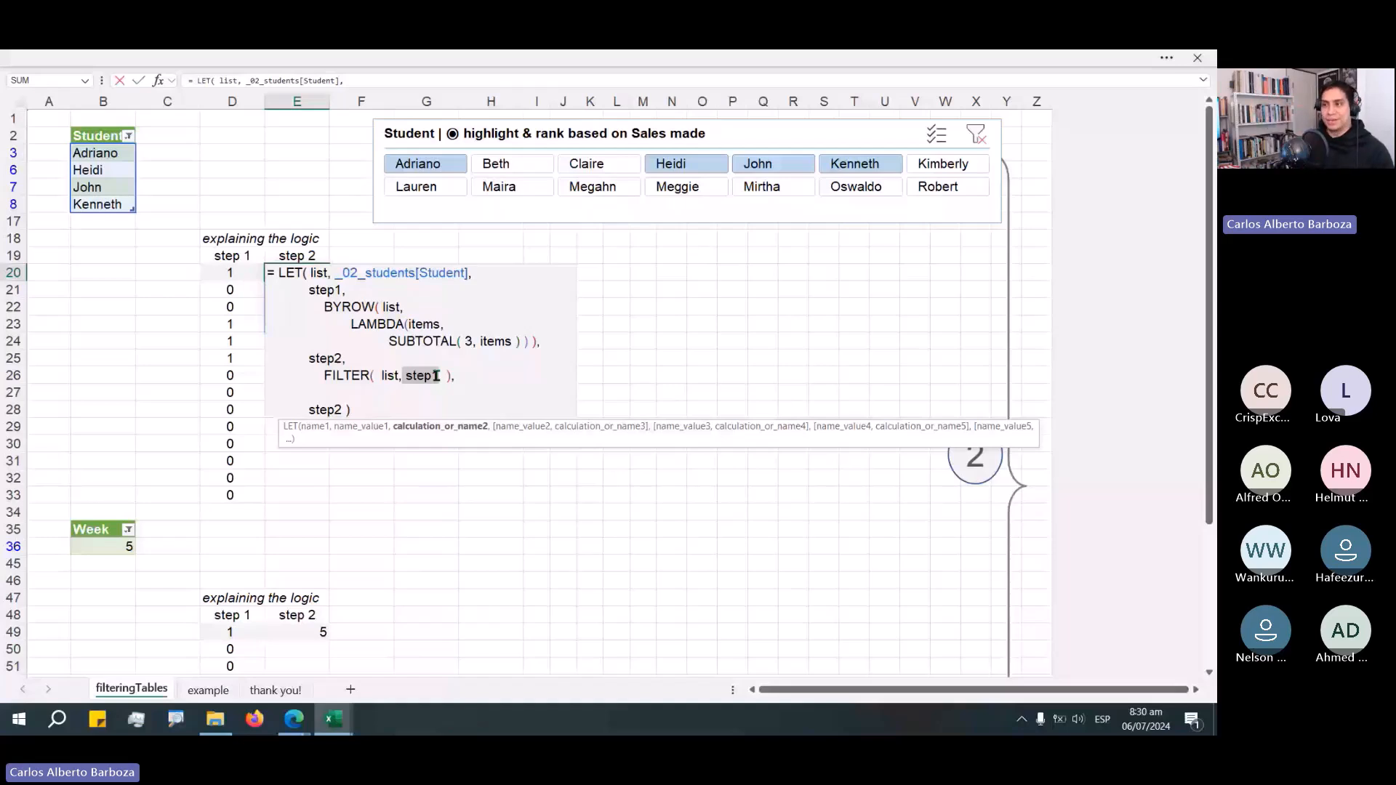
drag(436, 376, 438, 376)
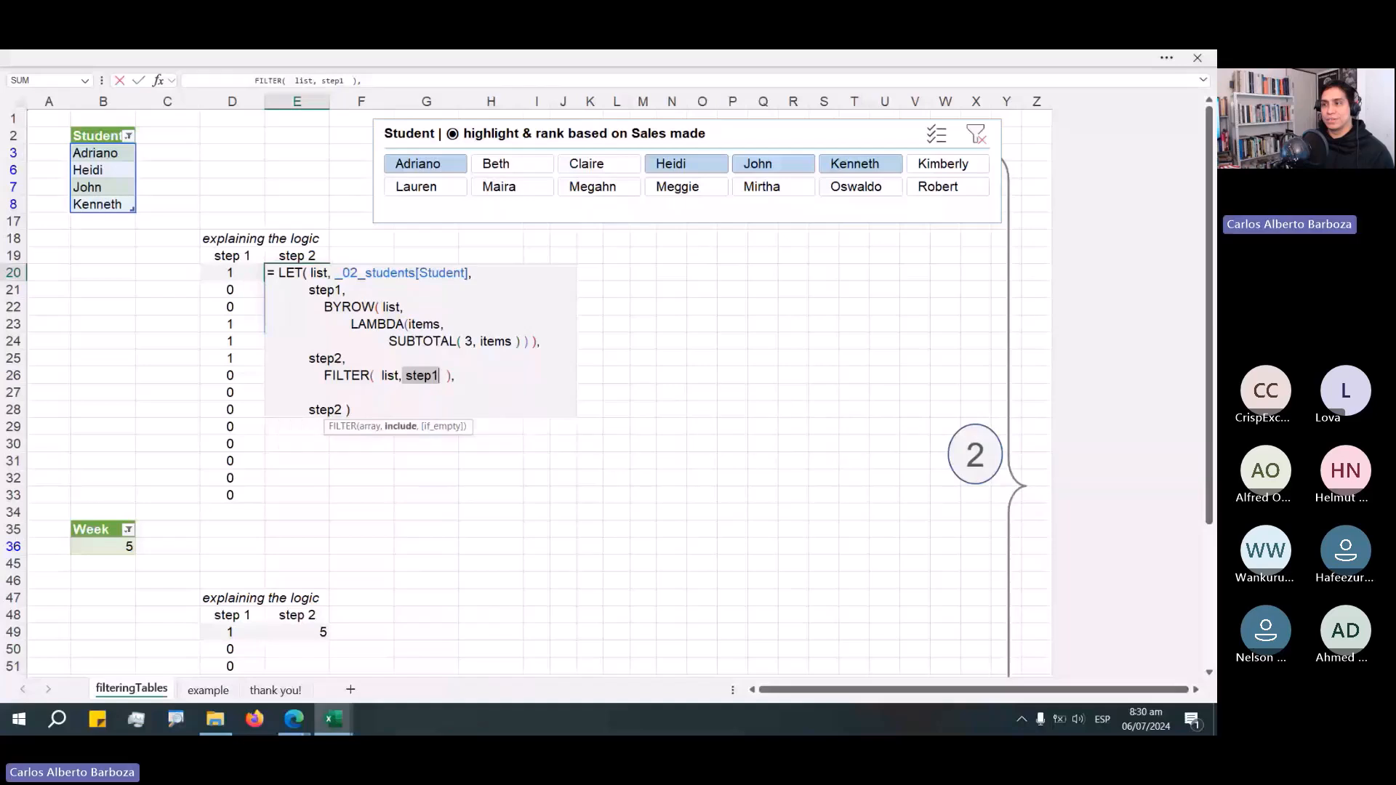
Close the E20 formula and move the Student slicer down slightly.
drag(211, 267, 242, 299)
drag(223, 300, 238, 333)
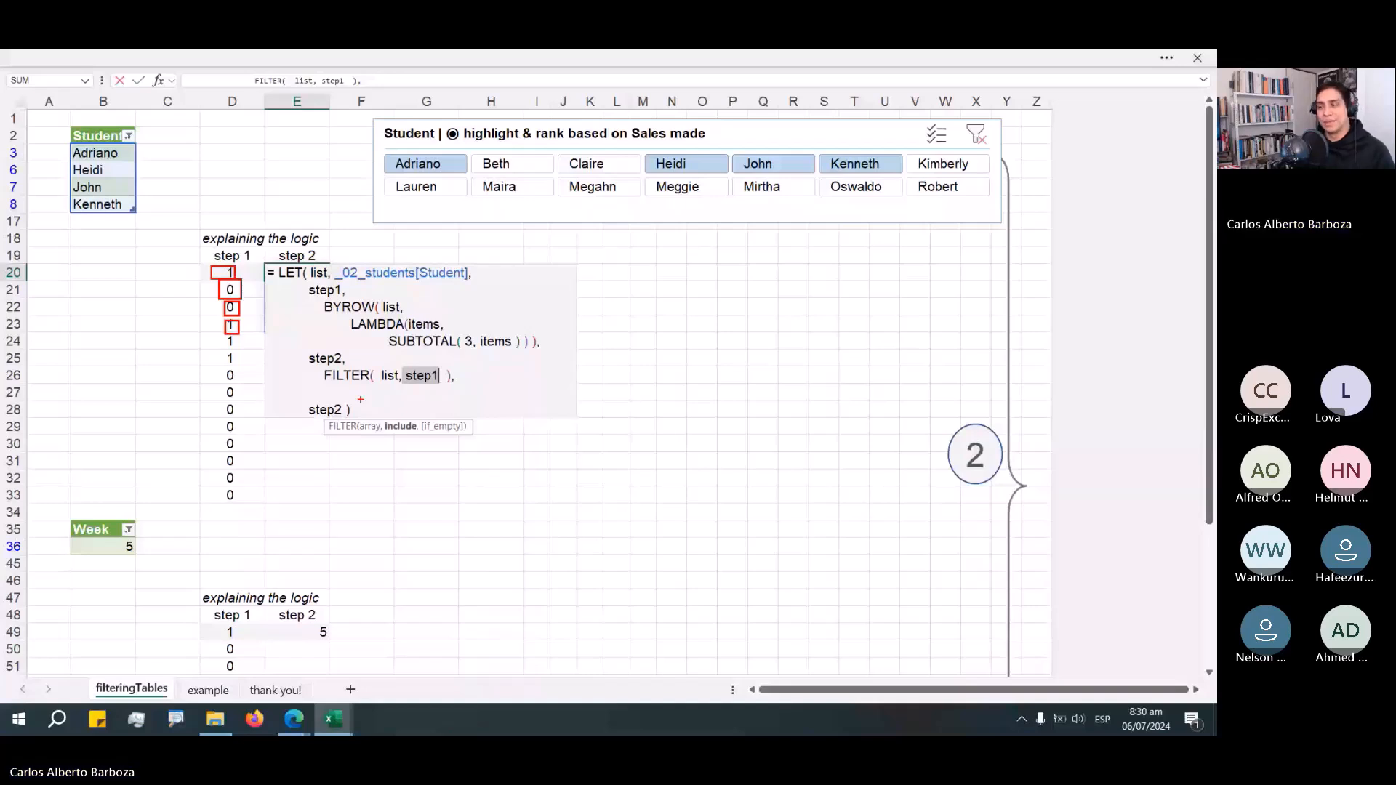
key(Return)
drag(699, 142, 677, 177)
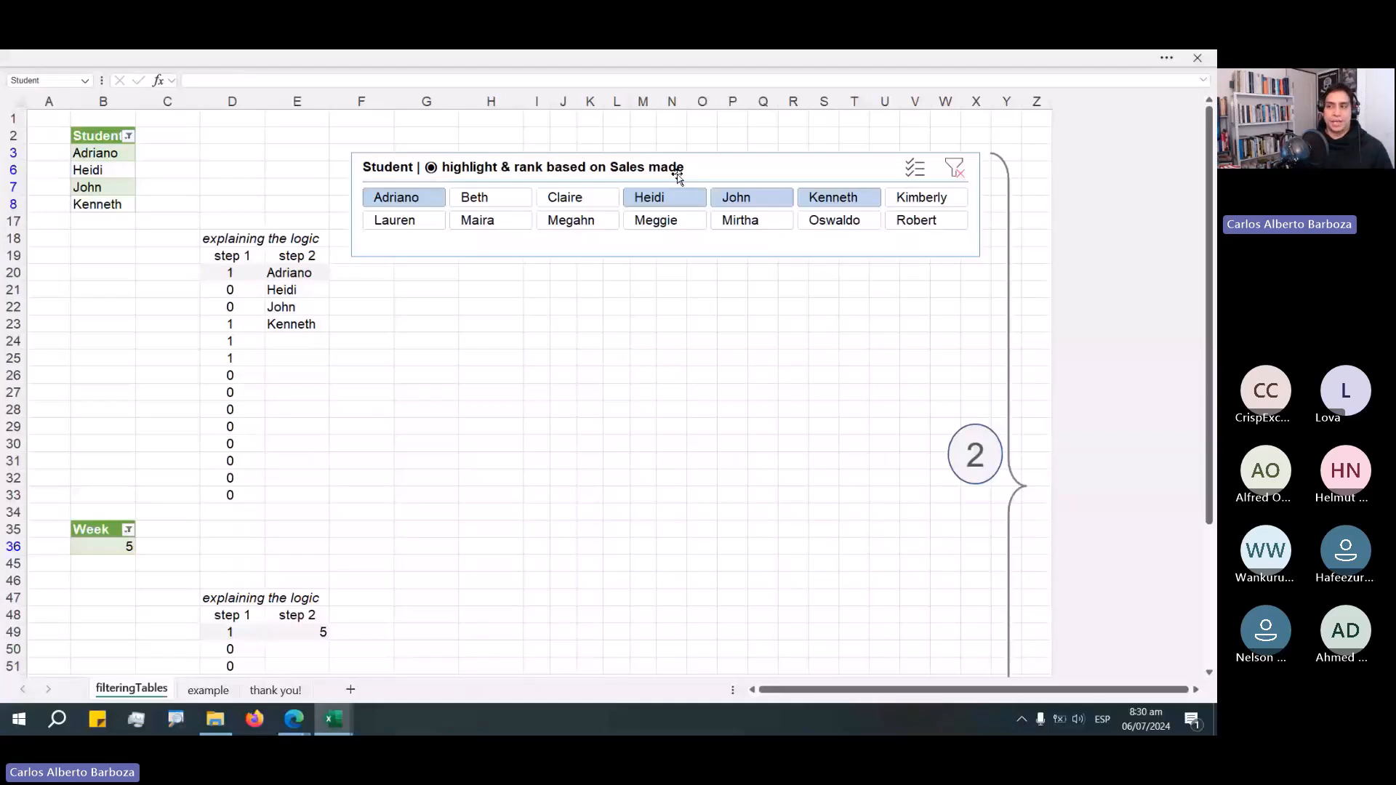
Reopen the E20 formula to review the LET, BYROW and FILTER steps, then leave it unchanged.
double_click(325, 277)
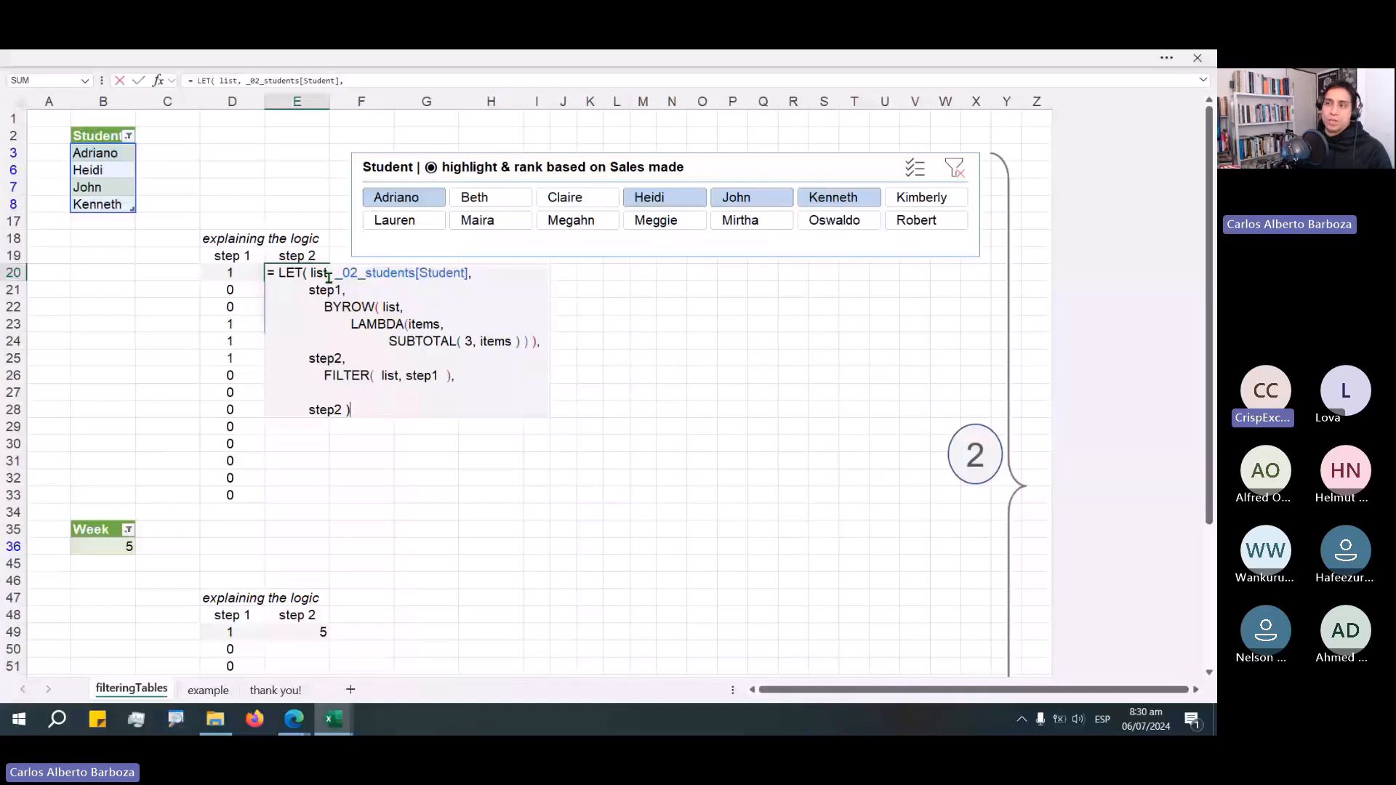
key(ctrl+Return)
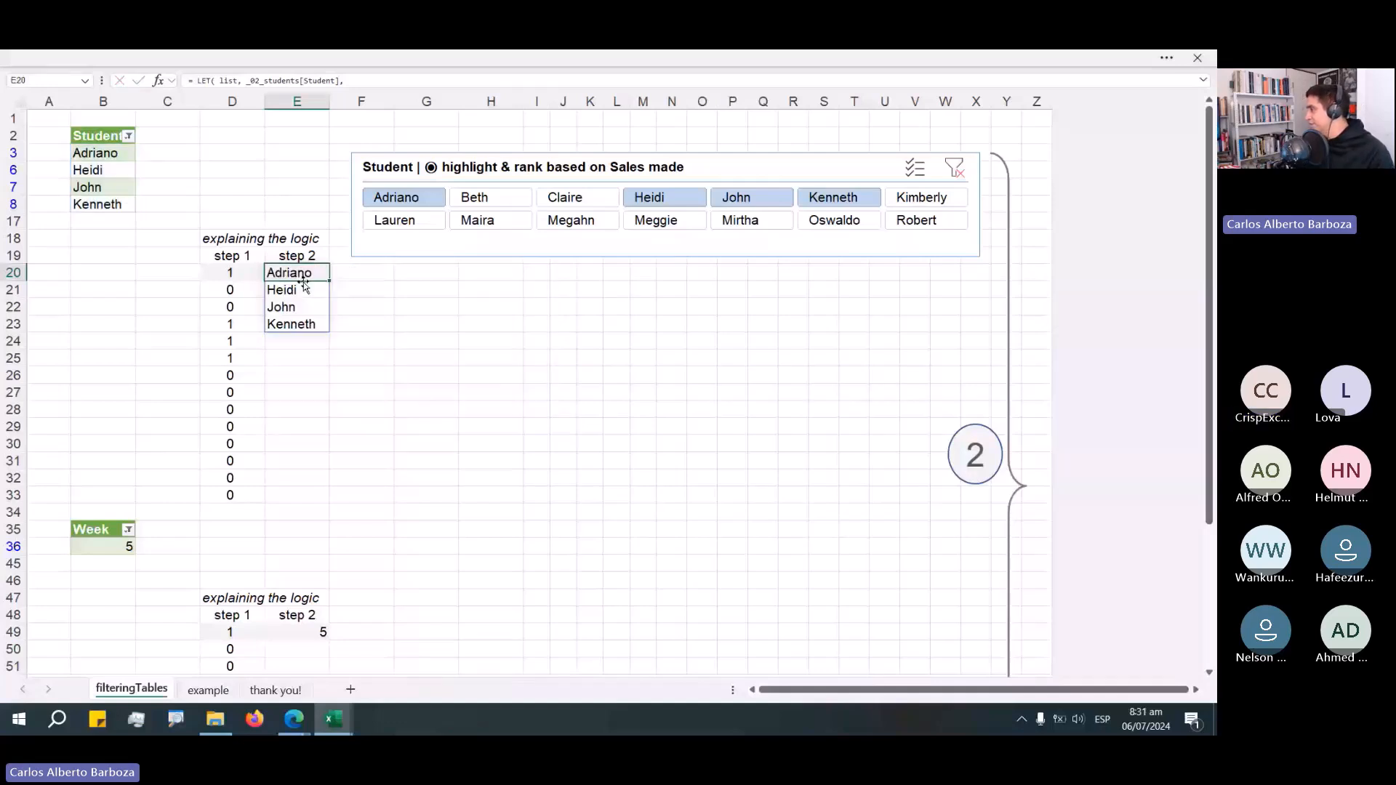
key(F2)
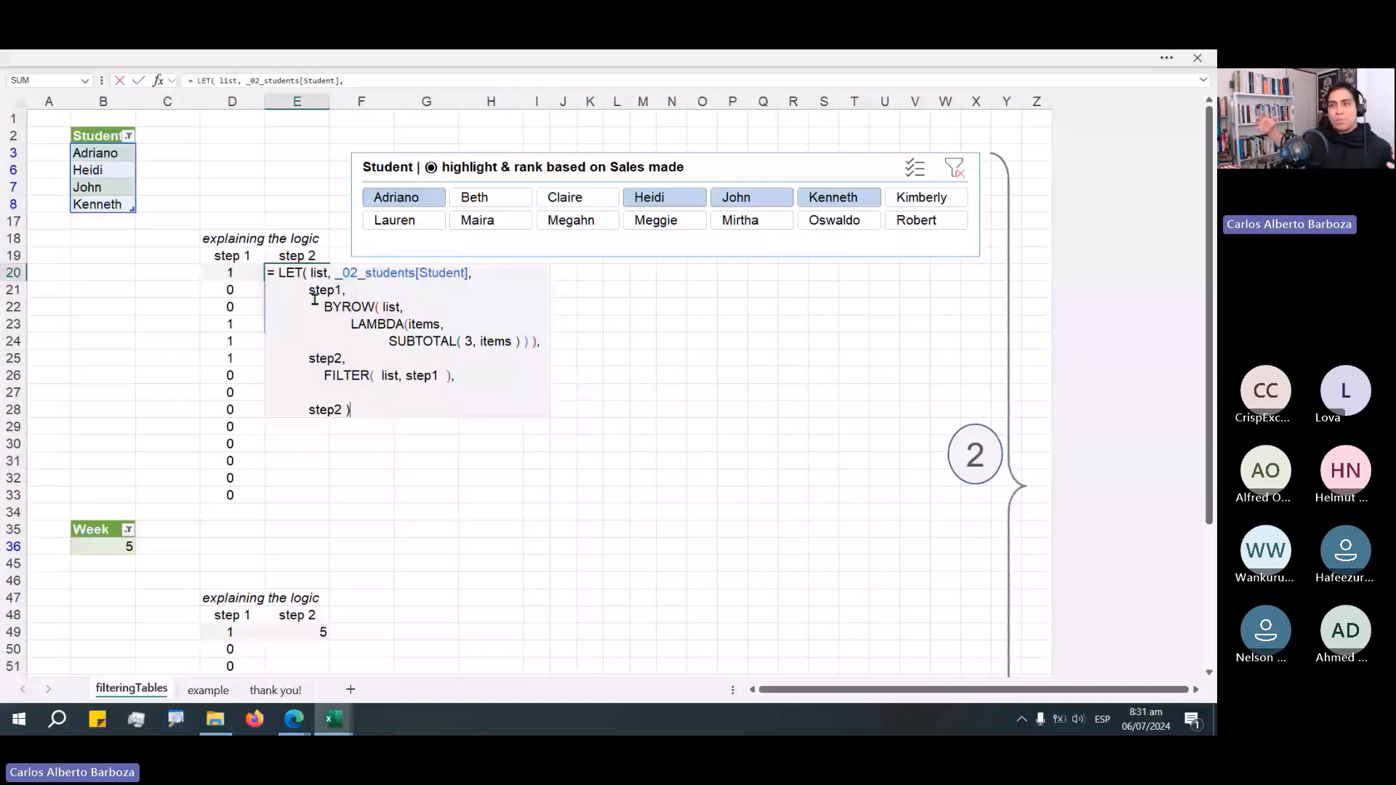
click(454, 389)
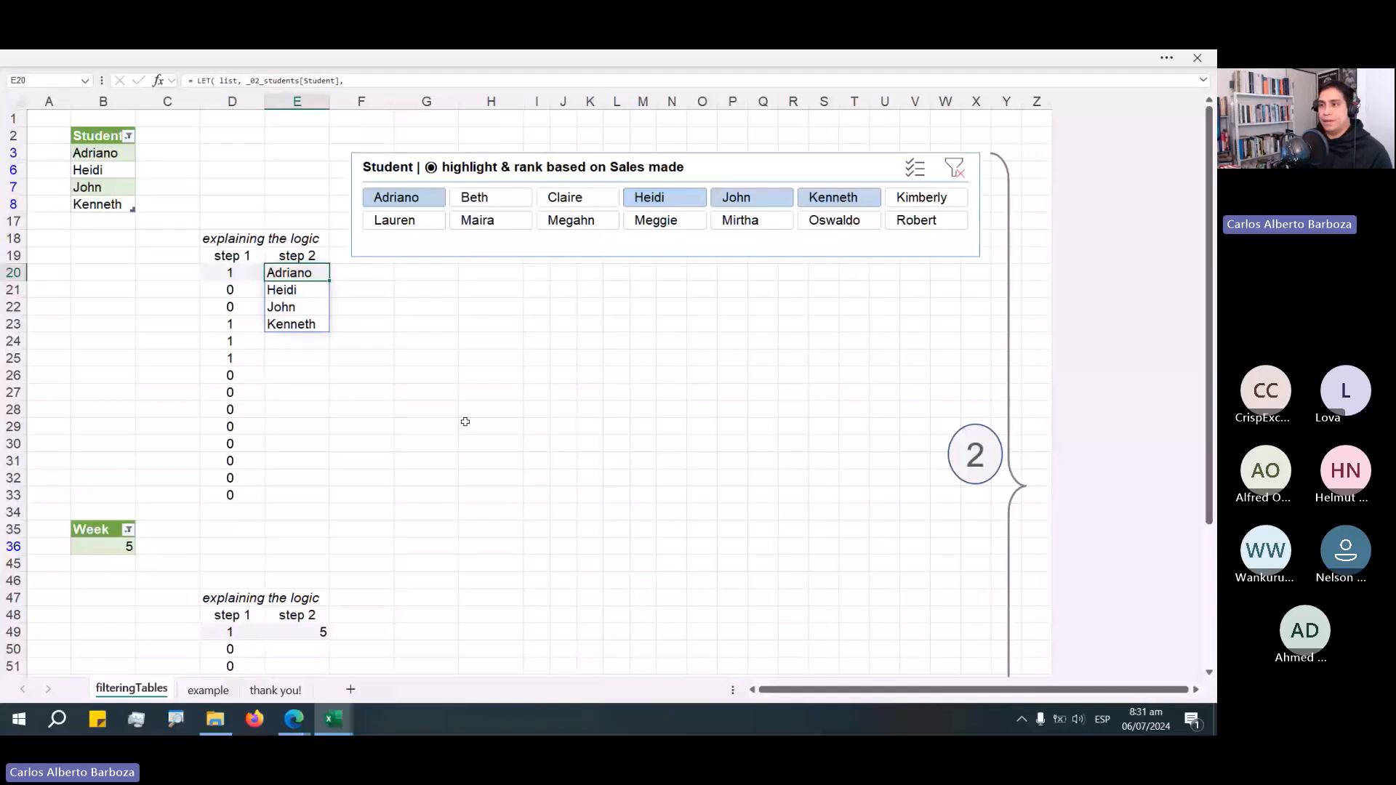
Select the Week section from B36 to E57 and review the step cells of the student tables.
scroll(433, 409, down, 2)
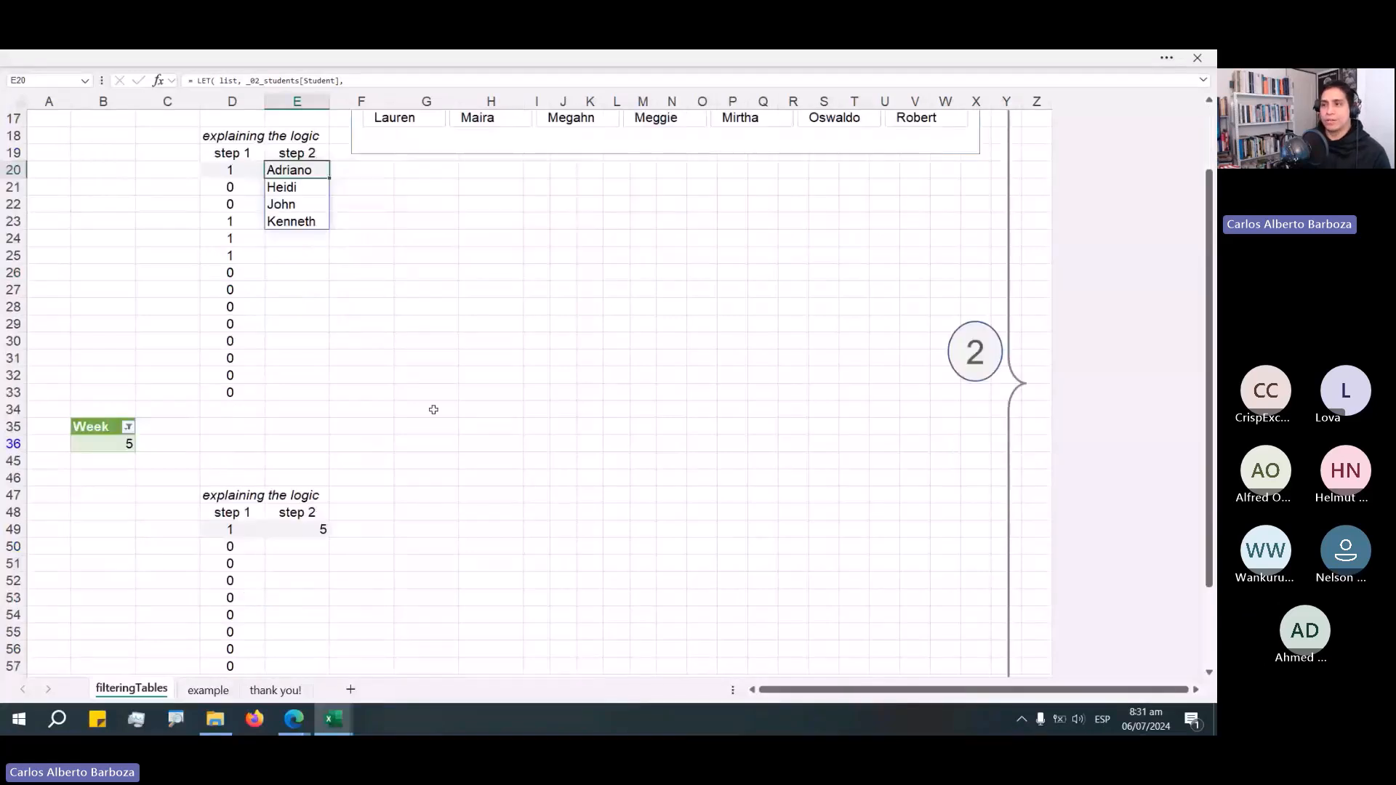
scroll(434, 409, down, 2)
click(165, 344)
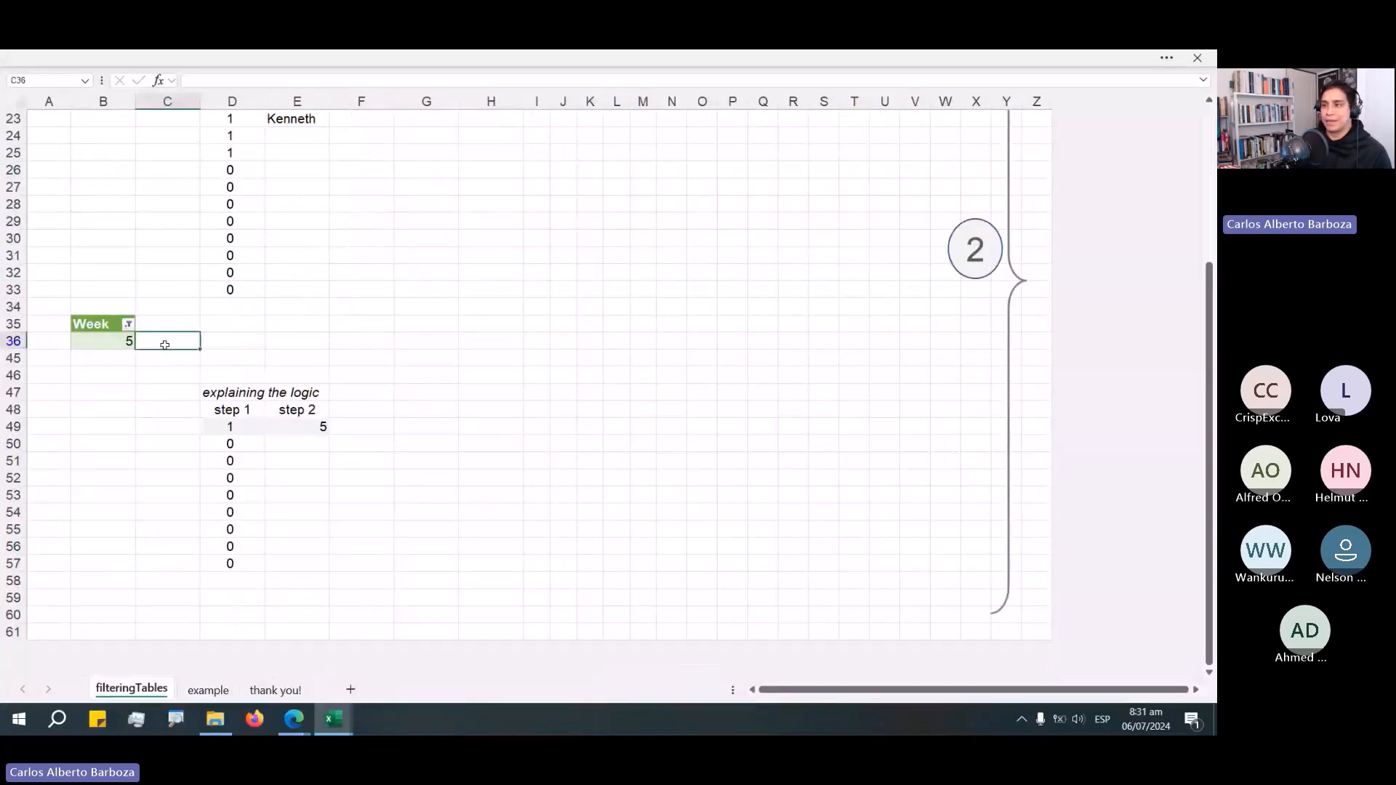
drag(103, 344, 312, 564)
scroll(471, 477, up, 5)
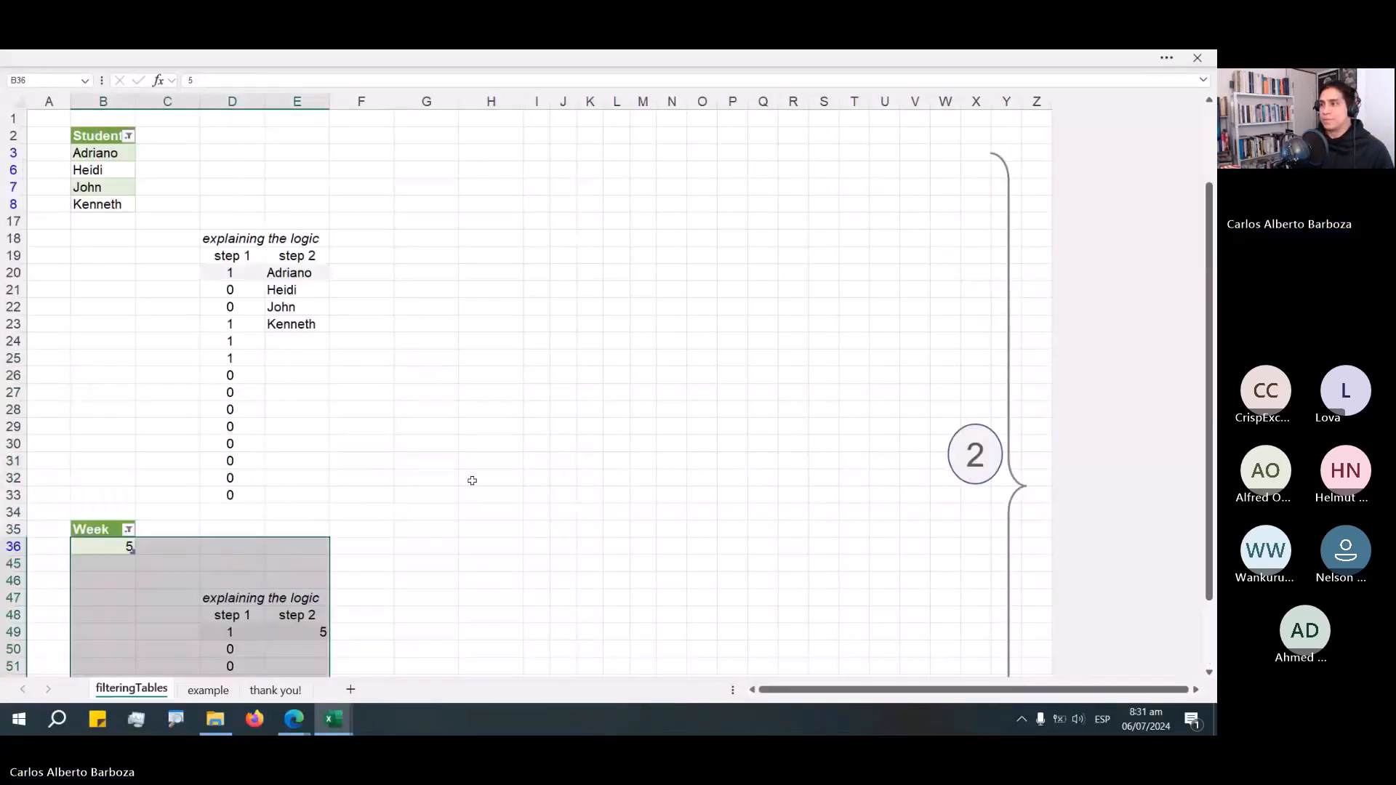
click(232, 187)
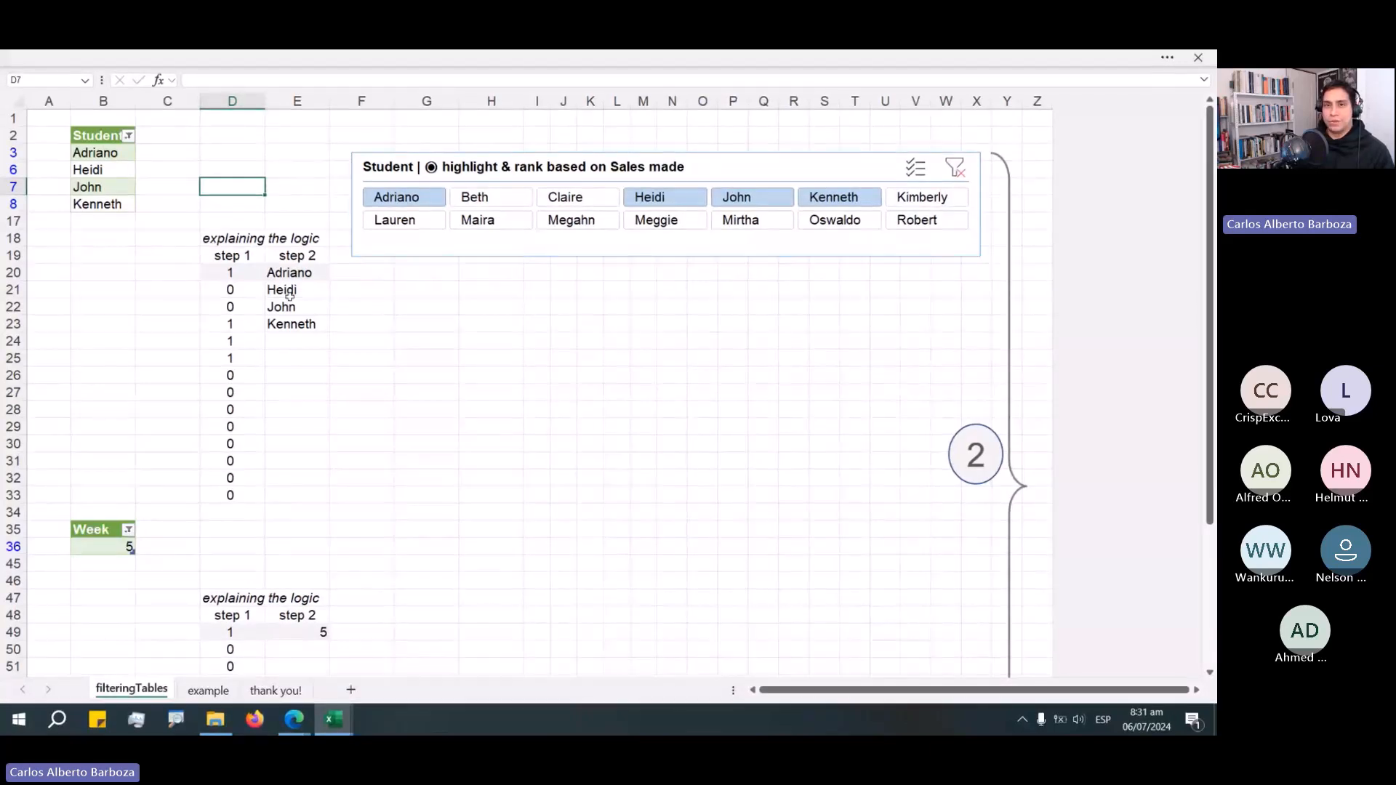
click(261, 259)
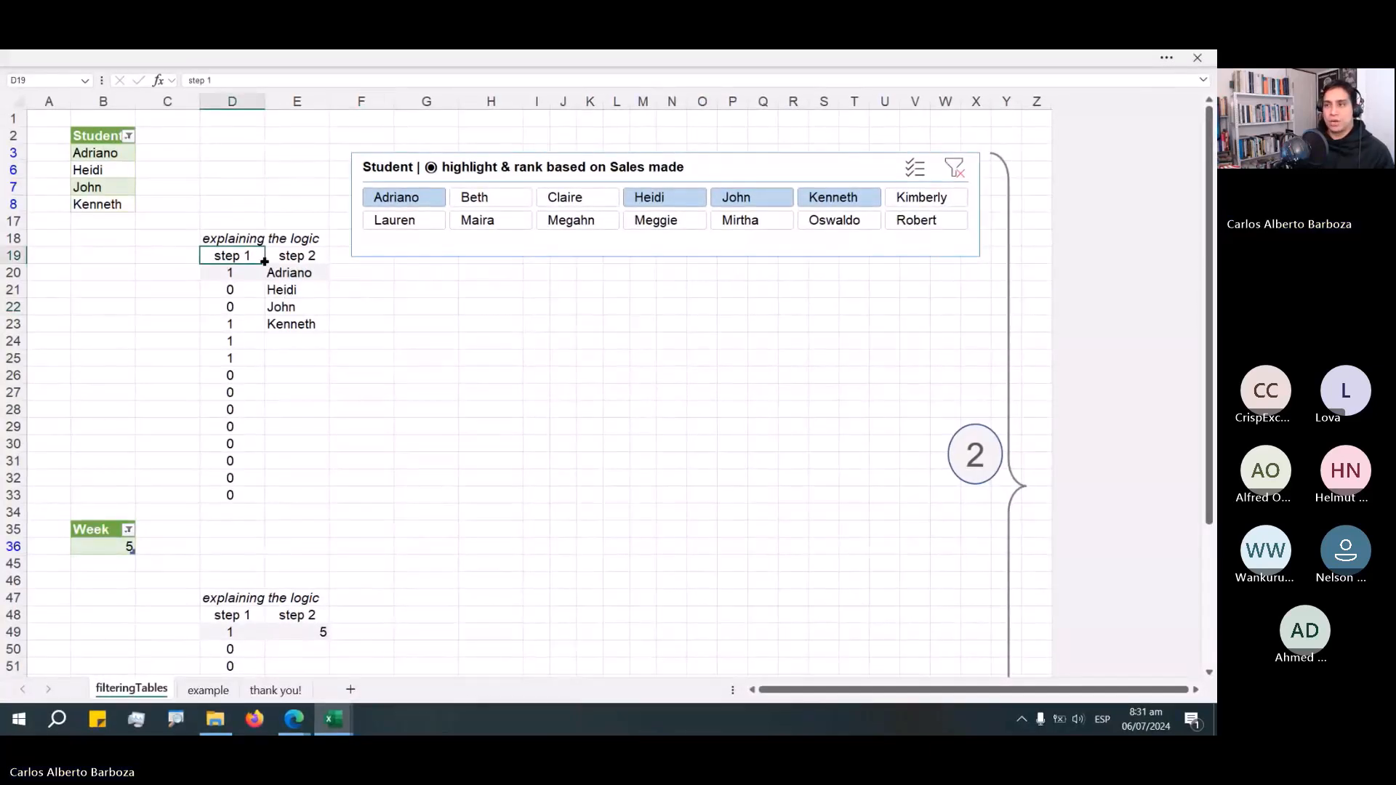
Switch to the browser and ungroup the YouTube tab group.
key(alt+Tab)
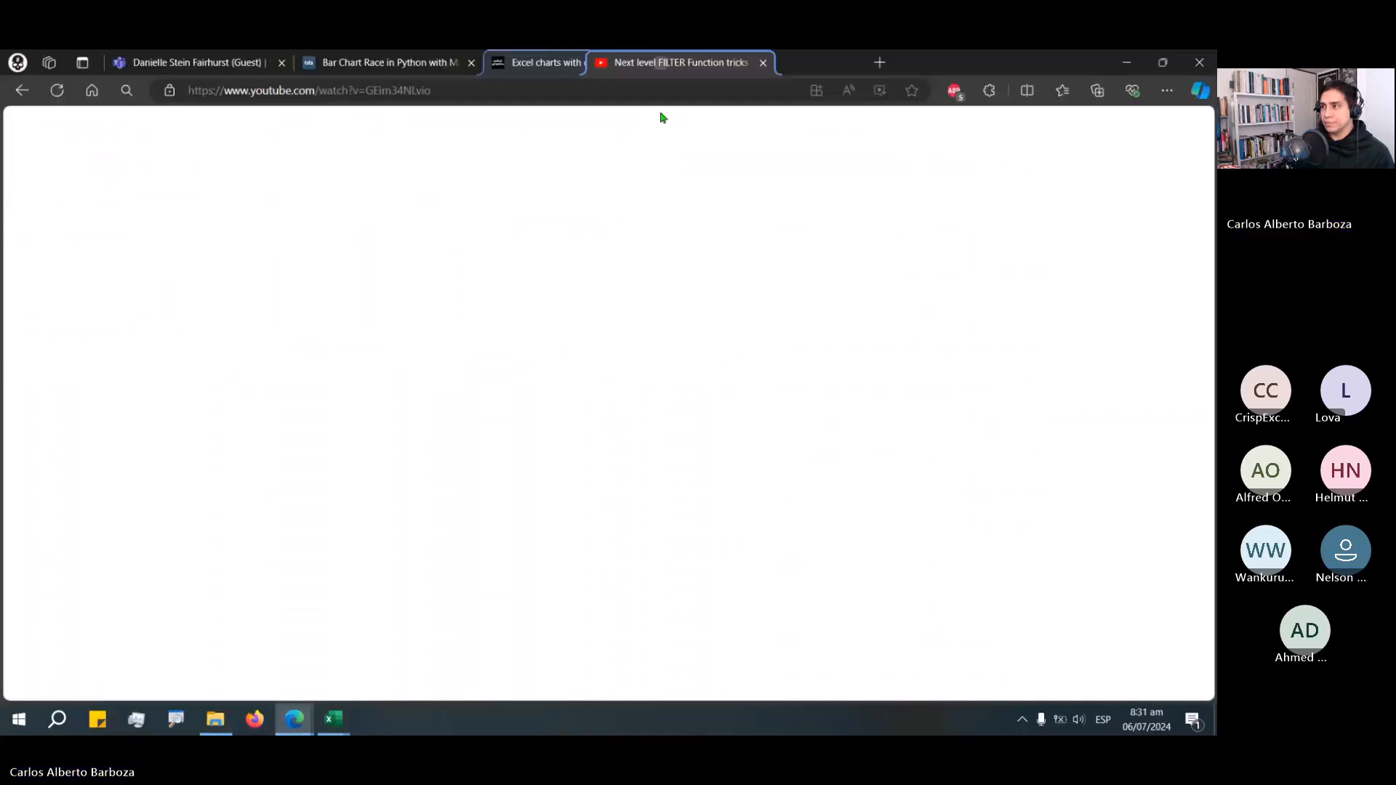
click(633, 79)
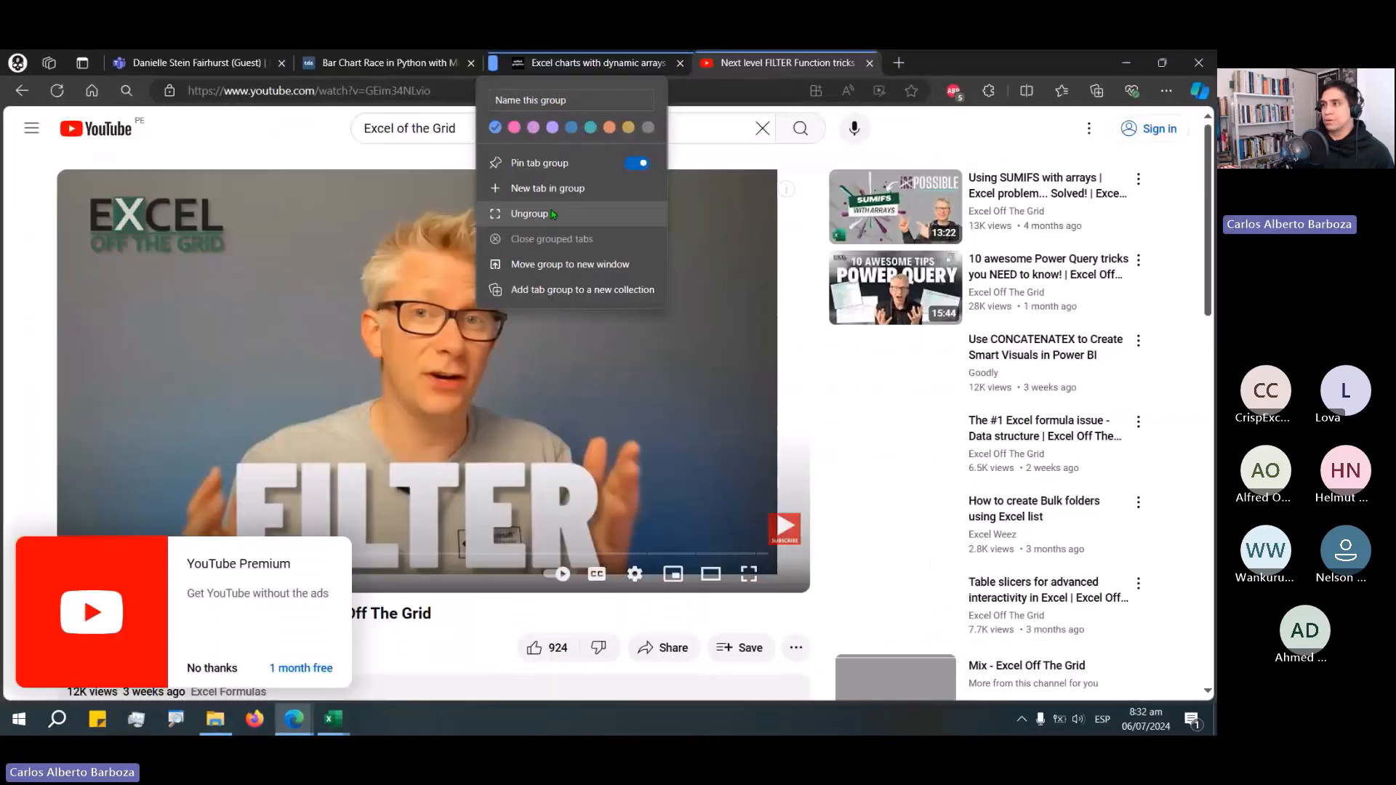
click(538, 213)
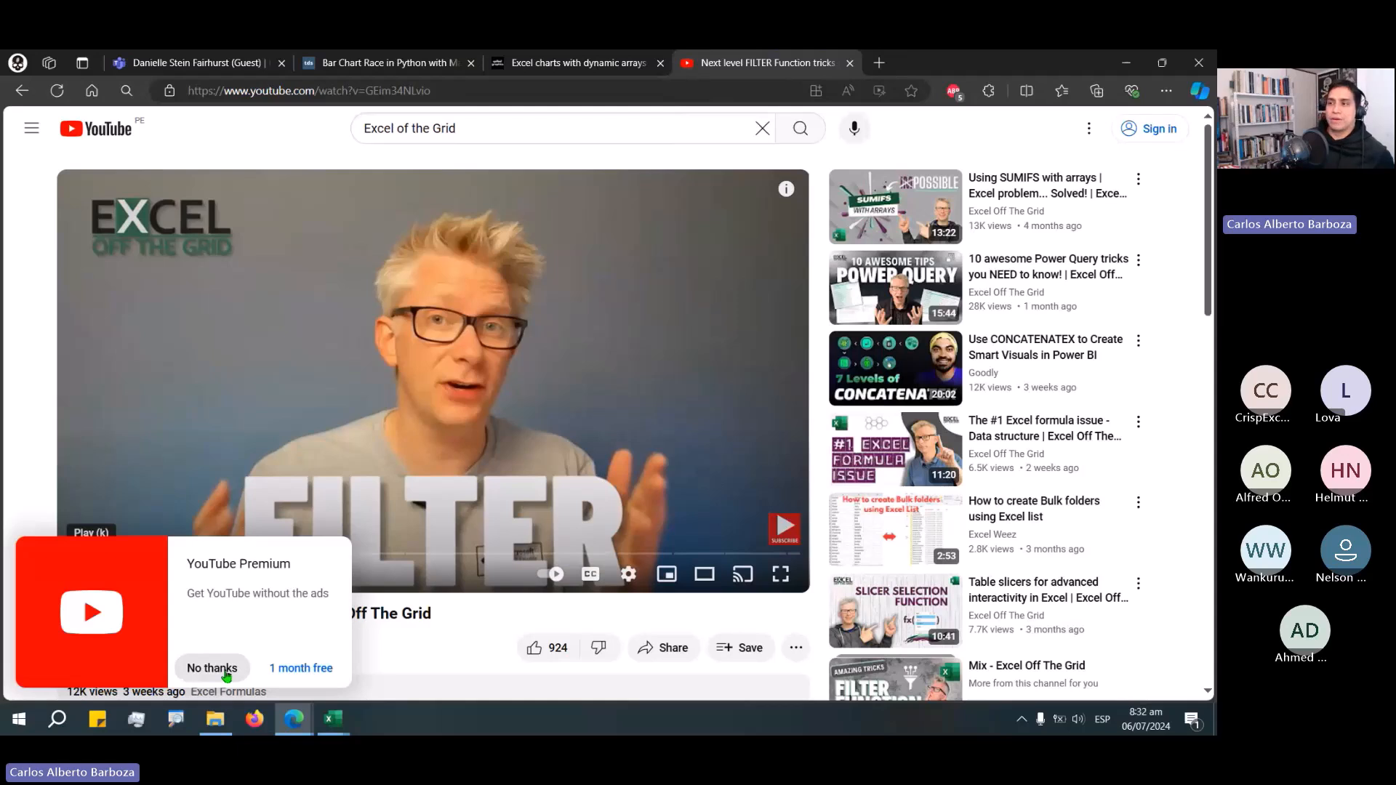
Dismiss the YouTube Premium offer and play the FILTER tricks video from its Based on List section.
click(226, 668)
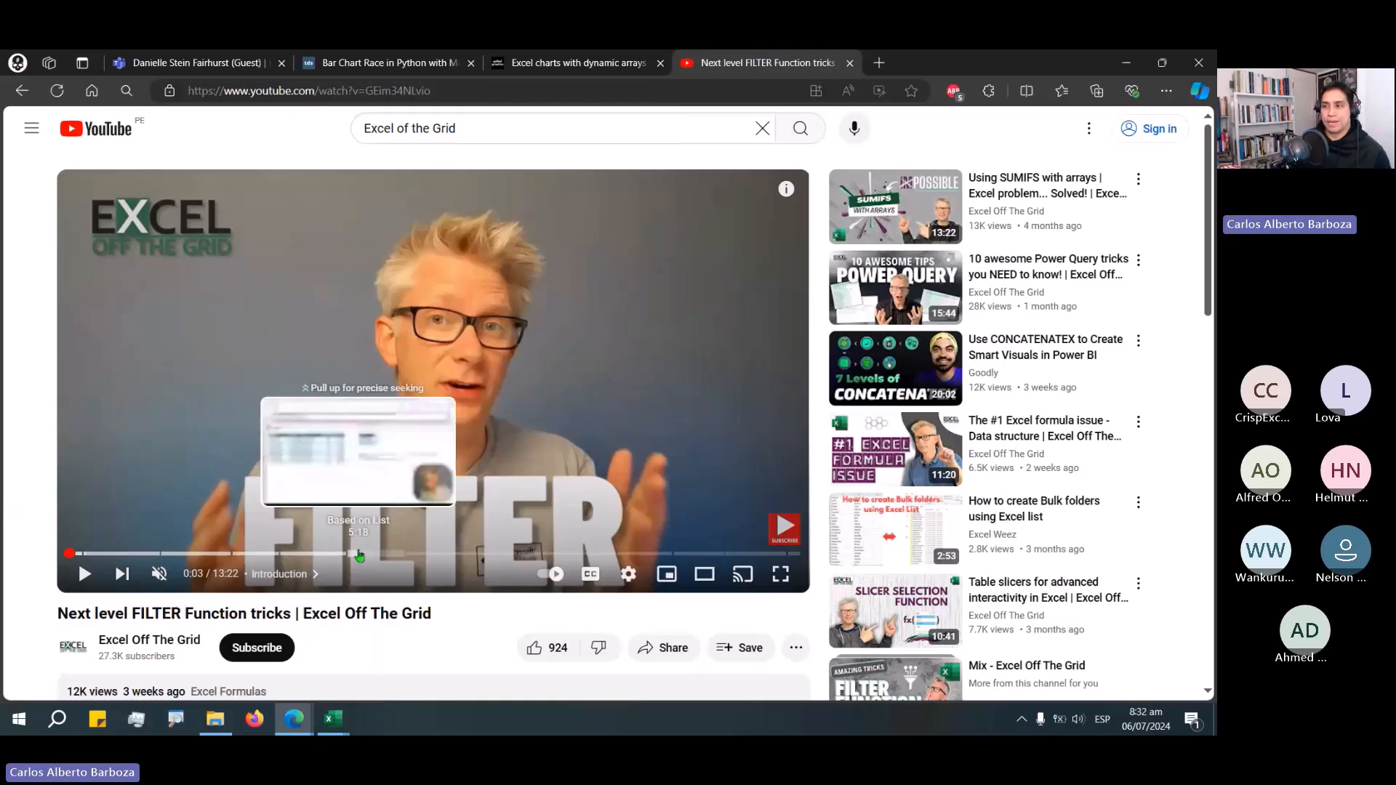
click(355, 555)
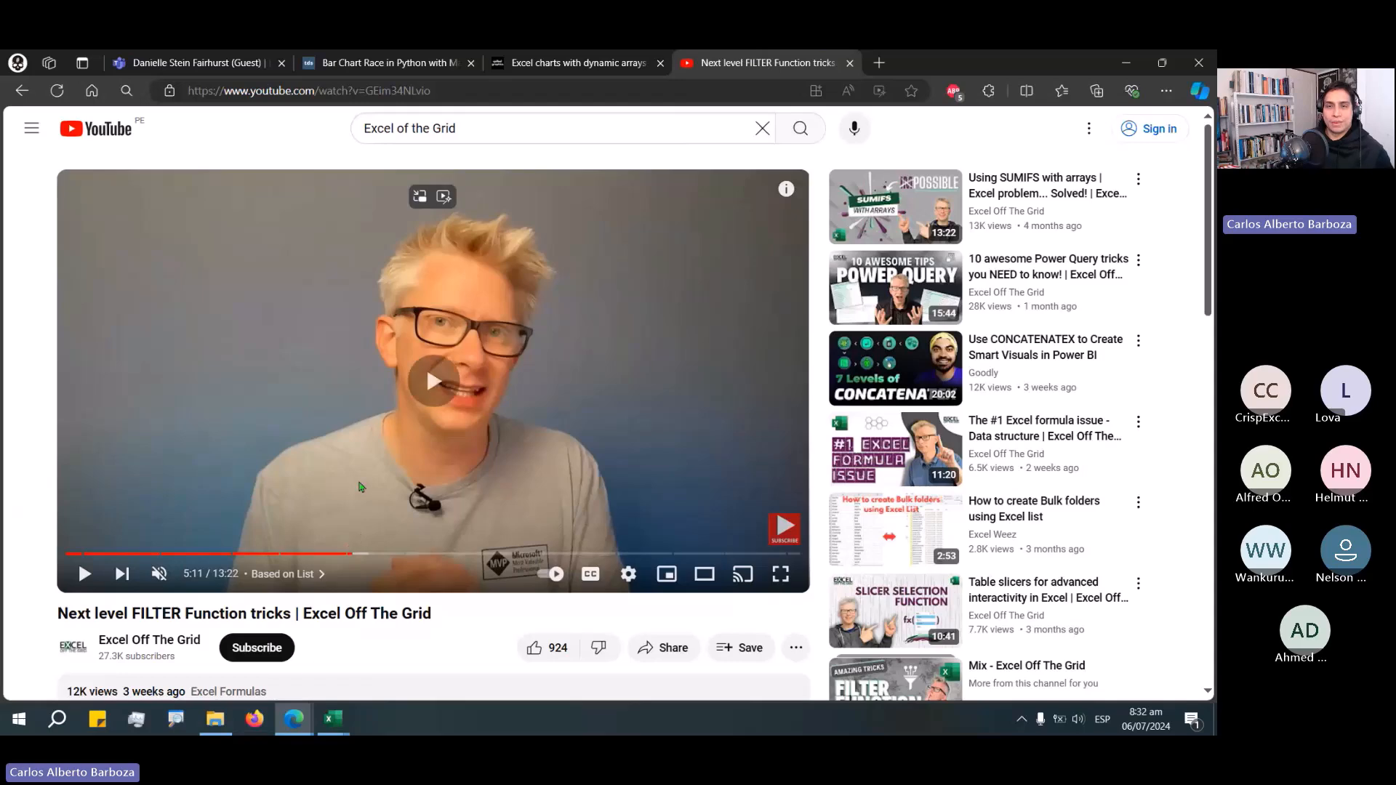
click(384, 506)
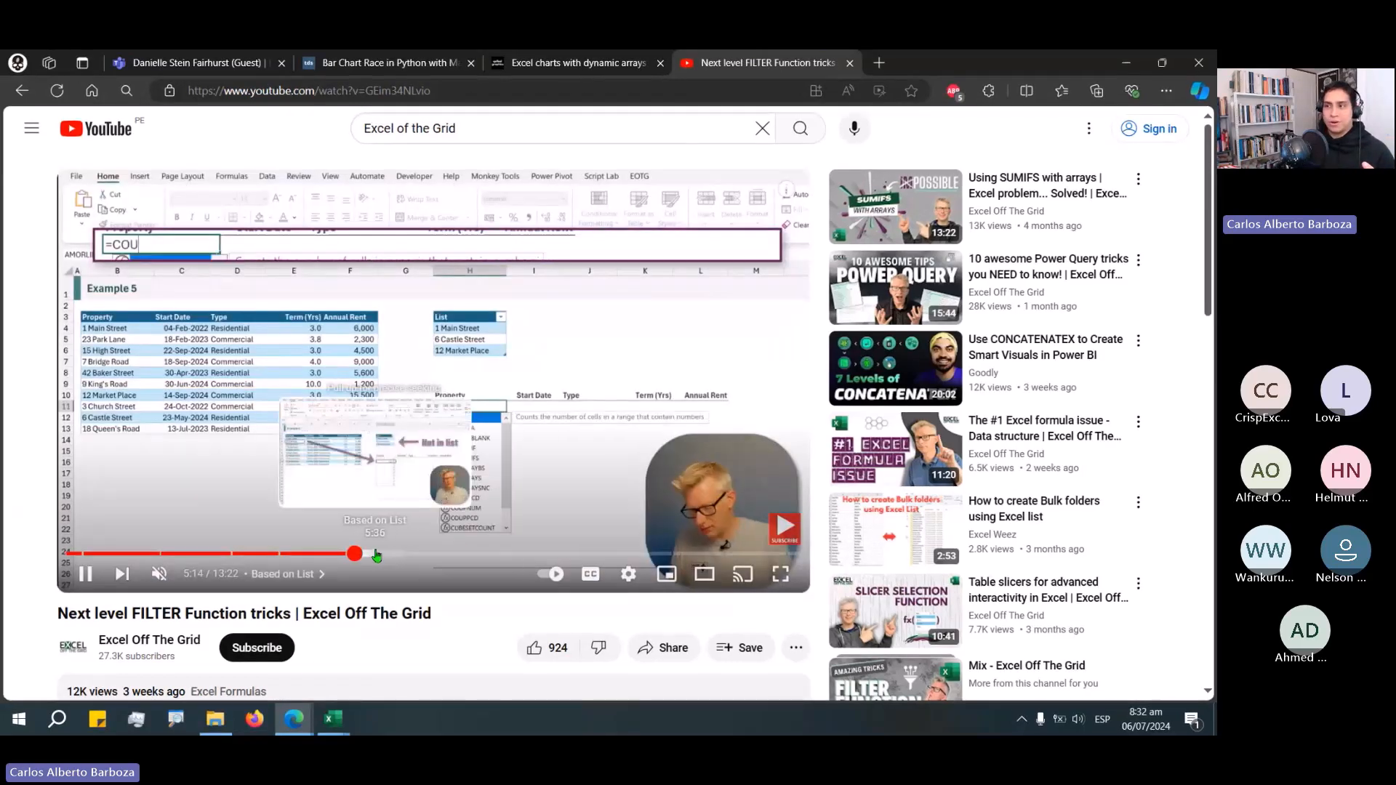
click(386, 554)
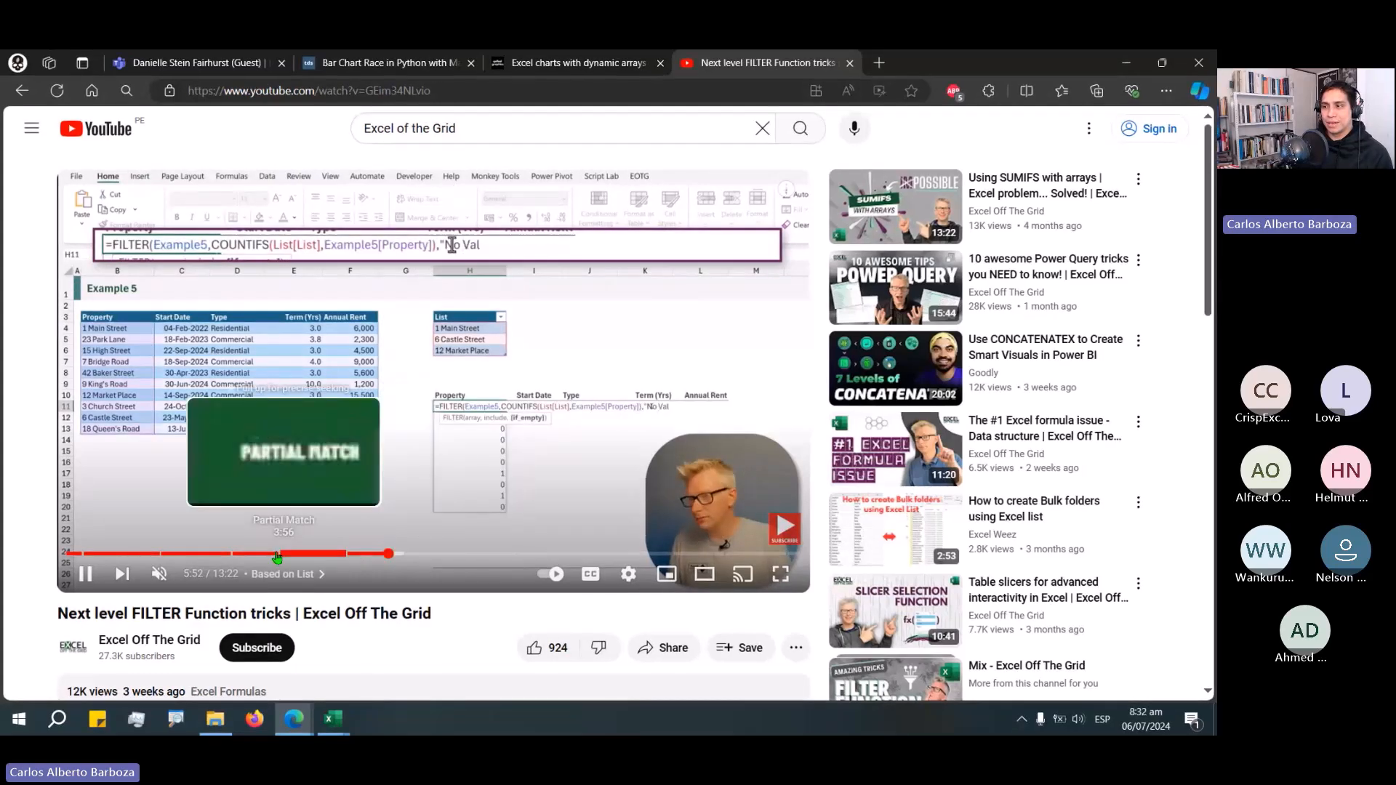
Seek within the FILTER tricks video, then return to the channel's video list, refresh it and scroll to the Table slicers video.
click(356, 554)
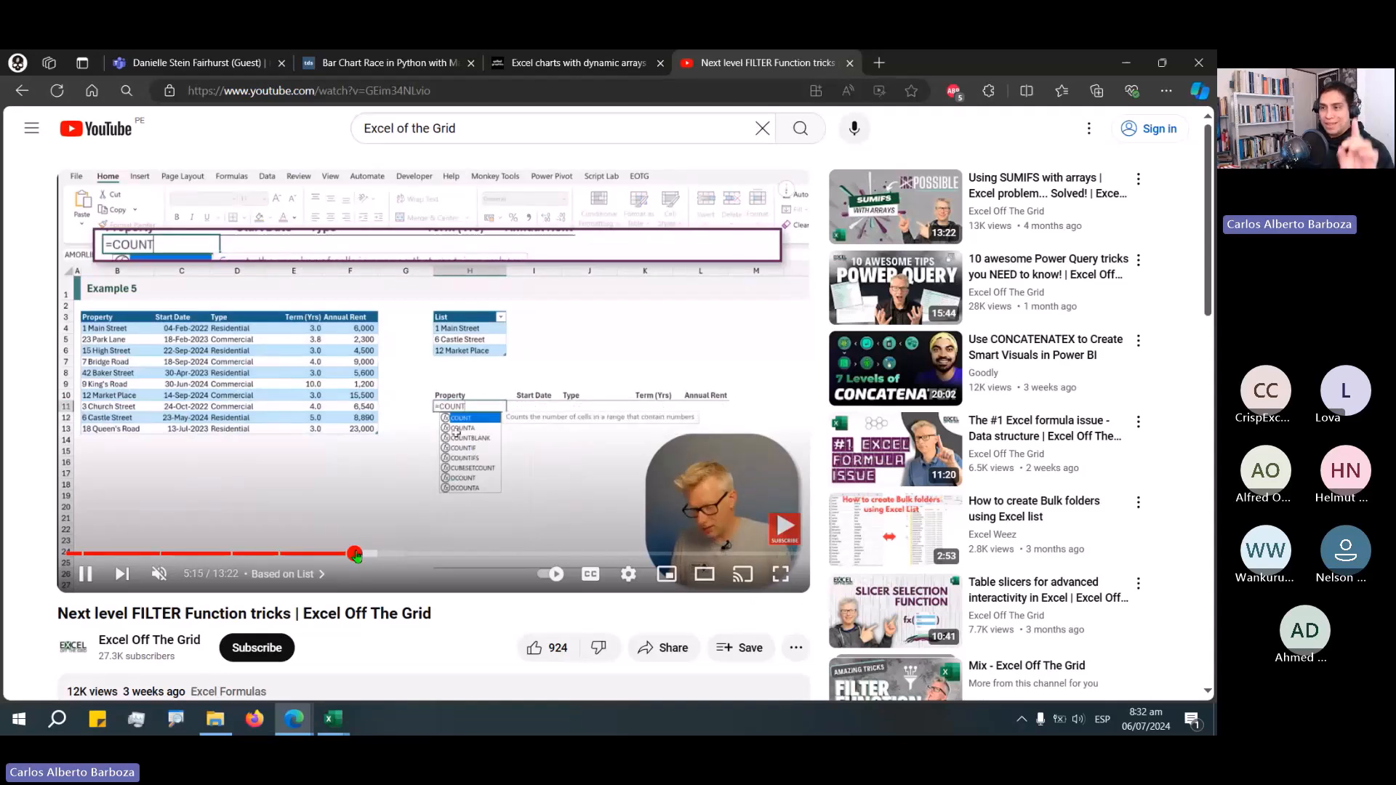
click(88, 576)
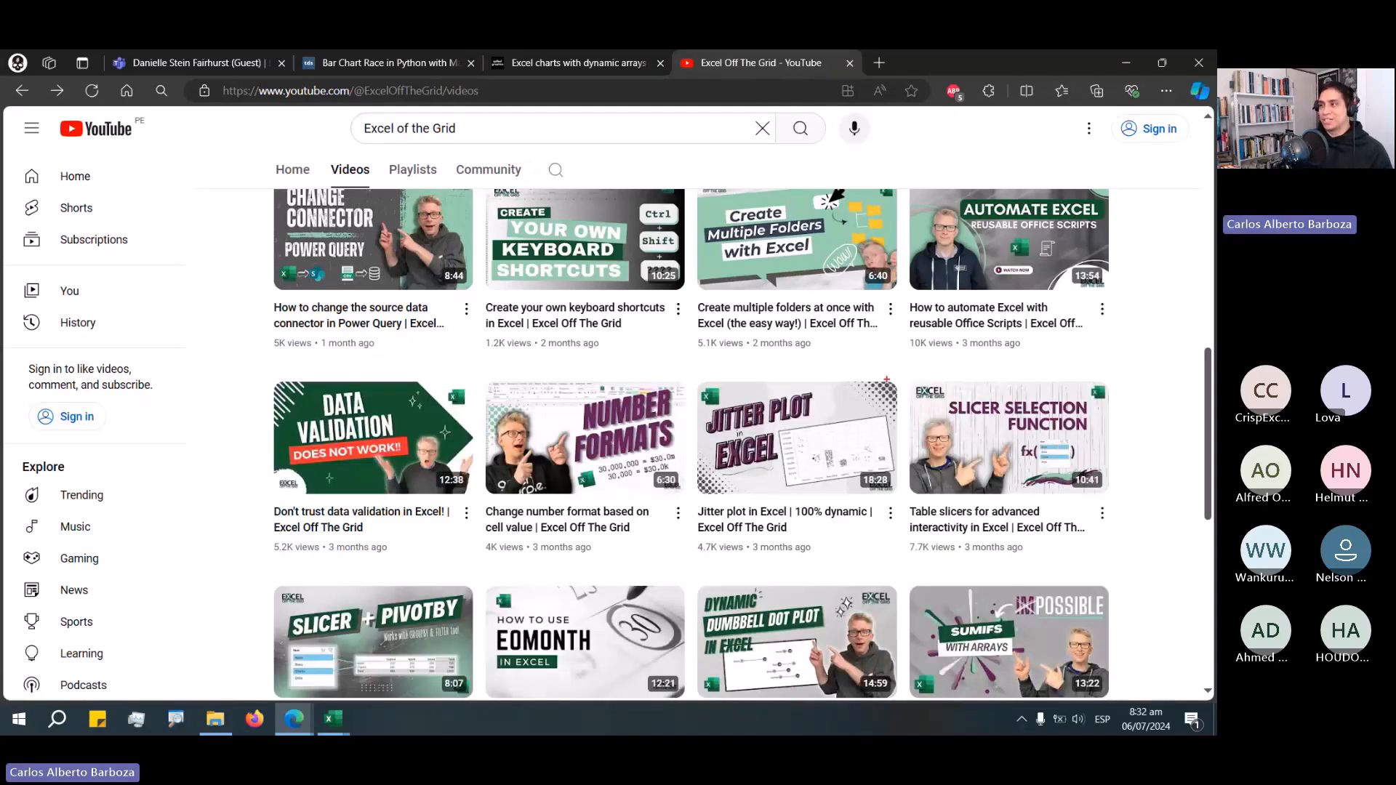
drag(903, 376, 1123, 558)
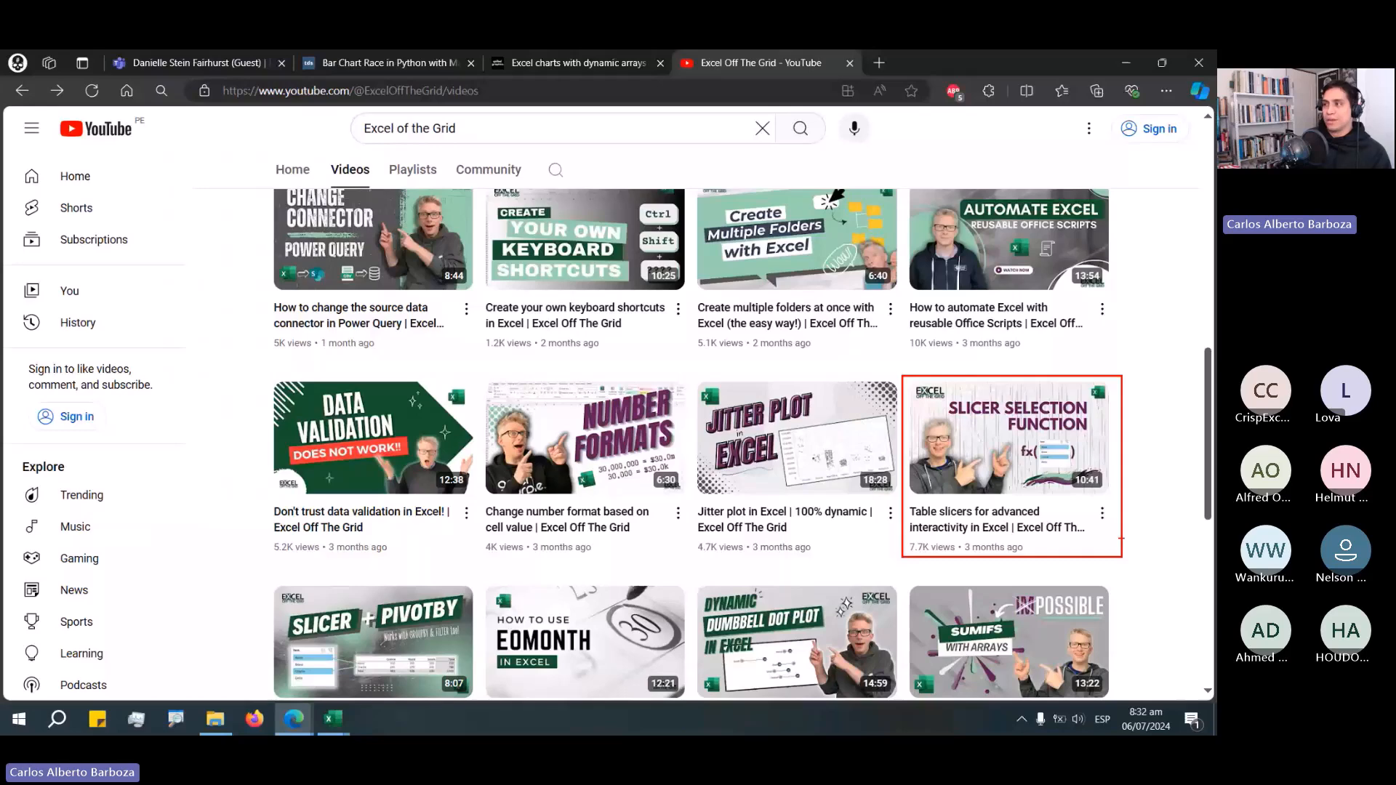
key(F5)
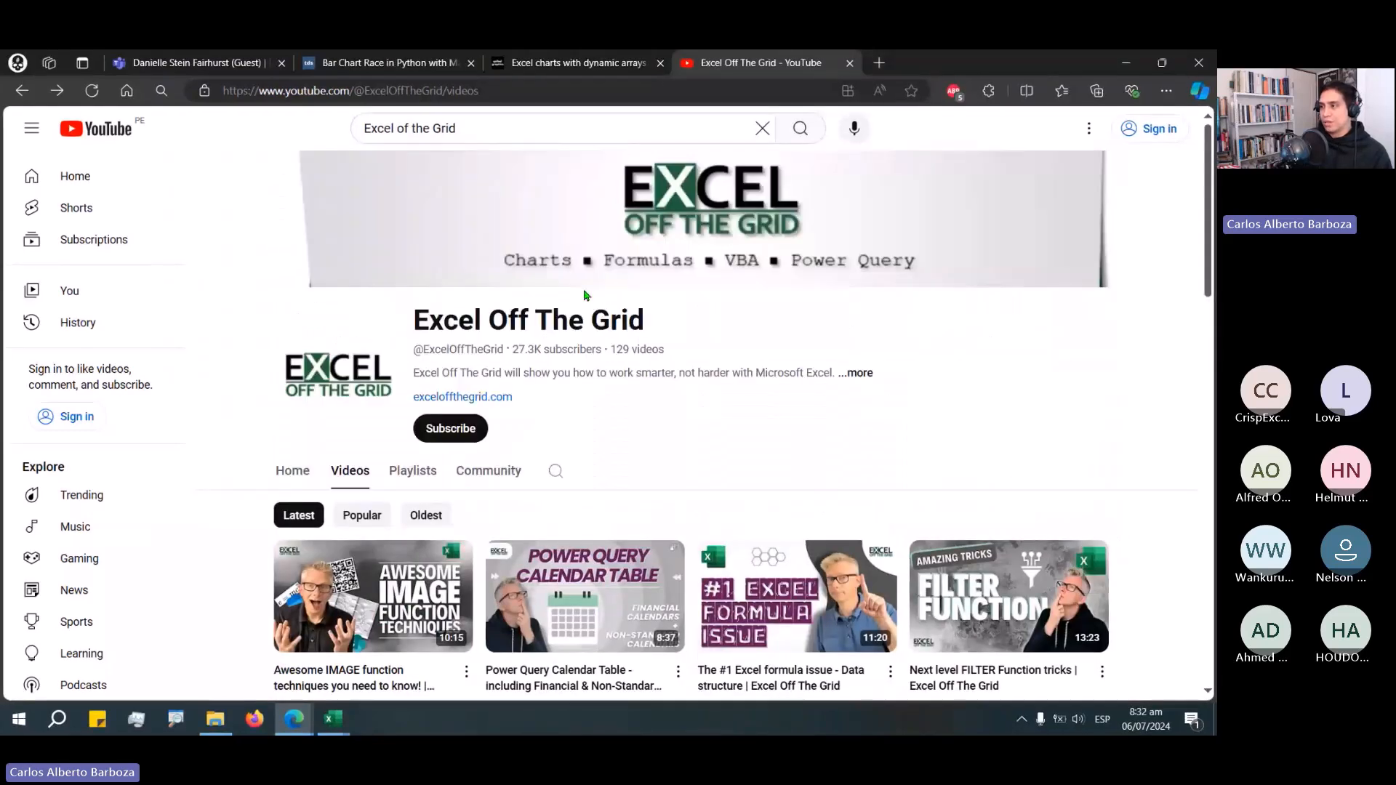
scroll(677, 353, down, 10)
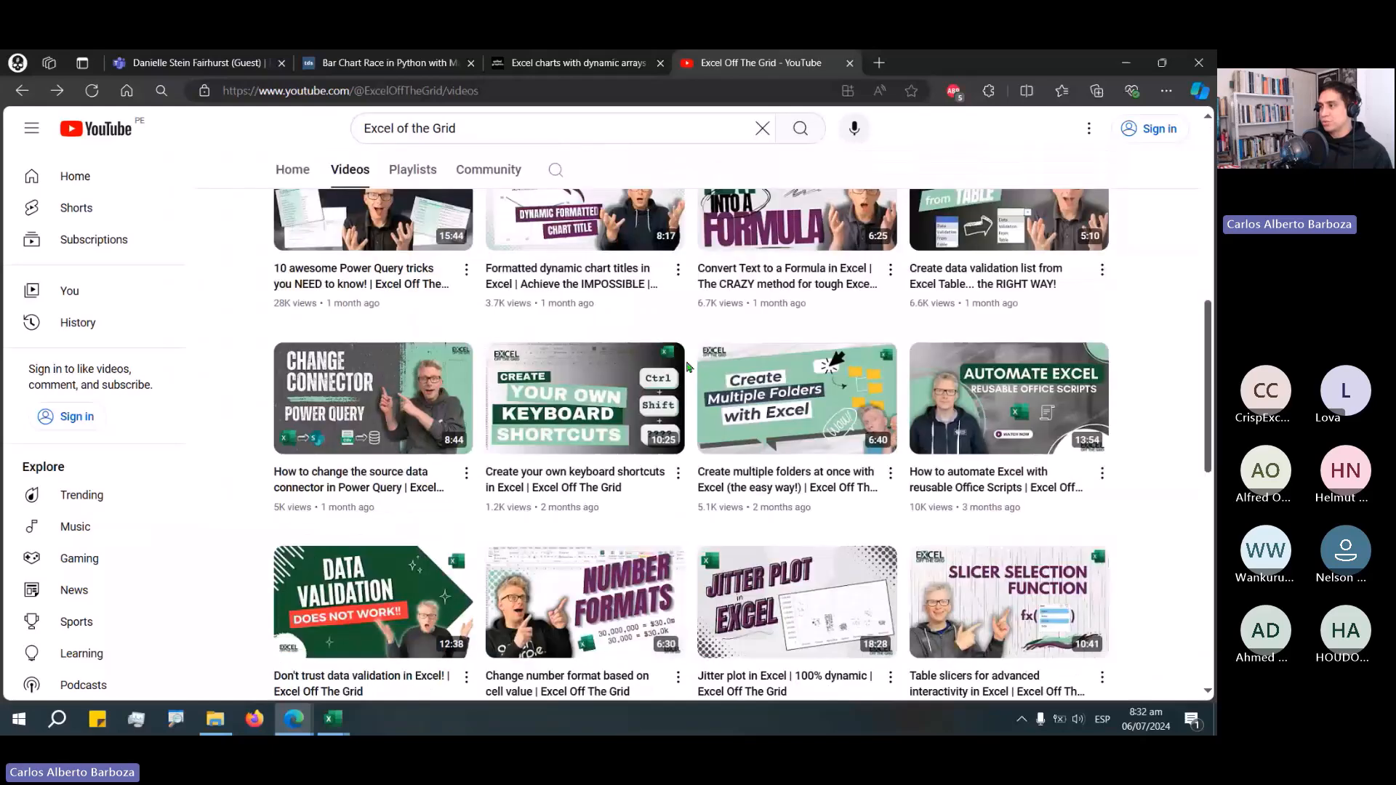
scroll(983, 489, down, 3)
Open the Table slicers for advanced interactivity in Excel video and pause it.
right_click(983, 489)
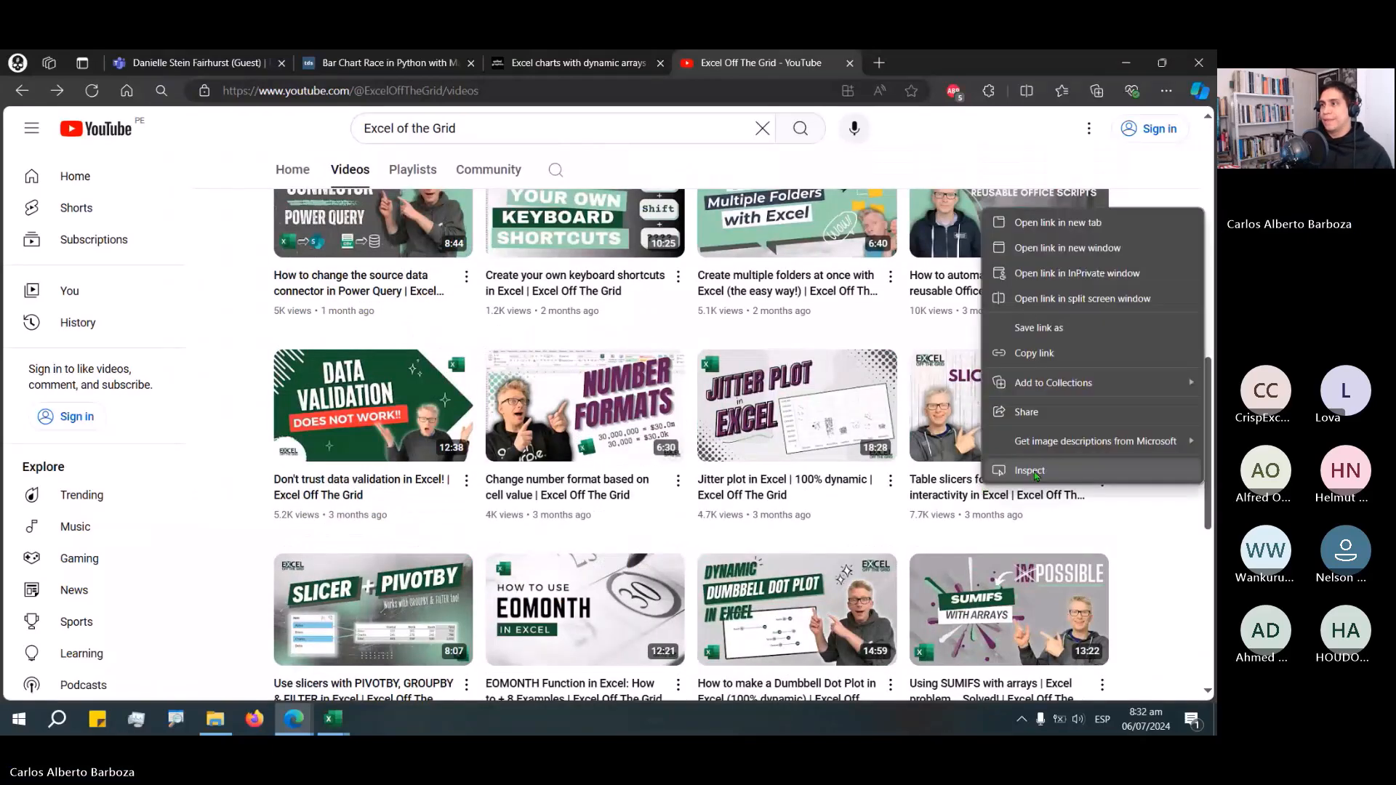
click(1112, 514)
click(1009, 422)
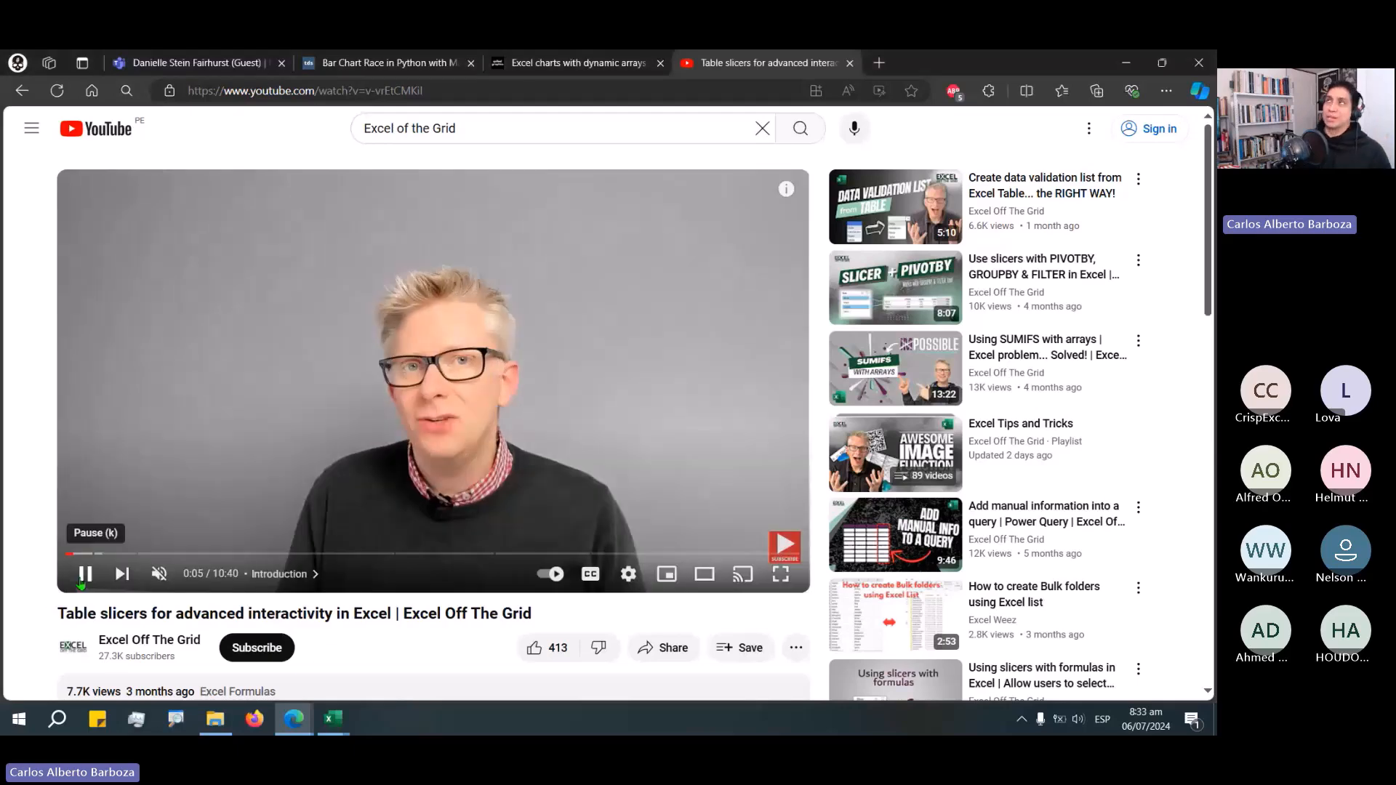
click(81, 574)
Go back through the channel's video list and reopen the Next level FILTER Function tricks video, paused at the start.
click(21, 90)
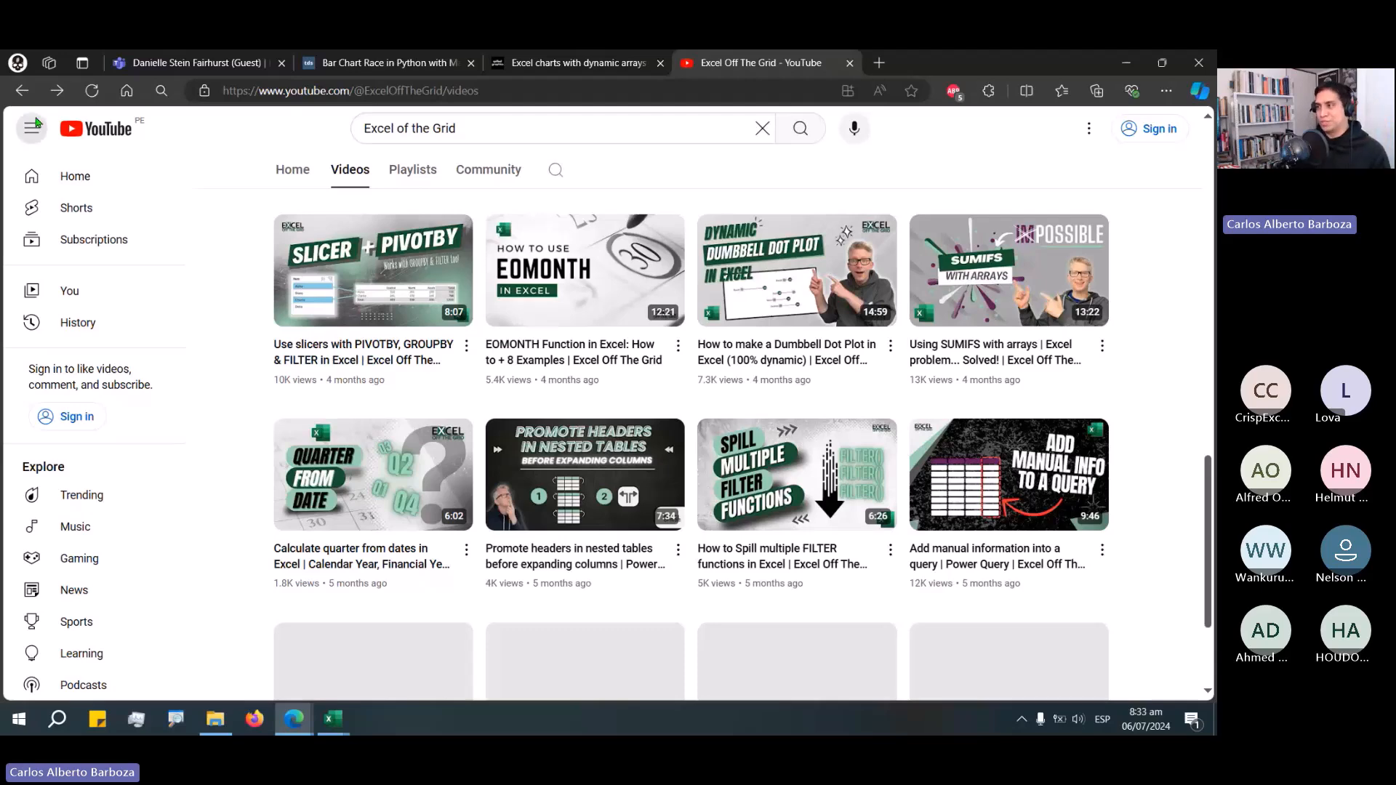
scroll(1031, 500, up, 4)
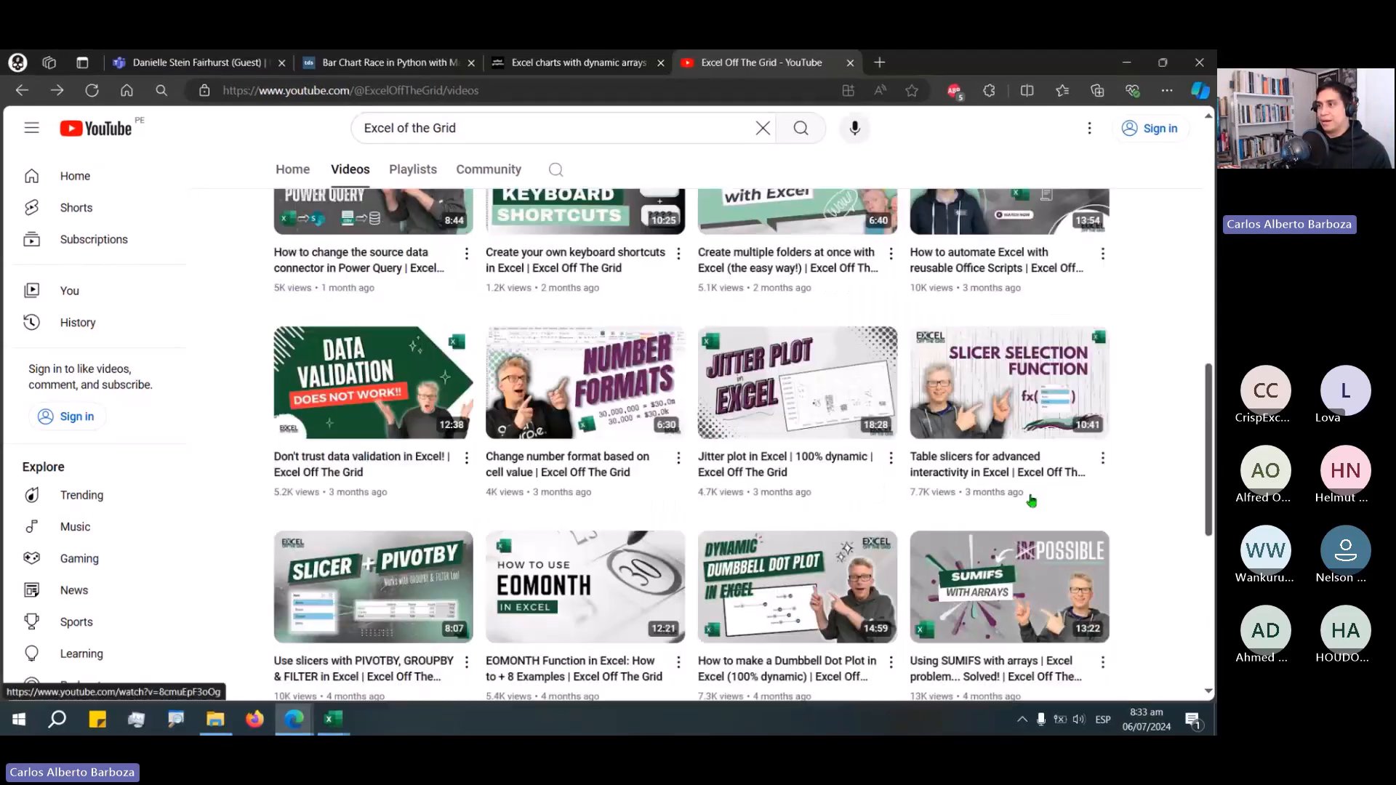
scroll(1031, 500, up, 3)
scroll(1048, 509, up, 2)
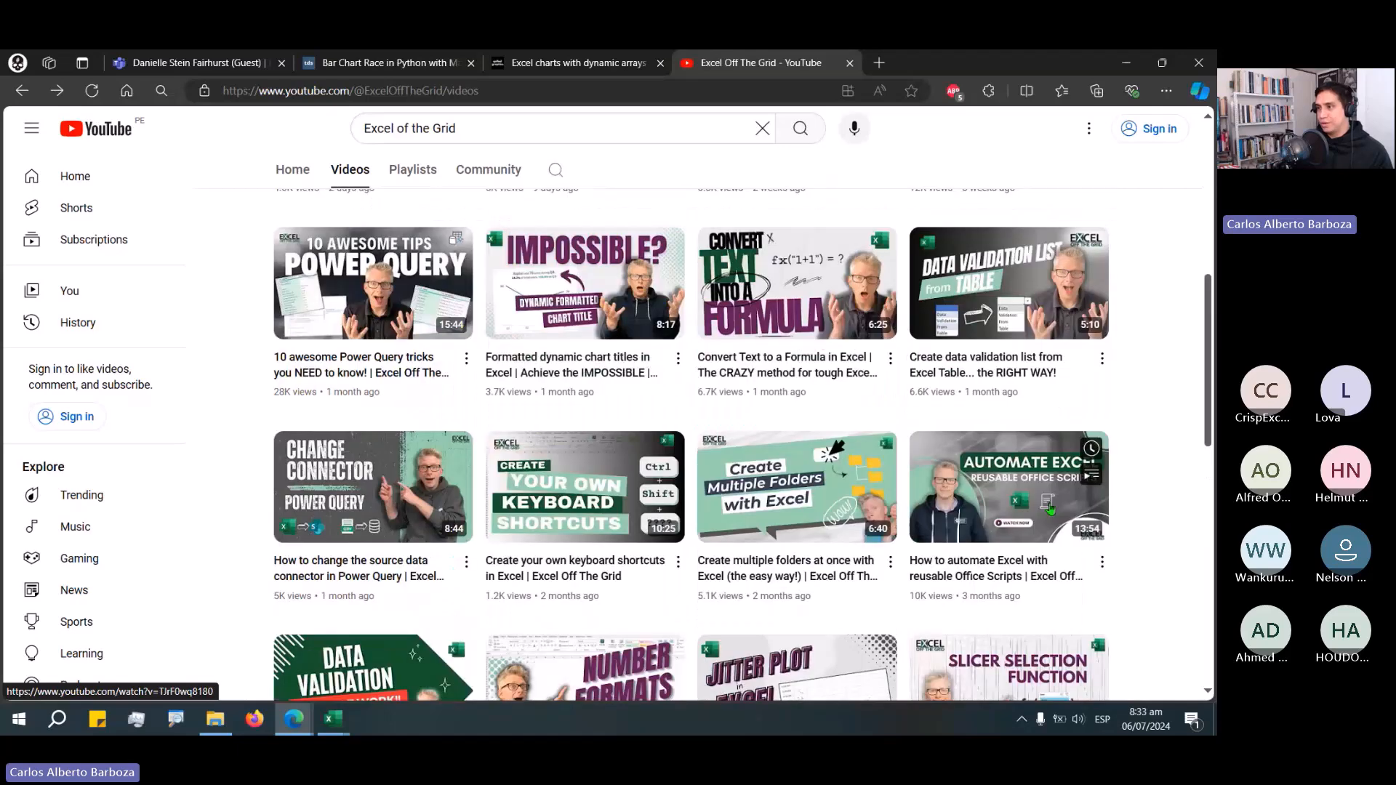
scroll(1054, 458, down, 5)
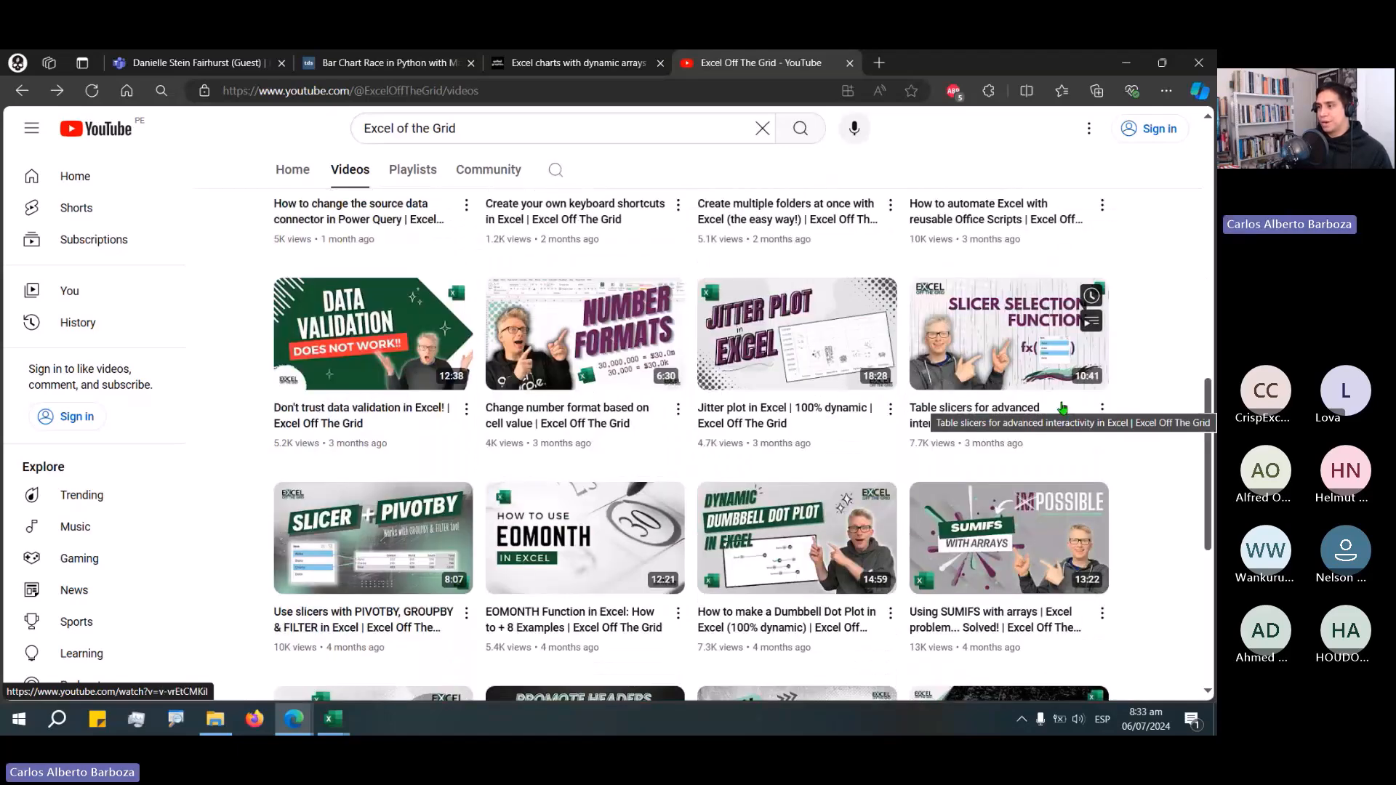
scroll(1061, 409, up, 1)
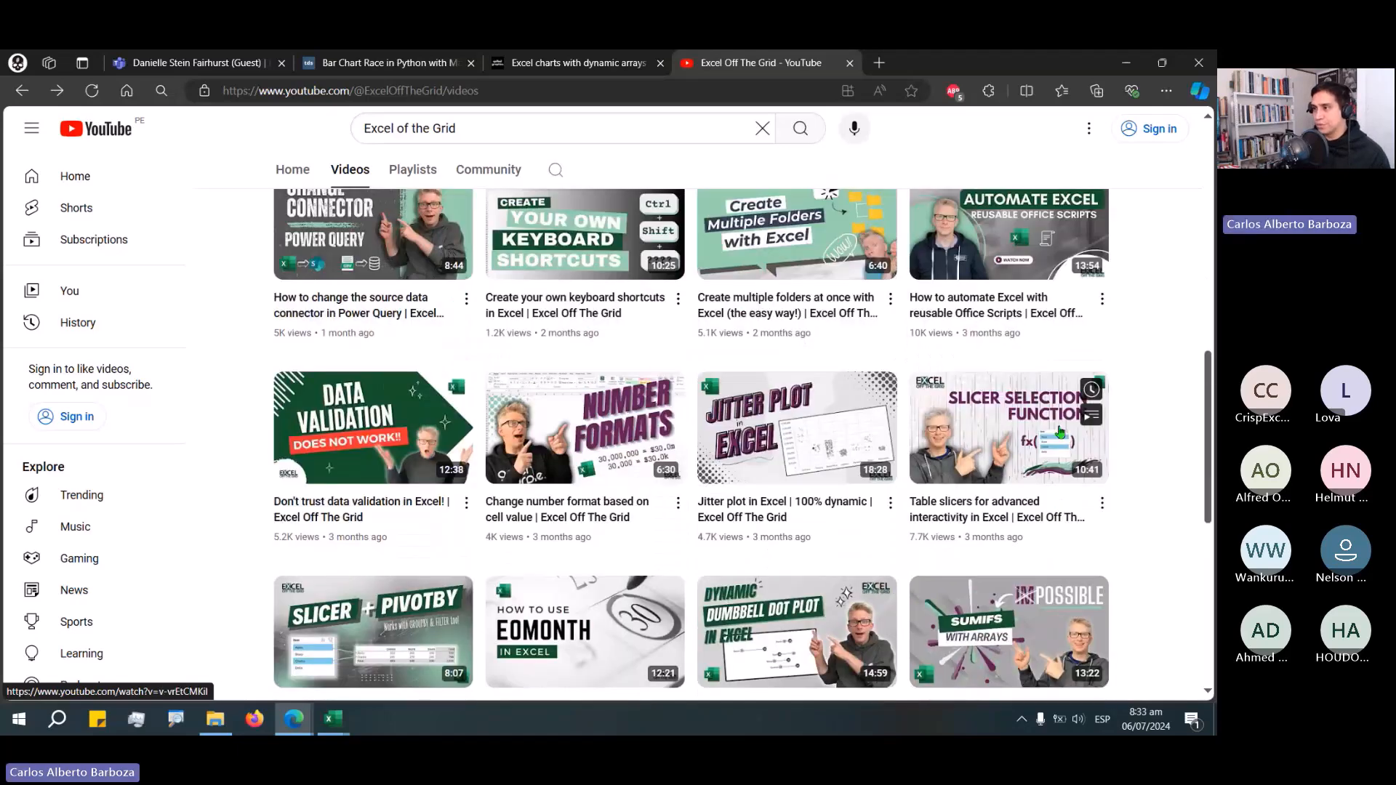
scroll(1060, 432, up, 3)
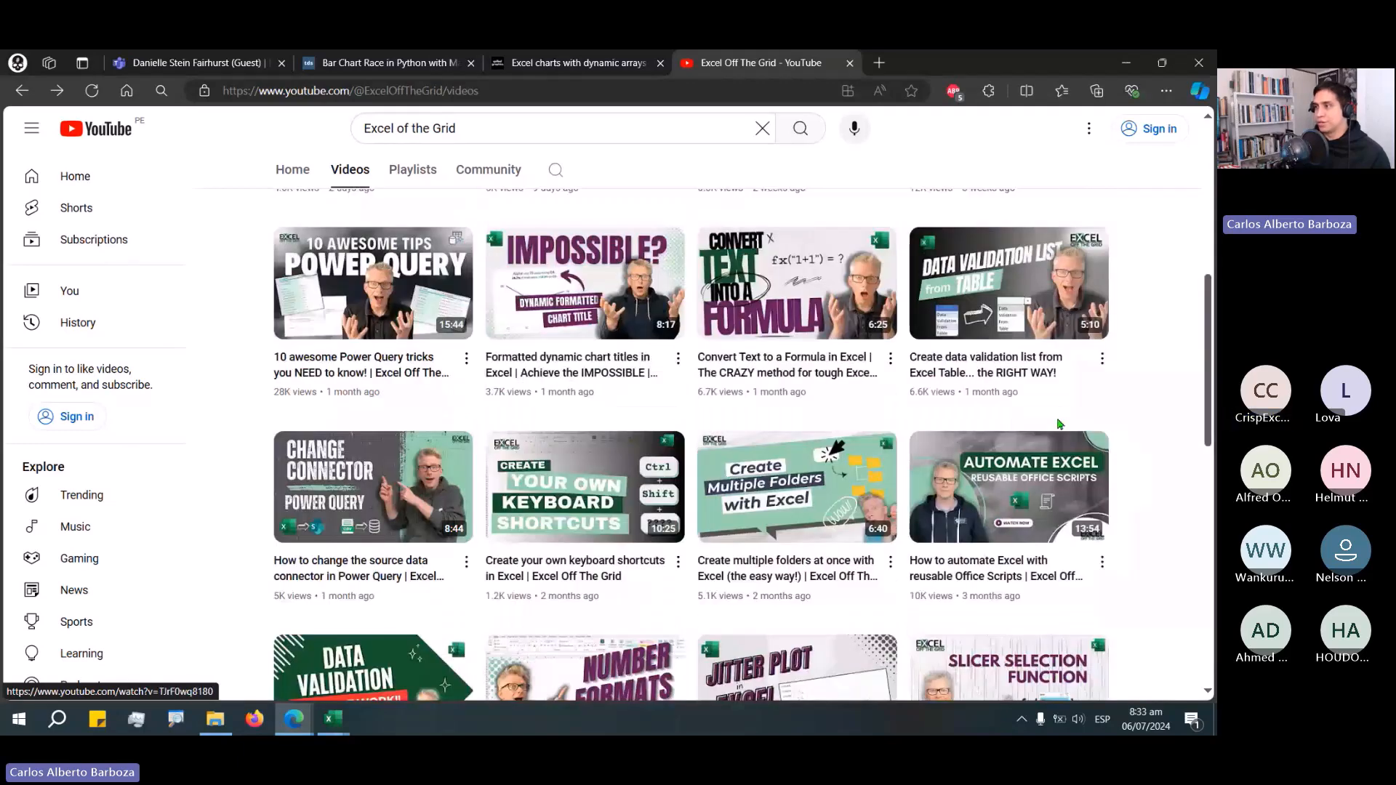
scroll(1059, 423, up, 5)
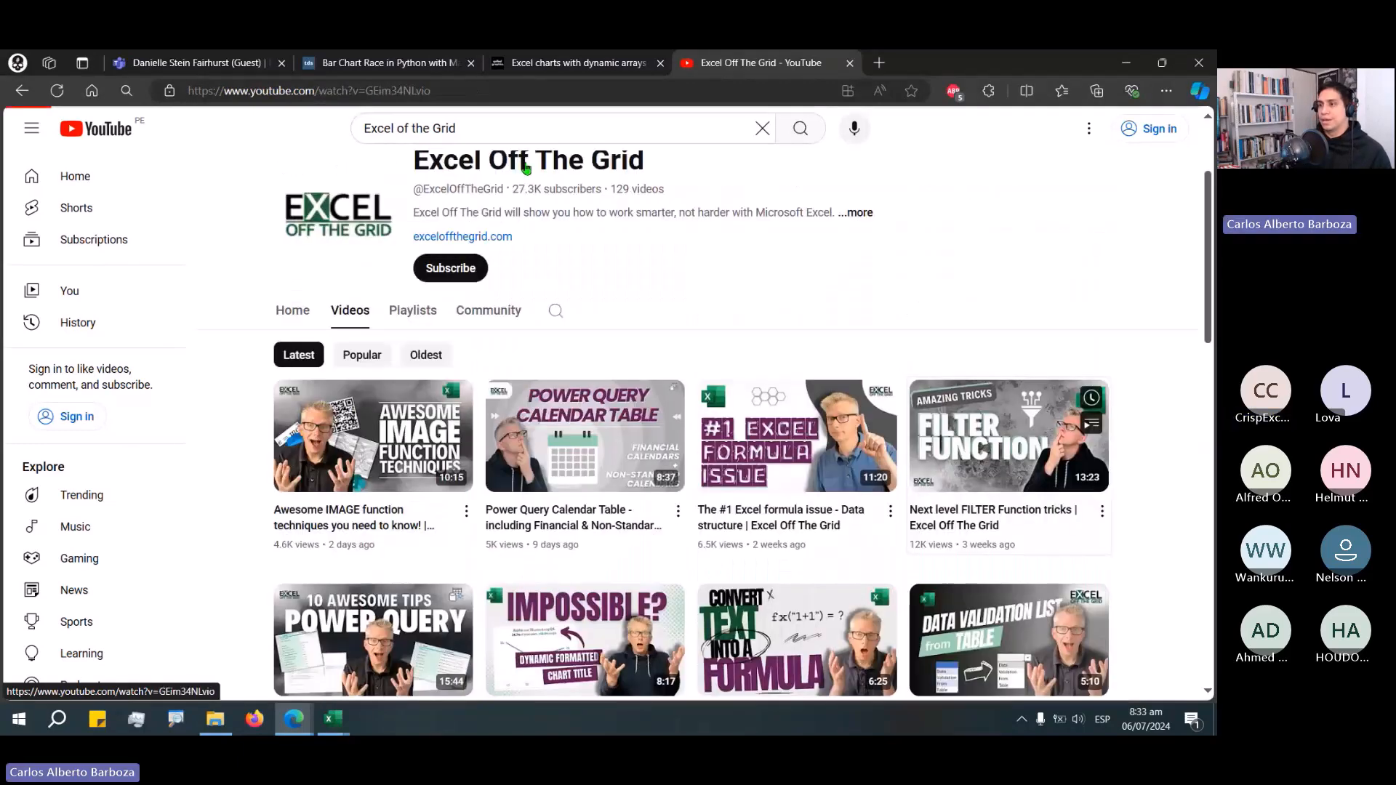
click(85, 595)
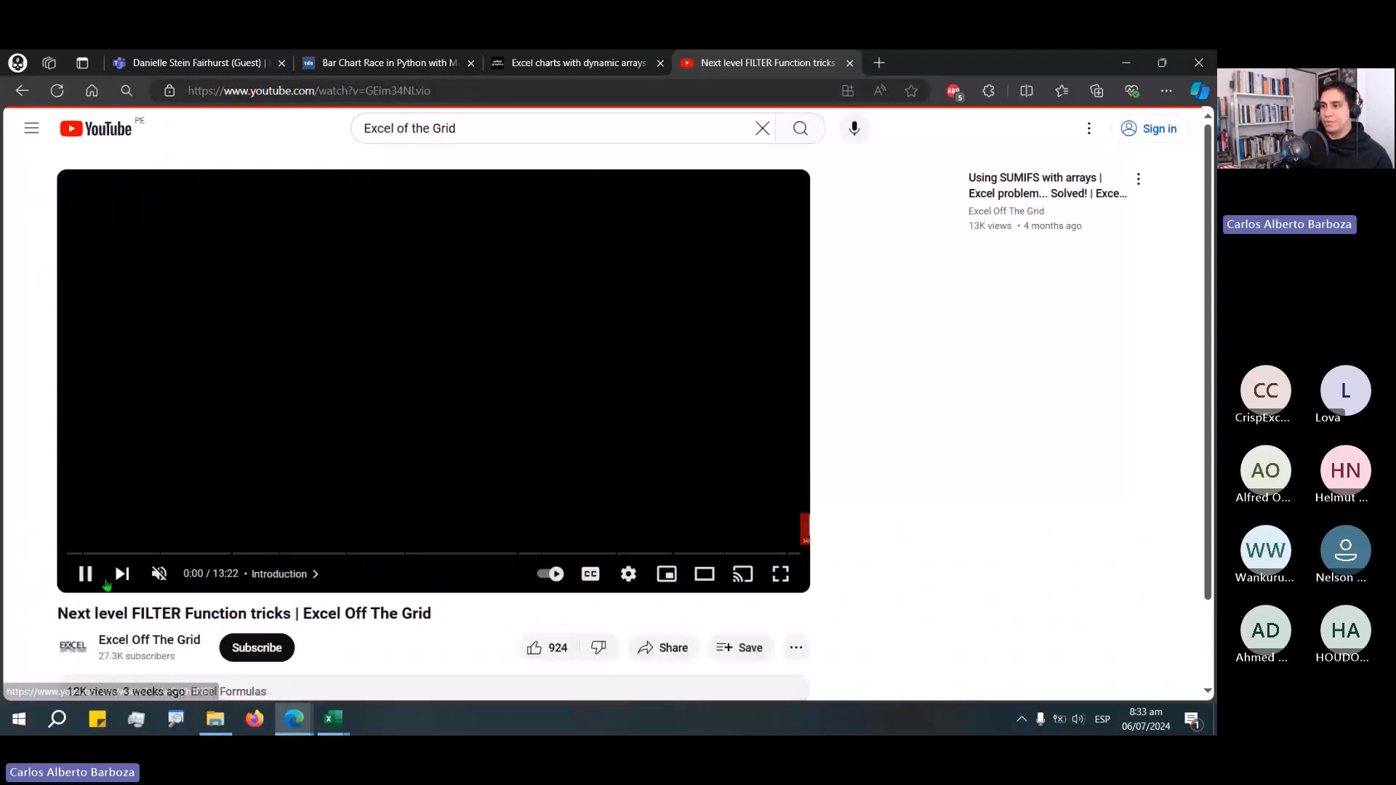
click(86, 574)
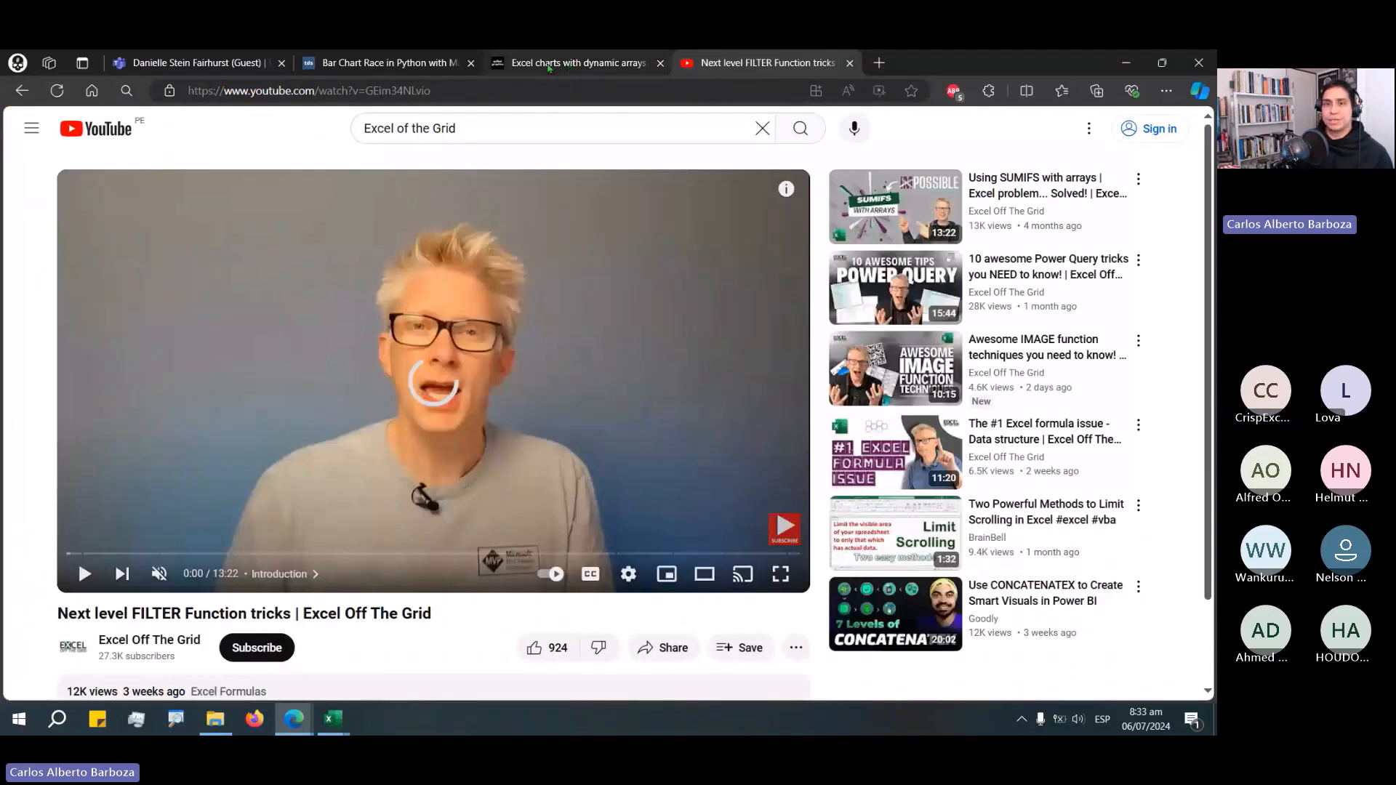
Close the Excel charts with dynamic arrays tab and switch to the Clearly and Simply tab.
middle_click(549, 67)
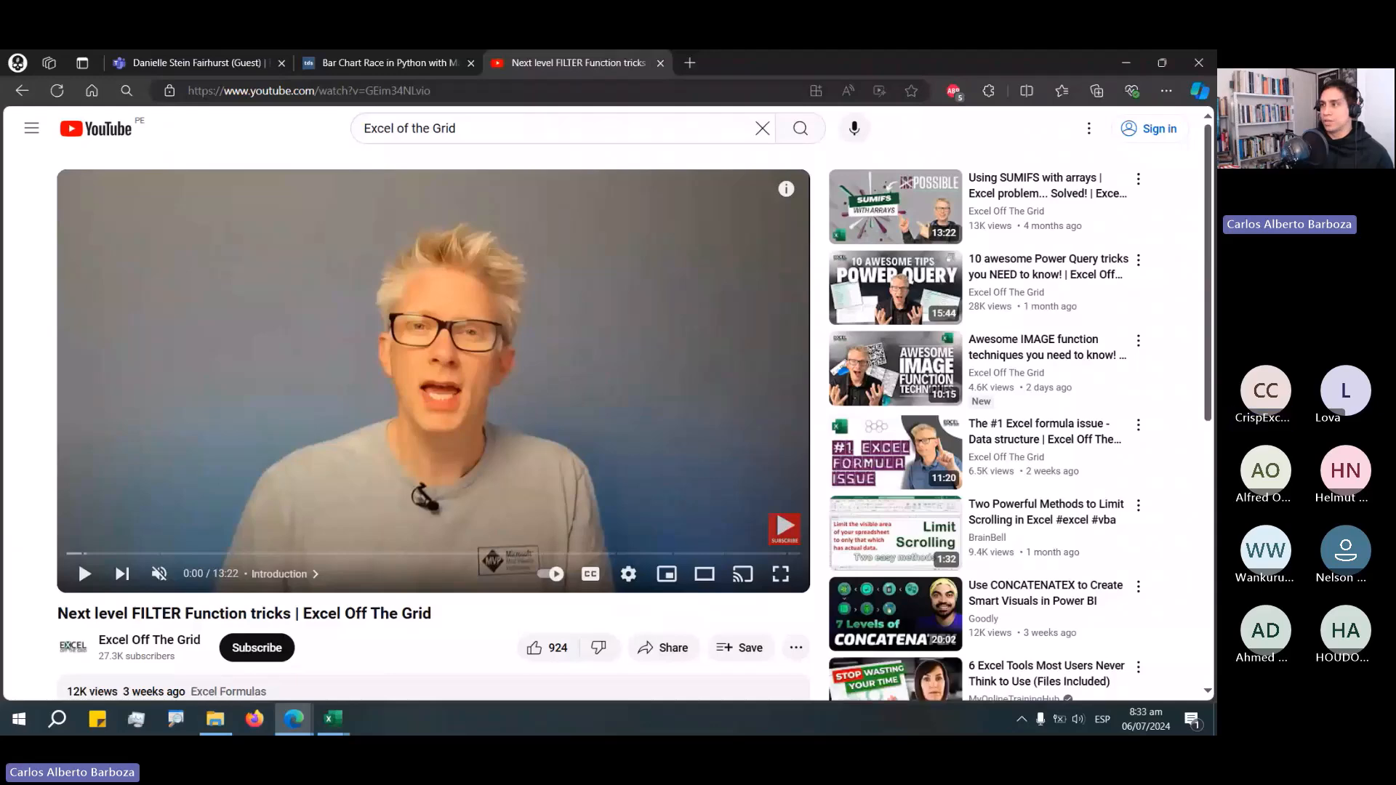
drag(723, 50, 727, 65)
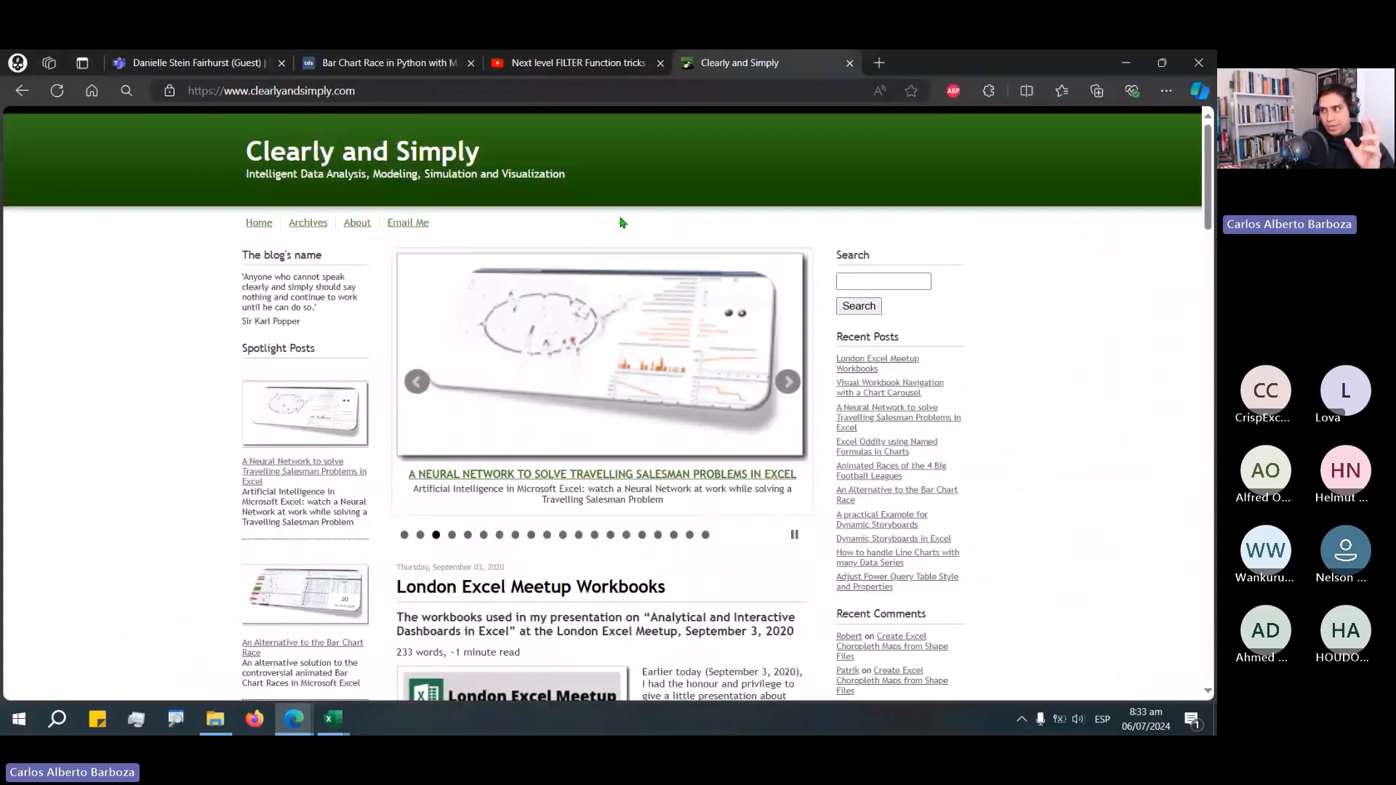
Open the Clearly and Simply archives and select the March 2020 posts.
click(930, 282)
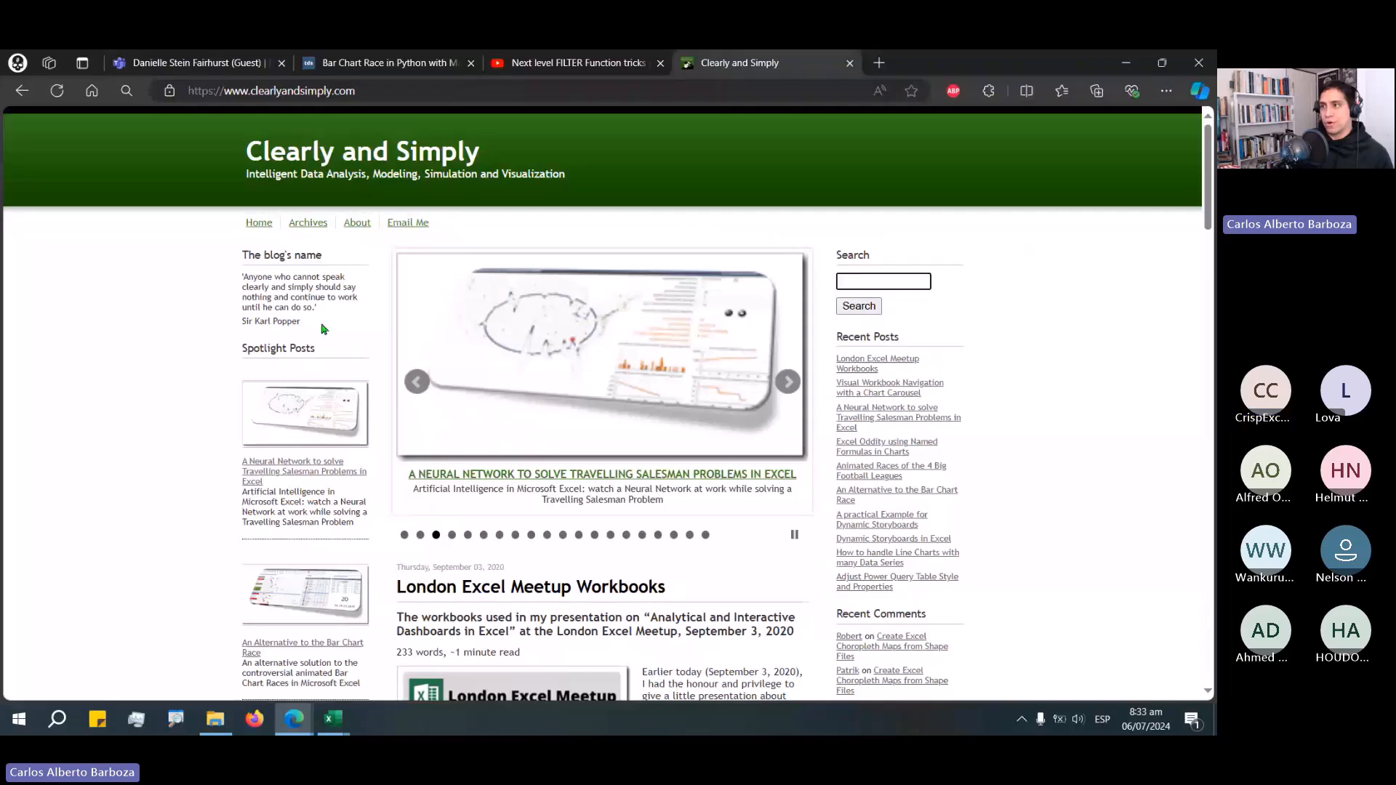
click(308, 222)
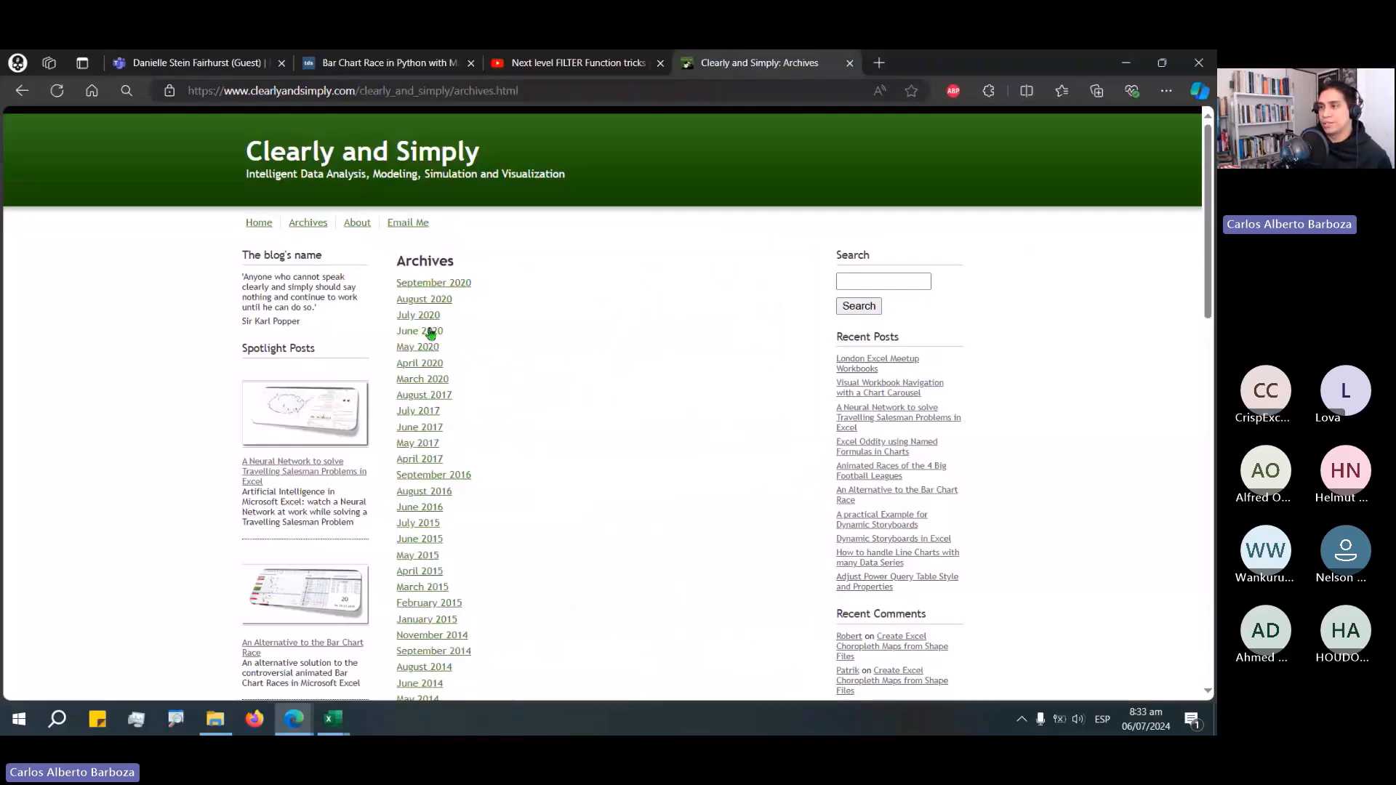
click(436, 379)
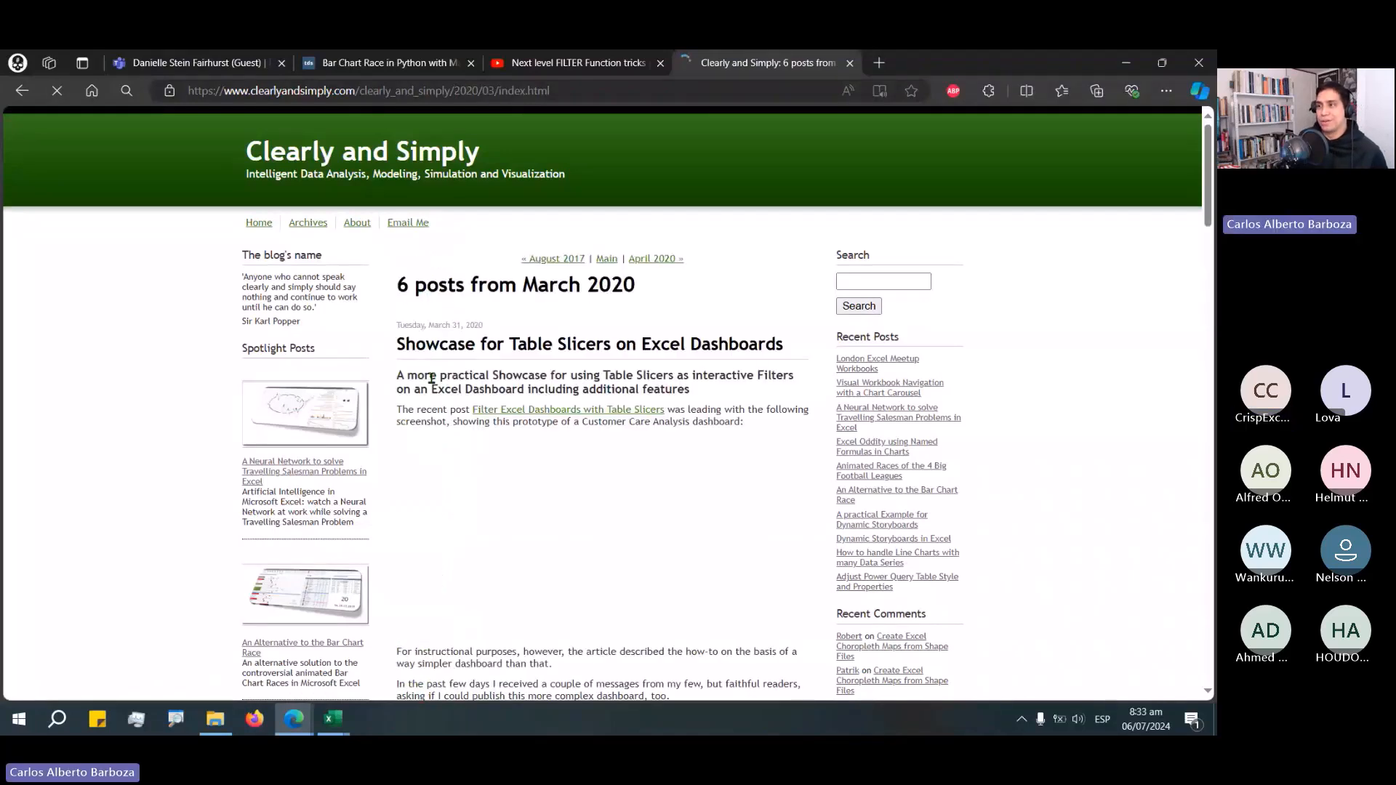
Scroll through the March 2020 posts on the Clearly and Simply blog.
scroll(542, 471, down, 1)
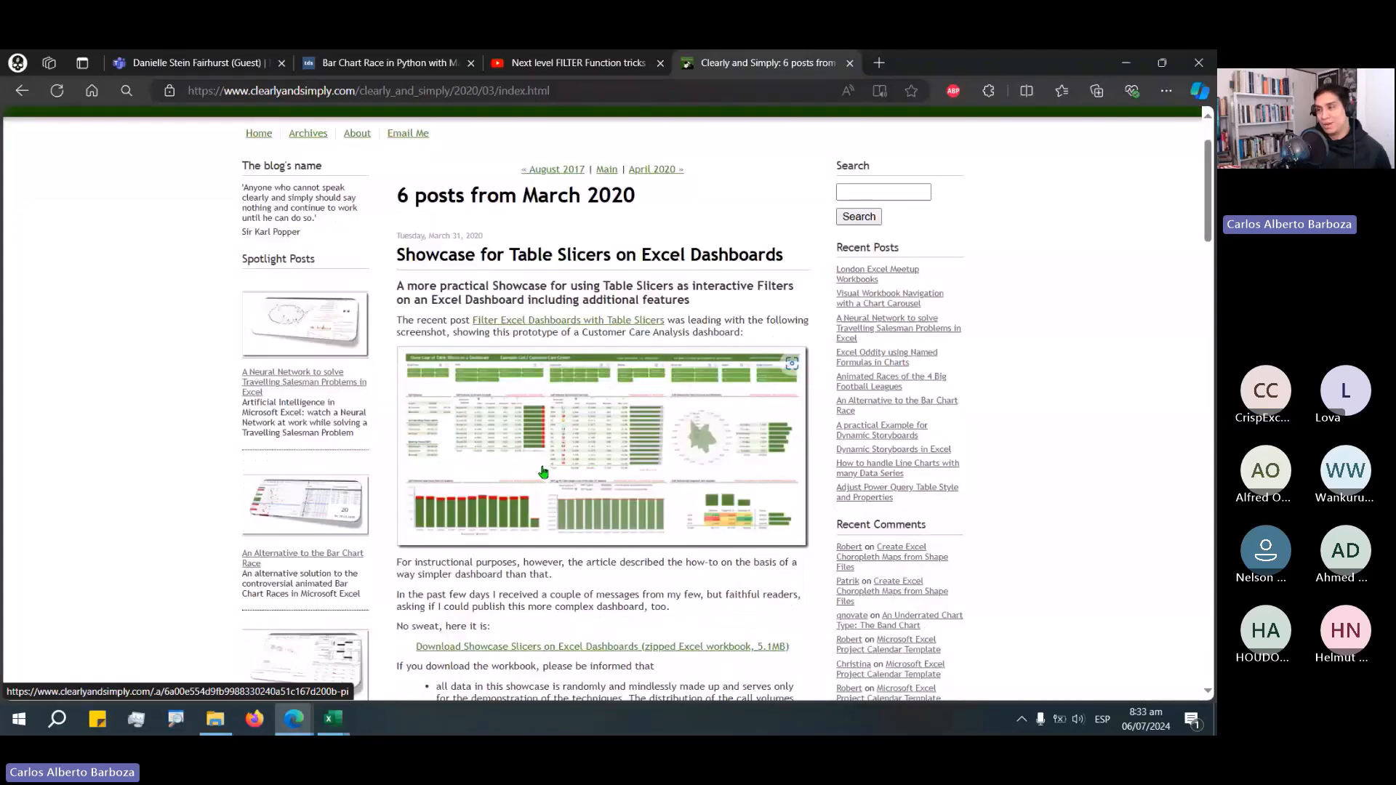
scroll(621, 328, up, 1)
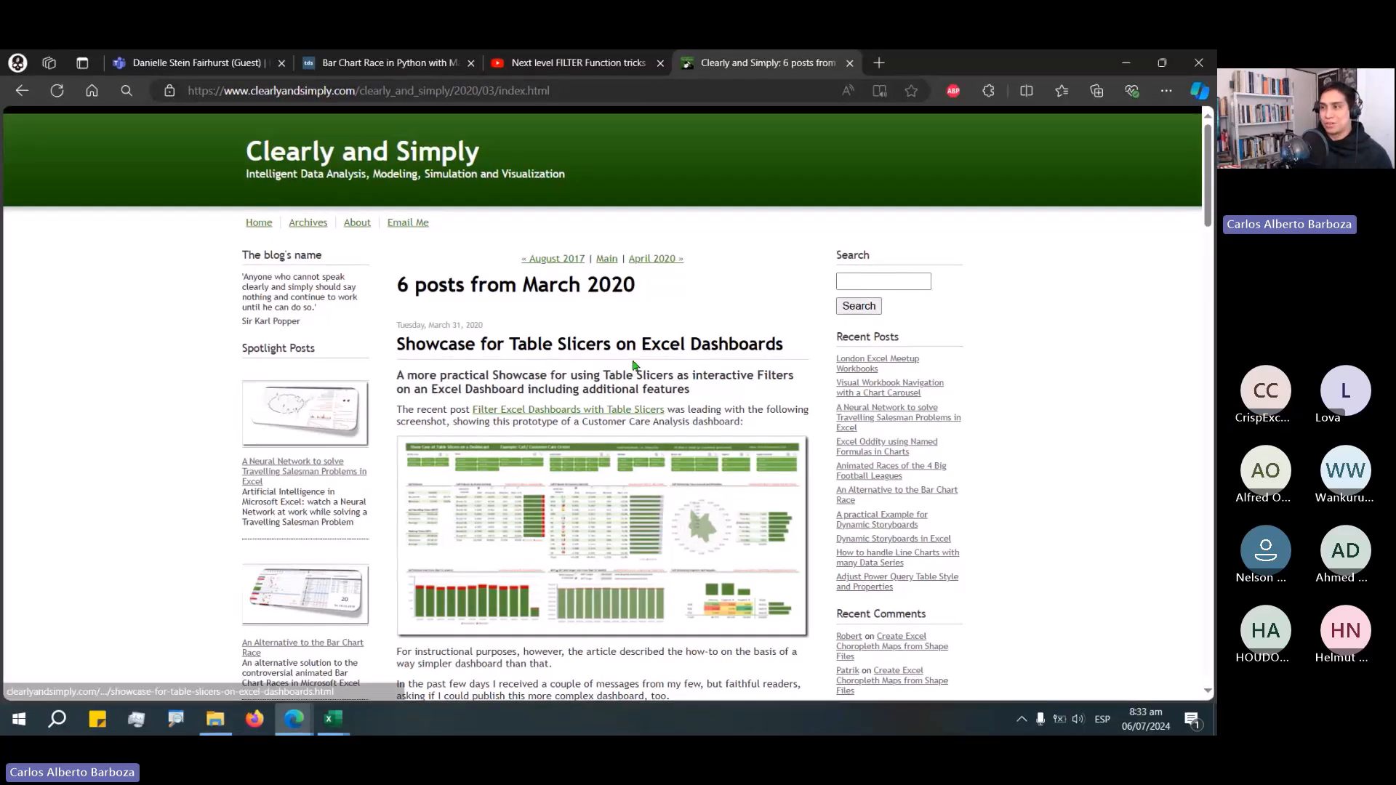
scroll(632, 365, down, 10)
scroll(654, 413, down, 7)
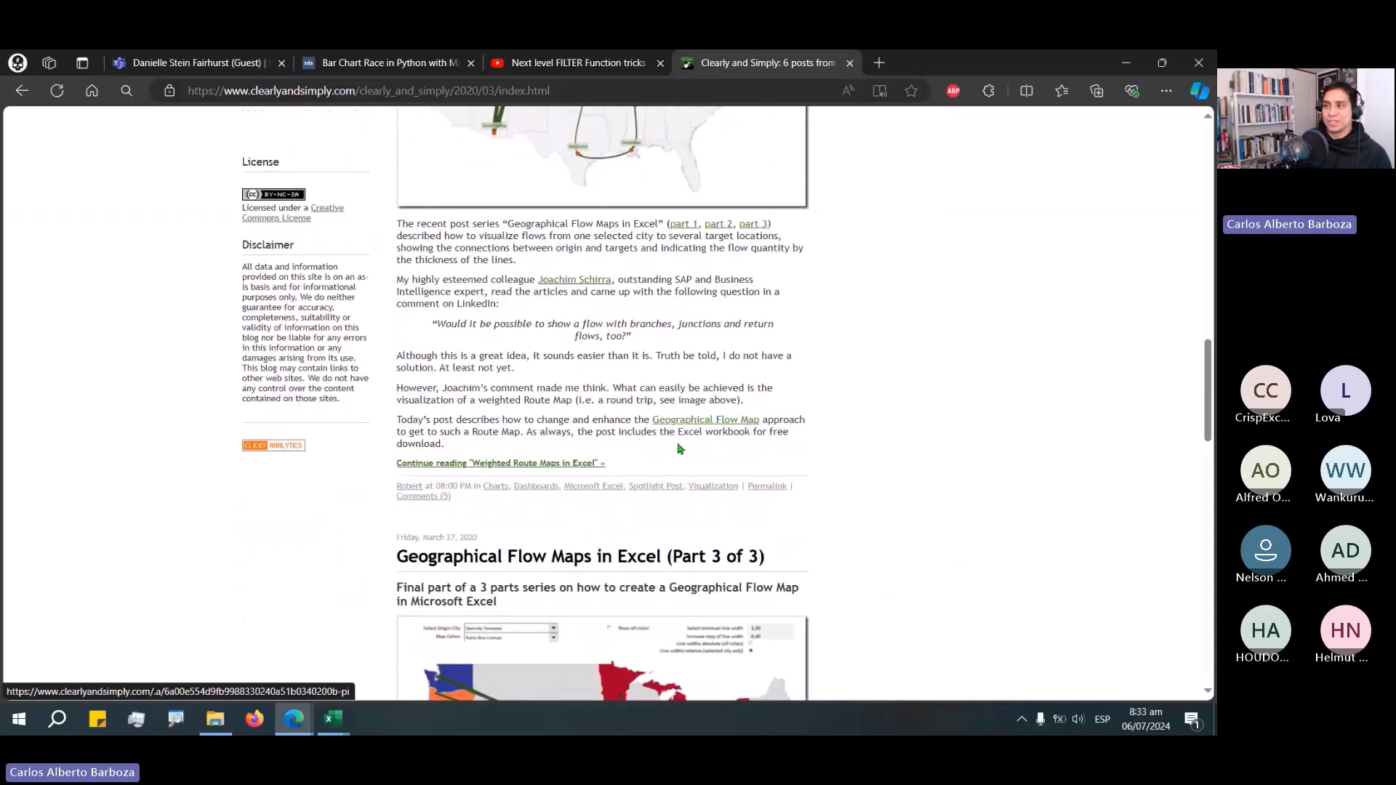
scroll(680, 448, up, 15)
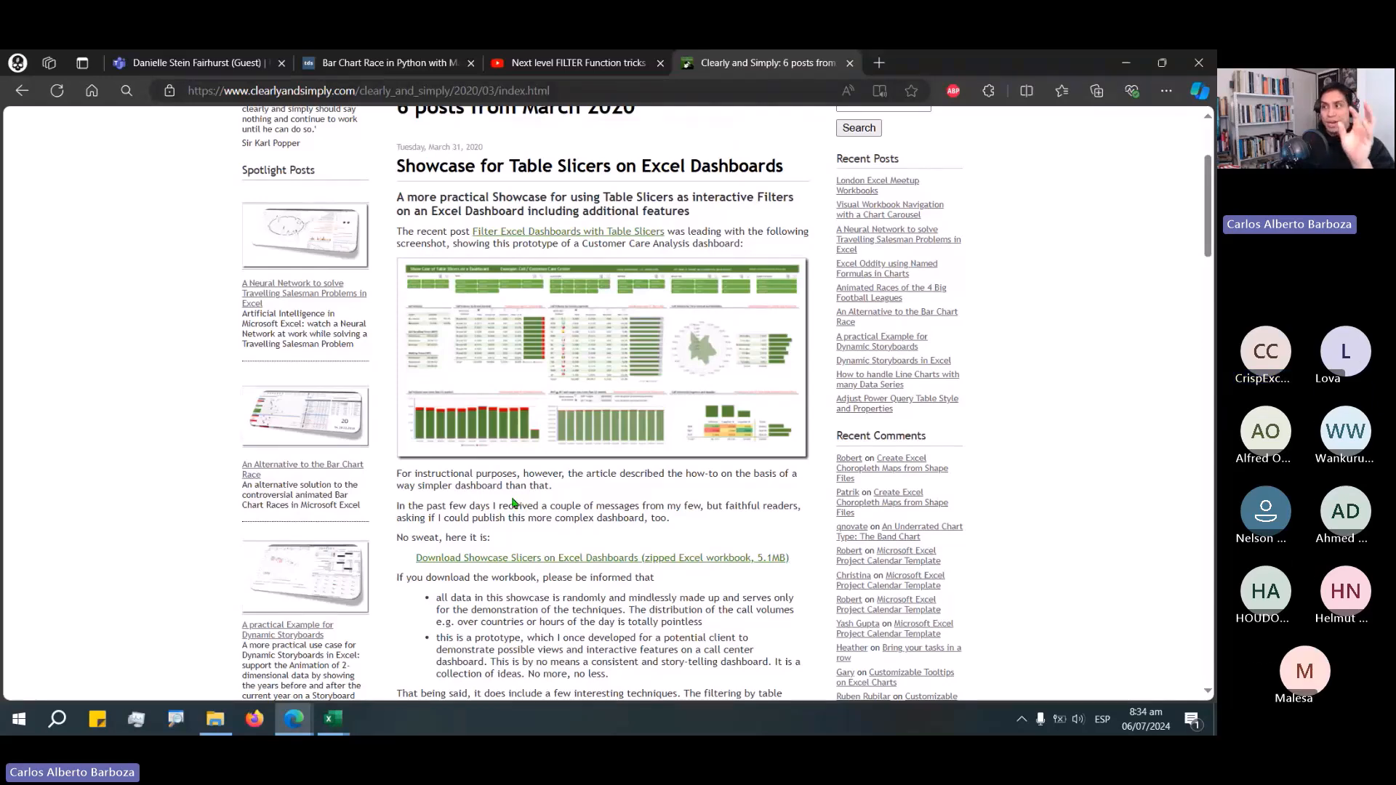
scroll(513, 503, down, 6)
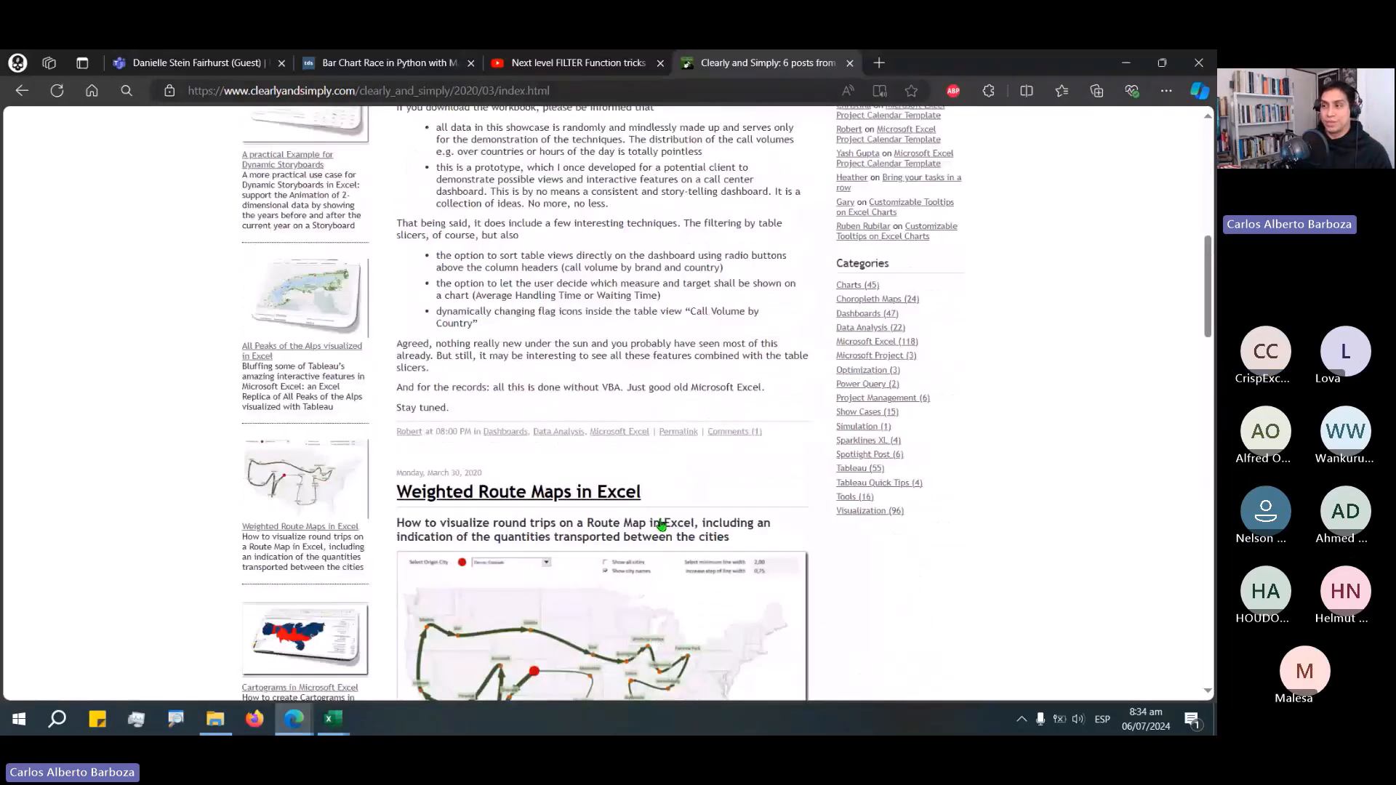
scroll(662, 525, down, 15)
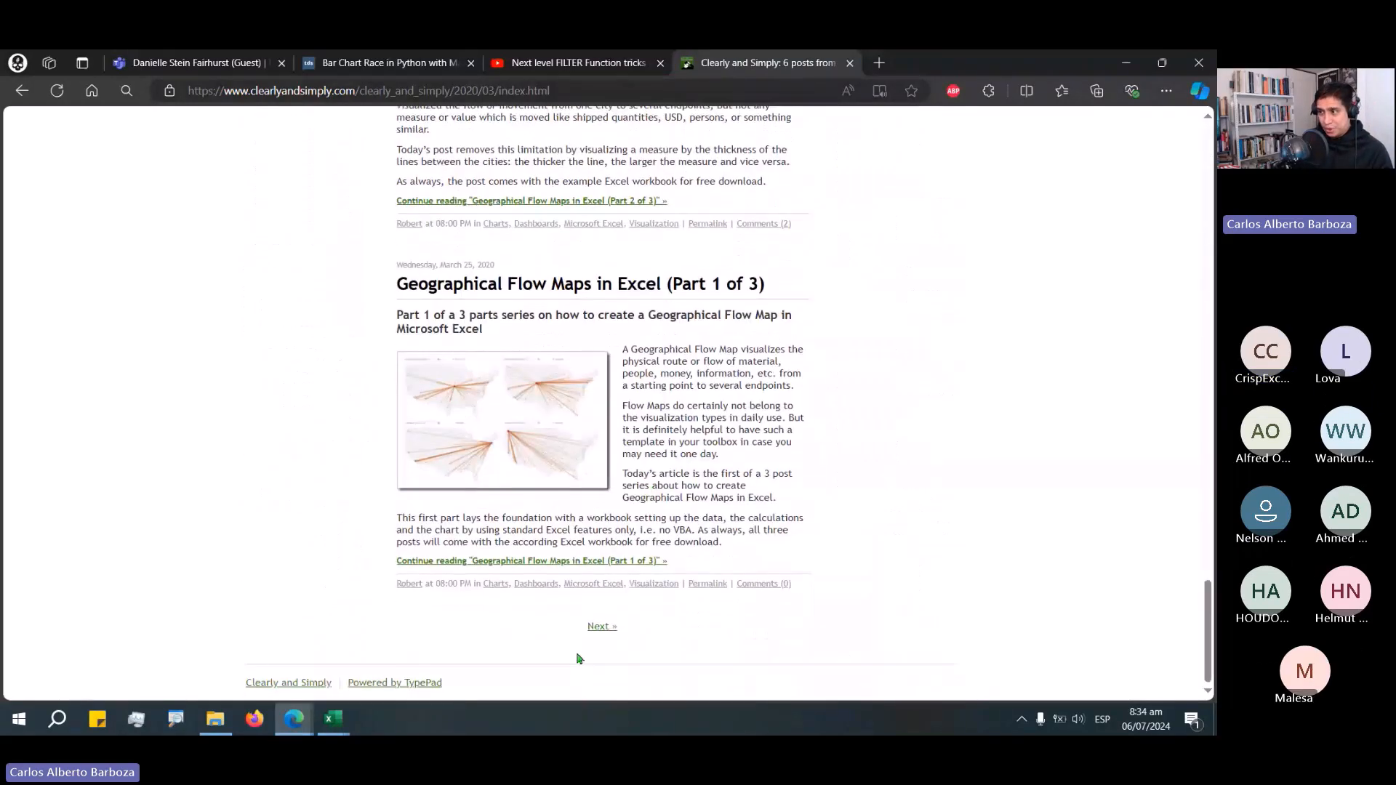
Go to the next page of posts and open Filter Excel Dashboards with Table Slicers.
click(602, 626)
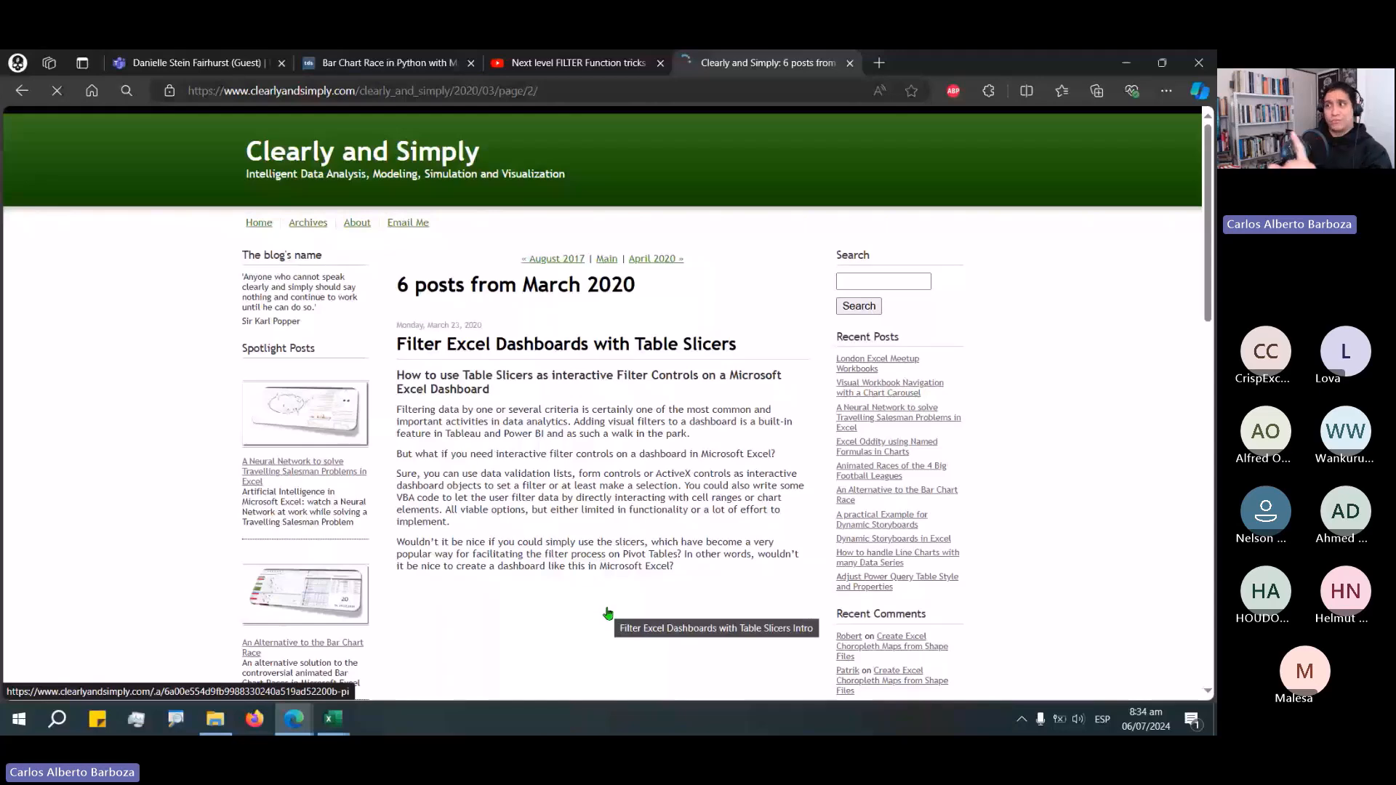
scroll(620, 286, down, 1)
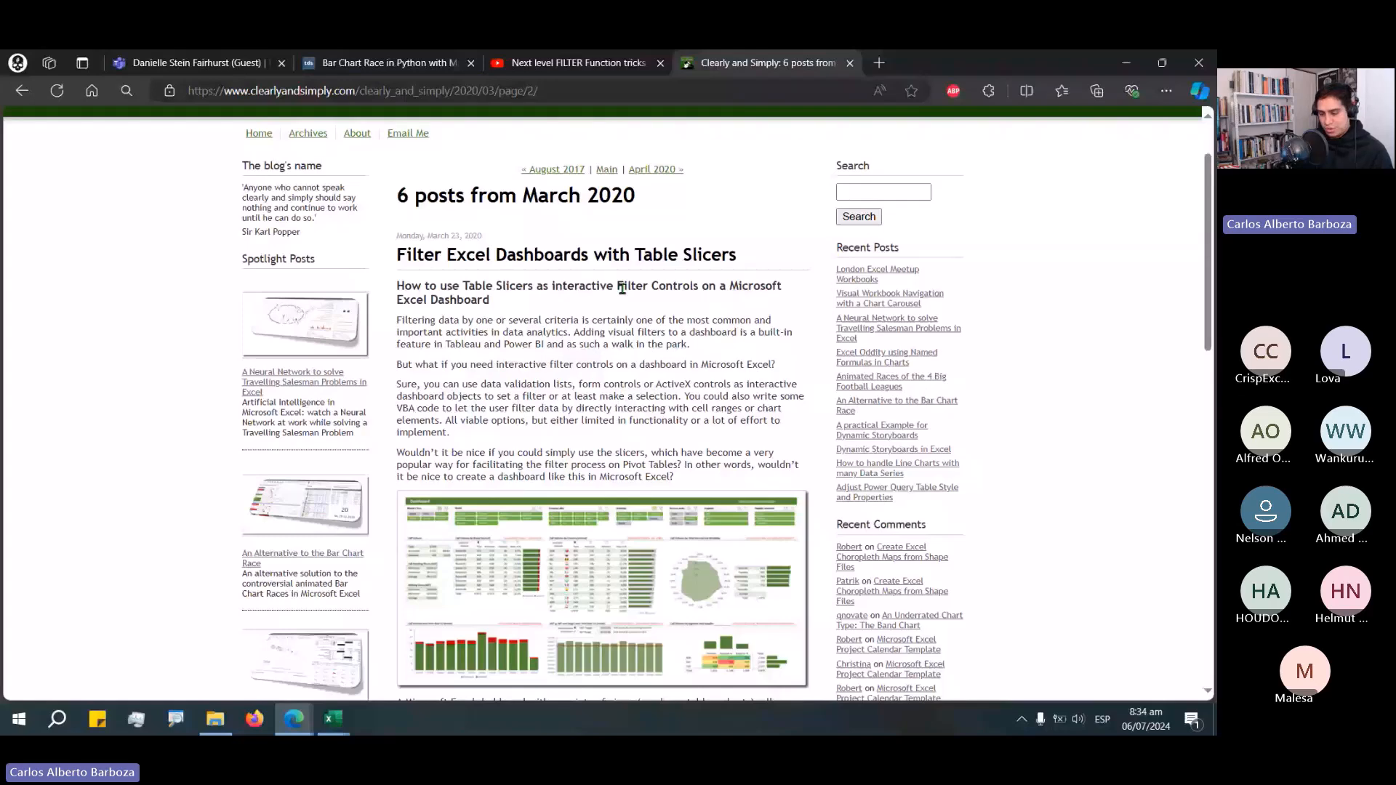
click(622, 256)
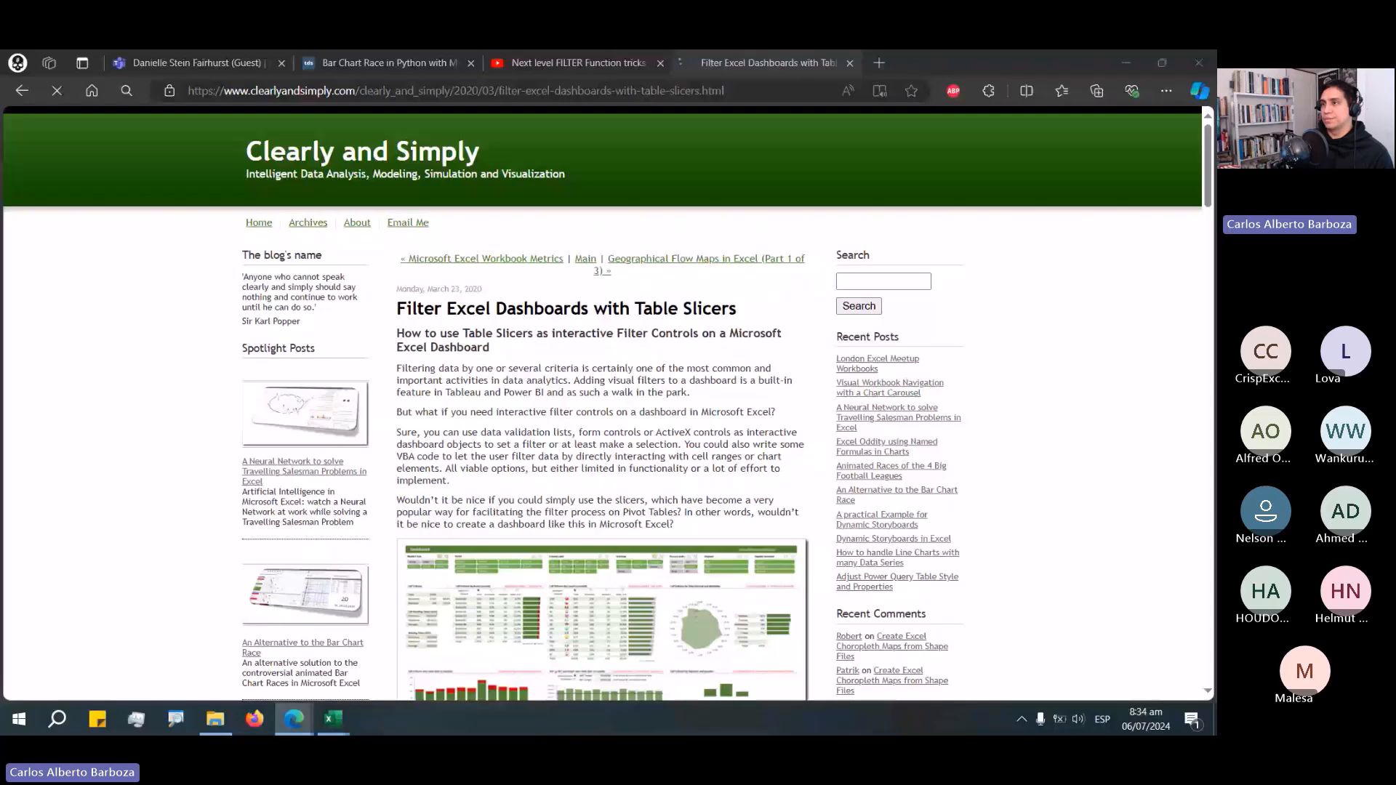
Close the blog, Bar Chart Race and Teams browser tabs.
click(849, 63)
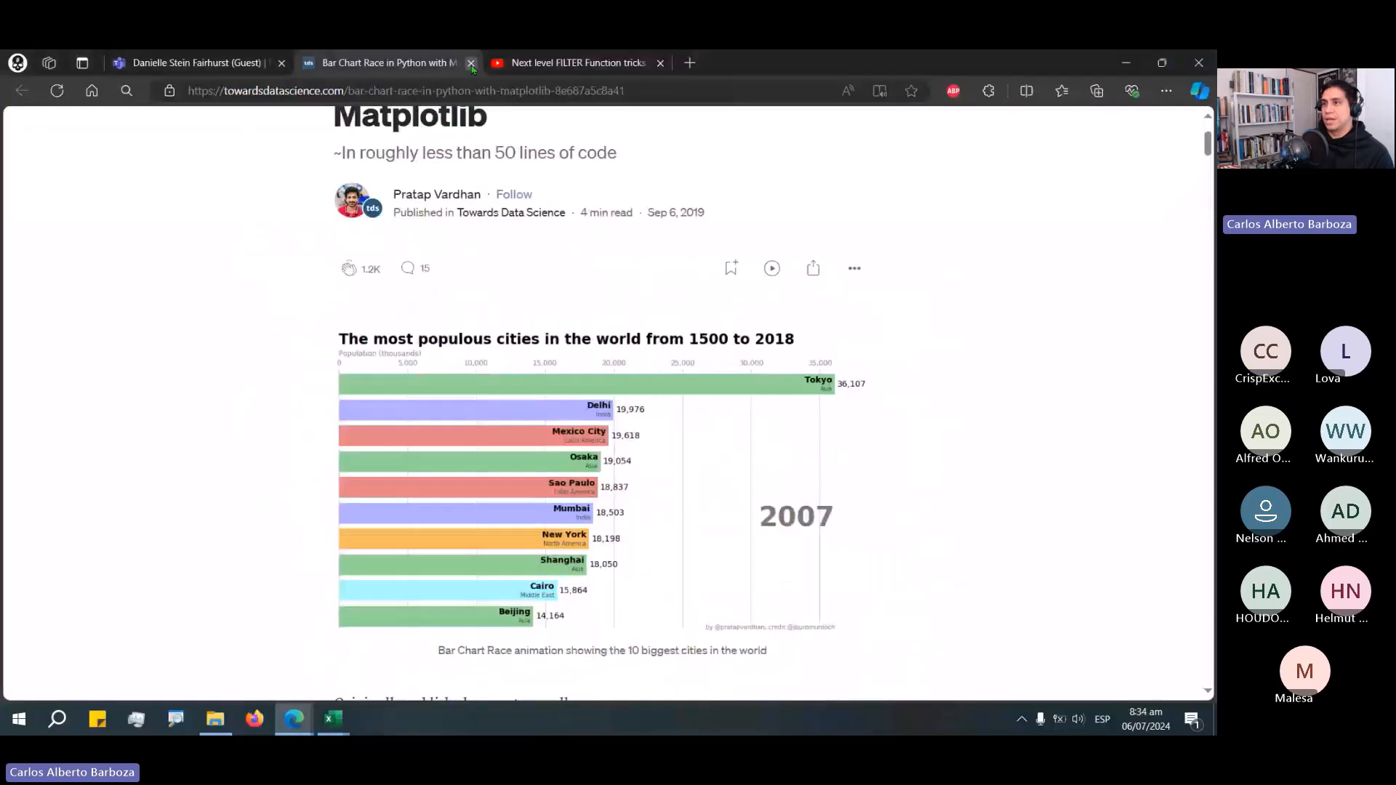
click(471, 63)
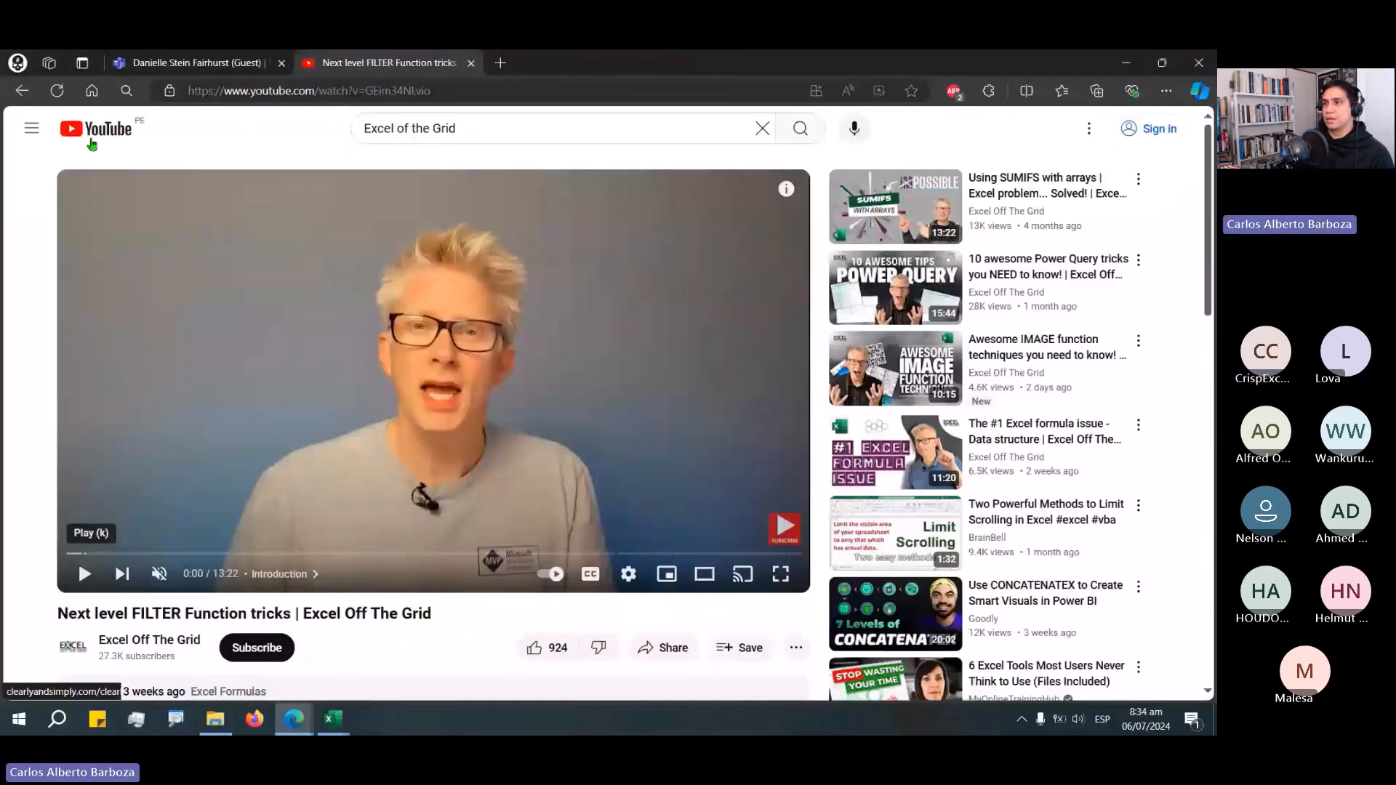
click(273, 69)
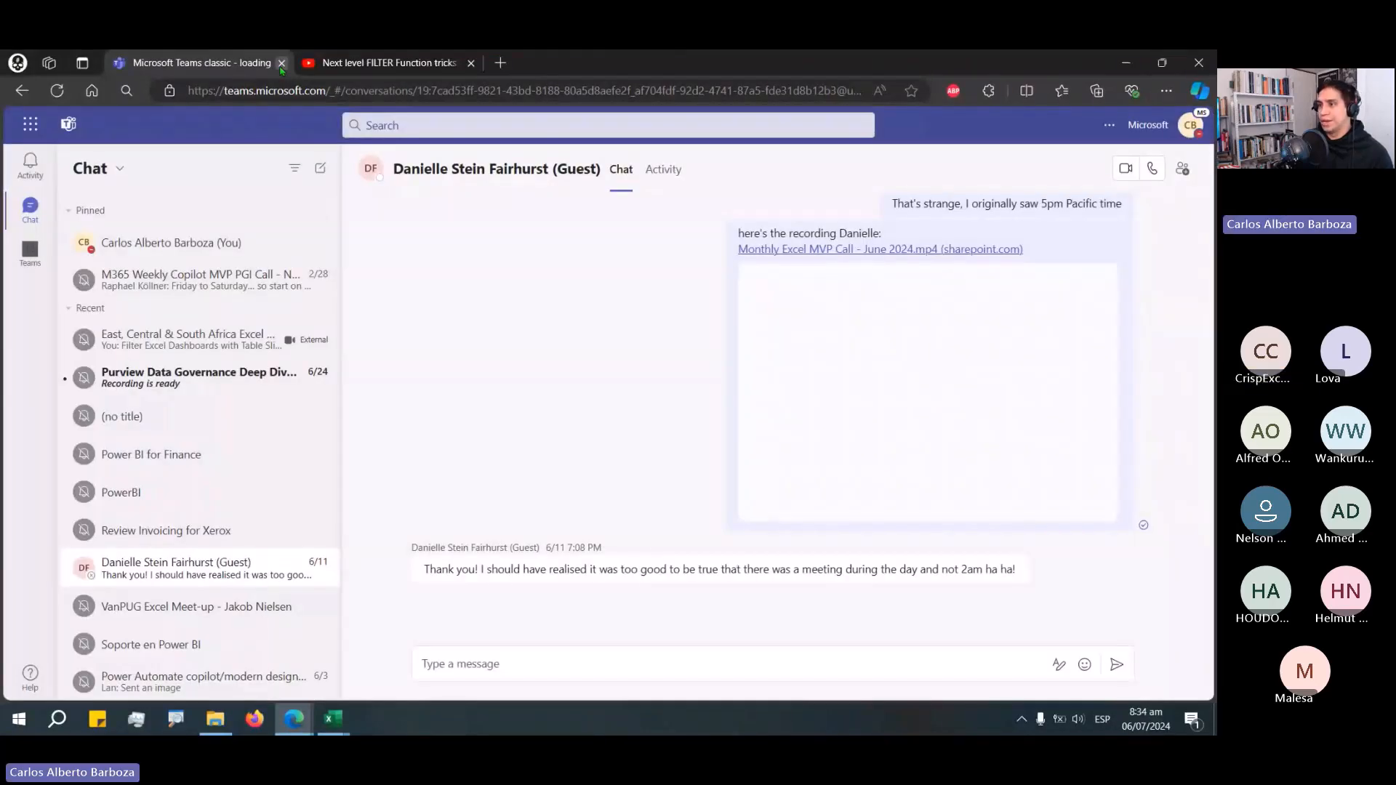
click(281, 63)
Return to Excel and cut the Student slicer from the filteringTables sheet.
click(1129, 66)
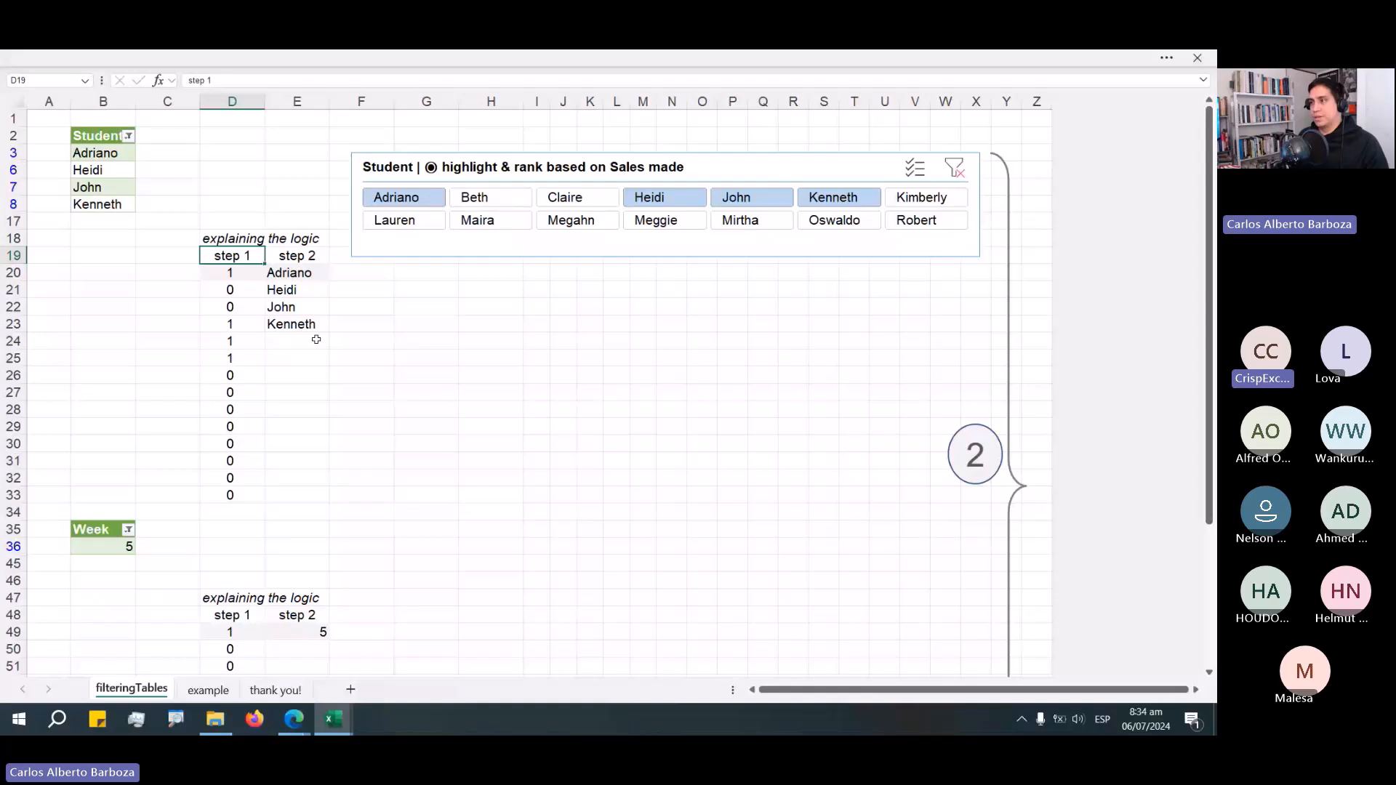
click(724, 162)
key(ctrl+x)
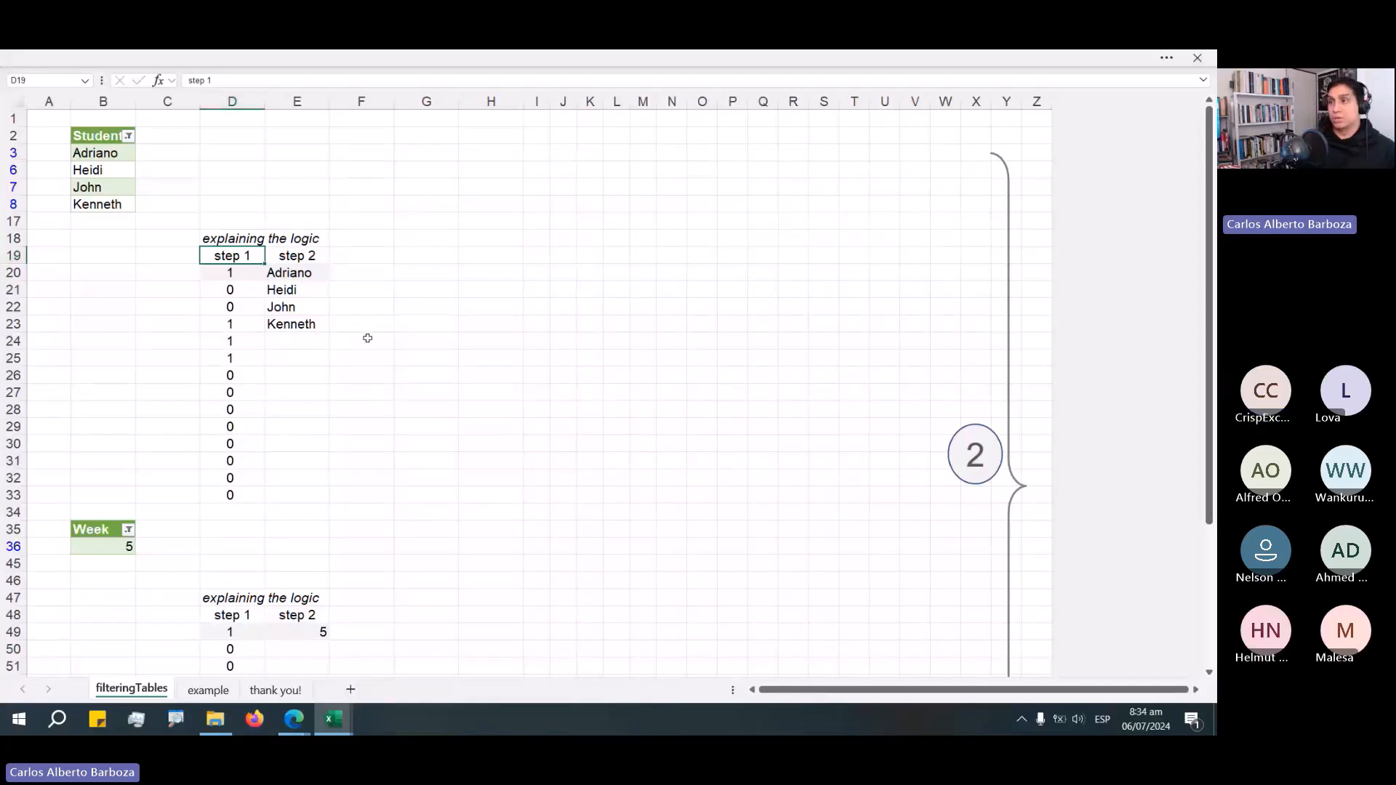
Apply a custom slicer style to the Student slicer on the example sheet and move it above the bar chart.
key(ctrl+shift+F1)
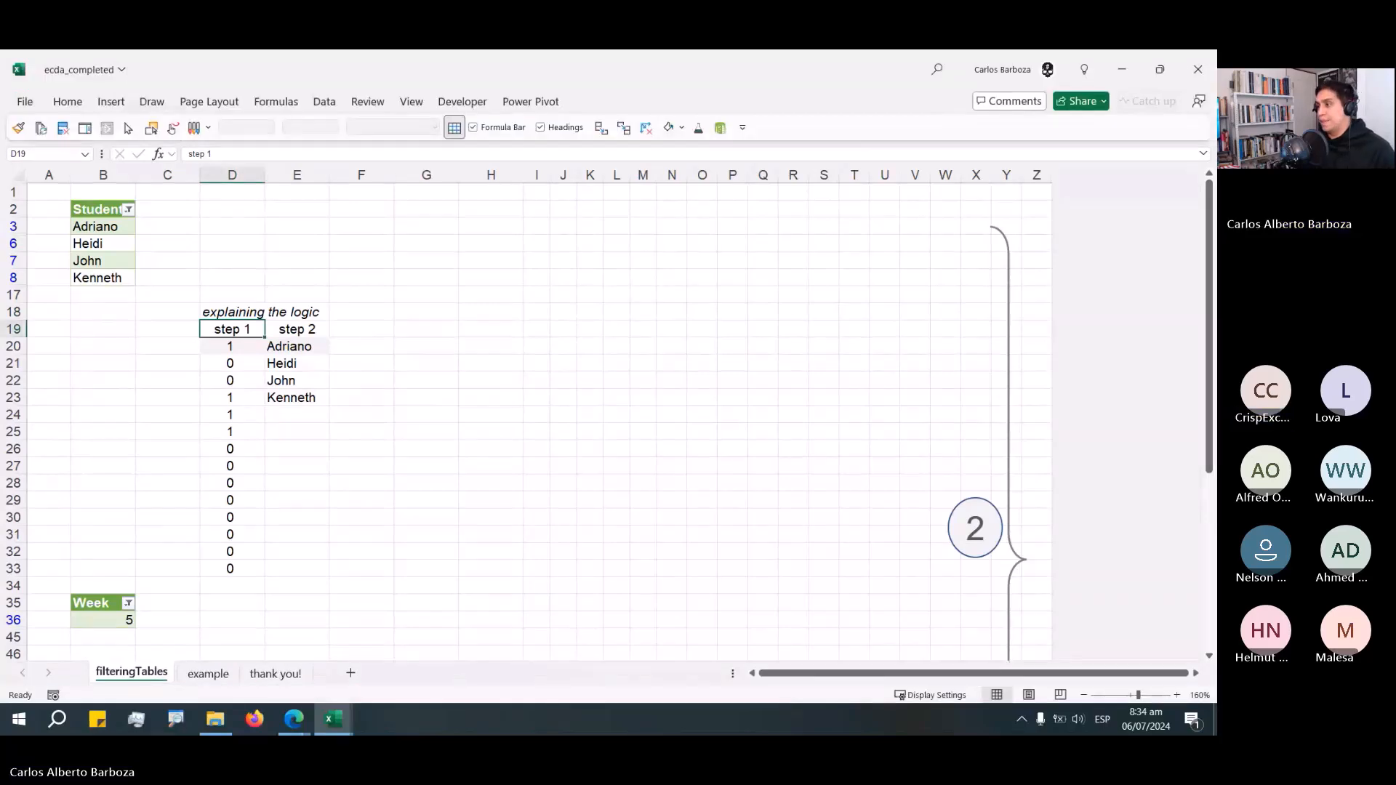
click(1084, 695)
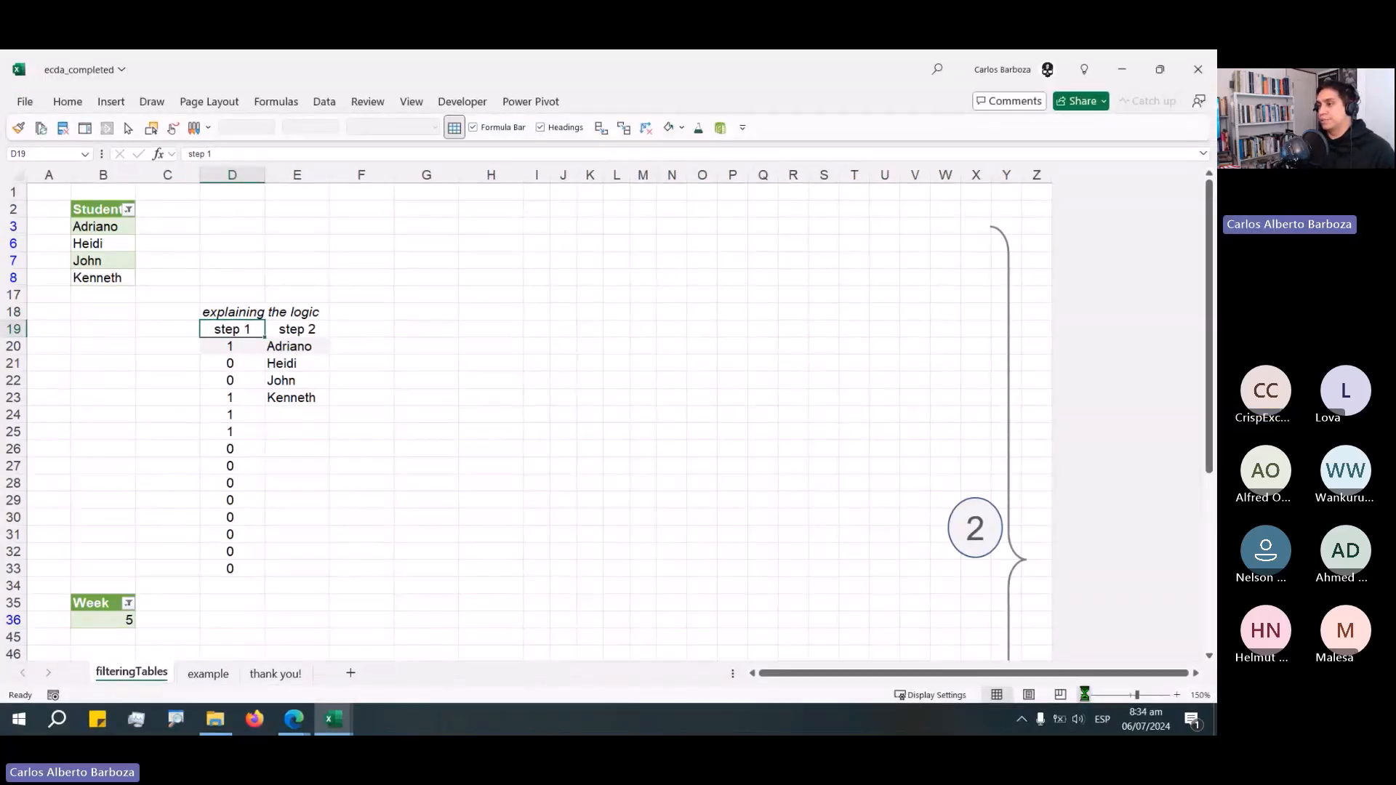
click(1084, 695)
click(1084, 695)
click(1084, 695)
click(1084, 695)
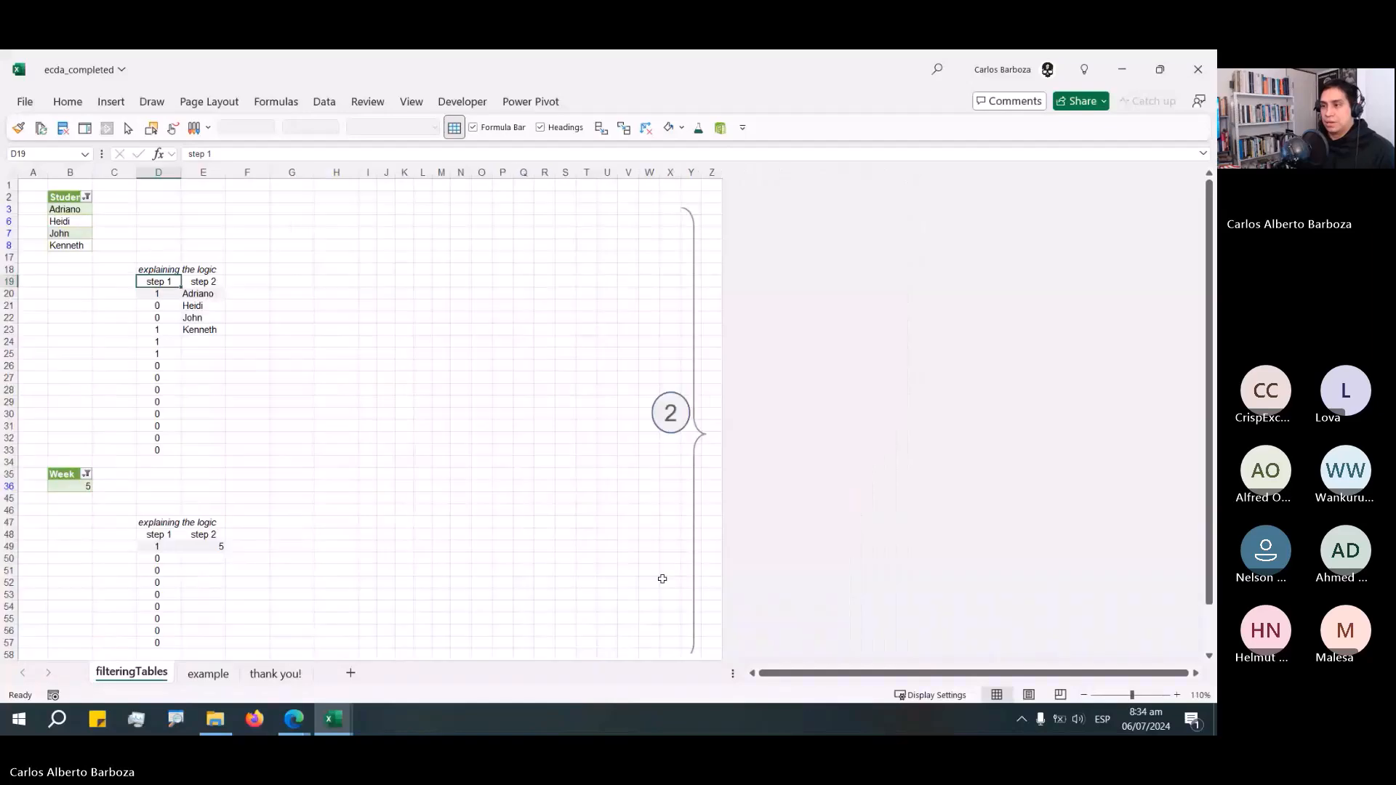
click(209, 674)
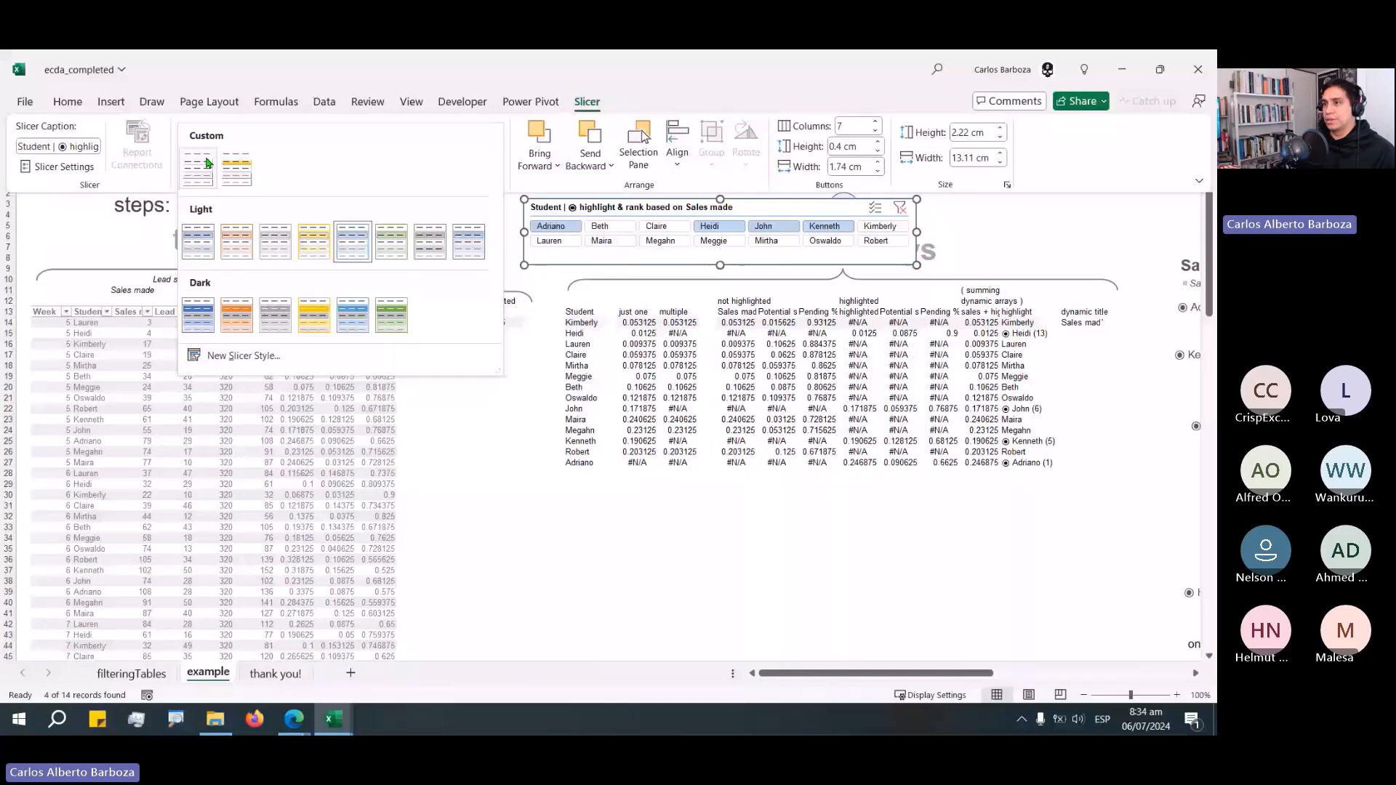
click(236, 169)
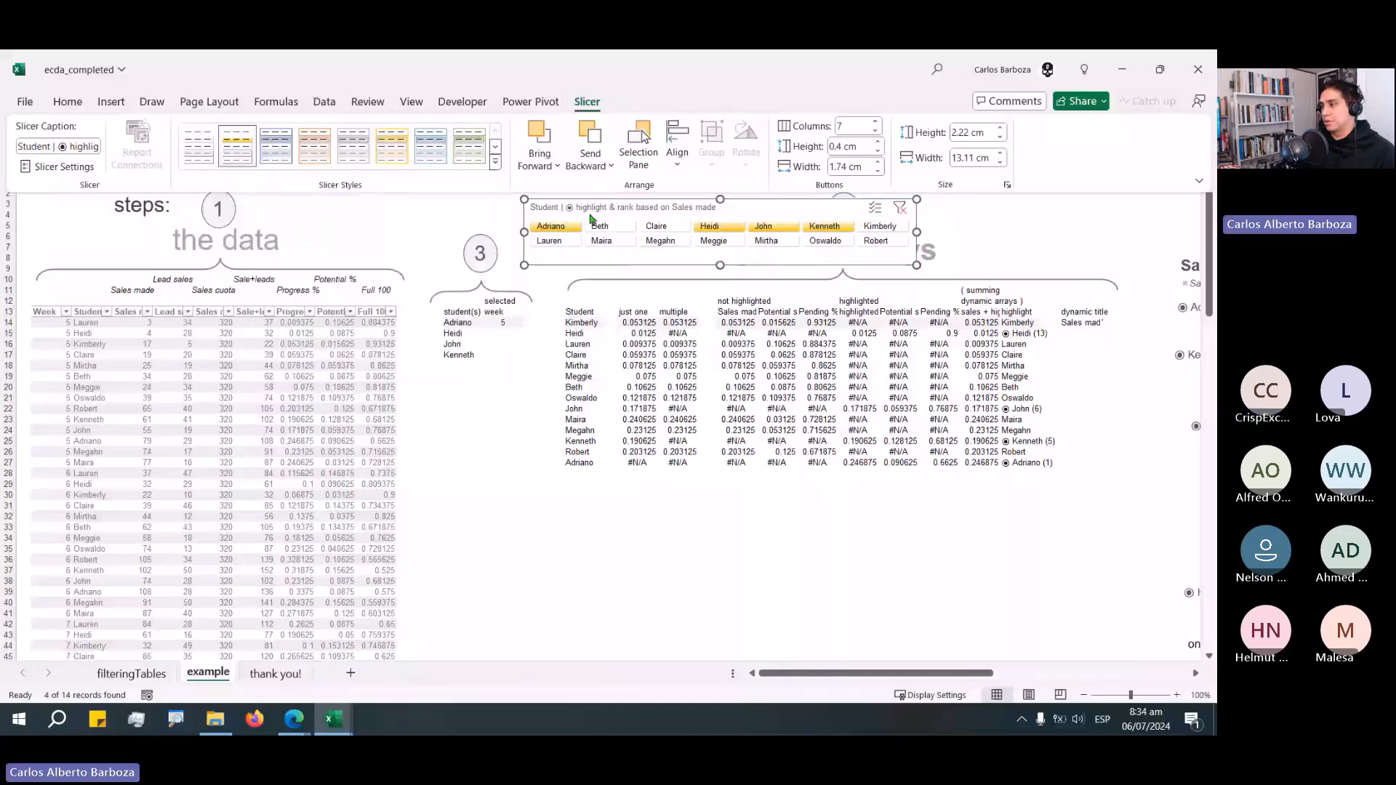
drag(590, 218, 1118, 348)
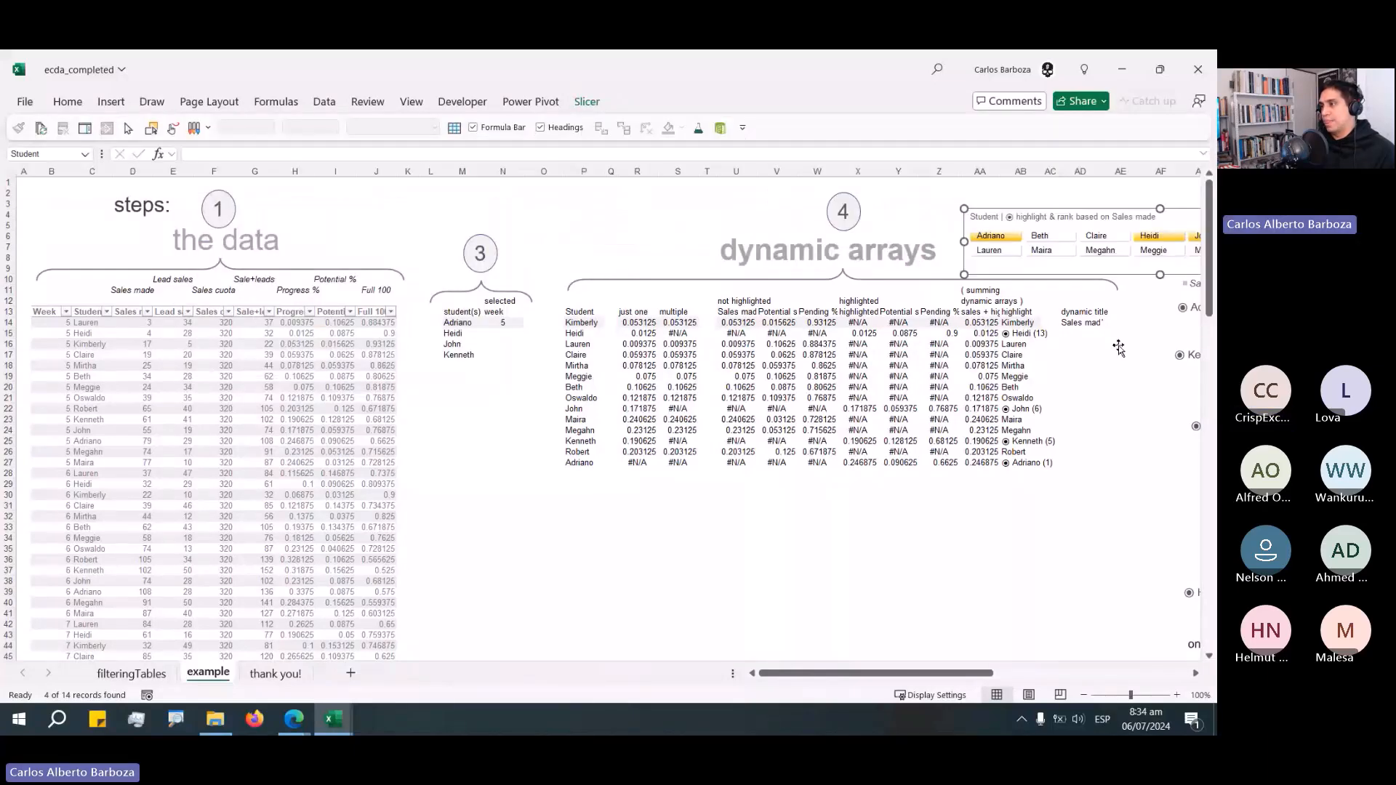
click(1194, 675)
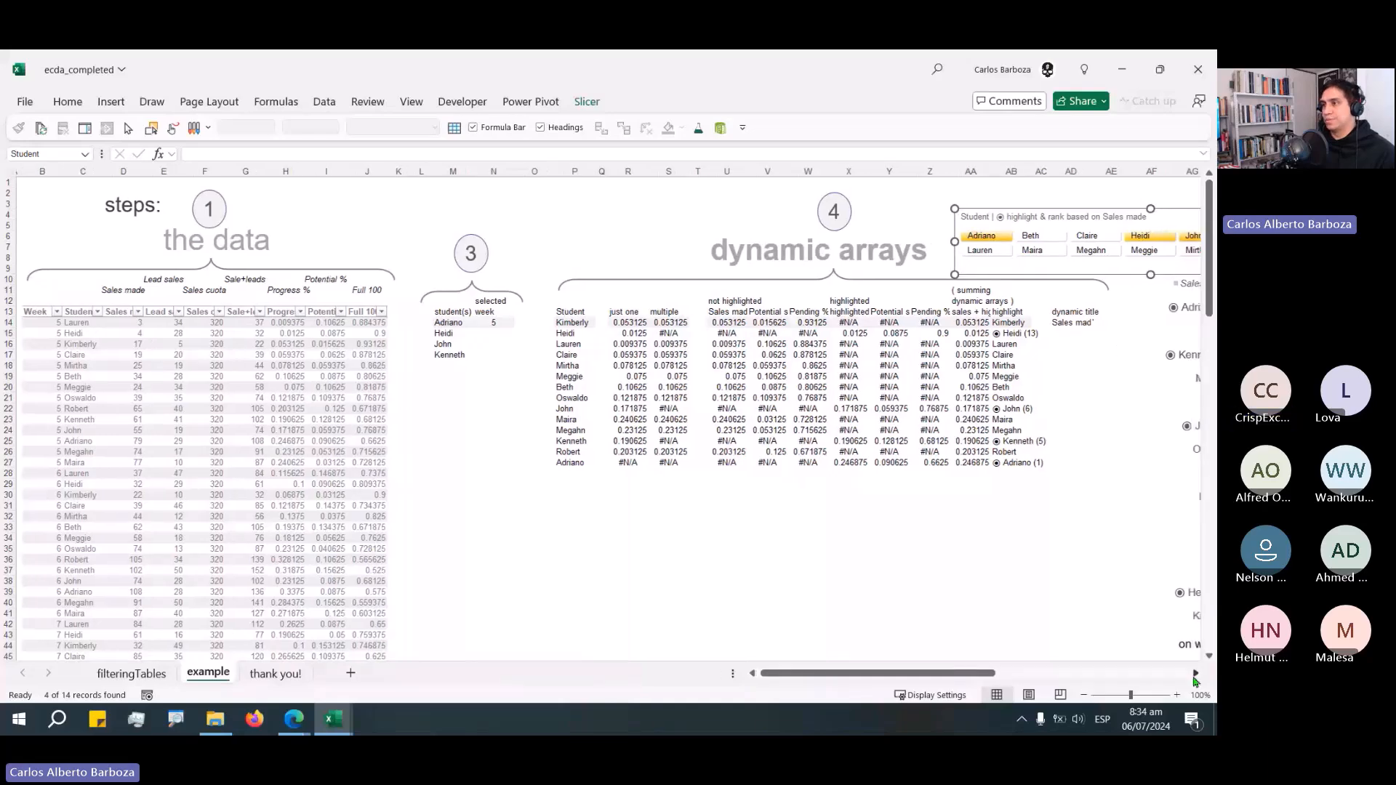
click(1194, 675)
click(1195, 675)
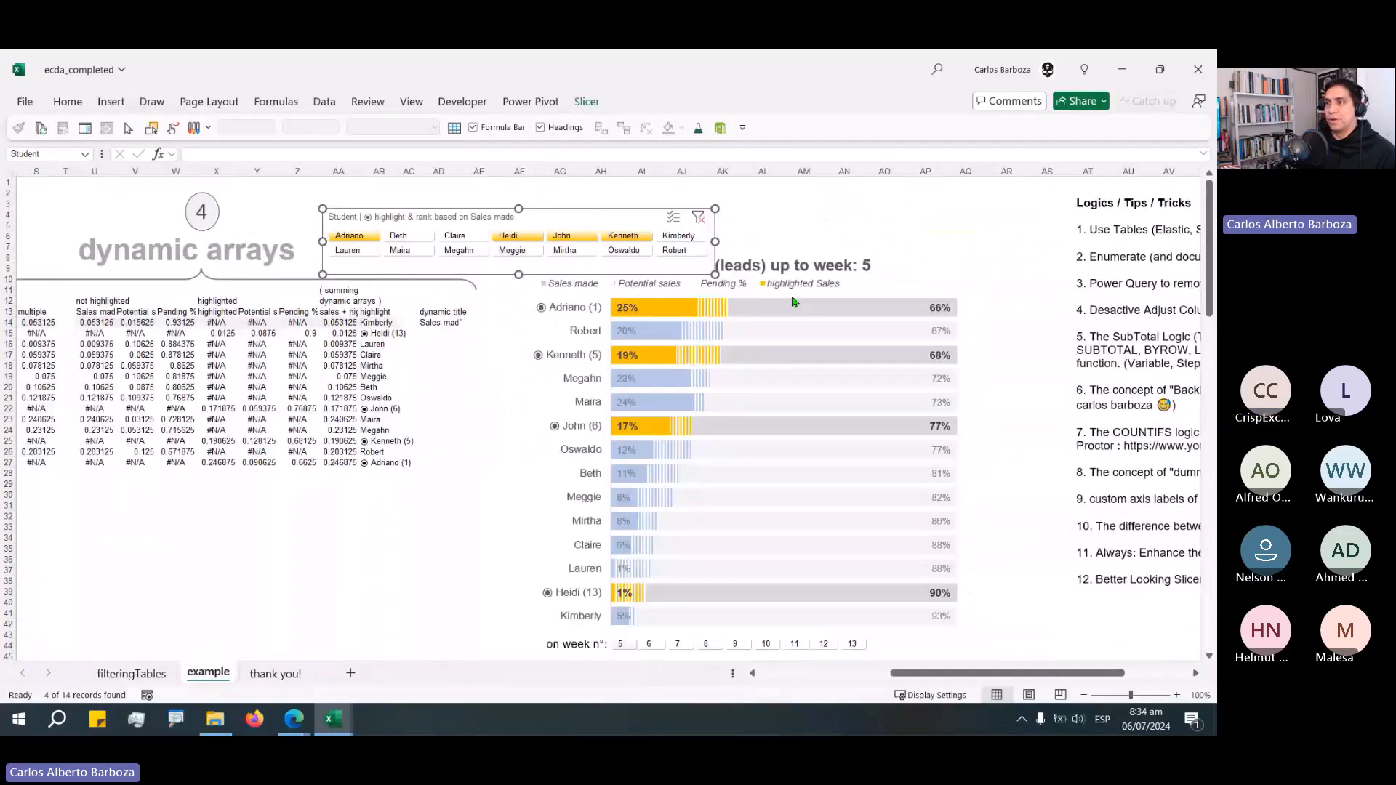
drag(600, 208, 879, 203)
drag(879, 203, 829, 193)
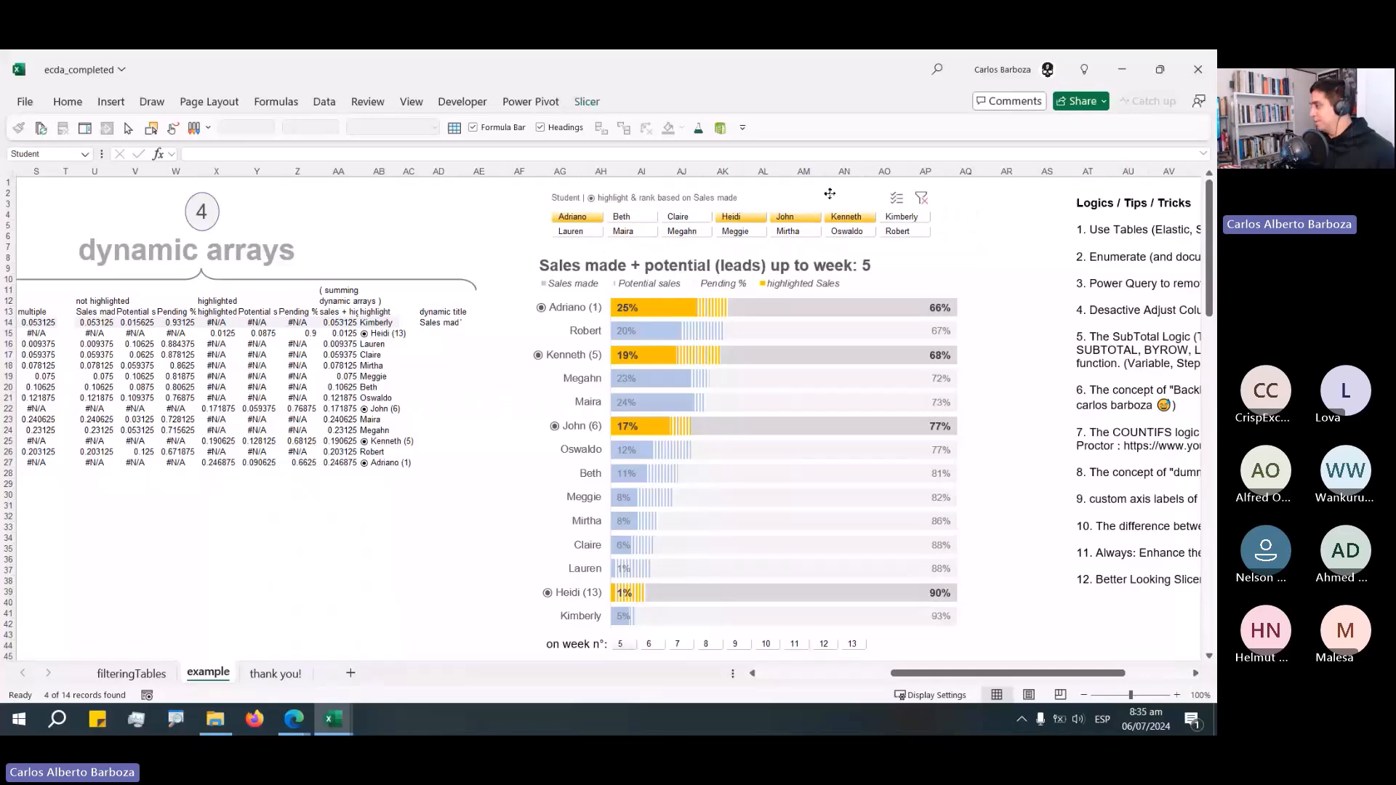
Switch to the ecda_demo workbook and convert the data range B13:E139 into a table with headers.
key(alt+Tab)
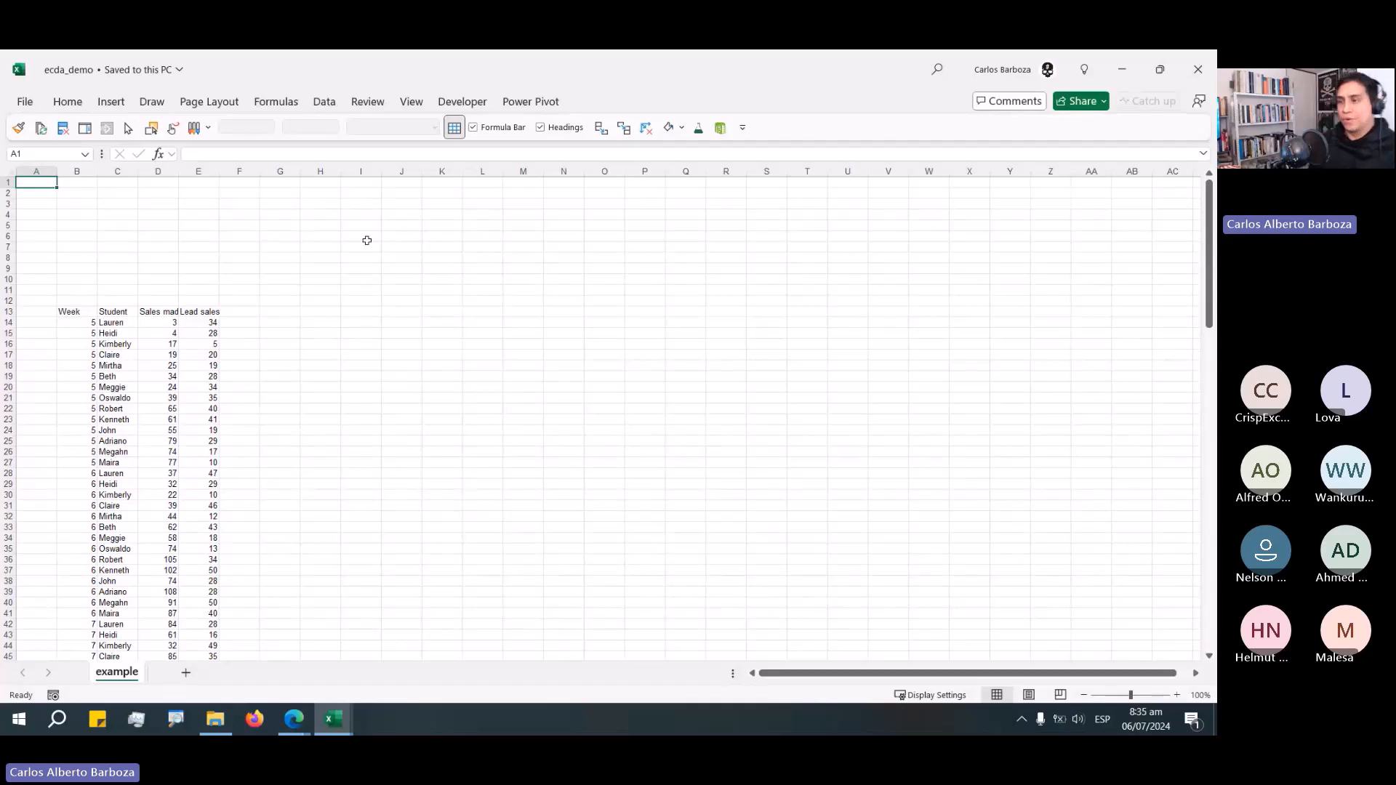
click(76, 311)
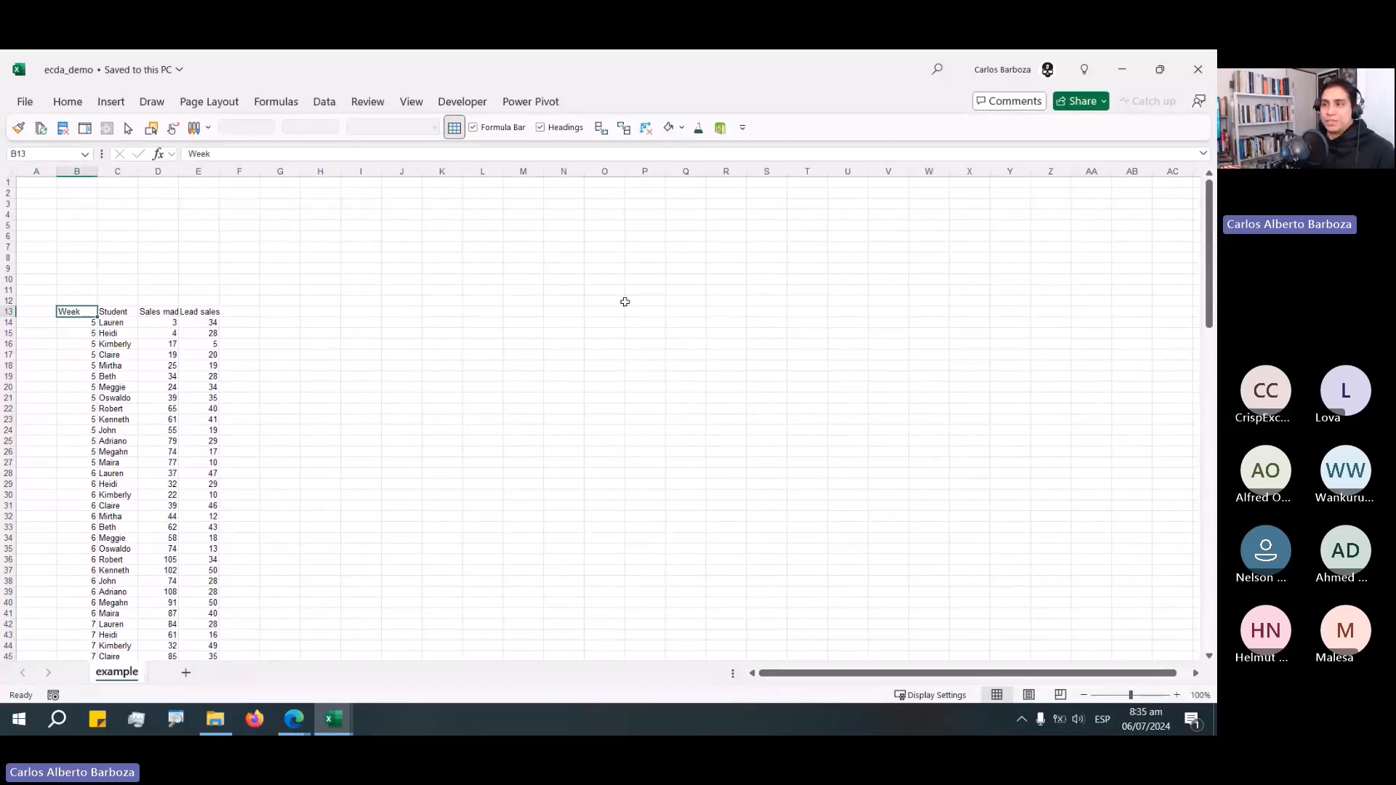
key(ctrl+shift+Right)
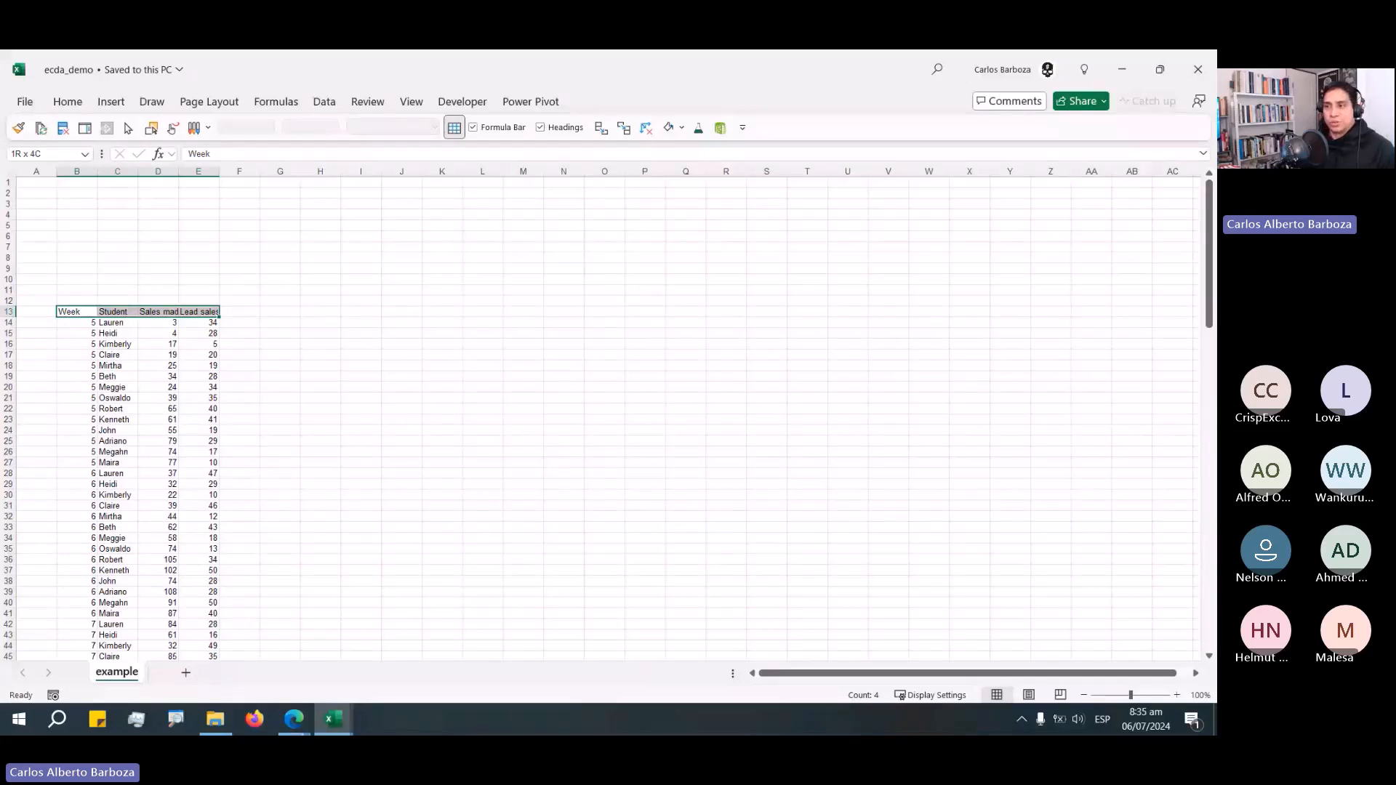
key(alt+Tab)
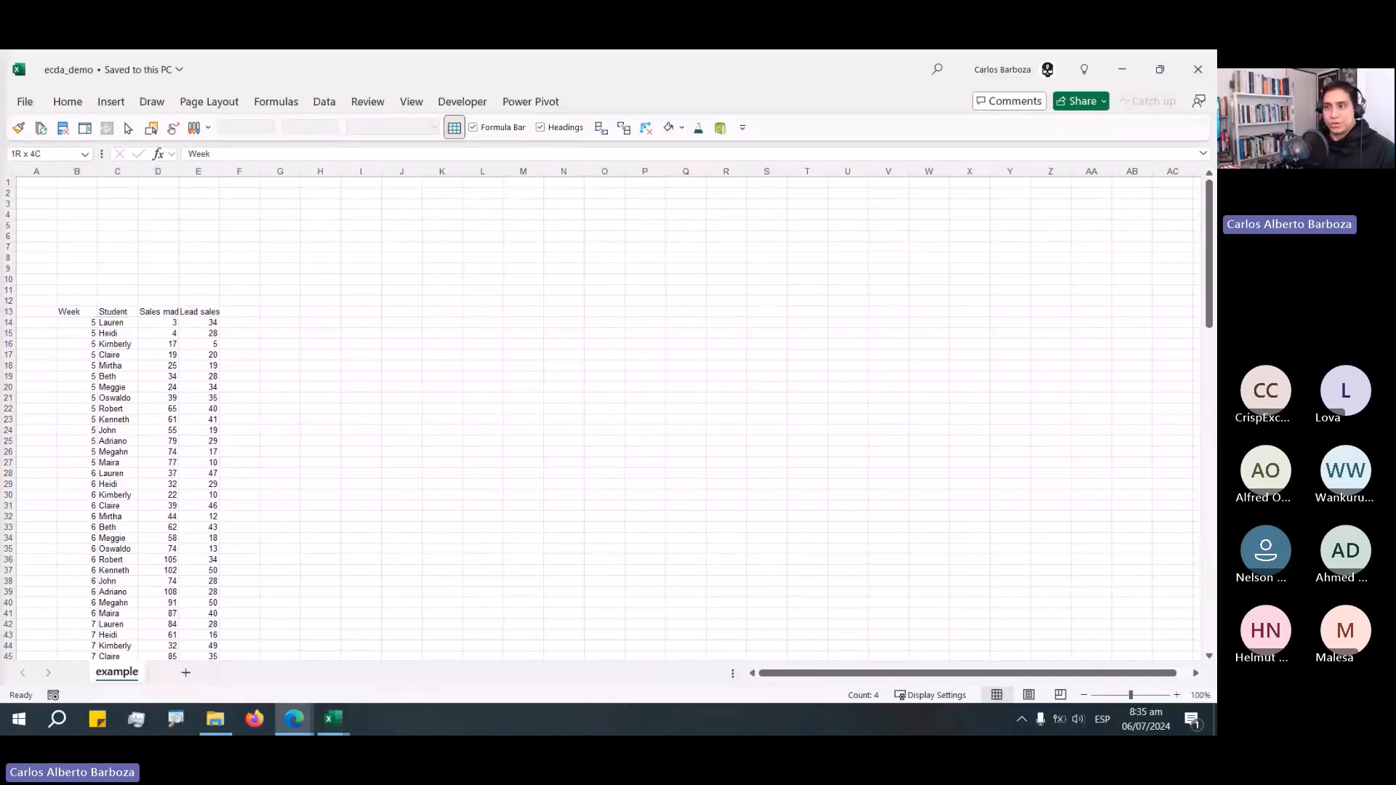
key(alt+Tab)
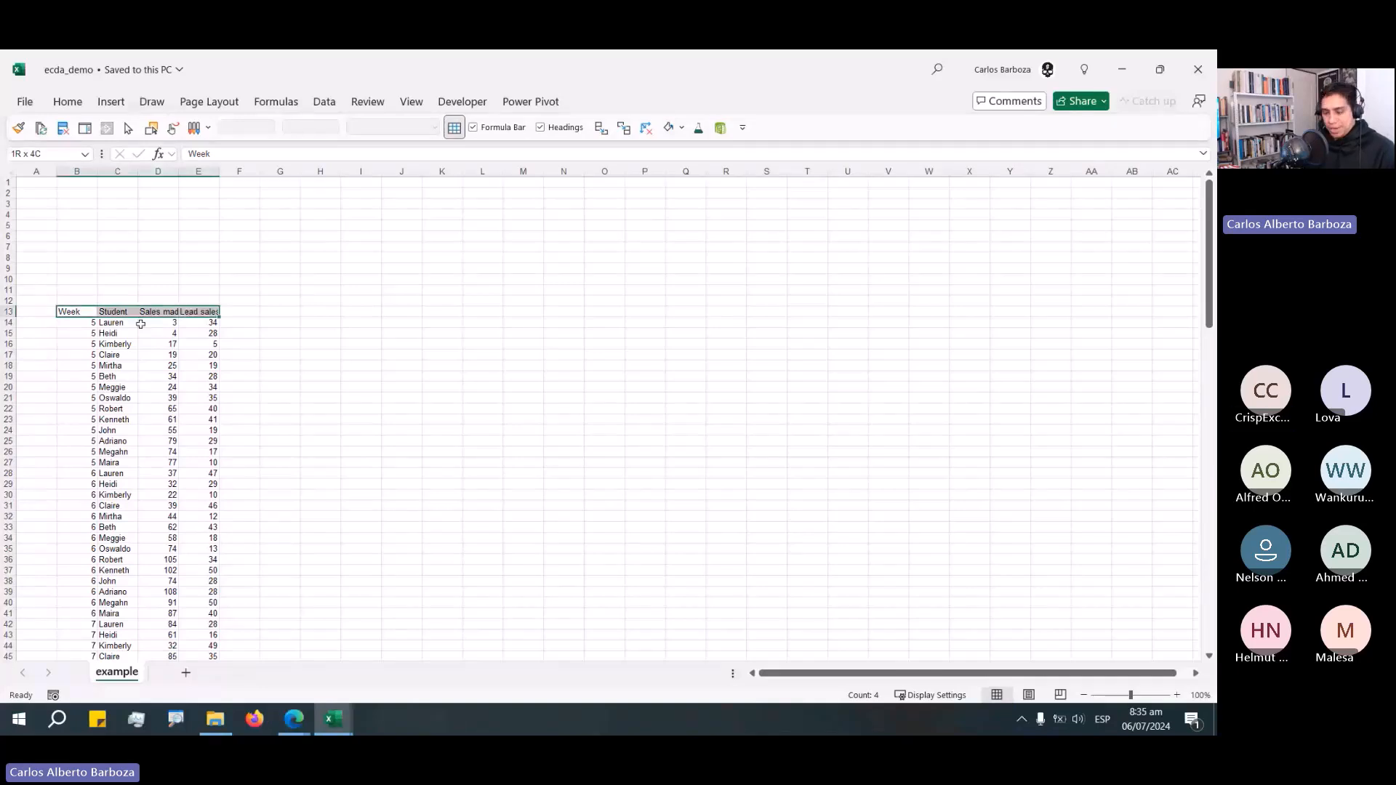
key(ctrl+shift+Down)
key(ctrl+BackSpace)
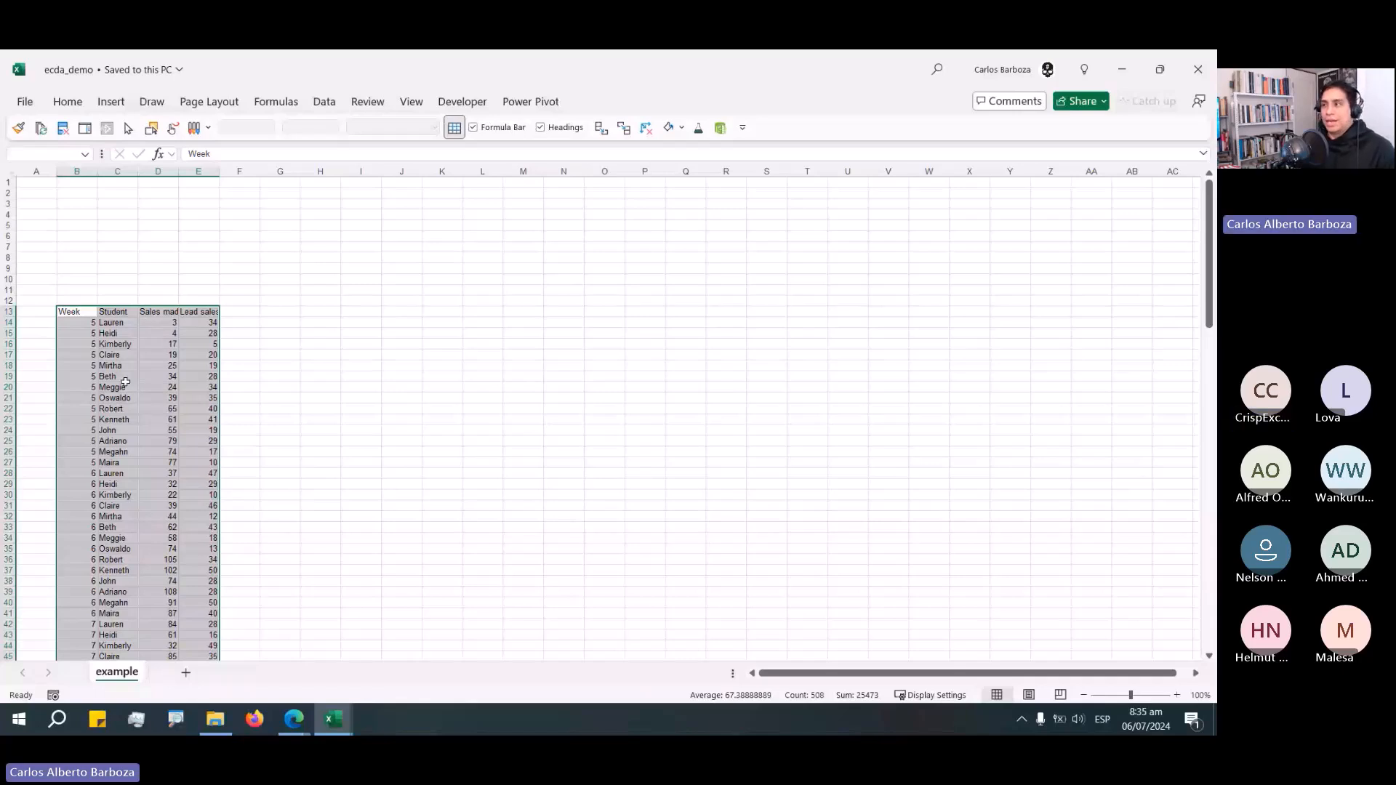
key(ctrl+t)
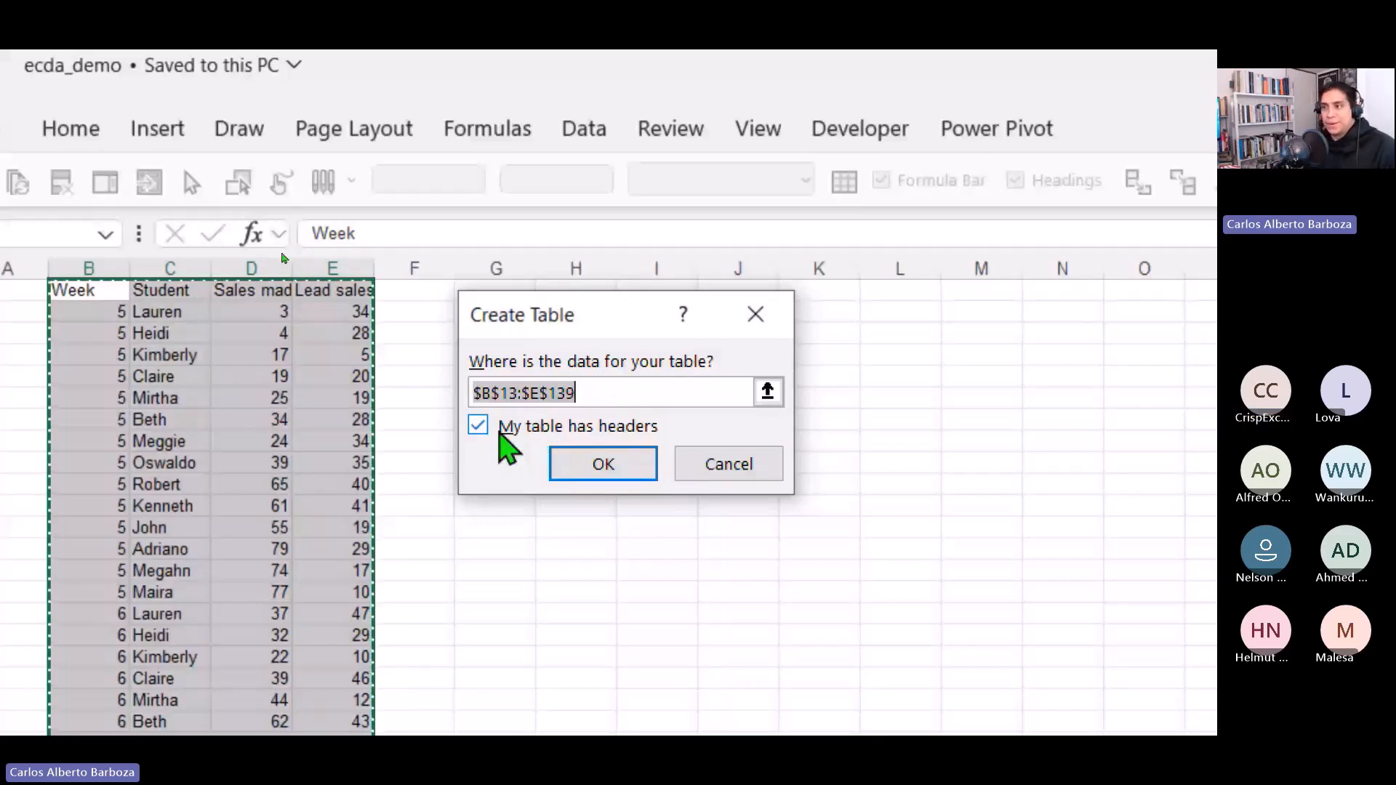
click(574, 469)
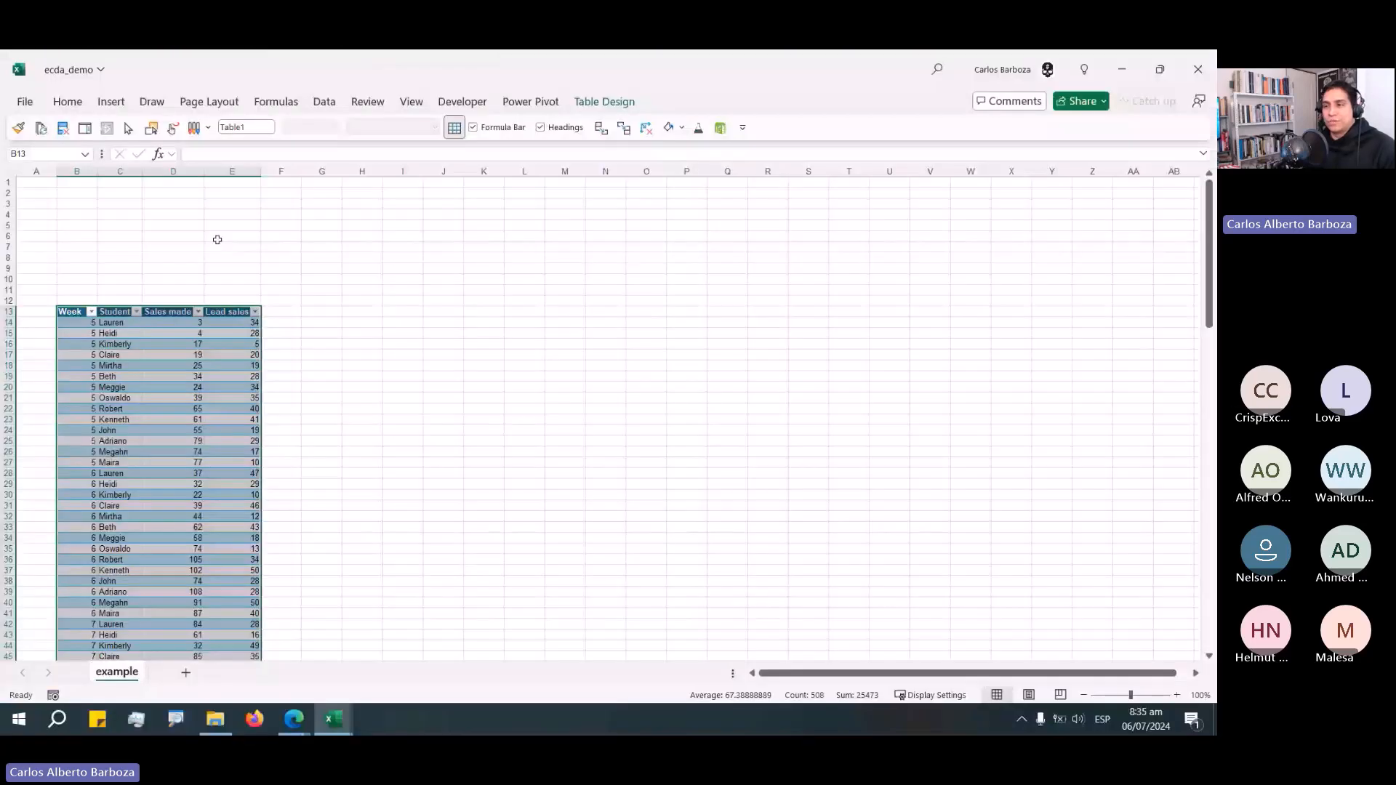
Set the workbook's theme colors to Office 2013 - 2022.
click(180, 227)
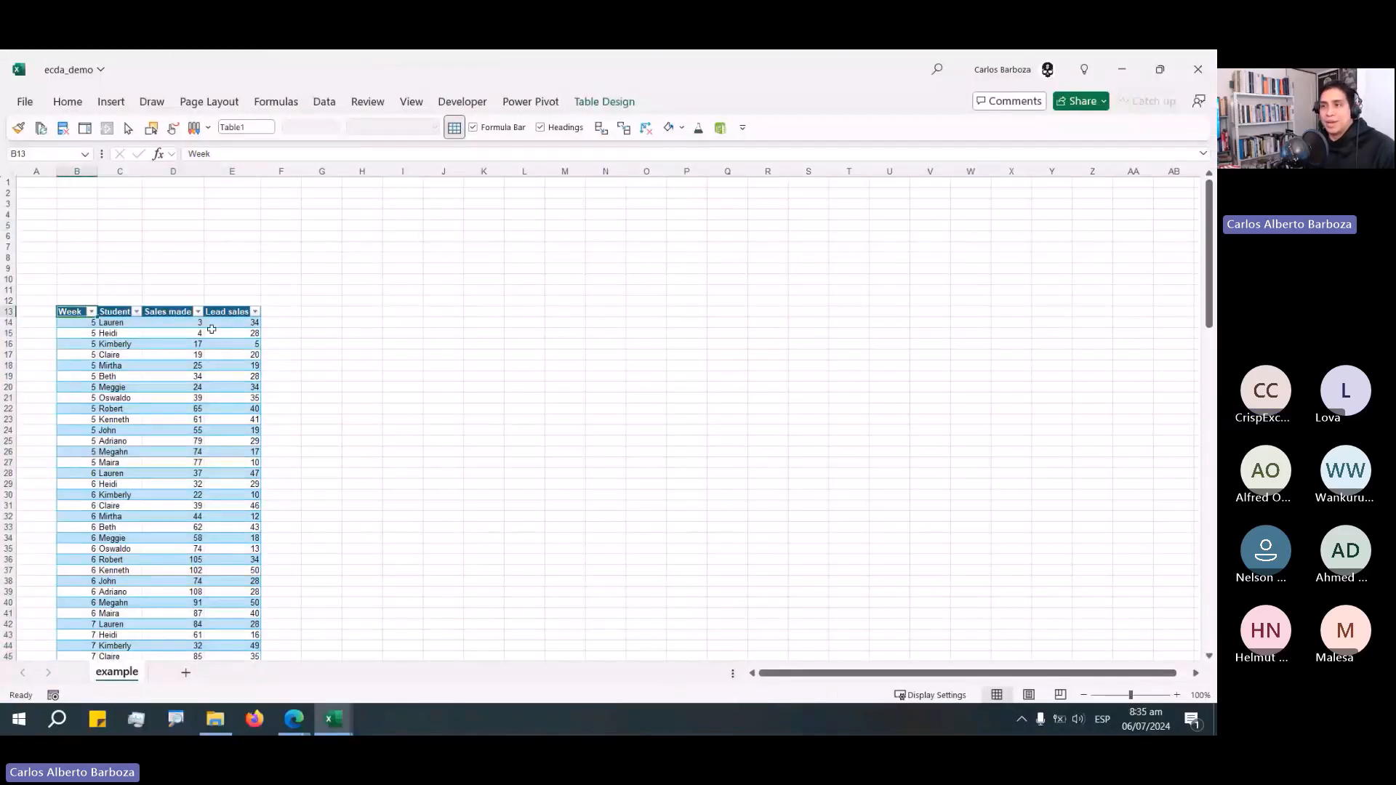
click(70, 108)
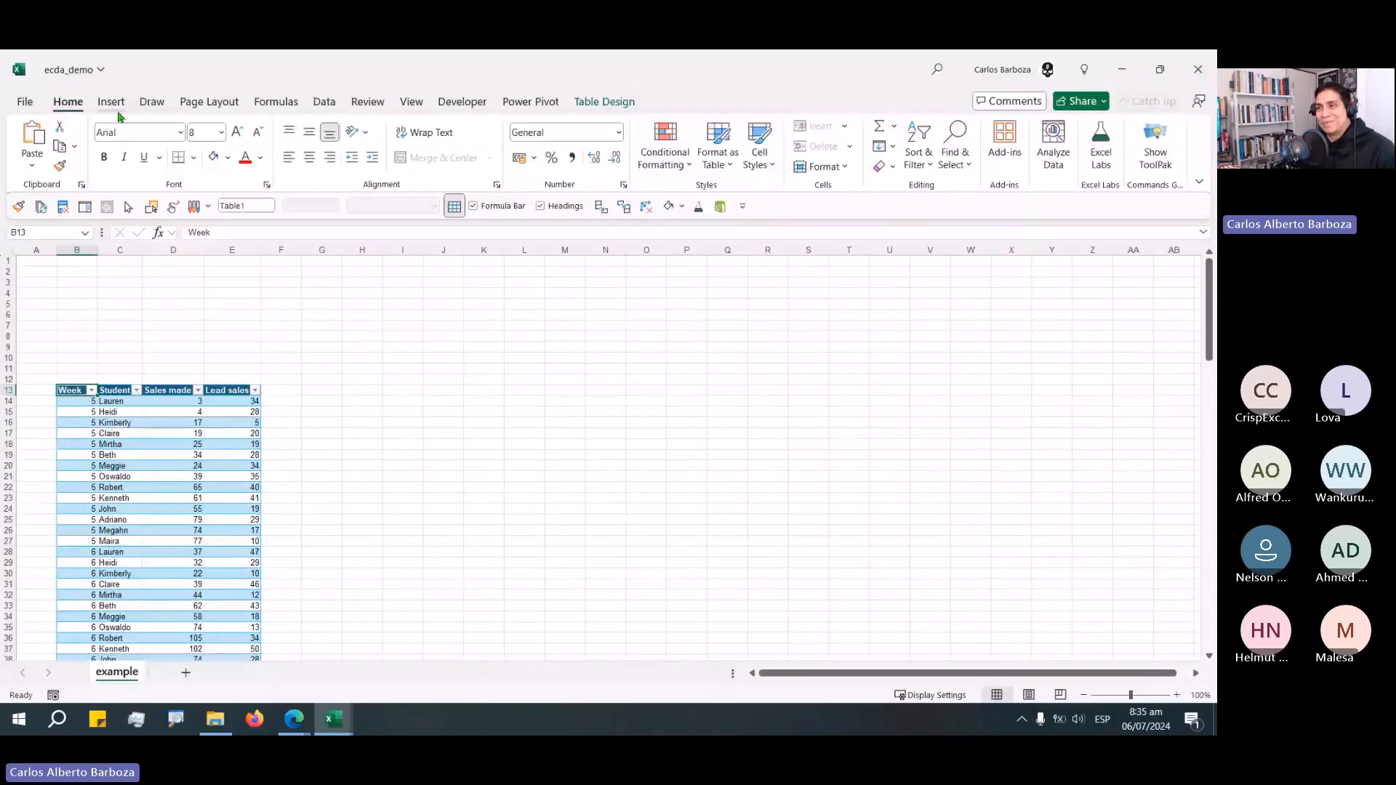
click(111, 102)
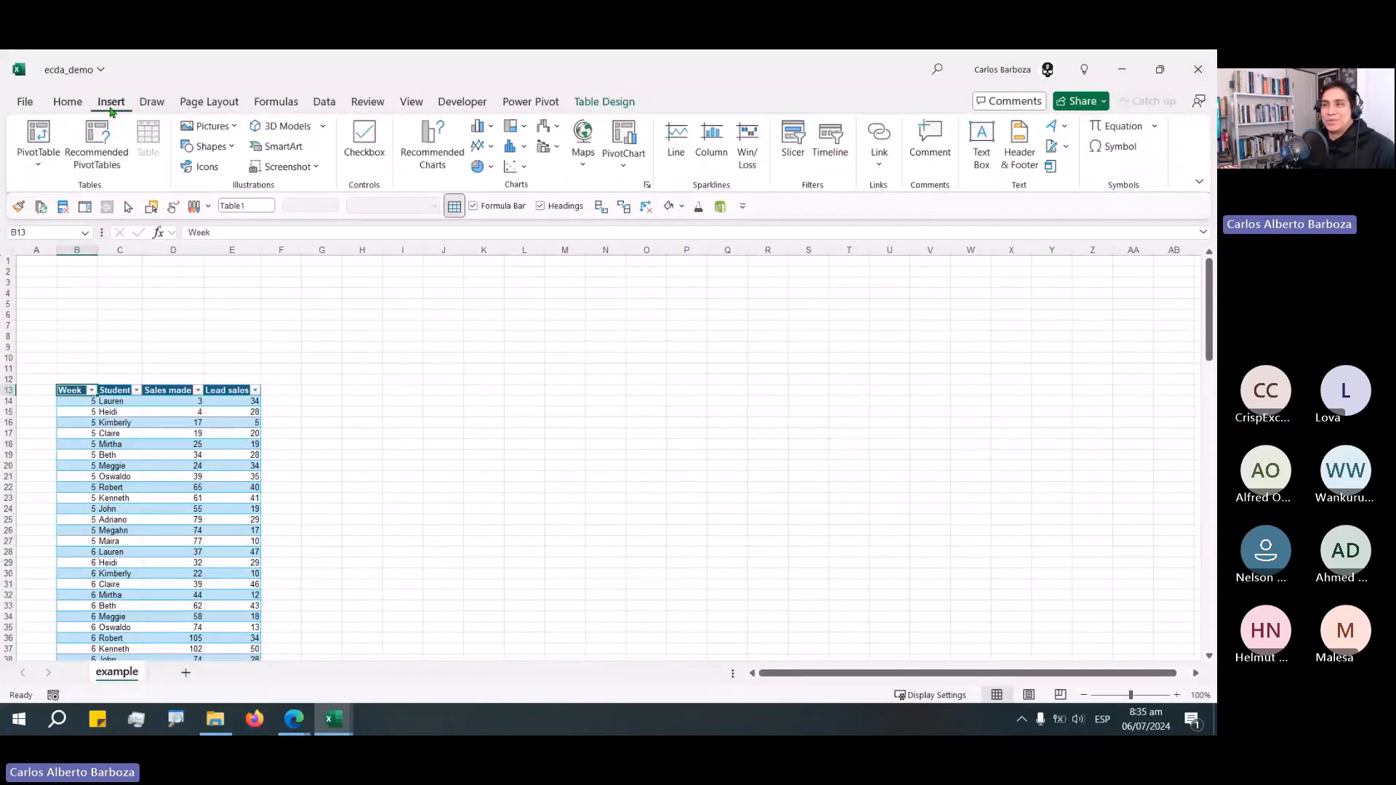
click(206, 108)
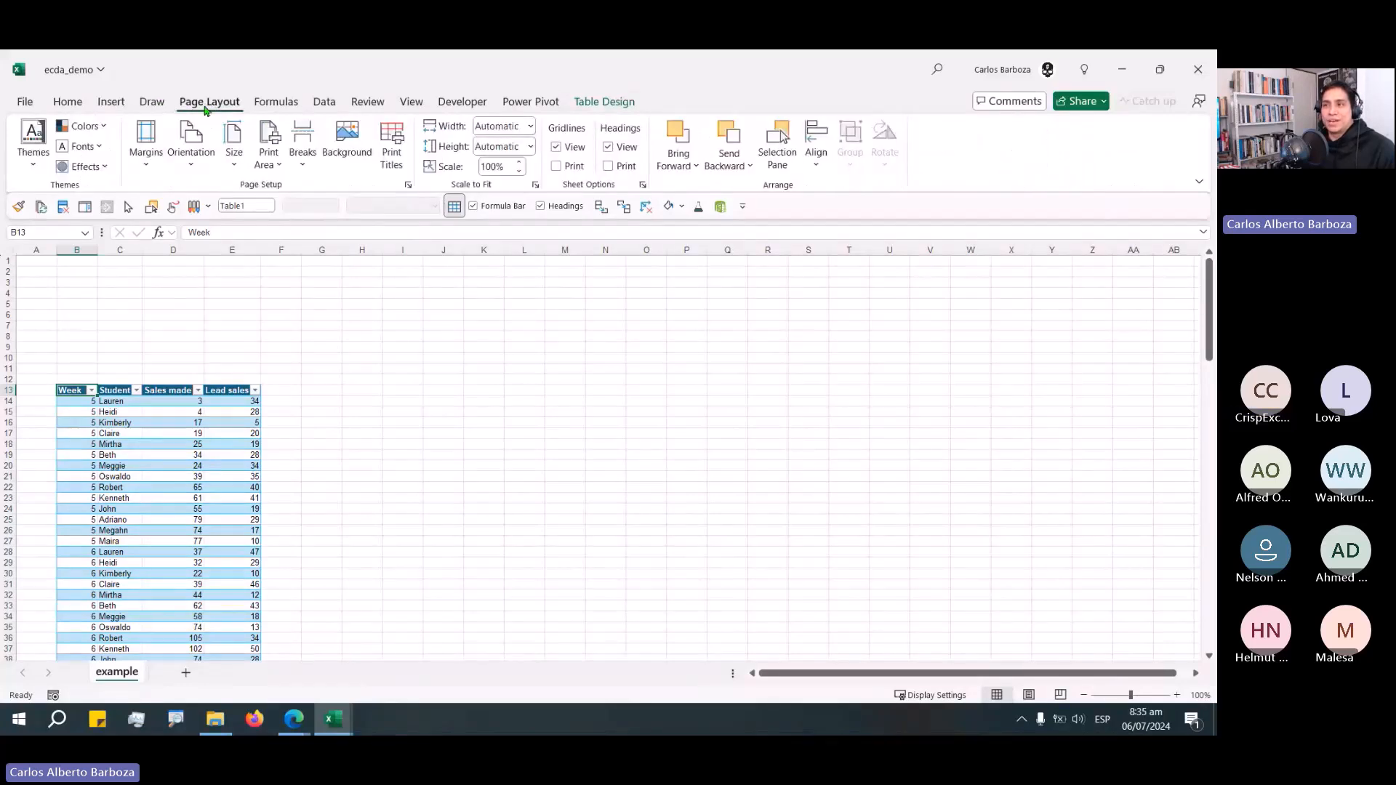
click(87, 128)
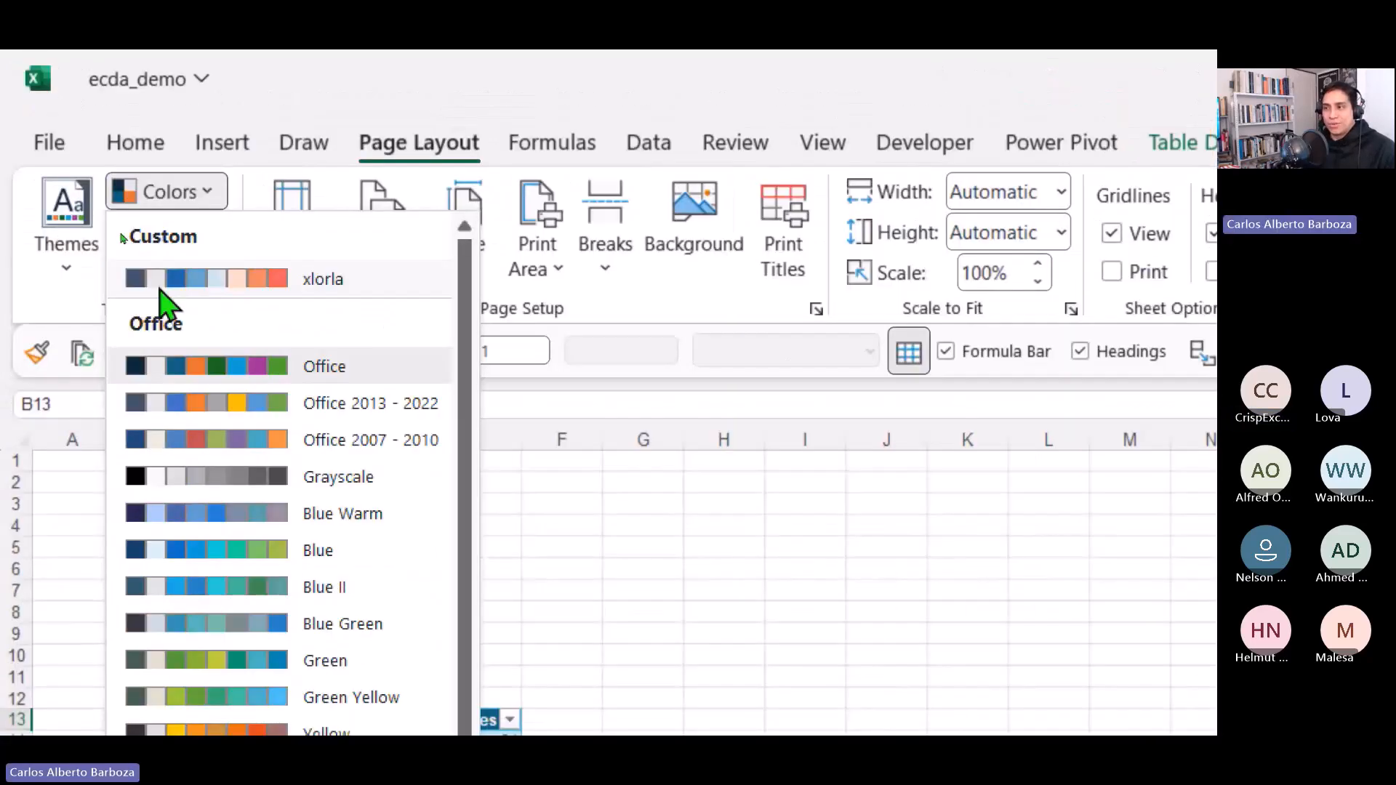
click(402, 407)
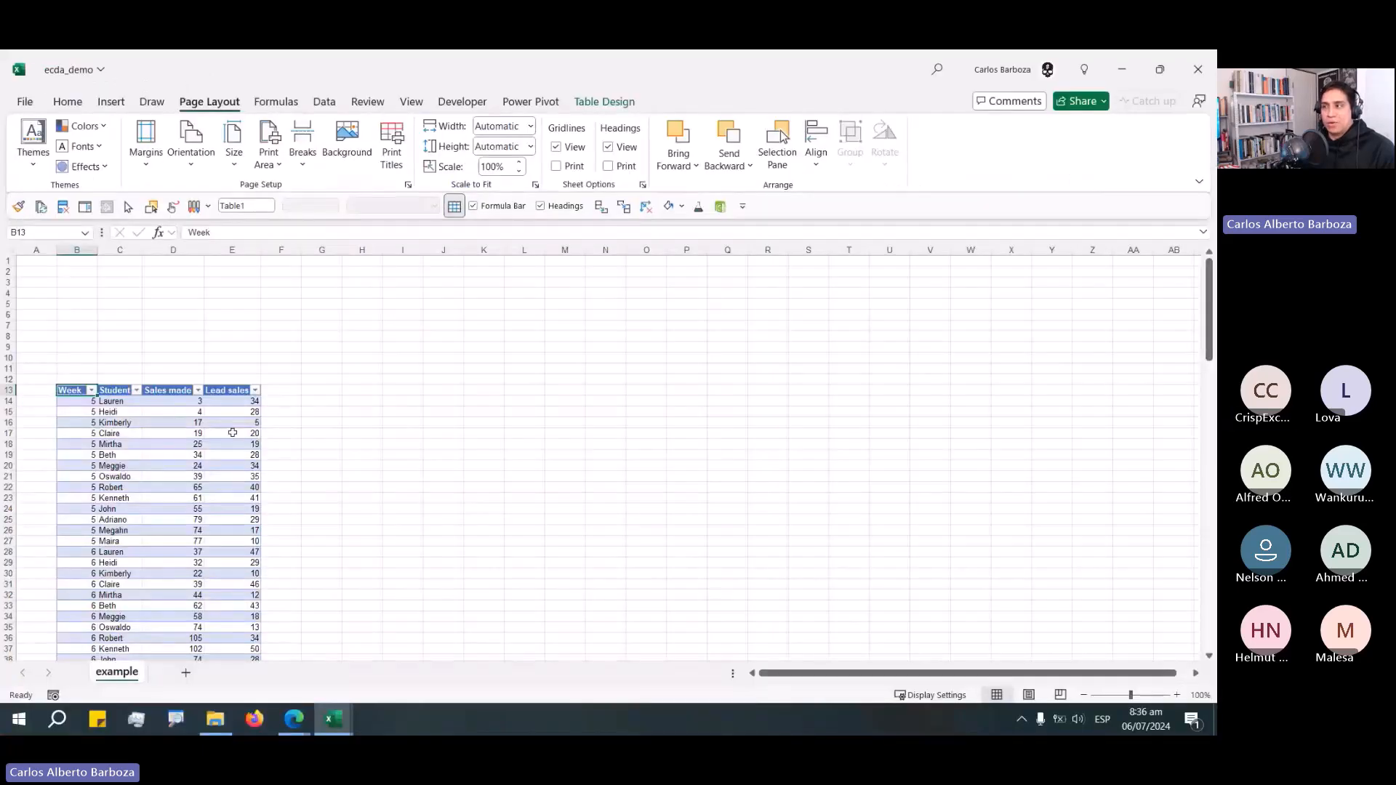
Apply a light gray table style to the new data table.
click(251, 401)
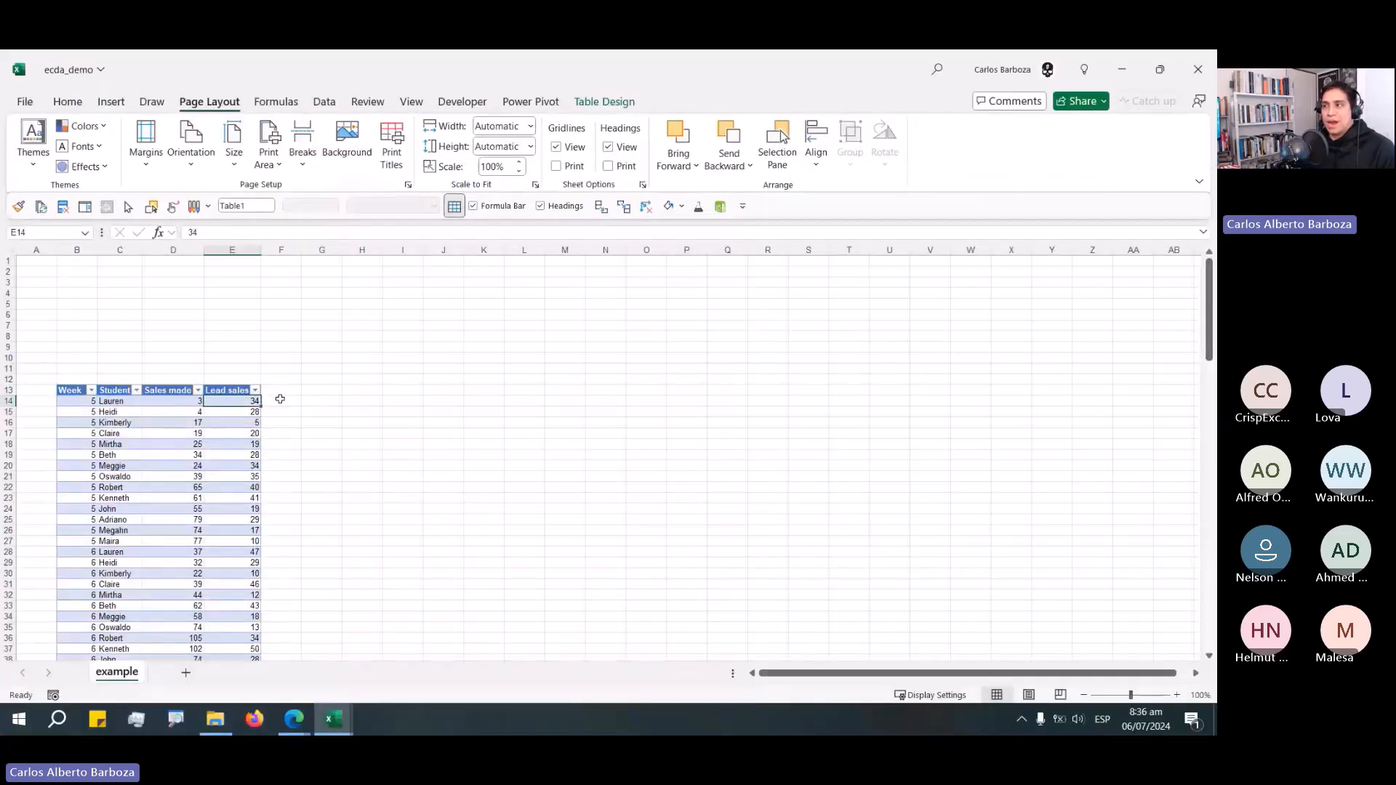
click(619, 105)
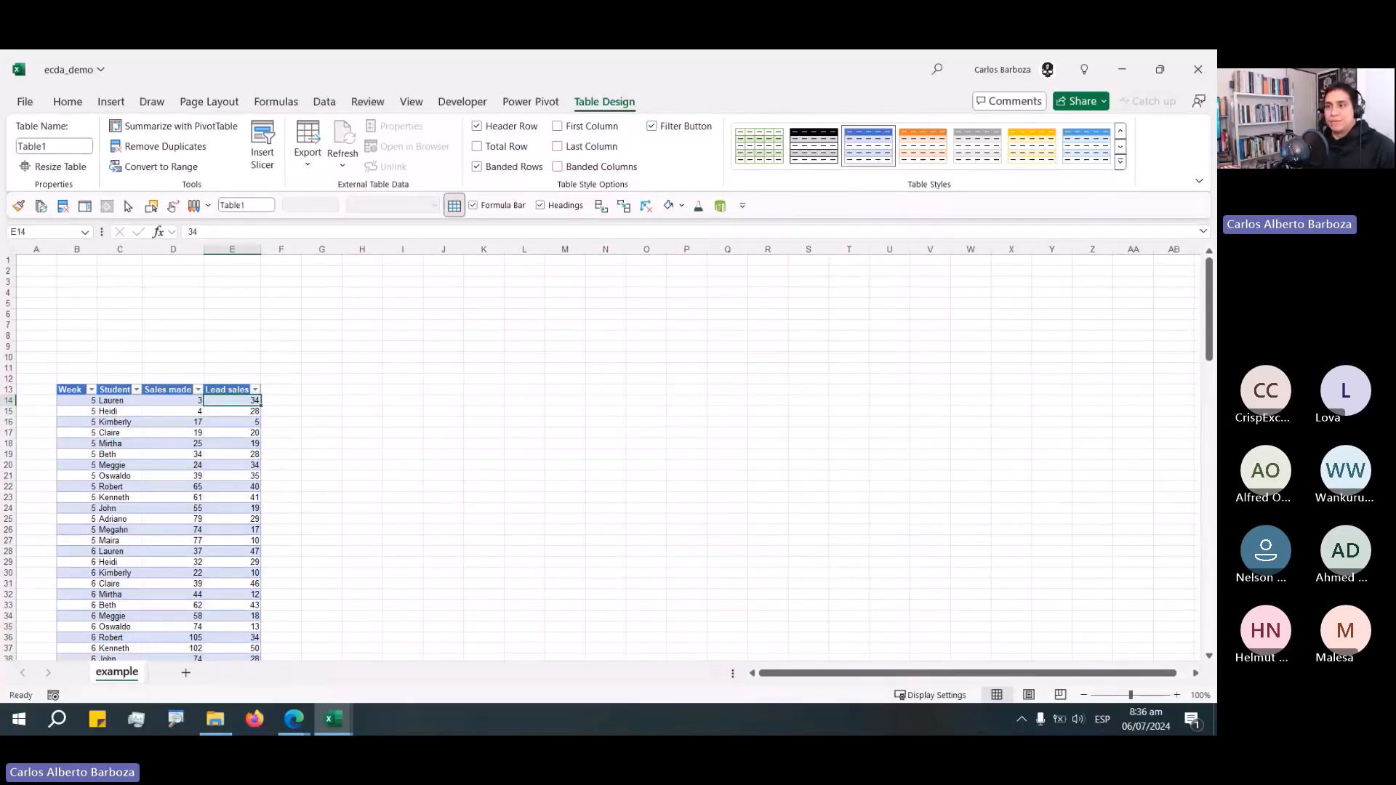
drag(677, 173, 634, 113)
drag(320, 376, 262, 399)
drag(483, 423, 171, 458)
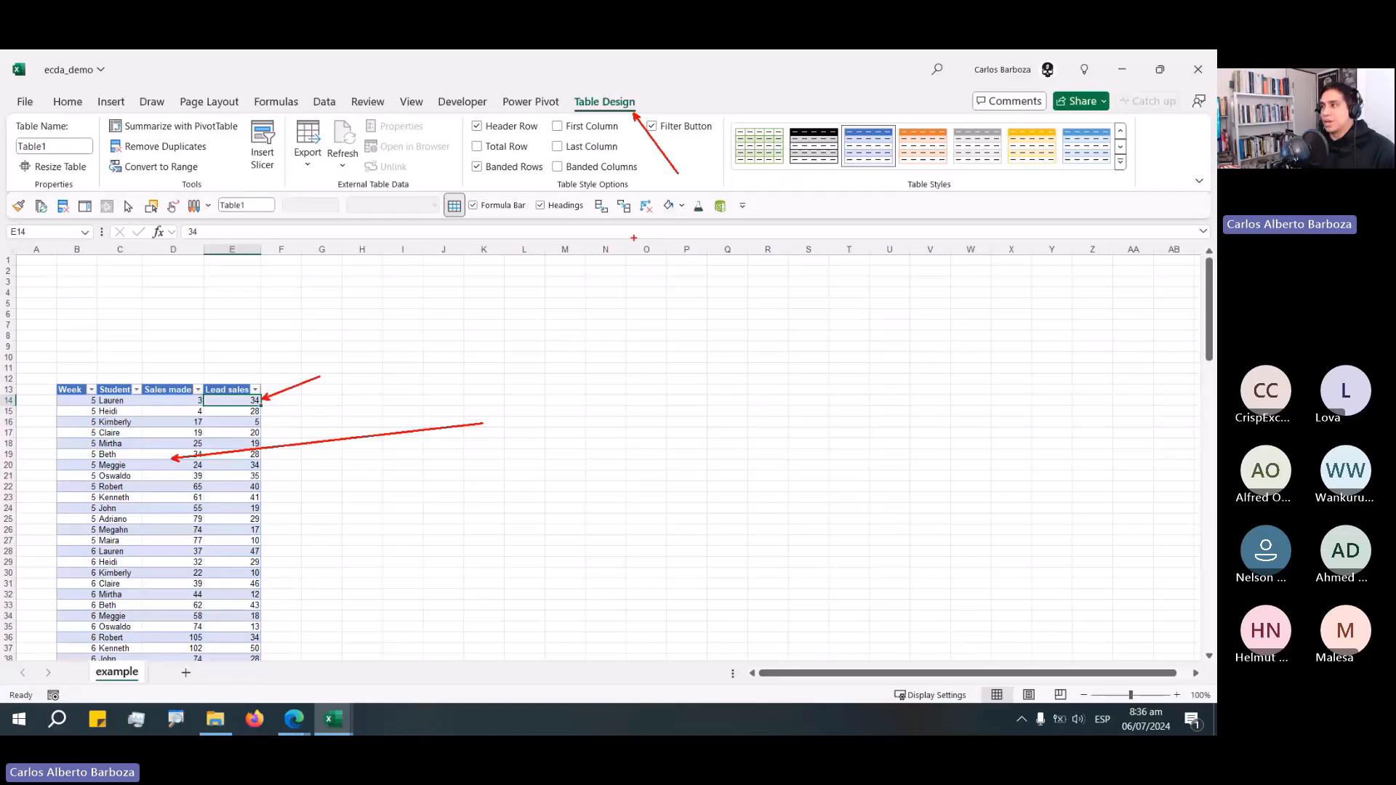
click(1120, 162)
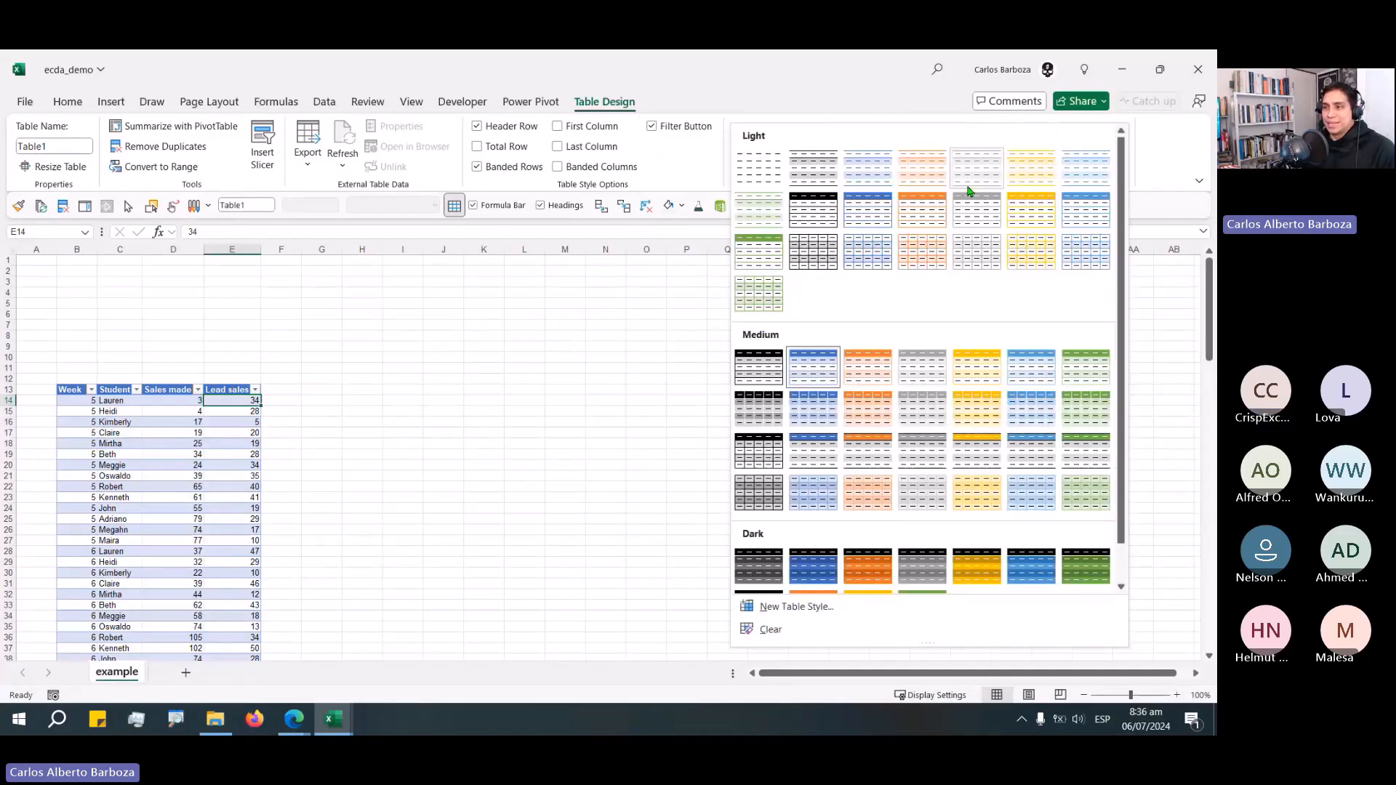
click(968, 191)
click(280, 367)
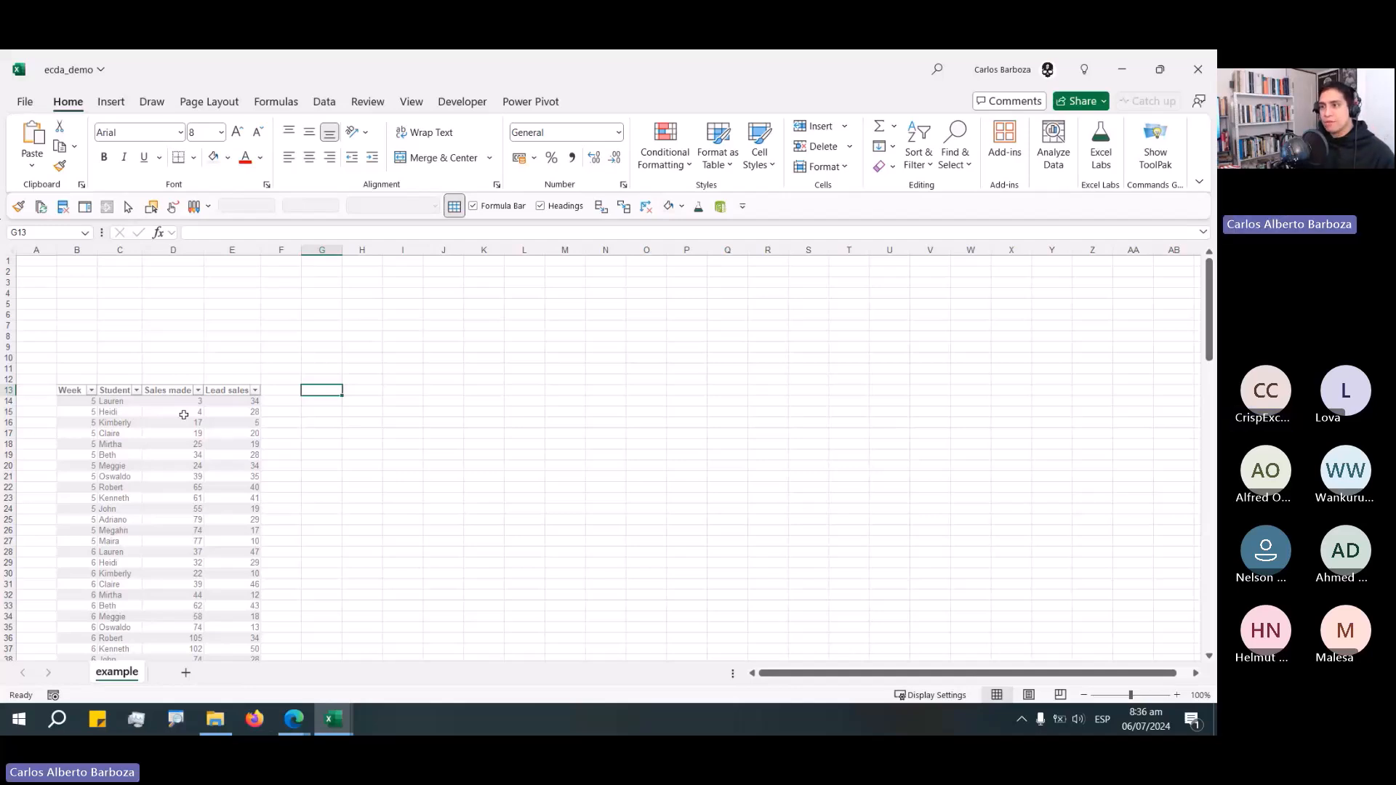
click(168, 402)
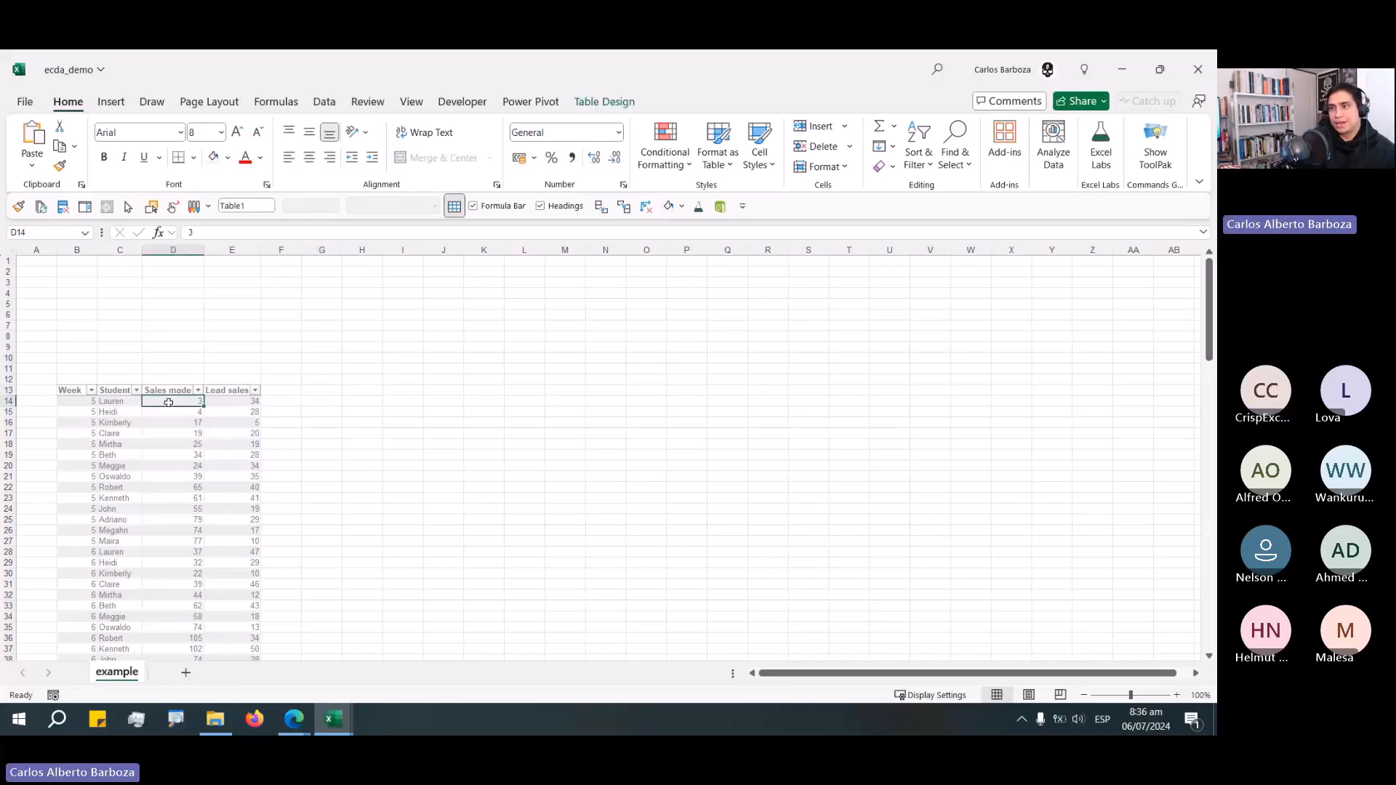
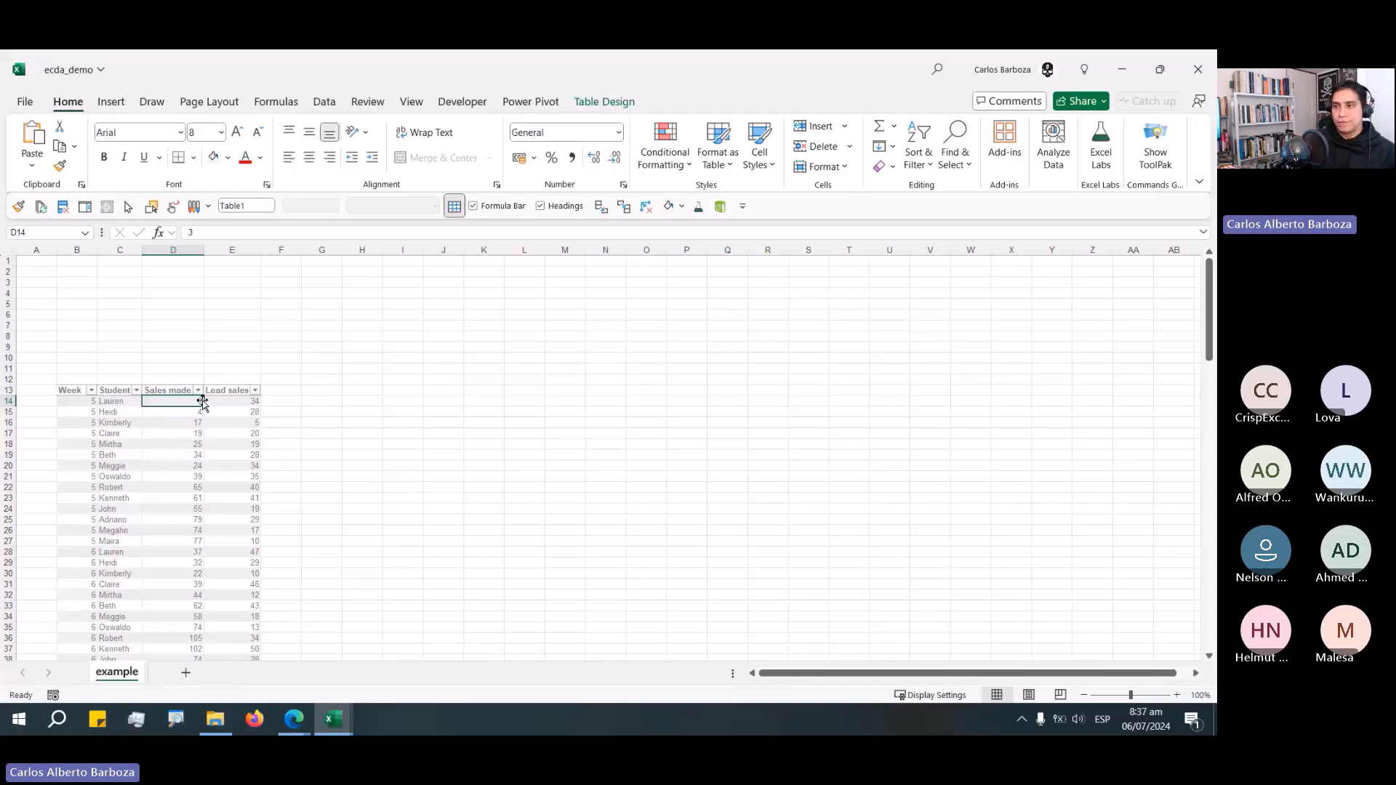
Rename the data table as _01_data in the Name Manager.
key(ctrl+F3)
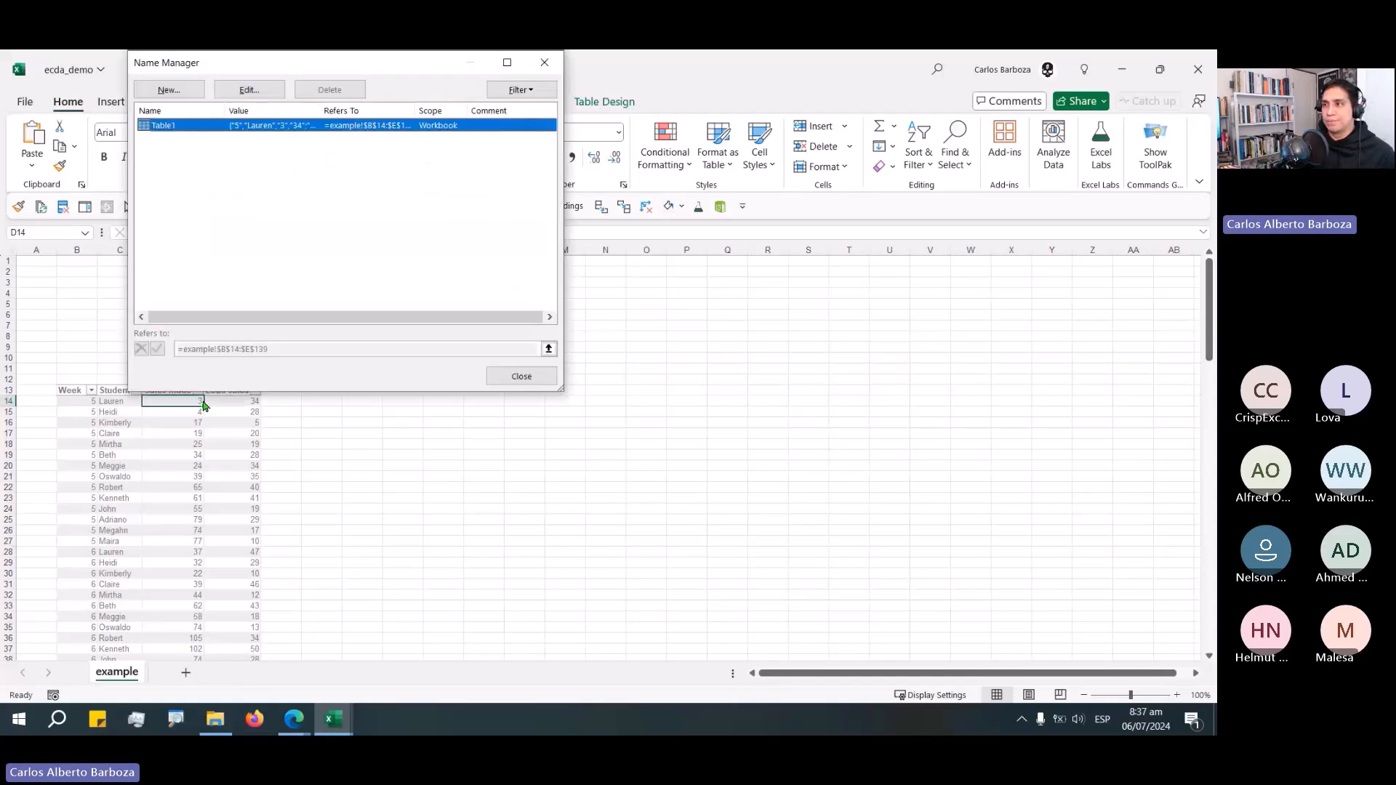
drag(326, 62, 477, 324)
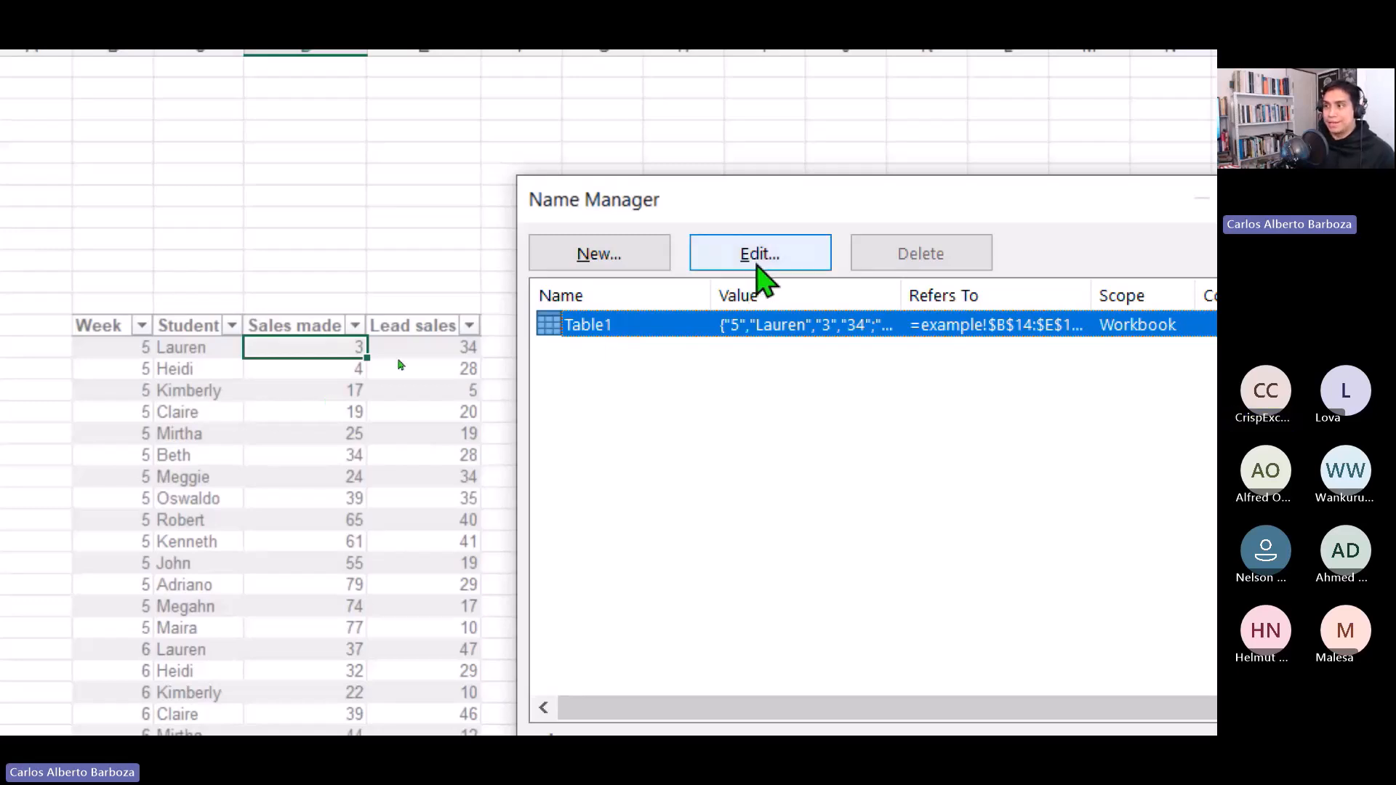
click(760, 255)
drag(997, 374, 719, 261)
key(BackSpace)
text(_)
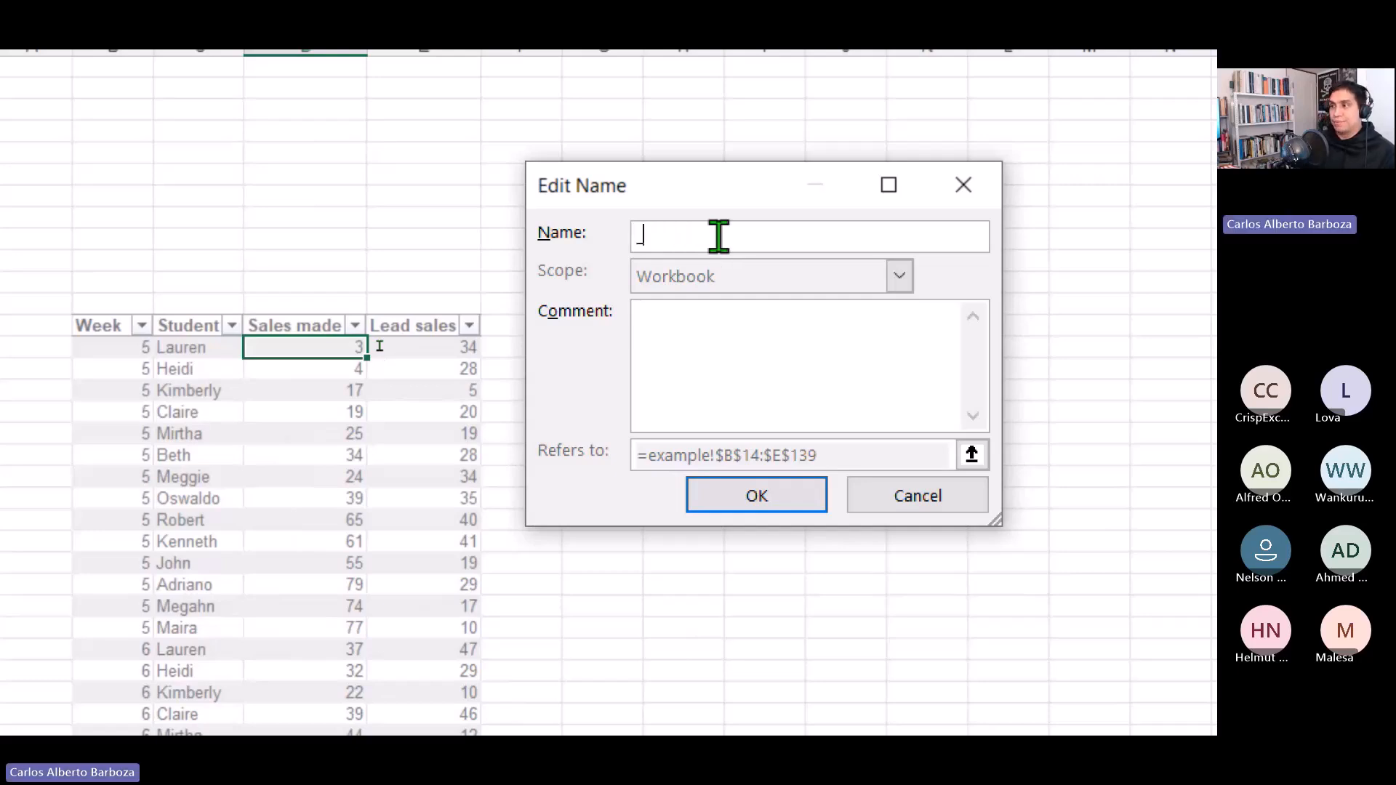
text(01_dat)
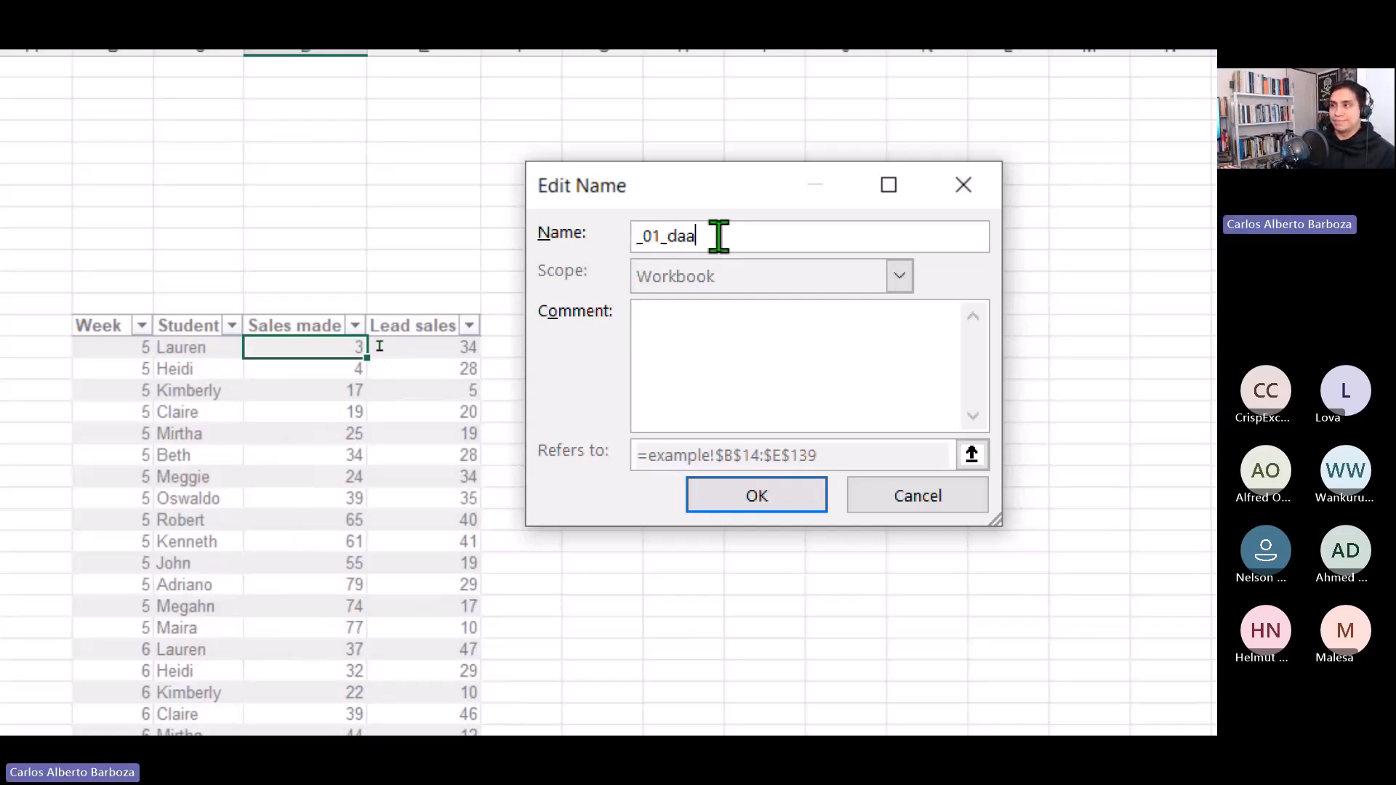
text(a)
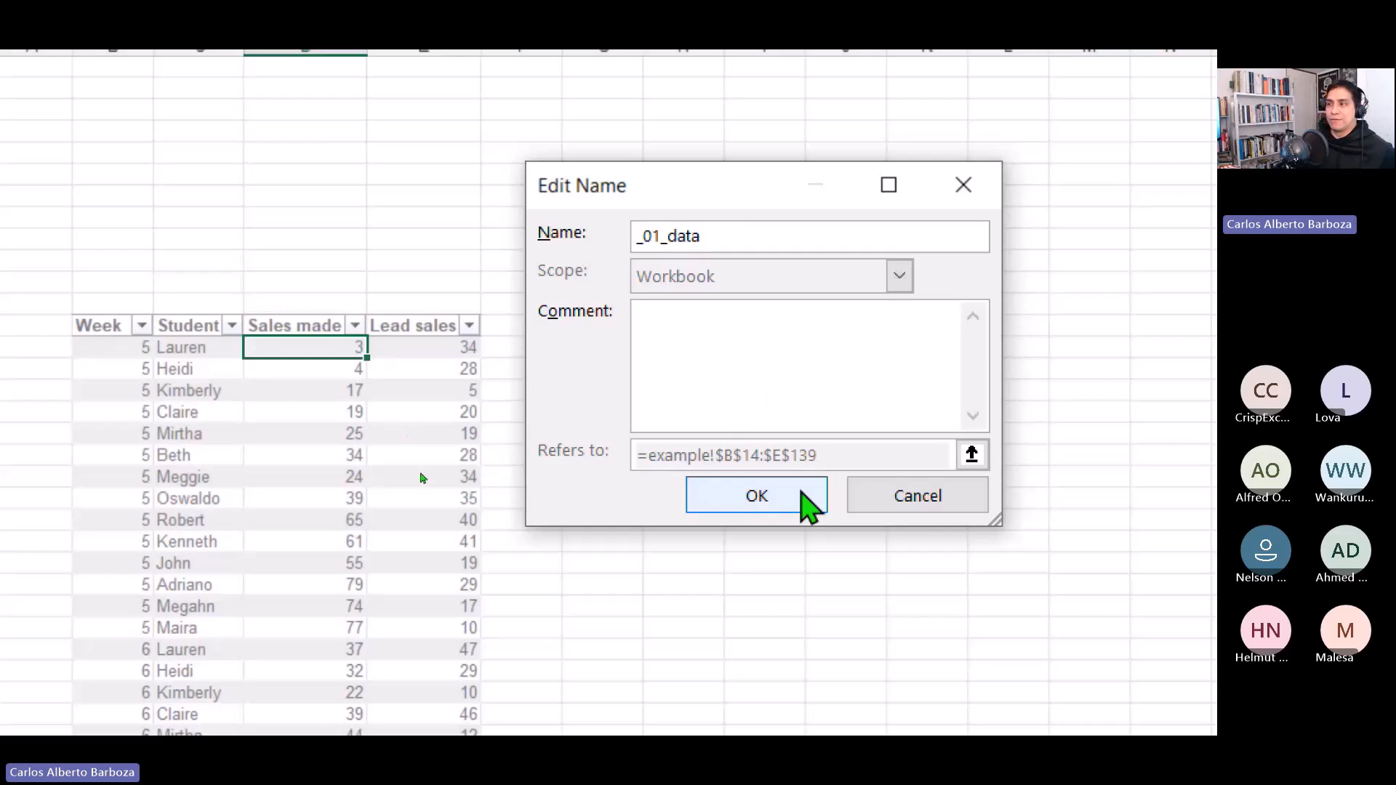
click(804, 501)
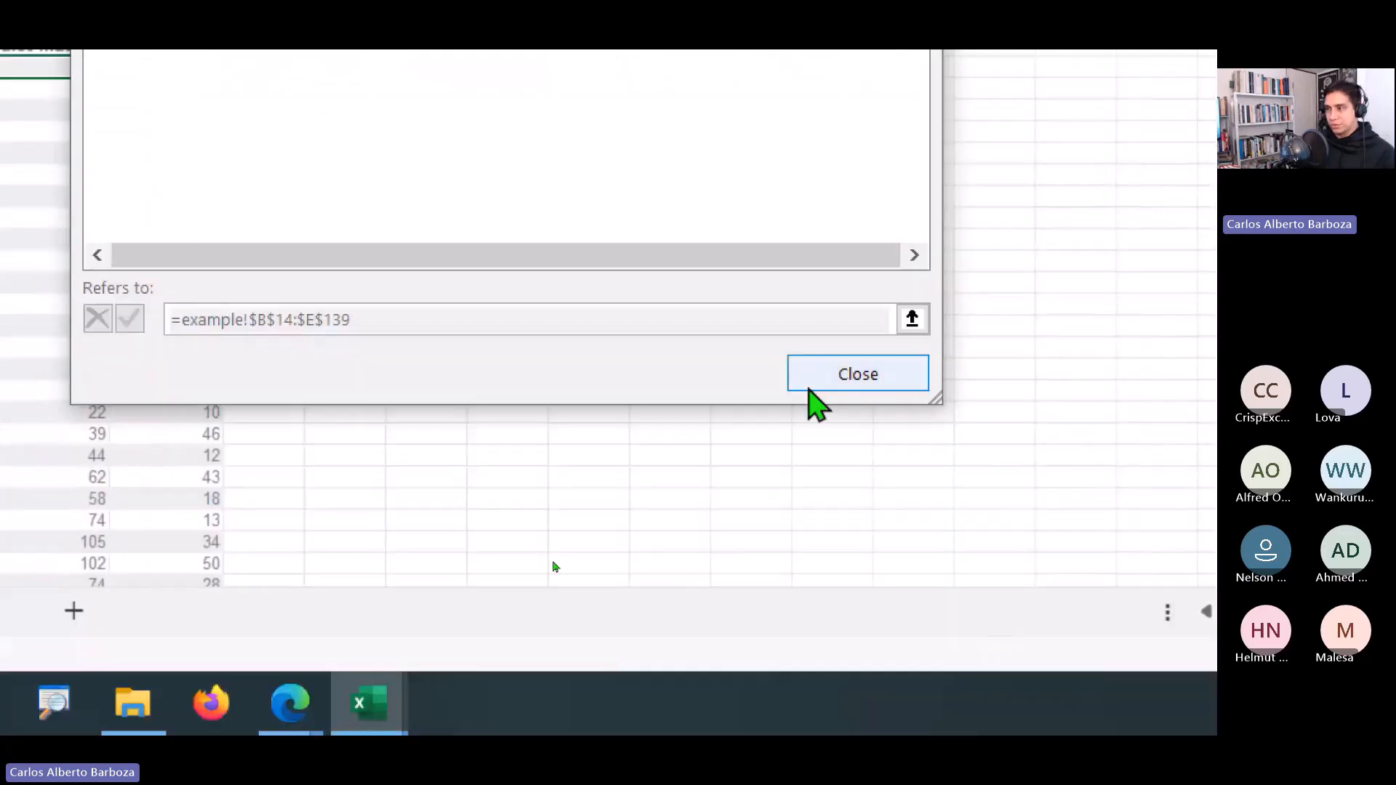
click(837, 378)
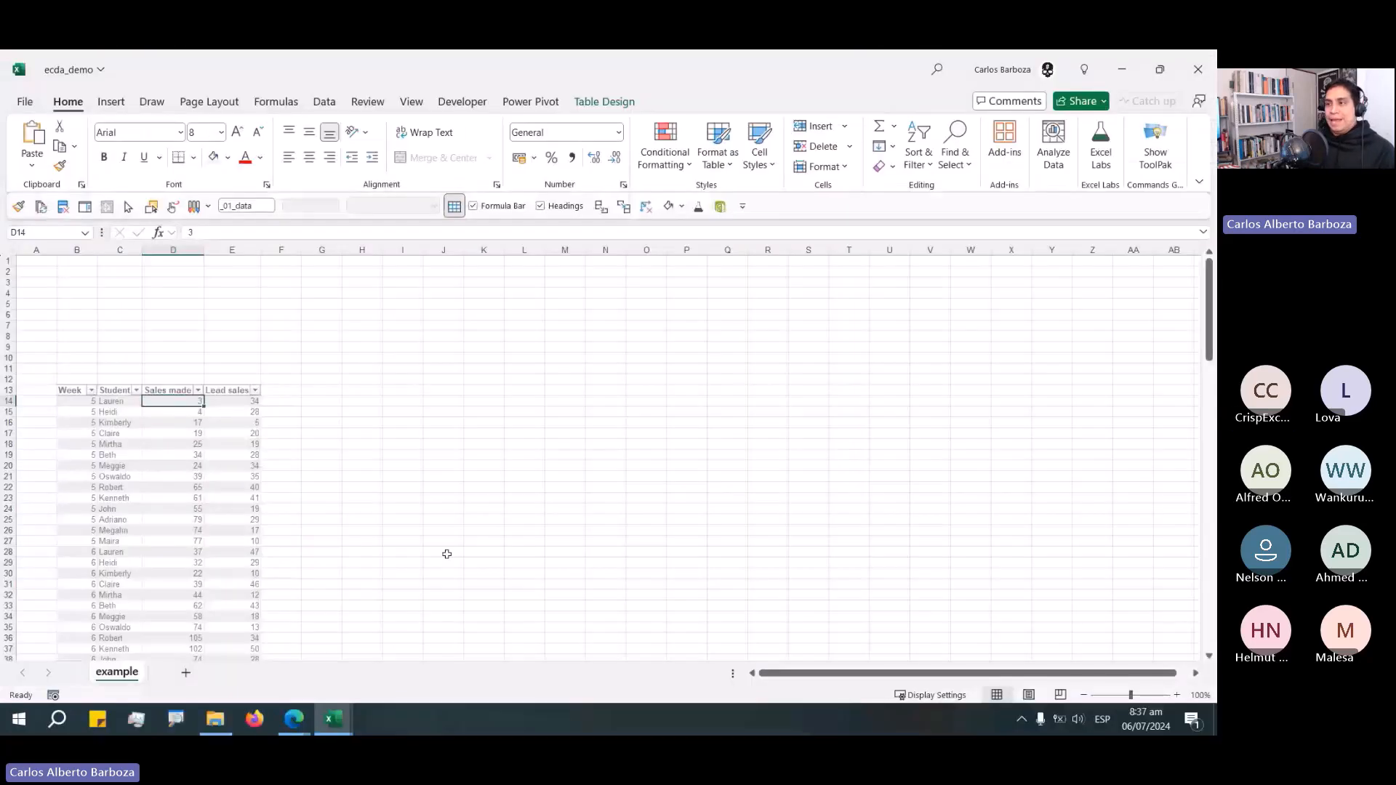
Collapse the ribbon to free up space above the sheet.
click(278, 393)
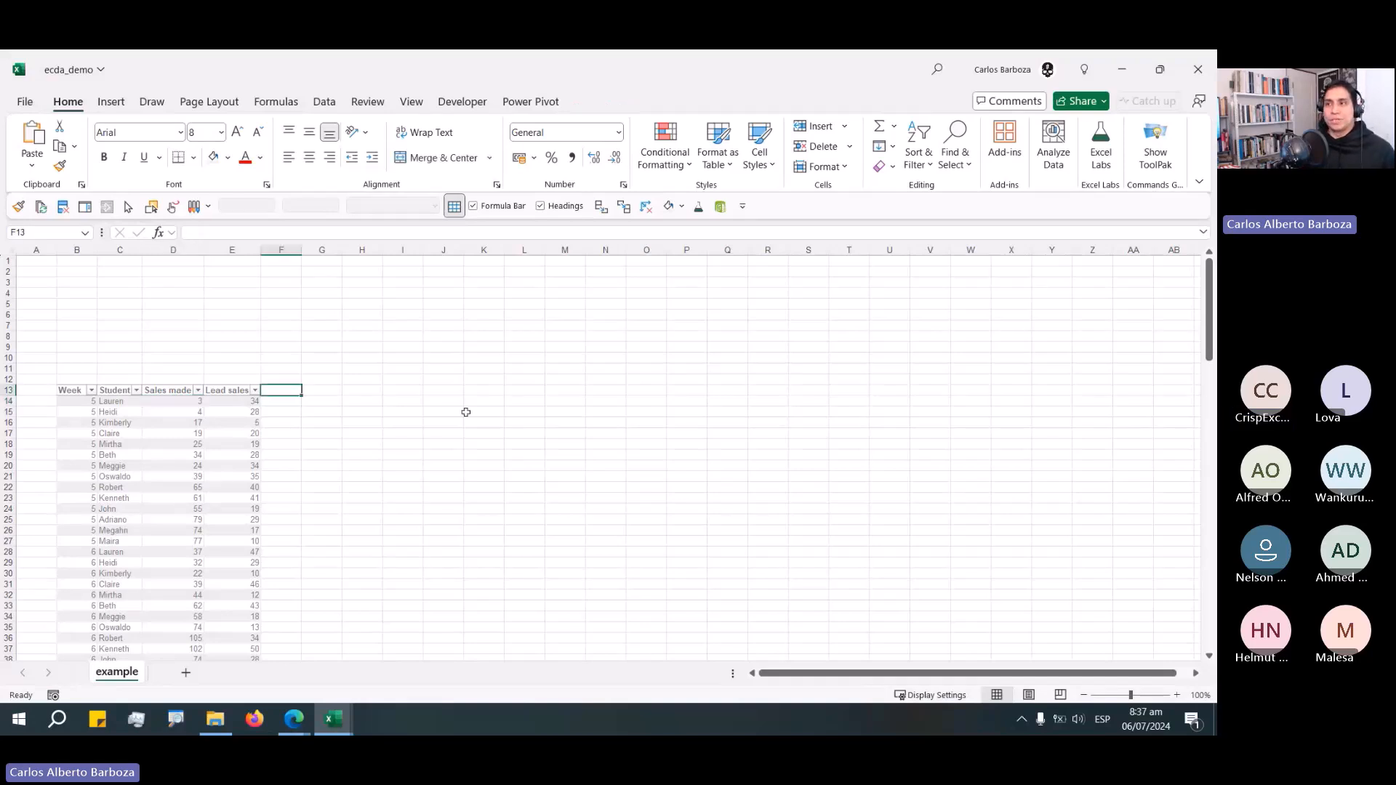
double_click(77, 102)
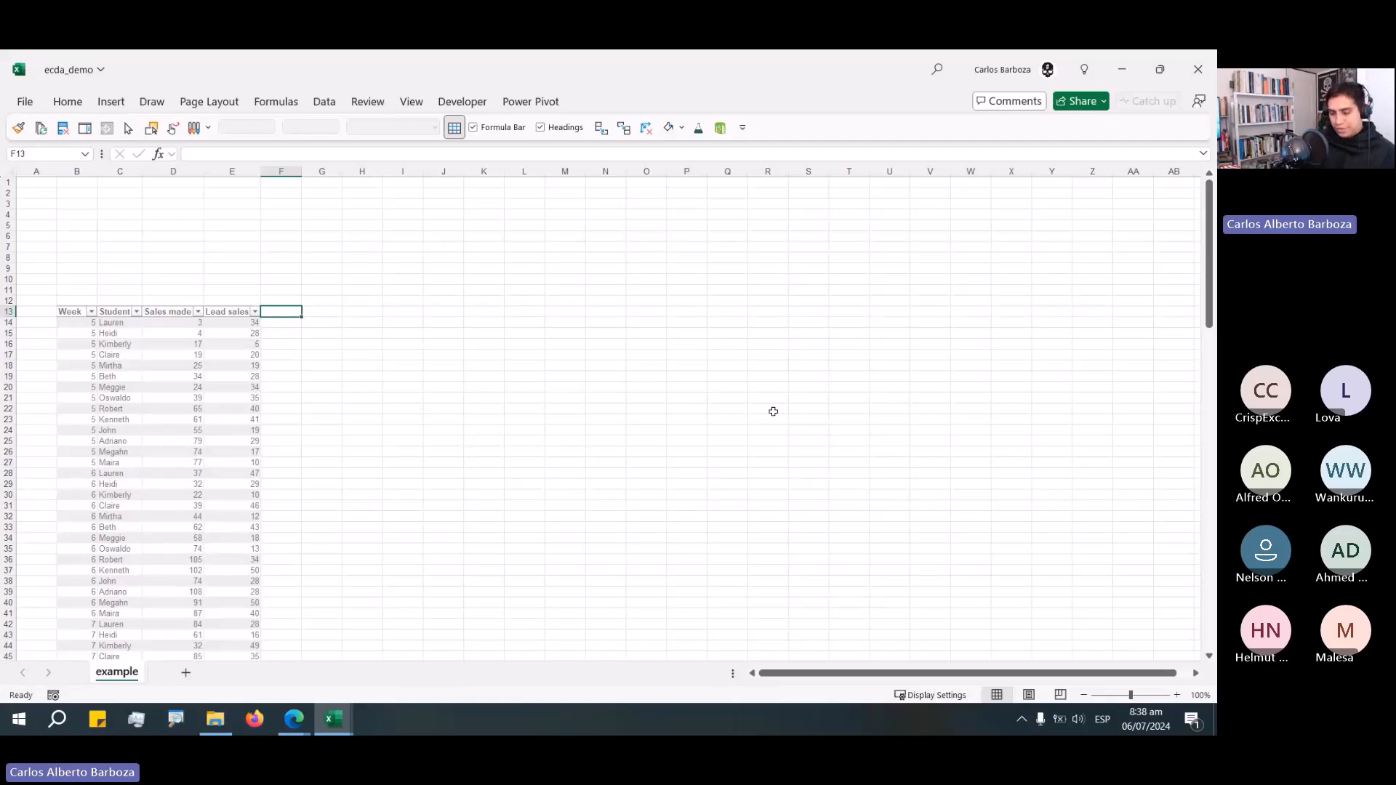
text(Sa)
key(Escape)
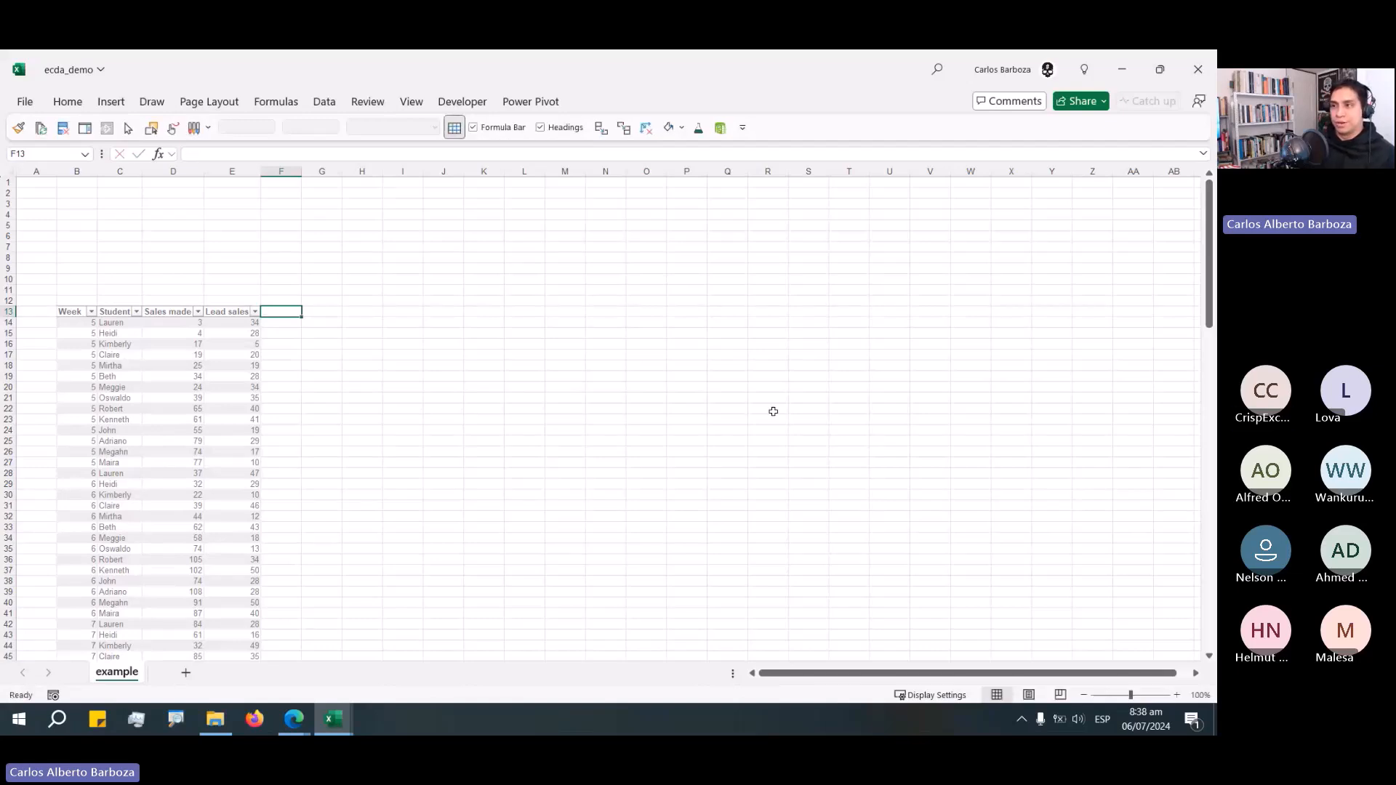
Add a Sales cuota column to the table, filling every row with 320.
scroll(320, 422, up, 5)
text(S)
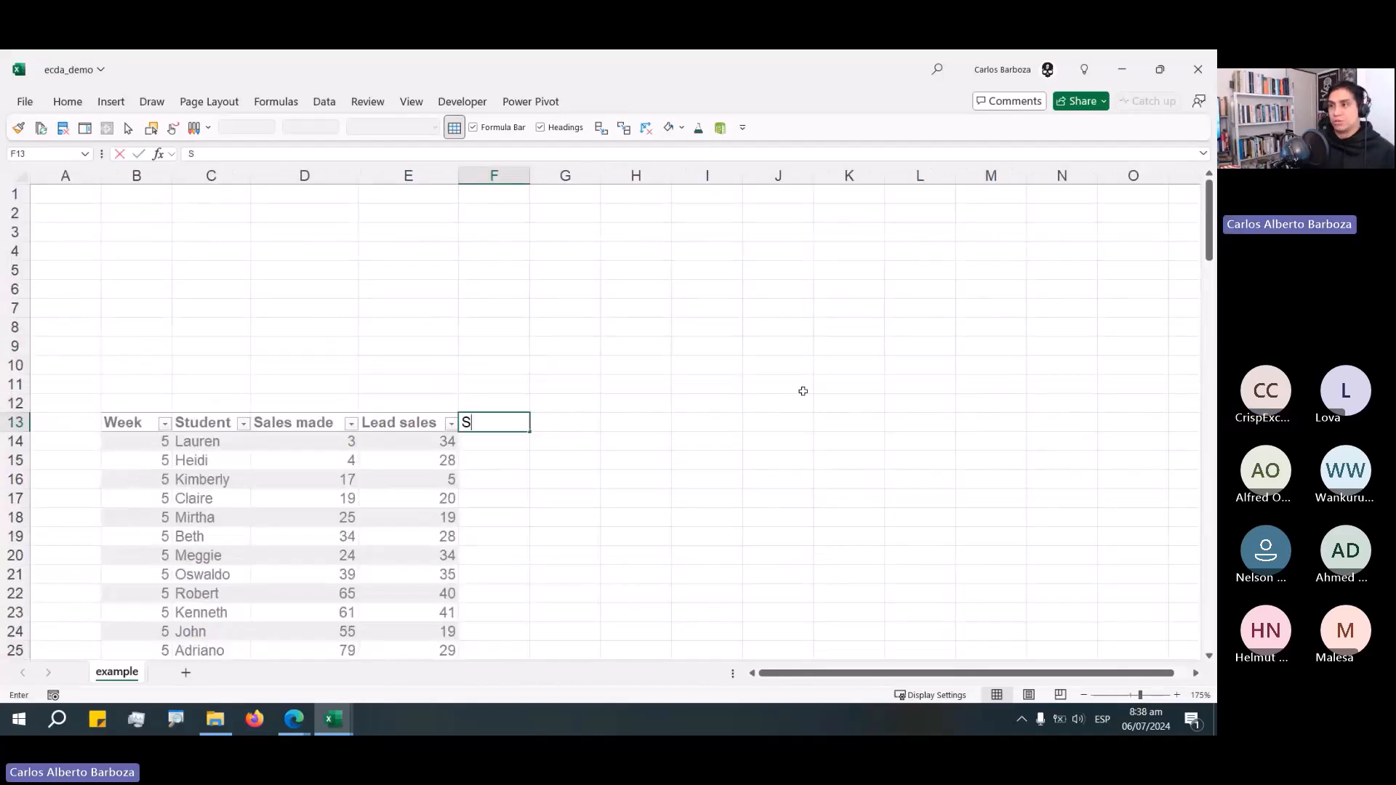
text(ales cu)
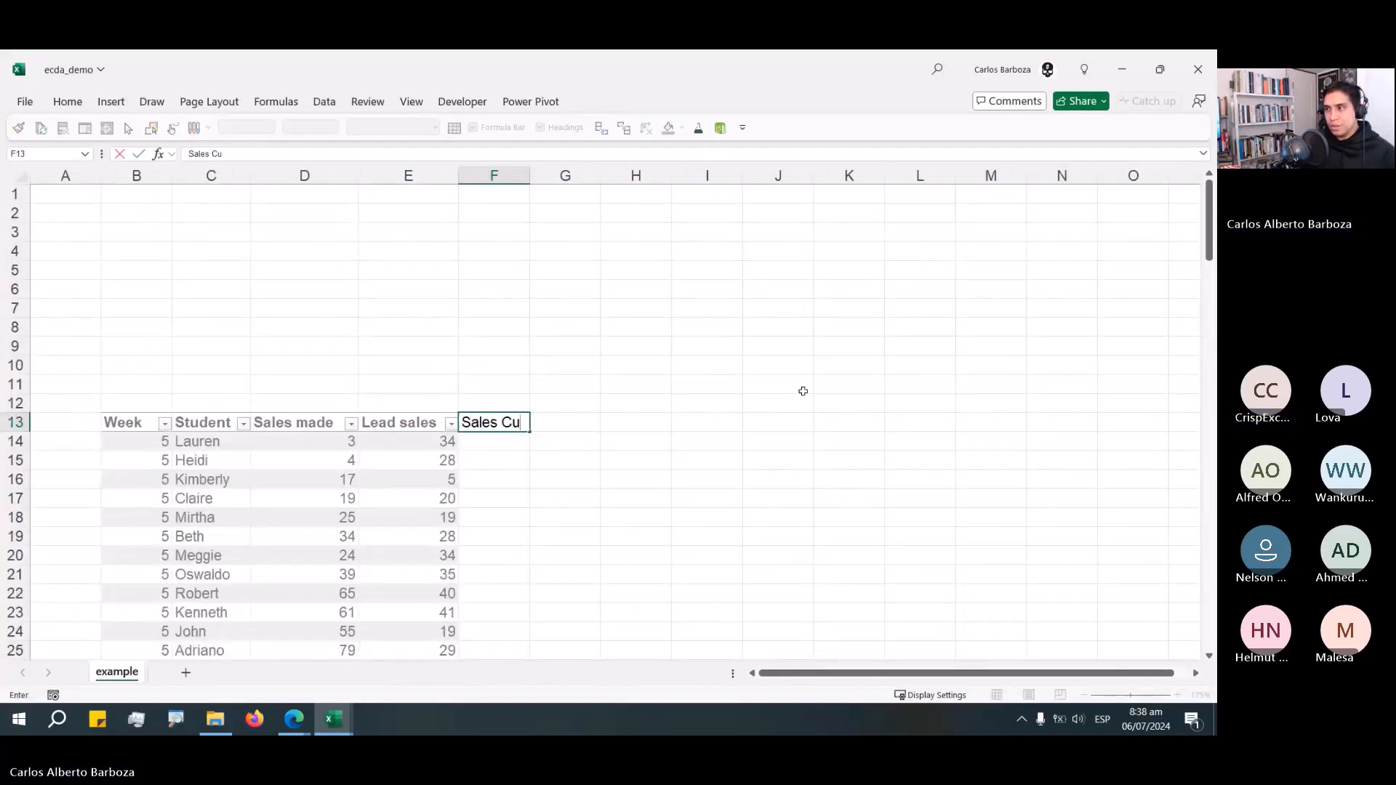
key(BackSpace)
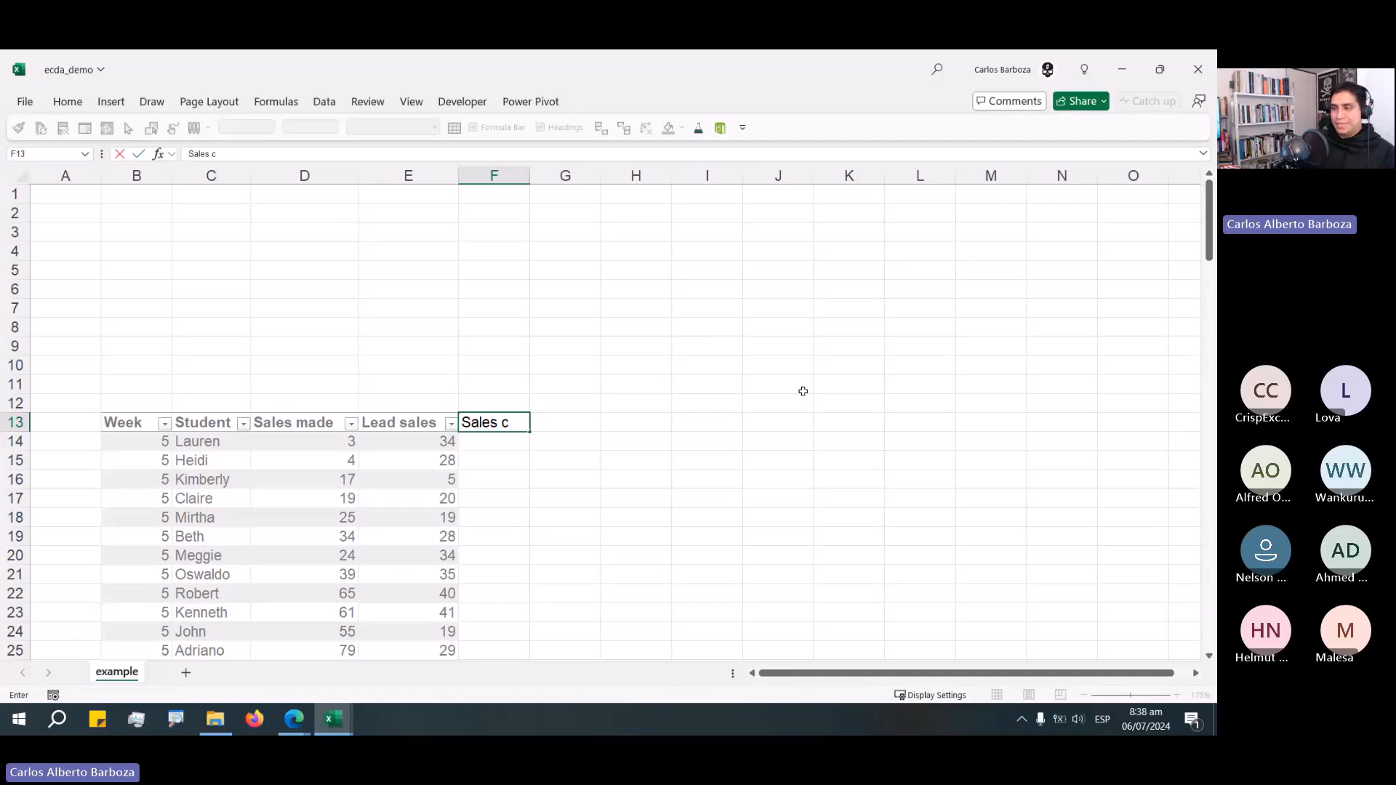
text(uota)
key(Return)
text(= 320)
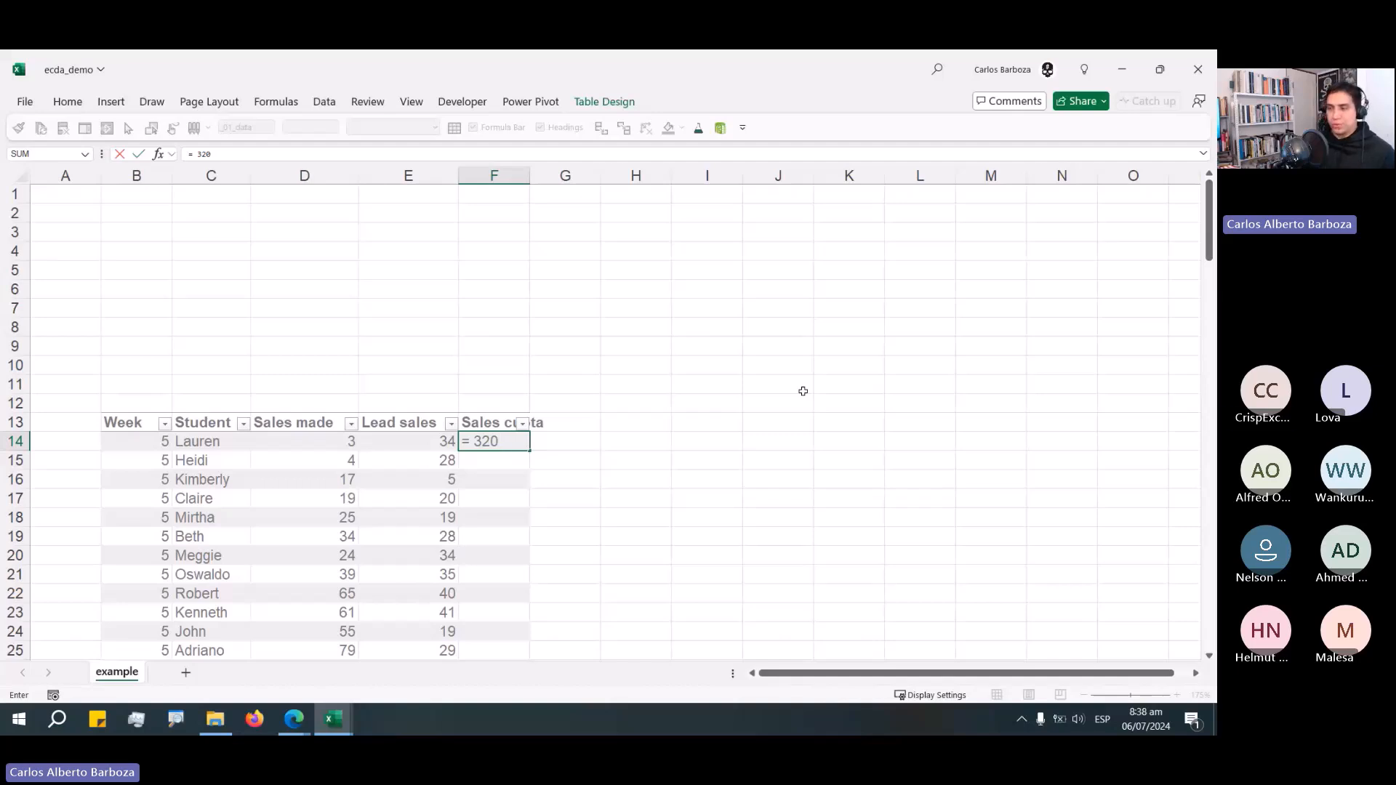
key(Return)
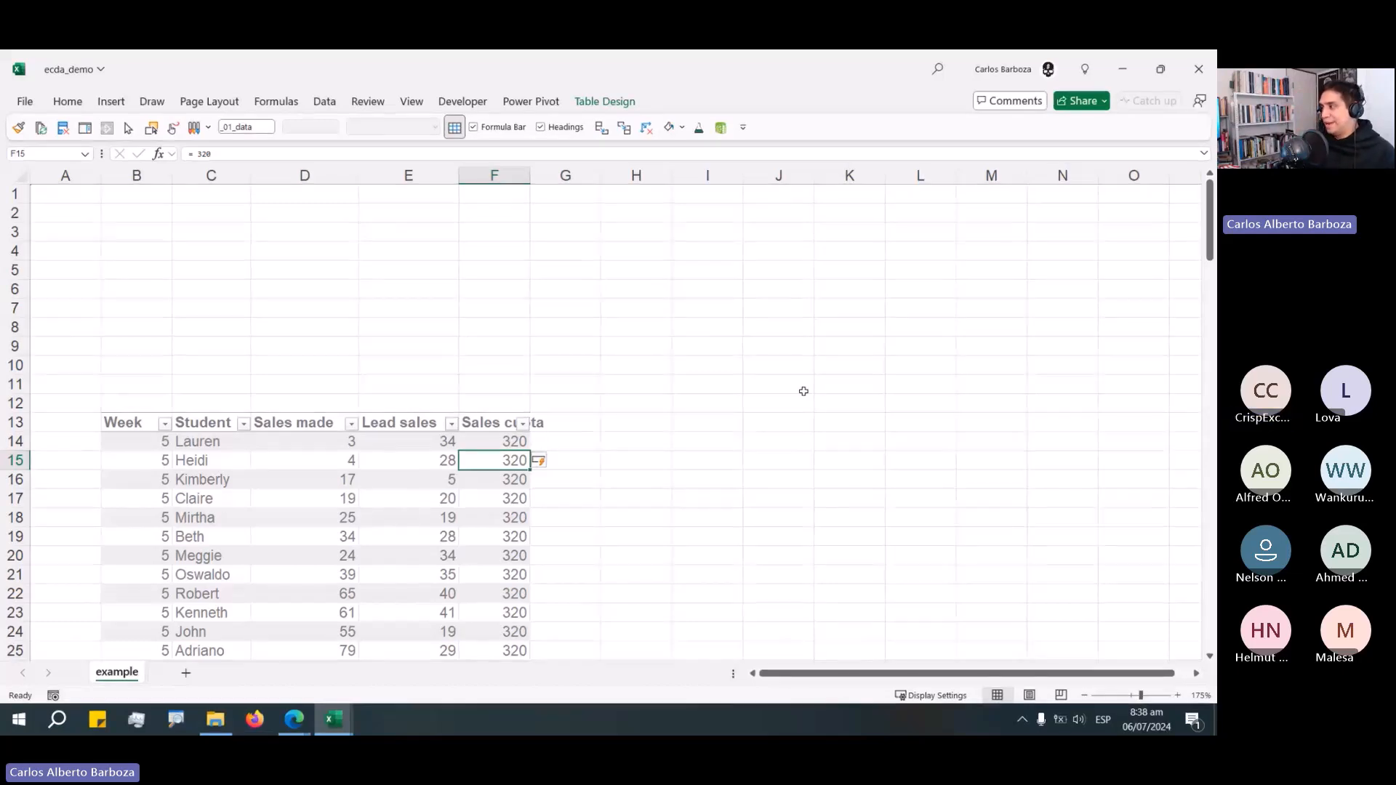
Add a Sales+leads column that adds each row's Sales made and Lead sales.
key(Right)
key(Up)
key(Up)
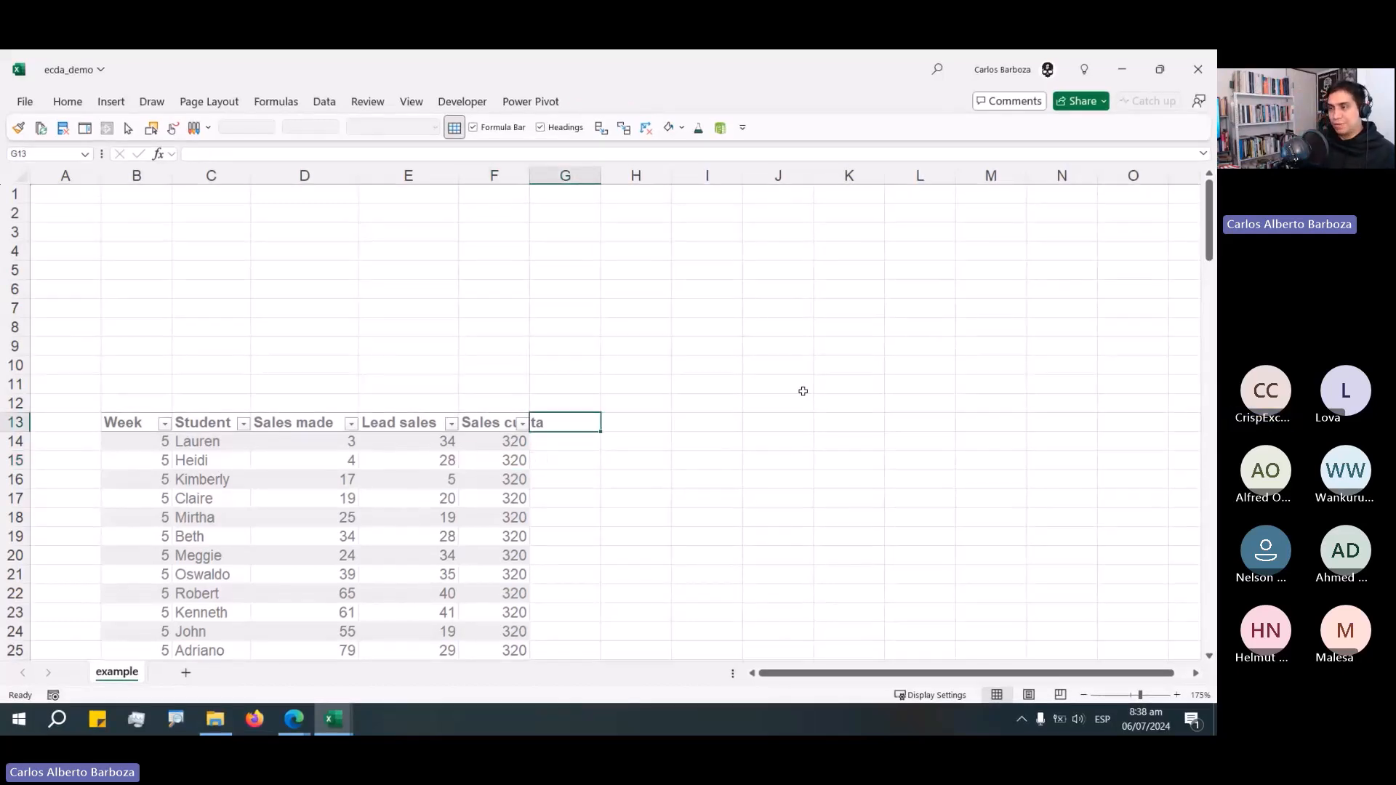
text(Sales)
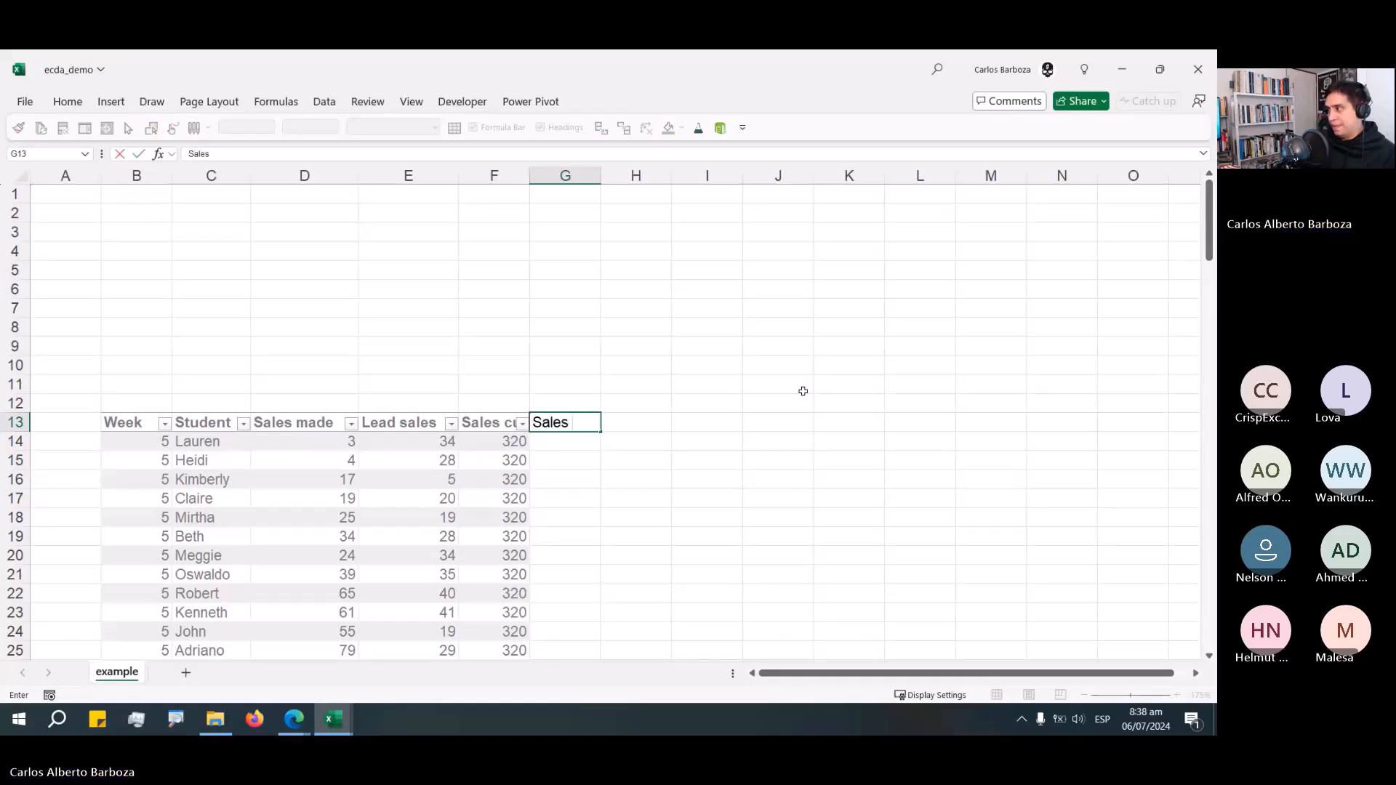
text( +)
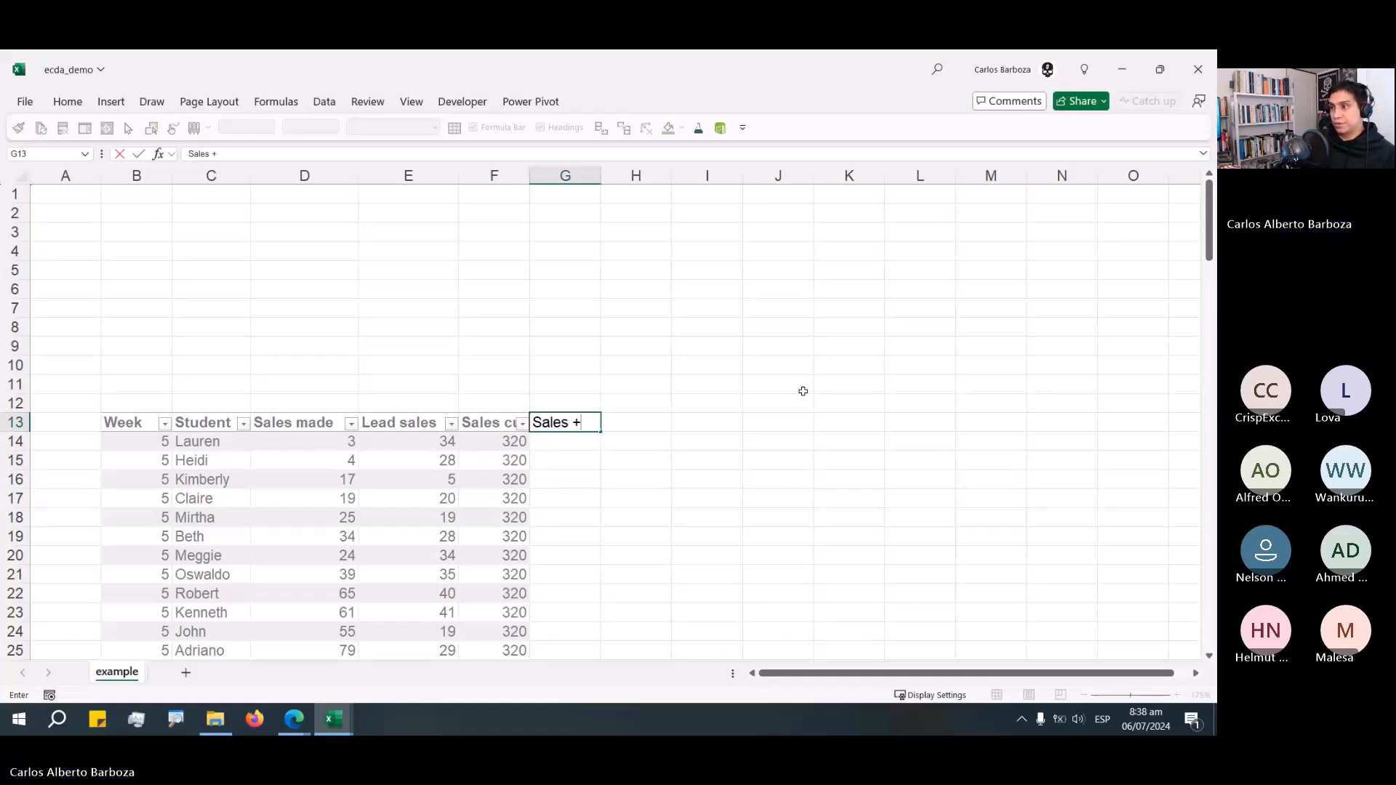
key(BackSpace)
key(BackSpace)
text(+)
key(BackSpace)
key(BackSpace)
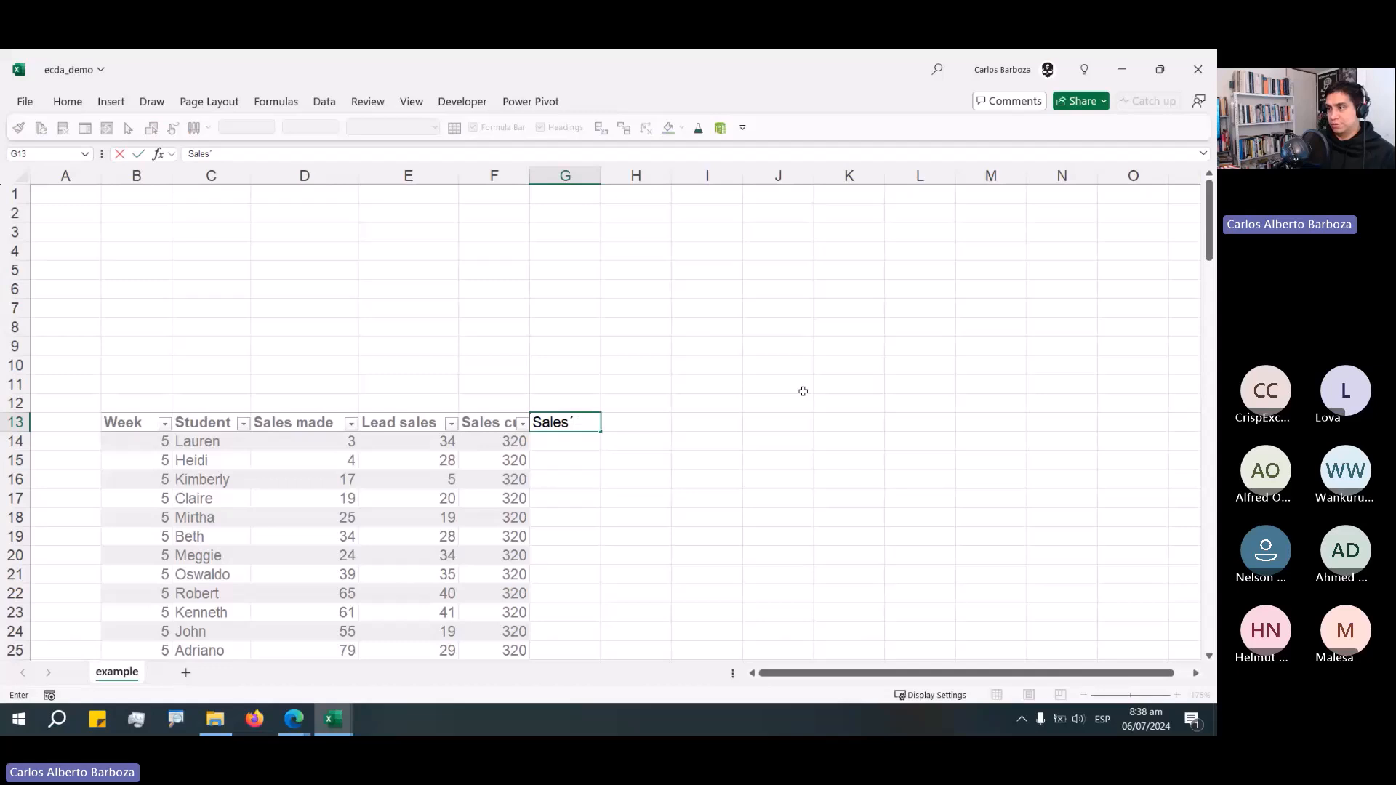
text(+leads)
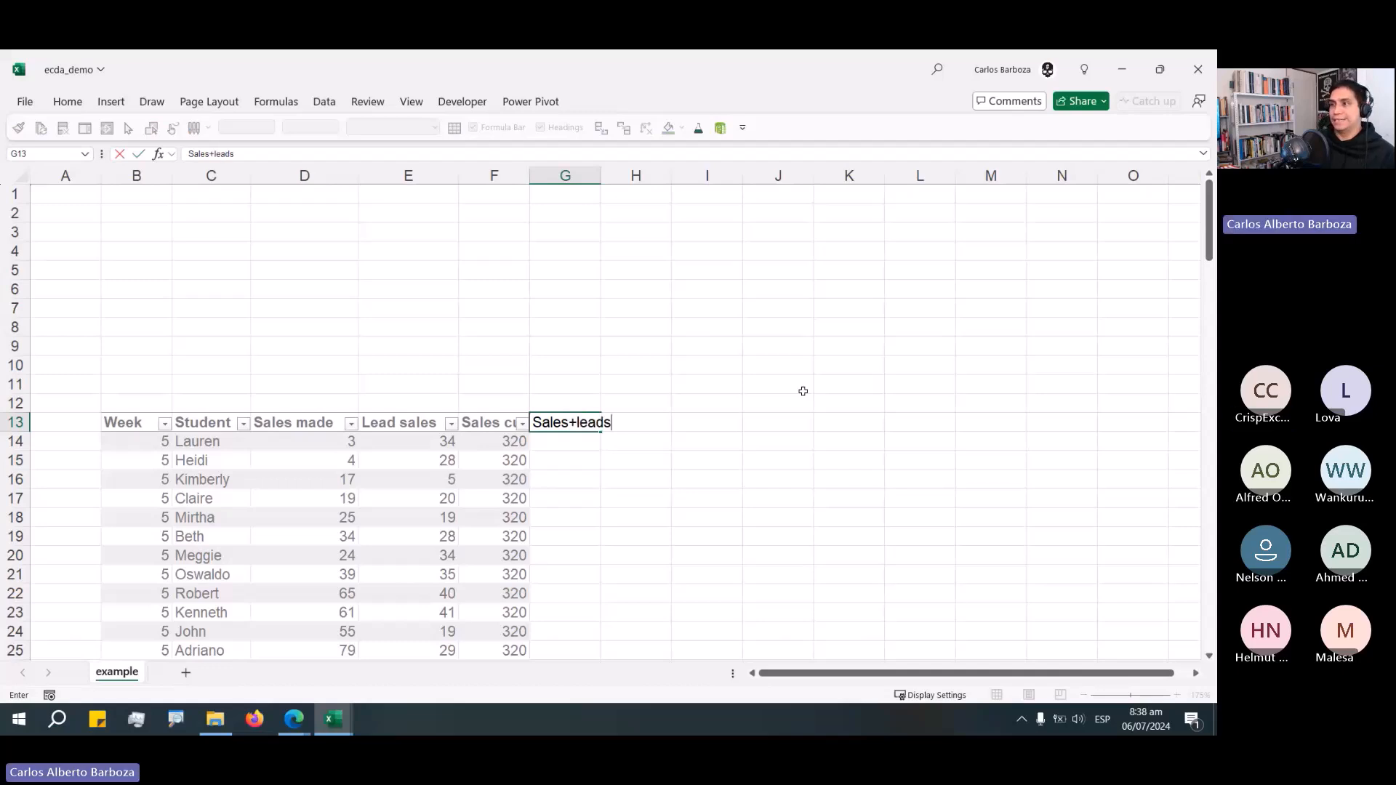
key(Return)
text(=)
key(Left)
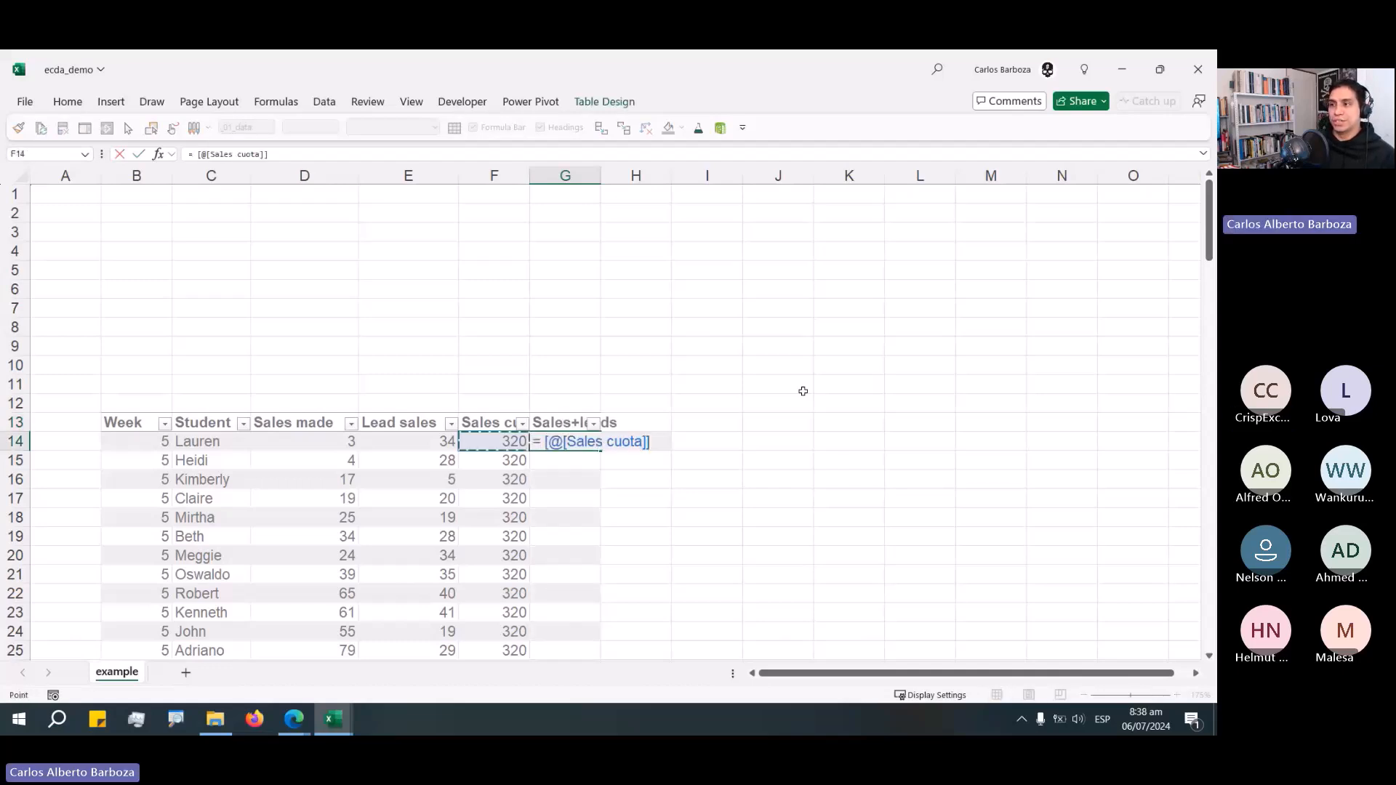
key(Left)
key(Left)
text(+)
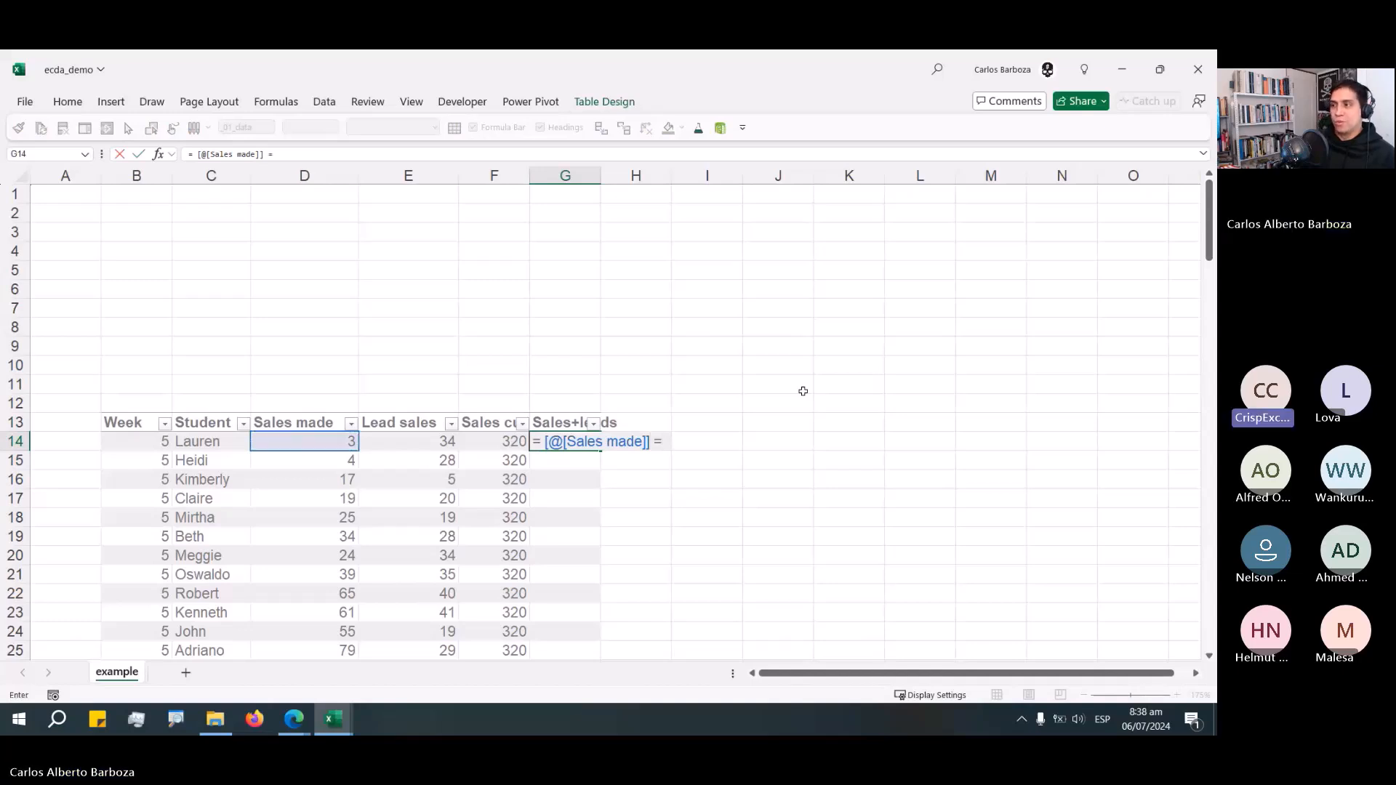
key(Left)
key(Left)
key(Return)
key(Up)
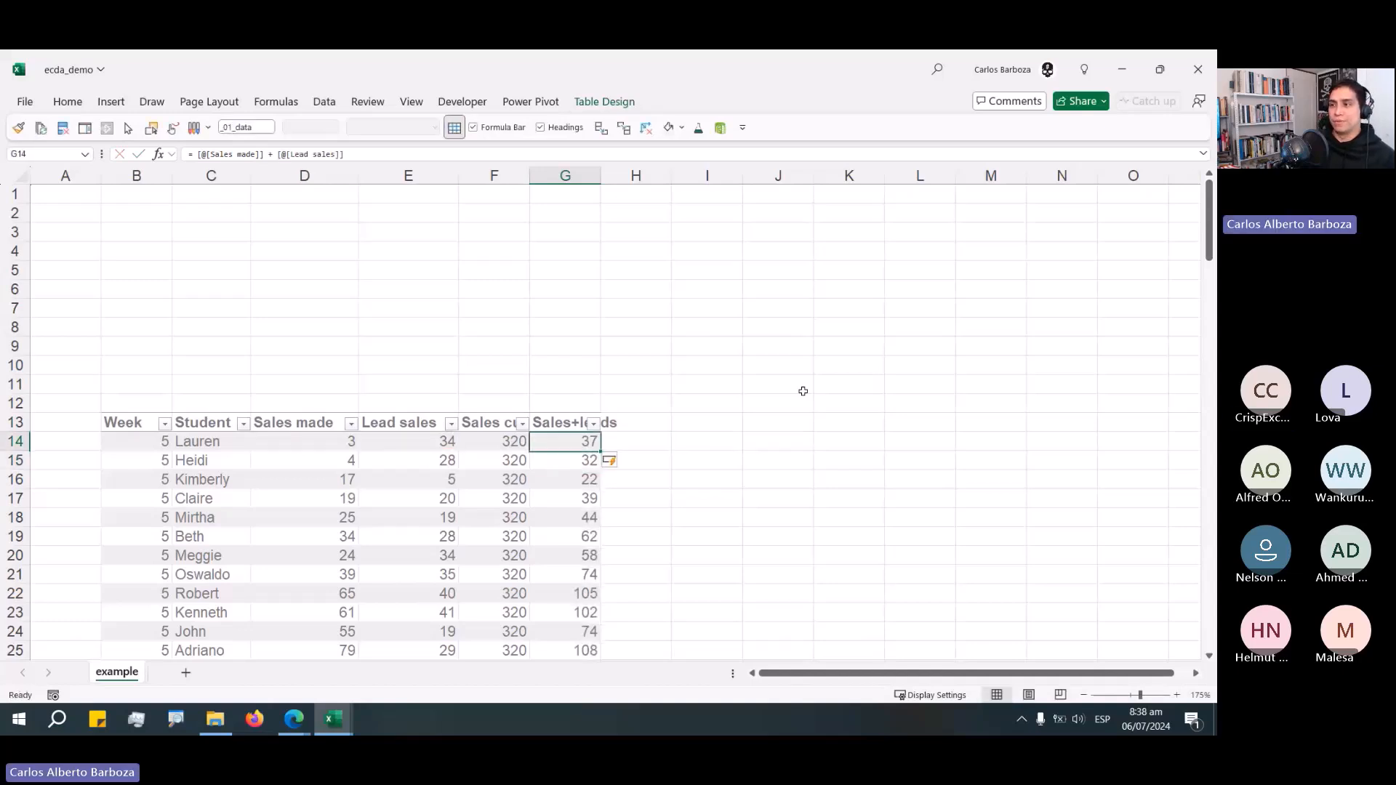
Add a Progress% column dividing each row's Sales made by its Sales cuota.
key(Left)
key(Left)
key(shift+Left)
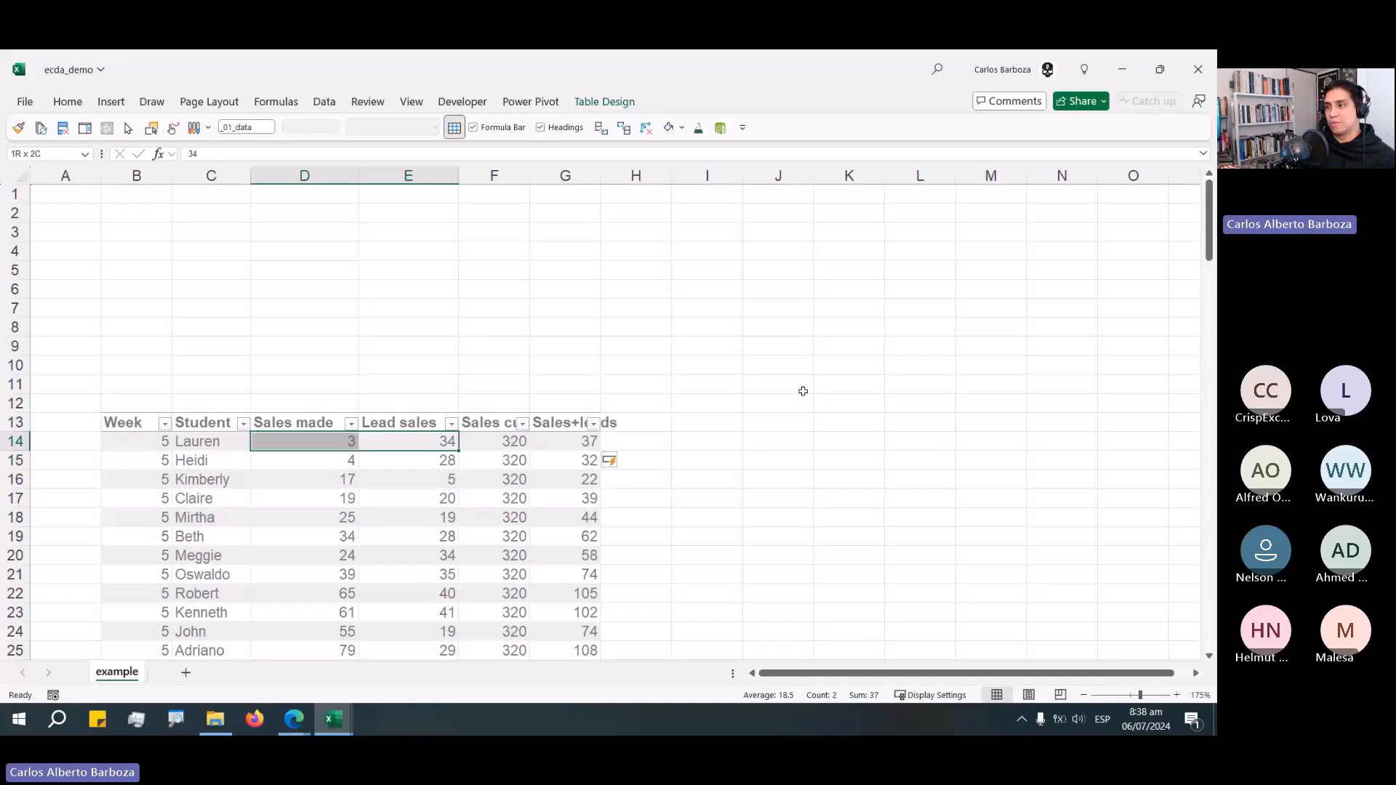
key(Right)
key(Right)
key(Up)
key(Right)
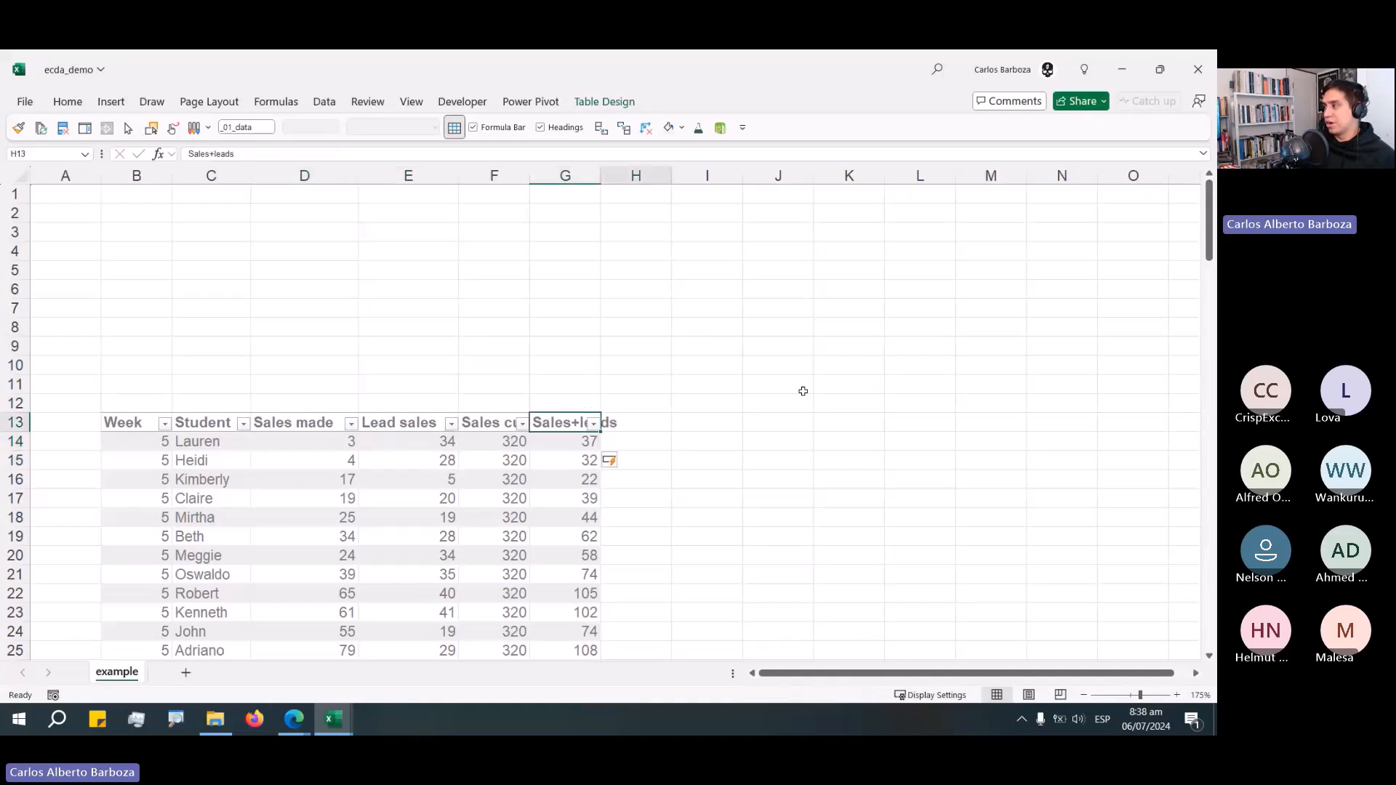
text(Por)
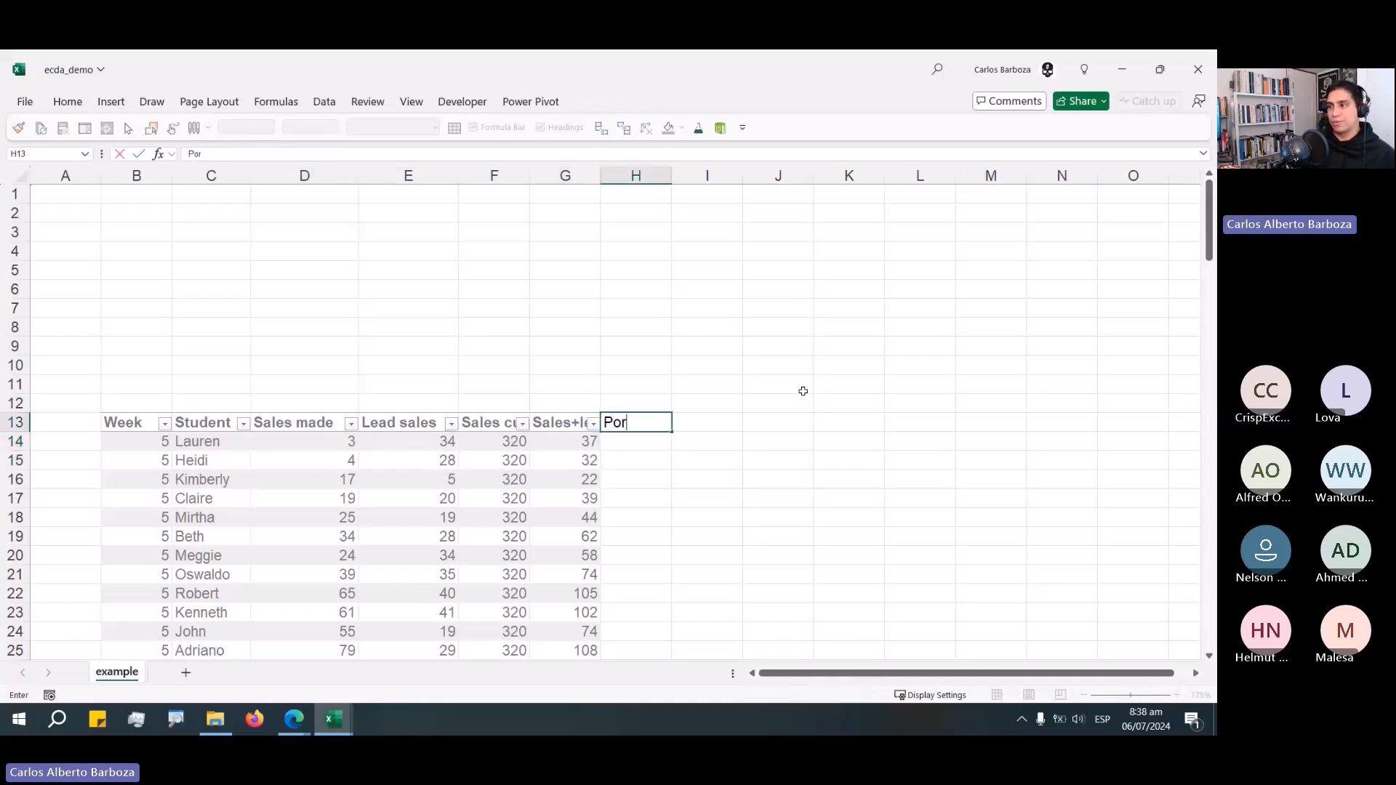
key(BackSpace)
key(BackSpace)
text(ro)
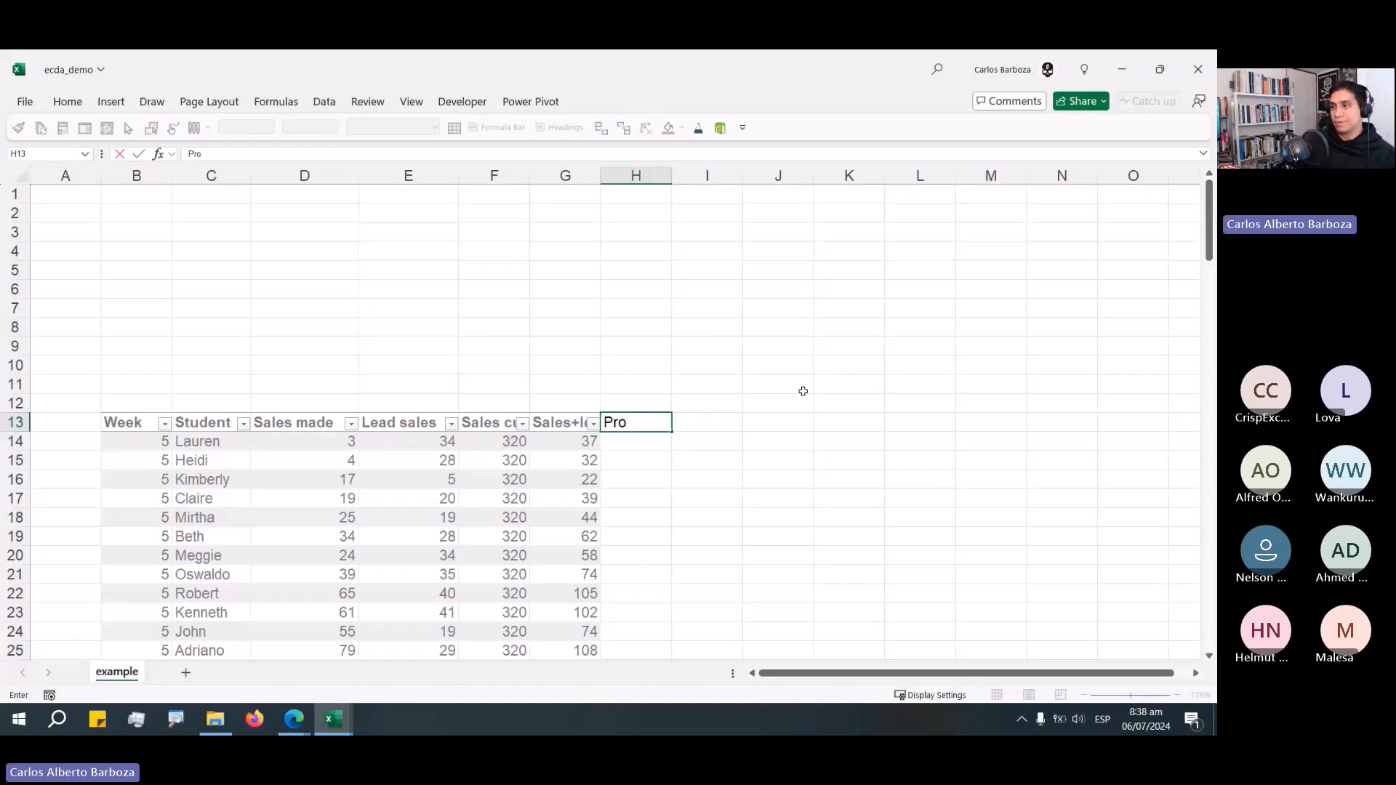
text(gress%)
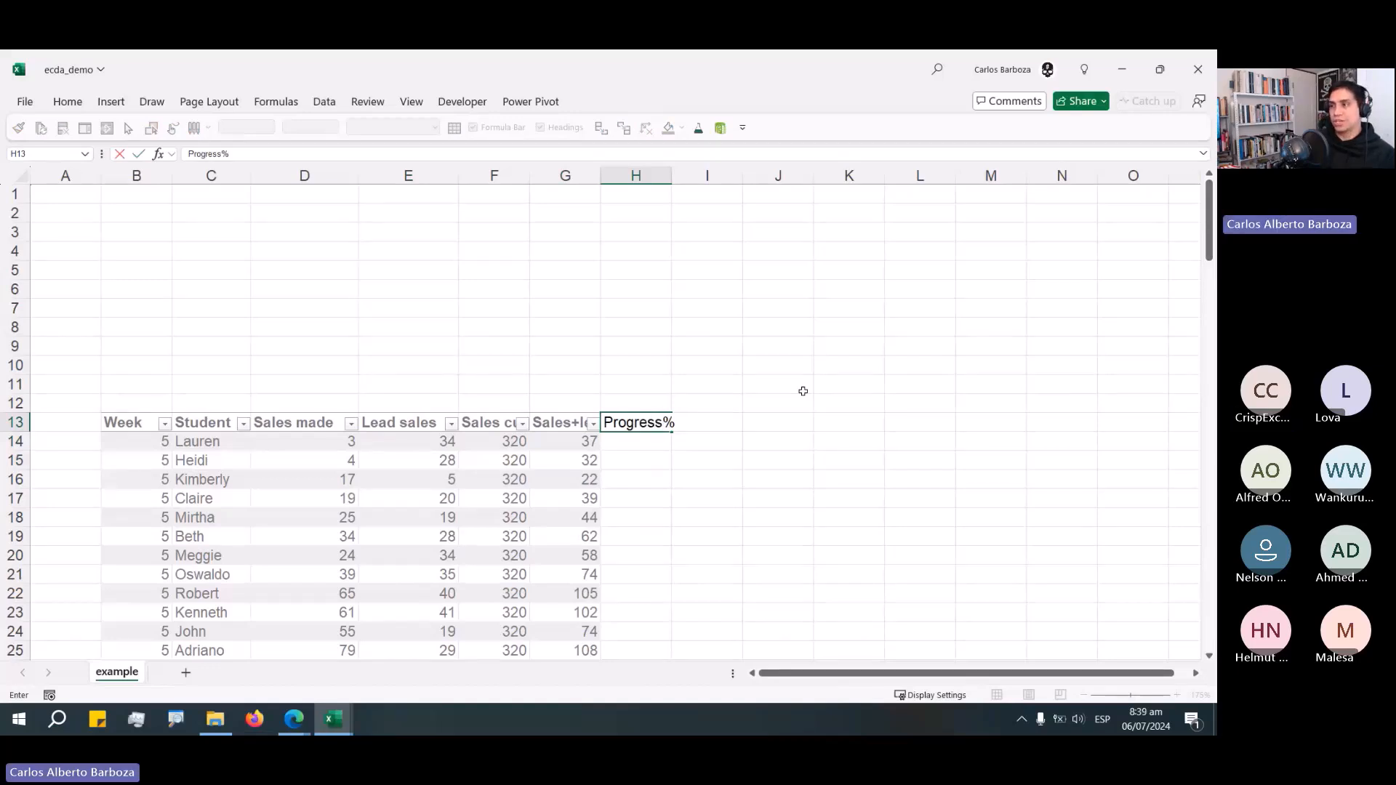
key(Return)
text(=)
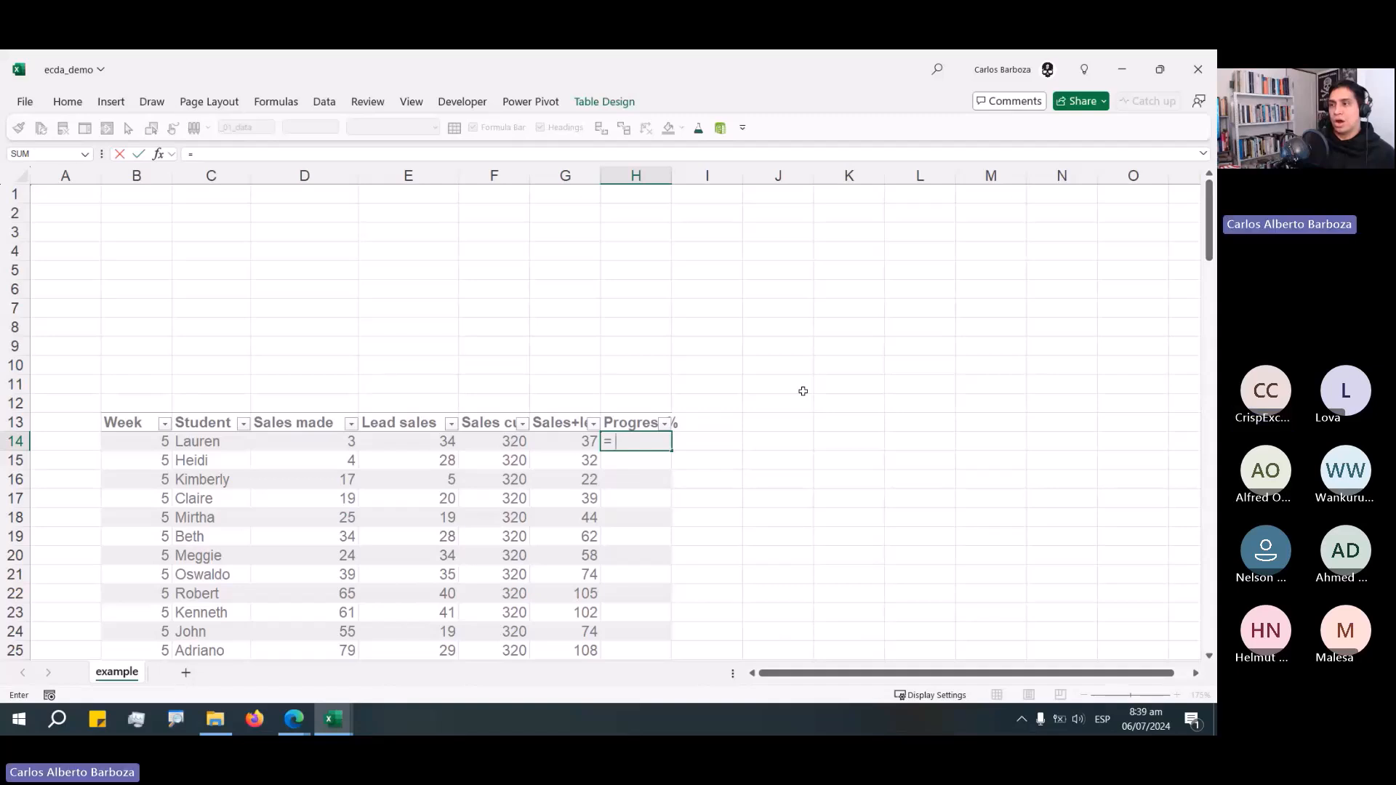
key(Left)
key(Left)
key(Left)
key(Left)
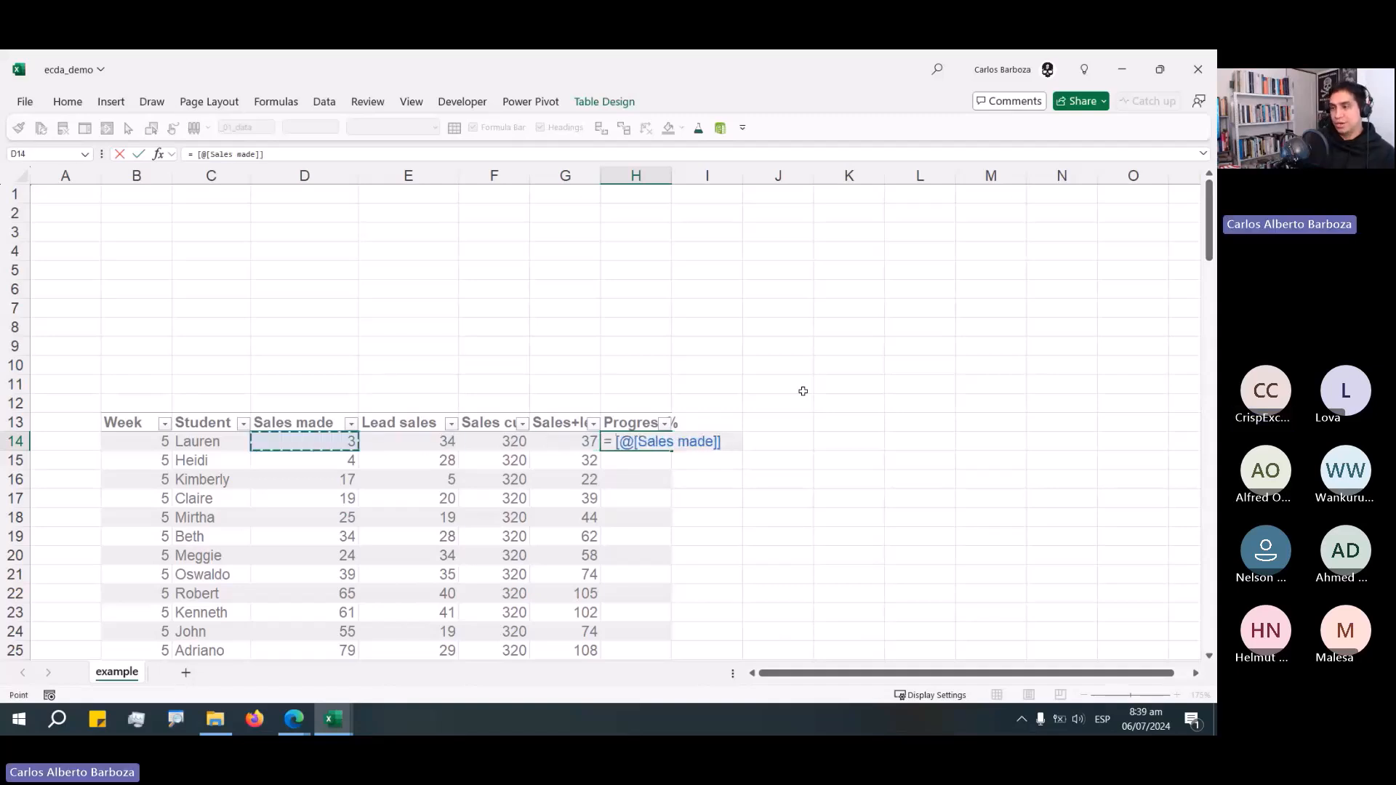
text(/)
key(Left)
key(Left)
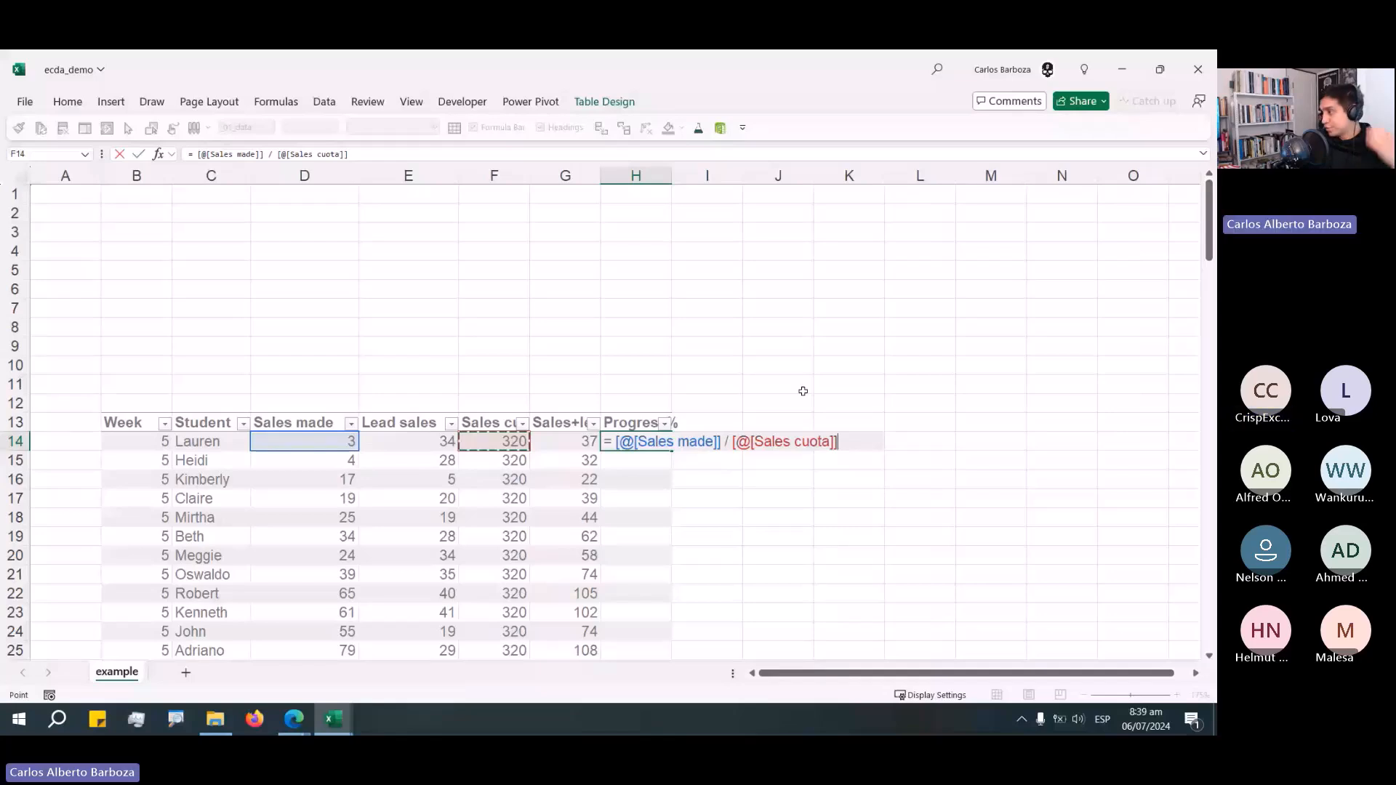
key(Return)
key(Up)
key(Up)
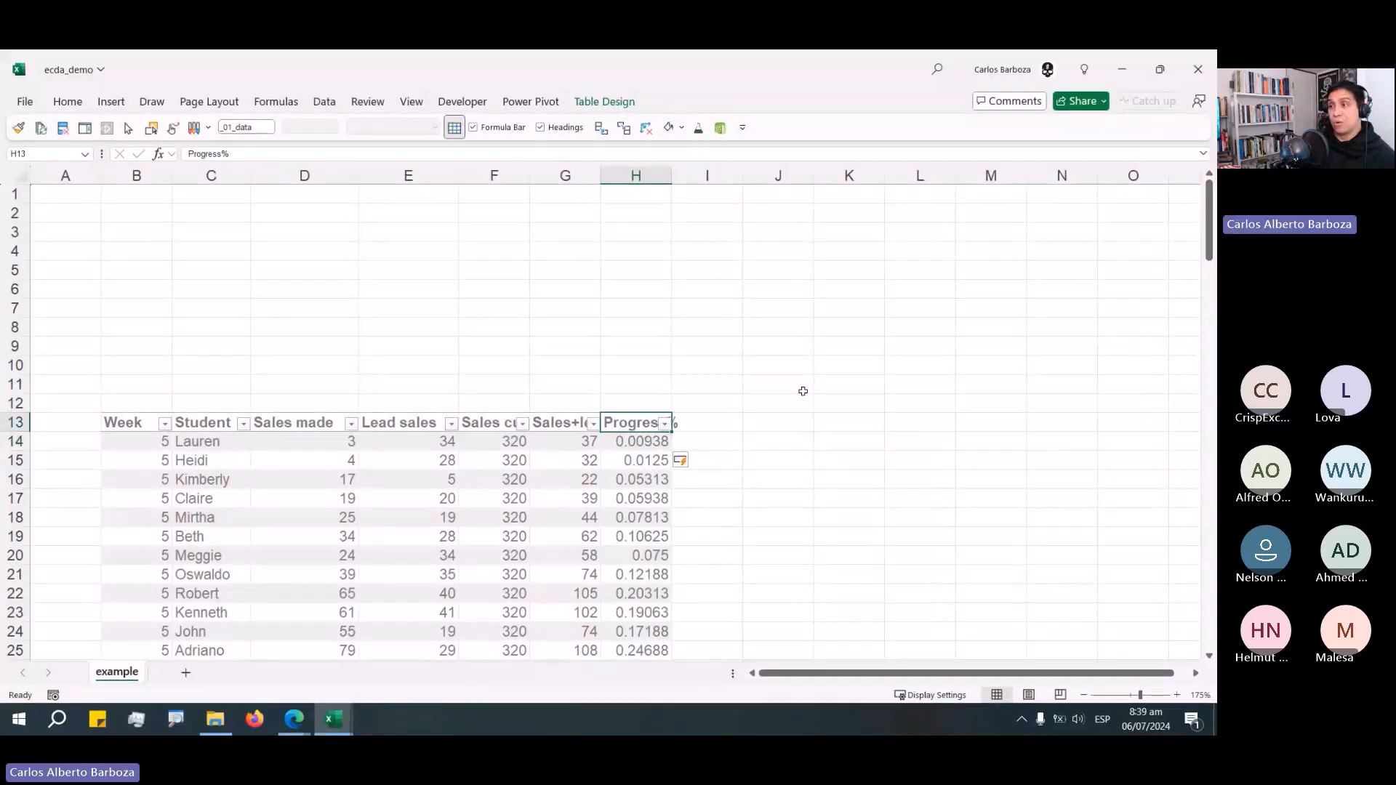
Add a Potential% header in the next column of the table.
key(Right)
text(Pro)
key(BackSpace)
key(BackSpace)
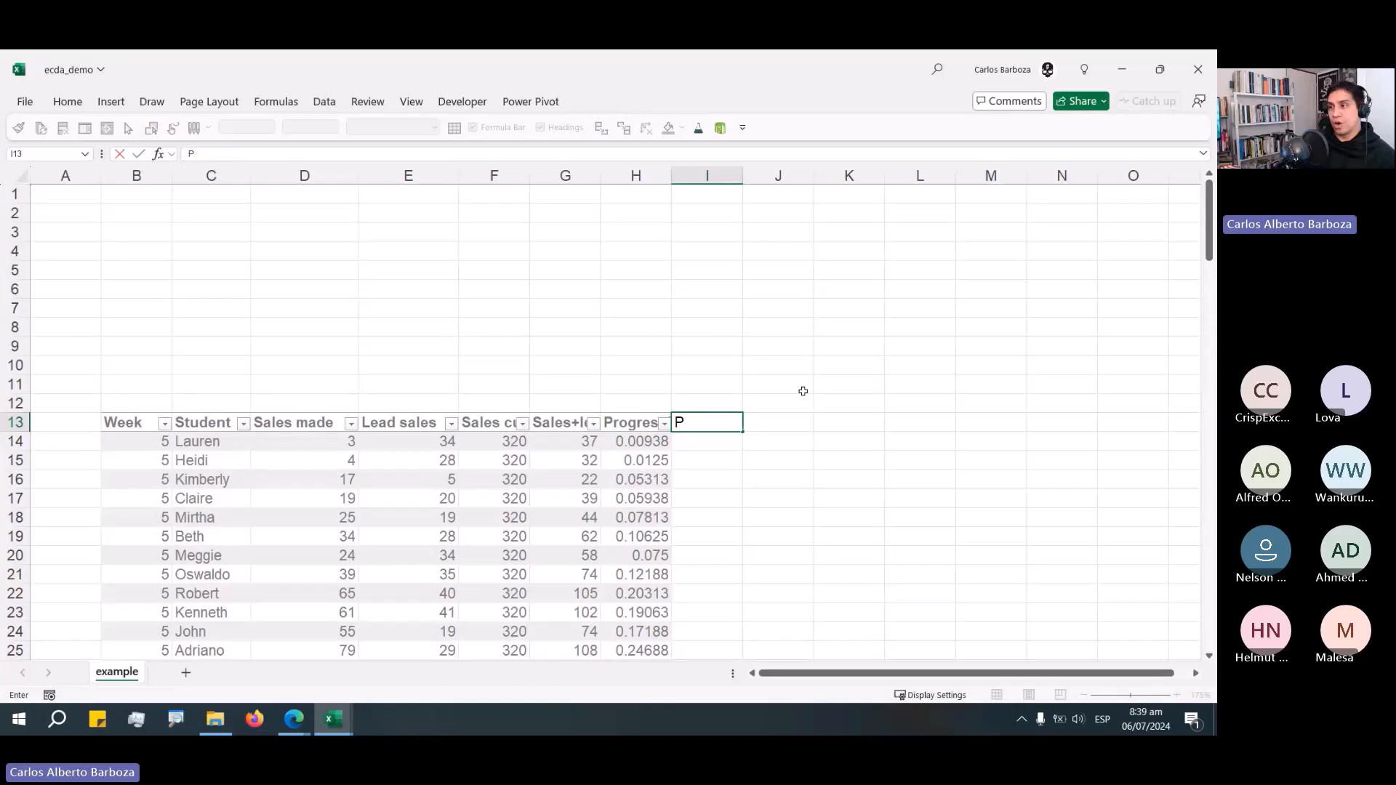
text(otential)
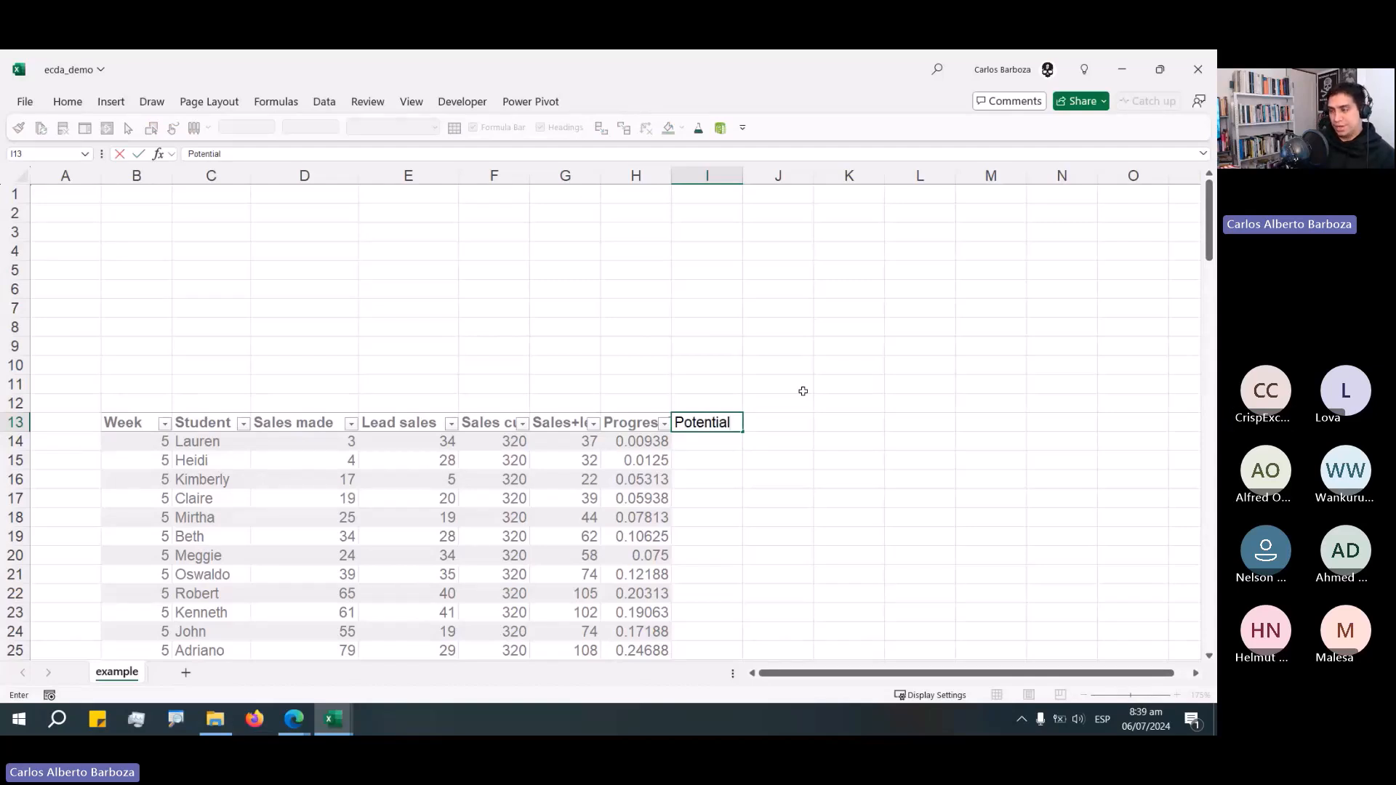
text(%)
key(ctrl+Return)
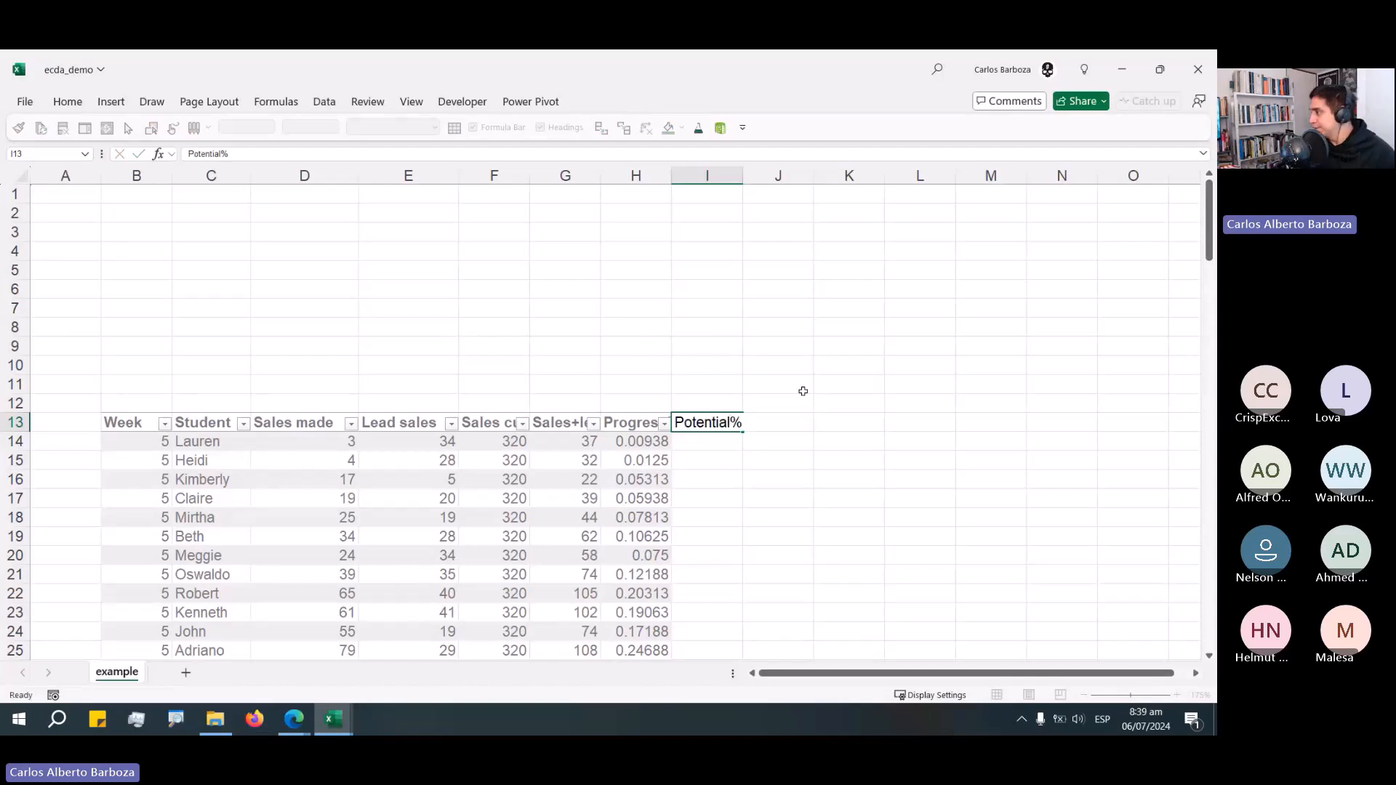
Confirm the Potential% header and check the exact header names of the Progress % and Potential % columns.
key(Return)
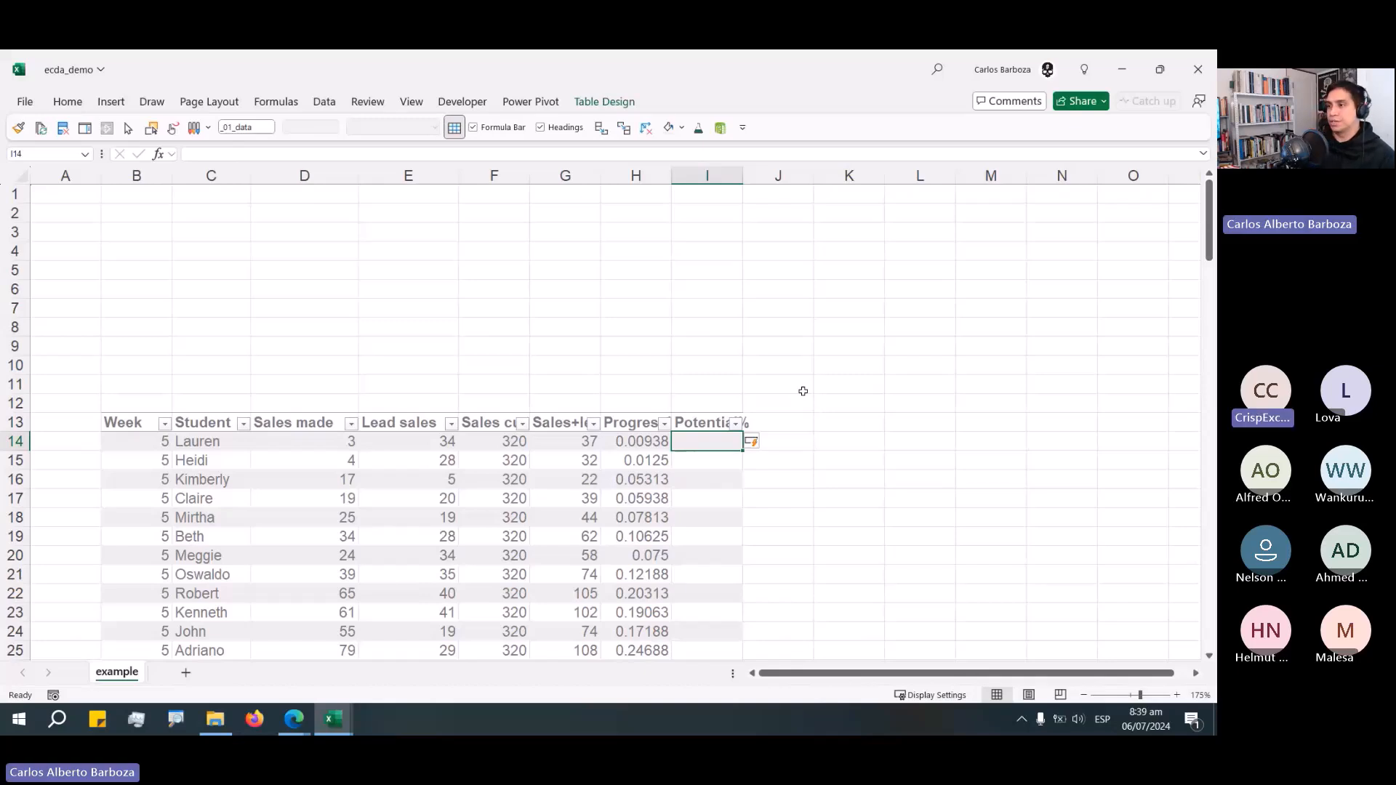
key(Left)
key(Up)
key(F2)
key(Return)
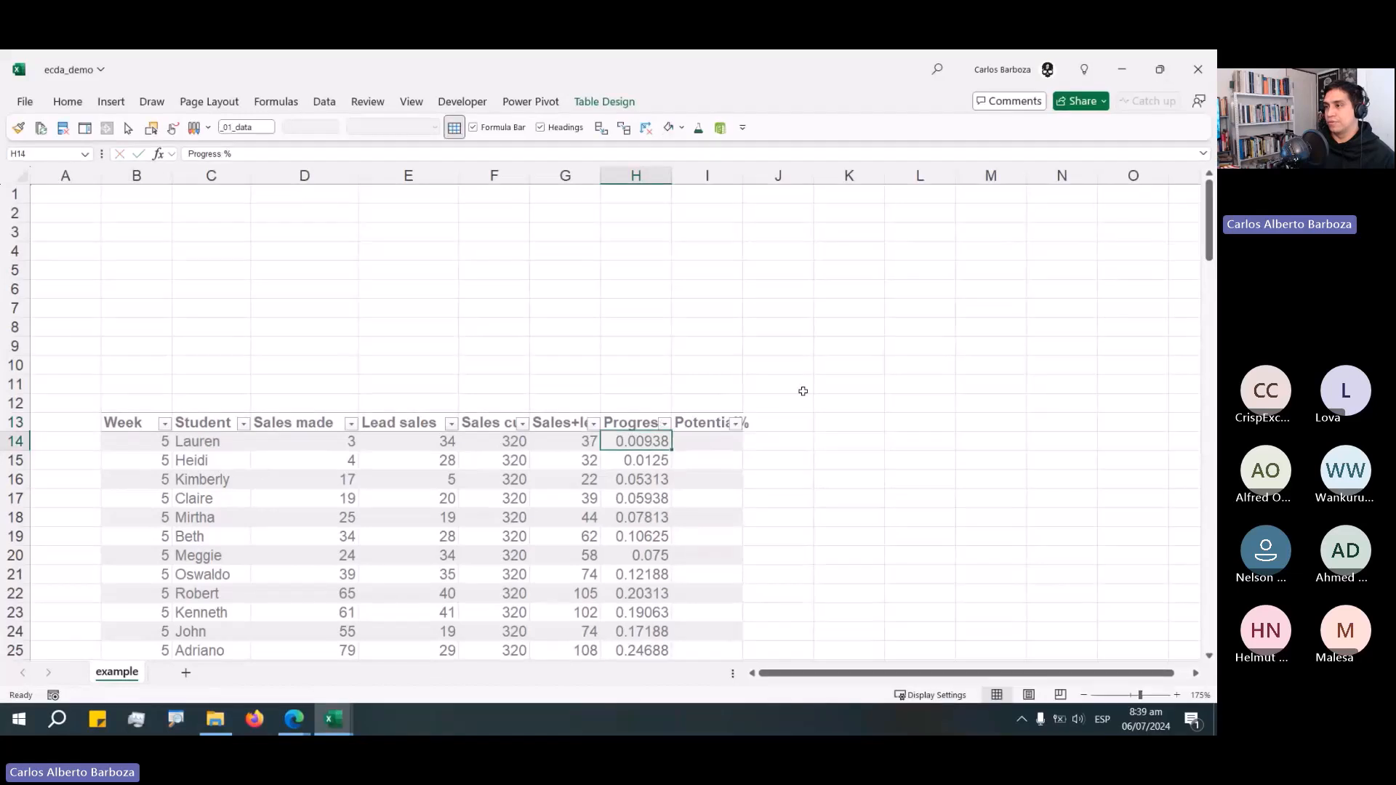
key(Up)
key(Right)
key(F2)
key(Return)
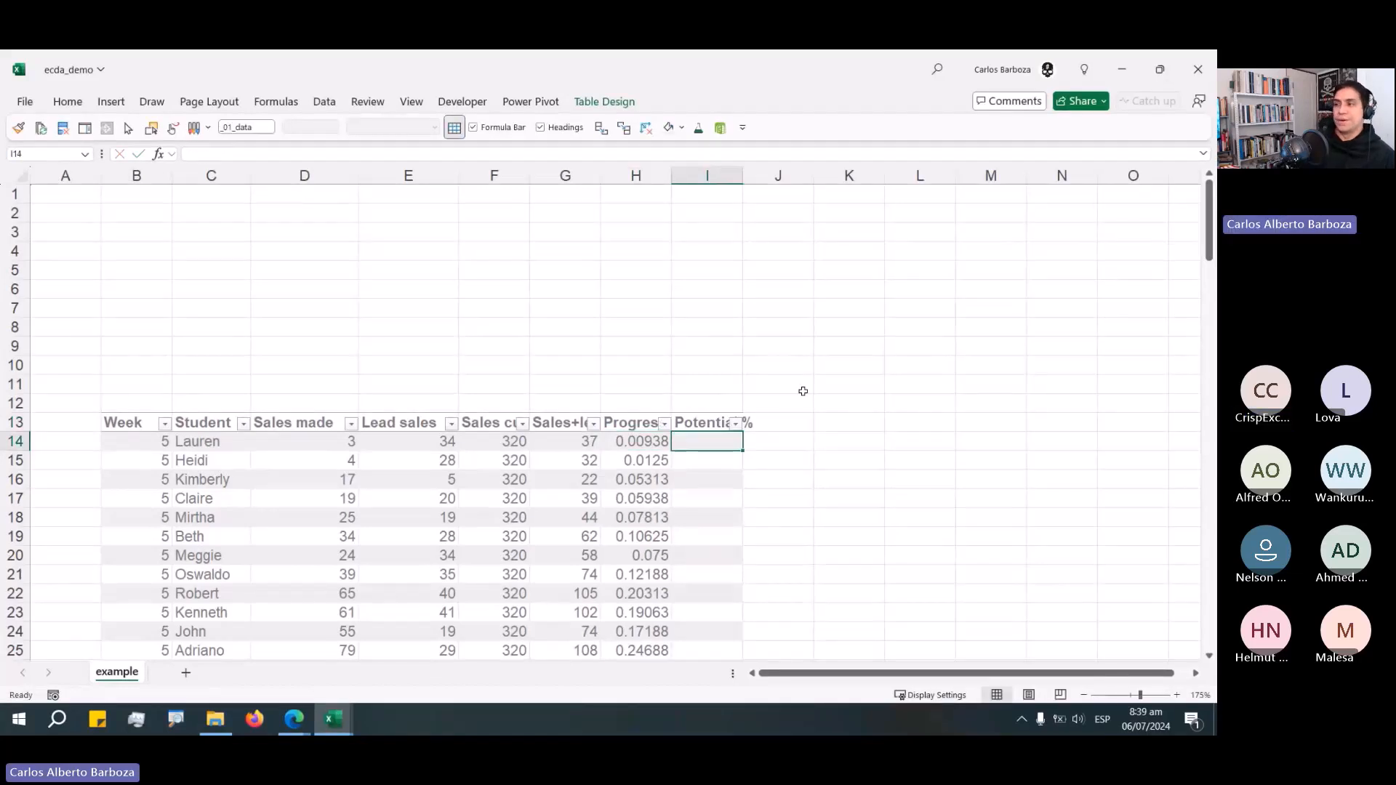
Fill the Potential % column with a formula dividing each row's Lead sales by its Sales cuota.
text(=)
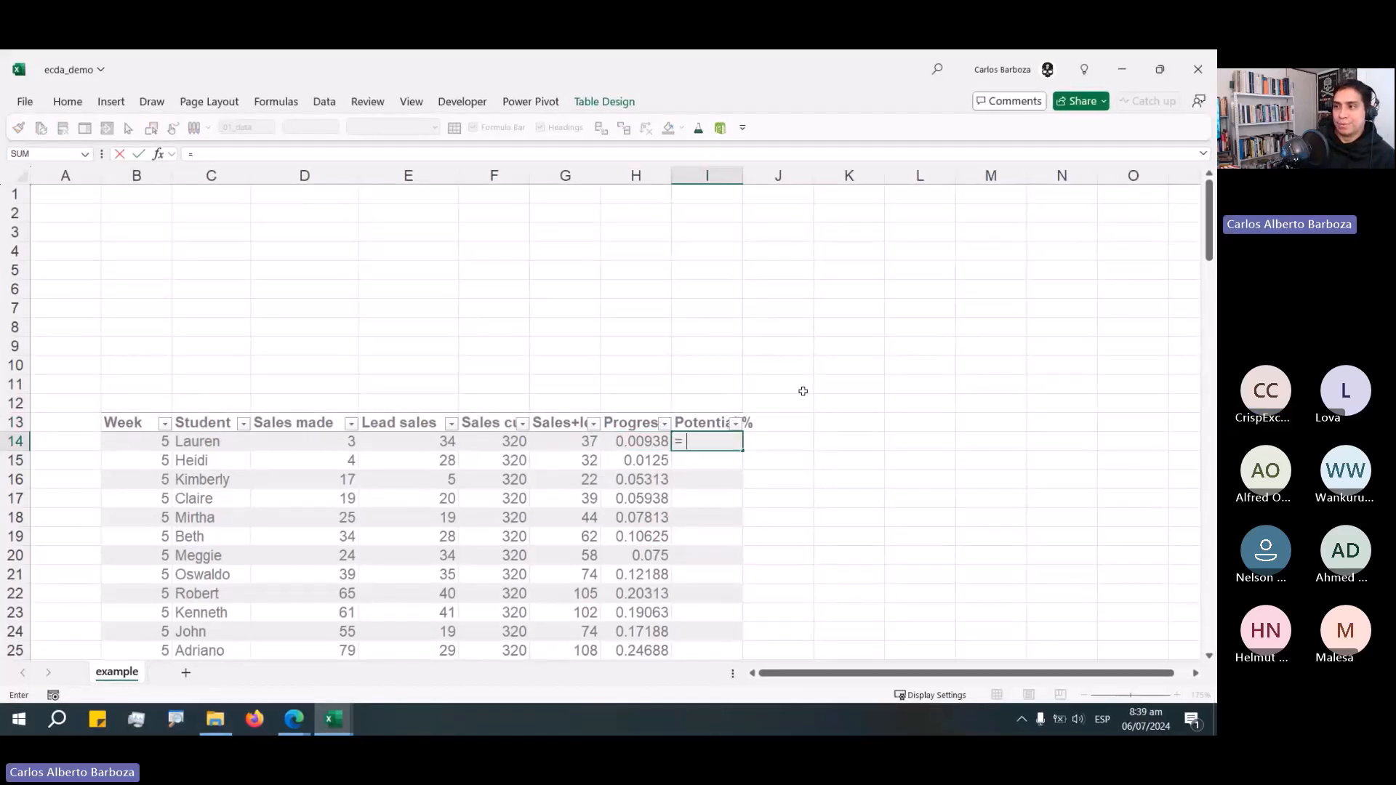
key(Left)
key(Left)
key(Left)
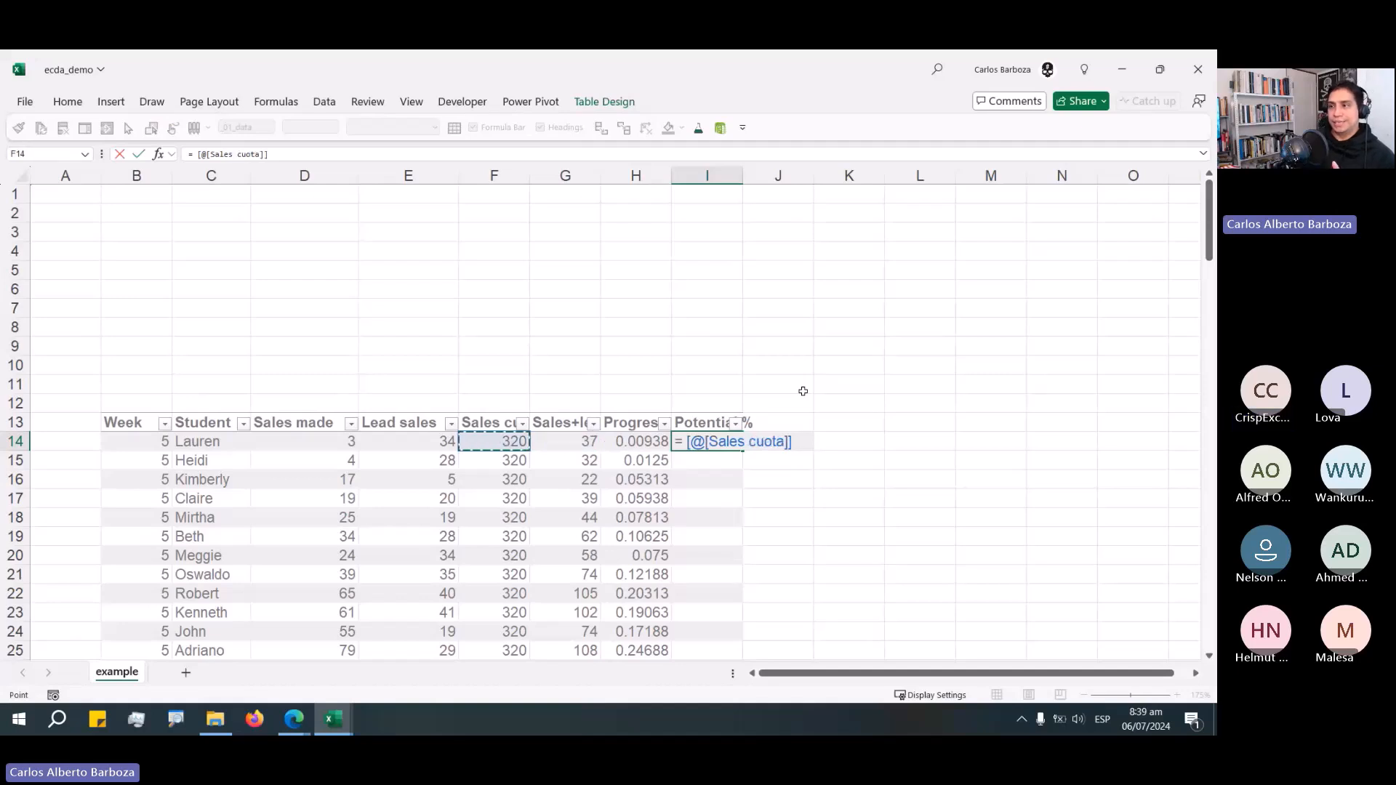
key(Left)
text(/)
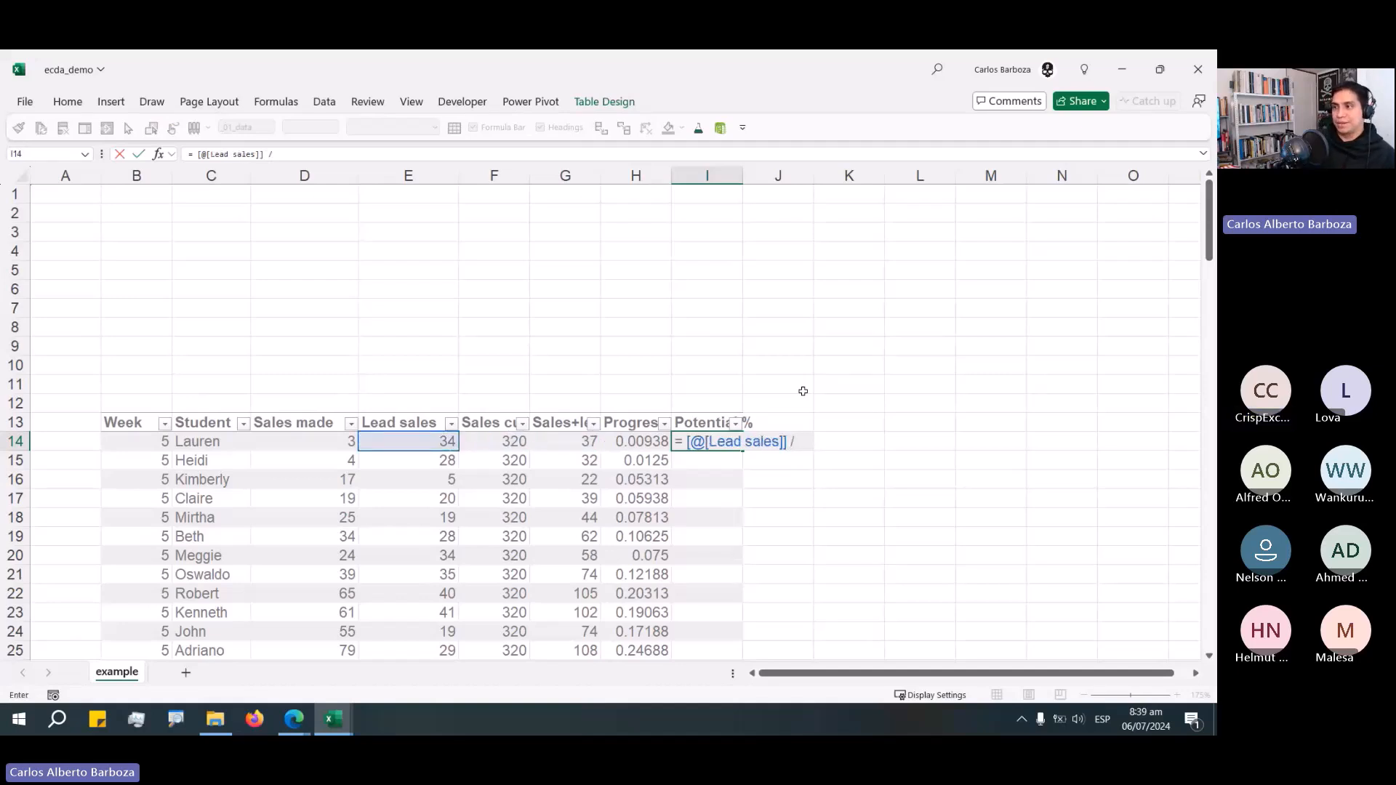
key(Left)
key(Left)
key(Left)
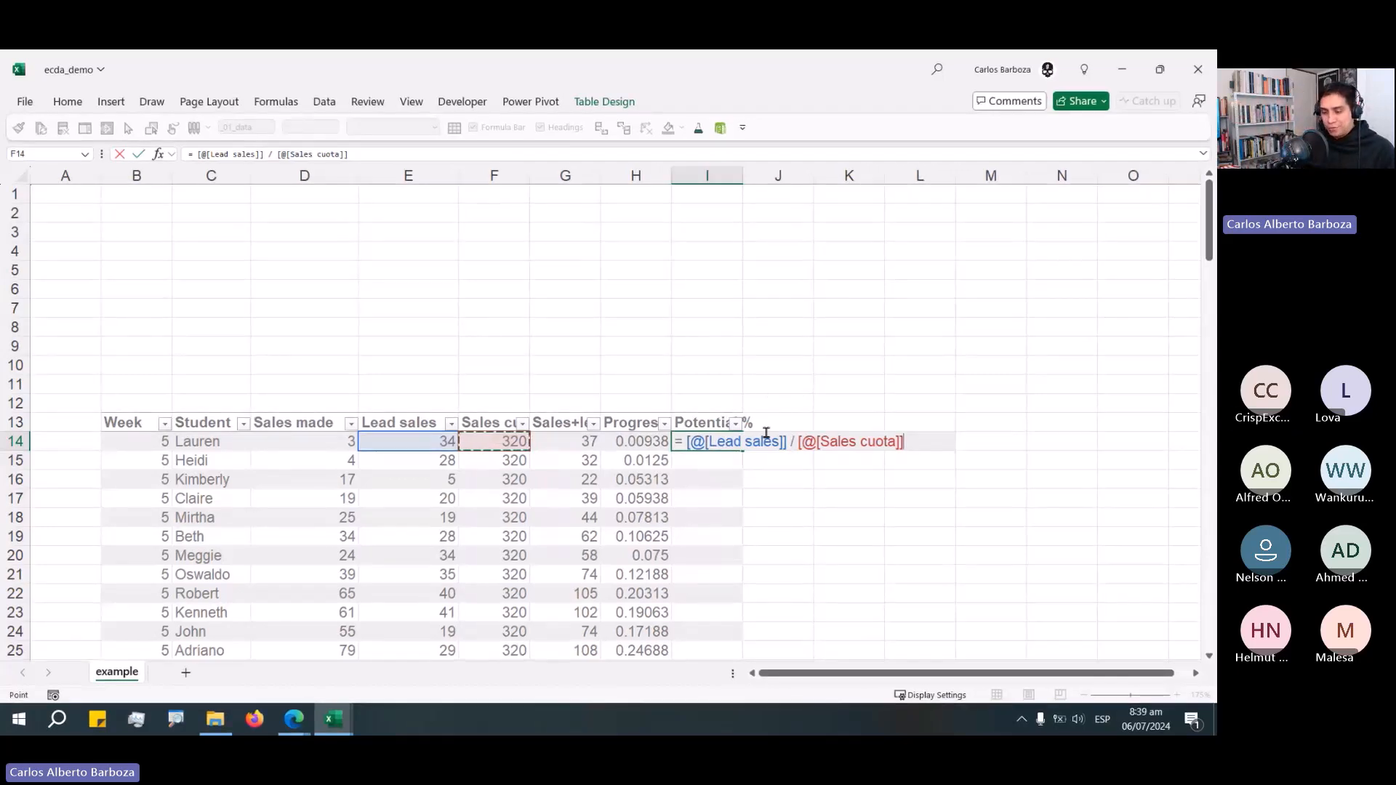
drag(771, 422, 813, 387)
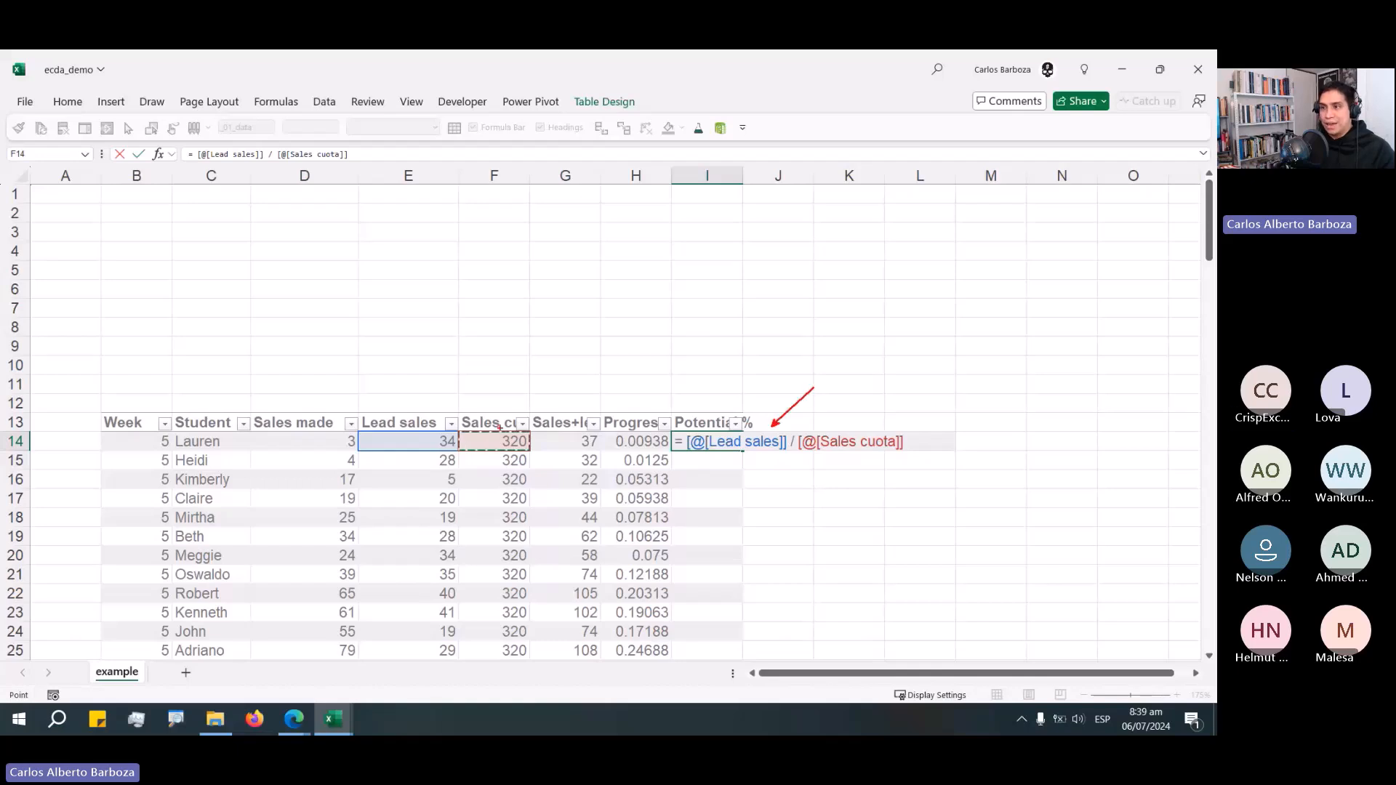
drag(575, 366, 499, 430)
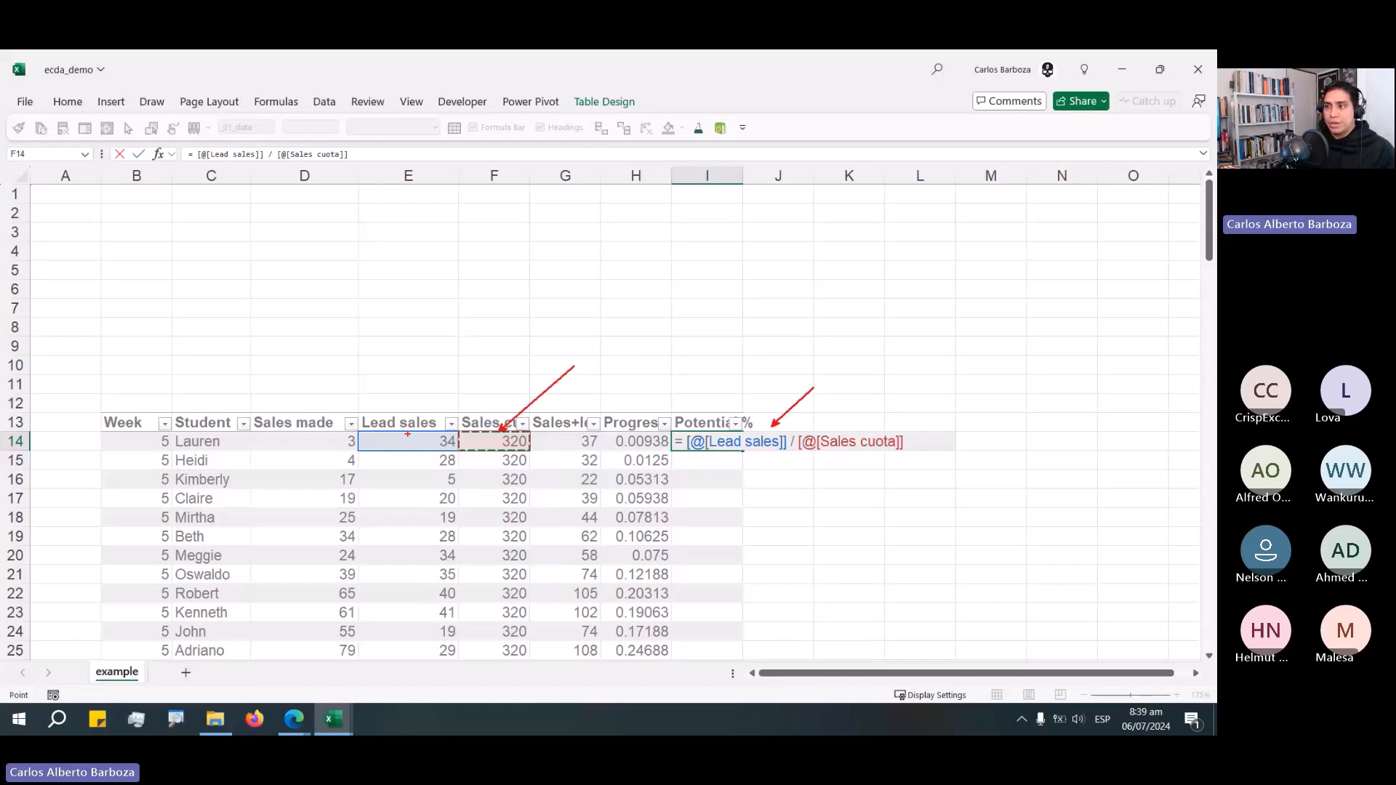
drag(361, 366, 407, 434)
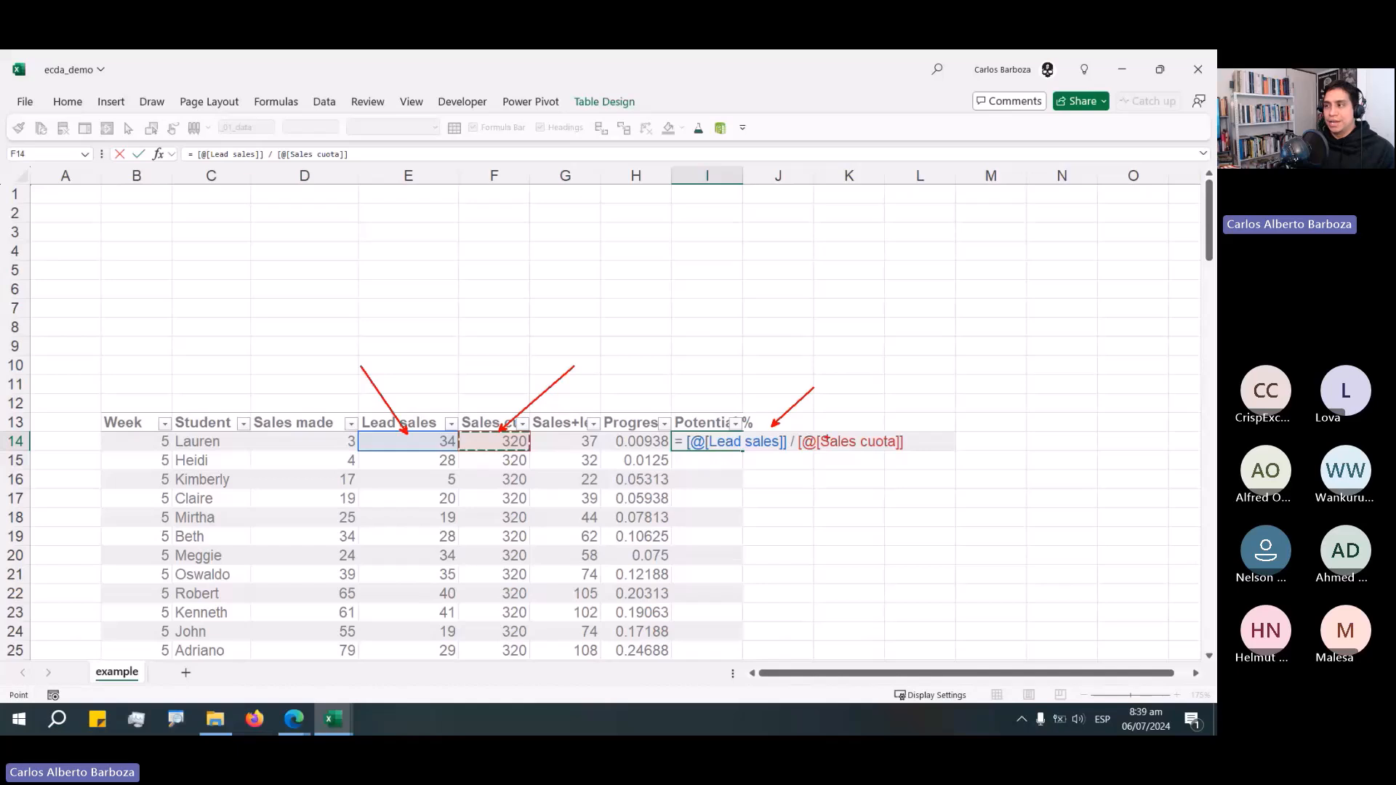
drag(850, 426, 878, 415)
drag(765, 433, 828, 402)
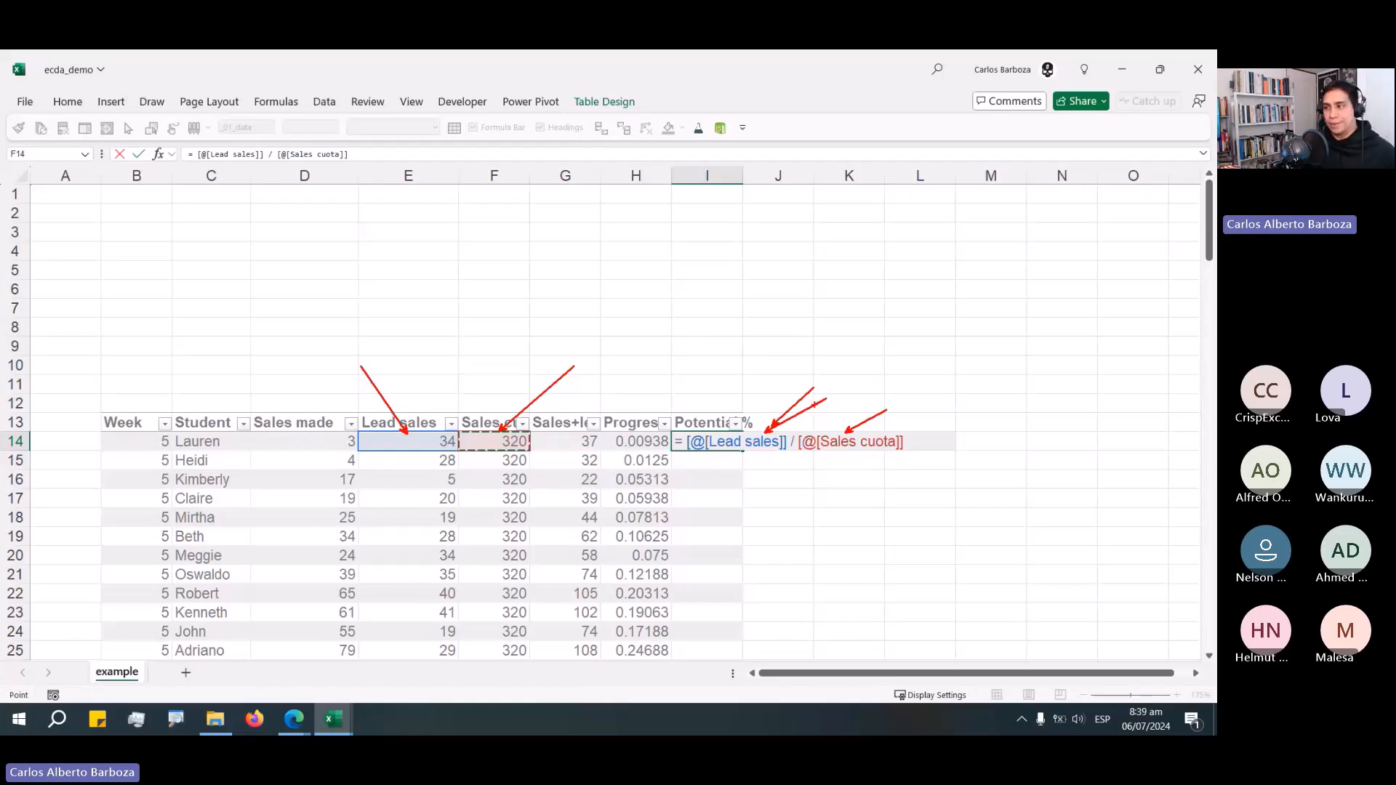
key(Escape)
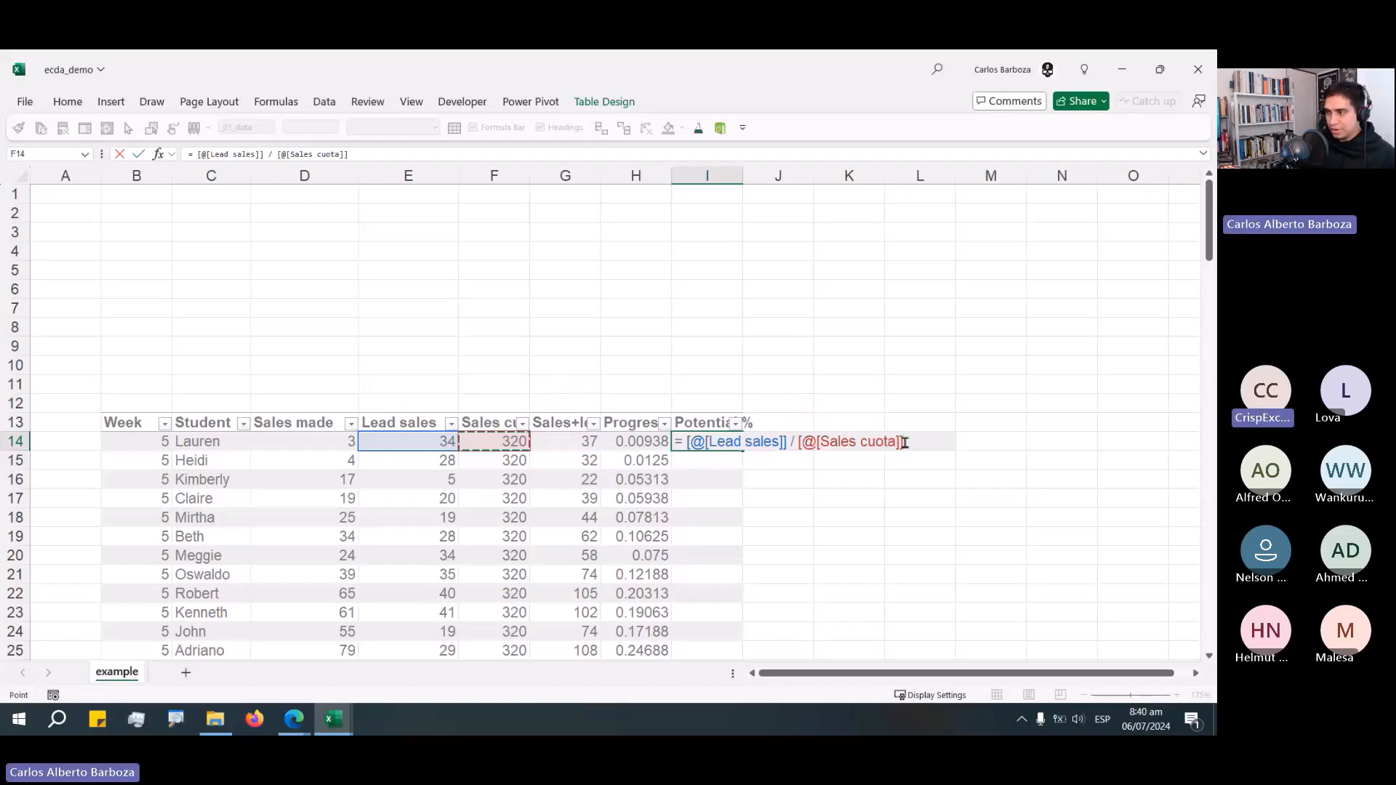
key(Return)
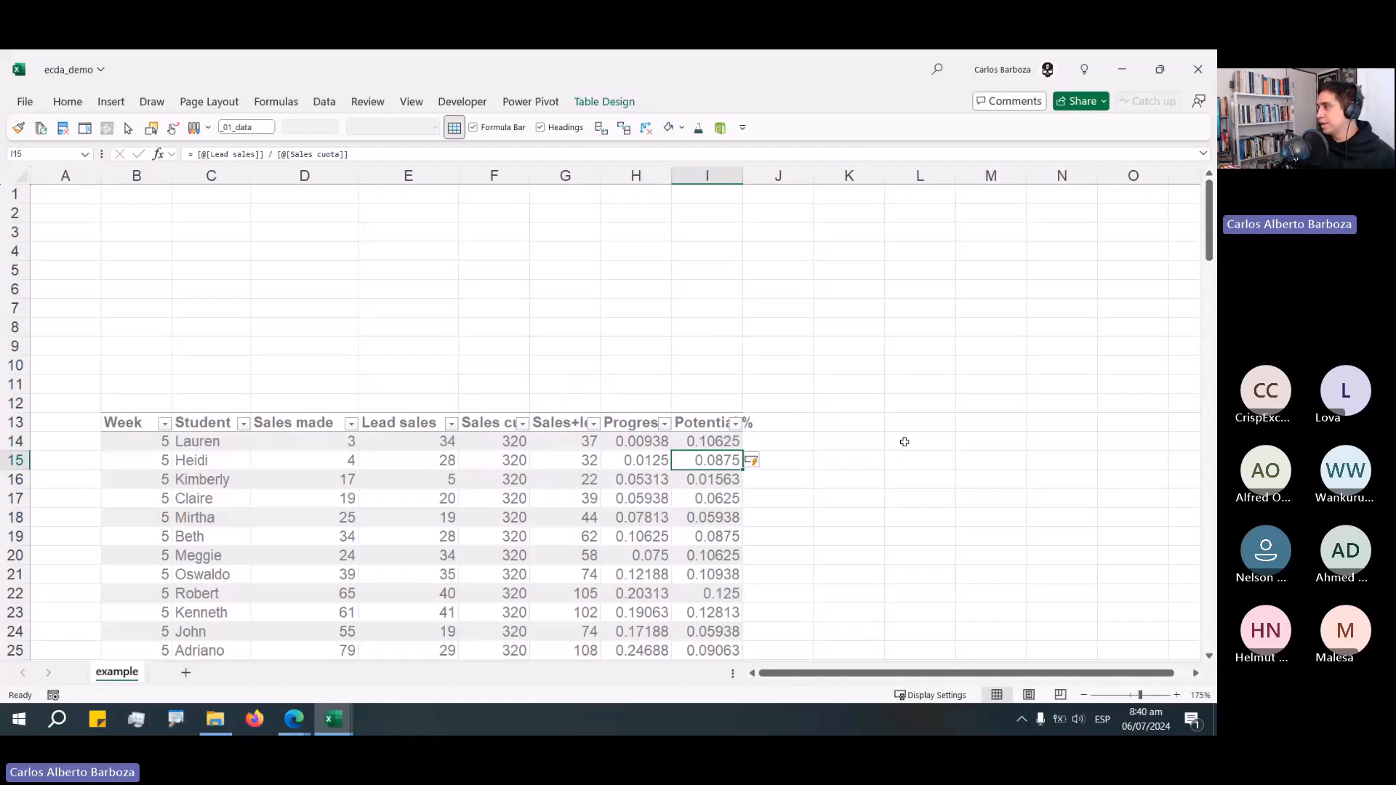
Add a Full 100 header in the next column of the table.
key(Up)
key(Up)
key(Right)
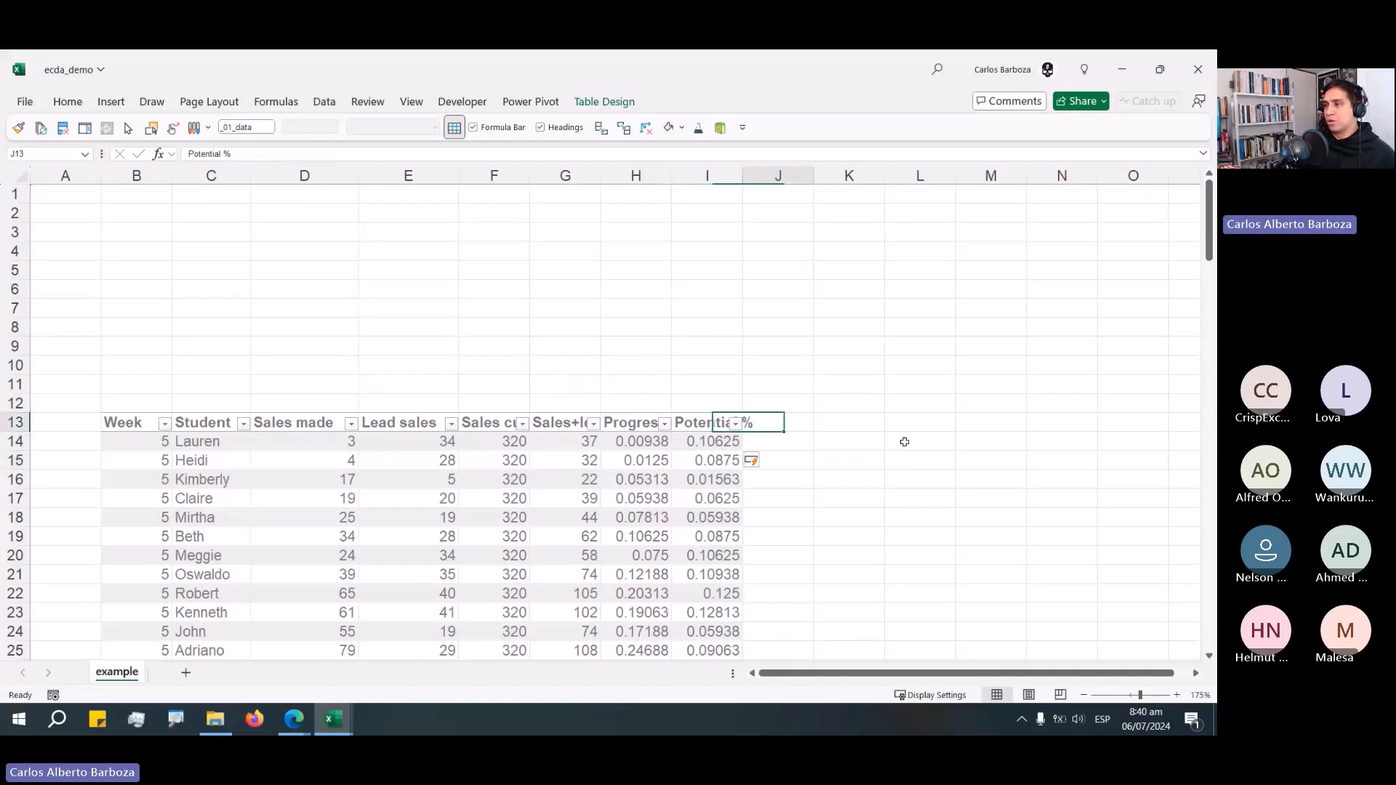
text(Full 1)
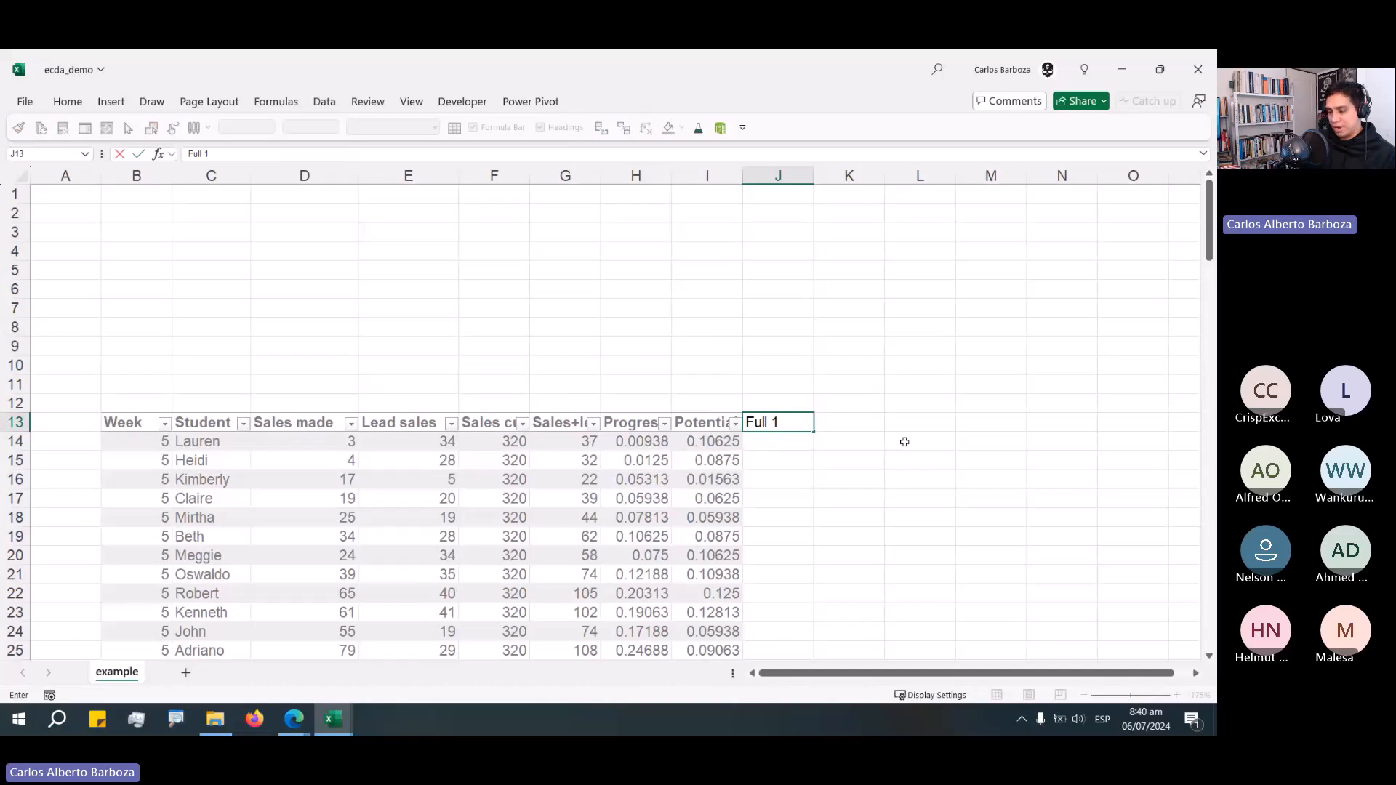
text(00)
key(Return)
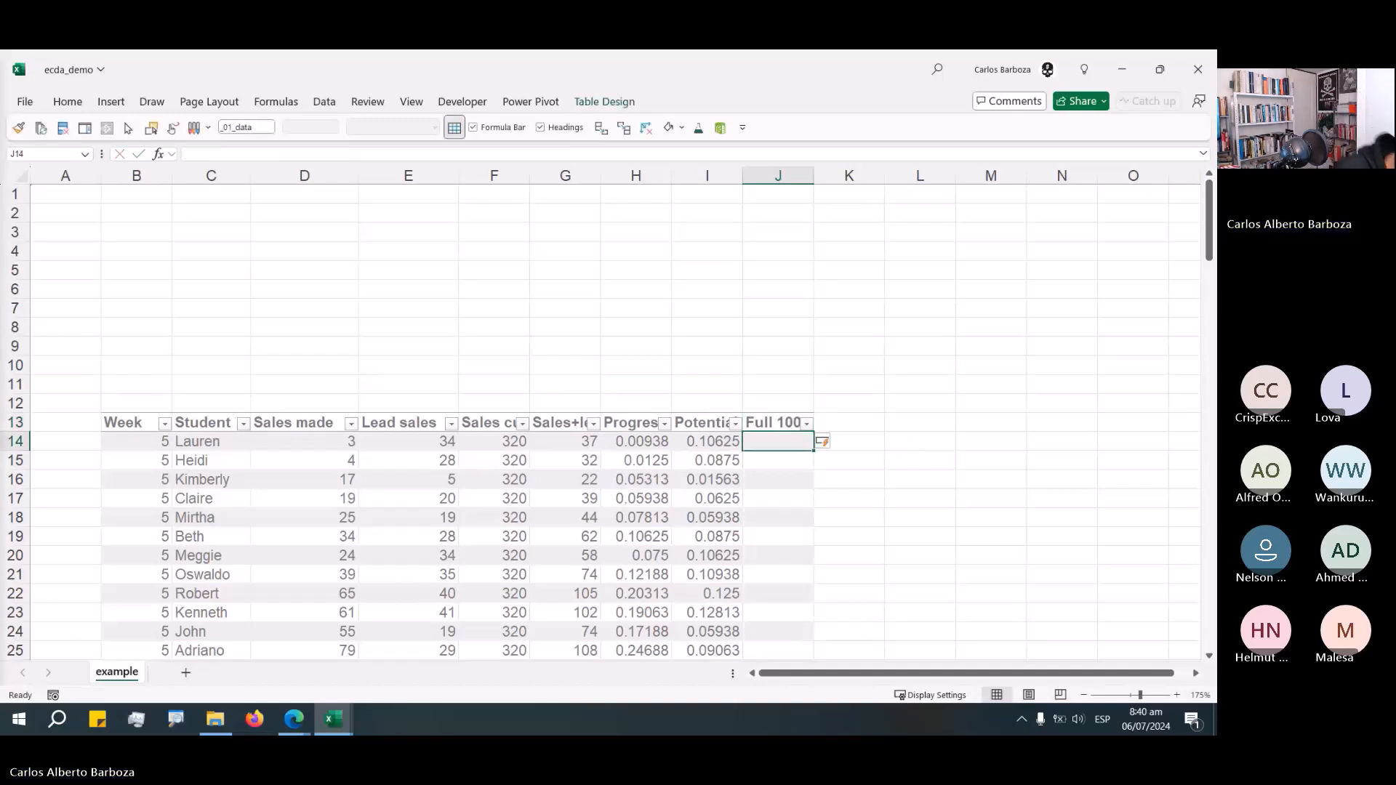
Begin an IF formula in the Full 100 column returning 0 when Progress % plus Potential % is at least 1.
key(alt+Tab)
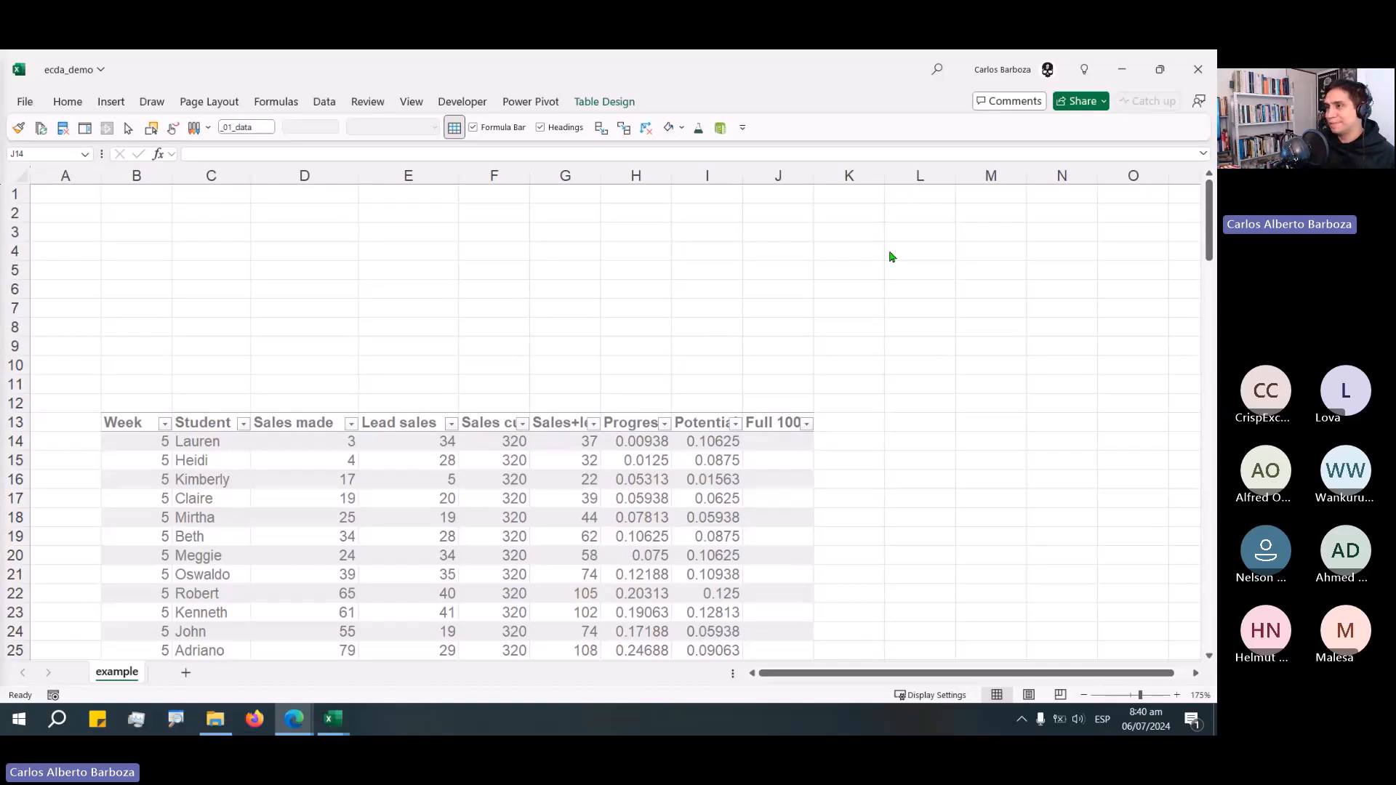
click(726, 450)
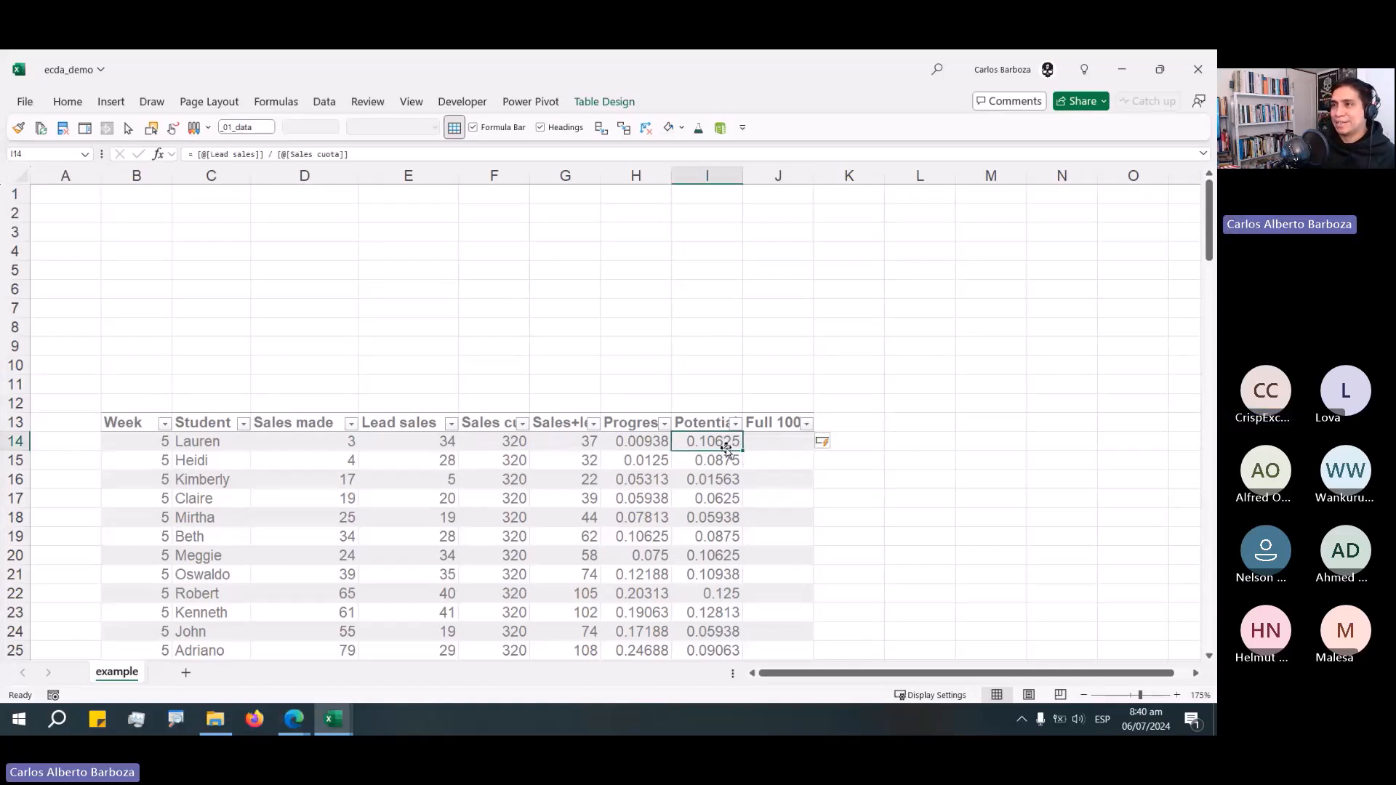
click(770, 435)
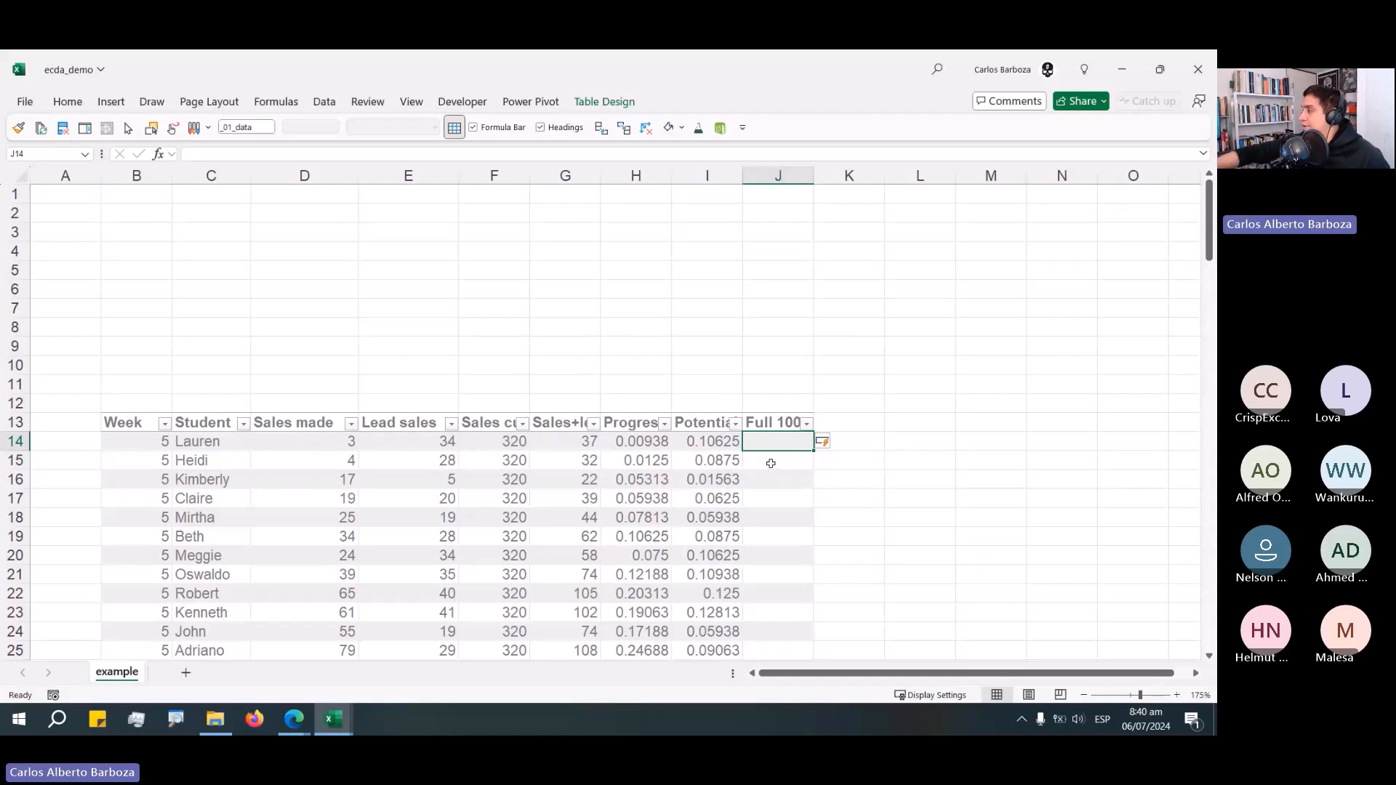
key(F2)
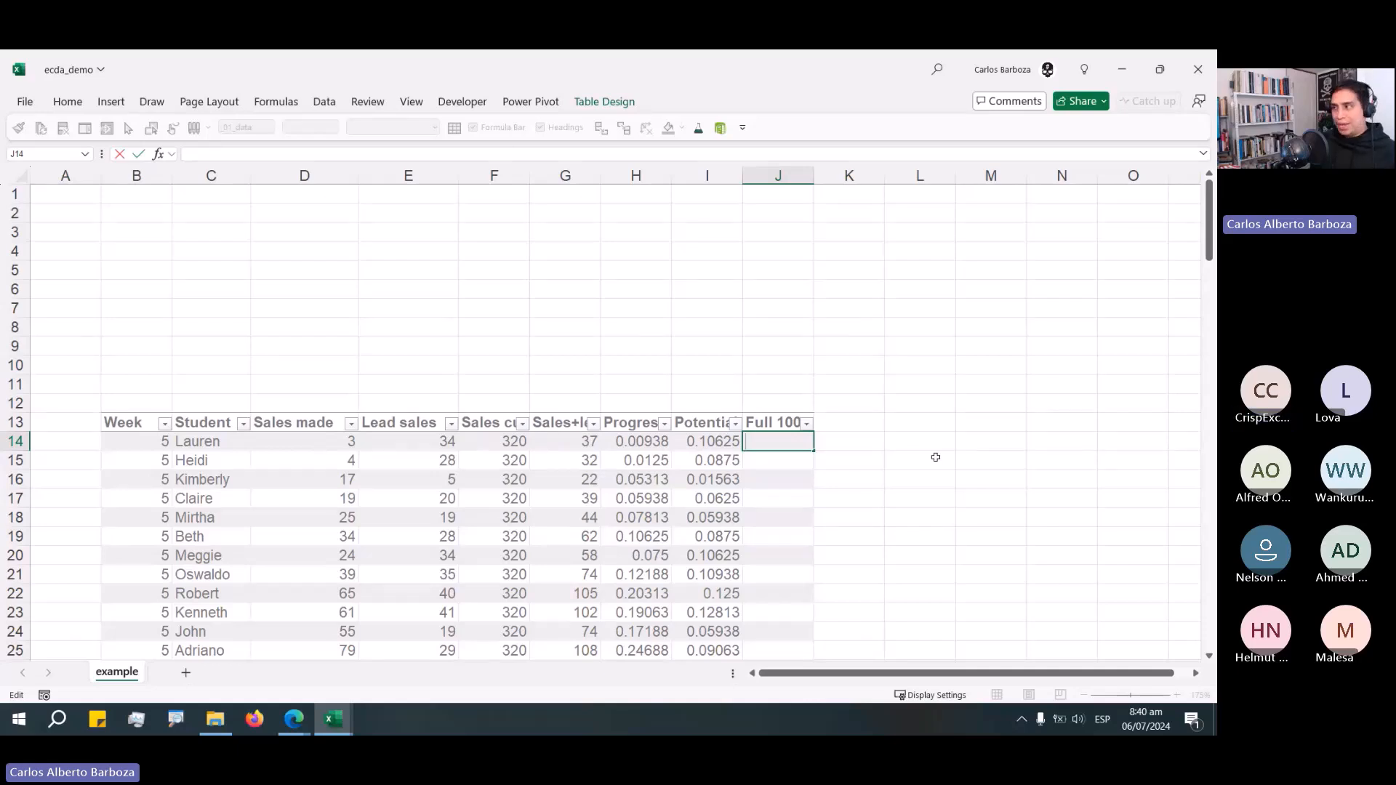
text(=)
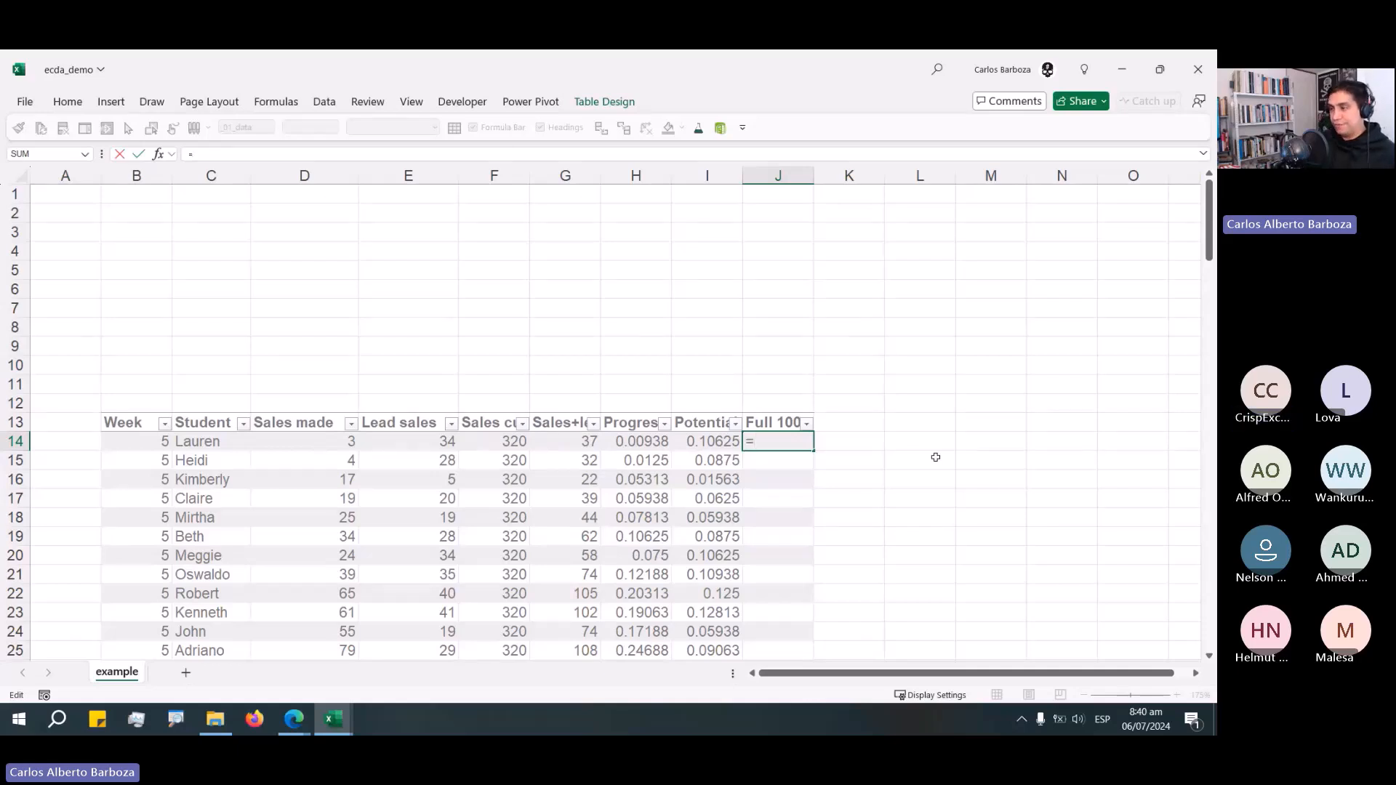
text( IF( /)
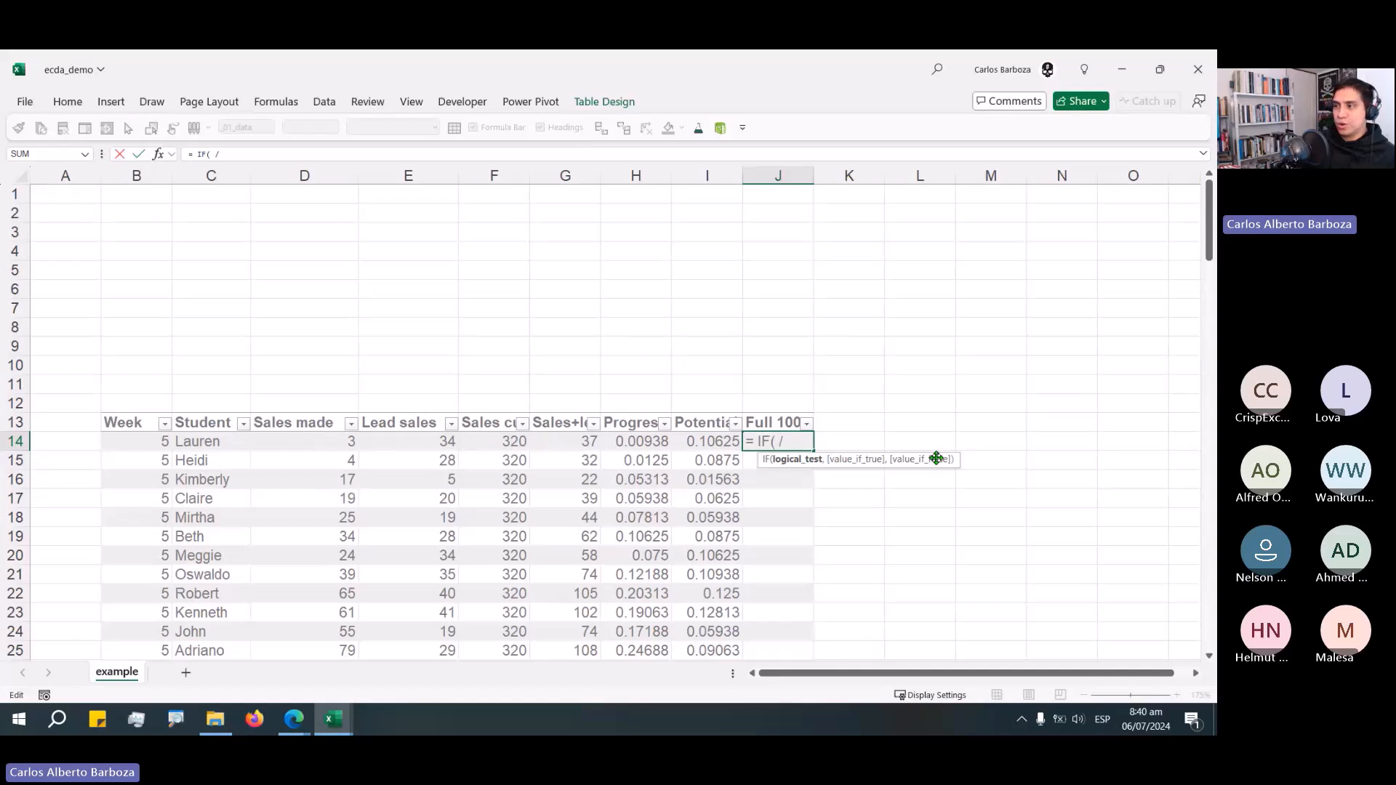
key(BackSpace)
text(()
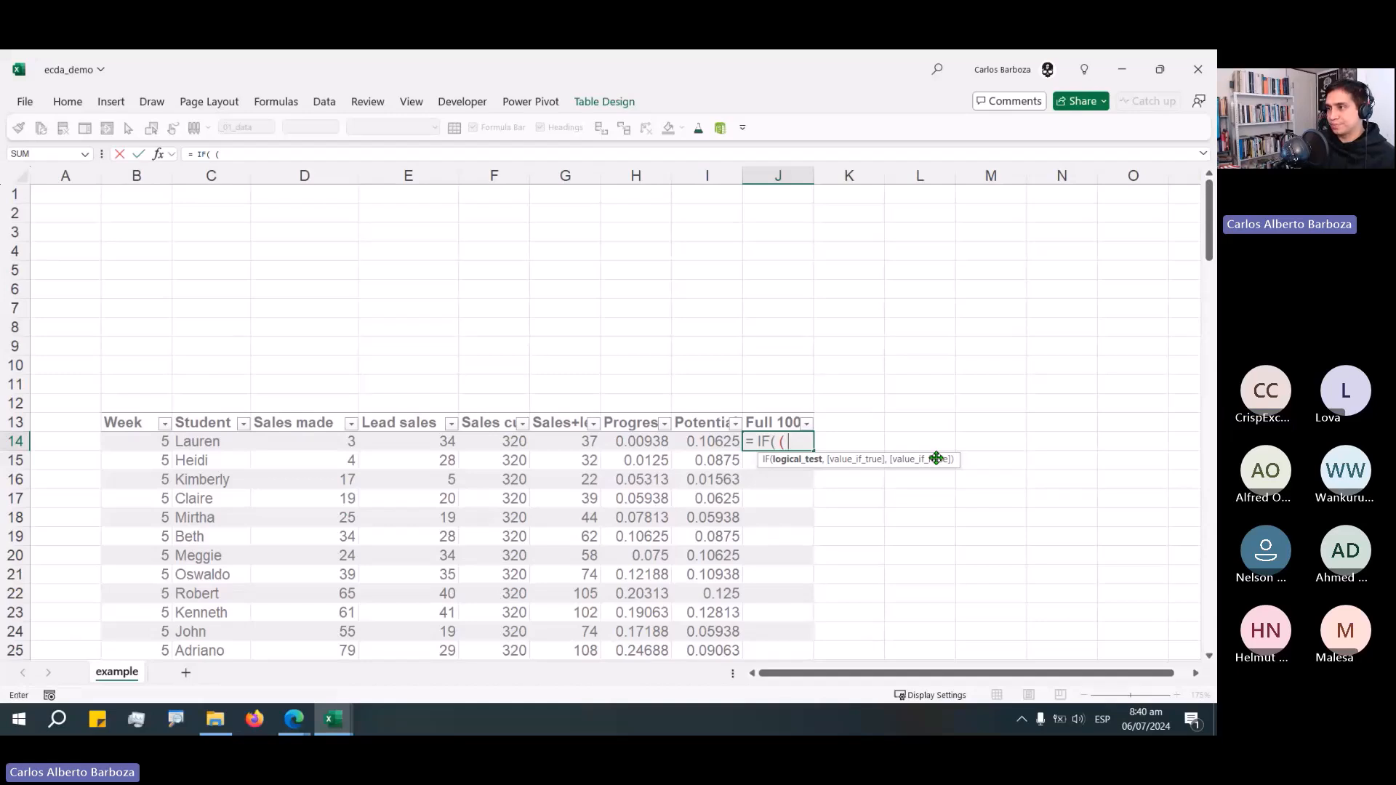
key(Left)
key(Left)
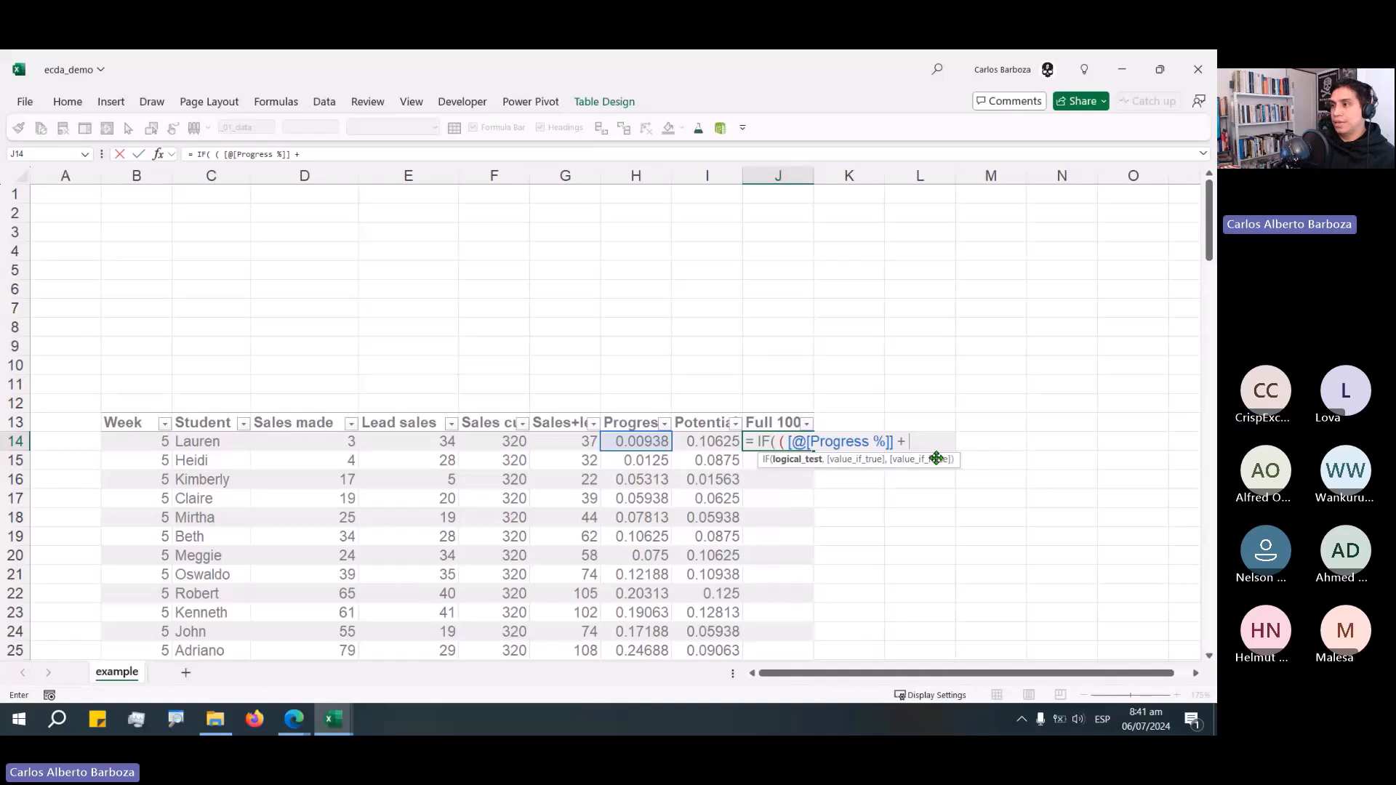
text(+)
key(Left)
text())
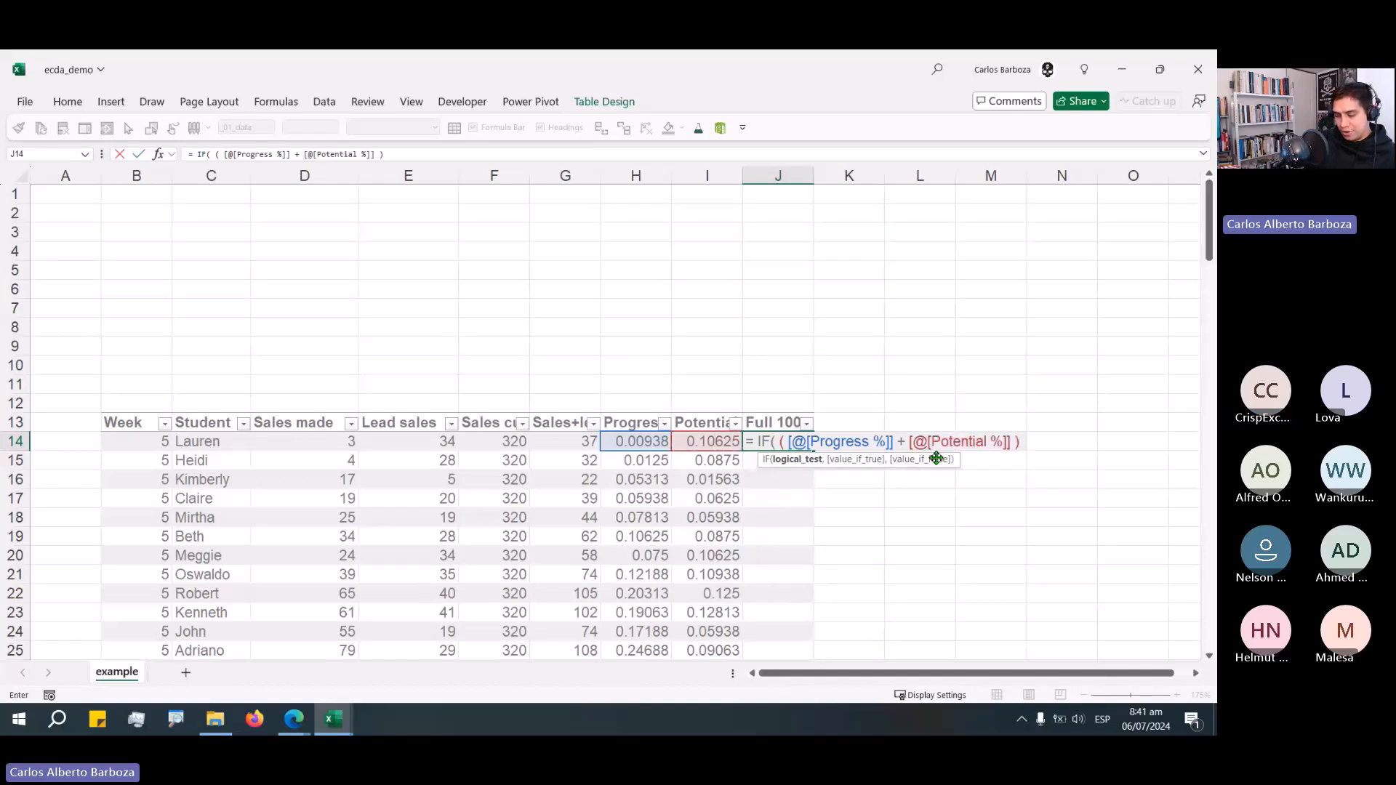
key(alt+shift)
text(<)
key(BackSpace)
text(>)
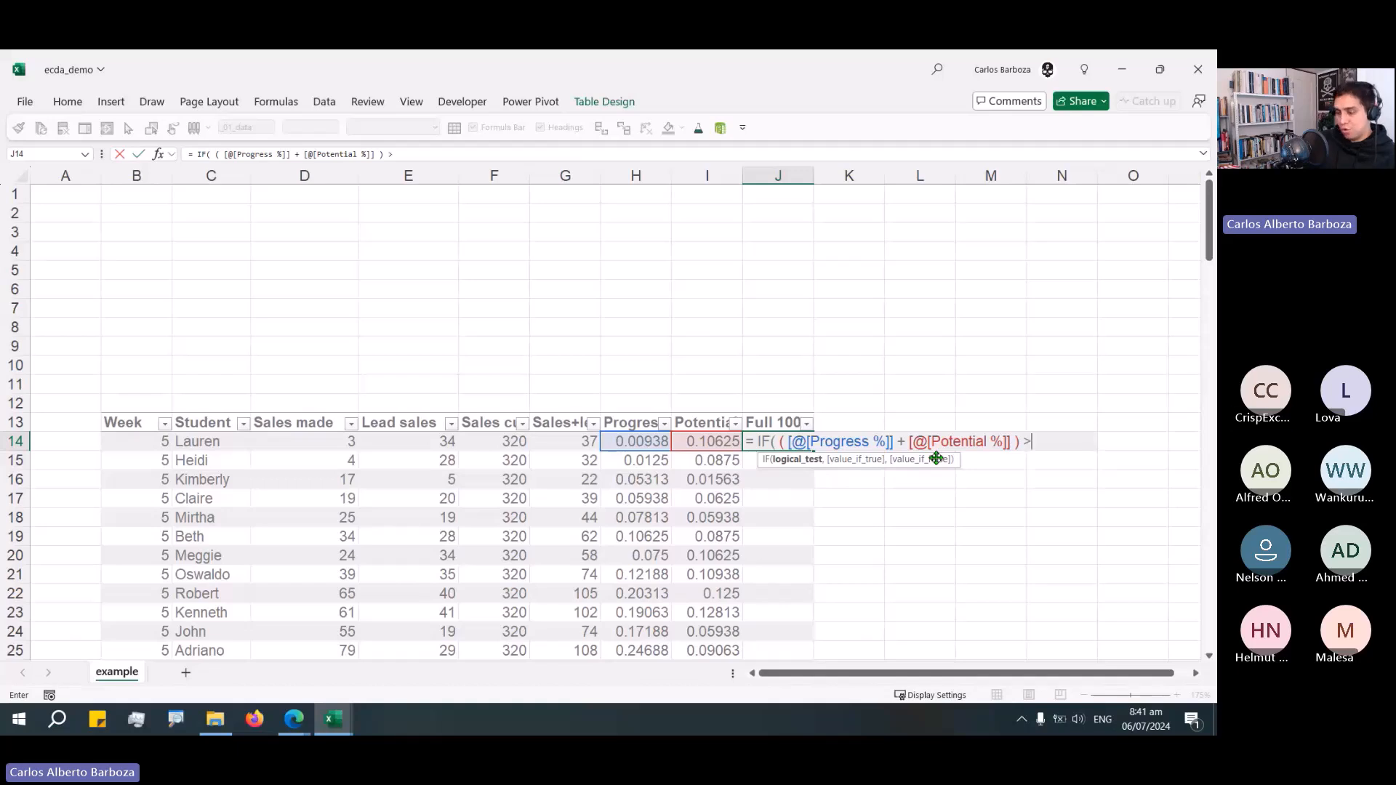
text(=1)
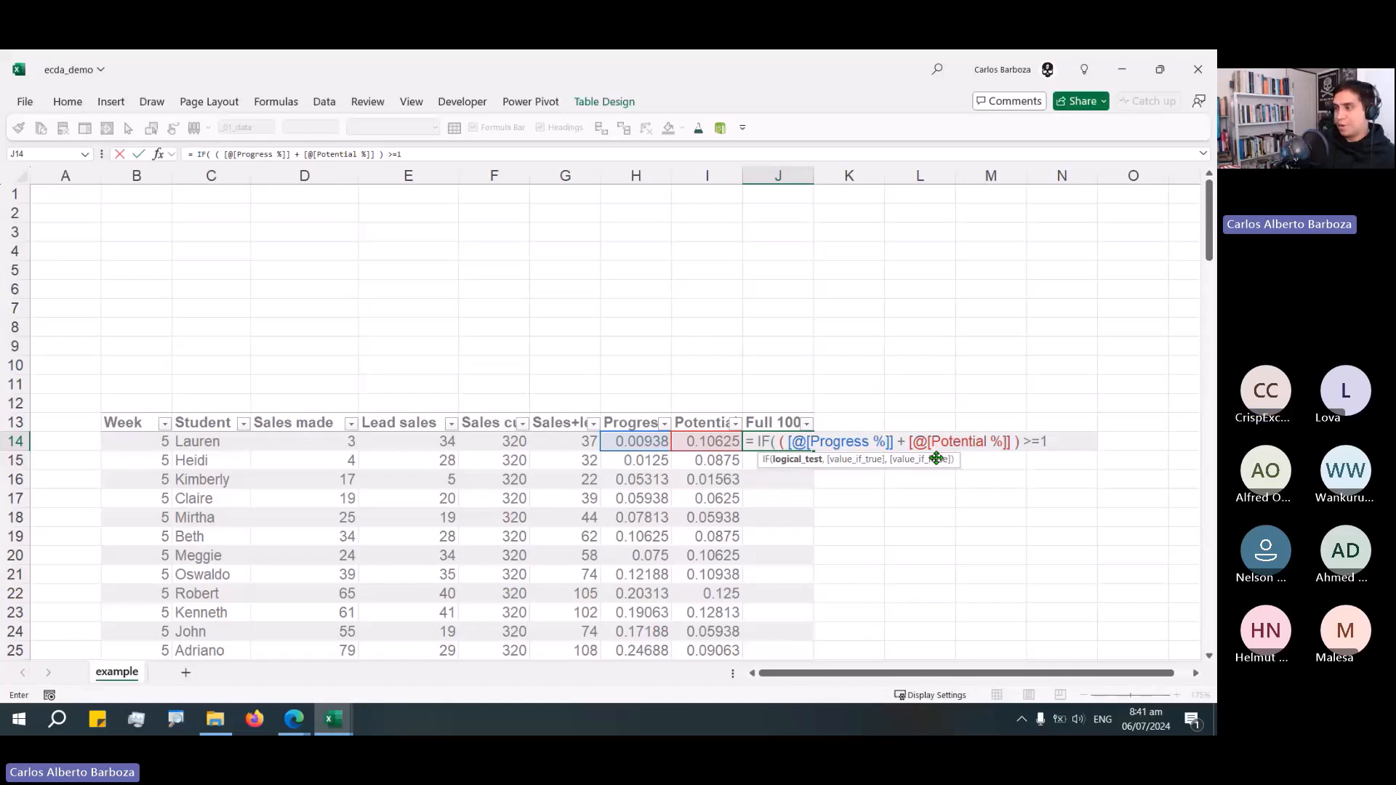
text( ,)
key(alt+Return)
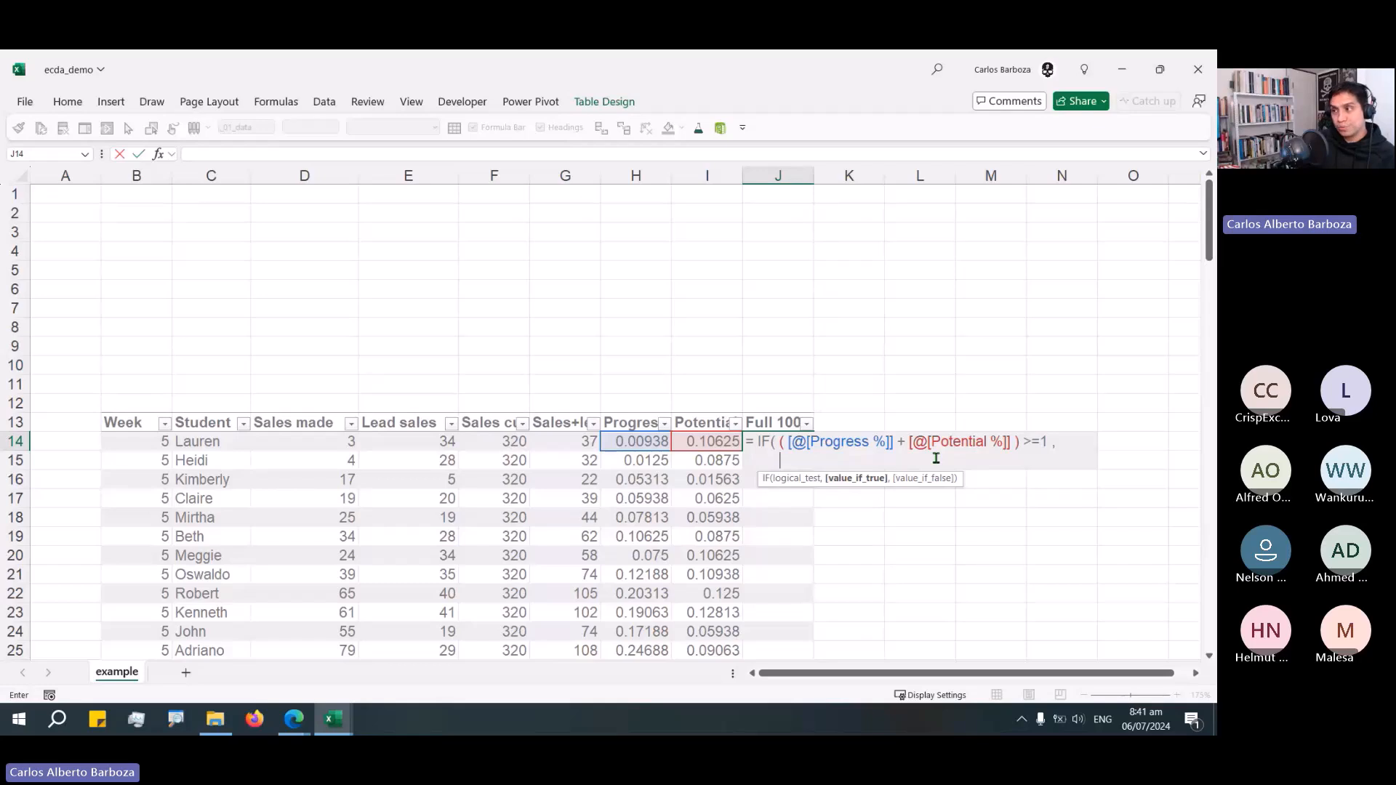
text(0,)
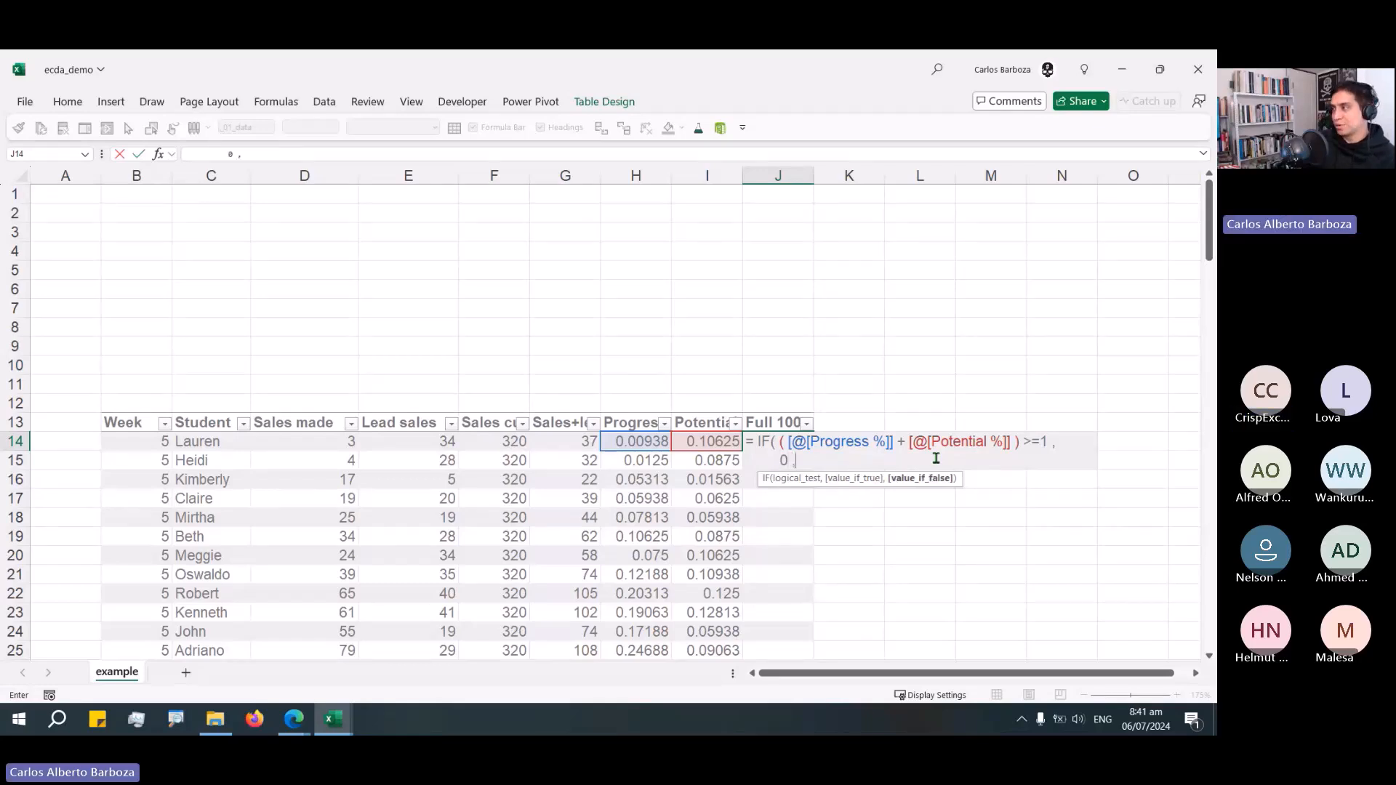
key(alt+Return)
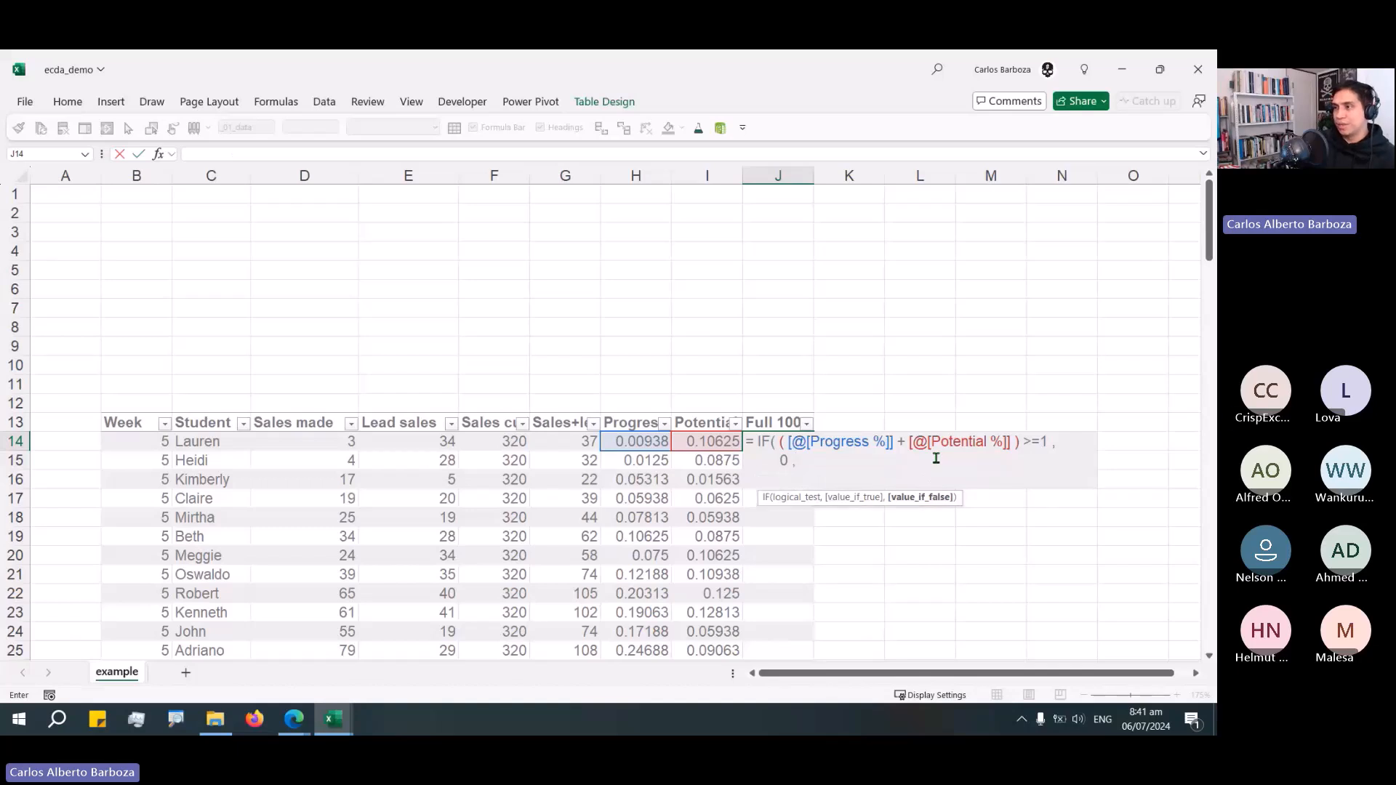
Finish the Full 100 IF formula so it otherwise returns 1 minus the sum of Progress % and Potential %.
text(1 /)
key(BackSpace)
text(-)
key(alt+shift)
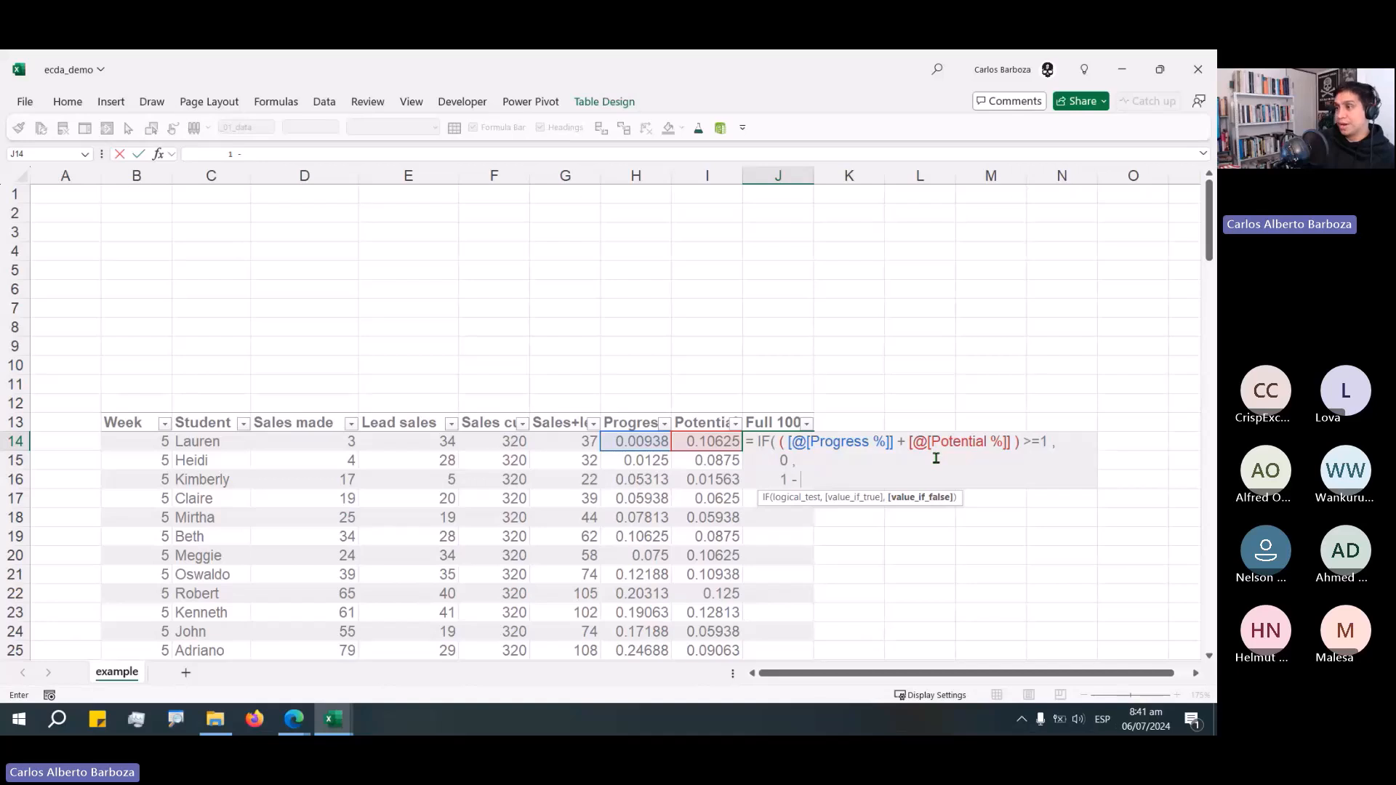
text(()
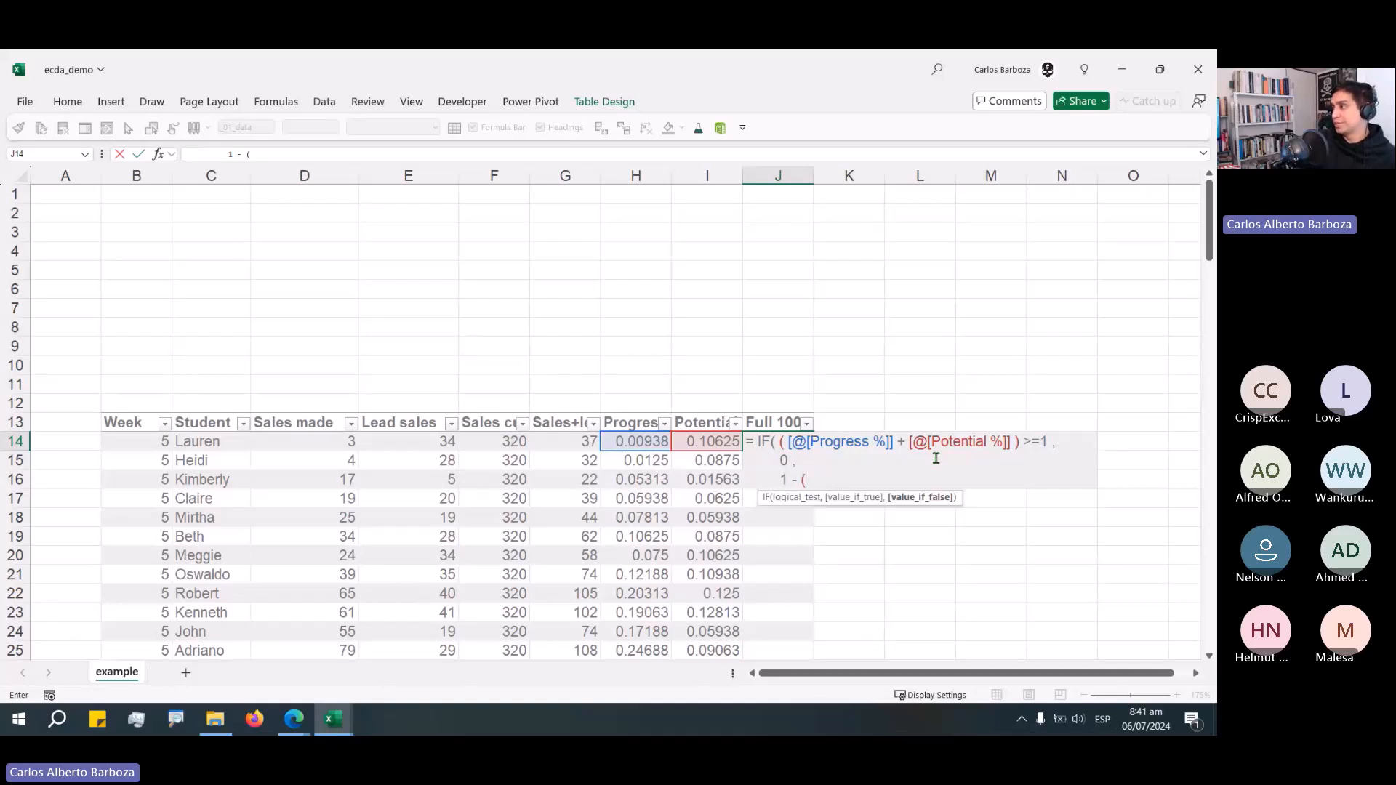
key(Left)
key(Left)
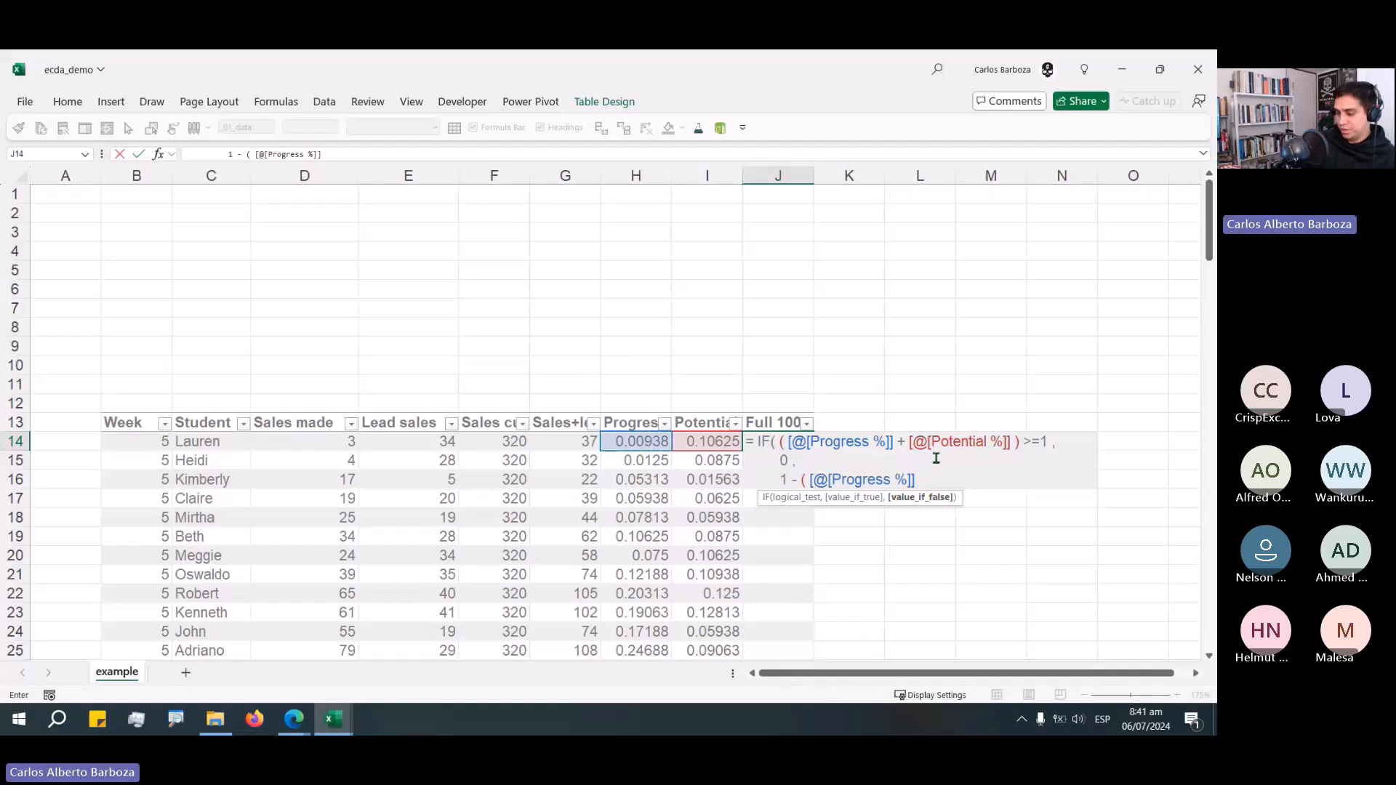
text(+)
key(Left)
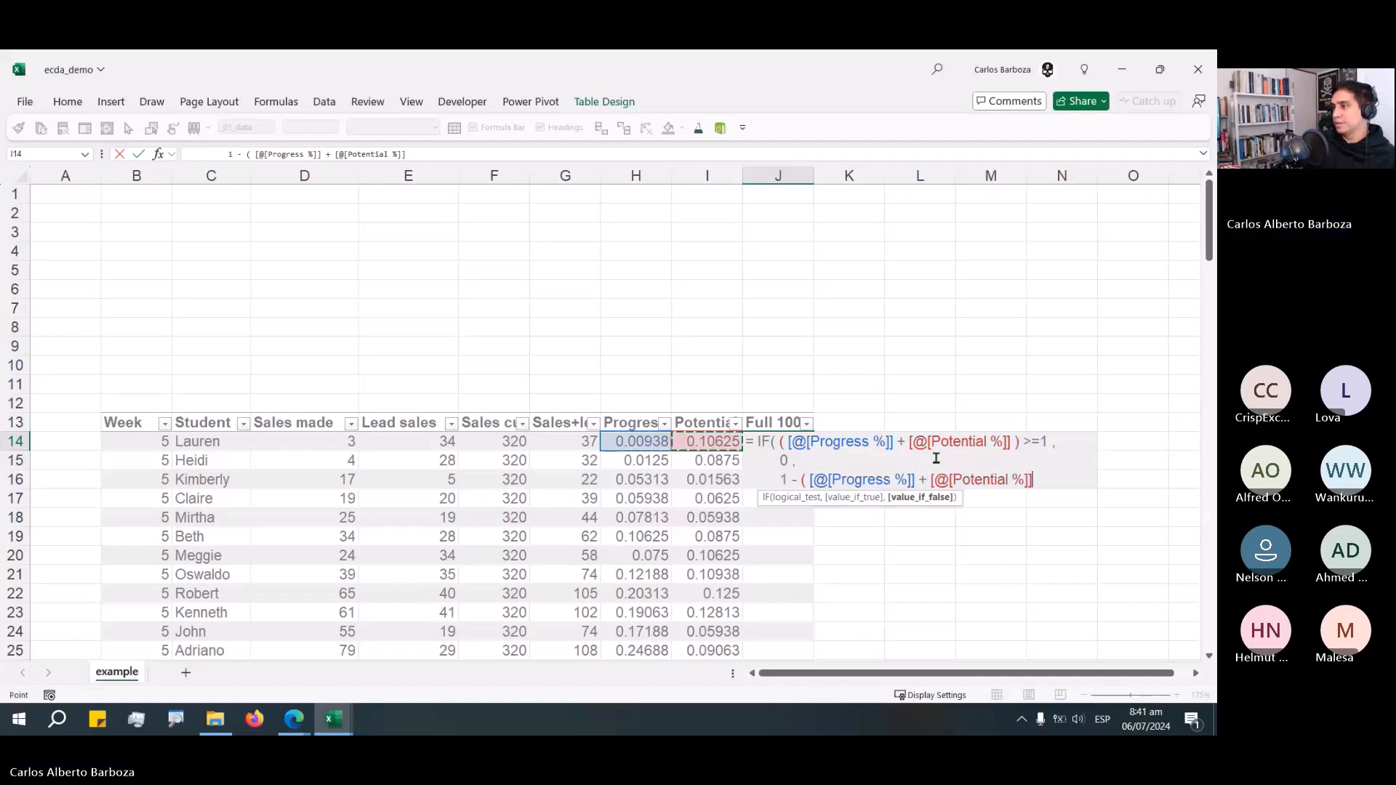
text())
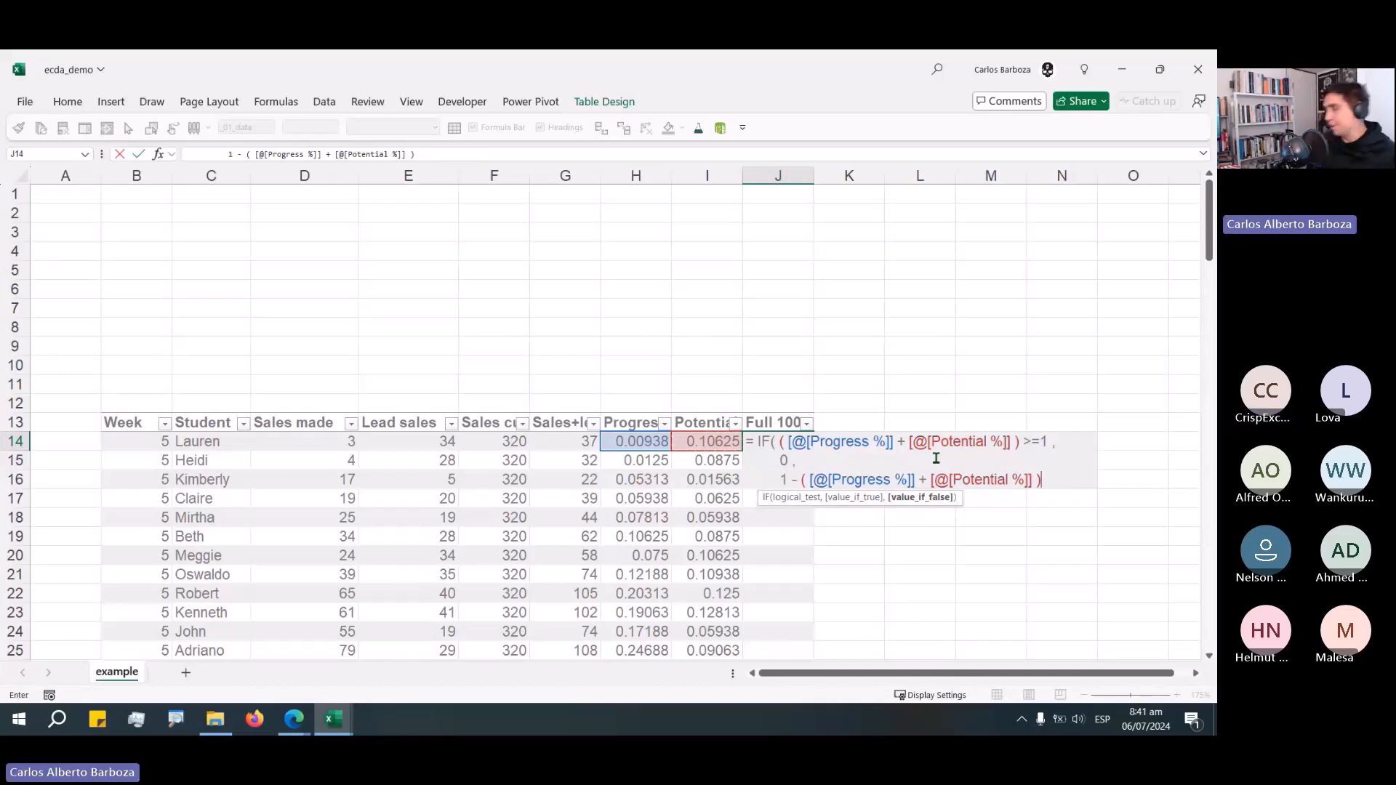
text( ))
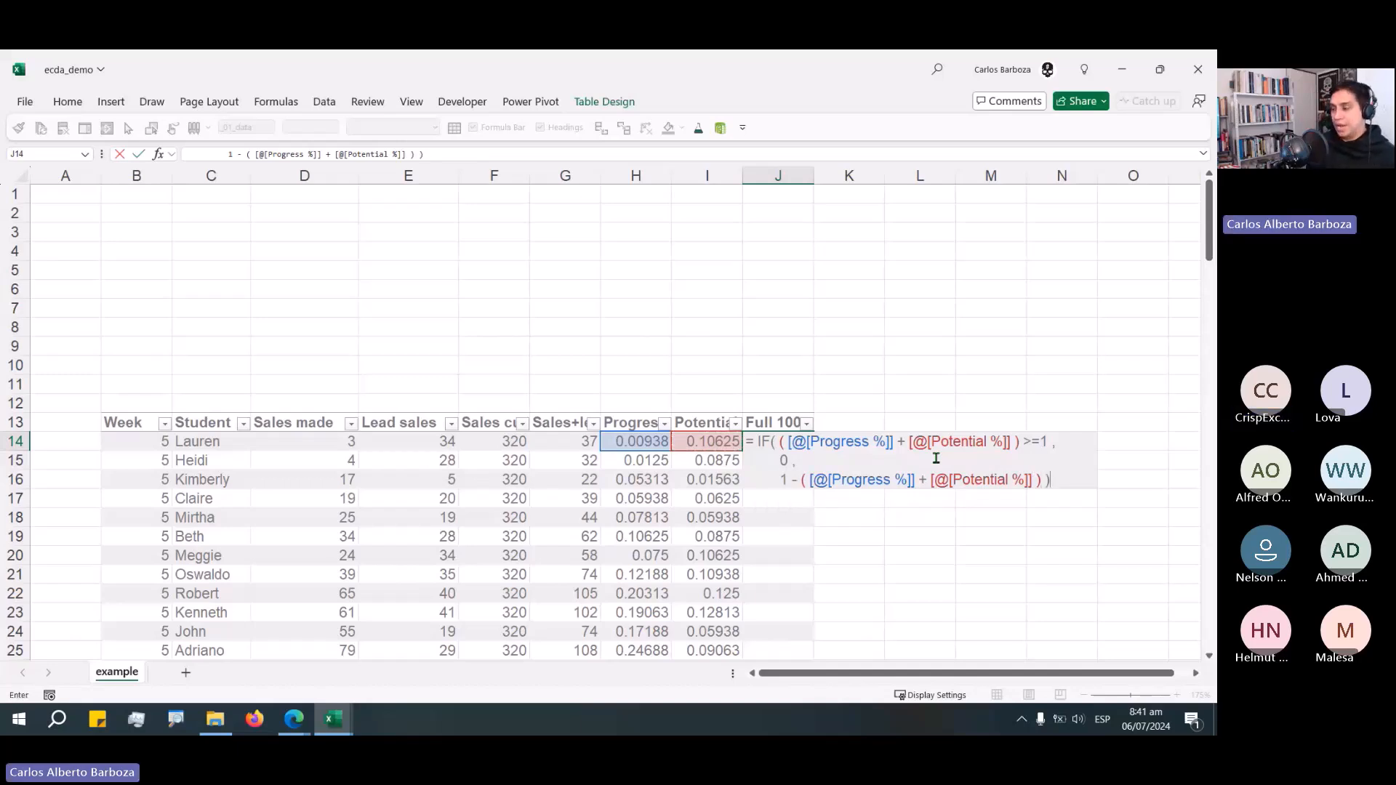
key(Return)
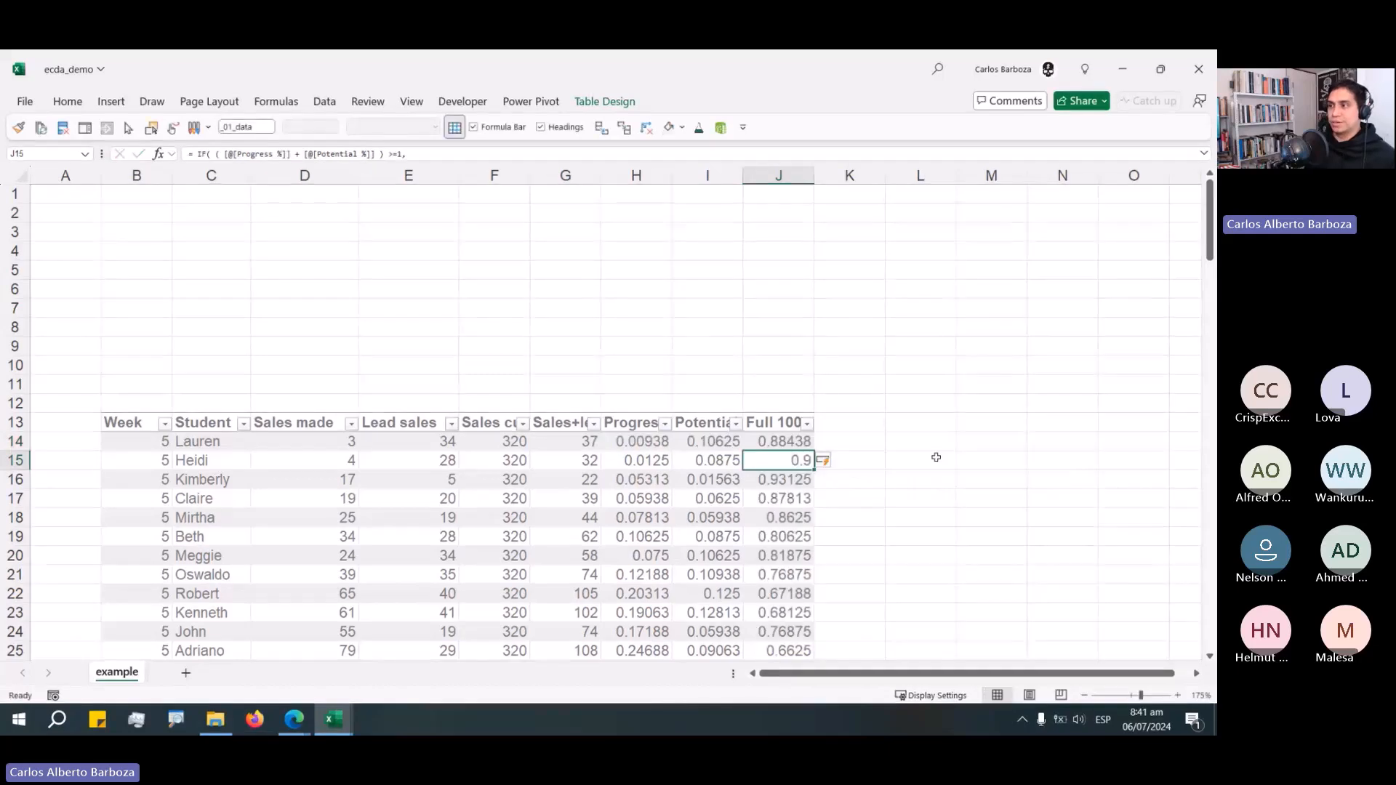
Inspect the Full 100 results and the formula in its first row.
click(790, 447)
drag(790, 448, 786, 554)
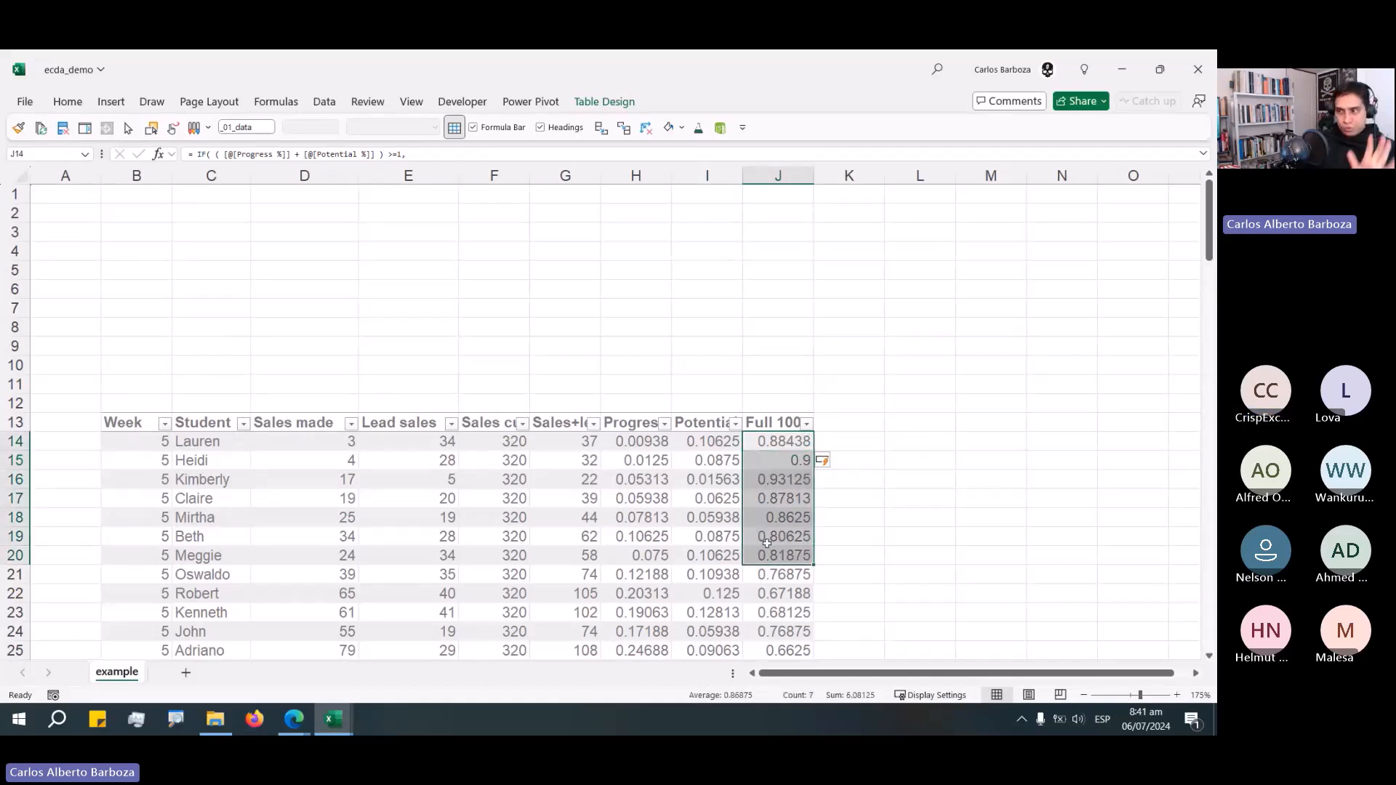
drag(785, 442, 785, 443)
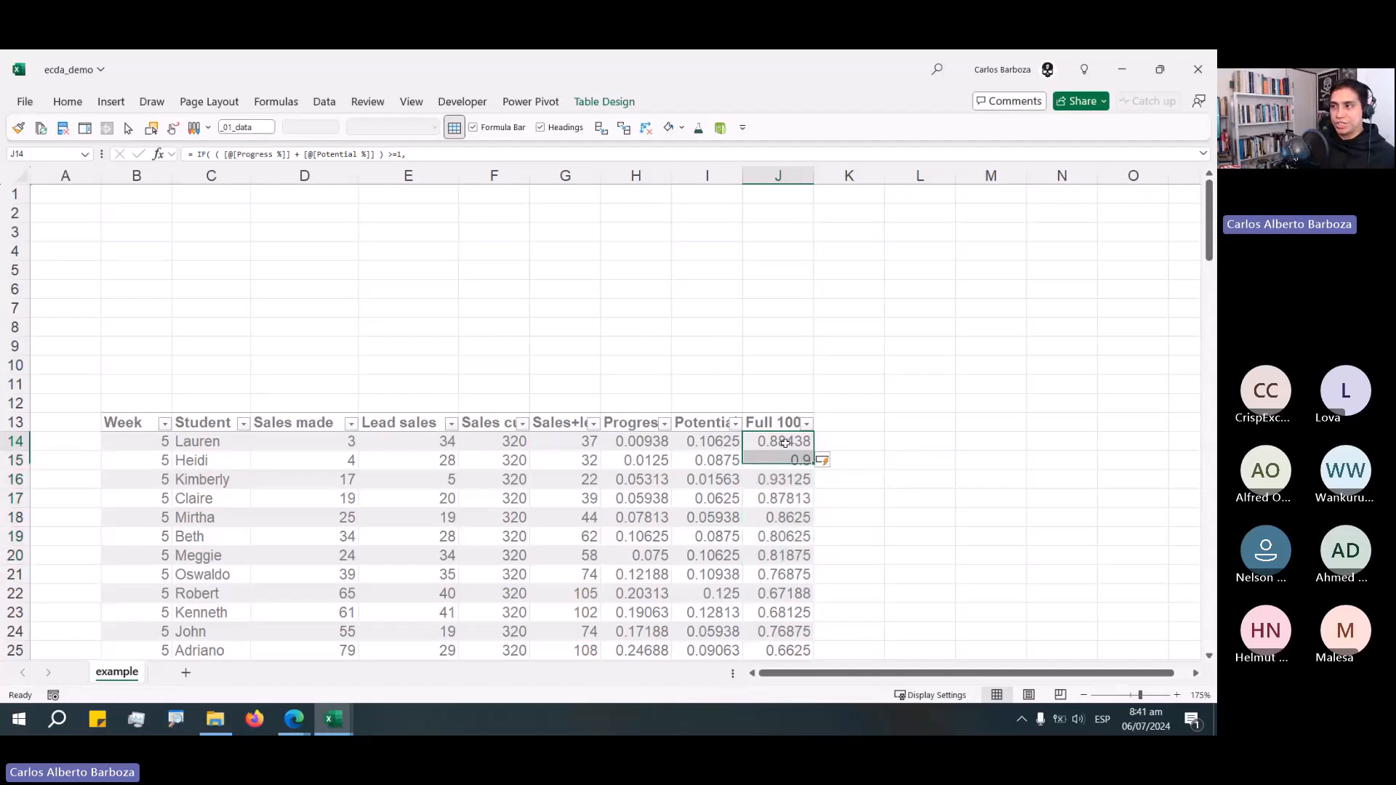
double_click(785, 443)
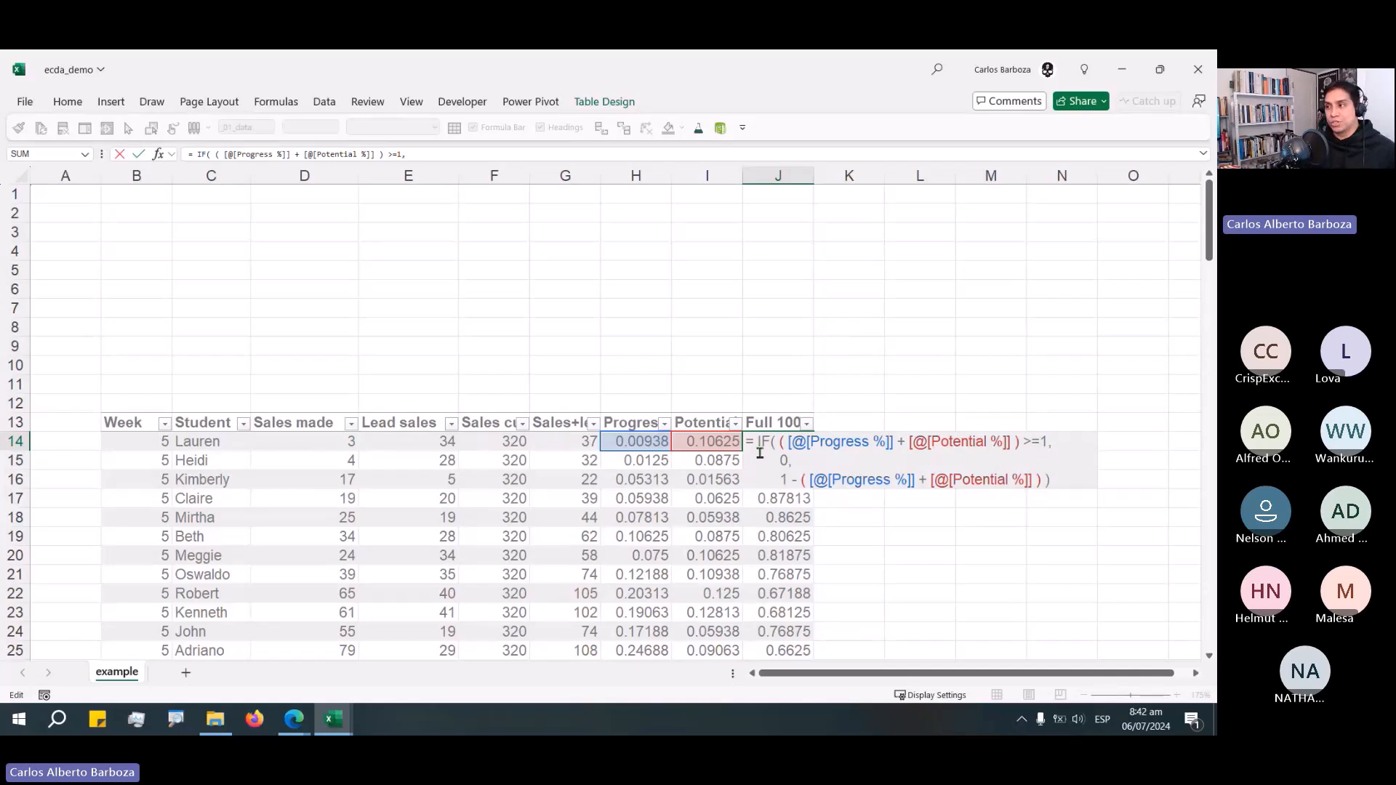
key(ctrl+Return)
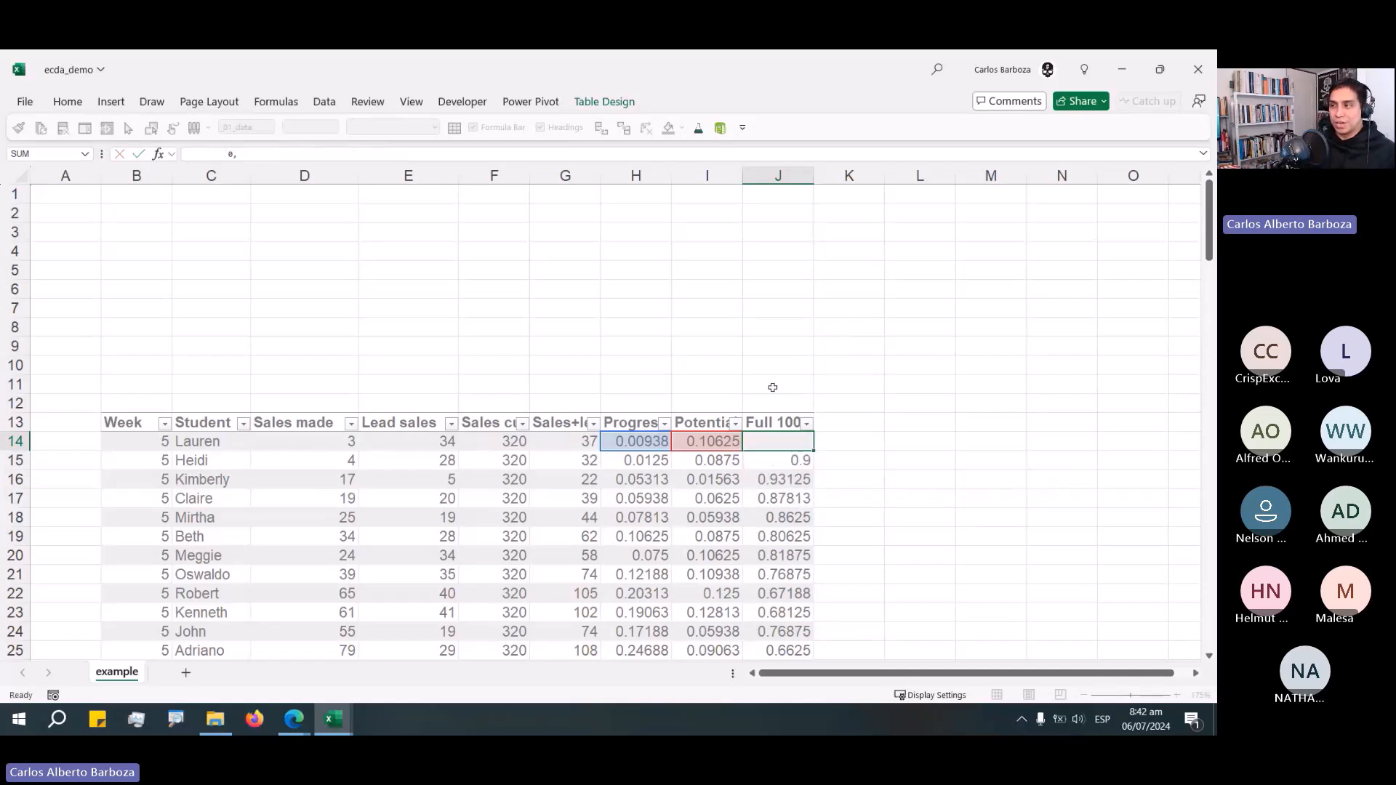
Filter the Full 100 column to show only rows with a value of 0.
click(806, 423)
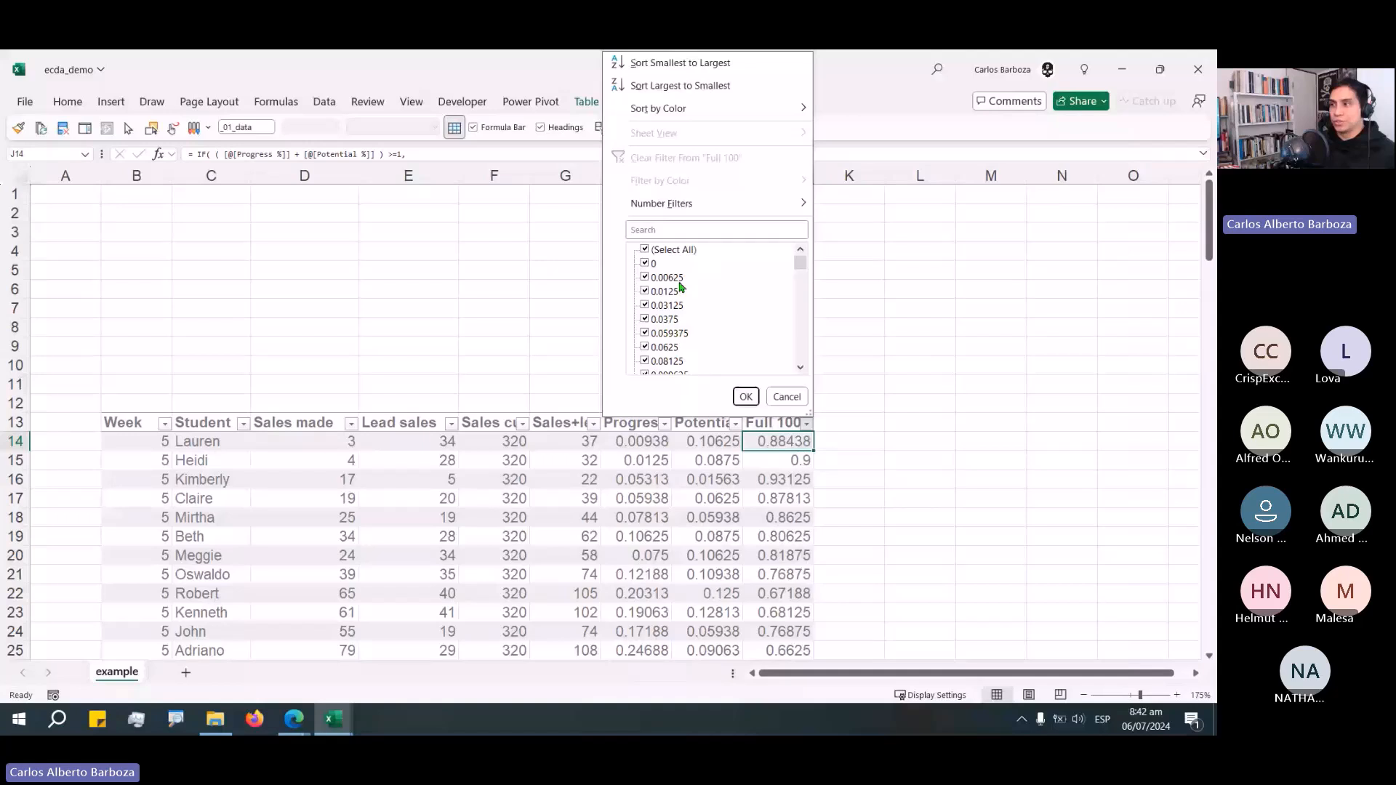
click(645, 250)
click(645, 263)
click(745, 396)
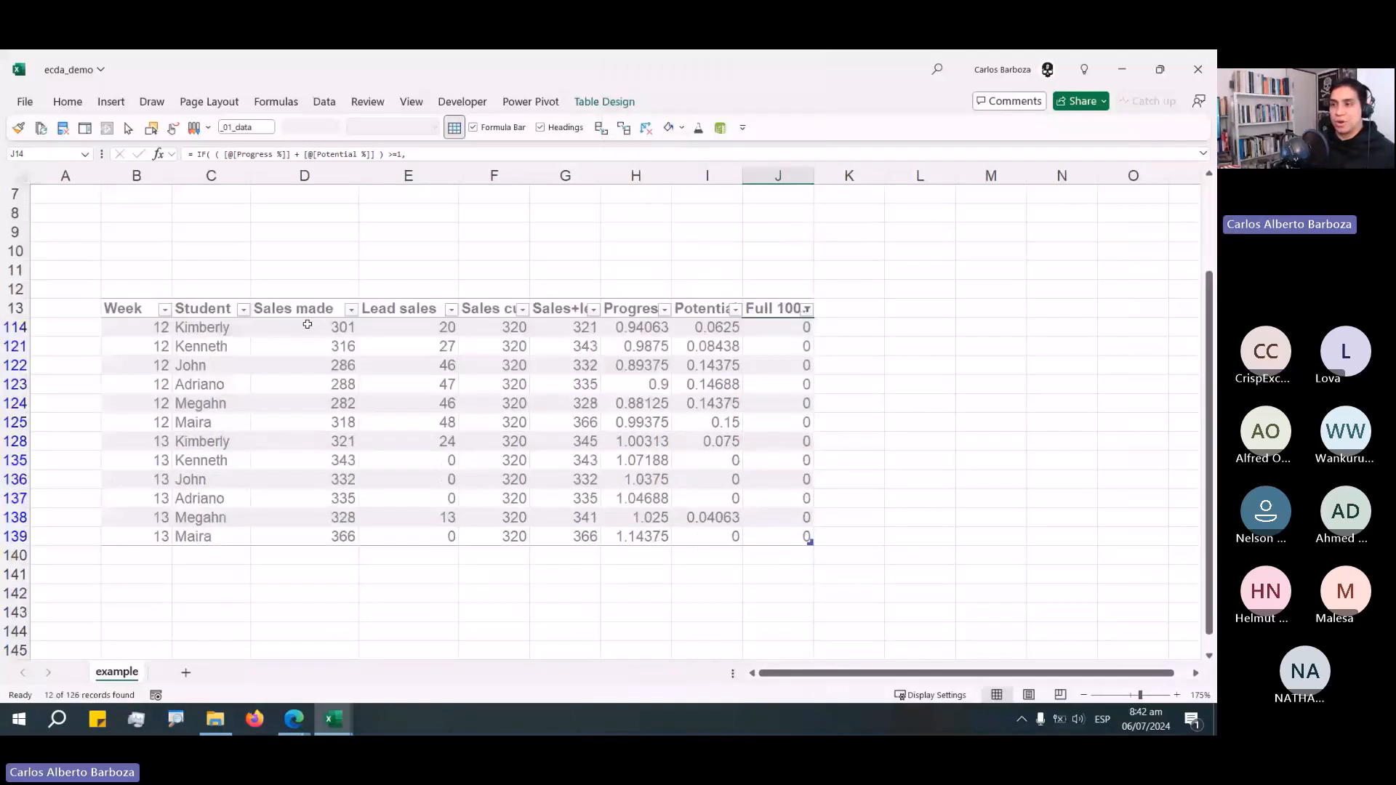
Examine the weeks and the Progress % and Potential % values of the filtered rows.
drag(146, 328, 138, 498)
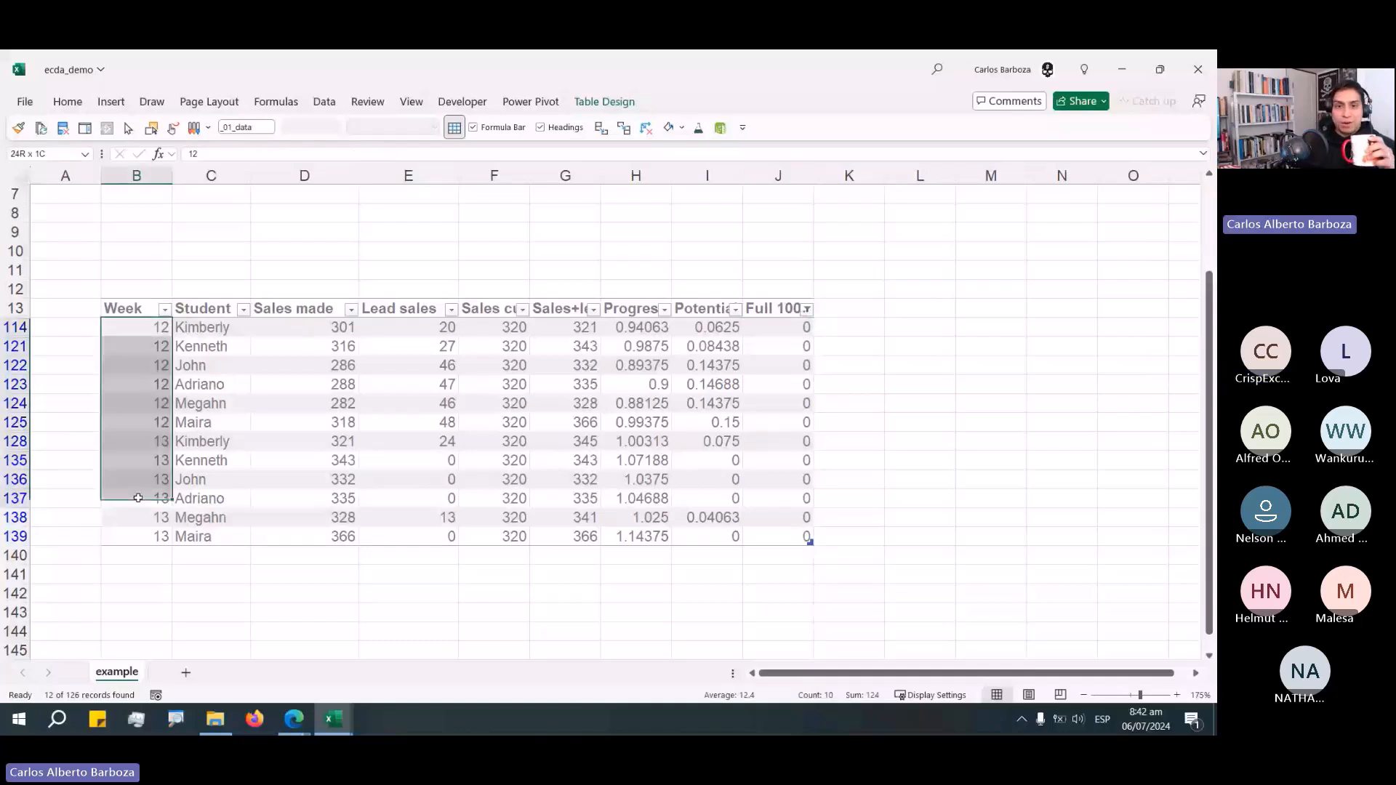
drag(138, 498, 138, 538)
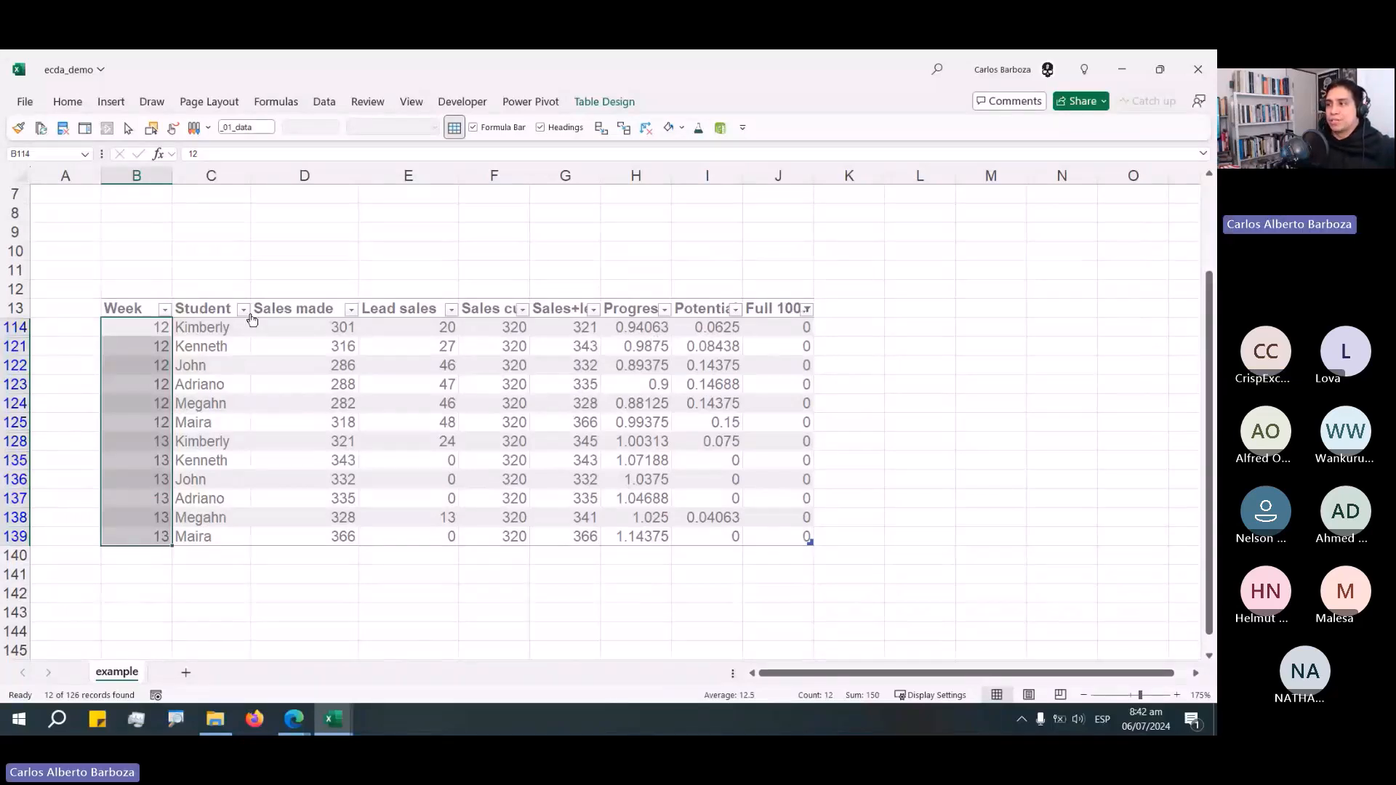
drag(638, 328, 698, 329)
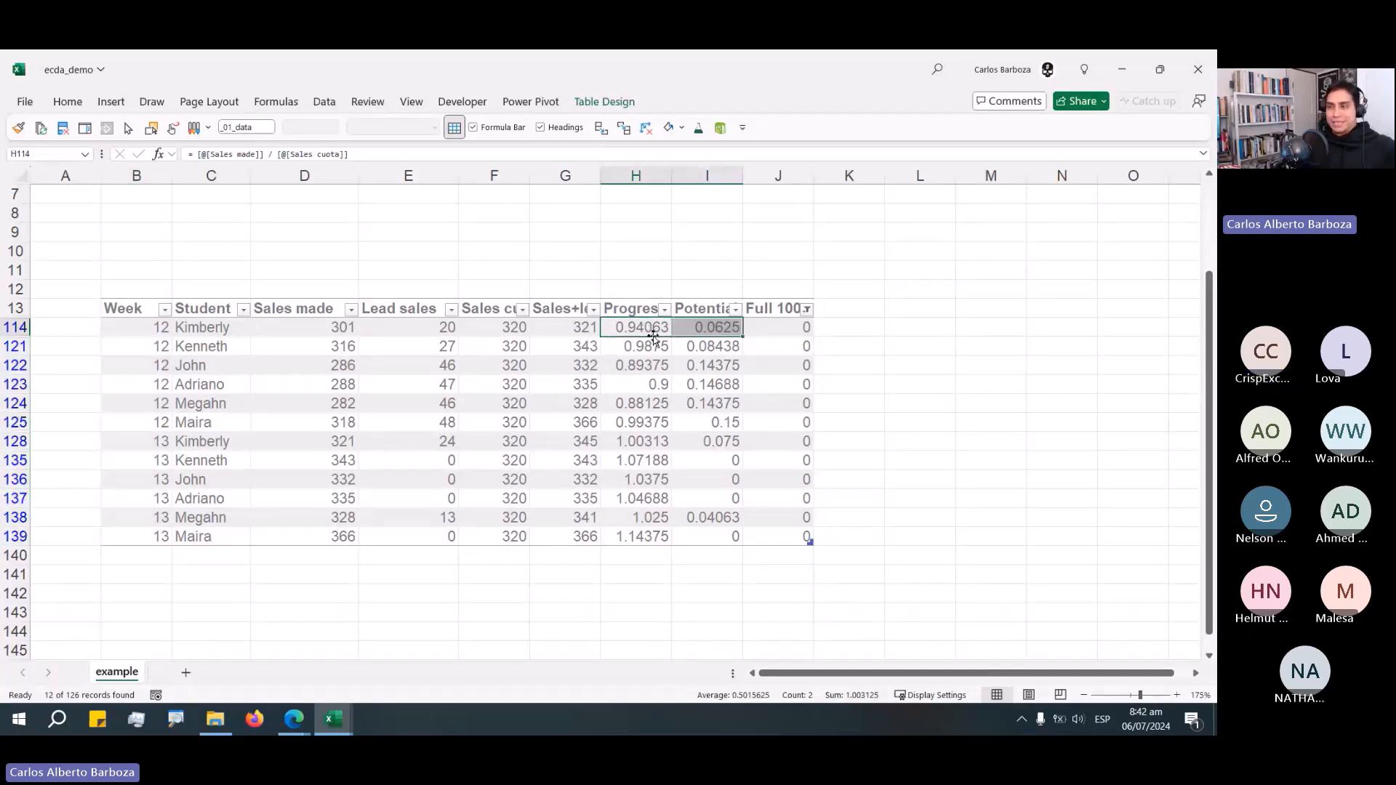
key(shift+Left)
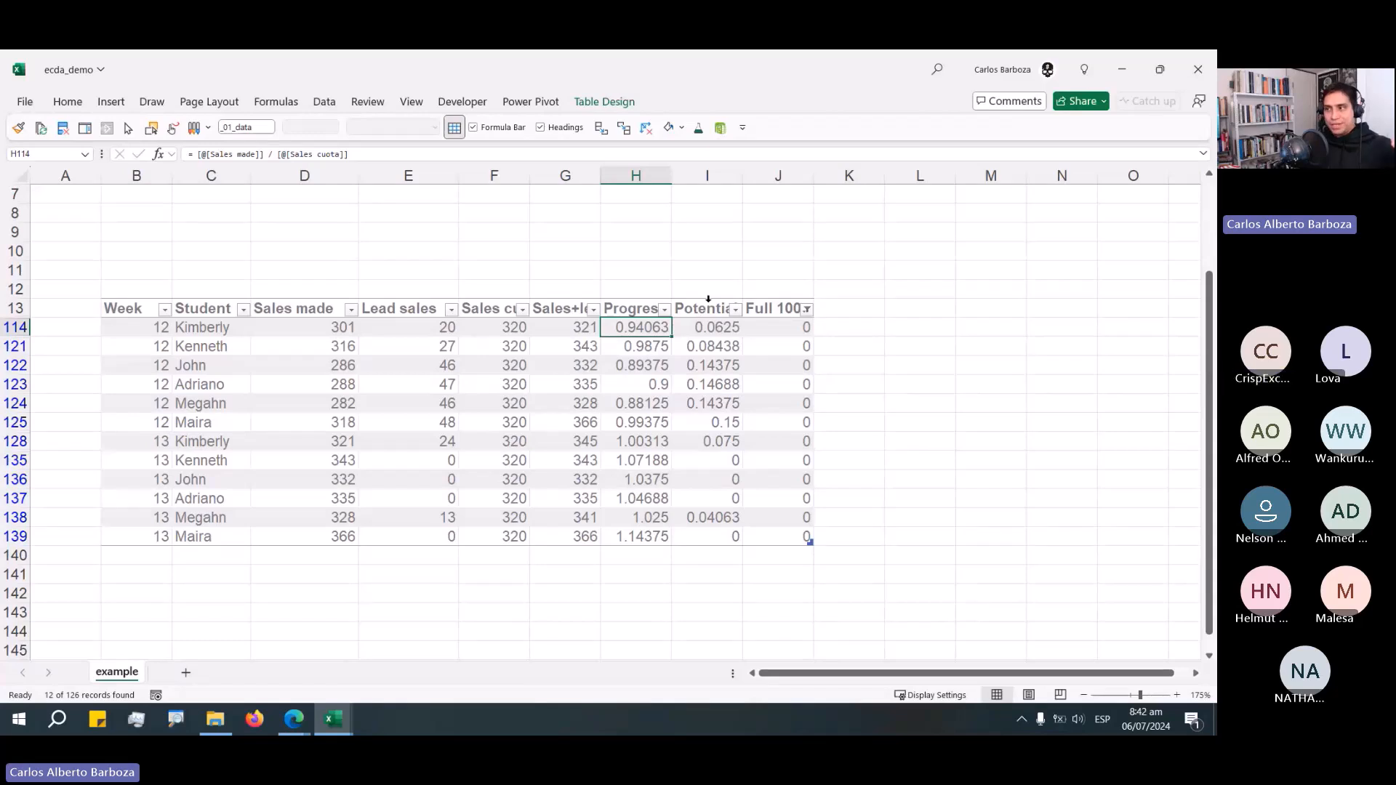
click(715, 314)
drag(716, 329, 727, 400)
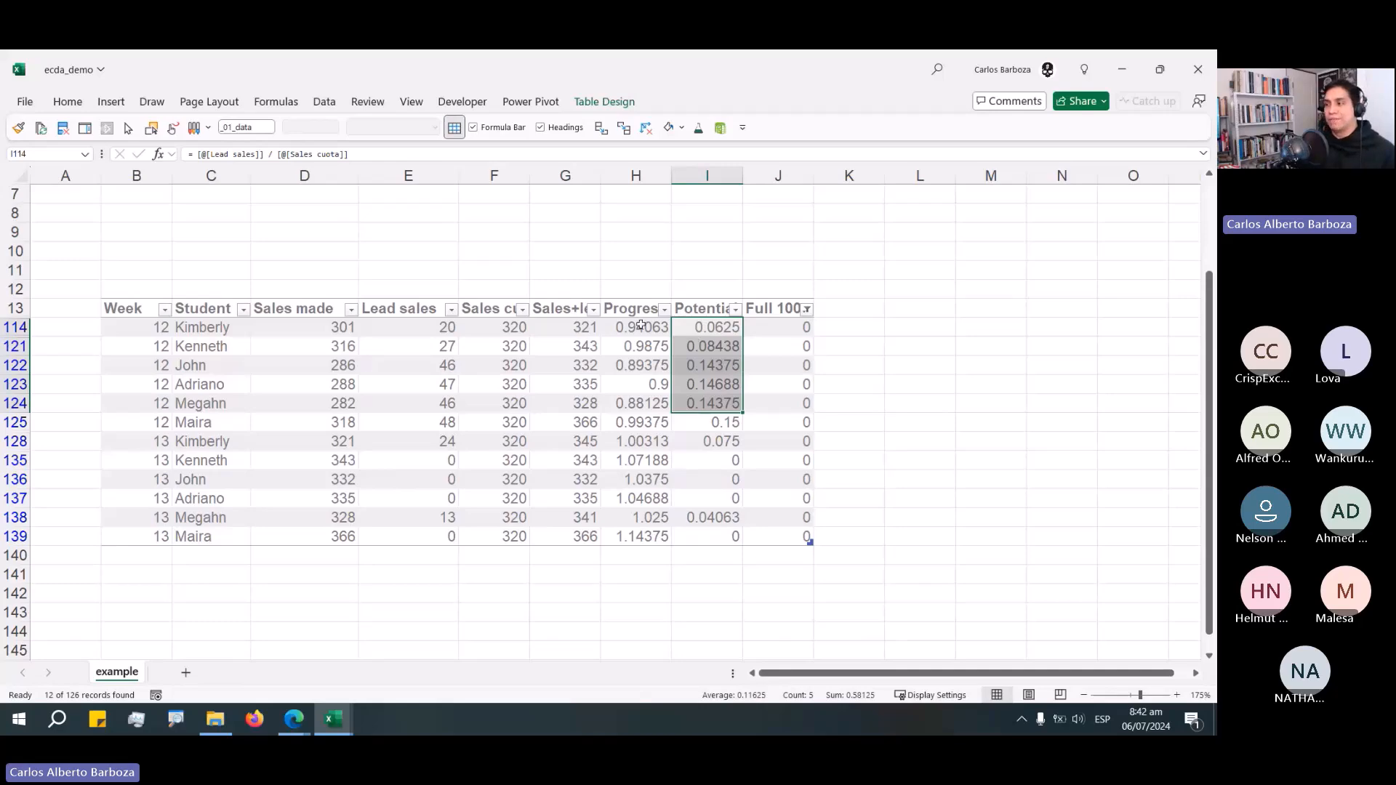
drag(640, 325, 709, 327)
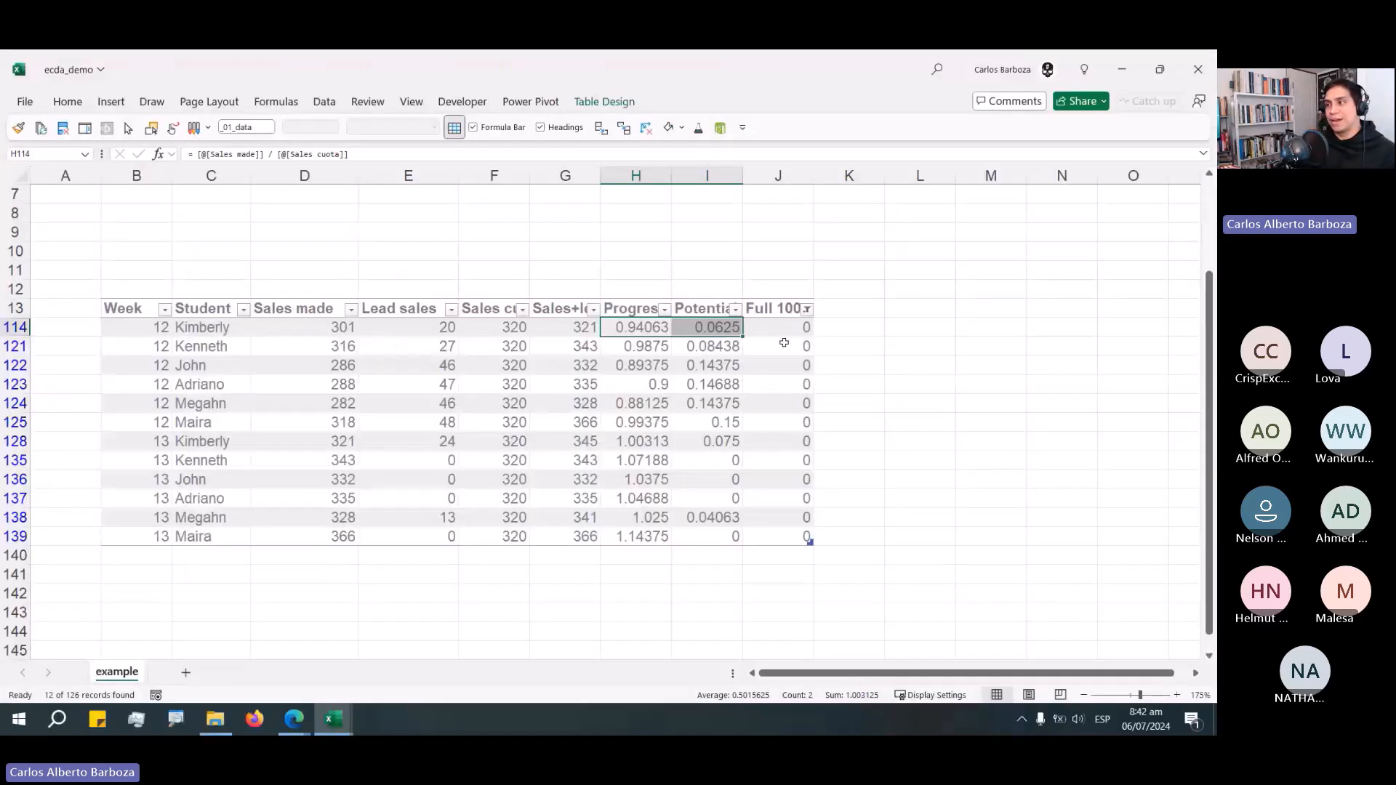
click(772, 326)
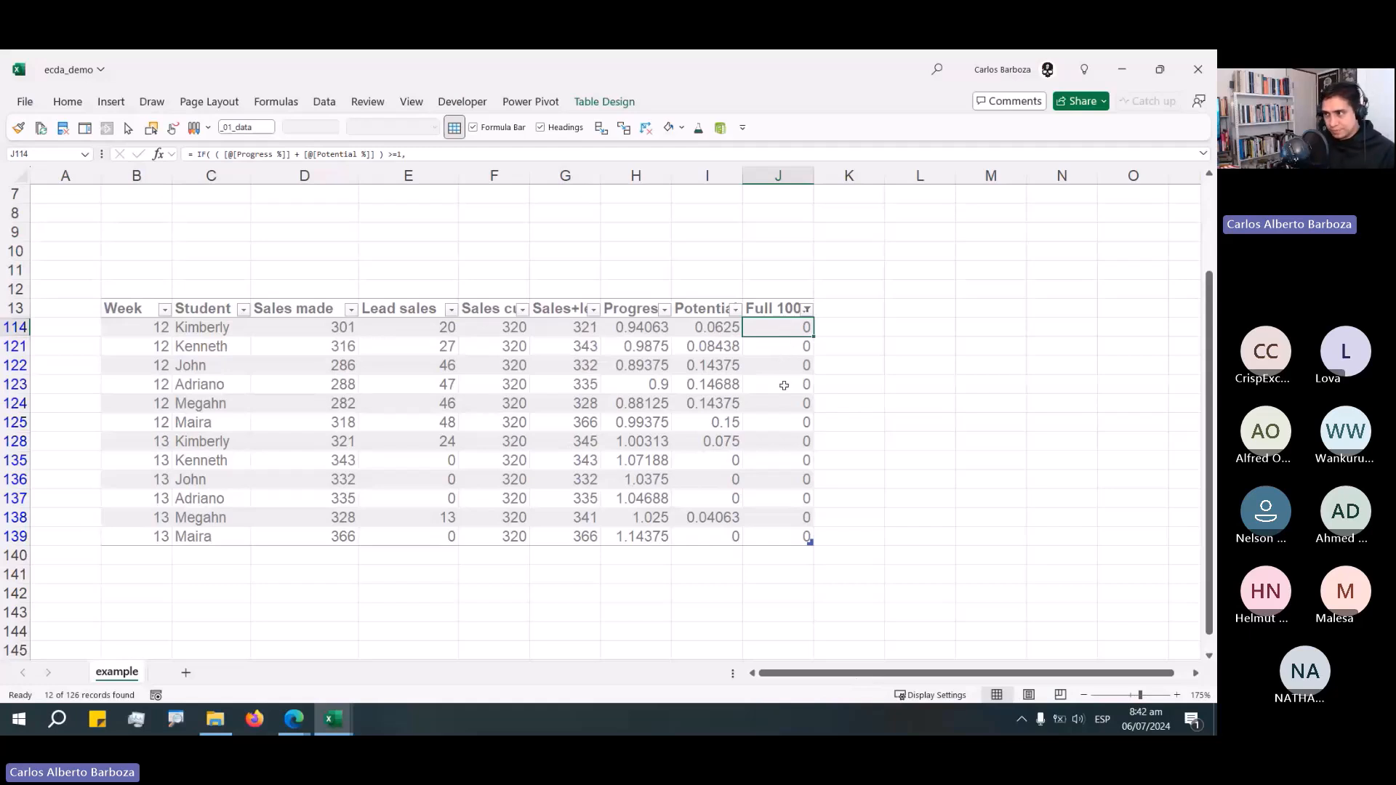
drag(643, 405, 690, 442)
drag(653, 518, 699, 498)
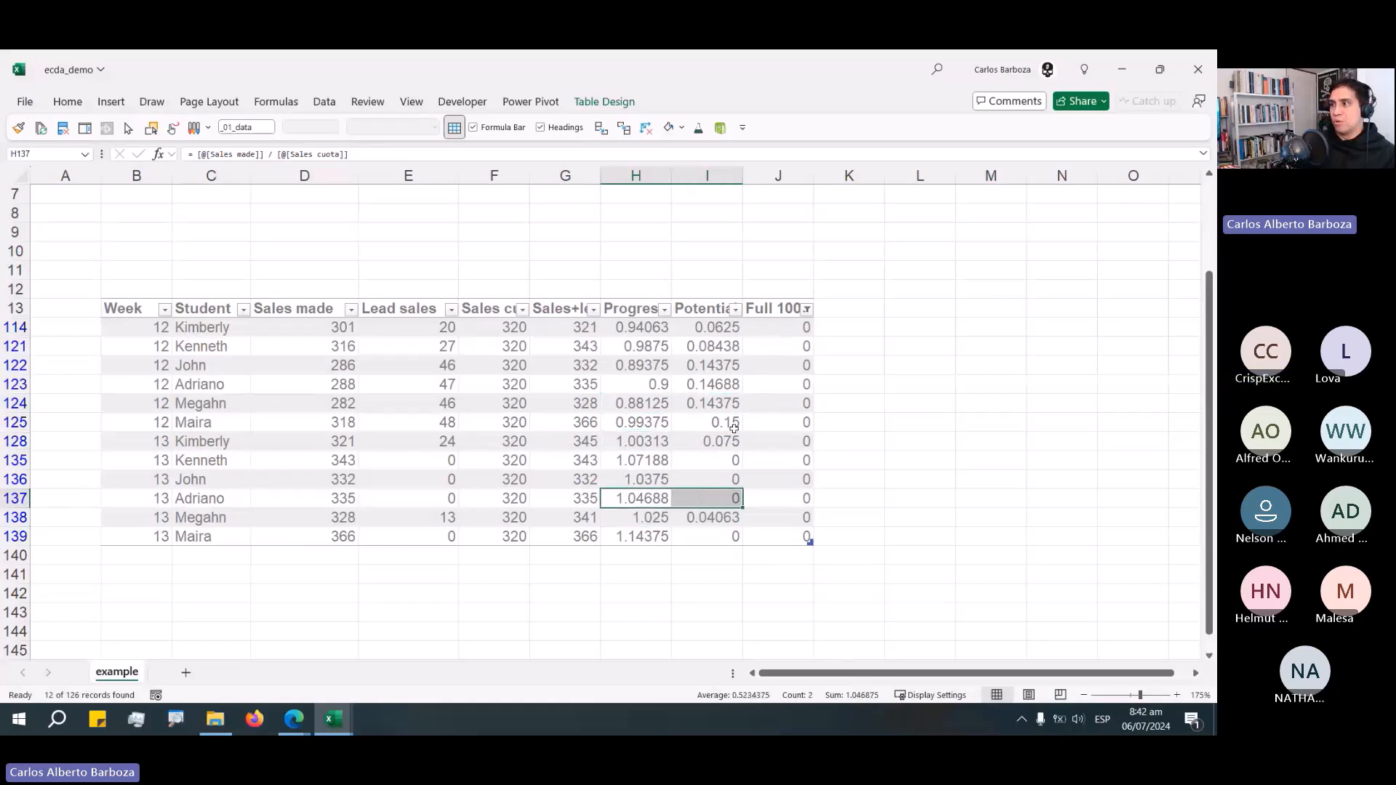
drag(644, 402, 708, 461)
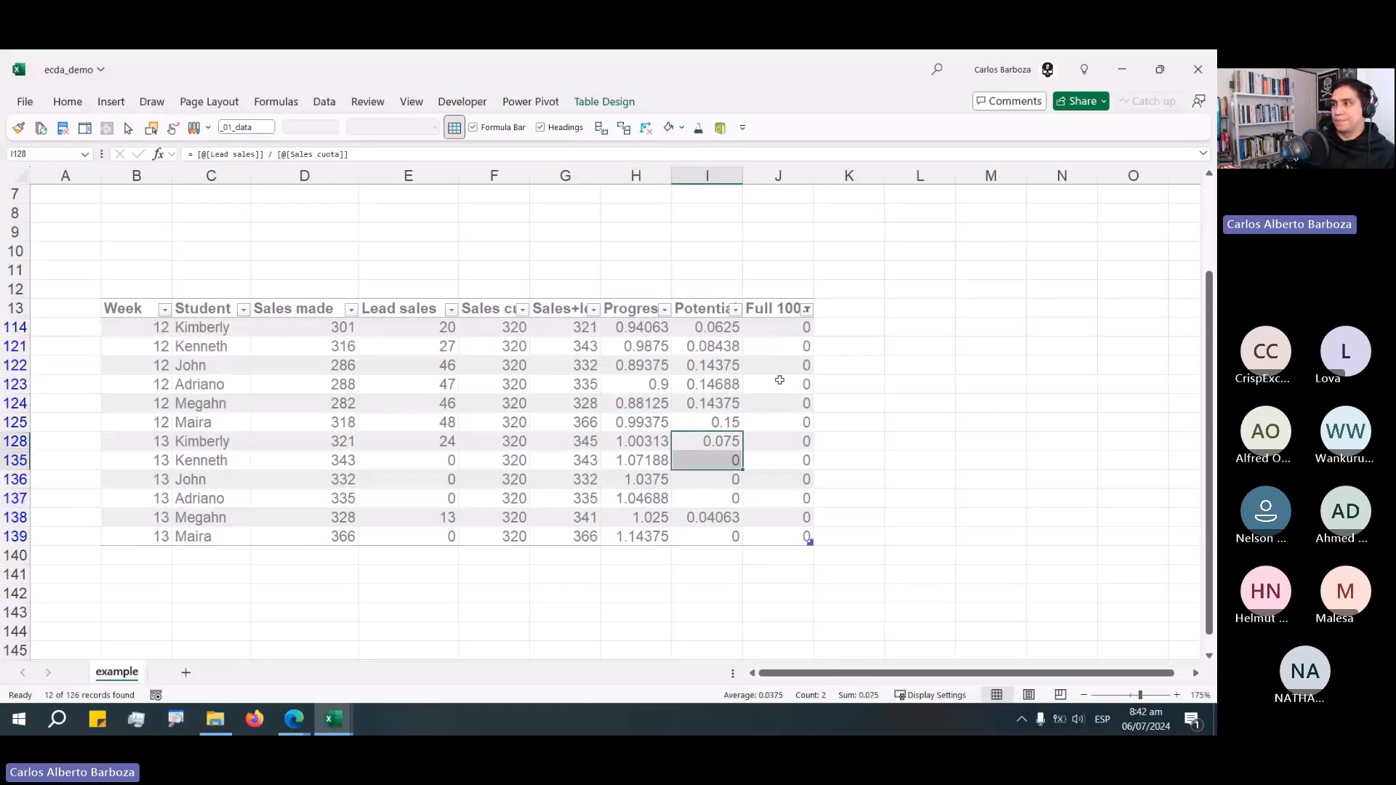
Clear the table filter and return to the top of the sheet.
click(807, 317)
key(Escape)
key(alt+a)
key(c)
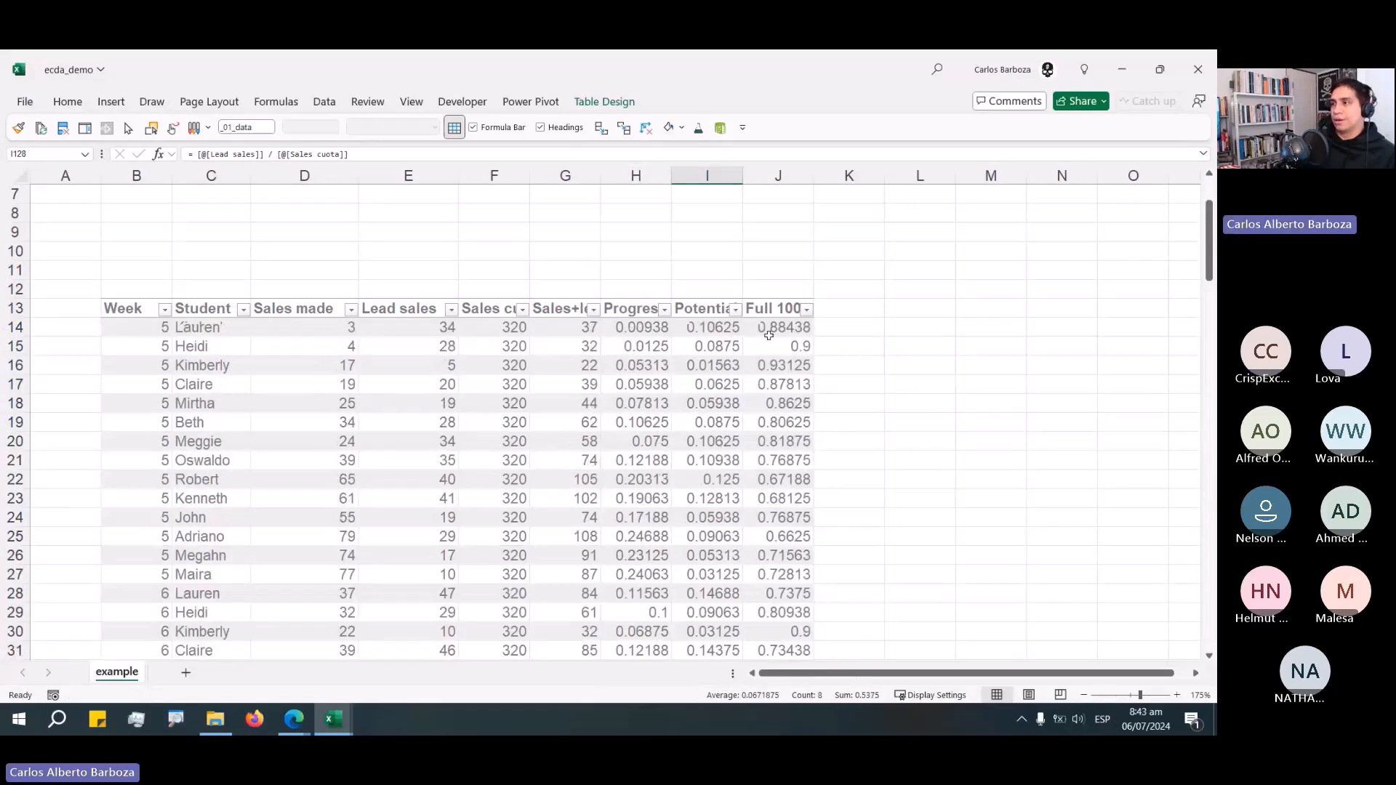
key(ctrl+space)
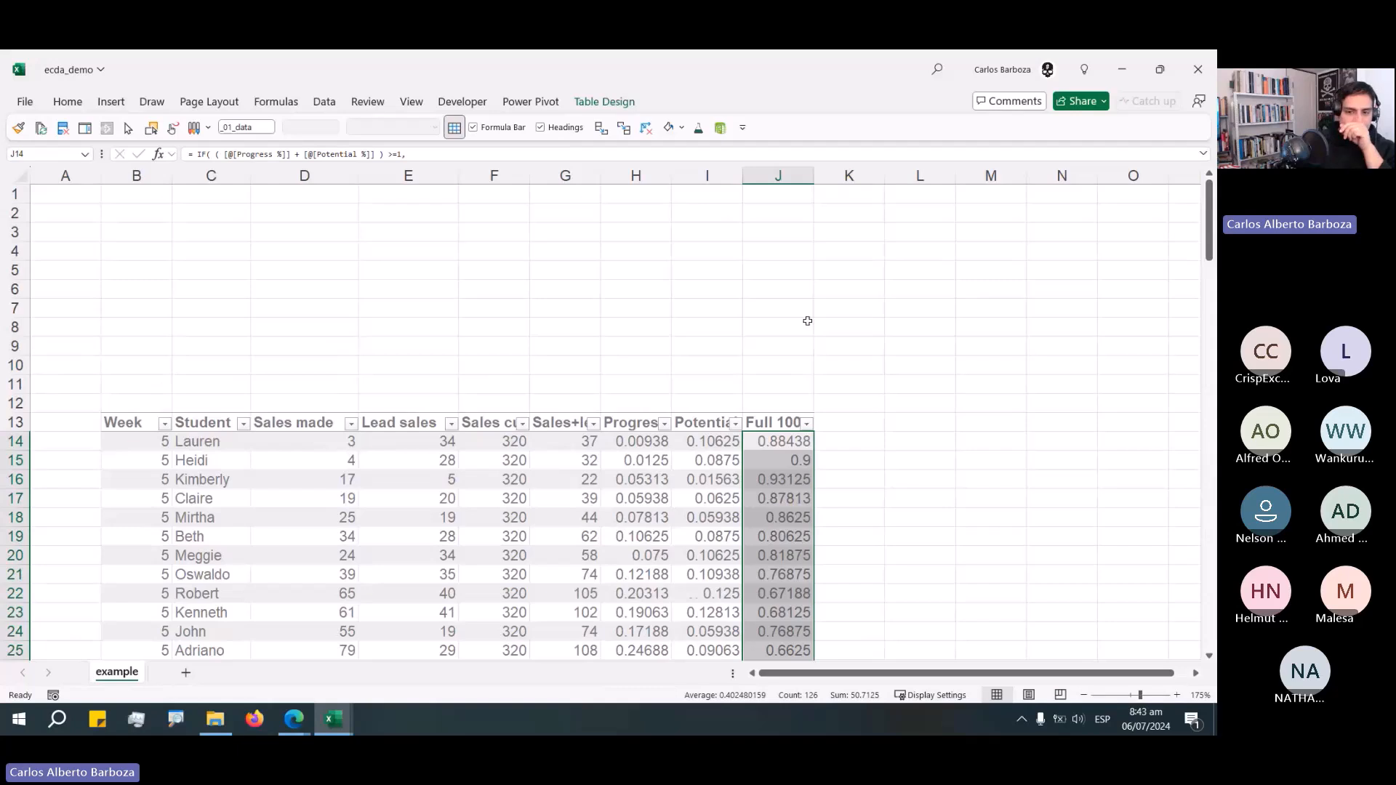
key(ctrl+Up)
key(ctrl+Up)
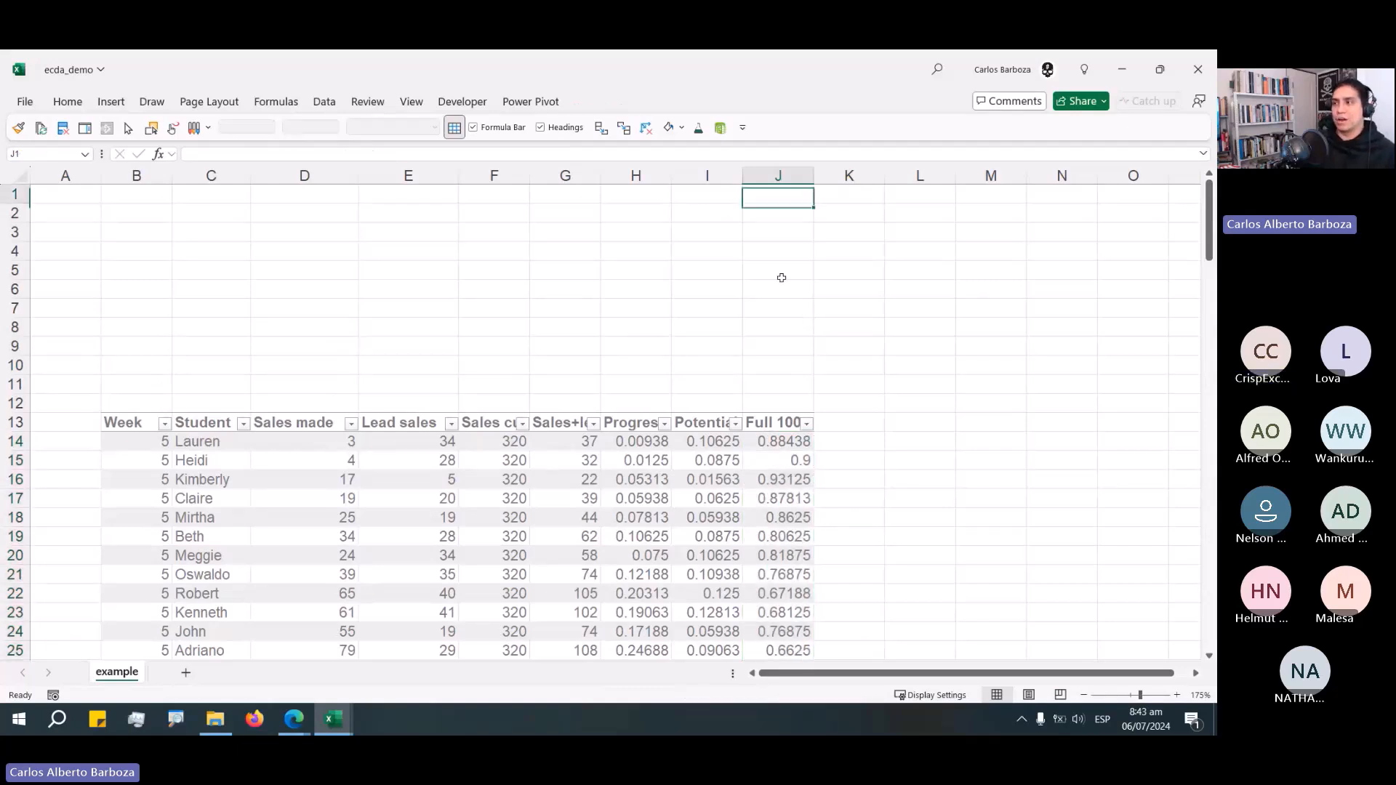
key(Left)
key(Left)
key(Left)
key(Left)
key(Left)
key(Left)
key(Left)
key(Left)
key(Left)
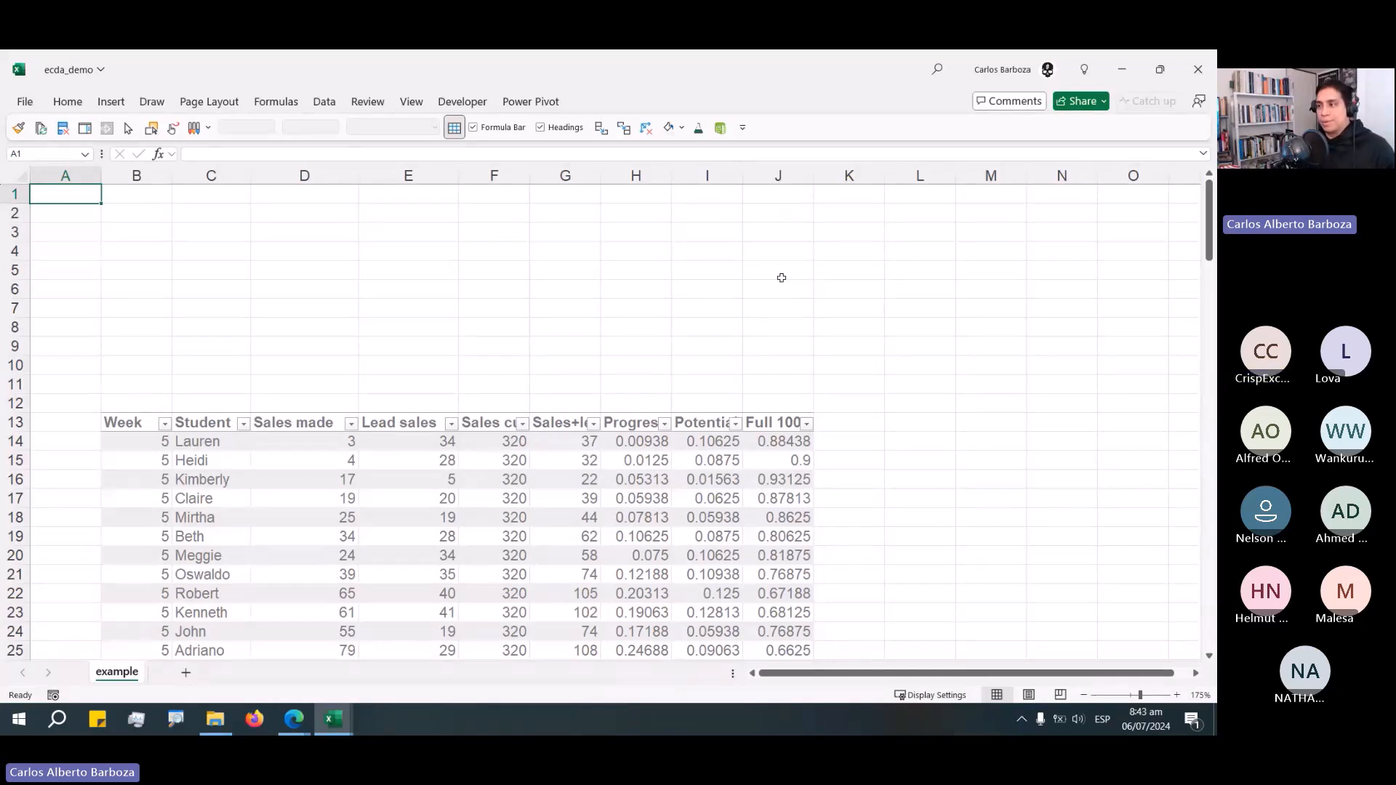
Adjust the widths of the Full 100 column and the Sales made column.
click(792, 422)
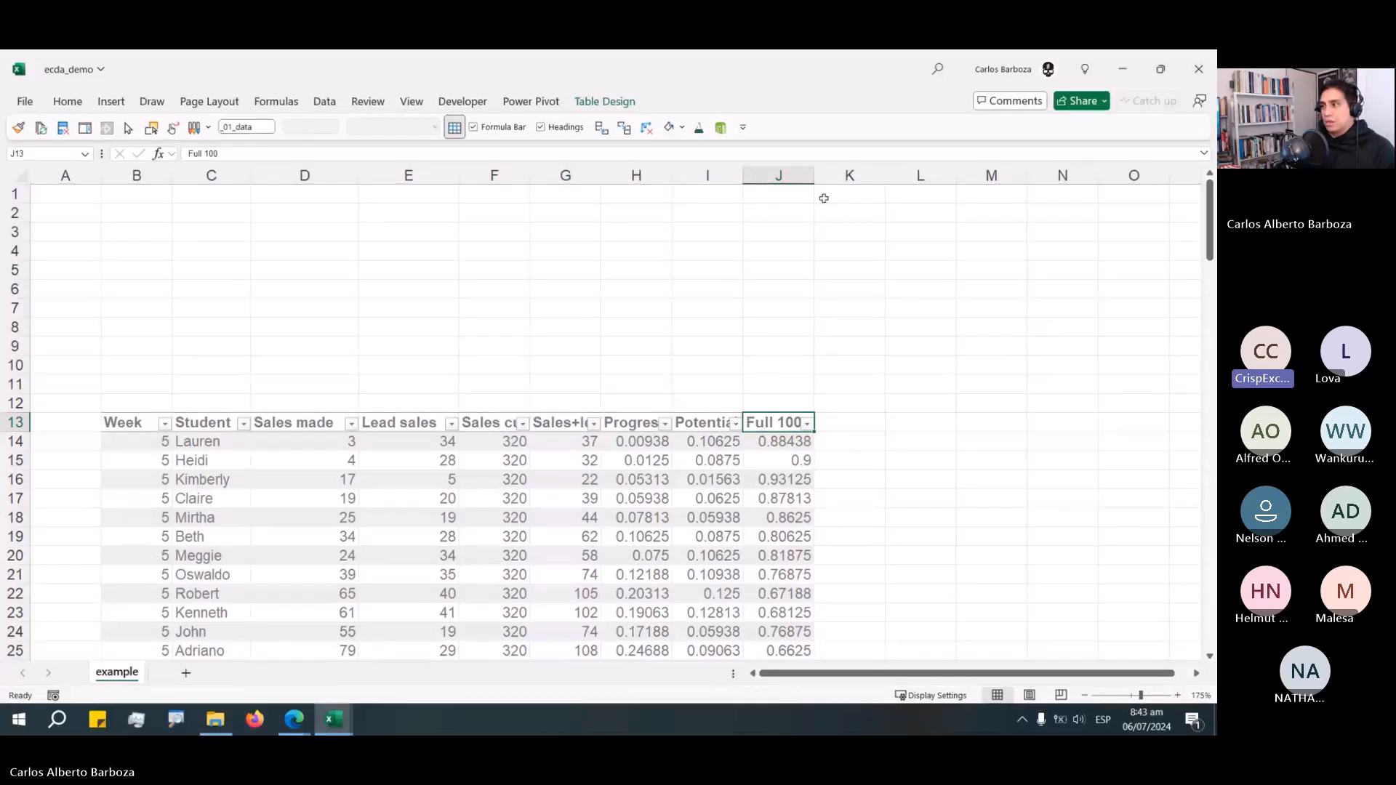
drag(814, 177, 825, 177)
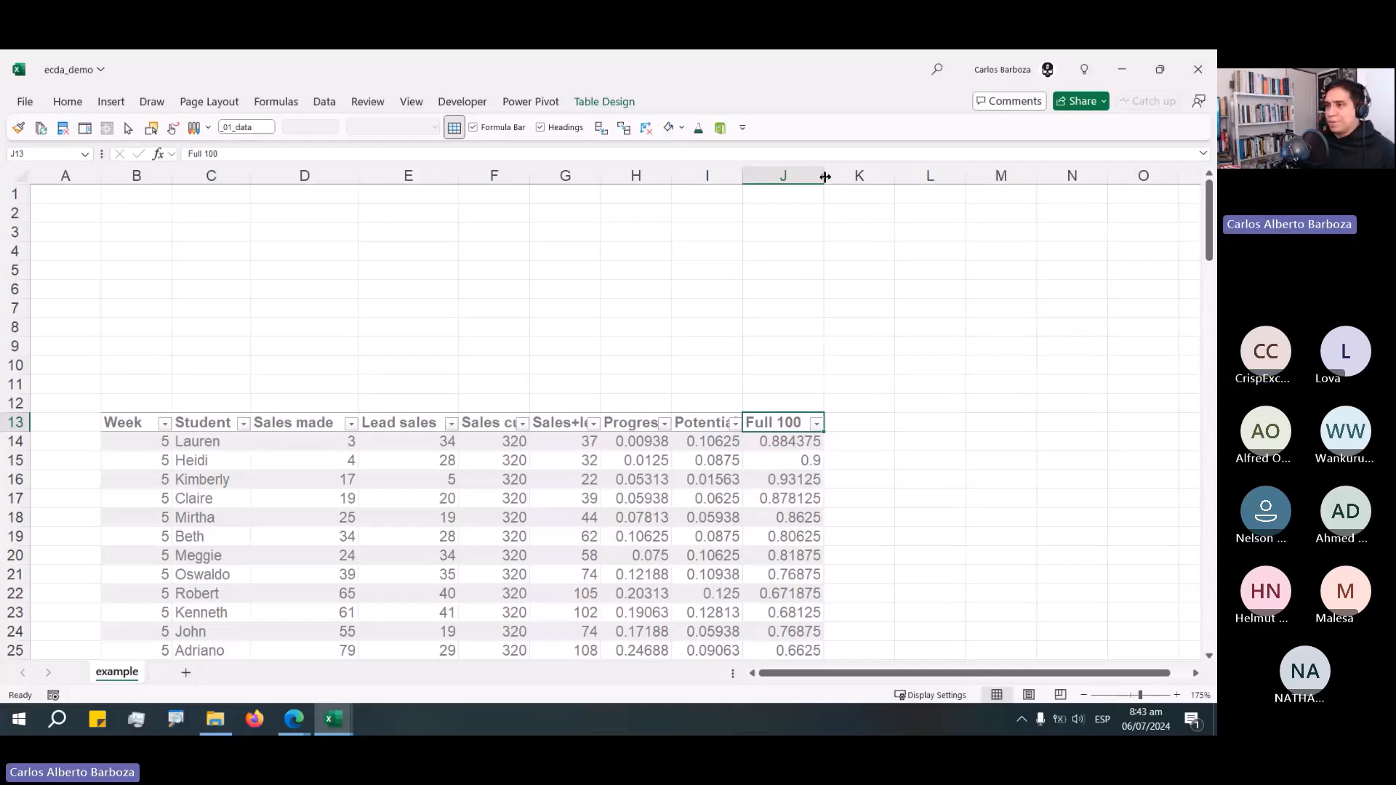
mouse_move(306, 175)
mouse_down()
mouse_move(388, 167)
mouse_move(321, 178)
mouse_up()
click(360, 368)
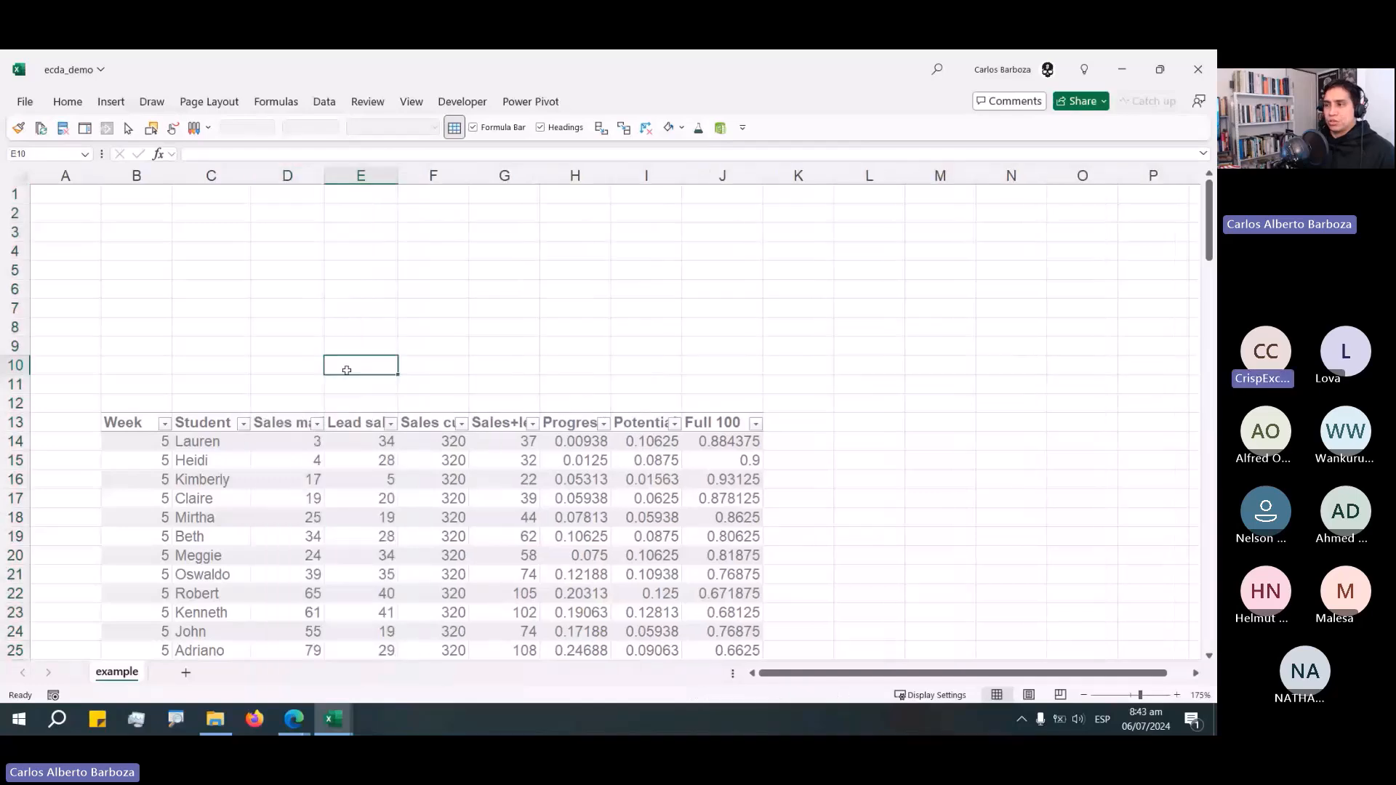
Copy the two label rows above the table in ecda_completed and paste them at D10 above the table in ecda_demo.
key(alt+Tab)
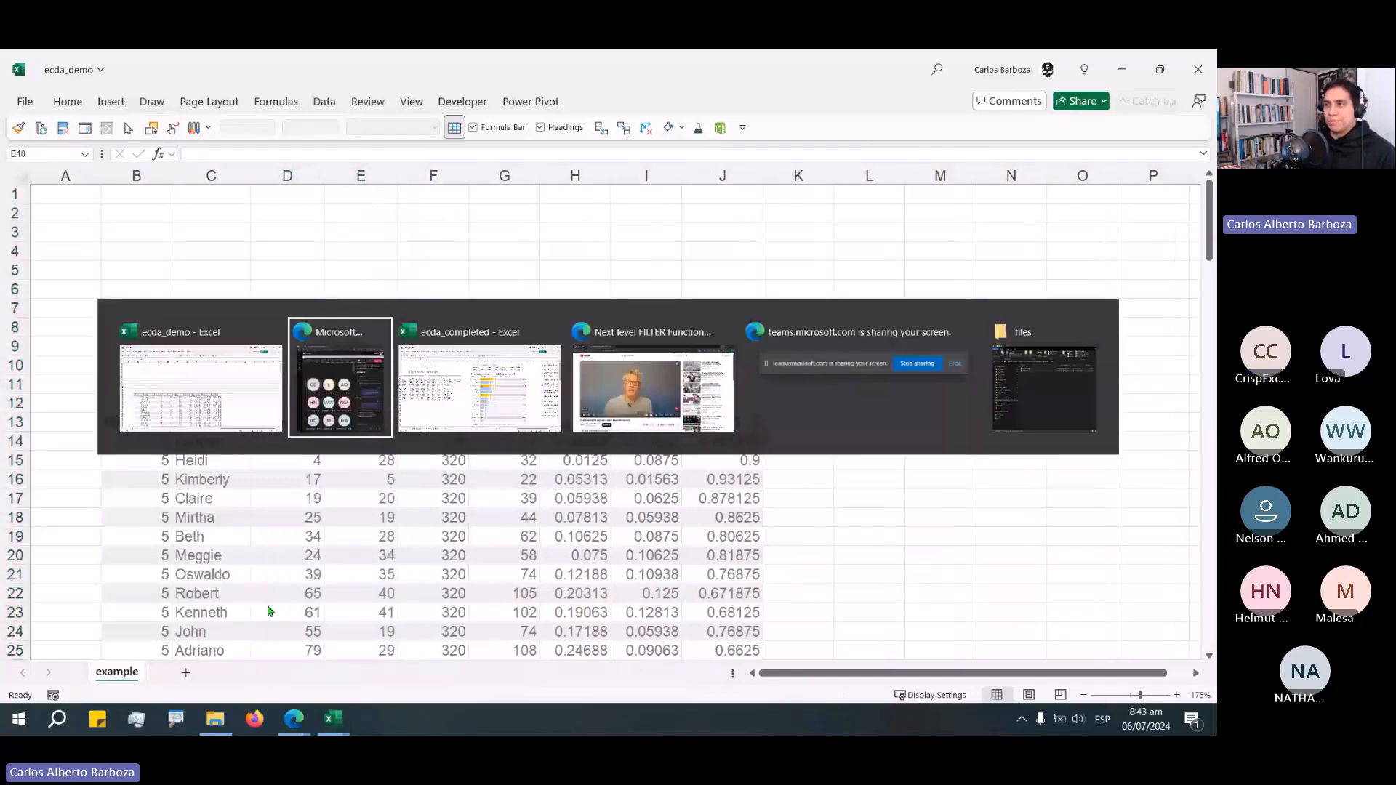
key(alt+Tab)
key(Down)
key(Down)
key(Down)
key(Down)
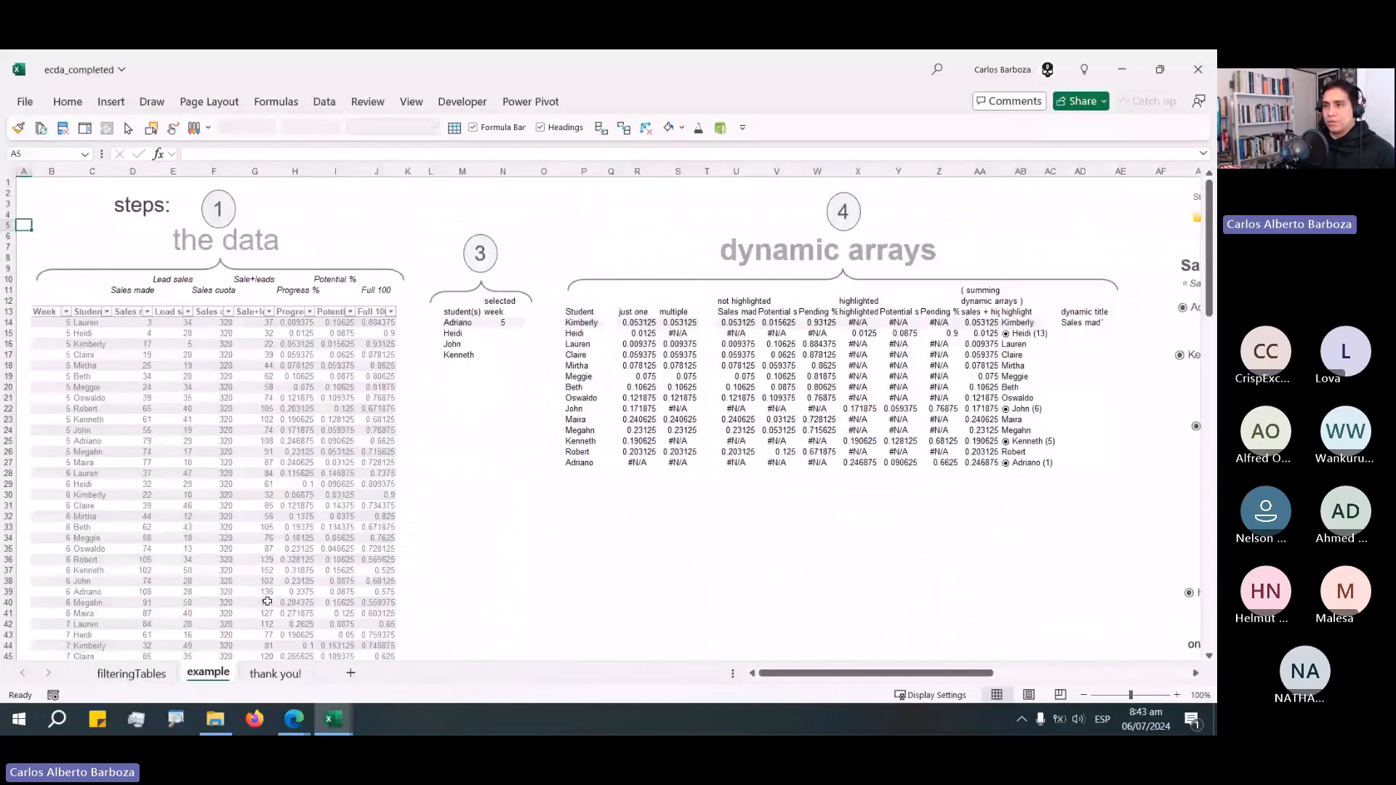
drag(127, 285, 389, 295)
key(ctrl+c)
key(alt+Tab)
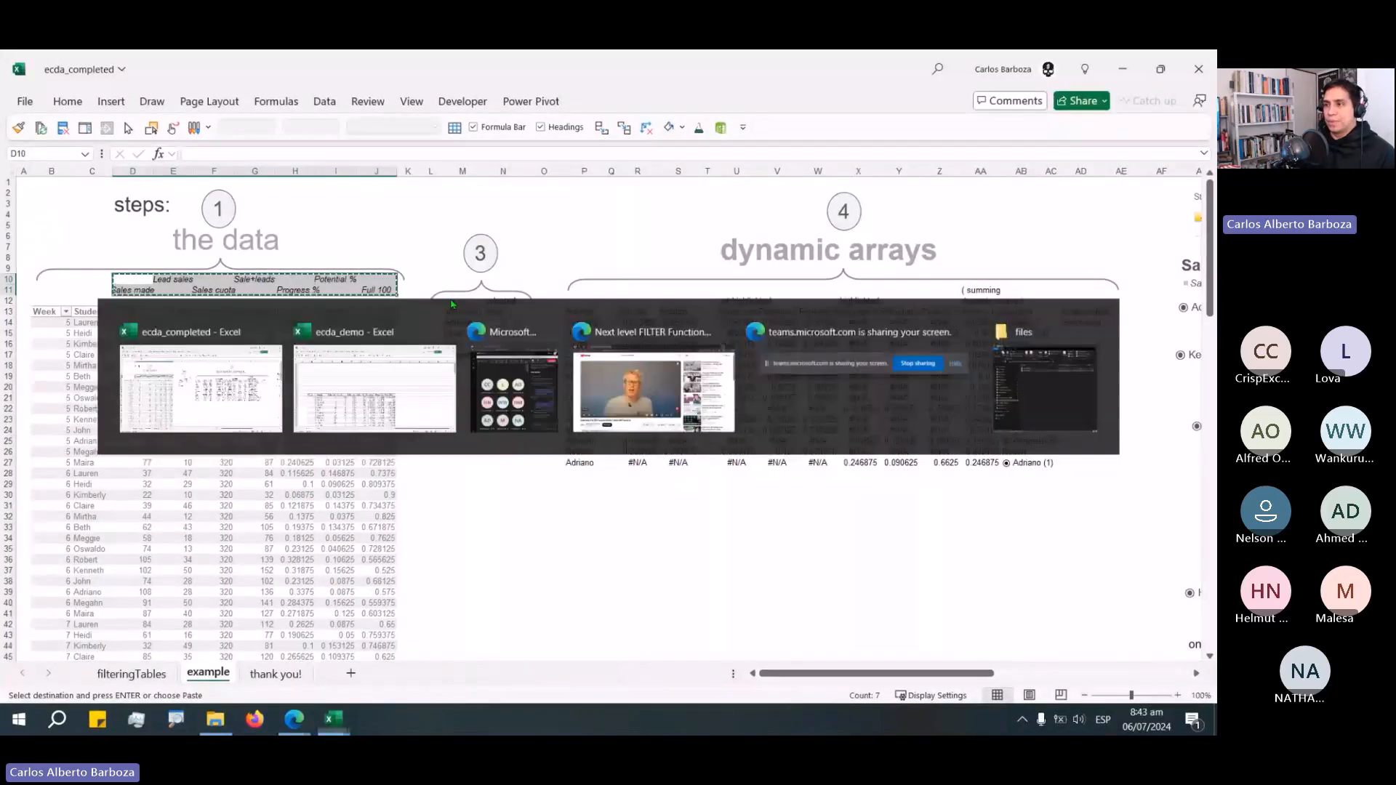
key(alt+Tab)
key(alt+Tab)
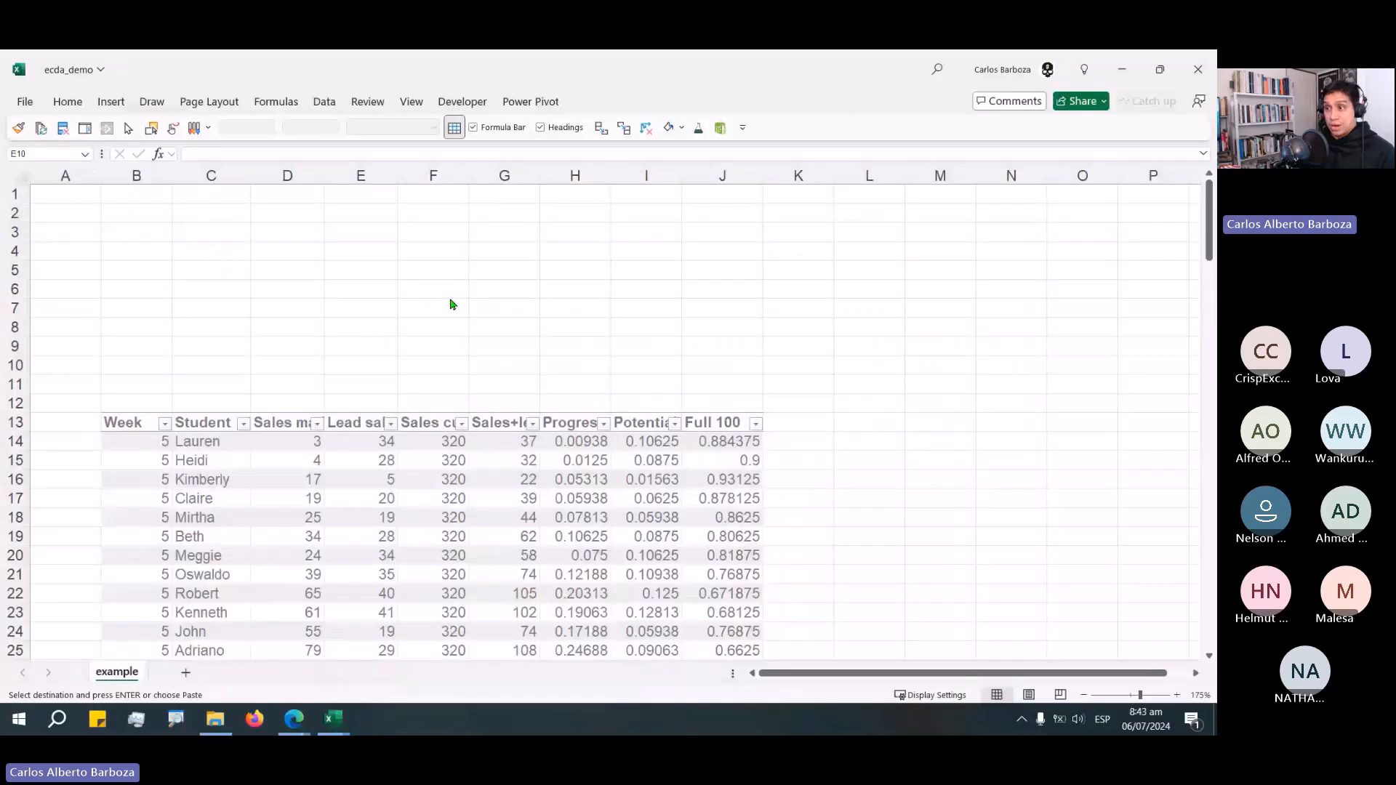
key(Left)
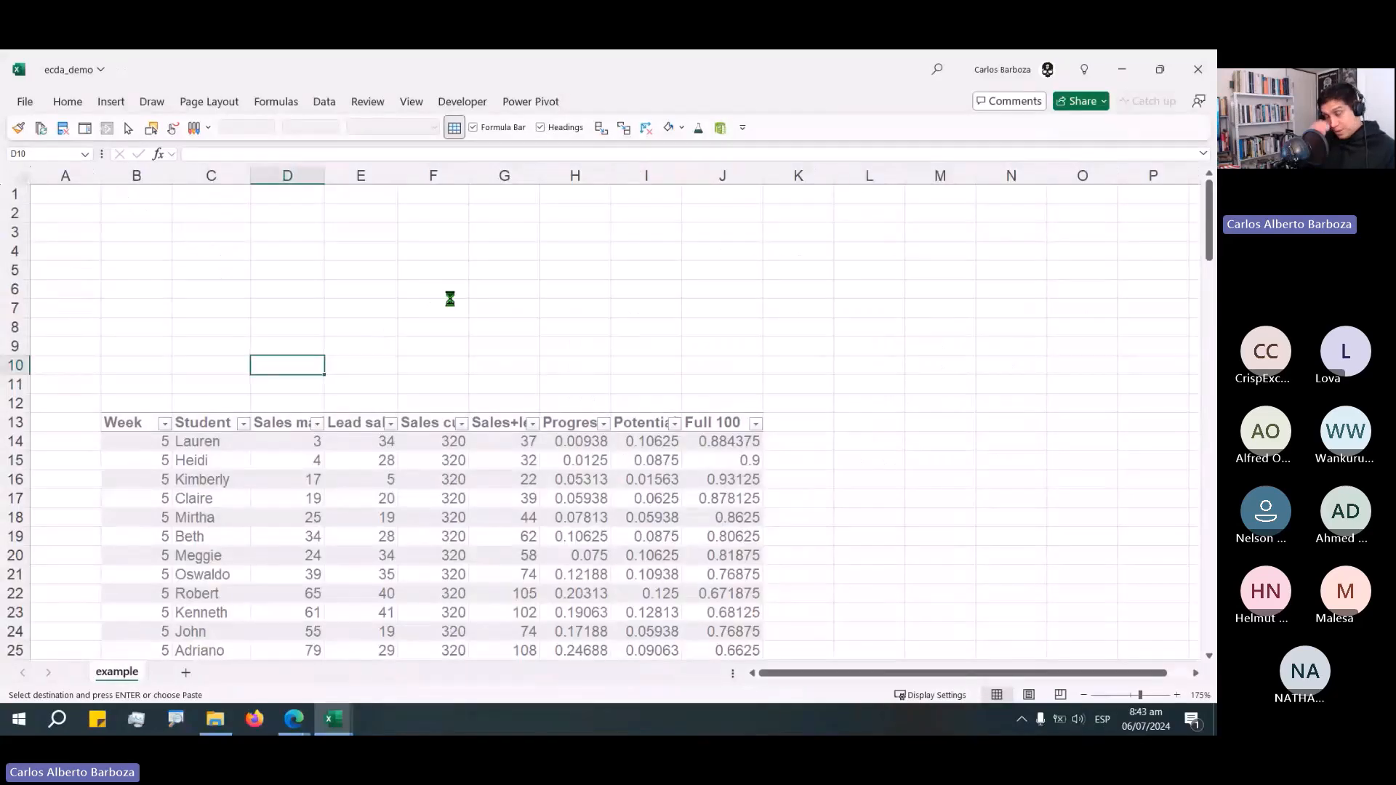
key(ctrl+v)
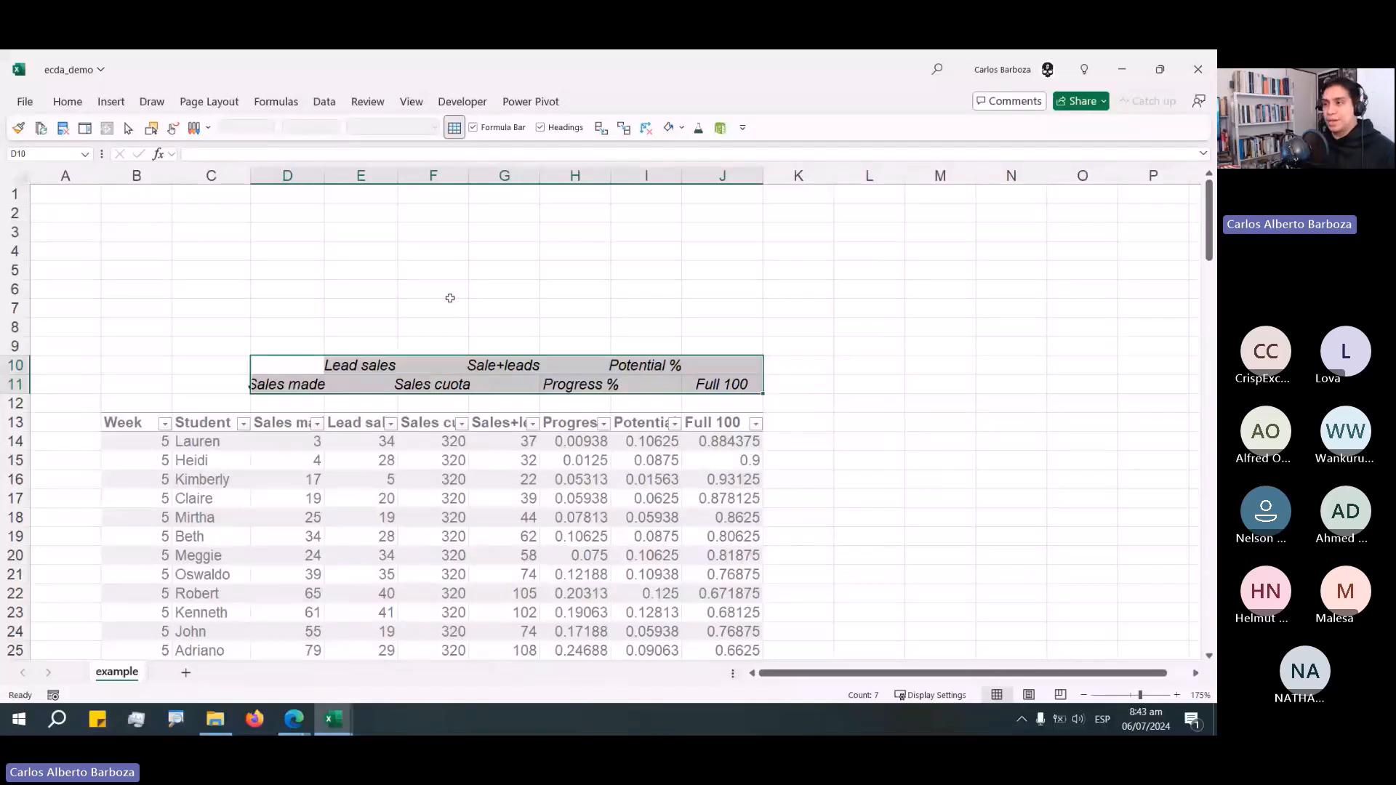
click(432, 403)
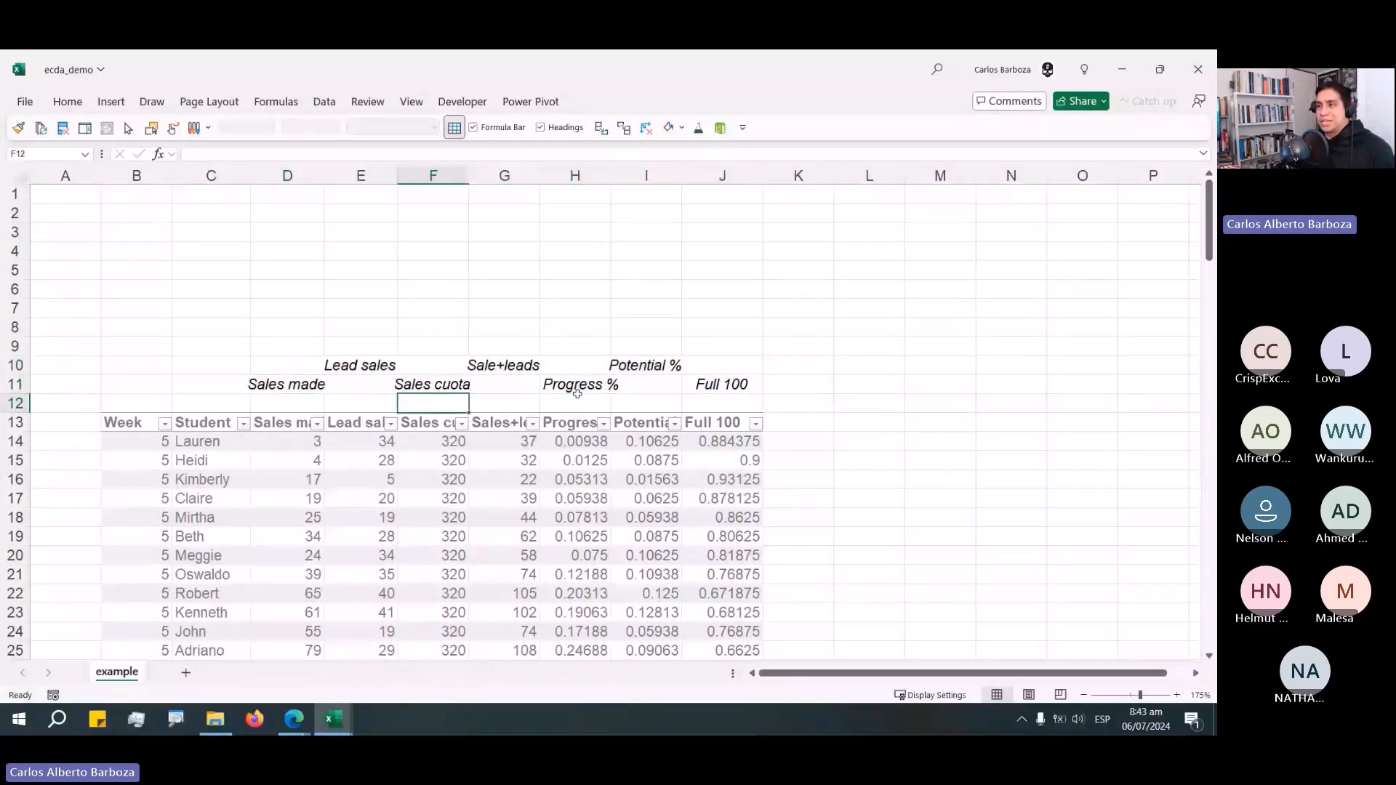
click(429, 361)
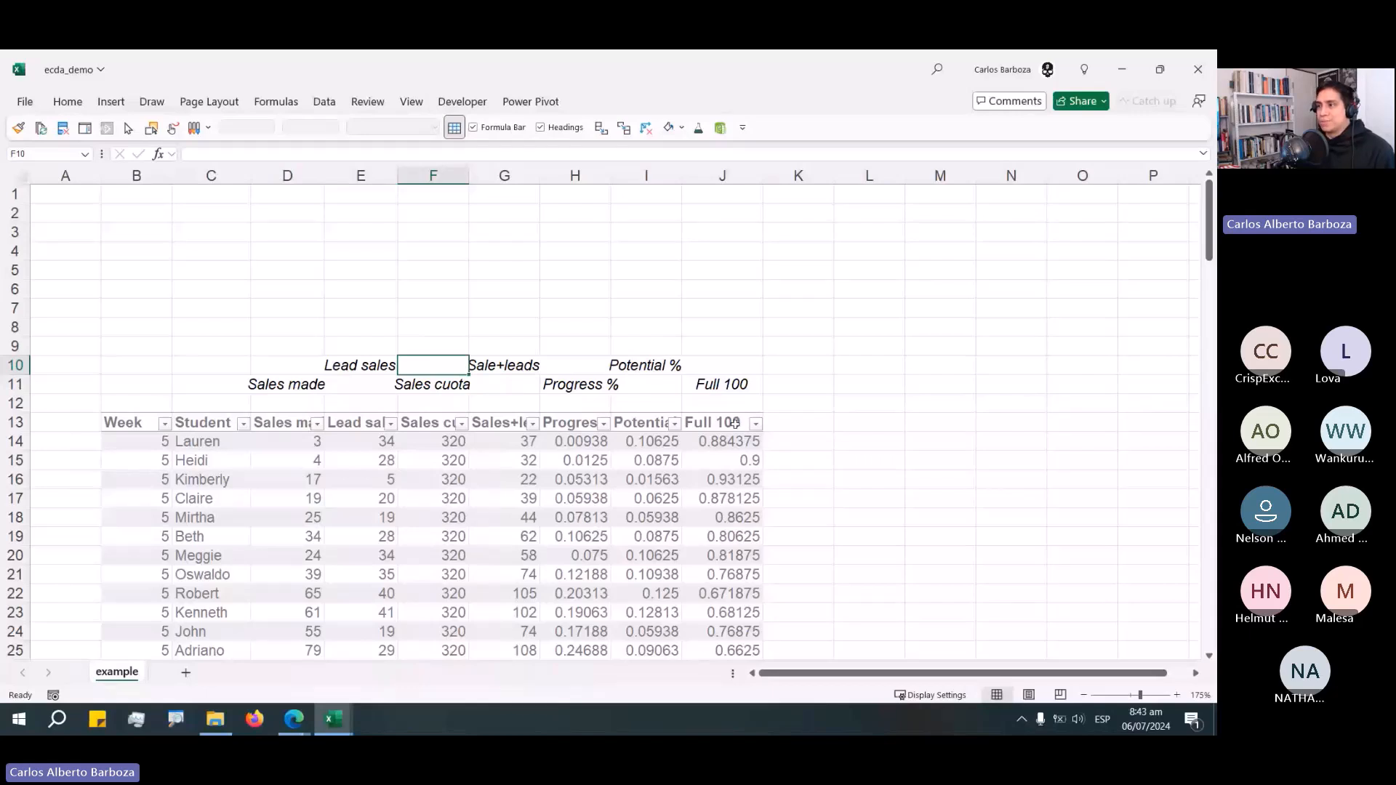
click(796, 422)
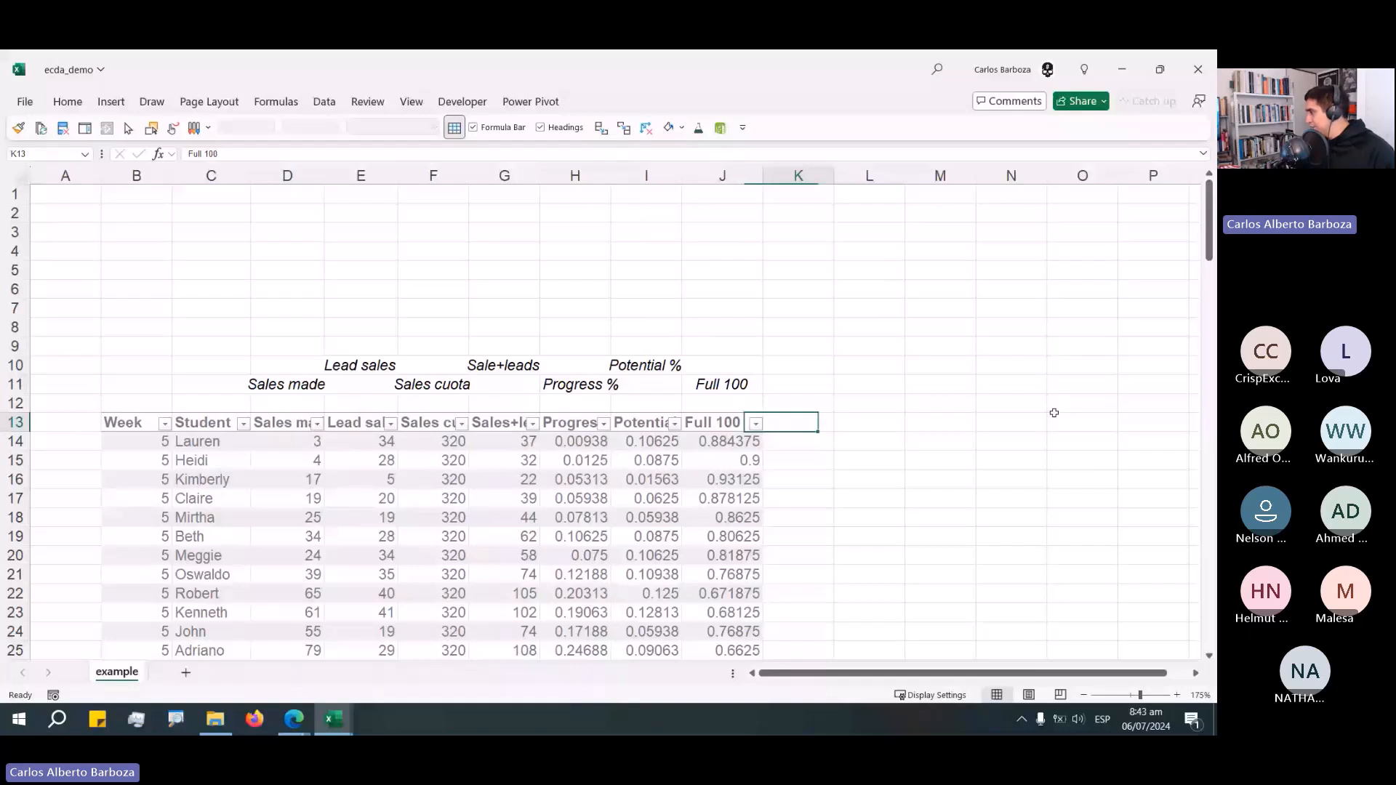
key(Right)
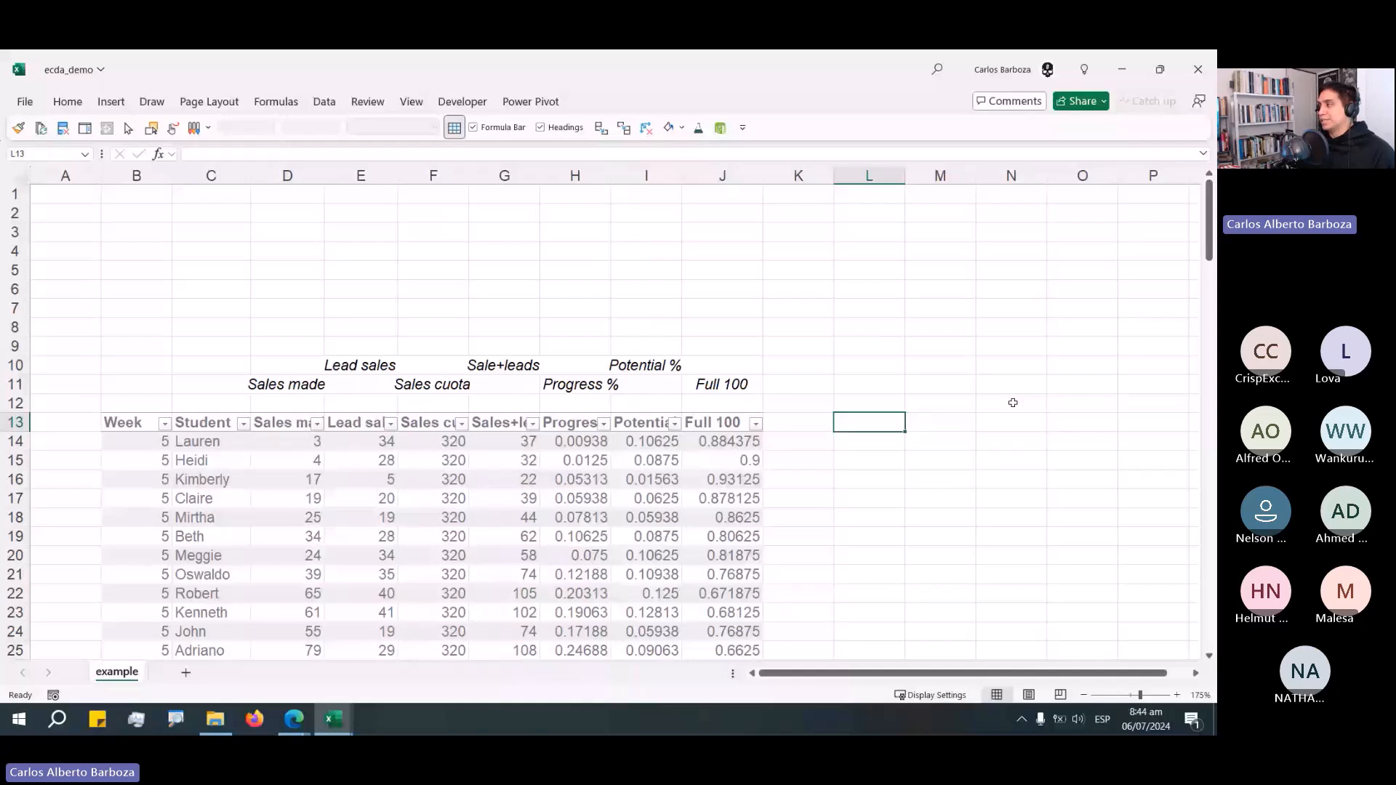
click(604, 367)
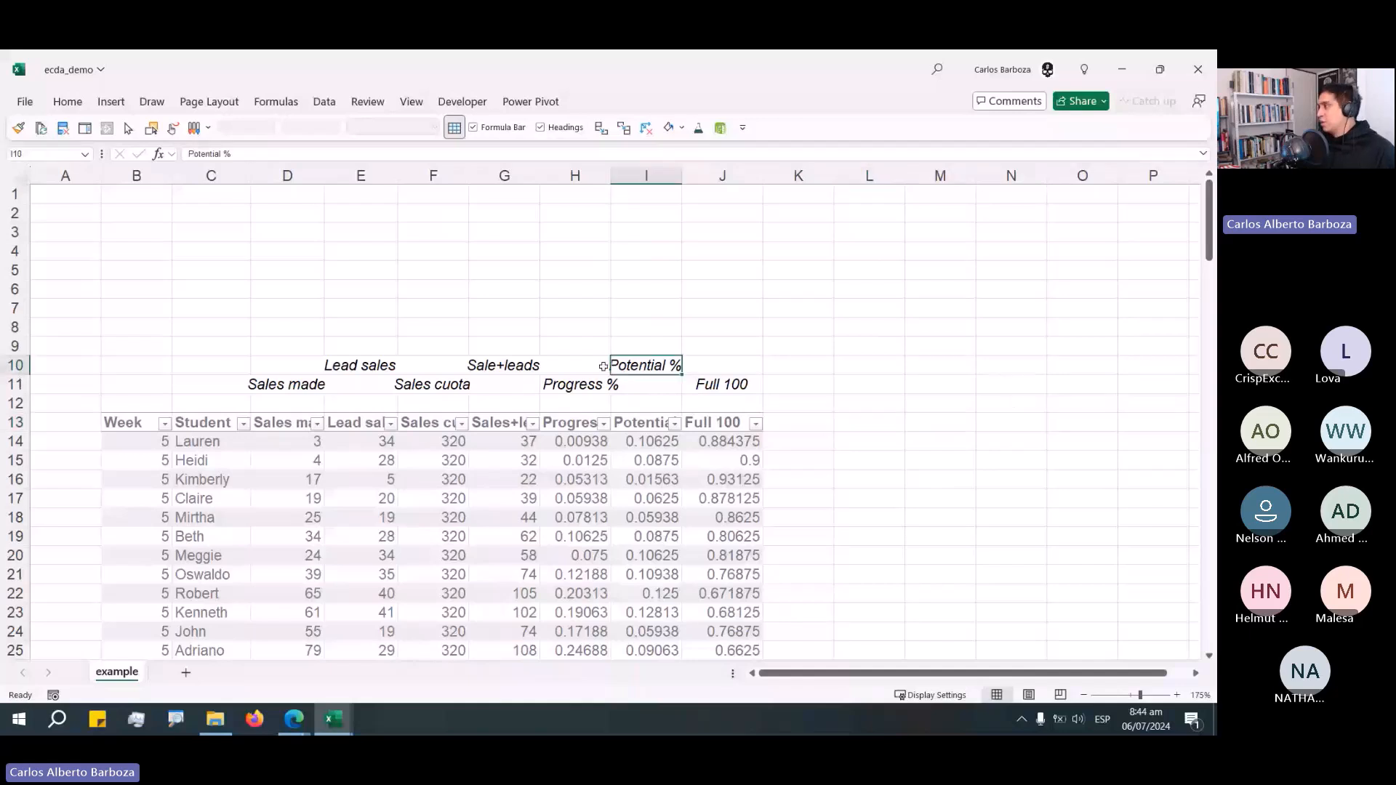
click(203, 347)
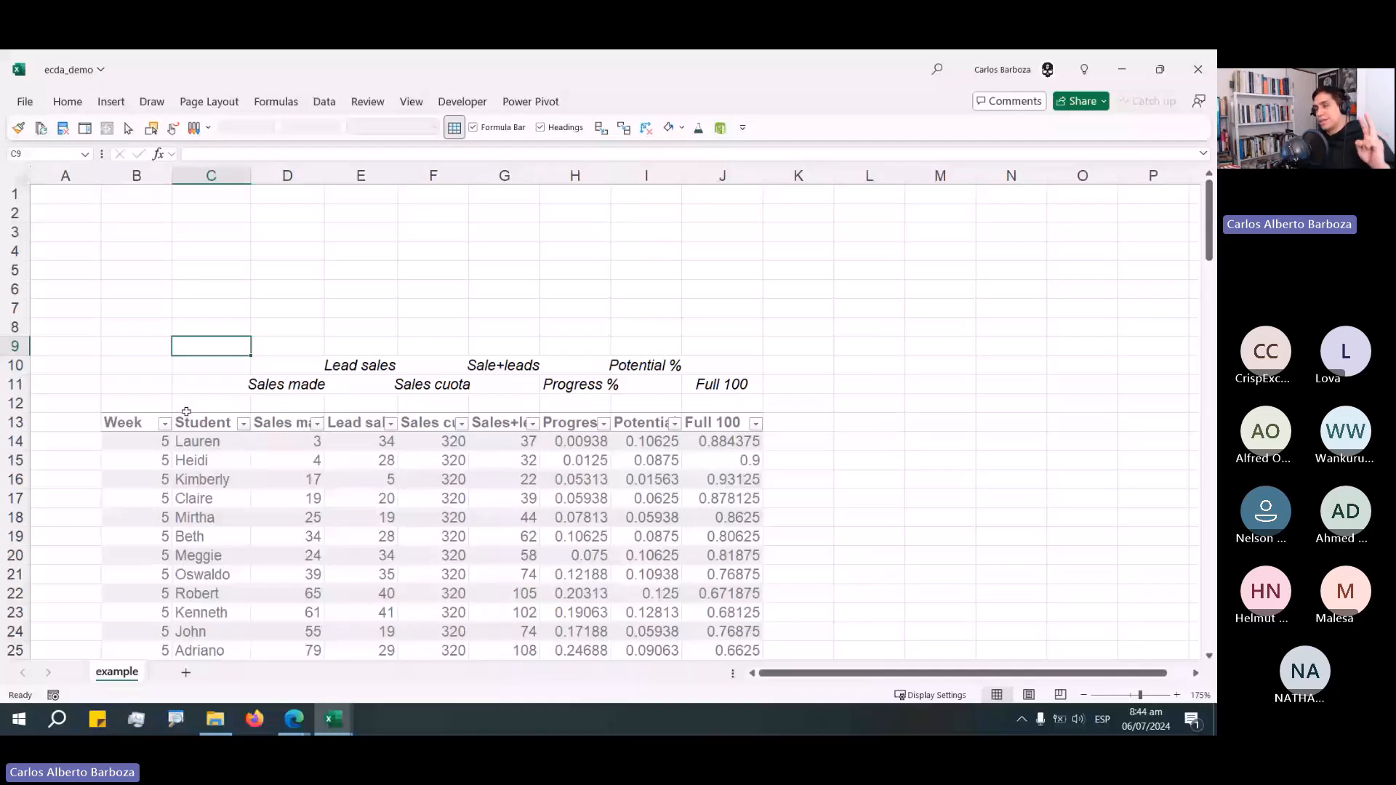
Create a new Power Query from the data table containing the Student column.
click(211, 441)
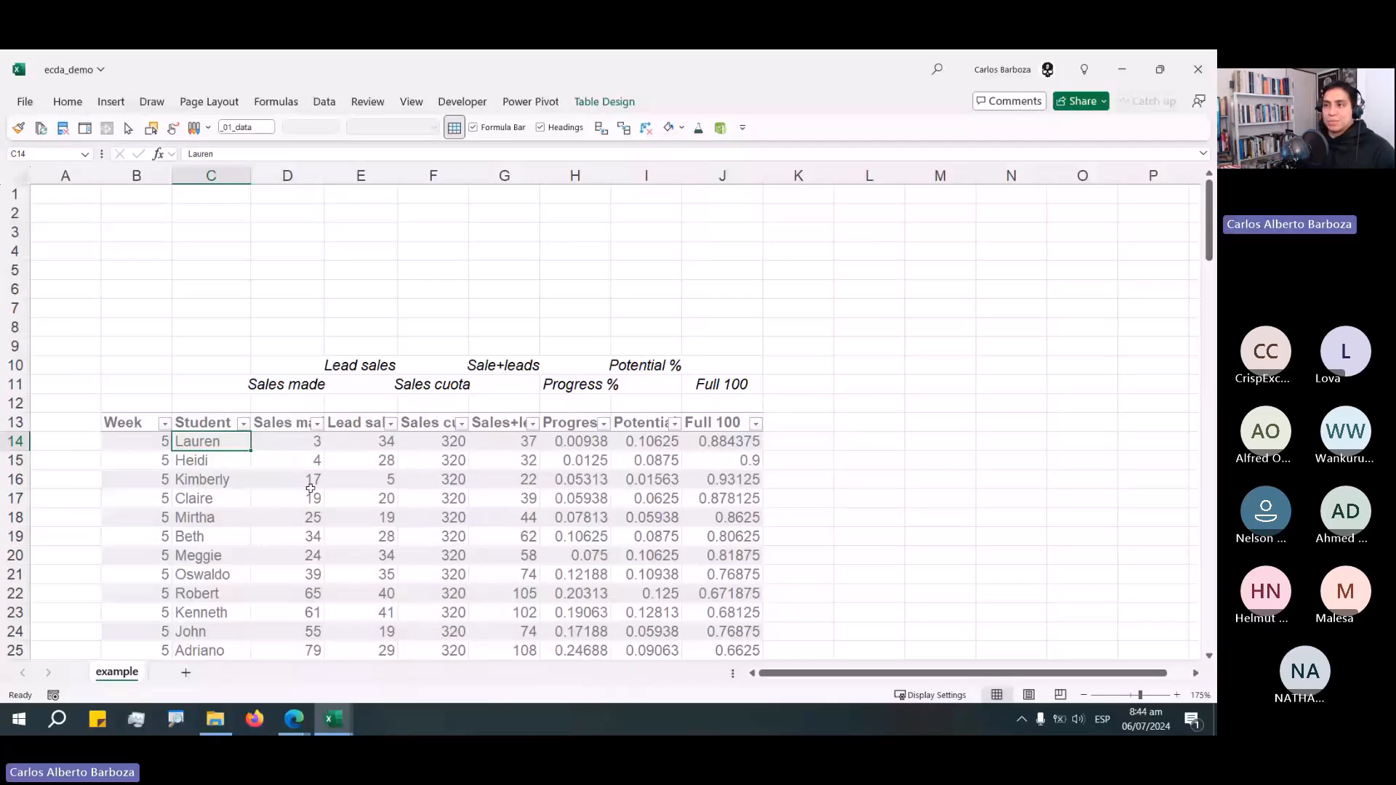
scroll(310, 489, down, 3)
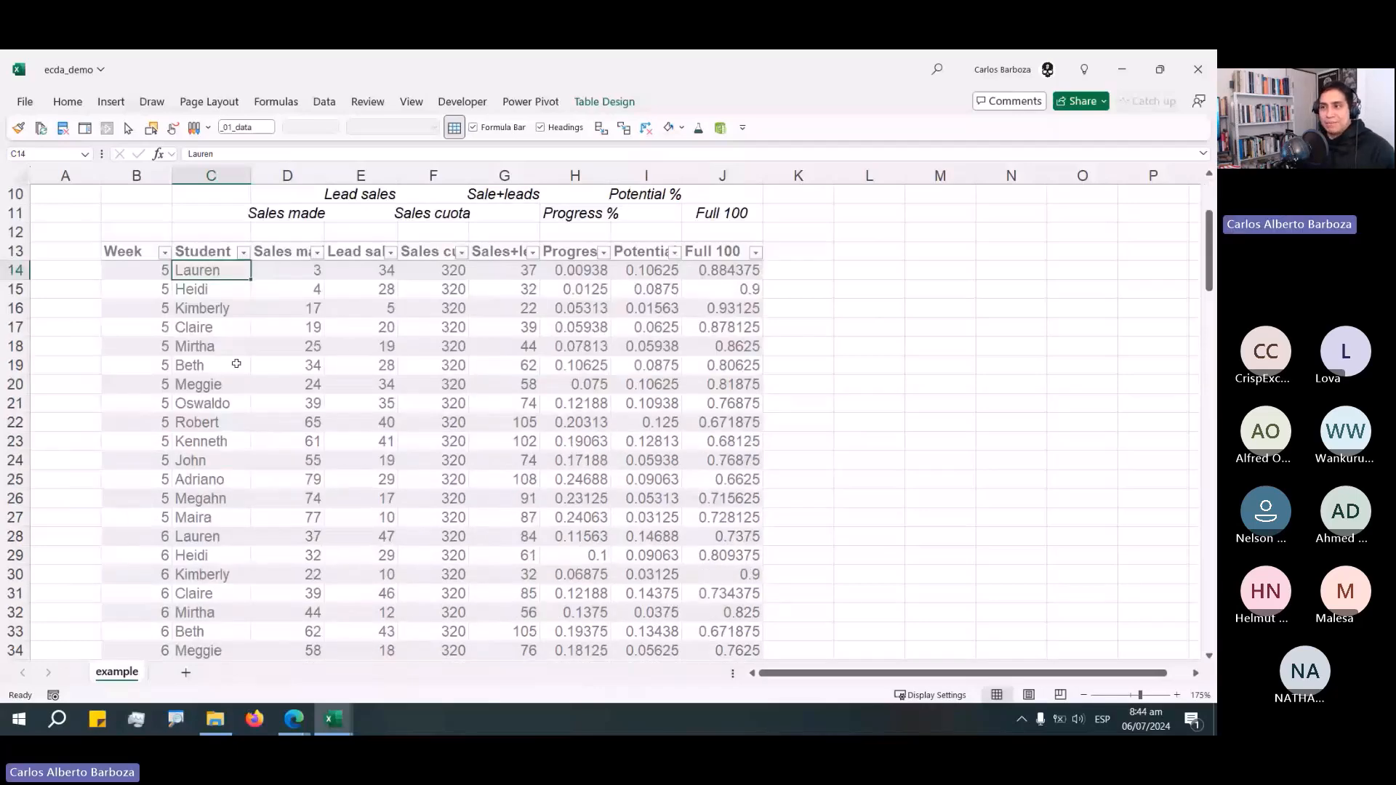
drag(220, 251, 240, 499)
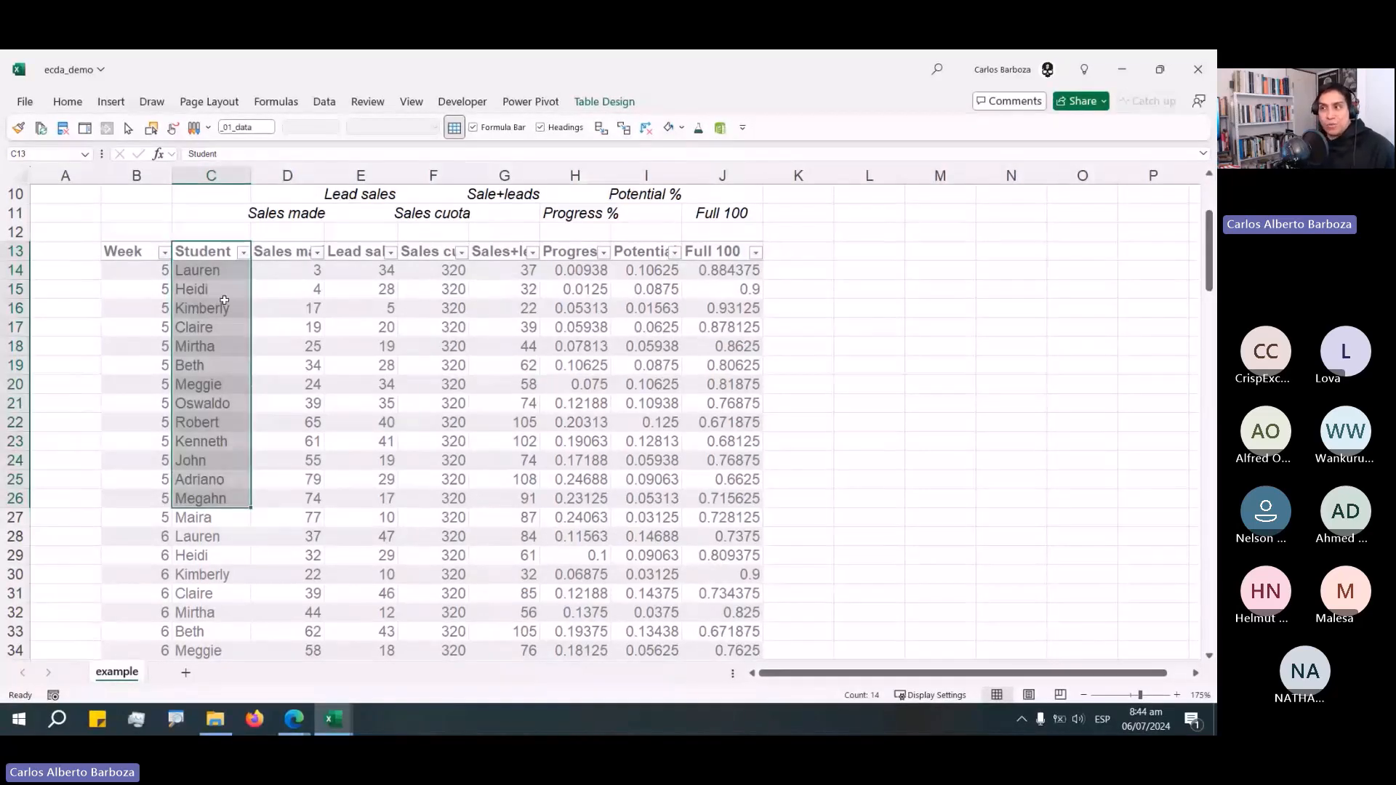
scroll(348, 489, up, 3)
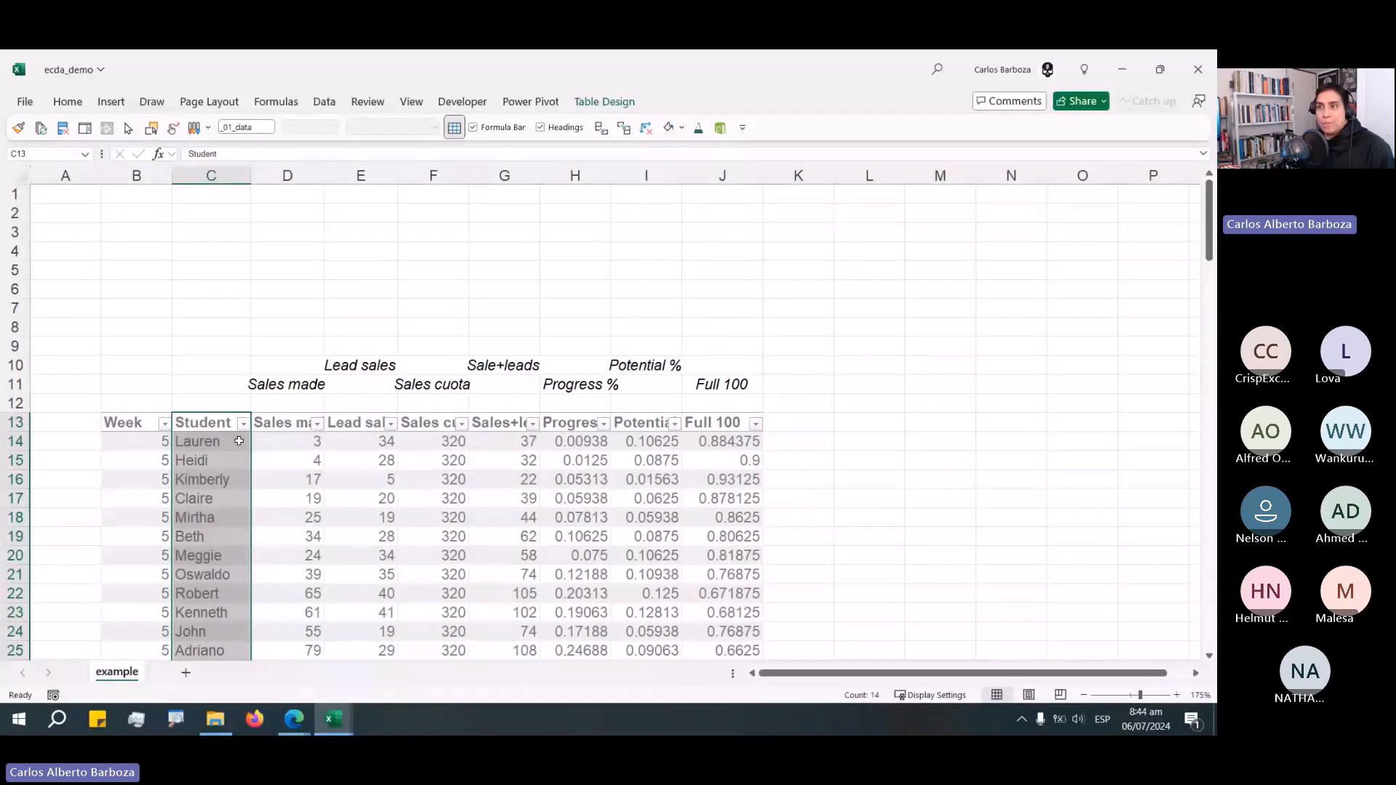
click(239, 441)
click(324, 102)
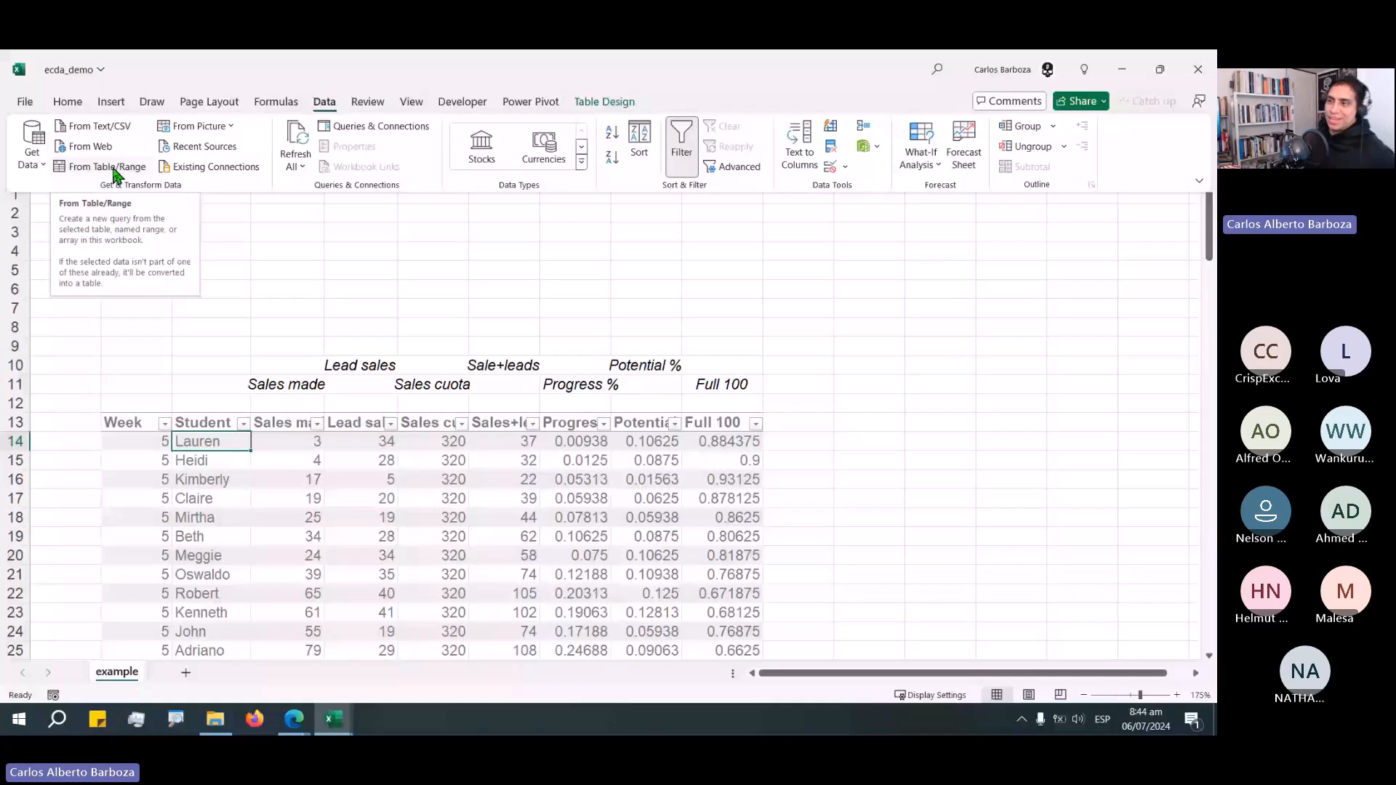
click(113, 168)
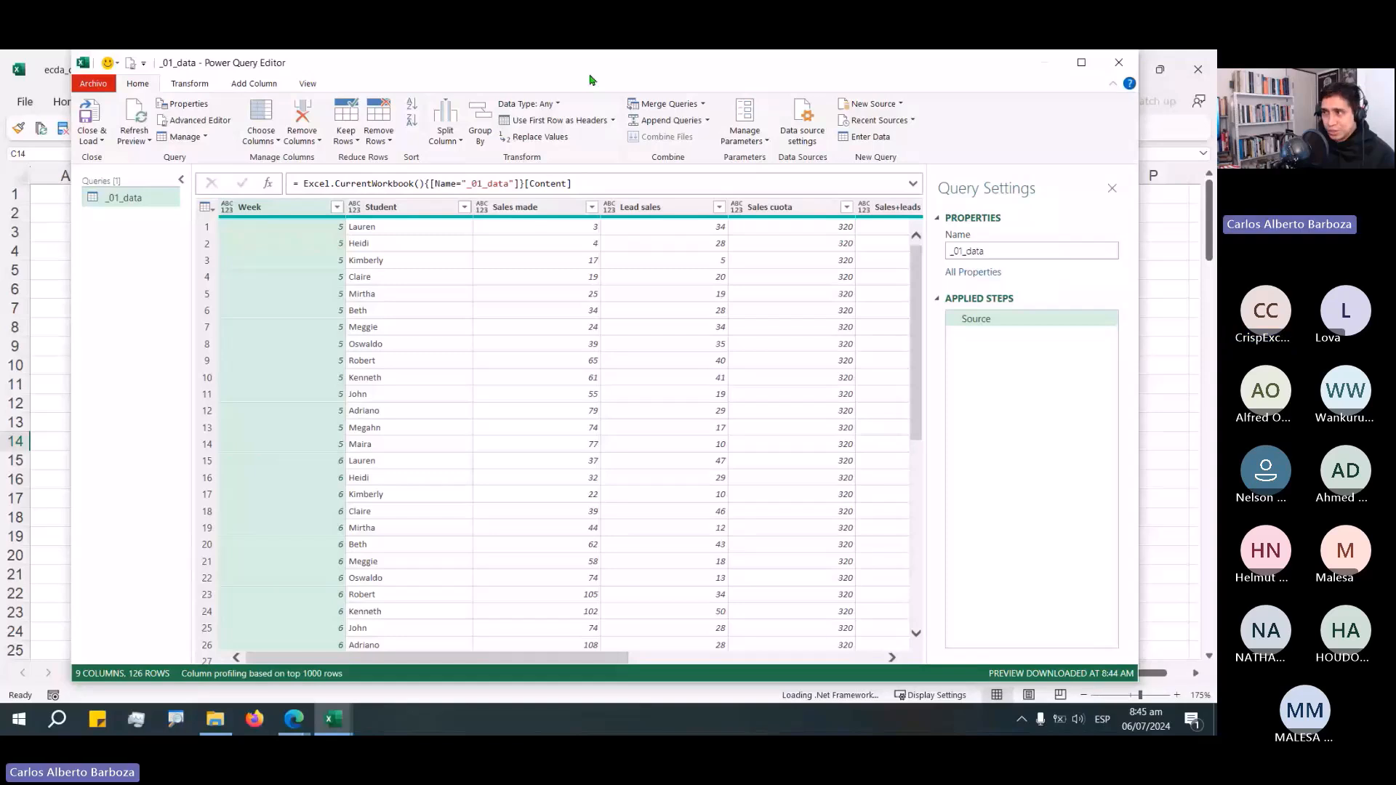
Rename the query to _02_students.
drag(590, 79, 572, 87)
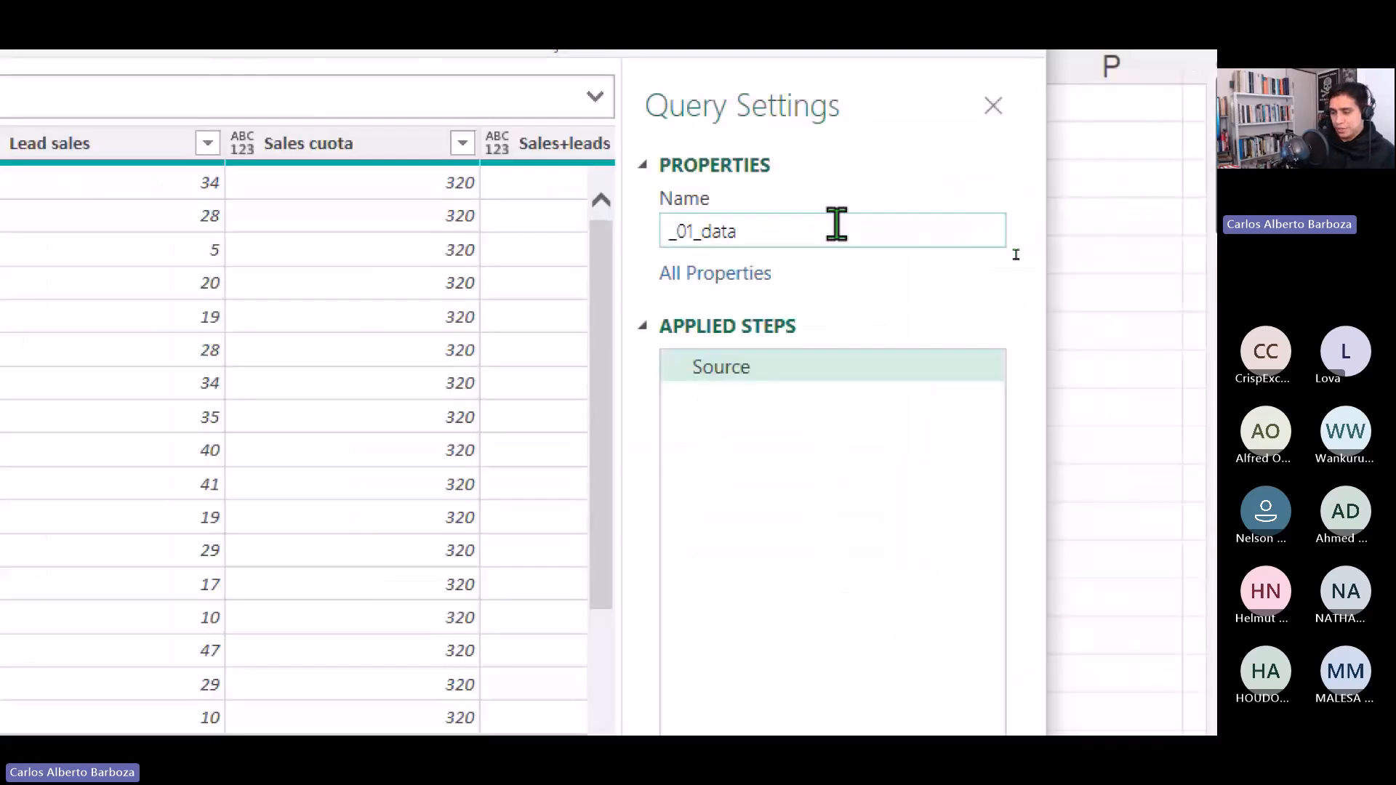
key(BackSpace)
key(BackSpace)
key(BackSpace)
key(BackSpace)
key(BackSpace)
key(BackSpace)
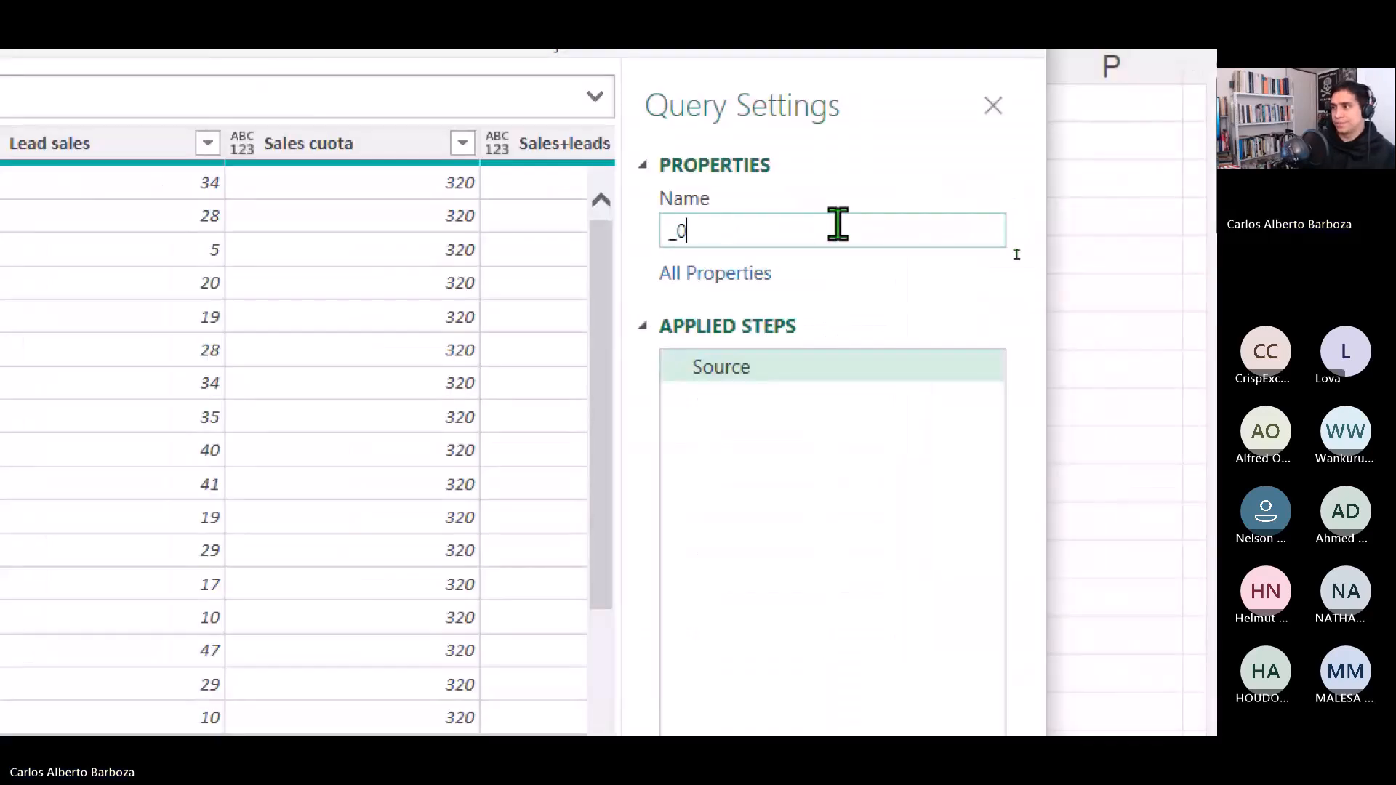
text(2_students)
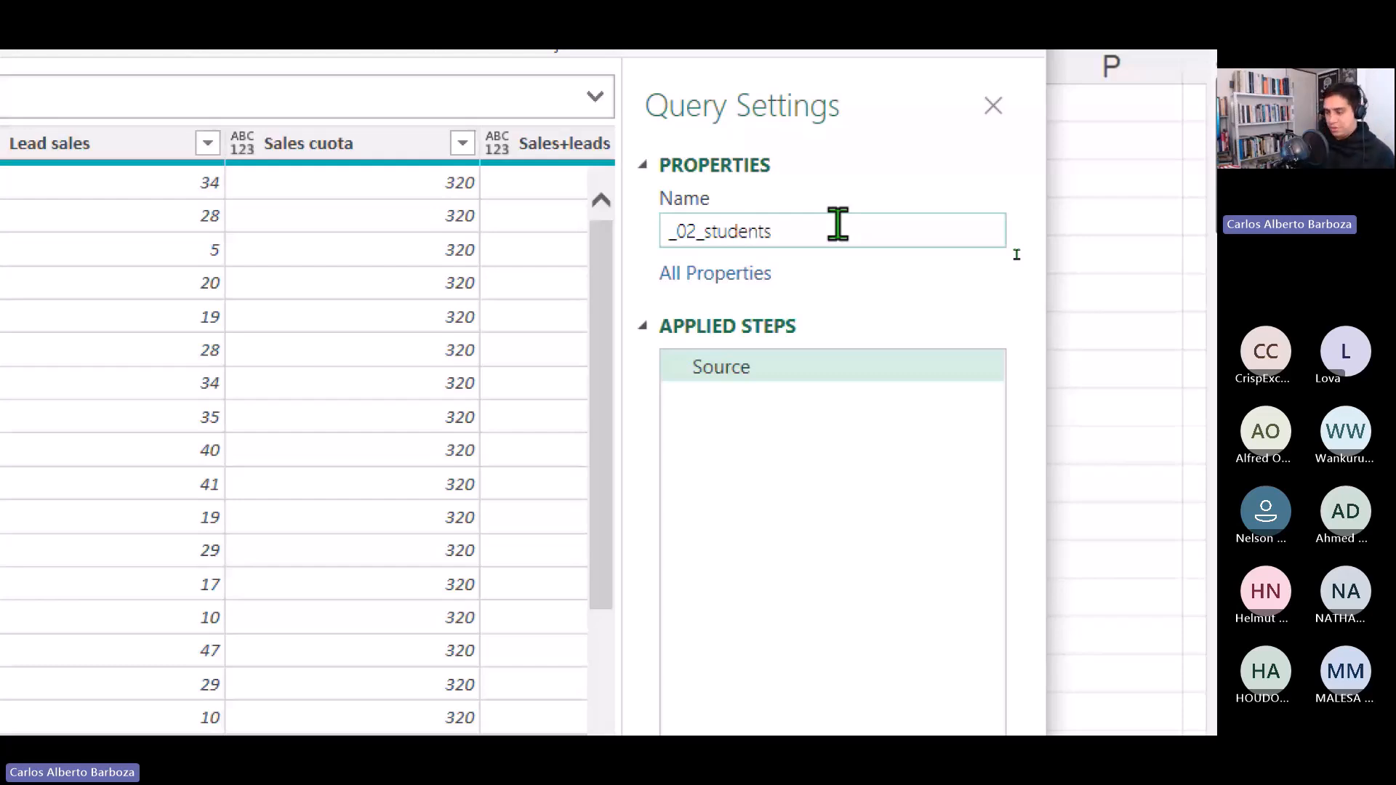
key(Return)
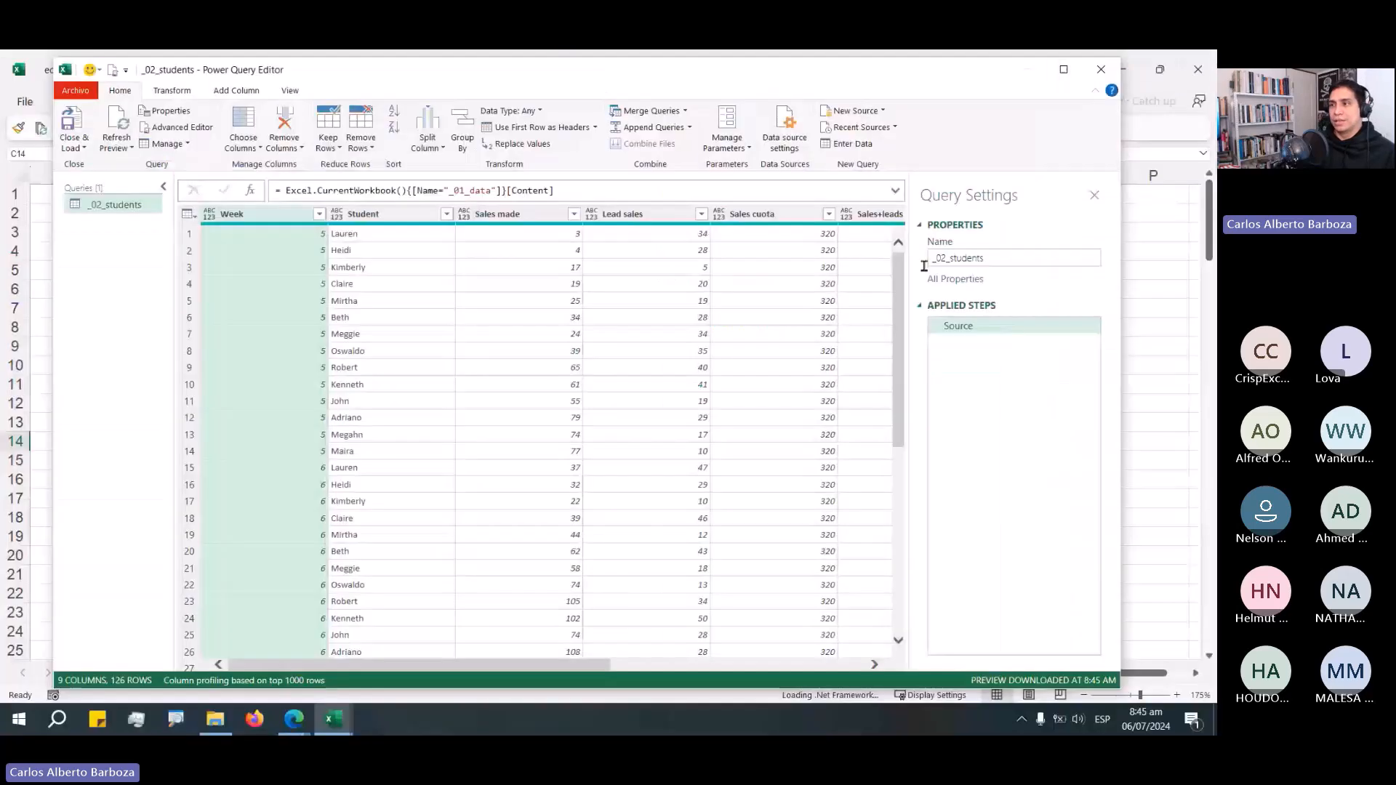
Keep only the Student column and remove duplicate student names.
click(403, 218)
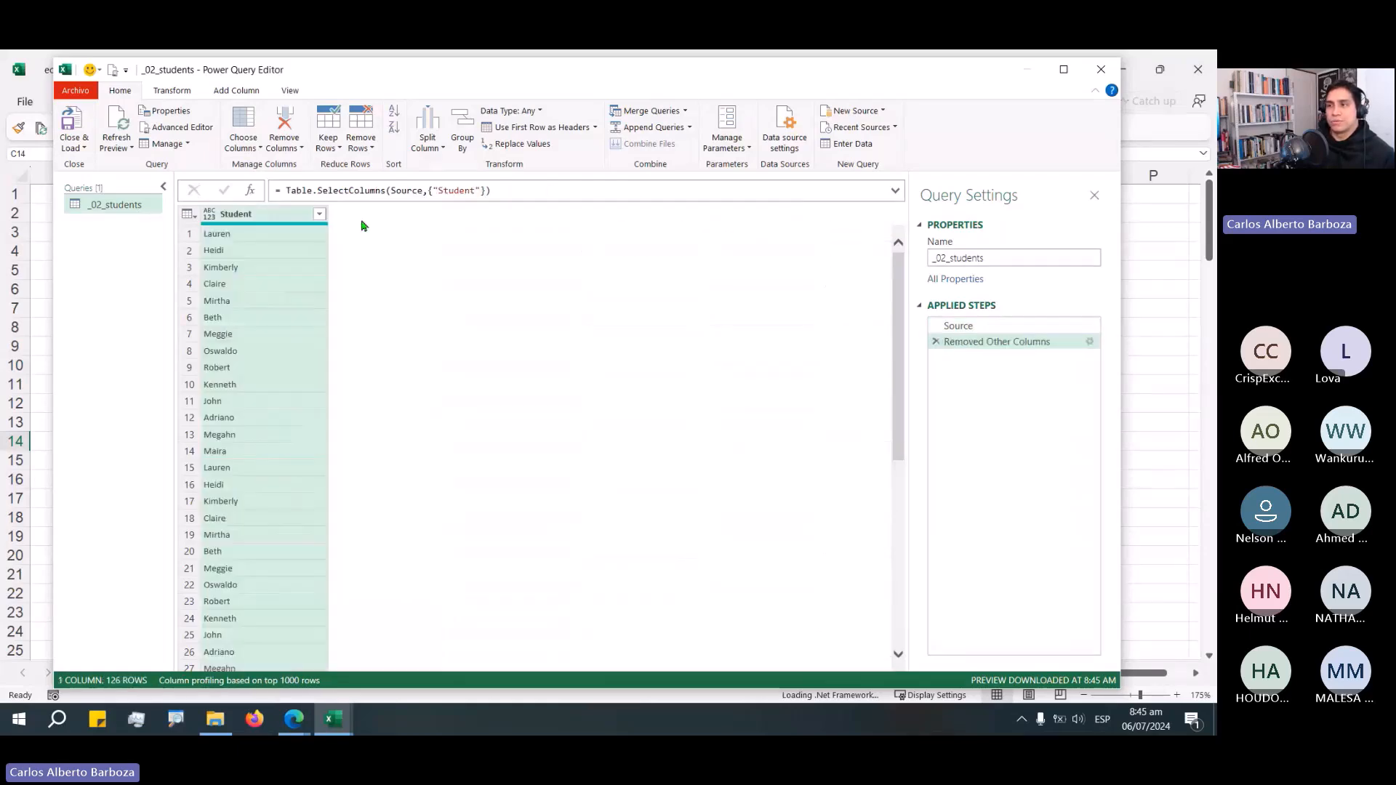
right_click(274, 215)
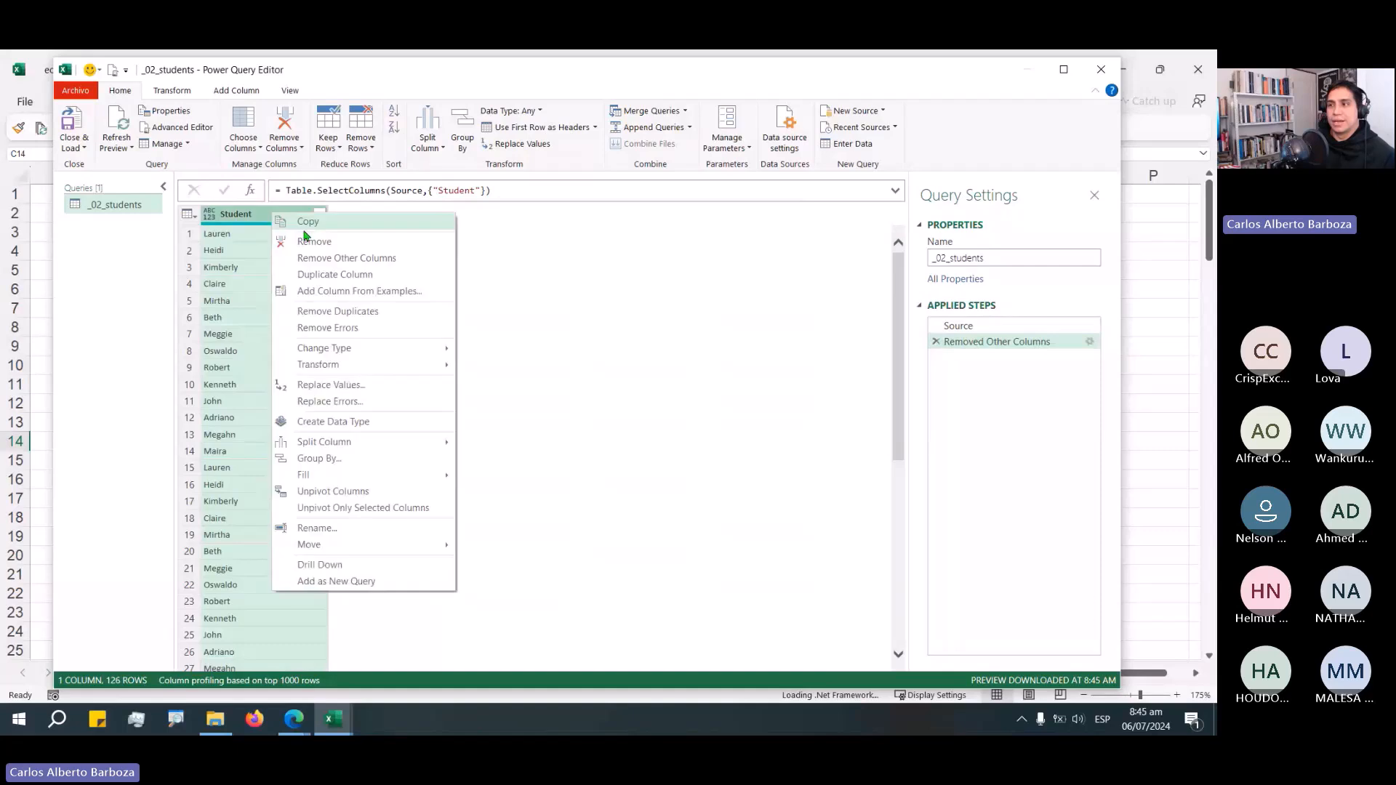
click(334, 313)
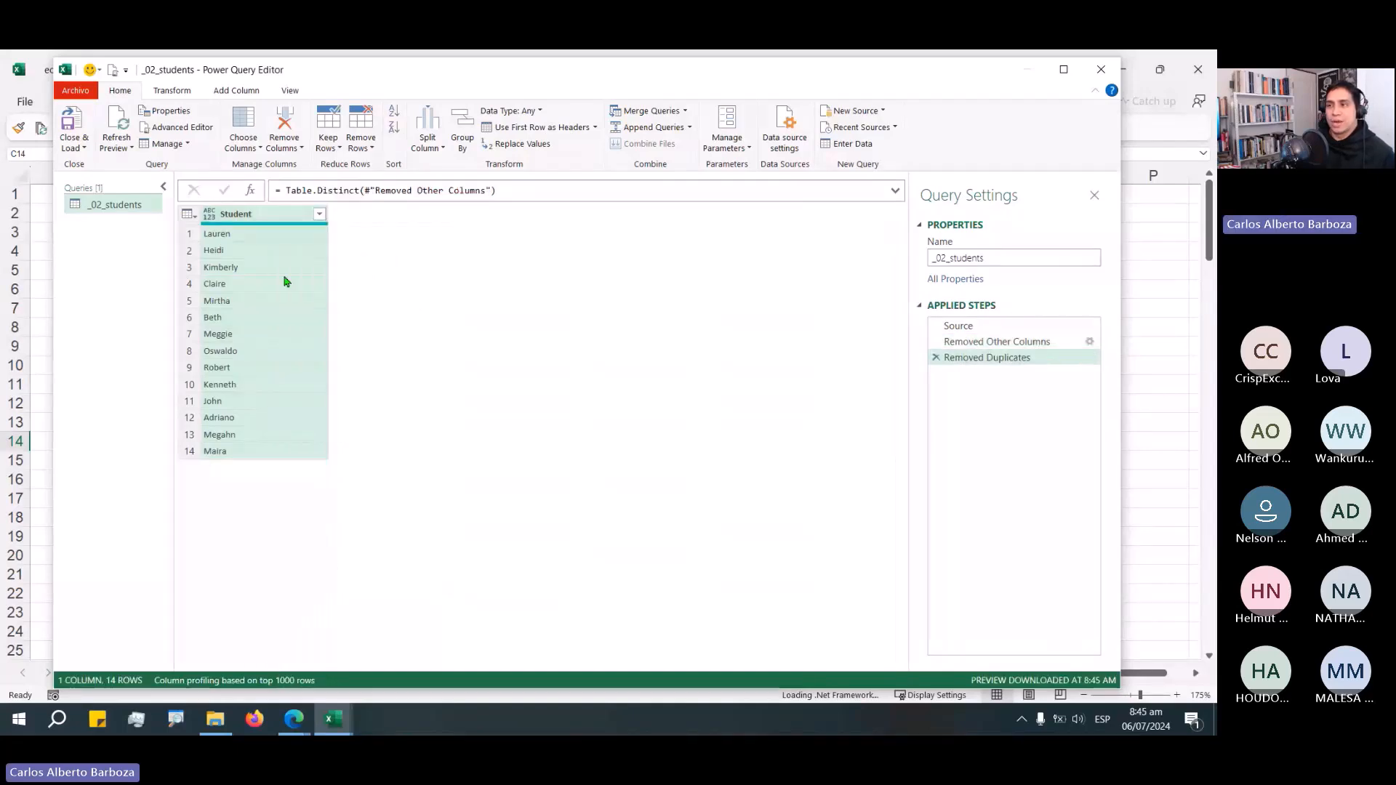
Sort the Student column ascending and set its data type to Text.
click(319, 215)
click(276, 233)
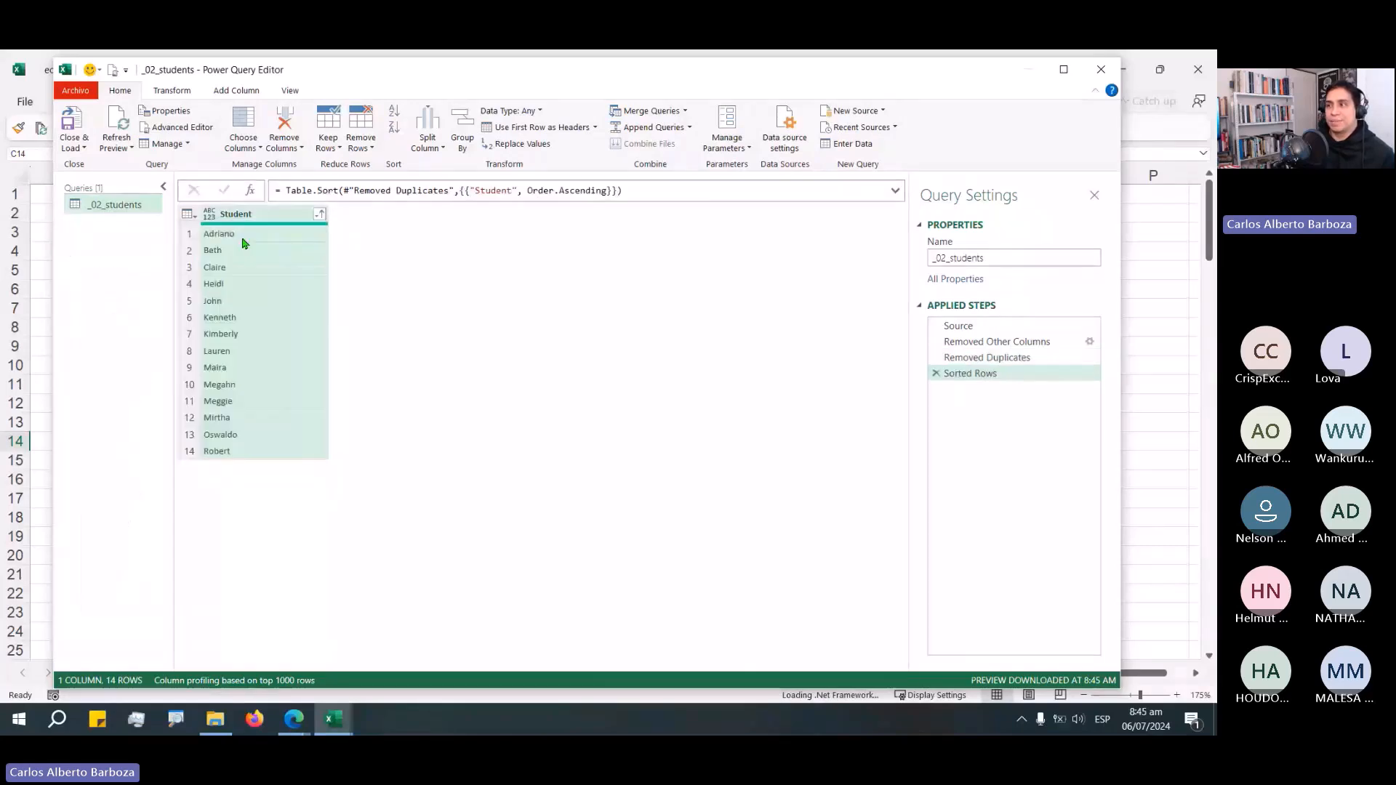
click(510, 110)
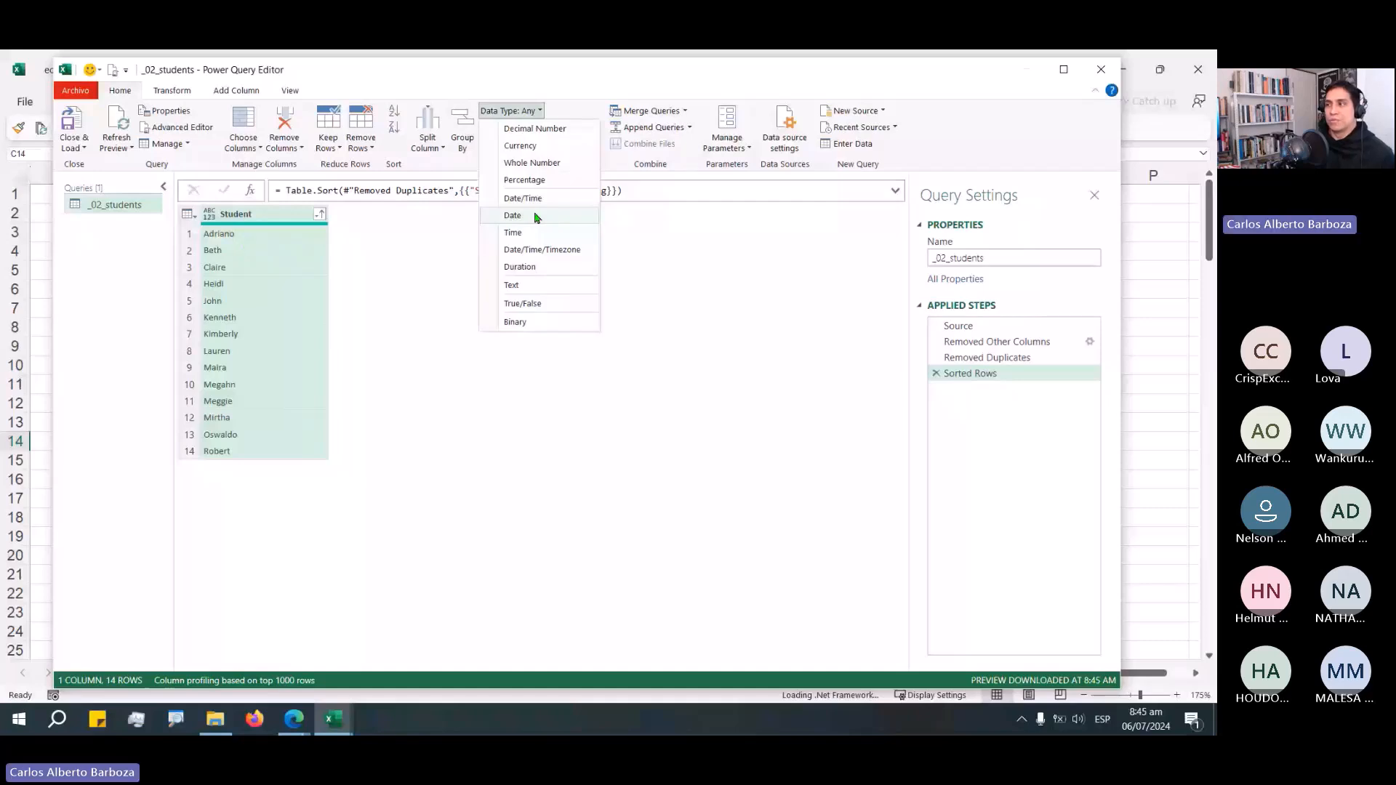
click(513, 285)
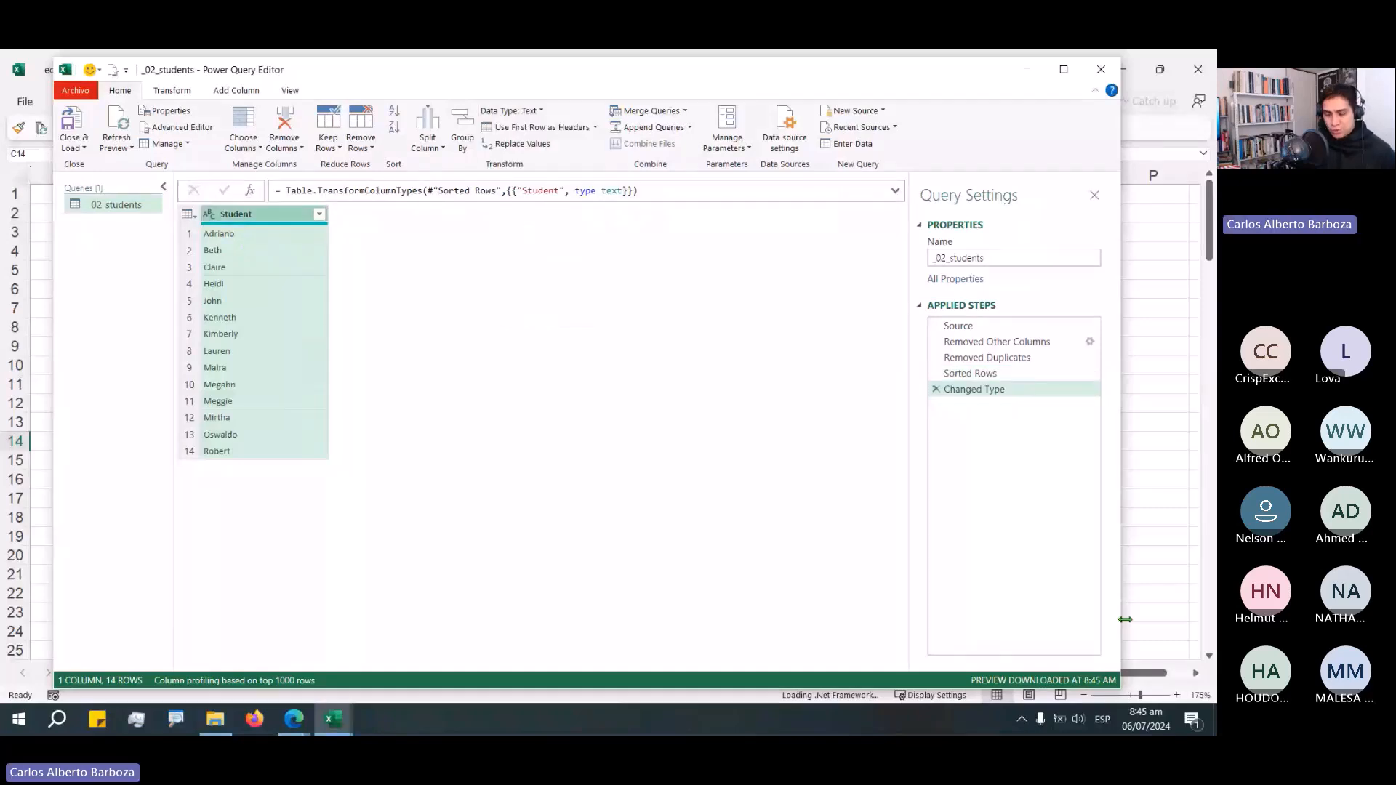
Close the editor and load the _02_students query into the workbook as a table.
click(938, 259)
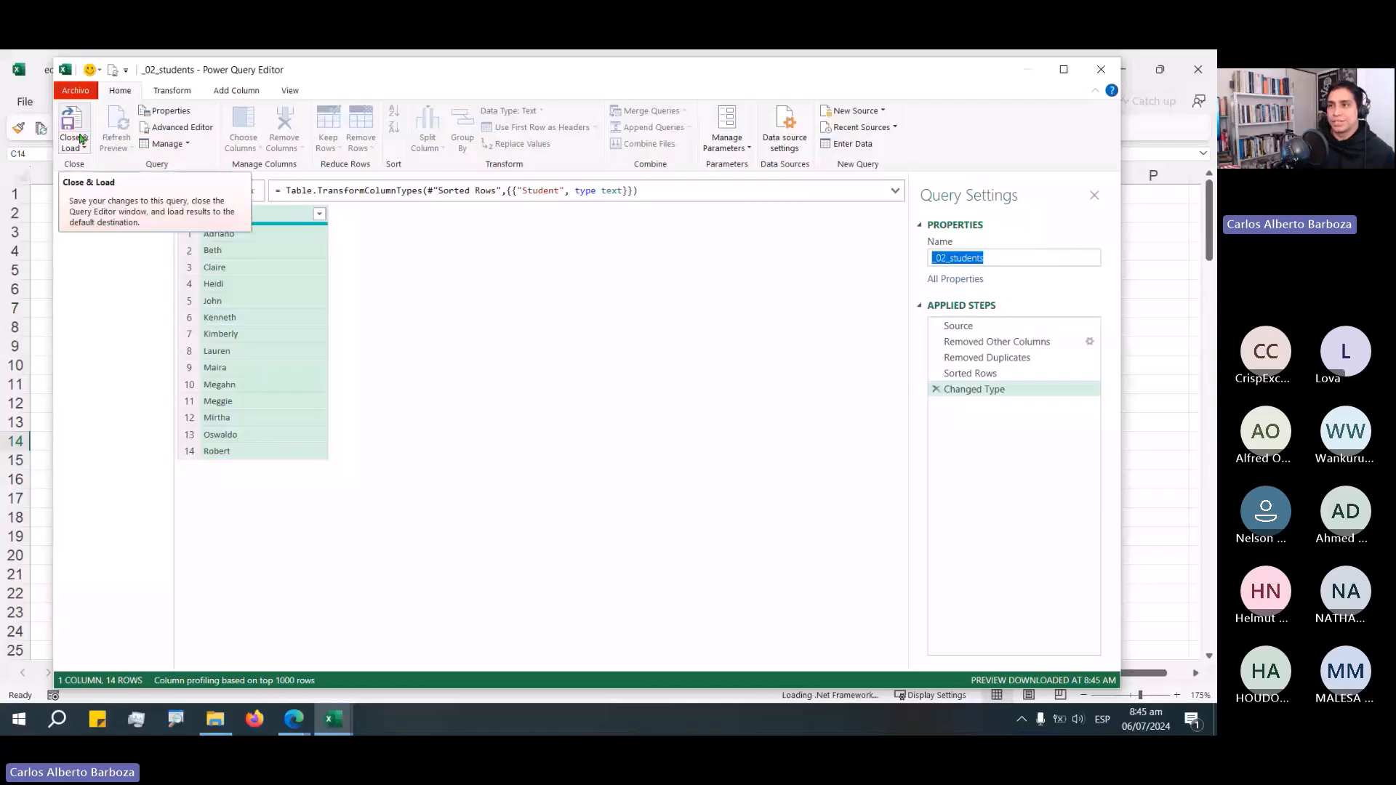
click(81, 139)
click(118, 181)
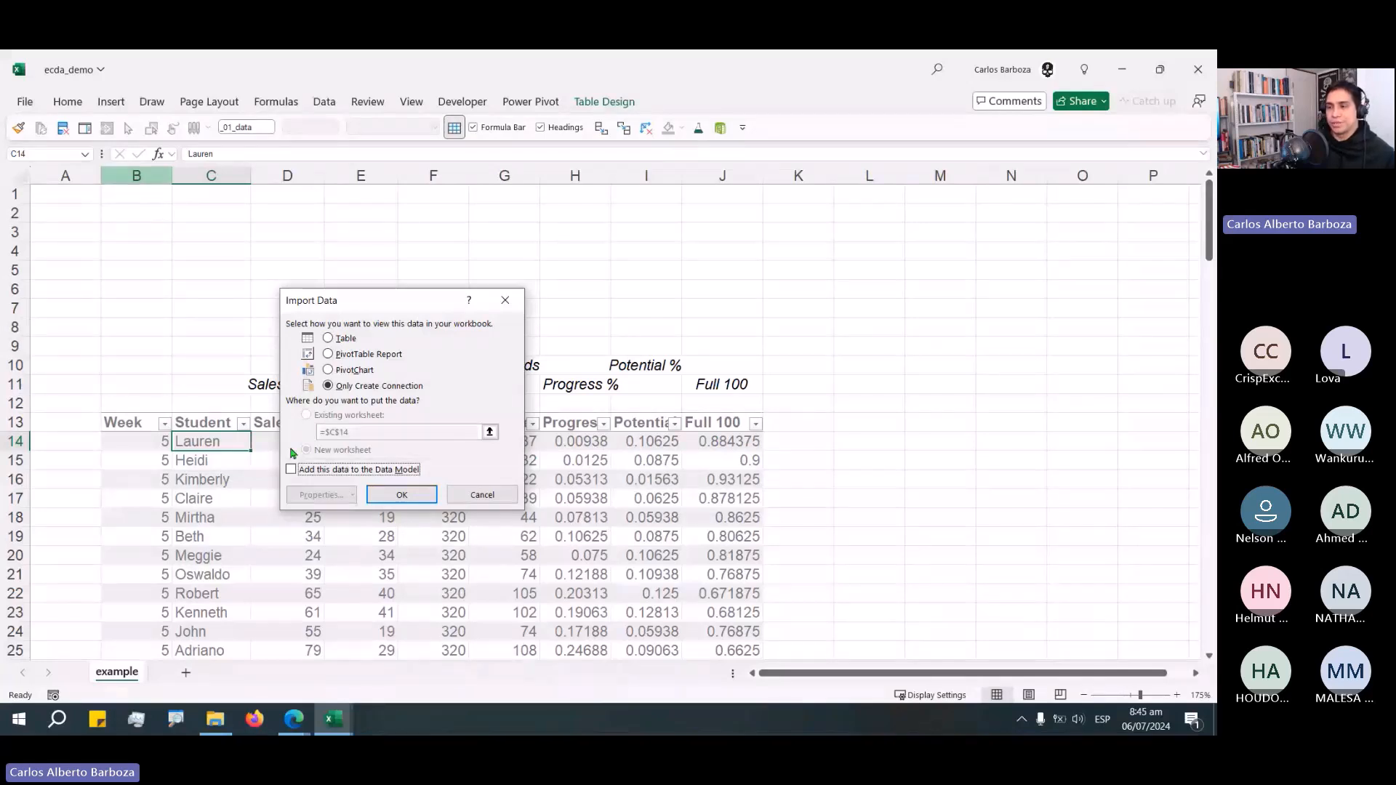
click(397, 495)
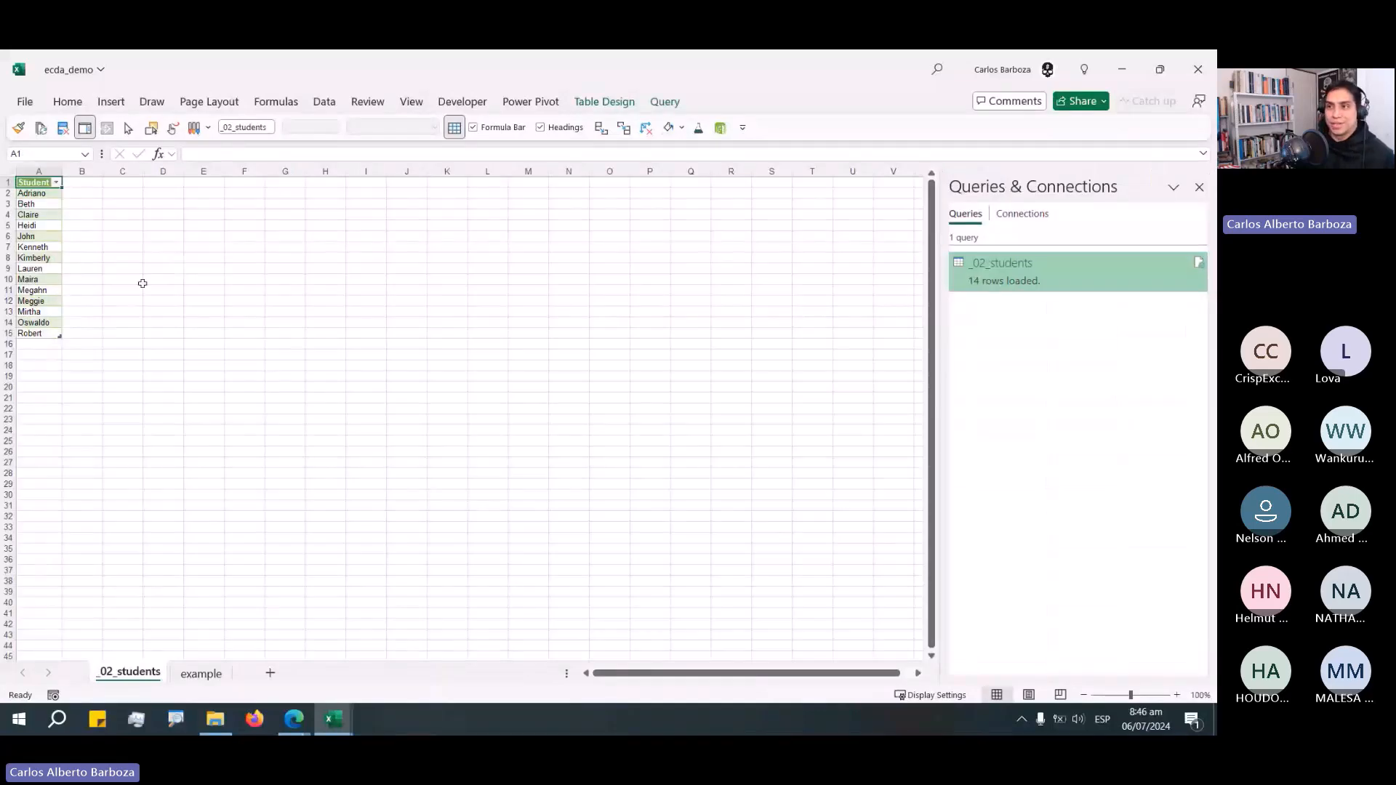
Widen the Student column and turn off automatic column width adjustment in the table's external data properties.
double_click(64, 173)
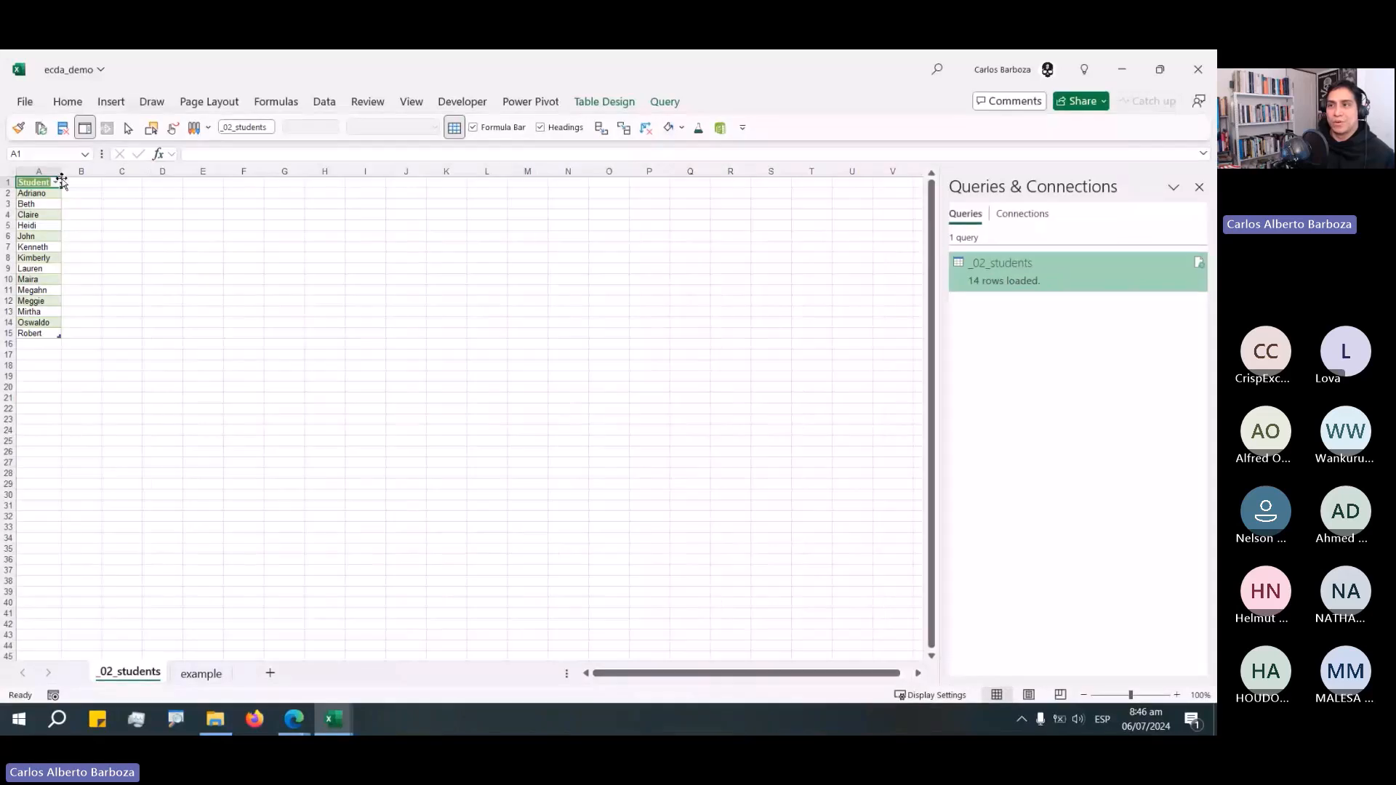
drag(61, 173, 66, 170)
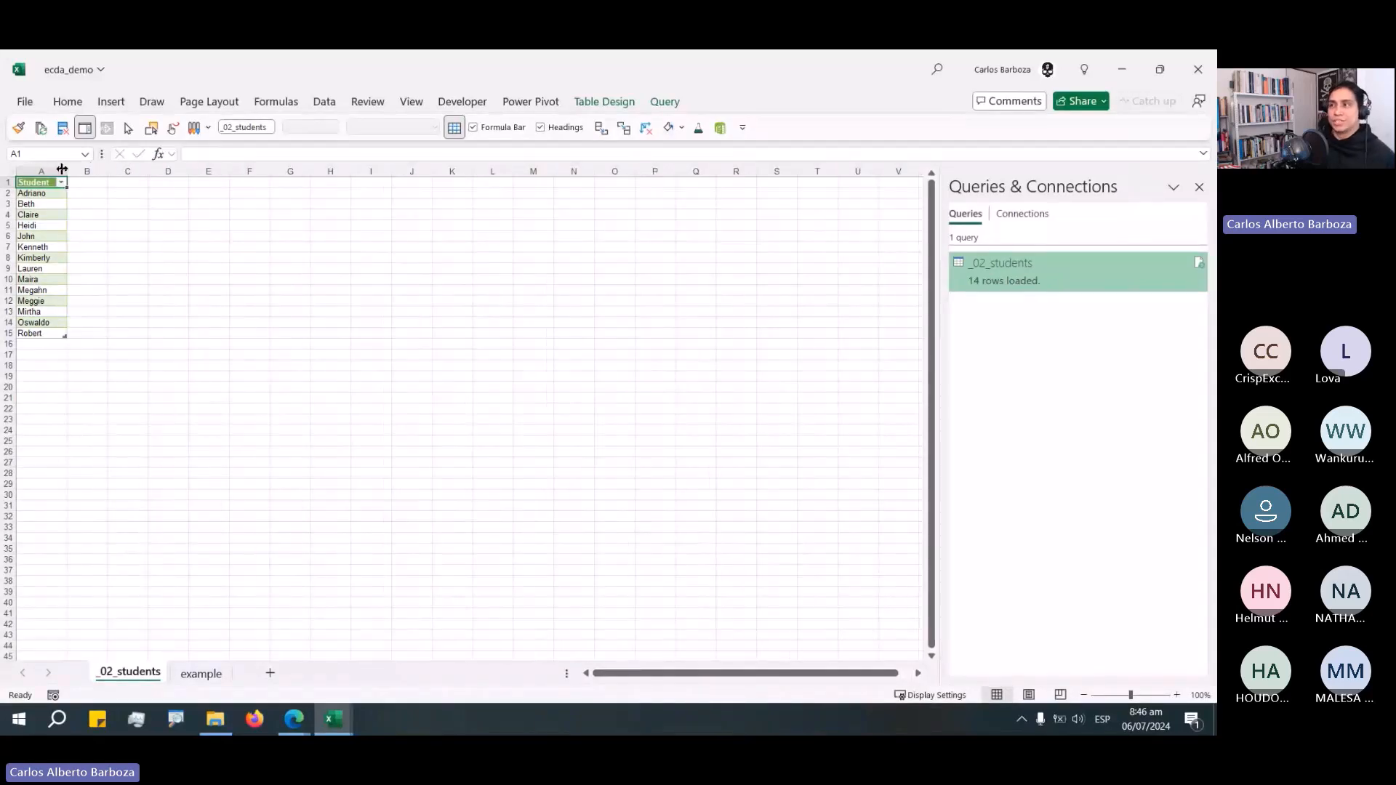
click(619, 102)
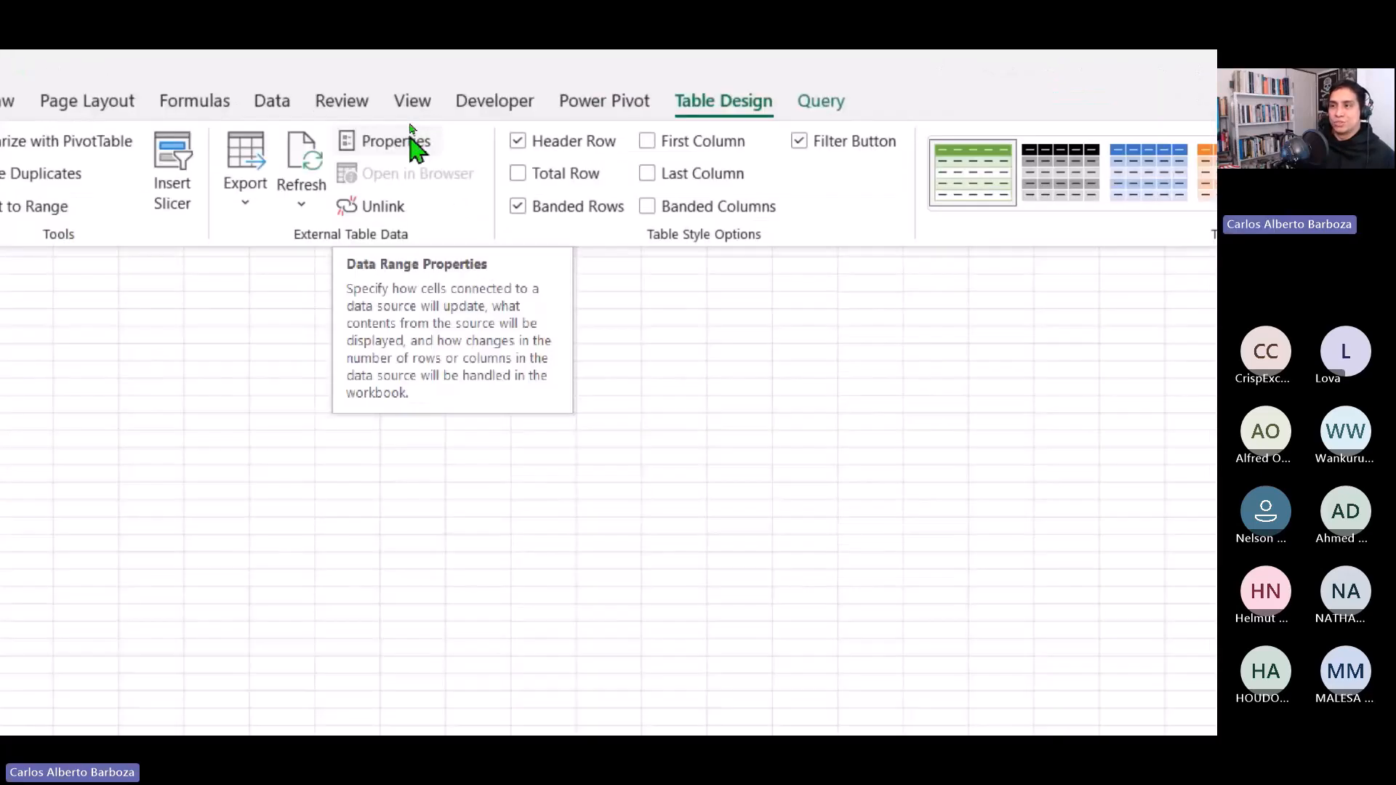
click(410, 142)
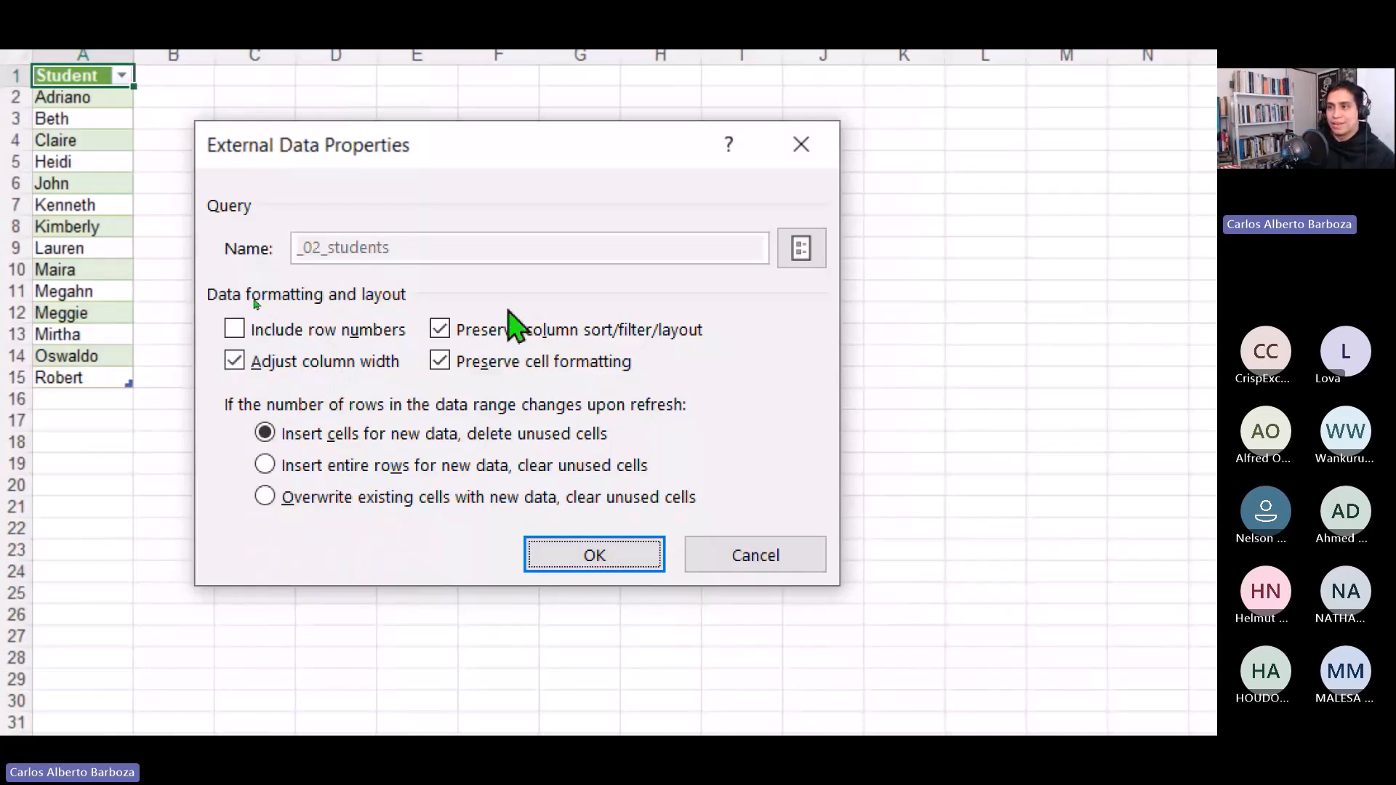
double_click(234, 361)
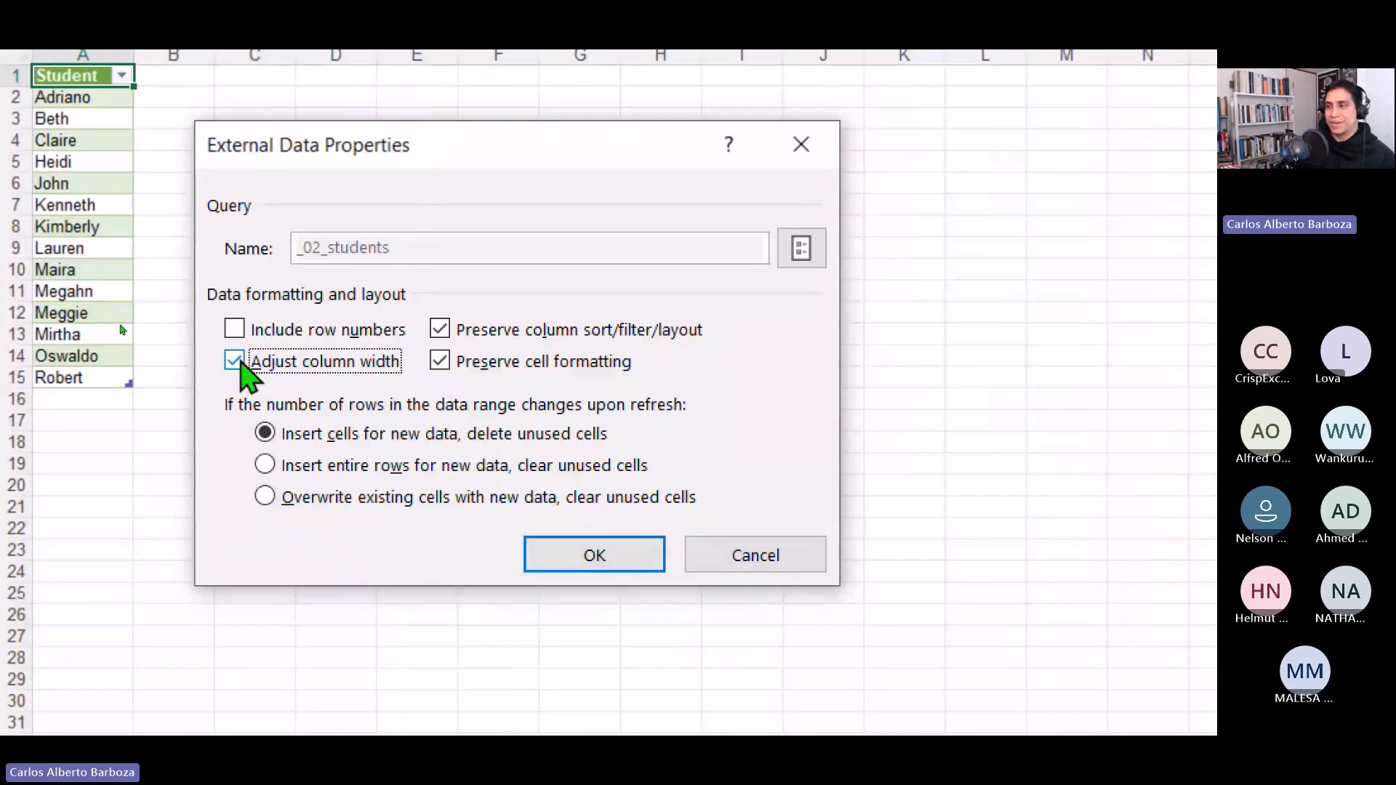
click(234, 362)
key(Return)
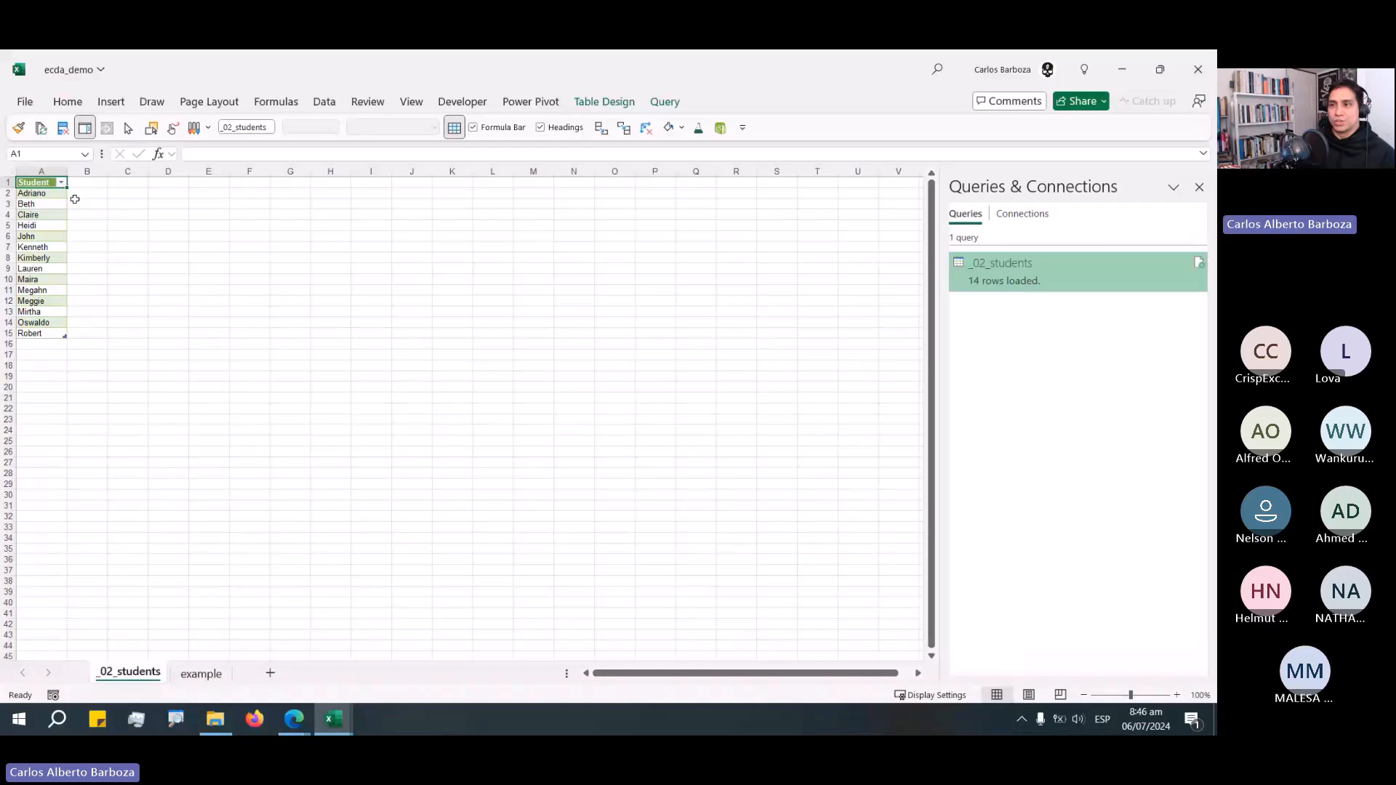
Move the students table so it starts at B2 and narrow column A.
drag(43, 183, 76, 317)
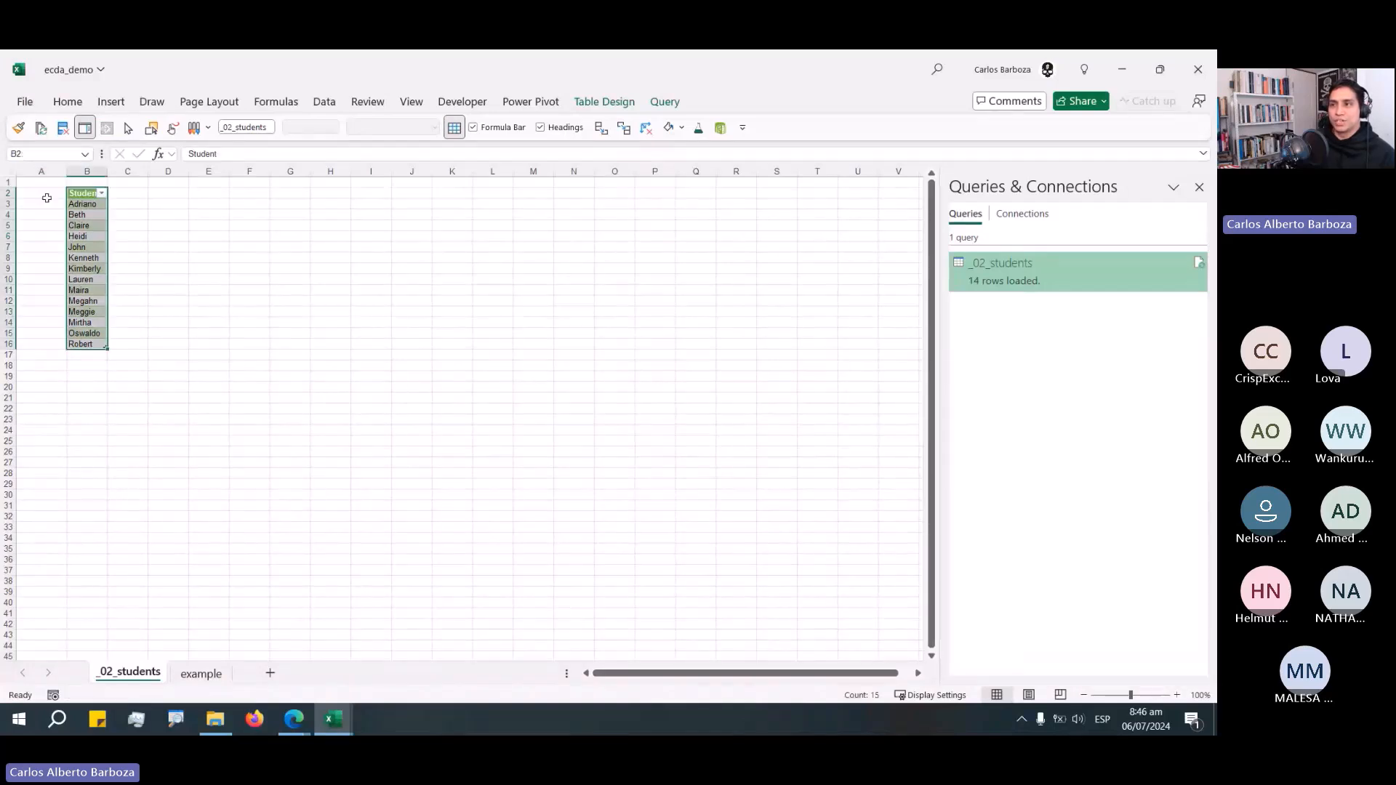
drag(66, 172, 42, 172)
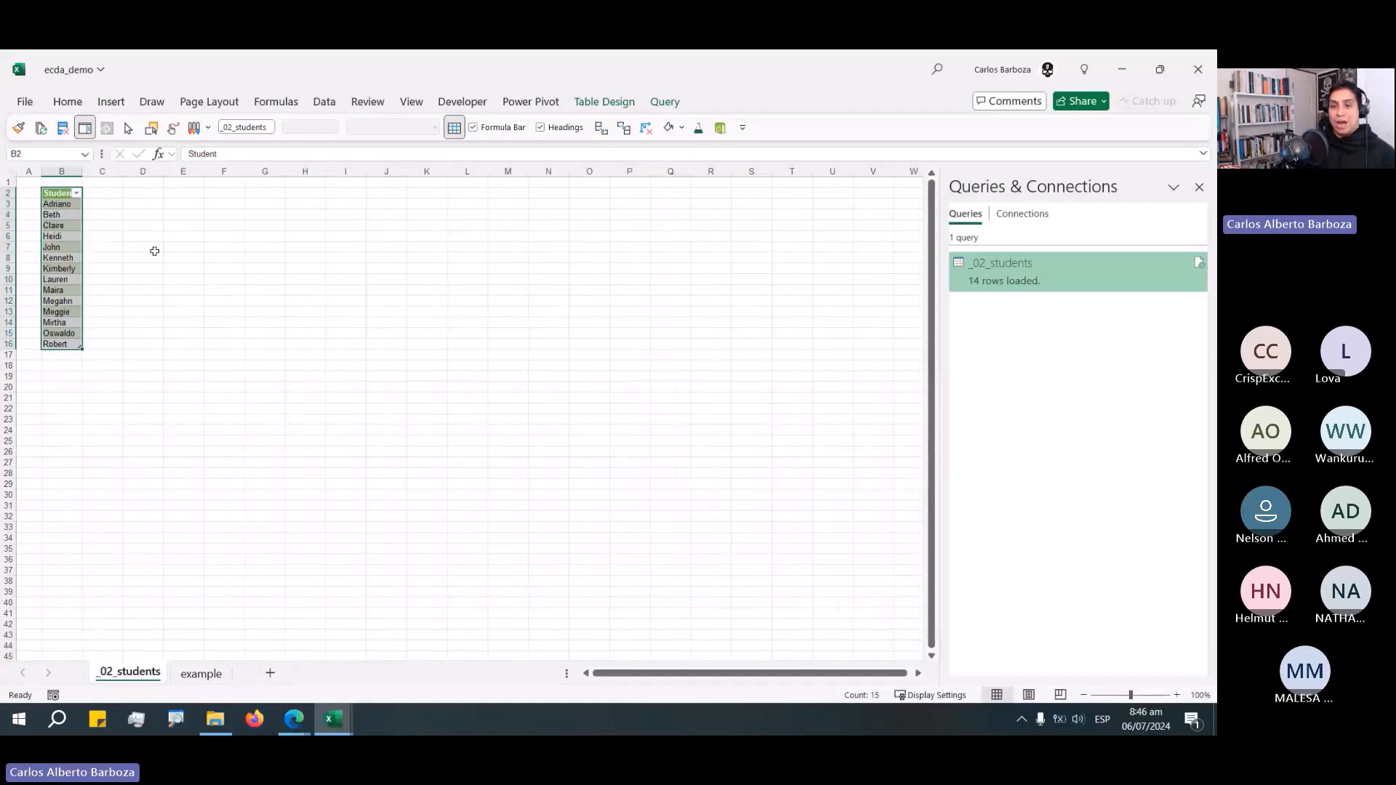
click(78, 206)
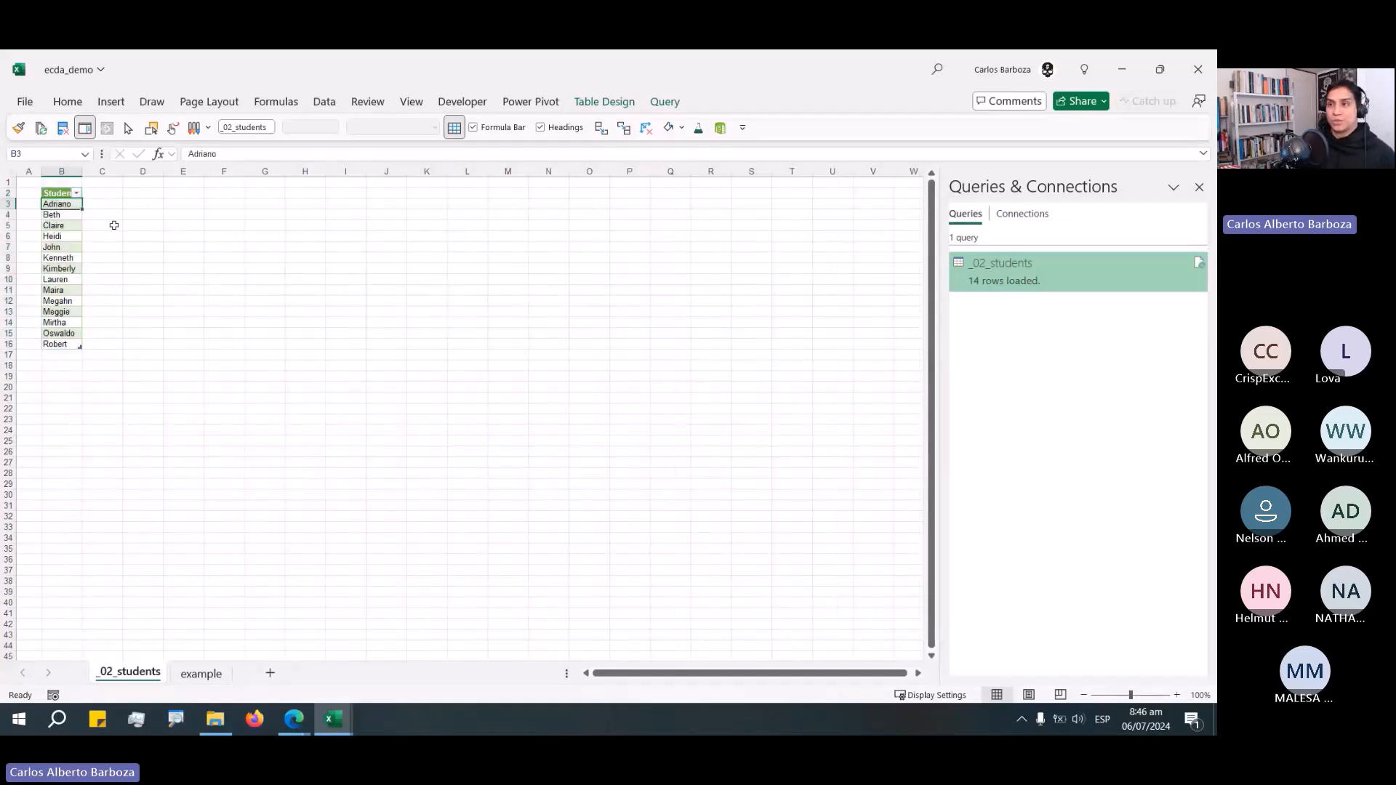
scroll(114, 226, up, 1)
scroll(120, 256, up, 3)
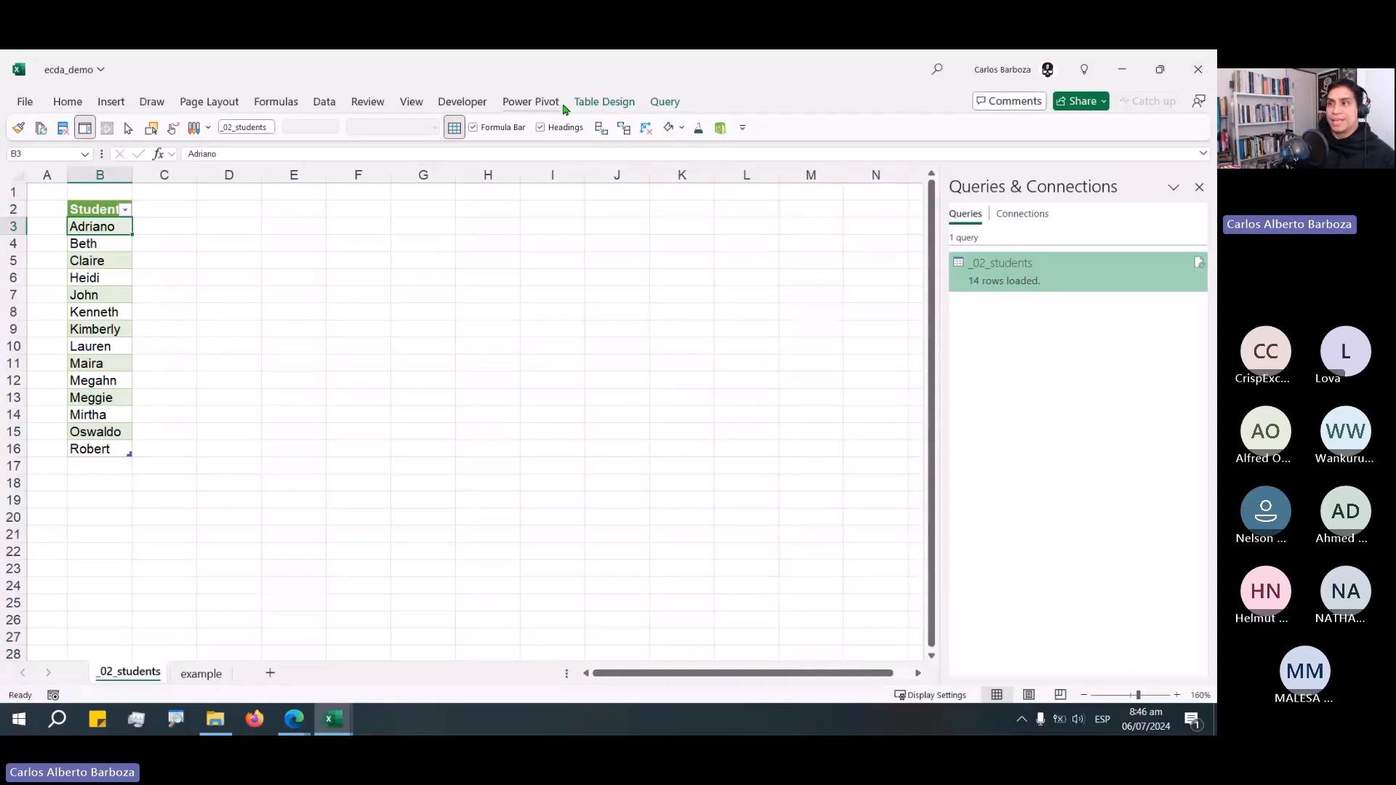
Insert a slicer for the Student column of the students table.
double_click(592, 102)
click(262, 149)
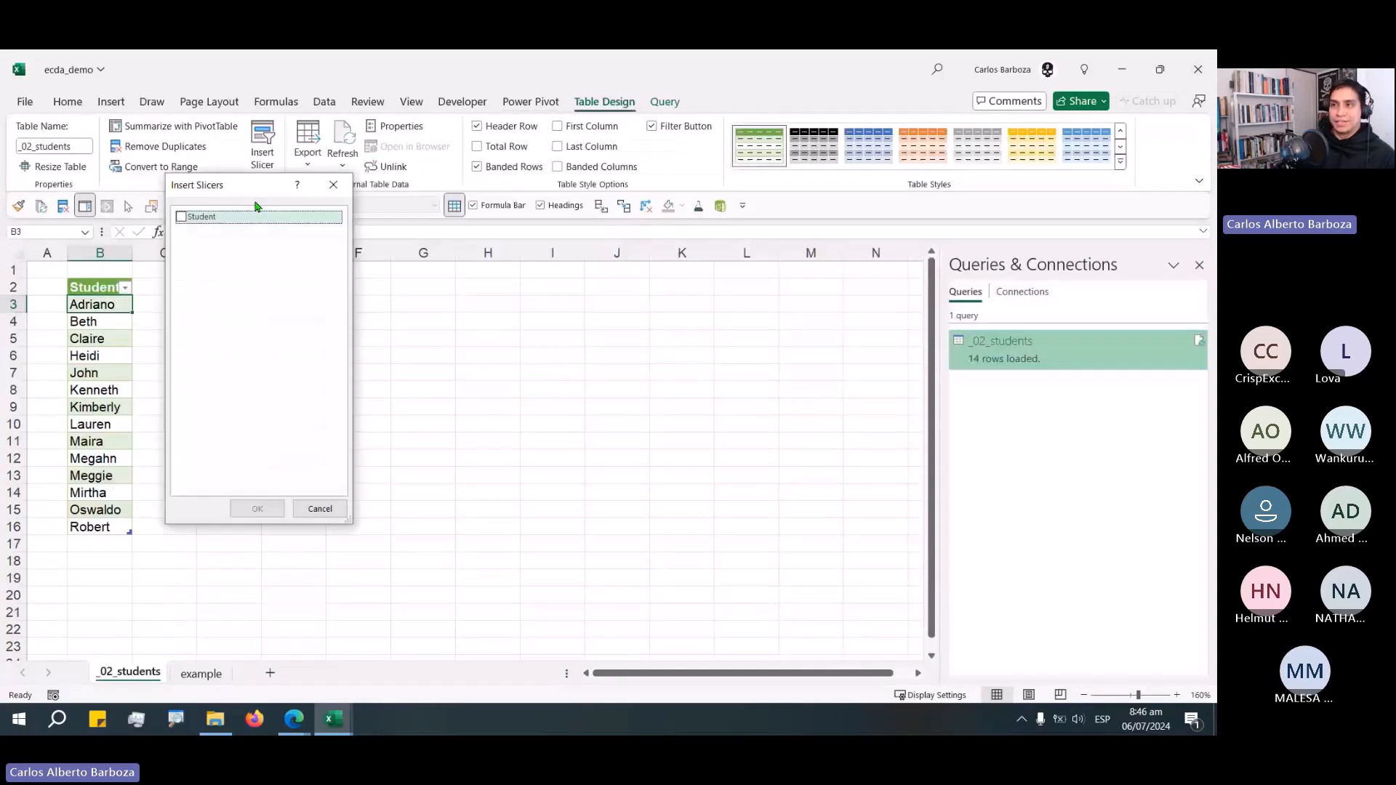
drag(228, 186, 227, 255)
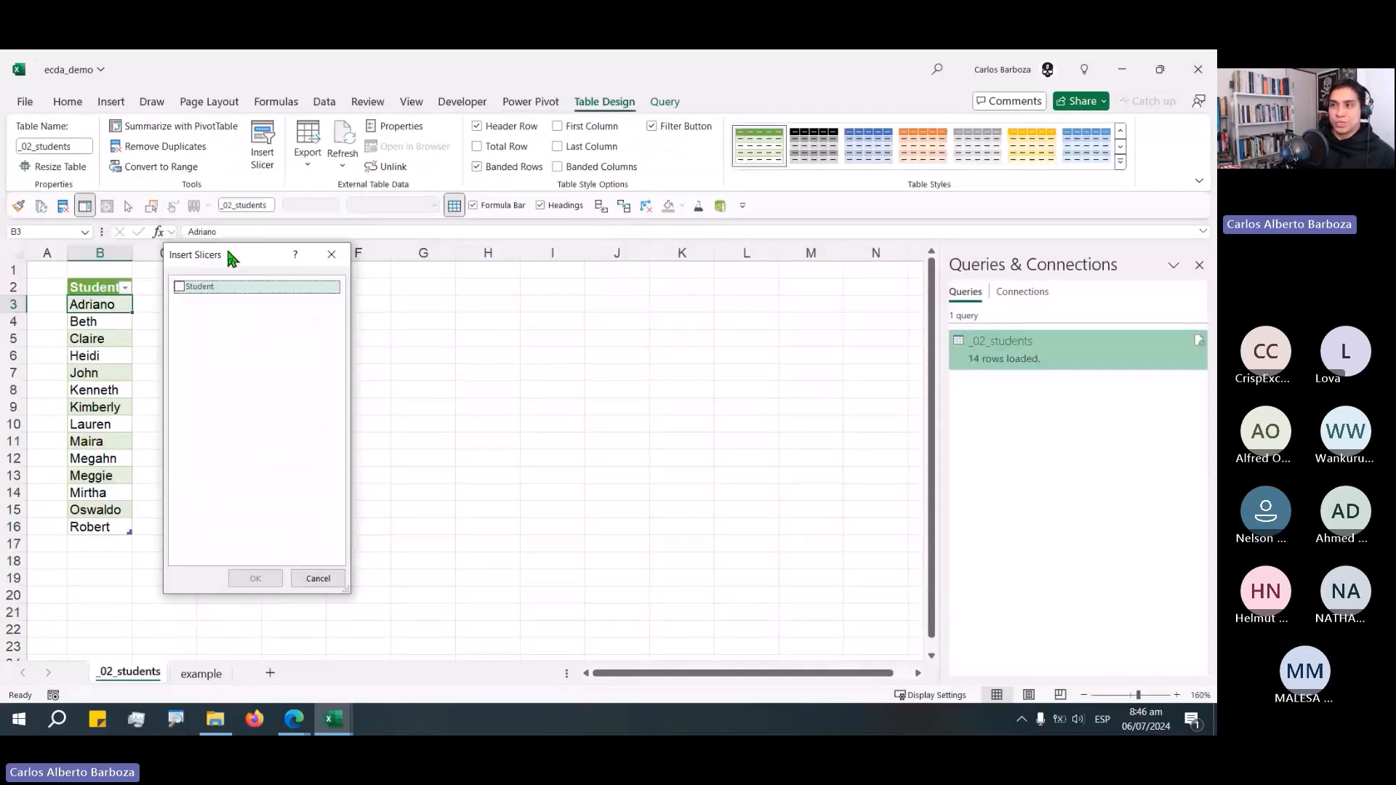
click(182, 287)
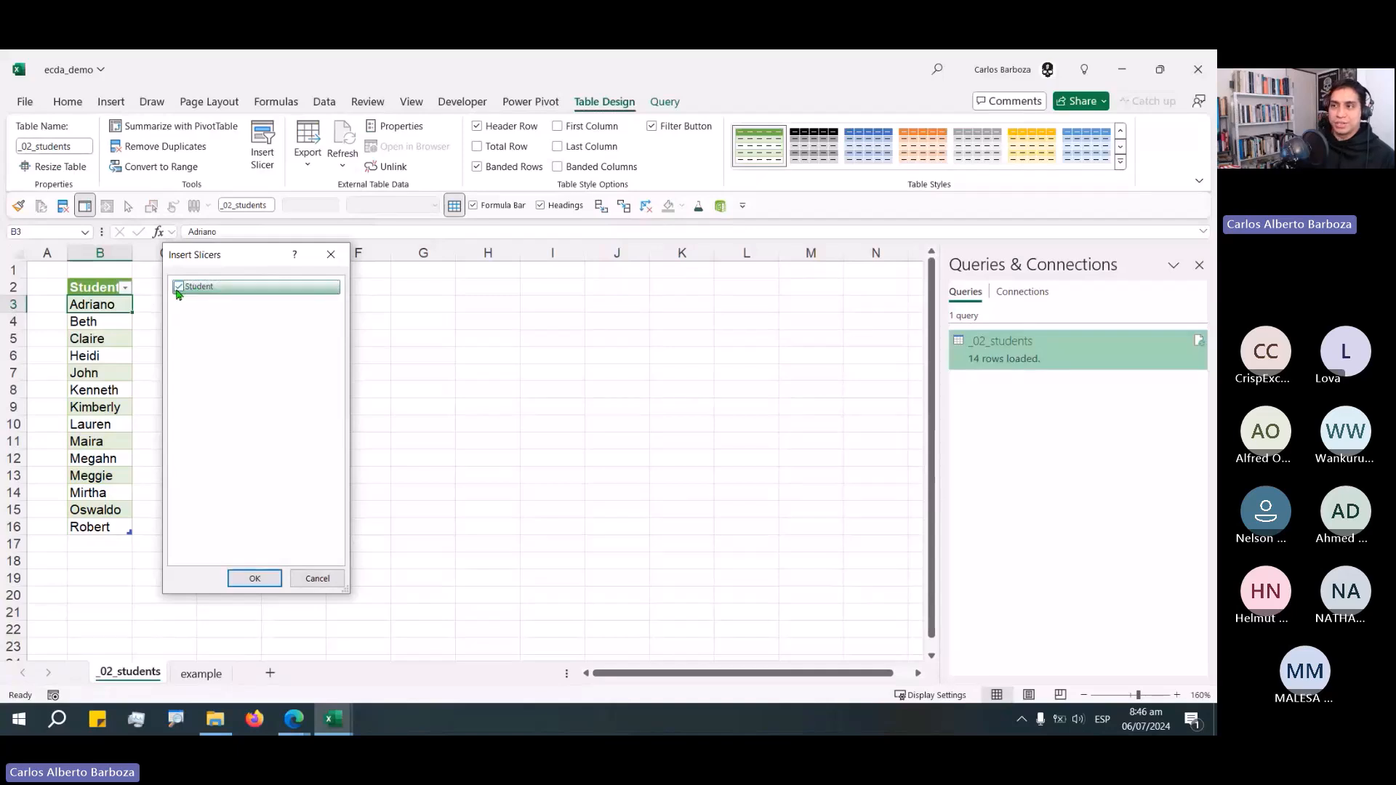
click(263, 582)
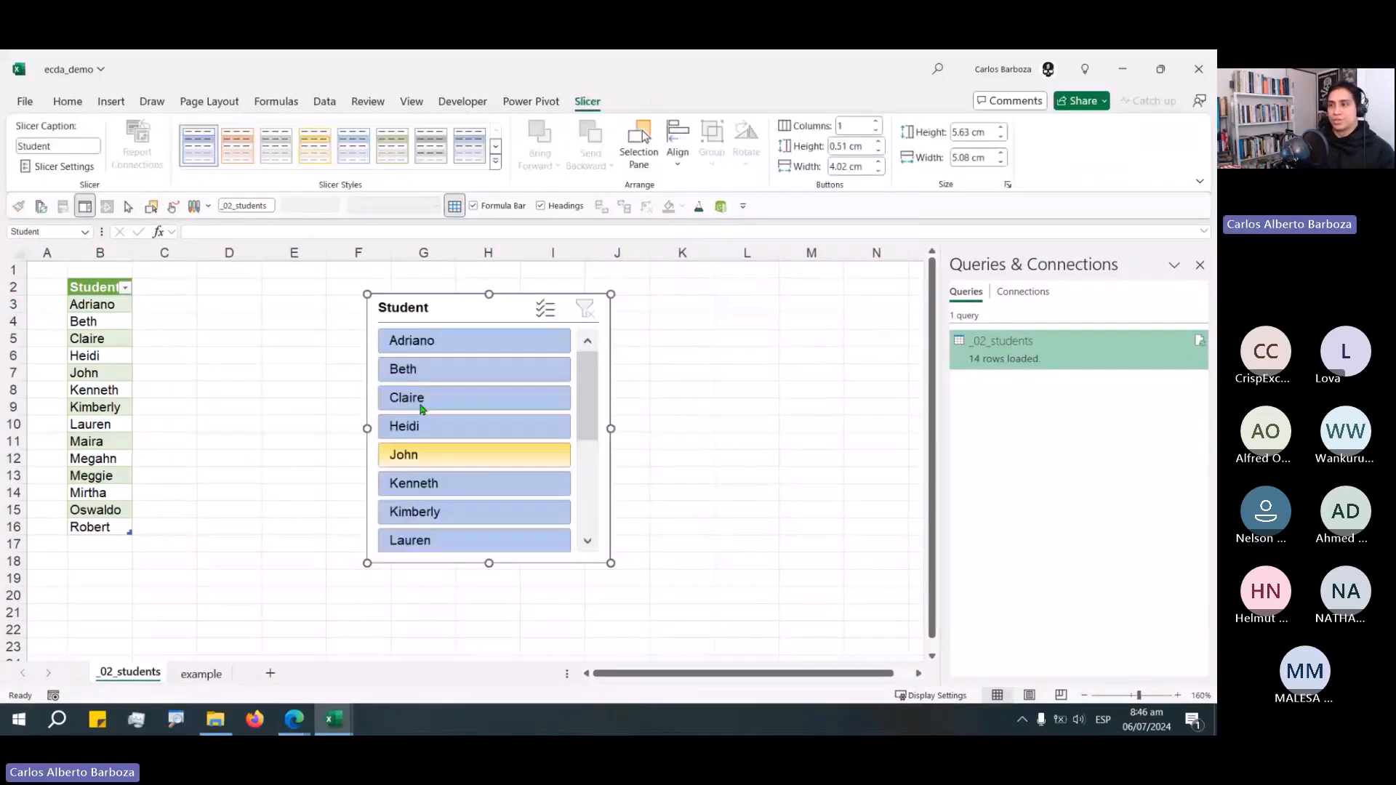
Move and resize the Student slicer beside the table and arrange its buttons in 7 columns.
drag(427, 311, 224, 299)
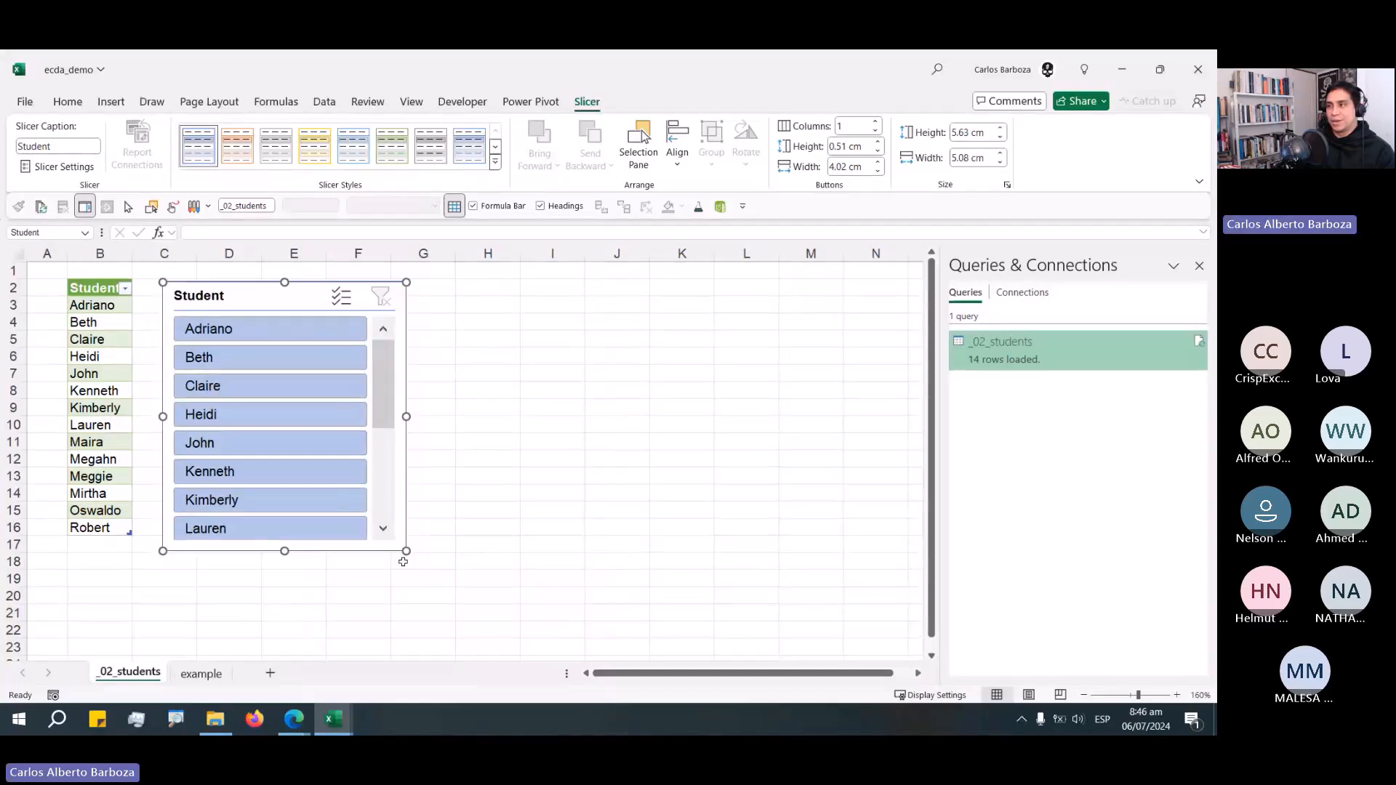
drag(406, 551, 749, 515)
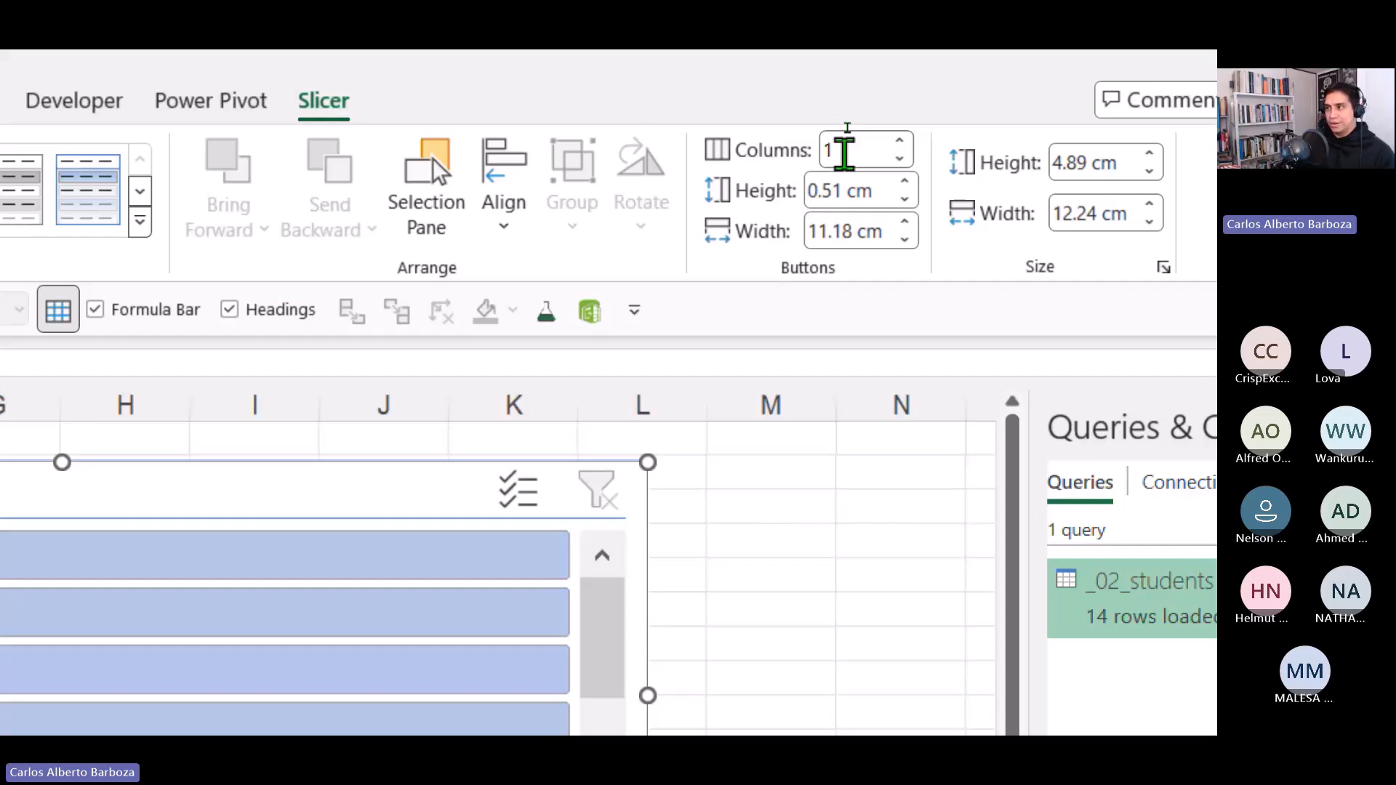
click(899, 140)
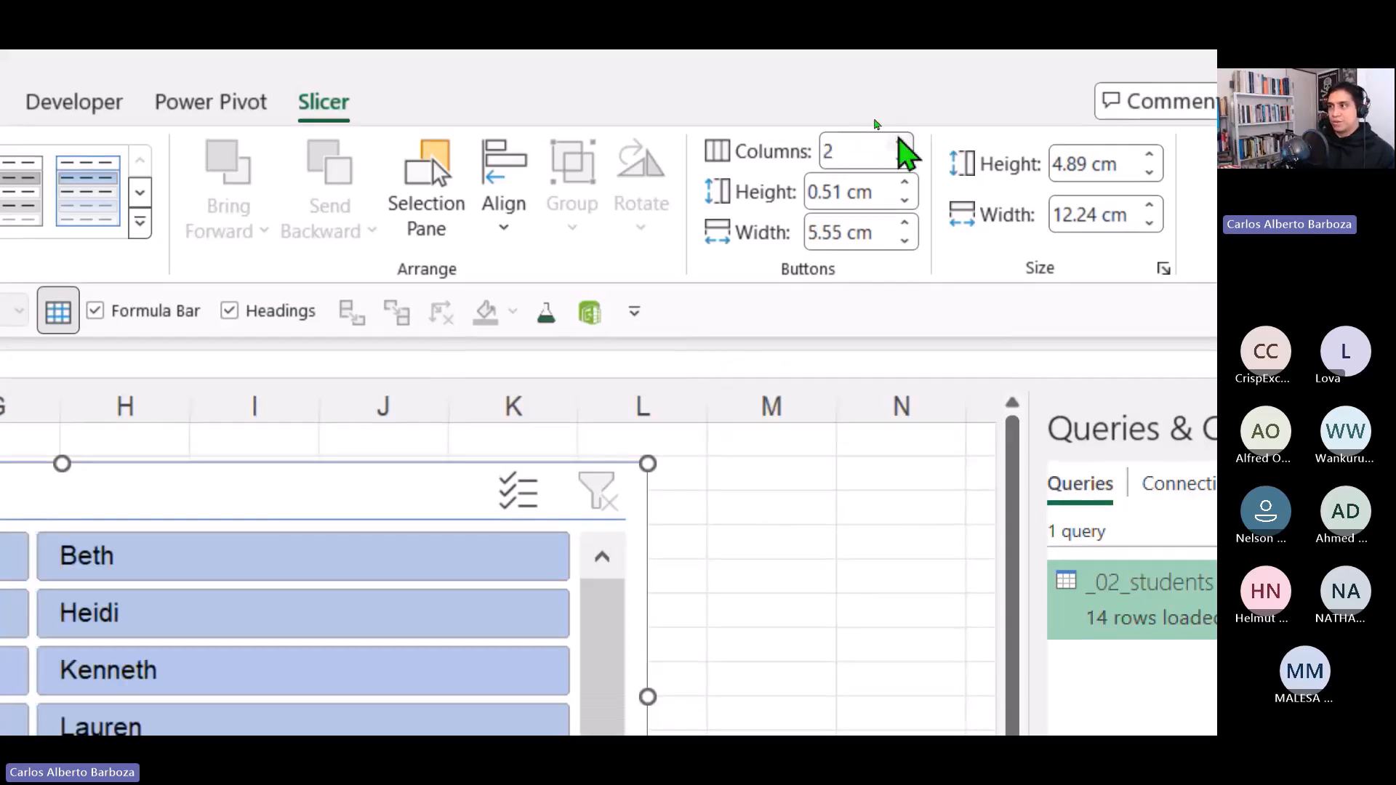
click(902, 141)
click(902, 141)
click(901, 141)
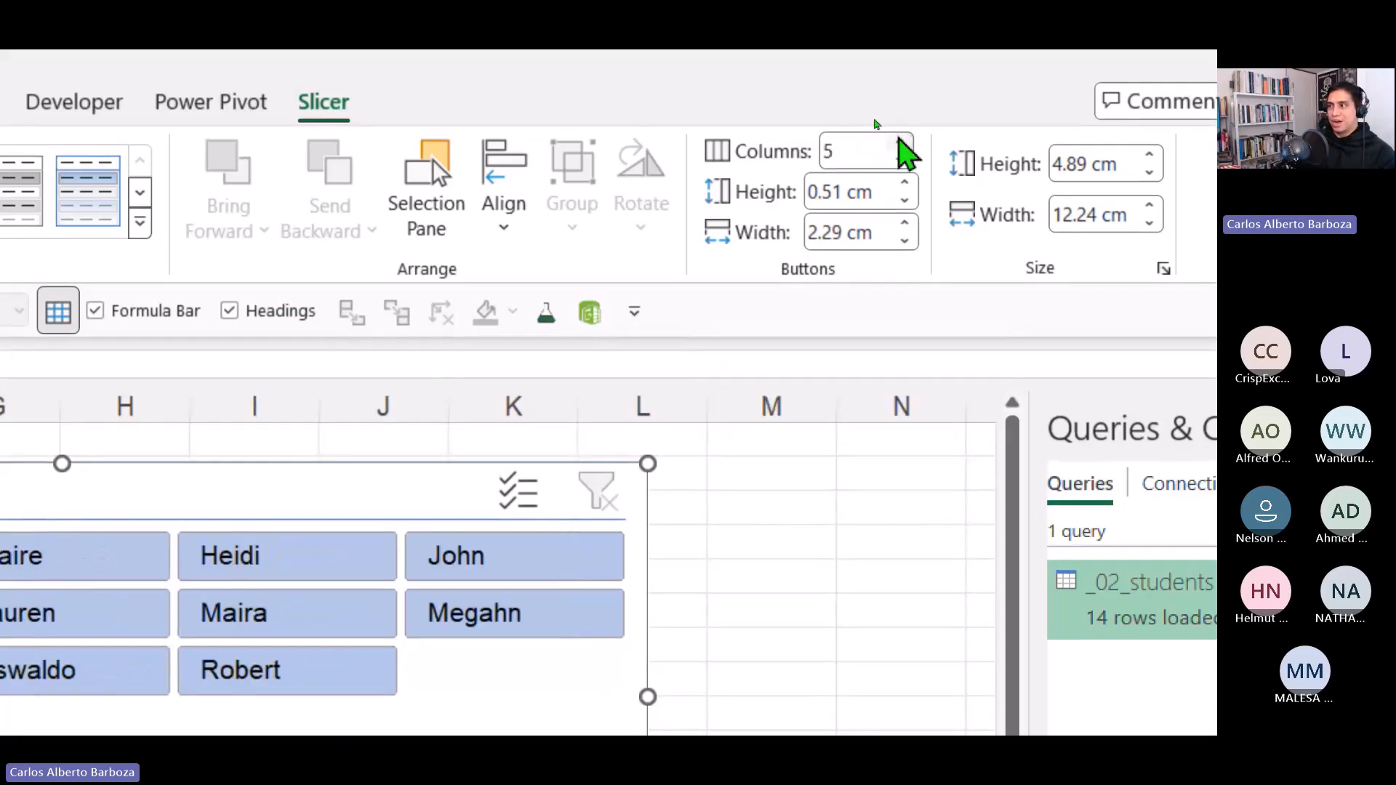
click(901, 141)
click(902, 141)
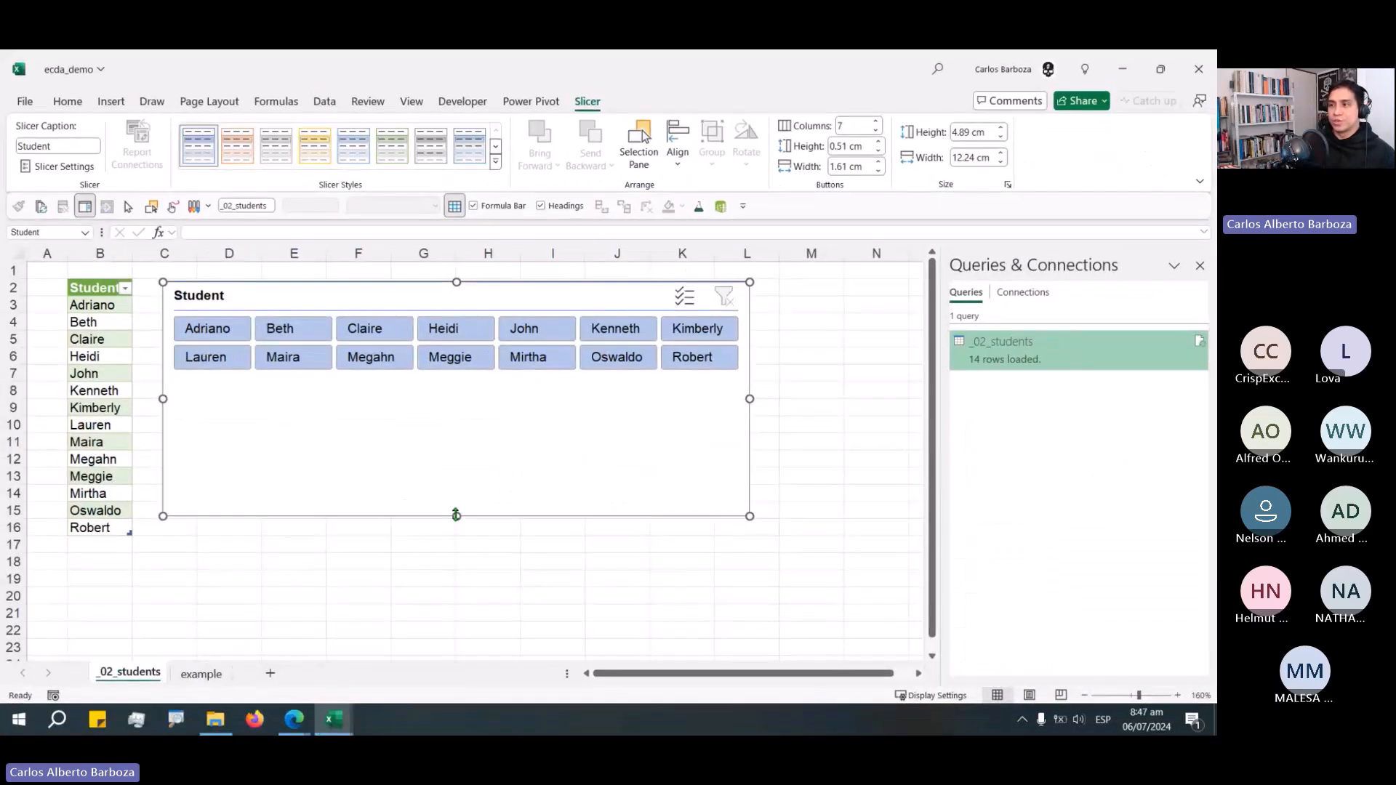
drag(455, 515, 455, 382)
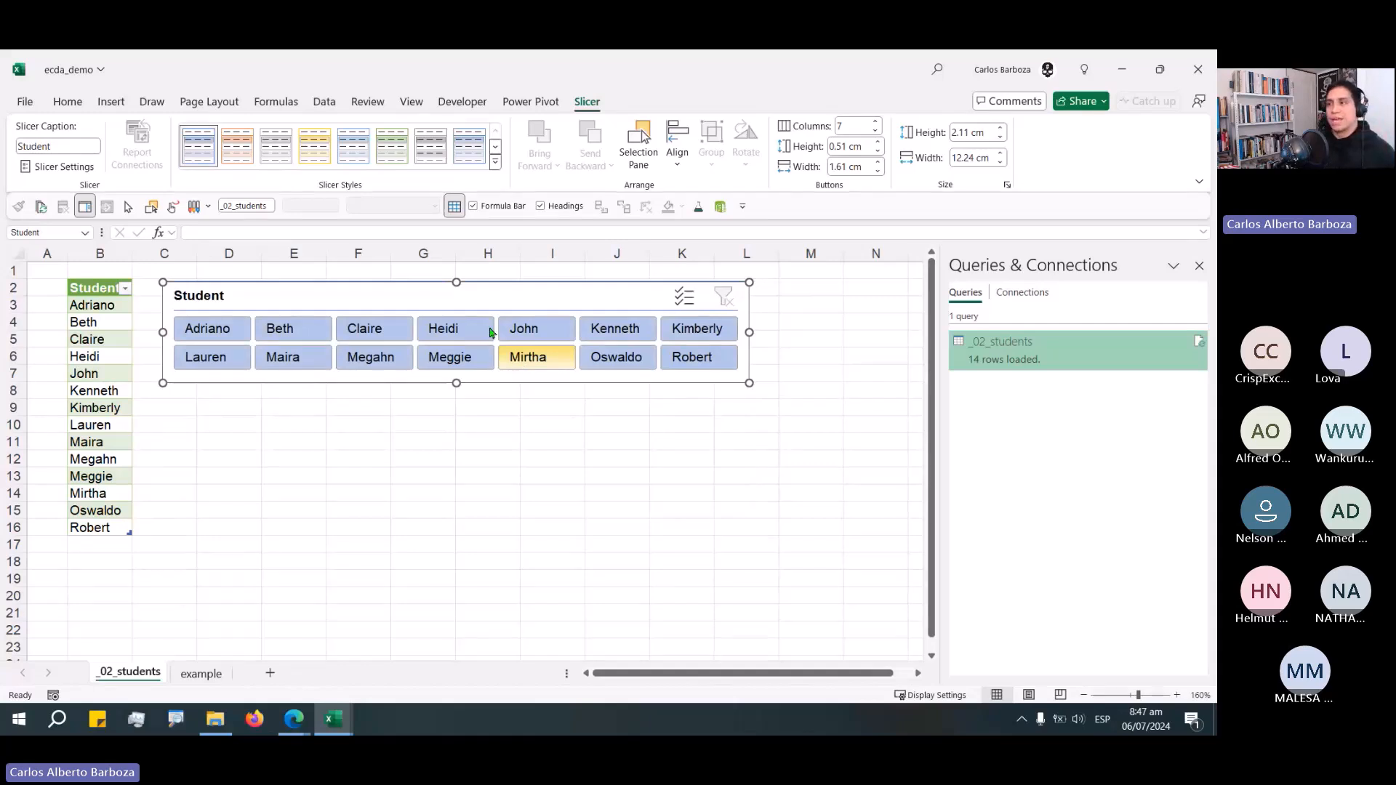
drag(491, 333, 511, 375)
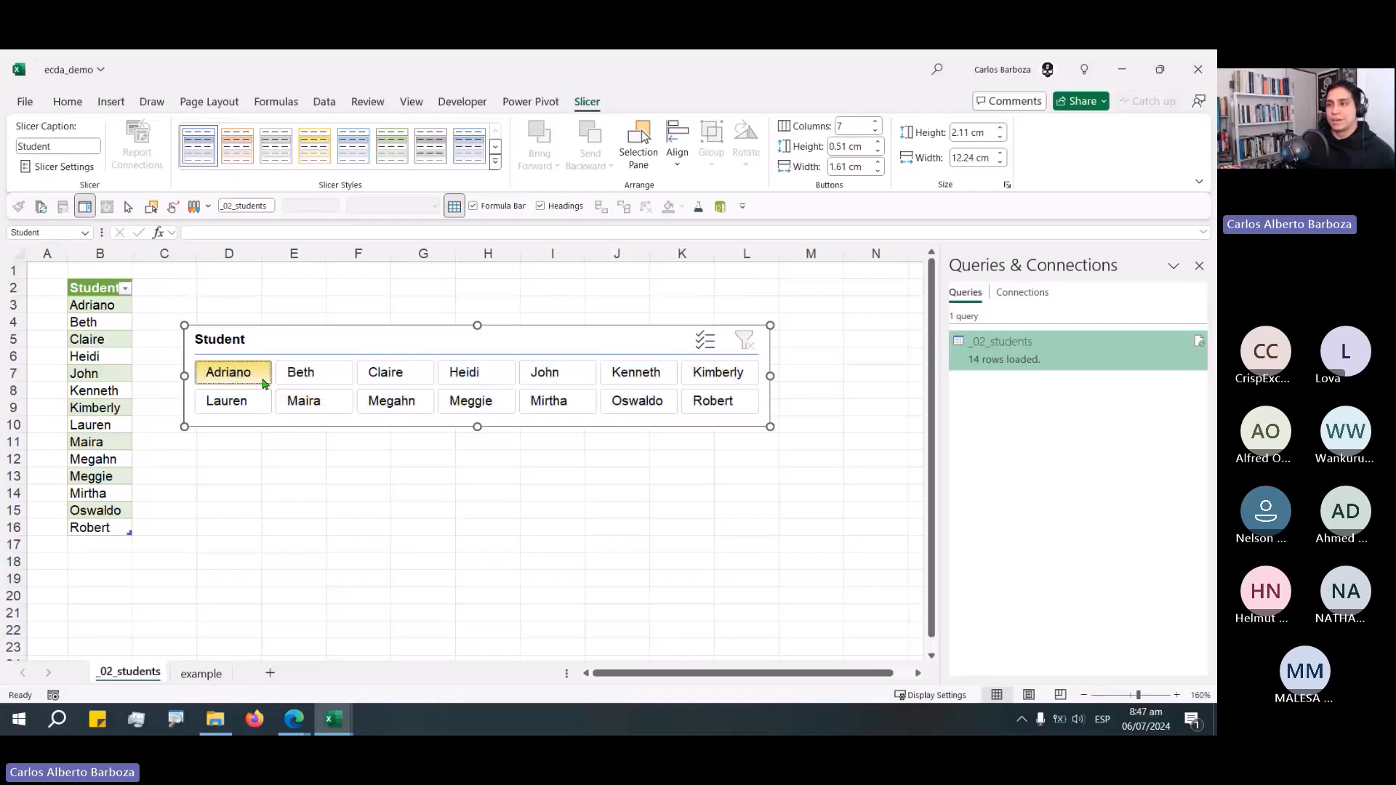
Test the slicer by selecting several students, then clear the slicer filter.
drag(263, 383, 393, 374)
ctrl+click(496, 376)
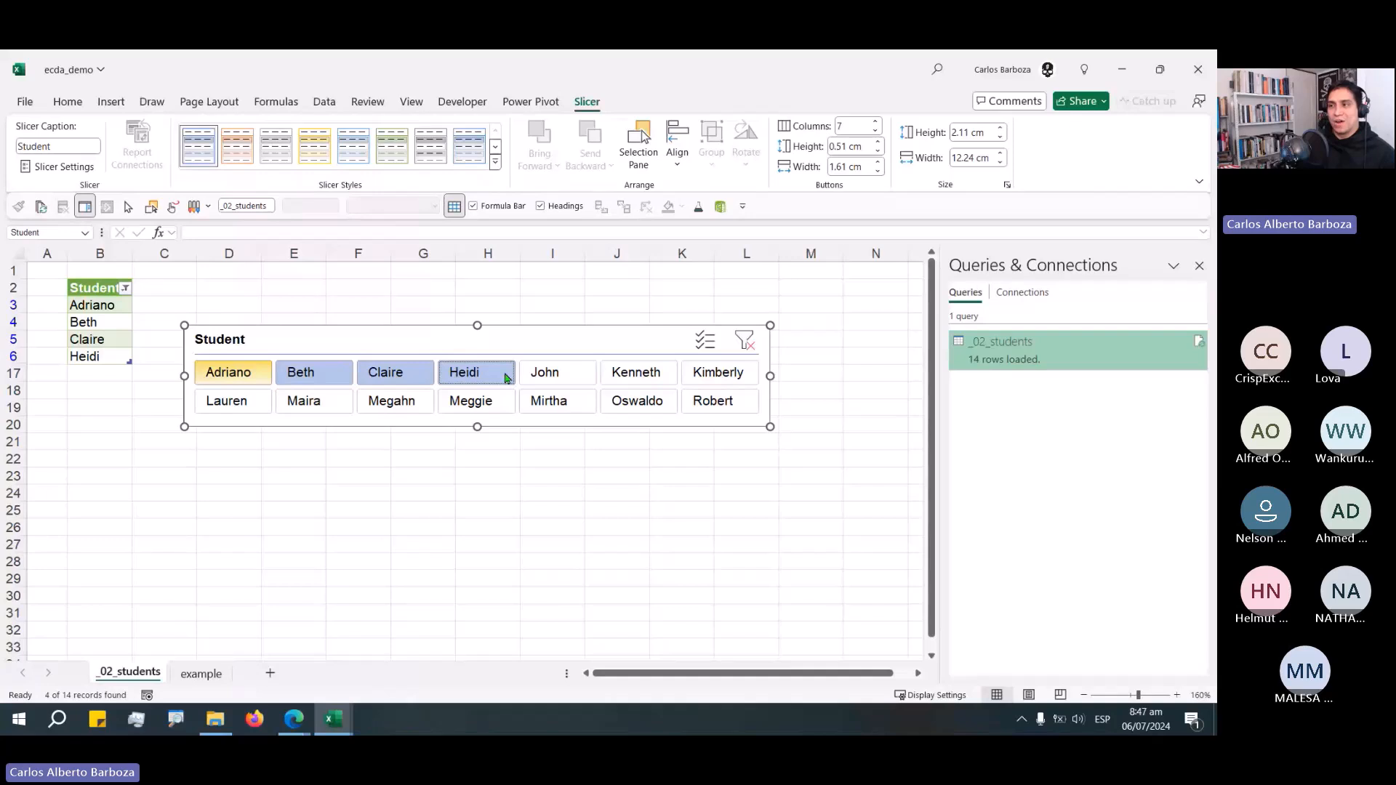
drag(545, 372, 481, 411)
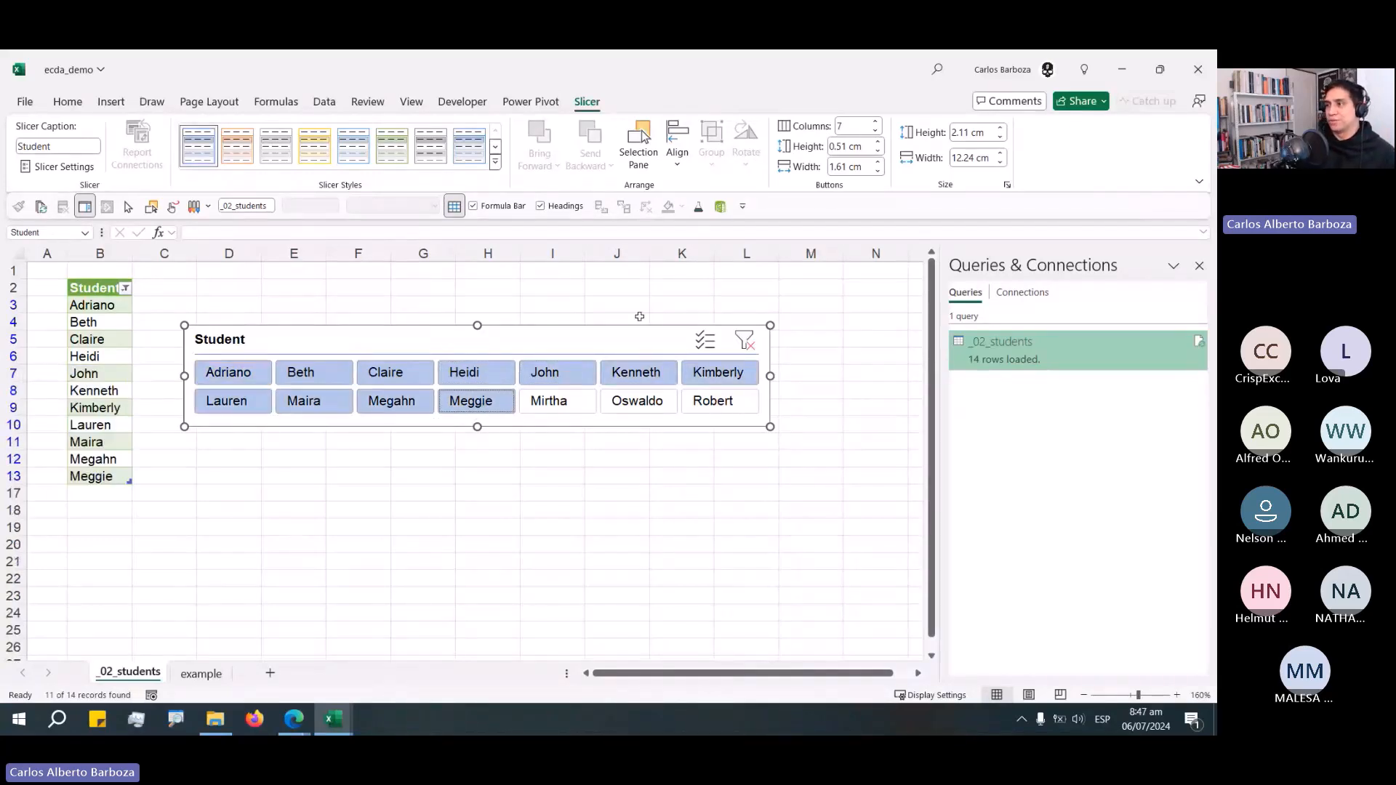
click(743, 351)
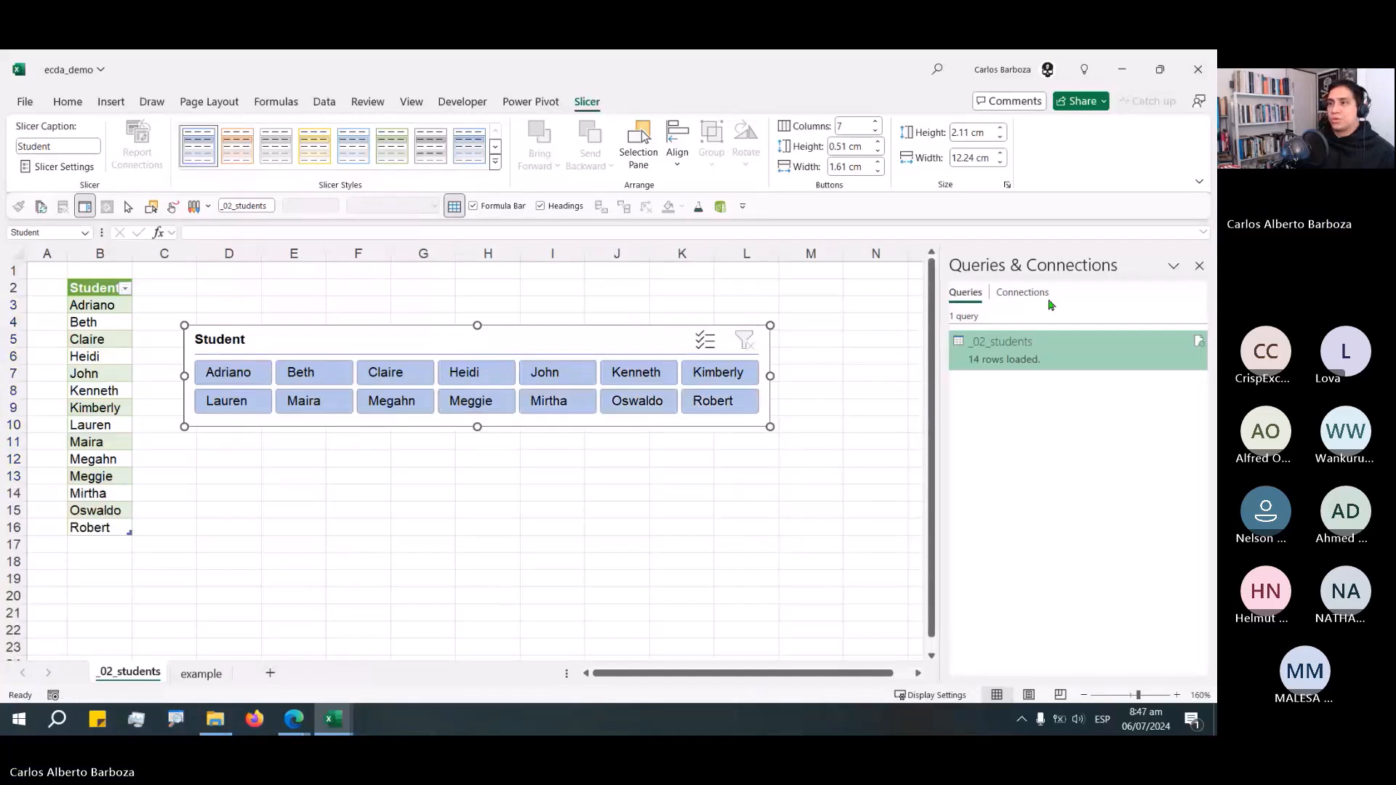
Rename the slicer's defined name to _03_Student_Slicer in the Name Manager.
drag(394, 349, 386, 348)
key(ctrl+F3)
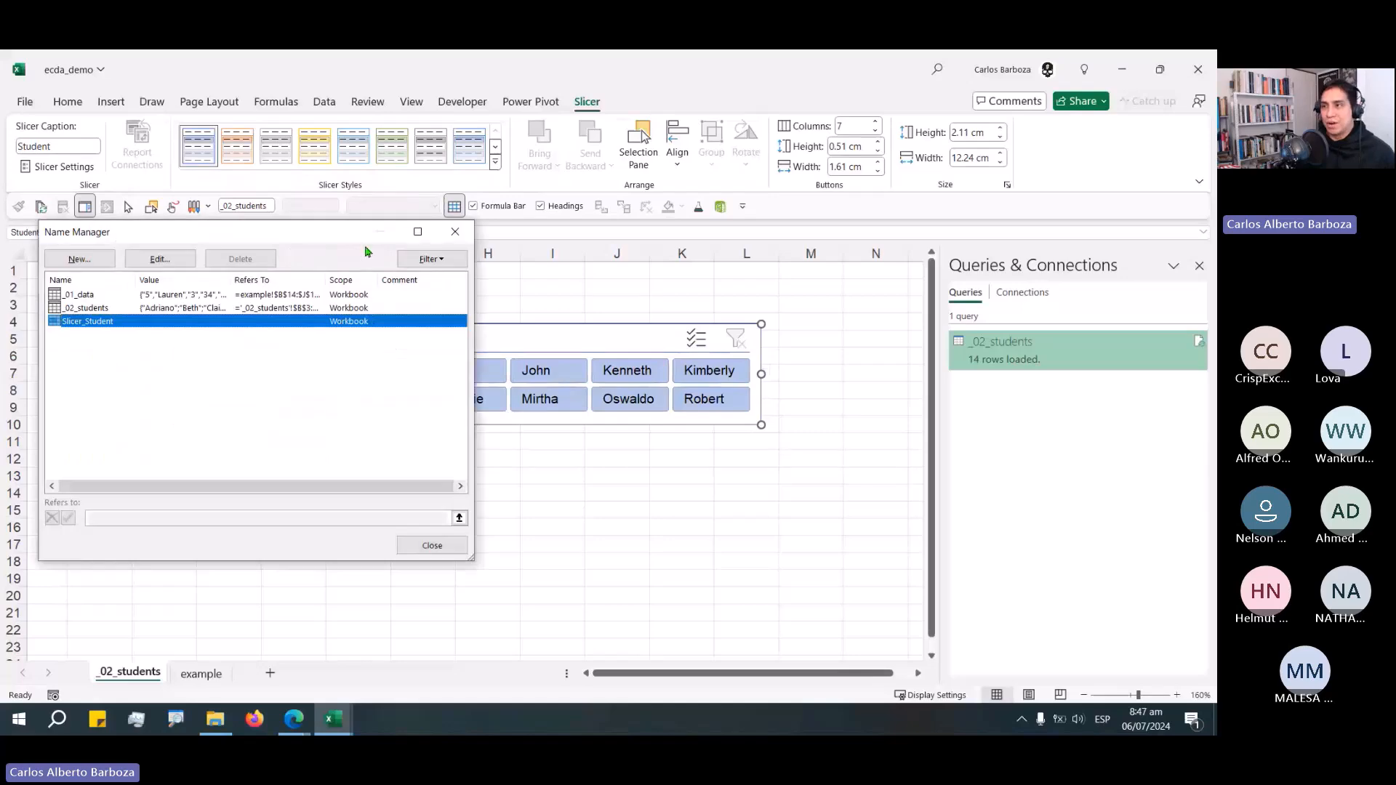
drag(349, 234, 482, 308)
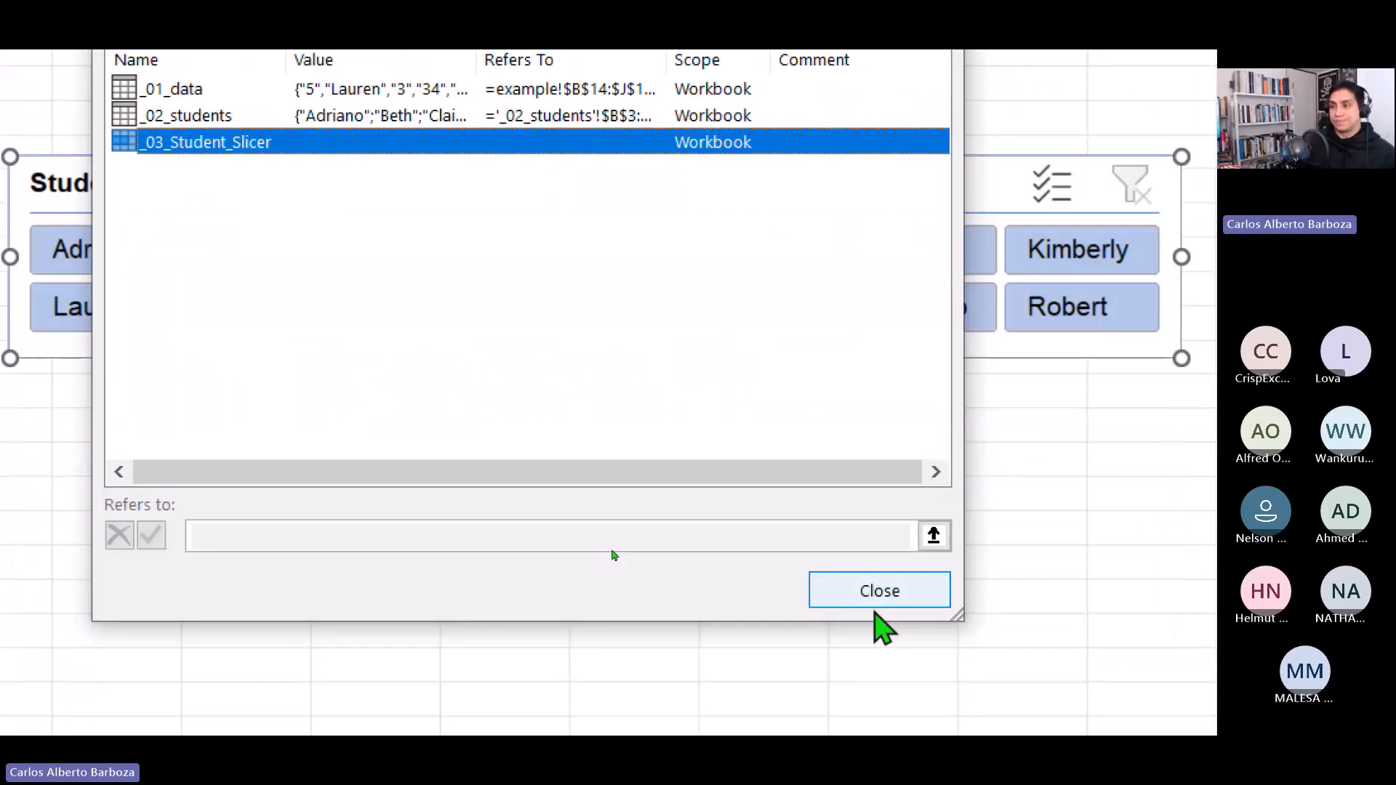
click(877, 602)
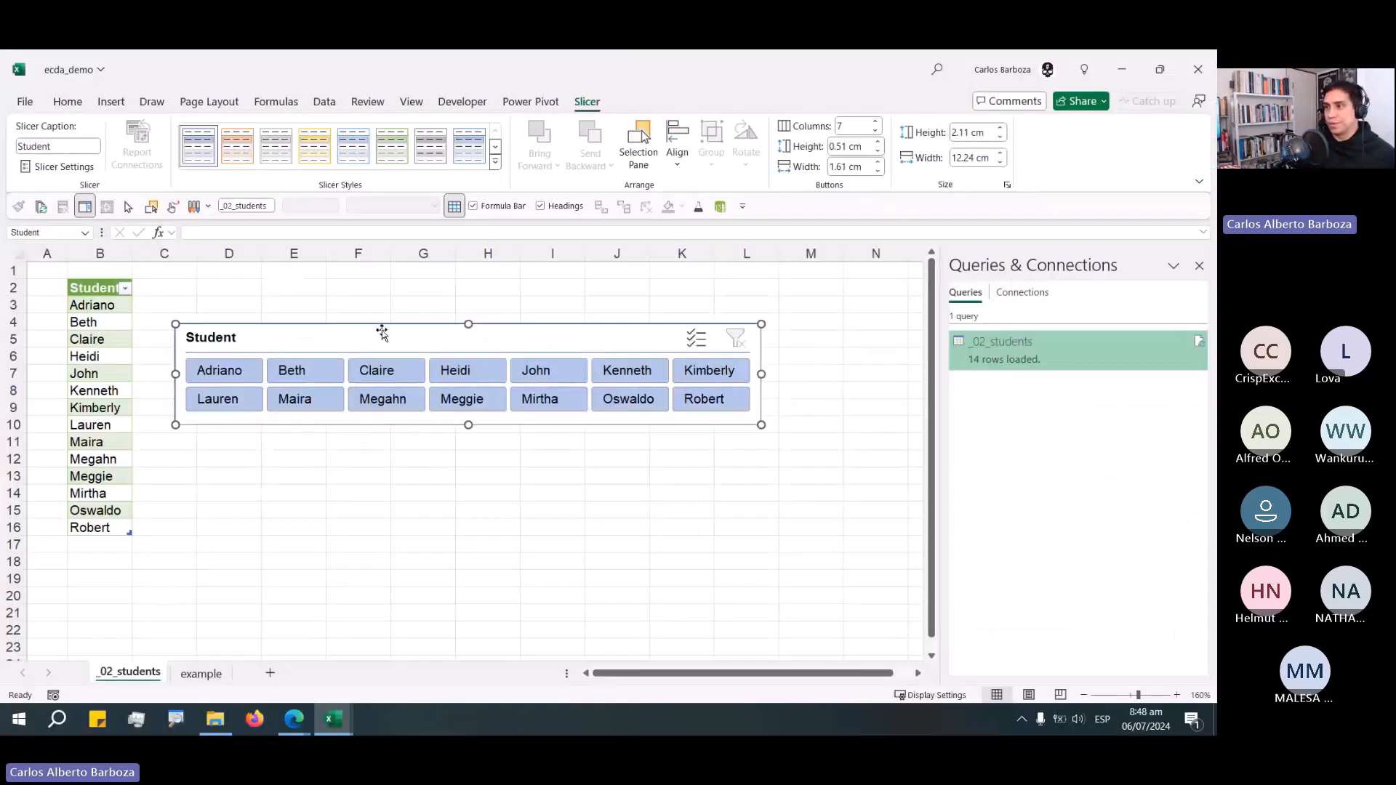
Move the Student slicer from the students sheet onto the example sheet beside the data.
drag(425, 170, 403, 121)
key(Delete)
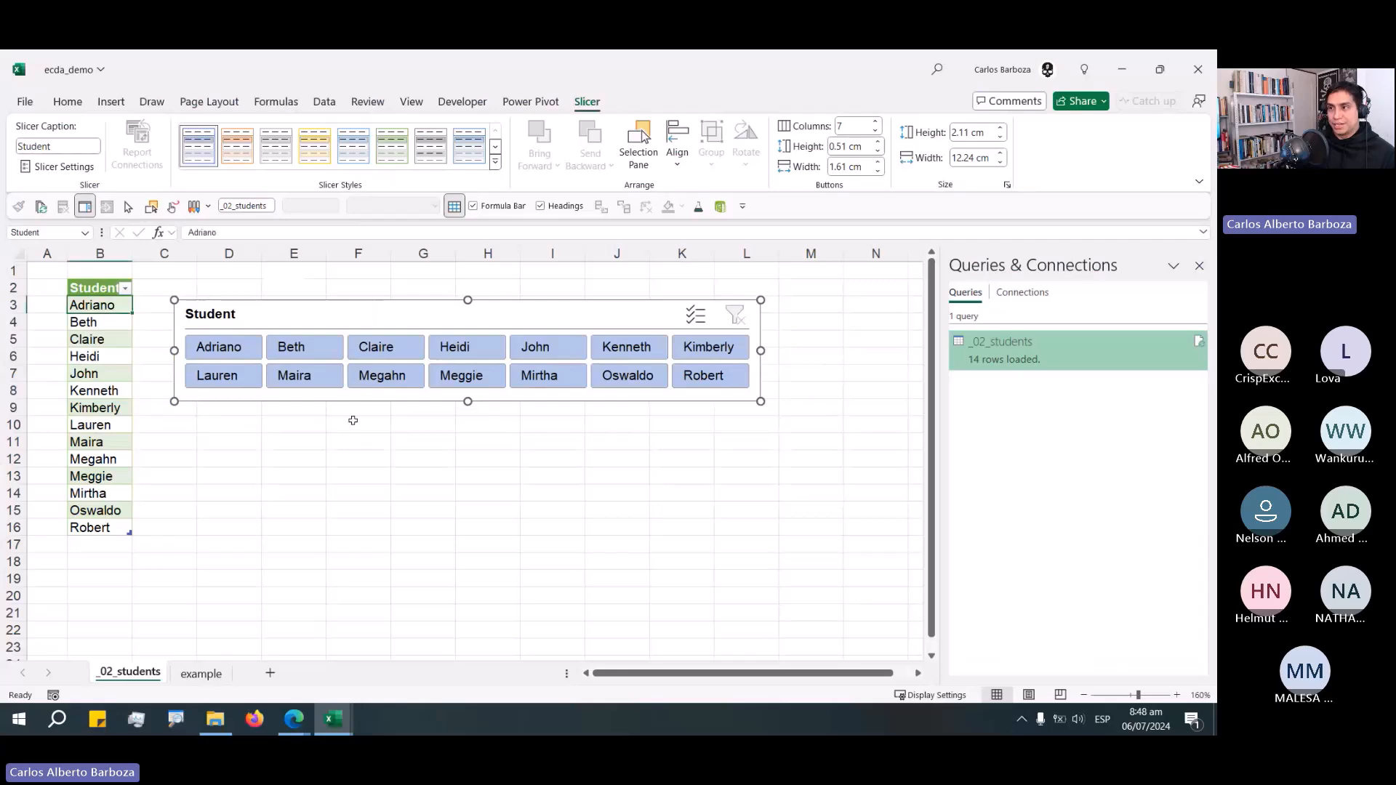
click(191, 677)
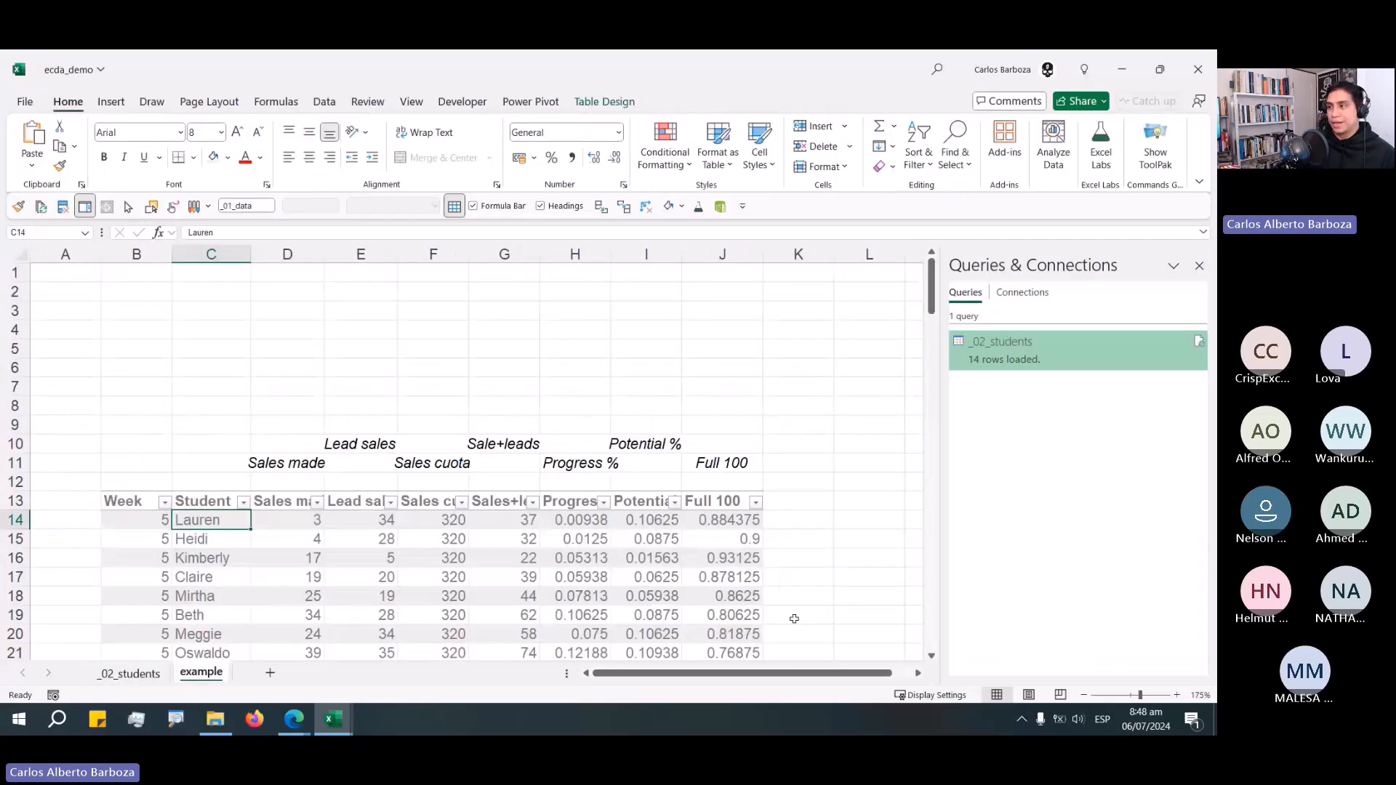
click(918, 674)
click(919, 672)
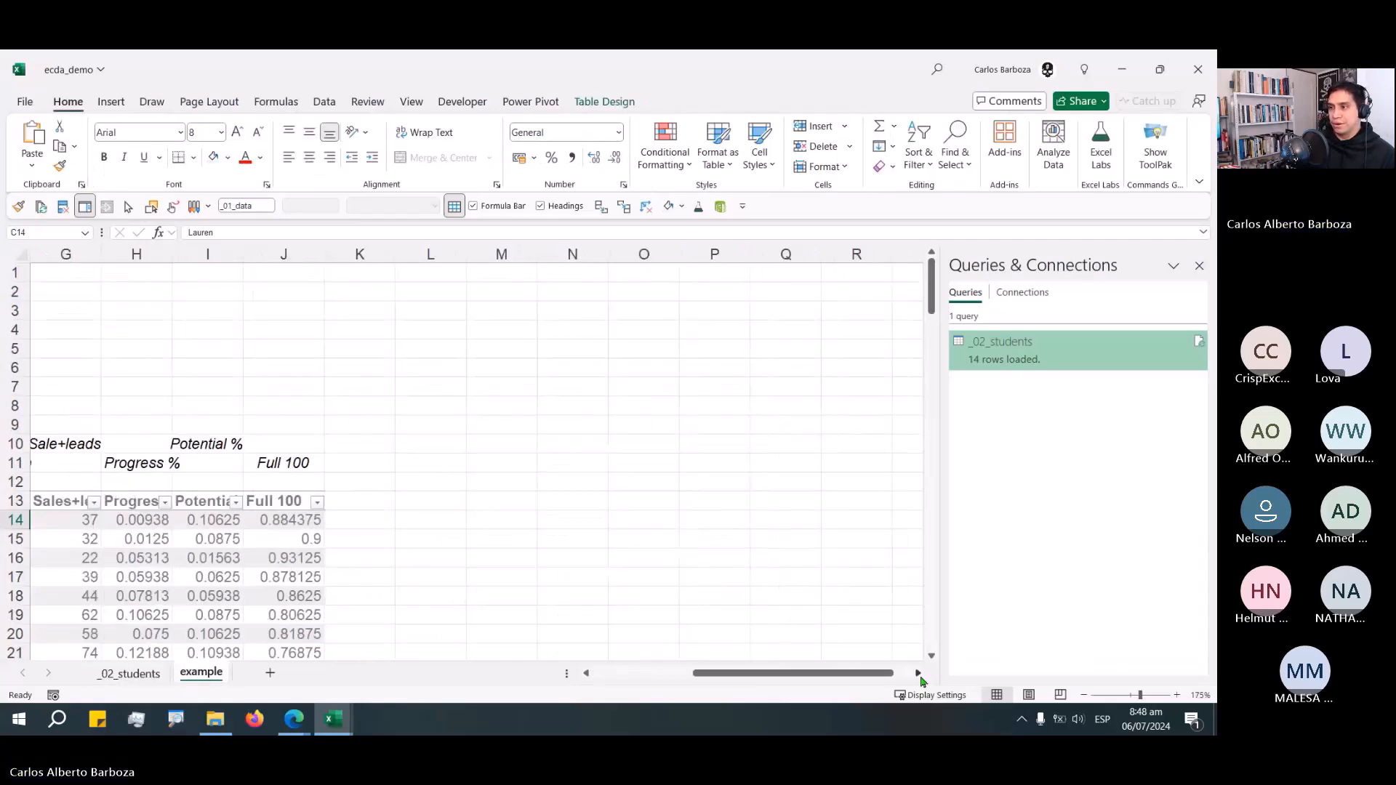
click(560, 367)
key(ctrl+v)
drag(643, 400, 499, 343)
Rename the _02_students sheet as filteringTables.
click(144, 674)
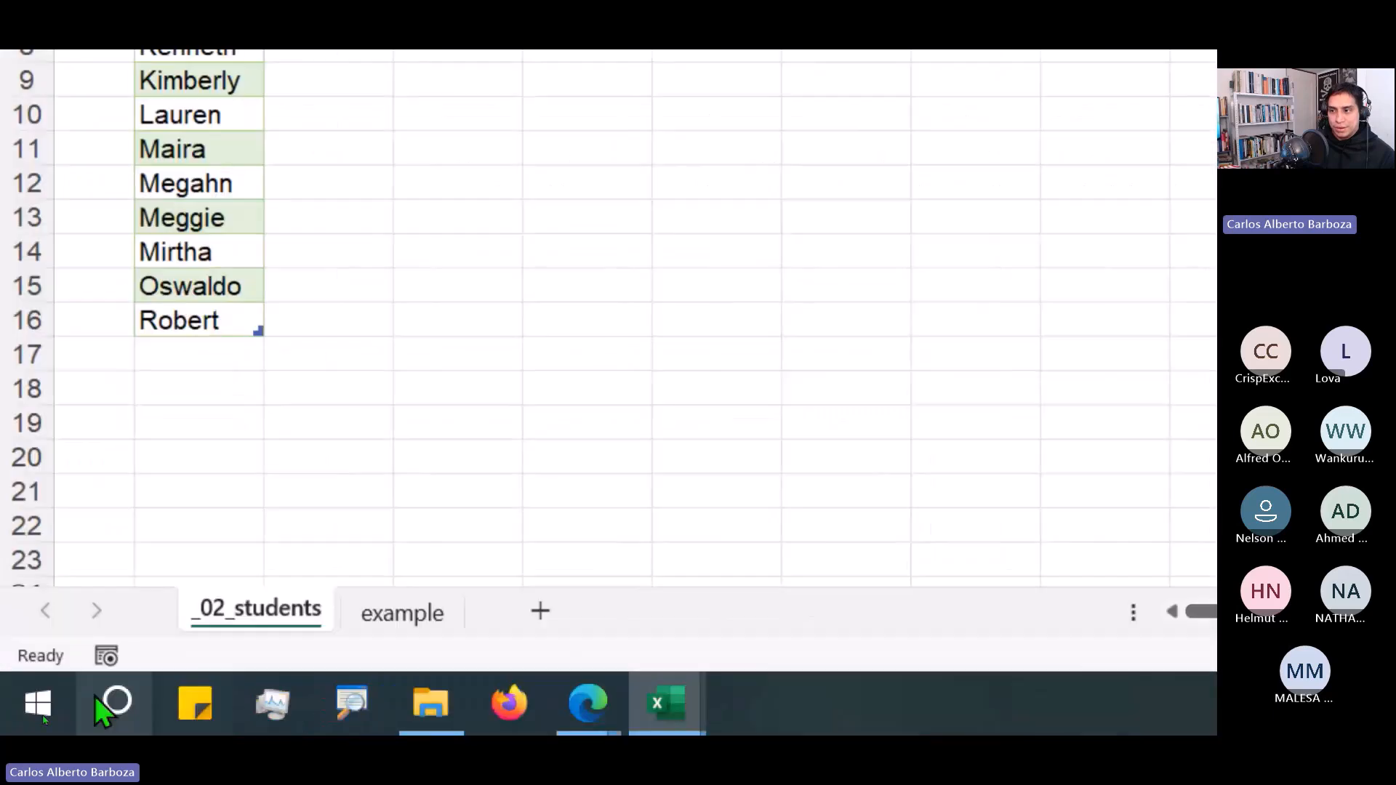
double_click(263, 619)
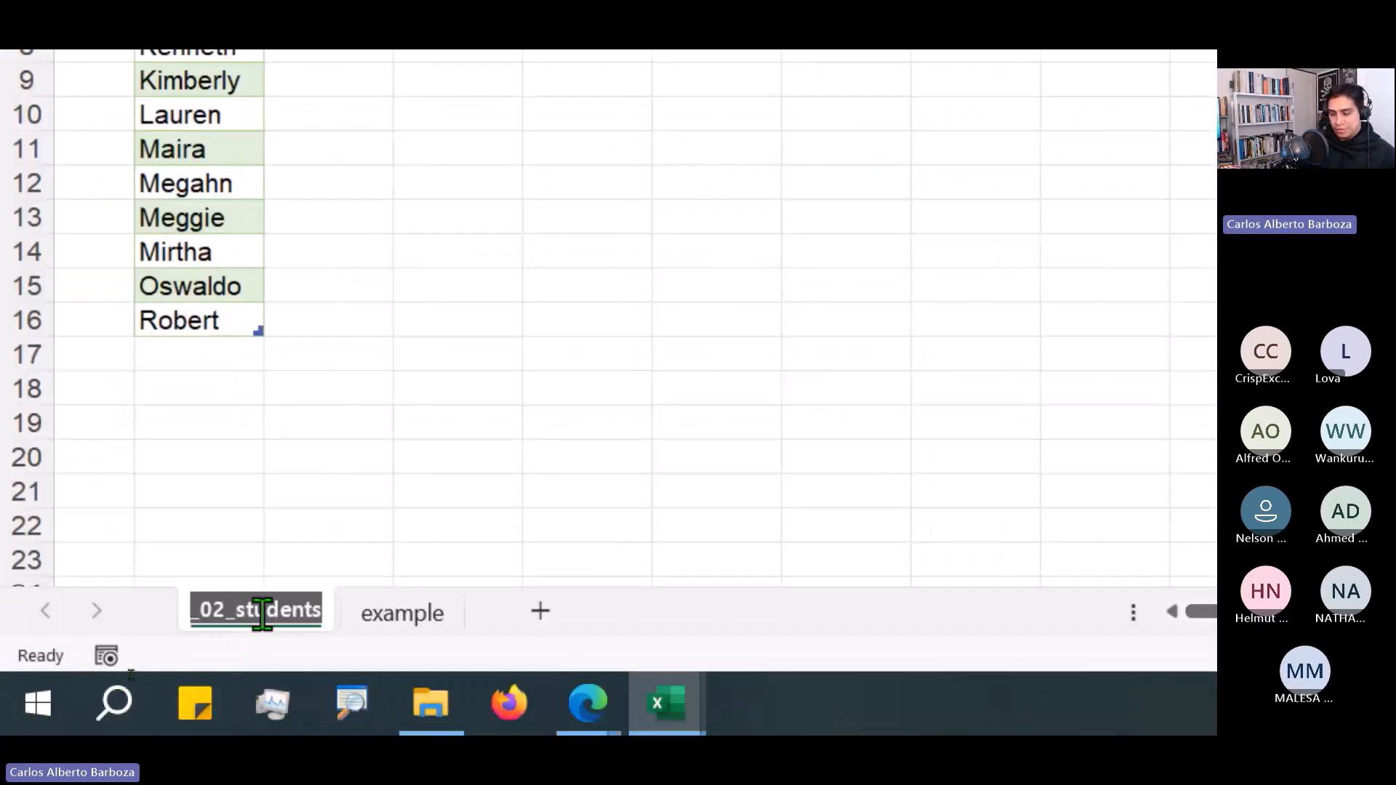
text(Filter)
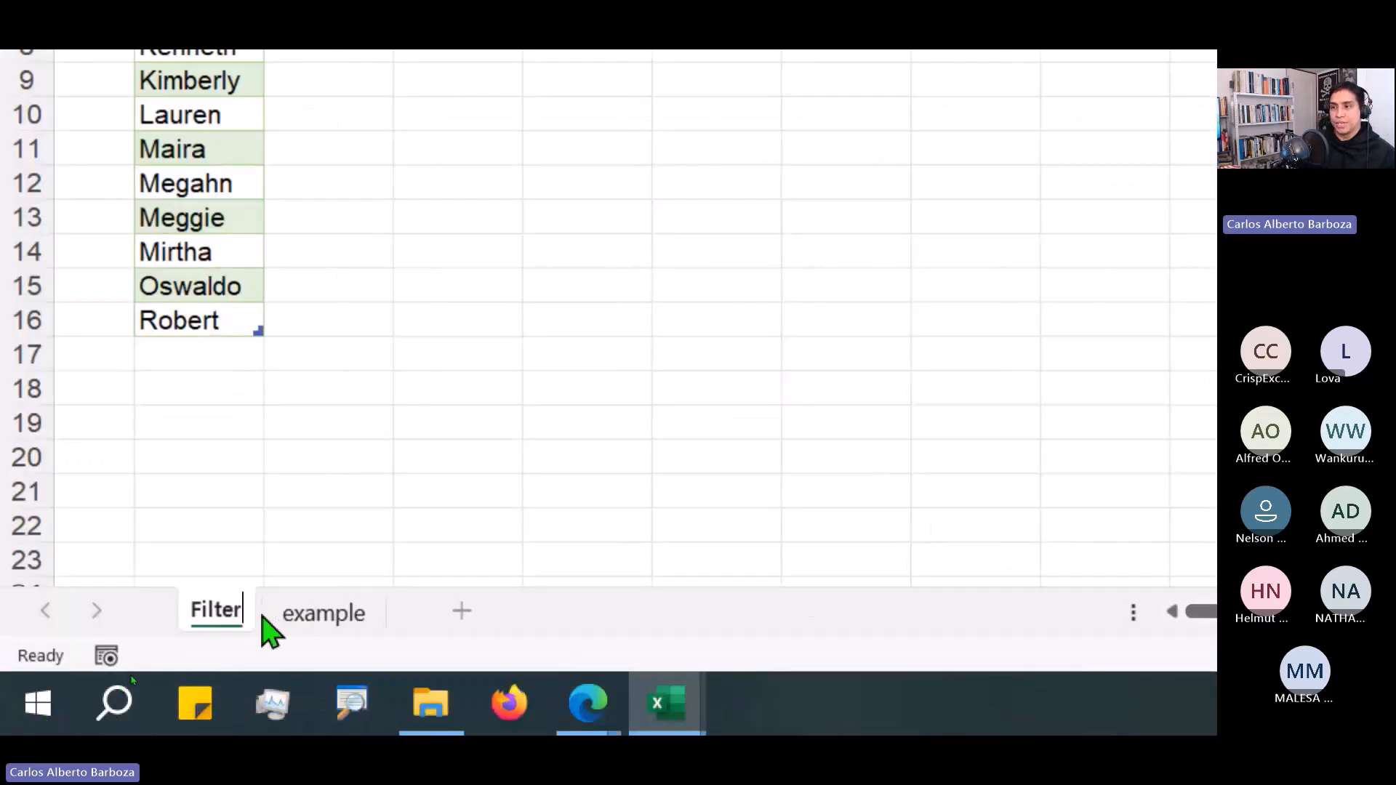
text(ingTables)
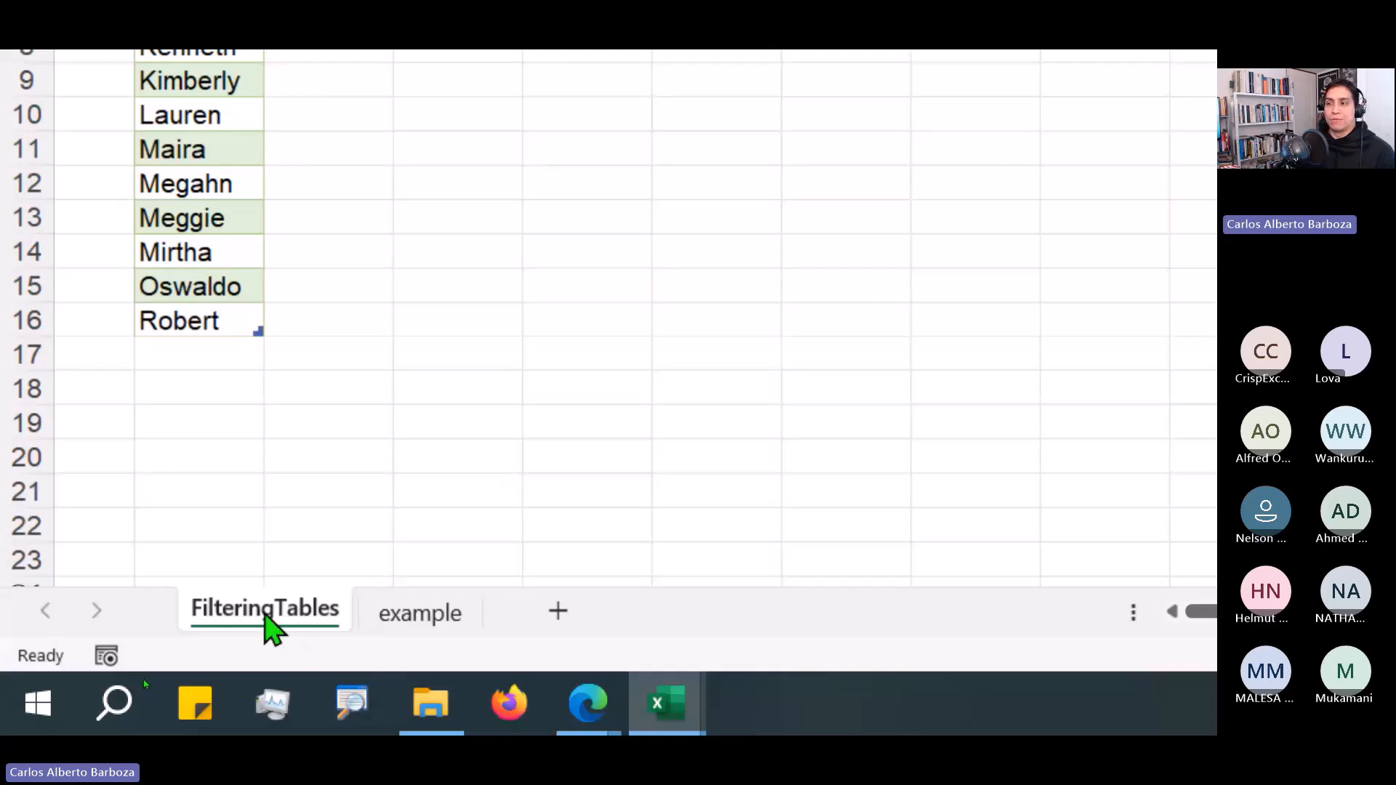
click(301, 434)
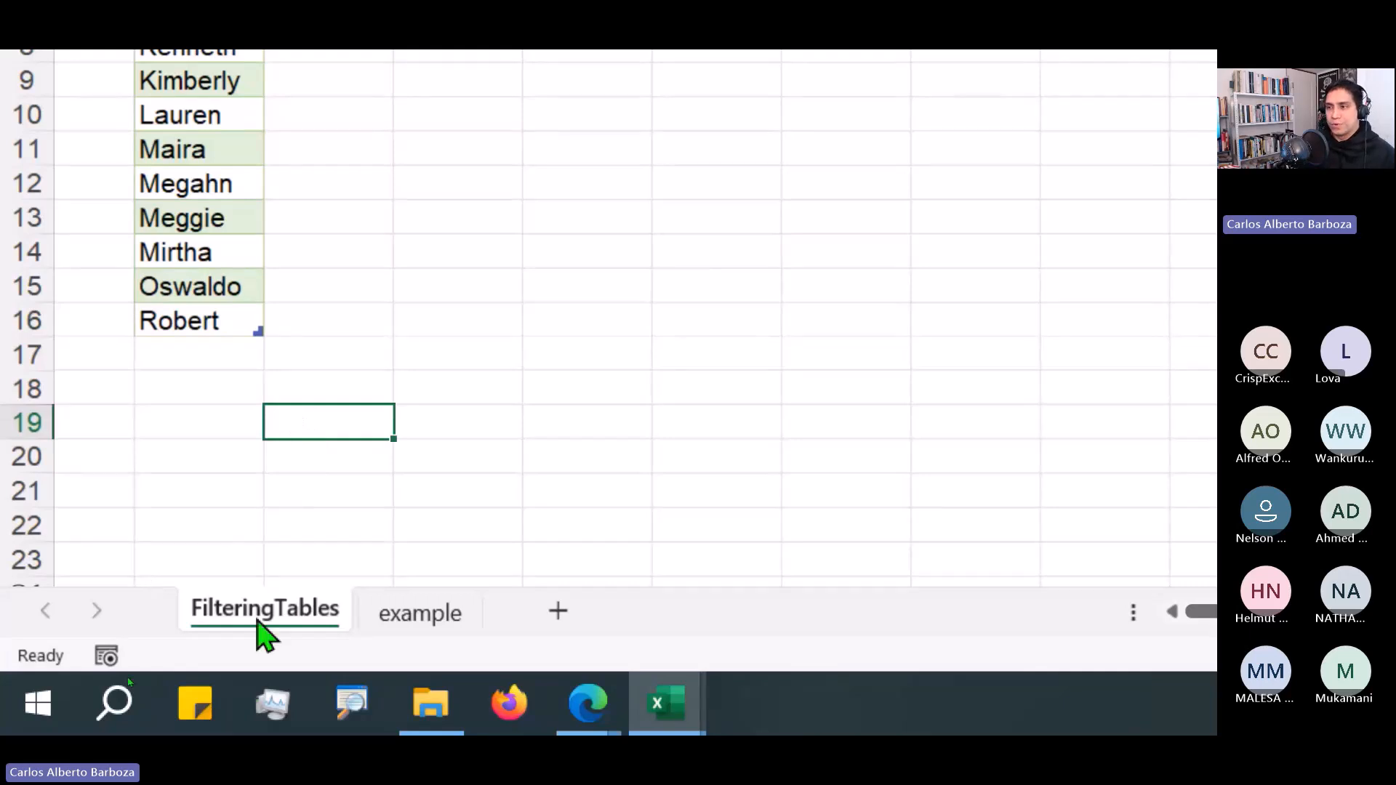
double_click(255, 627)
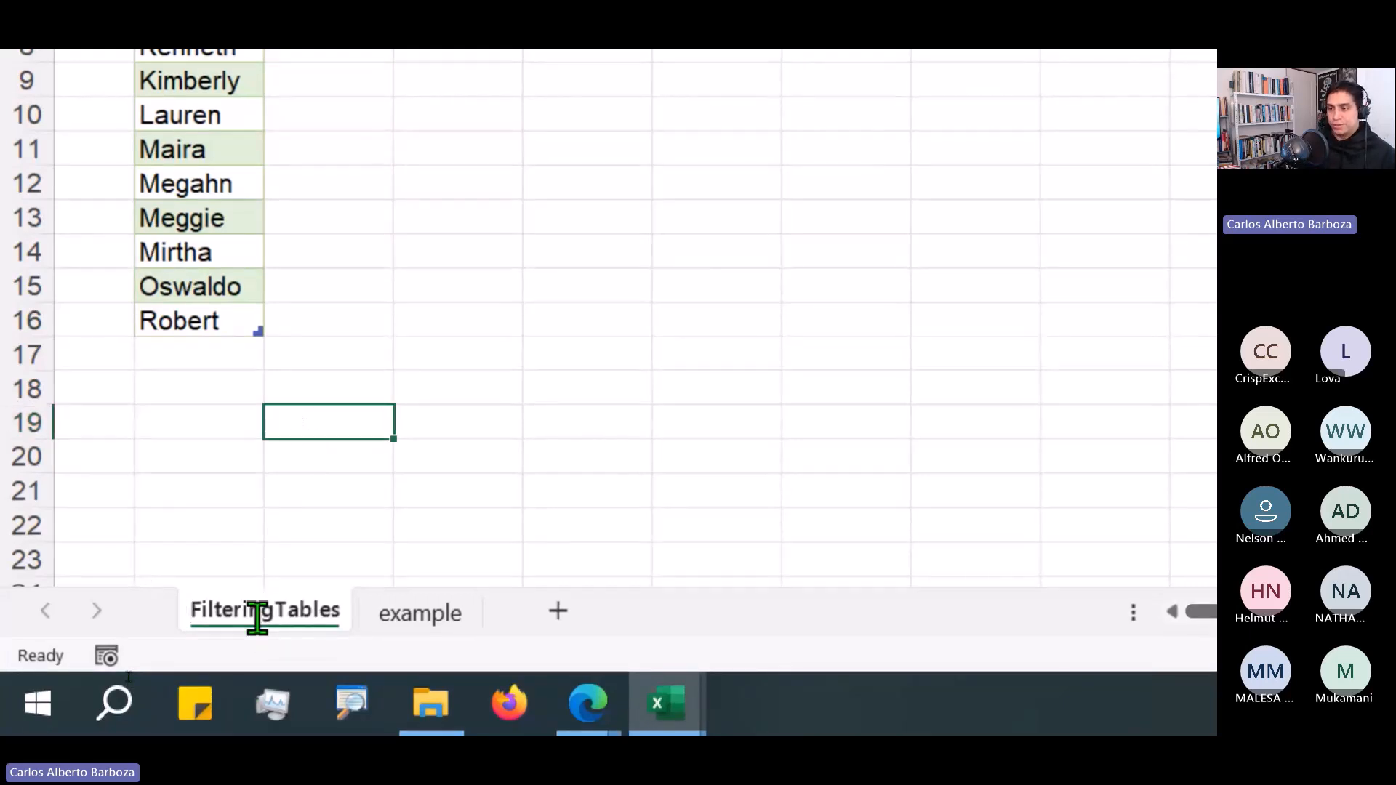
key(Delete)
text(f)
key(Return)
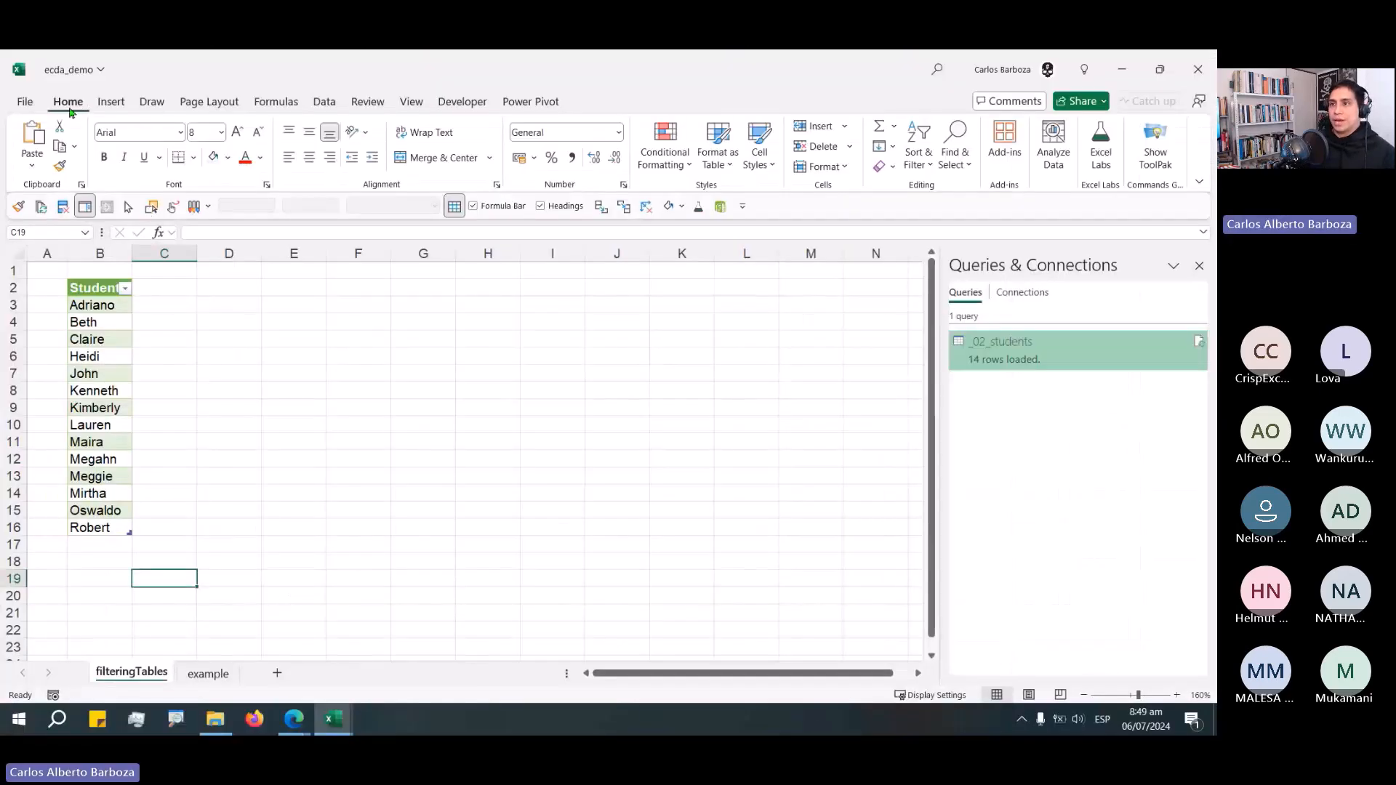
Open the _02_students query for editing in the Power Query editor.
double_click(69, 106)
click(103, 211)
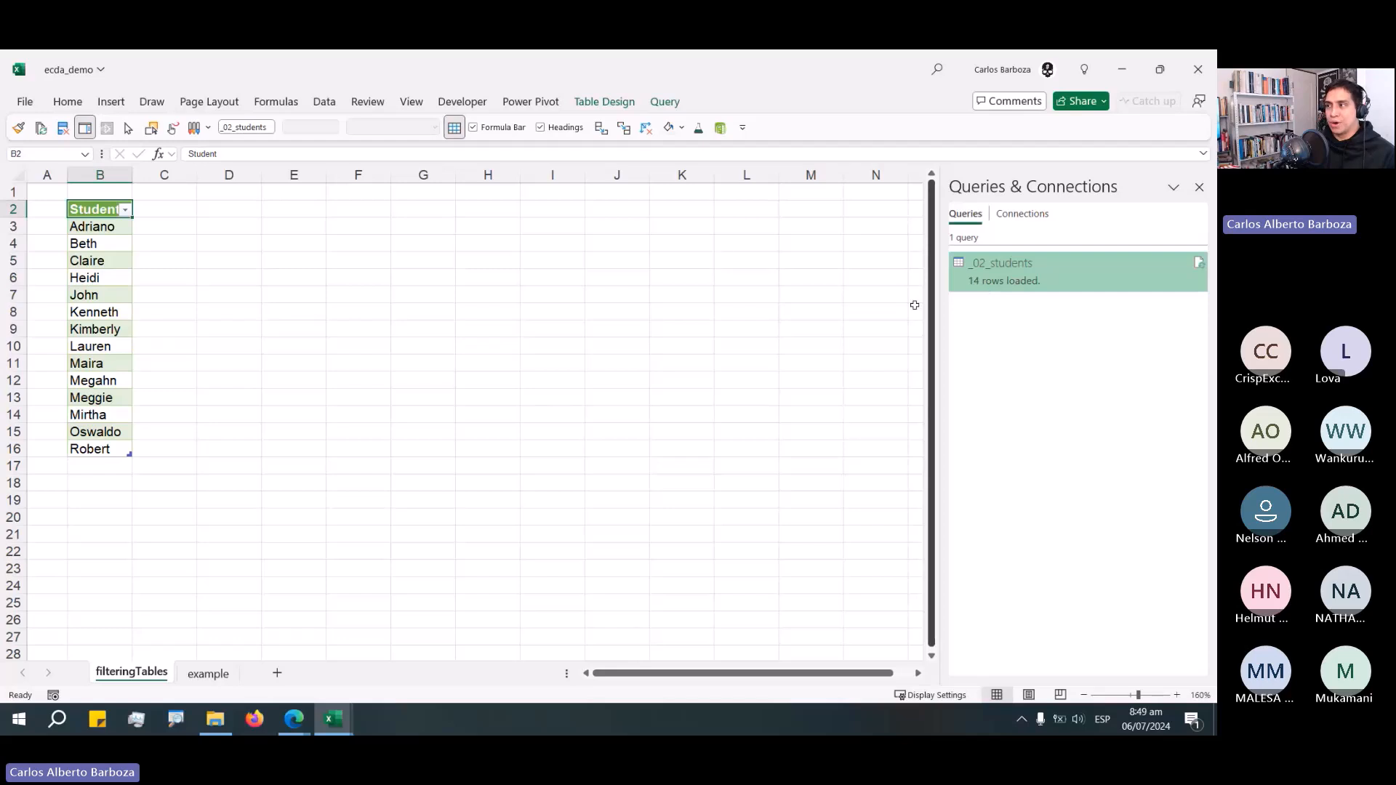
right_click(1002, 277)
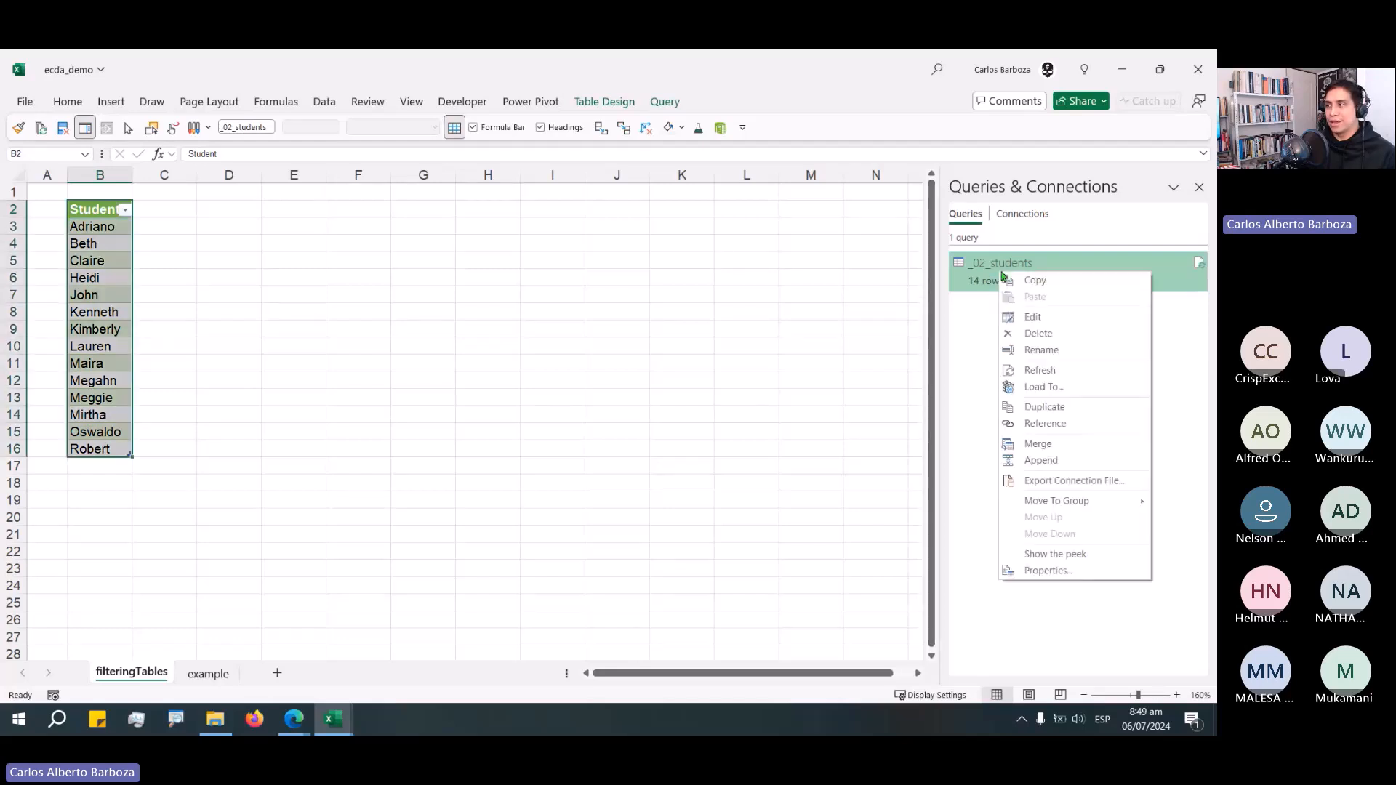
click(1015, 317)
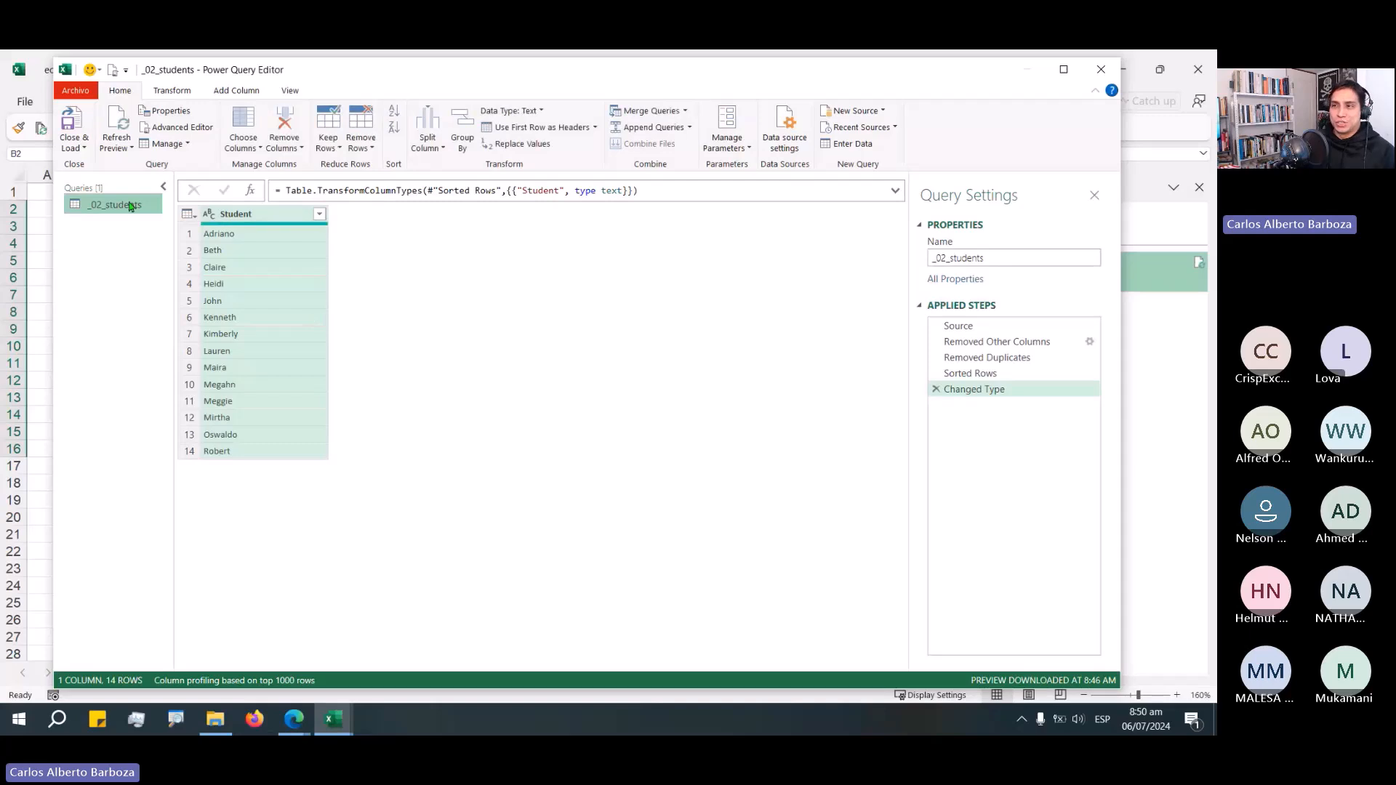
Duplicate the _02_students query and rename the copy _04_weeks.
right_click(131, 205)
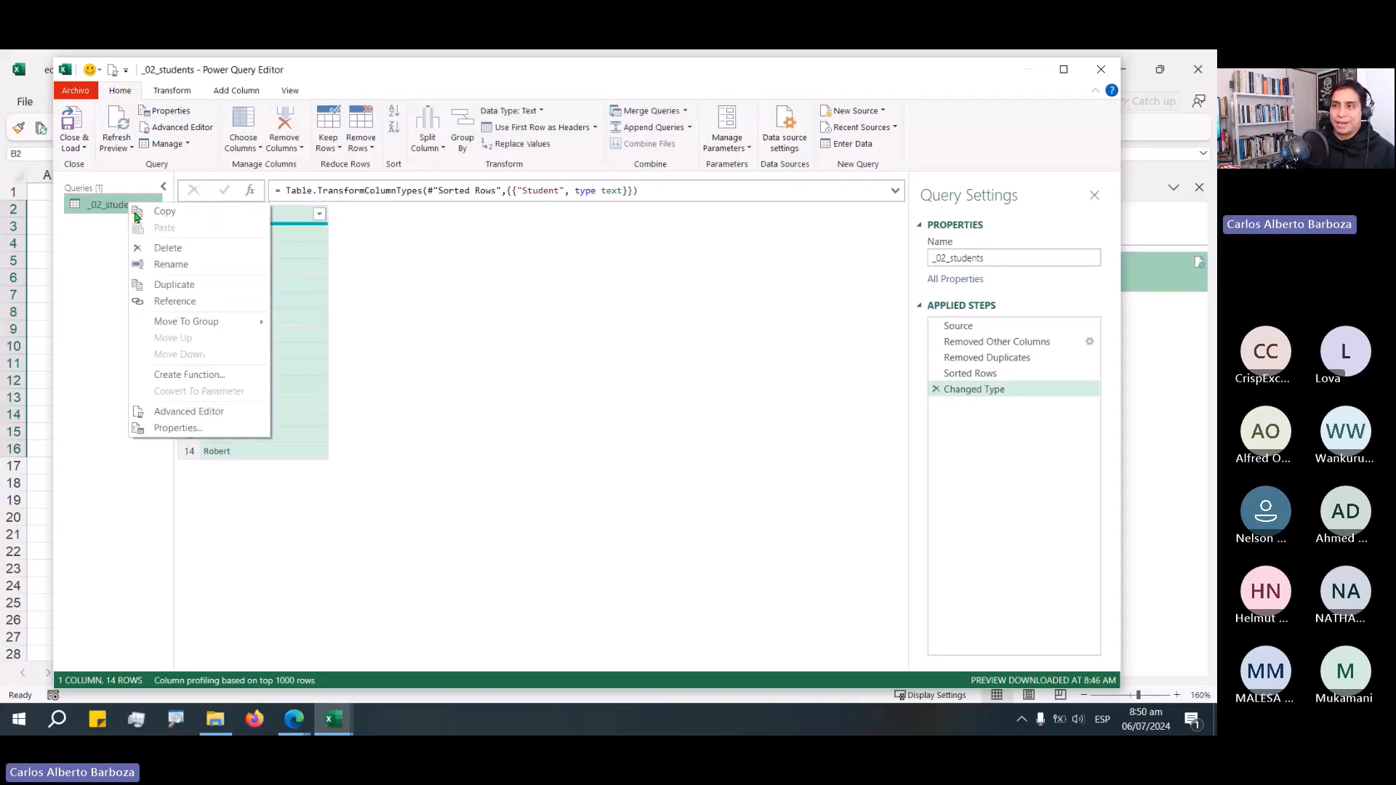
click(164, 290)
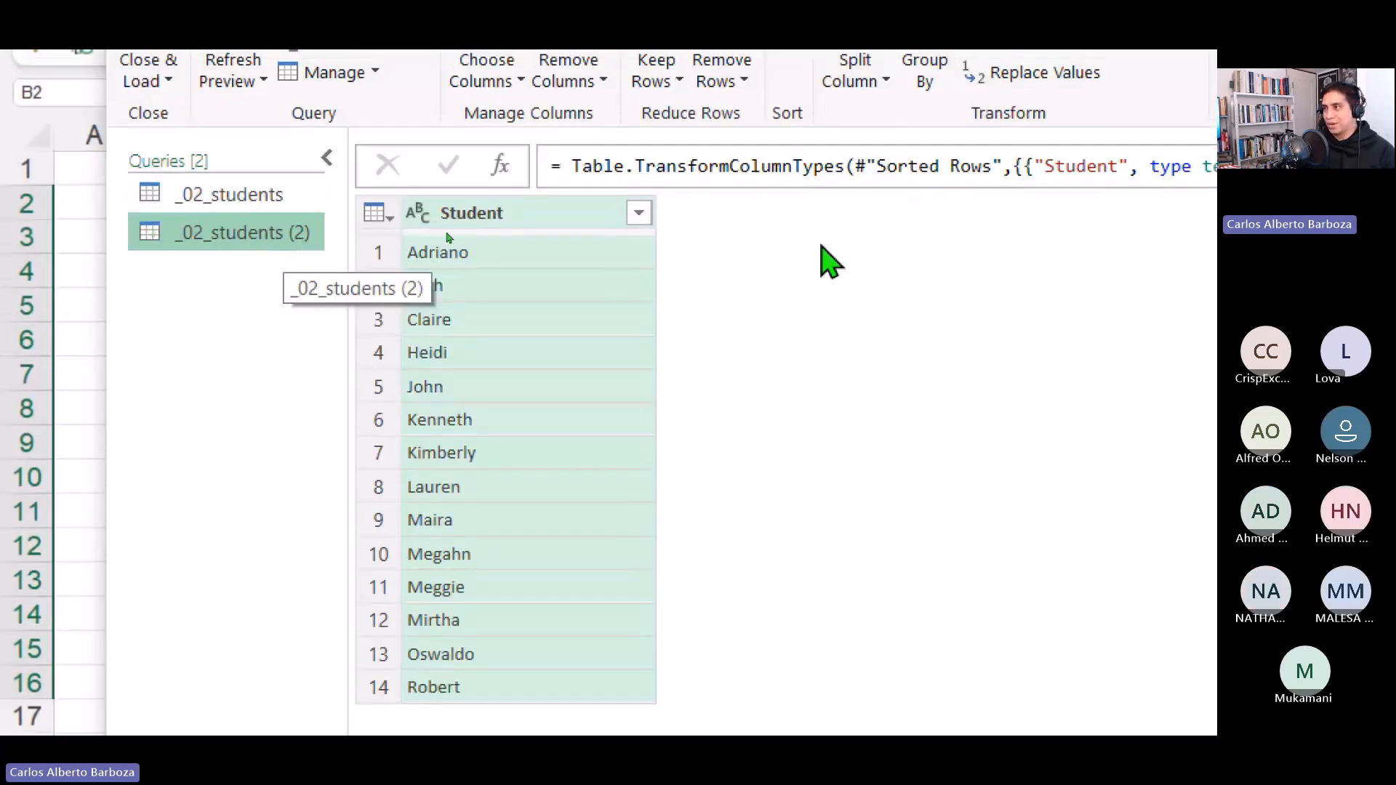
click(929, 304)
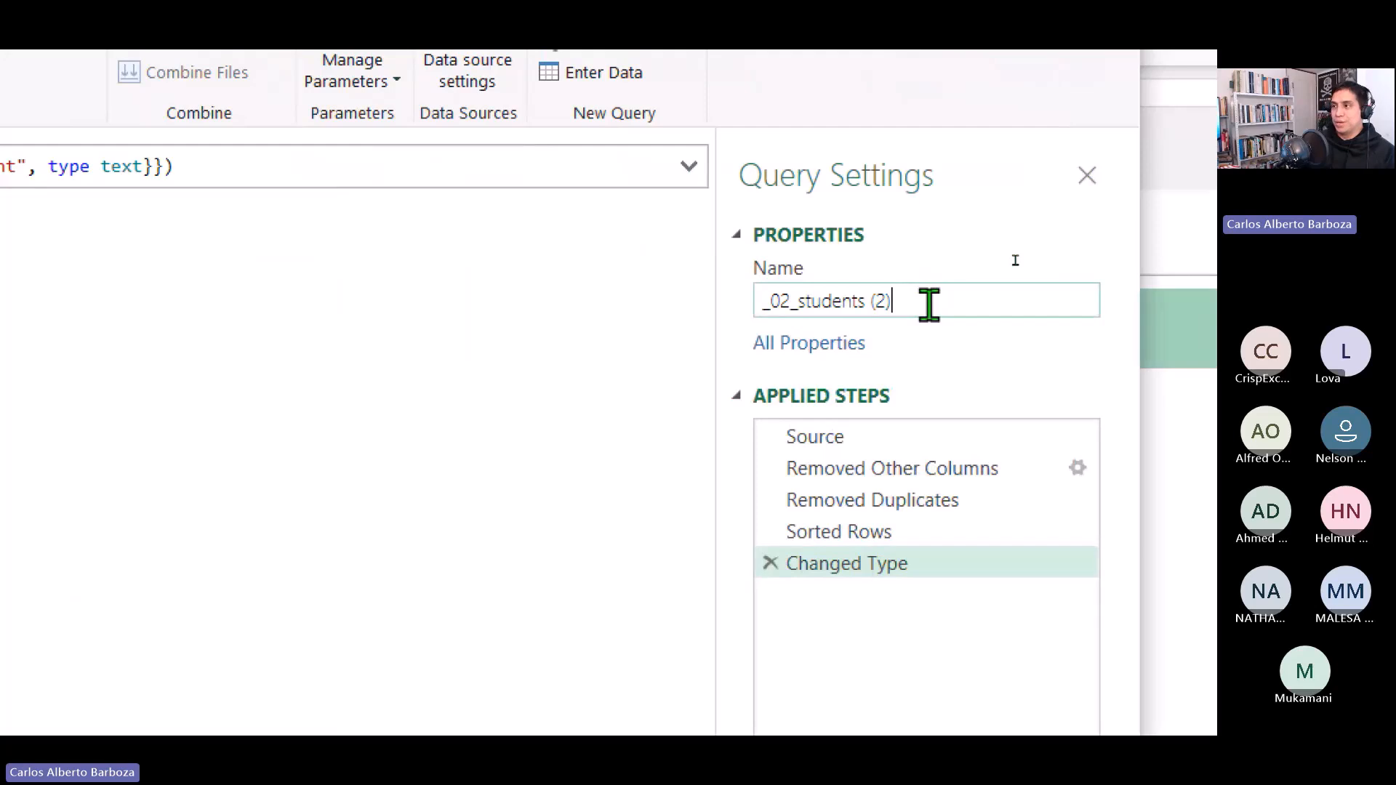
key(BackSpace)
key(BackSpace)
key(BackSpace)
key(BackSpace)
key(BackSpace)
key(BackSpace)
key(BackSpace)
key(BackSpace)
key(BackSpace)
key(BackSpace)
key(BackSpace)
key(BackSpace)
key(BackSpace)
key(BackSpace)
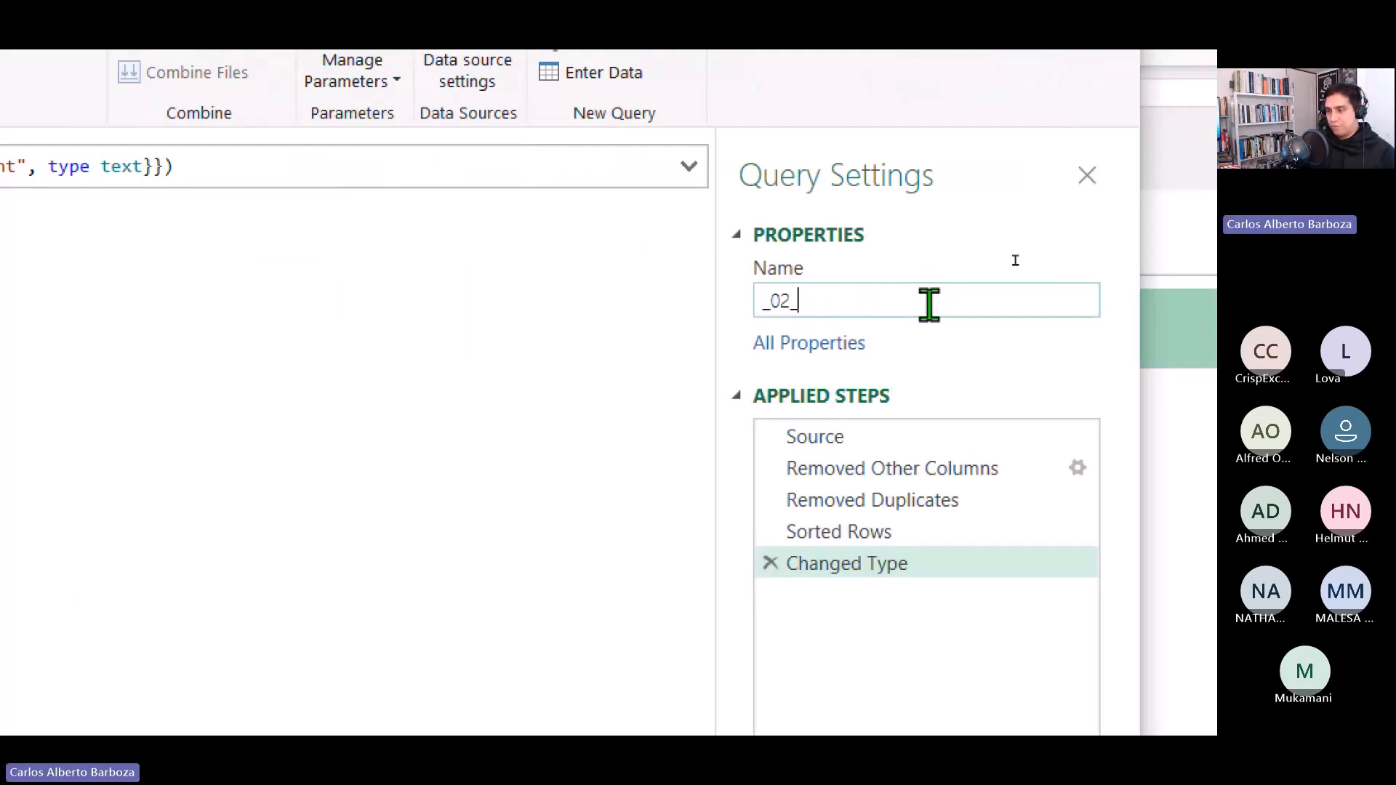
text(4_weeks)
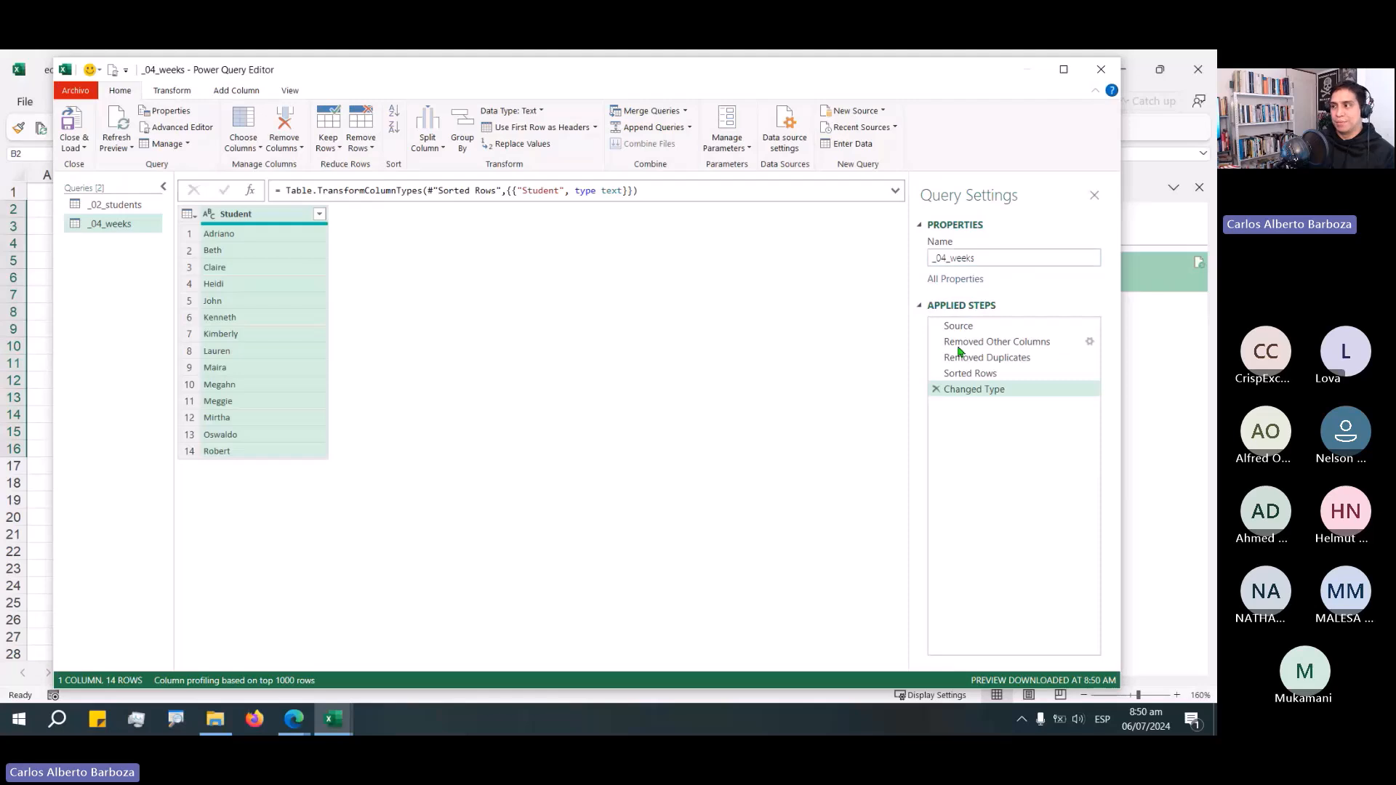
Delete every applied step of the _04_weeks query except Source.
click(935, 389)
click(935, 373)
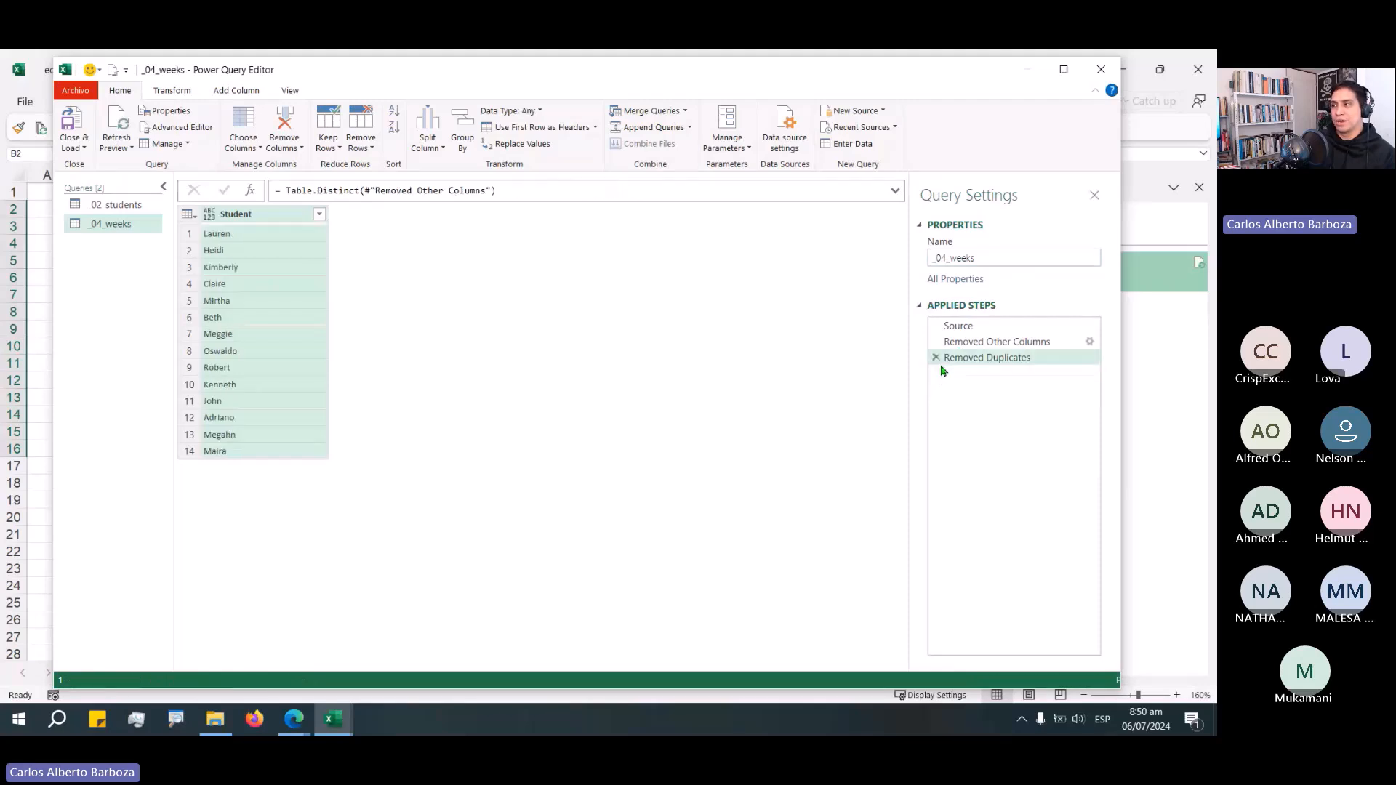
click(936, 357)
click(936, 342)
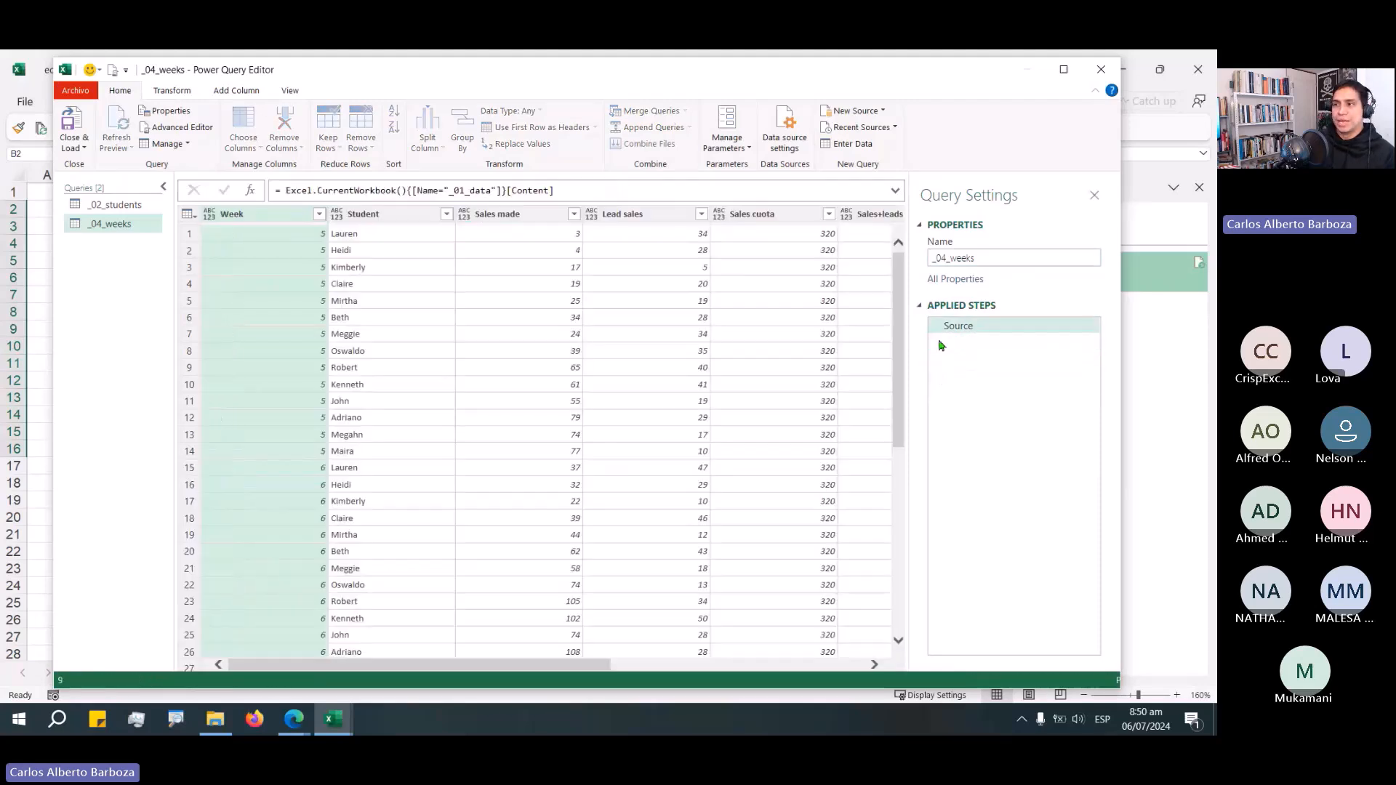
Keep only the Week column and remove its duplicate values.
right_click(287, 217)
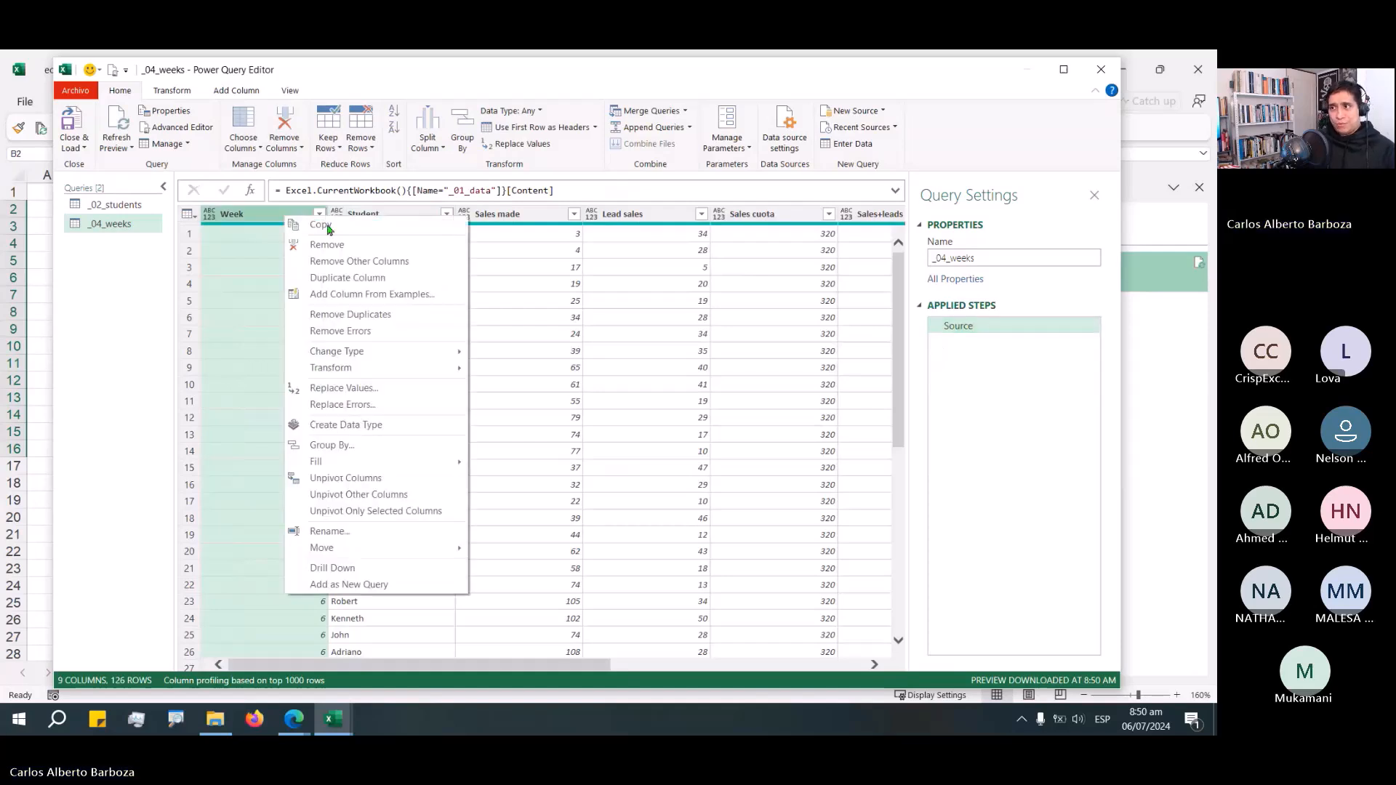
click(359, 261)
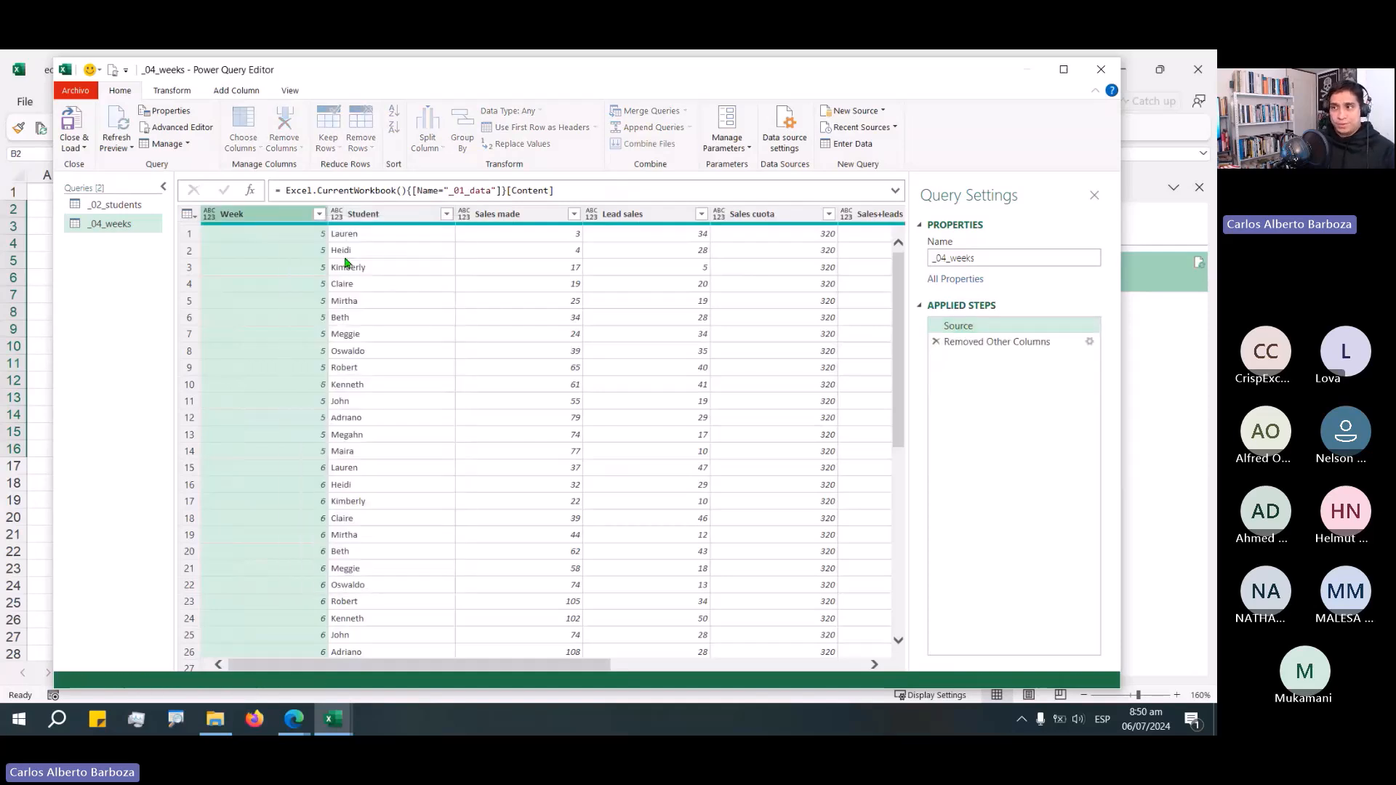
right_click(262, 216)
click(324, 309)
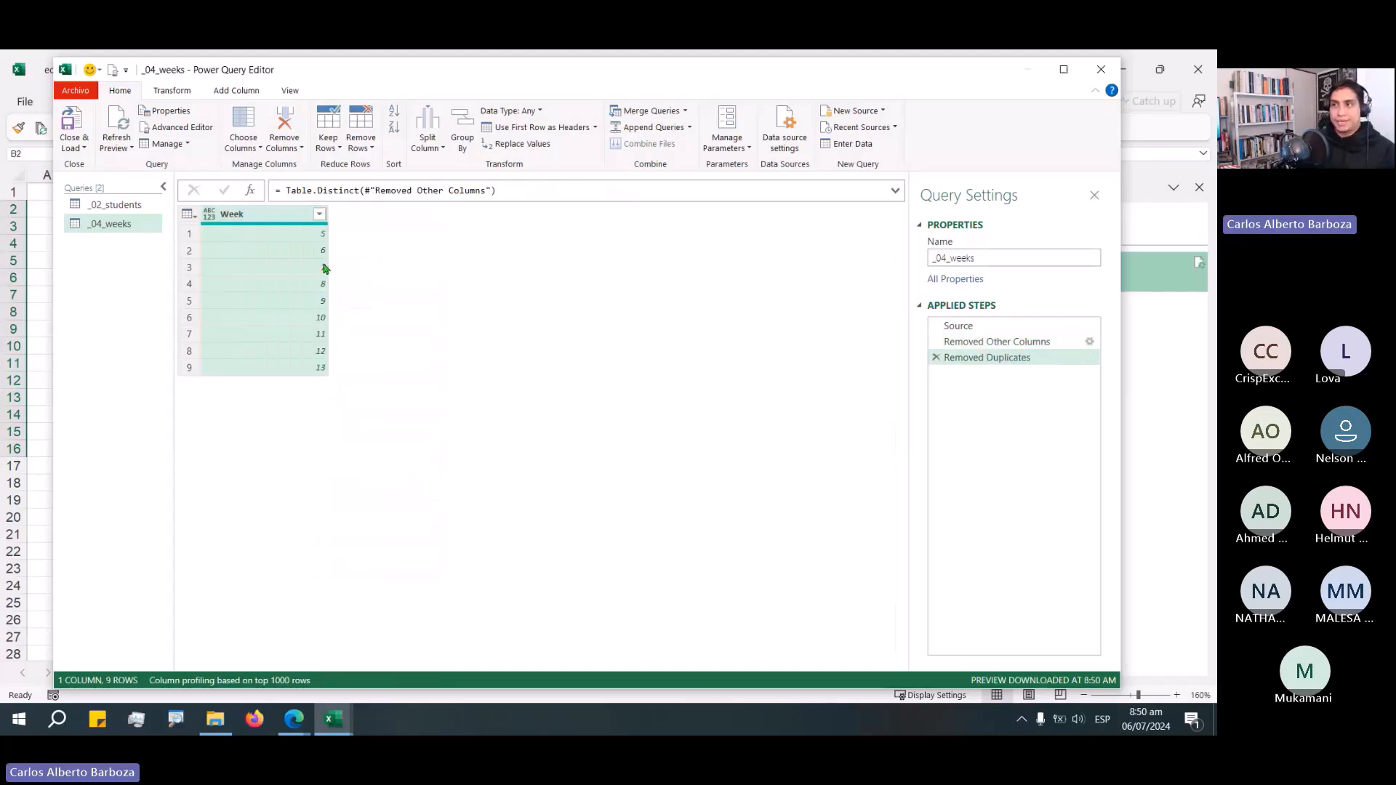
Sort the Week column ascending and set its data type to Whole Number.
click(319, 214)
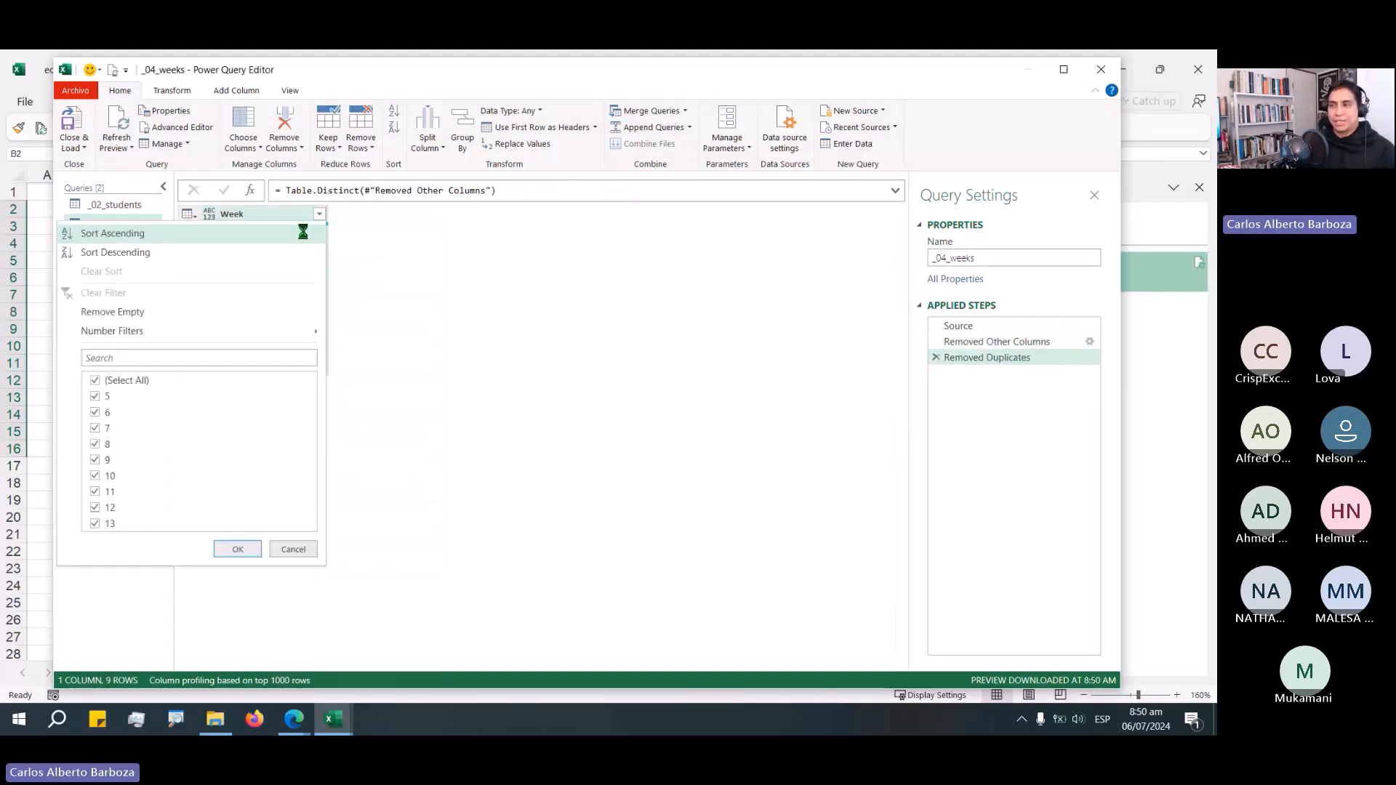
click(303, 231)
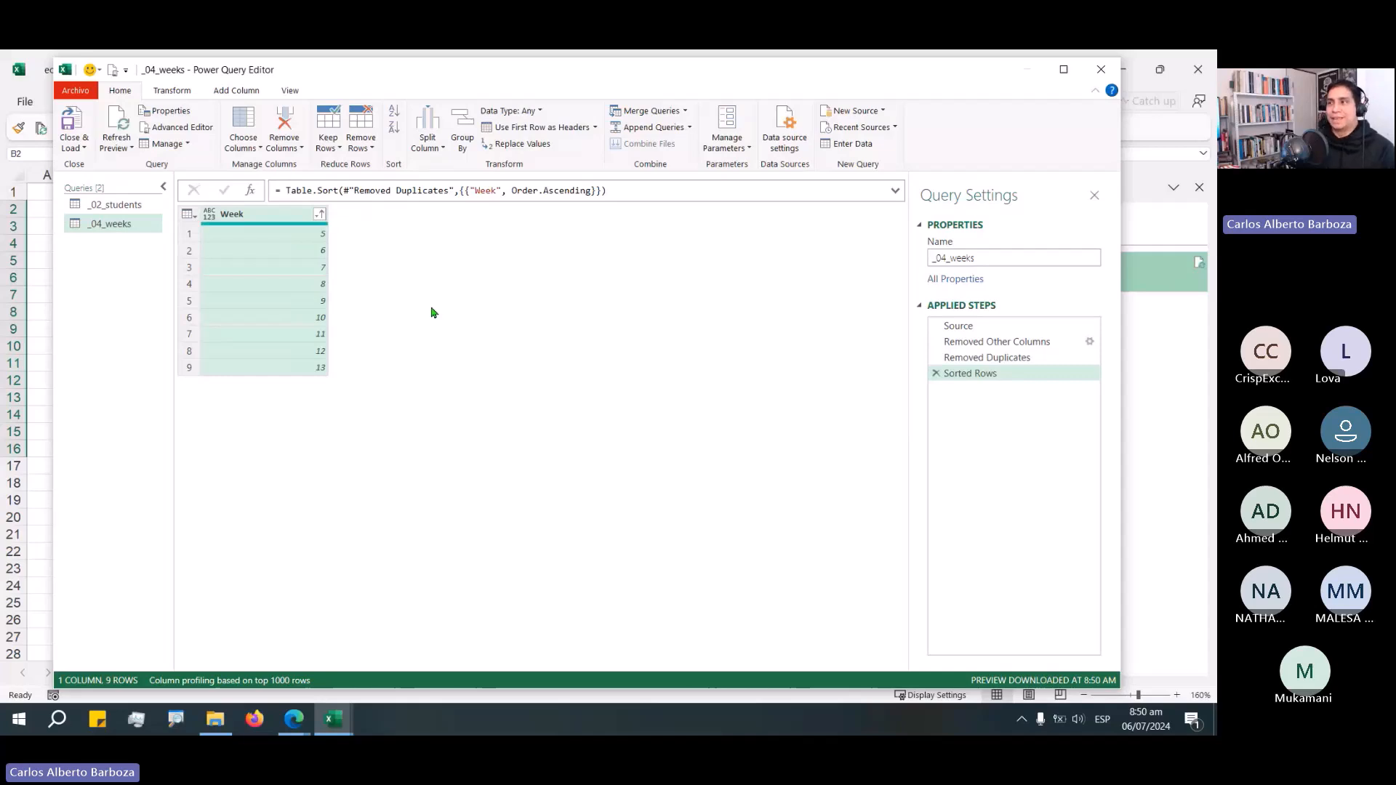
click(512, 110)
click(538, 163)
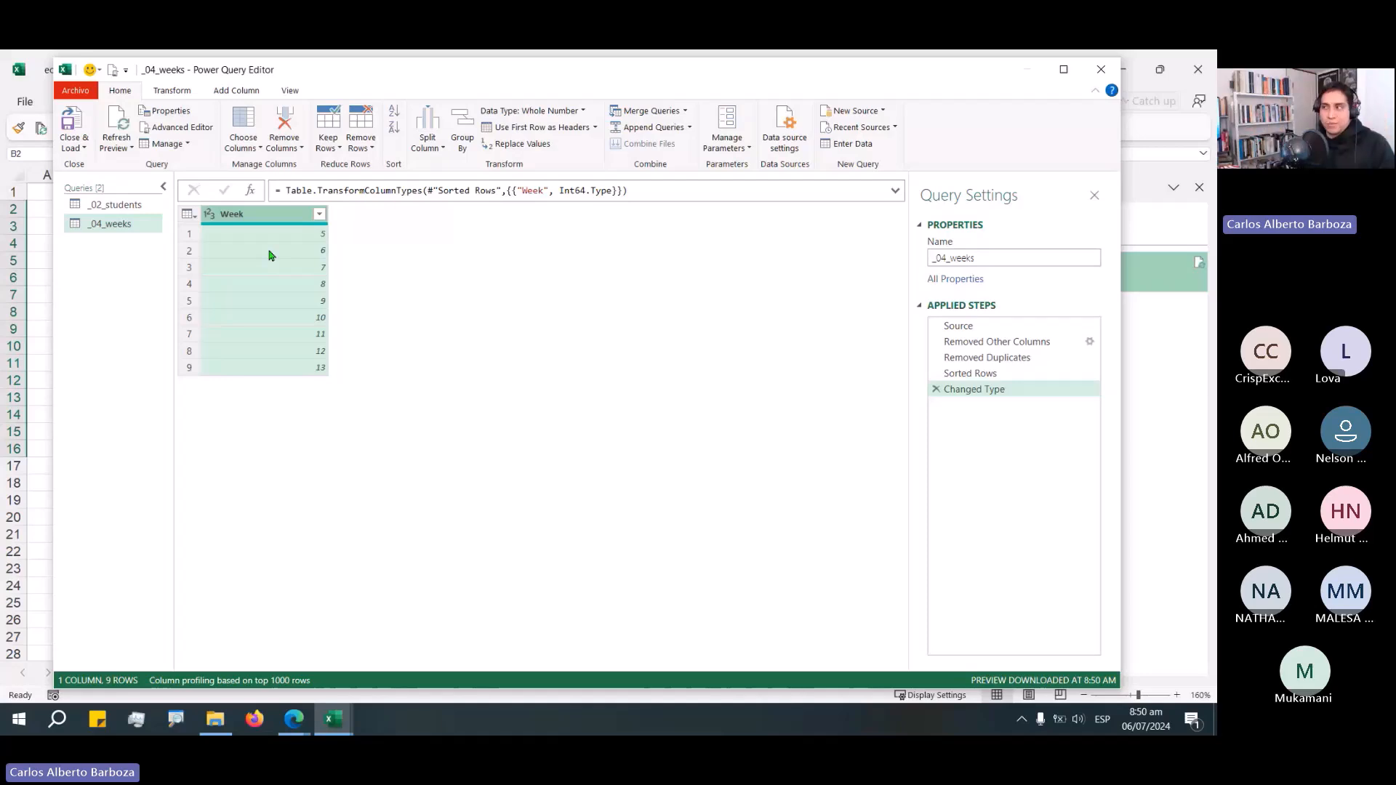
Close and load the _04_weeks query as a table into cell B21 of the filteringTables sheet.
click(82, 148)
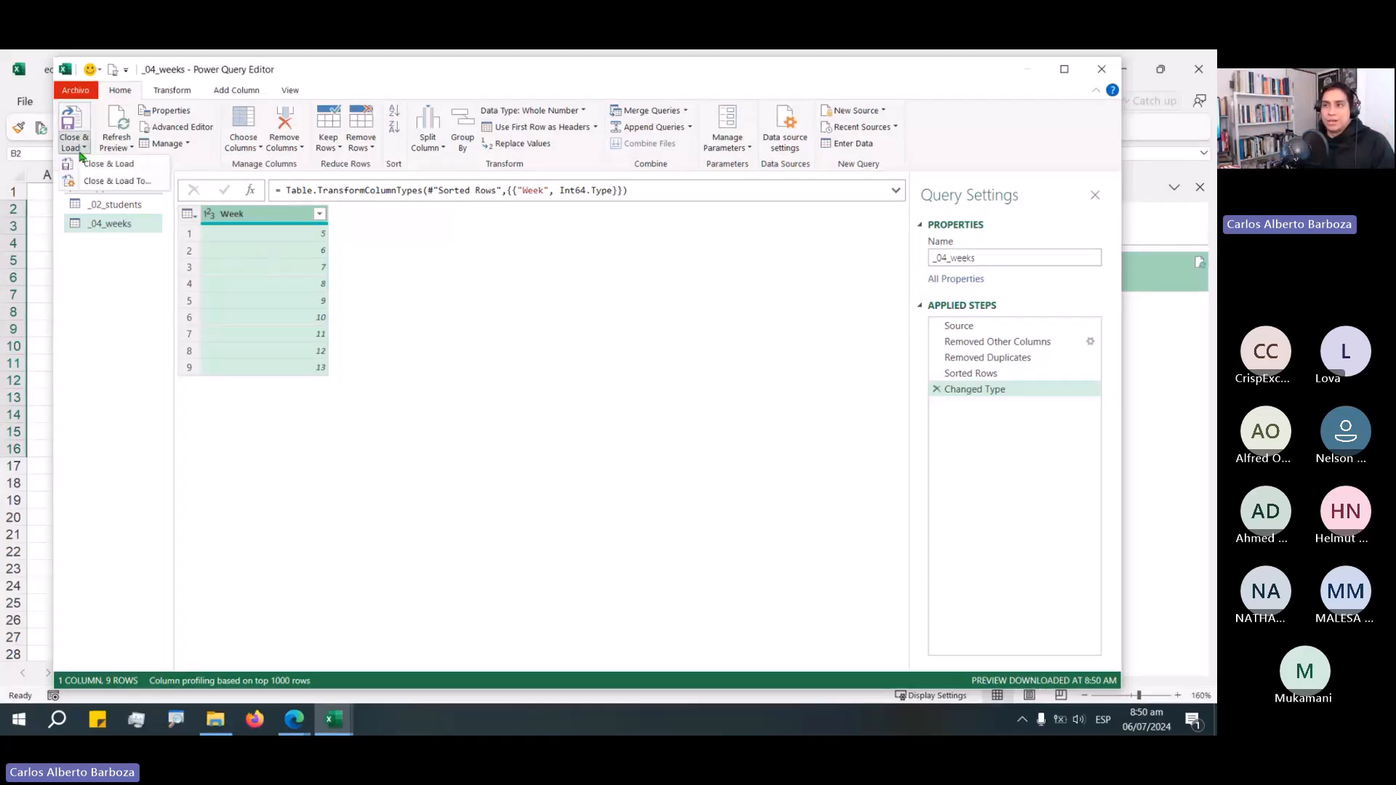
click(105, 185)
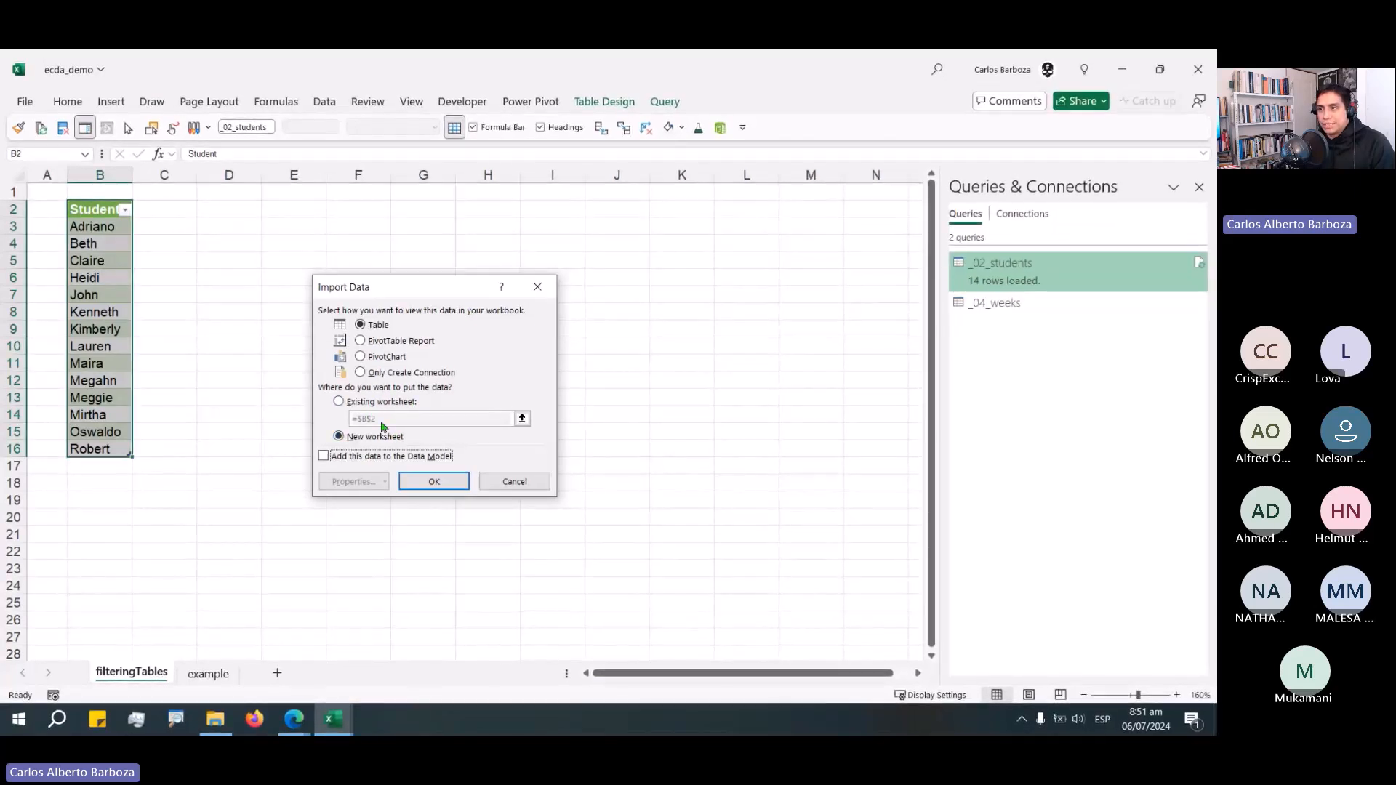
click(375, 402)
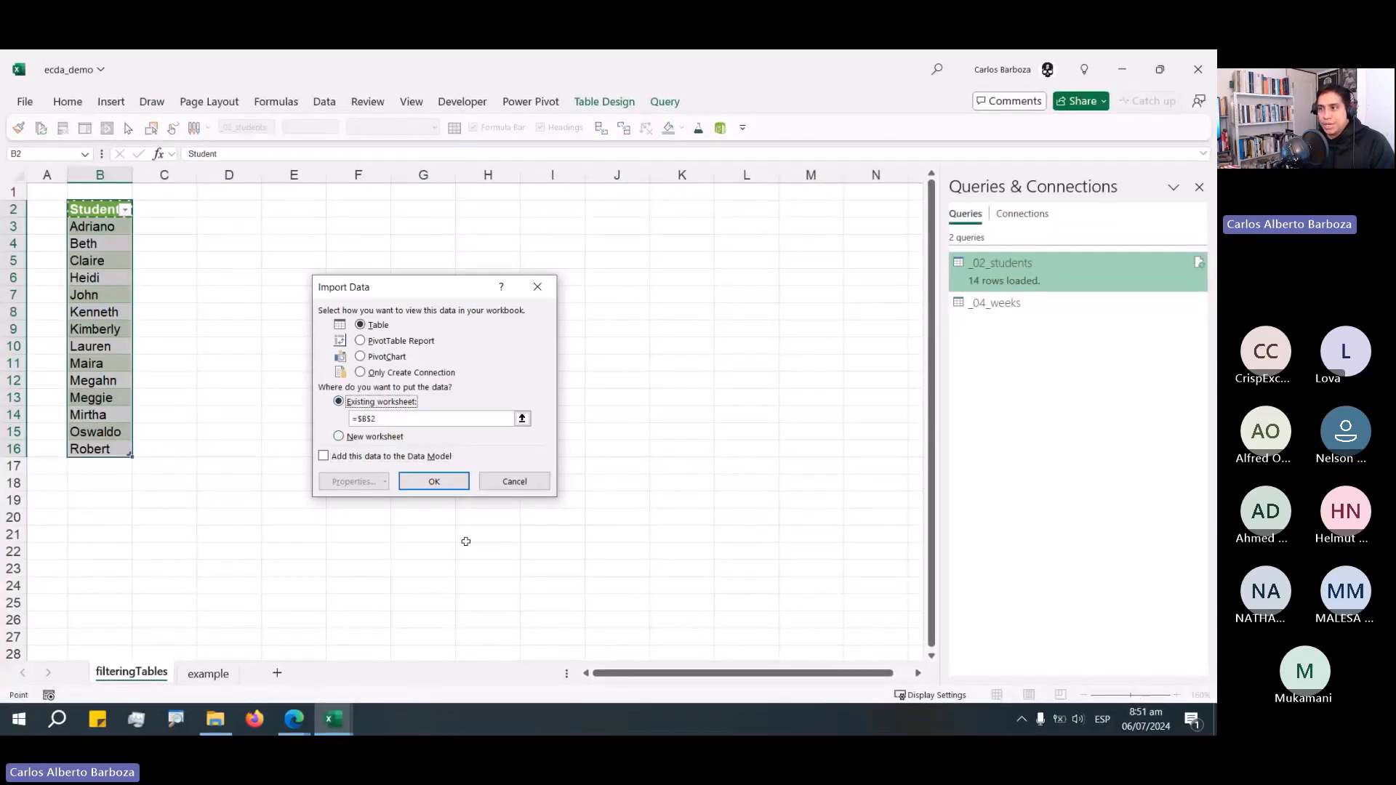
click(113, 532)
click(434, 481)
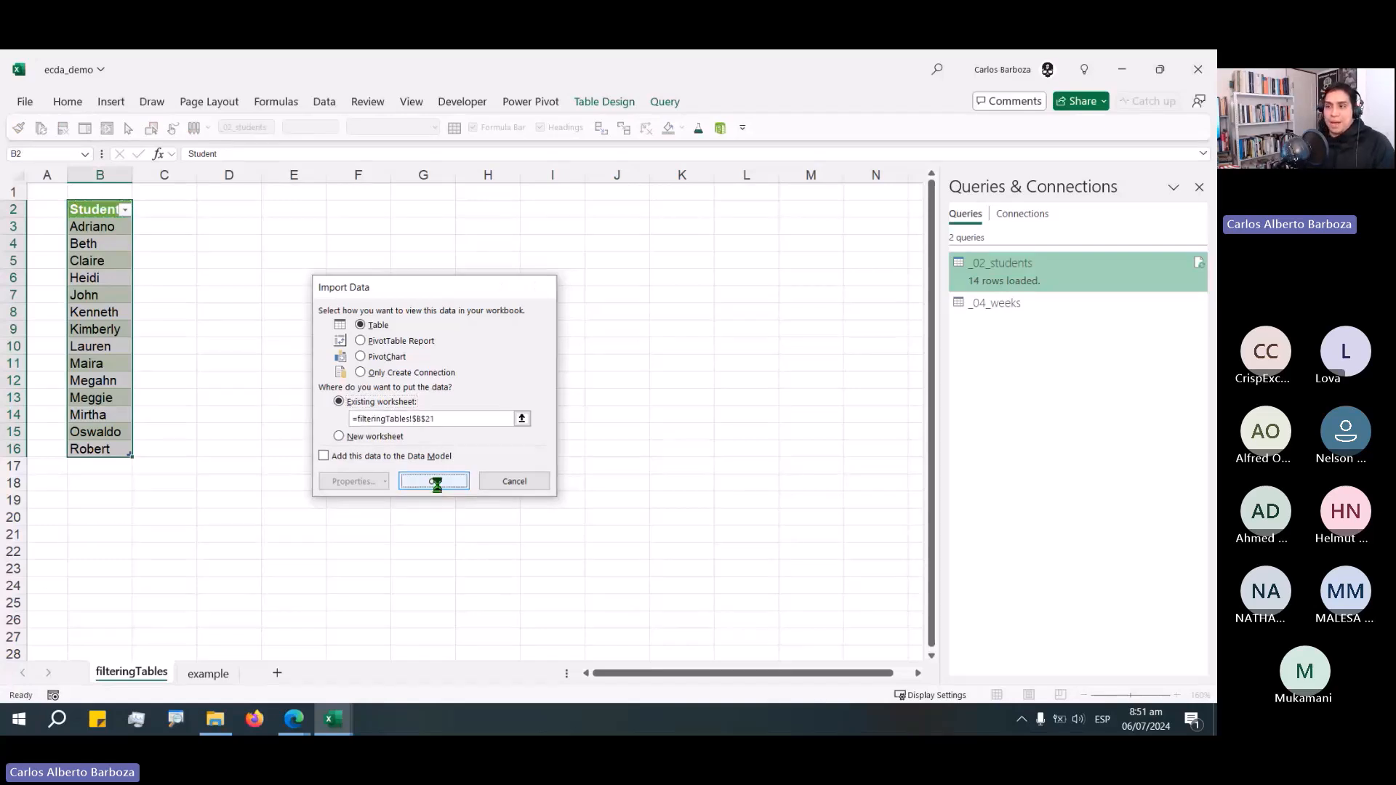
Turn off Adjust column width in the weeks table's external data properties.
click(110, 546)
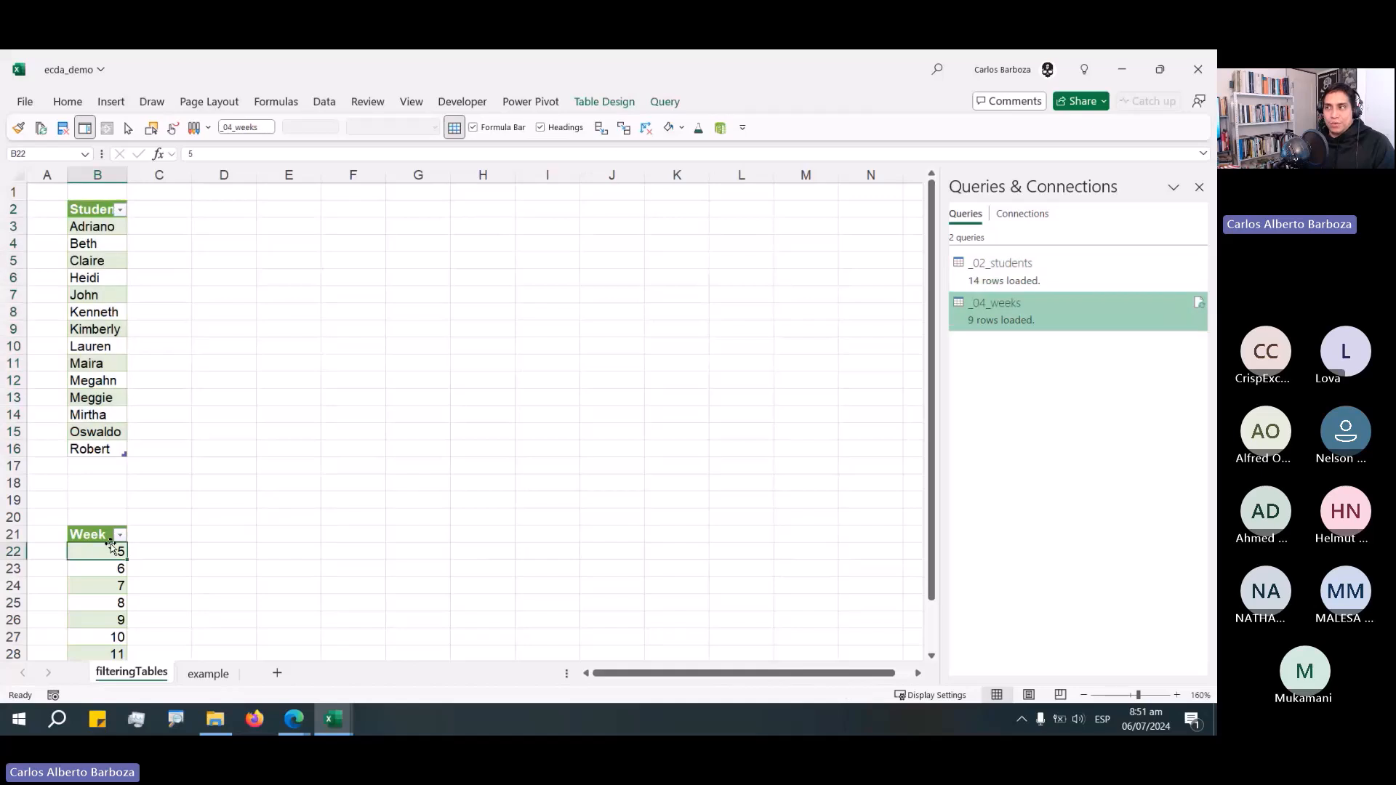
click(590, 102)
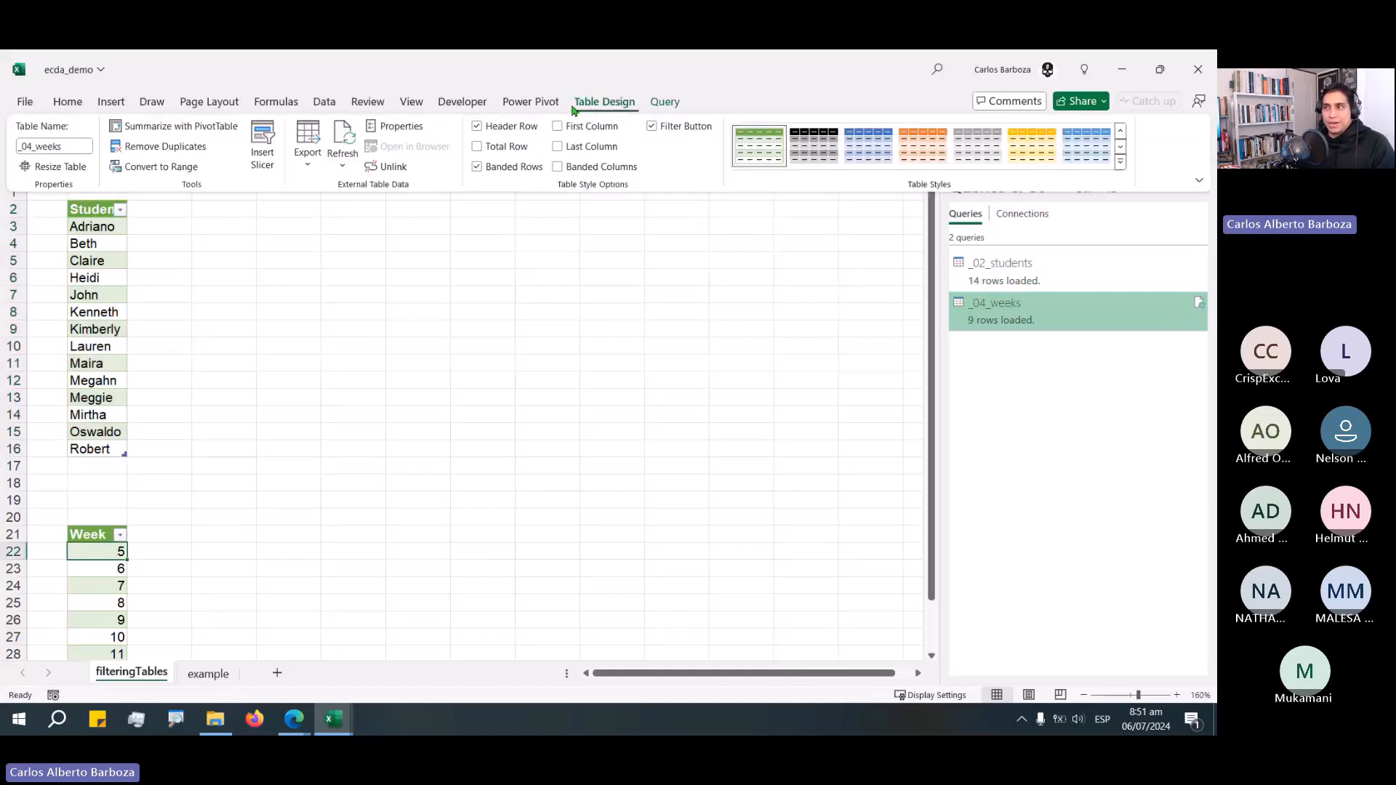
click(409, 129)
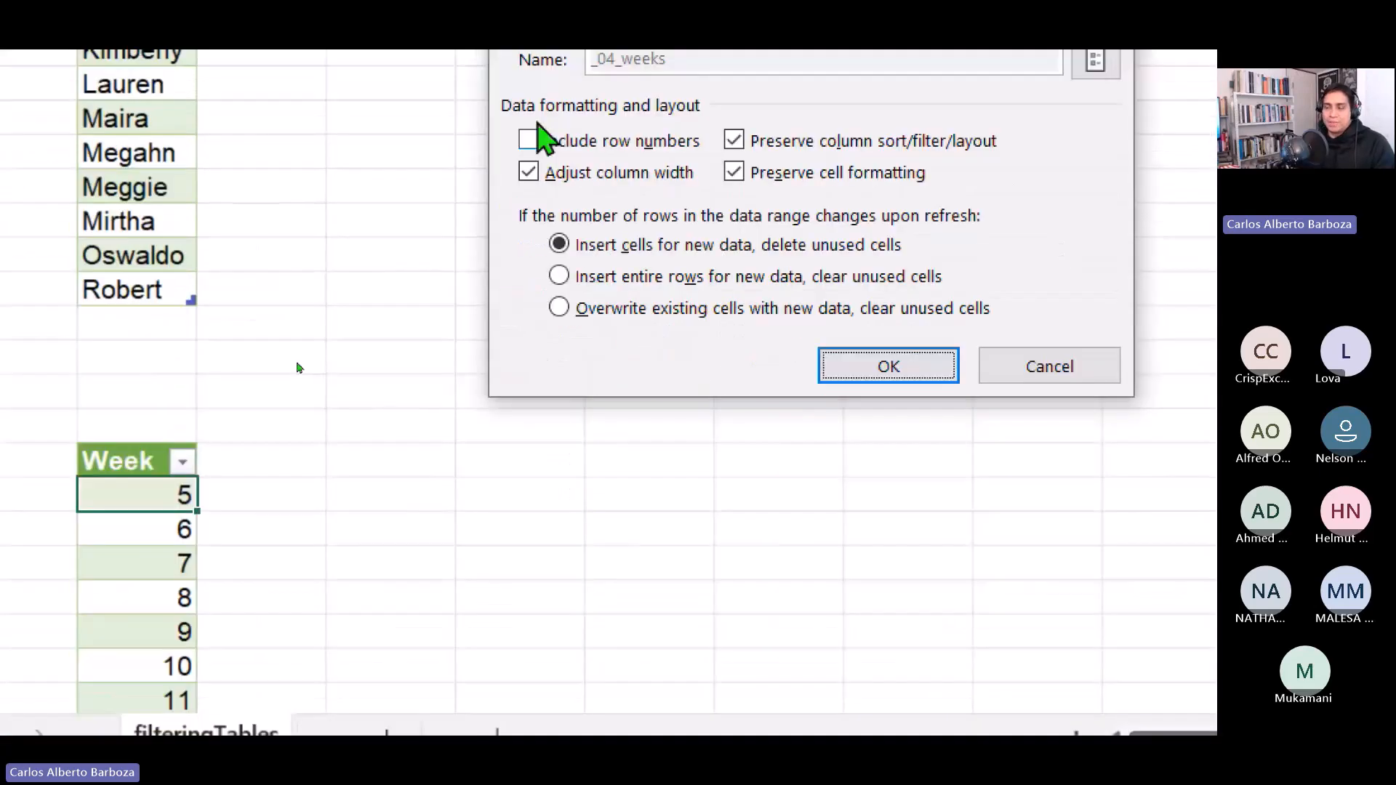
click(310, 391)
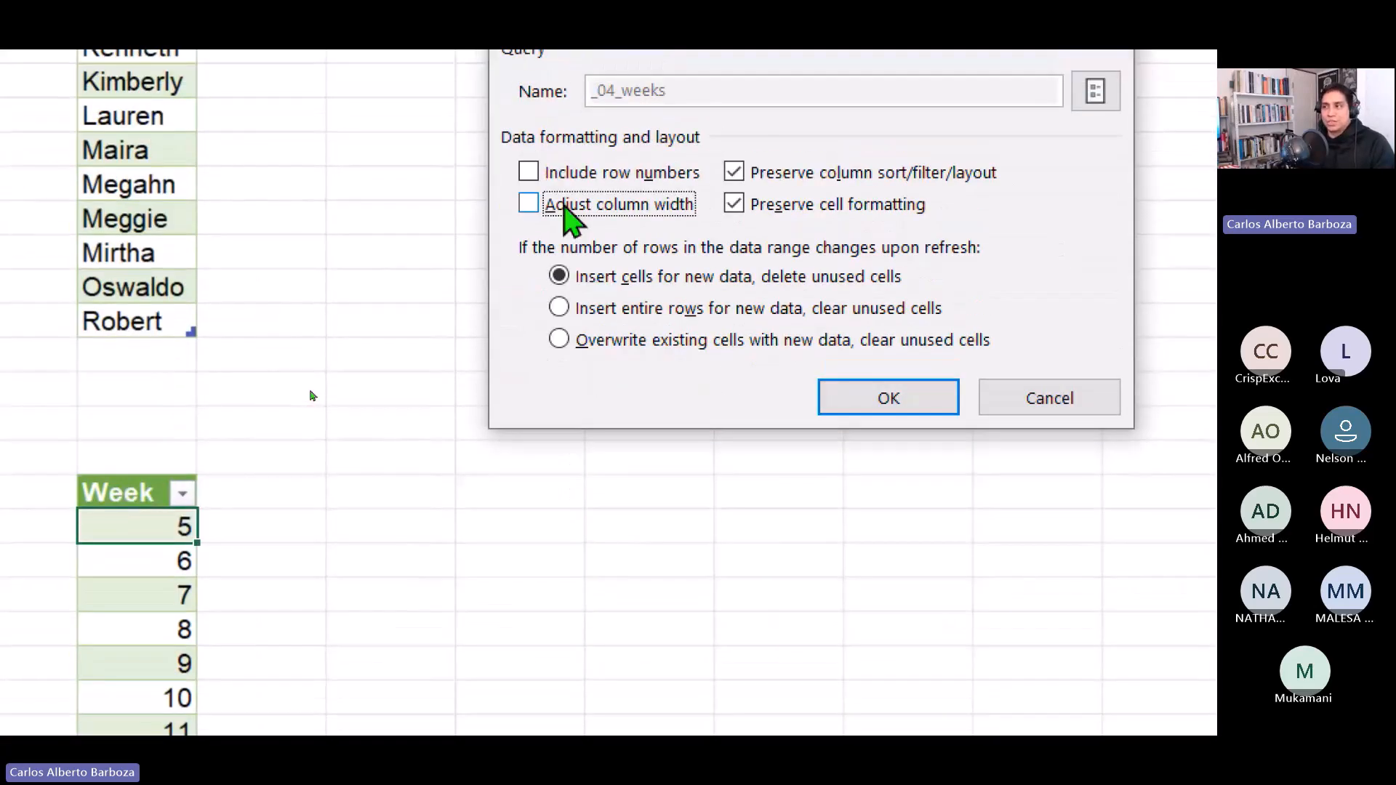
click(850, 399)
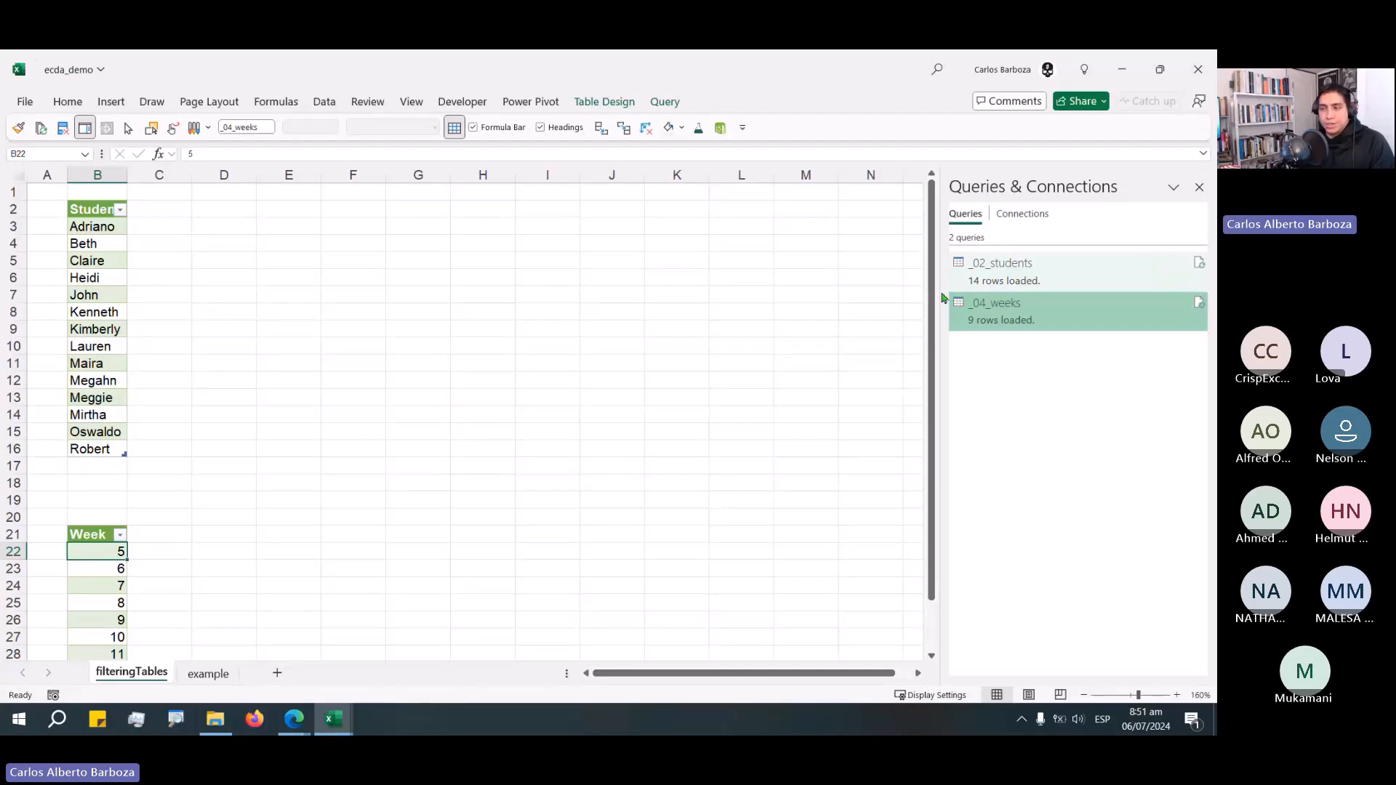
click(118, 516)
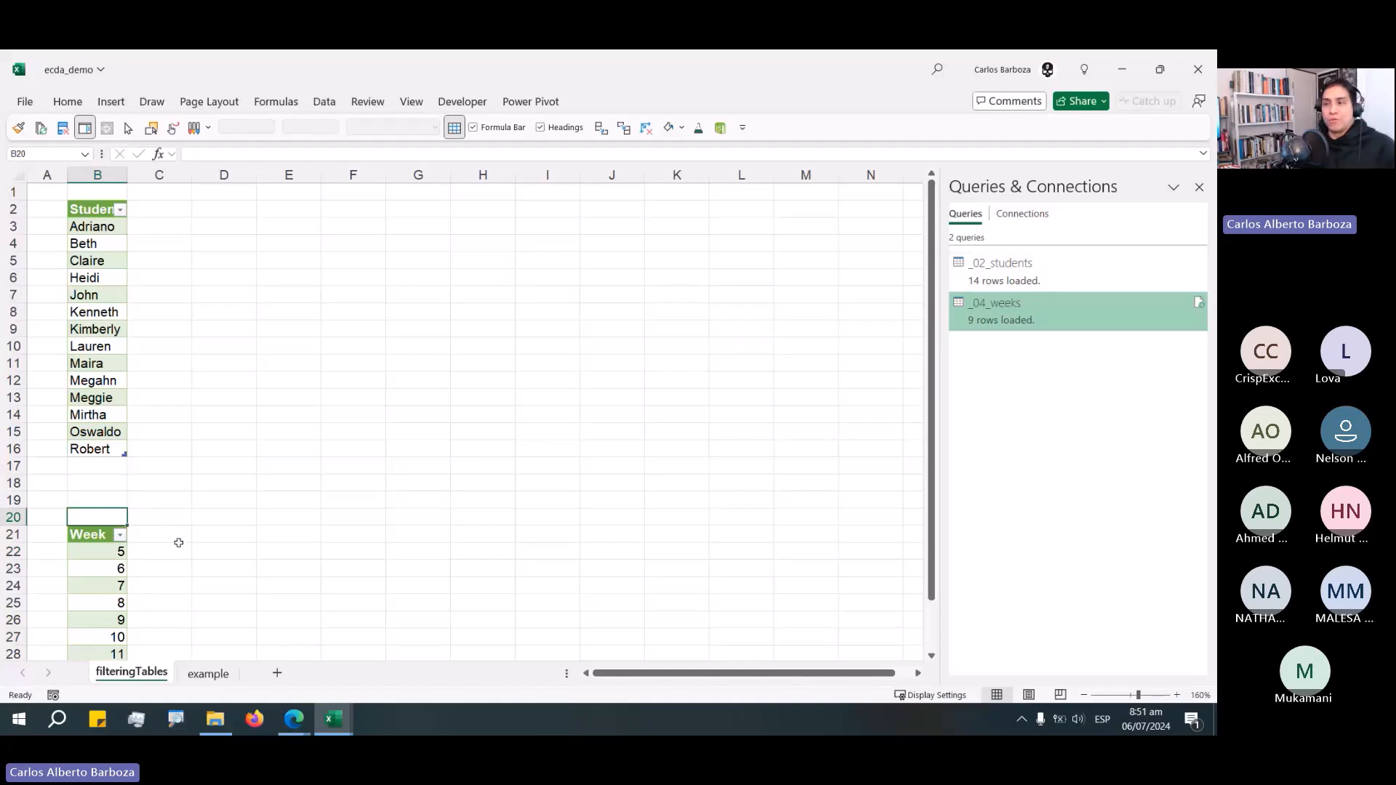
scroll(106, 569, down, 1)
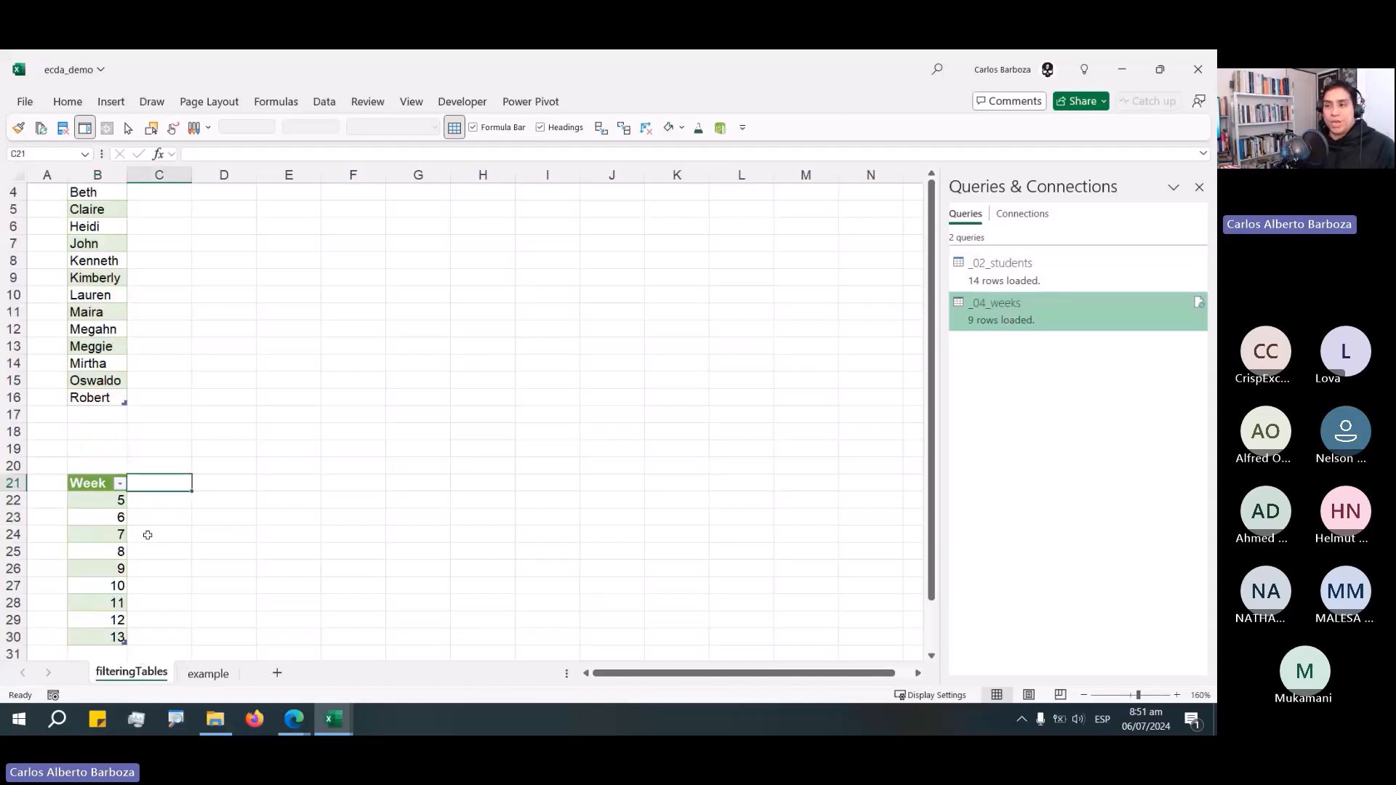
drag(98, 484, 99, 638)
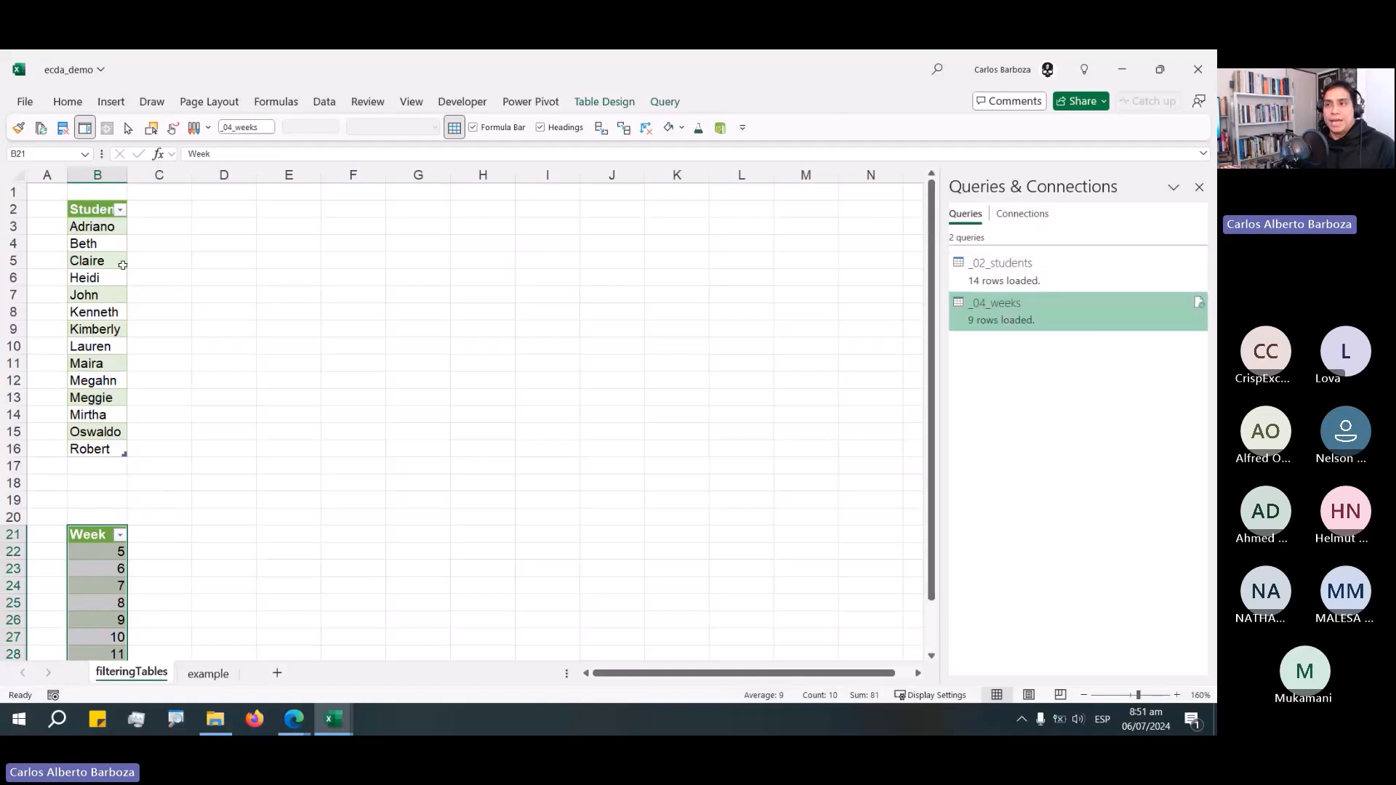
click(101, 209)
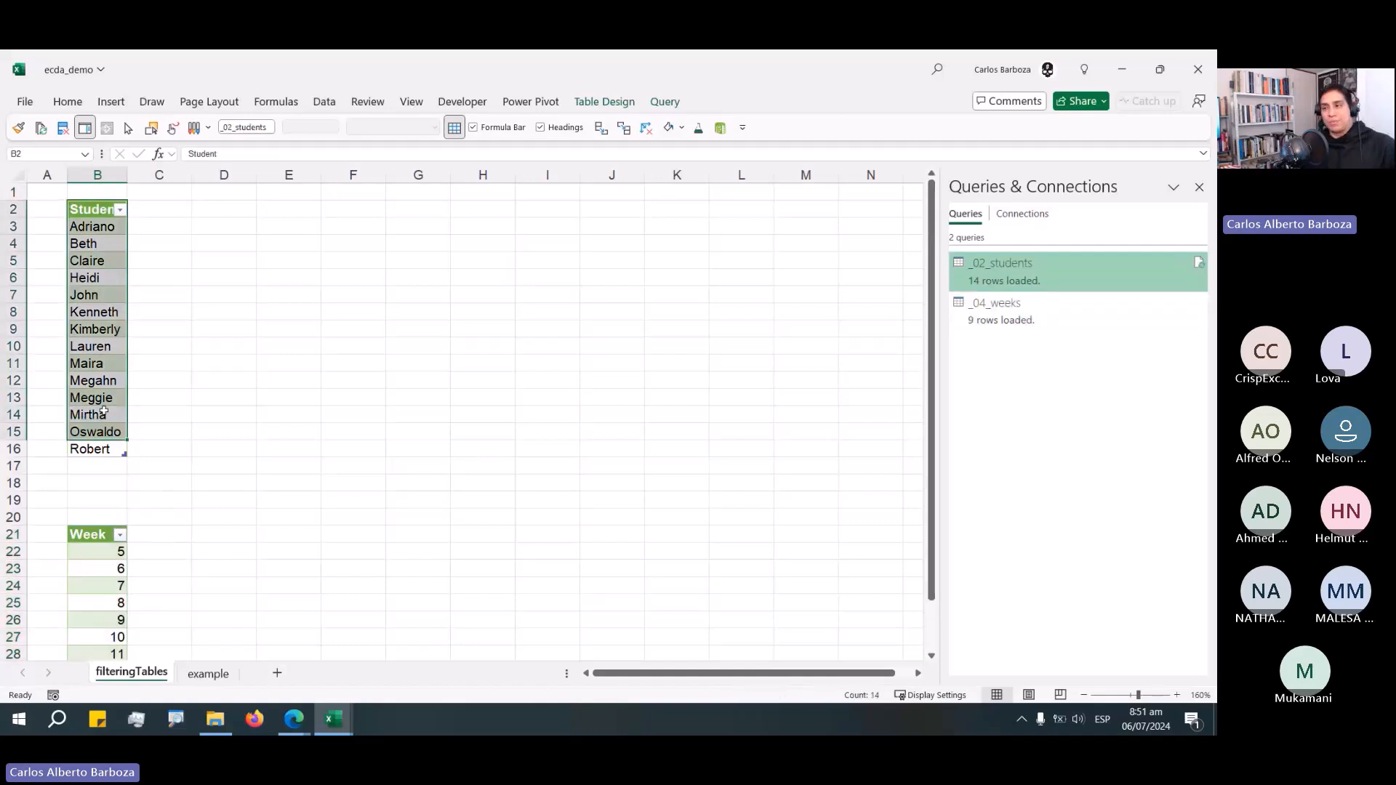
Add two new worksheets and rename the first one StudentFiltering.
click(277, 672)
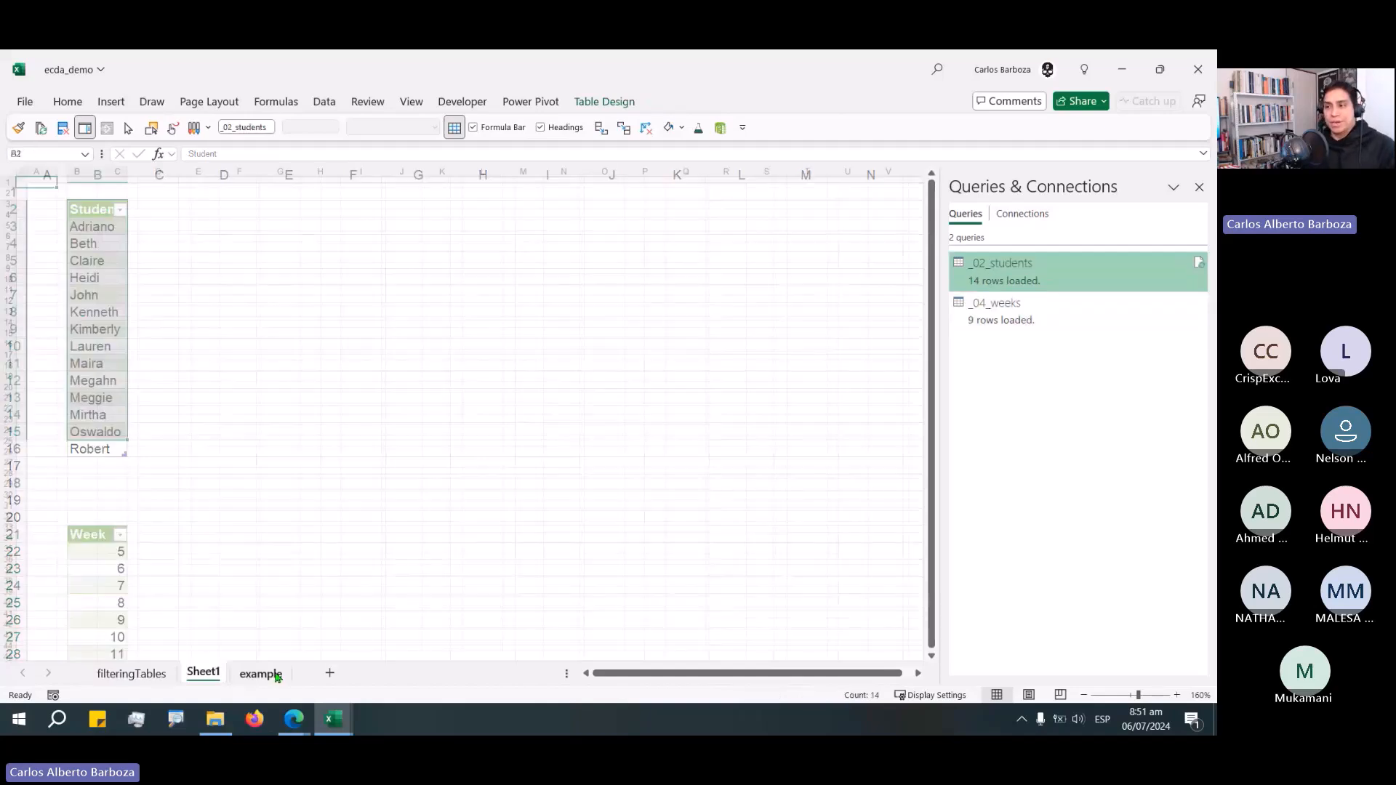
click(329, 672)
click(207, 674)
double_click(207, 675)
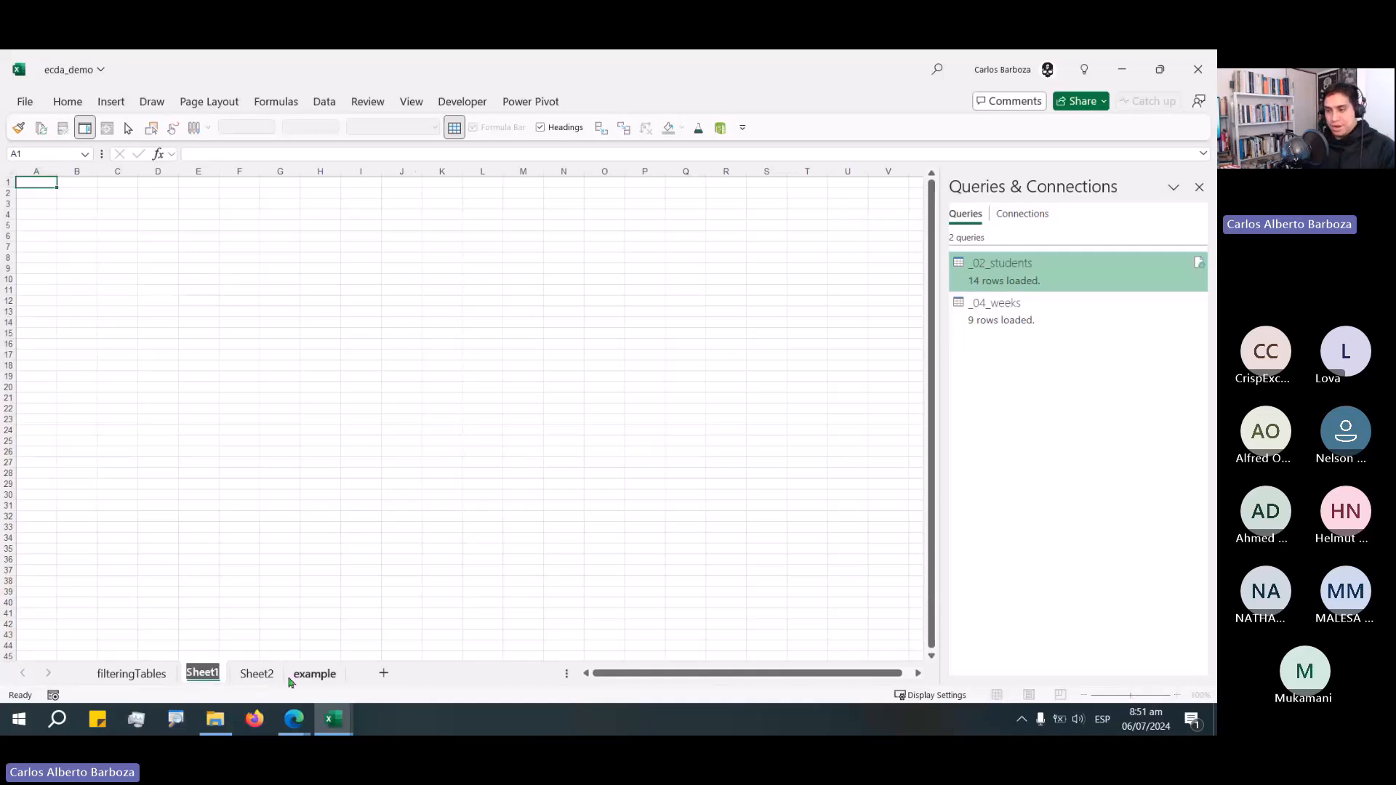
text(Stud)
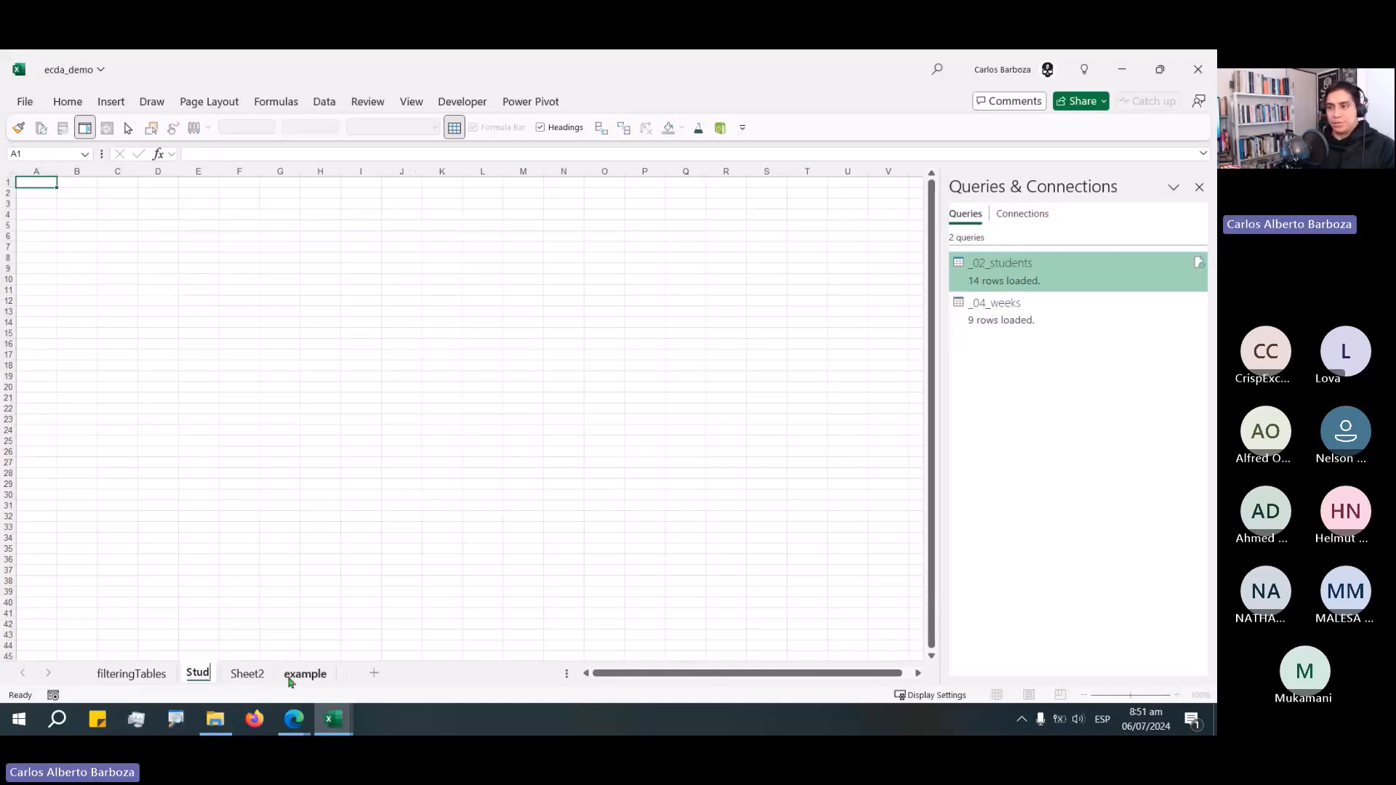
text(entFile)
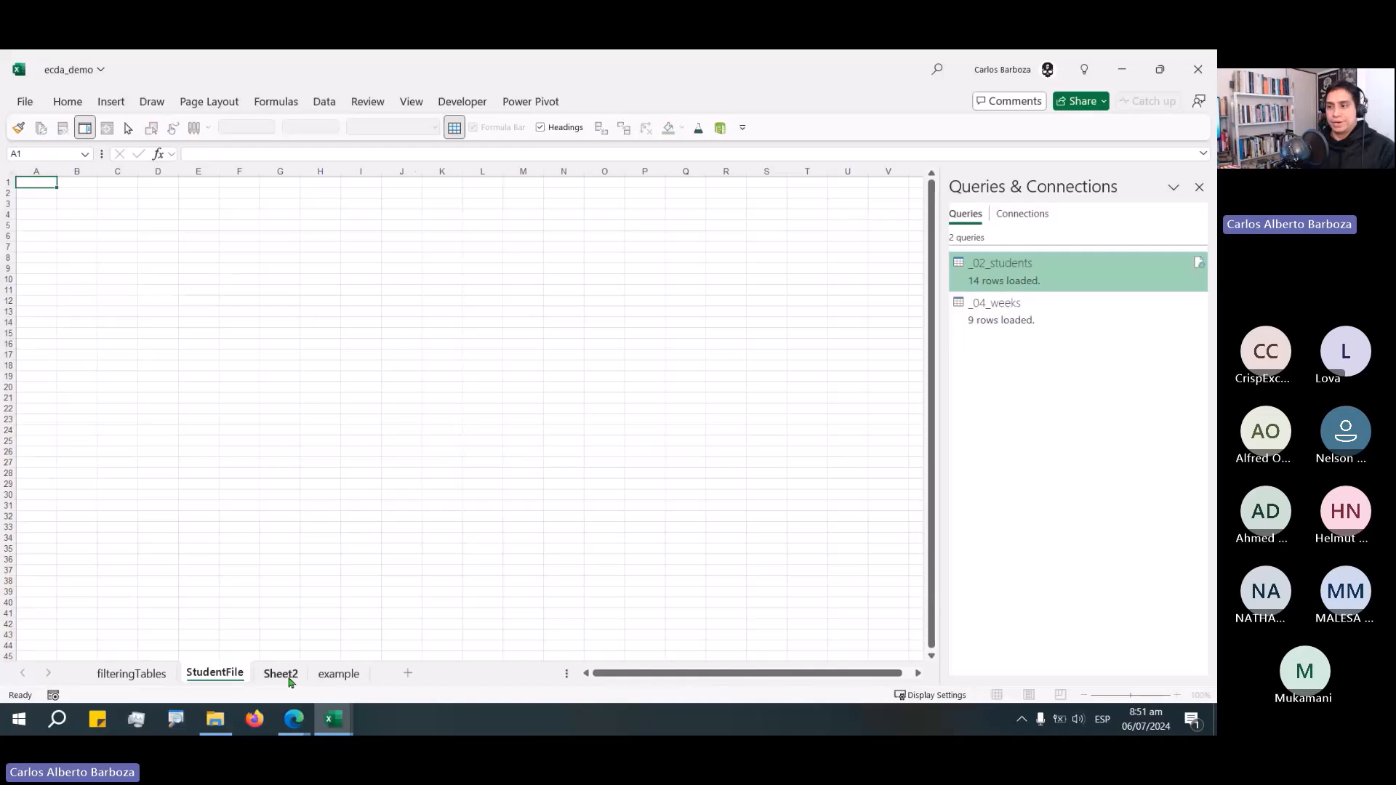
key(BackSpace)
text(ter)
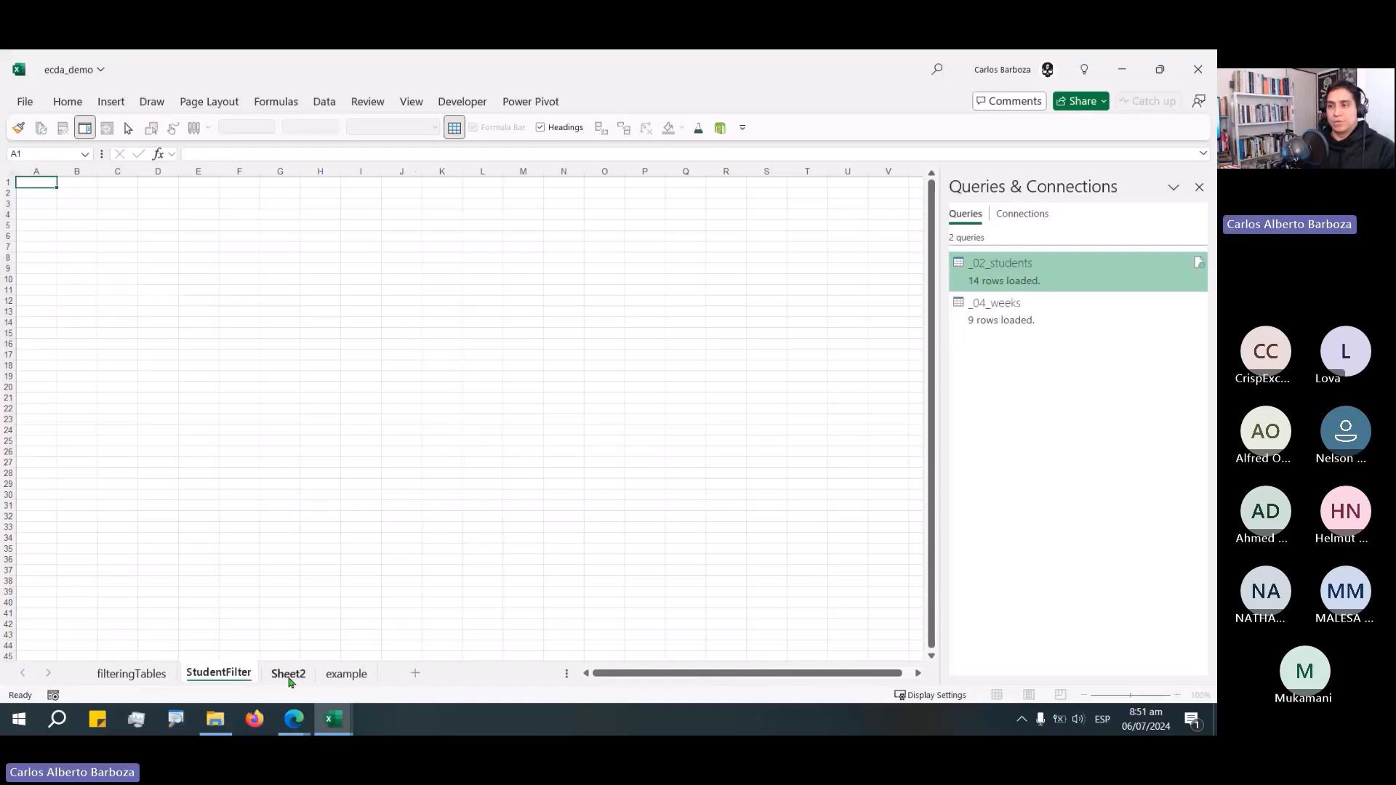
text(ing)
Rename the second new worksheet as WeeksFiltering.
double_click(290, 677)
text(We)
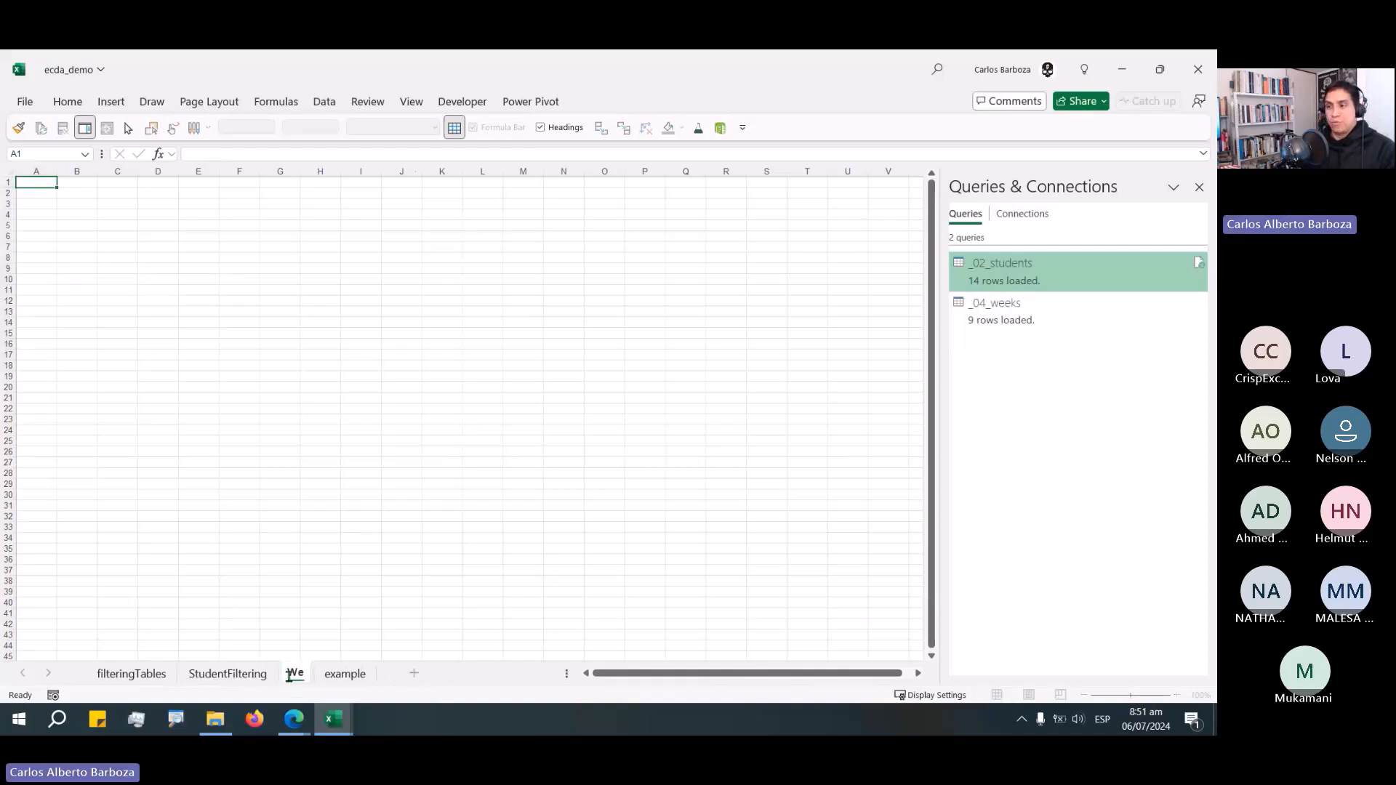
text(eksFit)
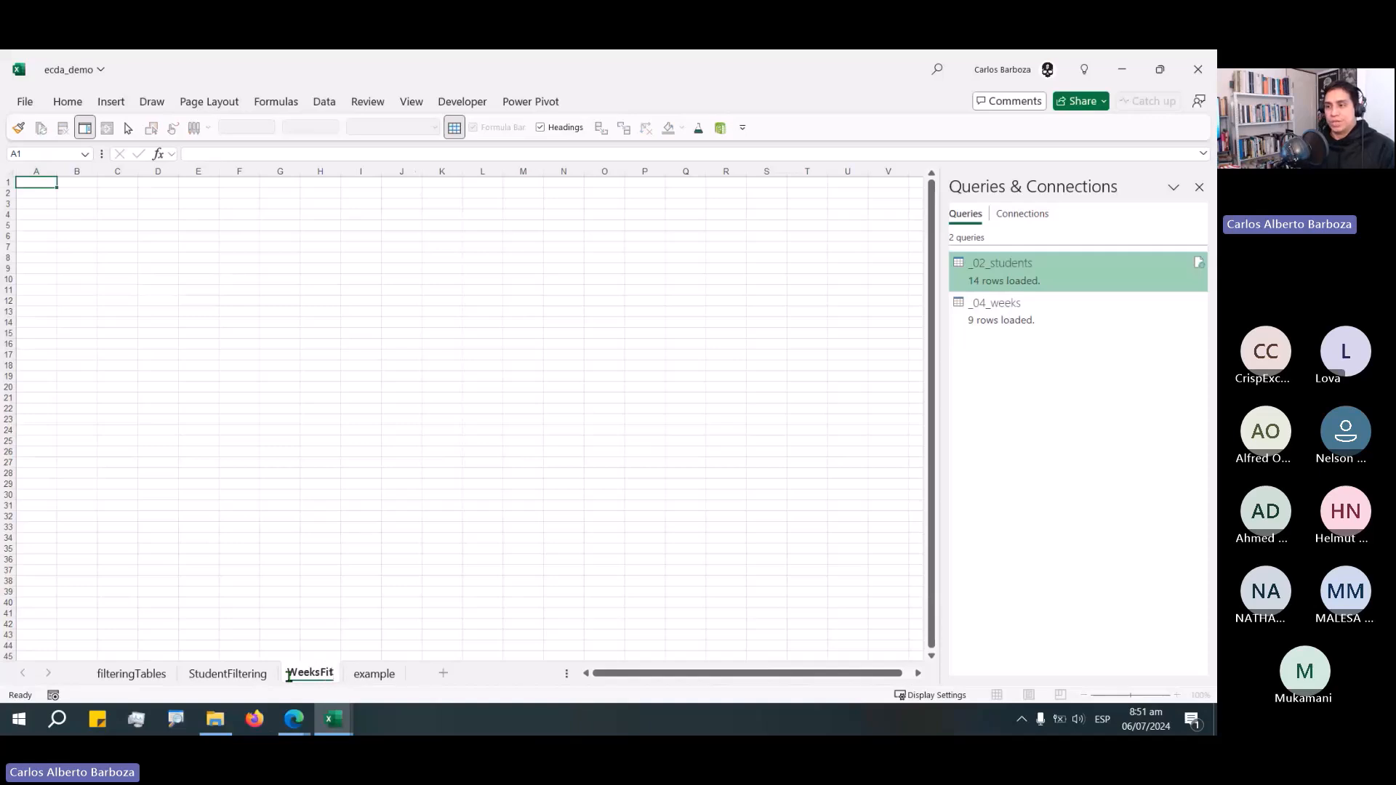
key(BackSpace)
text(ltering)
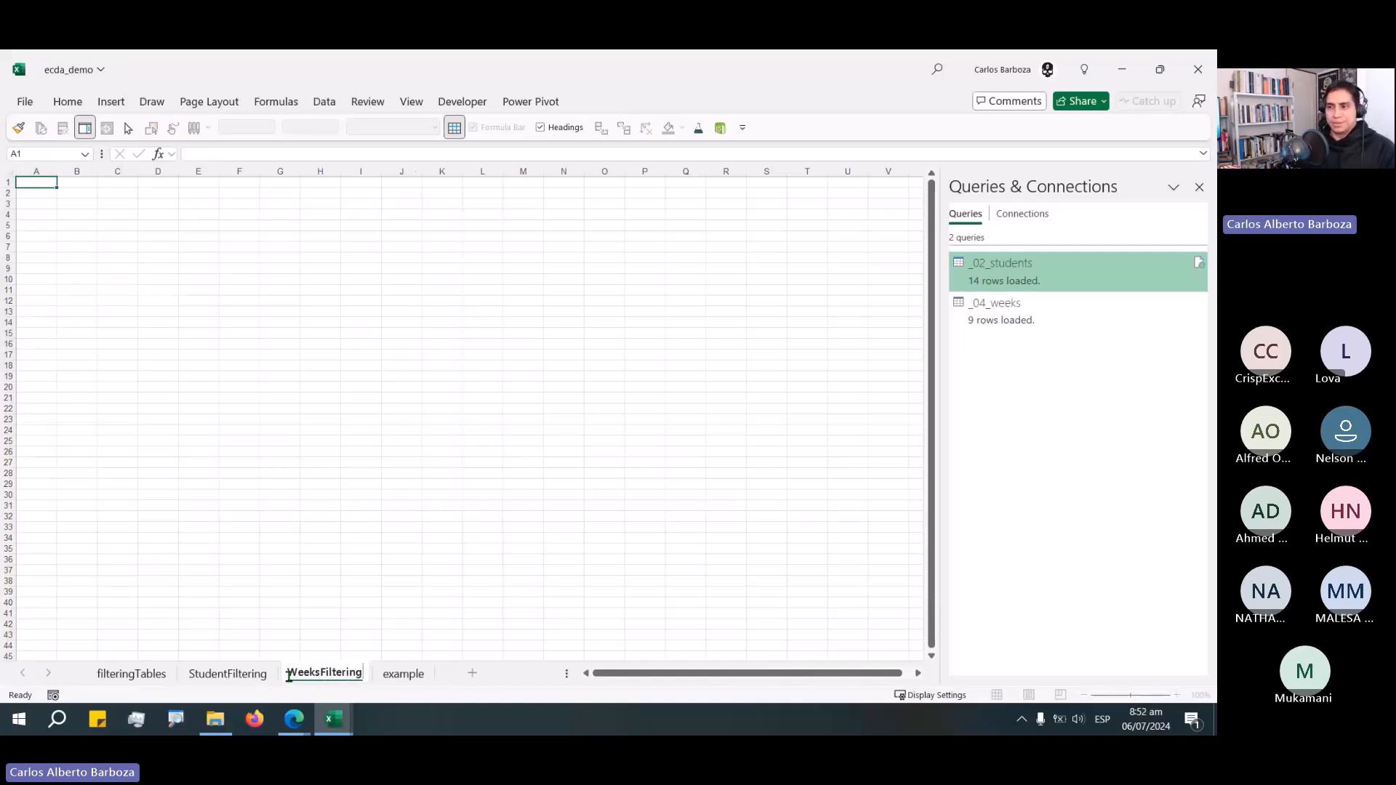
key(Return)
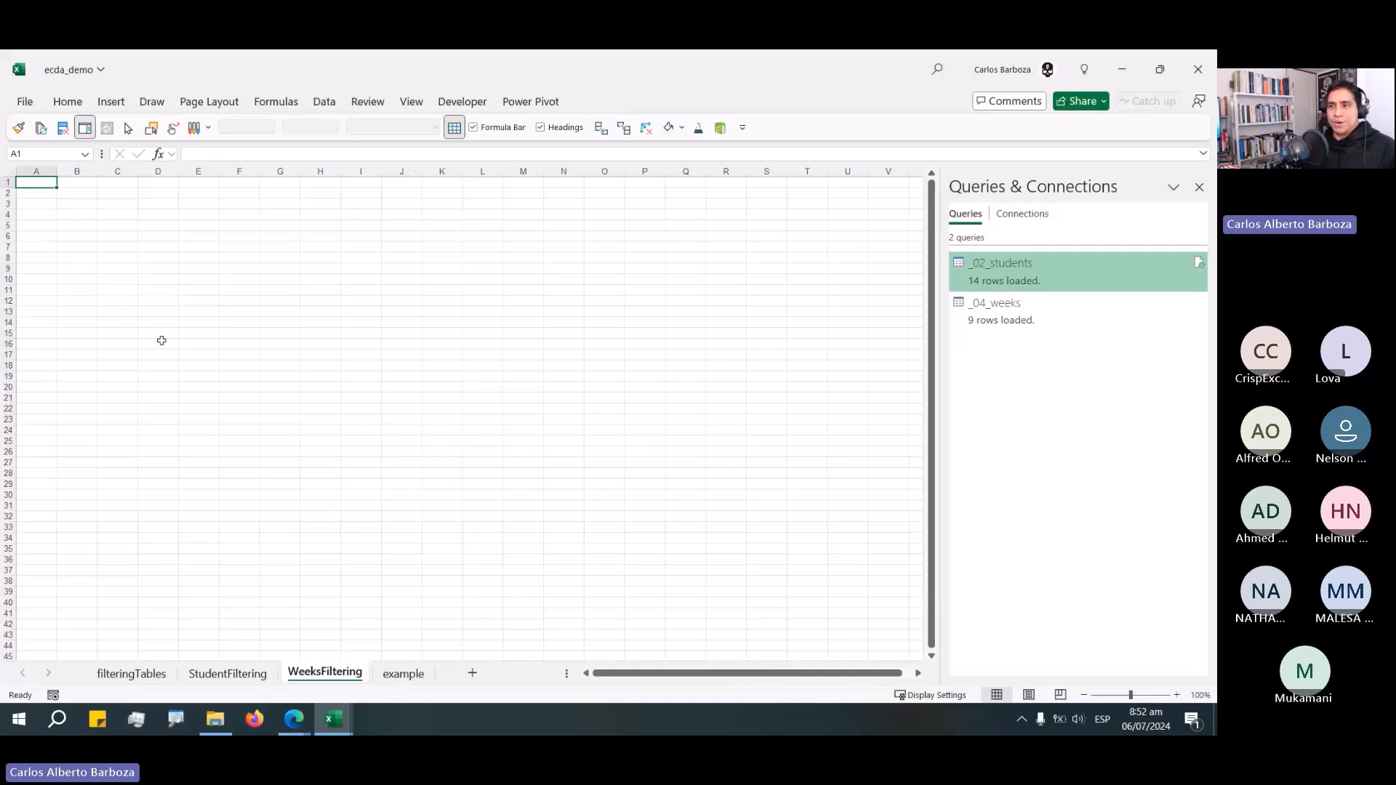
click(159, 683)
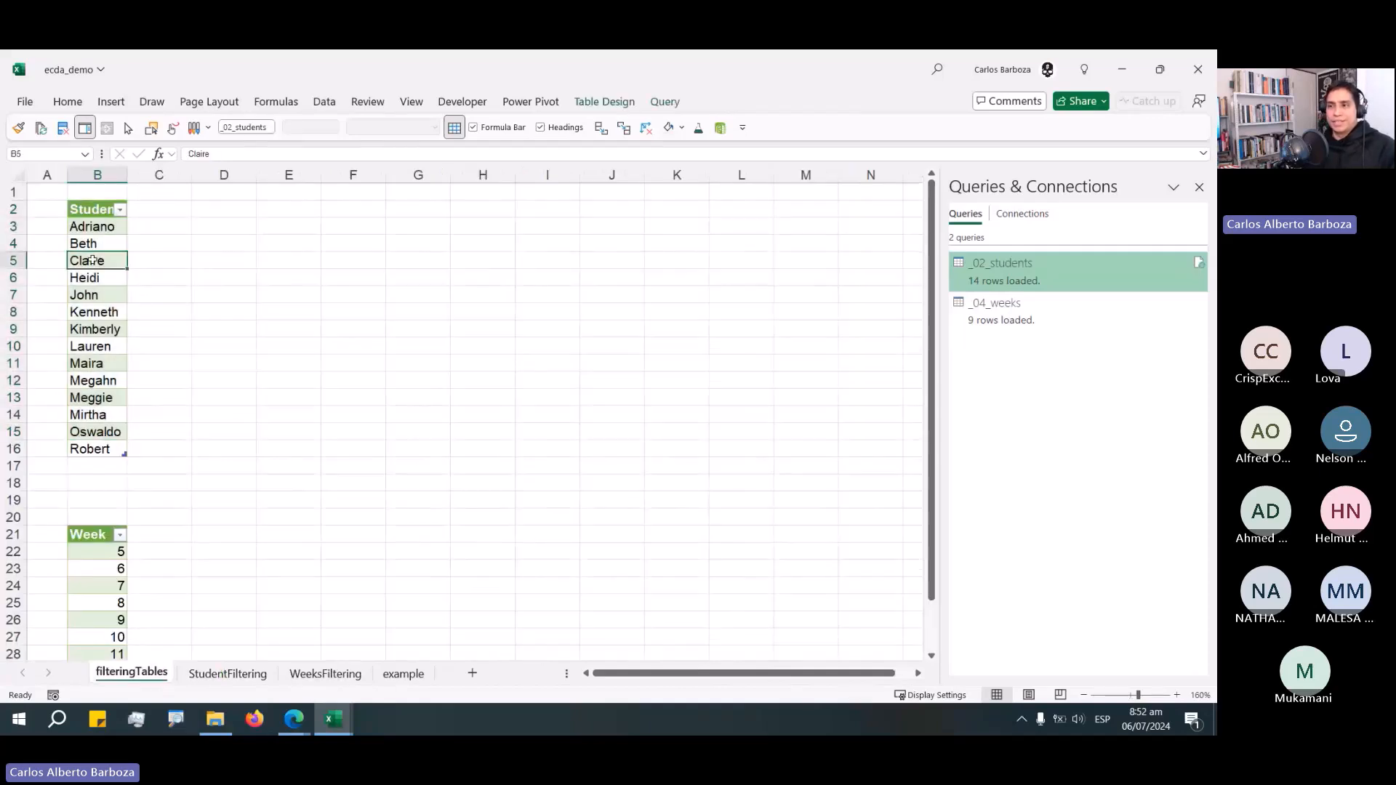
click(232, 676)
click(132, 673)
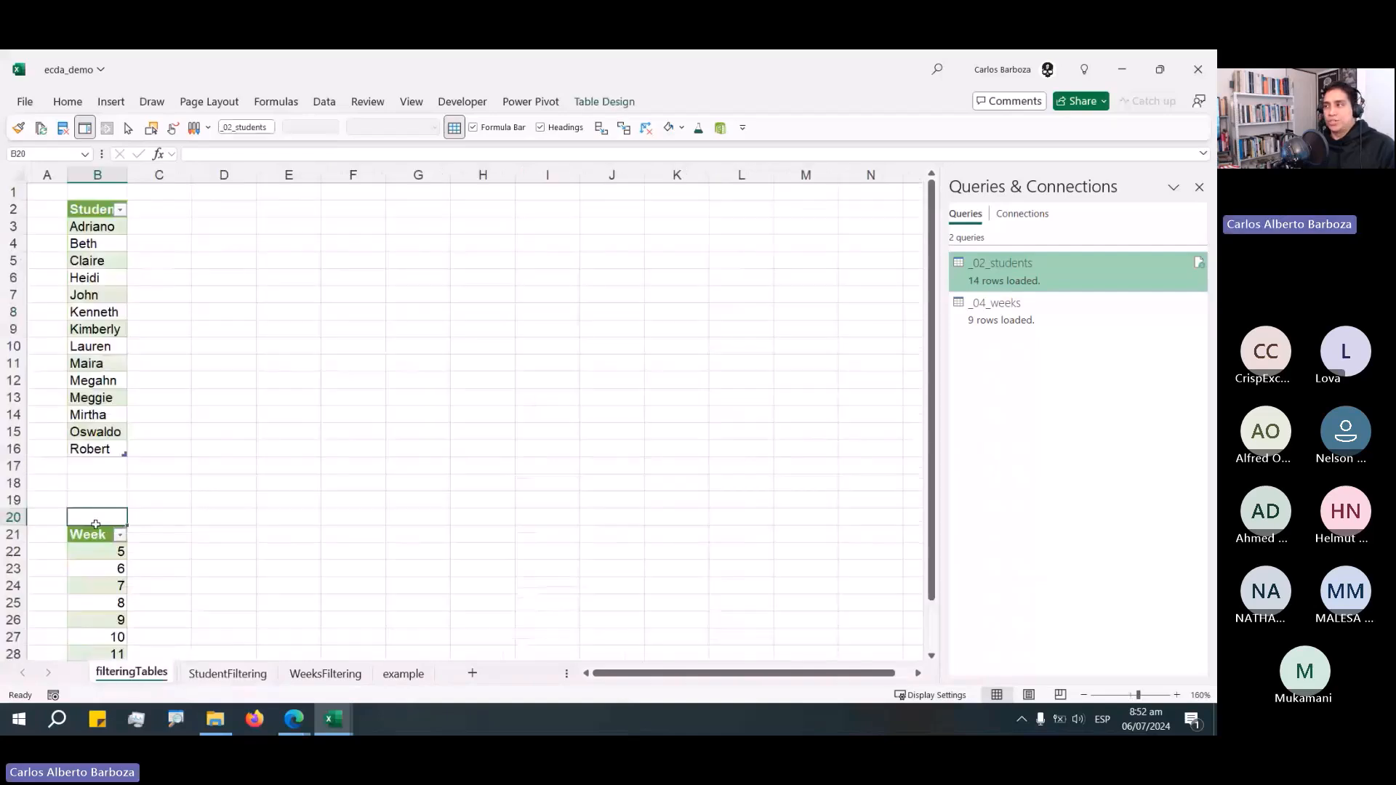
key(ctrl+Page_Down)
key(ctrl+Page_Down)
click(1076, 311)
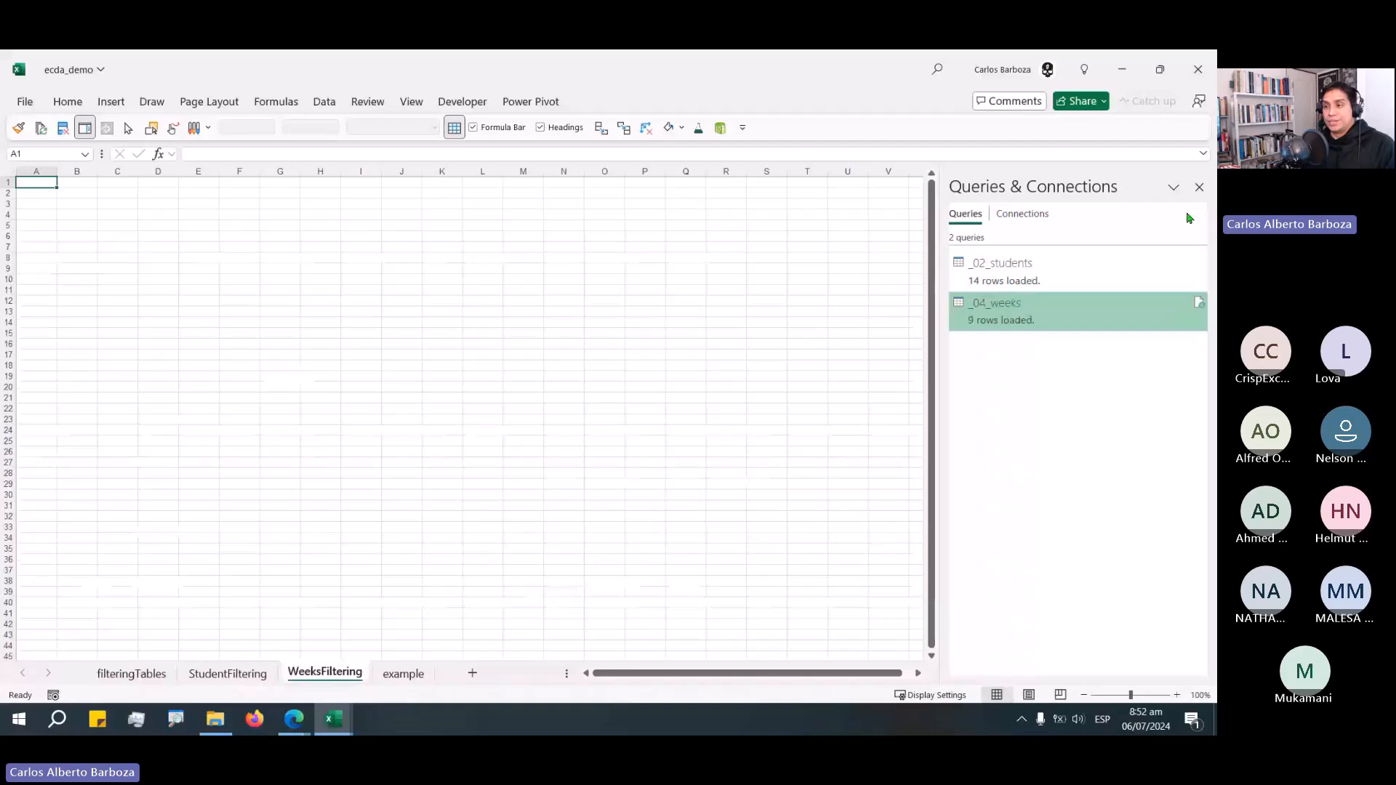
click(320, 613)
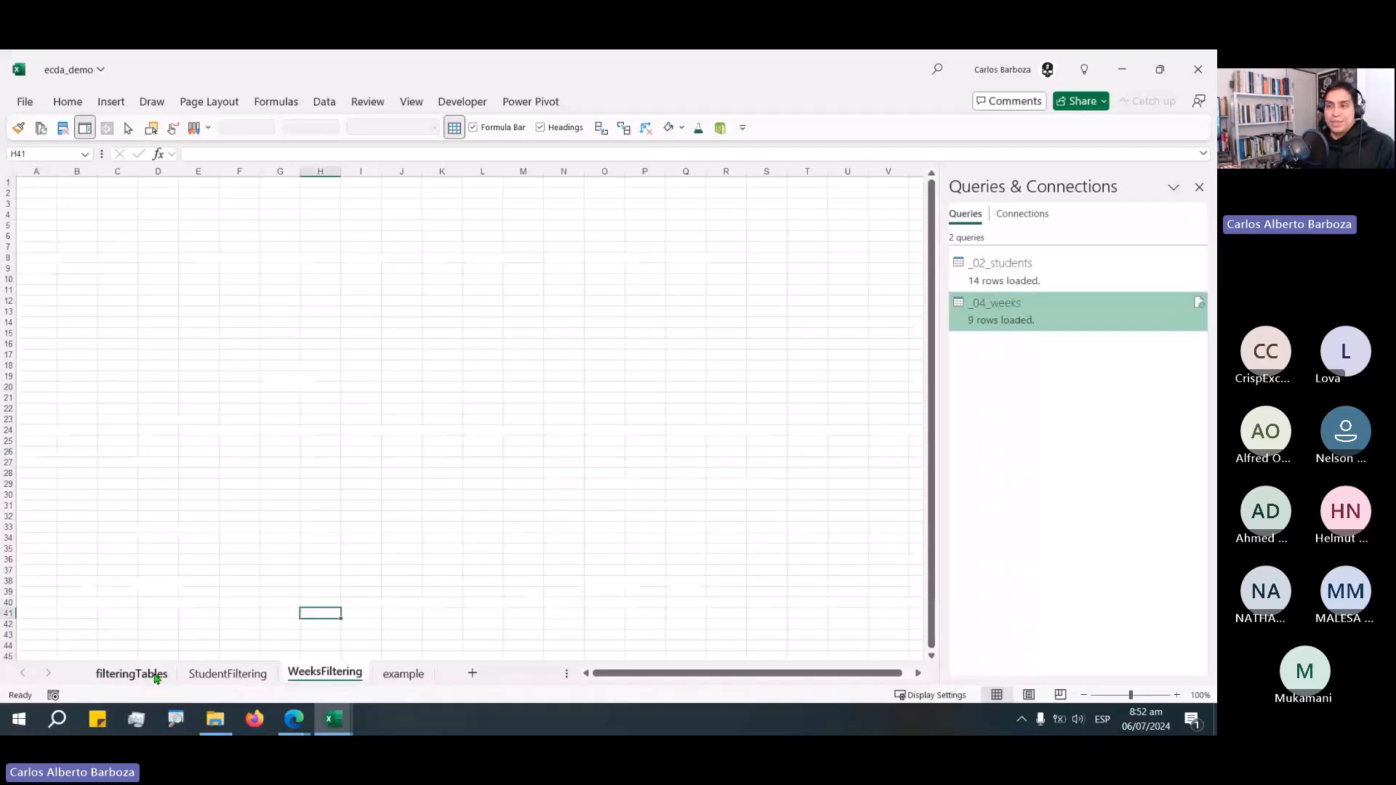
click(155, 679)
click(47, 482)
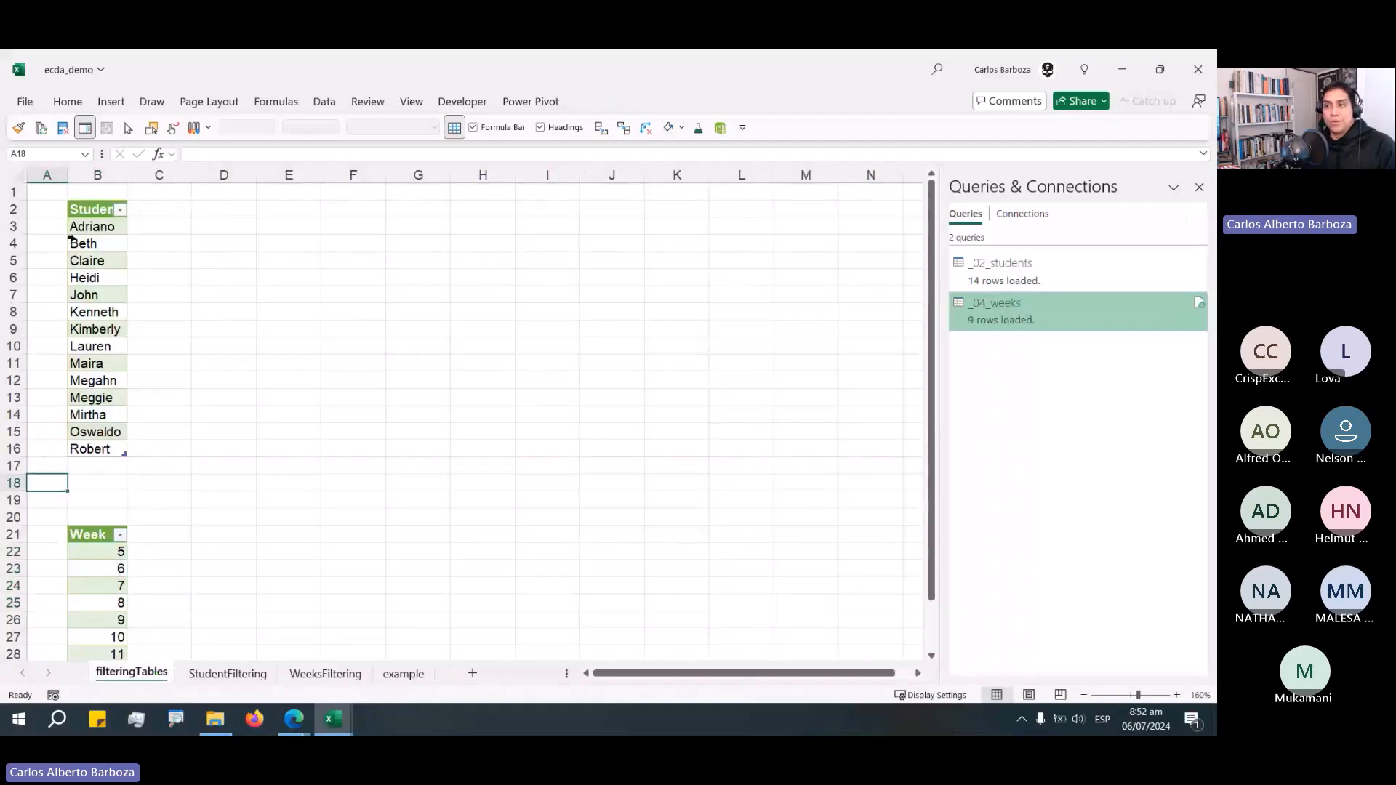
Move the Week table beside the Student table so it starts at cell D2.
drag(71, 230, 120, 434)
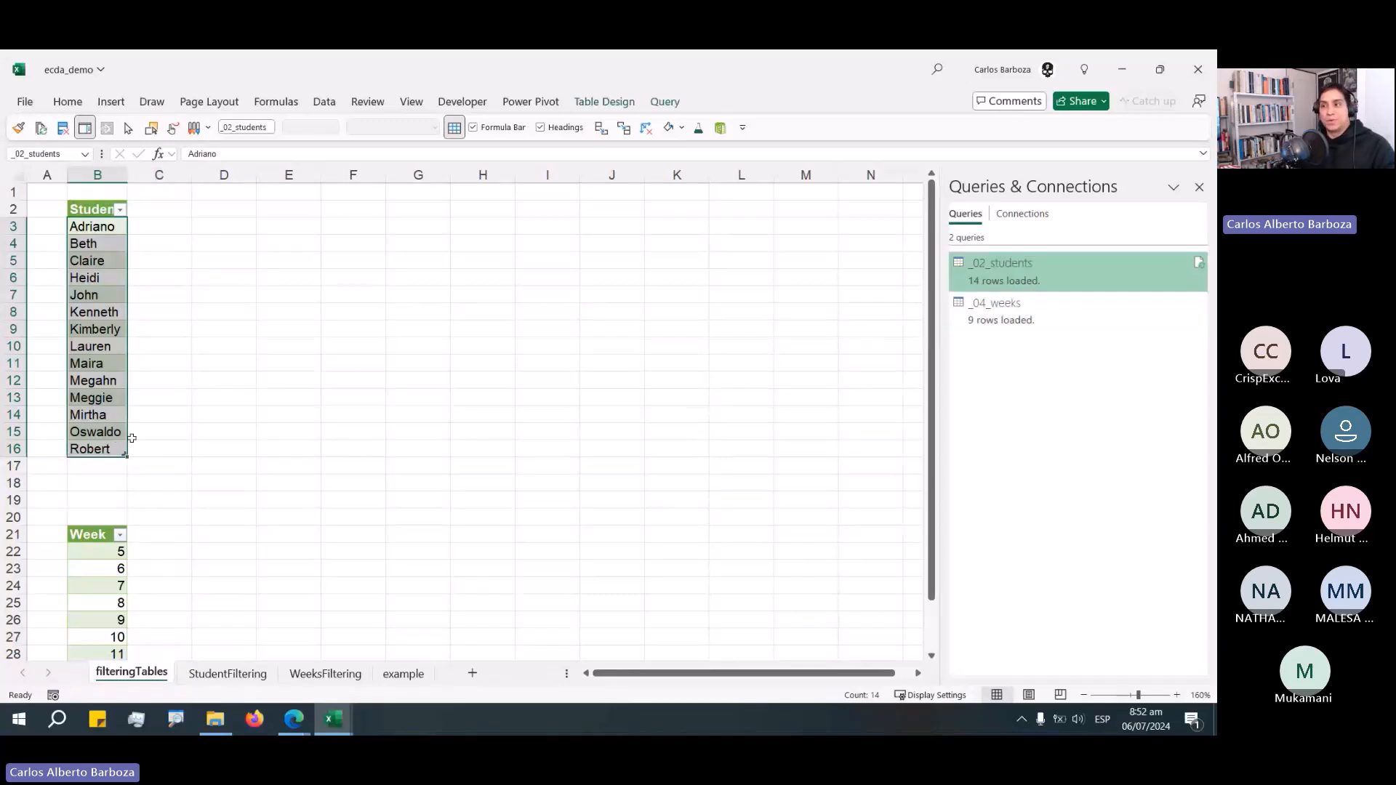
click(107, 467)
drag(107, 479, 107, 513)
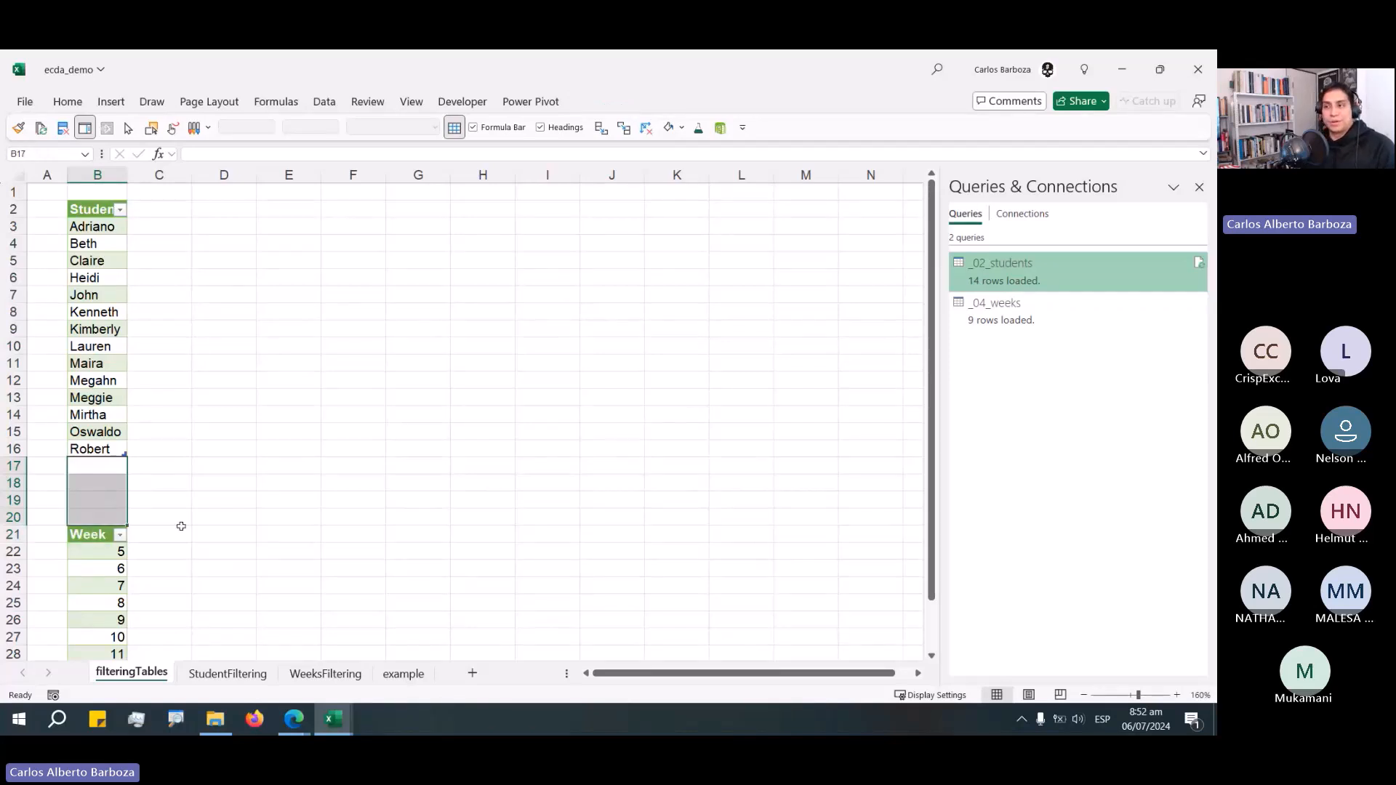
click(101, 538)
drag(102, 538, 236, 327)
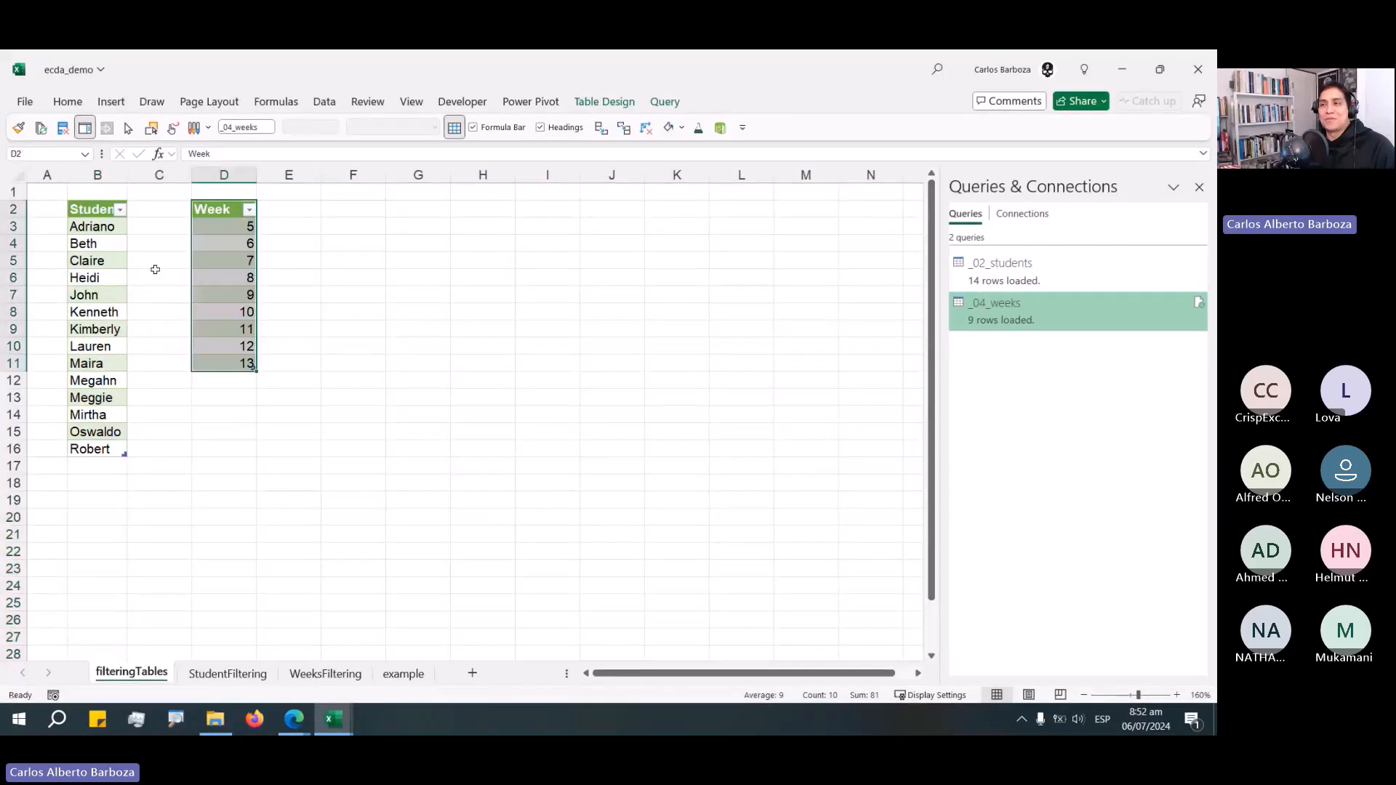
Compare the extents of the Student and Week tables by selecting ranges in each.
drag(90, 226, 95, 397)
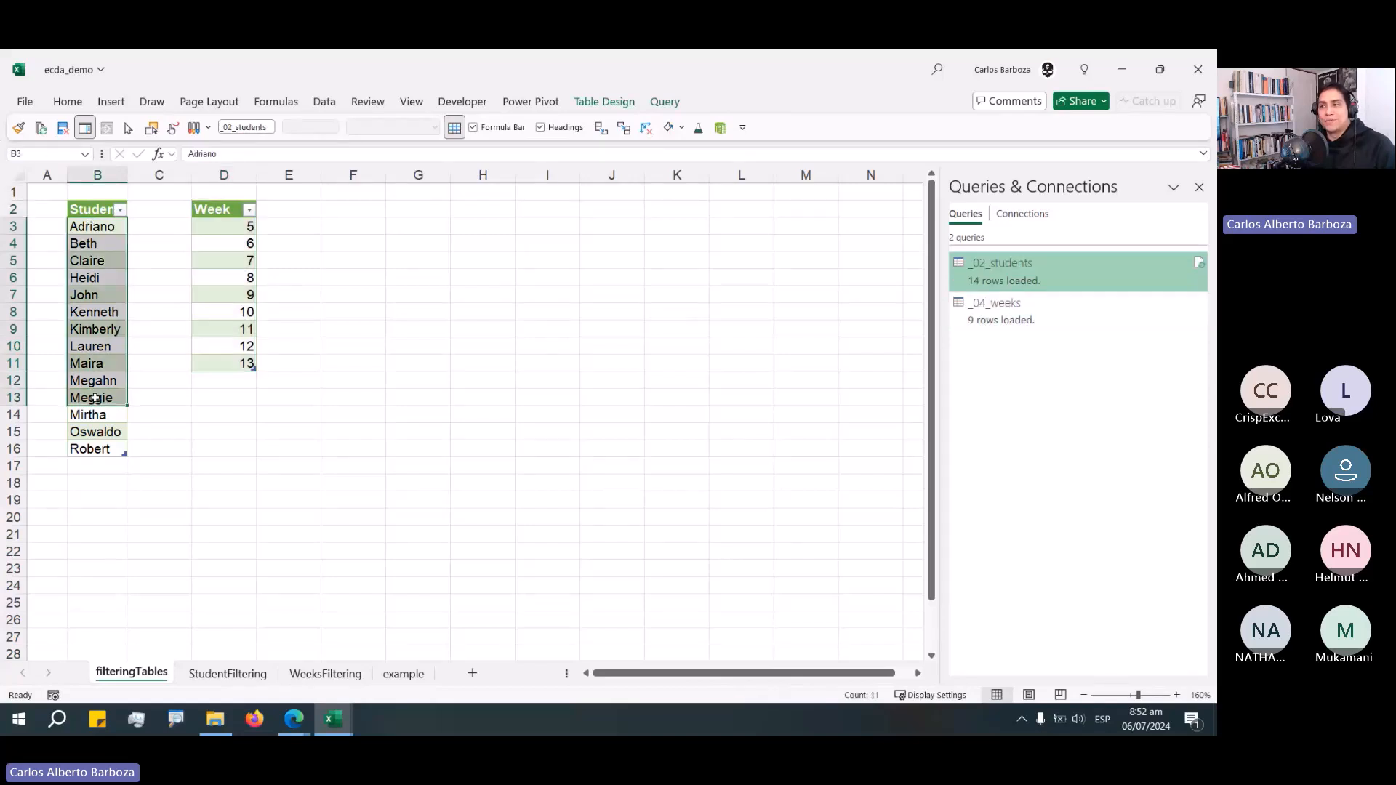
drag(225, 226, 236, 381)
drag(226, 227, 225, 348)
drag(87, 226, 91, 398)
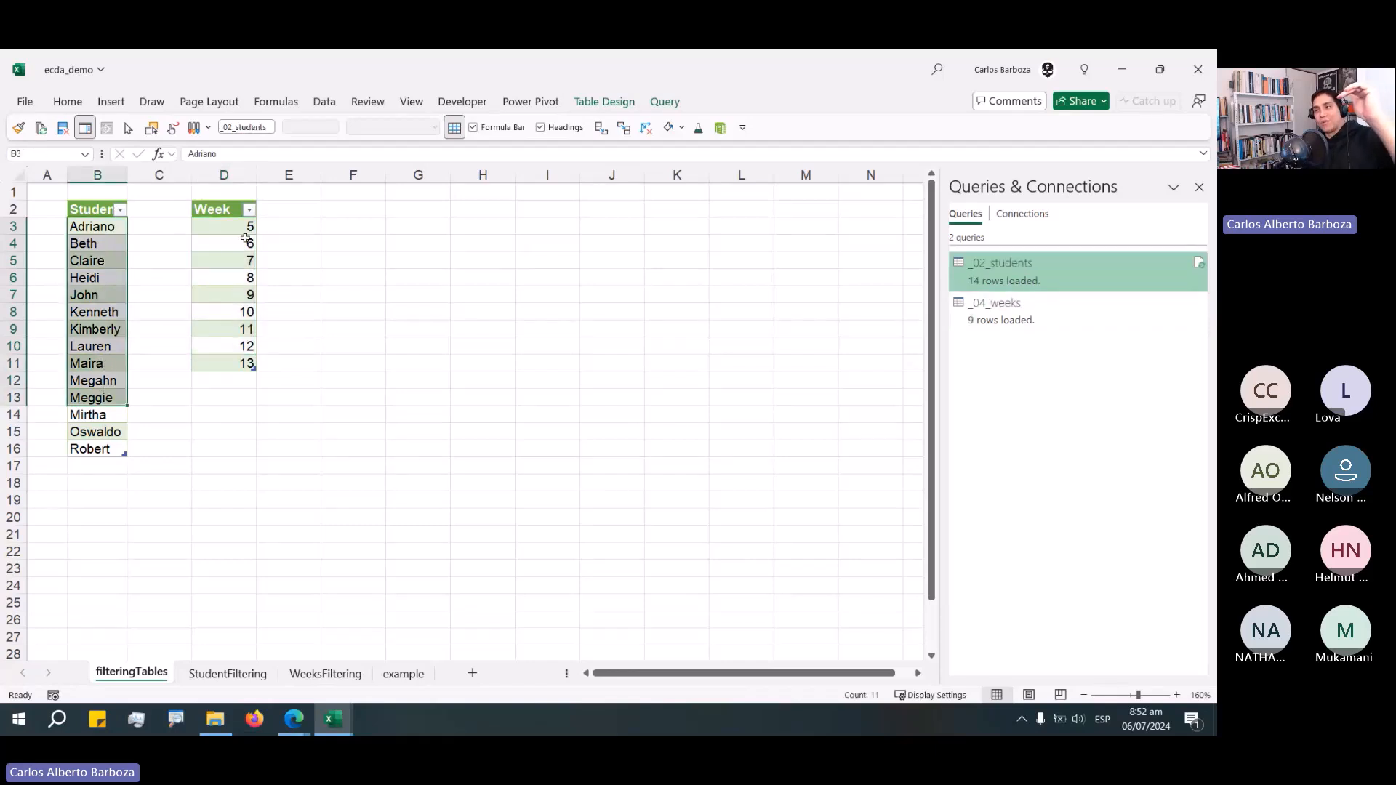
drag(245, 240, 254, 335)
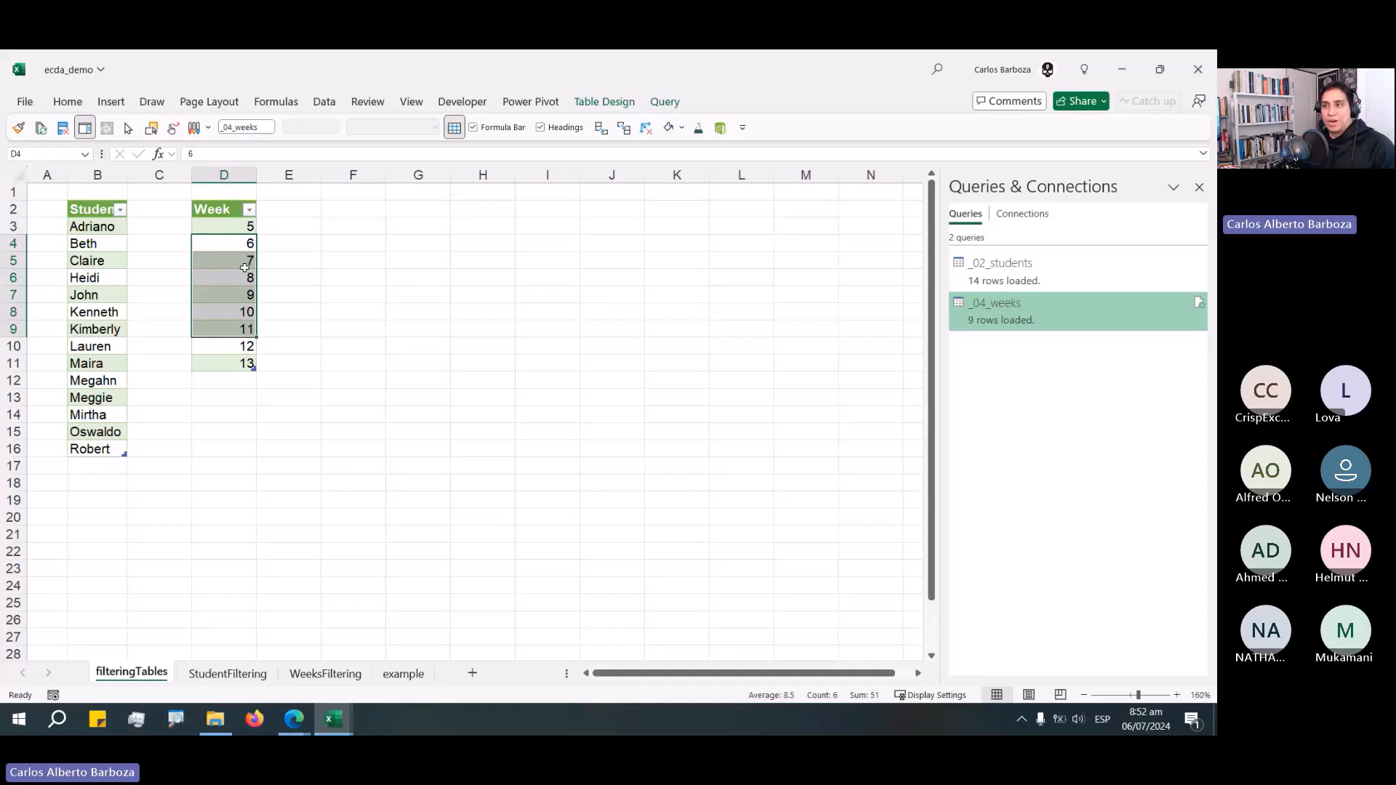
Move the Week table below the Student table, starting at cell D18.
drag(224, 209, 248, 644)
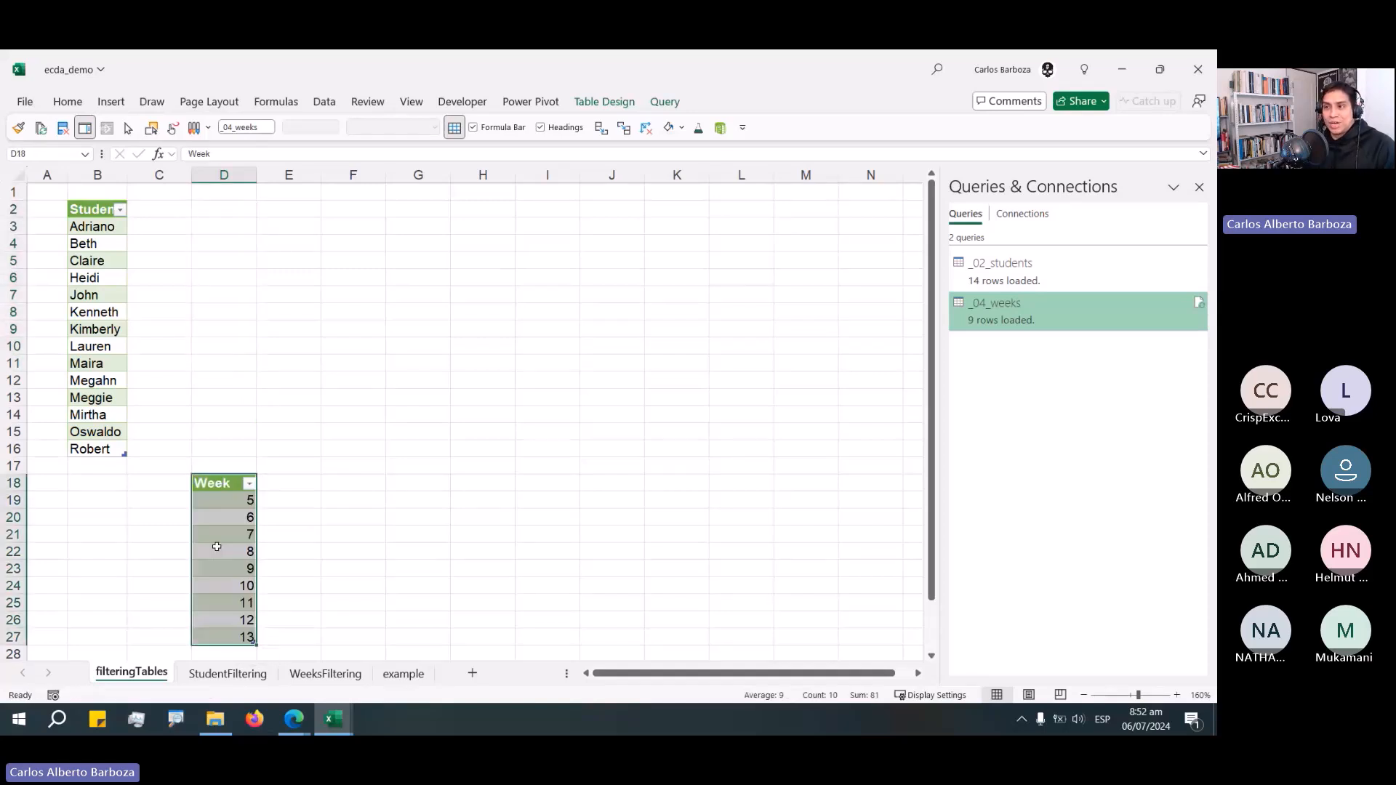
scroll(315, 486, down, 2)
click(353, 465)
scroll(143, 414, up, 2)
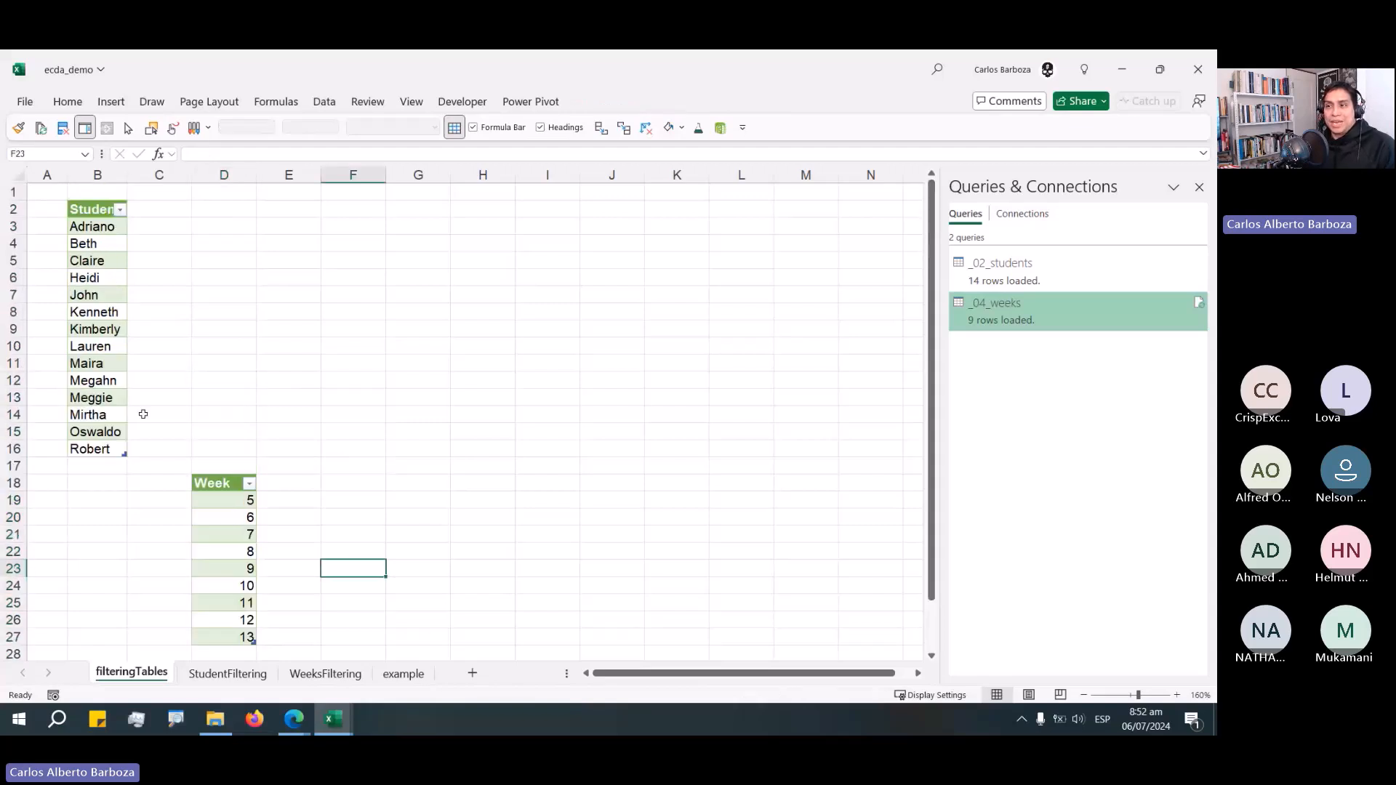
Inspect the rows and columns of the Student and Week tables without making changes.
drag(95, 363, 112, 510)
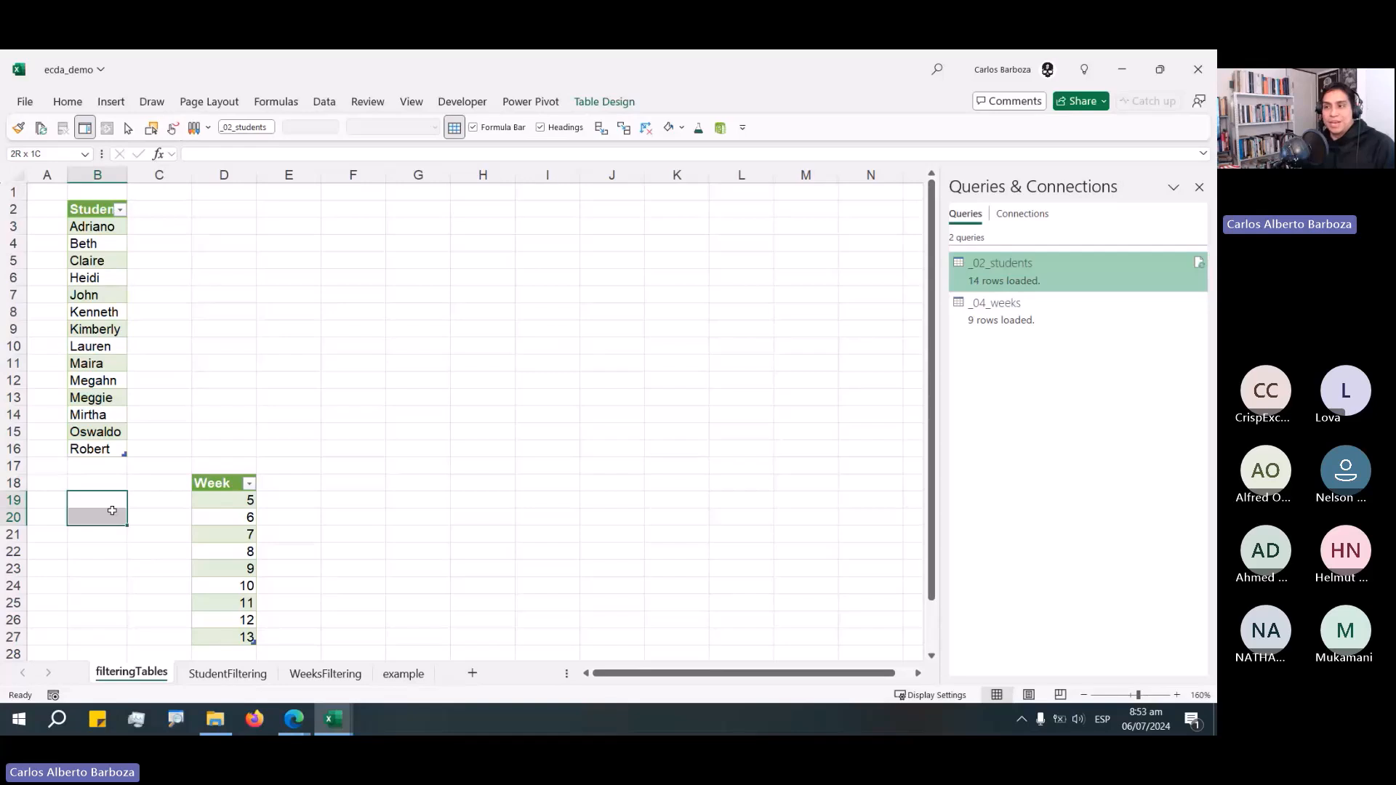
click(256, 516)
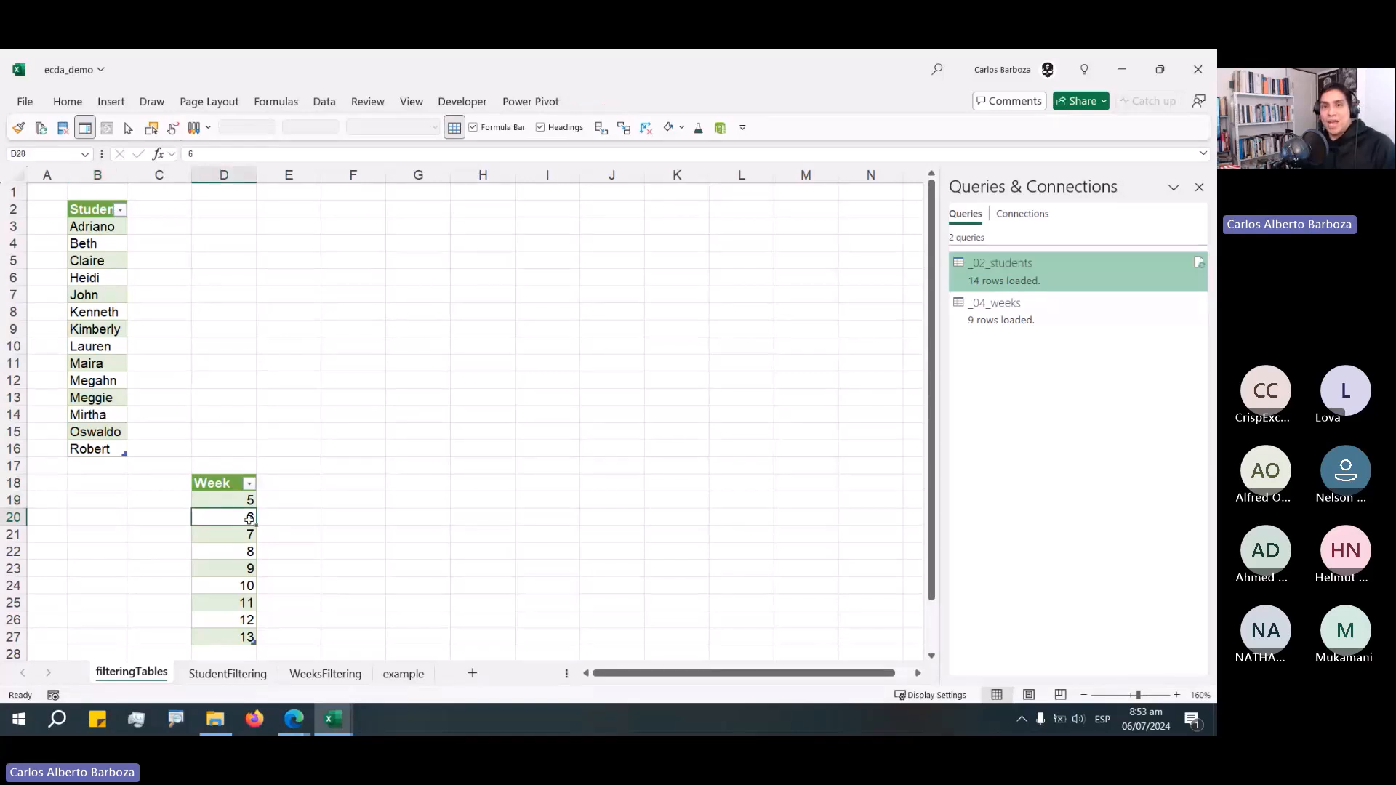
drag(249, 502, 250, 593)
scroll(249, 593, down, 2)
scroll(106, 294, up, 2)
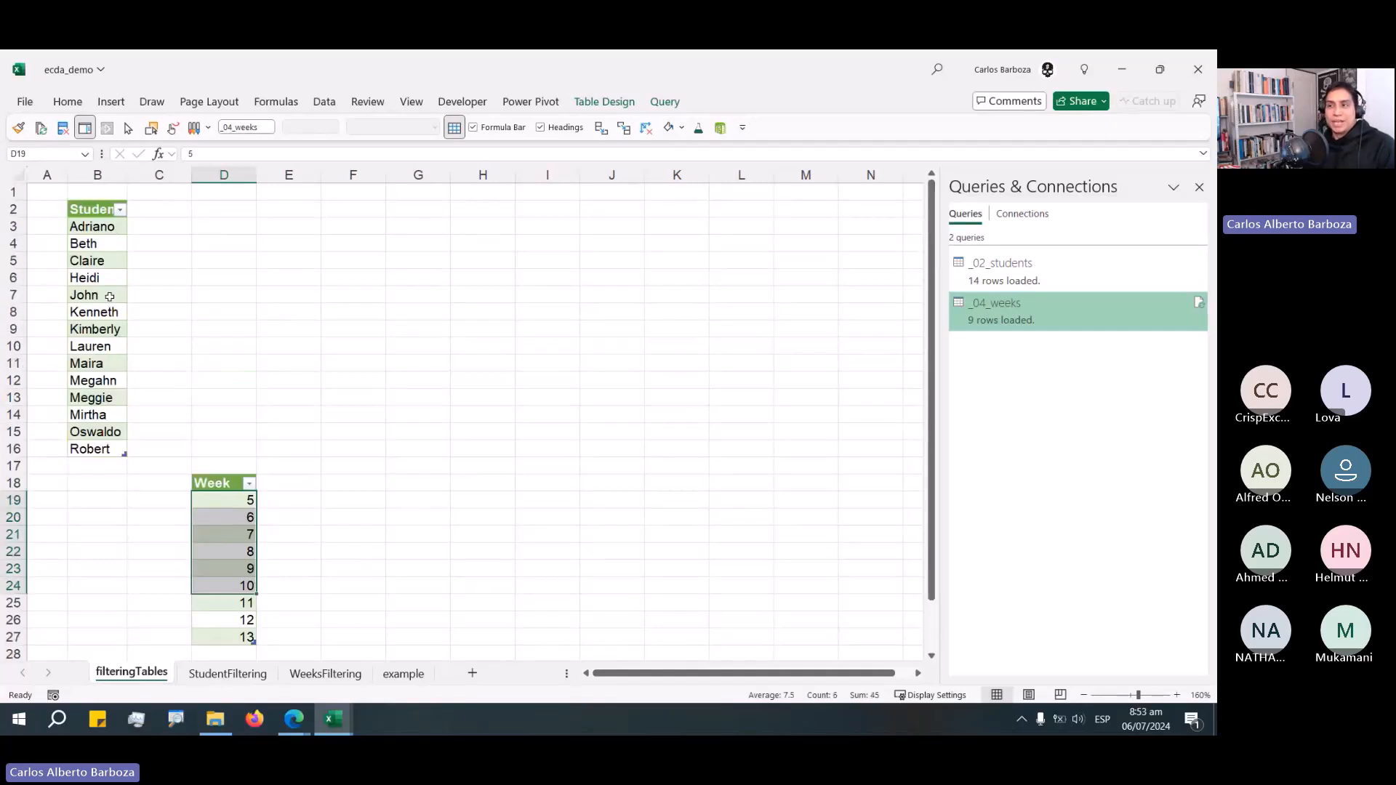
click(91, 207)
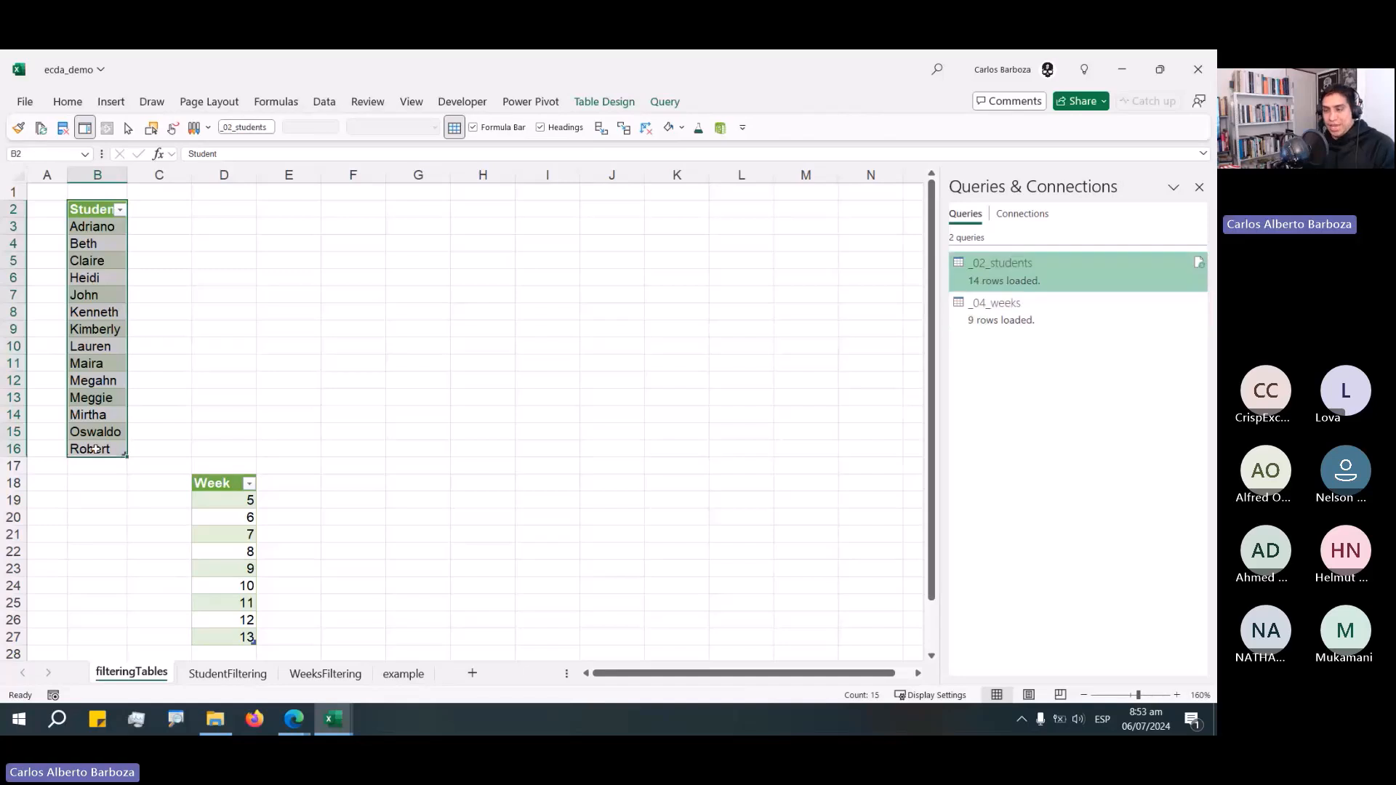
mouse_move(149, 385)
mouse_down()
mouse_move(189, 664)
mouse_move(233, 581)
mouse_up()
drag(296, 666, 233, 580)
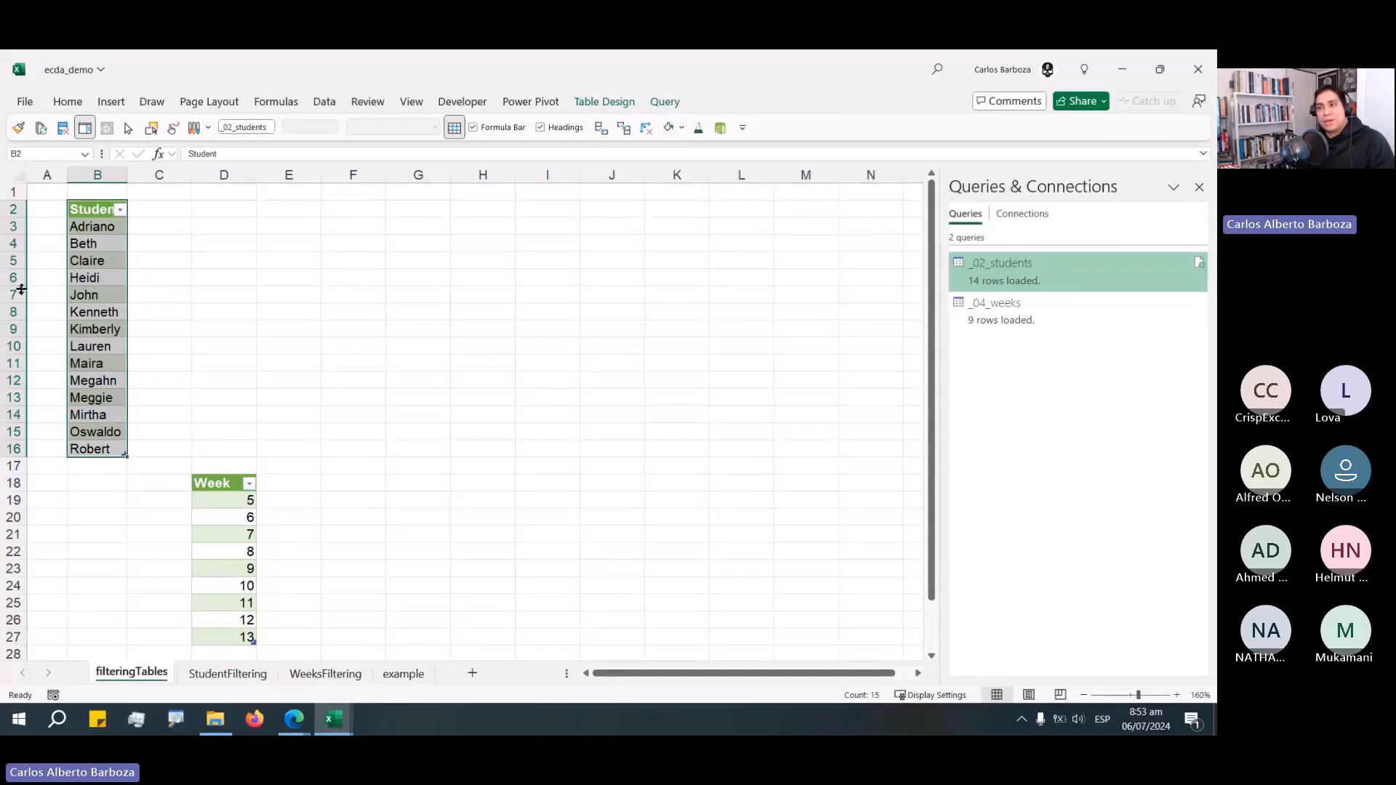
drag(17, 295, 24, 403)
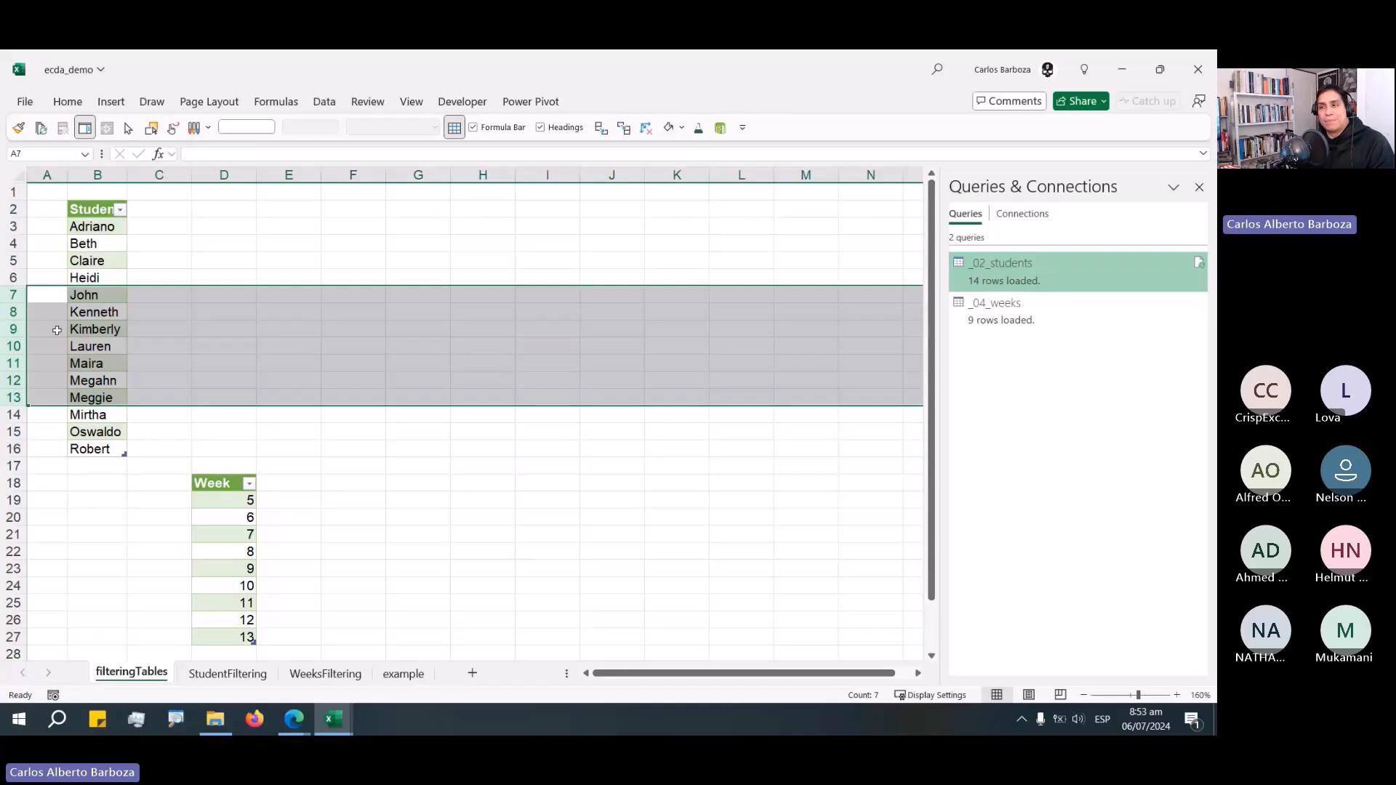
right_click(19, 305)
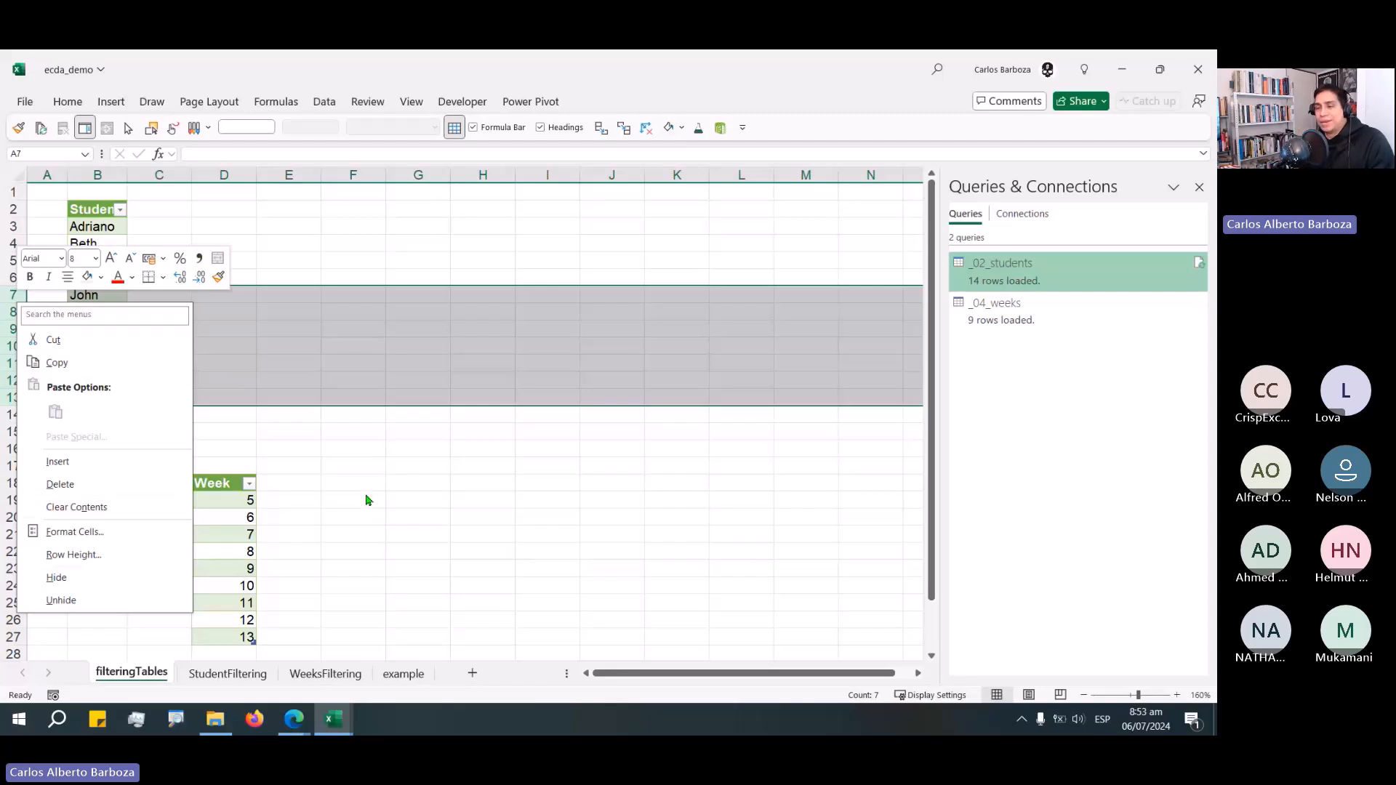
click(347, 348)
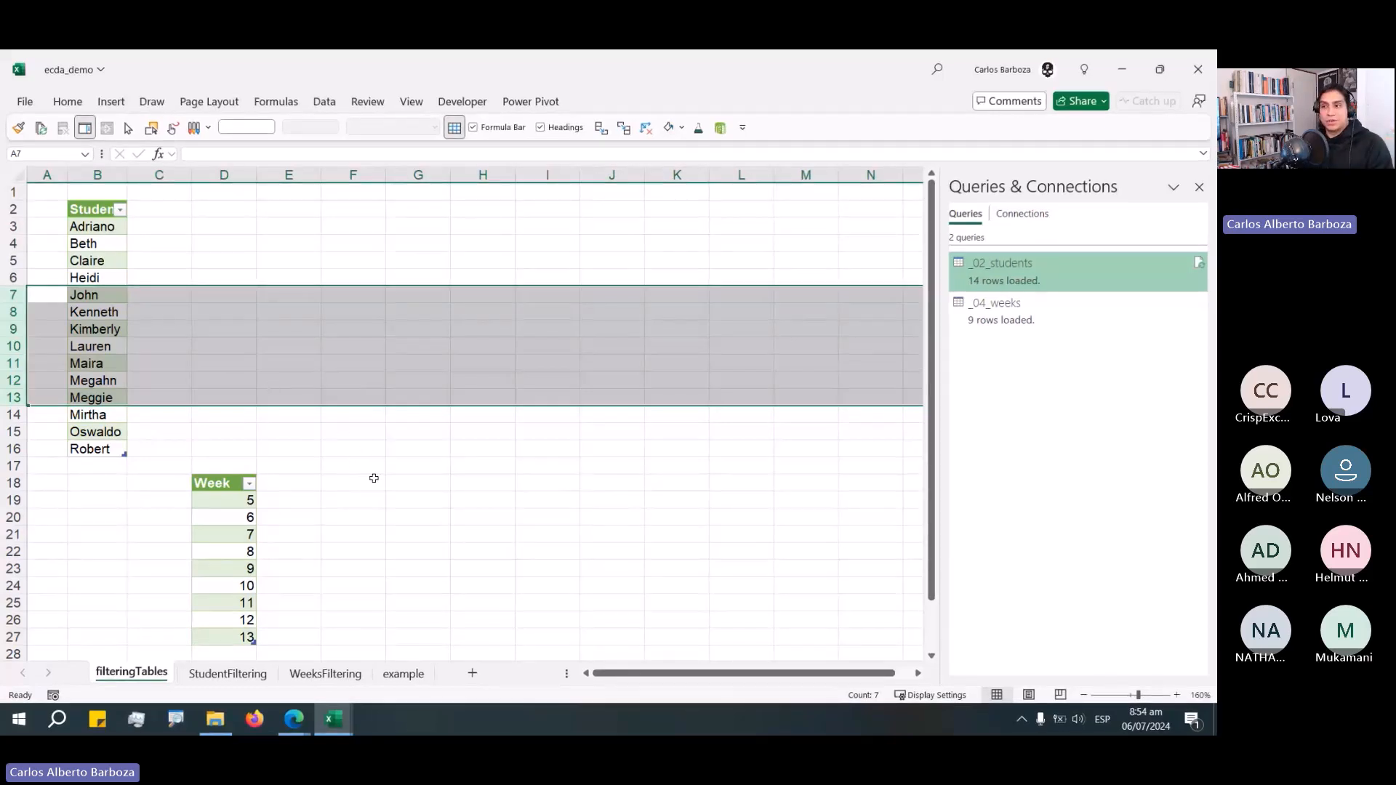
scroll(310, 469, down, 1)
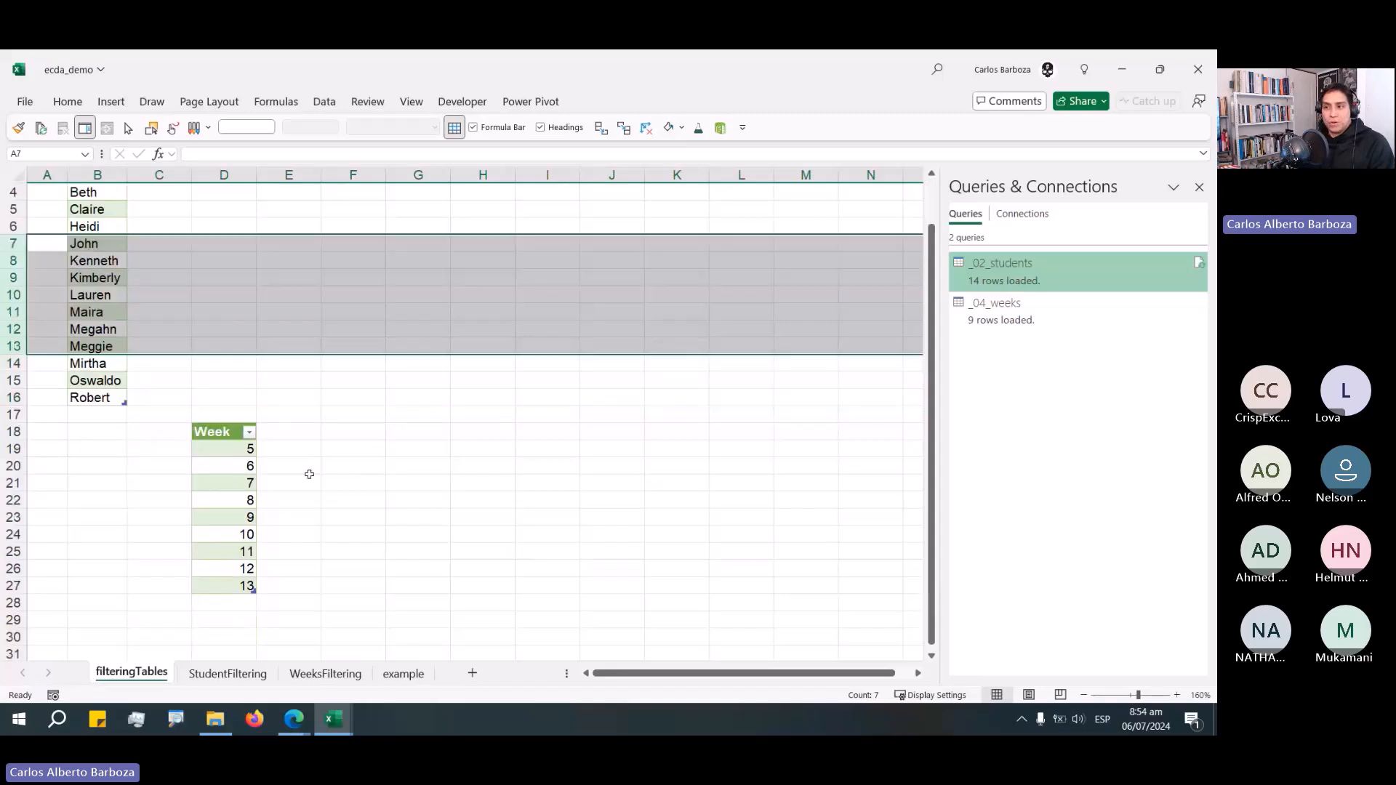
Move the Week table so it starts at cell B20 under the Student table.
click(221, 431)
drag(222, 432, 125, 570)
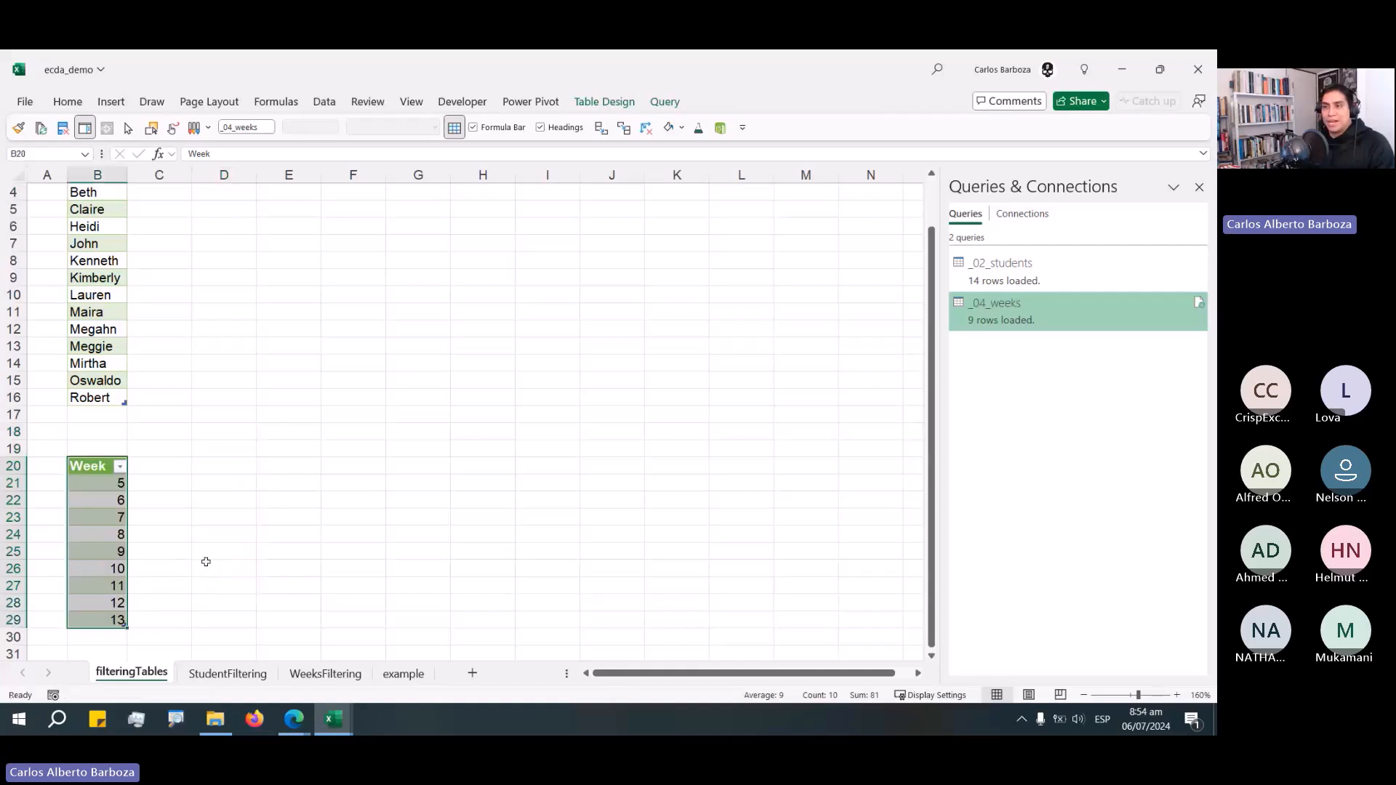
click(235, 538)
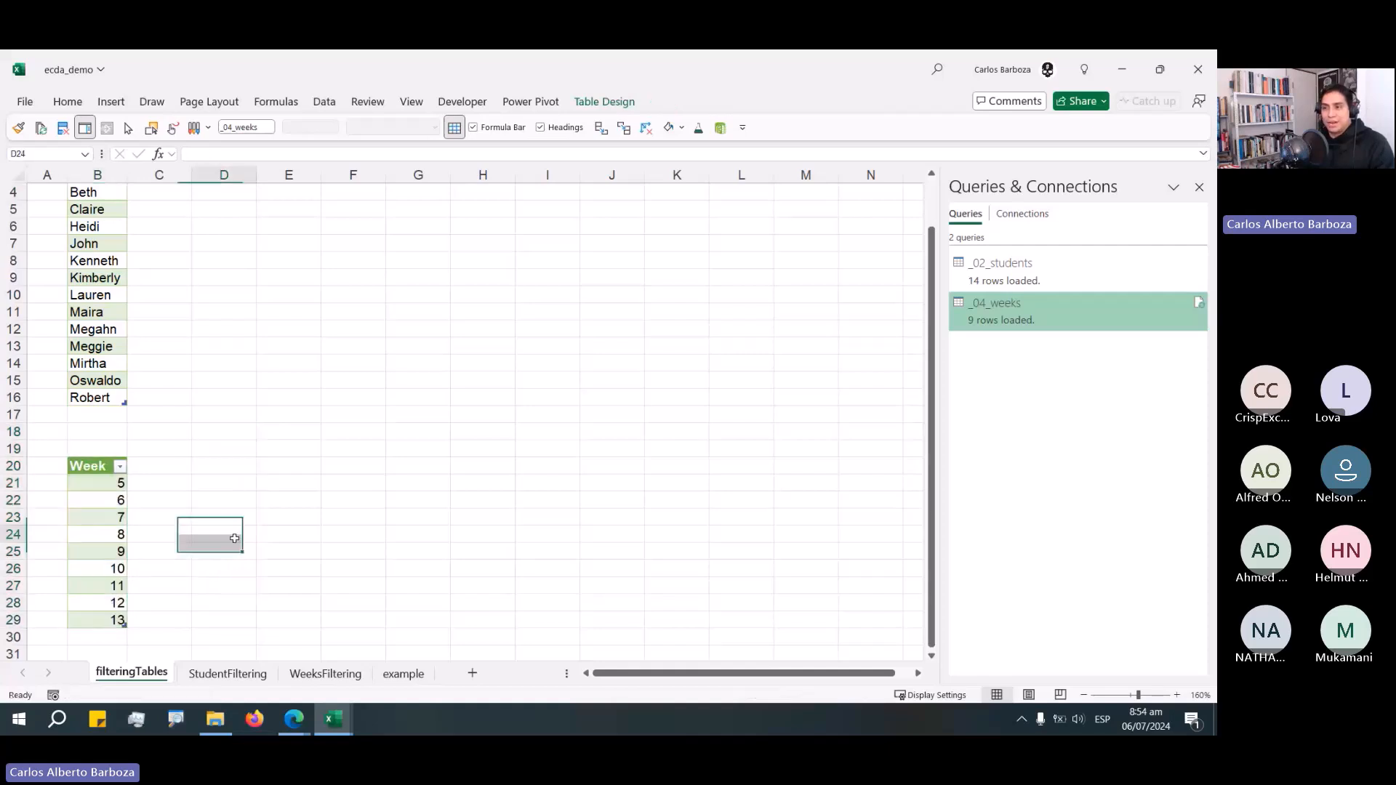
Delete the StudentFiltering and WeeksFiltering worksheets.
right_click(223, 673)
click(266, 453)
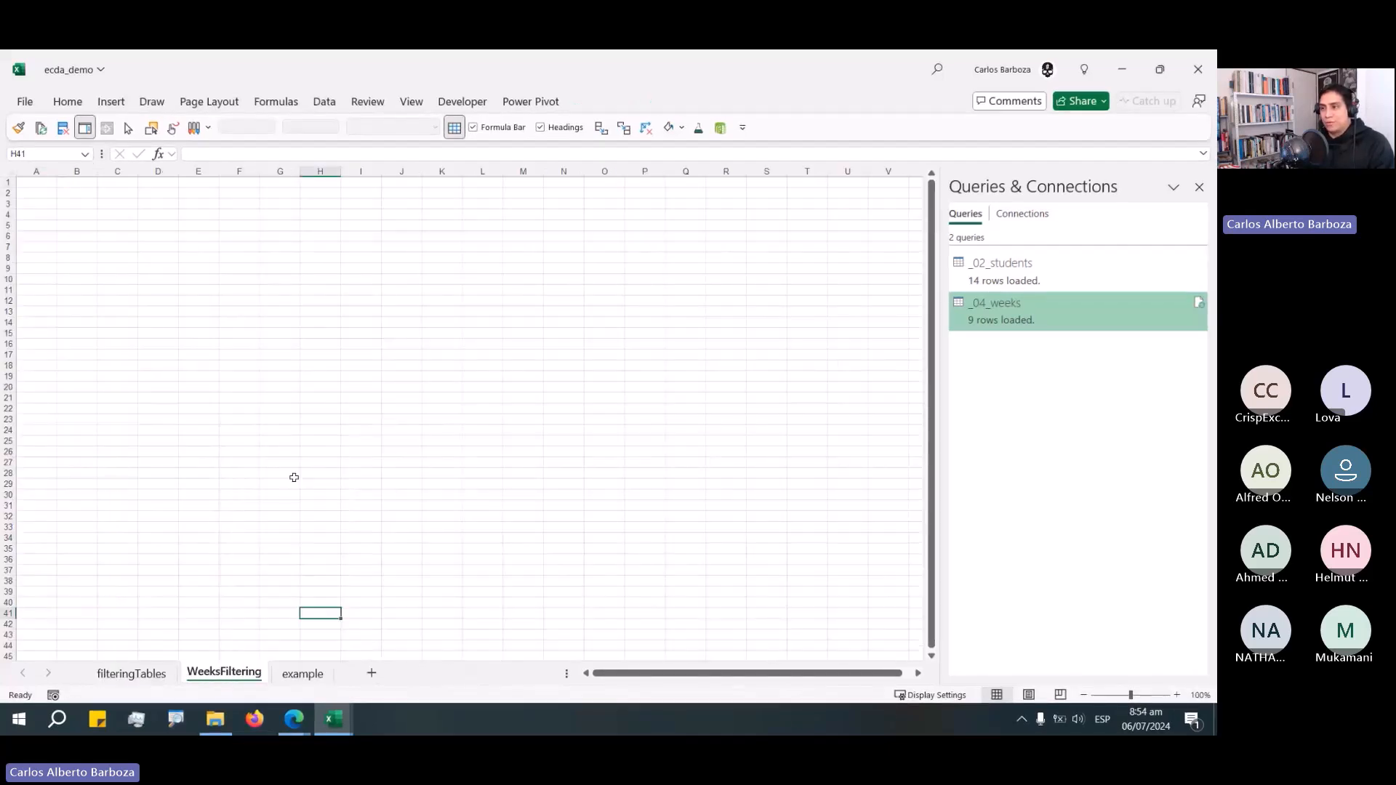
right_click(209, 679)
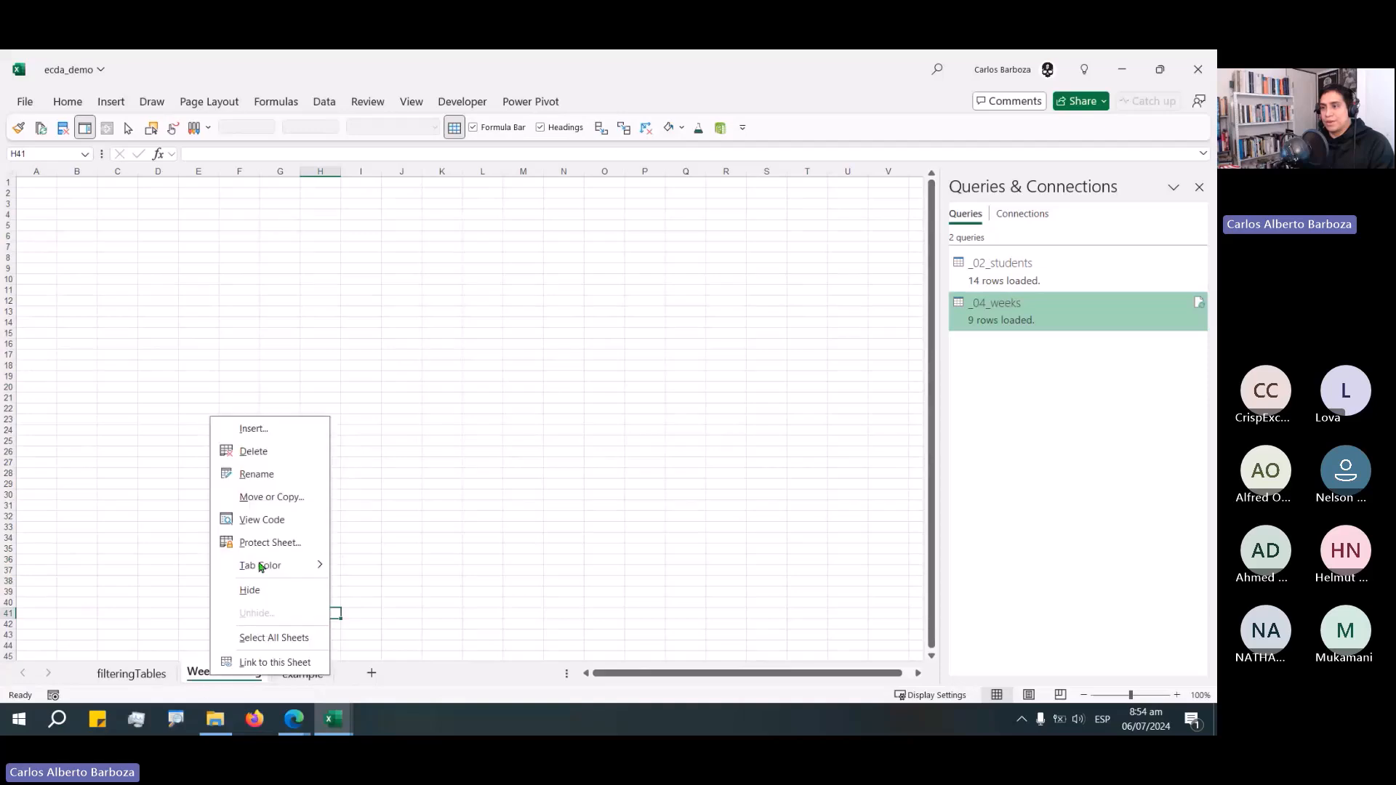
click(247, 452)
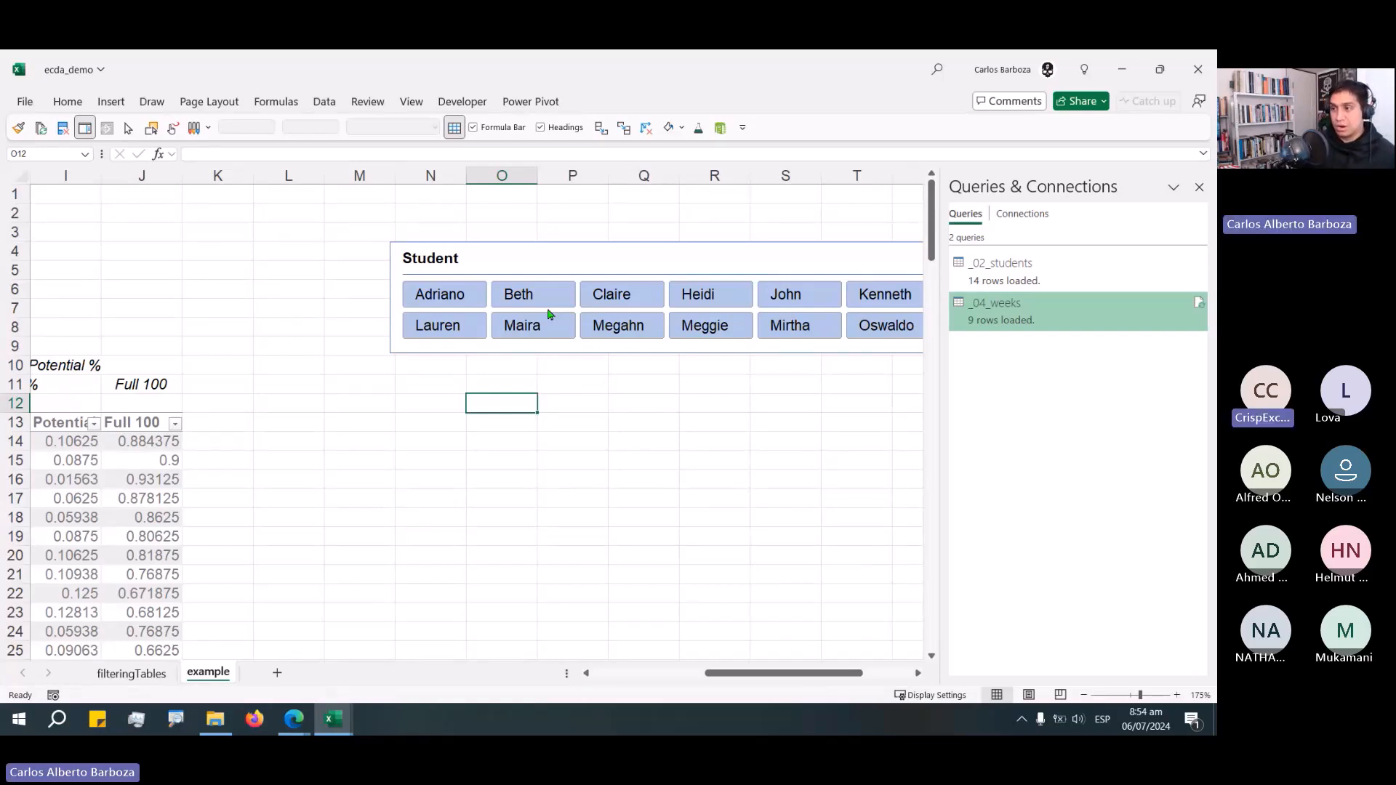
Review the workbook's defined names and the completed workbook's tips list and student-filtering formula.
key(ctrl+F3)
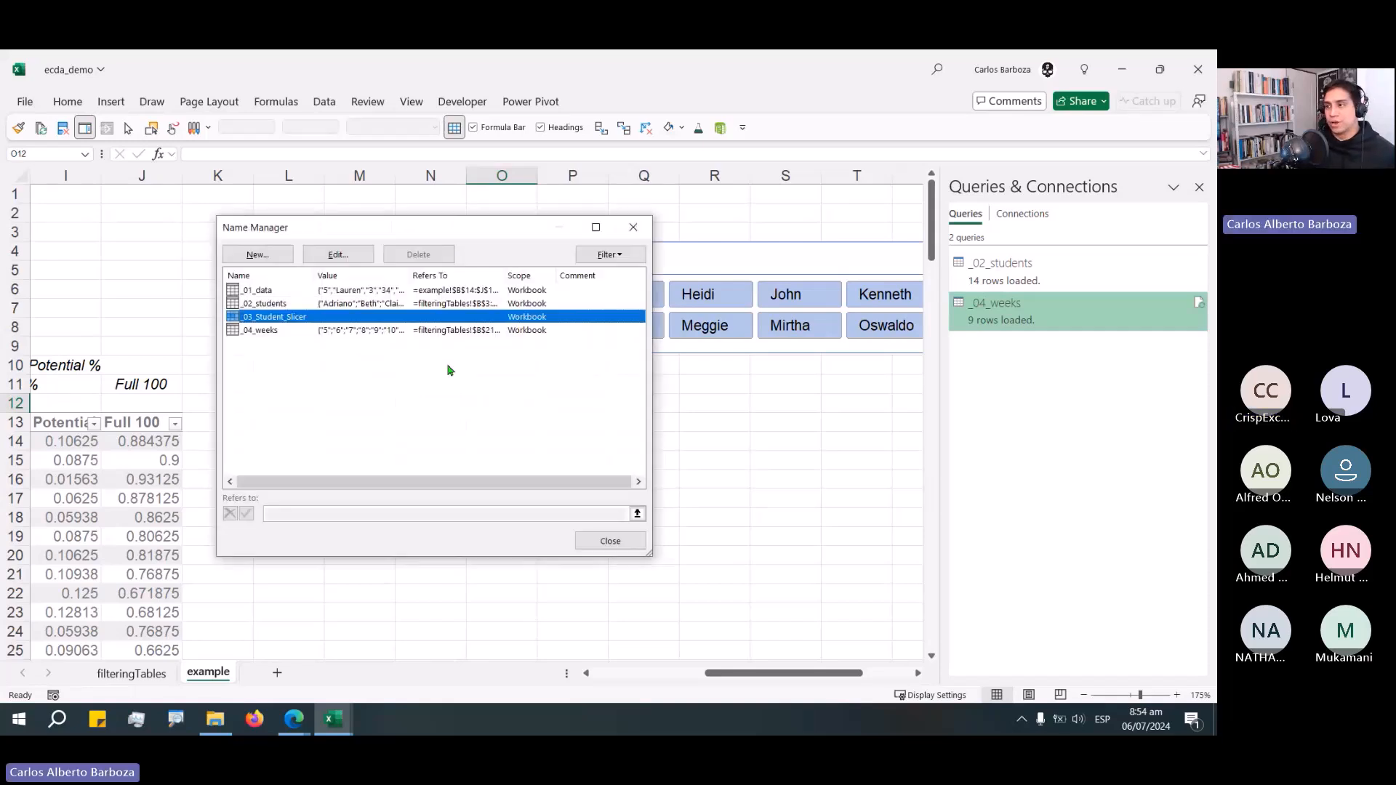
click(610, 541)
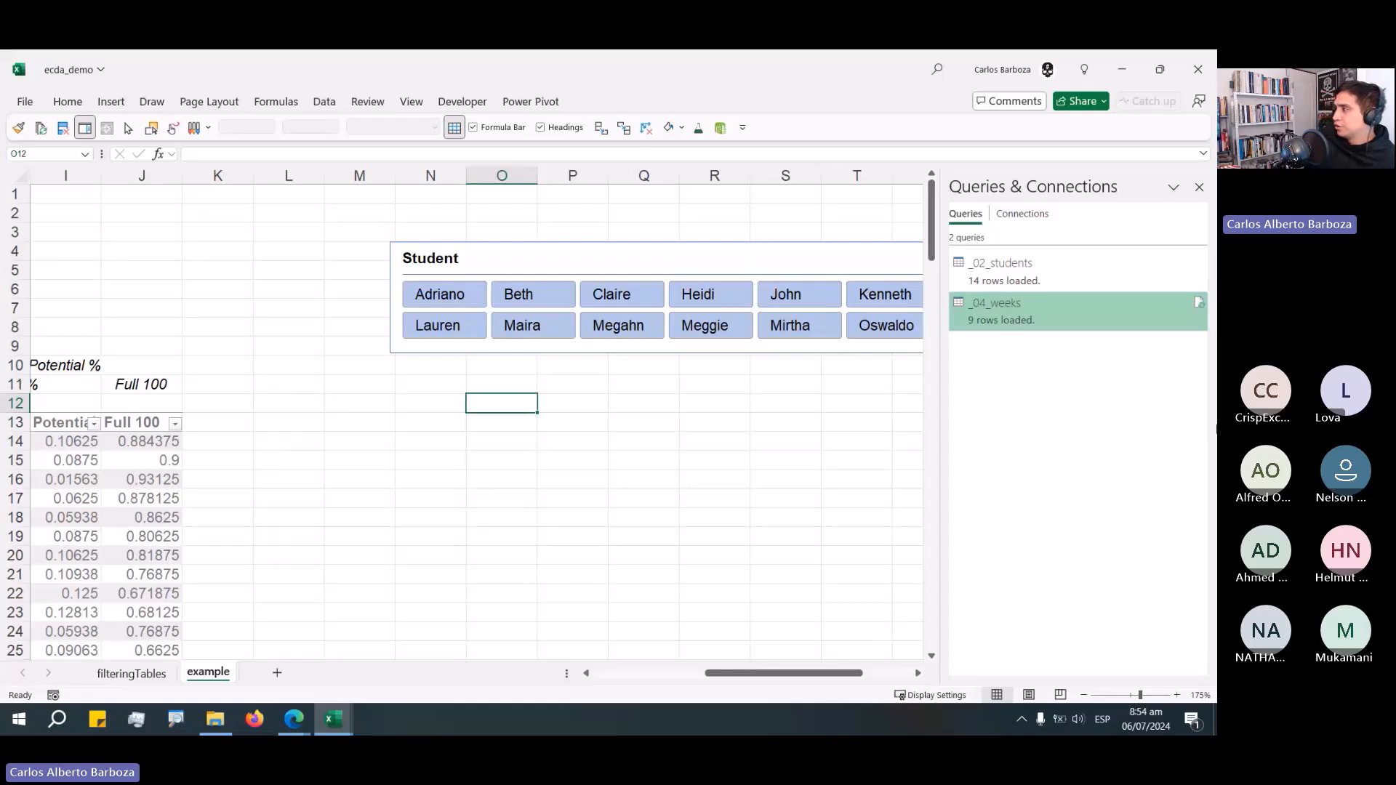
key(alt+Tab)
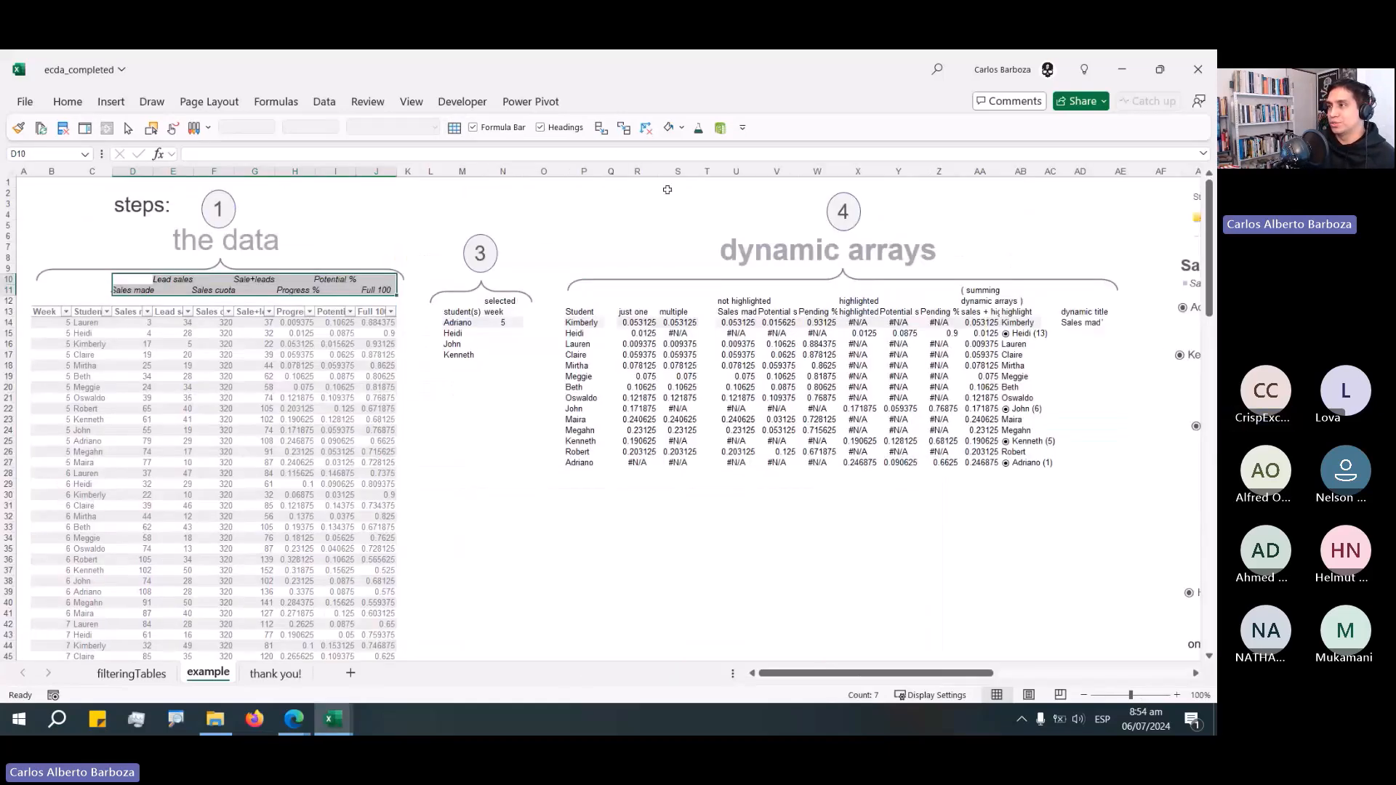
click(668, 186)
key(ctrl+Right)
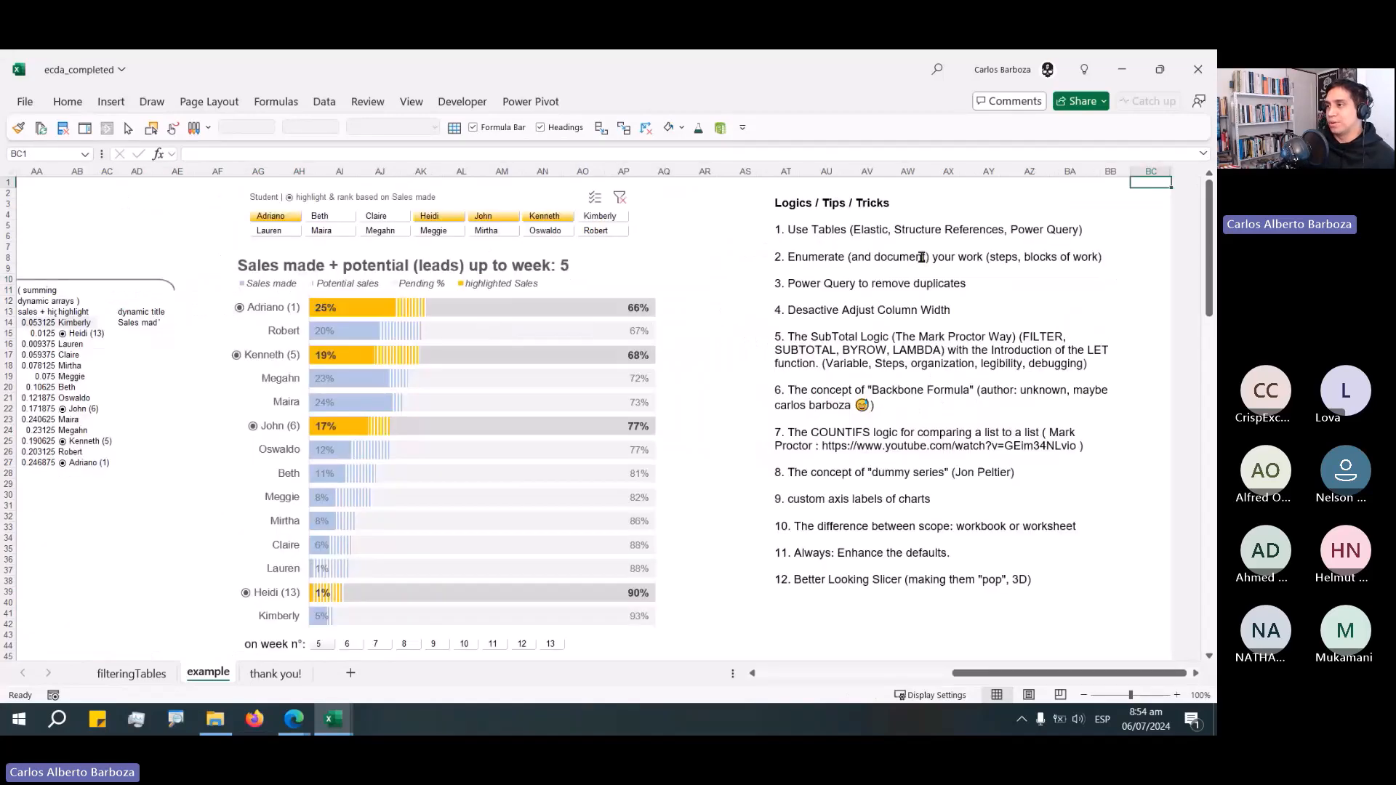
drag(955, 309, 777, 312)
drag(1094, 364, 761, 336)
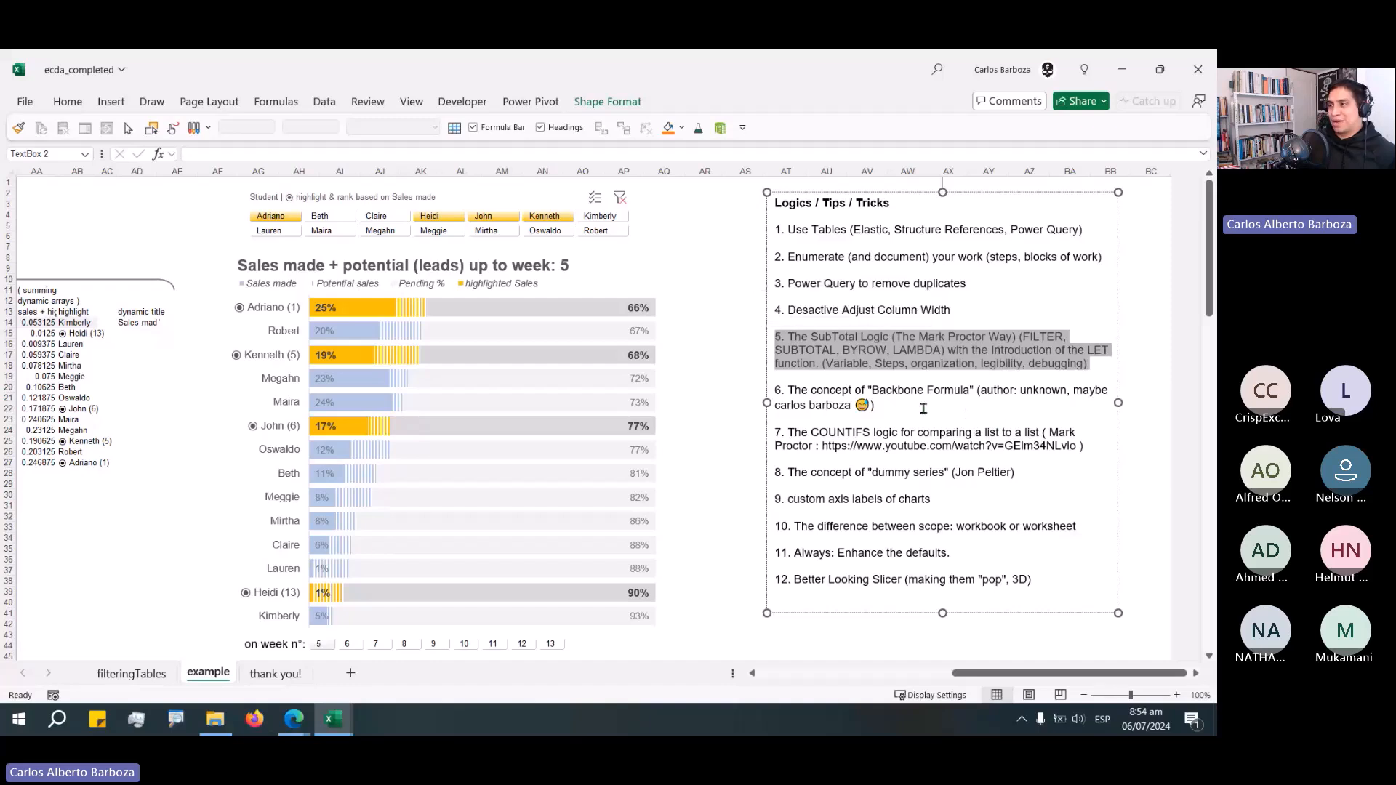
drag(878, 405, 738, 392)
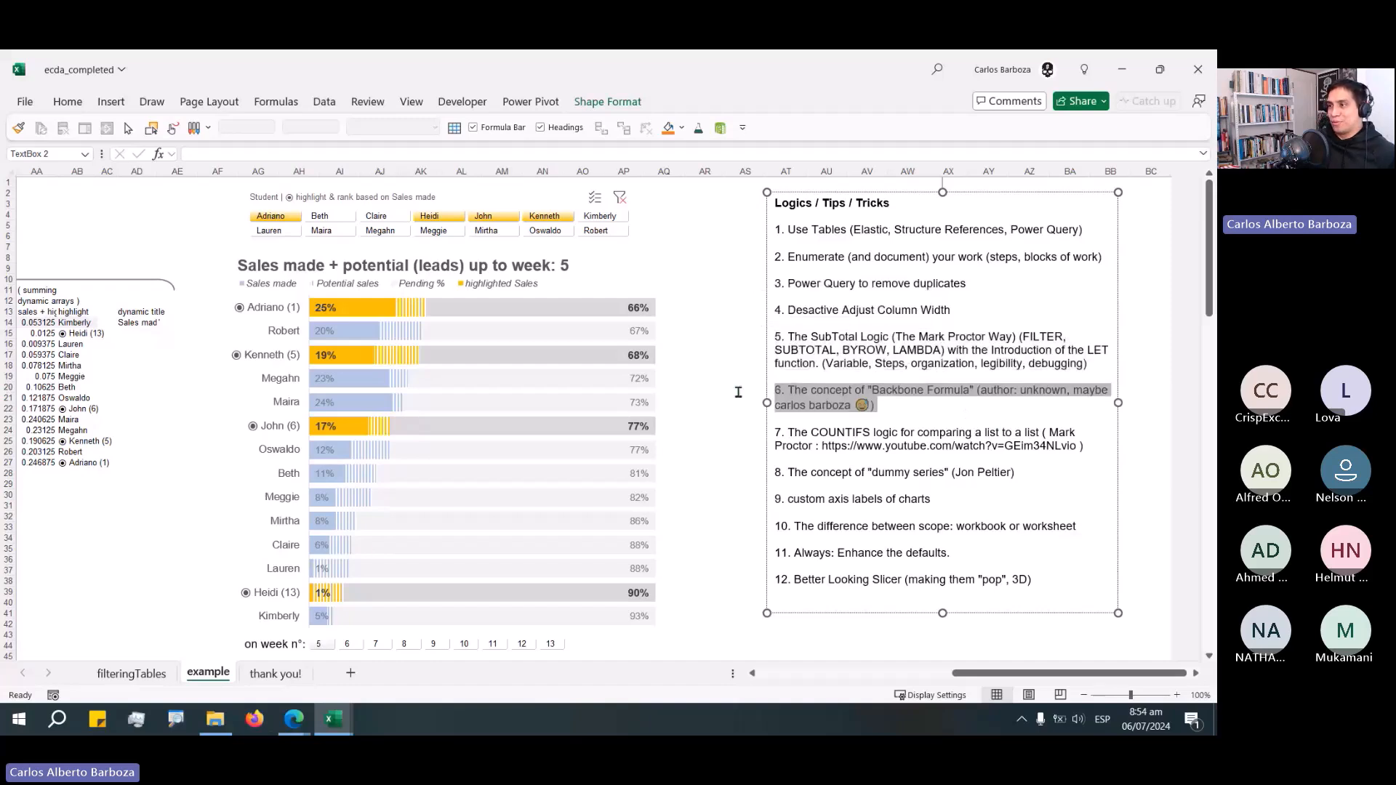
click(695, 258)
key(ctrl+Home)
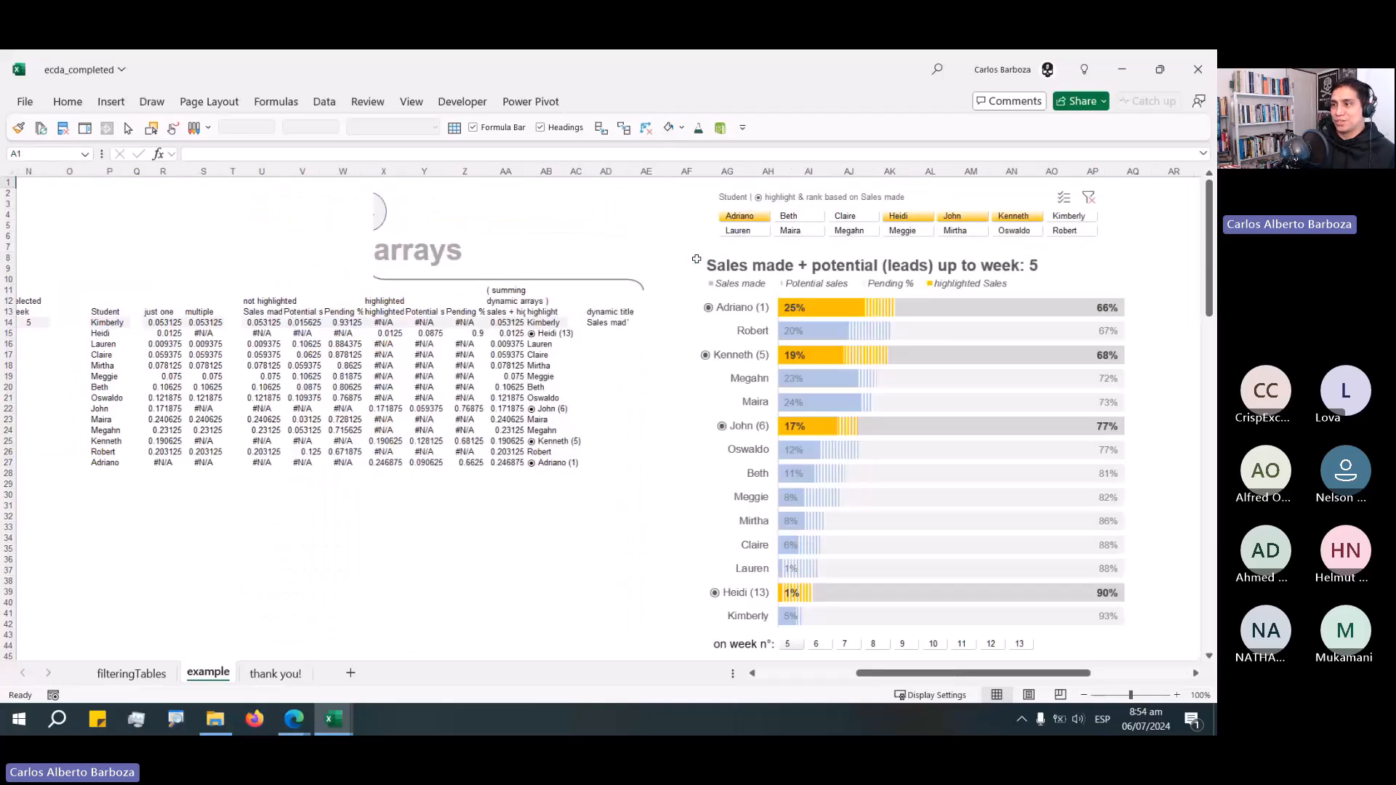
key(alt+Tab)
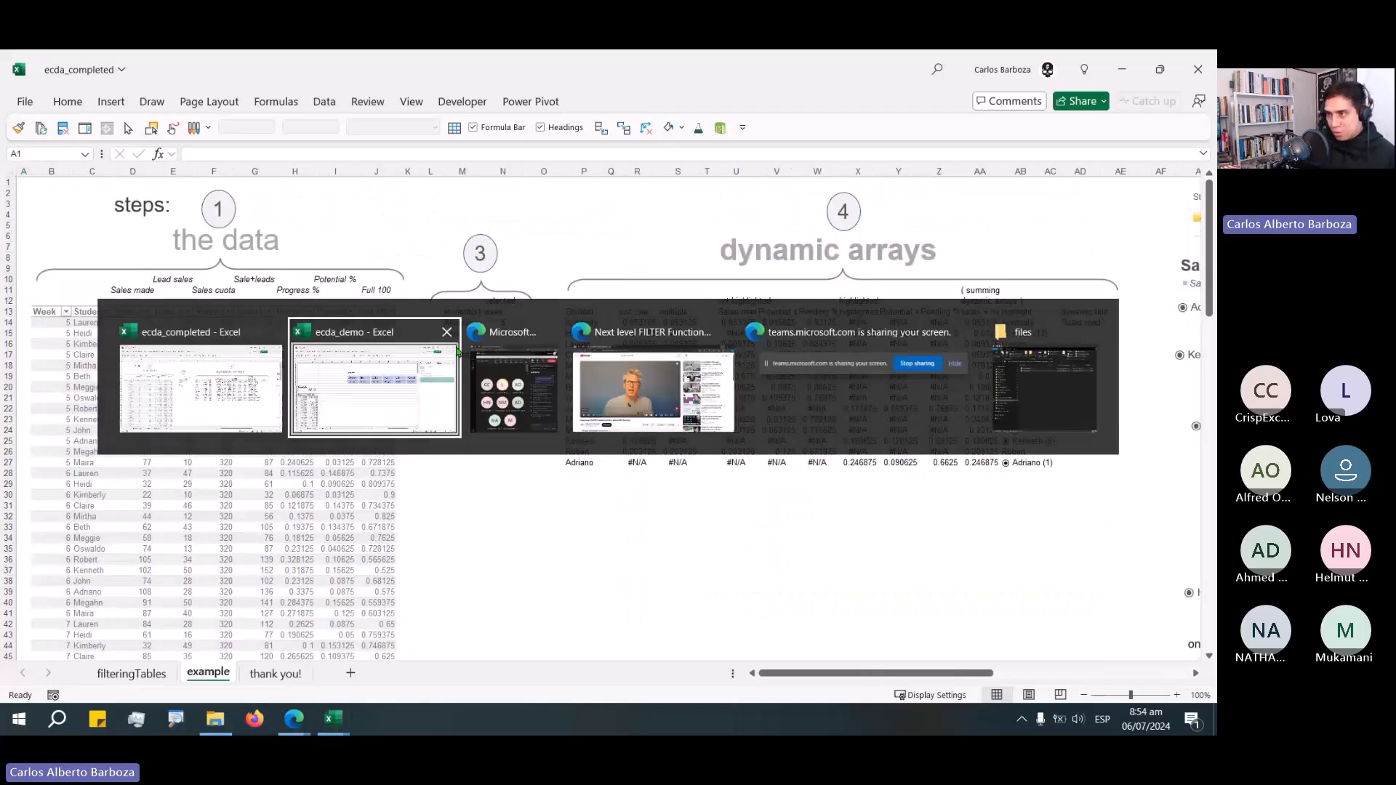
key(alt+Tab)
click(468, 323)
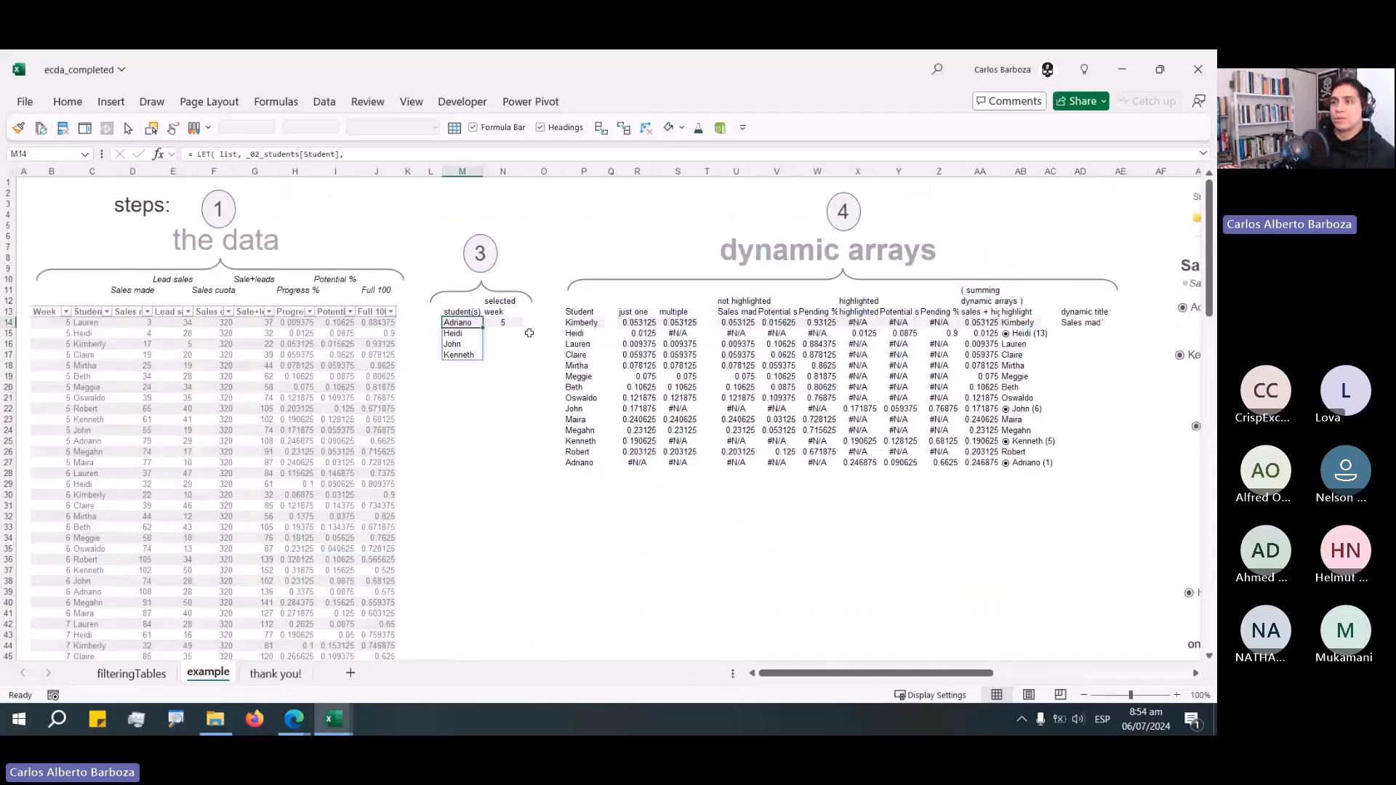
key(alt+Tab)
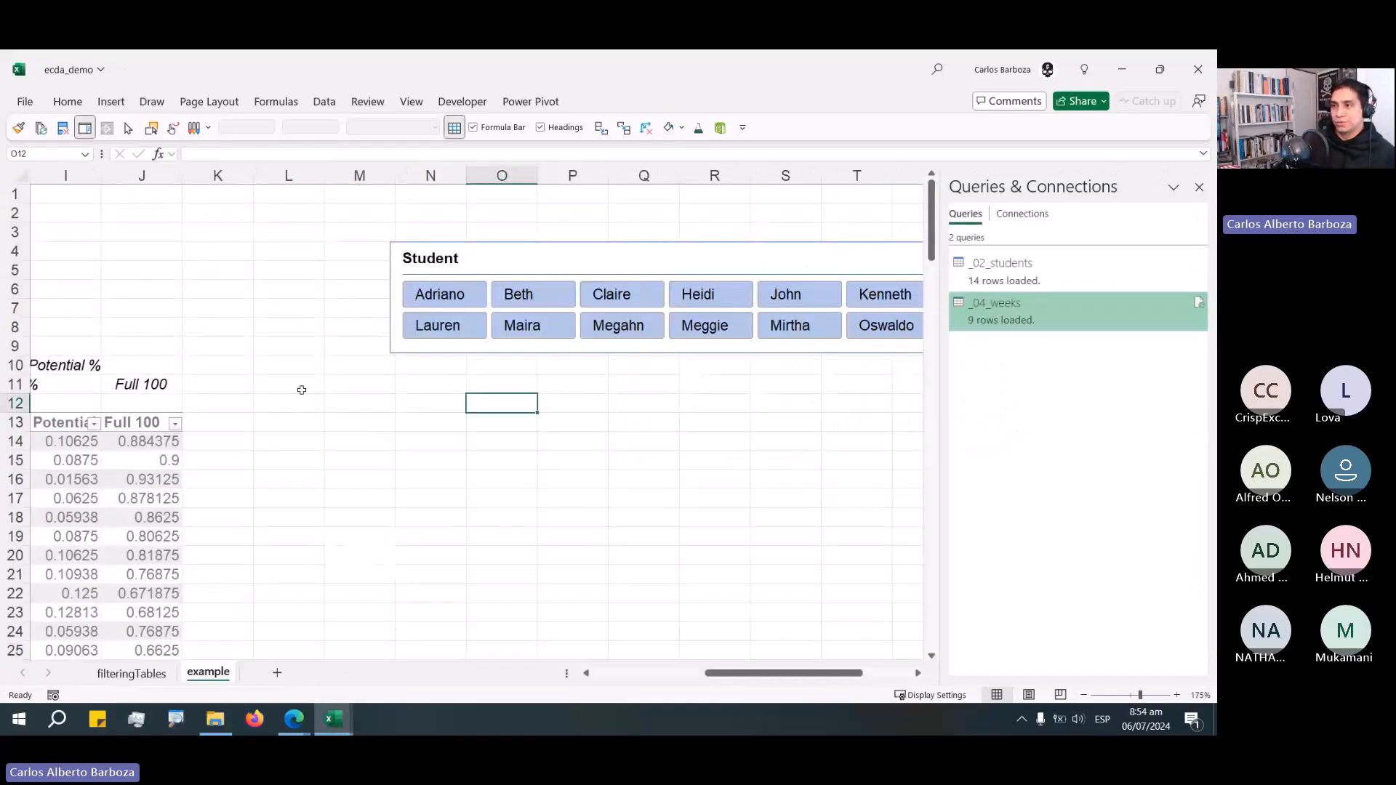
In cell M13, write a SUM formula over the Full 100 column of the _01_data table.
click(289, 422)
drag(359, 422, 431, 422)
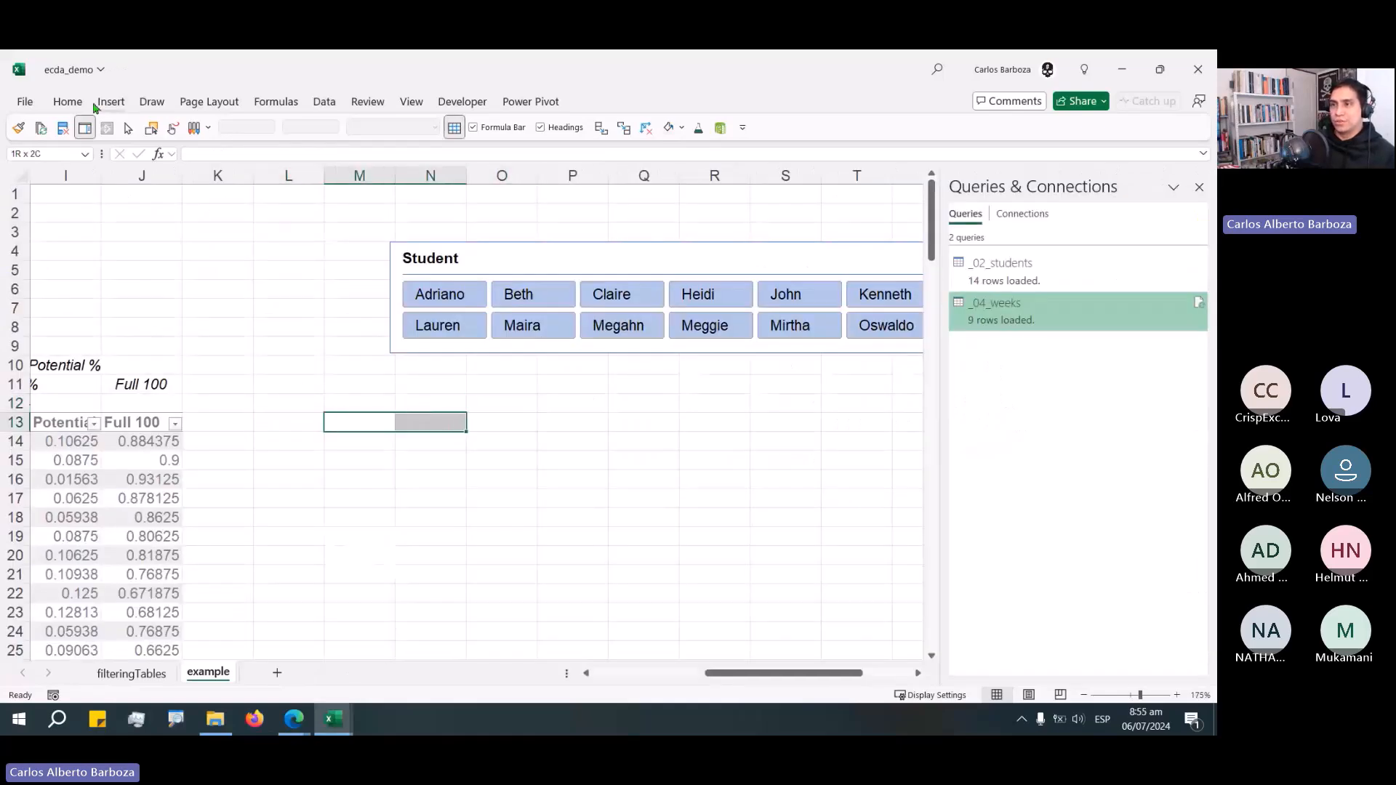
click(451, 459)
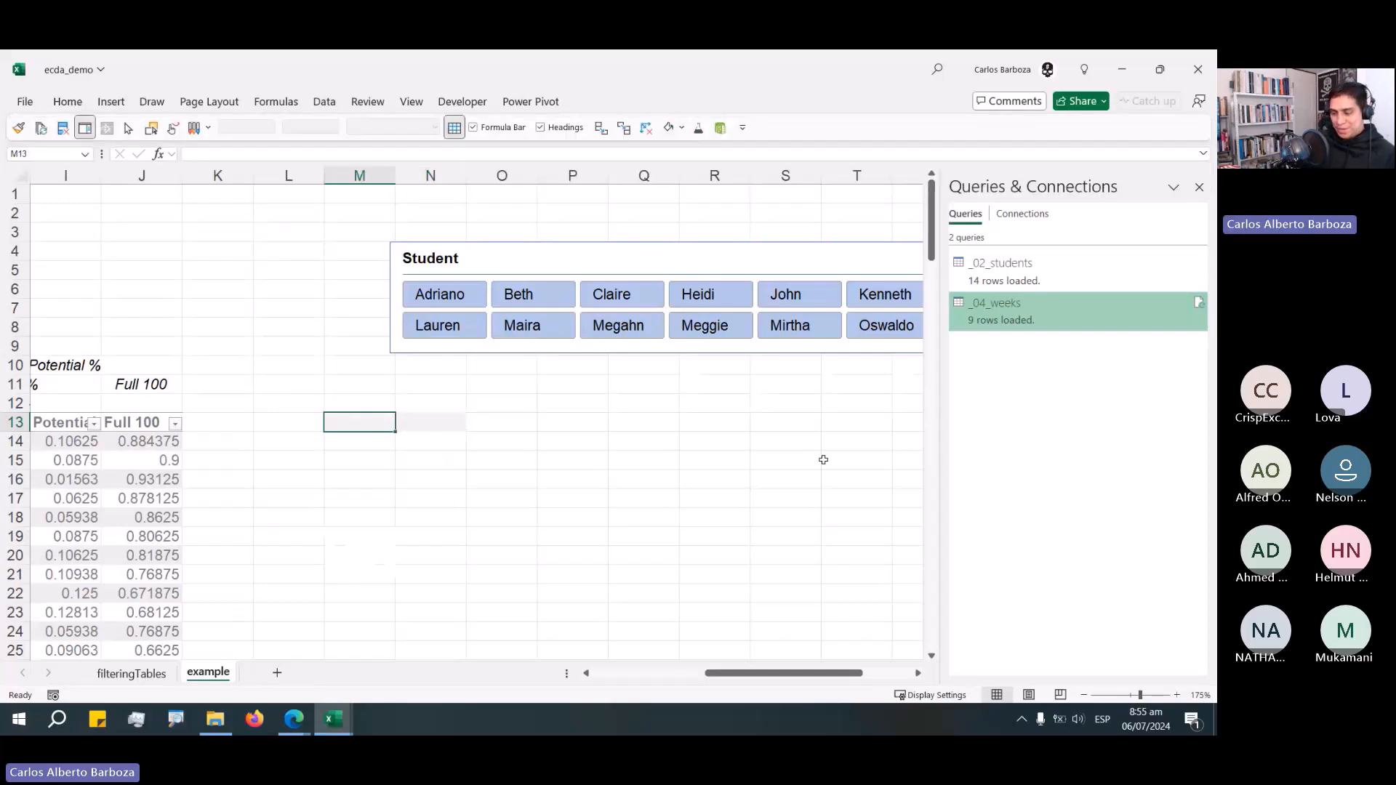
text(=)
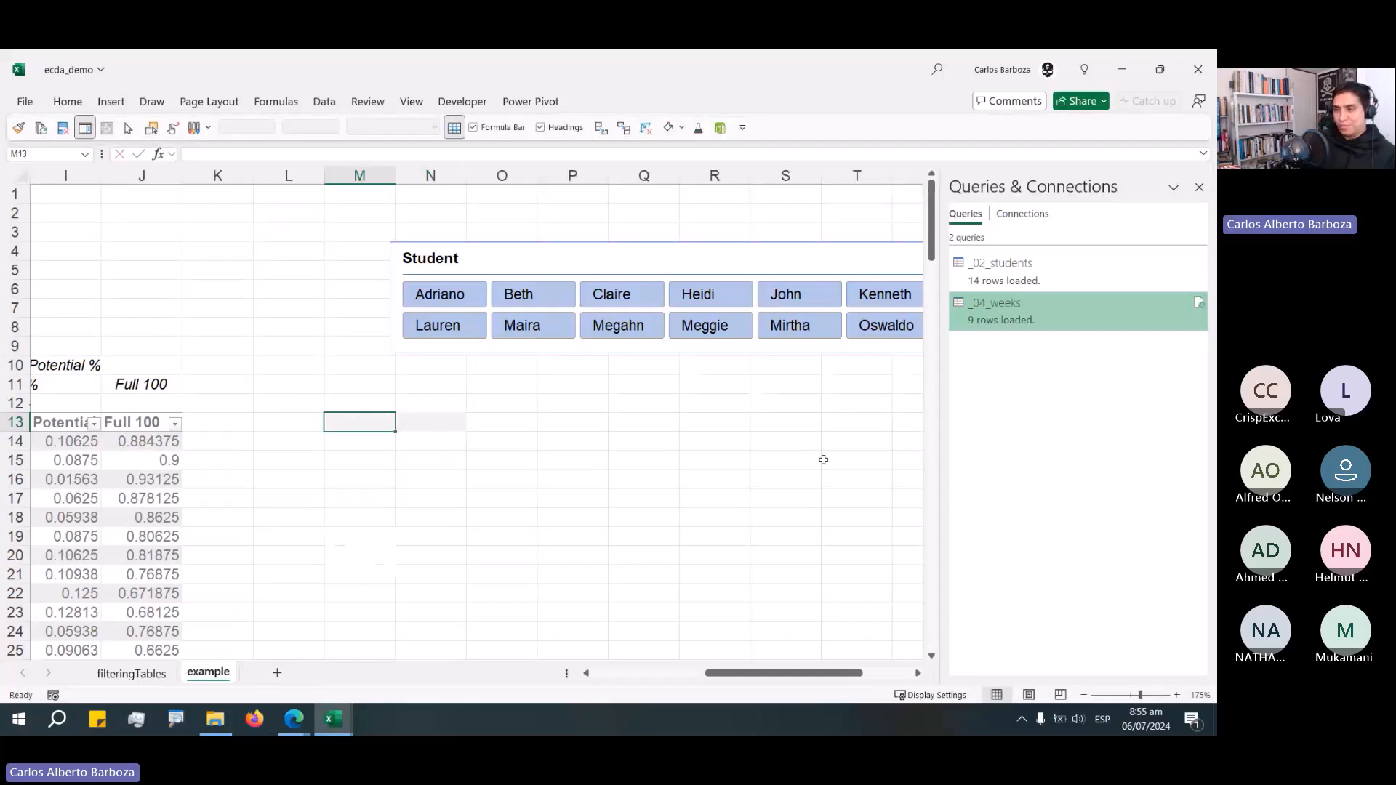
text(sUM)
key(Tab)
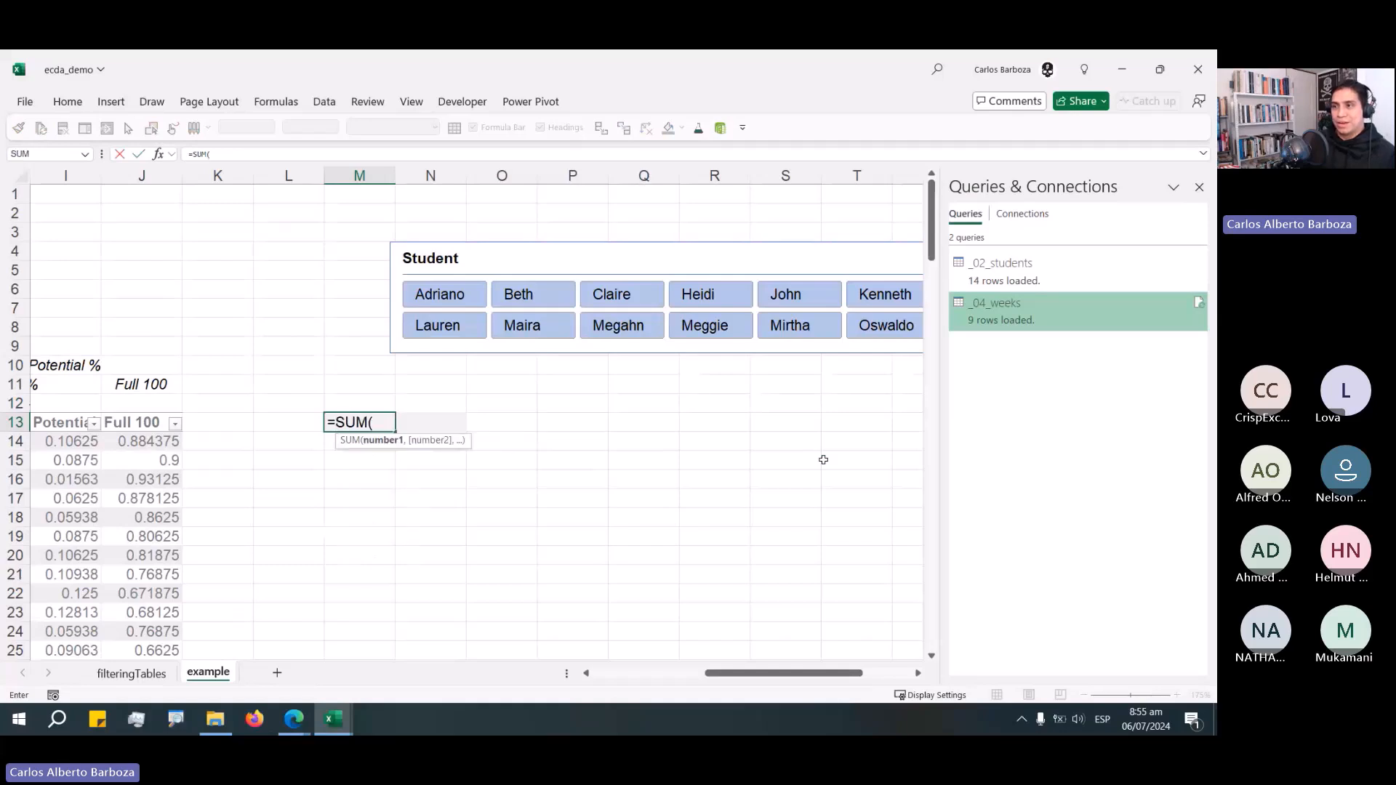
key(Left)
key(Left)
key(Left)
key(Down)
key(ctrl+Down)
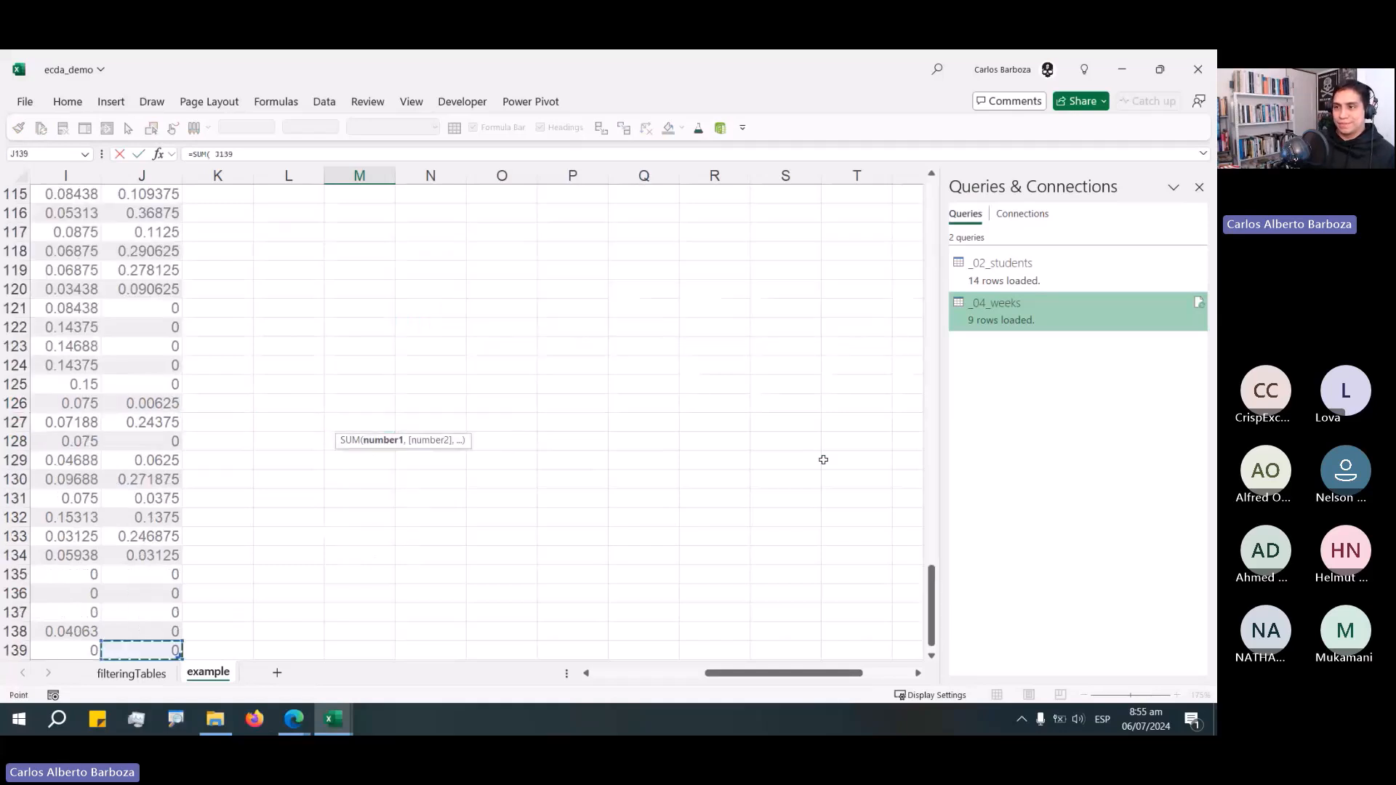
key(Up)
key(ctrl+shift+Up)
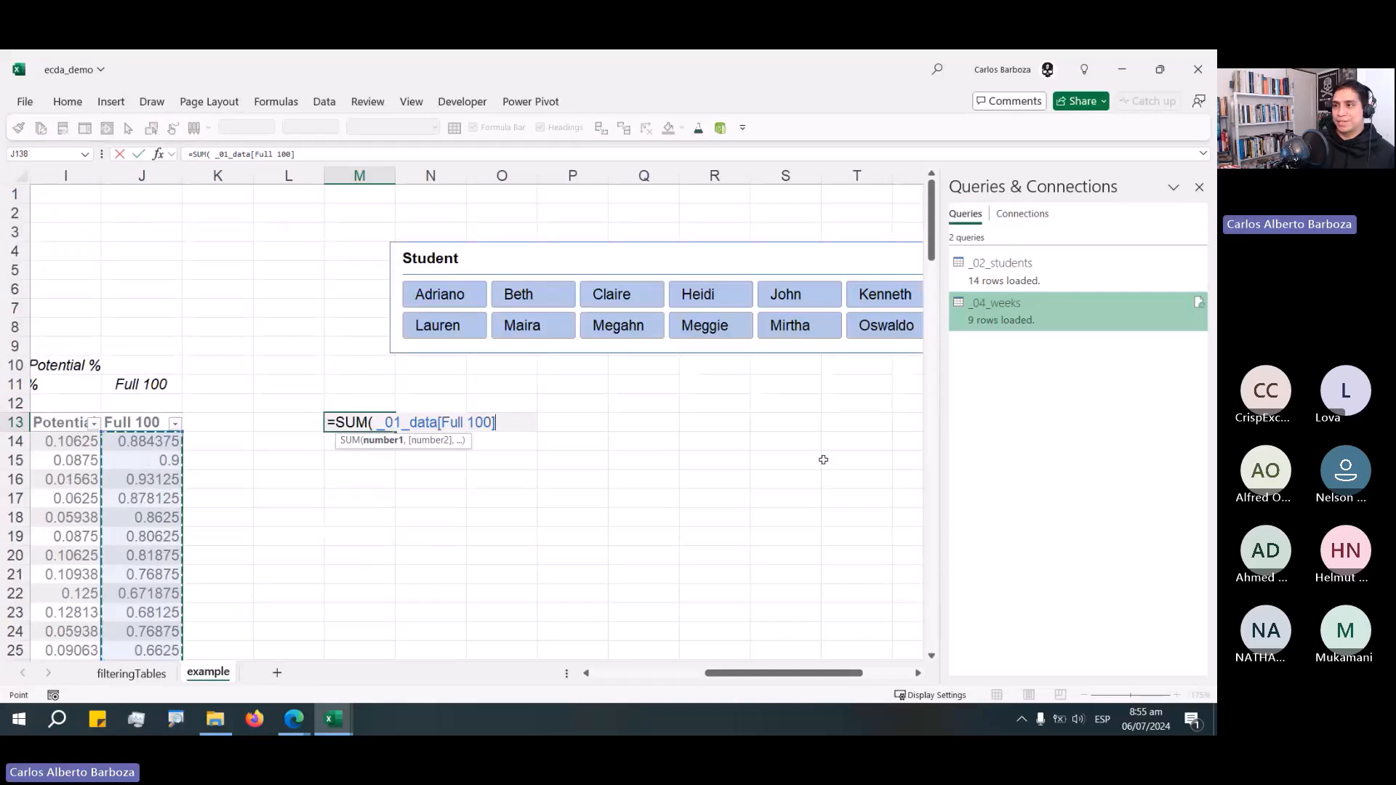
text())
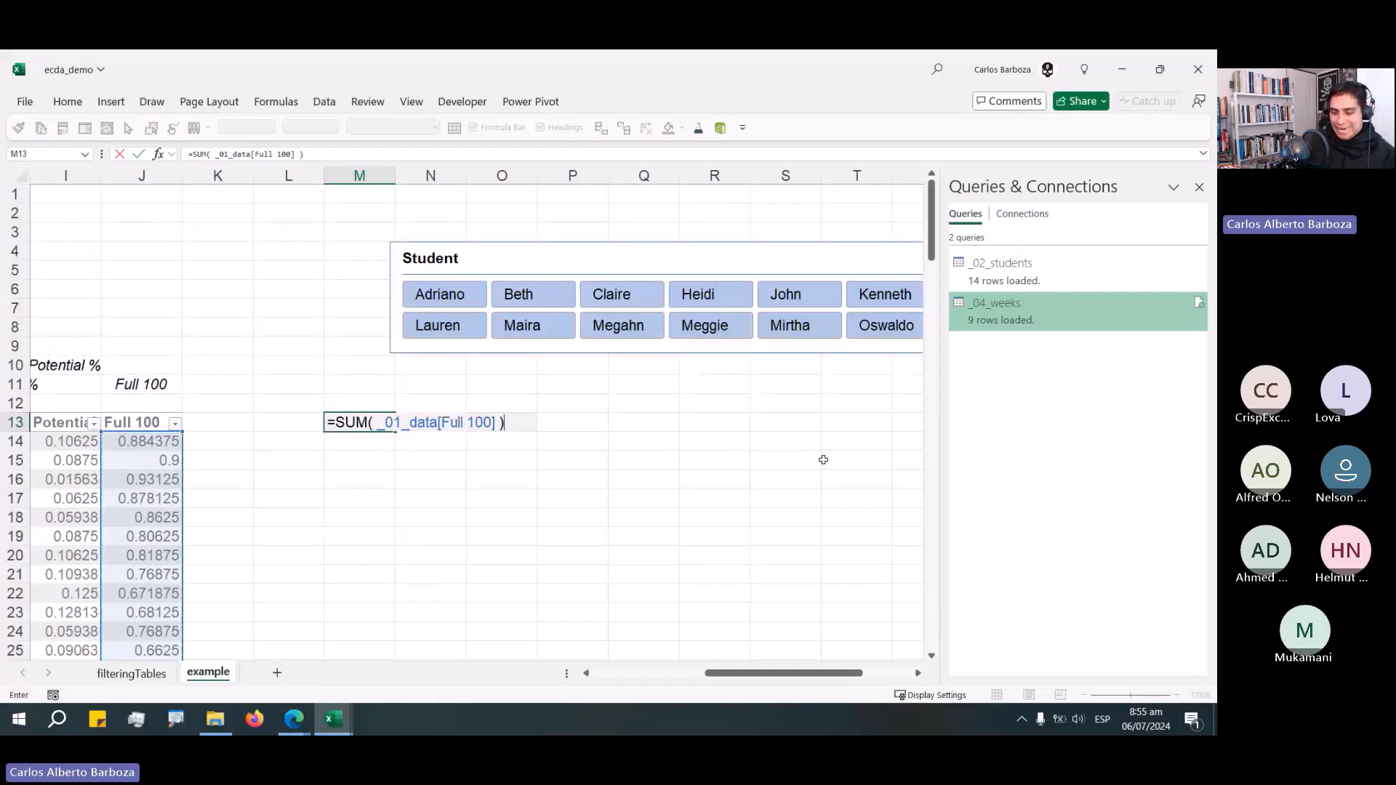
drag(515, 421, 610, 386)
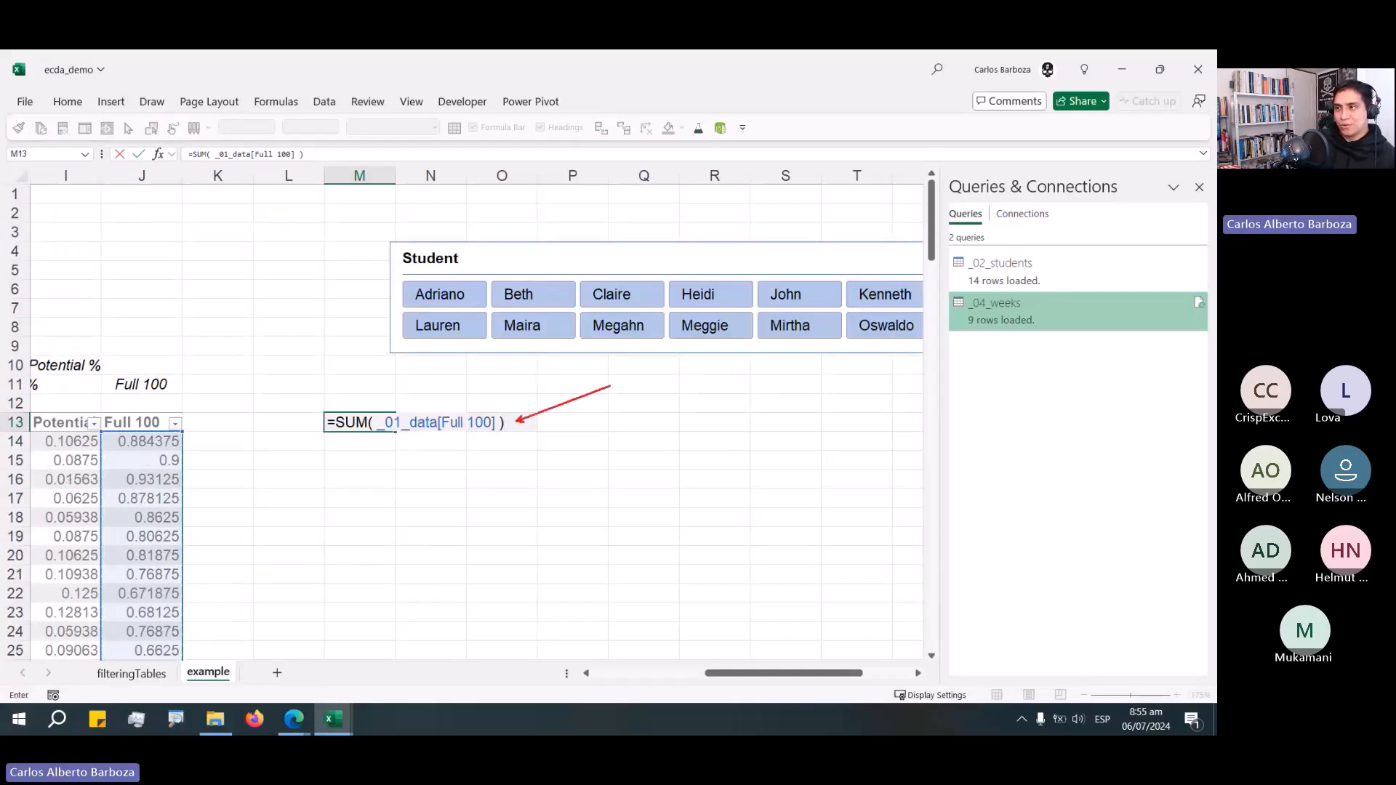
drag(513, 414, 449, 357)
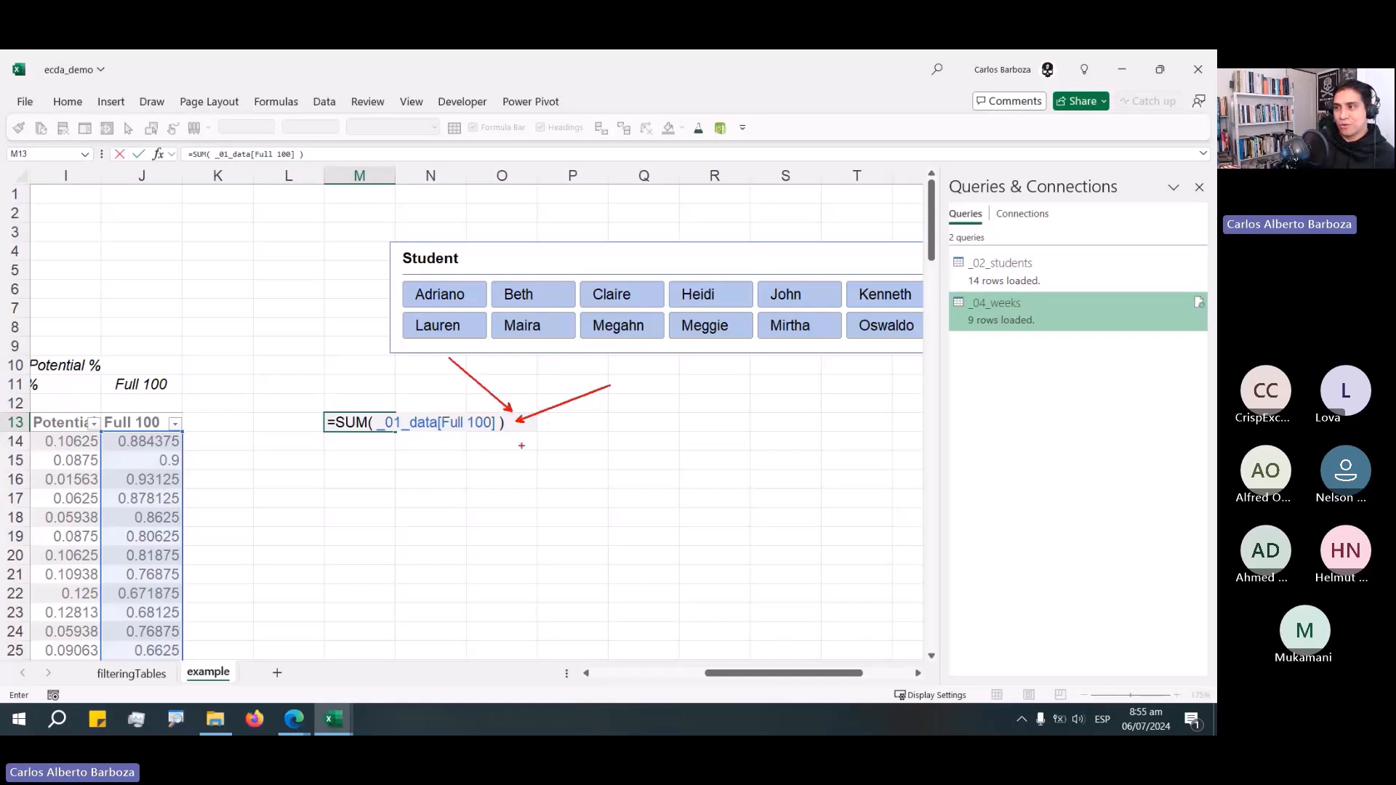
drag(524, 431, 559, 485)
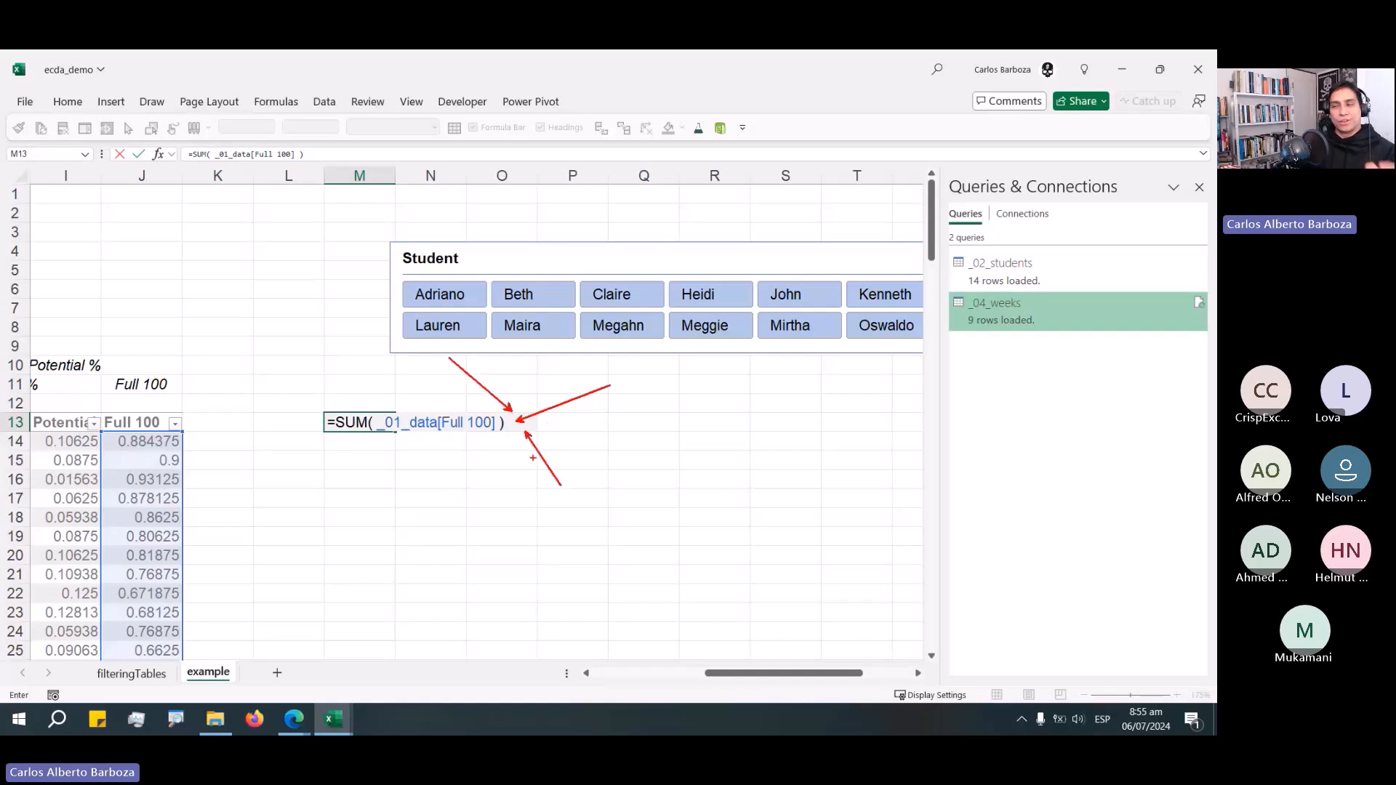
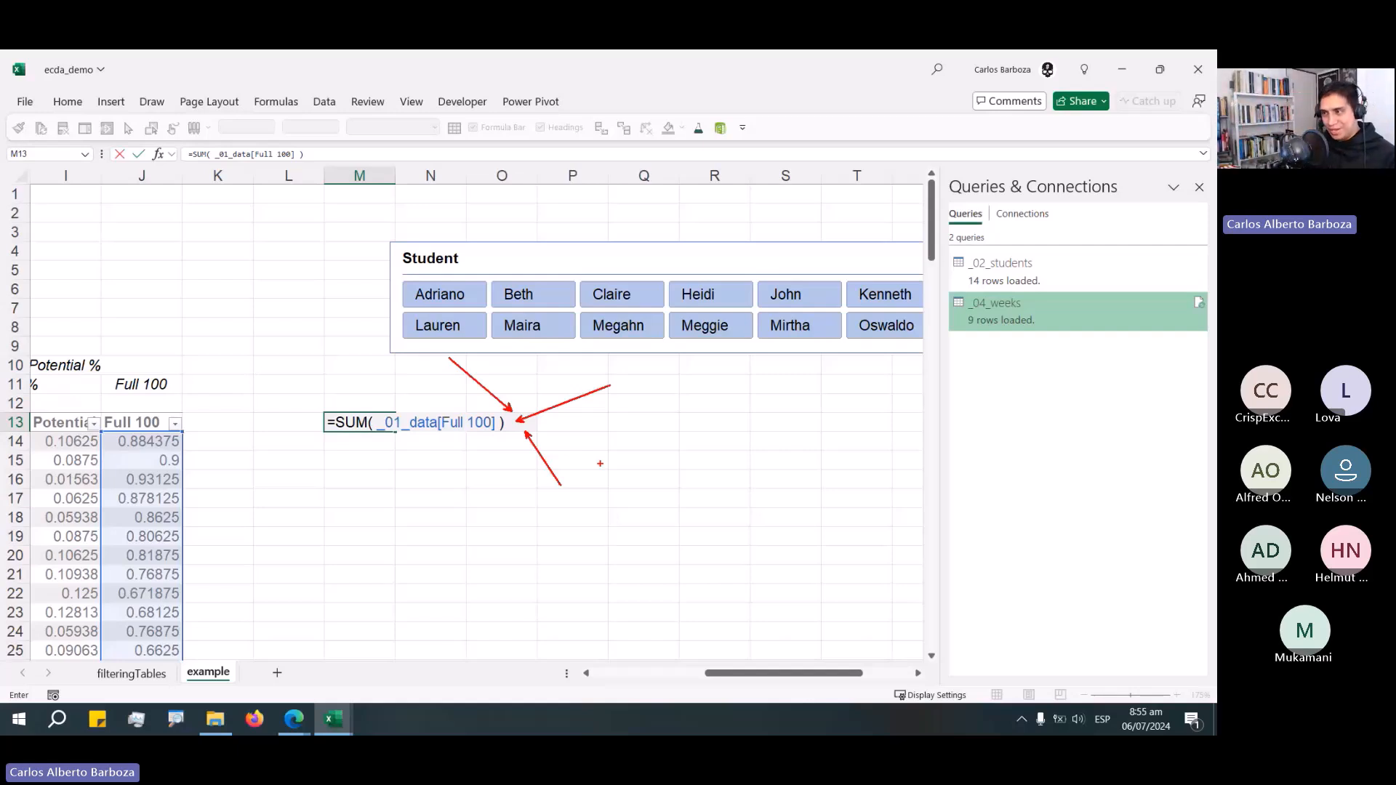
Cancel the SUM formula being entered in cell M13.
key(Escape)
key(Left)
key(Left)
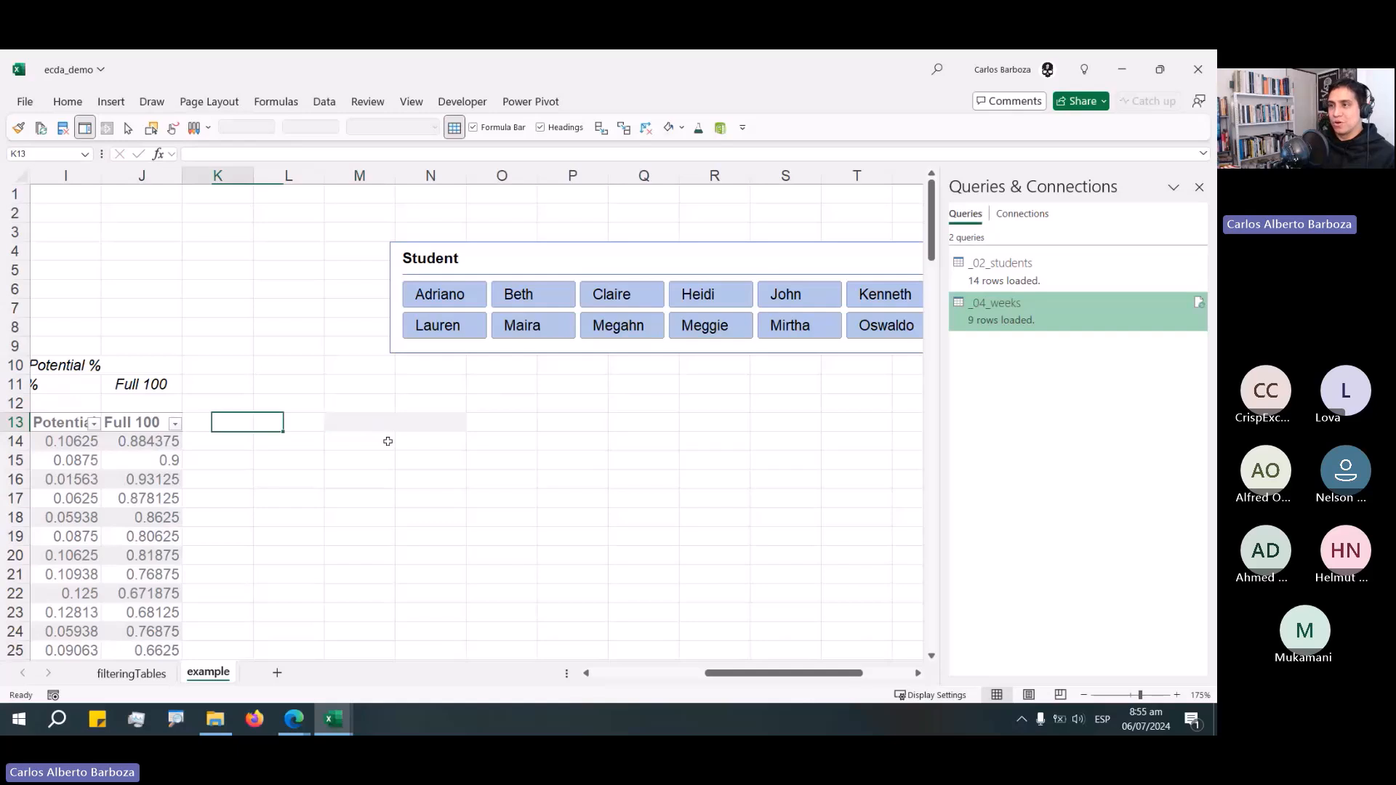
key(Left)
key(Left)
key(Left)
key(Left)
key(Left)
key(Left)
key(Left)
key(Right)
key(Right)
key(Right)
key(Right)
key(Right)
key(Right)
key(Right)
key(Right)
key(Right)
key(Right)
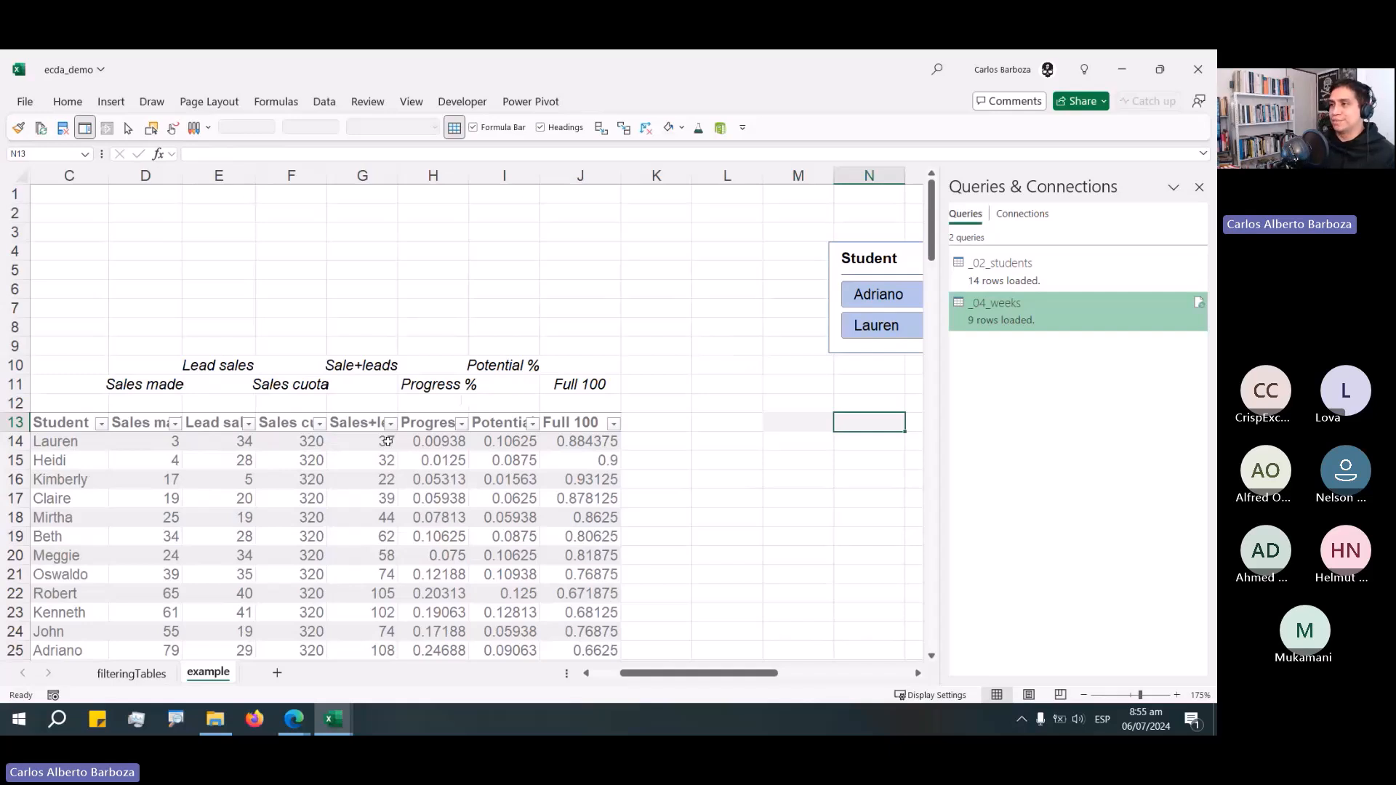
key(Up)
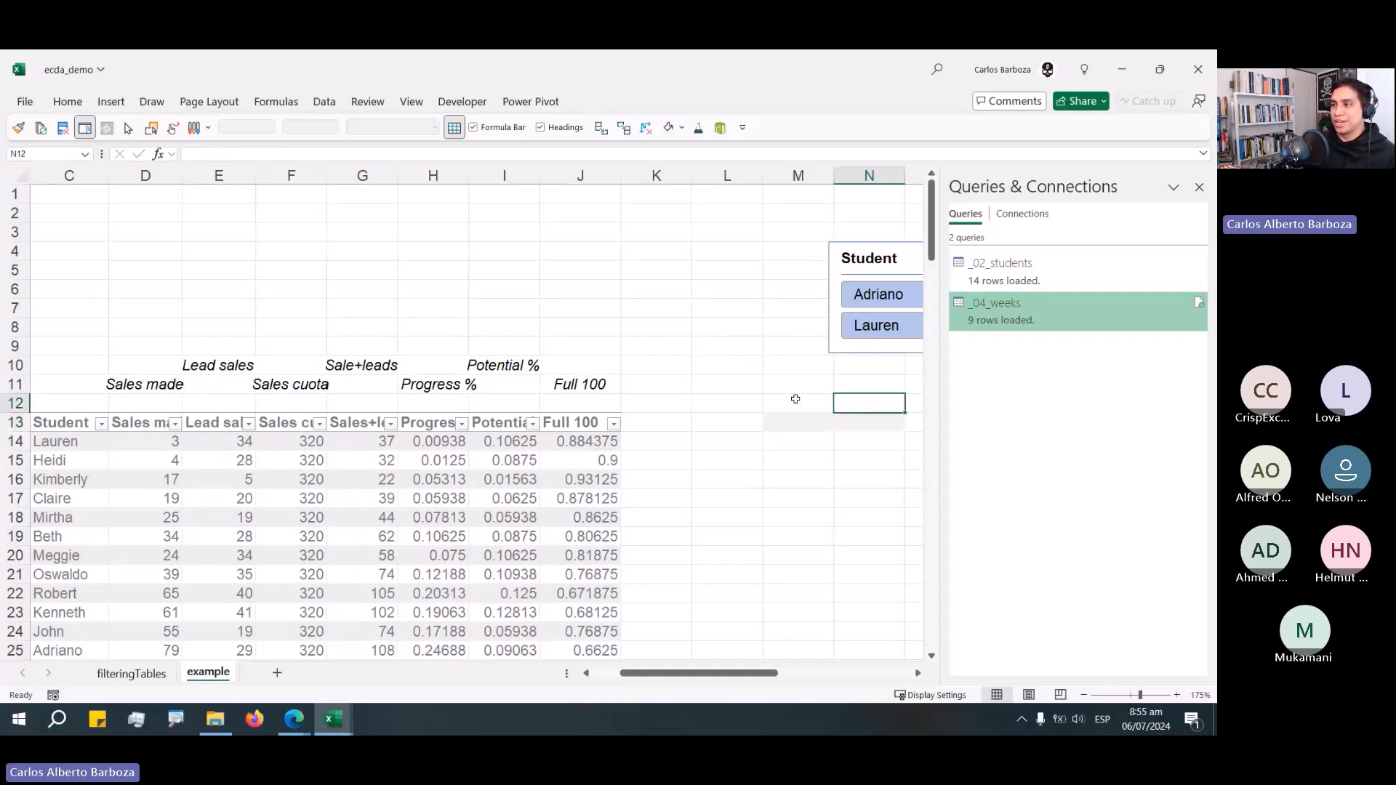
key(Right)
key(Right)
key(Right)
key(Left)
key(Left)
key(Left)
key(Left)
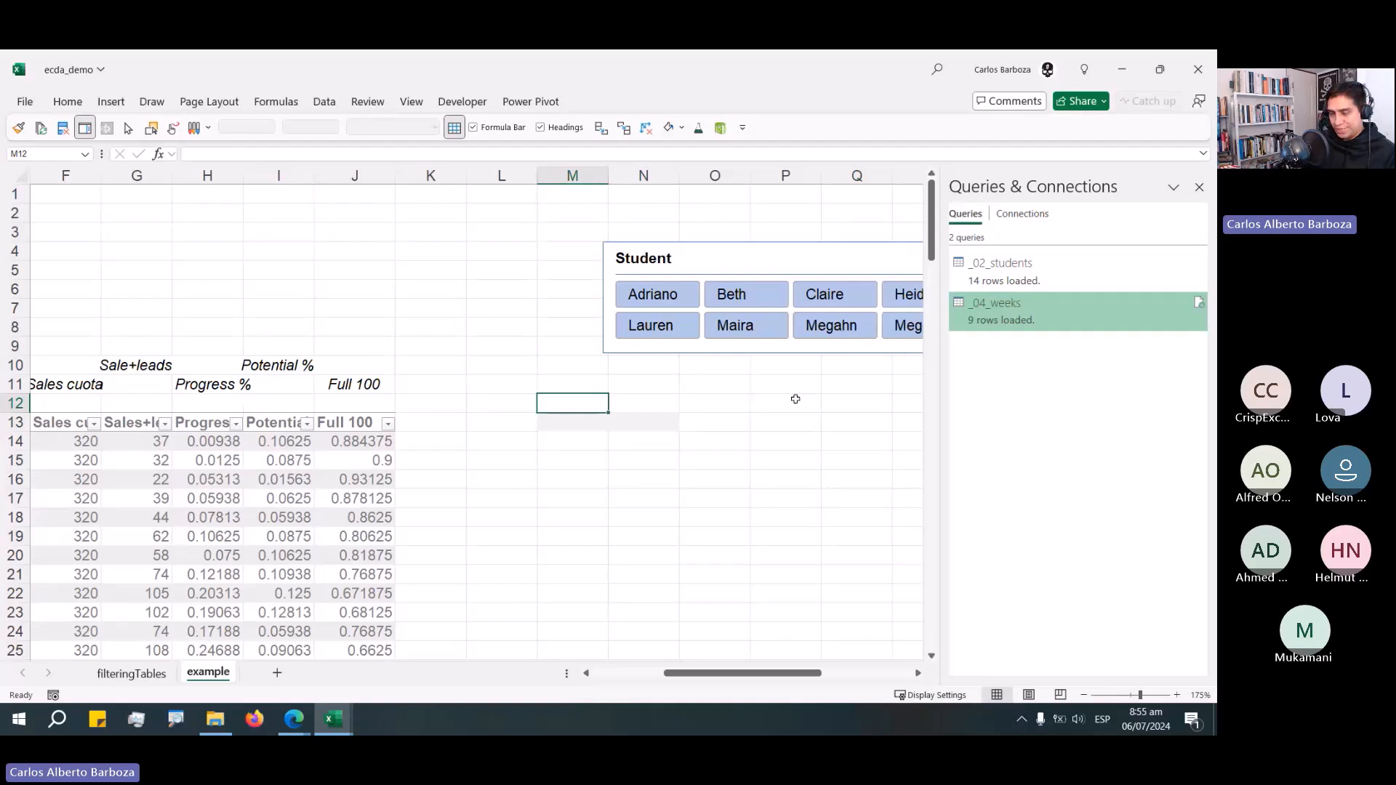
Label cell N11 as selected and cell N12 as week.
key(Up)
key(Right)
text(selee)
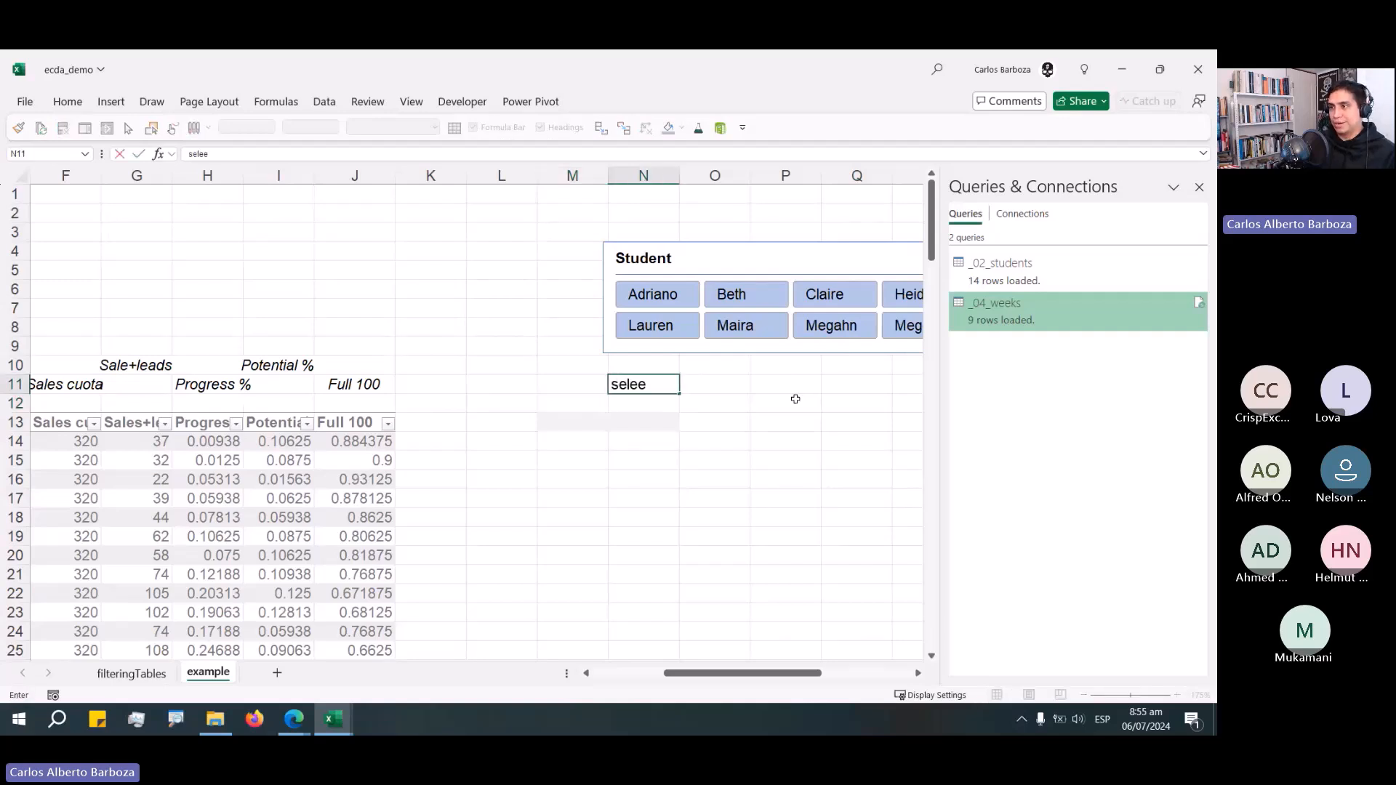
key(BackSpace)
text(cted)
key(Right)
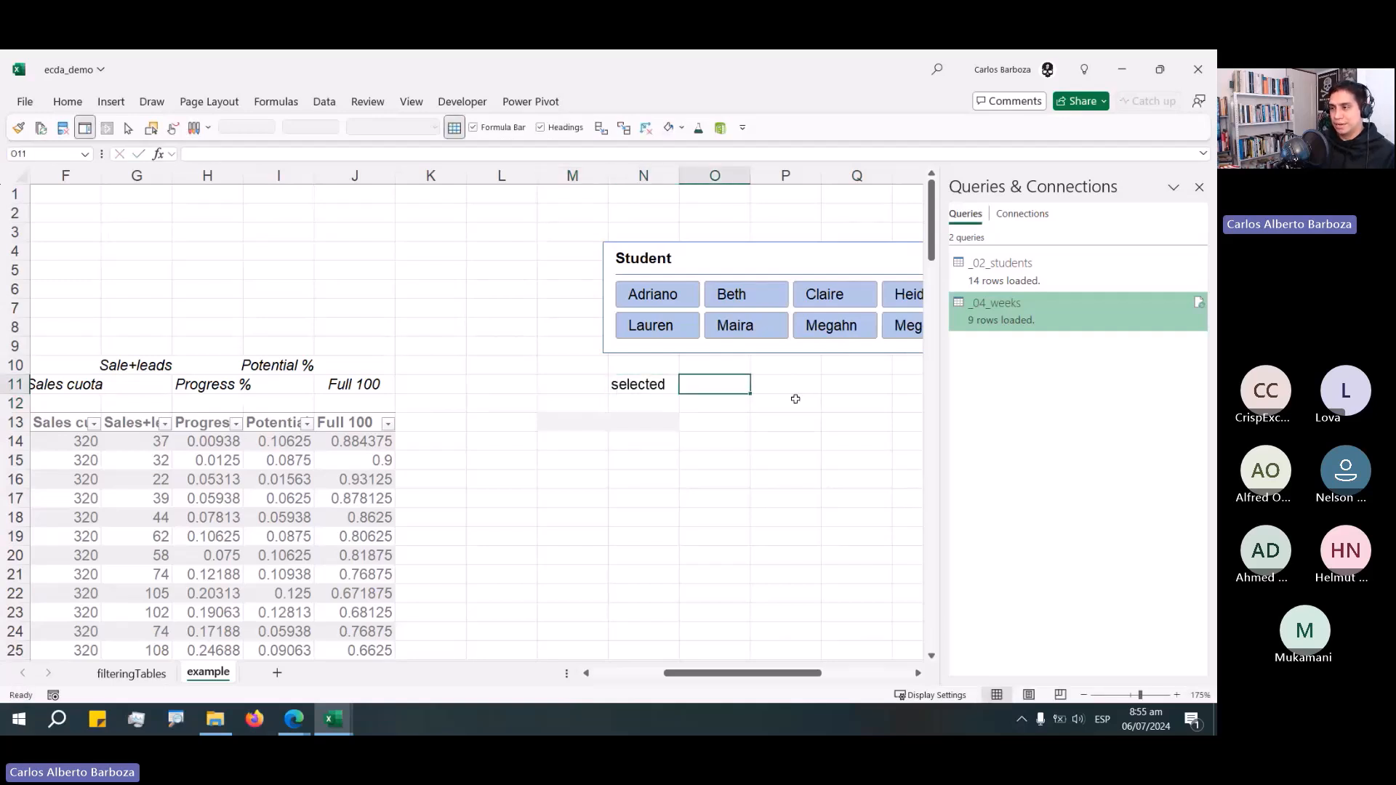
key(Left)
key(Down)
text(week)
key(Return)
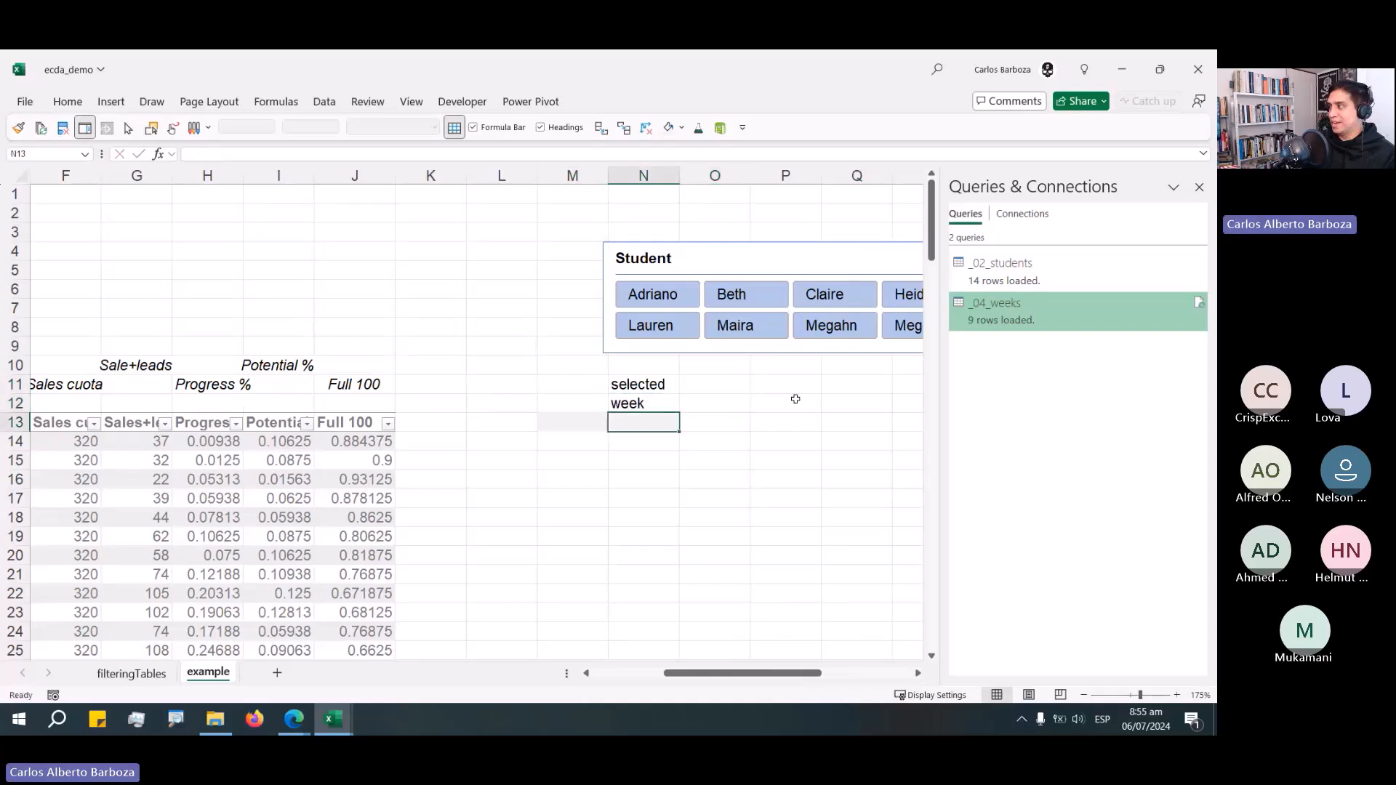
Label cell M12 as student(s).
key(Up)
key(Left)
text(students)
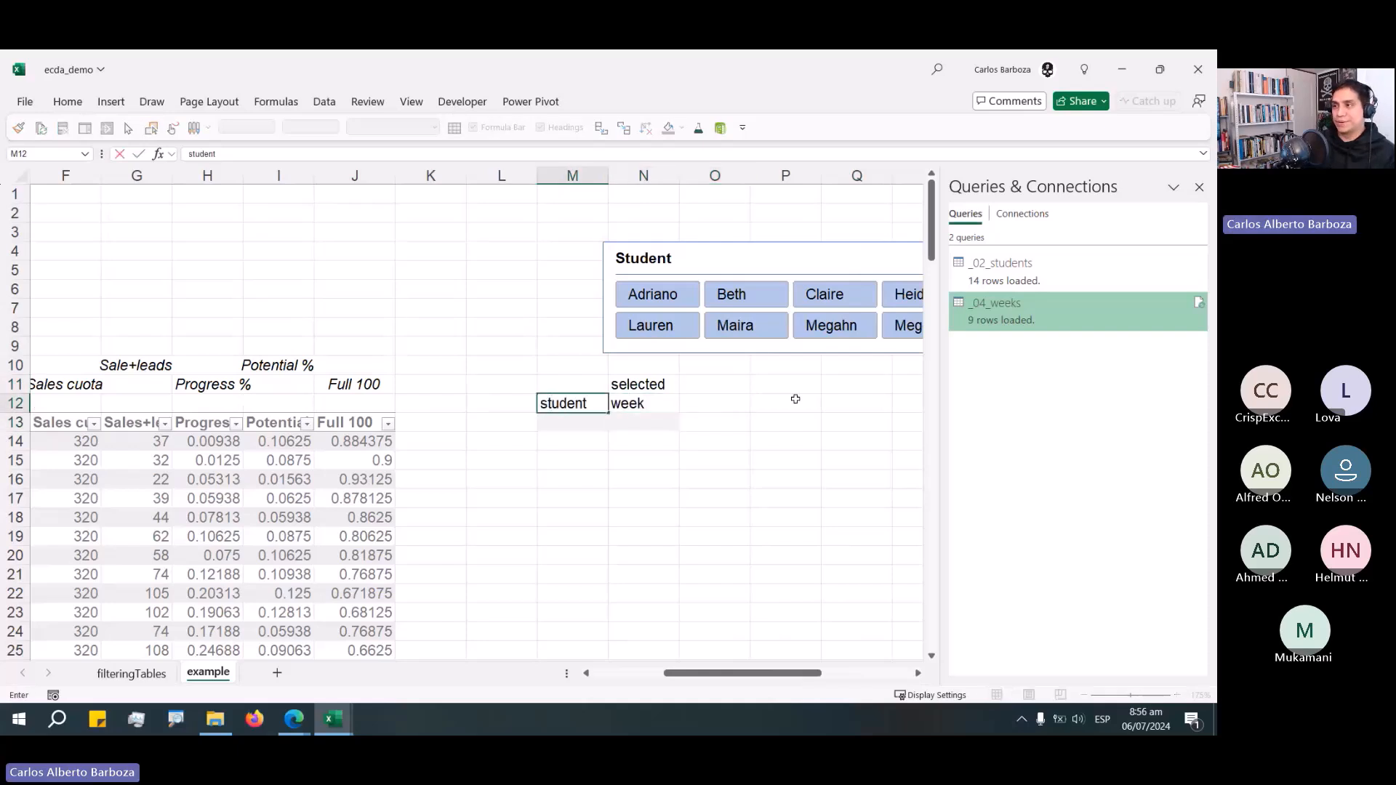
key(BackSpace)
text((s)
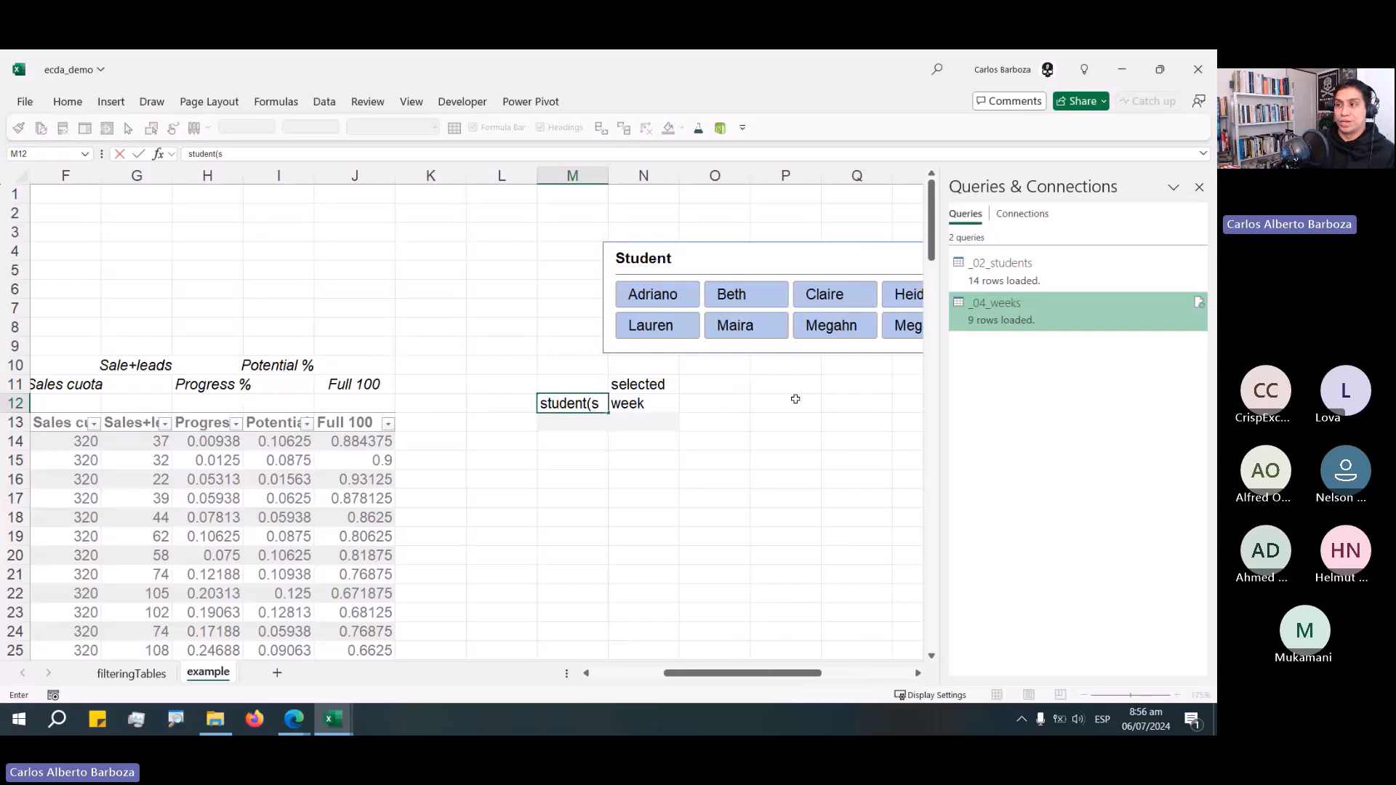
text())
key(Return)
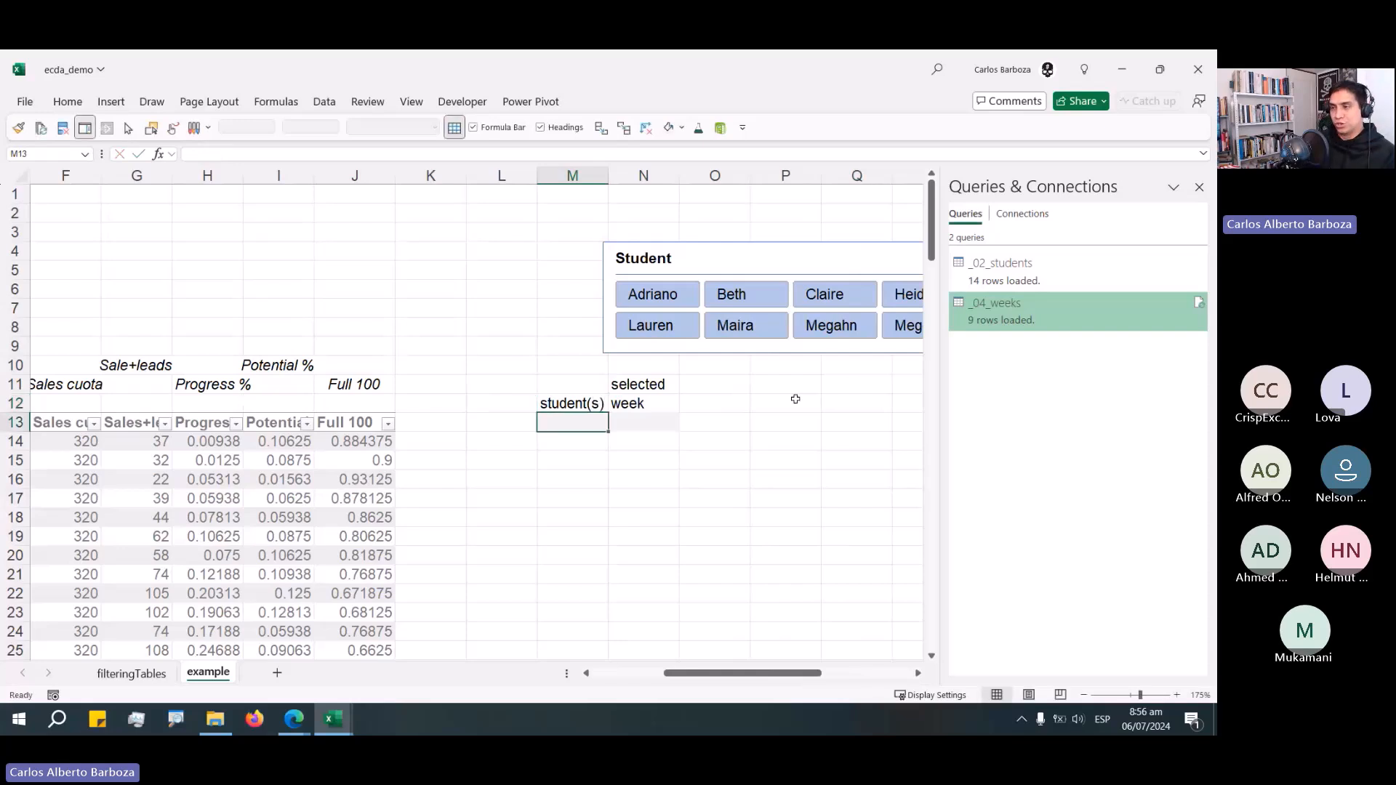
Start a LET formula in cell M13 that declares a first variable named list.
text(=)
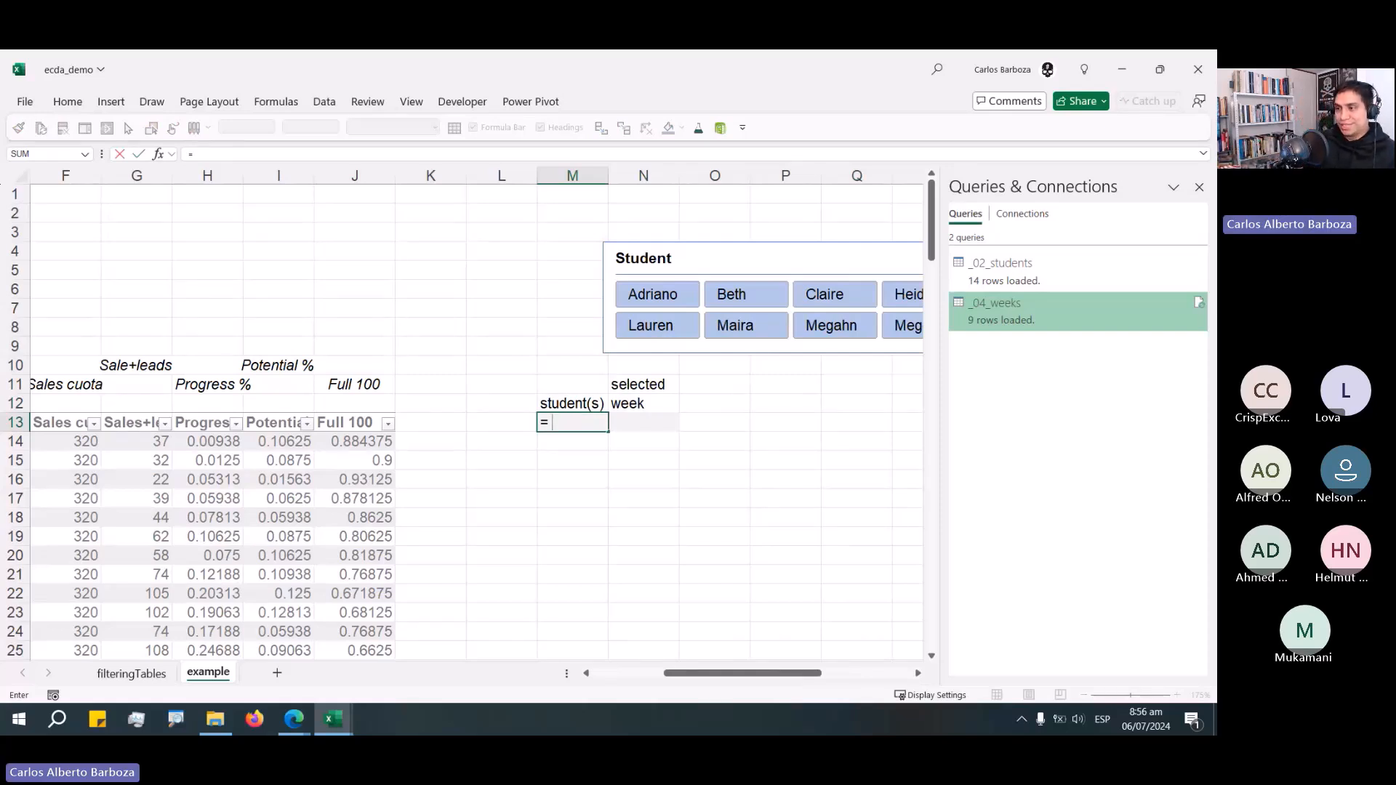
text( LES)
key(BackSpace)
text(t)
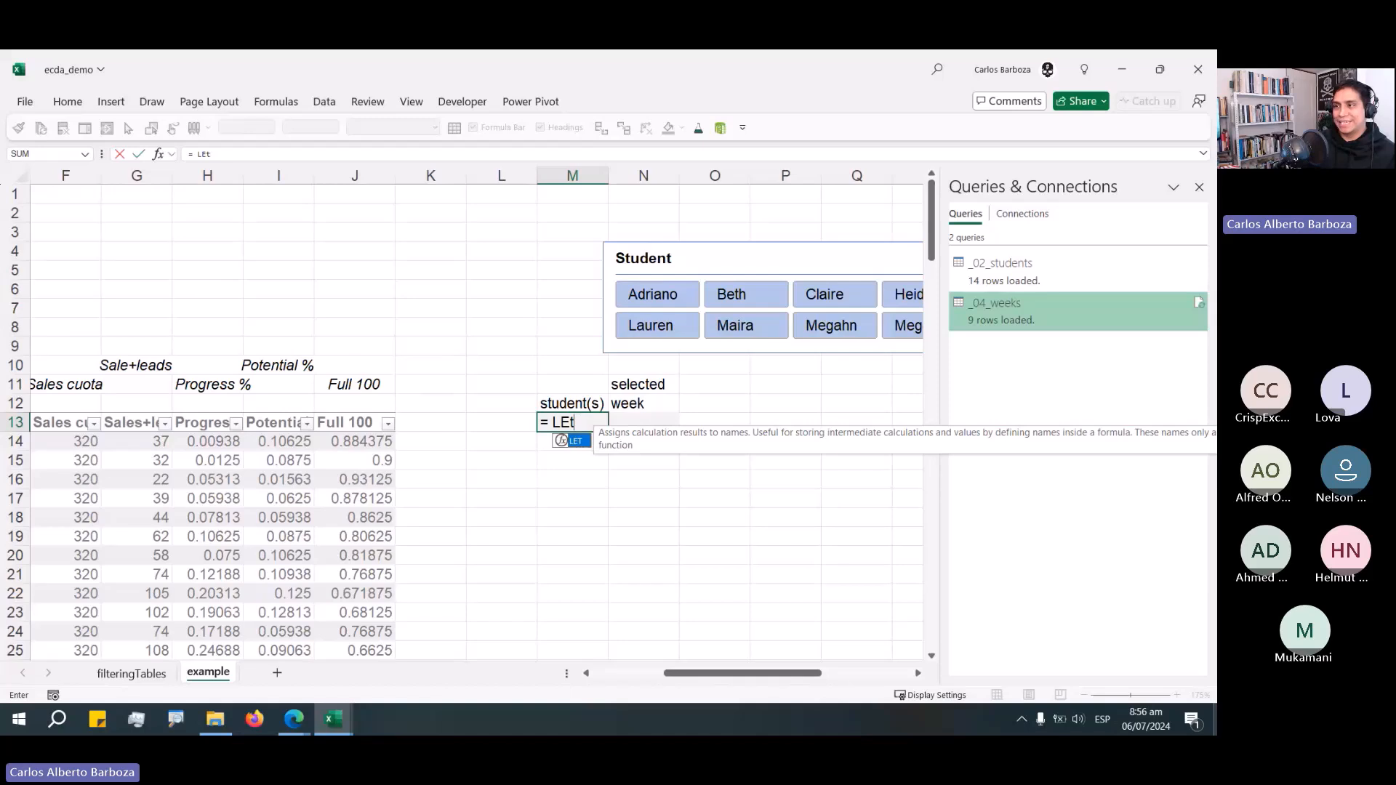
key(BackSpace)
text(T ()
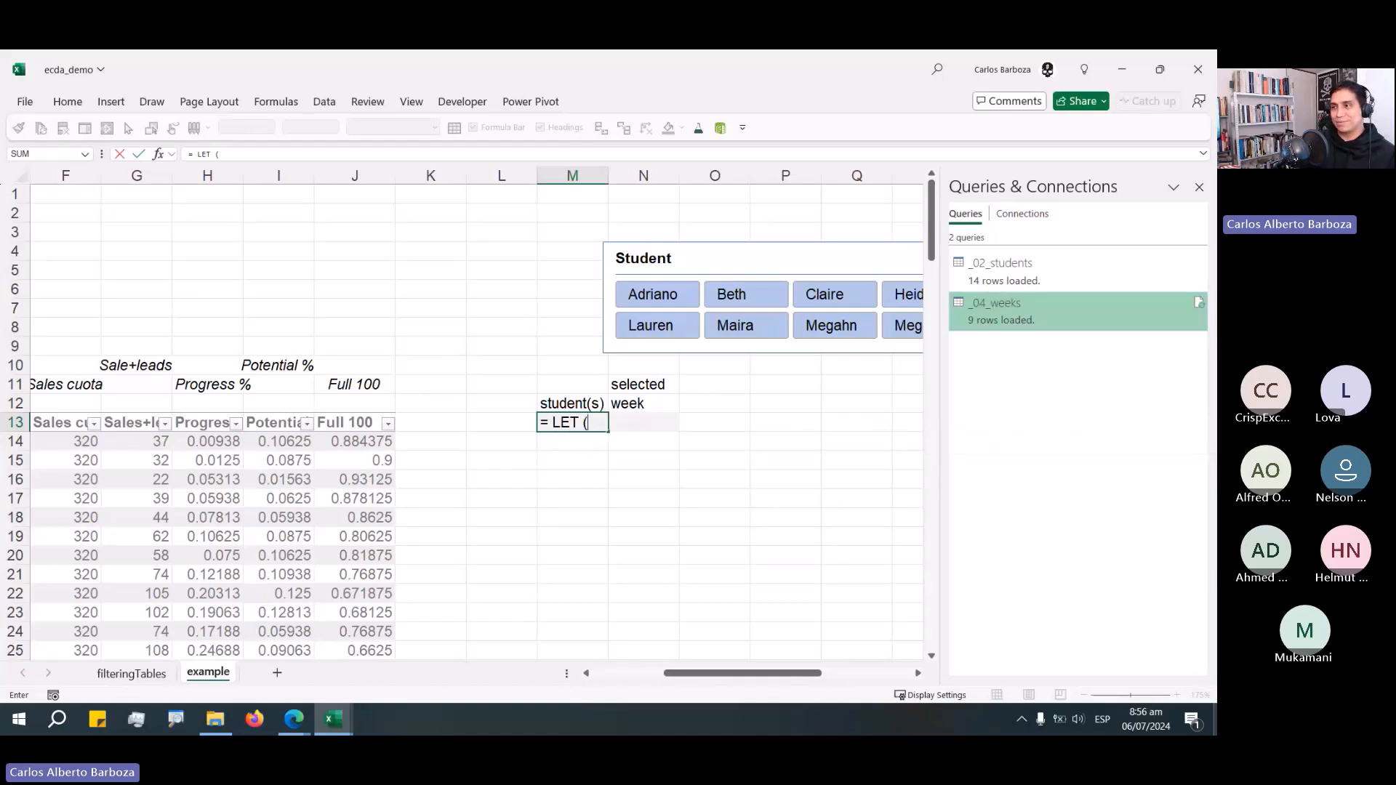
key(BackSpace)
key(BackSpace)
text(()
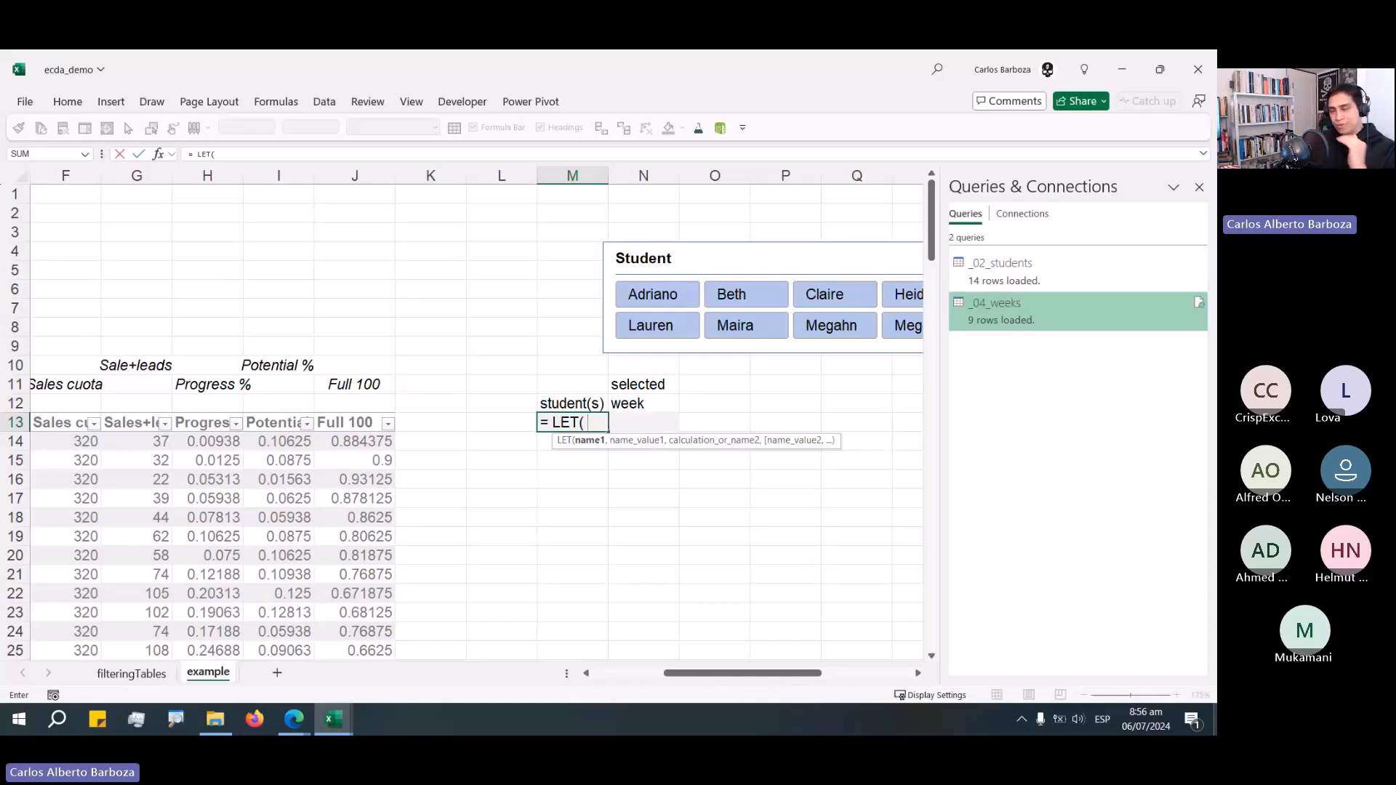
text(list)
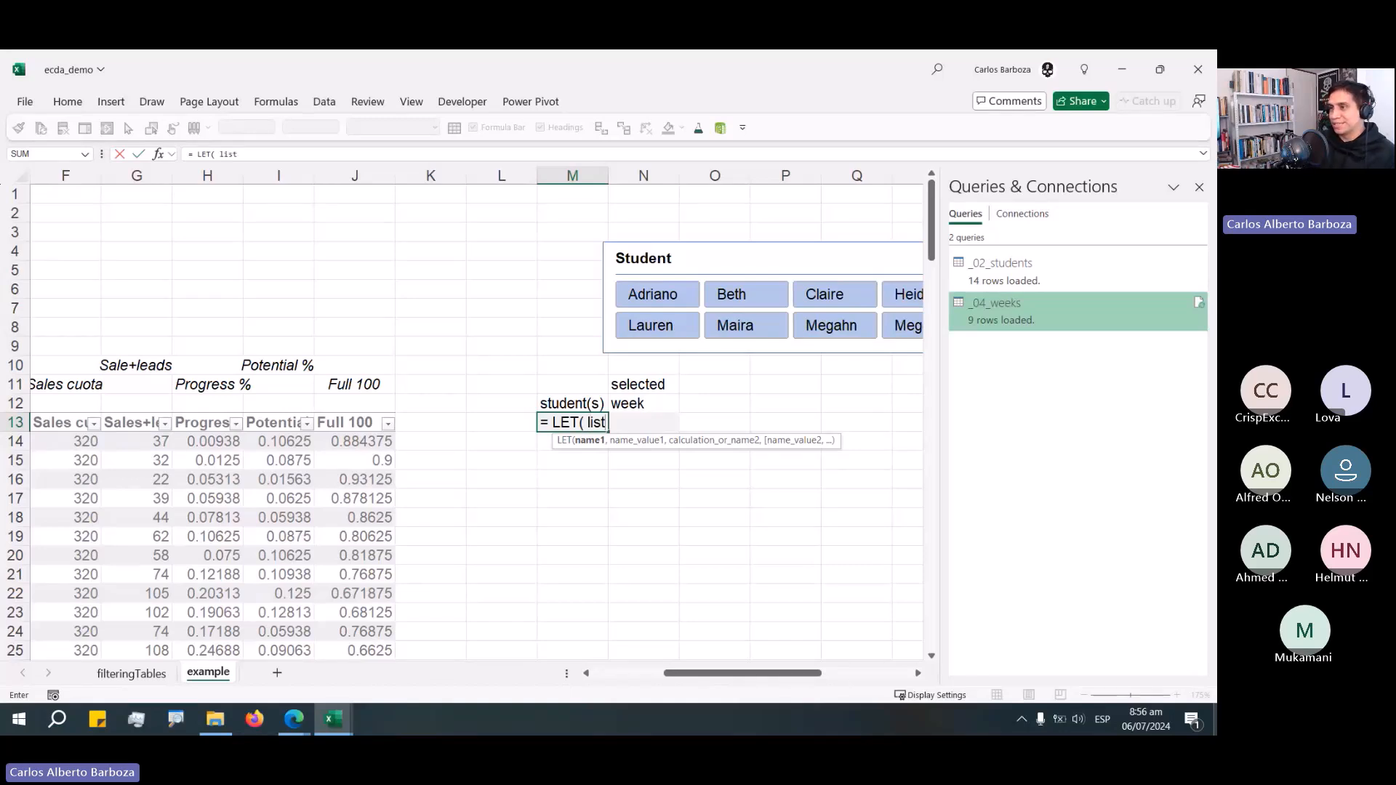
text(,)
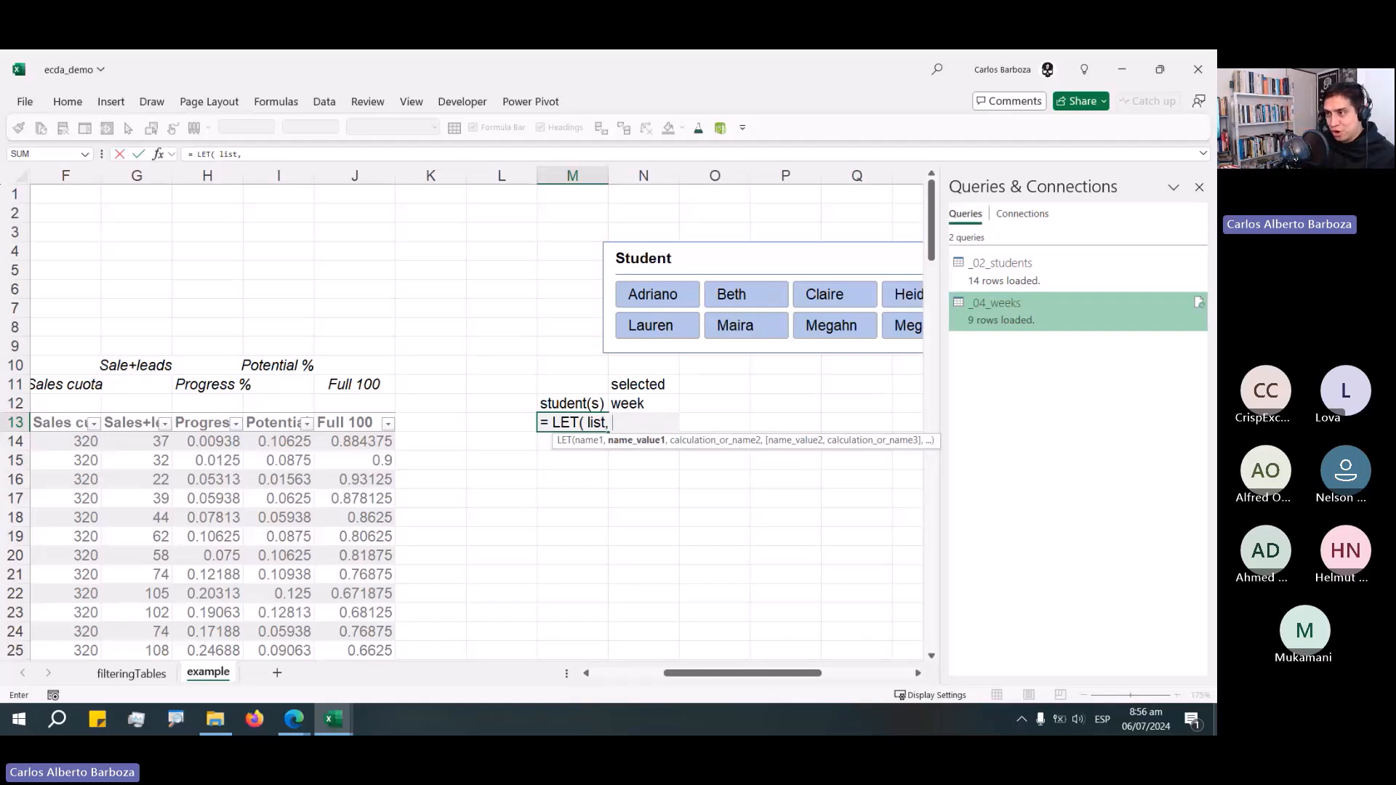
Assign the Student column of the _02_students table to the list variable in the LET formula.
text(_)
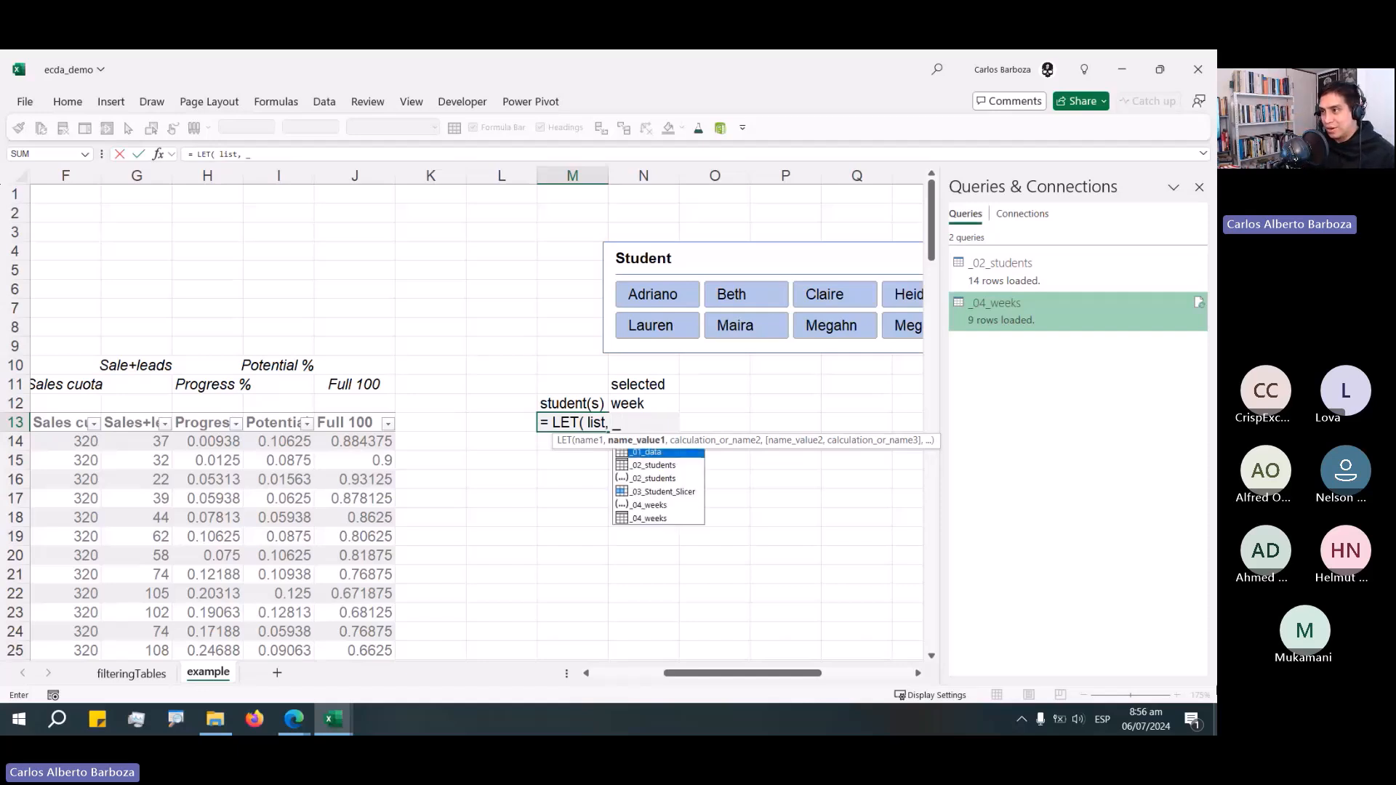
drag(844, 450, 761, 567)
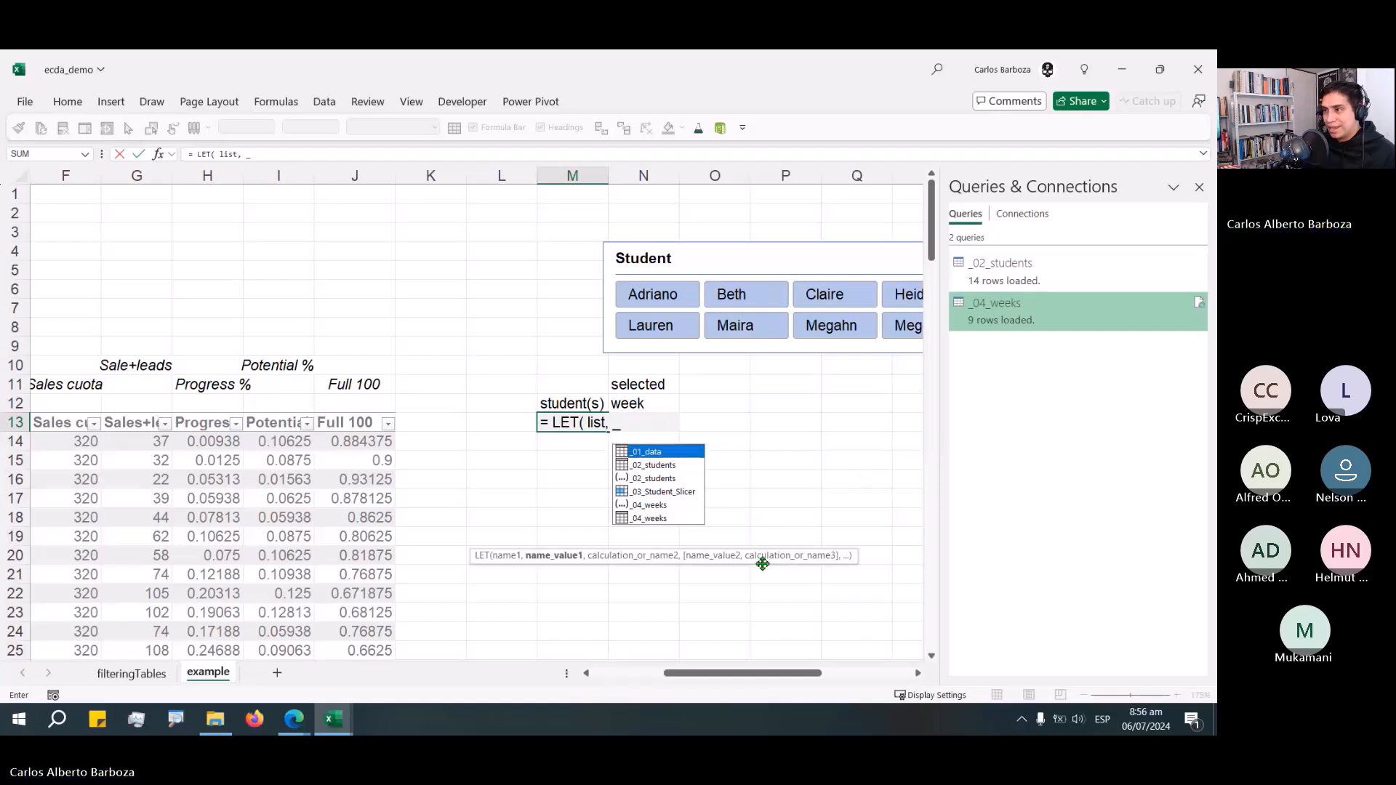
key(Down)
key(Down)
key(Down)
key(Up)
key(Up)
key(Up)
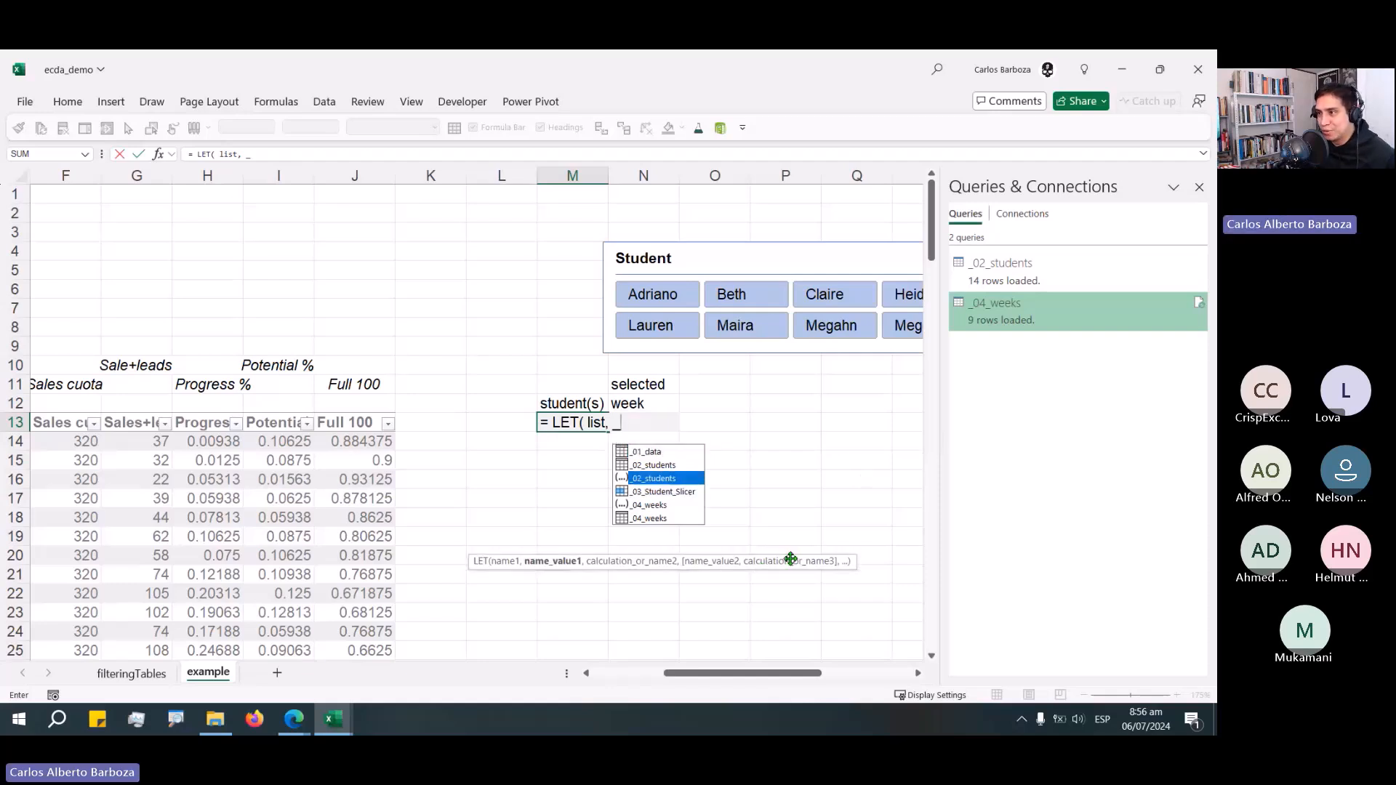
key(Down)
key(Down)
key(Down)
key(Down)
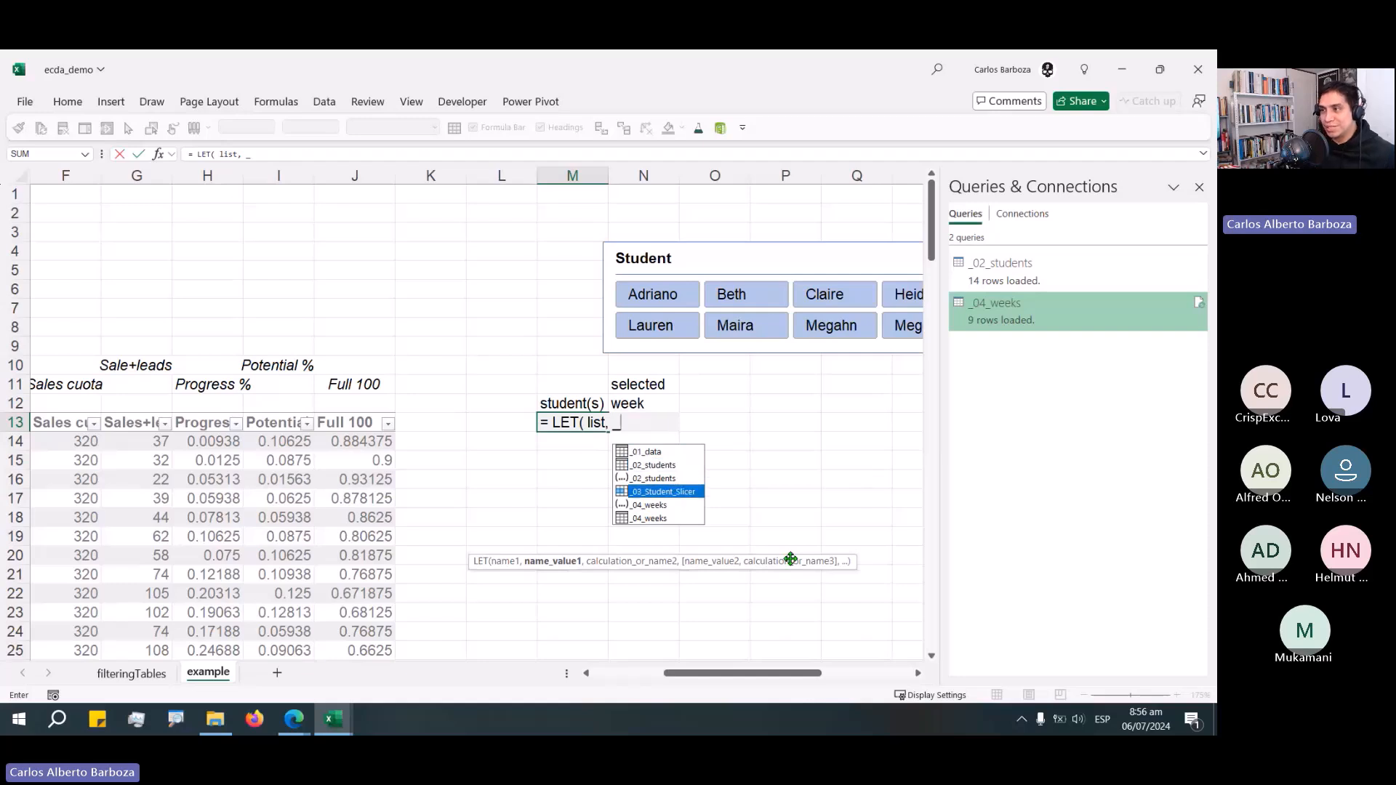
key(Up)
key(Up)
key(Up)
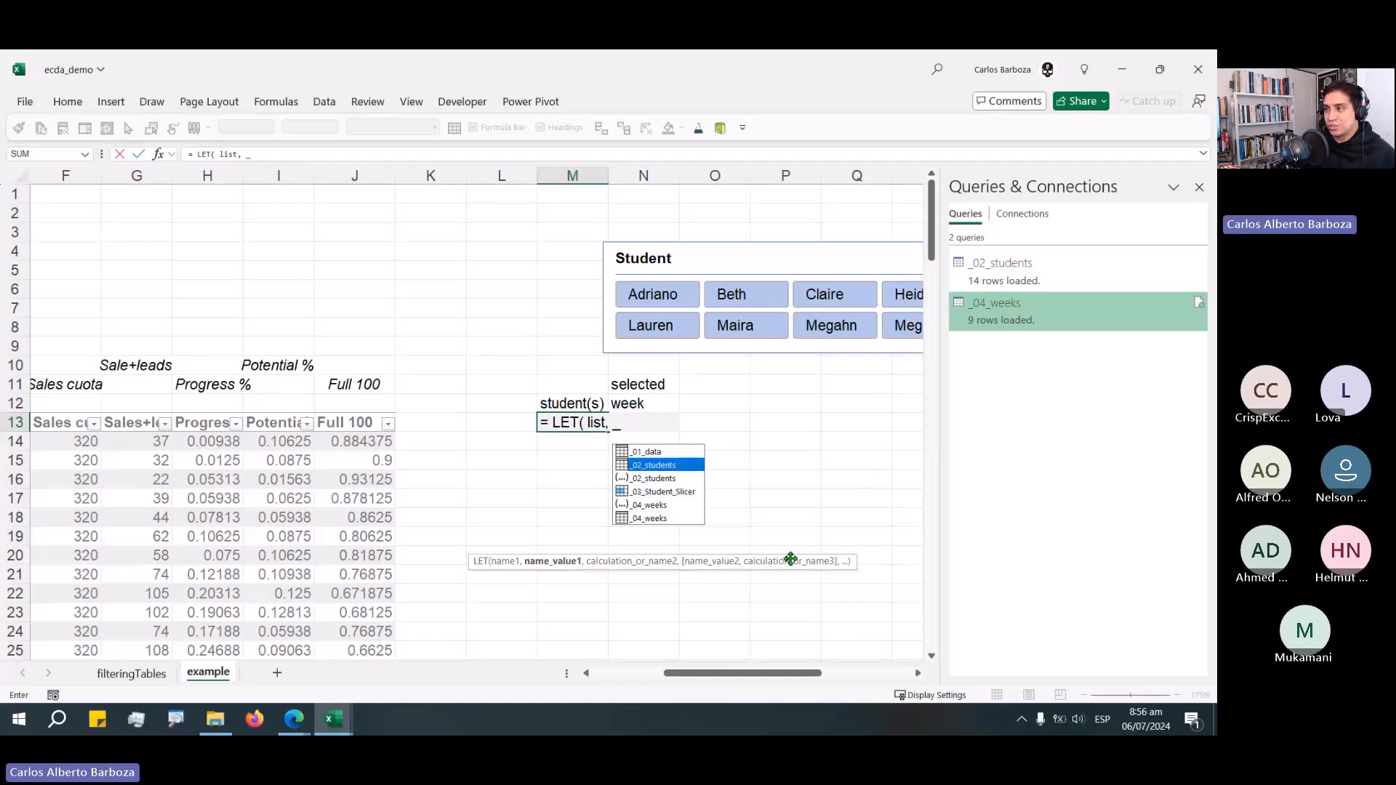
key(Tab)
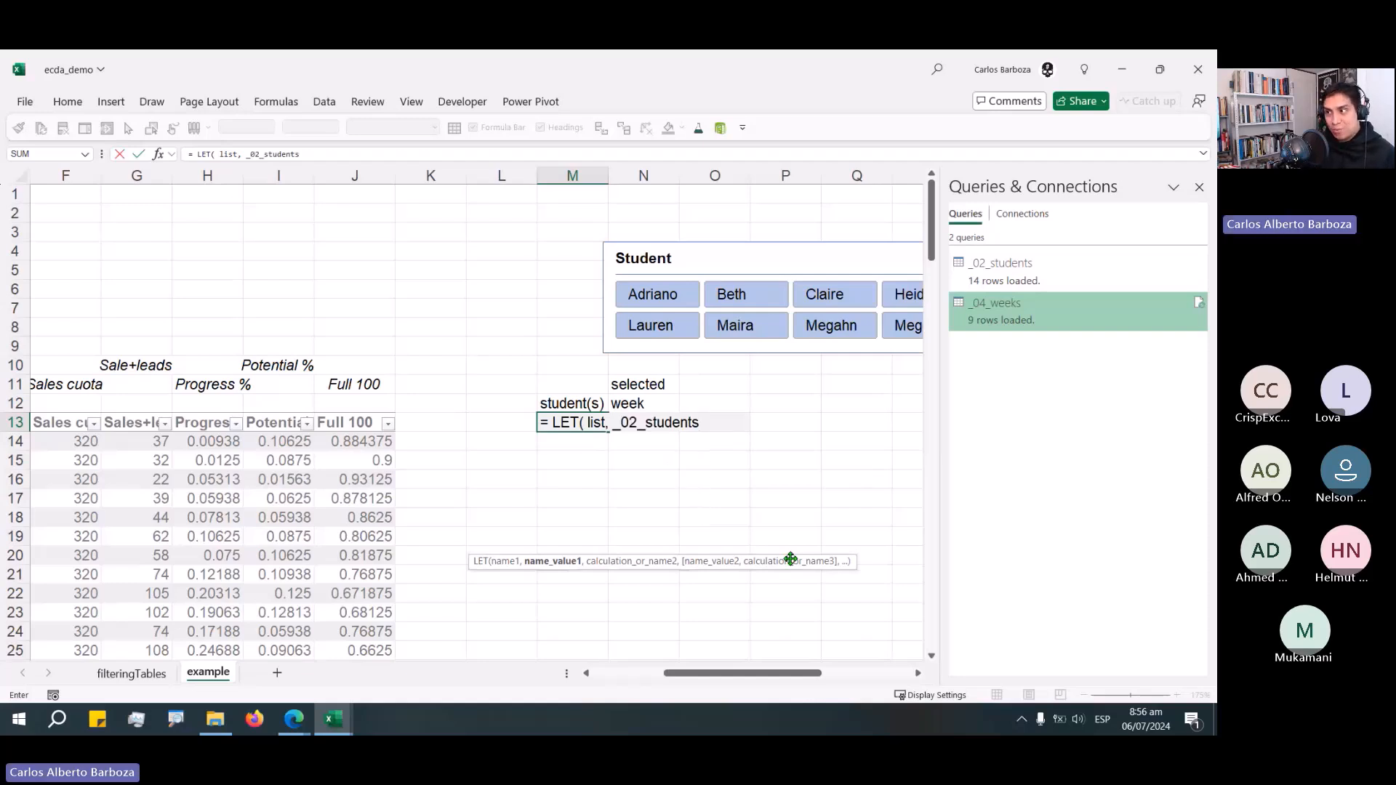
text([)
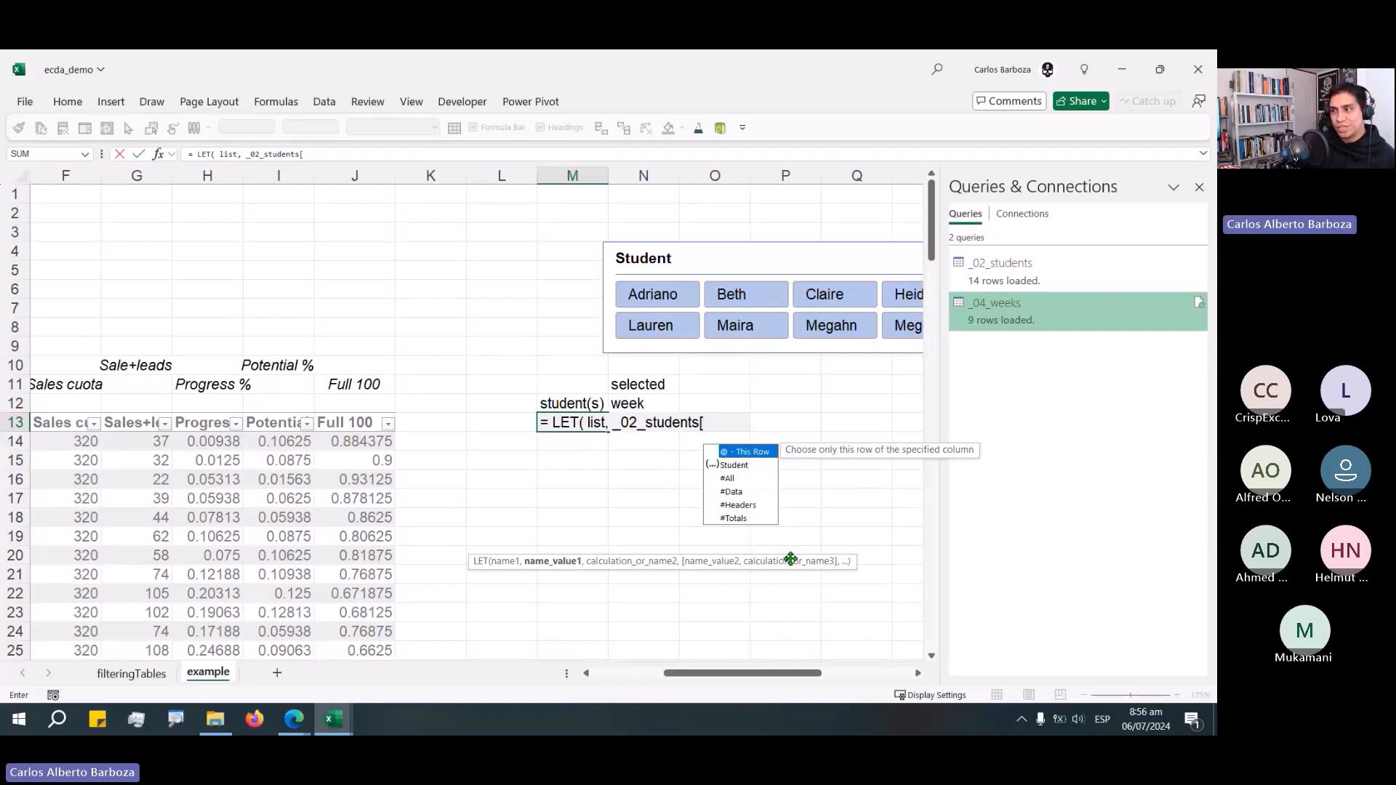
key(Down)
key(Down)
key(Down)
key(Down)
key(Down)
key(Up)
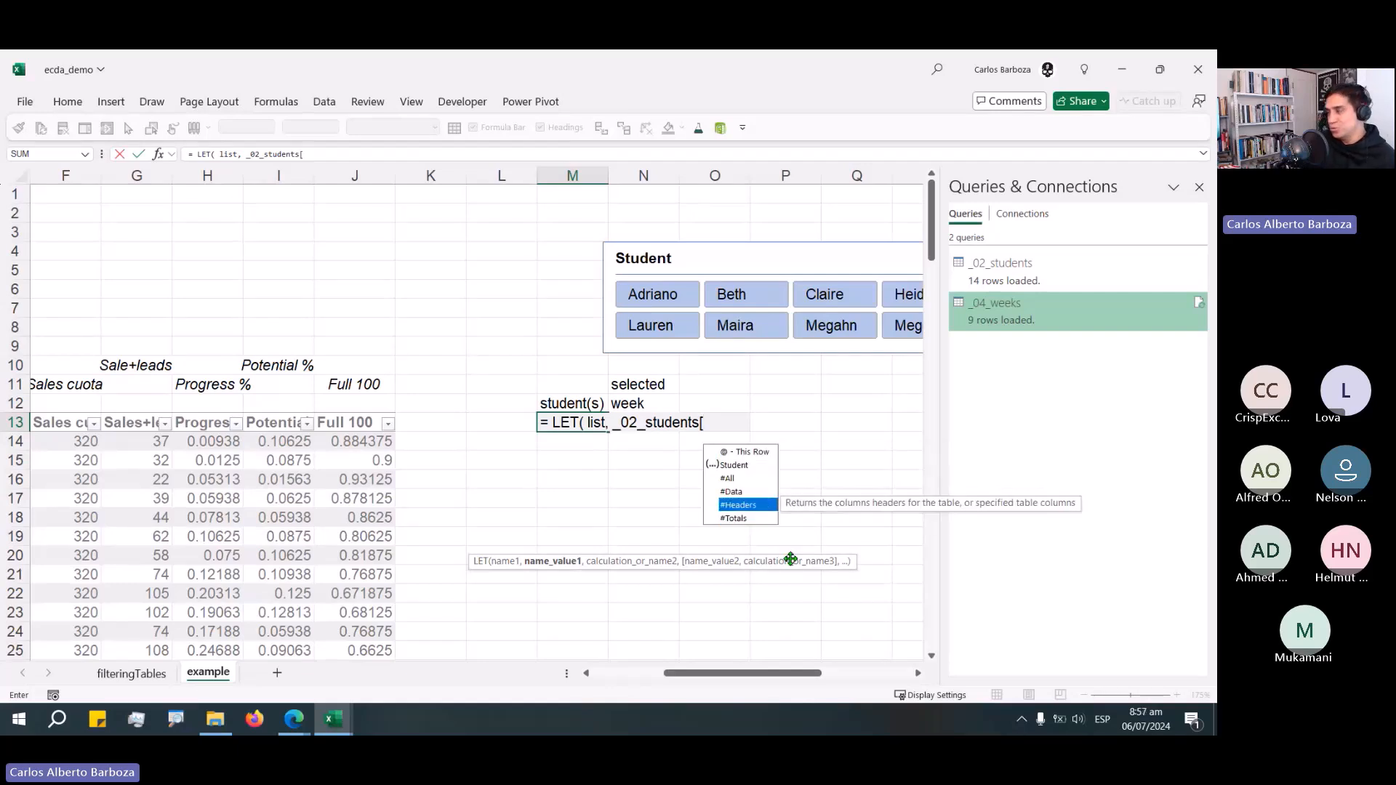
key(Up)
key(Up)
key(Up)
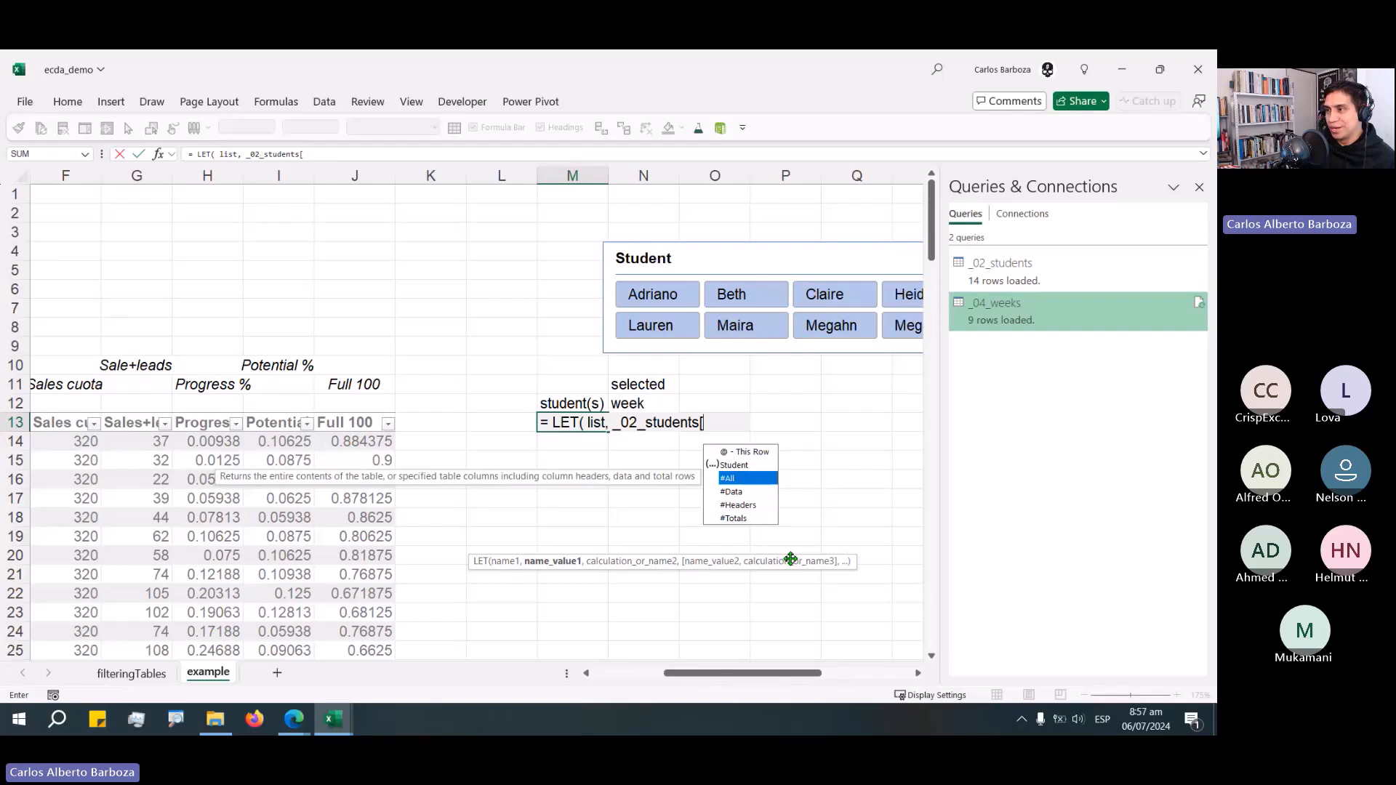
key(Up)
key(Tab)
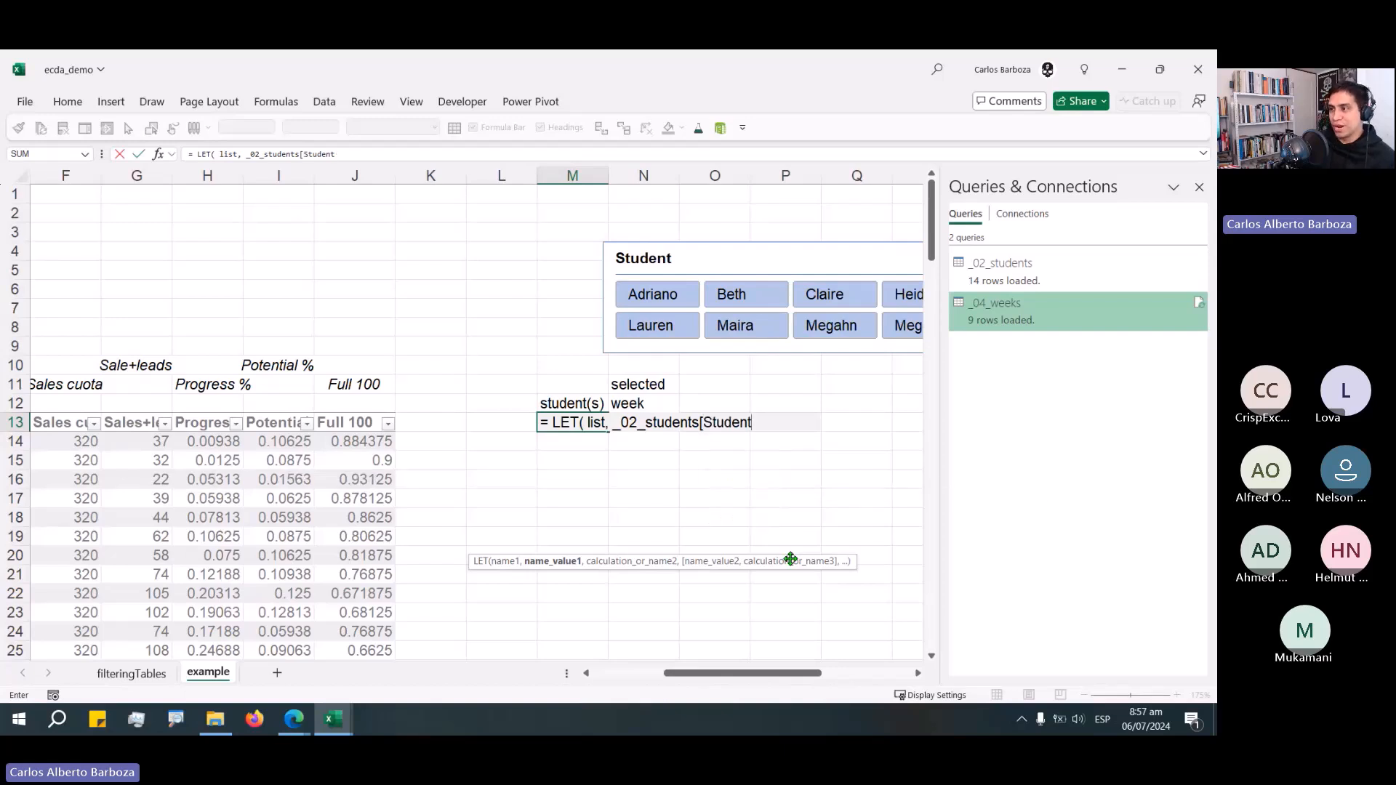
key(BackSpace)
text(])
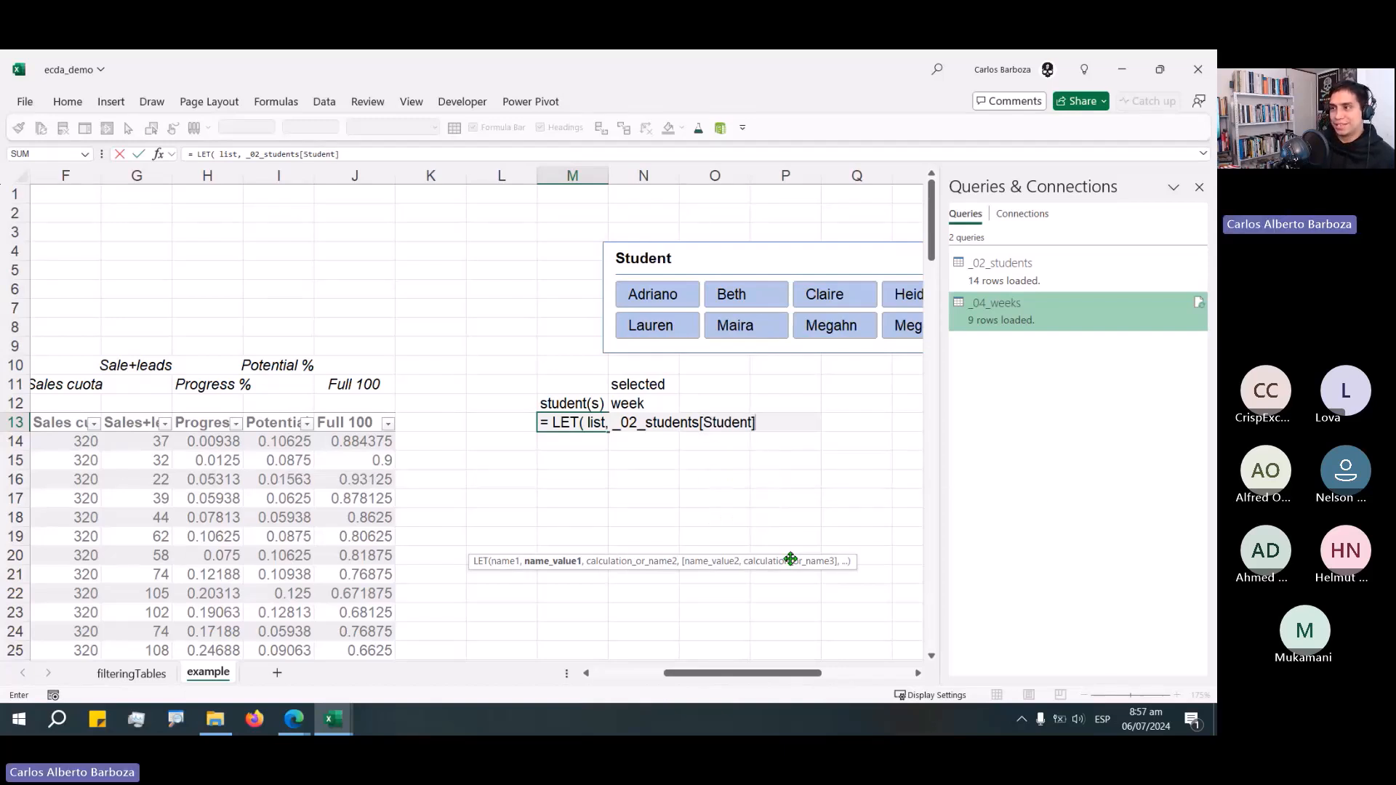
text(,)
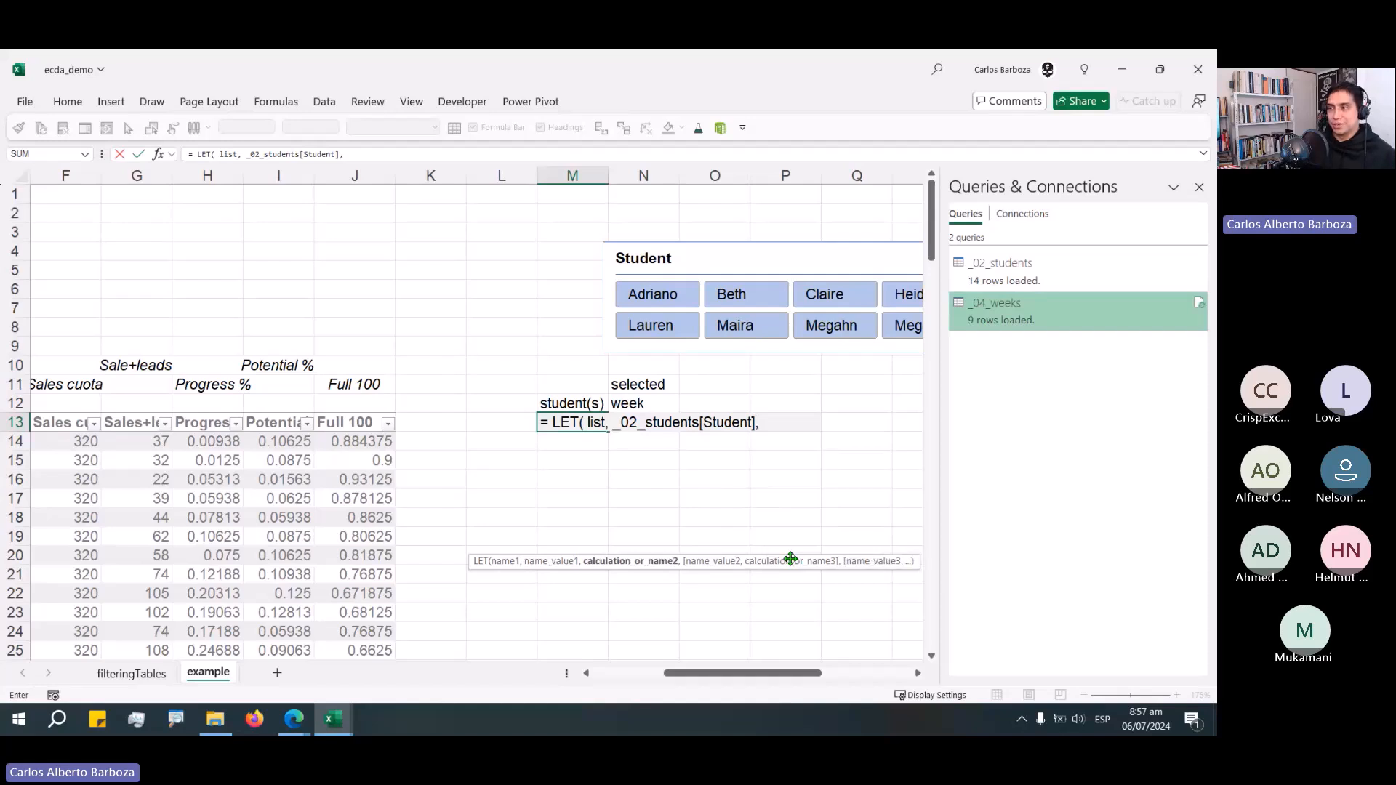
drag(790, 558, 788, 455)
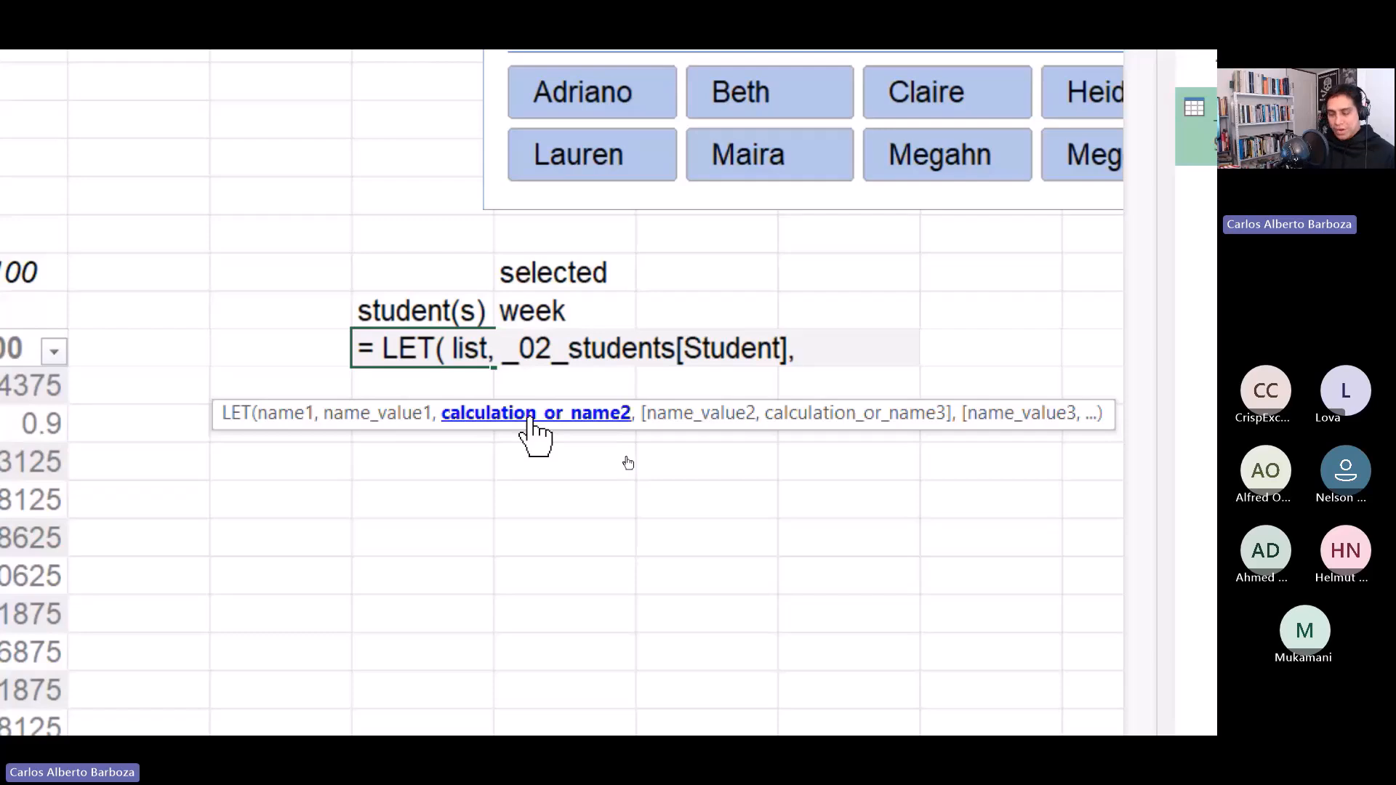
key(ctrl+4)
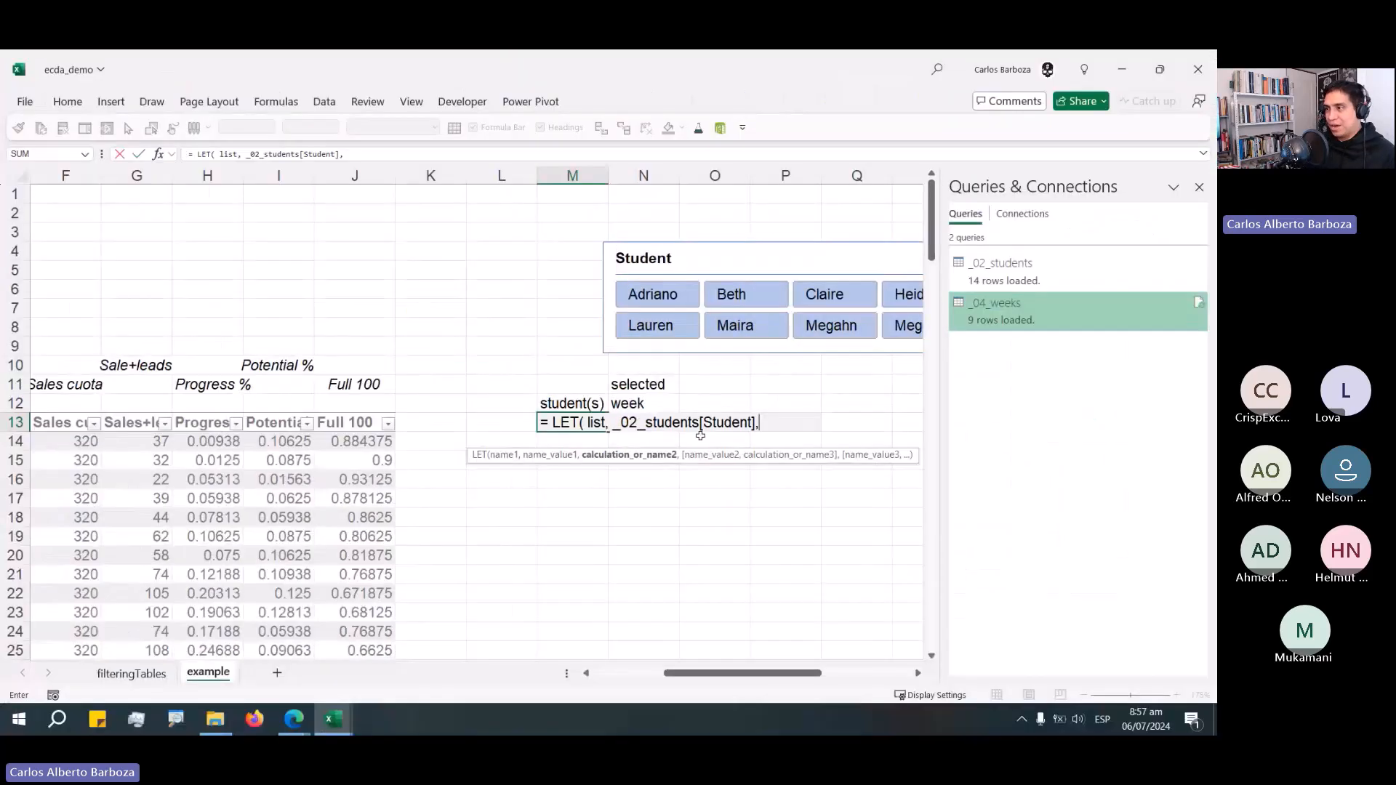
drag(756, 452, 726, 373)
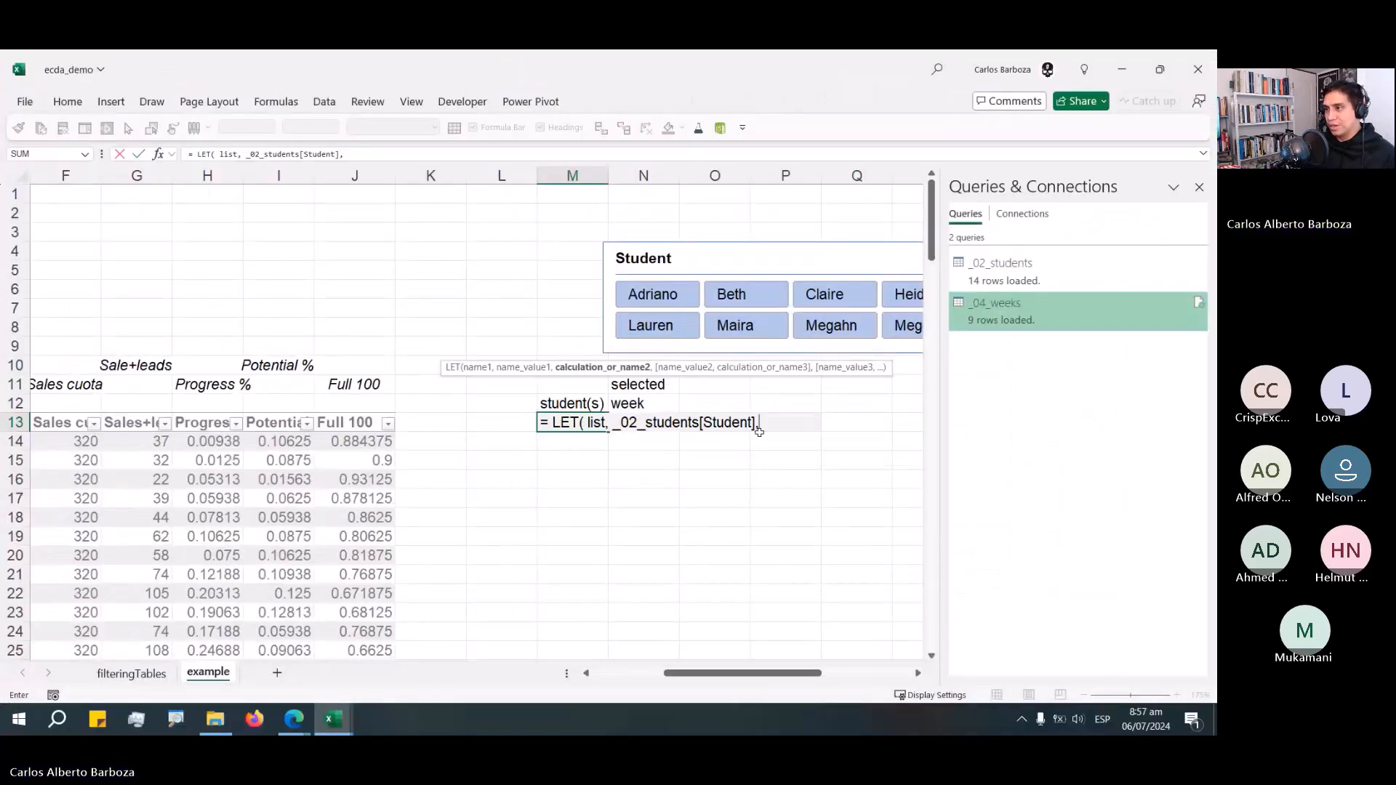
Declare a second LET variable named step1 on a new line of the formula in M13.
key(alt+Return)
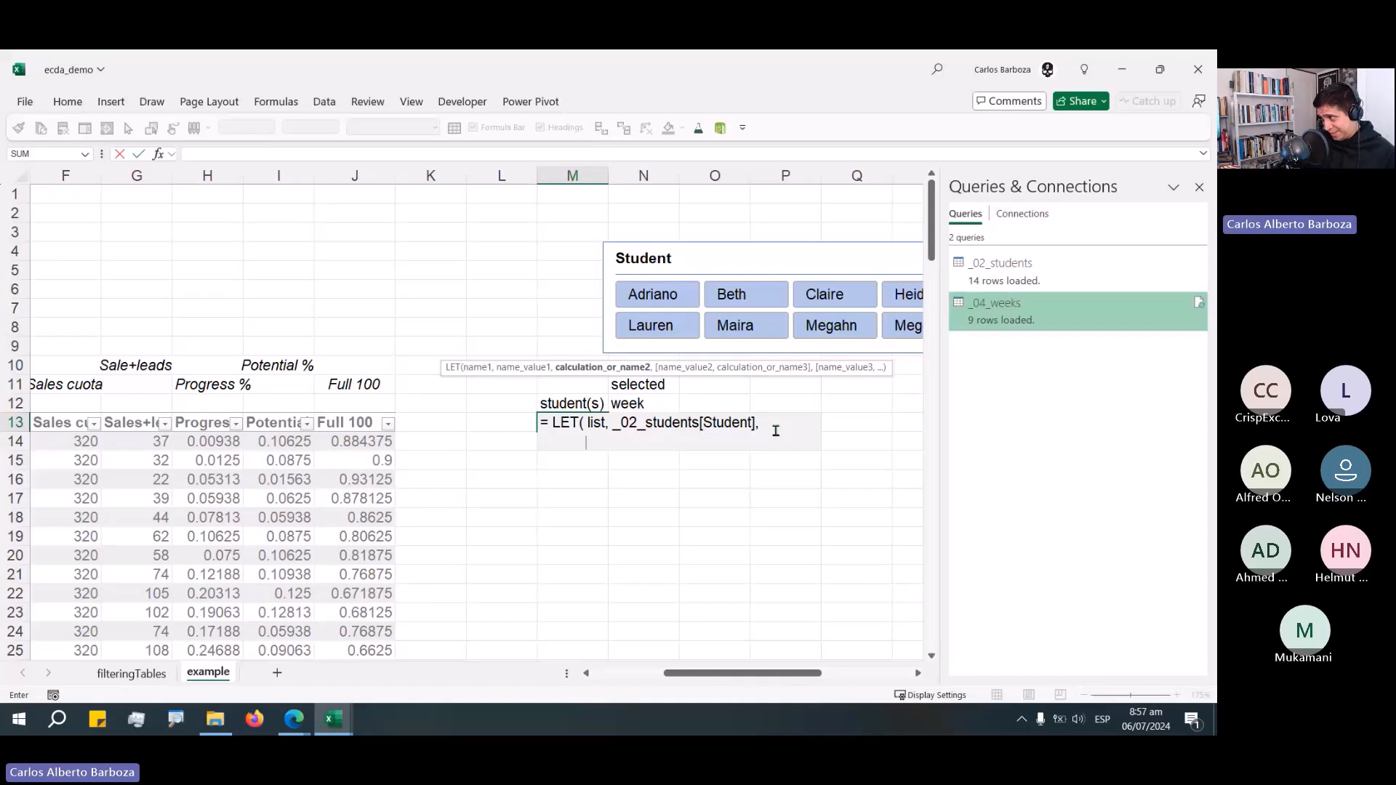
text(step1)
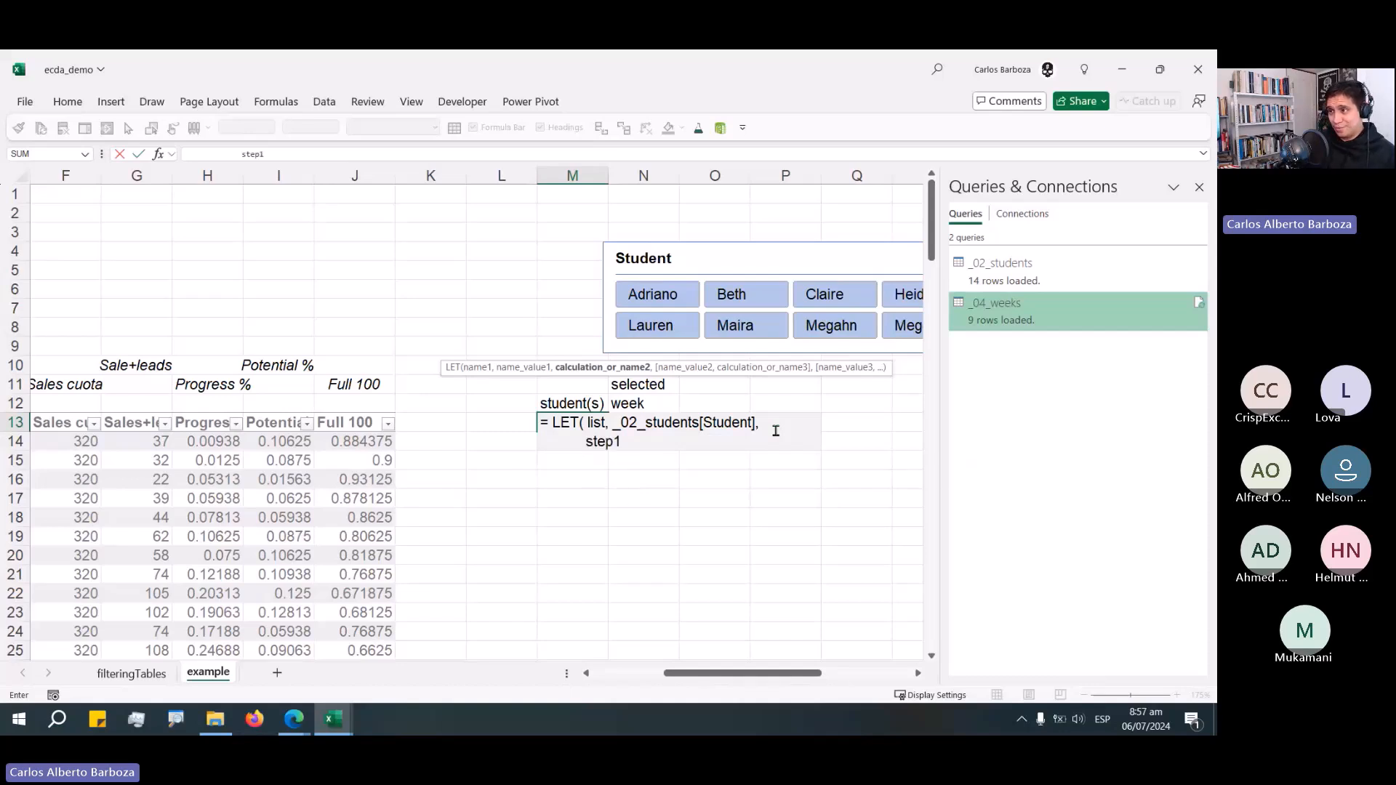
text(,)
key(alt+Return)
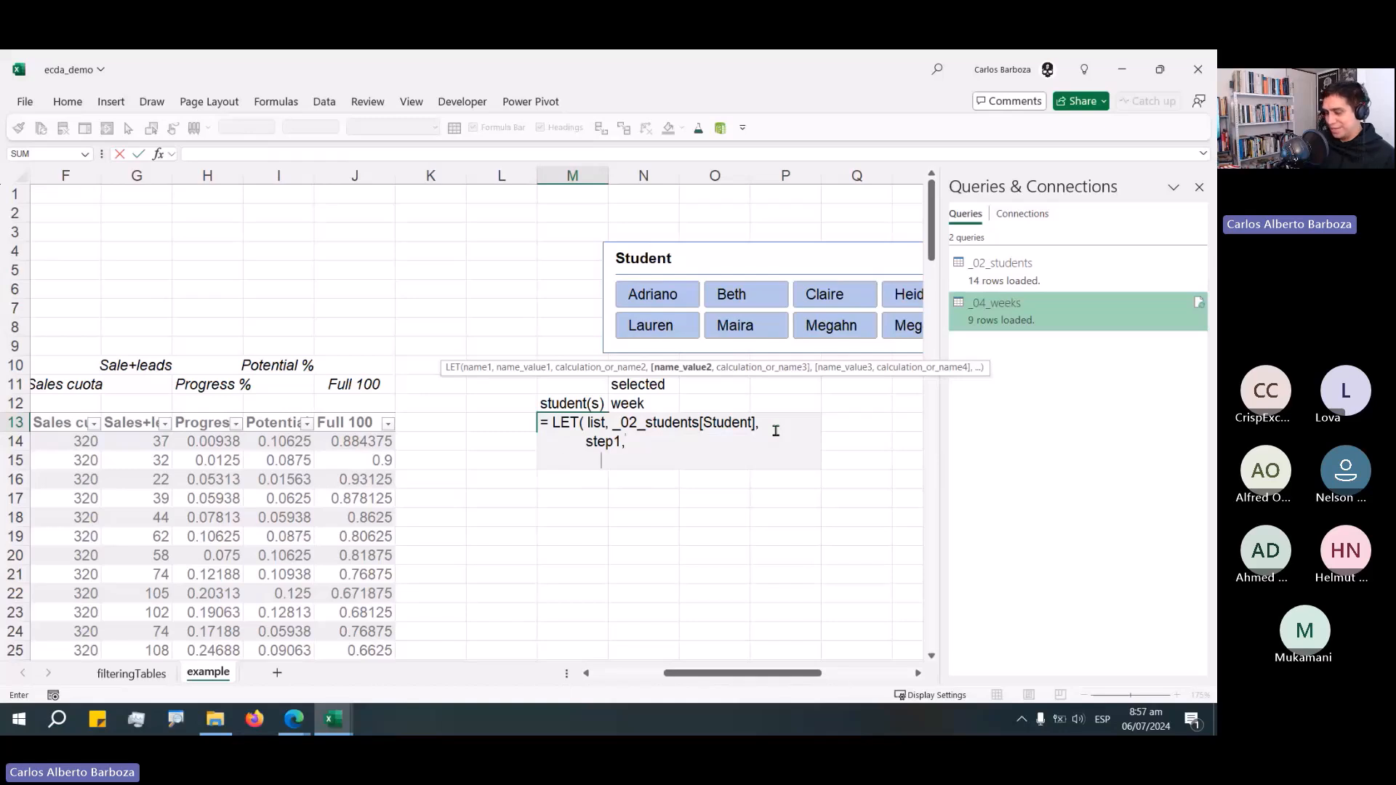
Start step1's value as BYROW over list with a LAMBDA taking a parameter named items.
text(BY)
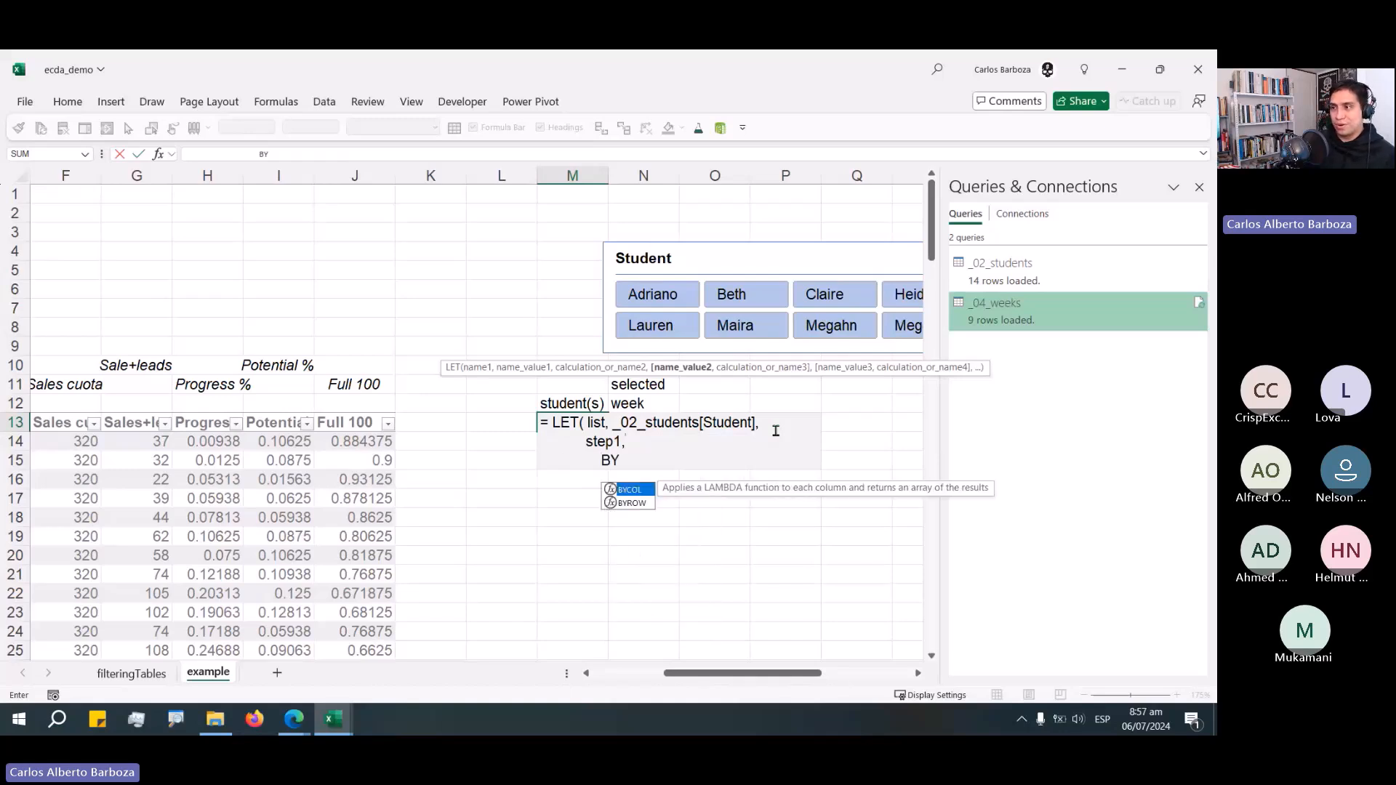
text(ROW()
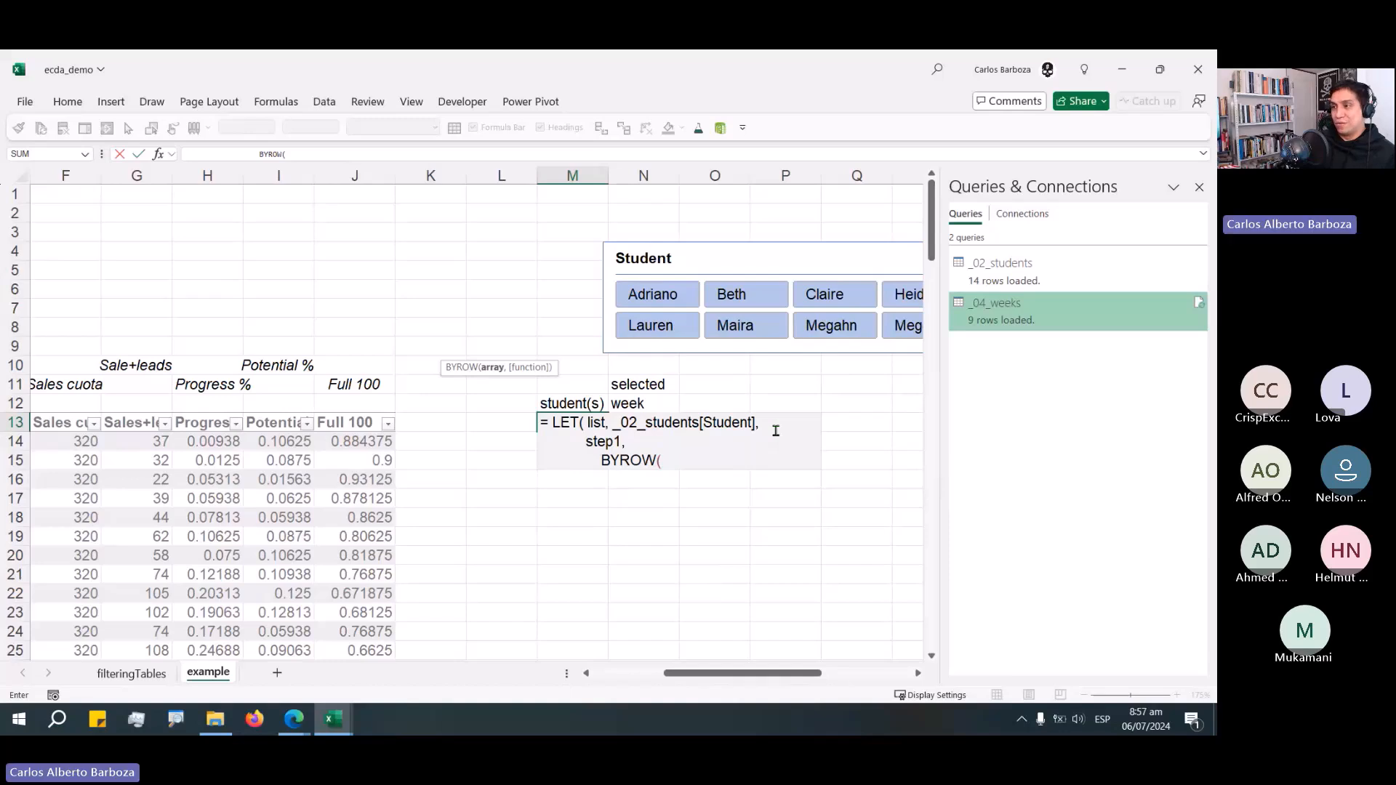
text( list)
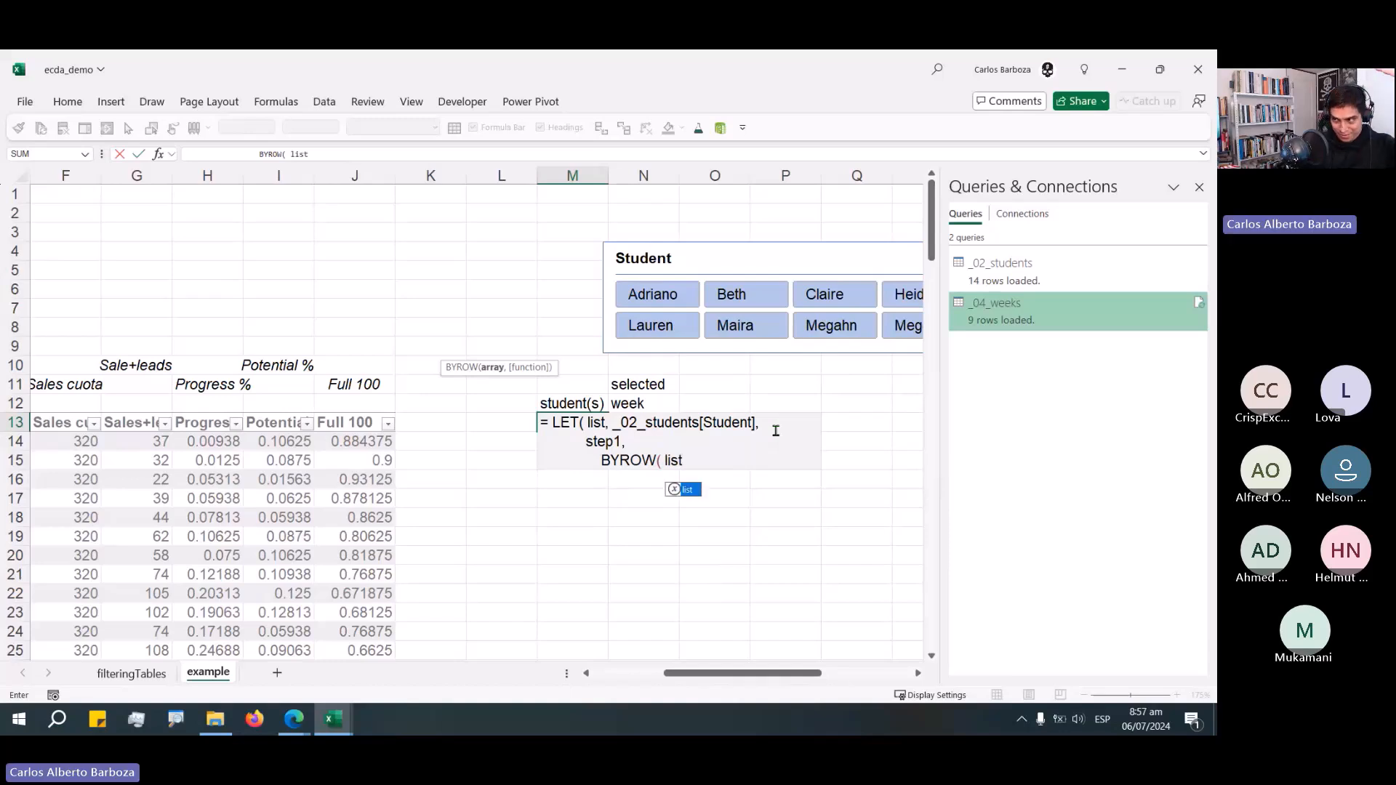
text( ,)
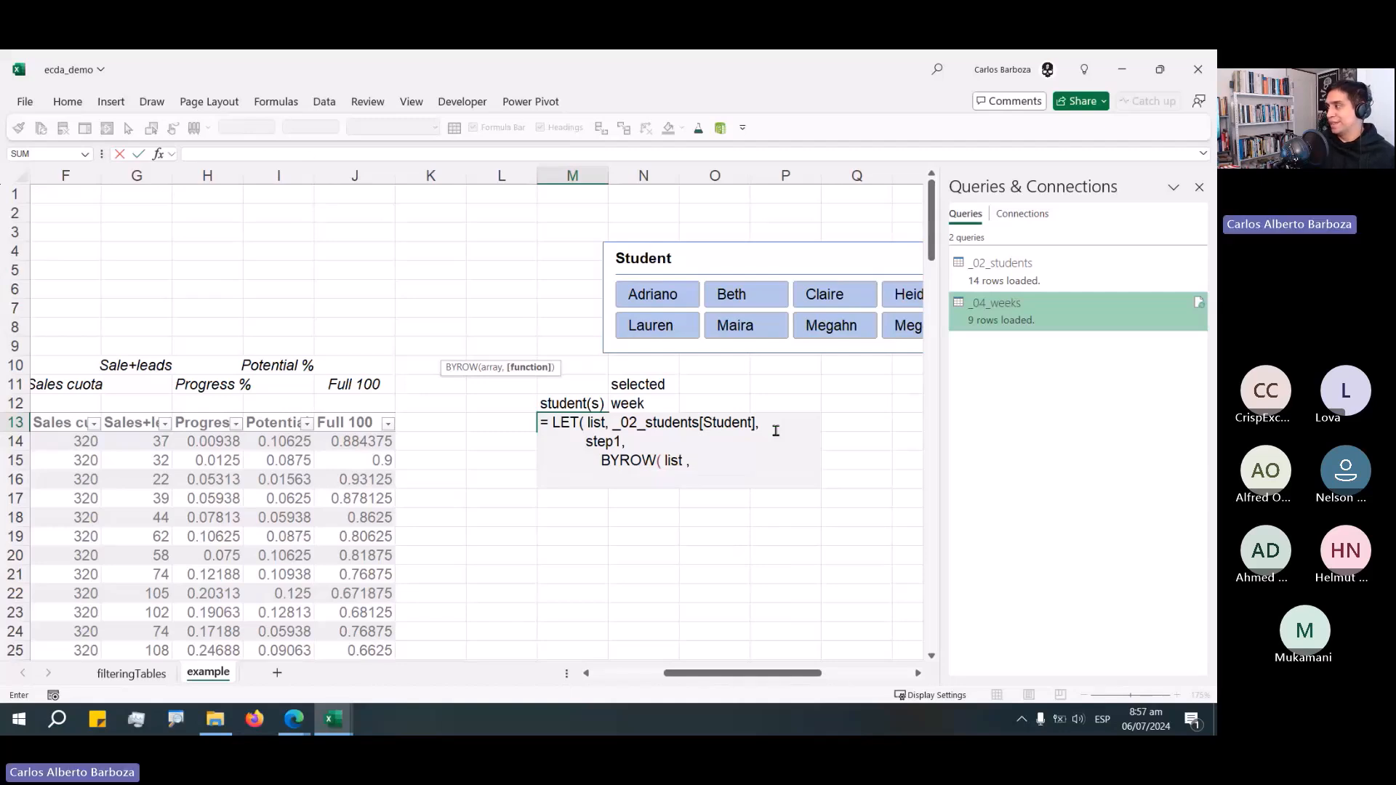
text(LAM)
key(Tab)
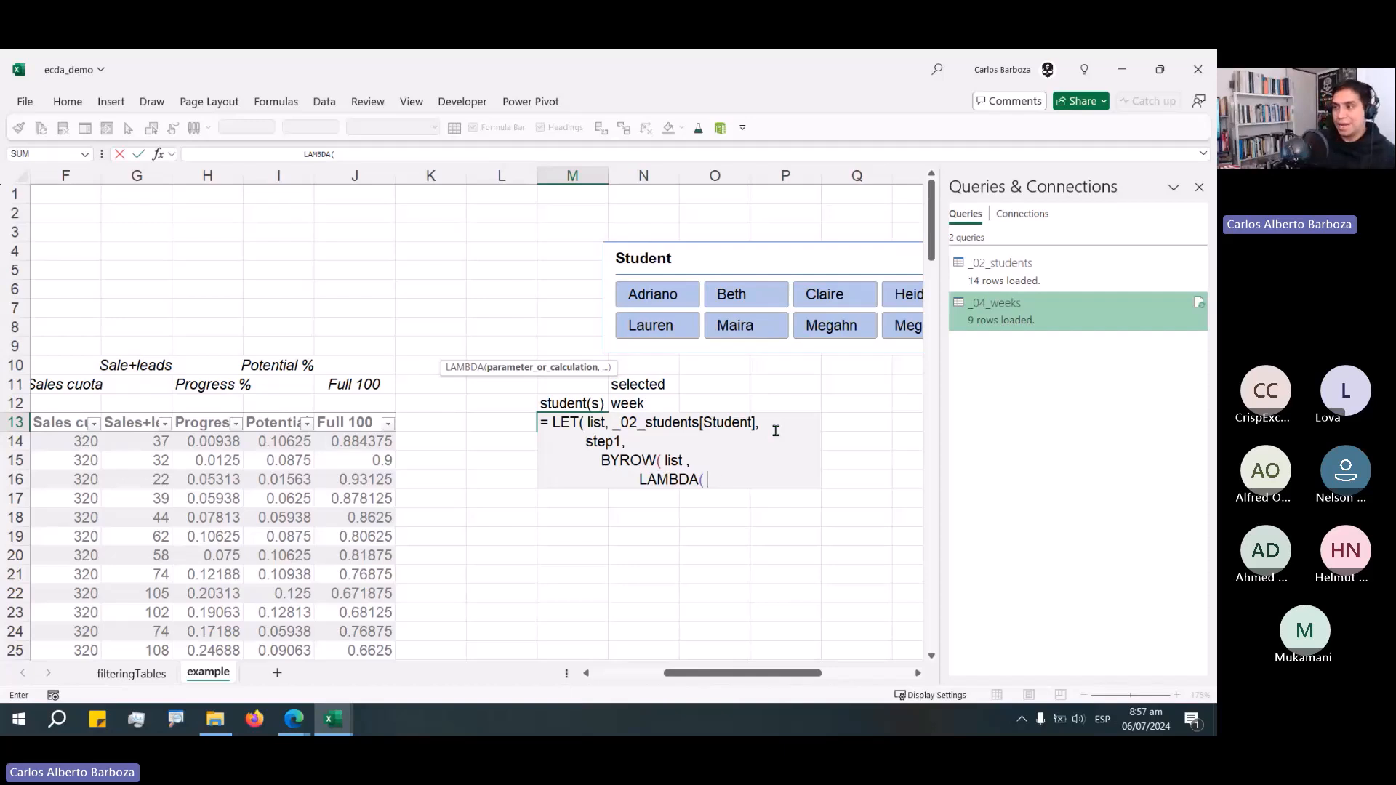
text(items)
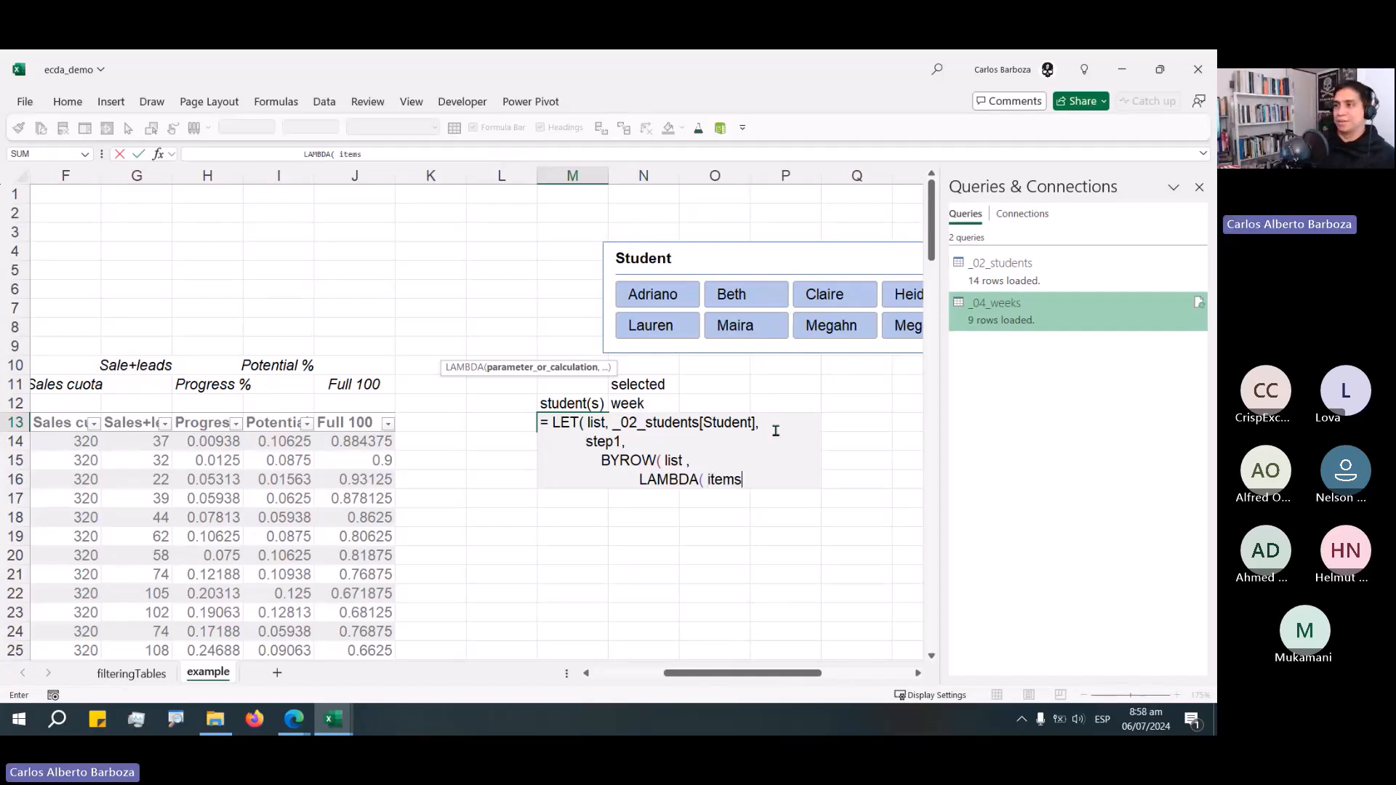
text(,)
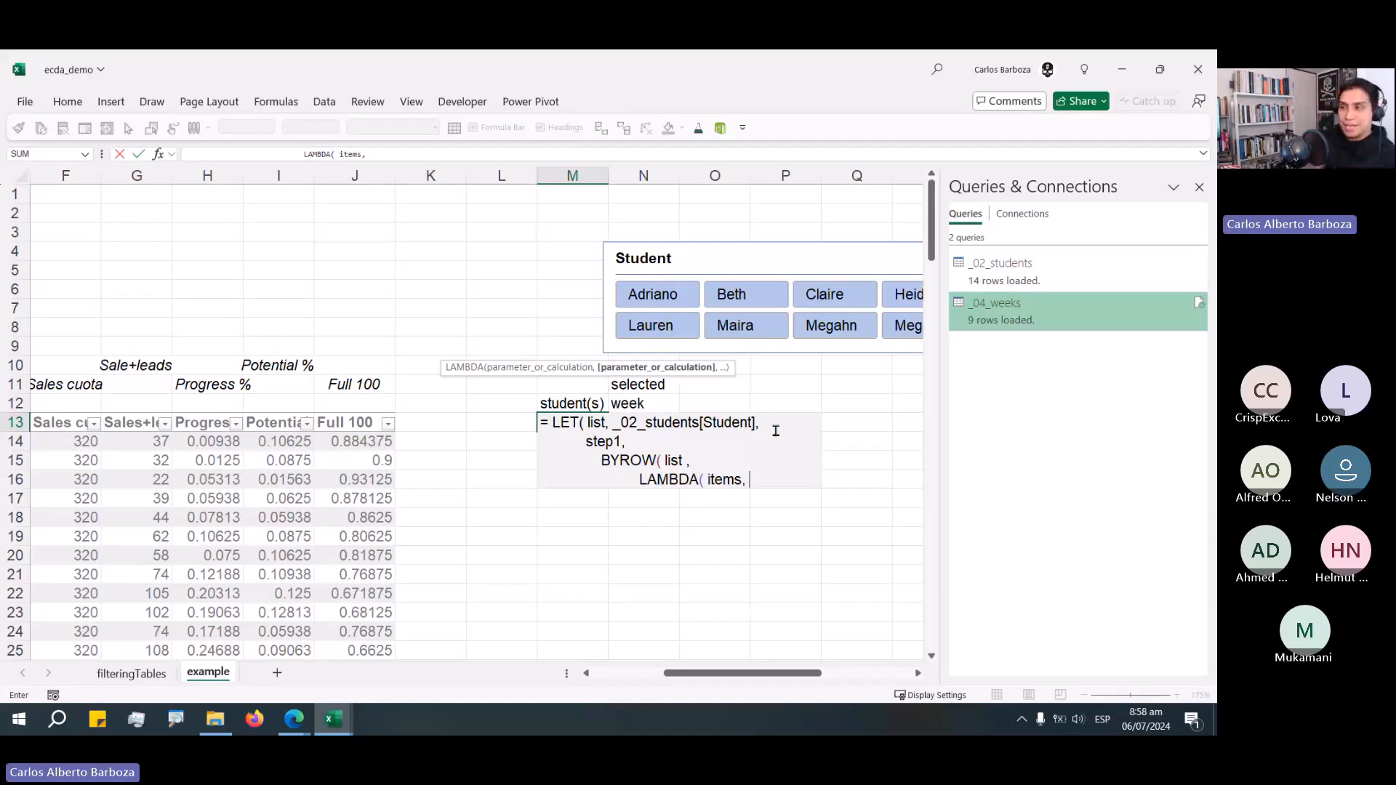
Make the LAMBDA return SUBTOTAL(3, items) on a new line.
key(alt+Return)
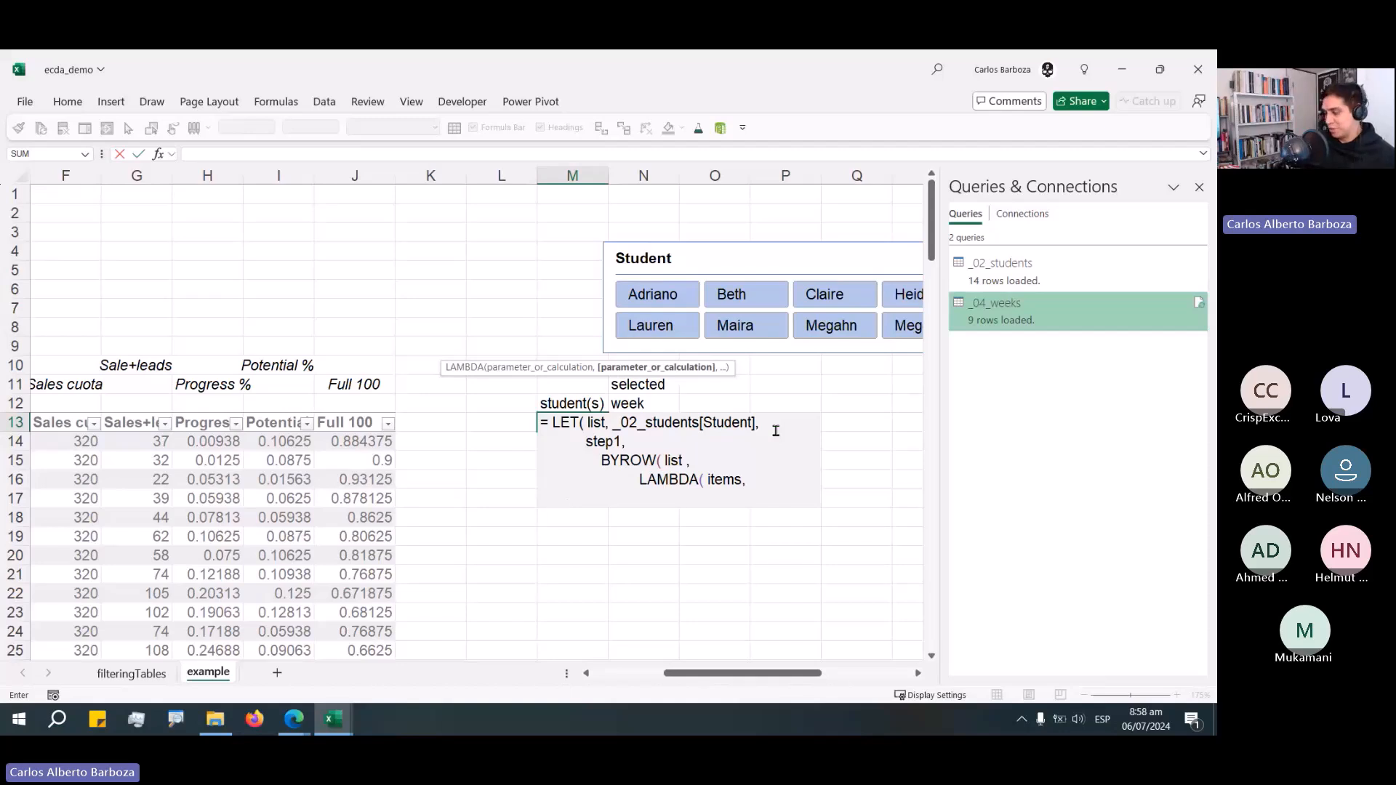
text(SUB)
key(Down)
key(Tab)
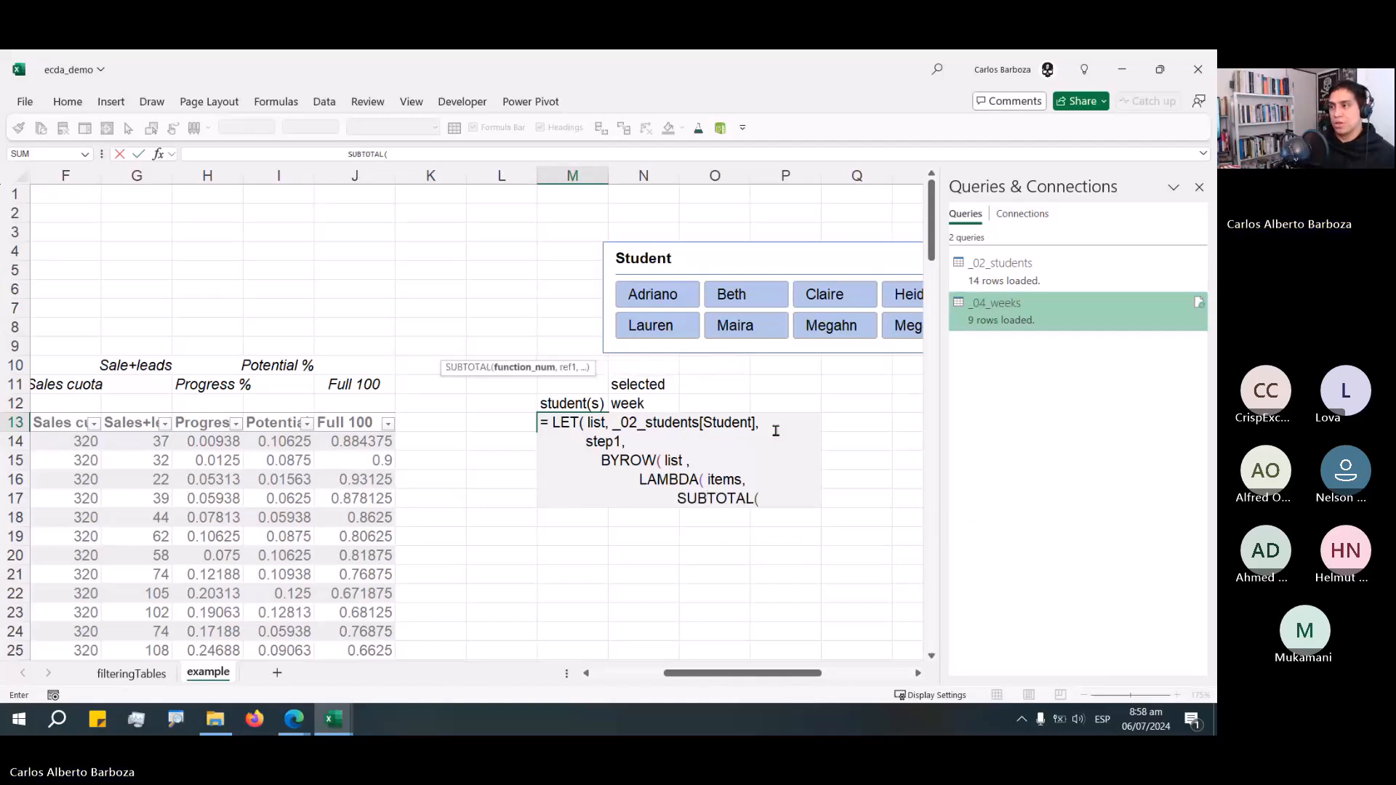
text(3)
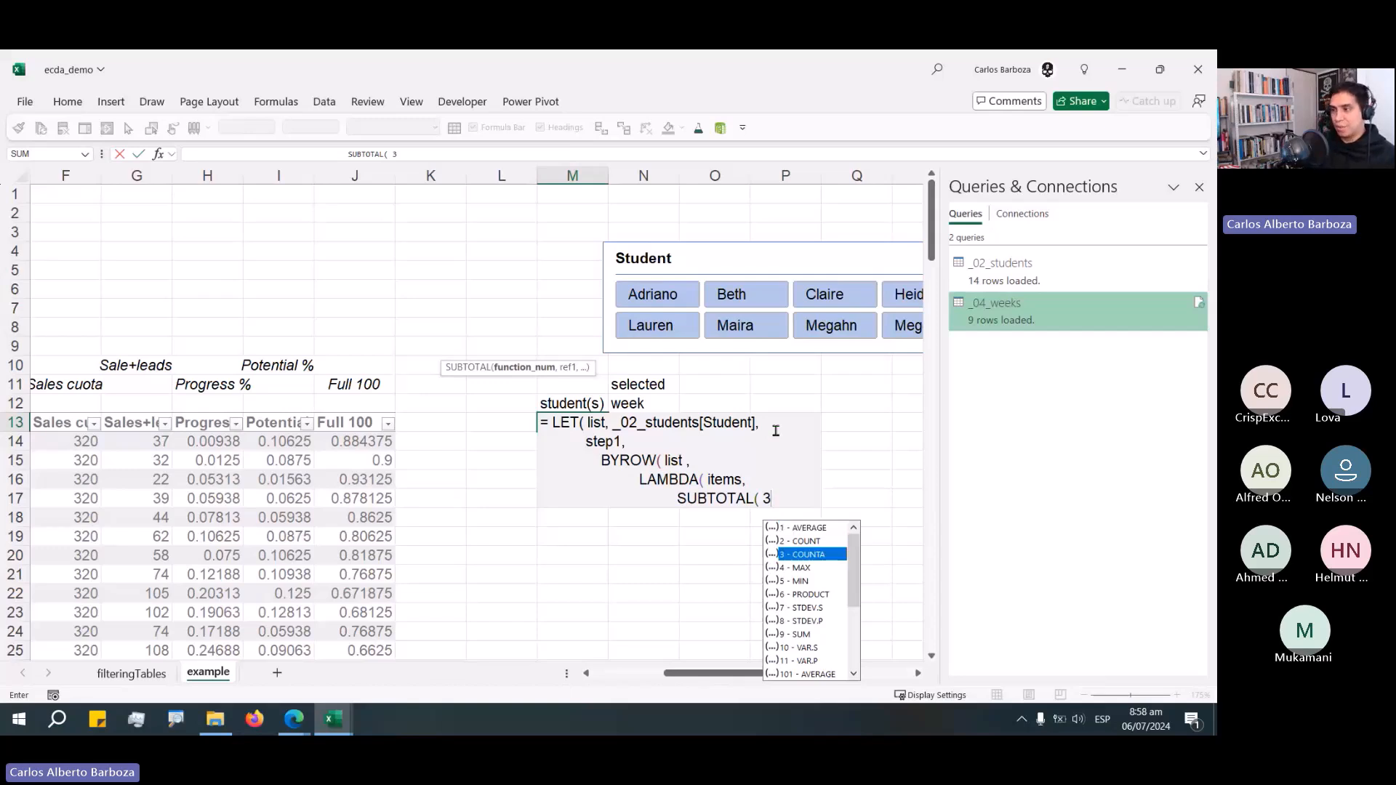
text(, it)
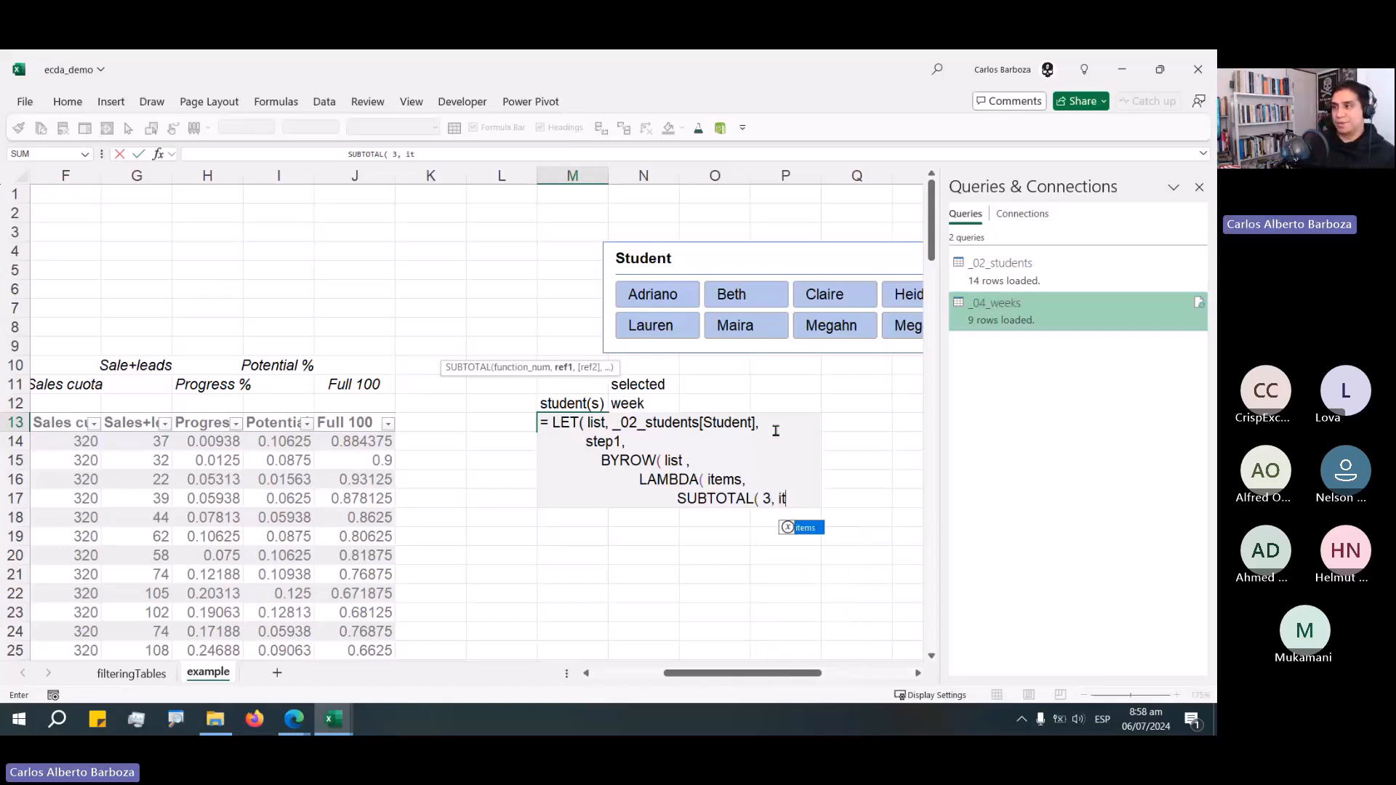
text(ems ))
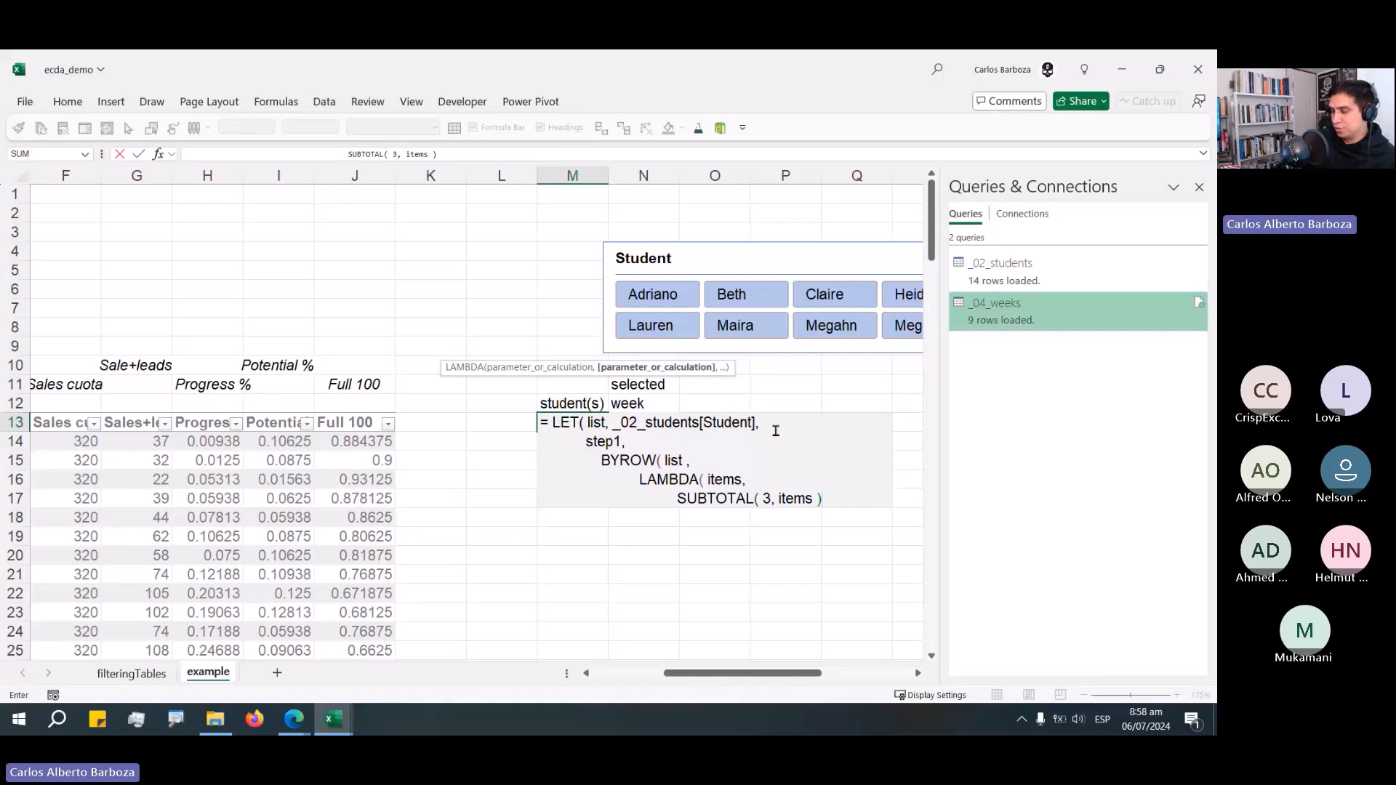
Close the LAMBDA and BYROW parentheses and try to enter the formula, dismissing the parenthesis error.
text())
key(BackSpace)
text() )
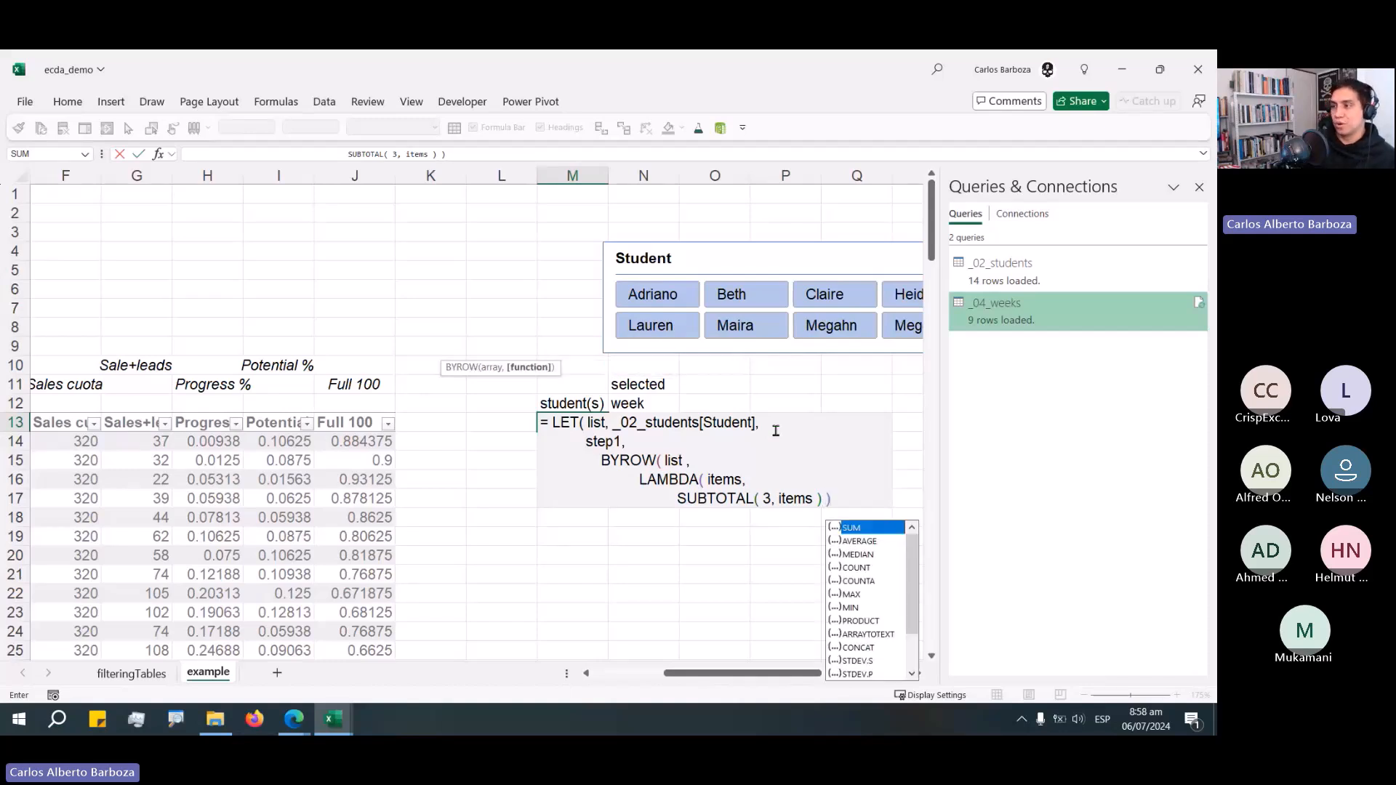
text())
key(Return)
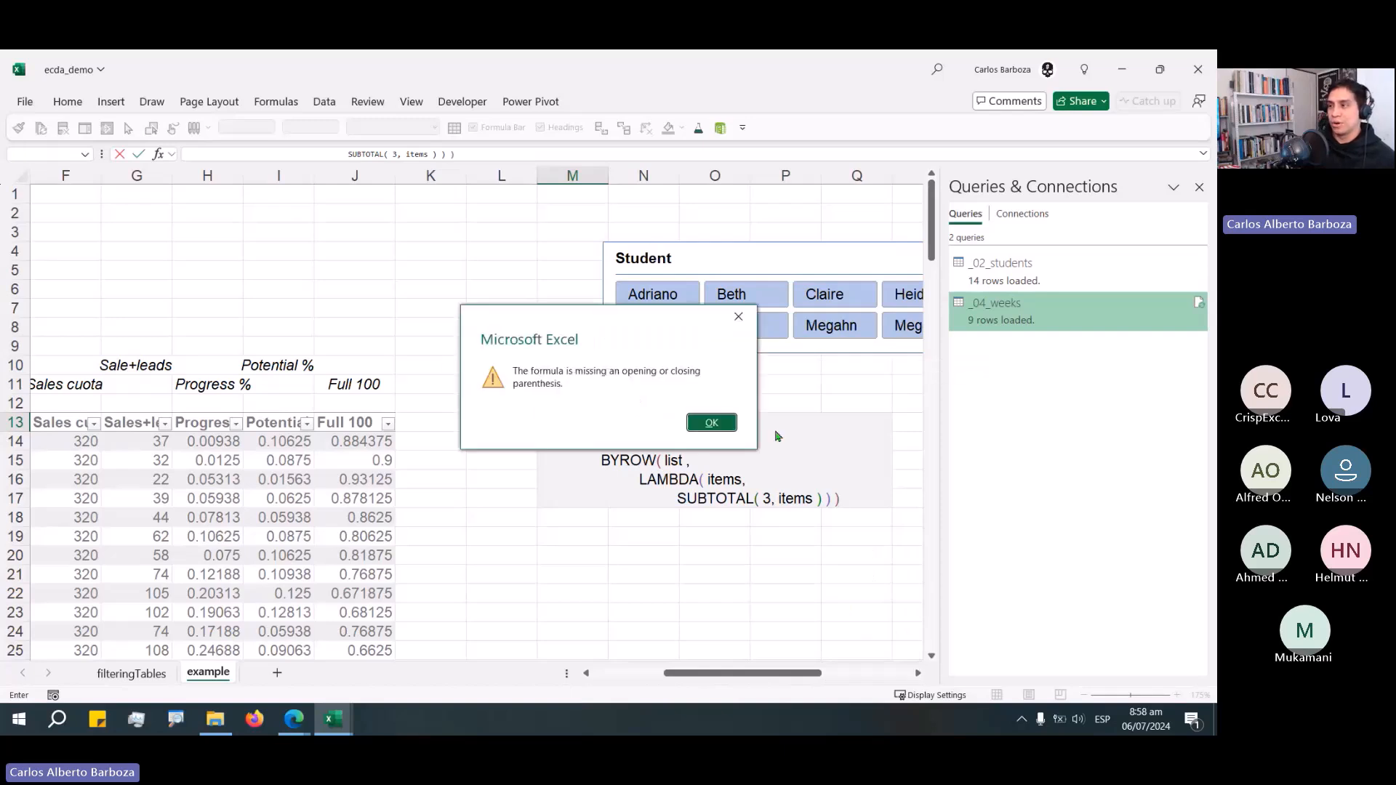
click(724, 429)
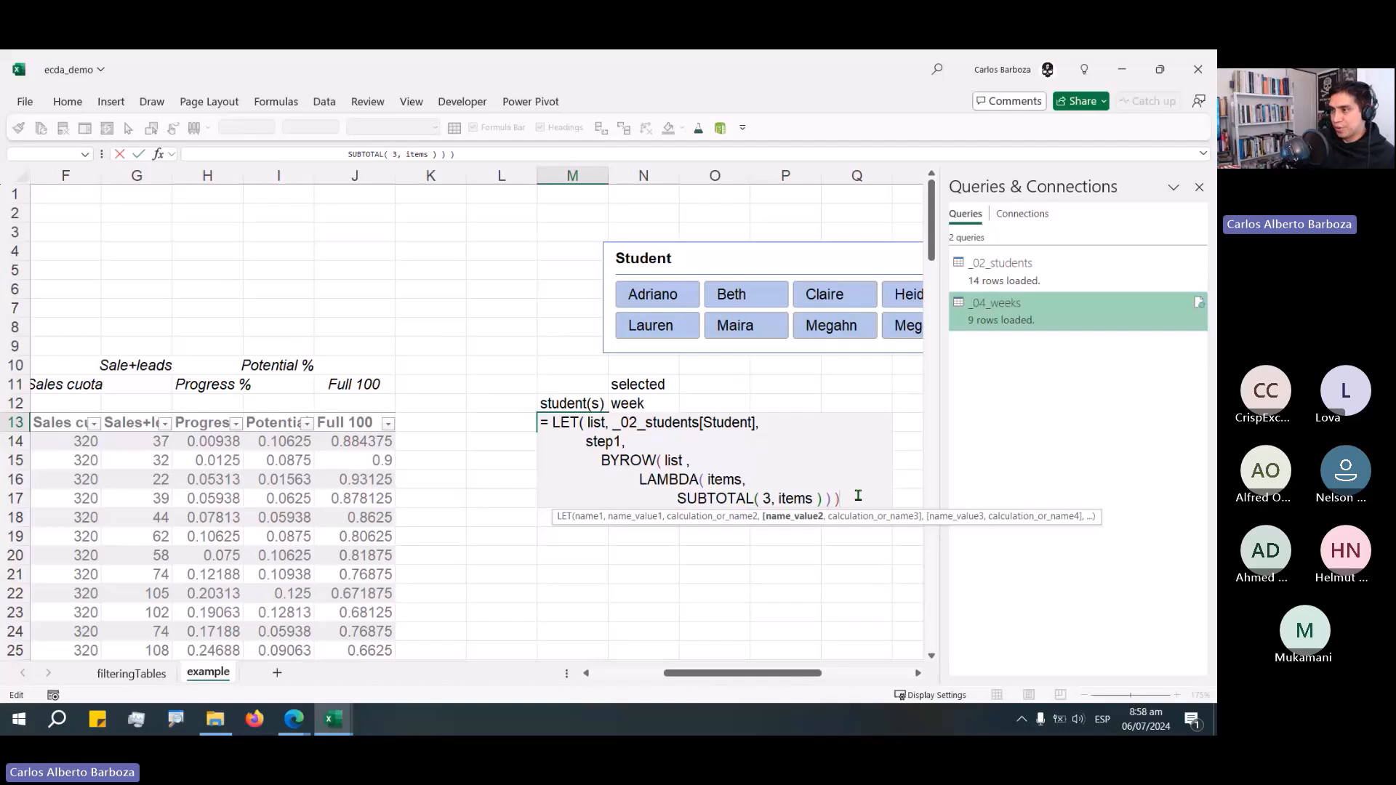
Add a comma after step1's definition and declare a variable named step2 on a new line.
text(,)
key(alt+Return)
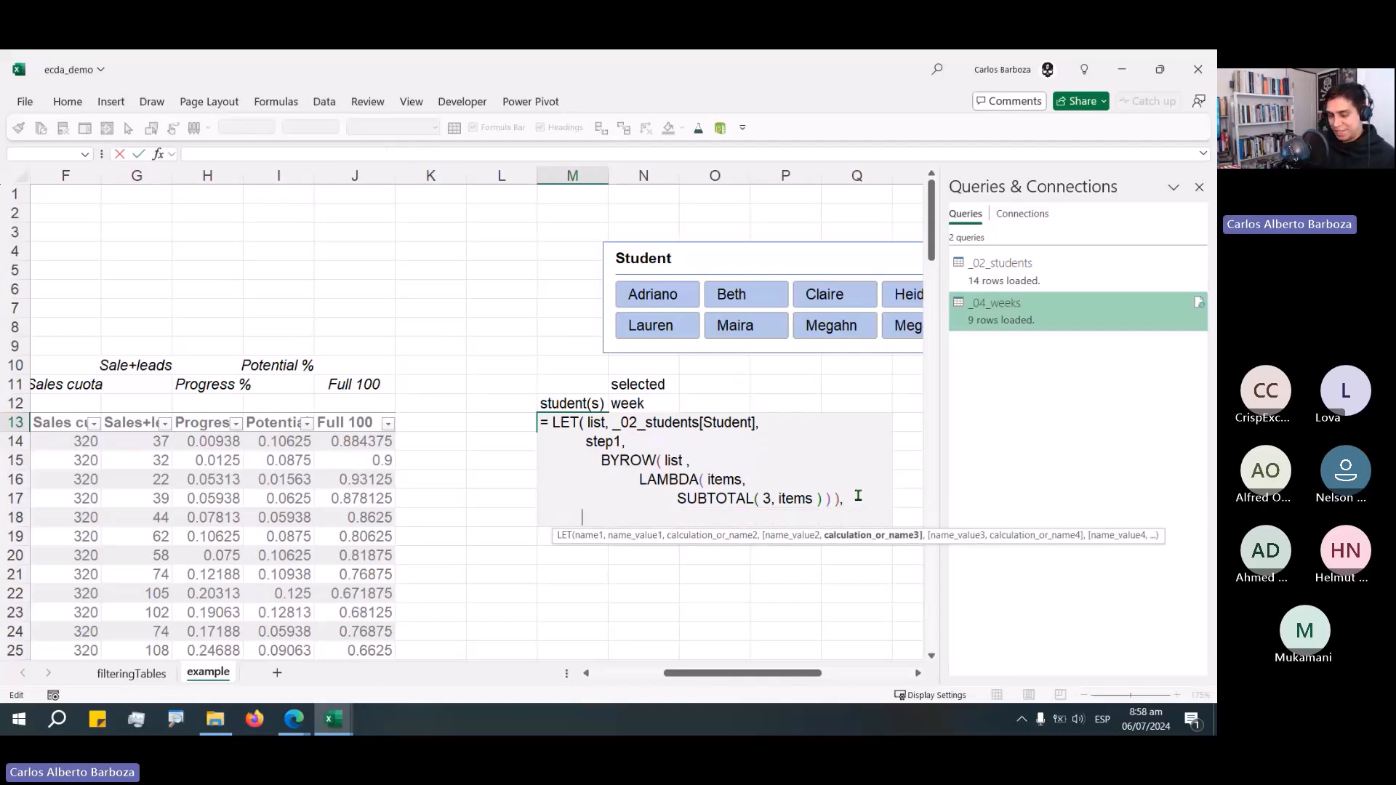
text(step)
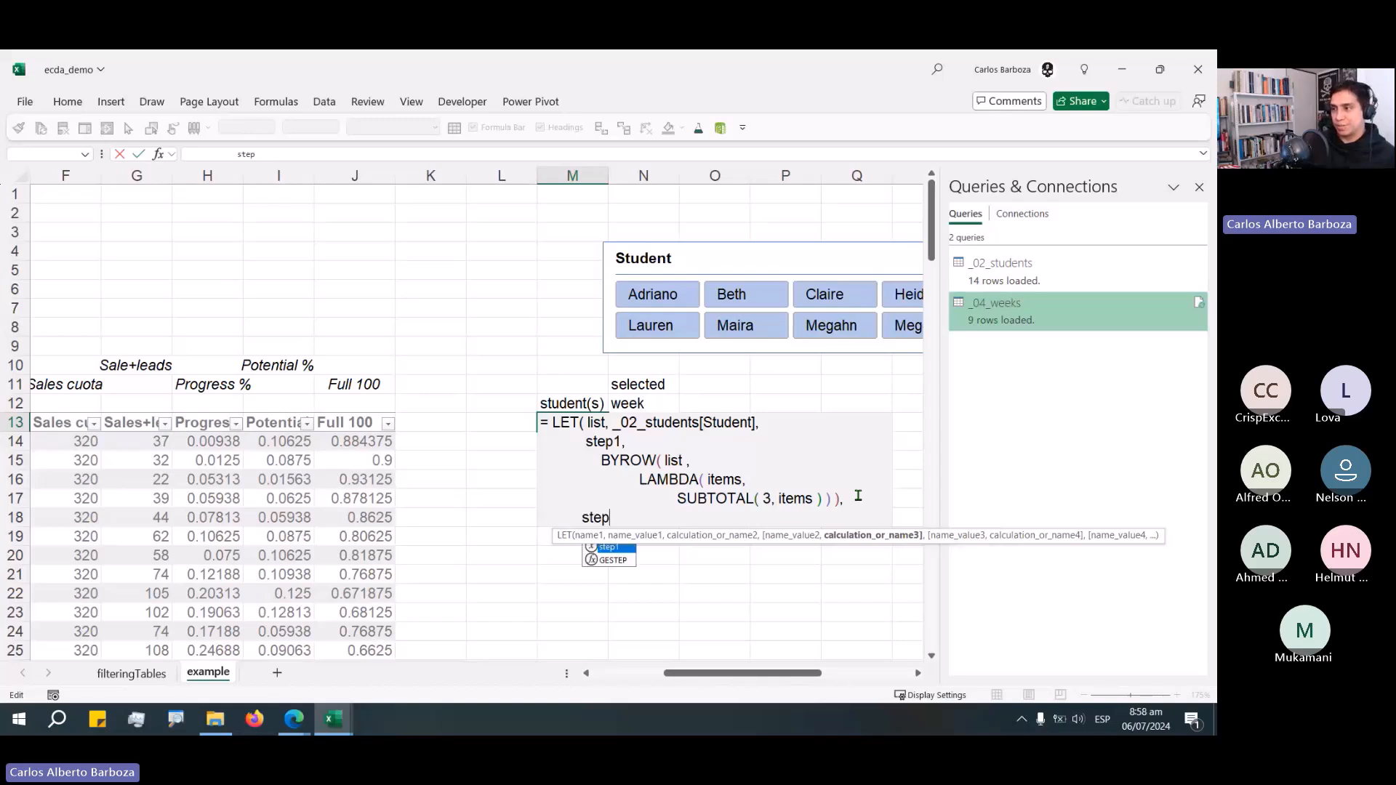
text(2,)
key(alt+Return)
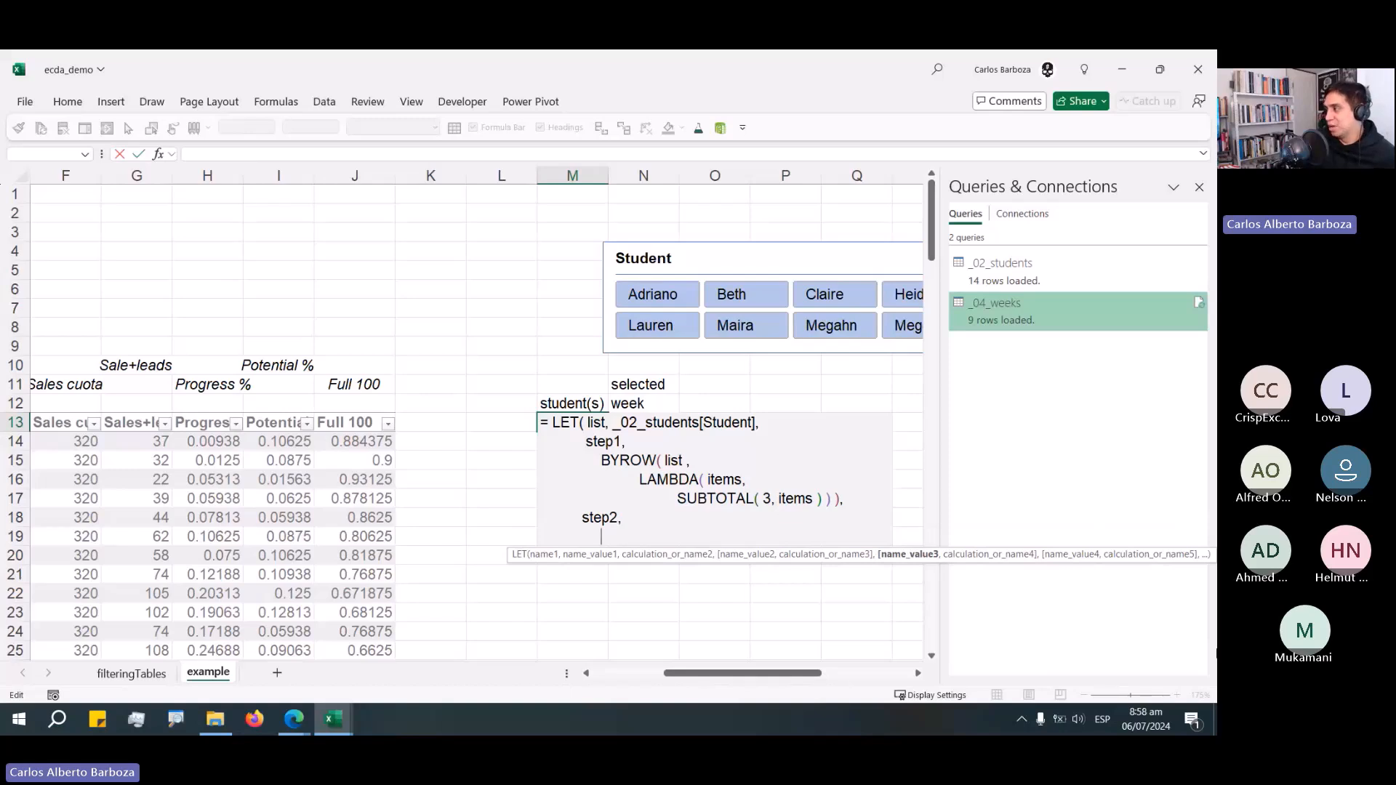
Define step2 as FILTER(list, step1) to keep only the students counted by step1.
text(FILTER( )
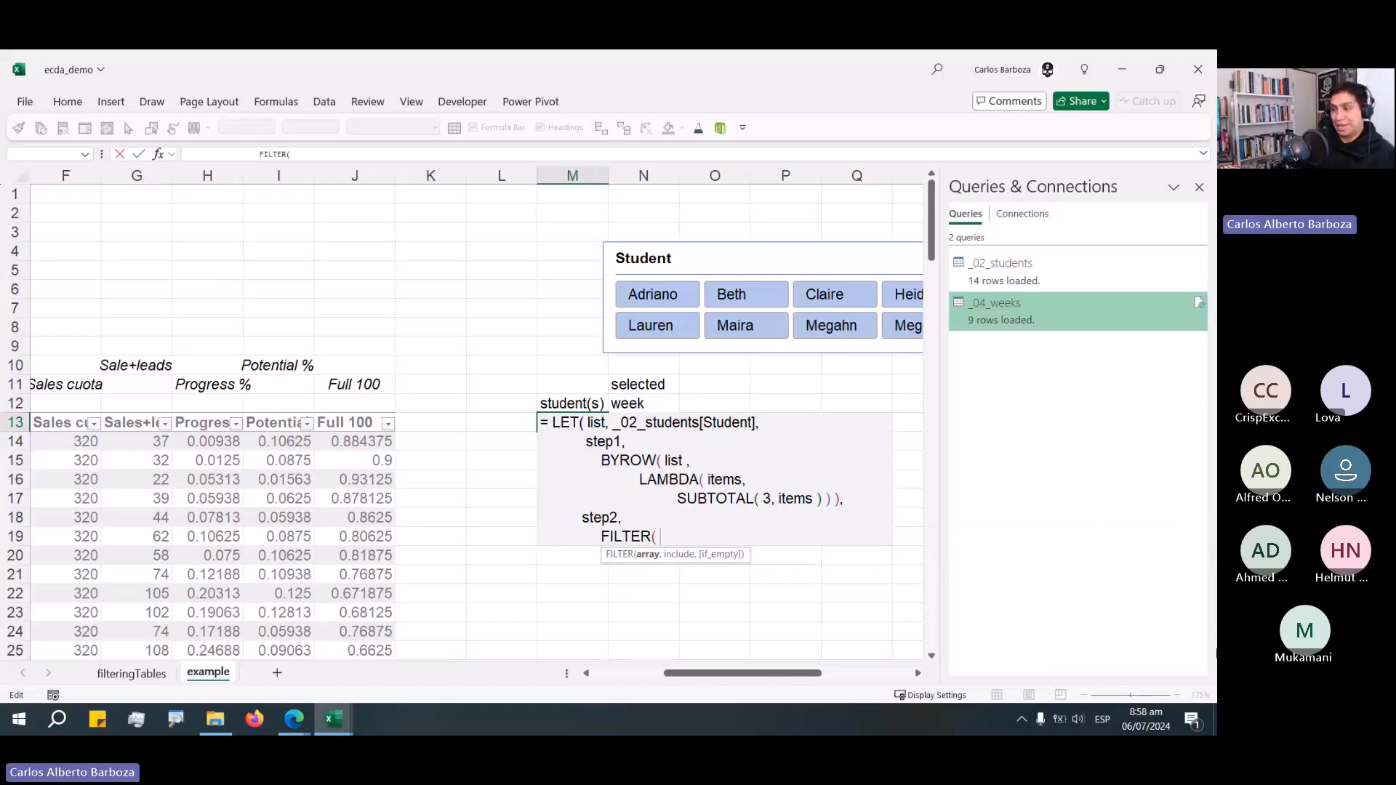
text(list)
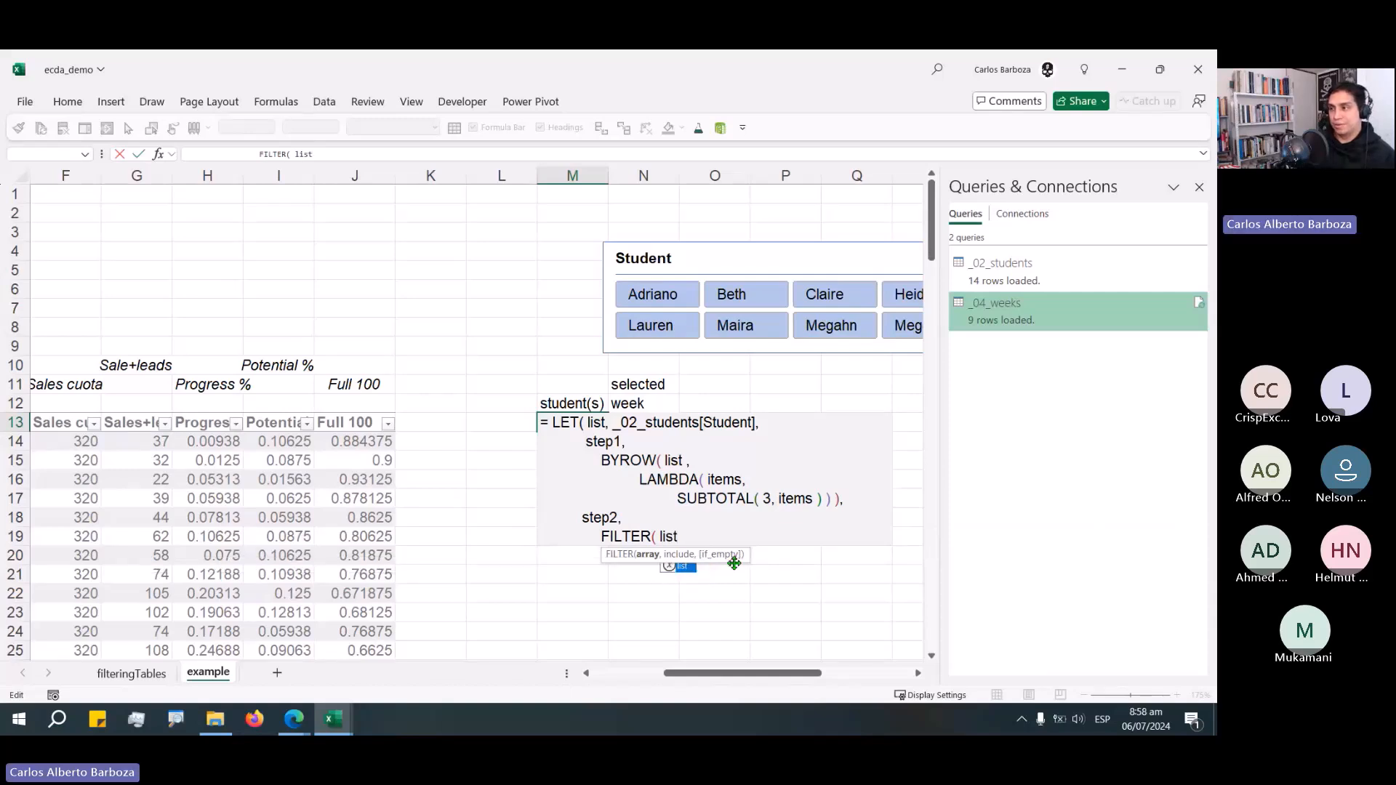
key(Return)
key(Return)
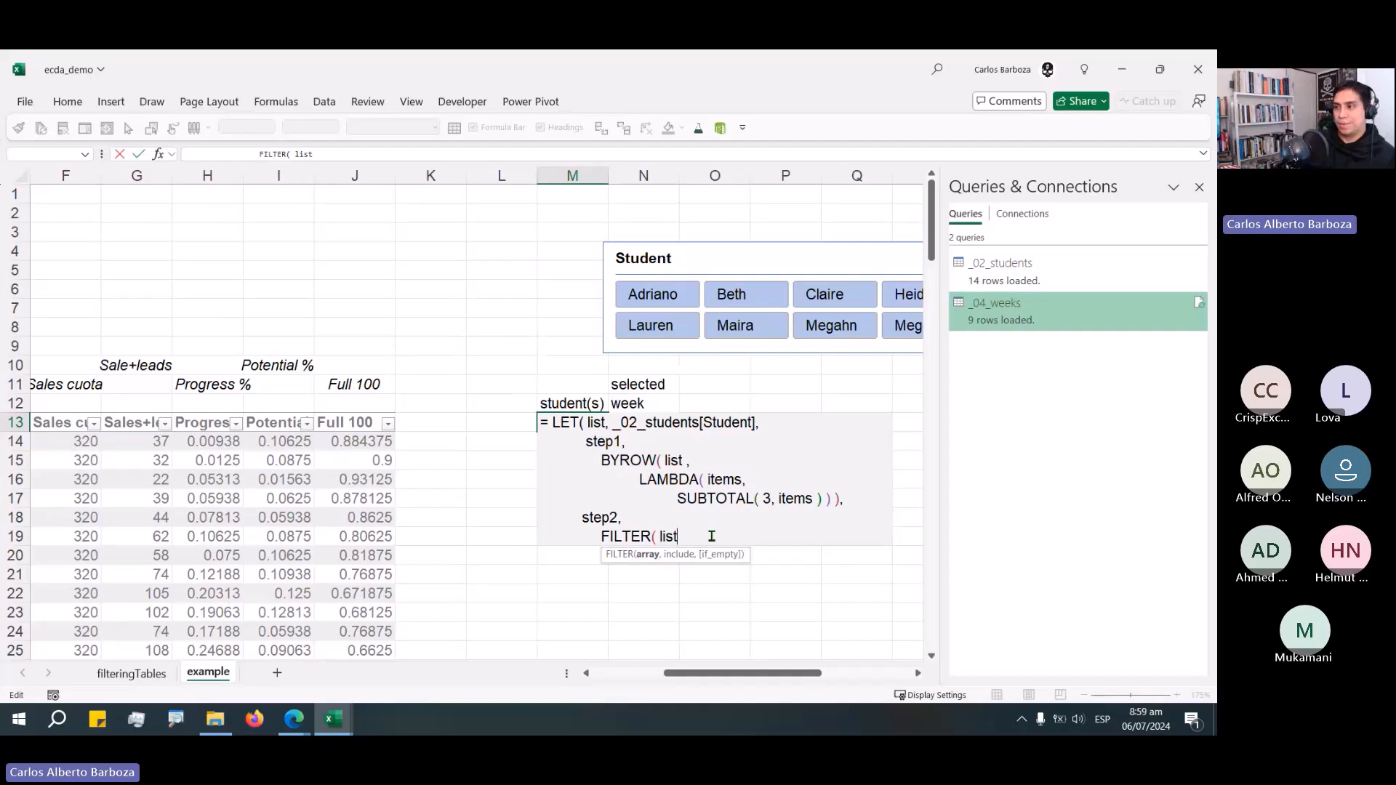
text(,)
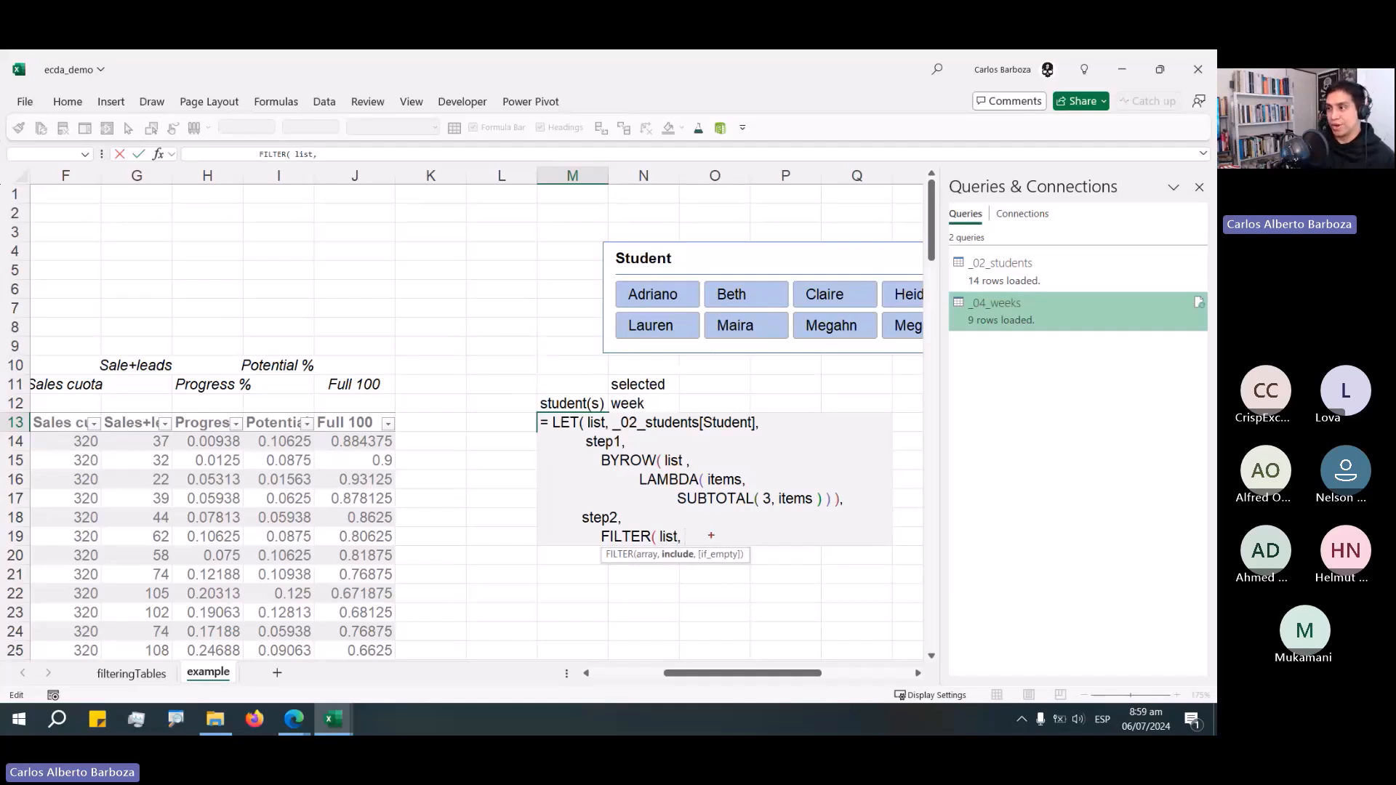
drag(689, 418, 807, 355)
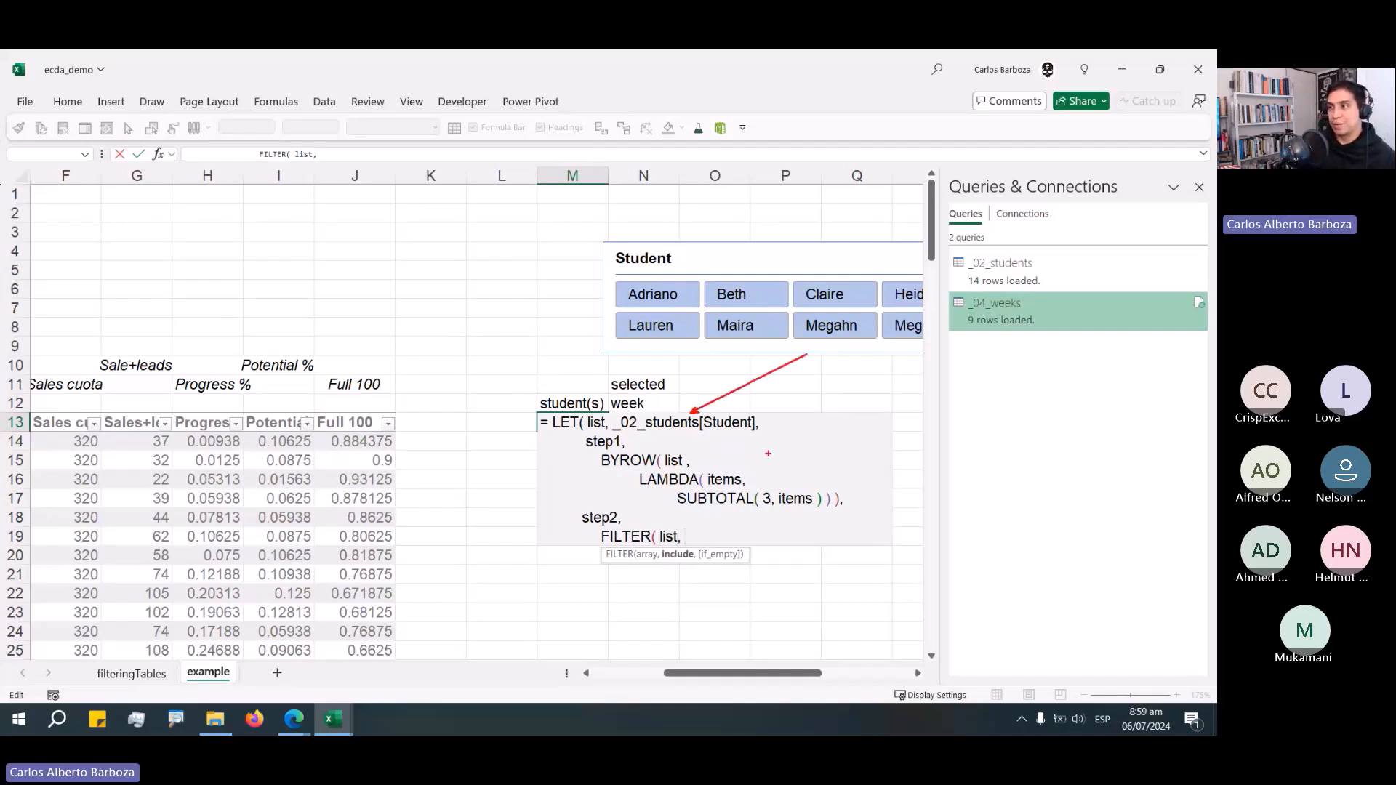
drag(751, 478, 827, 446)
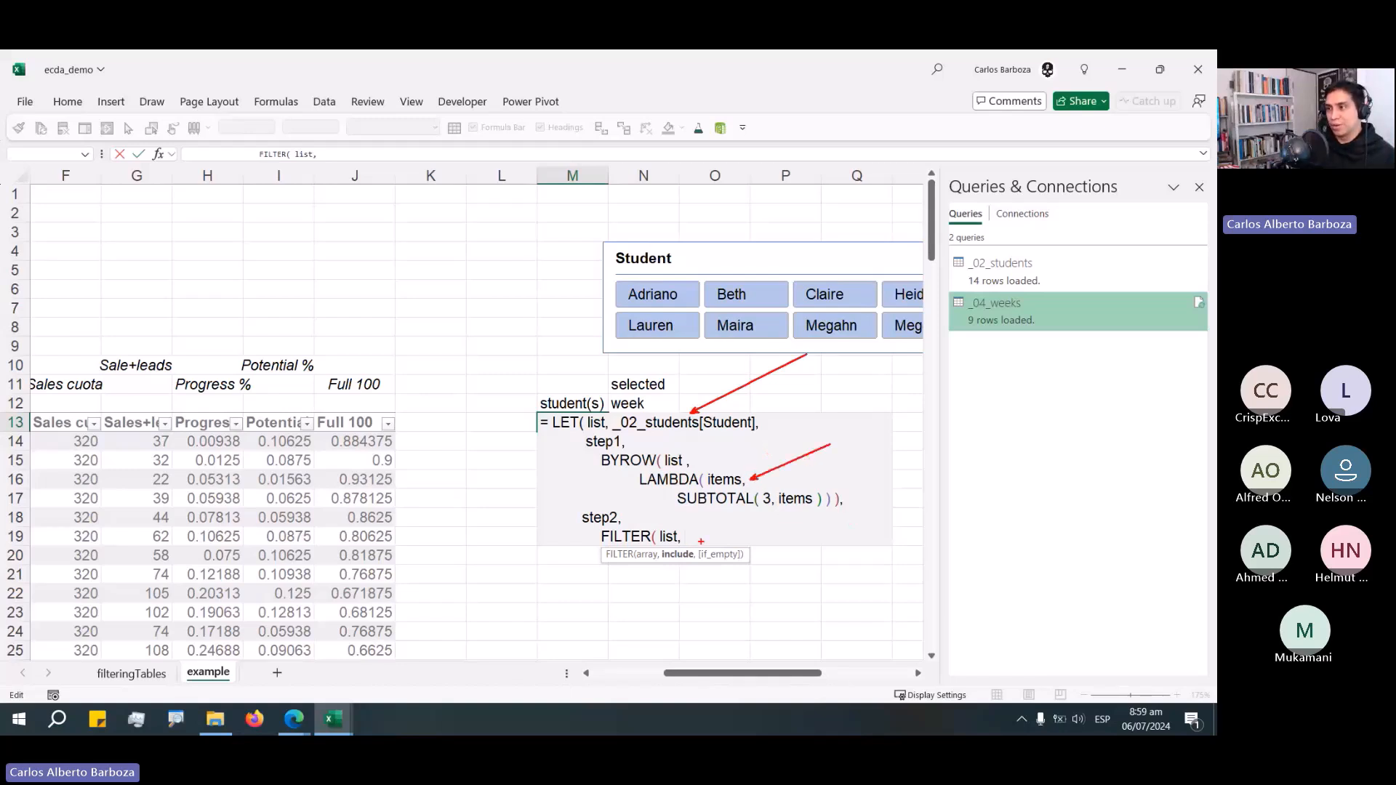
key(Escape)
text(s)
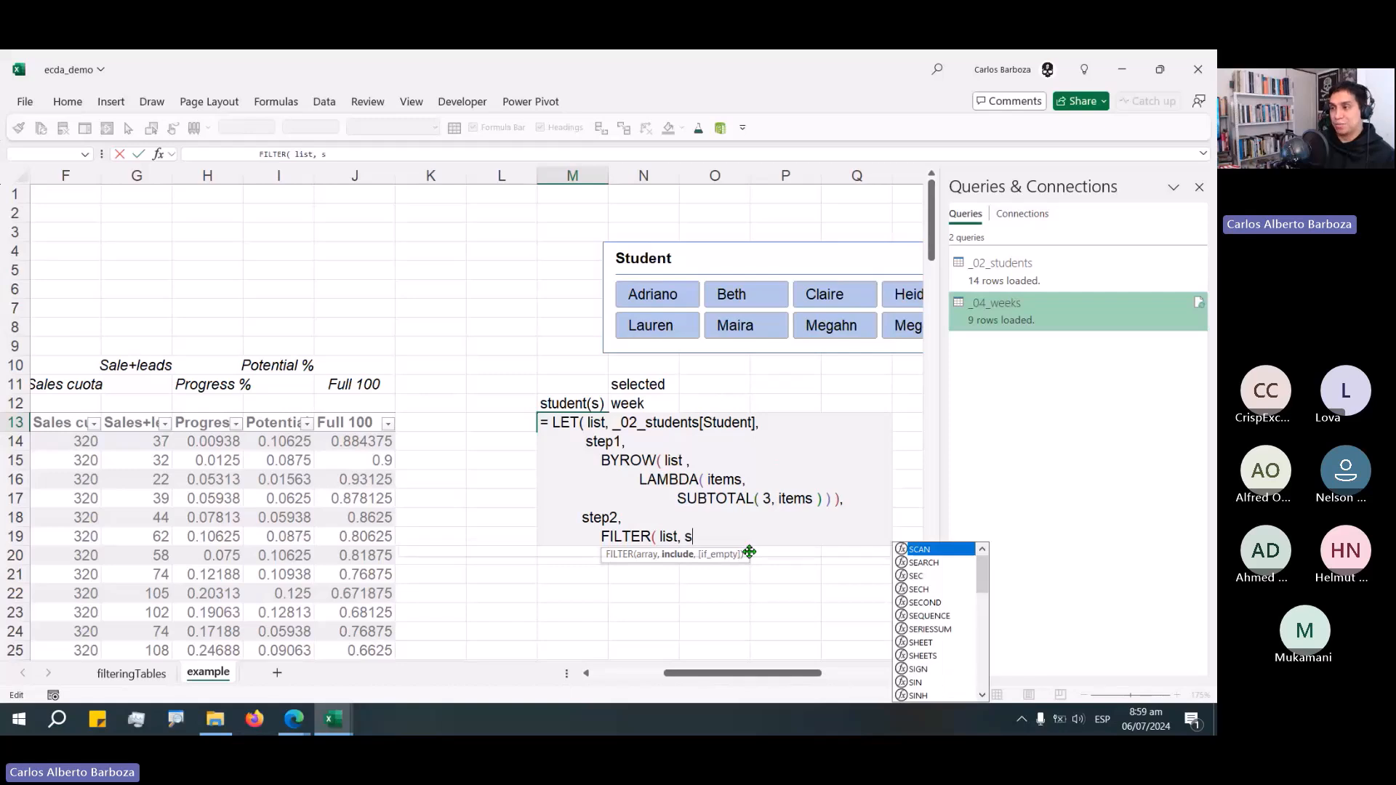
text(tep1 ))
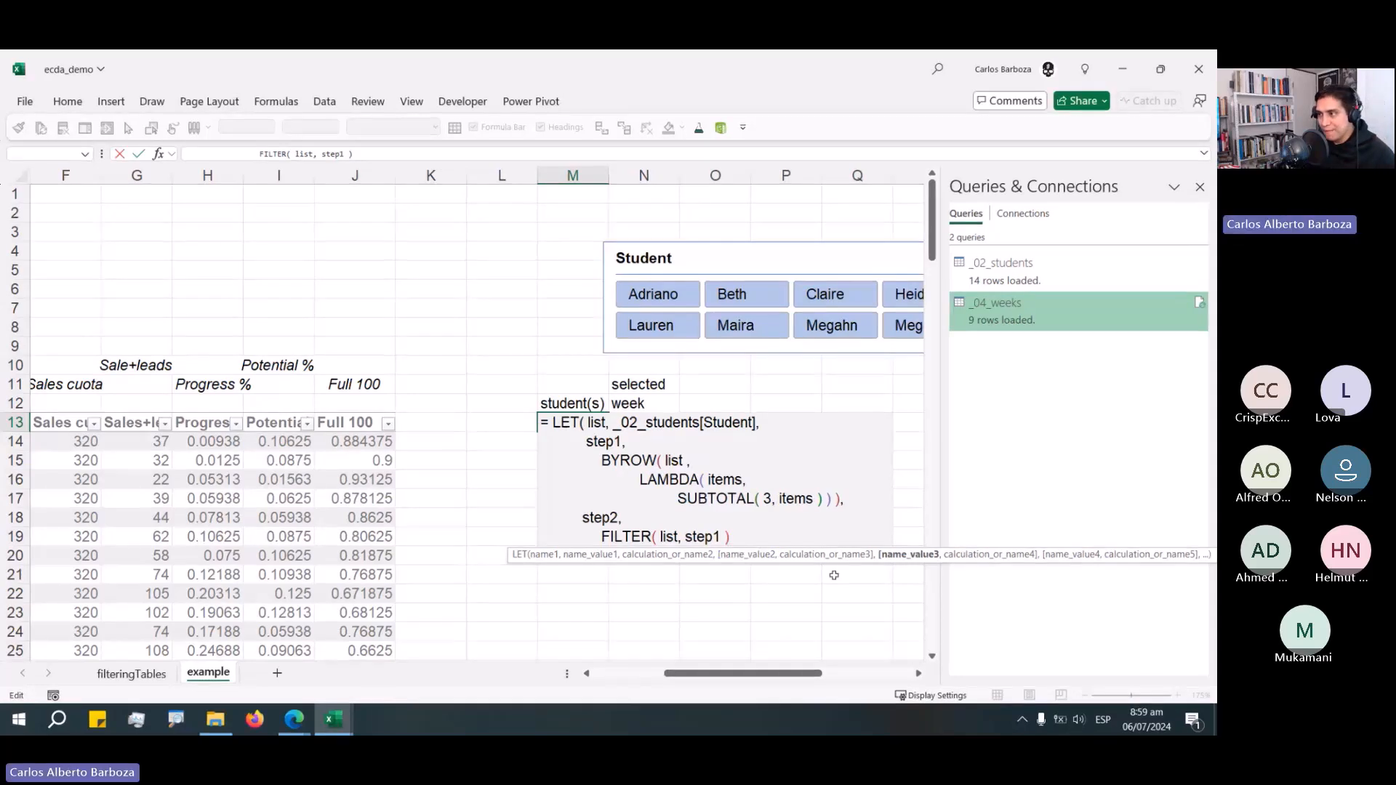
Add step2 on a new line as the LET formula's final calculation.
drag(833, 575, 648, 576)
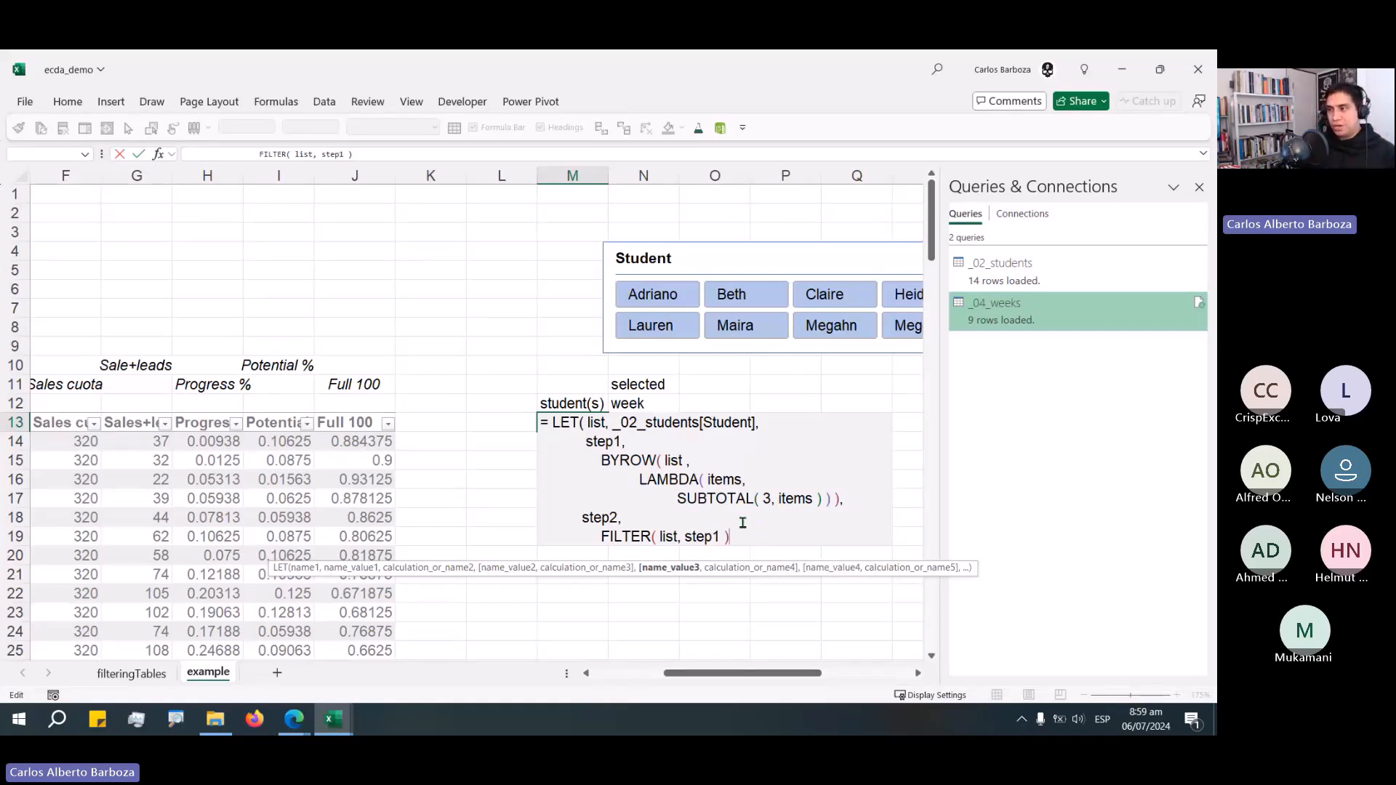
text(,)
key(alt+Return)
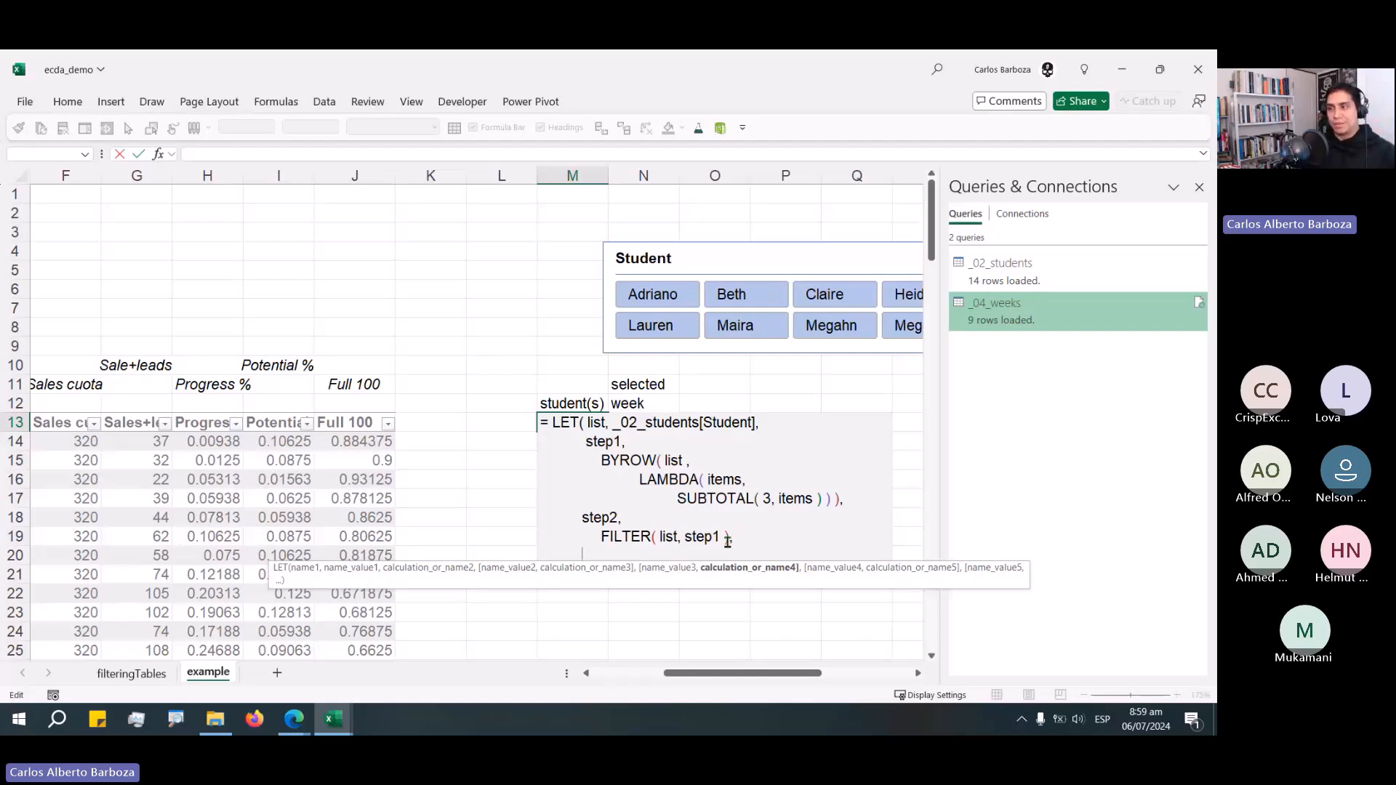
text(step2)
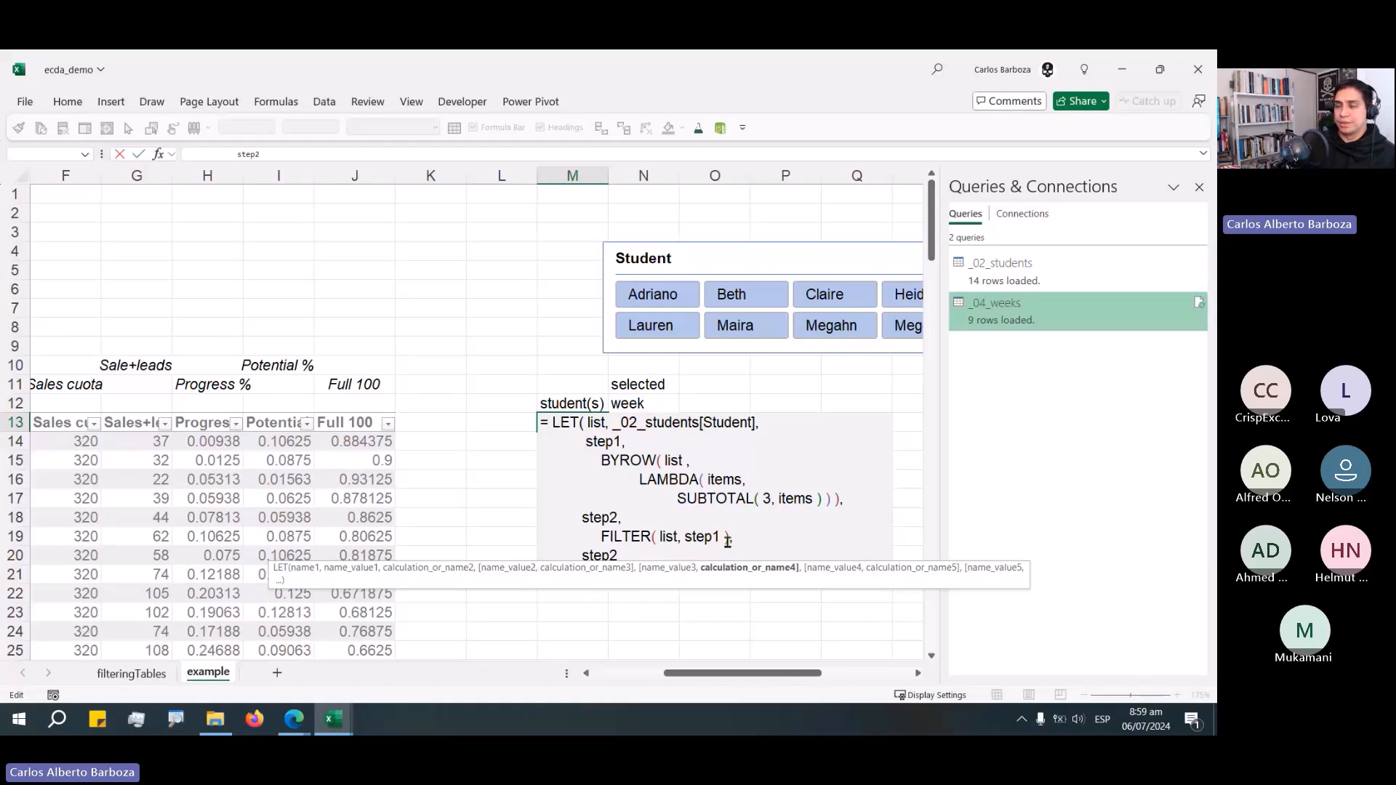
text( ))
Close the LET formula's parenthesis after step2 and insert a blank line after the step2 definition.
click(773, 538)
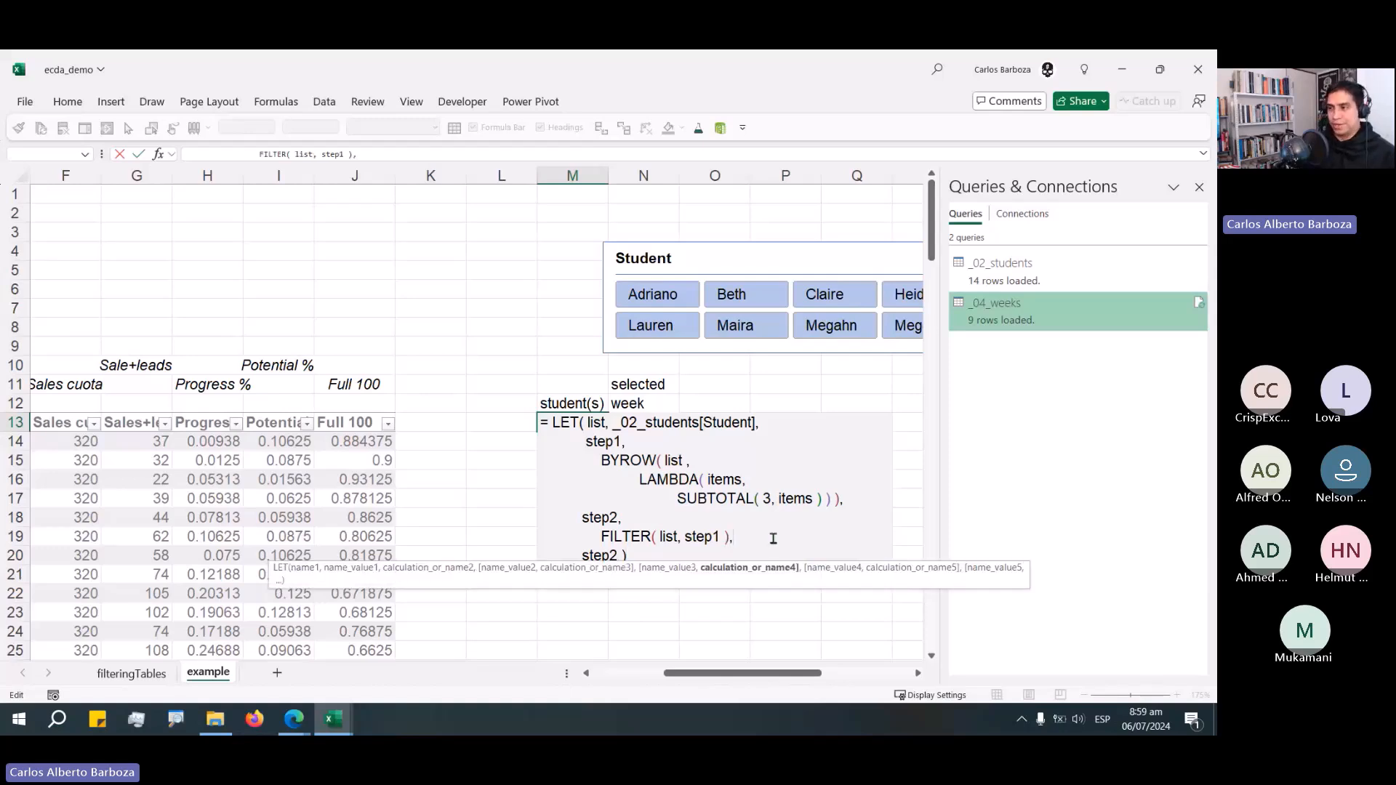
key(alt+Return)
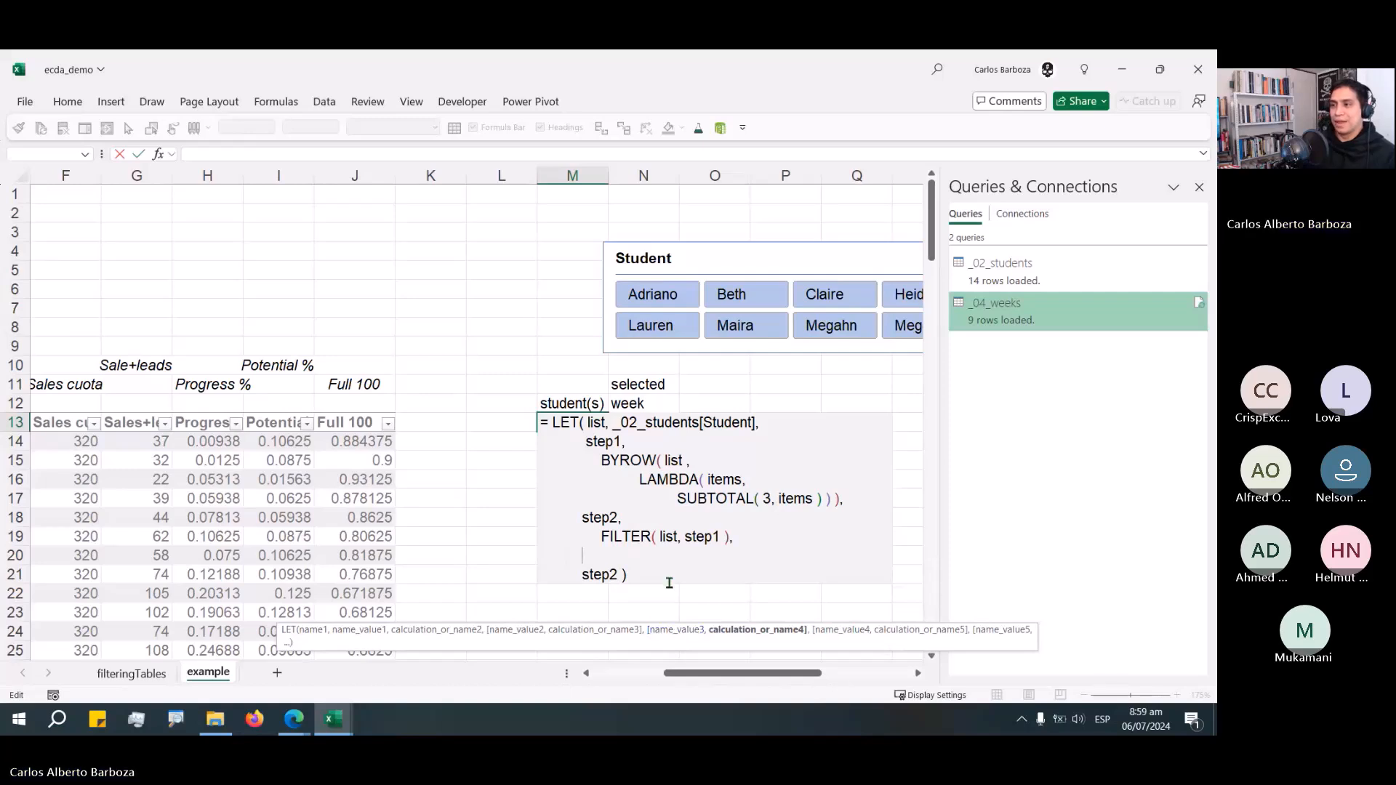
click(660, 574)
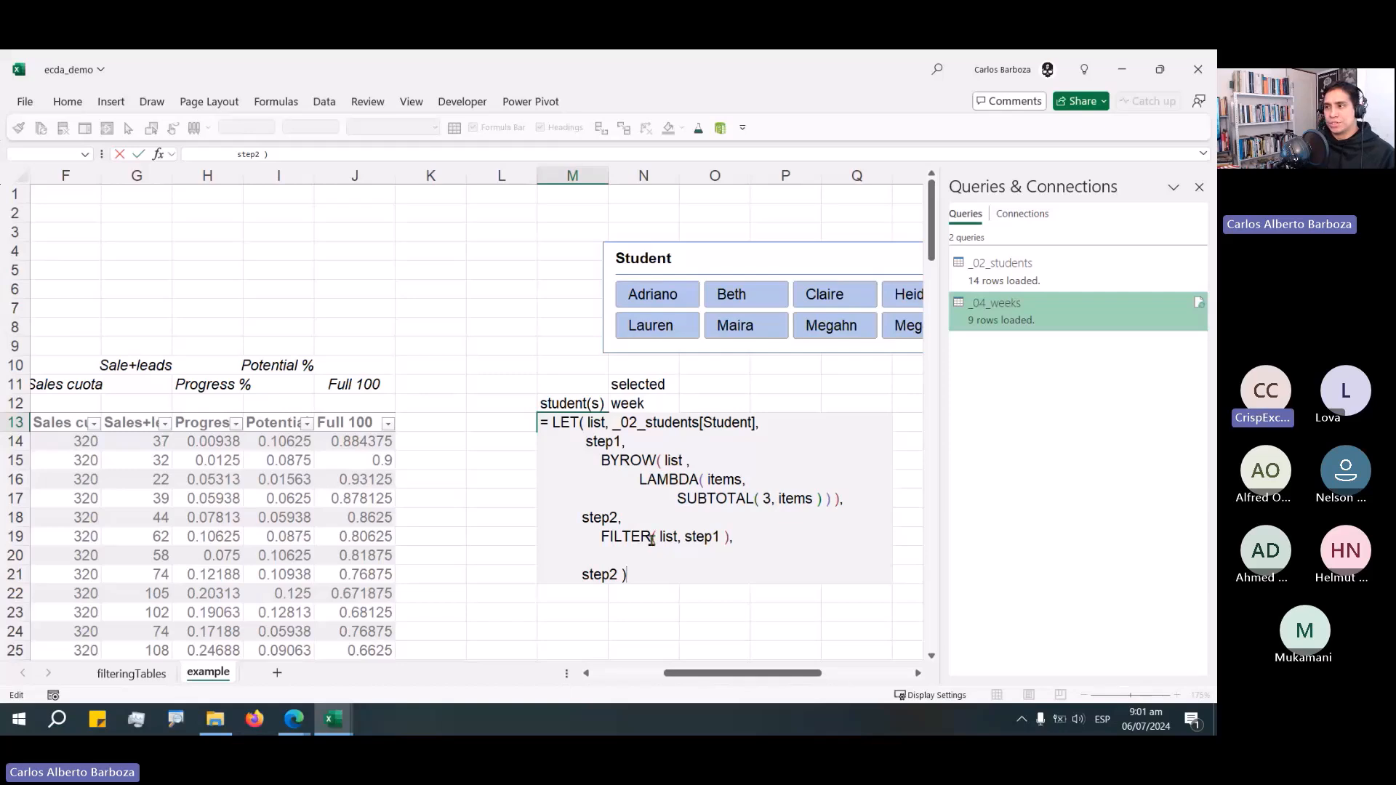
Try renaming the step1 variable to filtering_logic and step1_filtering before reverting it to step1.
click(655, 439)
key(Left)
key(ctrl+shift+Left)
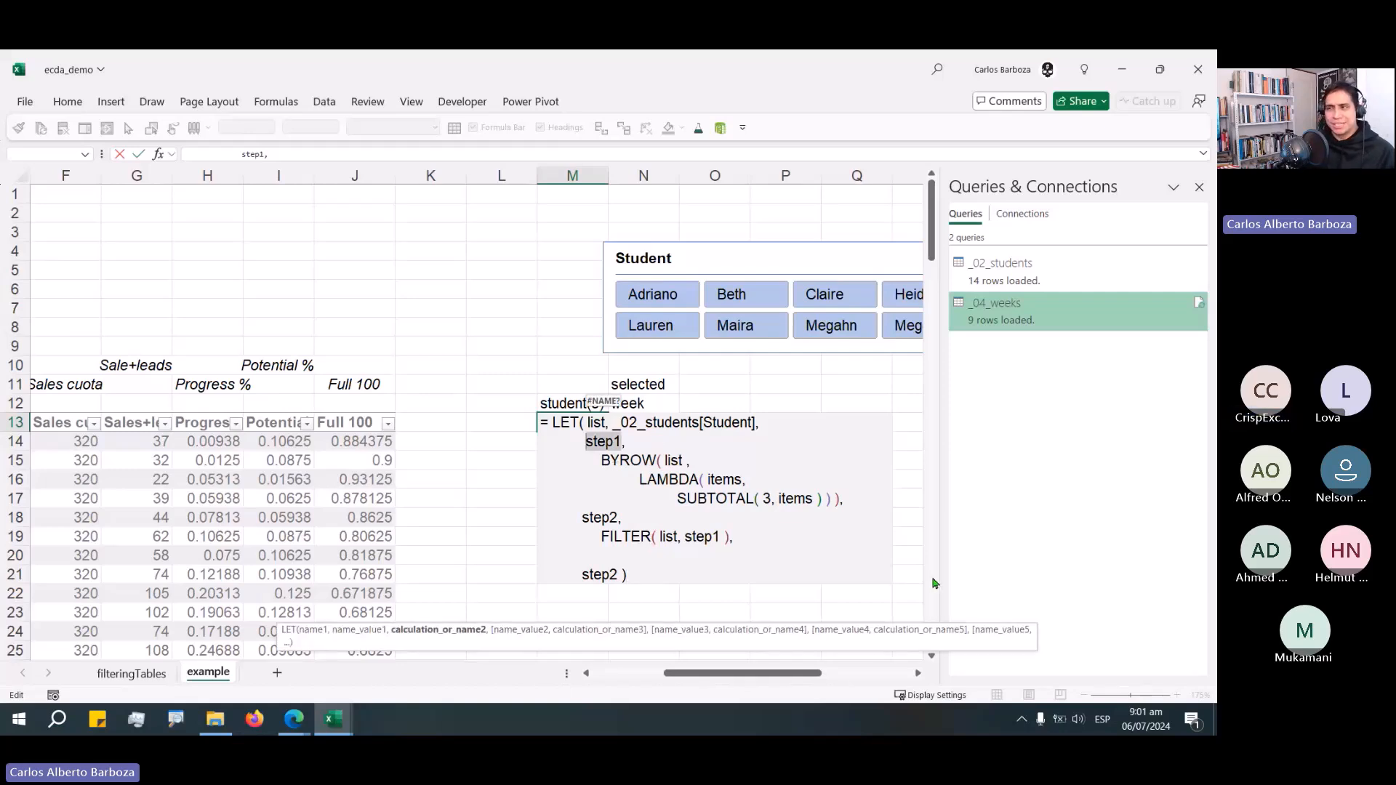
key(Right)
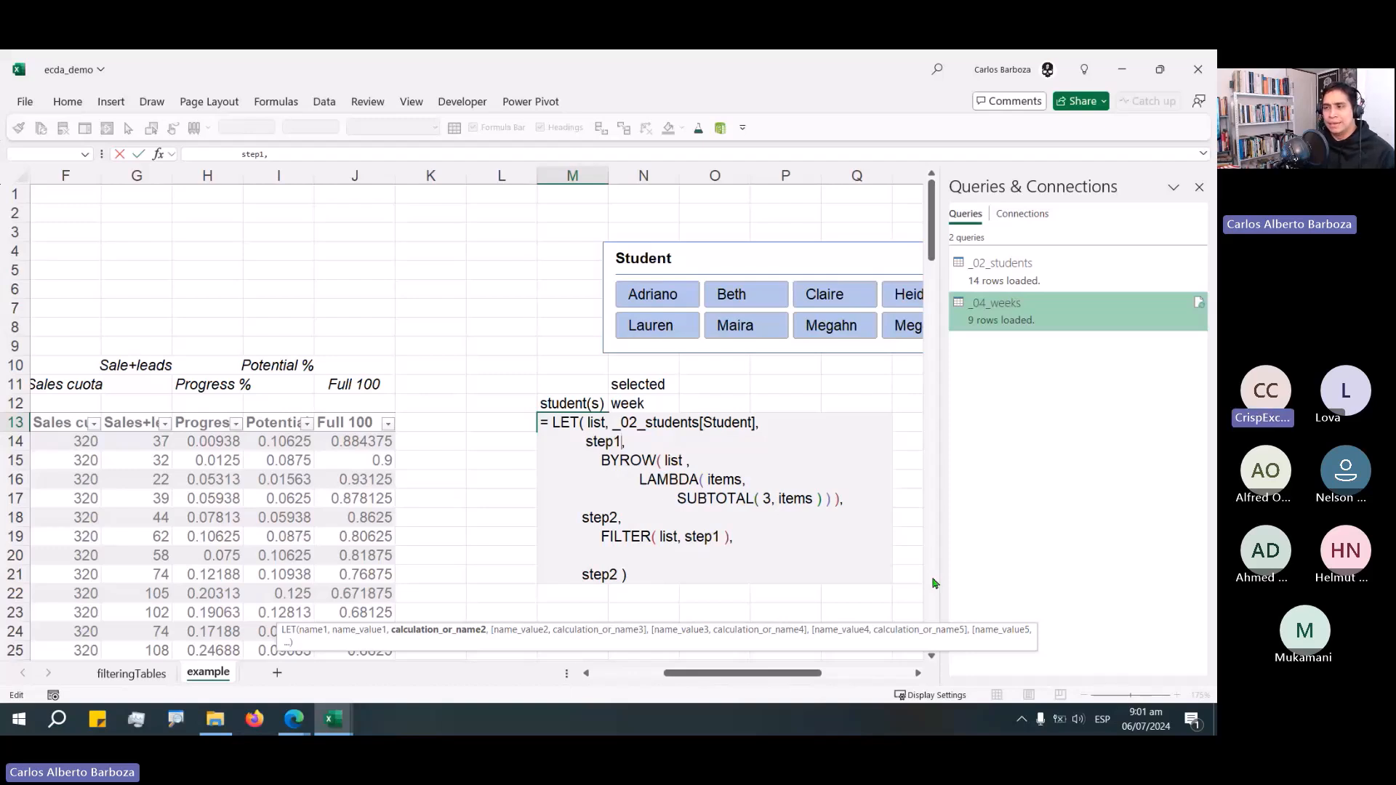
key(ctrl+shift+Left)
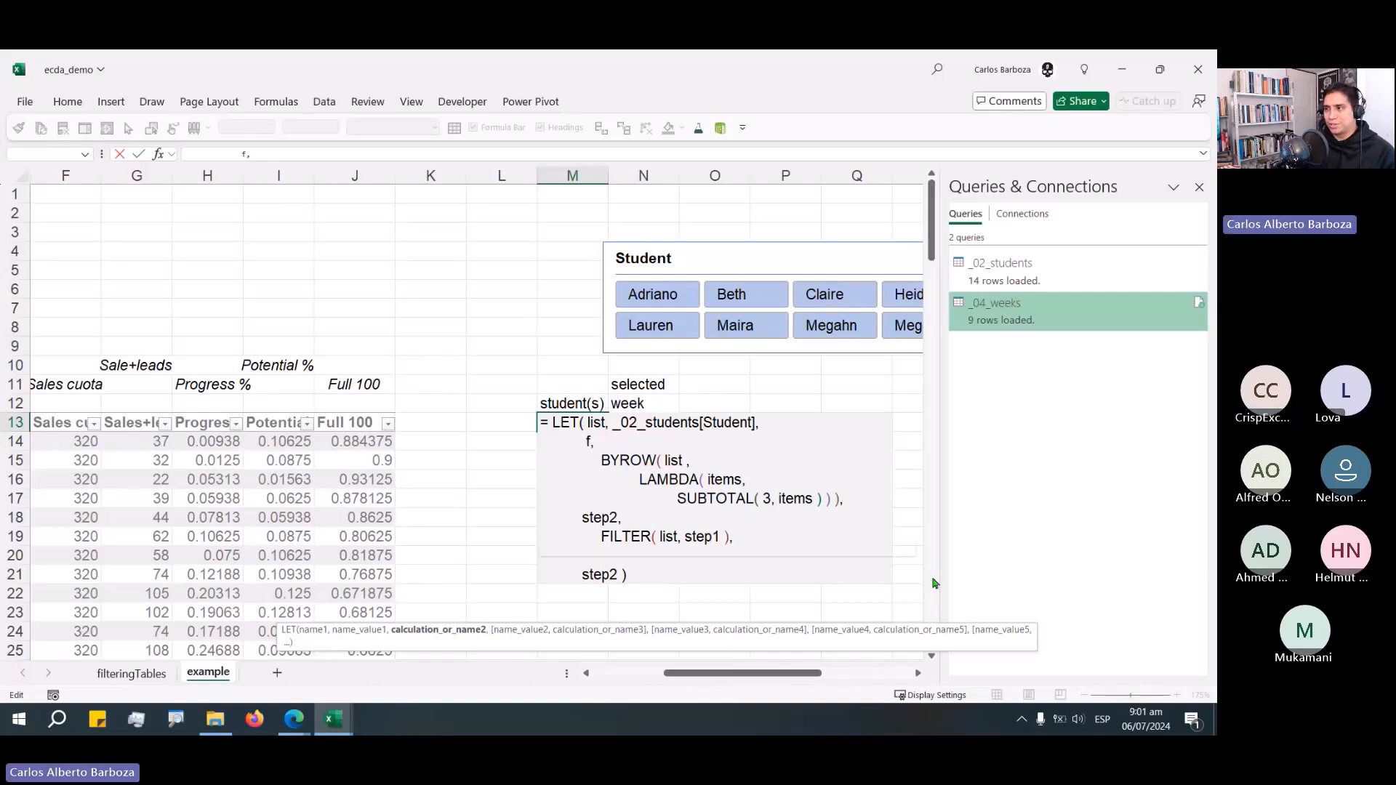
text(filter)
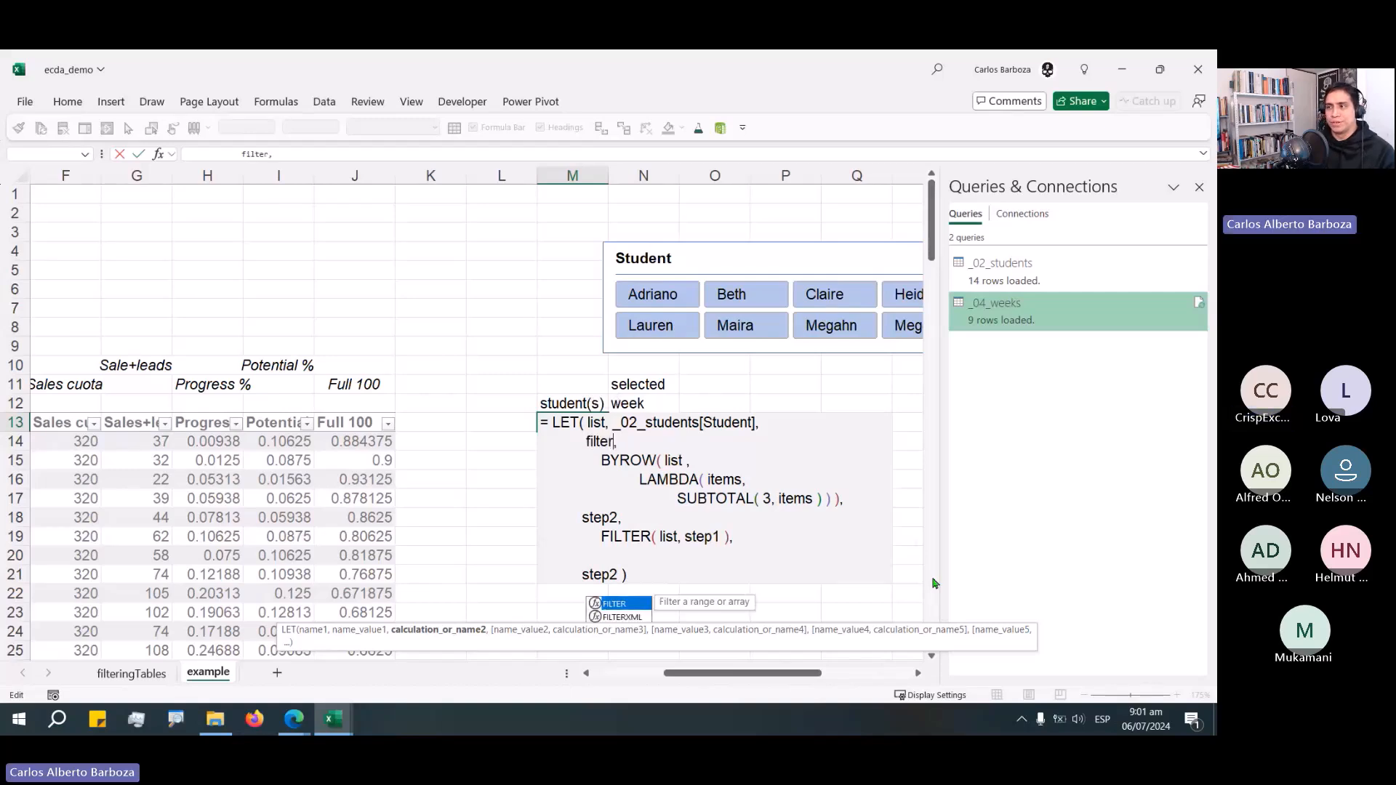
text(ing_logic)
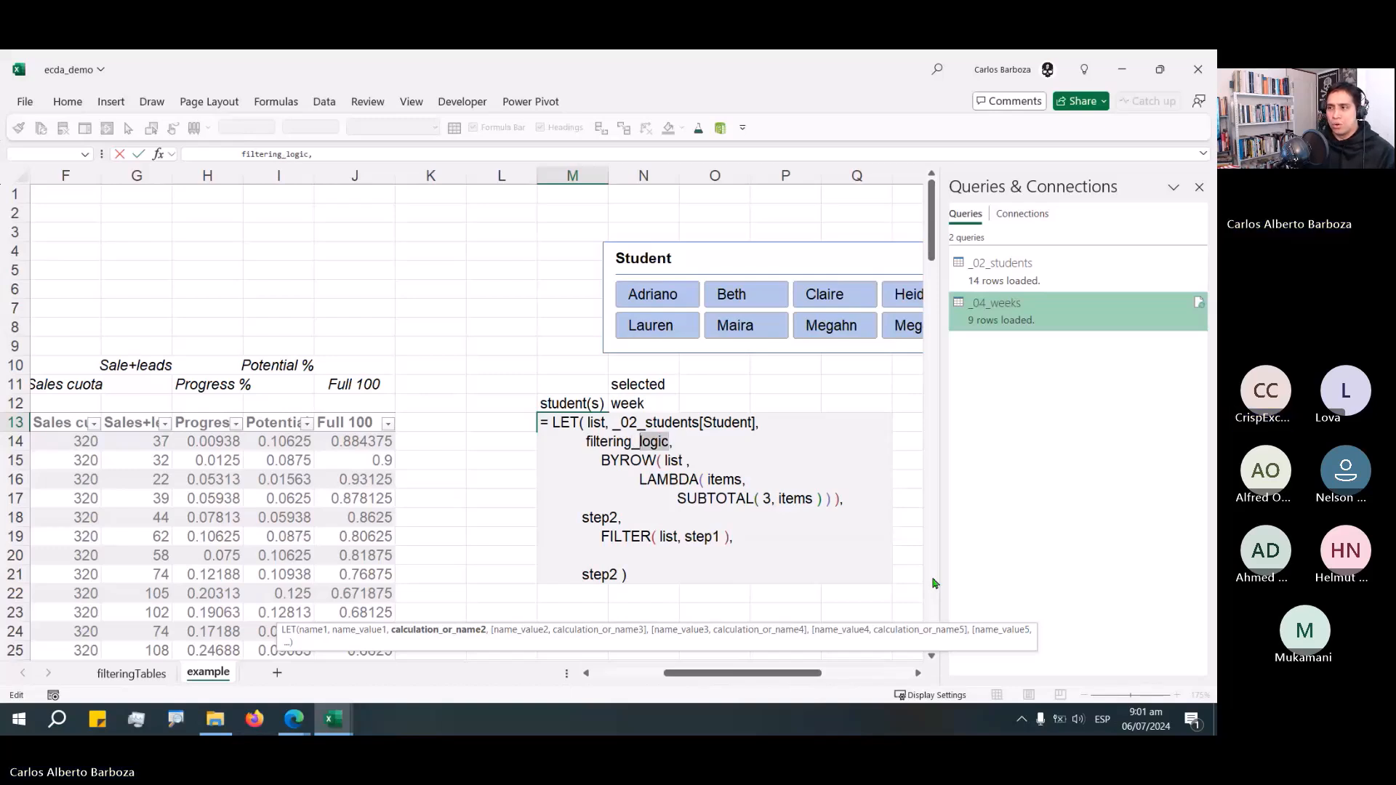
key(ctrl+shift+Left)
key(ctrl+shift+Left)
text(st)
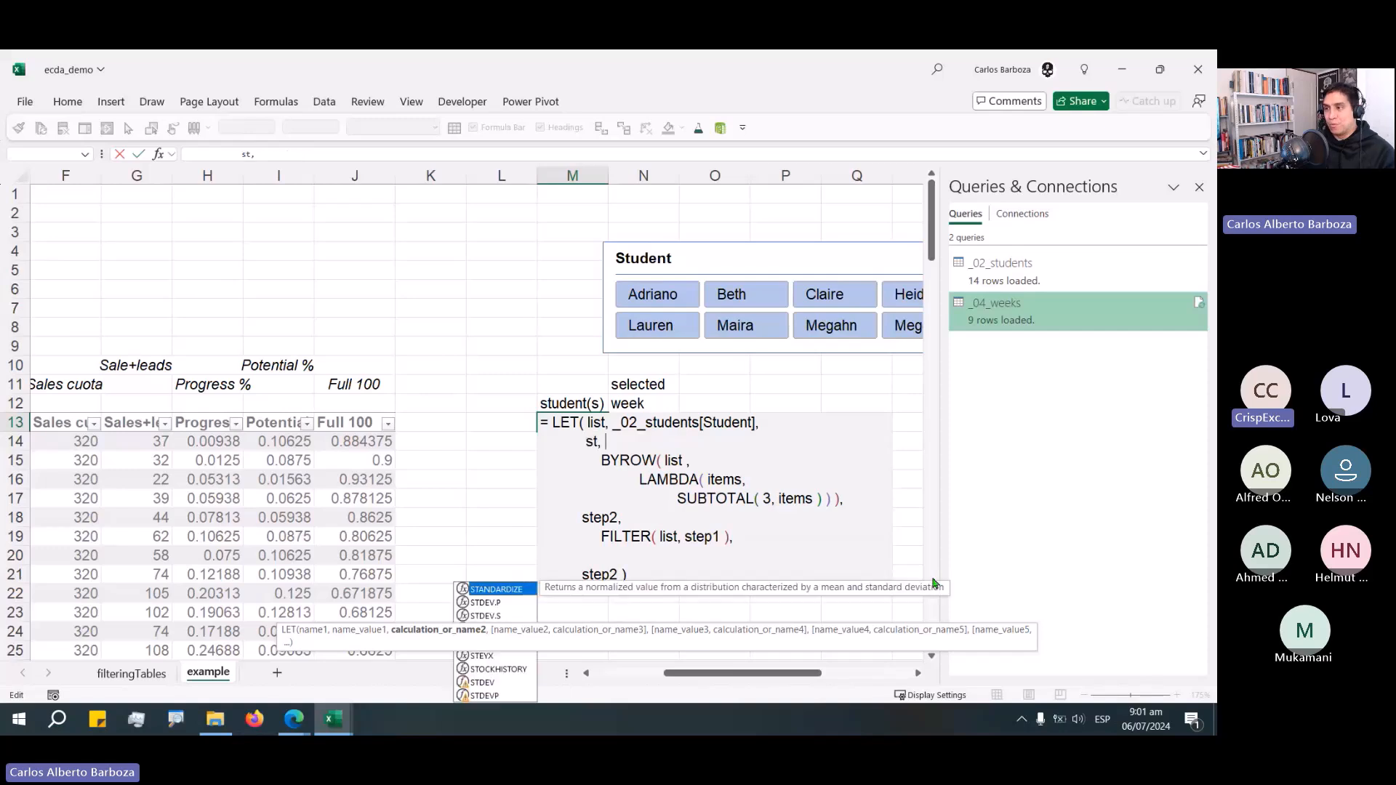
text(ep1_)
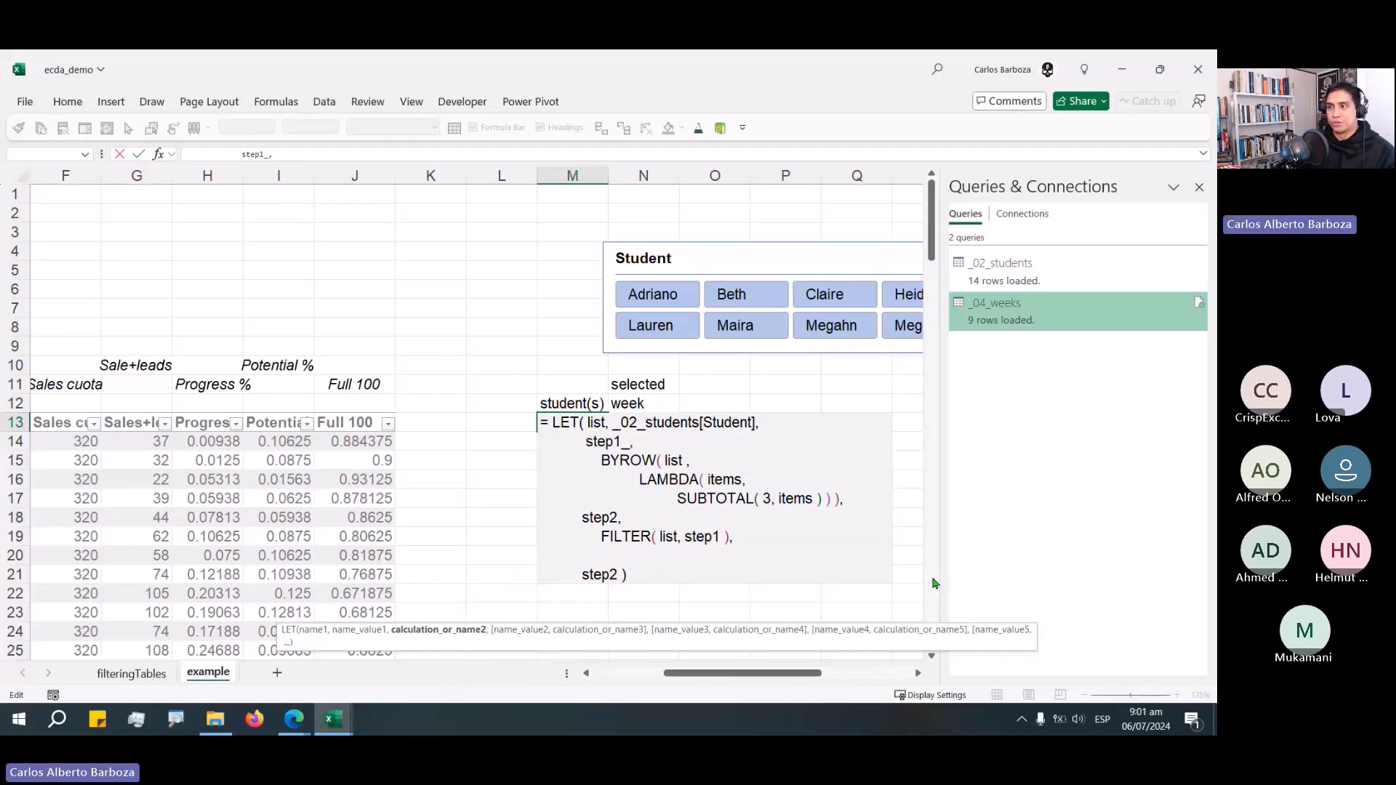
text(filtering)
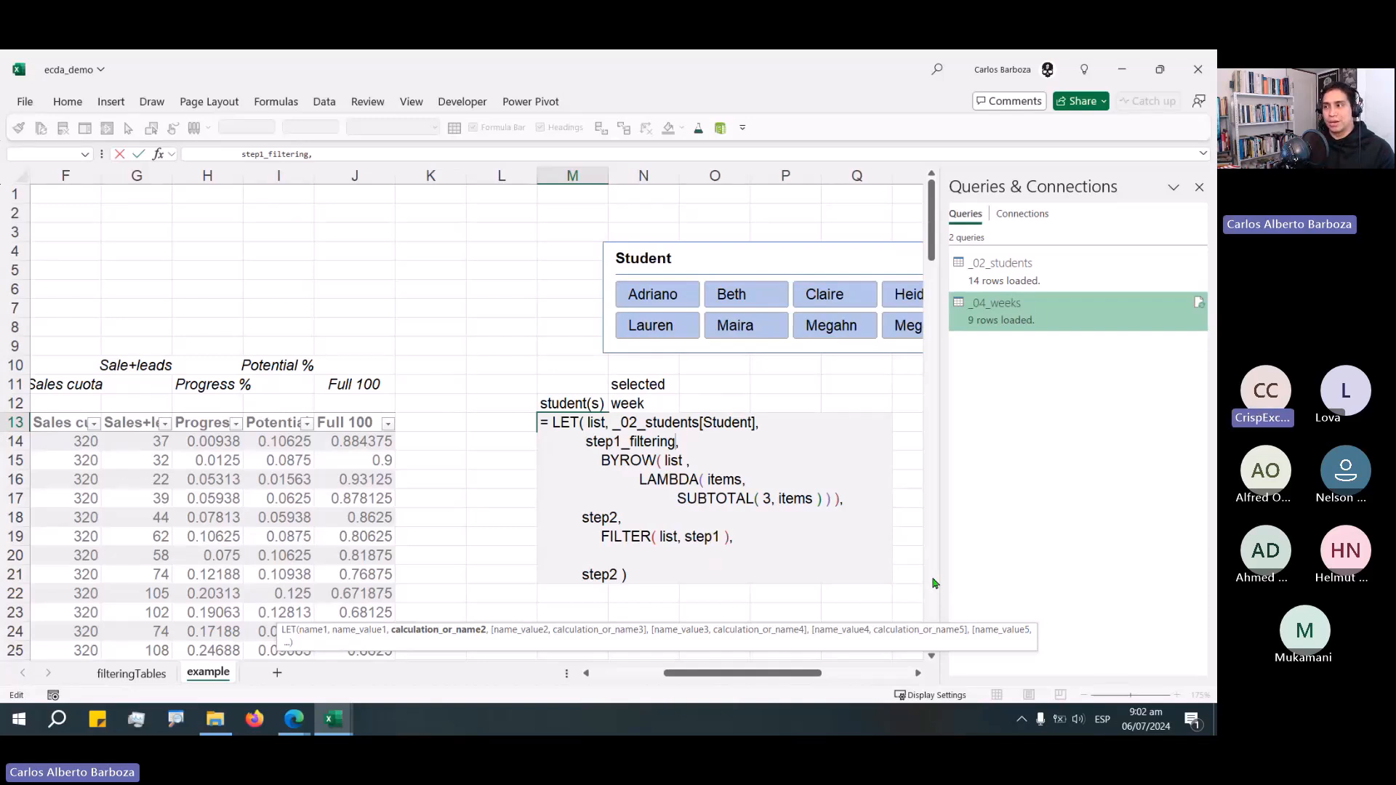
key(BackSpace)
key(BackSpace)
key(BackSpace)
key(BackSpace)
key(BackSpace)
key(BackSpace)
key(BackSpace)
key(BackSpace)
key(BackSpace)
key(BackSpace)
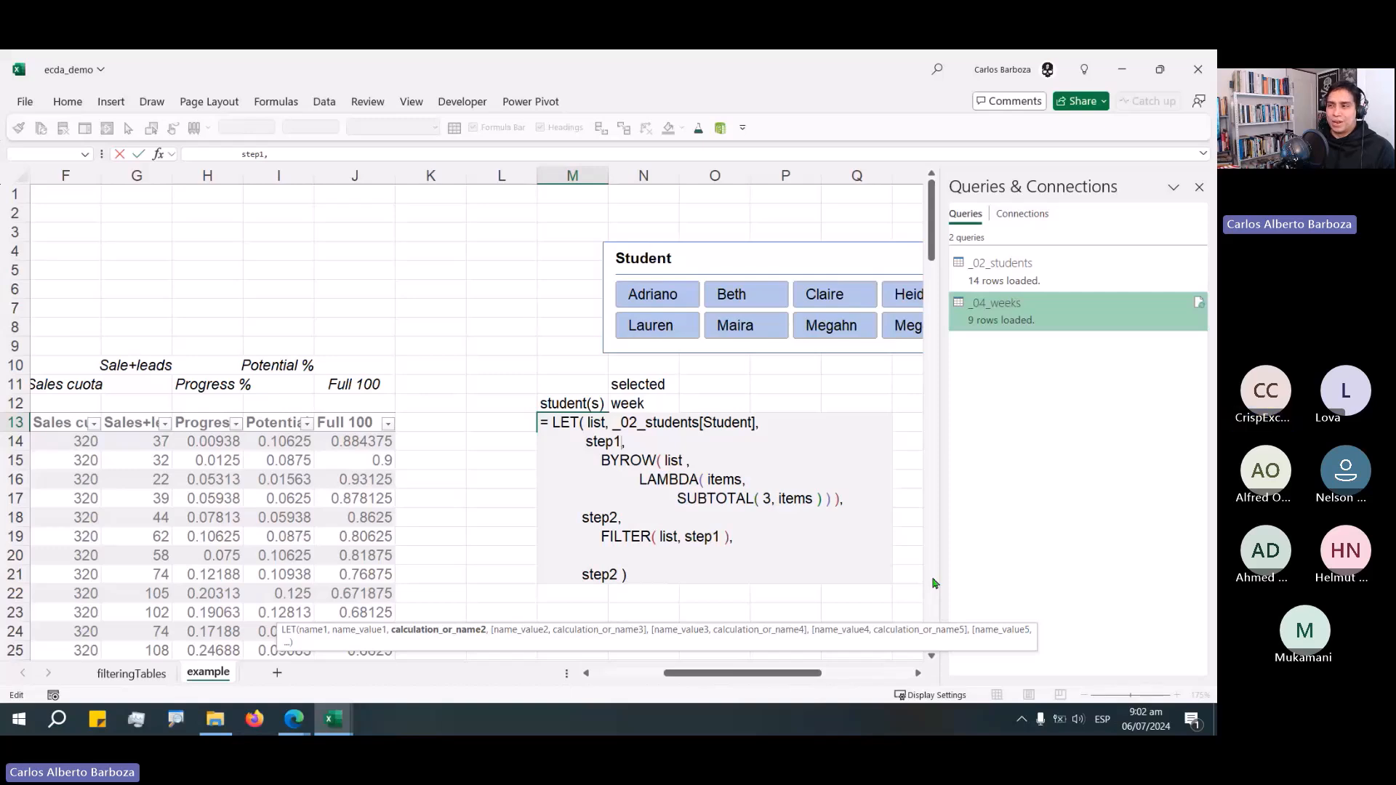
Declare a new variable named _cc1 on its own line after the list definition.
click(786, 423)
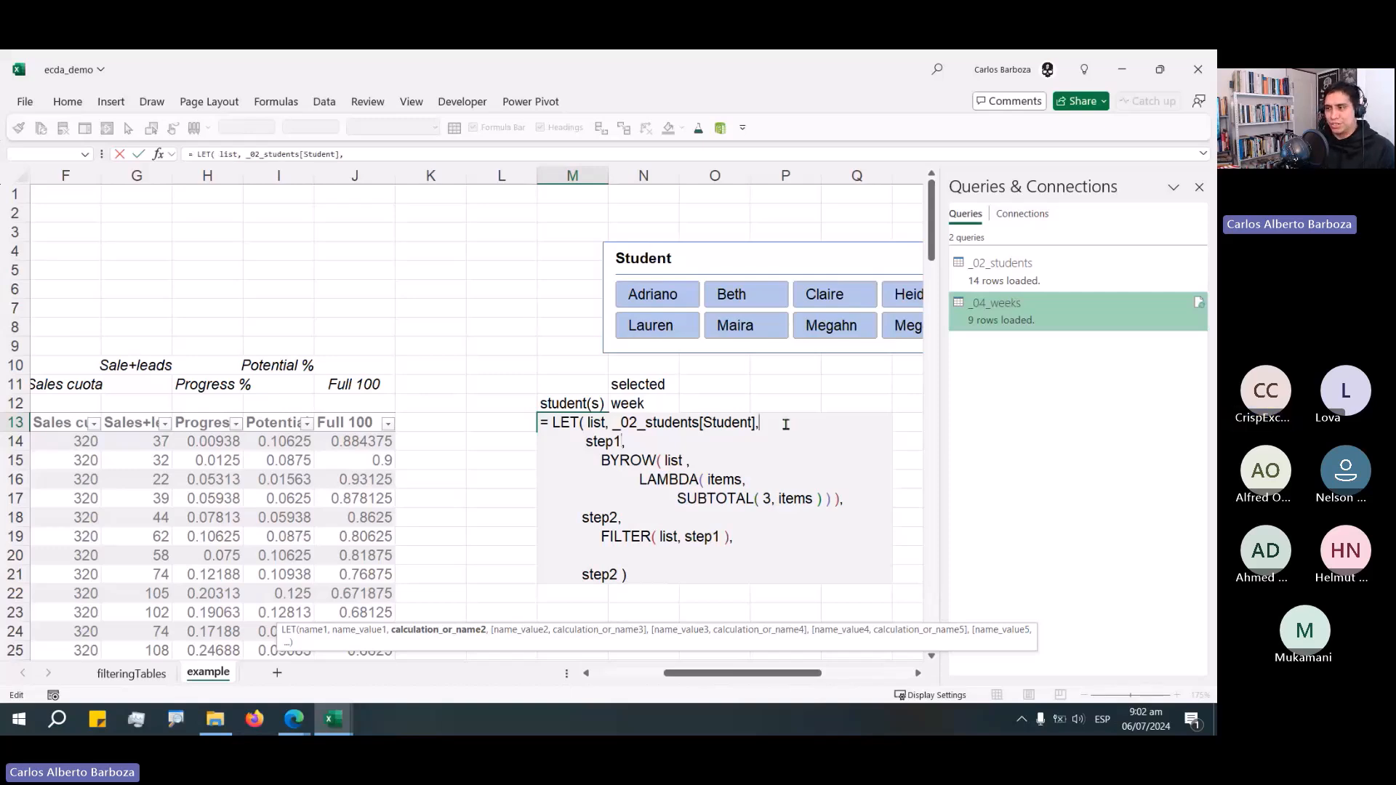
key(alt+Return)
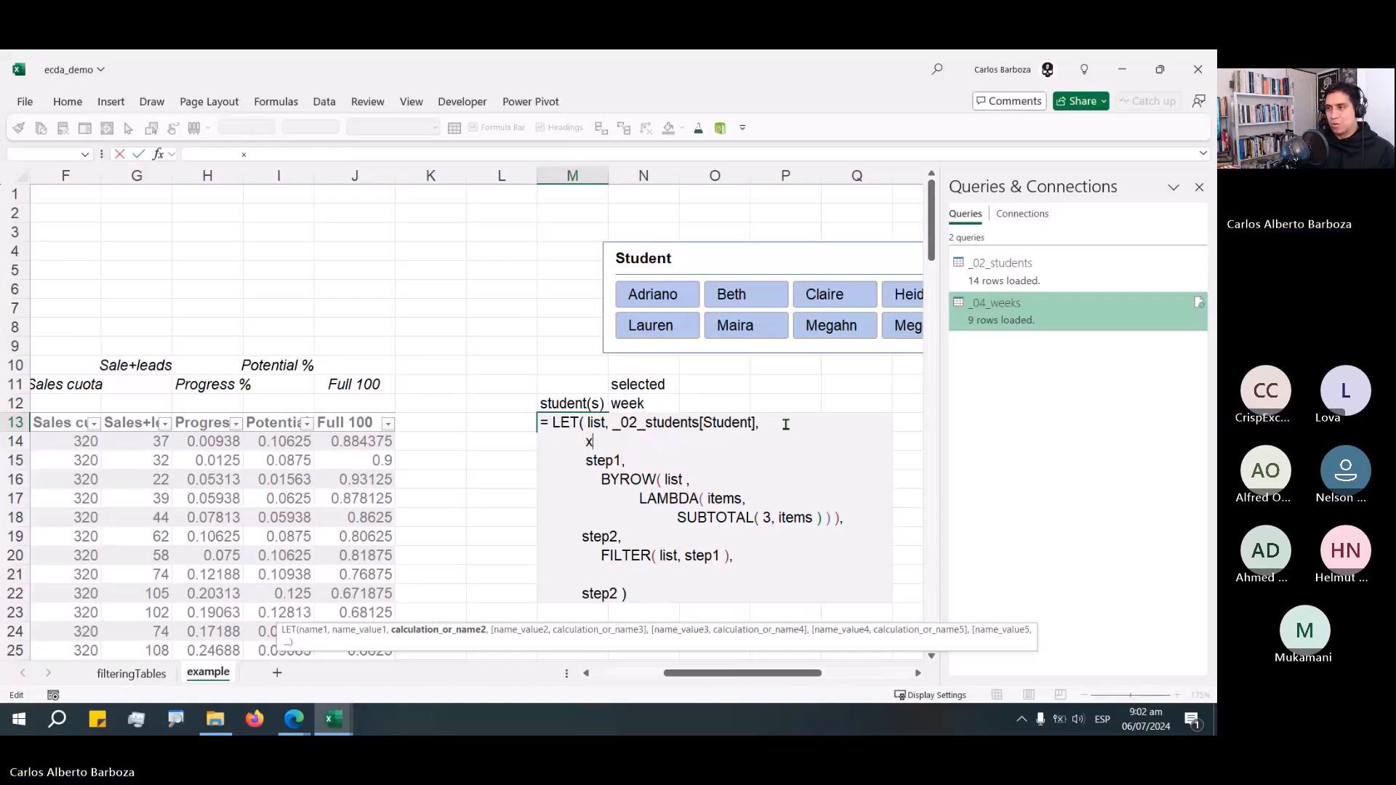
text(c)
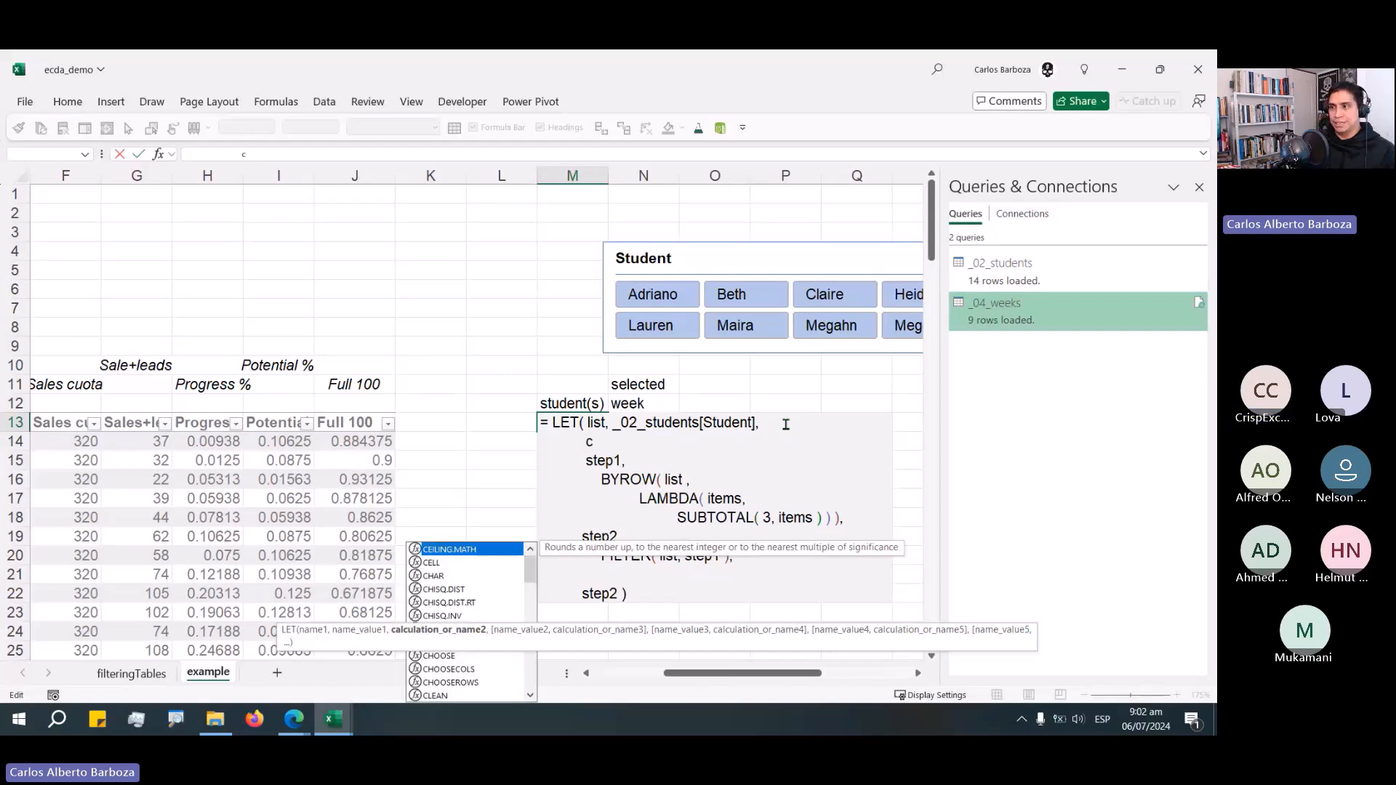
text(c1)
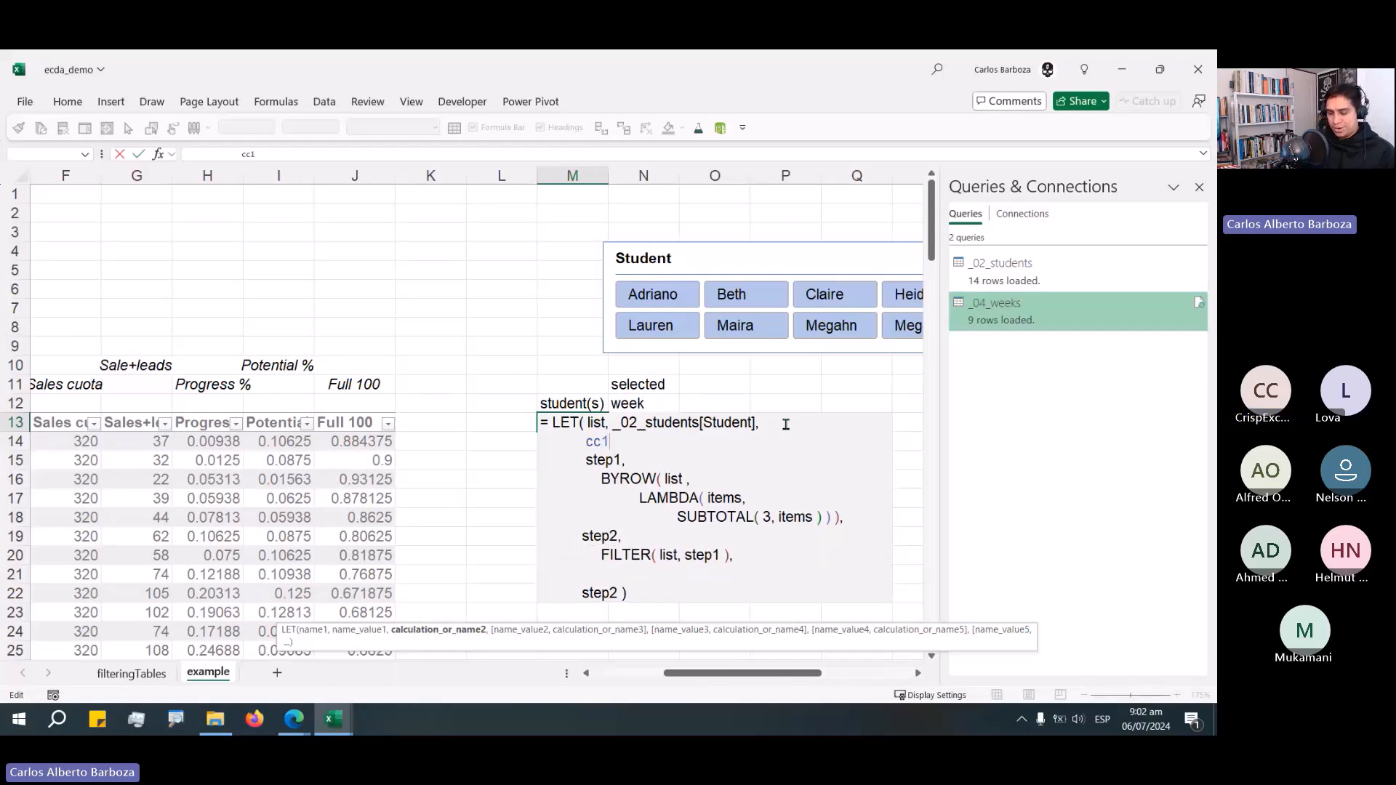
text(,)
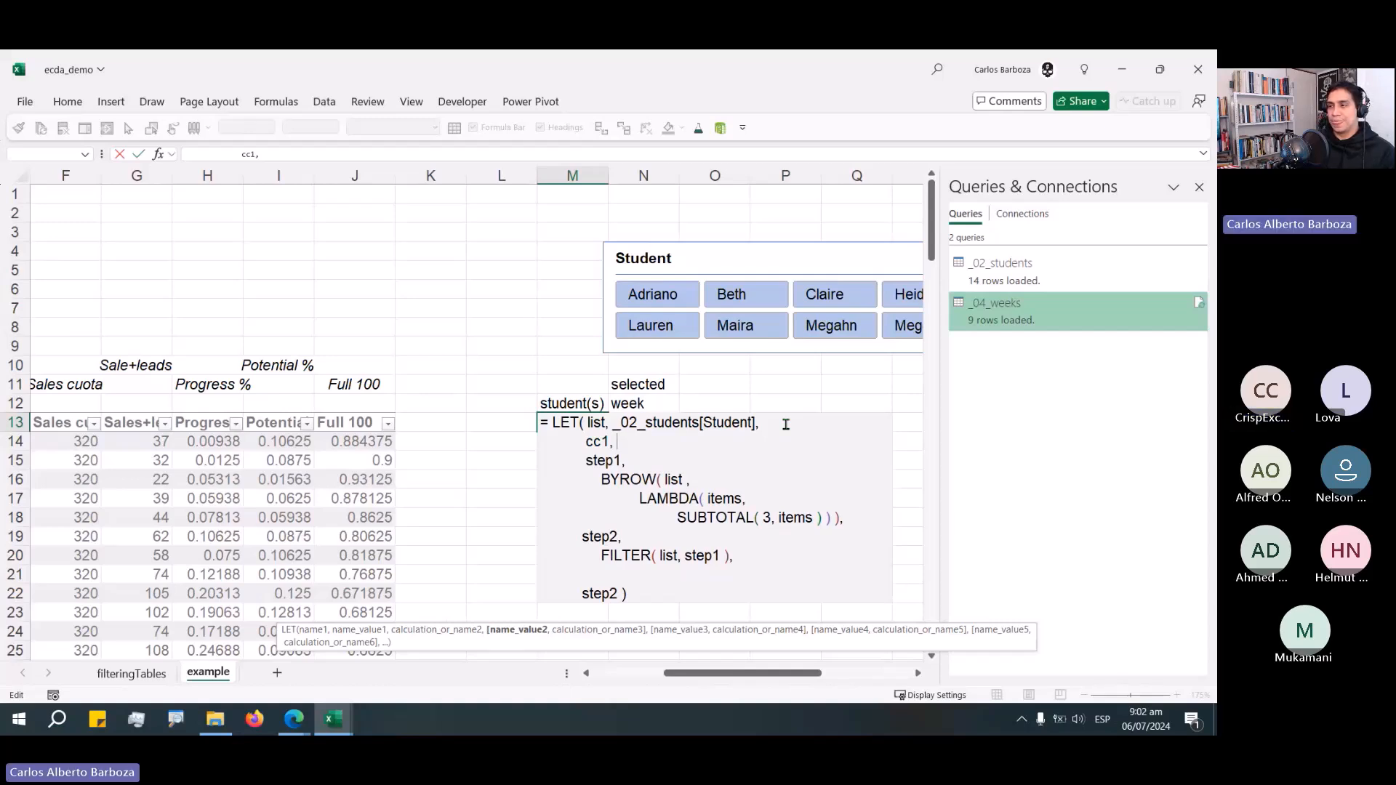
key(BackSpace)
key(BackSpace)
key(BackSpace)
key(BackSpace)
key(BackSpace)
text(_)
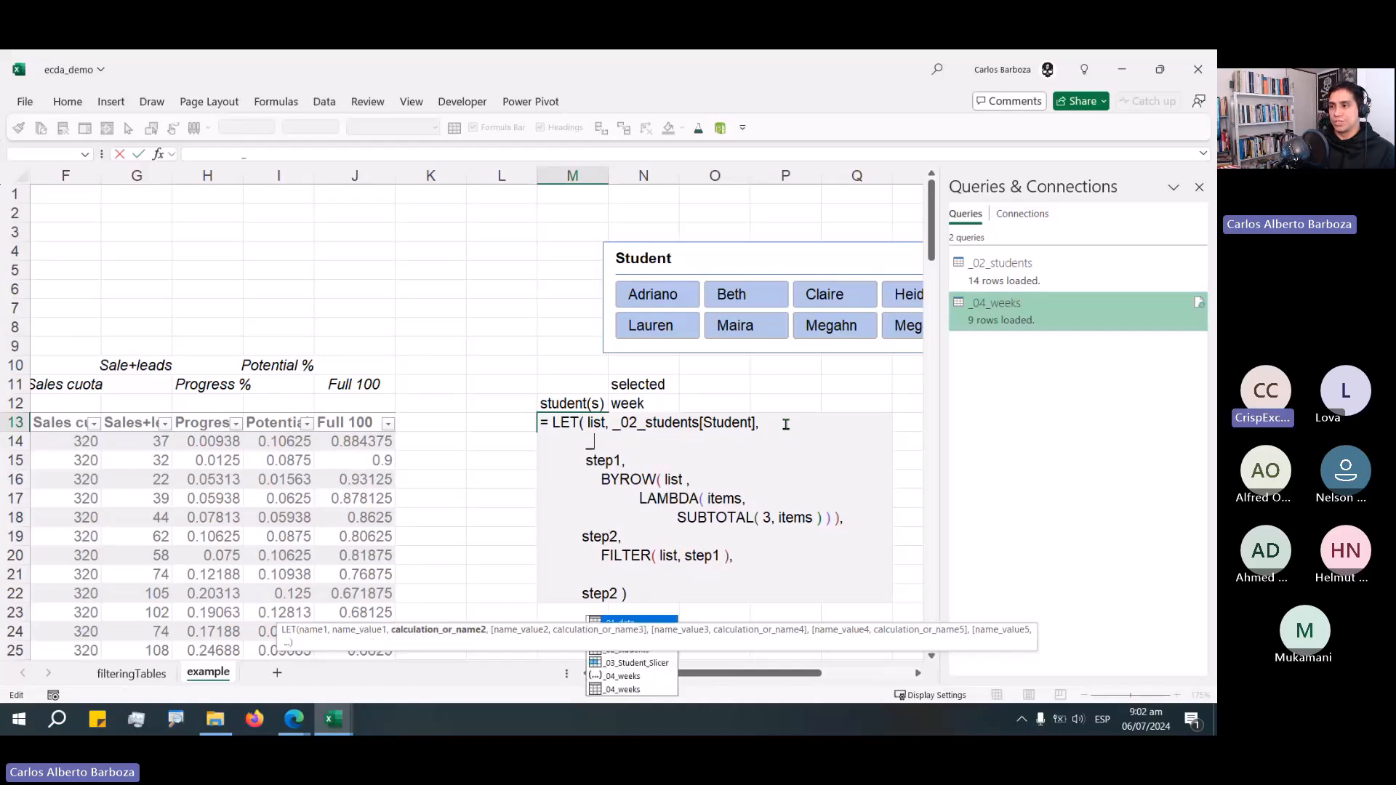
text(cc1,)
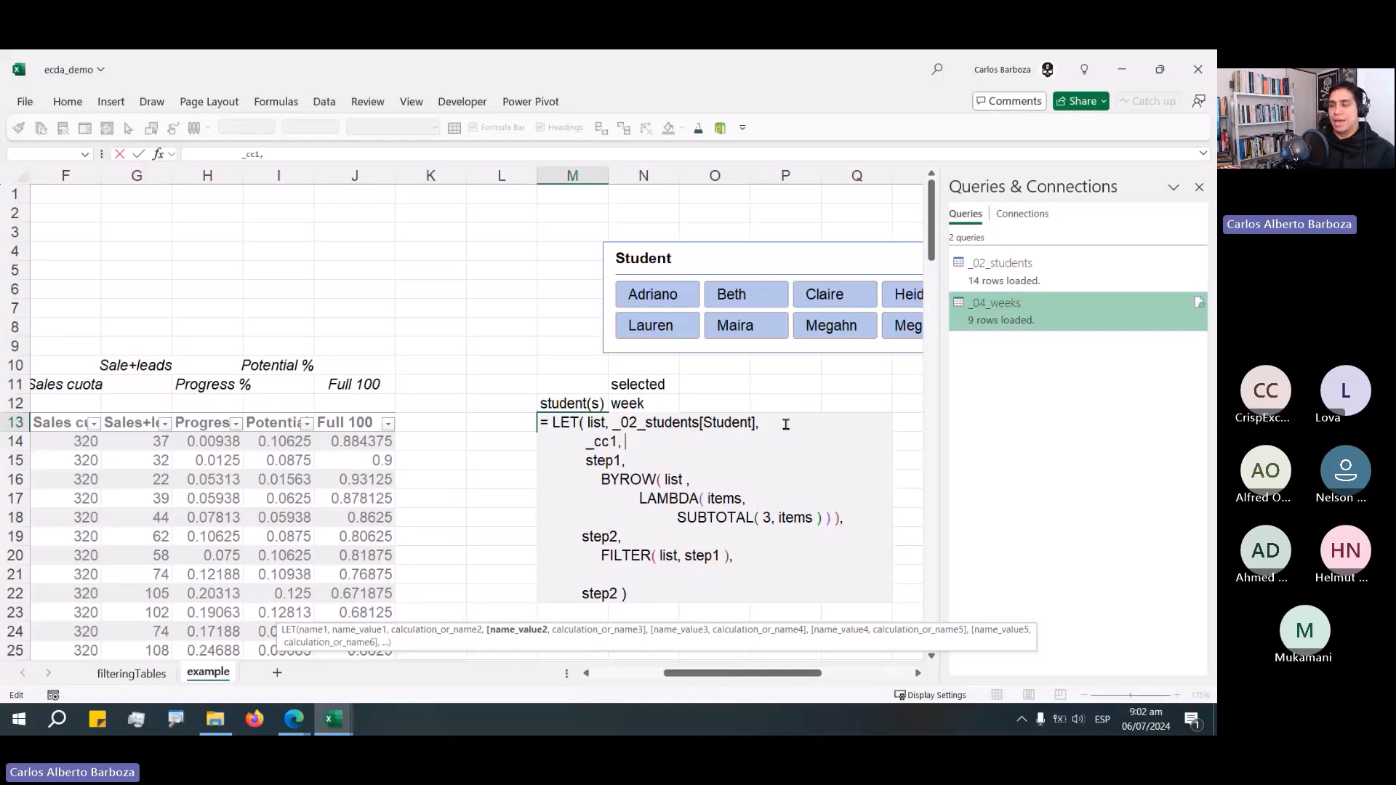
text( ")
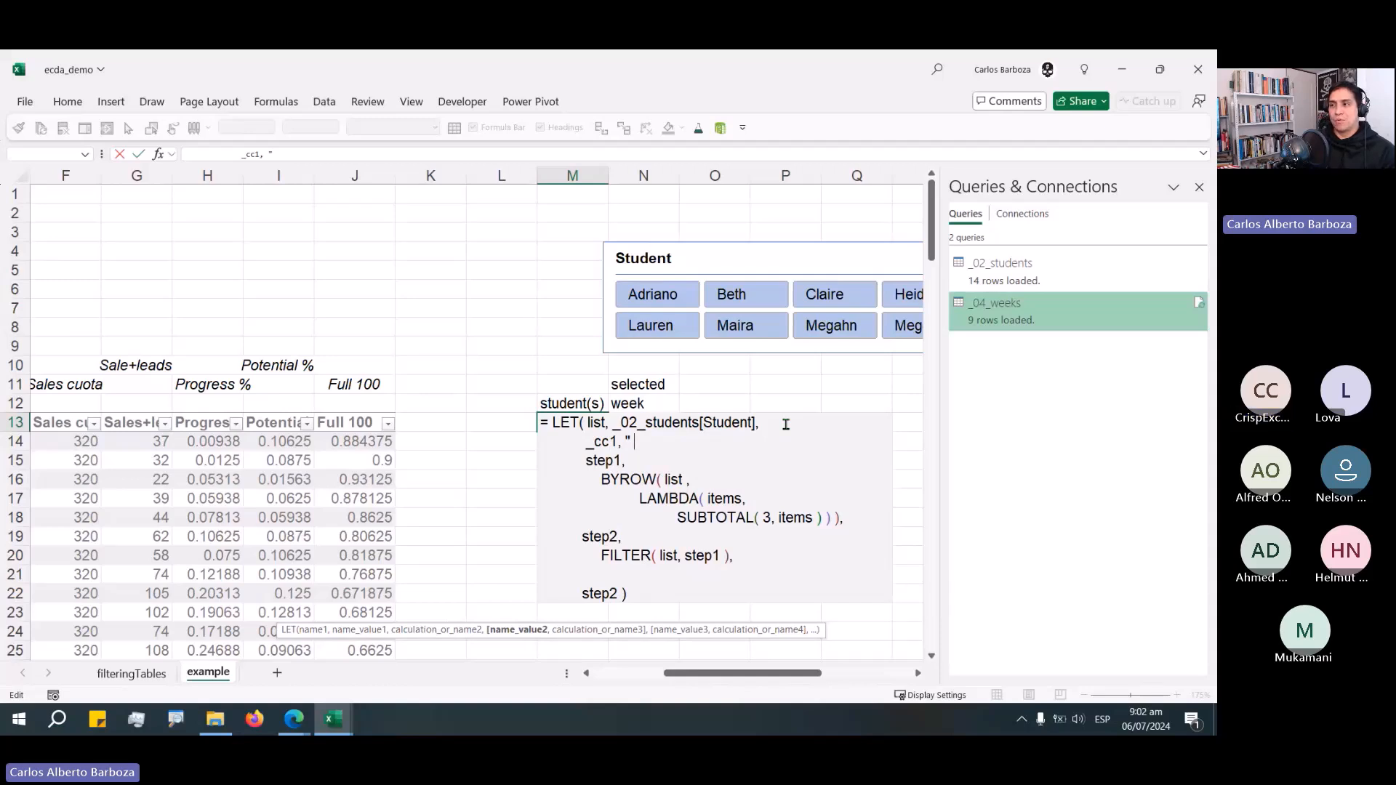
text(step 1,)
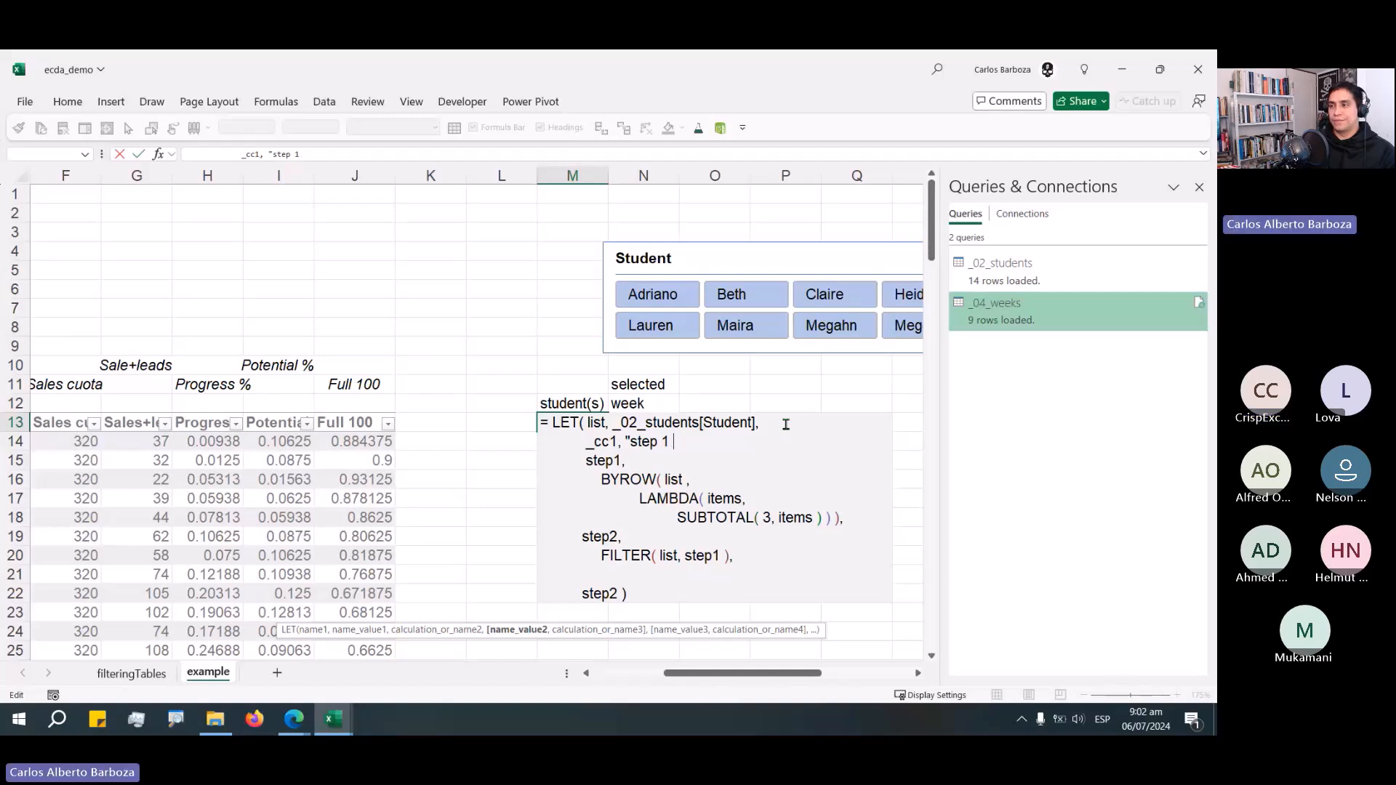
Set _cc1 to the comment text "step 1 defines what's being filtering".
key(BackSpace)
text(defined)
key(BackSpace)
text(s what)
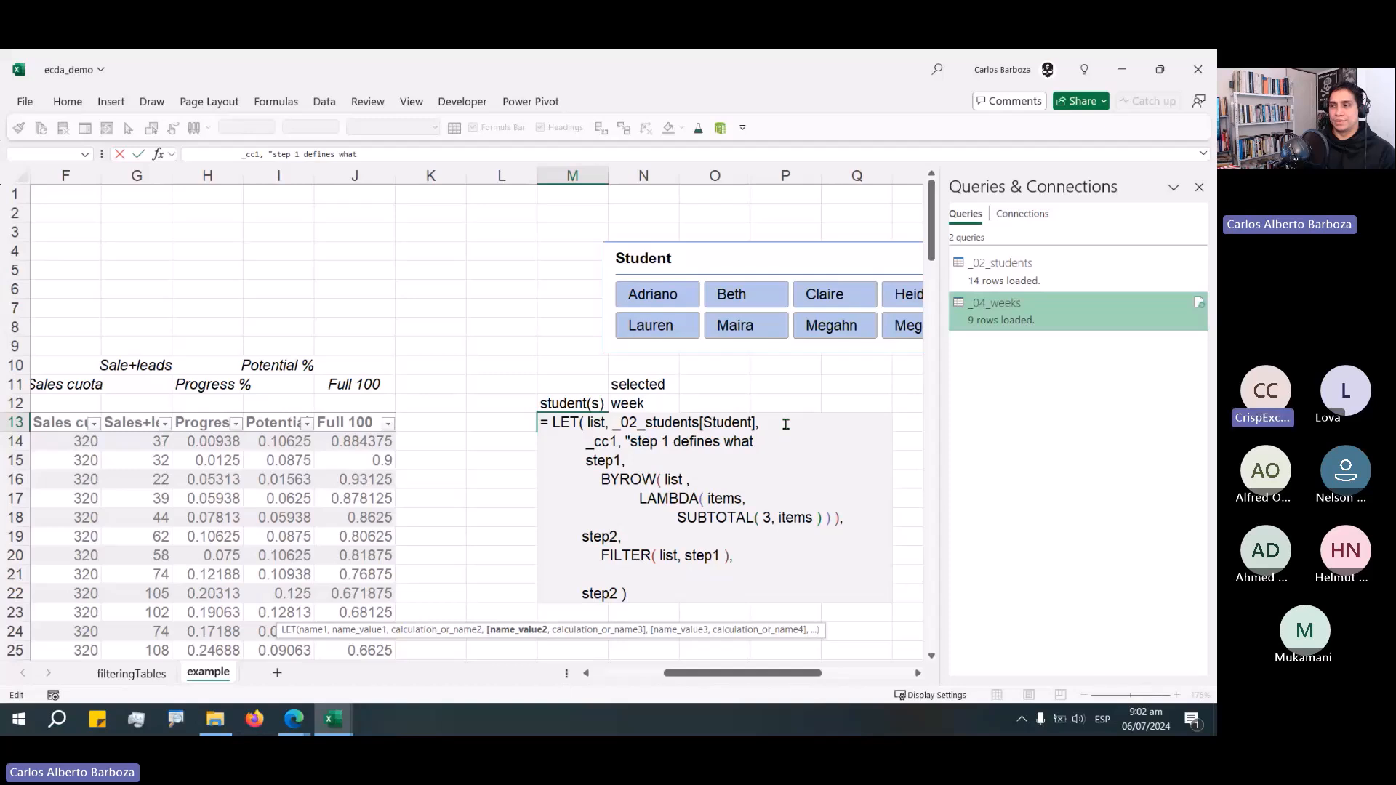
key(BackSpace)
text('s bein)
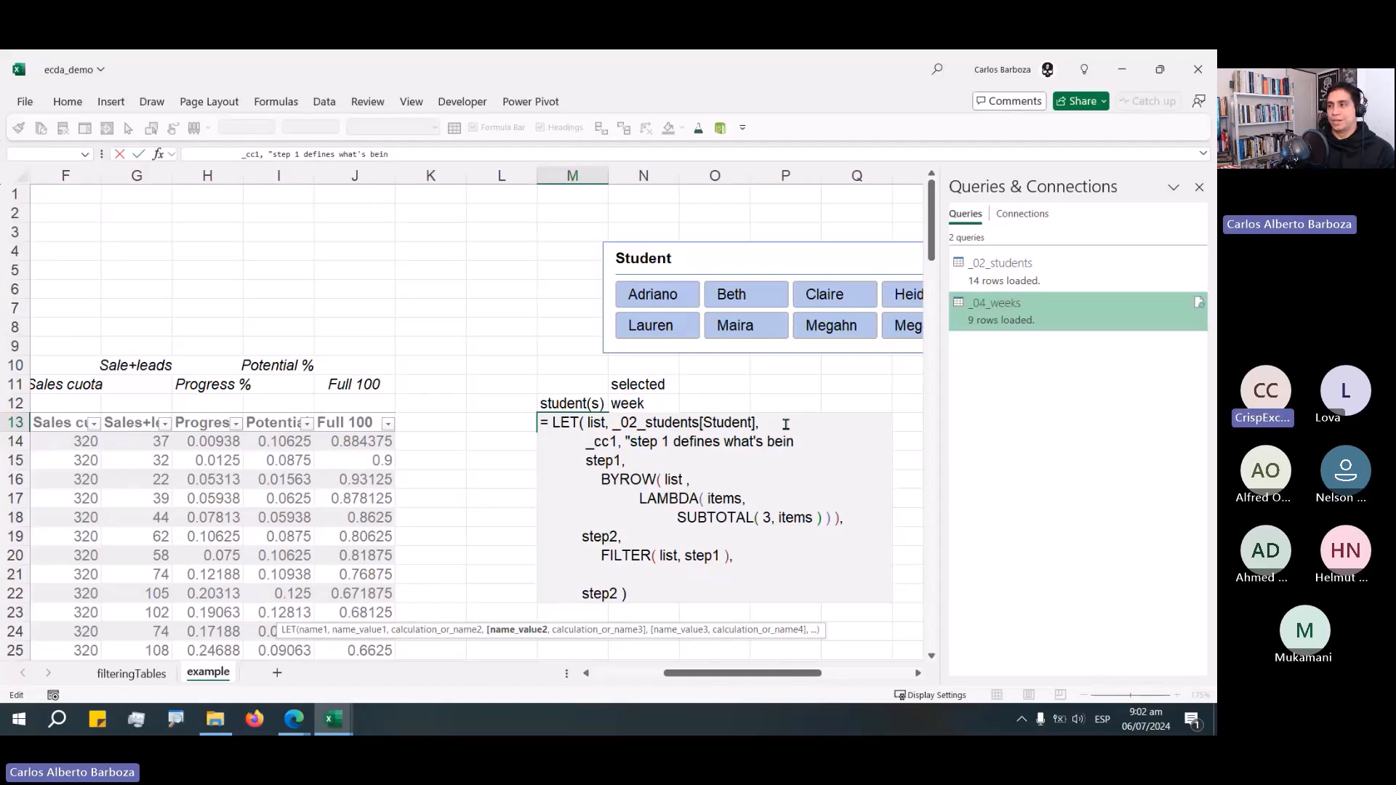
text(g filteri)
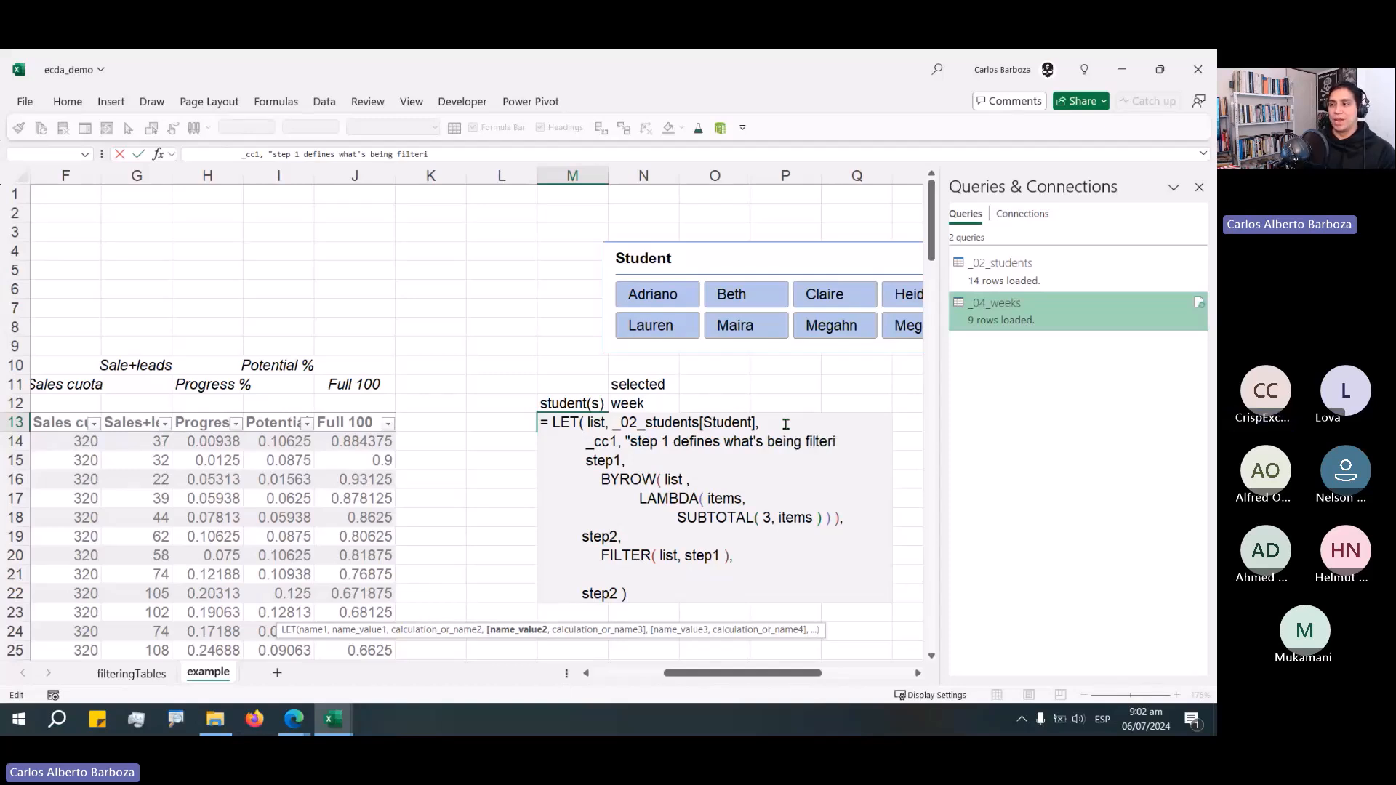
text(ng",)
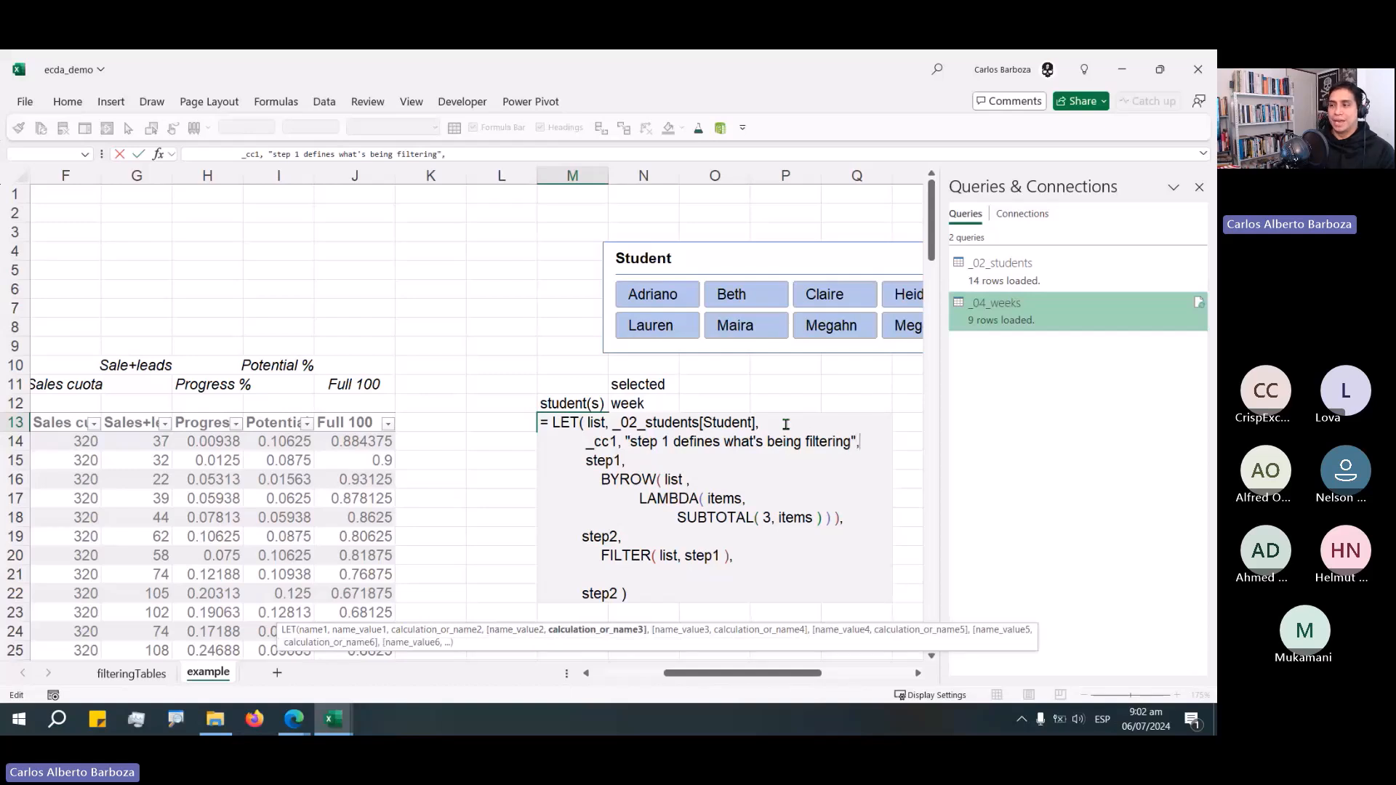
Enter the finished LET formula in the cell.
key(ctrl+End)
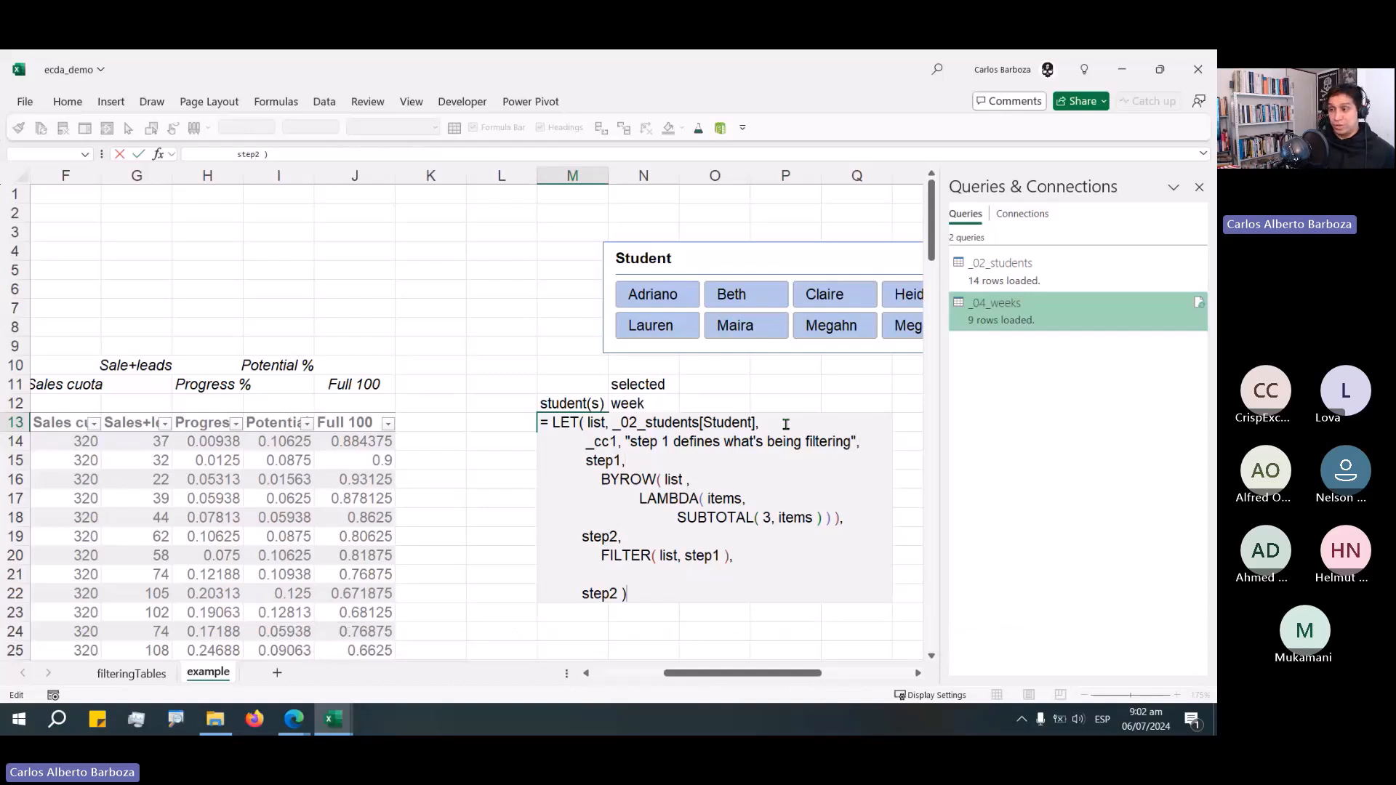
key(ctrl+Return)
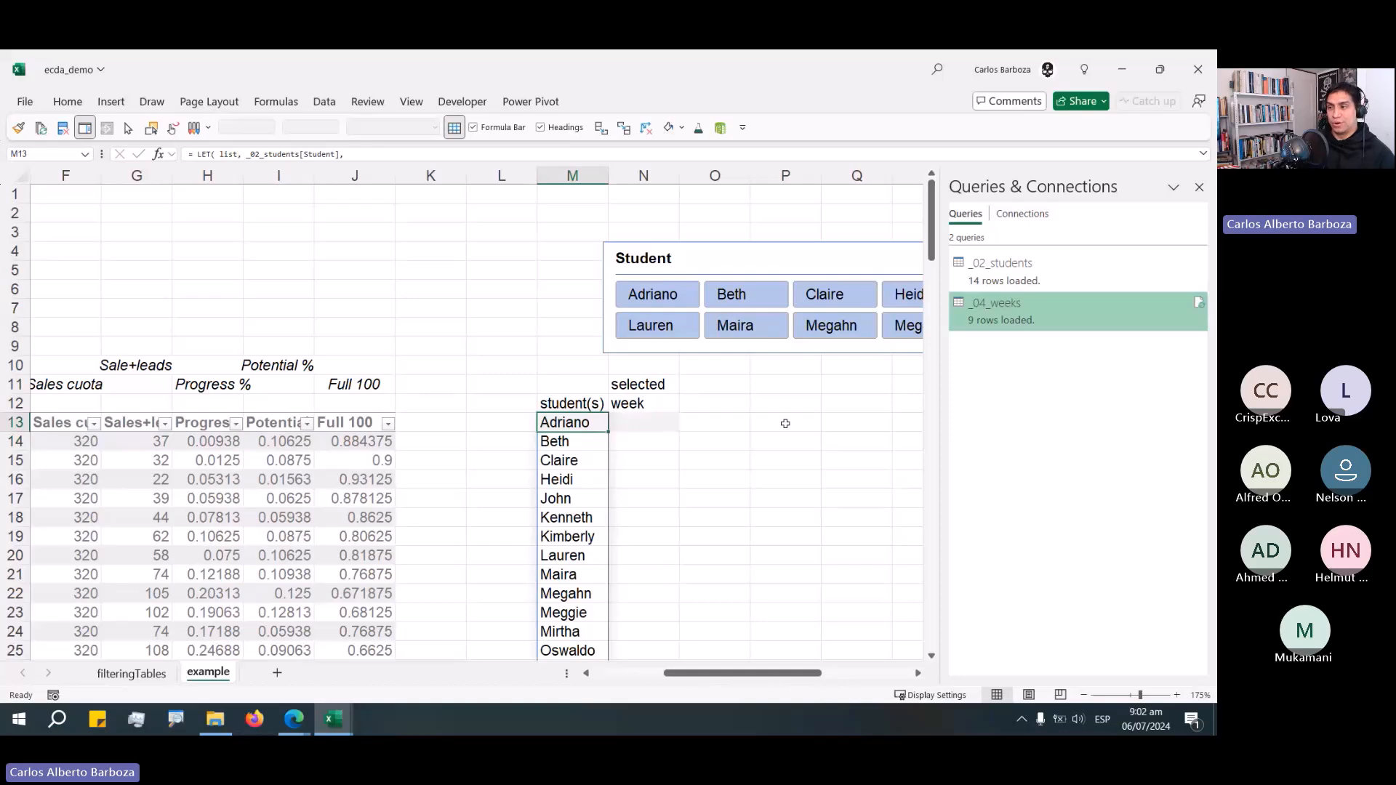
key(F2)
key(Escape)
Test the formula by selecting Beth, Lauren and Maira in the Student slicer.
scroll(634, 443, down, 1)
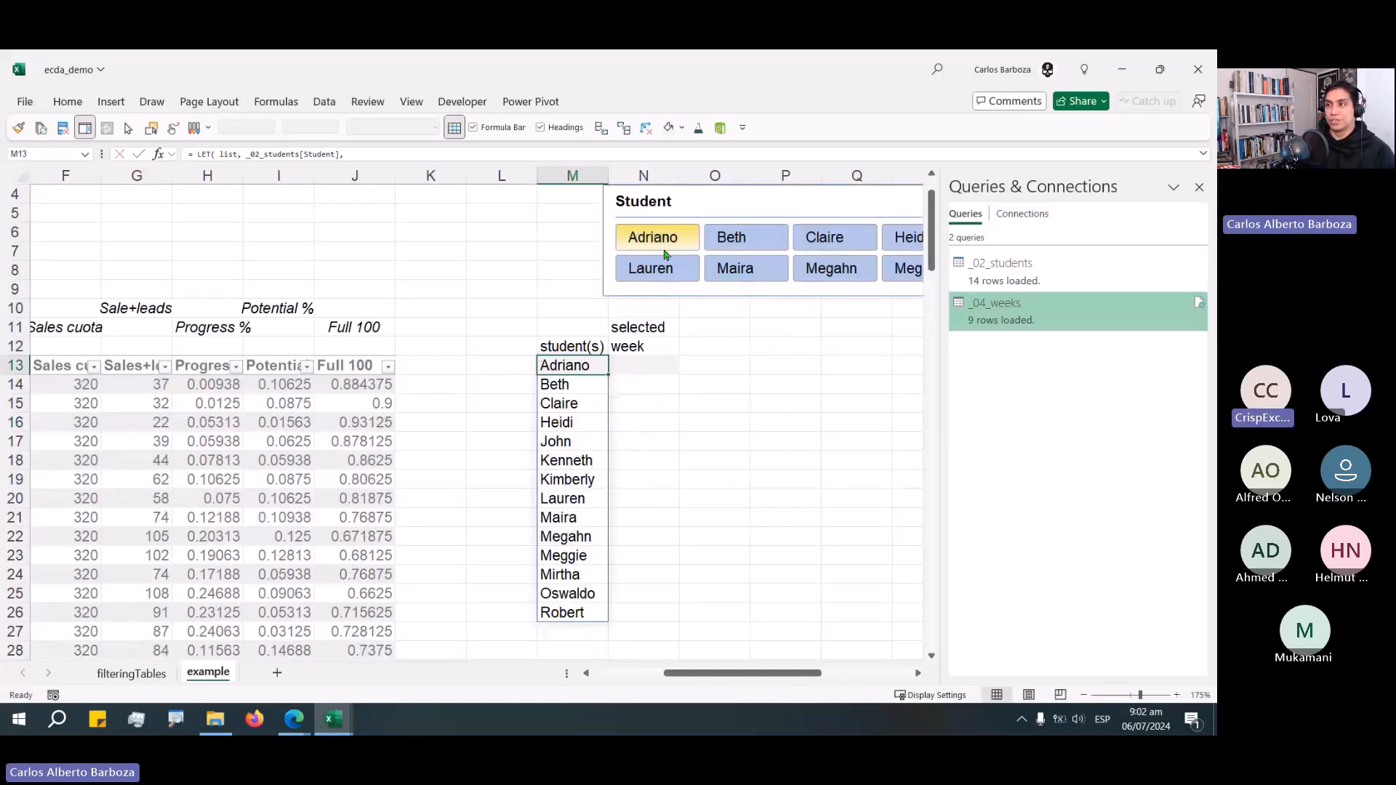
click(663, 246)
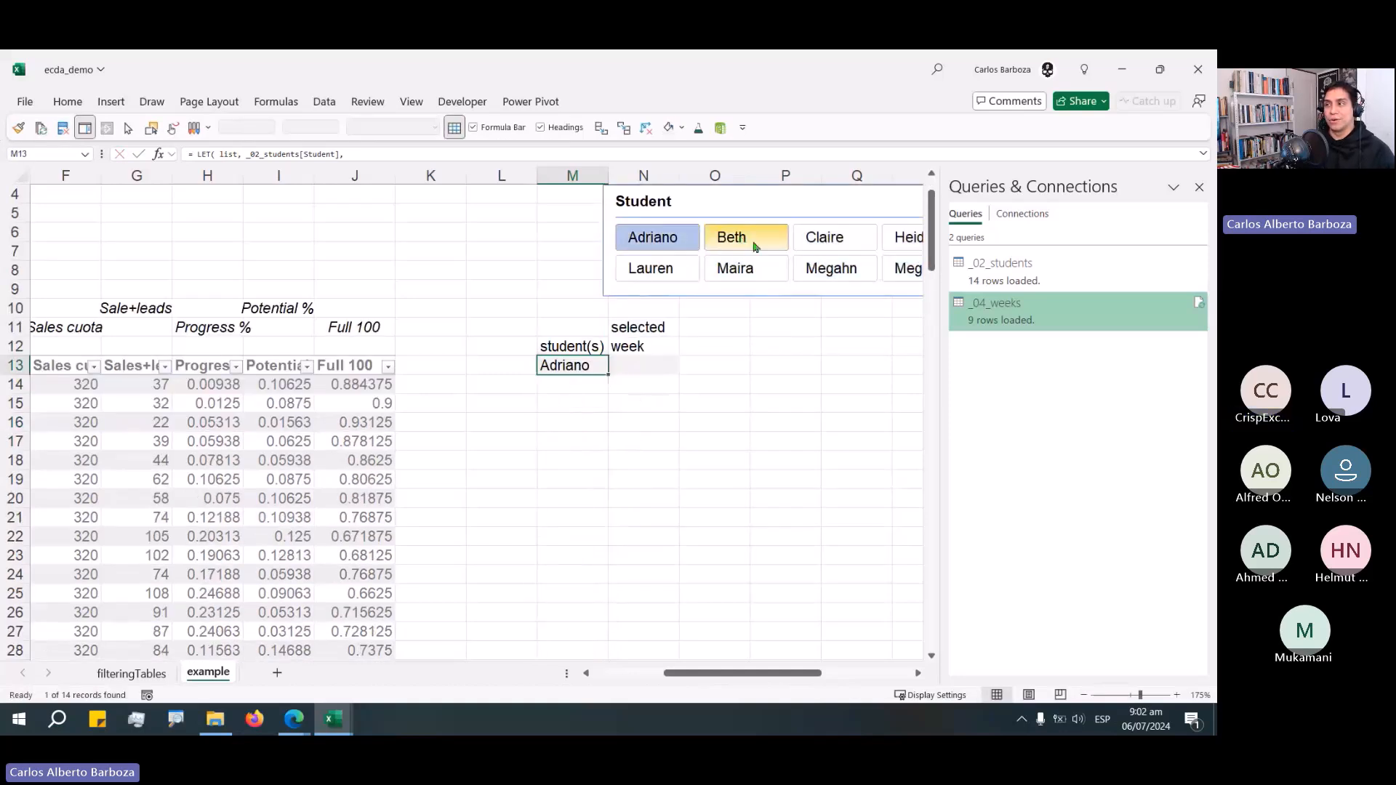
click(741, 240)
ctrl+click(829, 247)
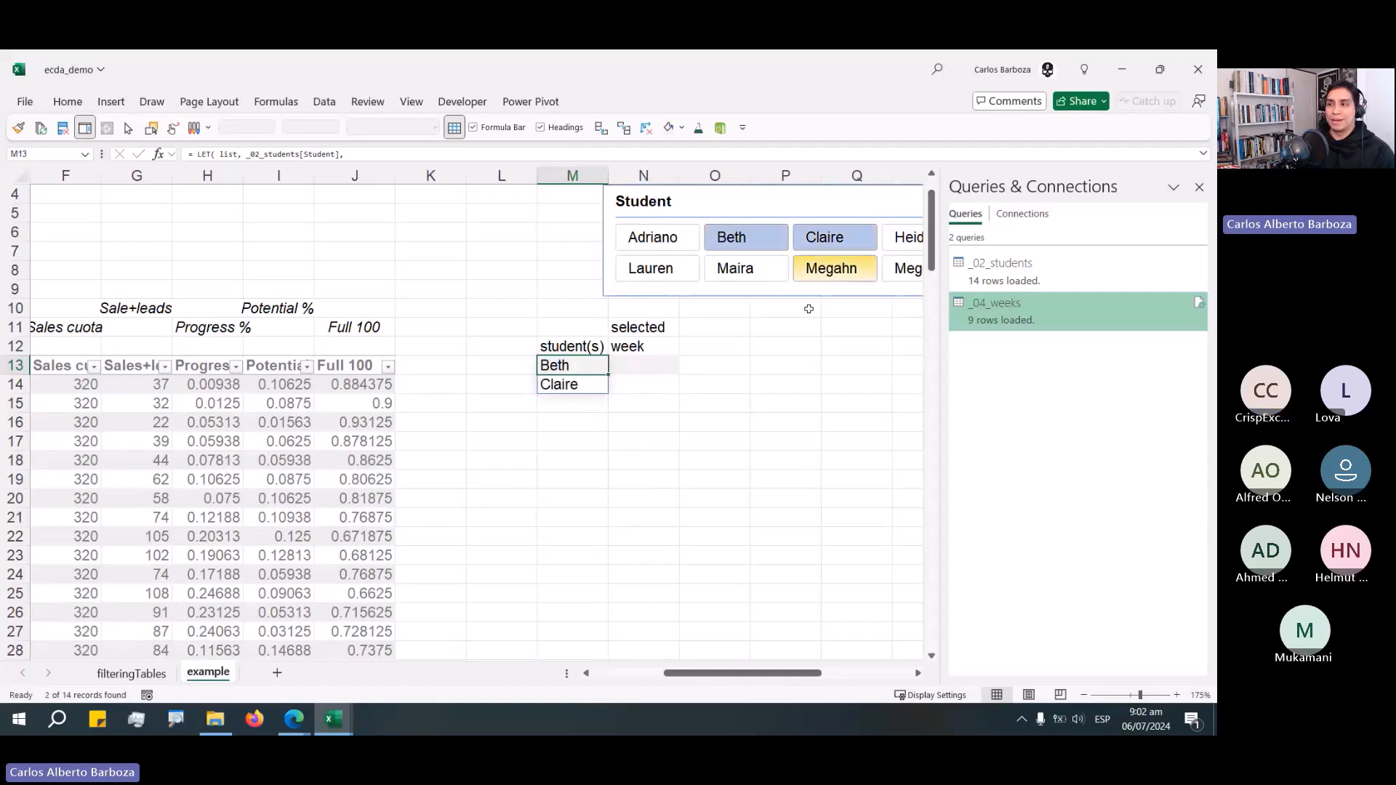
click(735, 270)
ctrl+click(830, 271)
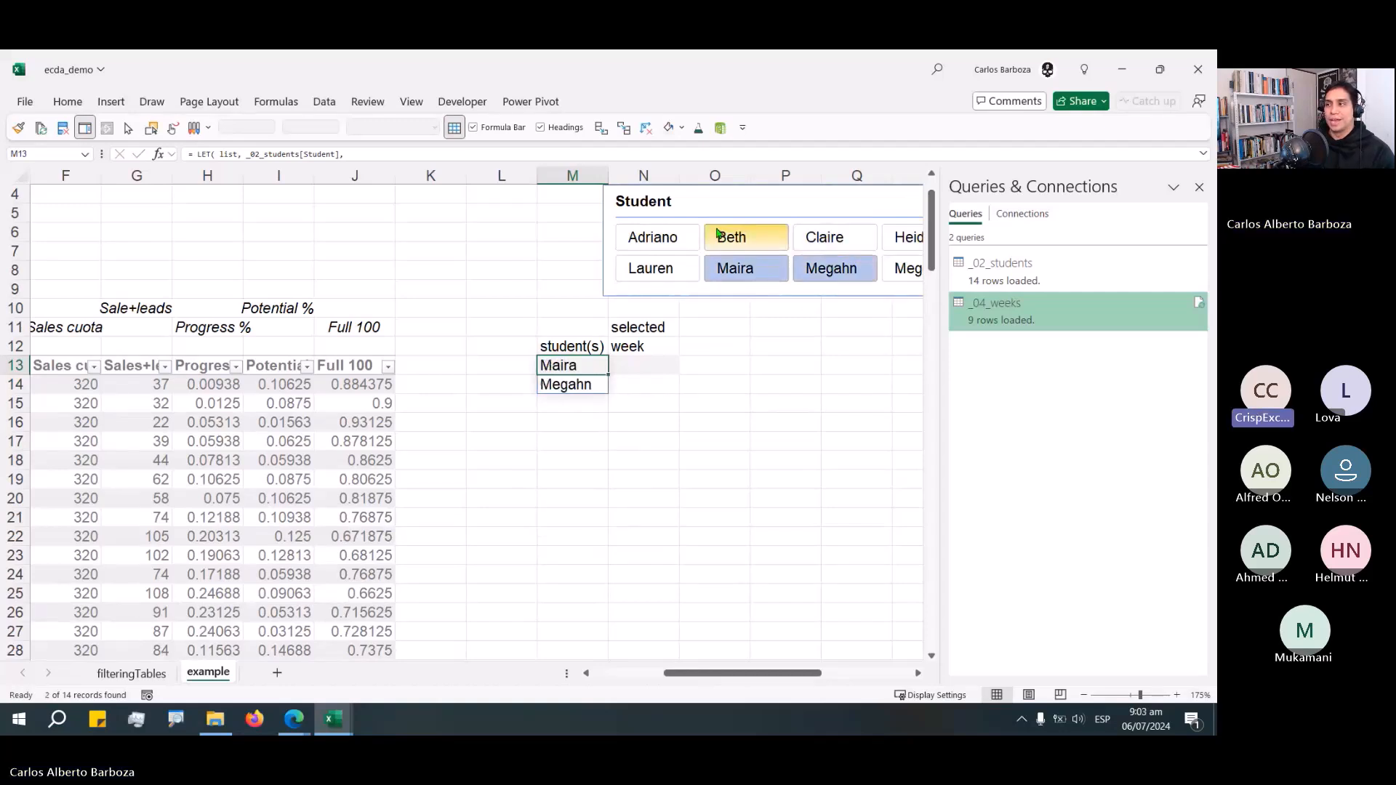
click(687, 244)
click(694, 273)
ctrl+click(748, 274)
ctrl+click(735, 234)
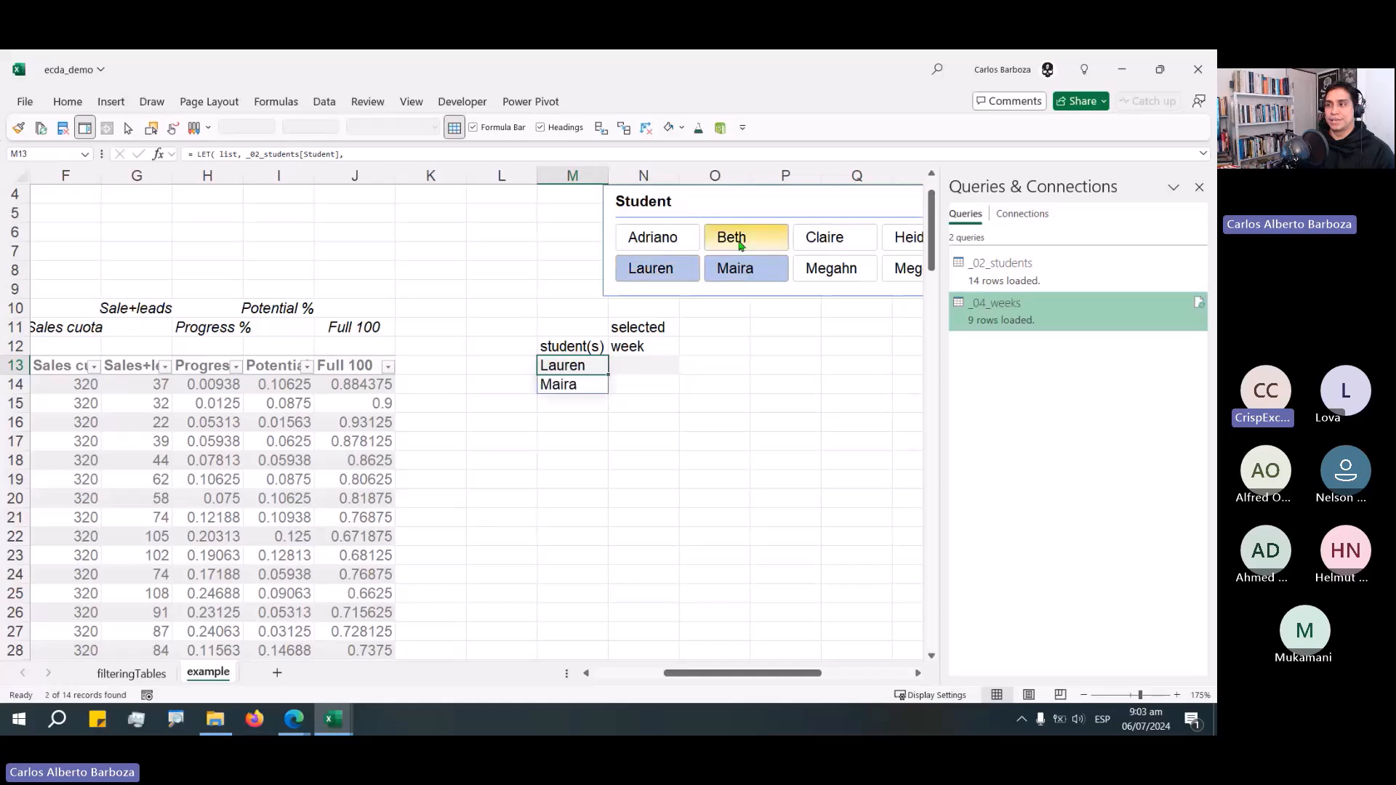
Remove the _cc1 comment line from the LET formula and re-enter the formula.
key(F2)
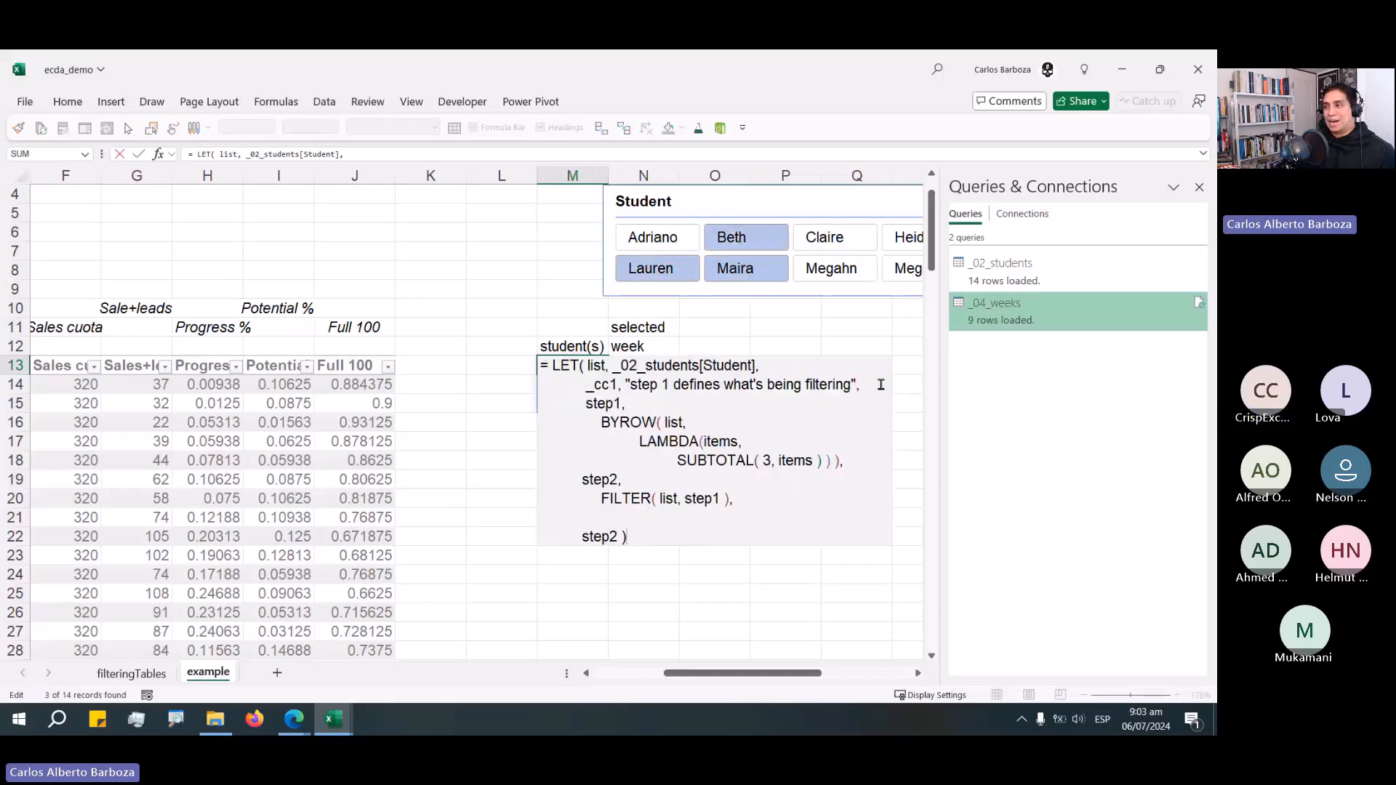
key(ctrl+shift+Left)
key(ctrl+shift+Left)
key(ctrl+shift+Left)
key(ctrl+shift+Left)
key(ctrl+shift+Left)
key(ctrl+shift+Left)
key(ctrl+shift+Left)
key(ctrl+shift+Left)
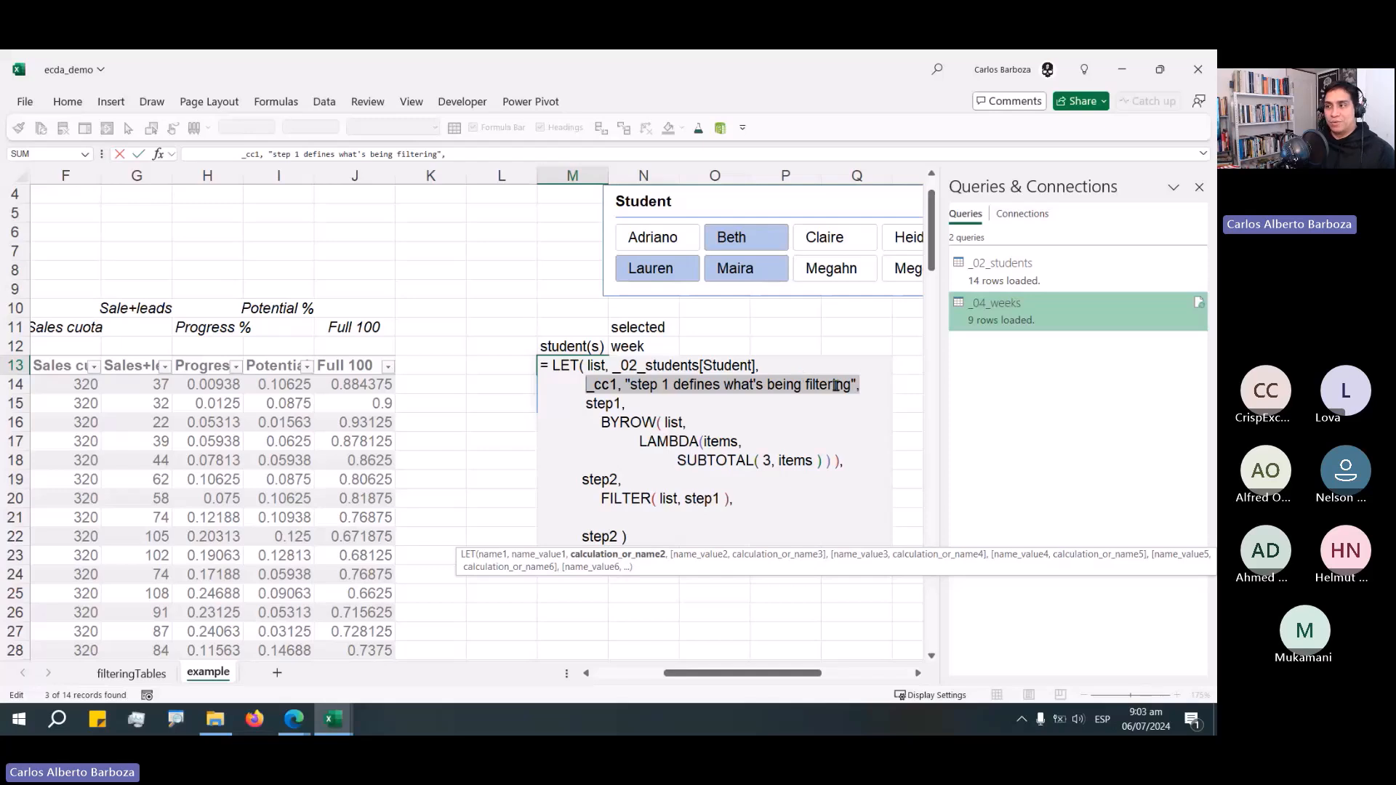
click(873, 387)
drag(876, 387, 538, 375)
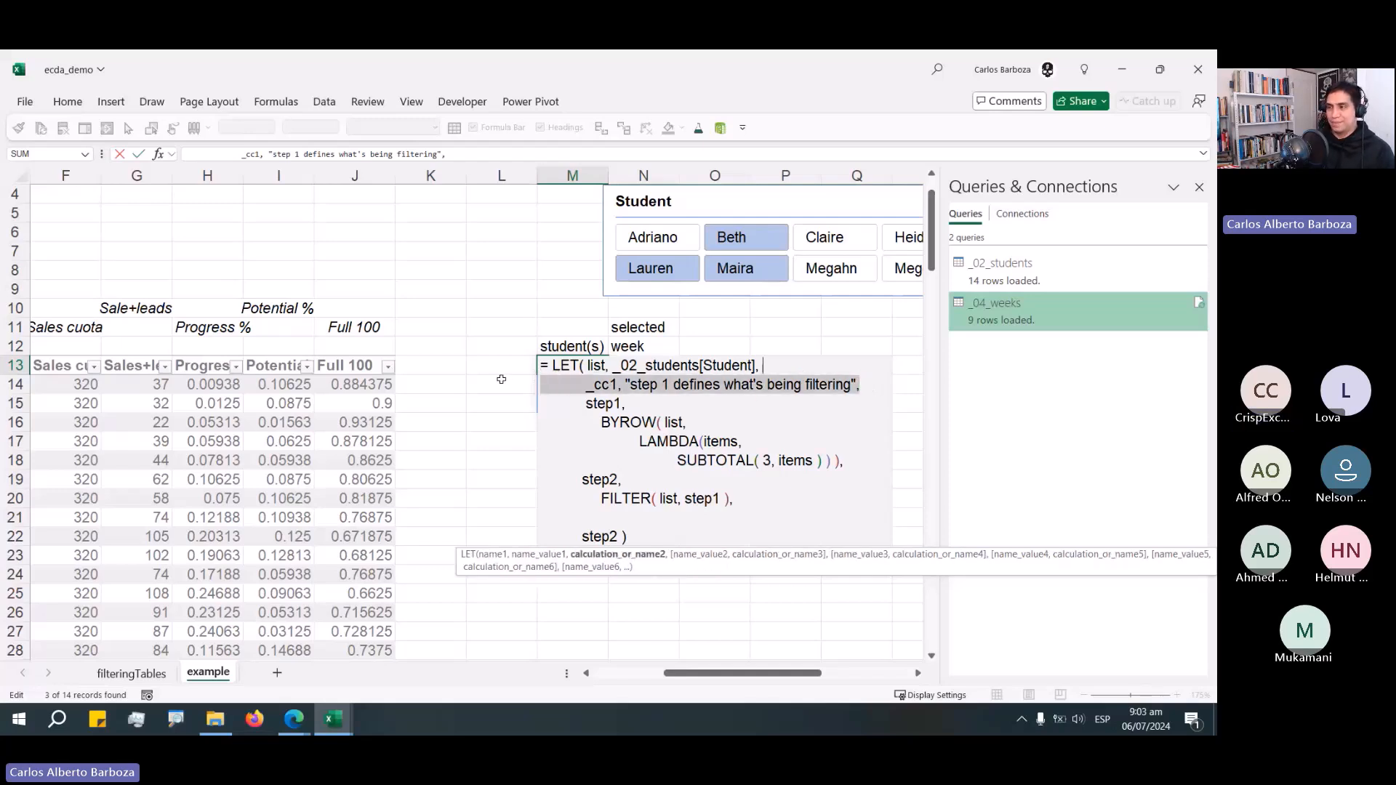
key(BackSpace)
key(BackSpace)
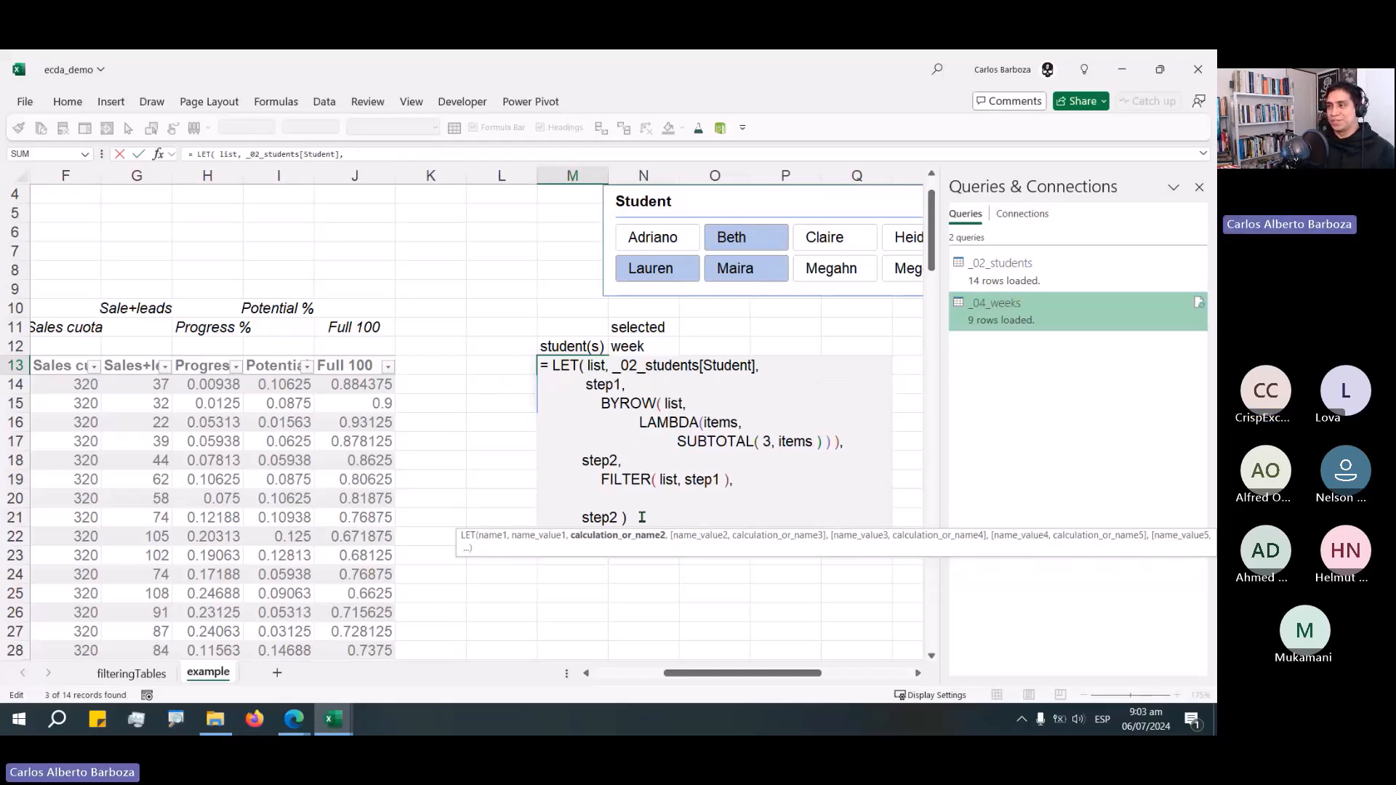
click(640, 517)
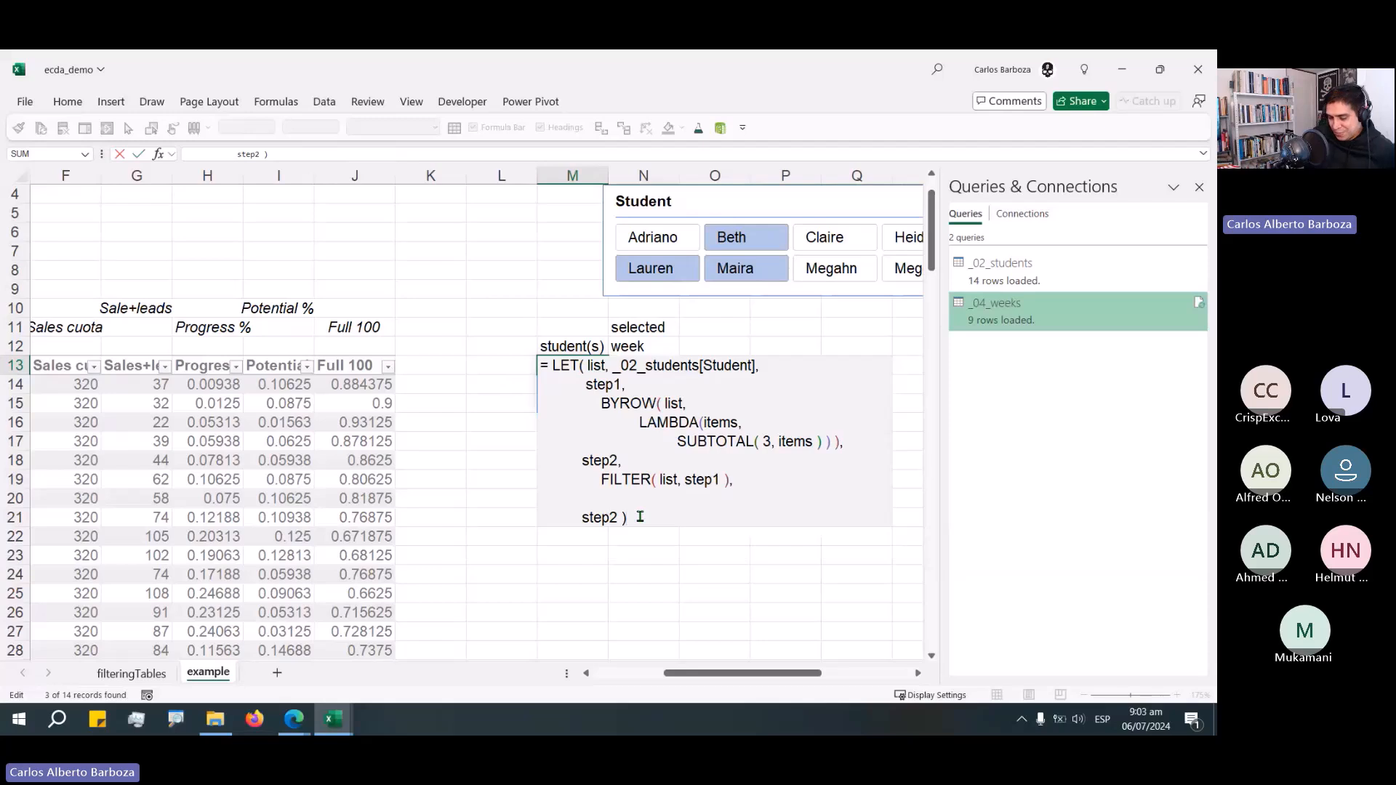
key(ctrl+Return)
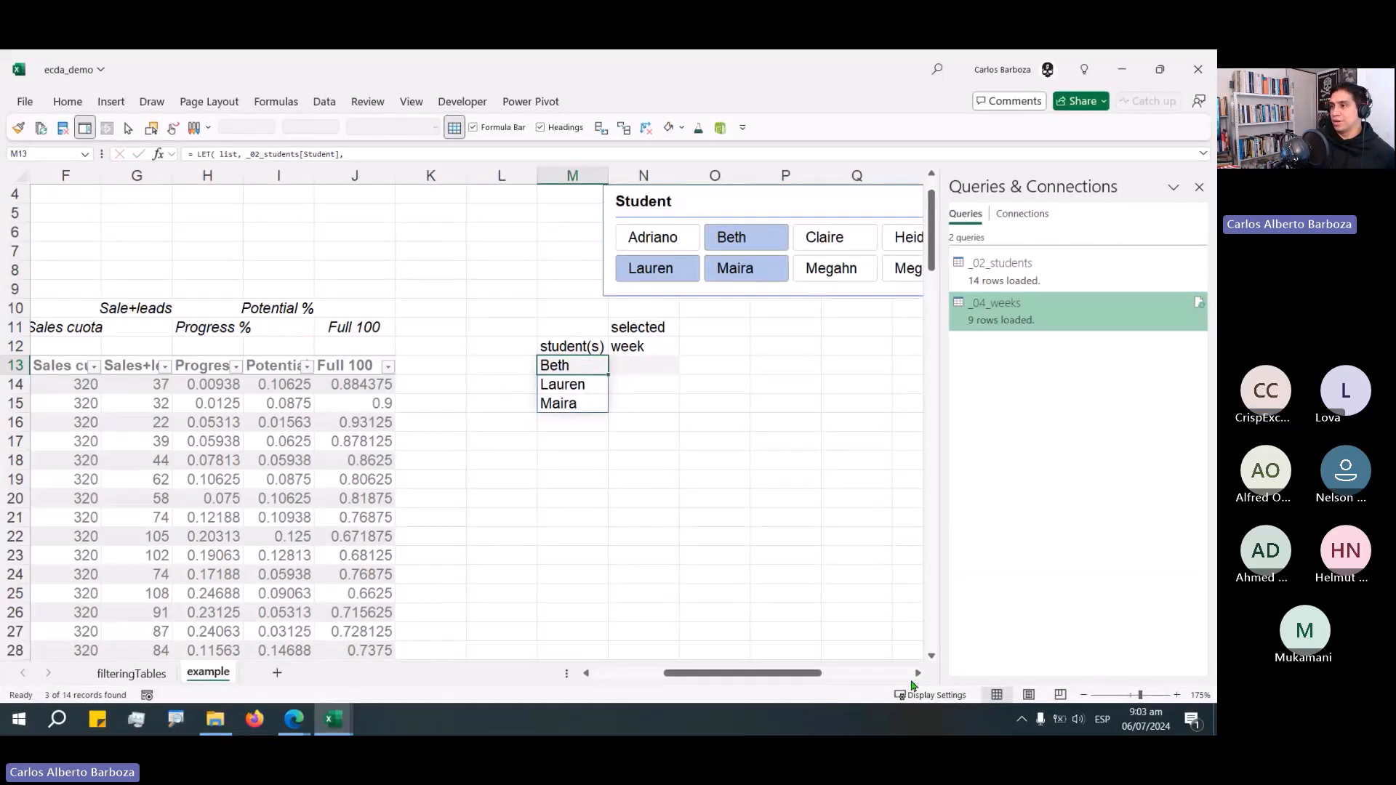
click(919, 675)
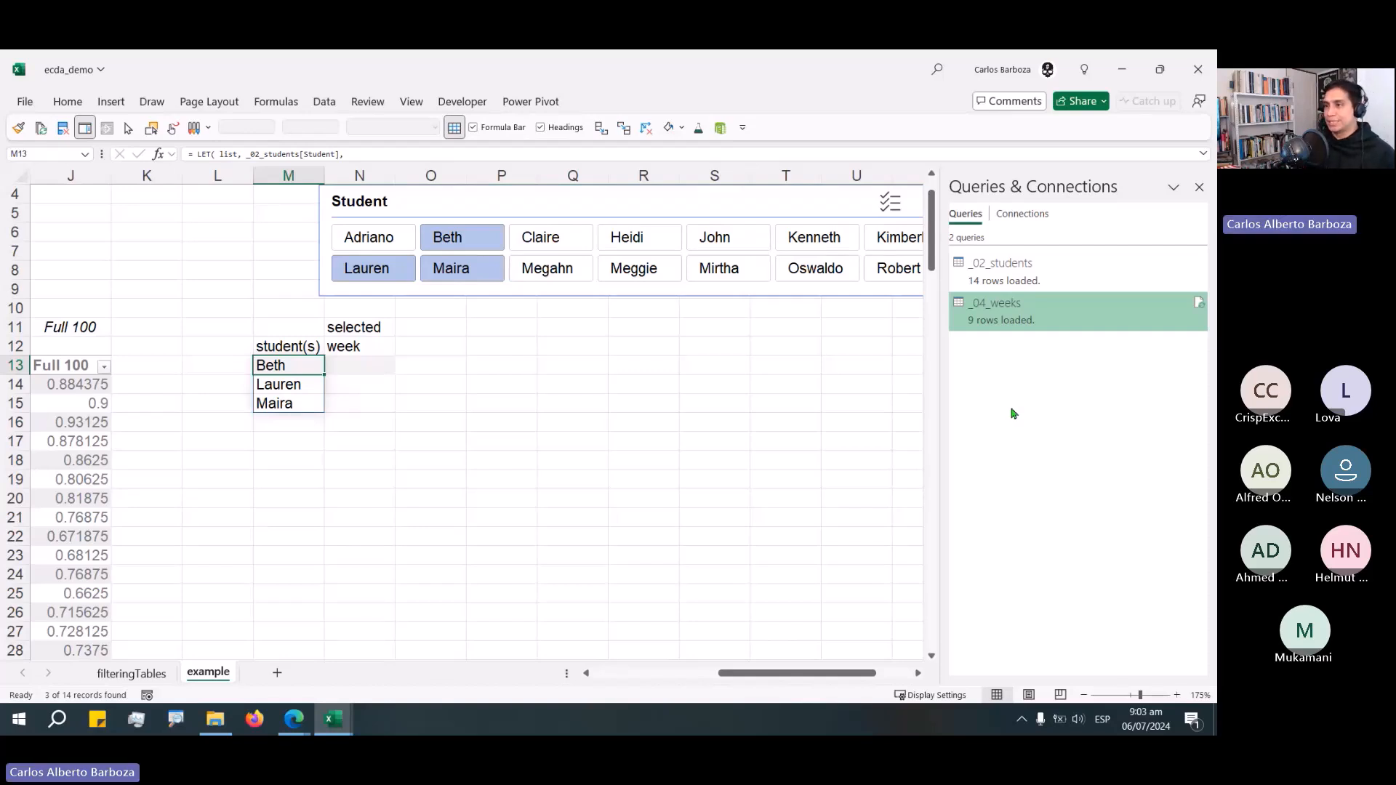
click(361, 366)
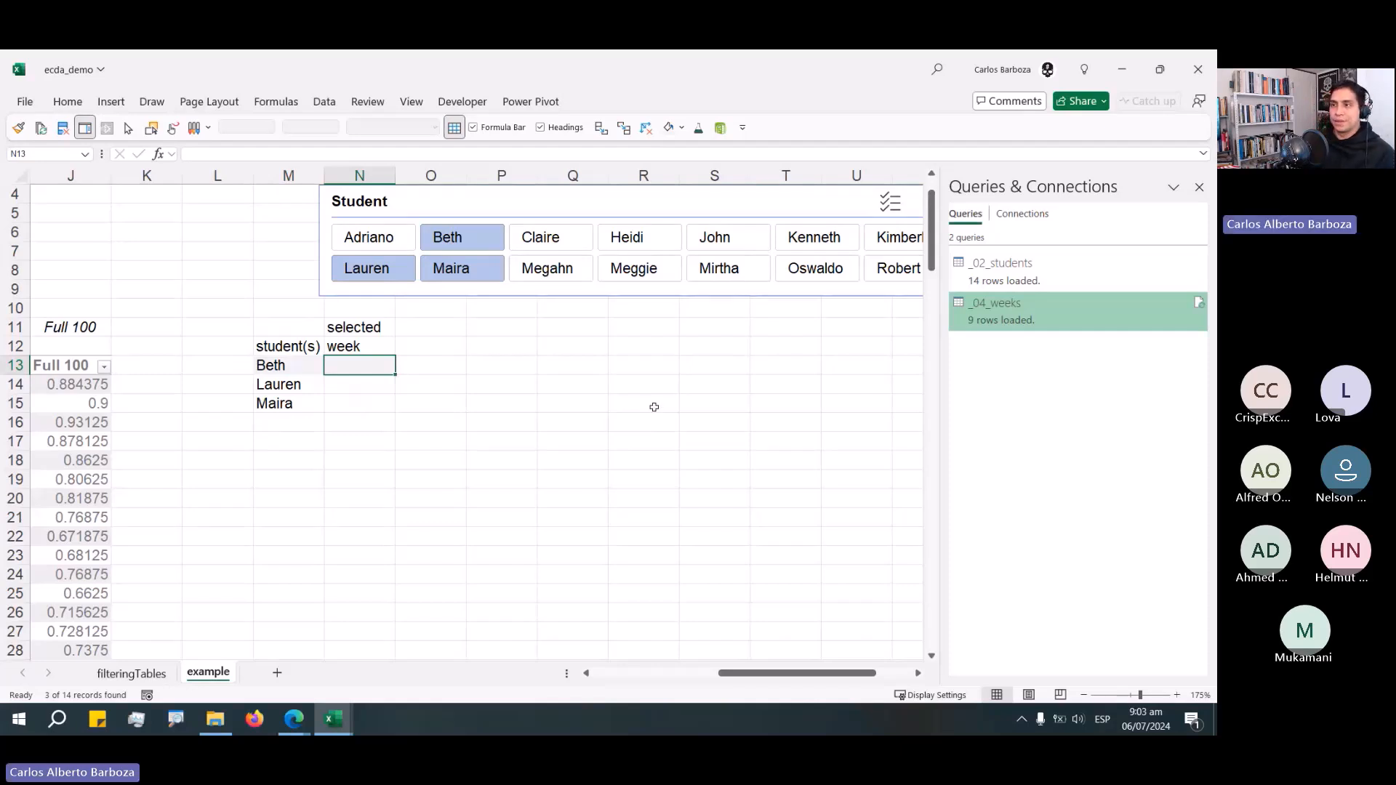
key(Left)
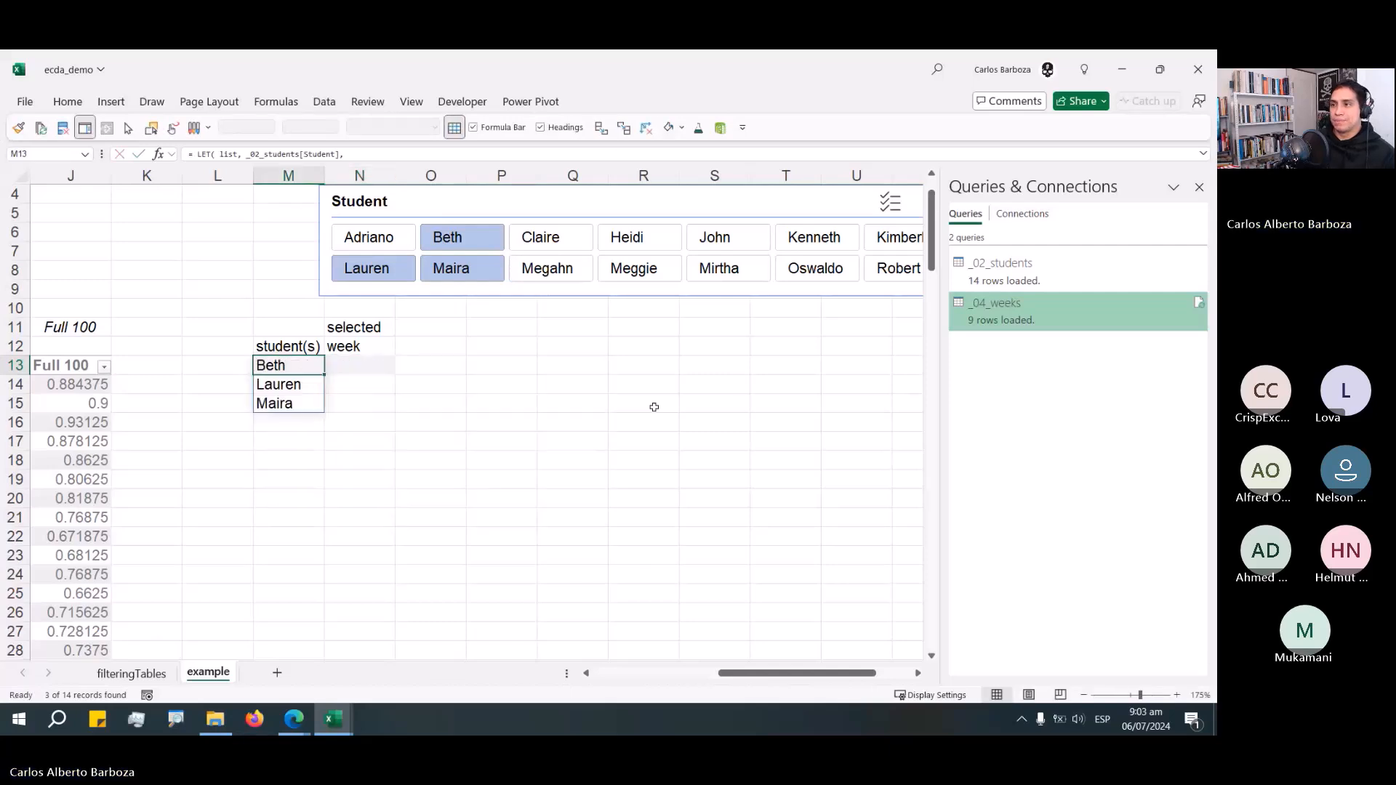
Insert a slicer for the Week column of the _04_weeks table on the filteringTables sheet.
click(177, 671)
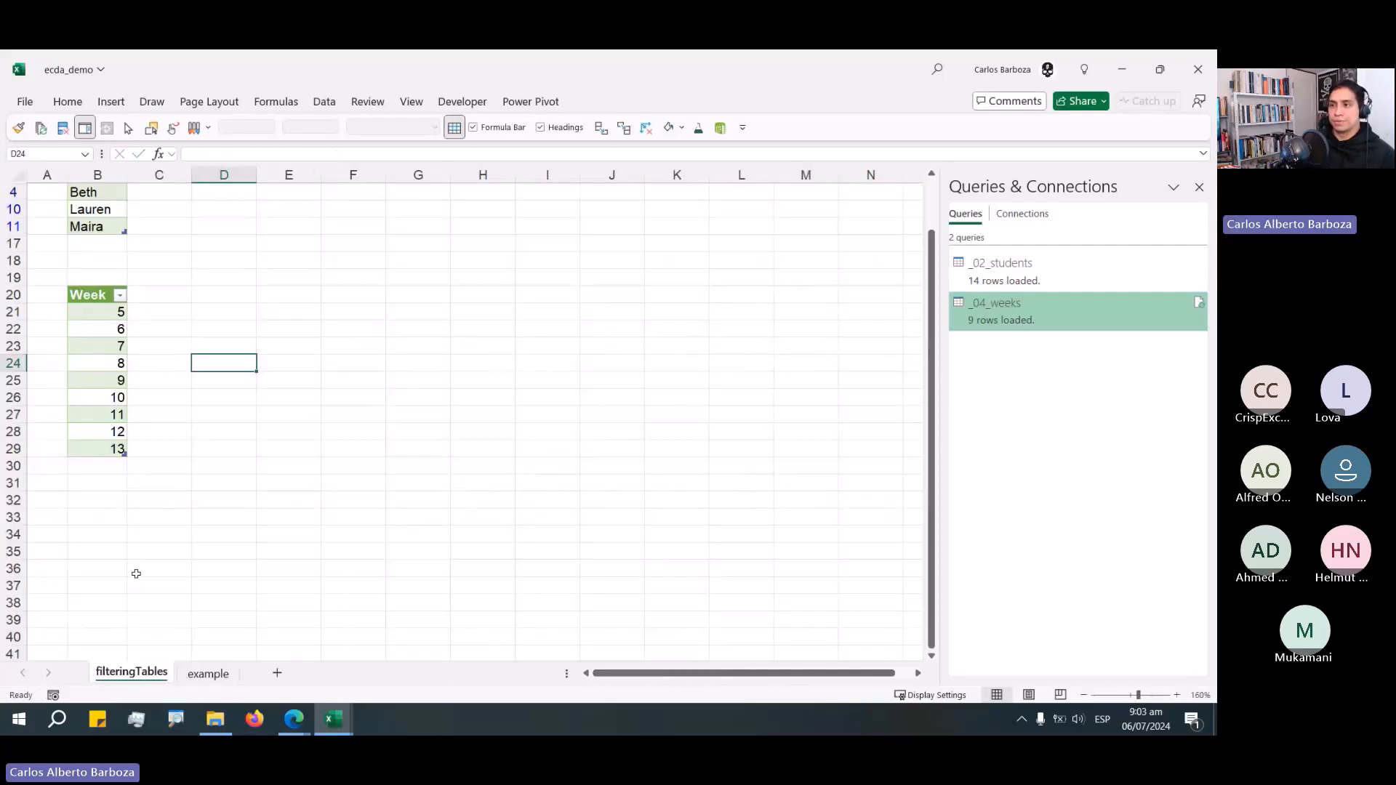
click(102, 330)
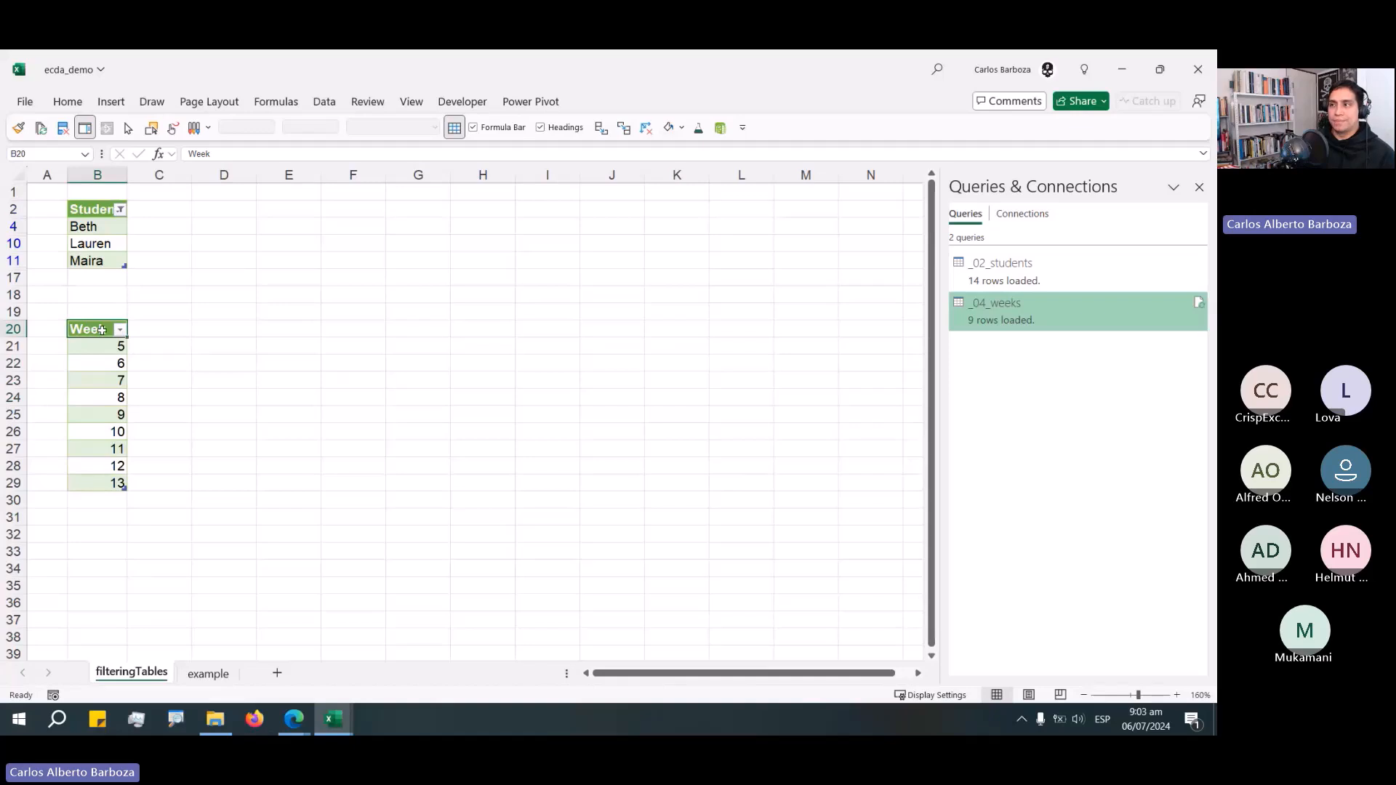
click(604, 102)
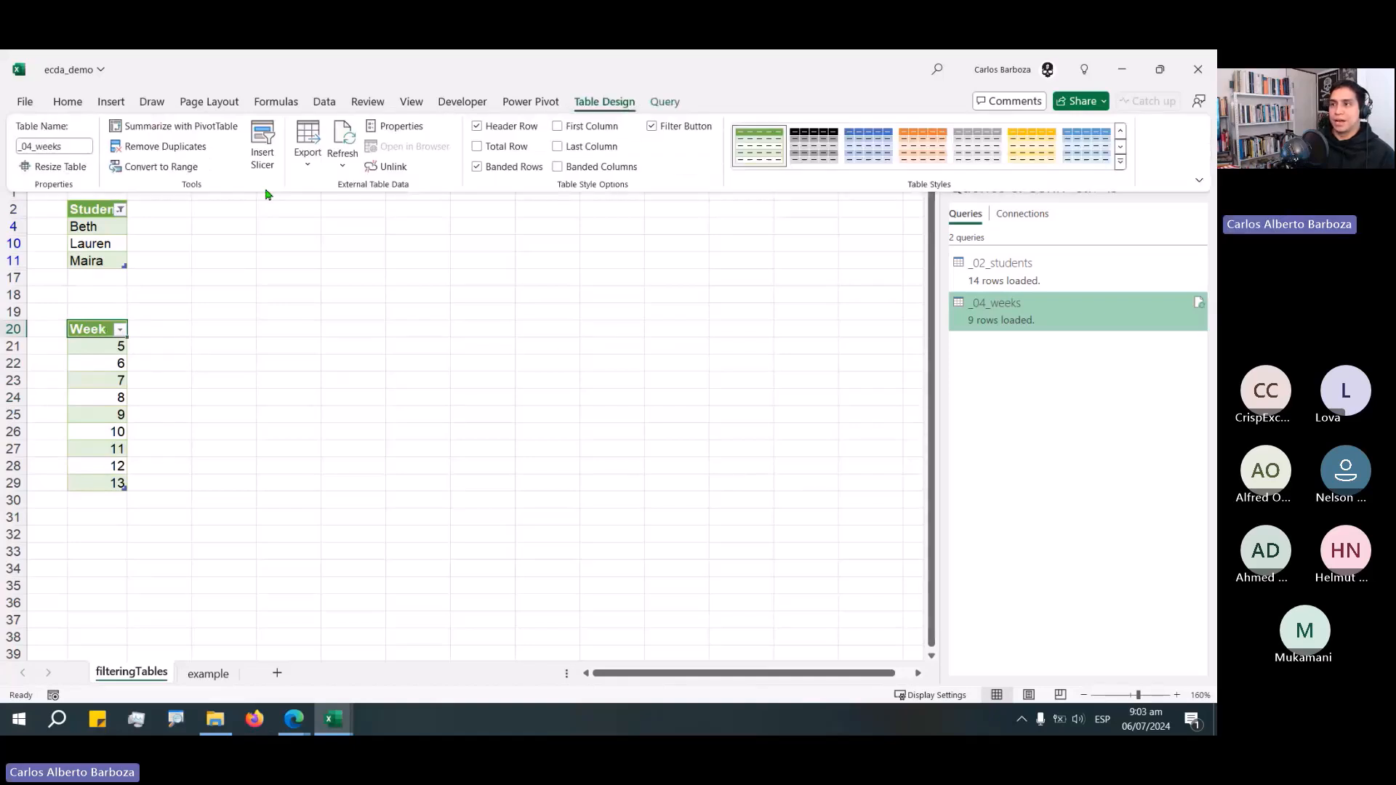
click(263, 154)
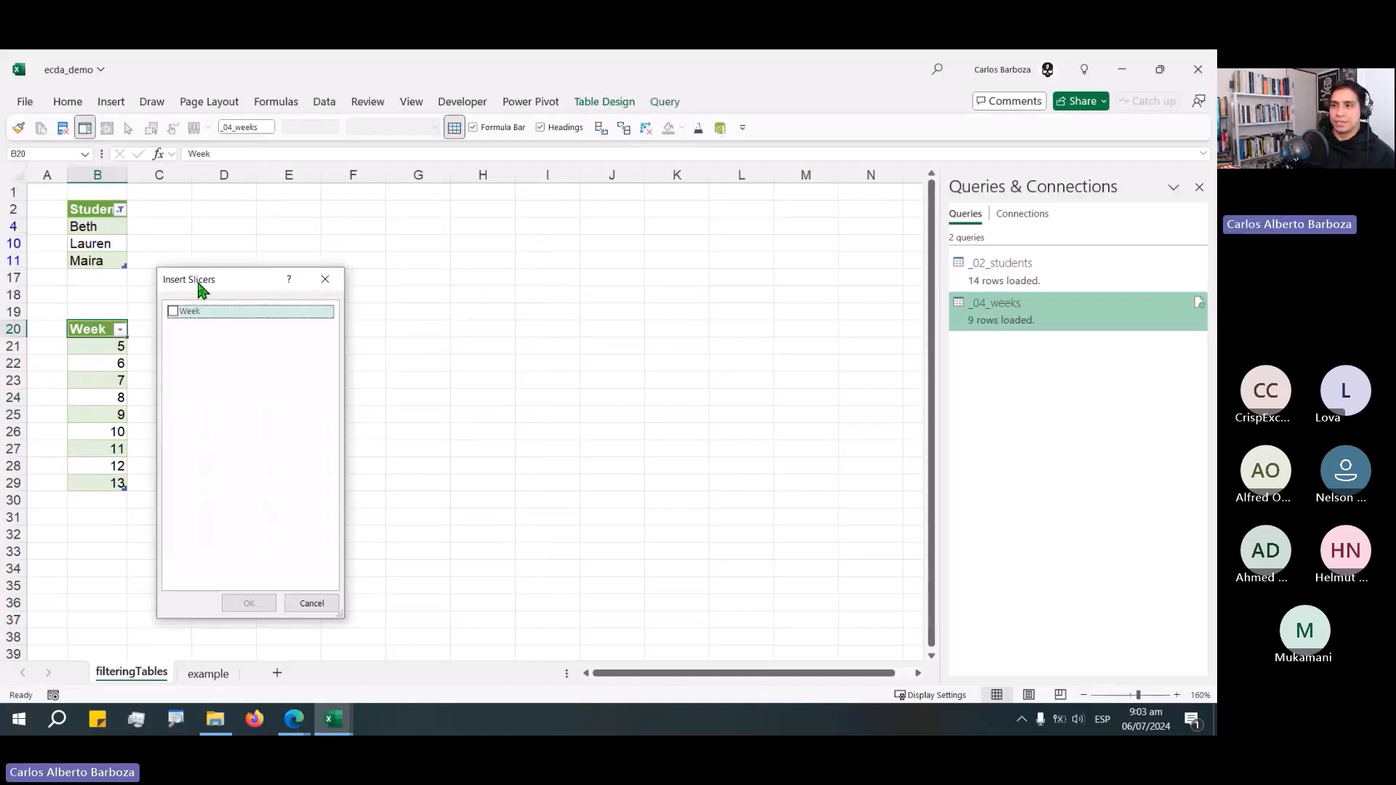
click(174, 311)
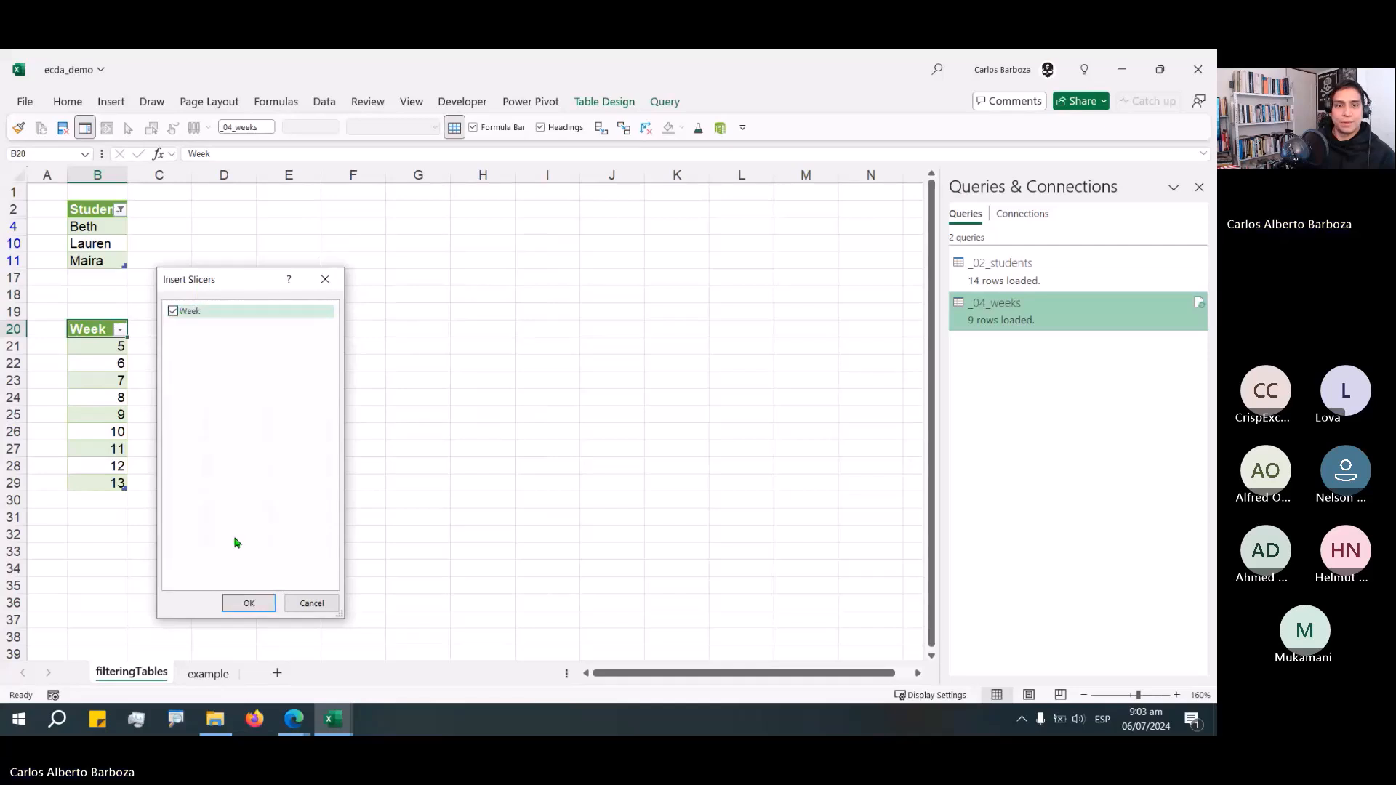
click(248, 602)
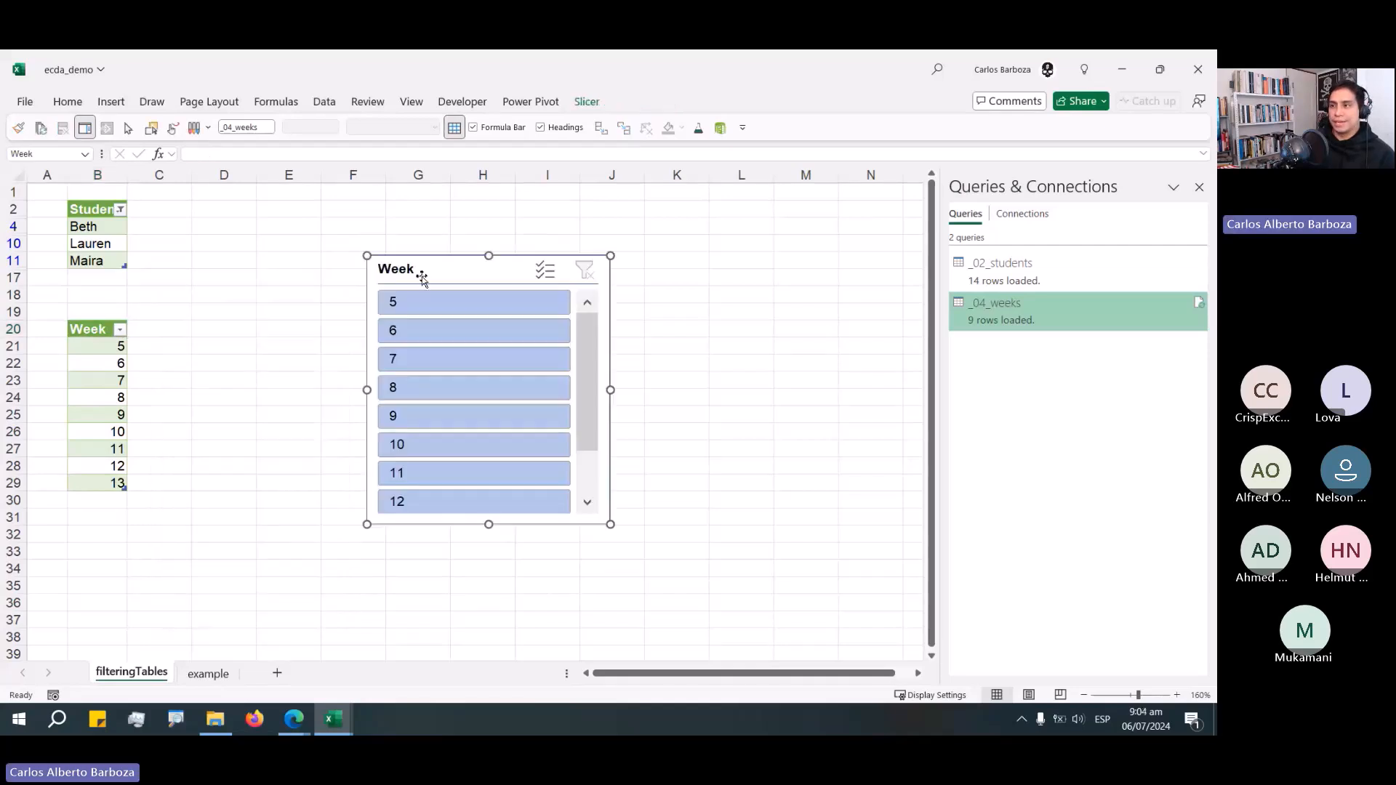
Move the Week slicer next to the table and widen it.
drag(422, 277, 234, 328)
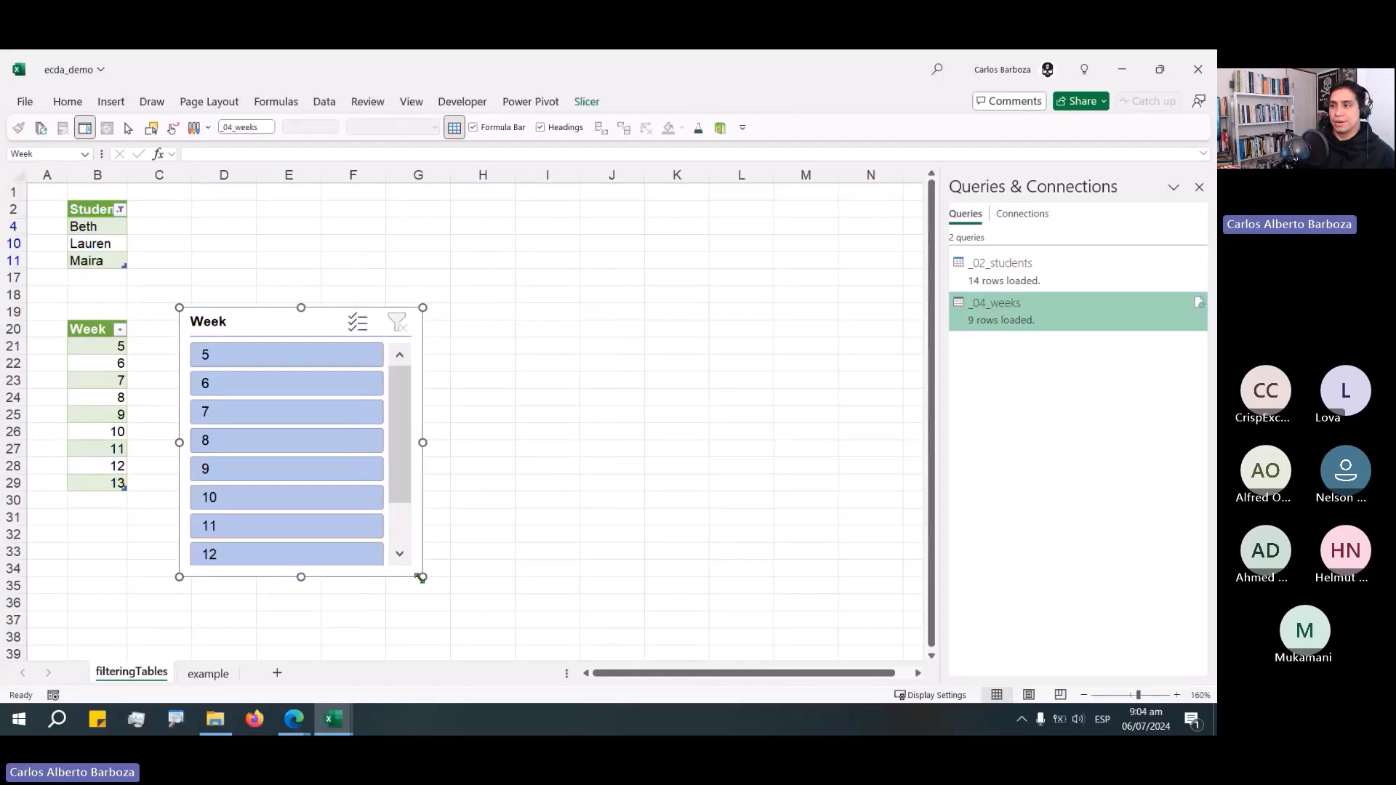
drag(422, 577, 643, 567)
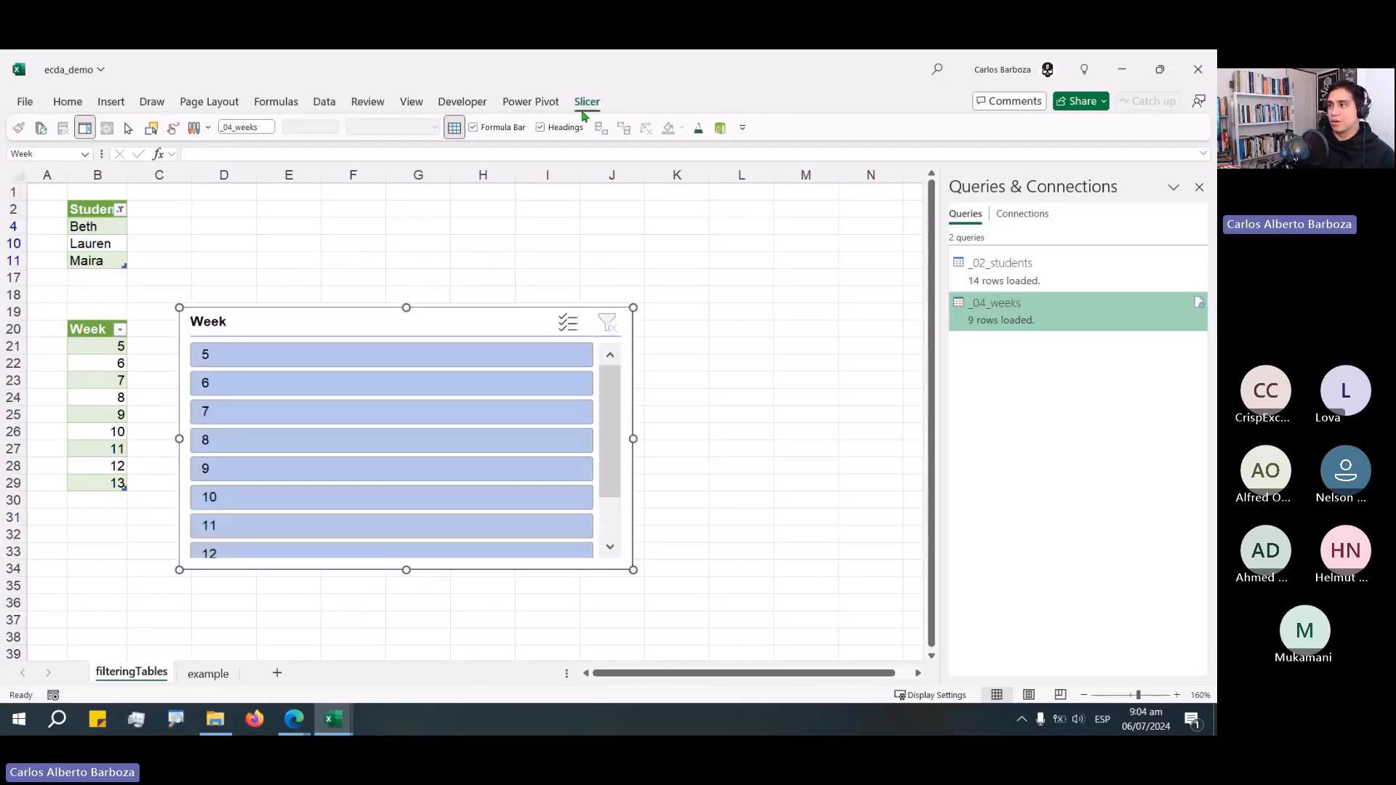
Set the Week slicer's buttons to 9 columns and shrink its height to a single row.
click(582, 113)
click(877, 122)
click(877, 122)
click(877, 122)
click(877, 123)
click(877, 122)
click(877, 122)
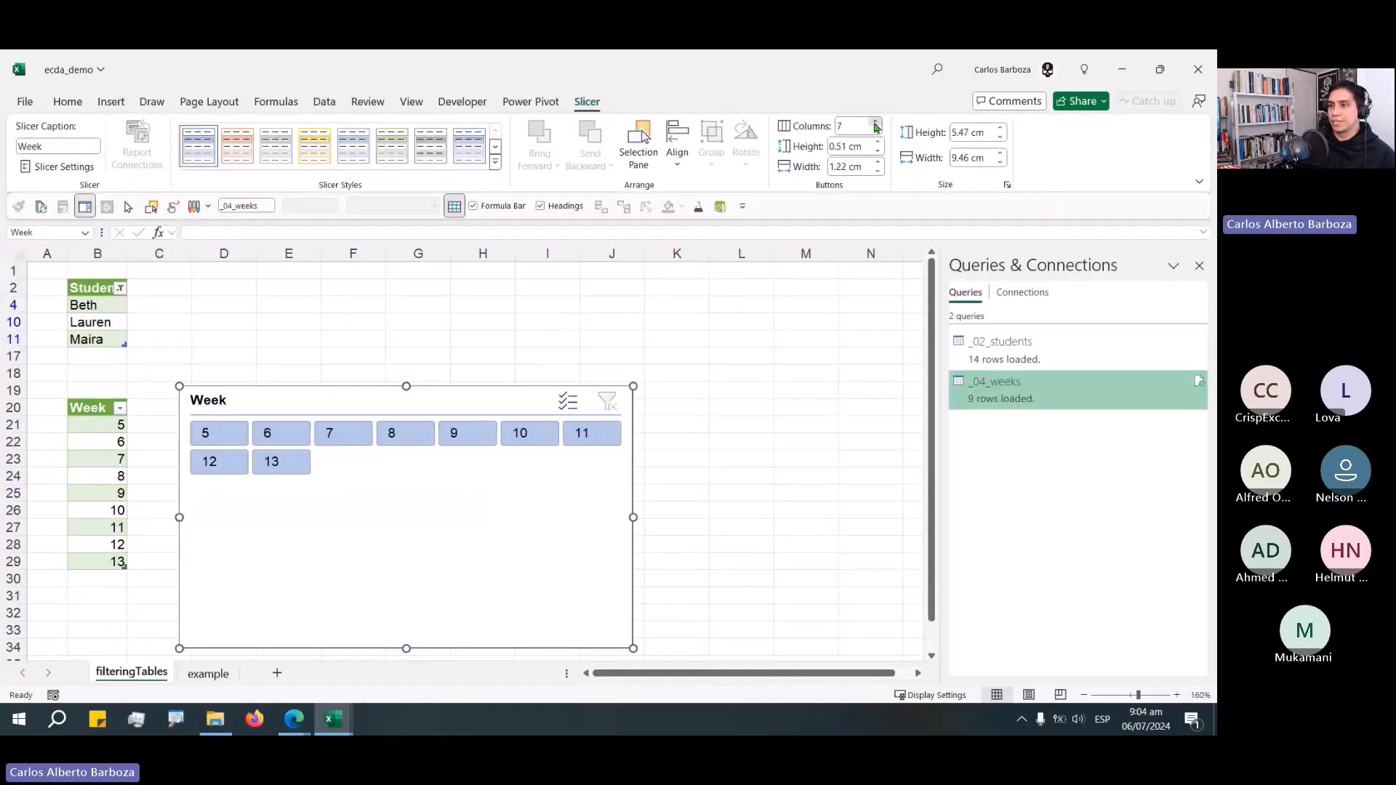
click(876, 122)
click(876, 122)
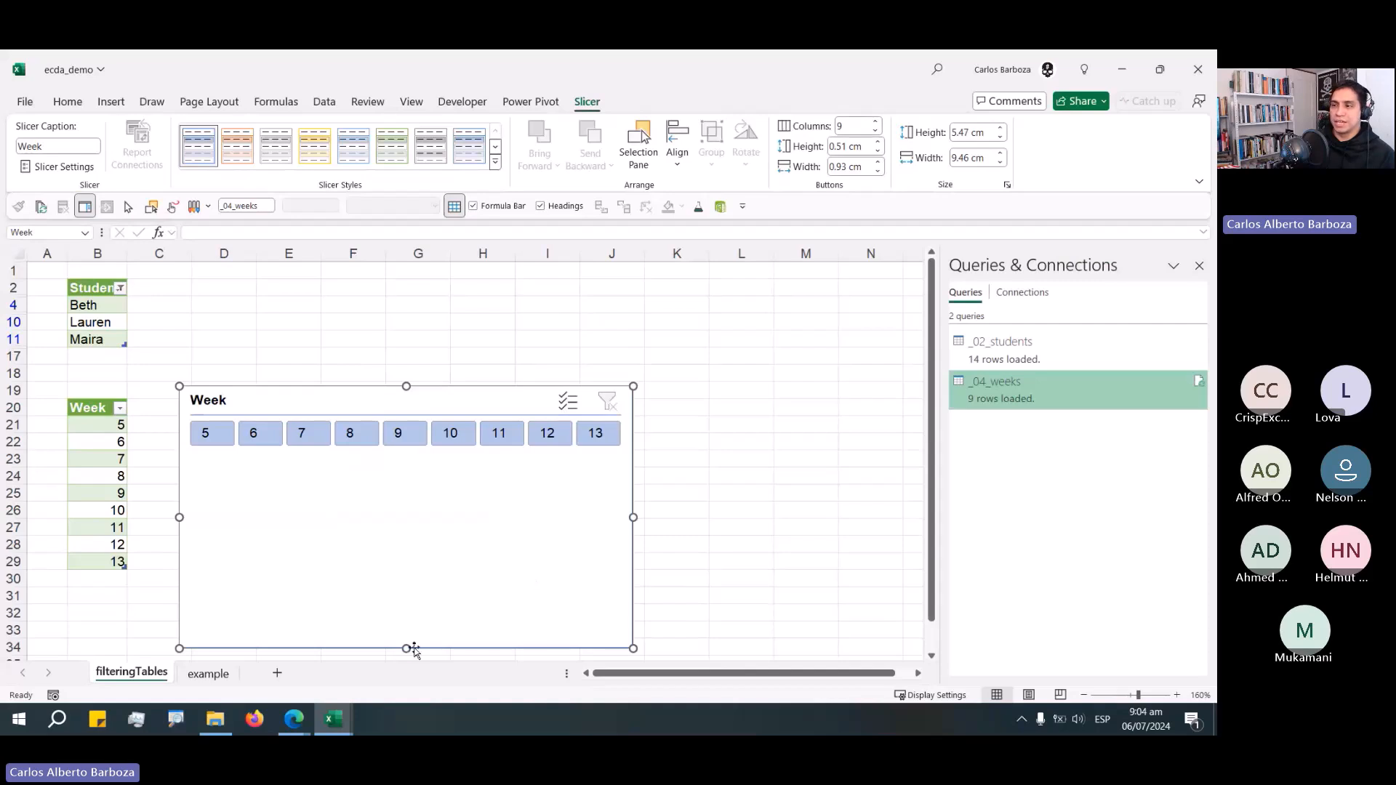
drag(406, 648, 419, 448)
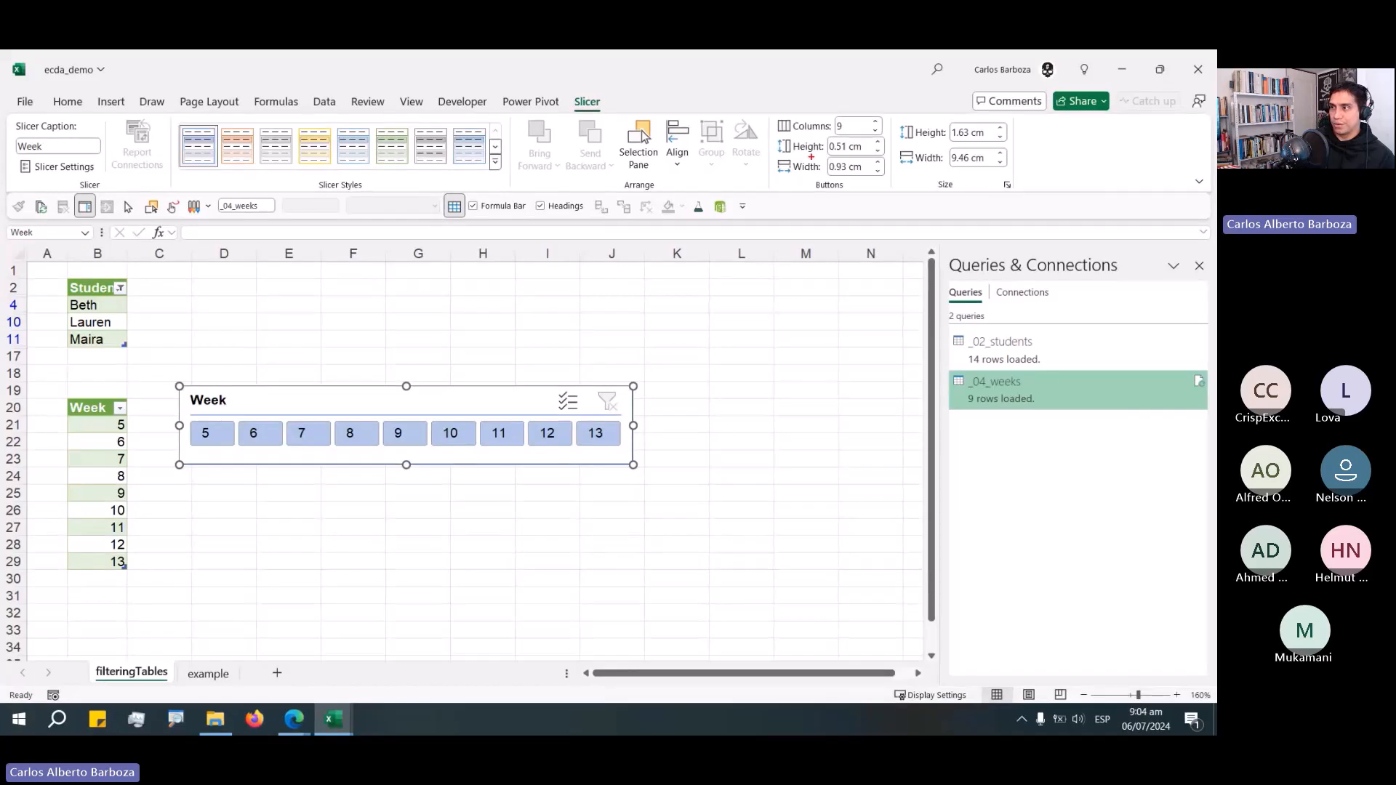
Nudge the Week slicer into place and select week 5.
mouse_move(809, 135)
mouse_down()
mouse_move(652, 257)
mouse_move(521, 399)
mouse_up()
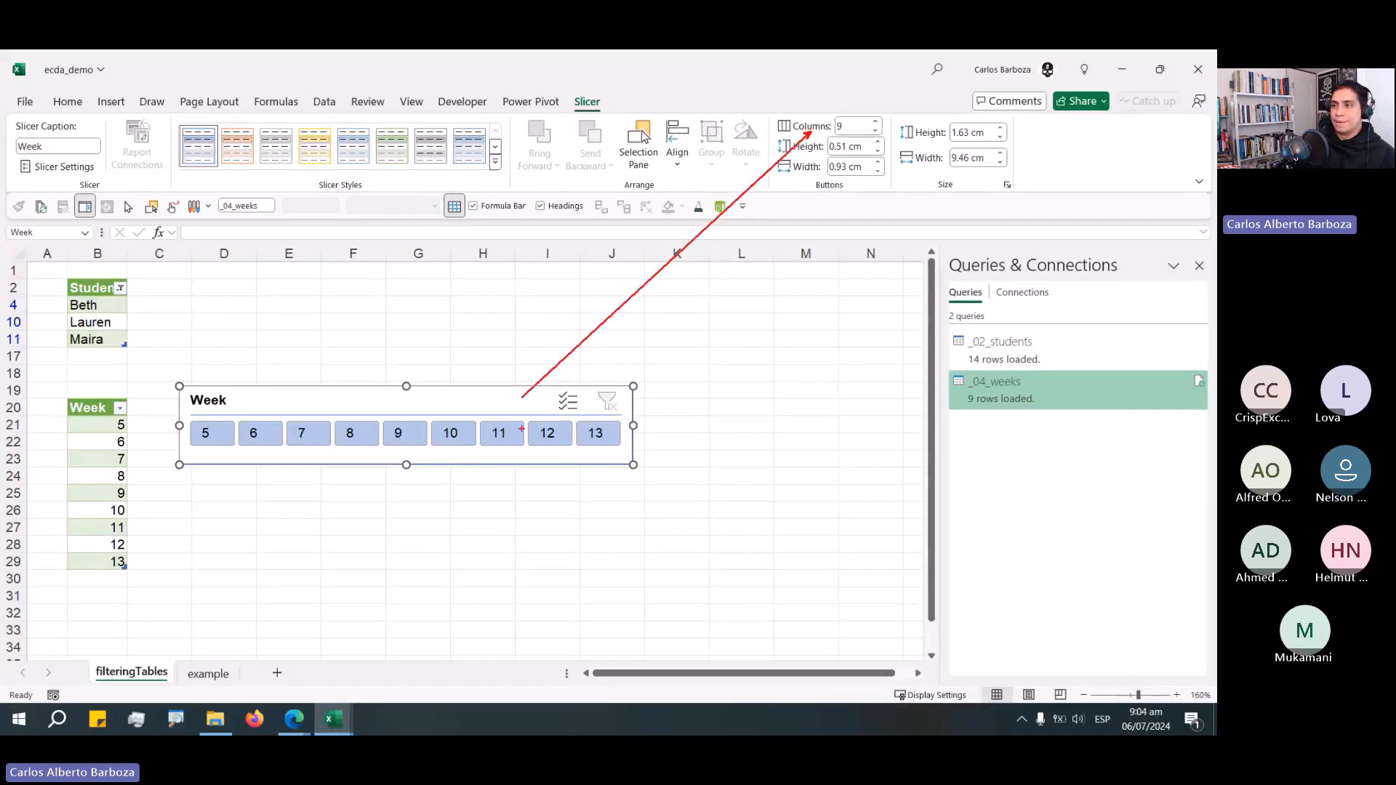
key(Escape)
mouse_move(402, 388)
mouse_down()
mouse_move(358, 430)
mouse_move(388, 428)
mouse_up()
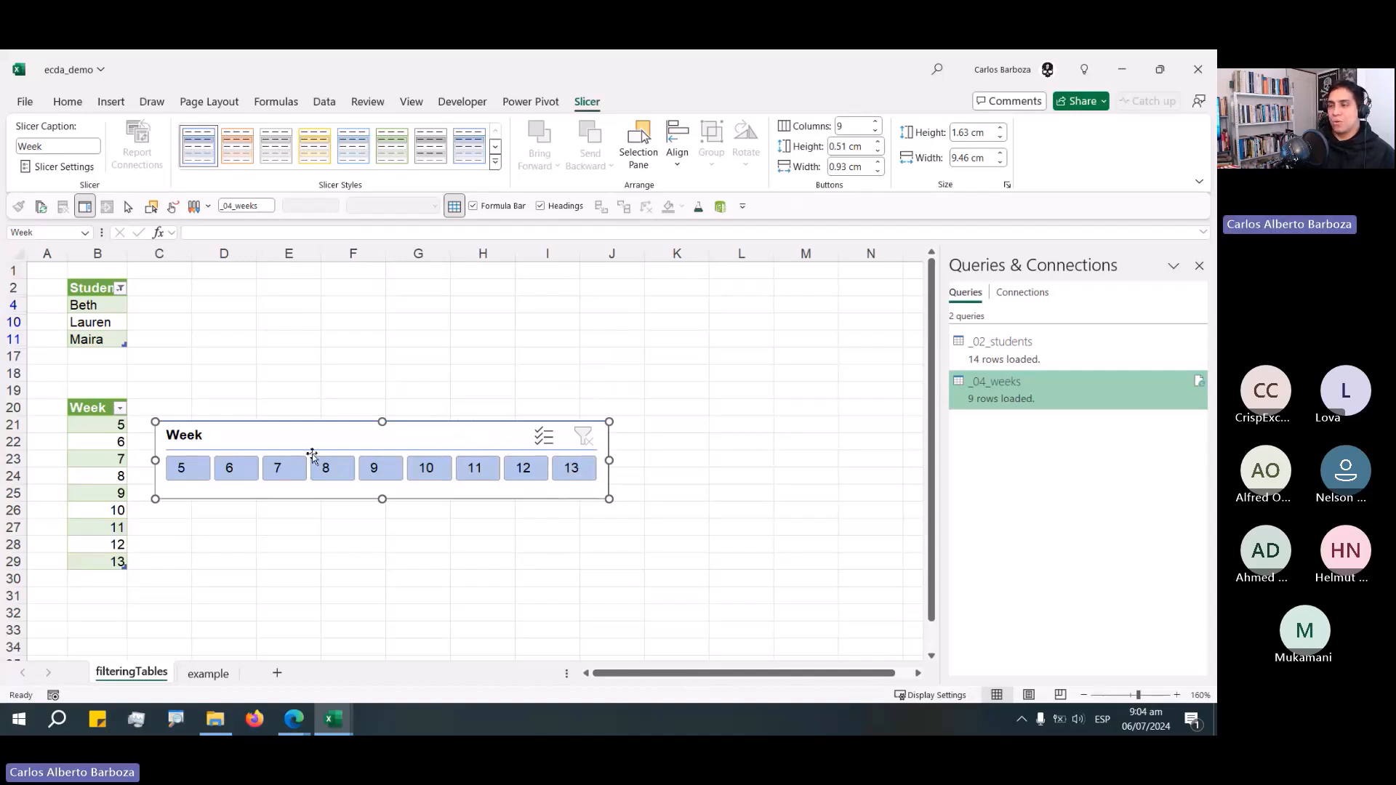
drag(309, 454, 447, 449)
click(240, 451)
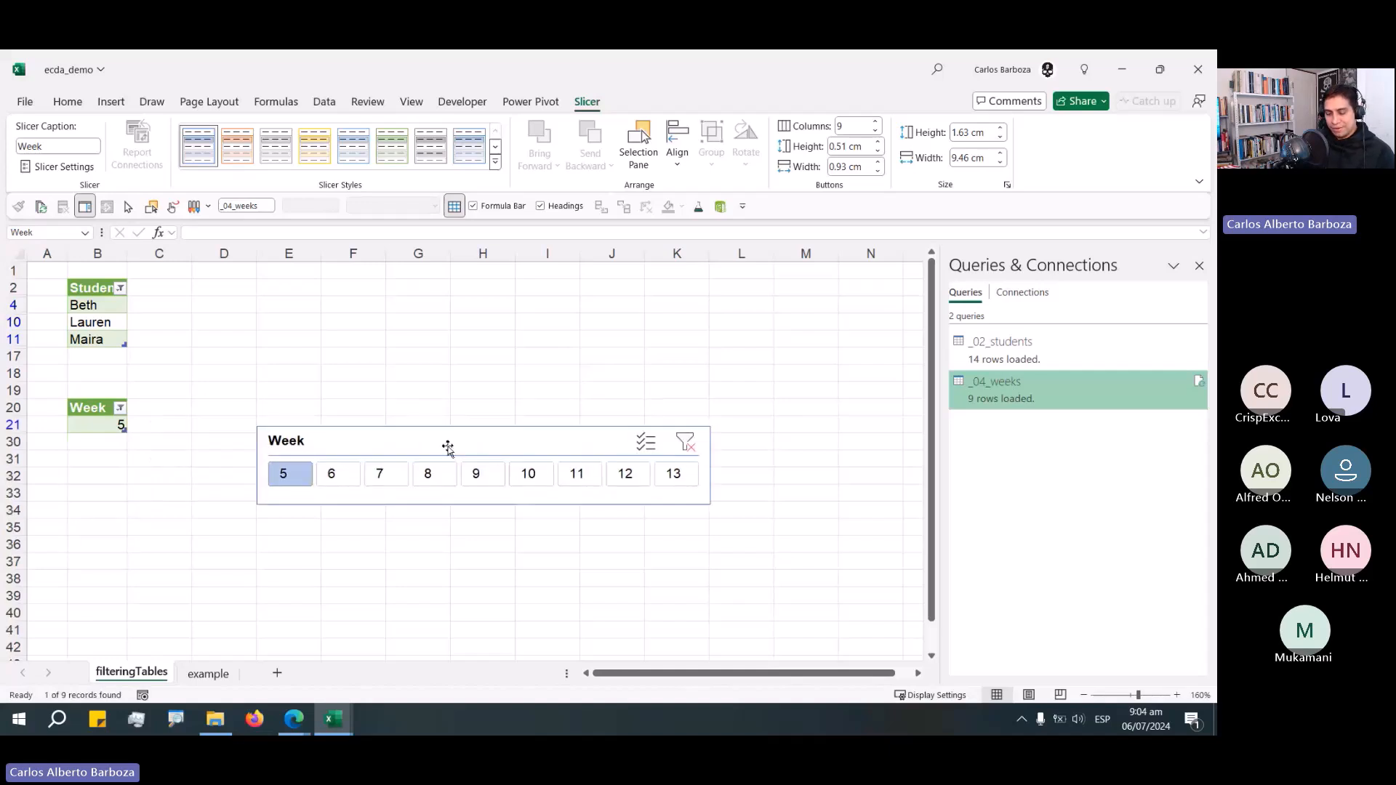
Move the Week slicer onto the example sheet just below the Student slicer.
key(ctrl+x)
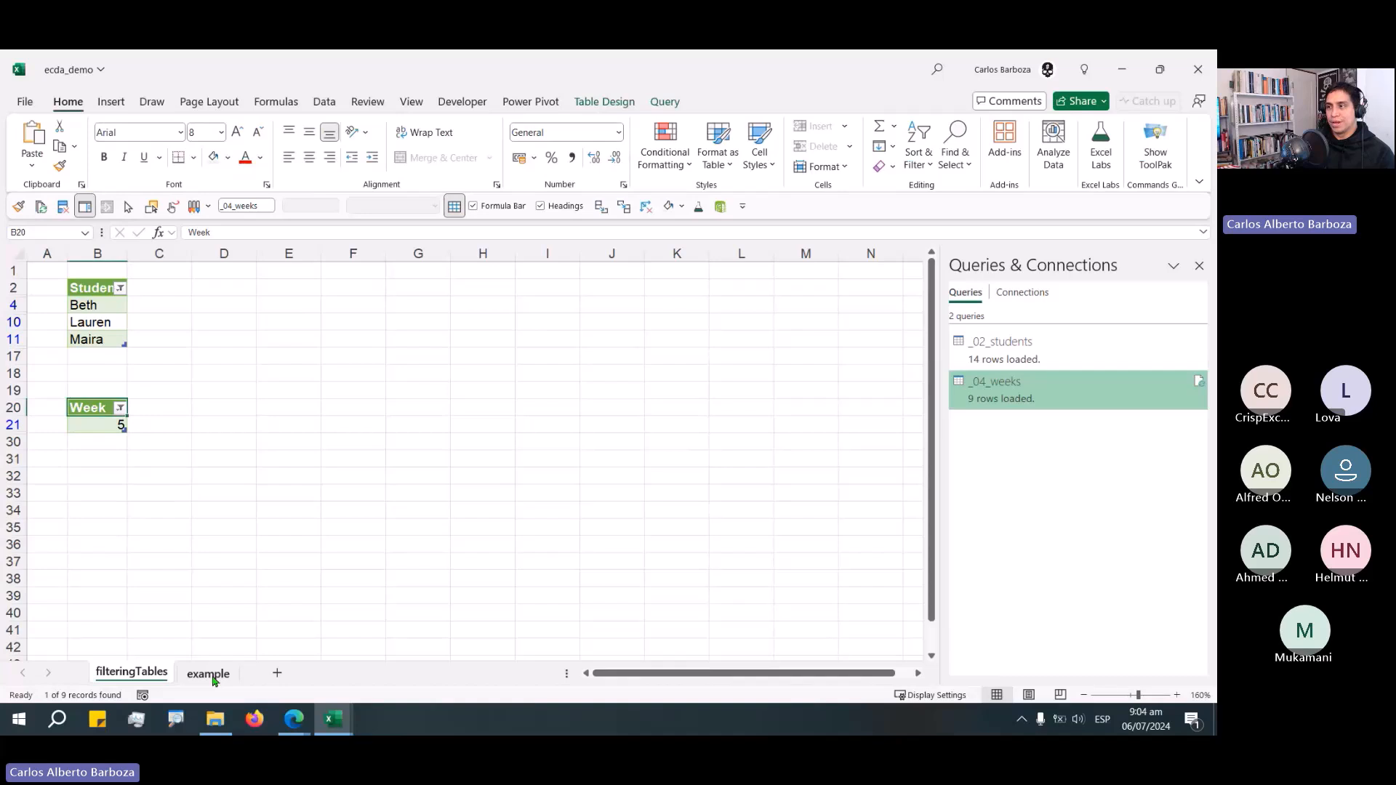
click(212, 675)
click(527, 476)
key(ctrl+v)
drag(570, 482, 583, 390)
click(370, 441)
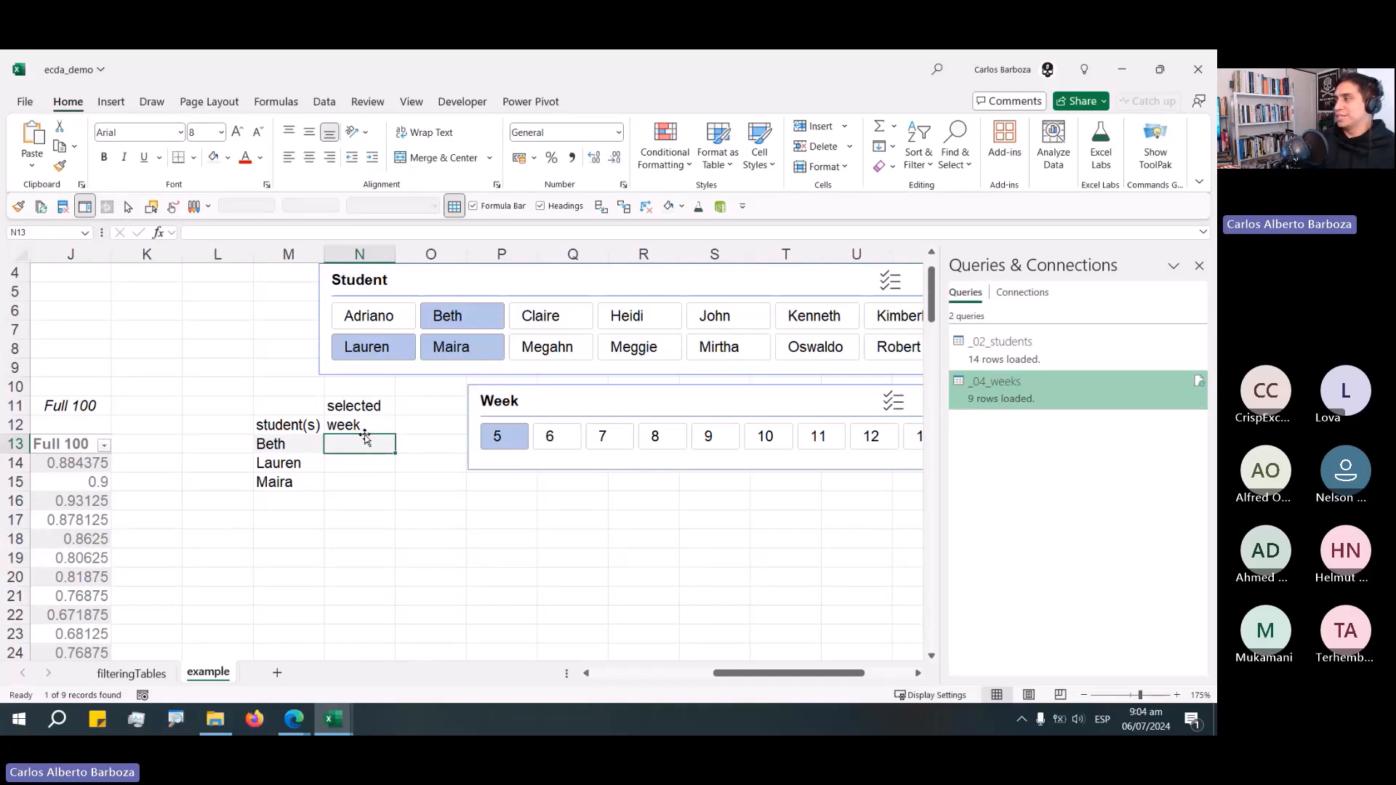
Compare the Week table on filteringTables with the slicer selections on the example sheet.
click(122, 670)
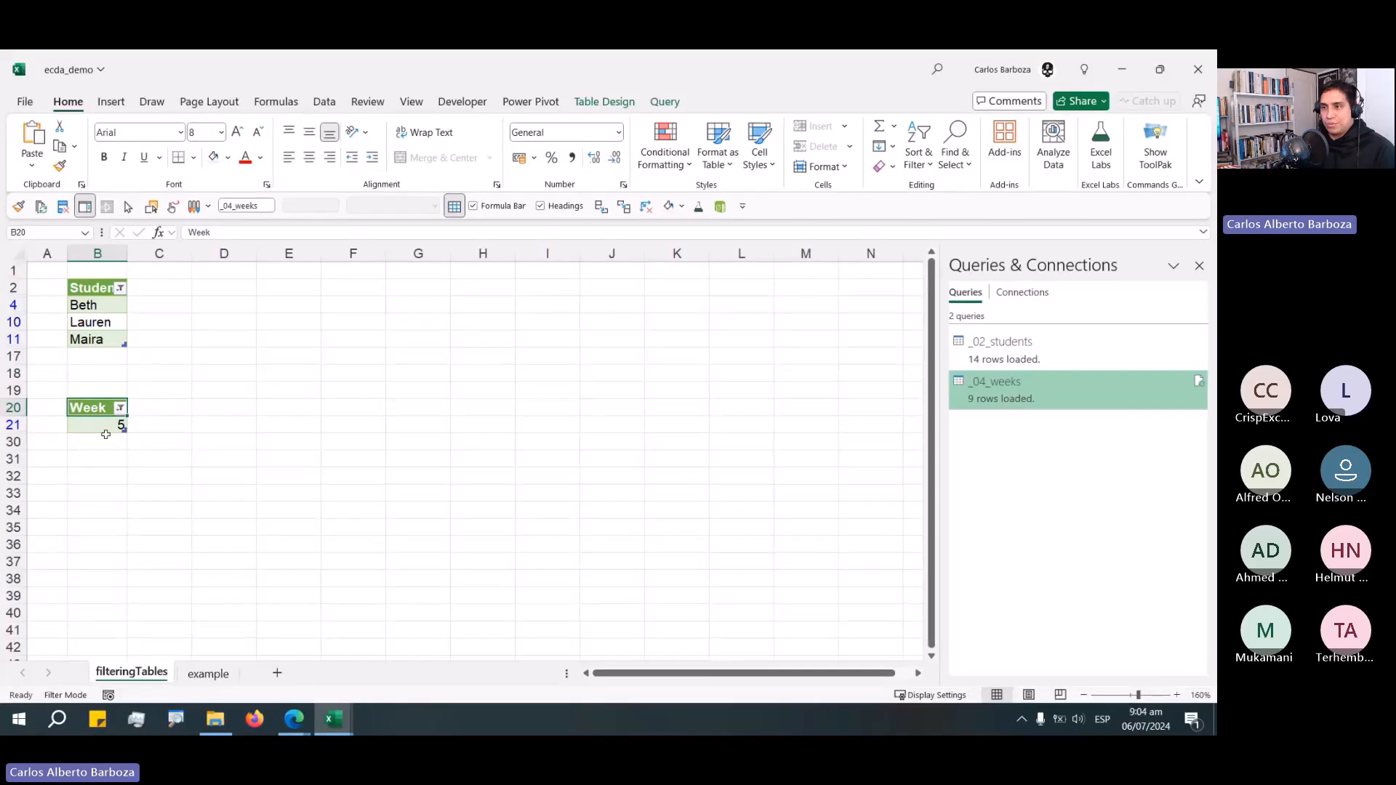
click(195, 674)
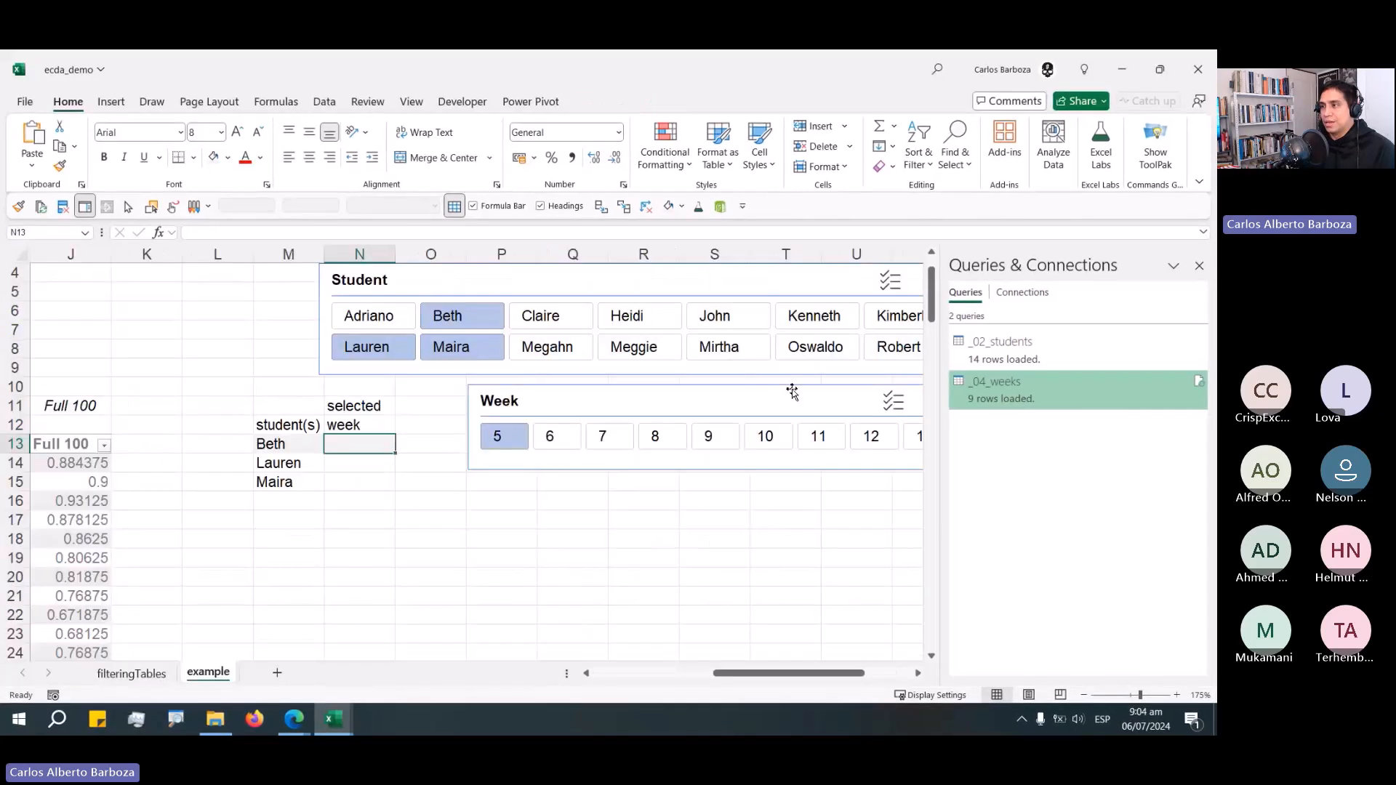
key(ctrl+Page_Up)
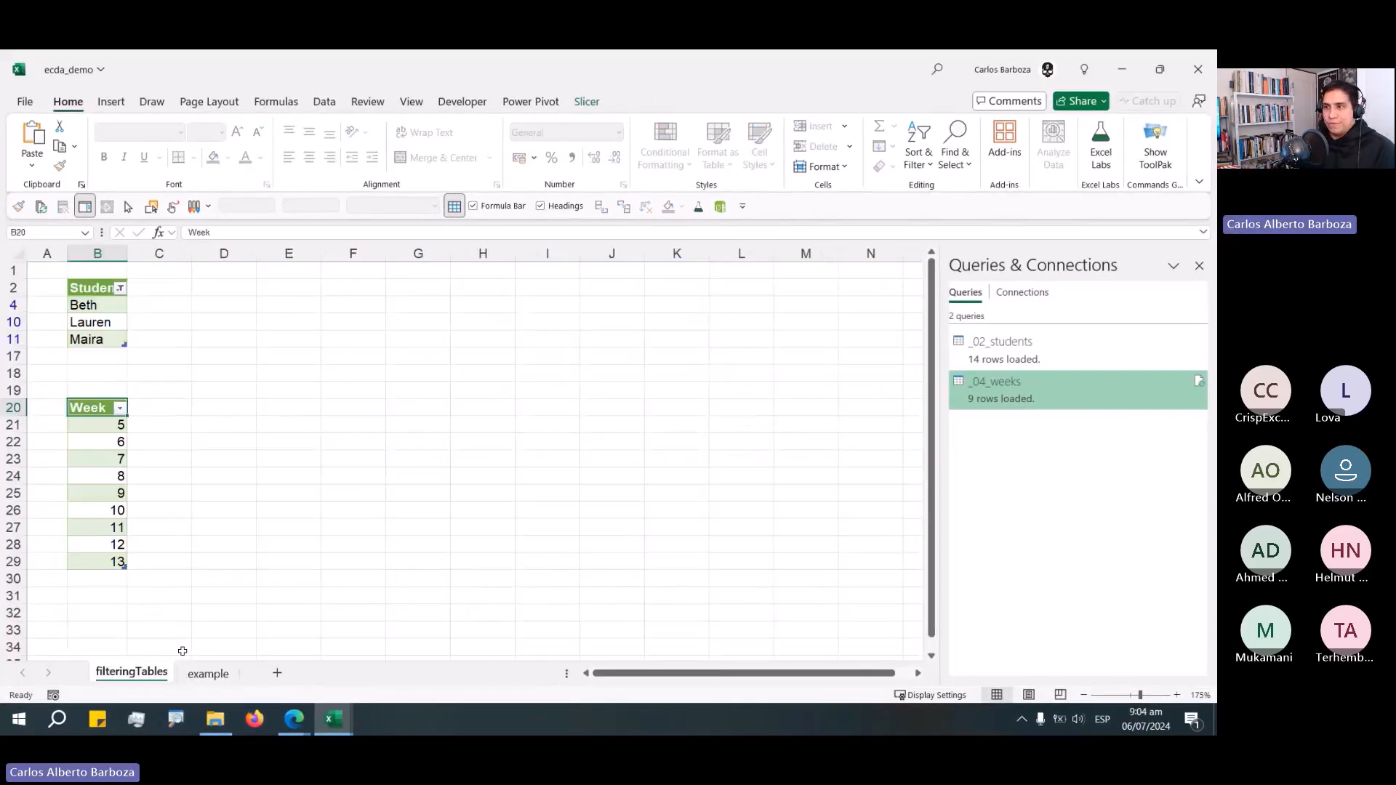
scroll(237, 614, down, 5)
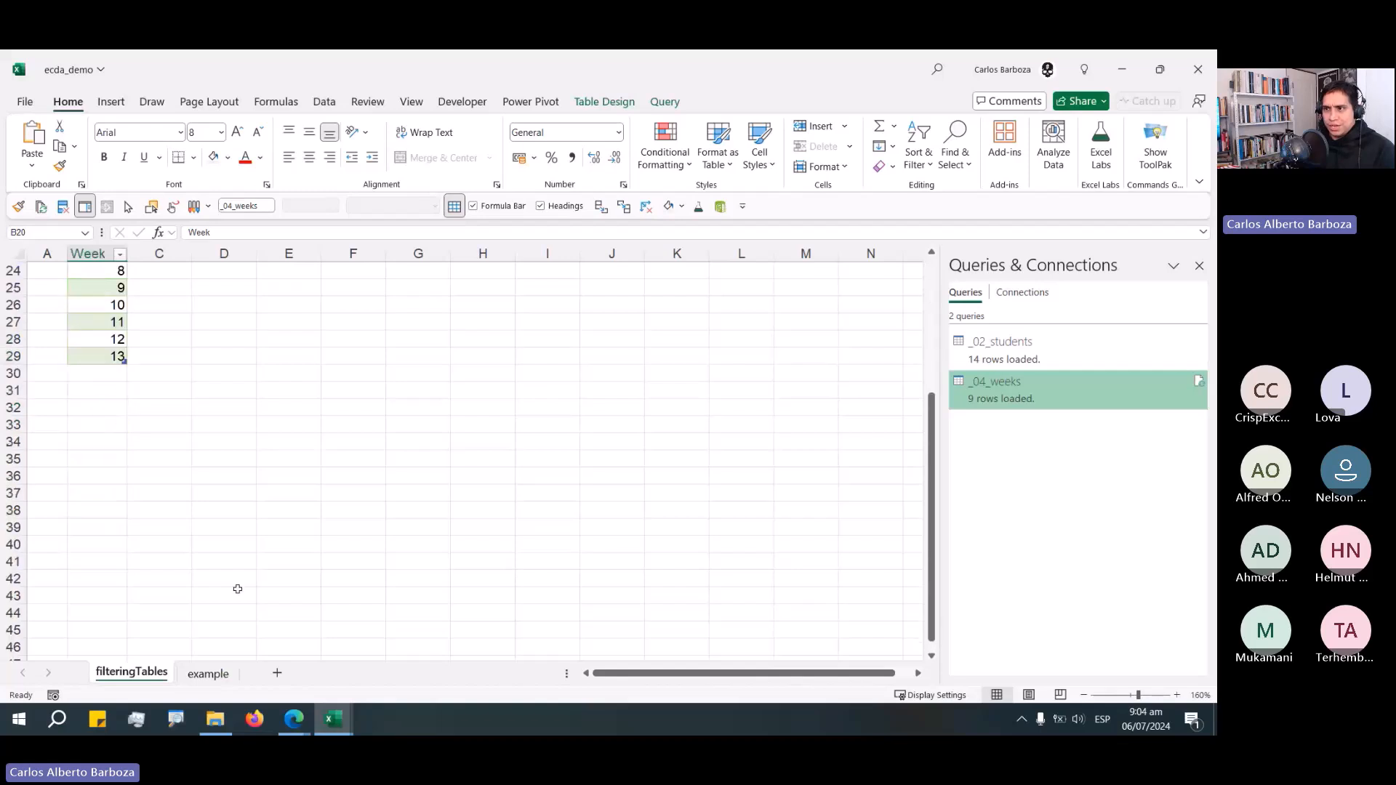
click(262, 460)
scroll(264, 487, down, 2)
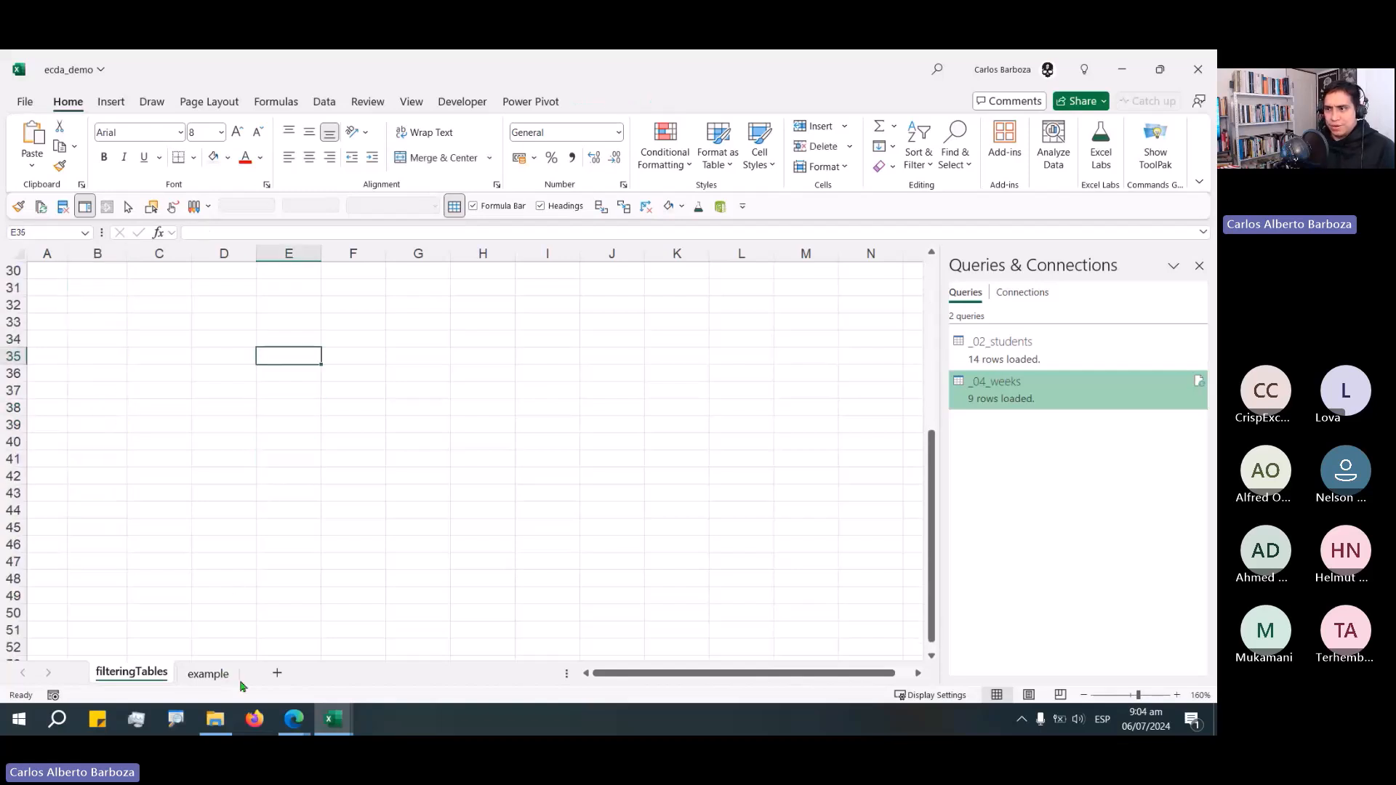
Shift the slicers left on the example sheet and clear the Student slicer's selection.
key(ctrl+Page_Down)
drag(737, 294, 595, 295)
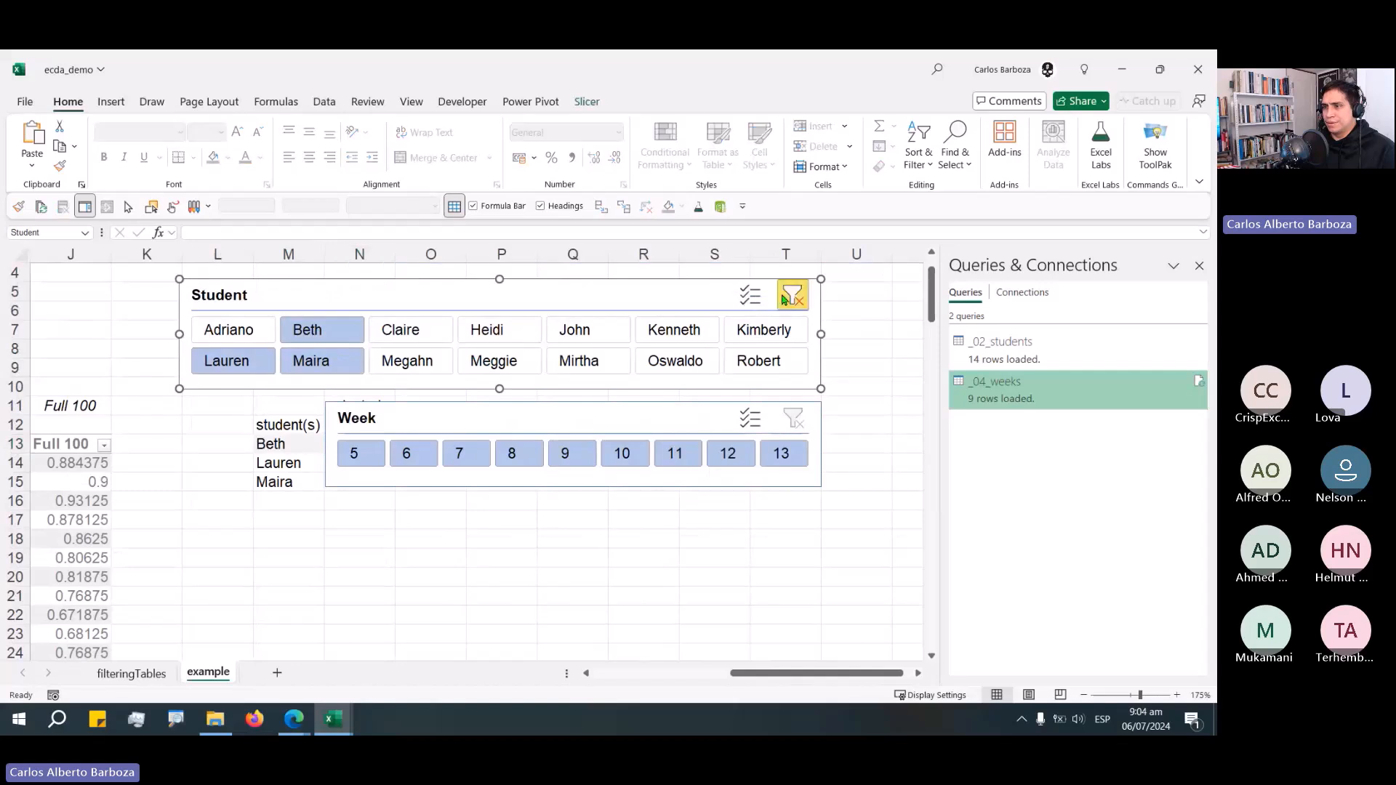
click(788, 290)
Review the Student and Week tables on the filteringTables sheet.
key(ctrl+Page_Up)
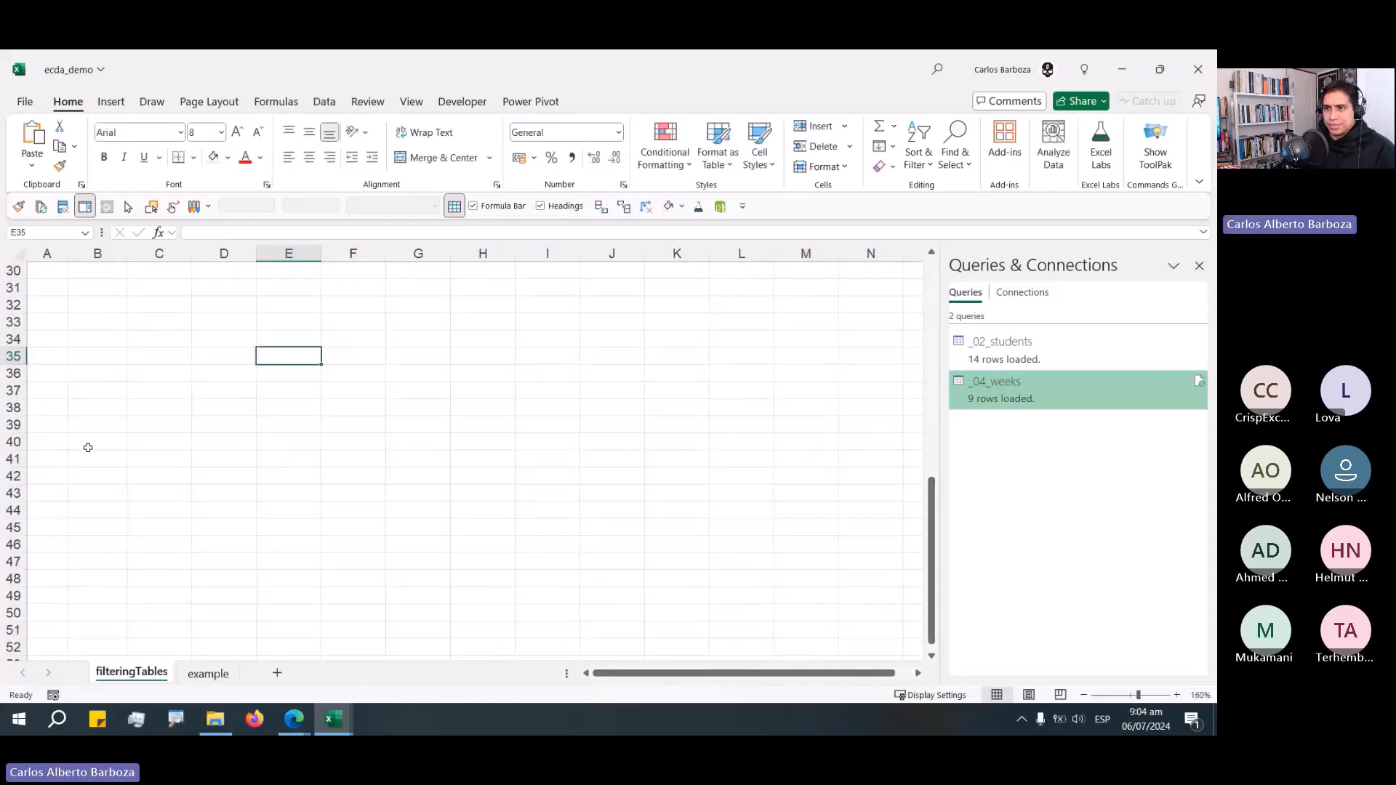
scroll(88, 448, down, 1)
click(233, 544)
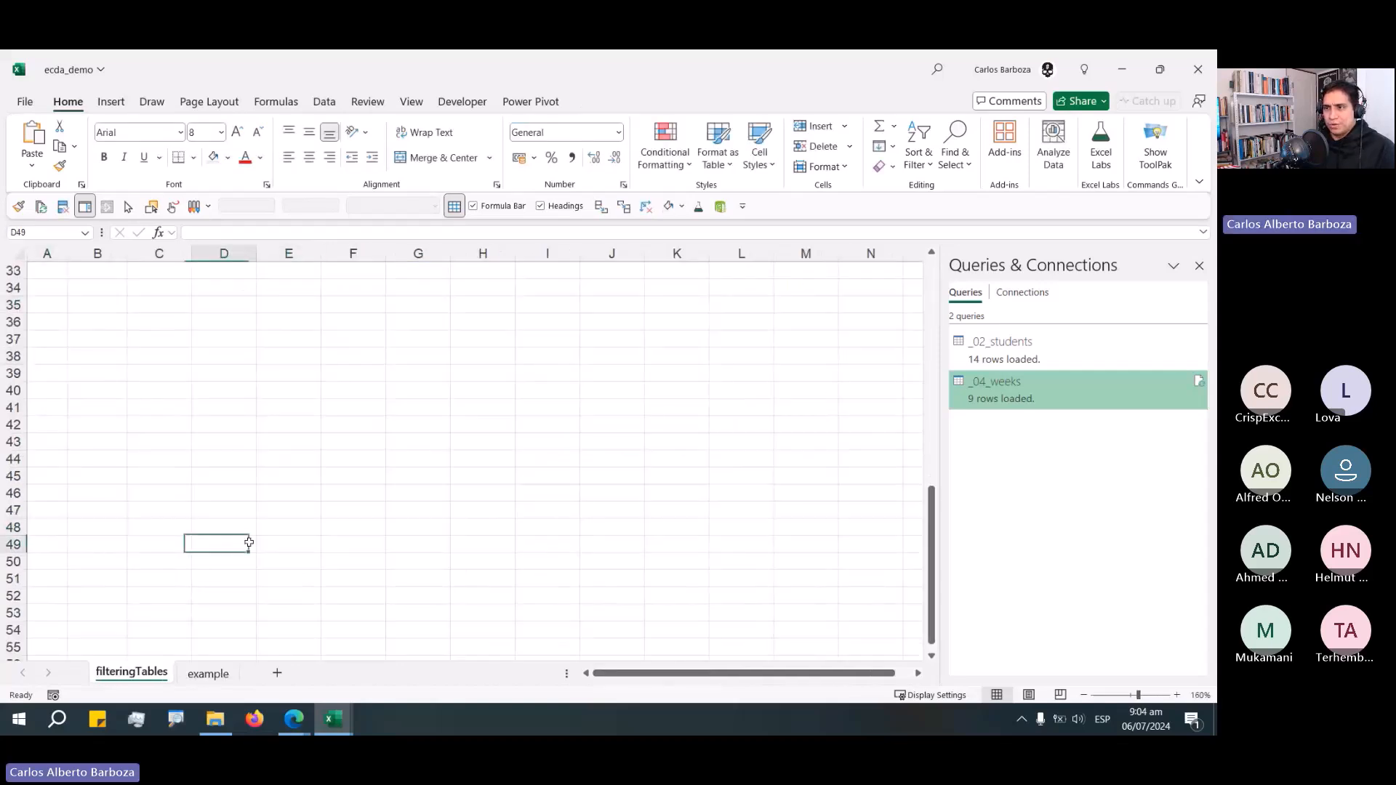
click(307, 543)
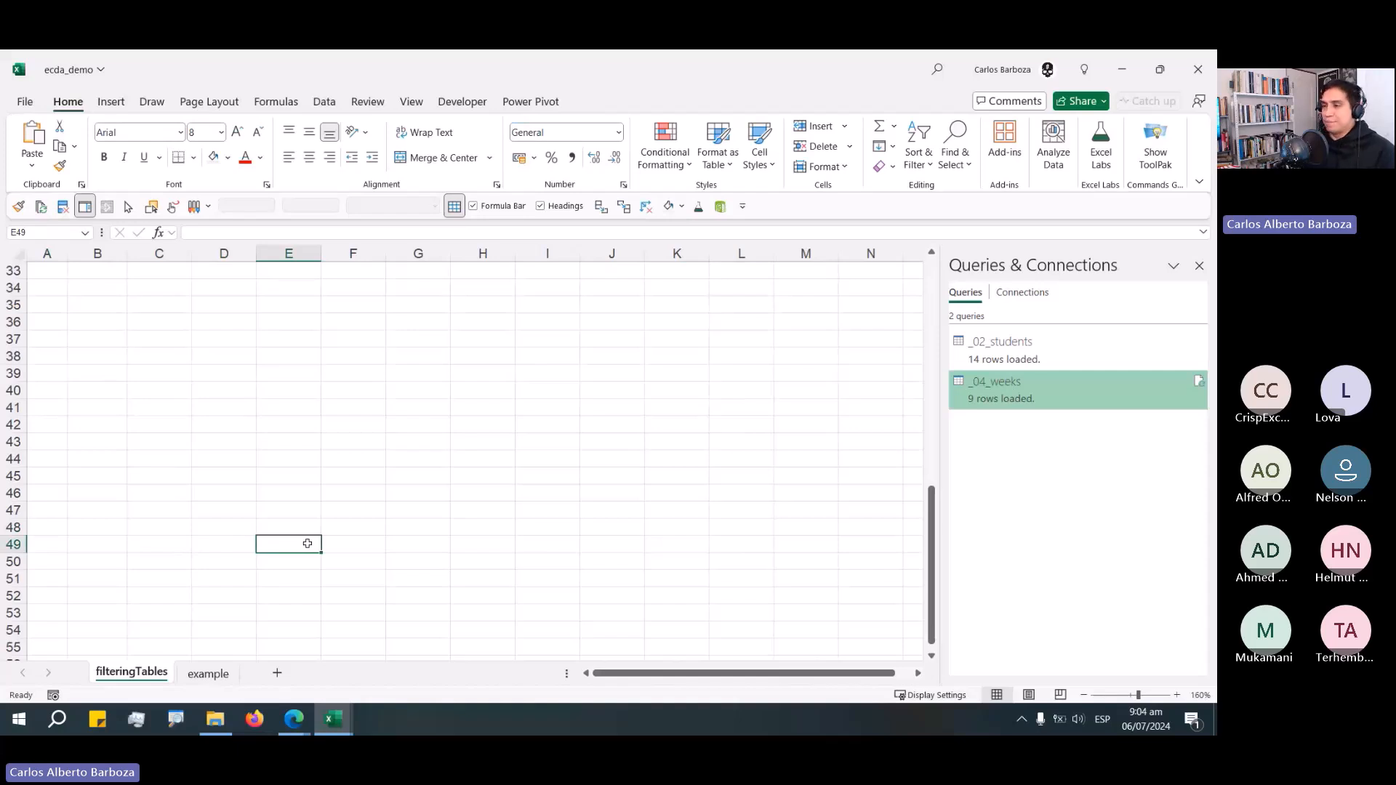
scroll(353, 408, up, 11)
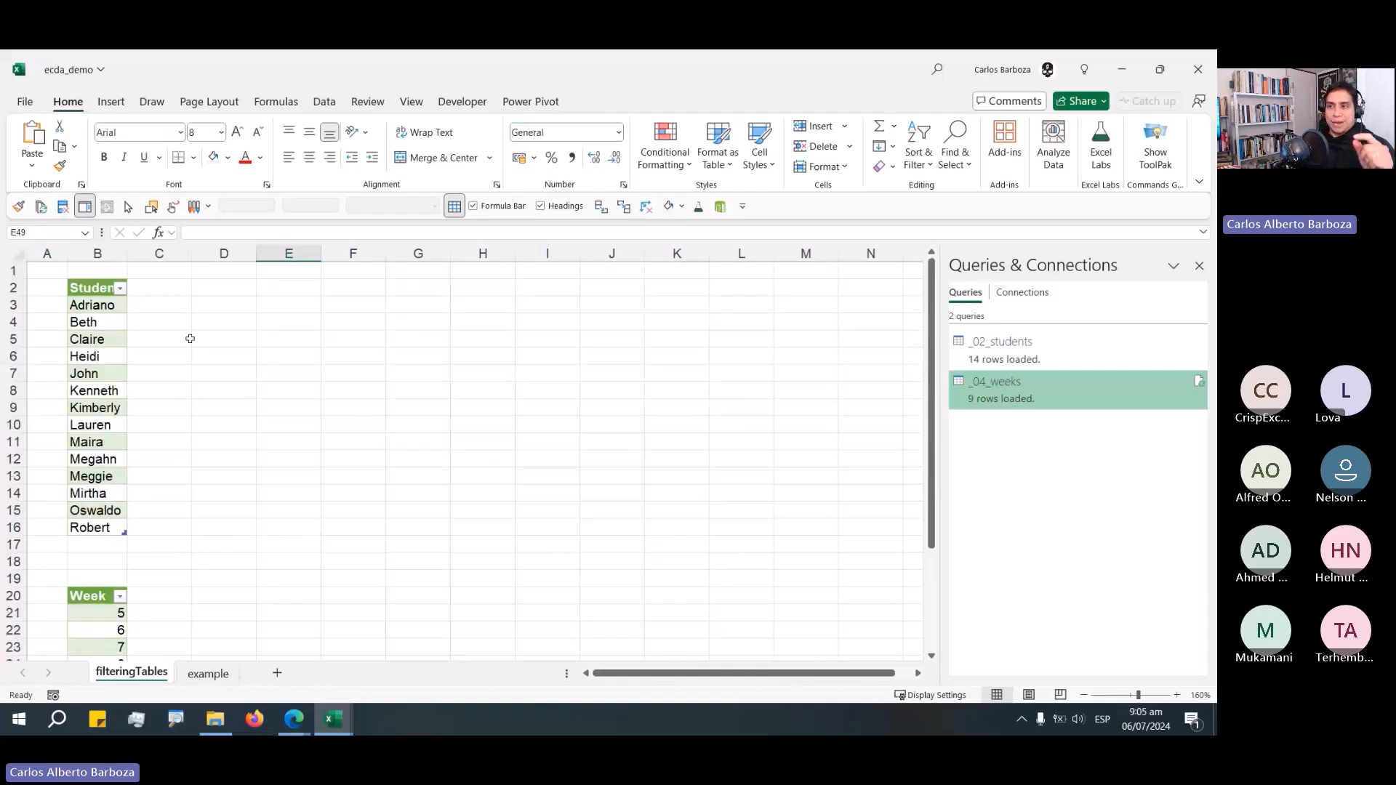
Collapse the ribbon on the filteringTables sheet.
double_click(67, 102)
click(222, 258)
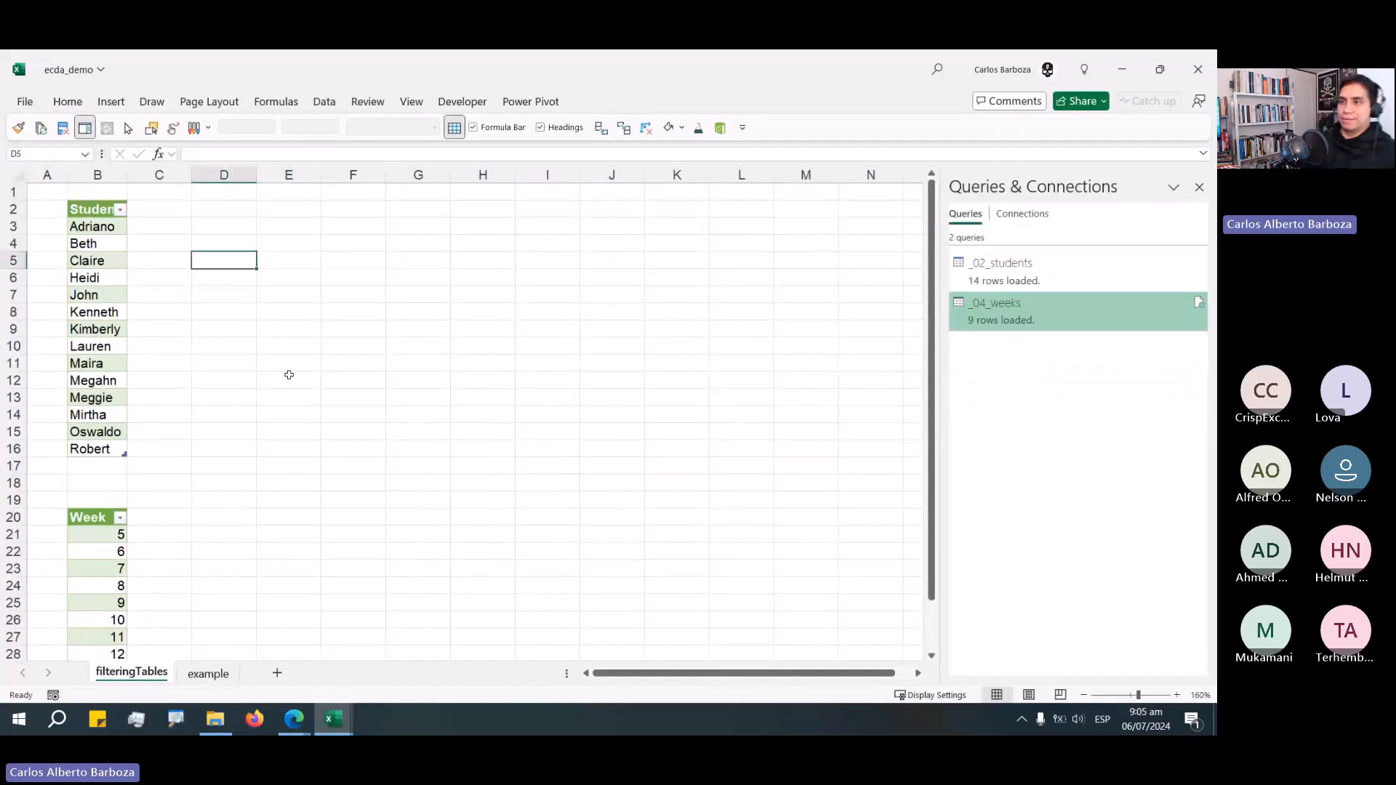
scroll(293, 387, down, 2)
scroll(293, 387, up, 2)
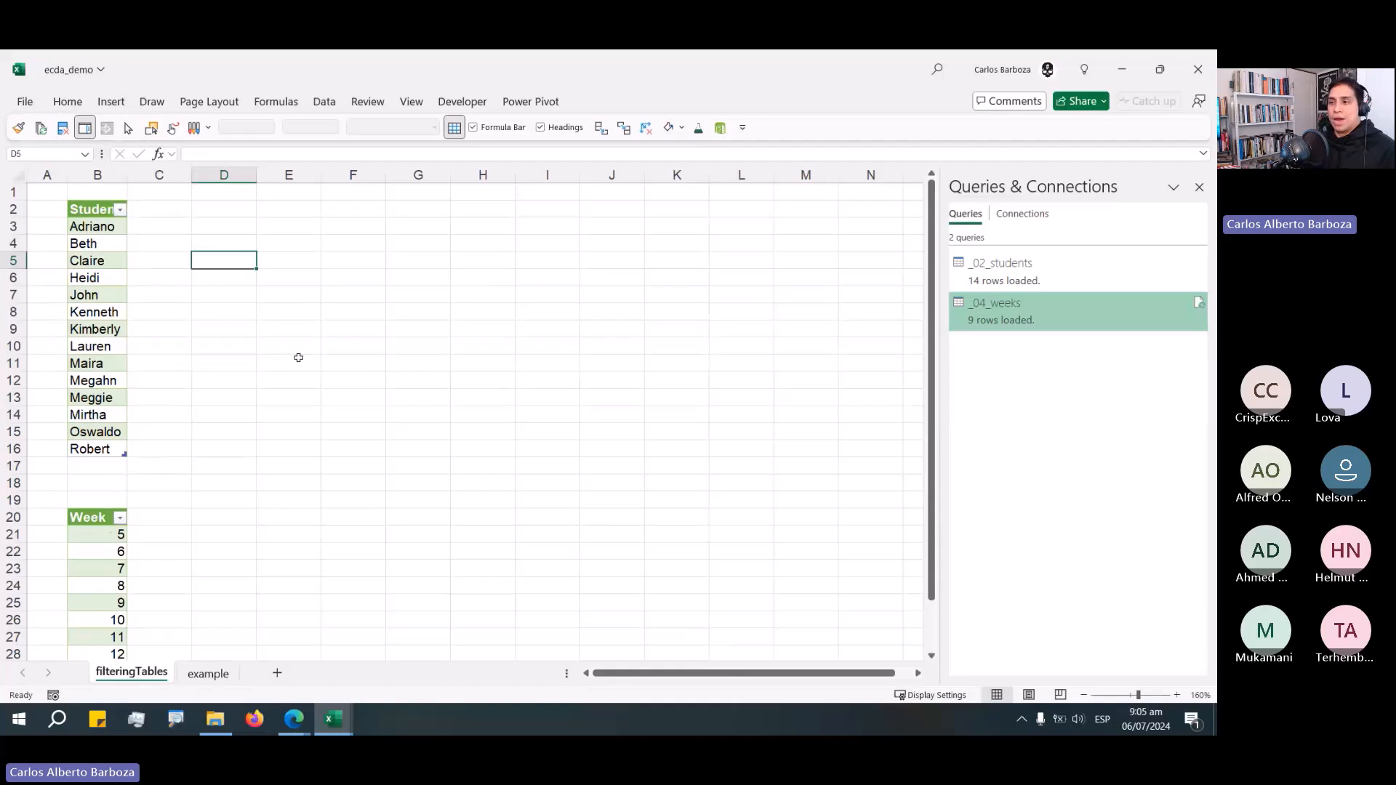
Shift the Week slicer a little to the right on the example sheet.
click(207, 675)
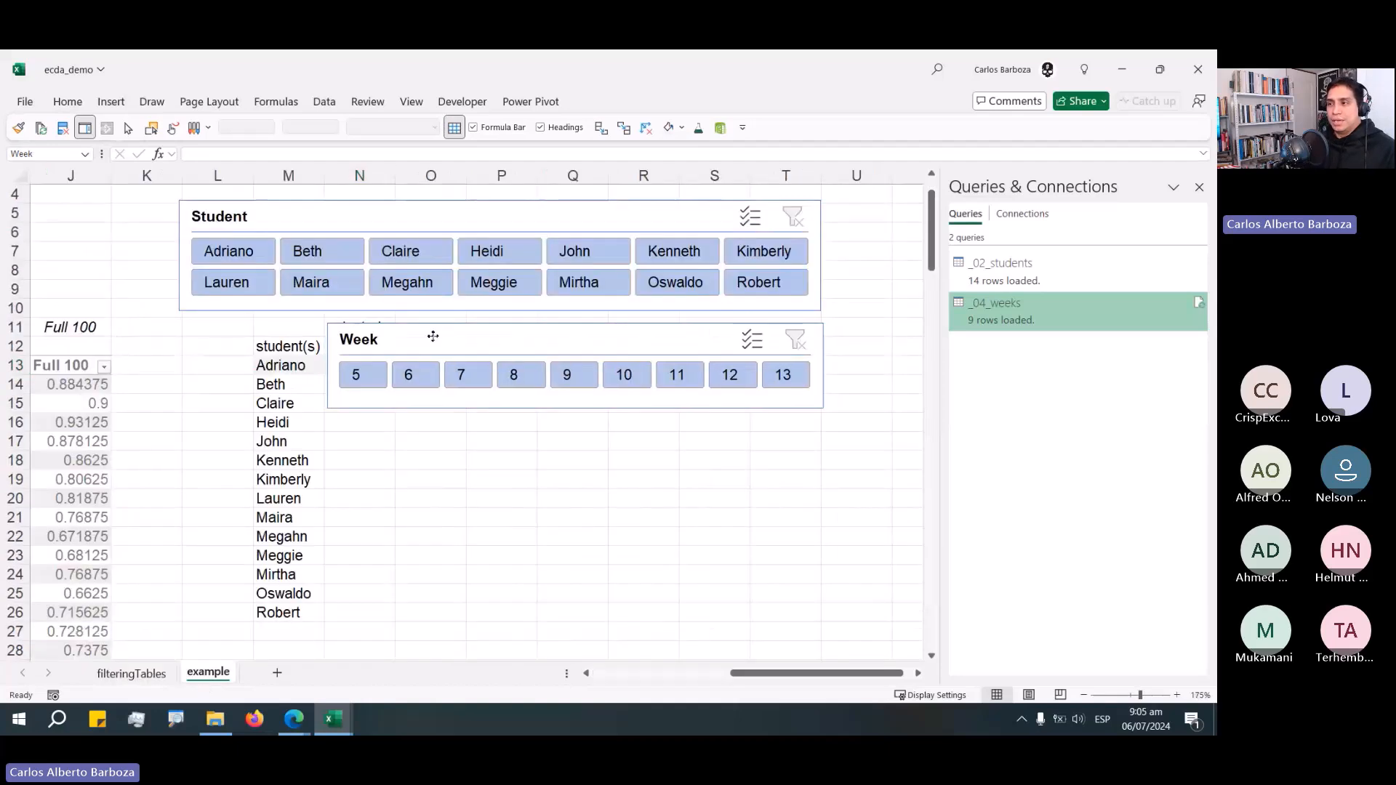
drag(430, 334, 505, 346)
Examine the week-filtering LET formula and its helper columns in the completed workbook.
click(131, 673)
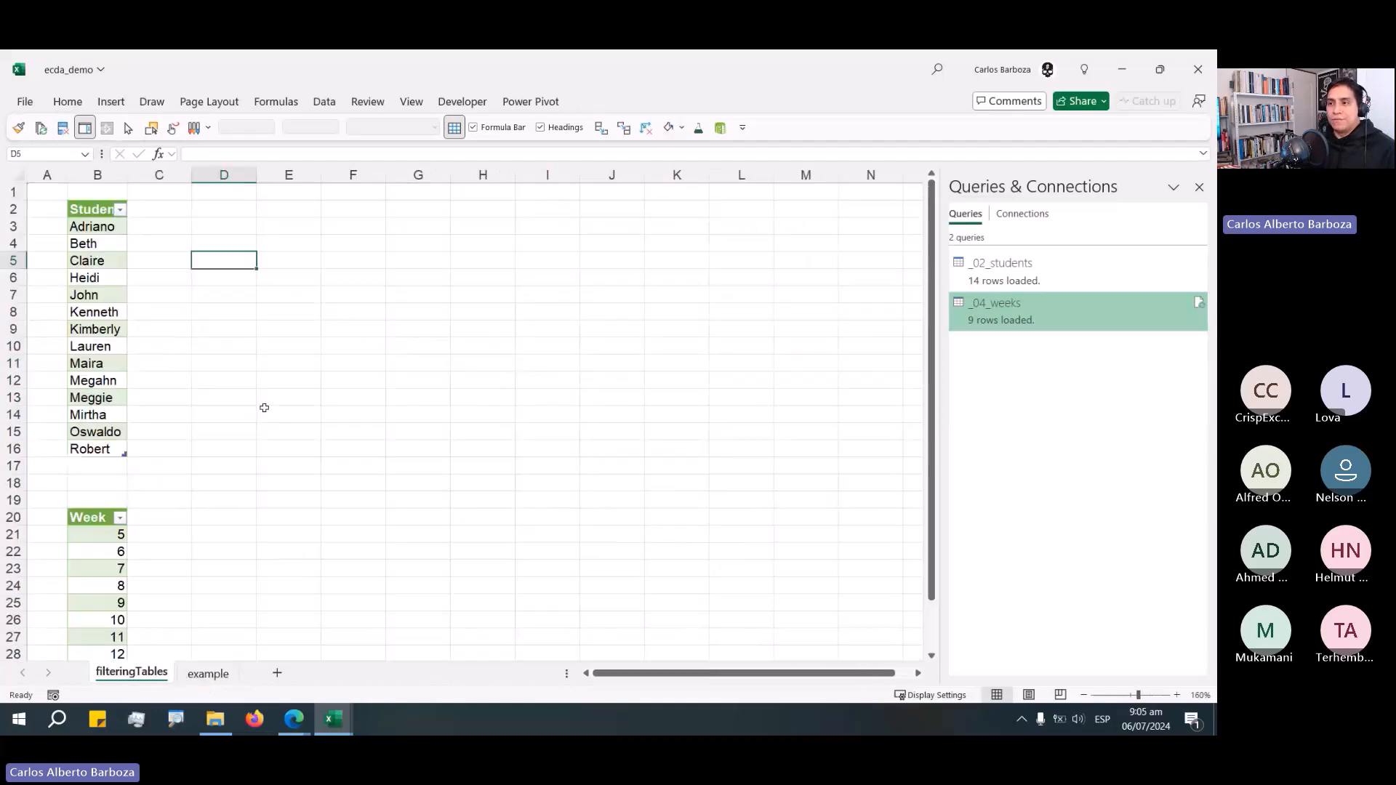
scroll(262, 405, down, 4)
click(218, 327)
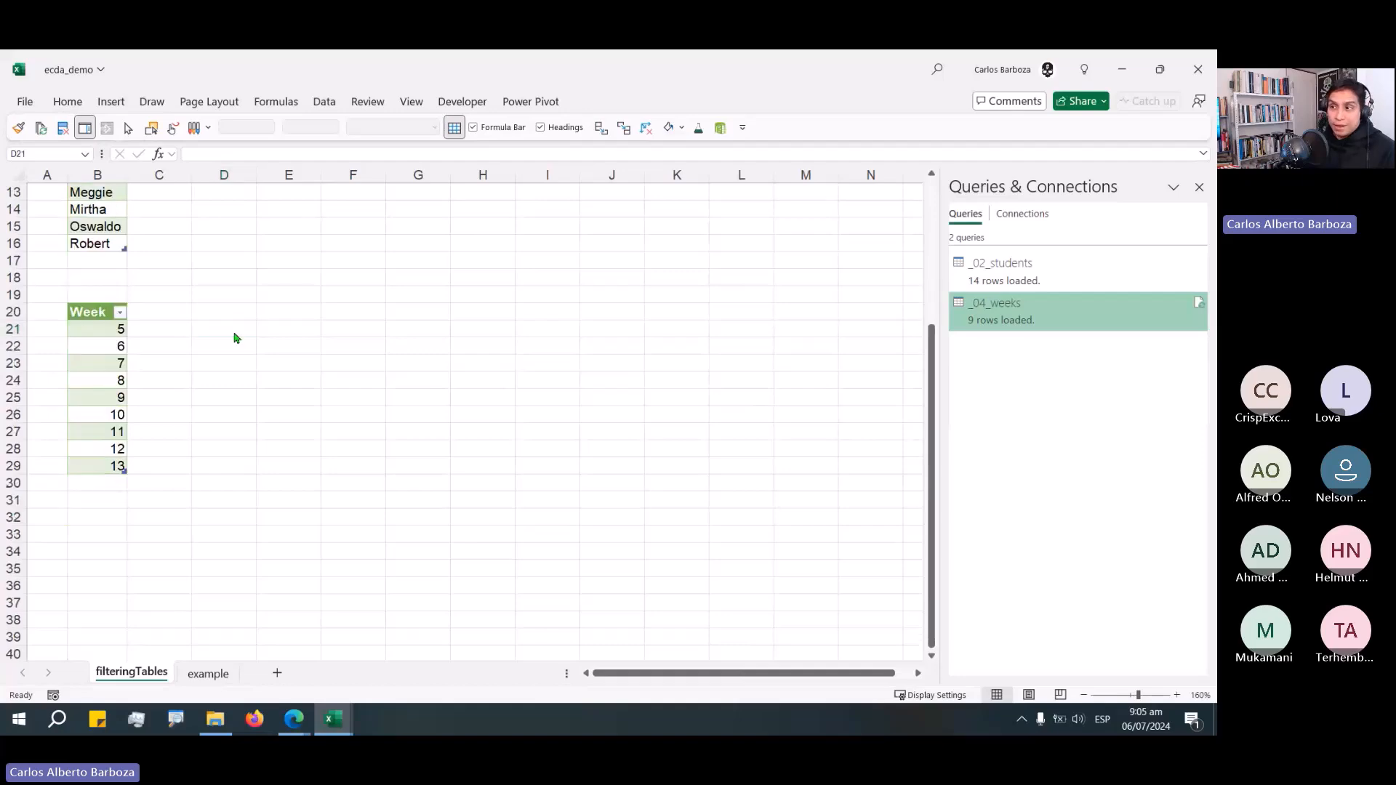
key(alt+Tab)
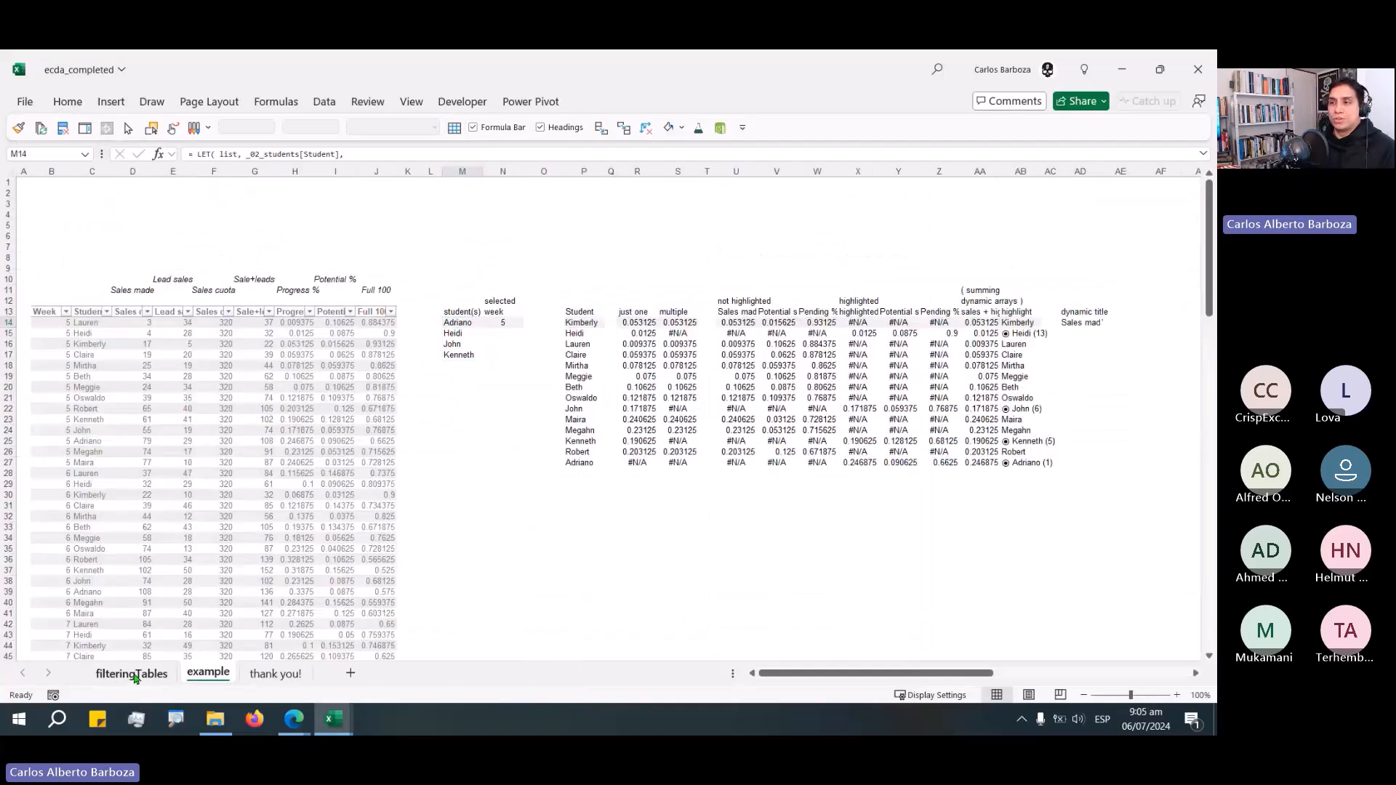
click(134, 672)
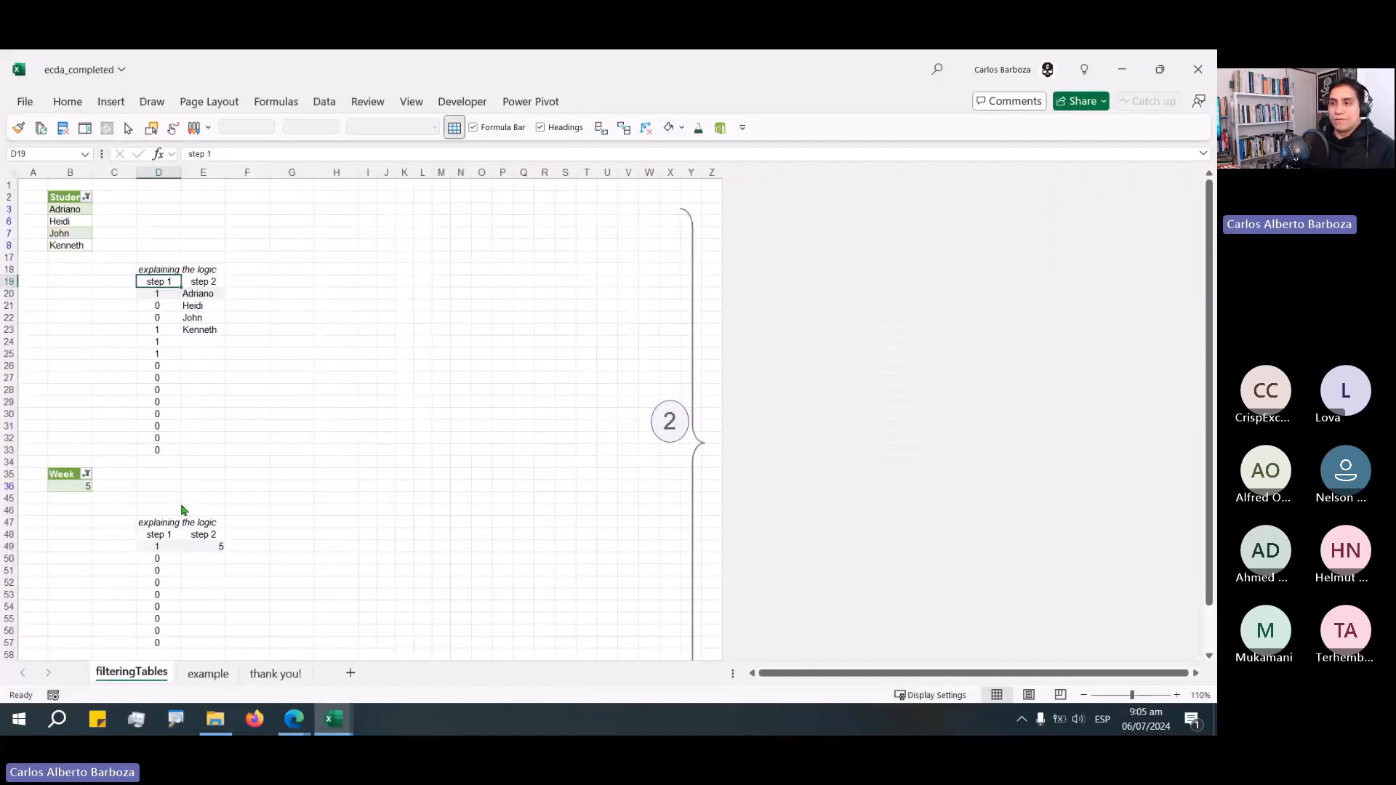
click(218, 547)
scroll(638, 421, down, 3)
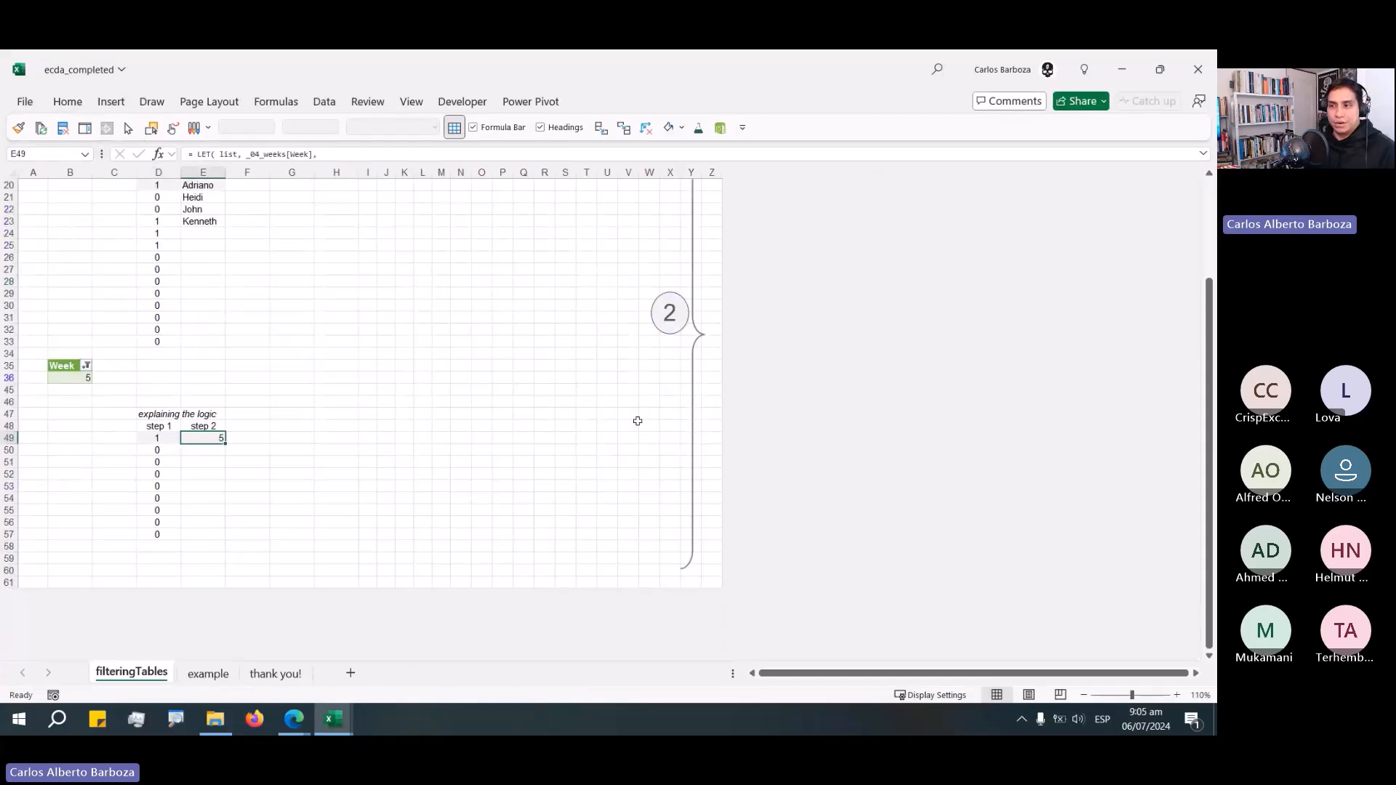
key(F2)
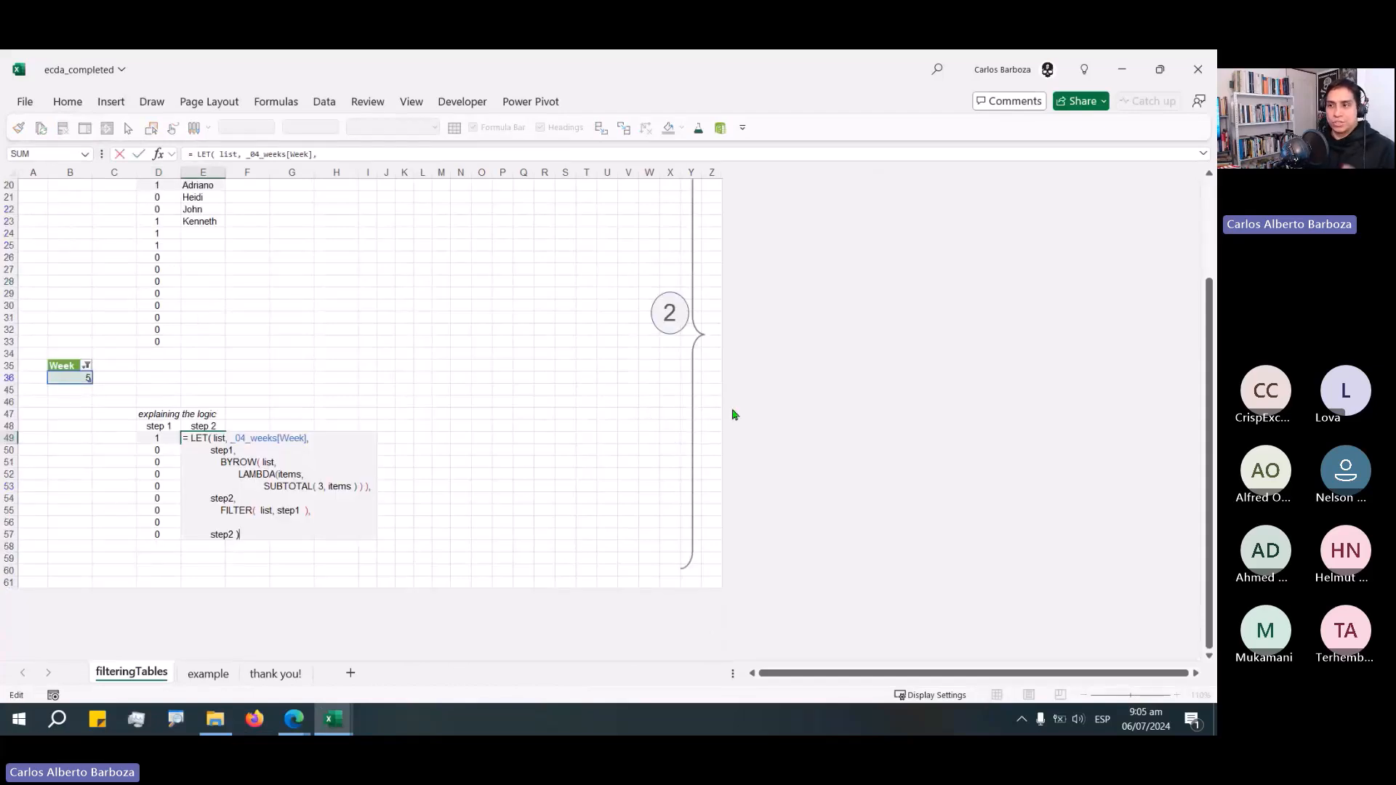
key(Escape)
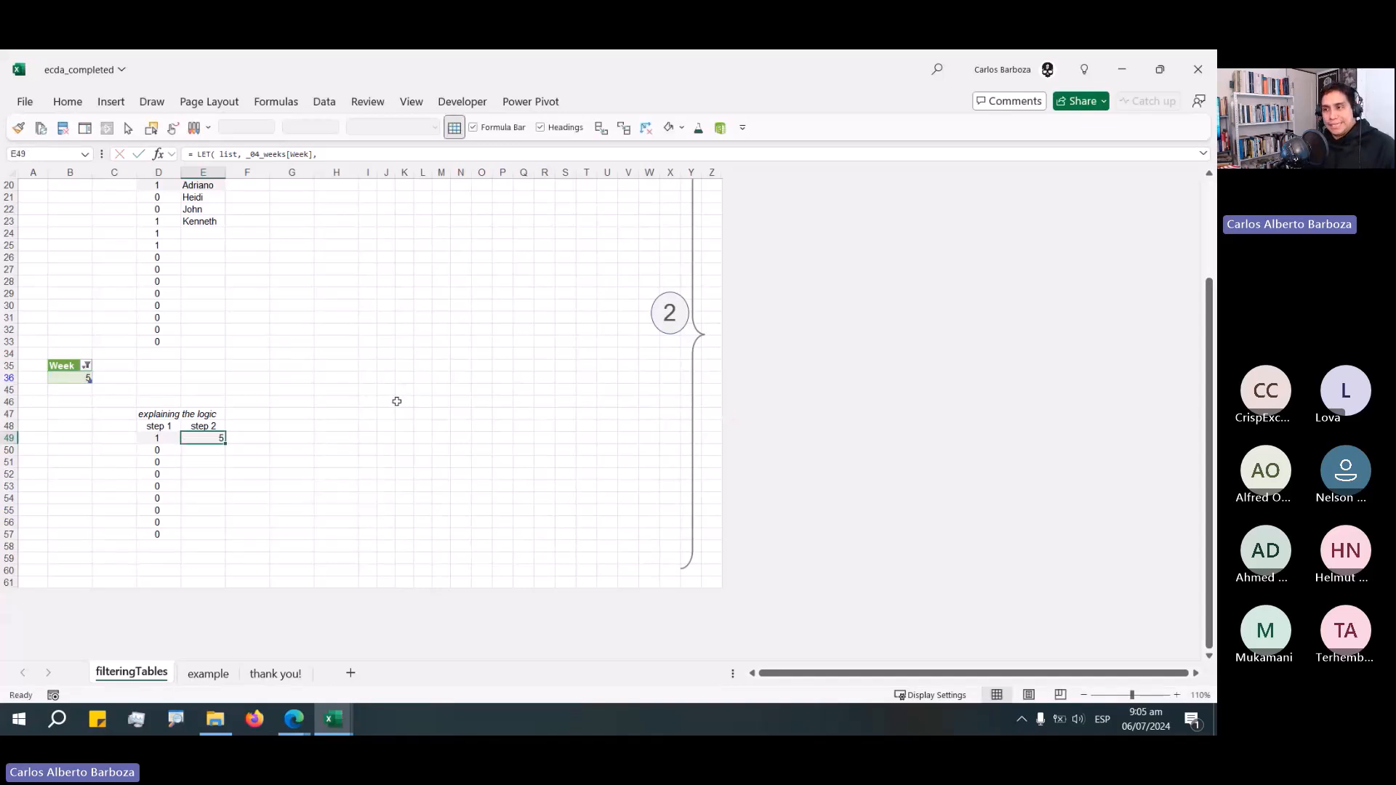
scroll(412, 402, up, 3)
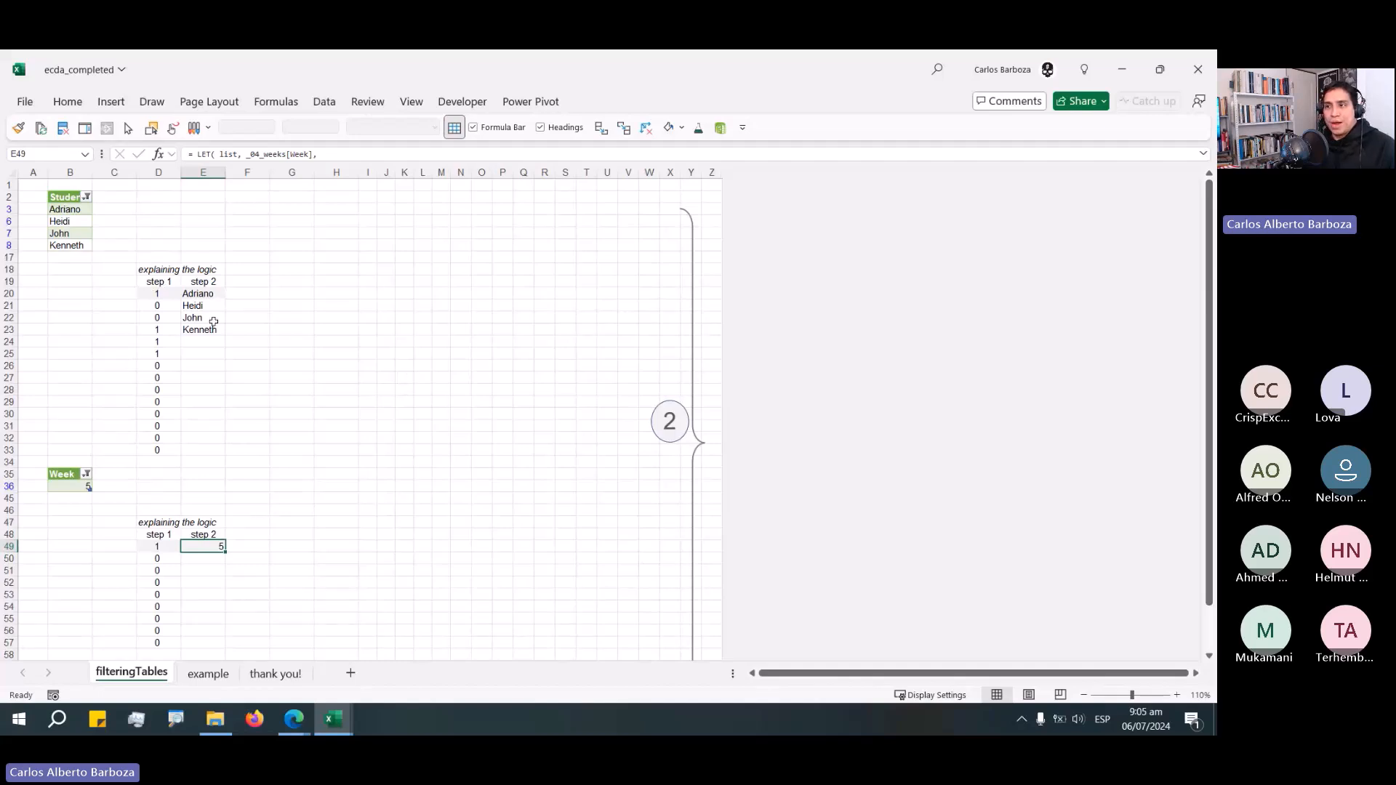
drag(114, 281, 215, 442)
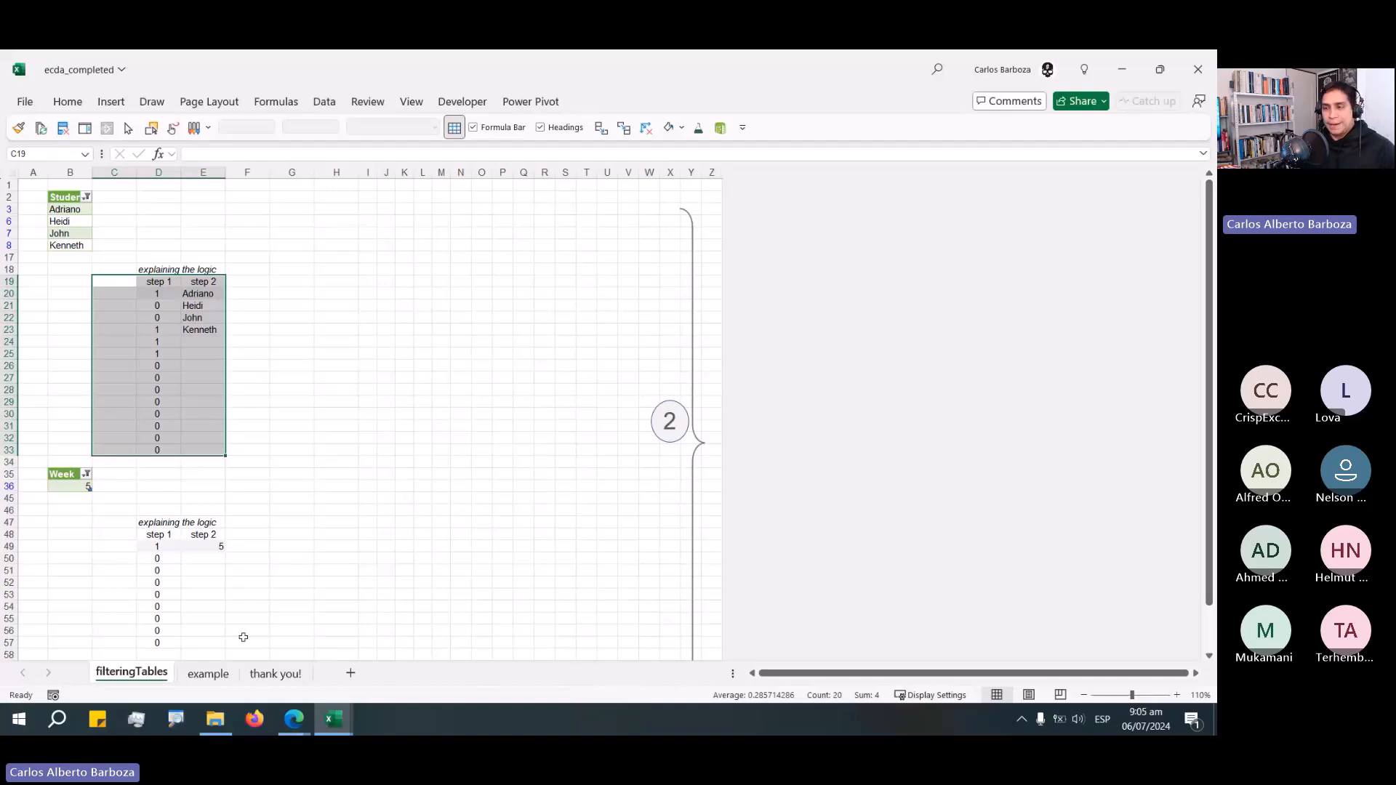
click(210, 673)
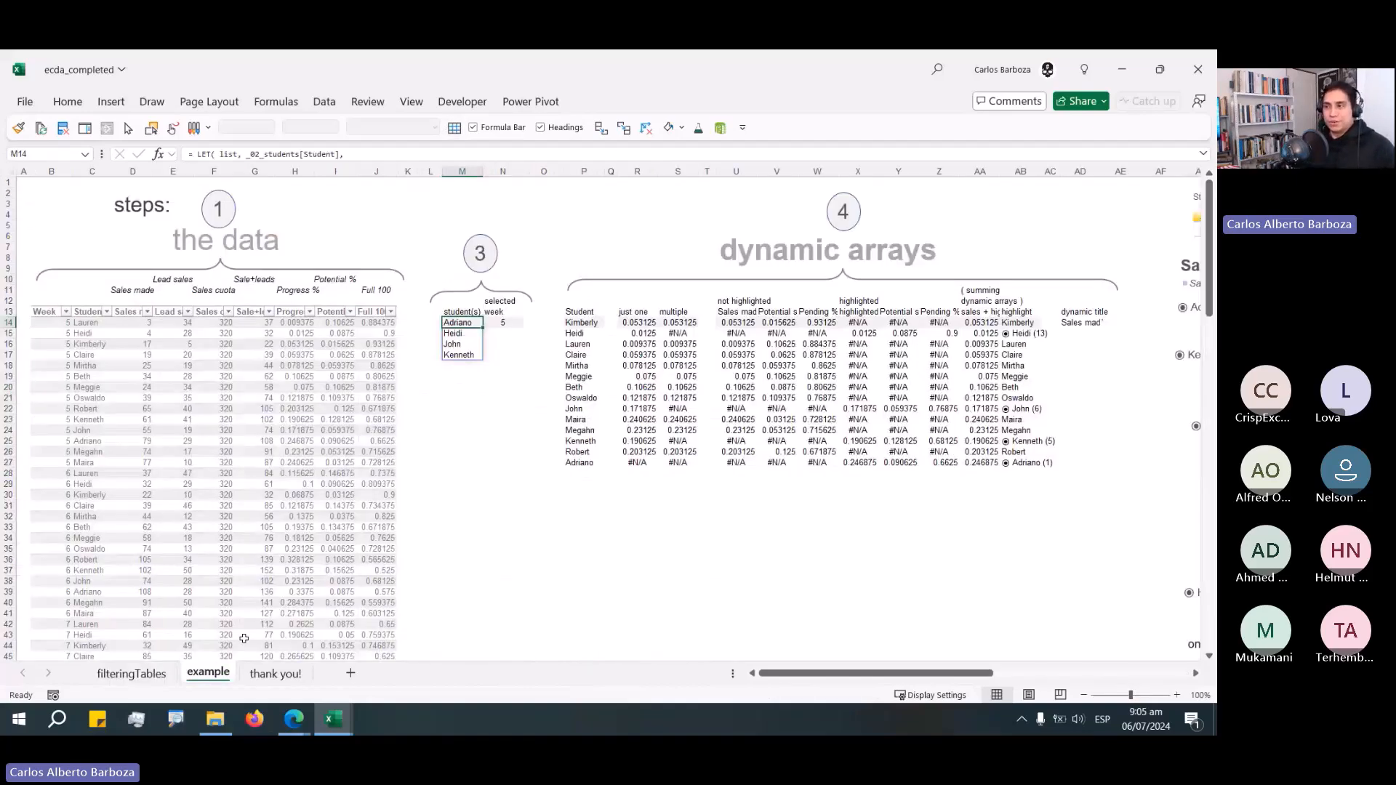
key(Right)
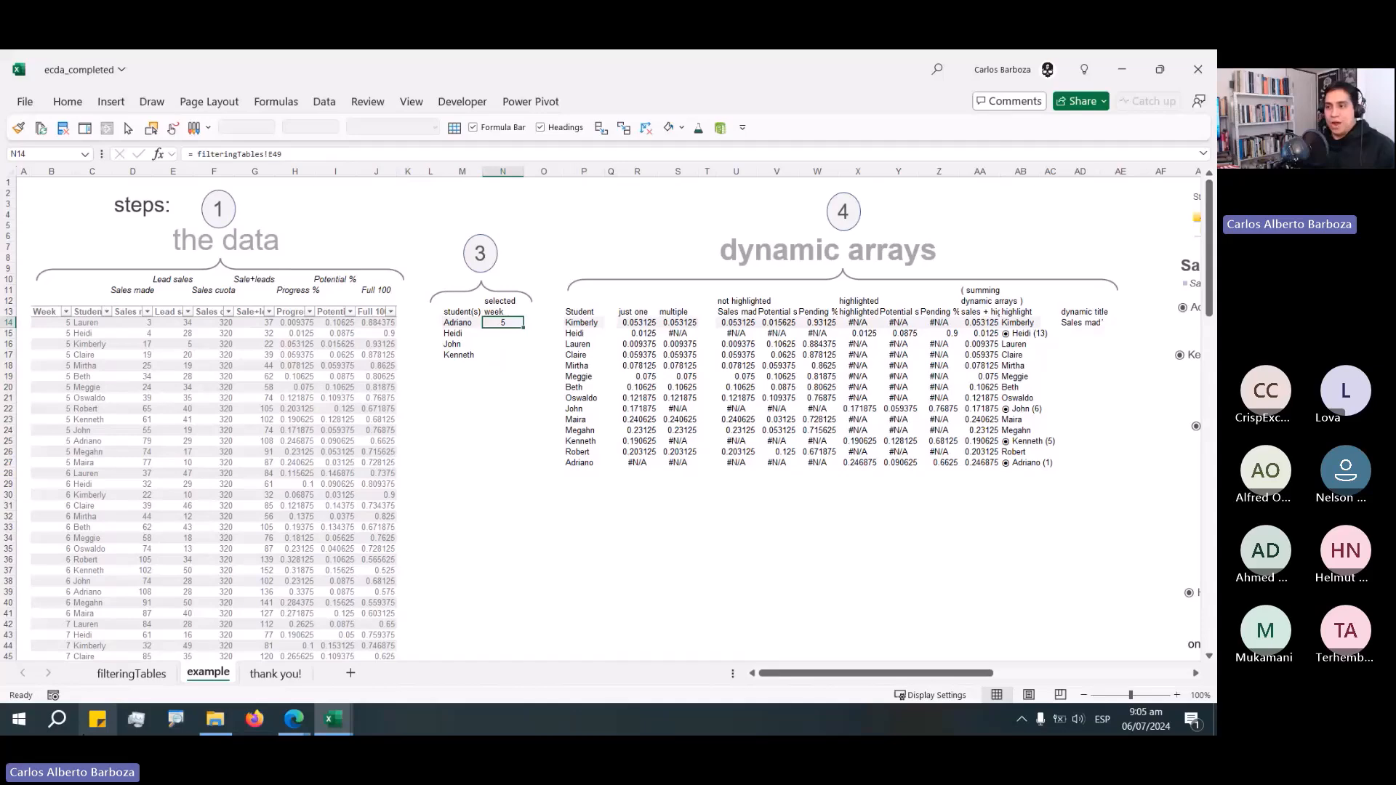
click(131, 673)
drag(157, 293, 200, 440)
key(alt+Tab)
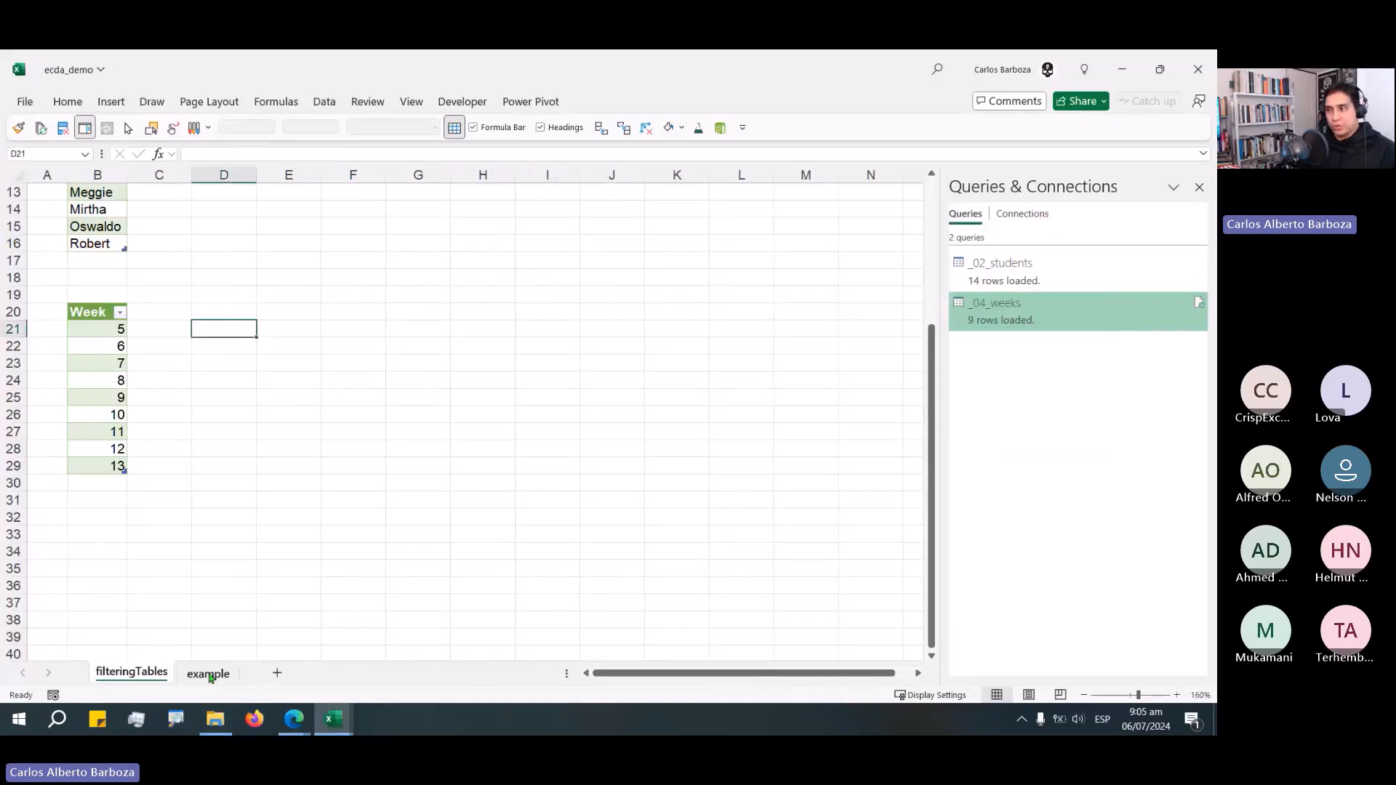
Copy the student-list LET formula from M13 into cell N13 under 'selected week'.
click(209, 674)
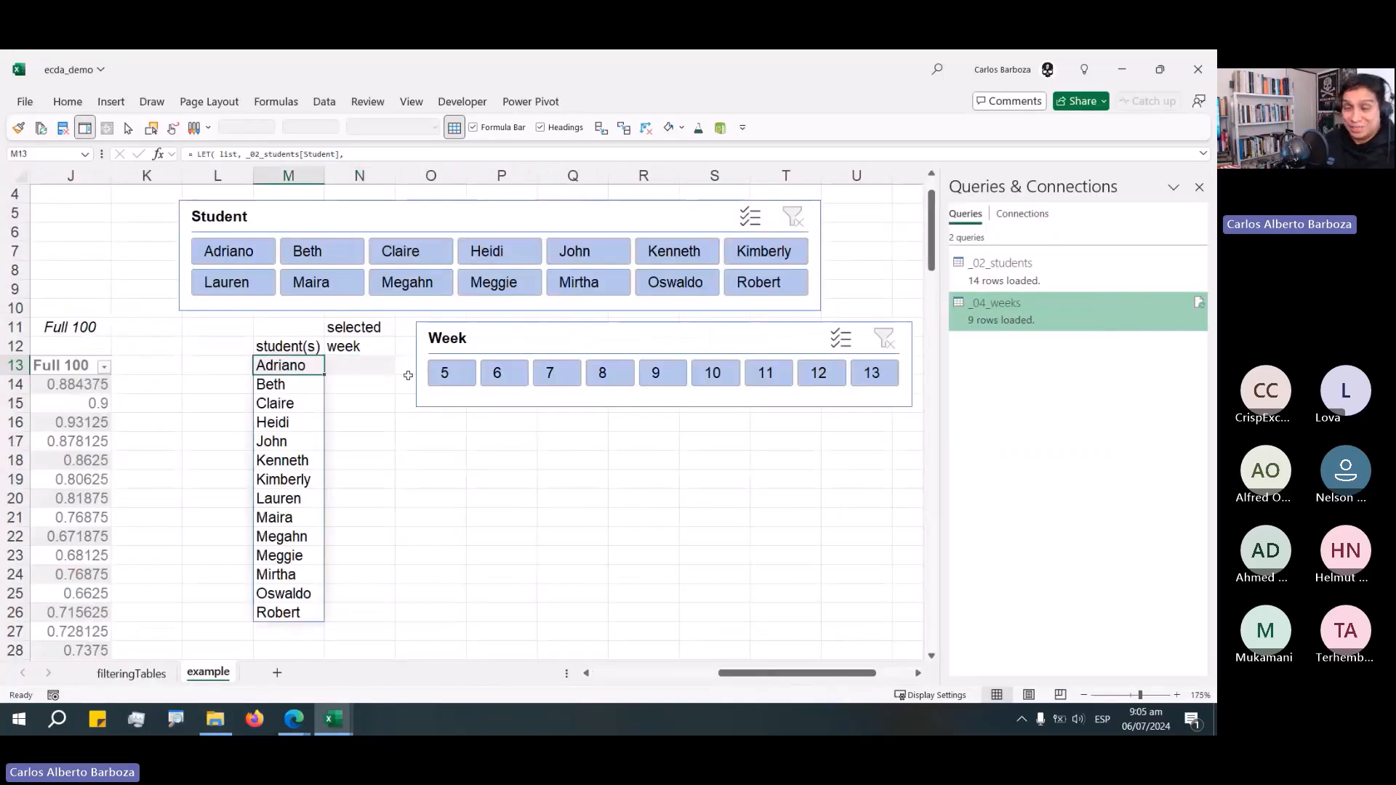
key(F2)
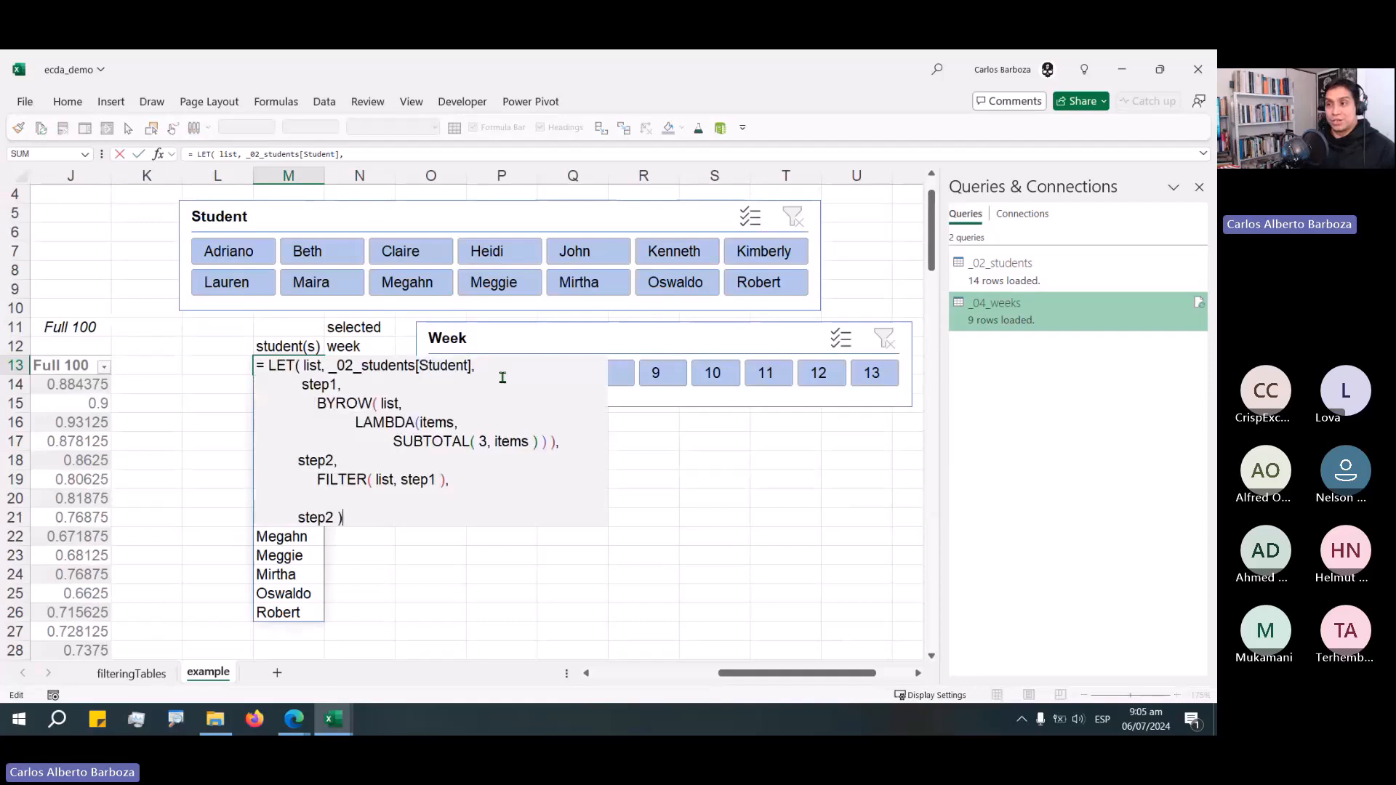
key(shift+Up)
key(shift+Up)
key(shift+Up)
key(shift+Up)
key(shift+Up)
key(shift+Up)
key(shift+Up)
key(shift+Up)
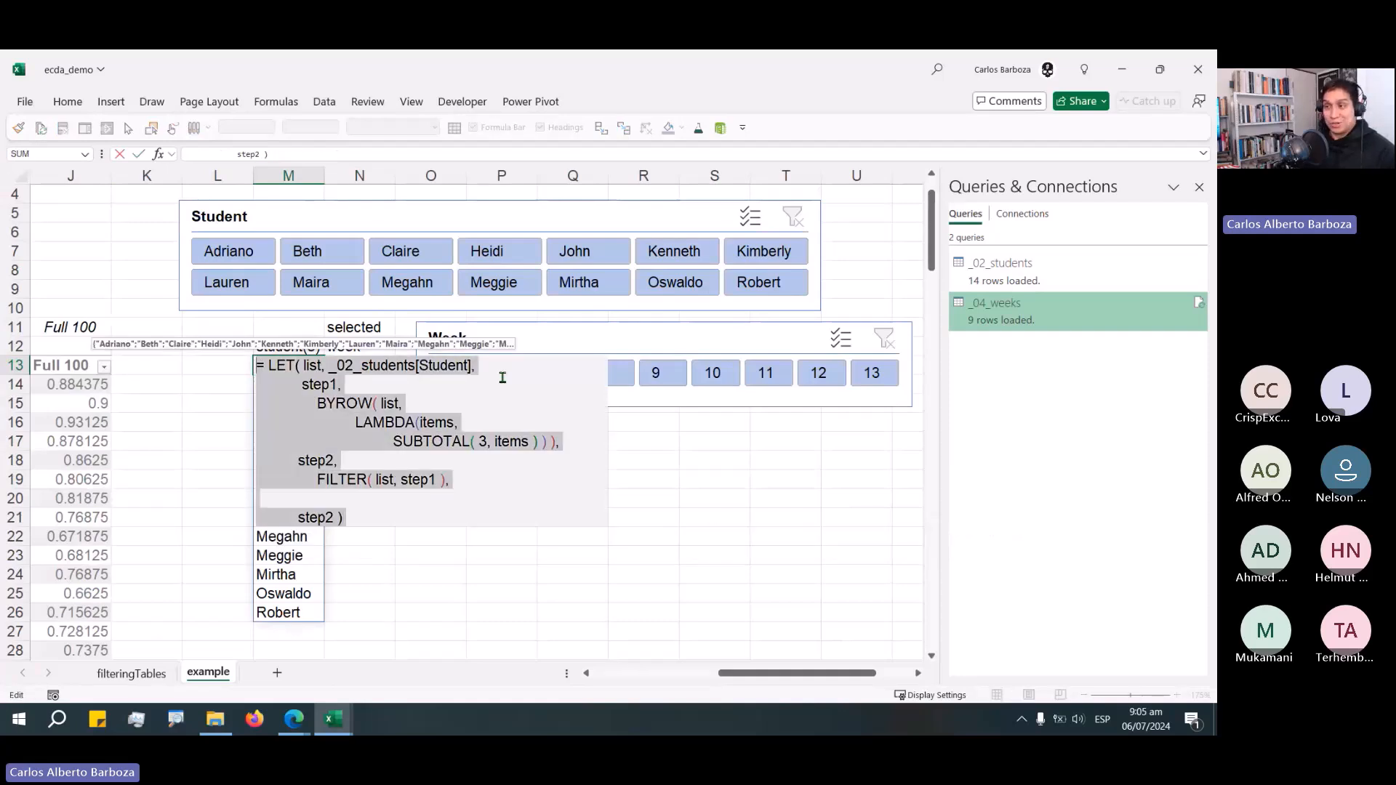
key(ctrl+c)
key(Tab)
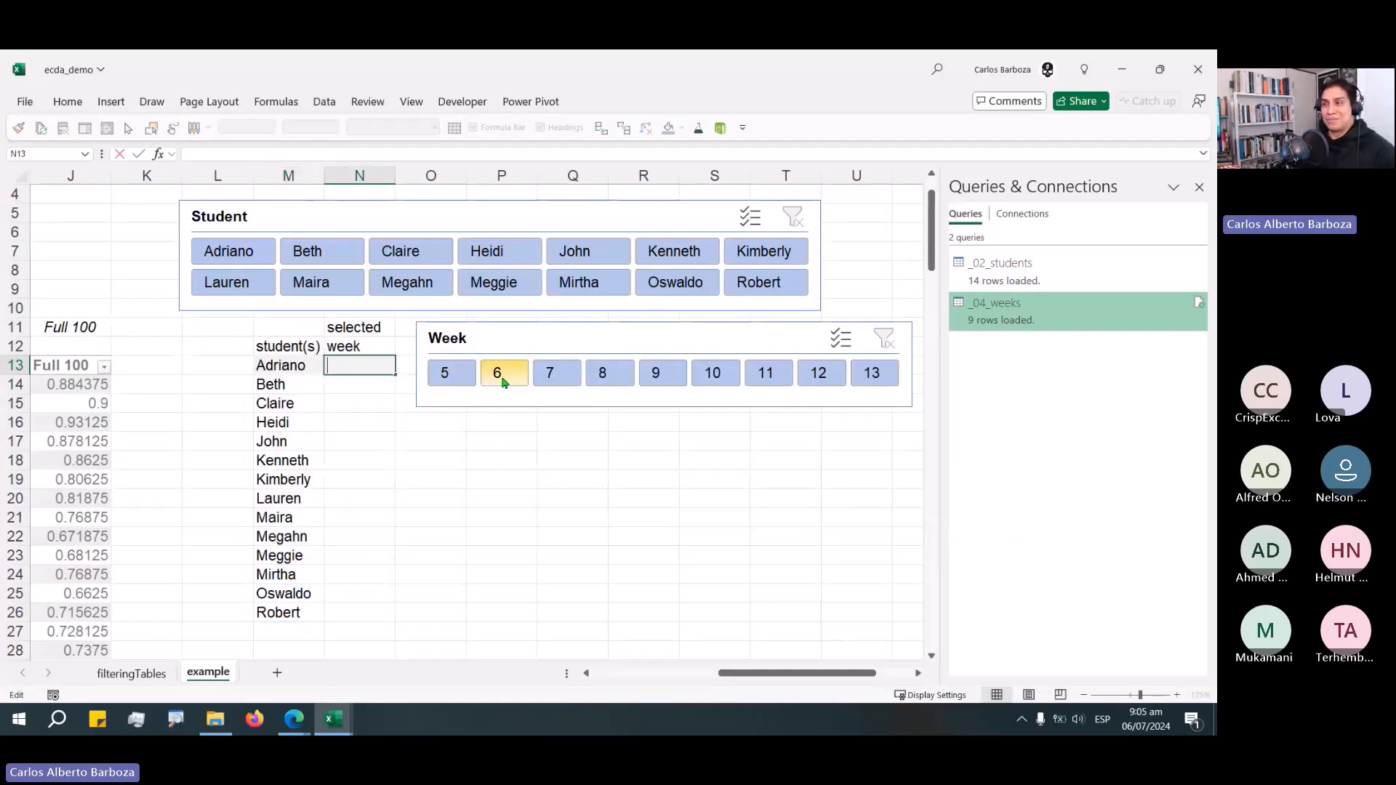
key(F2)
key(ctrl+v)
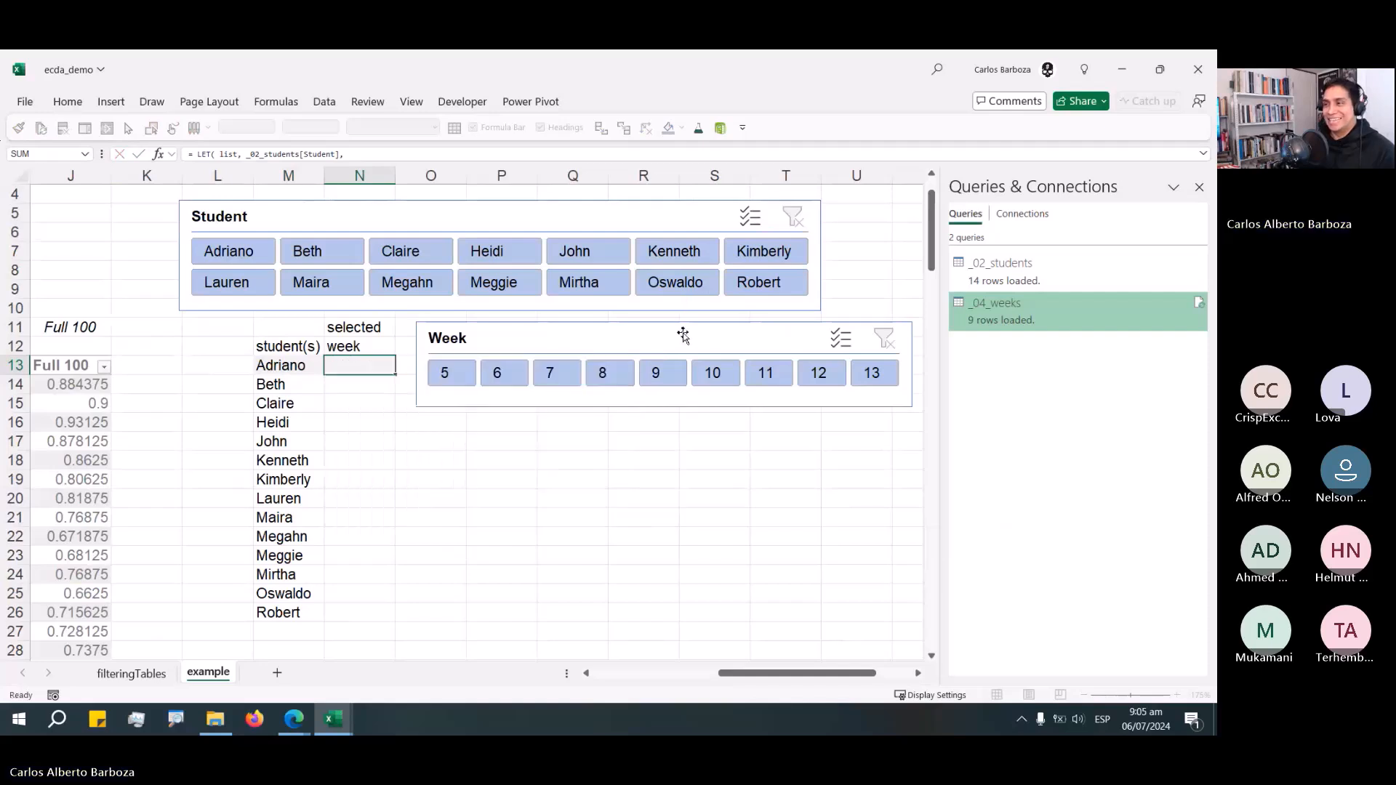
Change the list reference in N13's formula from the students column to _04_weeks[Week].
drag(683, 334, 841, 419)
click(401, 363)
key(F2)
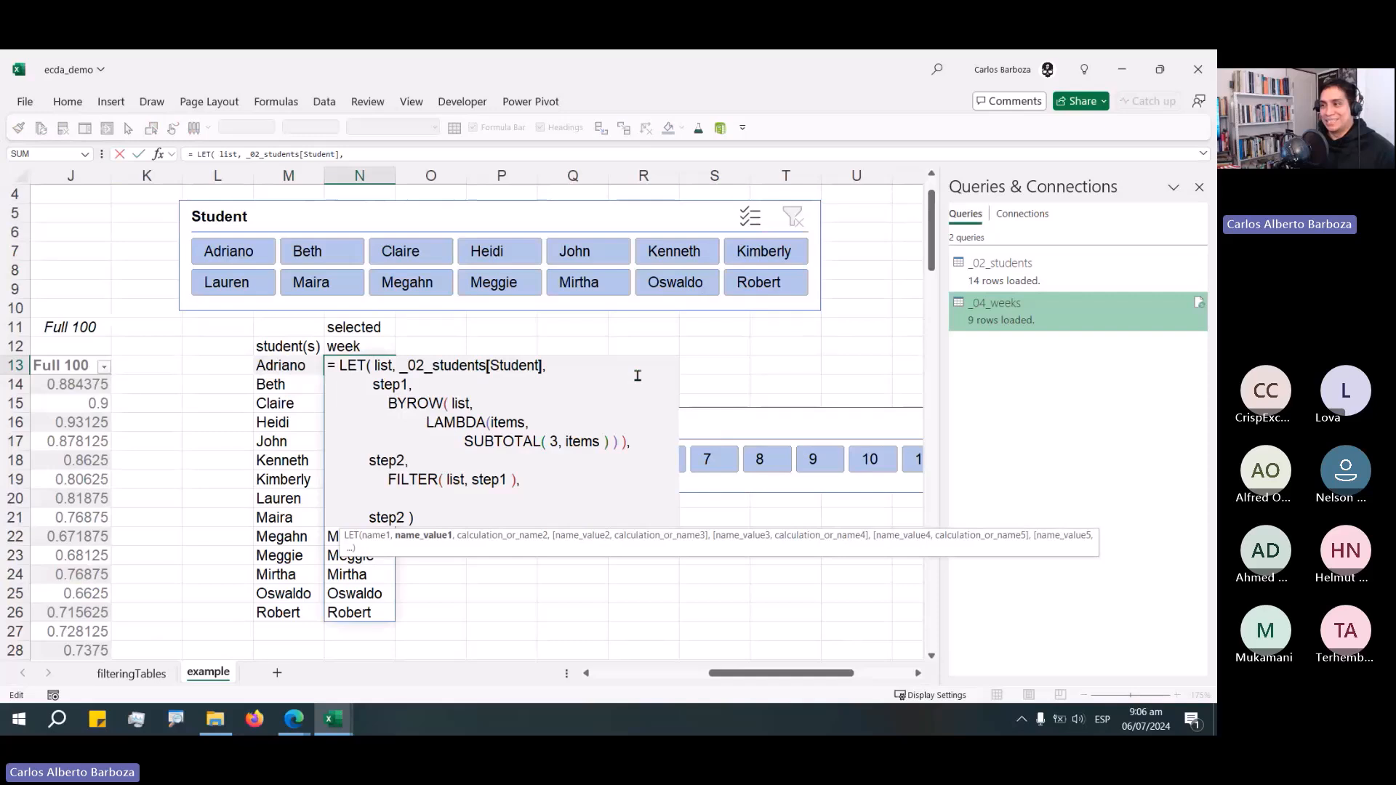
key(shift+Left)
key(shift+Left)
key(shift+Left)
key(shift+Left)
key(shift+Left)
key(shift+Left)
key(shift+Left)
key(shift+Left)
key(shift+Left)
key(shift+Left)
key(shift+Left)
key(shift+Left)
key(shift+Left)
key(shift+Left)
key(shift+Left)
key(shift+Left)
key(shift+Left)
key(shift+Left)
key(shift+Left)
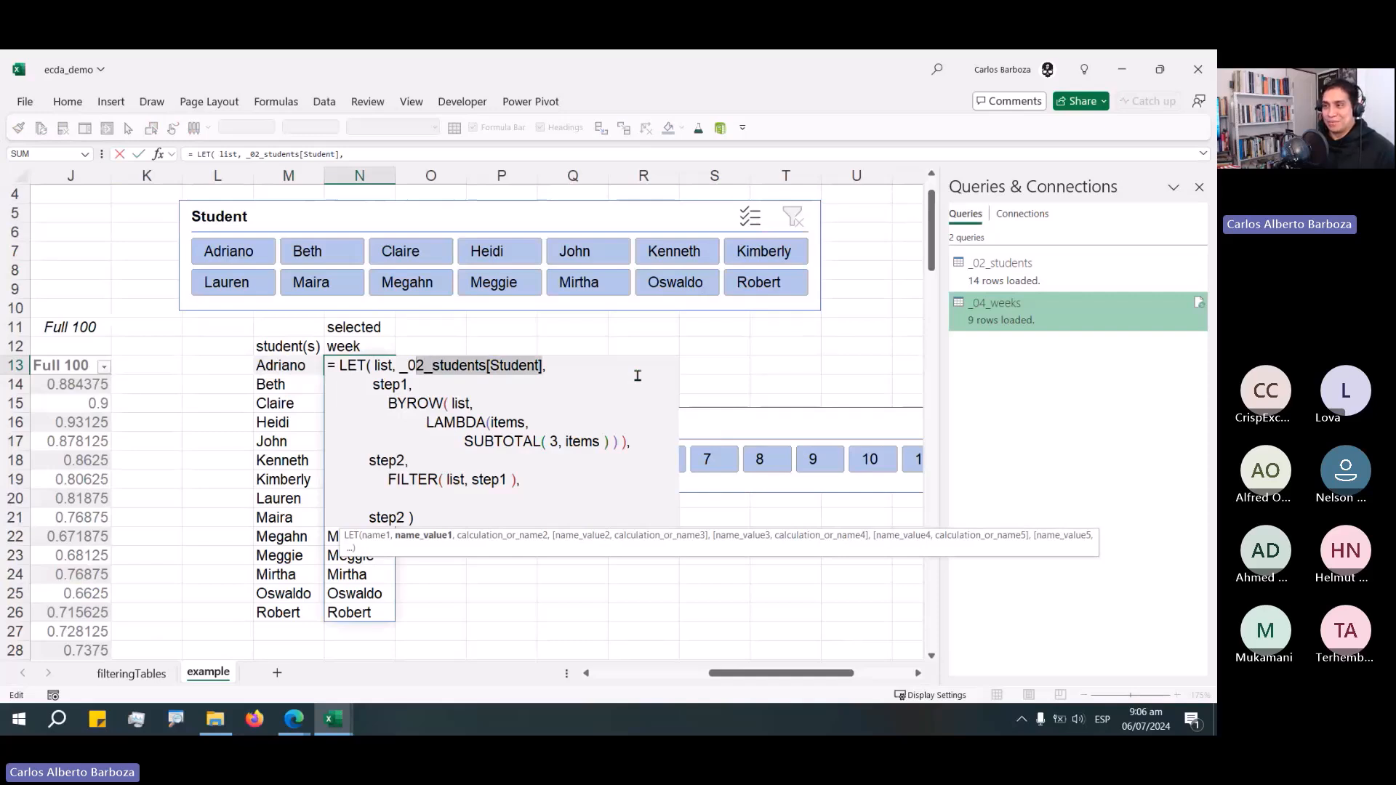
text(4,)
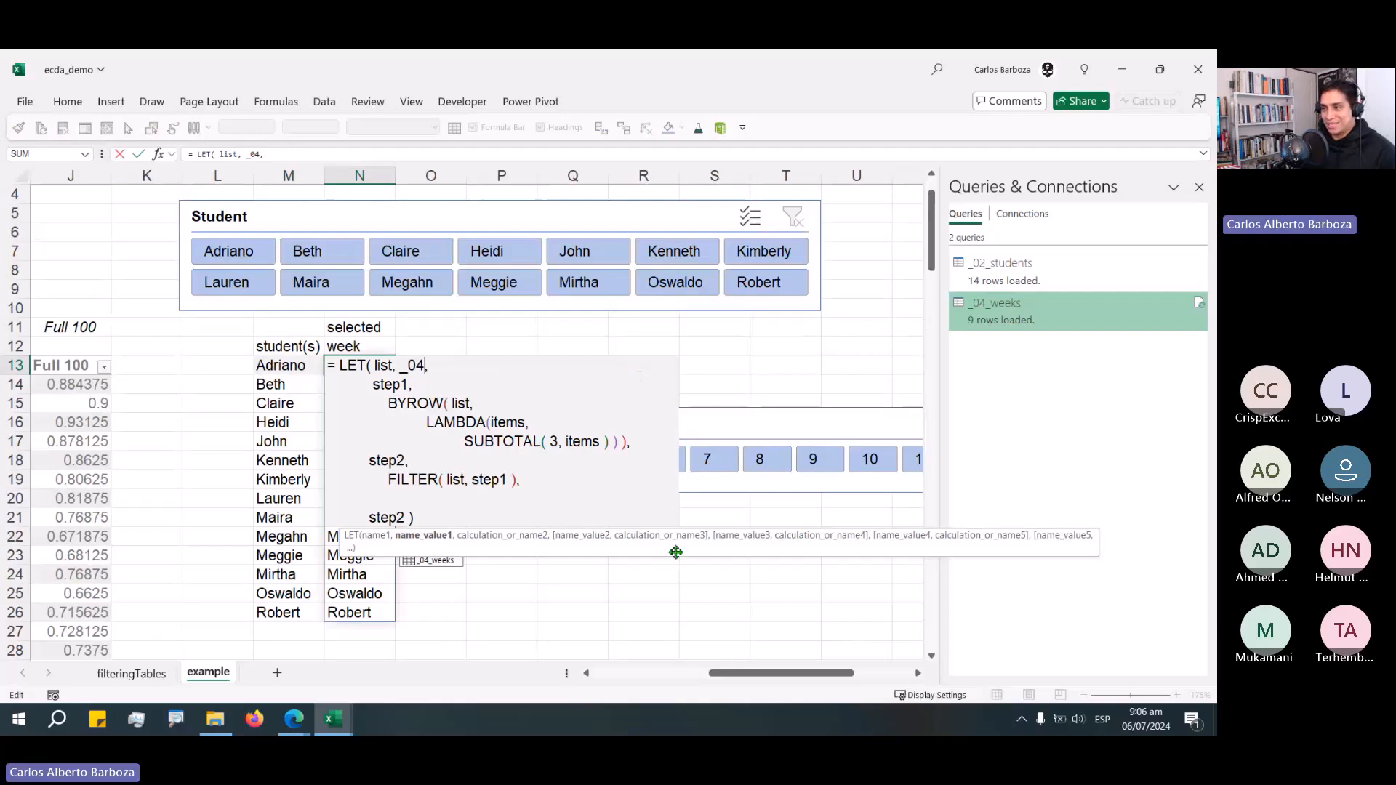
key(Tab)
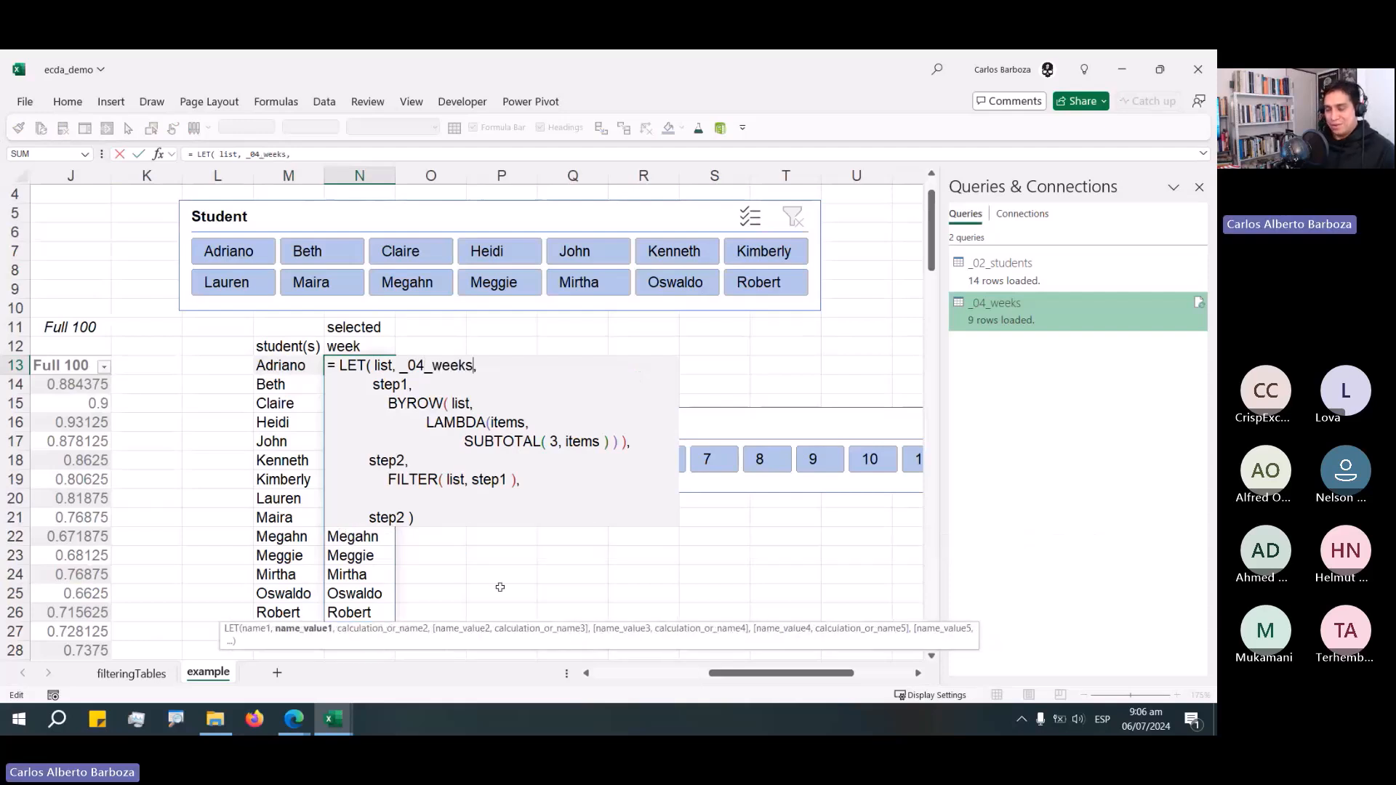
text([)
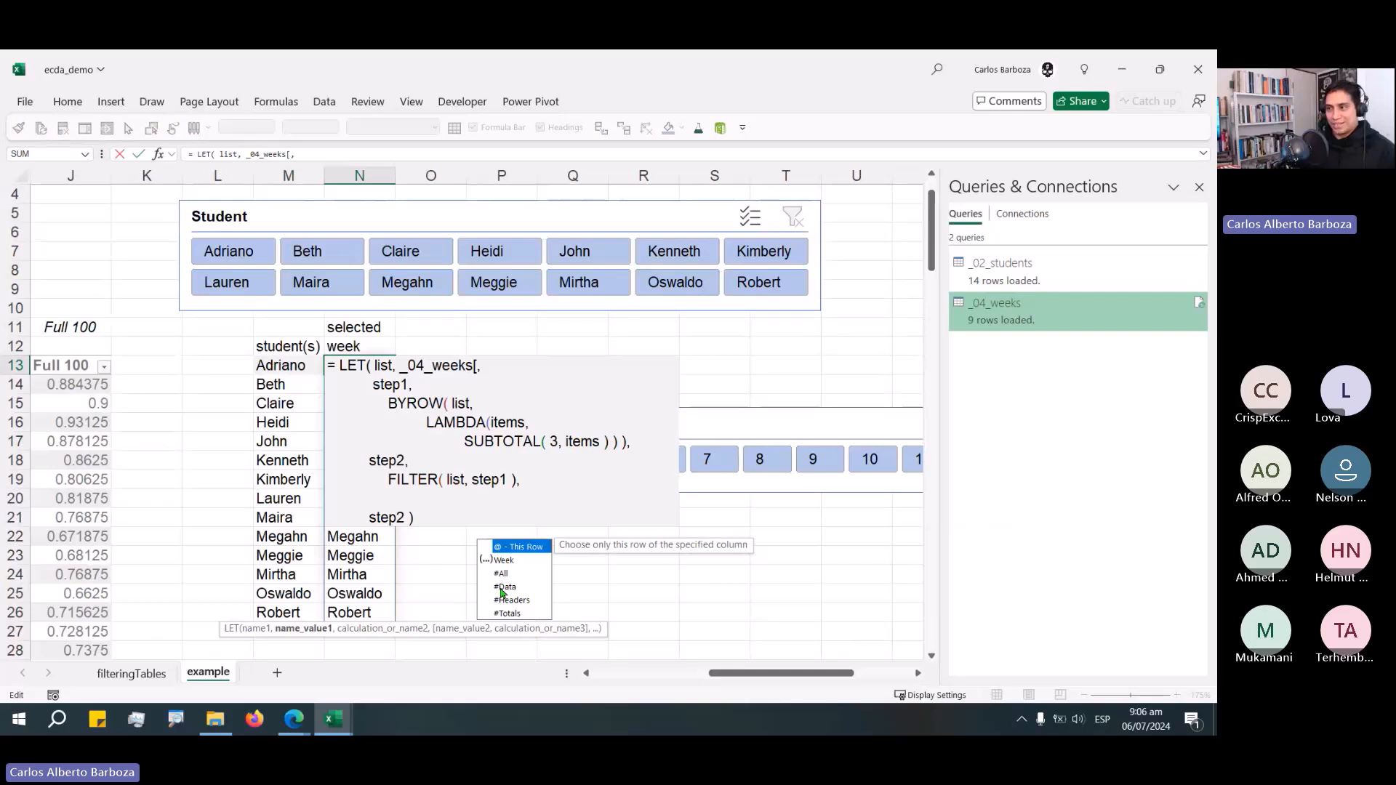
text(W)
key(Tab)
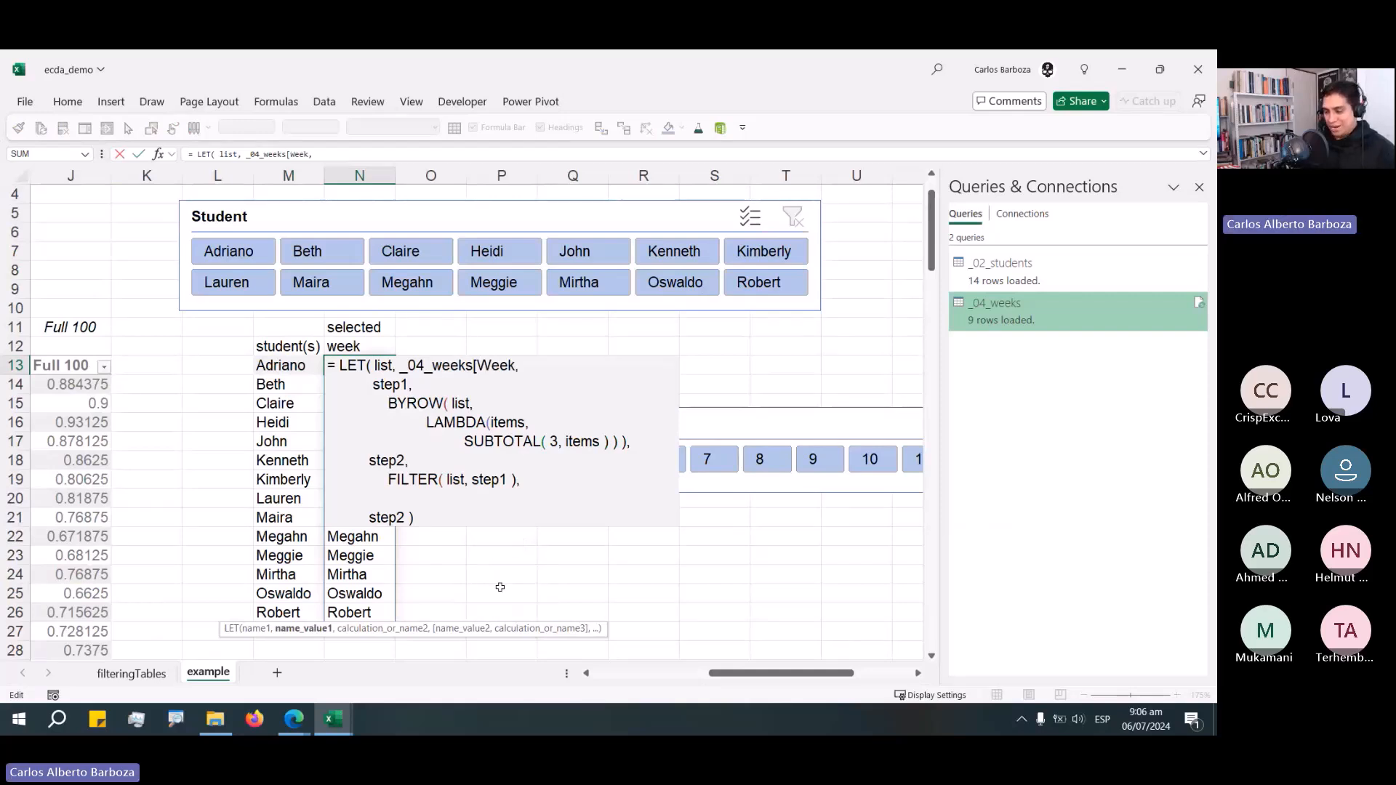
text(])
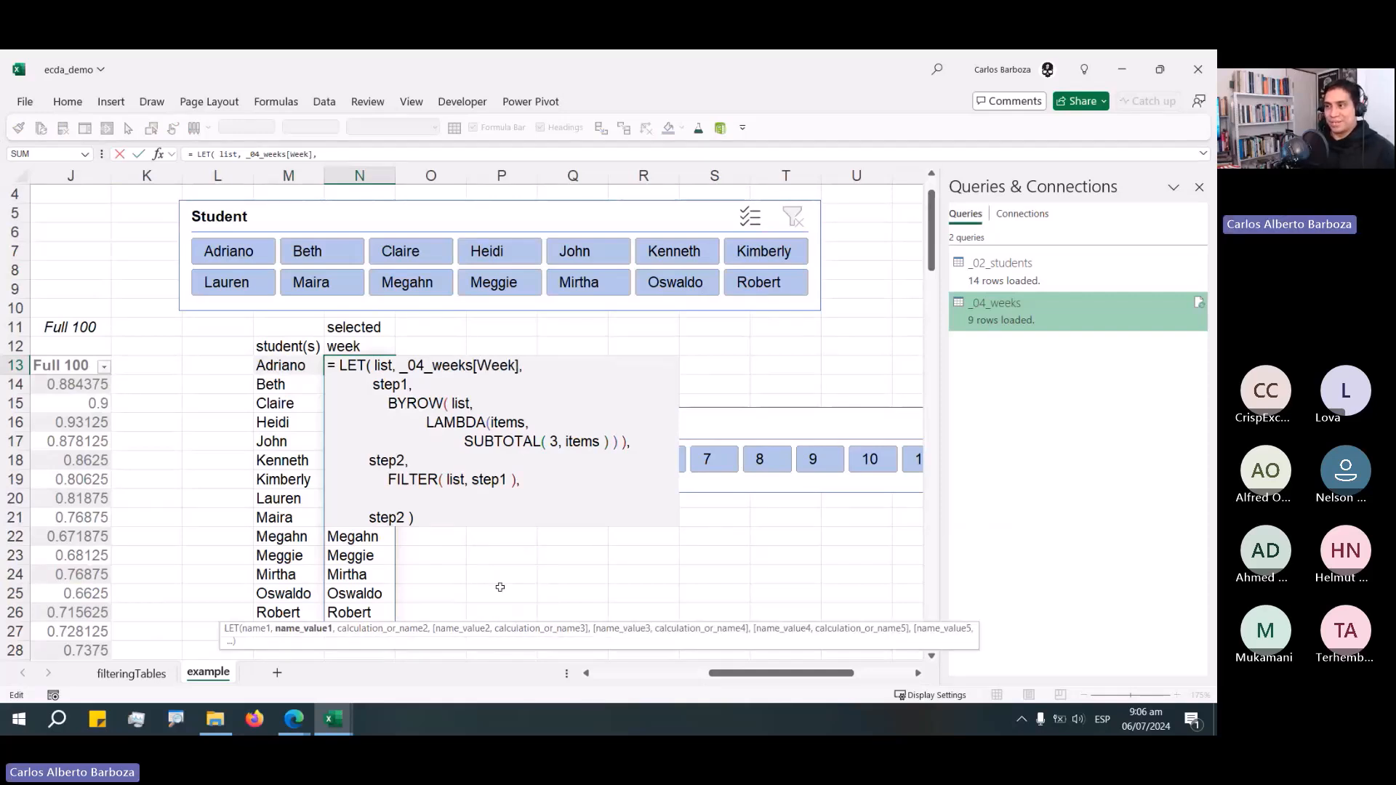
key(Return)
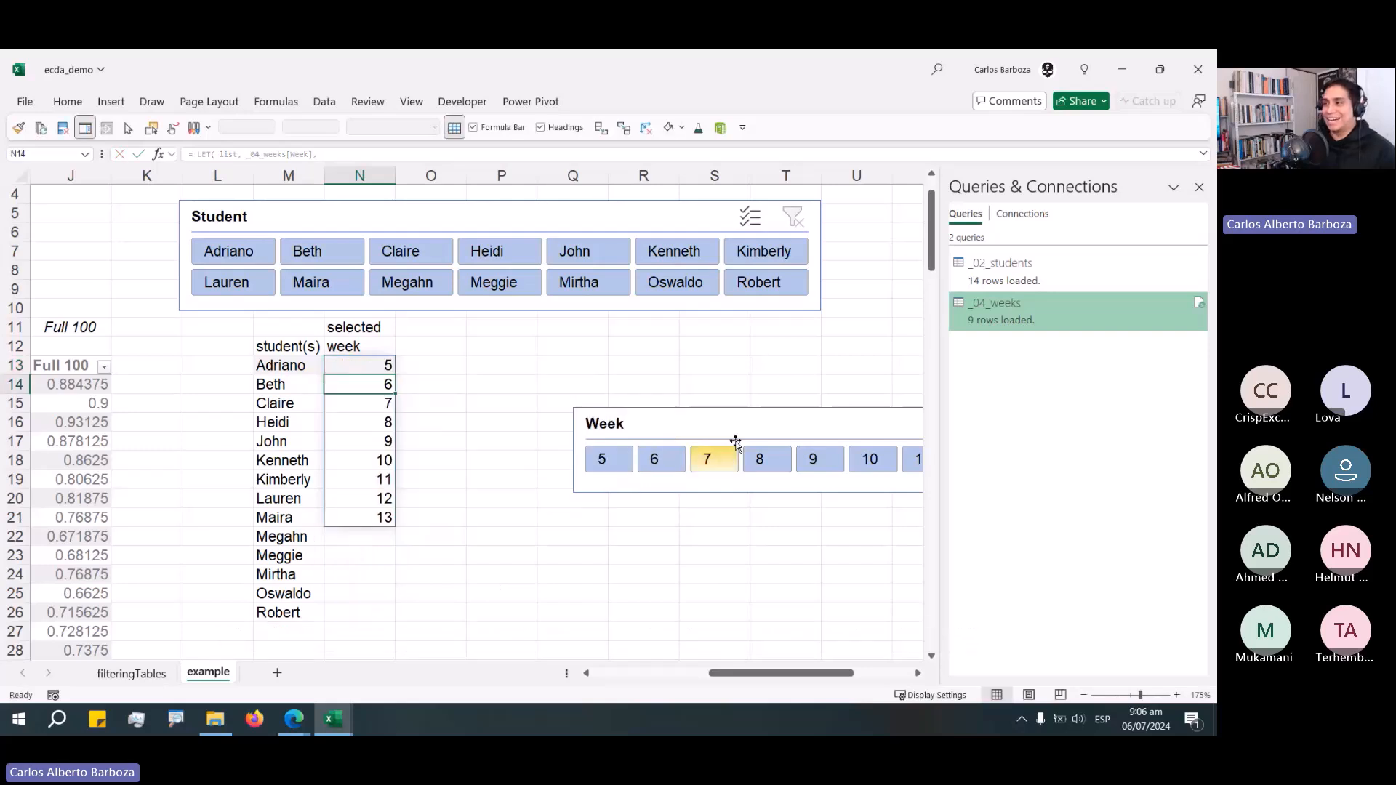
Place the Week slicer back beside the selected week column and select week 5 in it.
drag(736, 441, 572, 358)
click(371, 365)
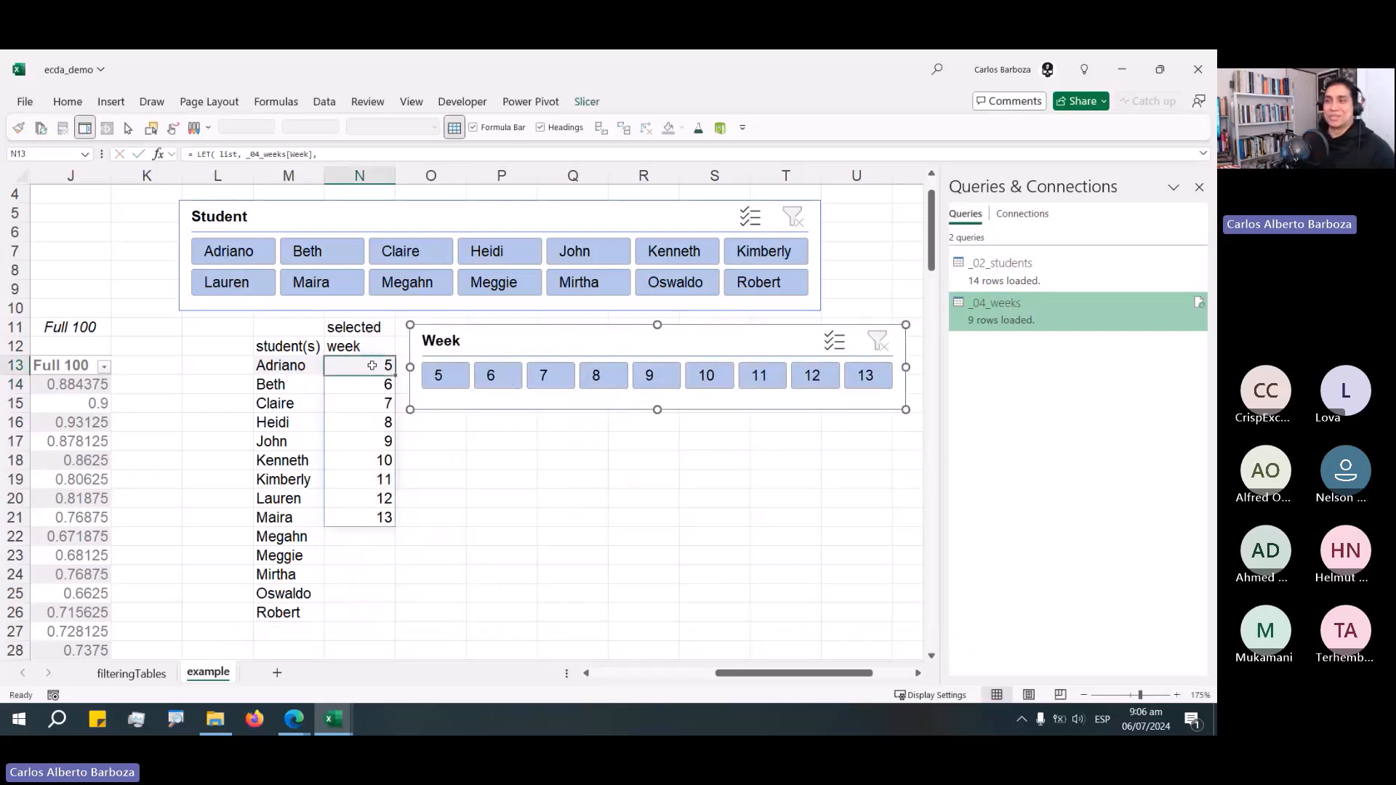
double_click(371, 365)
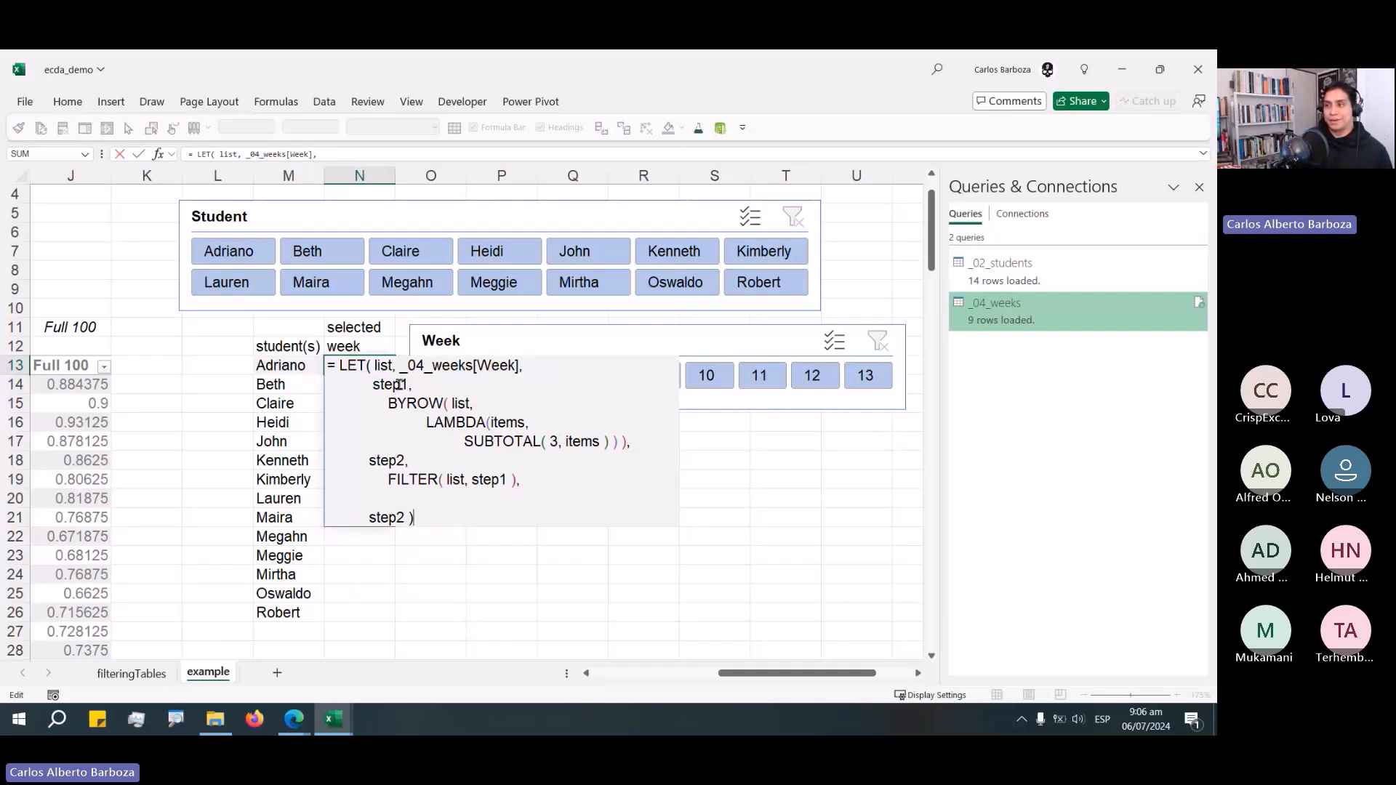
drag(374, 389, 426, 517)
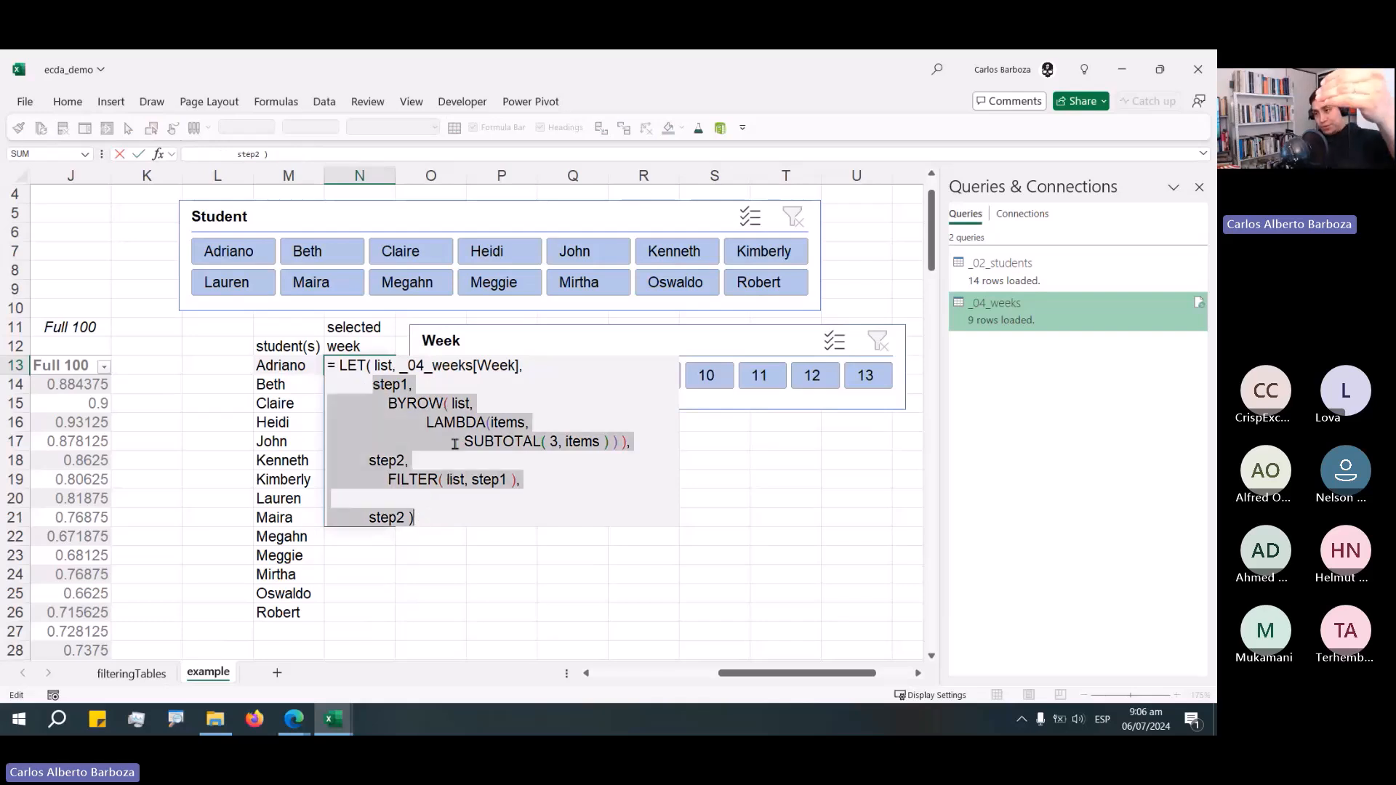
click(523, 374)
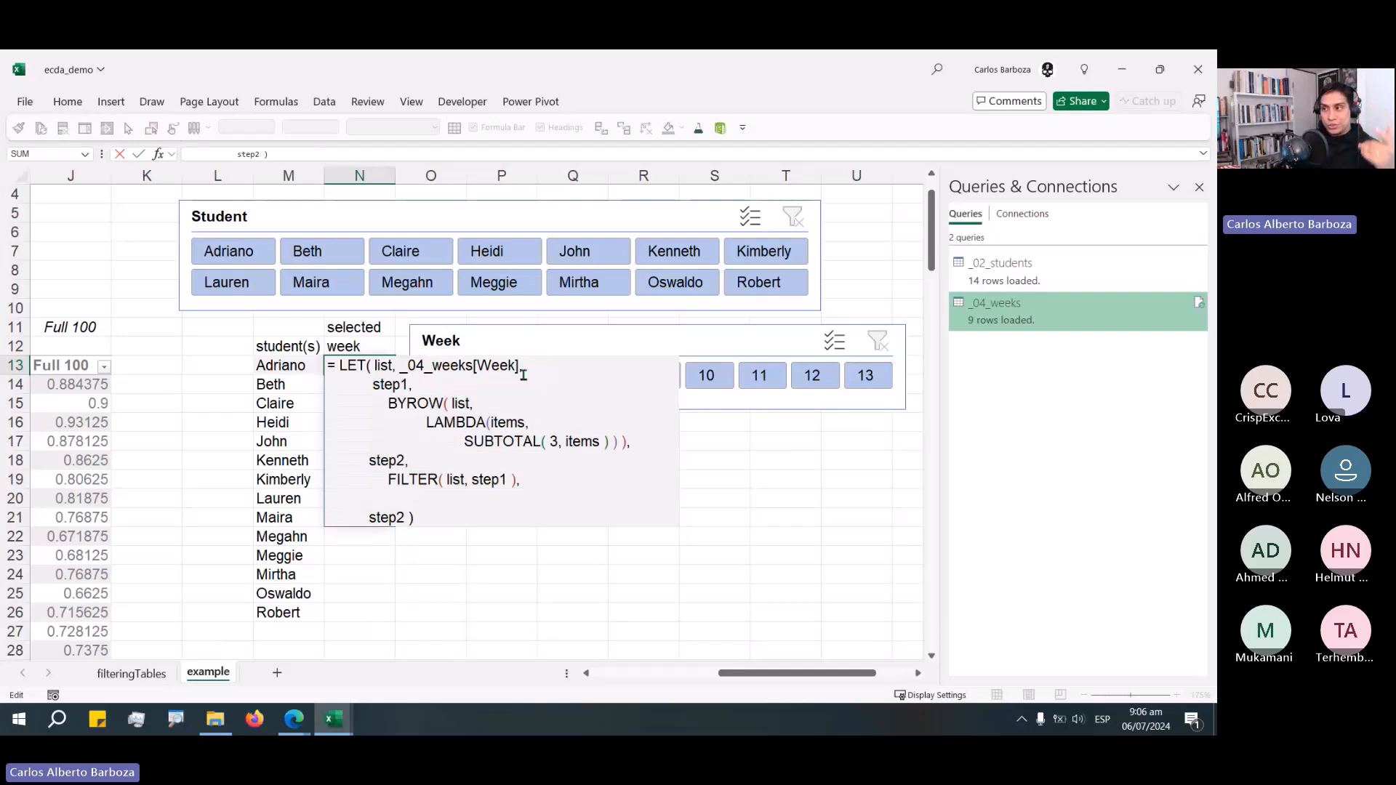
drag(523, 371, 395, 369)
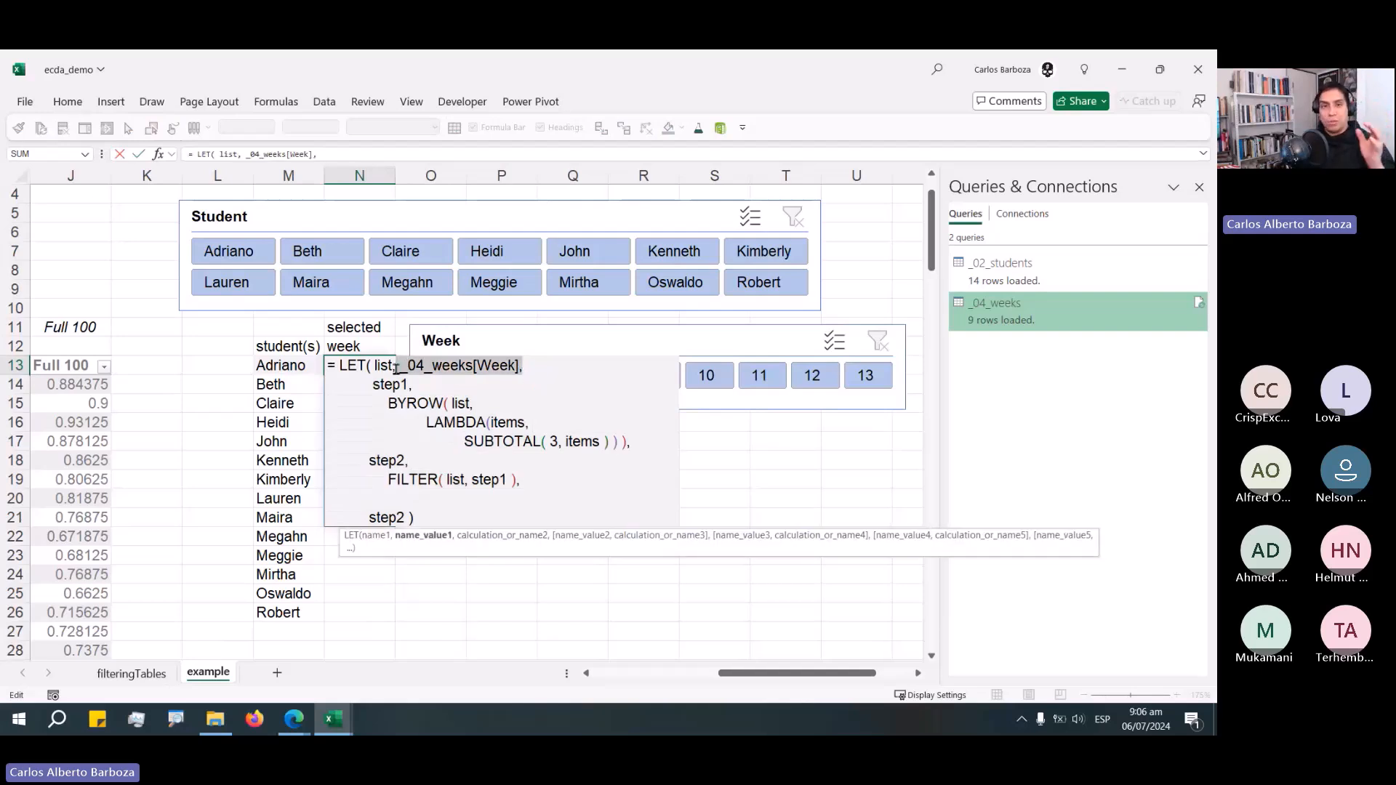
key(Escape)
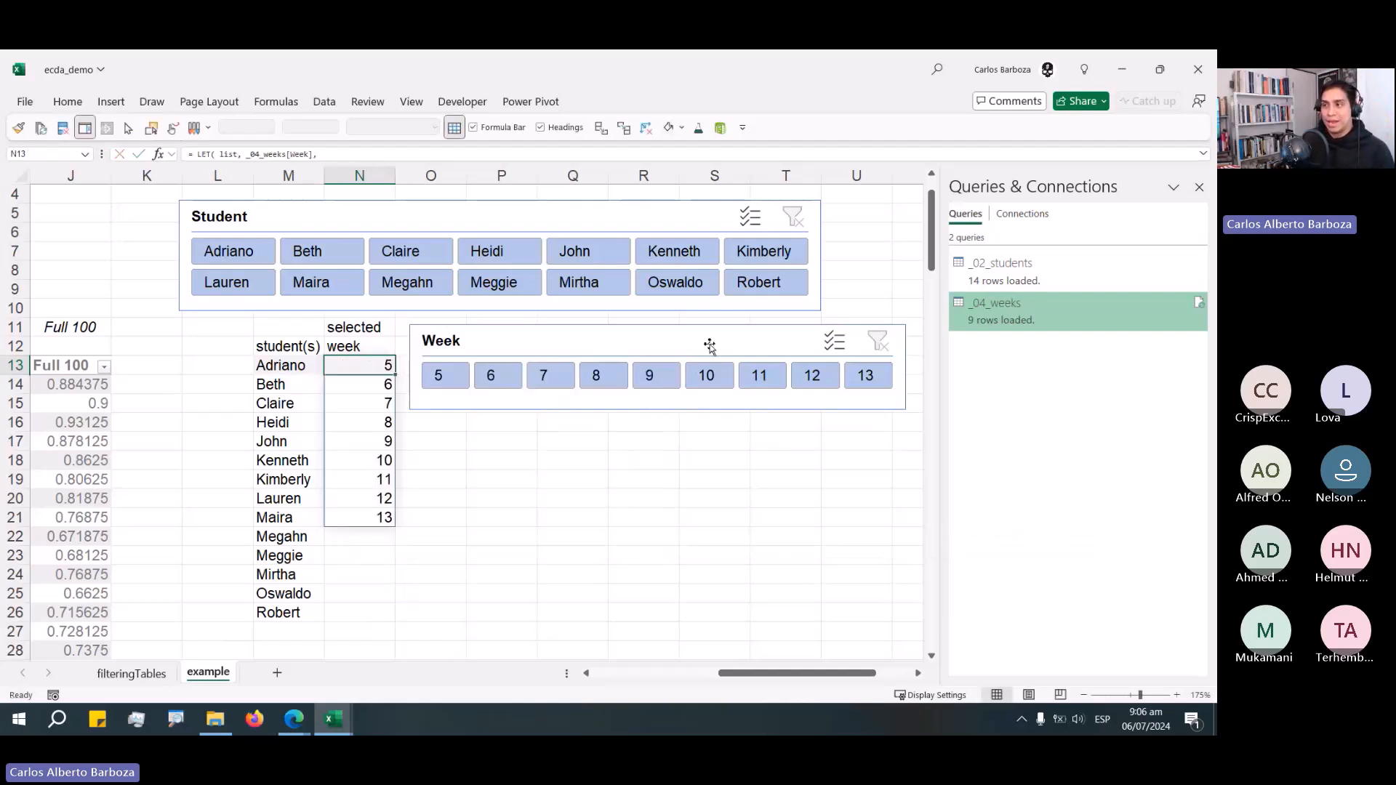
click(453, 379)
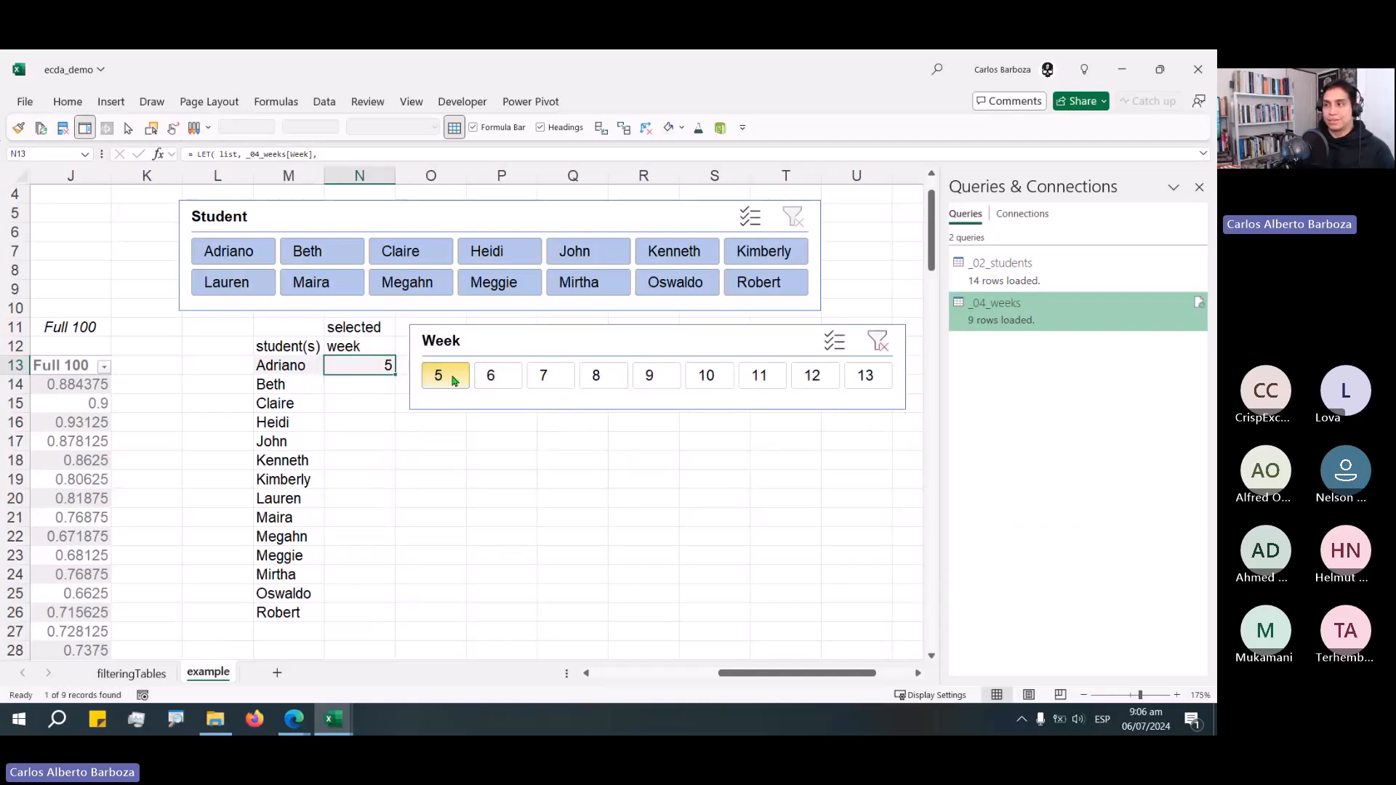
Select weeks 7 to 9 in the Week slicer to test the selected-week list, and move the slicer aside.
click(627, 391)
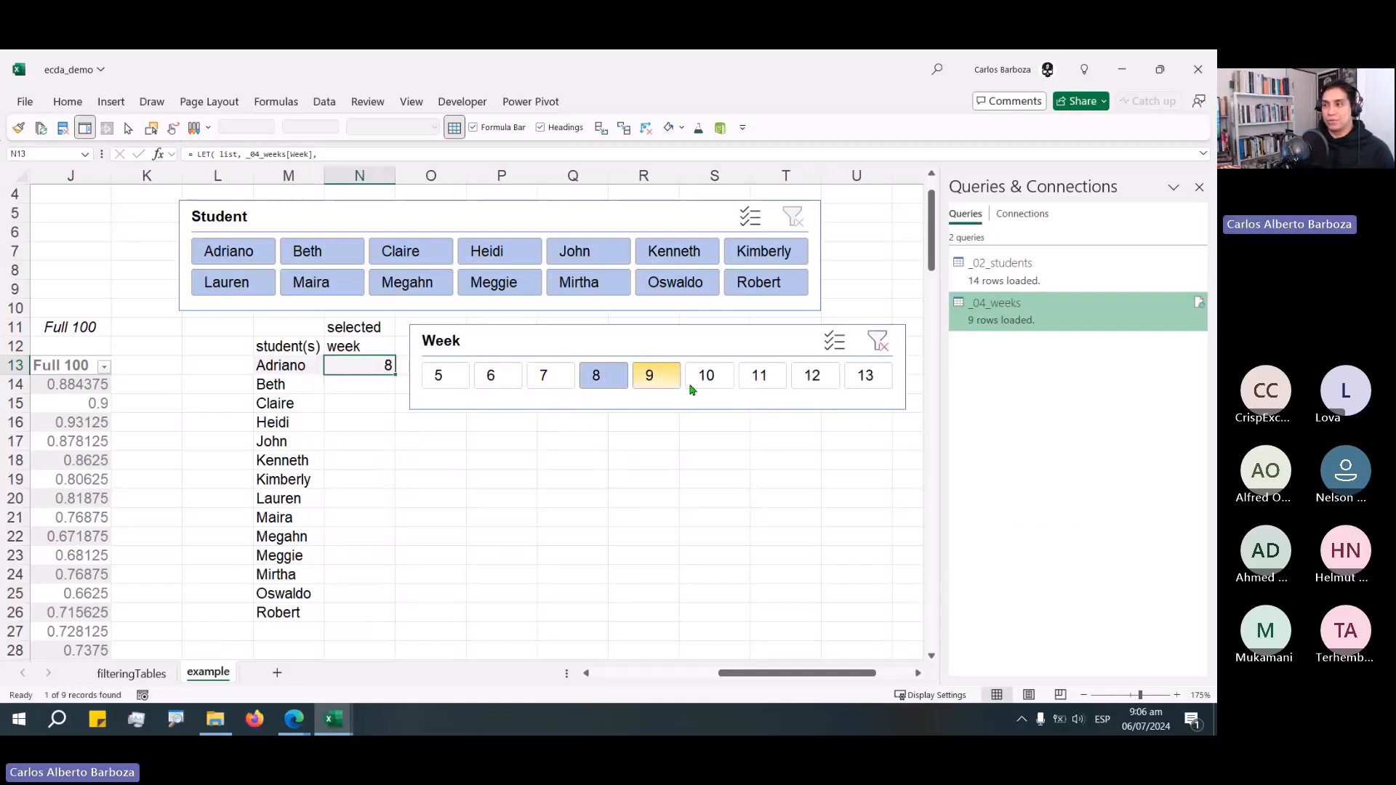
click(709, 386)
click(560, 379)
click(572, 517)
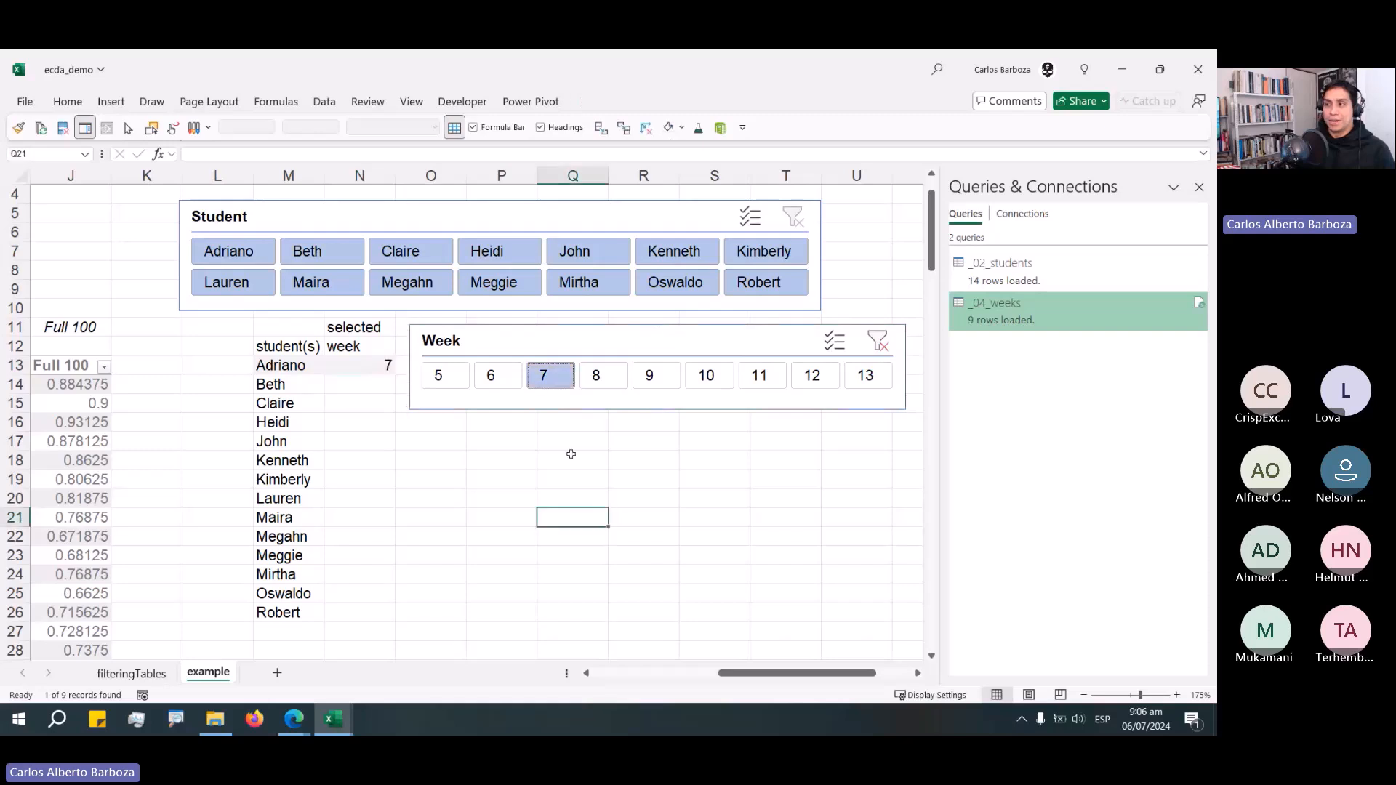
drag(561, 379, 640, 389)
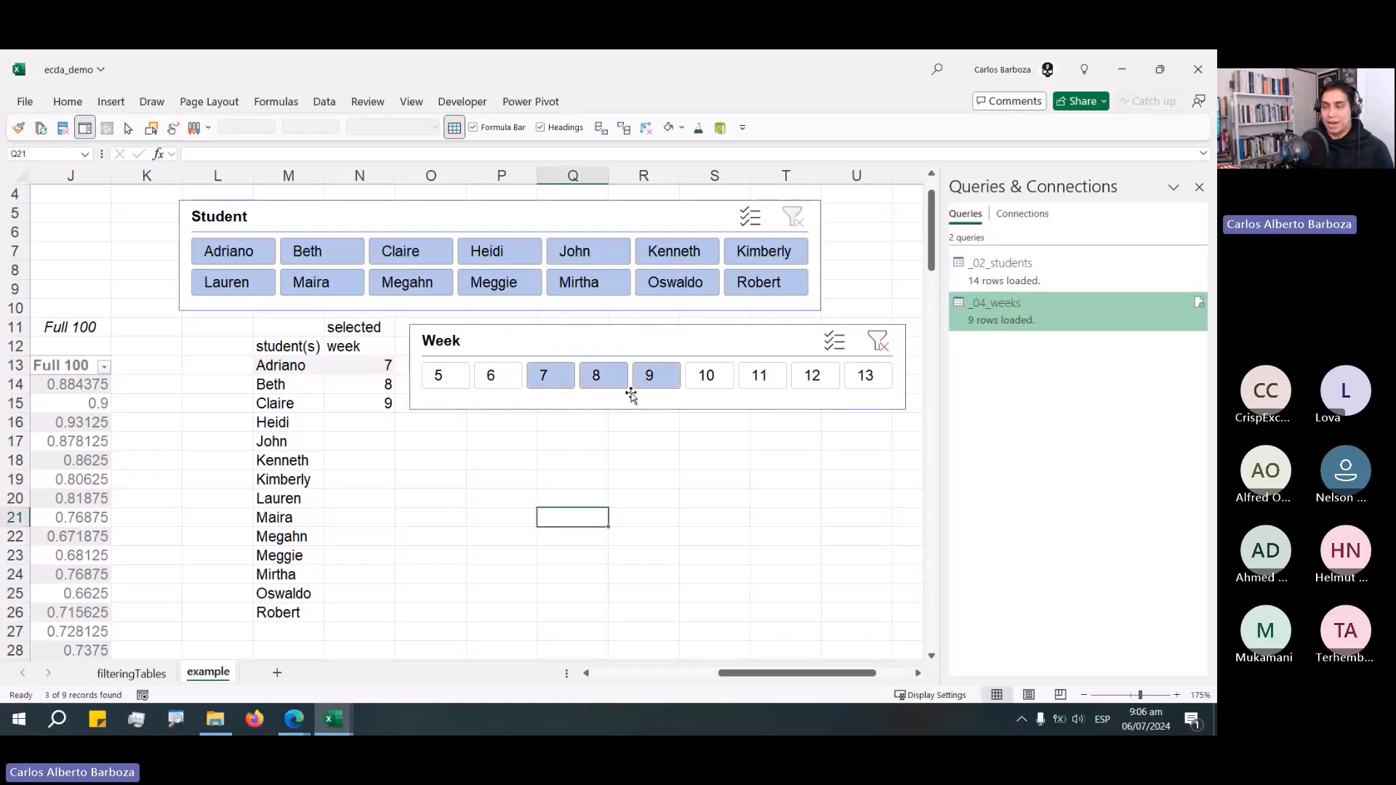
drag(613, 342, 682, 346)
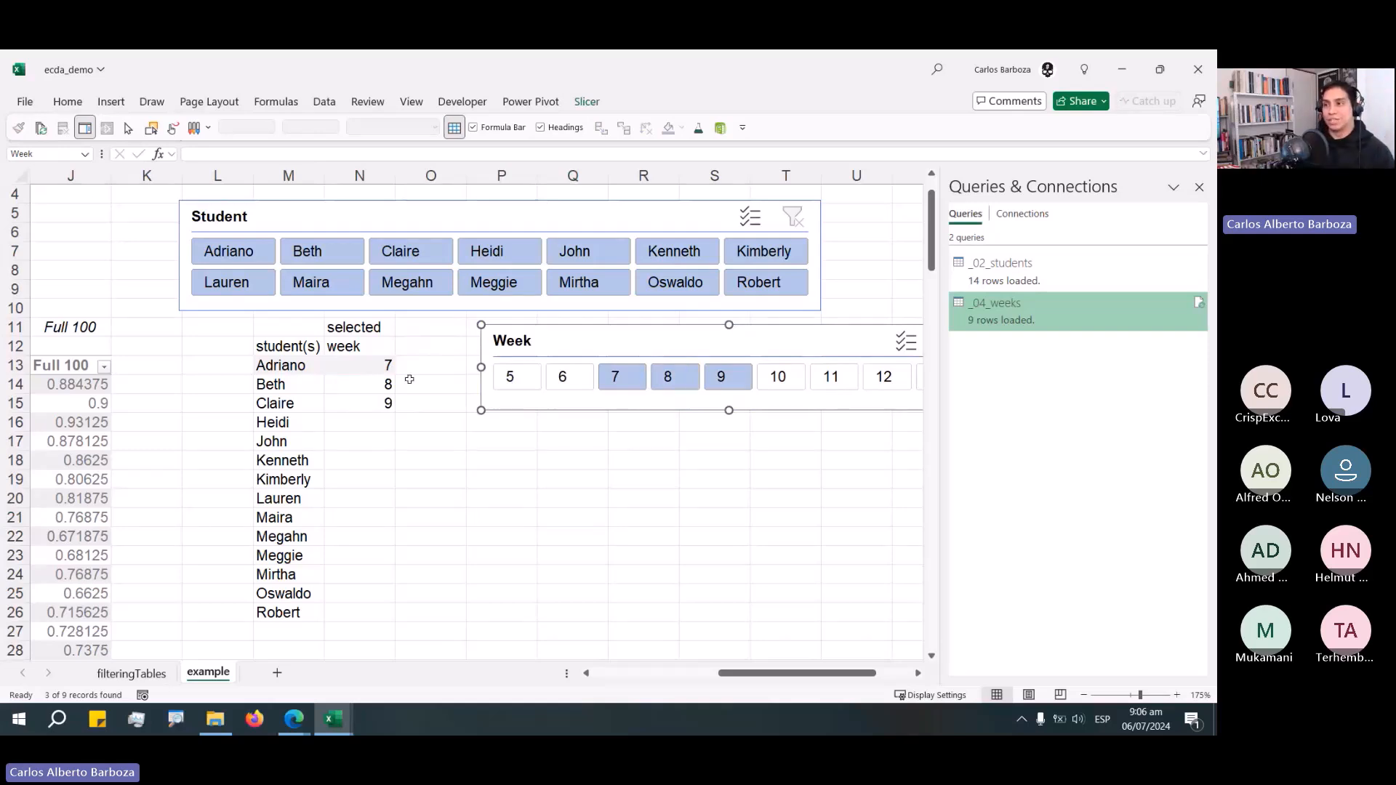
Try referencing N13's spill range with =N13# in cell O13, then cancel the entry.
click(369, 371)
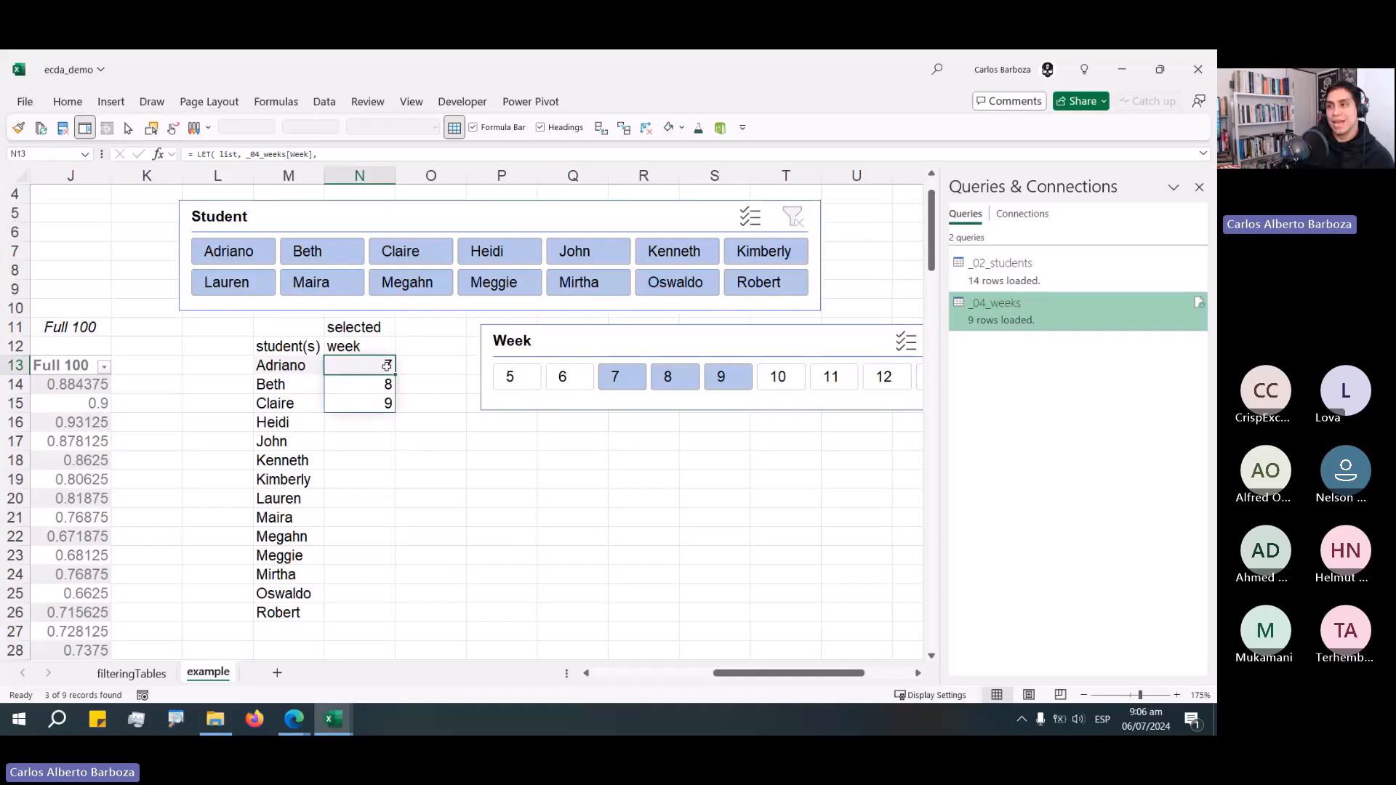
click(437, 371)
text(=N13#)
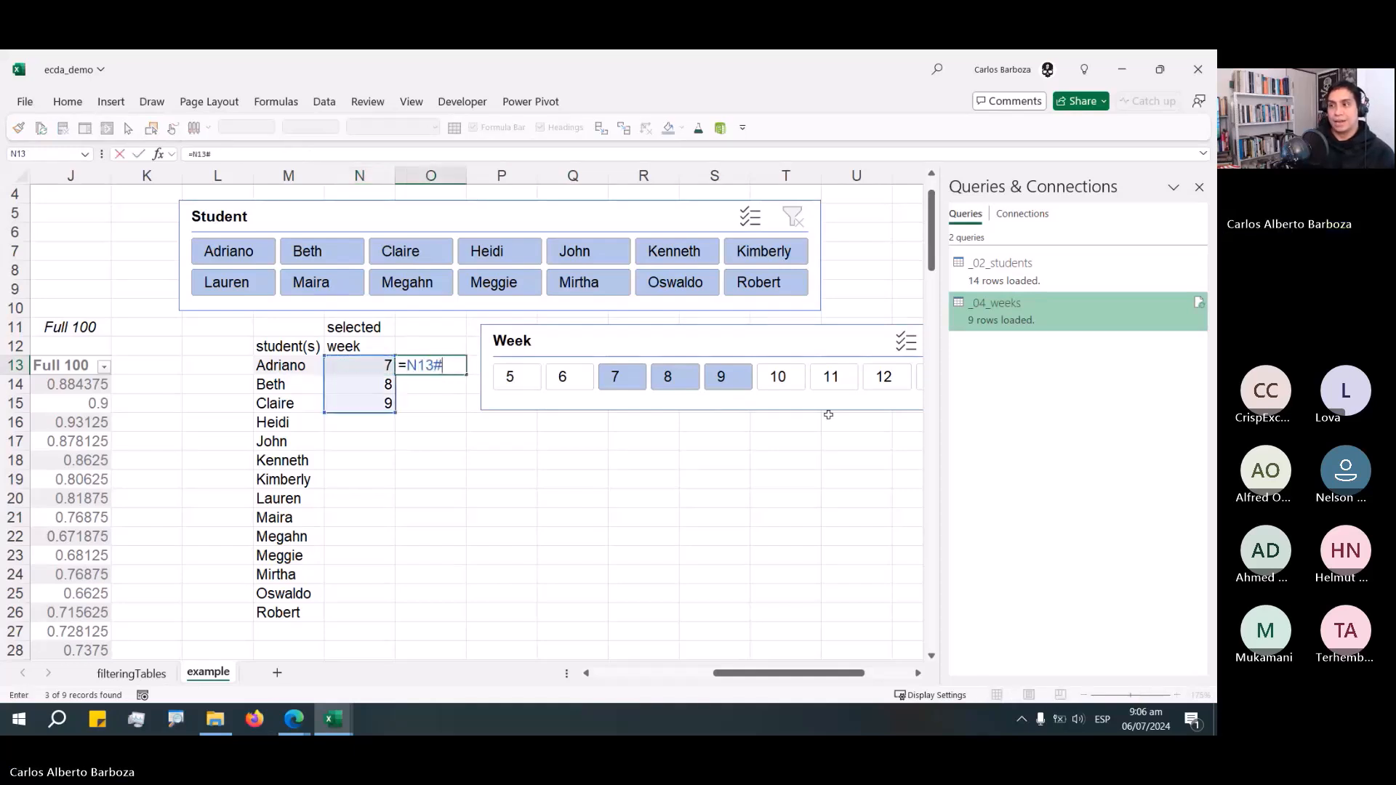
key(BackSpace)
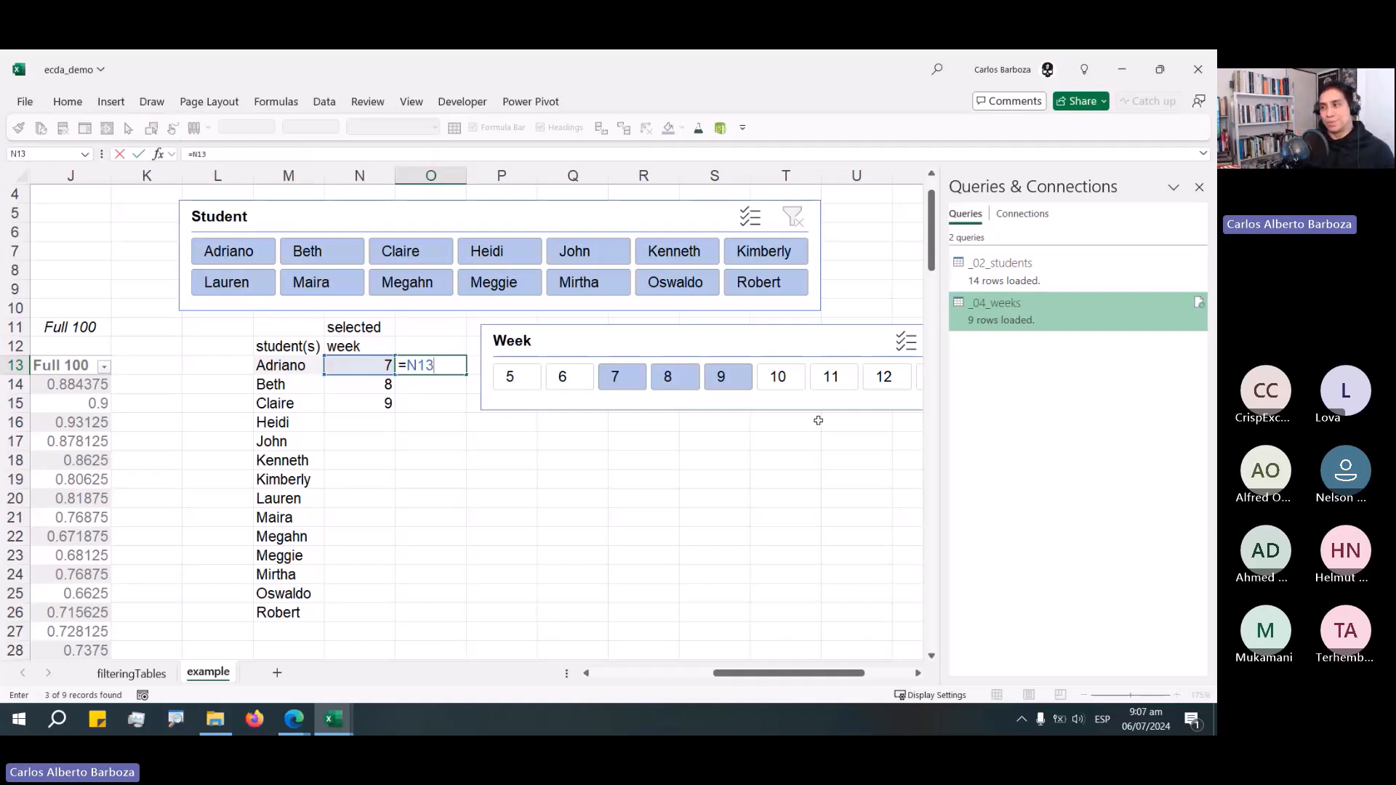
key(Escape)
Reposition the Week slicer beside the selected week column and reset its selection to week 5 only.
drag(575, 387, 509, 512)
click(511, 408)
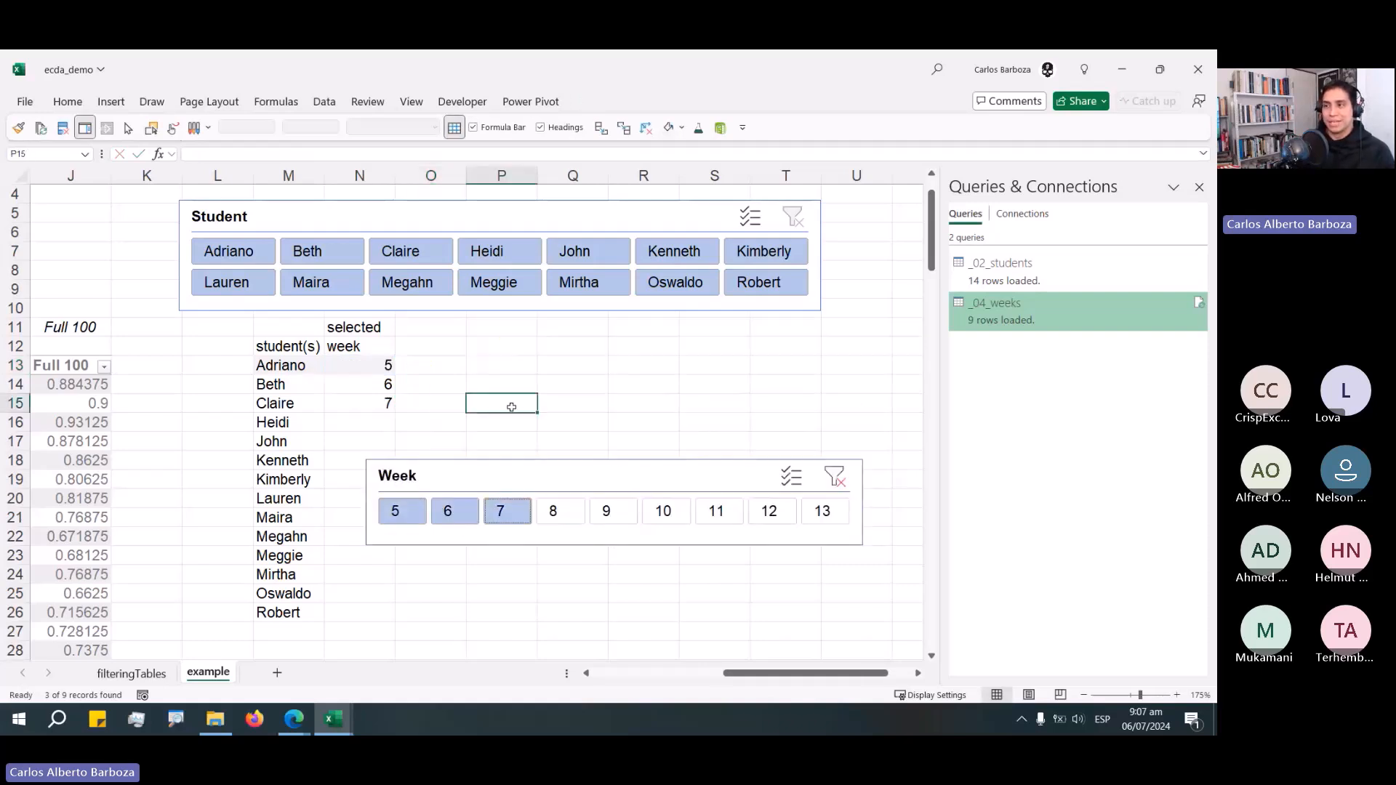
click(404, 511)
drag(550, 481, 578, 455)
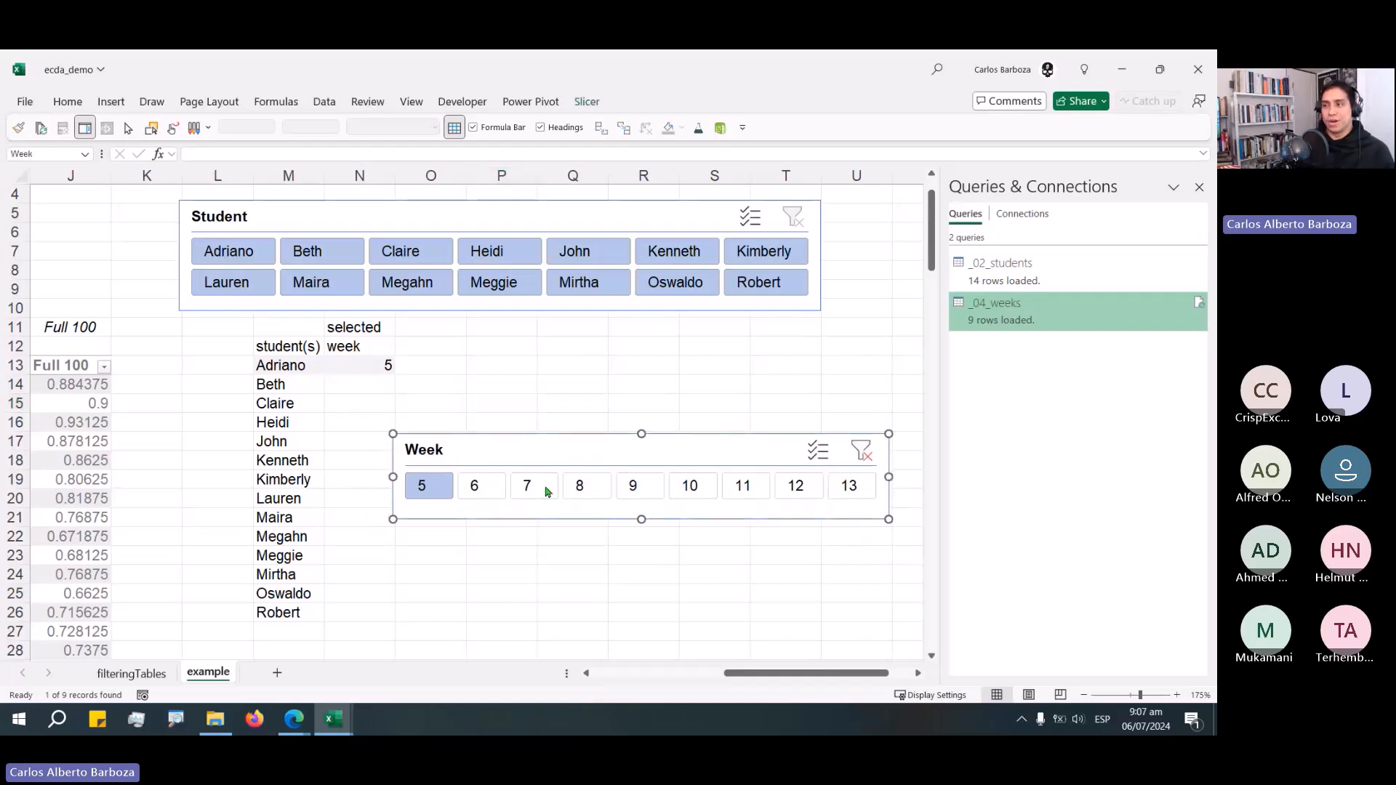
click(576, 487)
click(439, 489)
drag(564, 445, 535, 427)
drag(666, 448, 724, 361)
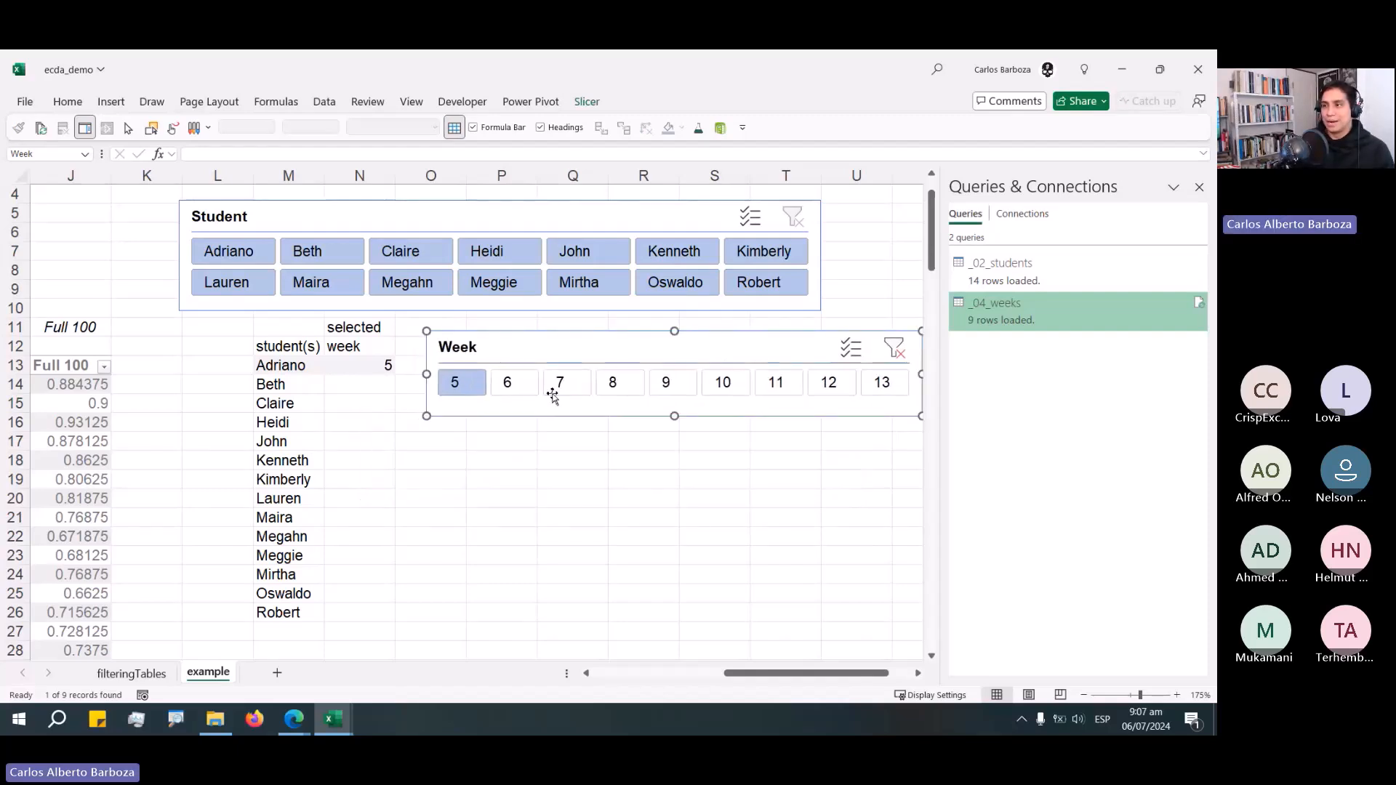
key(Escape)
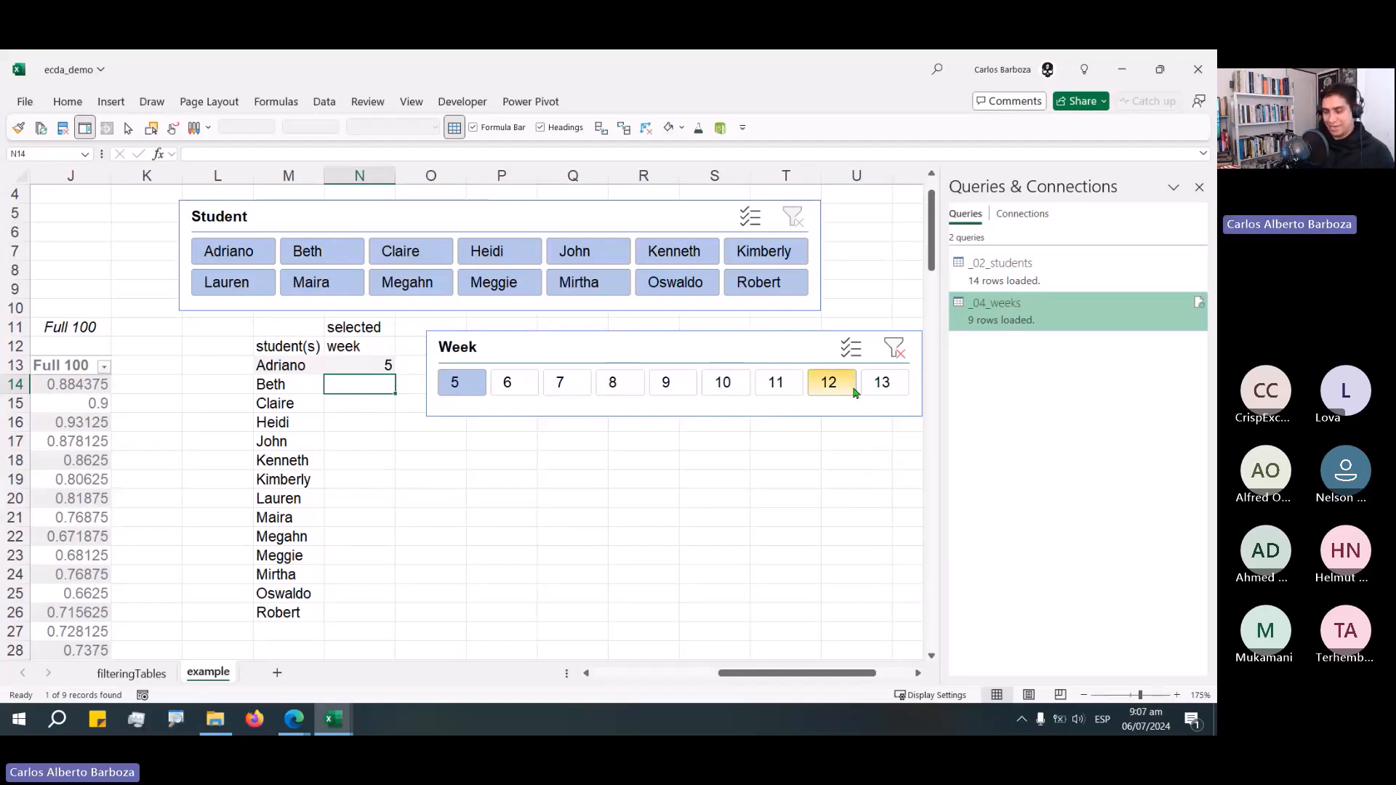
Enter --- in N14 and select weeks 5 to 7 to show the blocked spill.
text(x)
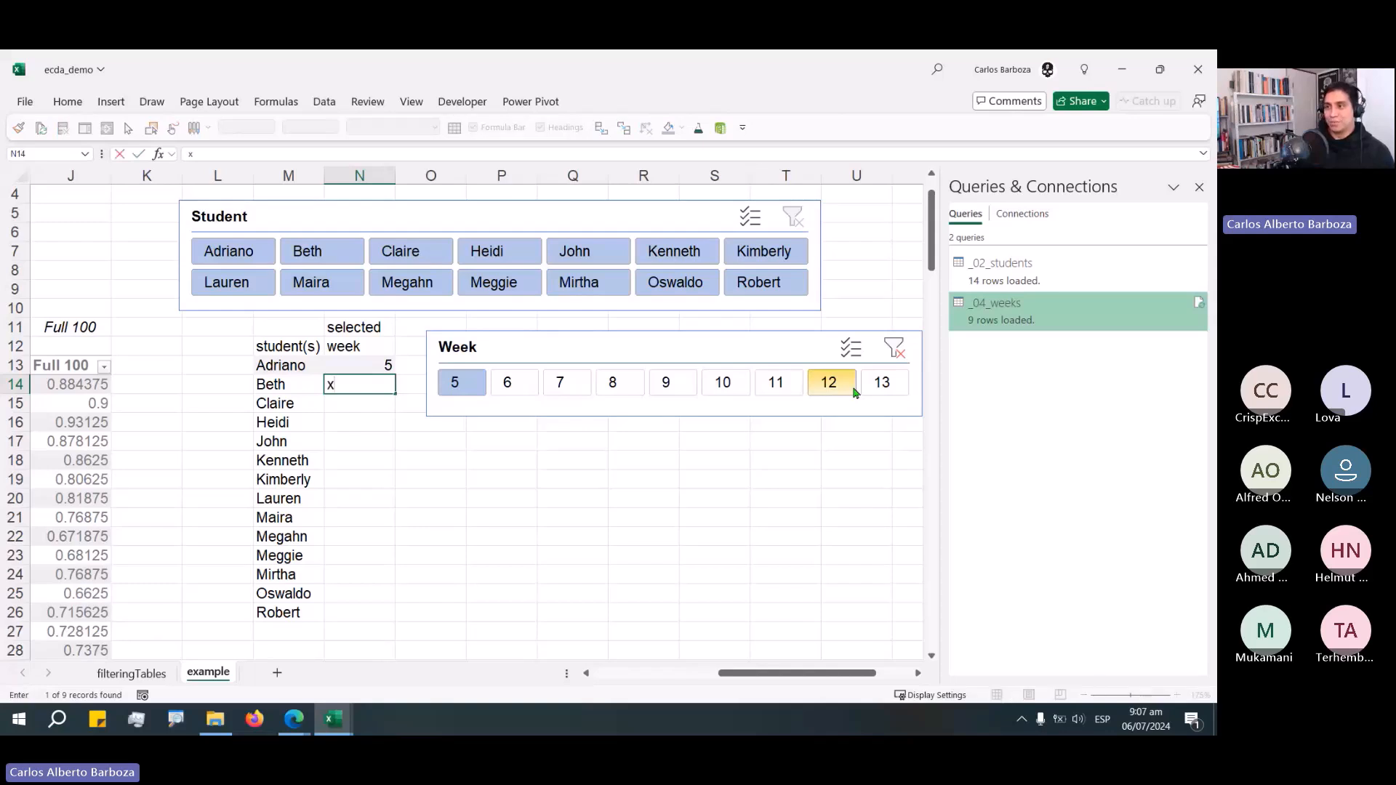
key(Escape)
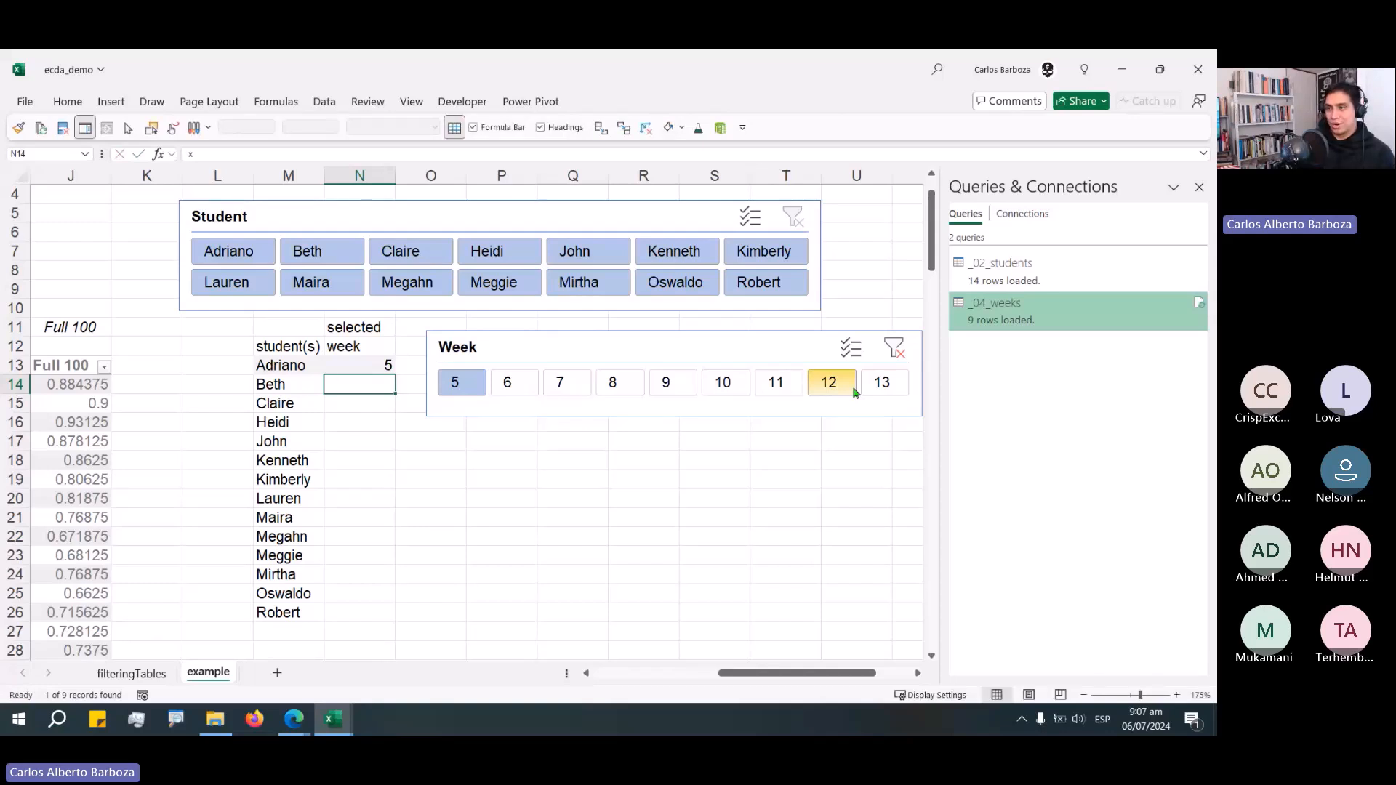
key(BackSpace)
text(---)
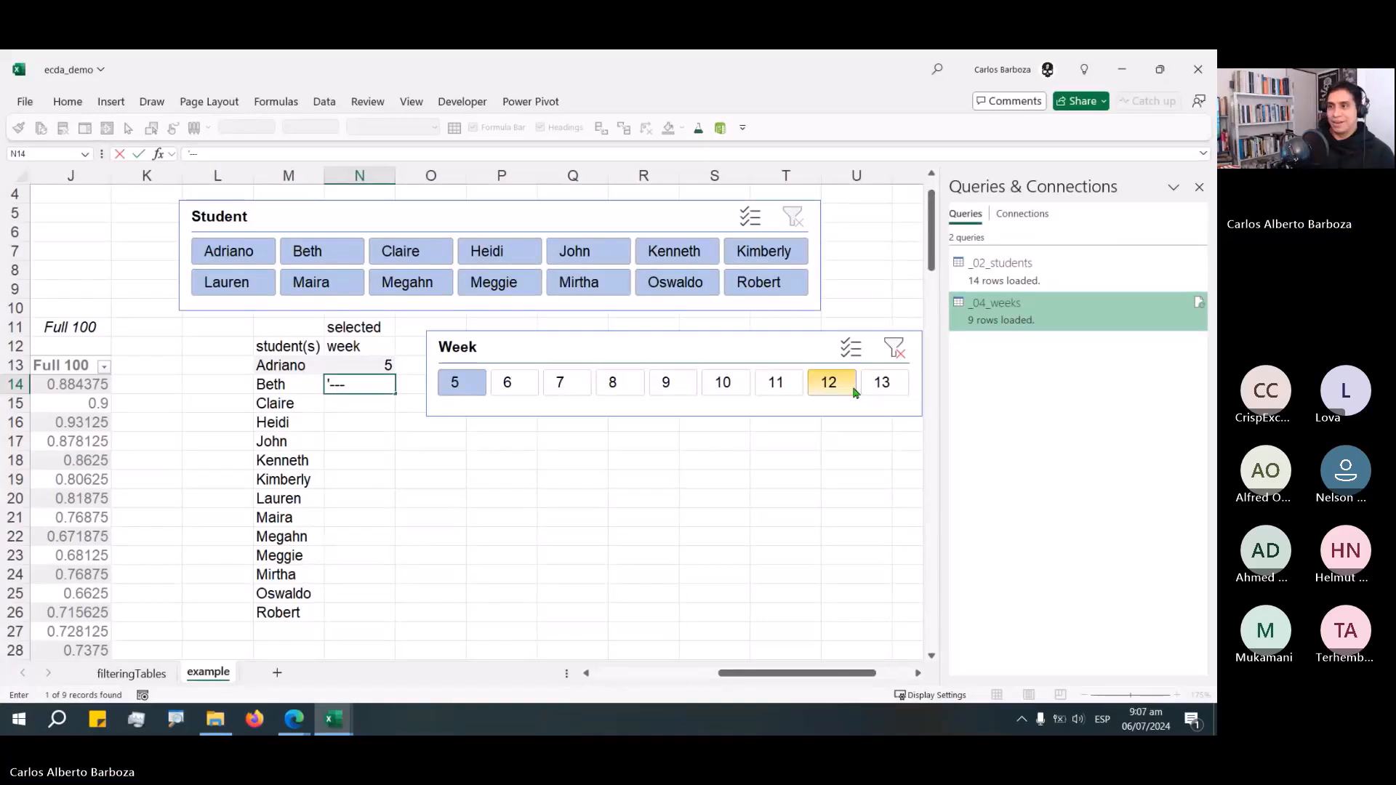
key(Return)
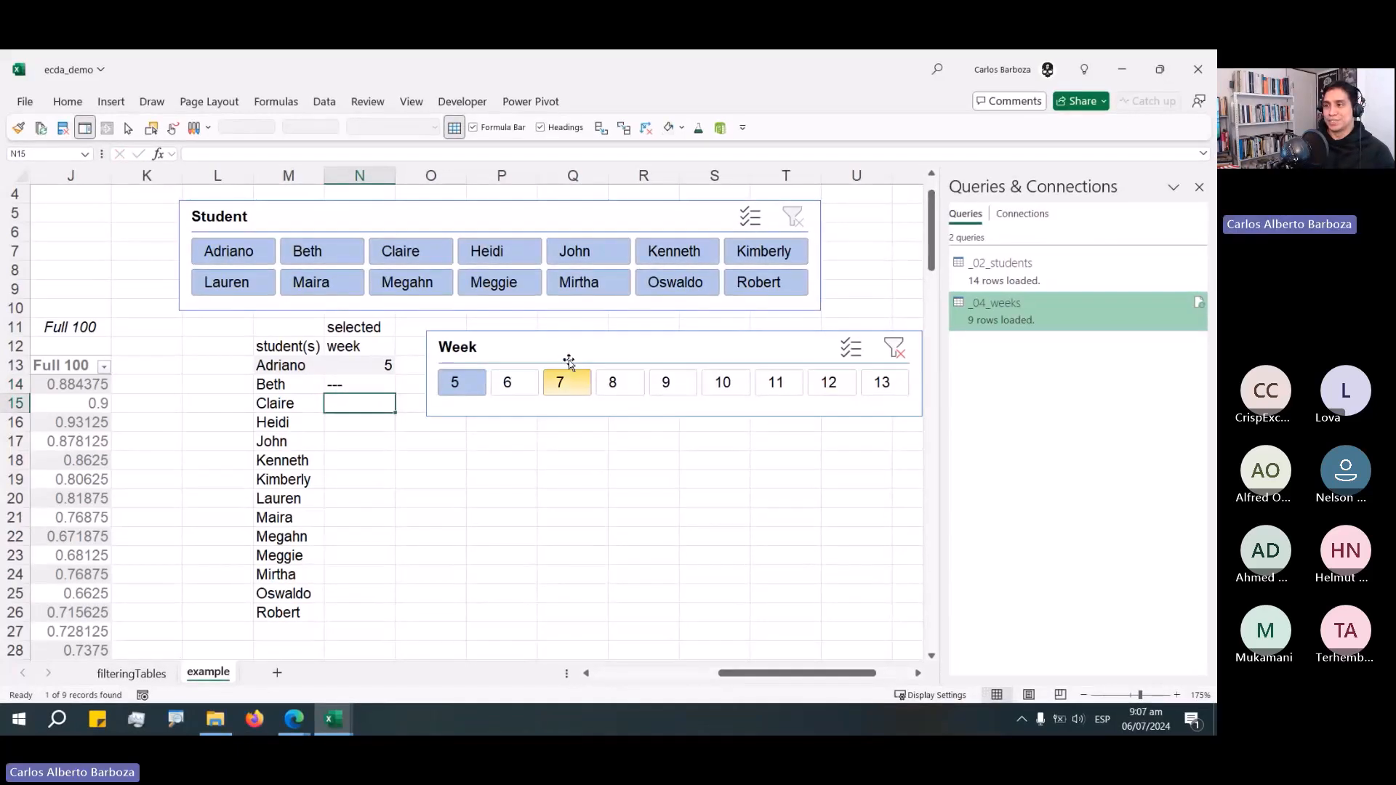
drag(569, 362, 572, 418)
drag(476, 439, 569, 372)
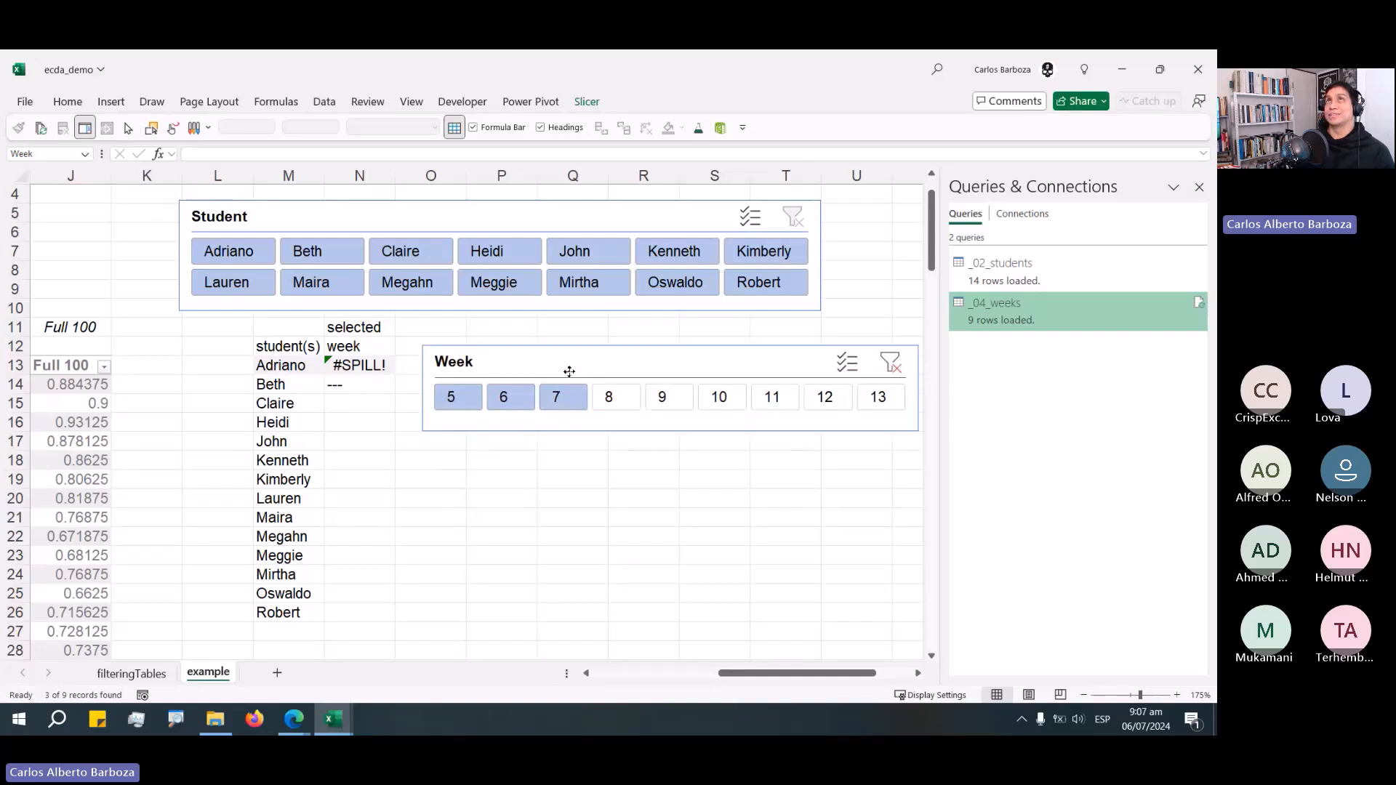
Reselect only week 5 in the Week slicer for the selected week formula in N13.
click(368, 371)
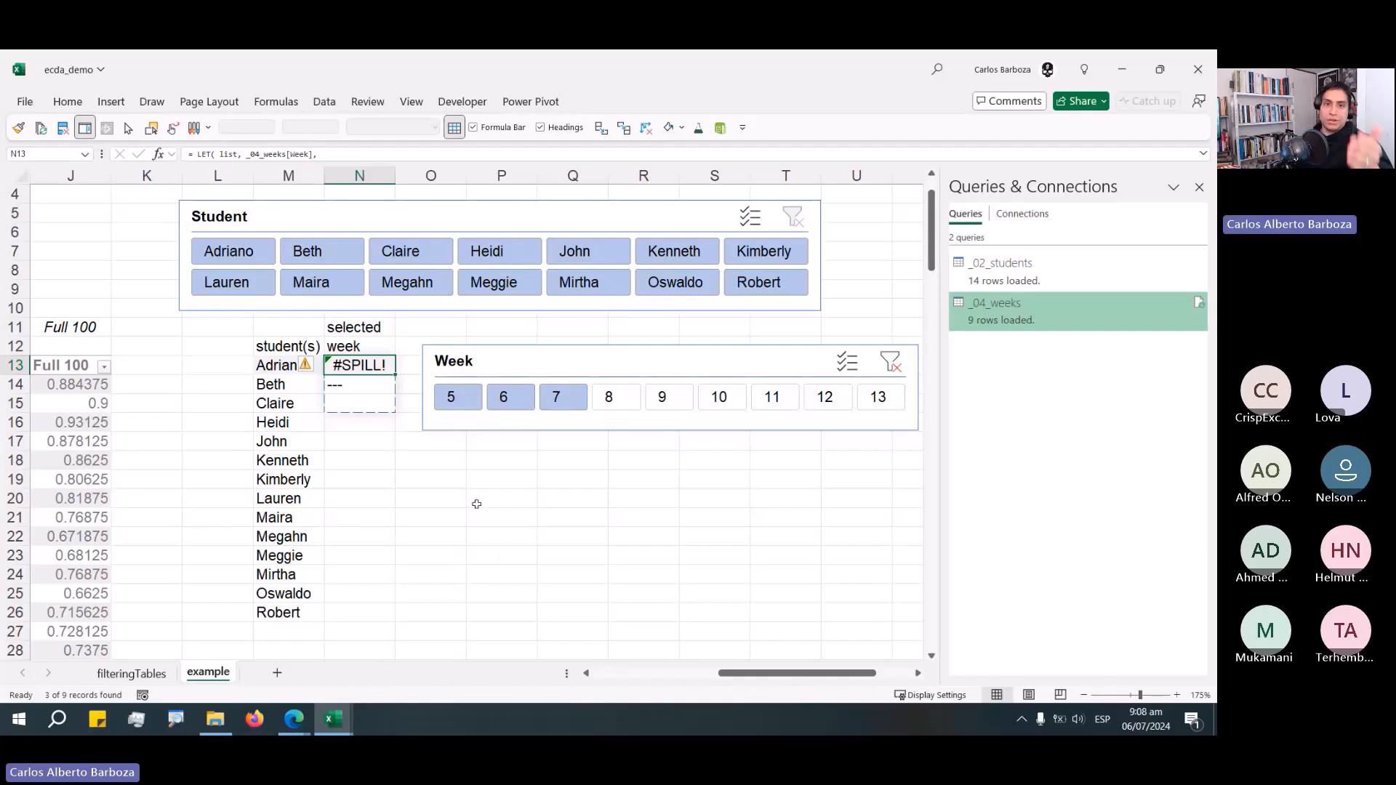
click(452, 397)
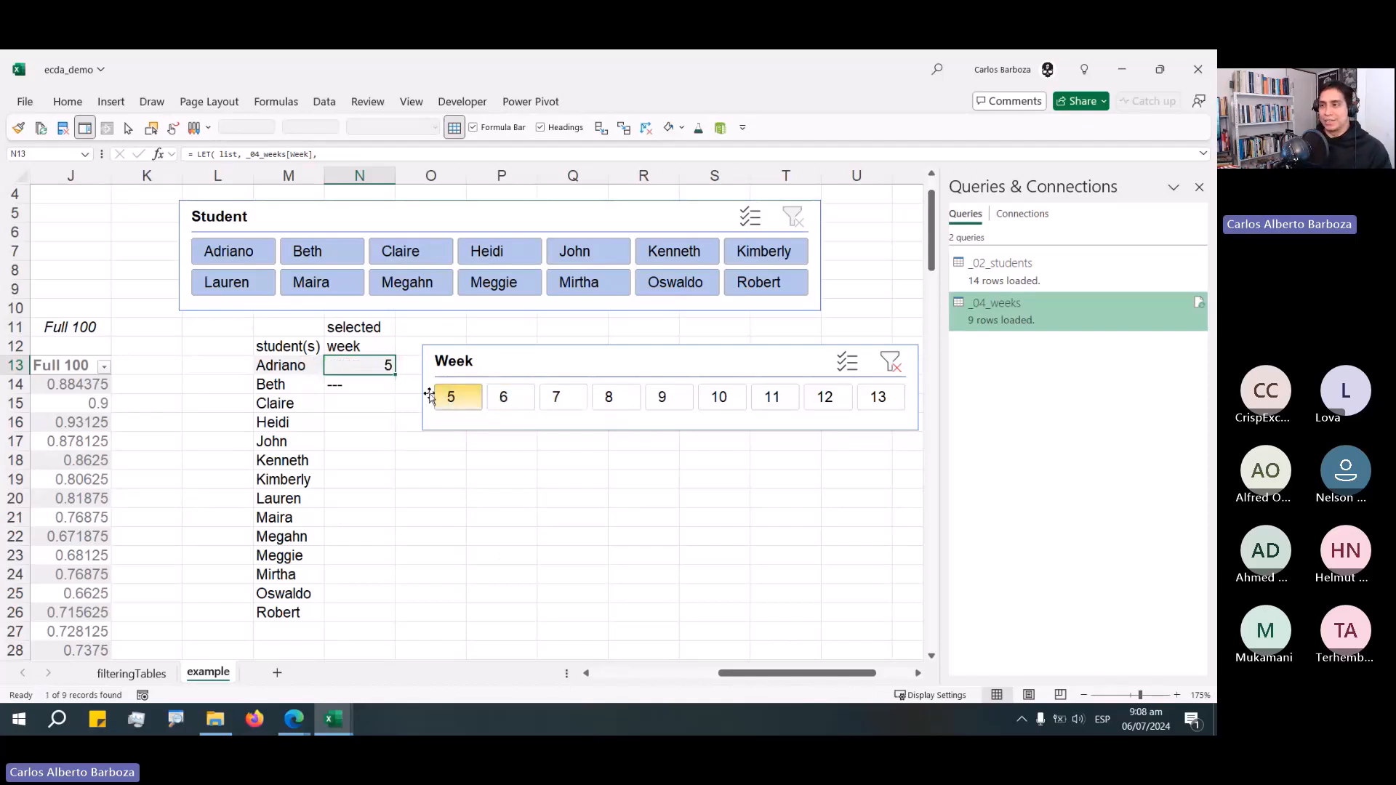
key(Return)
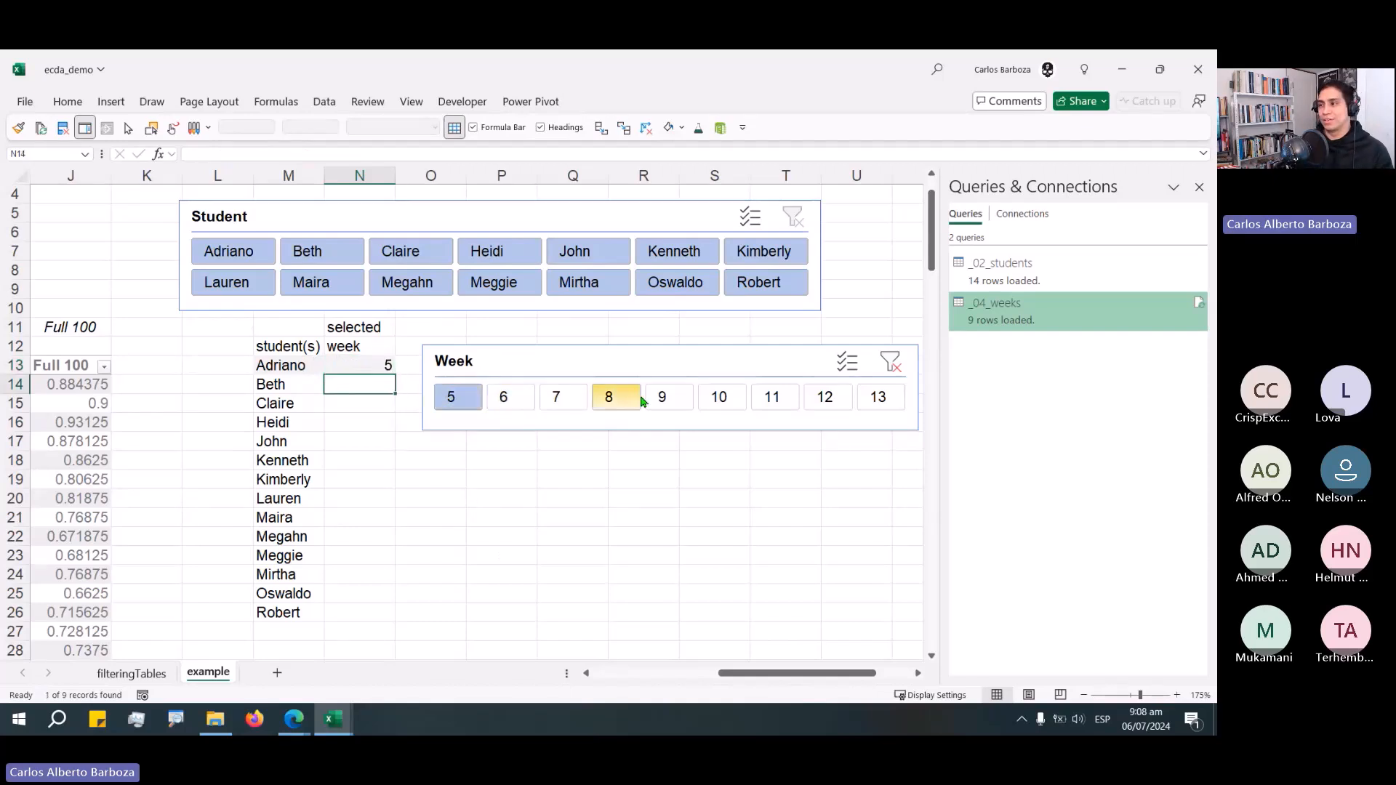
Close the Queries & Connections pane and move both slicers further right beside the helper columns.
drag(676, 360, 913, 458)
click(1199, 187)
drag(562, 211, 942, 225)
drag(836, 445, 1026, 419)
drag(716, 231, 951, 226)
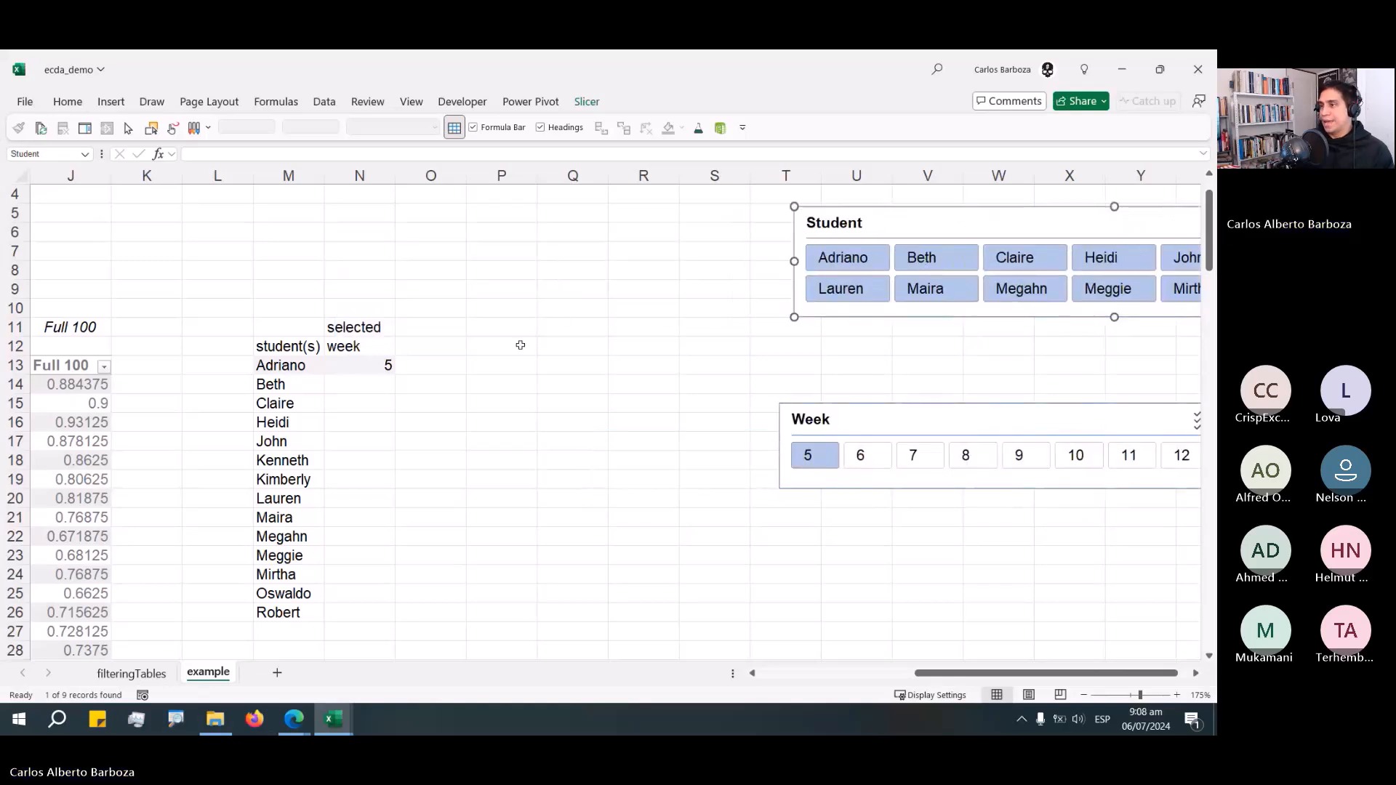
click(513, 367)
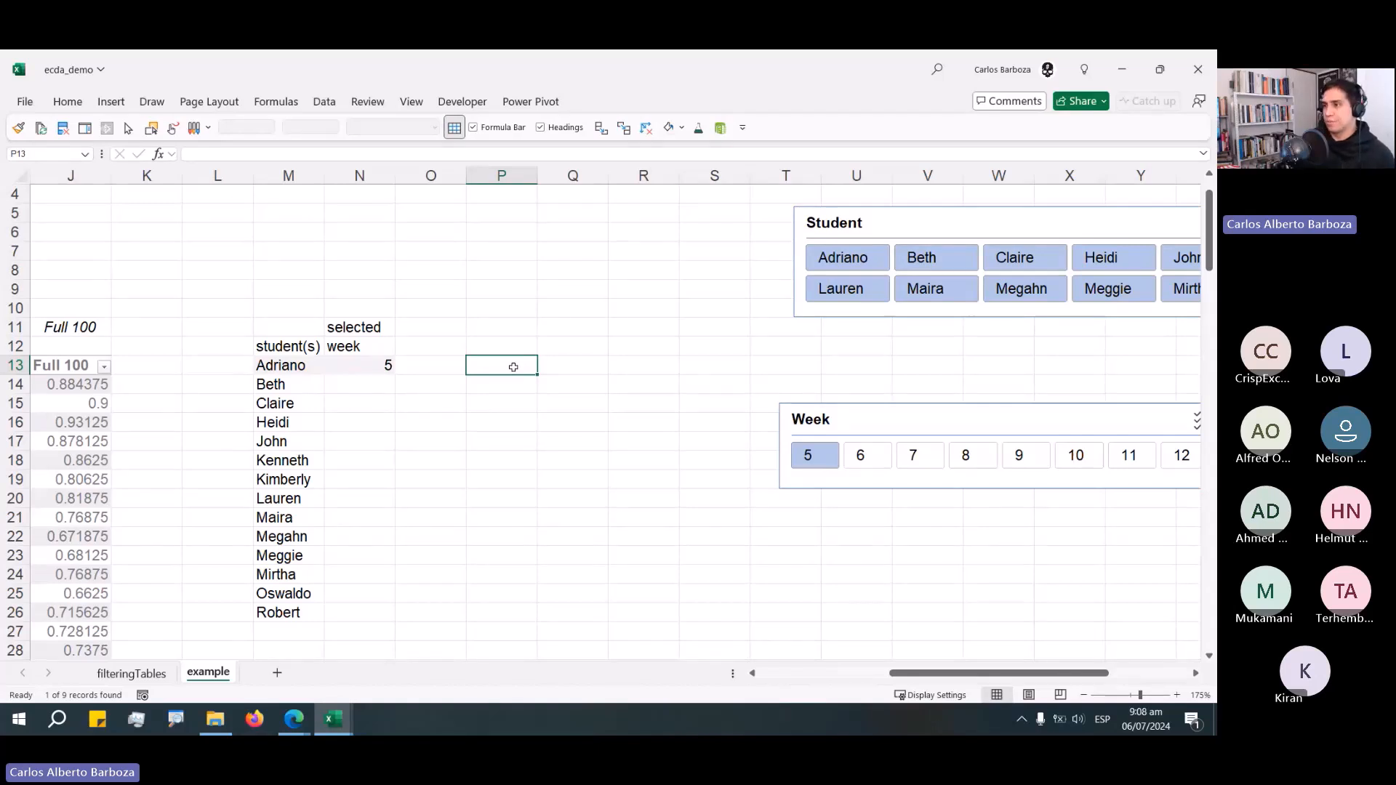
Collapse the ribbon and enter the header Students in cell P12.
click(87, 101)
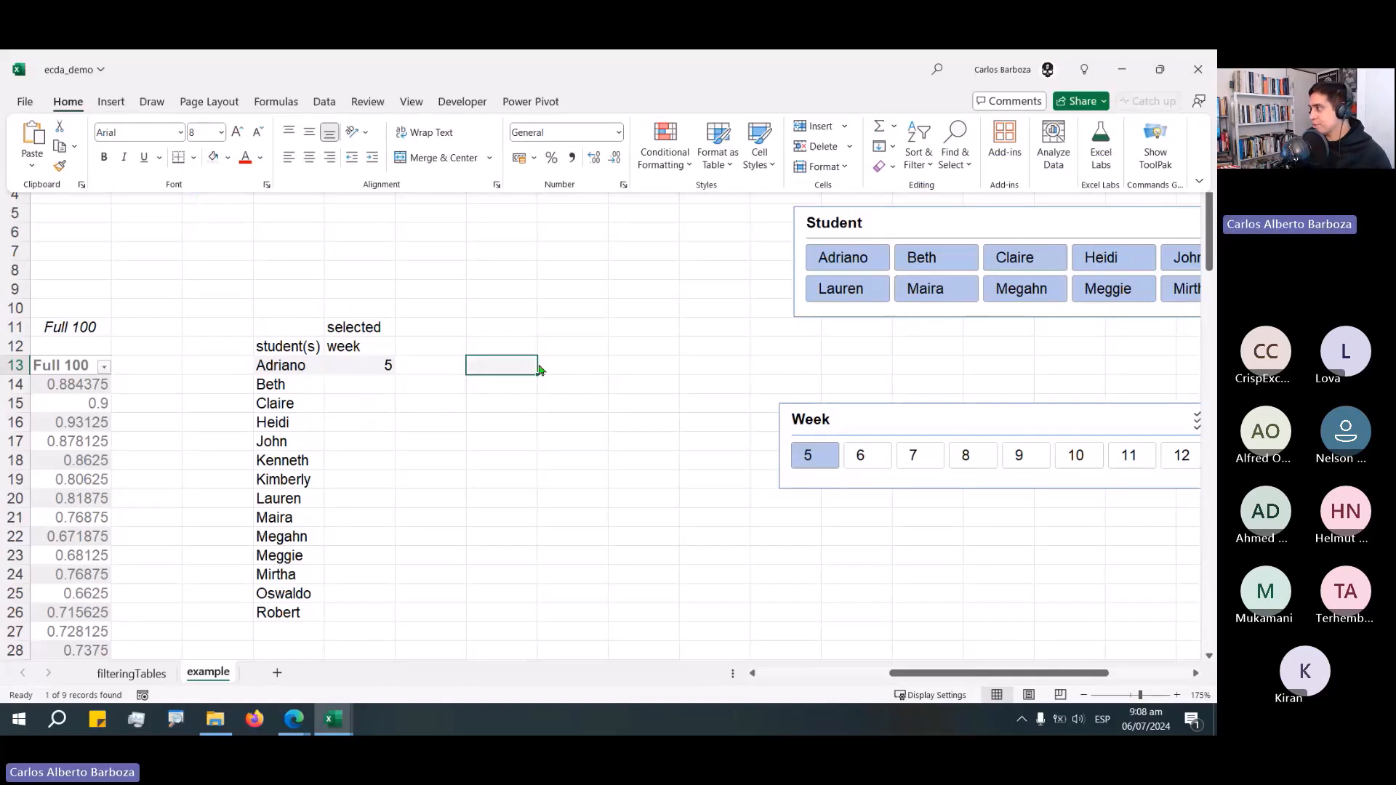
key(ctrl+F1)
key(Up)
text(S)
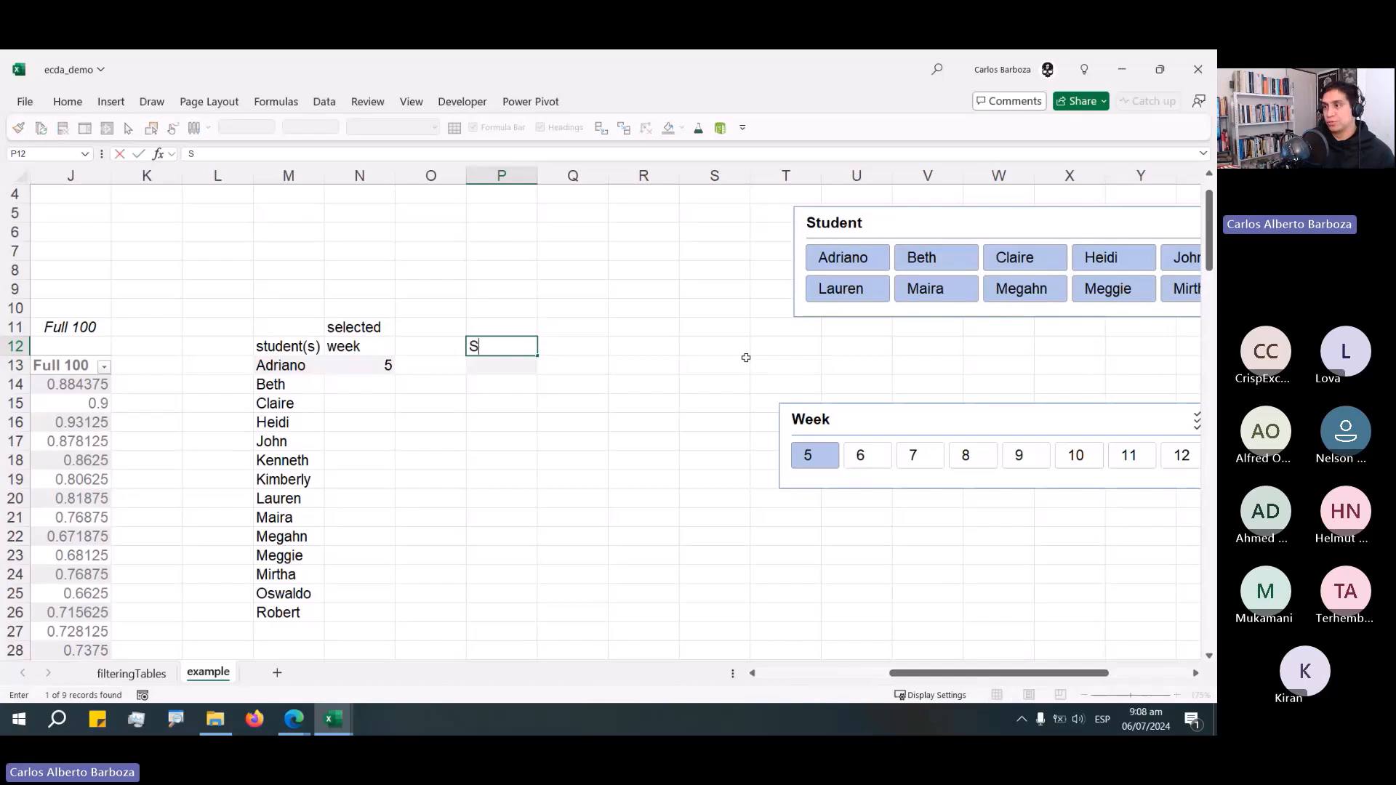
text(tudents)
key(Return)
key(Left)
key(Left)
key(Left)
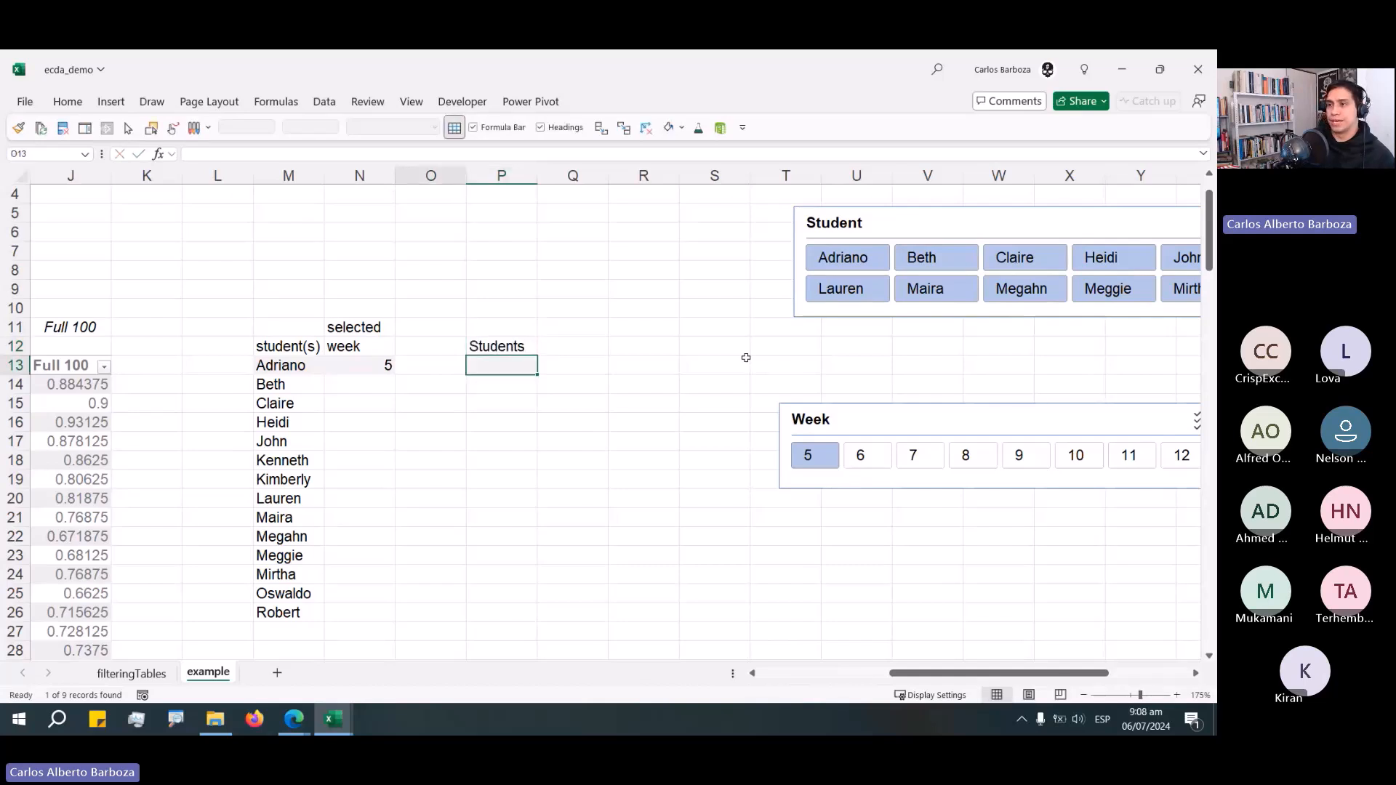
Examine the student-list LET formula in M13 and its spilled results.
key(F2)
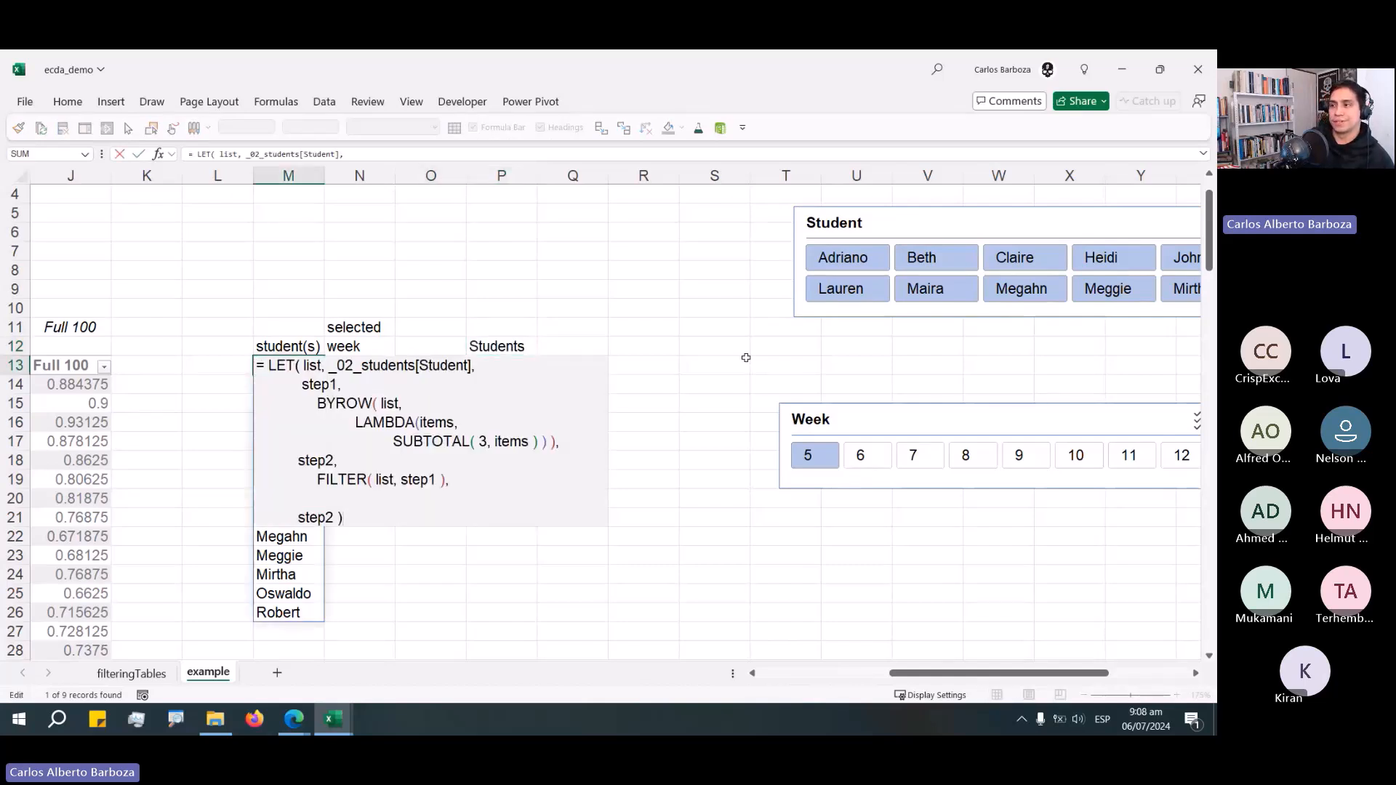
key(Escape)
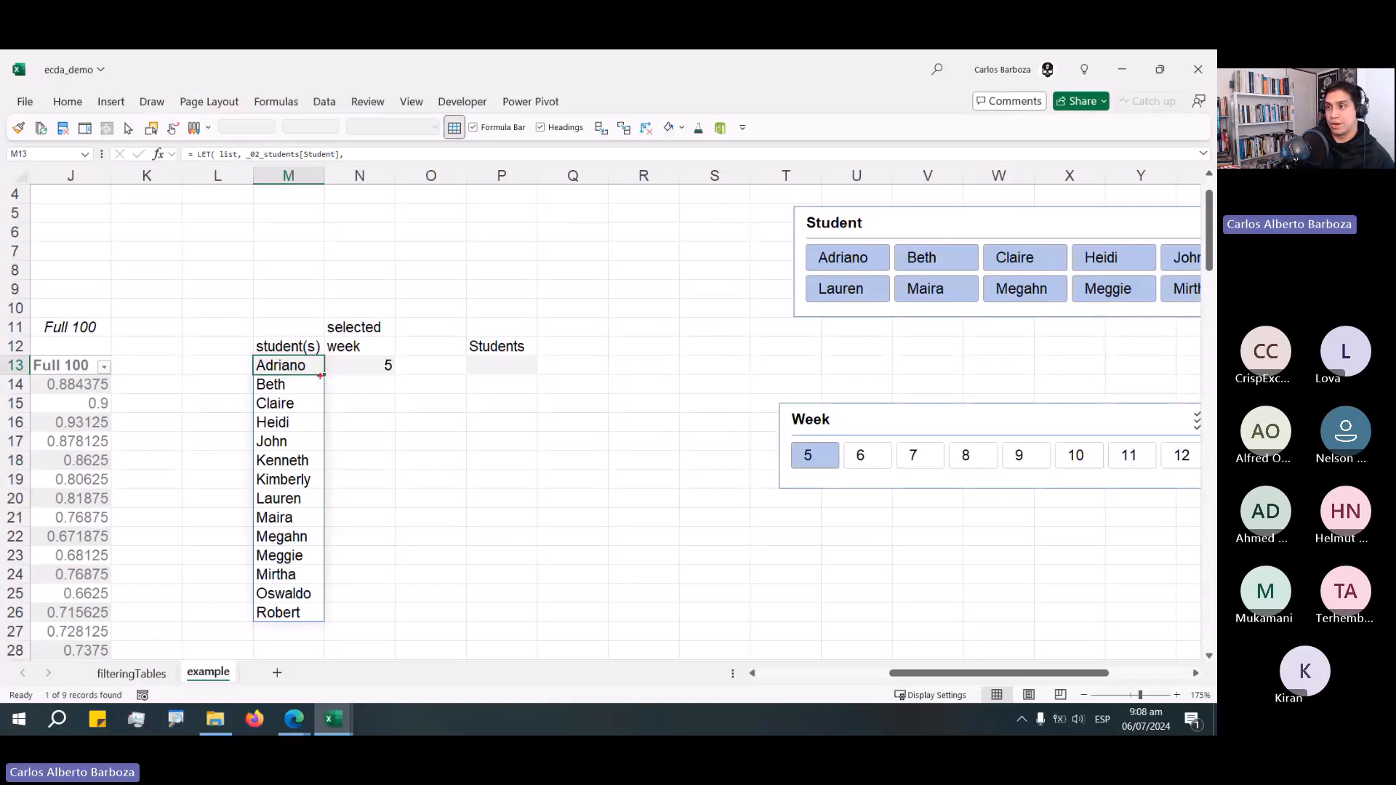
drag(320, 368, 396, 436)
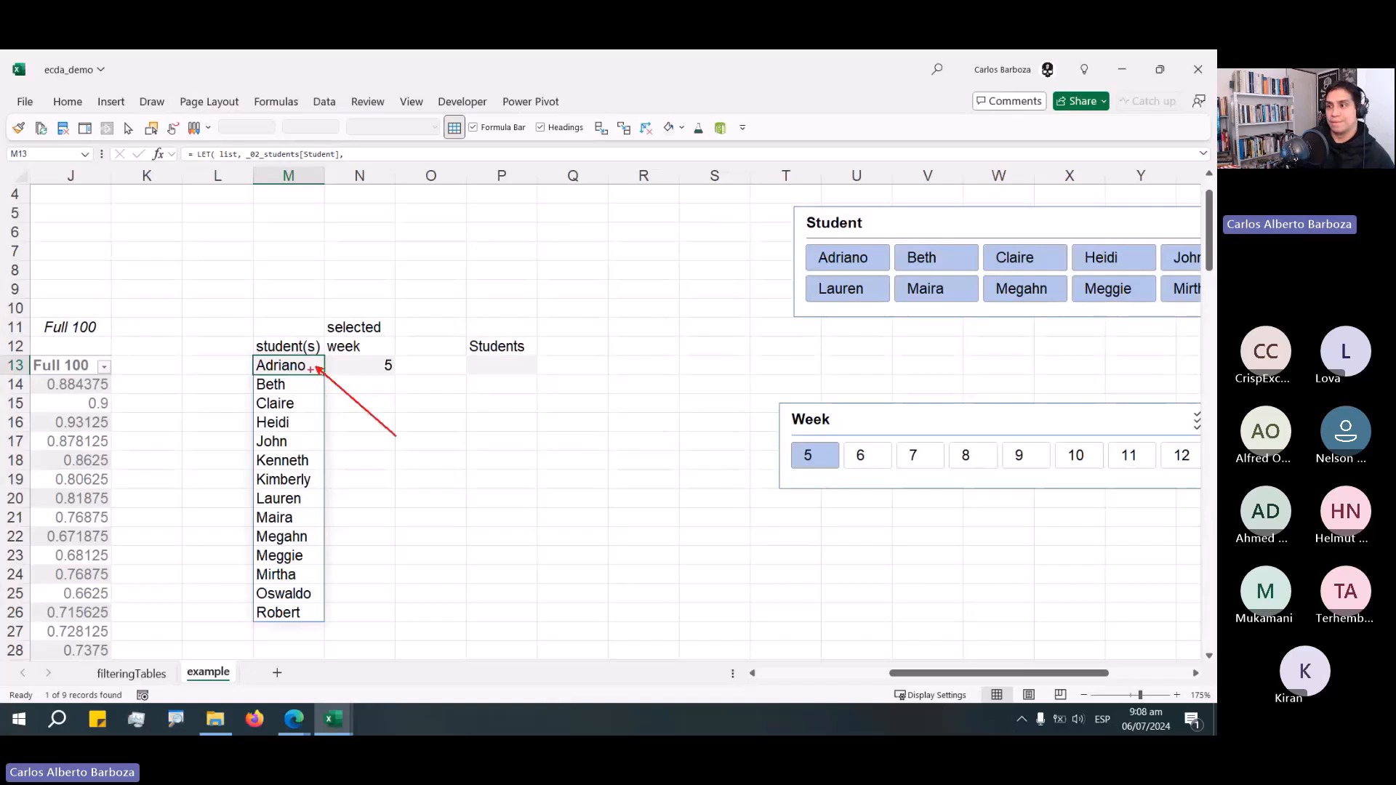
double_click(321, 367)
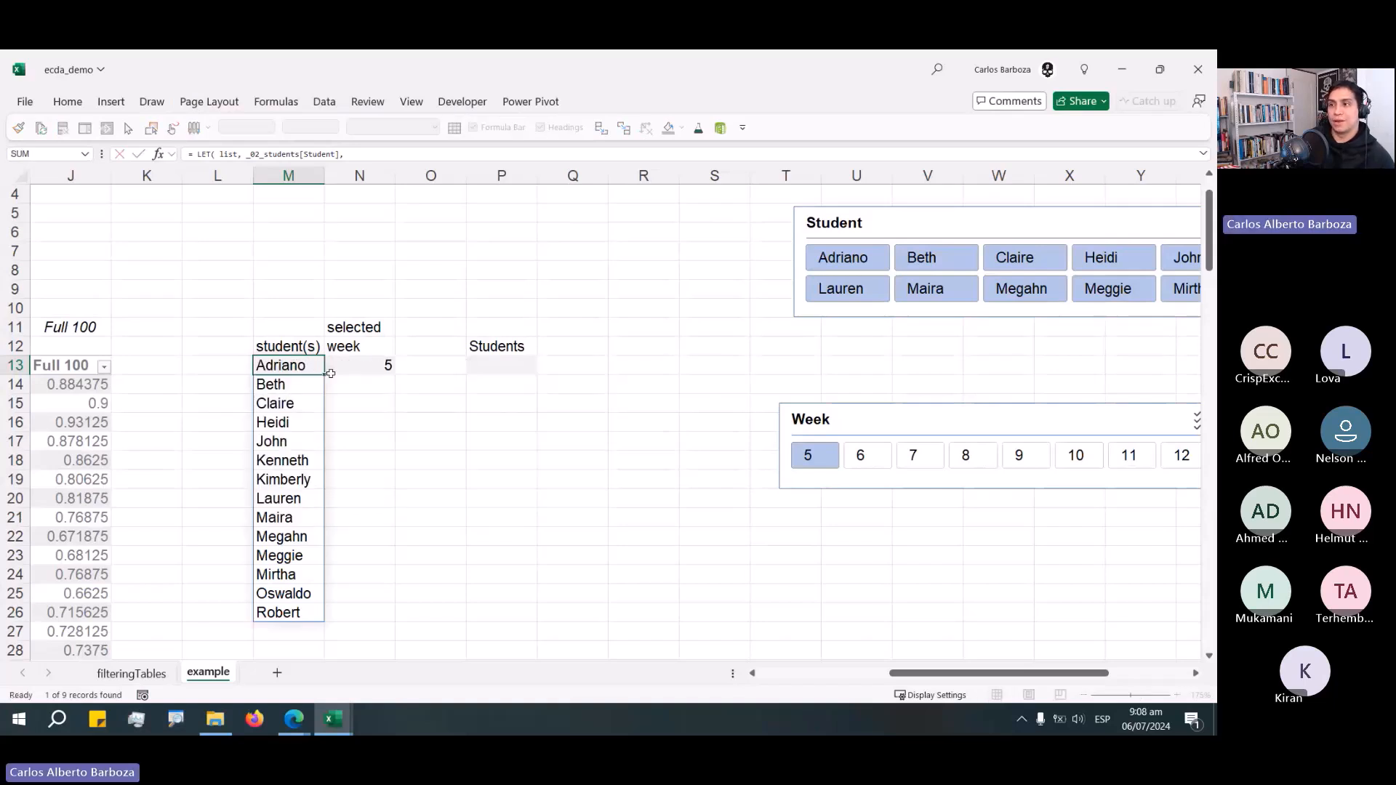
key(Escape)
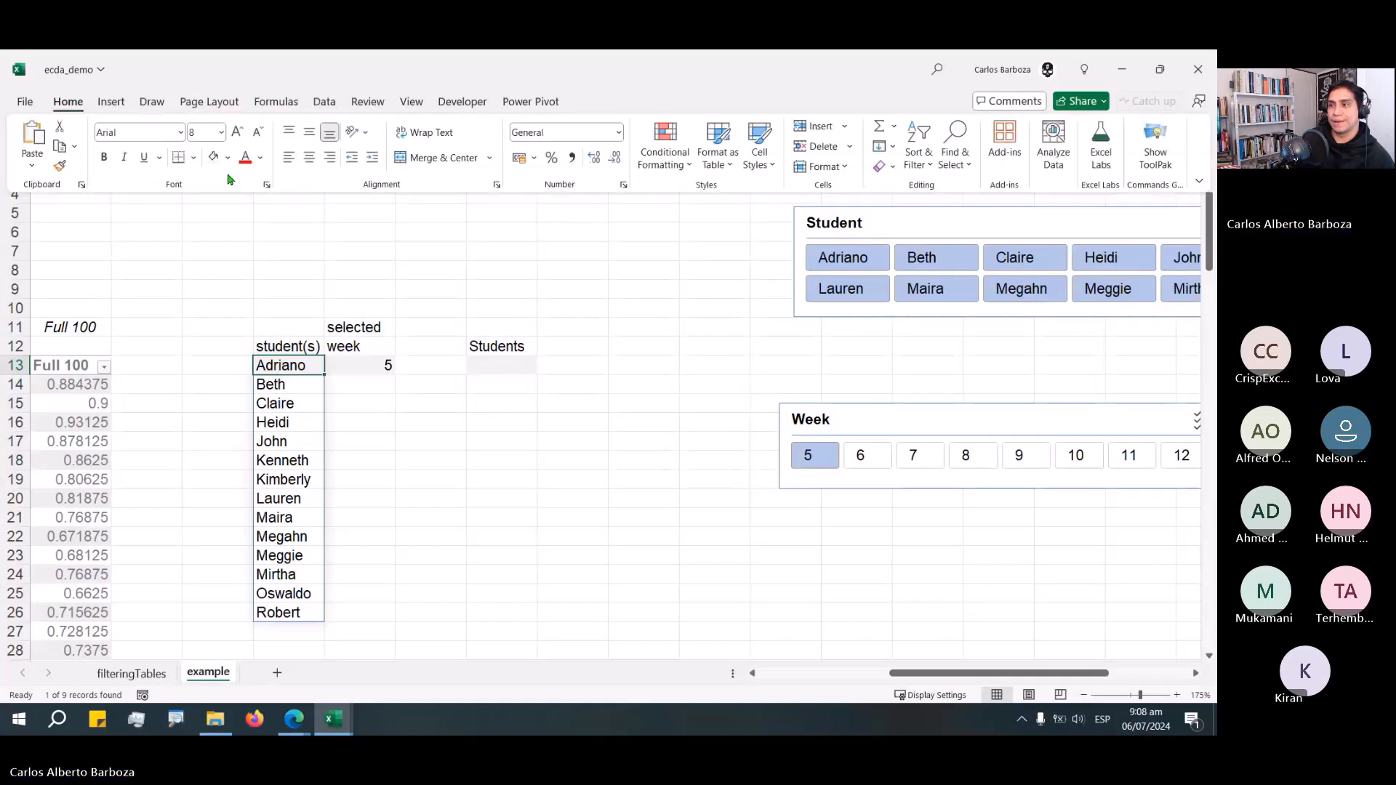
double_click(271, 365)
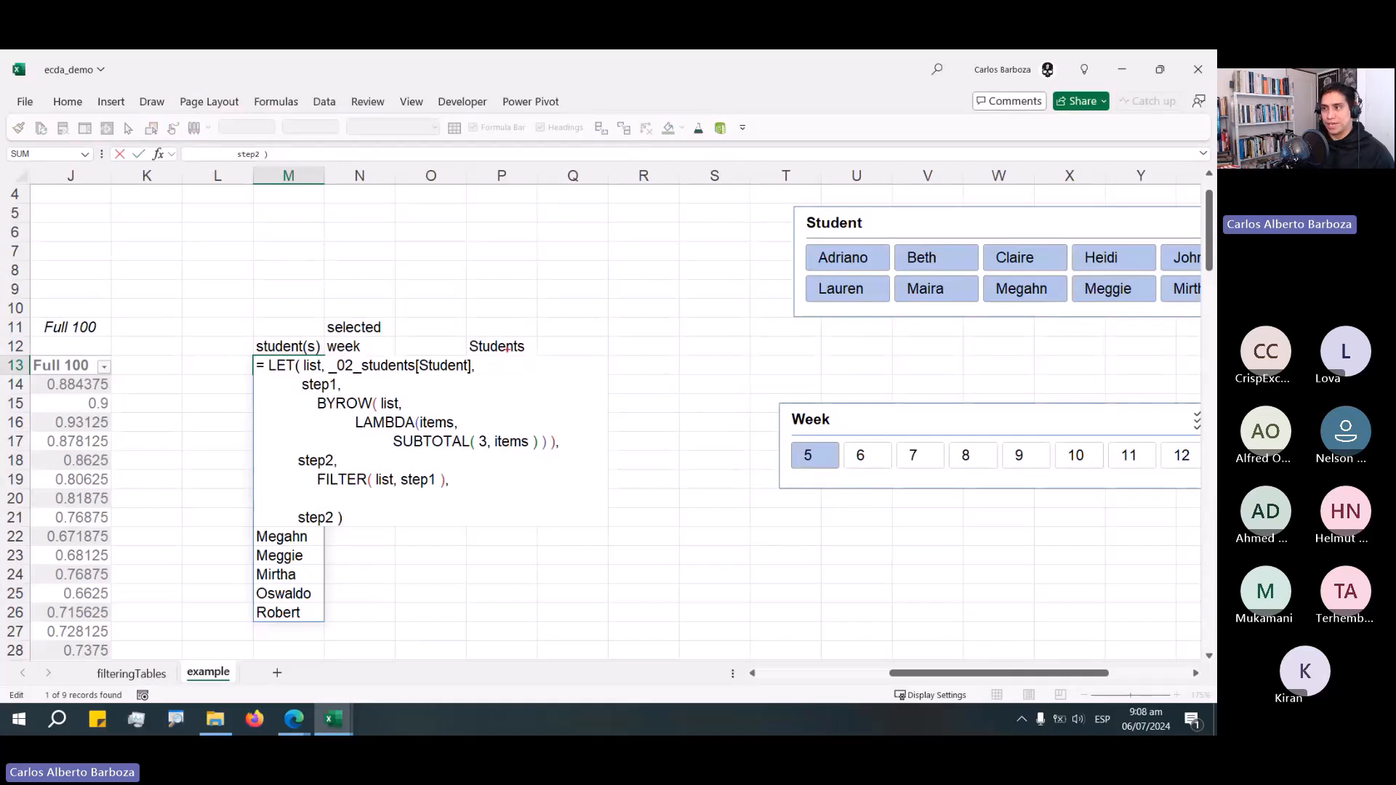
drag(509, 355, 530, 390)
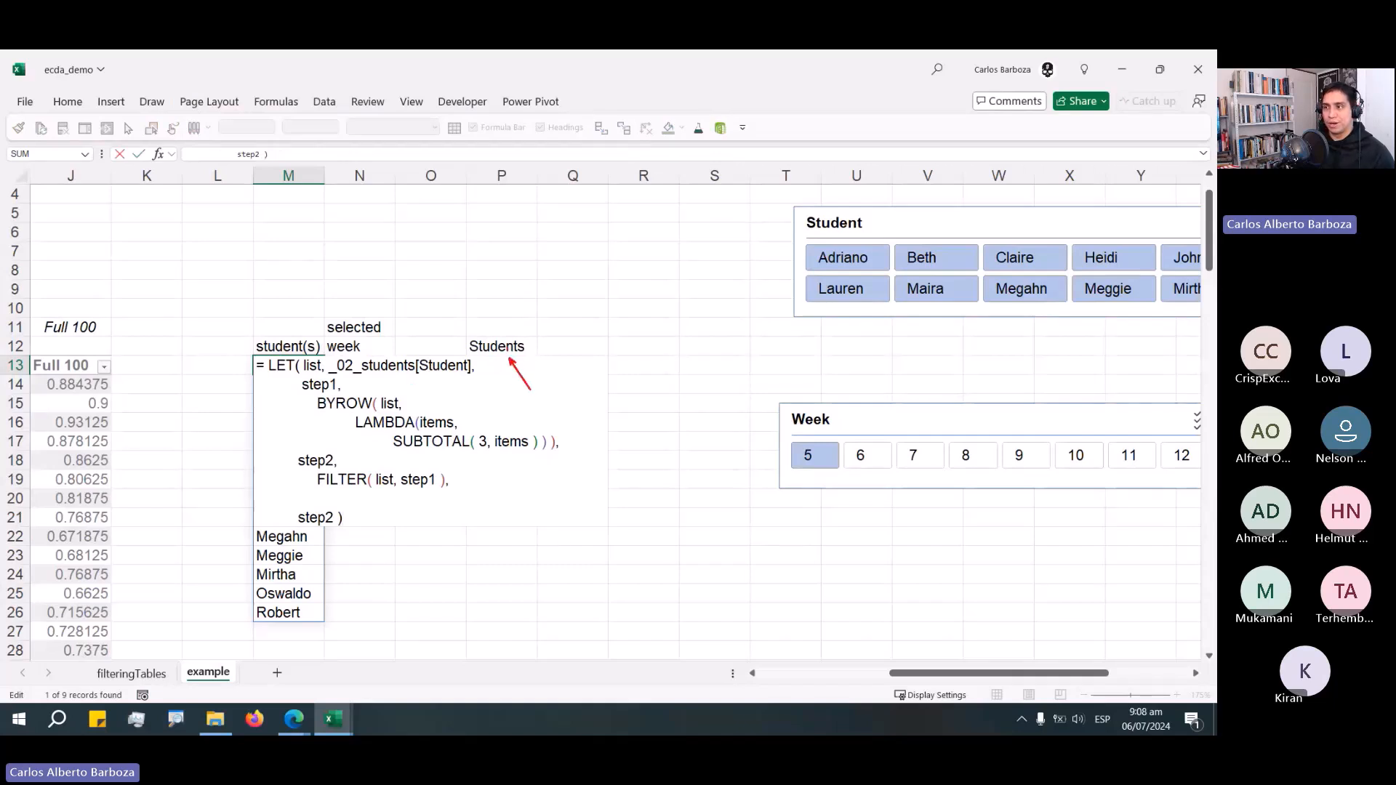
drag(265, 532, 186, 489)
key(Escape)
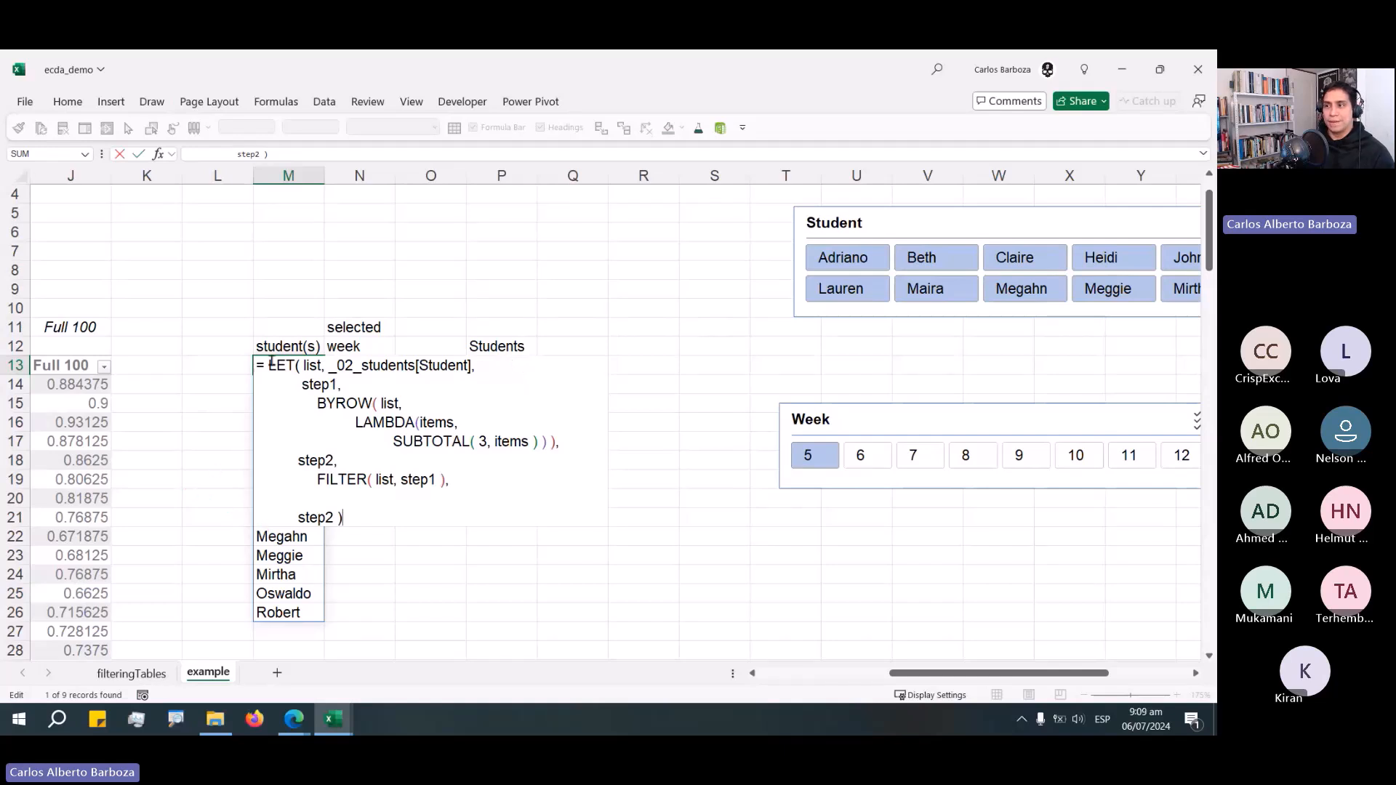
key(Escape)
Fill cell M13 with yellow and open its formula for editing.
click(69, 102)
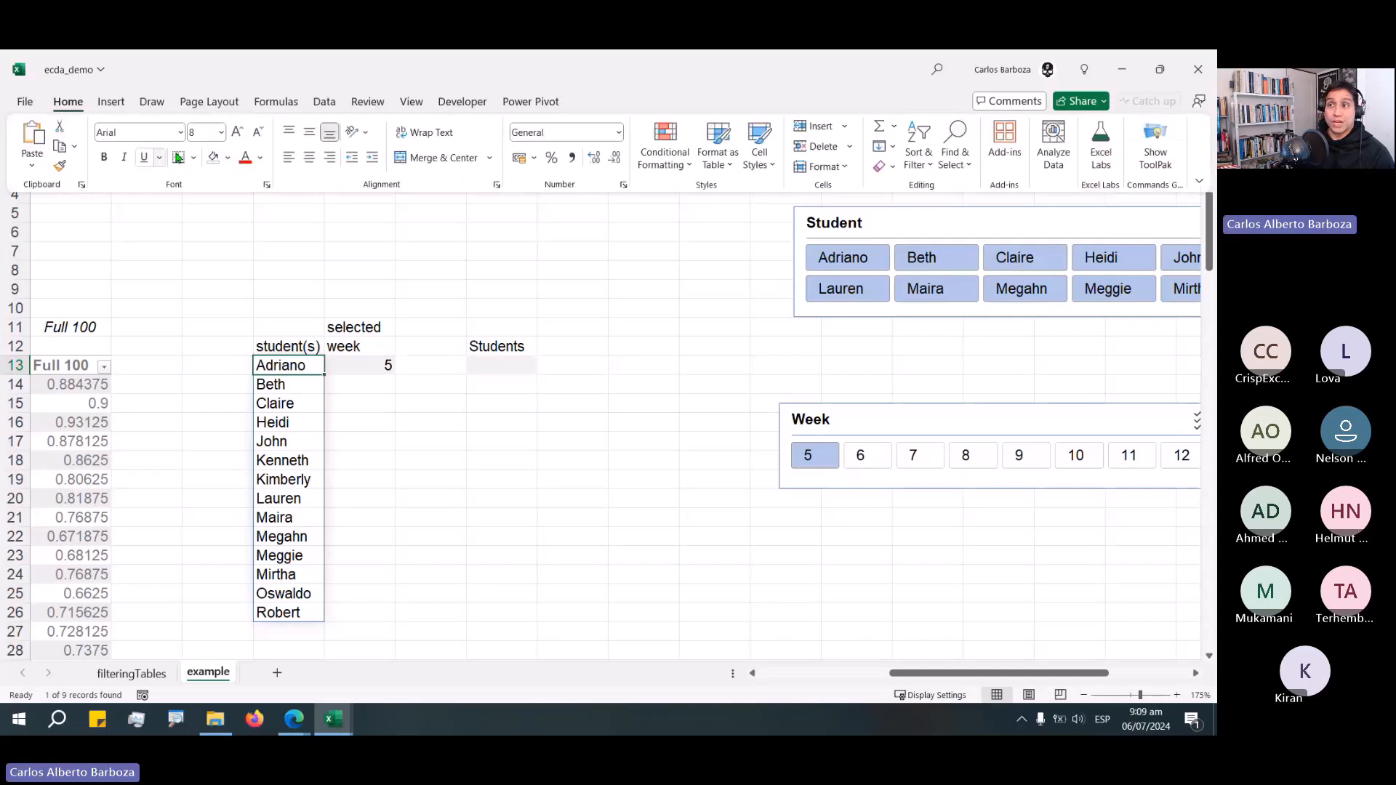
click(227, 157)
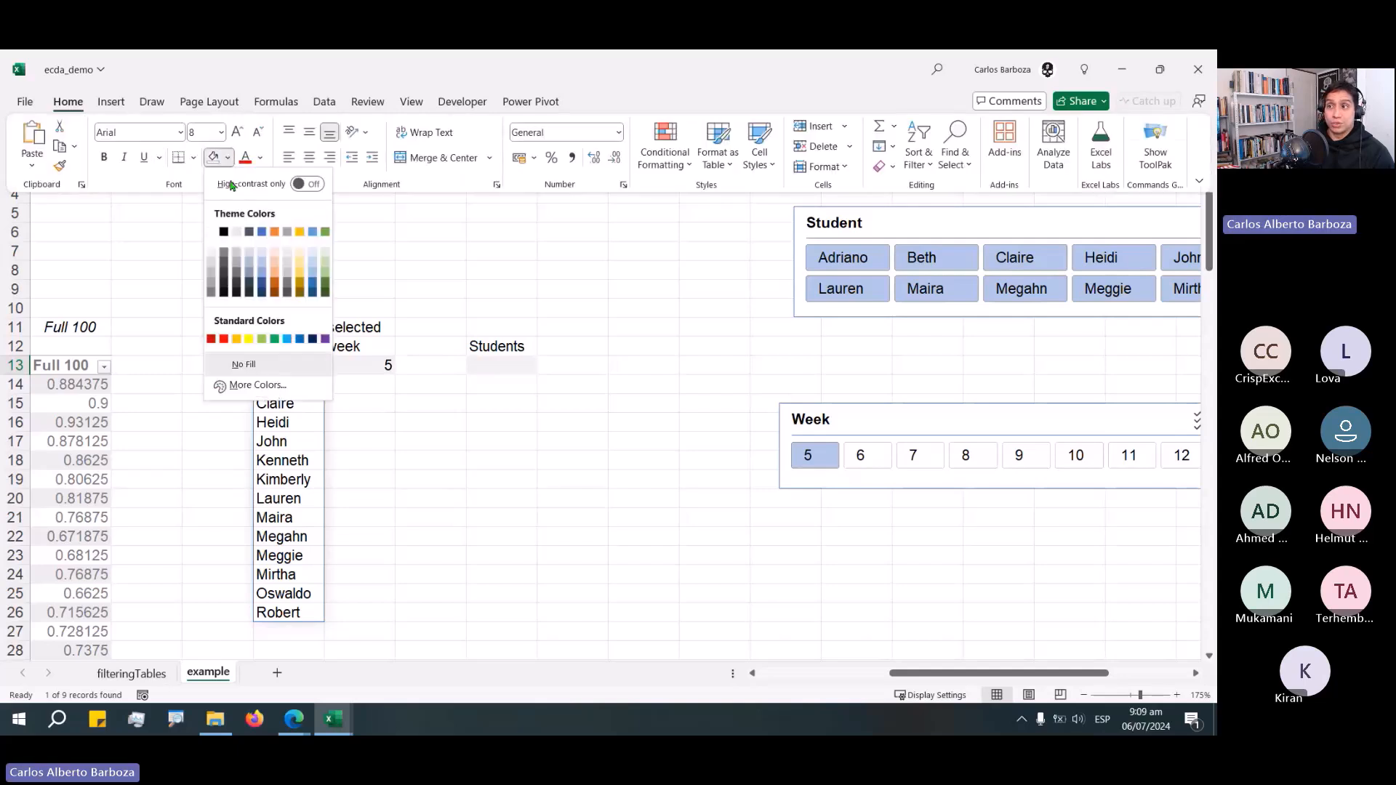
click(253, 337)
key(F2)
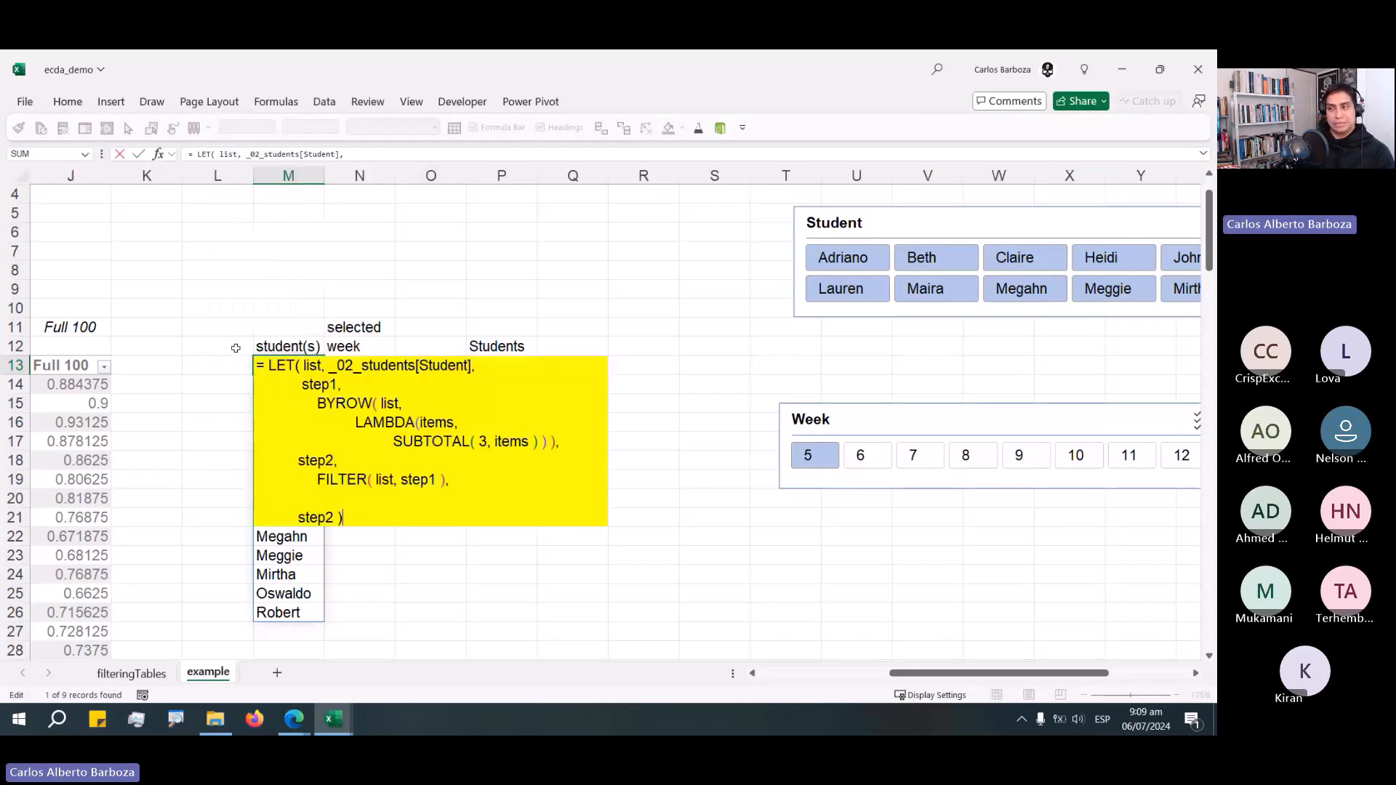
Remove the yellow fill from cell M13.
key(Escape)
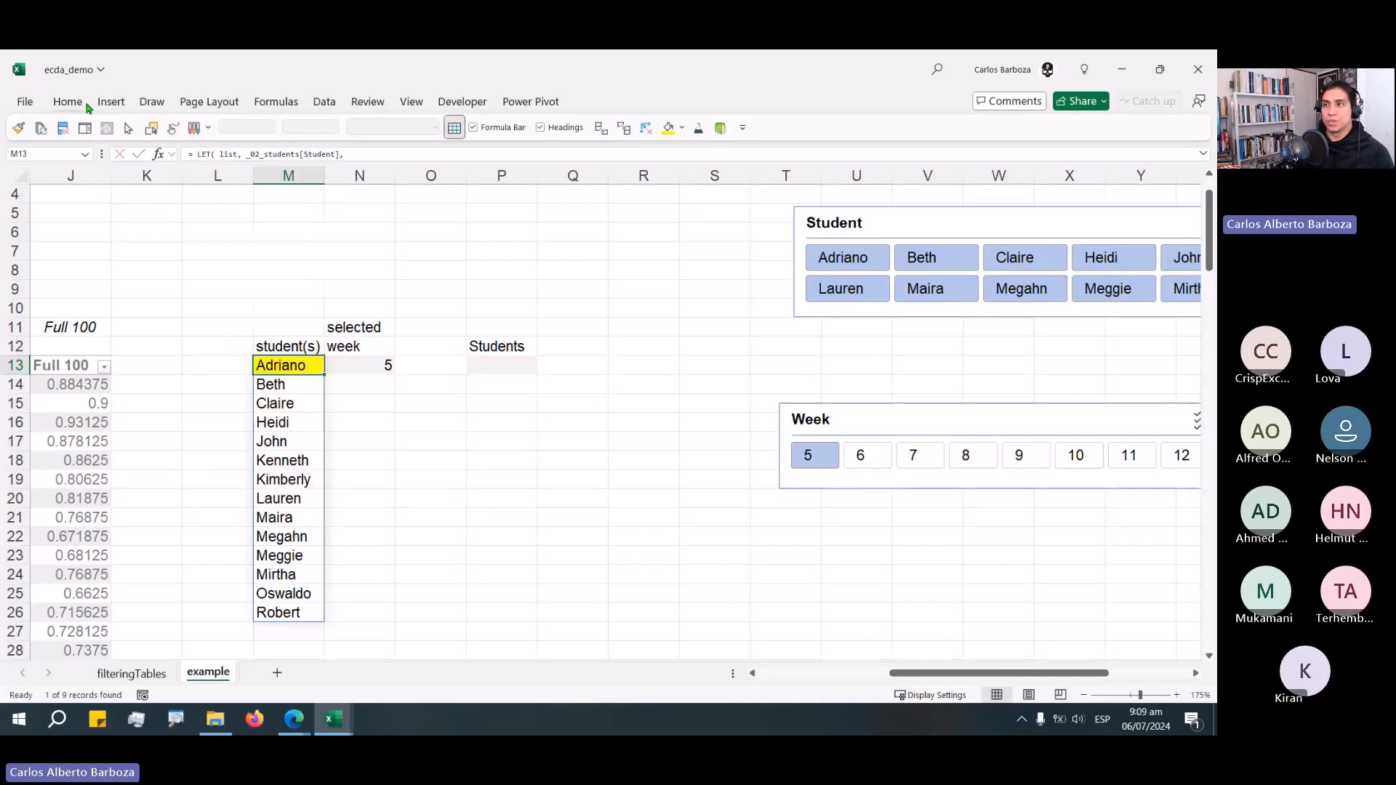
click(72, 102)
click(227, 157)
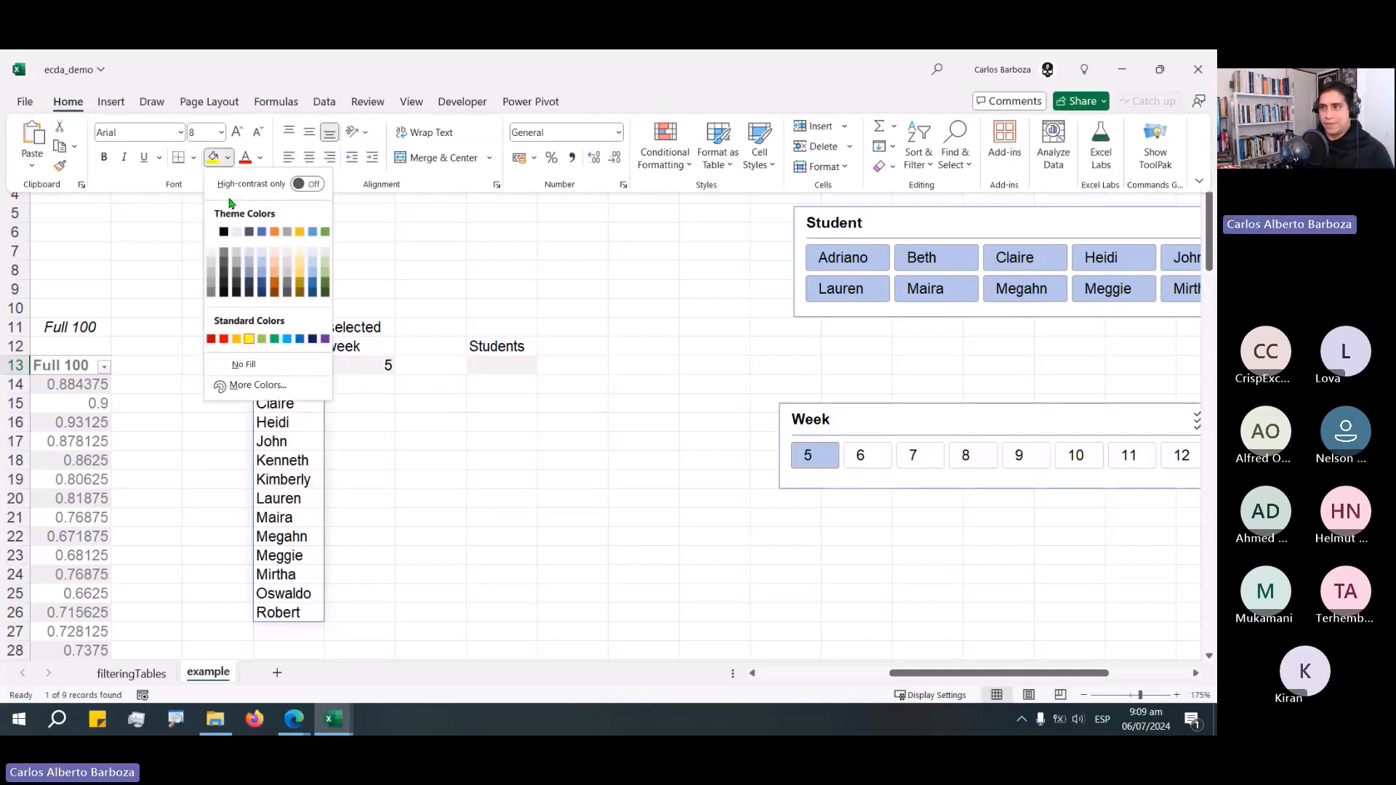
key(Escape)
key(F2)
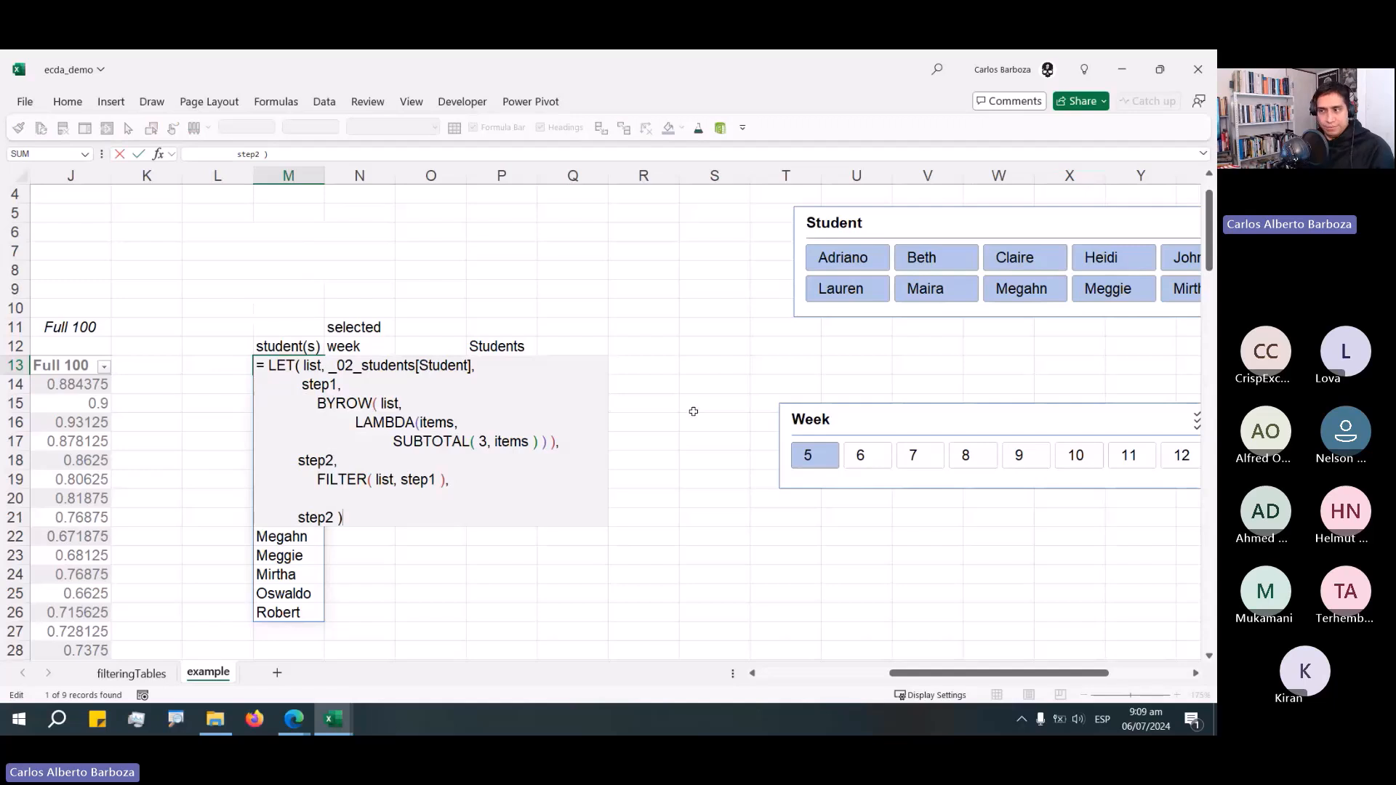
key(Return)
click(530, 366)
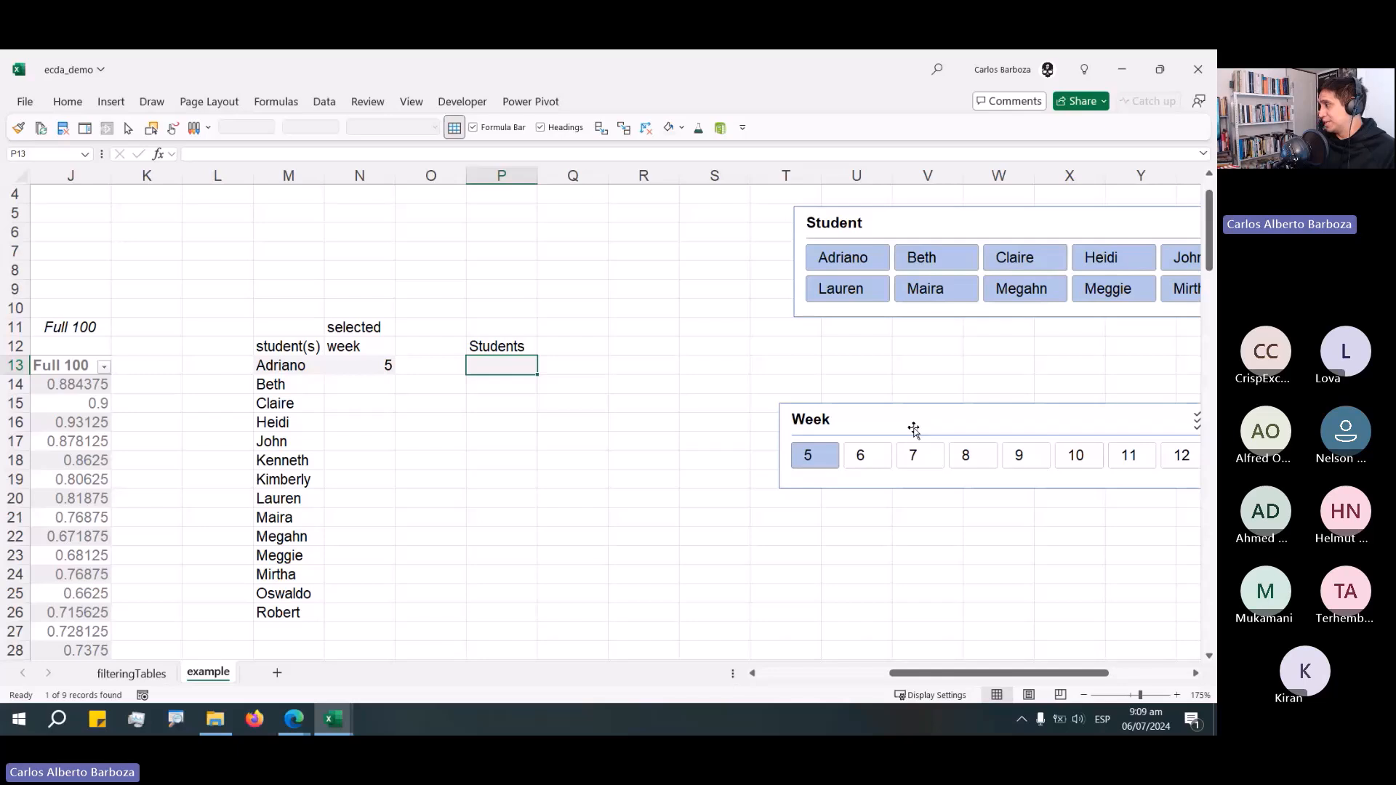
key(Left)
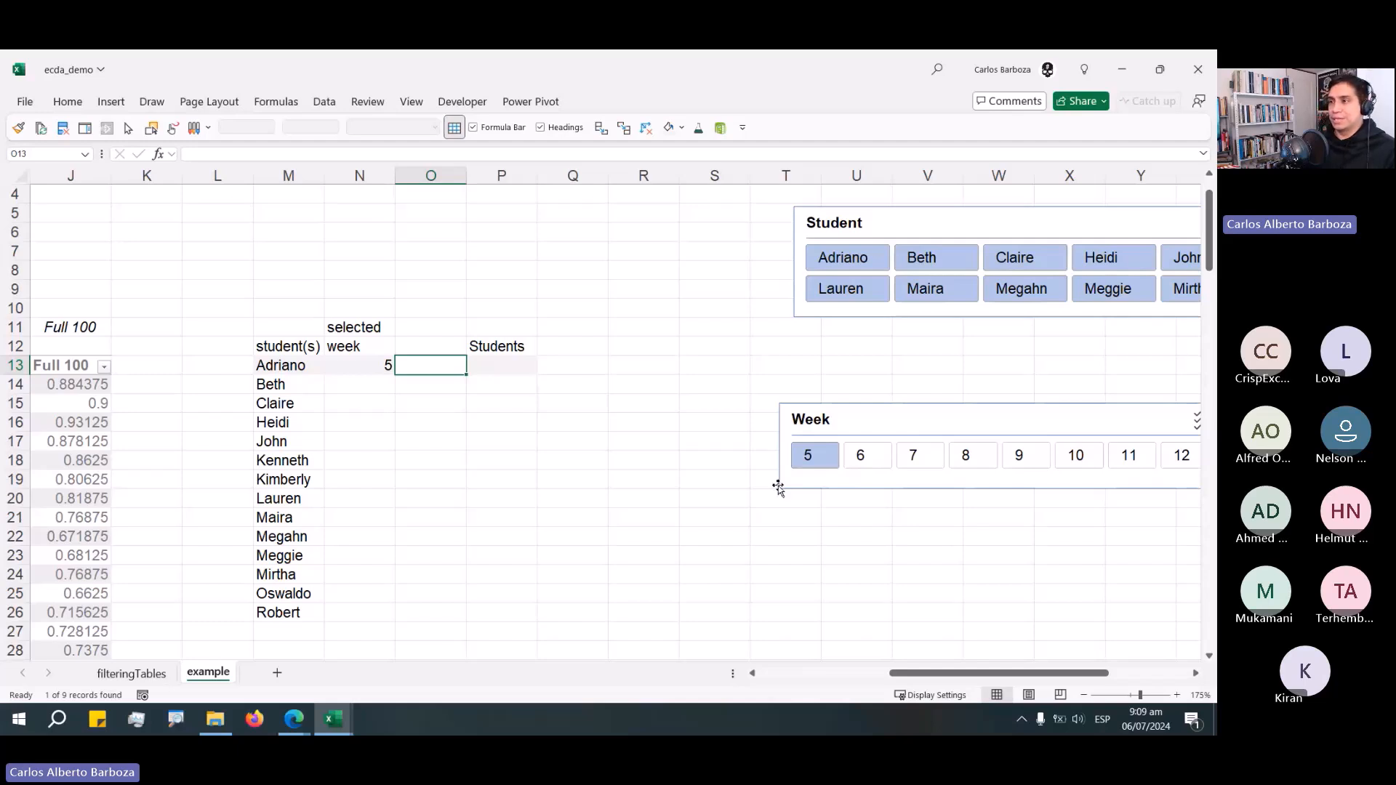
Start a formula in cell P13 with SORTBY( and a nested UNIQUE( on a new indented line.
click(489, 368)
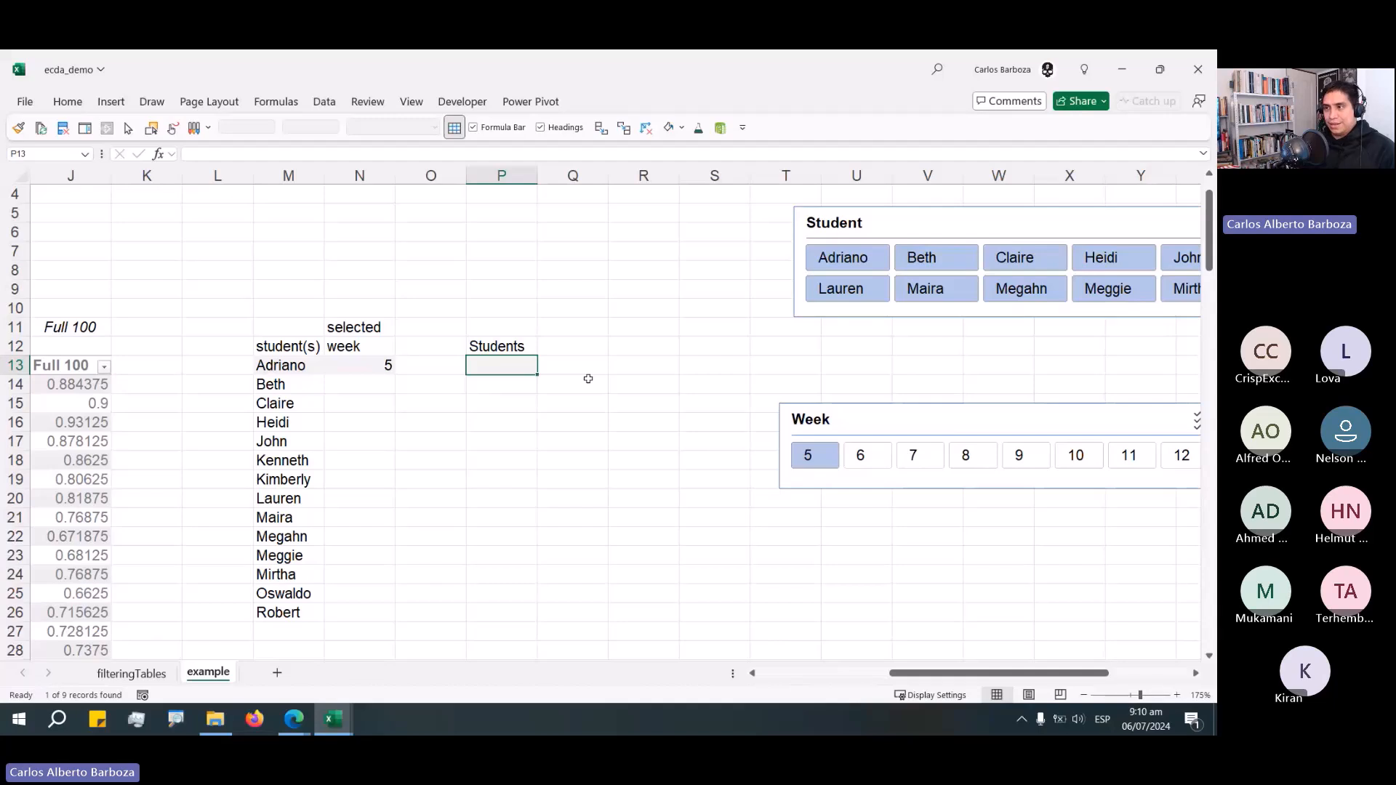
text(= ST)
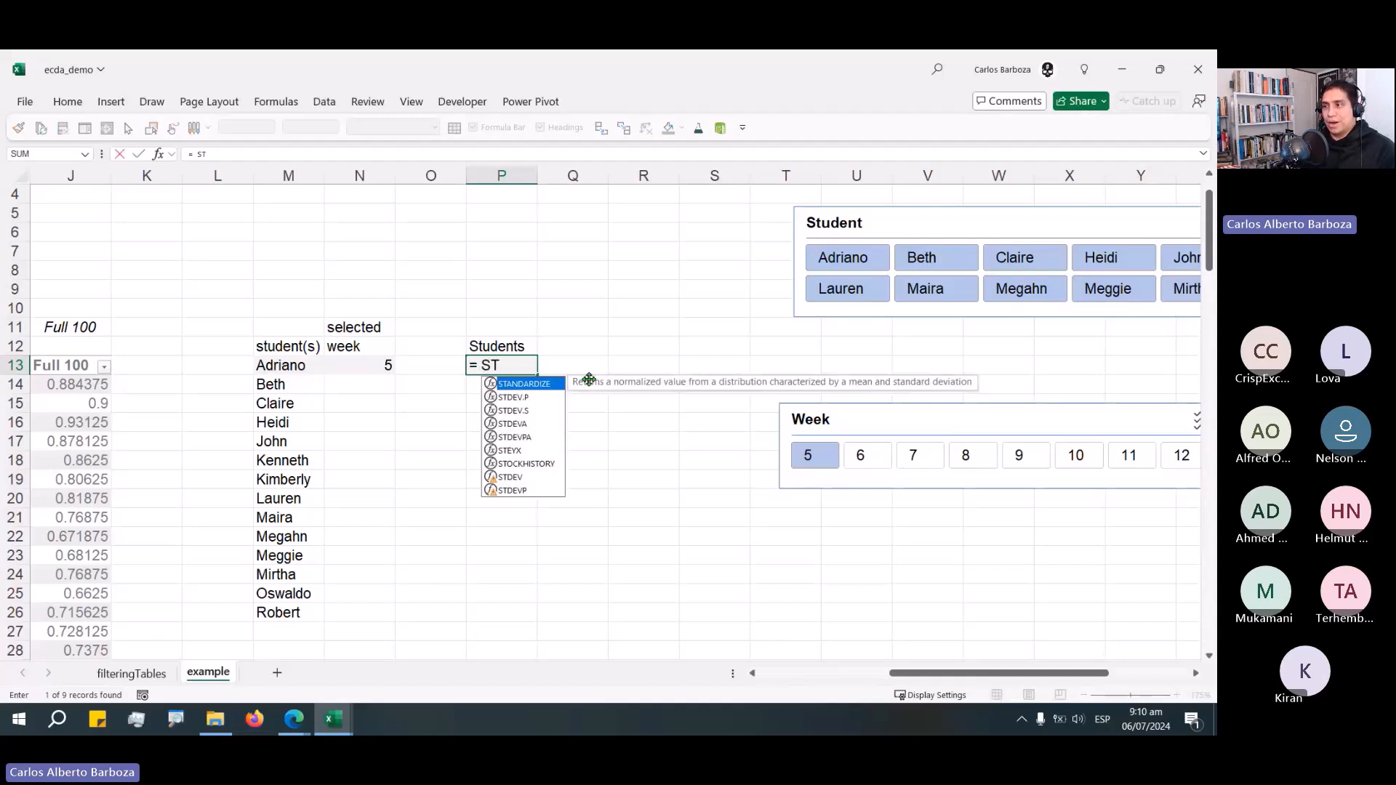
key(BackSpace)
text(ORTBU)
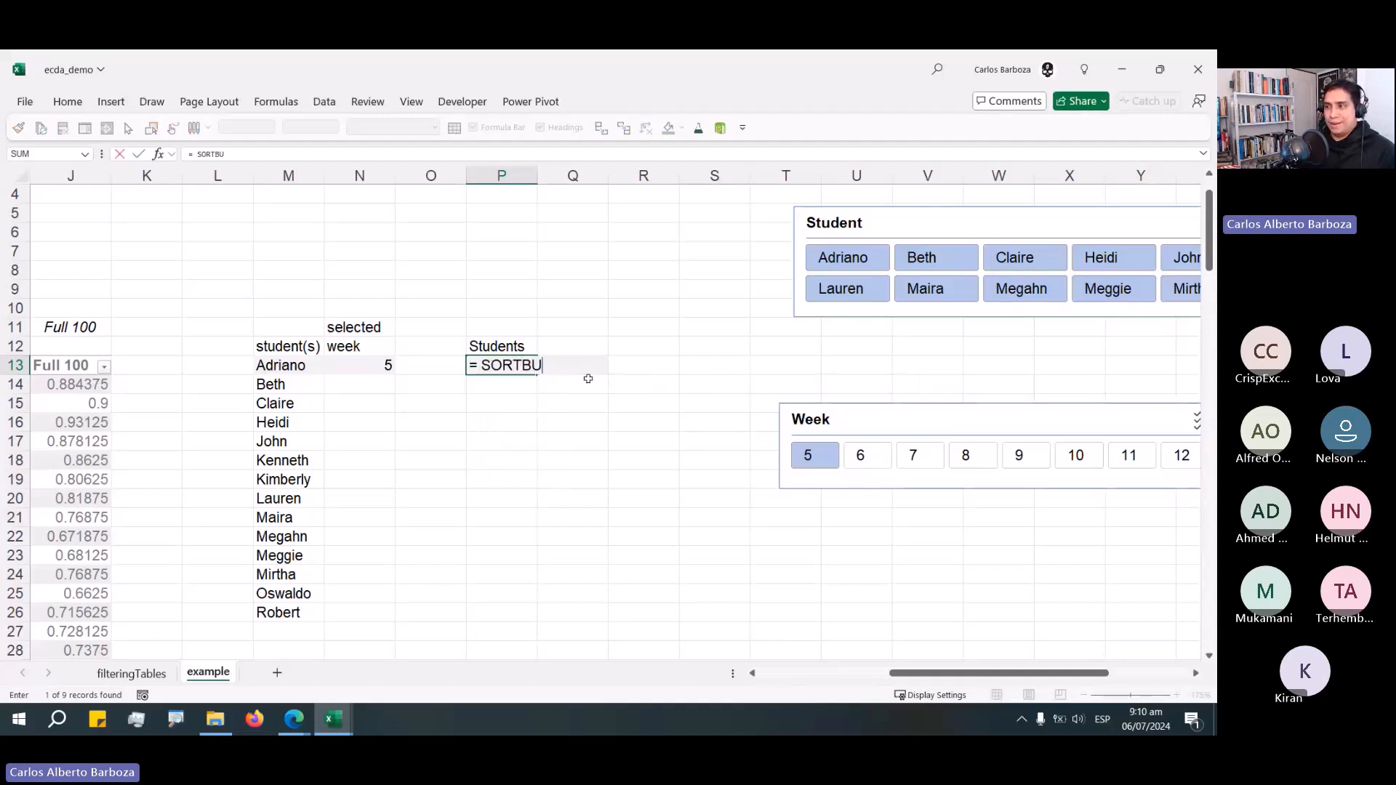
key(BackSpace)
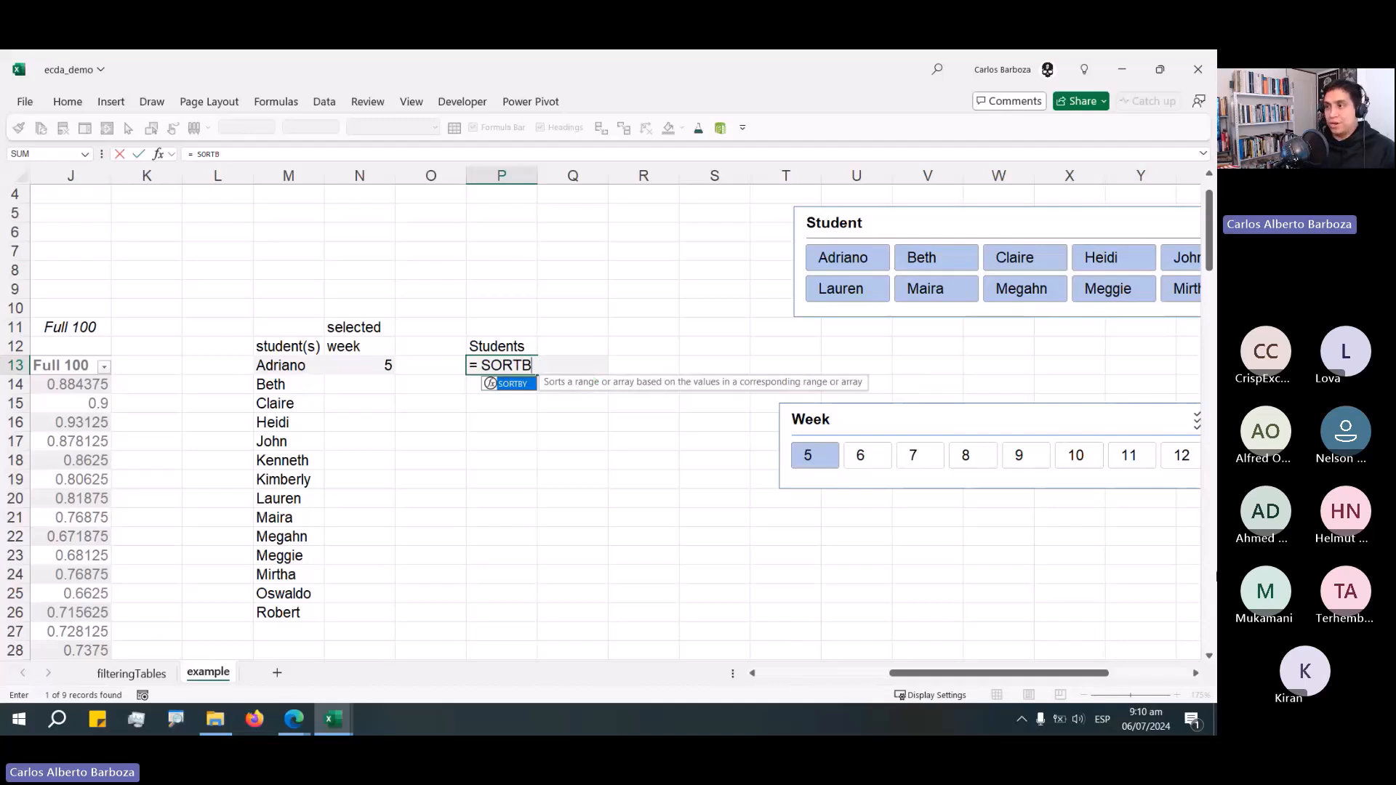
text(Y)
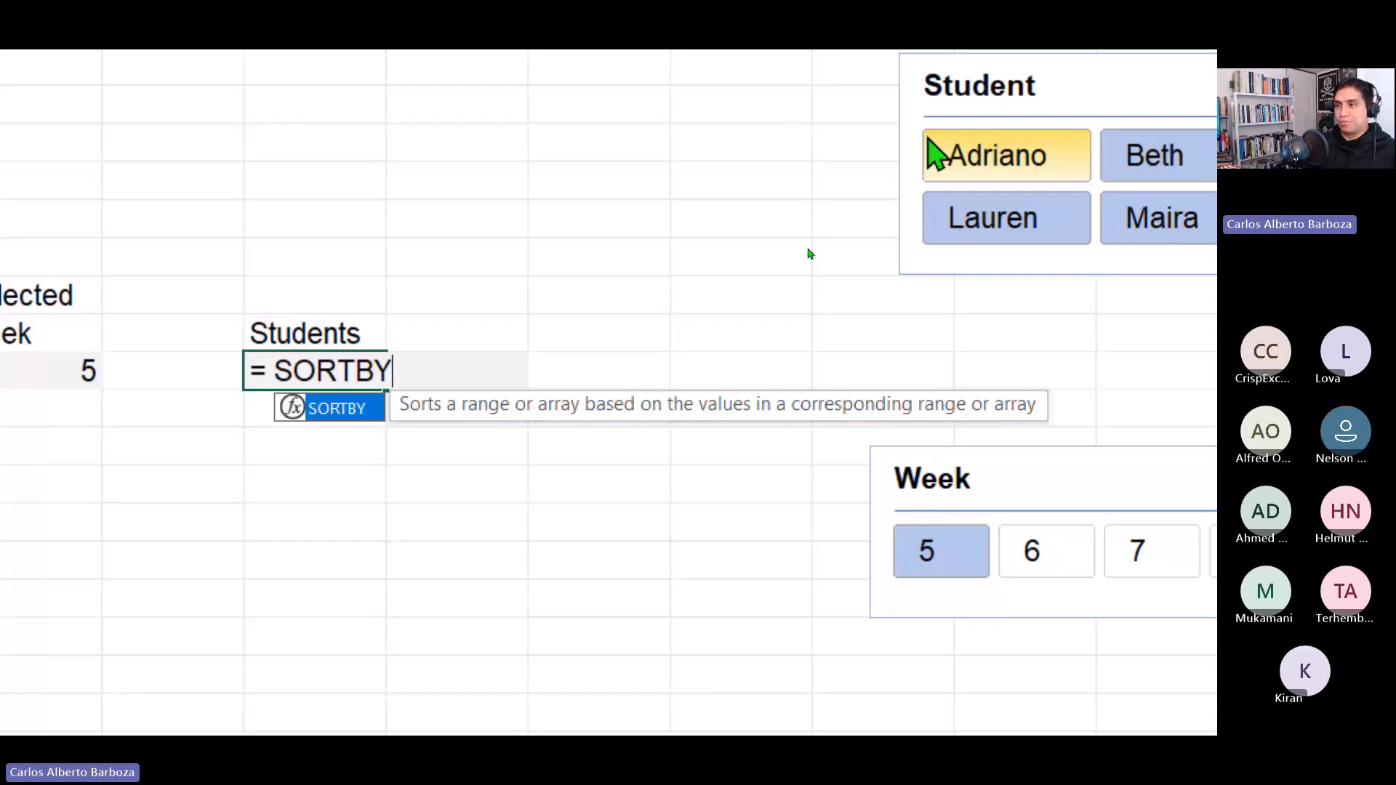
text(()
key(alt+Return)
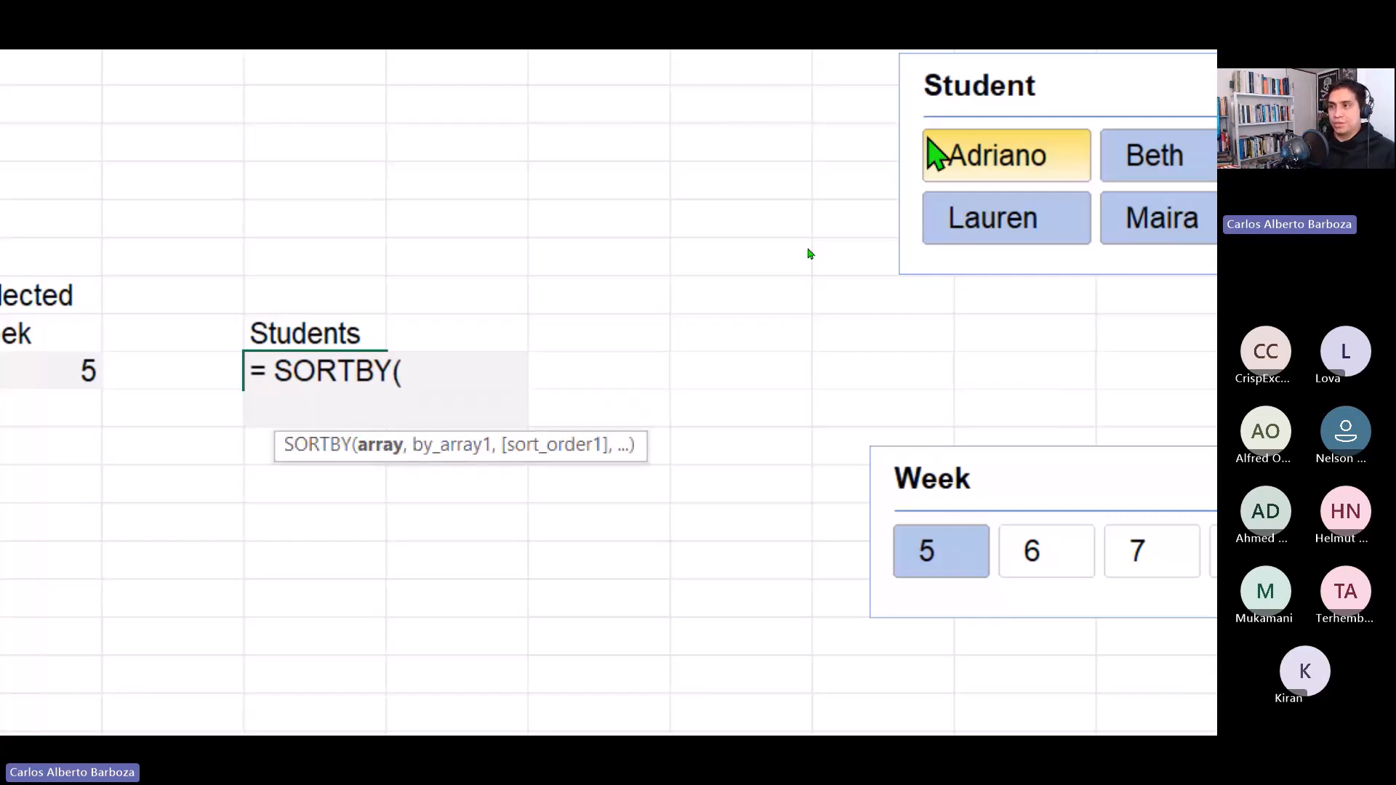
text(UNI)
key(Down)
key(Down)
key(Tab)
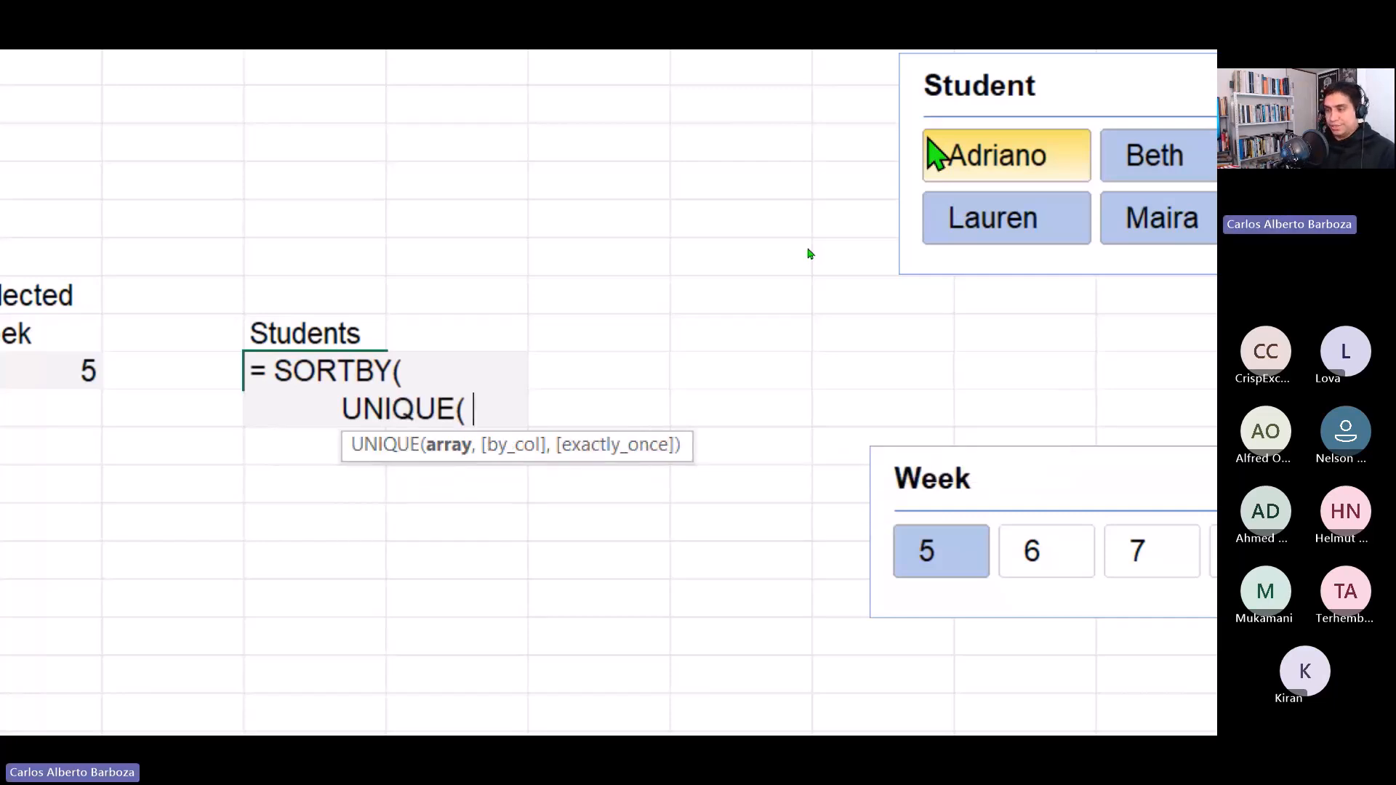
text(_19)
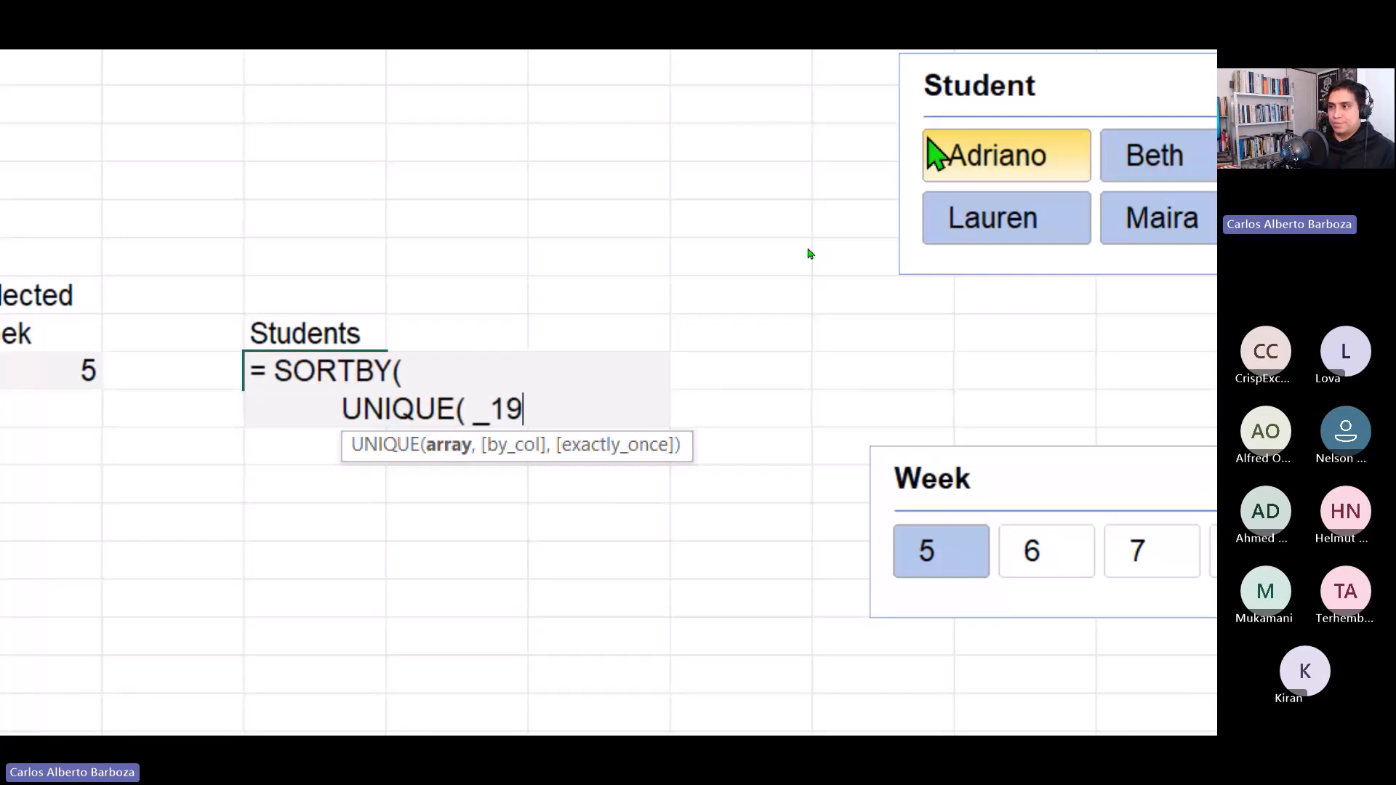
Enter _01_data[Student] as UNIQUE's array, close it, and add a comma and line break.
drag(627, 479, 558, 237)
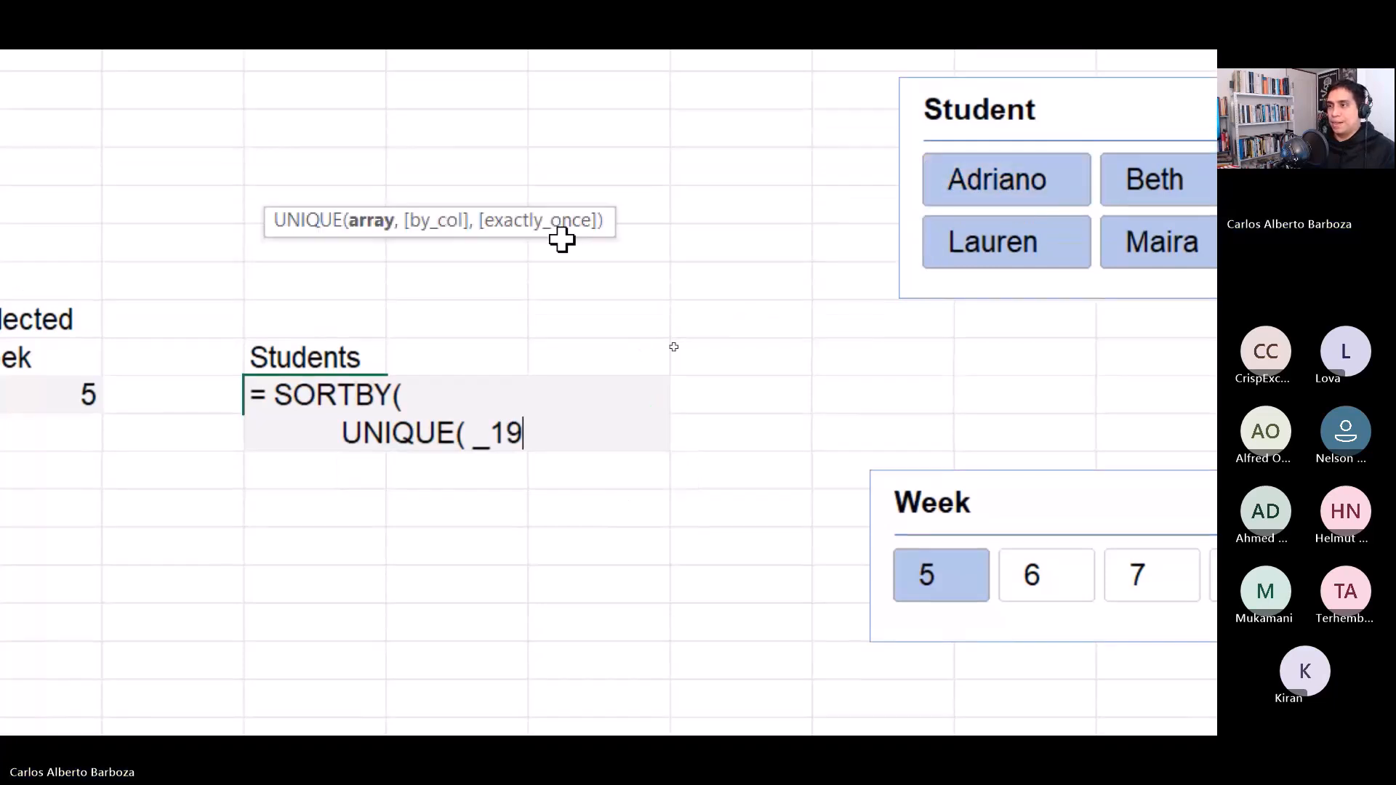
key(BackSpace)
key(BackSpace)
text(01)
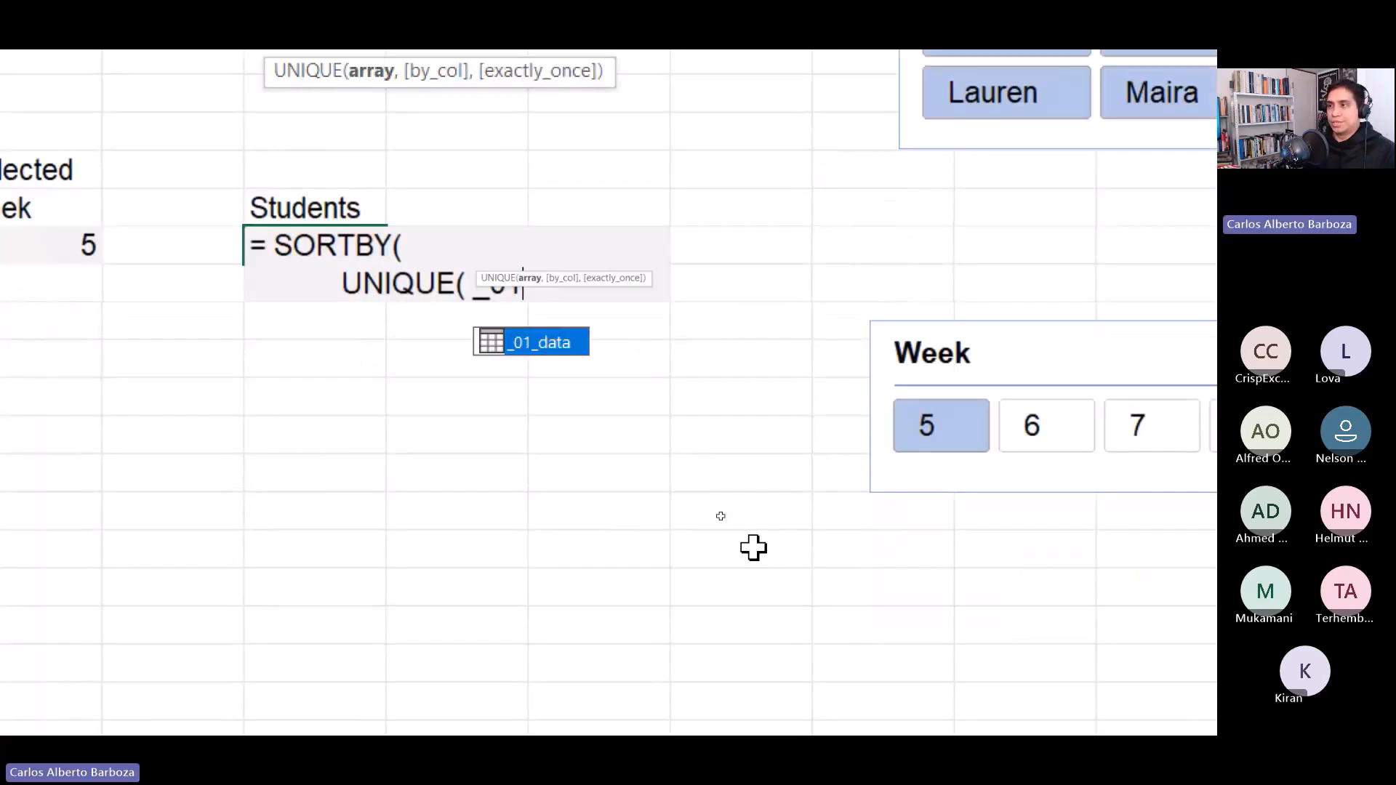
key(Tab)
text([st)
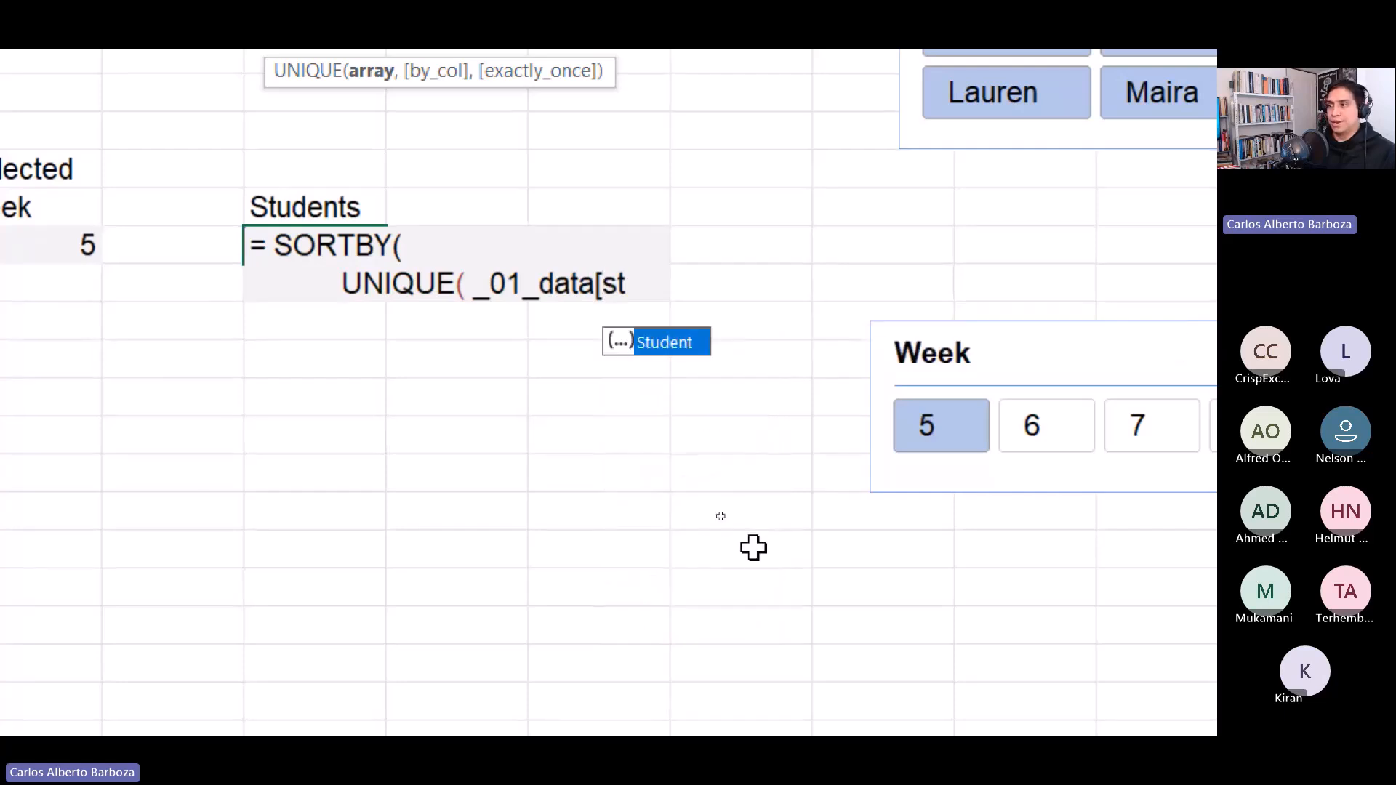
key(Tab)
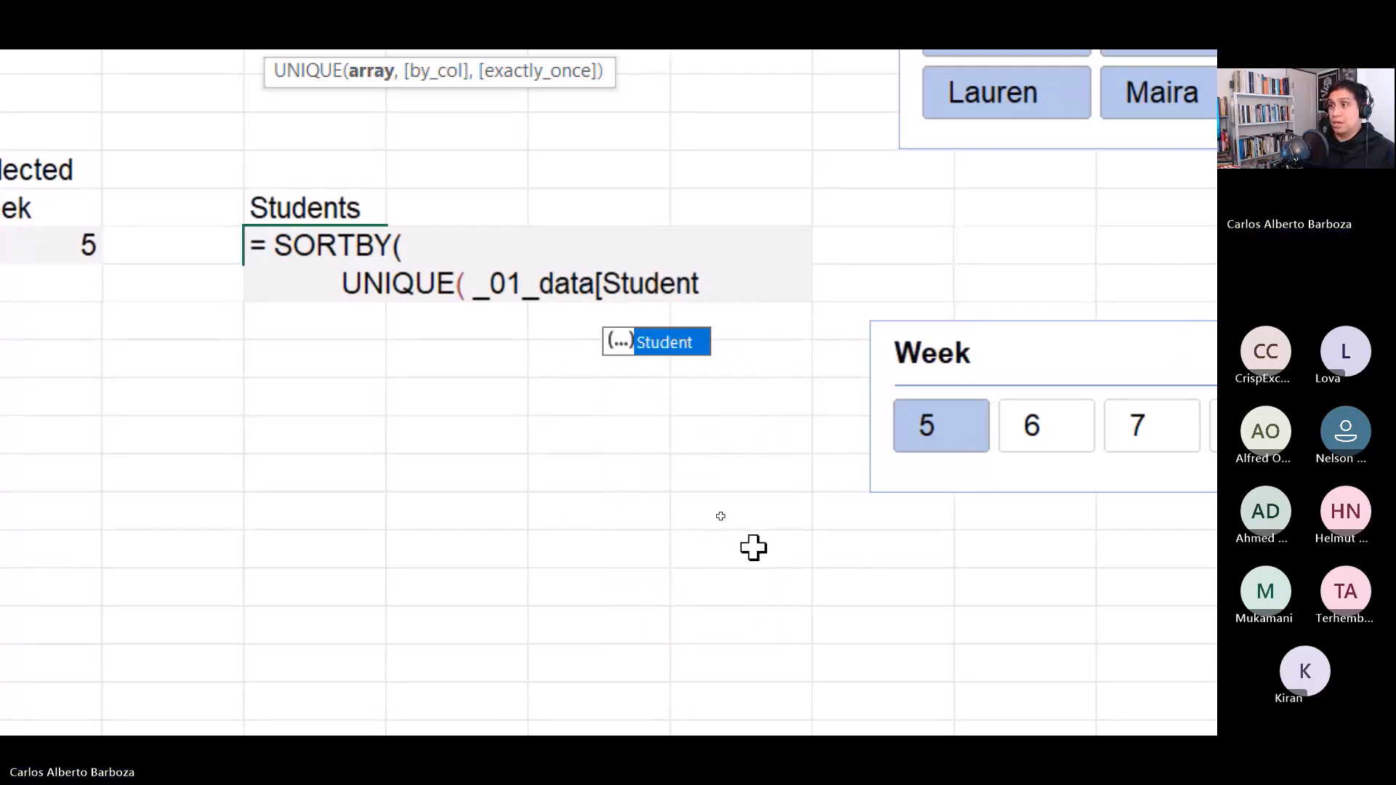
text(],)
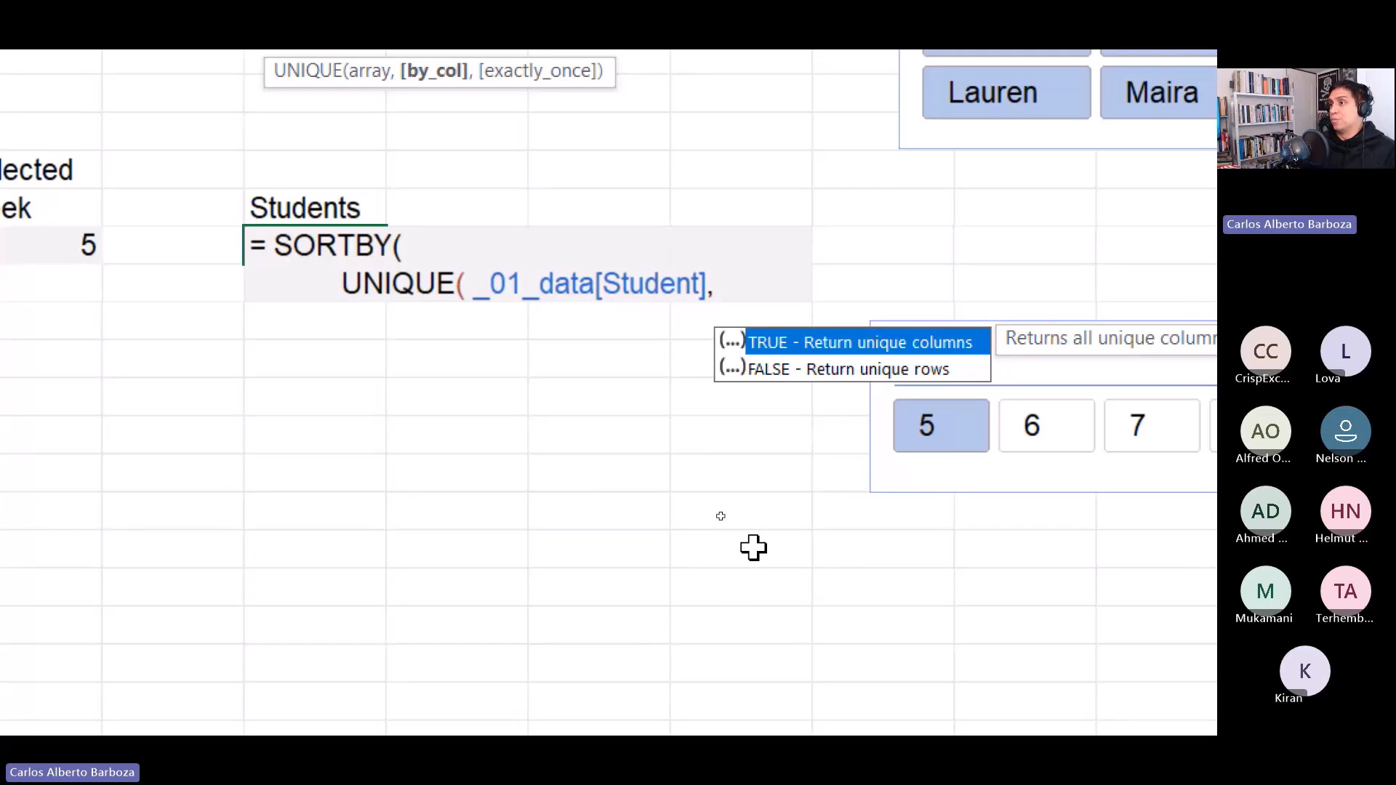
key(BackSpace)
text())
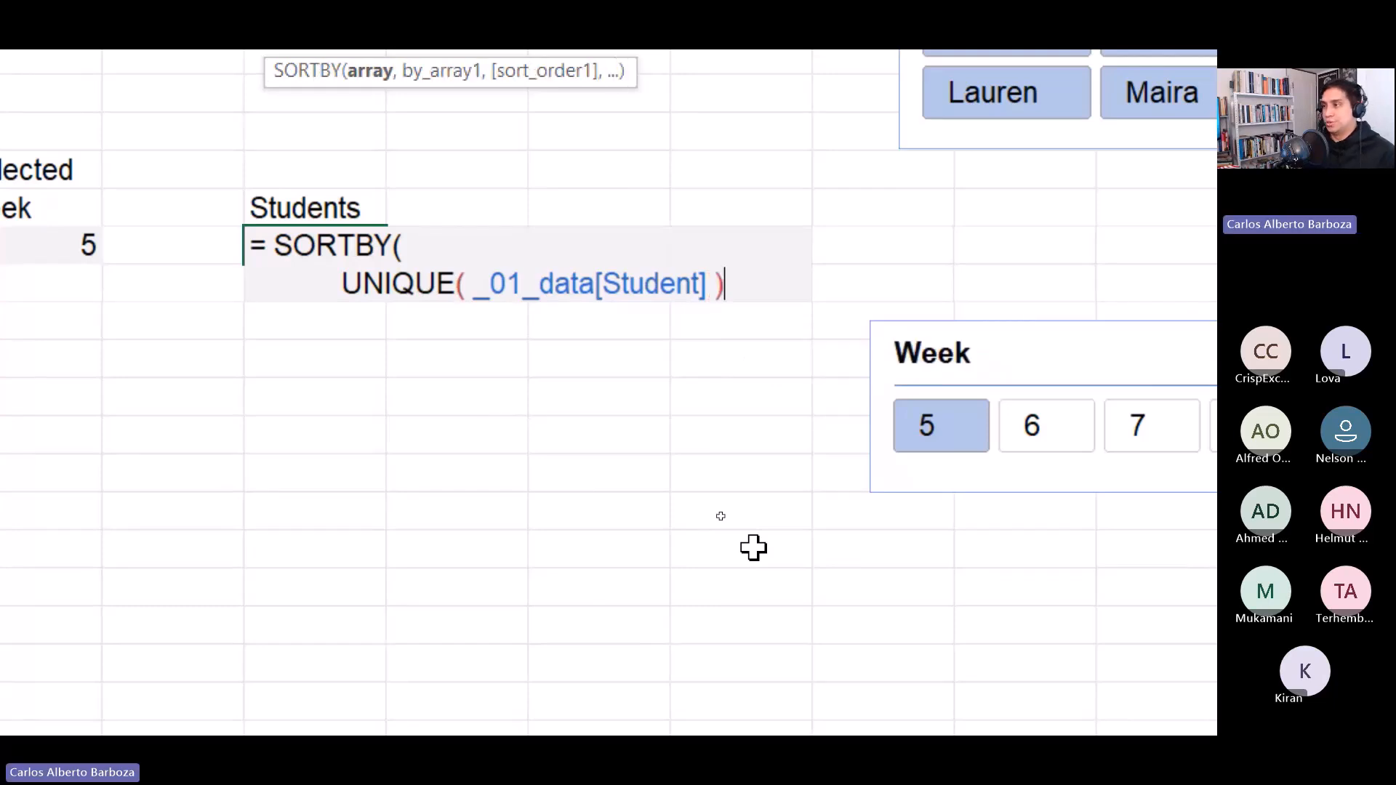
text(,)
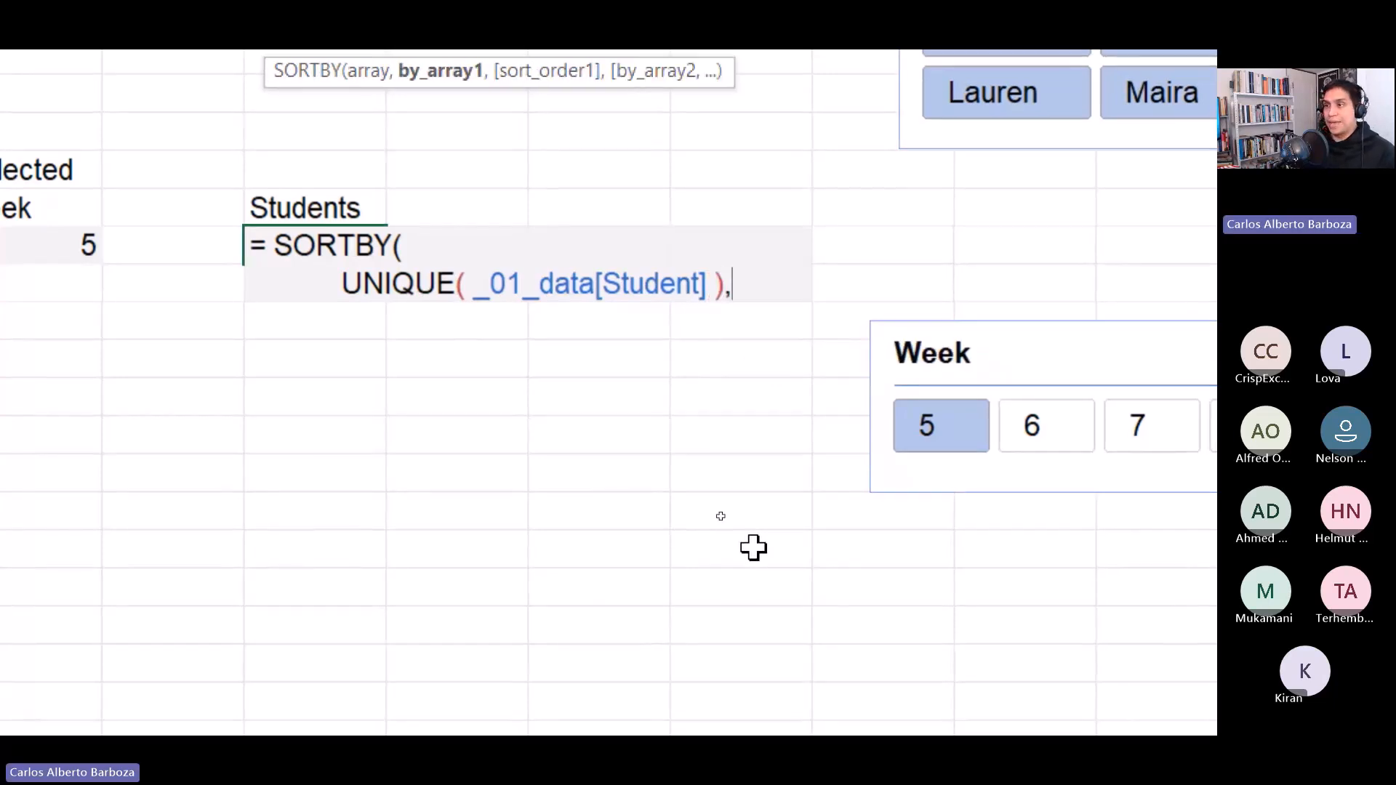
key(alt+Return)
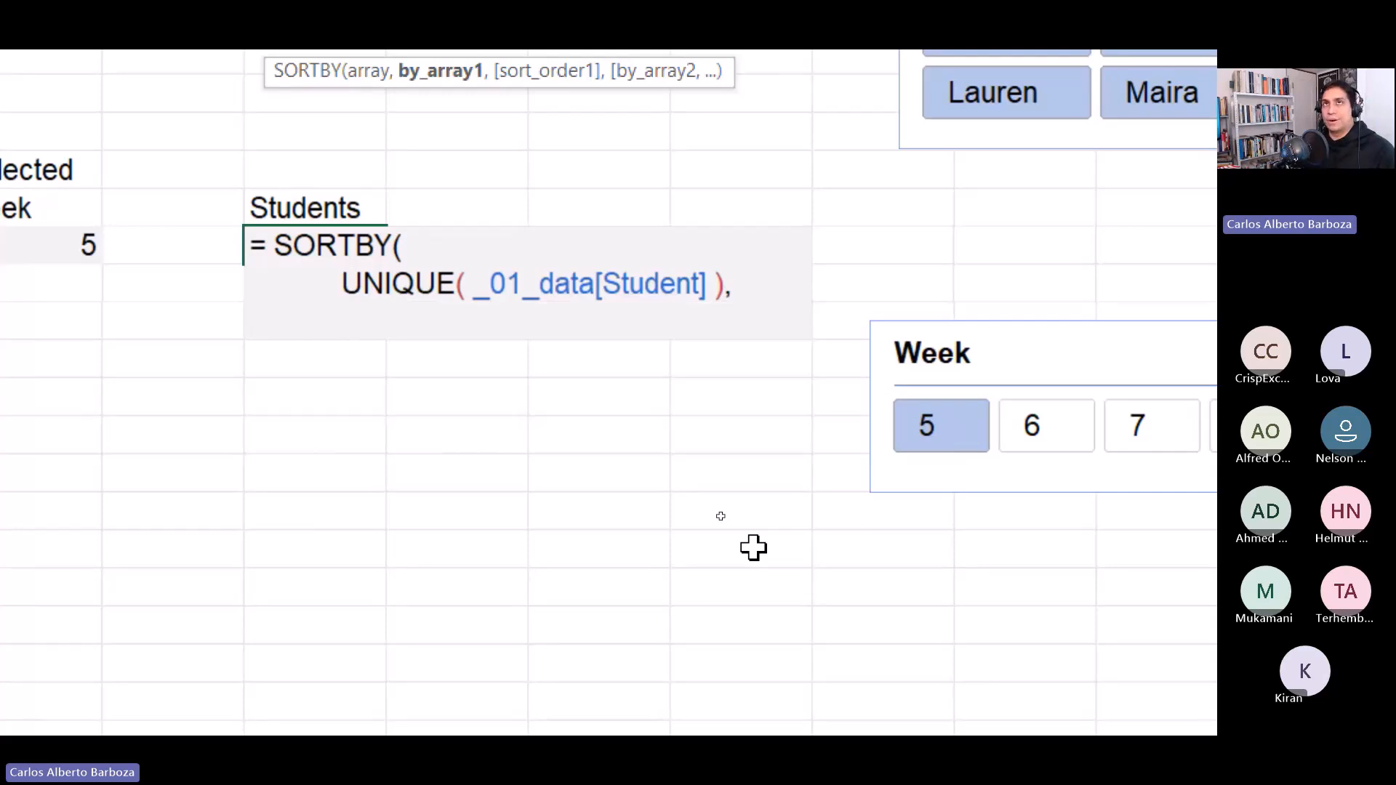
Begin the sort-by argument as SUMIFS( _01_data[Full 100] on the next line.
key(BackSpace)
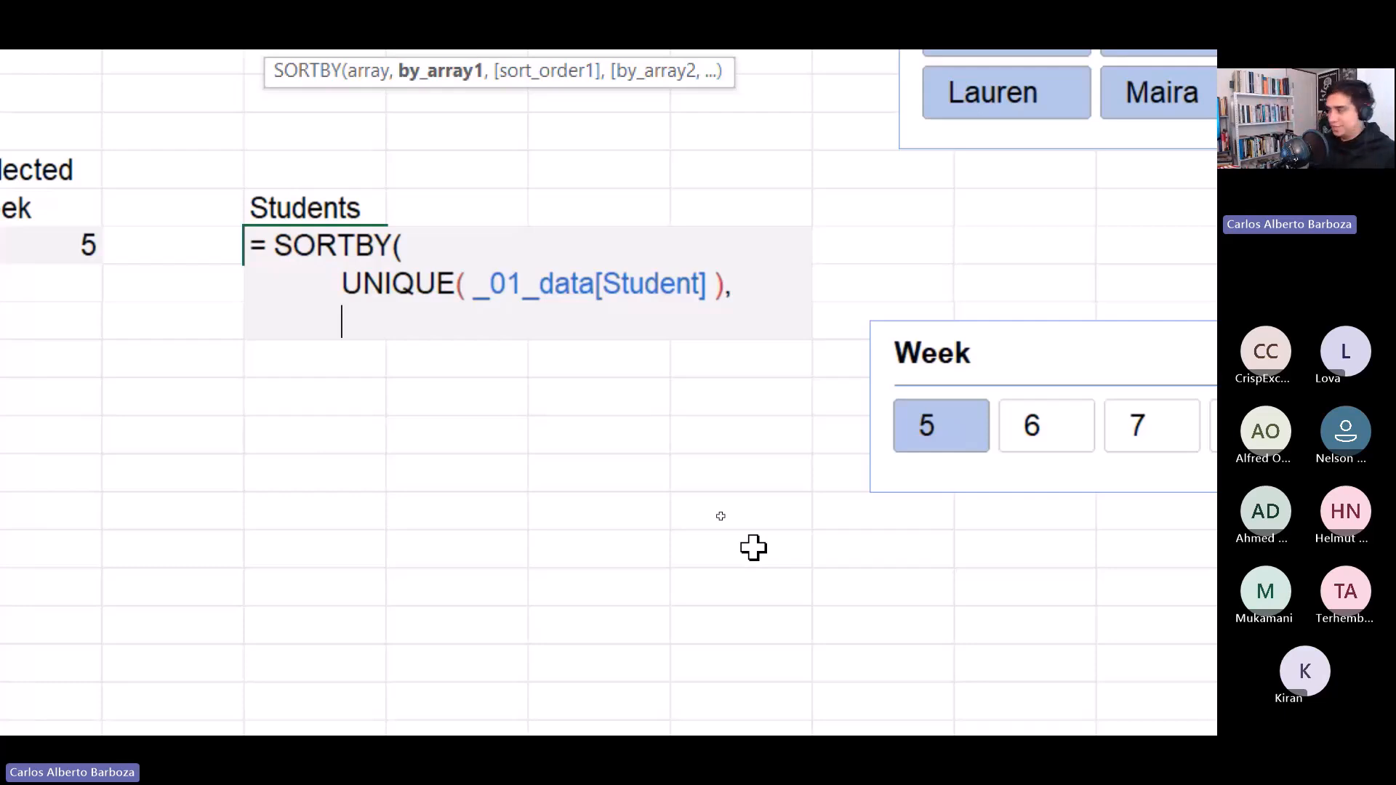
text(SUMS)
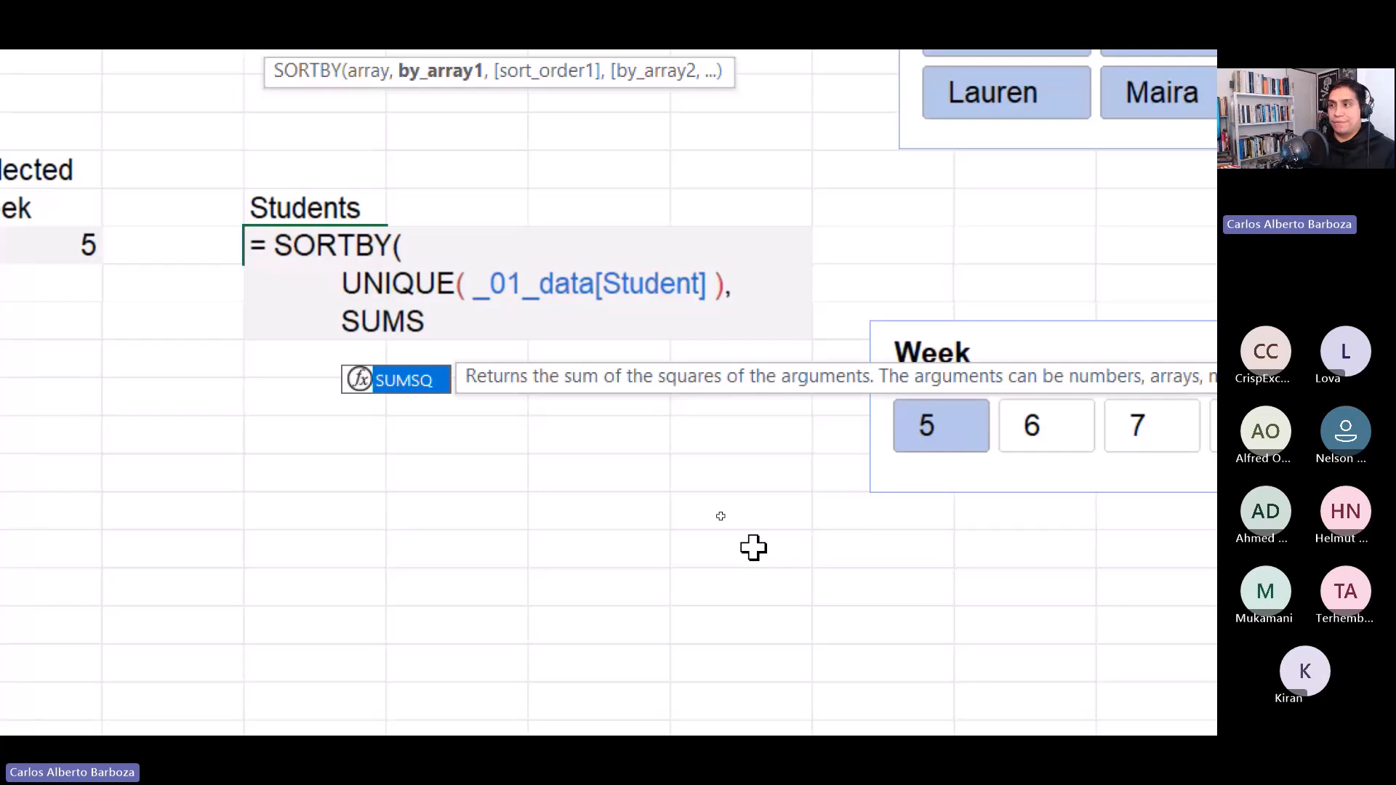
key(BackSpace)
text(F)
key(BackSpace)
text(IF)
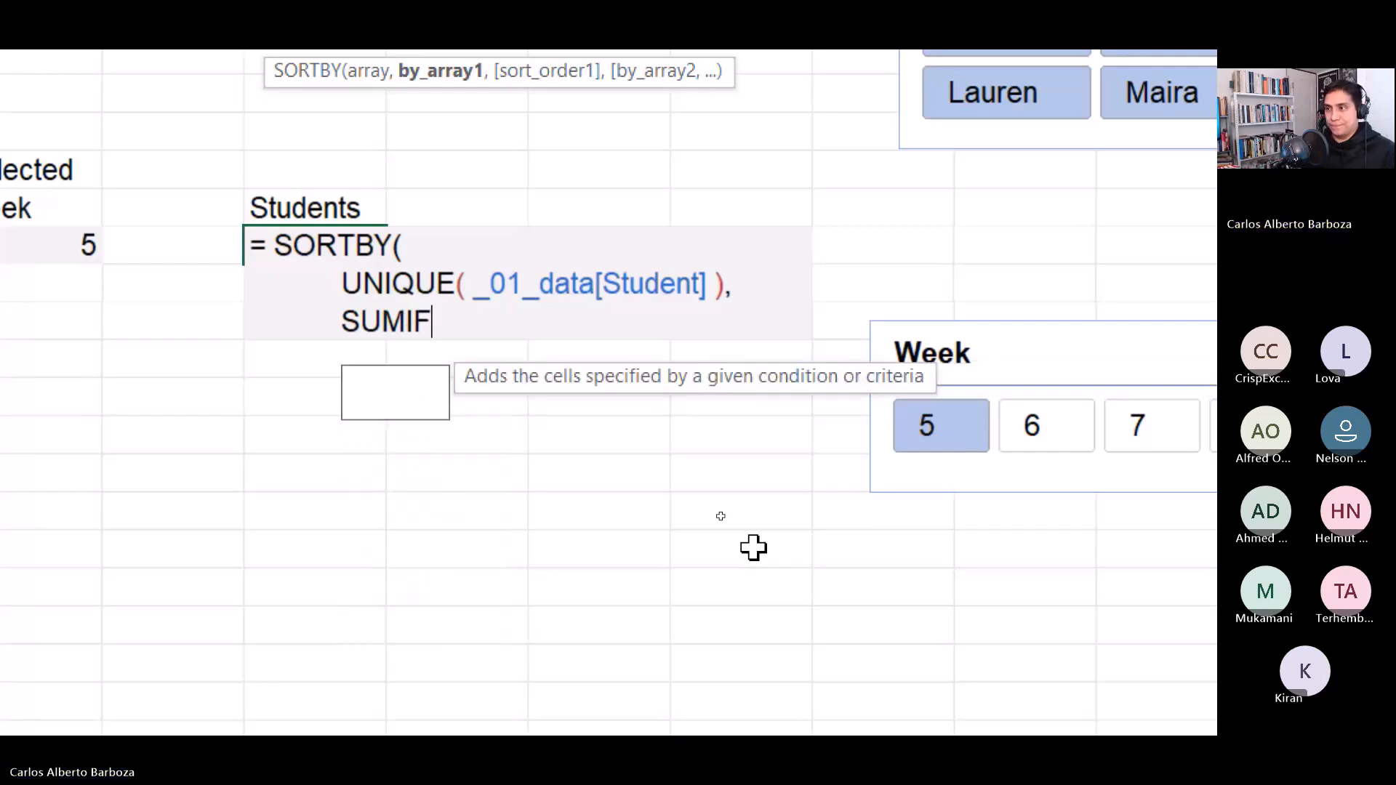
key(Down)
key(Tab)
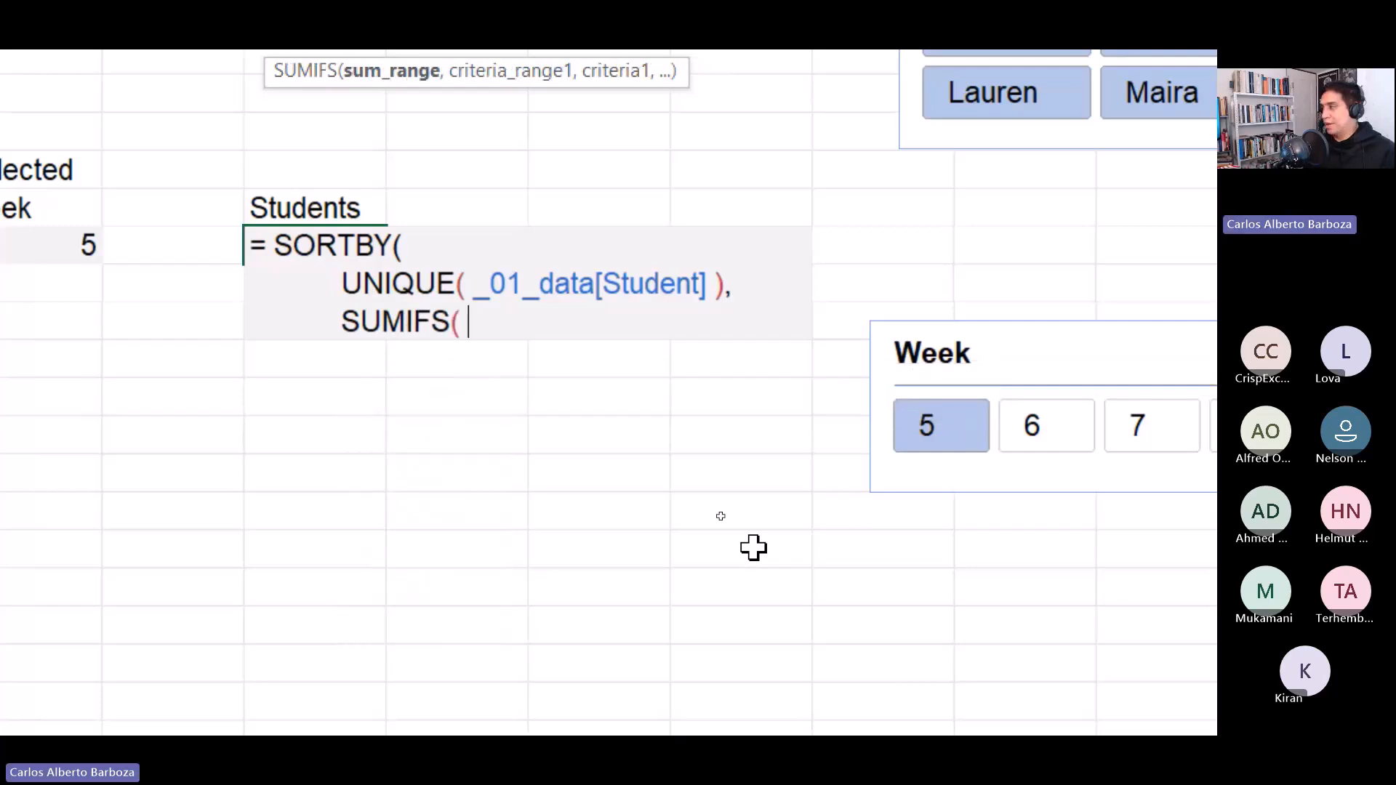
text(_)
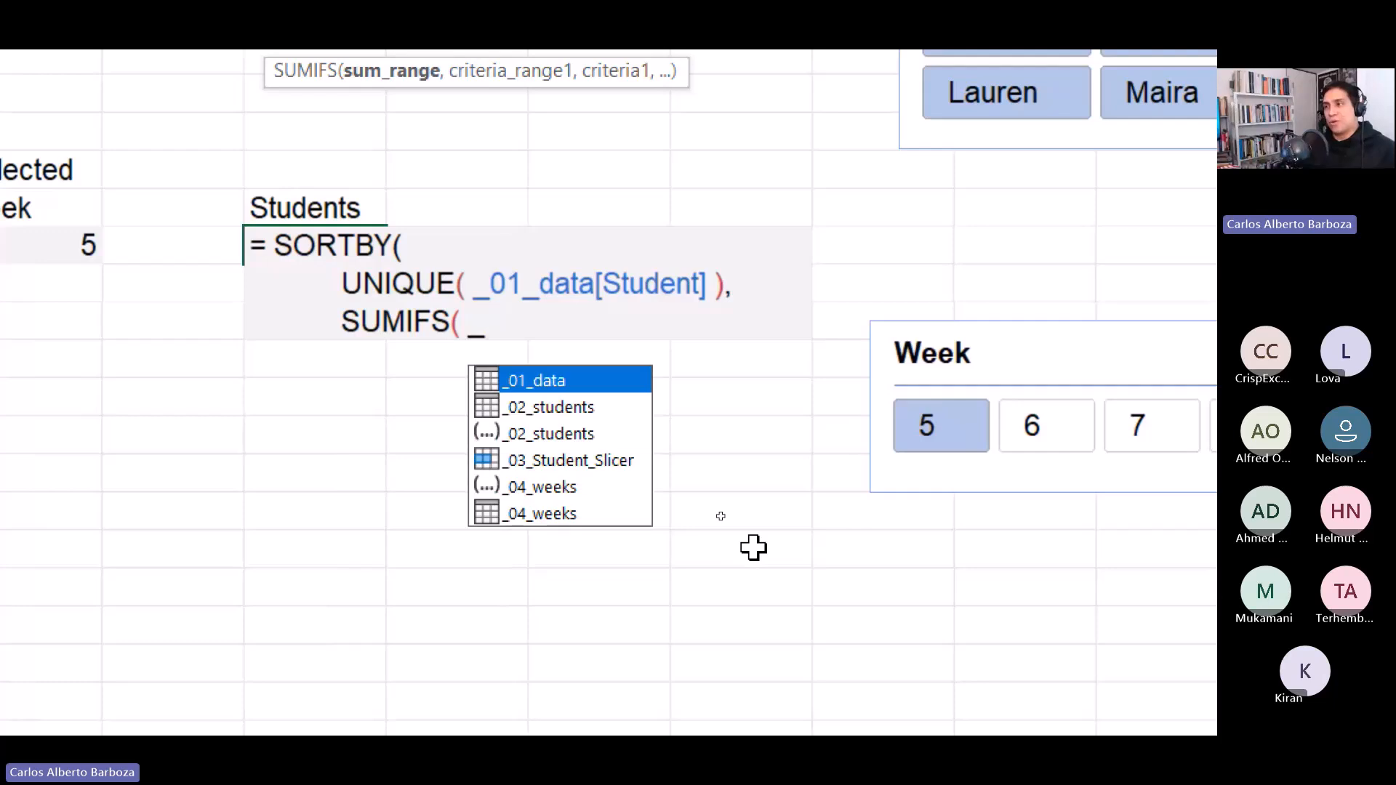
text(01)
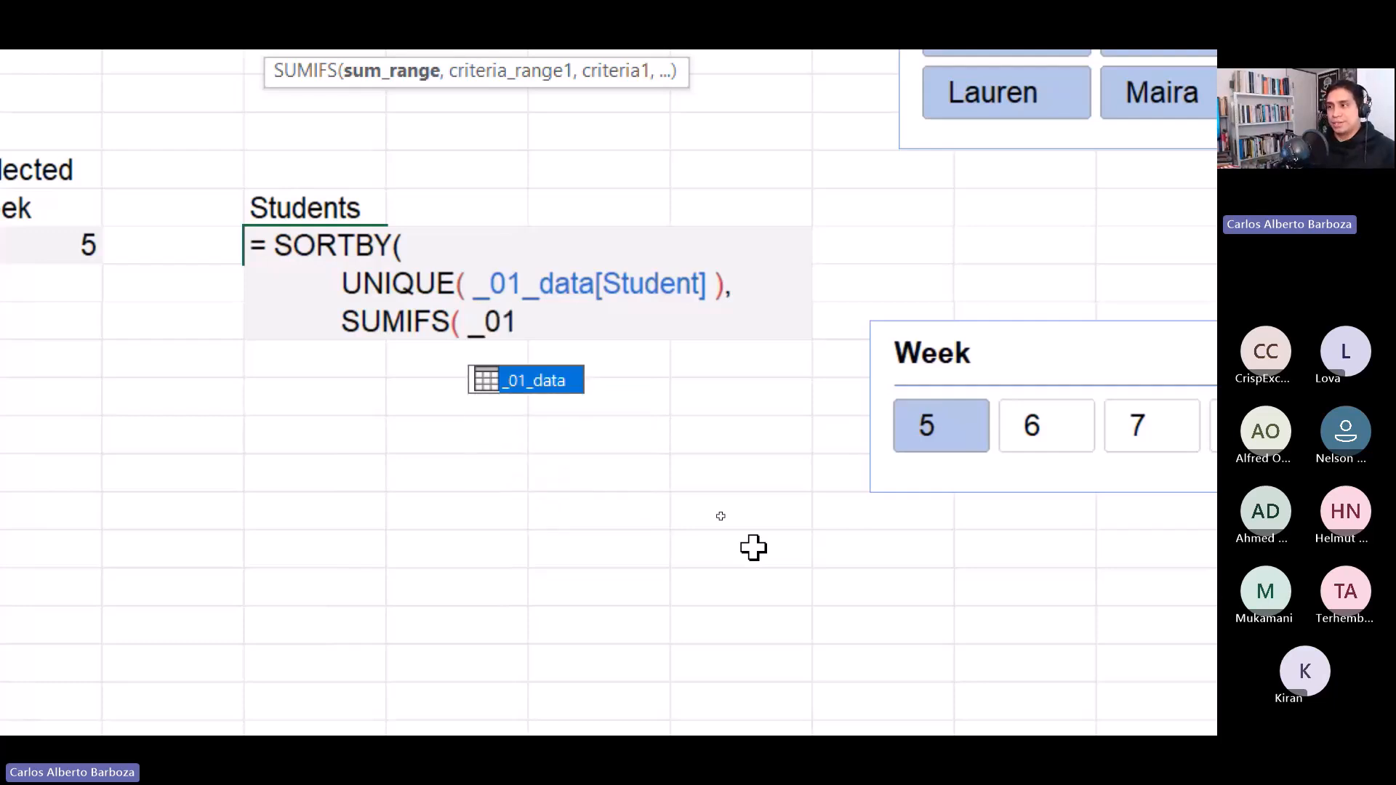
key(Tab)
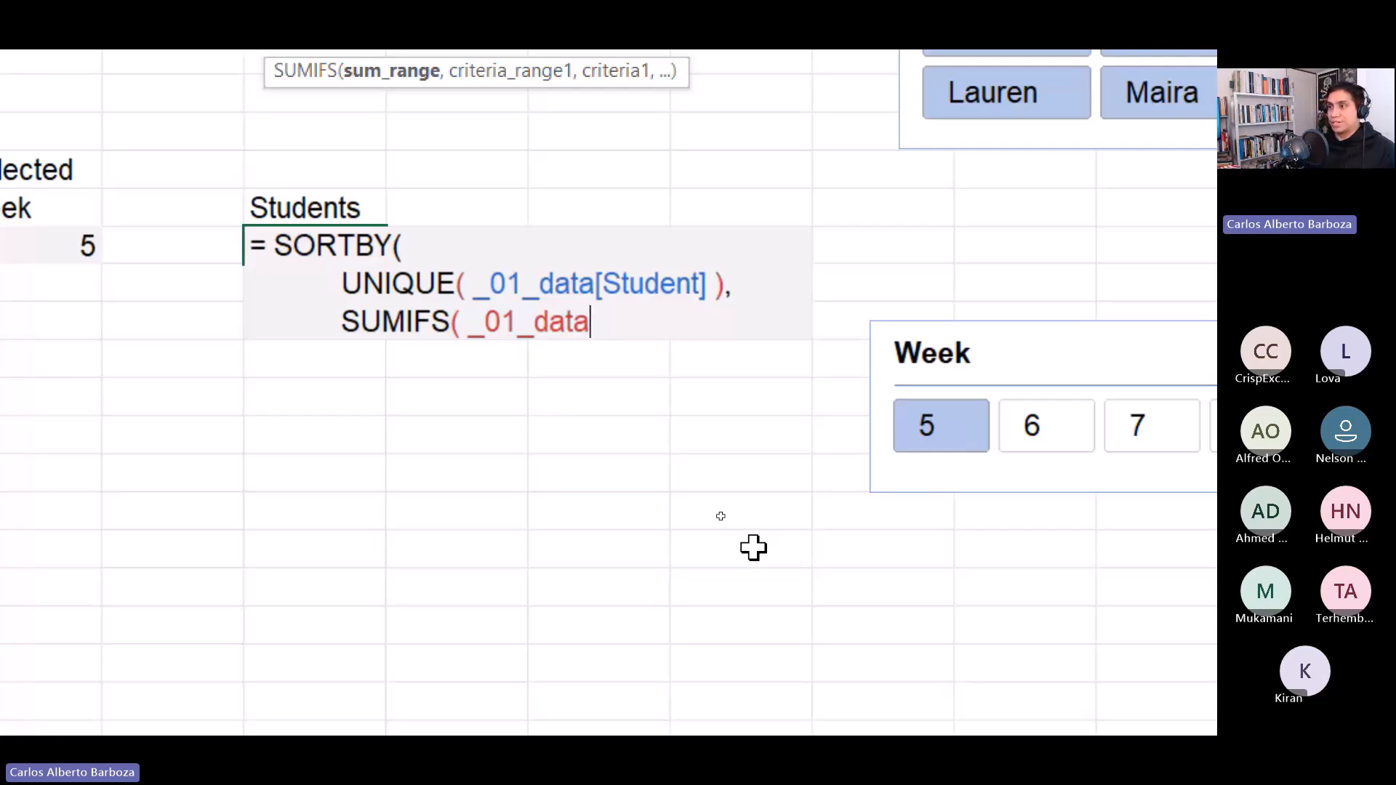
text([Ful)
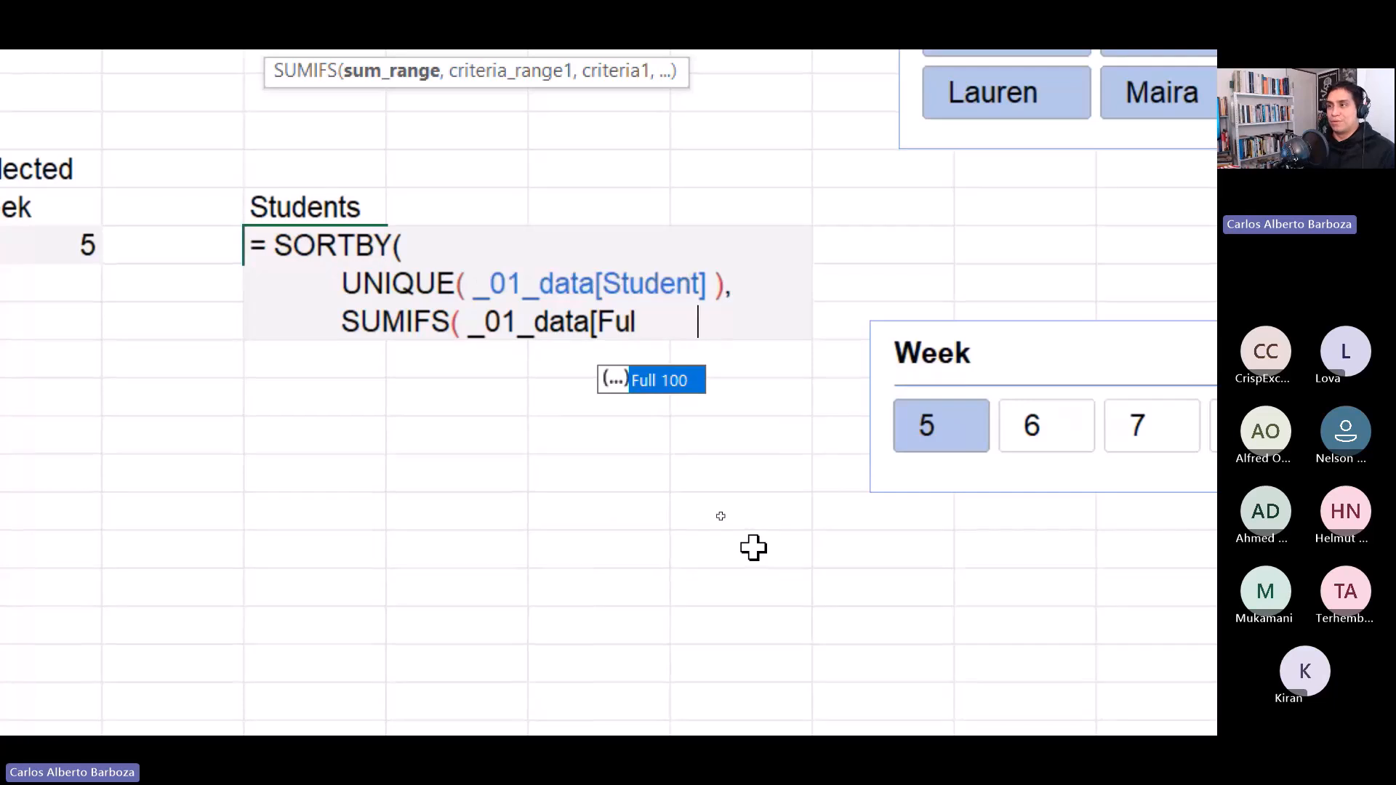
text(l 100])
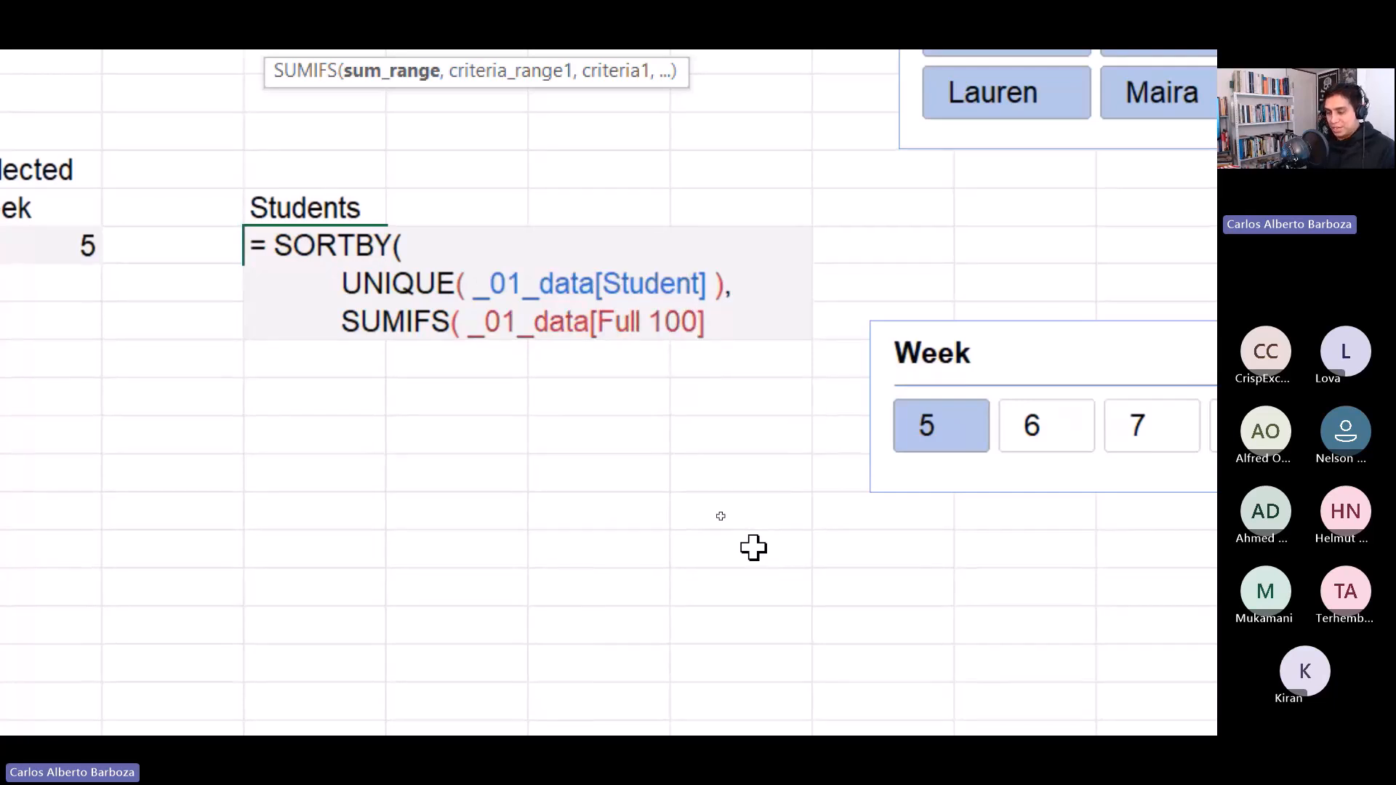
text( ,)
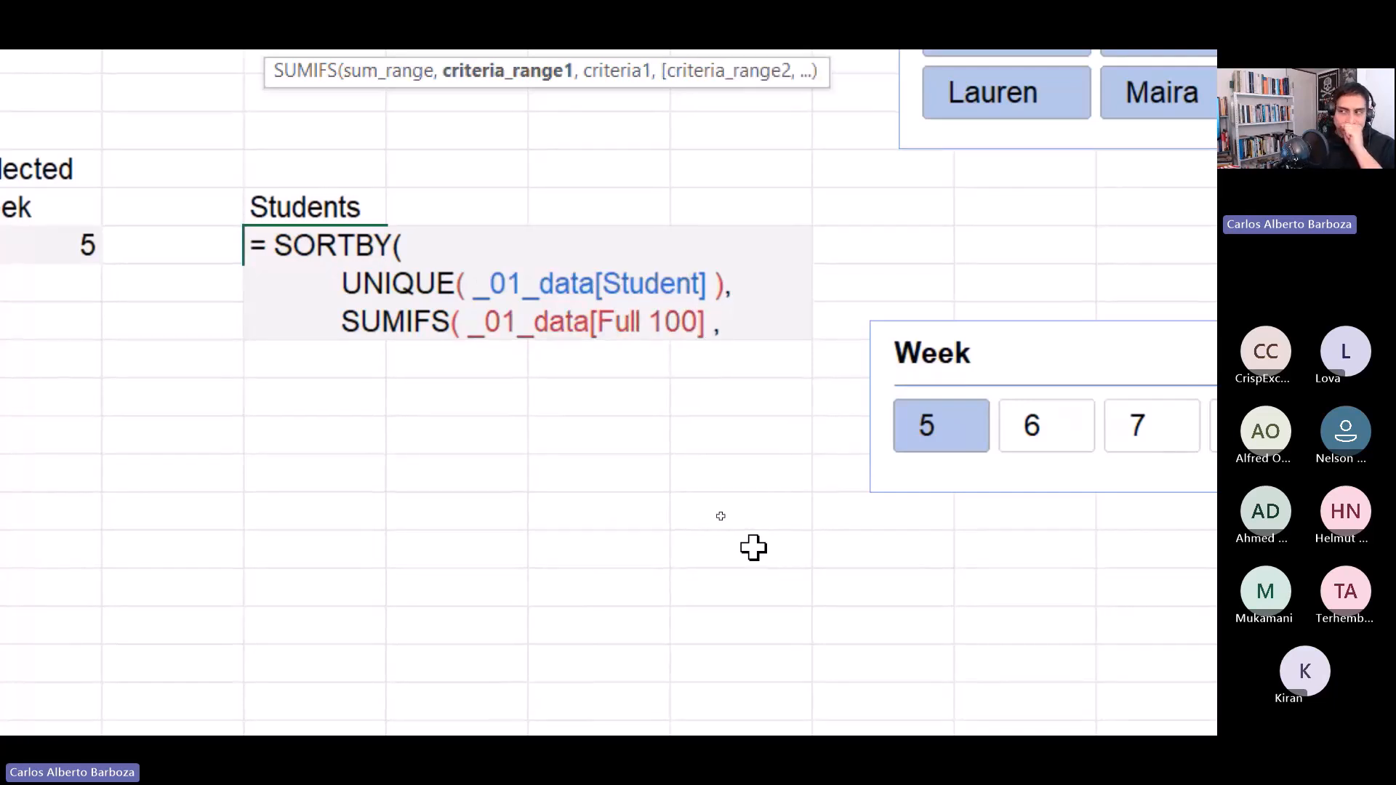
Add a comma and a new line, then enter _01_data[Student] as SUMIFS's first criteria range.
key(alt+Return)
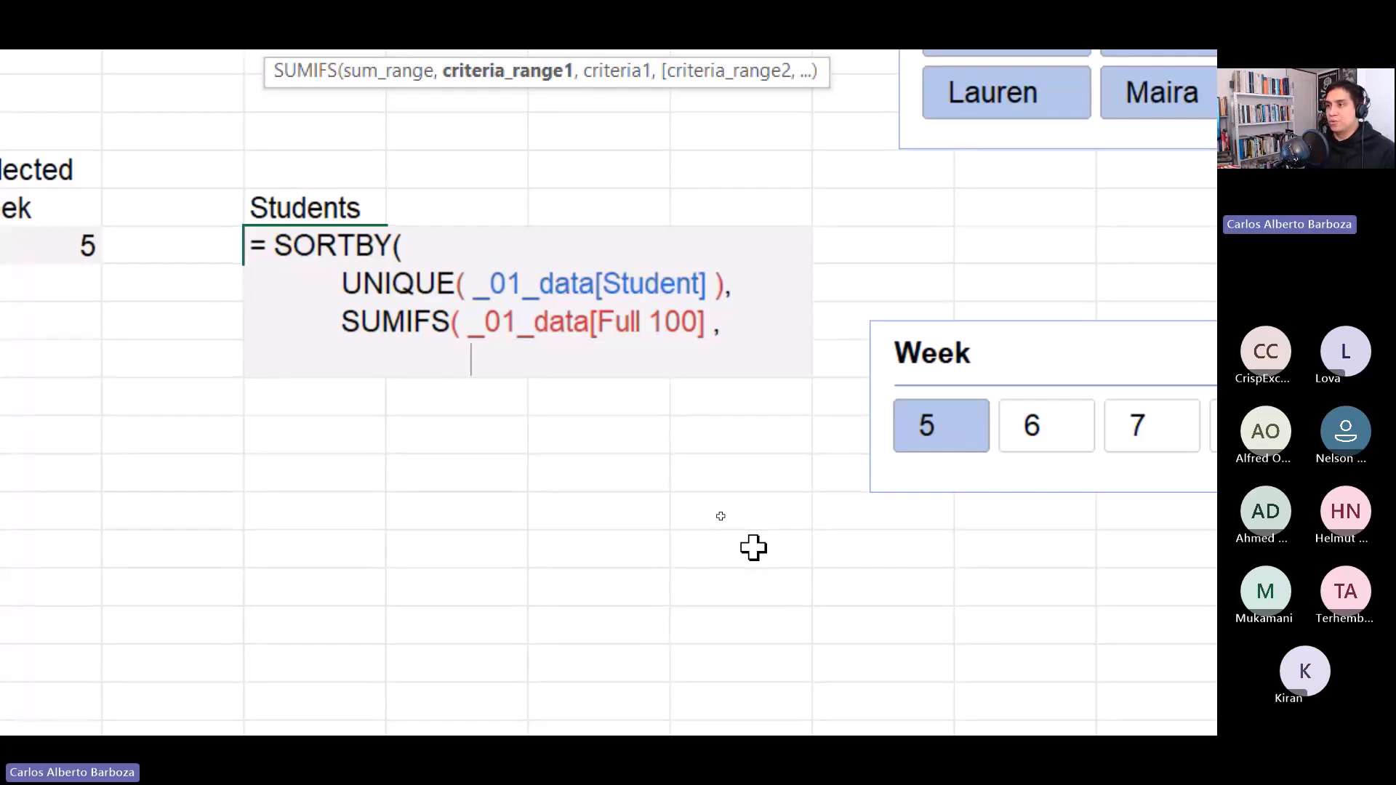
key(BackSpace)
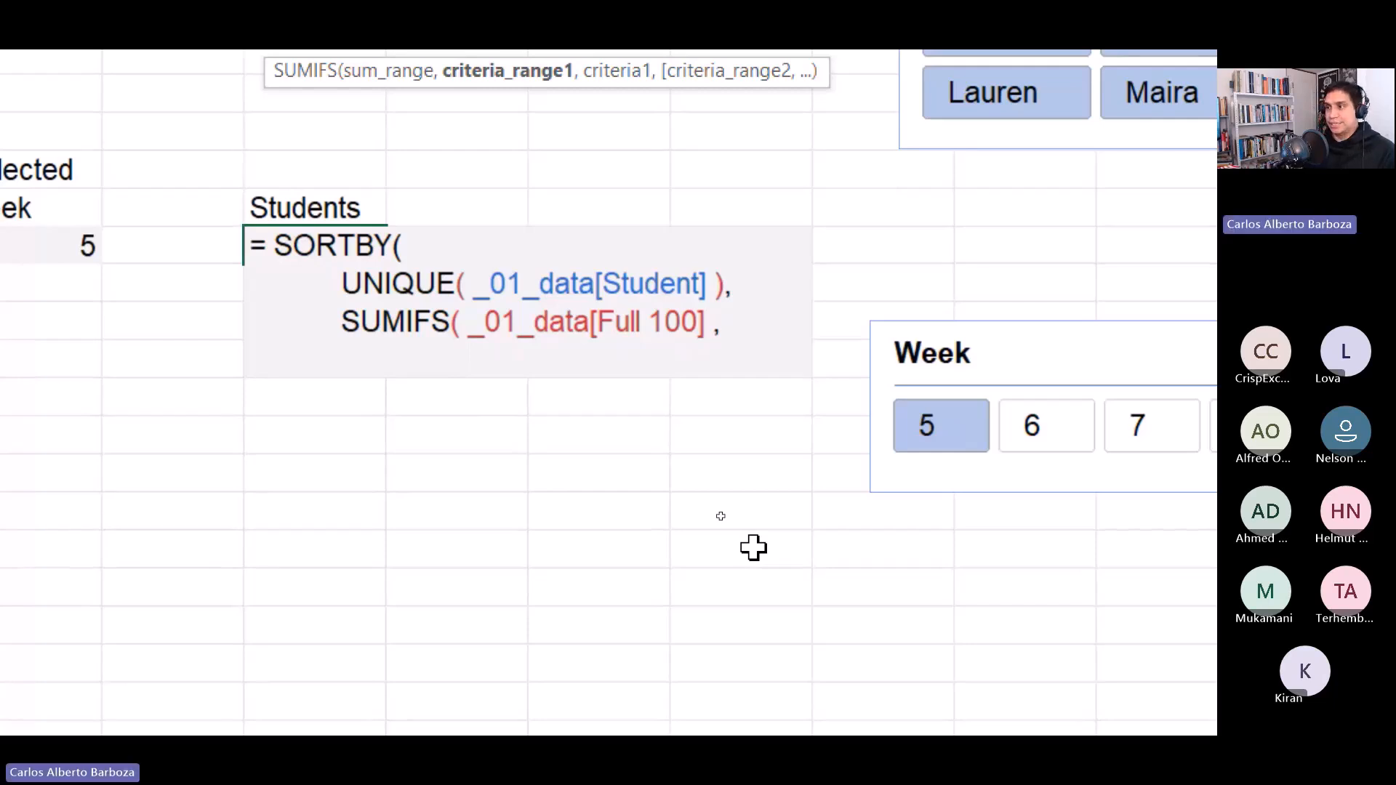
text(_01)
key(Tab)
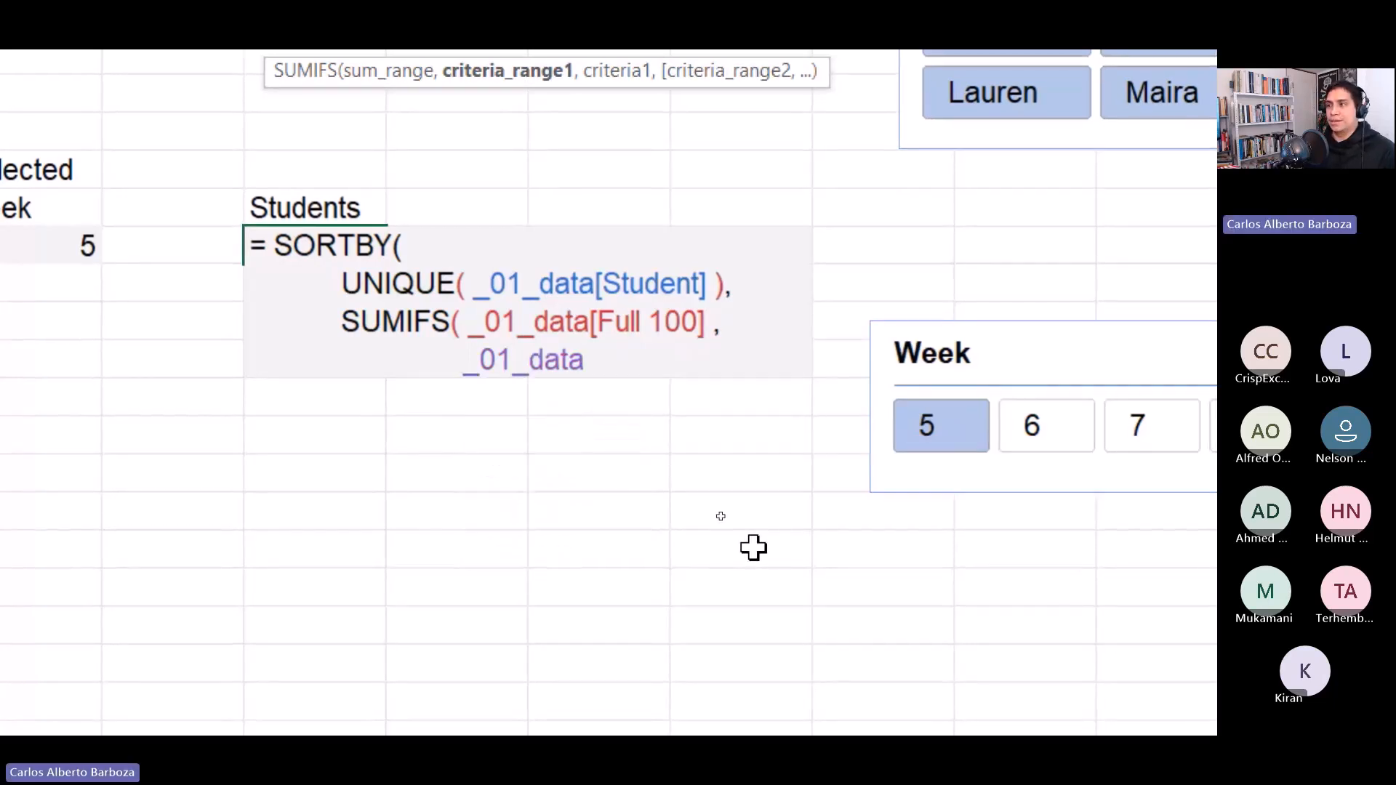
text([Stud)
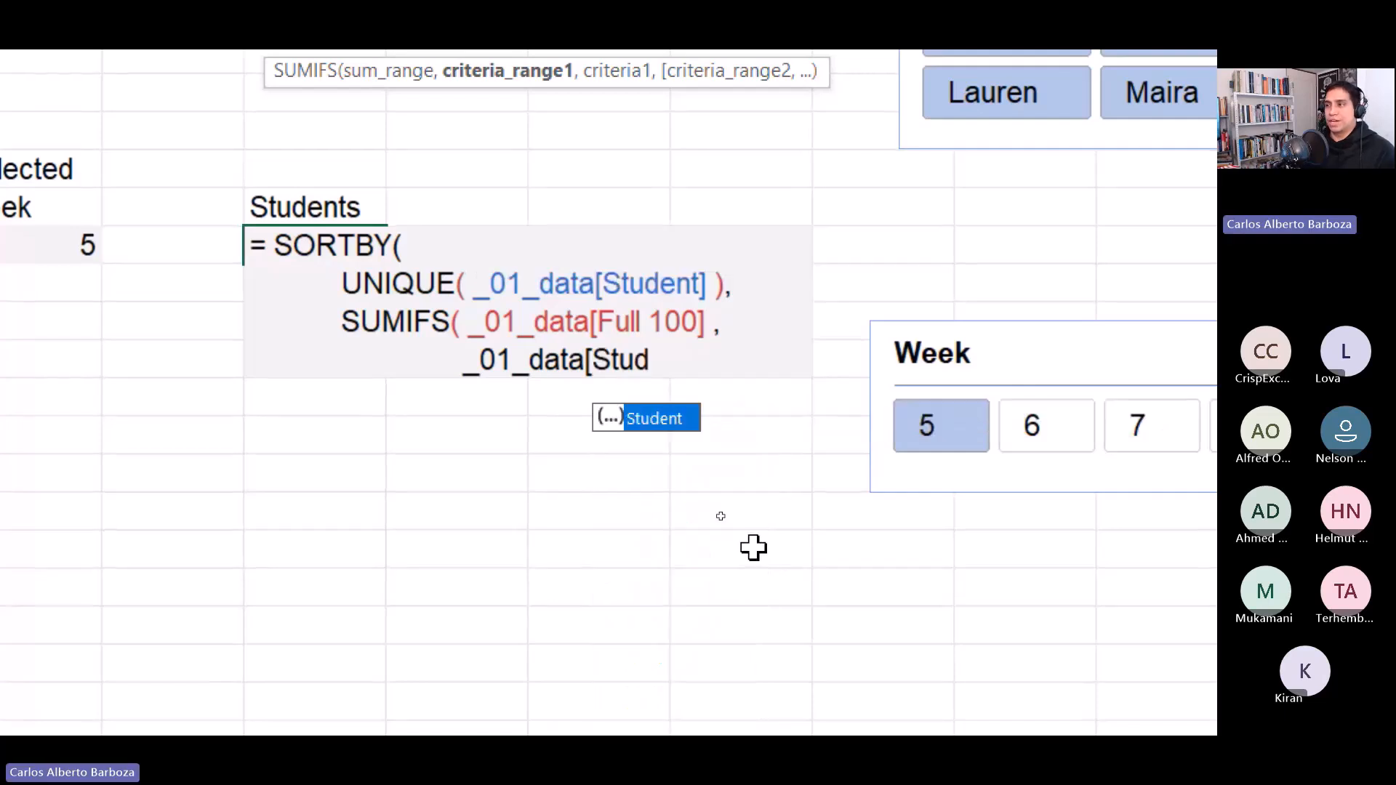
key(Tab)
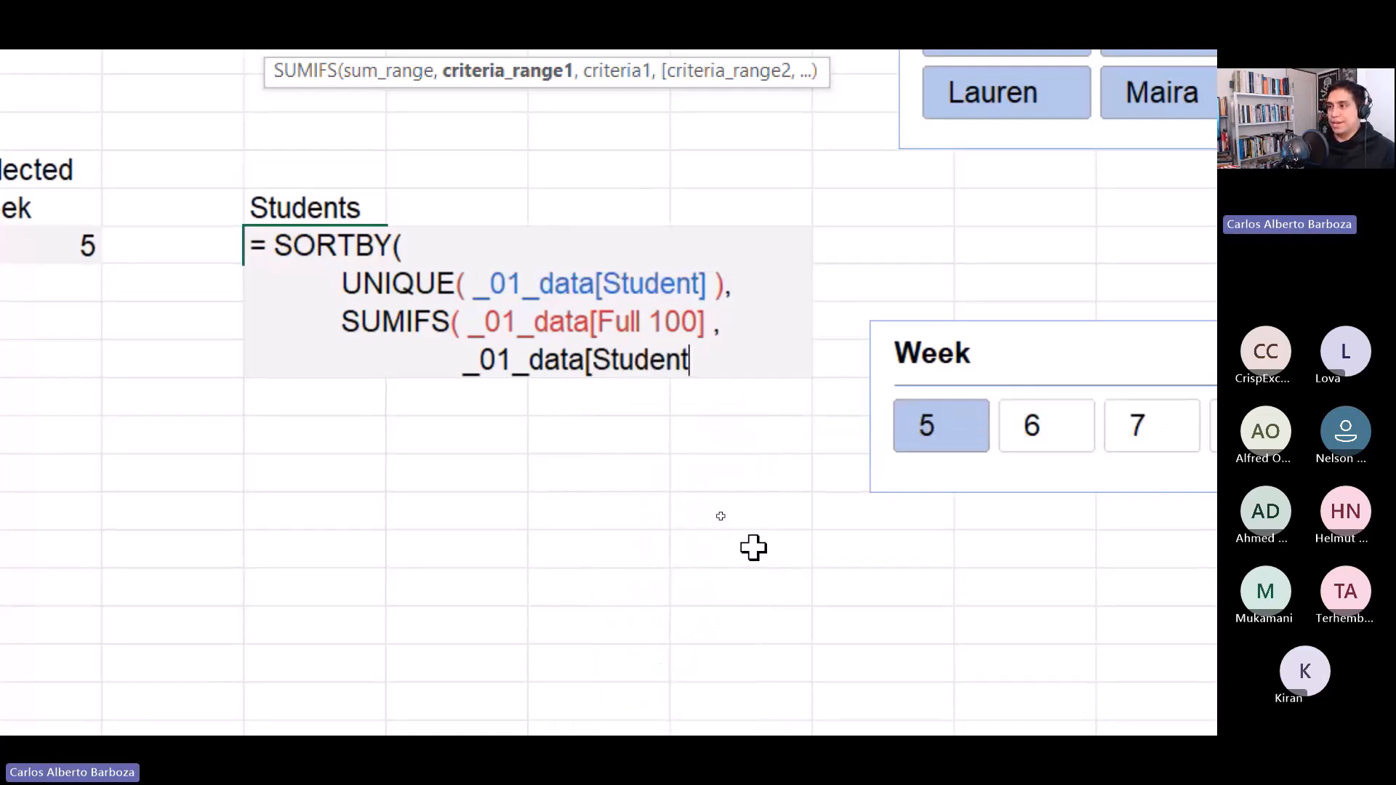
text(],)
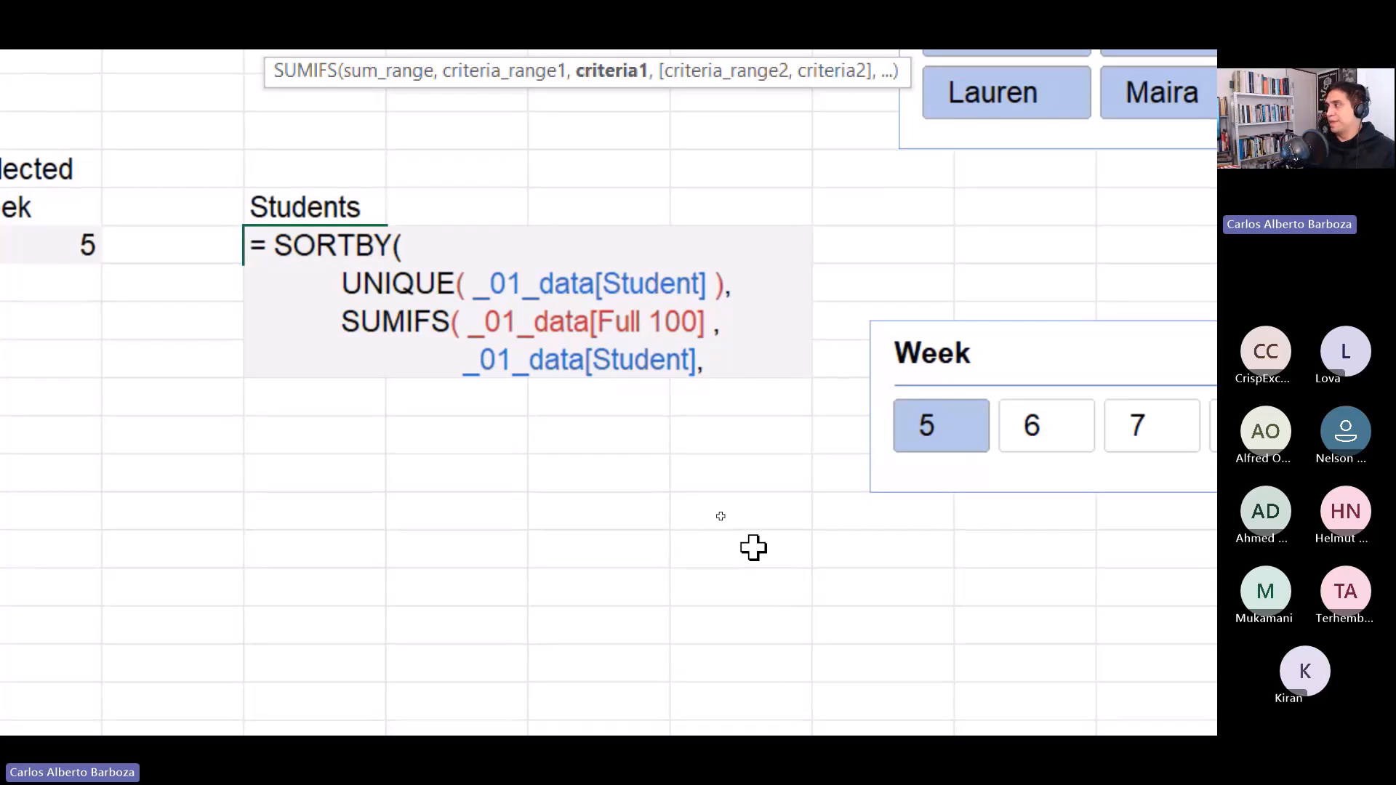
text( UNI)
Enter UNIQUE( _01_data[Student] ) as SUMIFS's first criteria.
key(Down)
key(Down)
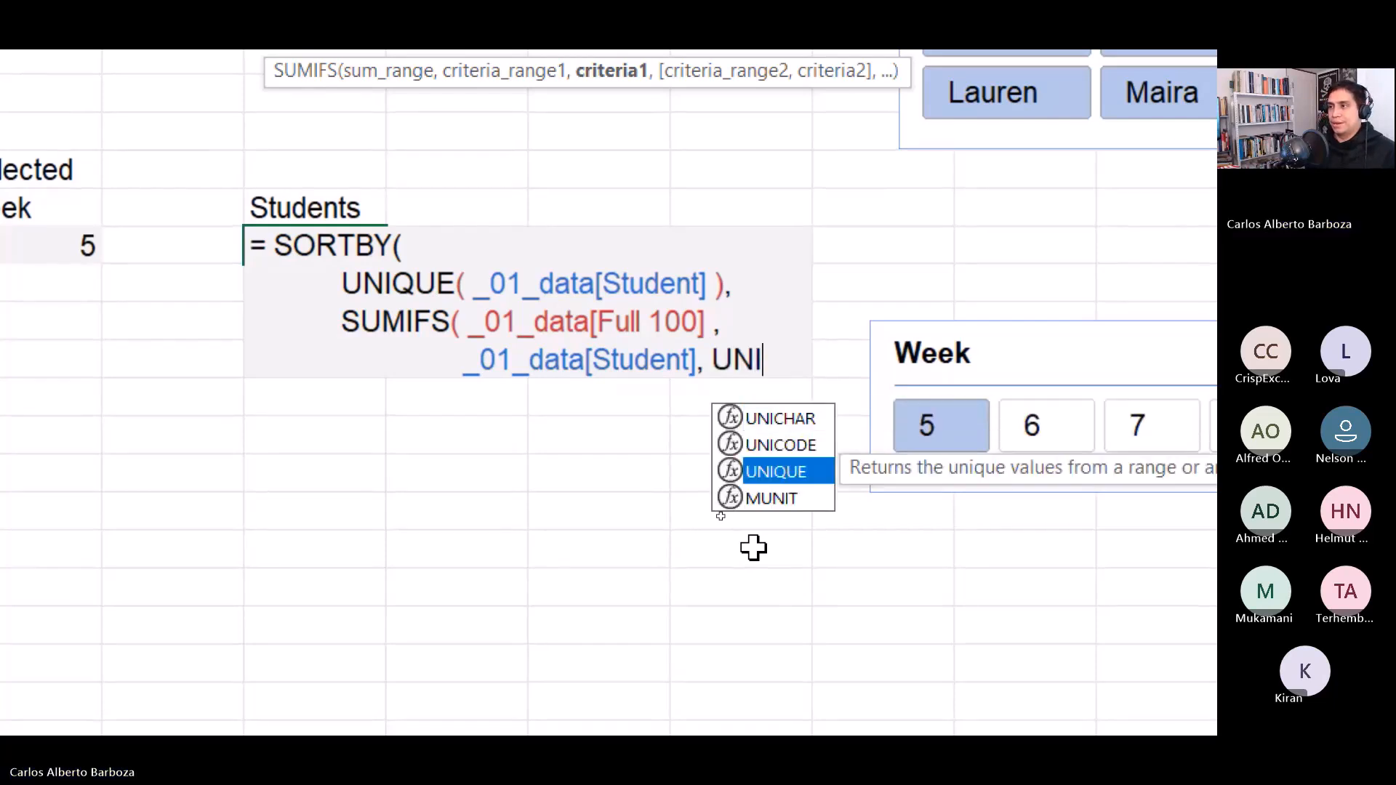
key(Tab)
text(_01)
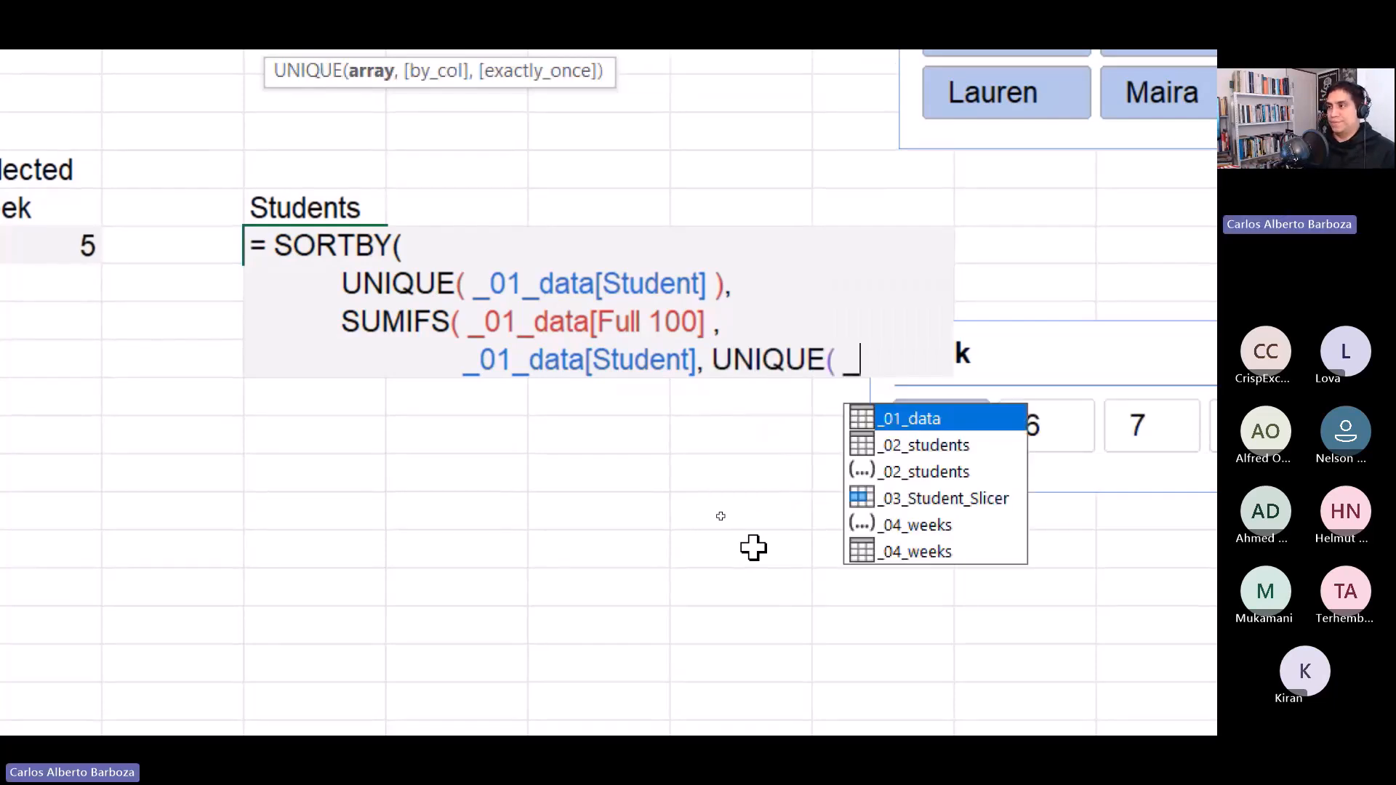
key(Tab)
text([s)
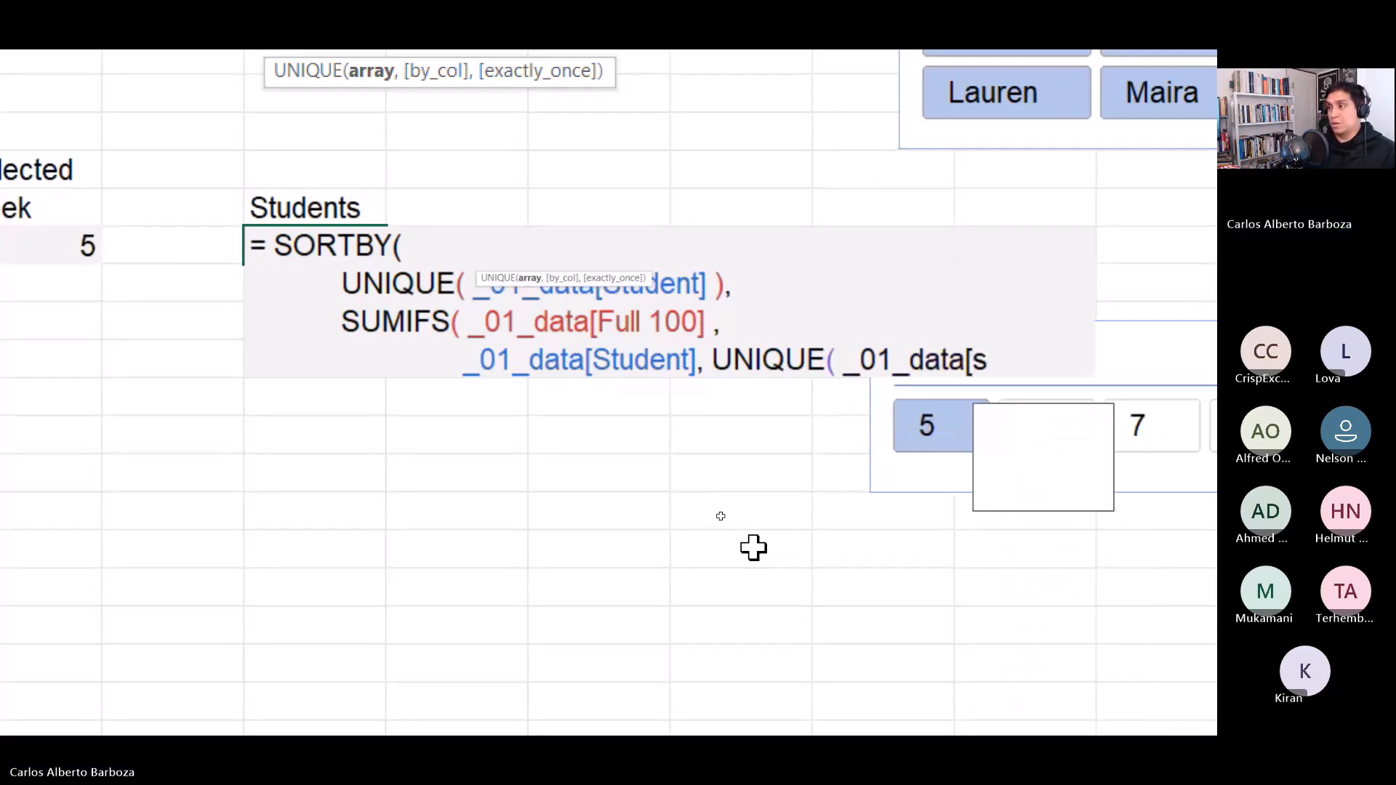
key(Tab)
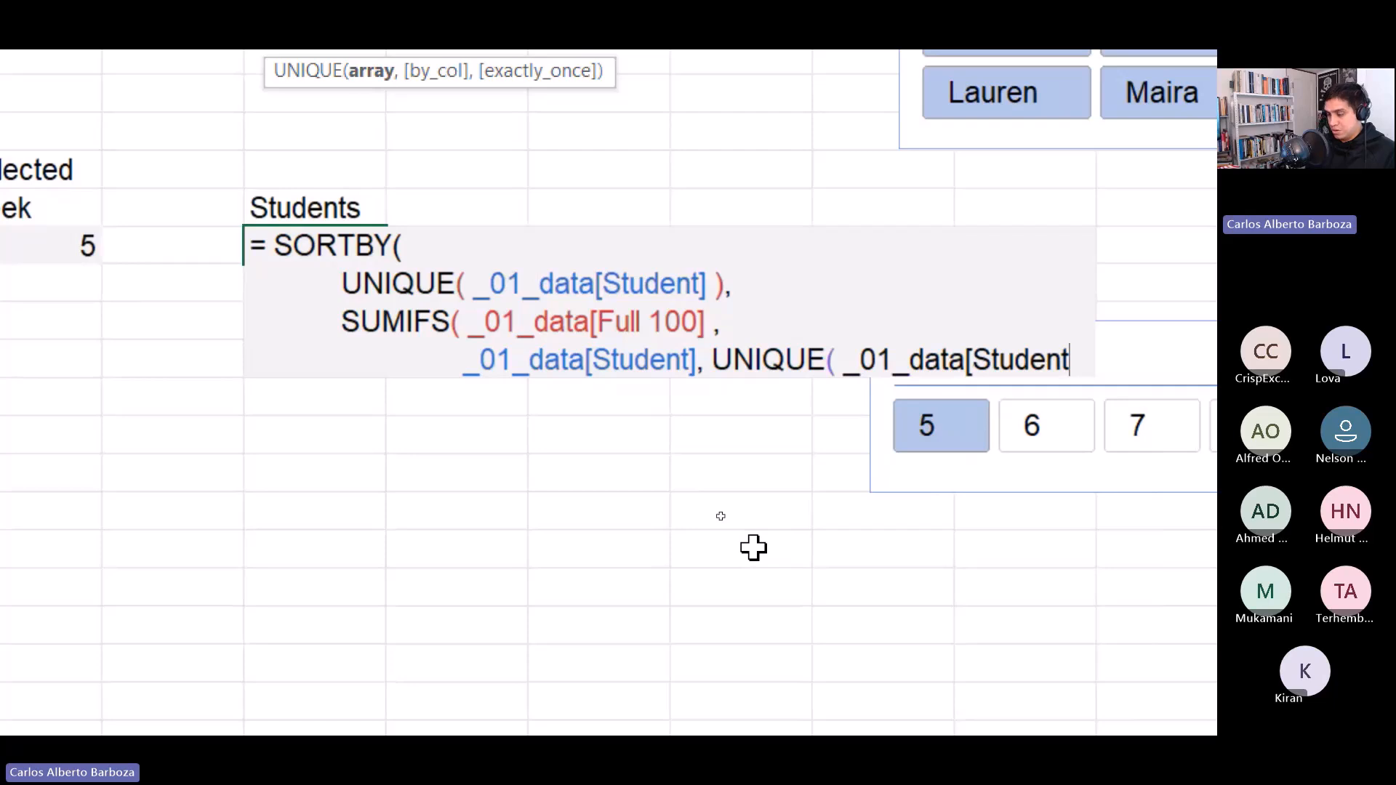
text(] ))
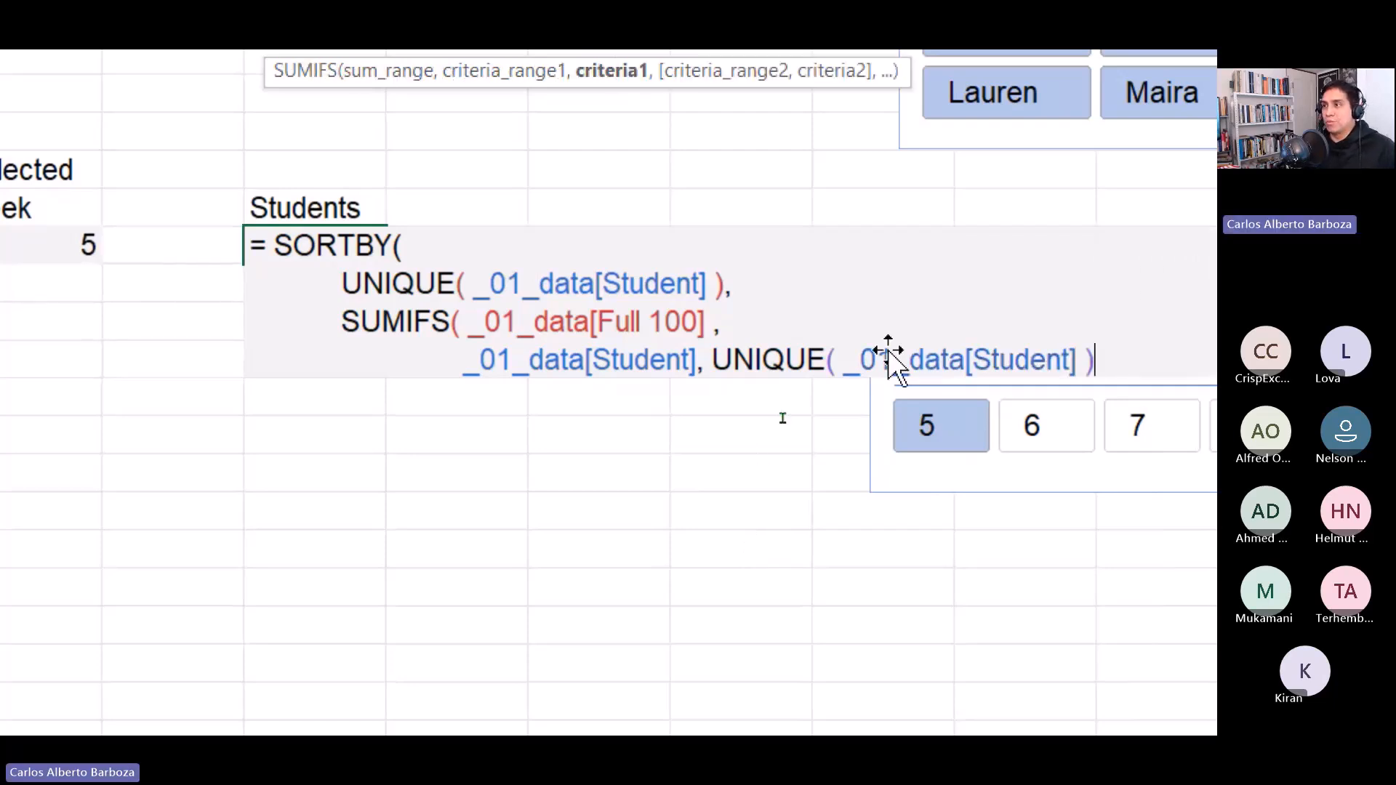
scroll(619, 134, up, 1)
scroll(618, 134, up, 1)
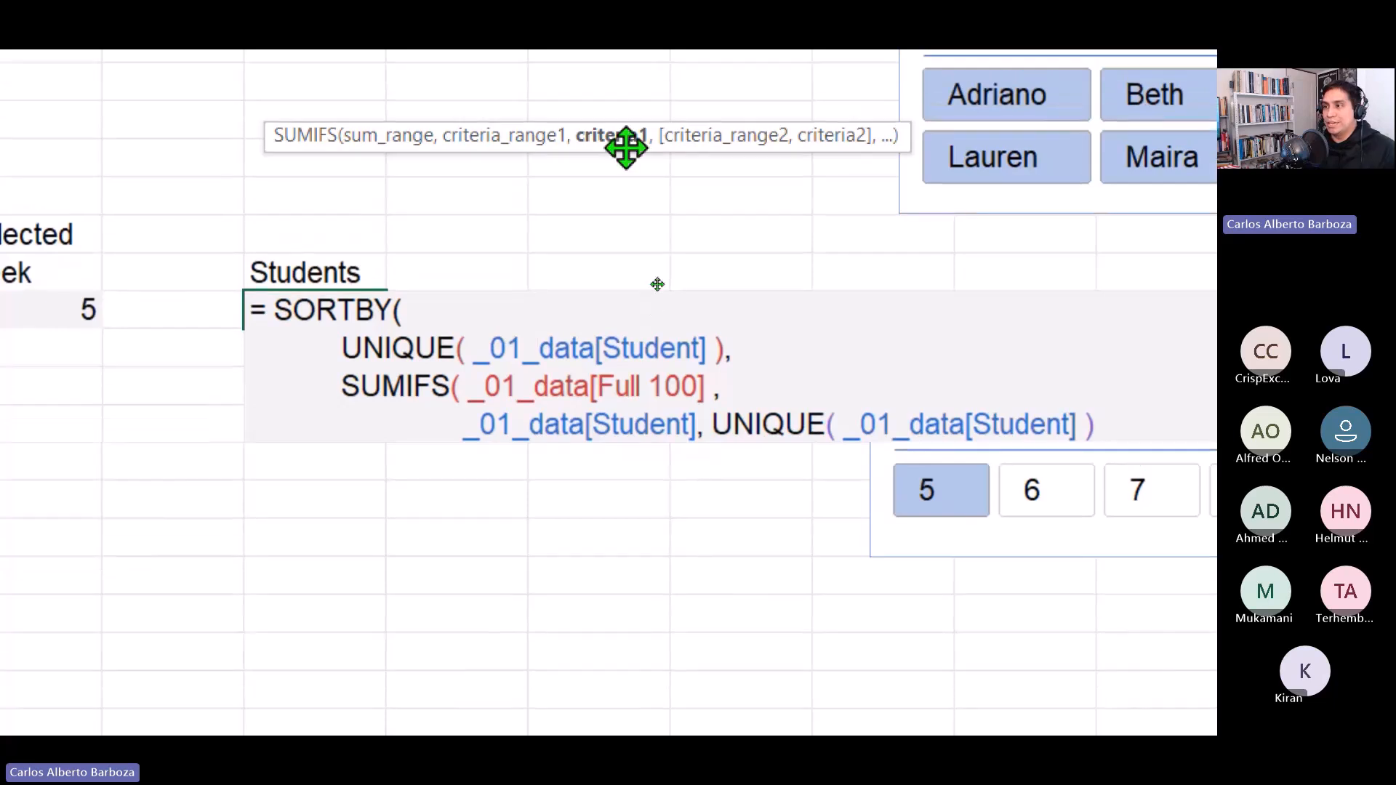
mouse_move(621, 155)
mouse_down()
mouse_move(592, 586)
mouse_move(580, 489)
mouse_move(679, 505)
mouse_move(748, 460)
mouse_up()
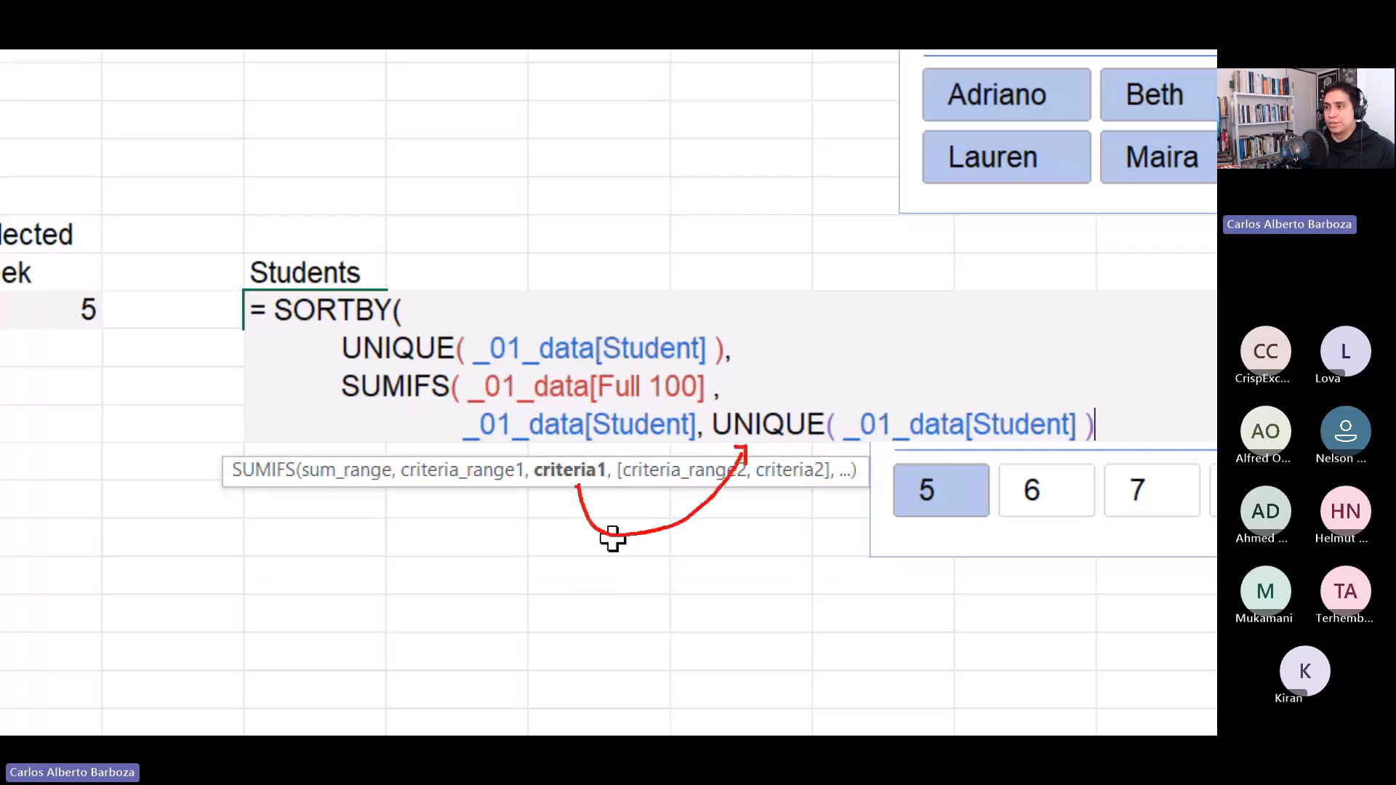
mouse_move(578, 496)
mouse_down()
mouse_move(527, 508)
mouse_move(440, 474)
mouse_move(468, 436)
mouse_up()
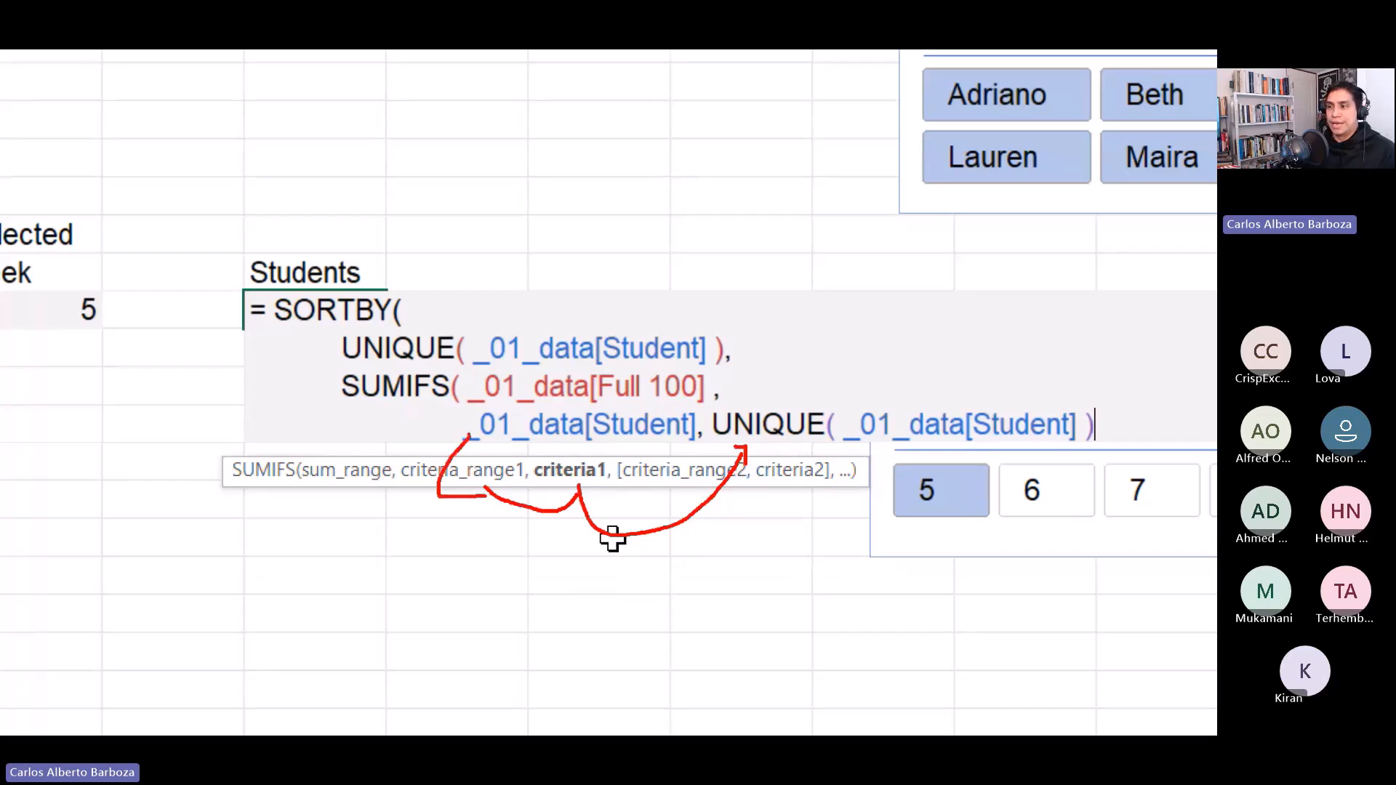
mouse_move(350, 493)
mouse_down()
mouse_move(349, 469)
mouse_move(458, 406)
mouse_up()
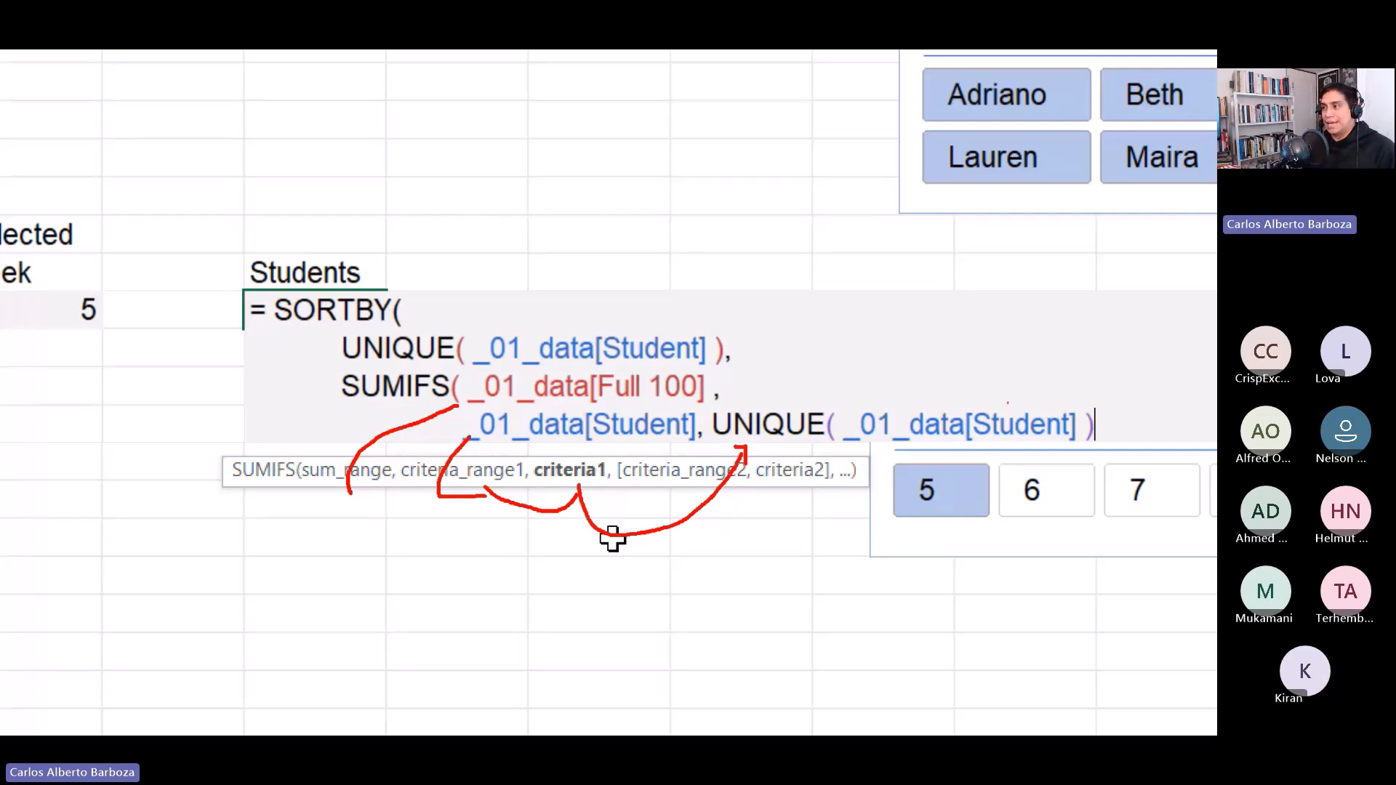
key(Escape)
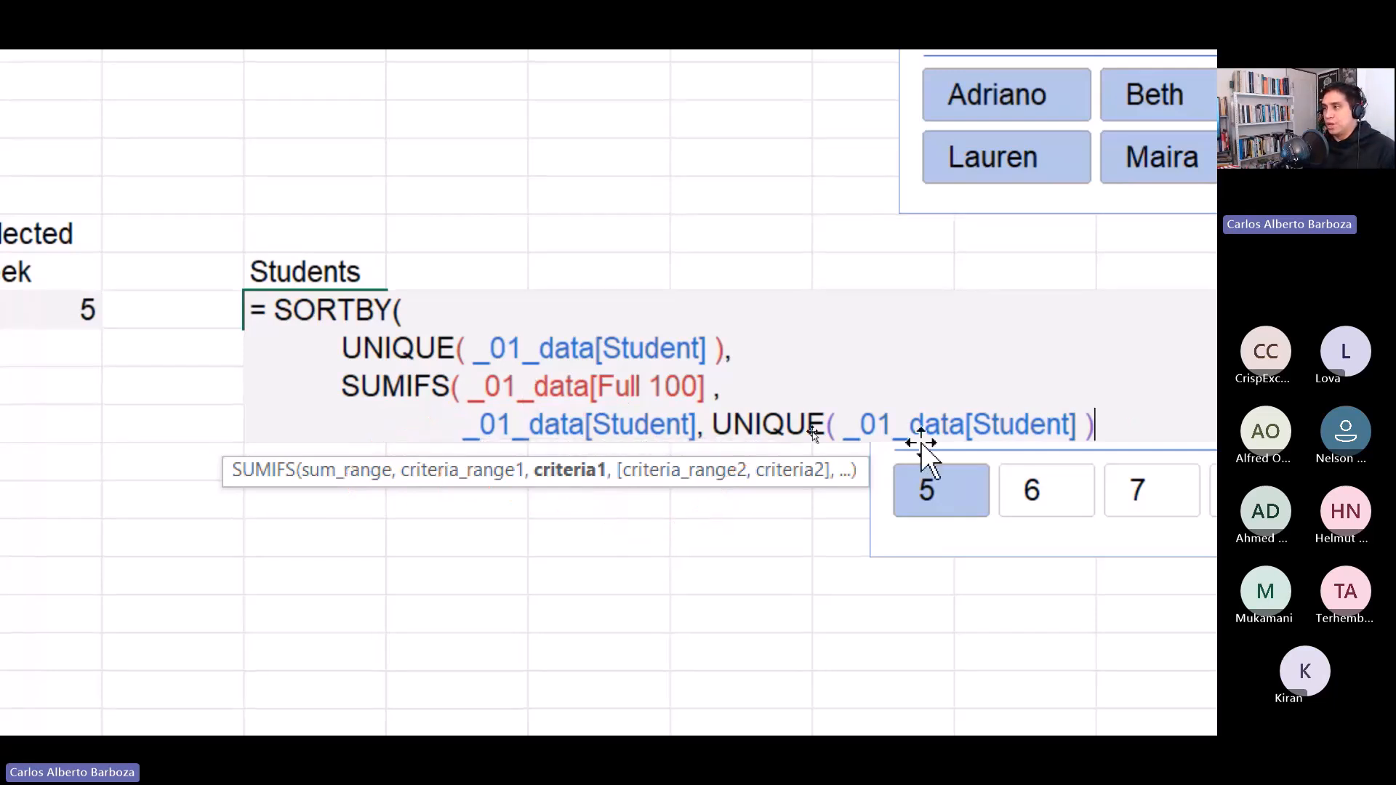
Add a comma and a new indented line, then enter _01_data[Week] as SUMIFS's second criteria range.
text(,)
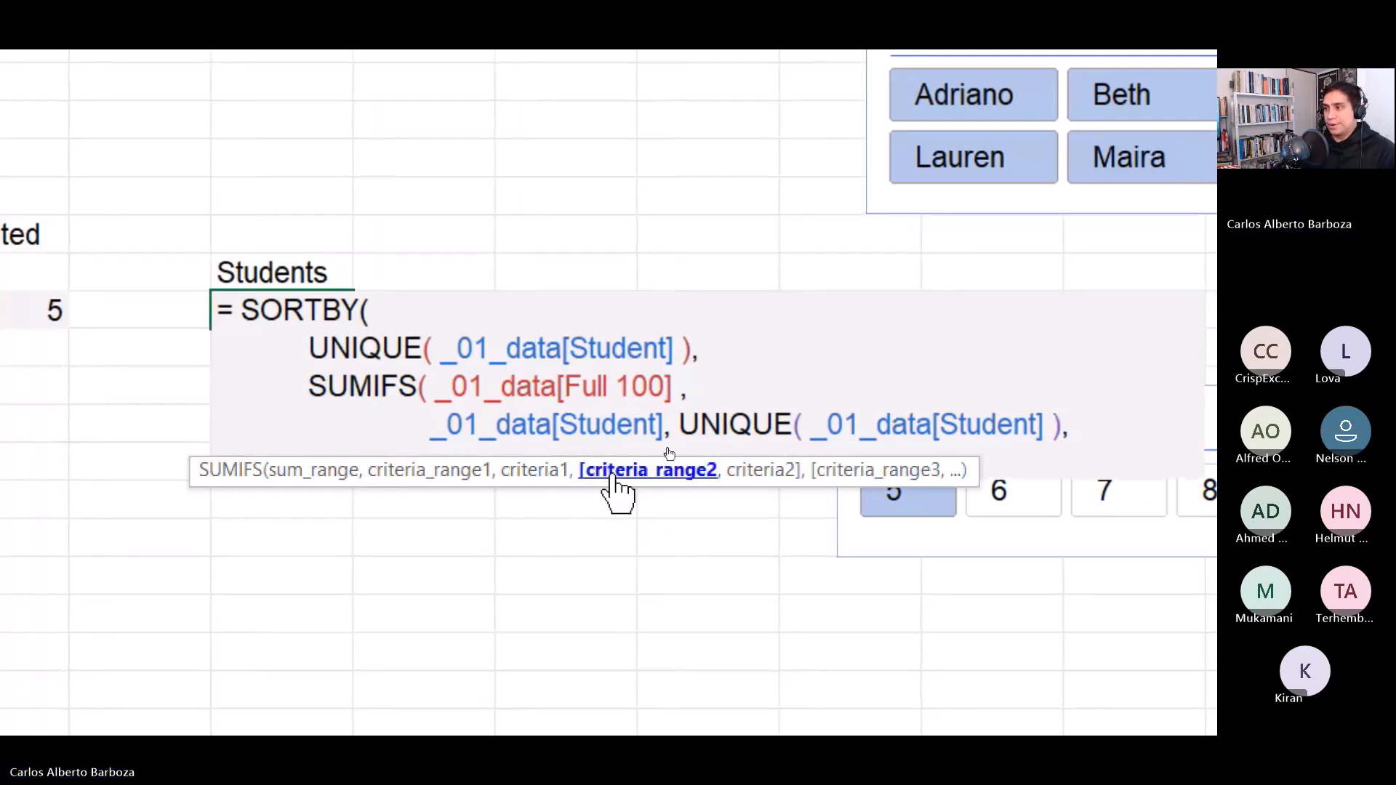
key(alt+Return)
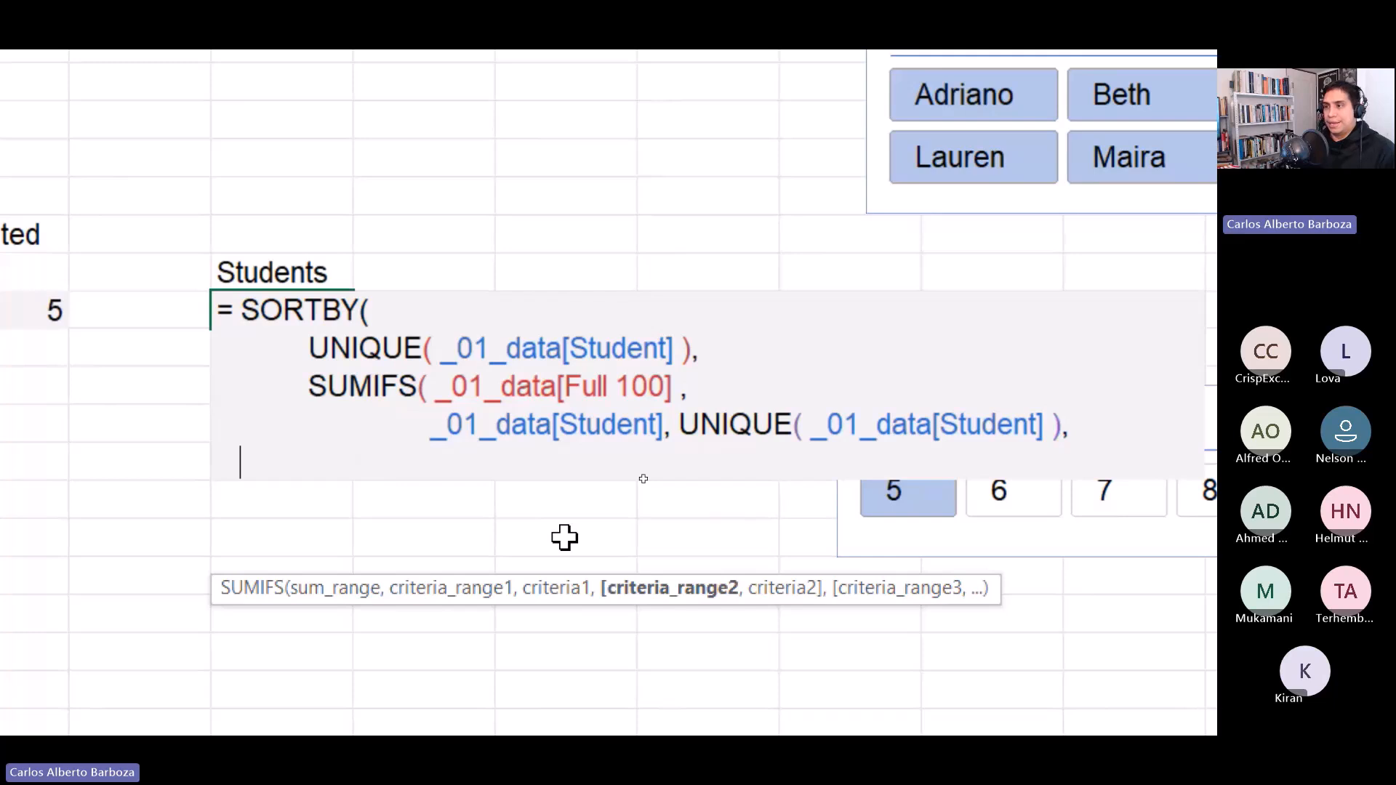
text(_)
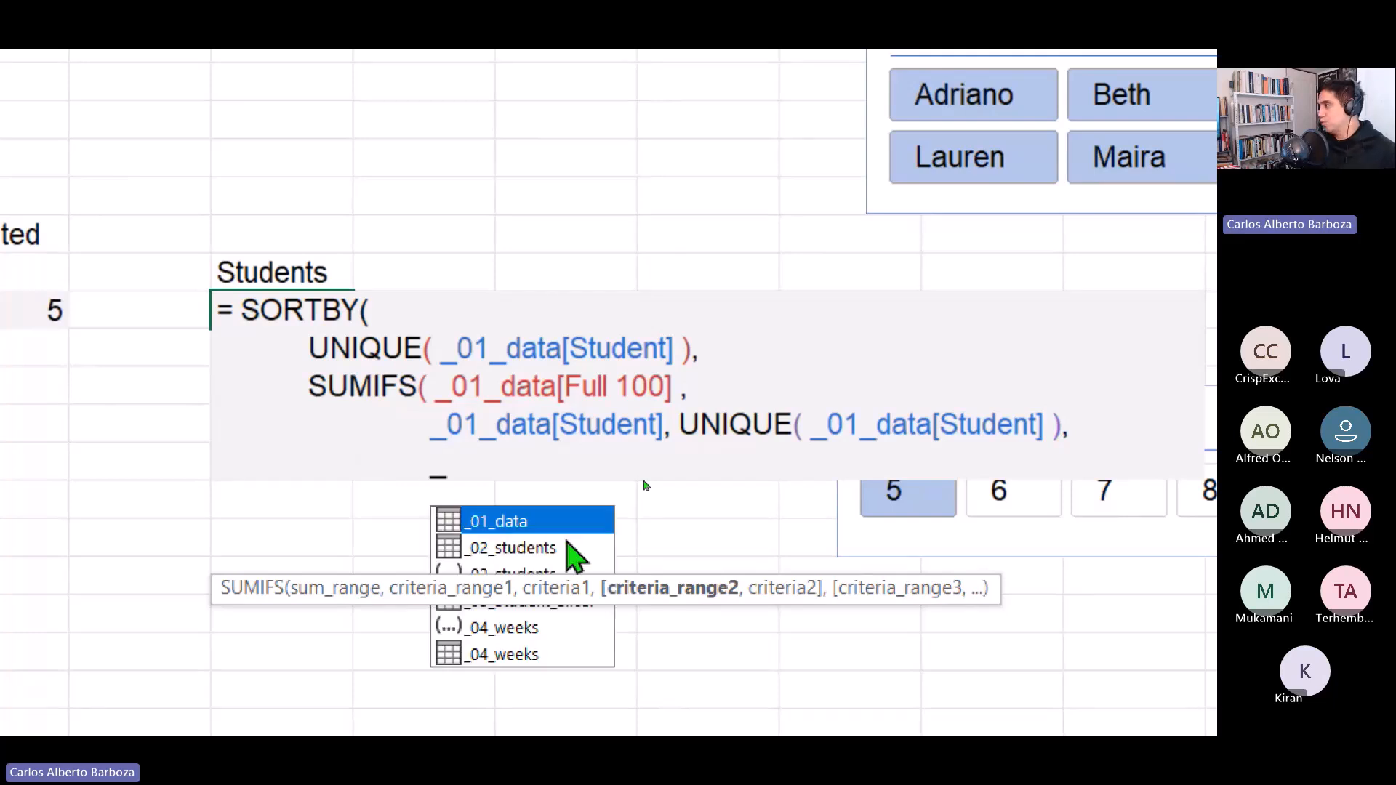
text(01)
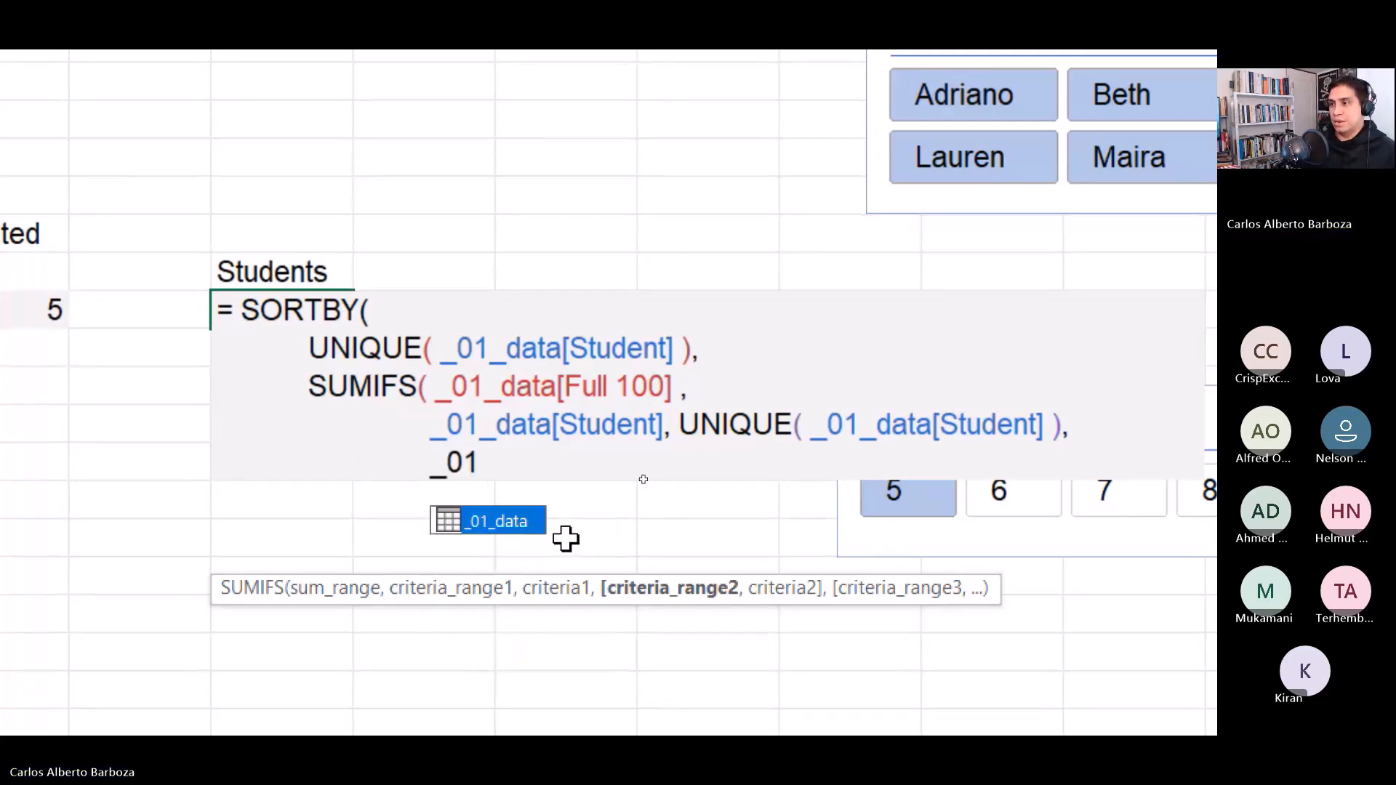
key(Tab)
key(Return)
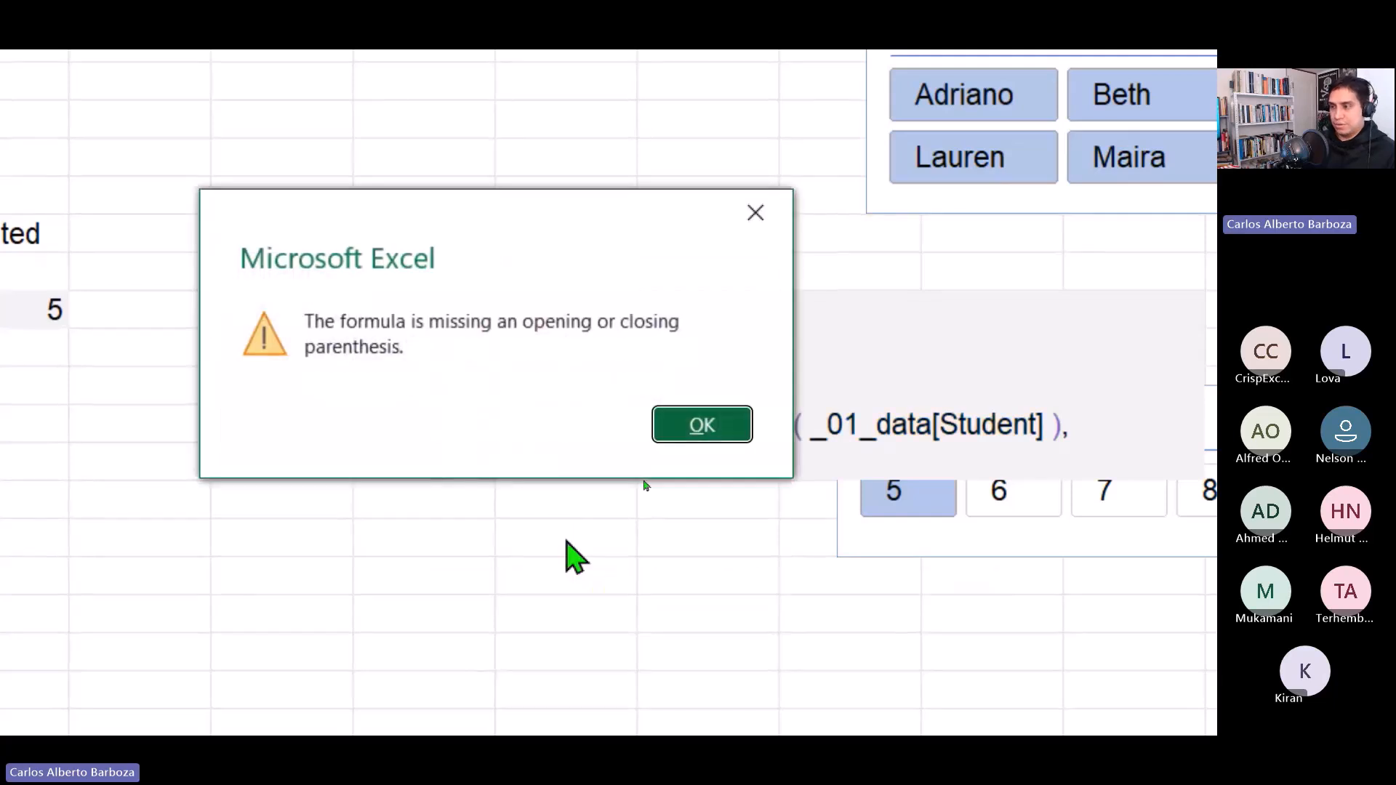
key(Return)
text([)
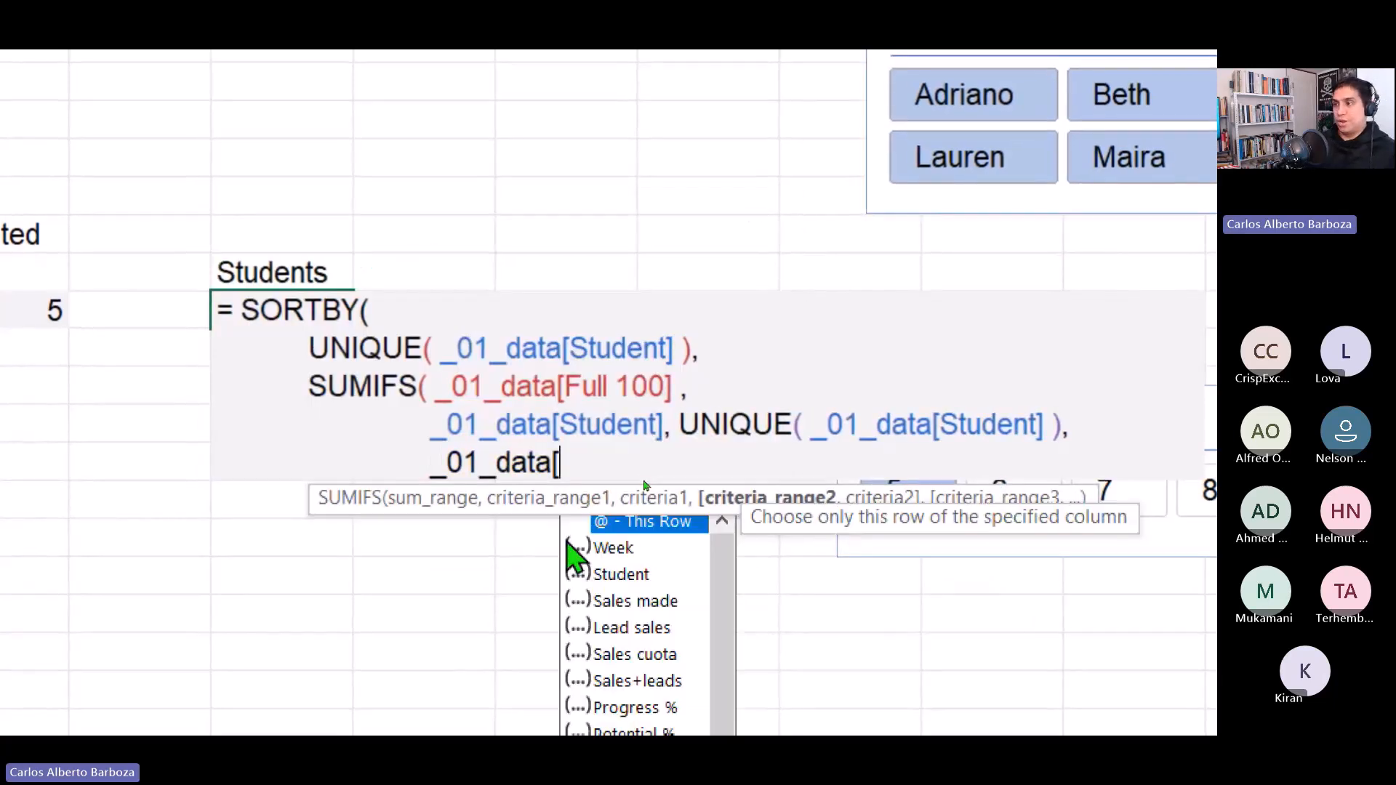
text(we)
key(Tab)
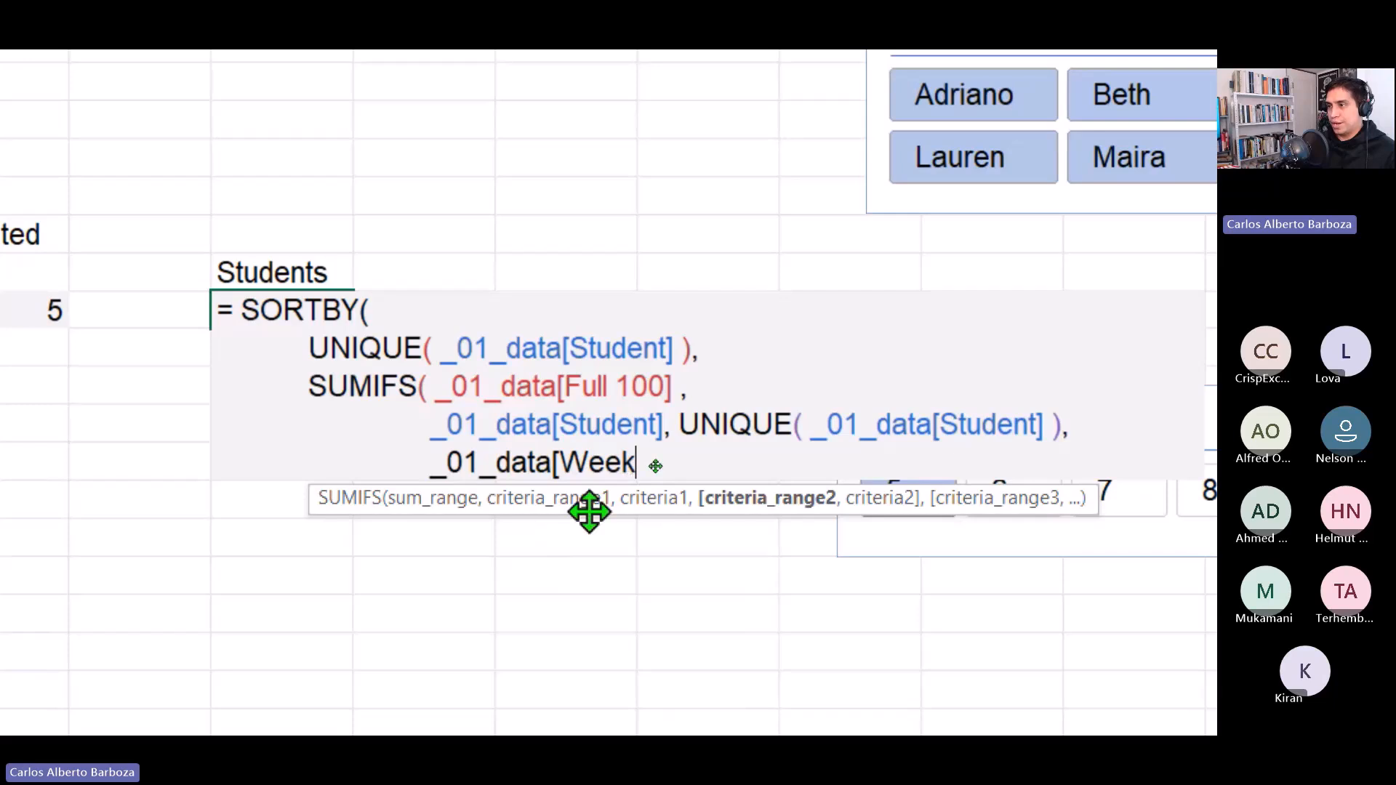
drag(589, 513, 560, 603)
text(])
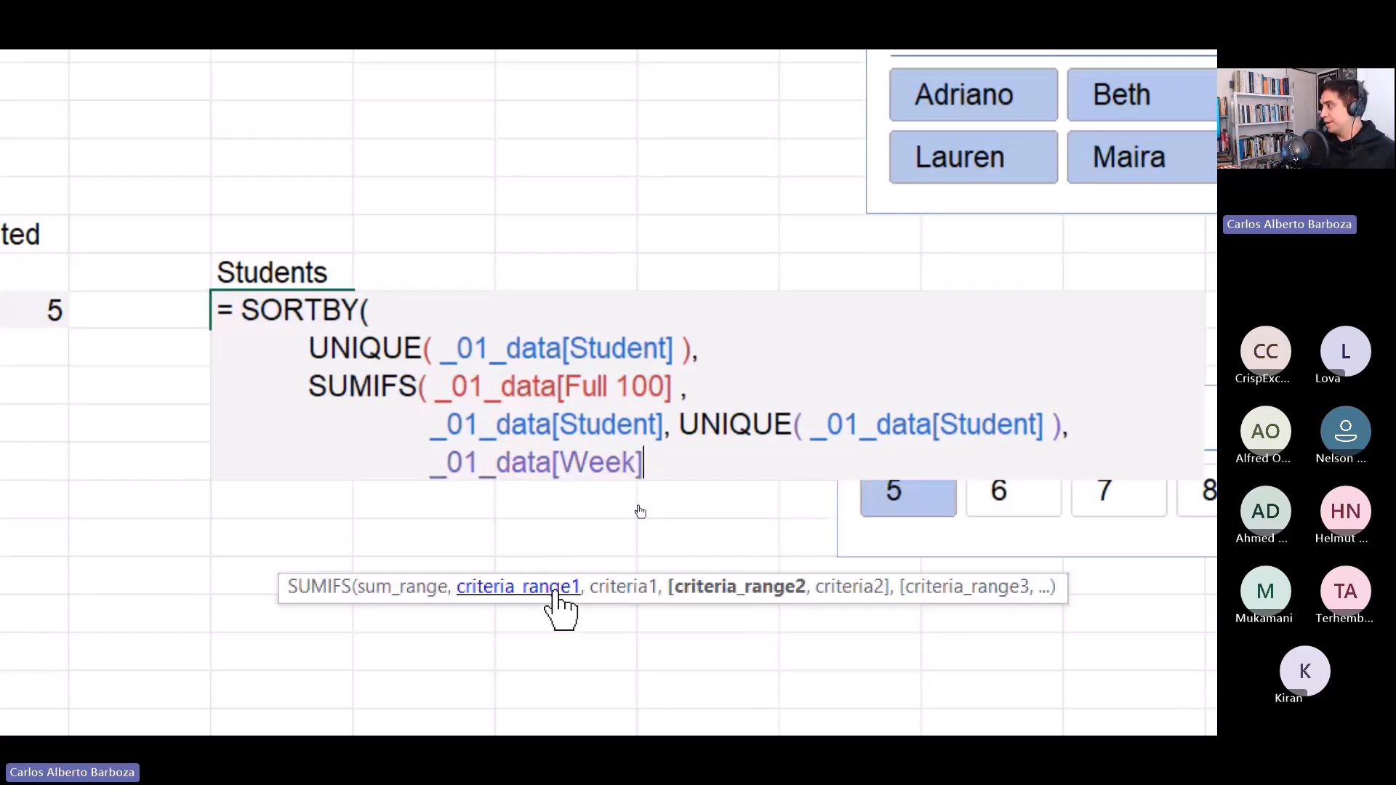
text(,)
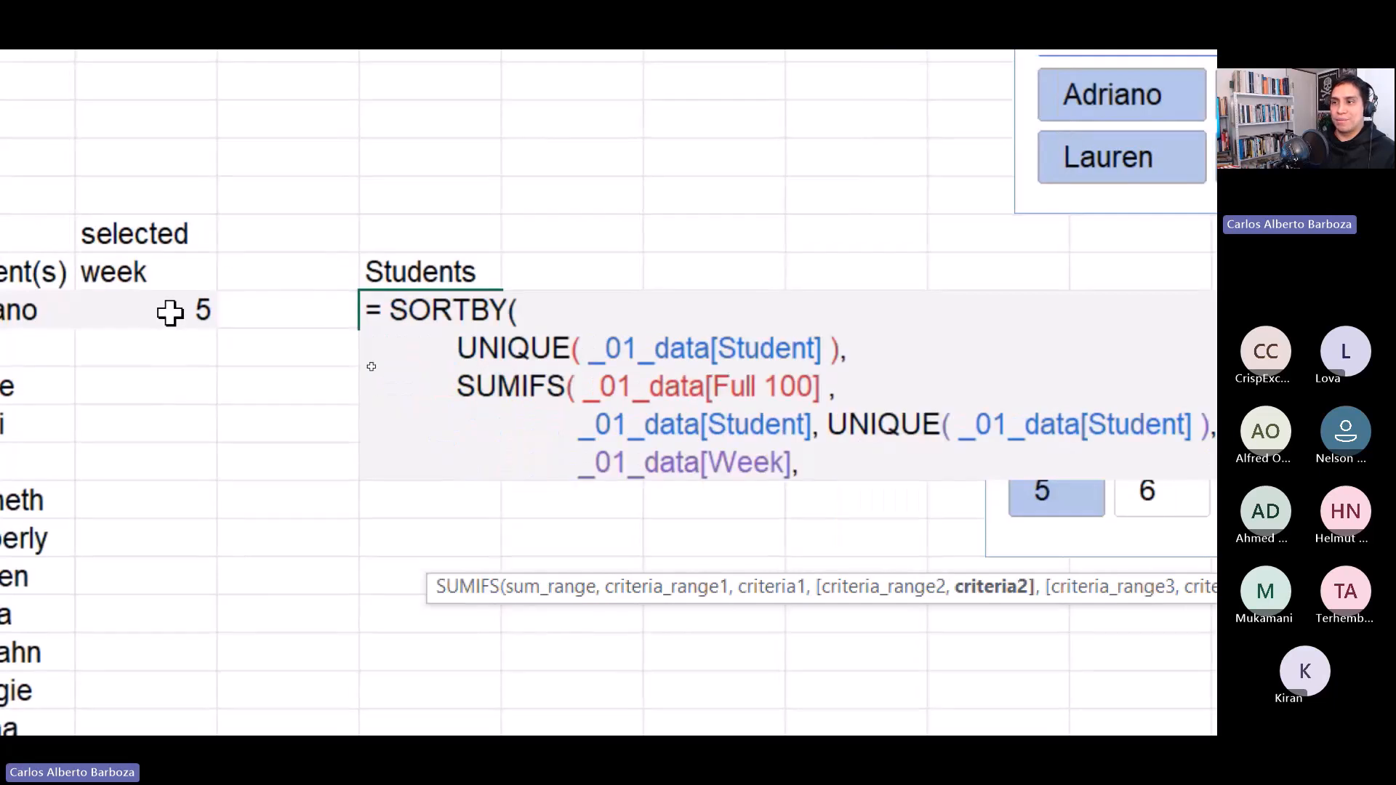
Reference cell N13, the selected week, as SUMIFS's second criteria.
click(169, 313)
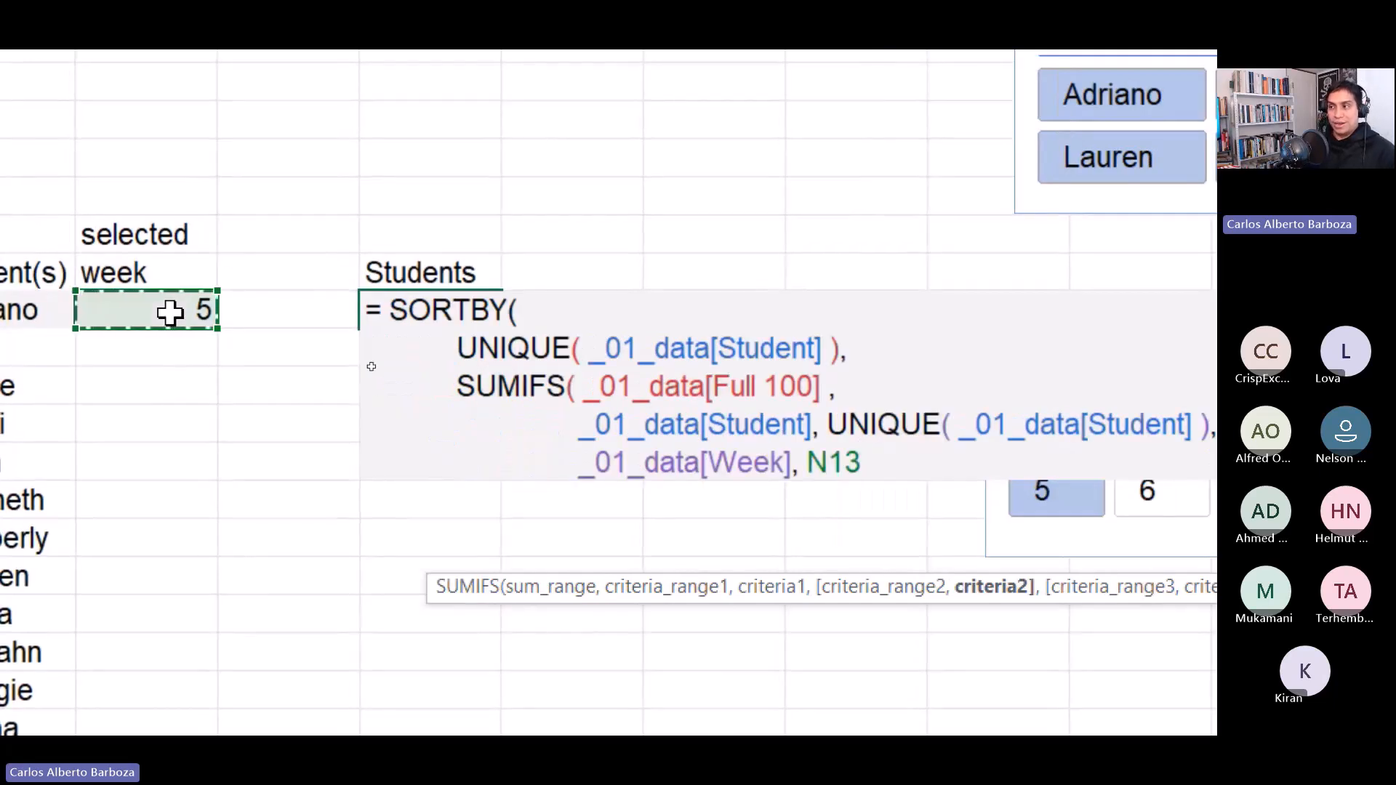
text(#)
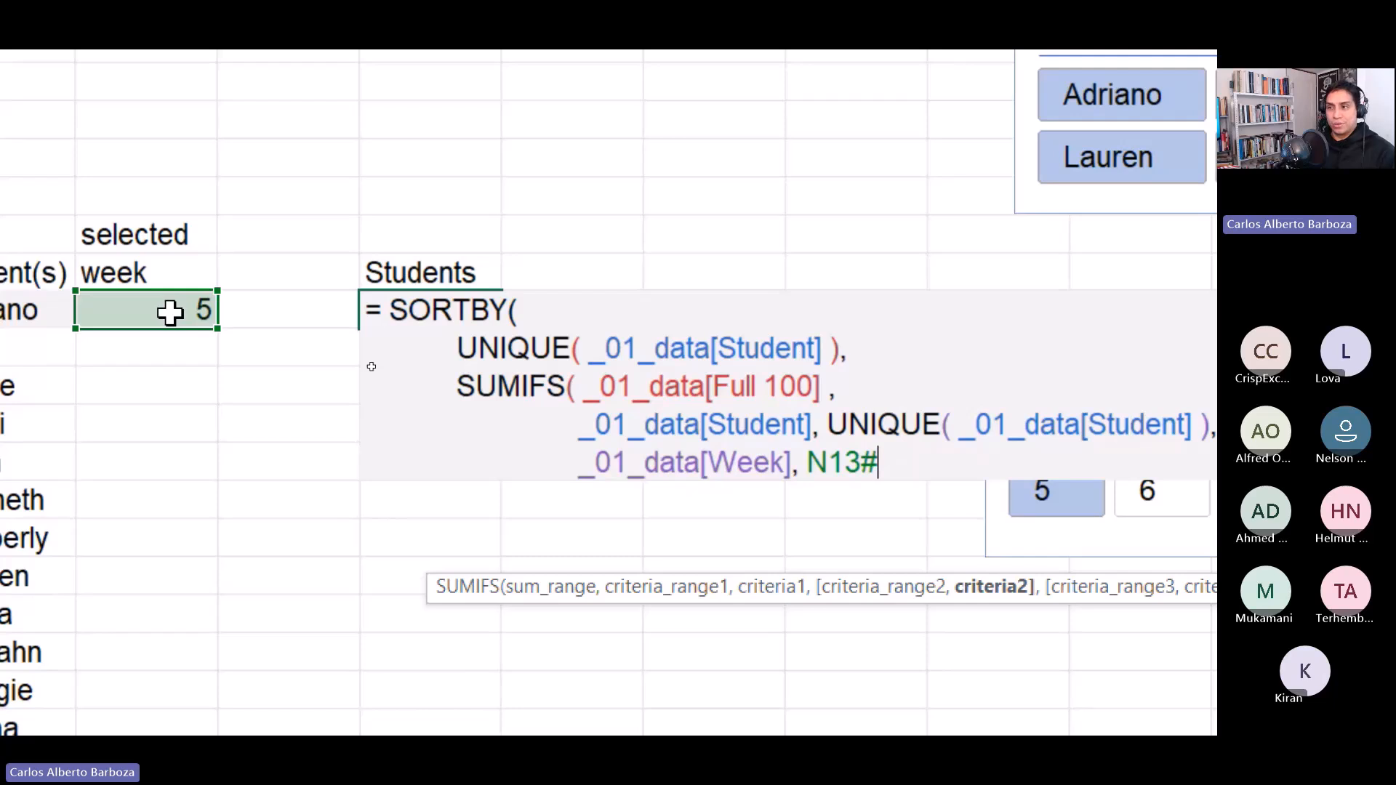
key(BackSpace)
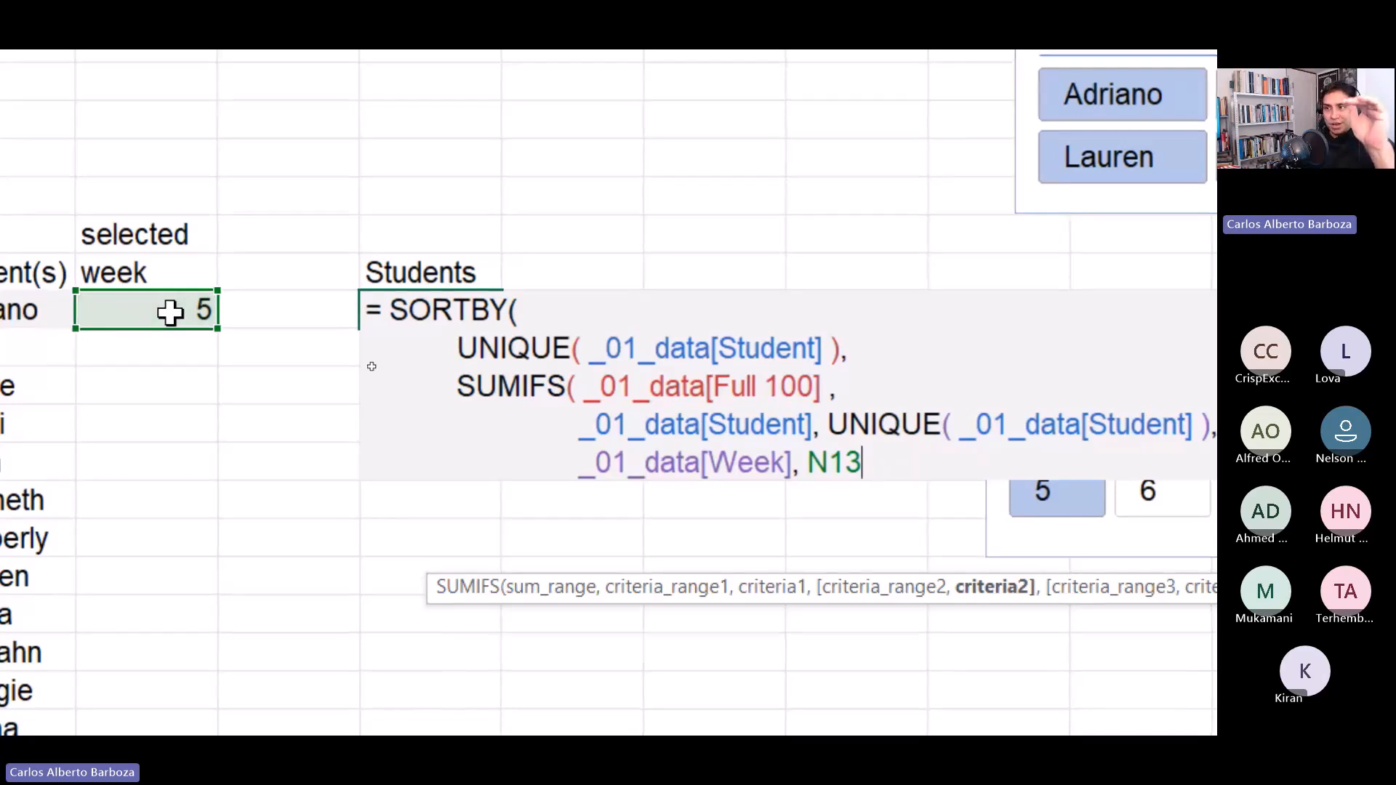
text(),)
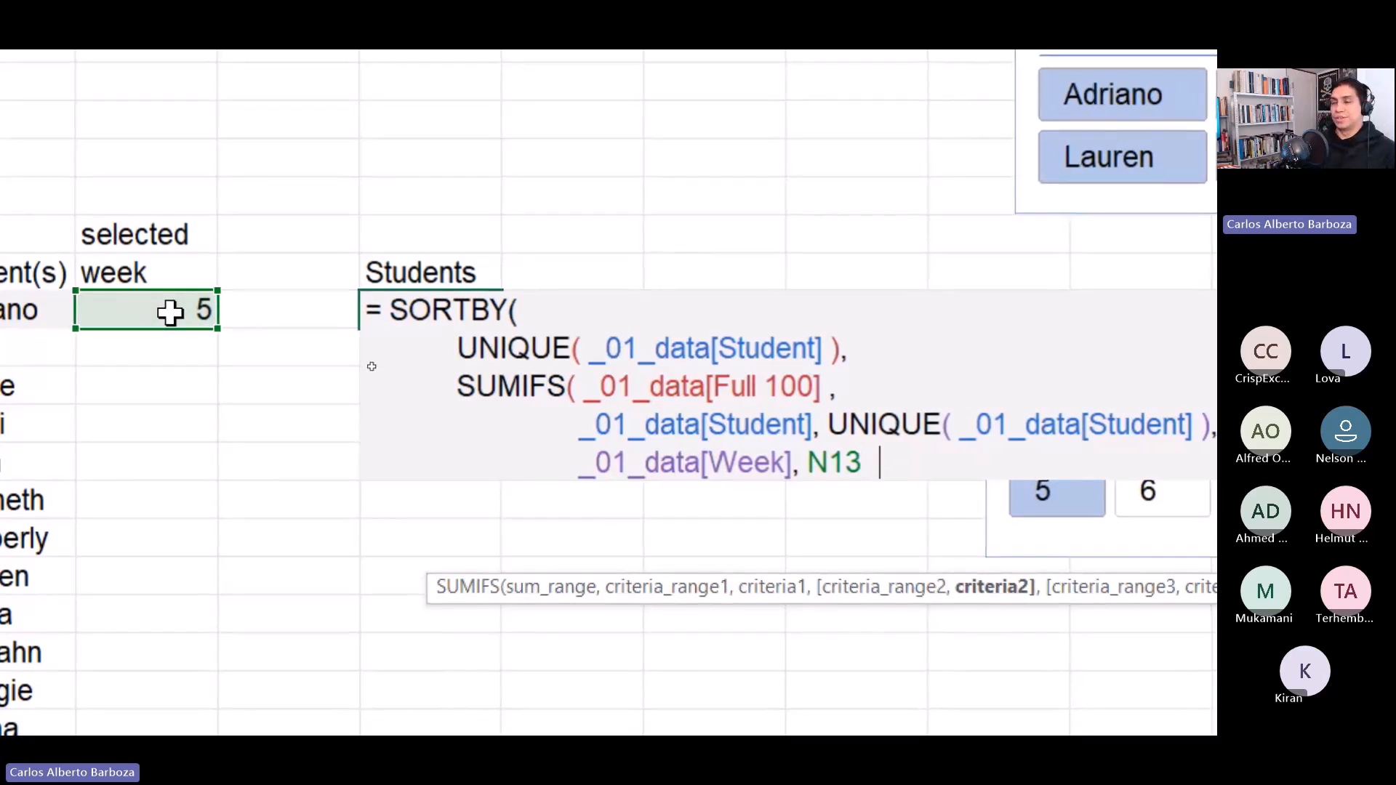
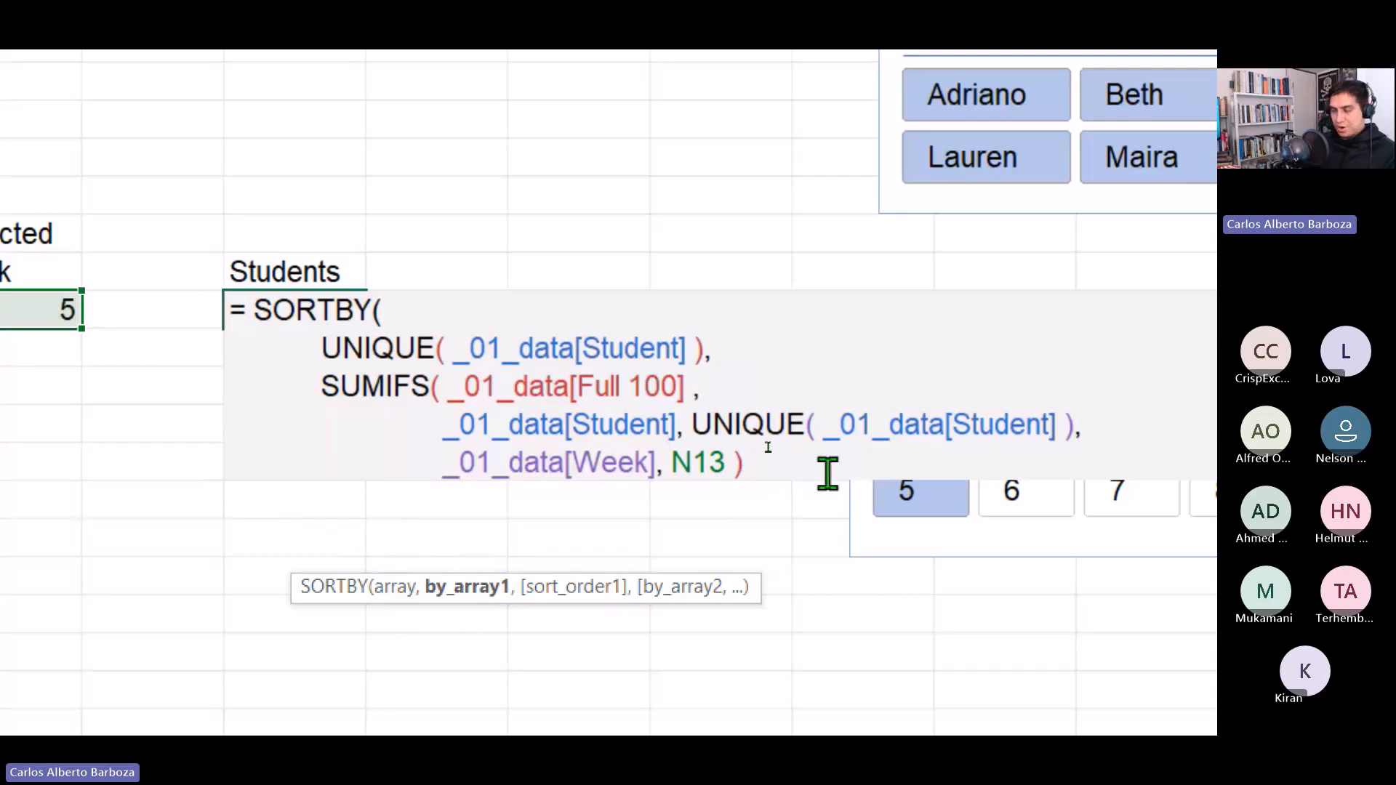
Complete the SORTBY formula with -1 as the descending sort order, enter it and reconfirm it.
text(,)
key(alt+Return)
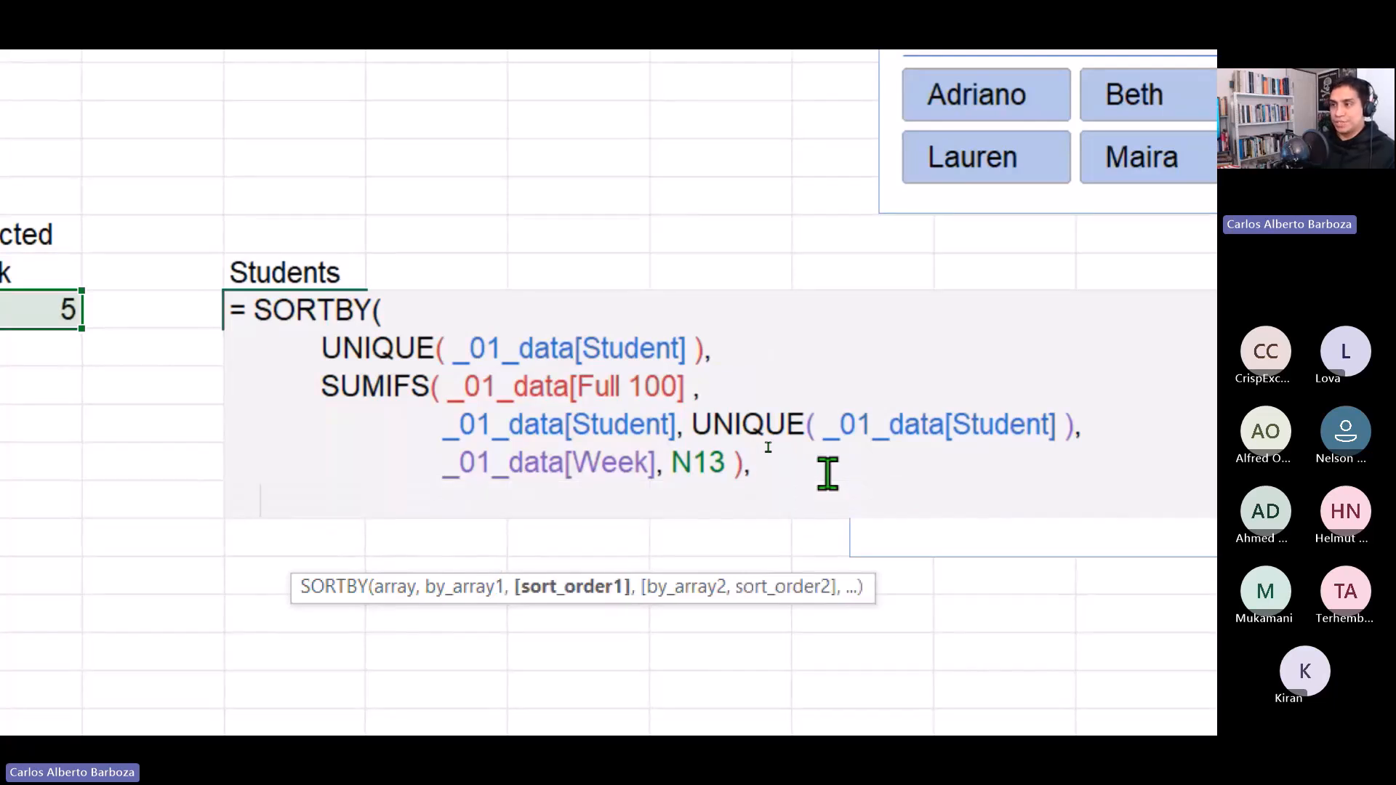
text(-)
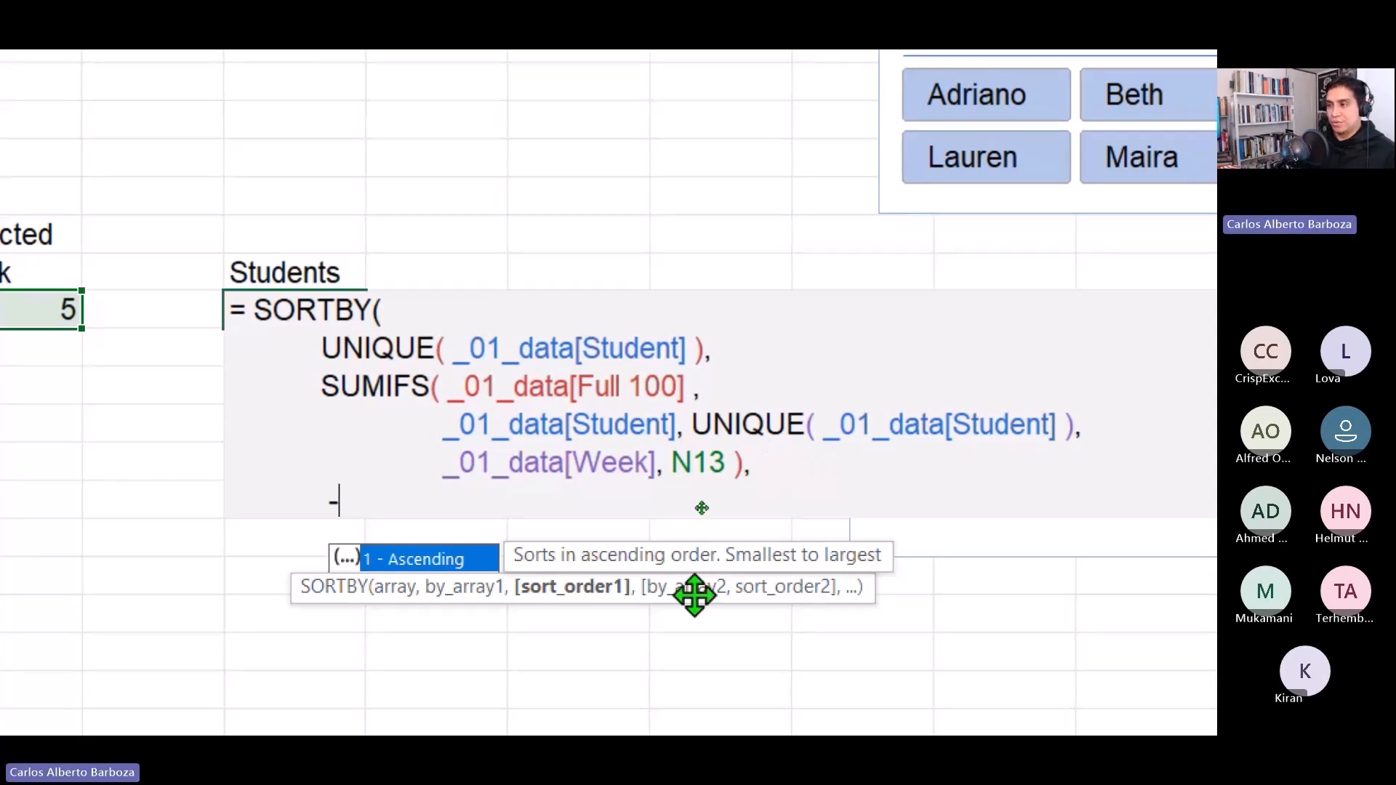
text(1)
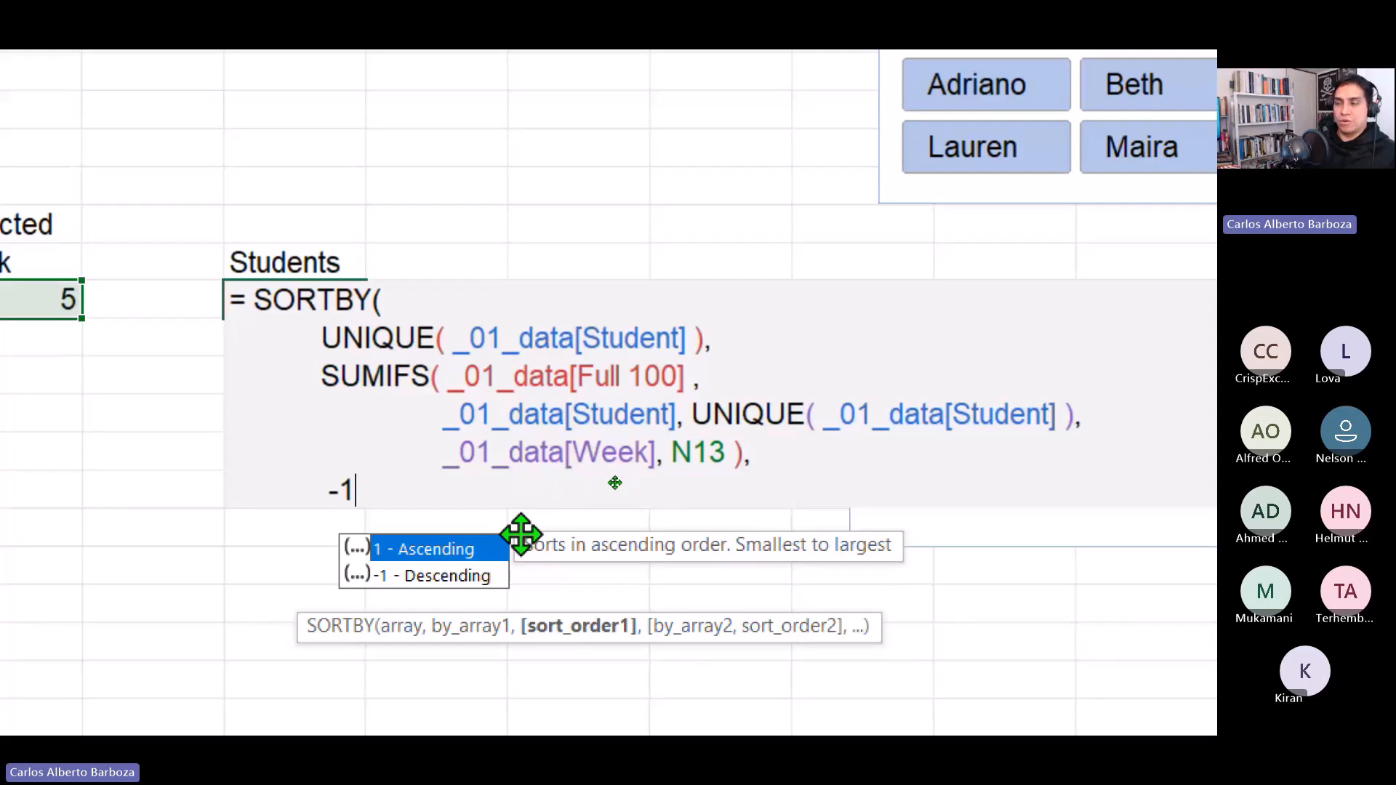
text( ))
key(Return)
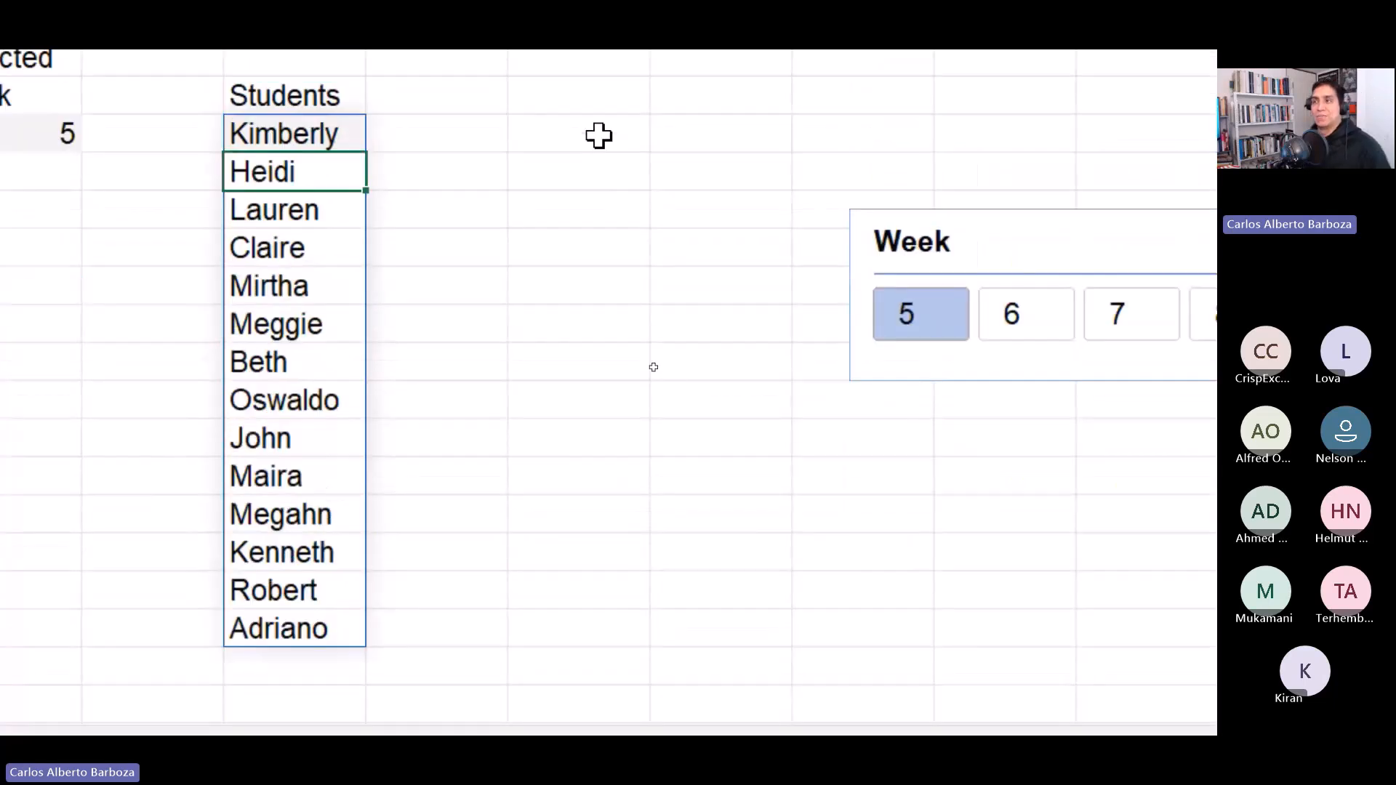
key(Up)
key(F2)
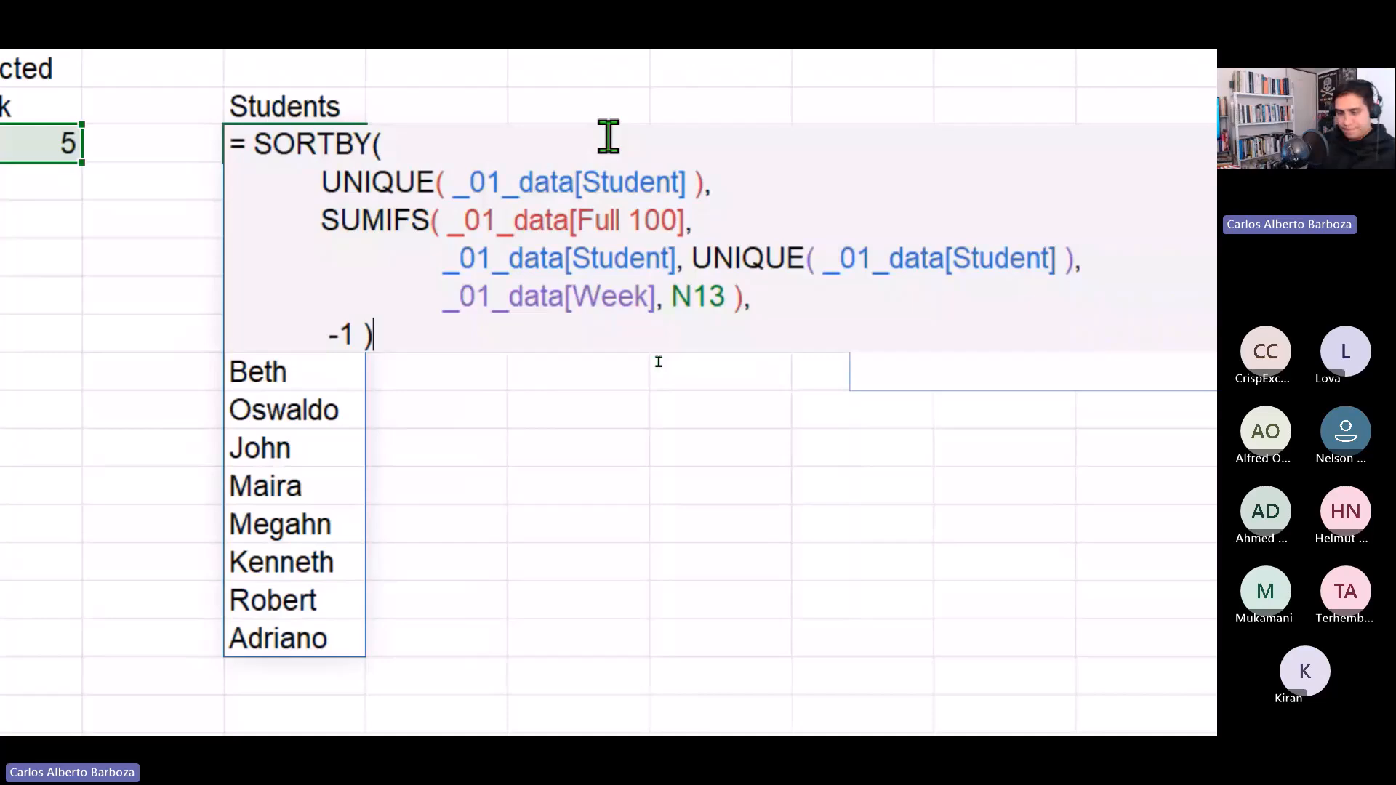
key(ctrl+Return)
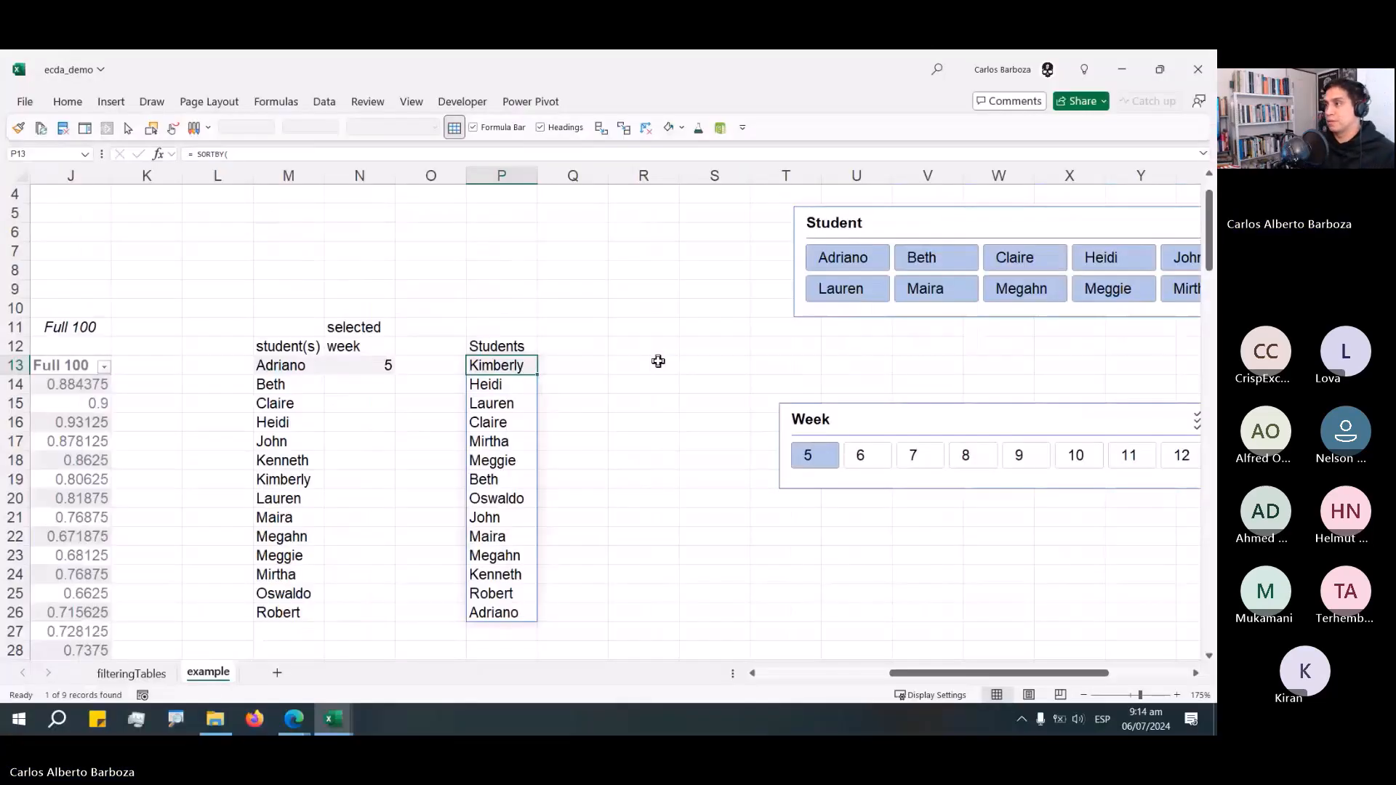
Select only Adriano in the Student slicer and move both slicers next to the Students list.
click(876, 264)
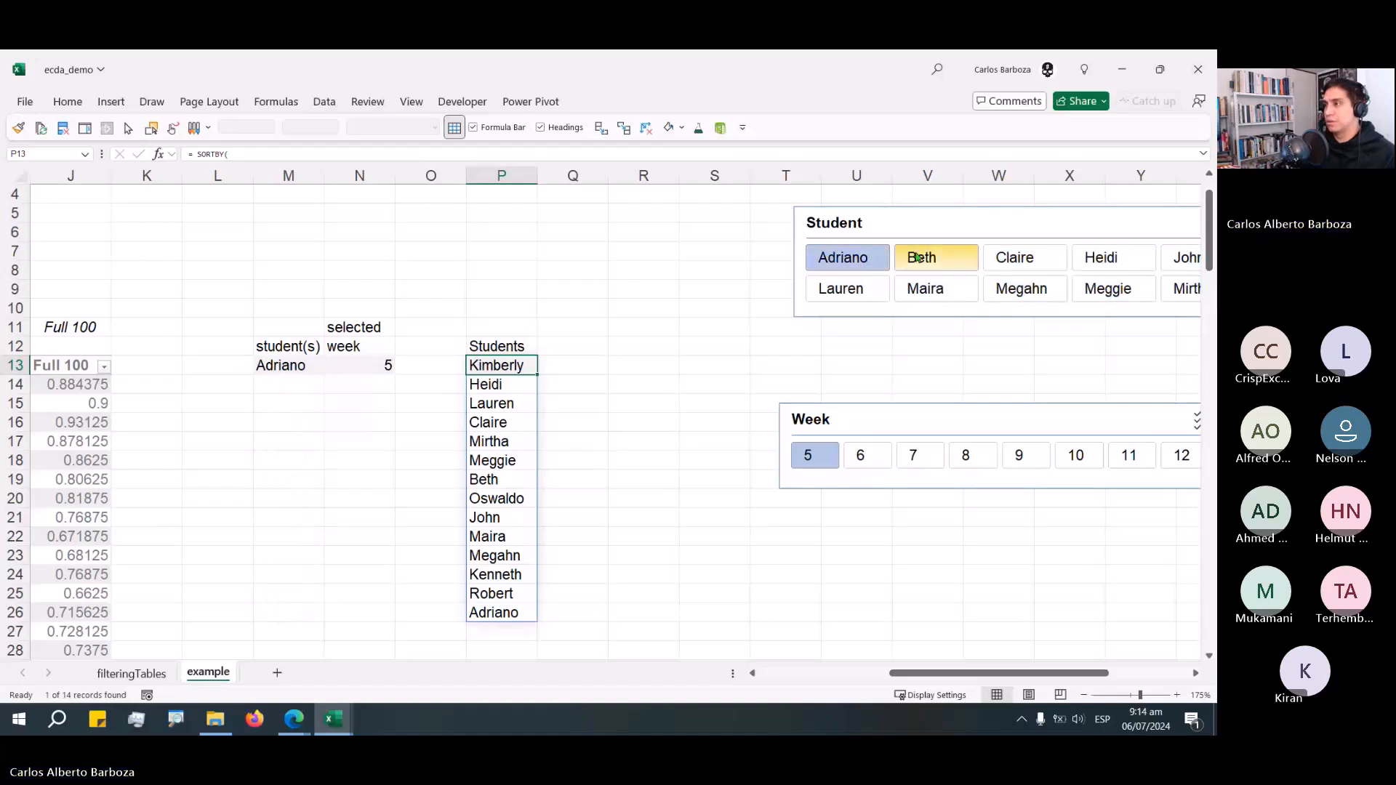
drag(982, 223, 768, 237)
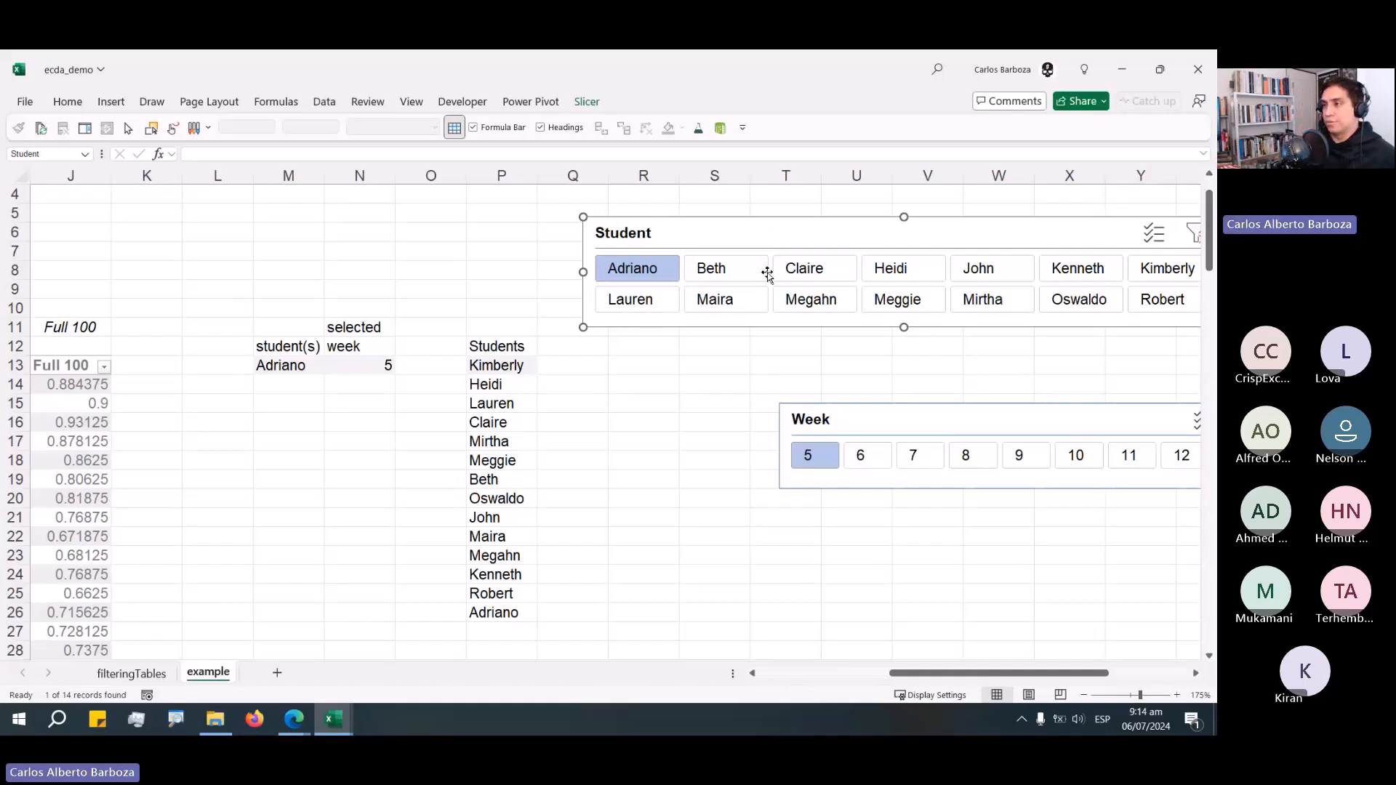
click(566, 363)
drag(709, 244, 863, 229)
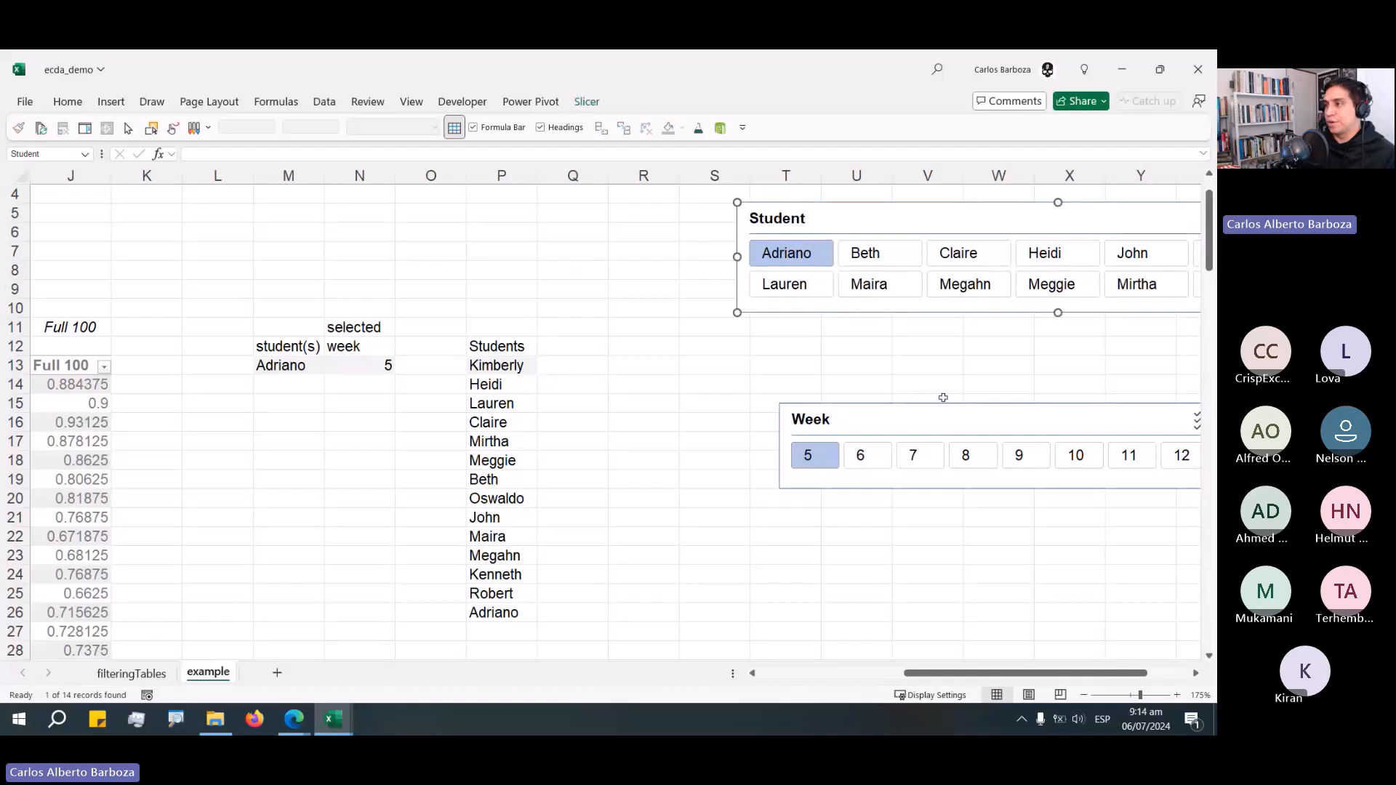
drag(918, 416, 889, 342)
key(Escape)
key(Up)
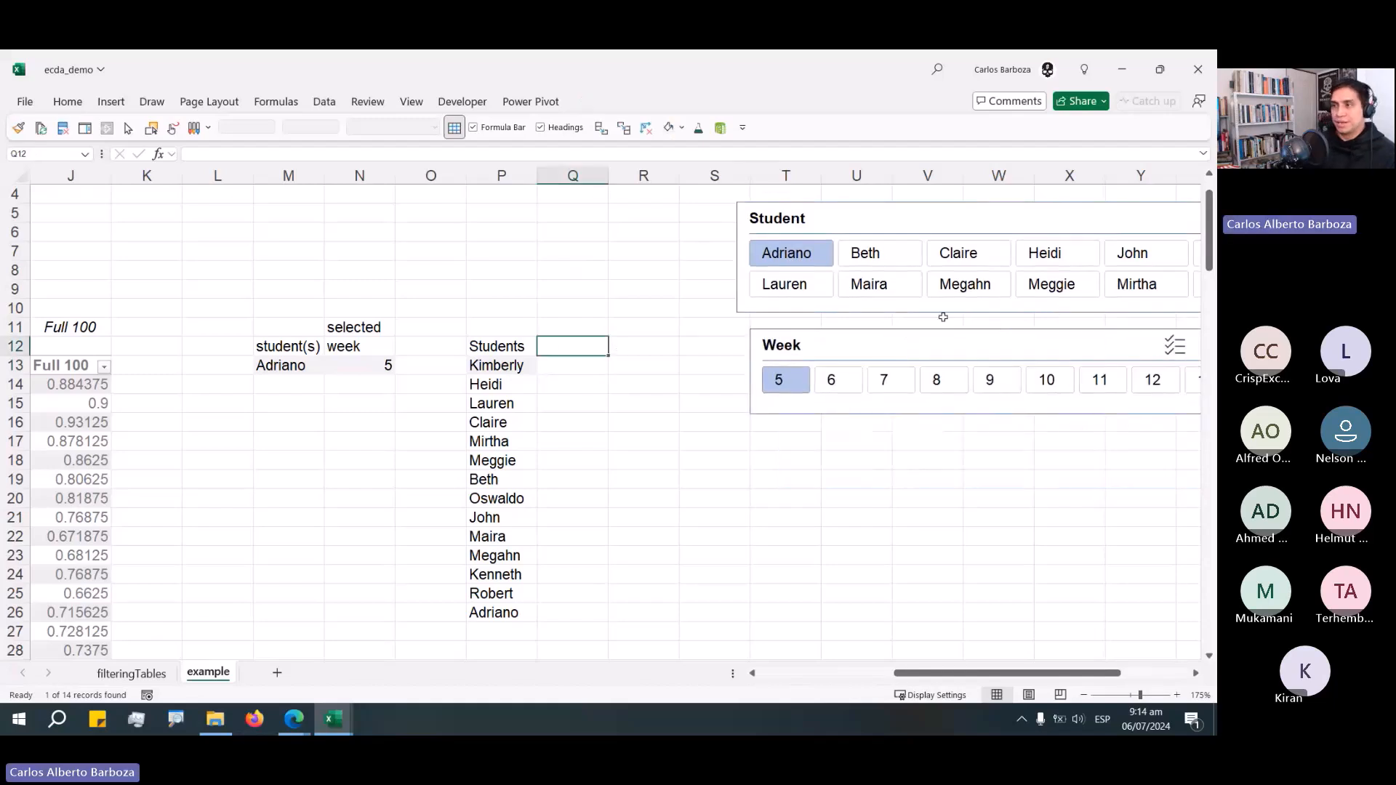
Realign the Student and Week slicers so they sit stacked beside the list.
key(Down)
key(Down)
key(Left)
key(Up)
key(F2)
key(Escape)
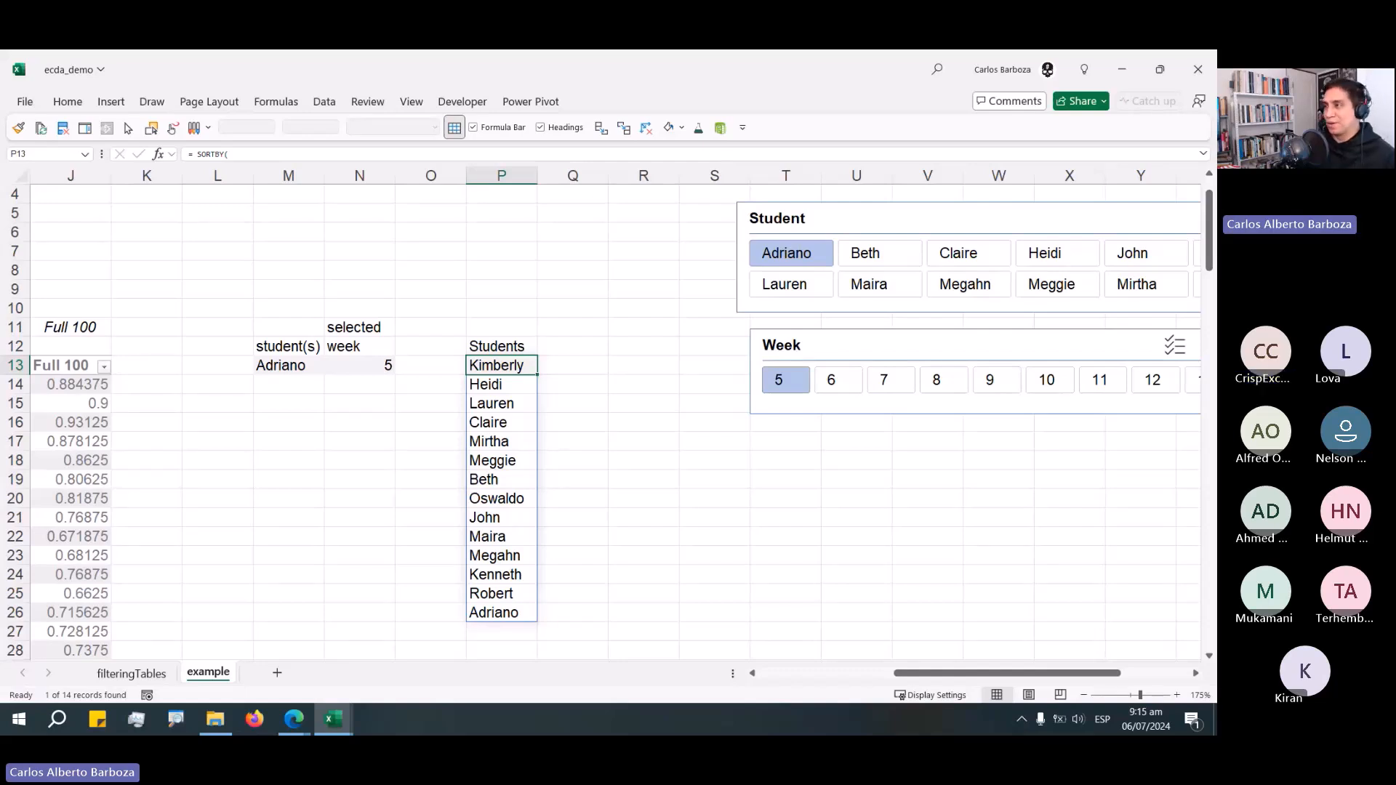
drag(869, 225, 934, 218)
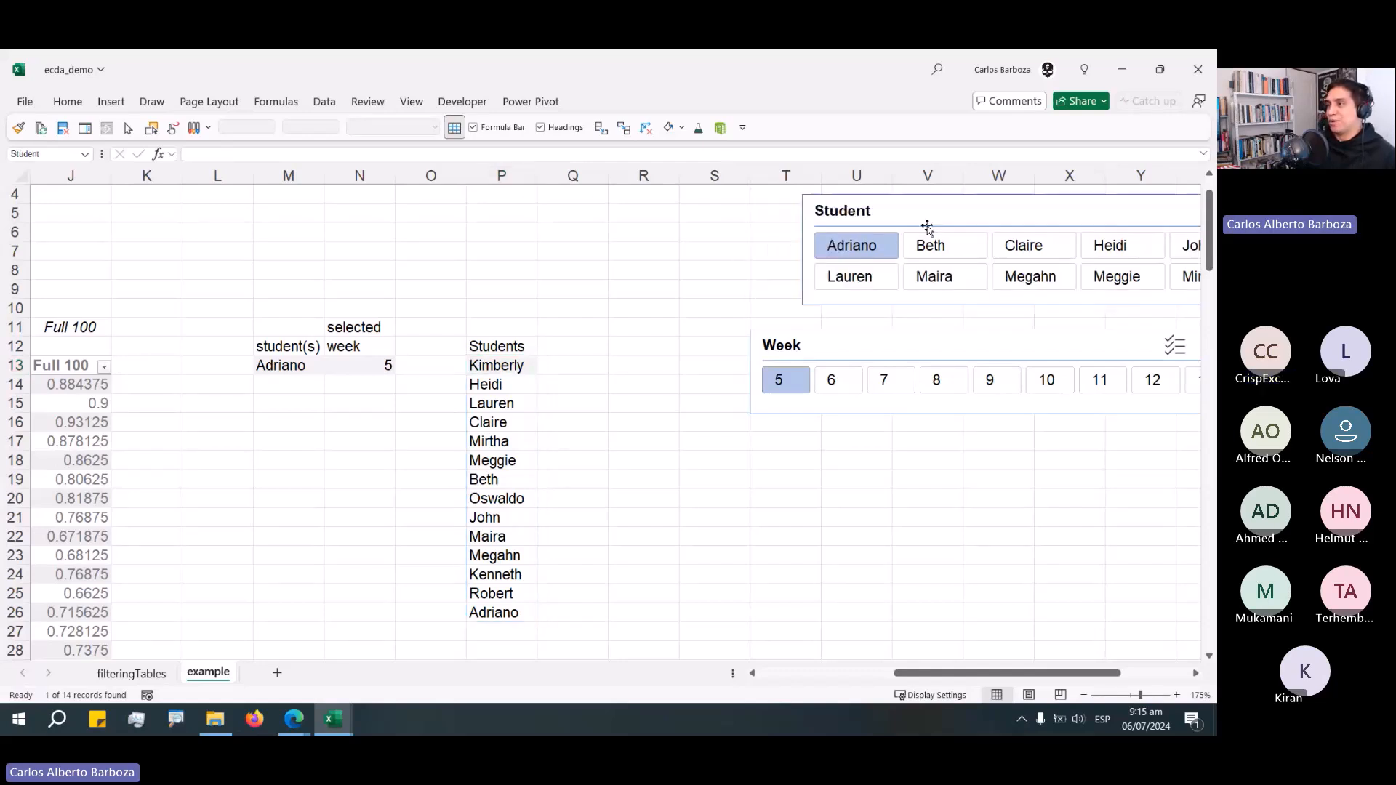
drag(883, 339, 933, 322)
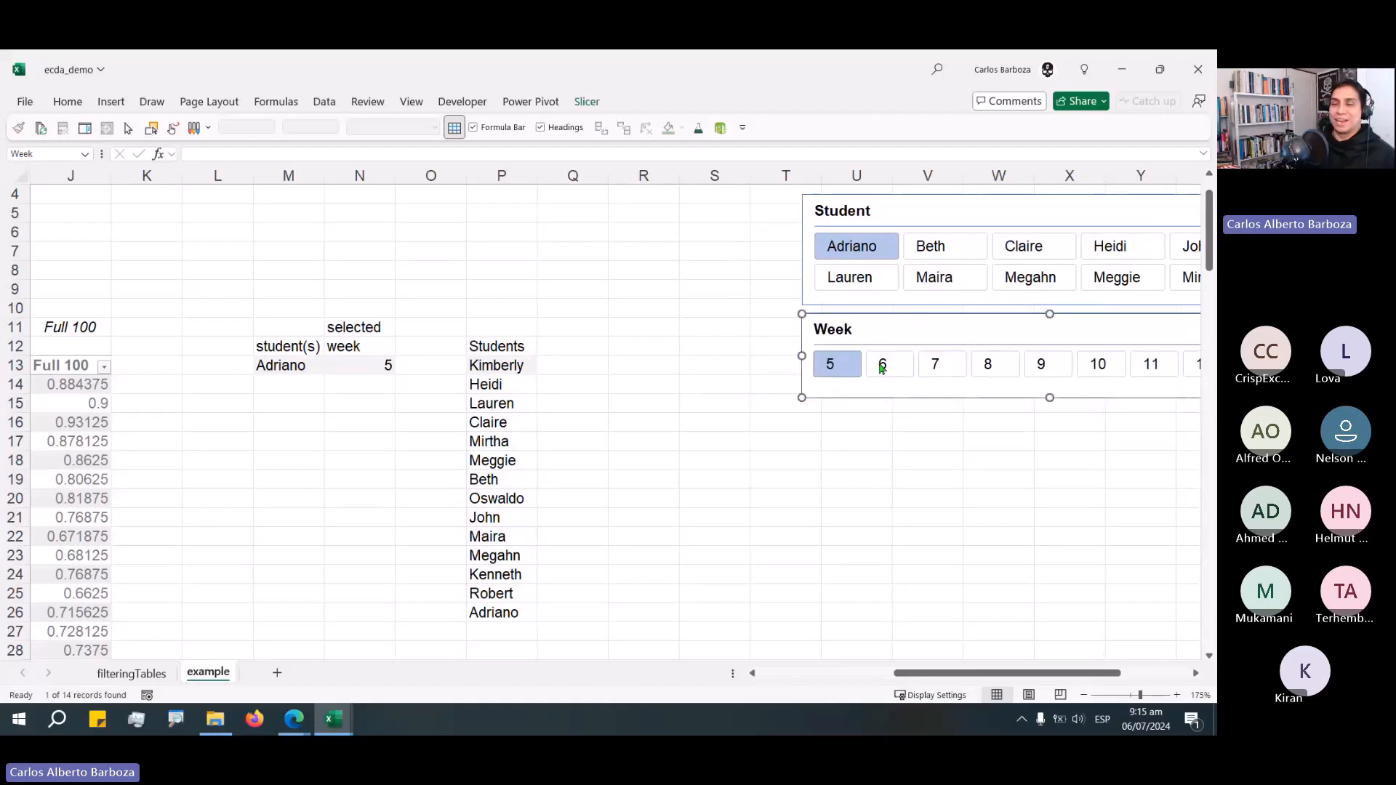
click(574, 364)
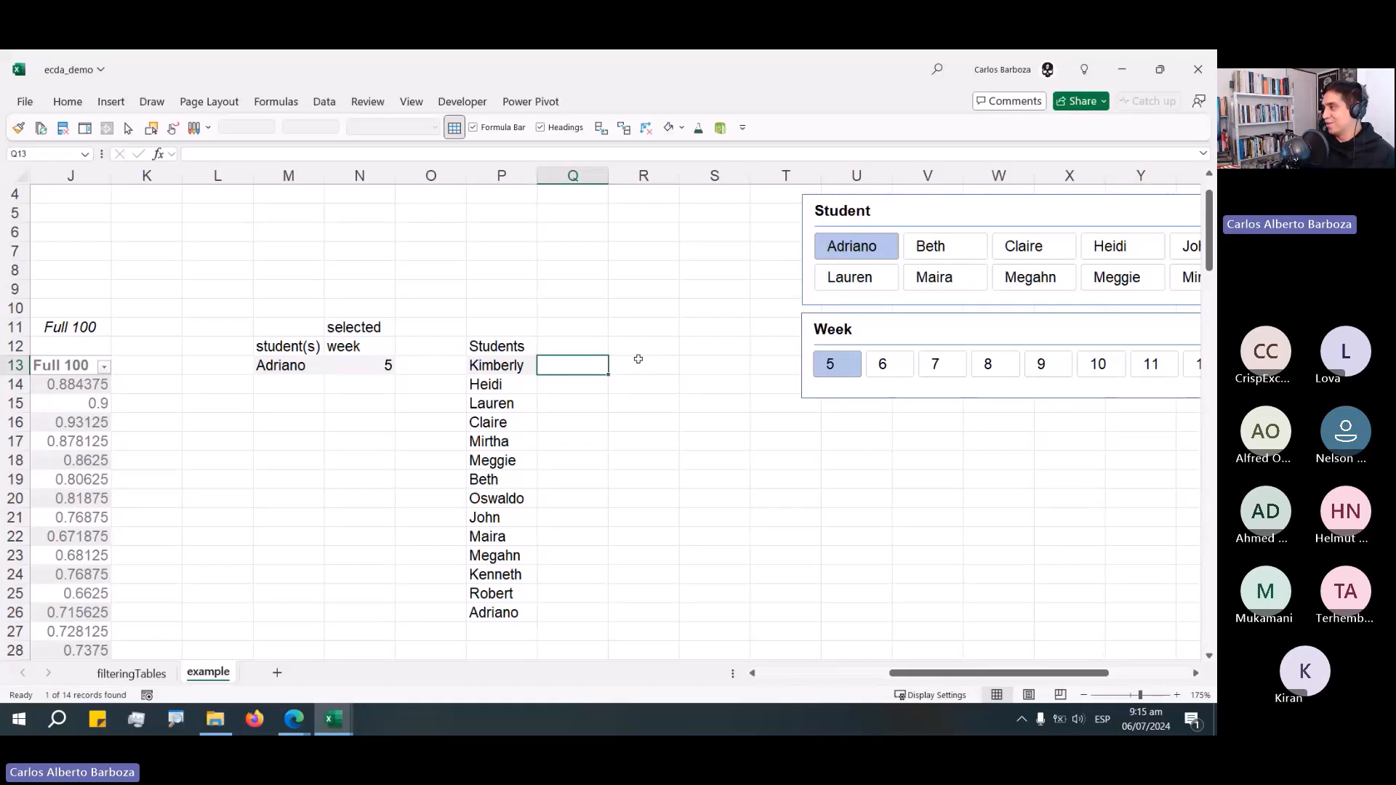
Add the column headers "just one" and "multiple" next to the Students header.
key(Up)
key(Right)
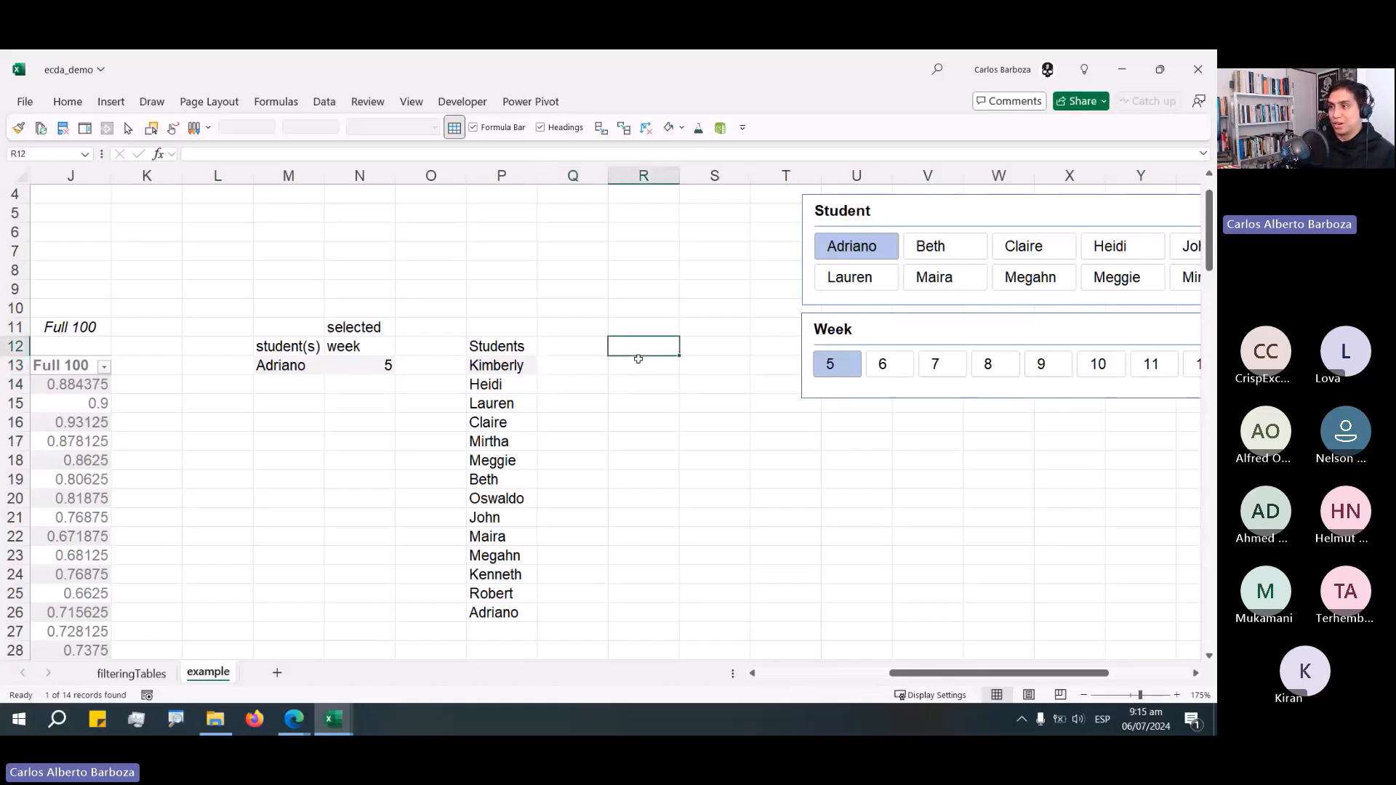
text(just one)
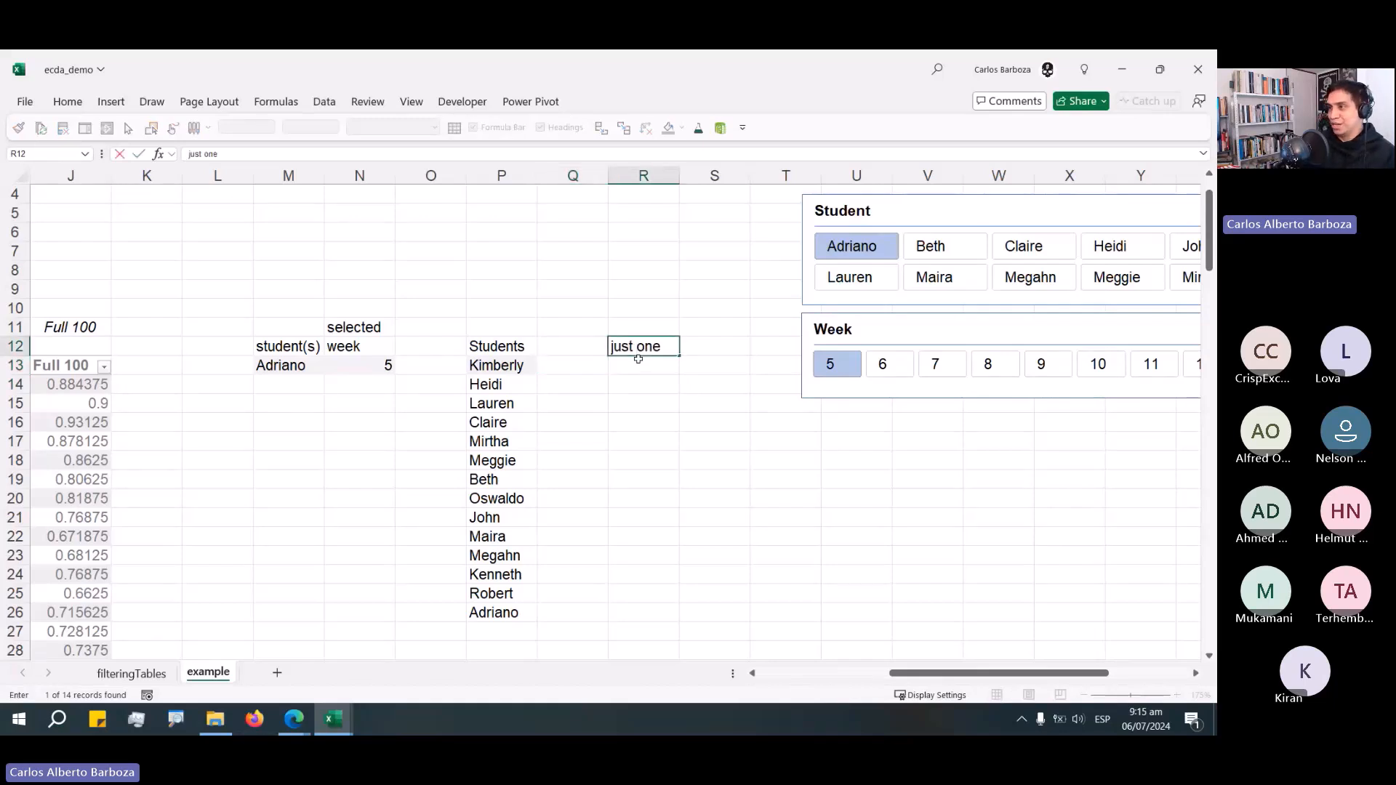
key(Tab)
text(multi)
key(BackSpace)
key(BackSpace)
key(BackSpace)
key(BackSpace)
key(BackSpace)
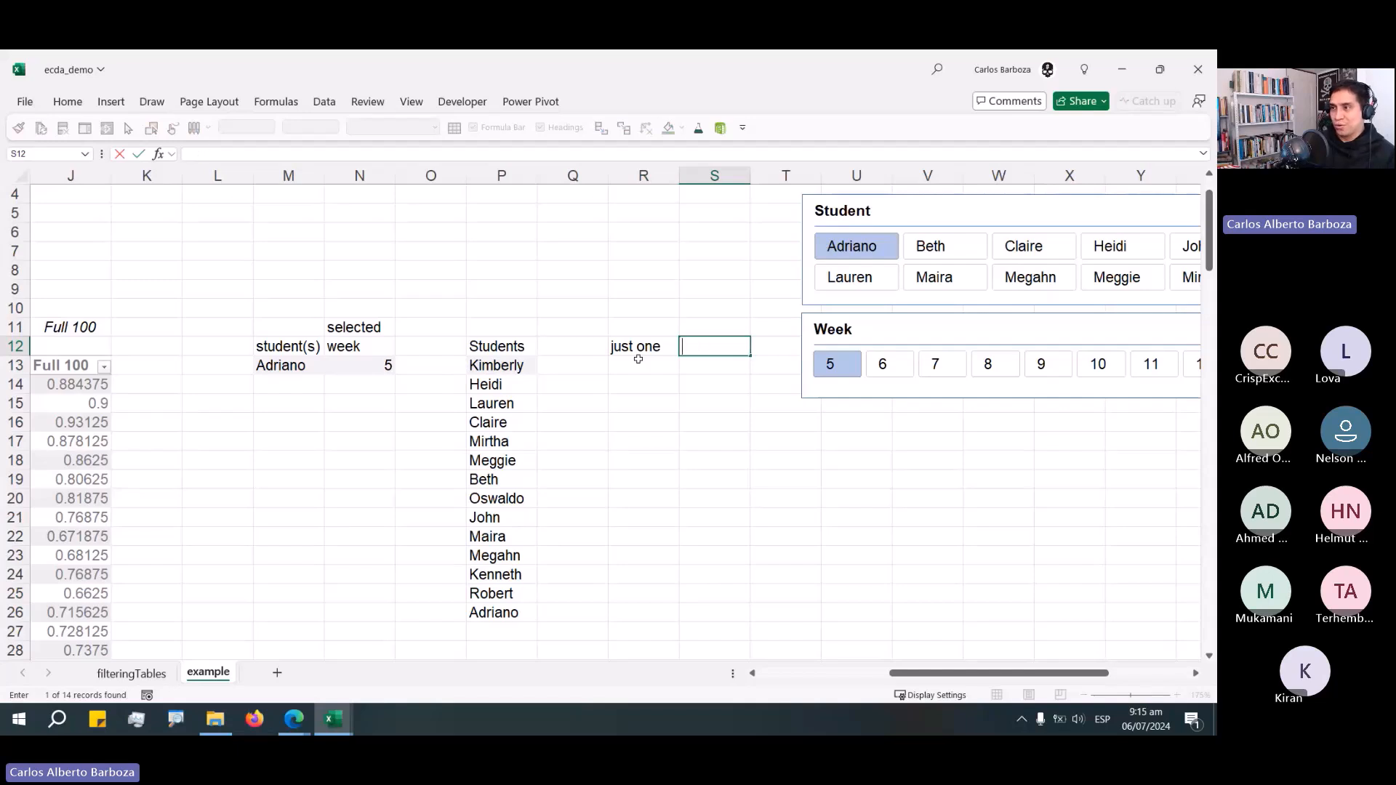
text(mutlti)
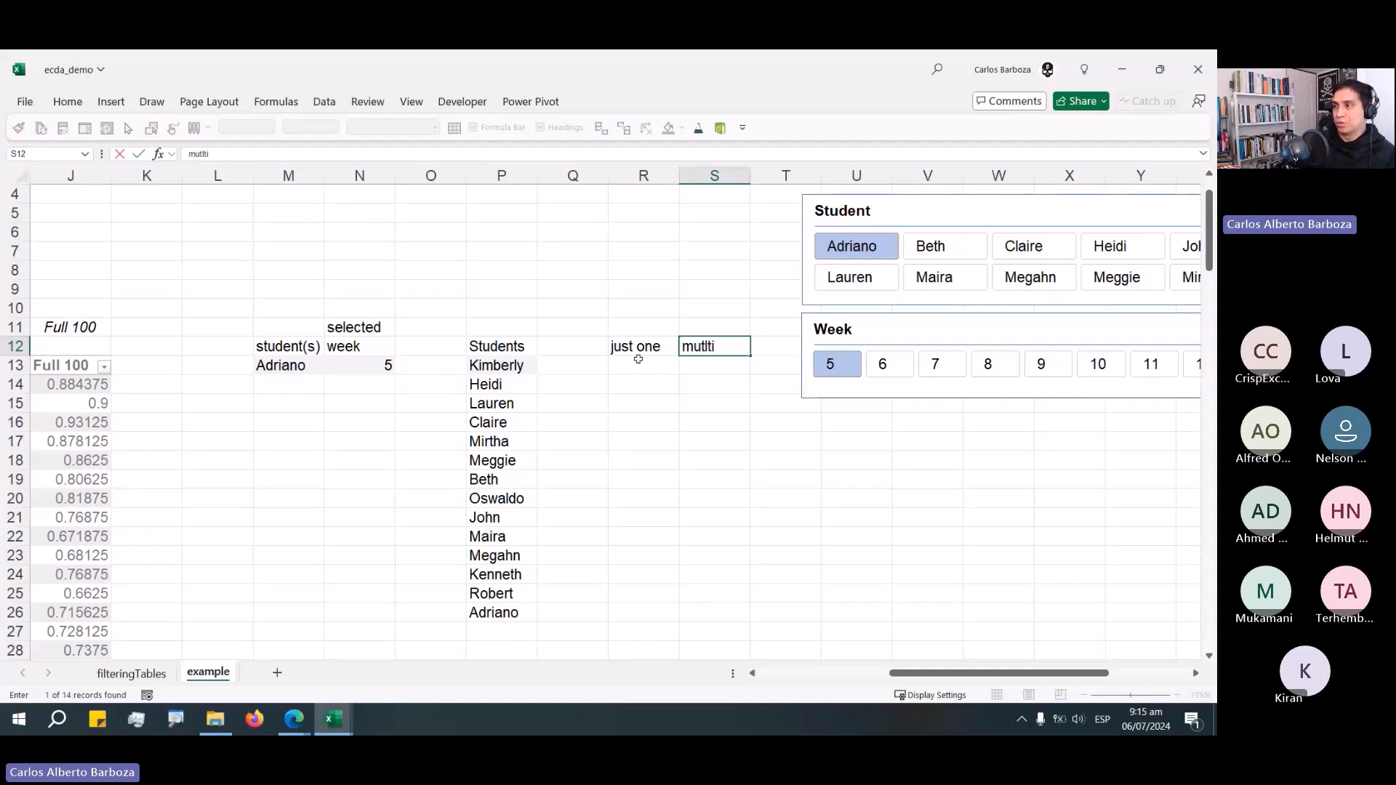
key(BackSpace)
key(BackSpace)
key(BackSpace)
key(BackSpace)
text(l)
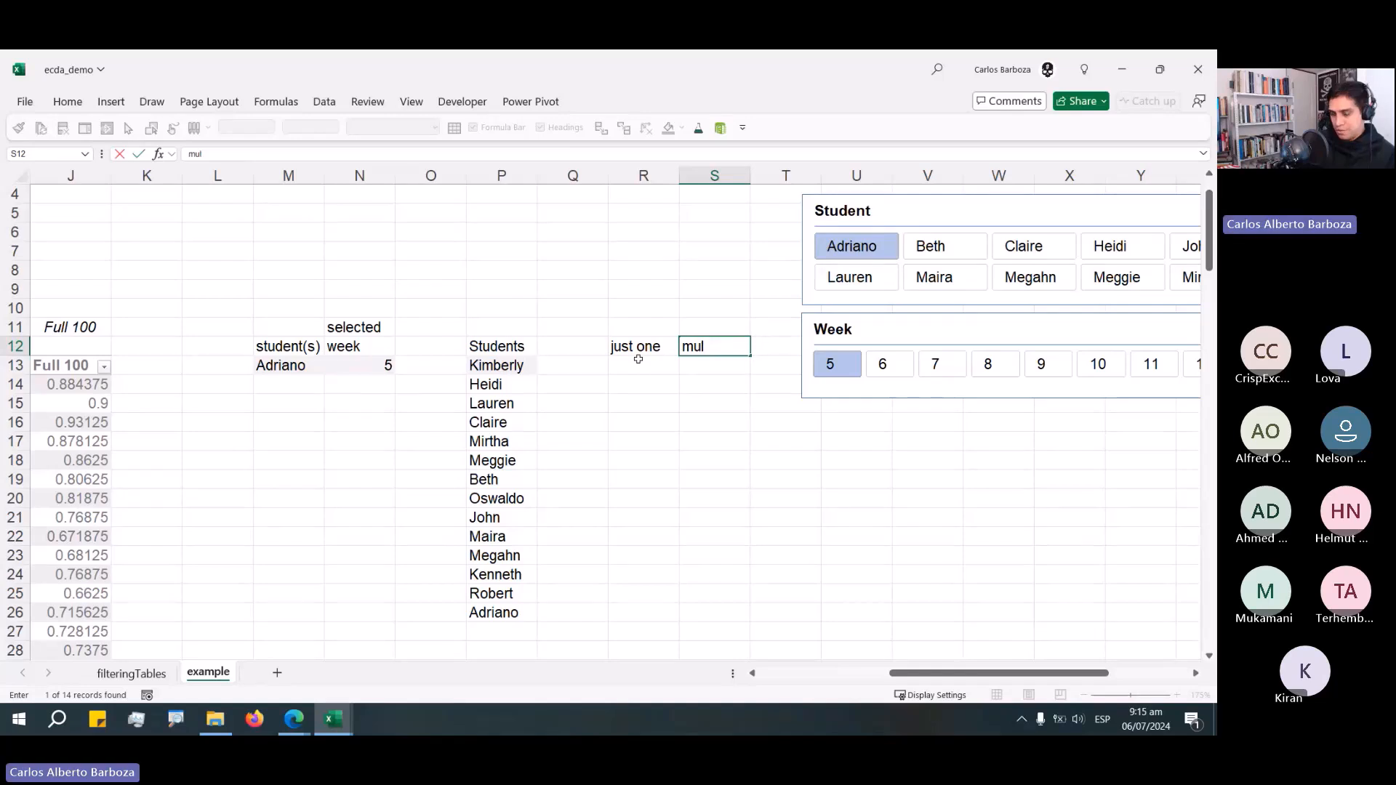
text(tiple)
key(Return)
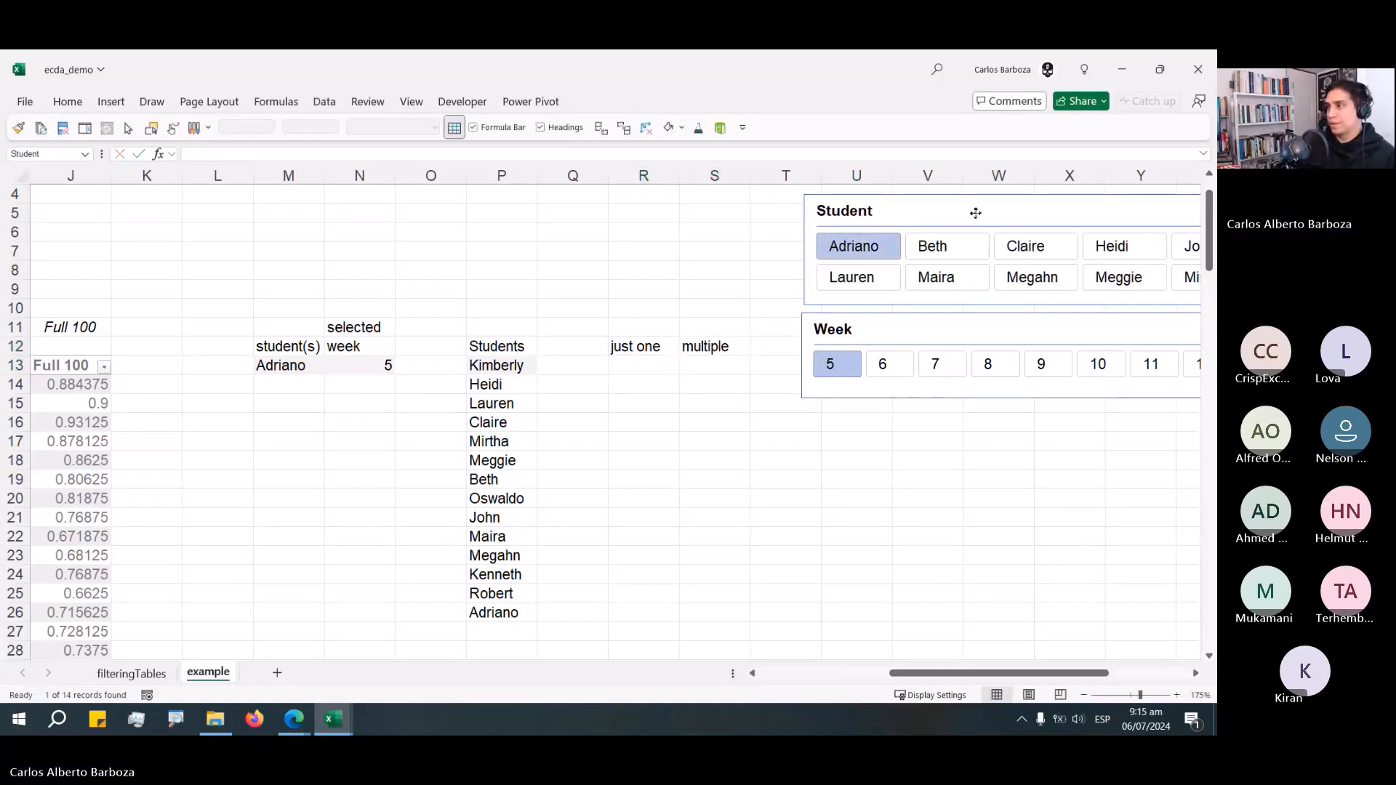
Move the Student and Week slicers further to the right.
drag(972, 212, 1139, 197)
drag(975, 320, 1175, 308)
drag(1140, 206, 1127, 246)
drag(1085, 339, 1063, 361)
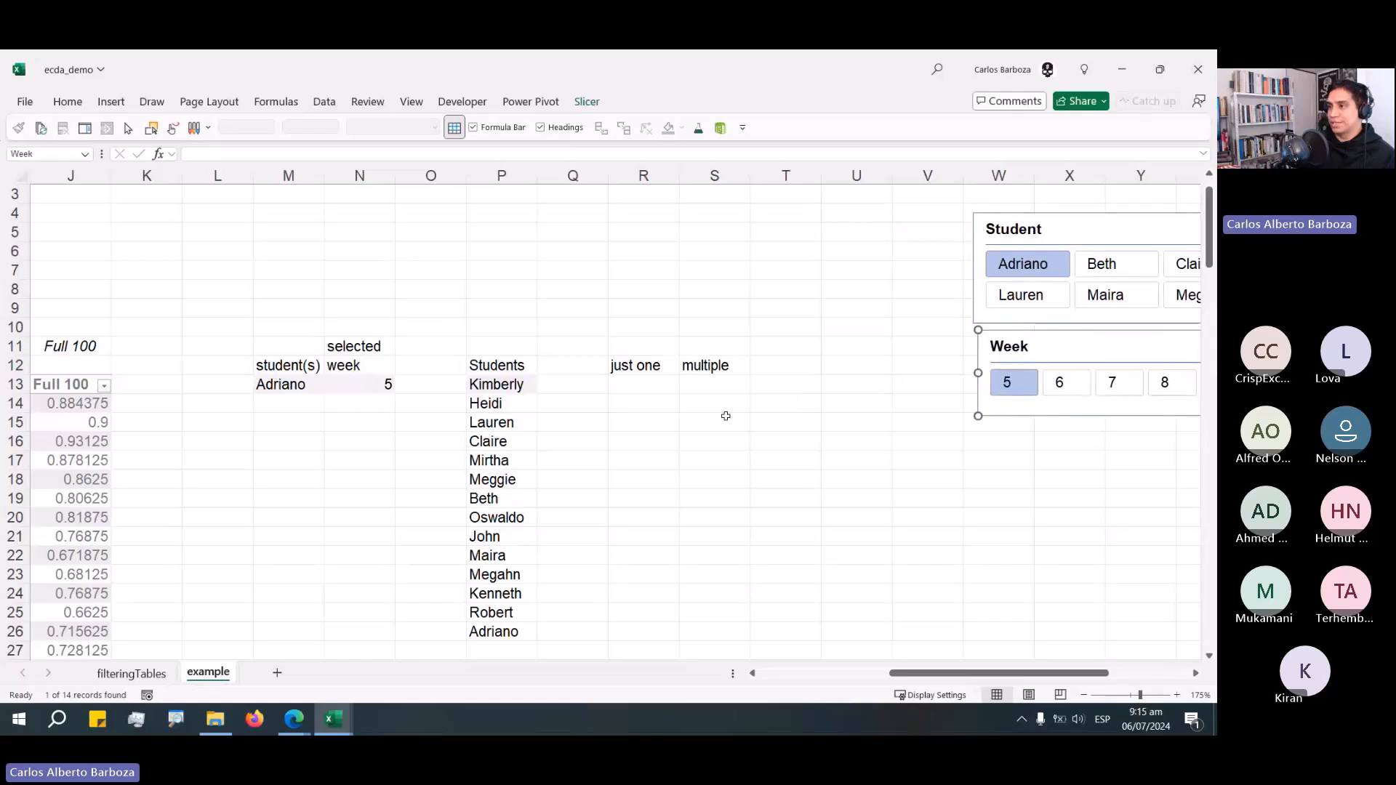
Narrow the widths of the "just one" and "multiple" columns.
drag(640, 385, 716, 385)
click(67, 101)
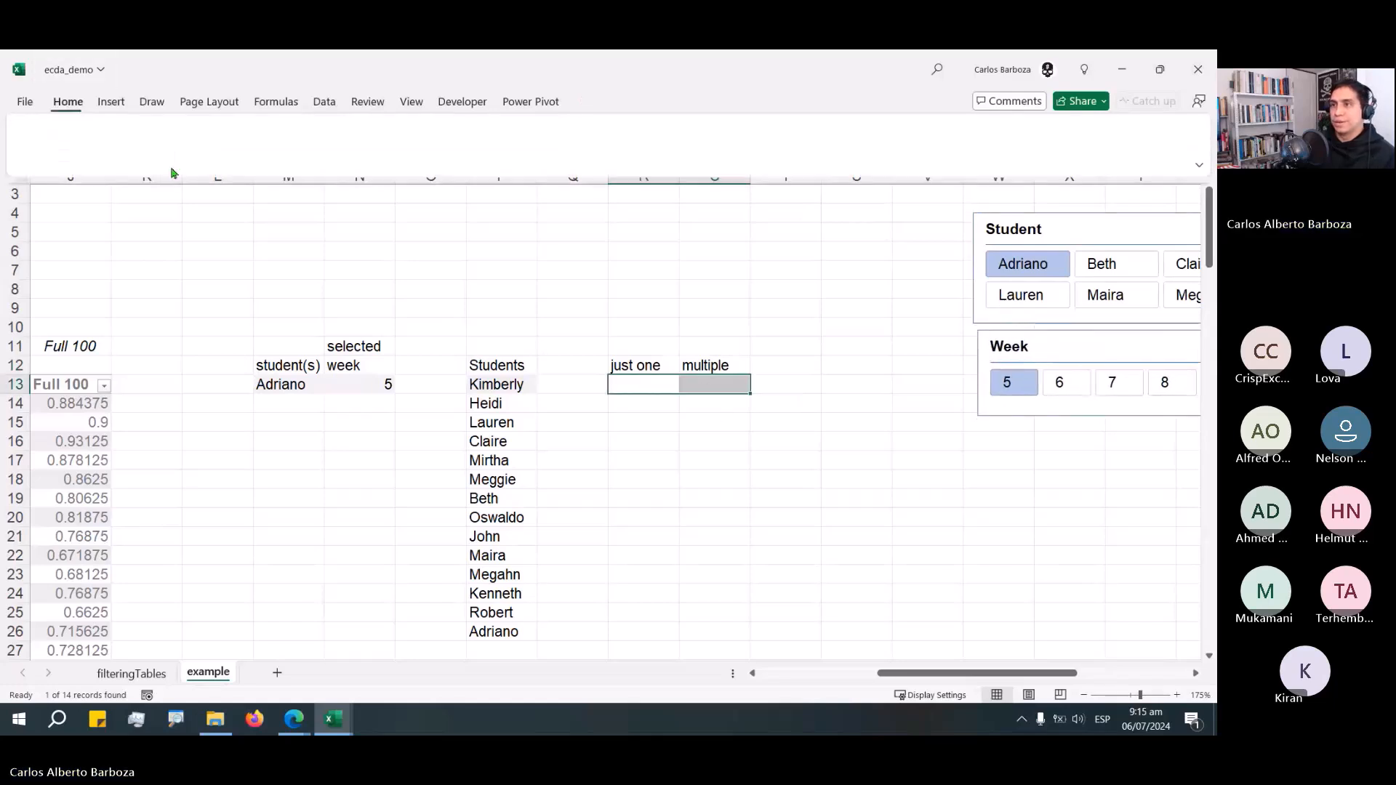
click(639, 403)
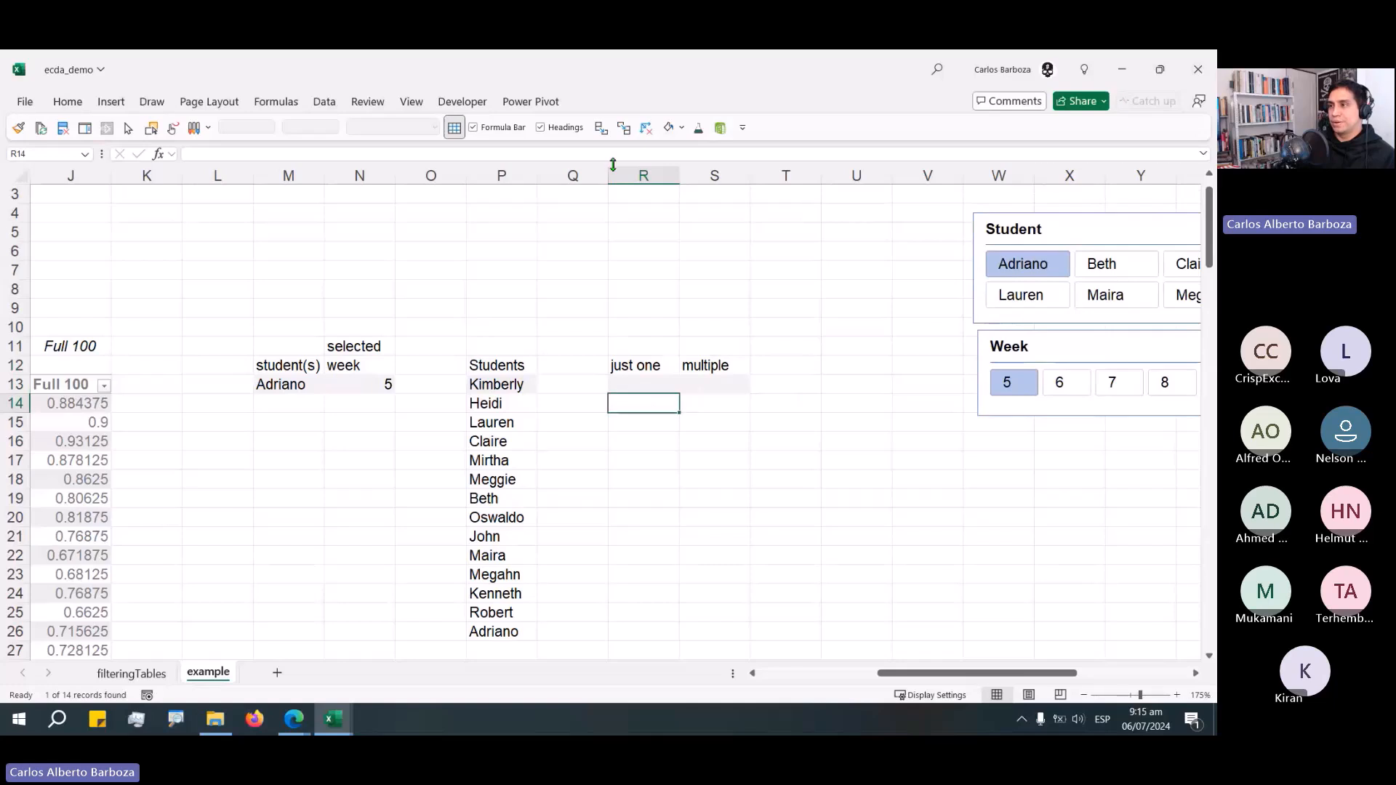
drag(608, 177, 558, 180)
drag(770, 177, 720, 177)
Move the Student and Week slicers back beside the new header columns.
click(593, 381)
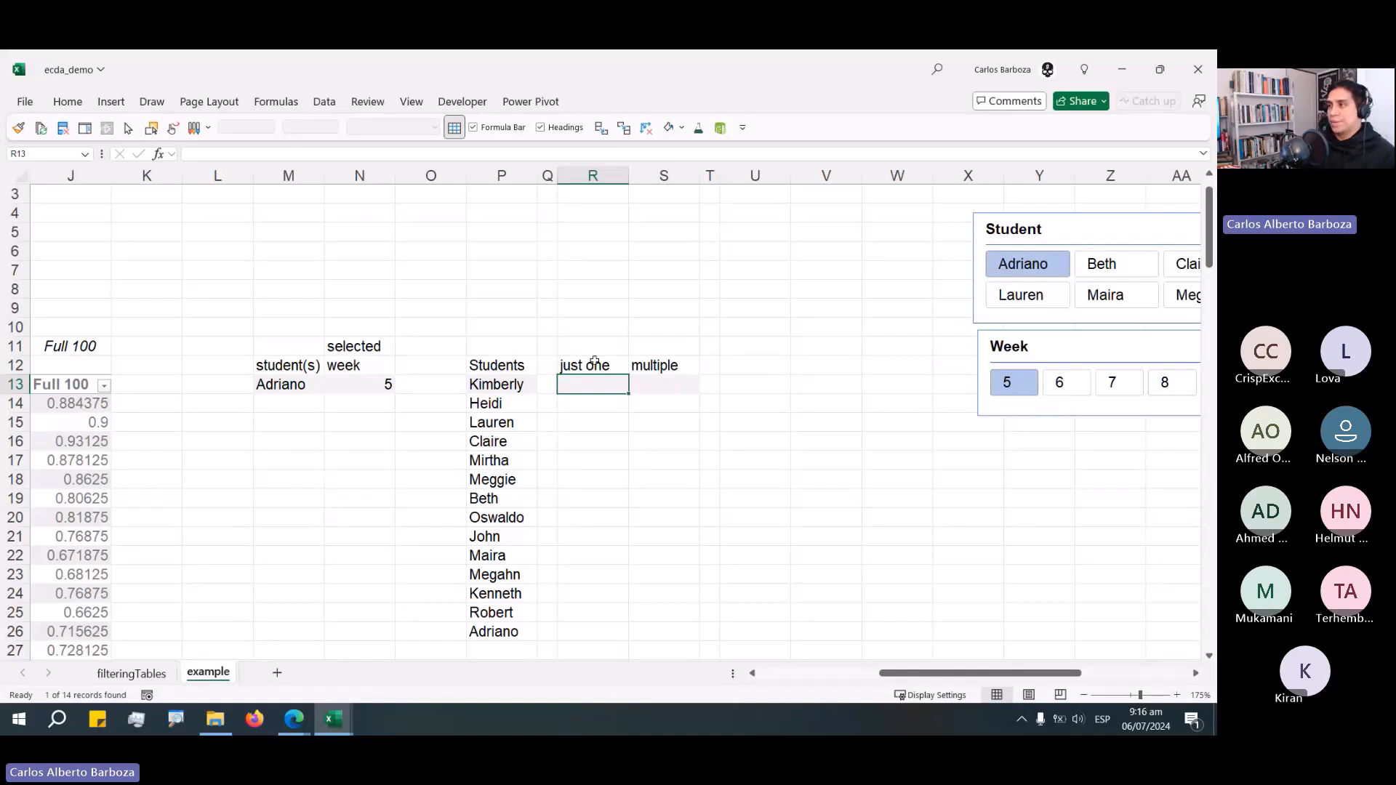
drag(1104, 353, 961, 424)
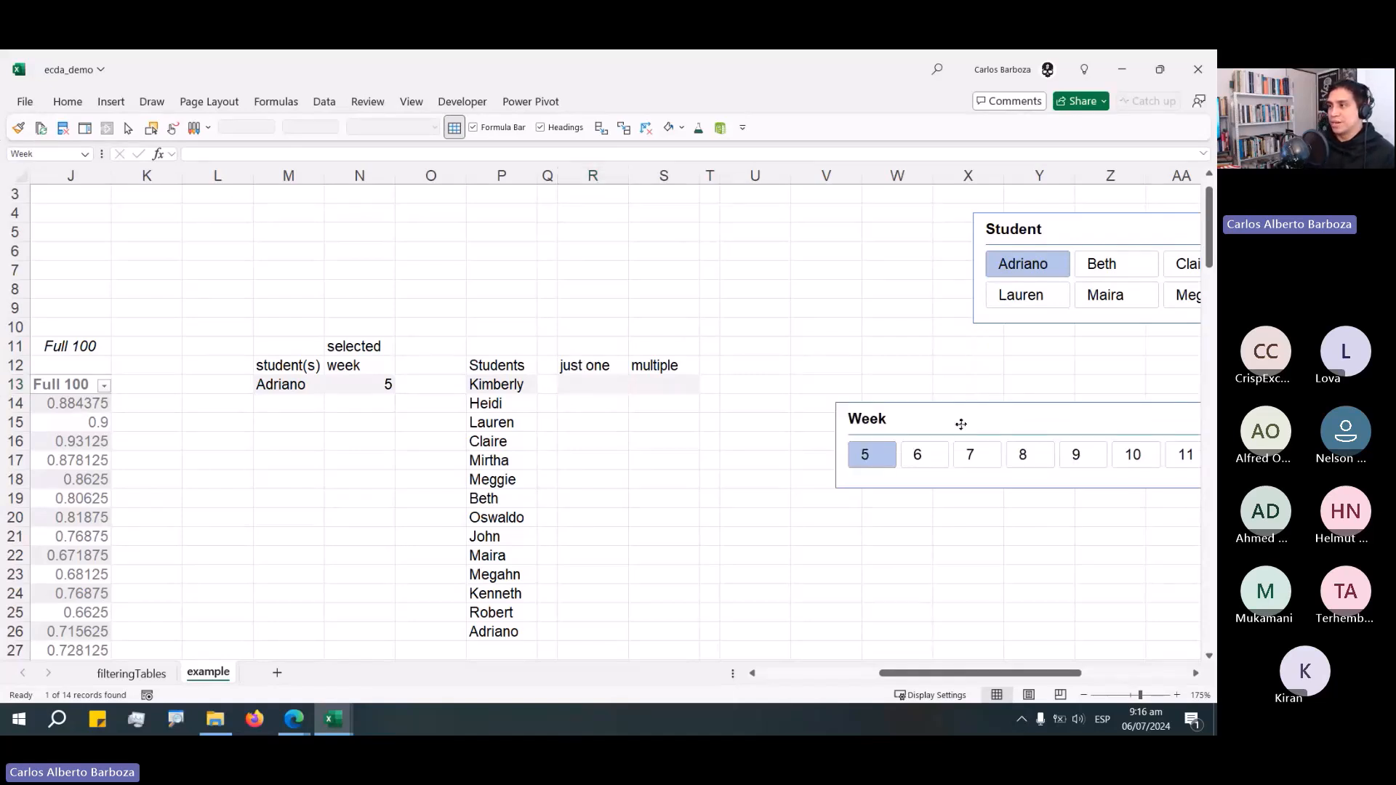
drag(1067, 230, 870, 248)
drag(932, 423, 876, 377)
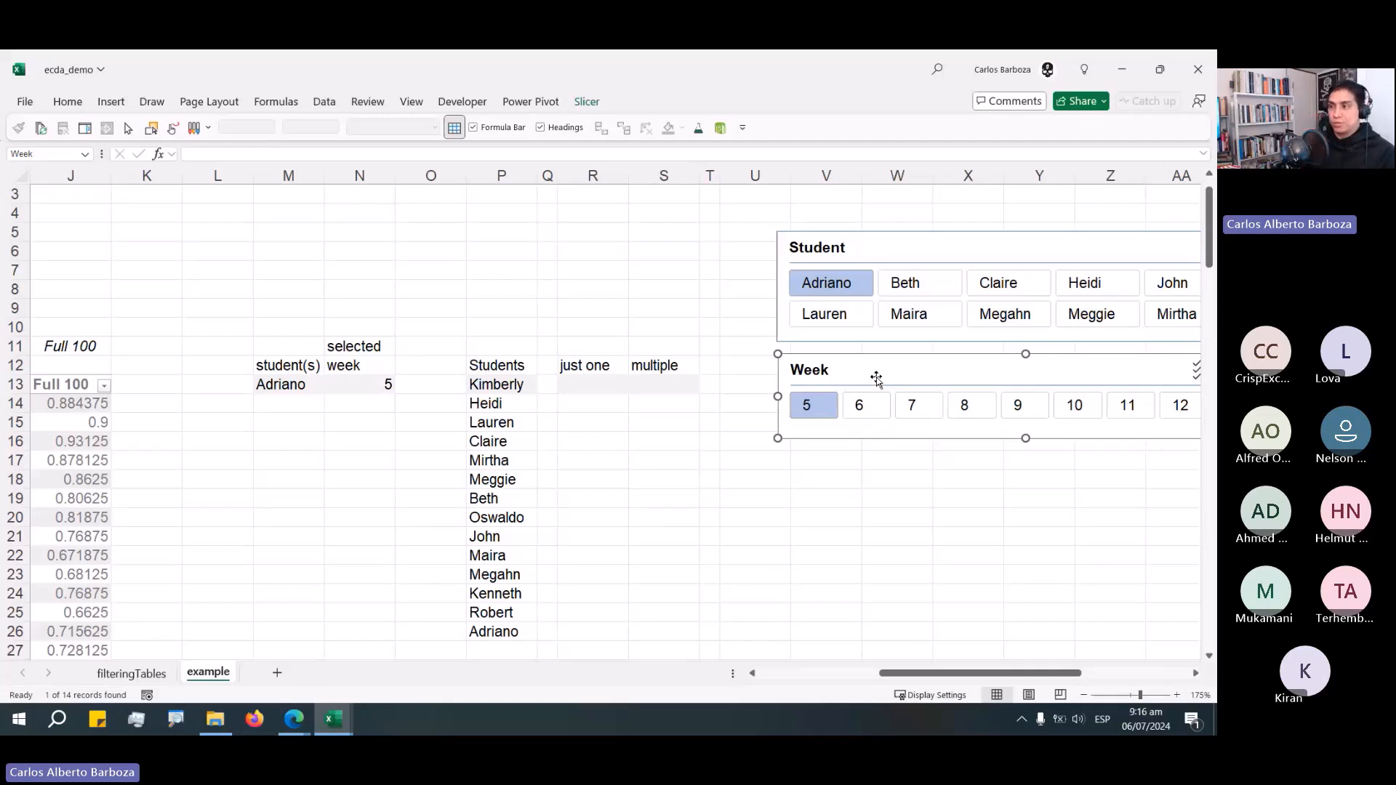
click(601, 385)
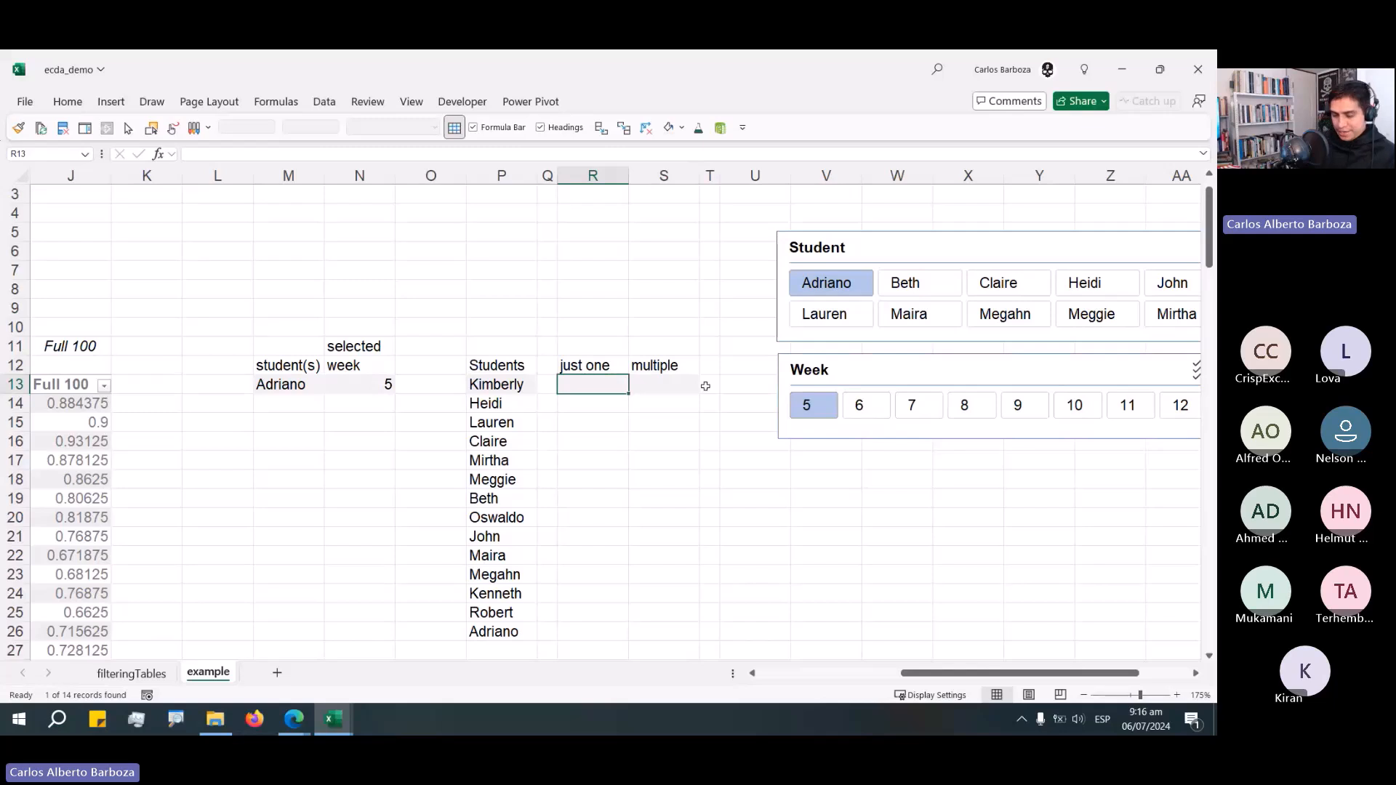
Try writing an IF formula under "just one" comparing the spilled Students list P13# with M13.
text(=)
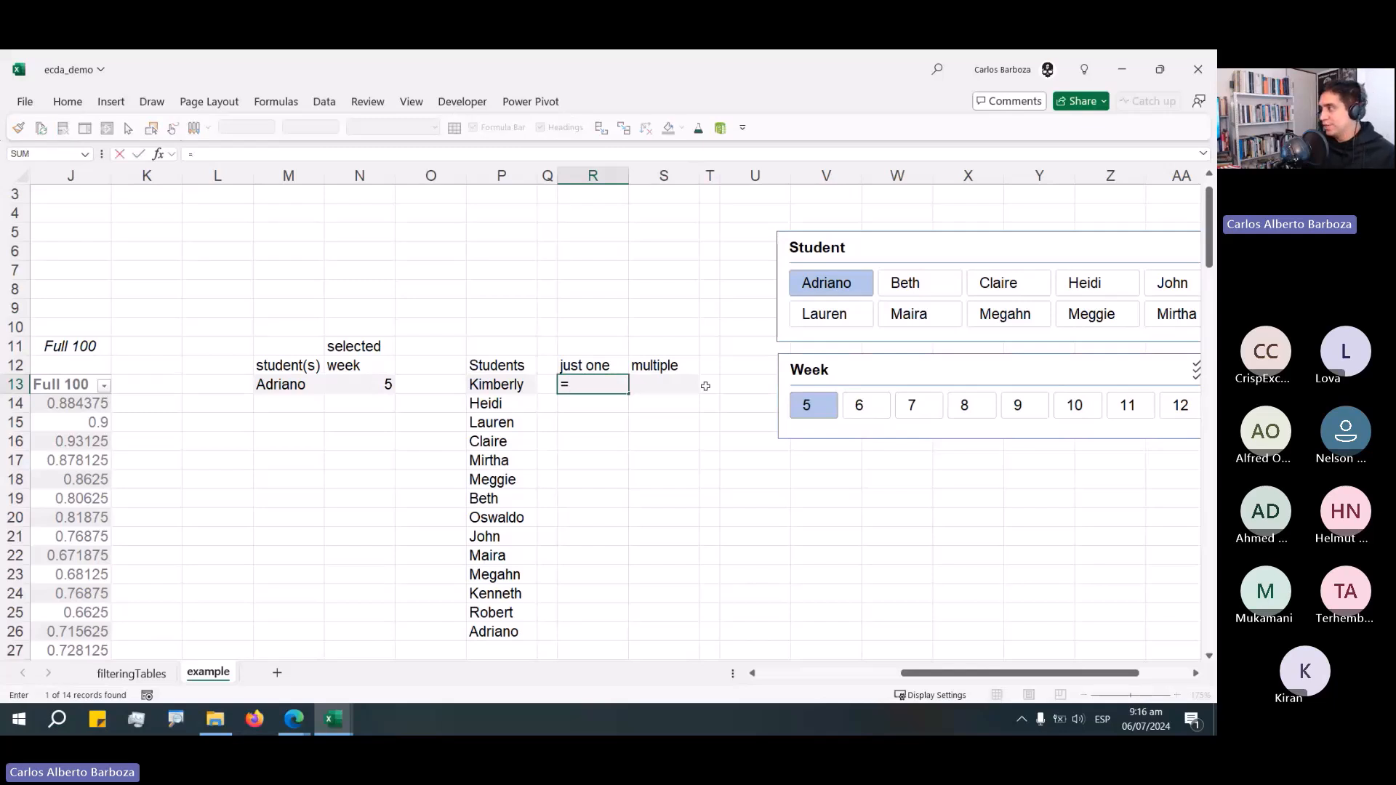
text( IF()
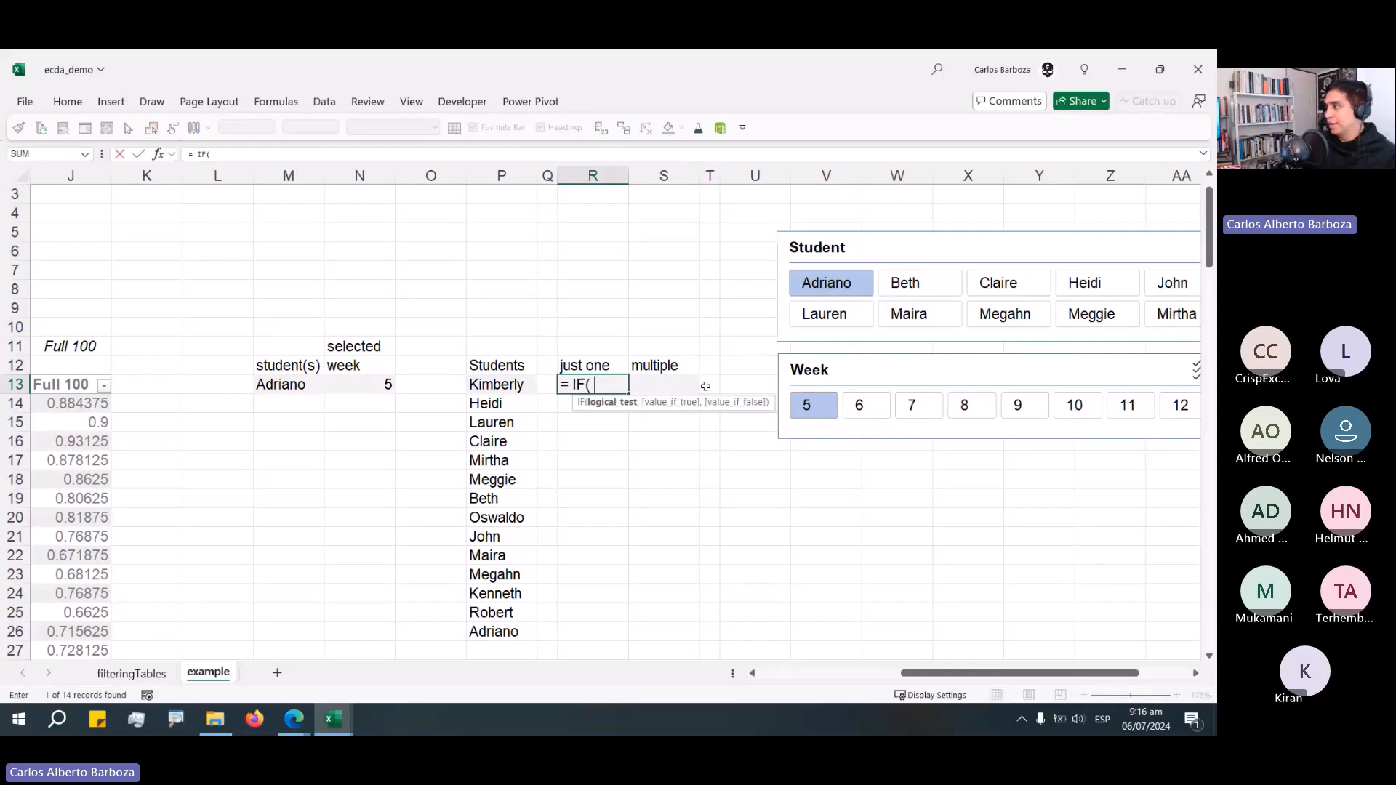
key(Left)
key(Left)
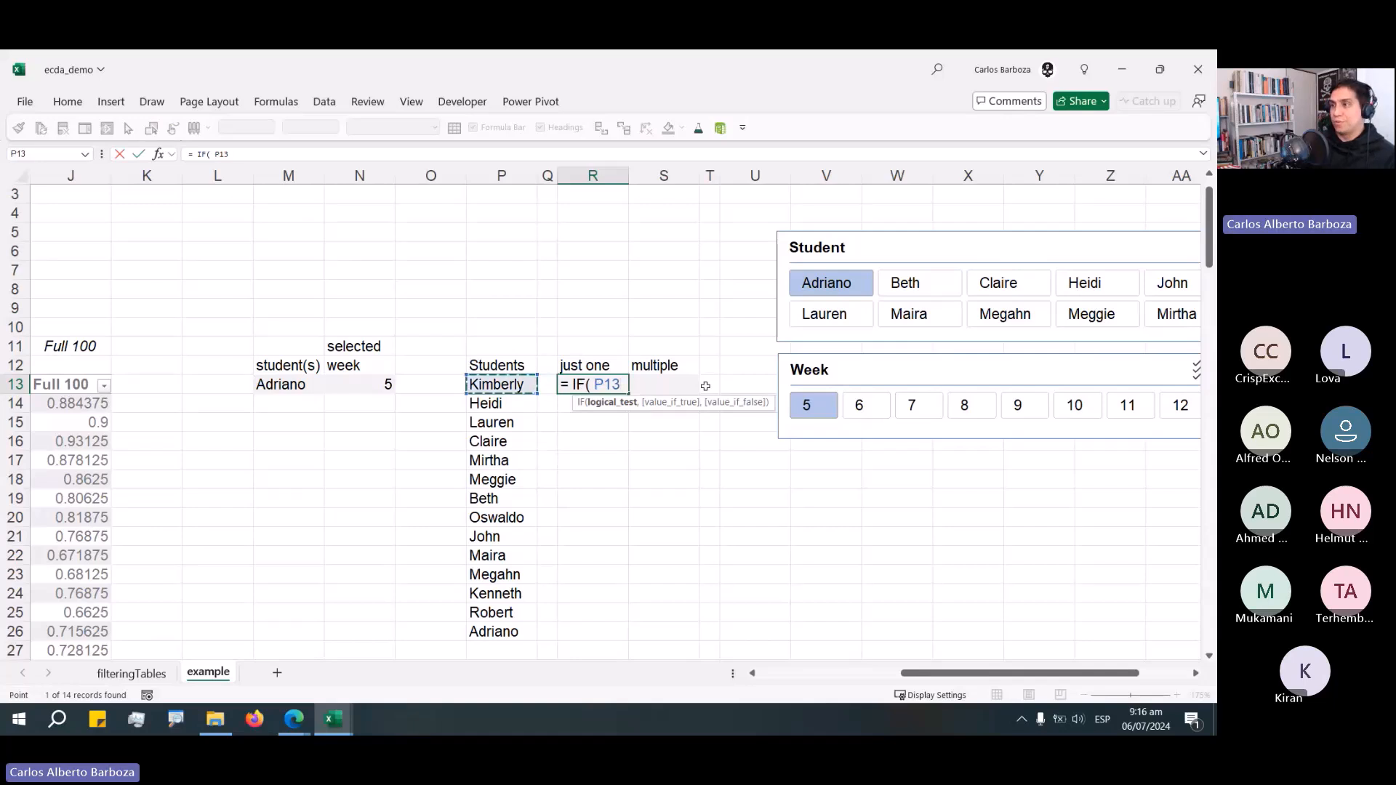
text(# =)
key(Left)
key(Left)
key(Left)
key(Left)
key(Left)
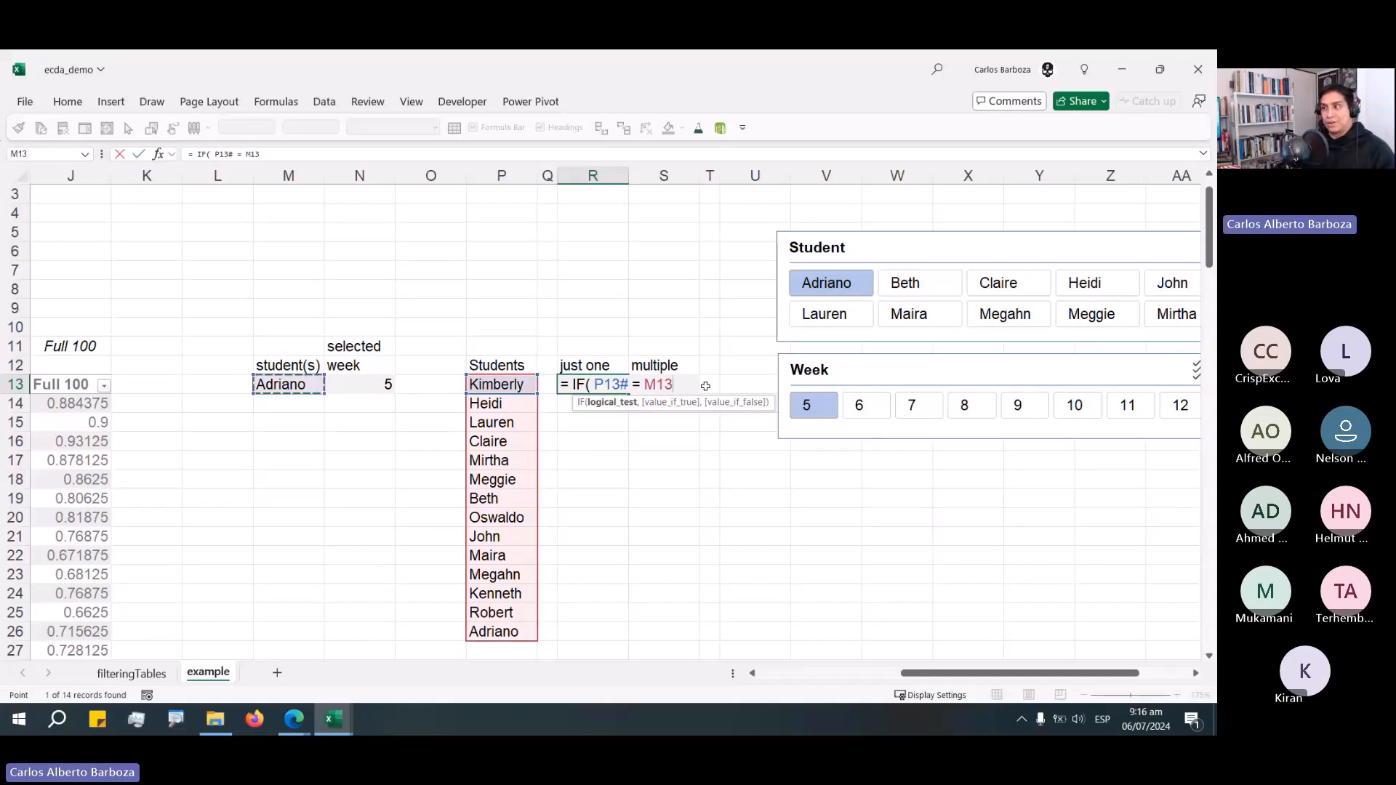
text(,)
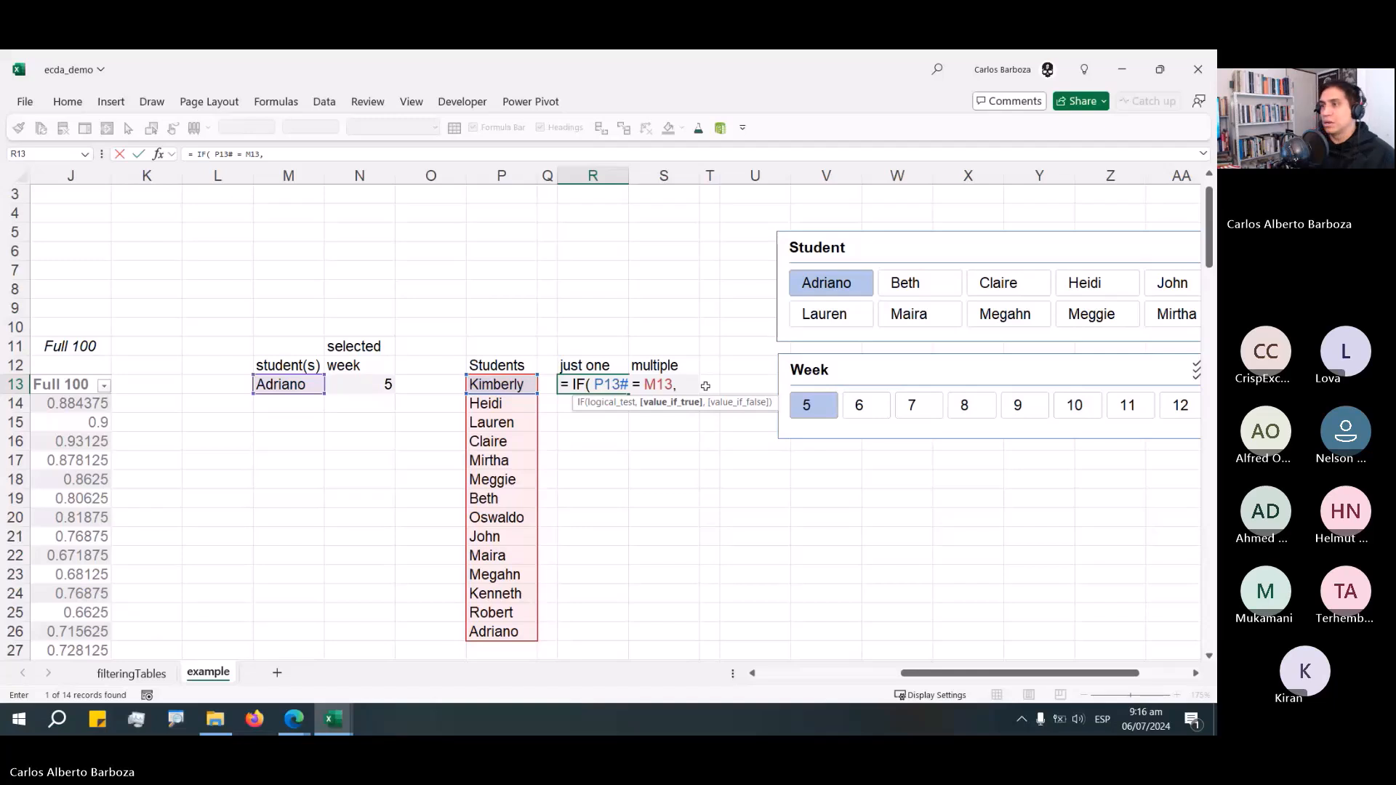
key(Escape)
Shift the student, week, Students and header block down one row.
key(ctrl+Up)
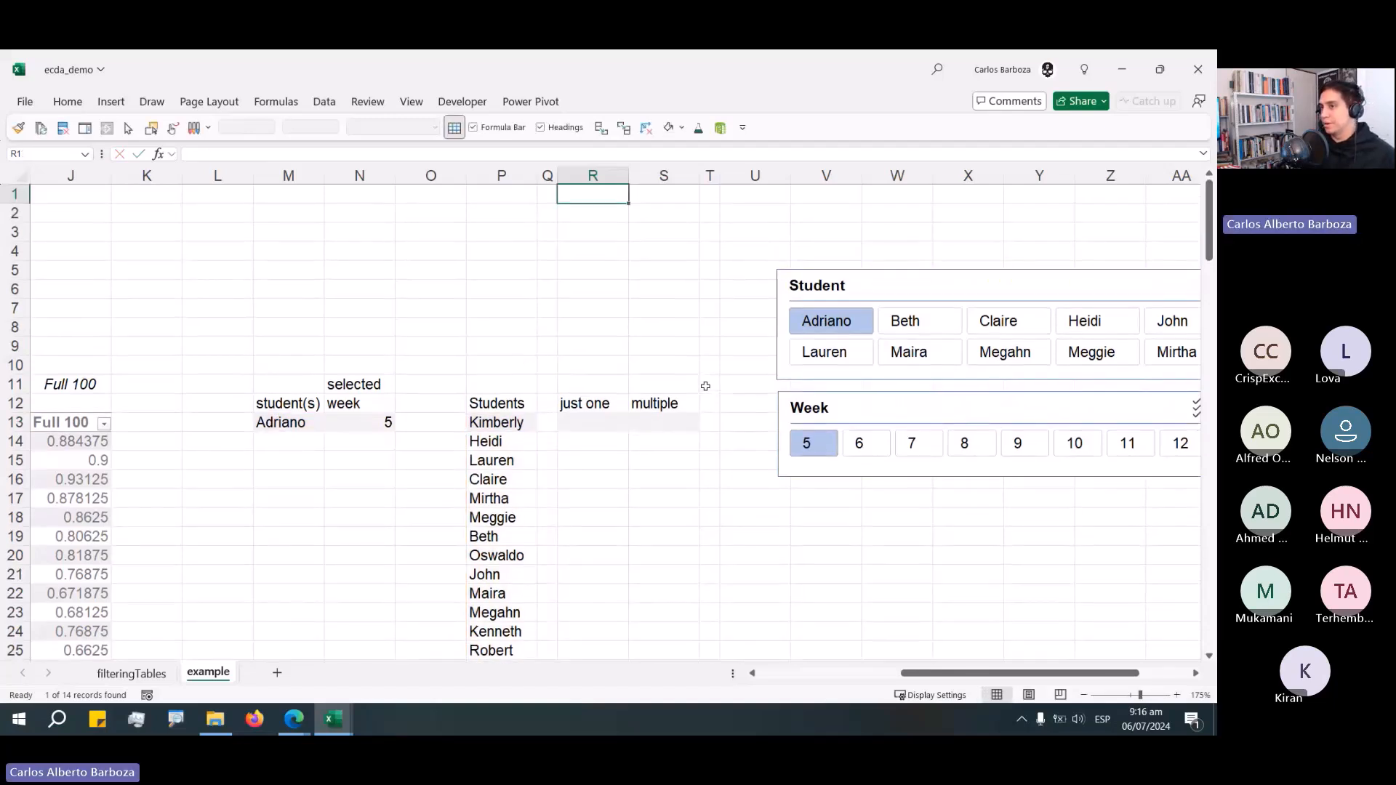
key(shift+space)
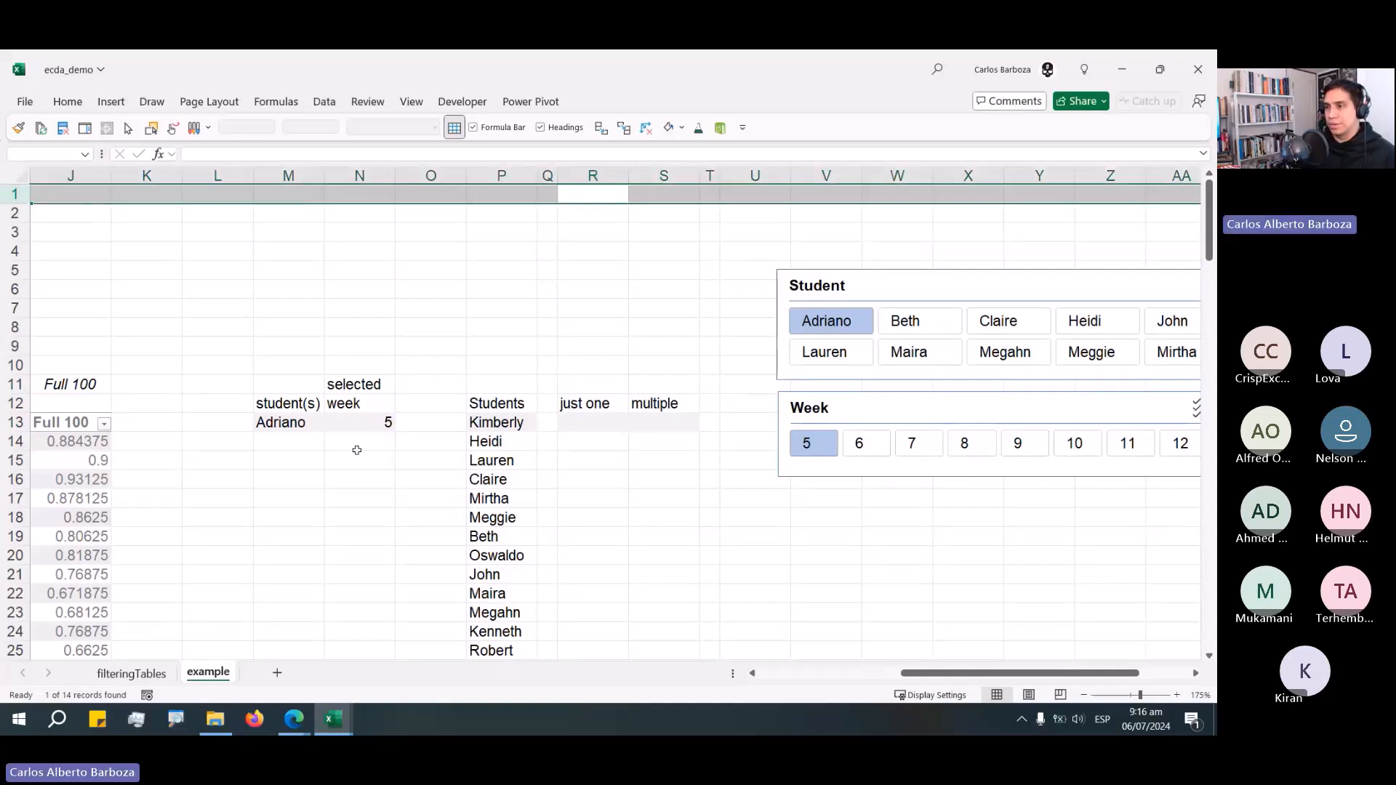
drag(283, 385, 658, 446)
In the first "just one" cell, enter =IF(P14# = M14, NA(), 0) so the selected student is flagged.
click(592, 442)
text(= IF)
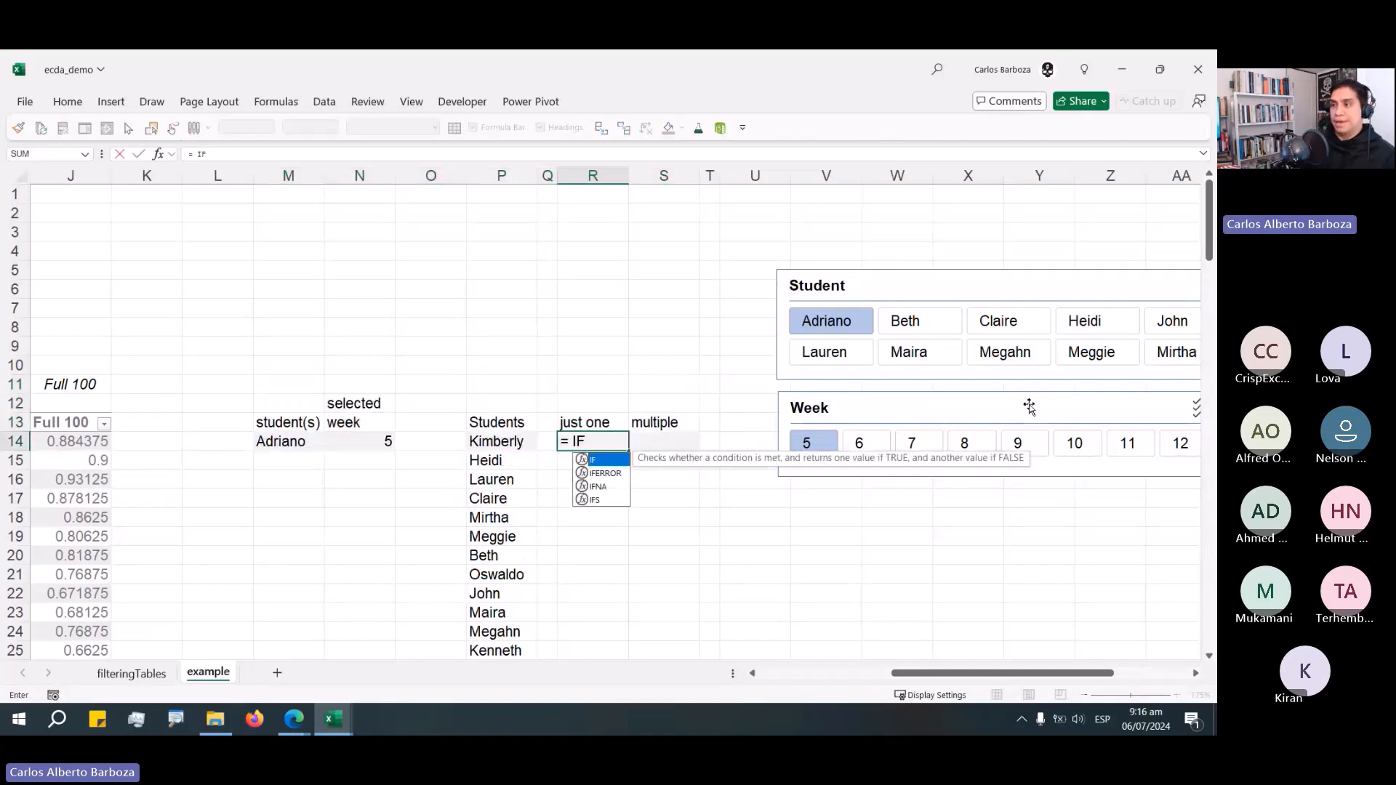
text(()
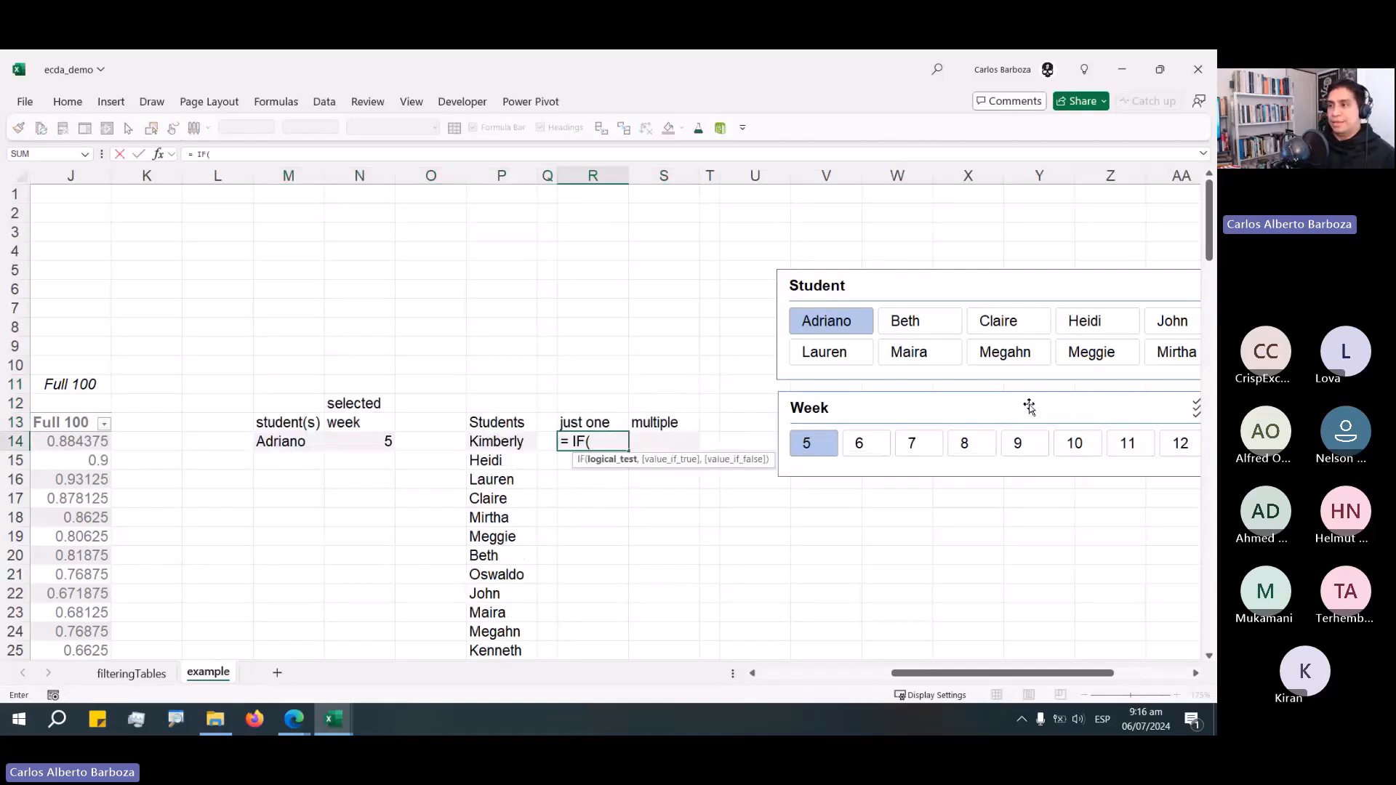
key(Left)
key(Left)
text(# =)
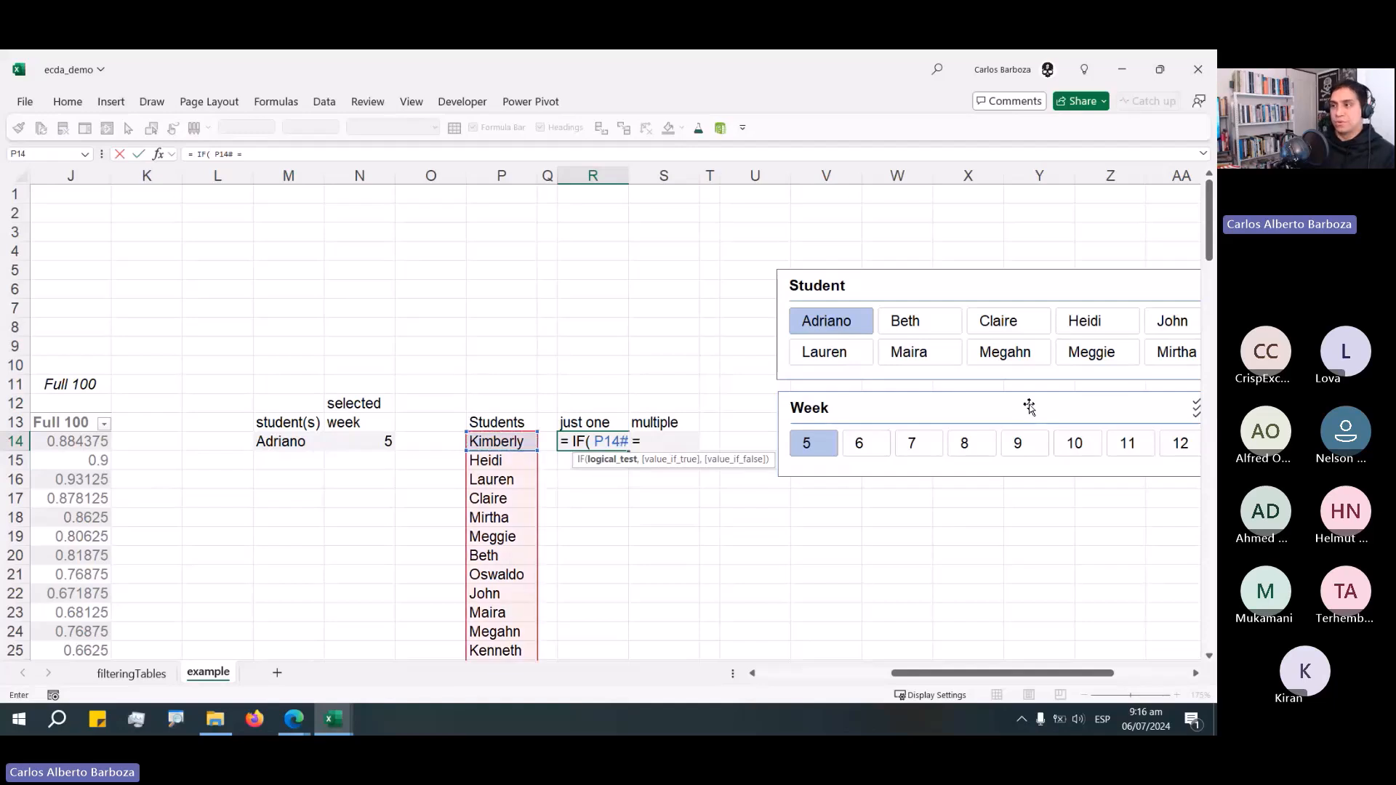
click(309, 442)
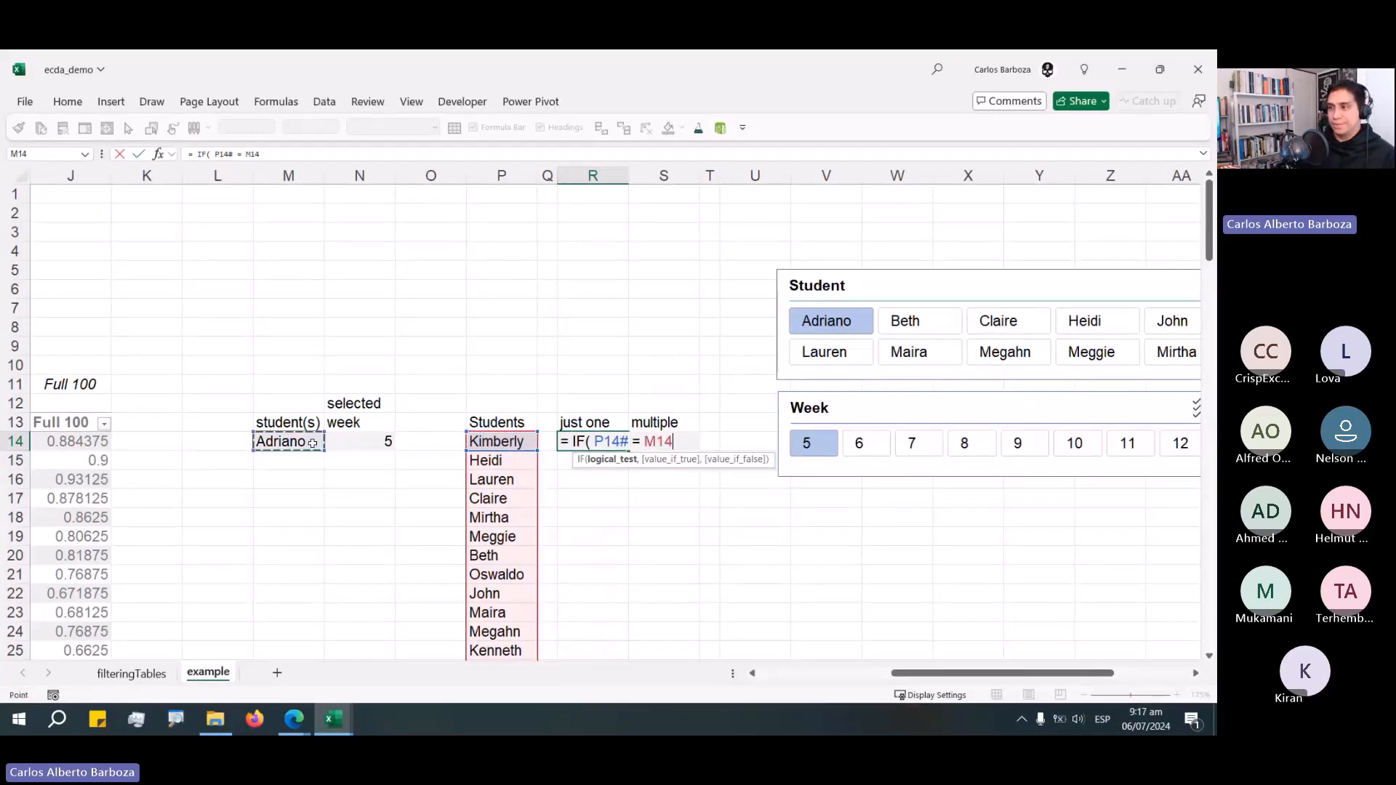
text(,)
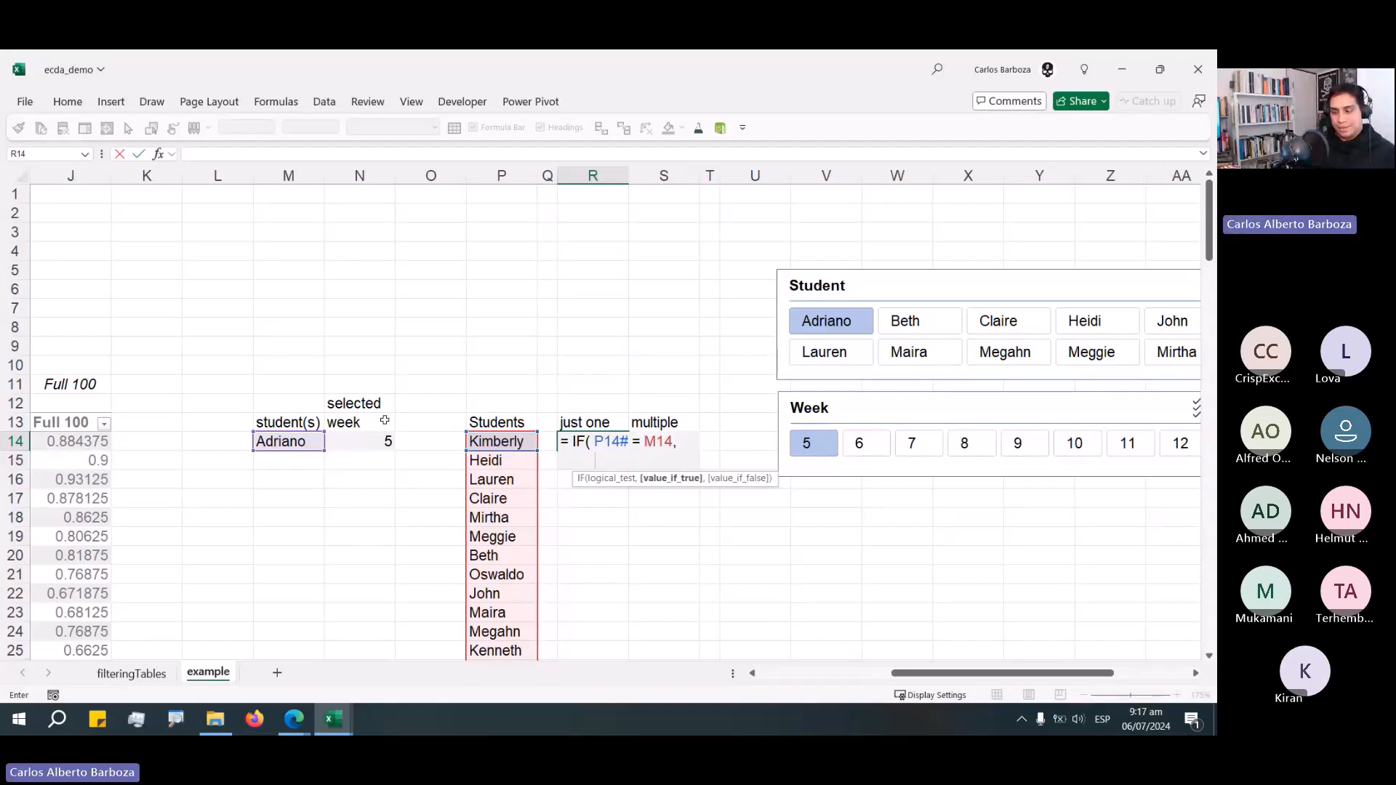
text(NA())
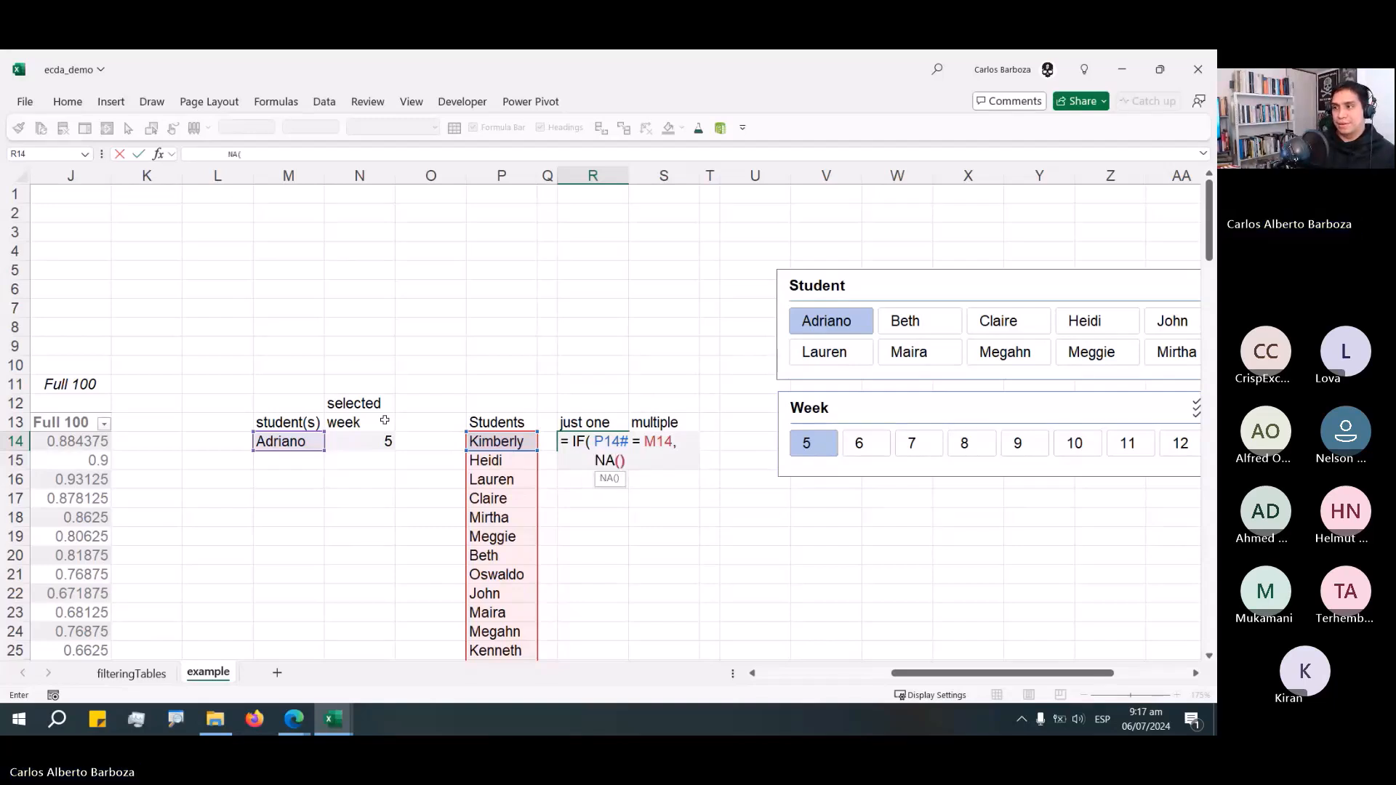
text( m)
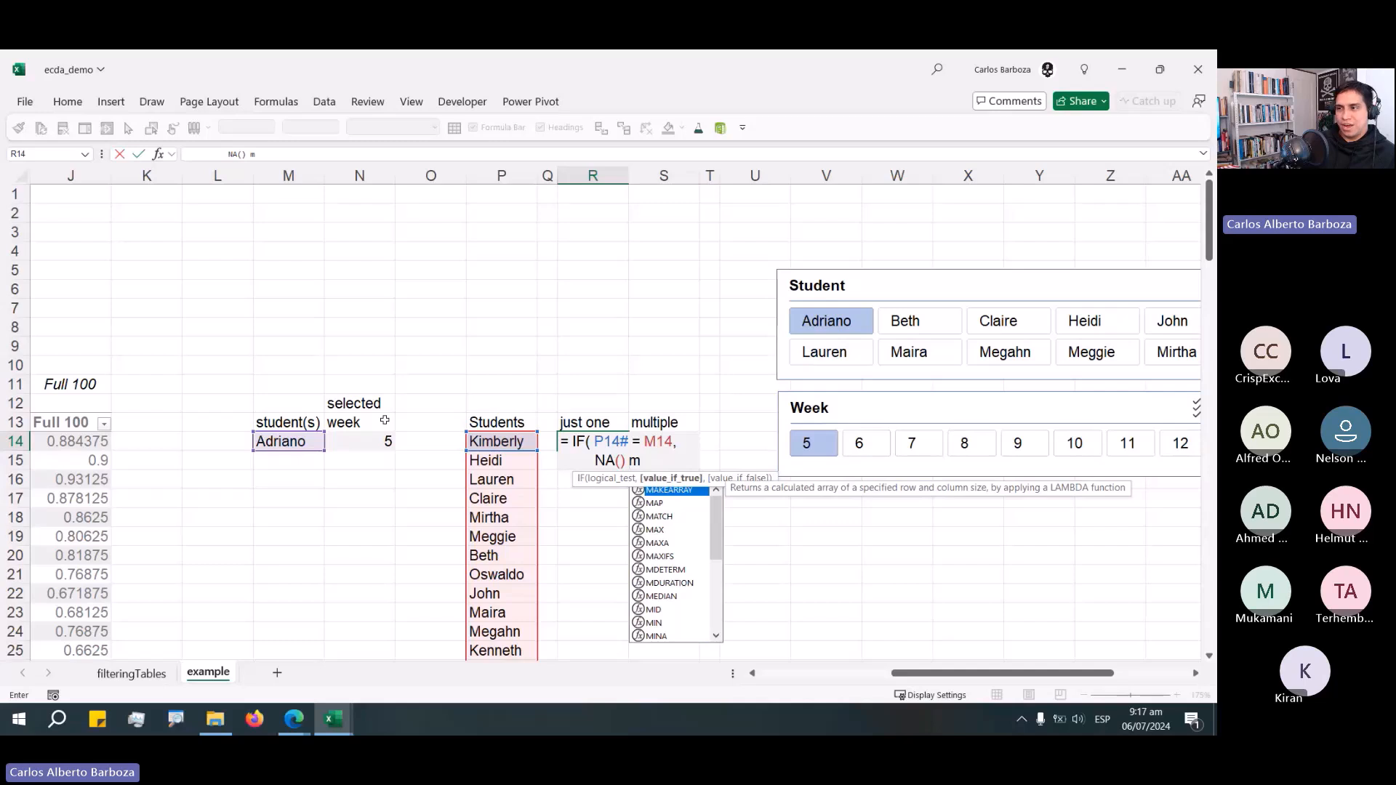
key(BackSpace)
text(, 0)
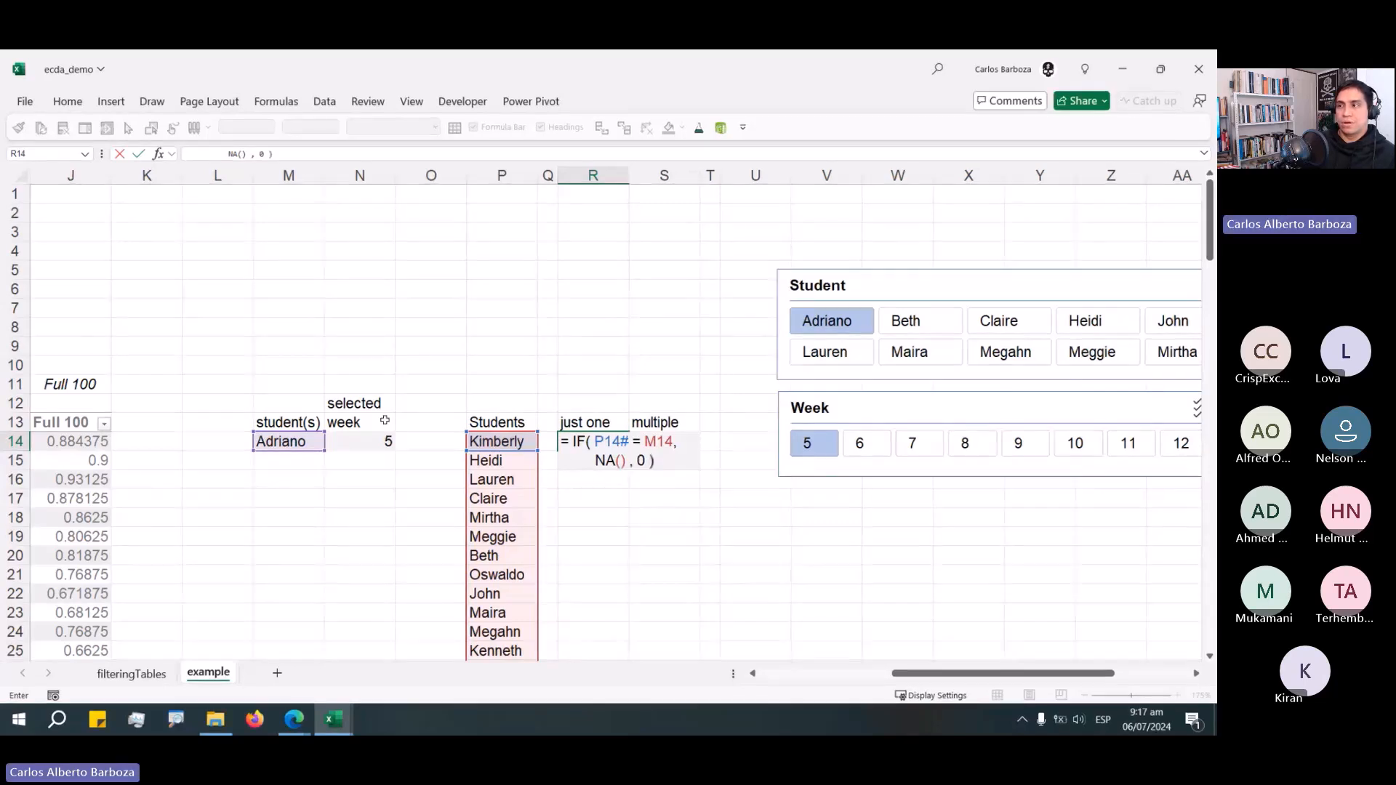
key(Return)
Reopen the "just one" formula, delete its 0 false value and break the remainder onto a new line.
scroll(498, 355, down, 1)
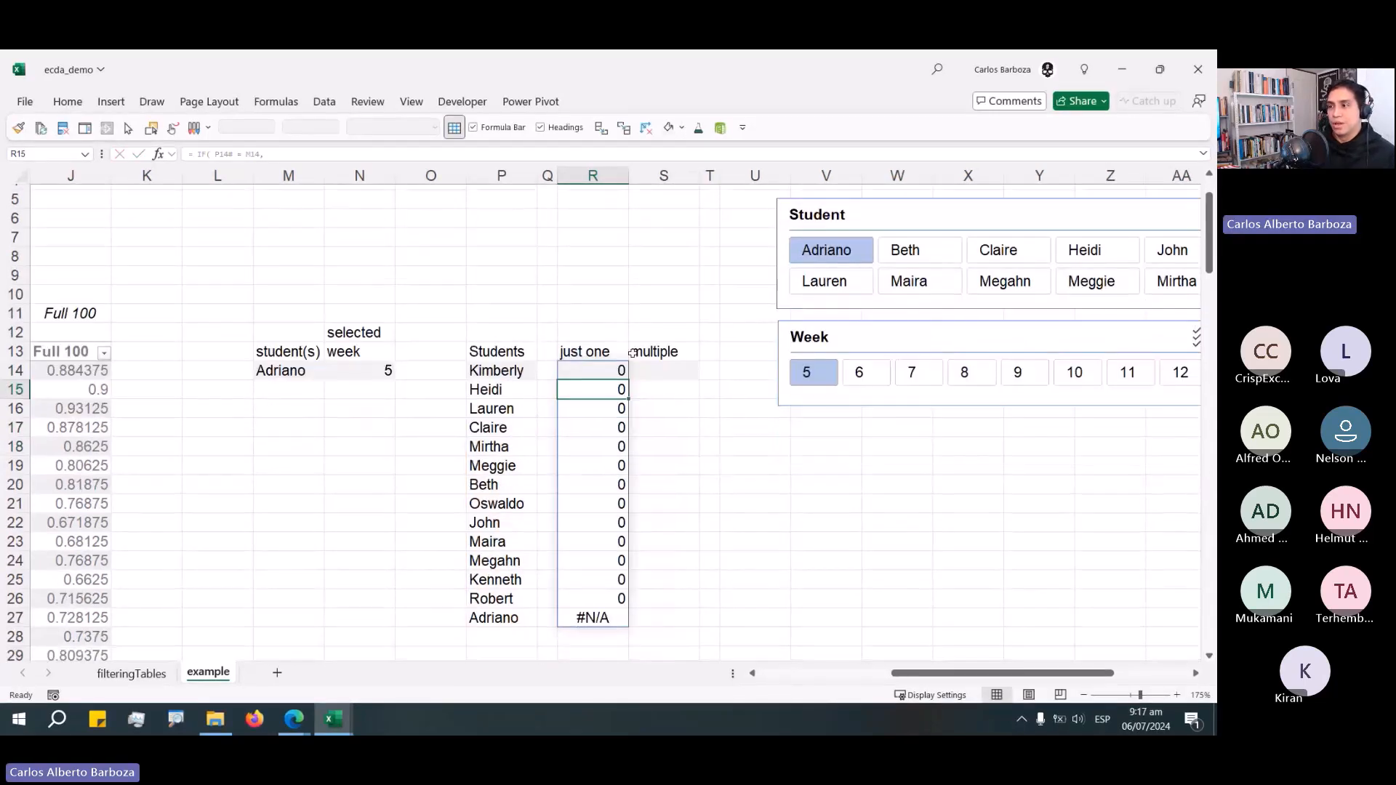
click(594, 630)
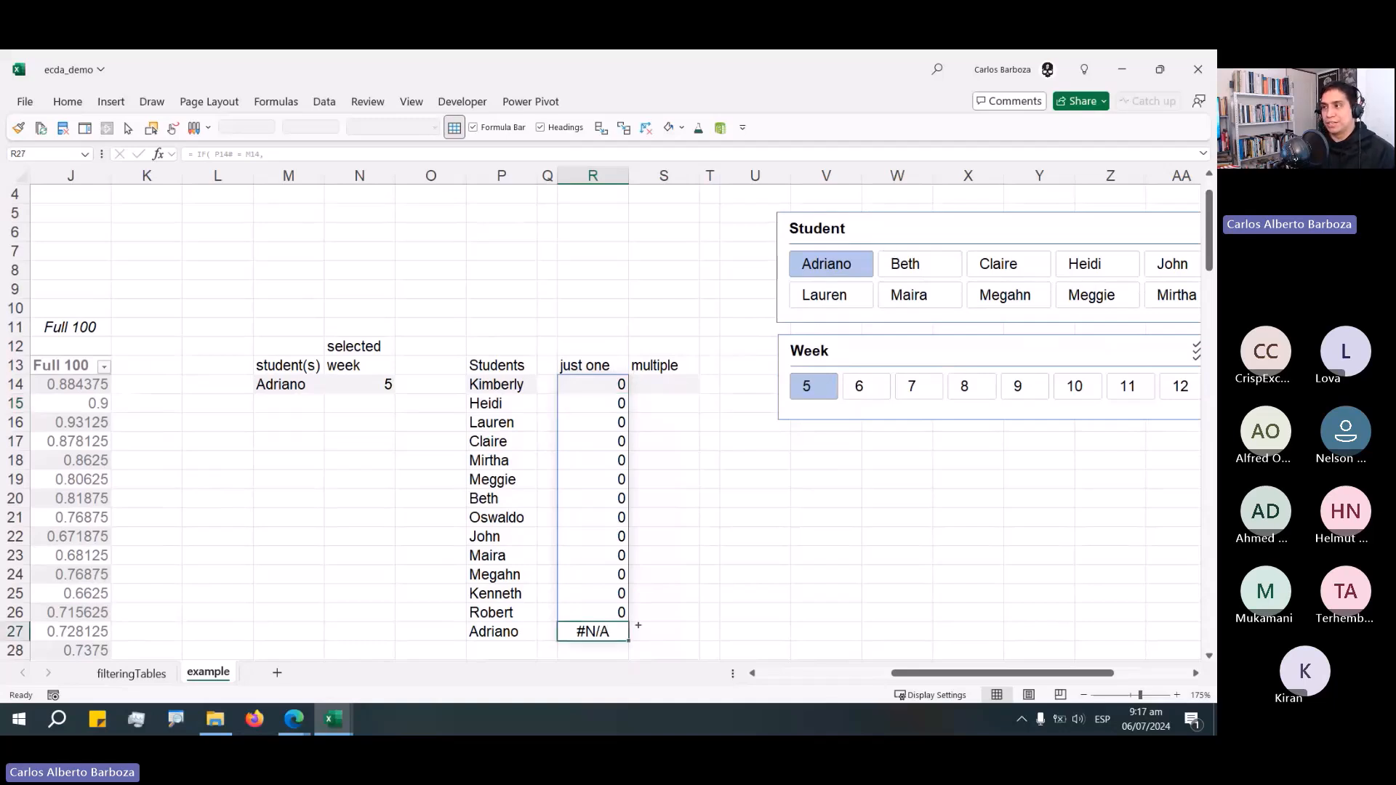
drag(637, 625, 789, 270)
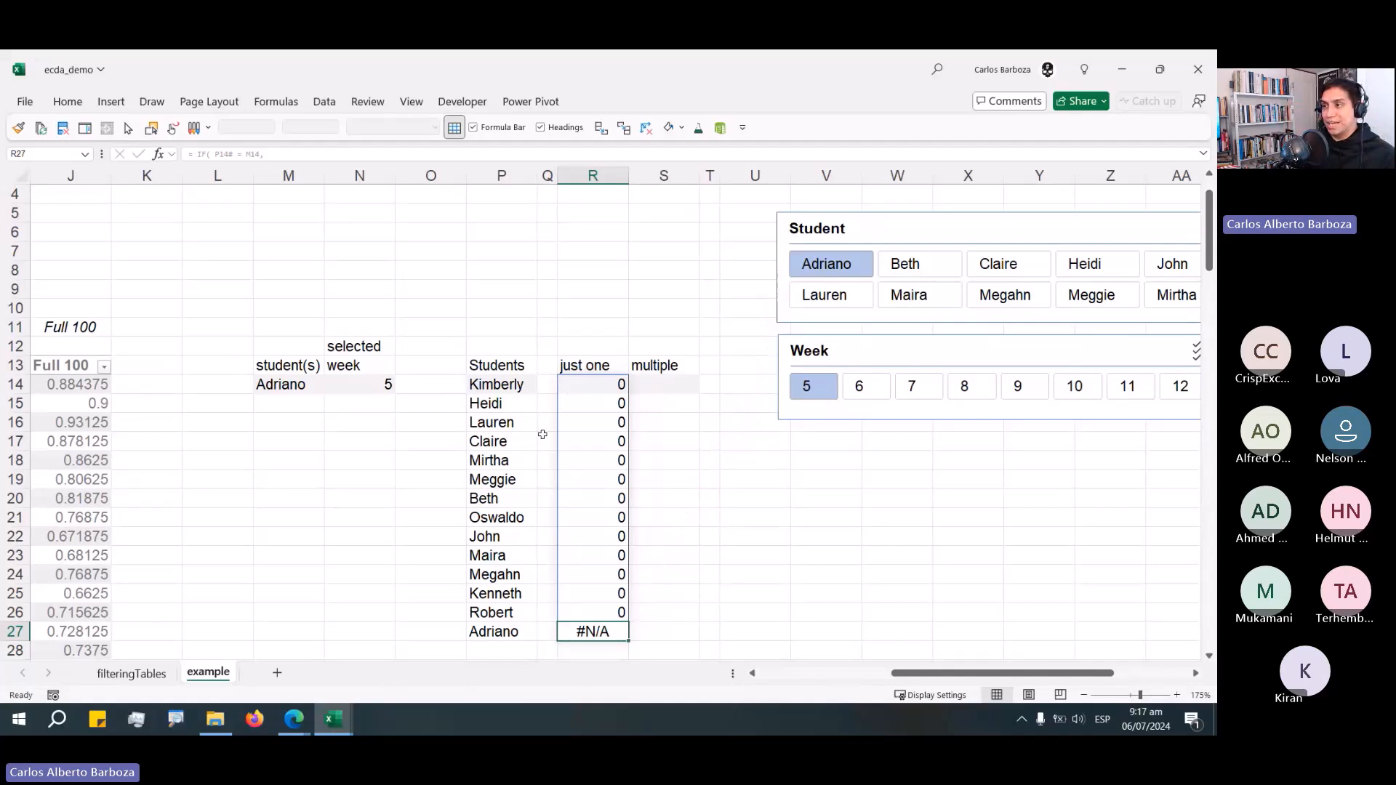
click(603, 387)
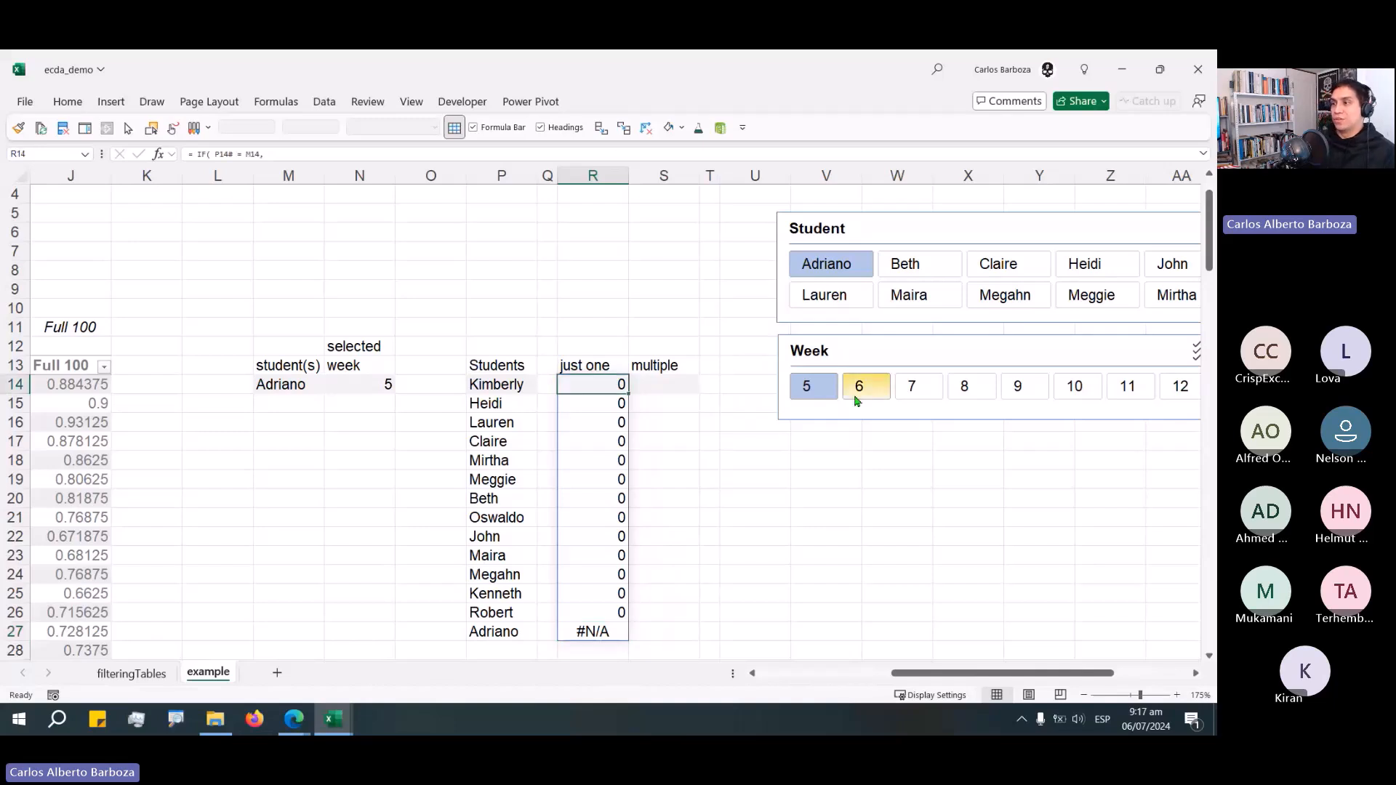
key(F2)
key(Left)
key(Left)
key(Left)
key(Delete)
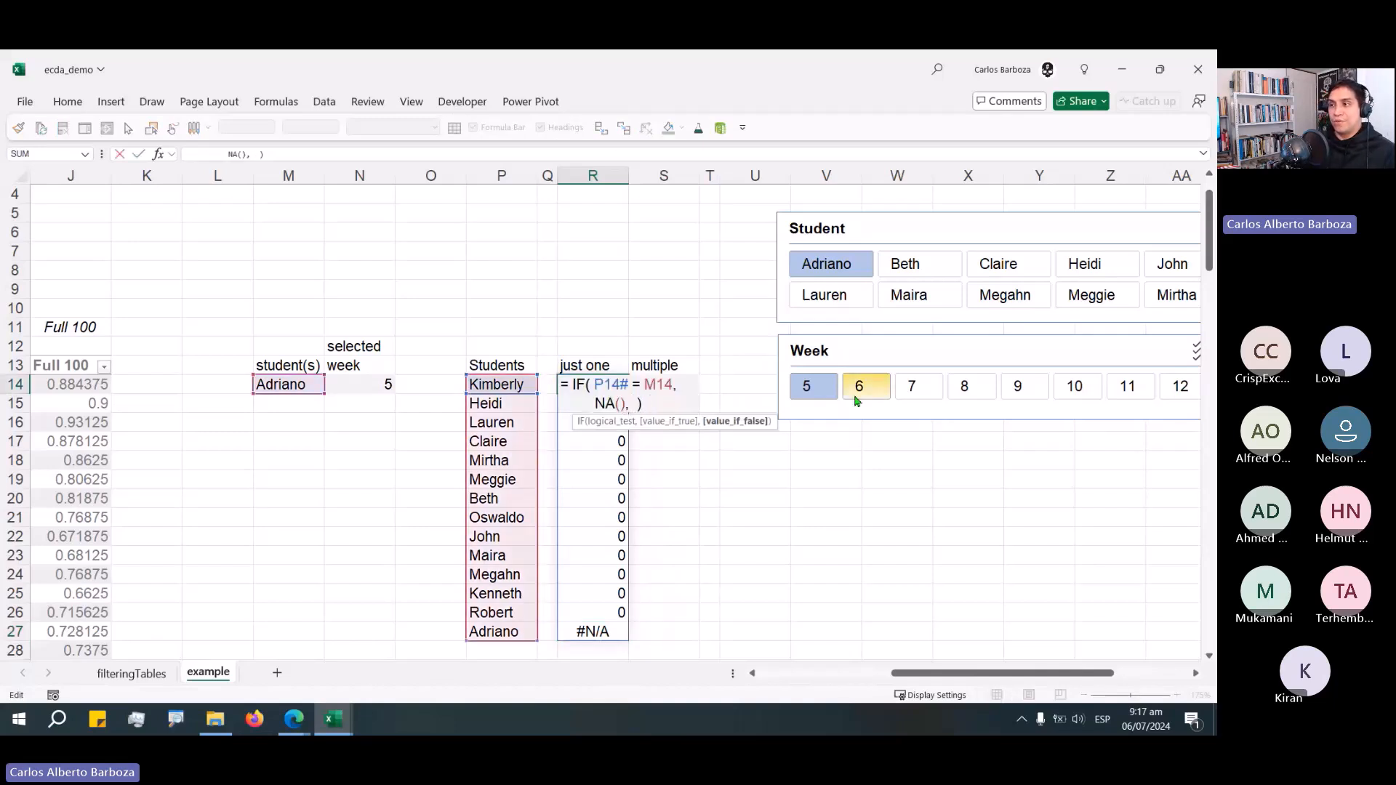
key(alt+Return)
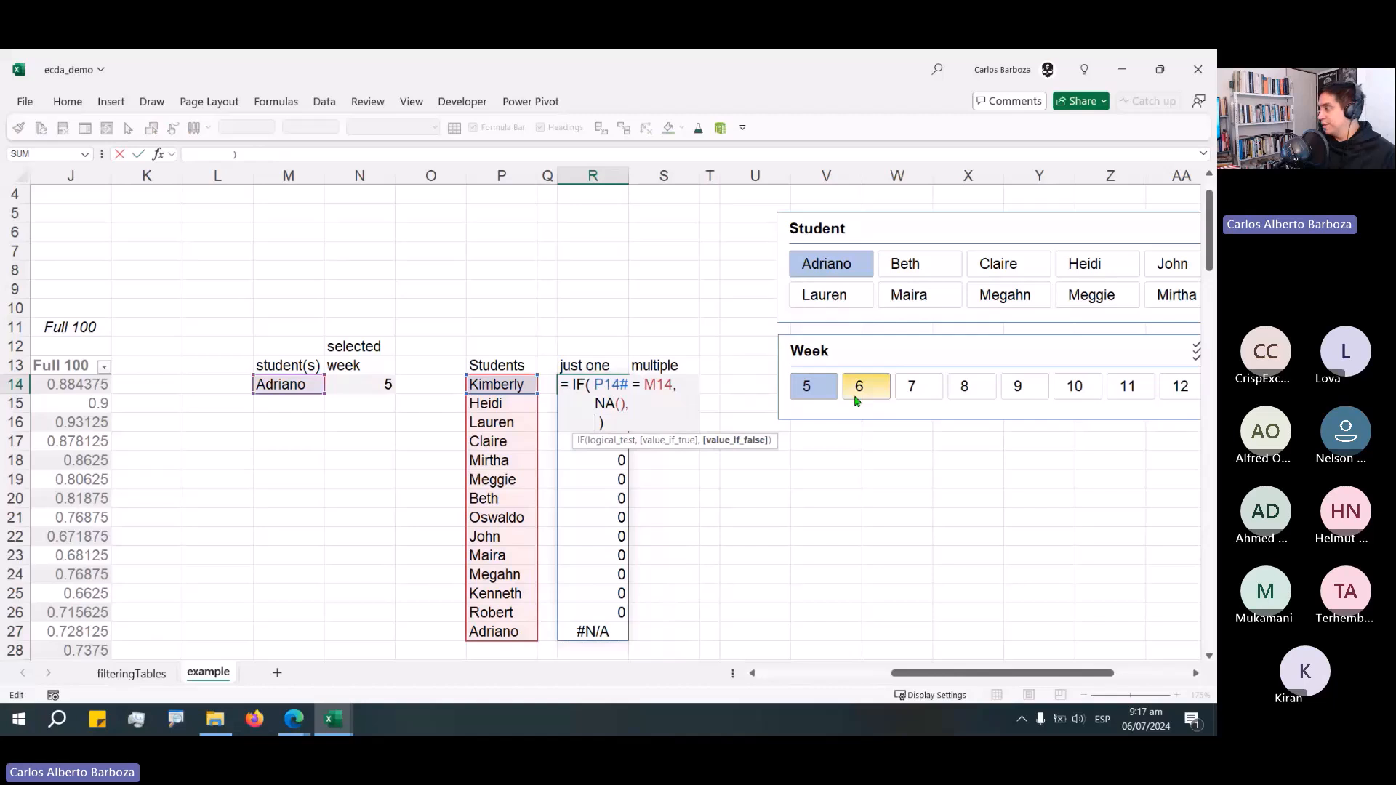
Enter SUMIFS as the IF's false value, using _01_data[Progress %] as the sum range.
text(SUMIFS()
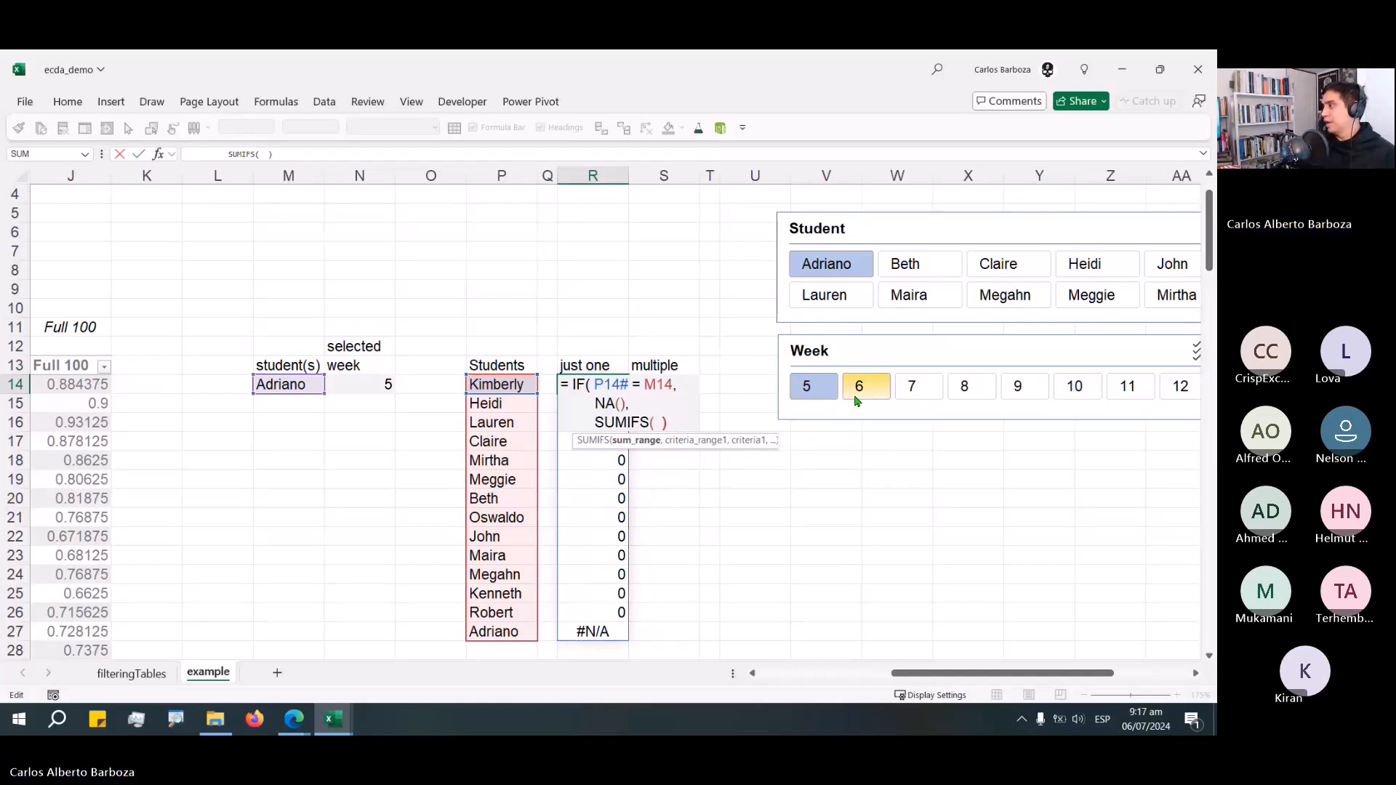
key(Delete)
text(_)
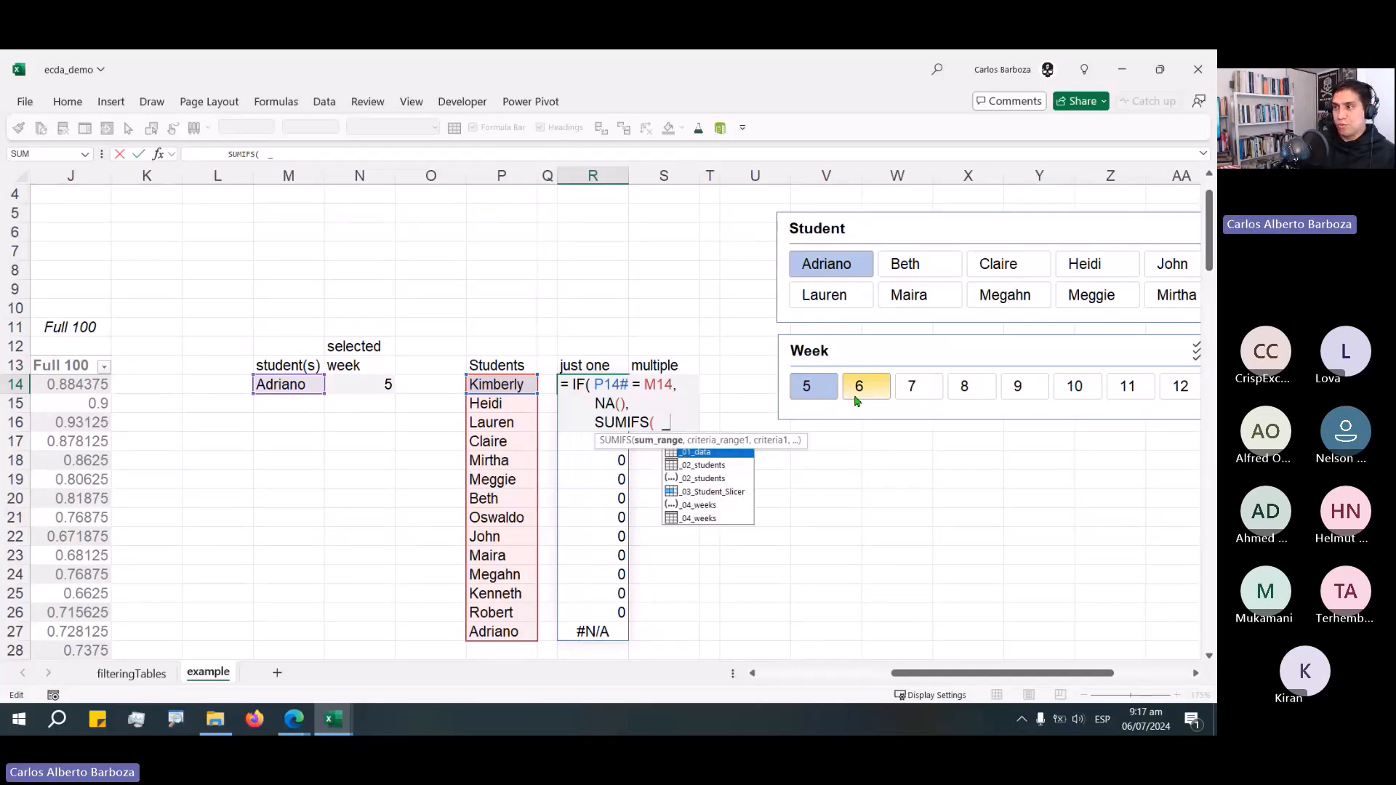
text(01)
key(Tab)
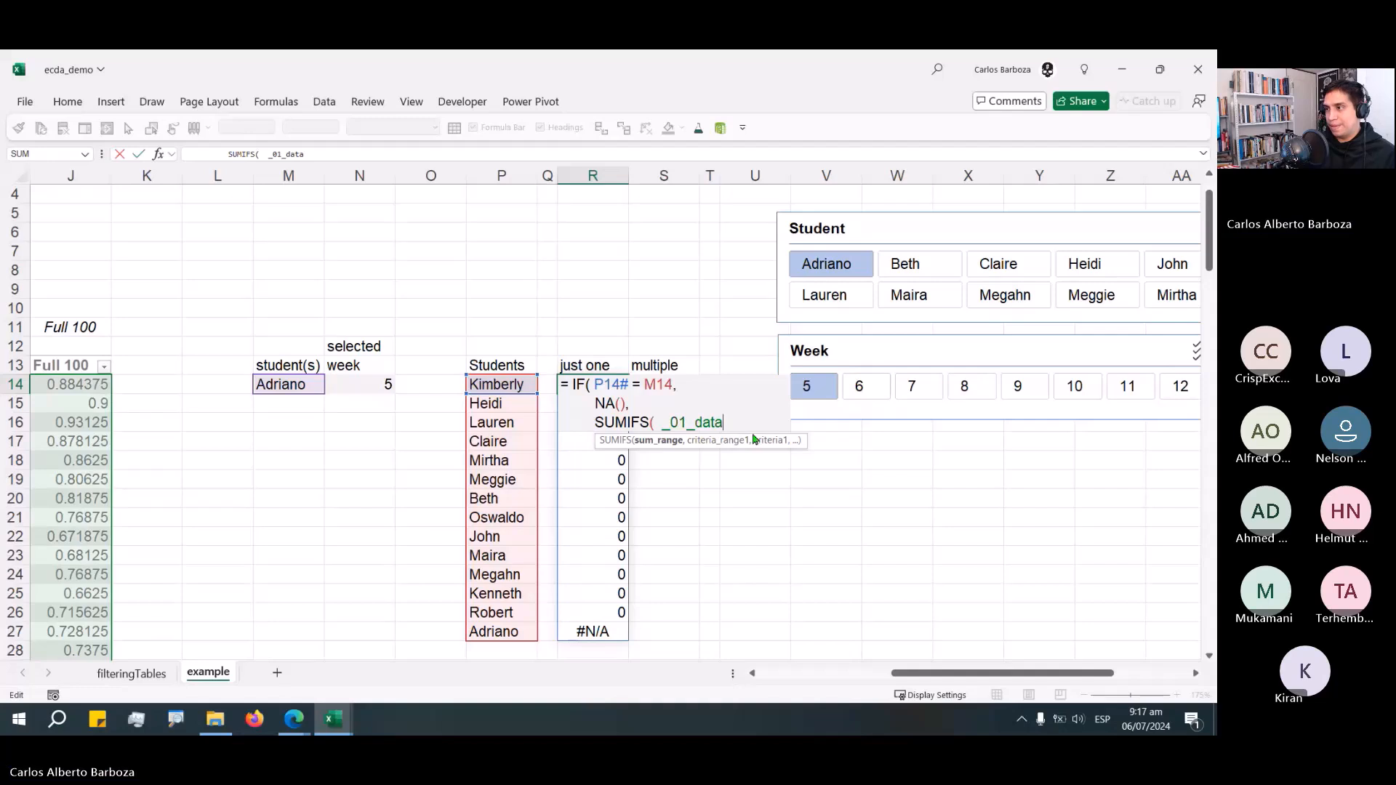
drag(754, 438, 670, 322)
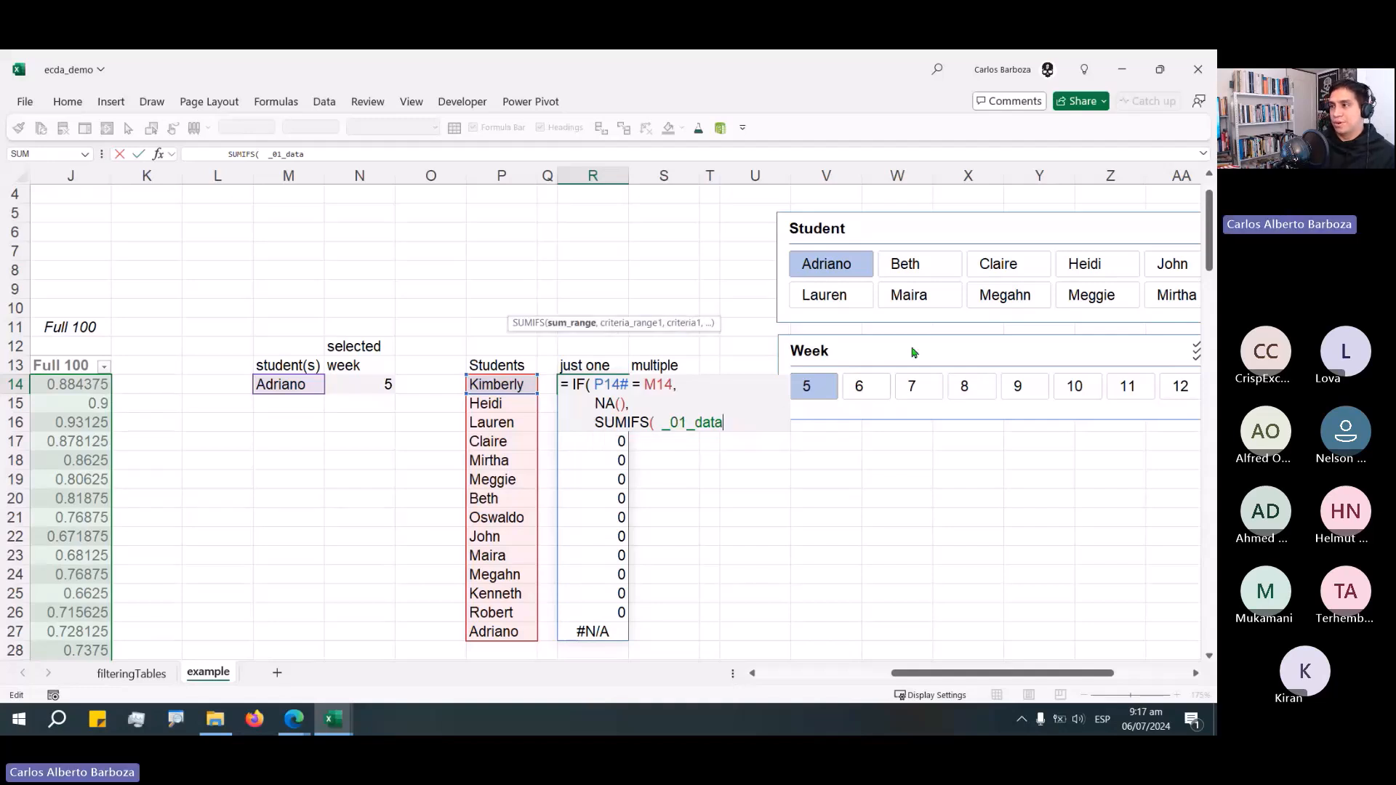
key(Return)
key(Return)
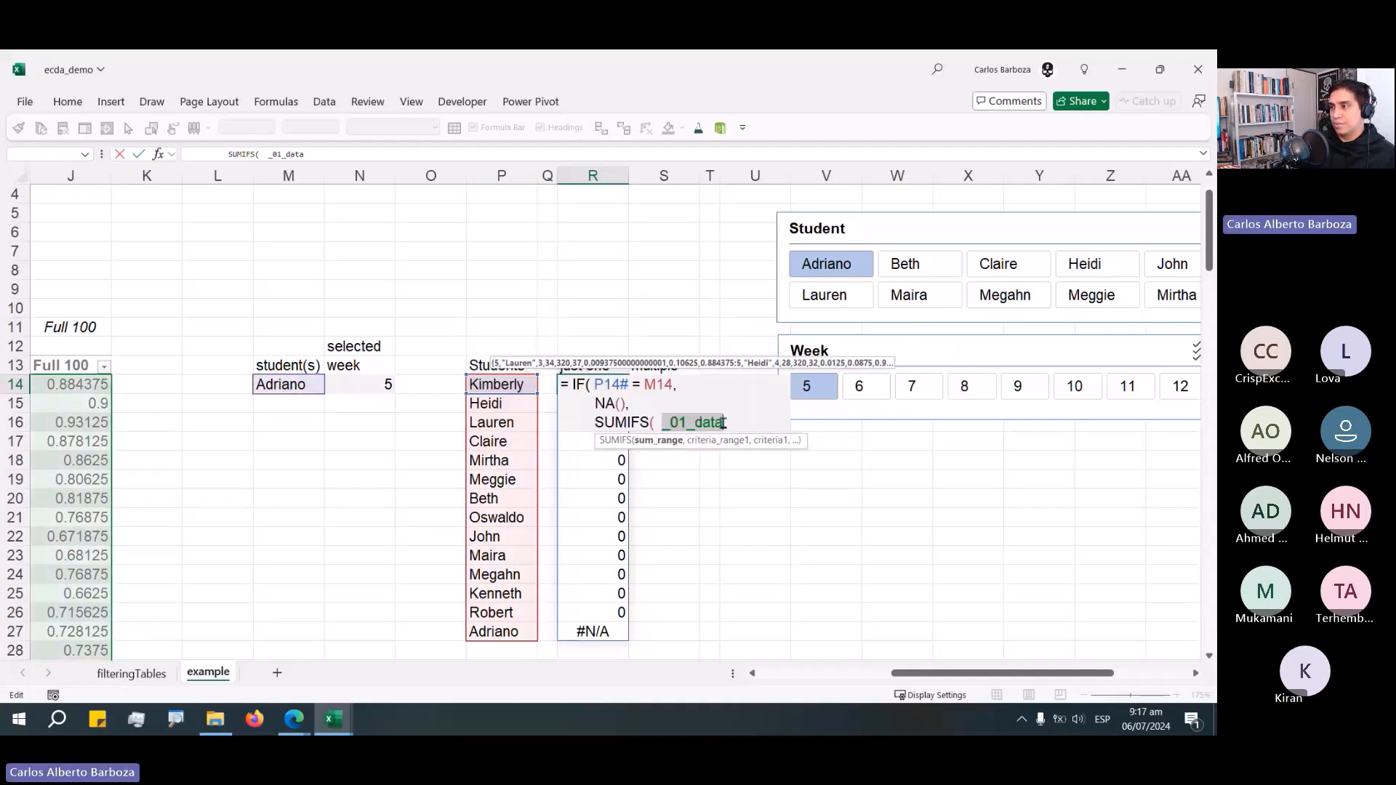
text([)
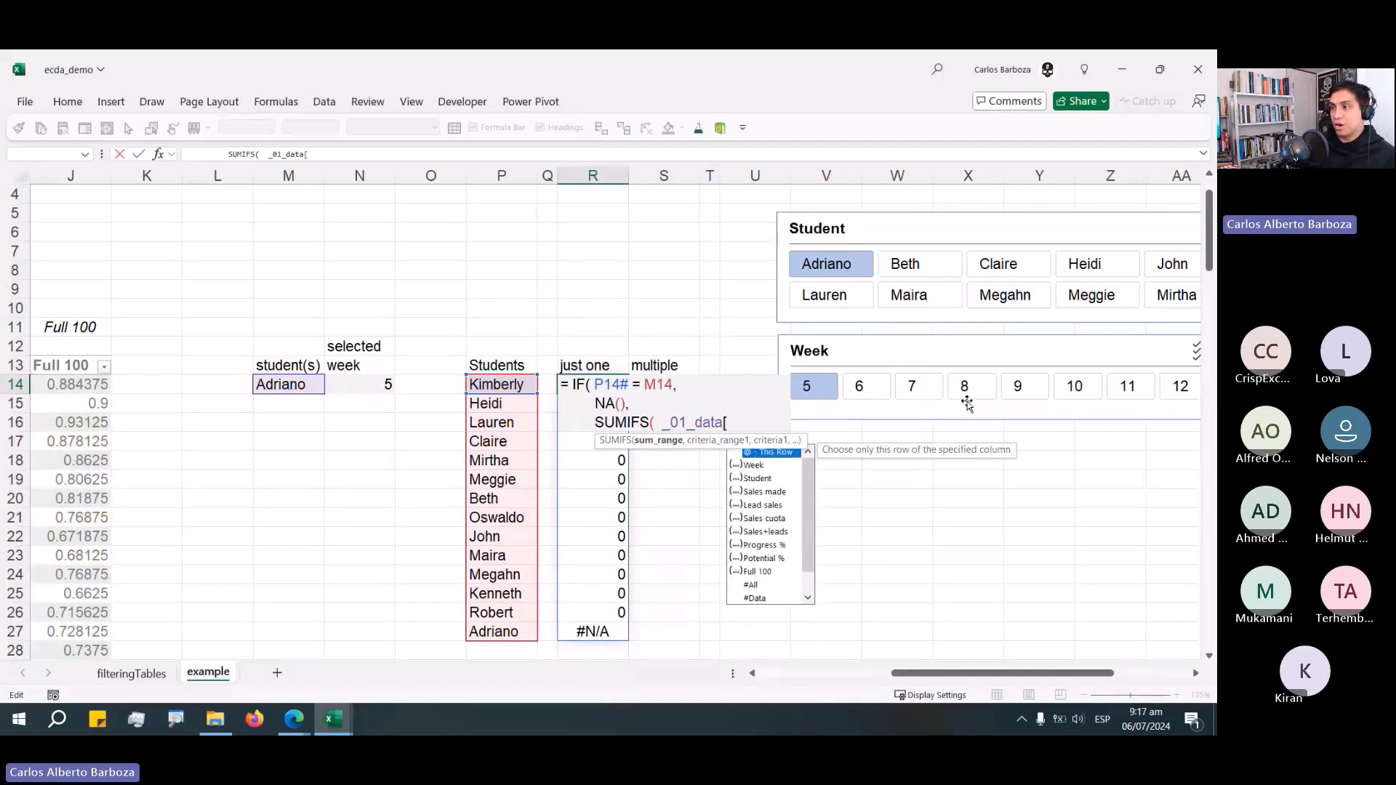
text(Progress %)
key(Tab)
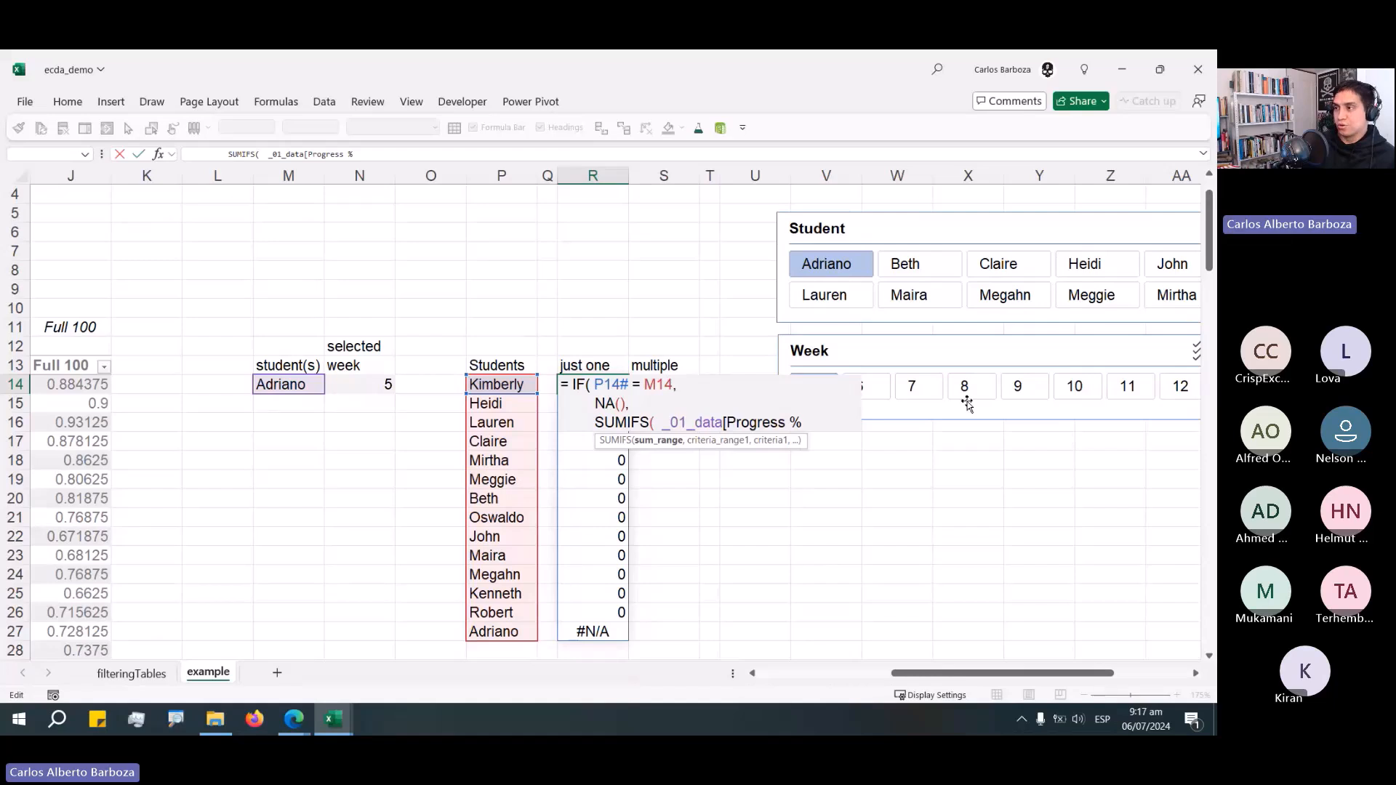
text(],)
On a new line, add _01_data[Student] as the first criteria range with the spilled P14# list as its criteria.
key(alt)
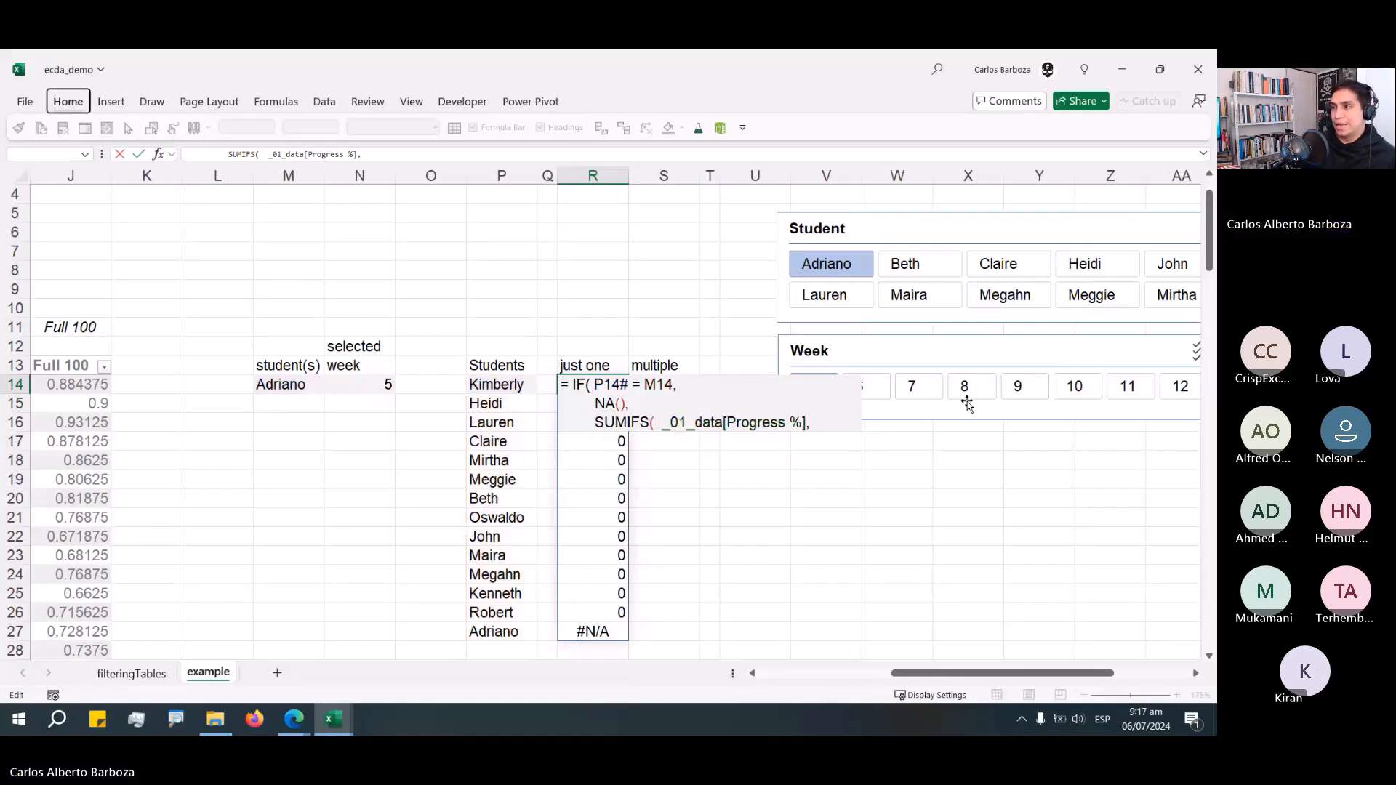
key(alt+Return)
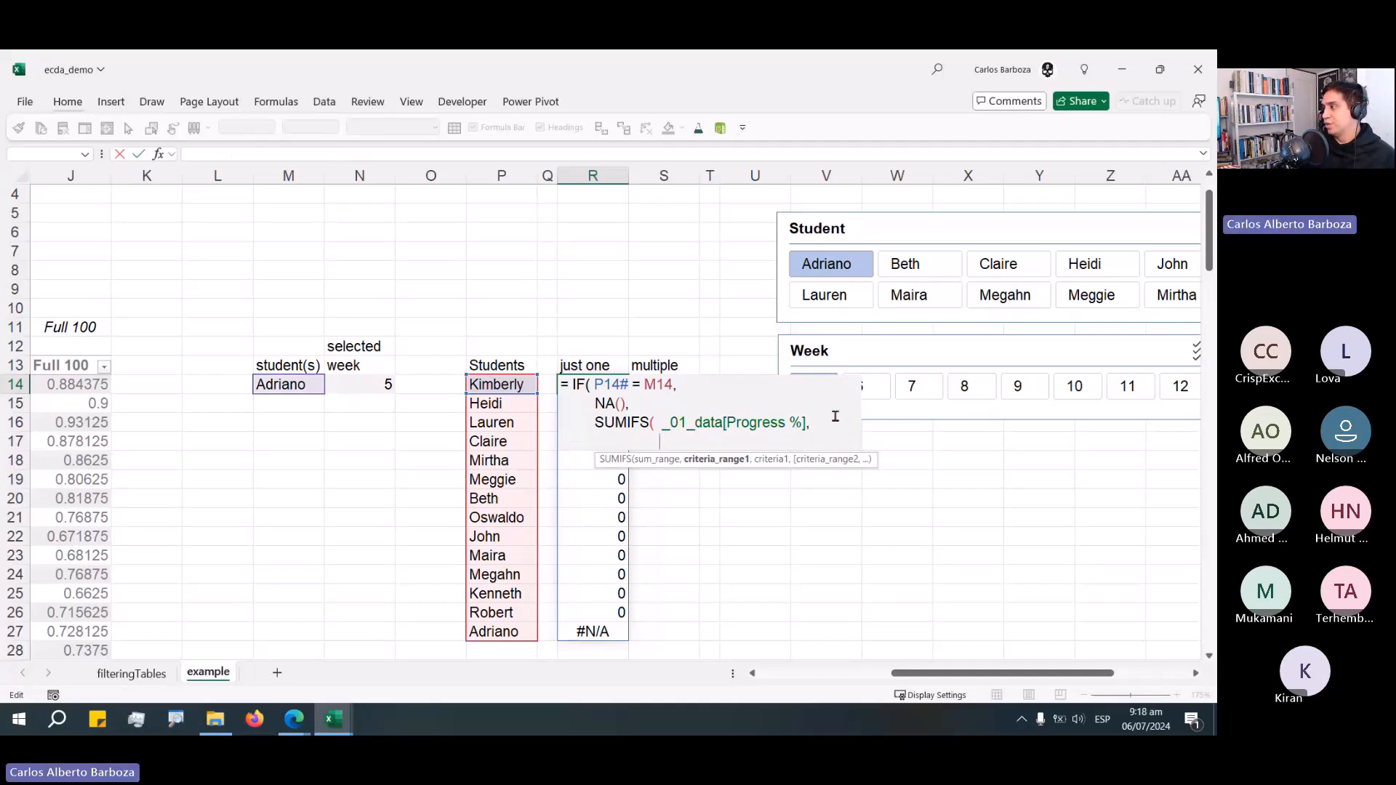
text(_01)
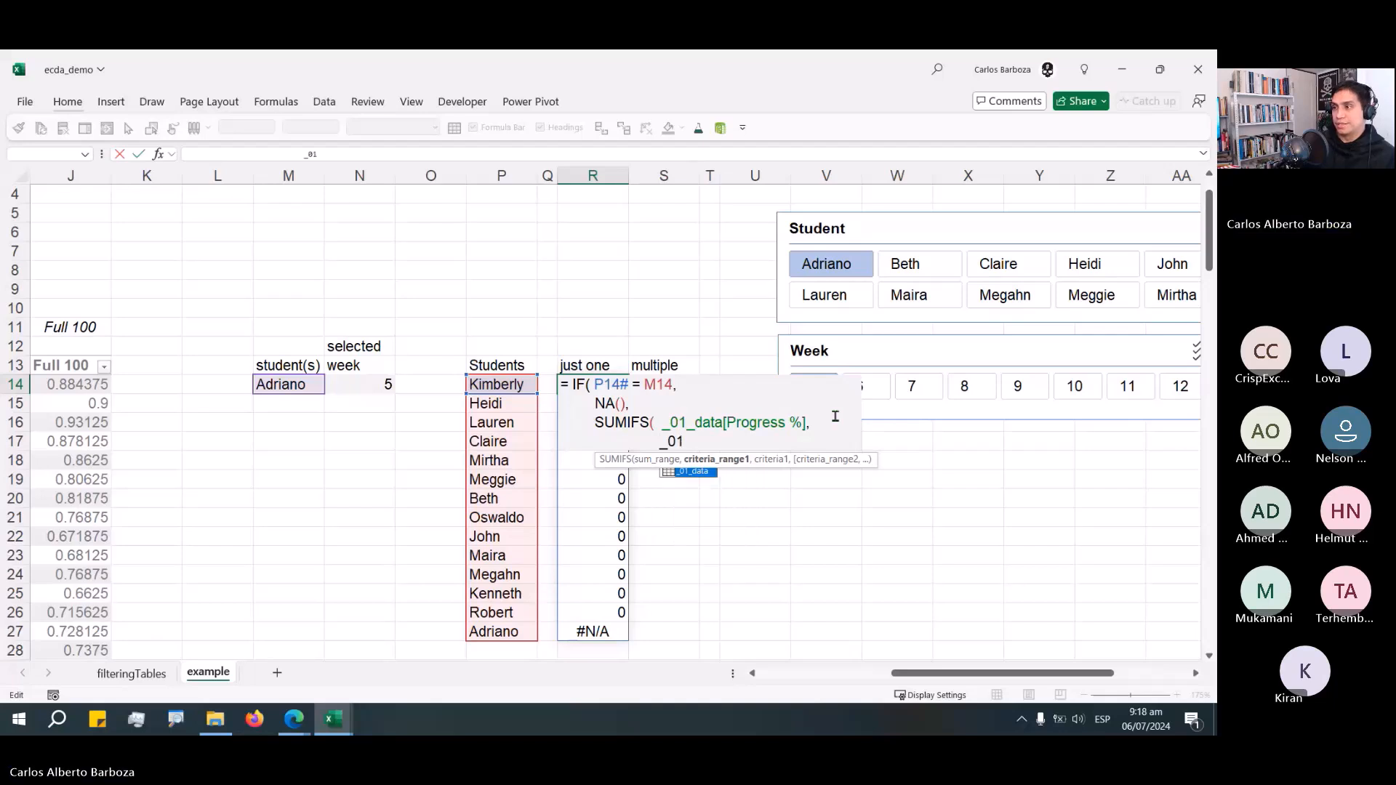
key(Tab)
text([Student)
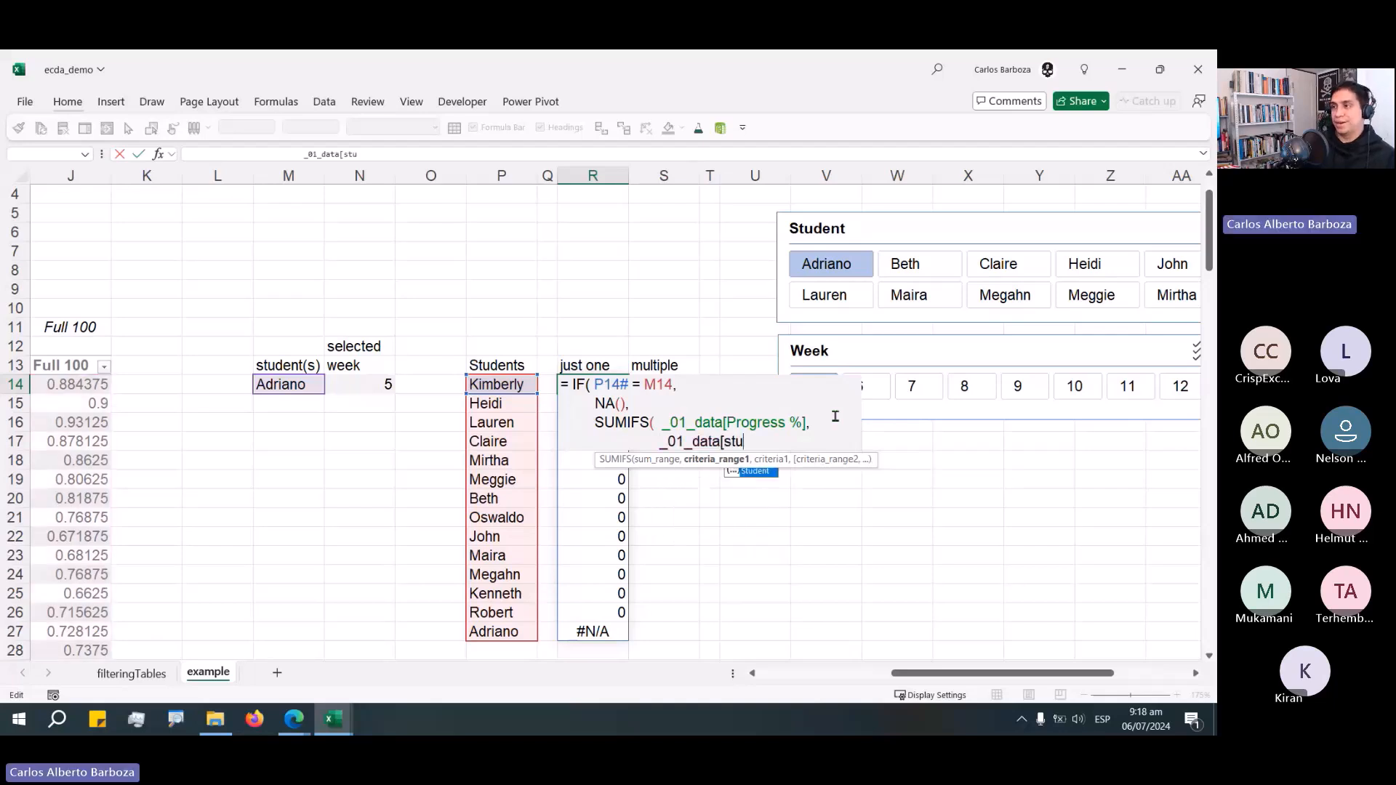
text(],)
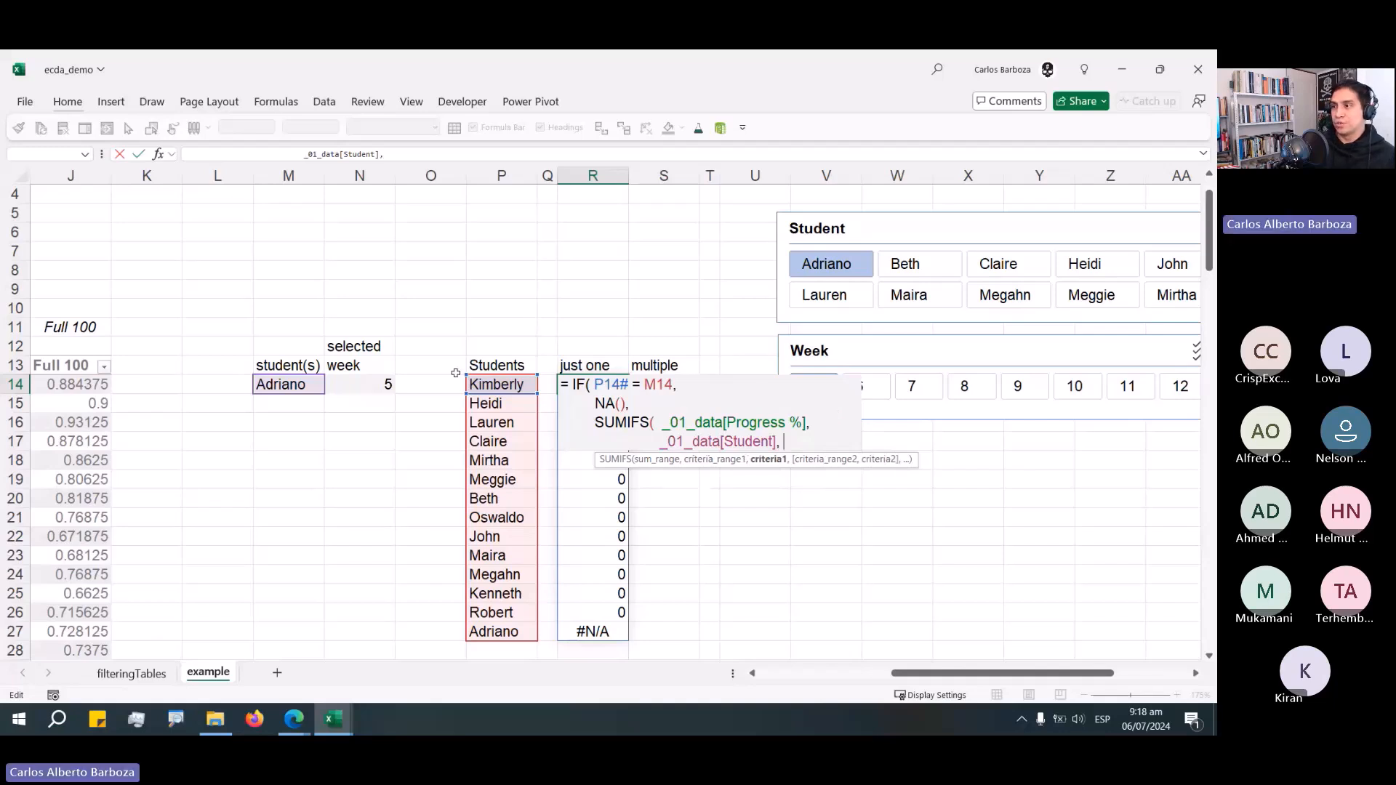
click(513, 384)
text(#)
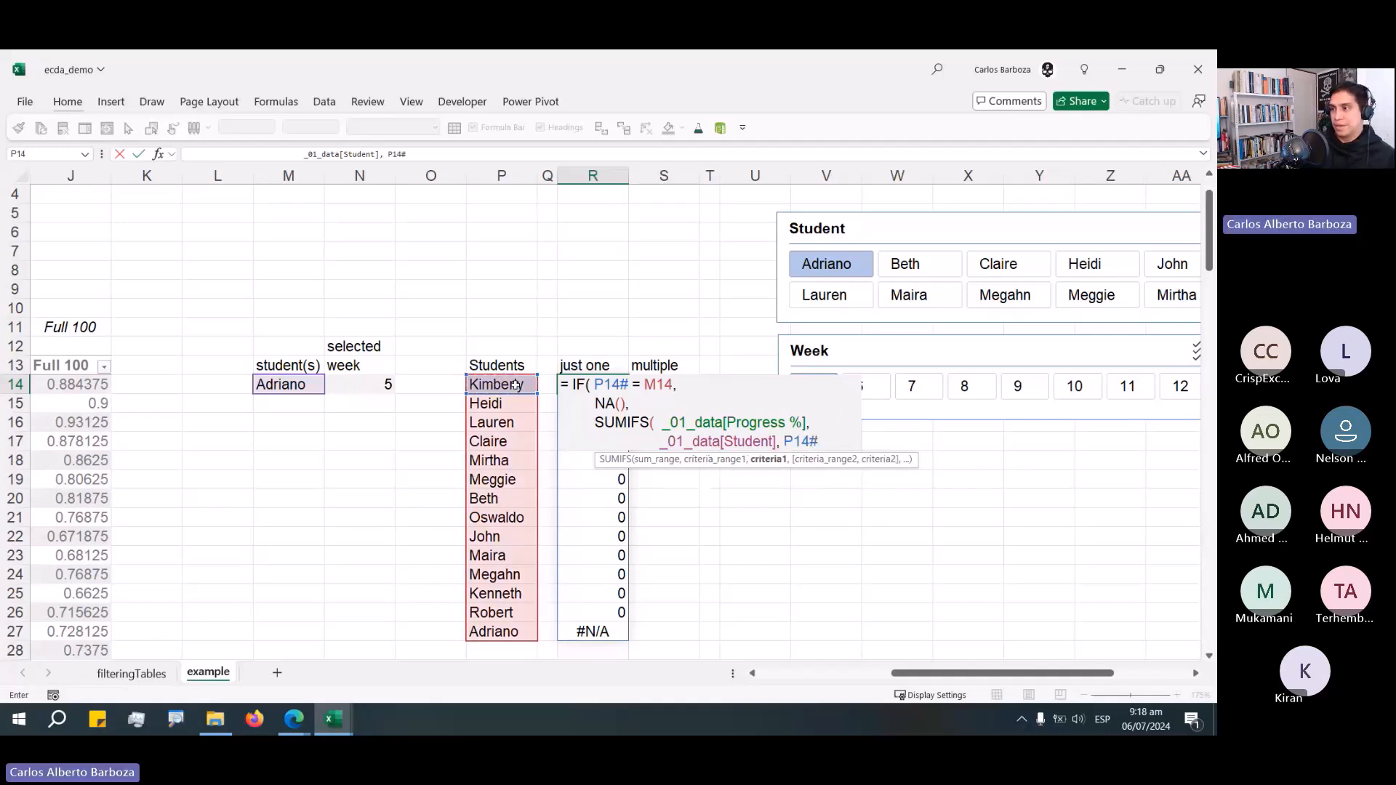
text(,)
On a new line of the SUMIFS, add _01_data[Week] as the second criteria range.
key(alt+Return)
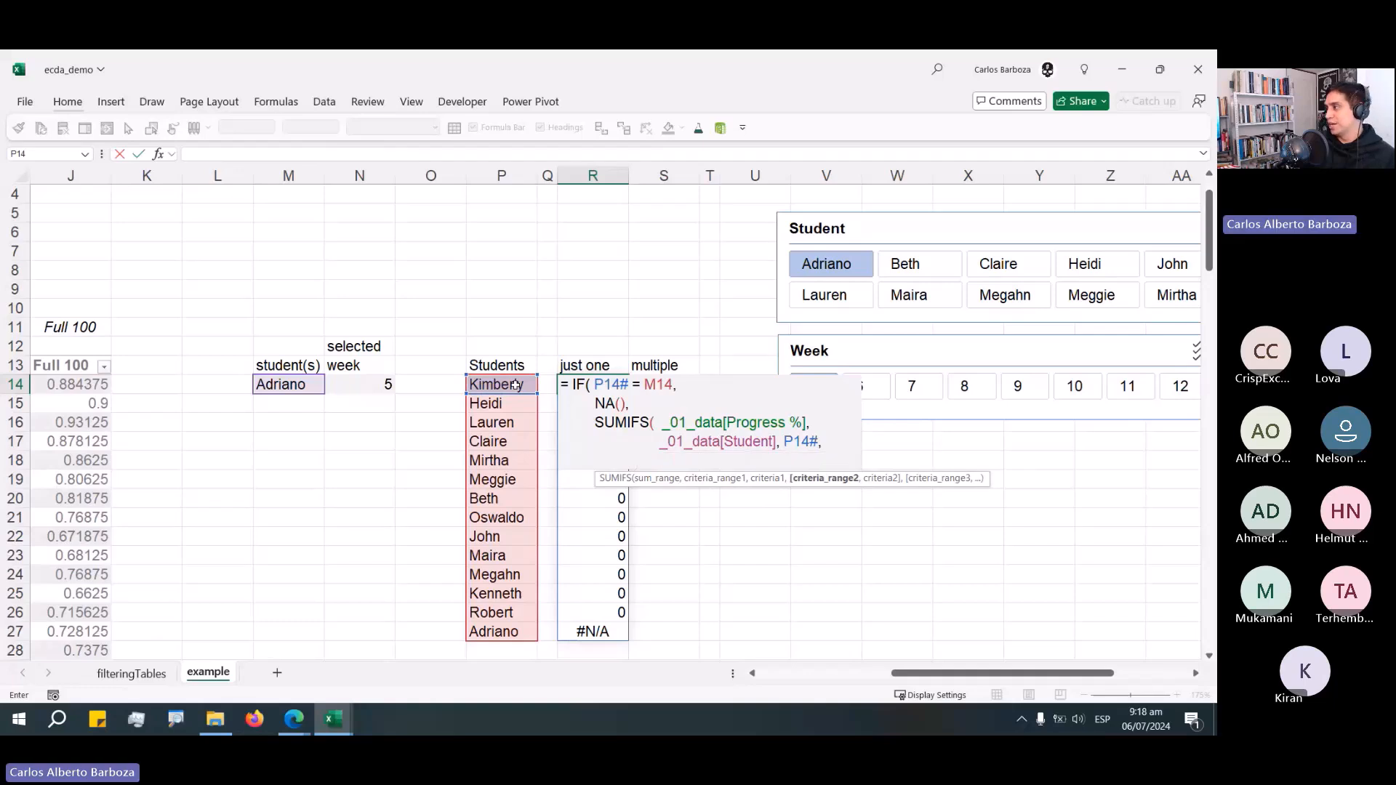
text(_01)
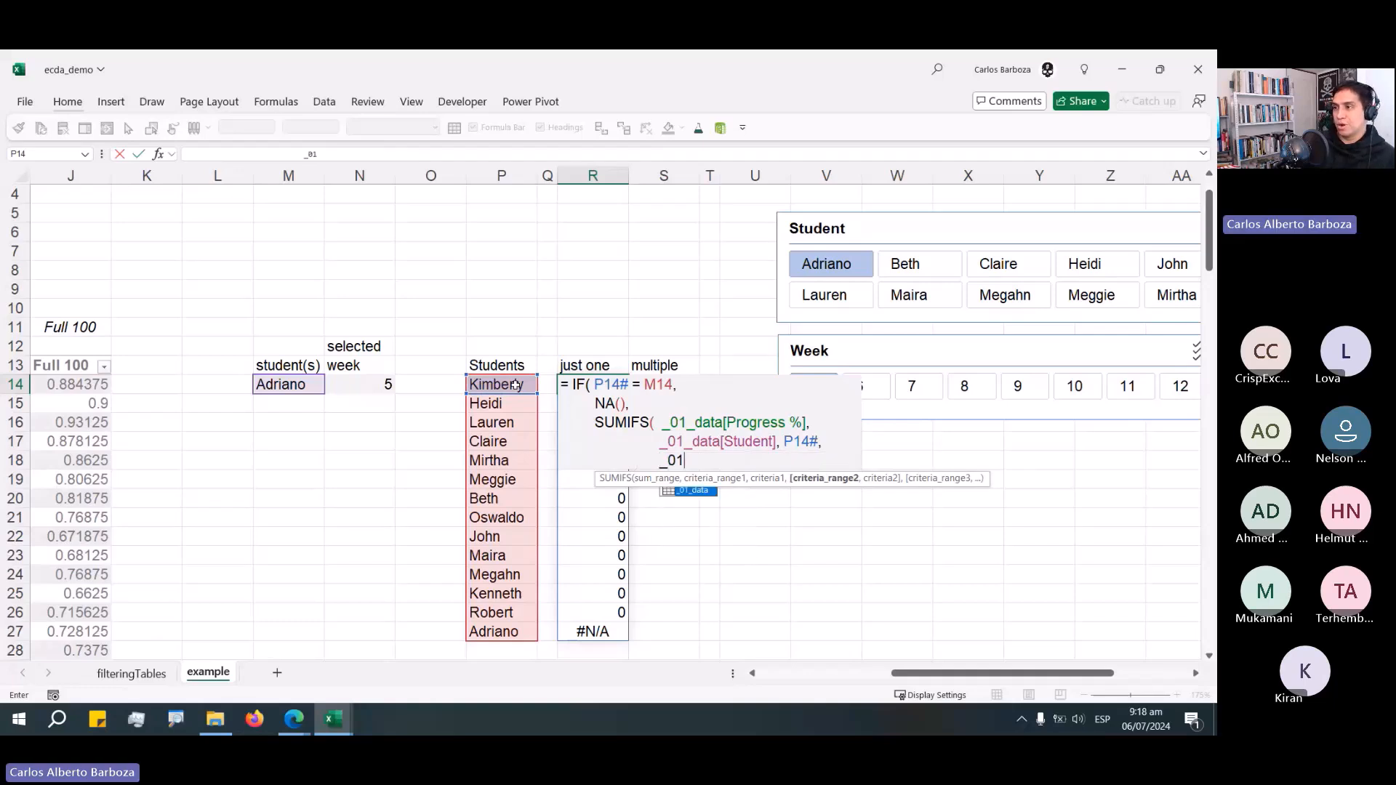
key(Tab)
text([wee)
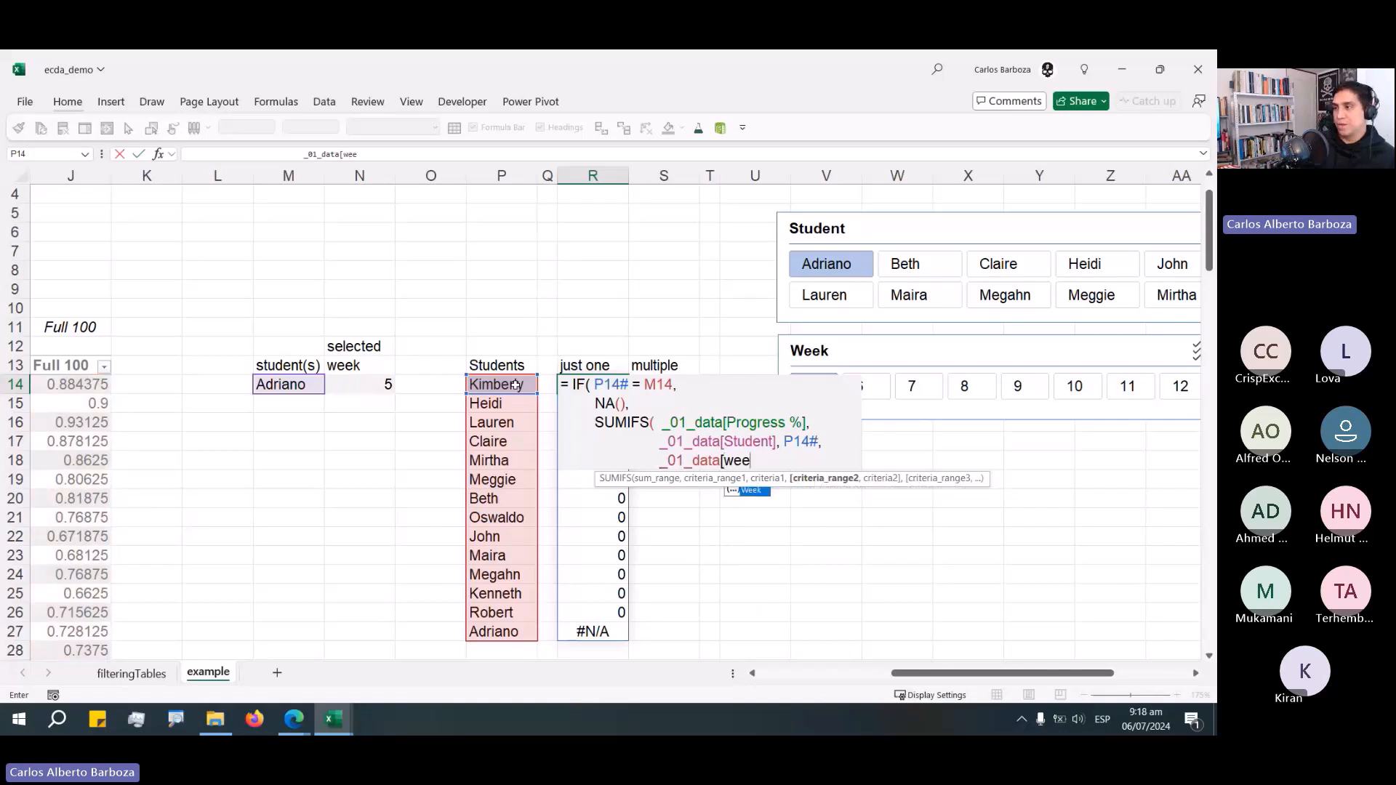
key(Tab)
text(])
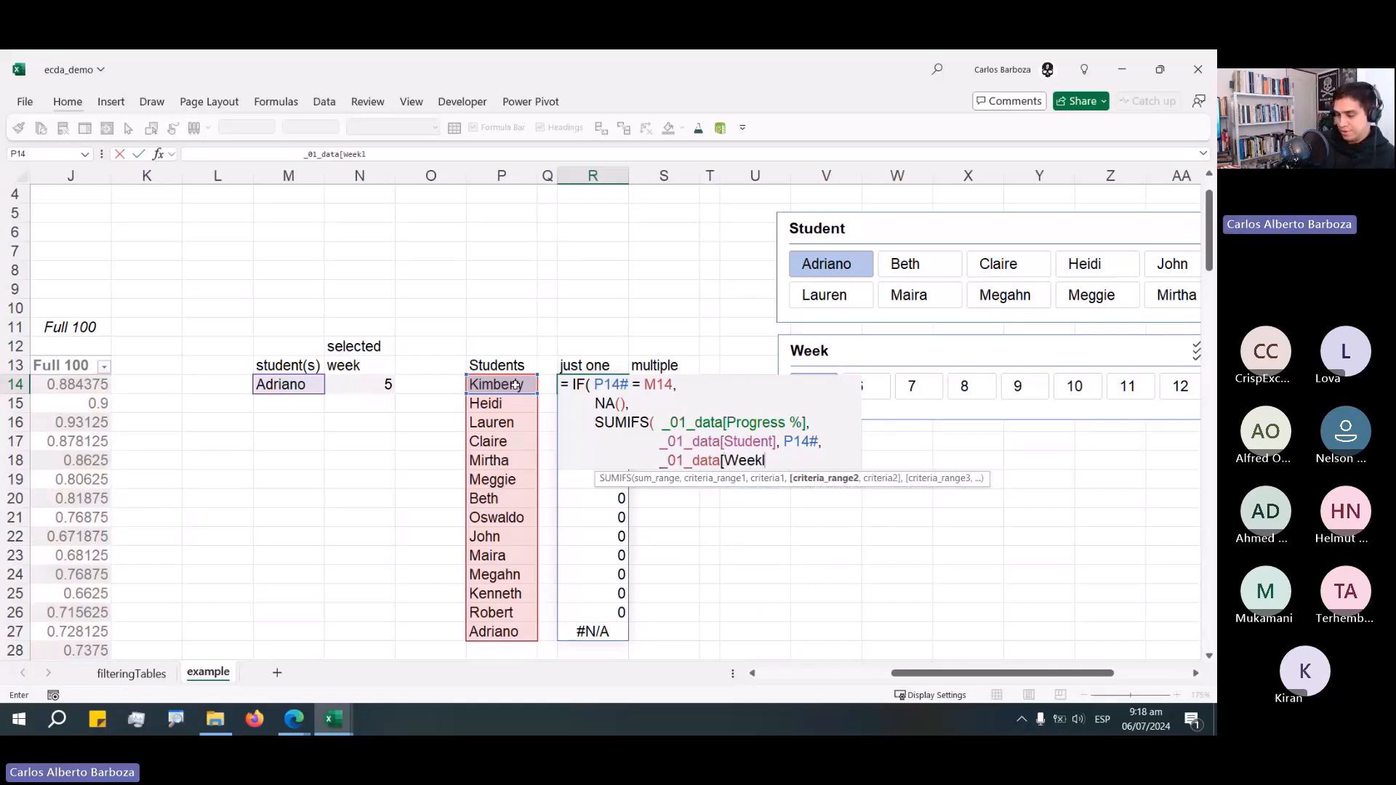
text(])
text(,)
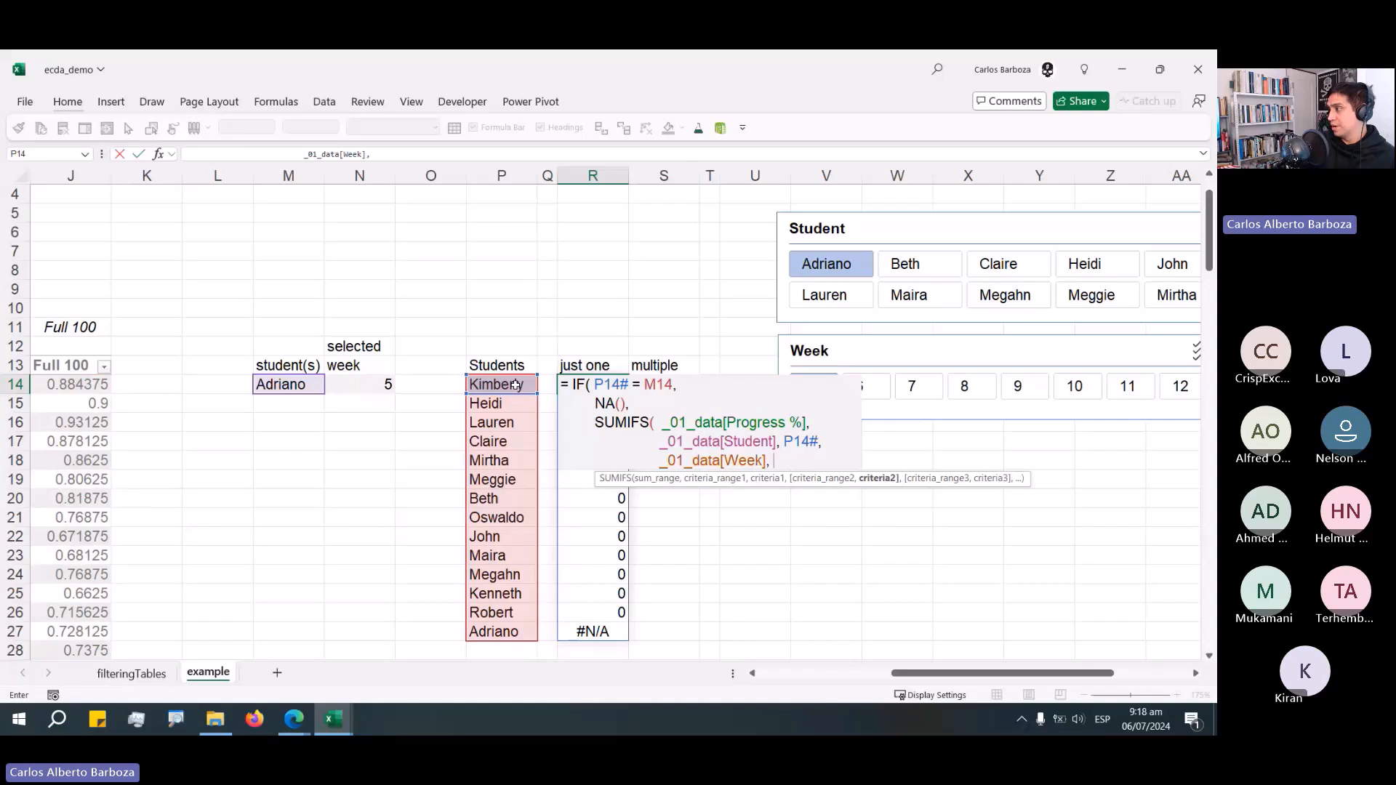
text( N)
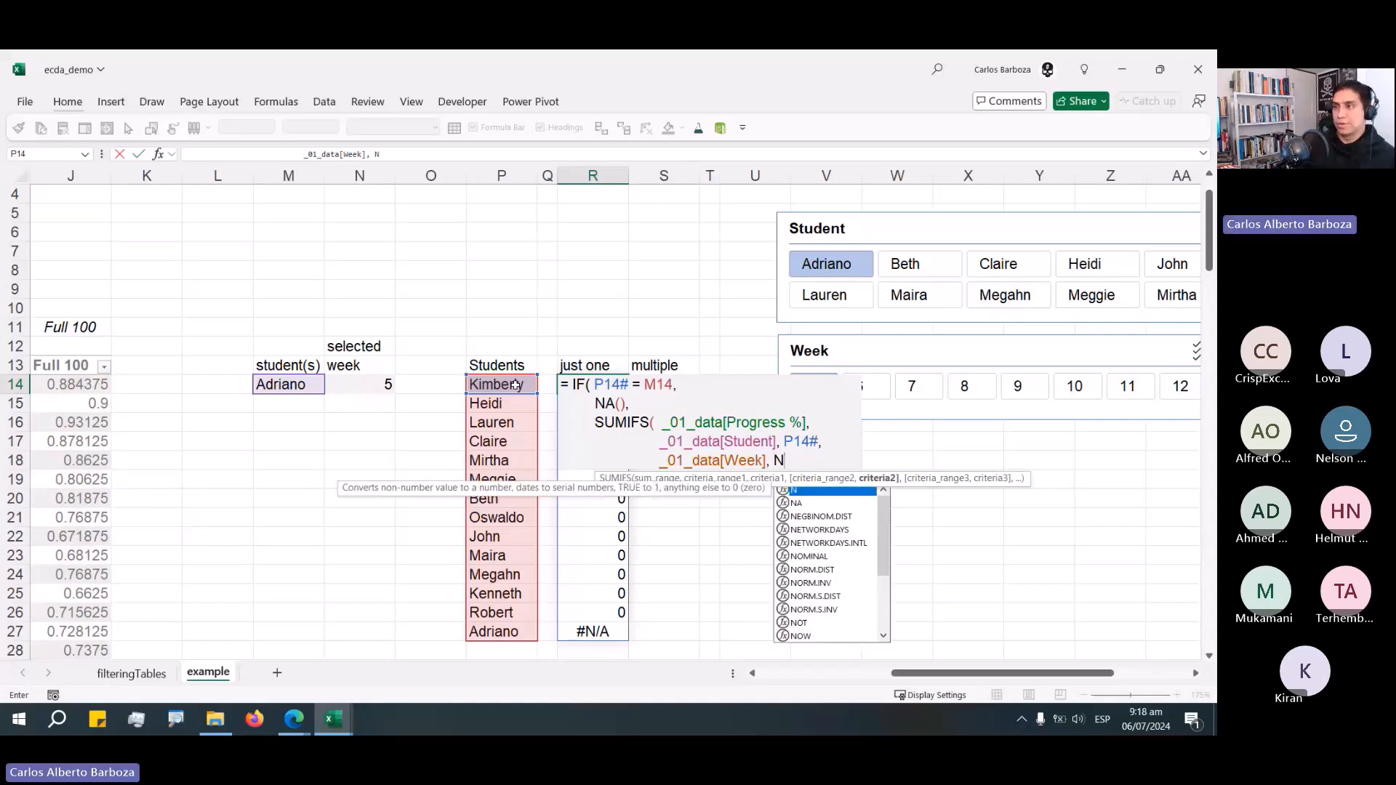
Use the selected week cell N14 as the week criteria, close the SUMIFS and IF, and commit the formula.
key(Return)
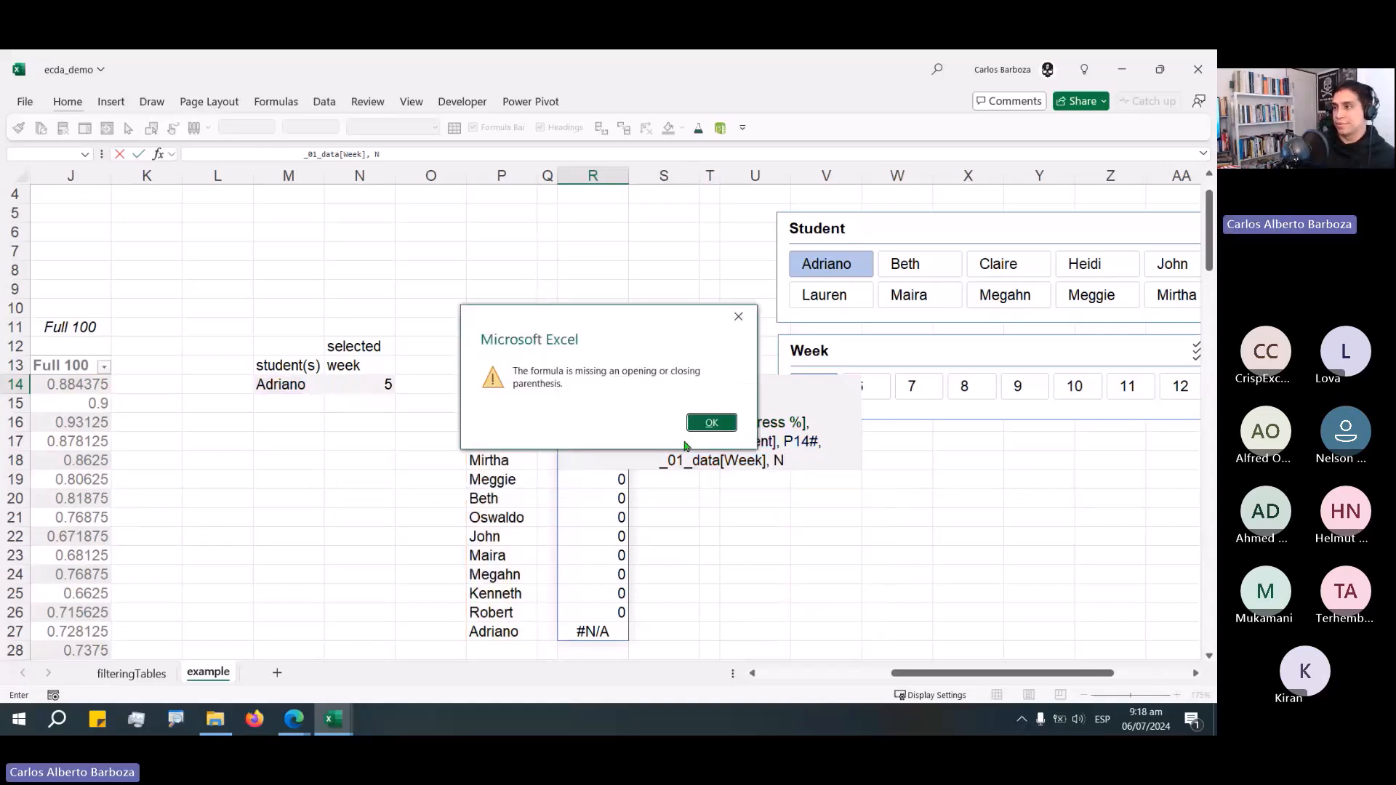
click(710, 421)
key(BackSpace)
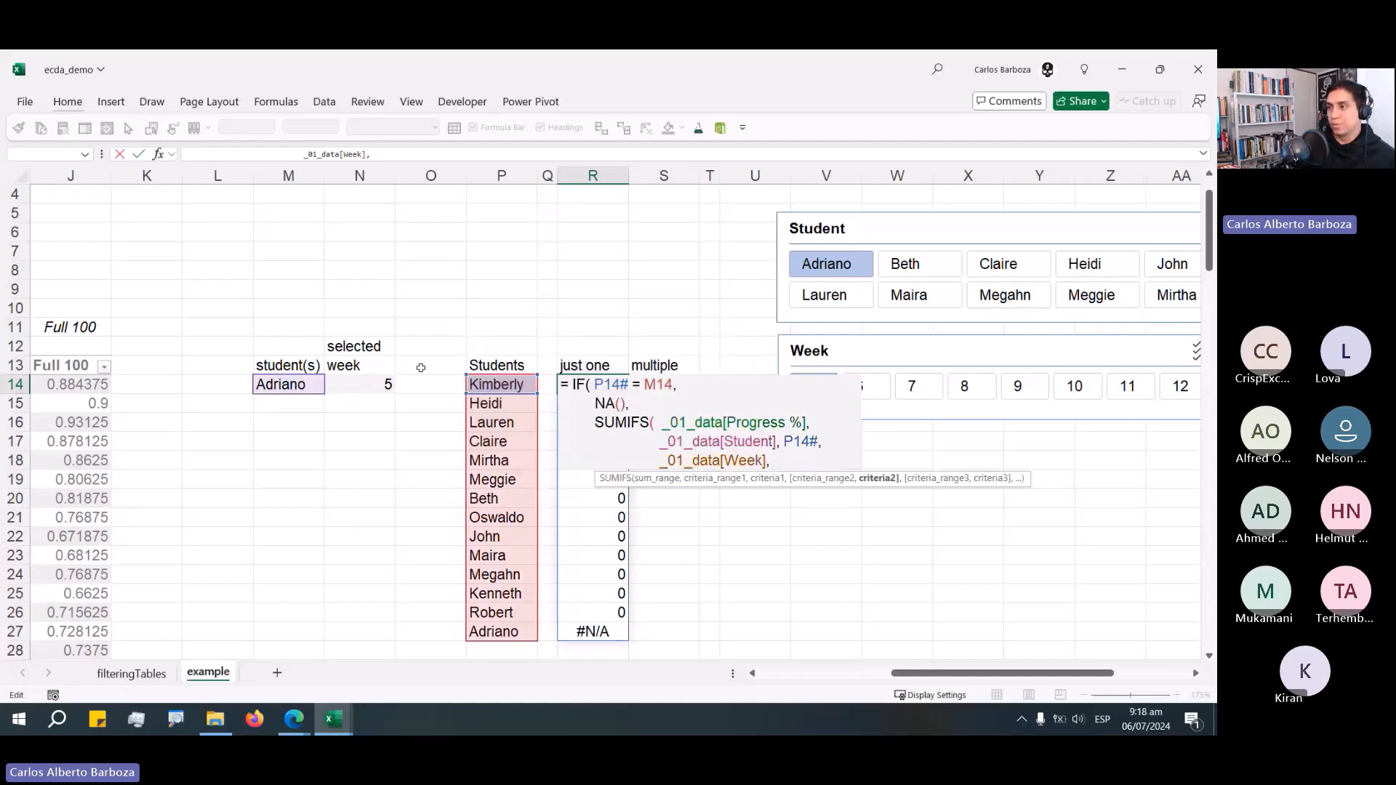
click(373, 384)
text())
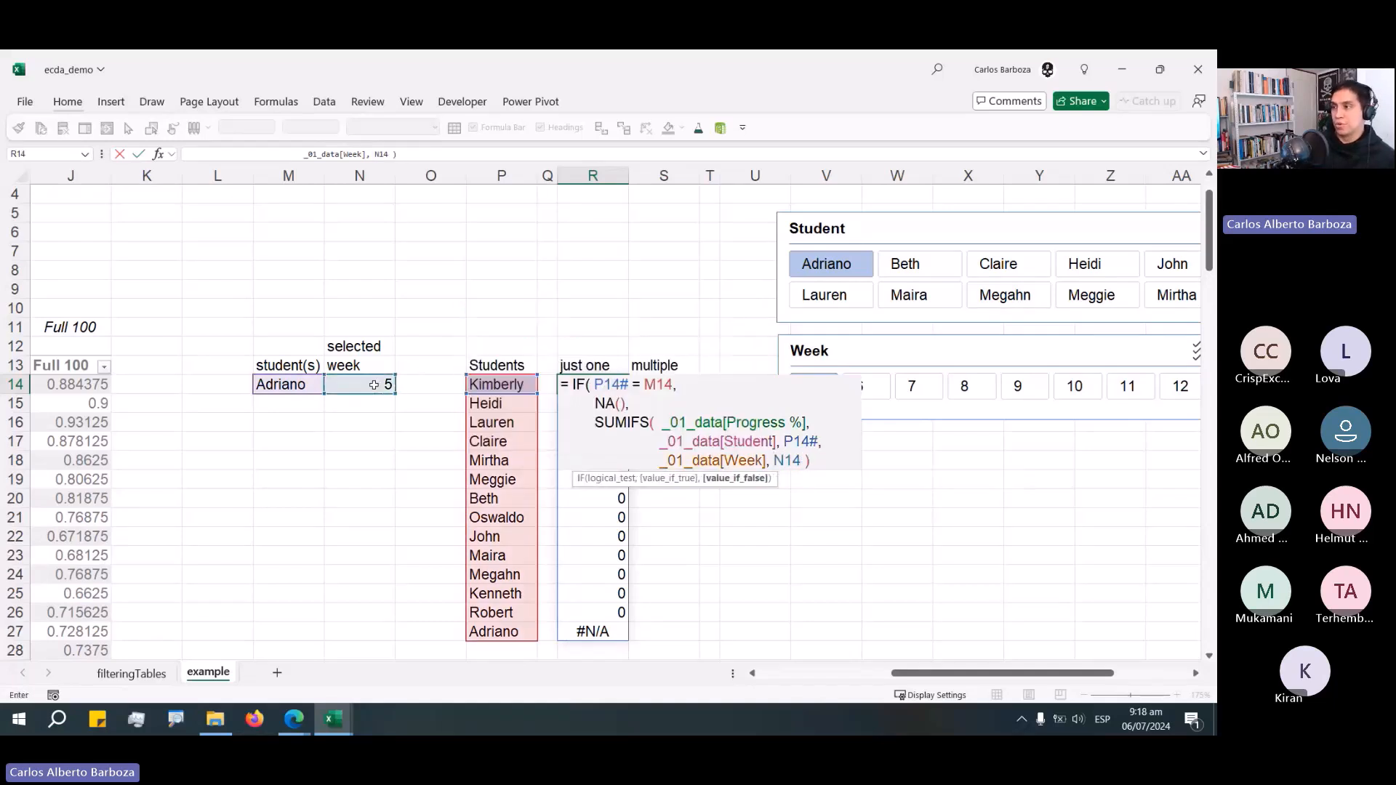
text( ))
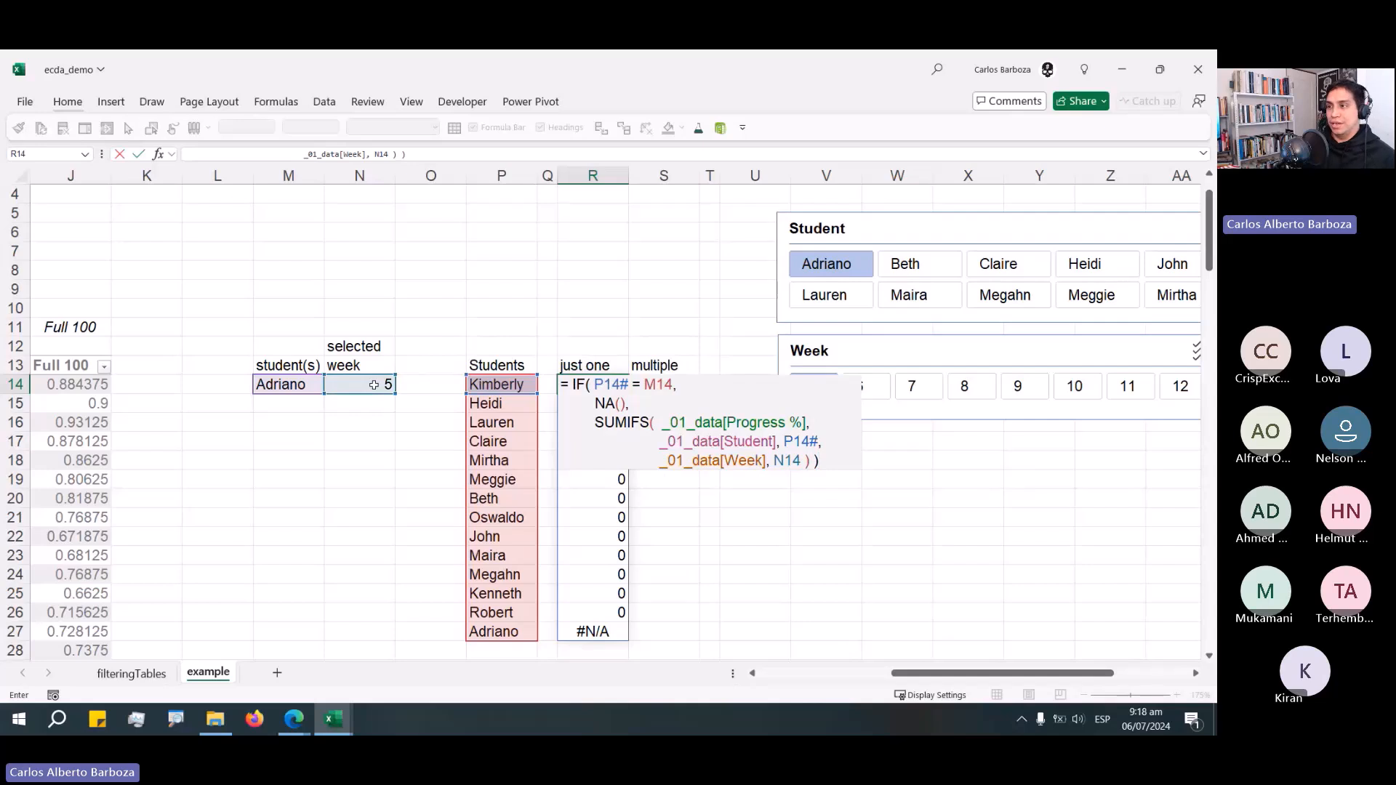
key(ctrl+Return)
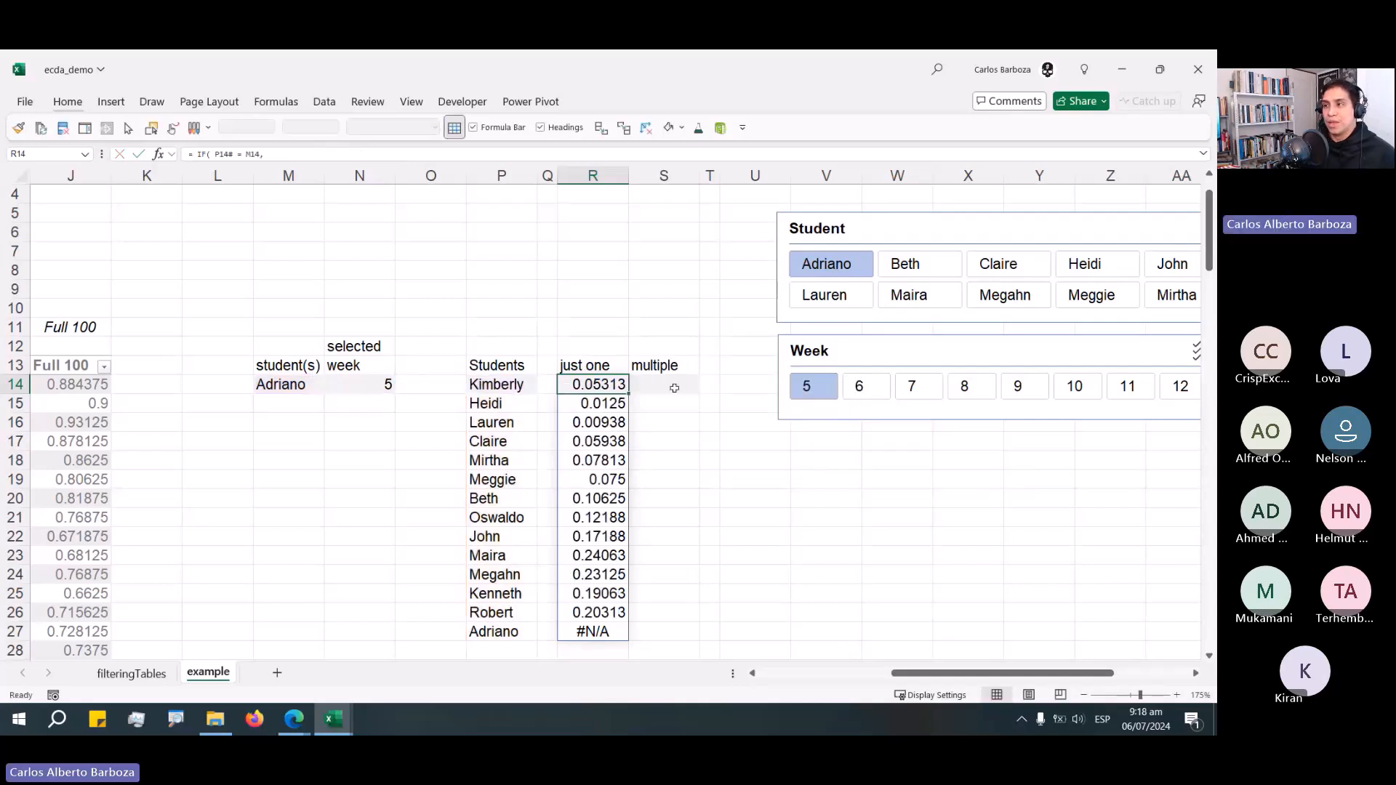
Reopen the "just one" formula and review its condition, NA() value and SUMIFS parts without changing it.
scroll(668, 405, down, 1)
scroll(667, 405, up, 1)
key(F2)
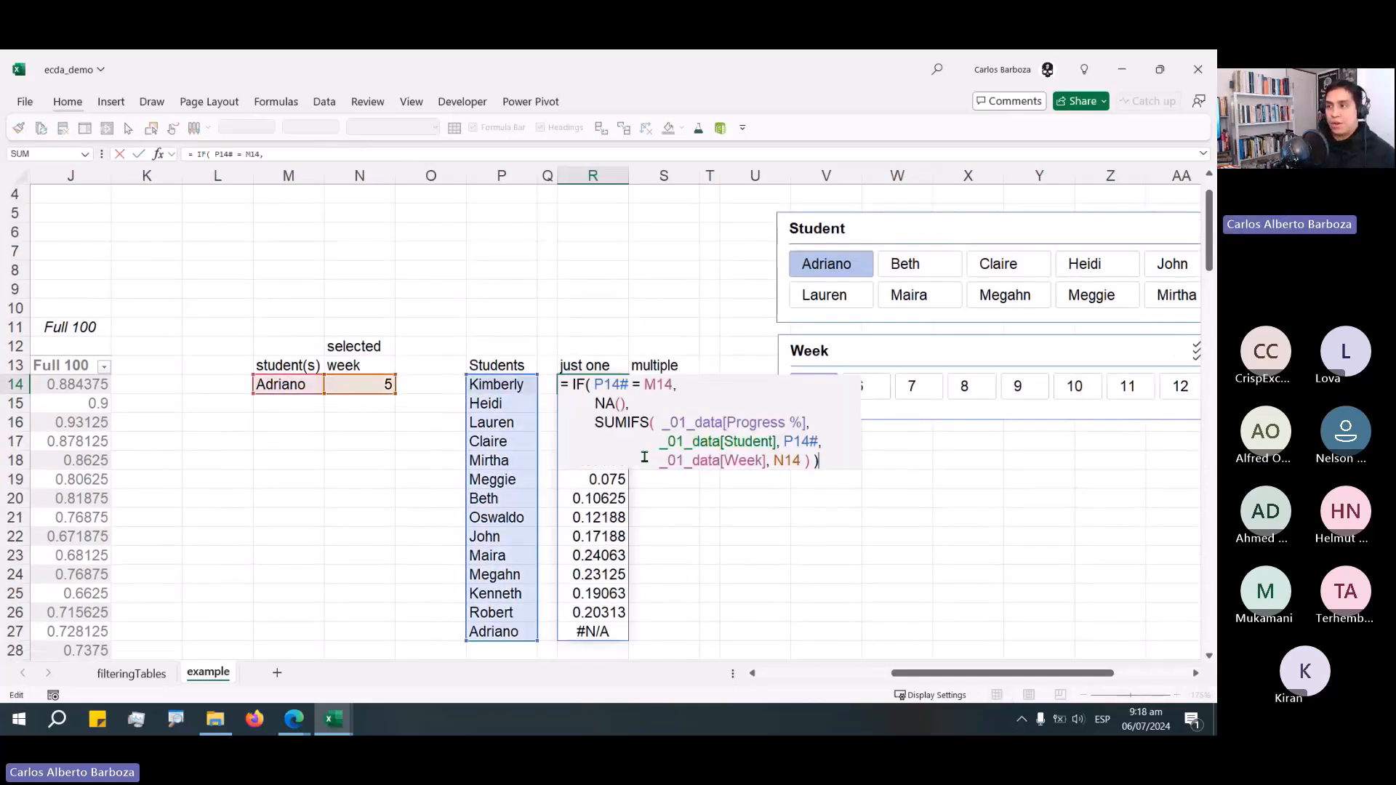
drag(676, 385, 594, 383)
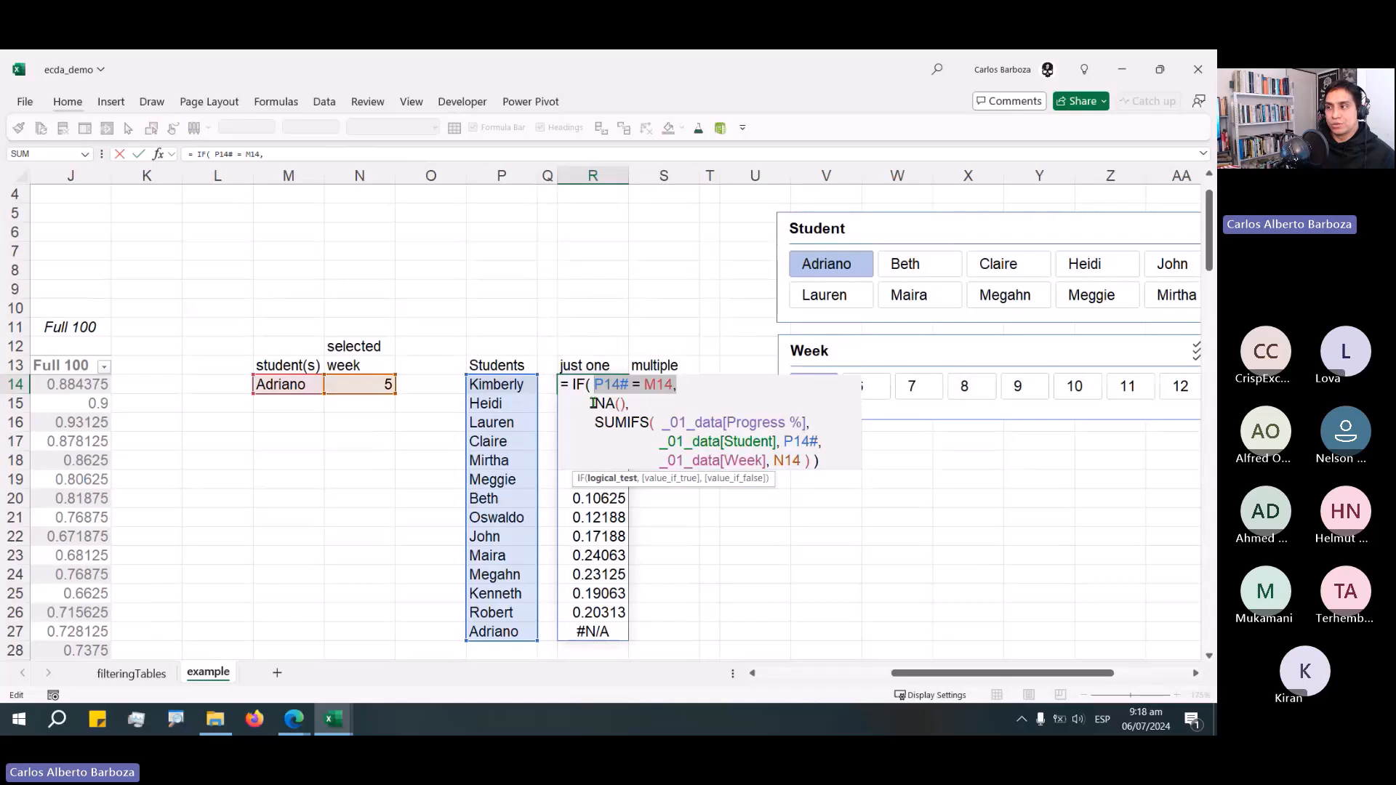
drag(592, 403, 629, 406)
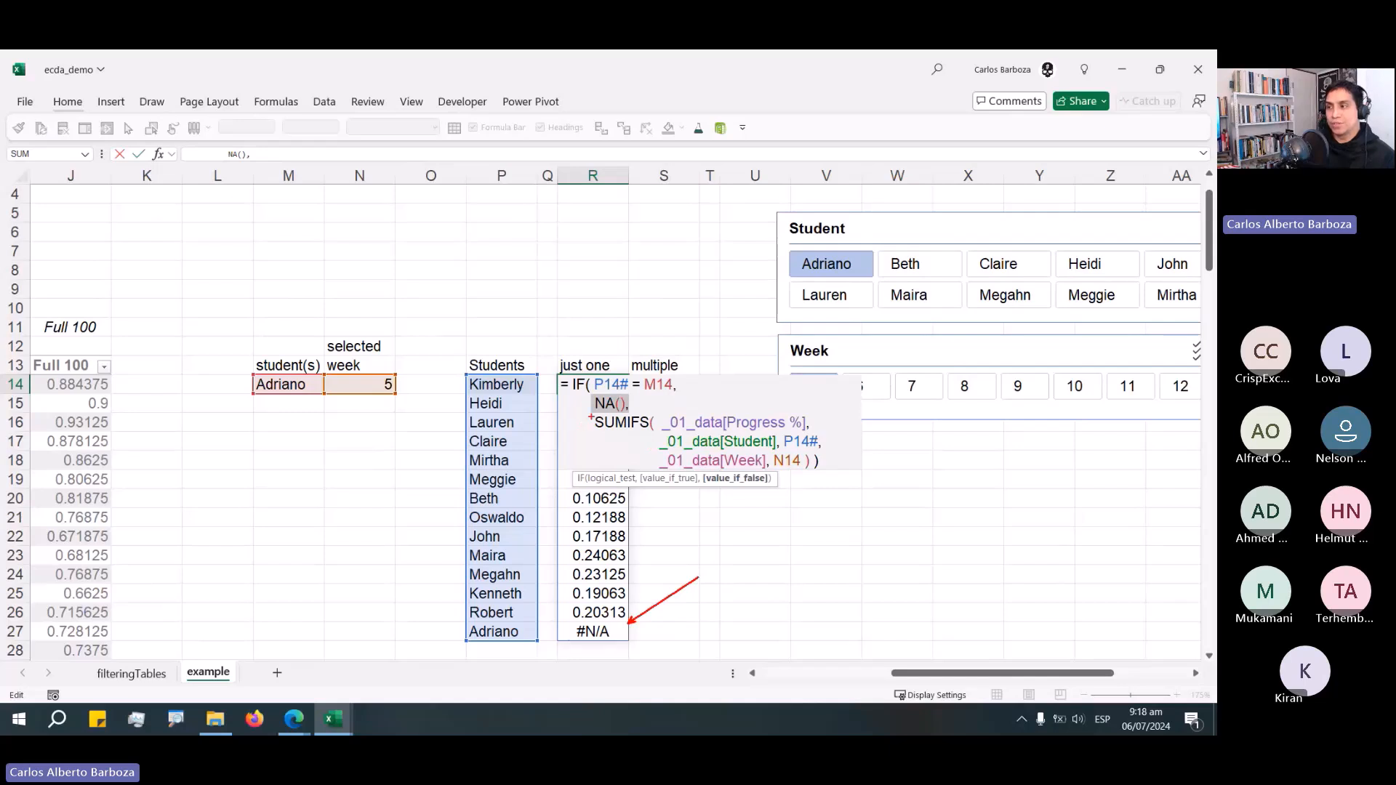
drag(594, 422, 829, 460)
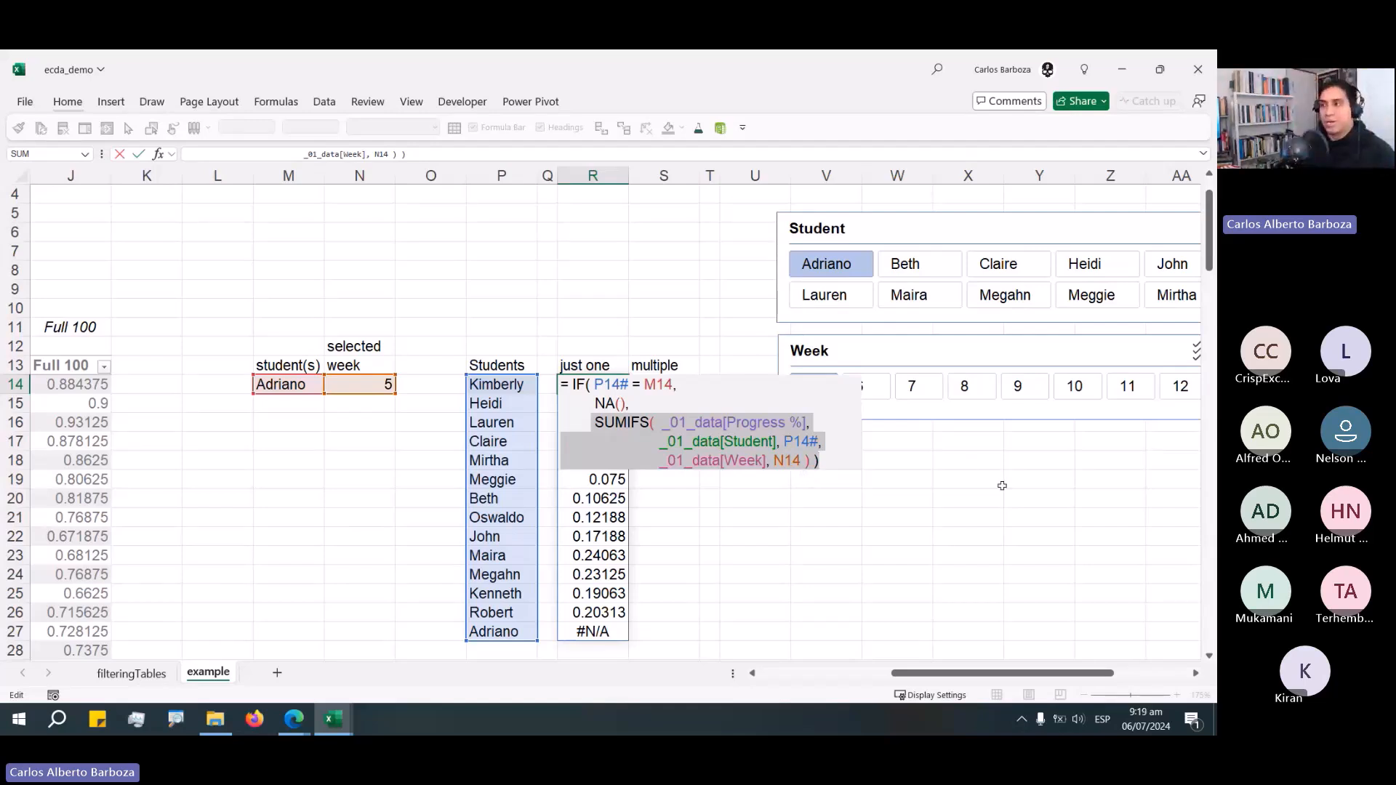
click(662, 437)
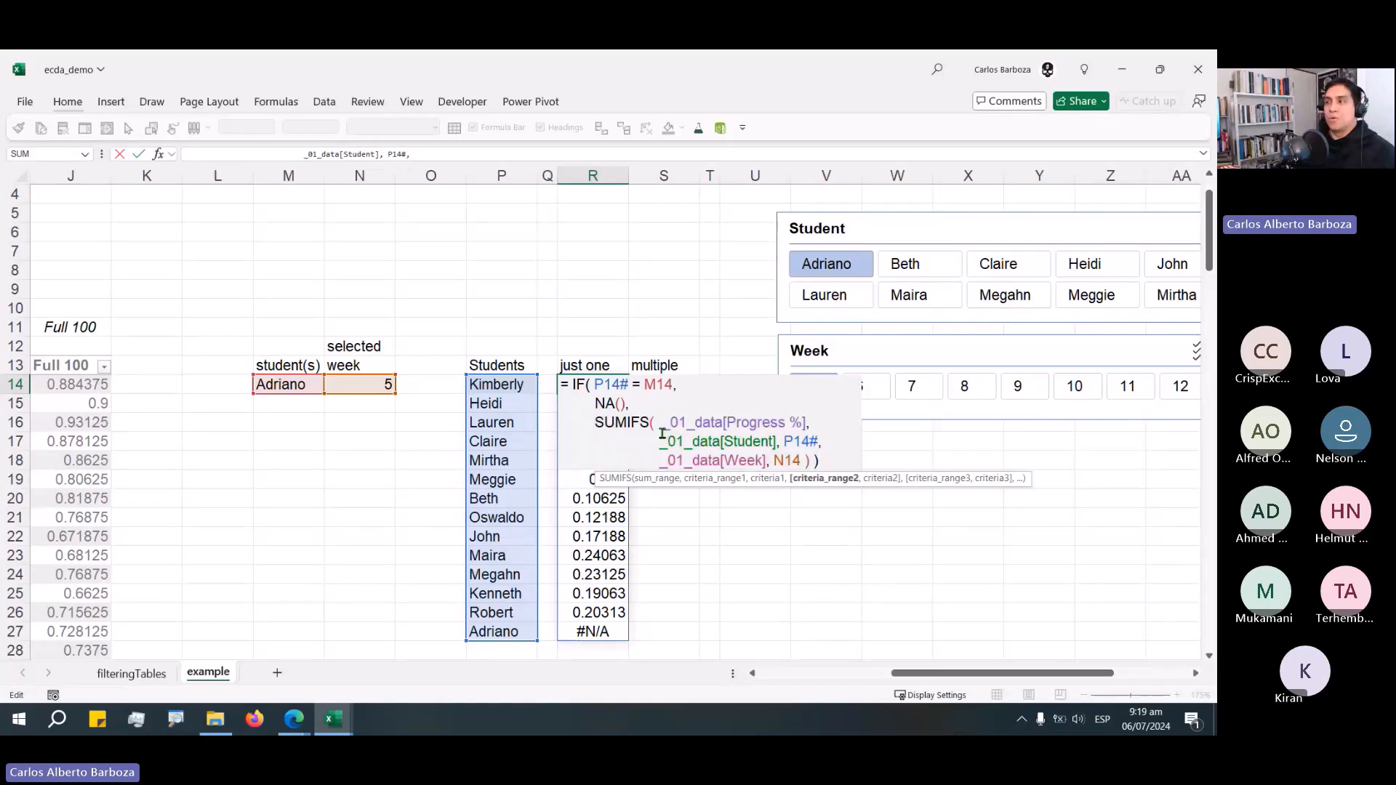
key(End)
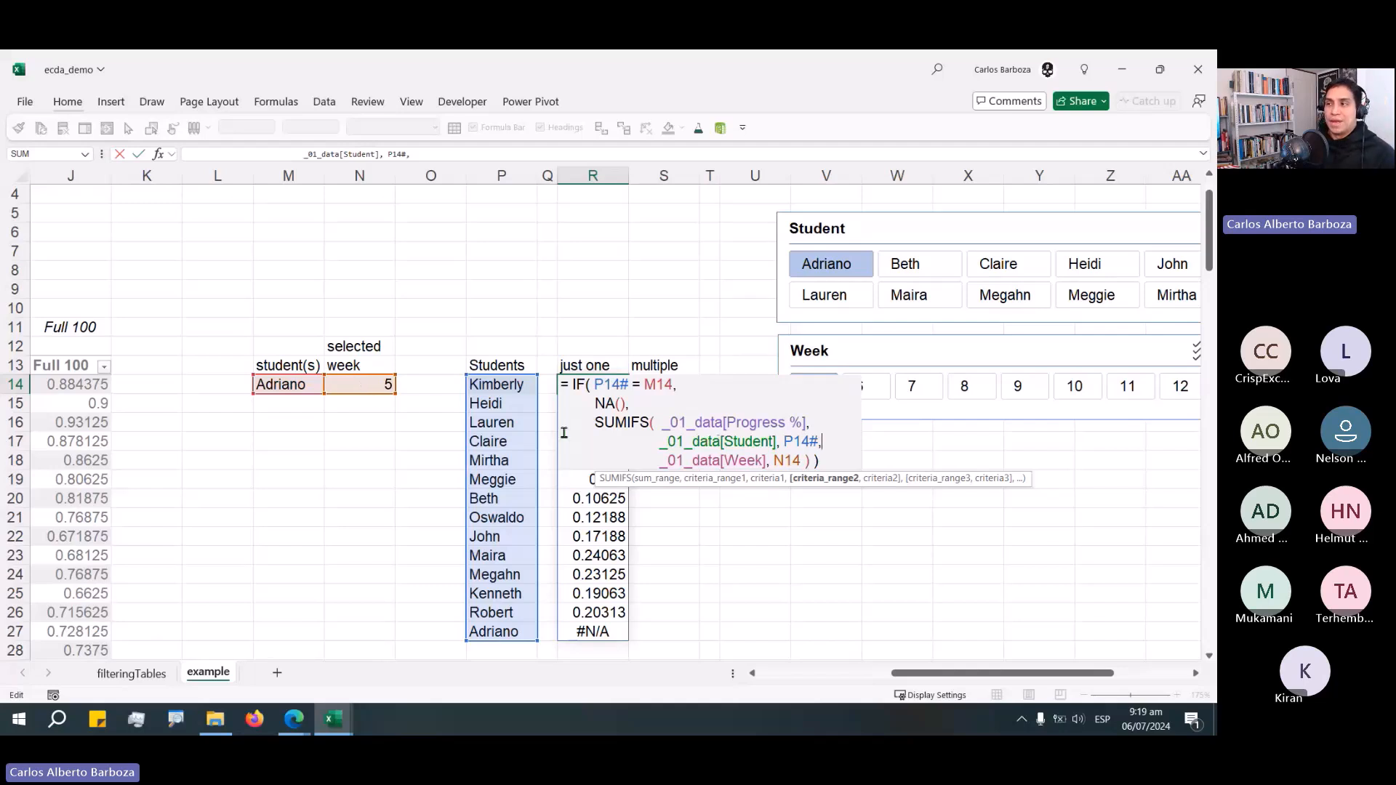
key(ctrl+Return)
key(F2)
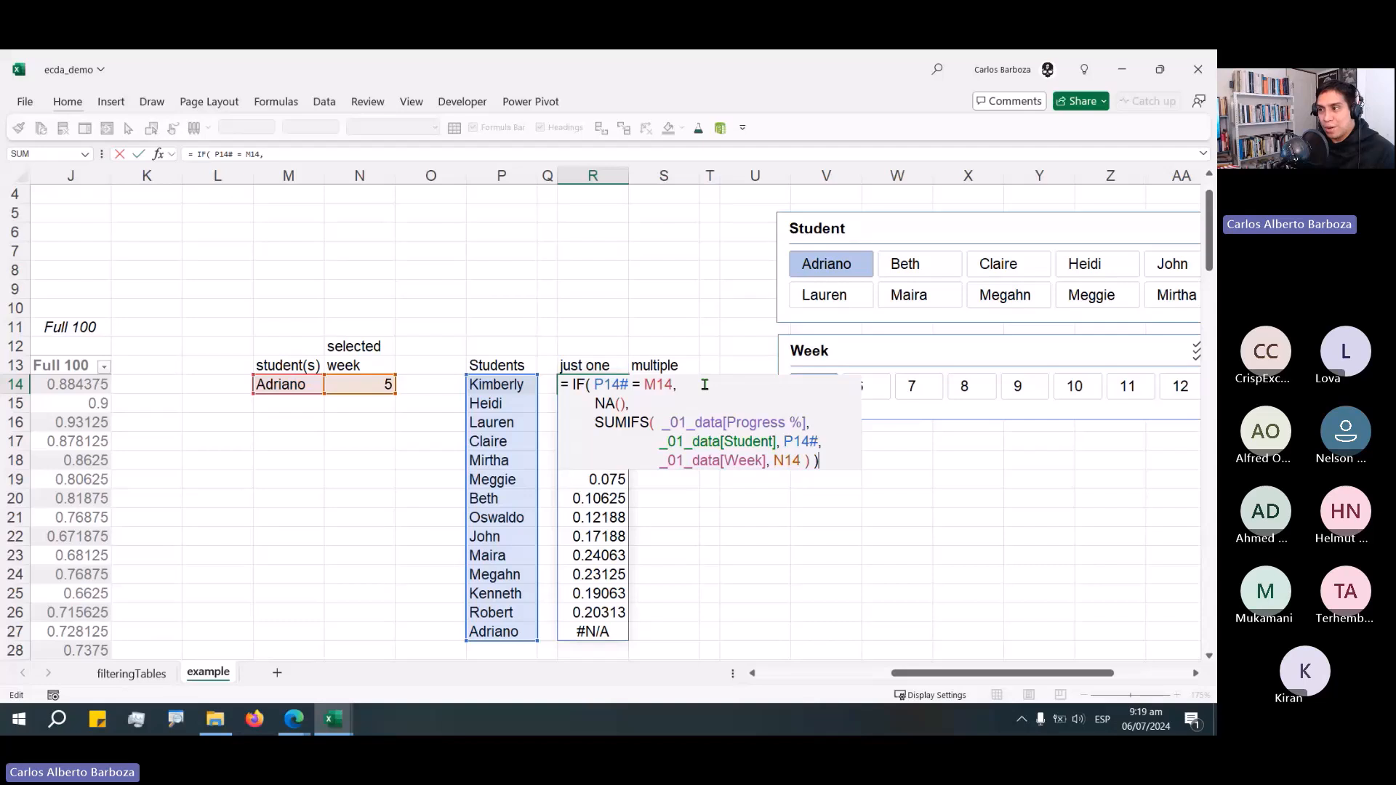
drag(594, 385, 687, 386)
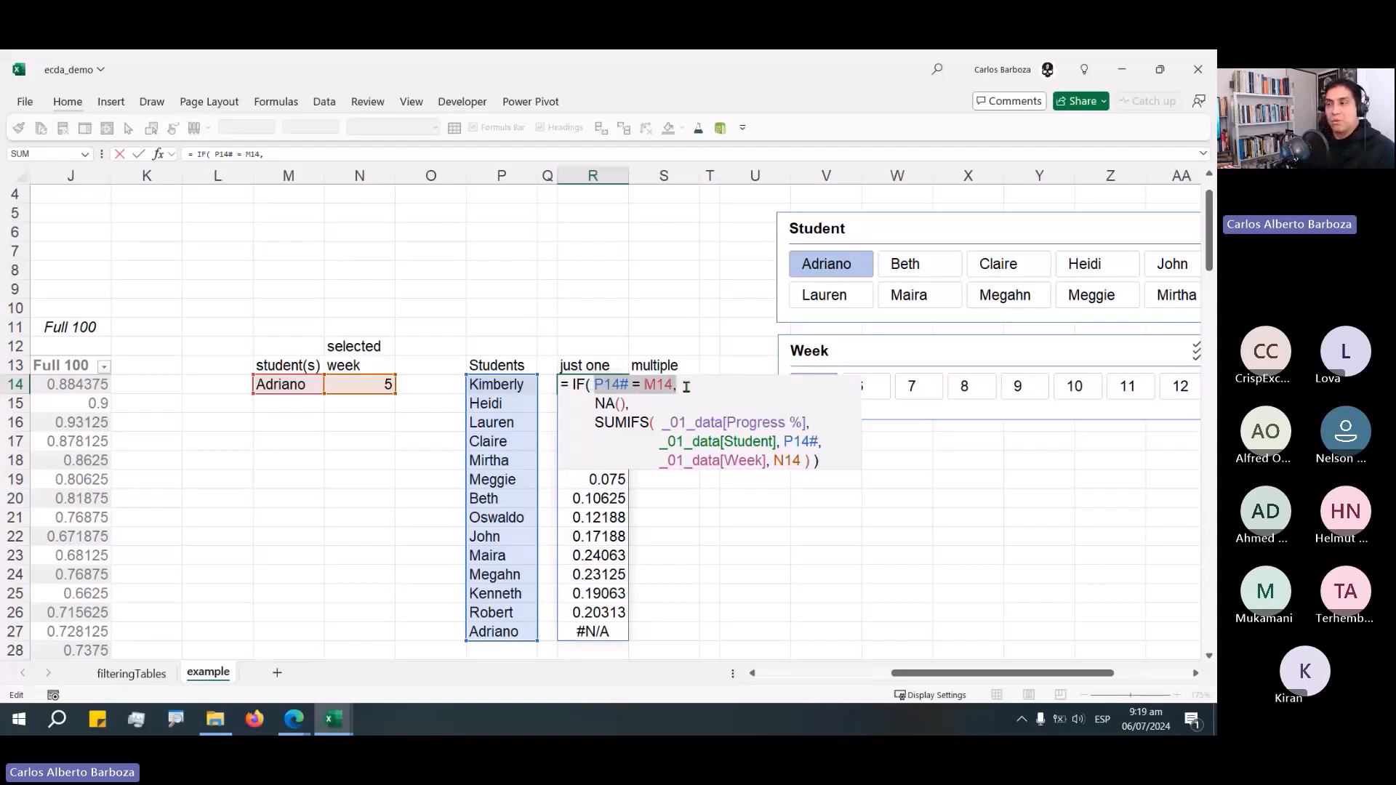
key(Escape)
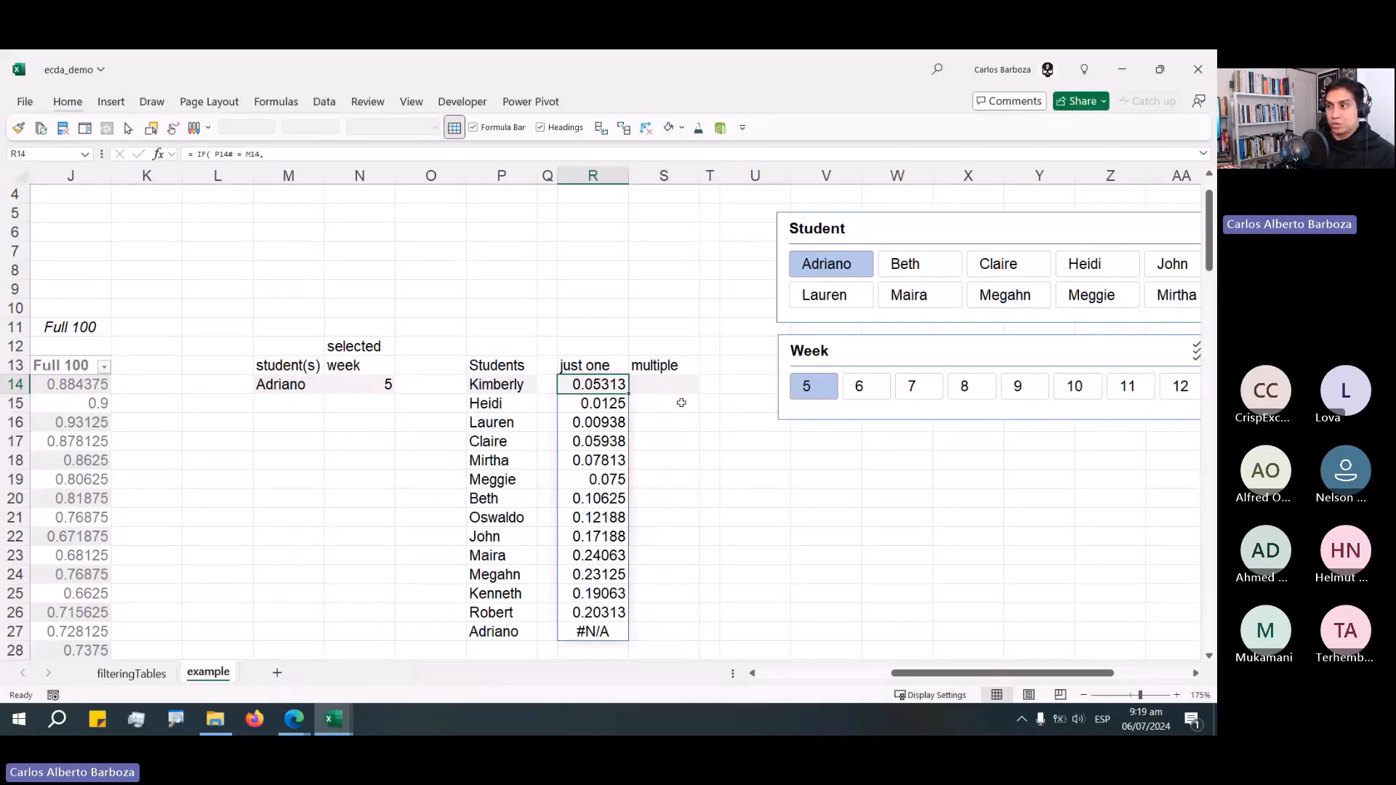
Switch to the browser and play the "Next level FILTER Function tricks" video, skipping ahead in it.
key(alt+Tab)
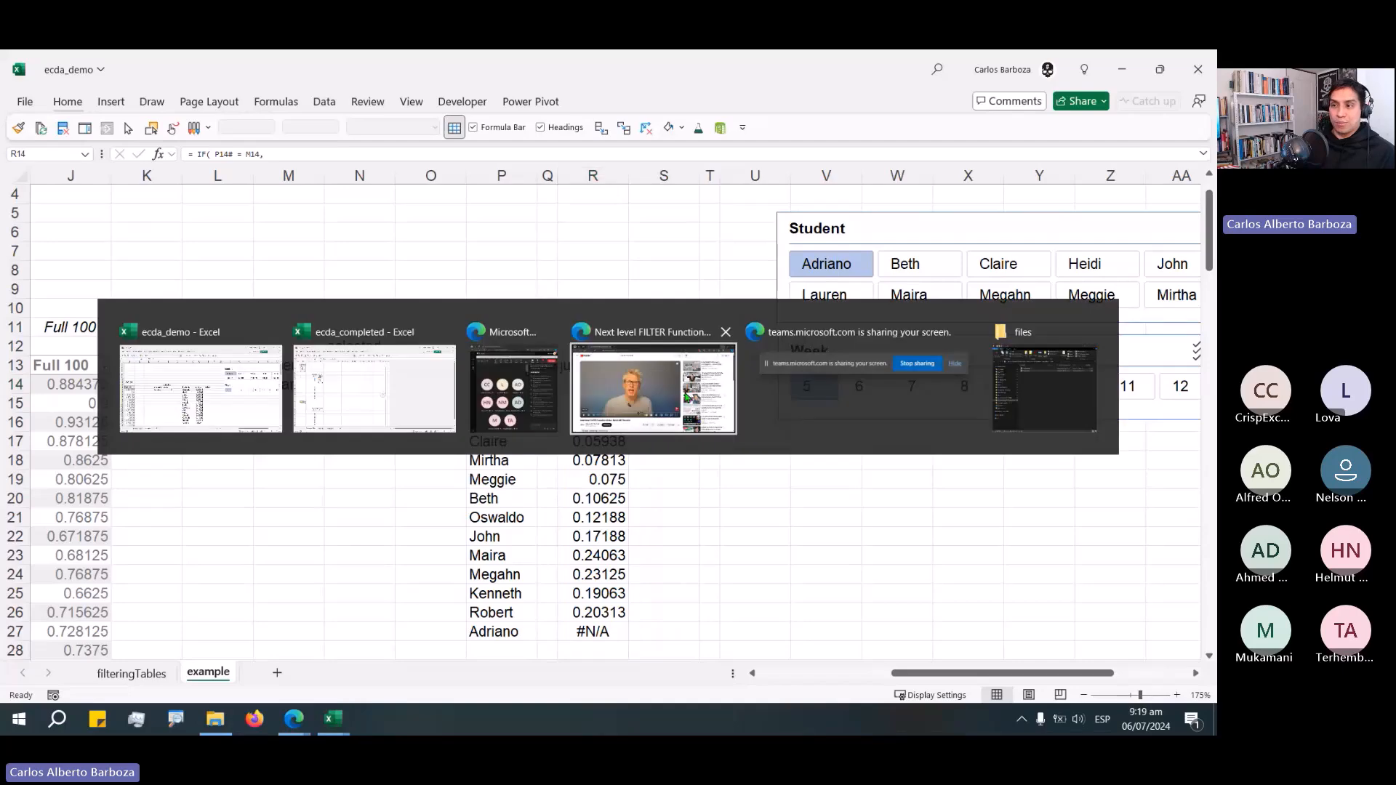
click(634, 393)
scroll(307, 589, down, 1)
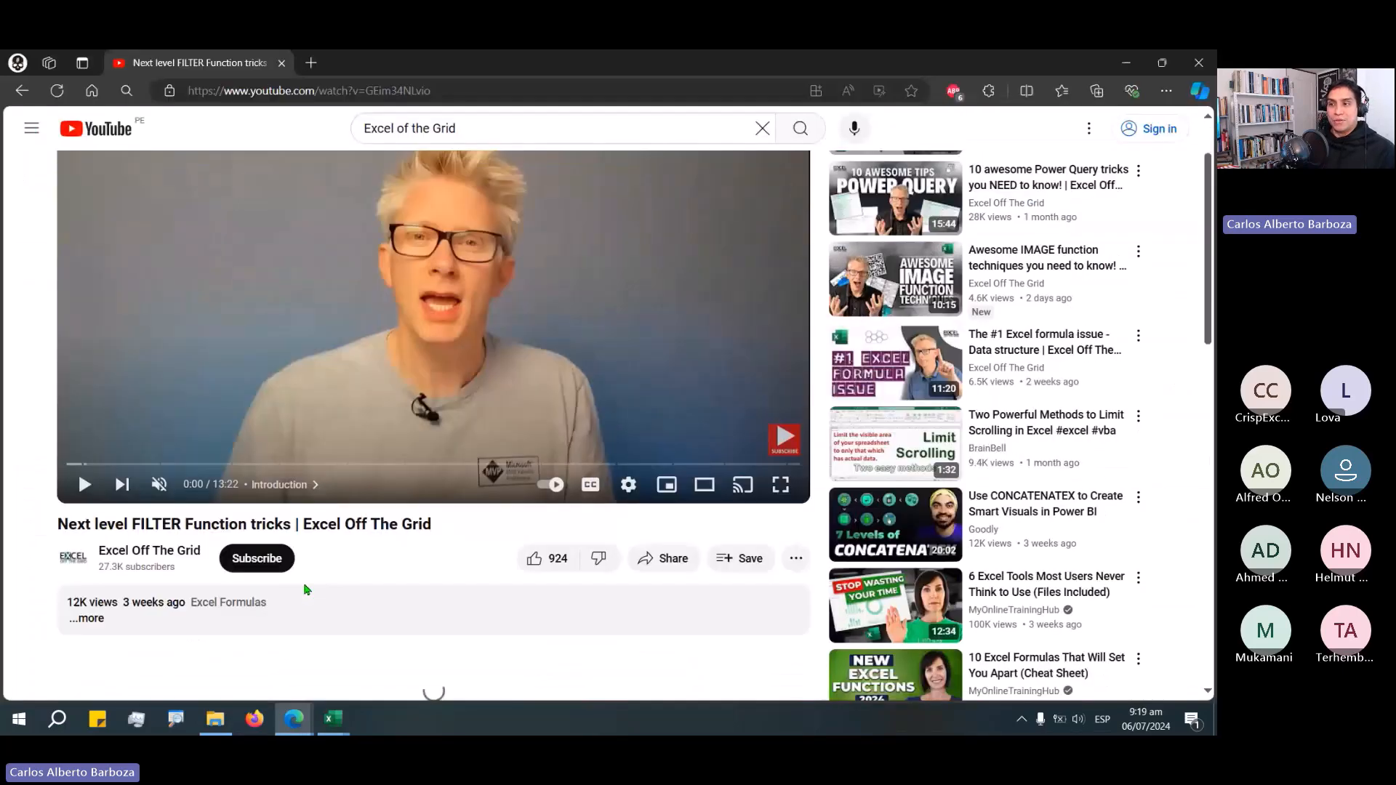
scroll(325, 617, up, 1)
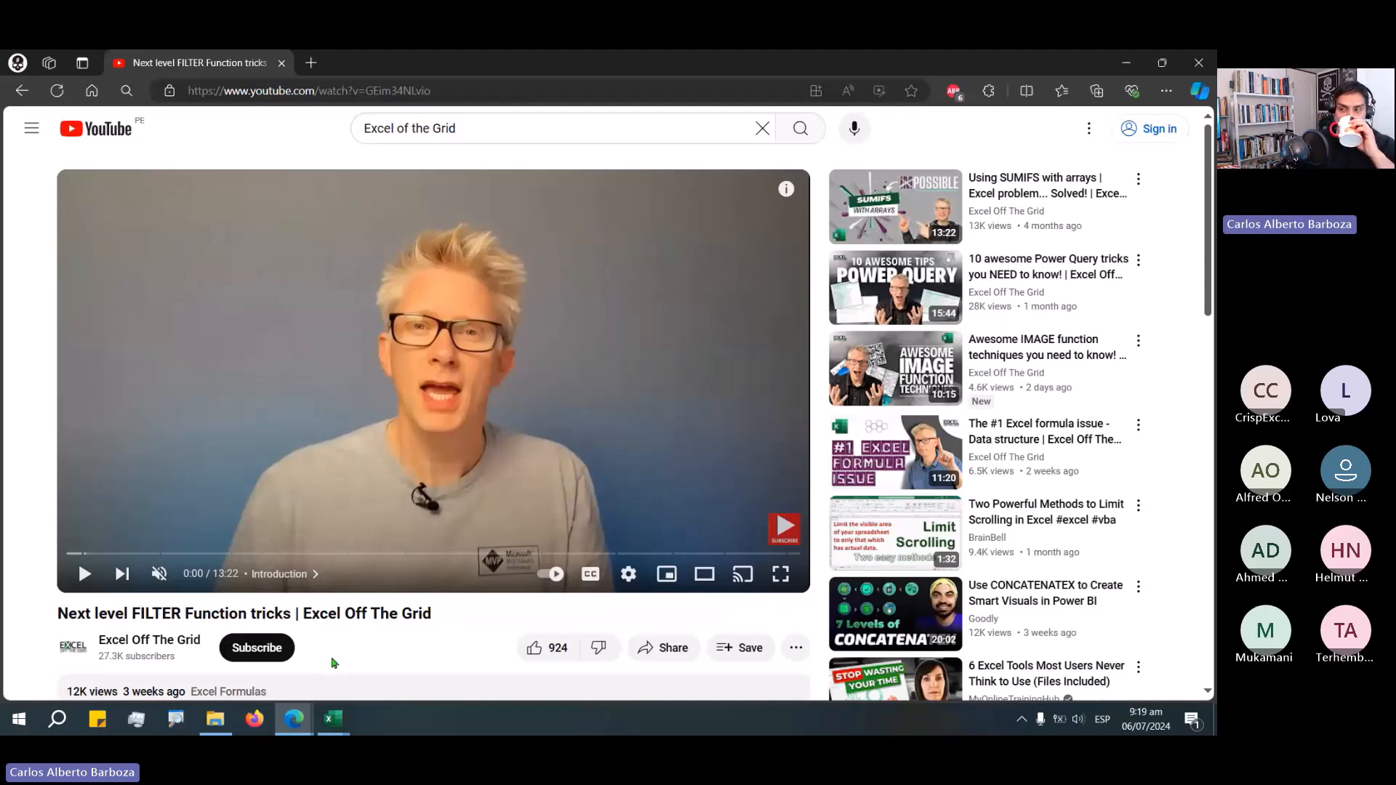
click(446, 95)
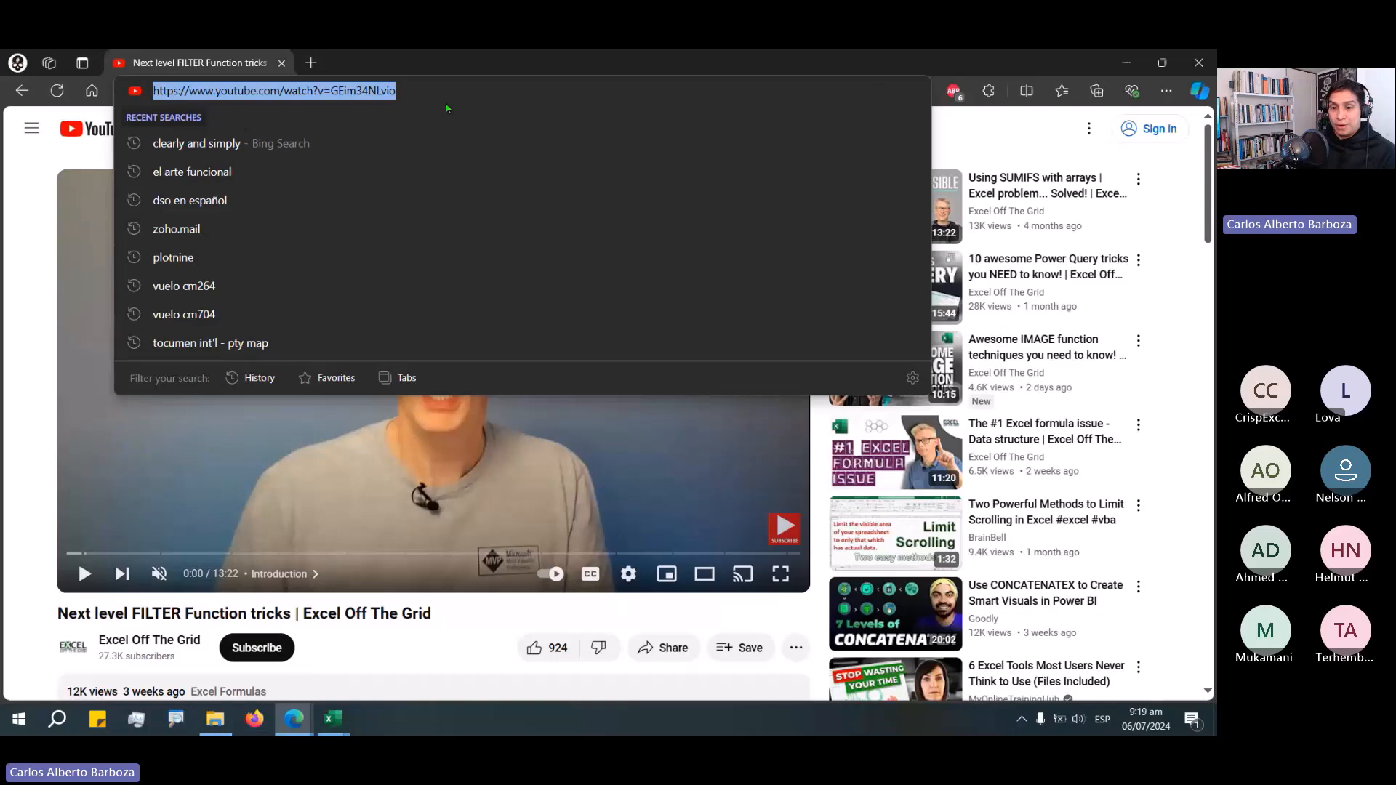
click(264, 615)
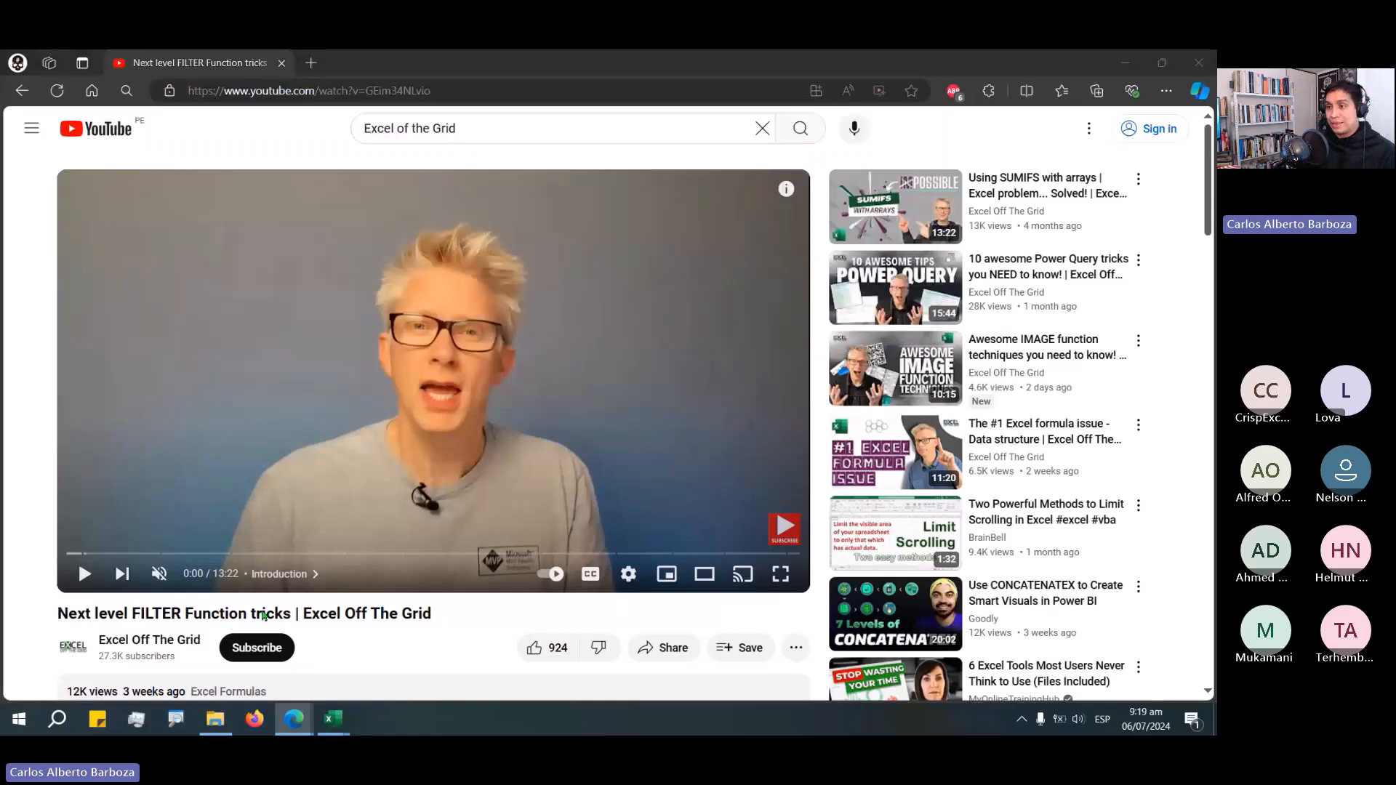
click(85, 574)
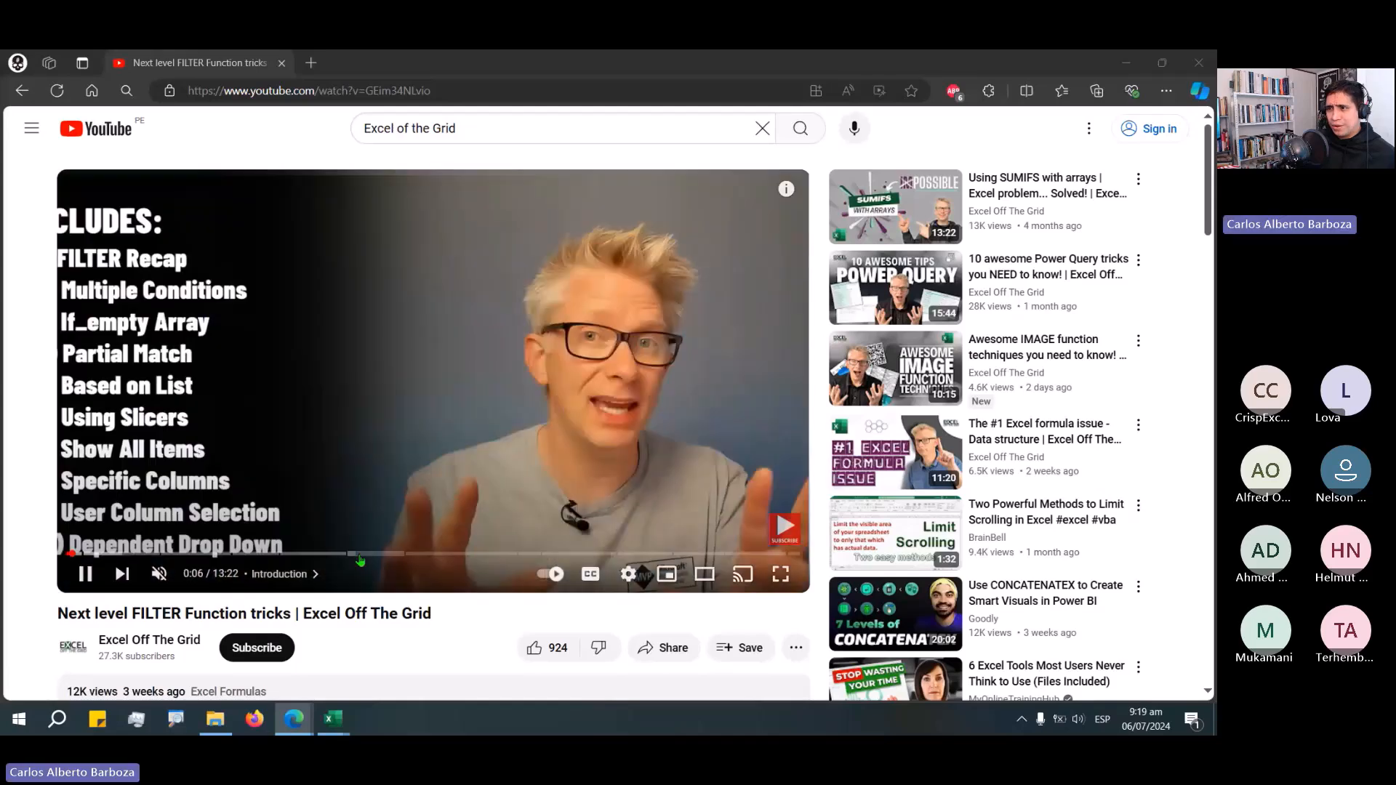
click(360, 559)
drag(356, 554, 355, 552)
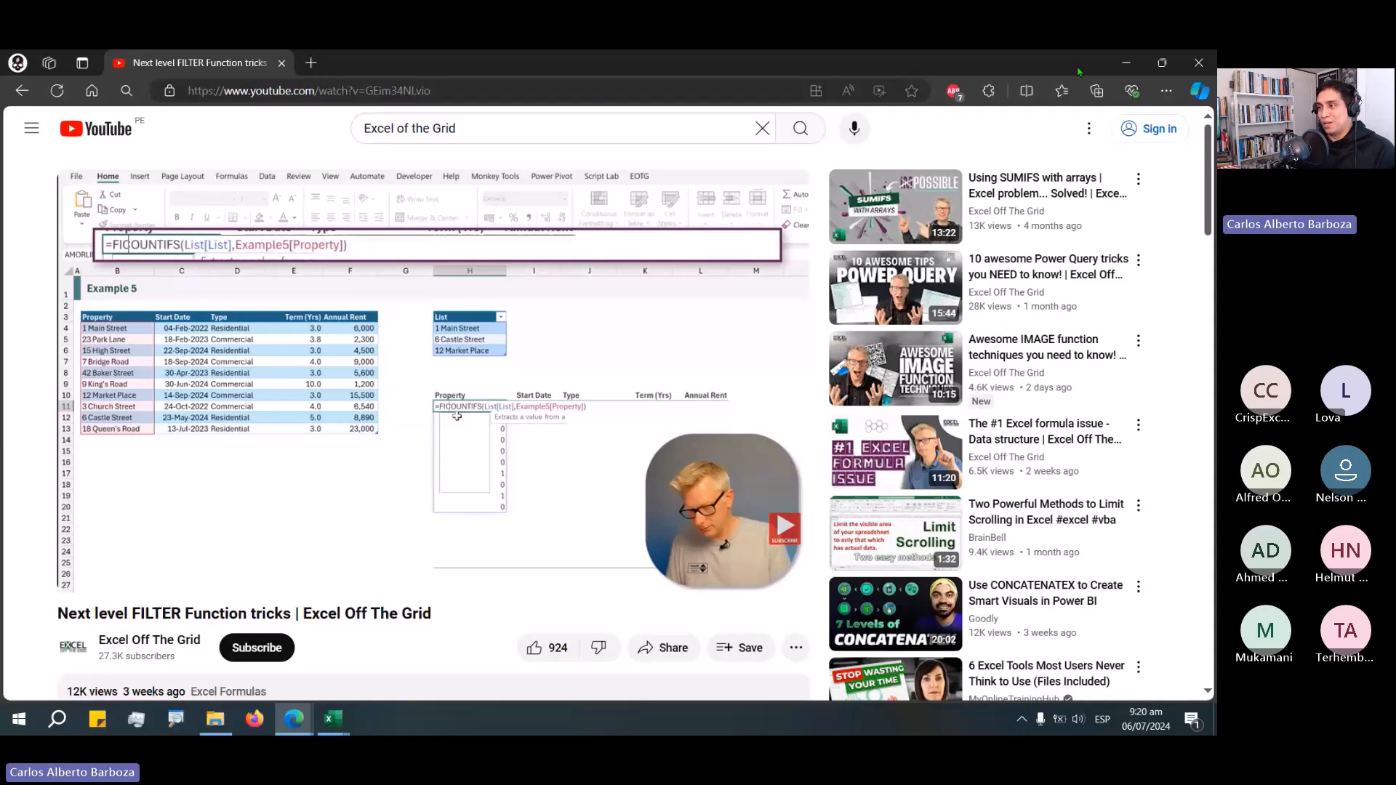
Back in Excel, copy the "just one" formula into the first "multiple" cell.
key(alt+Tab)
click(676, 379)
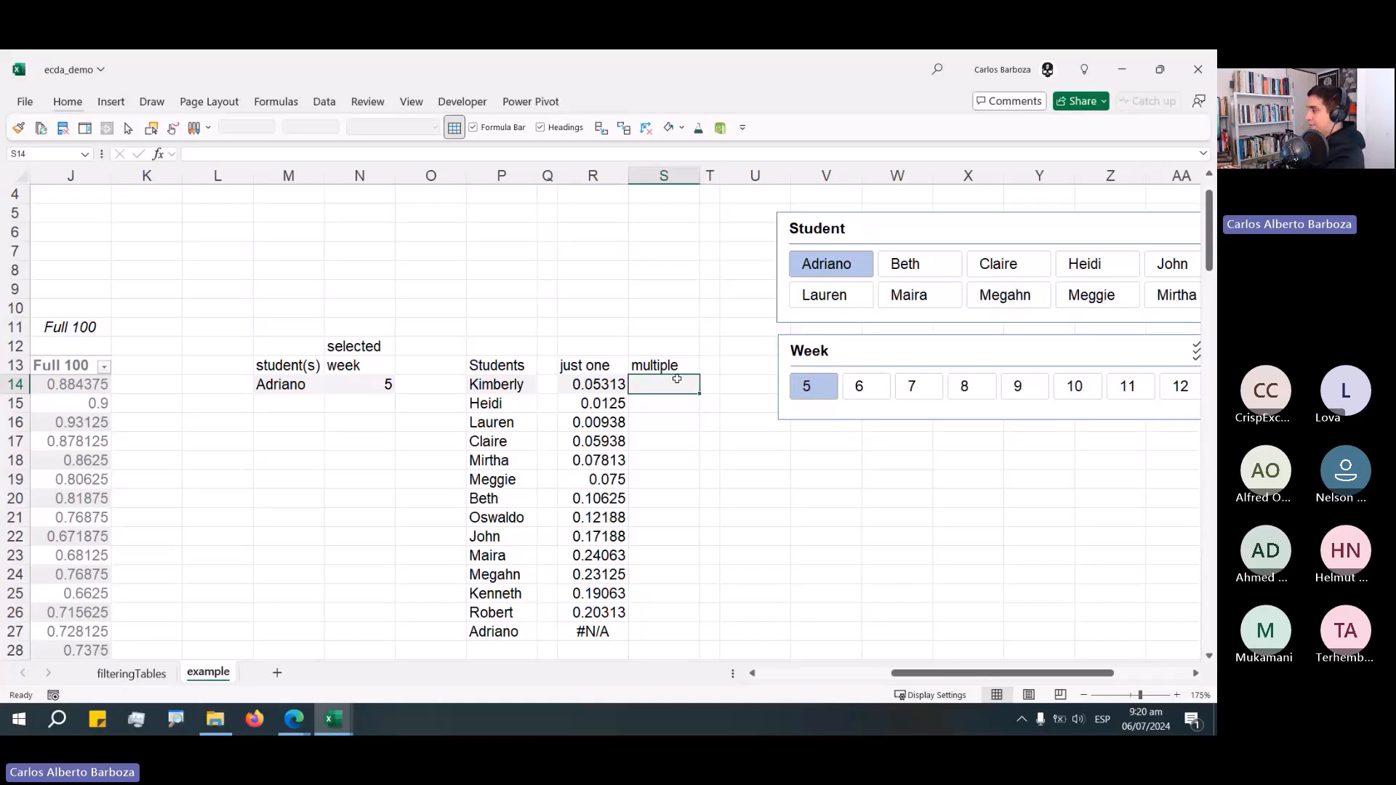
key(Left)
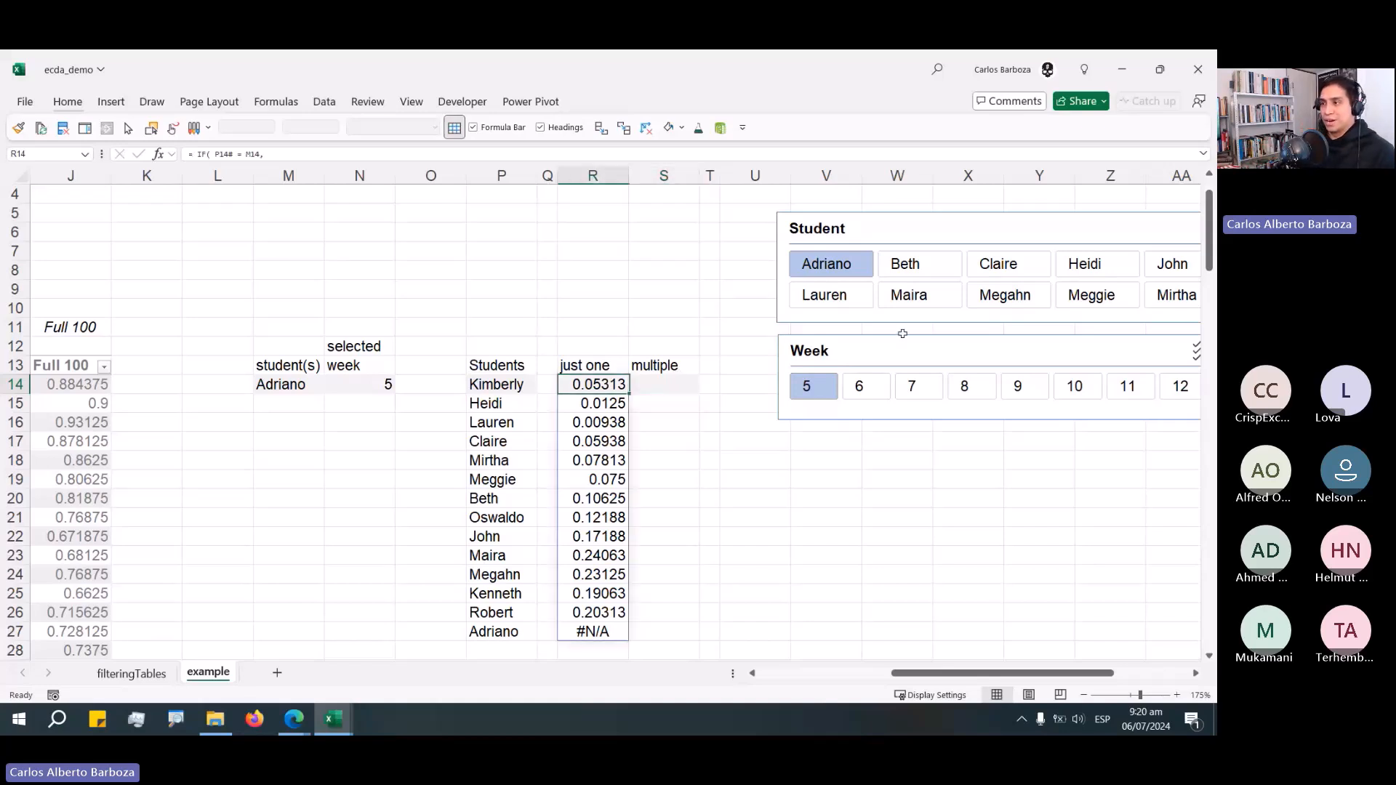
key(F2)
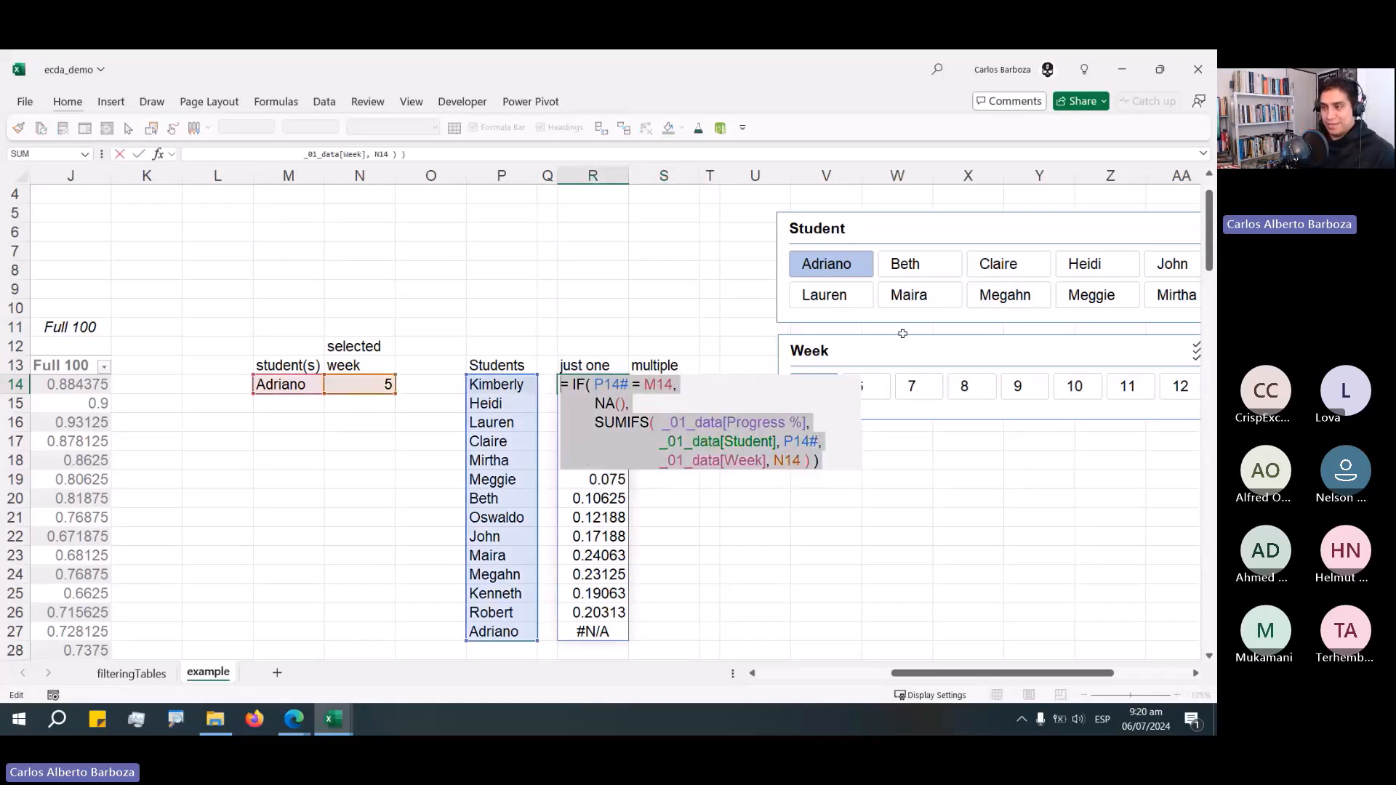
key(Tab)
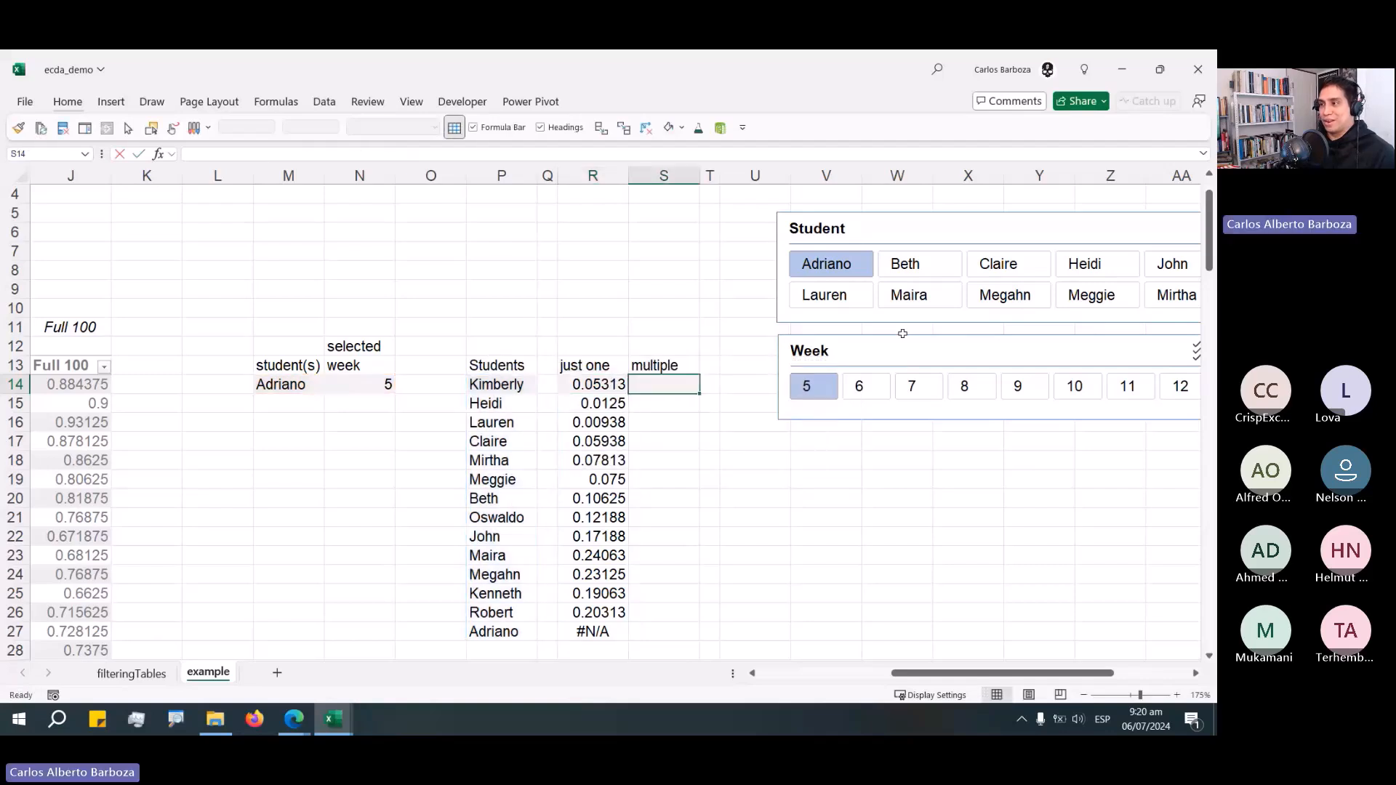
key(F2)
text(= IF( P14# = M14, NA(), SUMIFS( _01_data[Progress %], _01_data[Student], P14#, _01_data[Week], N14 ) ))
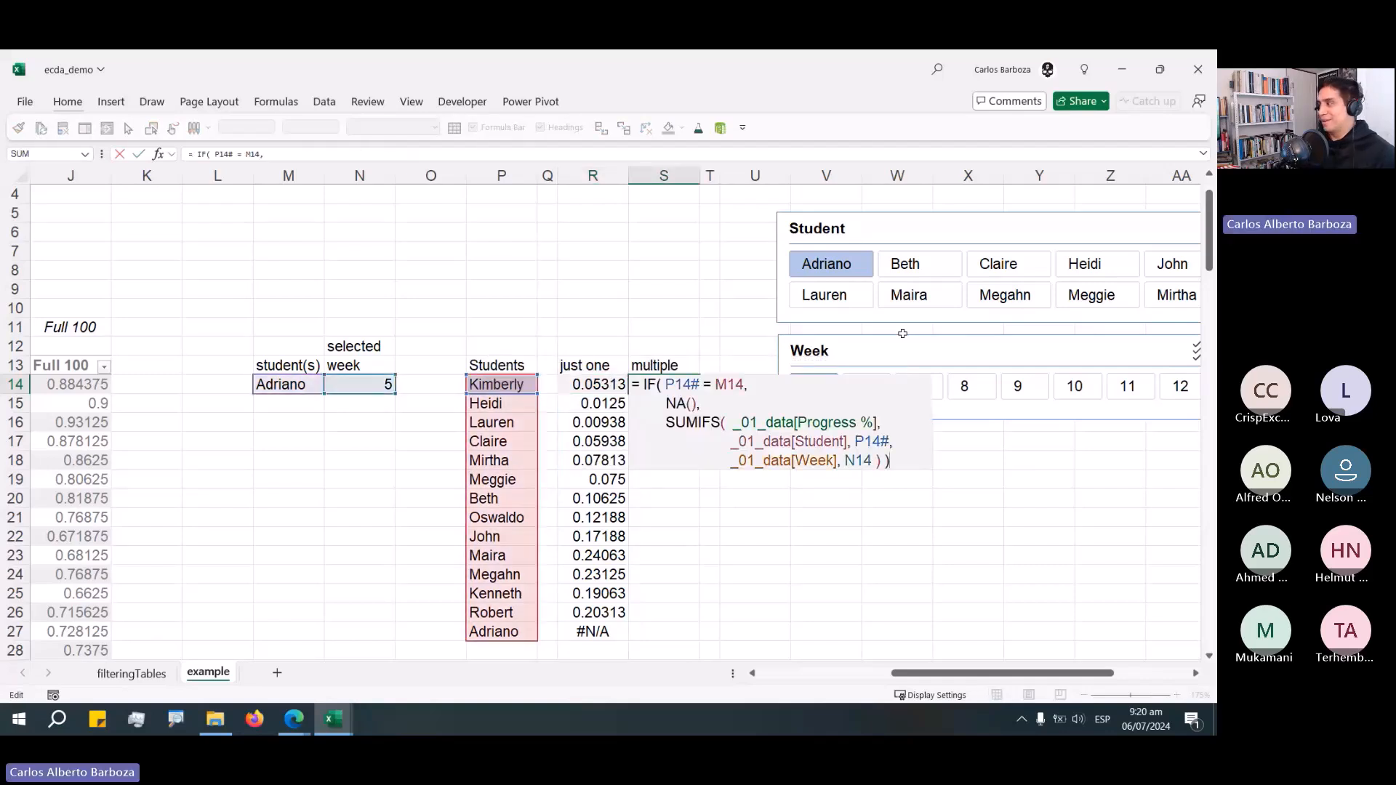
In the copied formula, delete the IF's P14# = M14 condition.
click(743, 385)
key(ctrl+shift+Left)
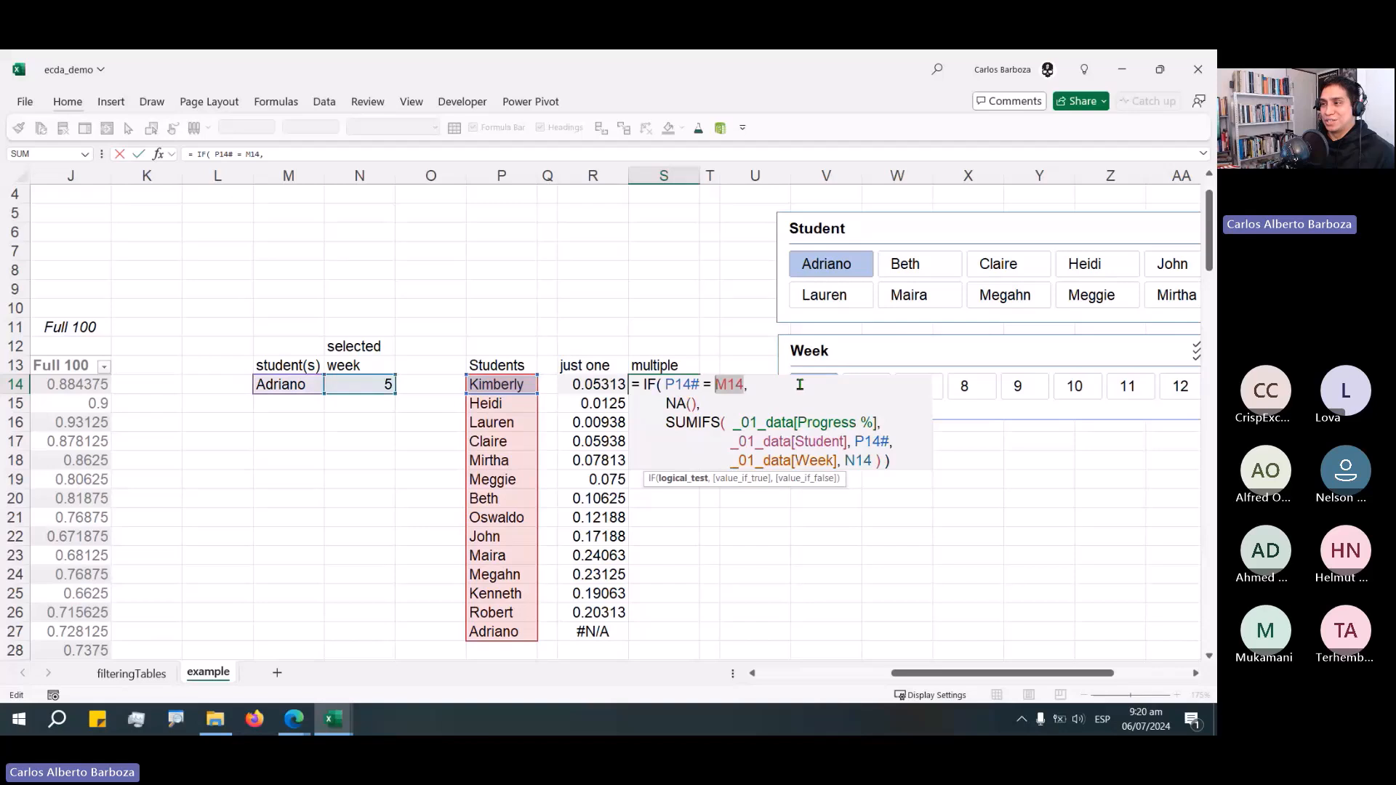
key(ctrl+shift+Left)
key(ctrl+shift+Left)
key(ctrl+shift+Left)
key(BackSpace)
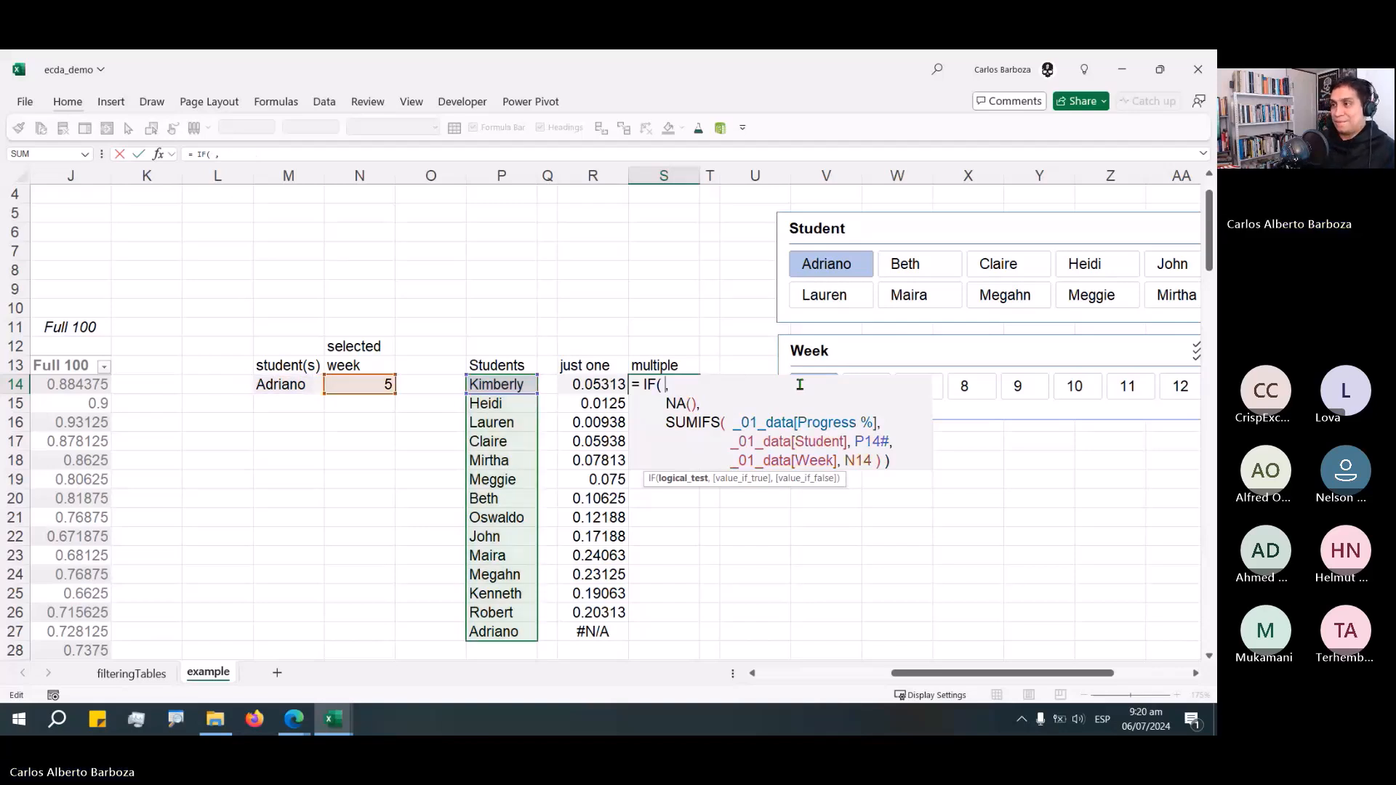
In the multiple formula, start a COUNTIFS function as the IF's new condition.
text(COUNT)
key(Down)
key(Down)
key(Down)
key(Down)
key(Tab)
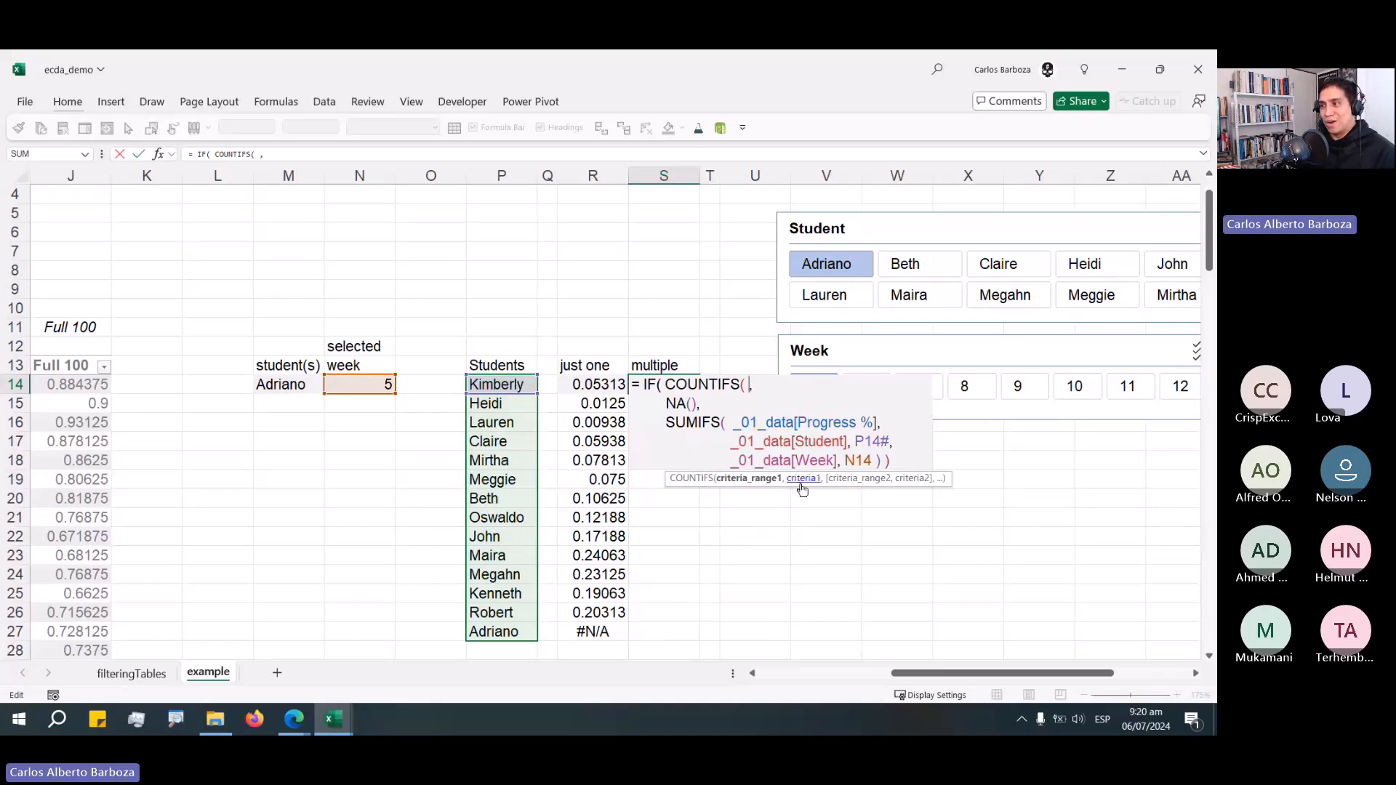
drag(801, 485, 620, 328)
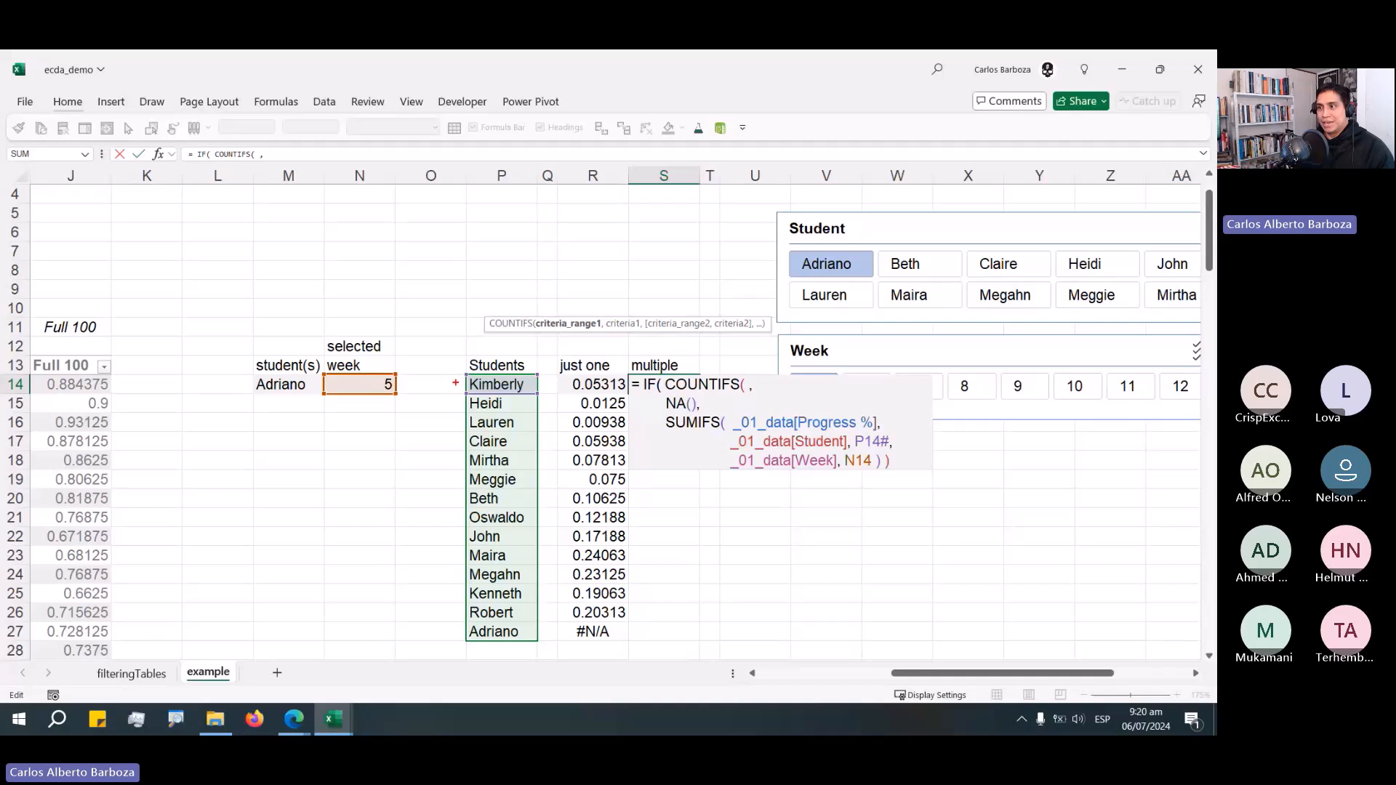
drag(455, 382, 393, 269)
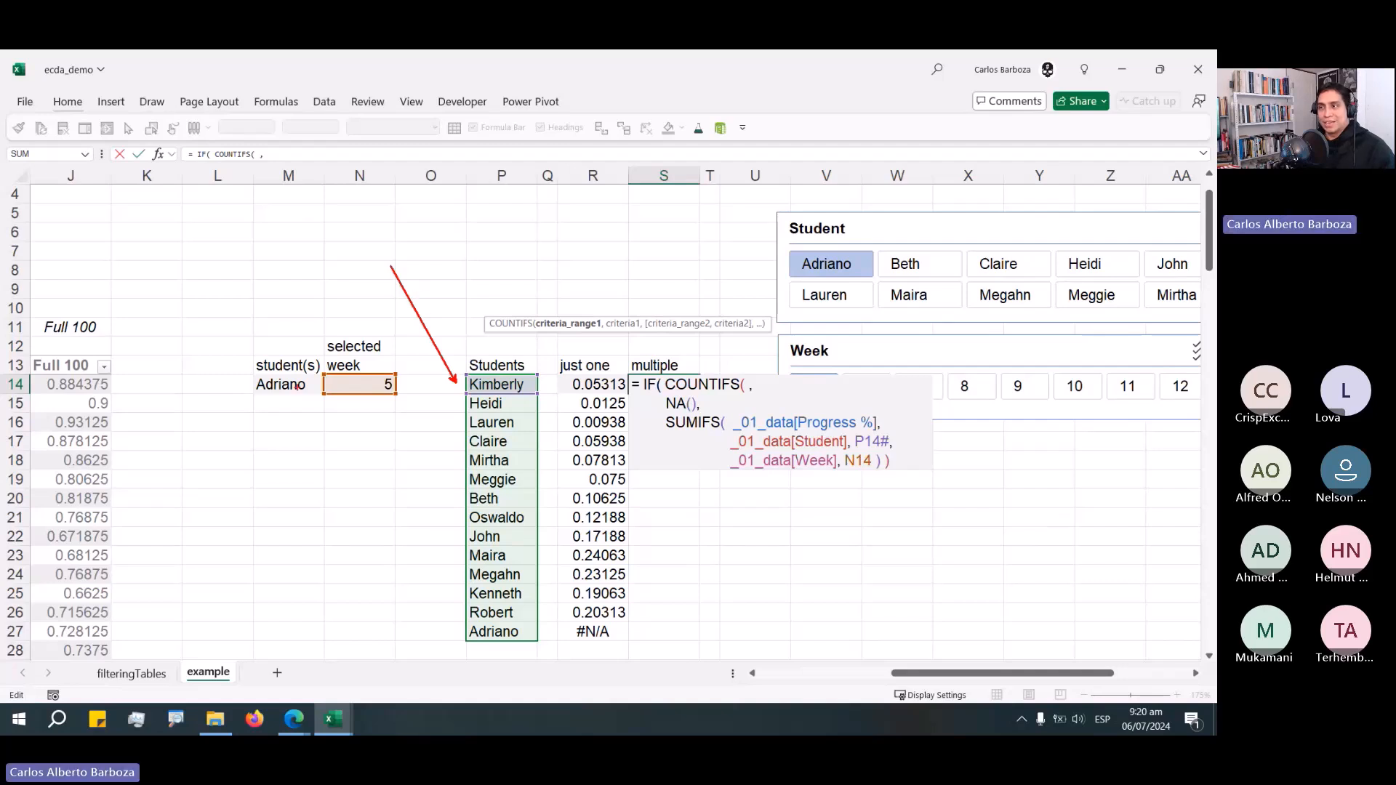
drag(261, 379, 159, 317)
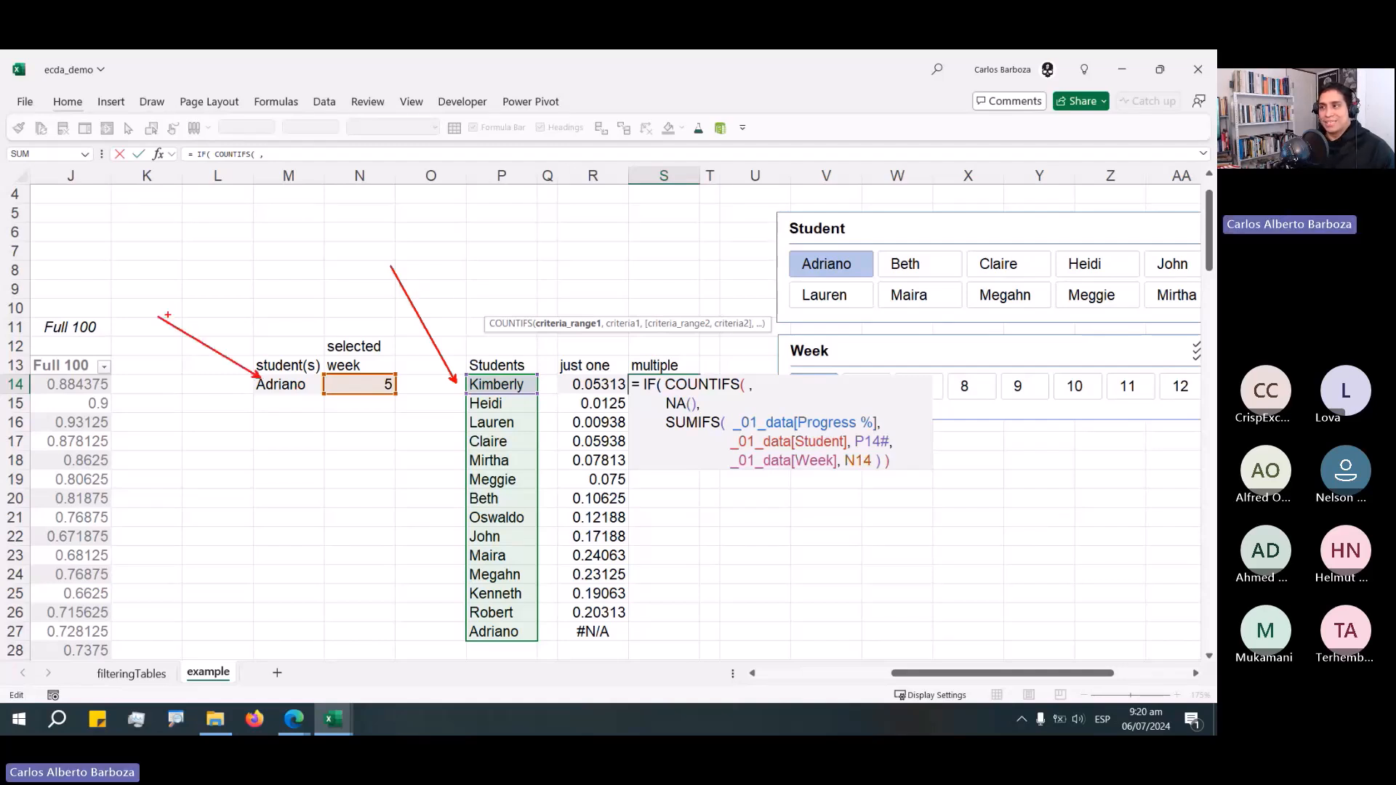
drag(628, 315, 668, 274)
mouse_move(604, 338)
mouse_down()
mouse_move(525, 393)
mouse_move(586, 353)
mouse_up()
key(ctrl+z)
key(ctrl+z)
key(ctrl+z)
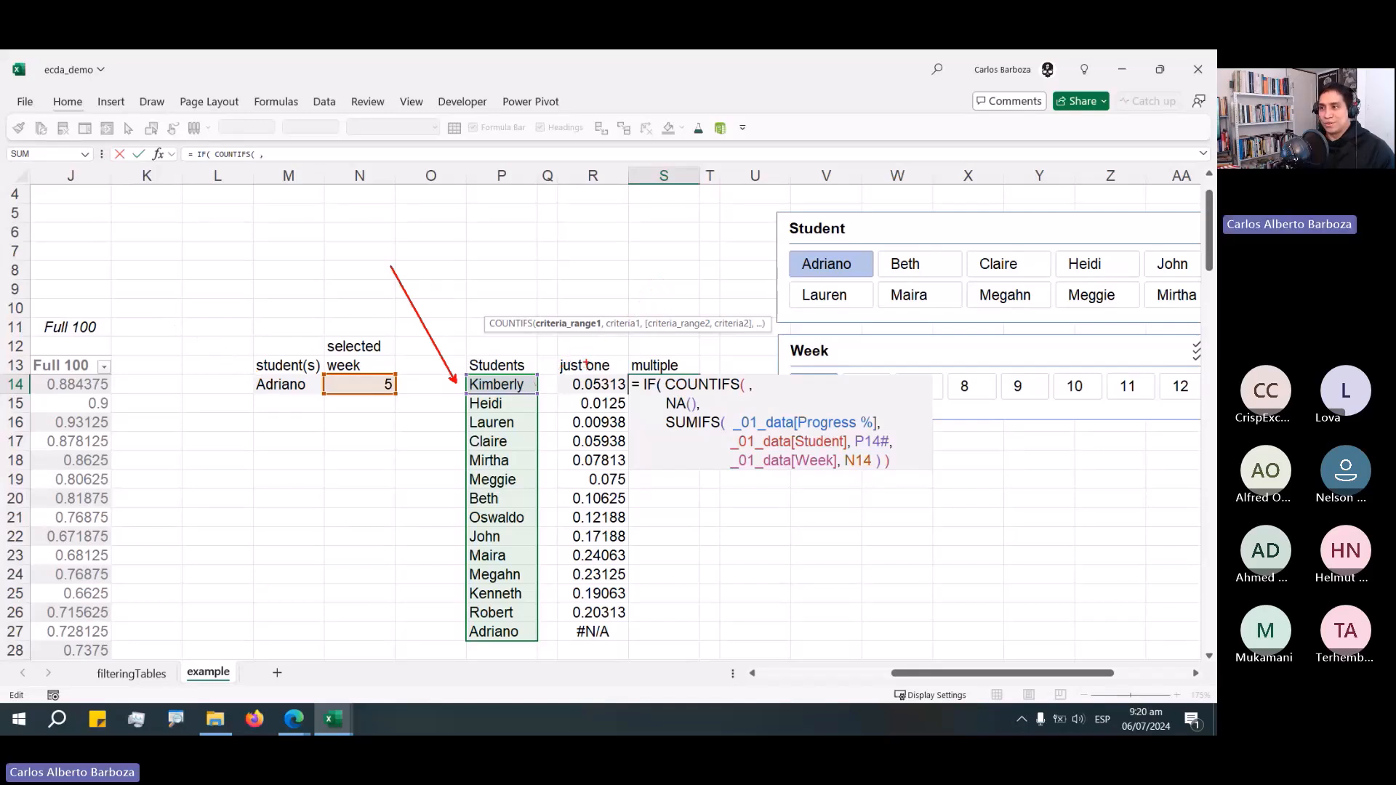
key(ctrl+z)
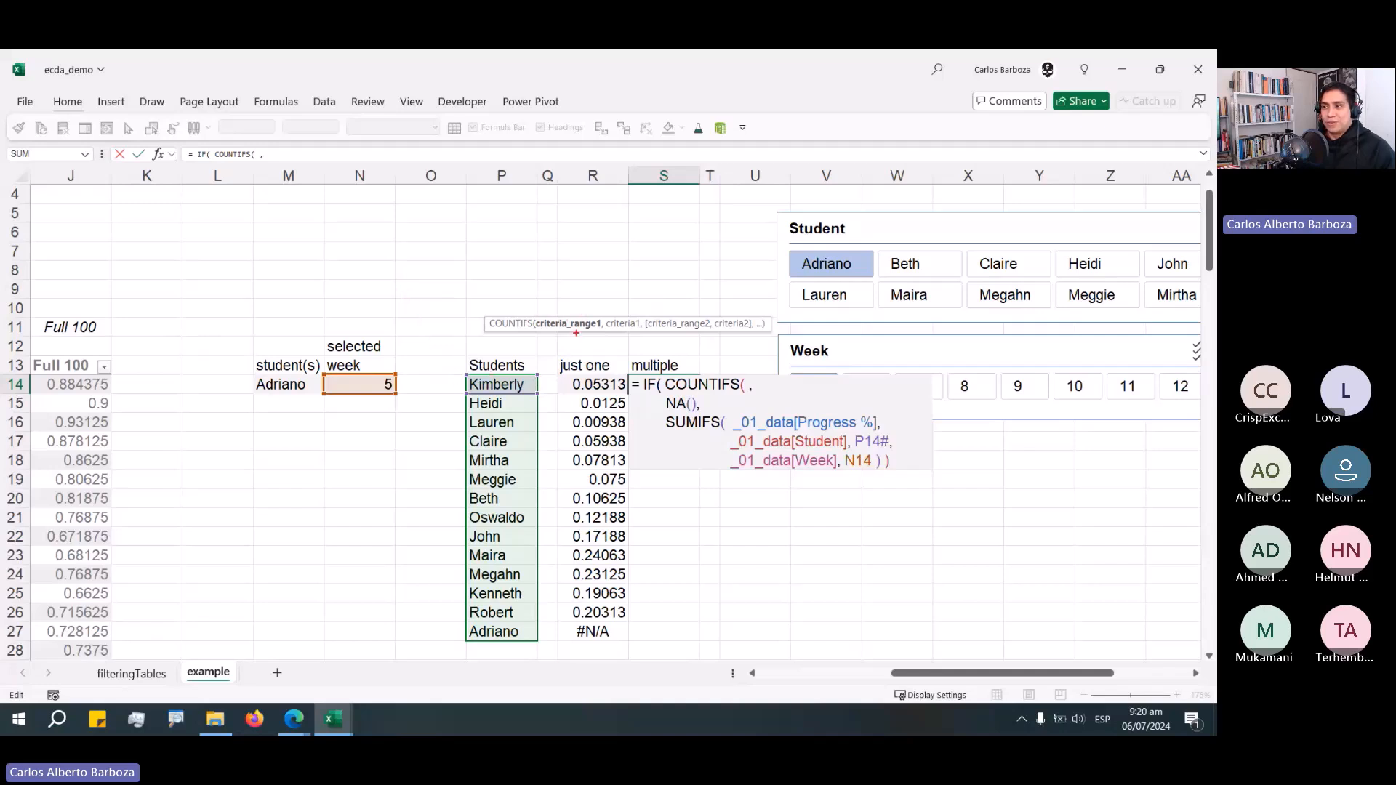
drag(574, 331, 529, 381)
mouse_move(626, 317)
mouse_down()
mouse_move(371, 331)
mouse_move(289, 369)
mouse_up()
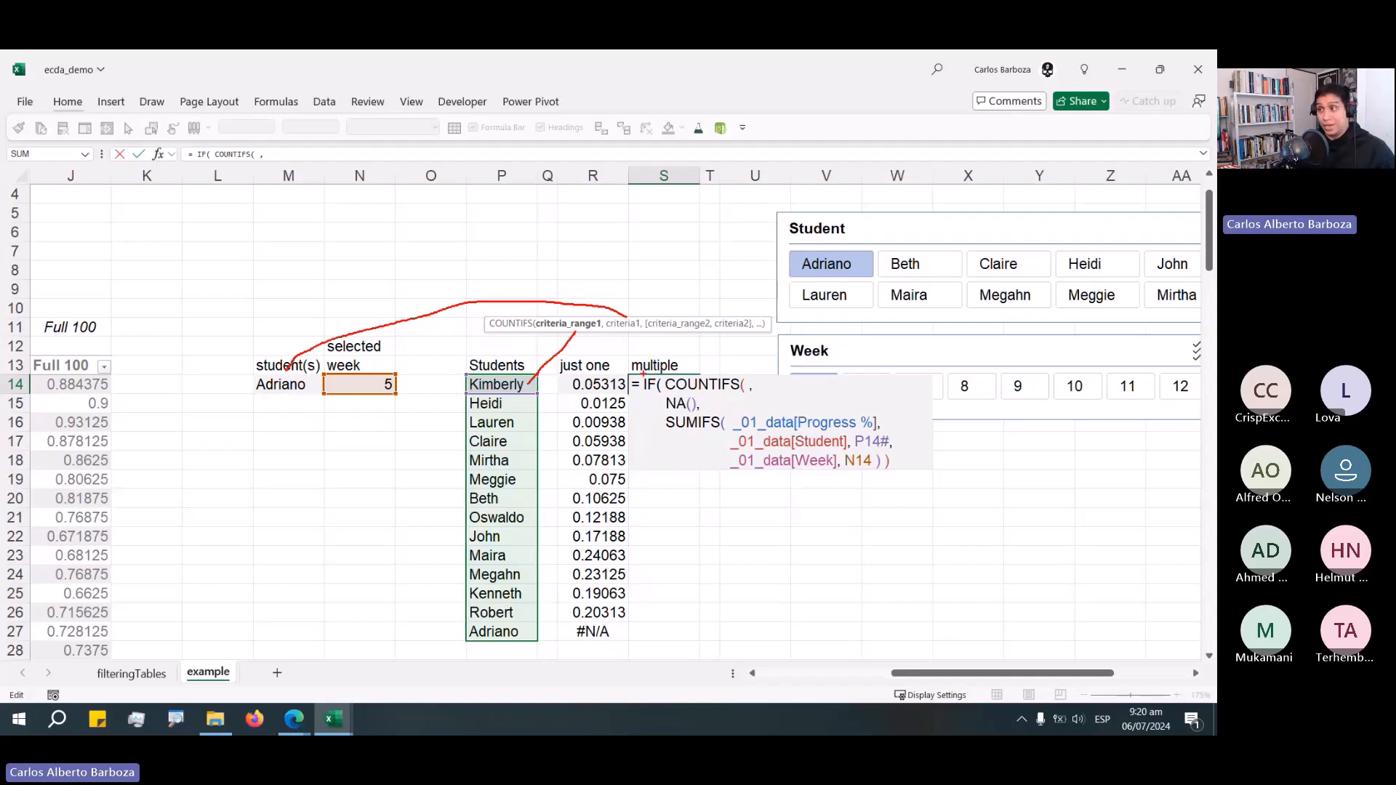
key(Escape)
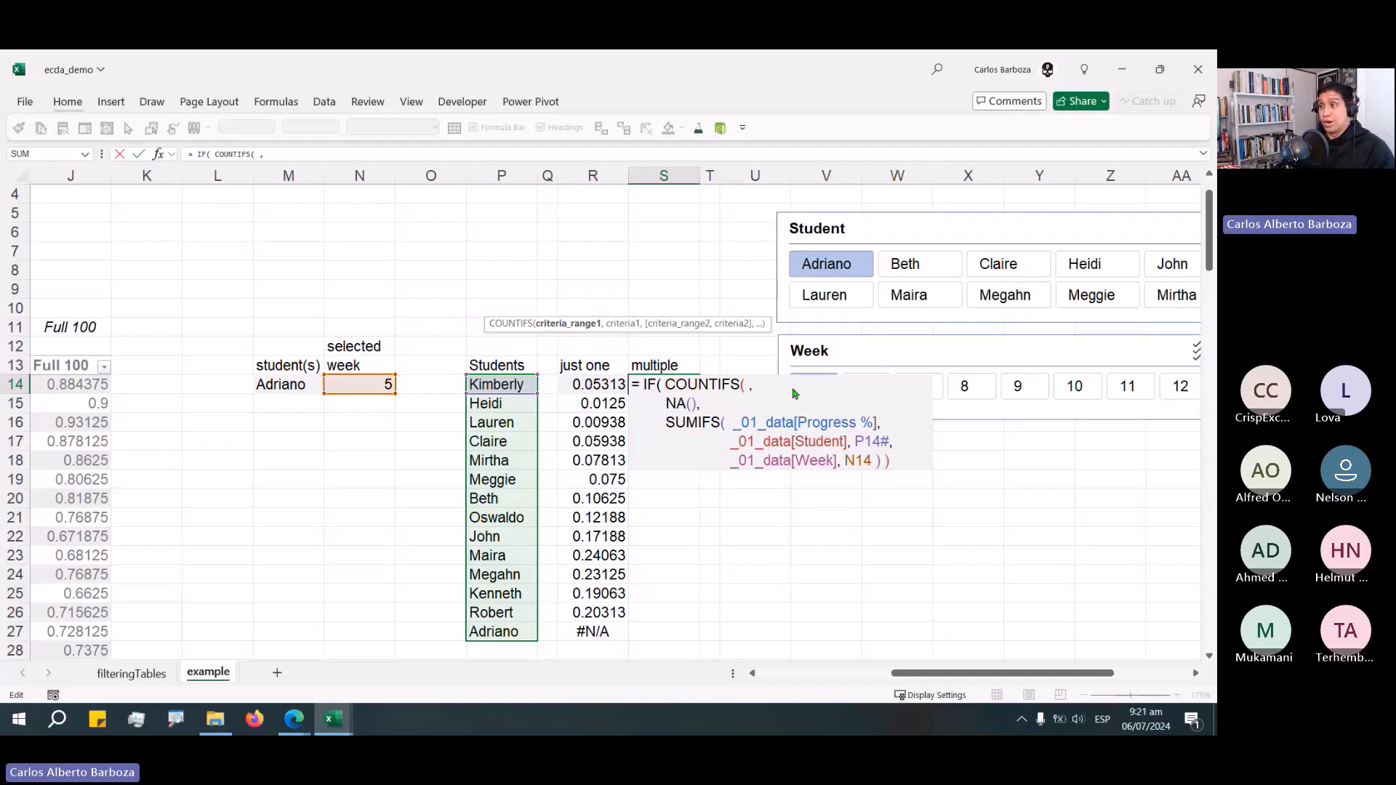
Set the COUNTIFS arguments to M14# and P14#, close it and confirm the formula.
click(297, 386)
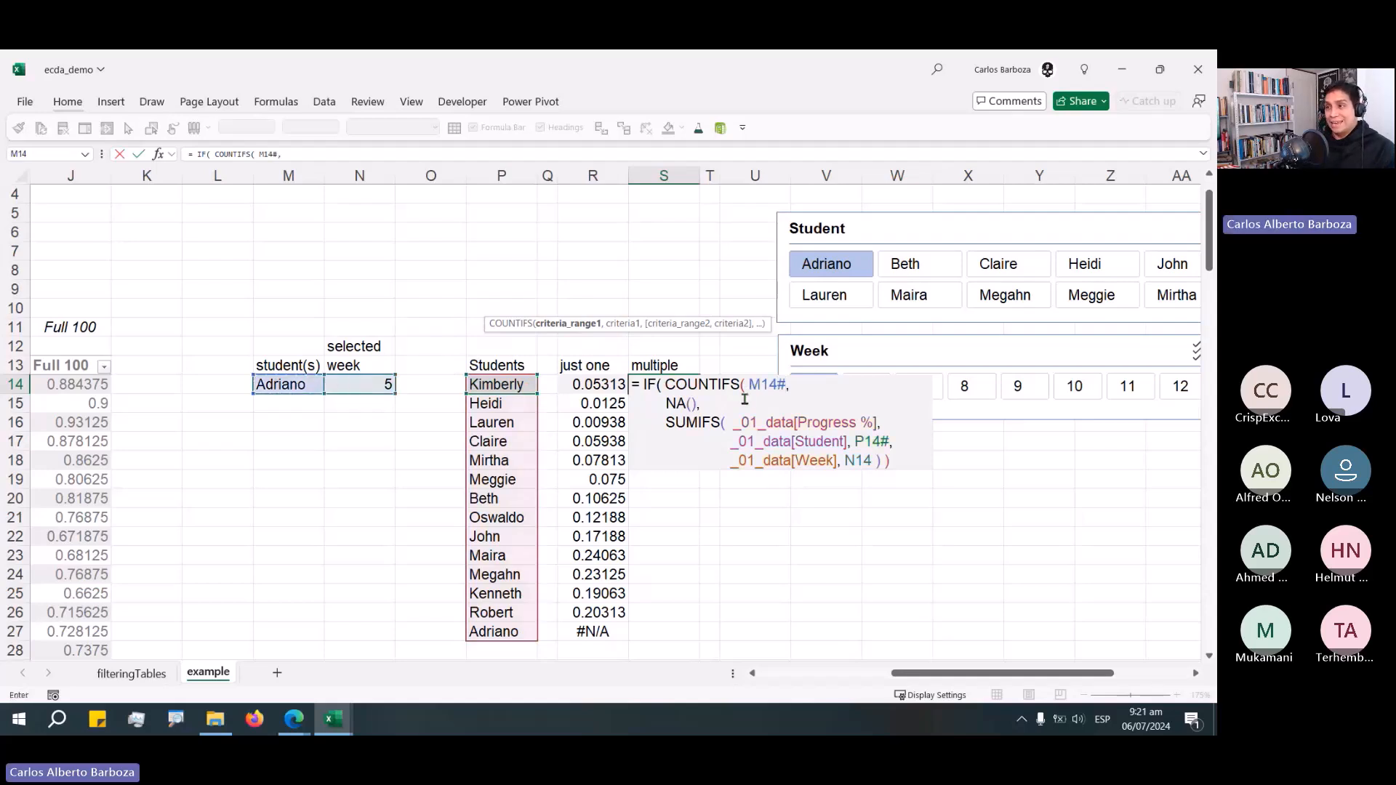
click(797, 392)
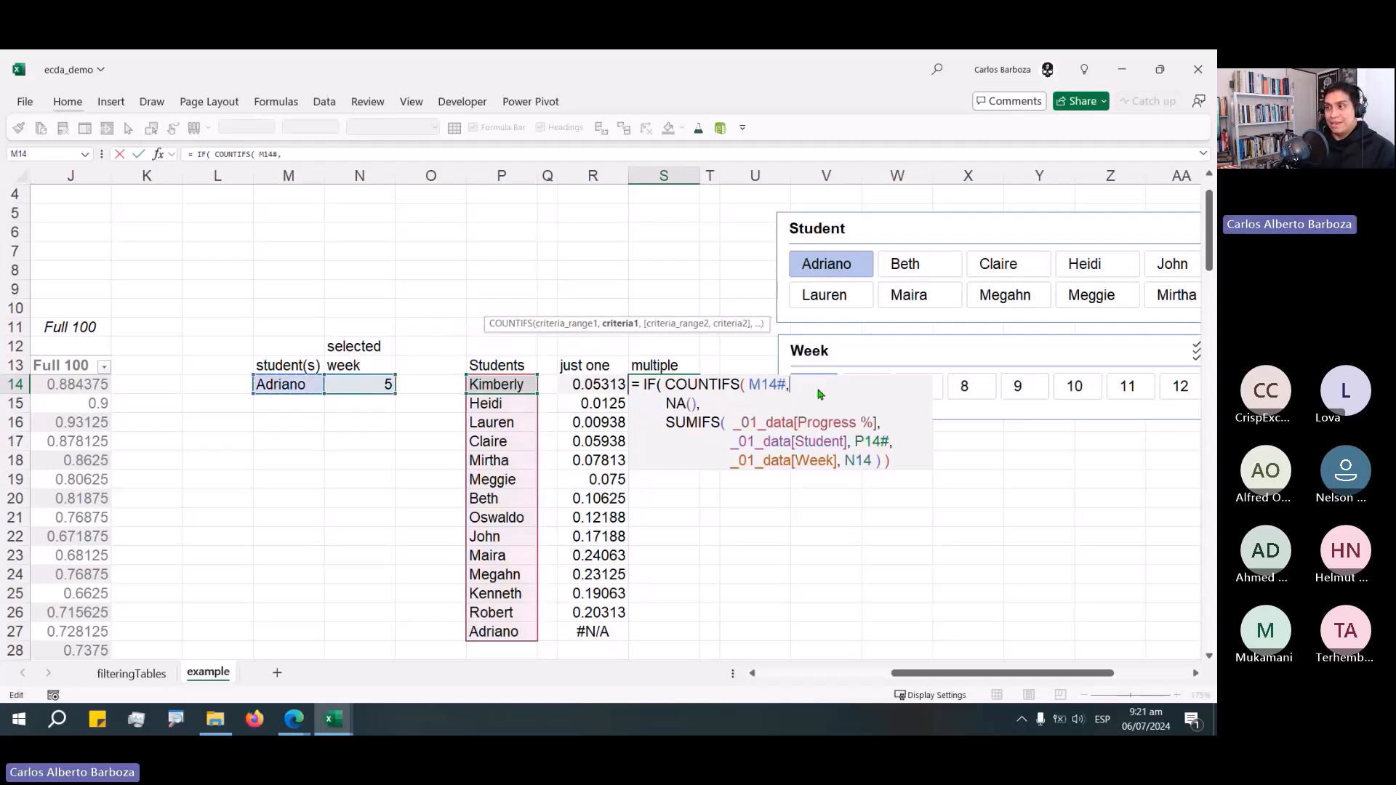
click(529, 383)
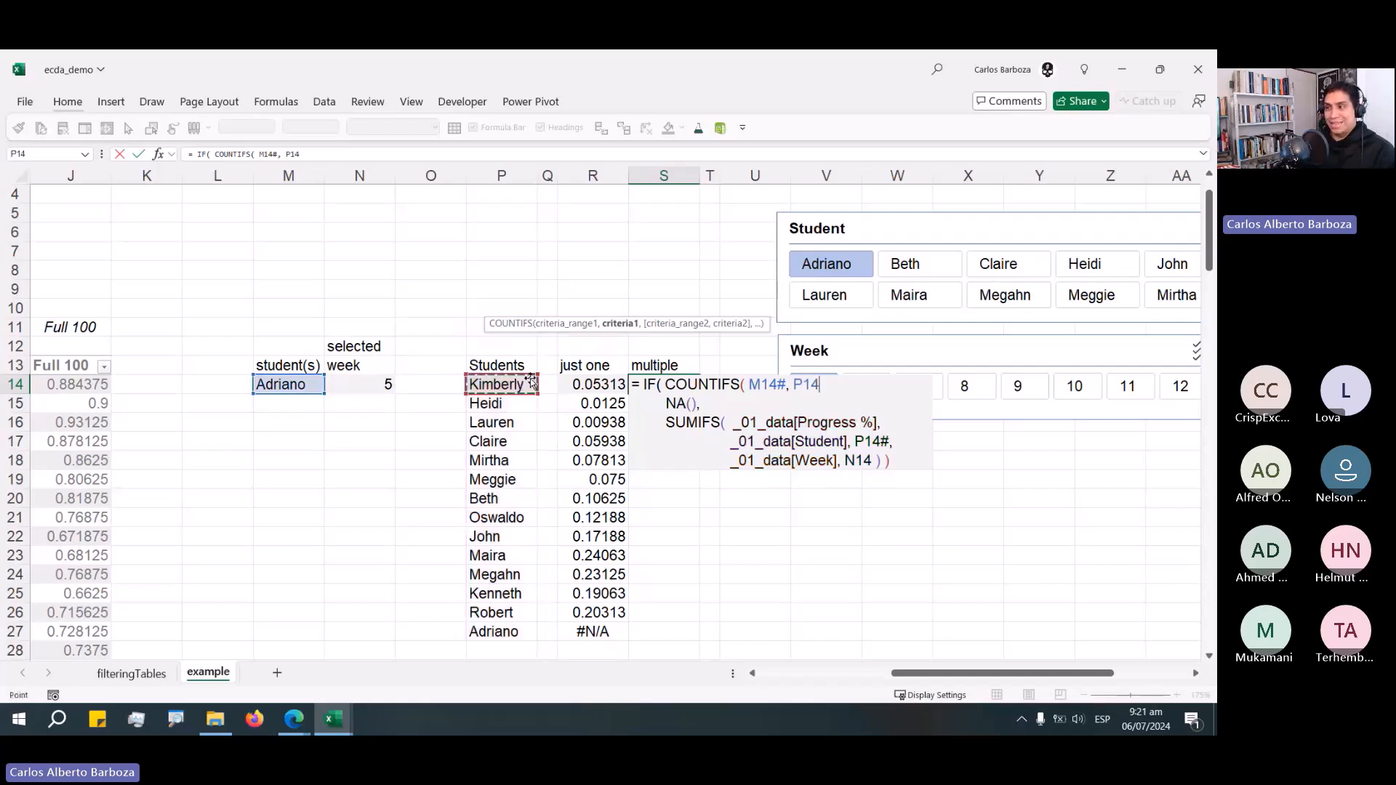
text())
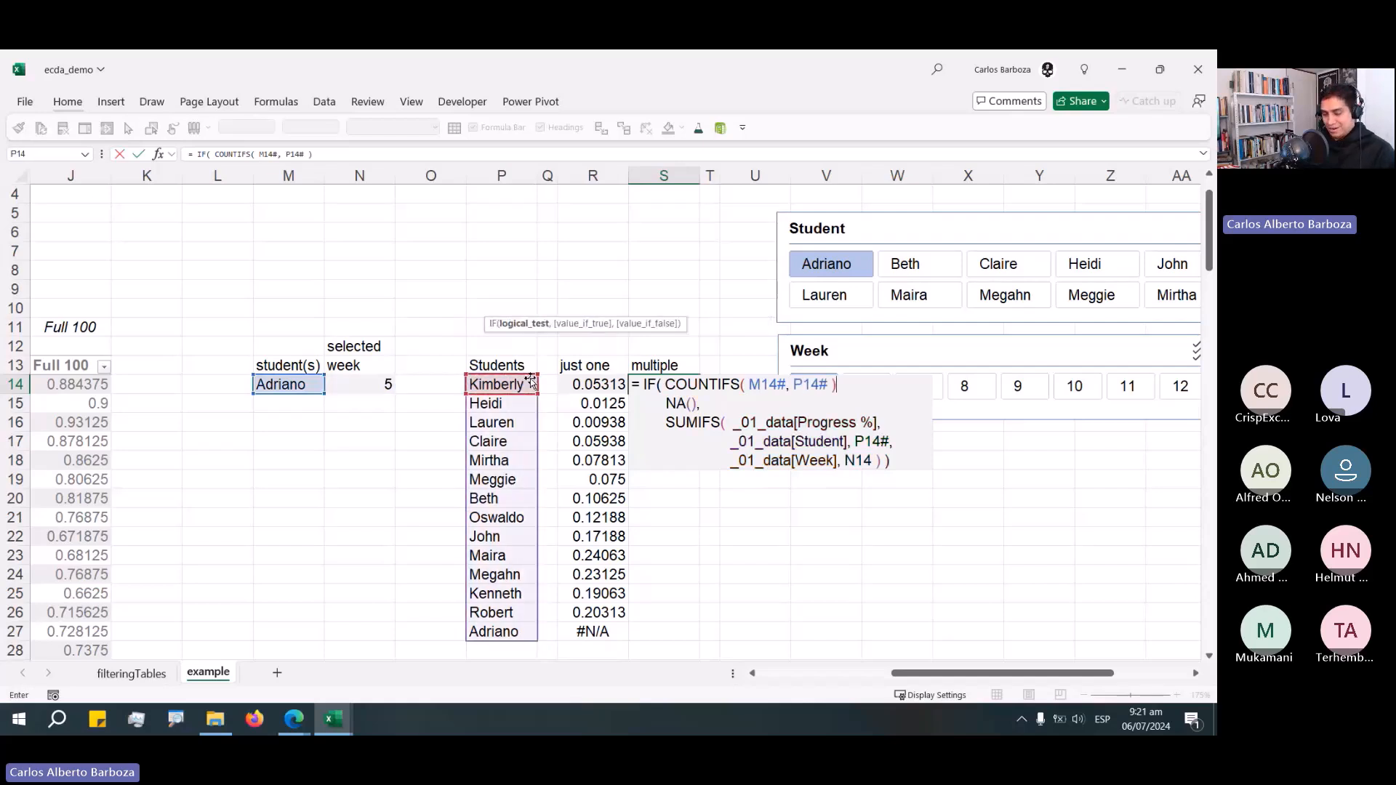
text(,)
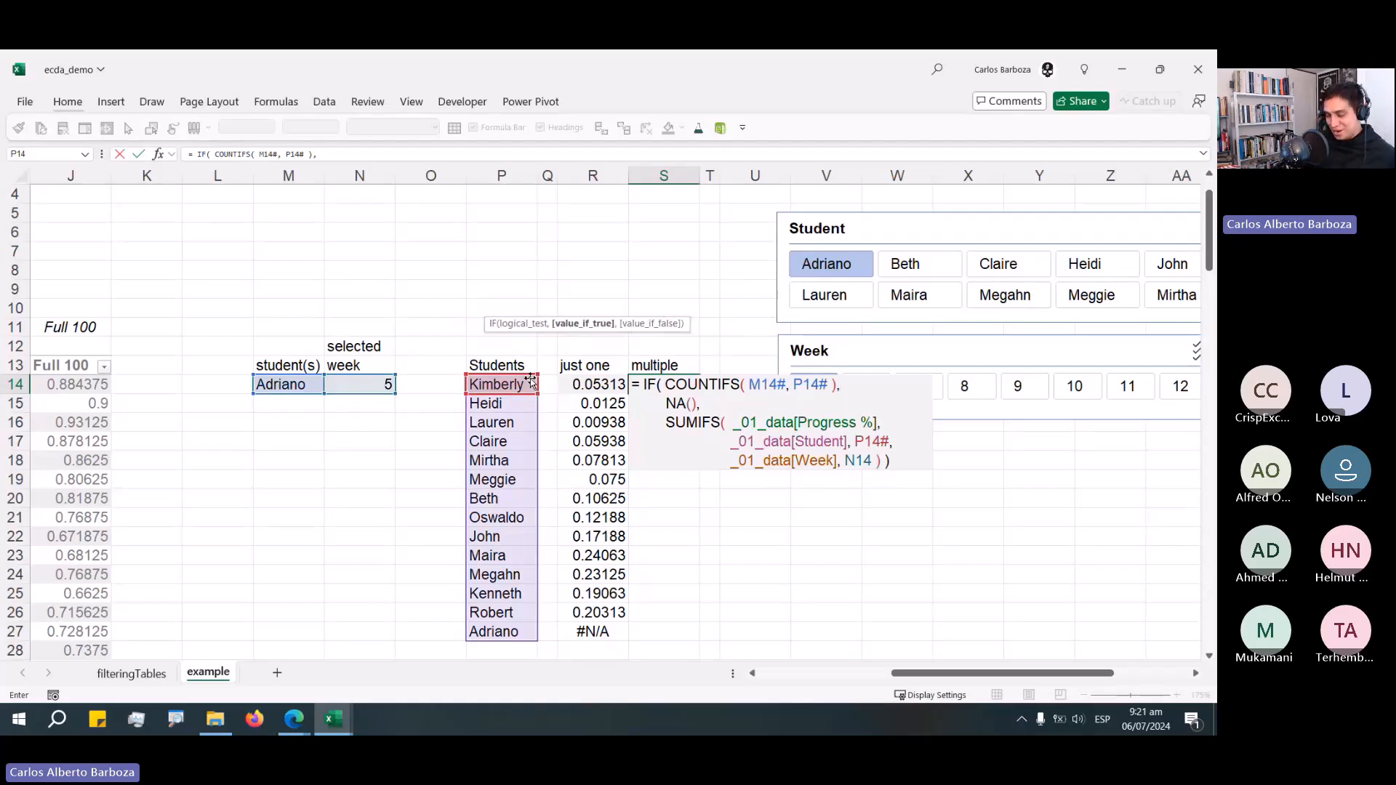
key(Return)
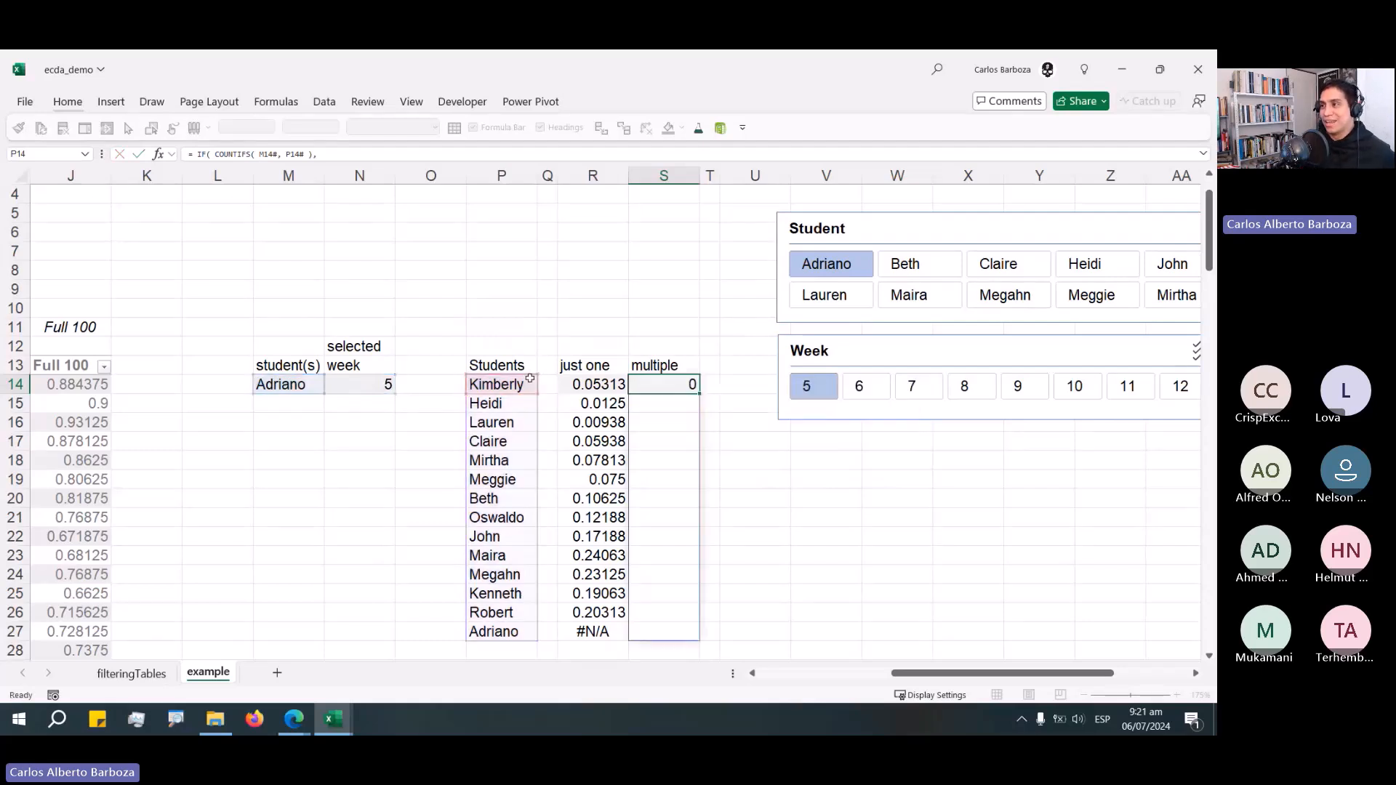
Add Maira and Heidi to the Adriano selection in the Student slicer.
click(902, 297)
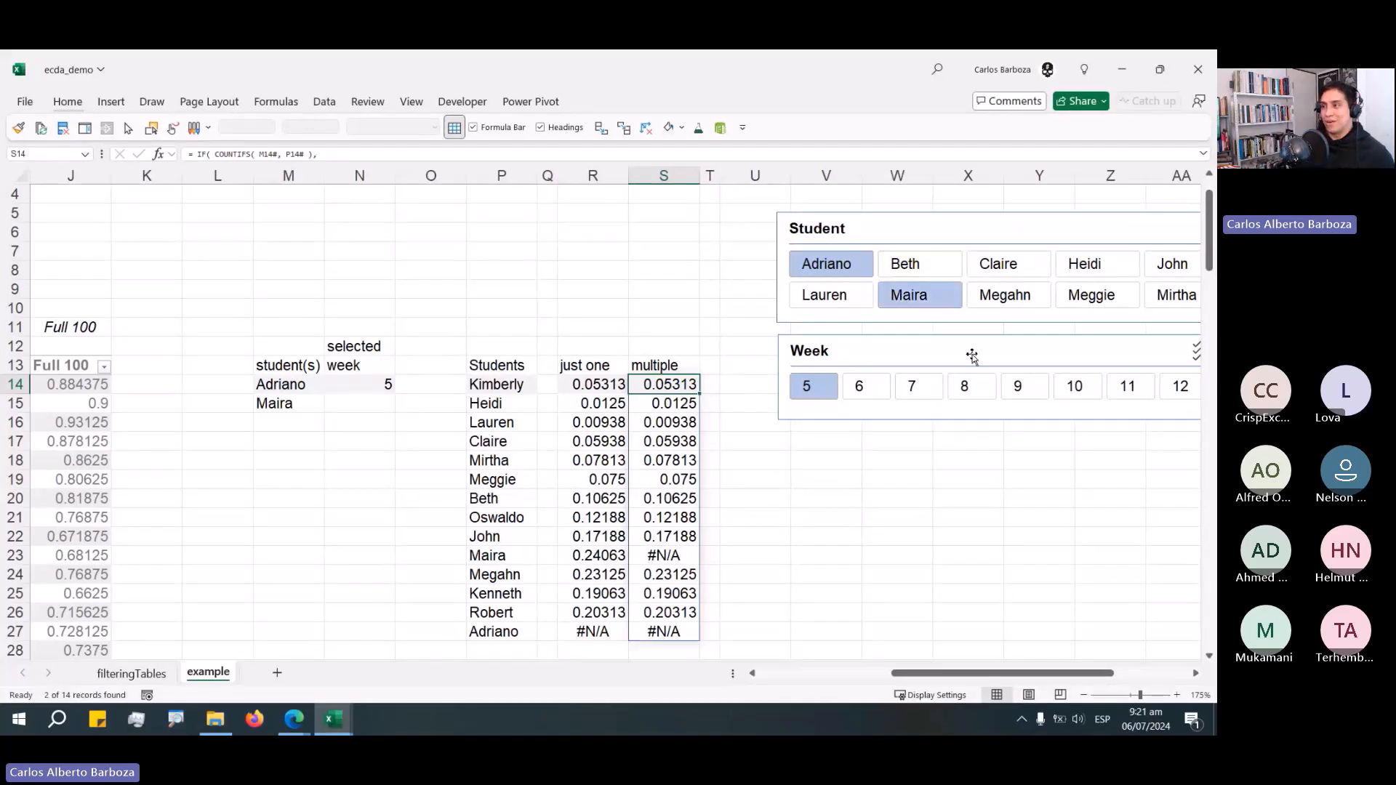
click(1084, 279)
Fill the #N/A cells for Heidi, Maira and Adriano in the multiple column with yellow.
ctrl+click(663, 403)
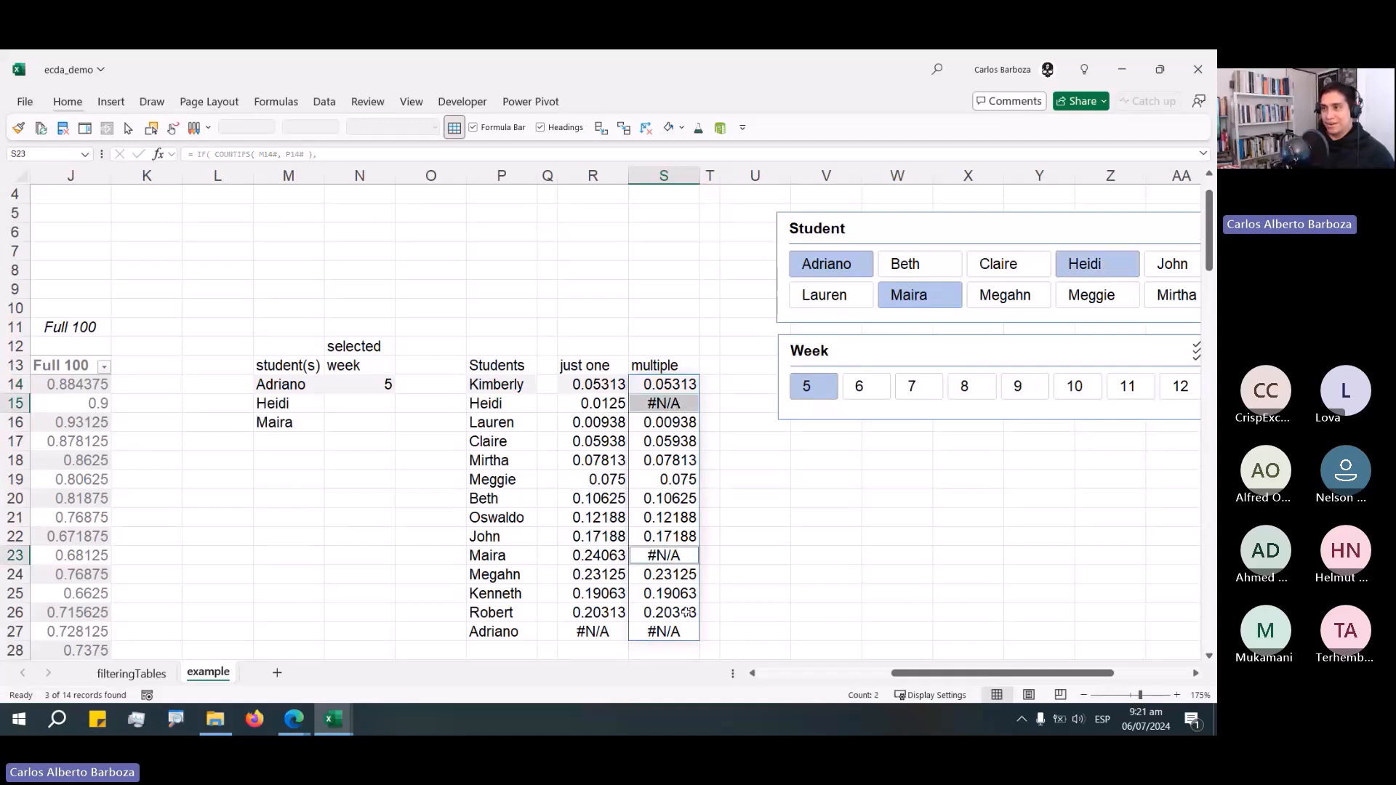
ctrl+click(663, 555)
ctrl+click(663, 631)
click(68, 101)
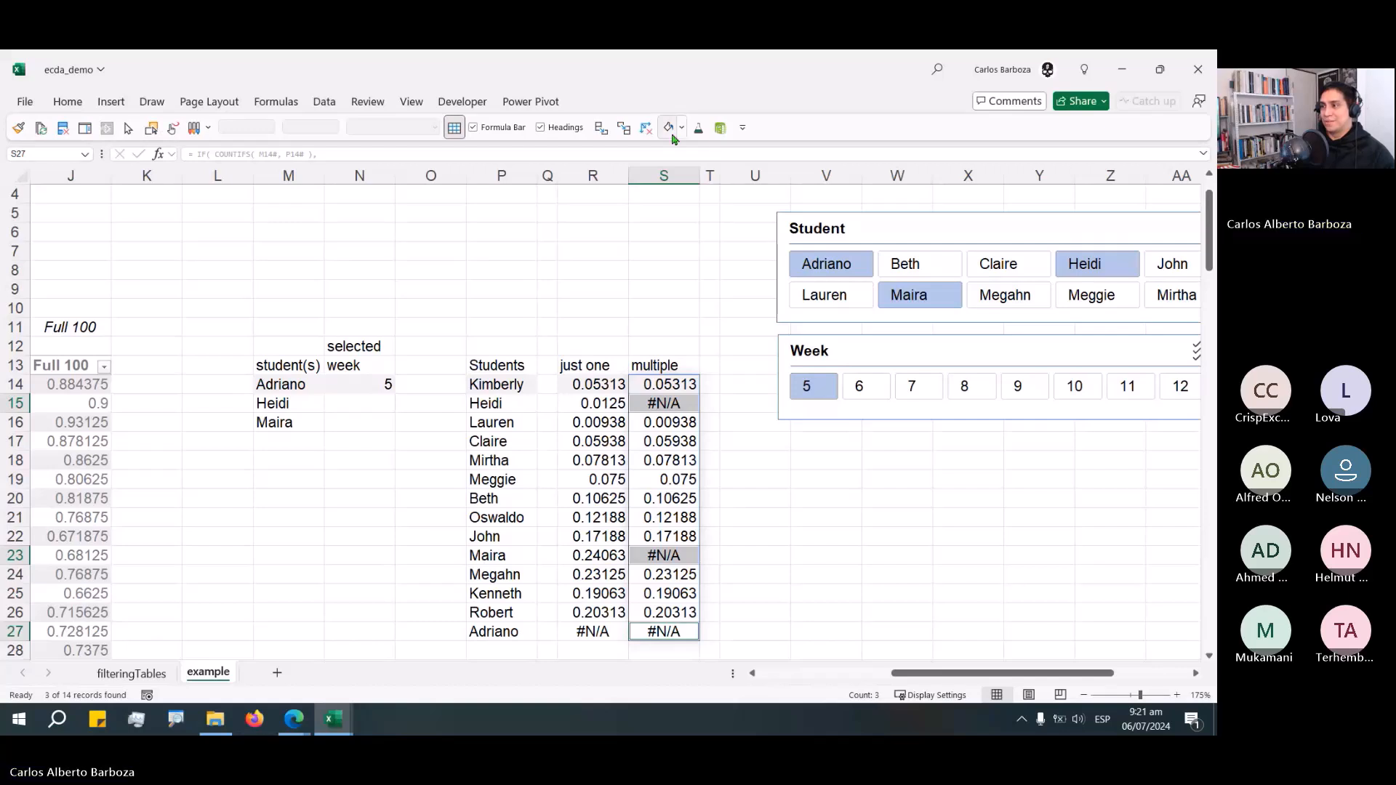
click(681, 128)
click(702, 311)
click(755, 517)
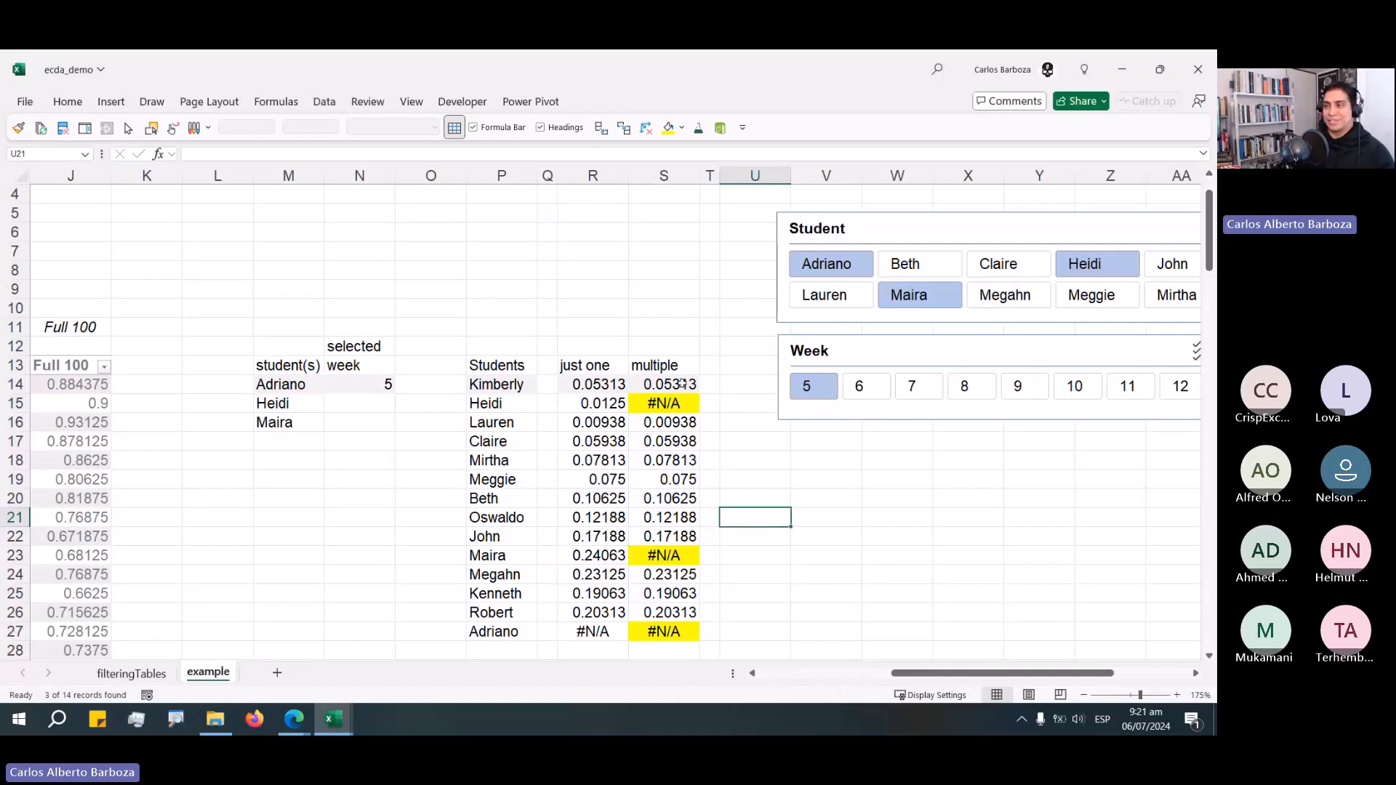
Open the multiple and just one formulas in turn to compare them without editing.
double_click(682, 383)
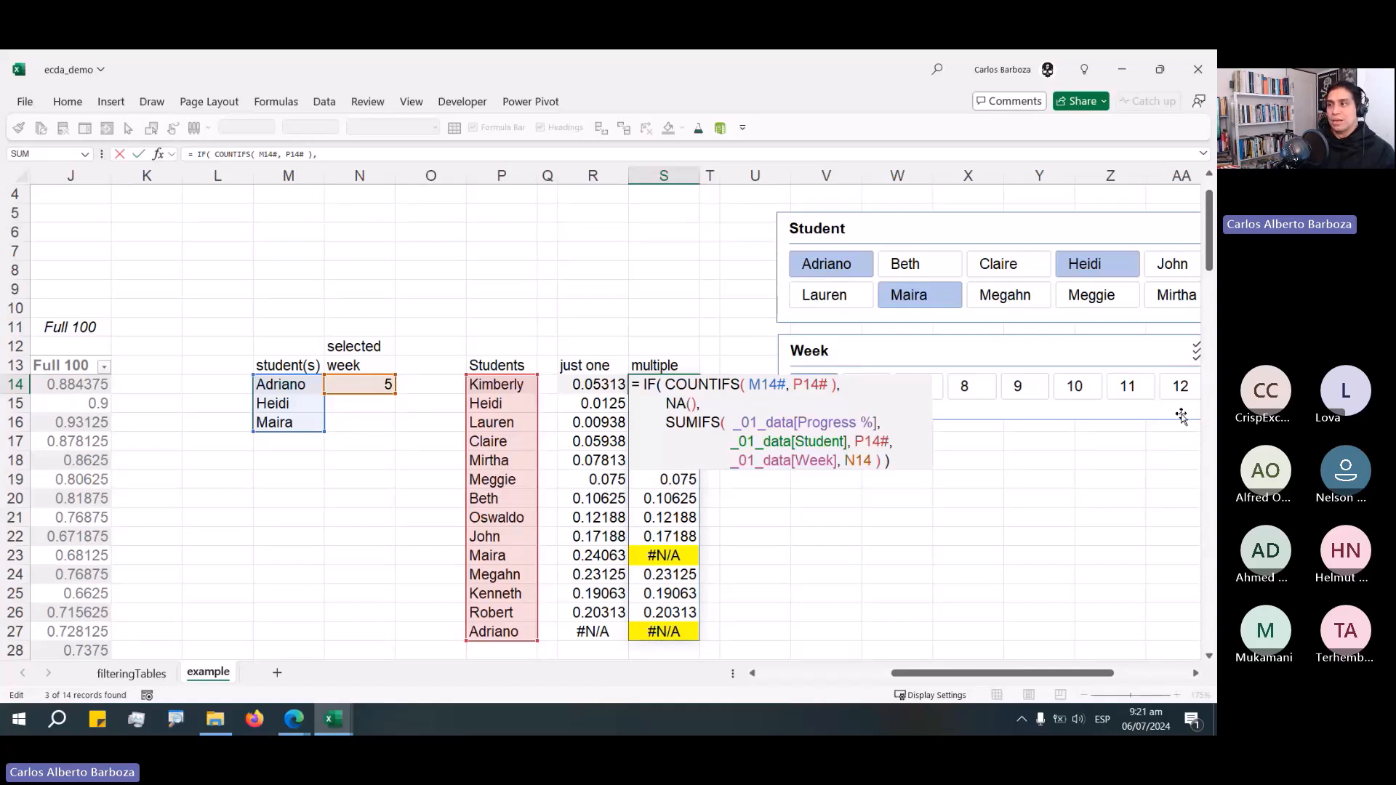
key(Escape)
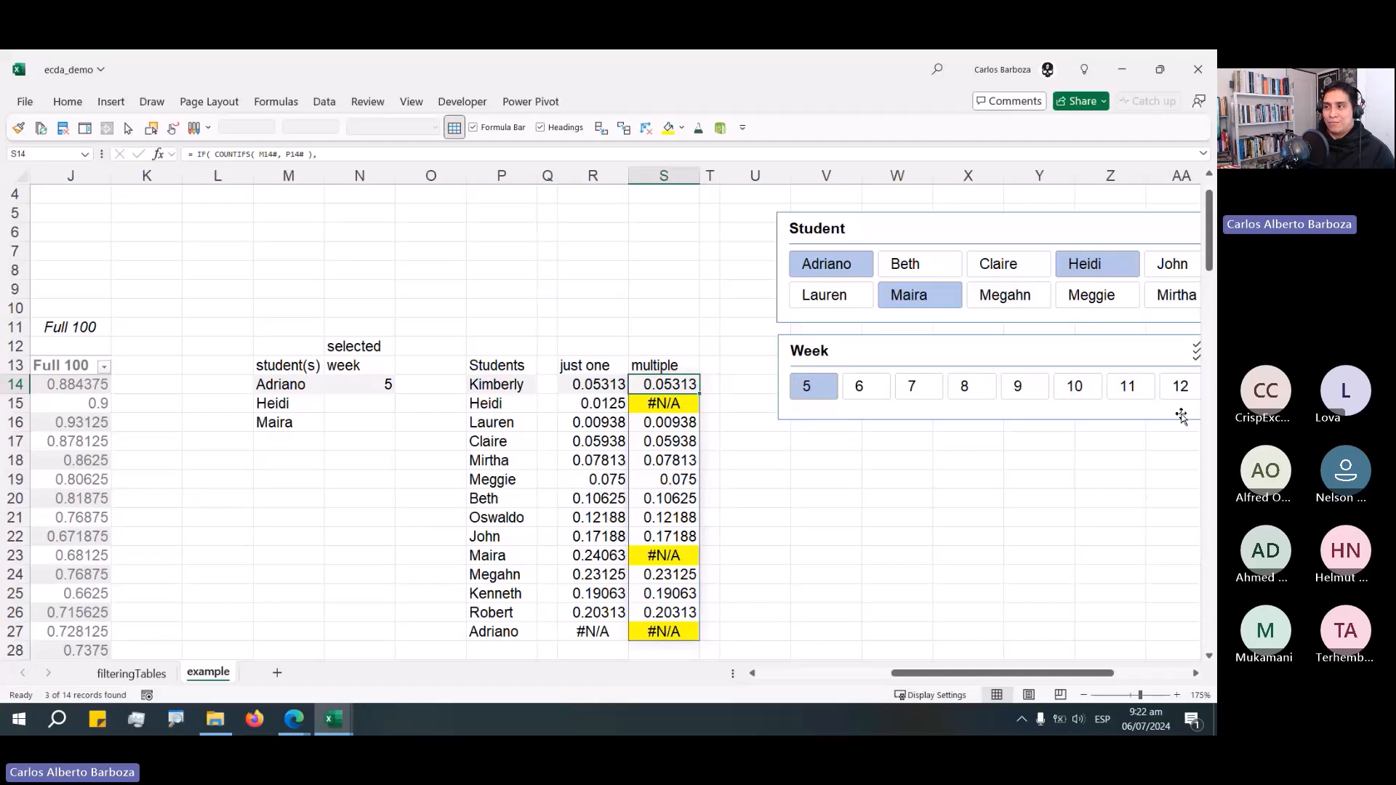
key(Left)
key(F2)
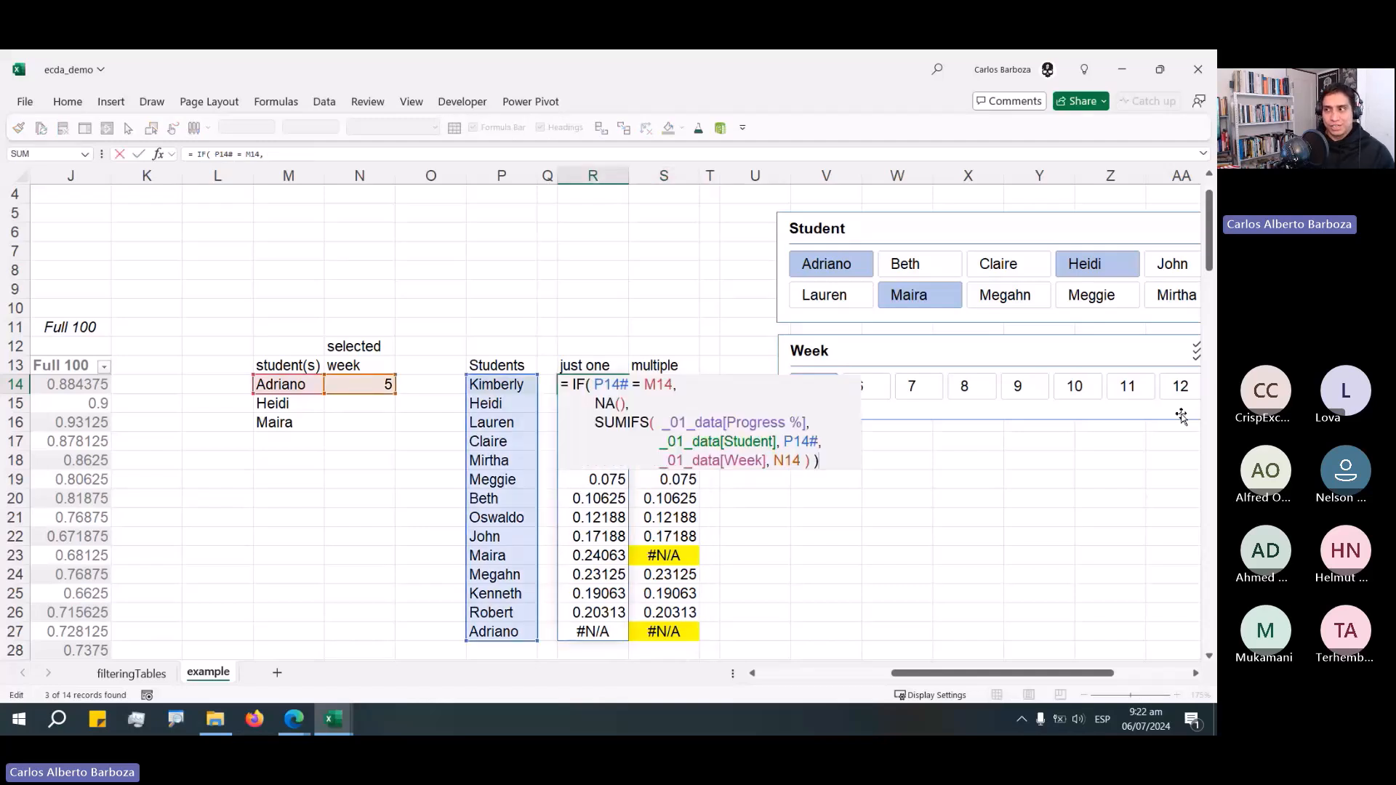
key(Escape)
key(Right)
key(F2)
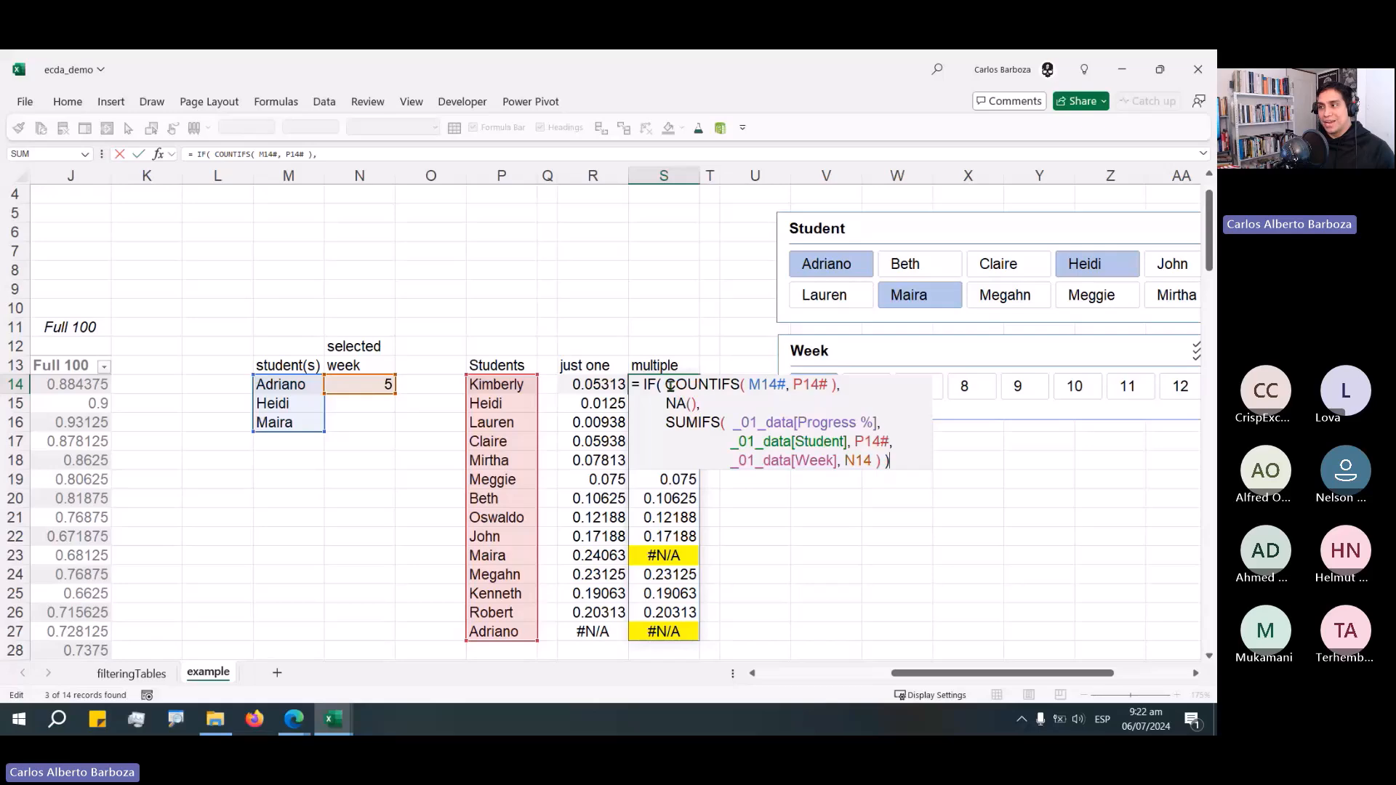
drag(667, 385, 785, 384)
key(Escape)
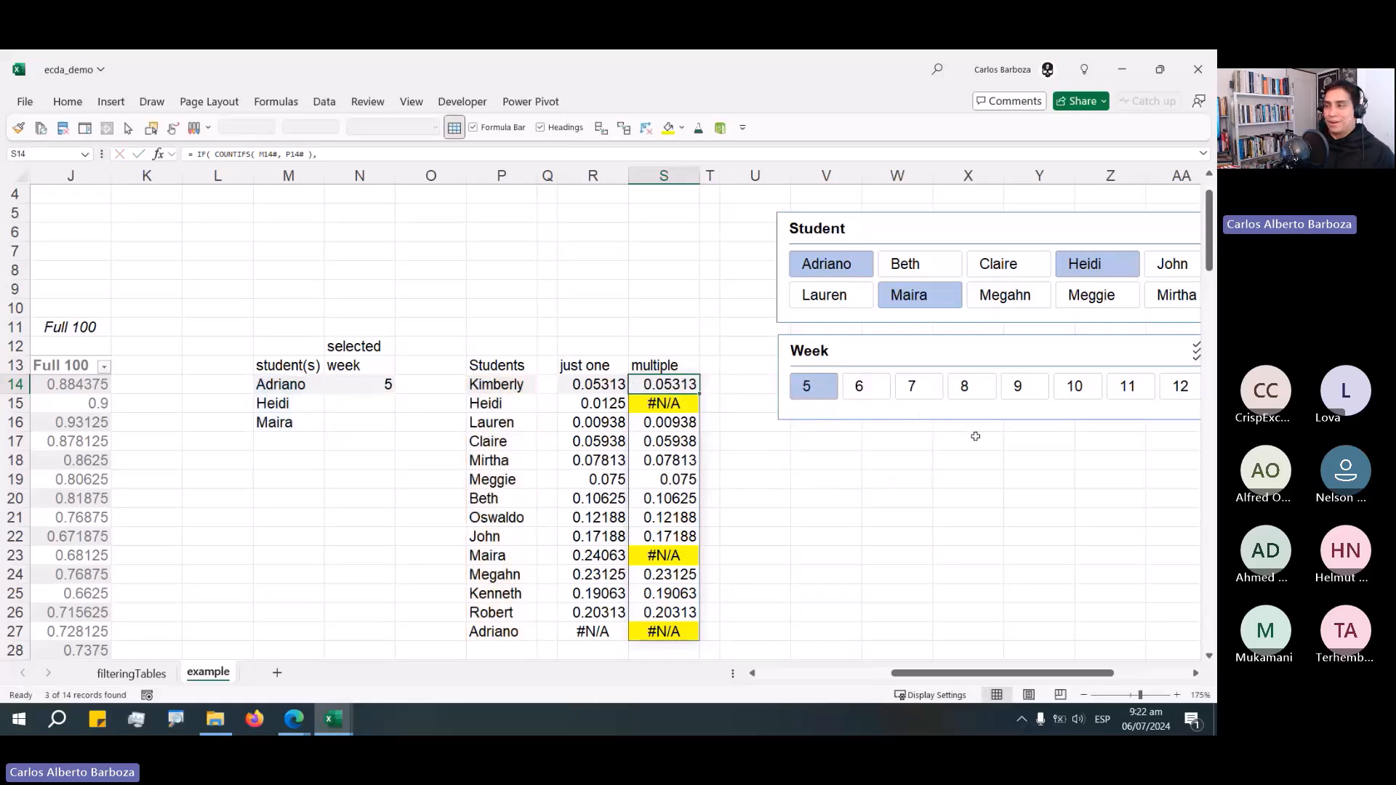
Move the Student and Week slicers so they sit stacked beside the formula columns.
click(1195, 673)
click(1196, 673)
click(369, 404)
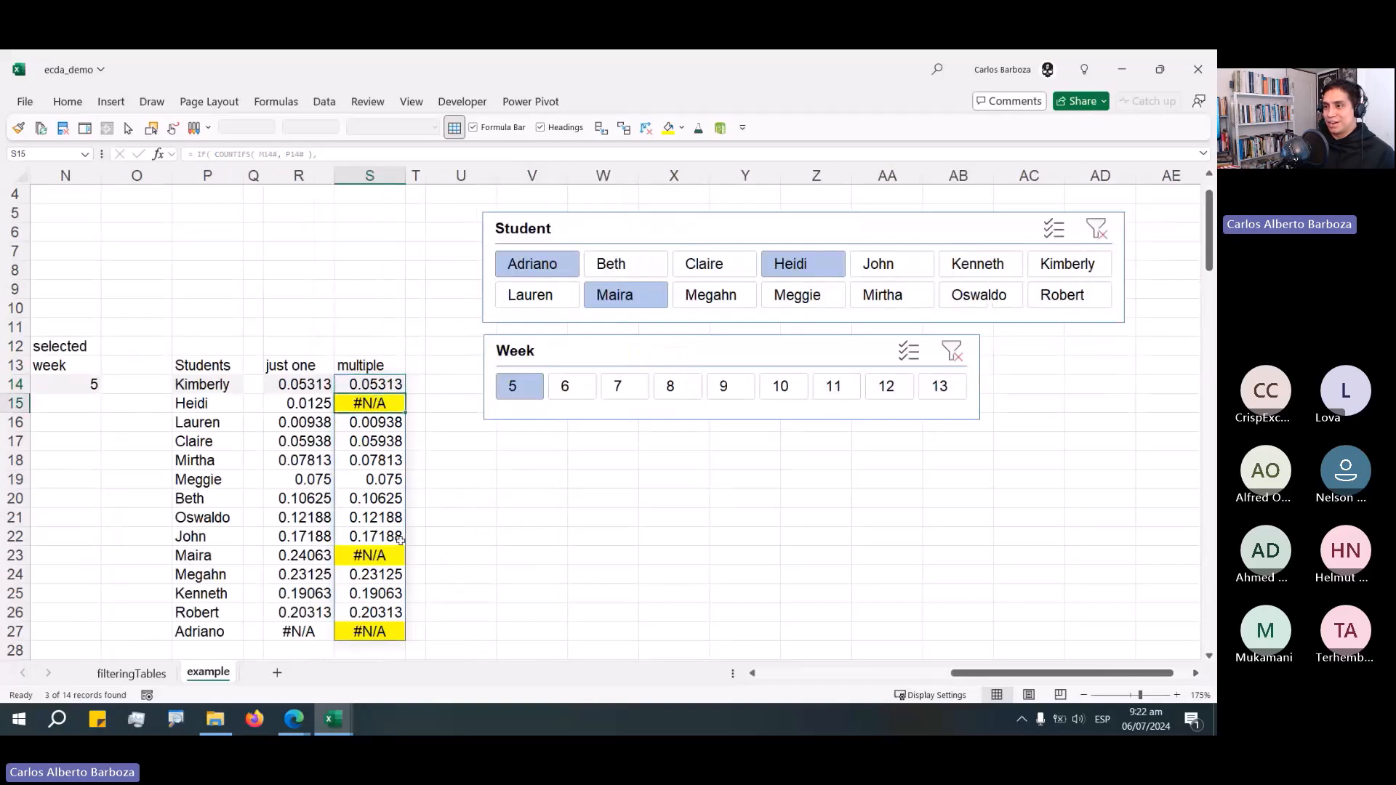
ctrl+click(369, 556)
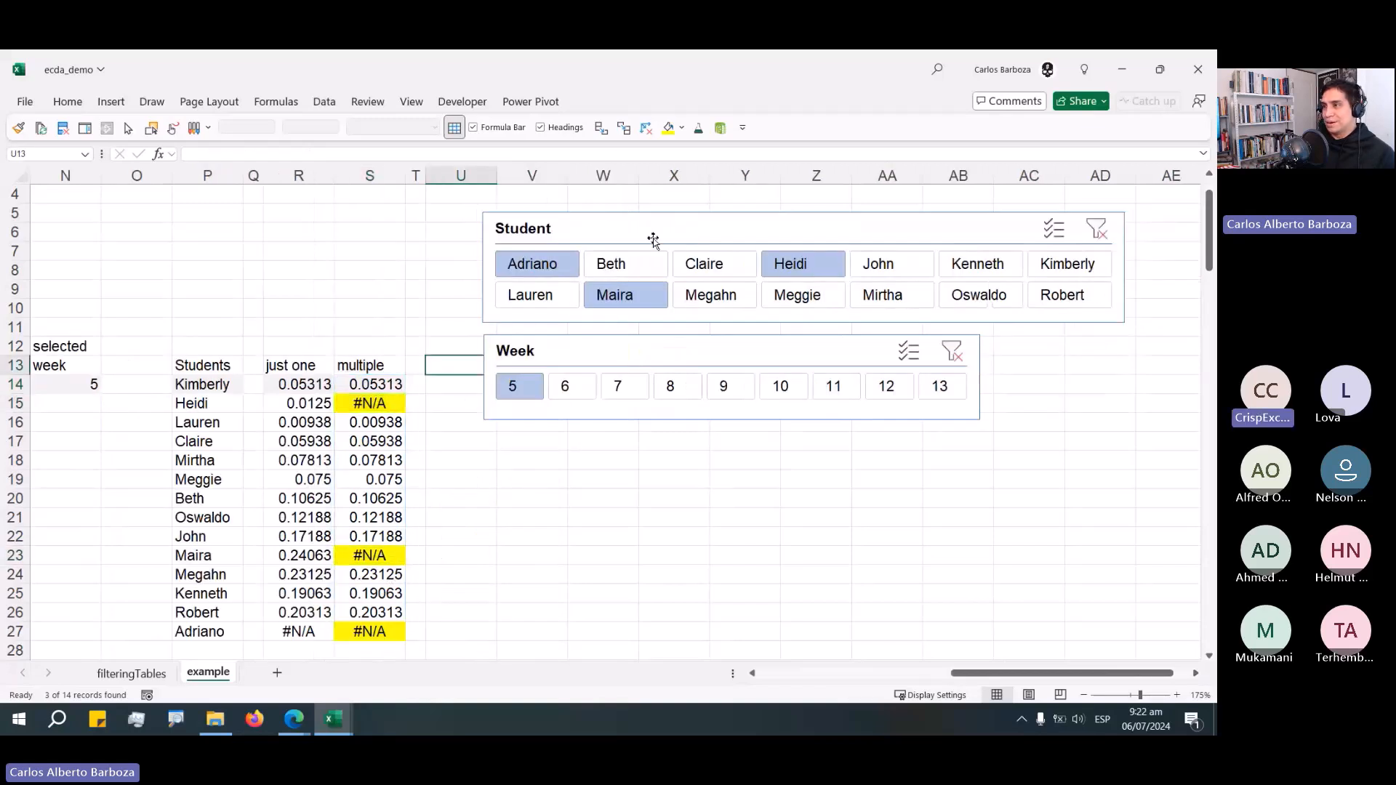
drag(630, 227, 803, 203)
drag(675, 337, 849, 307)
click(474, 356)
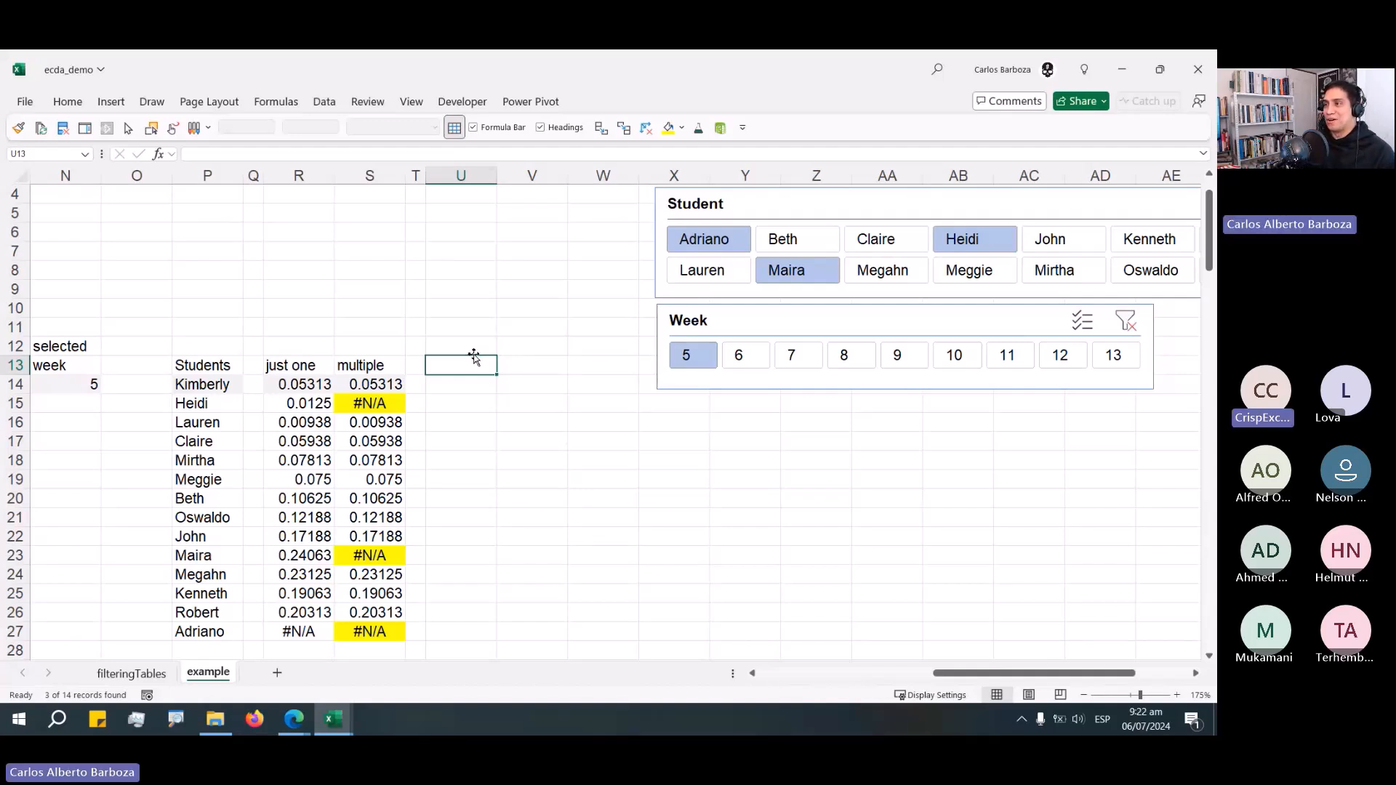
drag(702, 321, 702, 302)
click(450, 367)
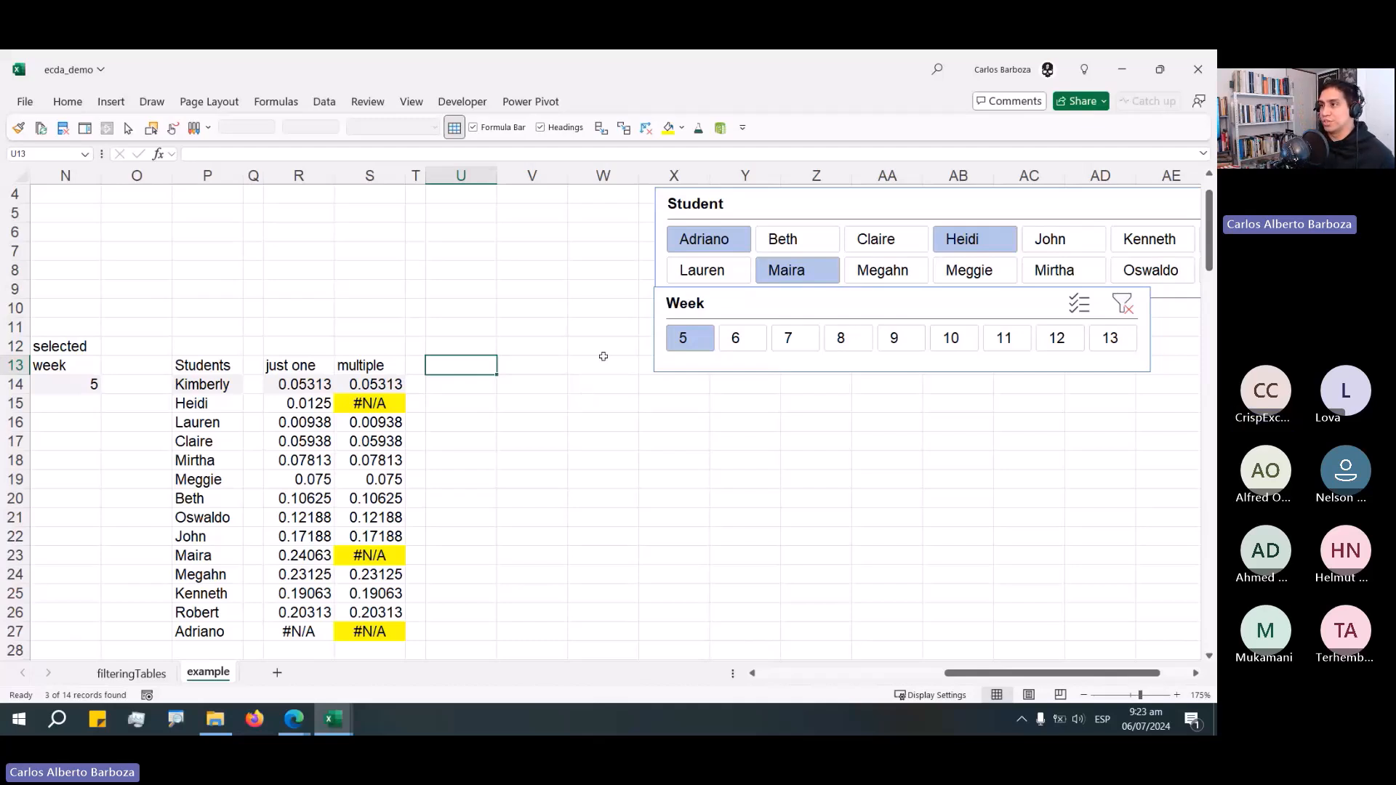
drag(750, 213, 743, 210)
drag(764, 351, 759, 306)
click(499, 421)
Switch to the ecda_completed workbook and browse its example sheet toward the dashboard.
click(131, 673)
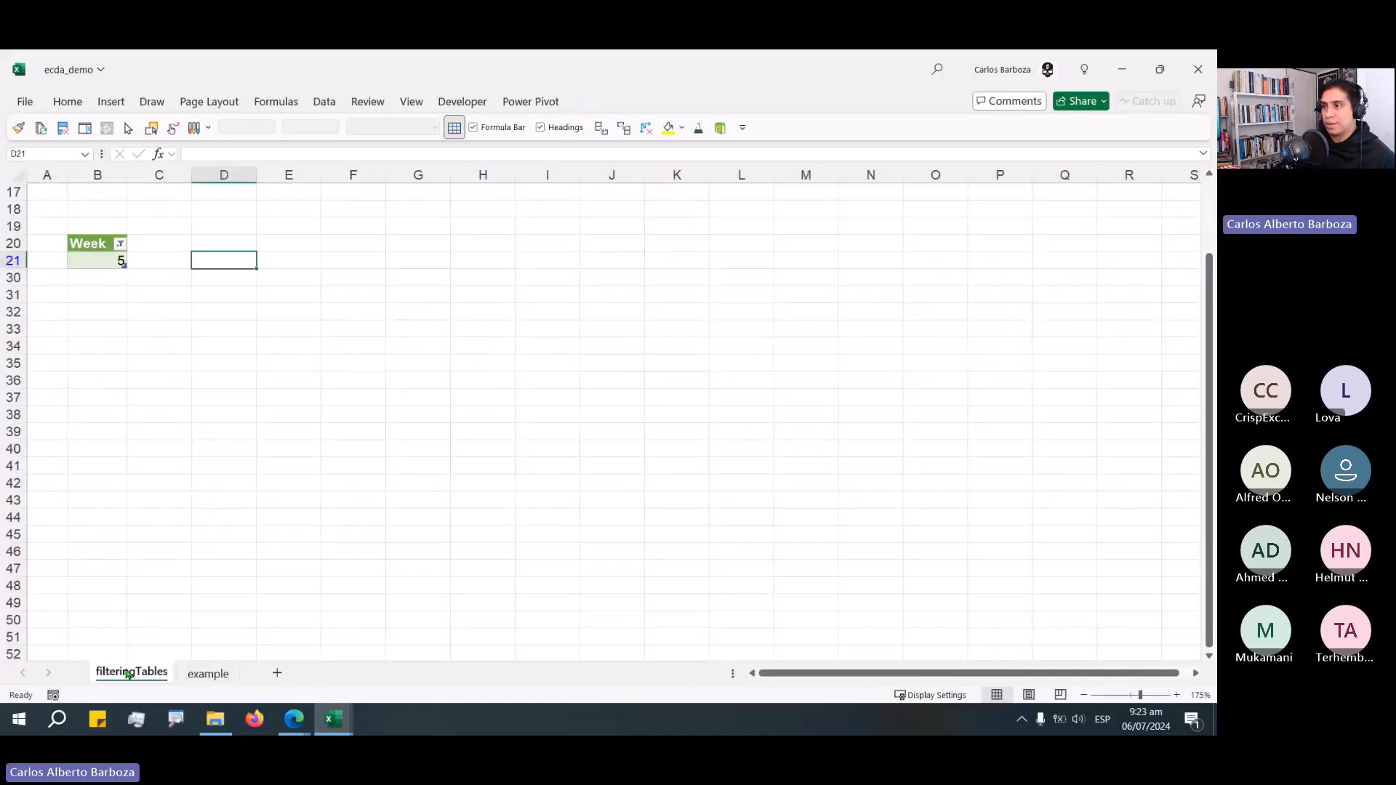
click(208, 674)
key(alt+Tab)
key(alt+Tab)
key(alt+Tab)
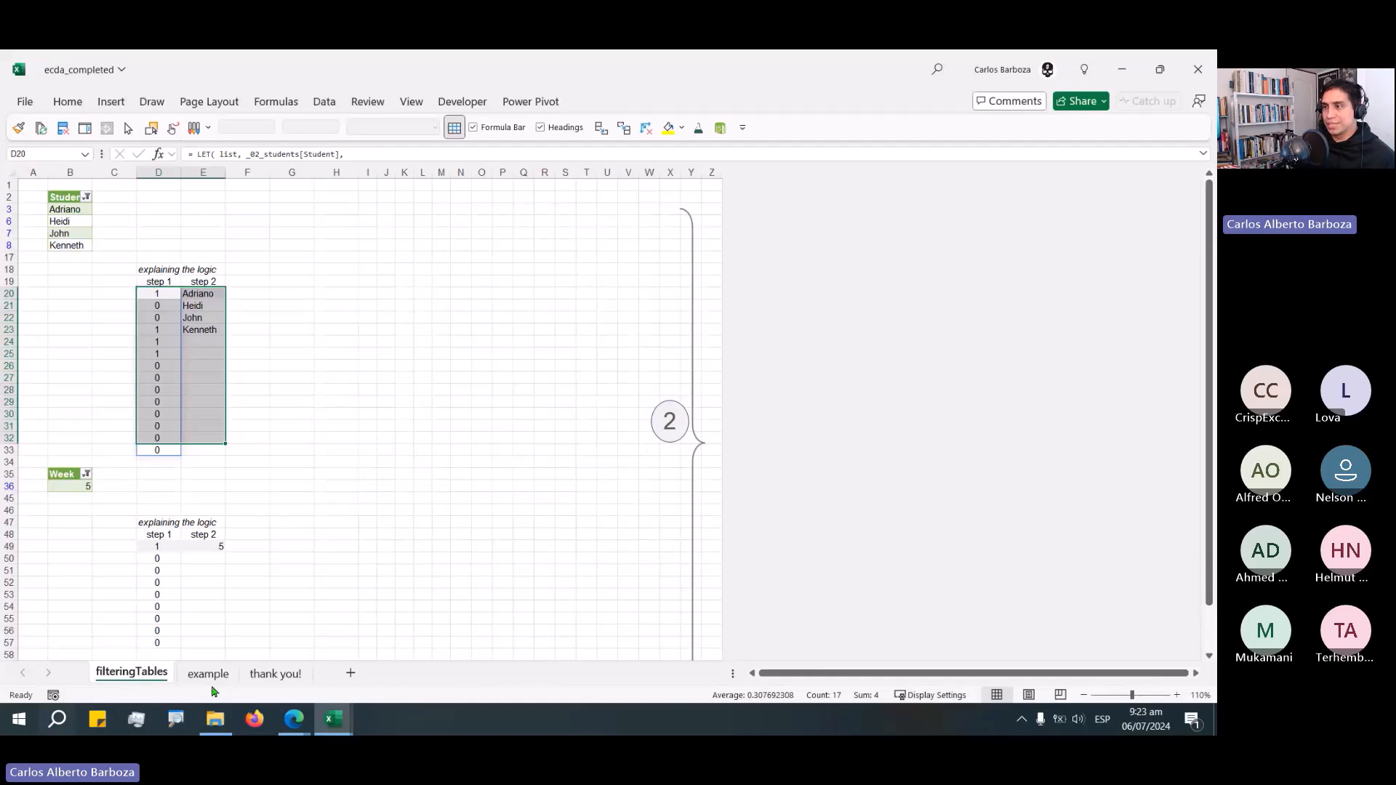
click(208, 675)
key(Right)
key(Right)
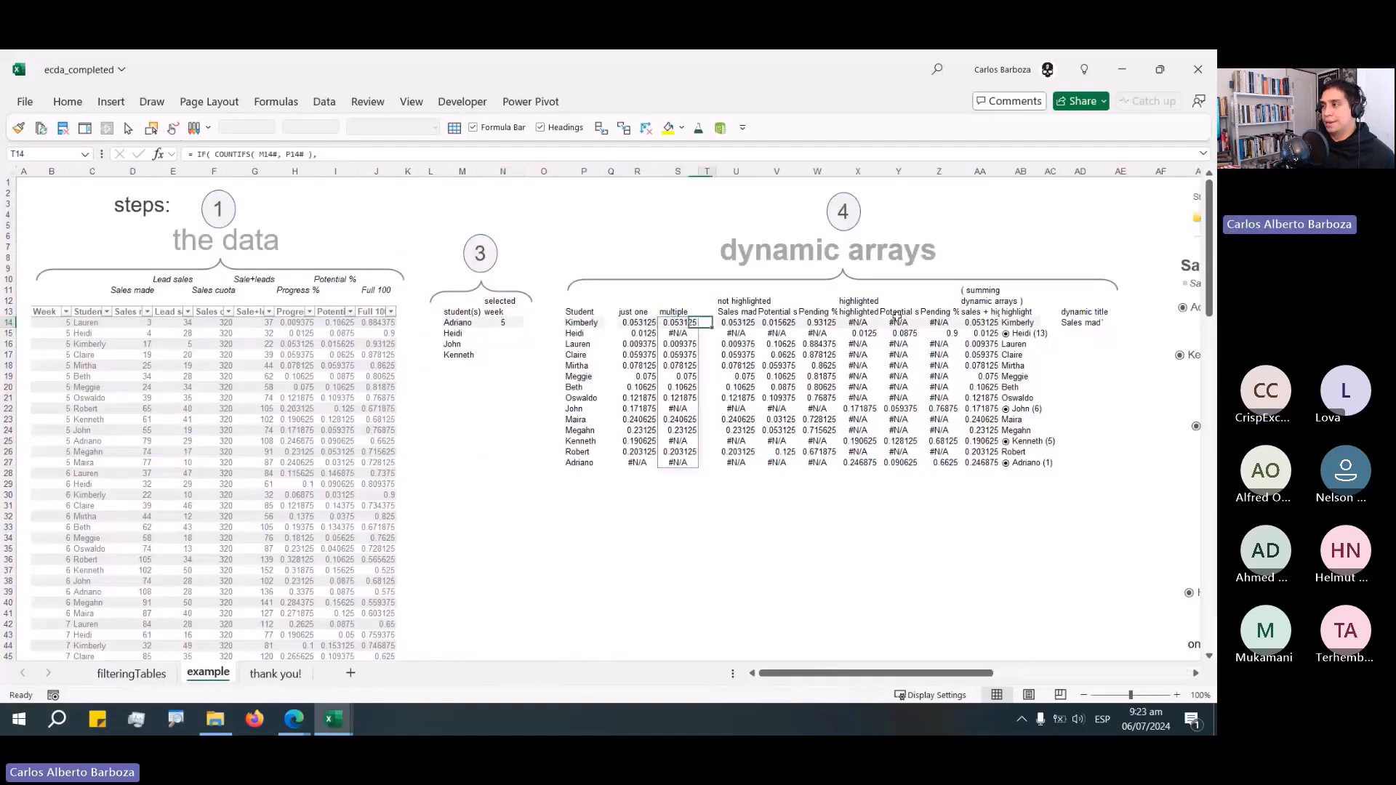
key(Right)
key(Right)
key(Right)
key(Right)
key(Right)
key(Right)
key(Right)
key(Right)
key(Right)
key(Right)
key(Right)
key(Right)
key(Right)
key(Right)
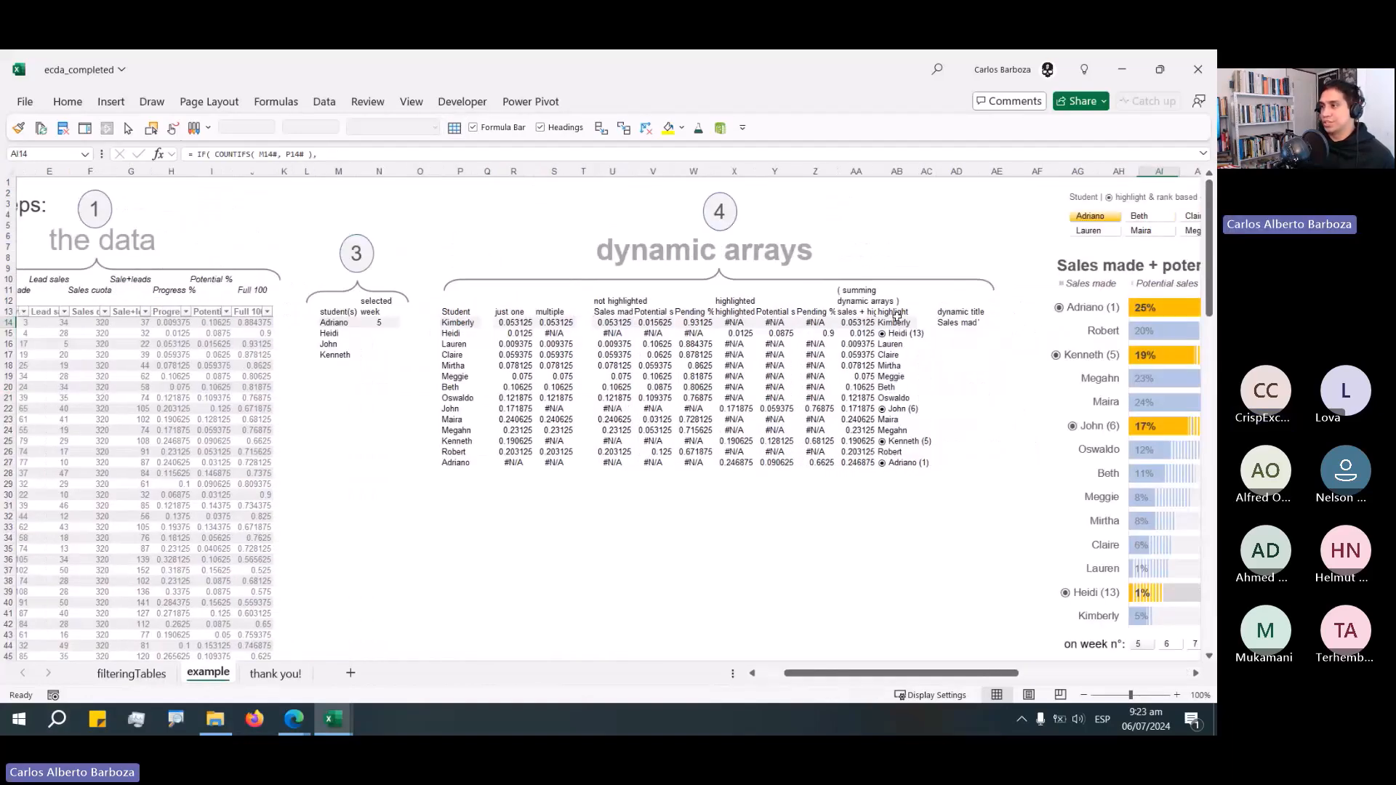
Review the Logics / Tips / Tricks text box items on the completed dashboard.
scroll(896, 316, right, 5)
click(980, 443)
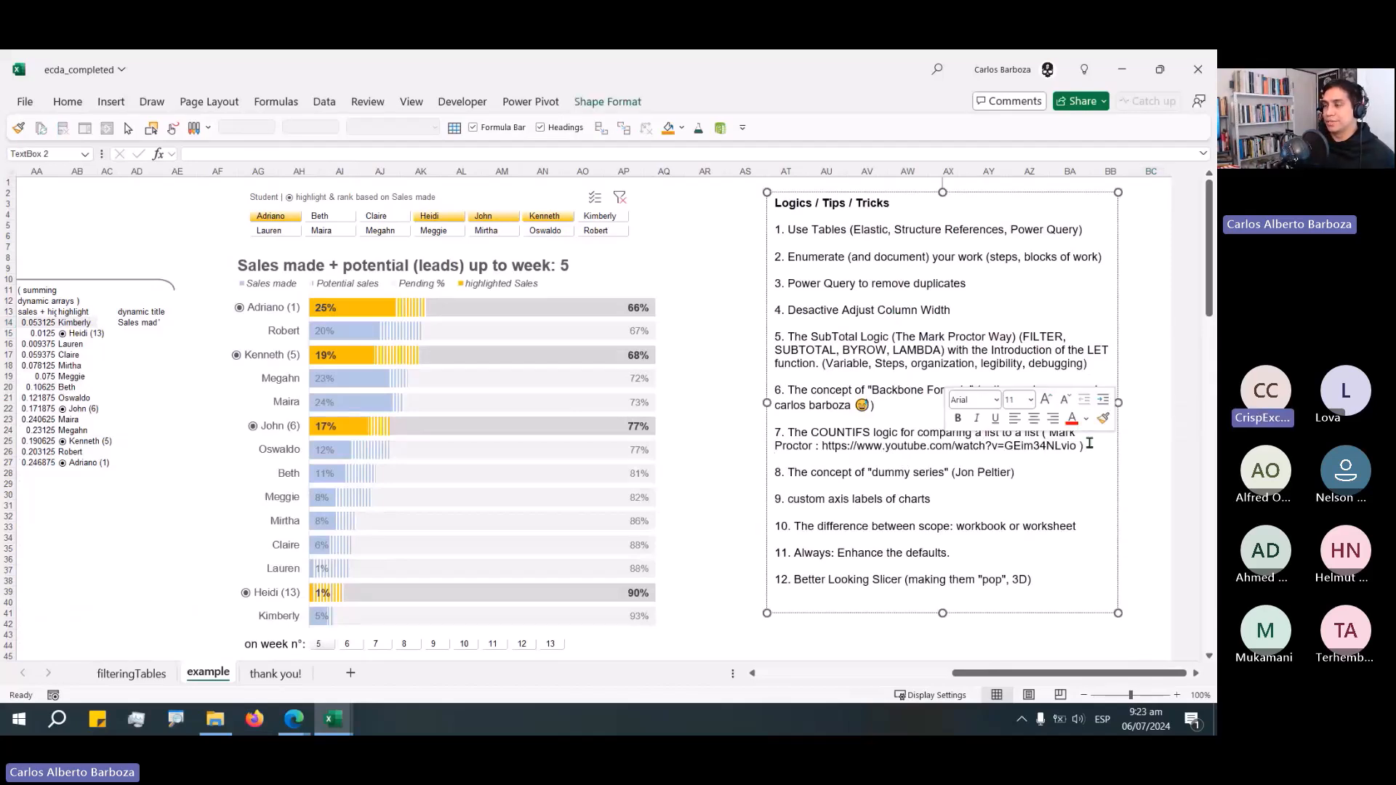
triple_click(980, 444)
drag(1036, 472, 775, 472)
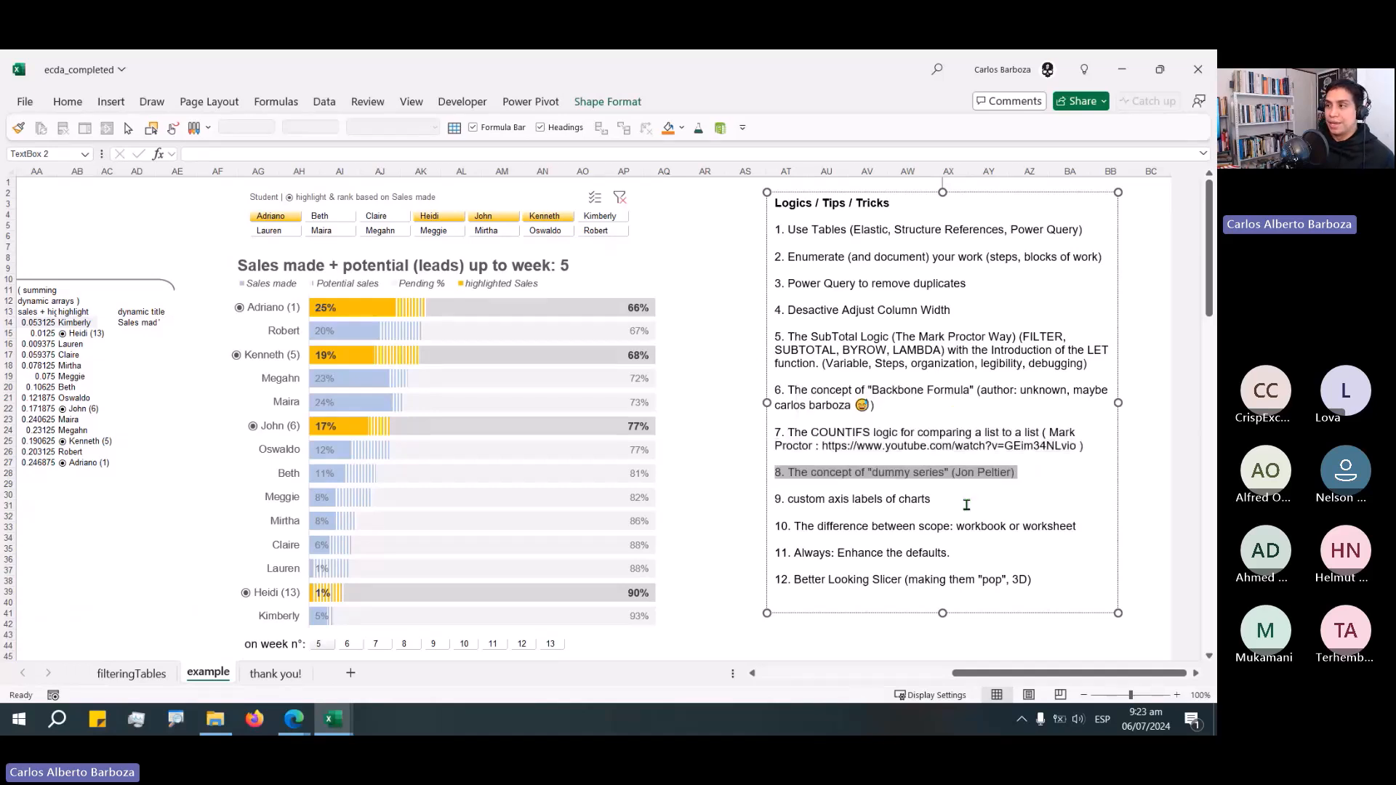
click(1001, 501)
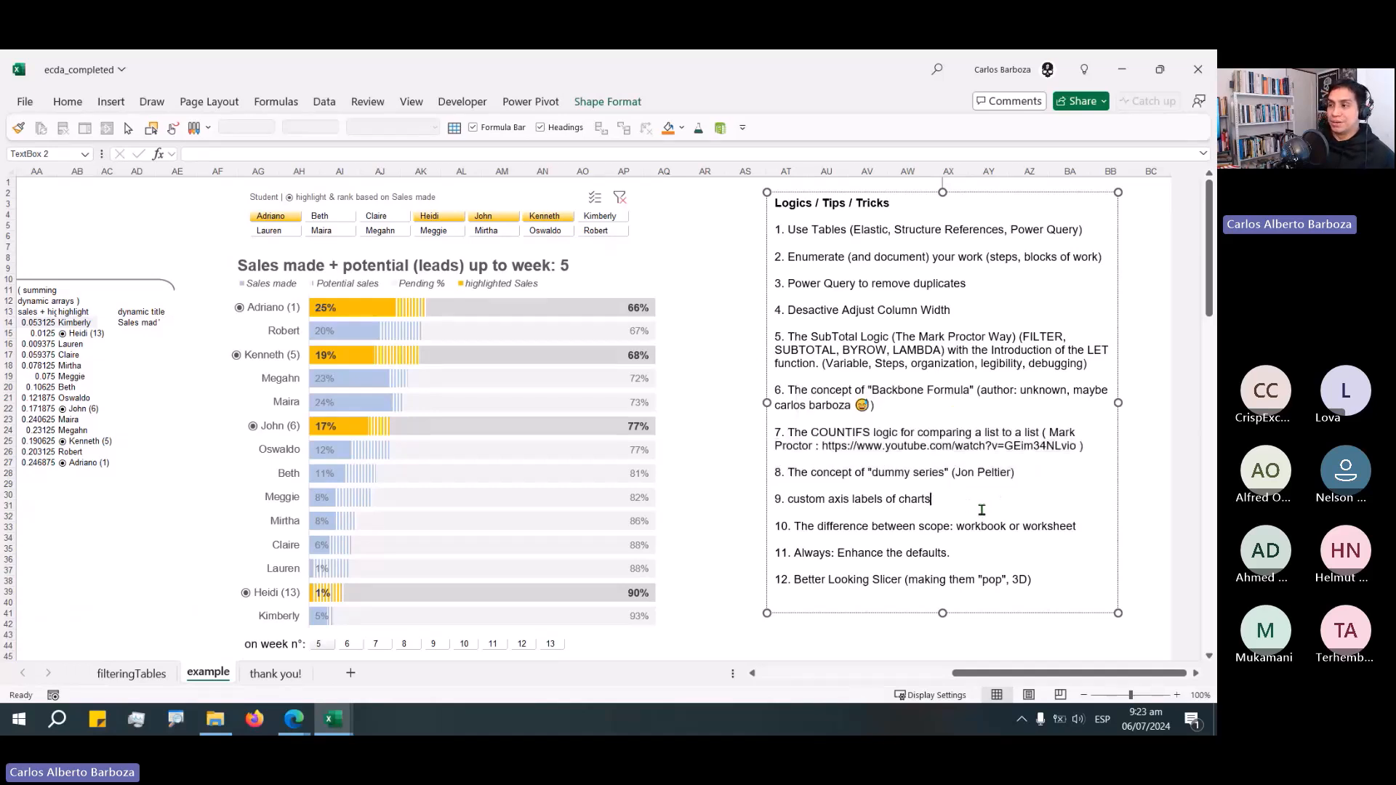
shift+click(761, 504)
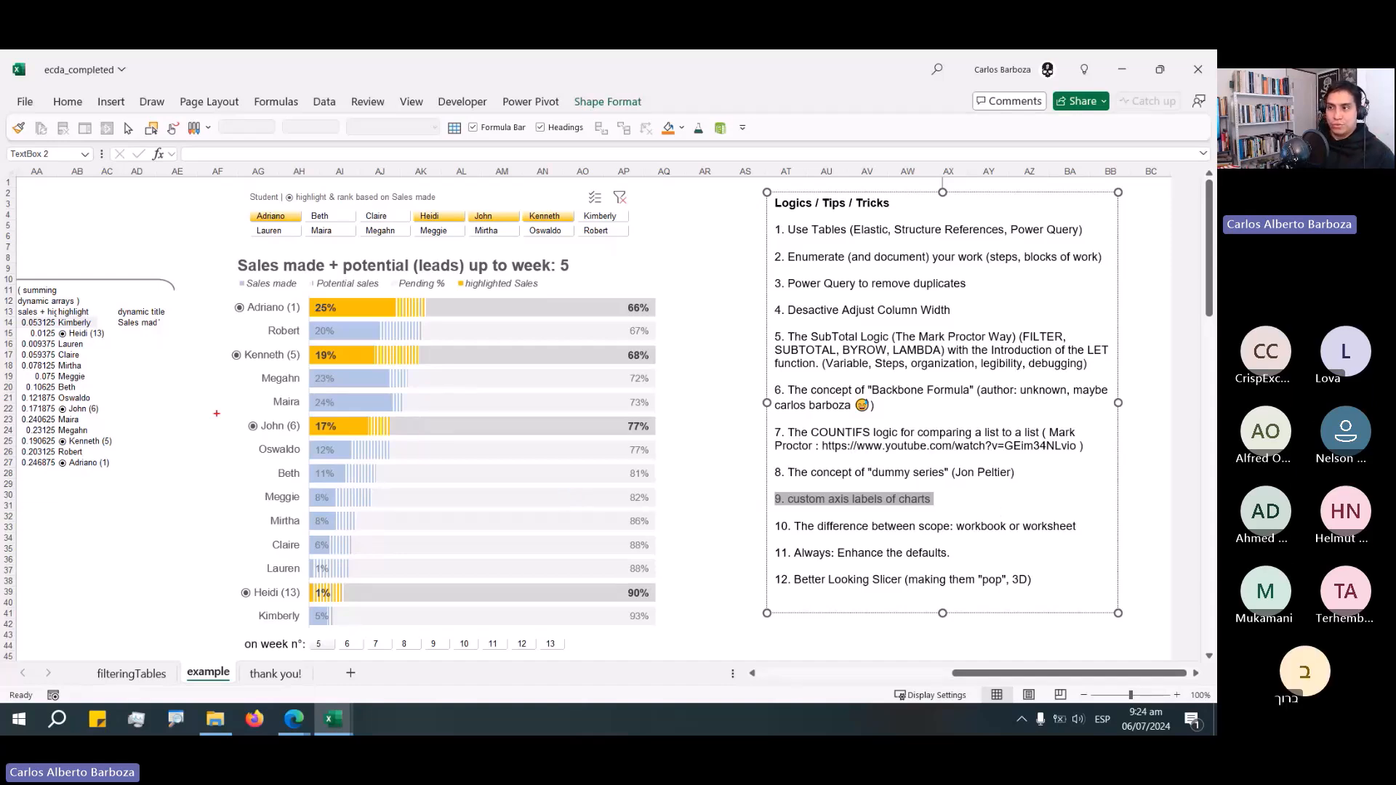
drag(245, 405, 304, 446)
drag(244, 356, 255, 367)
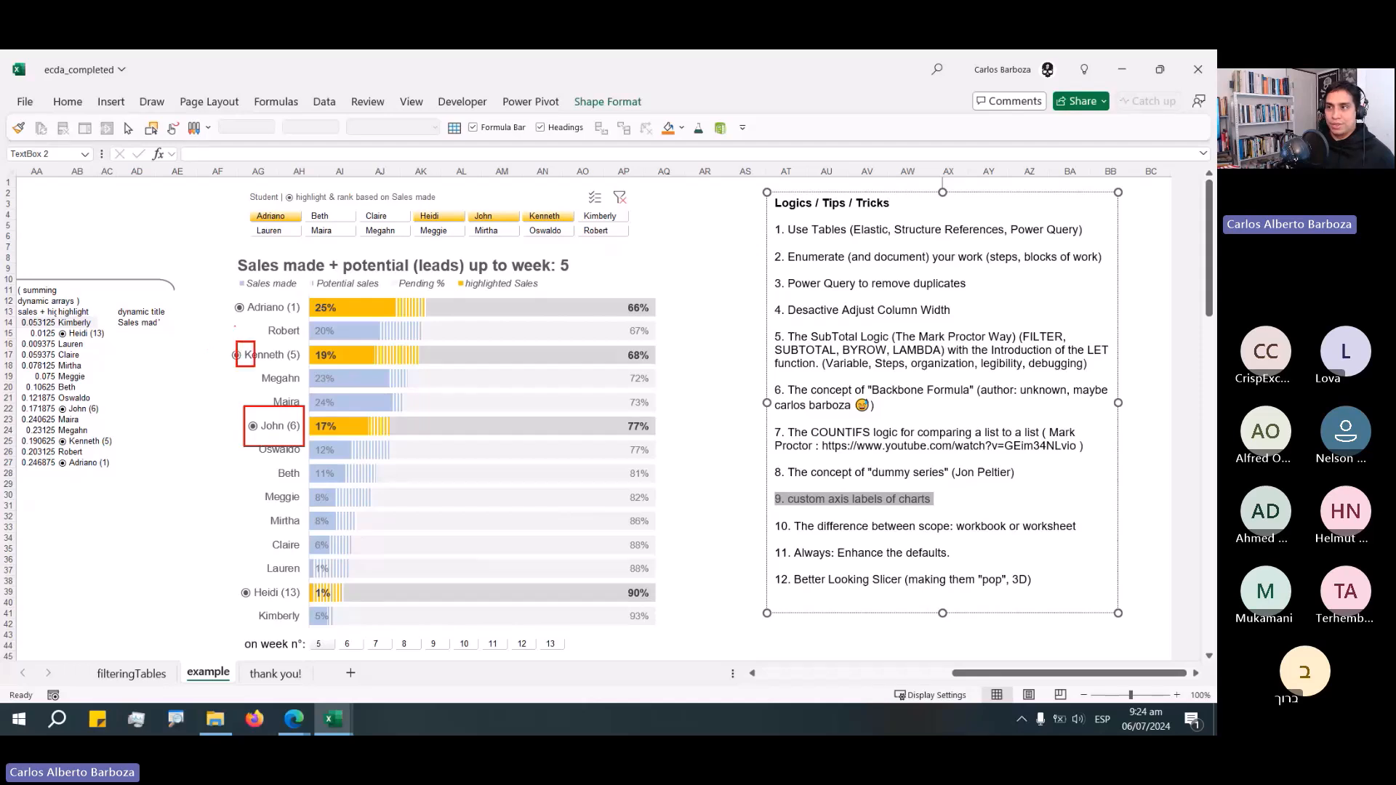
drag(222, 295, 258, 328)
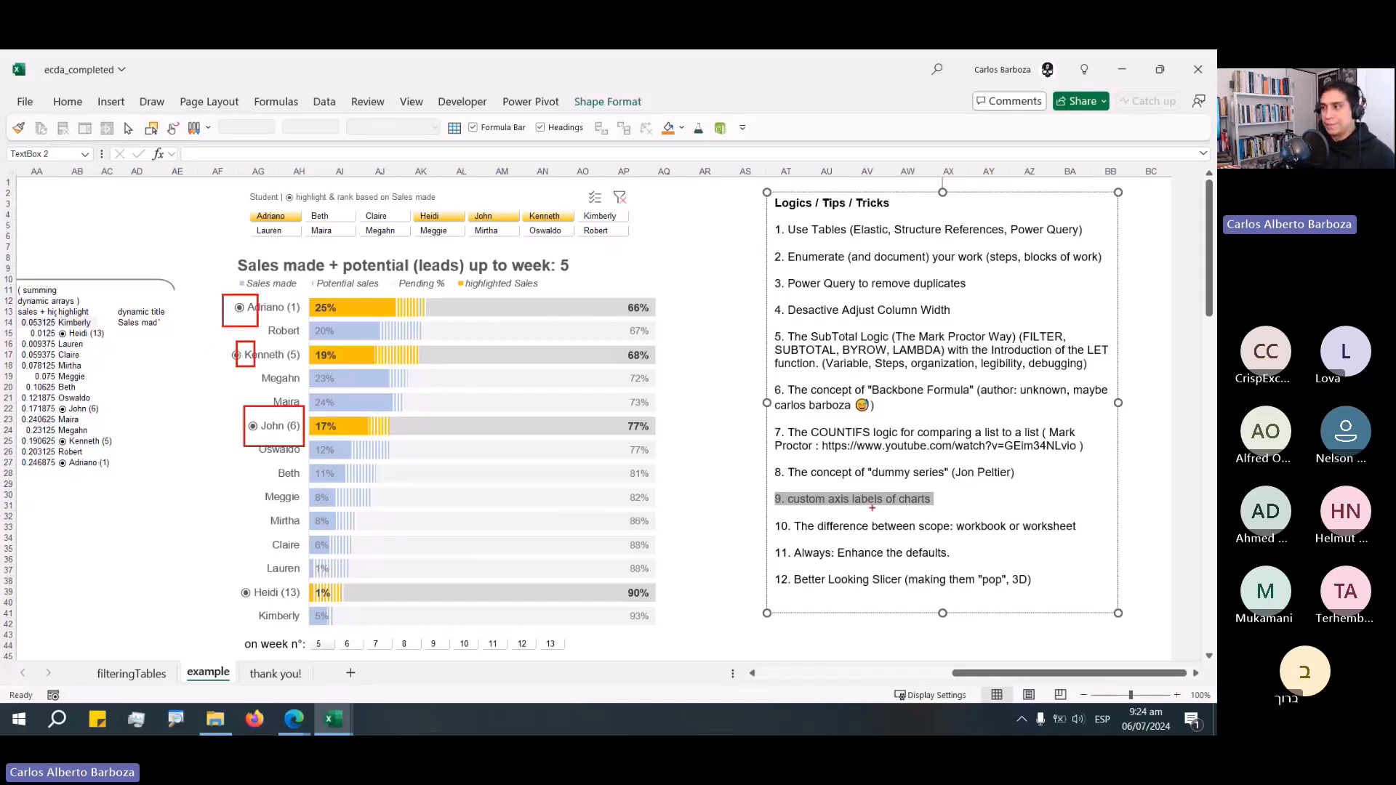
key(Escape)
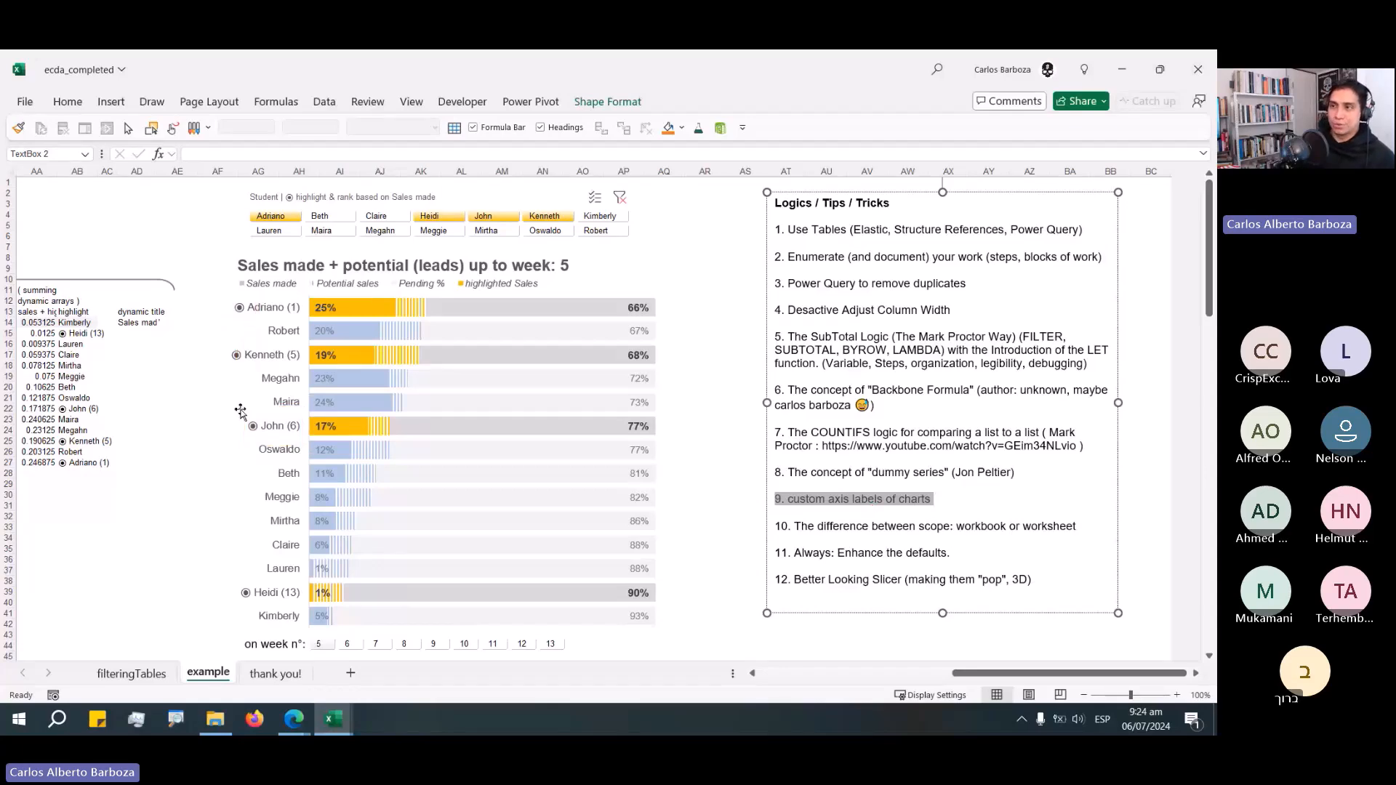
Copy the header block U11:AB13 with the not highlighted, highlighted and summing dynamic arrays labels from the completed workbook.
click(171, 284)
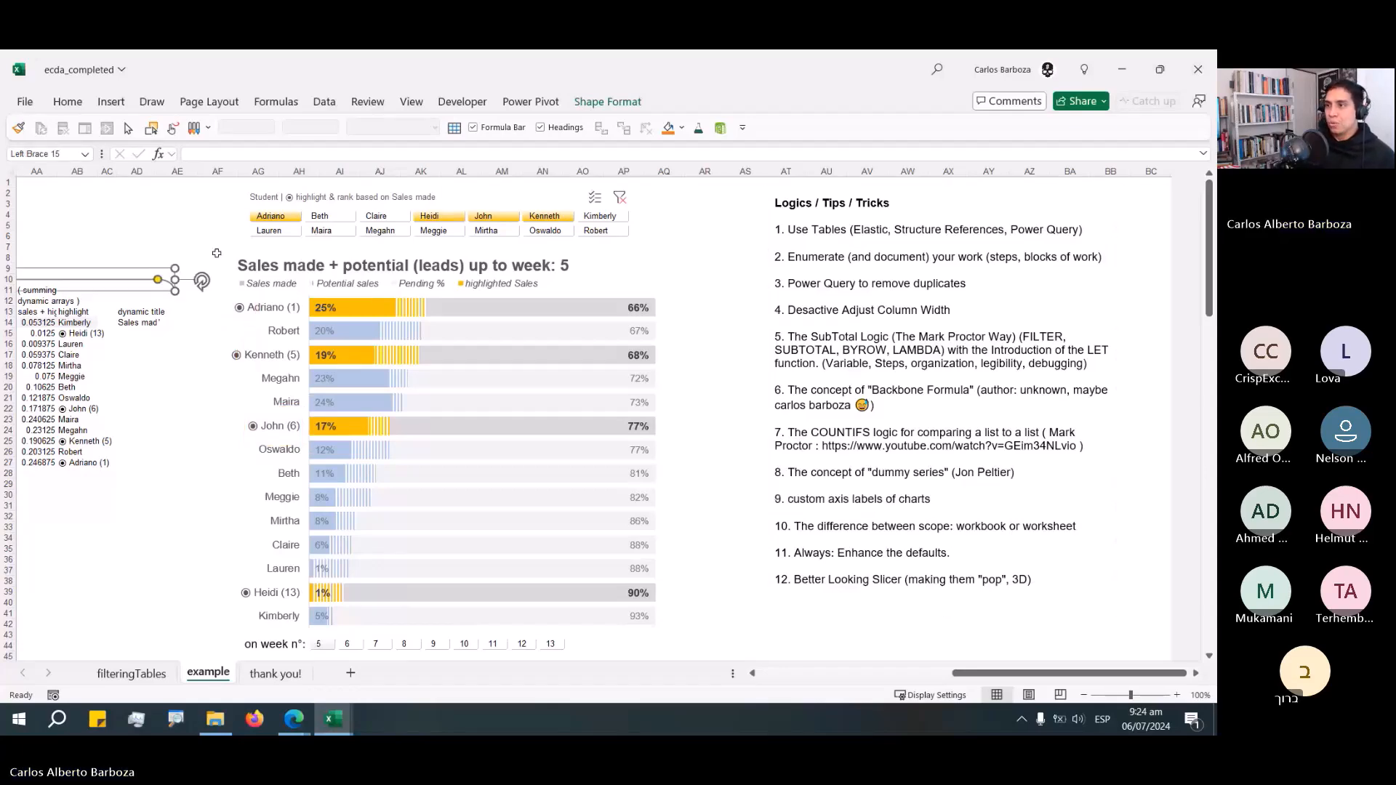
key(Escape)
key(Left)
key(Left)
key(Left)
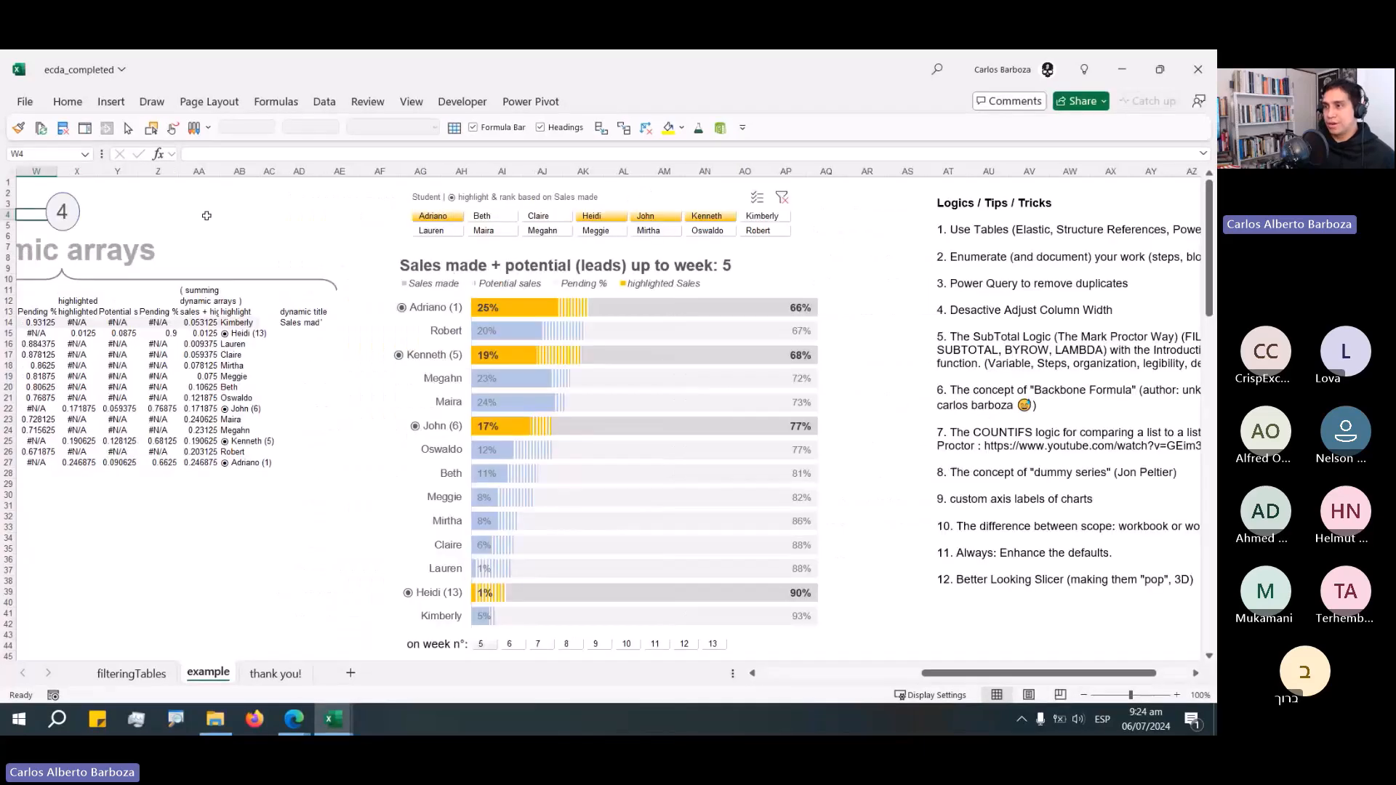
key(Left)
key(Left)
key(Left)
key(Left)
key(Left)
key(Left)
key(Left)
key(Left)
key(Left)
key(Left)
key(Left)
key(Left)
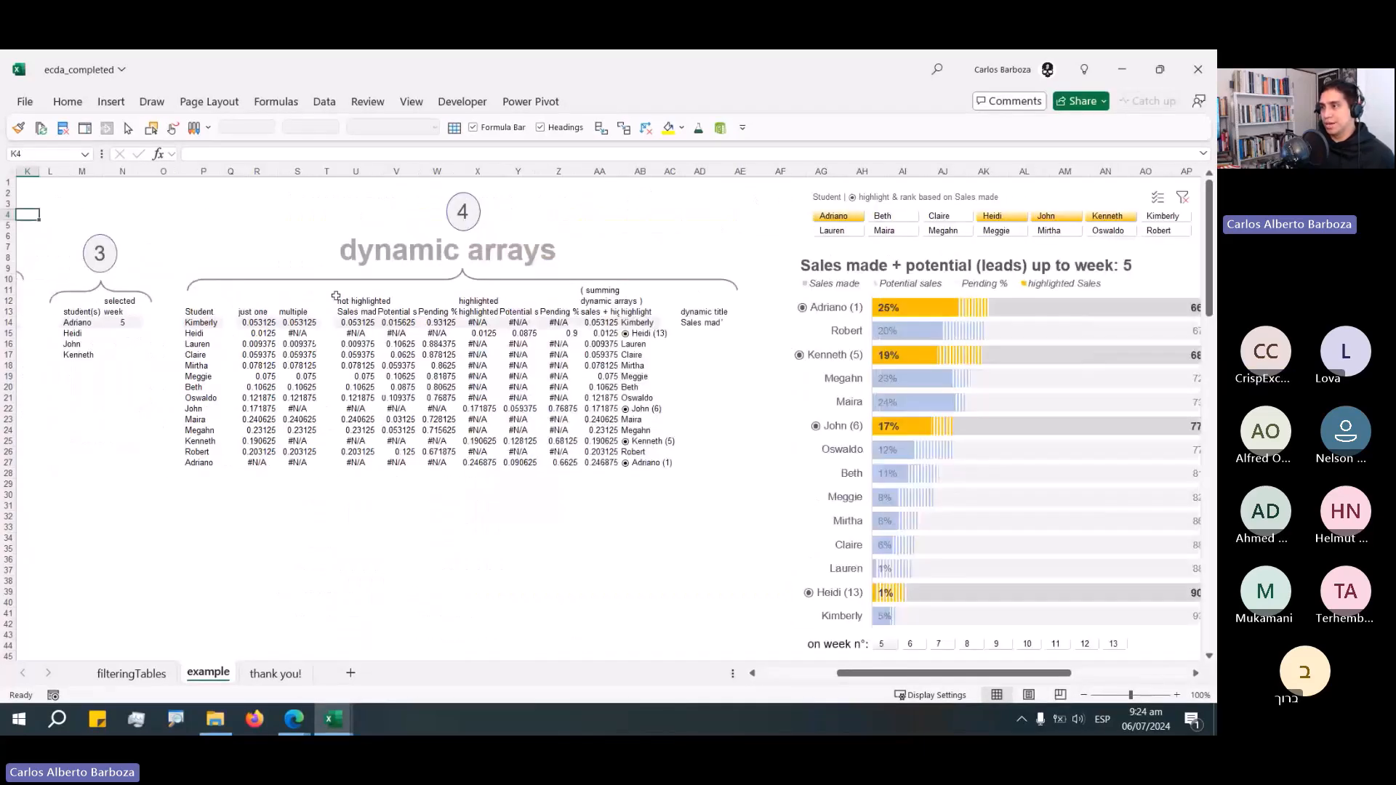
drag(336, 296, 702, 301)
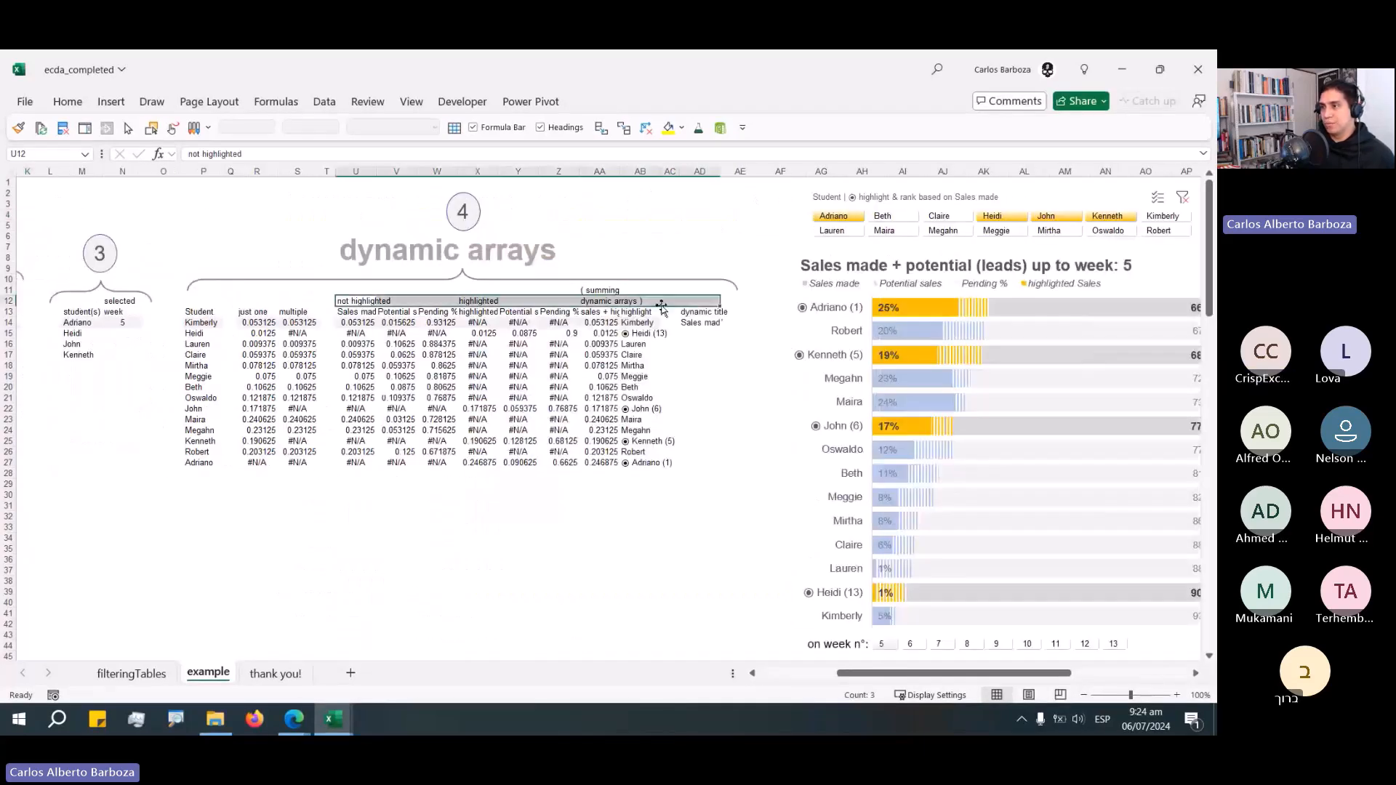
click(386, 287)
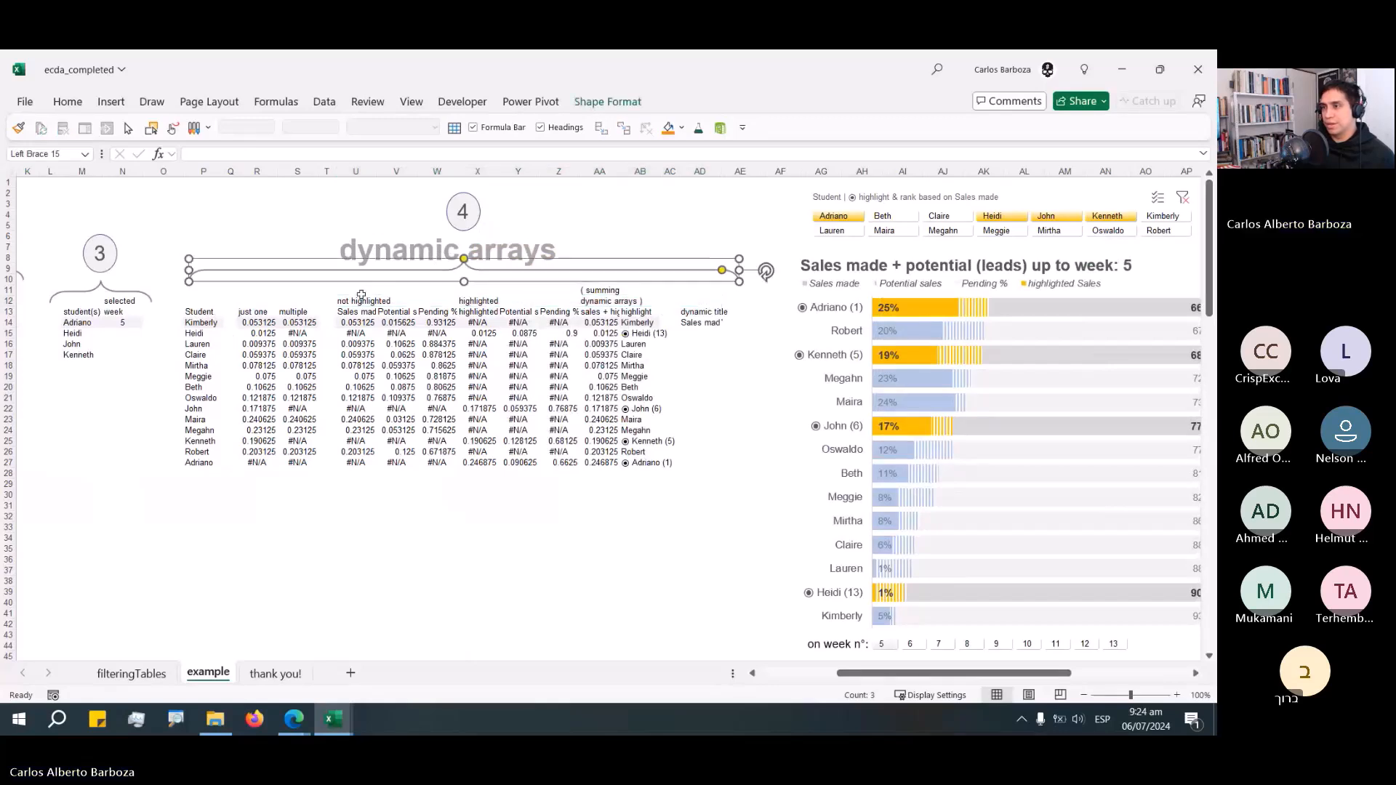
click(351, 290)
drag(350, 290, 638, 312)
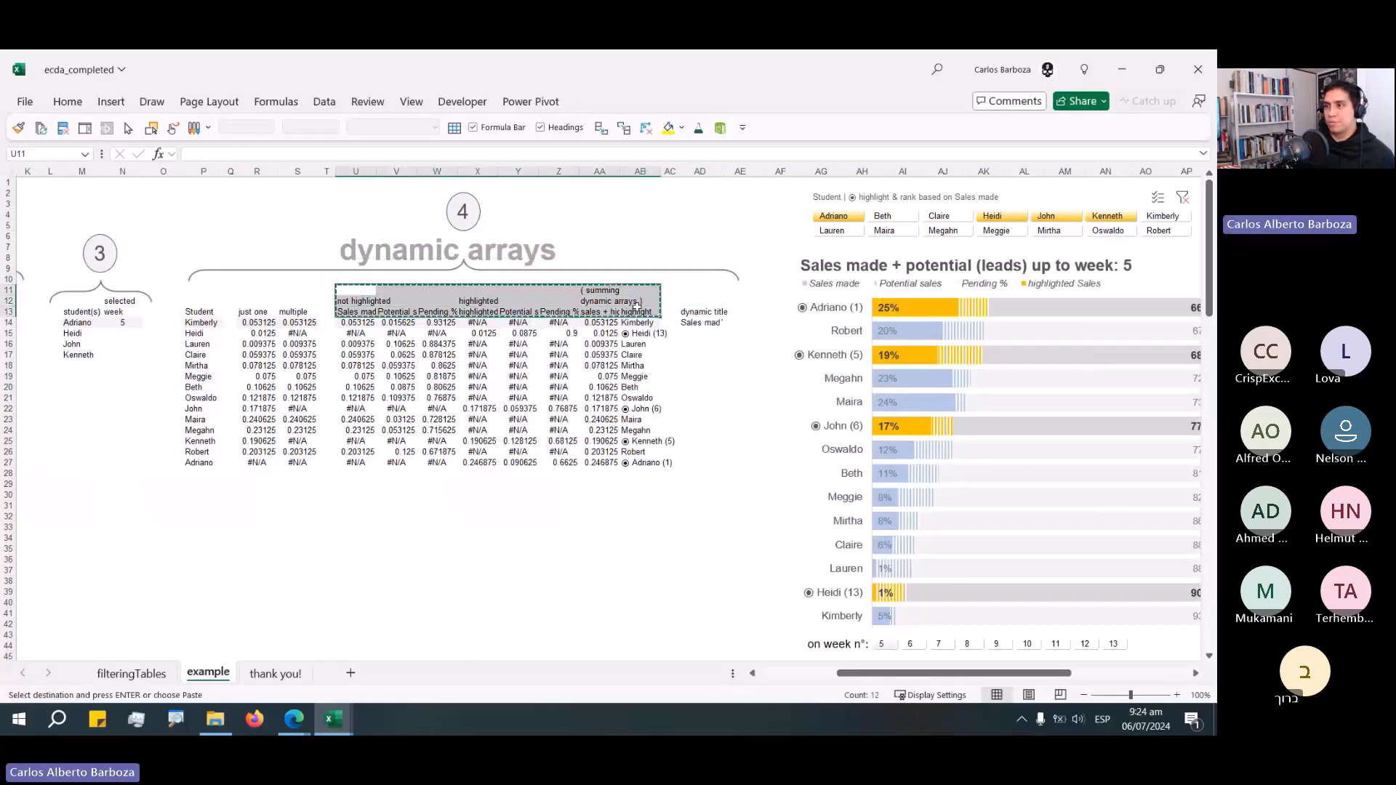
key(ctrl+c)
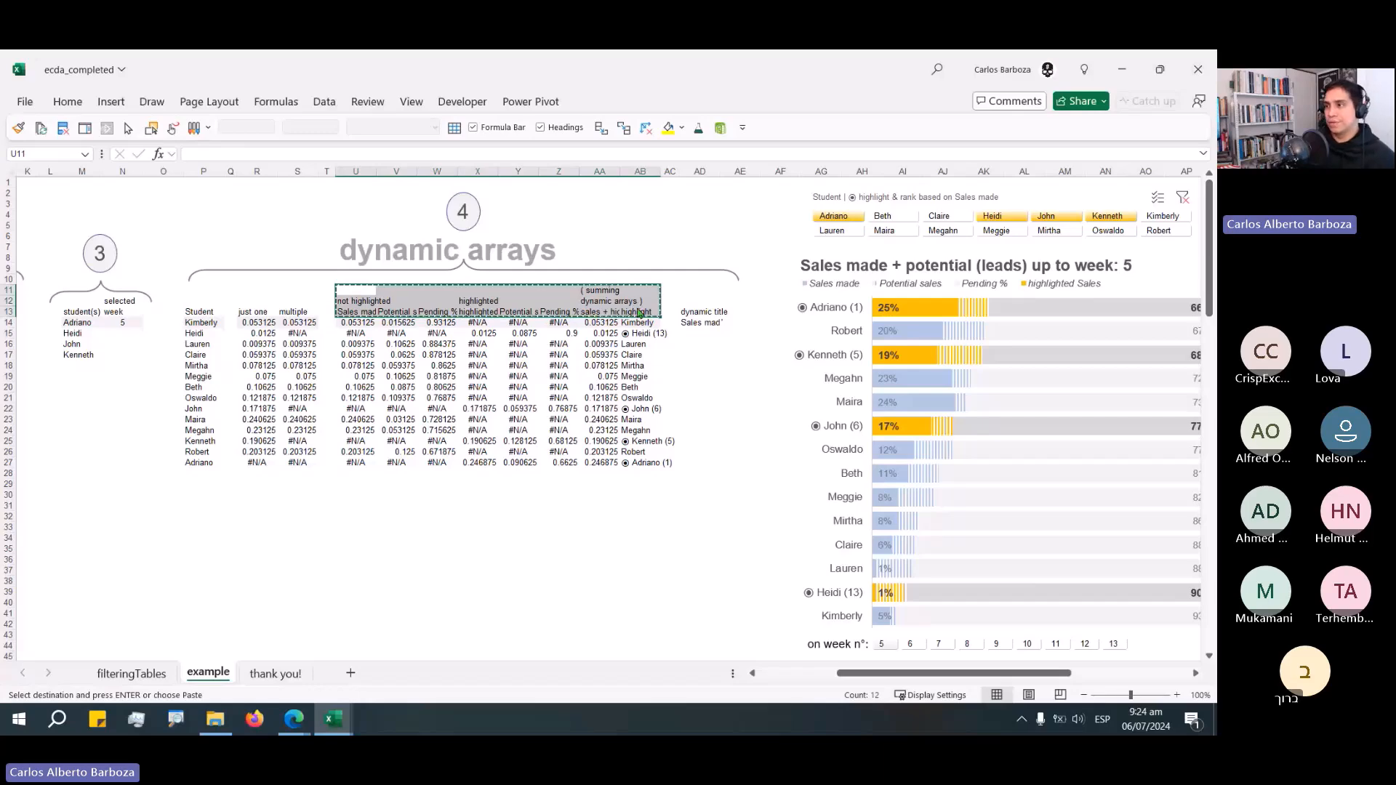
Paste the copied header block into cell U11 of the demo workbook's example sheet.
key(ctrl+Tab)
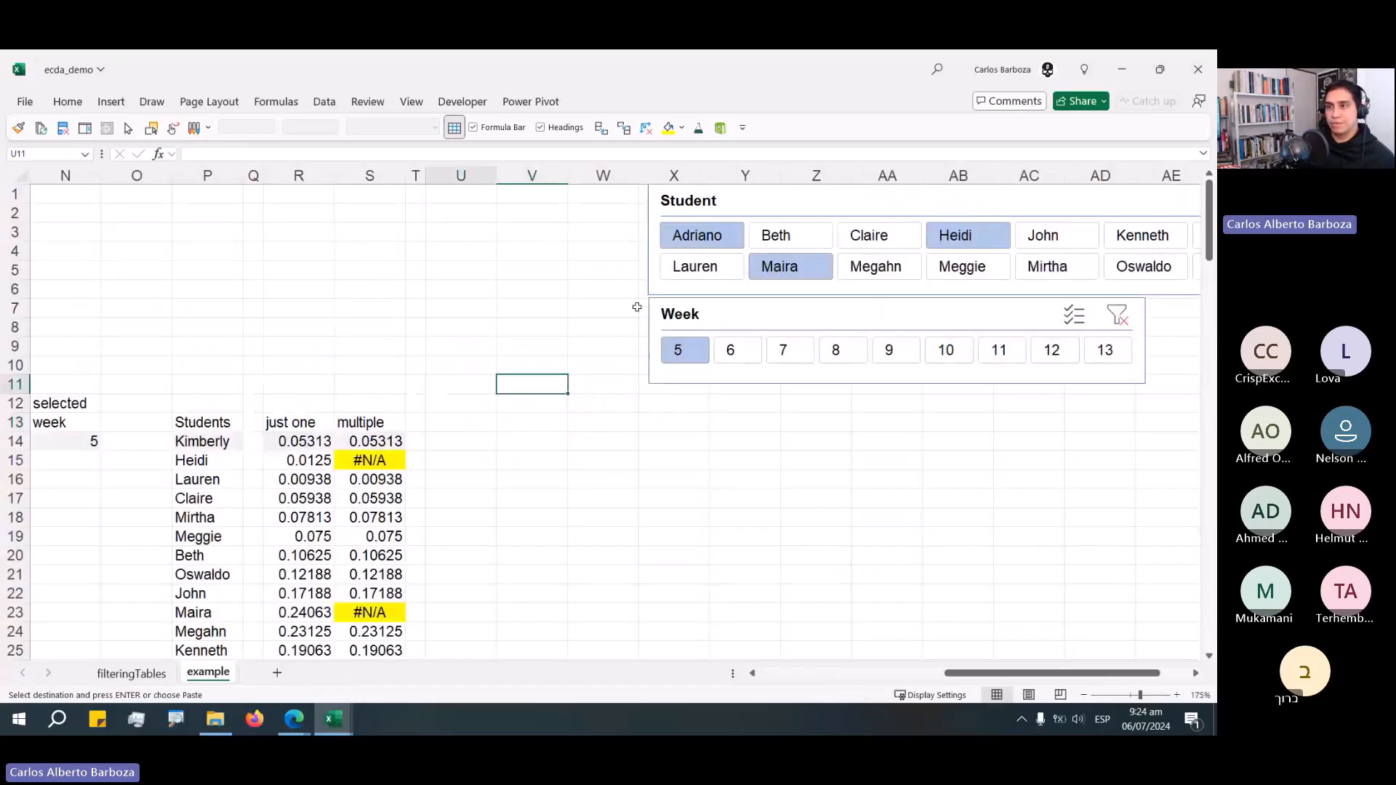
key(ctrl+v)
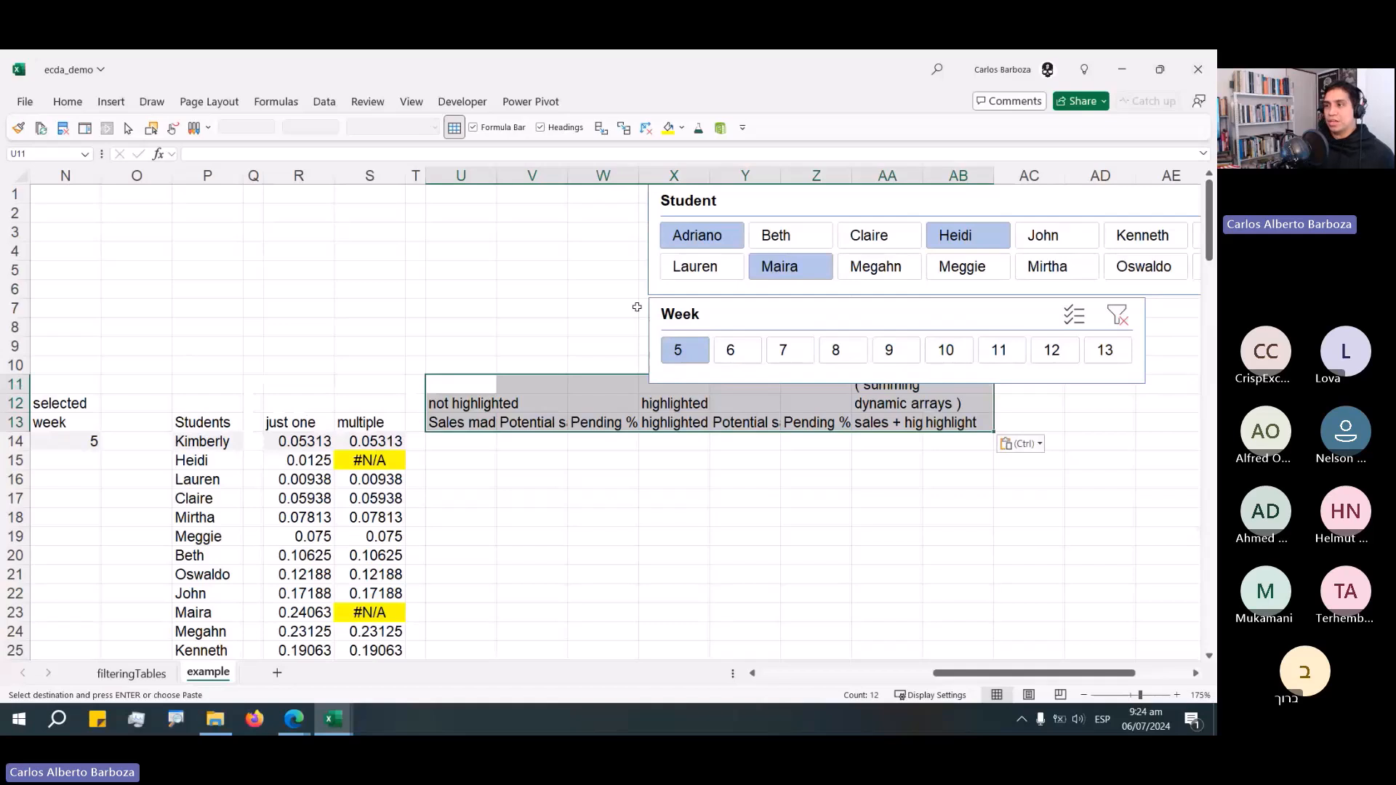
key(Down)
key(Down)
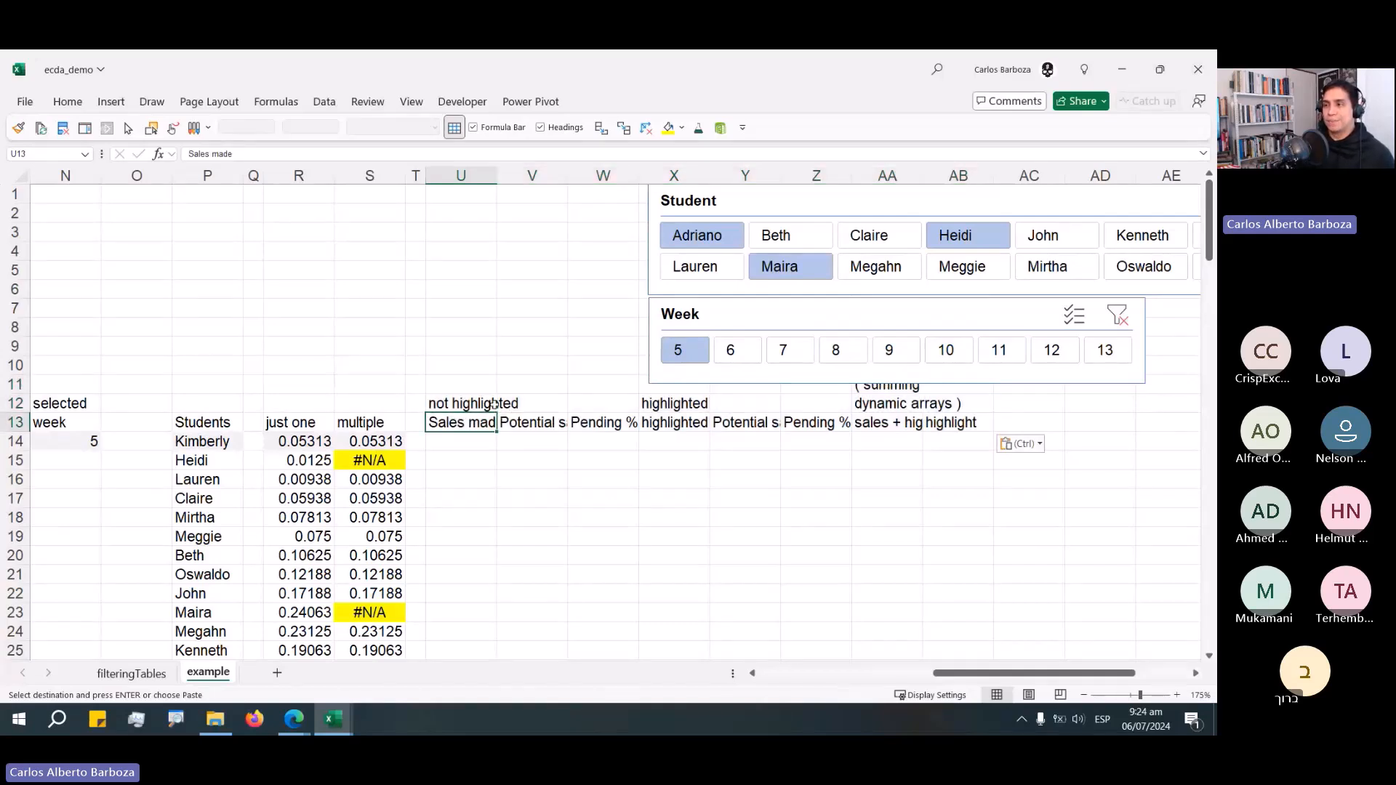
scroll(493, 405, down, 2)
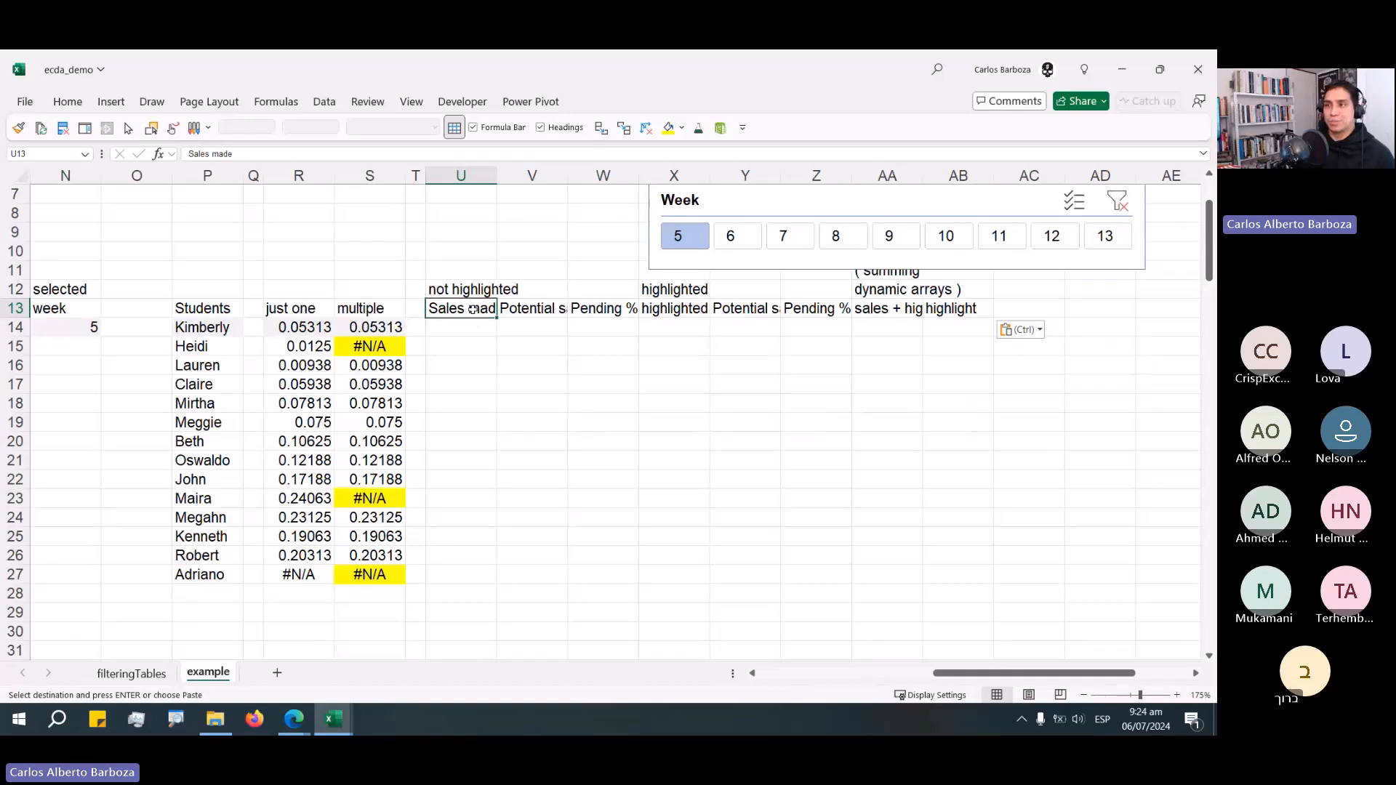
Review the demo sheet's data table and student columns and compare them with the completed workbook.
key(Left)
key(Left)
key(Left)
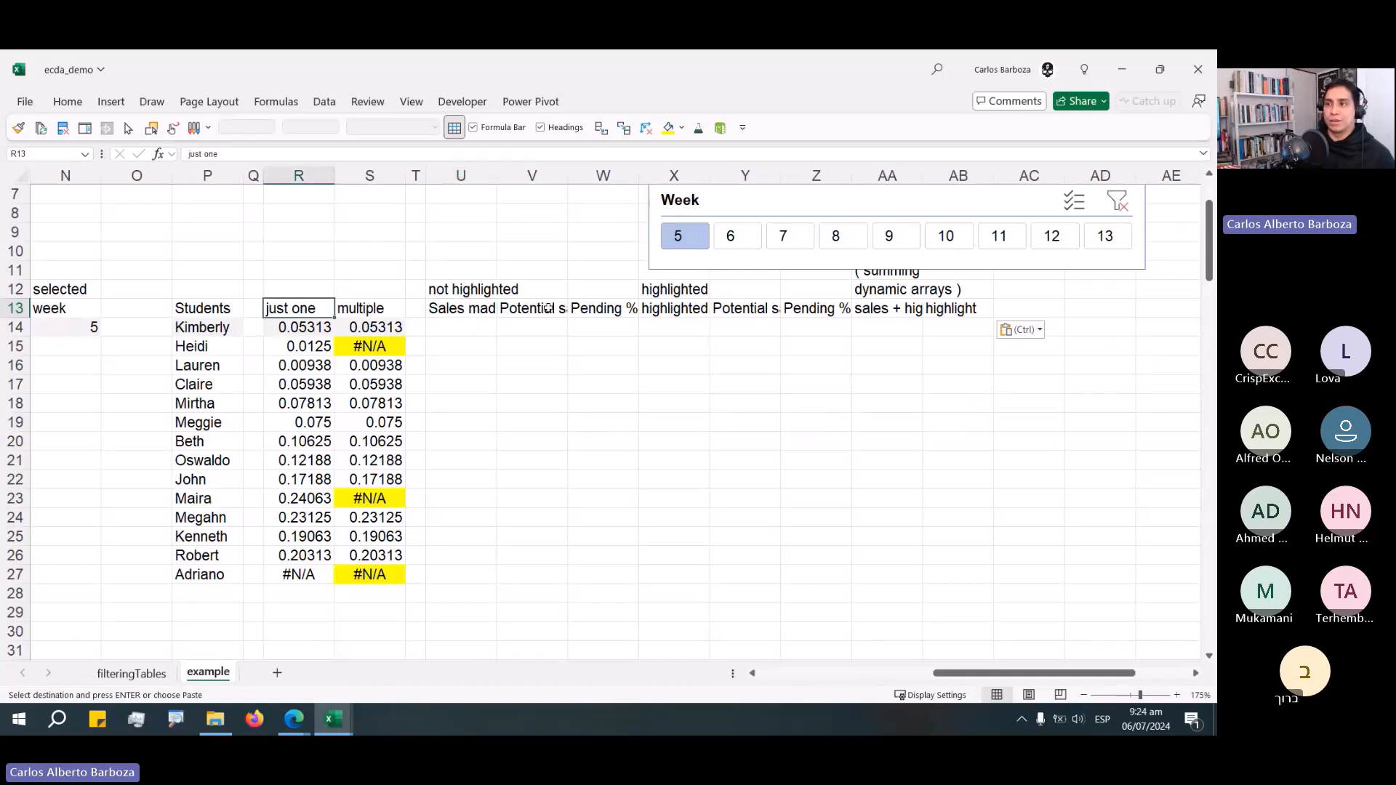
key(Home)
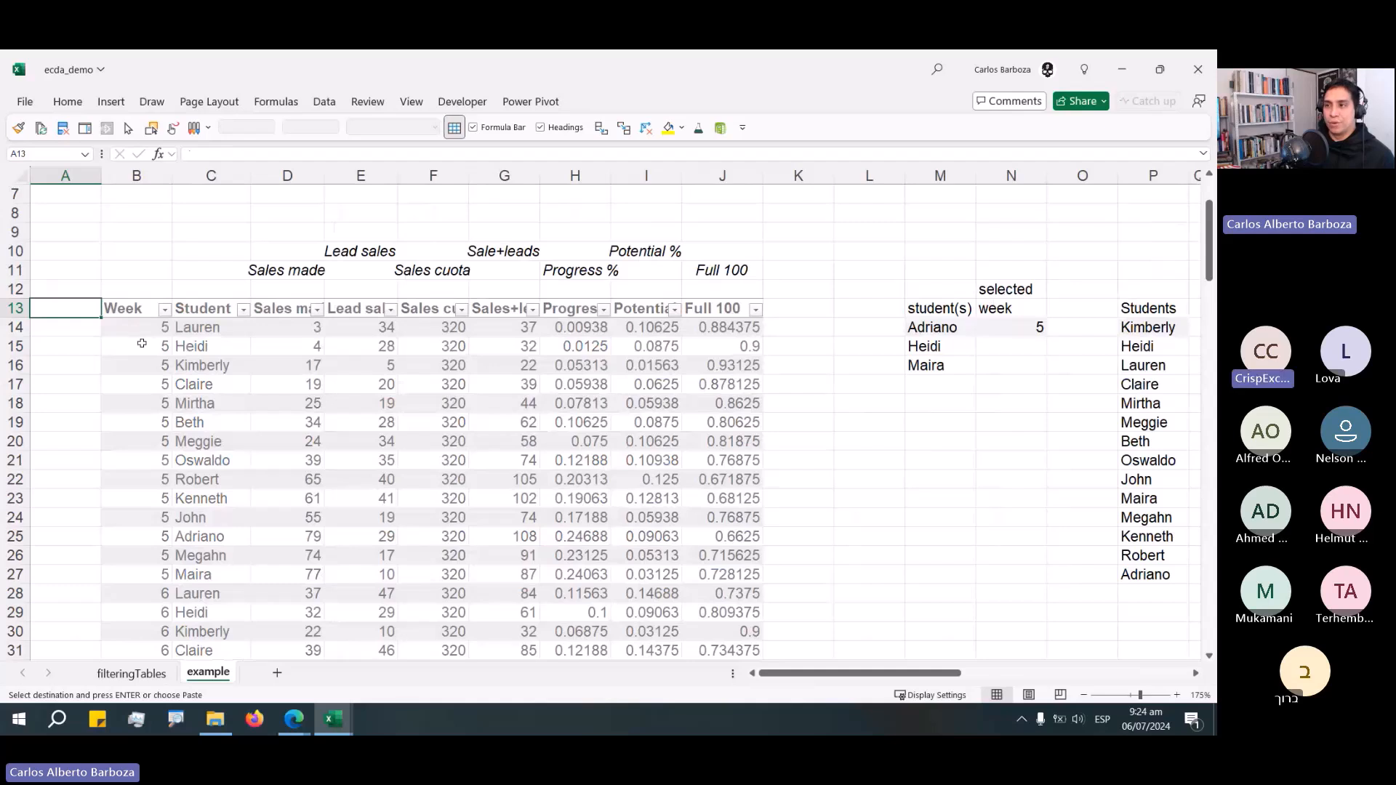
drag(138, 329, 139, 487)
drag(287, 251, 727, 273)
click(940, 292)
key(Right)
key(Right)
key(Right)
key(Right)
key(Right)
key(Right)
key(Right)
key(Right)
key(Right)
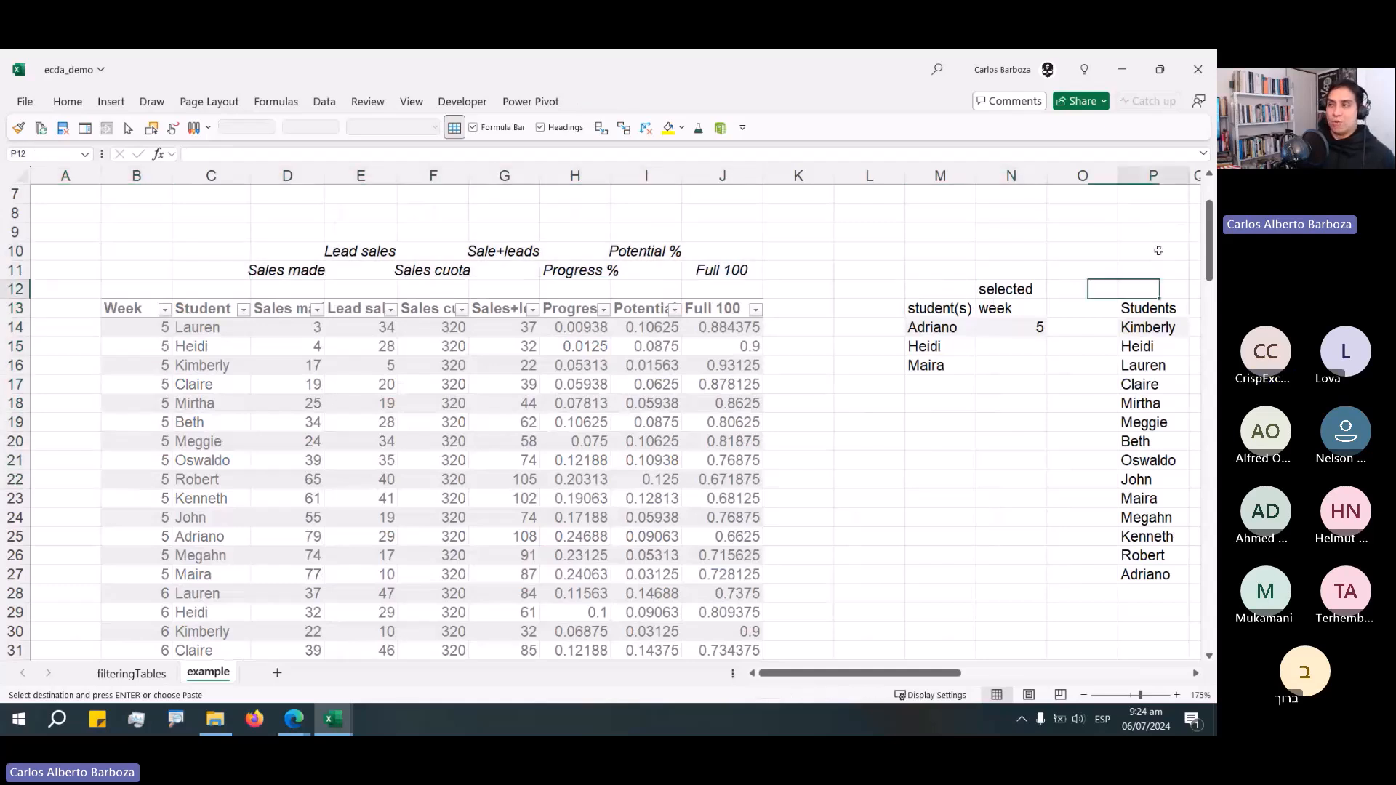
key(Right)
key(Right)
key(Right)
key(Right)
key(Right)
key(Right)
key(Right)
key(Right)
key(Right)
key(Right)
key(Right)
key(Right)
key(Right)
key(Right)
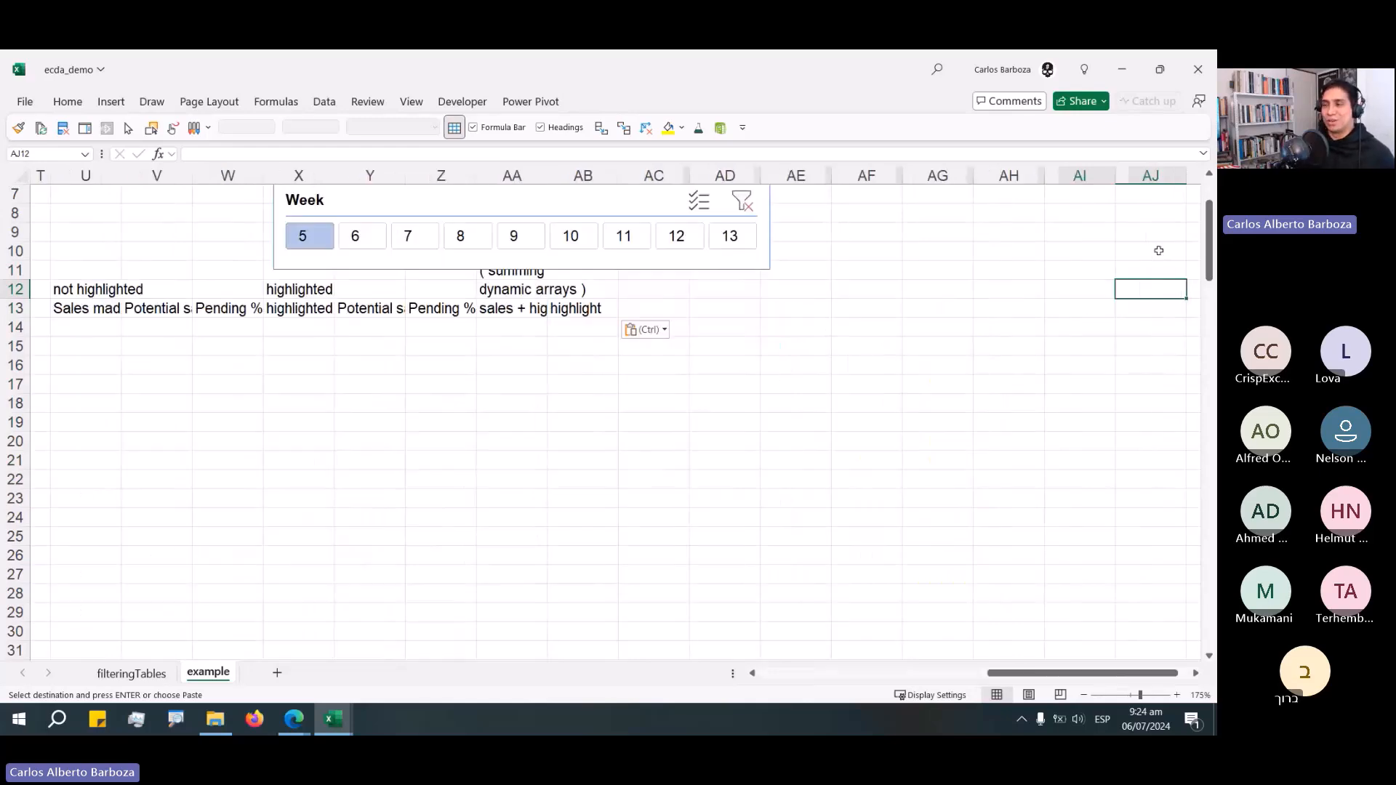
scroll(1159, 251, left, 2)
click(390, 327)
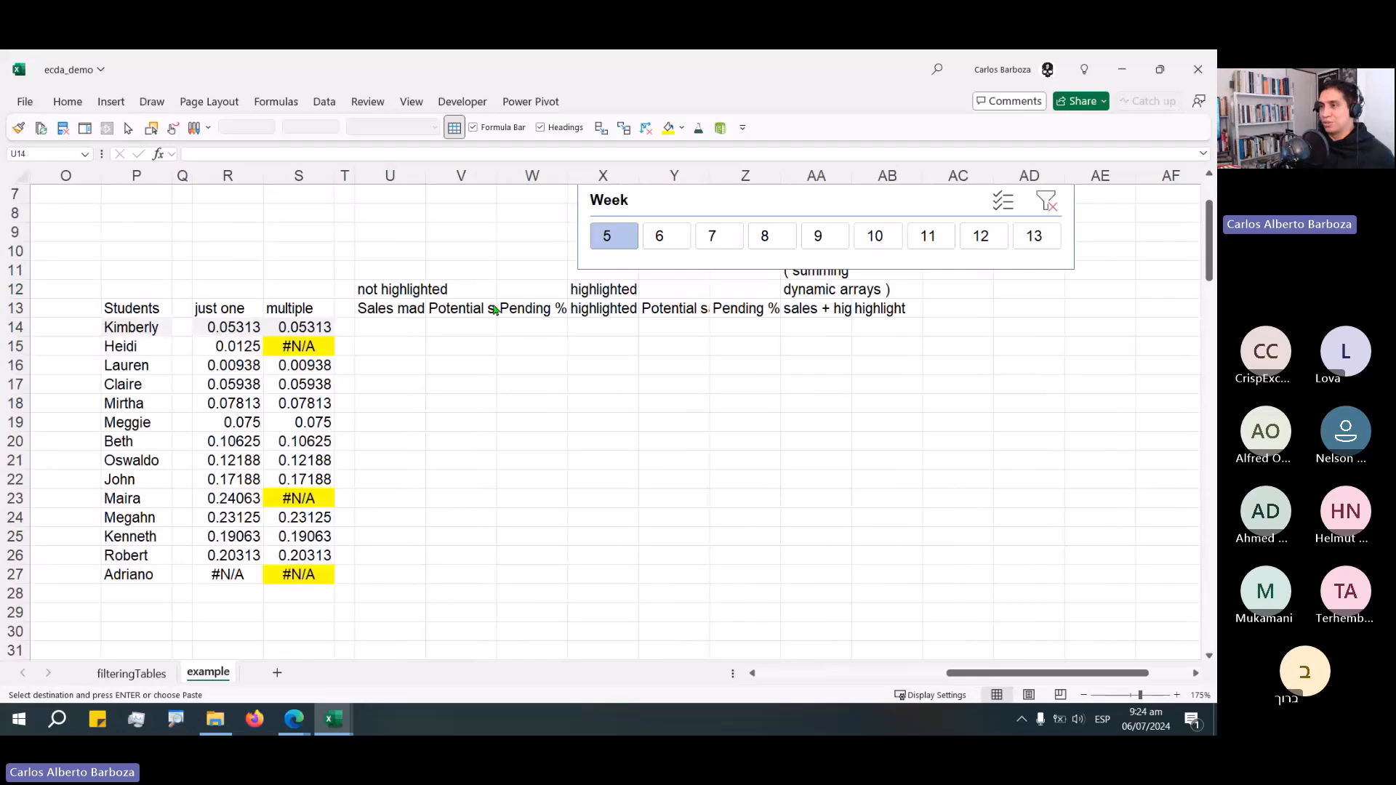
key(ctrl+Tab)
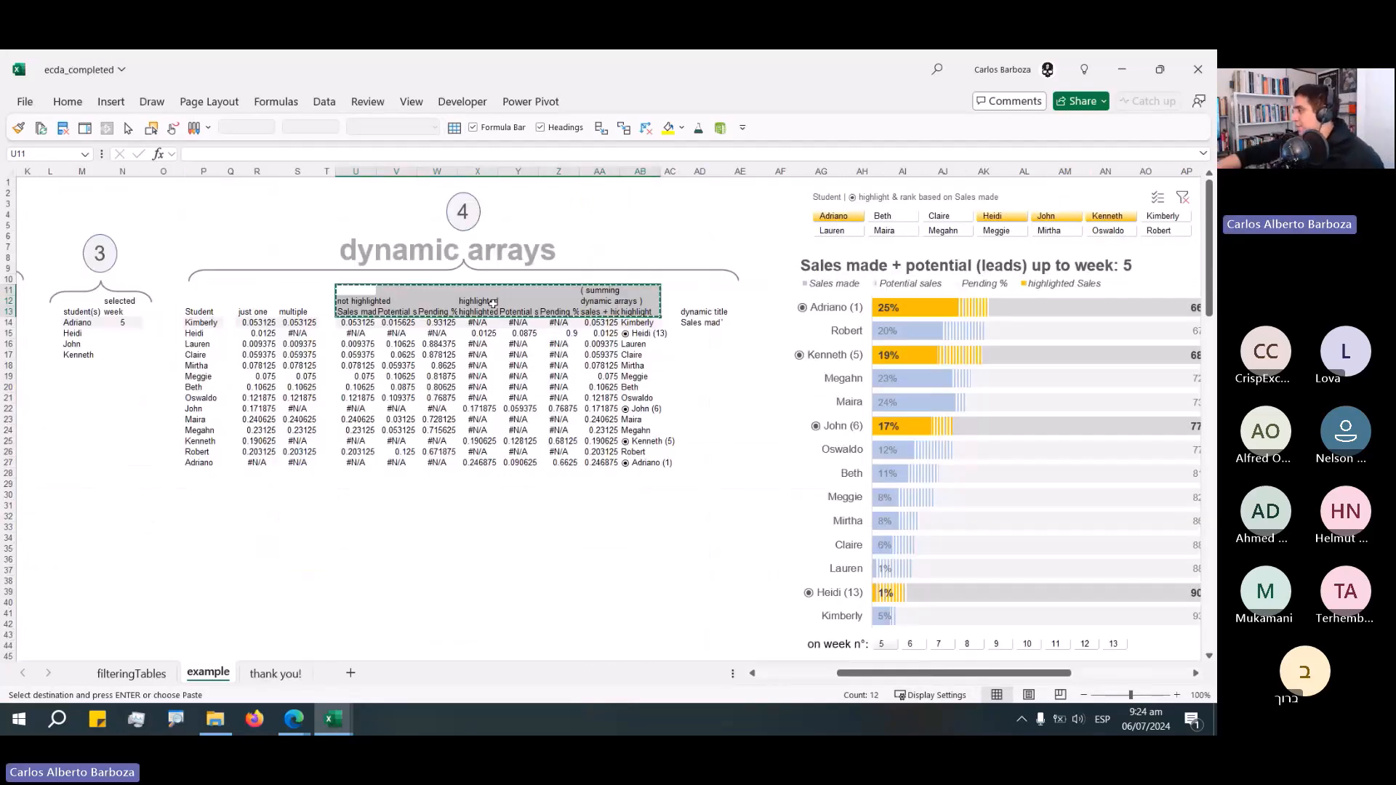
key(ctrl+Tab)
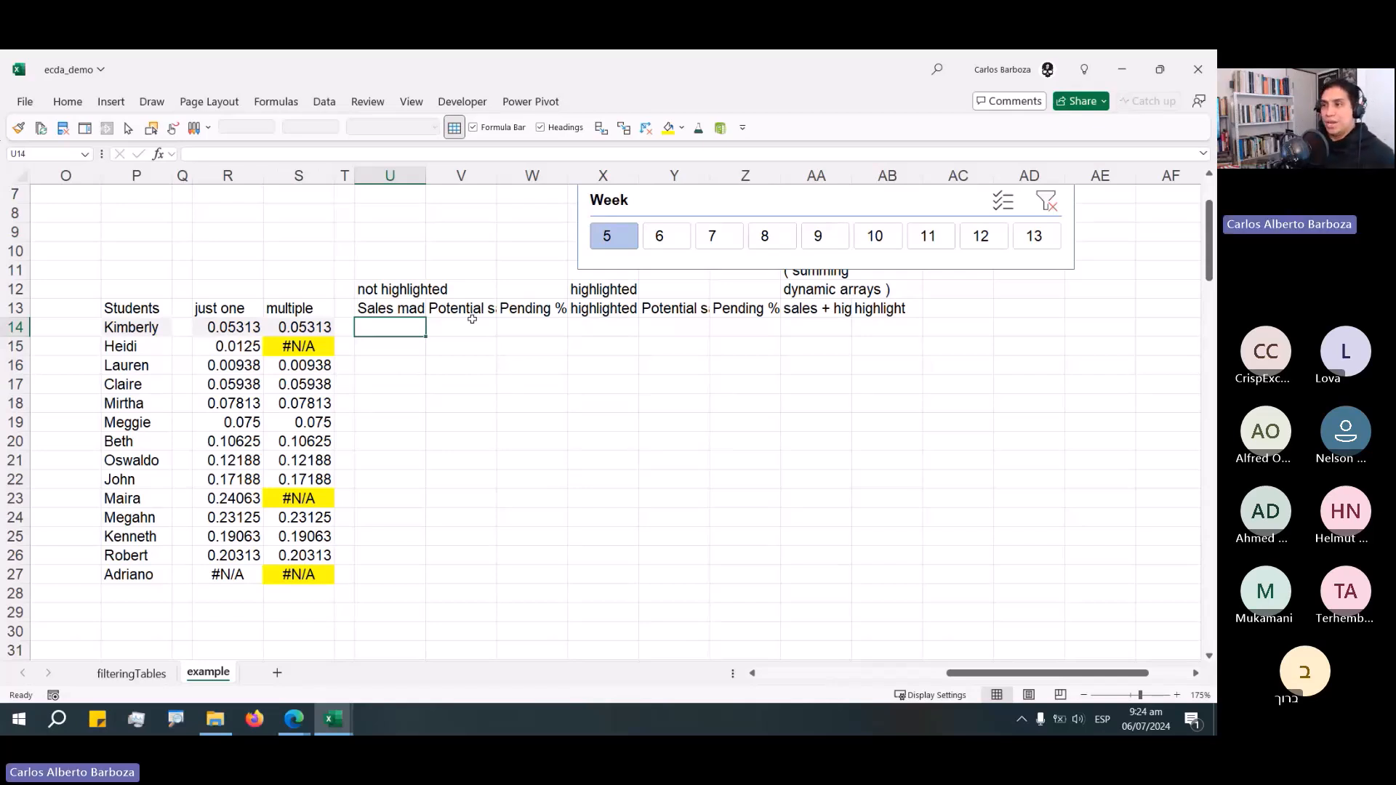
Copy the multiple formula from S14 and enter it in U14 under the Sales made header.
key(Left)
key(Left)
key(F2)
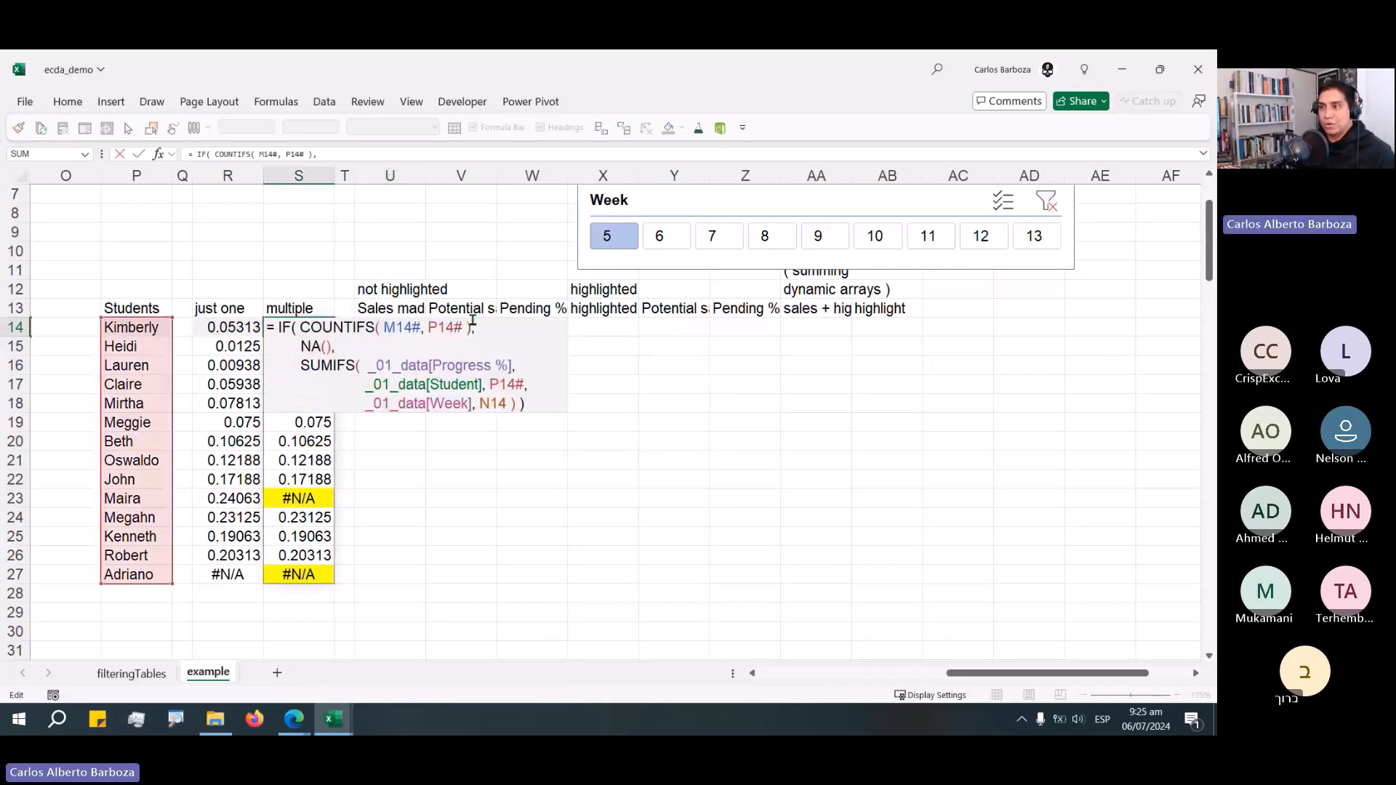
key(shift+Up)
key(shift+Up)
key(shift+Up)
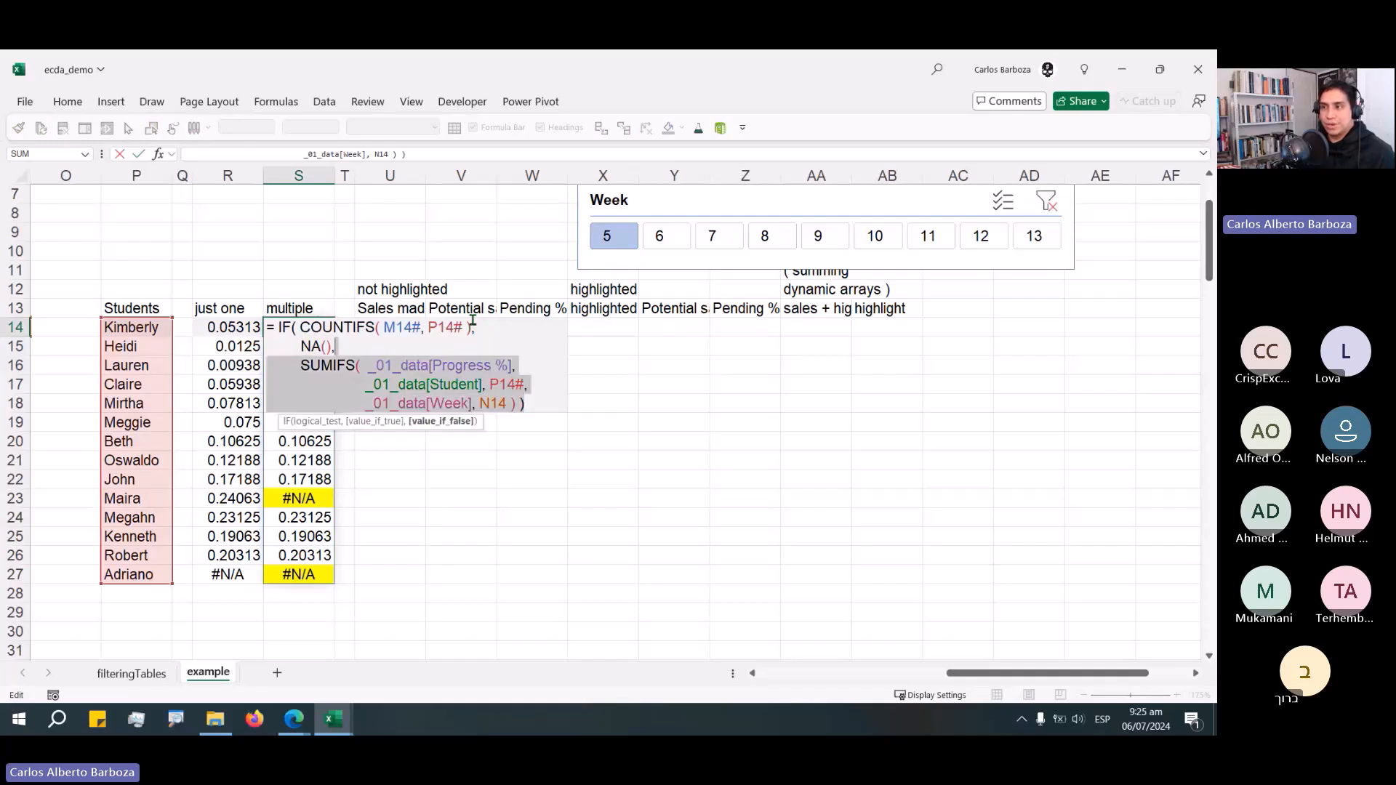
key(shift+Up)
key(shift+Up)
key(ctrl+c)
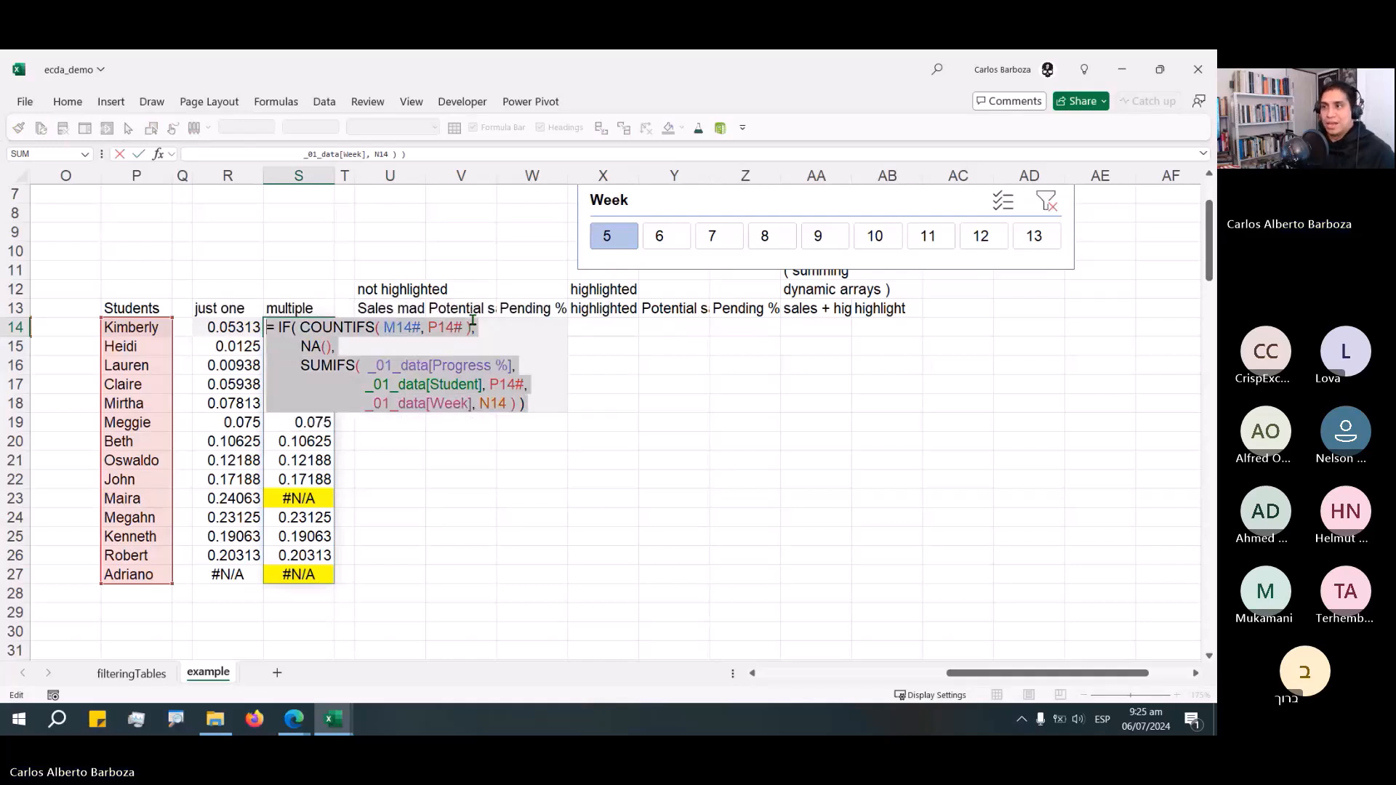
key(Escape)
key(Left)
key(Right)
key(Right)
key(Right)
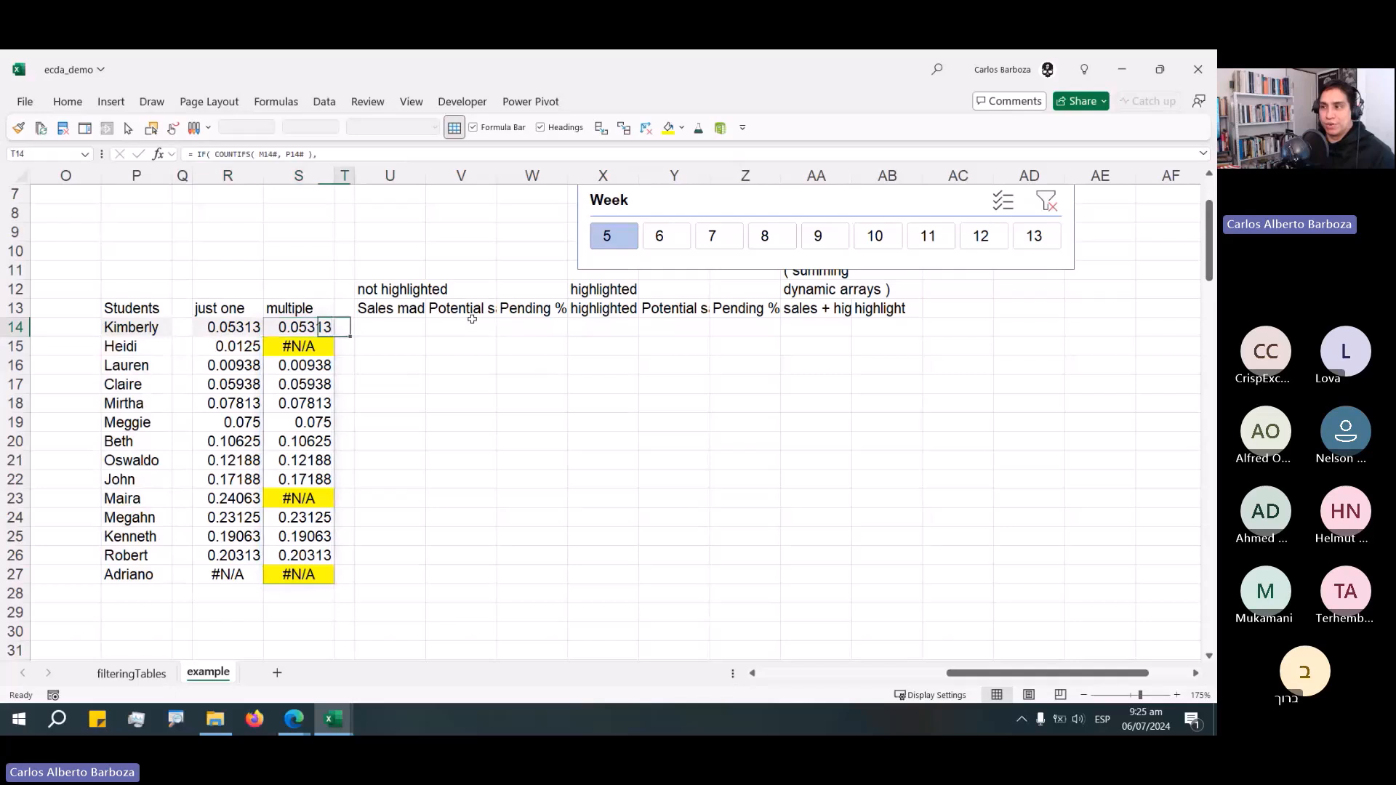
key(F2)
key(ctrl+v)
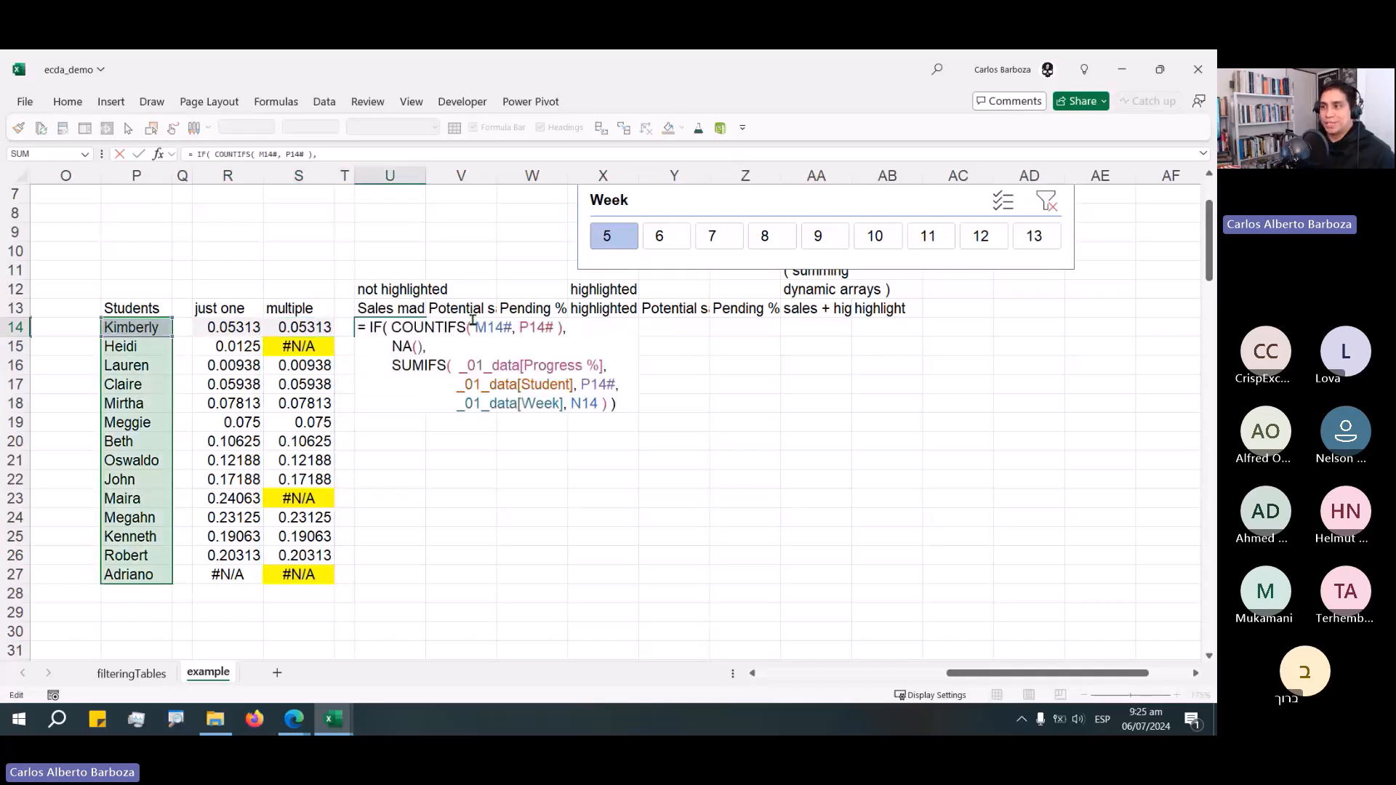
key(ctrl+Return)
key(shift+Right)
key(shift+Right)
key(shift+Right)
key(shift+Right)
key(shift+Right)
key(shift+Right)
key(shift+Right)
key(shift+Right)
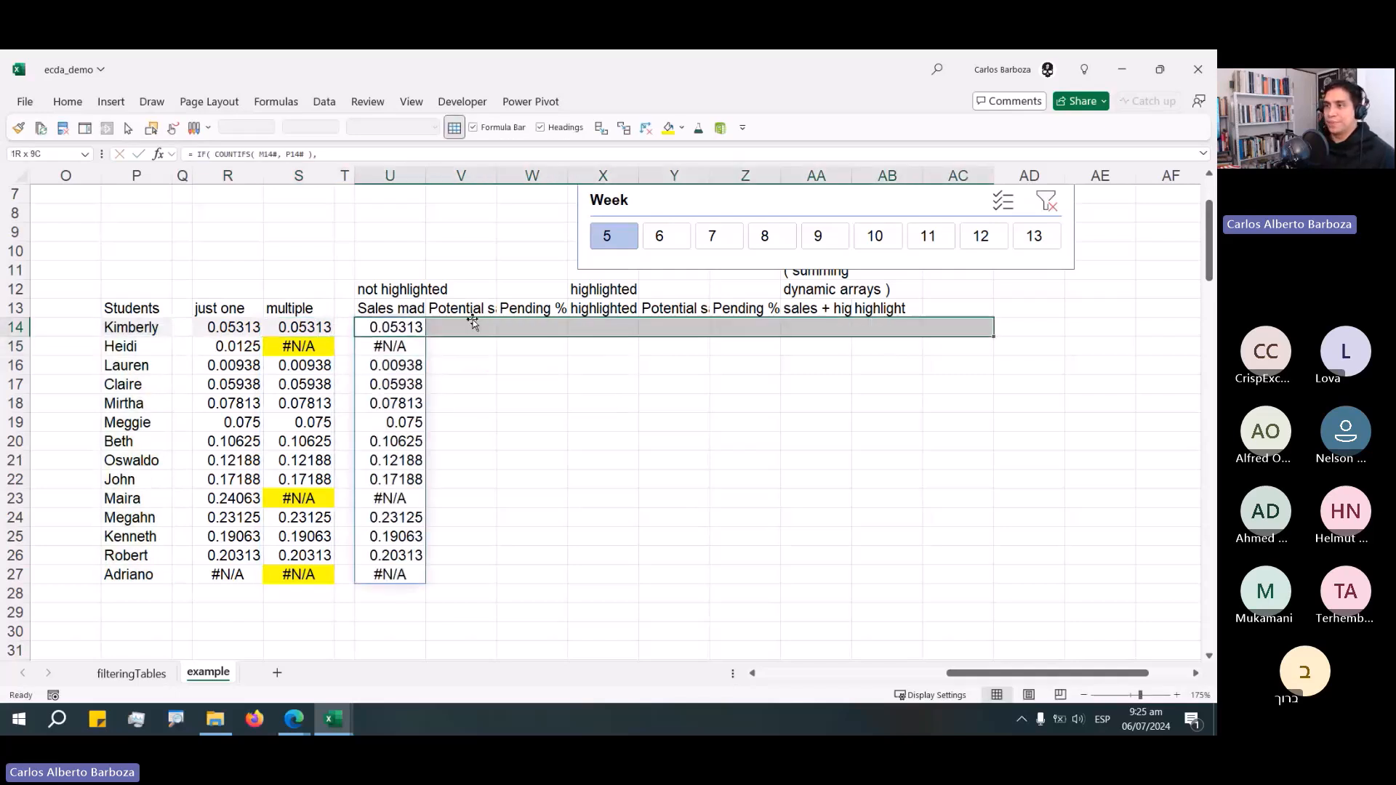
key(shift+Left)
click(68, 101)
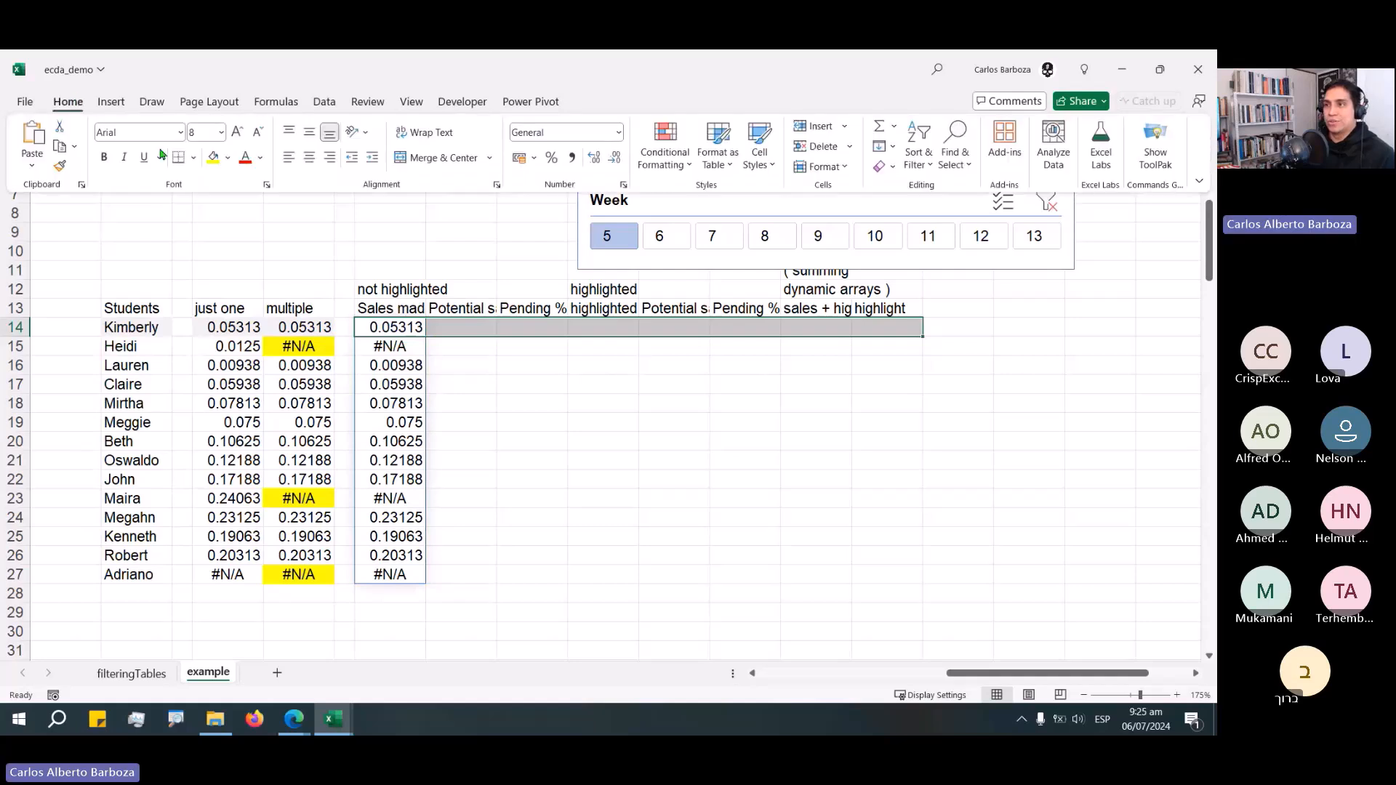
click(227, 157)
key(Escape)
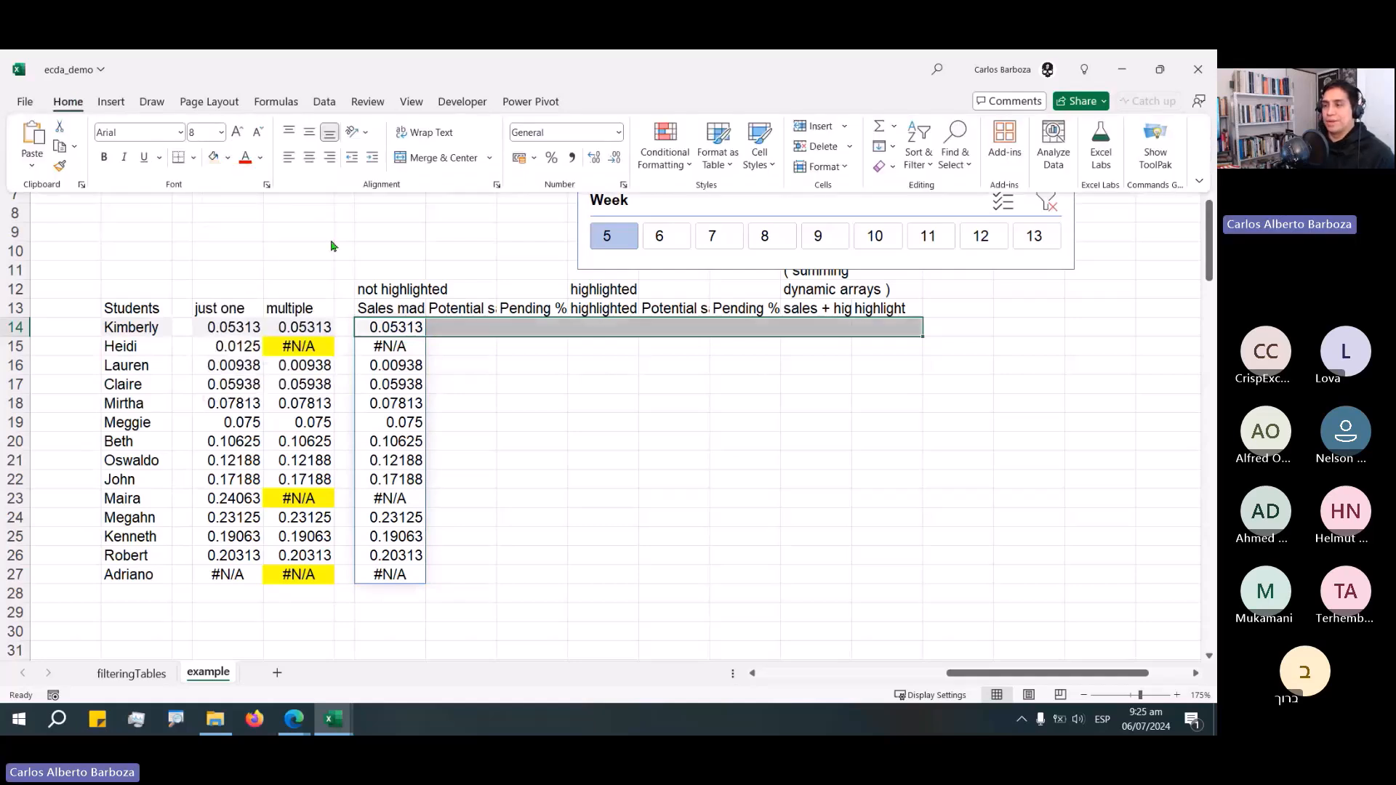
key(Escape)
Change the sum column in U14's SUMIFS formula to Sales made.
key(F2)
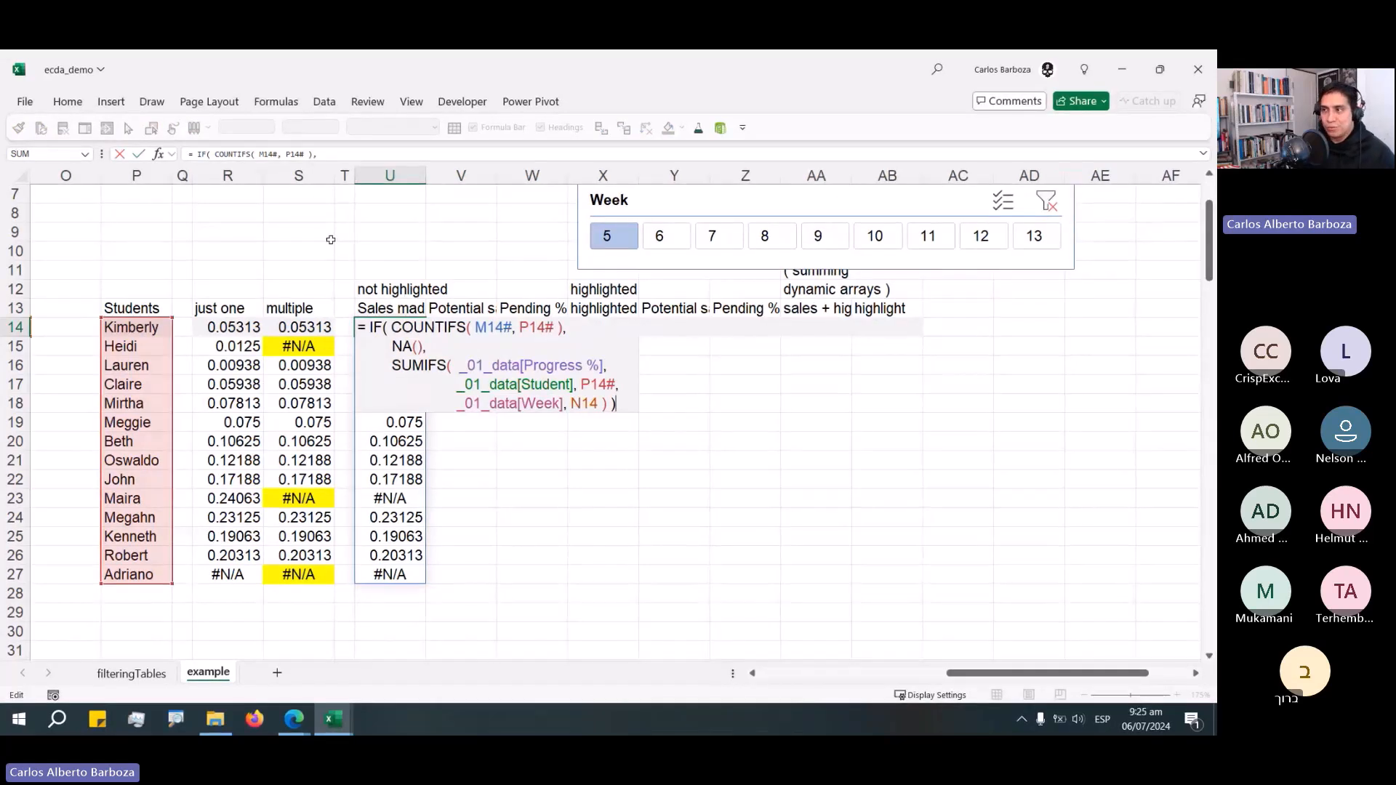
key(Up)
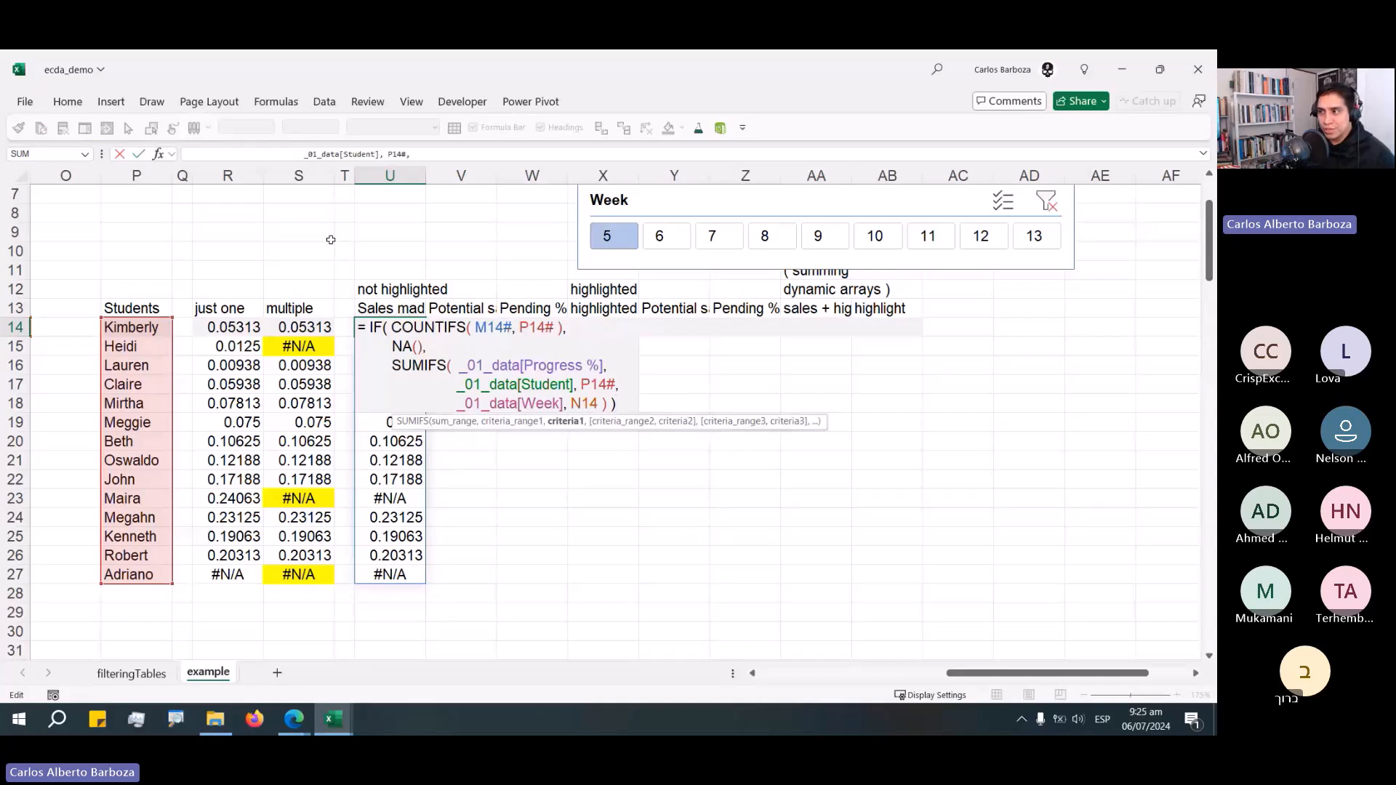
key(Up)
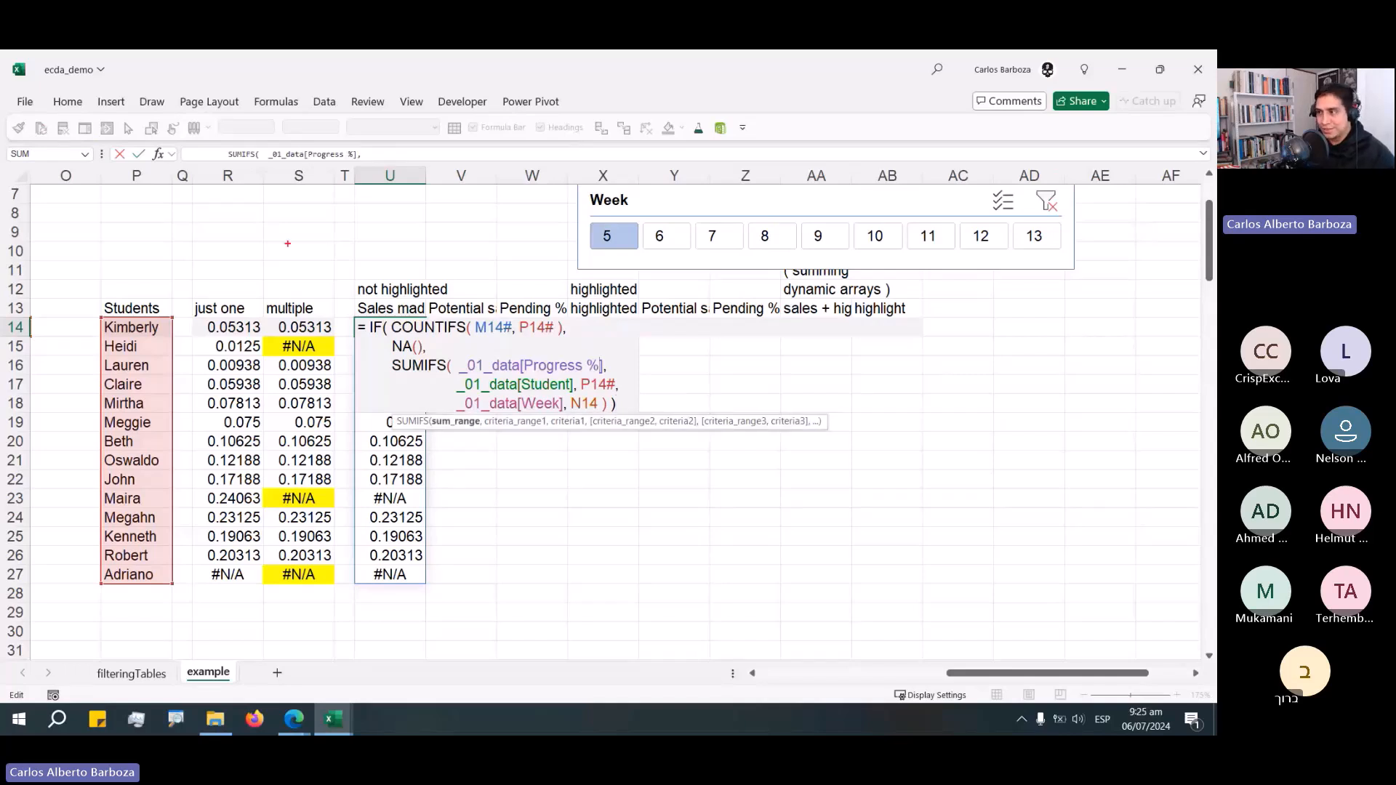
drag(604, 365, 711, 334)
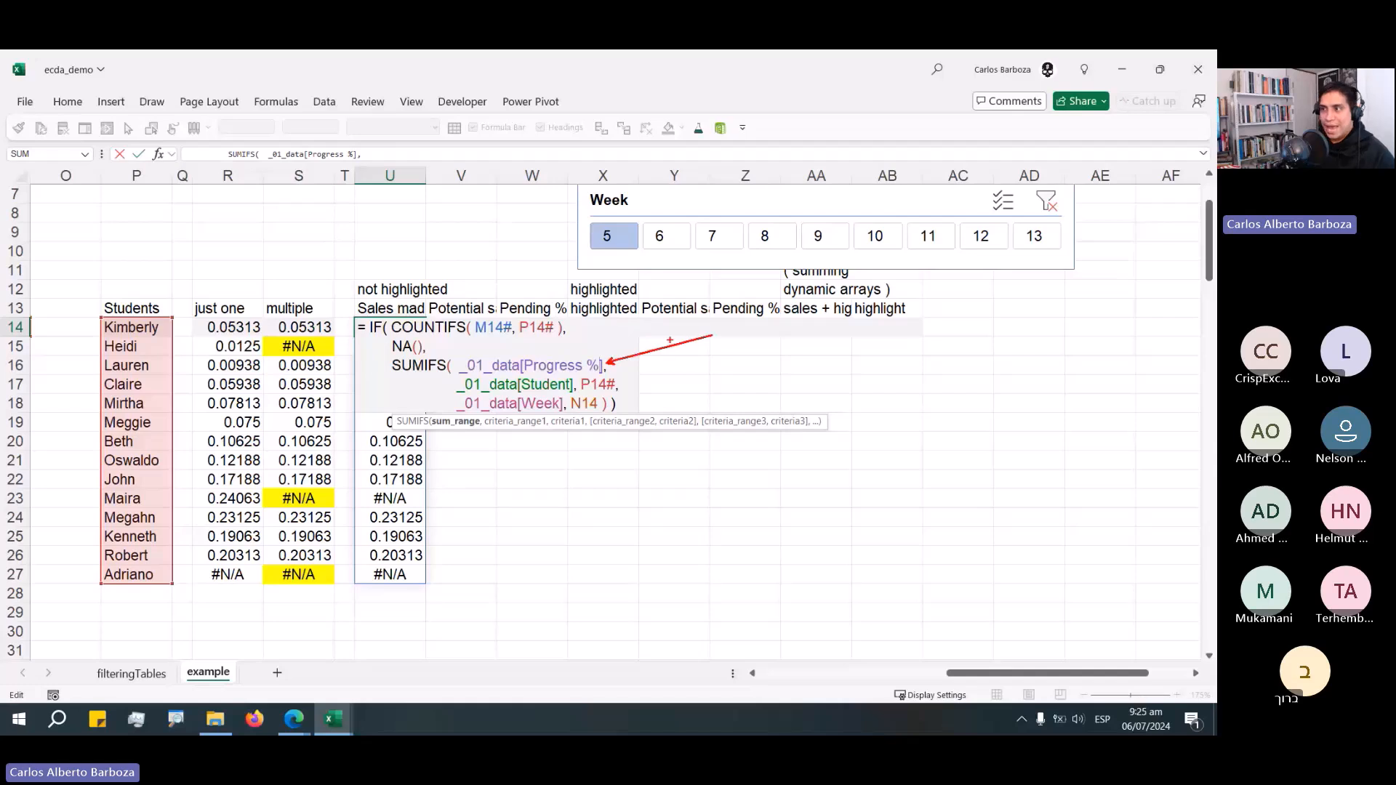
key(BackSpace)
key(BackSpace)
key(BackSpace)
key(BackSpace)
key(BackSpace)
key(BackSpace)
key(BackSpace)
key(BackSpace)
key(BackSpace)
key(BackSpace)
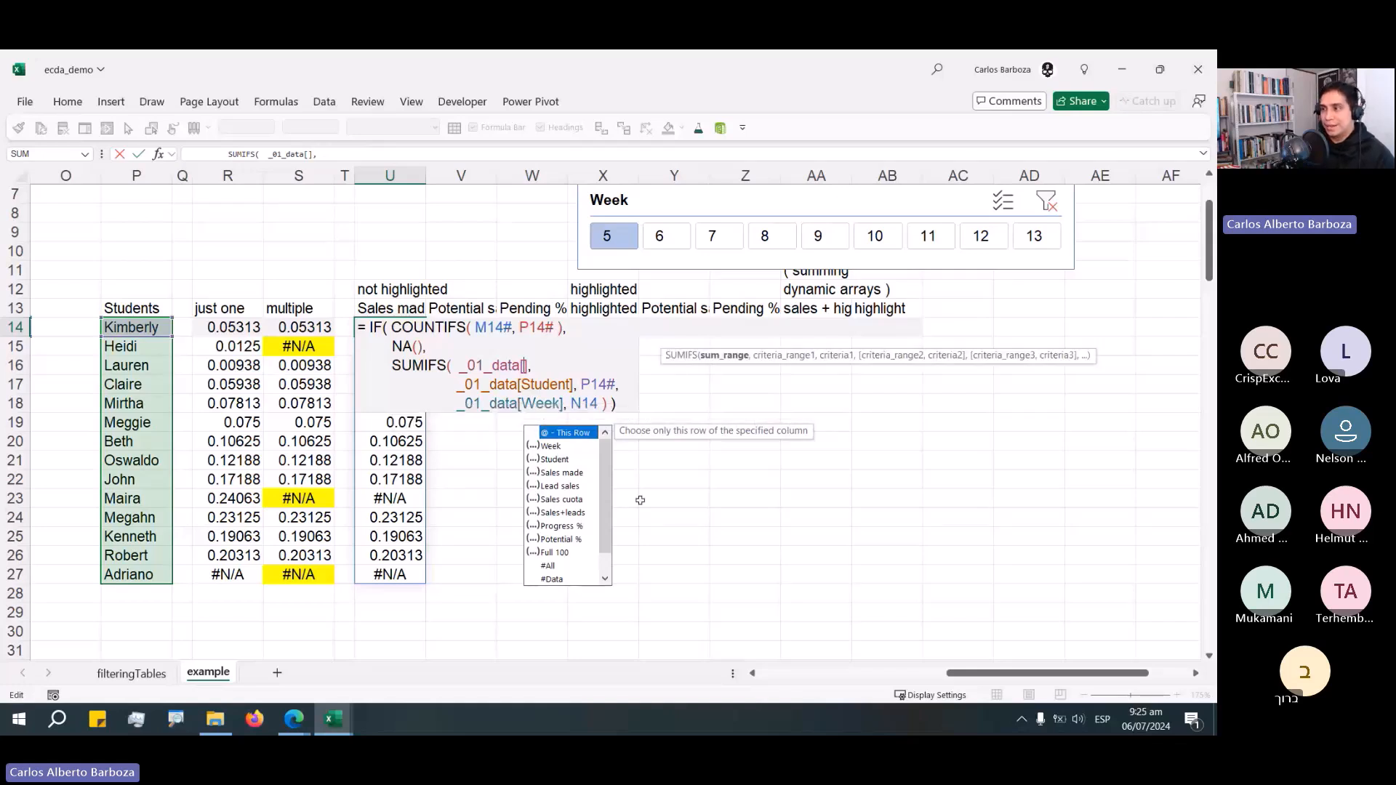
key(Down)
key(Down)
key(Down)
key(Down)
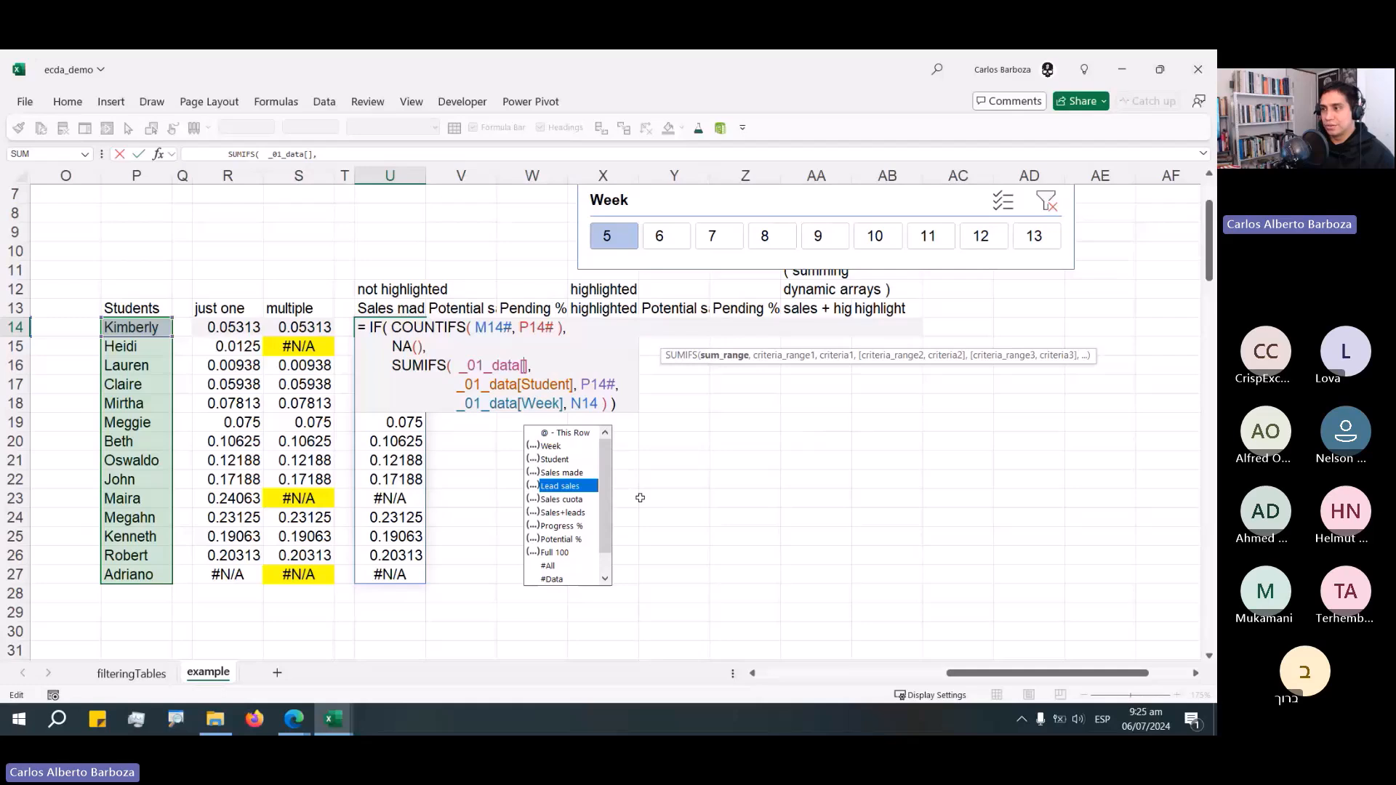
key(Up)
key(Tab)
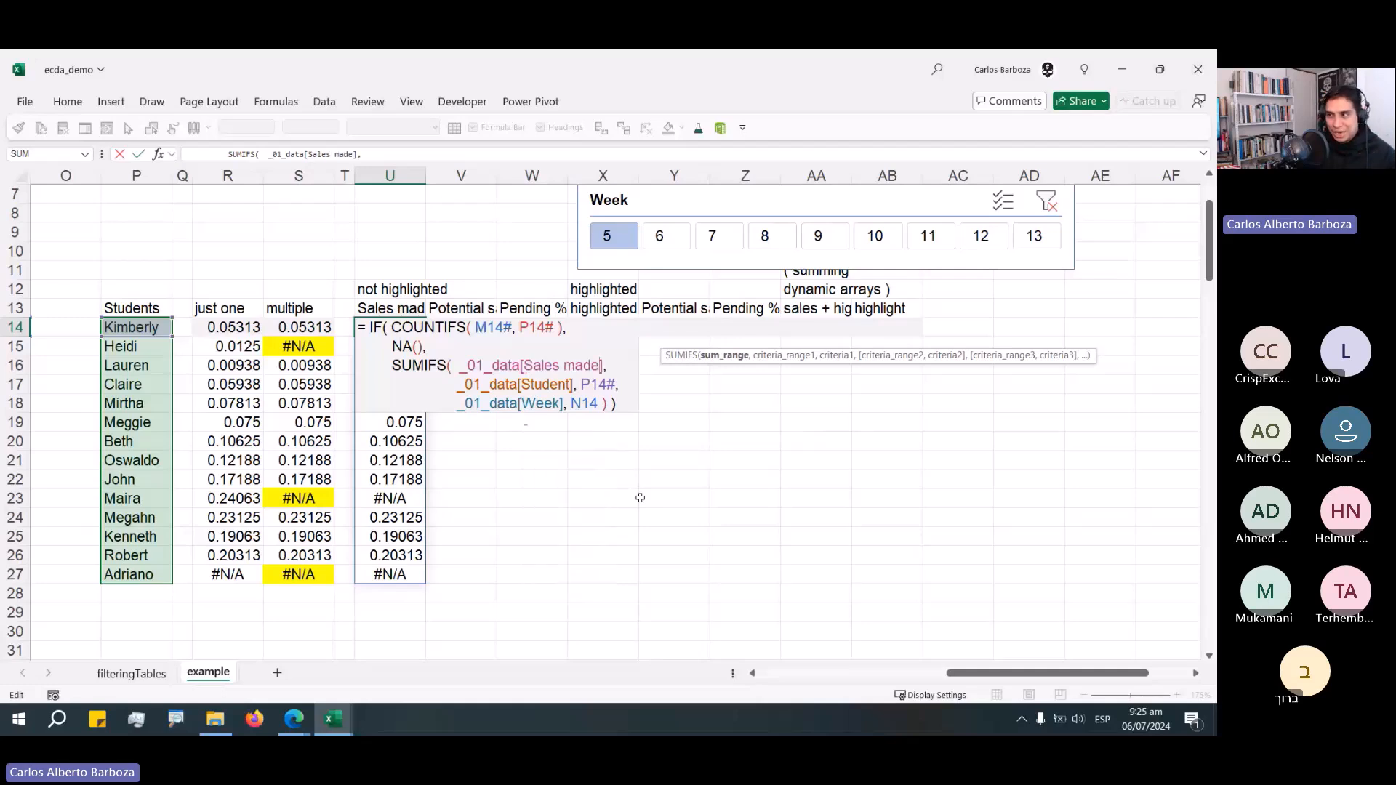
key(BackSpace)
key(BackSpace)
key(BackSpace)
key(BackSpace)
key(BackSpace)
key(BackSpace)
key(BackSpace)
key(BackSpace)
key(BackSpace)
key(BackSpace)
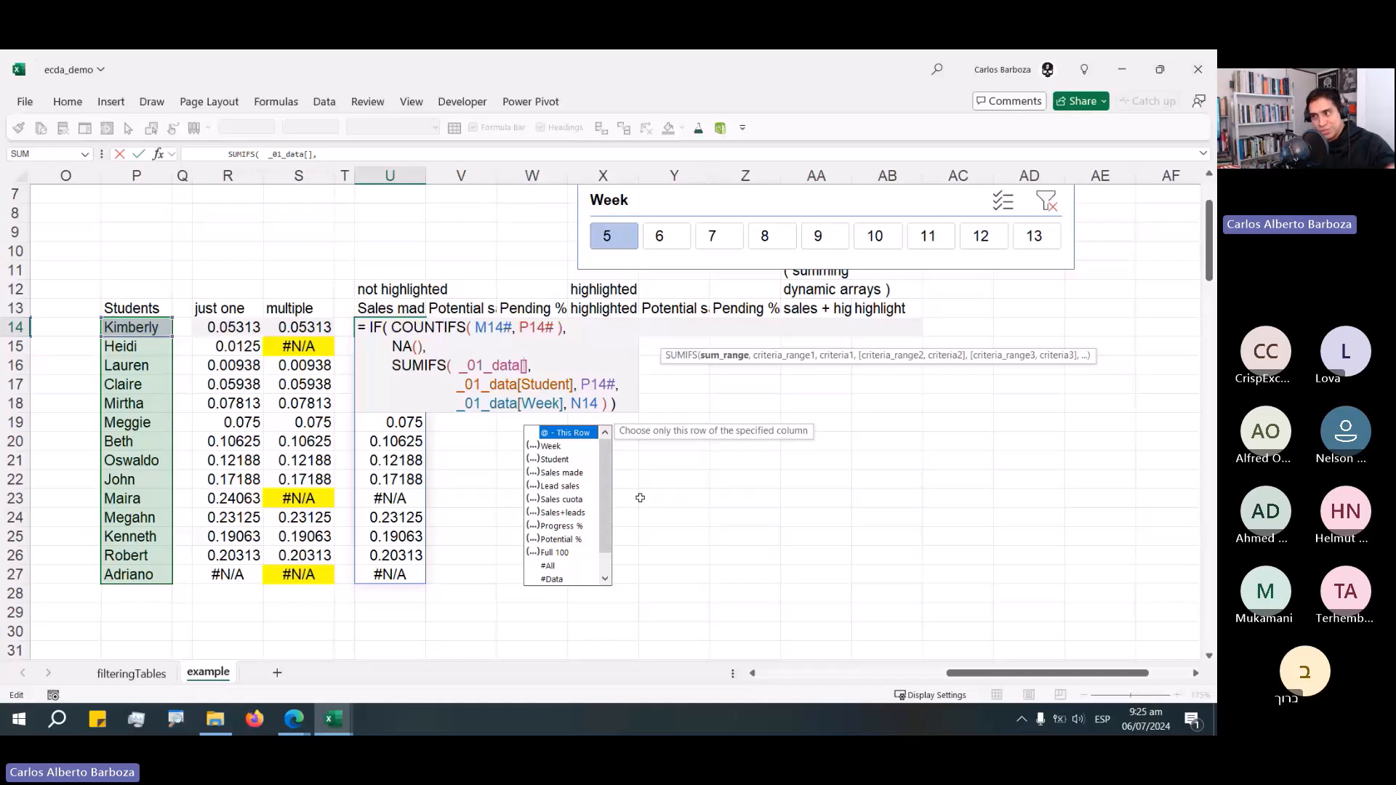
key(Down)
key(Down)
key(Down)
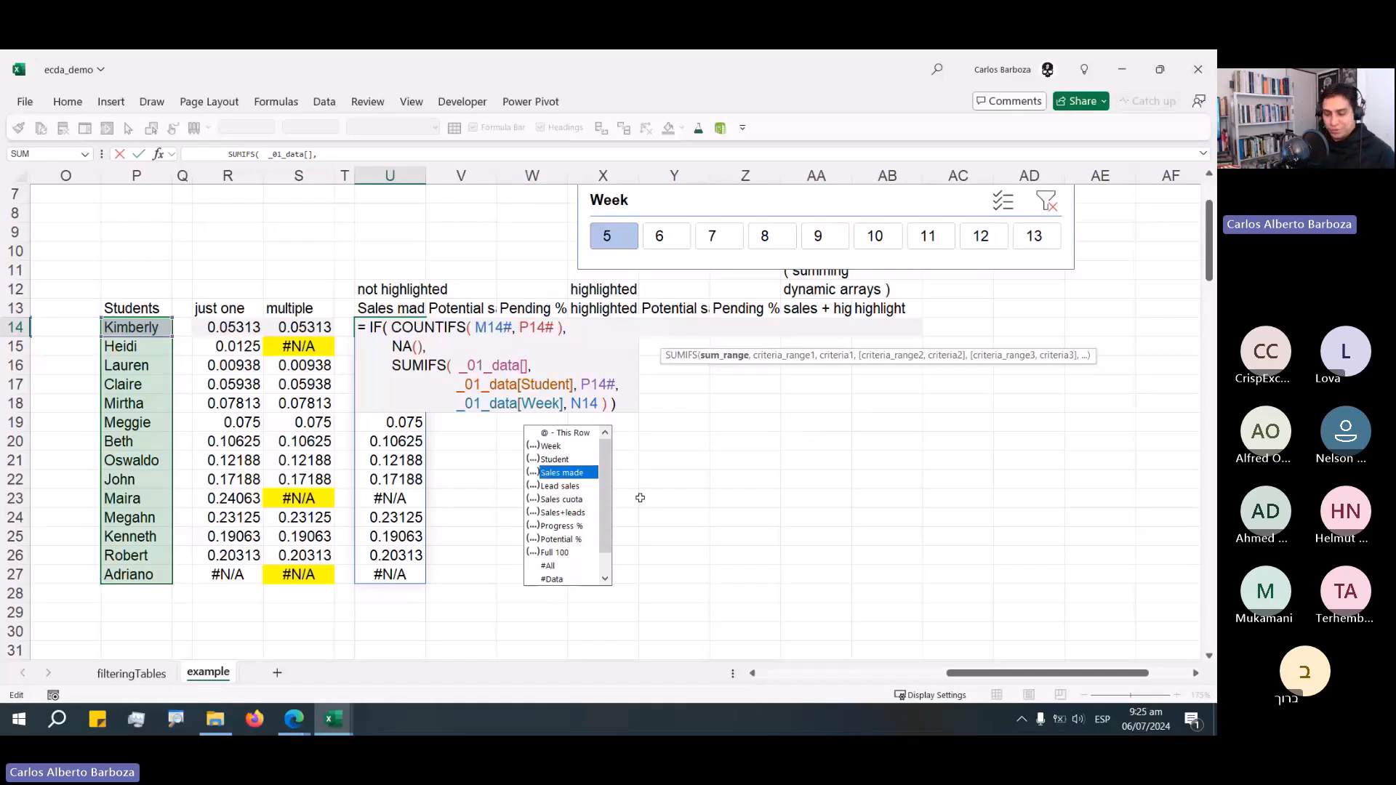
key(Tab)
key(Return)
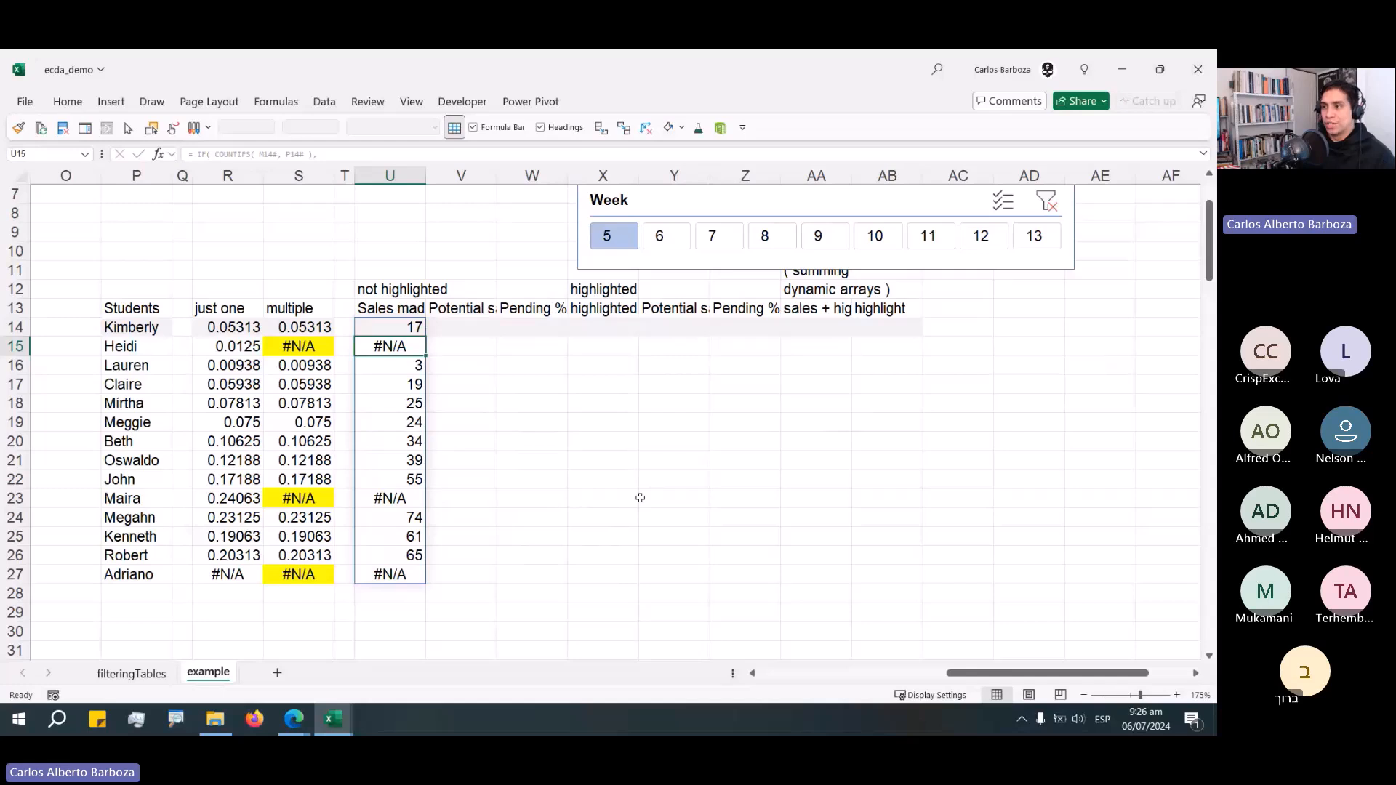
Set the sum column in U14's SUMIFS formula back to Progress %.
key(Up)
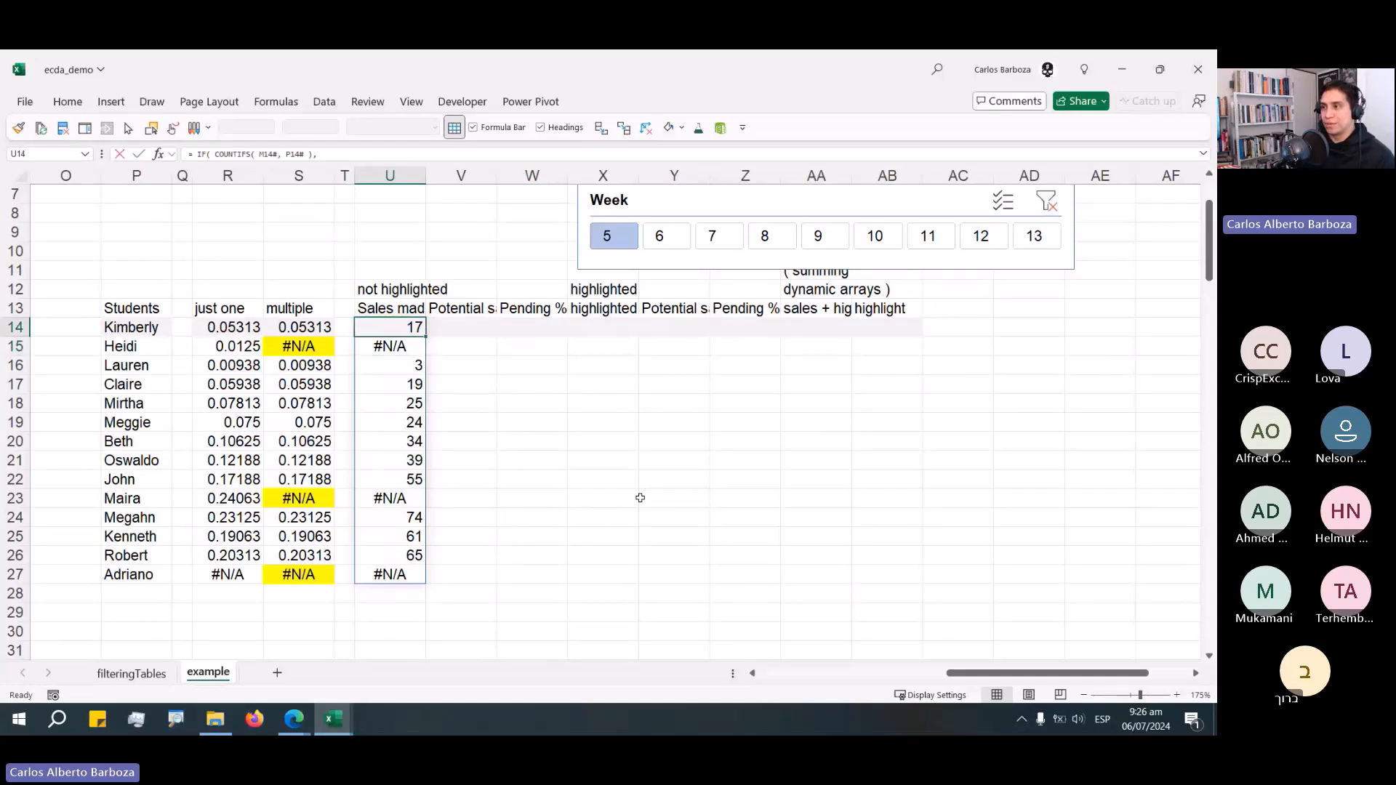
key(F2)
key(Up)
key(Up)
key(Up)
key(ctrl+shift+Left)
key(ctrl+shift+Left)
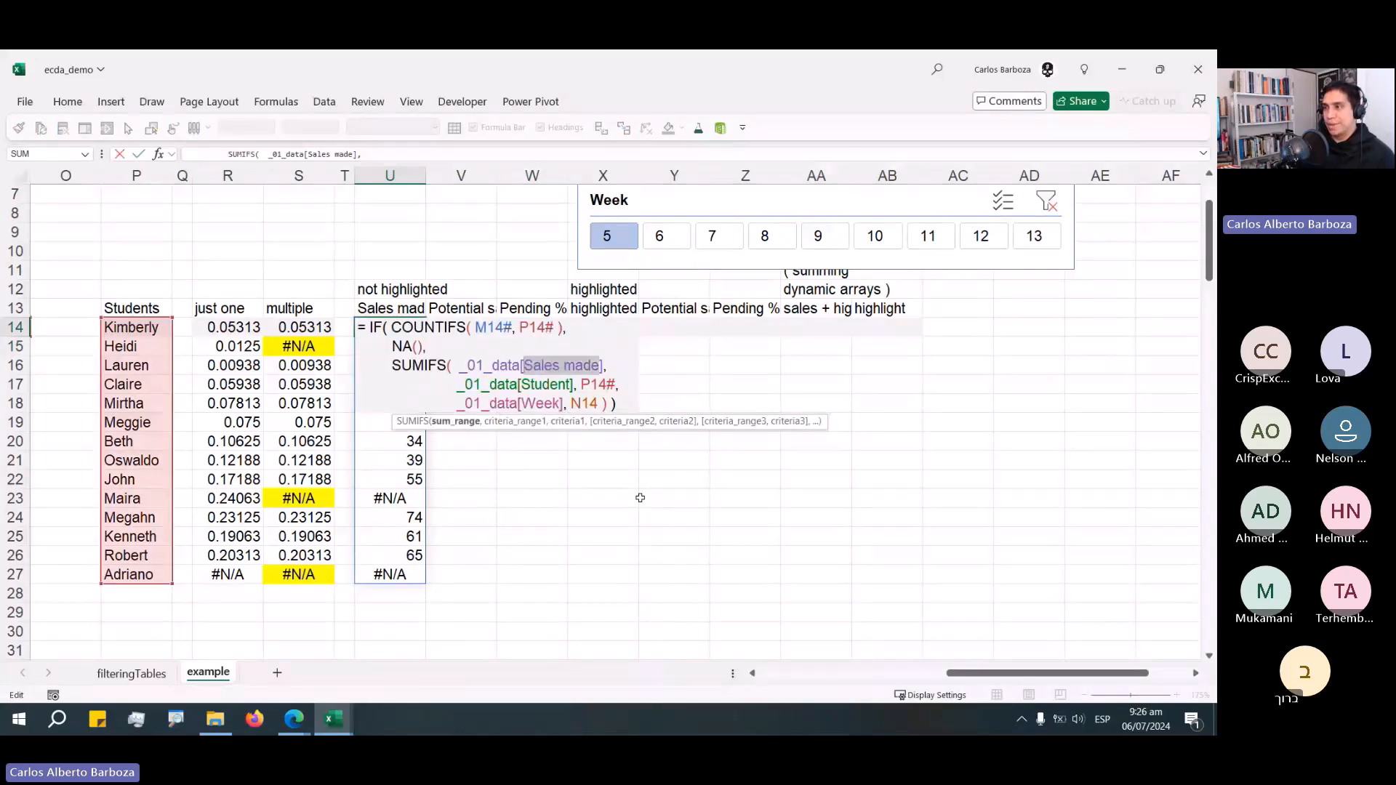
text(Pro)
key(Tab)
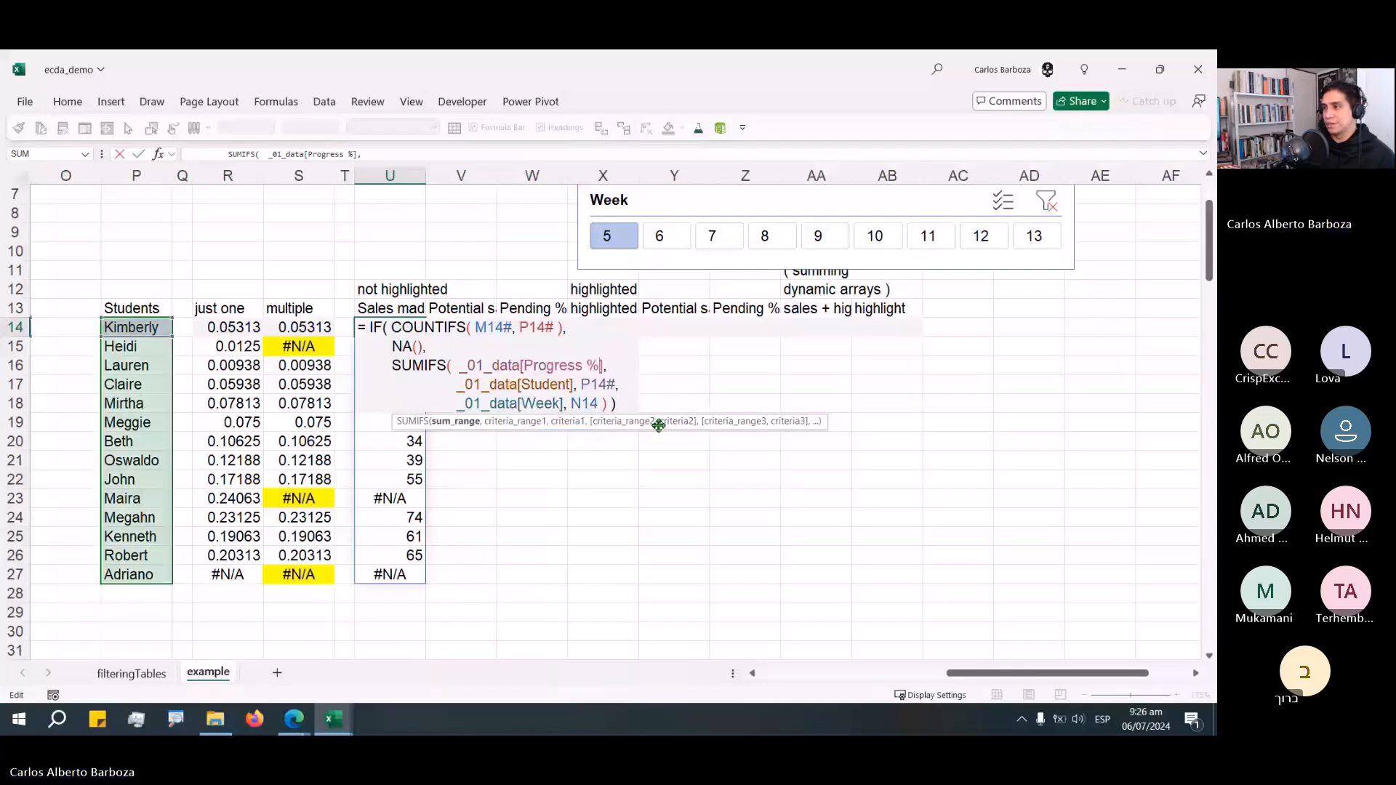
drag(657, 419, 950, 438)
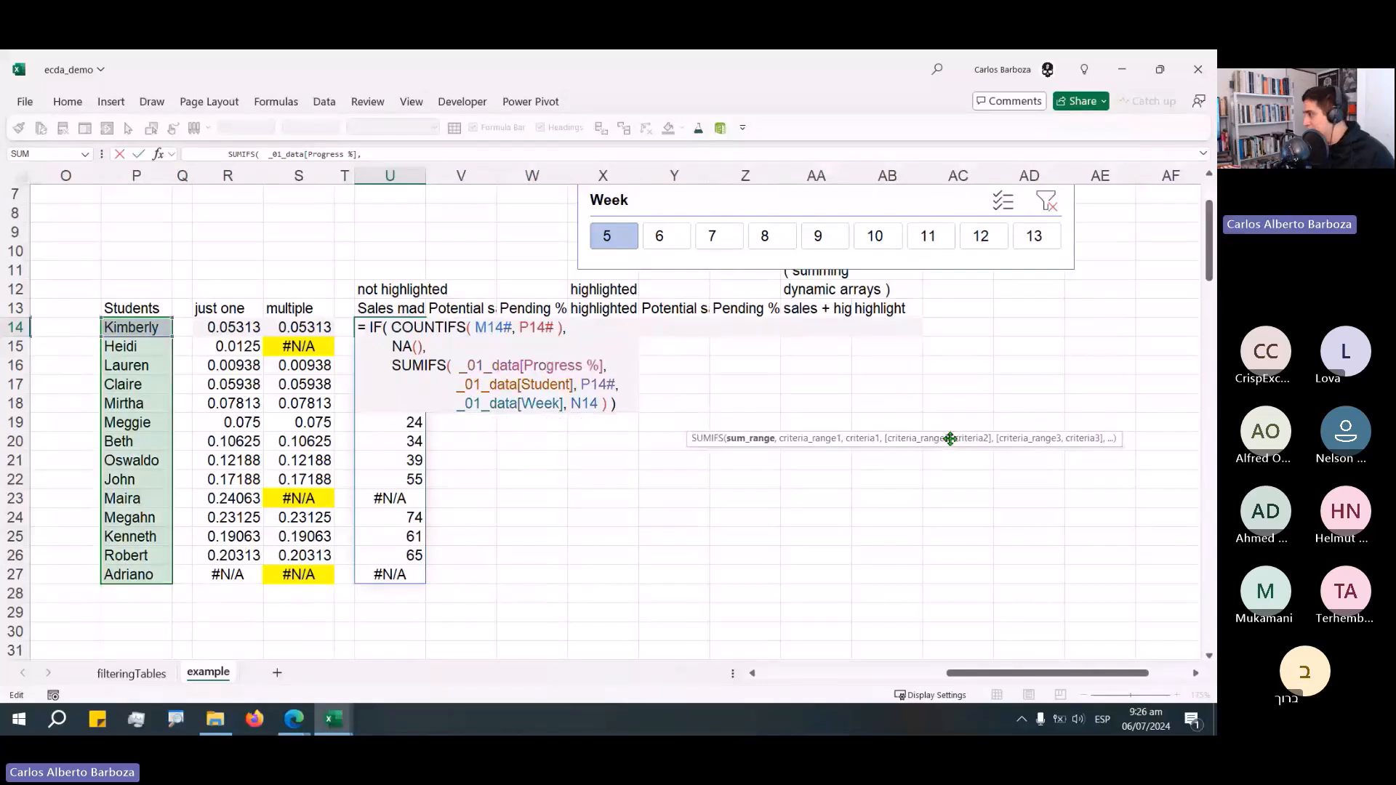
key(ctrl+Return)
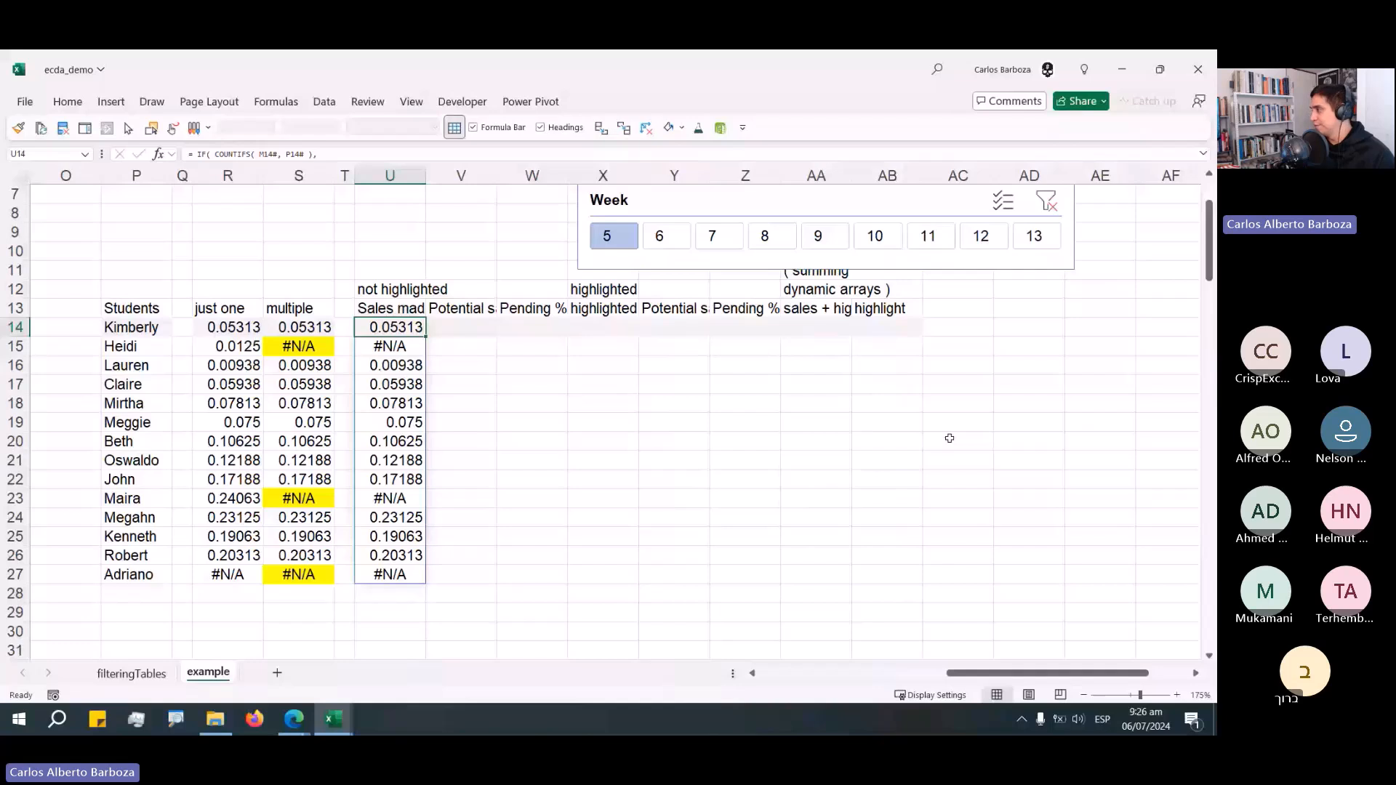
Undo the last action and select week 9 in the Week slicer.
click(1011, 513)
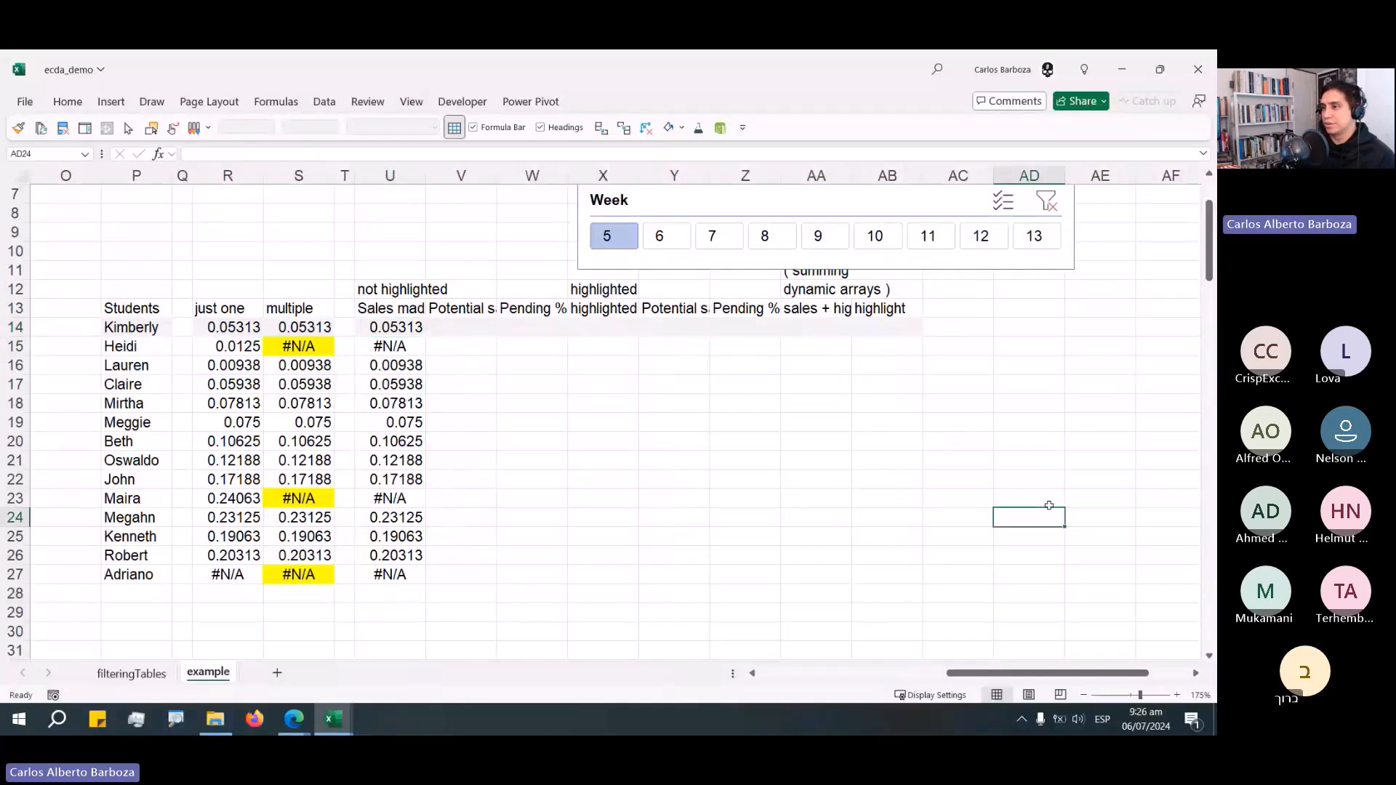
key(ctrl+z)
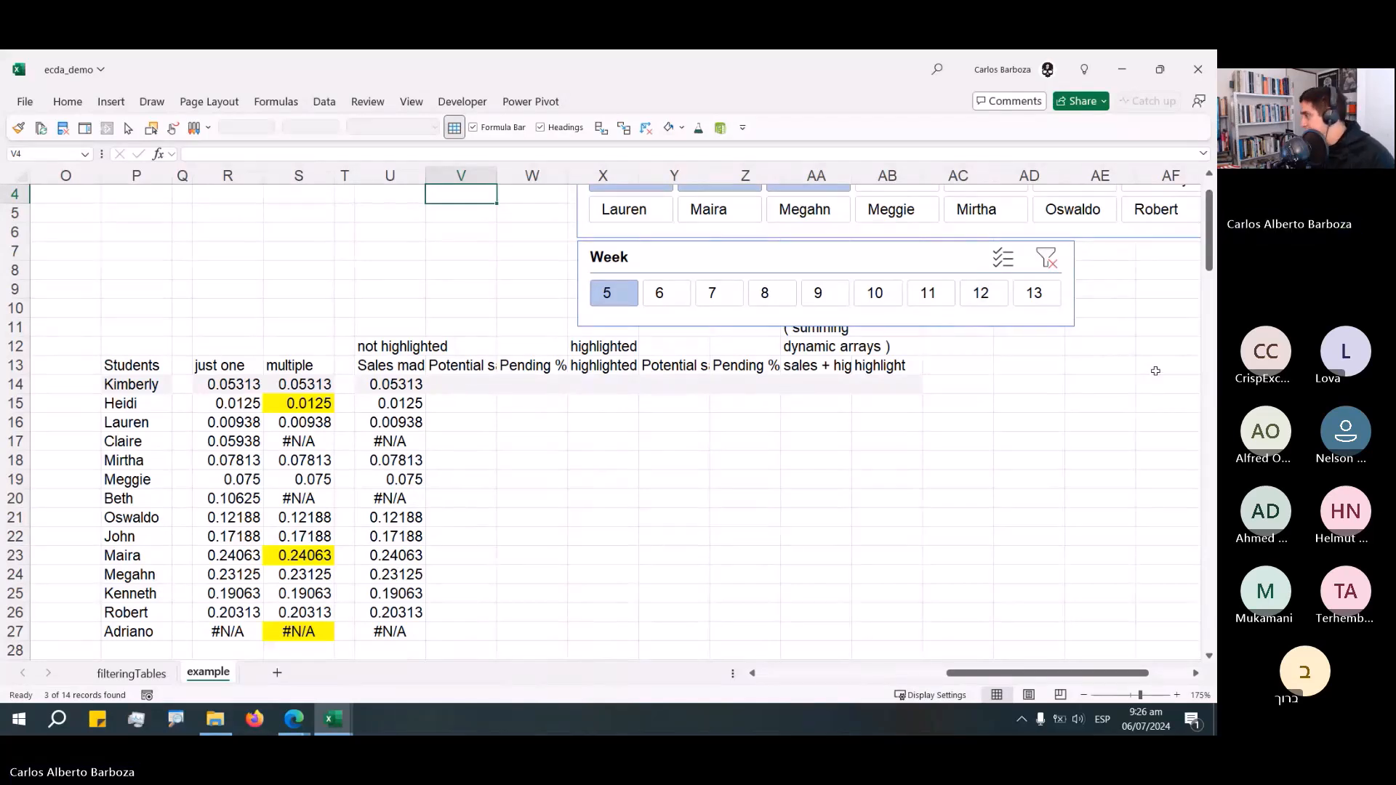
click(818, 292)
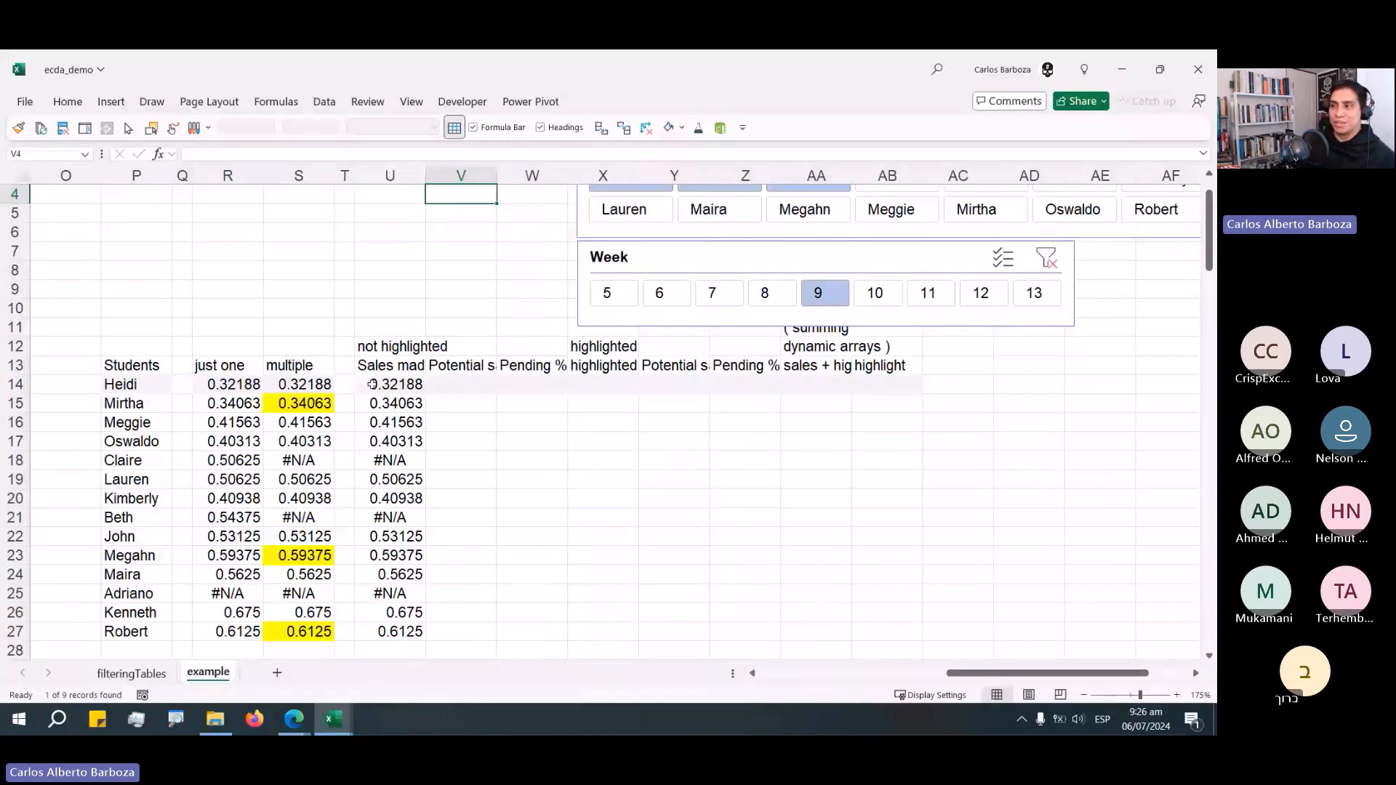
Copy U14's formula into V14 and change its sum column to Potential % for the Potential sales column.
double_click(372, 384)
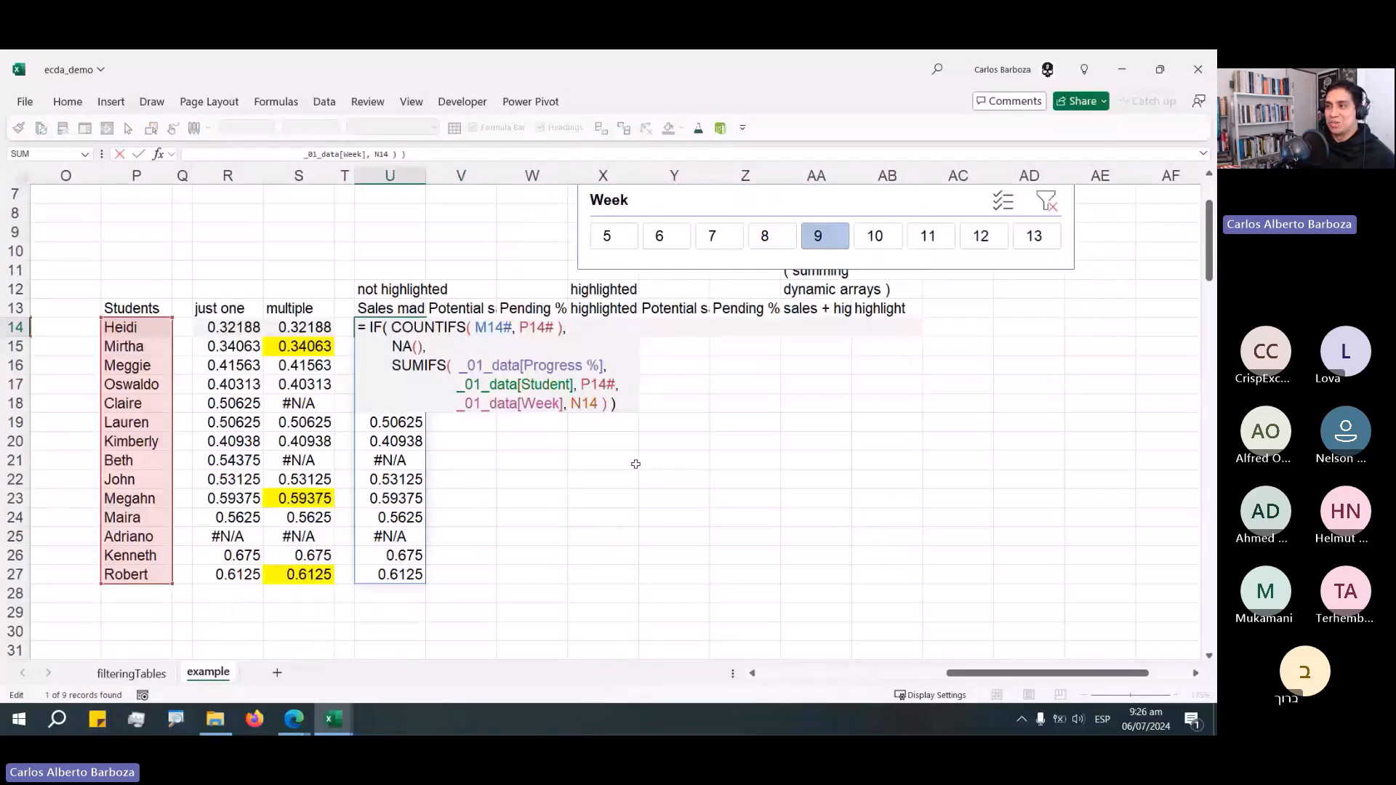
key(ctrl+a)
key(ctrl+c)
key(Tab)
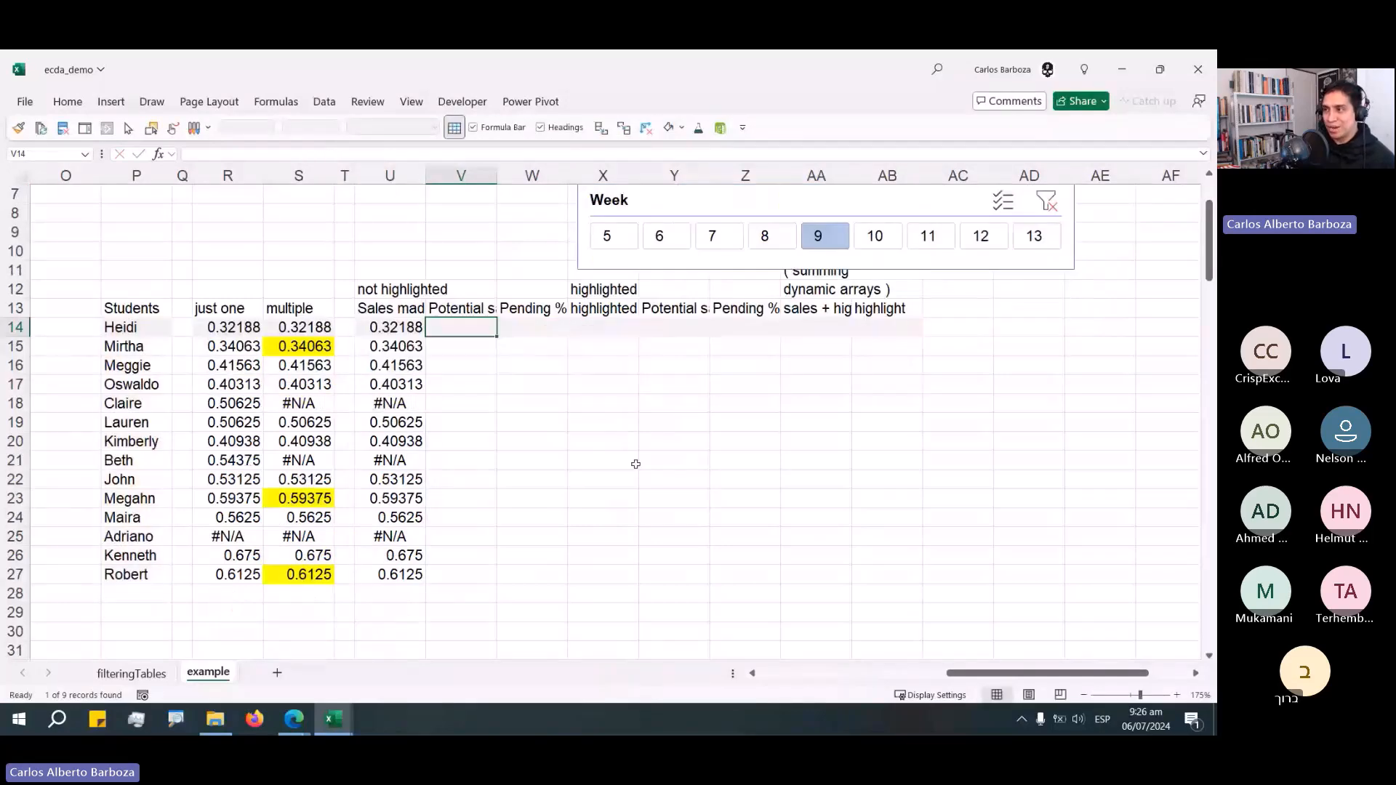
key(ctrl+v)
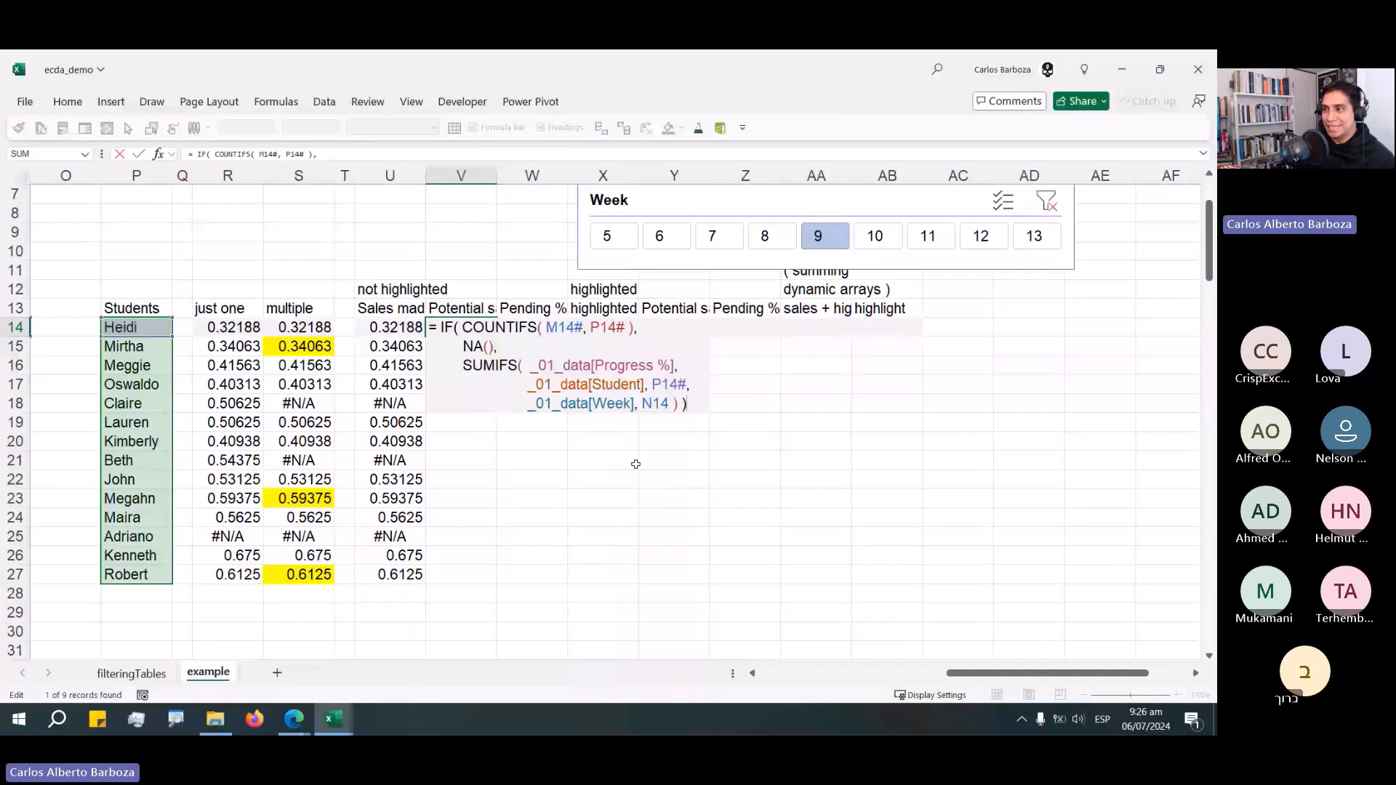
double_click(636, 365)
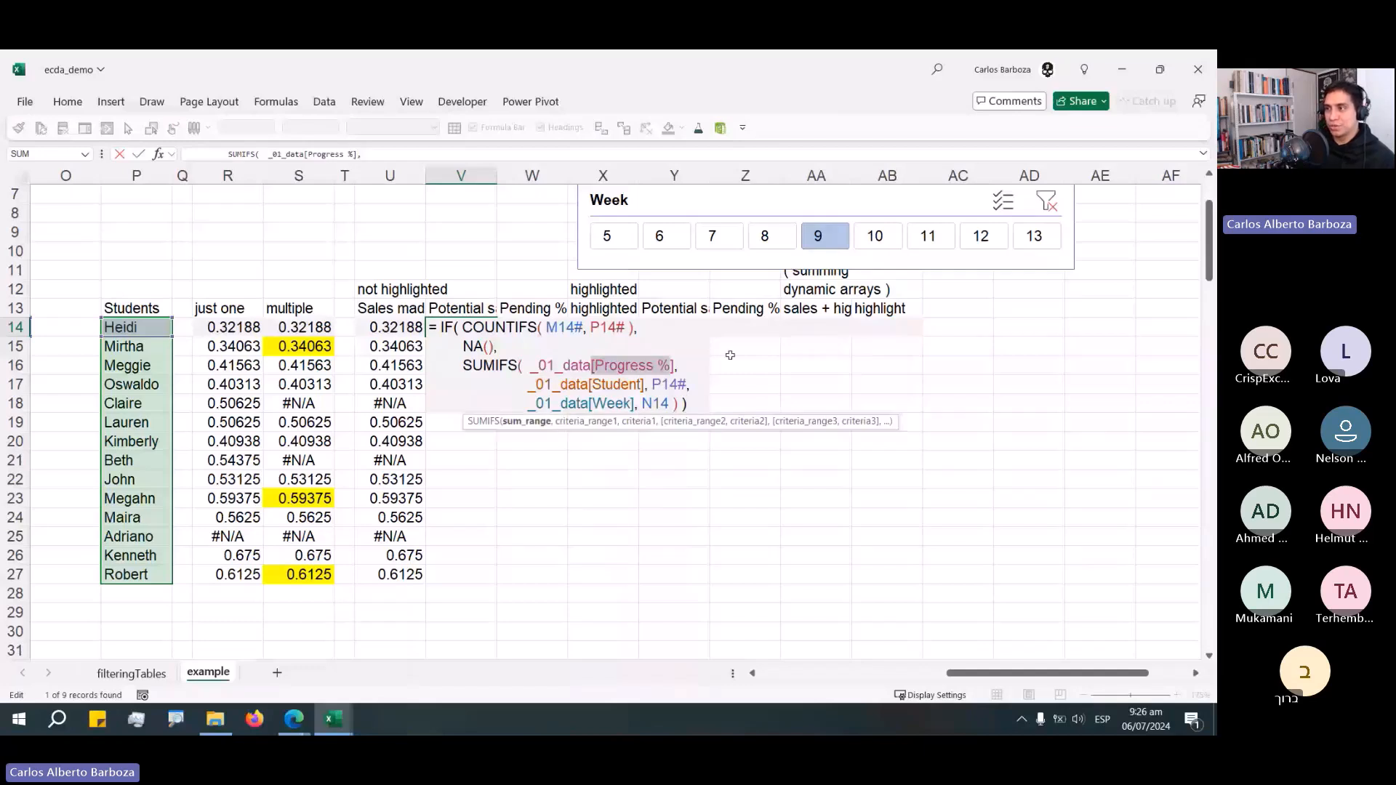
text([P)
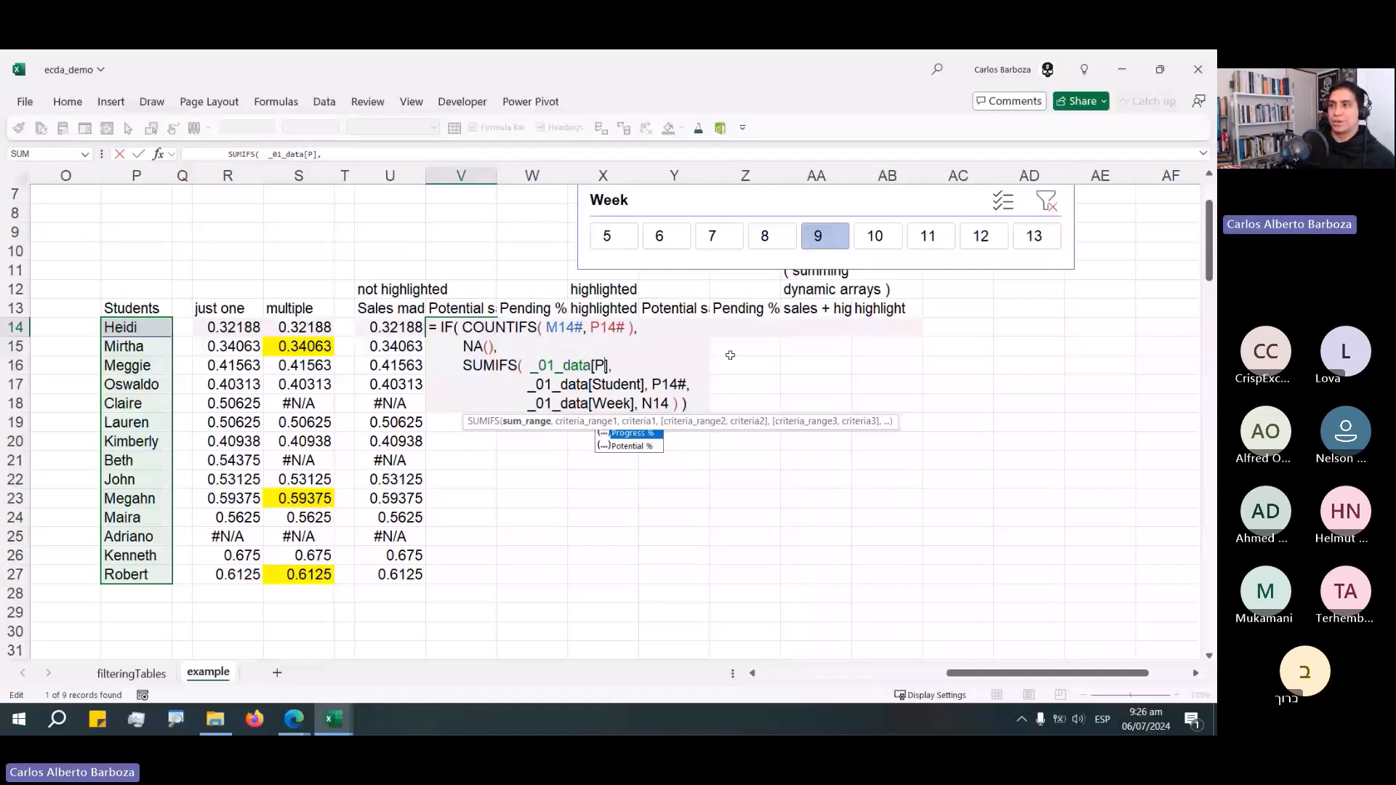
key(Down)
key(Tab)
key(ctrl+Return)
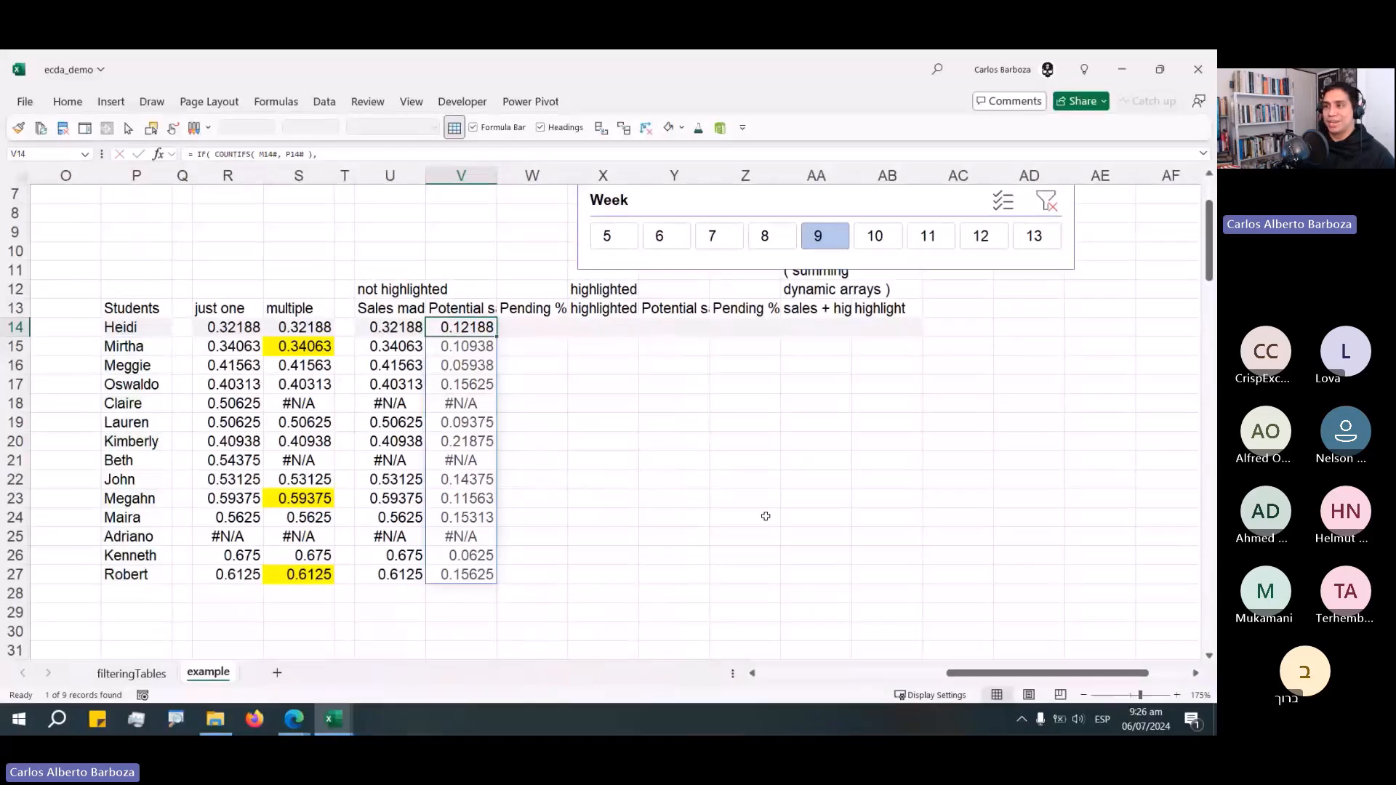
Copy V14's formula into W14 under the Pending % header.
key(F2)
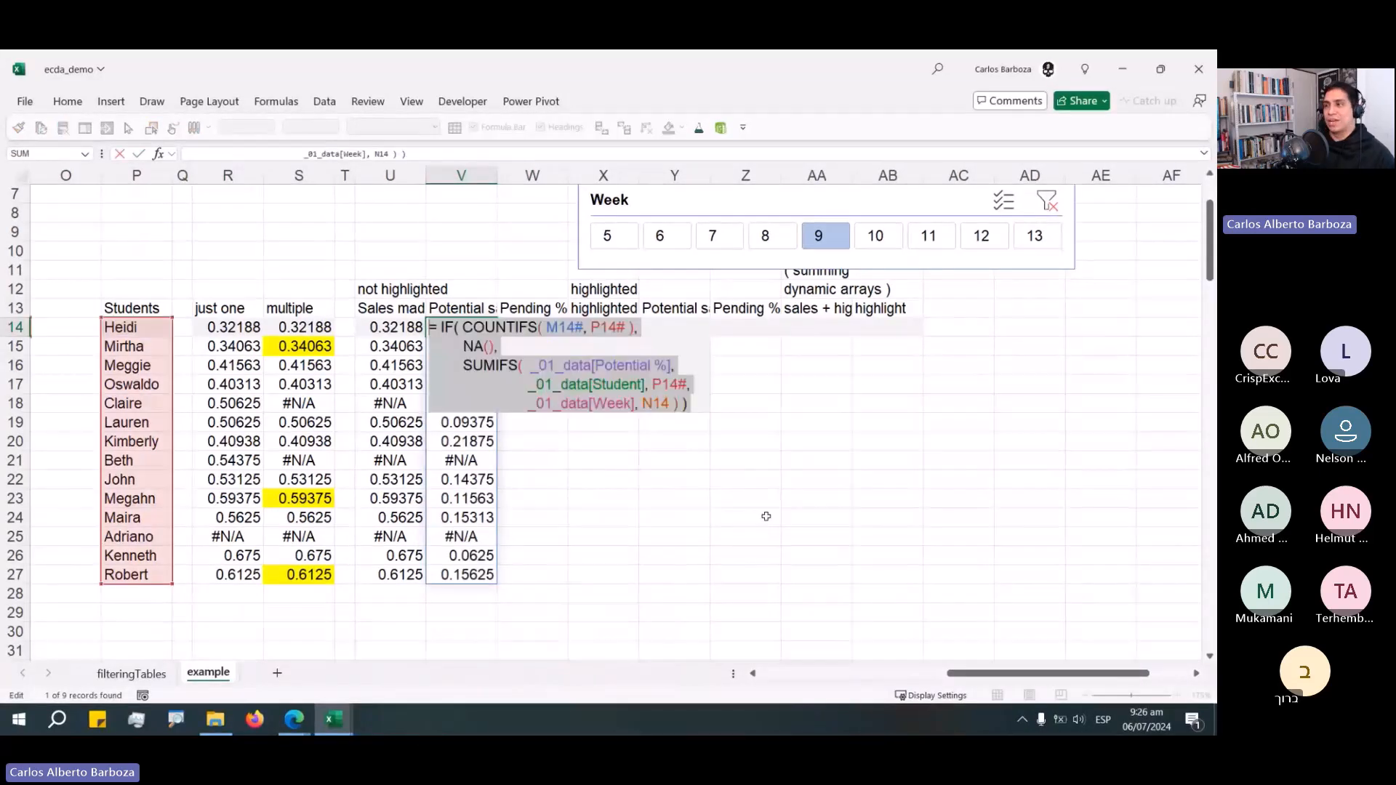
key(ctrl+c)
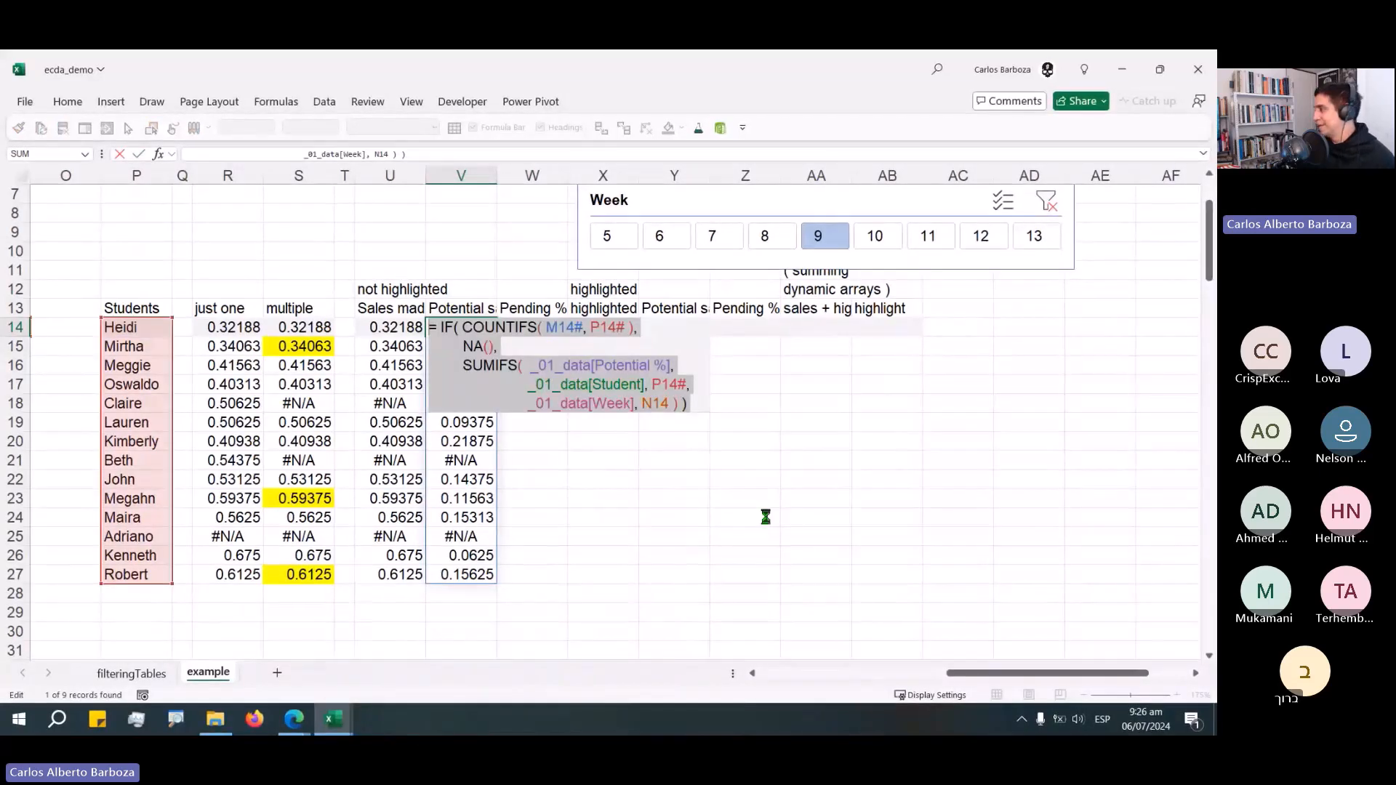
key(Tab)
key(F2)
key(ctrl+v)
key(Return)
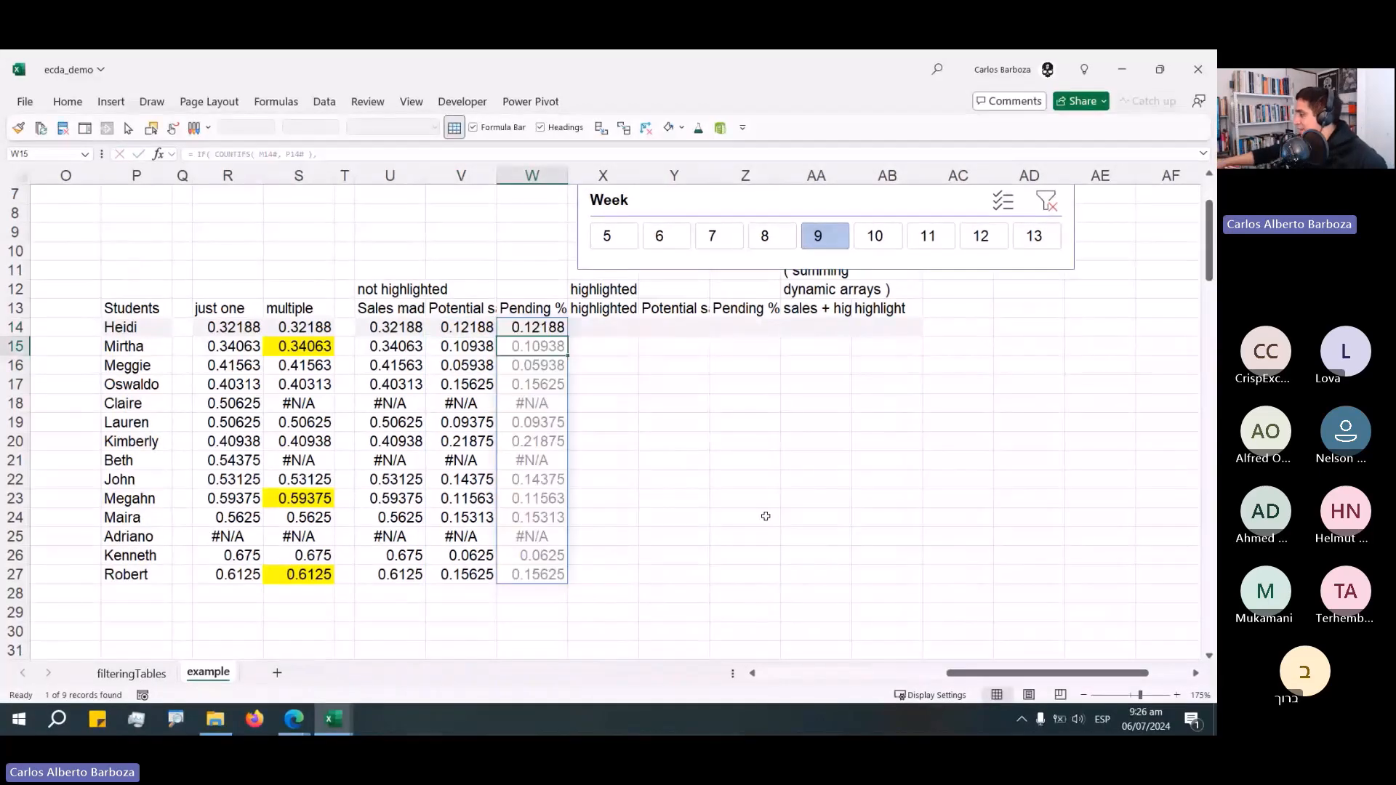
Edit W14's formula to use the Full 100 column.
key(Up)
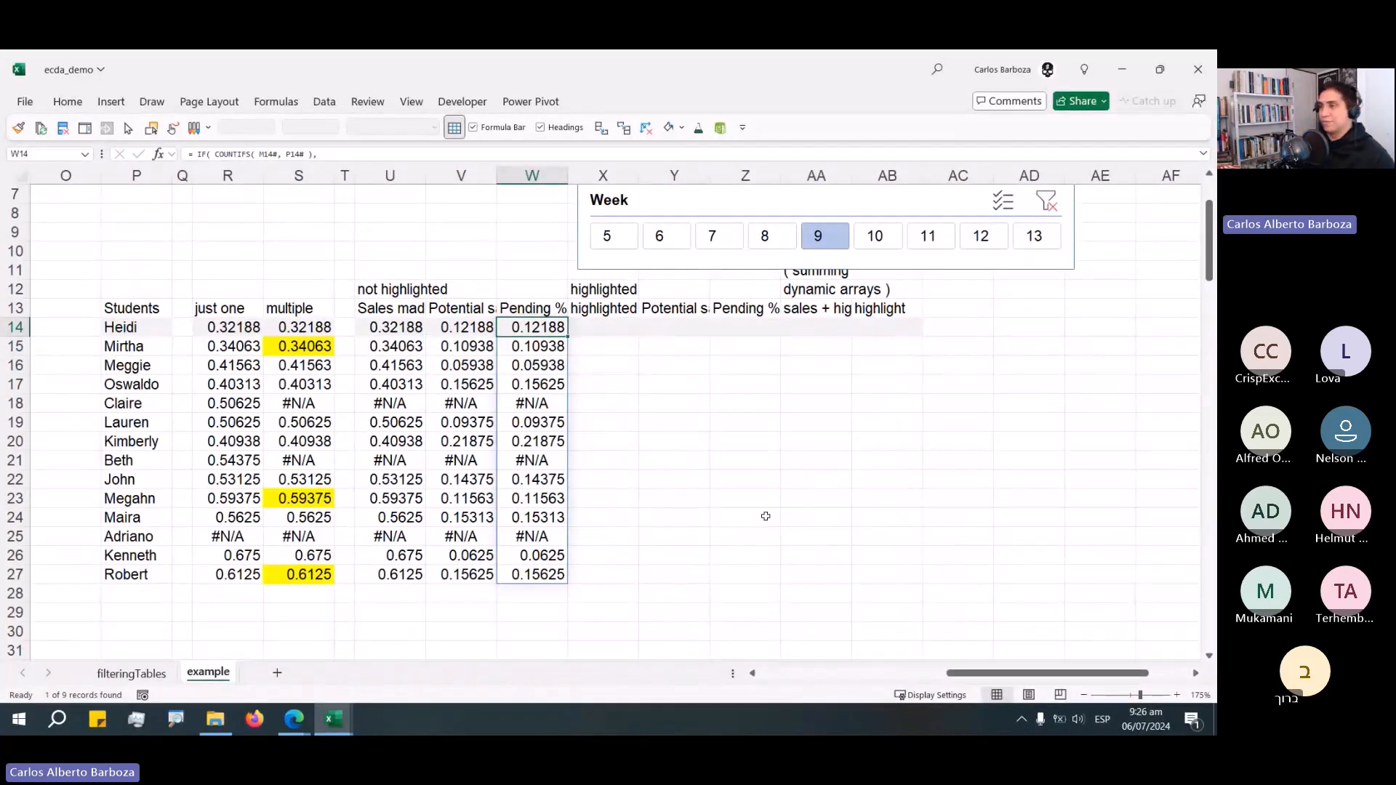
key(F2)
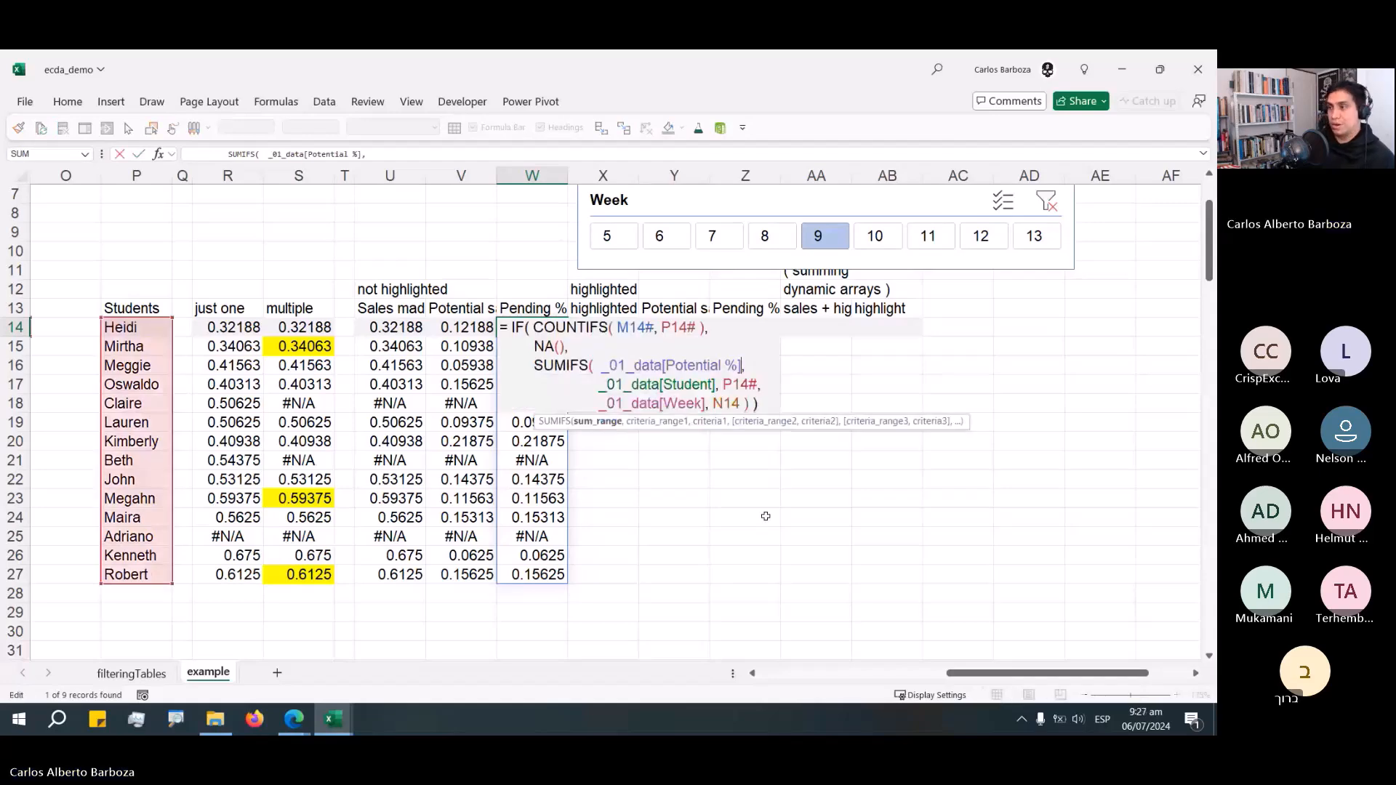
text(Ful)
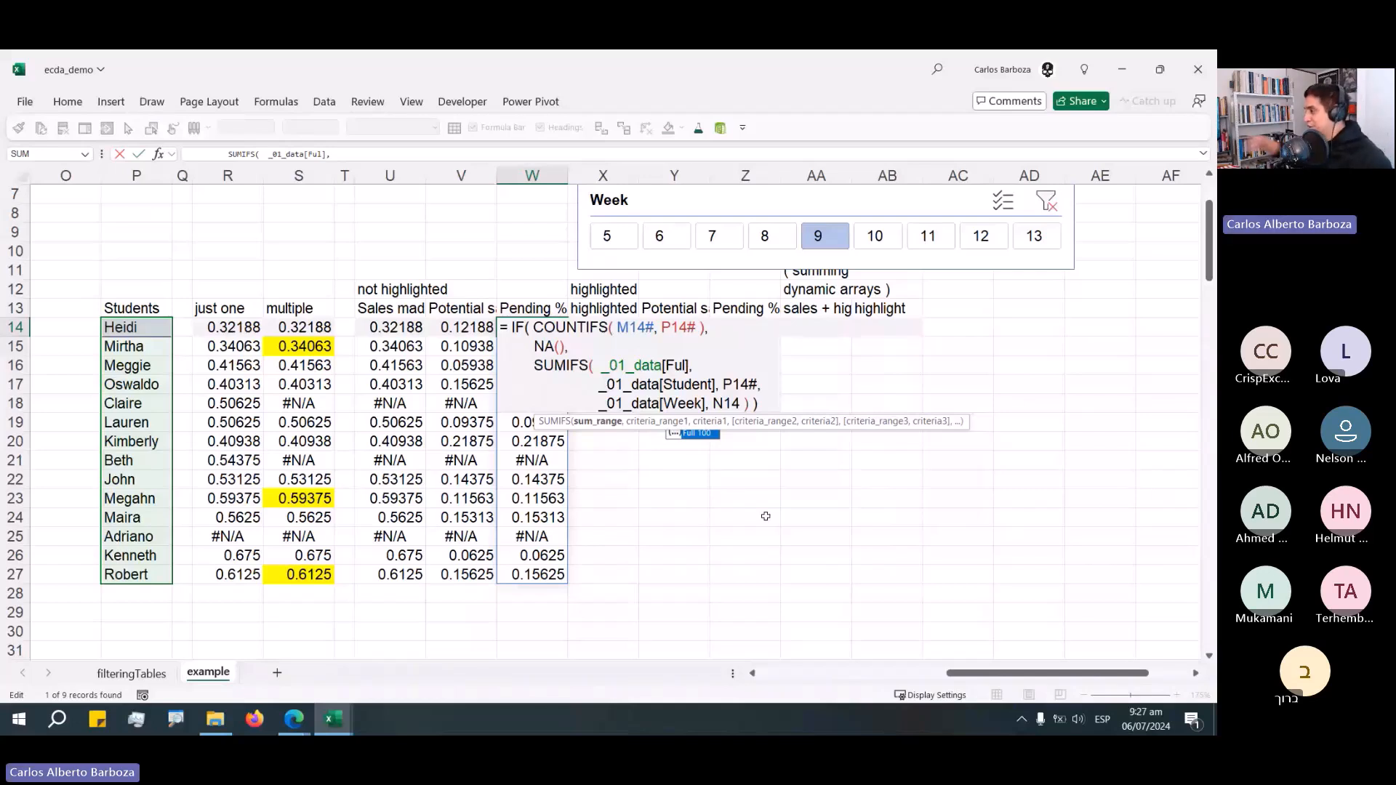
key(Tab)
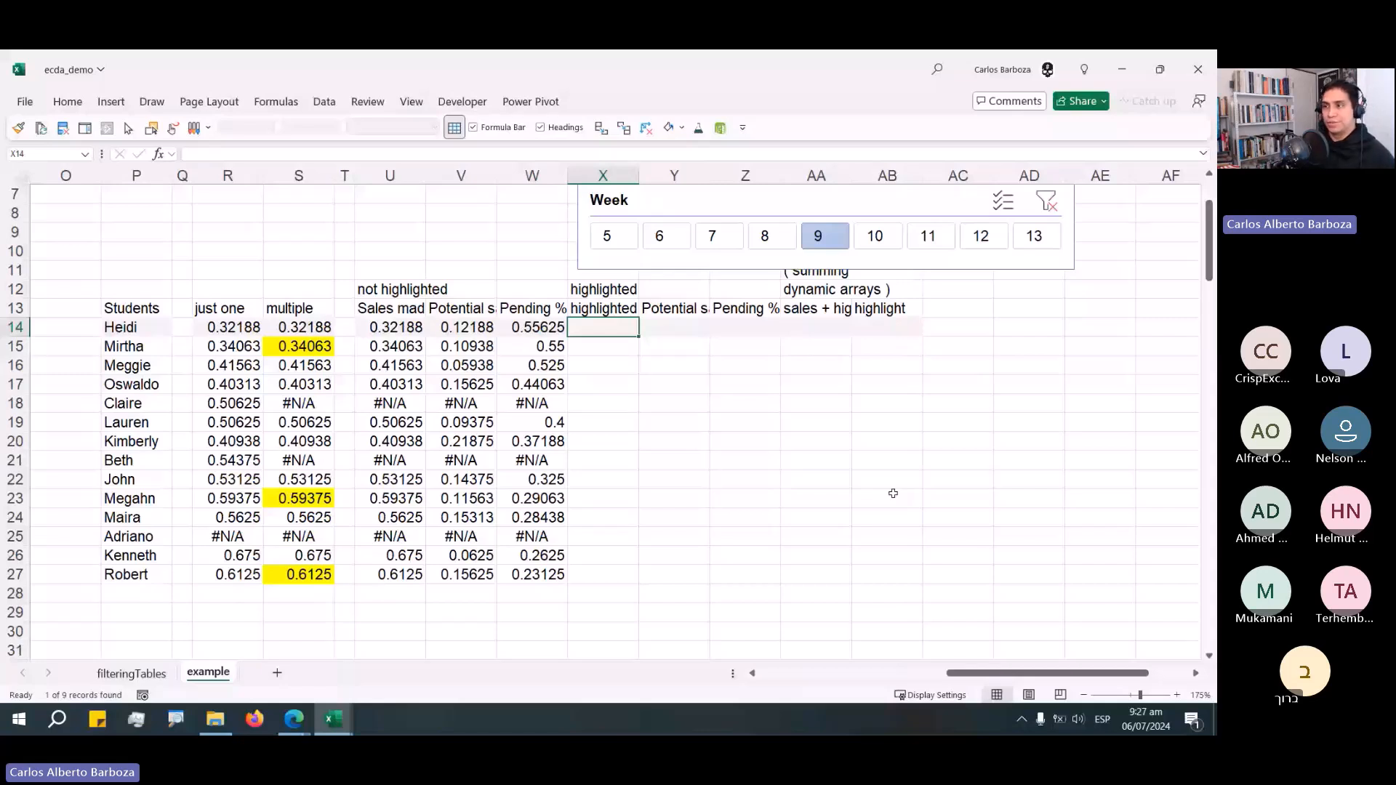
Copy U14's formula and paste it into X14 under the highlighted Sales made header.
key(Left)
key(Left)
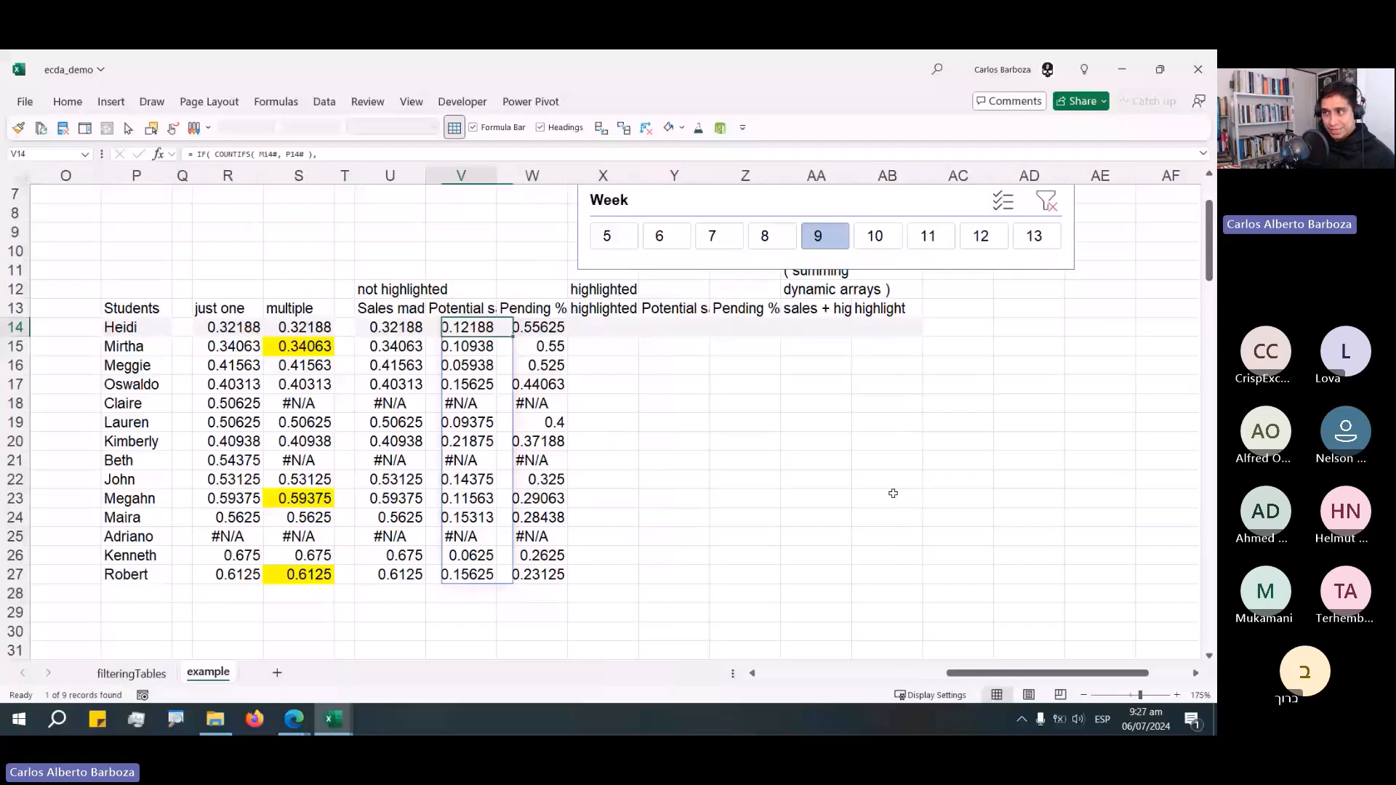
key(Left)
key(F2)
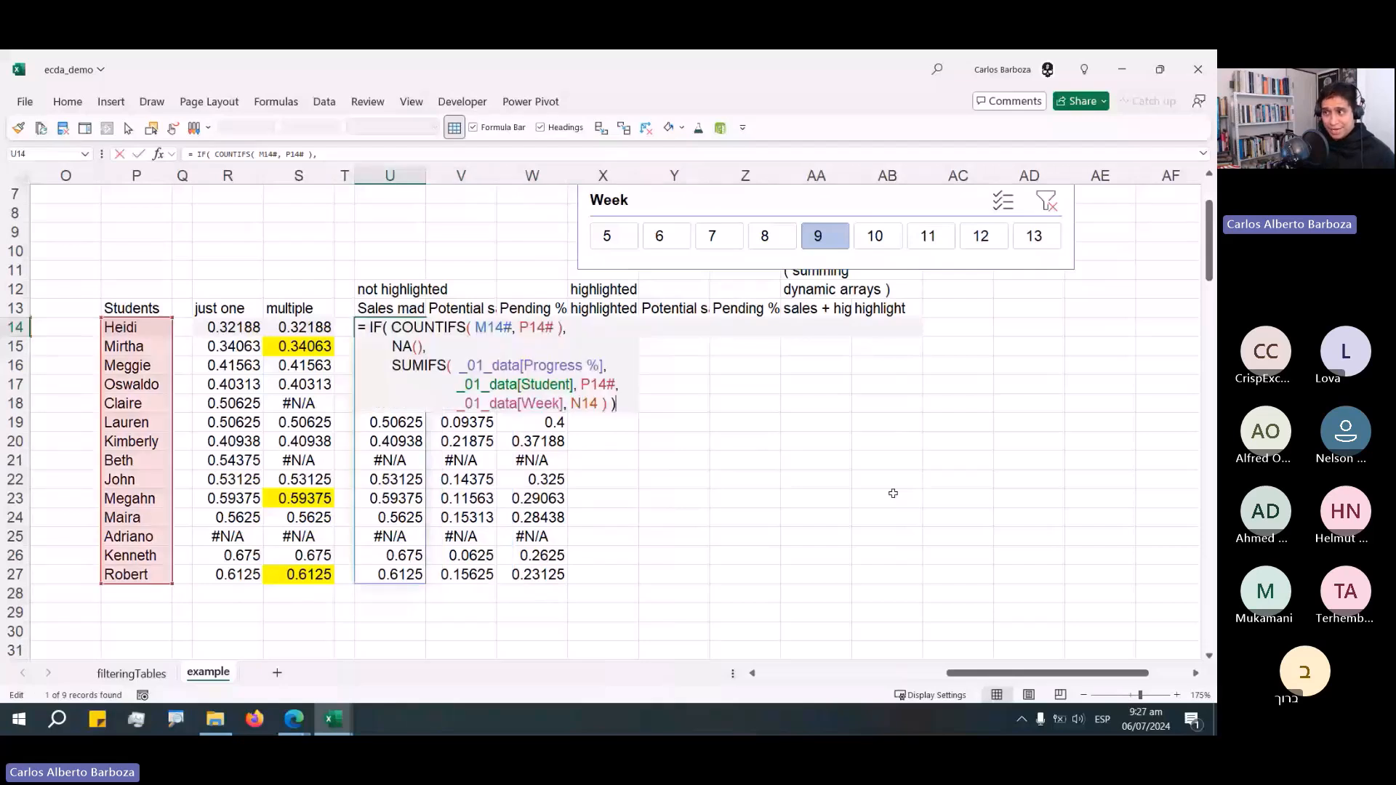
key(shift+Up)
key(shift+Up)
key(shift+Up)
key(ctrl+shift+Left)
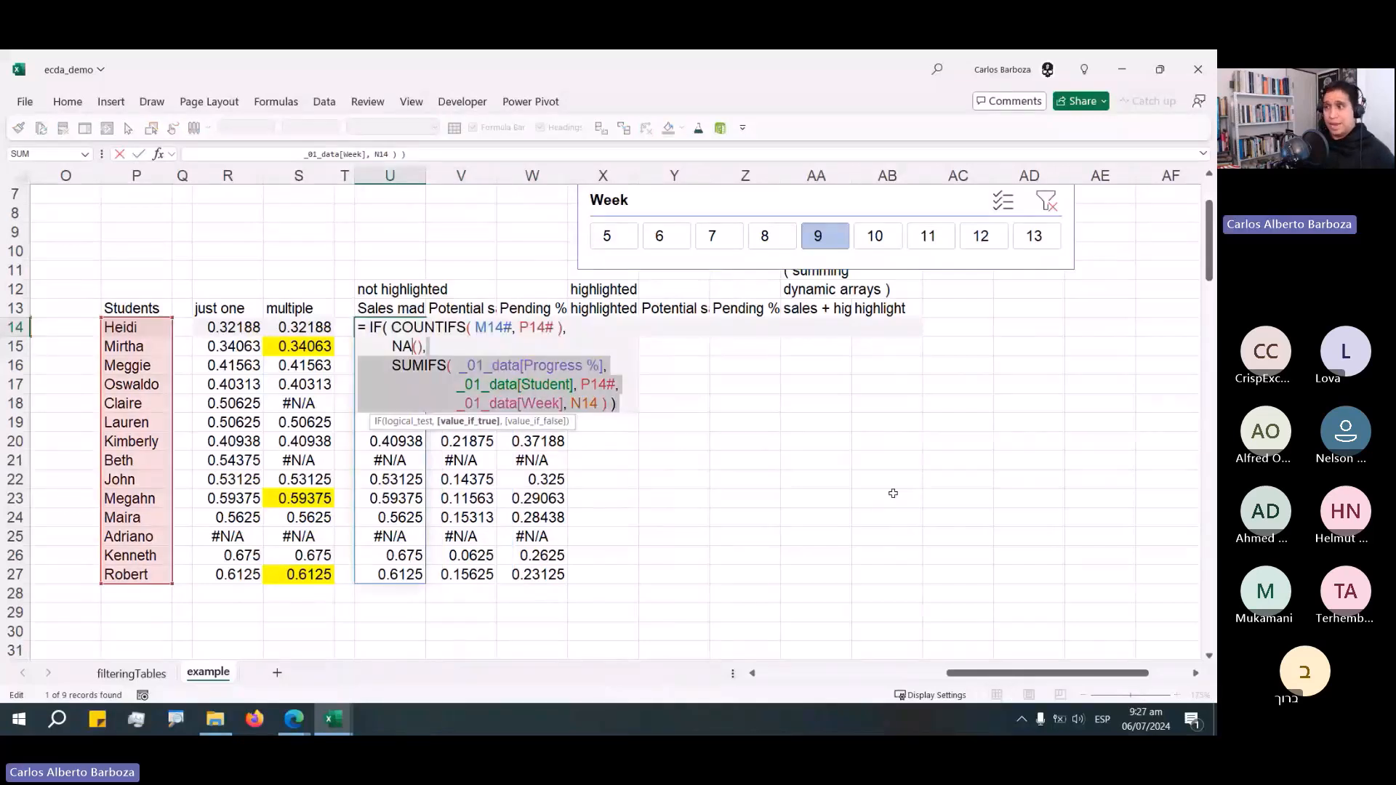
key(ctrl+shift+Home)
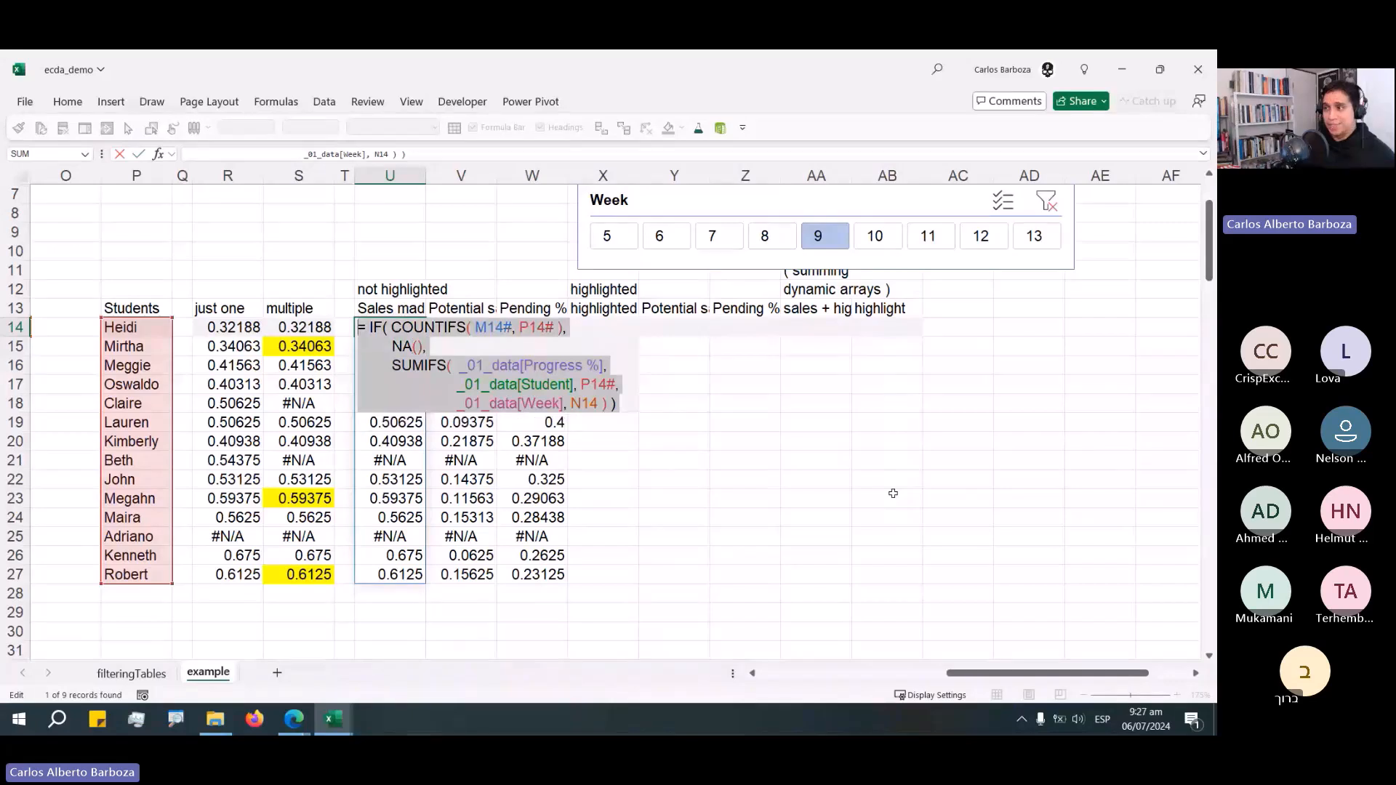
key(Escape)
key(Right)
key(Right)
key(Right)
key(F2)
key(ctrl+v)
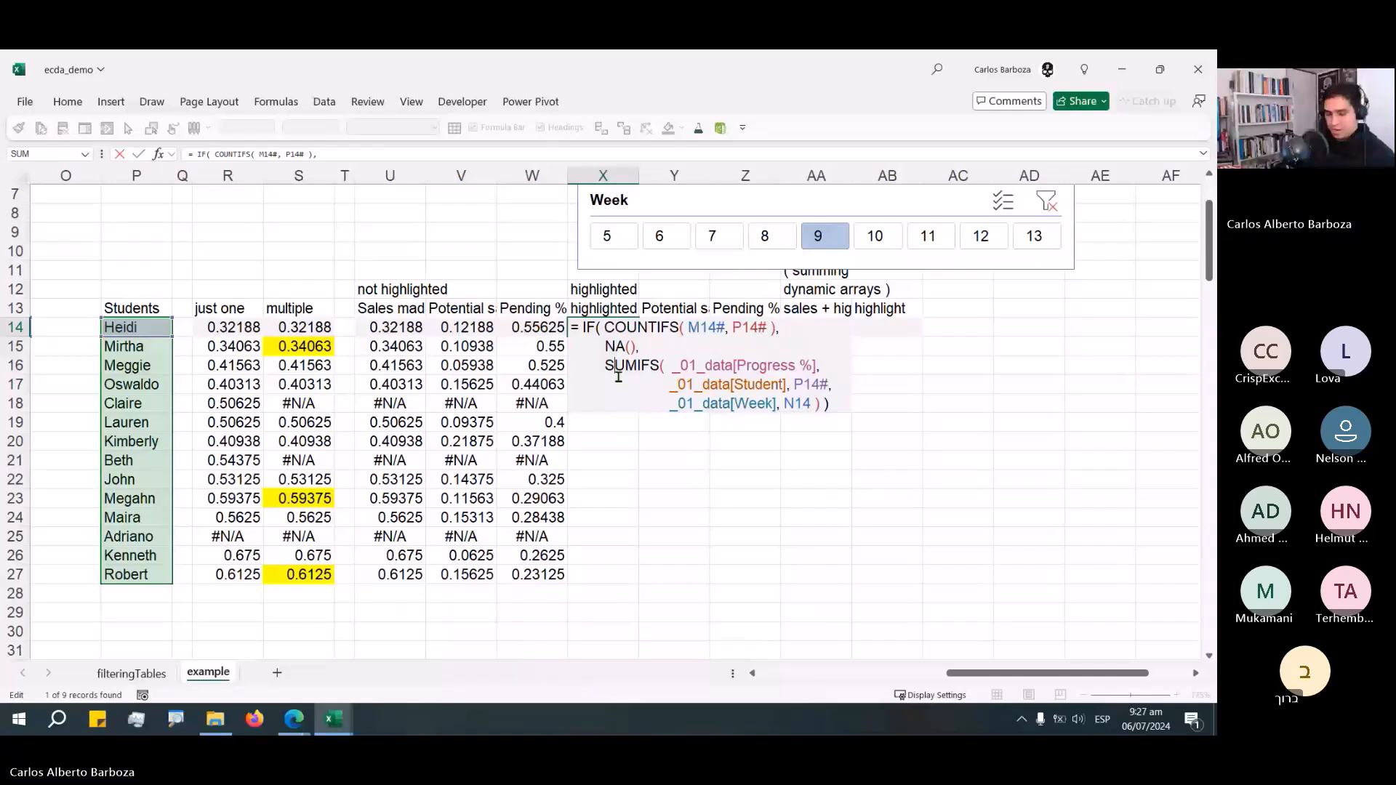
Swap X14's IF branches so SUMIFS is returned for highlighted students and NA() otherwise.
drag(605, 365, 821, 417)
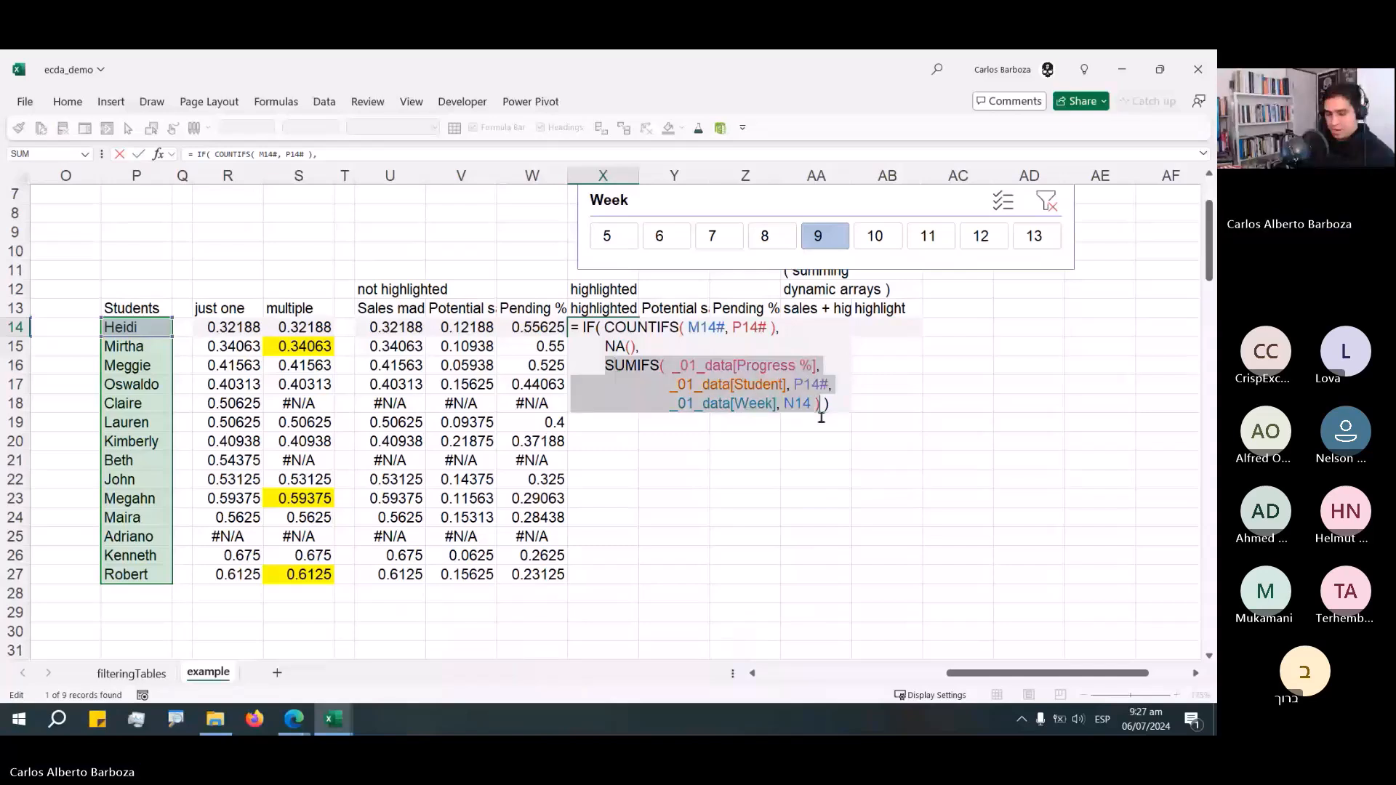
key(Delete)
key(alt+Return)
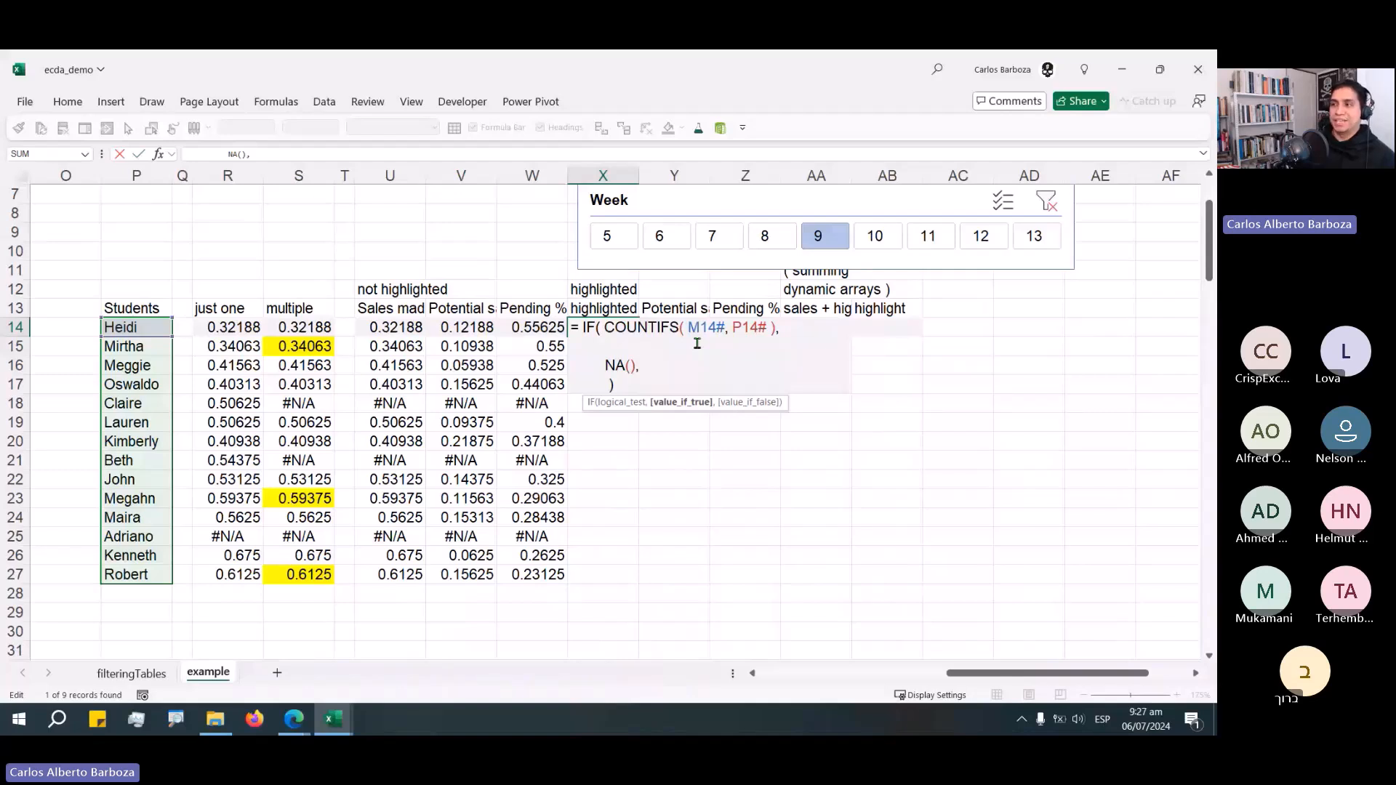
key(ctrl+v)
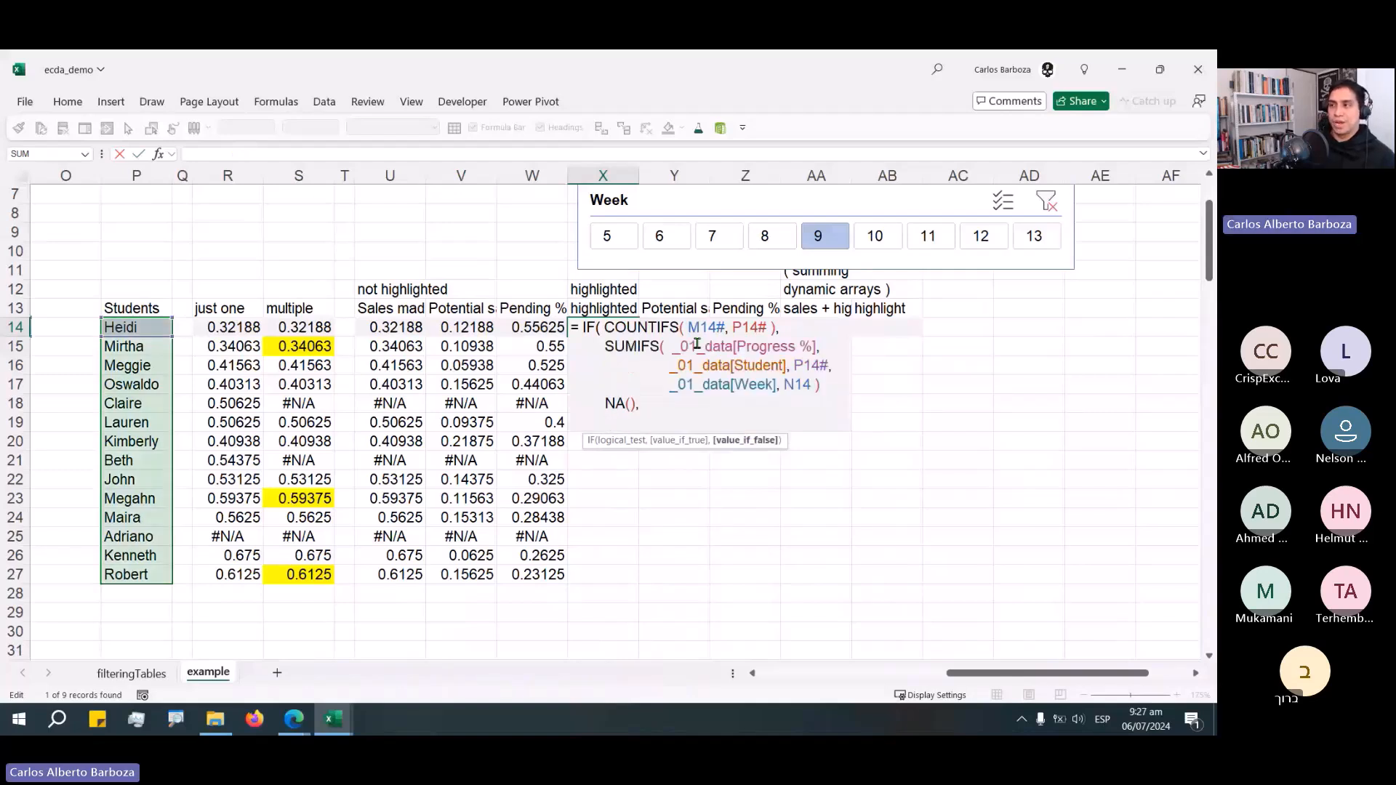
key(BackSpace)
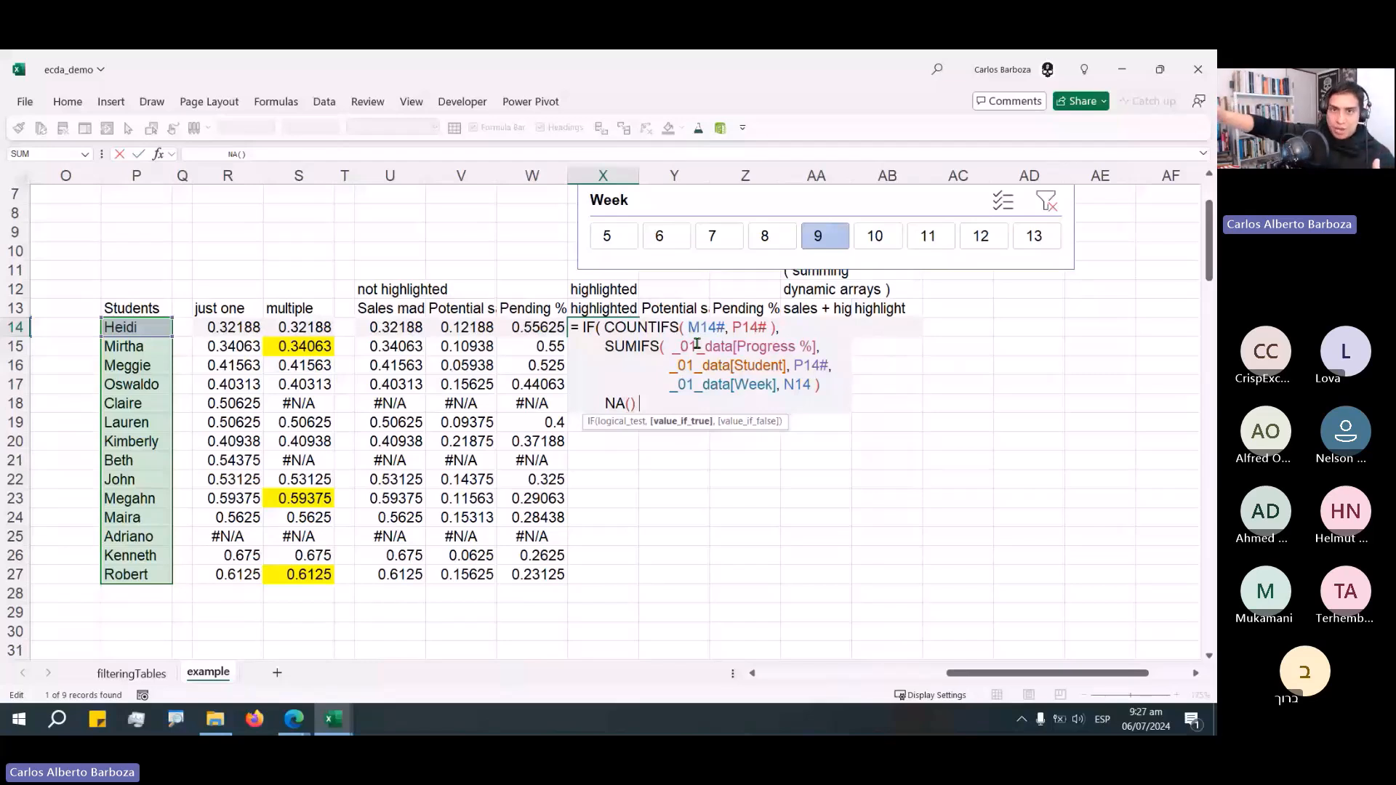
text())
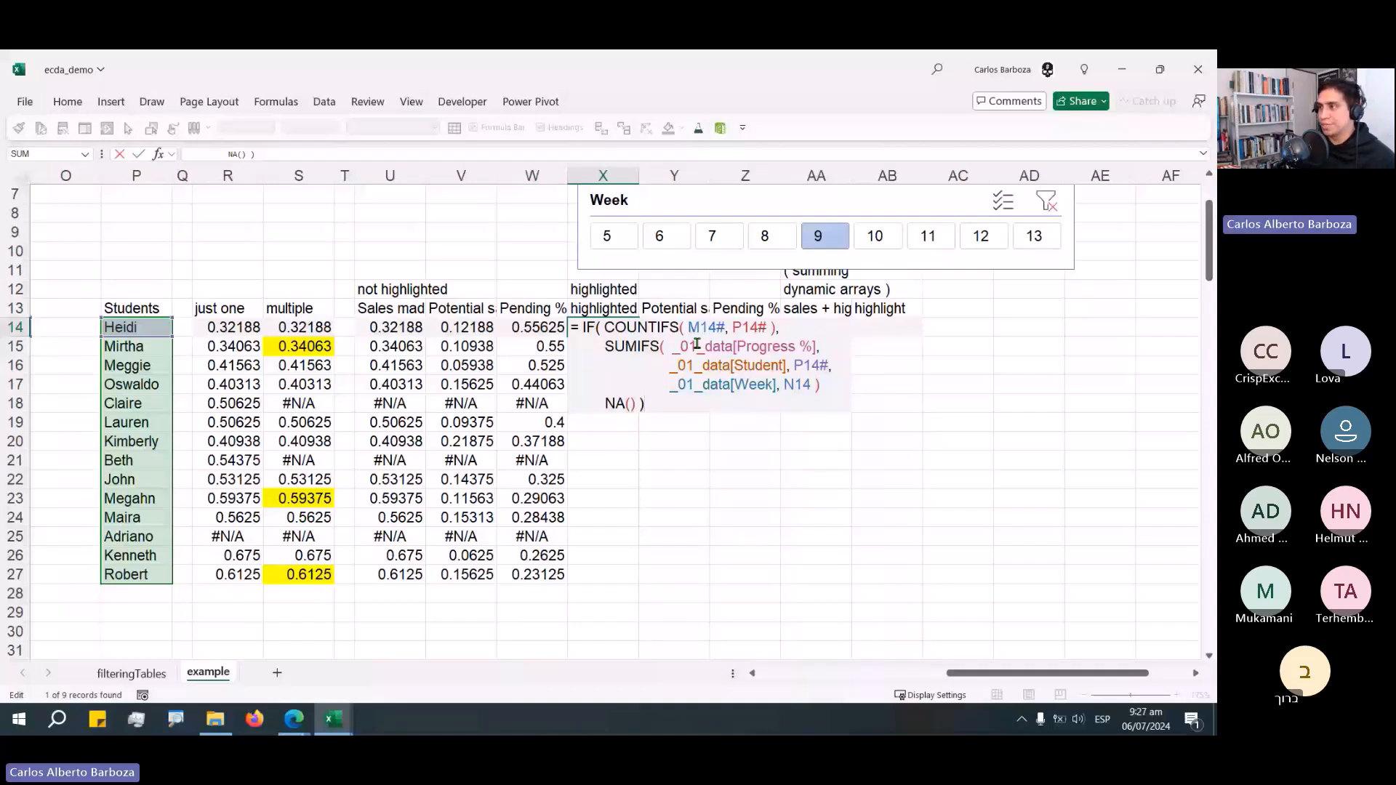
key(Return)
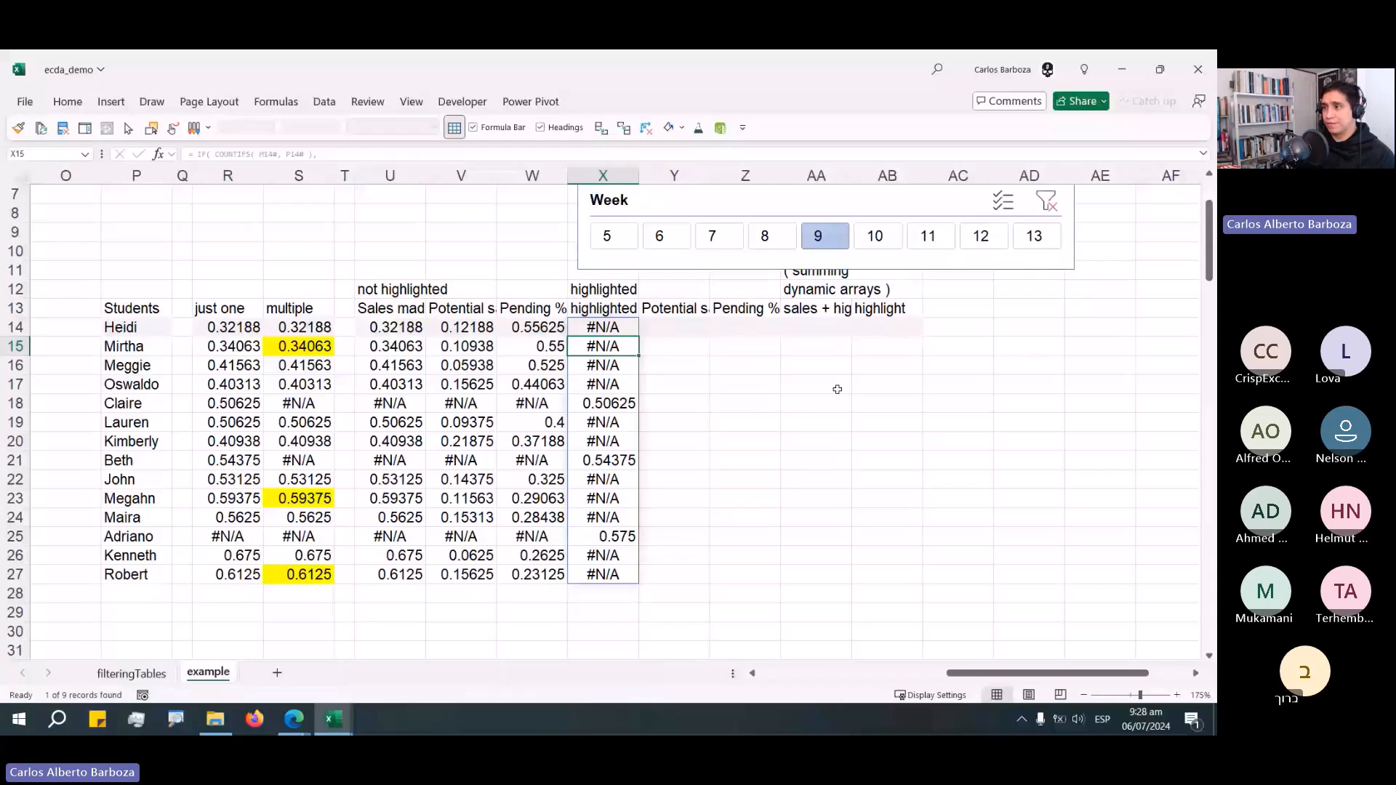
Copy V14's Potential % formula and paste it into Y14 under the highlighted Potential sales header.
key(Up)
key(Left)
key(Left)
key(F2)
key(shift+Up)
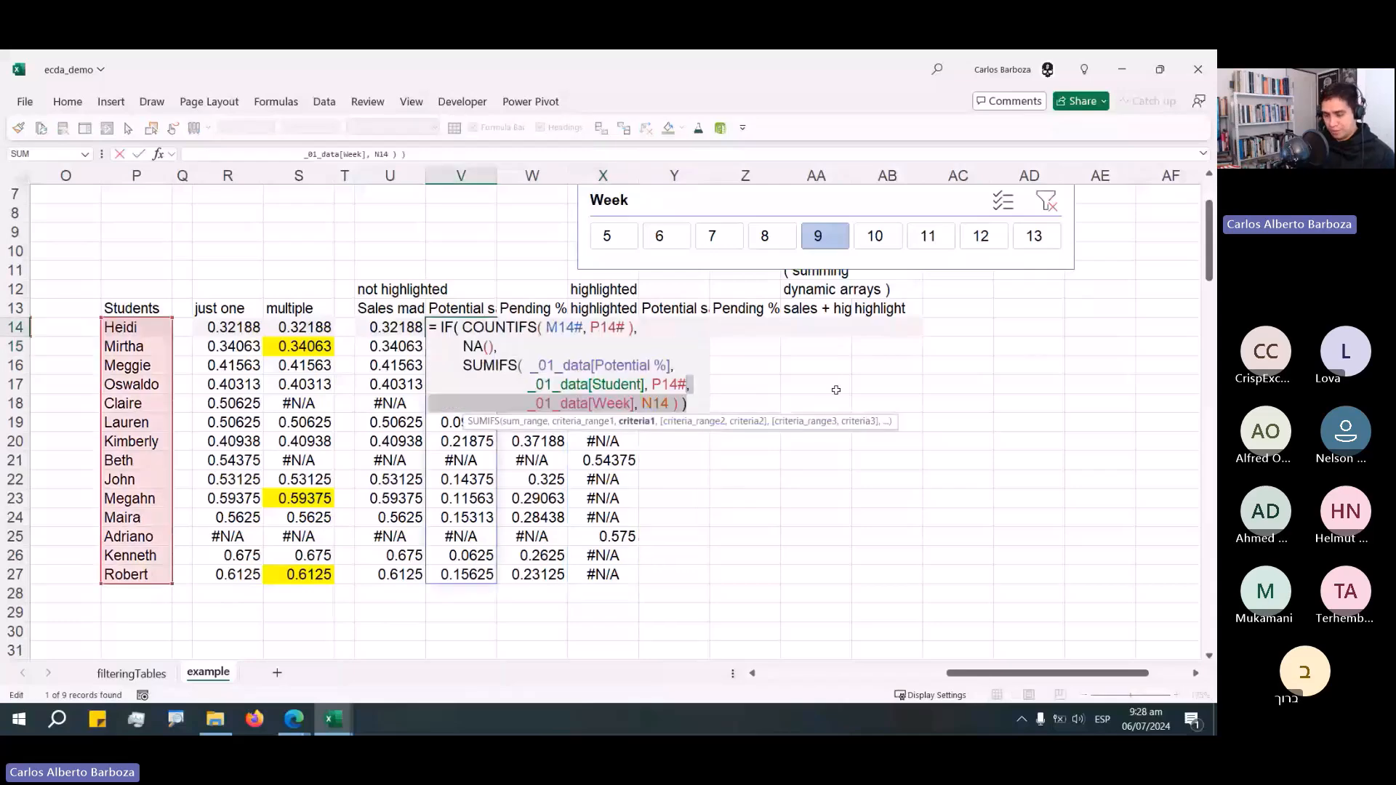
key(shift+Up)
key(shift+Up)
key(shift+Up)
key(shift+Up)
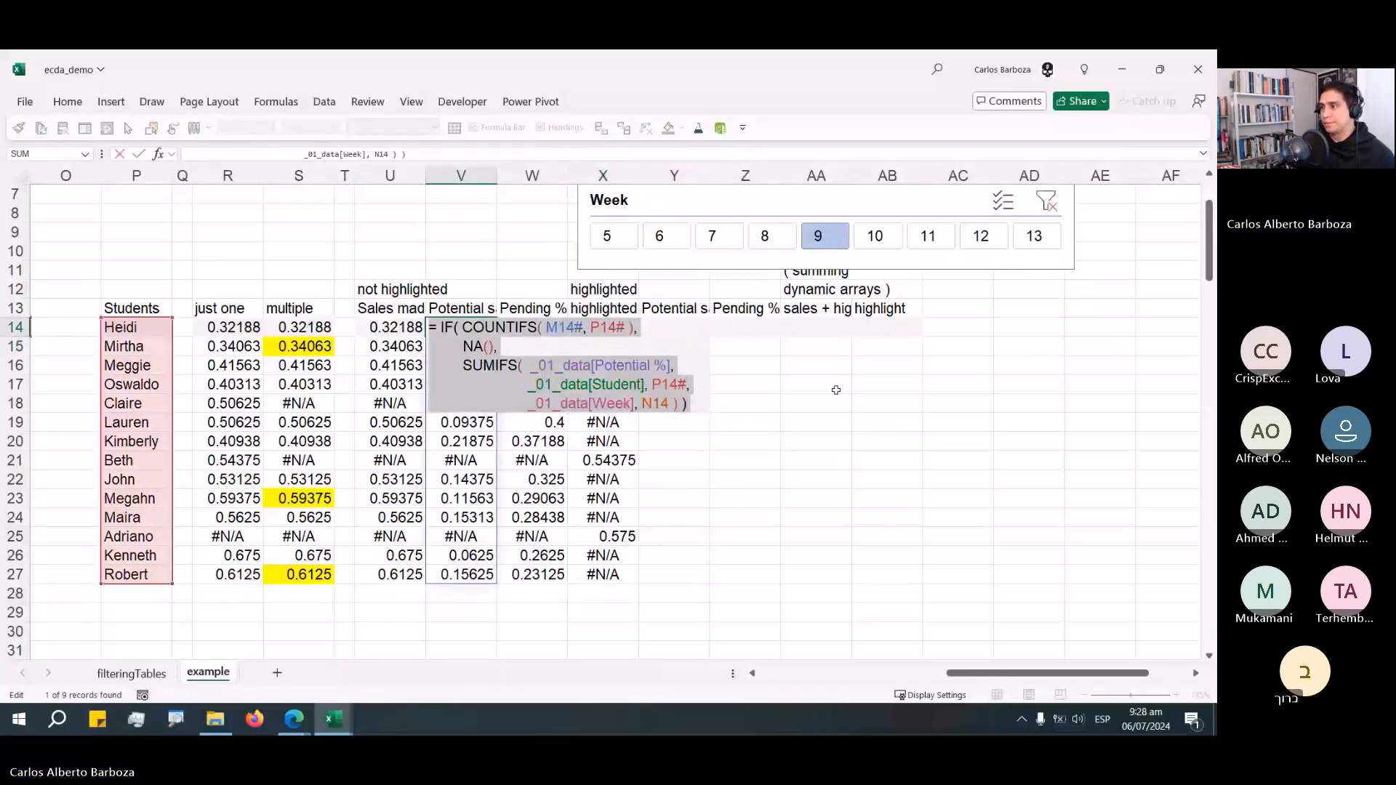
key(ctrl+c)
key(Escape)
key(Right)
key(Right)
key(Right)
key(F2)
key(ctrl+v)
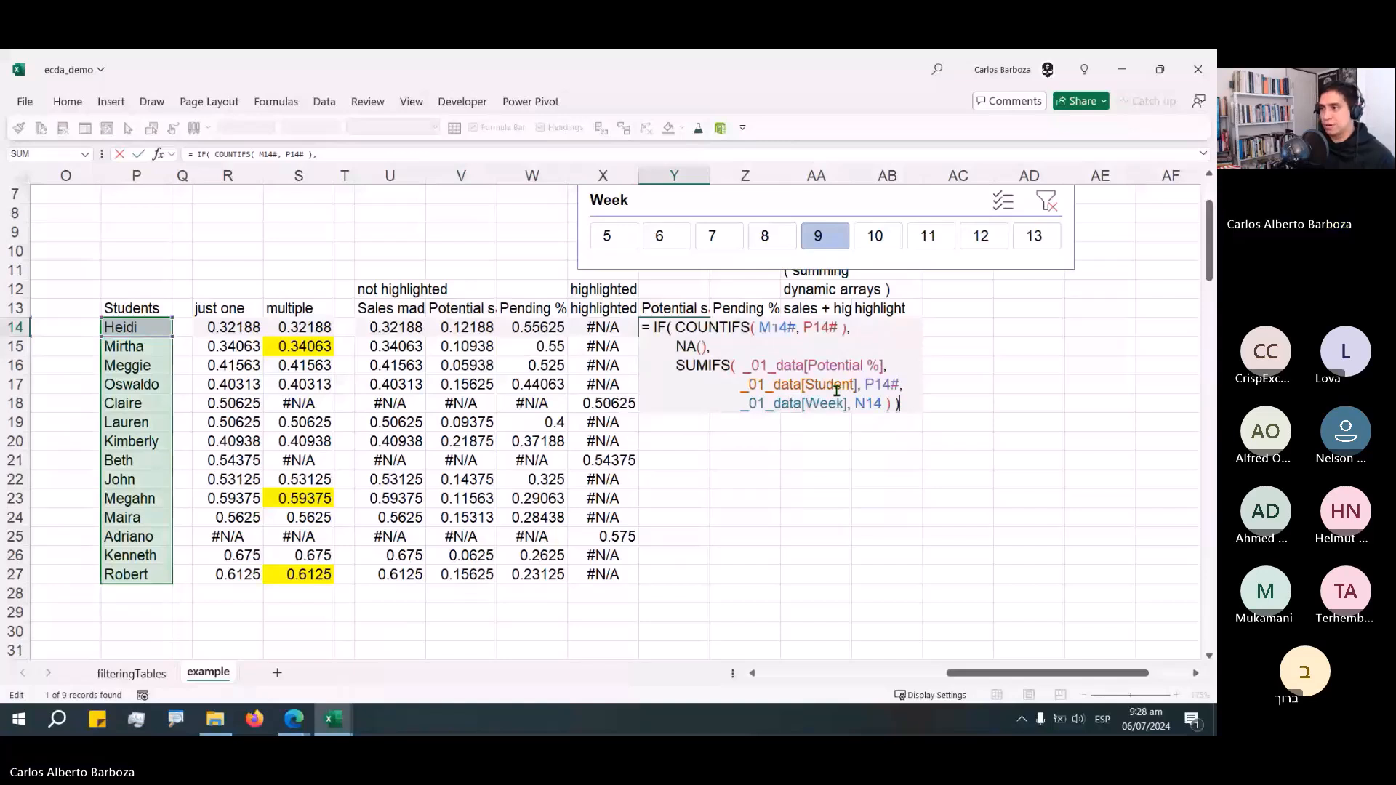
Swap Y14's IF branches so SUMIFS is returned for highlighted students and NA() otherwise.
drag(676, 366, 893, 406)
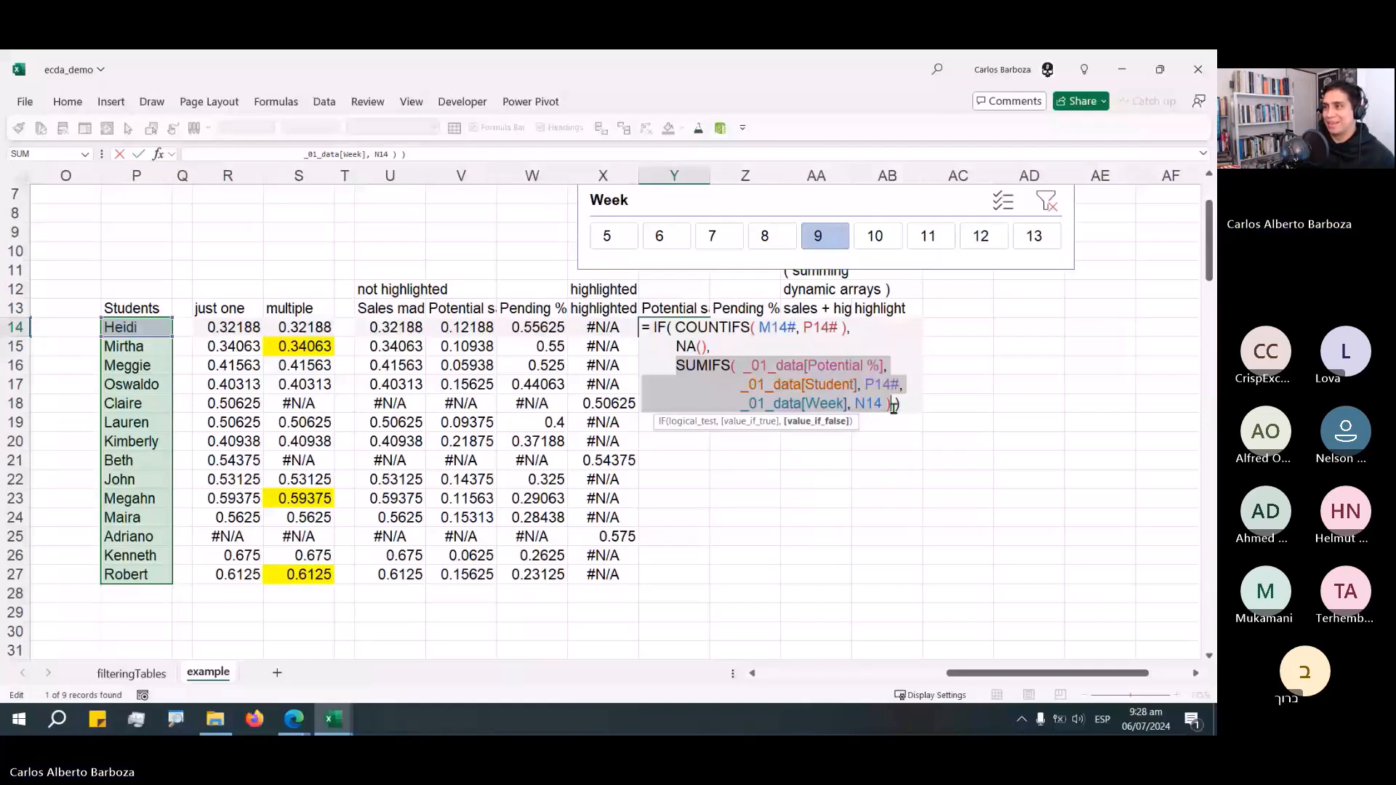
key(BackSpace)
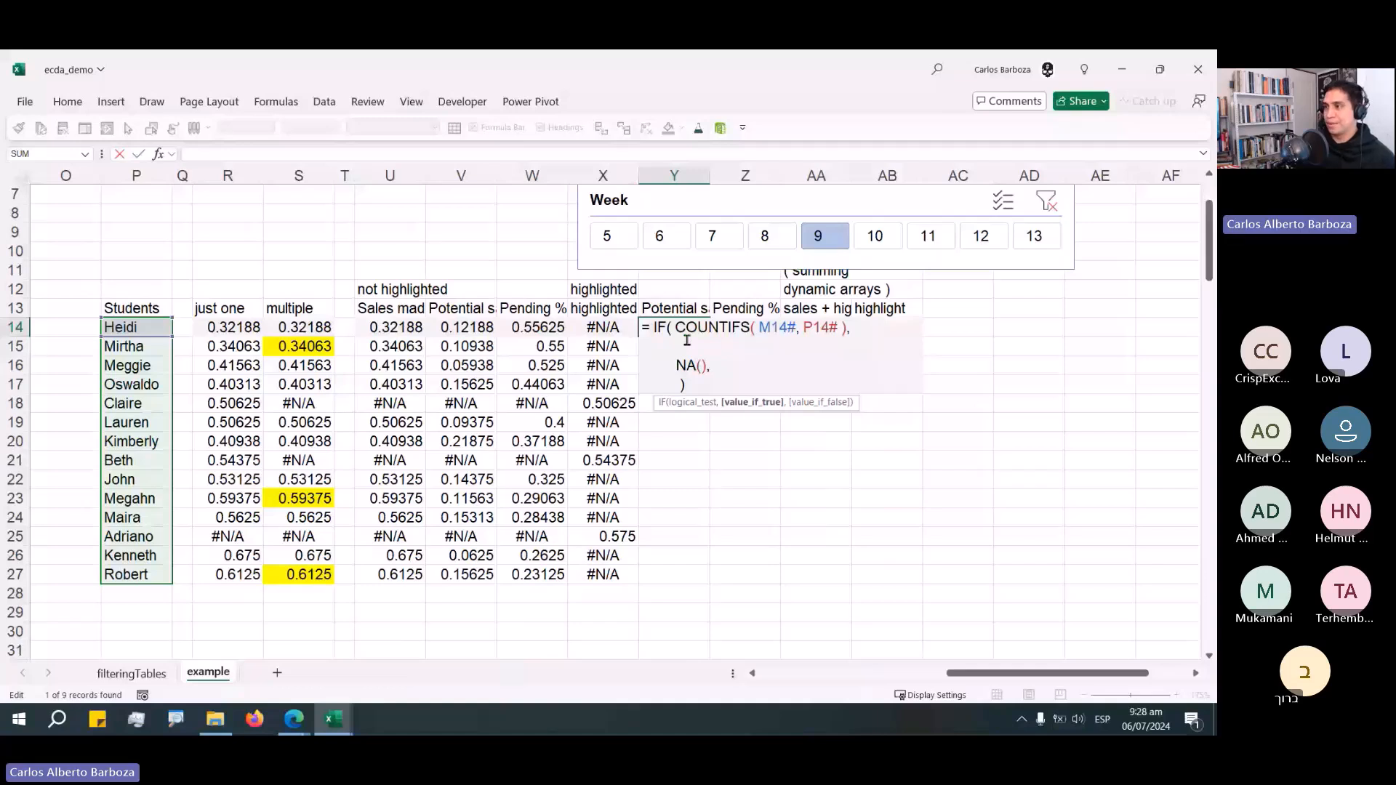
key(ctrl+z)
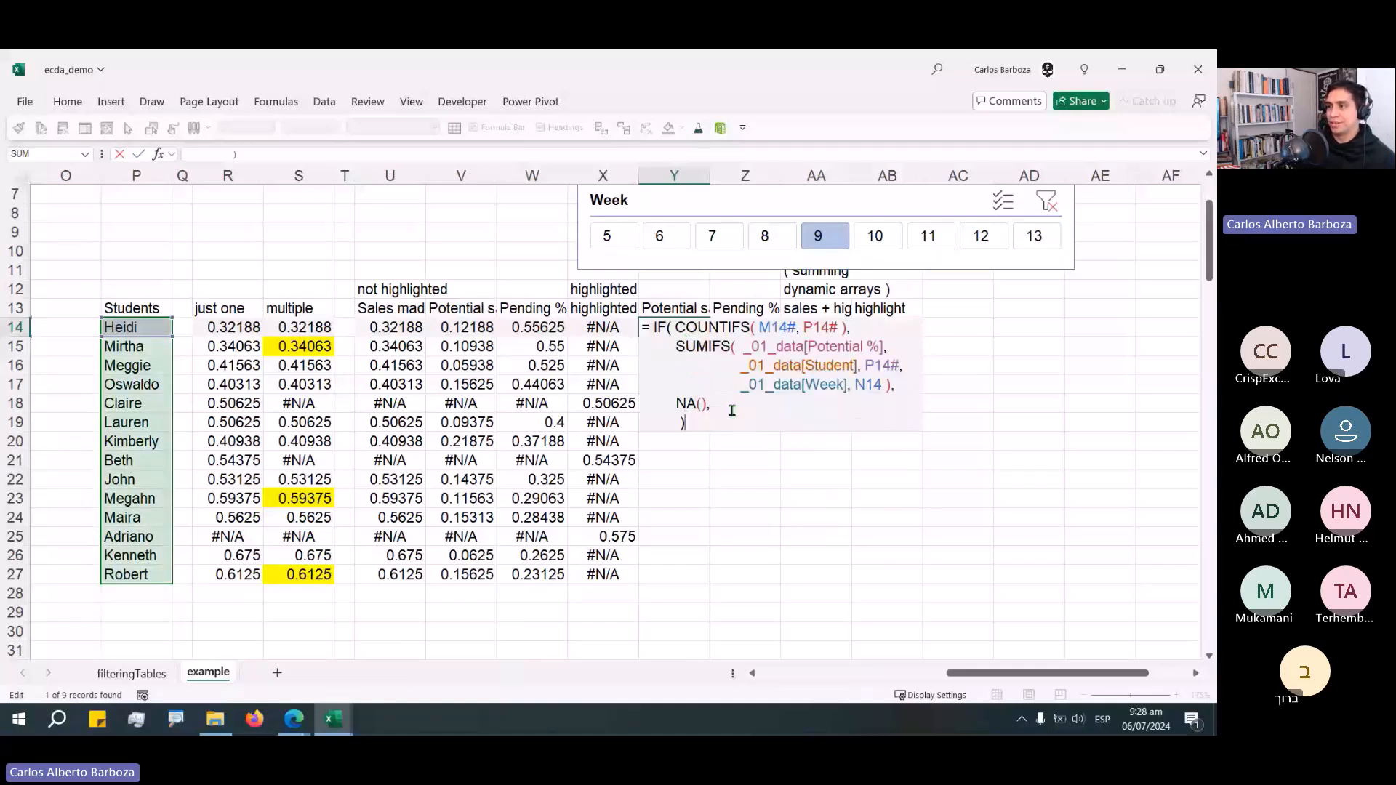
key(Home)
key(BackSpace)
key(BackSpace)
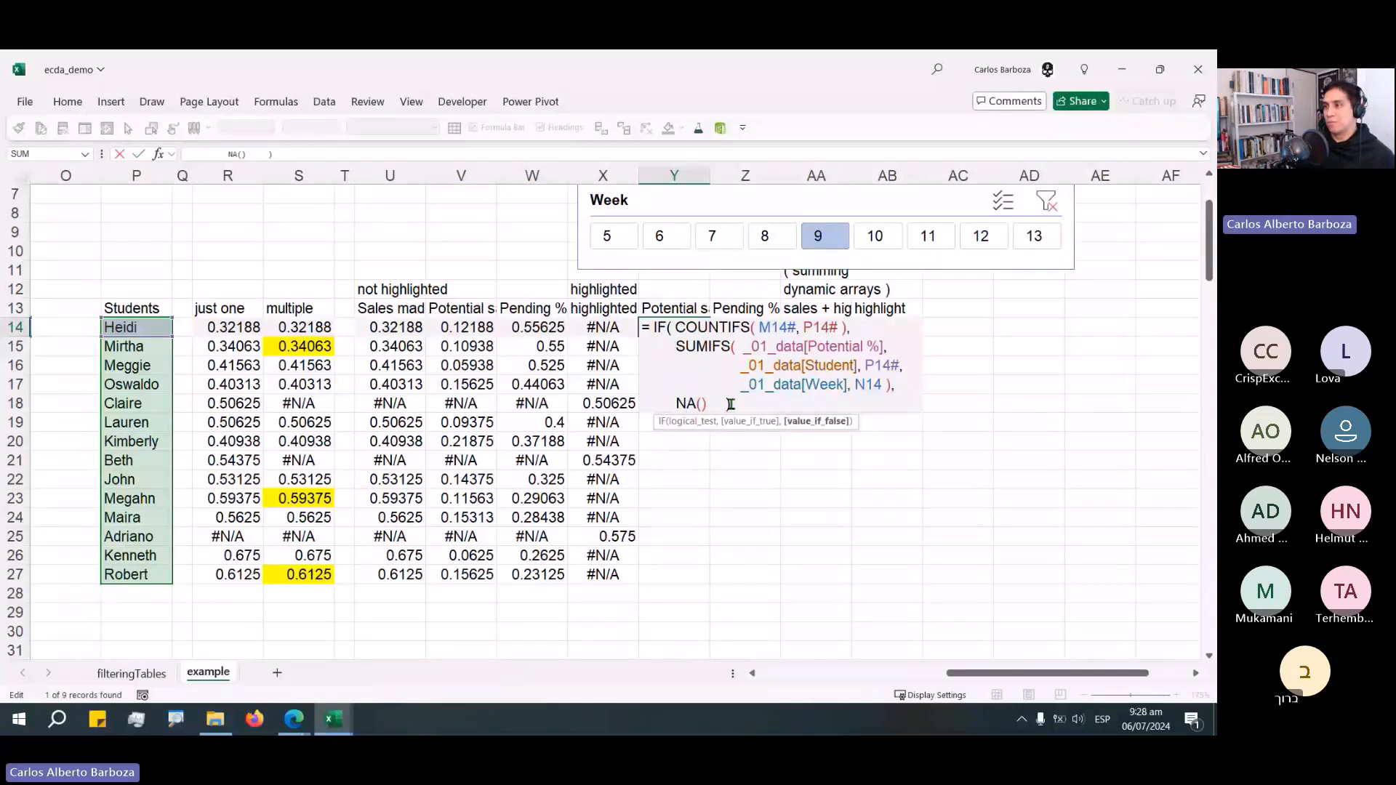
key(Return)
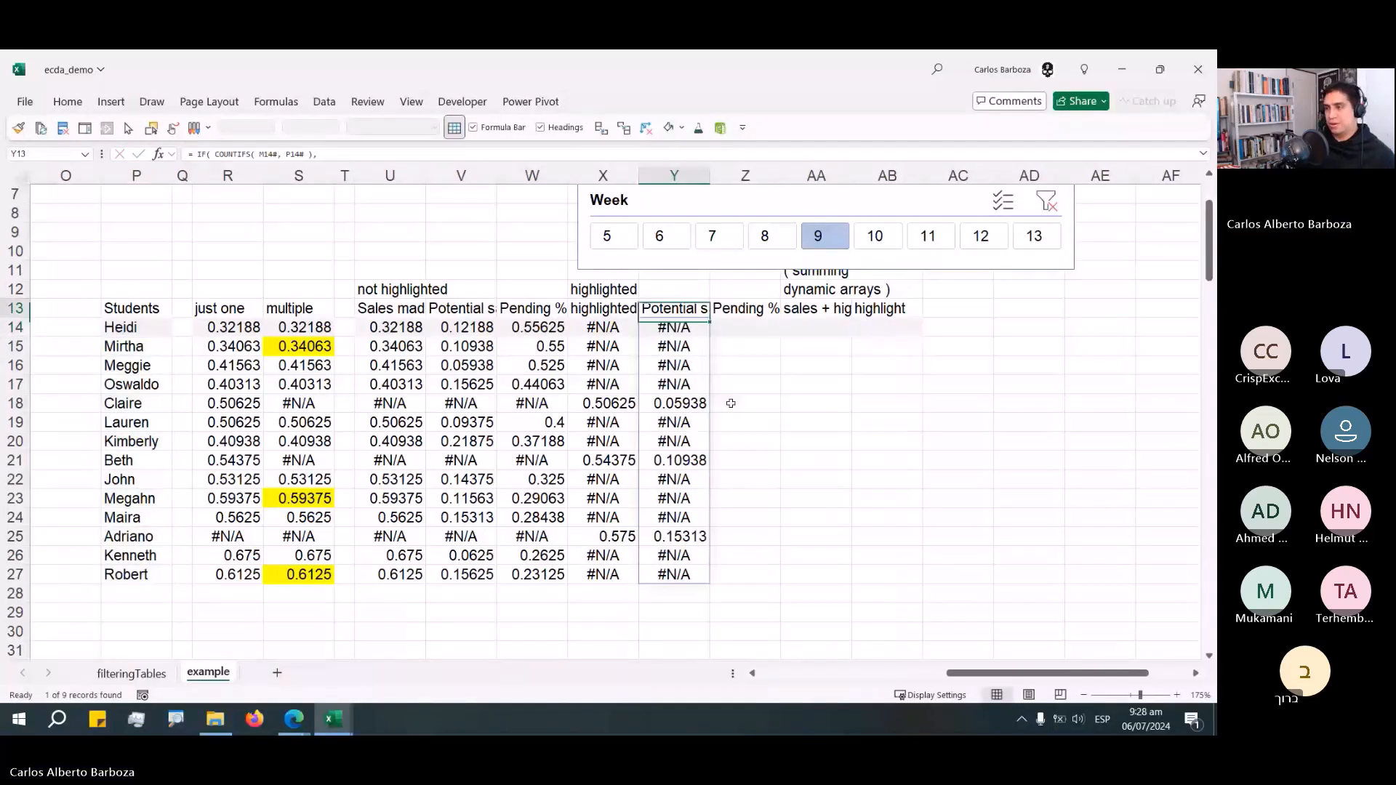
Copy W14's Full 100 formula and paste it into Z14 under the highlighted Pending % header.
key(Down)
key(Left)
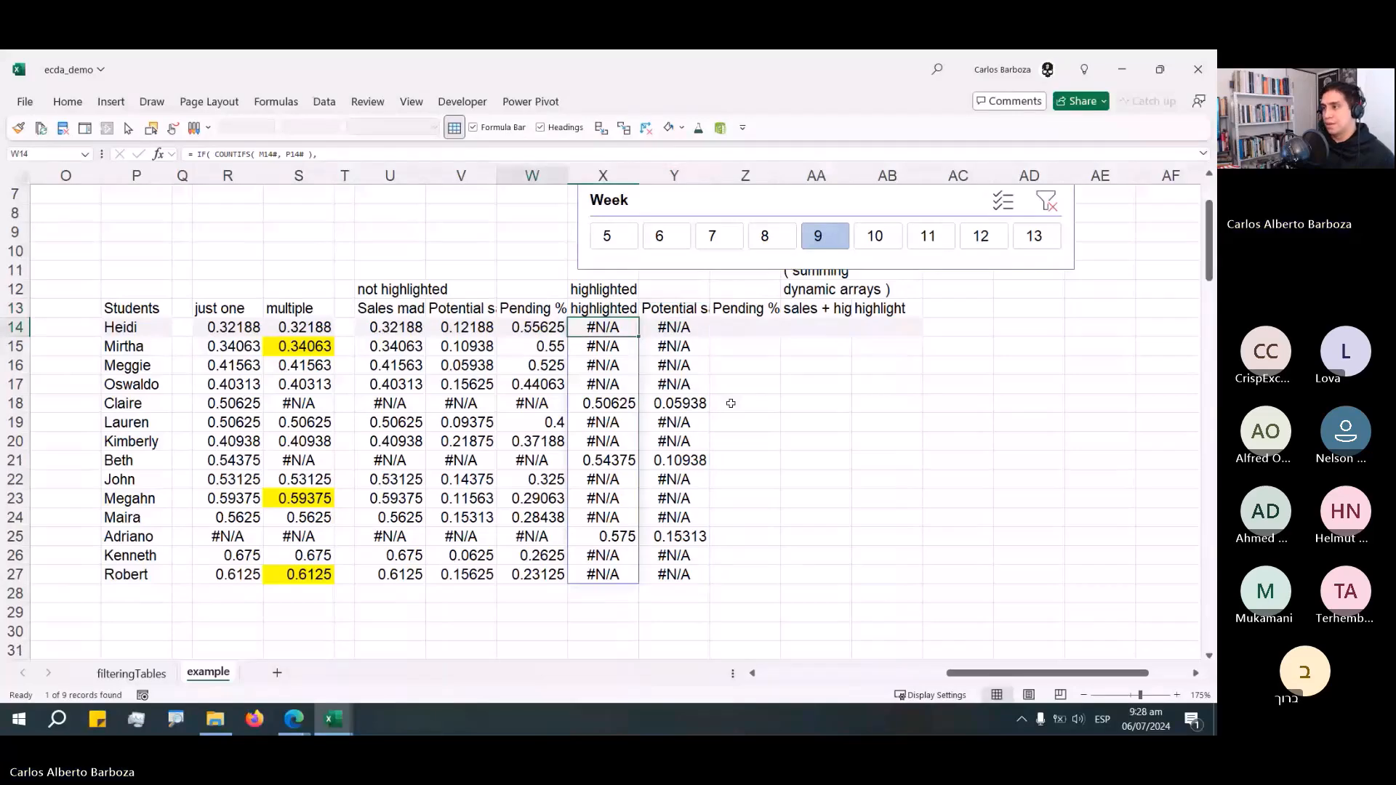
key(F2)
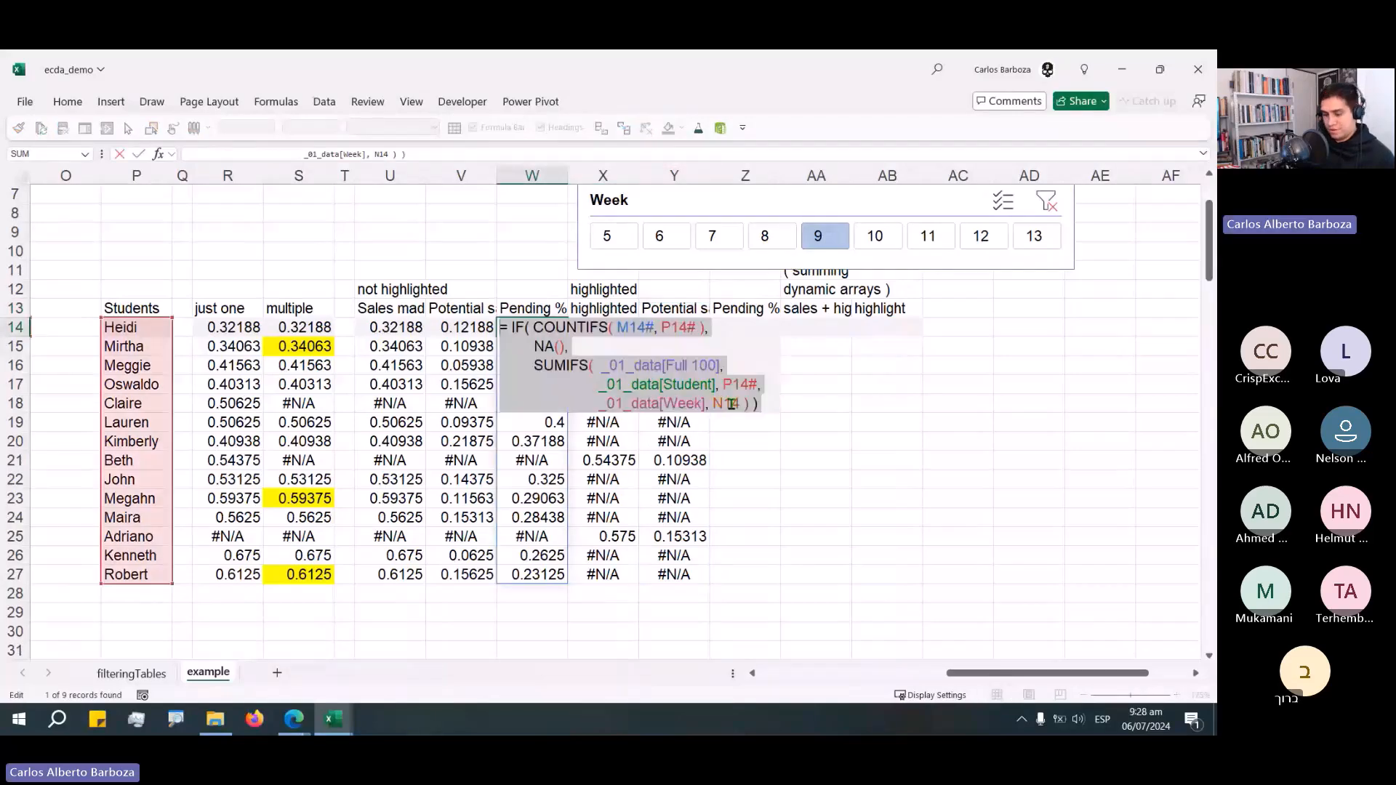
key(ctrl+c)
key(Escape)
key(Right)
key(Right)
key(Right)
key(F2)
key(ctrl+v)
Swap Z14's IF branches so SUMIFS is returned for highlighted students and NA() otherwise.
drag(810, 382, 940, 415)
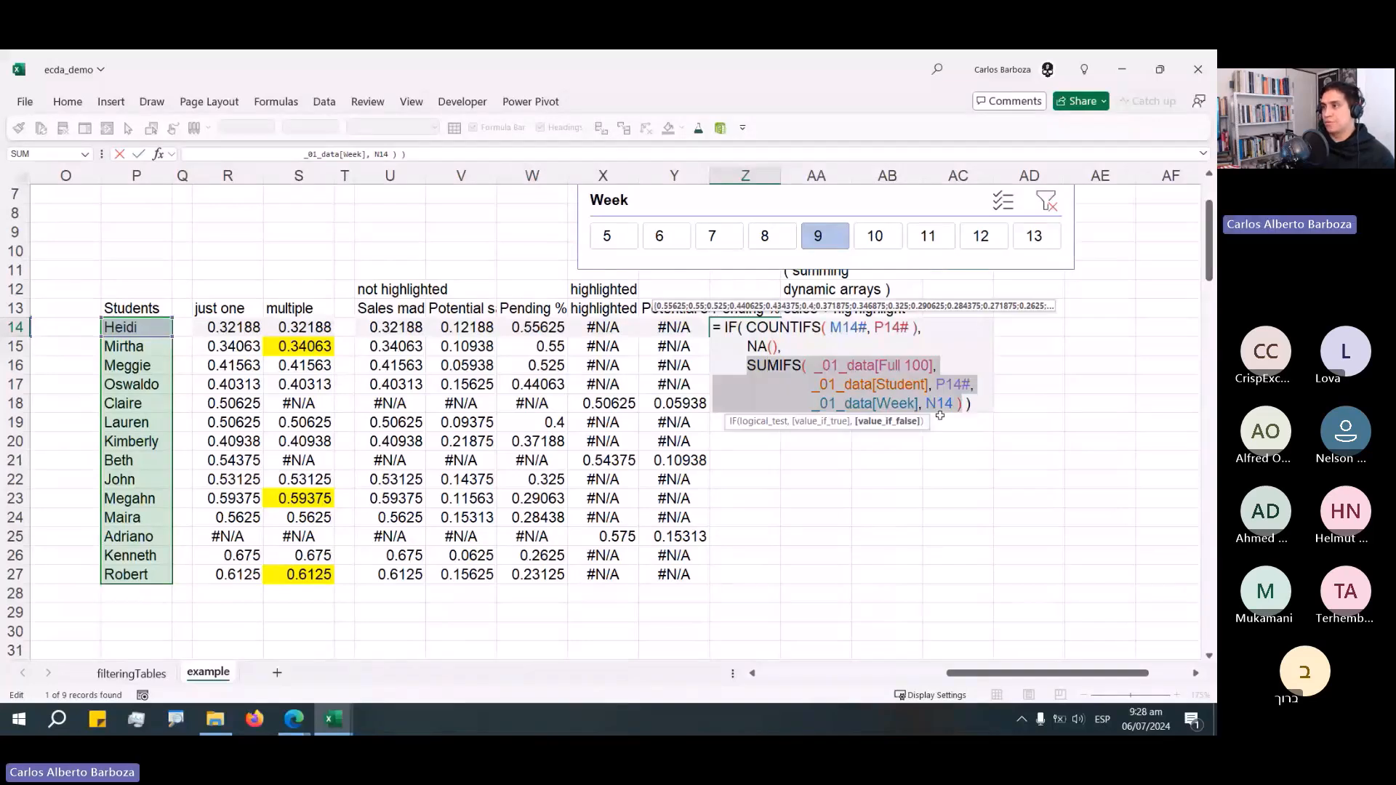
key(Delete)
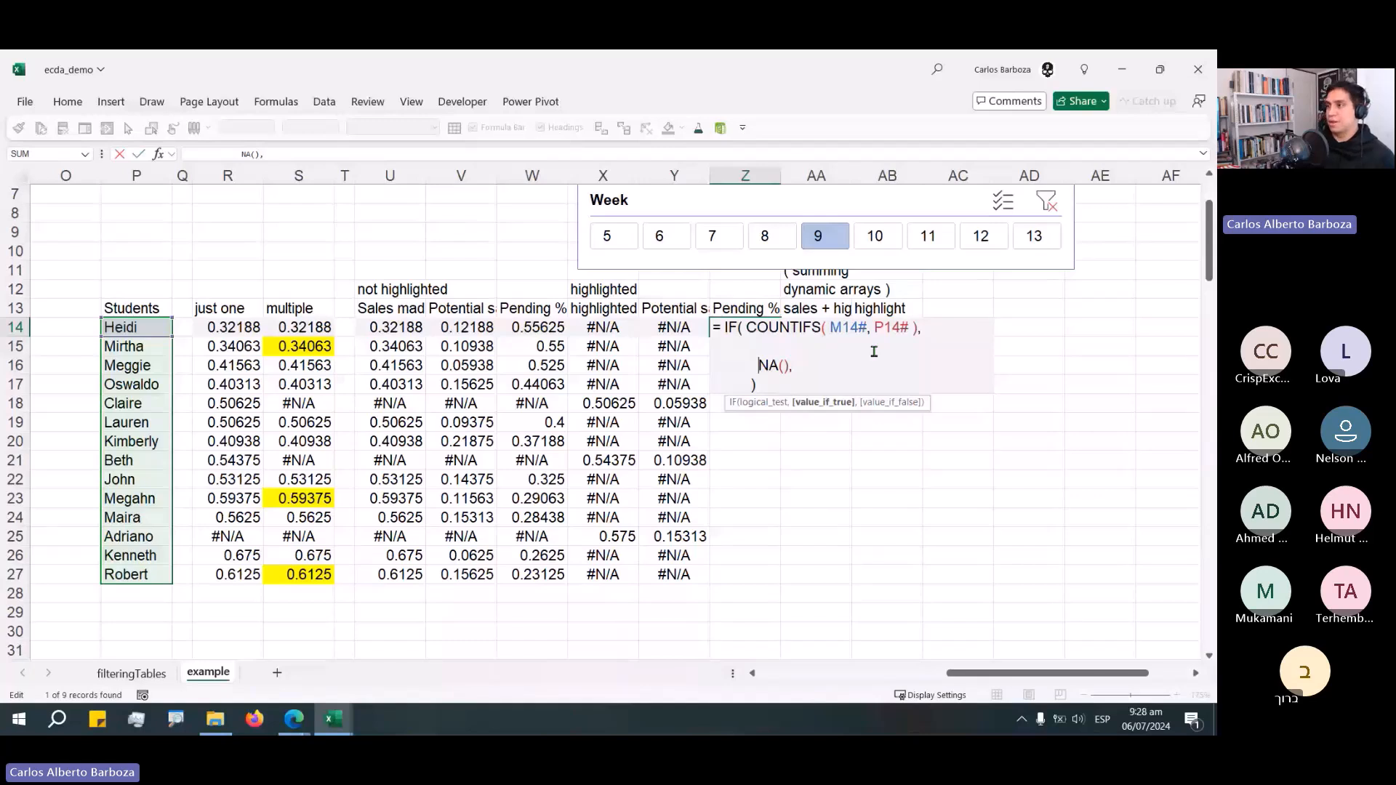
key(ctrl+z)
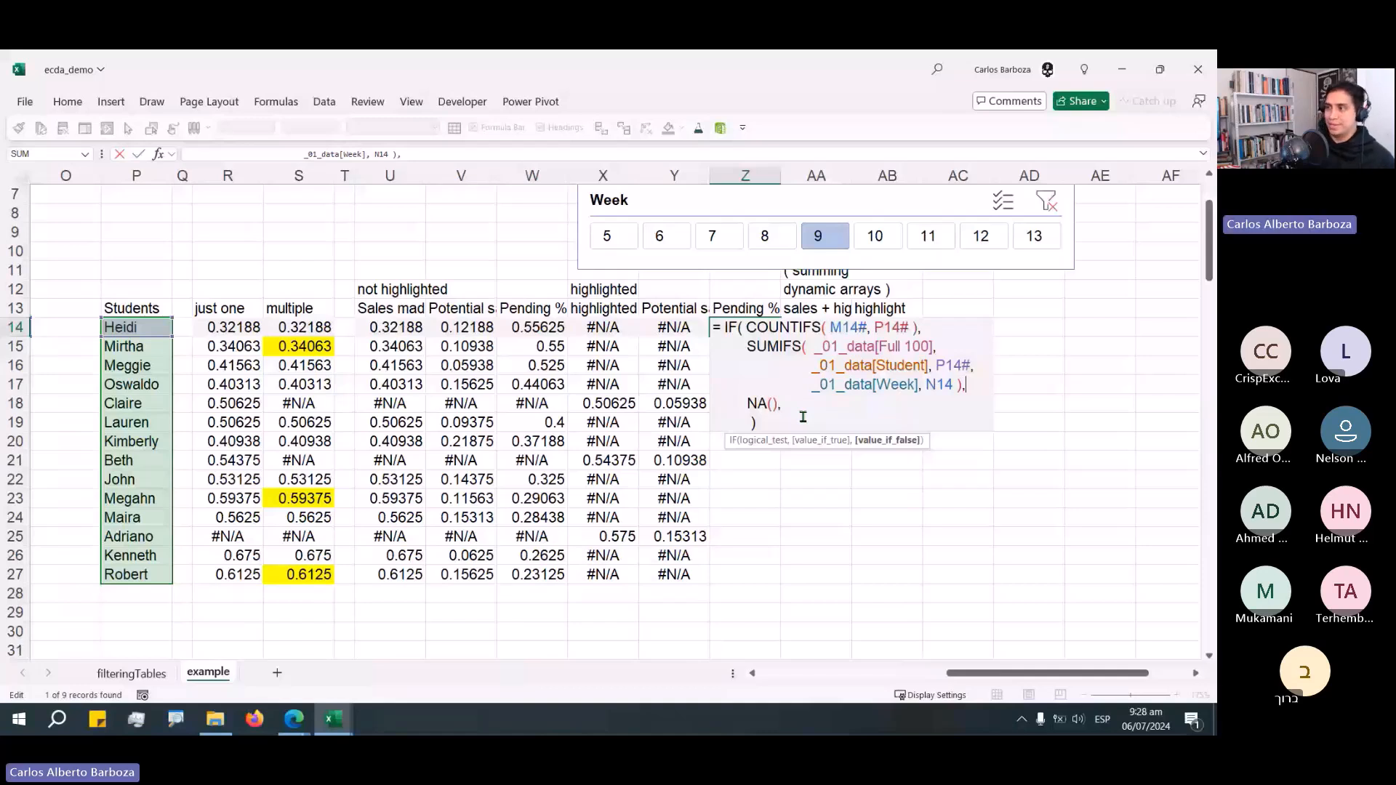
click(777, 424)
key(BackSpace)
key(BackSpace)
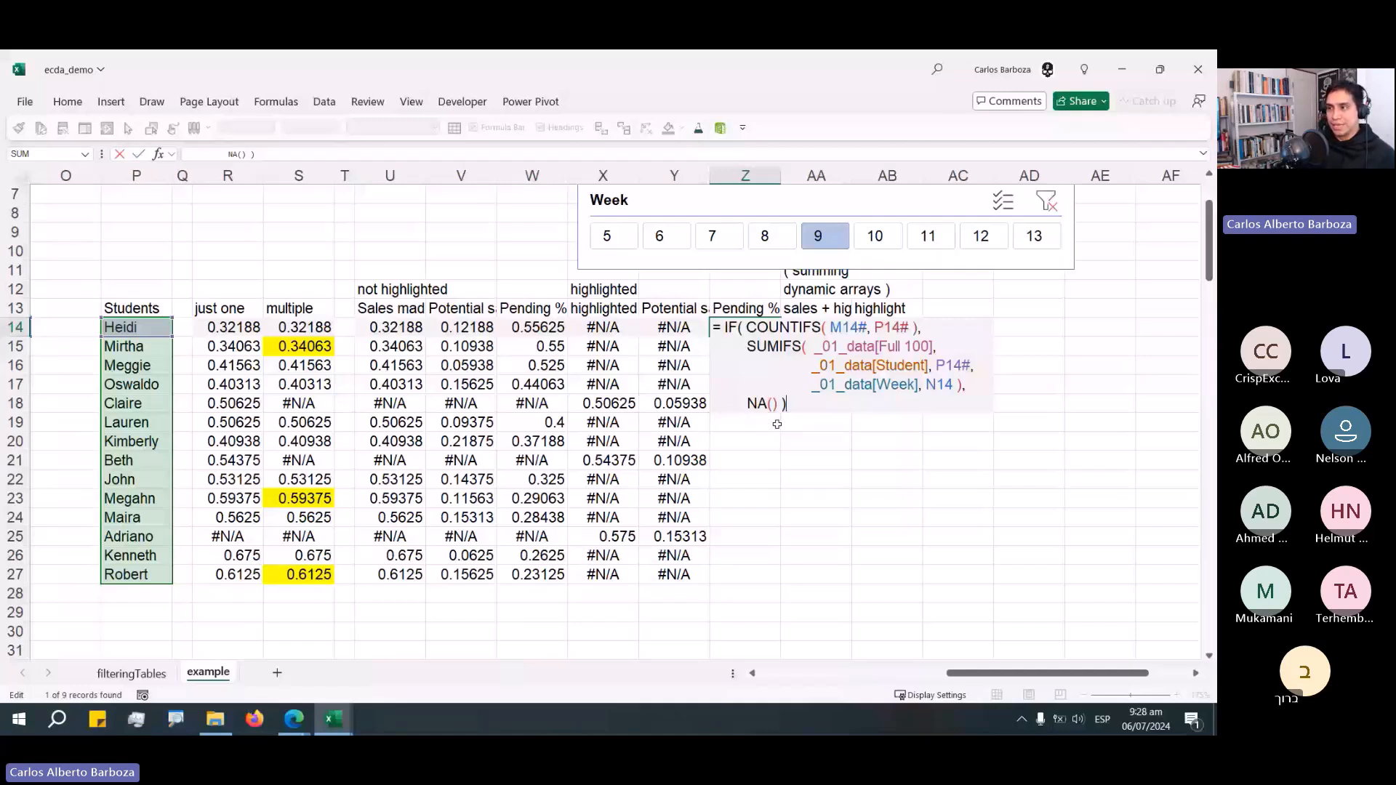
key(ctrl+Return)
drag(354, 317, 505, 353)
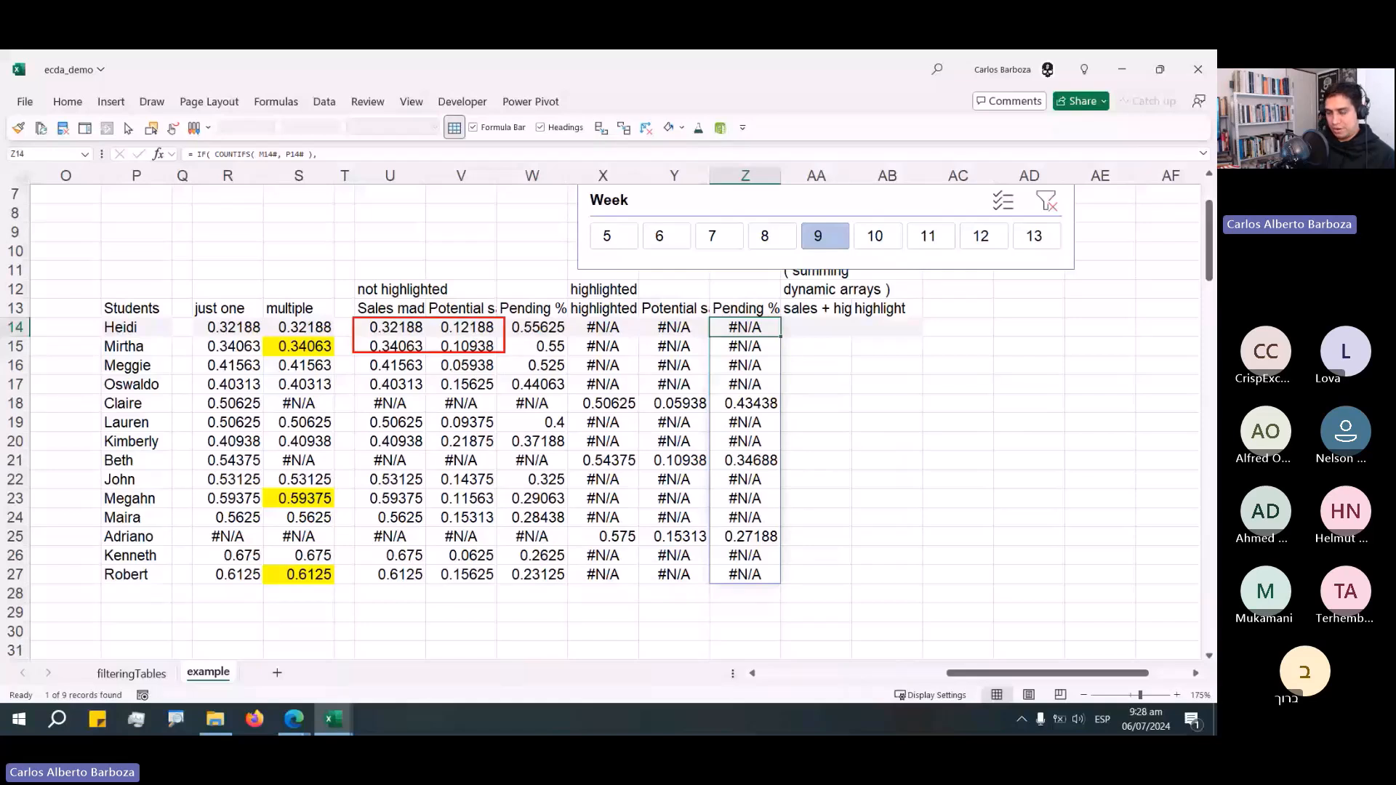
drag(354, 317, 570, 393)
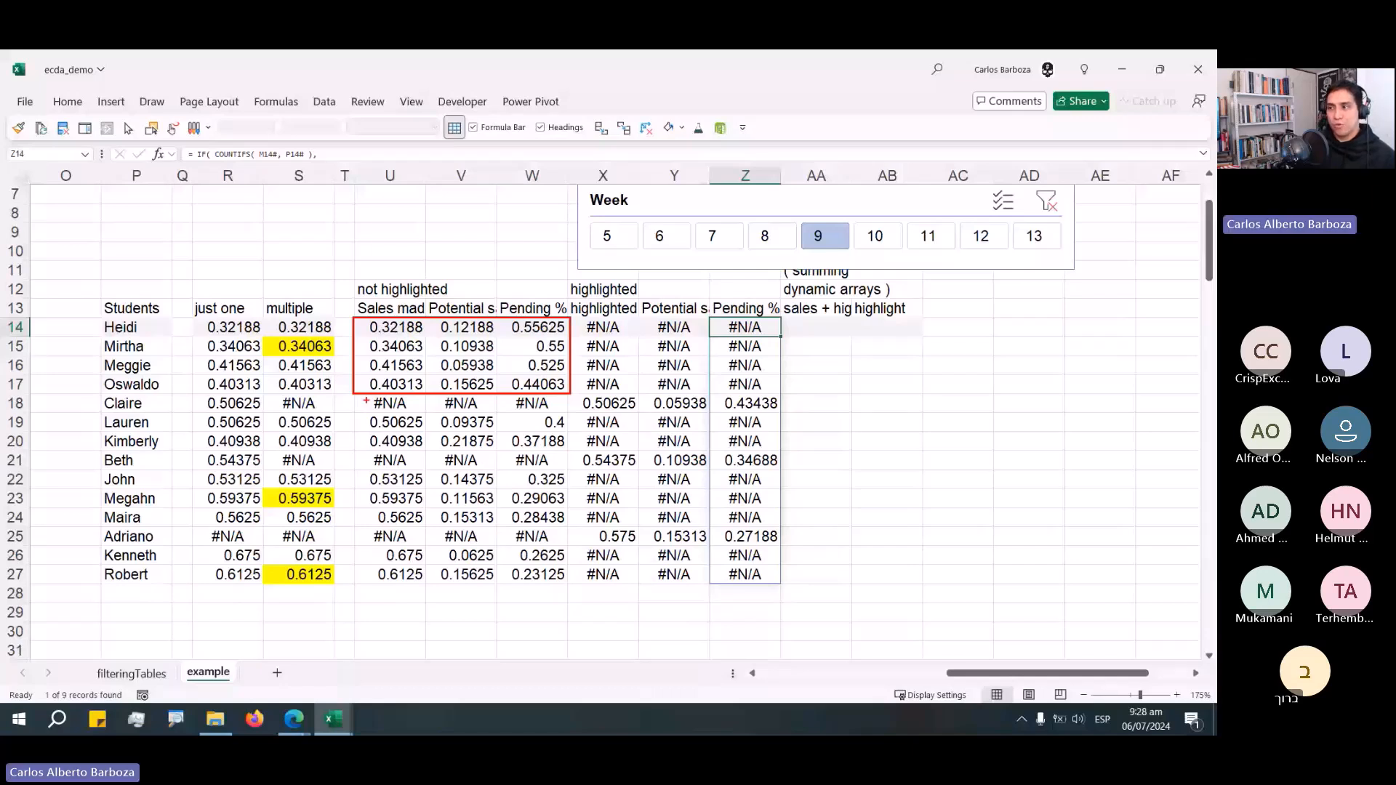
drag(352, 391, 785, 410)
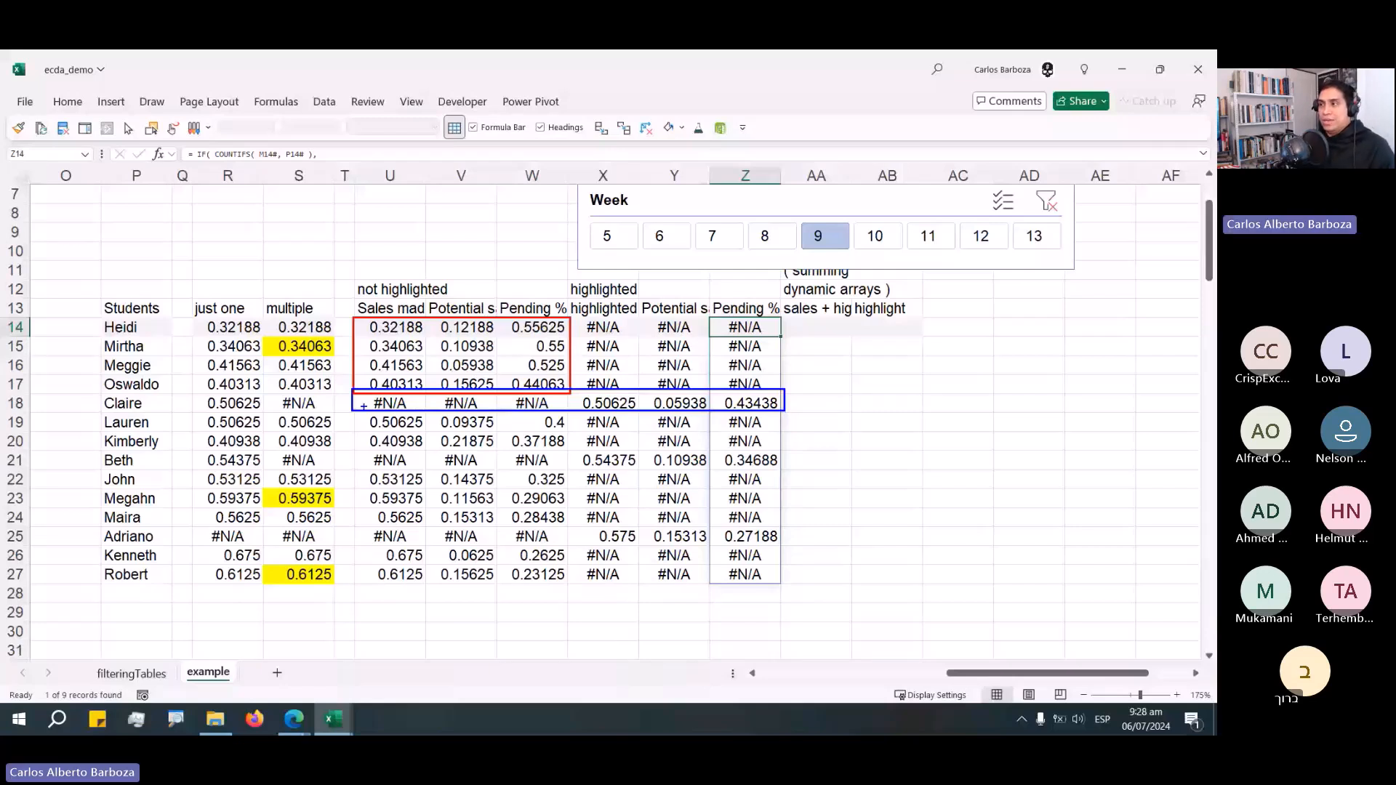
key(Escape)
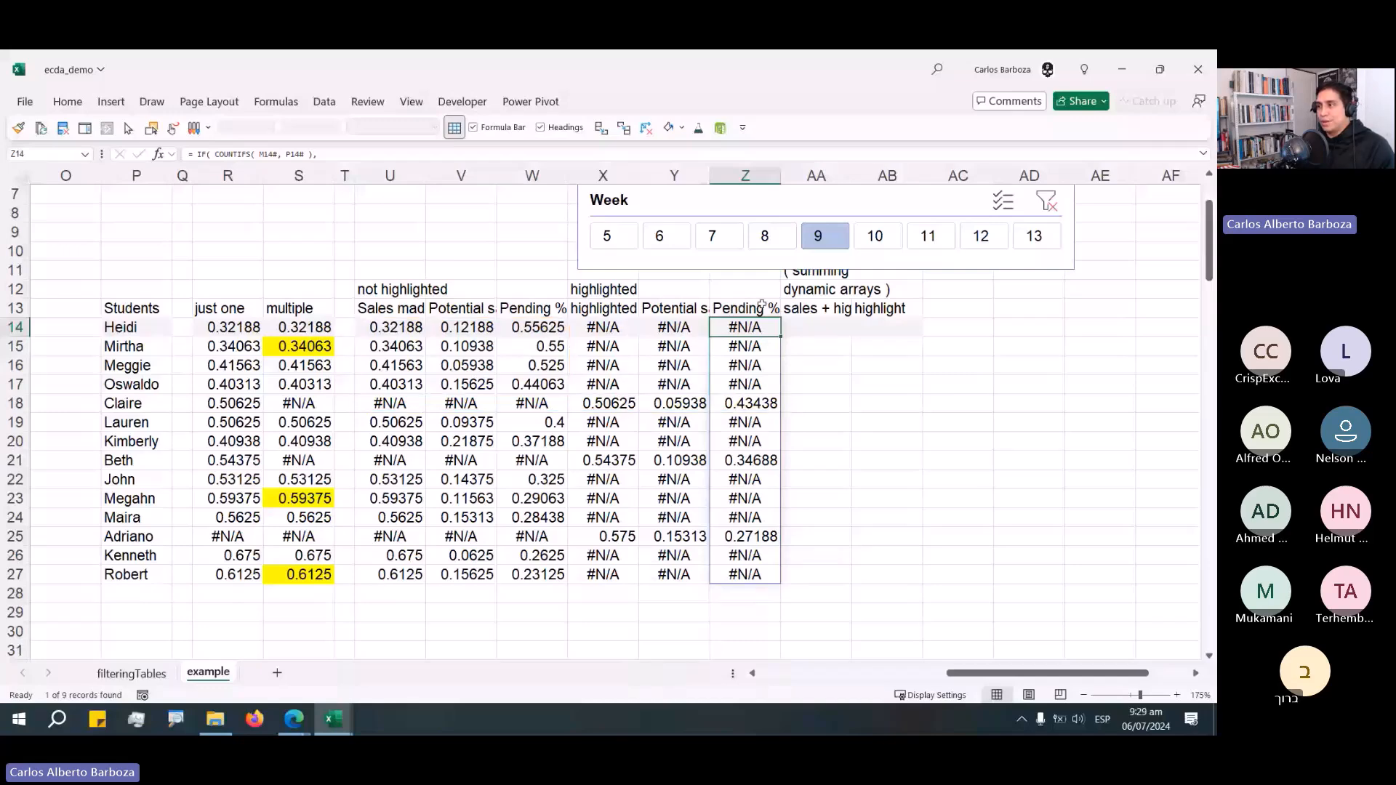
In AA14, begin a formula returning 0 where U14# is #N/A and U14# otherwise, then start a new line.
scroll(761, 306, up, 3)
drag(862, 265, 862, 249)
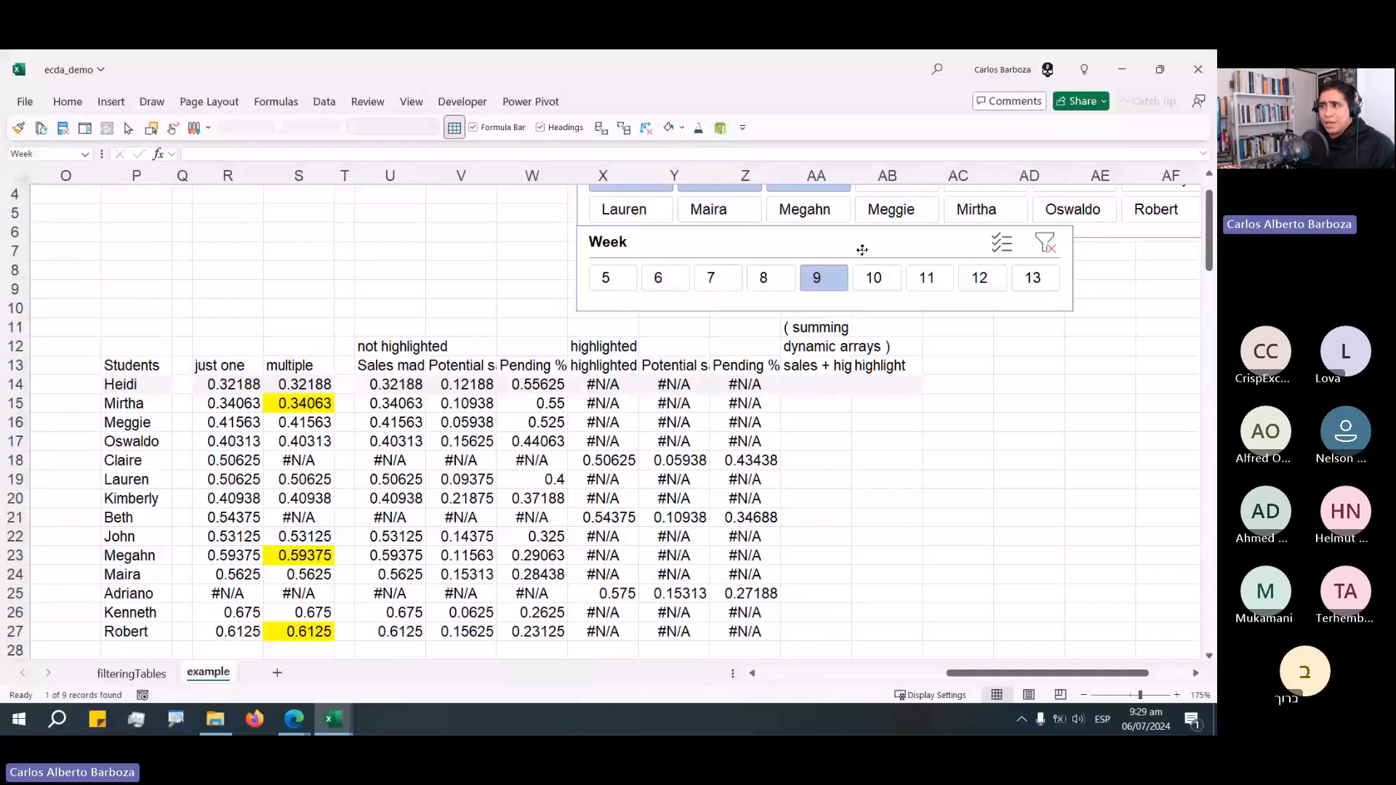
click(785, 385)
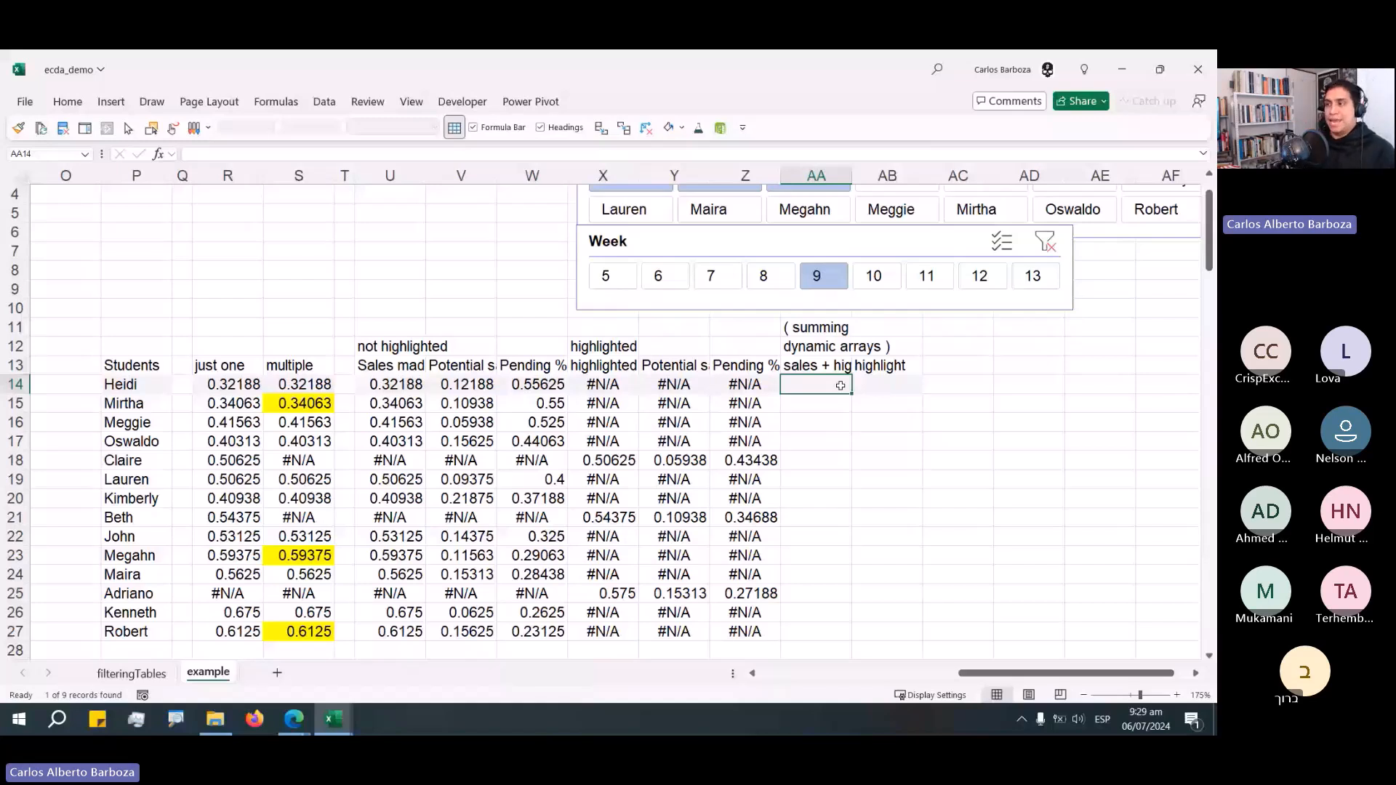
text(= IF()
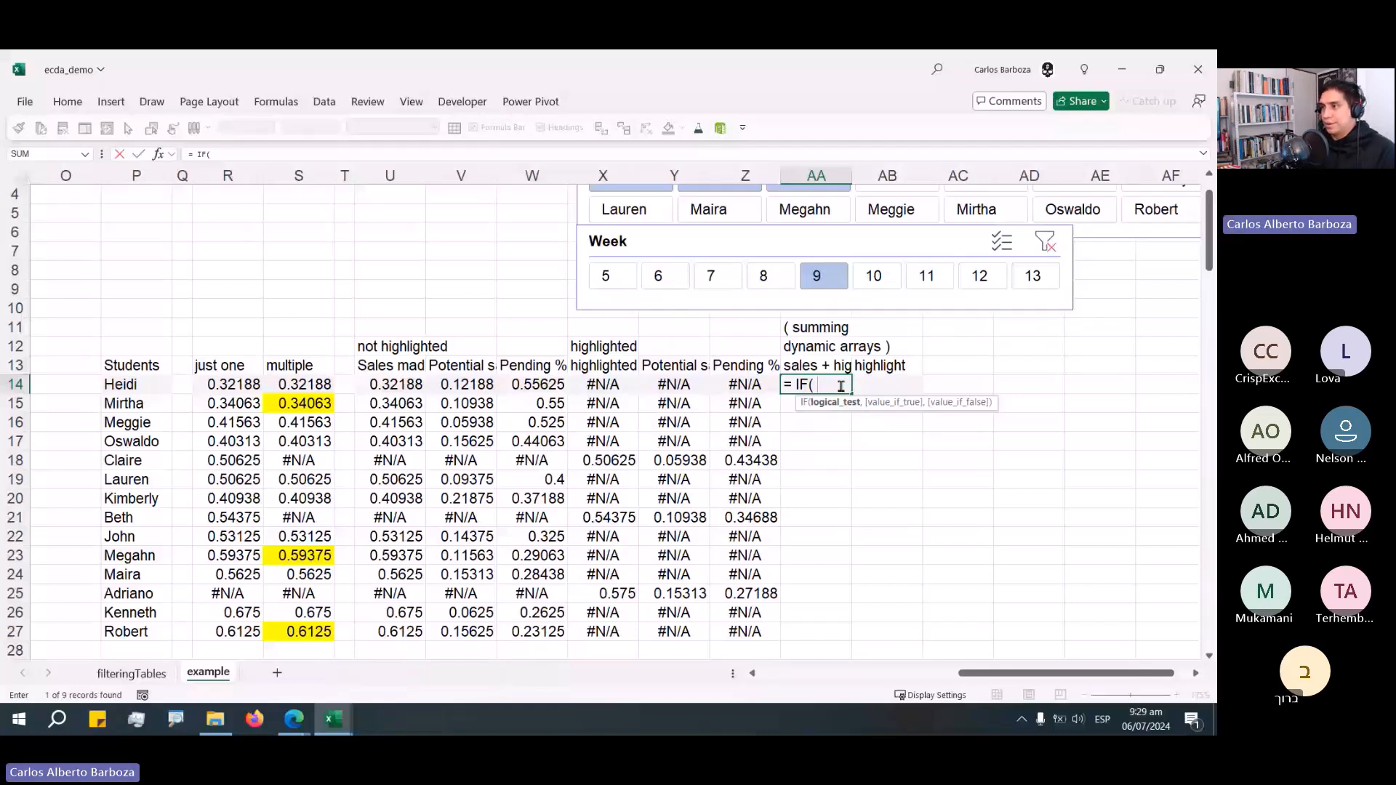
text( ISN)
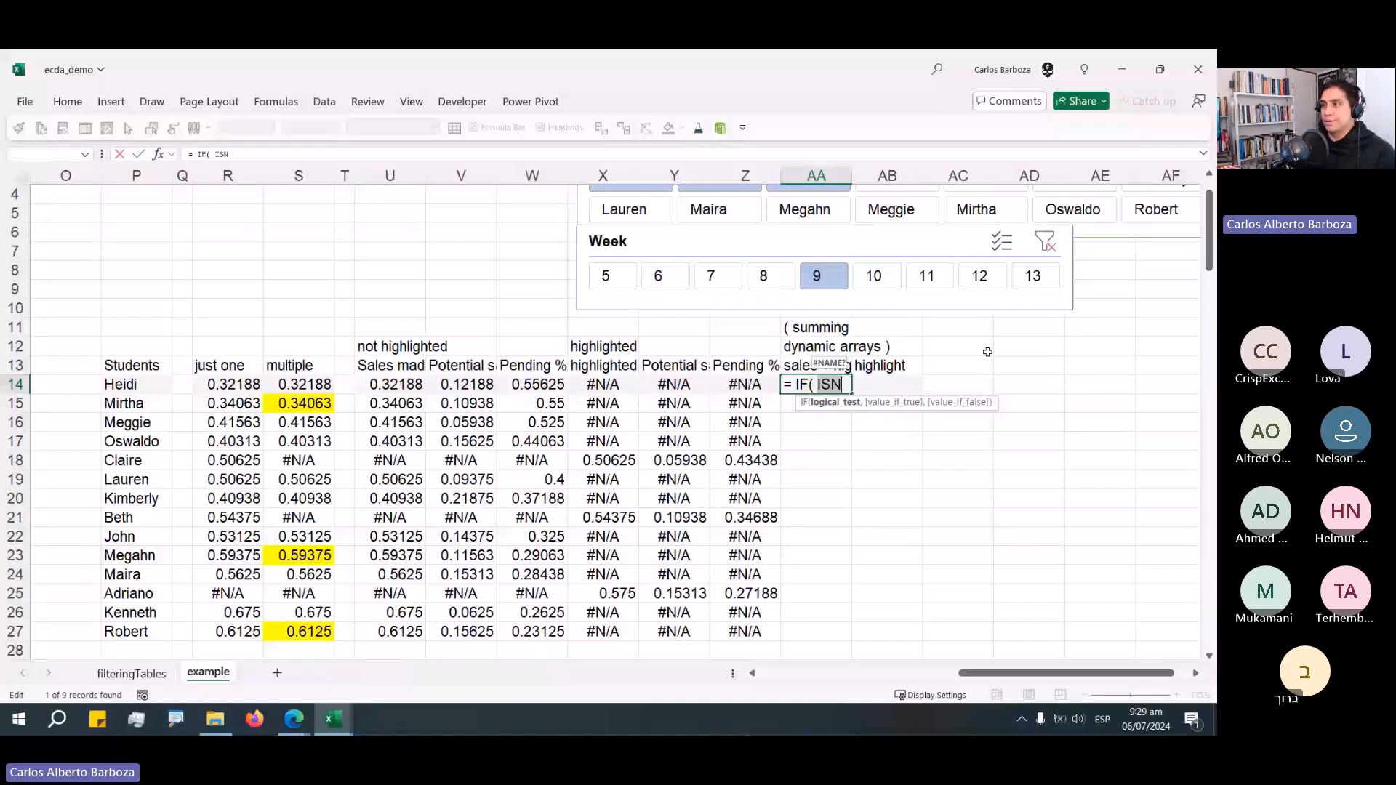
text(A()
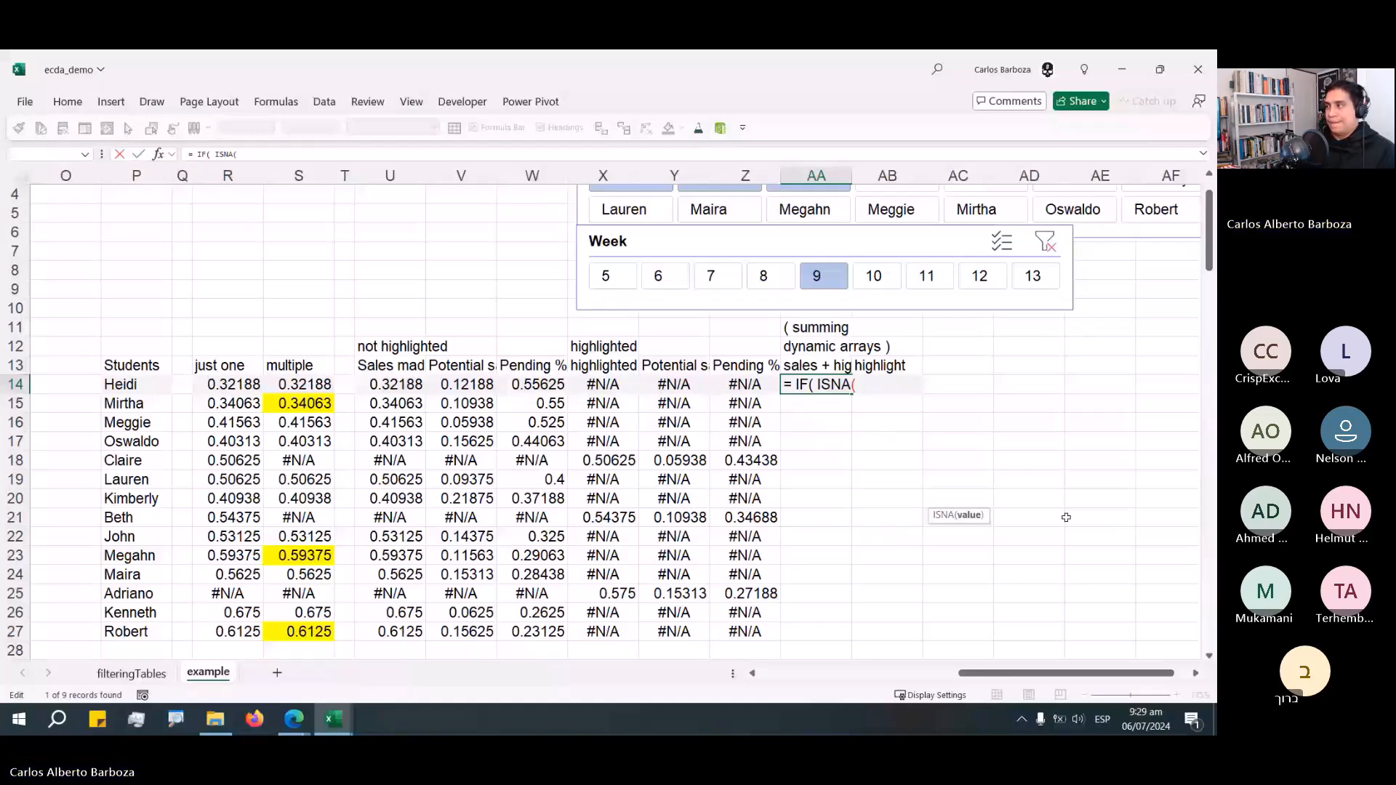
text( U14# ))
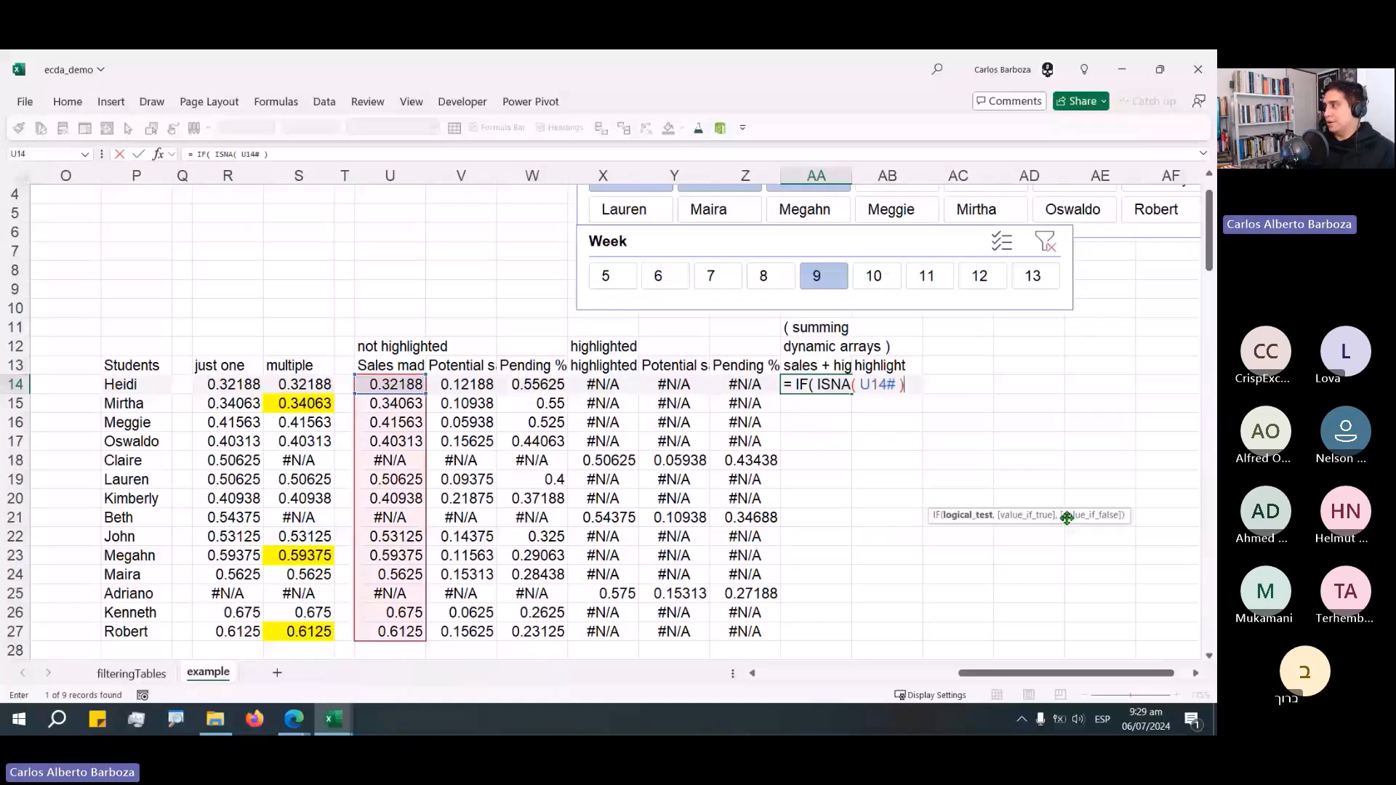
text(,)
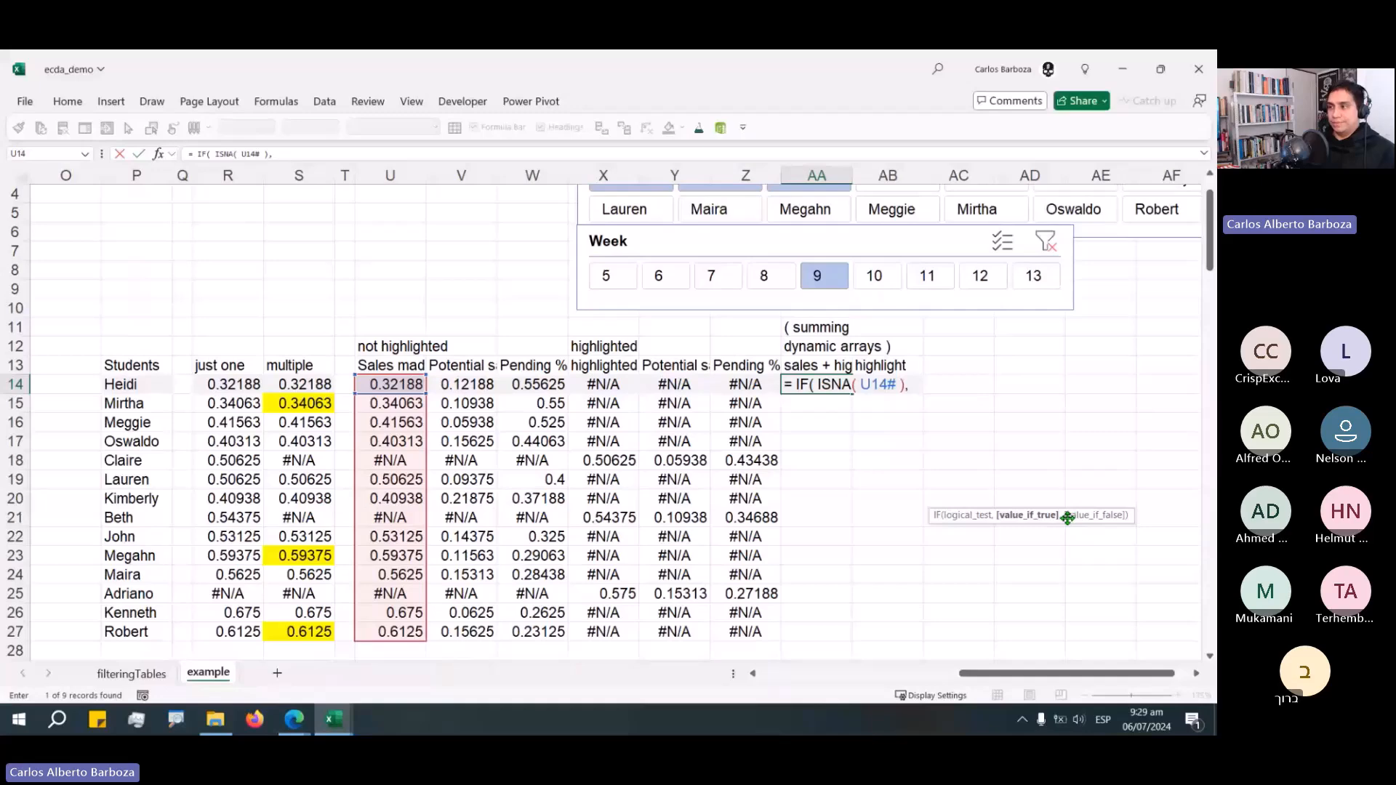
text( 0 , U13)
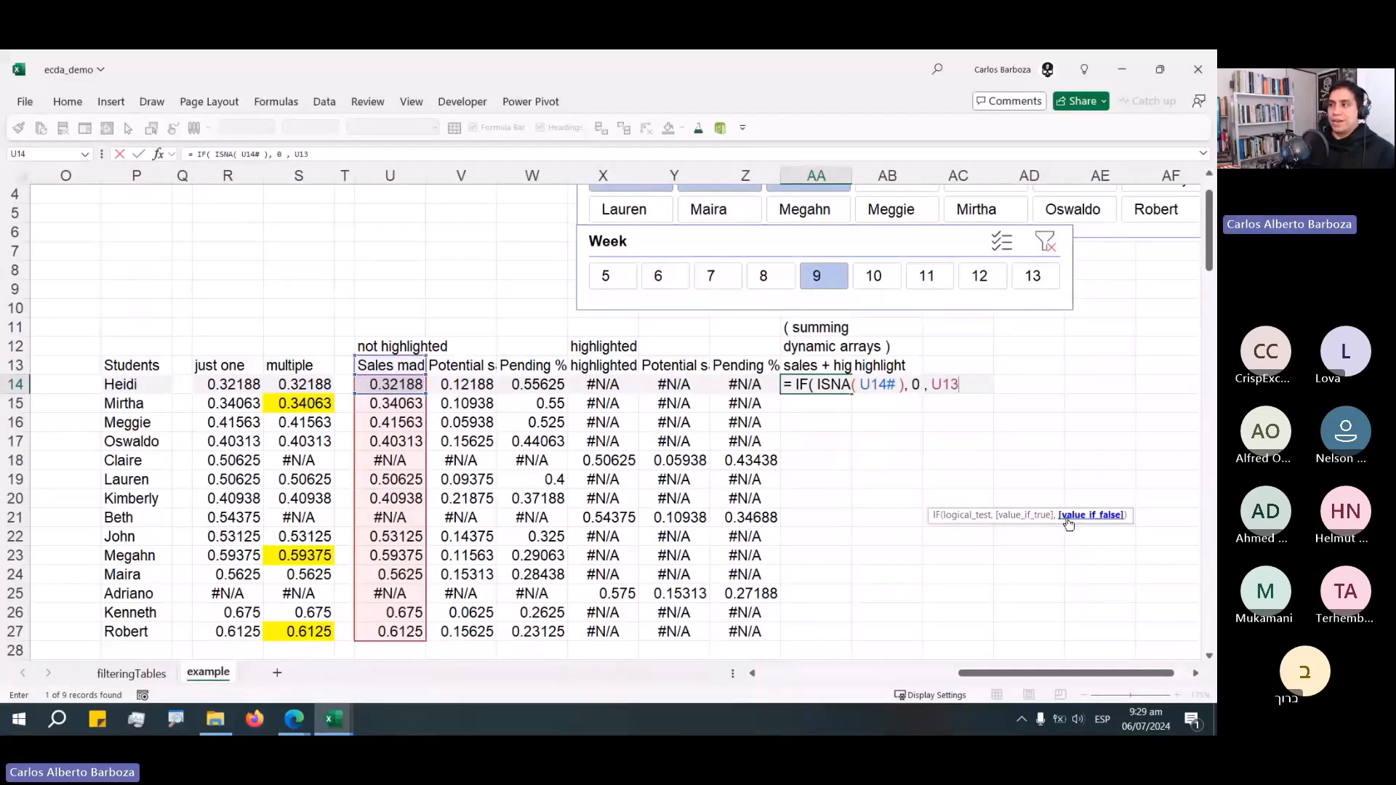
key(BackSpace)
text(#)
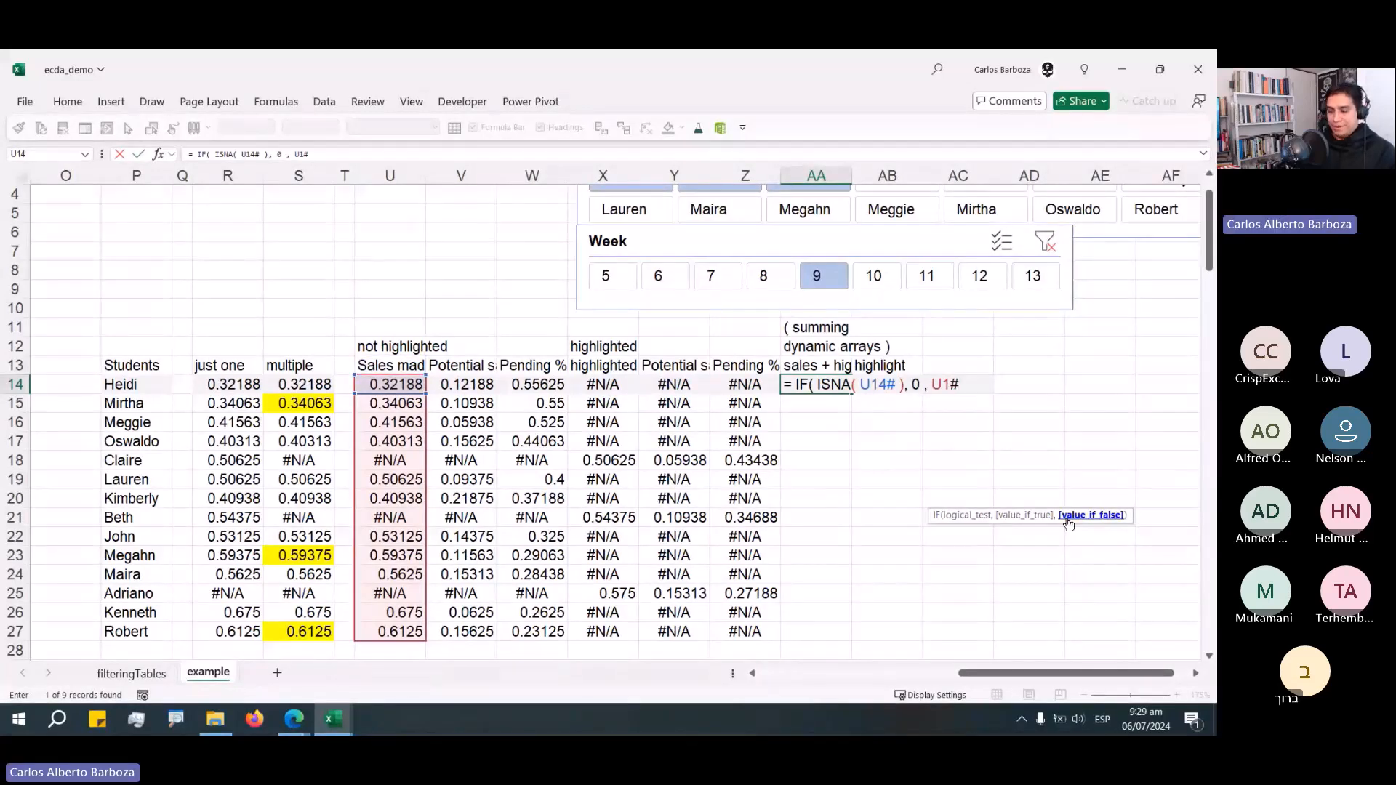
key(BackSpace)
text(3)
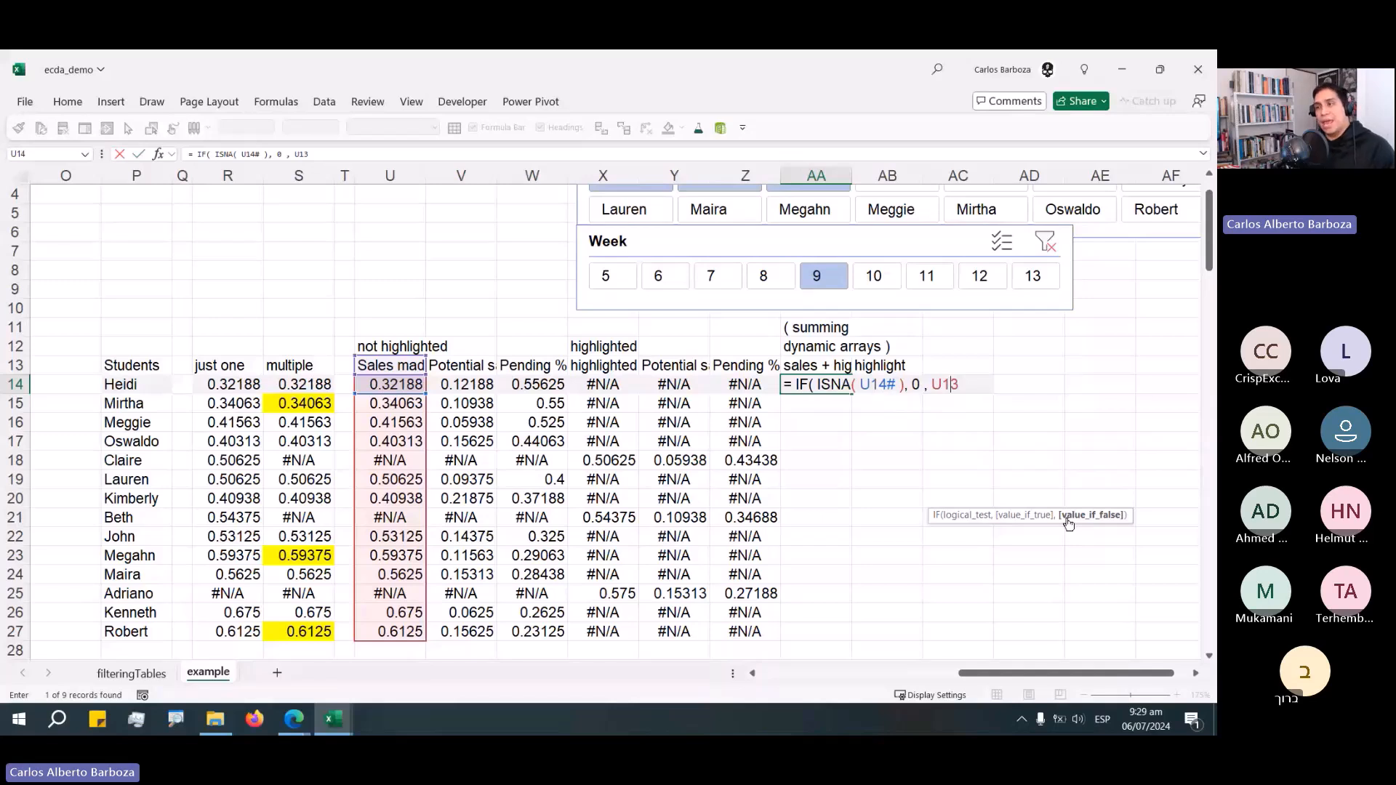
key(Delete)
text(4#)
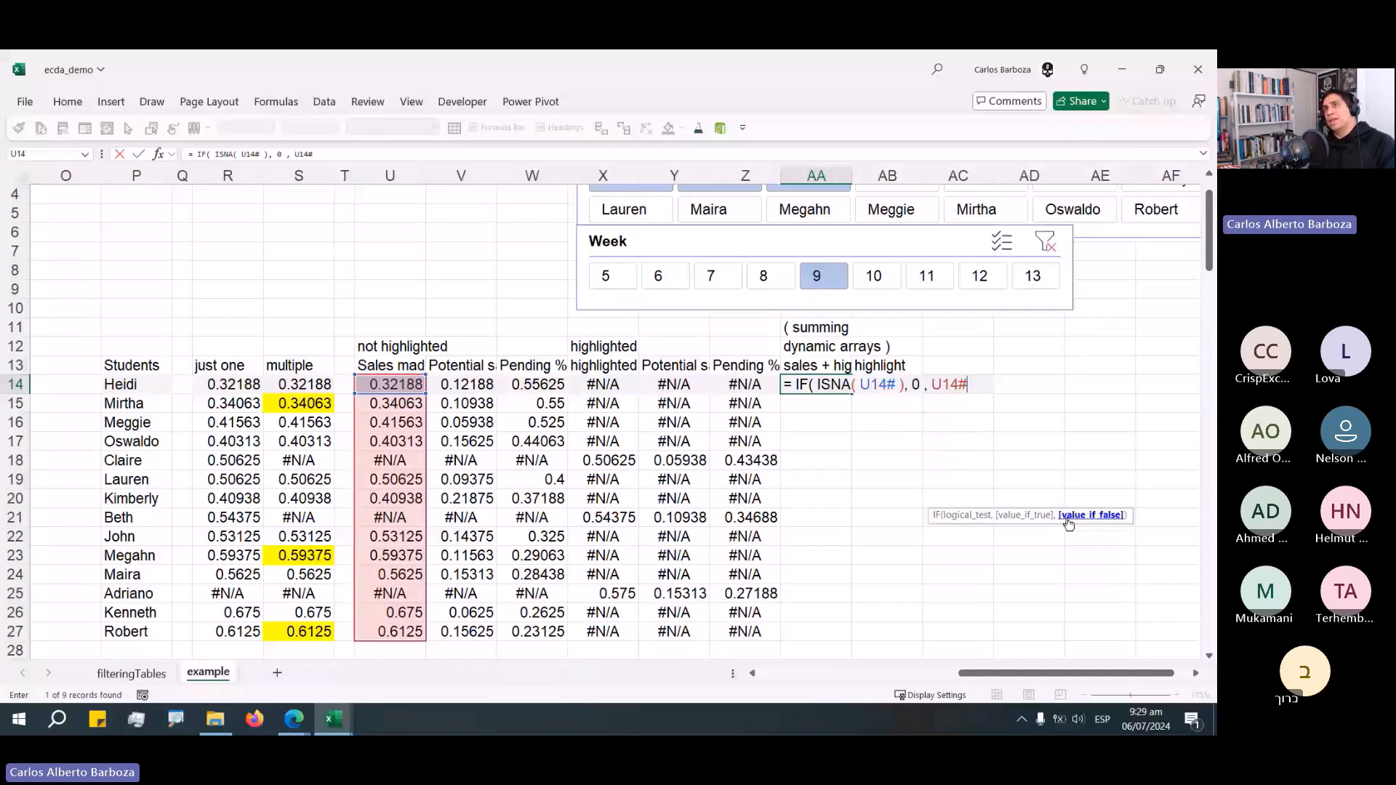
text( ))
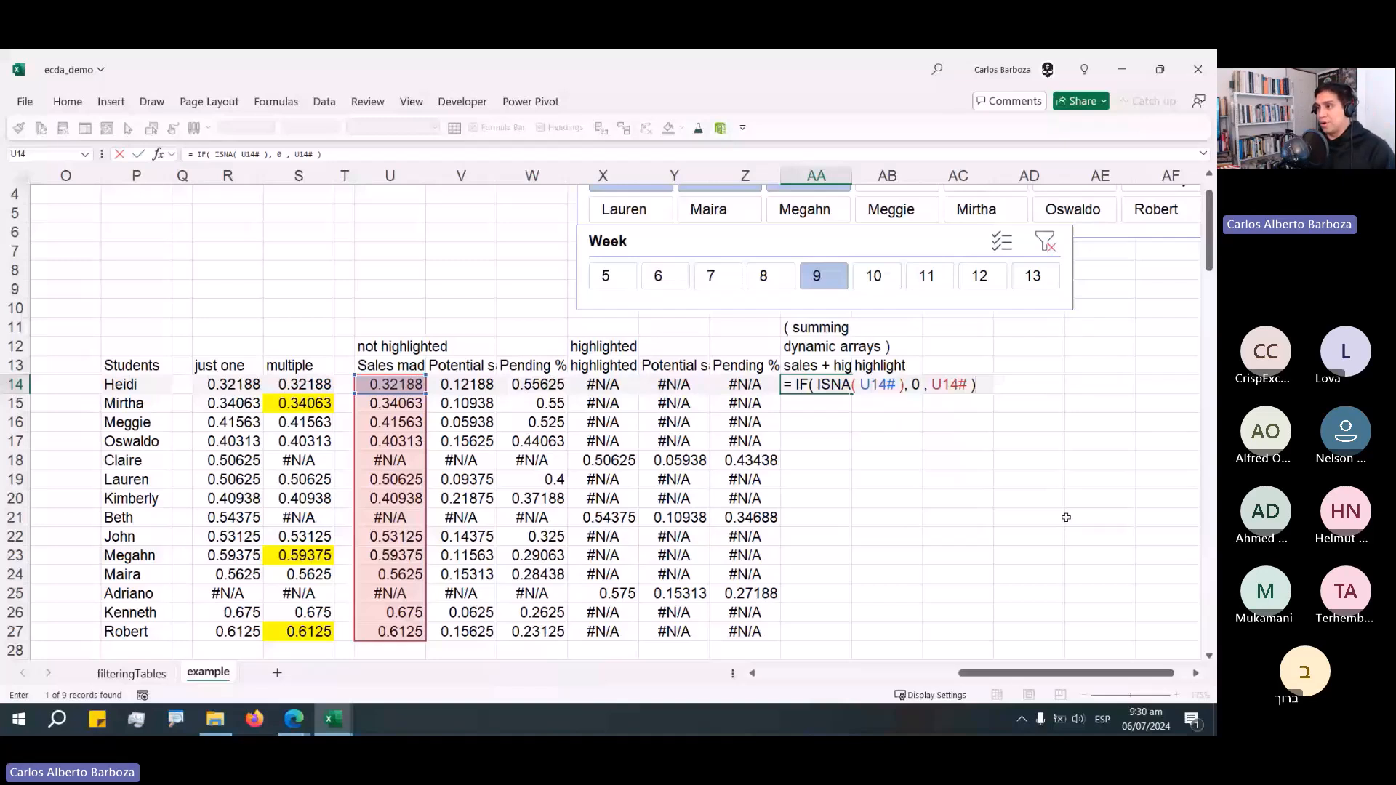
text(,)
key(alt+Return)
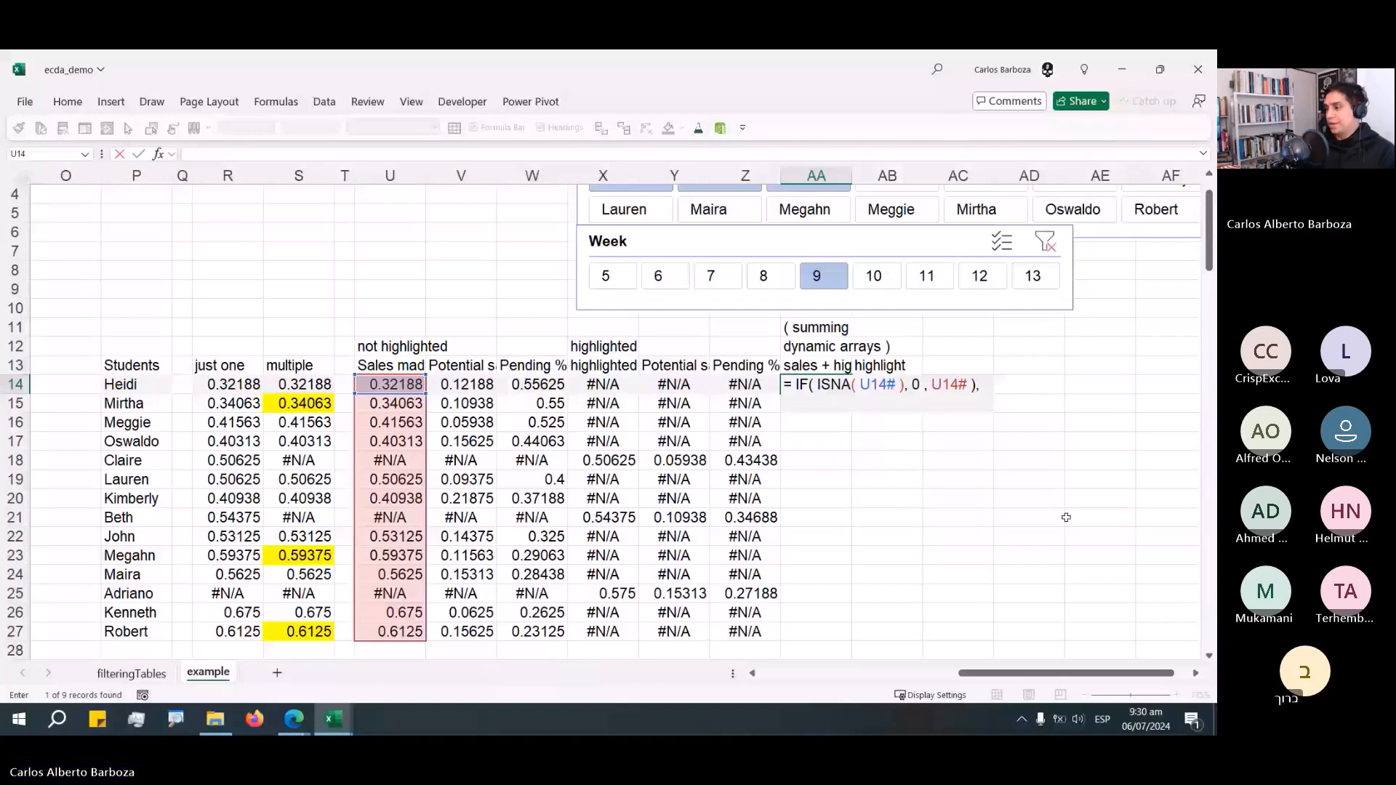
Add + IF( ISNA( X14# ), 0, X14# ) to AA14's formula and enter it.
text(+ )
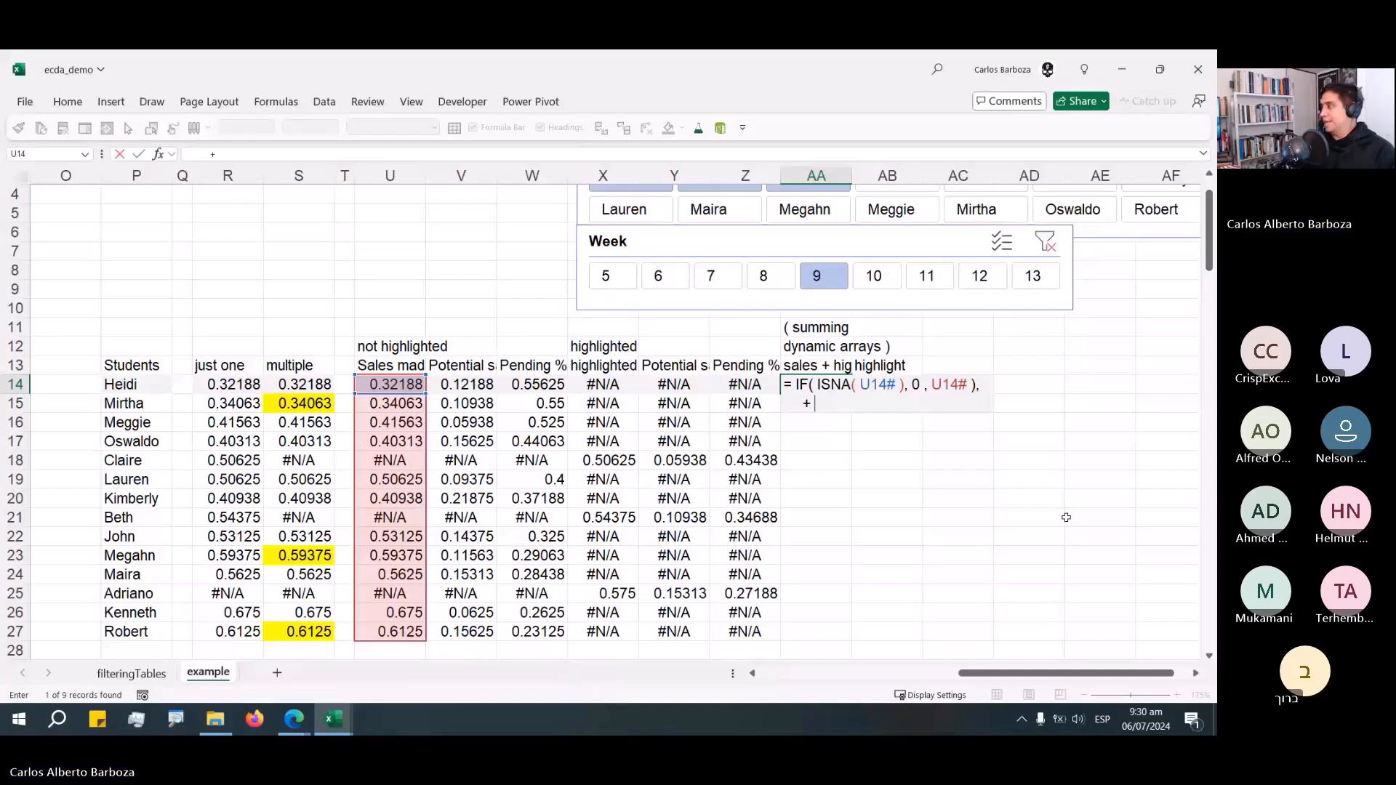
text(IF()
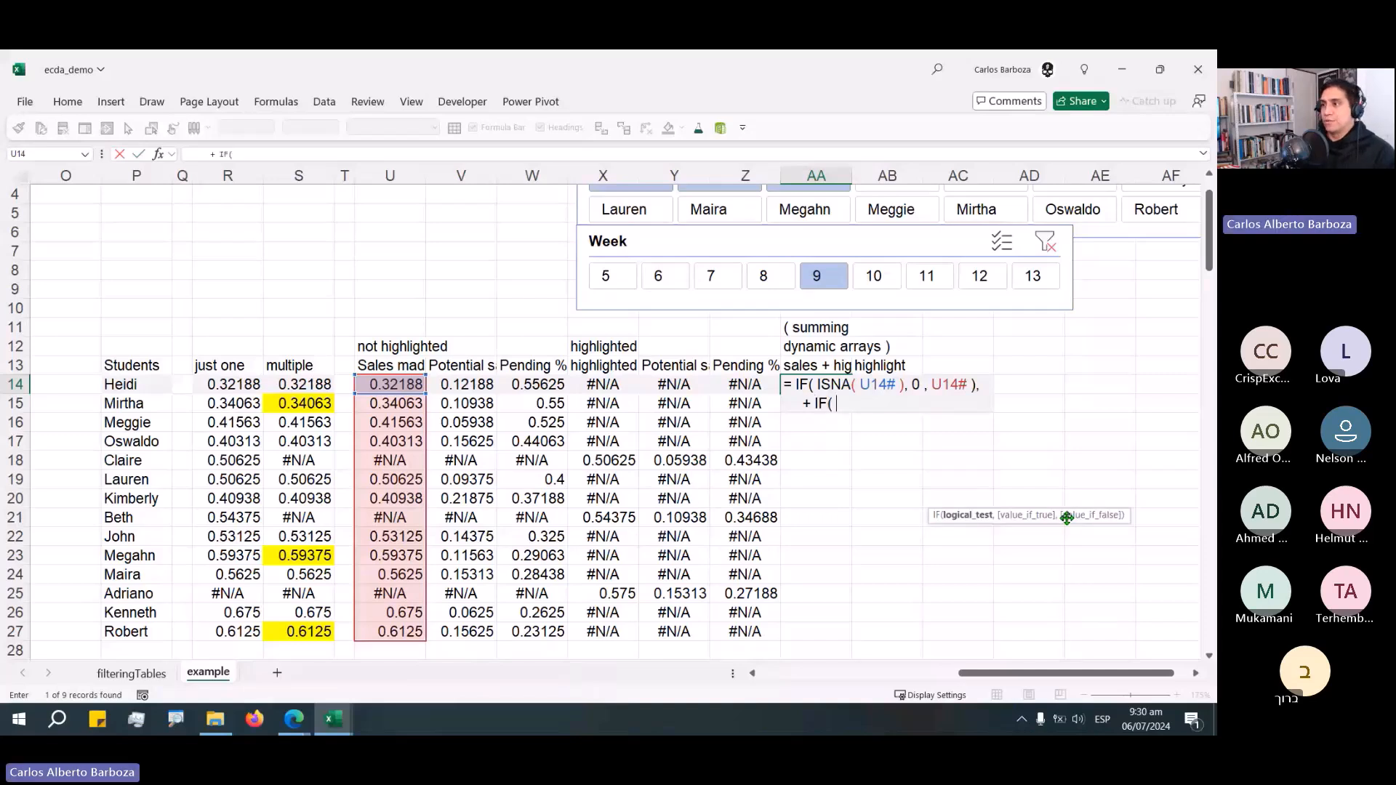
text( ISNA()
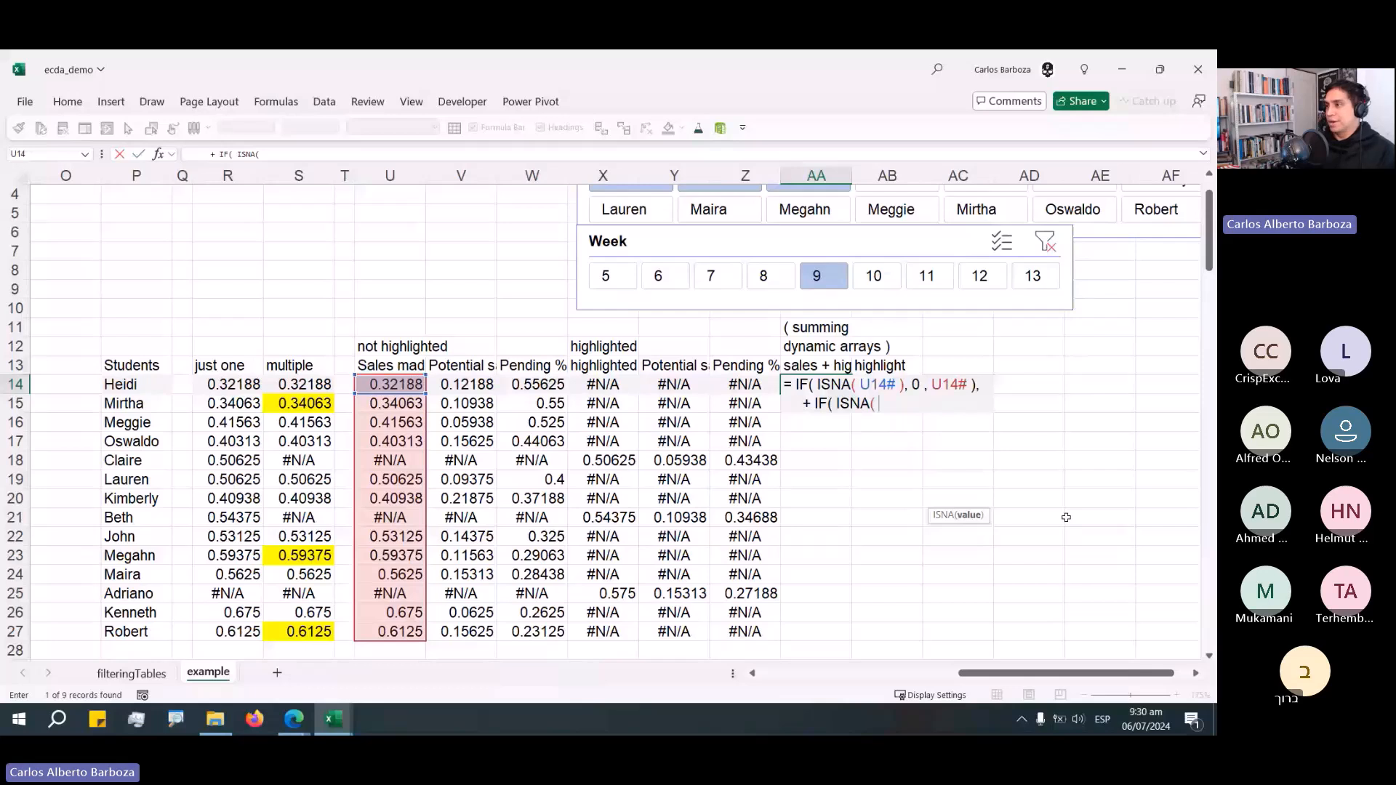
key(Left)
key(Left)
key(Left)
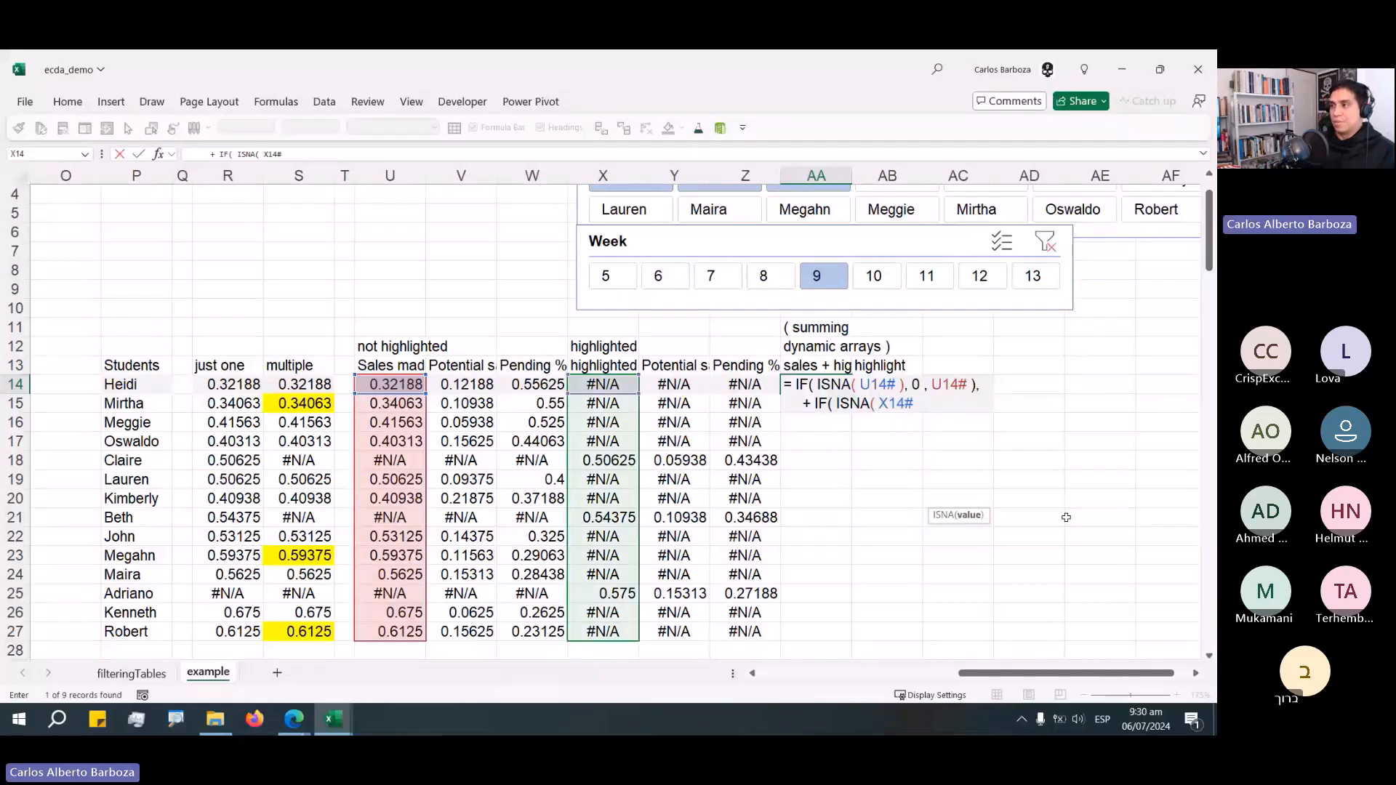
text(, ')
key(BackSpace)
text(0)
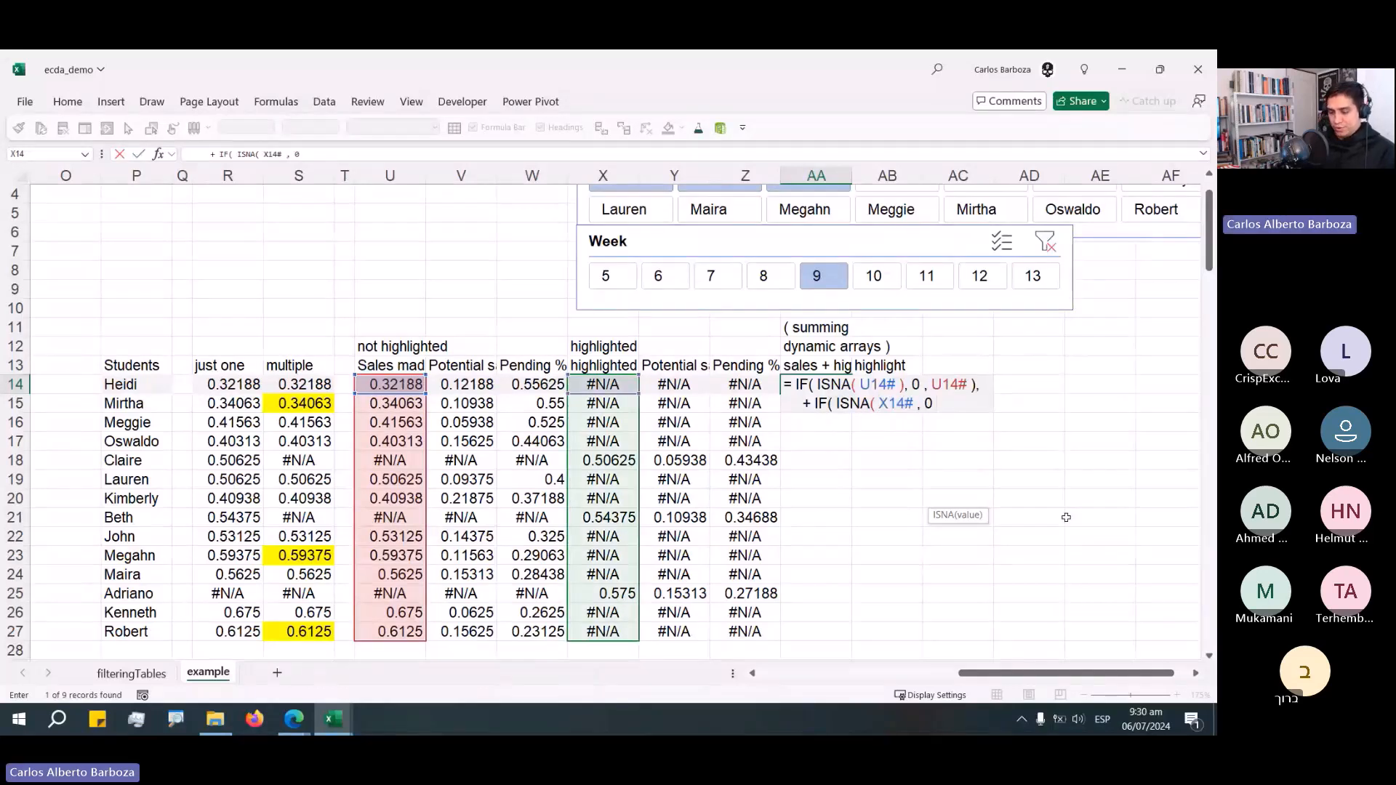
text( , X)
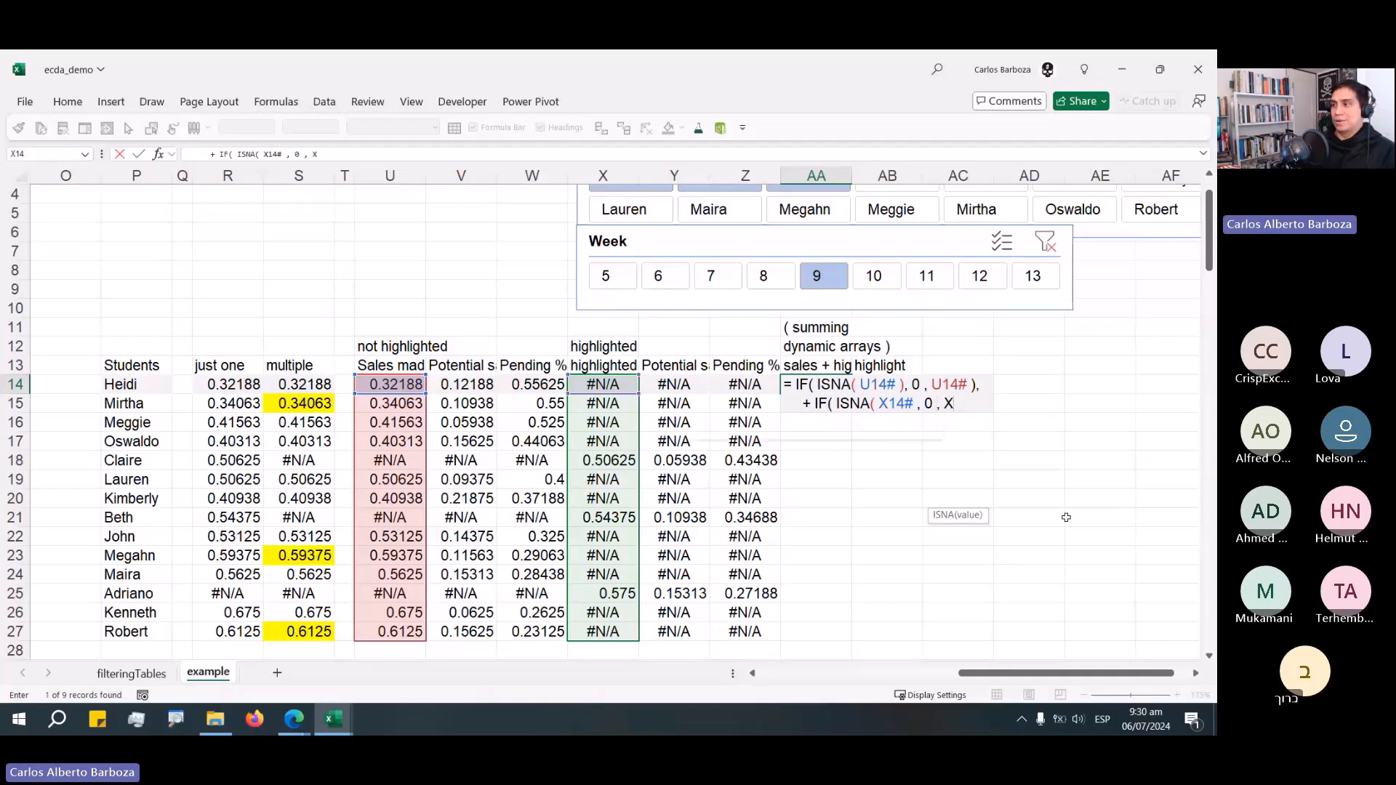
text(14# ))
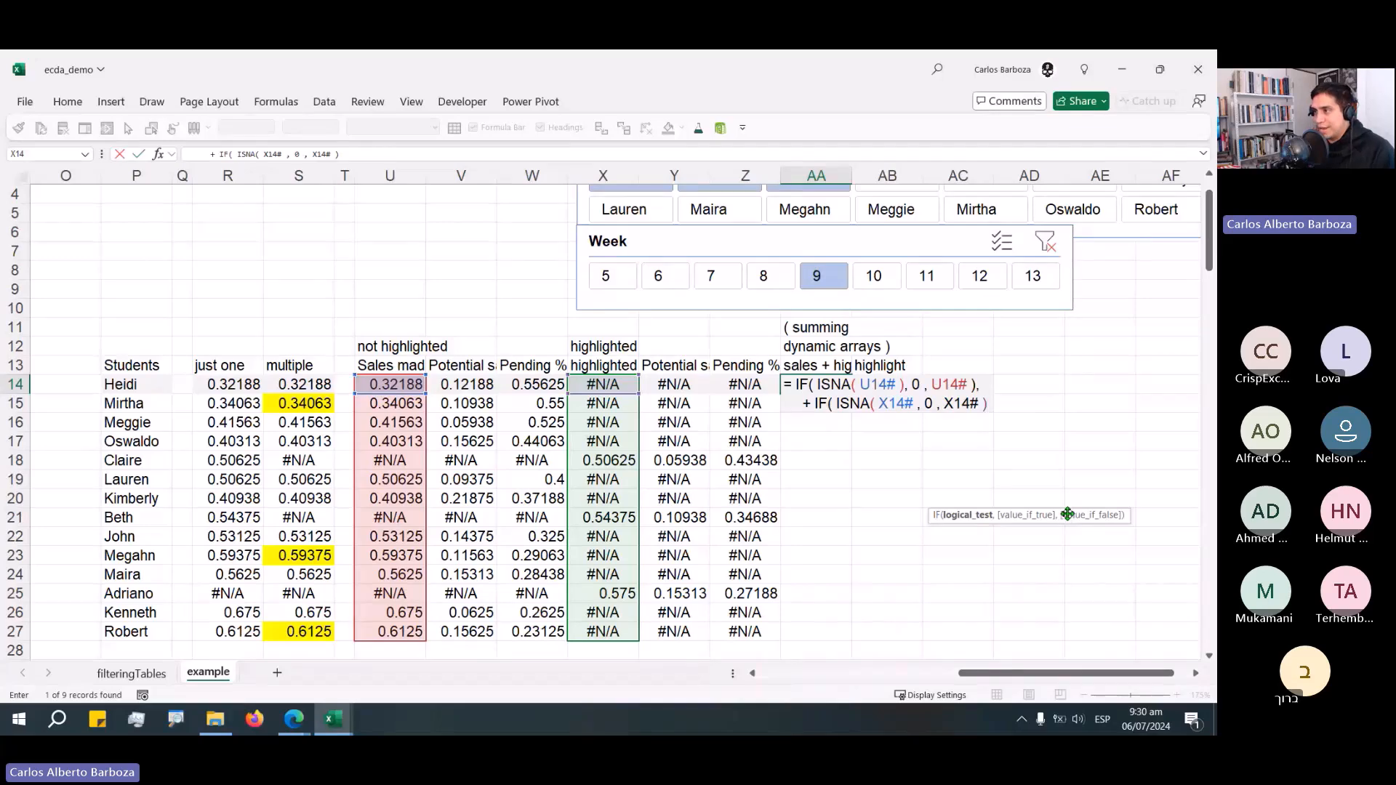
click(916, 404)
text())
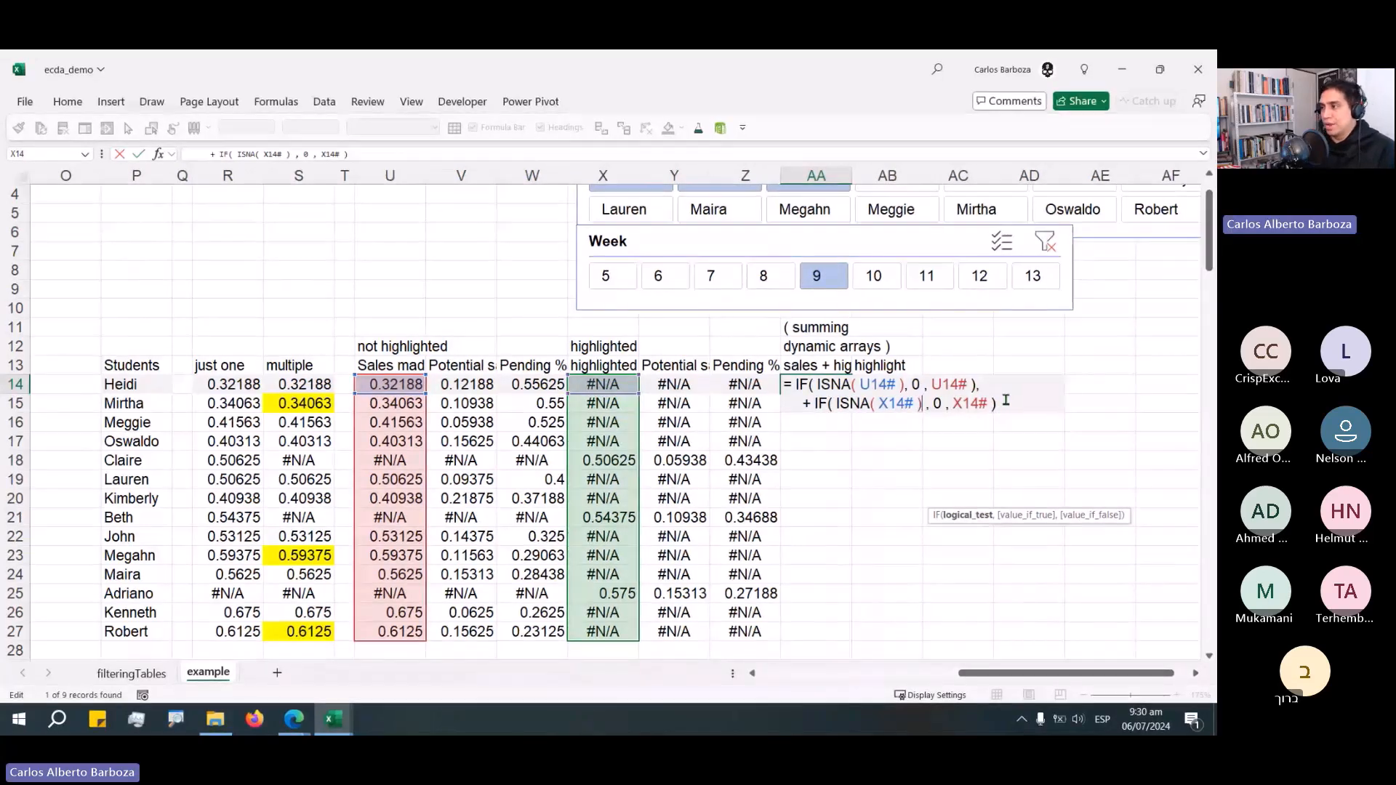
click(1006, 401)
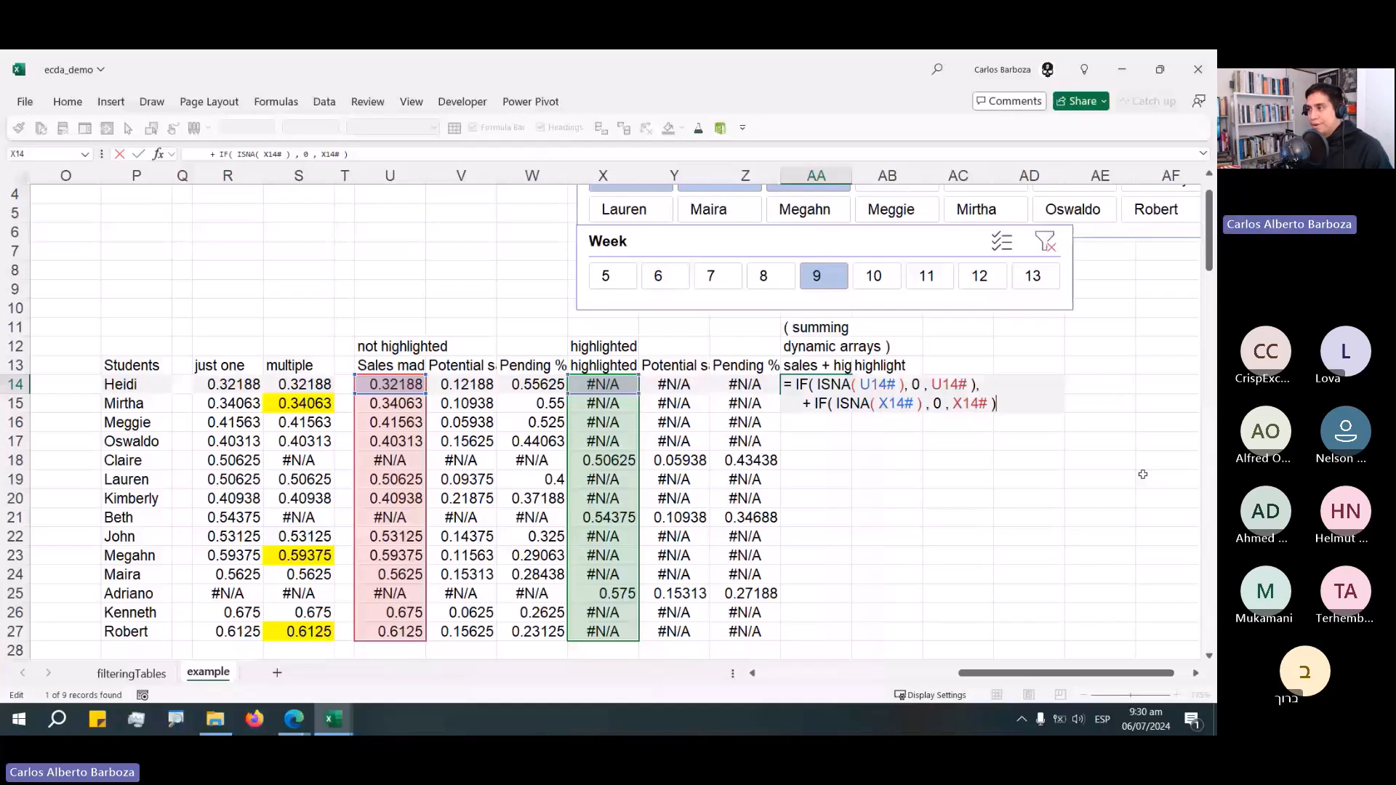
key(Up)
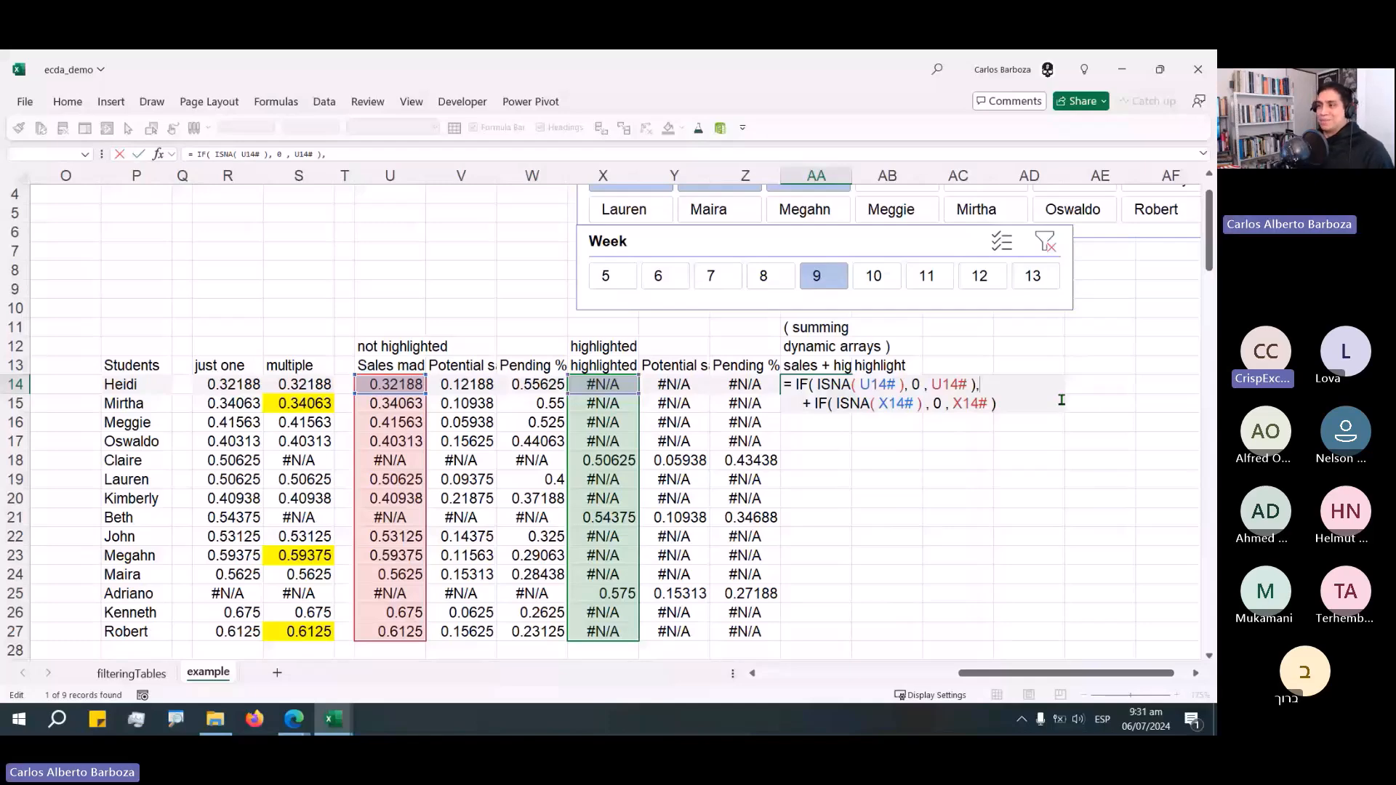
key(ctrl+Return)
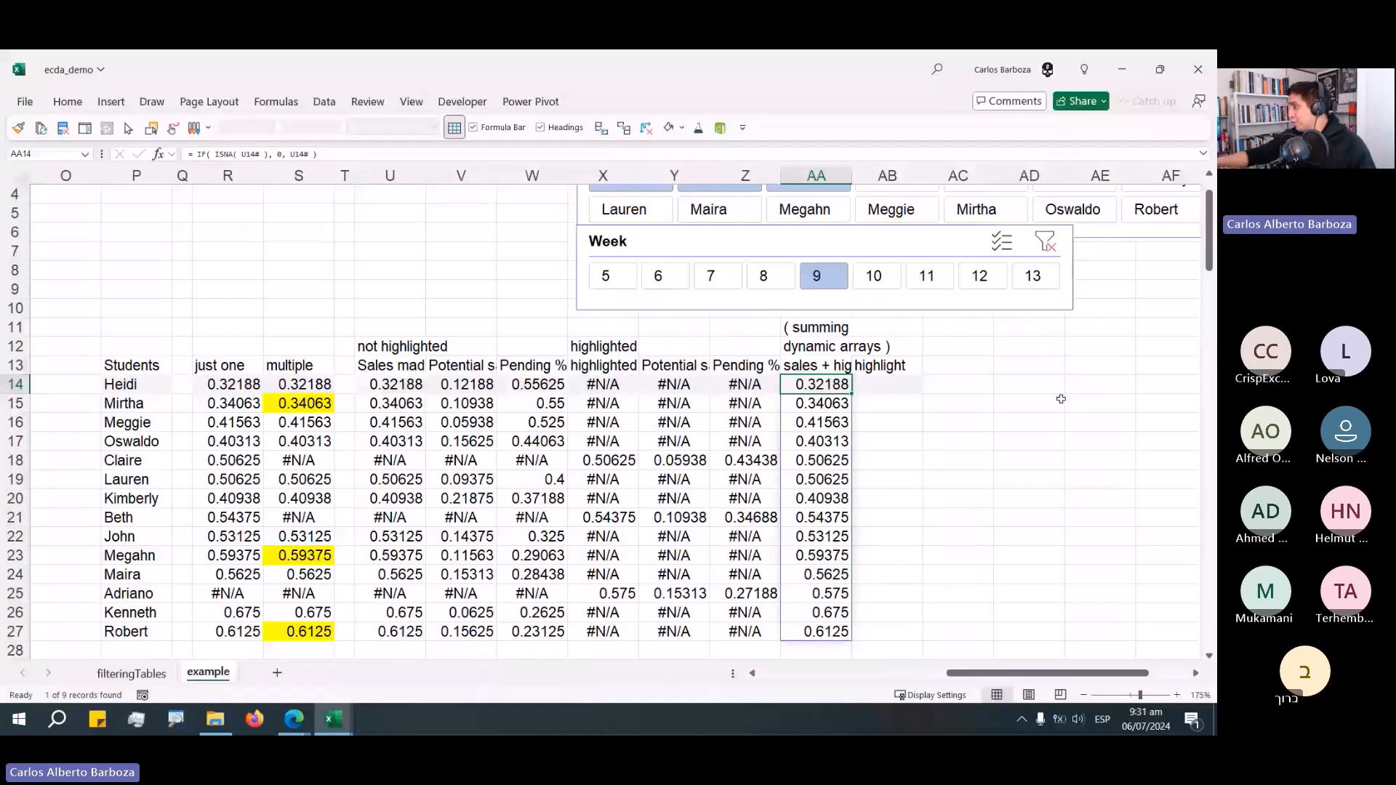
key(Right)
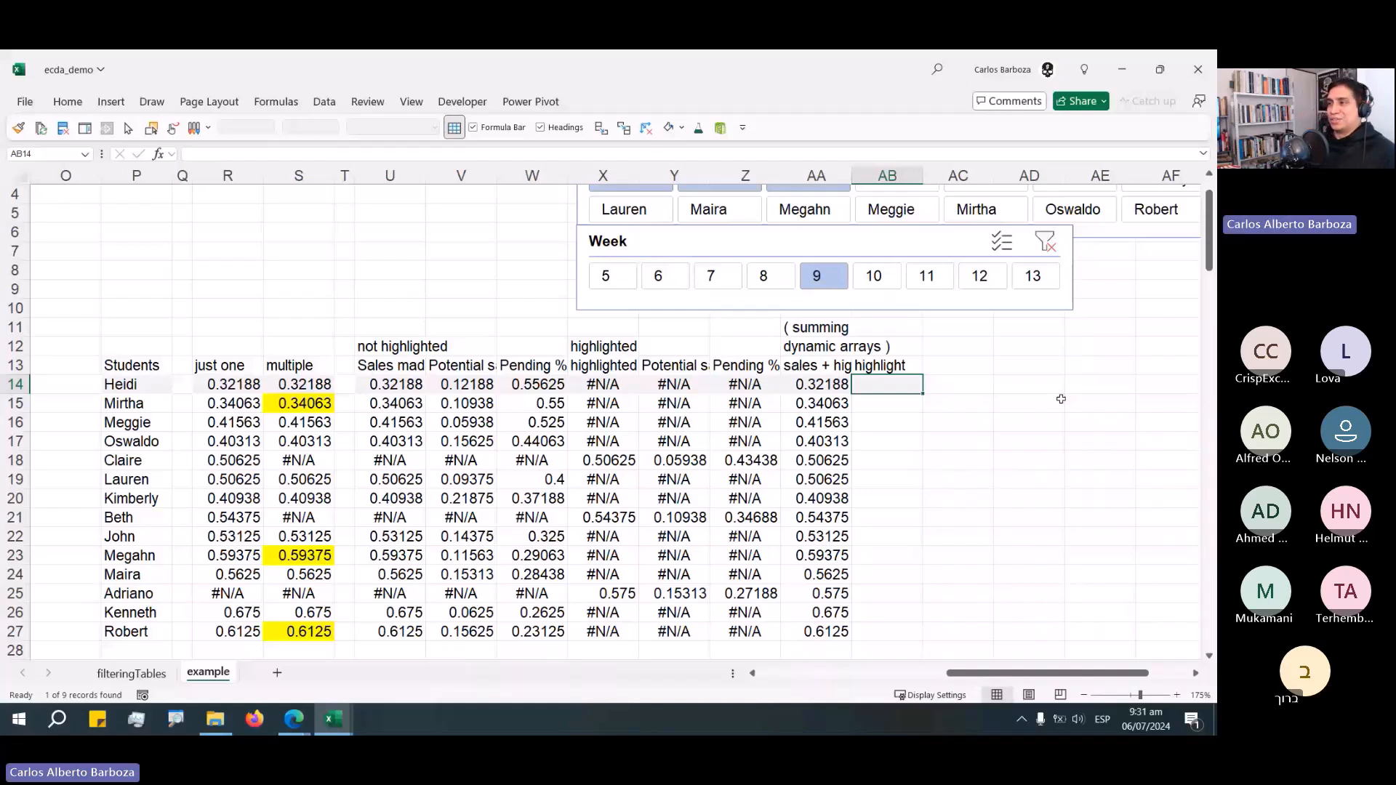
key(Right)
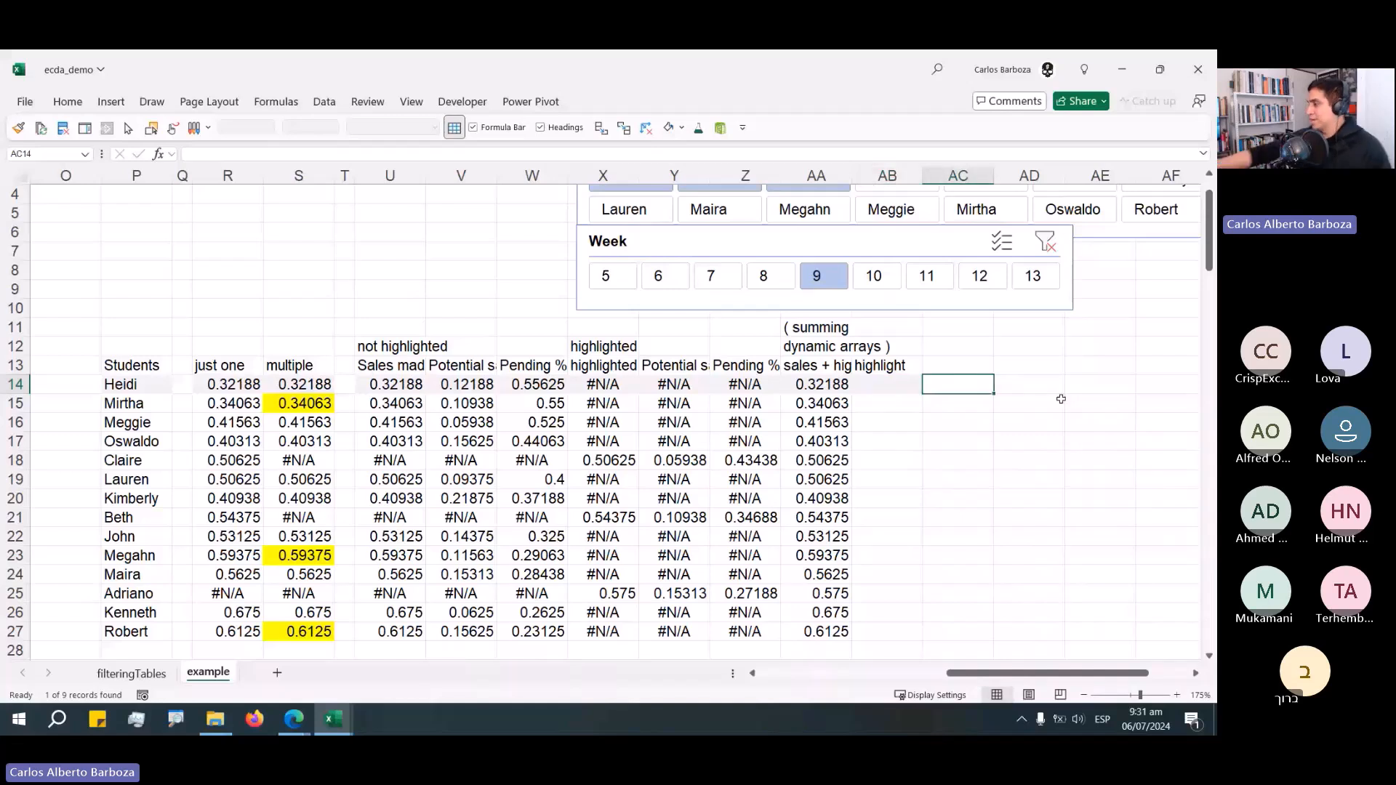
key(Left)
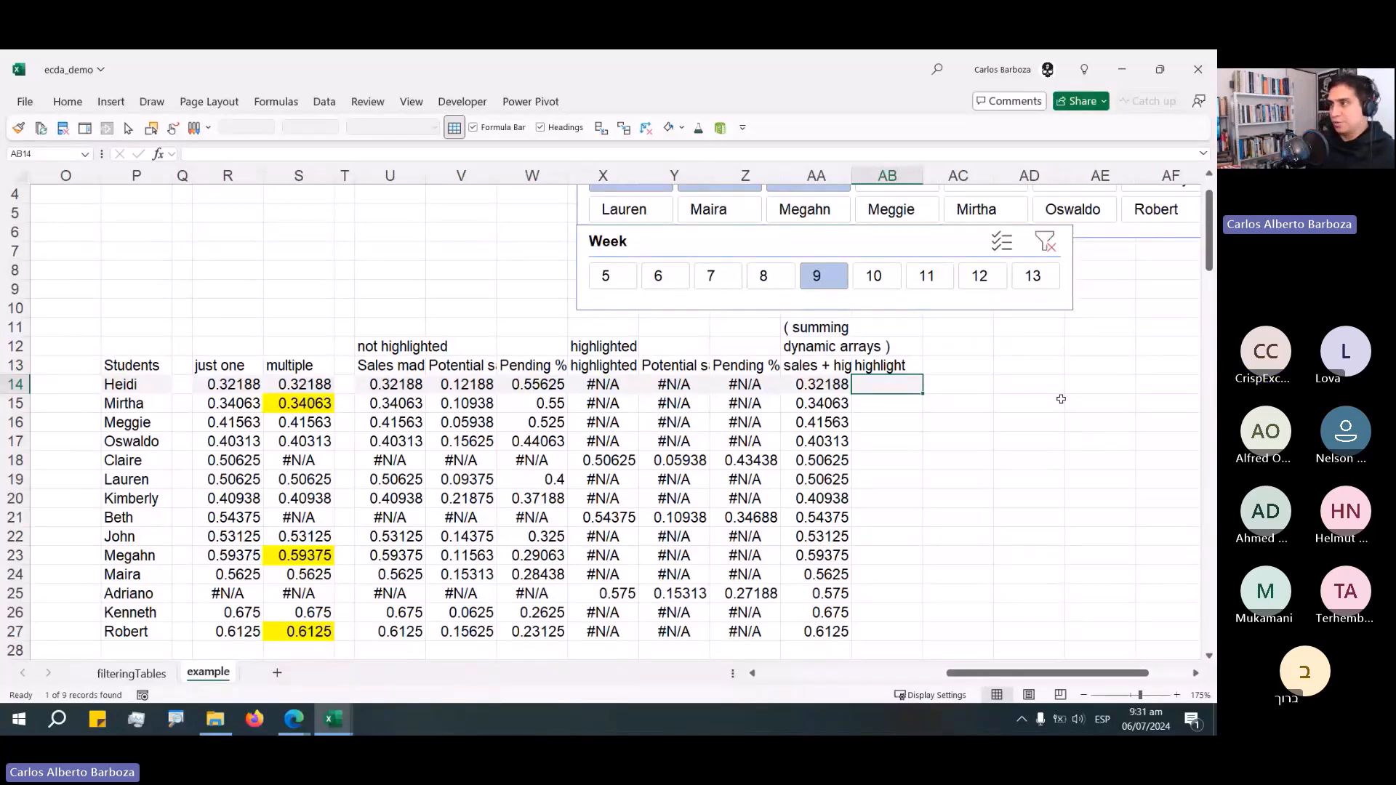
key(Up)
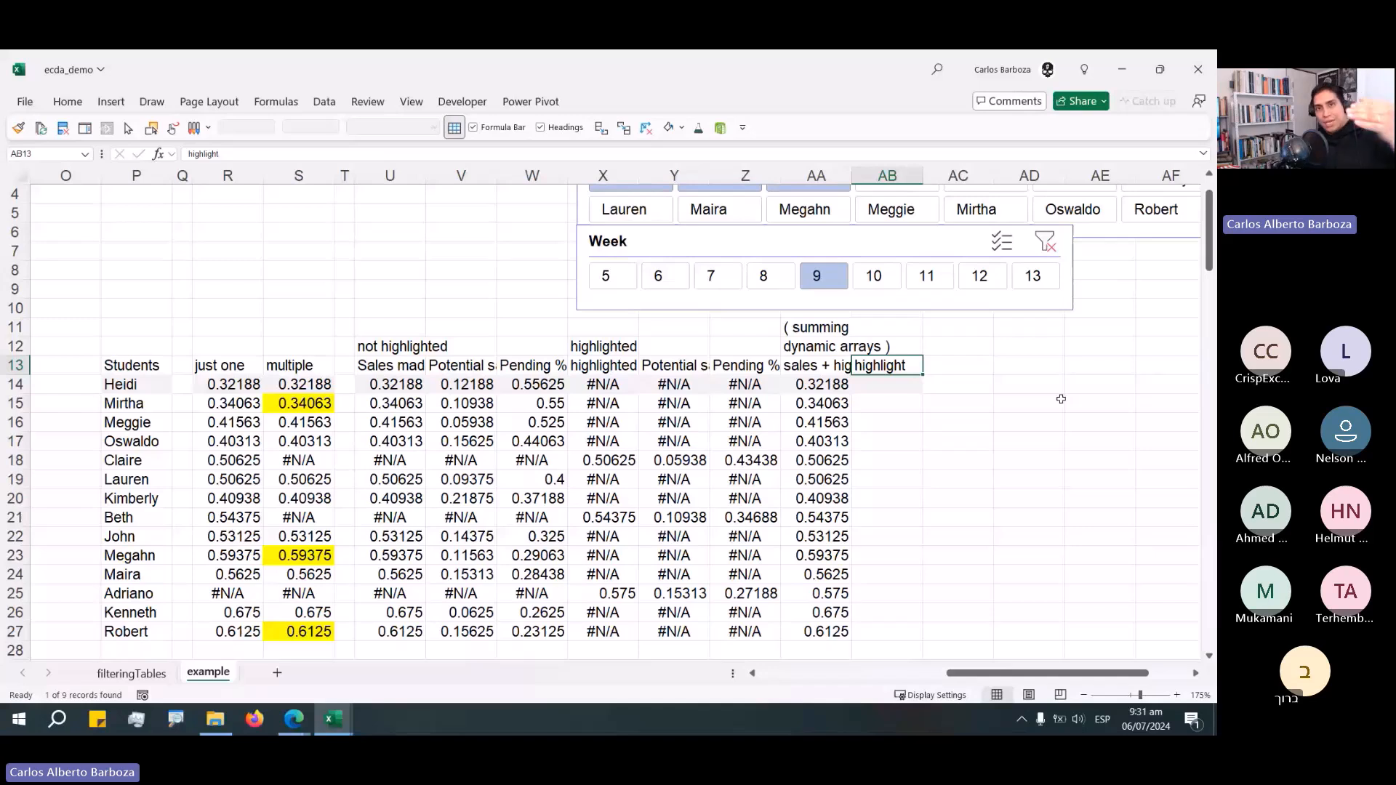
key(Down)
key(shift+Down)
key(shift+Down)
key(shift+Down)
key(shift+Down)
key(shift+Down)
key(shift+Down)
key(shift+Down)
key(shift+Down)
key(shift+Down)
key(shift+Down)
key(shift+Down)
key(shift+Down)
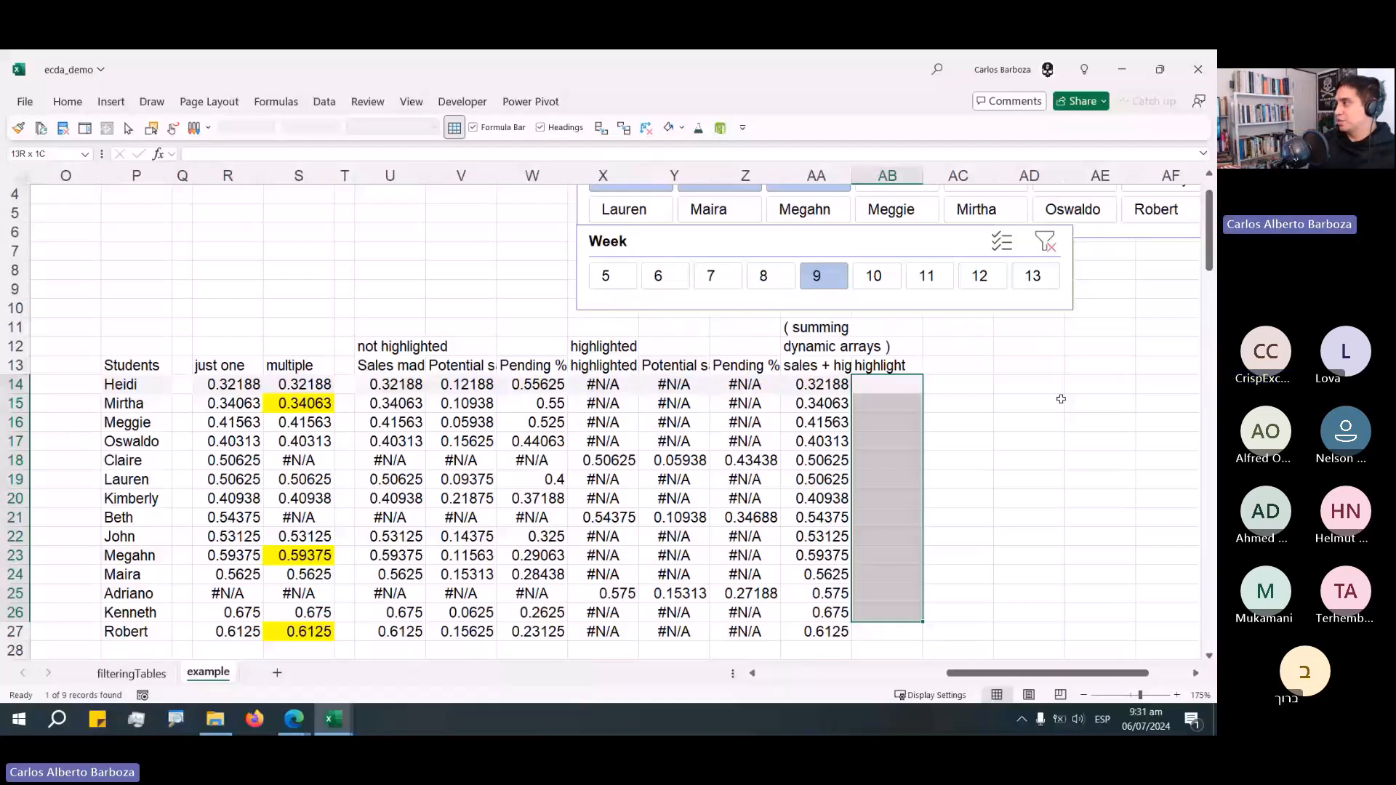
drag(887, 623, 887, 385)
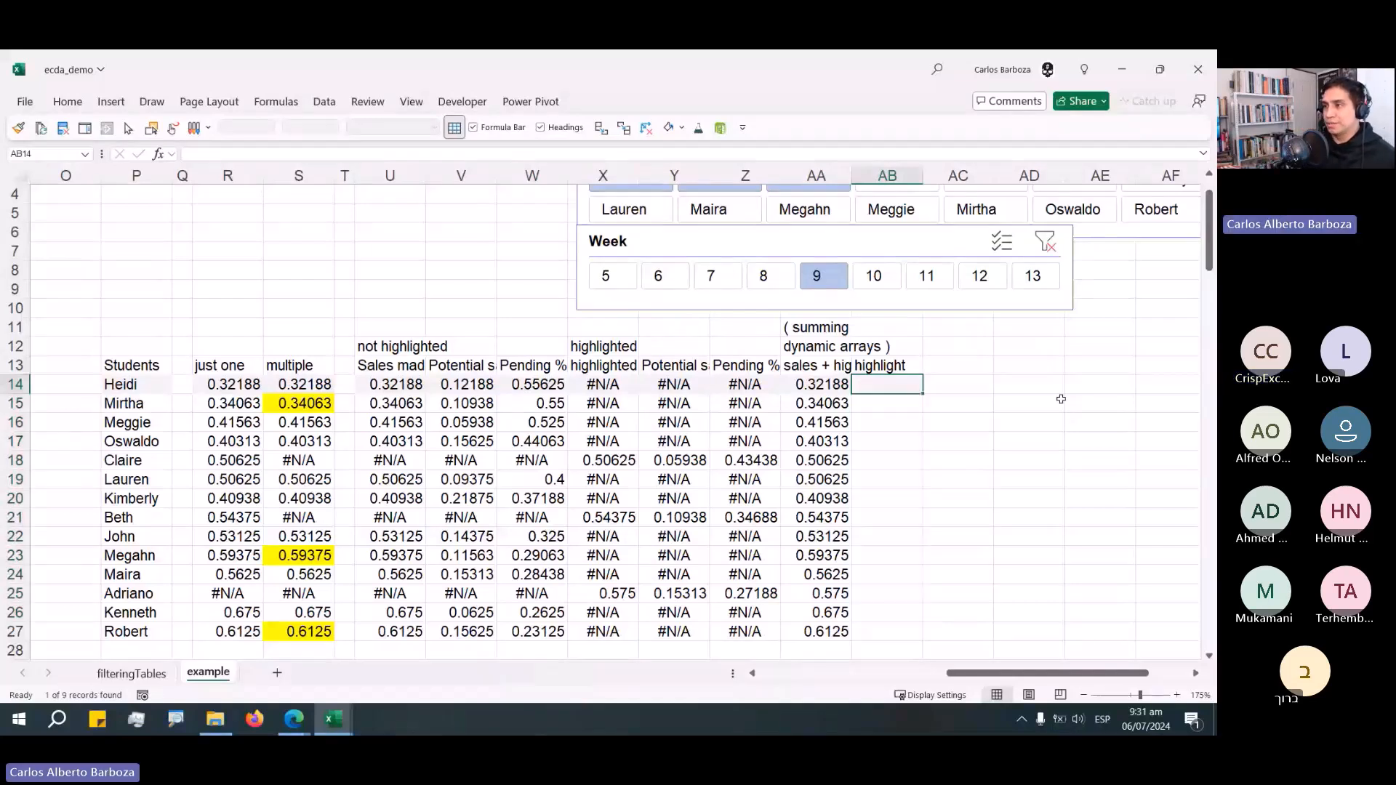
Copy the IF( COUNTIFS( M14#, P14# ), condition from X14's formula and paste it to start a new formula in AB14.
key(Left)
key(Left)
key(Left)
key(Left)
key(F2)
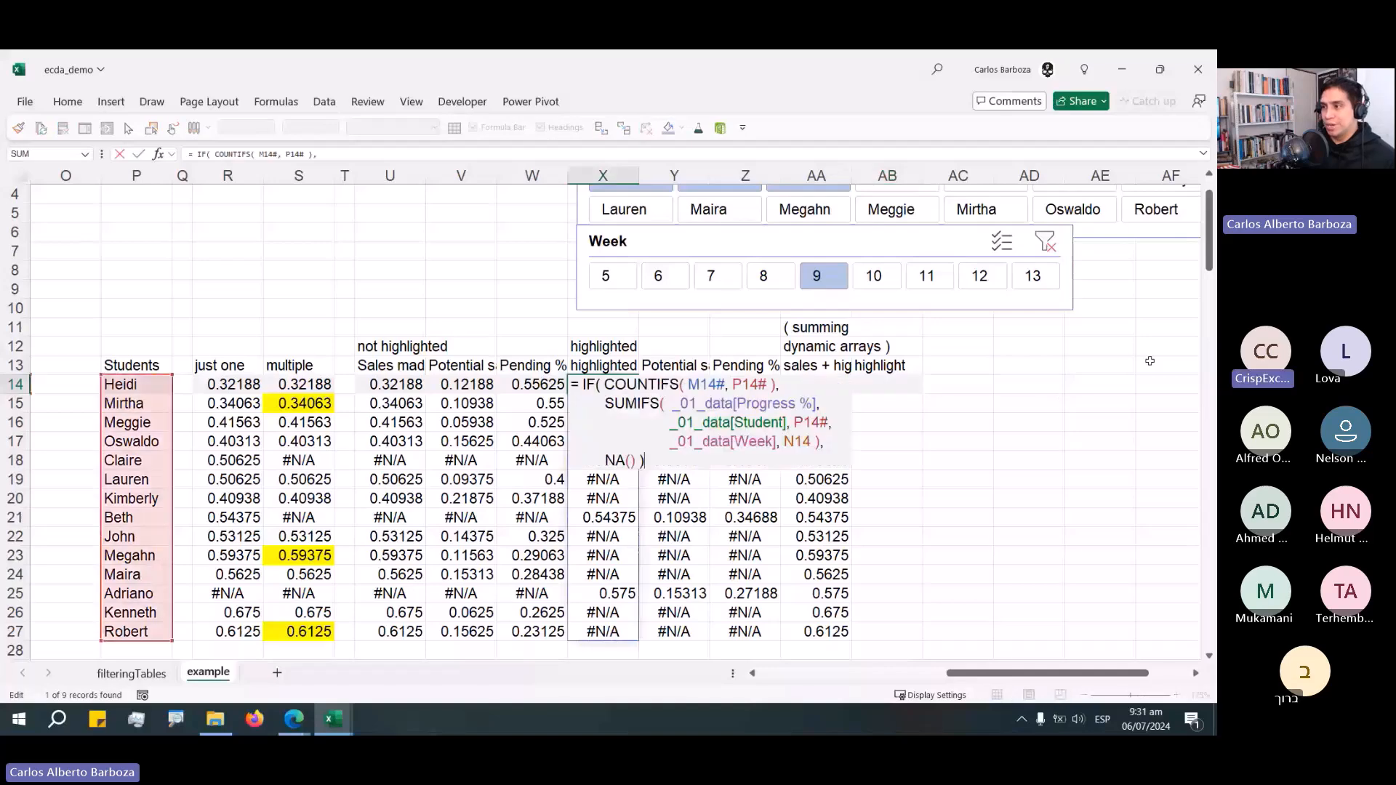
drag(780, 384, 528, 373)
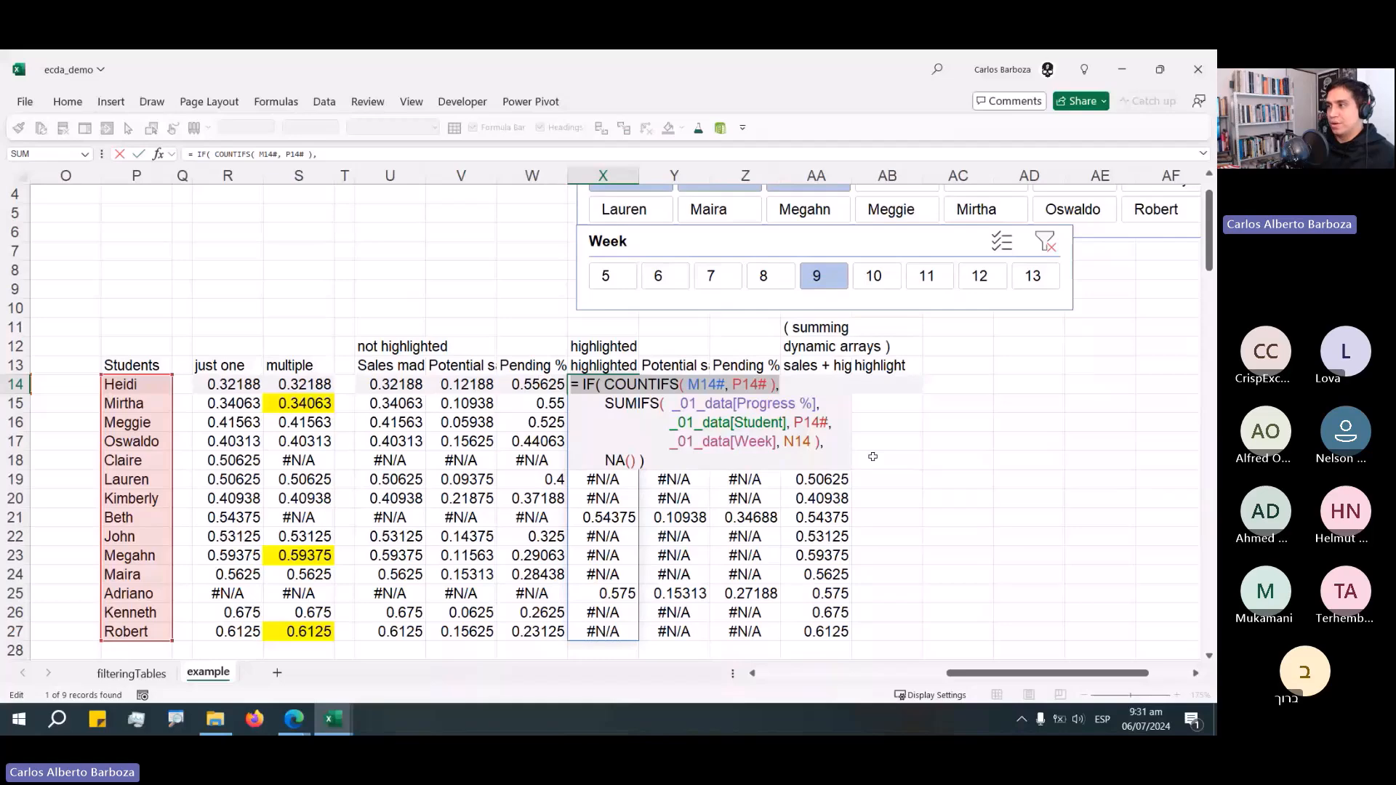
key(ctrl+c)
key(Escape)
double_click(887, 384)
key(ctrl+v)
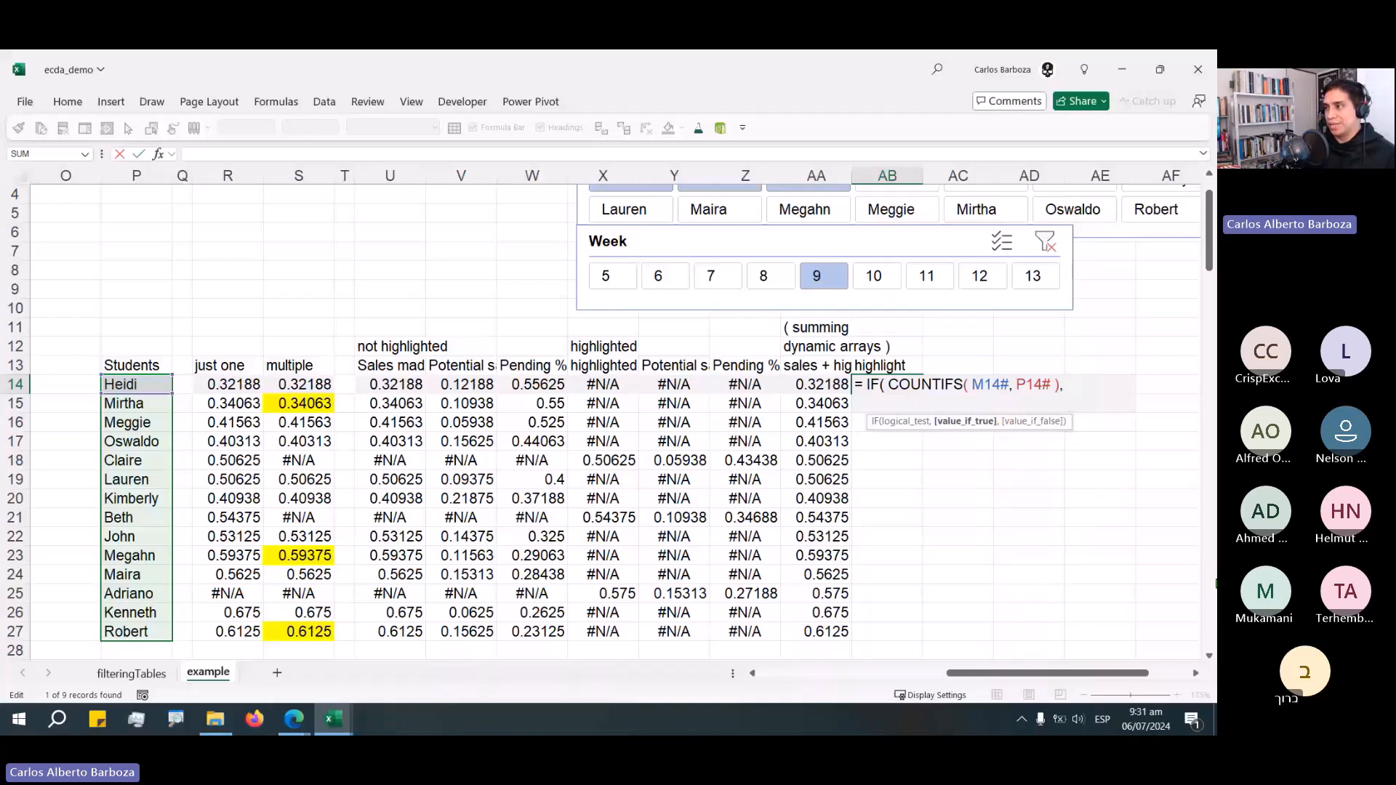
Add "xx" & P14# as the true branch of AB14's formula, correcting the student reference to P14#.
text("xx")
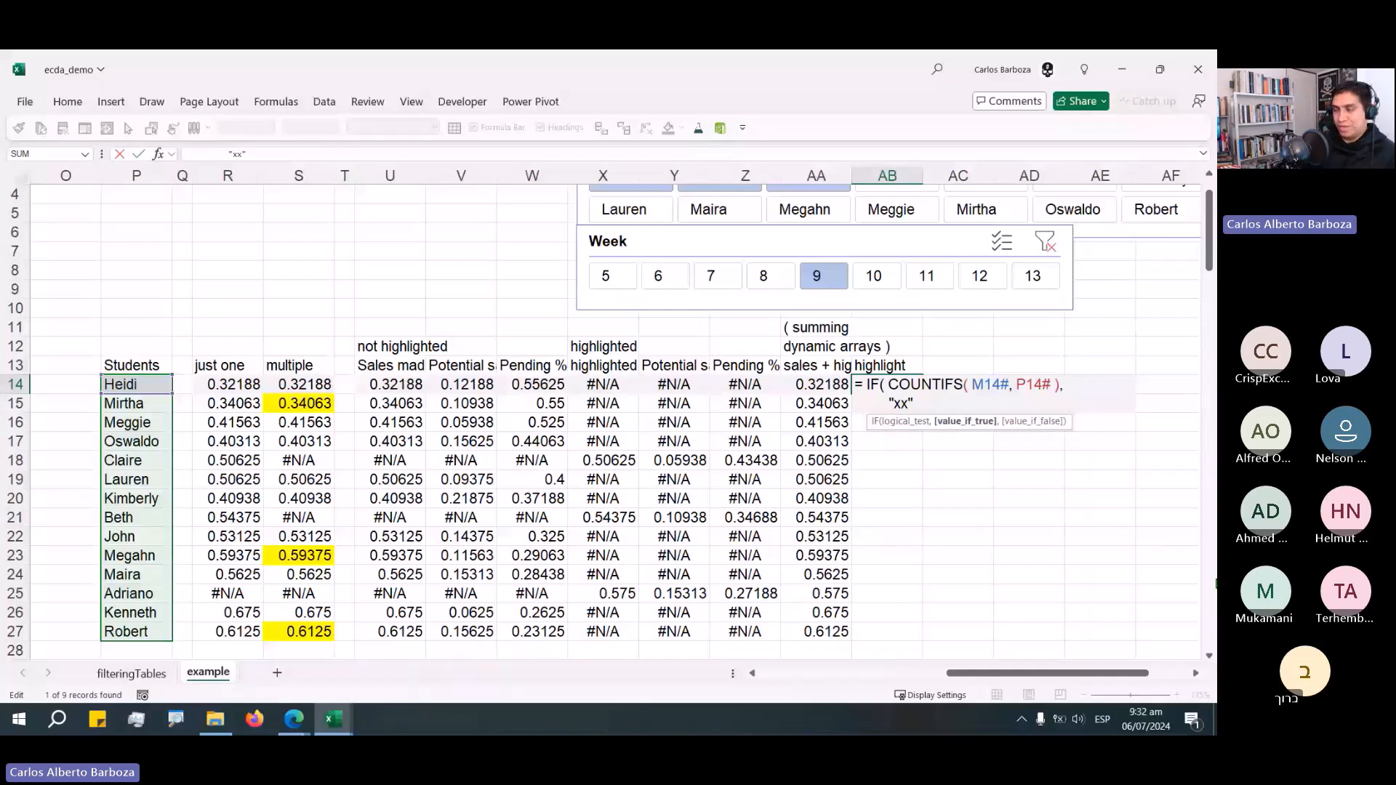
text( &)
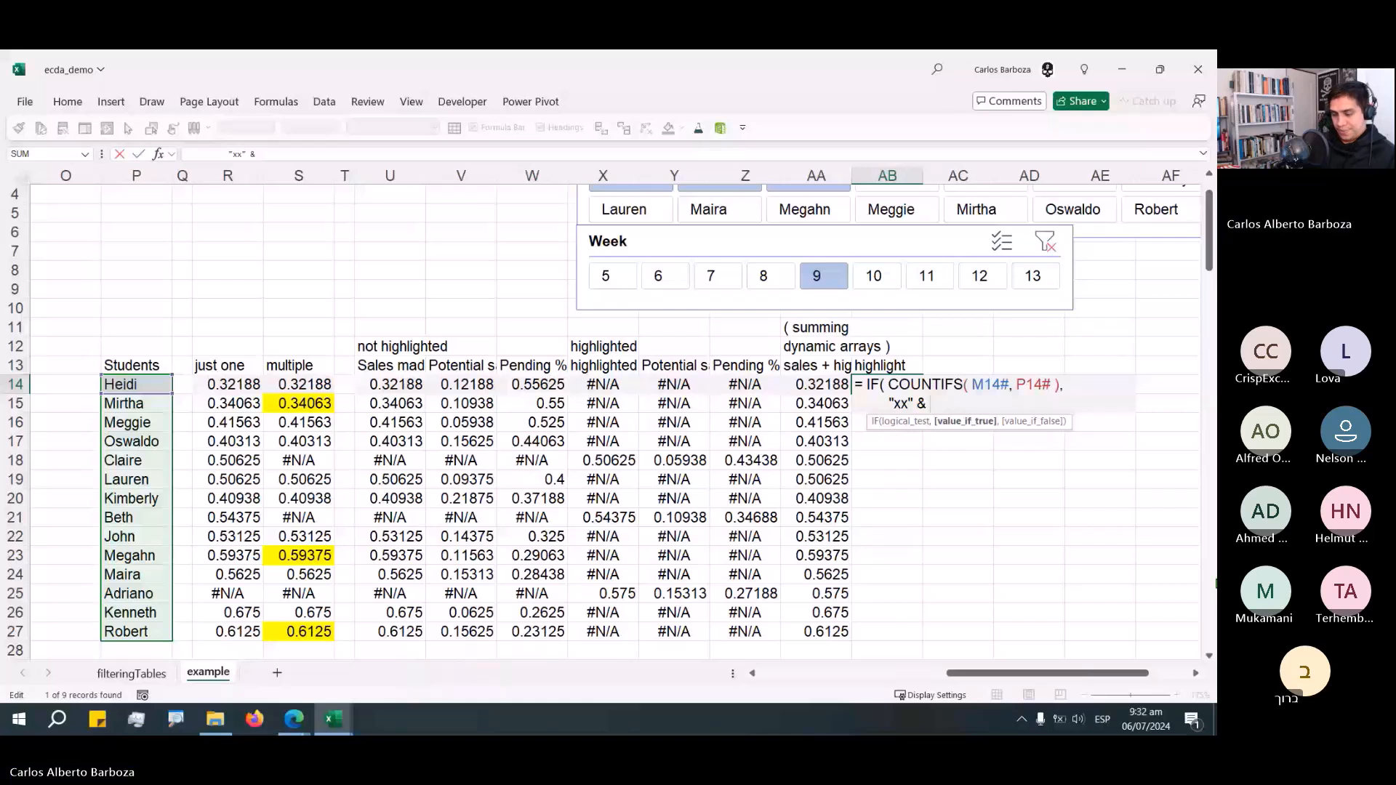
text( P4#)
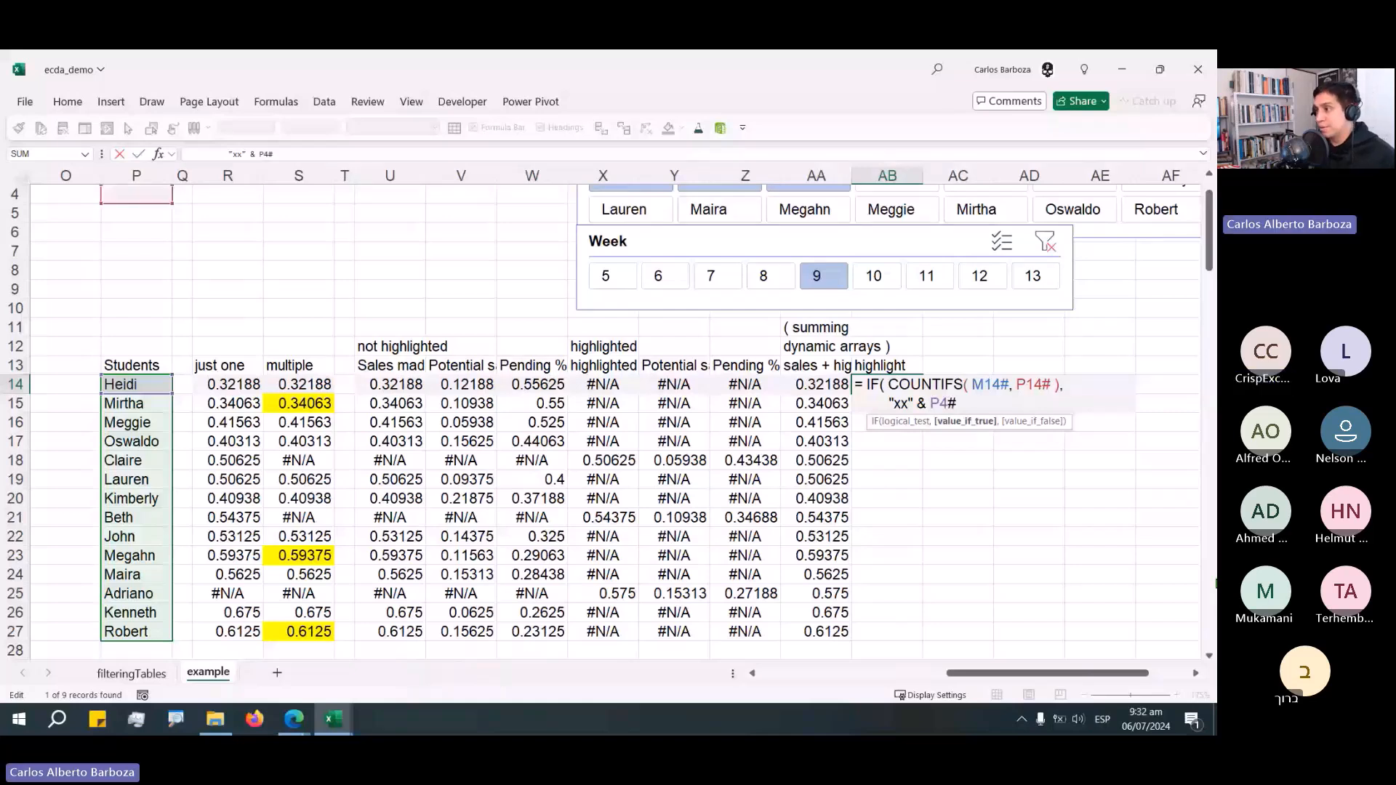
key(BackSpace)
key(BackSpace)
text(14#)
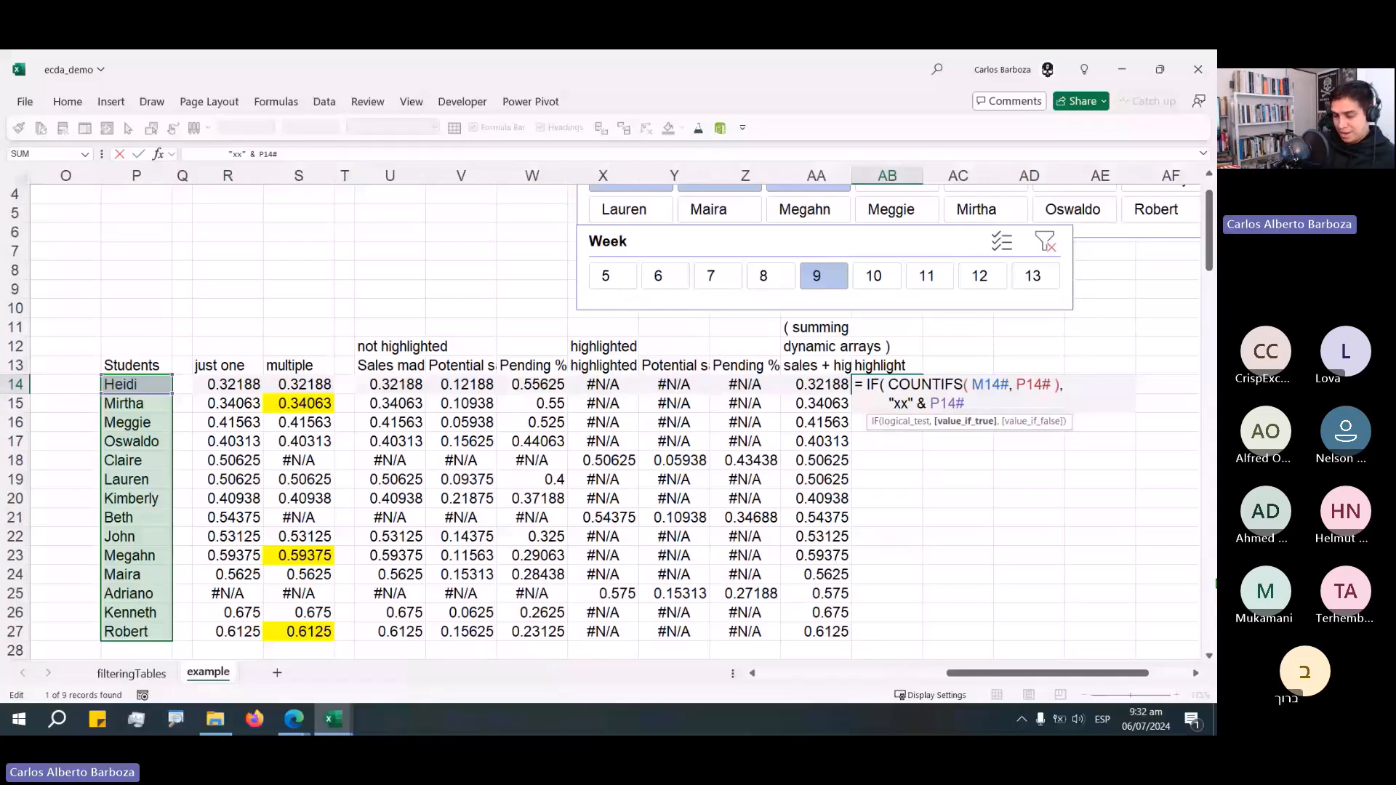
Extend the label in AB14 with & " (" & RANK AA14#, AA14# to append each student's rank.
text(& ")
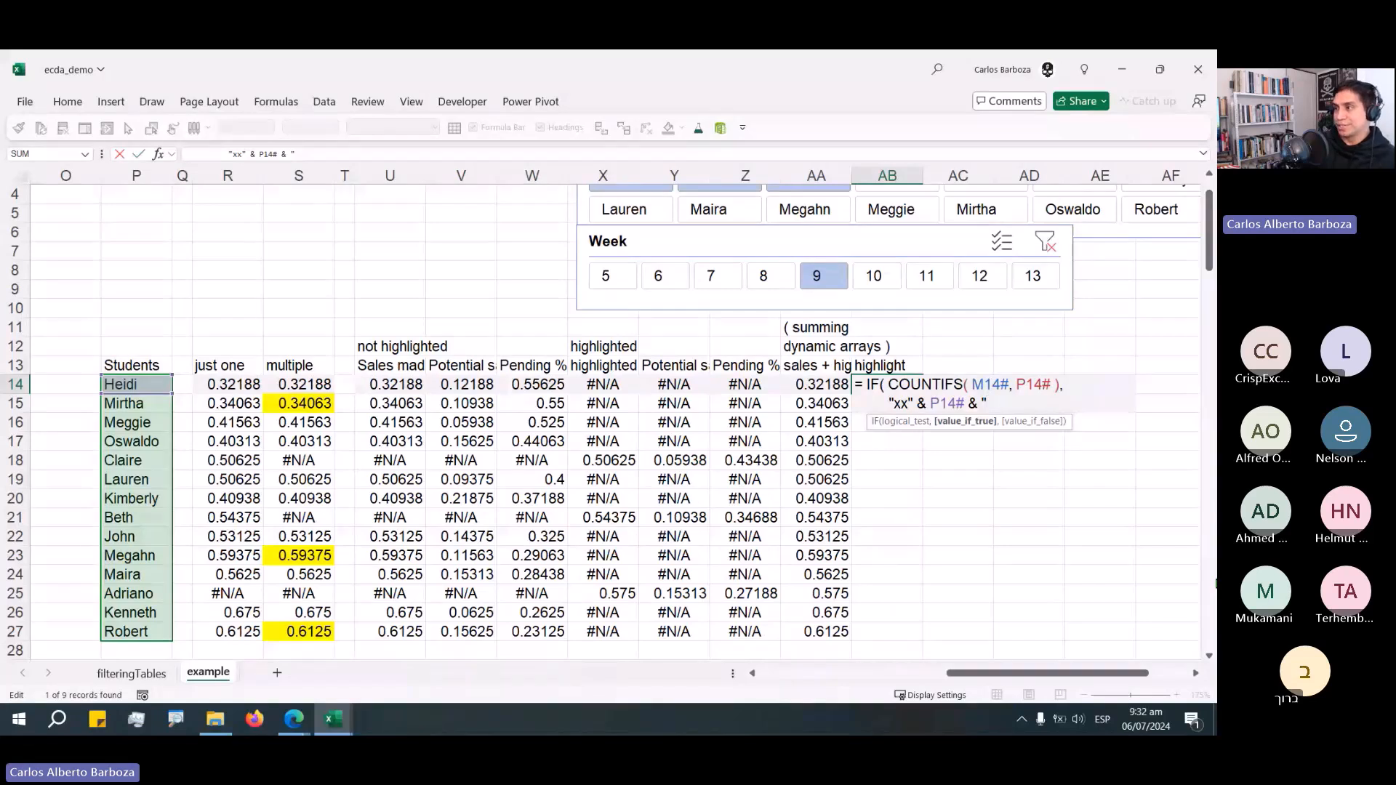
text( ()
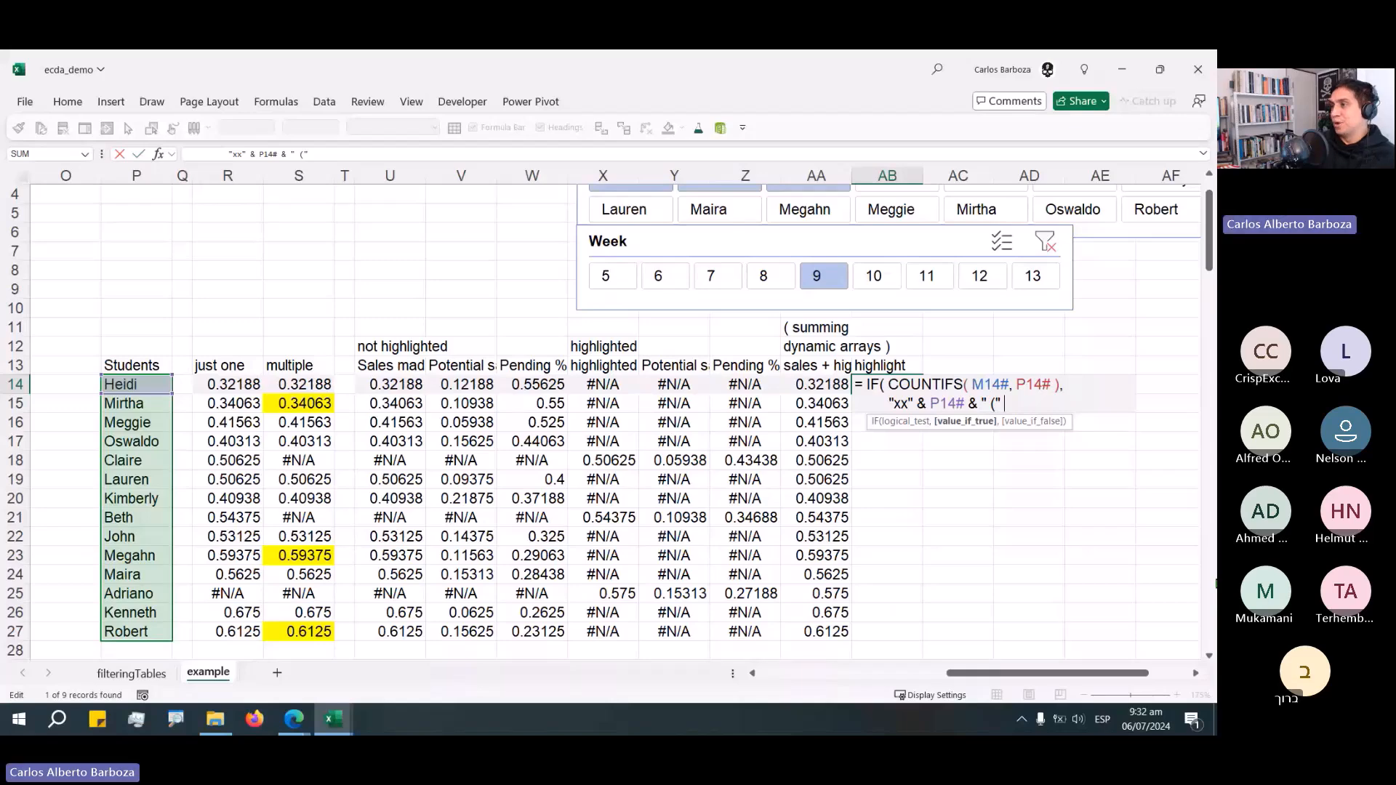
text(" & RANK)
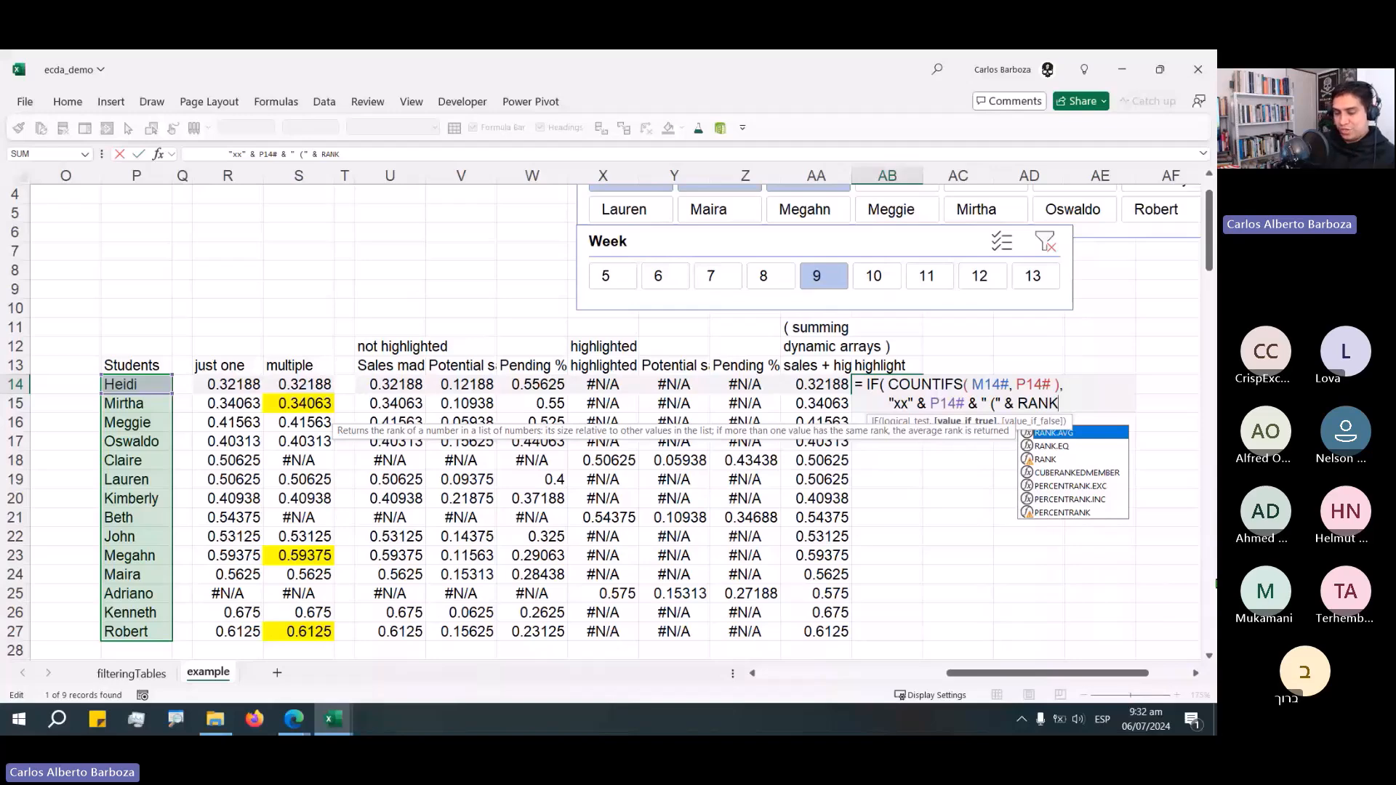
text( AA1)
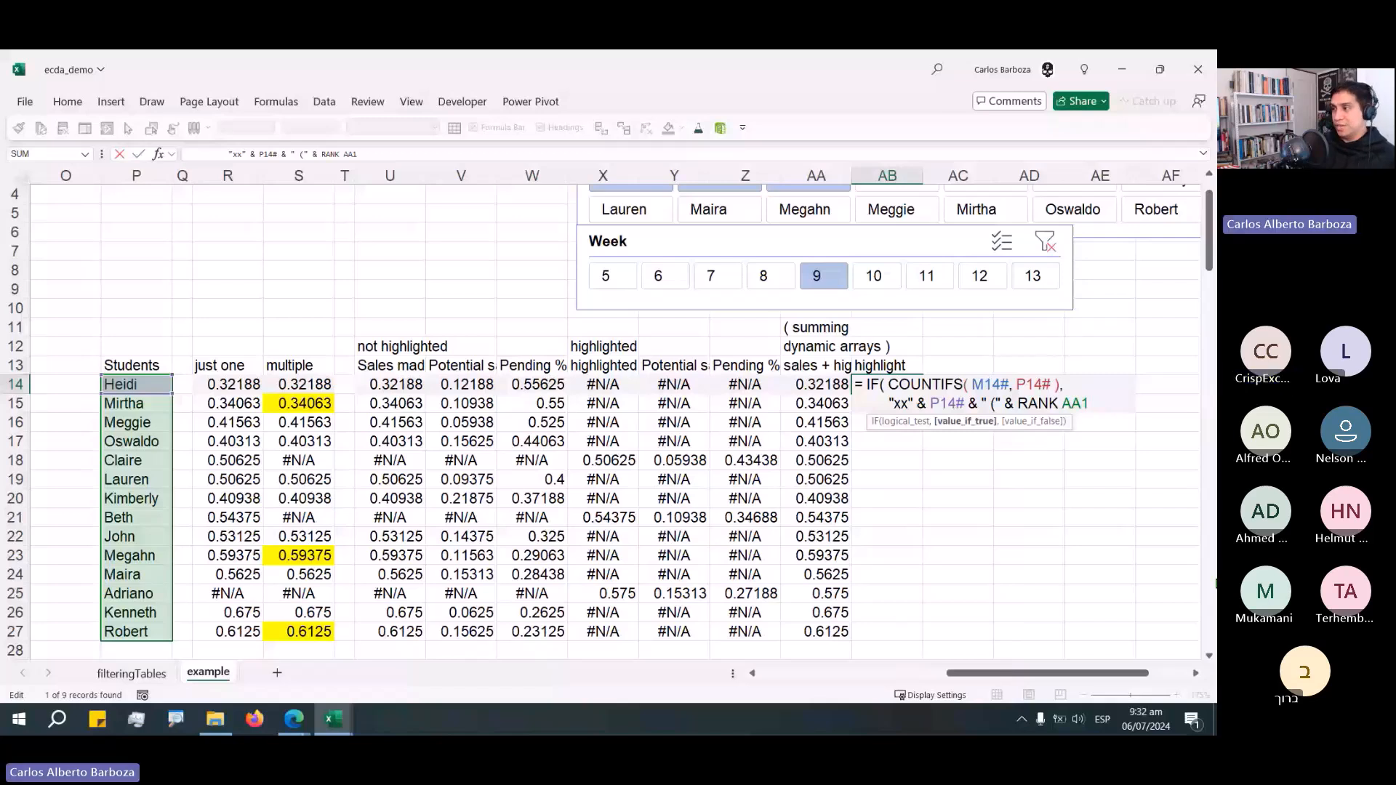
text(4#, AA)
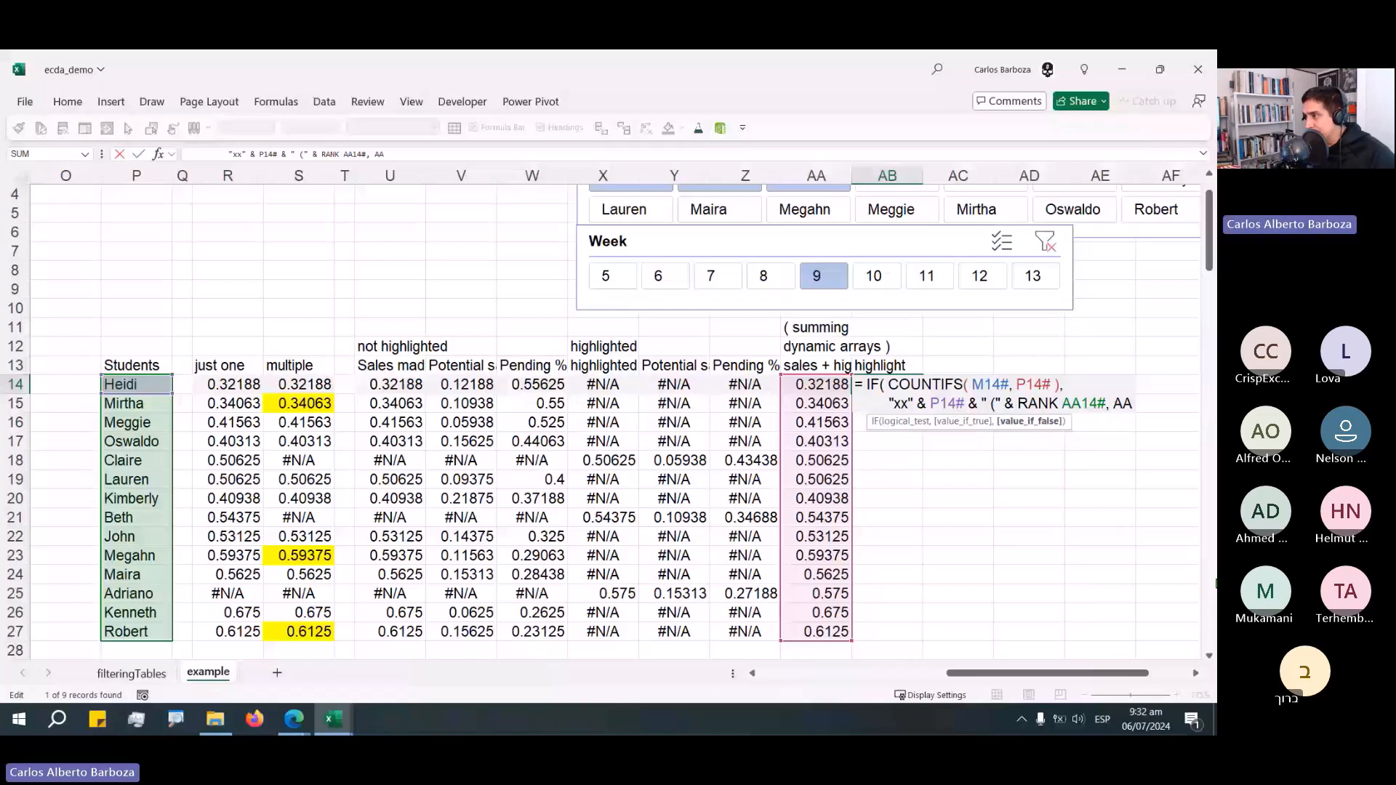
text(14#)
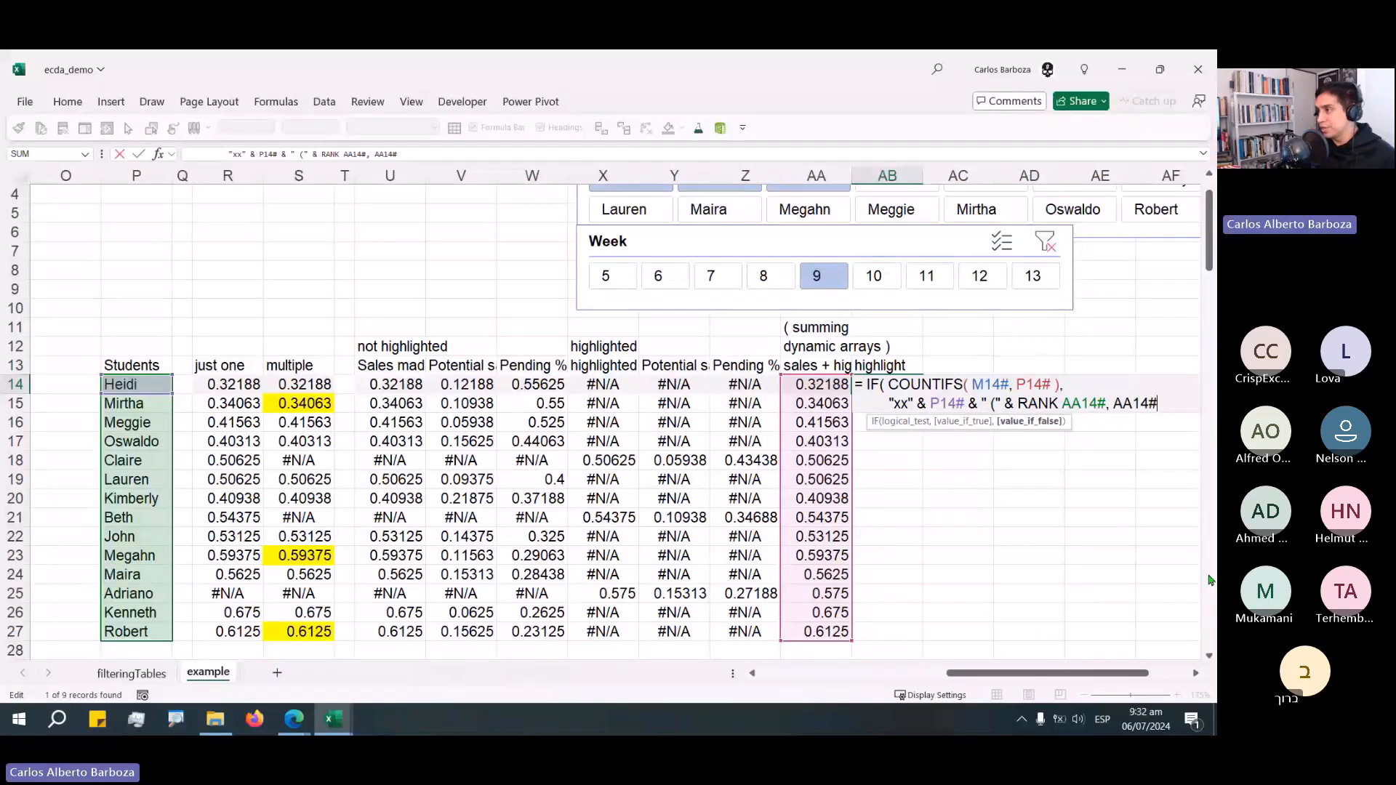
Complete the rank call in AB14 as RANK( AA14#, AA14#, 0 ).
key(ctrl+Left)
key(ctrl+Left)
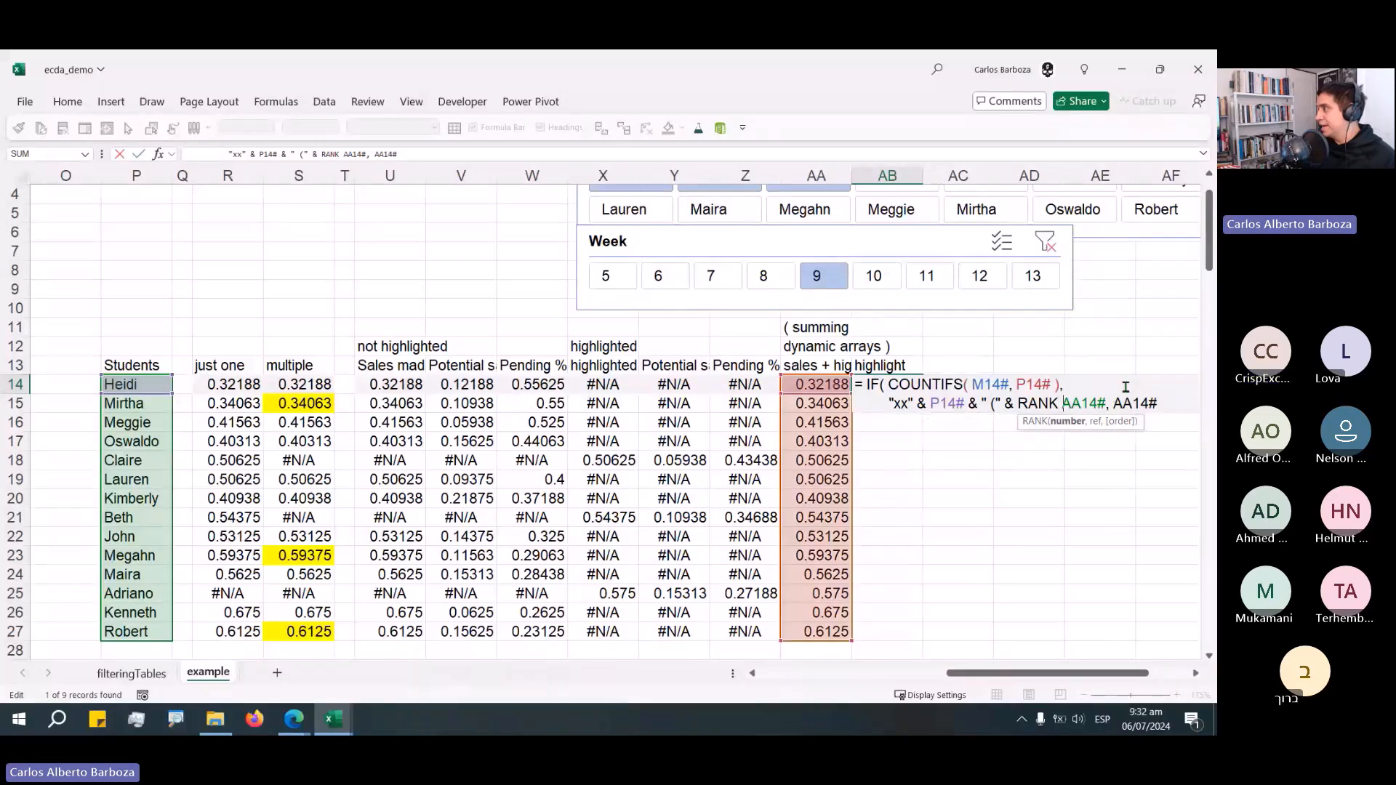
text(()
key(End)
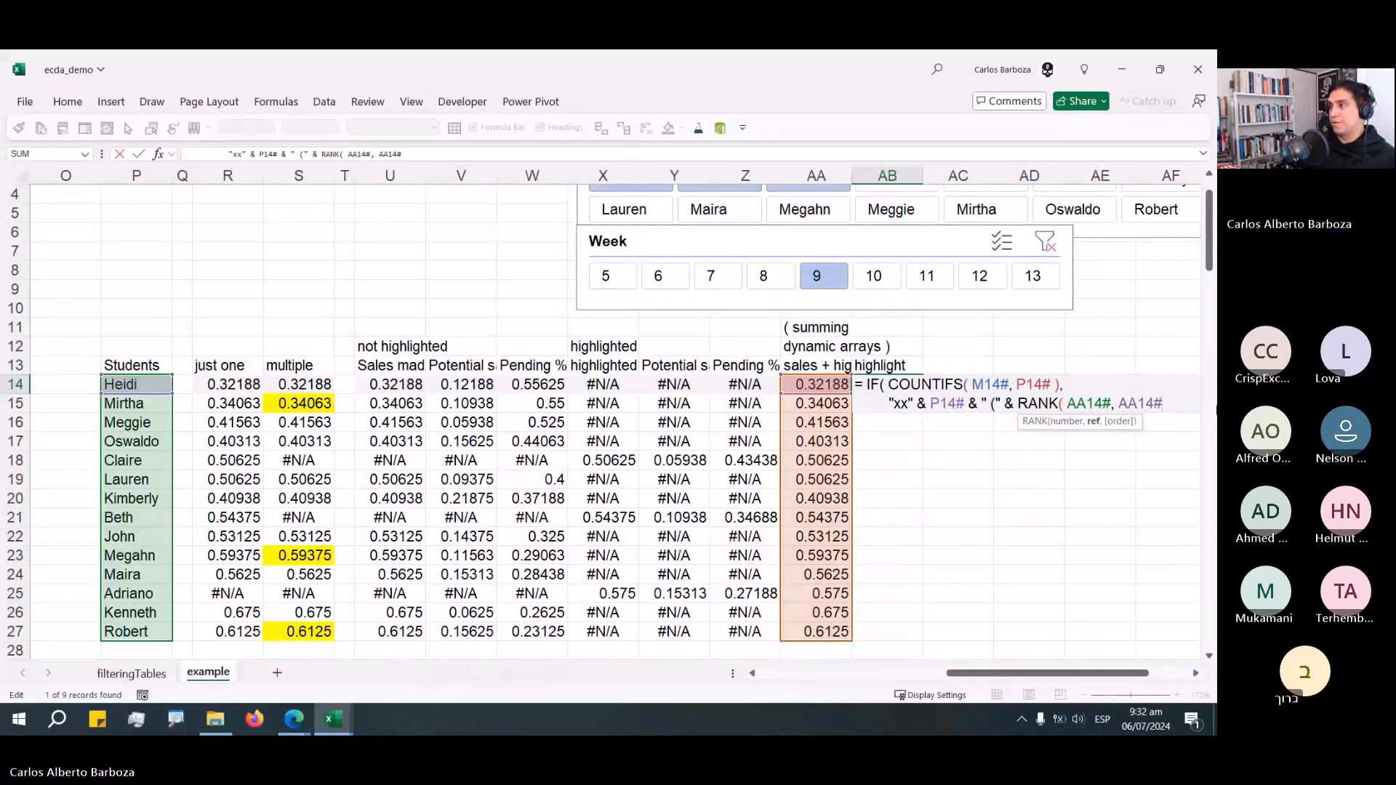
text(, 0 ))
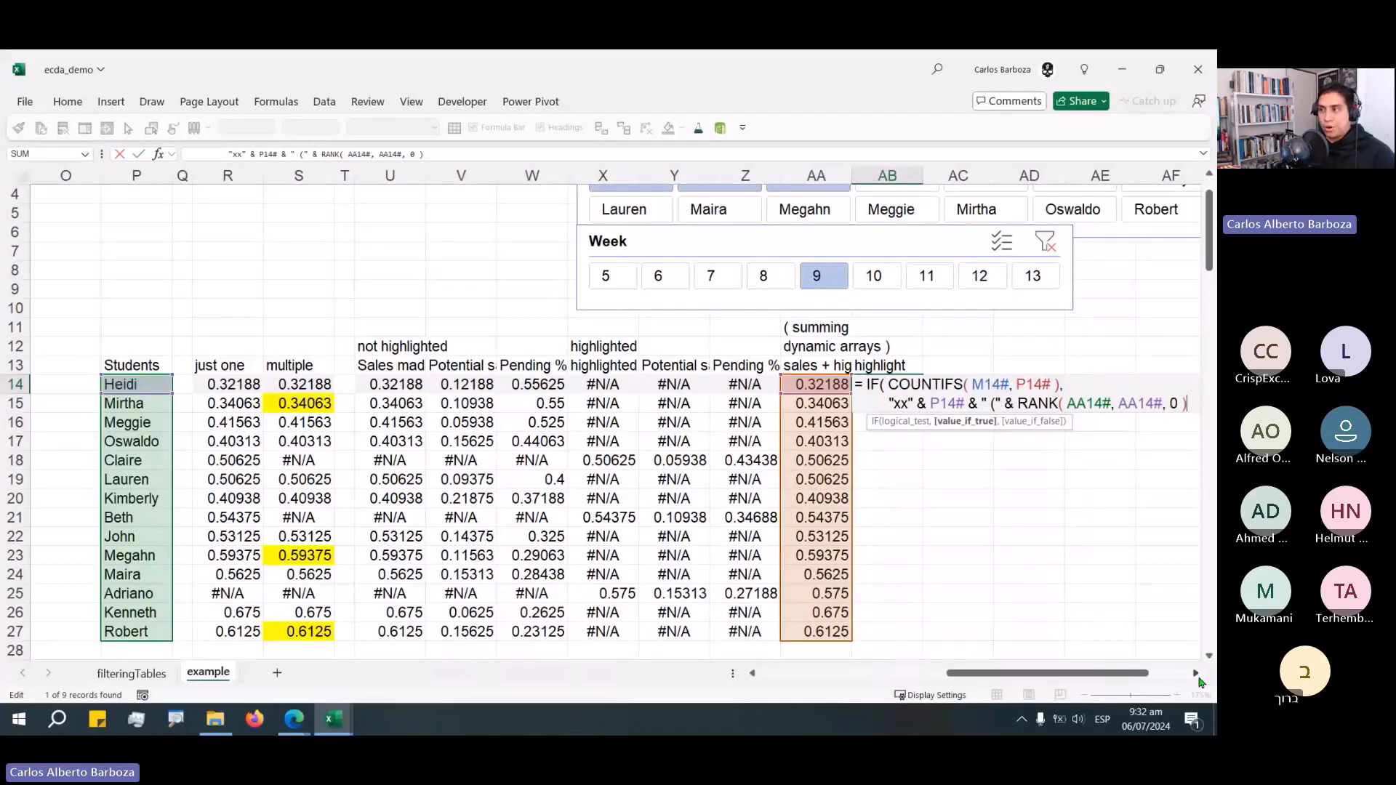
click(1196, 675)
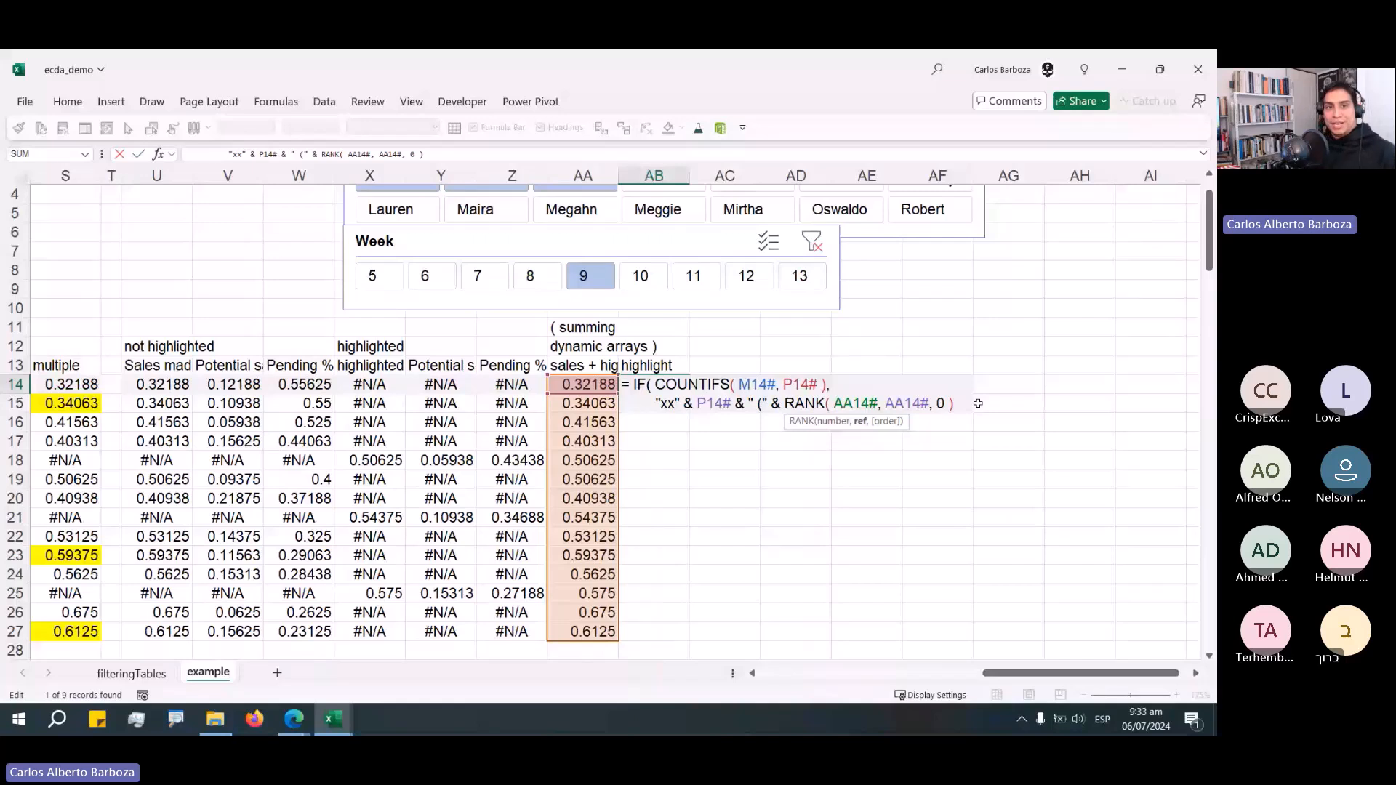
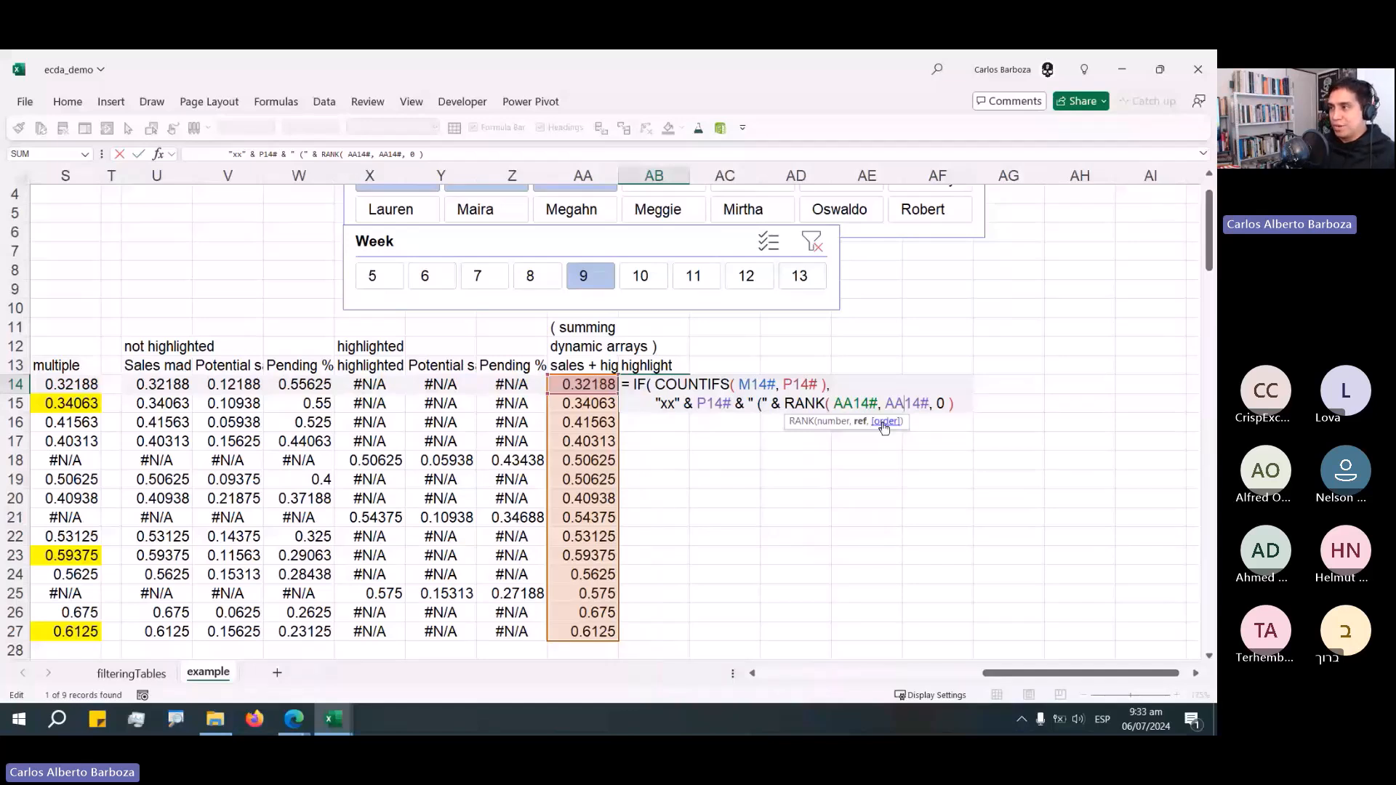
Finish AB14's formula by appending & ")" to the label and adding P14# as the false branch, then confirm it.
click(950, 407)
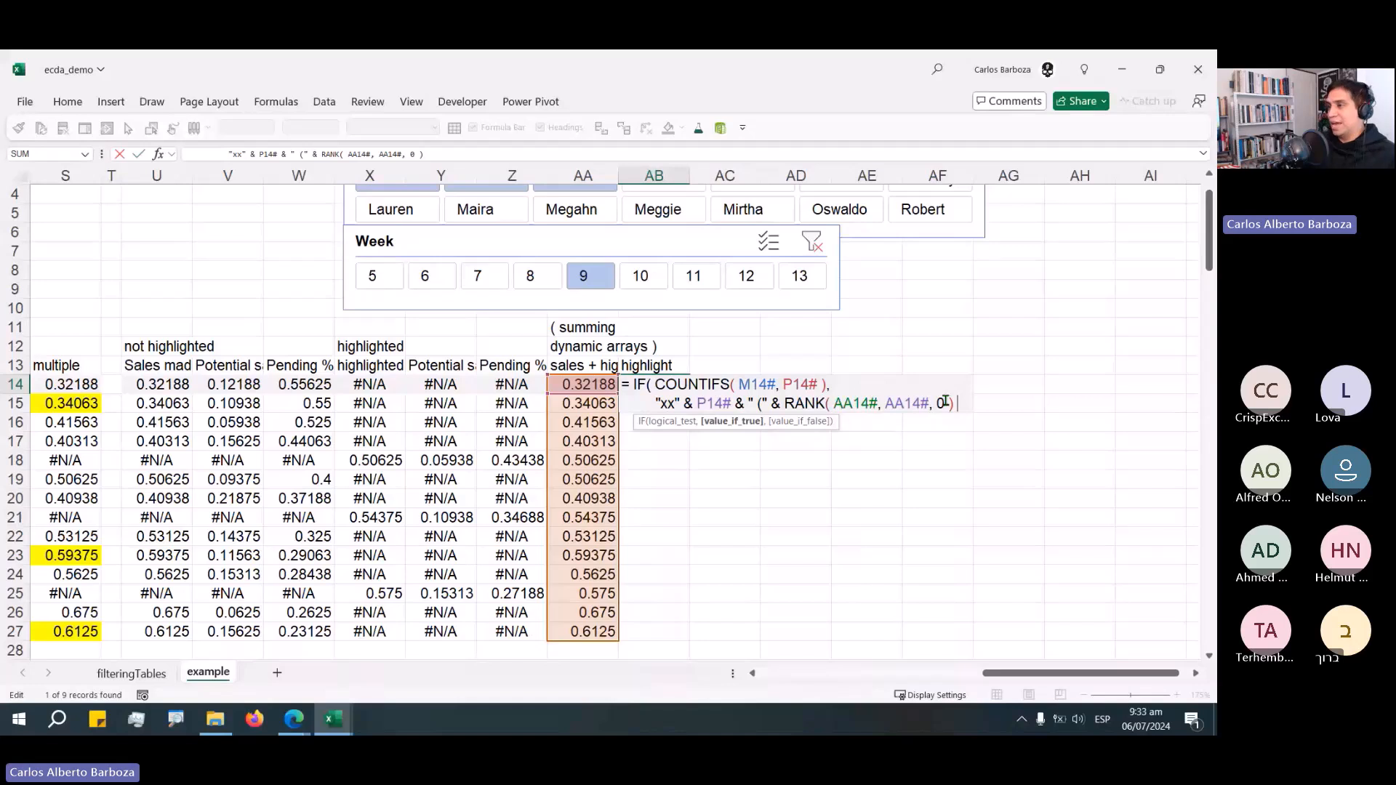
text(&)
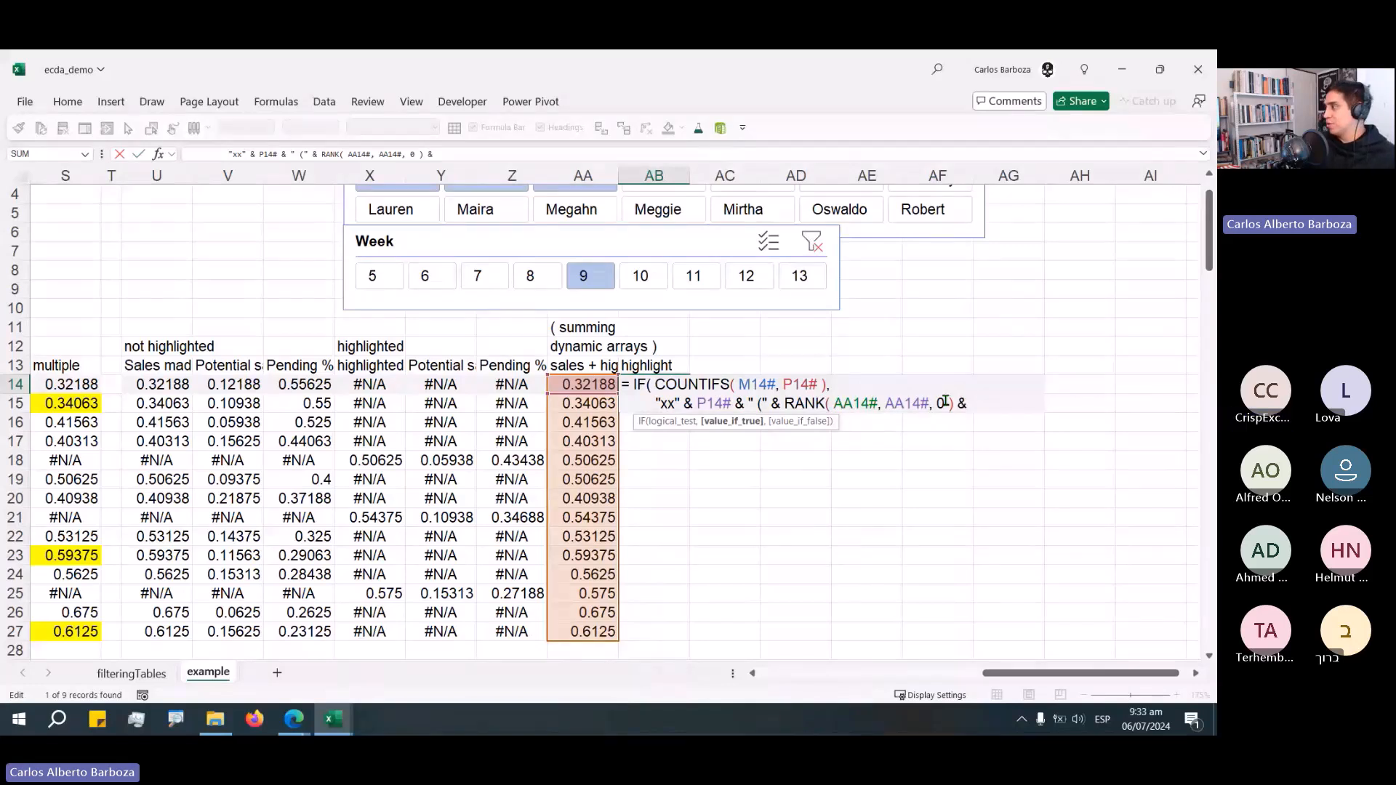
text( ")")
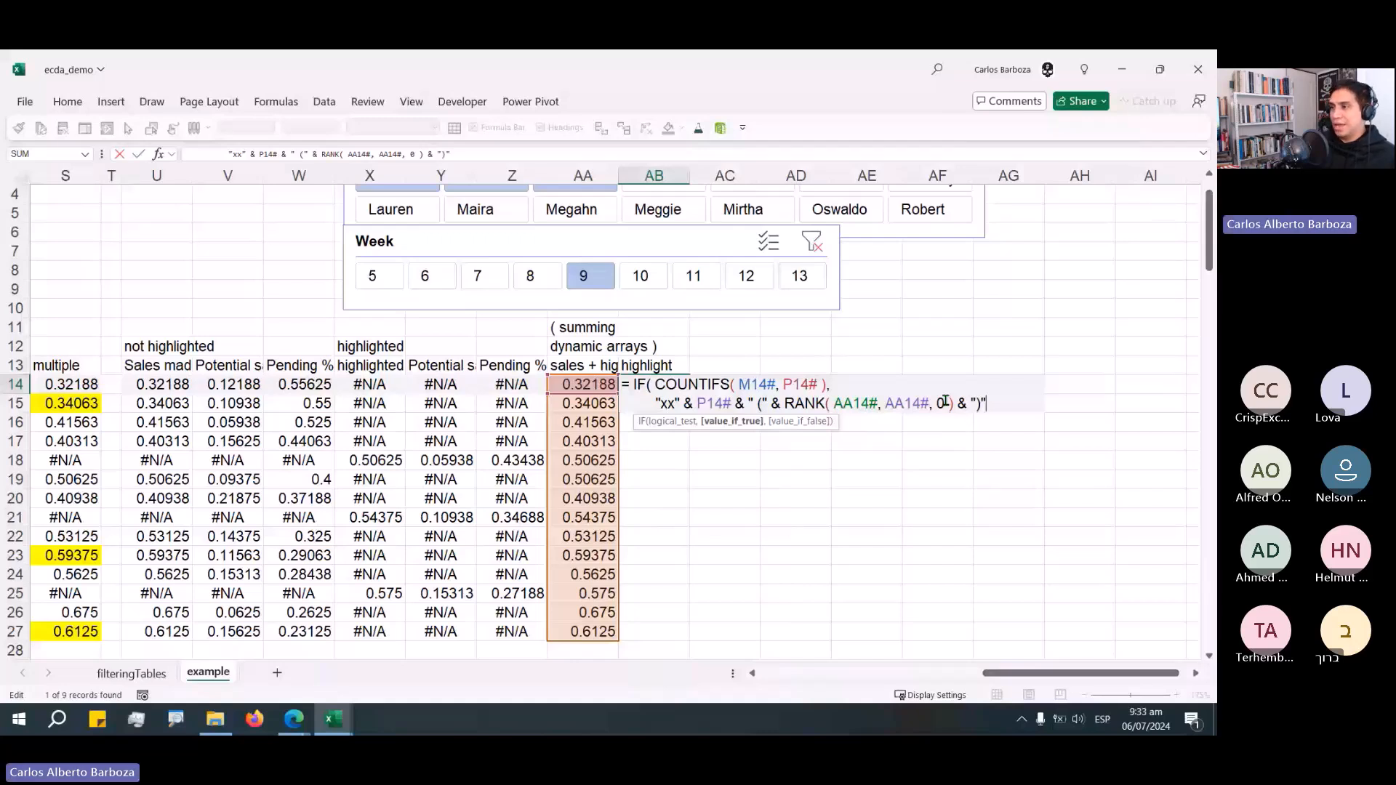
text(,)
key(alt+Return)
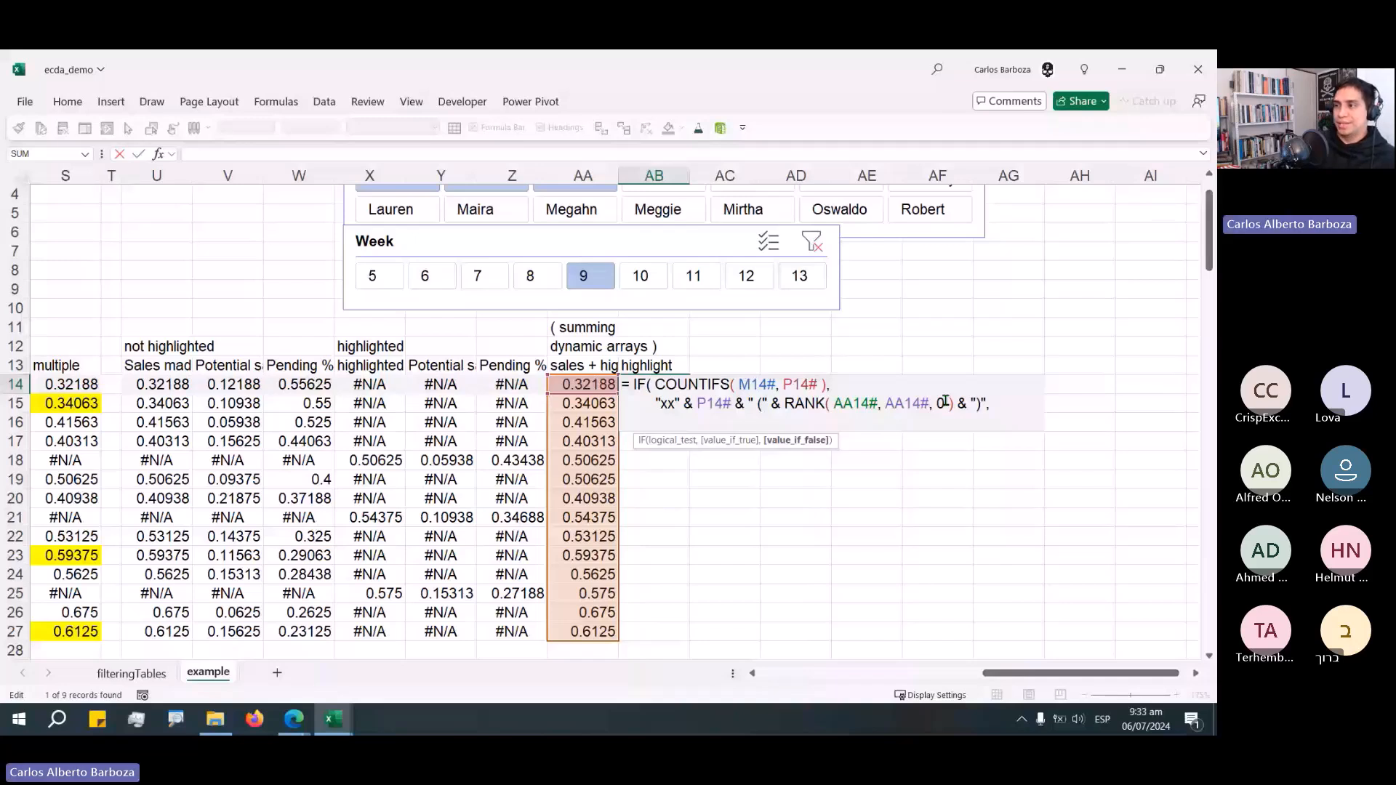
text(P14# ))
key(Return)
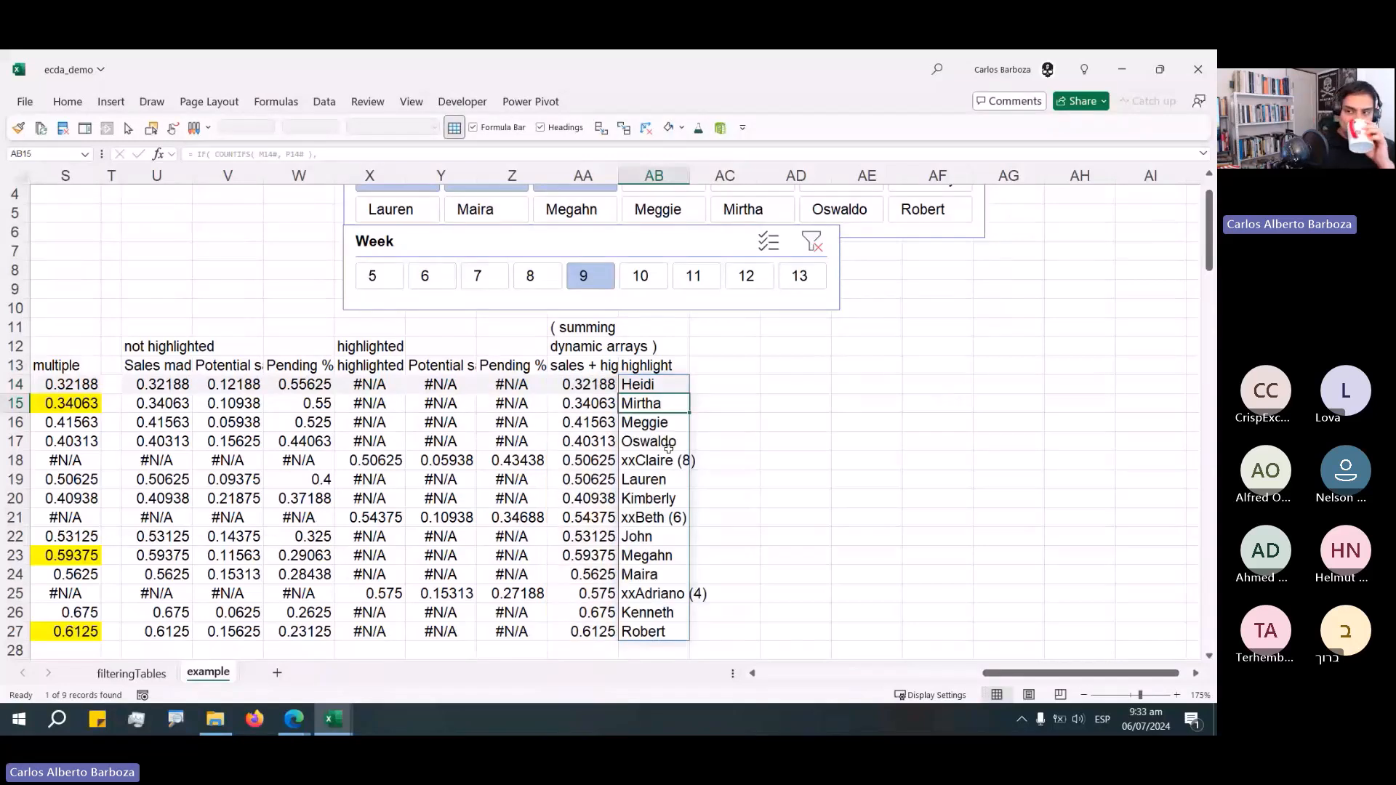
Compare AB14's highlight formula with the one in the completed workbook, then return to the demo workbook.
click(668, 457)
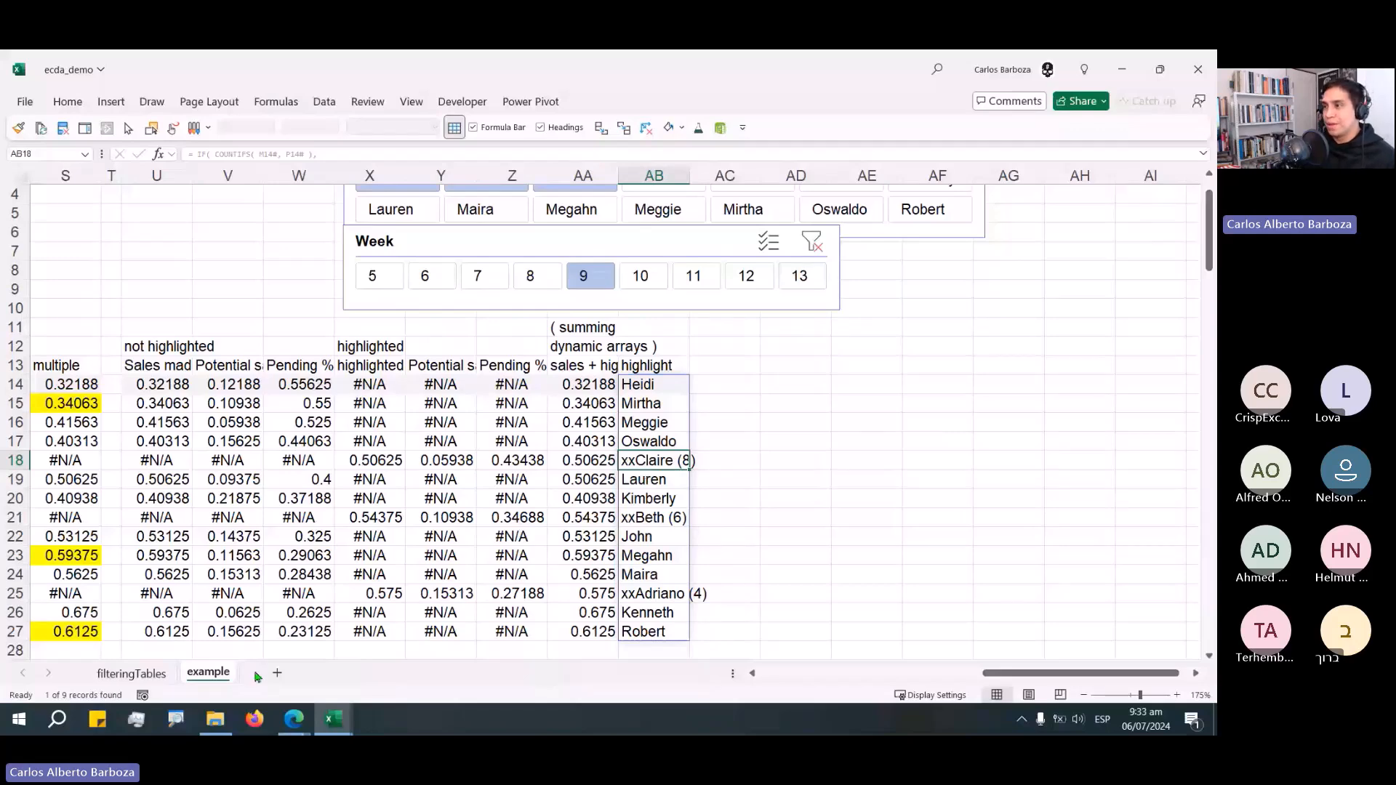
key(alt+Tab)
click(651, 324)
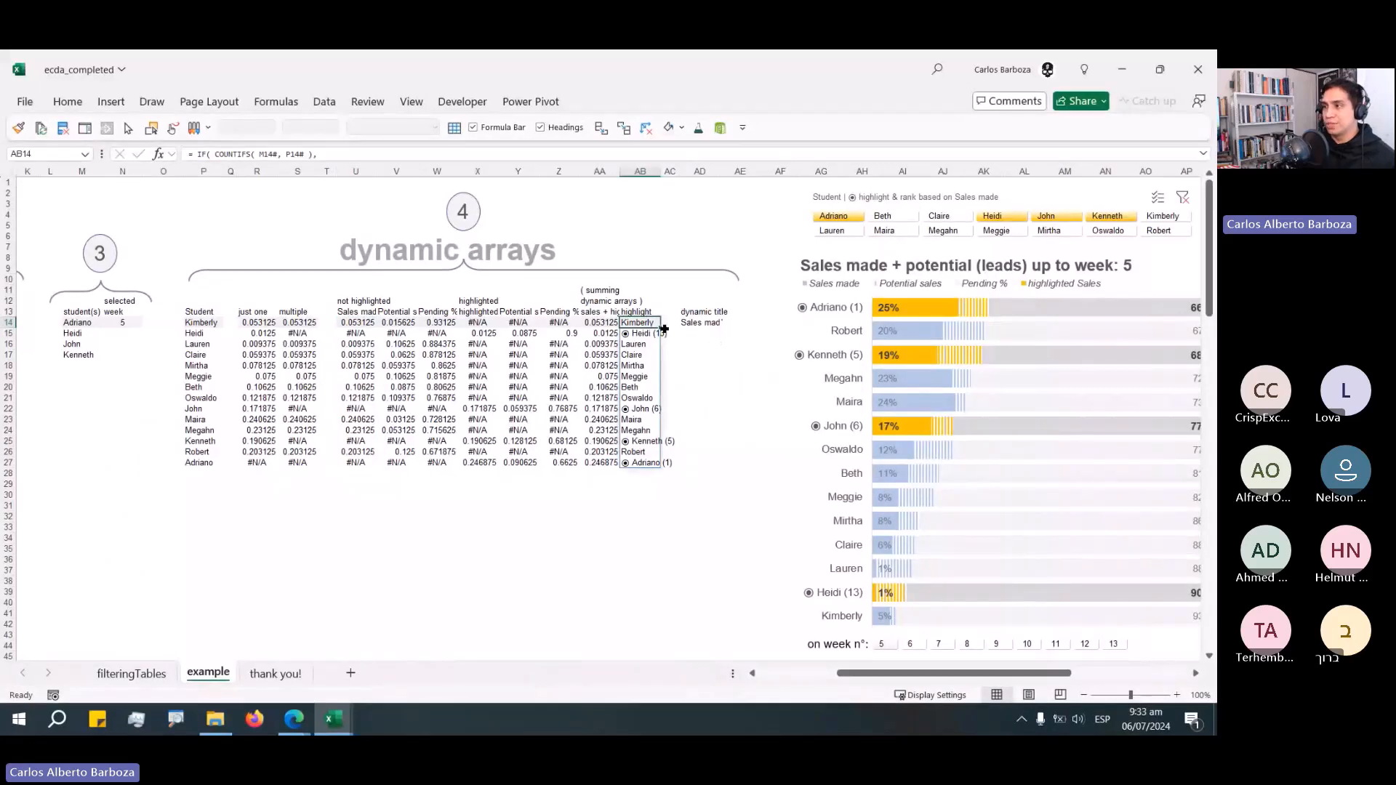
key(F2)
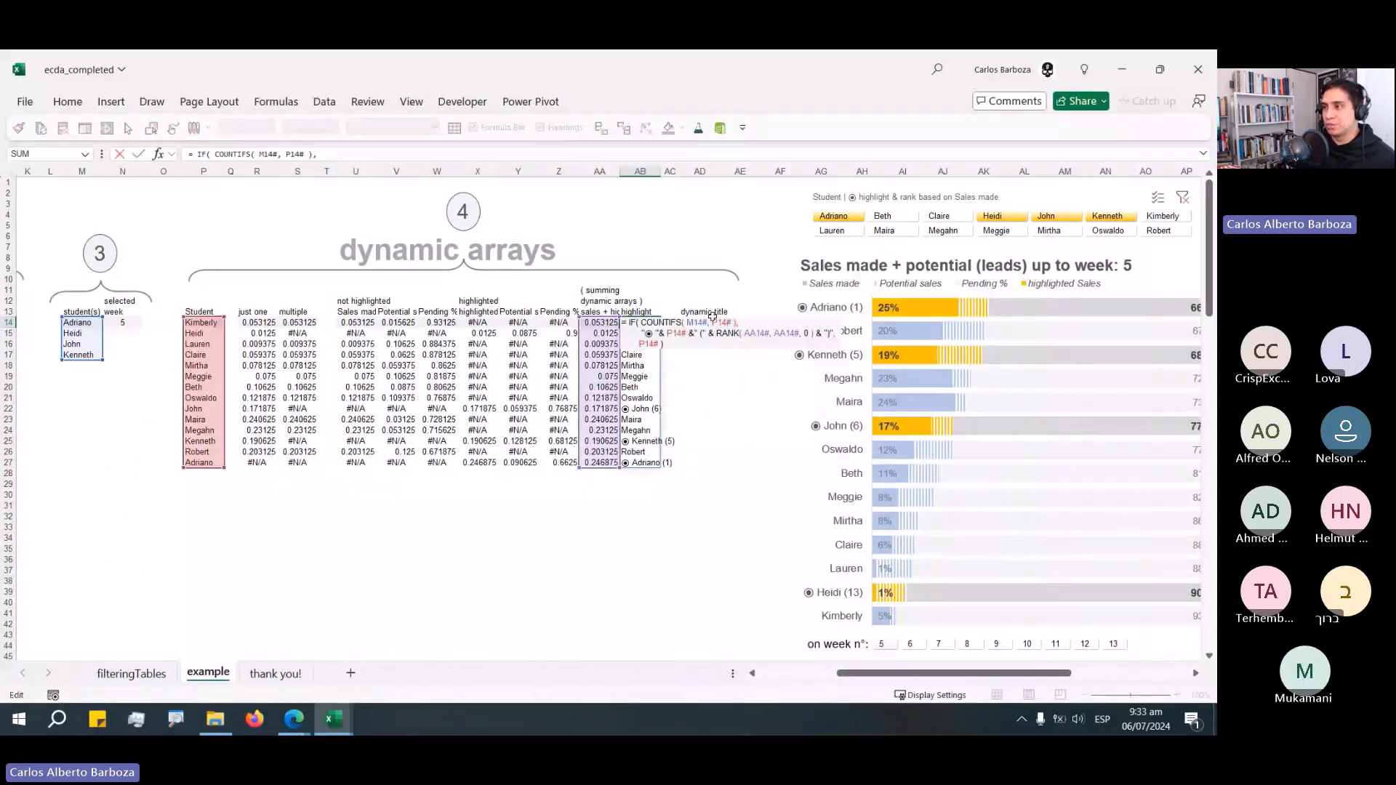
click(807, 325)
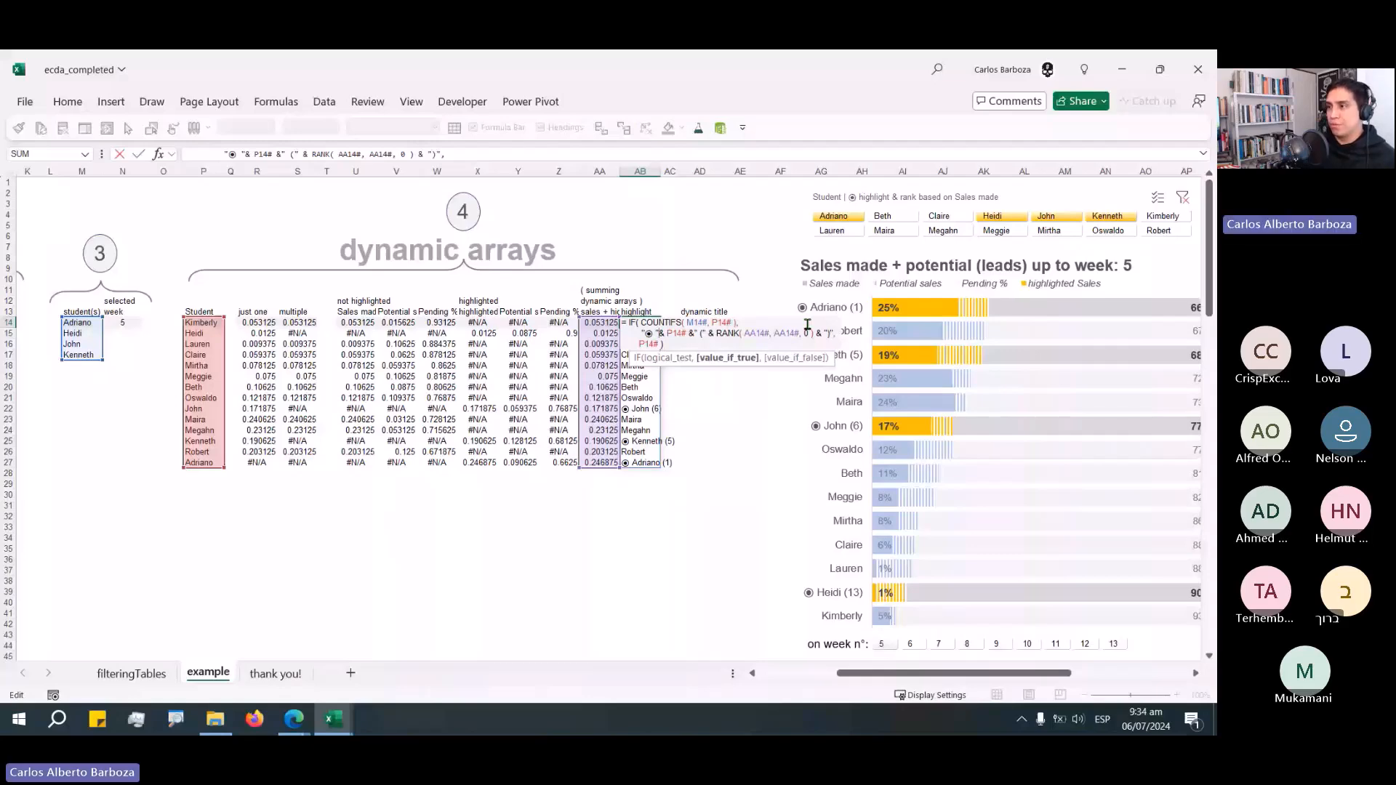
key(Escape)
key(alt+Tab)
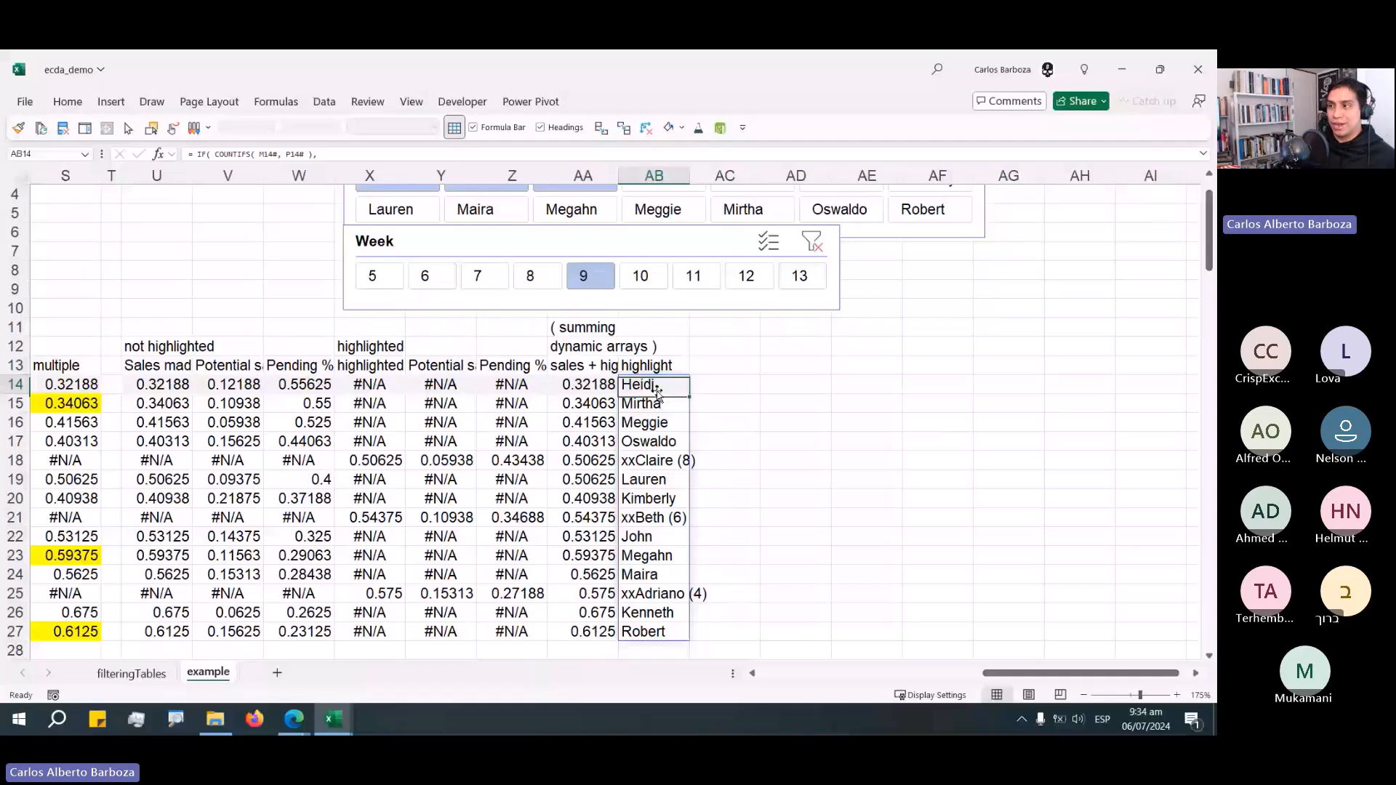
Navigate around the sheet and zoom out to bring the slicers and helper columns into view together.
key(ctrl+Right)
key(ctrl+Up)
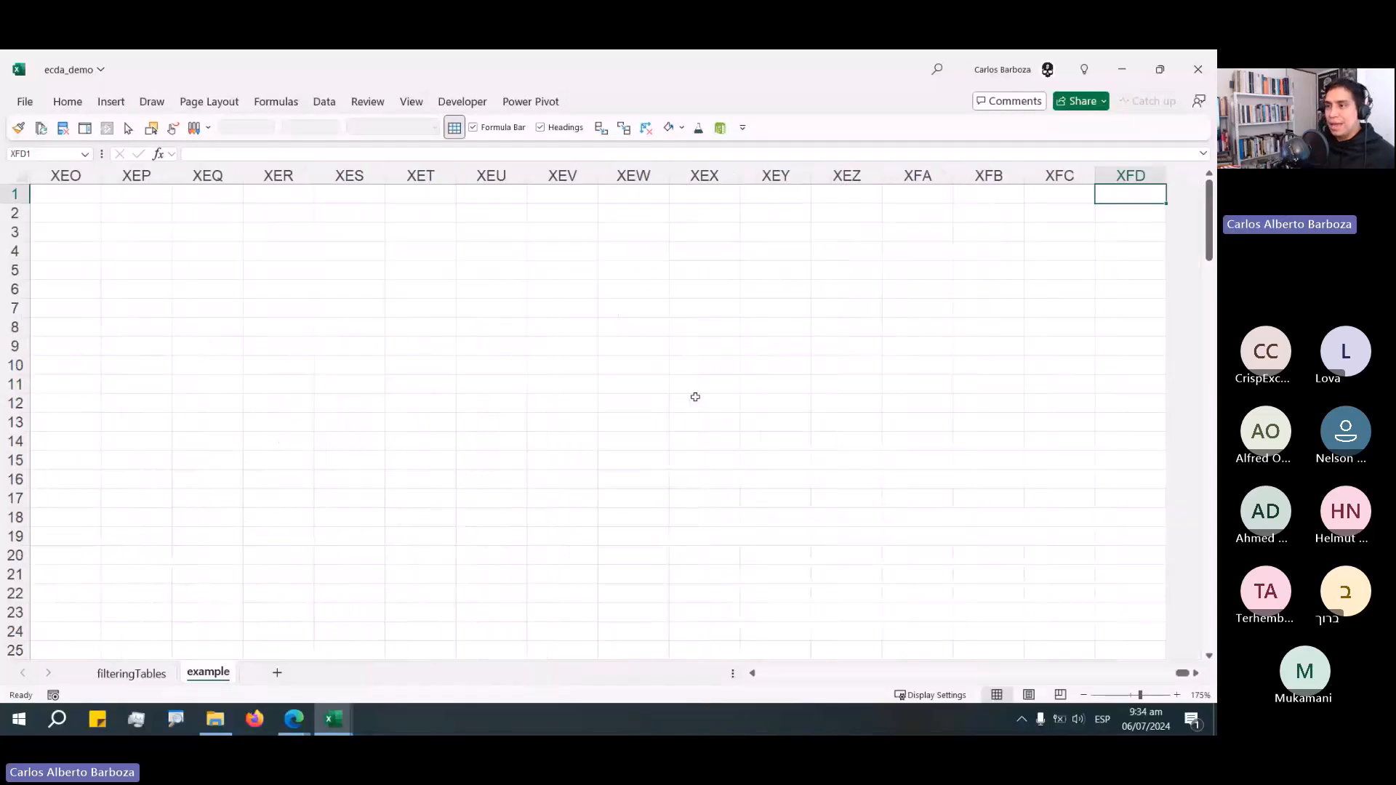
key(ctrl+Home)
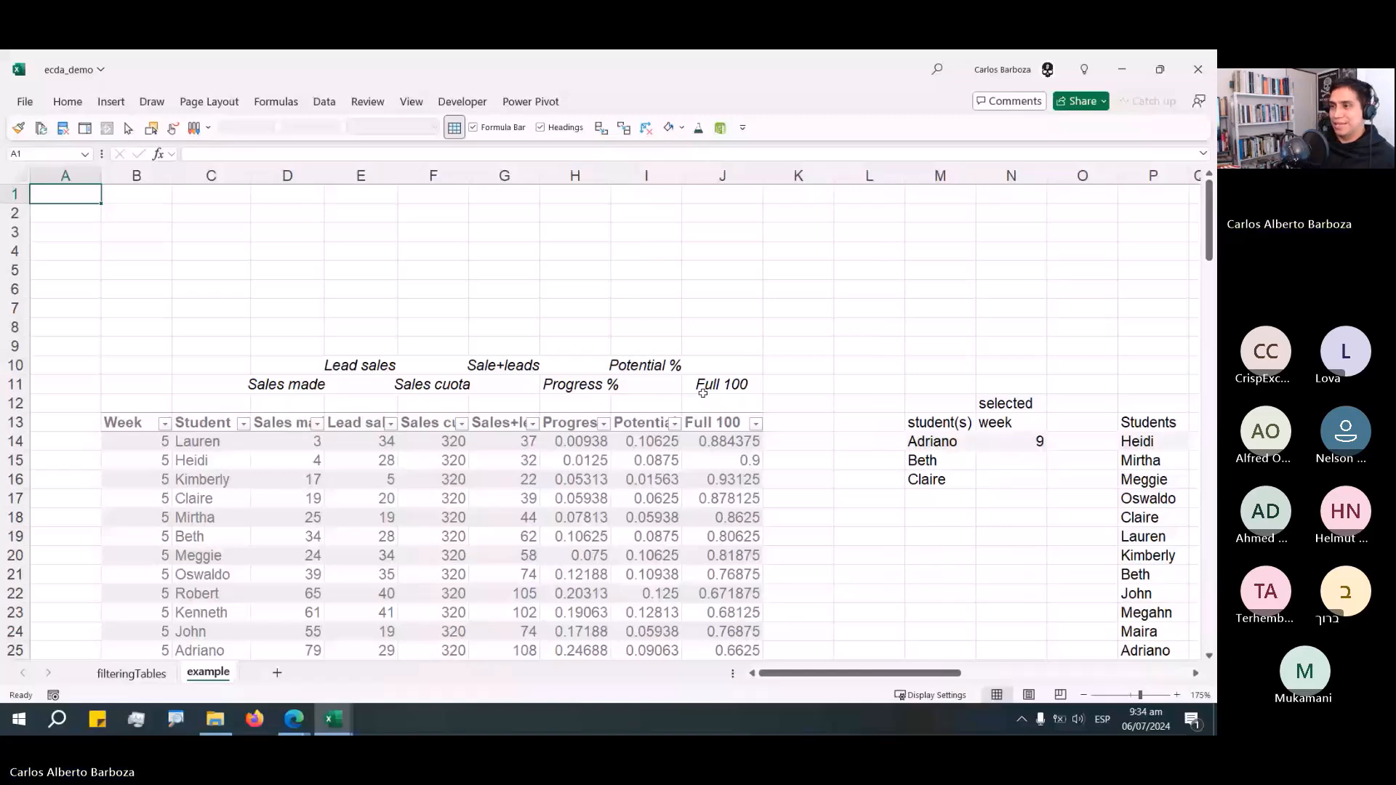
key(ctrl+Right)
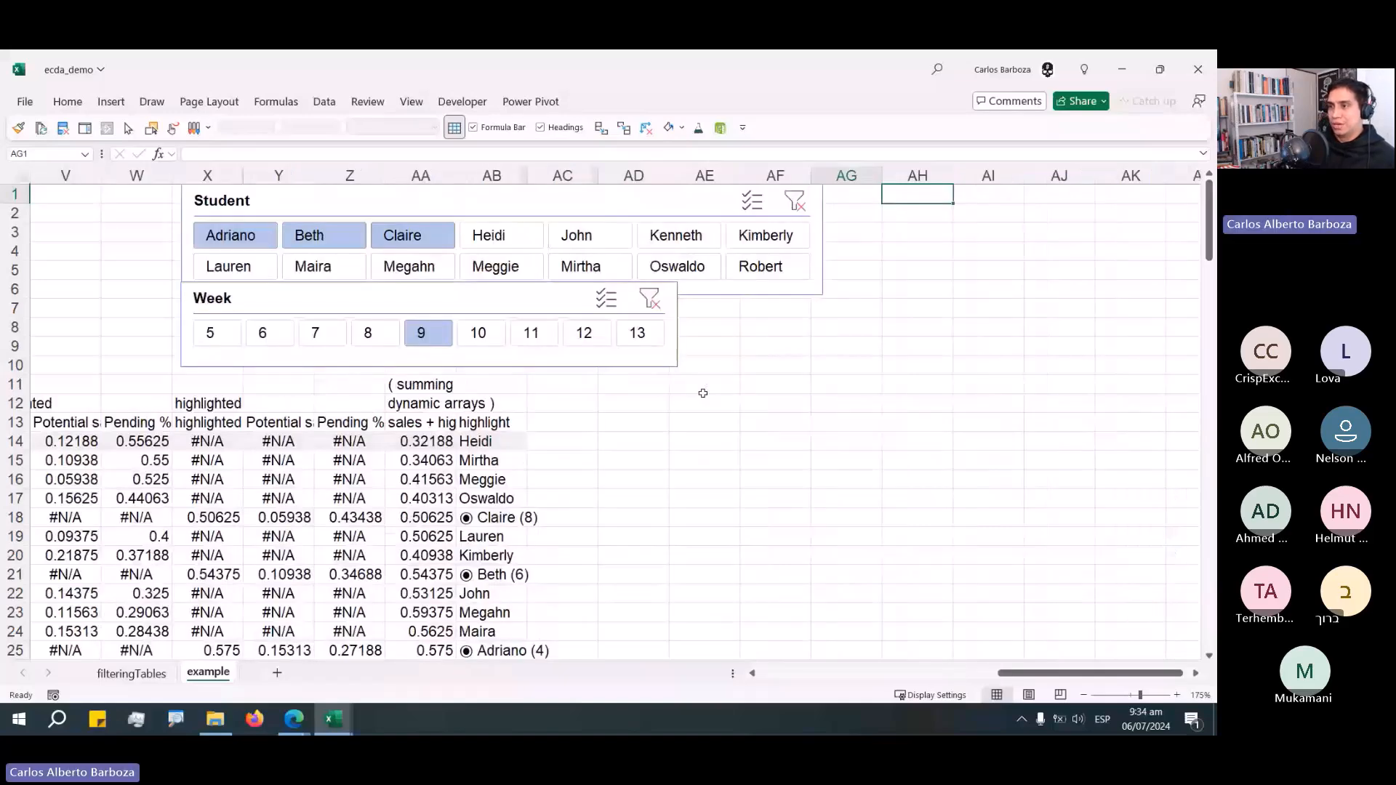
key(ctrl+Left)
key(ctrl+Left)
scroll(304, 406, down, 2)
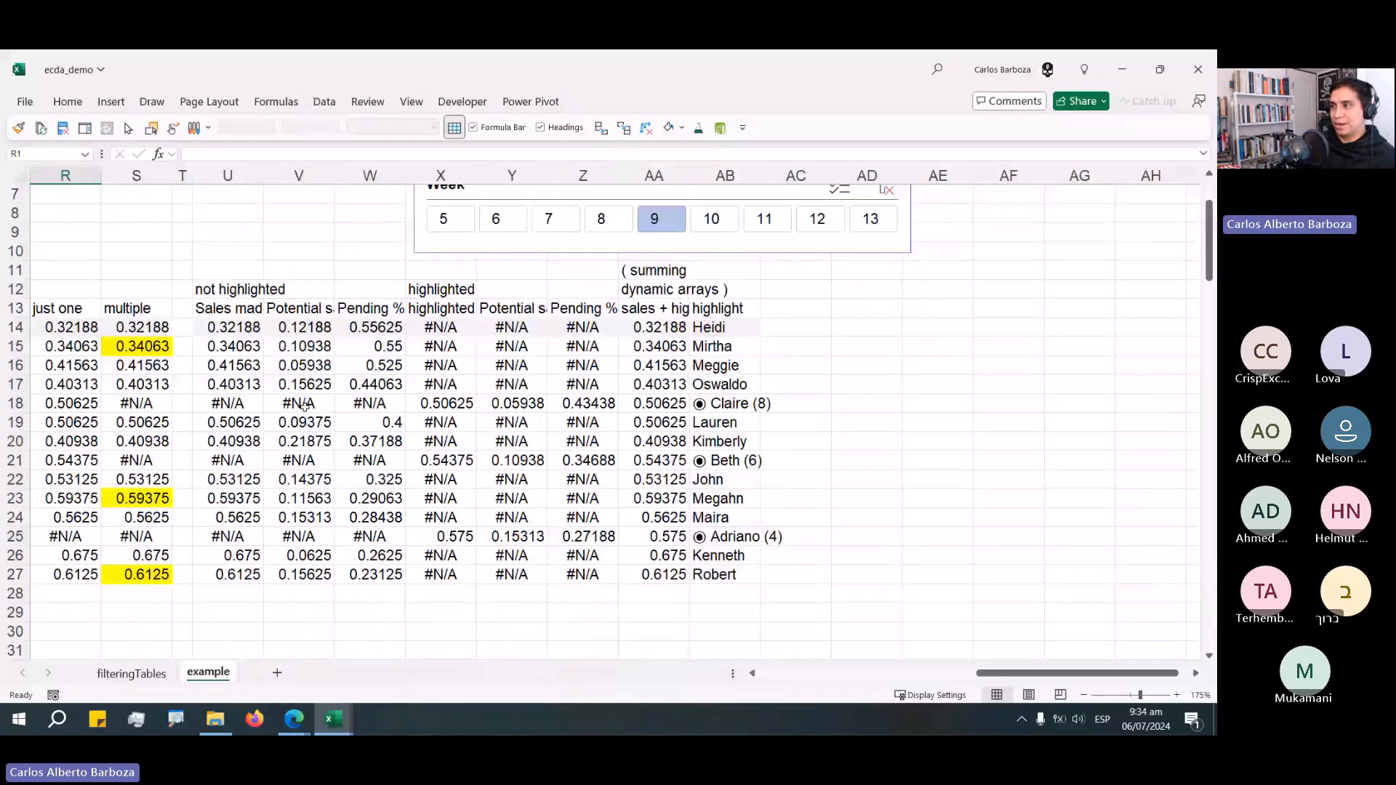
scroll(305, 406, down, 2)
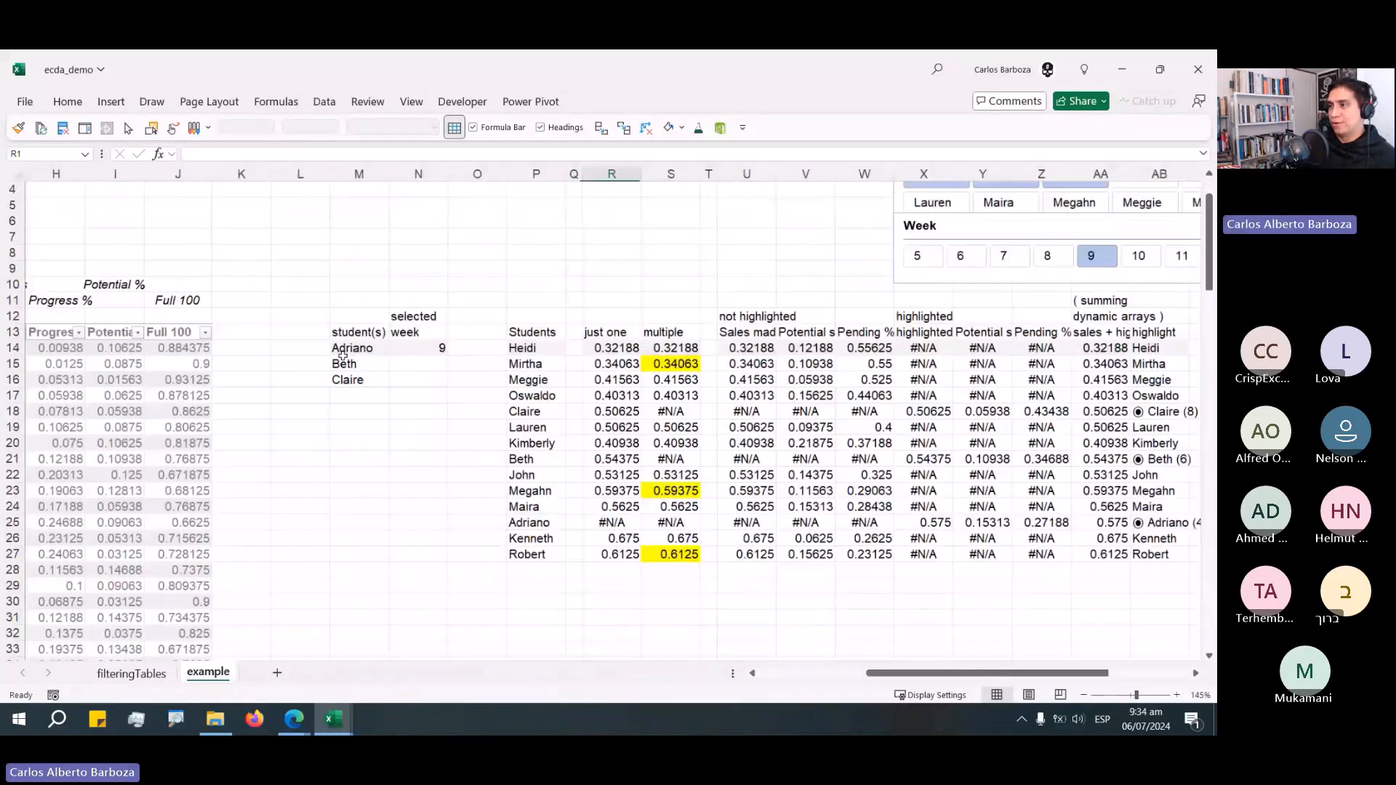
click(1196, 674)
click(1196, 674)
scroll(951, 486, up, 1)
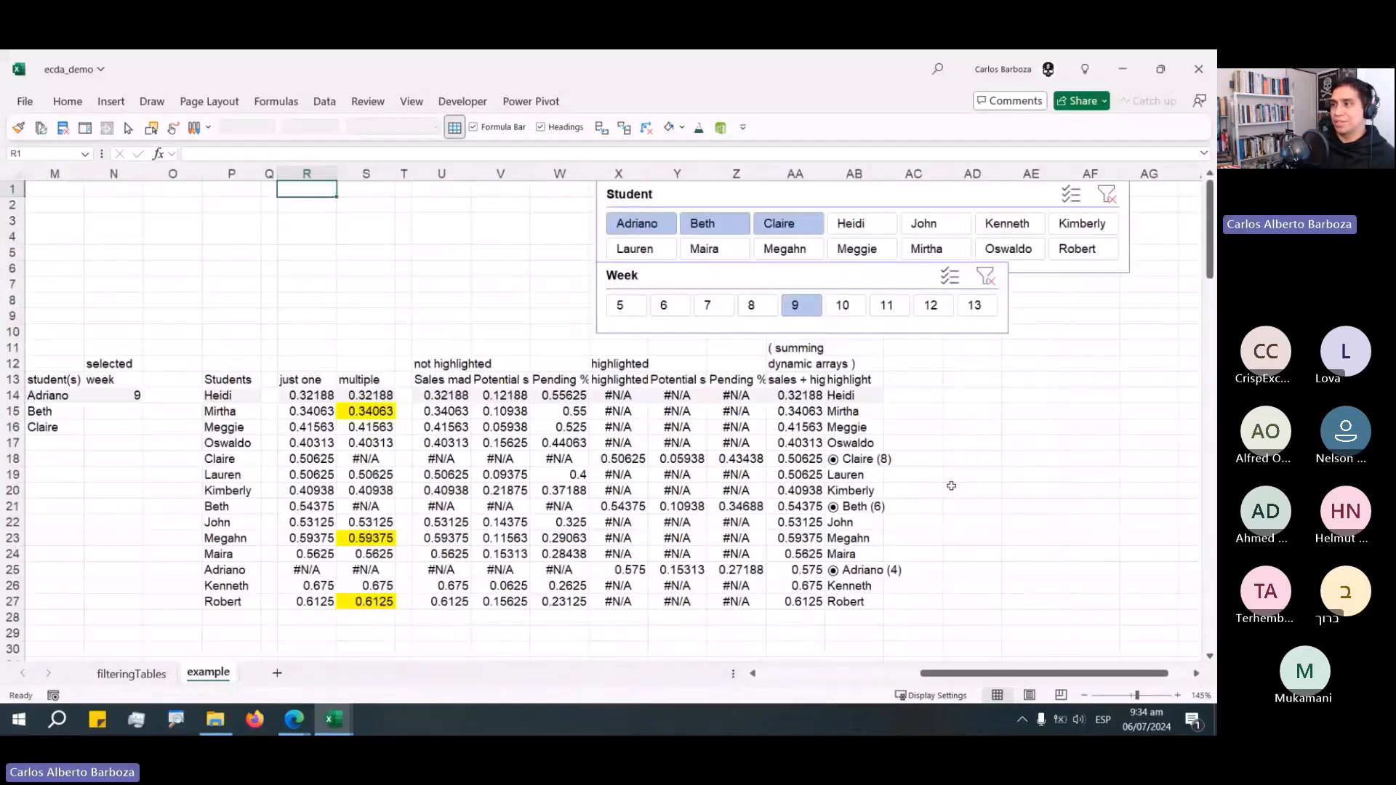
Step through several weeks in the Week slicer to test the highlight labels, ending on week 10.
click(852, 312)
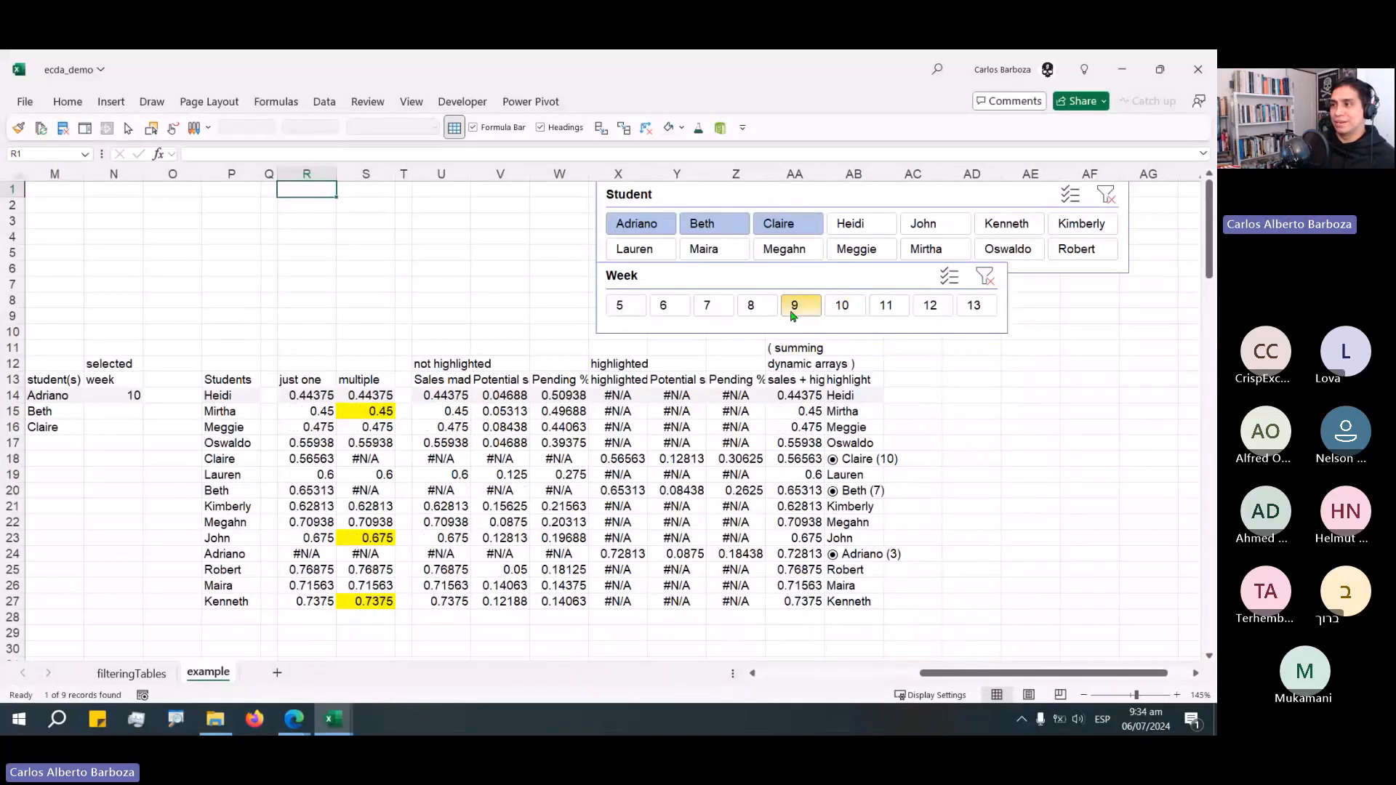
click(663, 306)
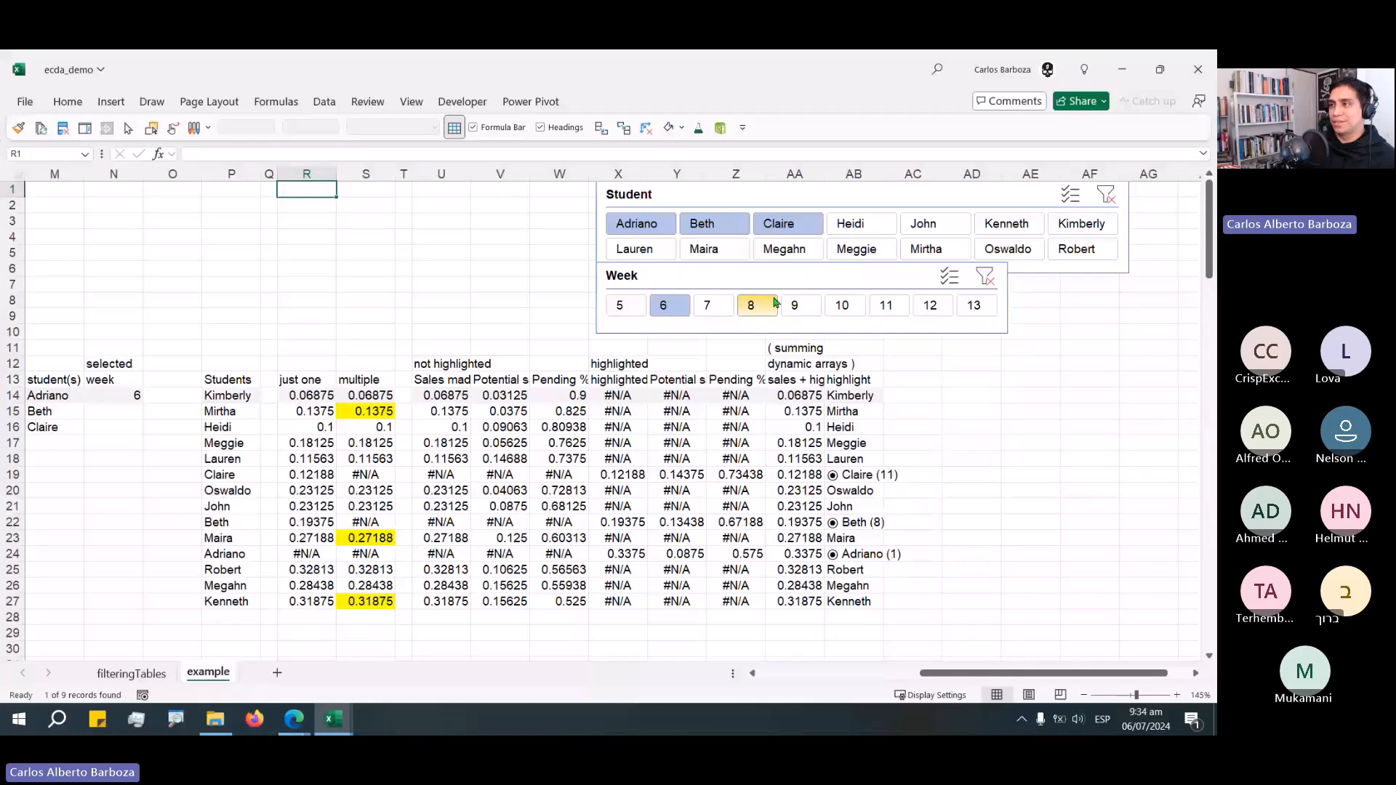
click(800, 305)
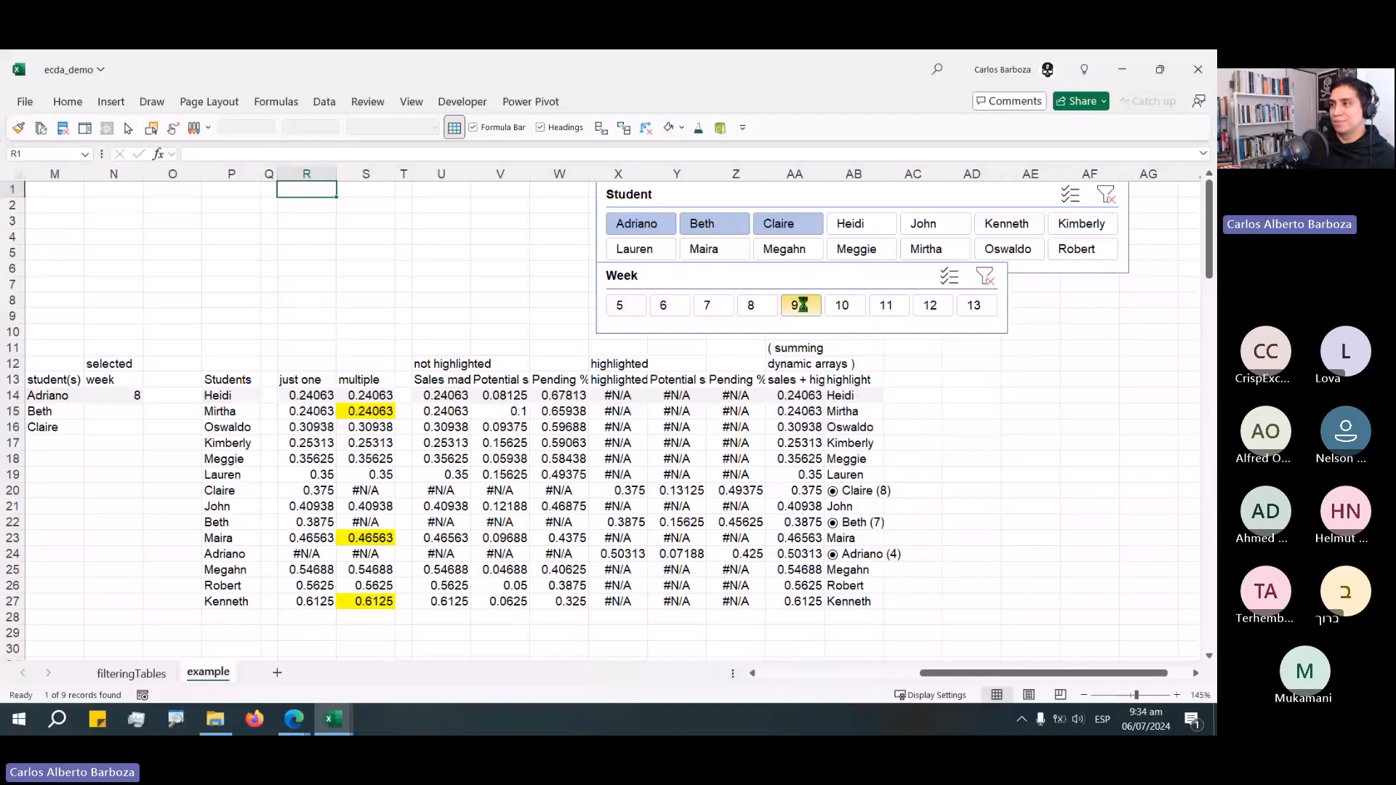
click(930, 306)
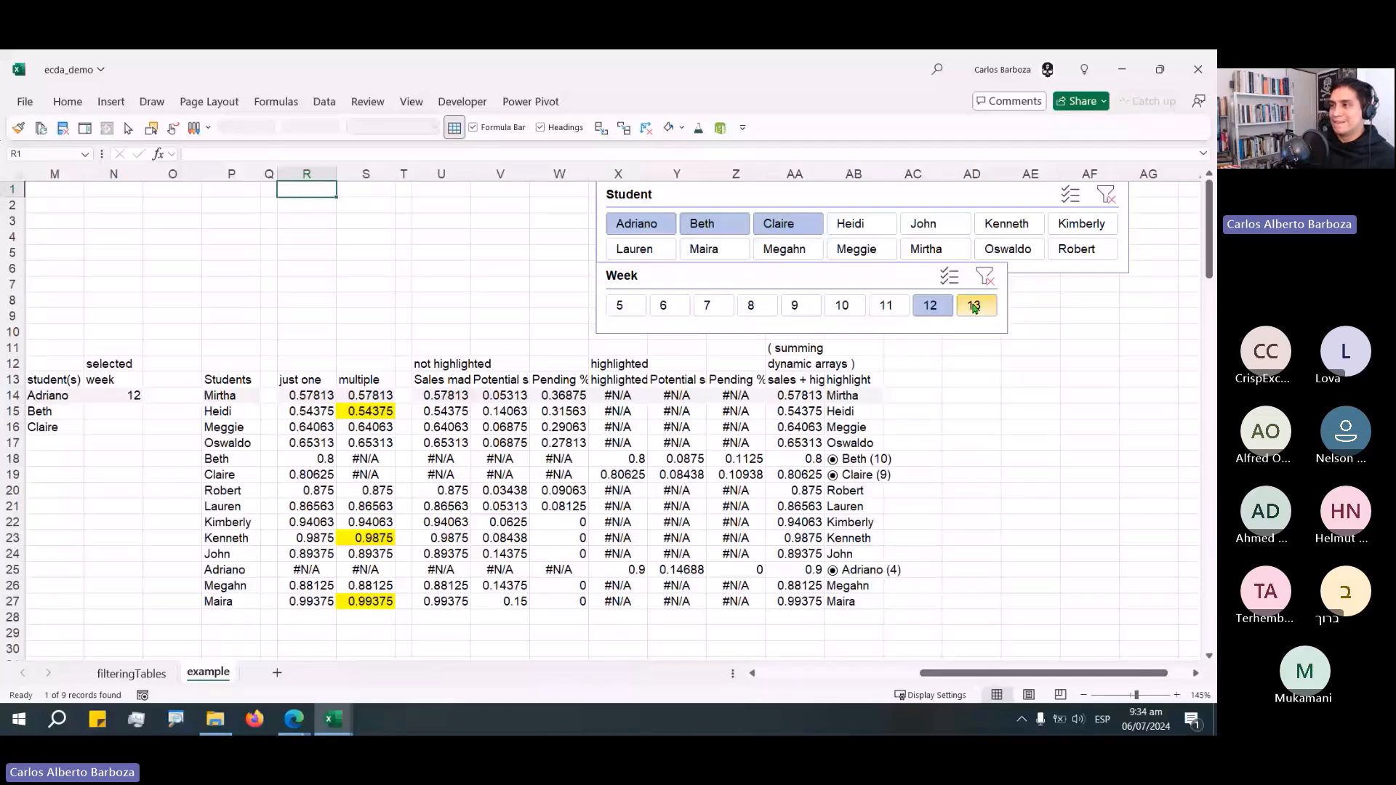
click(974, 306)
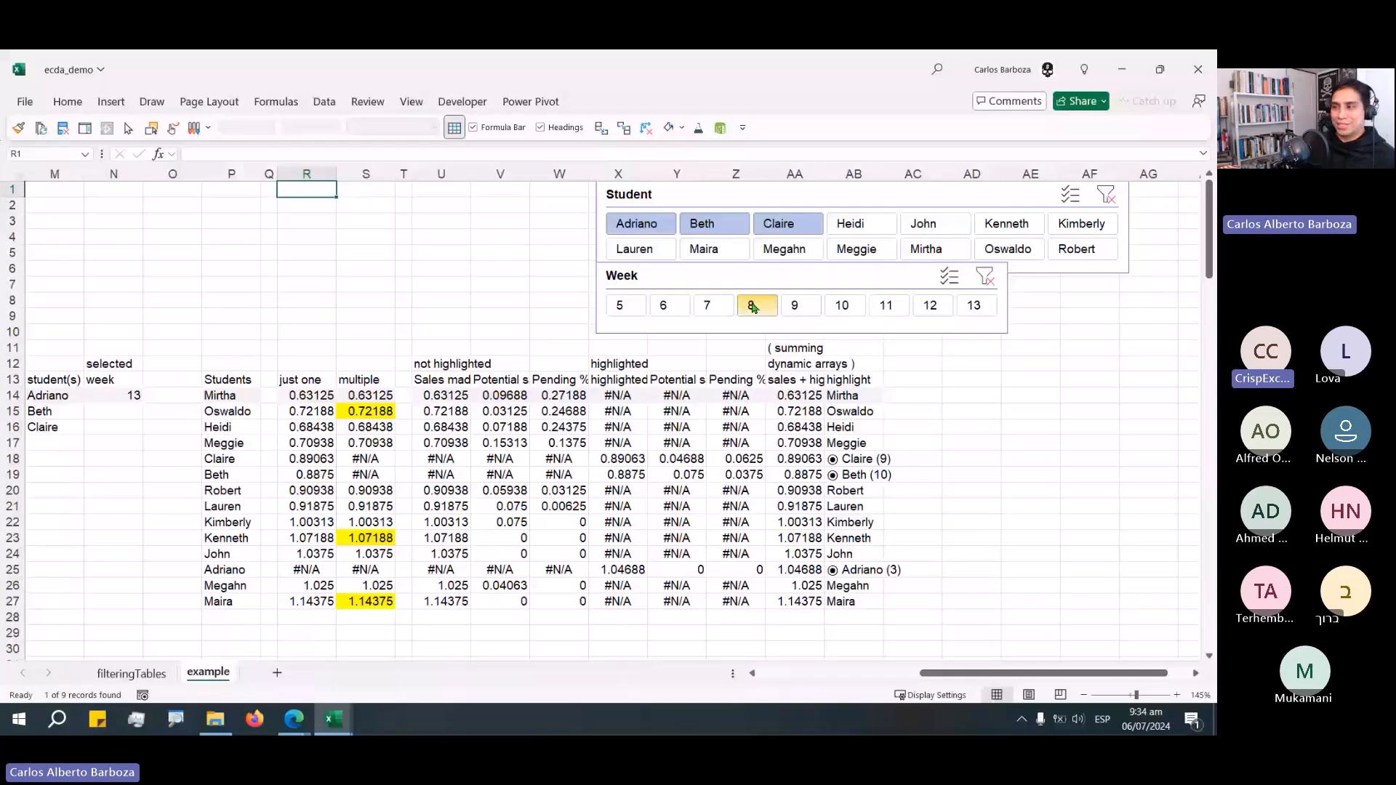
click(753, 308)
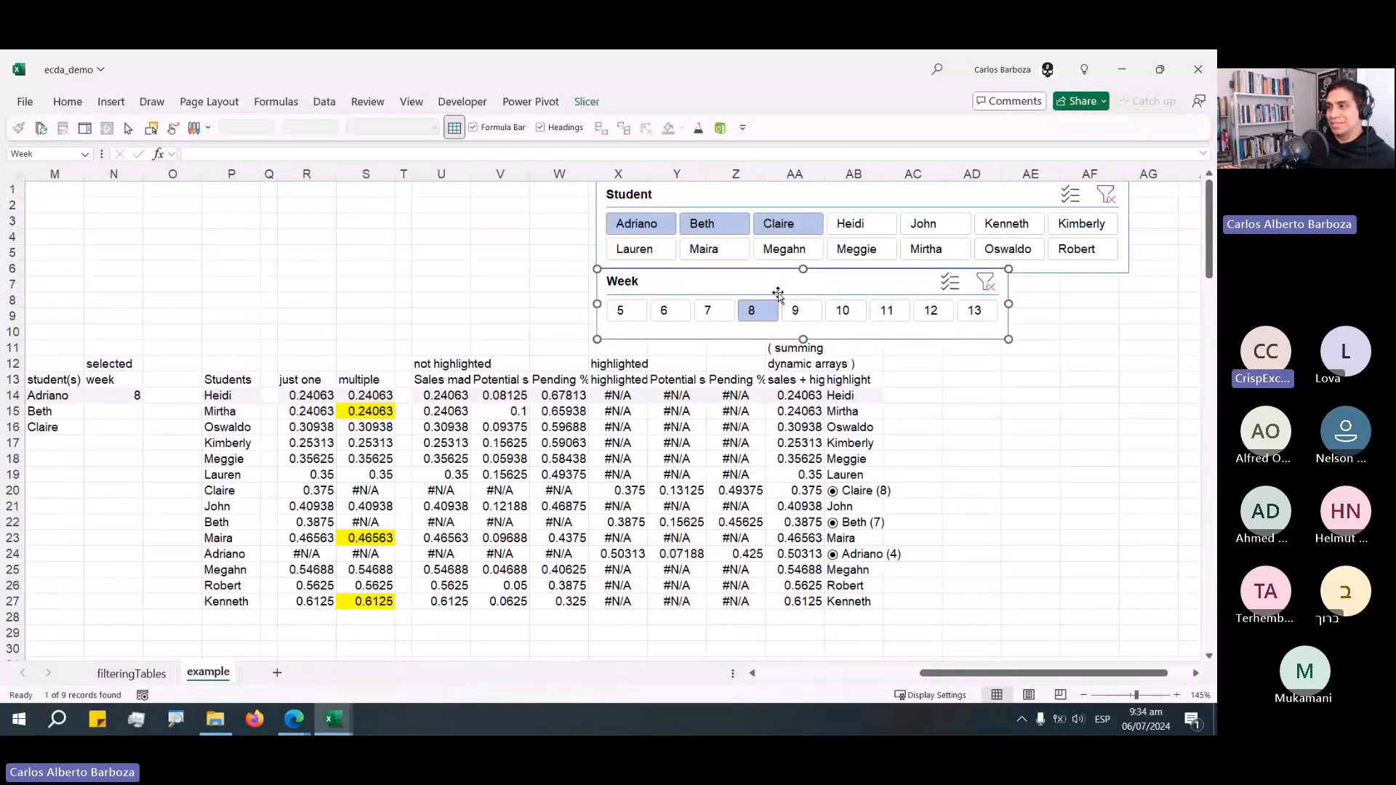
click(887, 310)
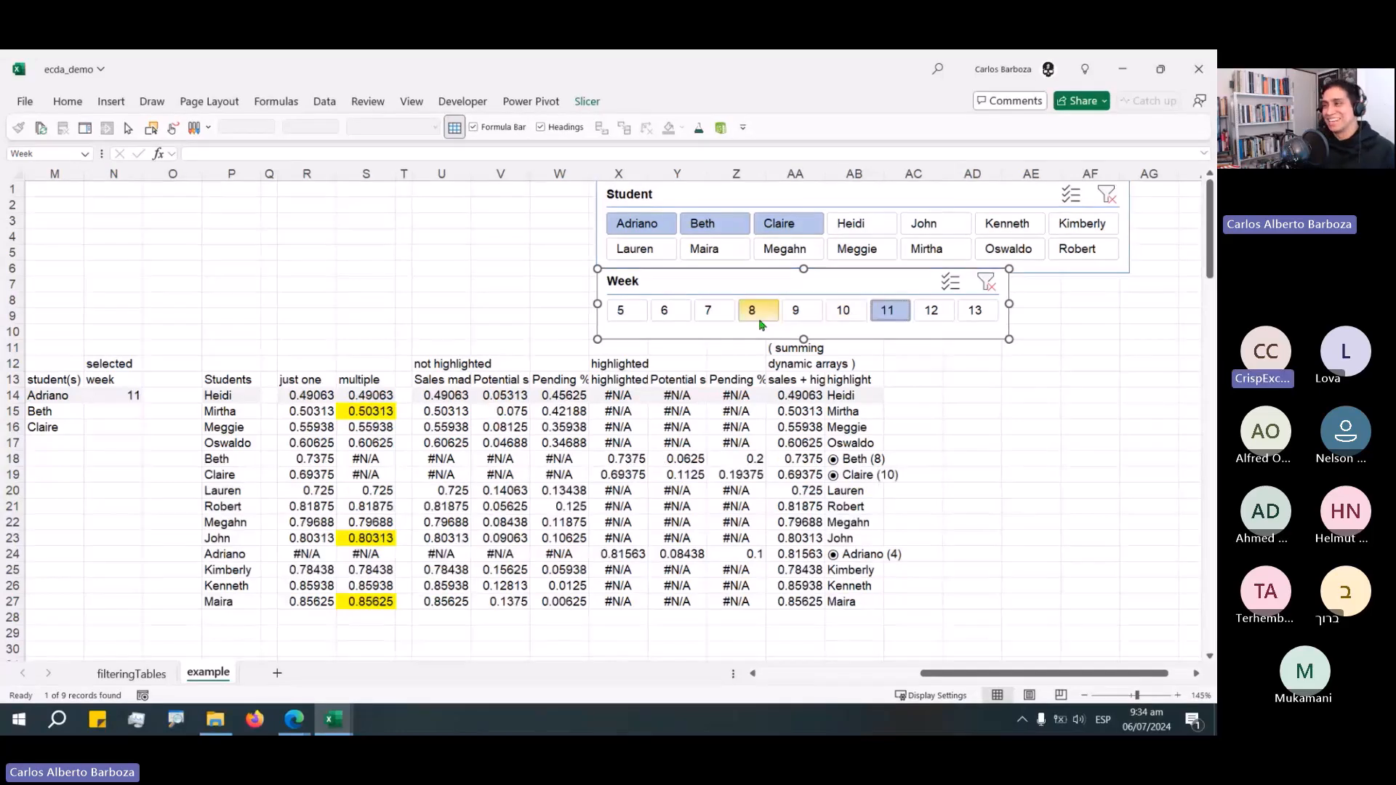
click(705, 309)
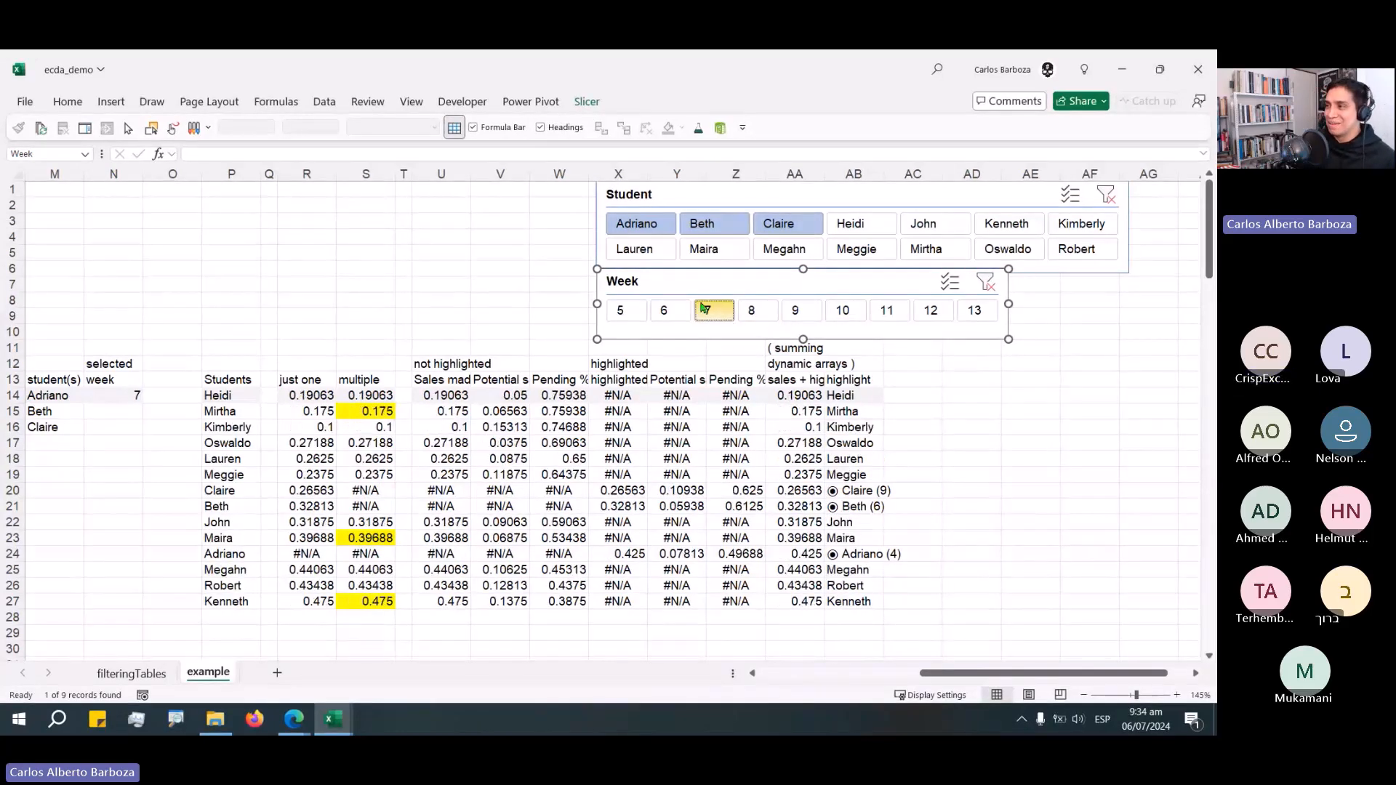
click(842, 310)
Test the Student slicer with single students Heidi and Maira, then reselect Adriano, Beth and Claire.
click(850, 224)
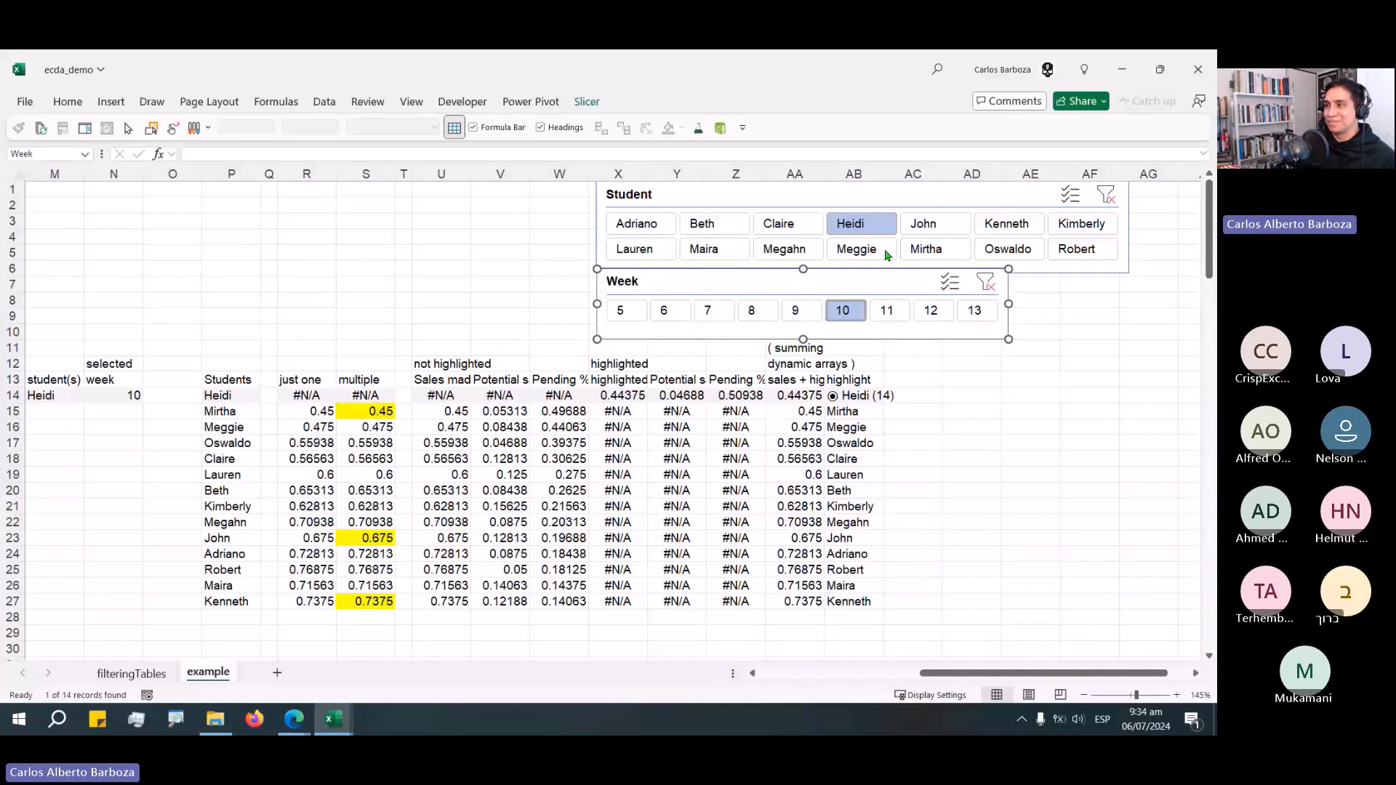
click(881, 251)
click(698, 245)
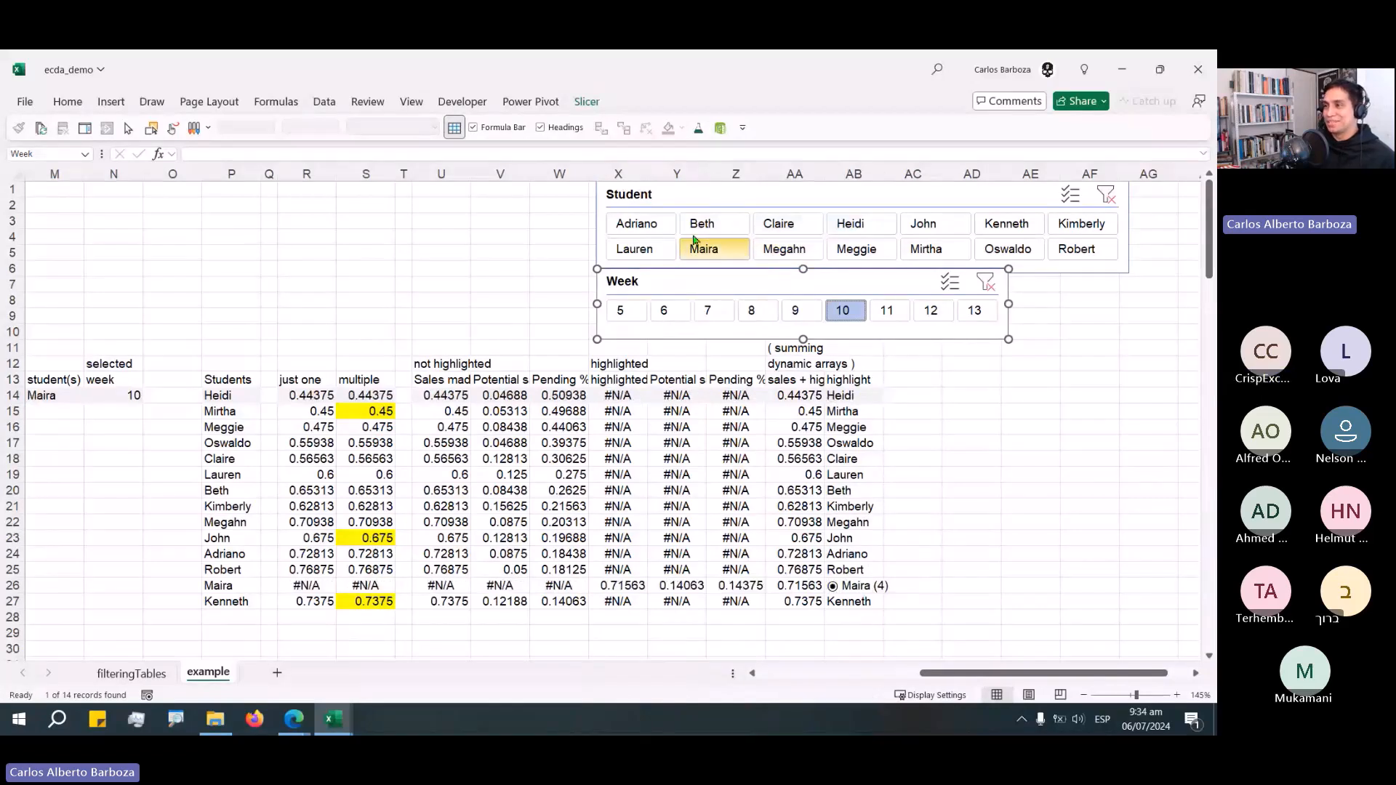
click(672, 225)
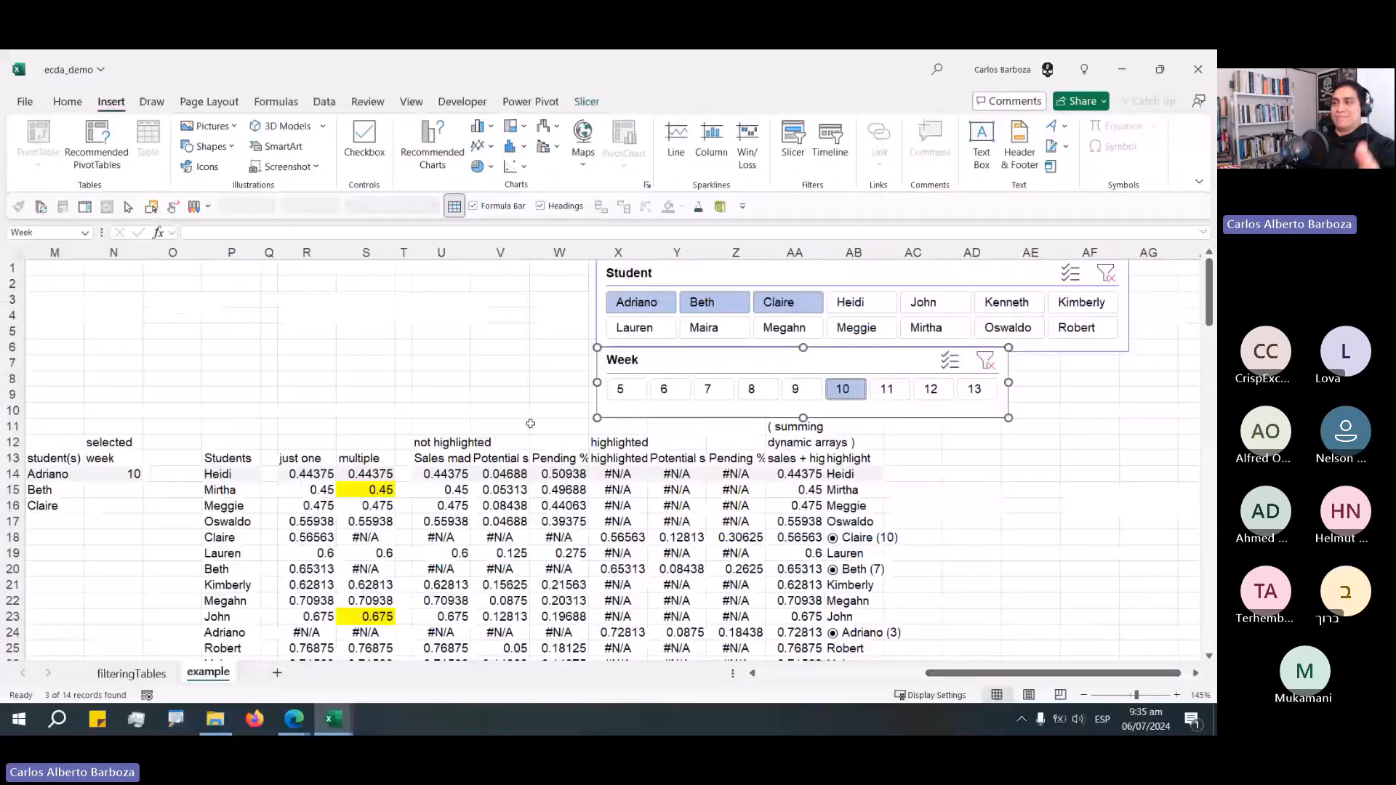
Review the Logics / Tips / Tricks list in the completed workbook, highlighting the scope and enhance-defaults items.
click(529, 304)
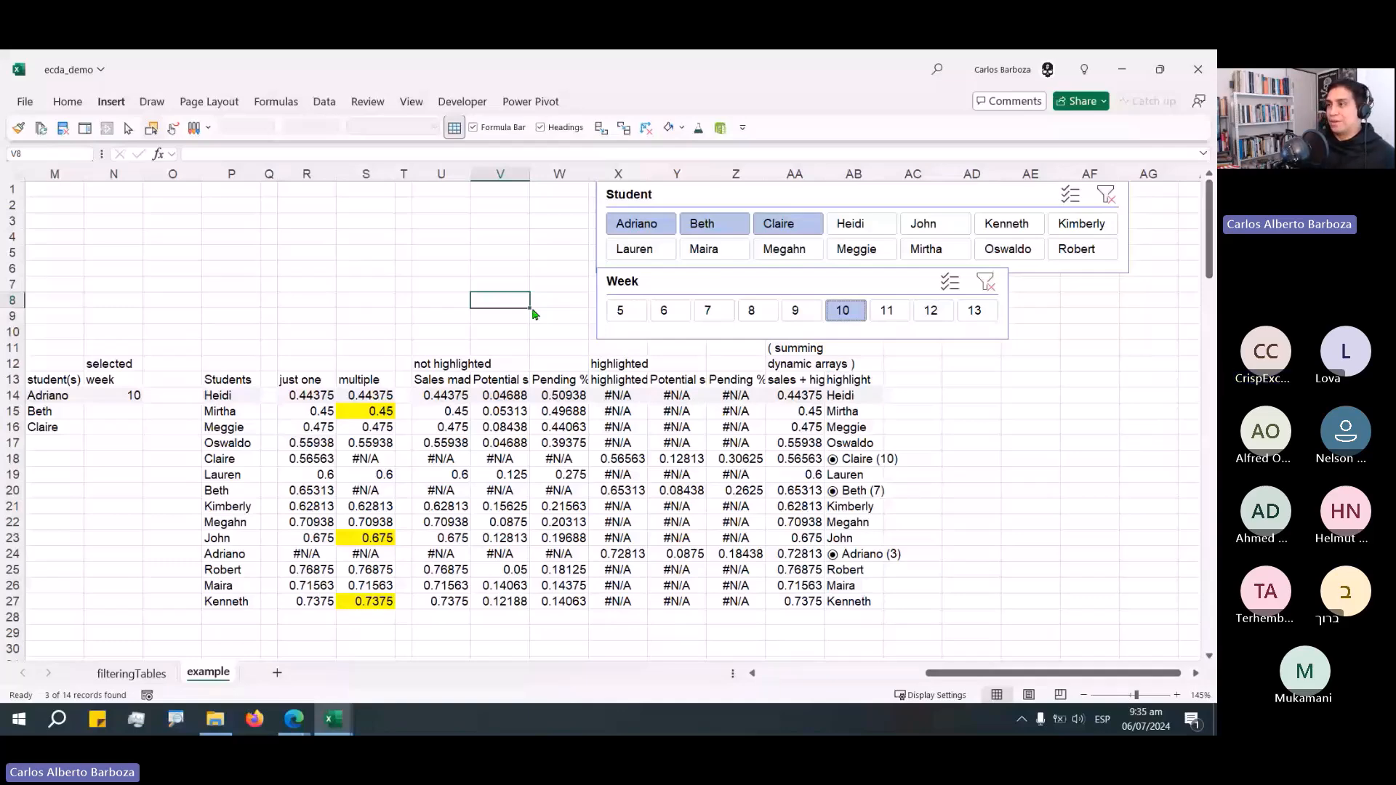
click(568, 330)
key(alt+Tab)
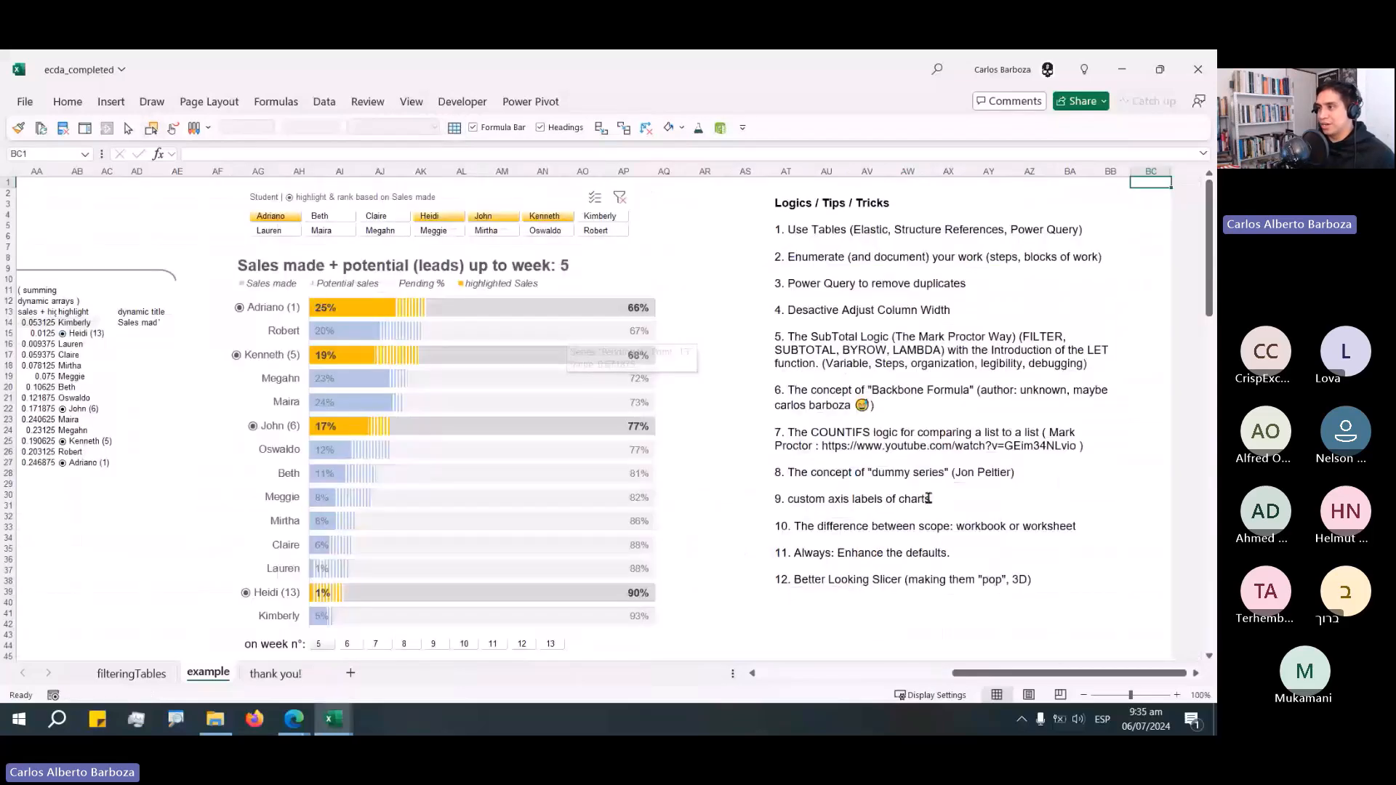
click(929, 498)
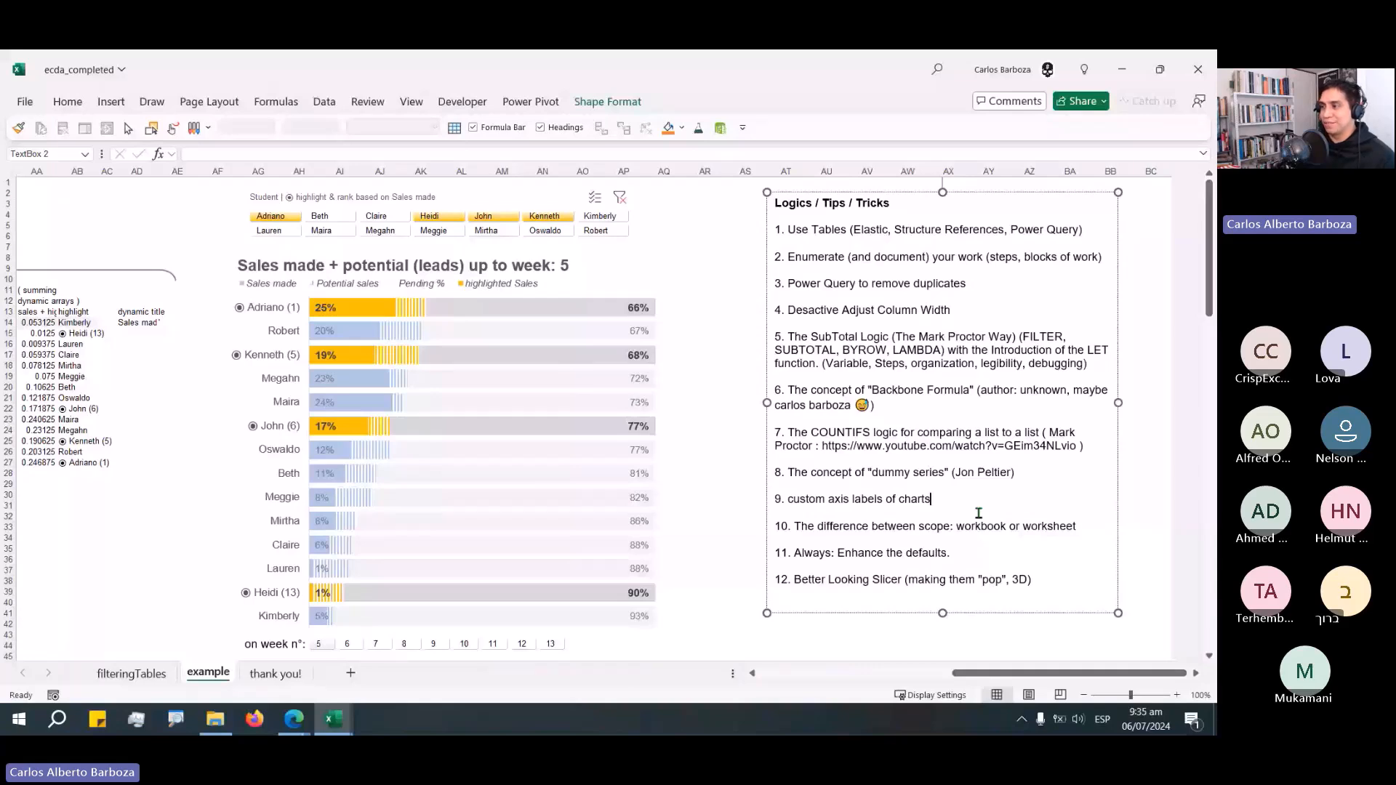
drag(775, 525, 951, 554)
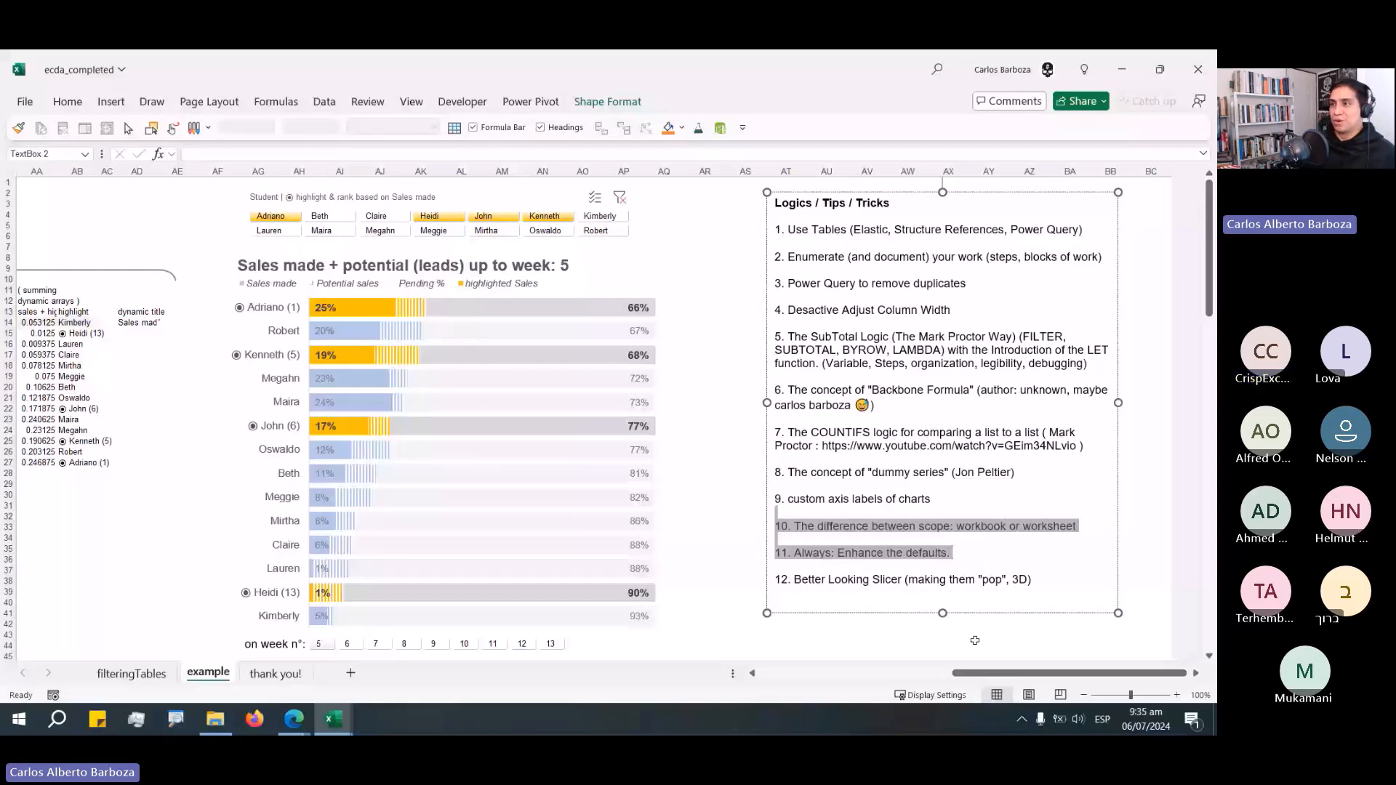
key(Escape)
key(Escape)
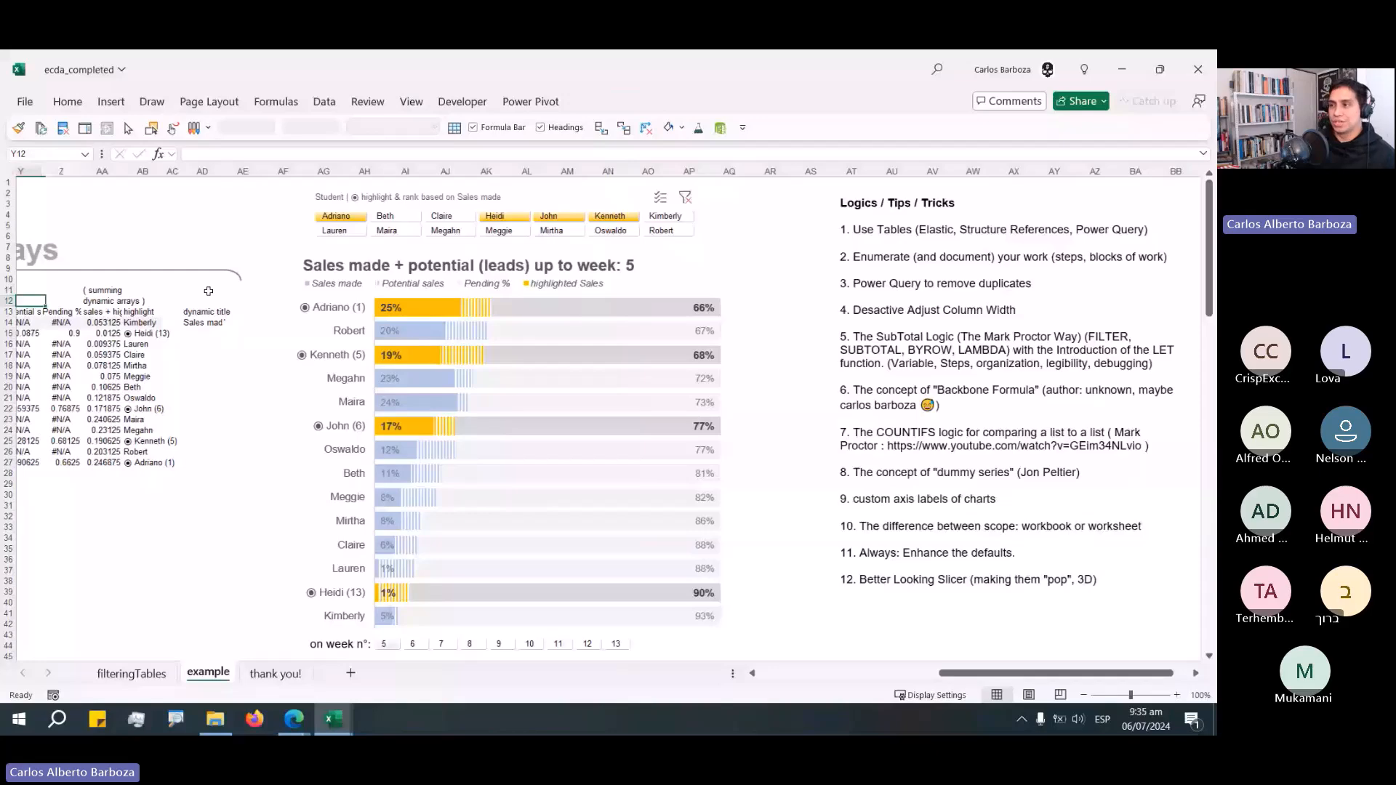
Switch to the demo workbook and open the Name Manager.
key(ctrl+Tab)
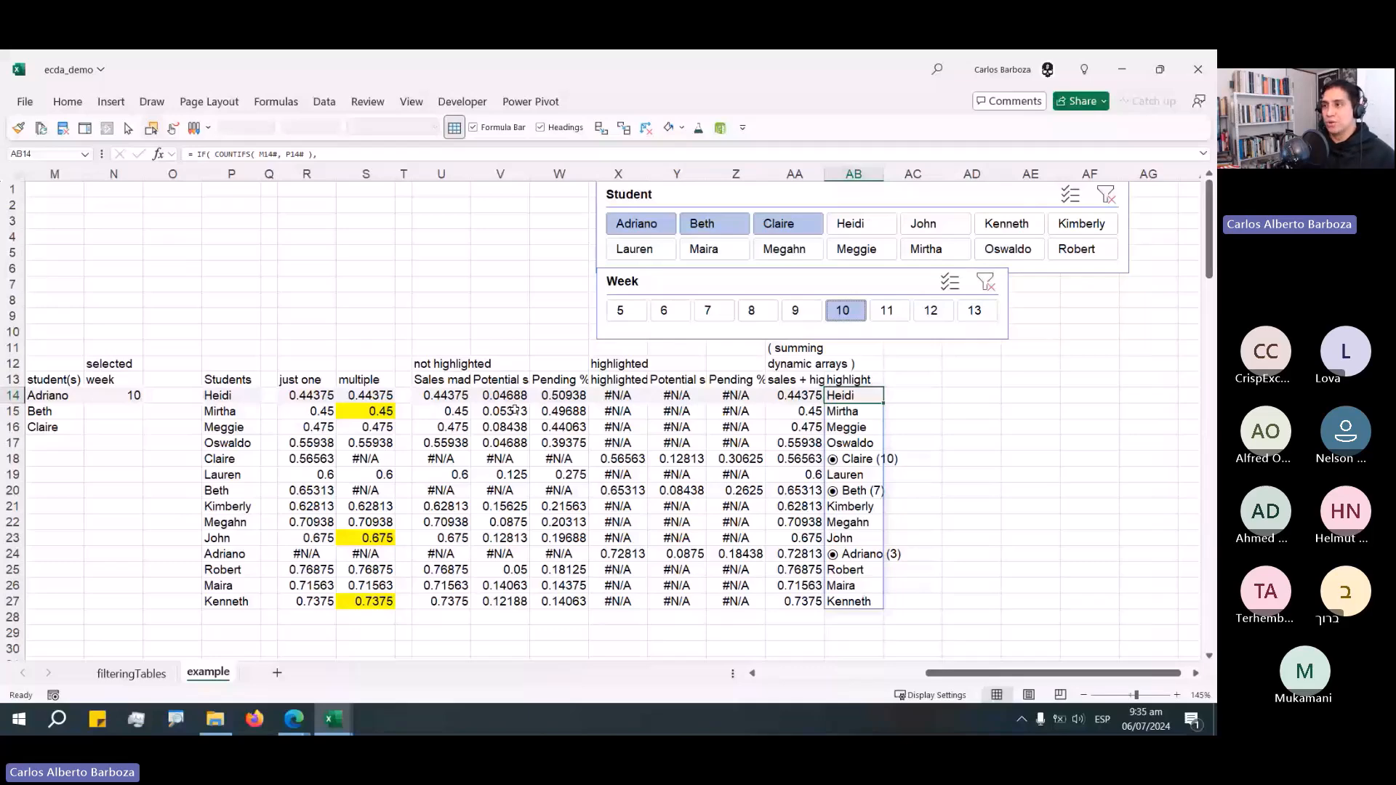
key(ctrl+F3)
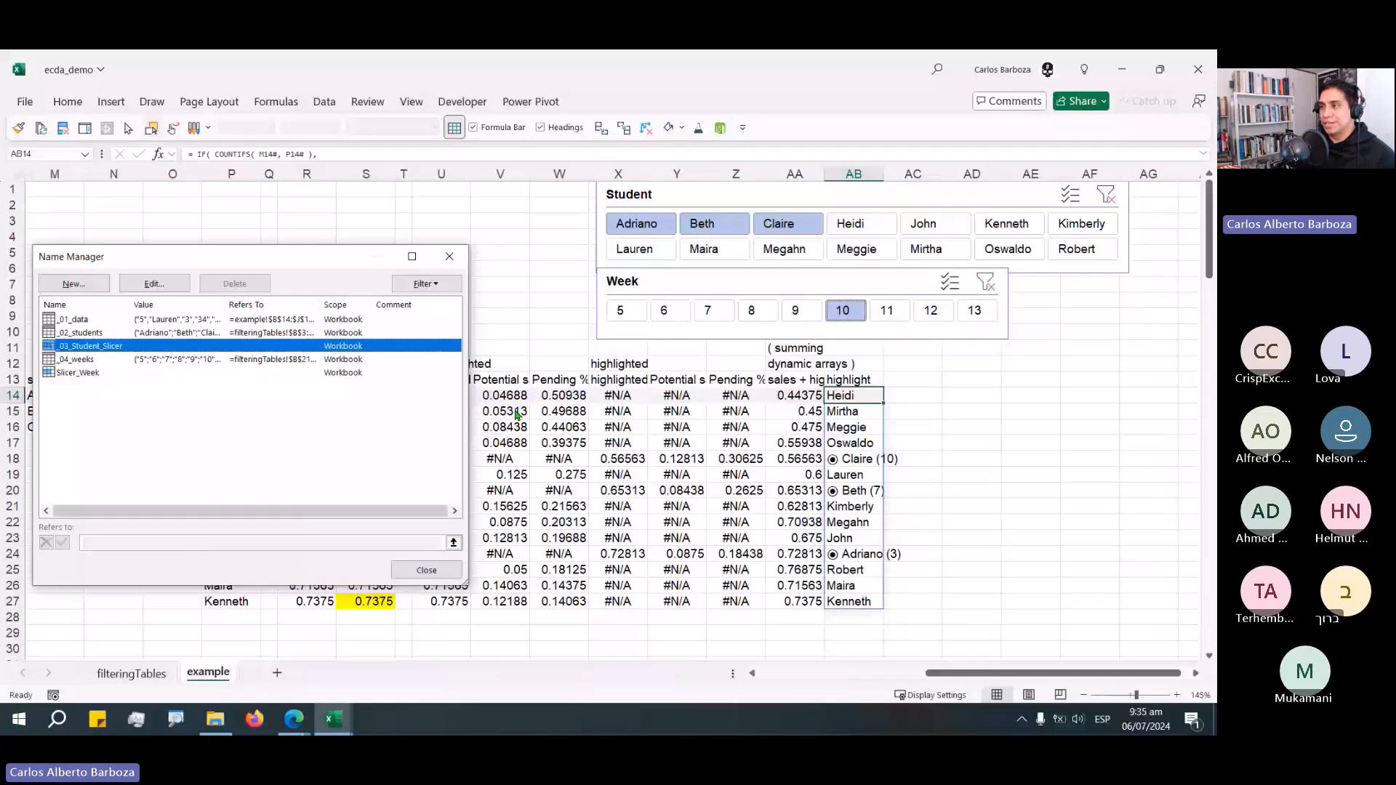
drag(290, 264, 506, 256)
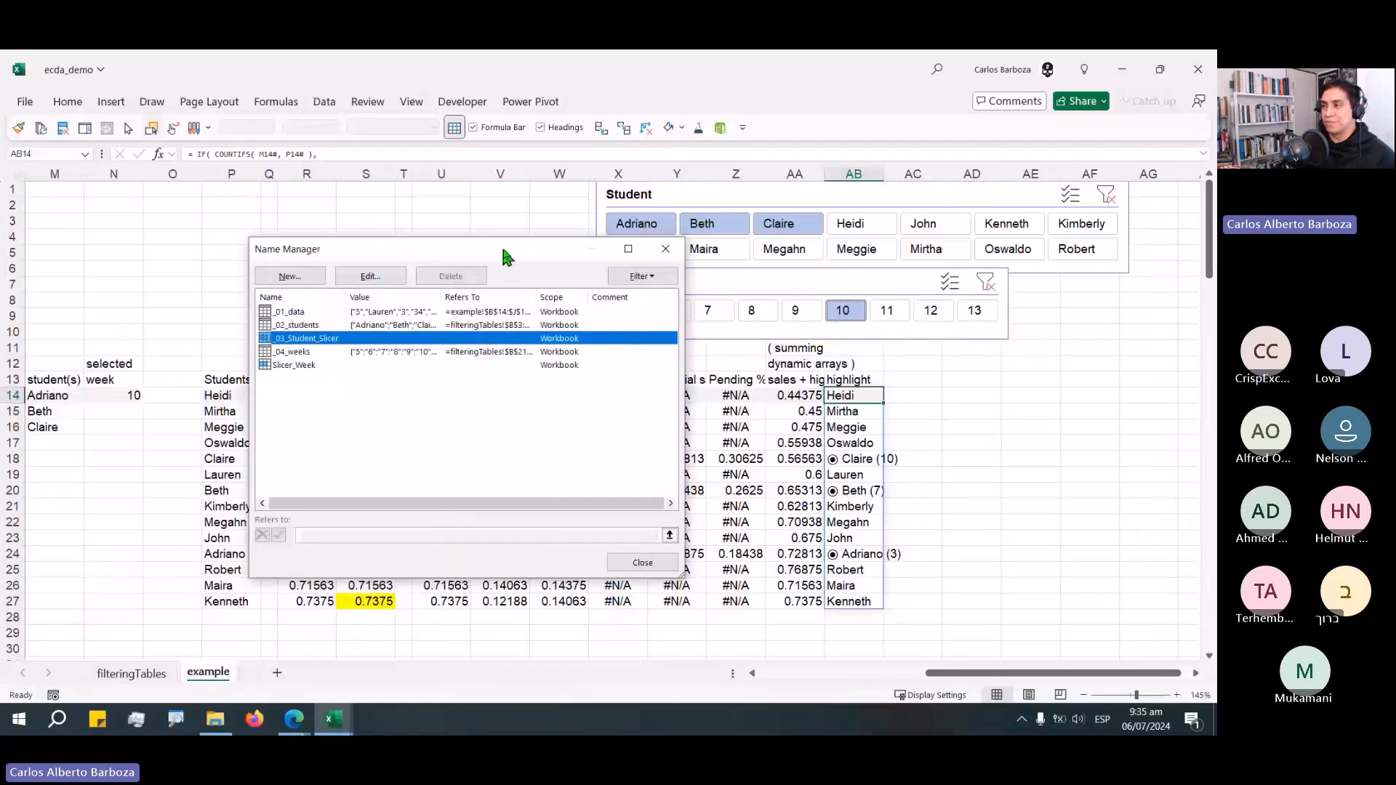
drag(507, 256, 1171, 272)
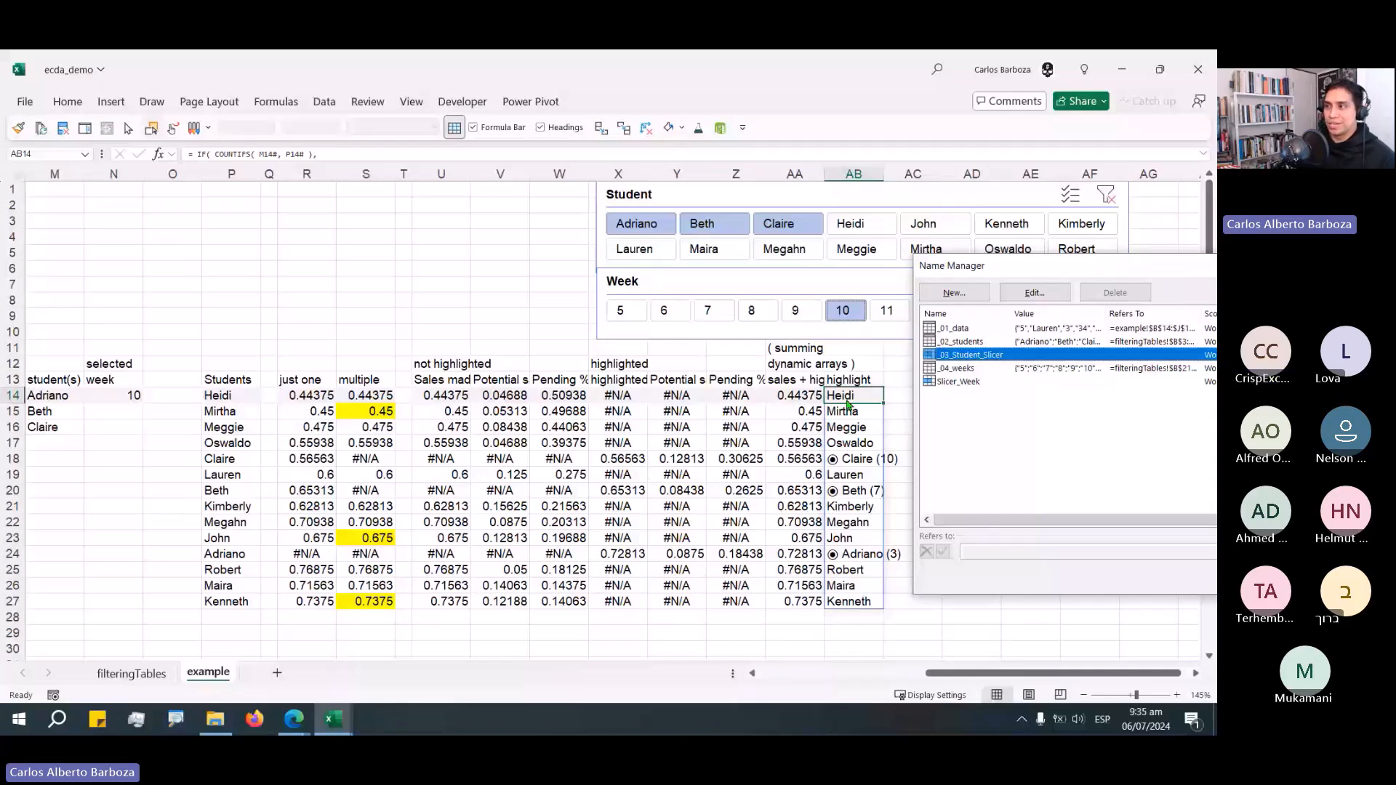
drag(1018, 266, 625, 188)
Rename the Slicer_Week name to _04_Week_slicer in the Name Manager.
click(558, 303)
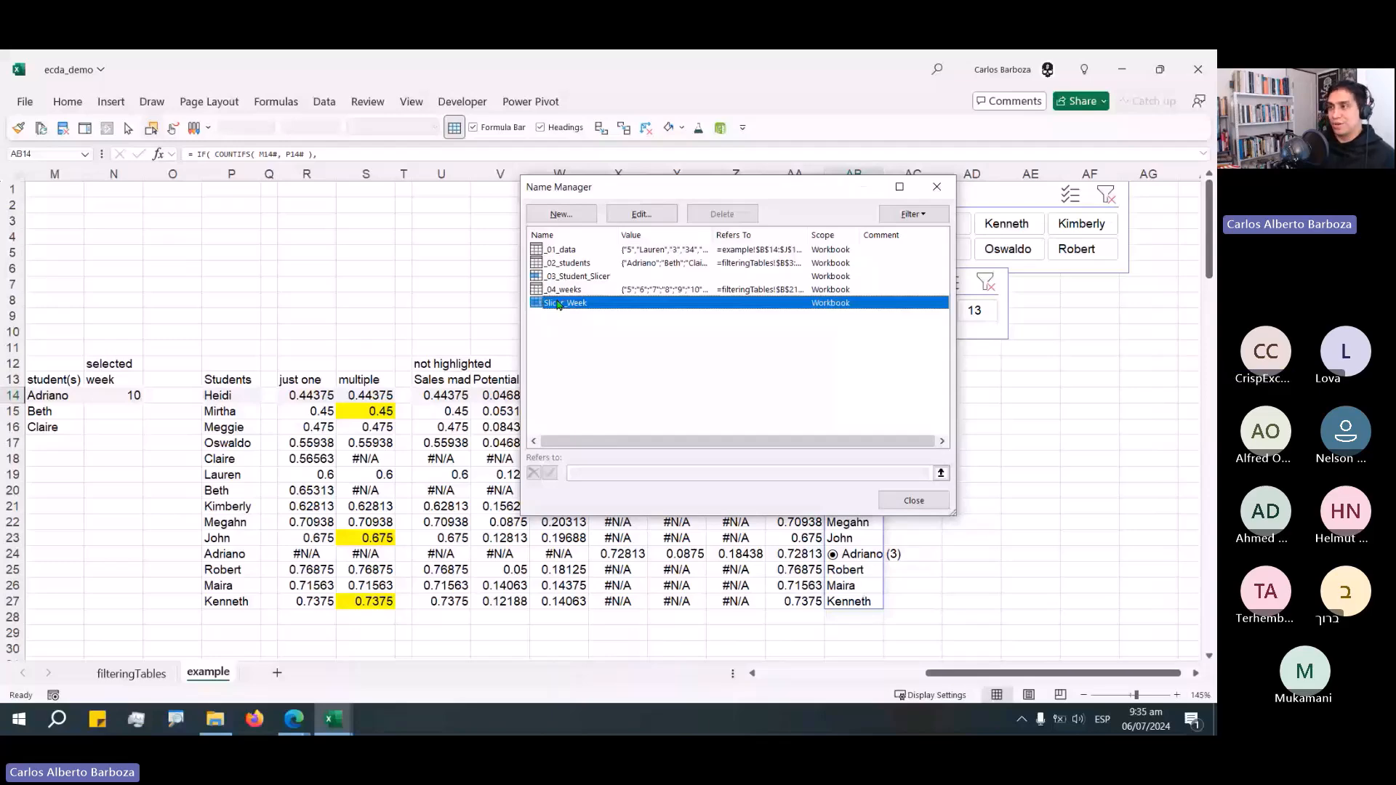
double_click(558, 304)
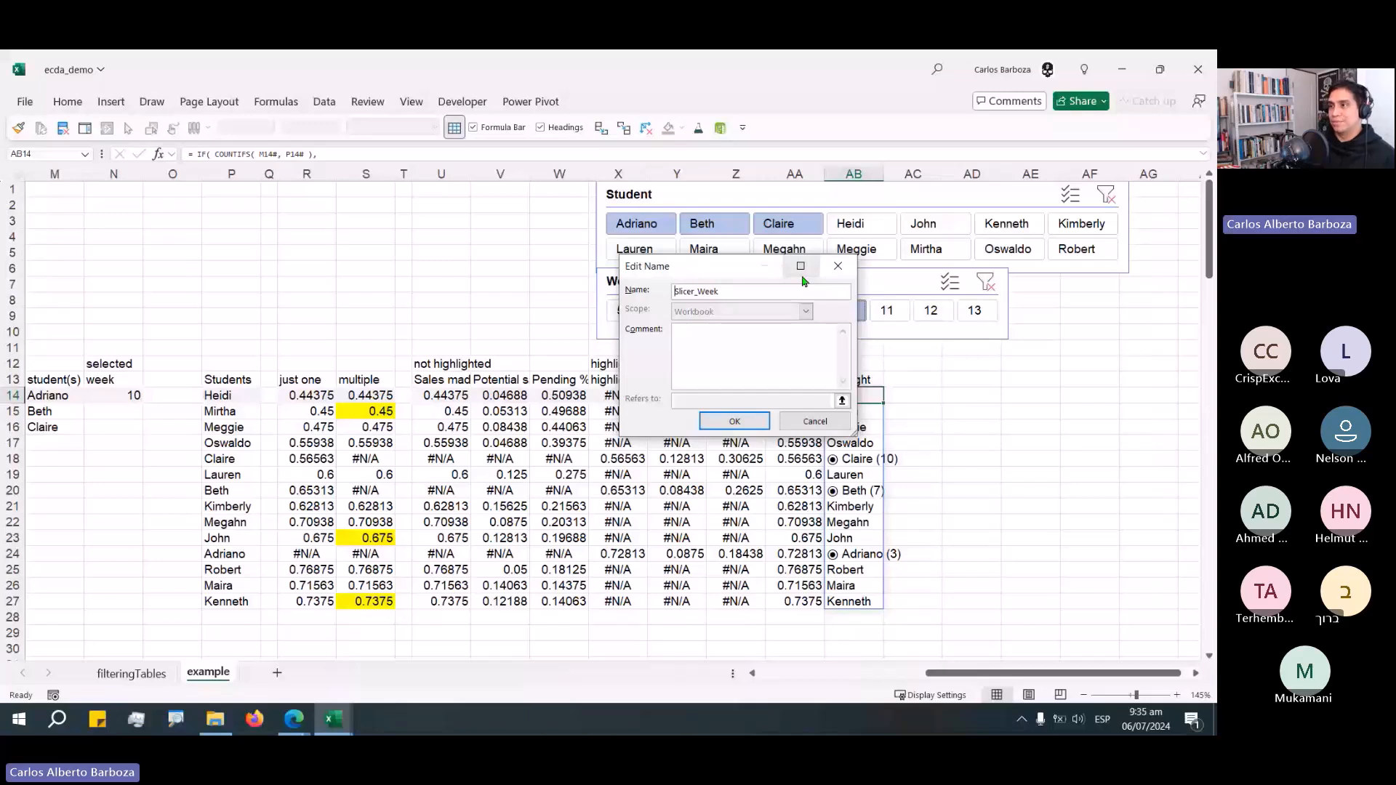
key(Delete)
key(Delete)
key(Delete)
key(Delete)
key(Delete)
key(Delete)
text(_04)
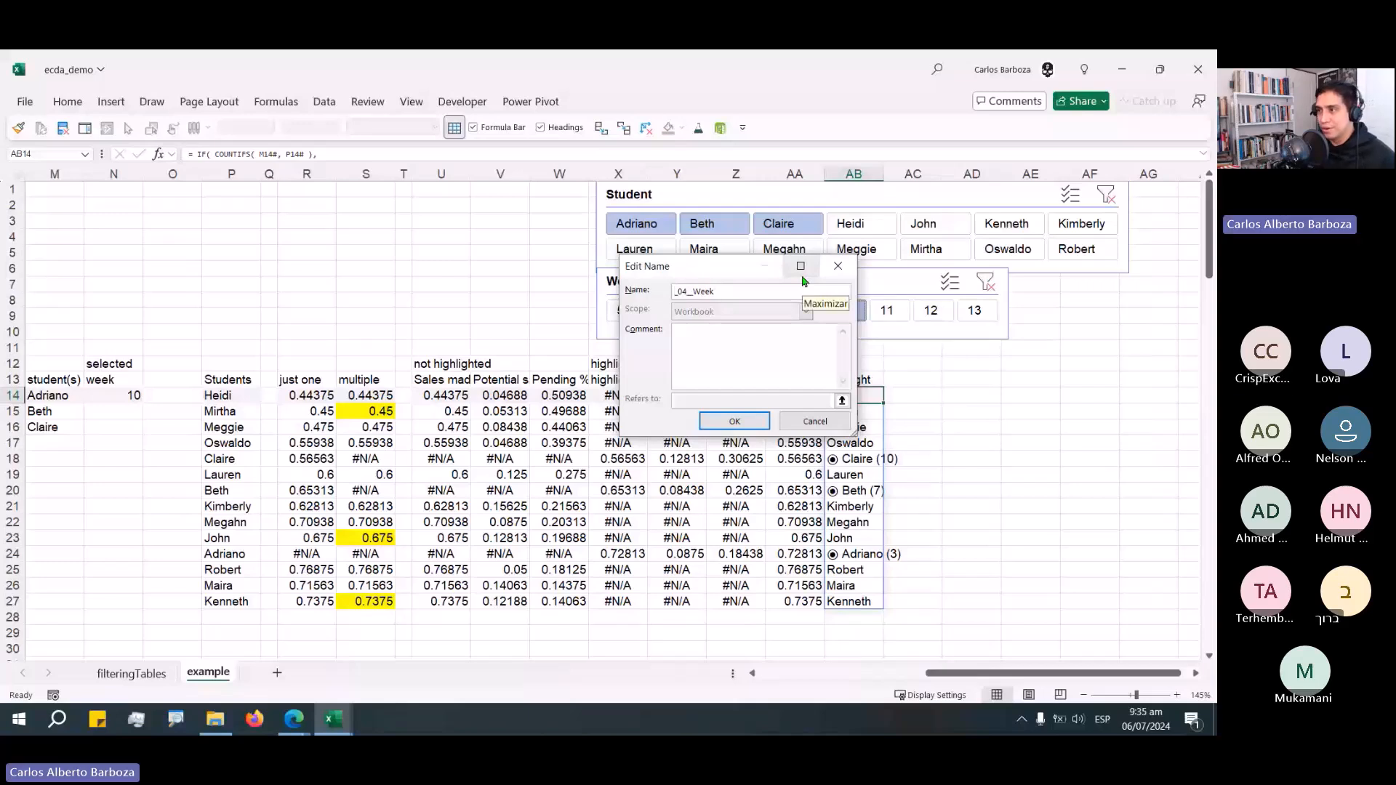
key(Return)
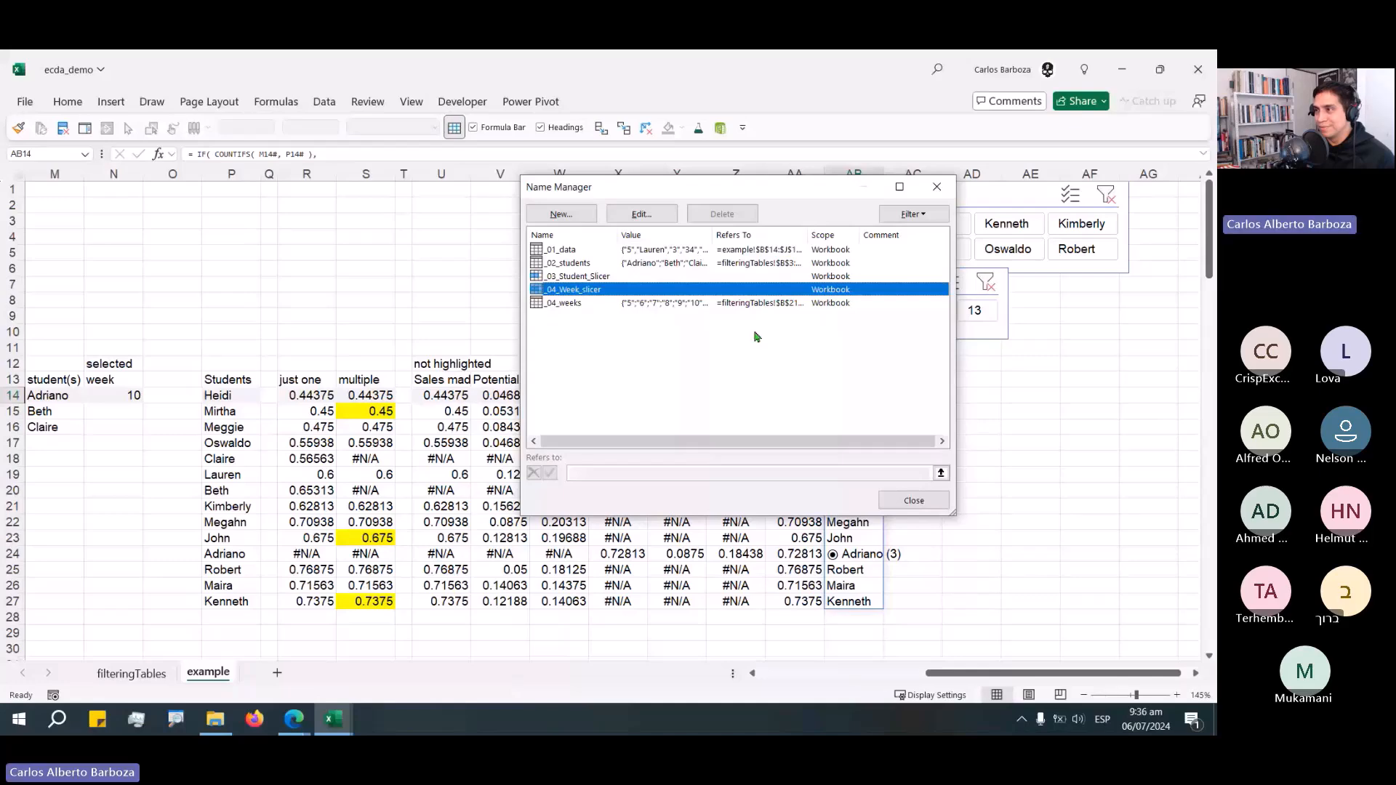
key(Escape)
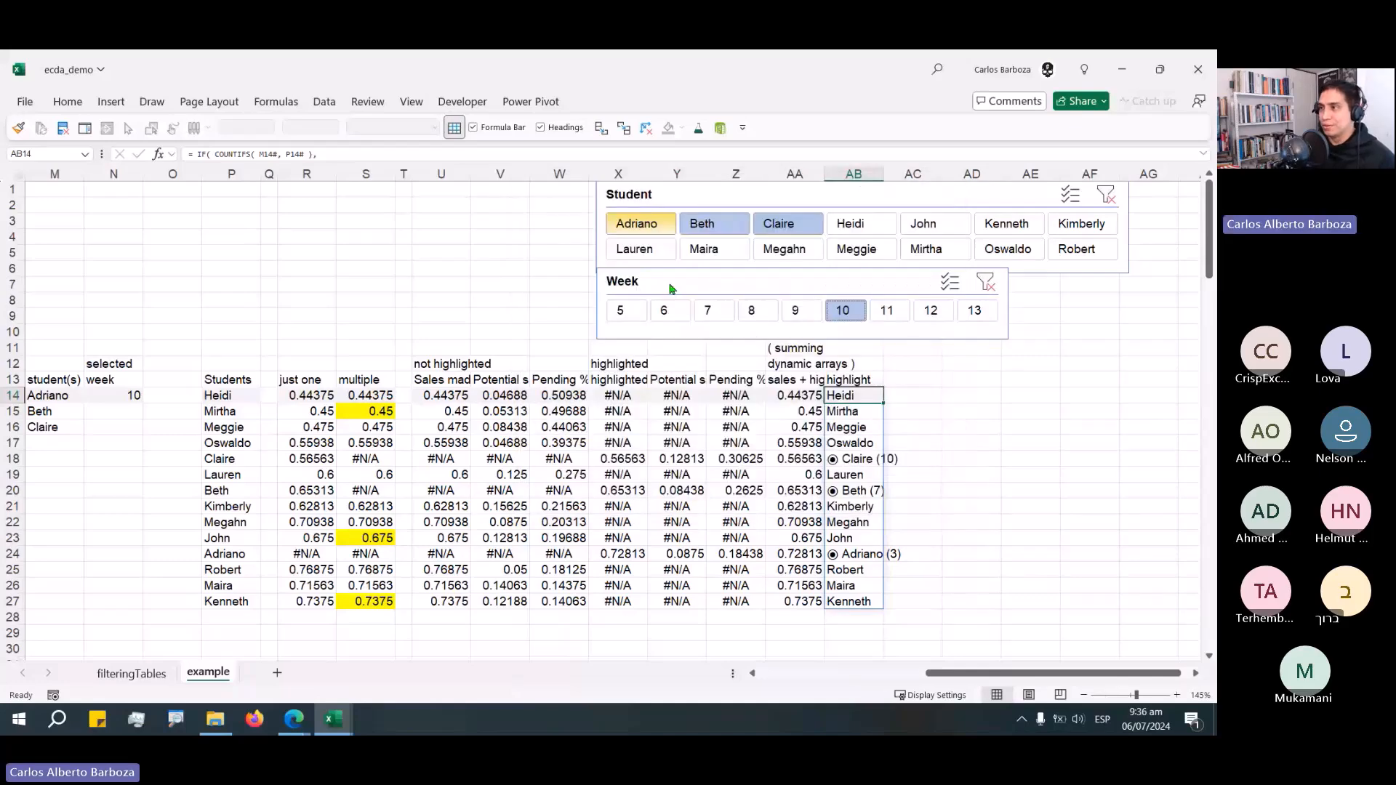
Rename the Week slicer to _05_Week_slicer through its slicer settings.
double_click(671, 288)
key(Return)
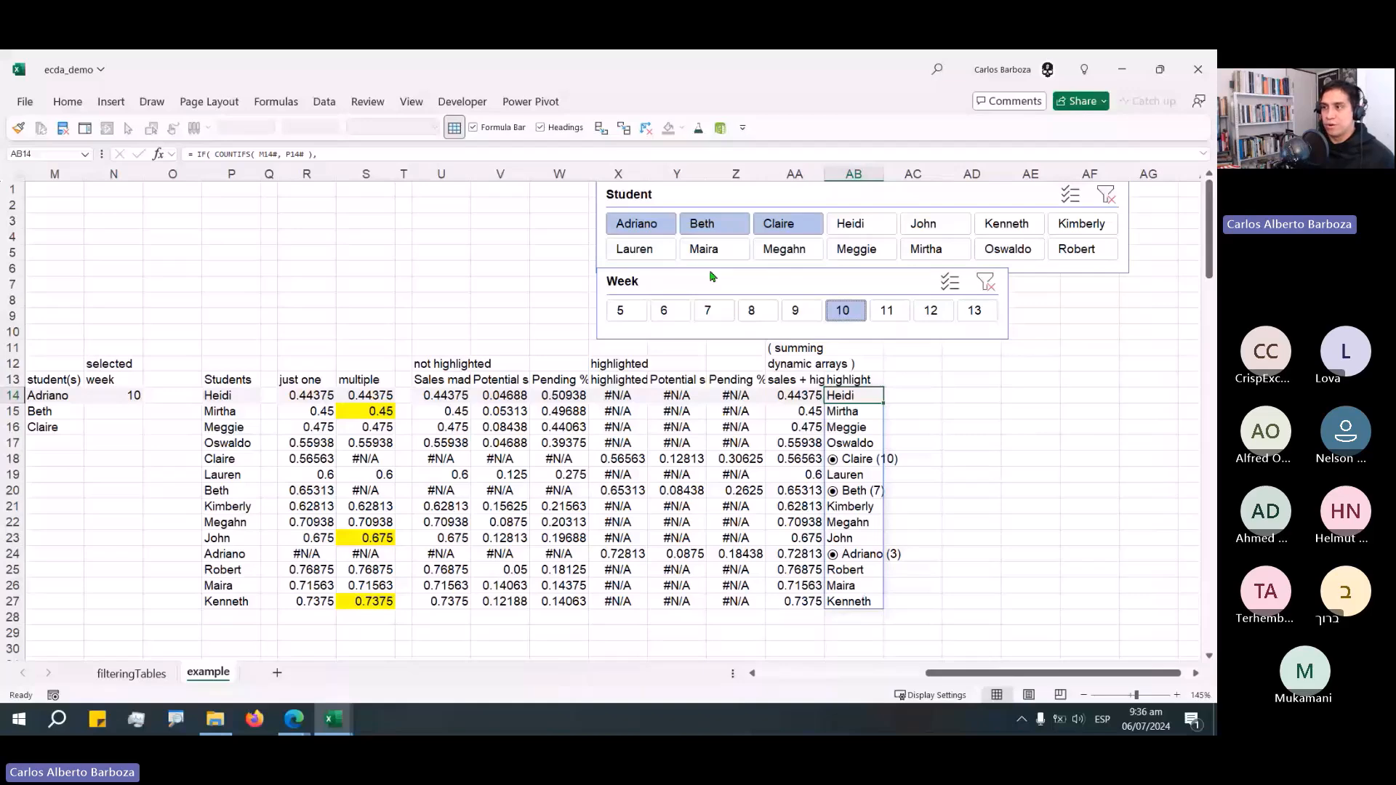
Start a new defined name called _06_axis_labels for the highlight column's first cell.
key(ctrl+F3)
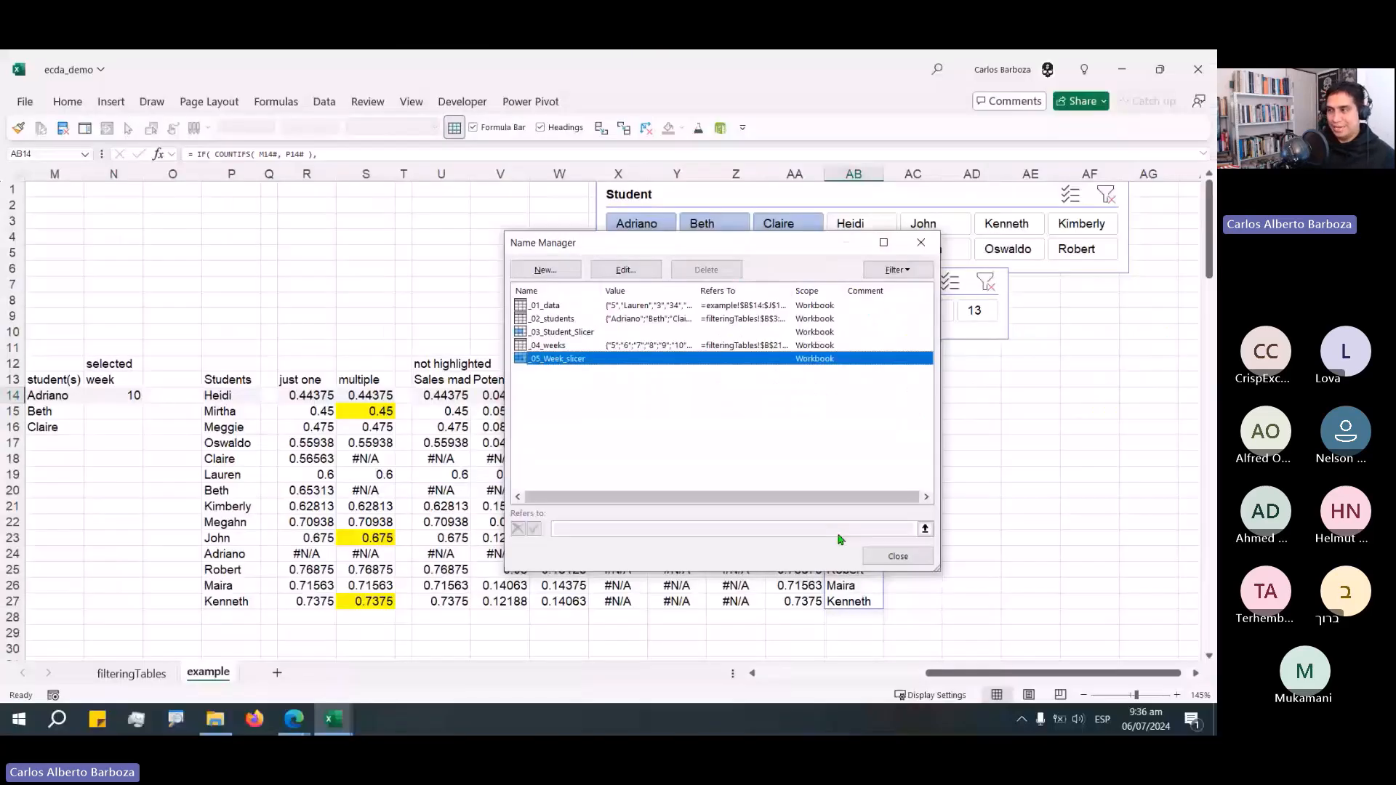
key(Up)
key(Up)
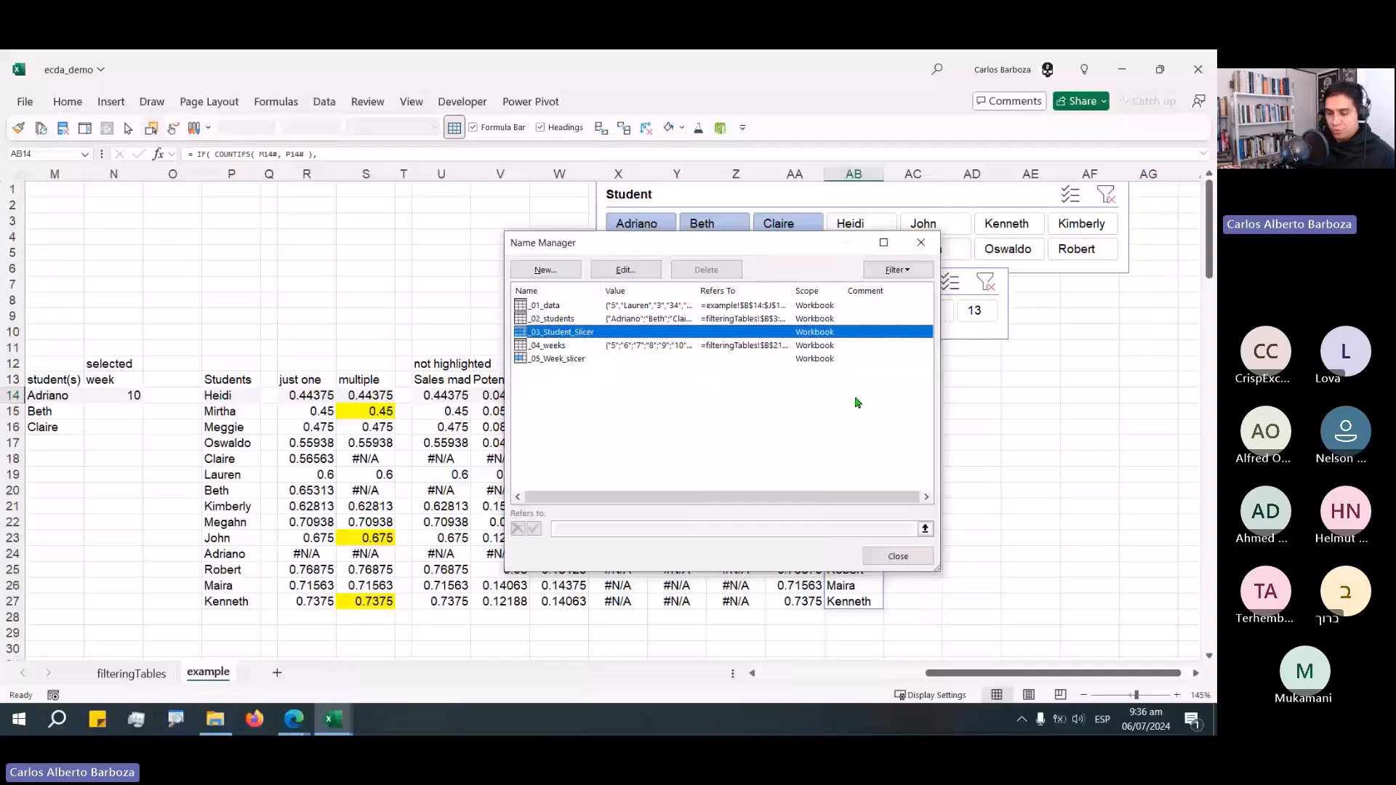
drag(745, 245, 592, 235)
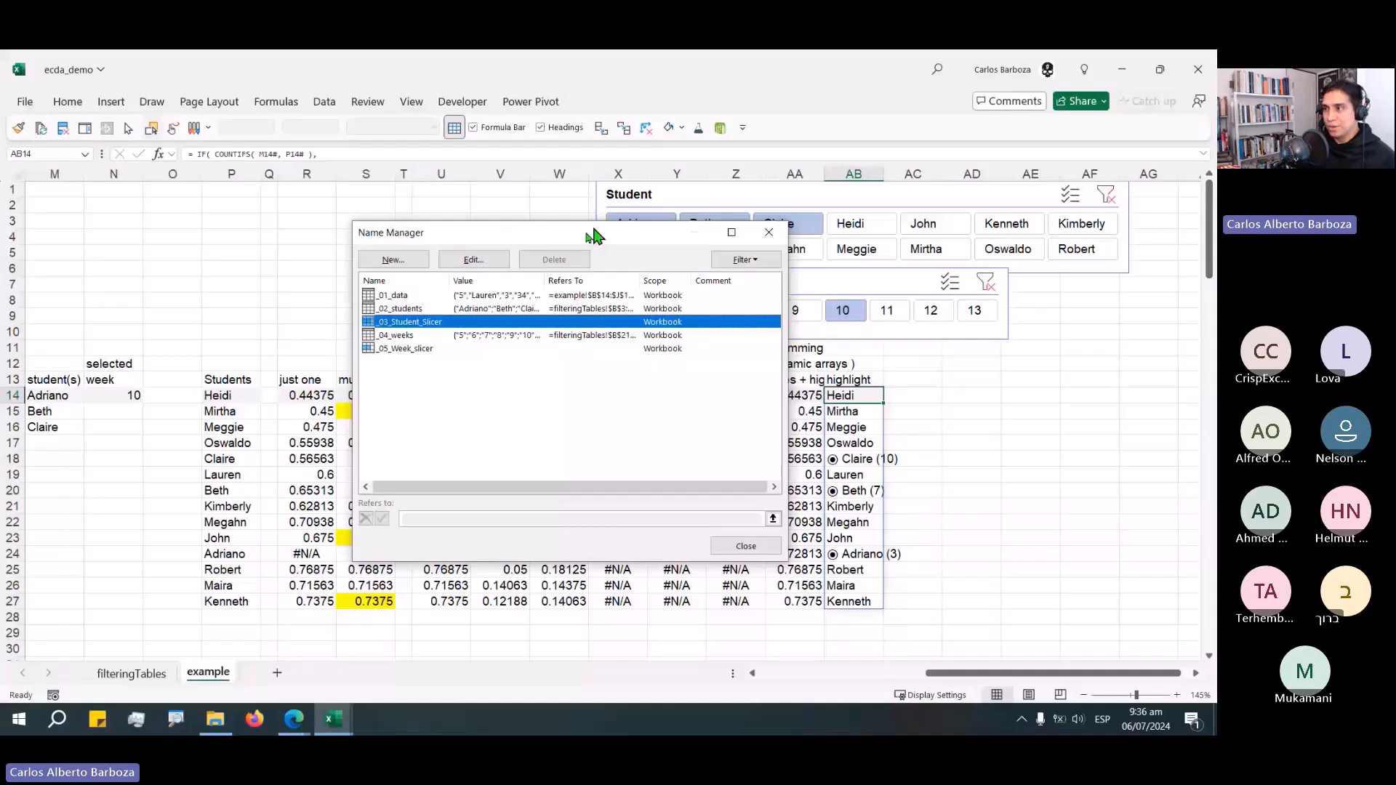
drag(594, 235, 559, 264)
click(358, 290)
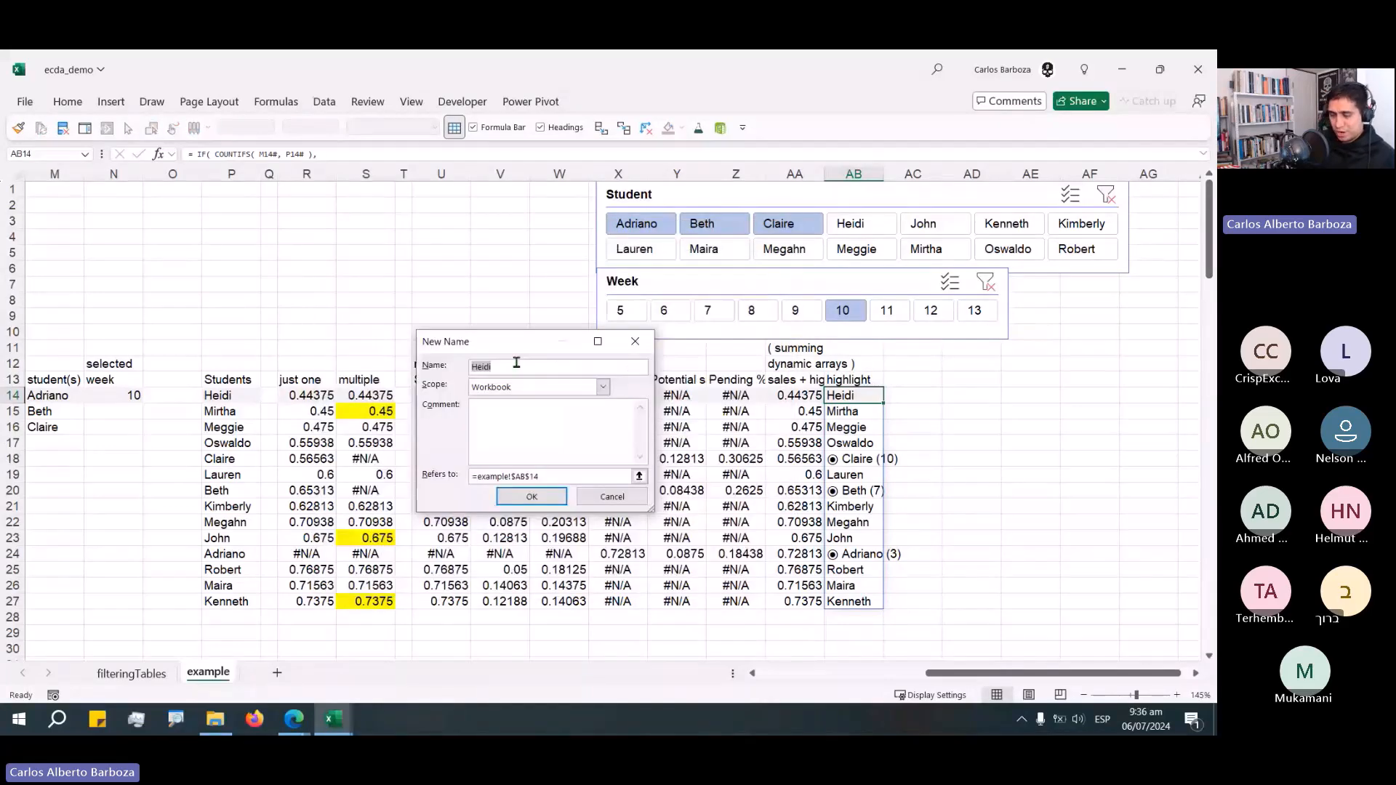
text(_06)
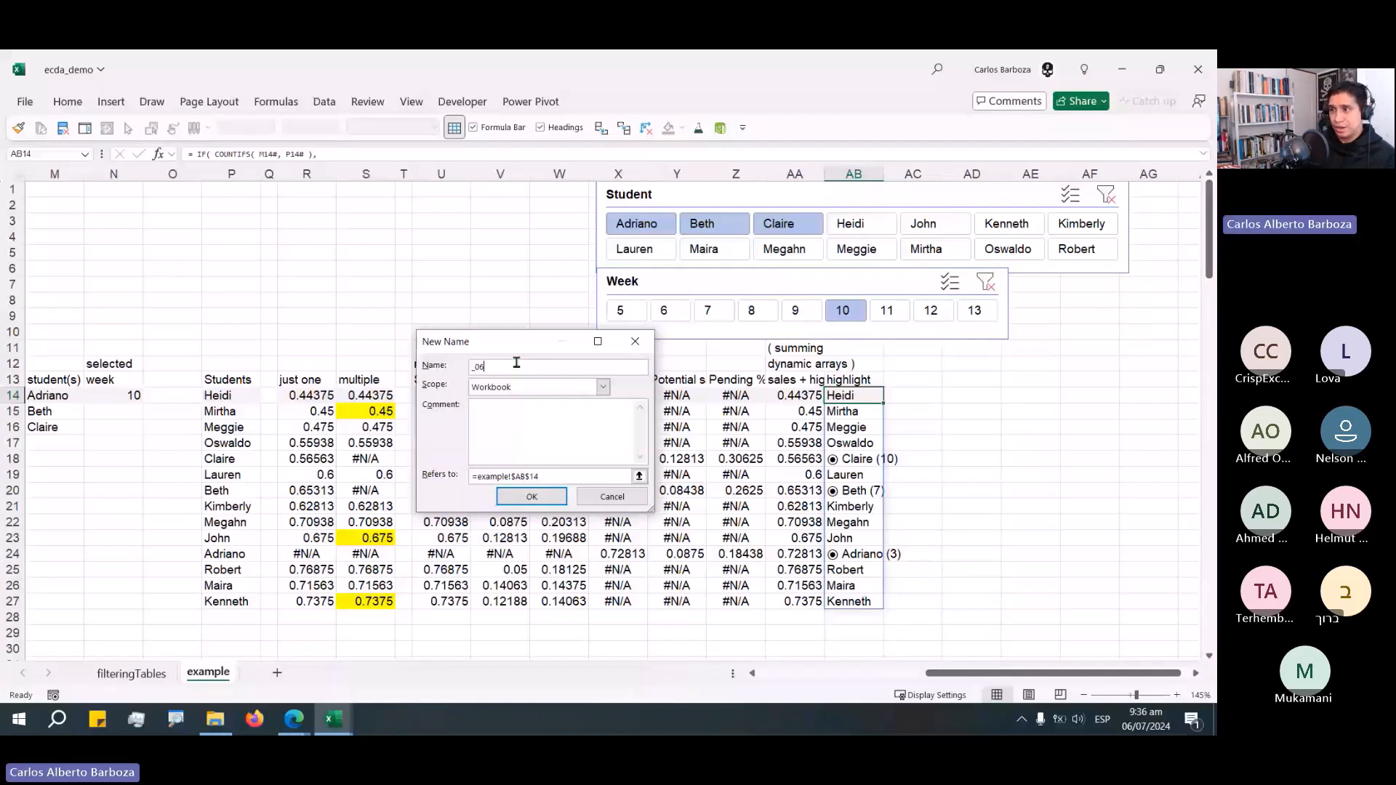
text(_axis)
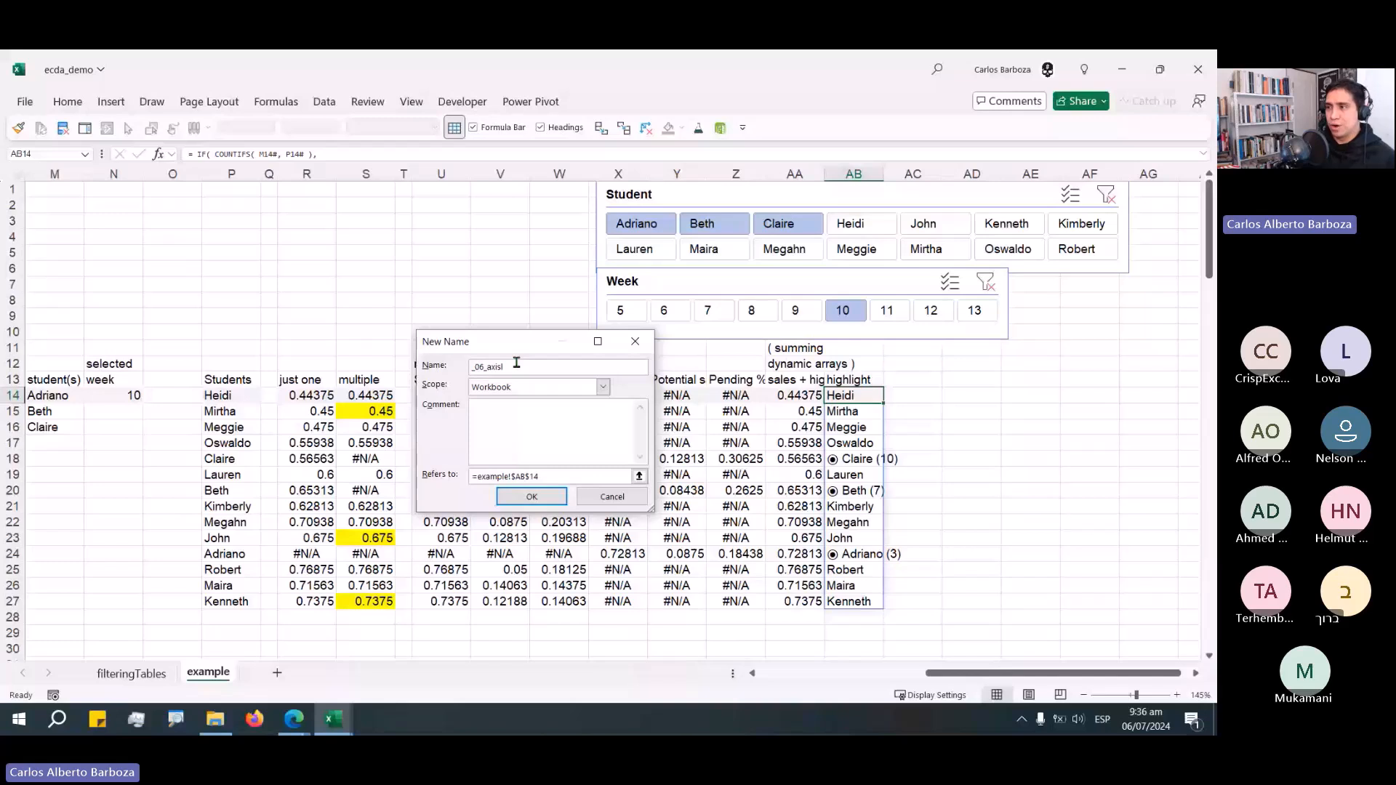
text(_l)
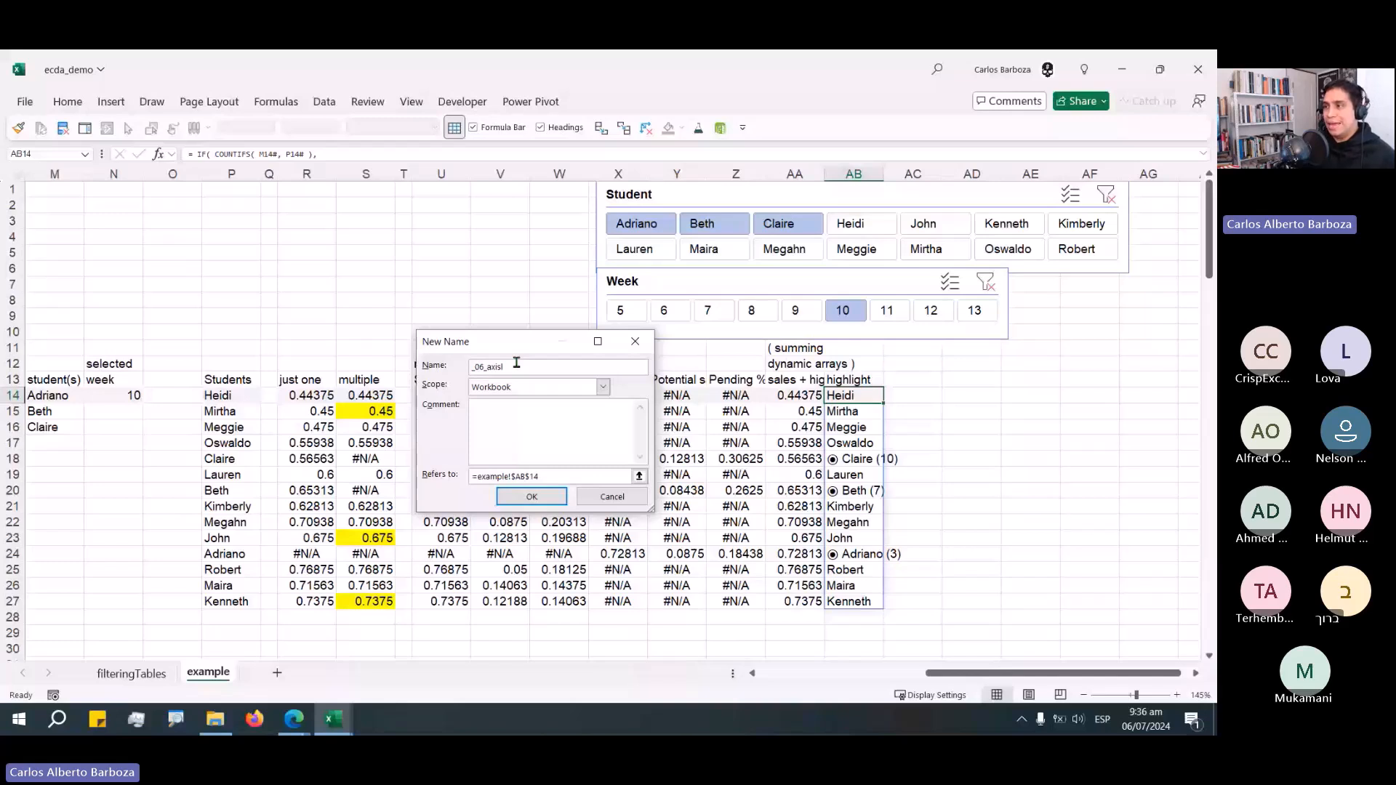
text(abels)
Scope _06_axis_labels to the example sheet and make it refer to the spill range =example!$AB$14#.
drag(532, 344, 653, 393)
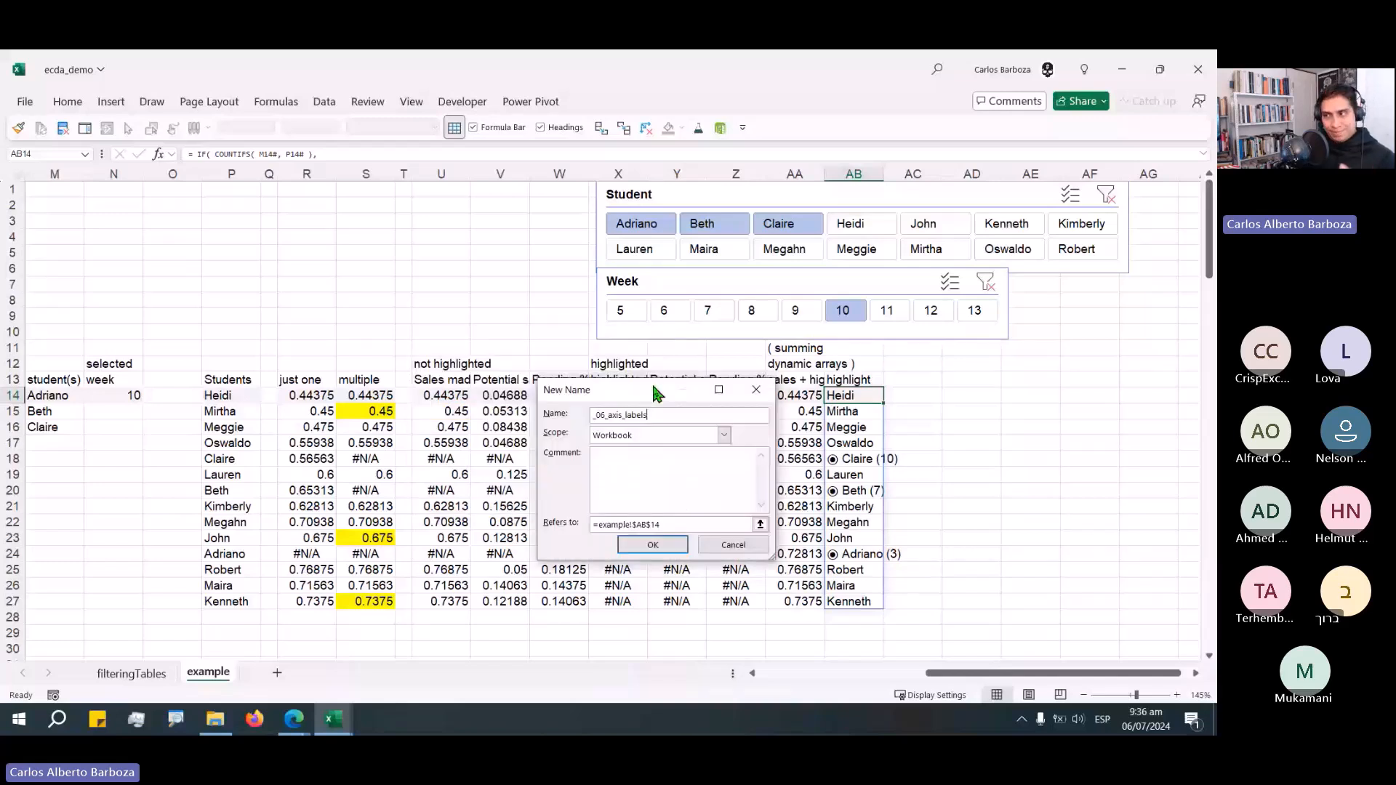
drag(651, 393, 666, 388)
click(626, 430)
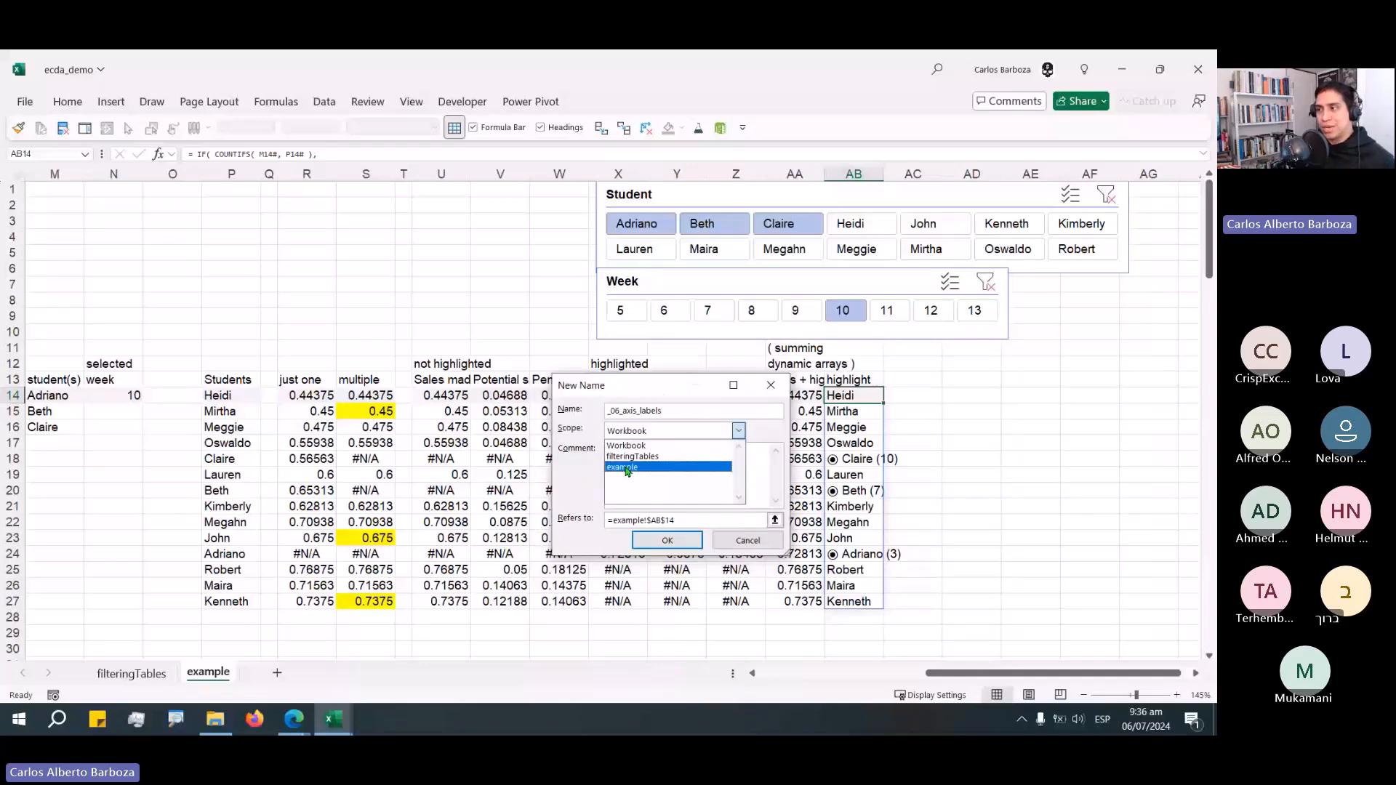
click(627, 468)
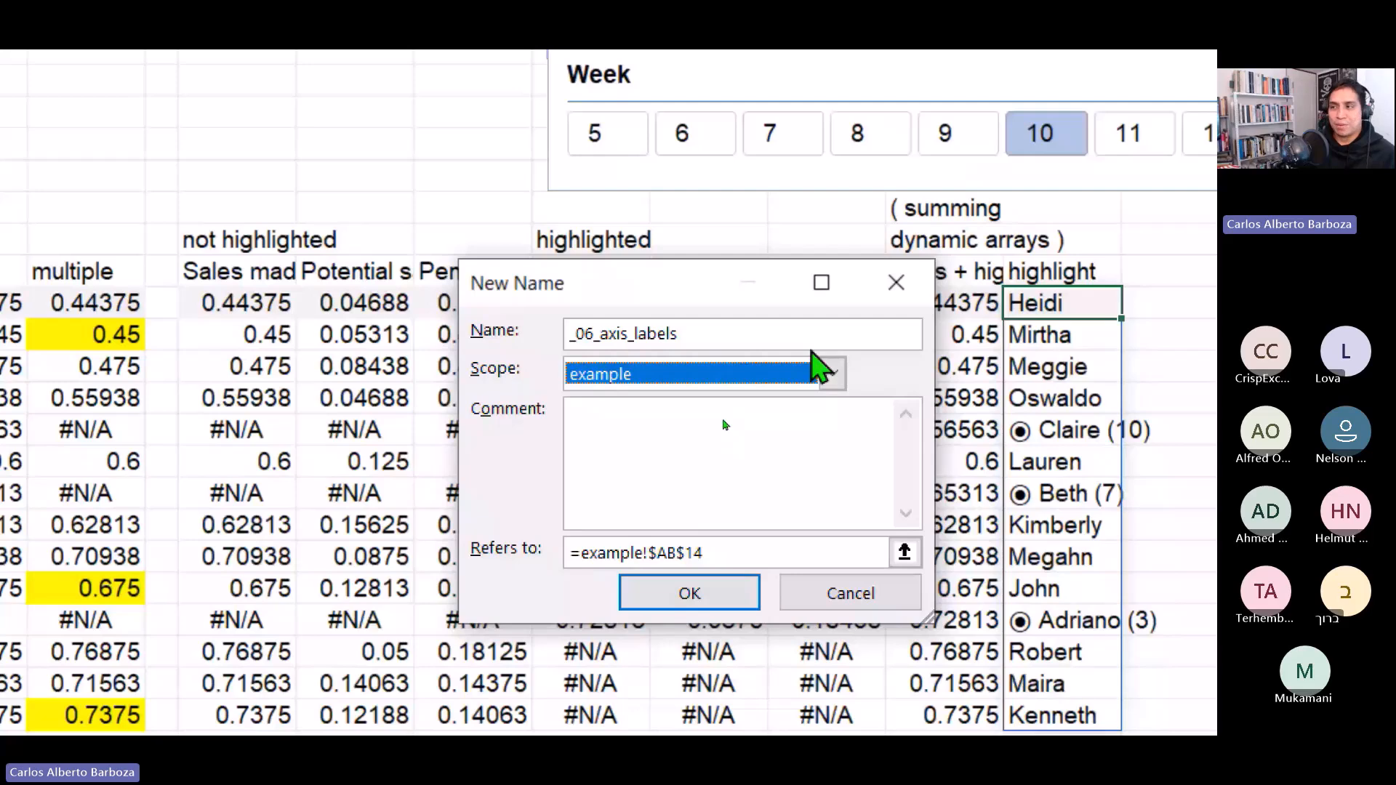
click(823, 369)
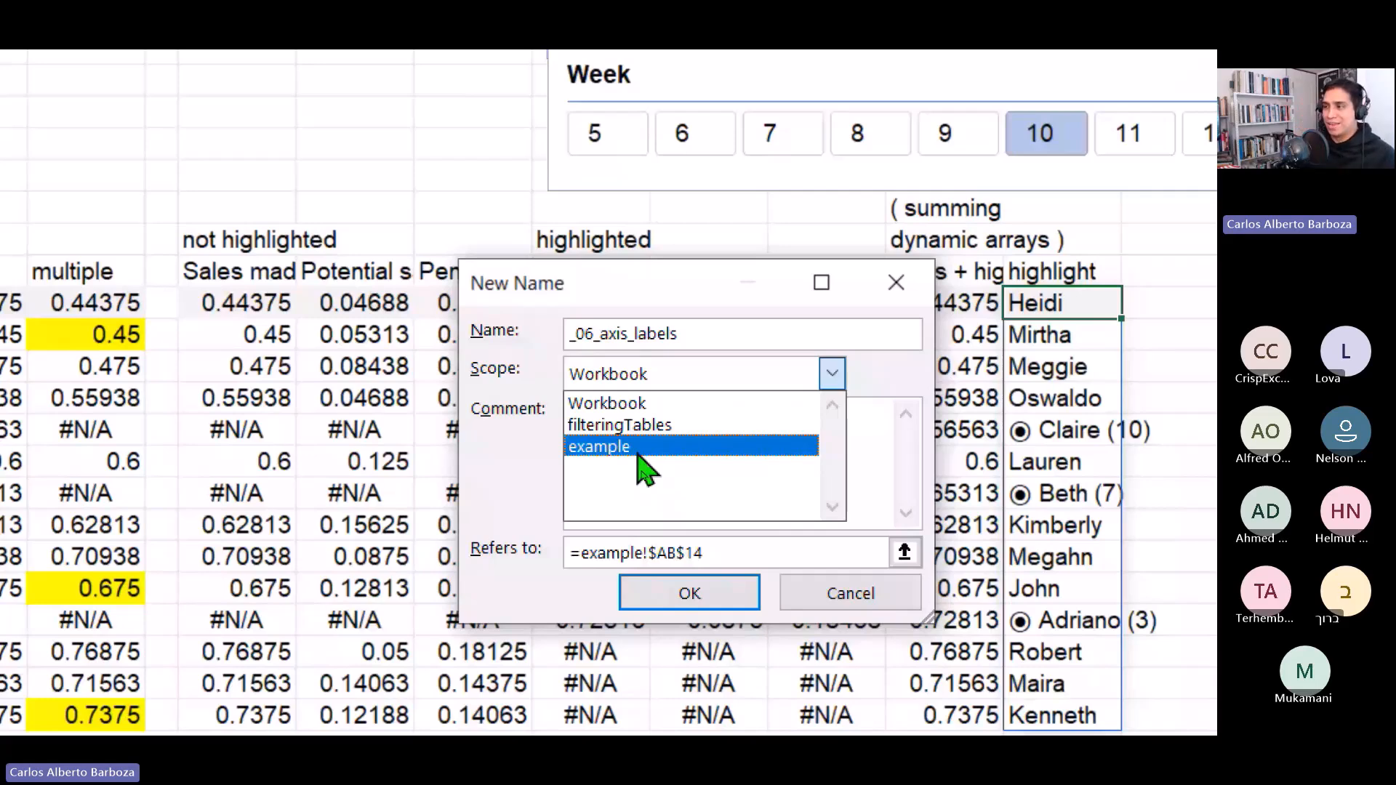
click(641, 449)
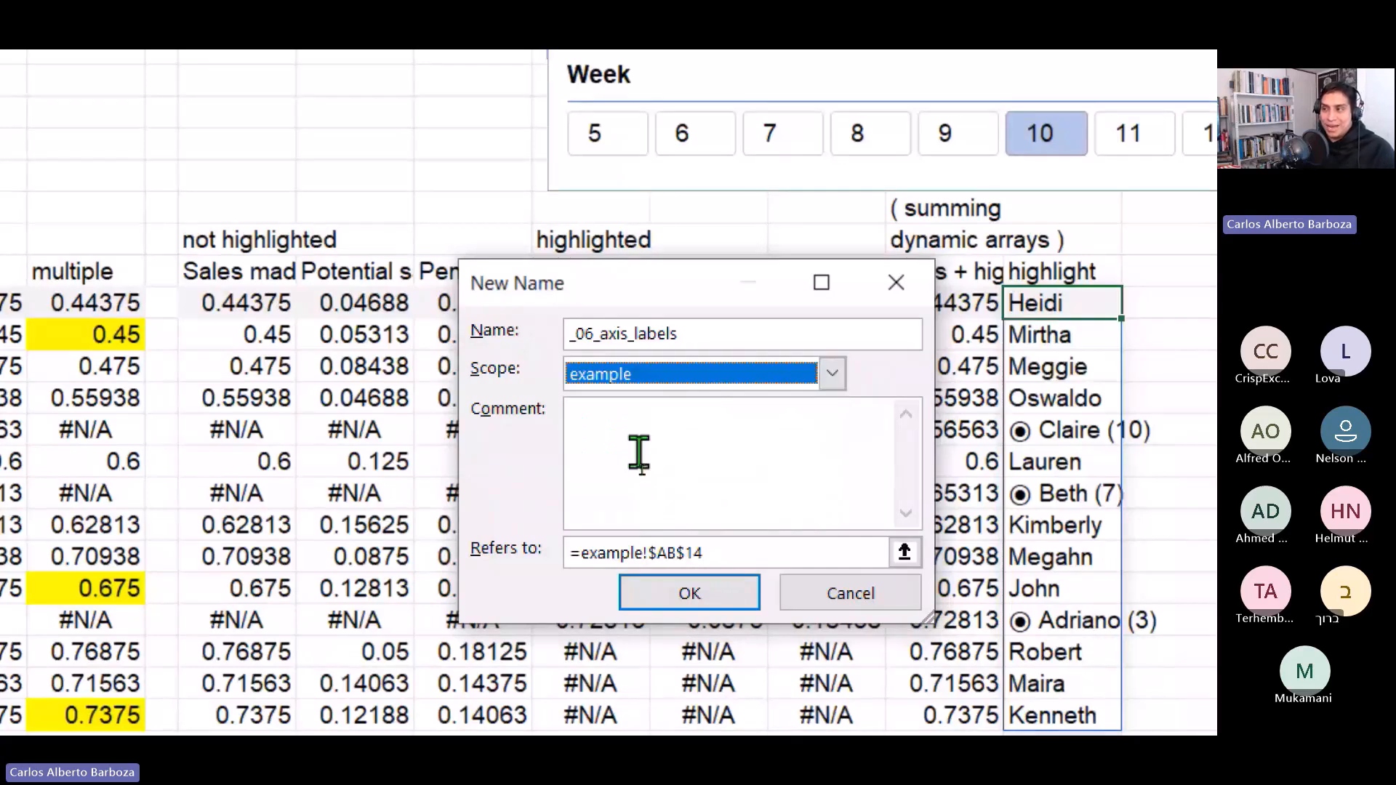
click(759, 554)
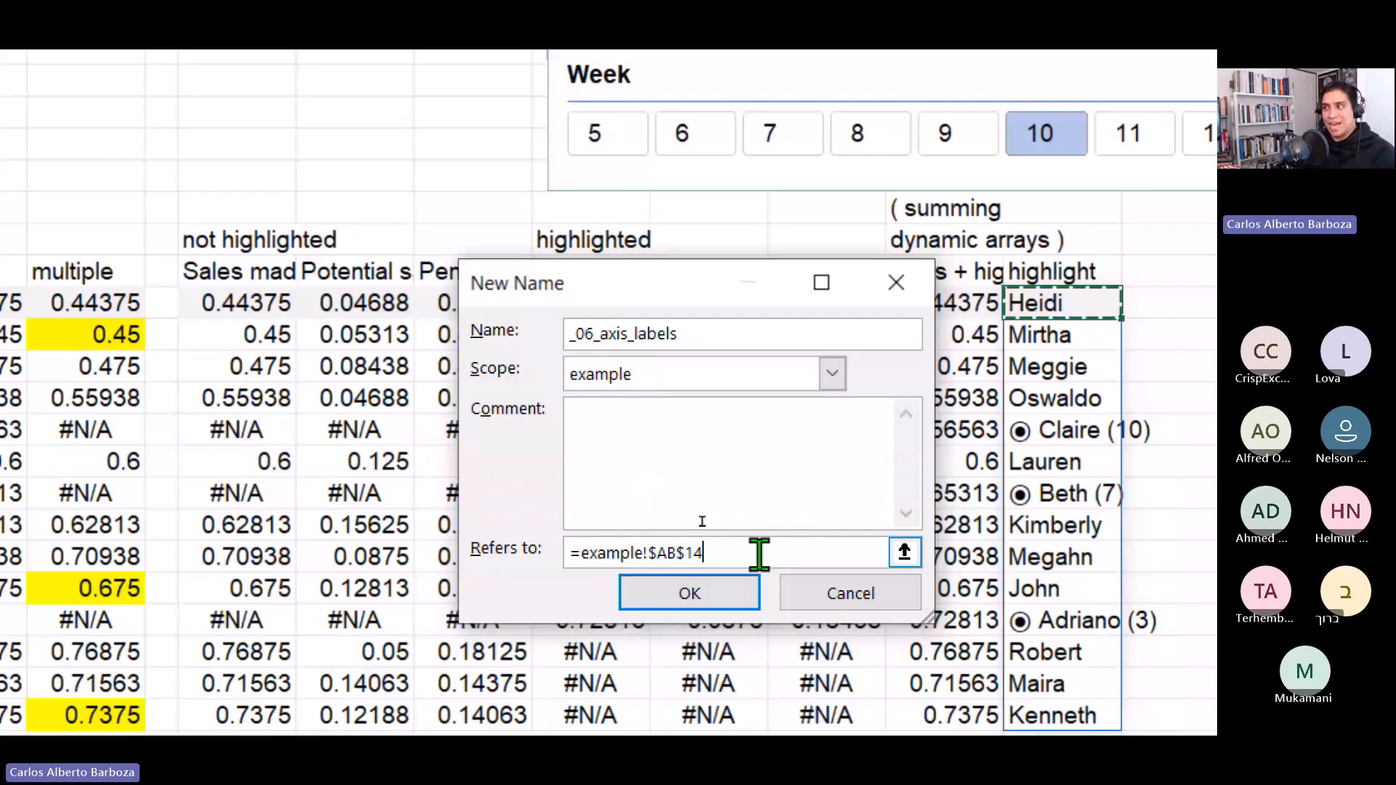
text(#)
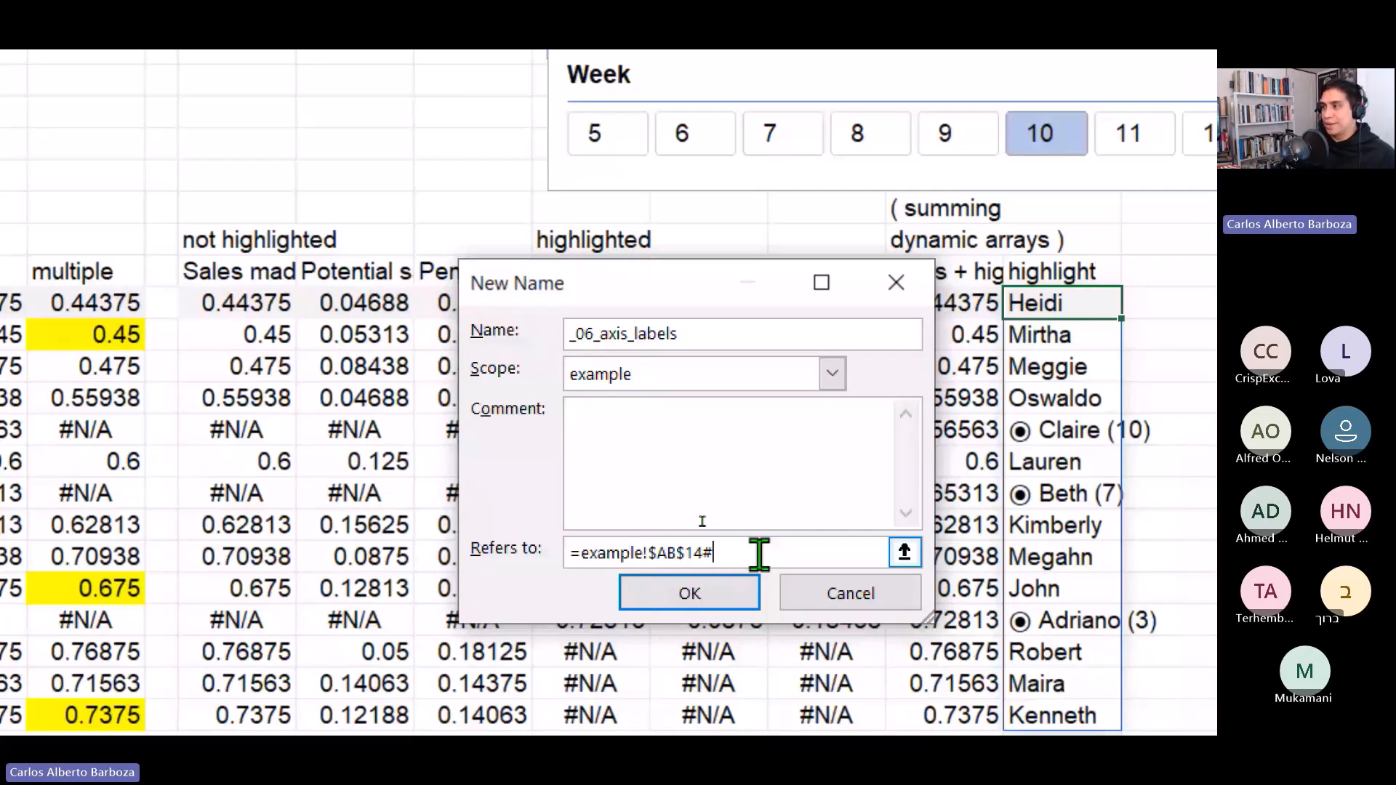
key(Return)
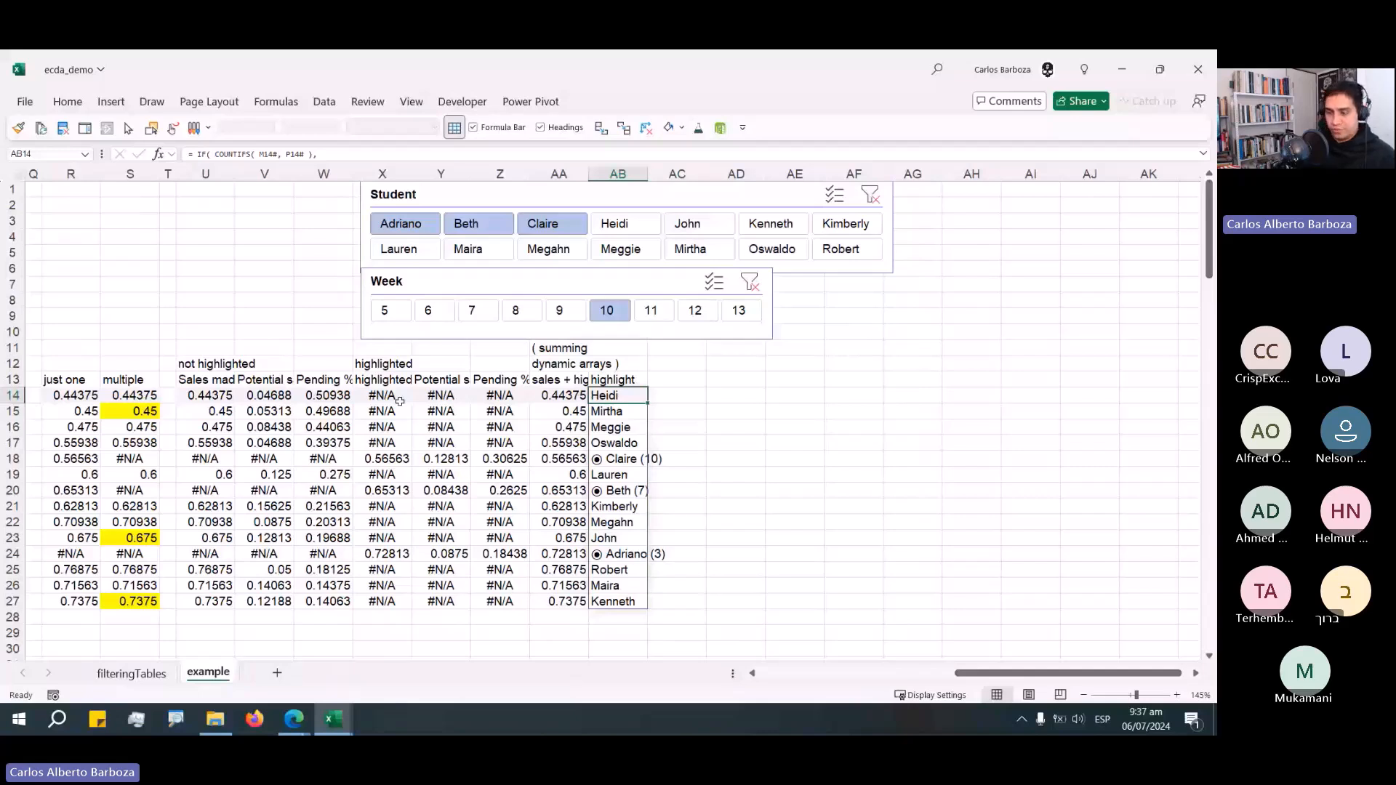
Define the name _07_Sales_made, scoped to the example sheet, referring to the spill range =example!$U$14#.
key(ctrl+Left)
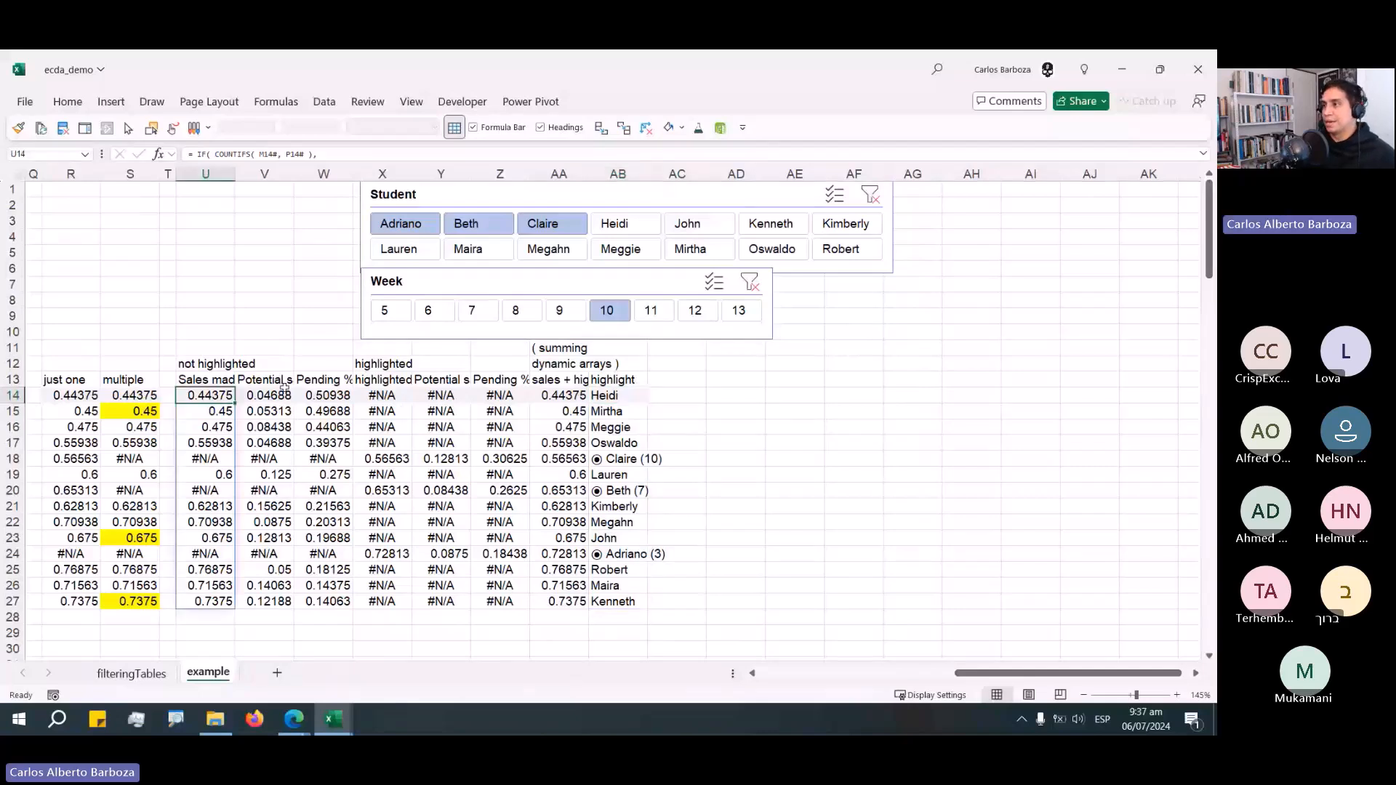
key(ctrl+F3)
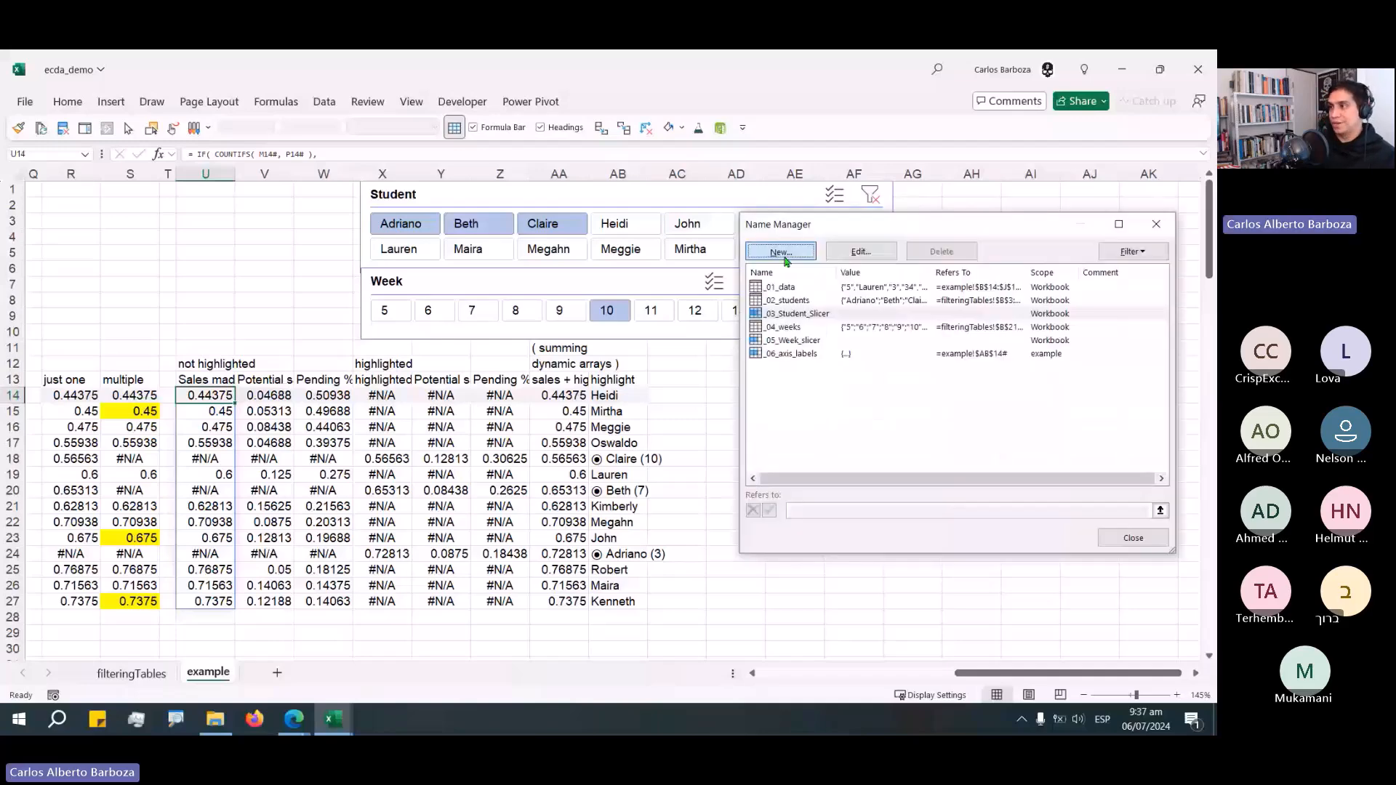
click(785, 260)
click(893, 329)
text(_0)
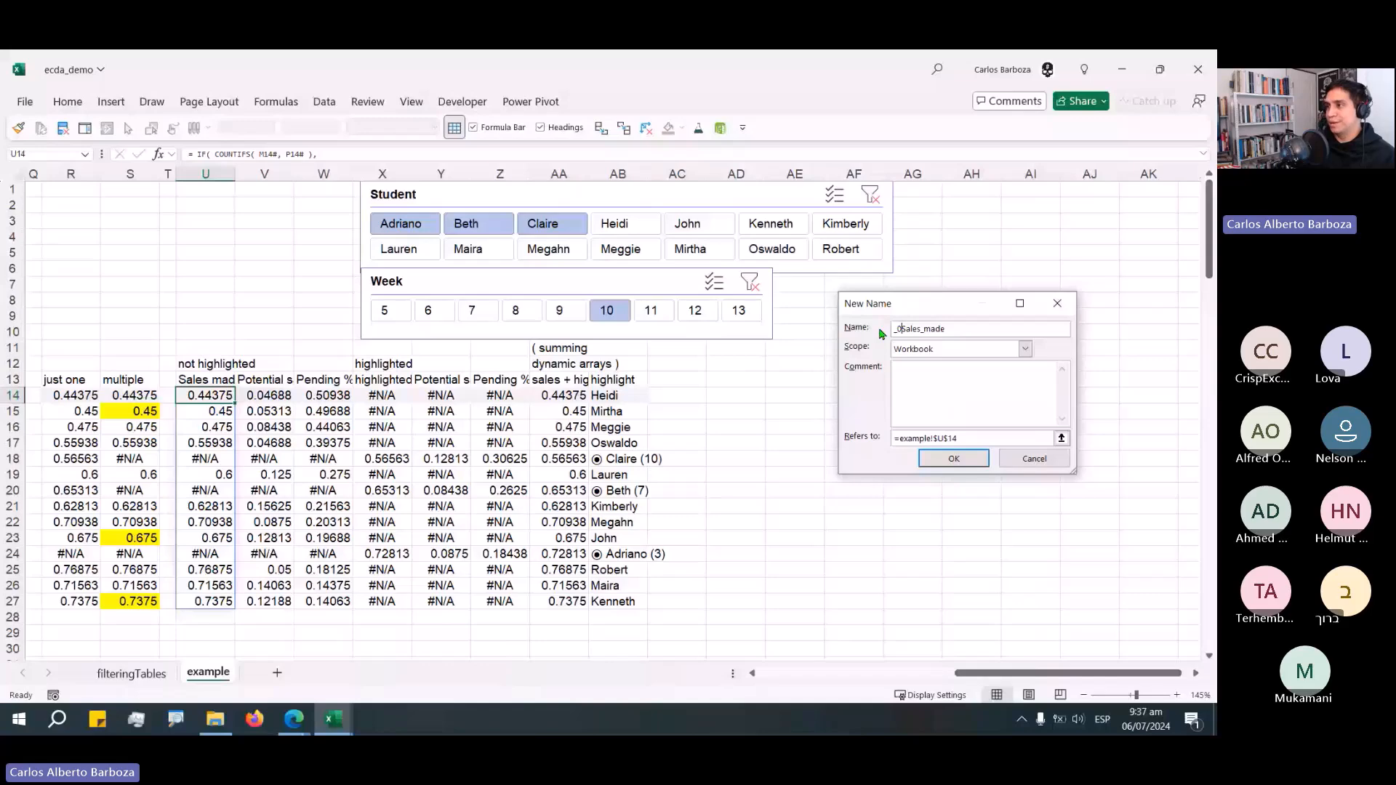
text(7_)
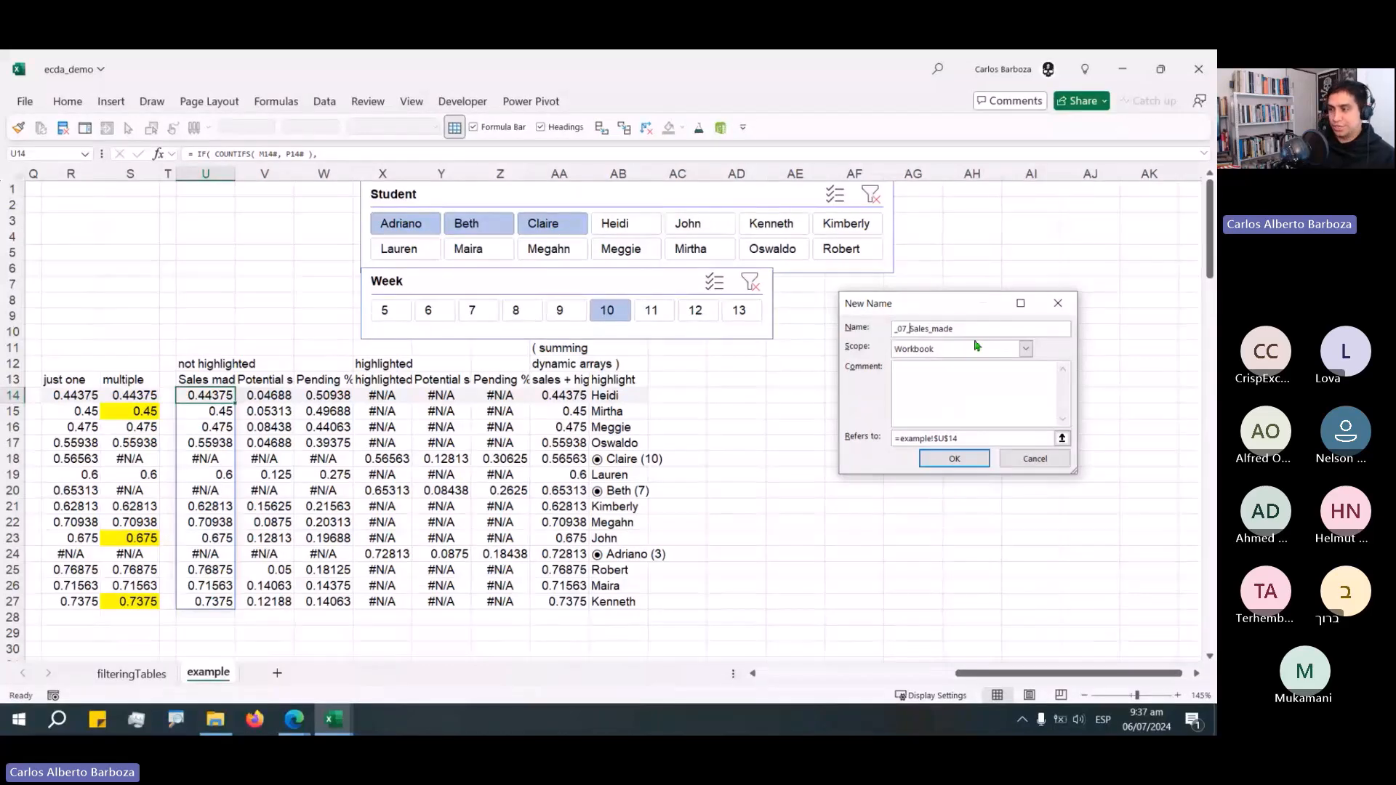
click(977, 346)
click(938, 375)
click(954, 458)
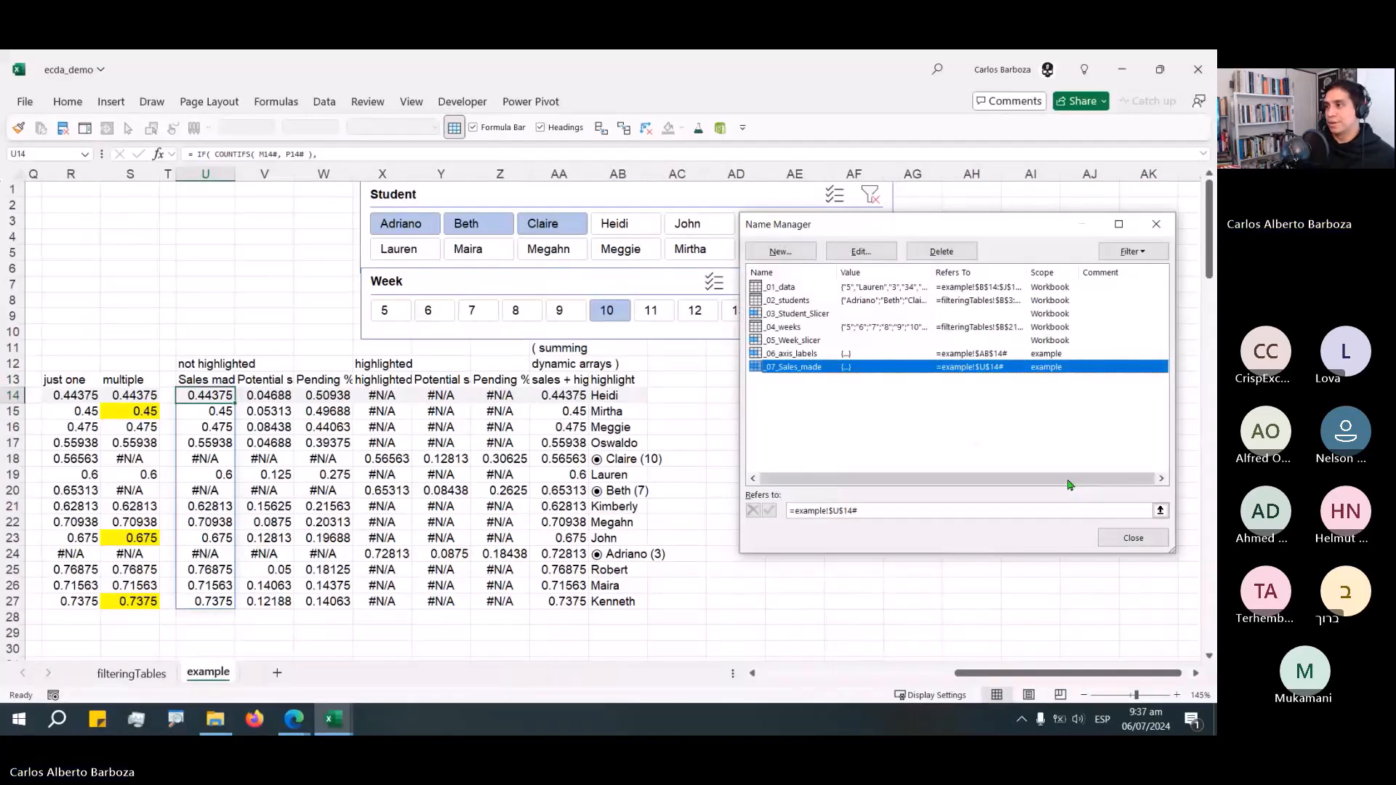
click(1132, 538)
Define the name _08_Potential_sales, scoped to the example sheet, referring to the spill range =example!$V$14#.
key(Right)
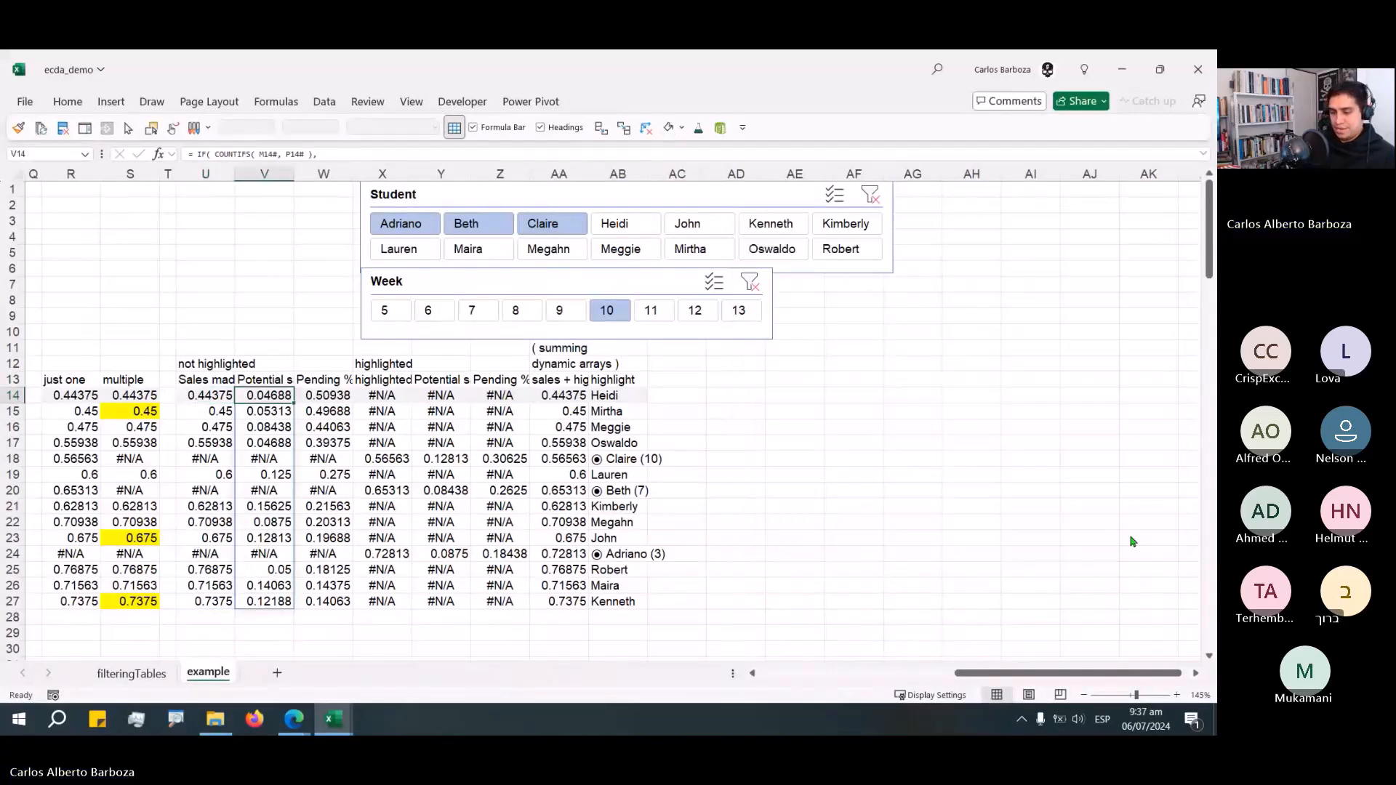
key(ctrl+F3)
click(785, 261)
key(Home)
text(_0)
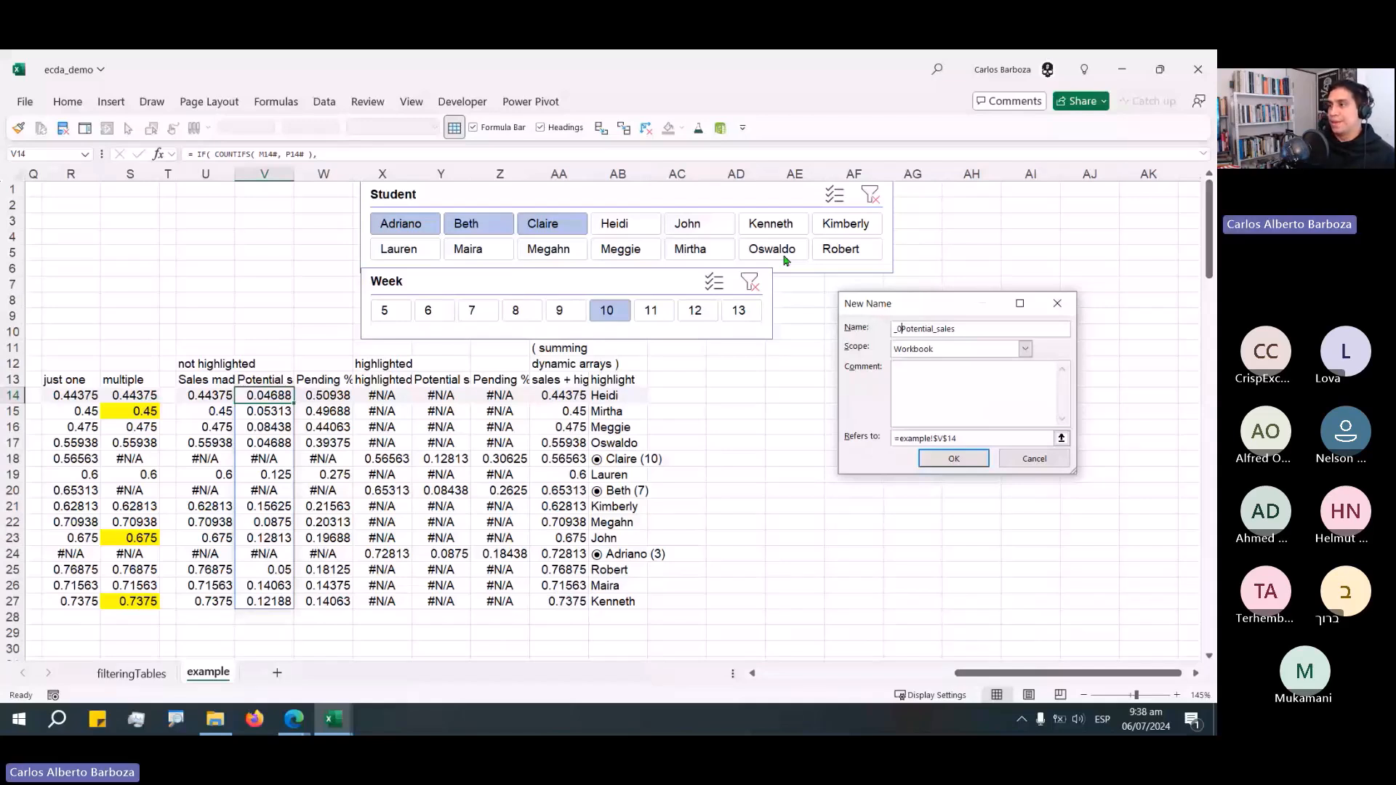
text(8_#)
click(978, 460)
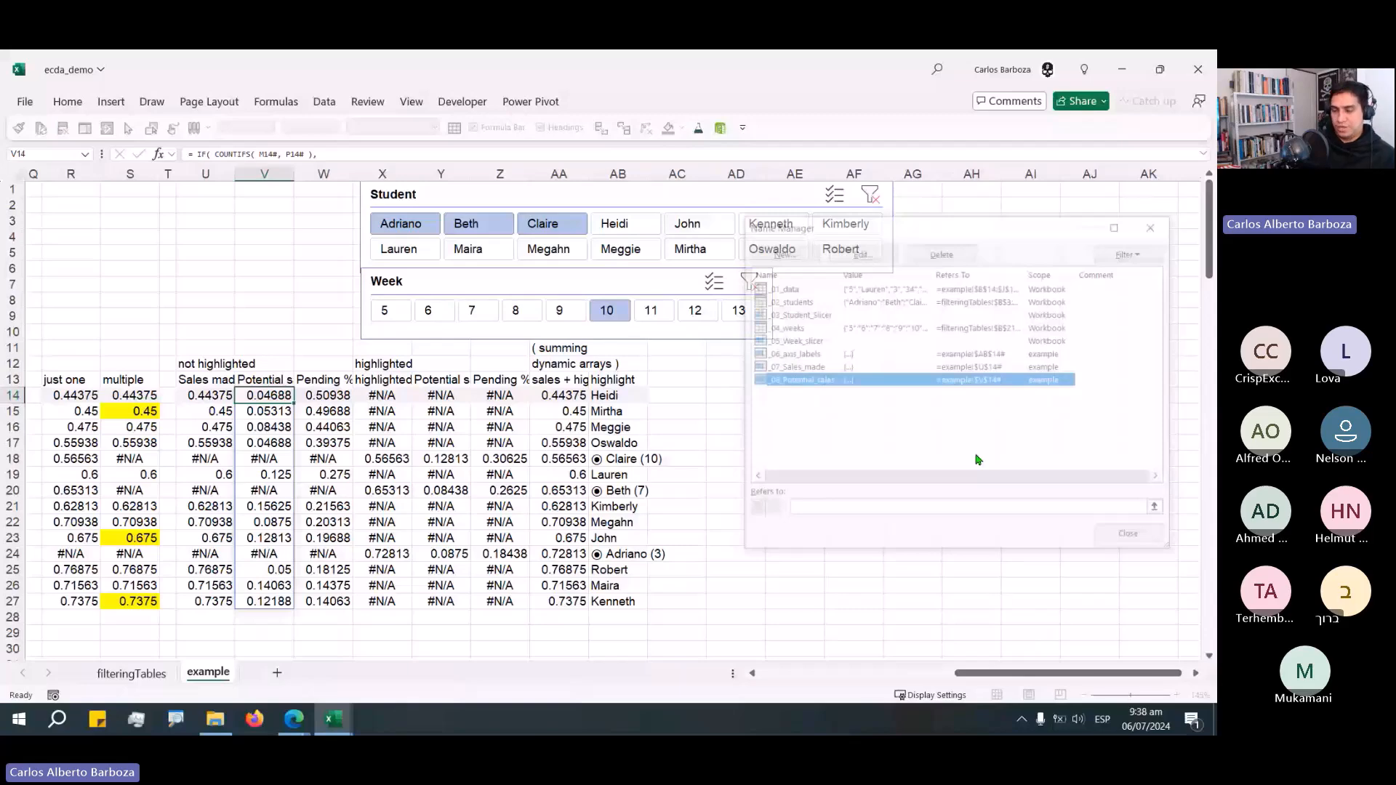
click(1109, 538)
Define the name _09_Pending, scoped to the example sheet, referring to the spill range =example!$W$14#.
key(Right)
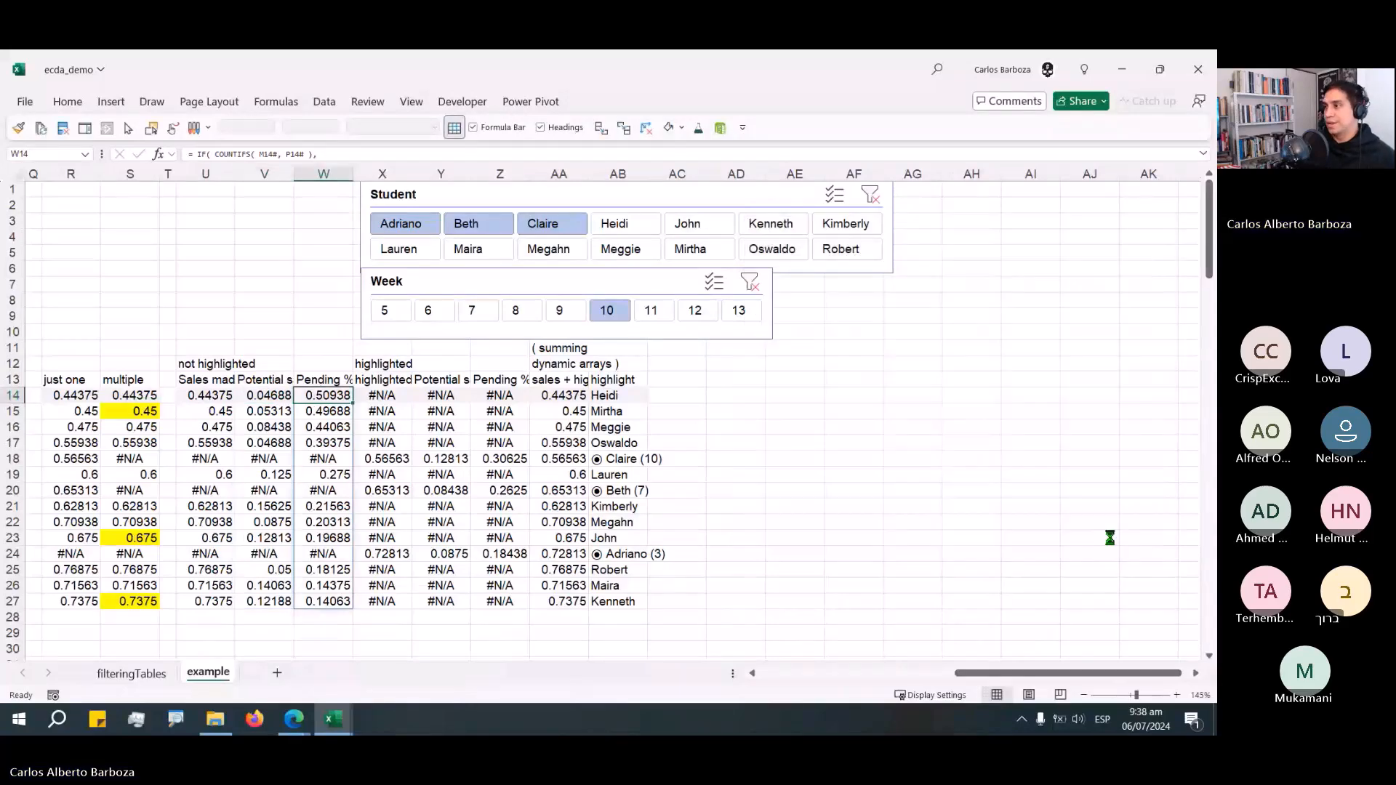
key(ctrl+F3)
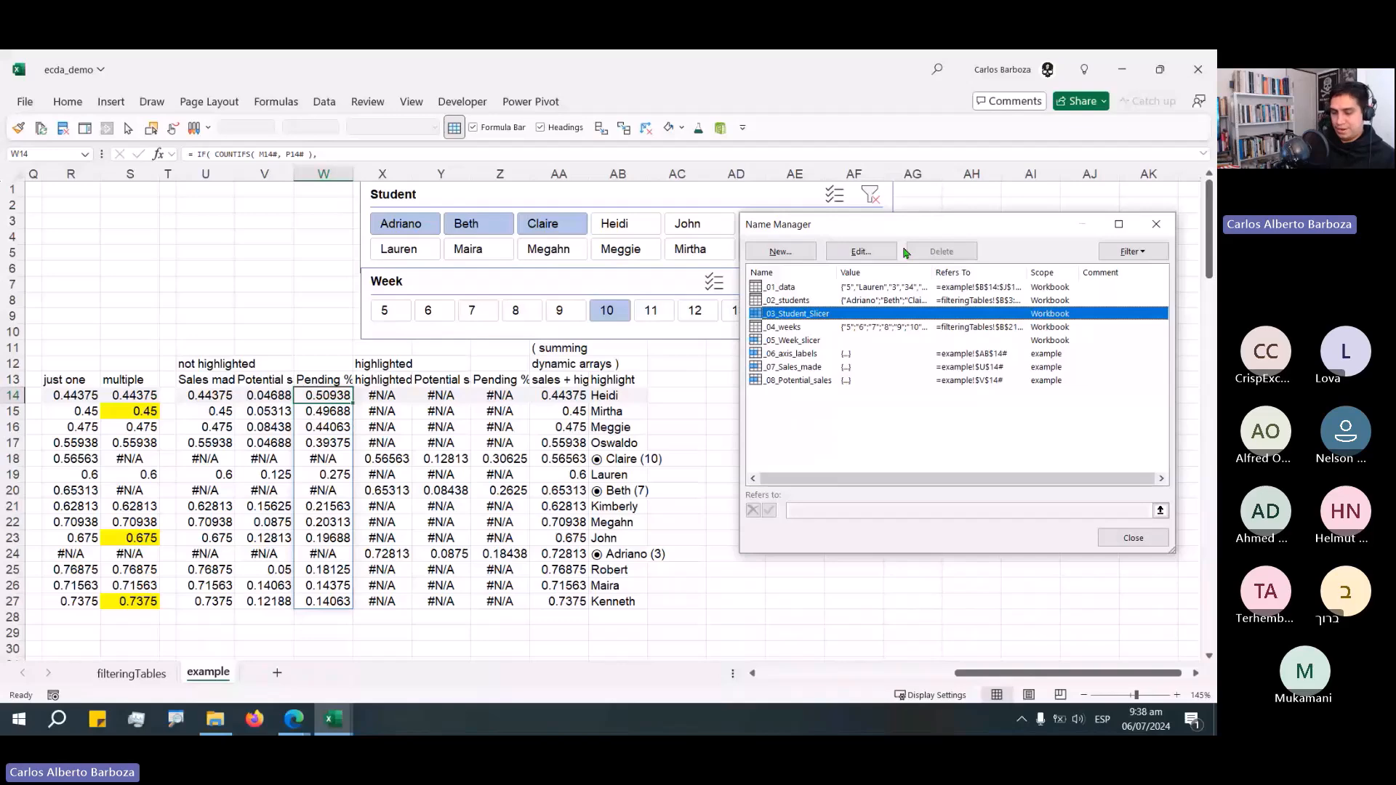
key(alt+n)
key(Home)
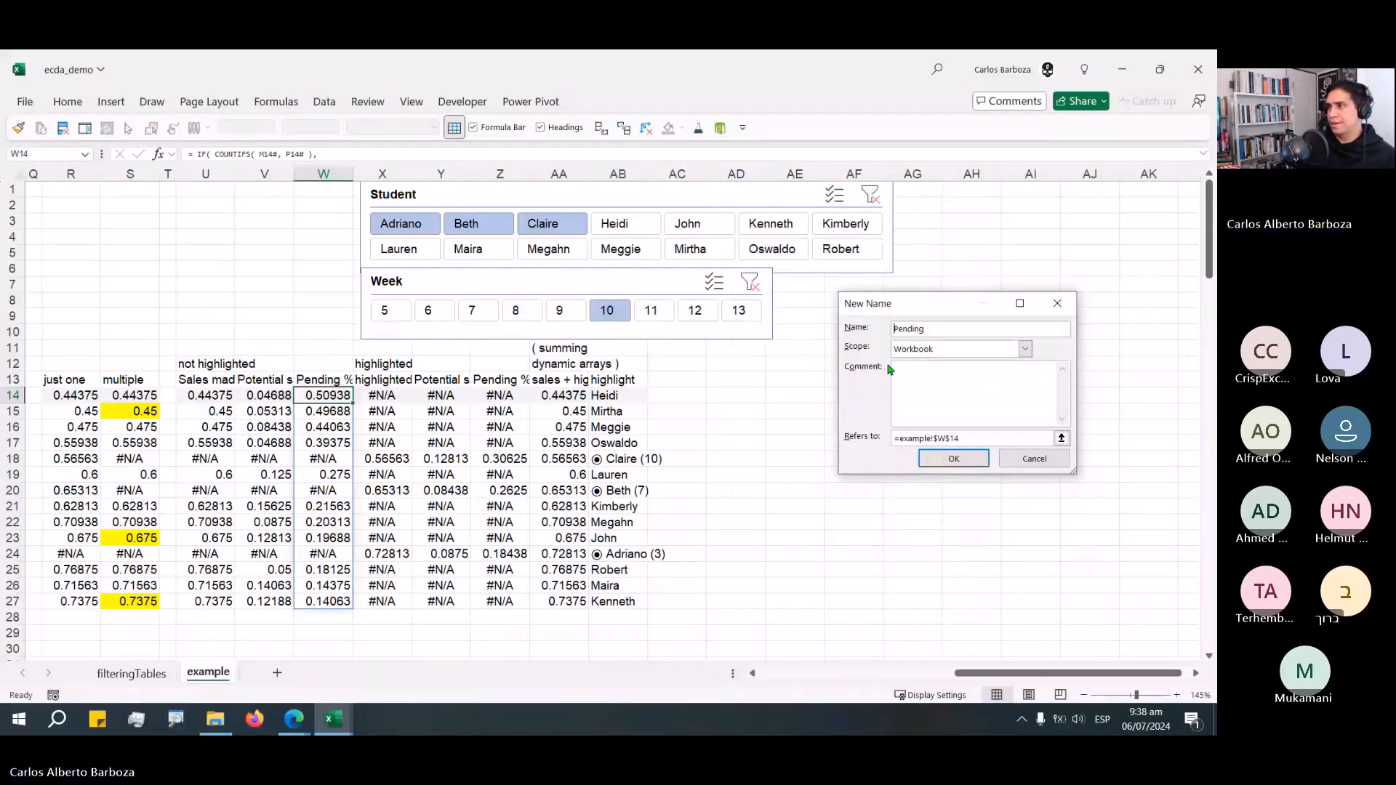
text(_09_)
key(Tab)
key(Down)
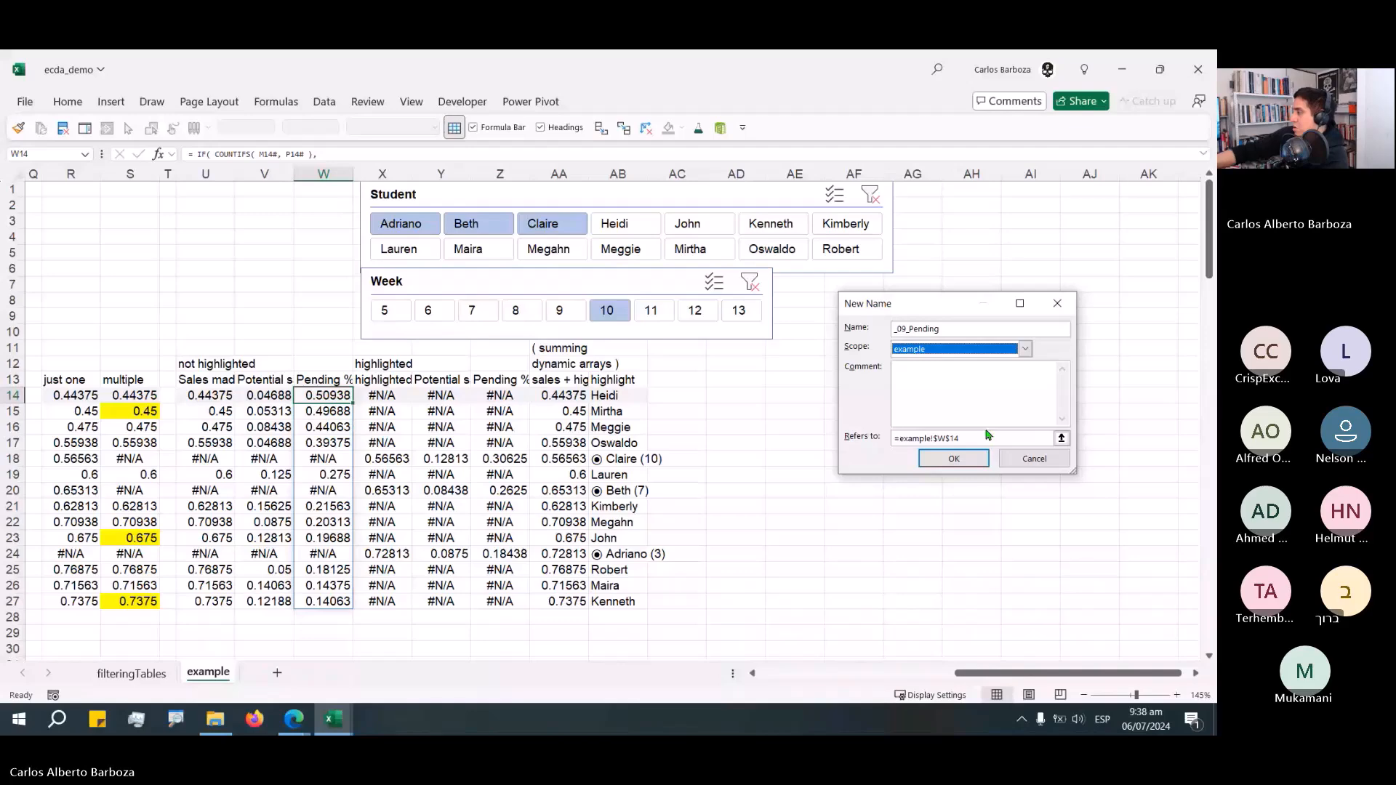
key(Return)
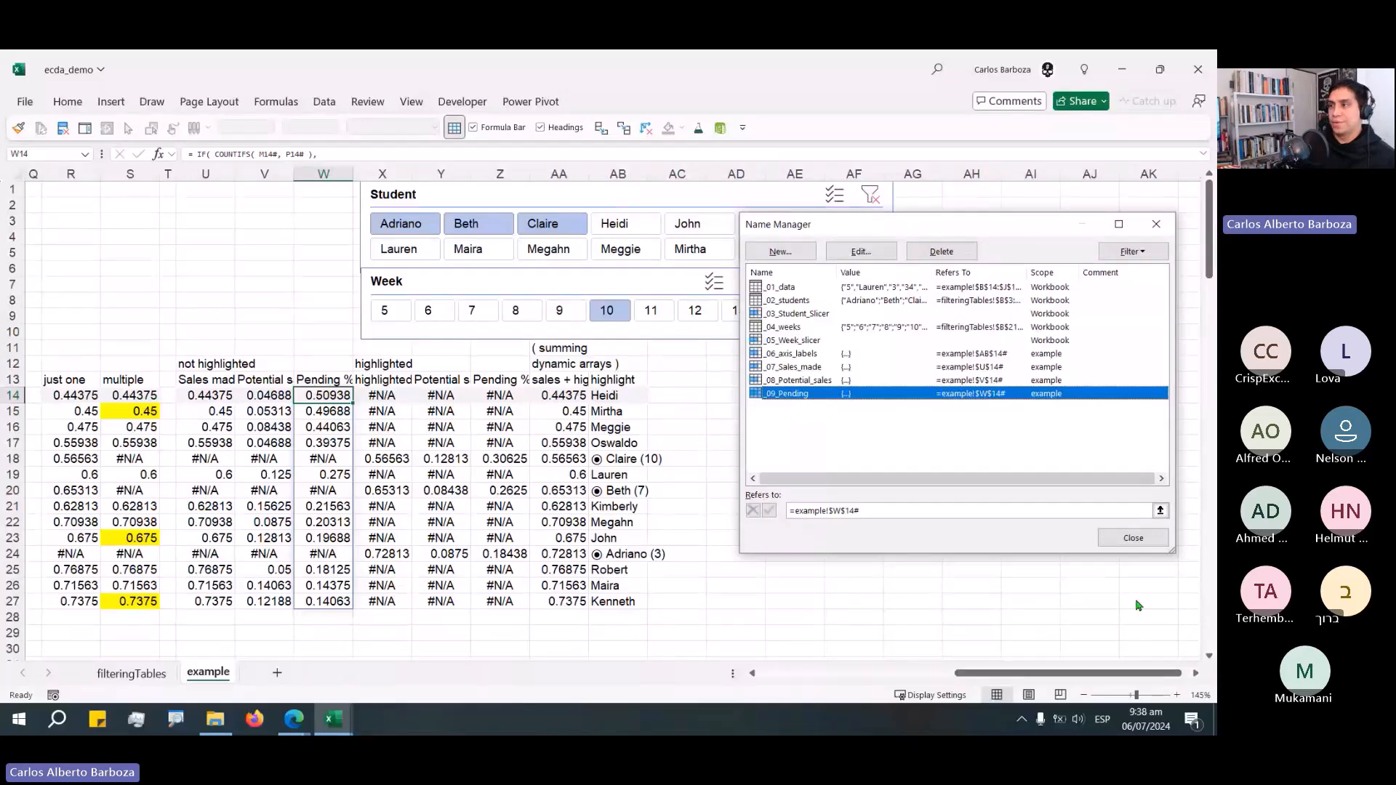
key(Escape)
Define the name _10_highlighted_Sales, scoped to the example sheet, referring to the spill range =example!$X$14#.
click(401, 396)
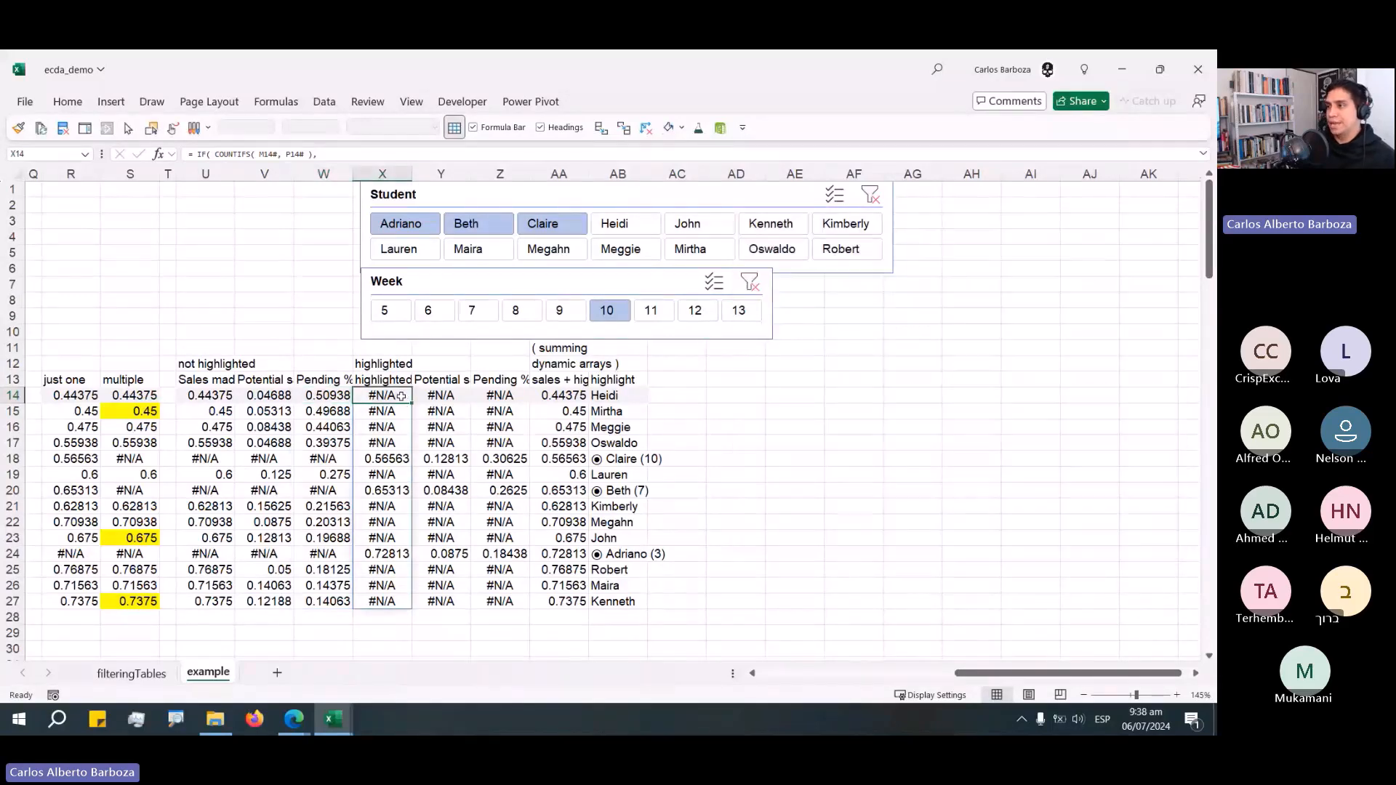
key(ctrl+F3)
key(Escape)
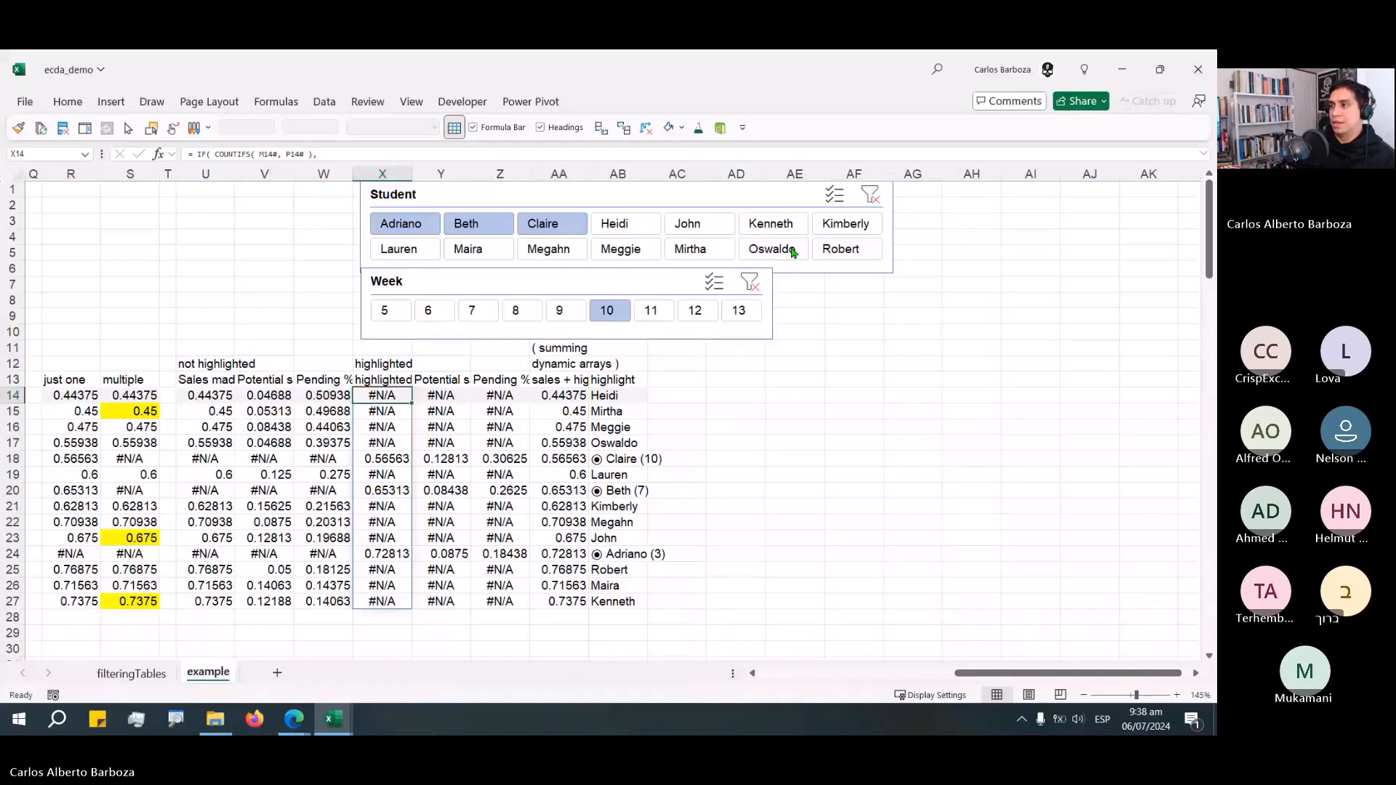
key(alt+m)
text(md)
text(_01)
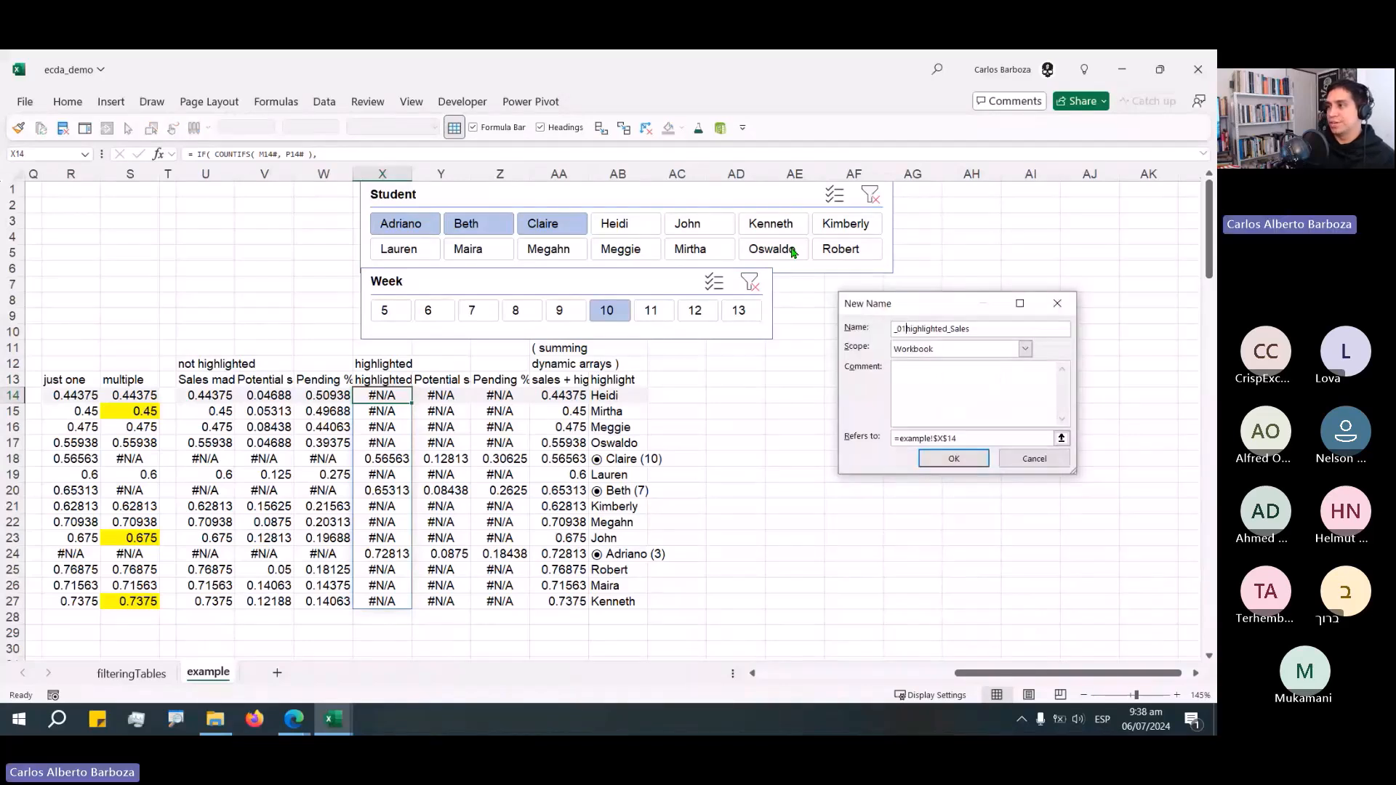
text(_)
key(Tab)
key(e)
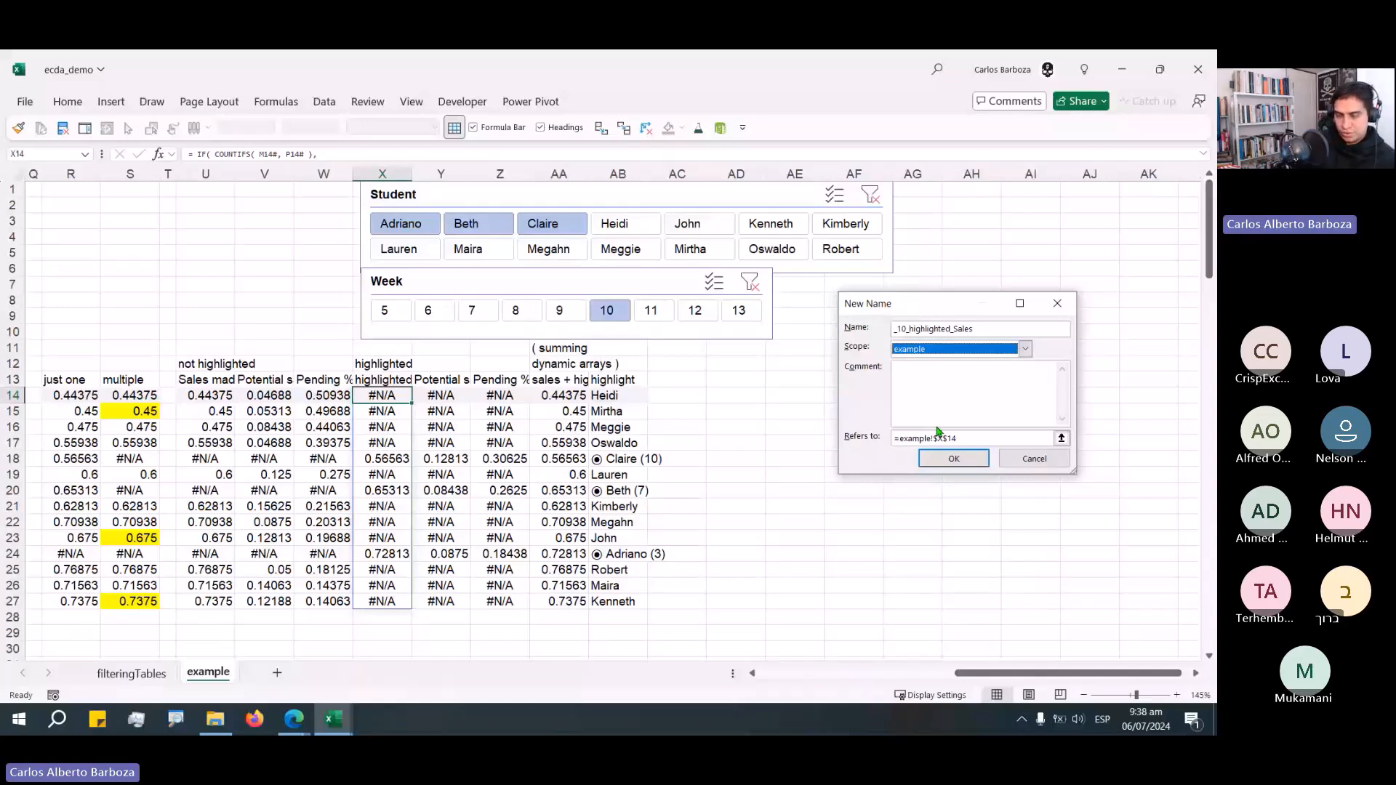
key(Return)
Define the name _11_Potential_sales, scoped to the example sheet, referring to the spill range =example!$Y$14#.
key(Right)
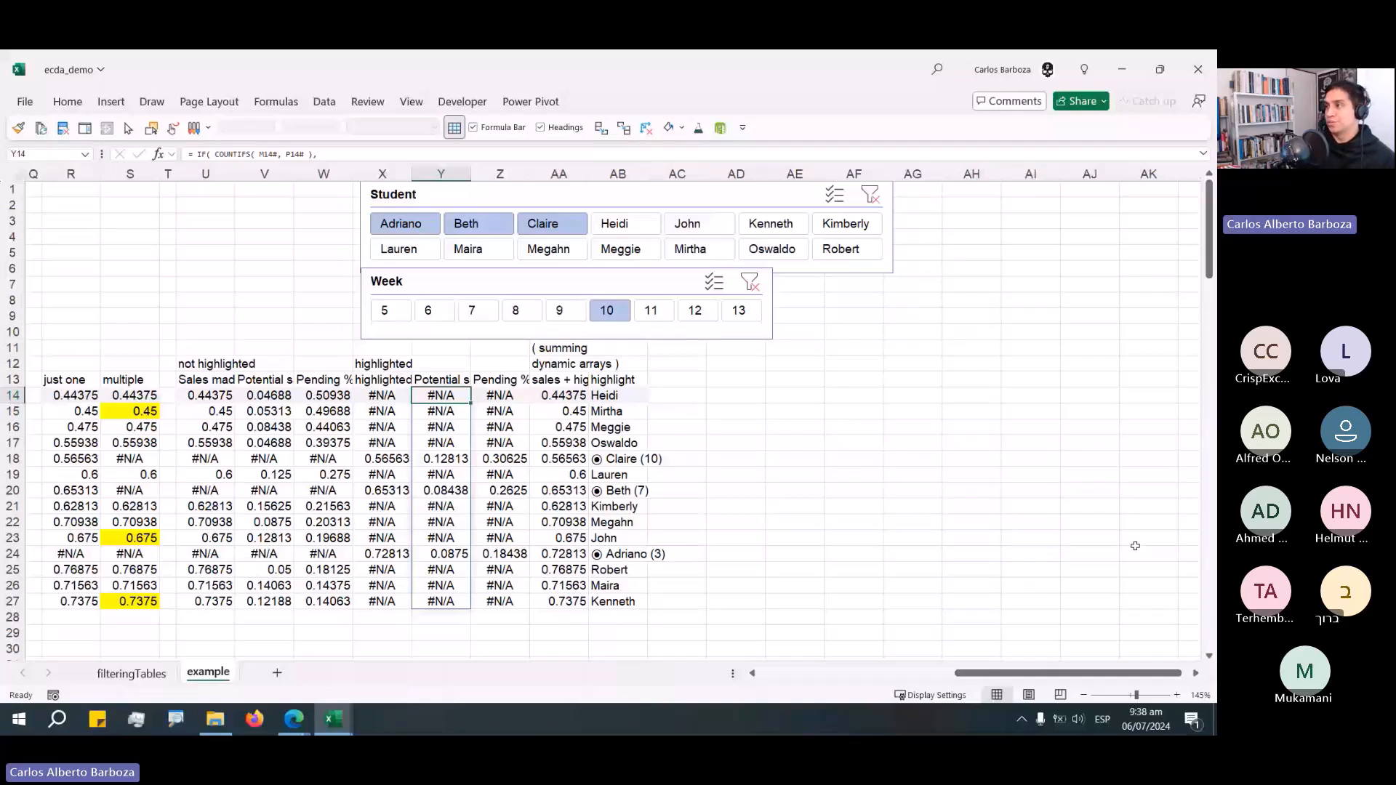
key(alt+m)
key(m)
key(d)
key(BackSpace)
text(11_Potential_sales)
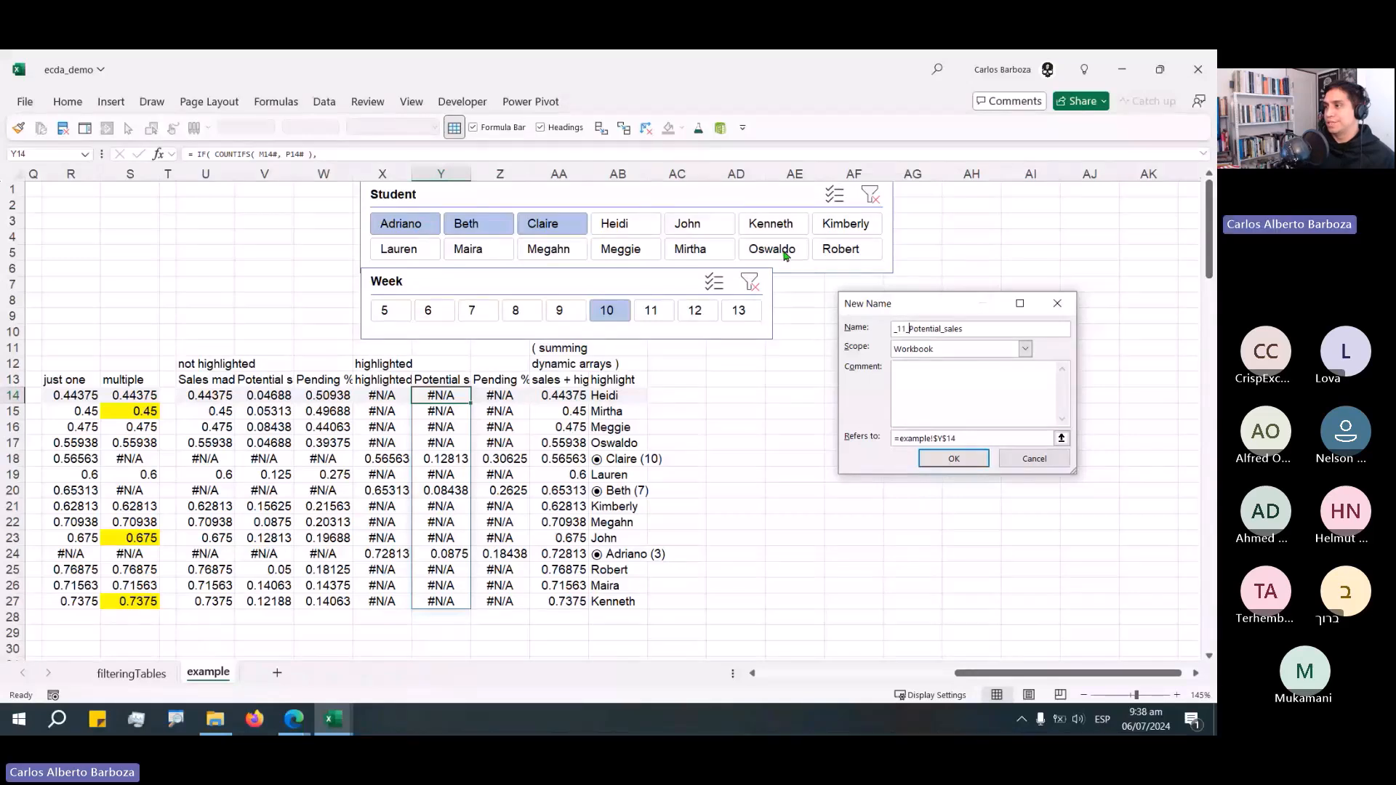
text(_)
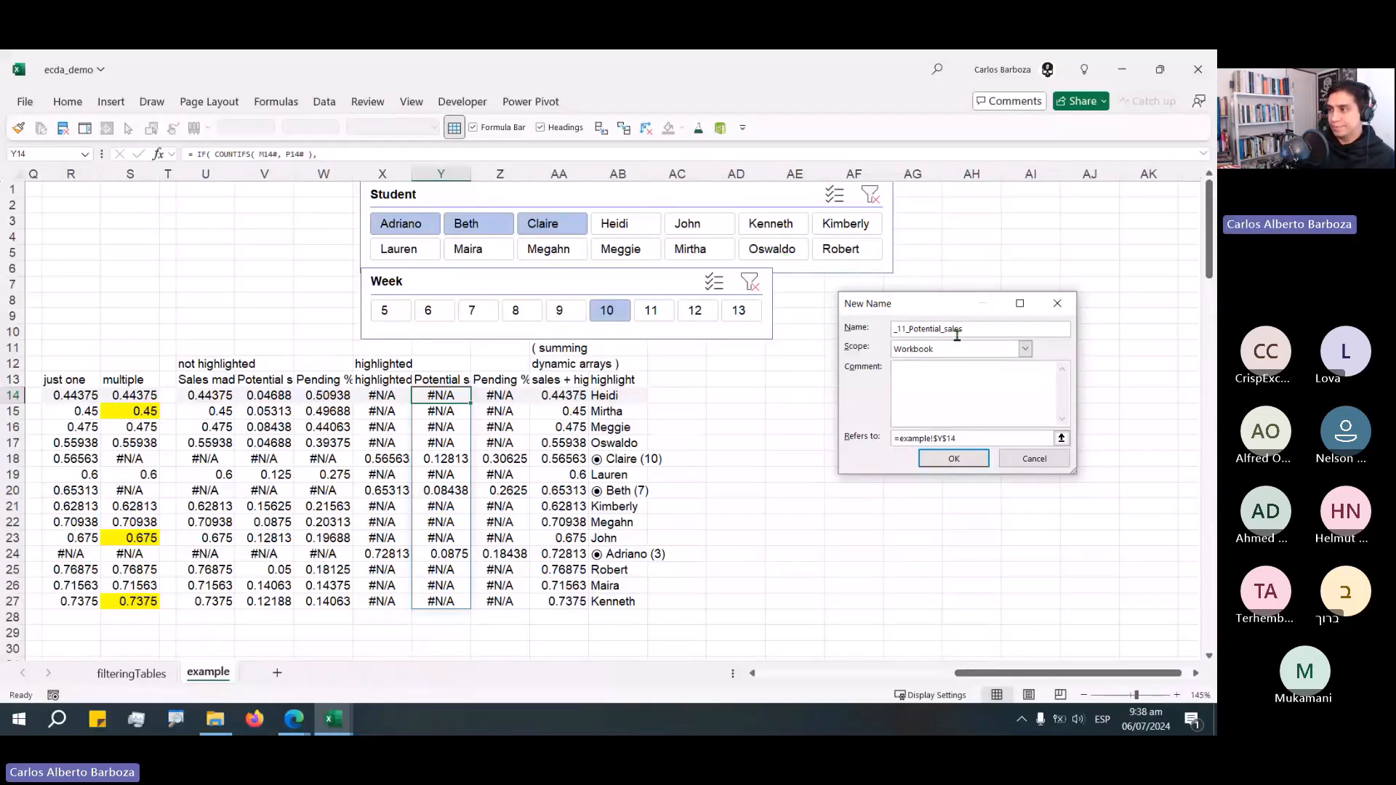
click(956, 349)
click(945, 372)
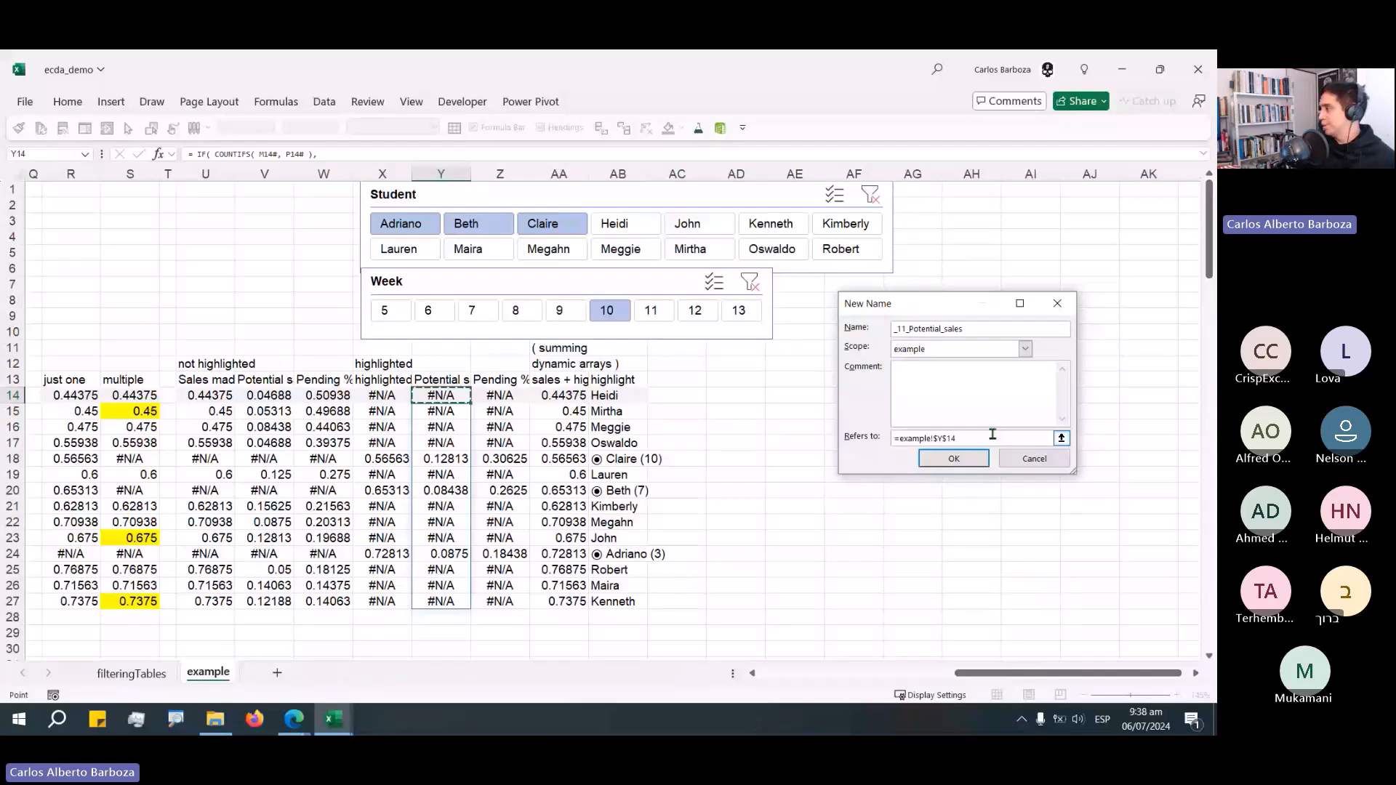
key(Return)
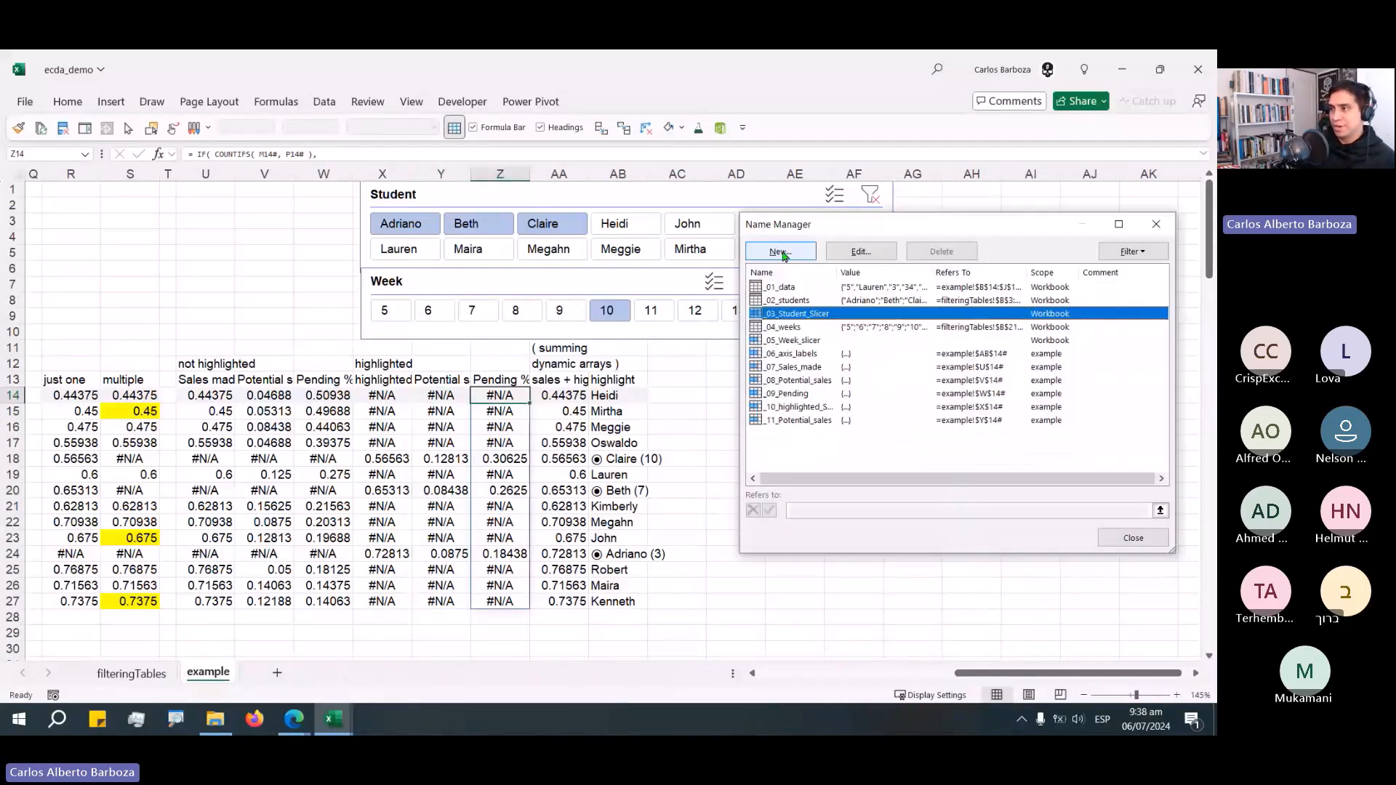
Define the name _12_PendingHighli…, scoped to the example sheet, referring to the spill range =example!$Z$14#.
click(782, 252)
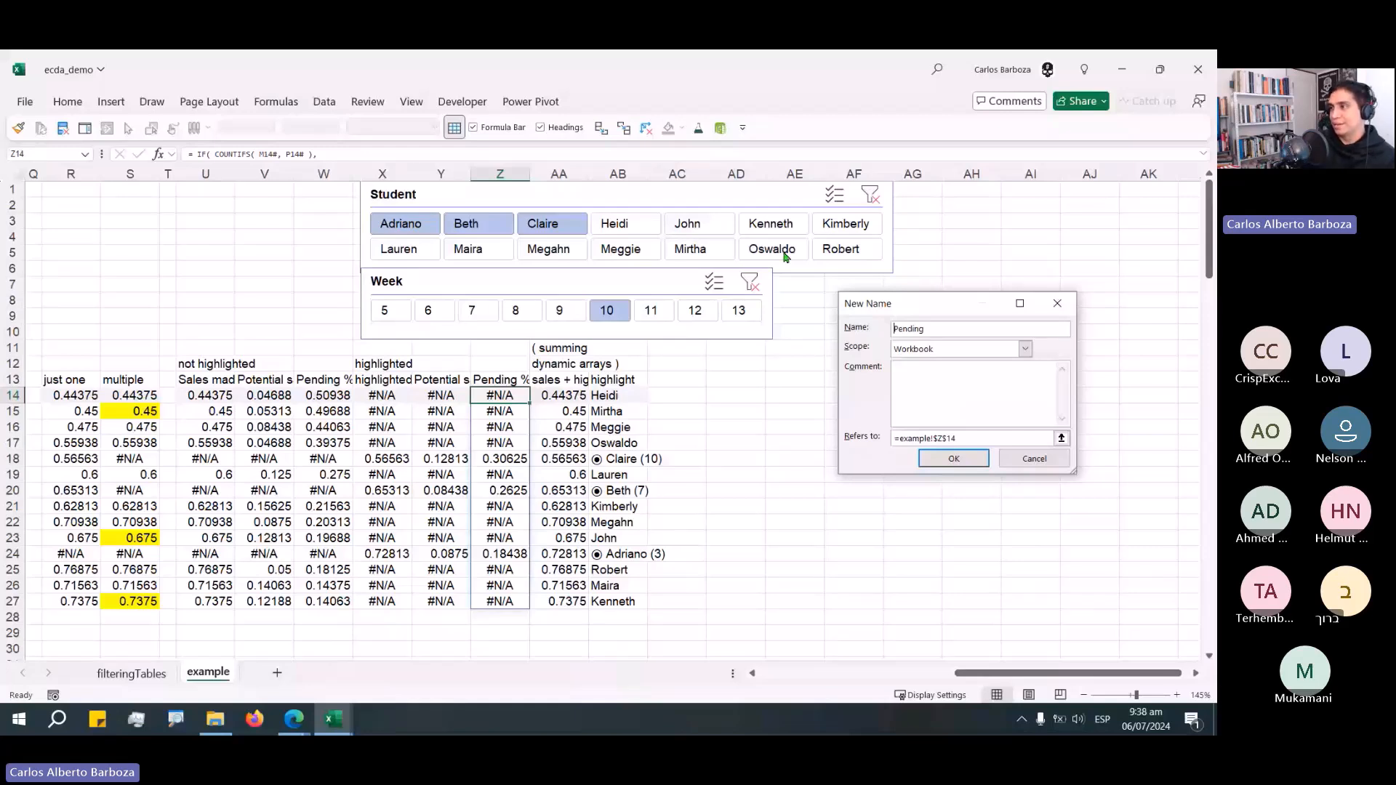
text(_12_)
key(End)
text(Highli)
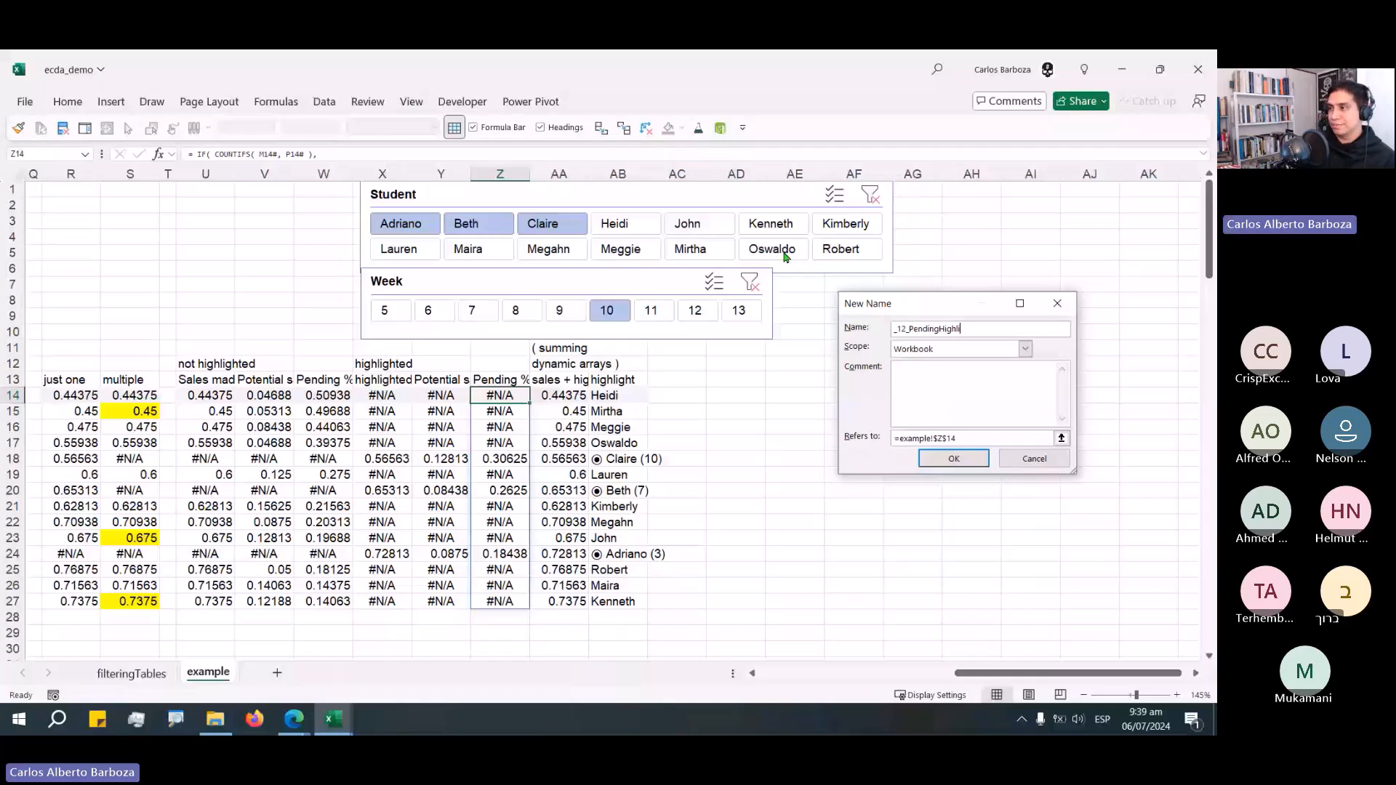
key(Escape)
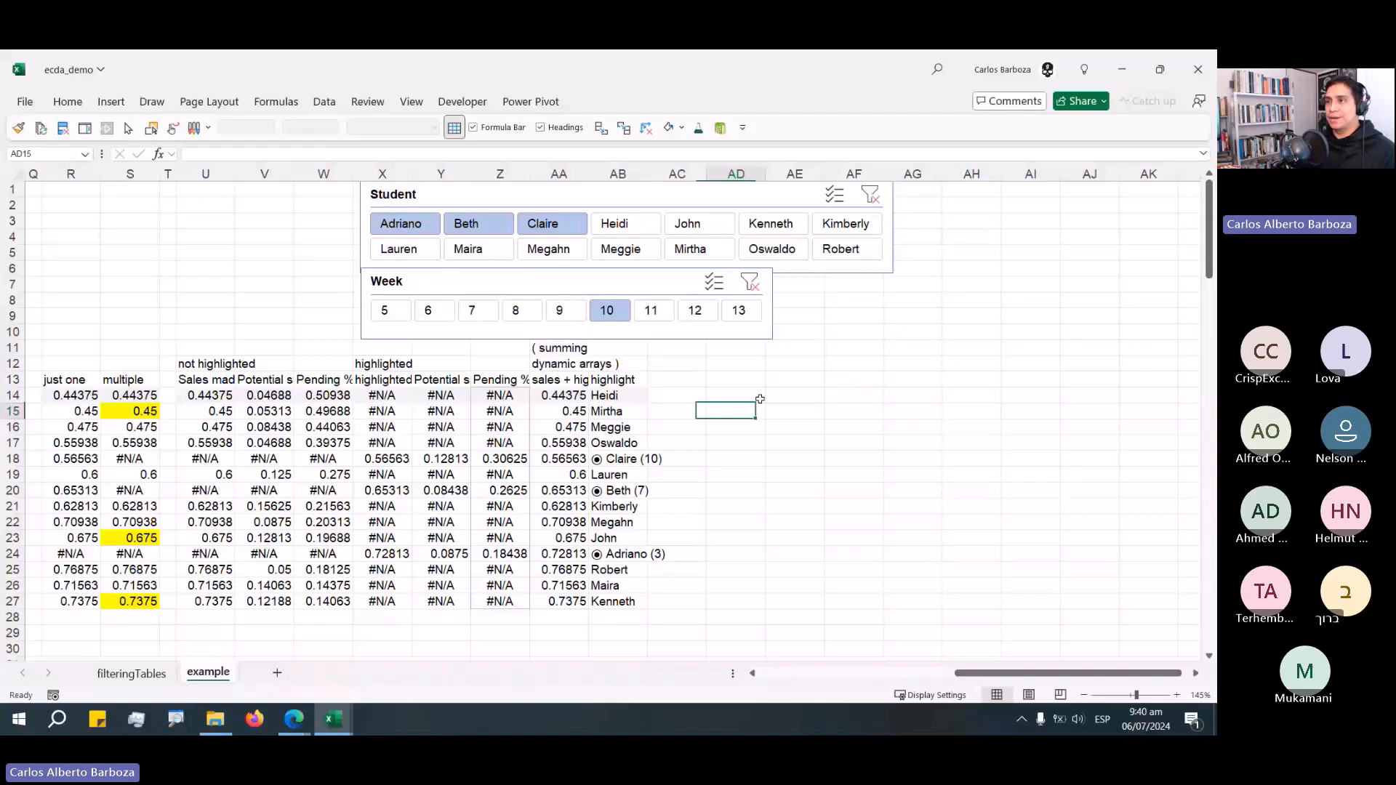
Insert a blank chart from an empty cell and move it beside the data tables.
click(760, 399)
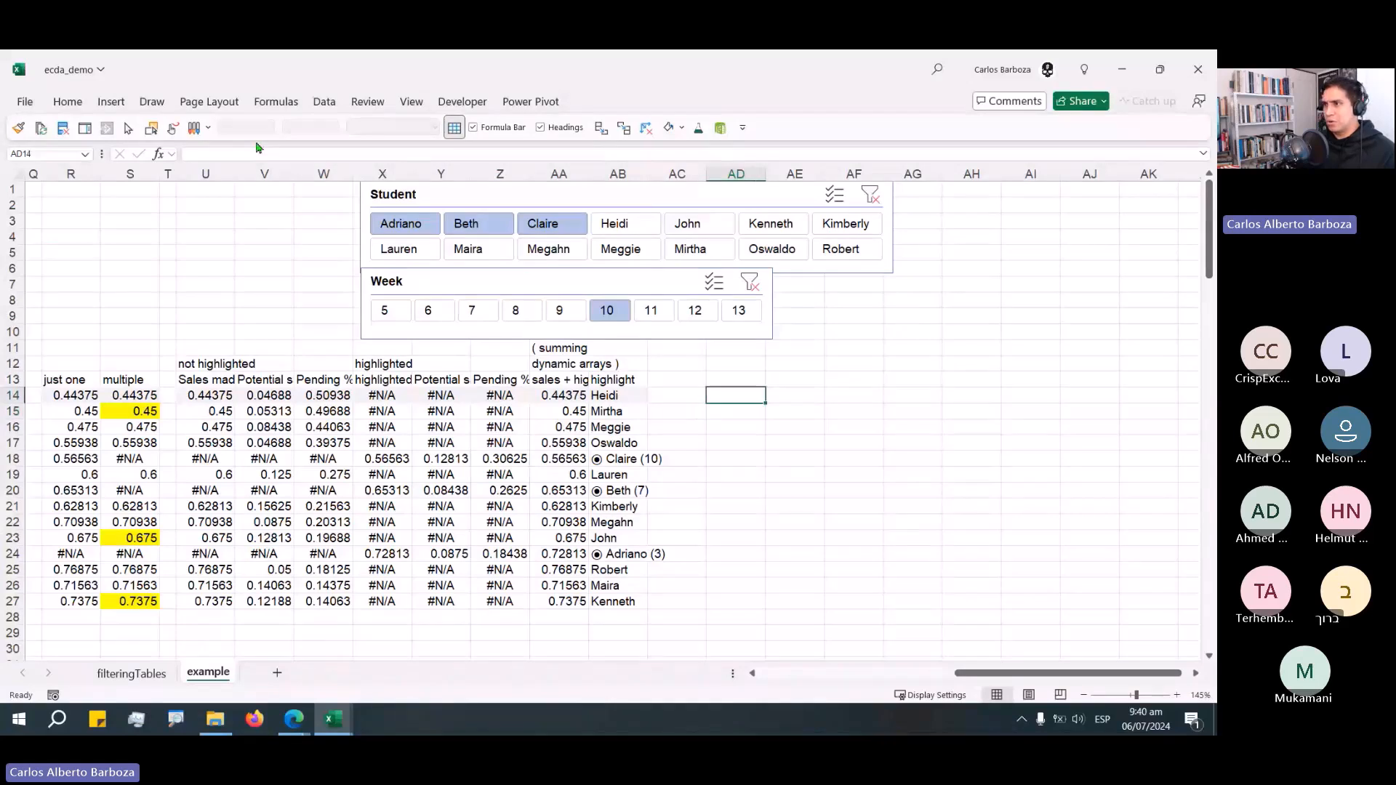
key(alt+F1)
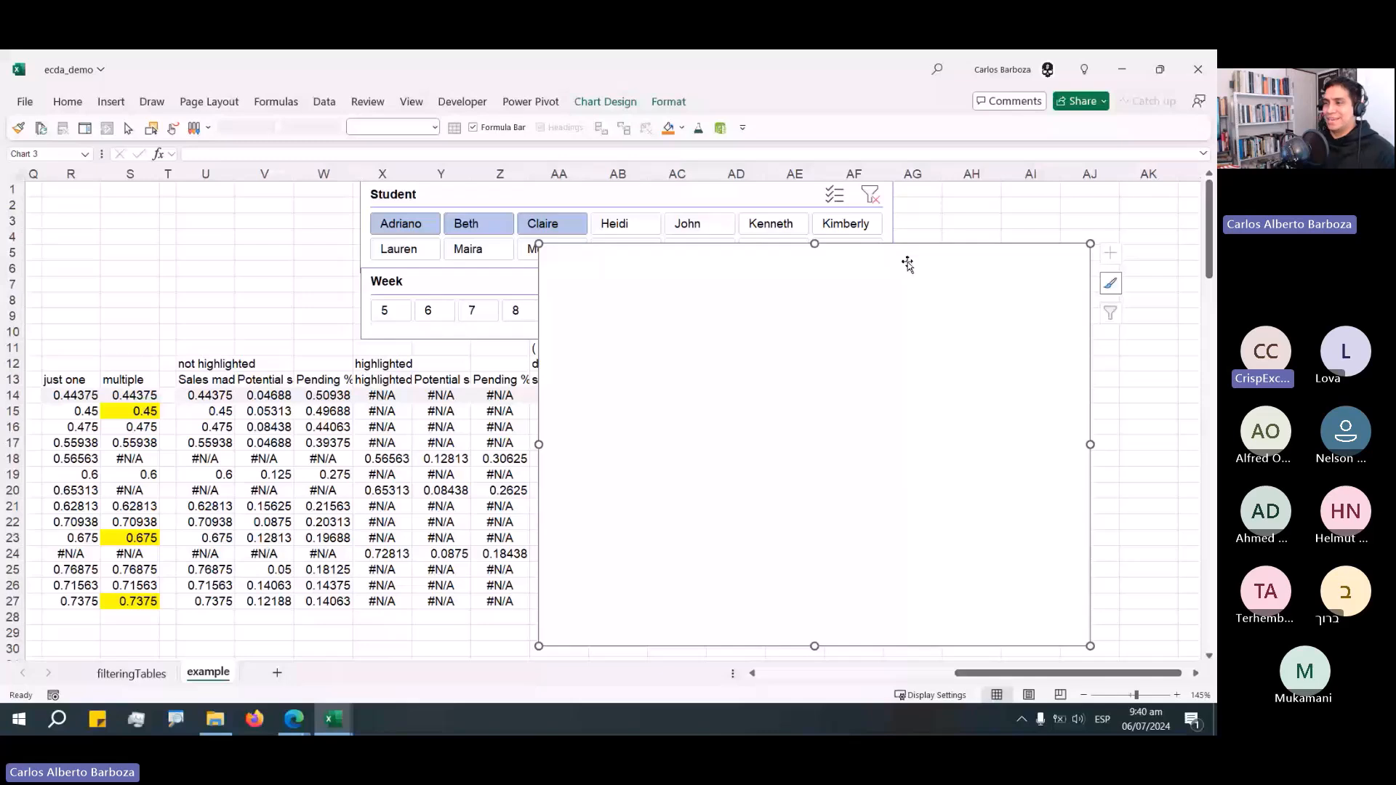
drag(907, 263, 951, 245)
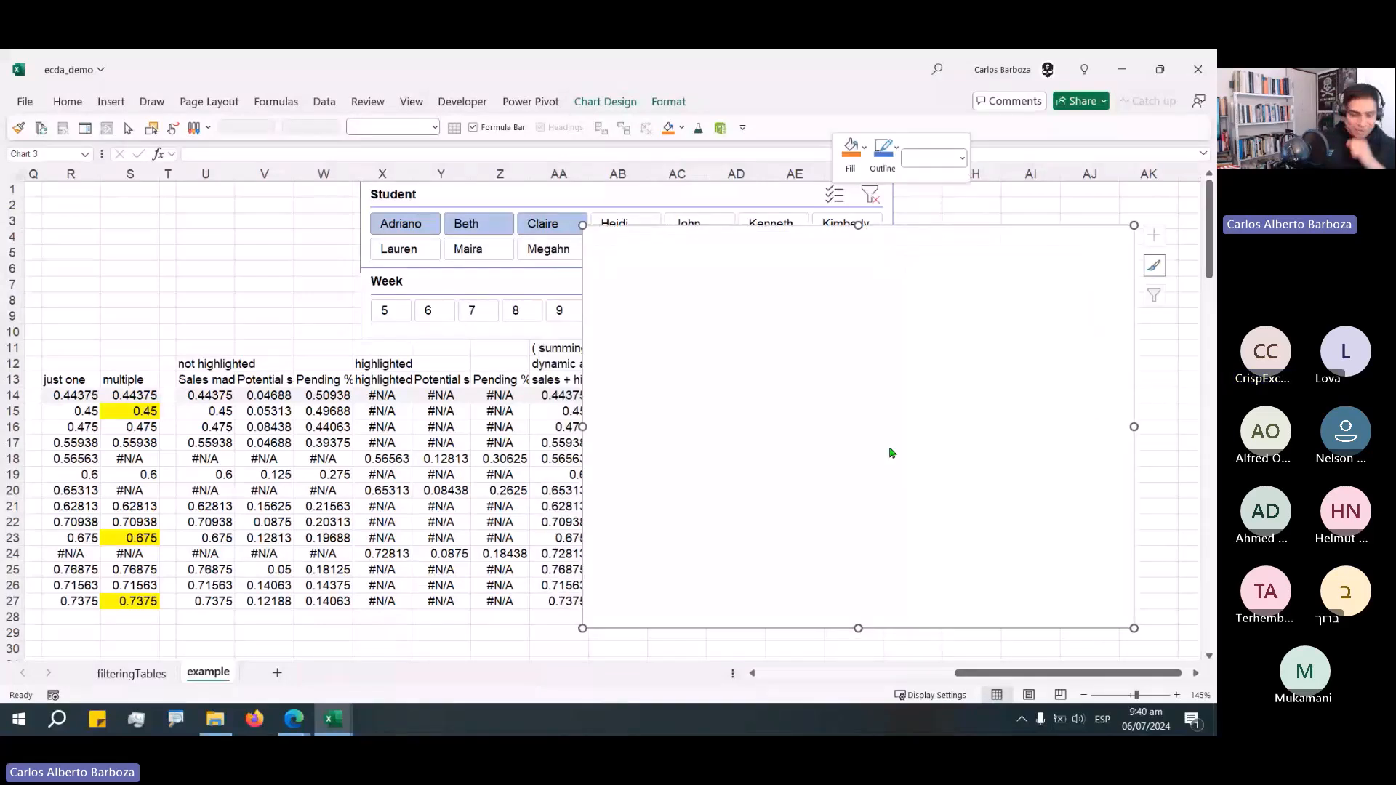
Open the chart's data source, add a new series and try pasting the _07_Sales_made name as its values.
click(892, 452)
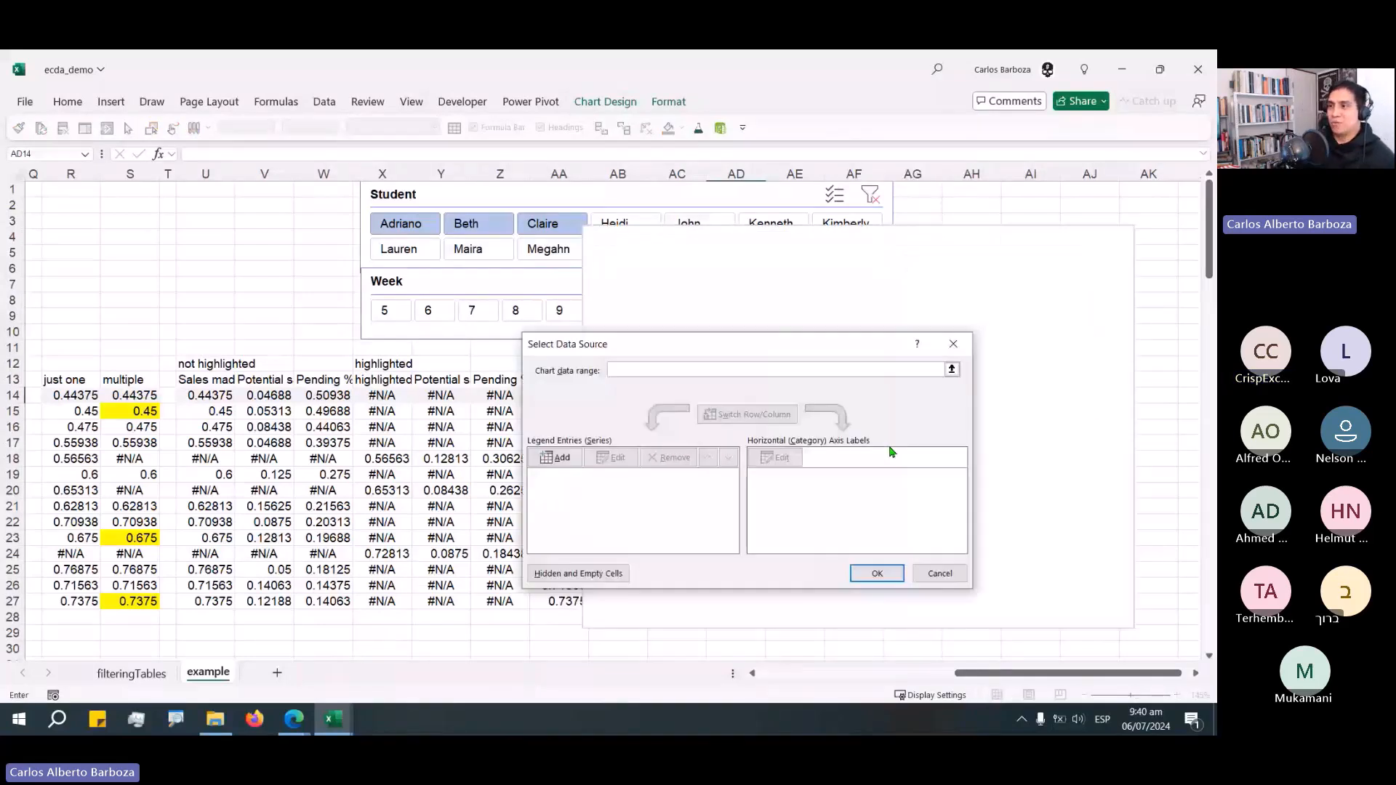
click(579, 458)
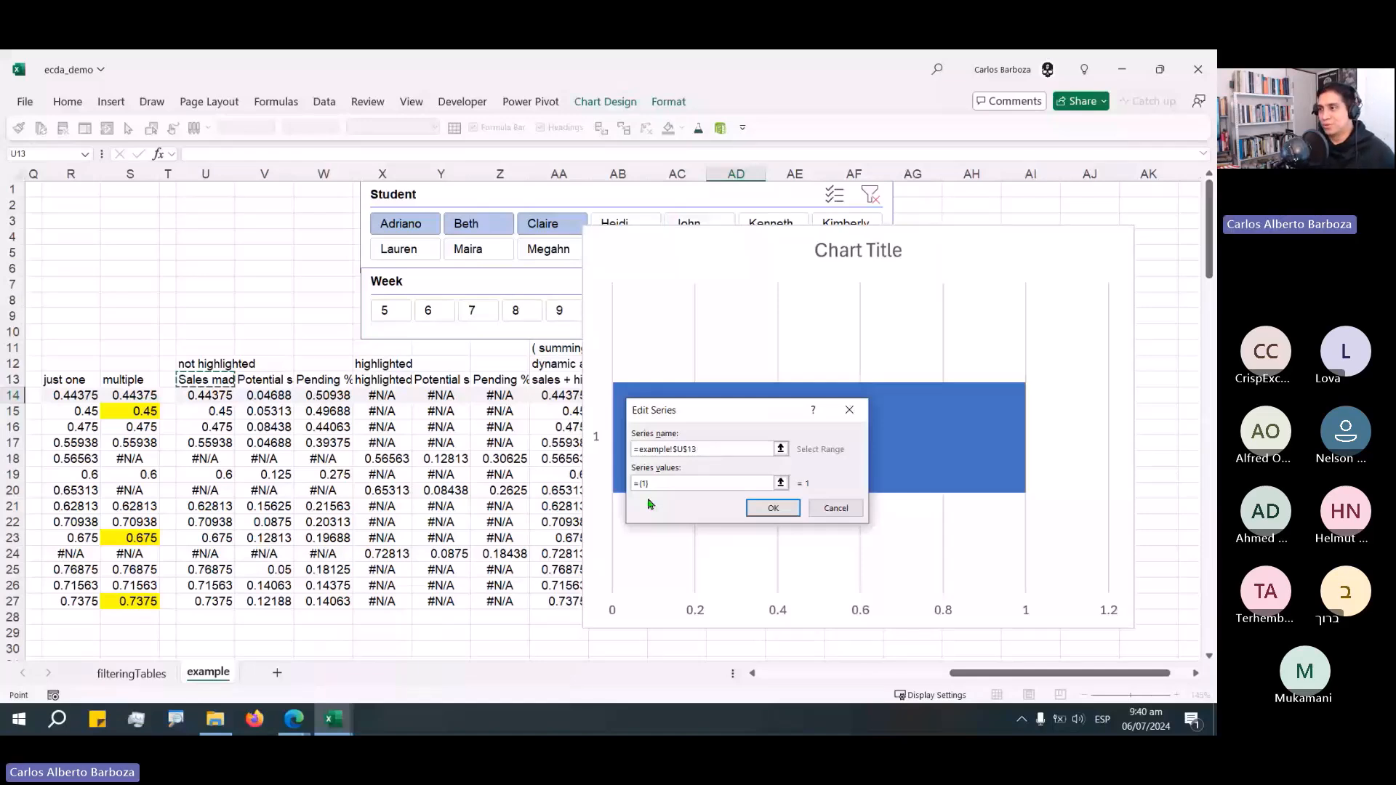
key(F3)
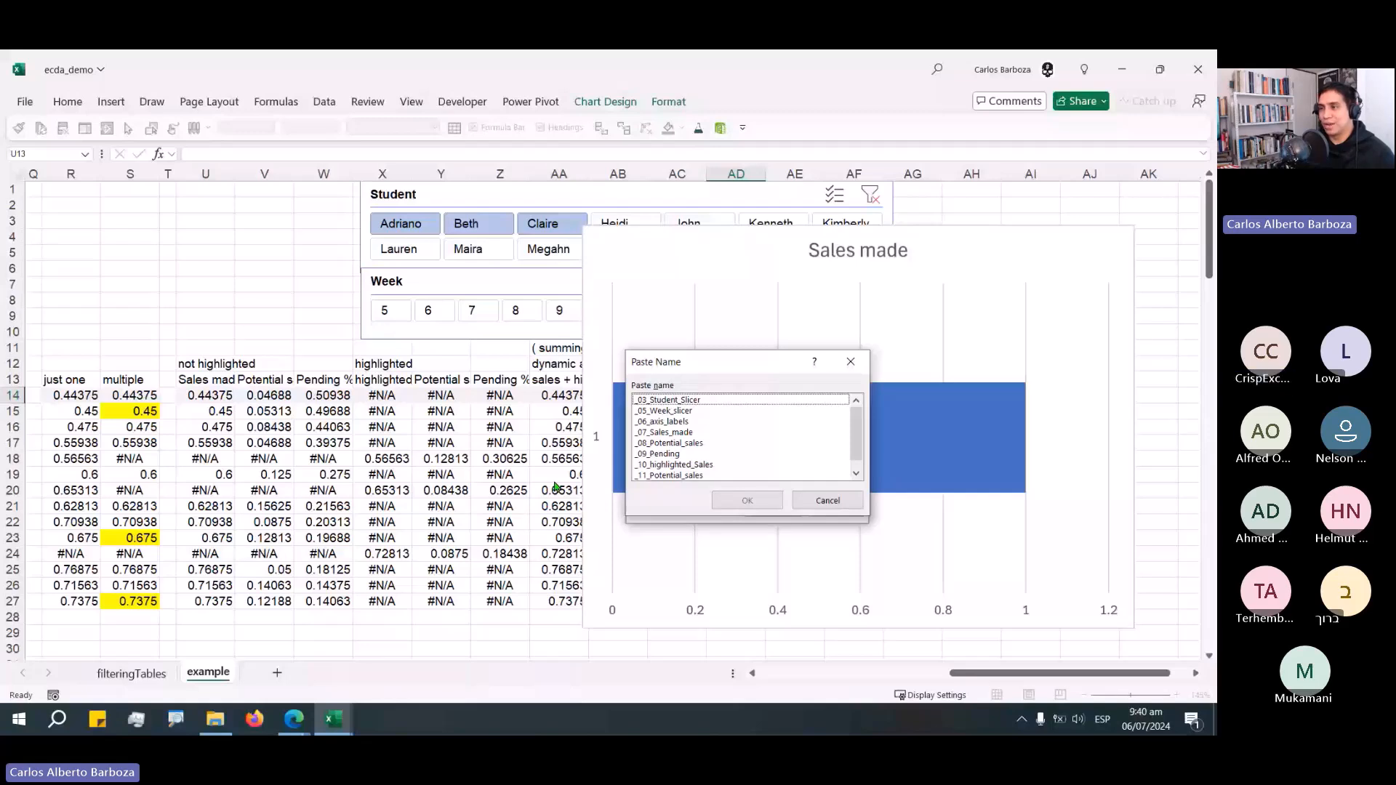
click(673, 432)
drag(722, 372, 440, 312)
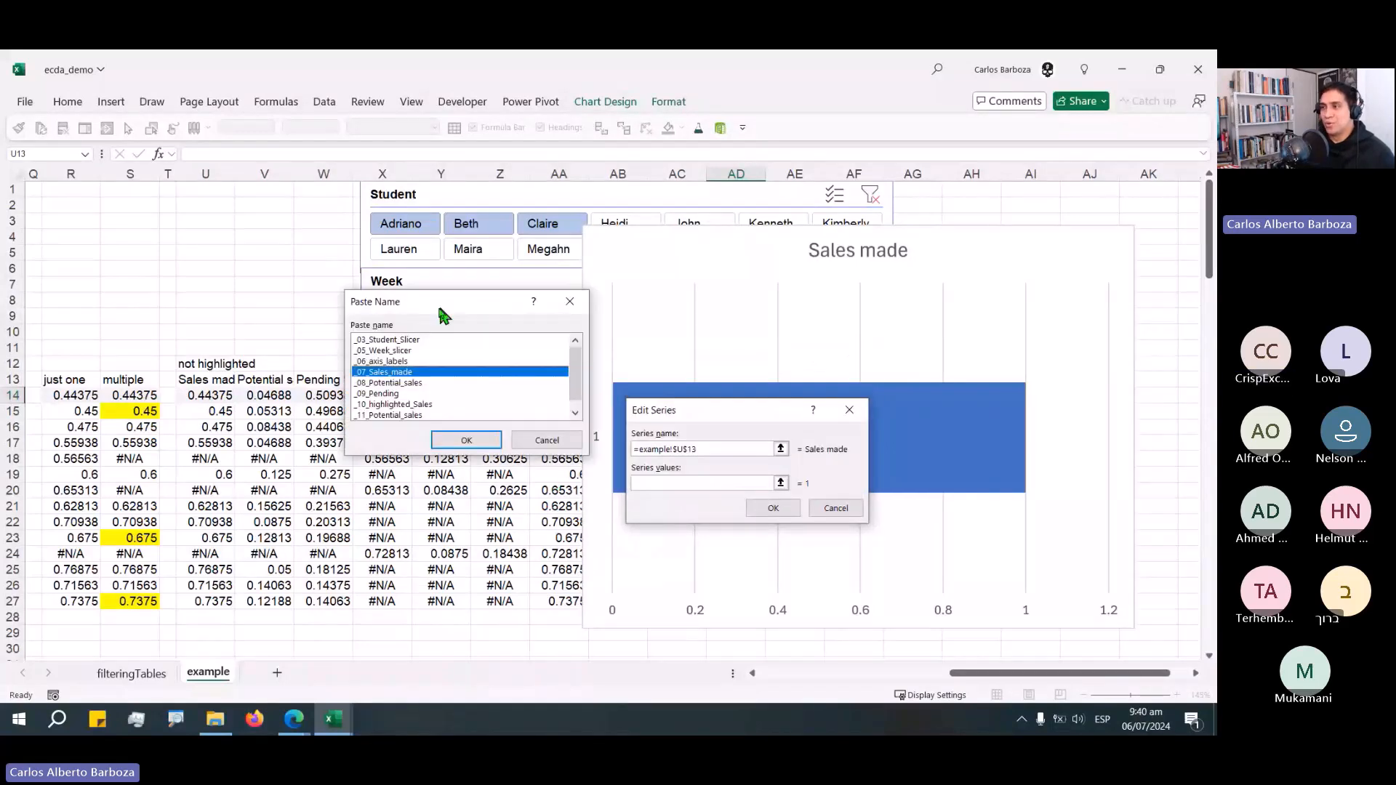
click(466, 440)
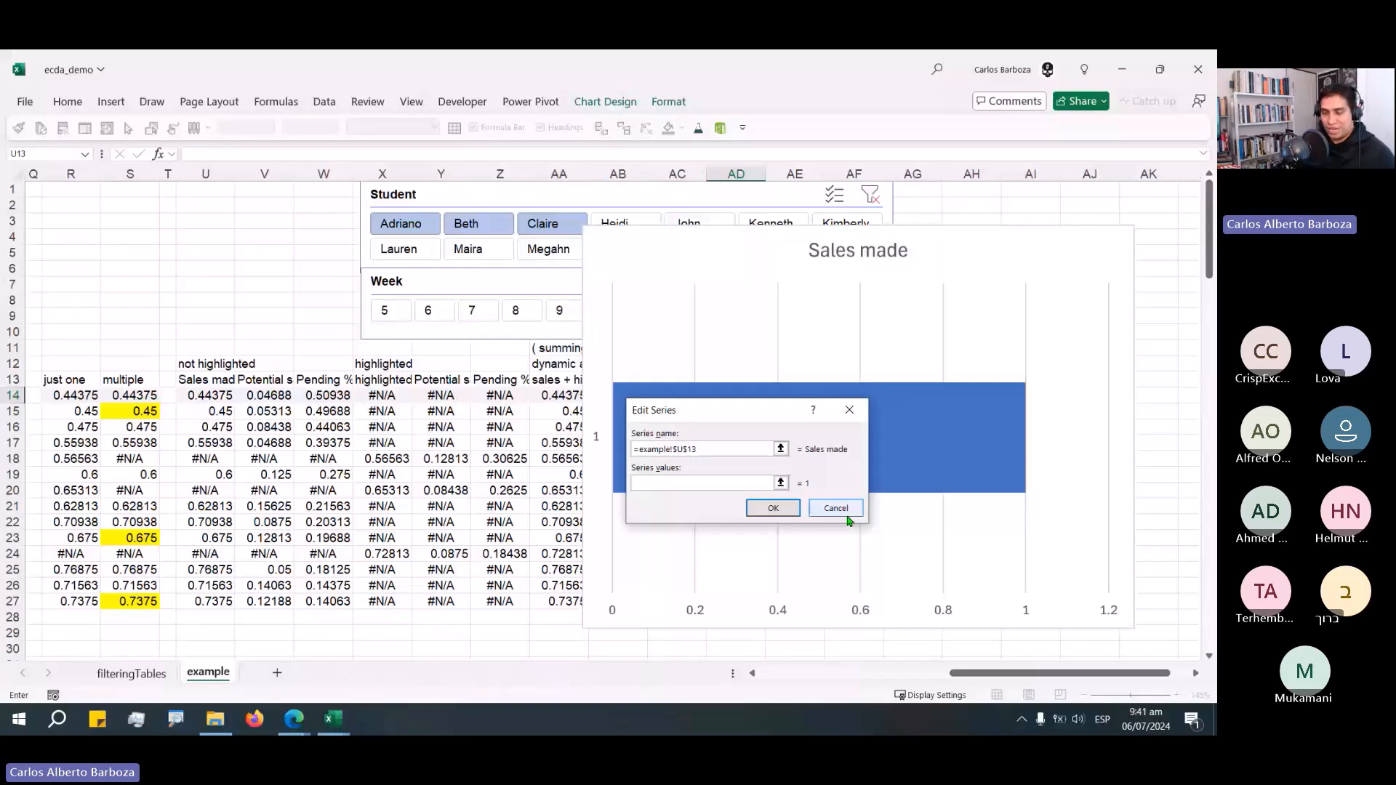
drag(740, 414, 498, 347)
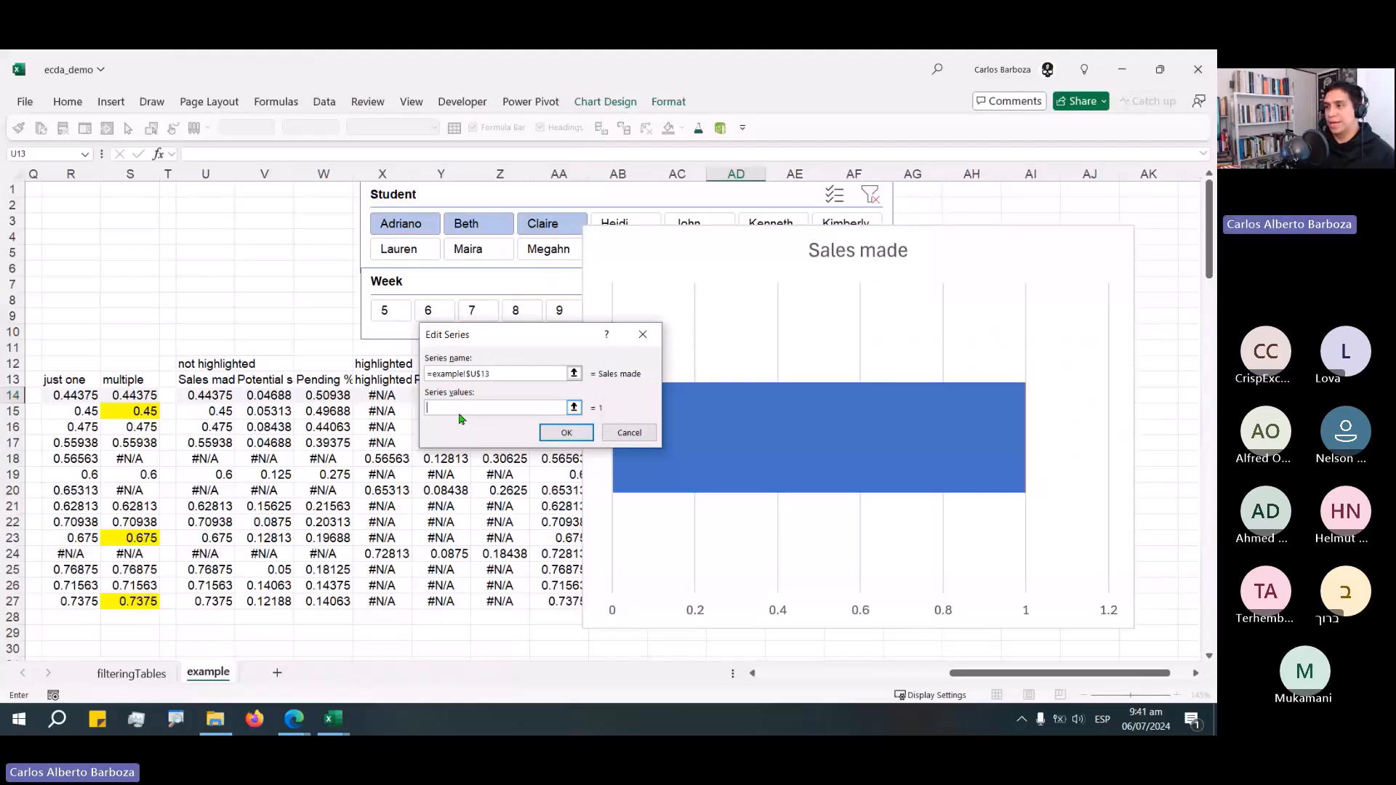
click(566, 432)
click(550, 450)
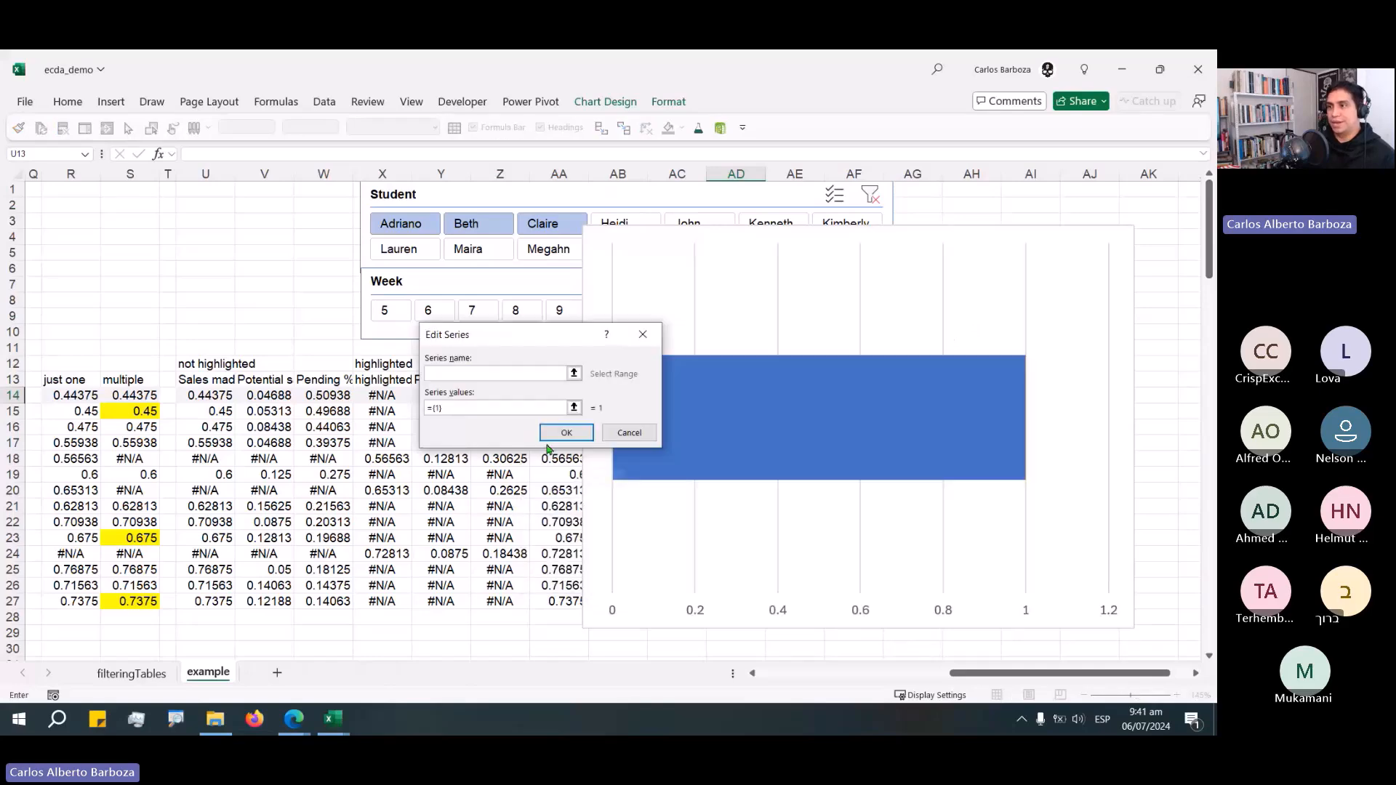
Set the series name to the U13 header and its values to the pasted _07_Sales_made named range, then confirm.
click(206, 379)
click(494, 409)
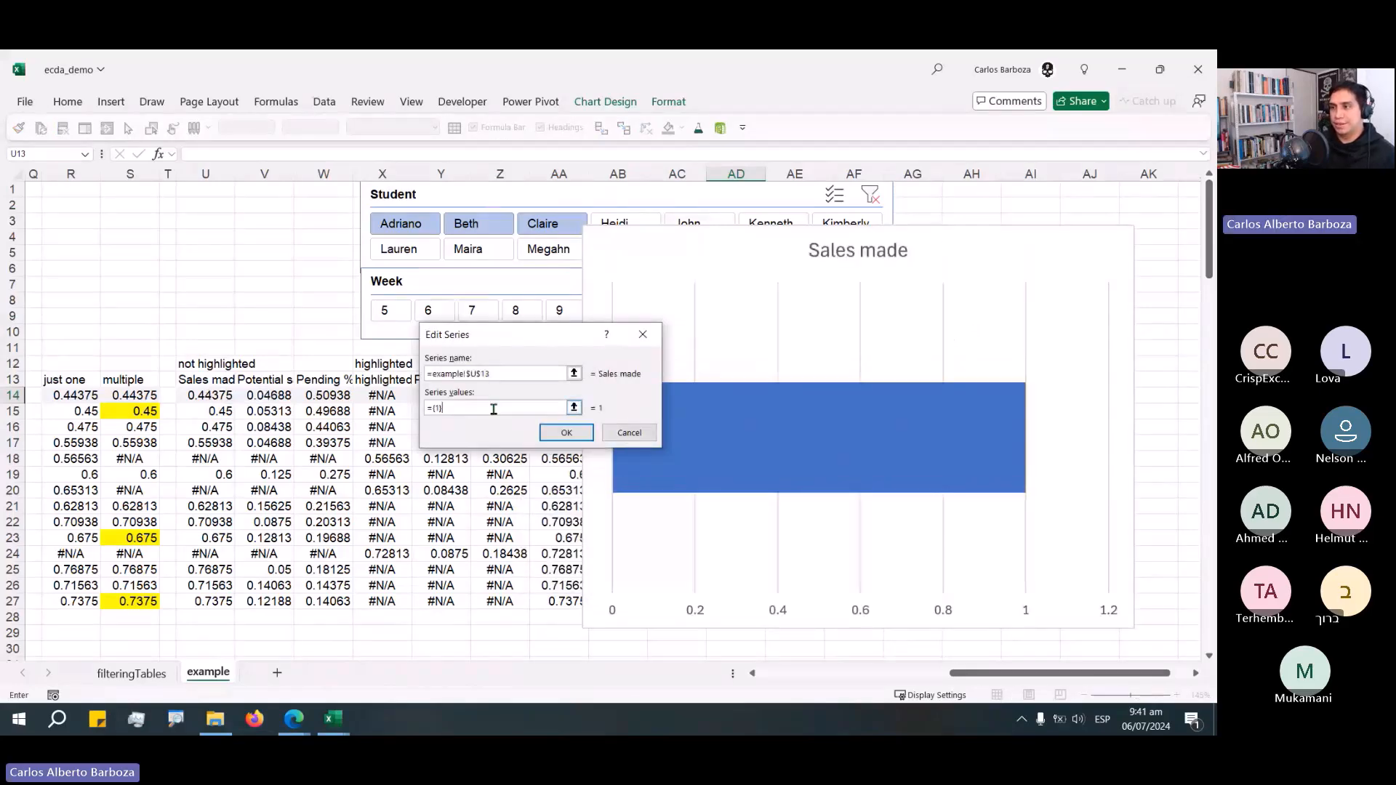
key(BackSpace)
key(BackSpace)
key(BackSpace)
key(BackSpace)
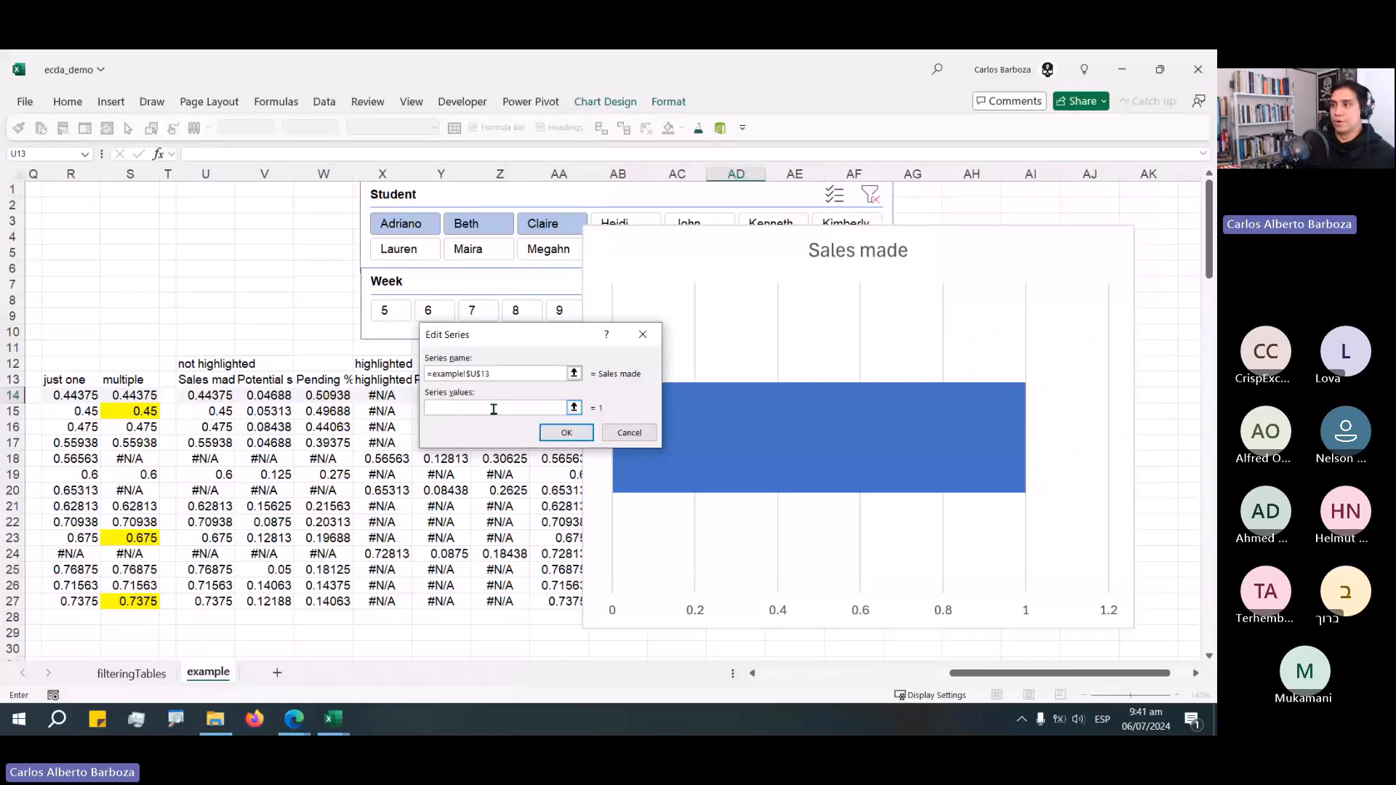
key(F3)
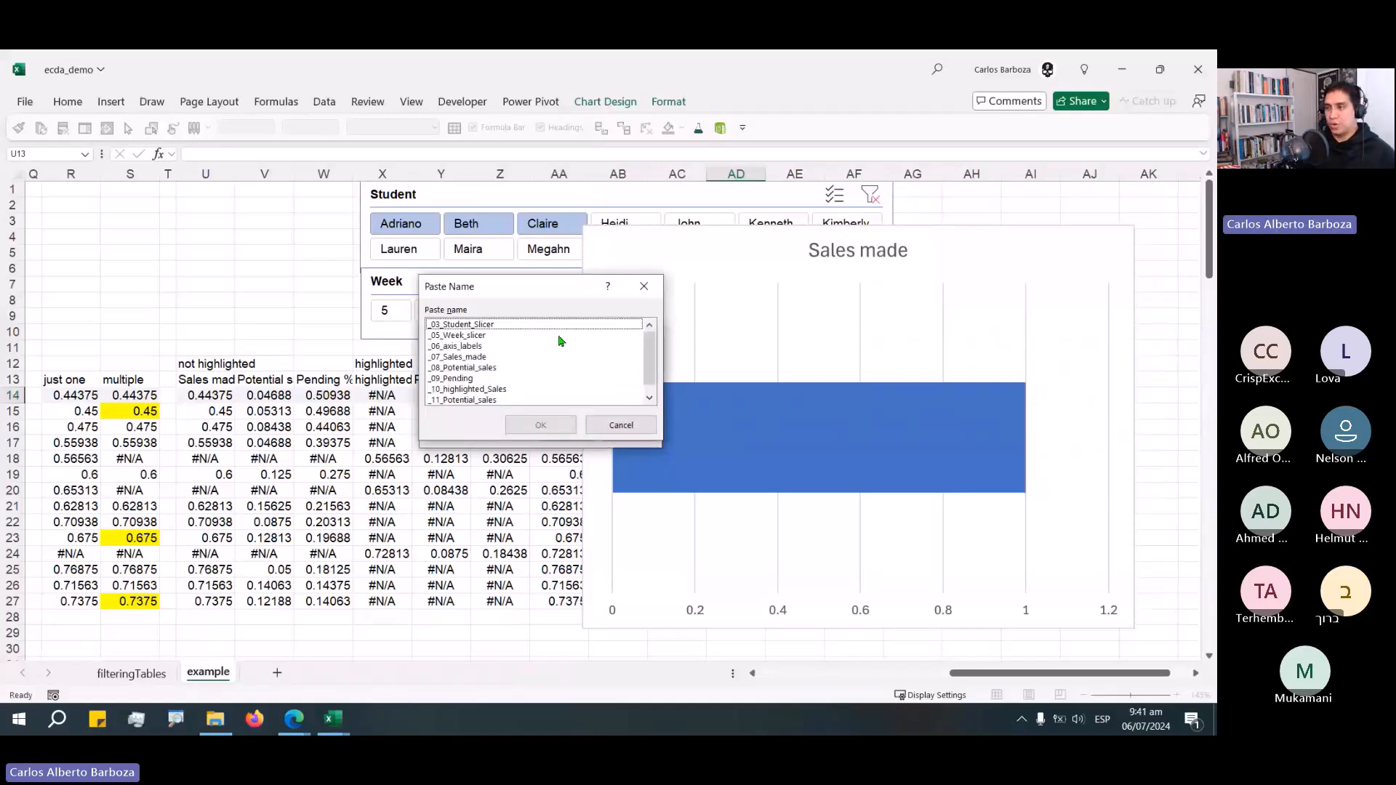
drag(507, 294, 638, 287)
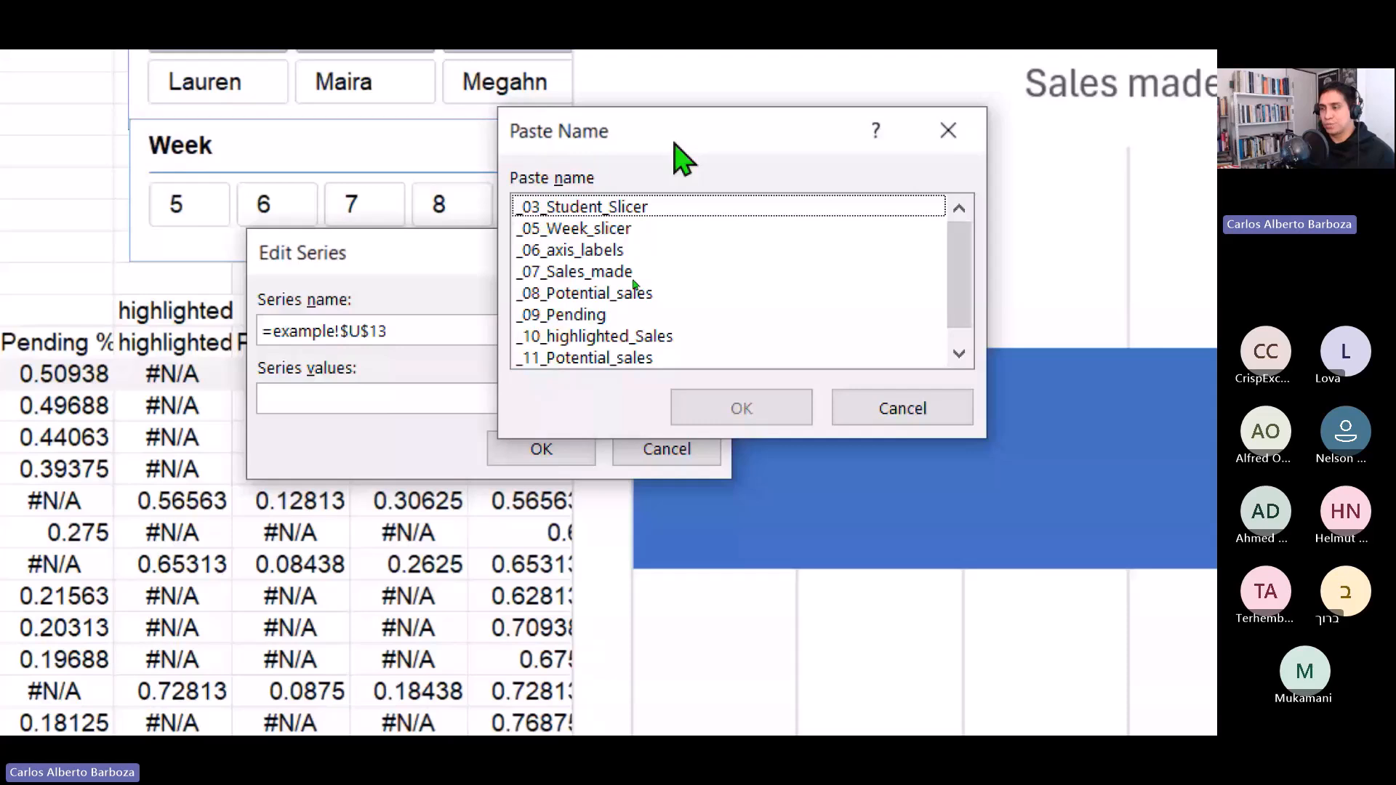
drag(674, 142, 581, 176)
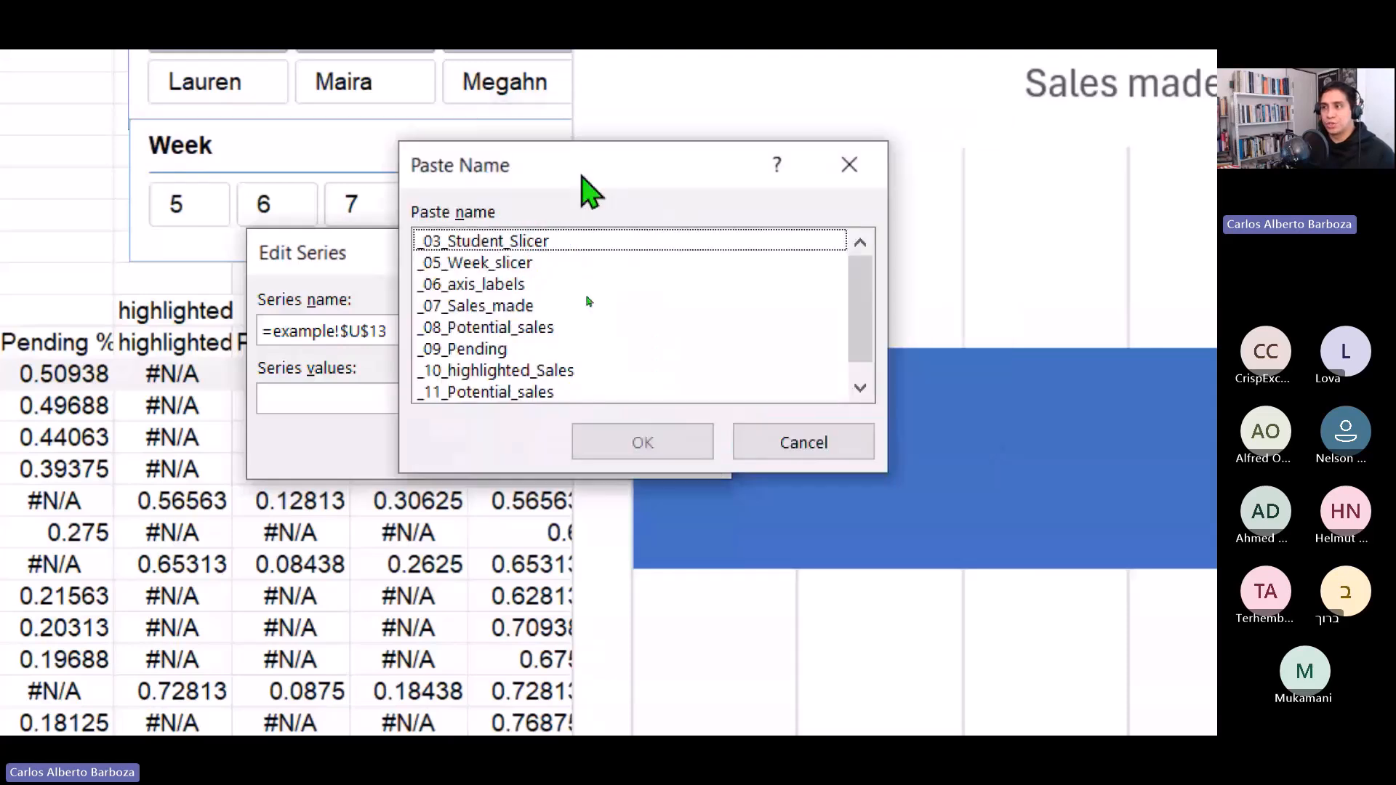
click(474, 285)
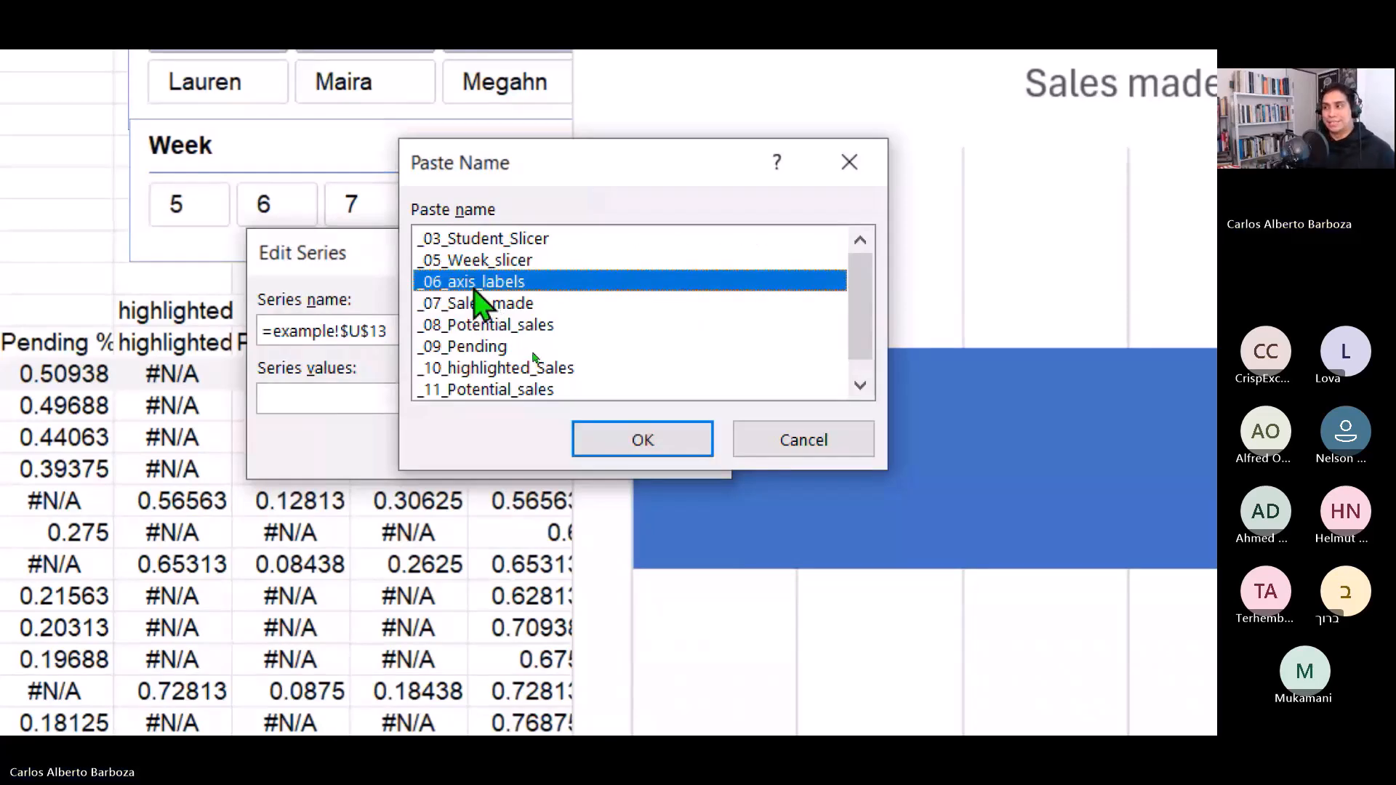
click(481, 303)
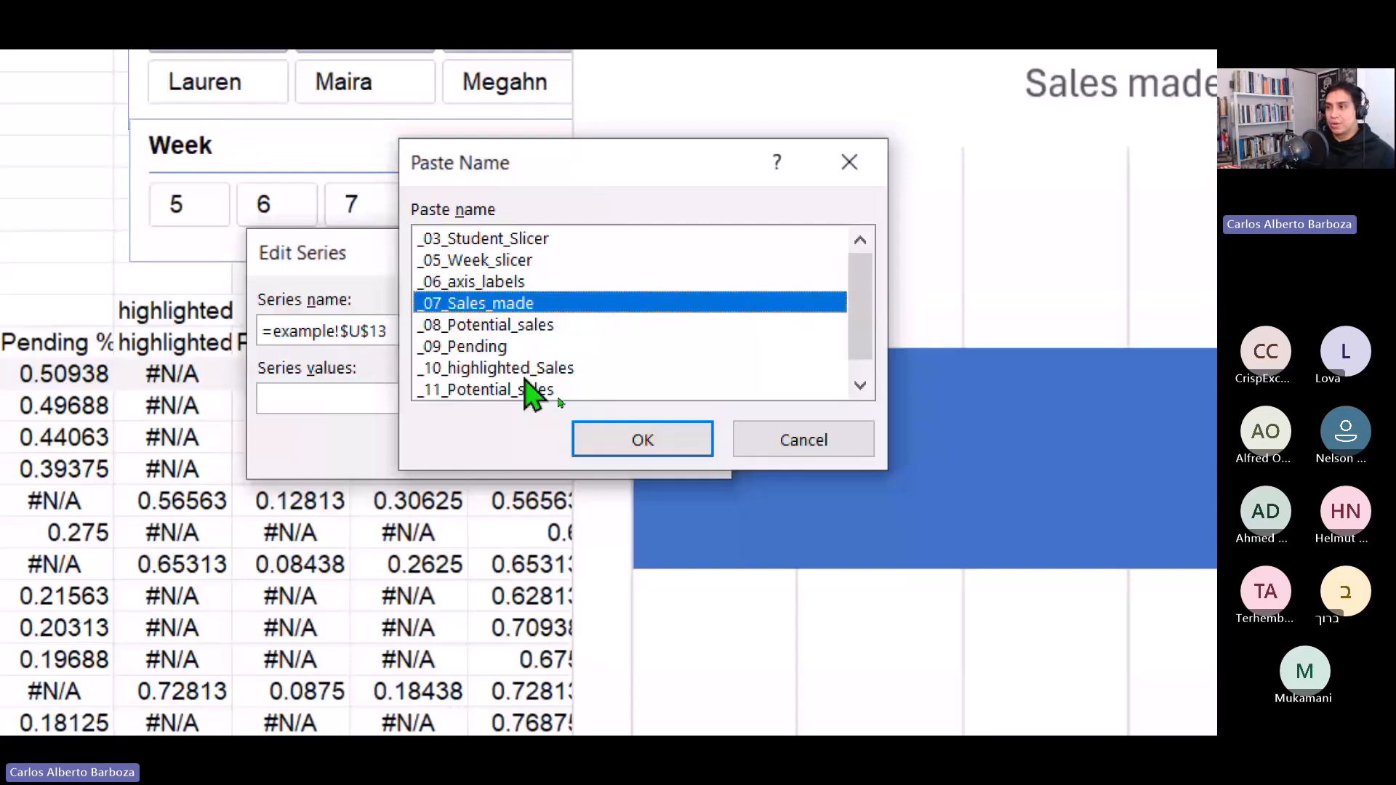
click(643, 439)
key(Return)
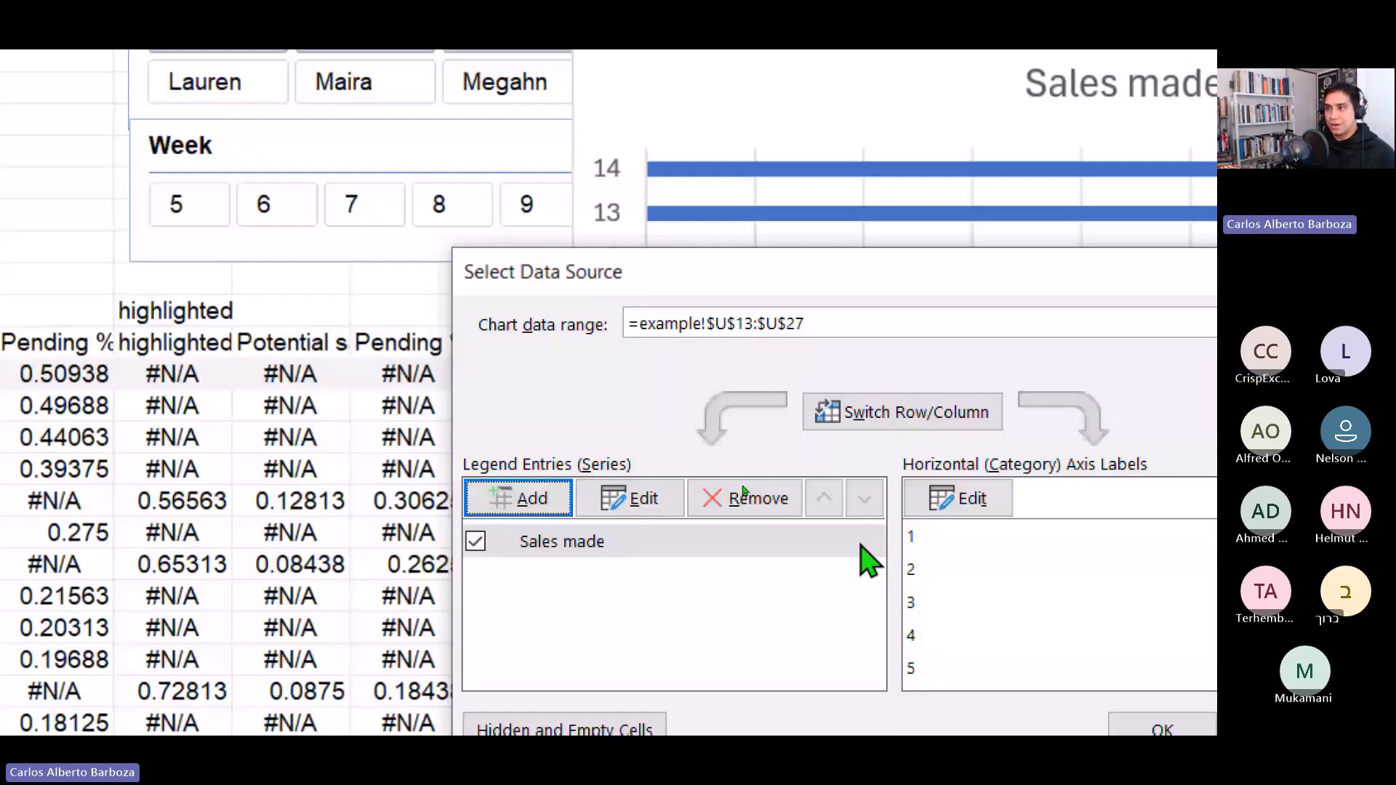
Set the horizontal axis labels to the _06_axis_labels named range.
click(957, 498)
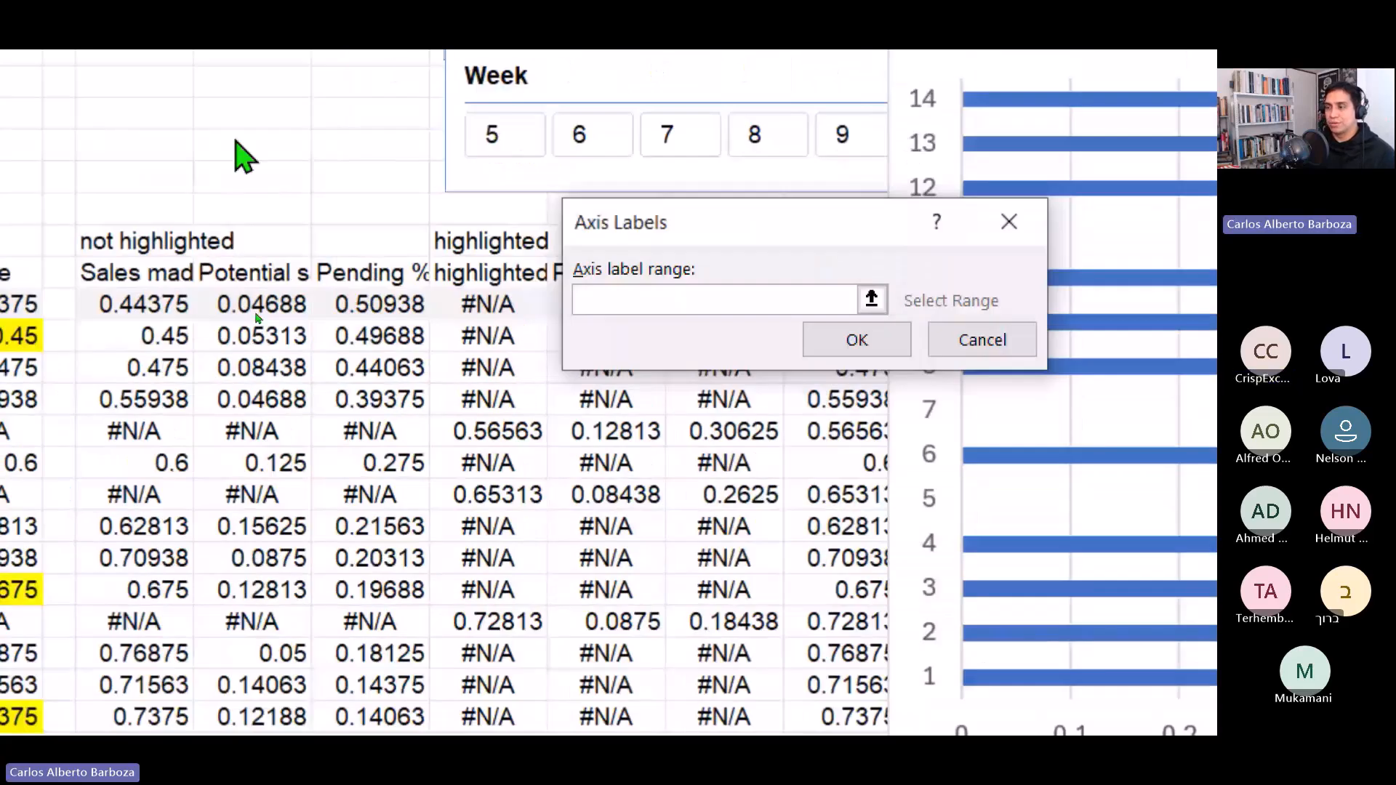
key(F3)
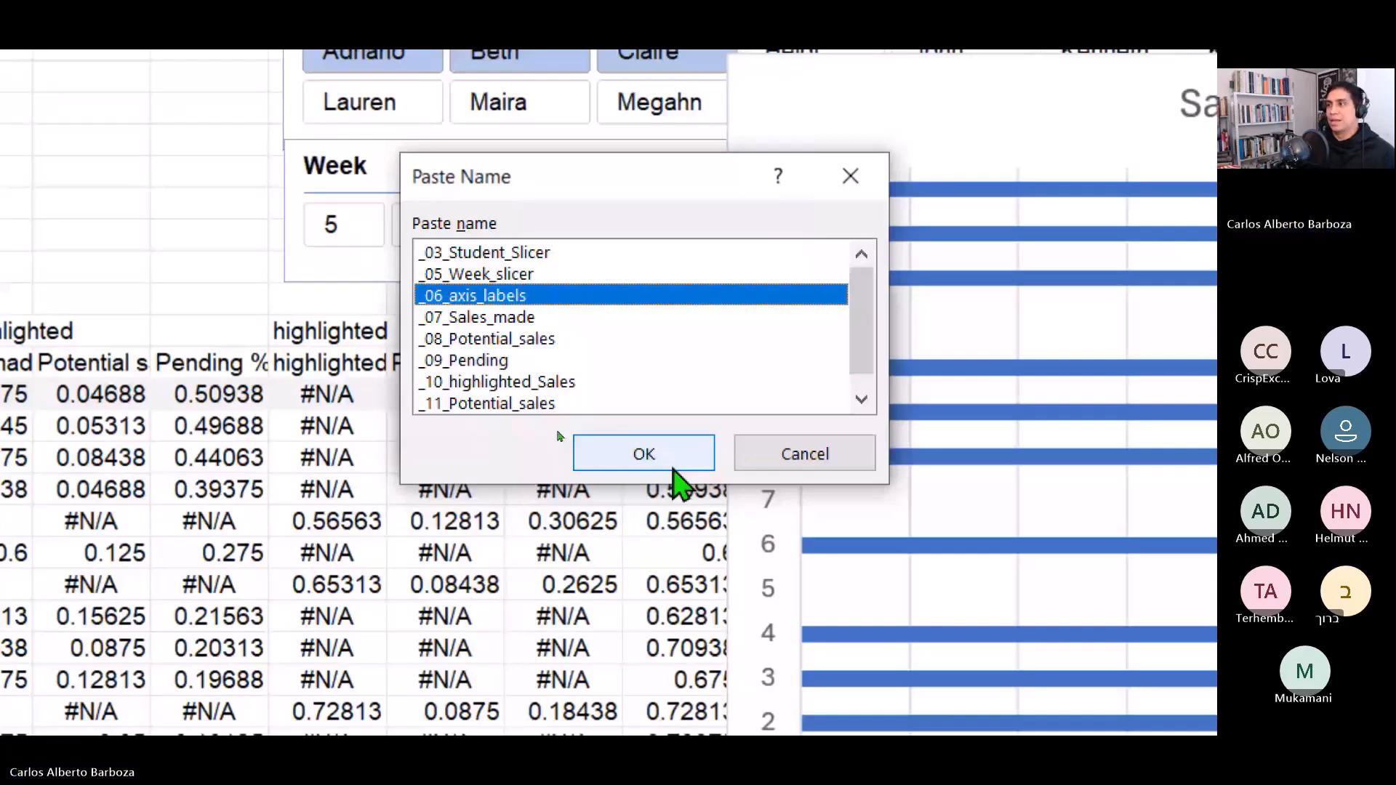
click(673, 469)
key(Return)
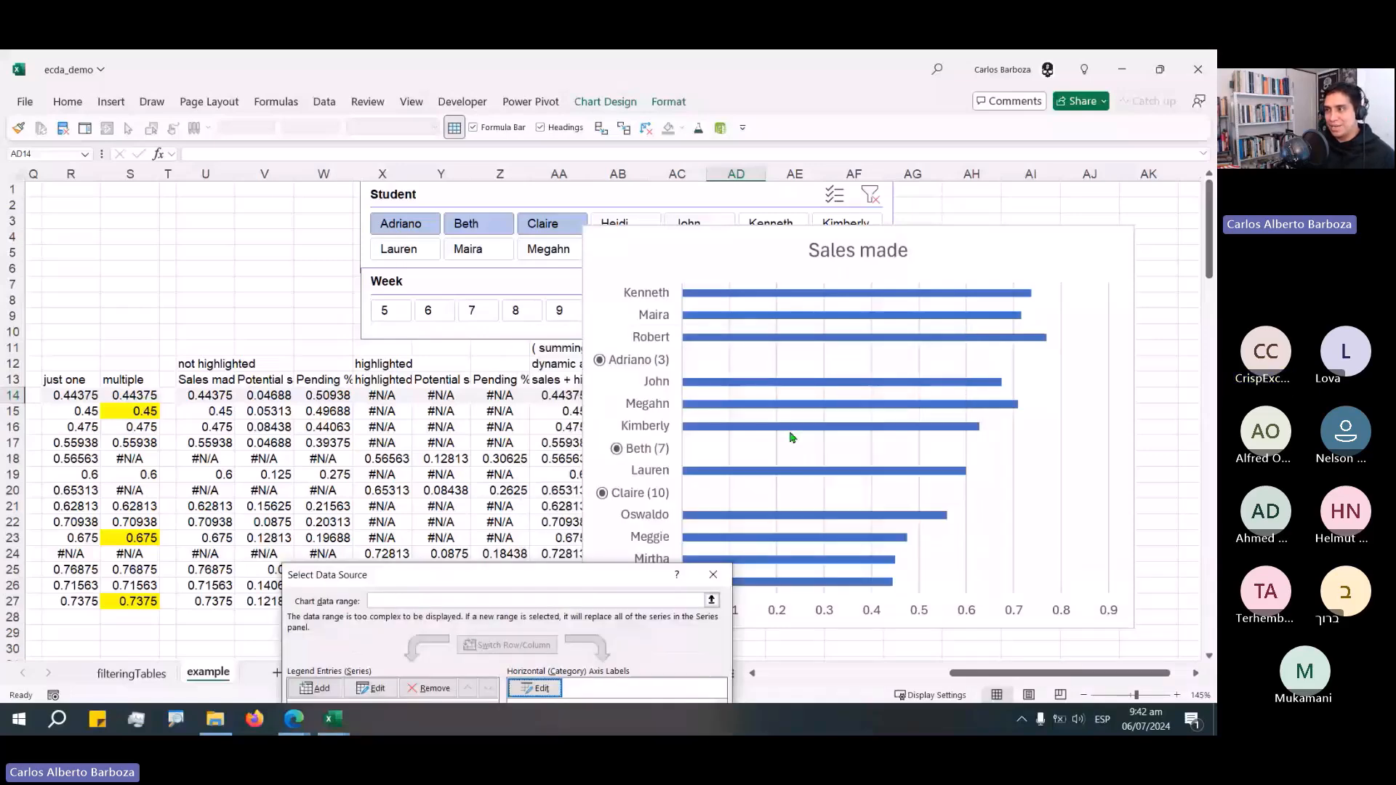
mouse_move(181, 444)
mouse_down()
mouse_move(368, 470)
mouse_move(681, 357)
mouse_move(756, 362)
mouse_up()
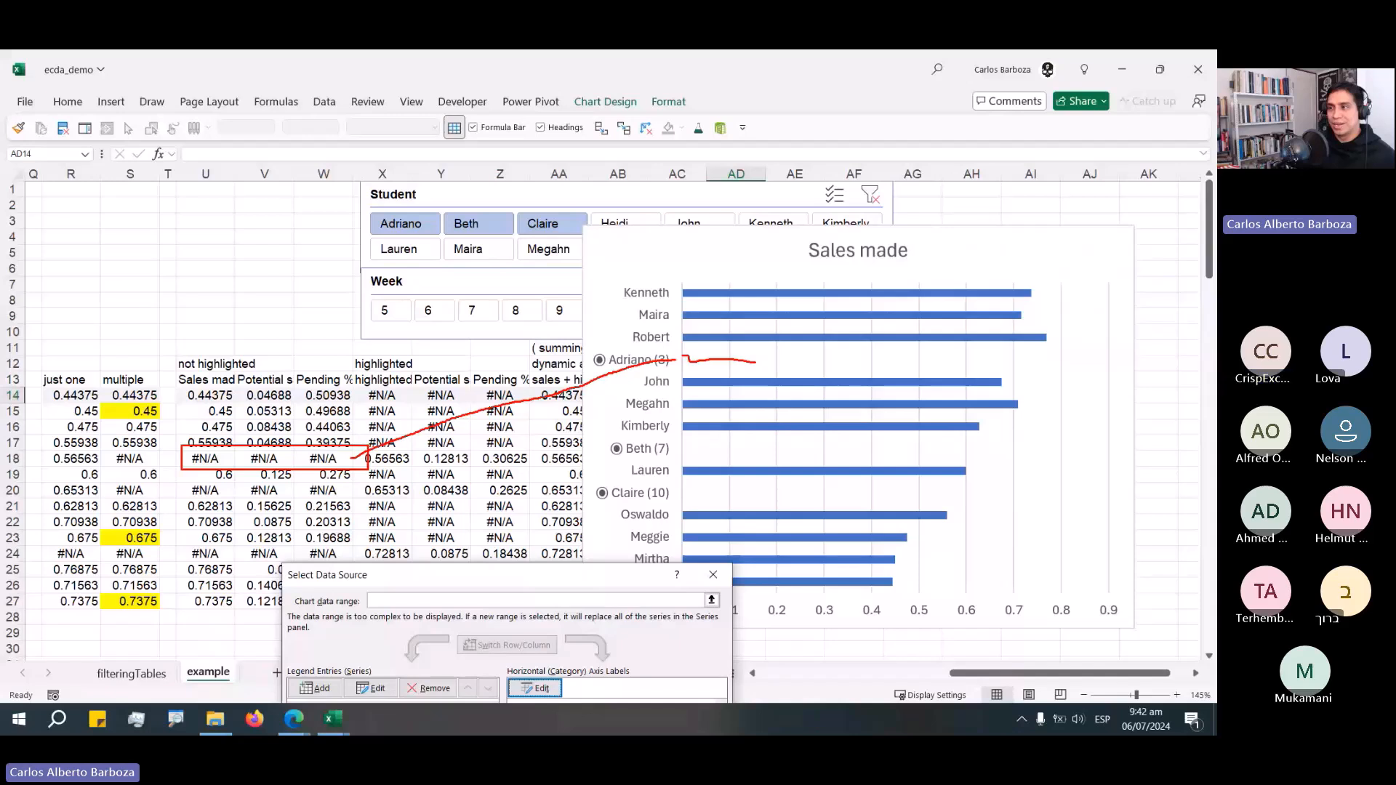
drag(756, 361, 917, 354)
mouse_move(528, 481)
mouse_down()
mouse_move(655, 449)
mouse_move(1033, 442)
mouse_up()
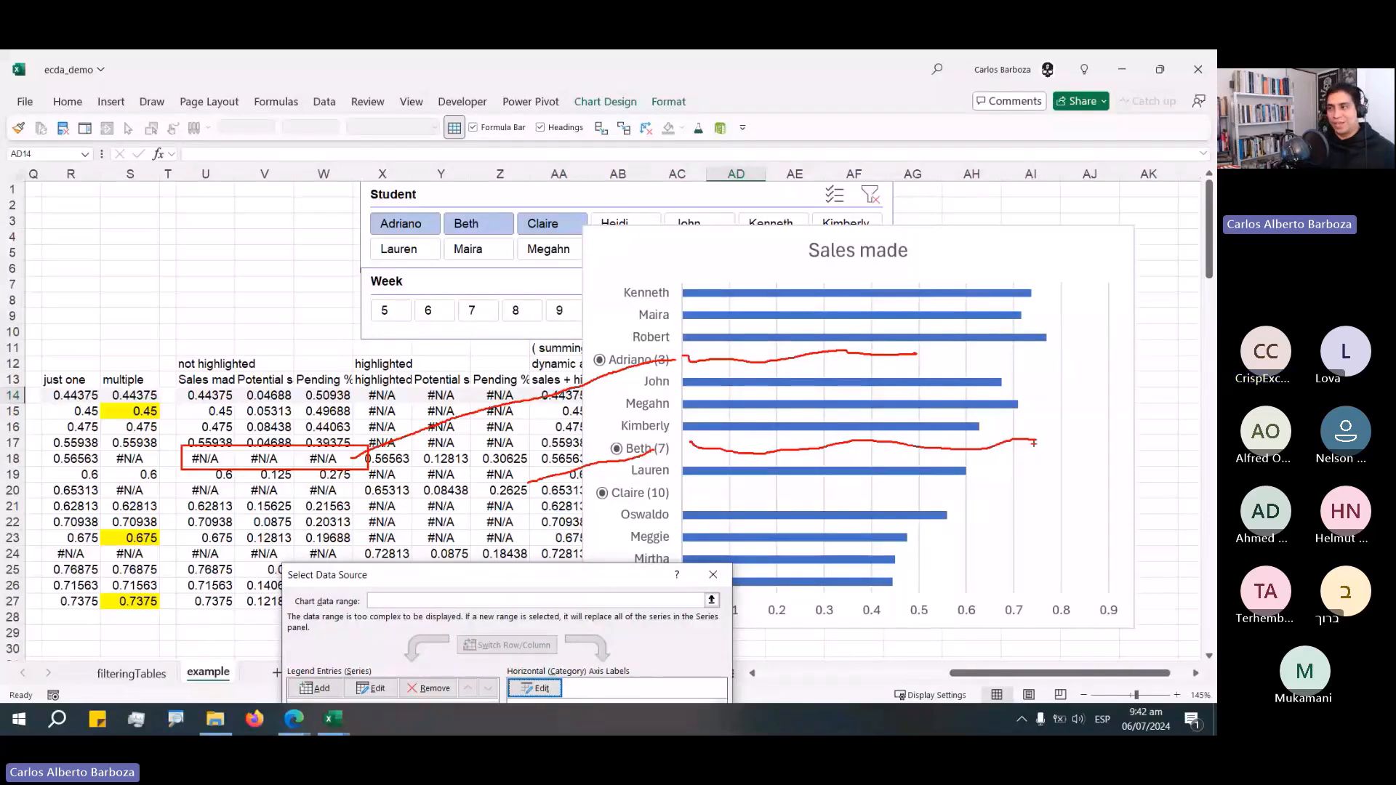
Add a series named from the V13 header with the _08_Potential_sales named range as its values.
drag(512, 580, 795, 426)
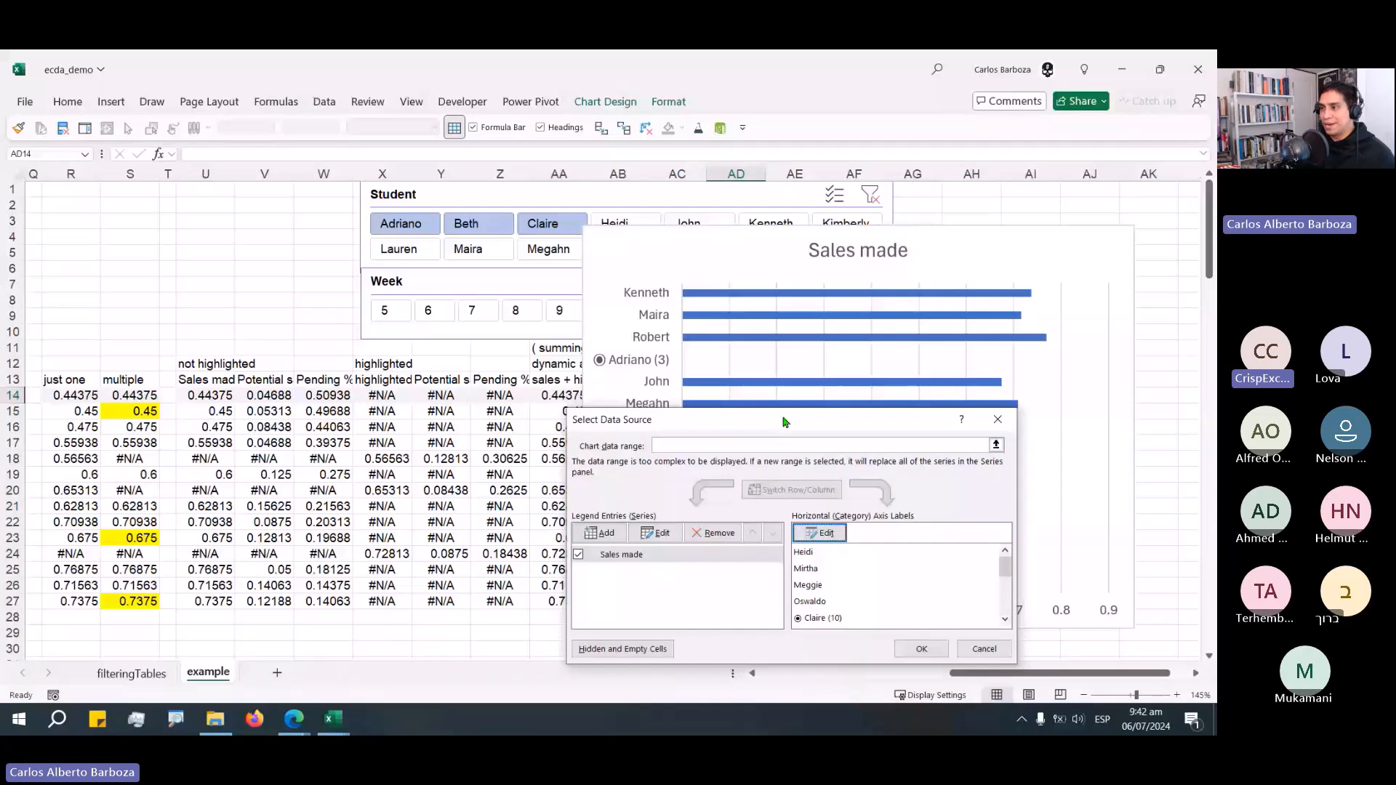
click(655, 532)
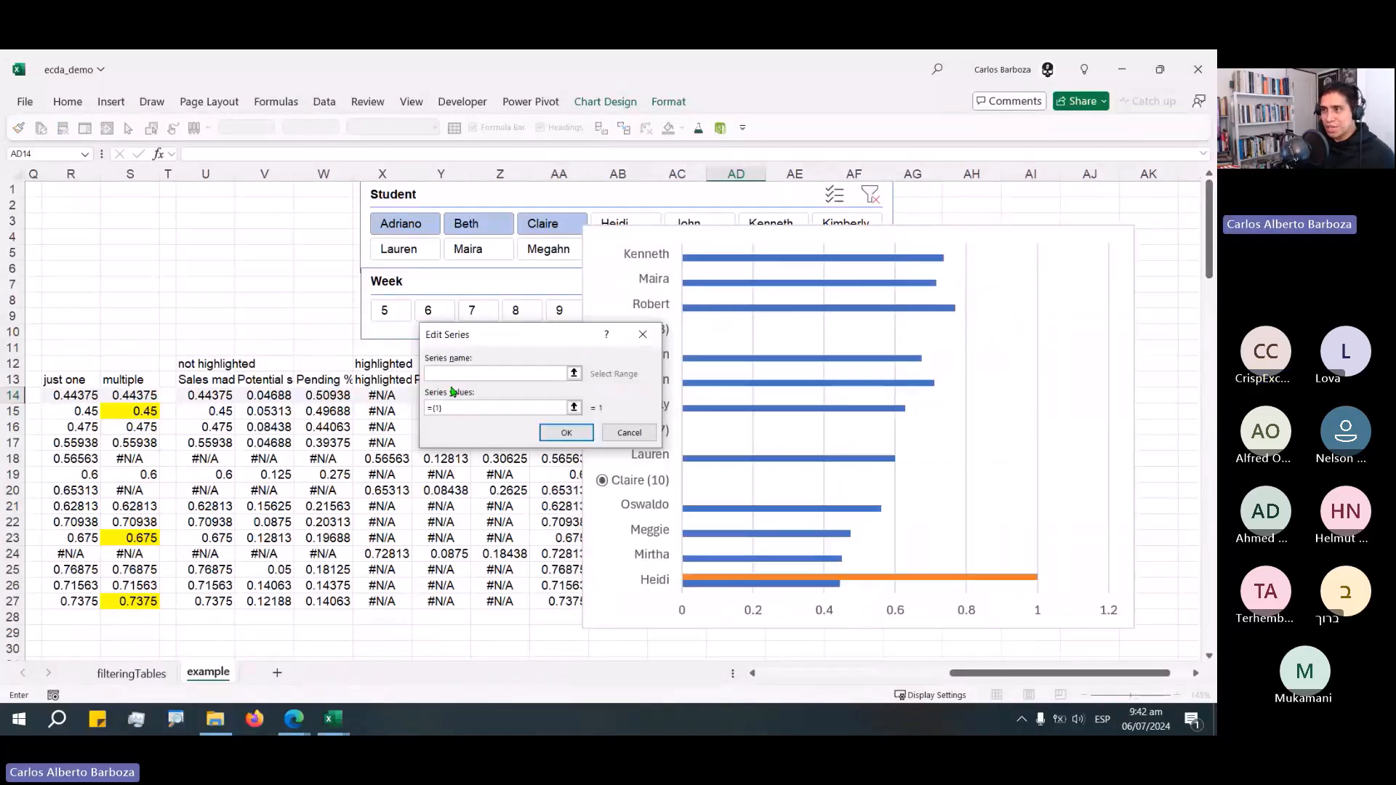
click(264, 379)
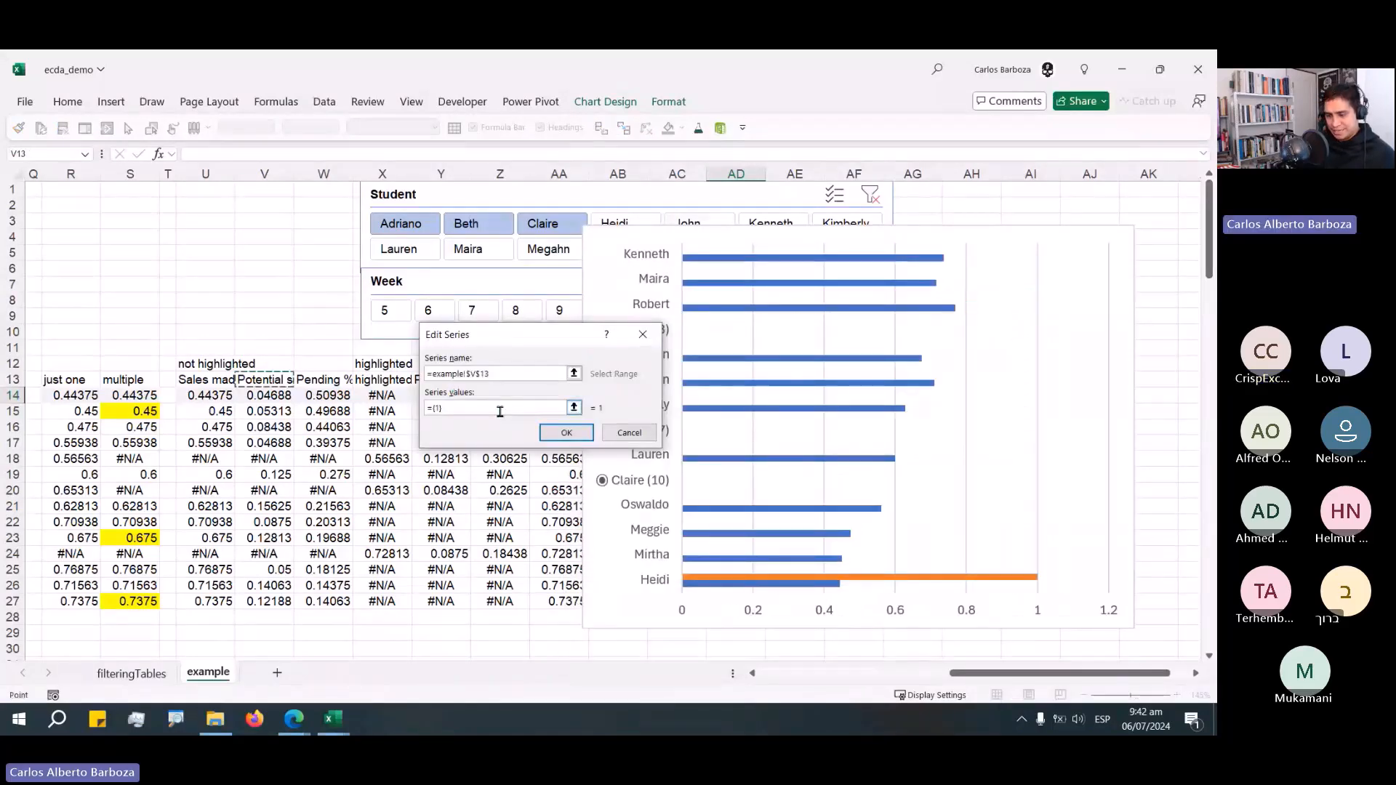
triple_click(500, 408)
key(BackSpace)
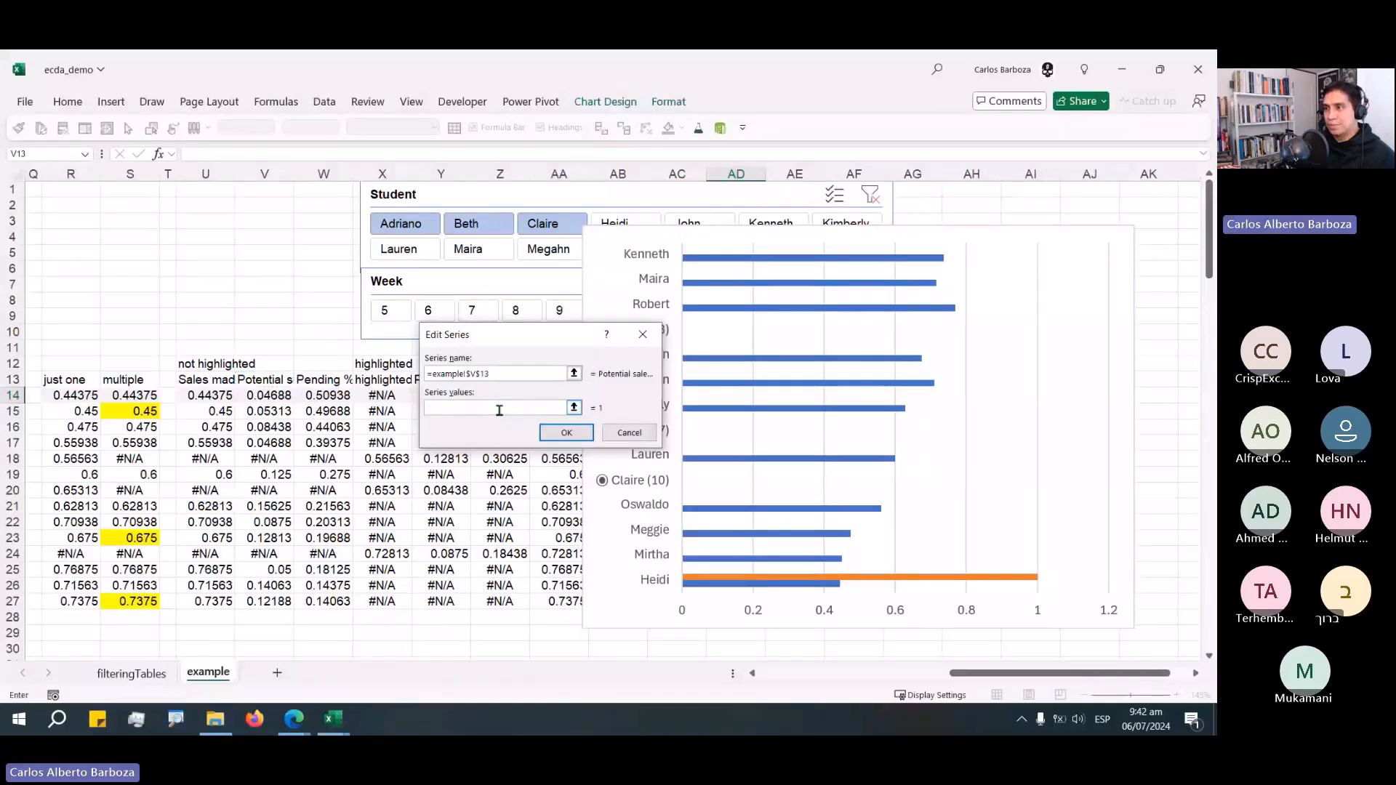
key(F3)
key(Return)
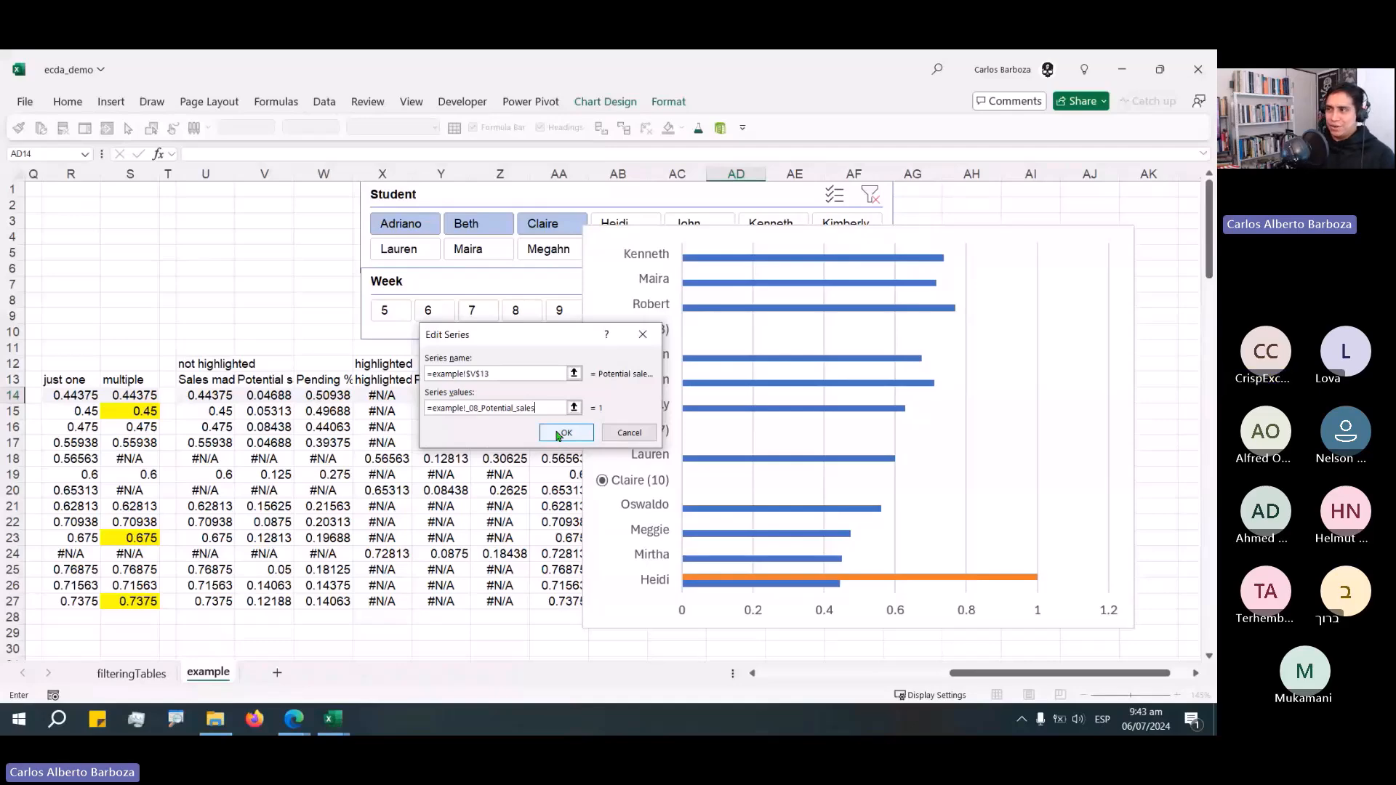
click(559, 435)
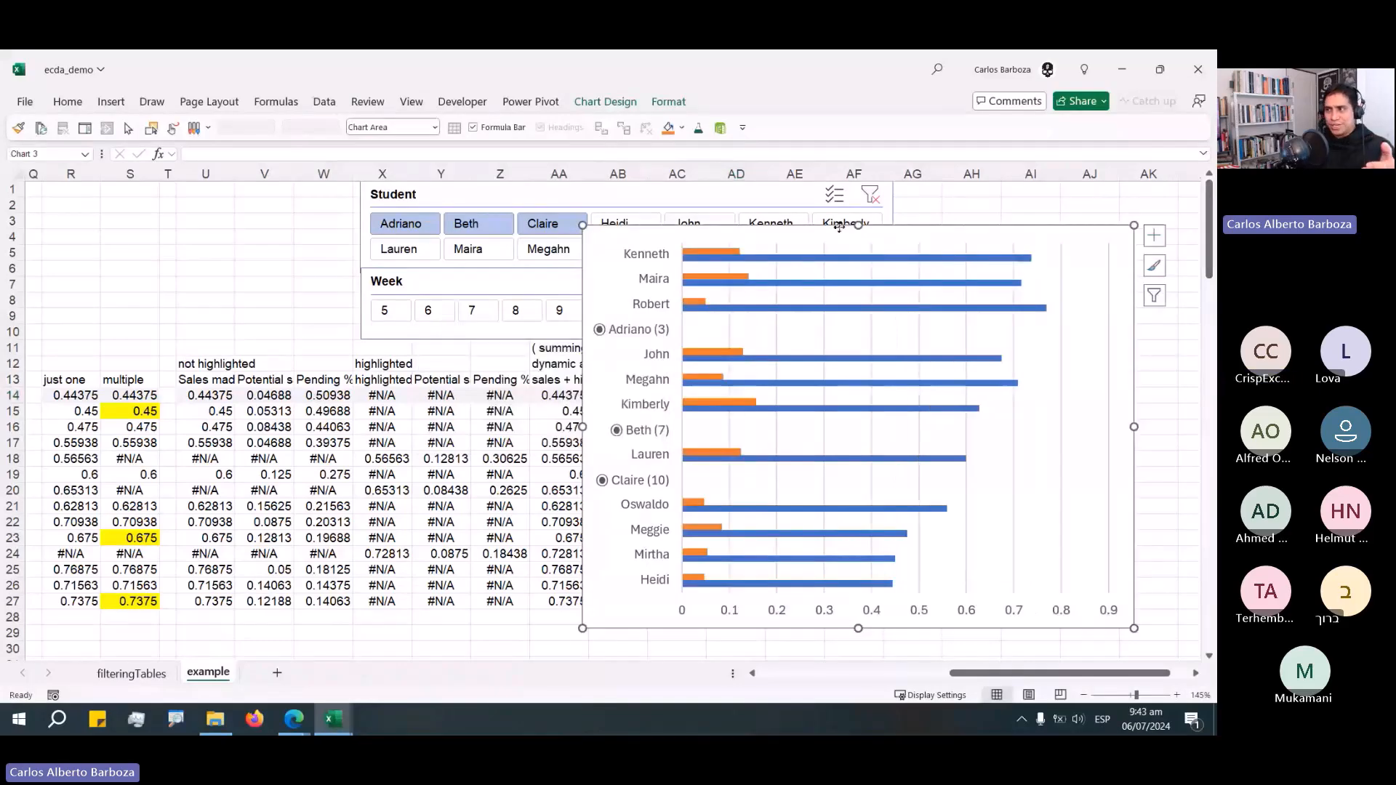
Move the chart to the left and change its type to a stacked bar chart.
drag(840, 227, 729, 223)
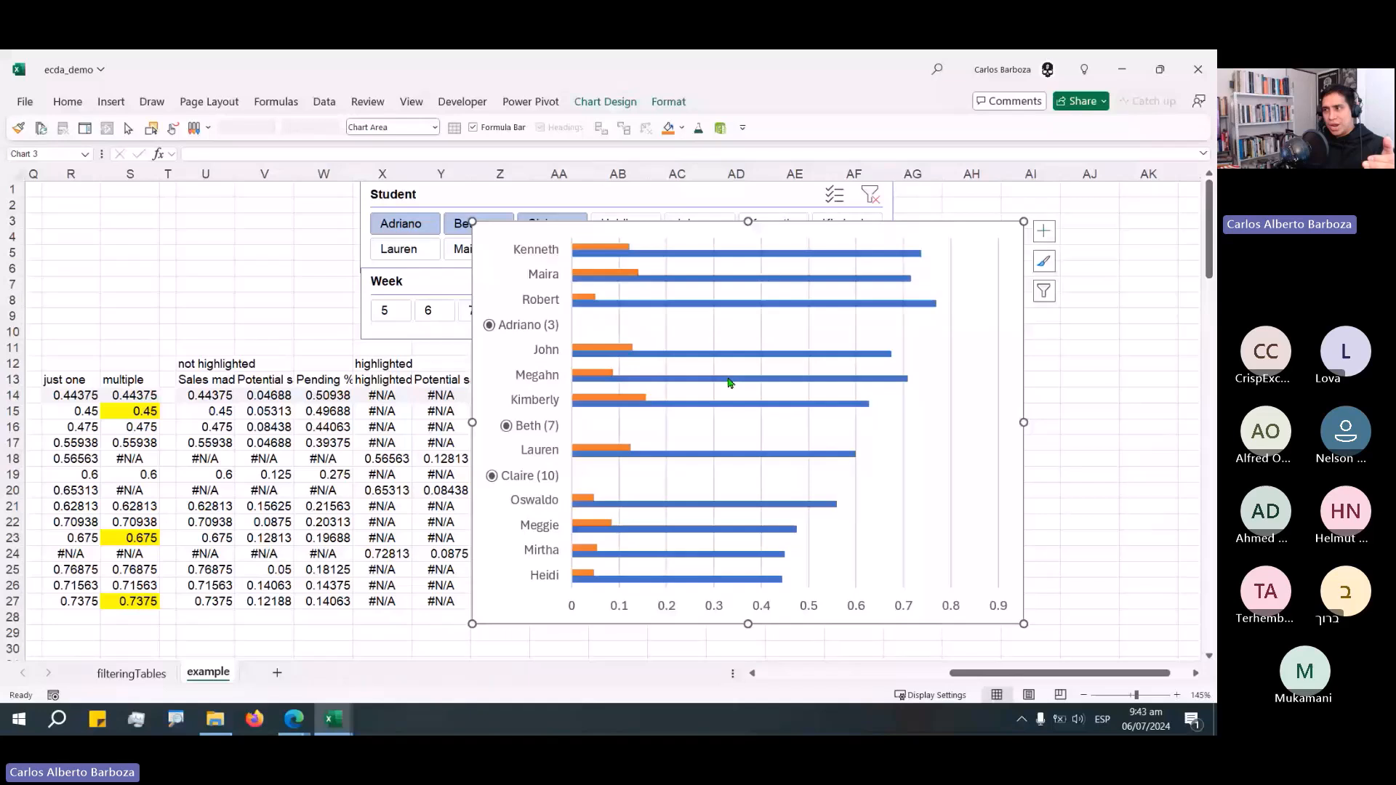
right_click(729, 324)
click(771, 397)
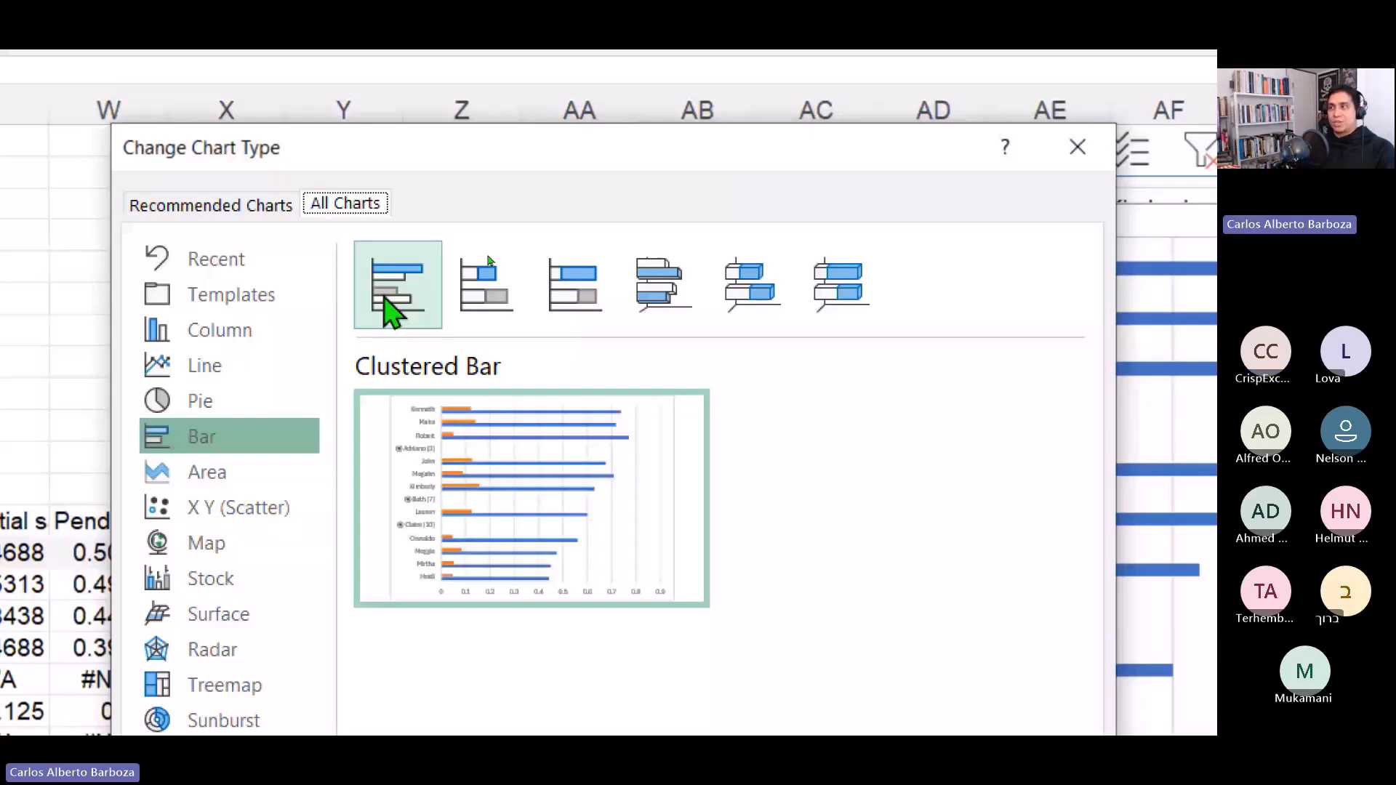
click(916, 784)
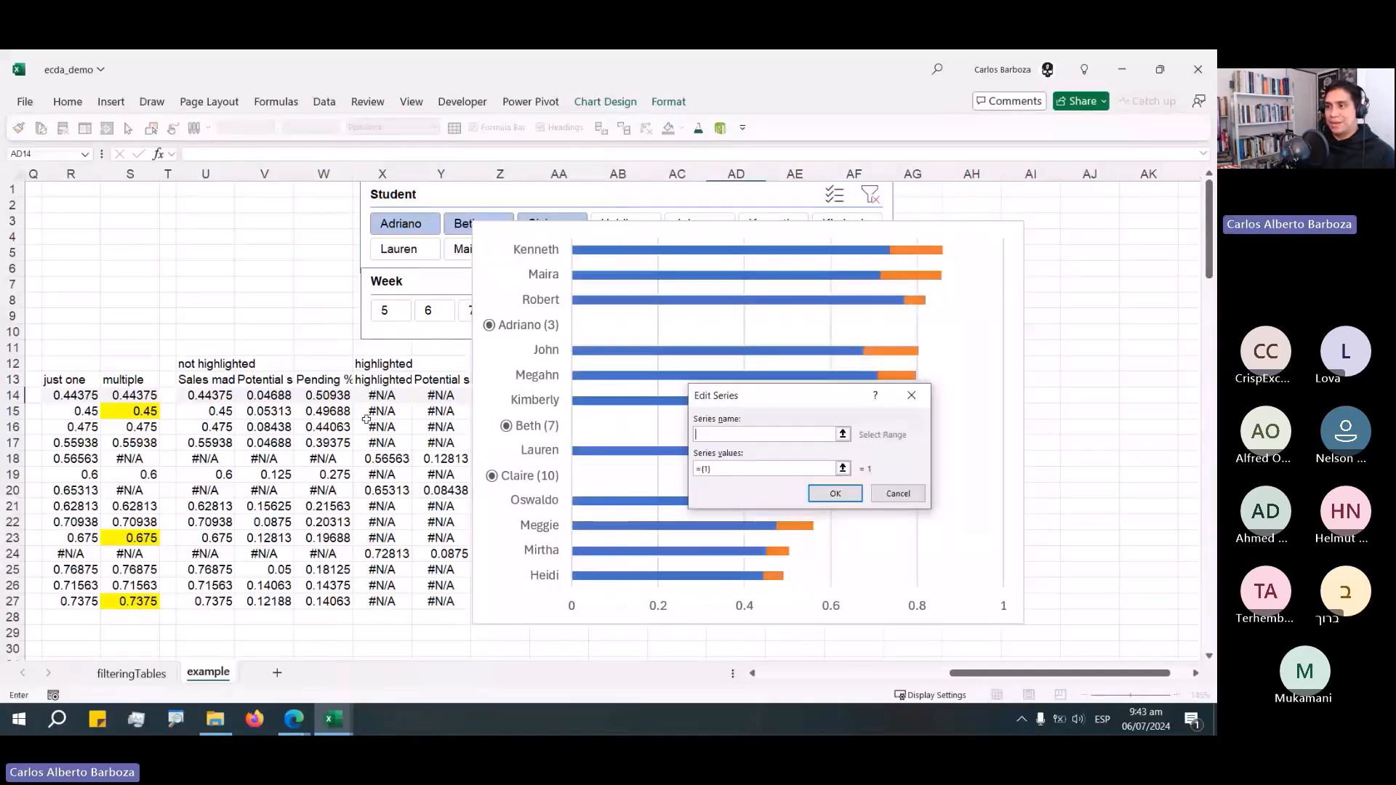
Add a series named from the W13 header with the _09_Pending named range as its values.
click(325, 379)
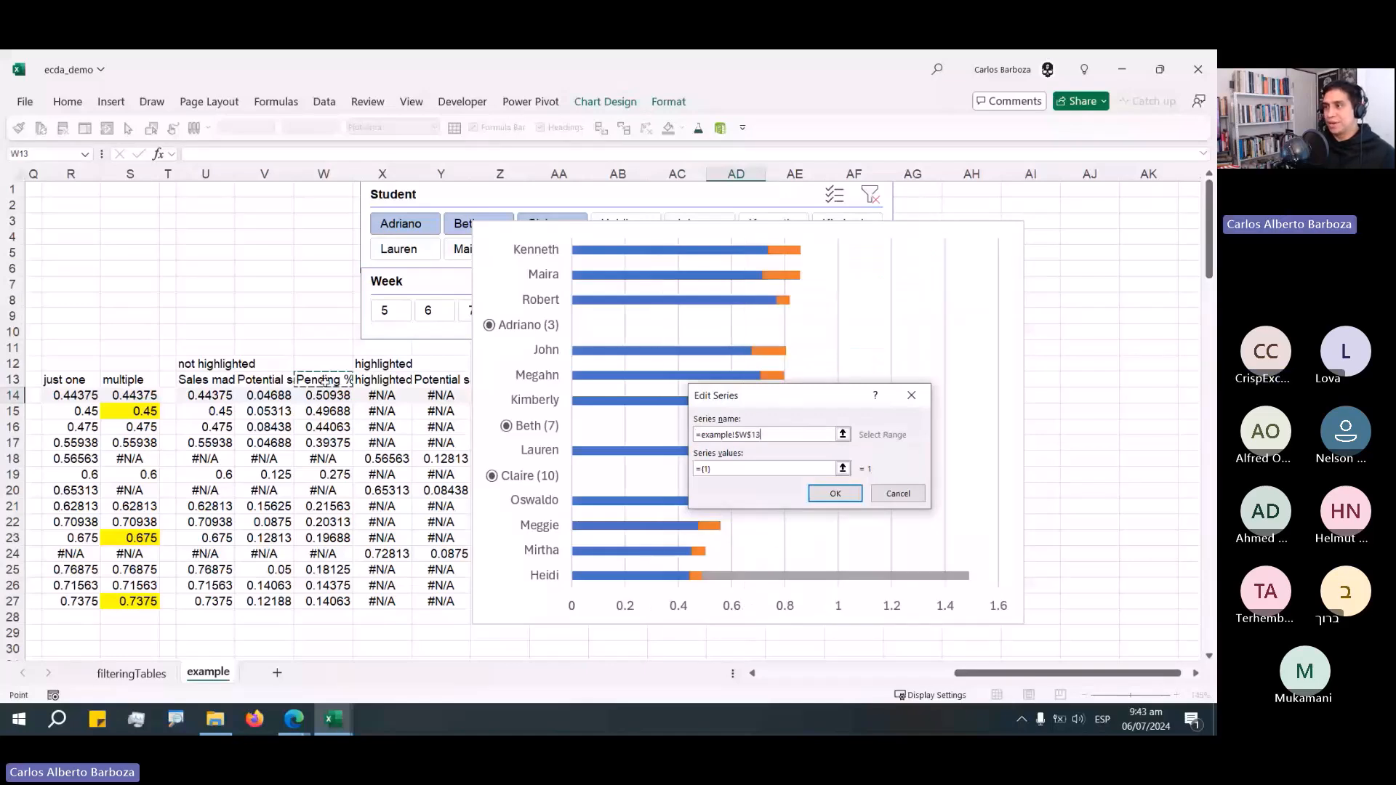
key(F3)
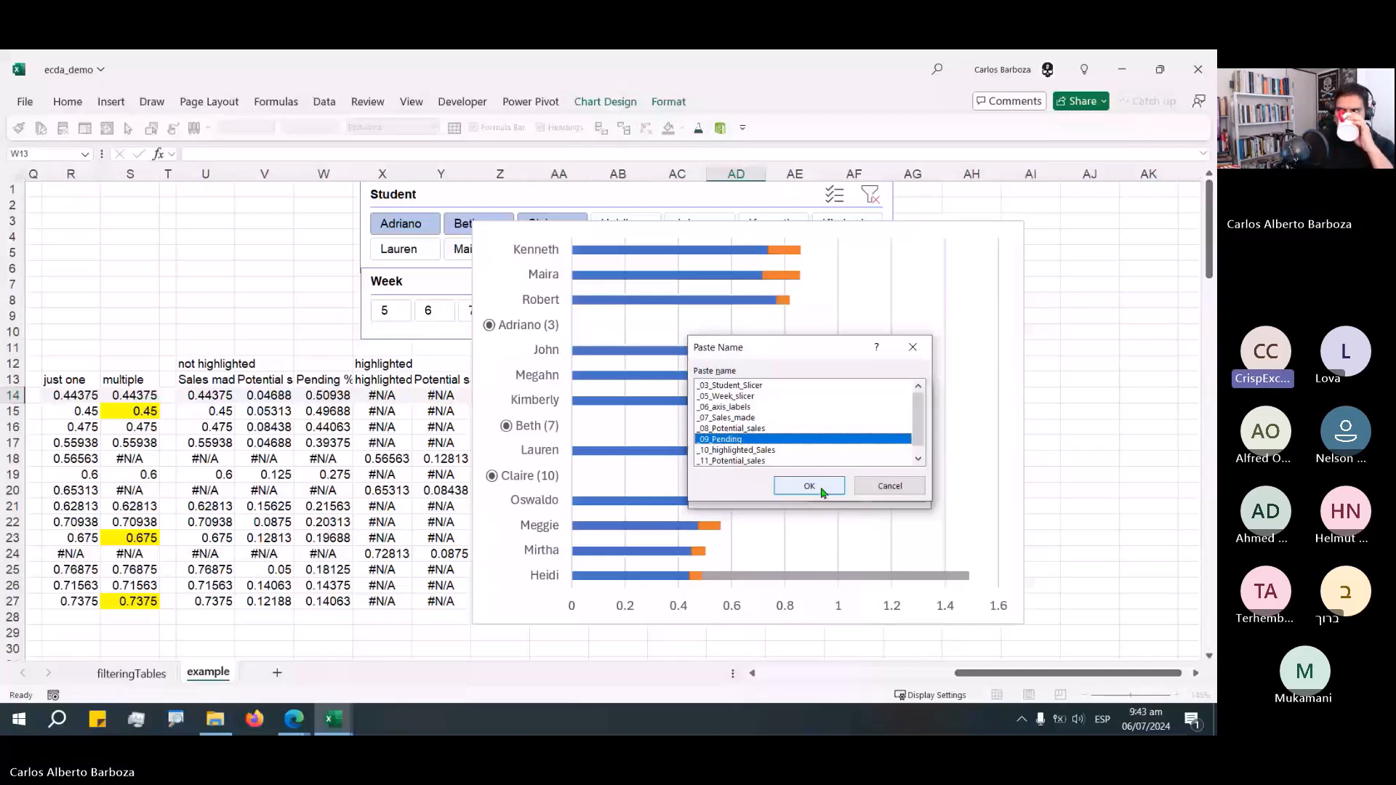
click(808, 486)
key(Return)
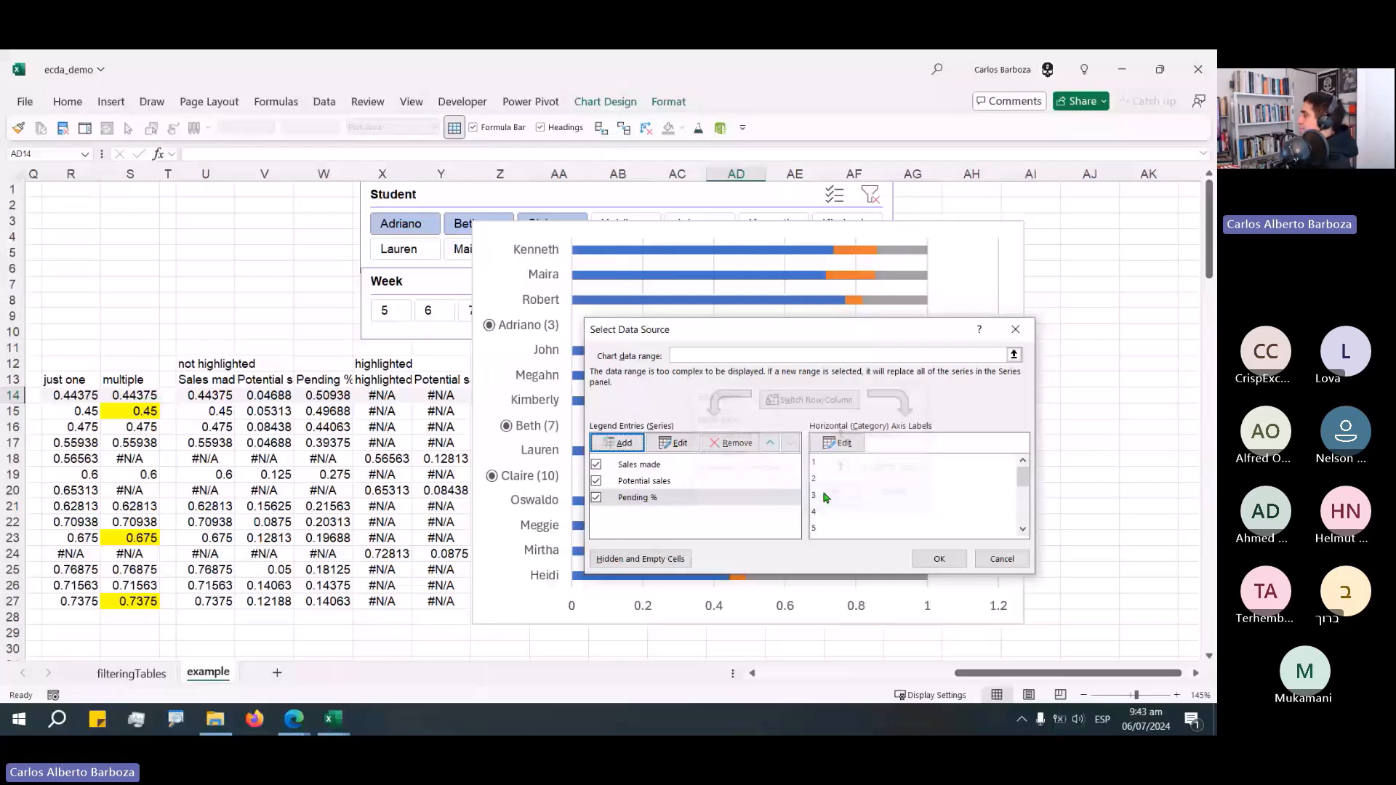
key(Return)
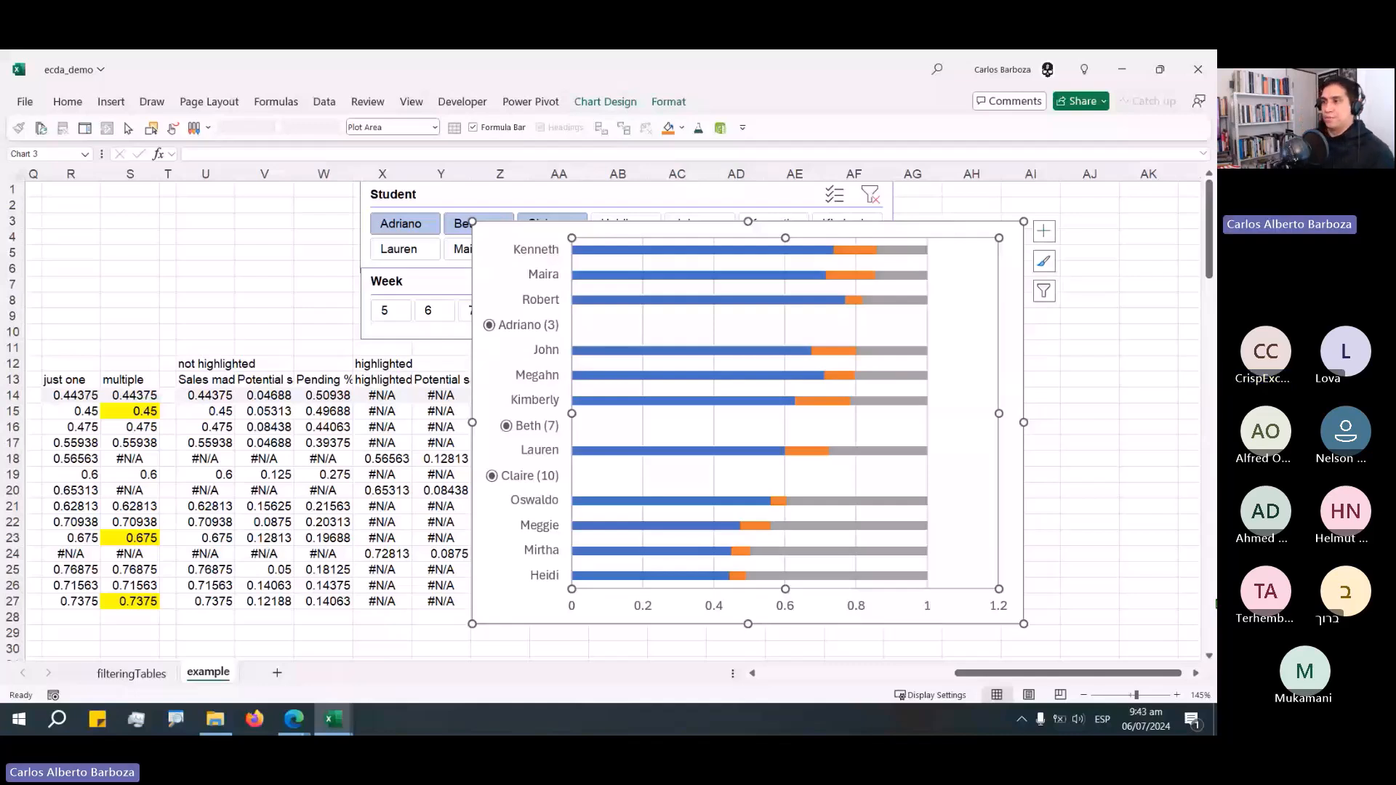
Add a series named from the X13 header with the highlighted sales named range as its values.
right_click(684, 328)
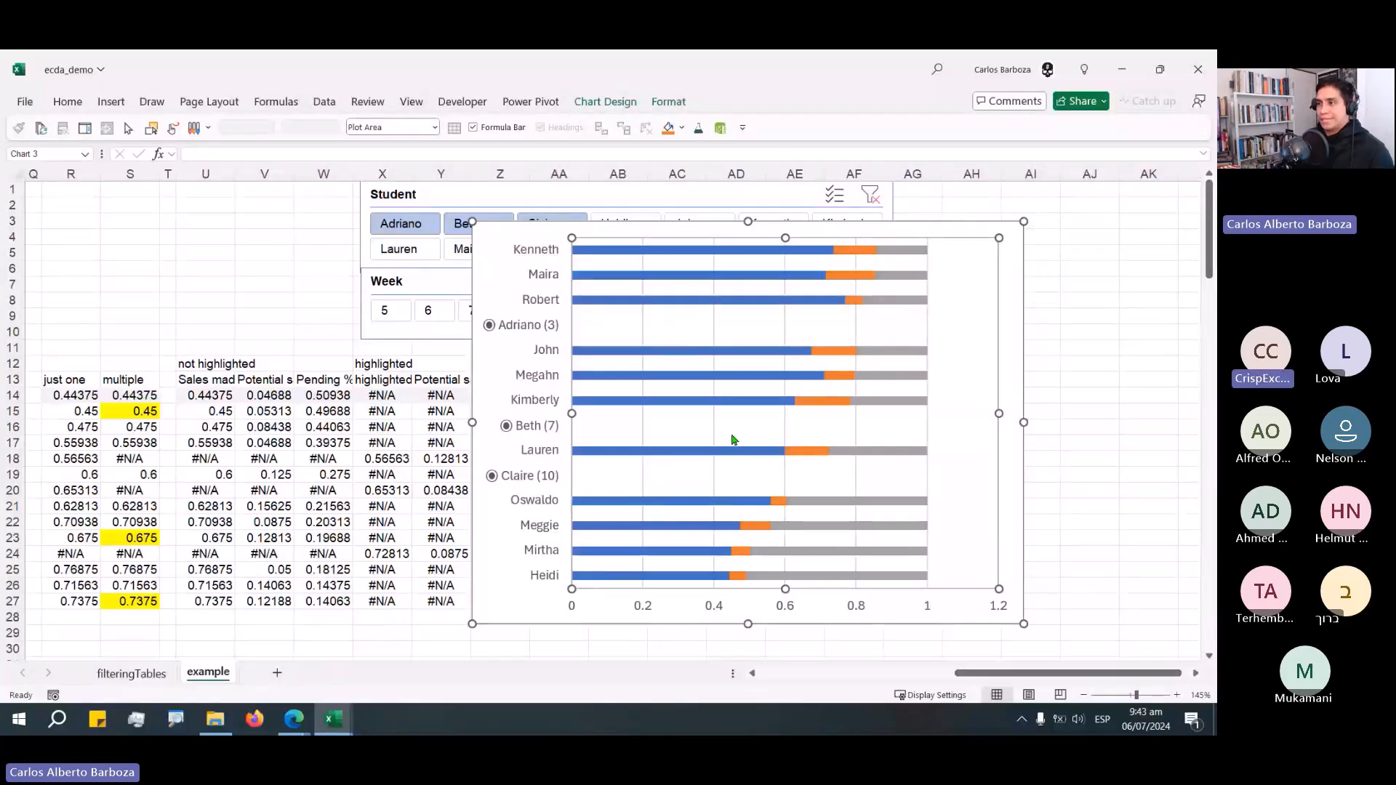
click(731, 445)
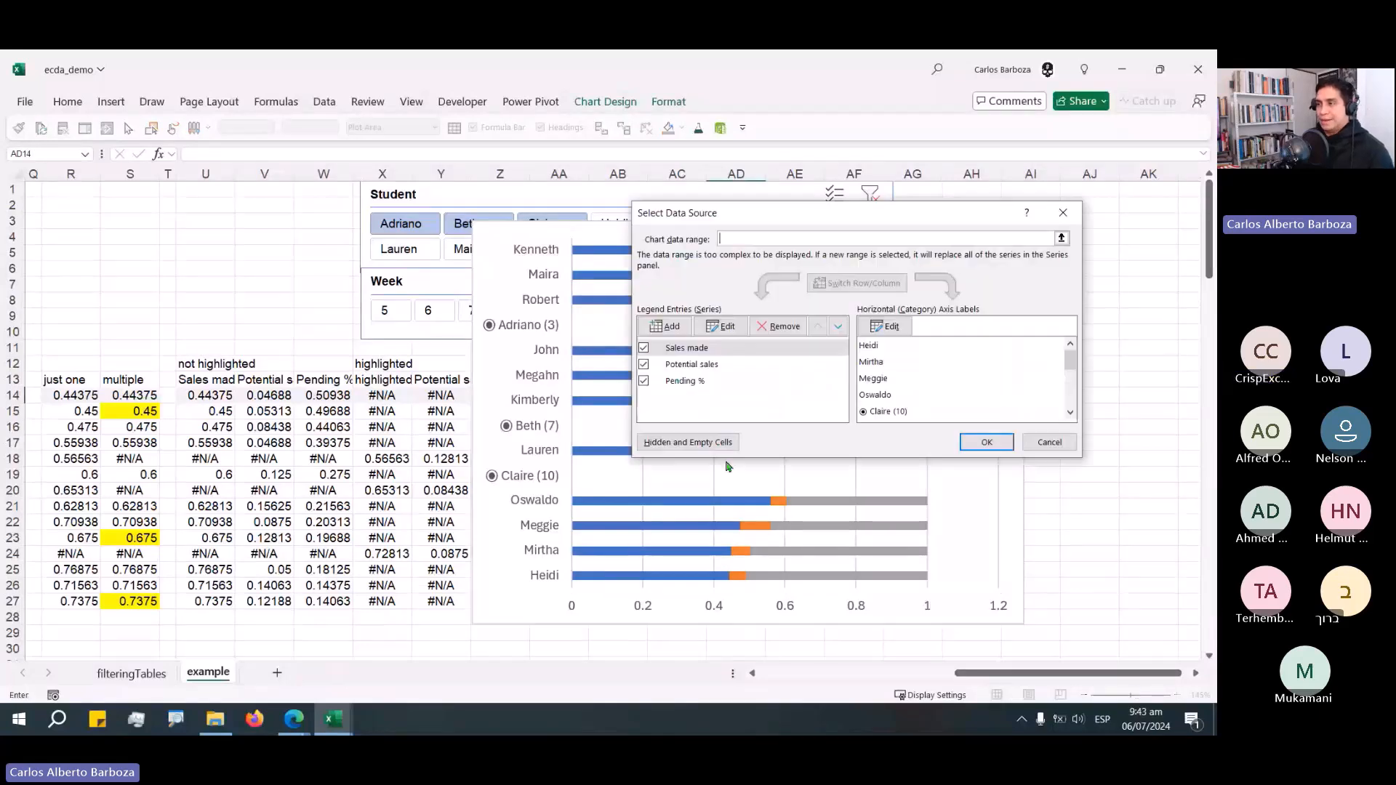
click(665, 326)
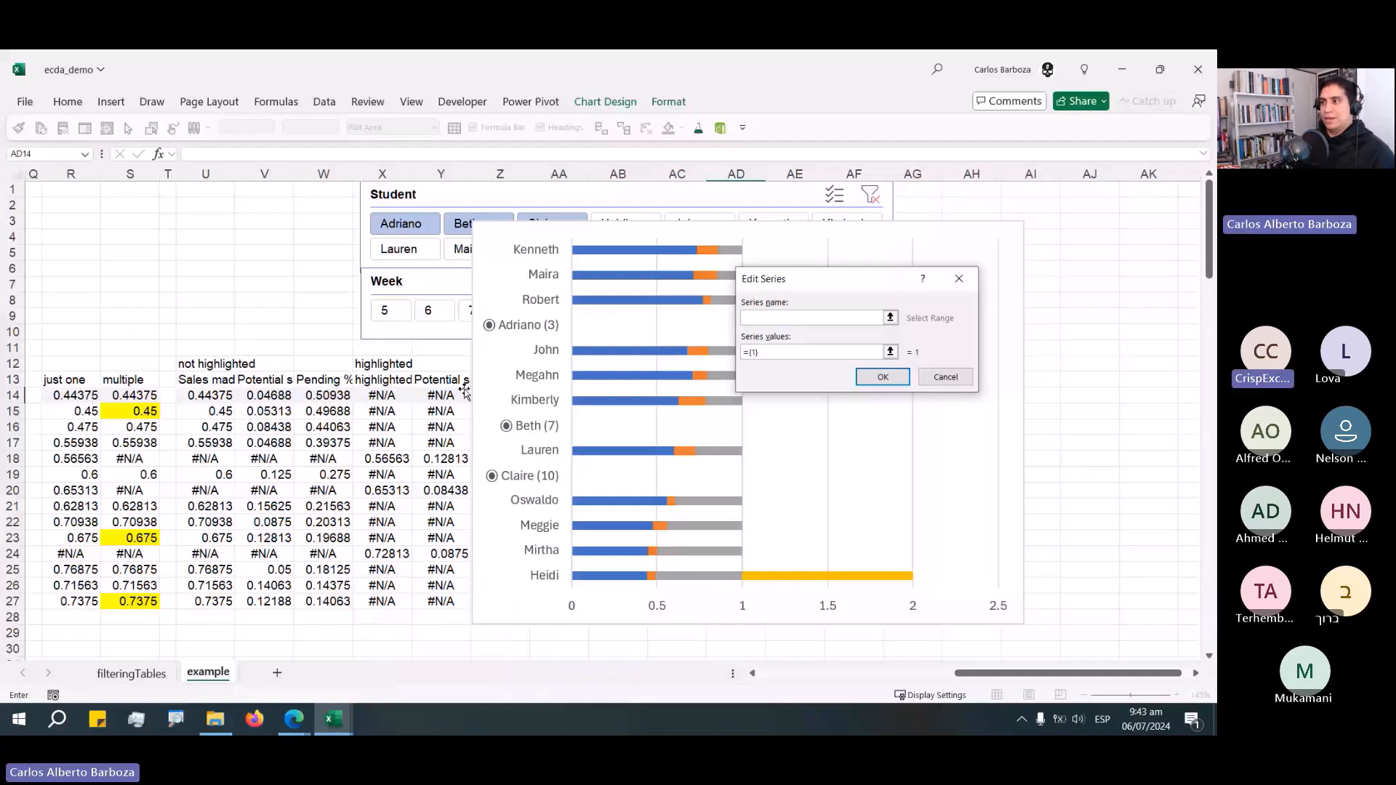
click(382, 380)
drag(789, 353, 656, 354)
key(BackSpace)
key(Return)
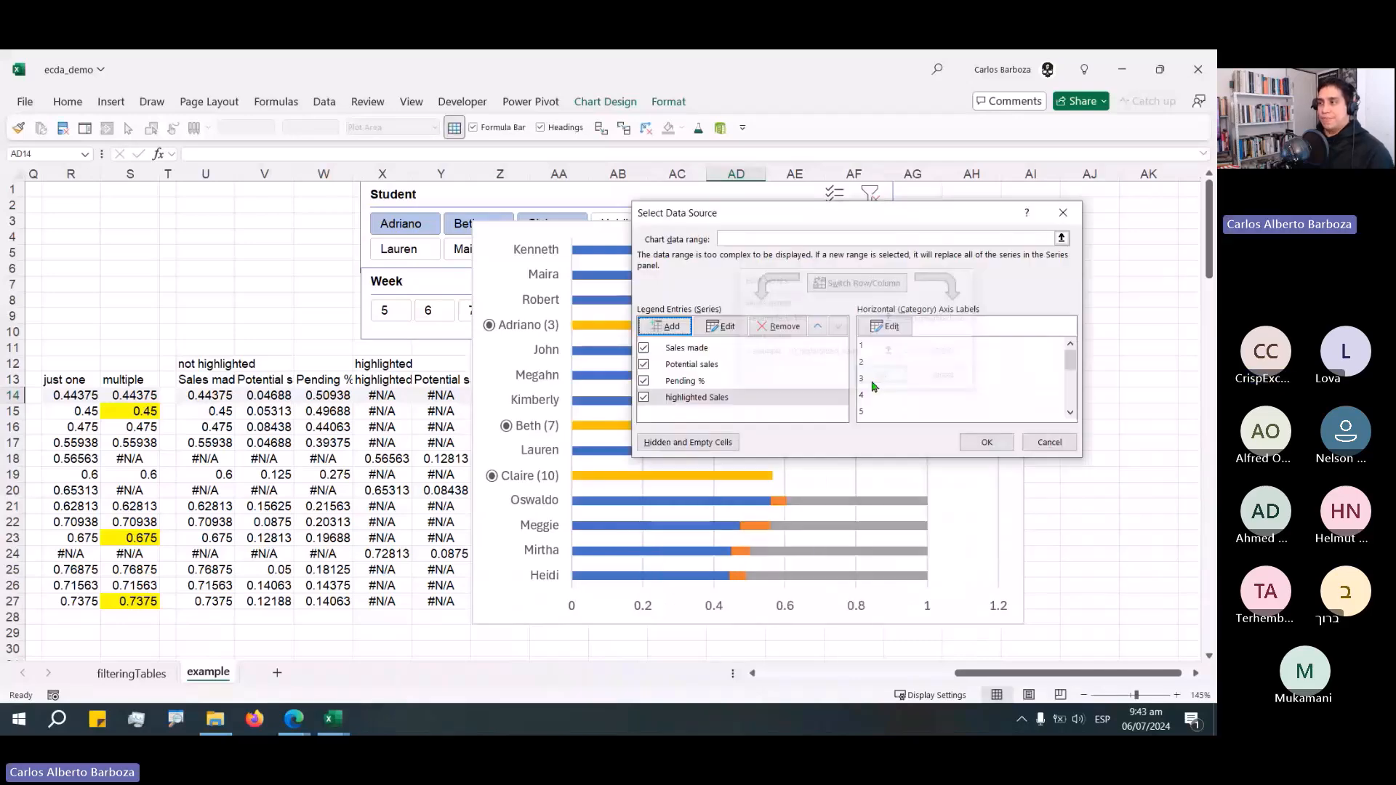
Add a series named from the Y13 header with the _11_Potential_sales named range as values, and shift the chart right.
click(664, 325)
click(440, 380)
drag(799, 352, 617, 377)
key(BackSpace)
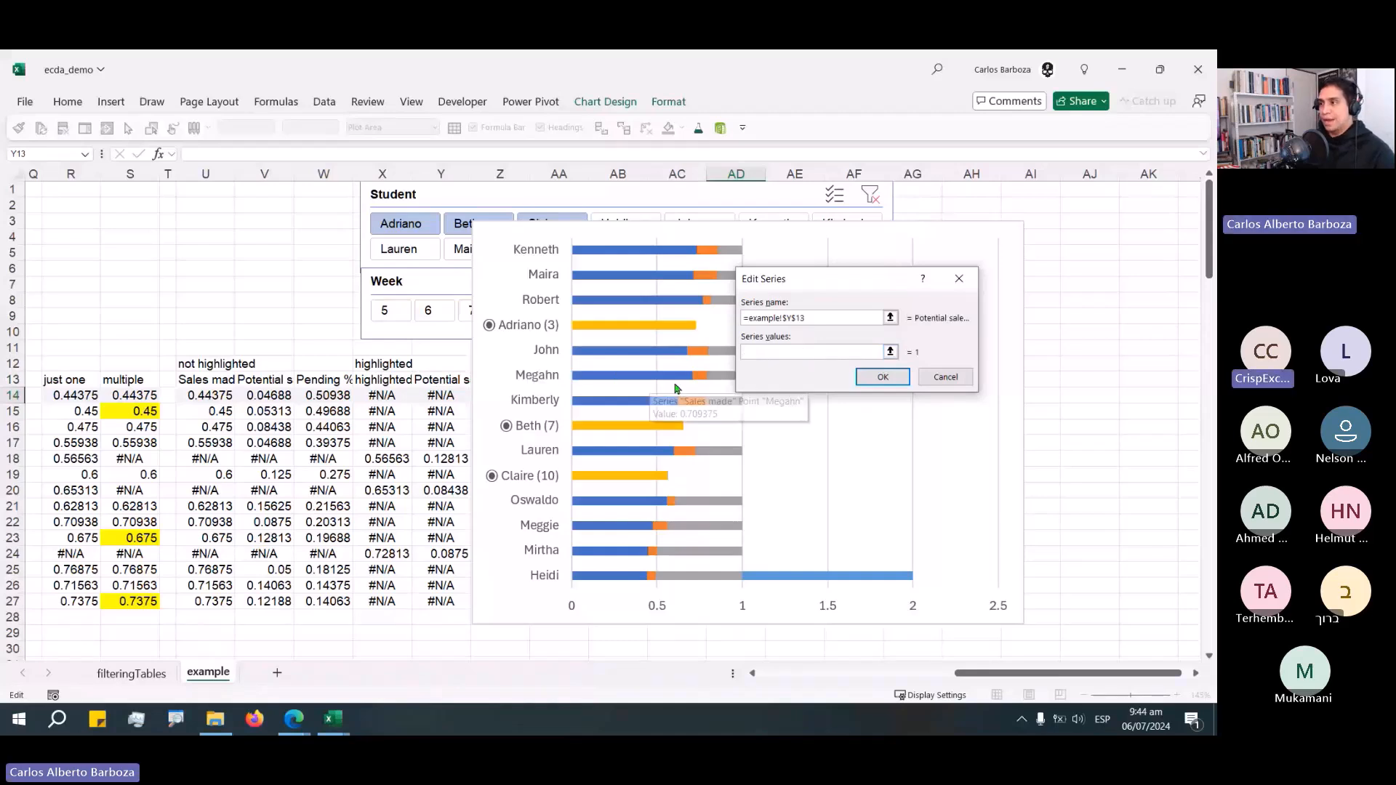
key(F3)
click(776, 347)
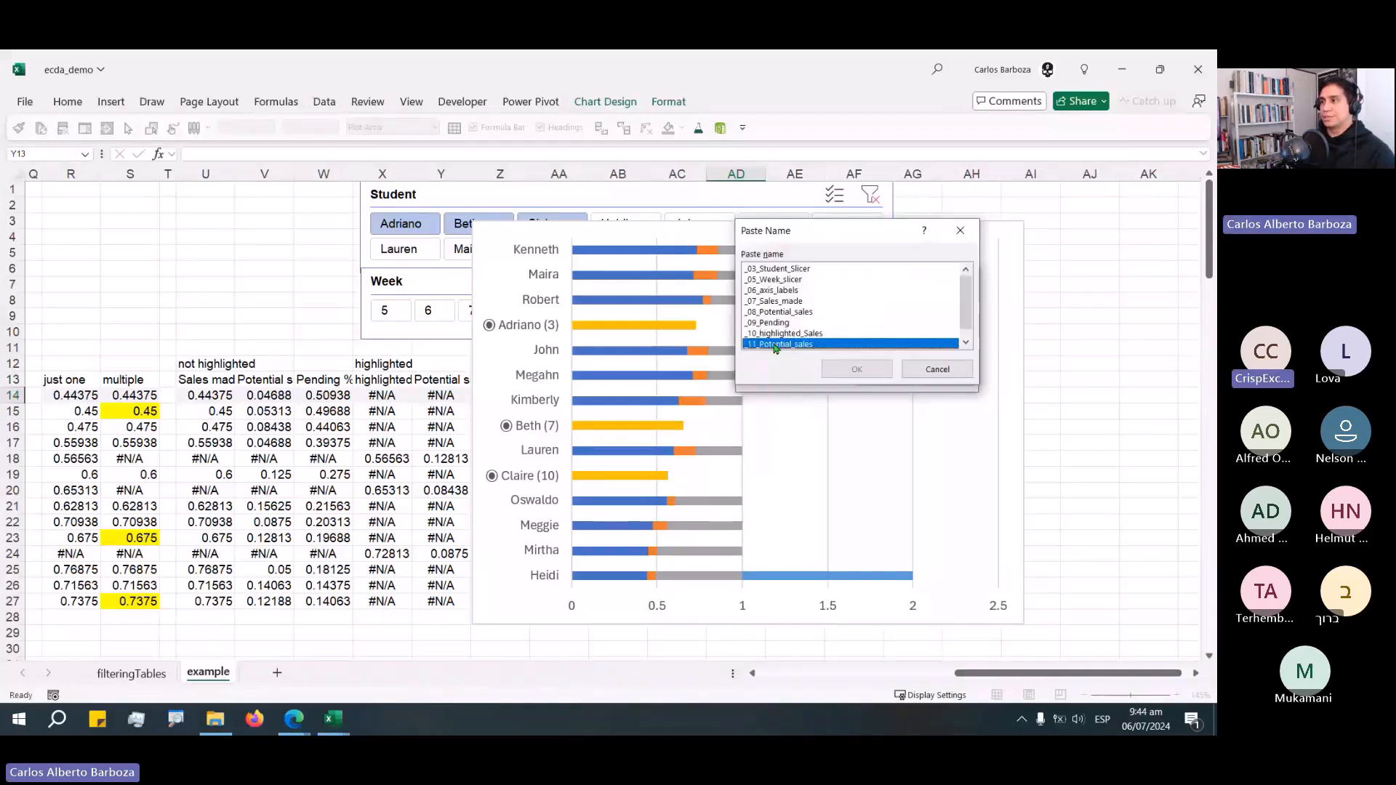
click(857, 369)
click(880, 380)
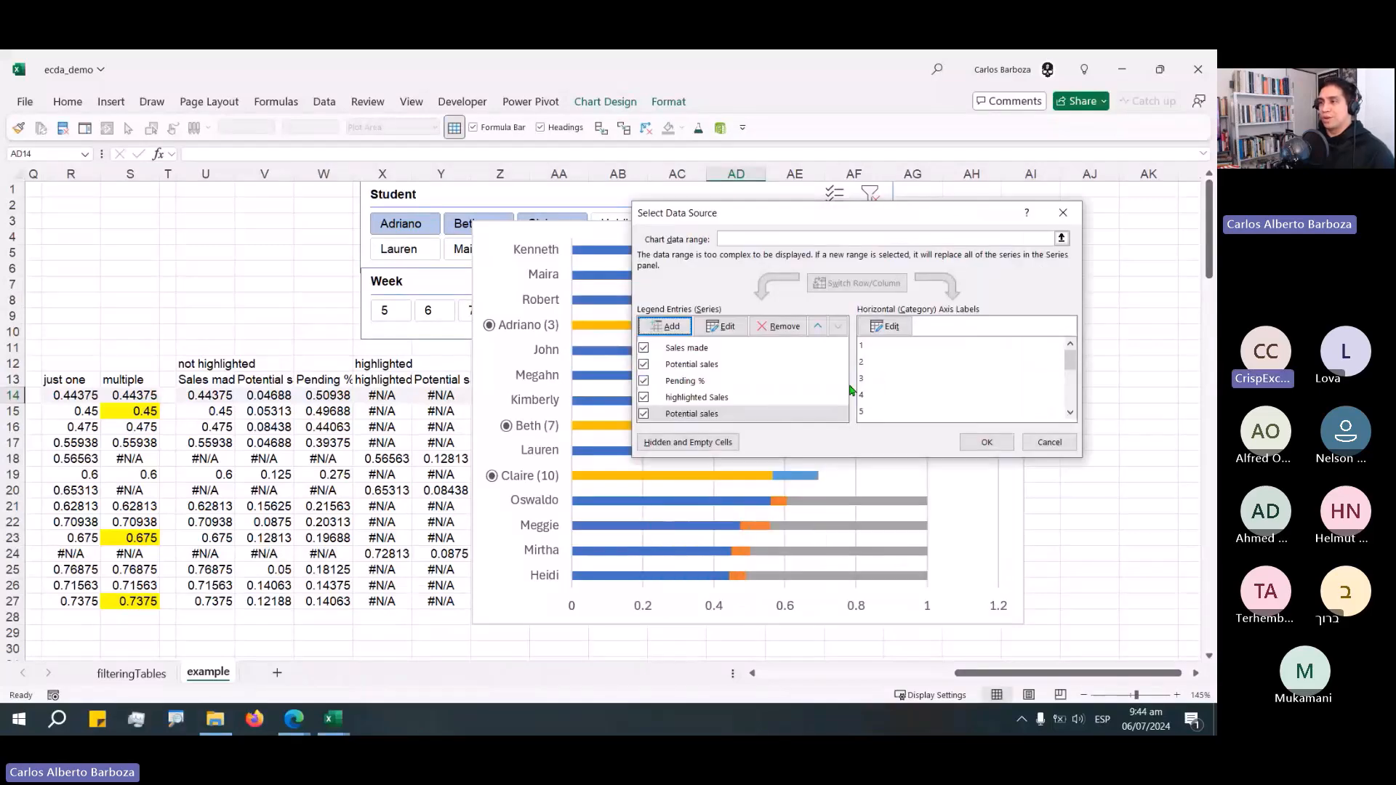
click(965, 441)
drag(535, 221, 729, 243)
Add a series named from the Z13 header with the _12_PendingHighlighted named range as its values.
right_click(837, 424)
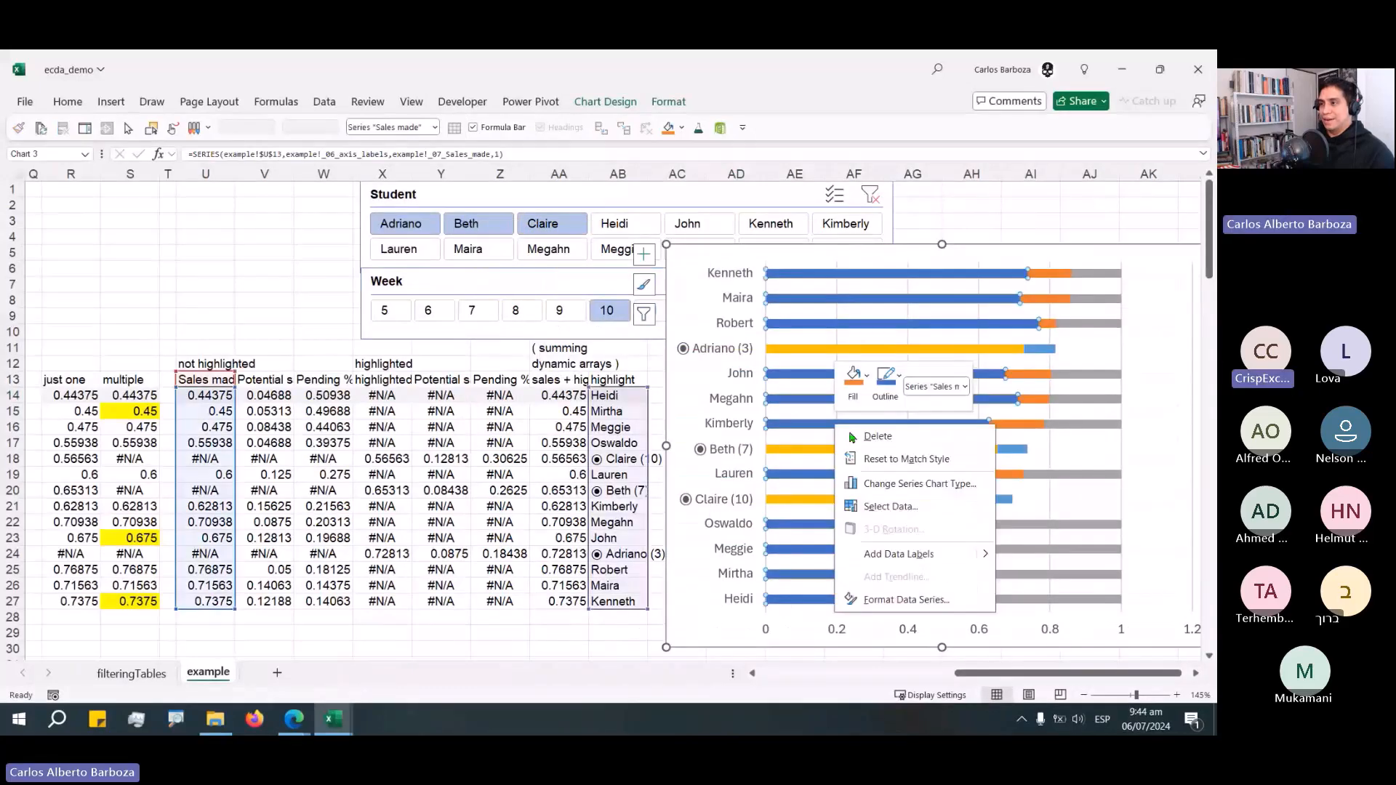
click(891, 506)
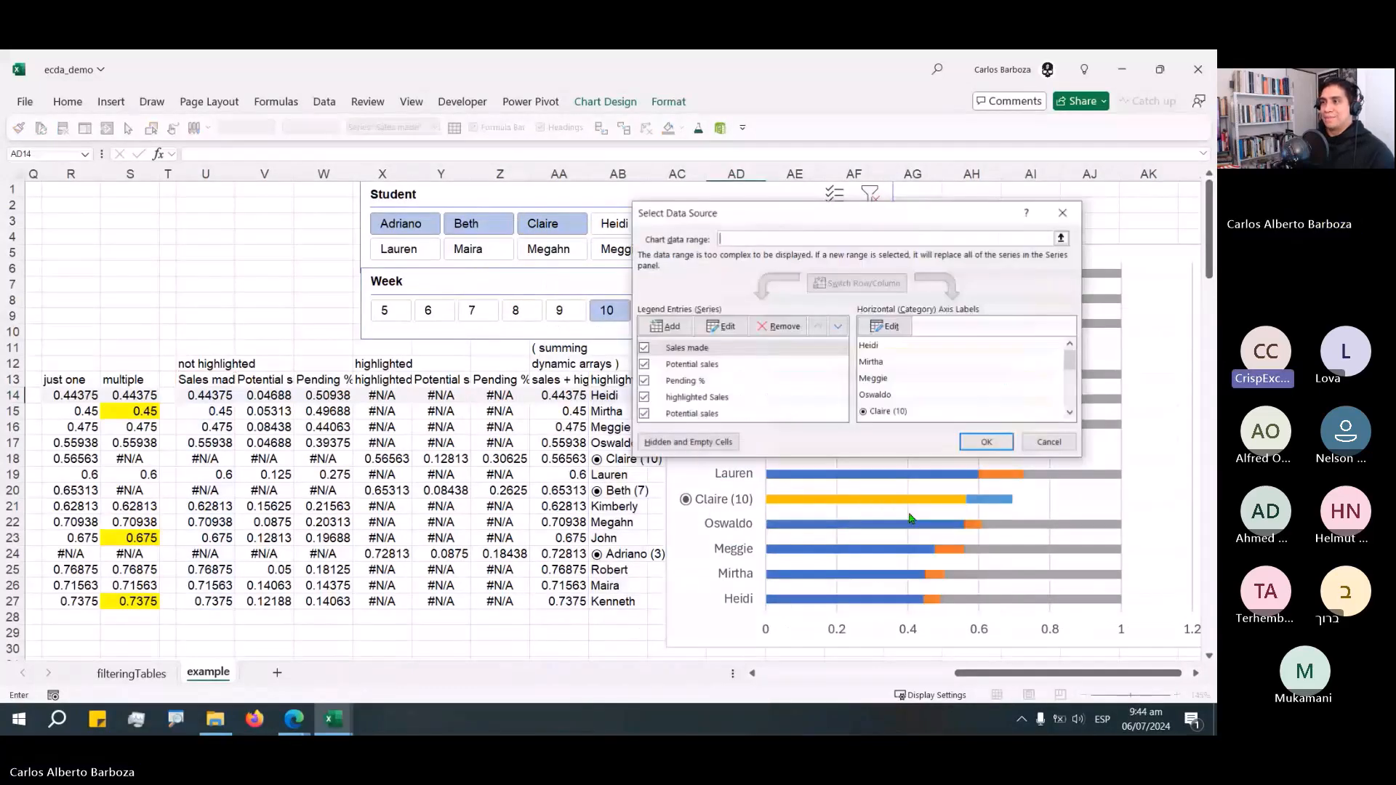
click(664, 325)
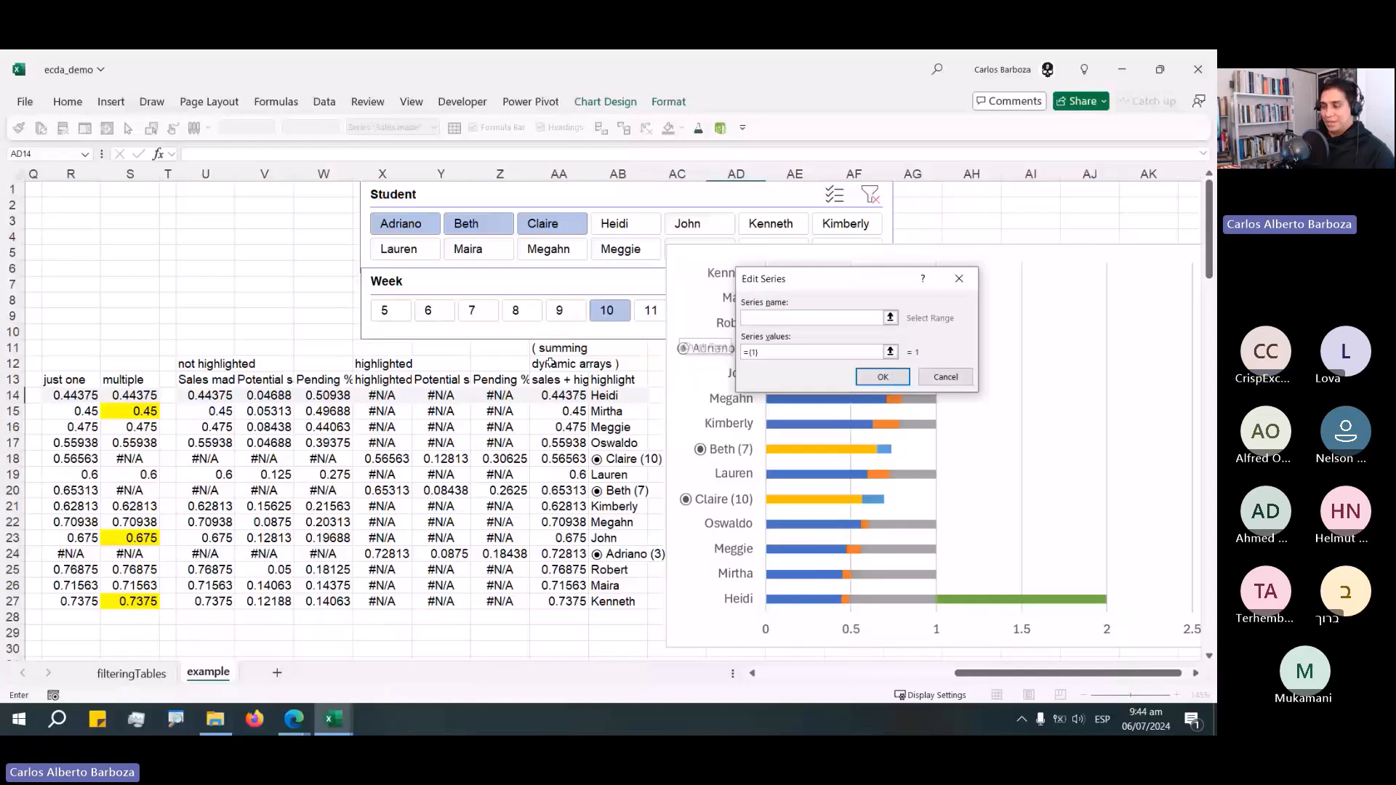
click(500, 379)
key(Tab)
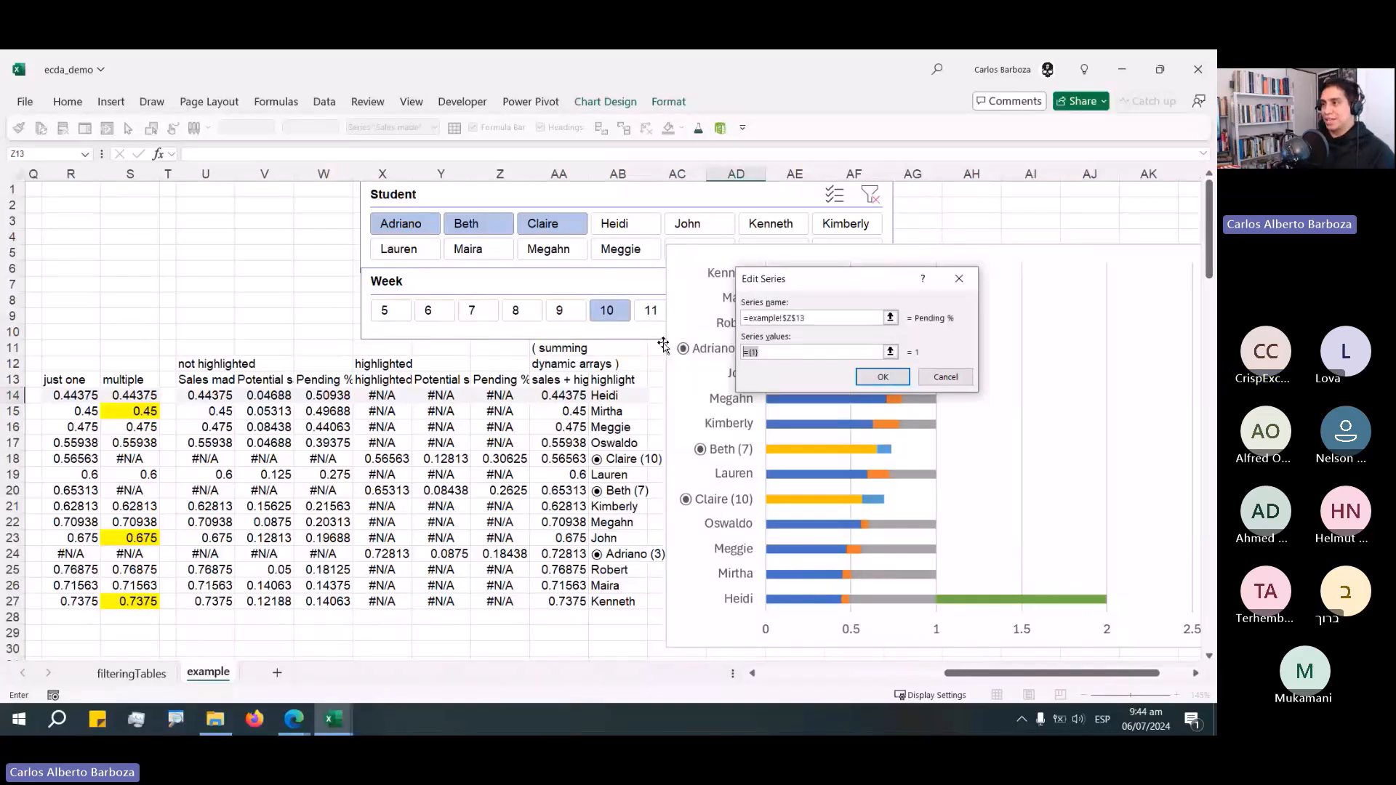
key(F3)
click(800, 344)
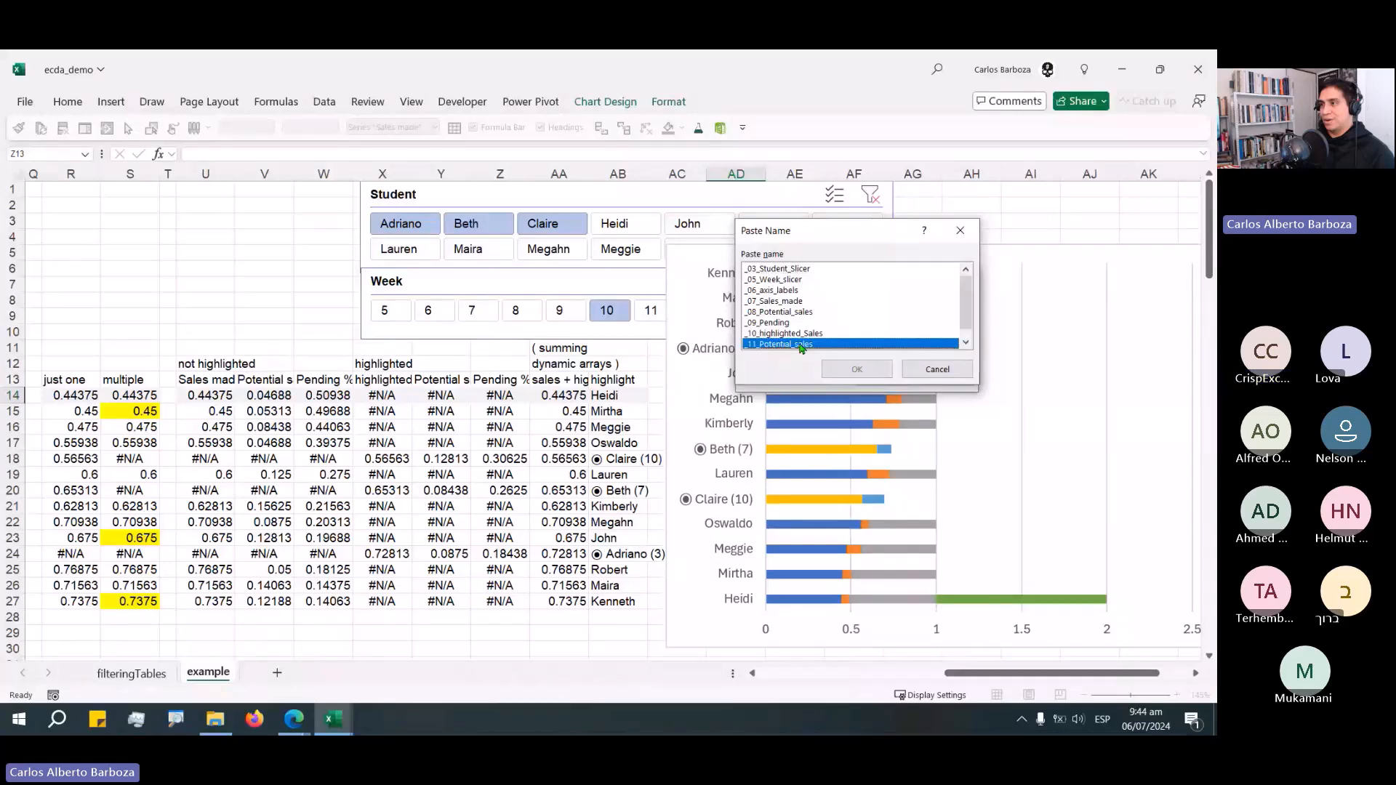
drag(965, 299, 965, 311)
click(810, 347)
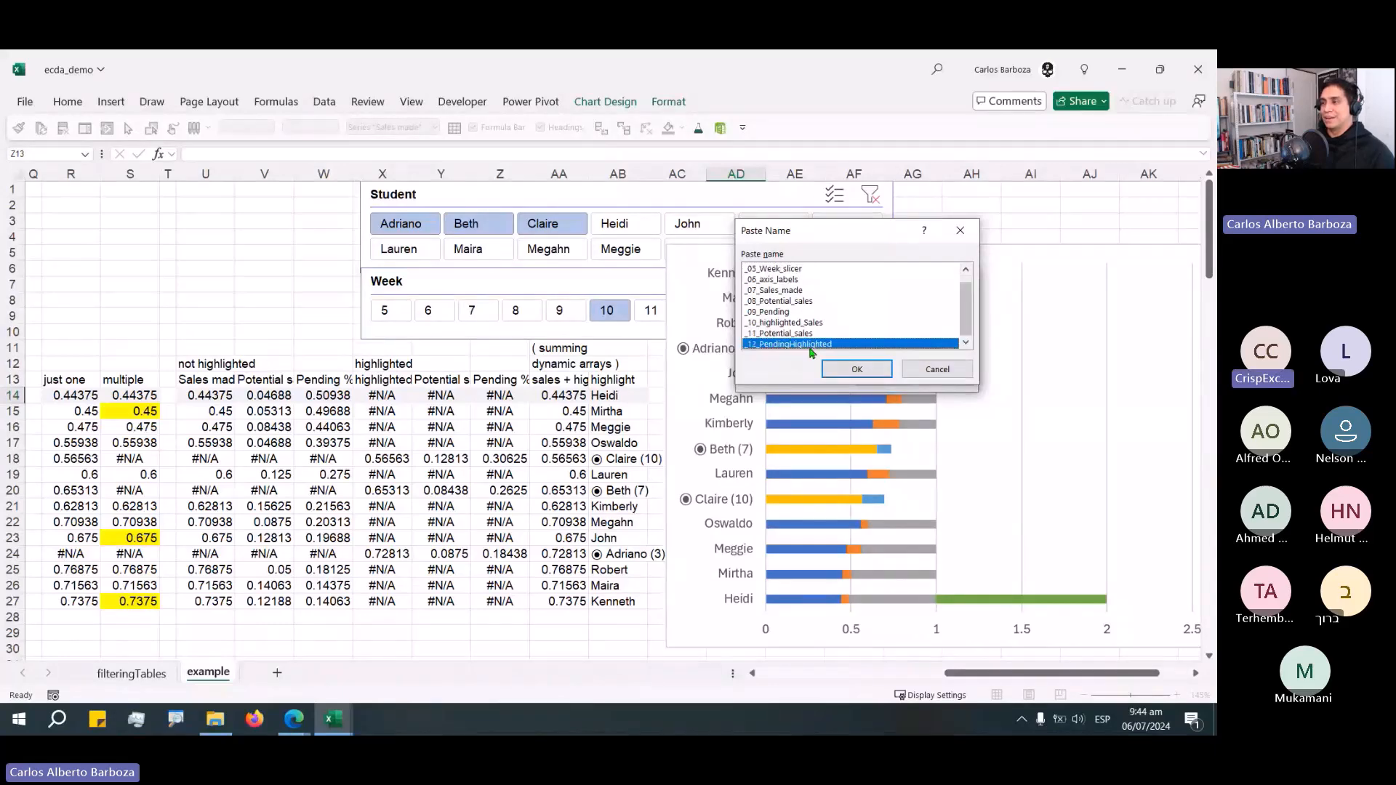
click(862, 371)
click(880, 376)
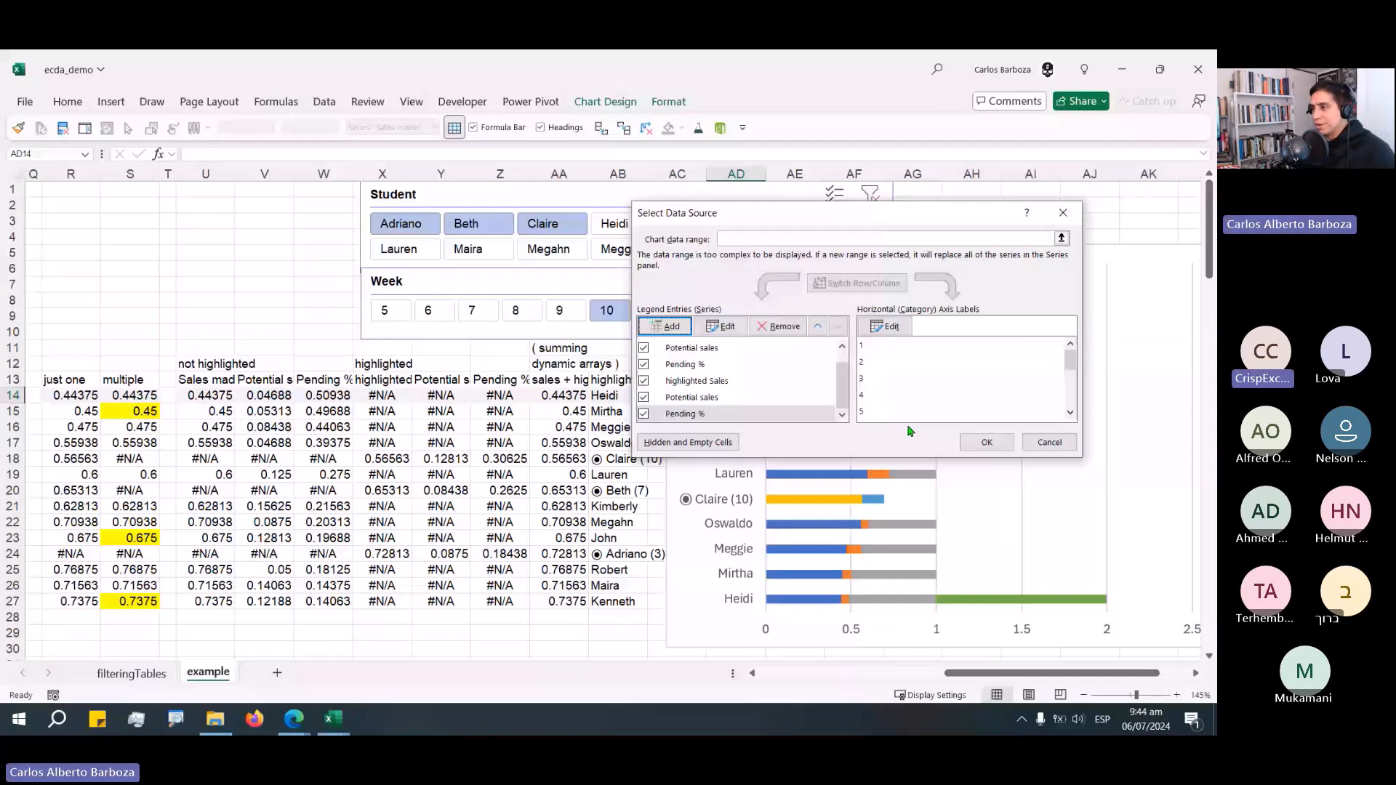
click(987, 442)
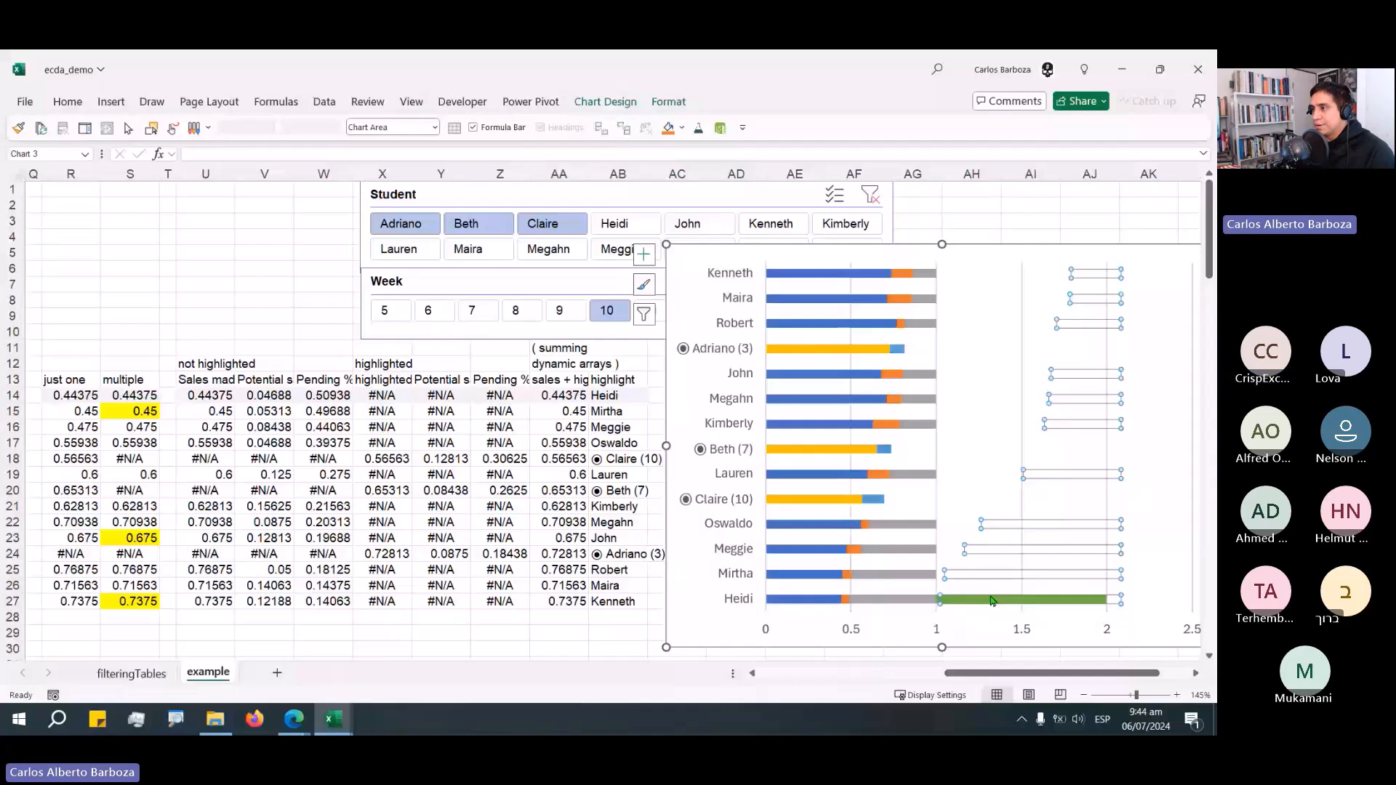
Delete the stray extra series elements from the chart.
click(960, 480)
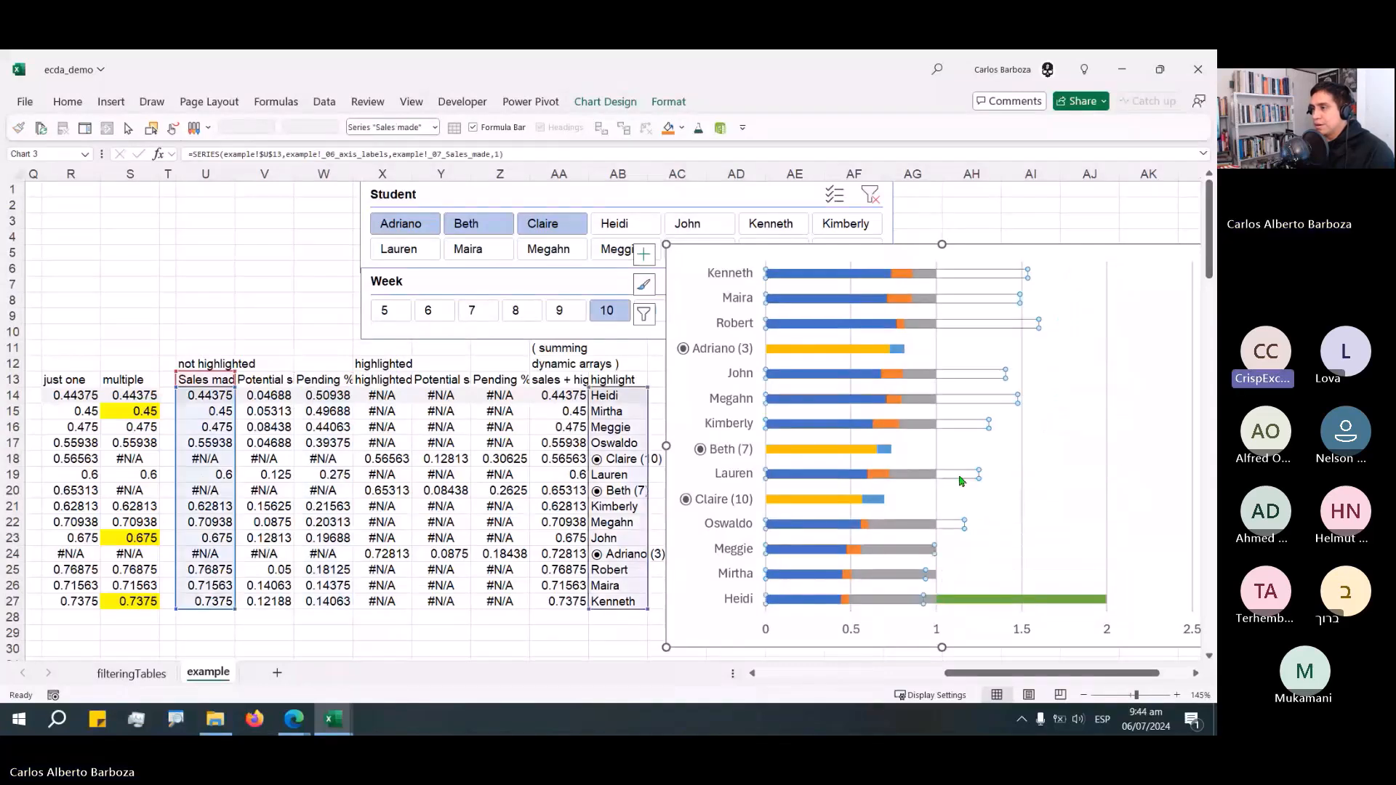
click(947, 371)
key(Delete)
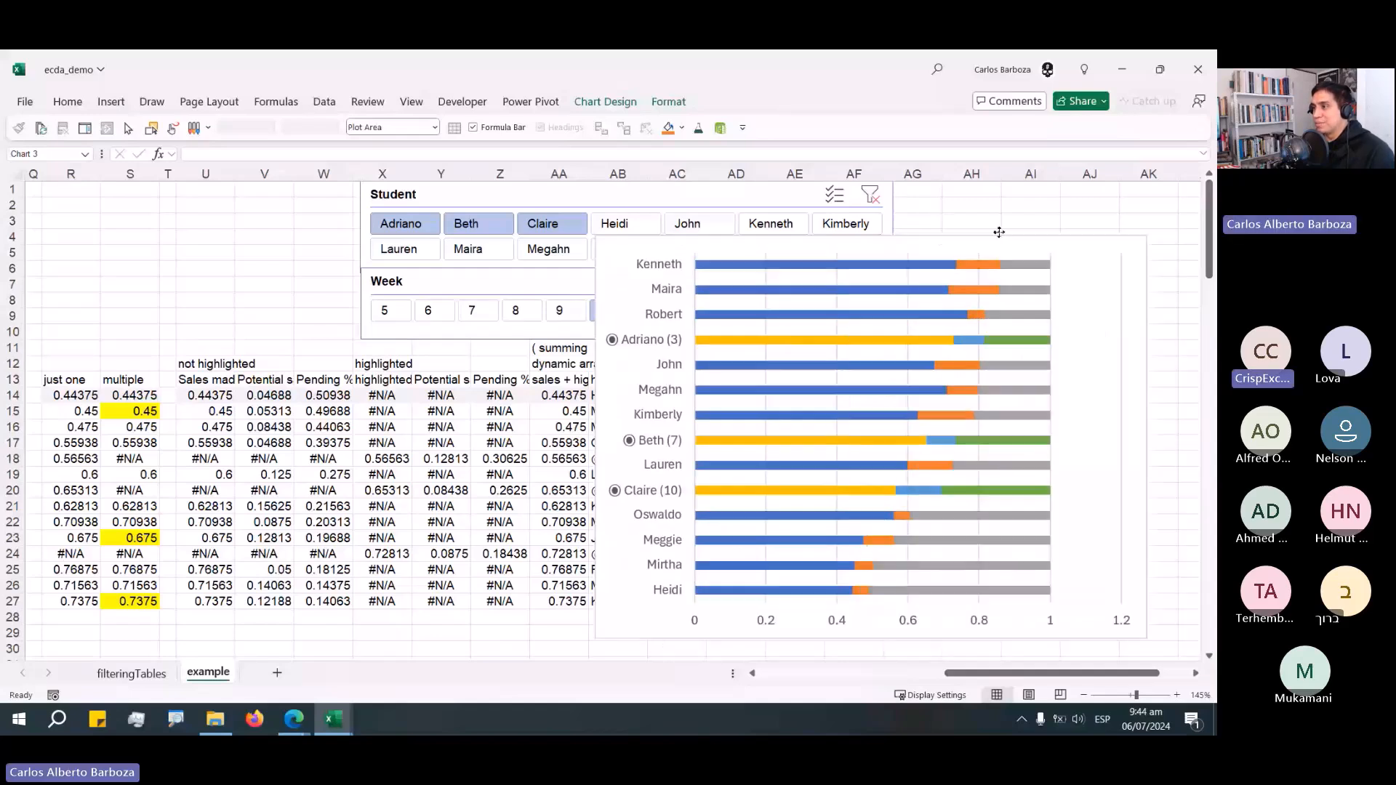
Reposition the dashboard chart on the sheet below the slicers.
click(999, 232)
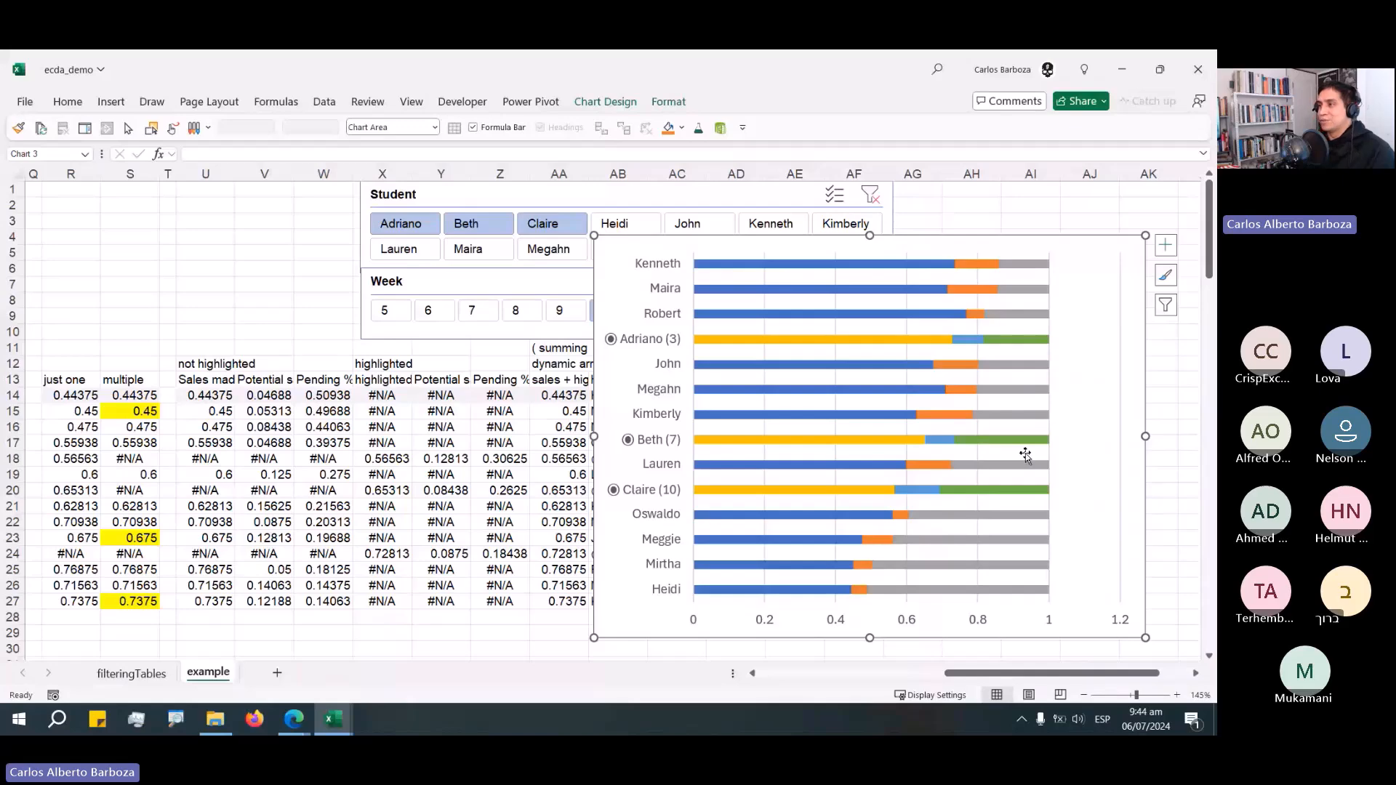
drag(933, 241, 926, 236)
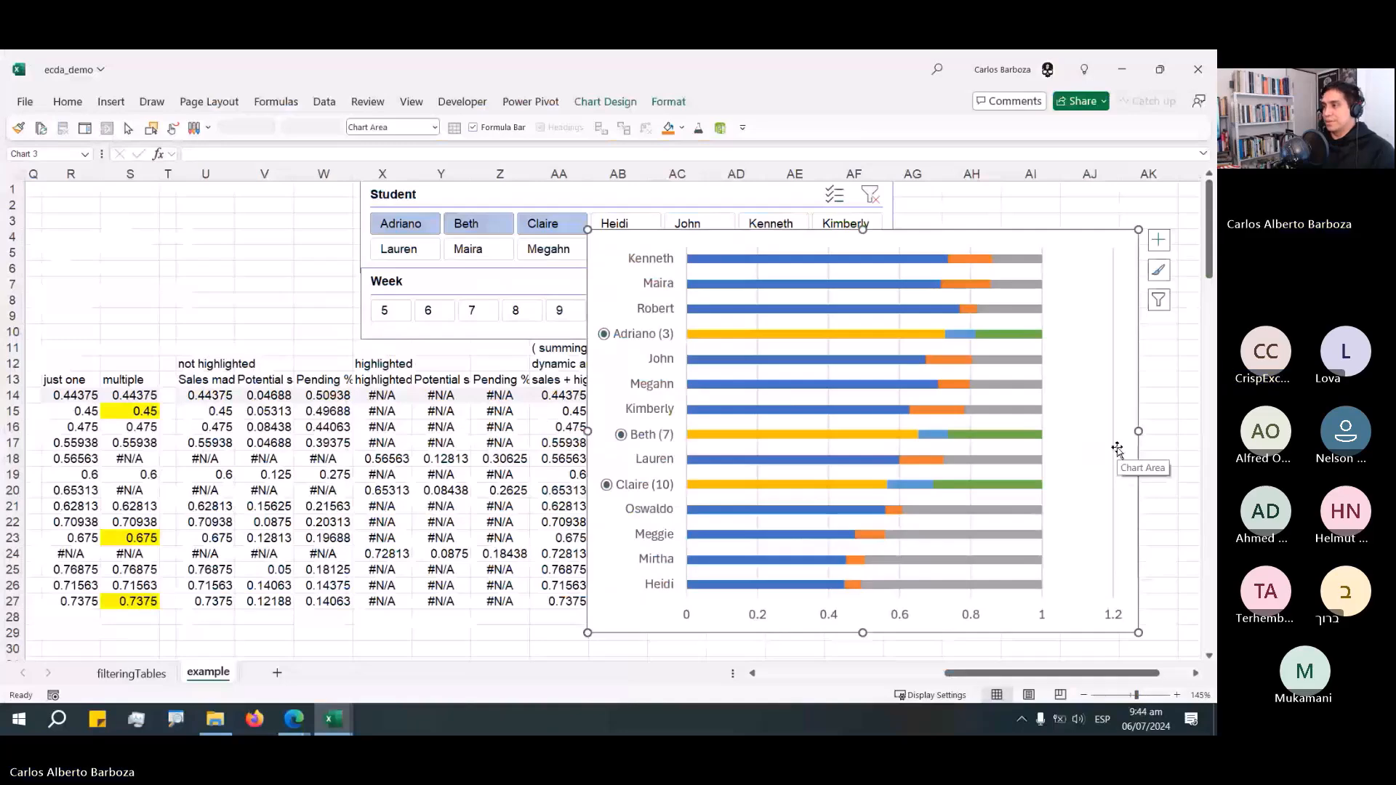
scroll(1116, 449, down, 2)
click(1159, 228)
click(1198, 673)
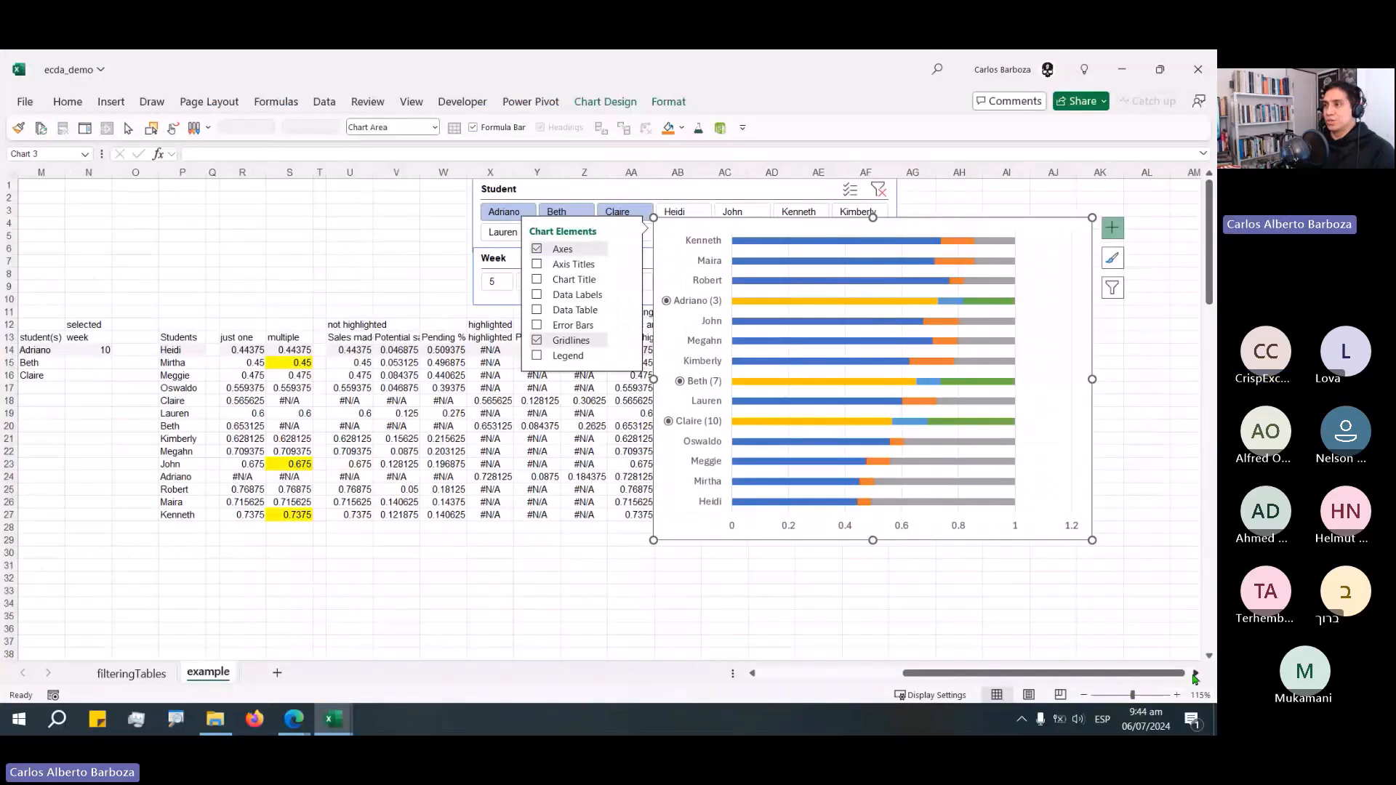
click(1197, 674)
drag(778, 239, 793, 304)
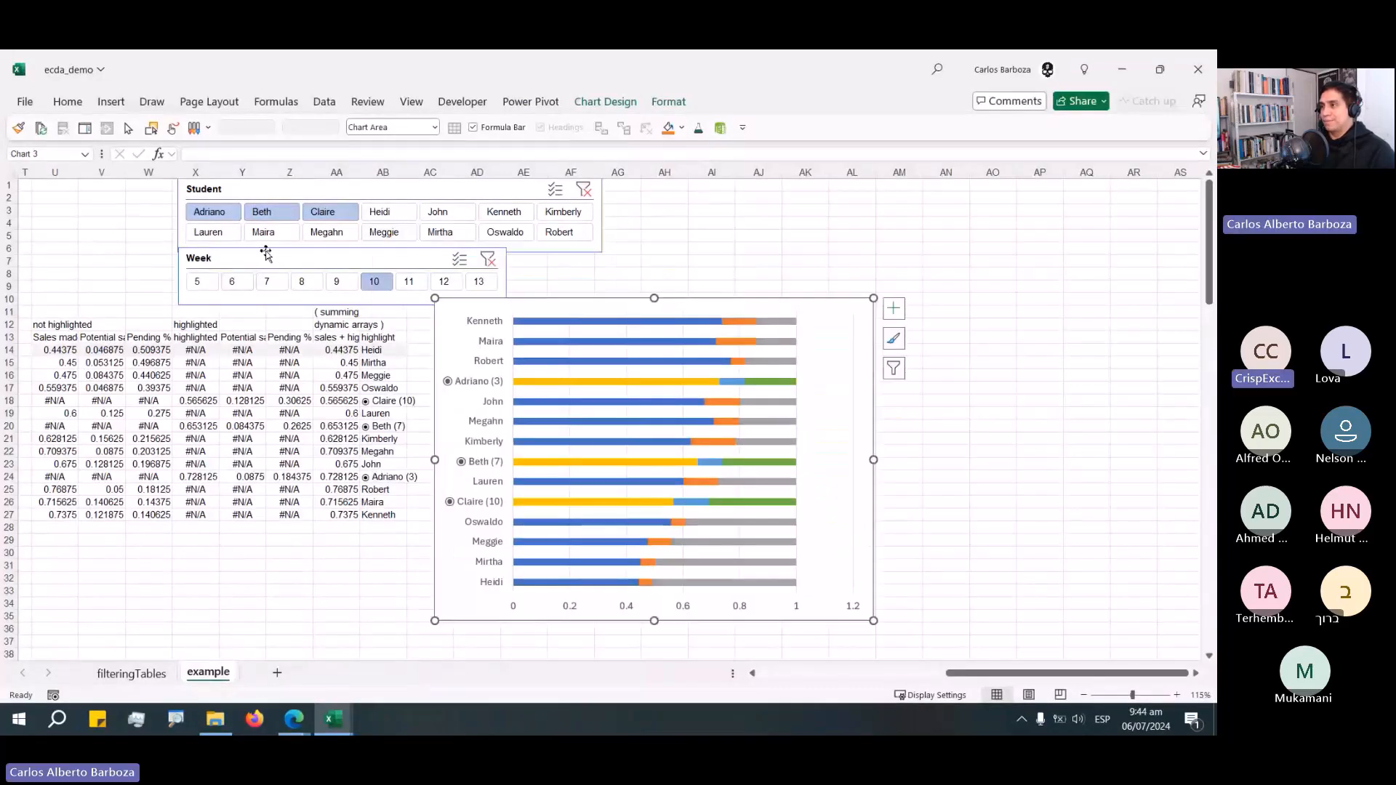
Move the Week slicer to the upper right and the Student slicer beside it above the chart.
drag(266, 253, 891, 194)
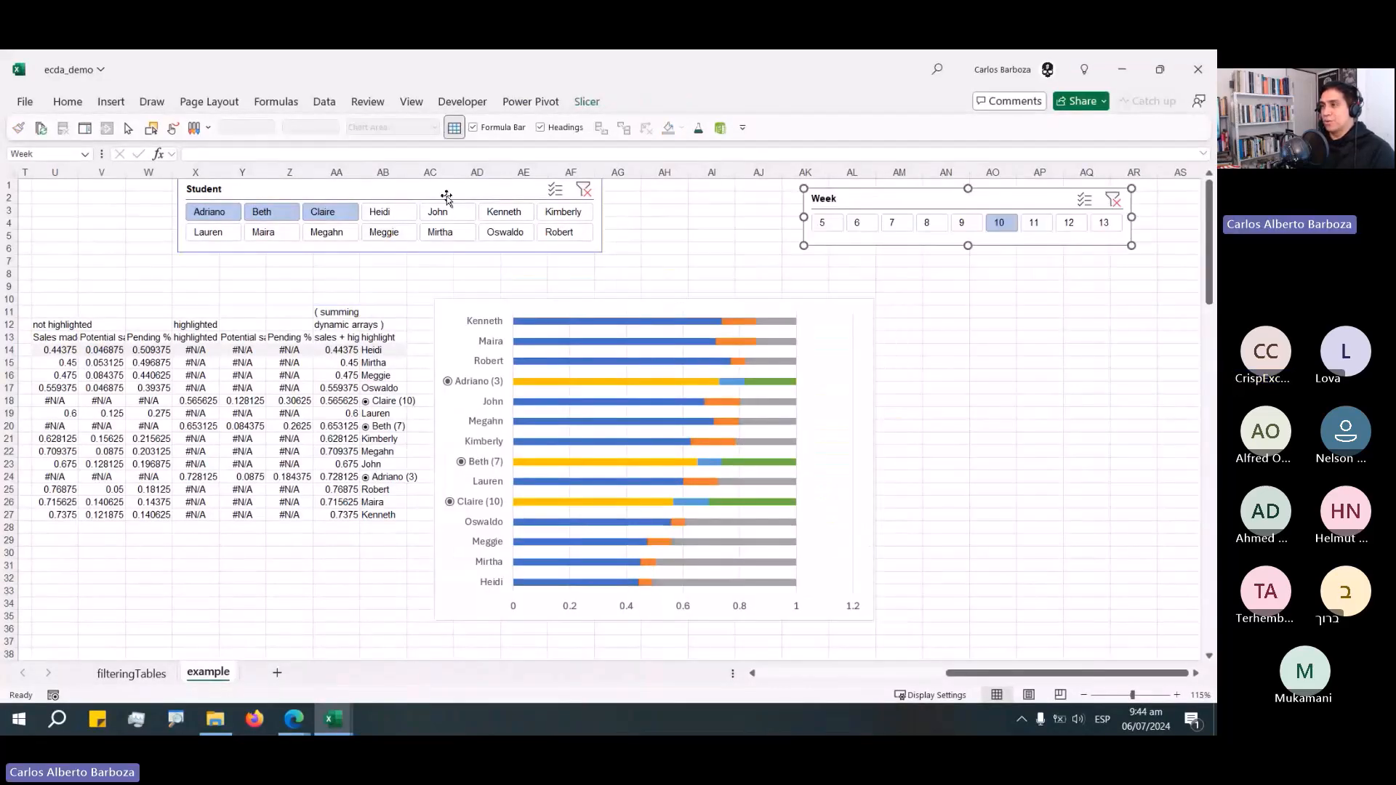
drag(440, 179, 606, 218)
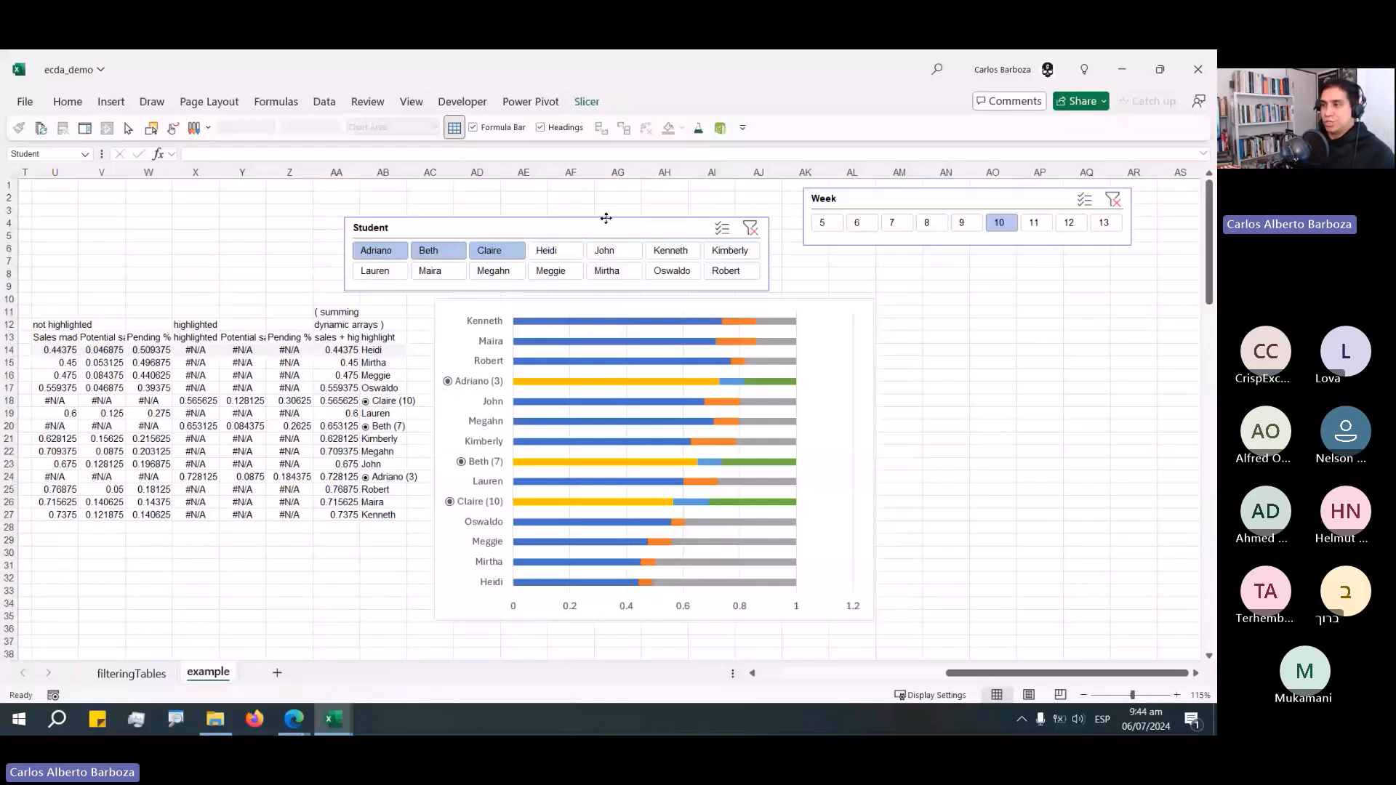
drag(605, 218, 607, 187)
Move the chart up and stretch it taller below the Student slicer.
drag(792, 306, 829, 273)
drag(690, 588, 695, 639)
drag(694, 639, 695, 654)
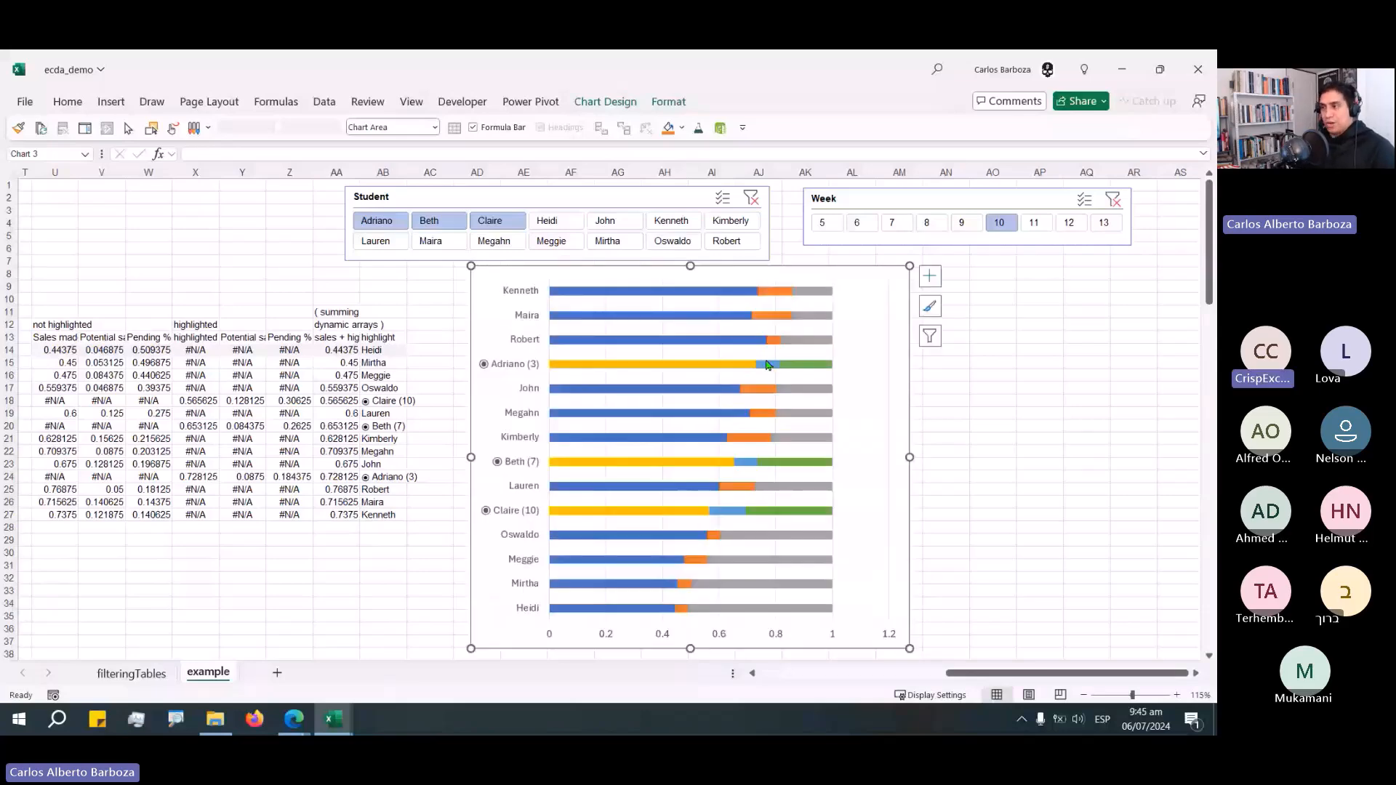
key(Escape)
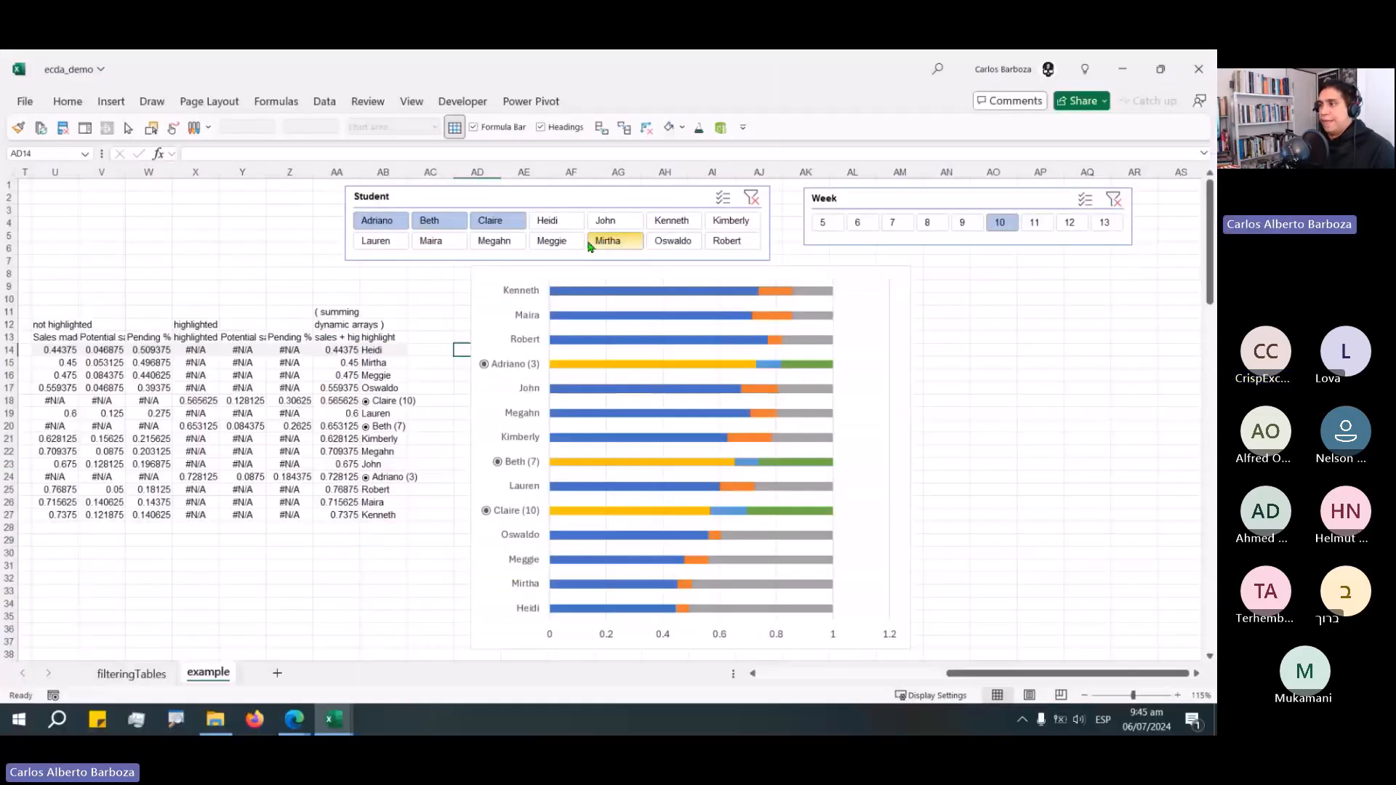
Set the Sales made series' gap width to 50% in Format Data Series.
click(581, 278)
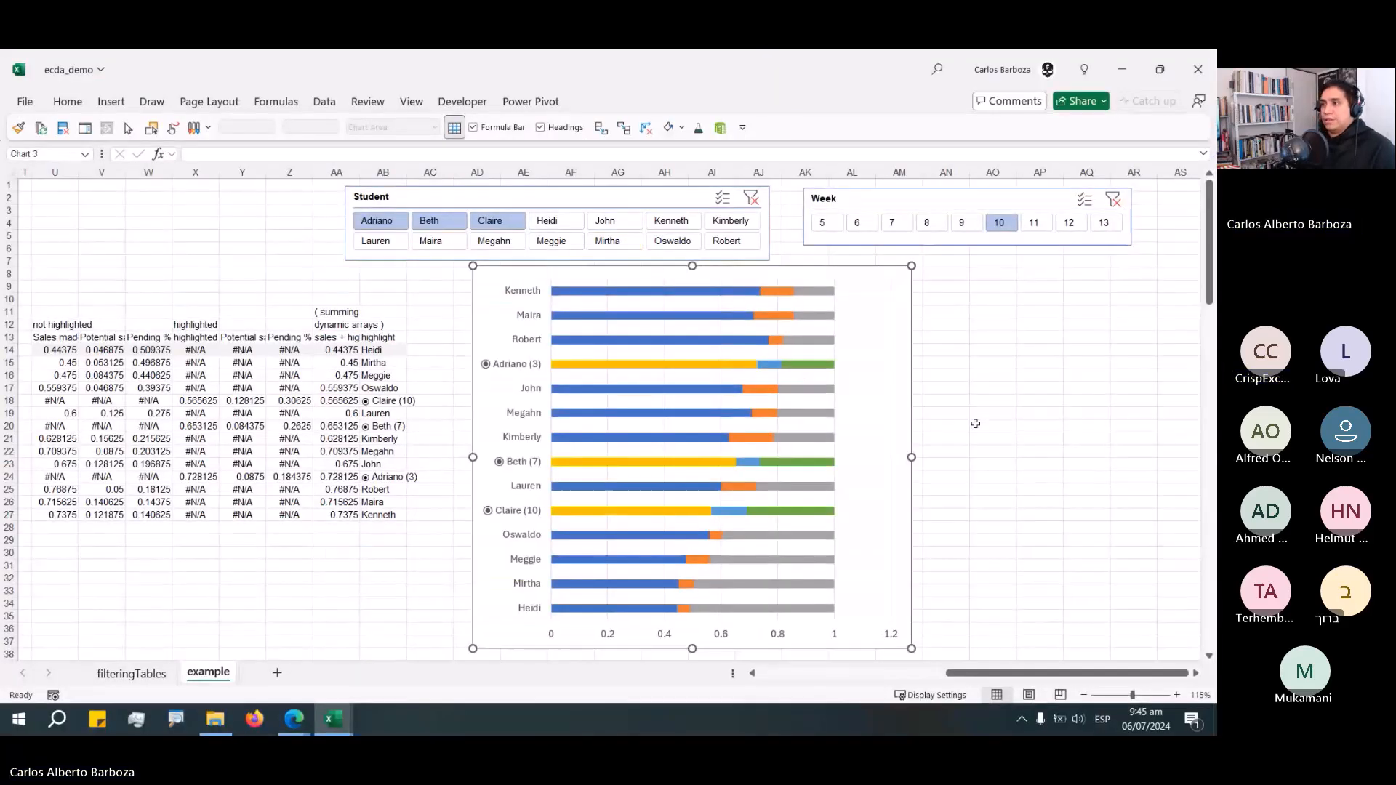
click(567, 292)
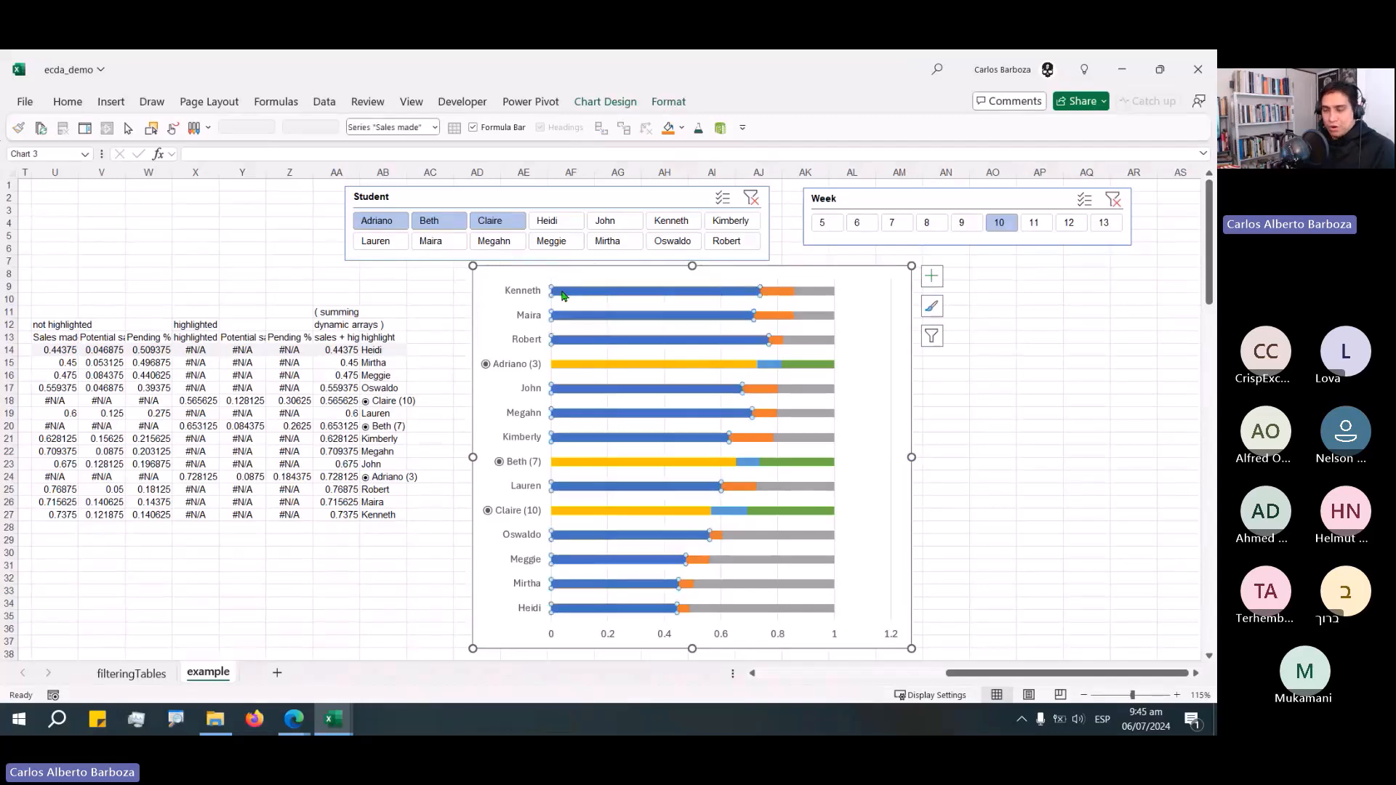
double_click(605, 292)
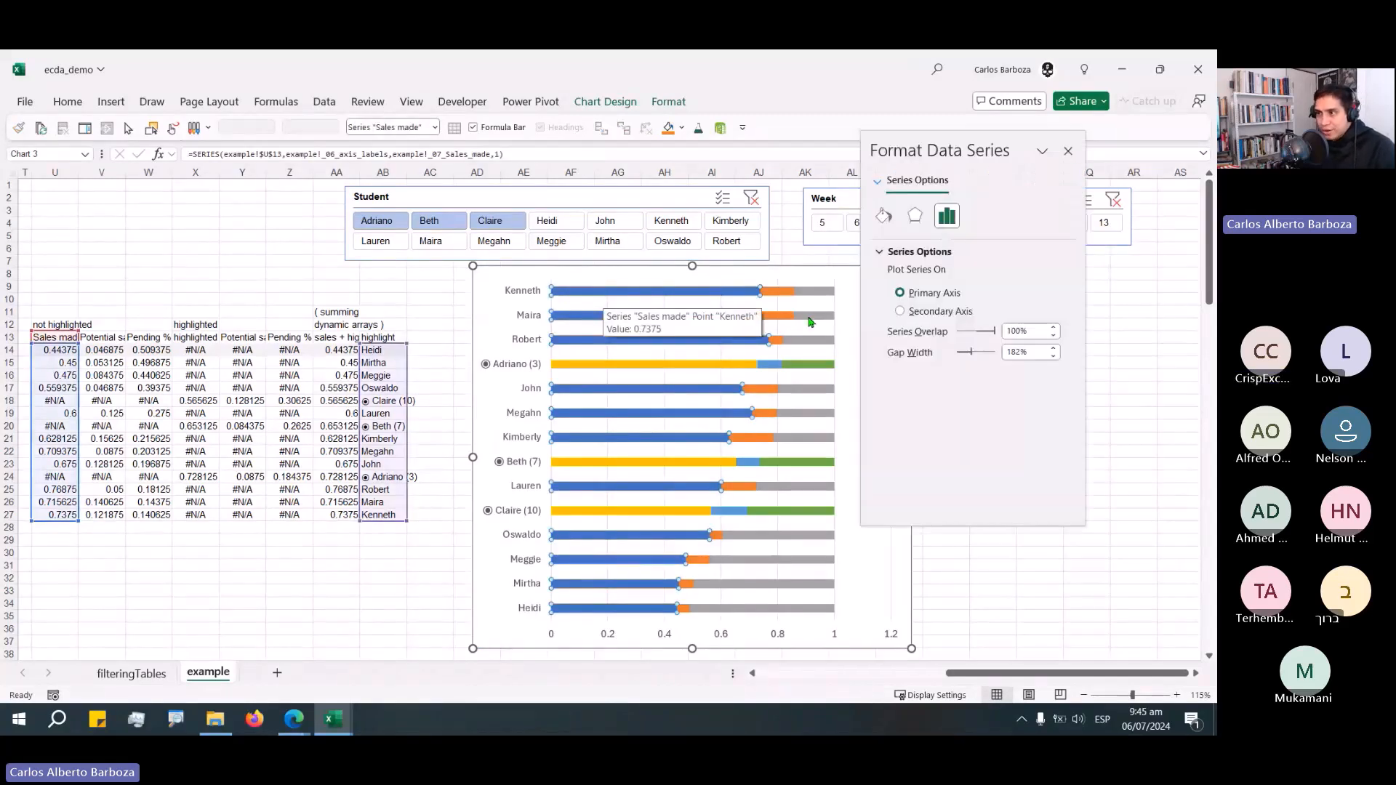
drag(966, 140, 1190, 181)
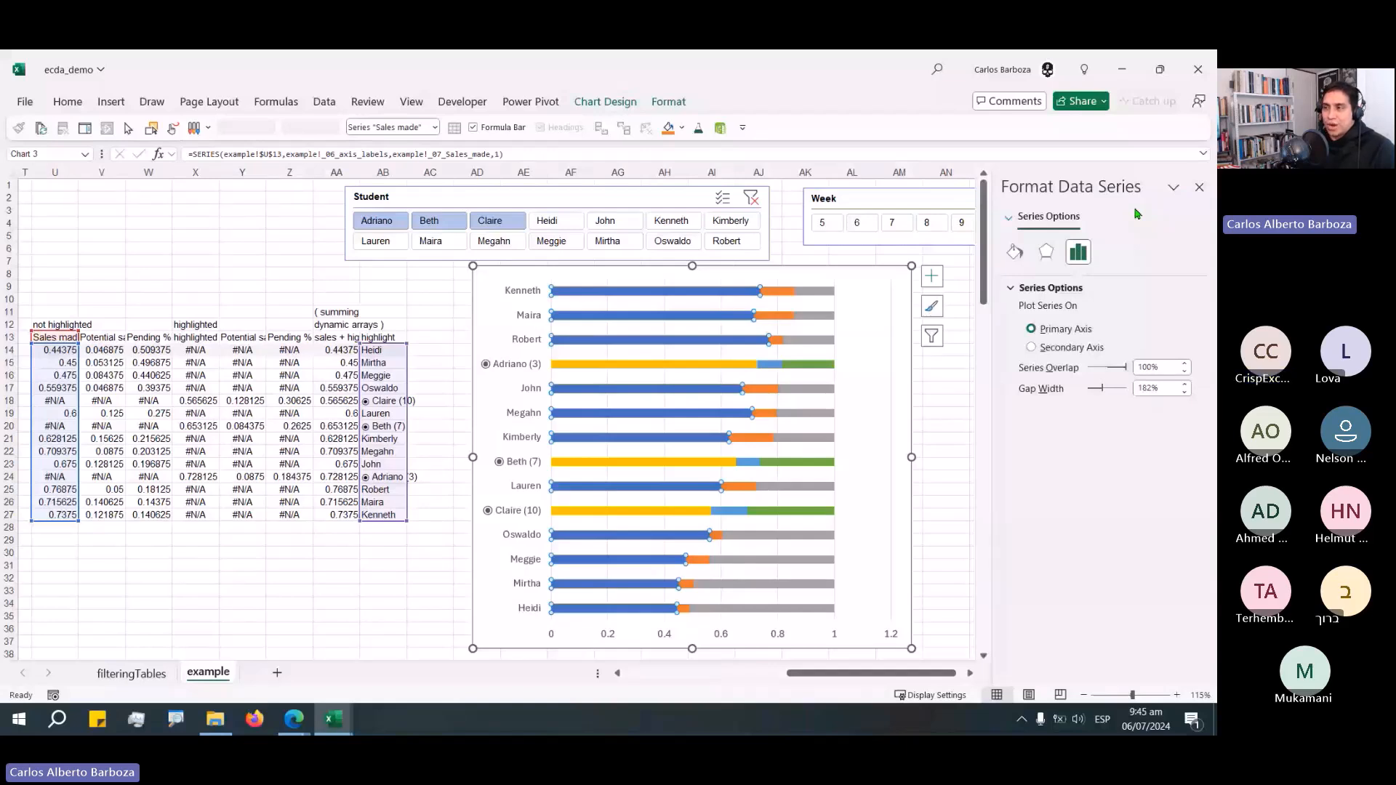
drag(1138, 189, 573, 210)
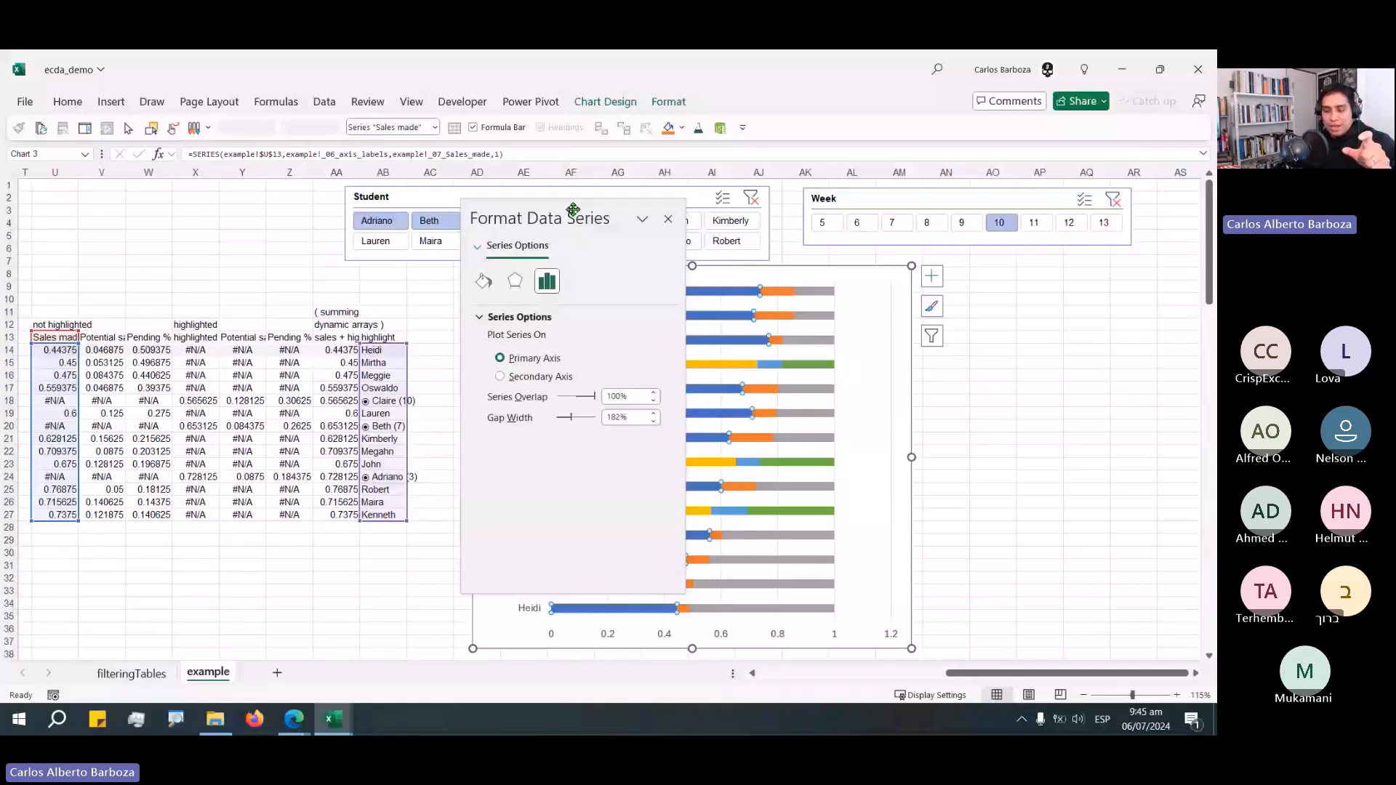
drag(573, 209, 355, 237)
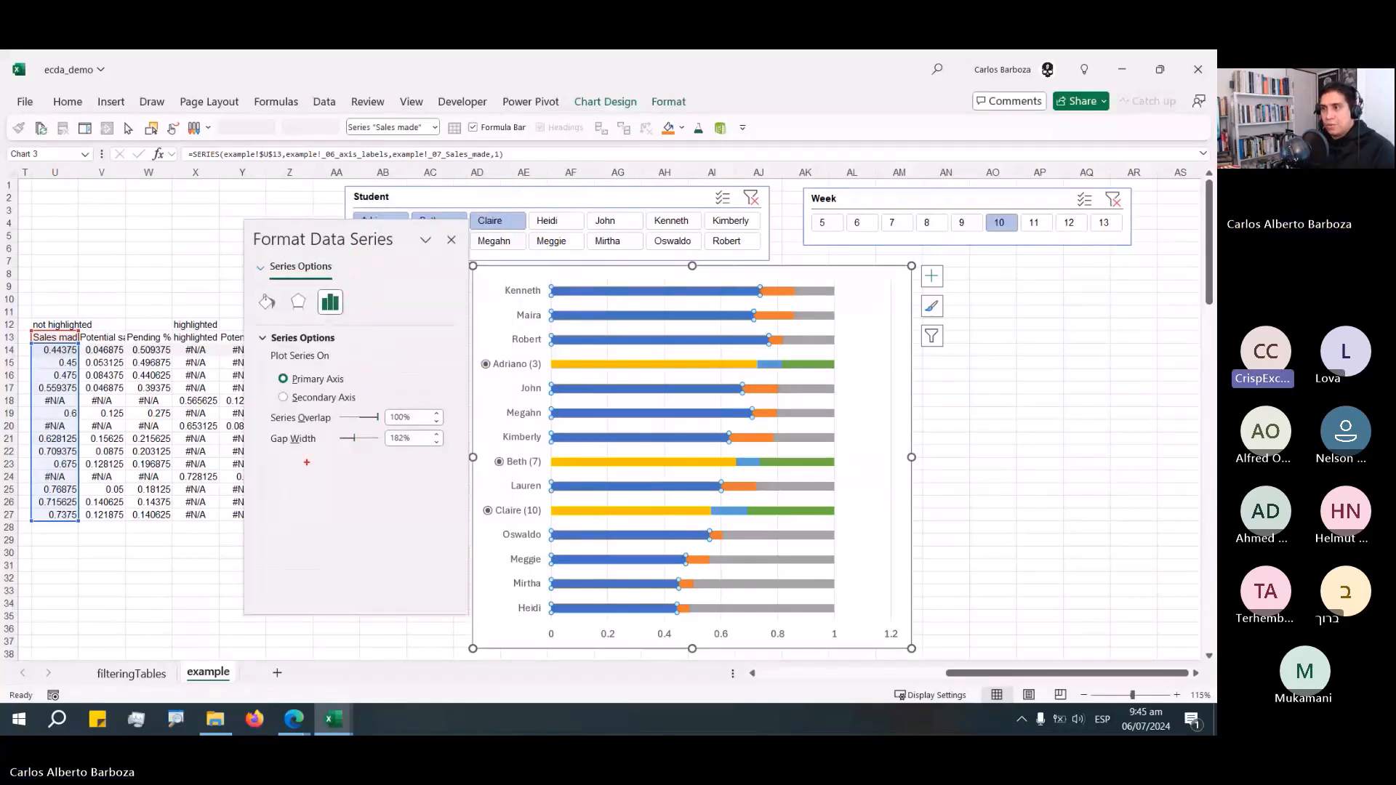
drag(422, 522, 290, 457)
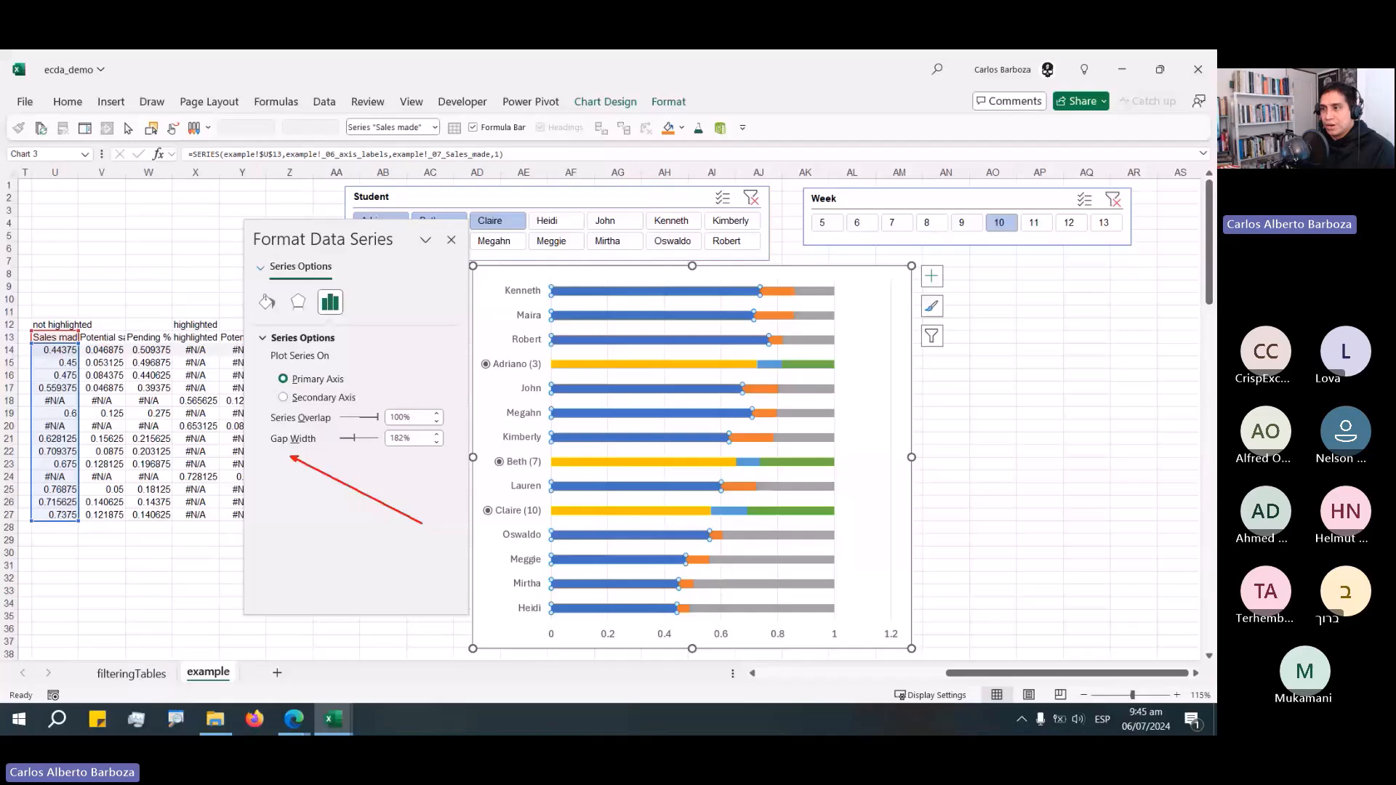
double_click(402, 434)
text(50)
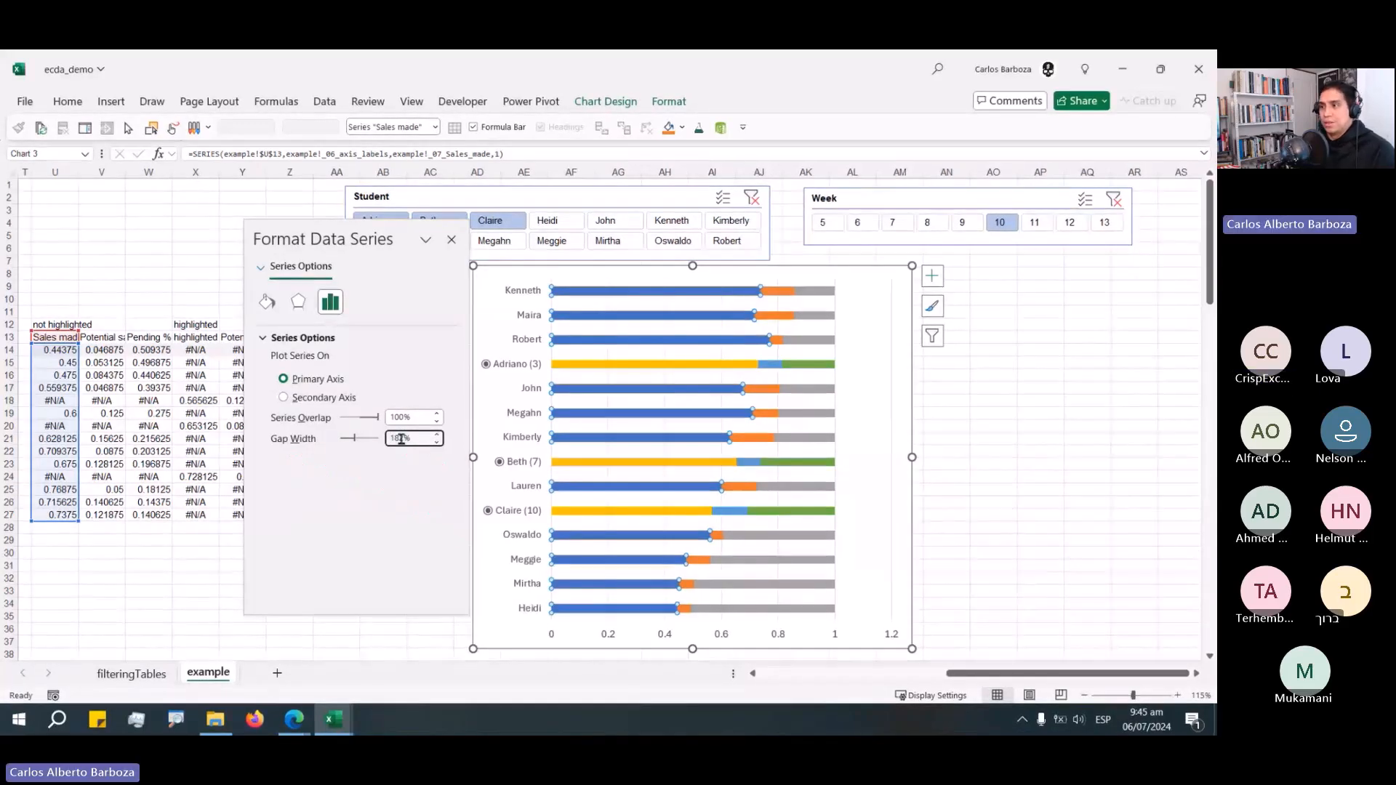
key(Return)
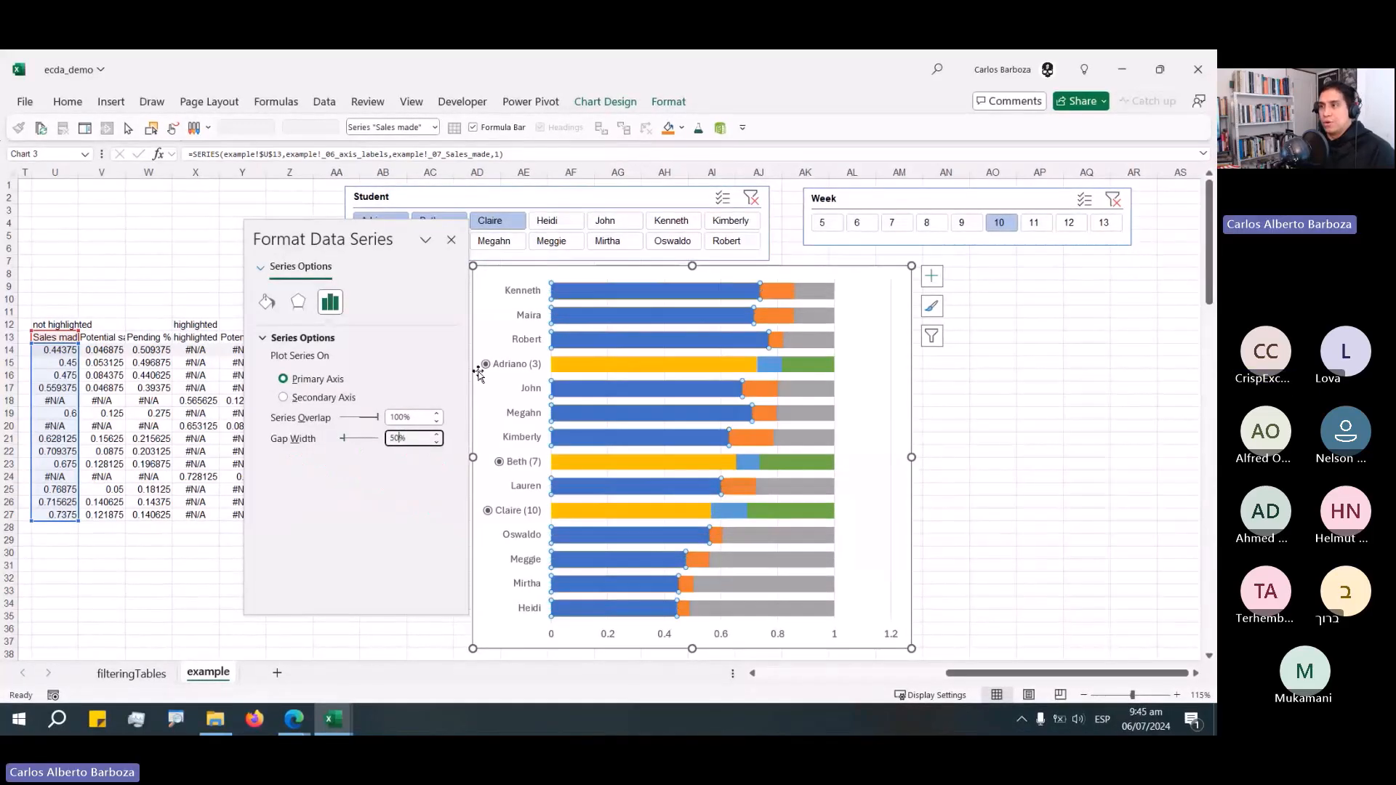
click(451, 239)
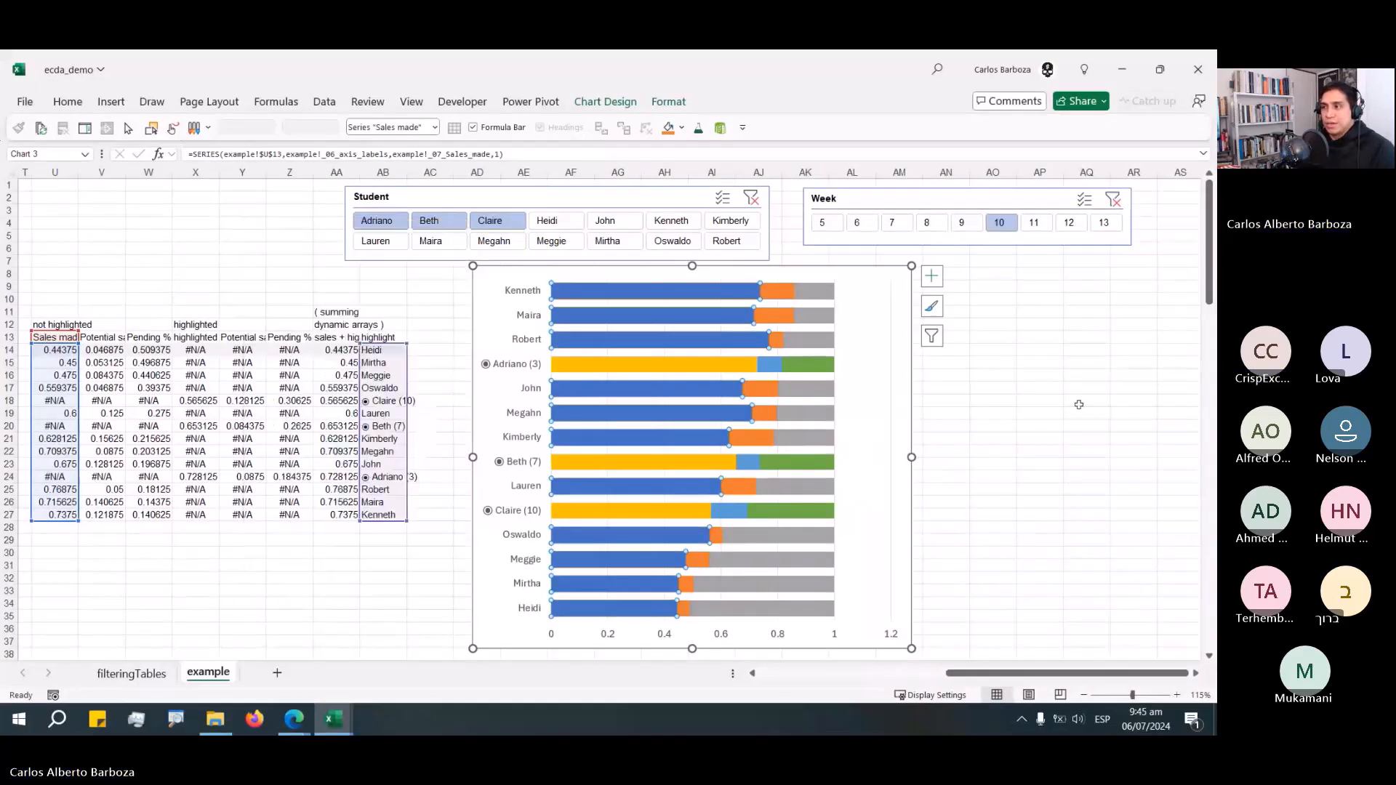
Change the Sales made series fill to a light blue.
key(Escape)
right_click(644, 346)
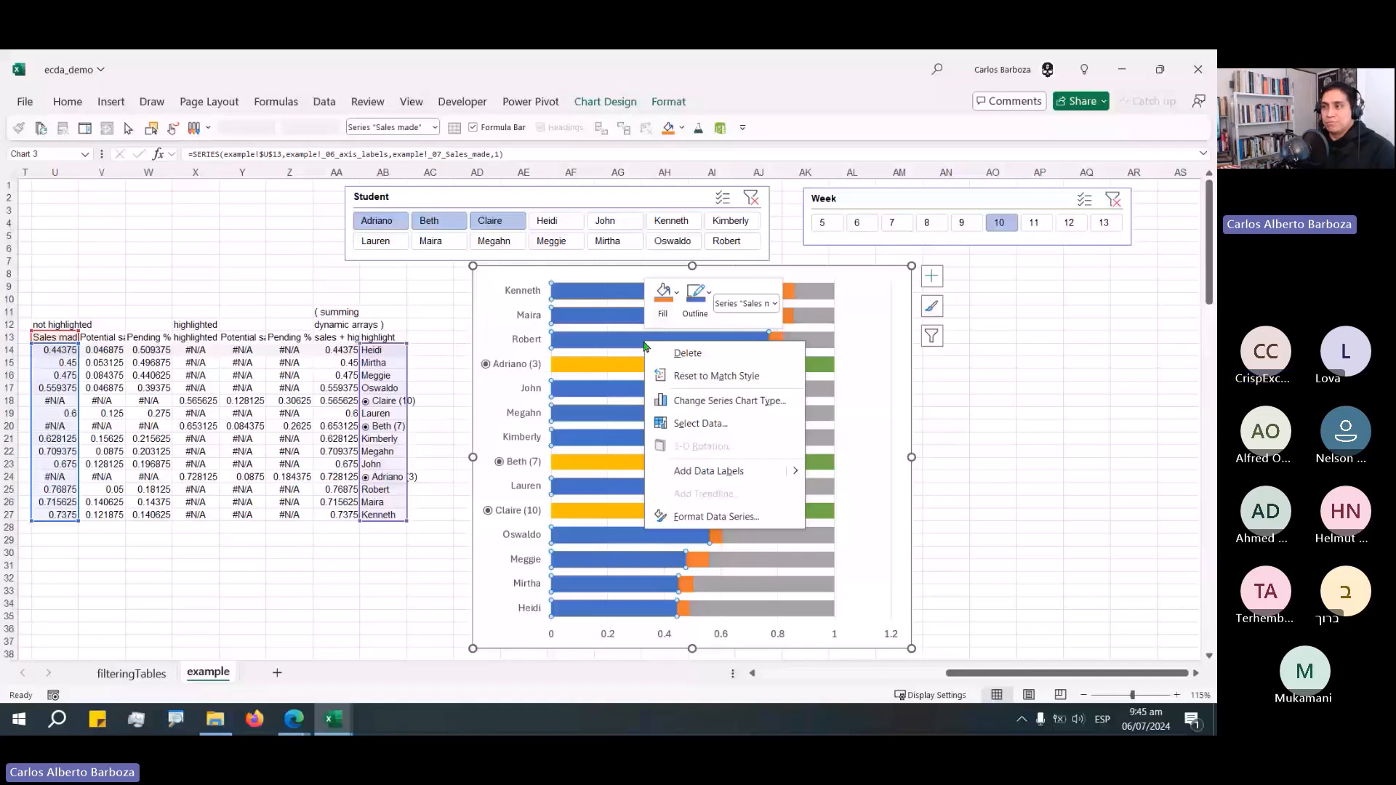
click(939, 399)
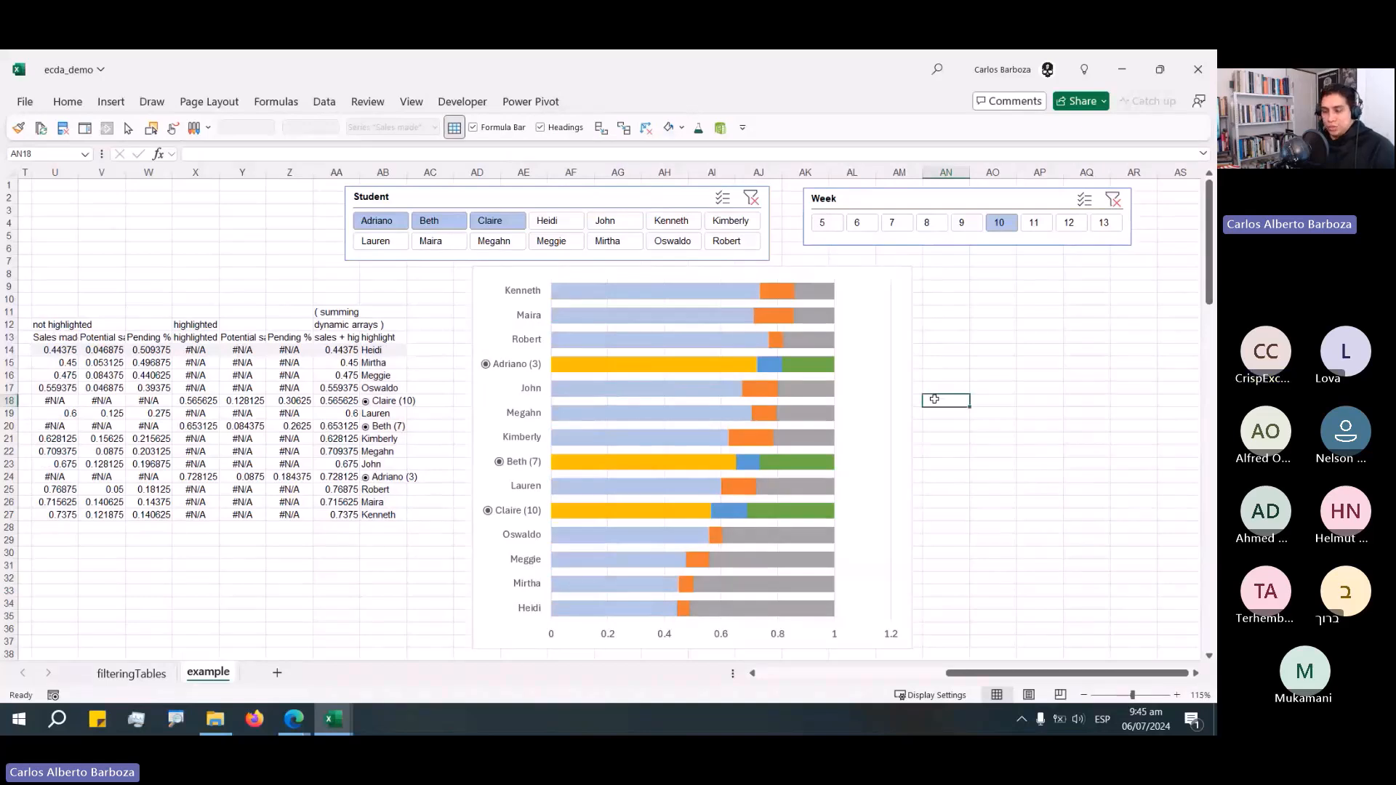
Change the Pending % series fill to a very light grey.
click(818, 321)
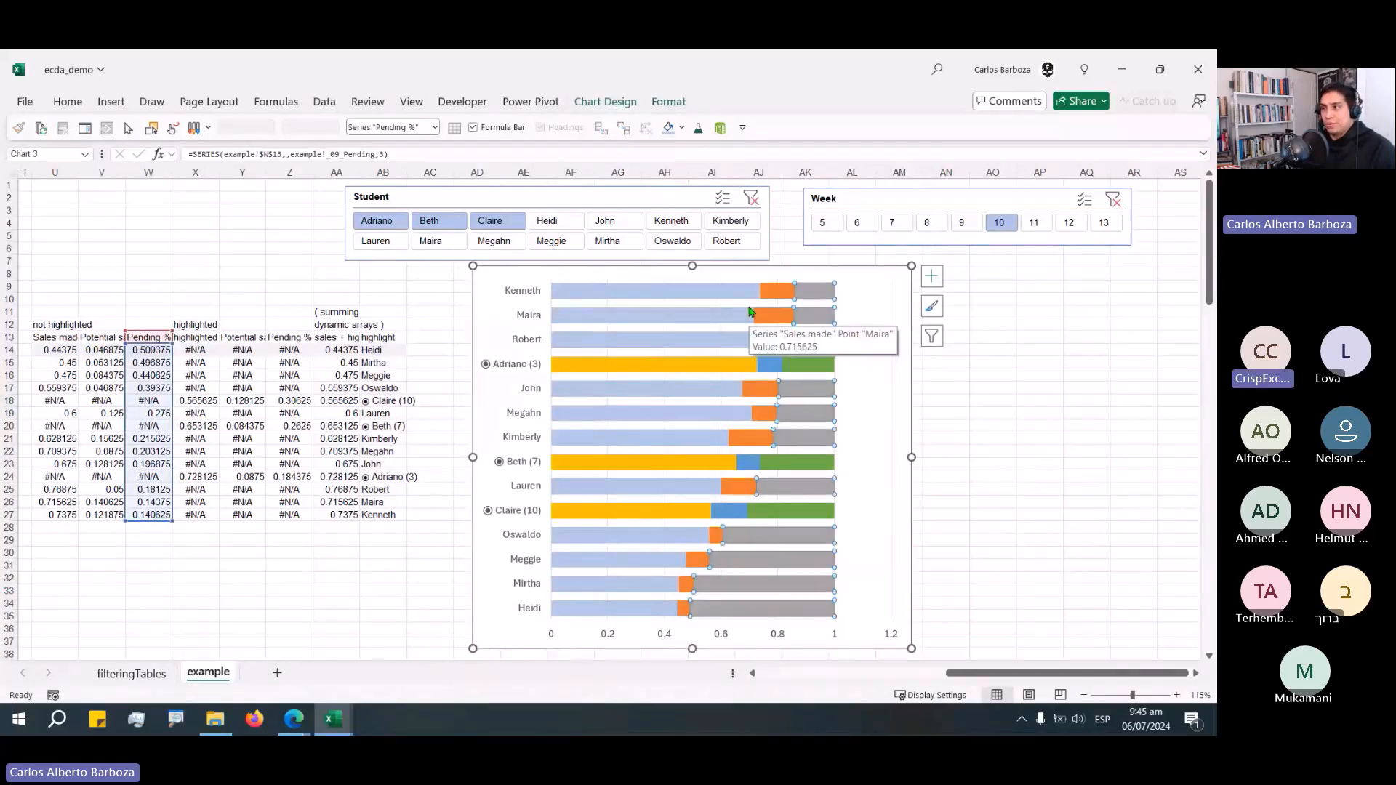
drag(816, 285, 700, 290)
right_click(816, 289)
click(835, 251)
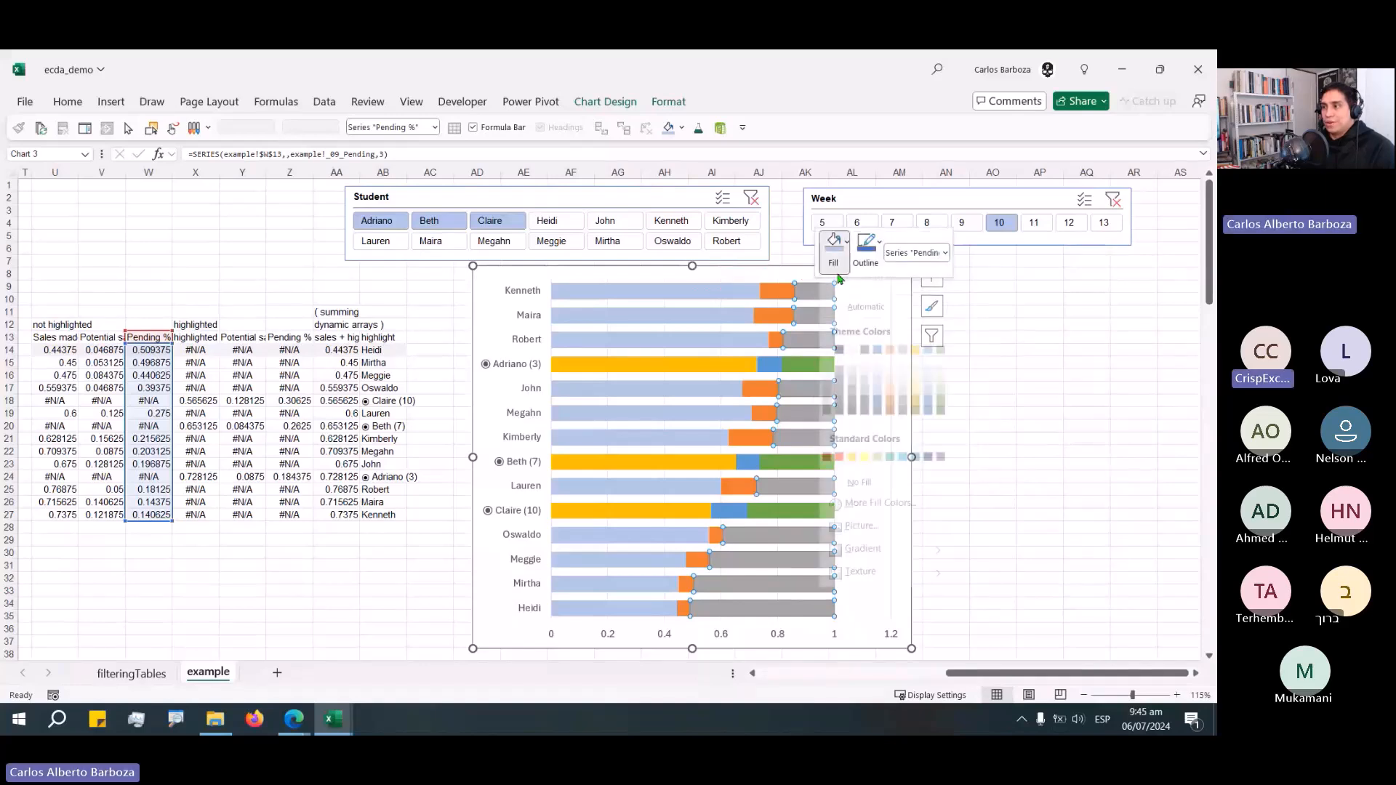
click(835, 250)
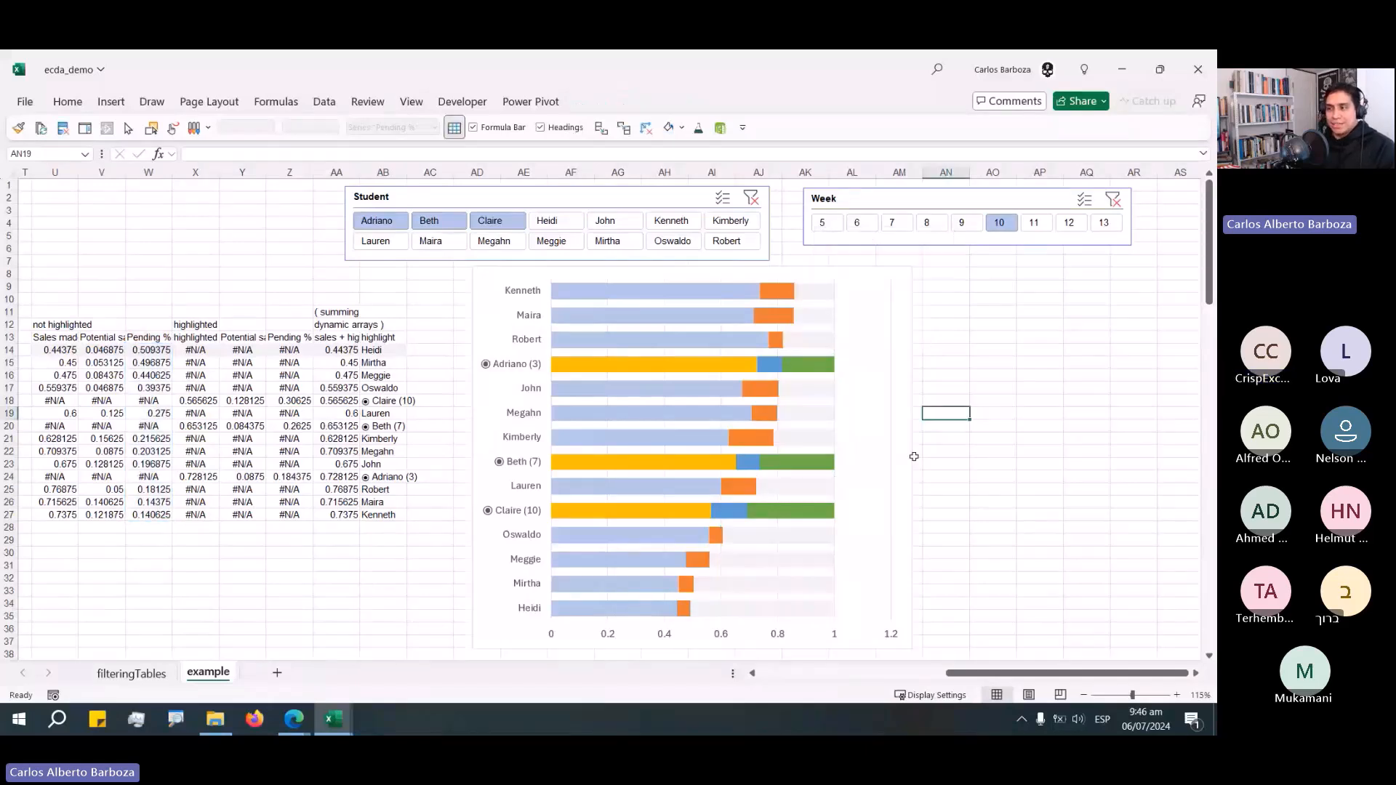
Set the horizontal value axis maximum bound to 1.
click(664, 638)
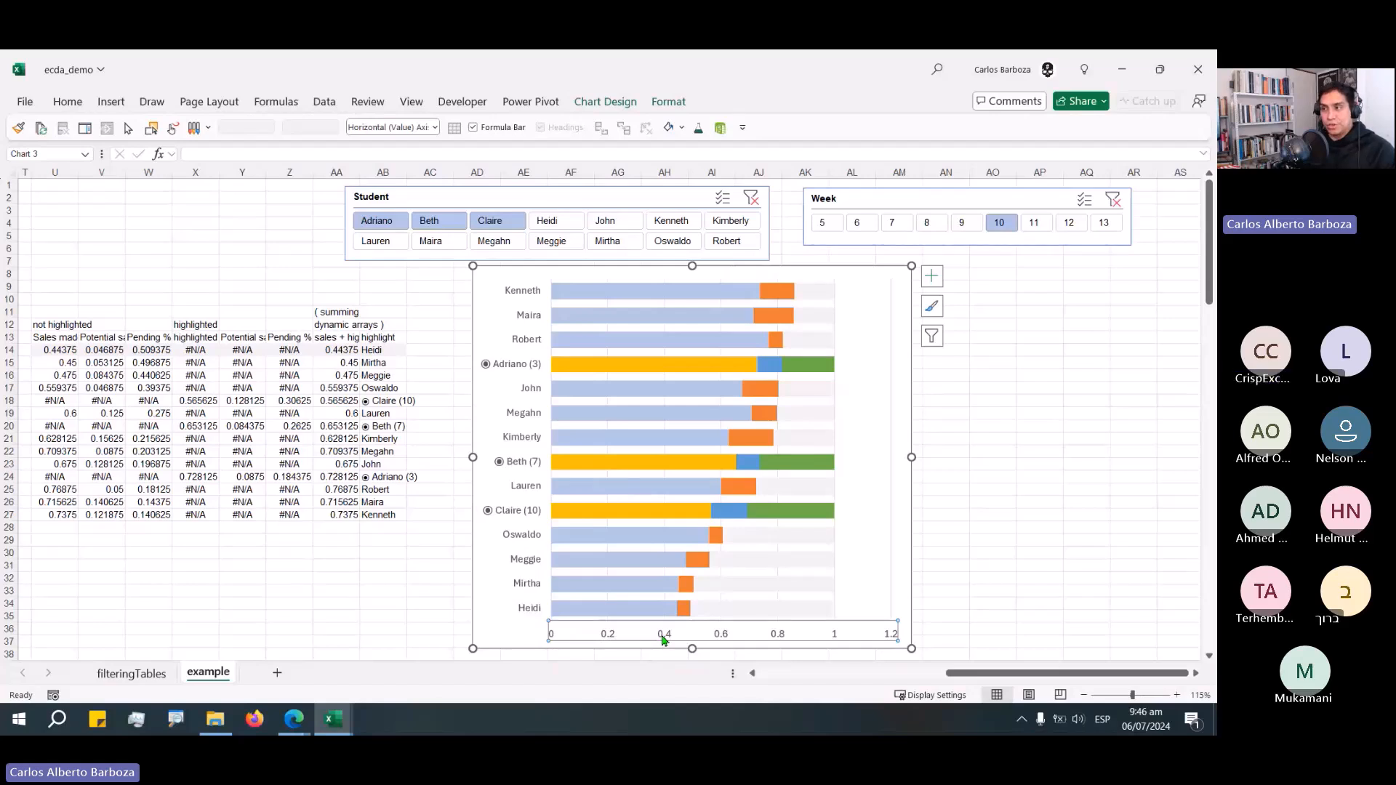
double_click(664, 638)
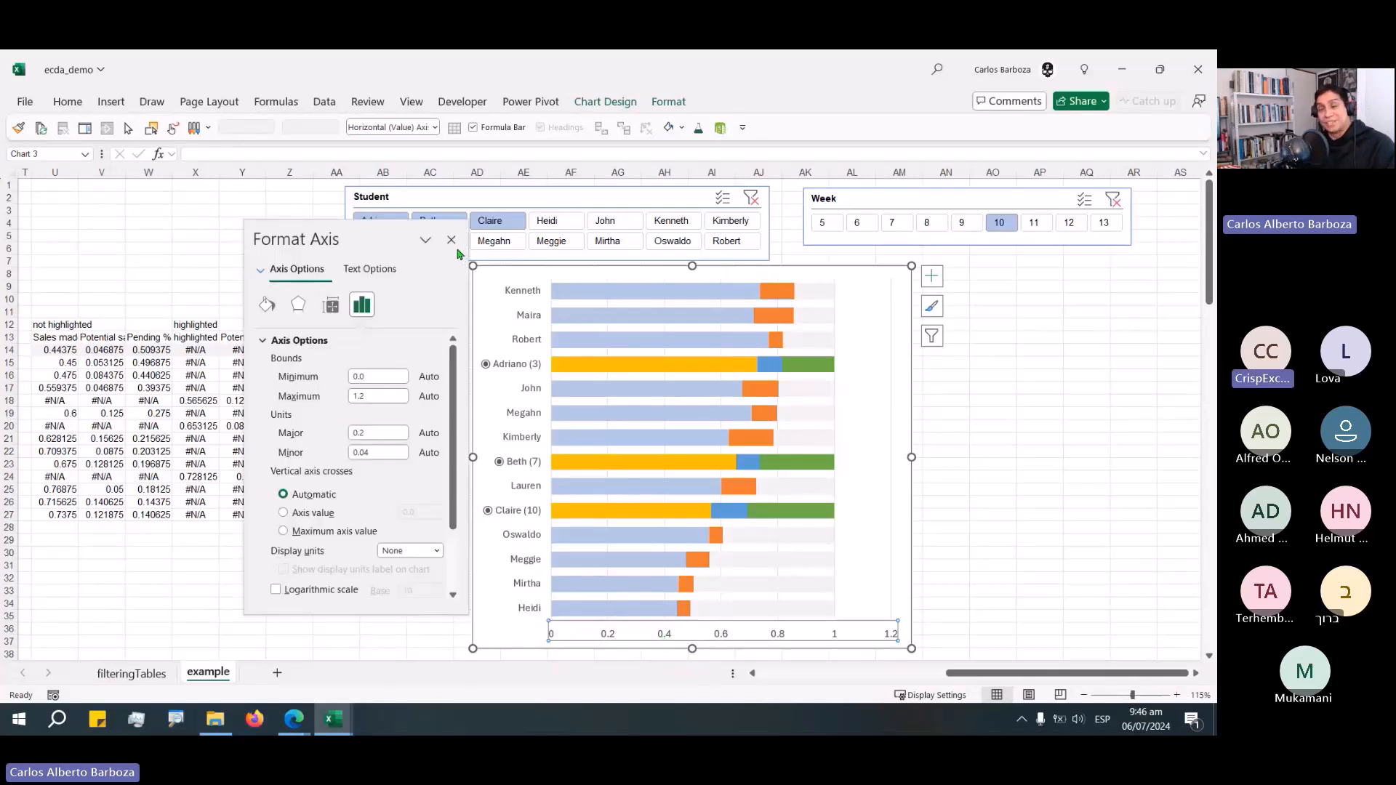
click(451, 240)
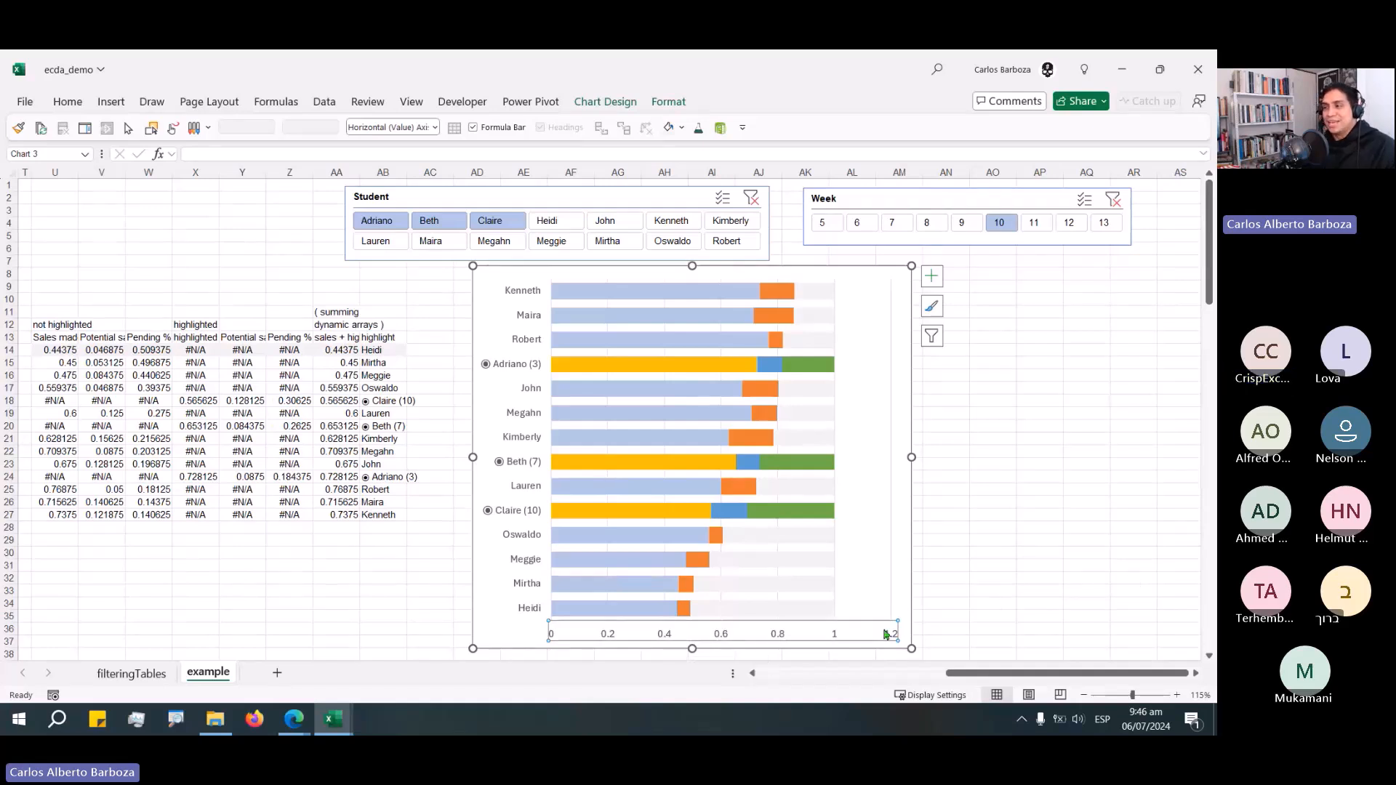
double_click(725, 639)
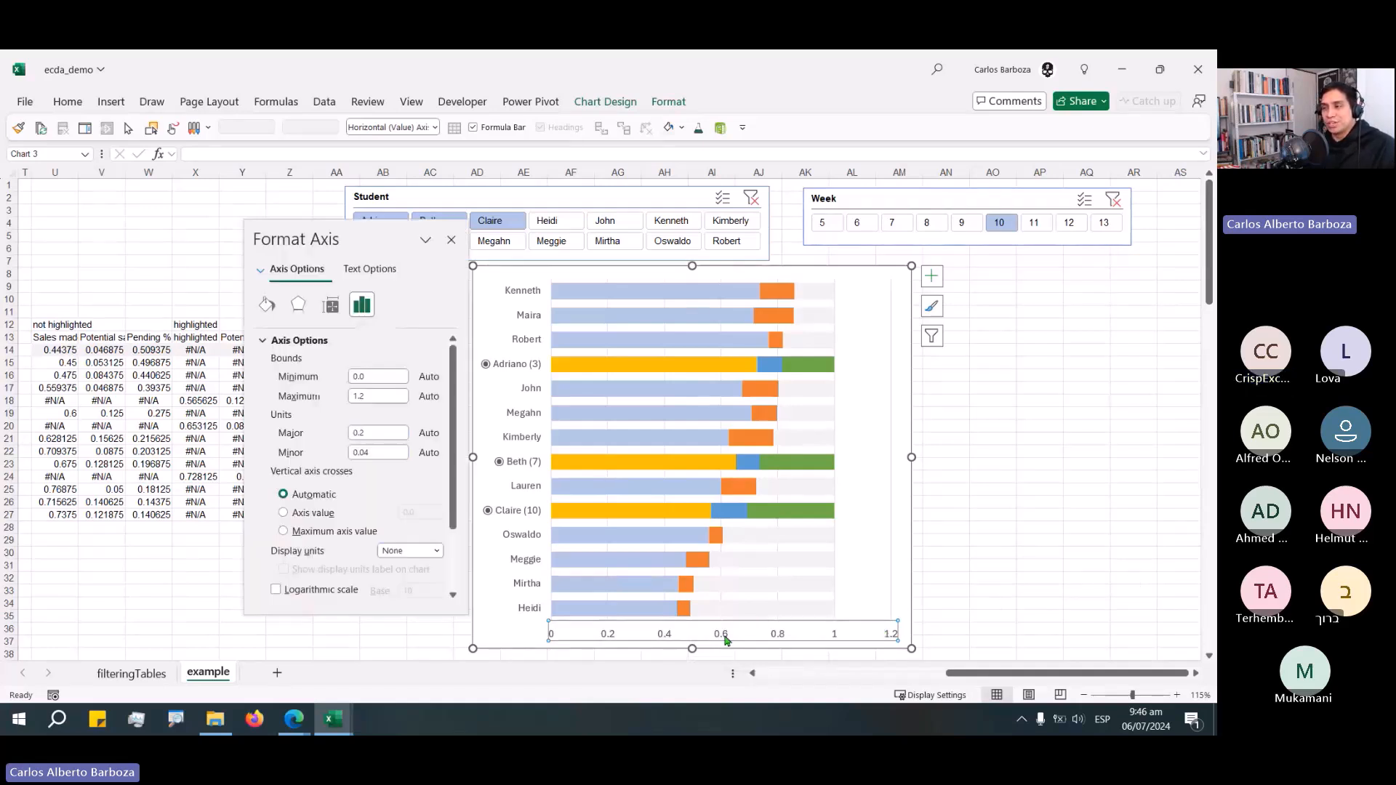
click(451, 239)
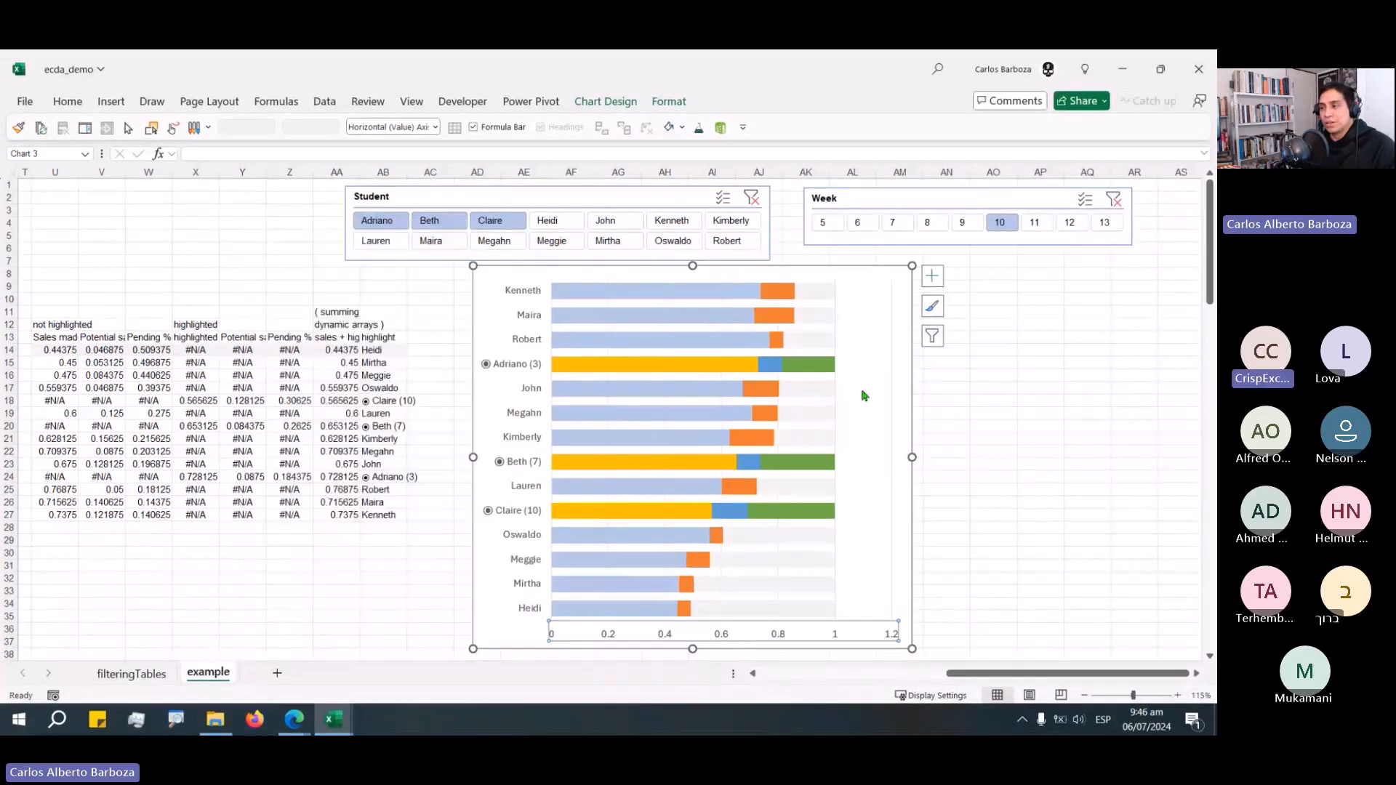
double_click(709, 636)
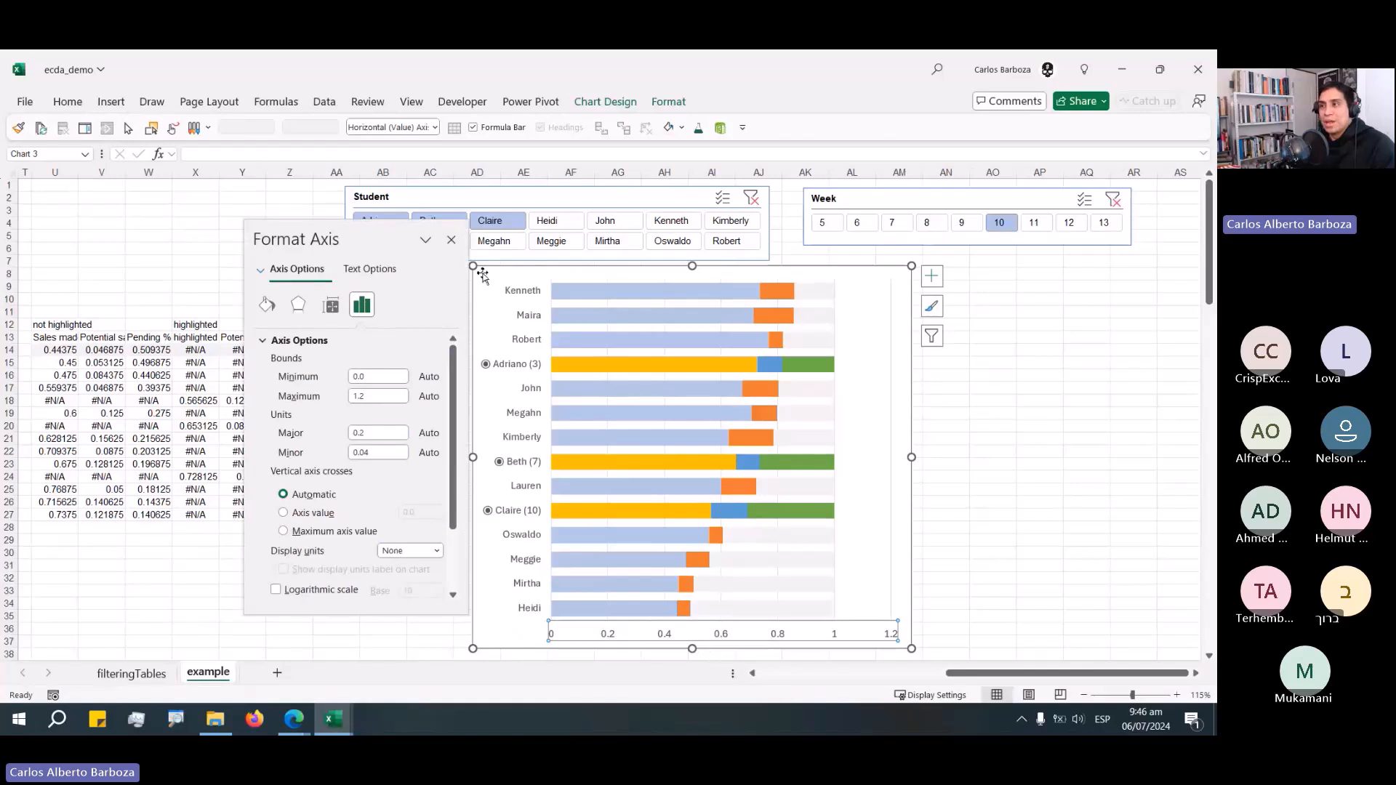
click(450, 239)
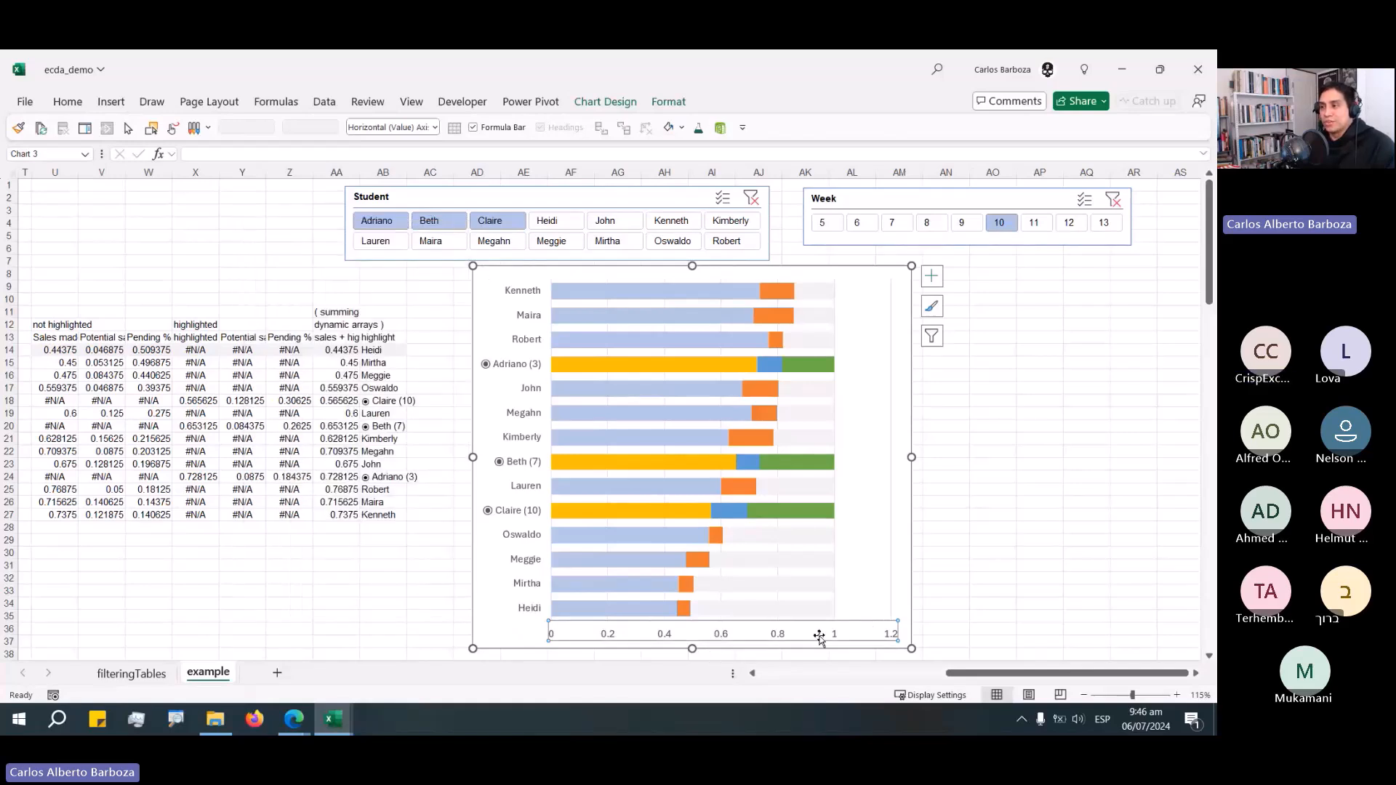
double_click(778, 639)
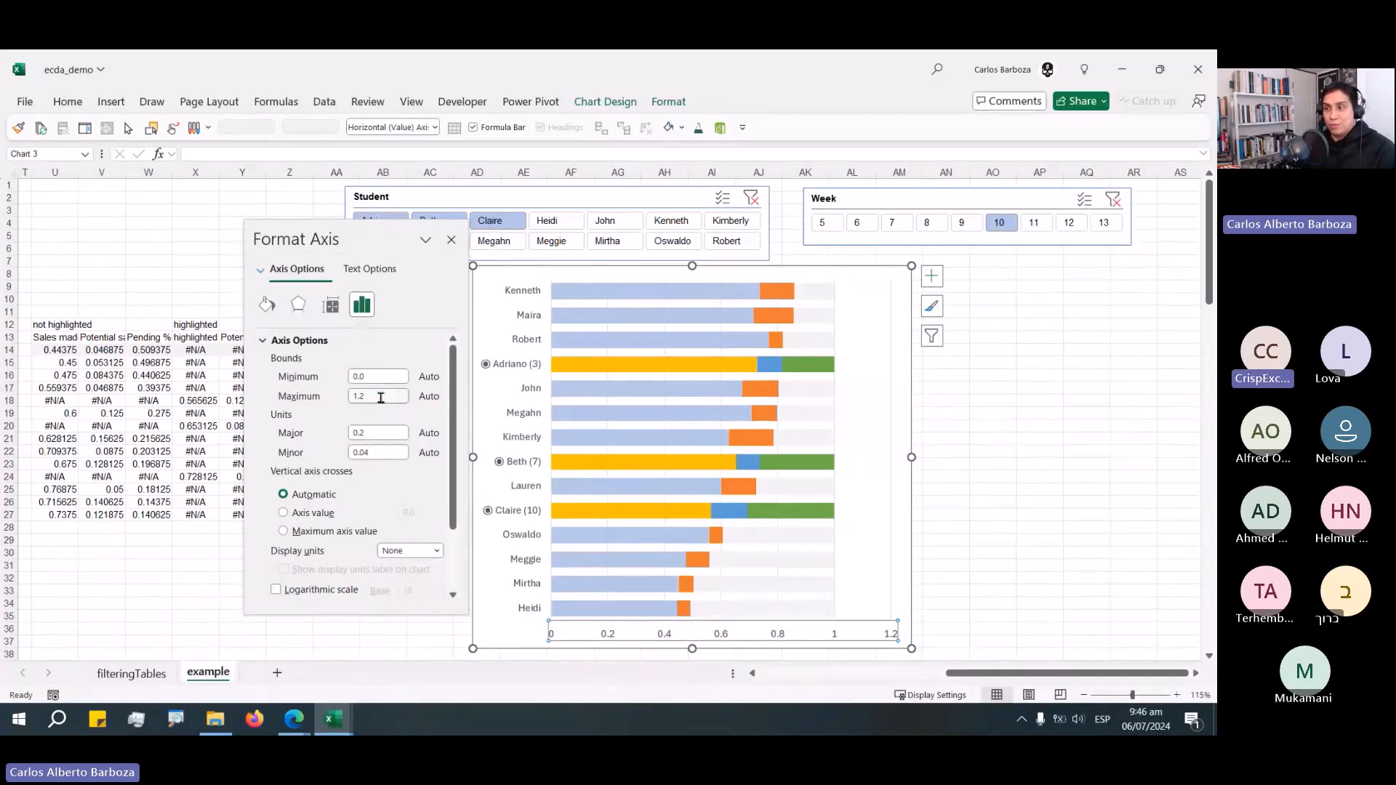
double_click(380, 396)
text(1)
key(Return)
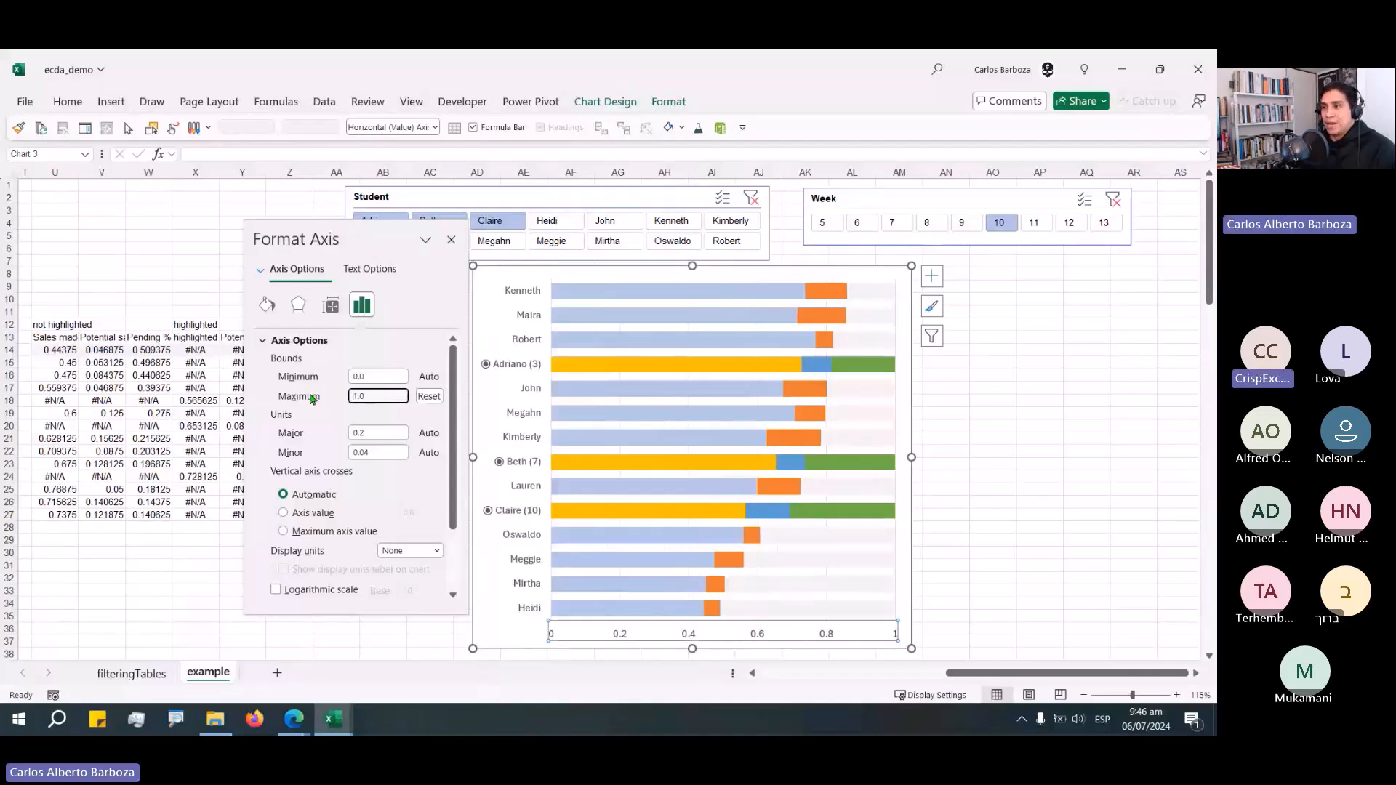
click(451, 240)
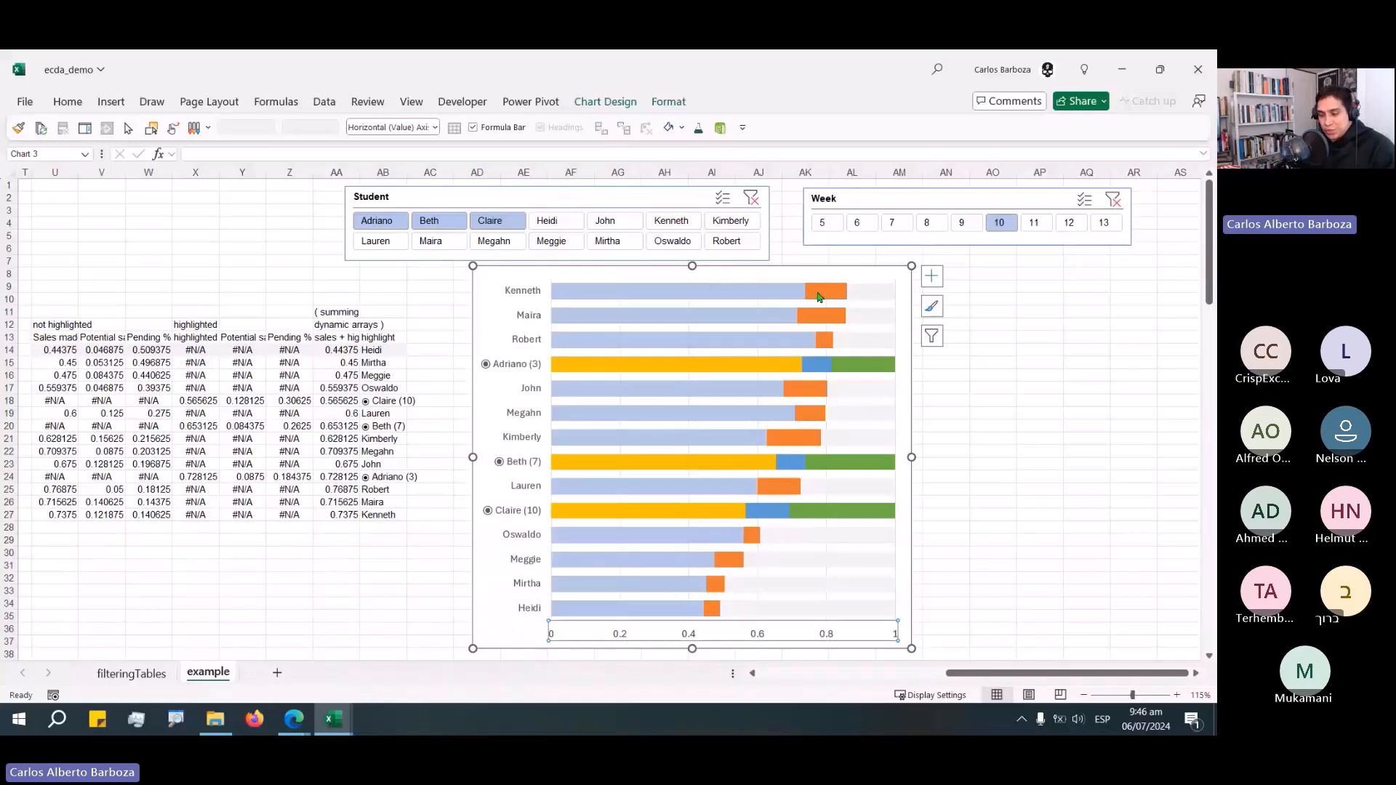
Apply a blue vertical-line pattern fill to the Potential sales series in Format Data Series.
click(818, 297)
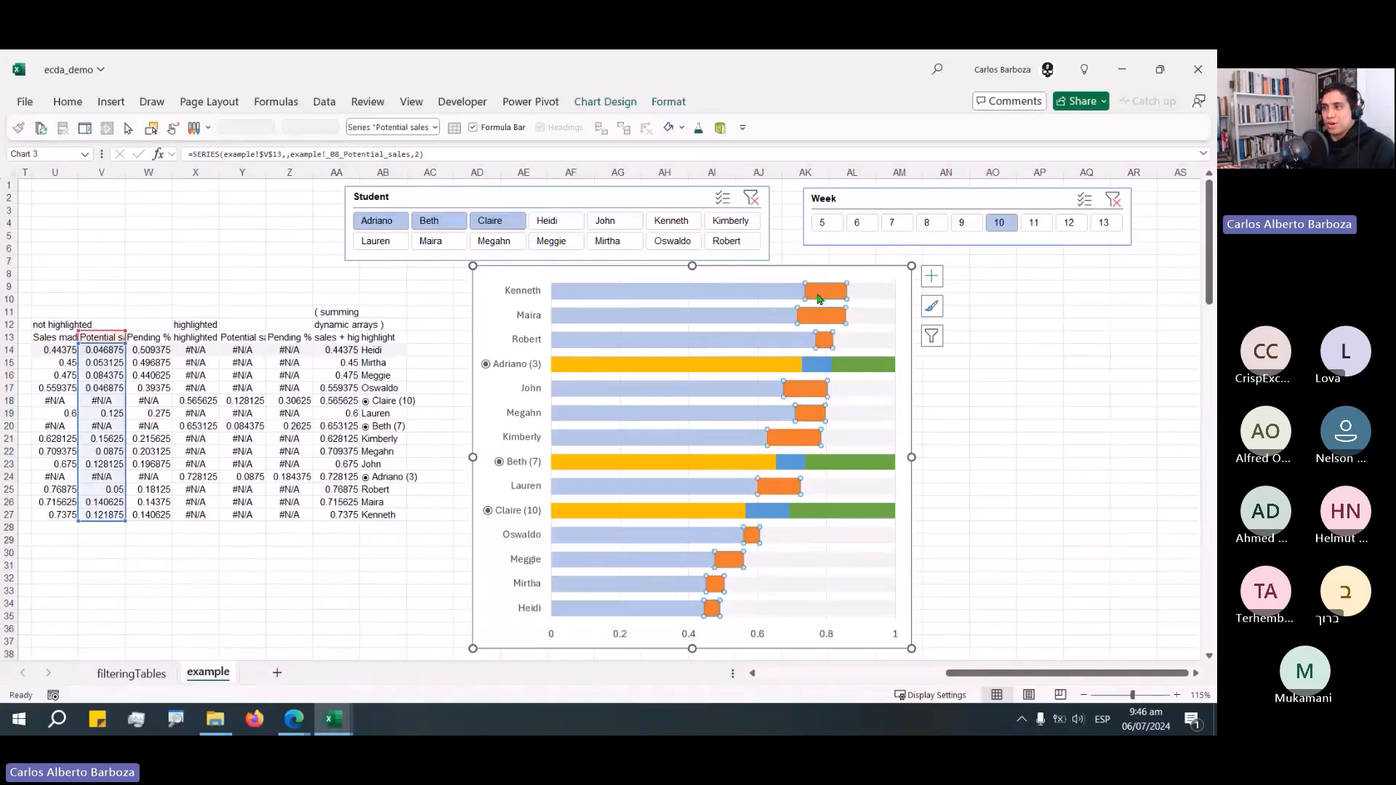
double_click(818, 297)
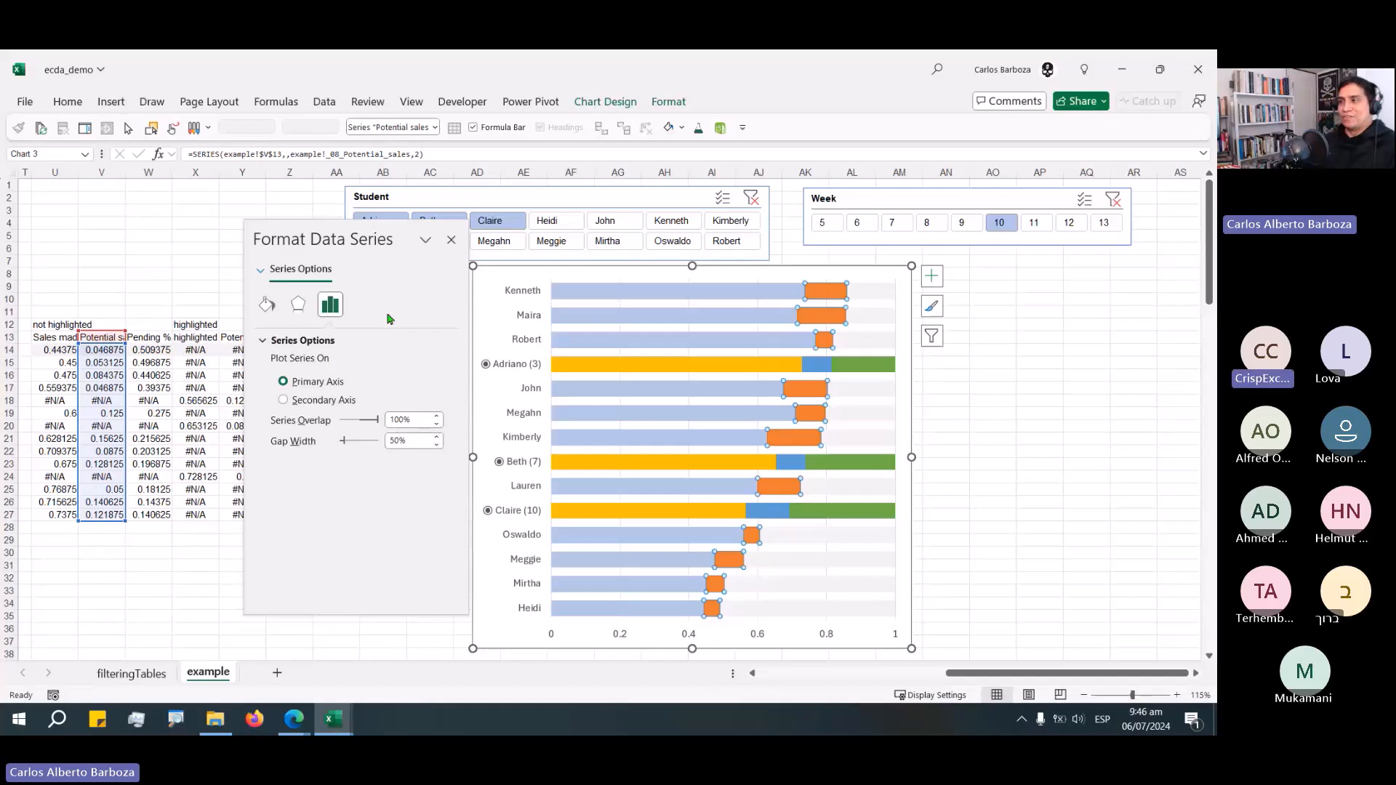
click(266, 303)
click(269, 341)
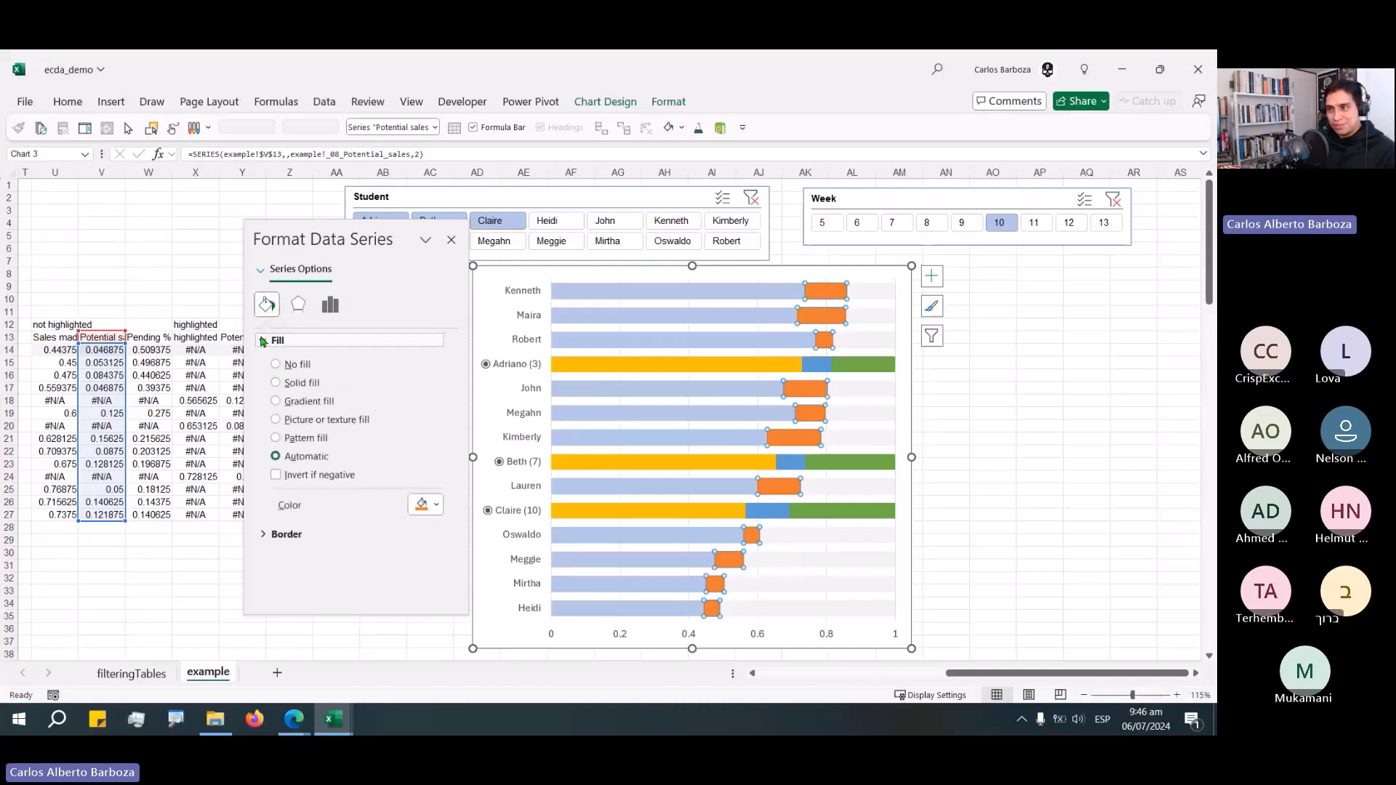
click(277, 438)
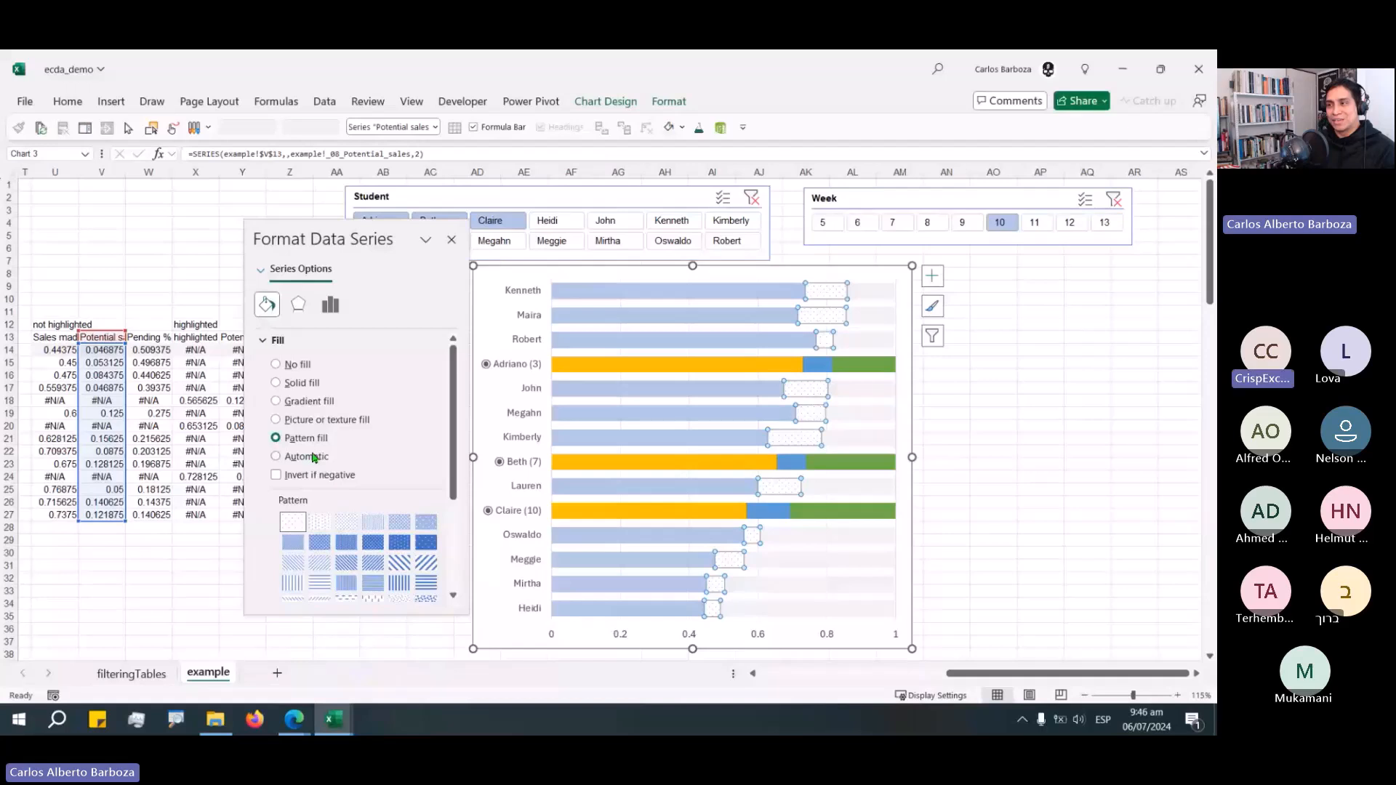
scroll(397, 509, down, 2)
click(398, 509)
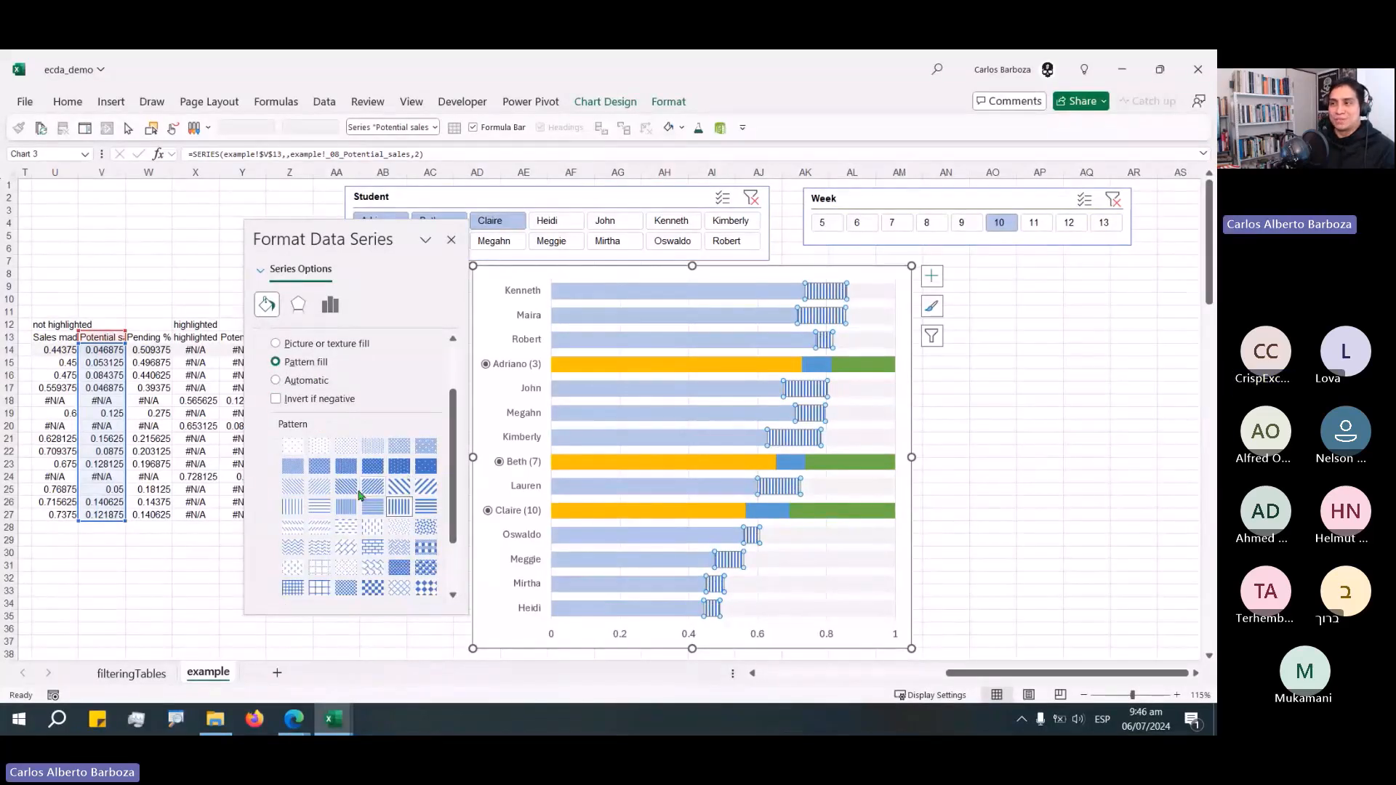
scroll(288, 413, up, 2)
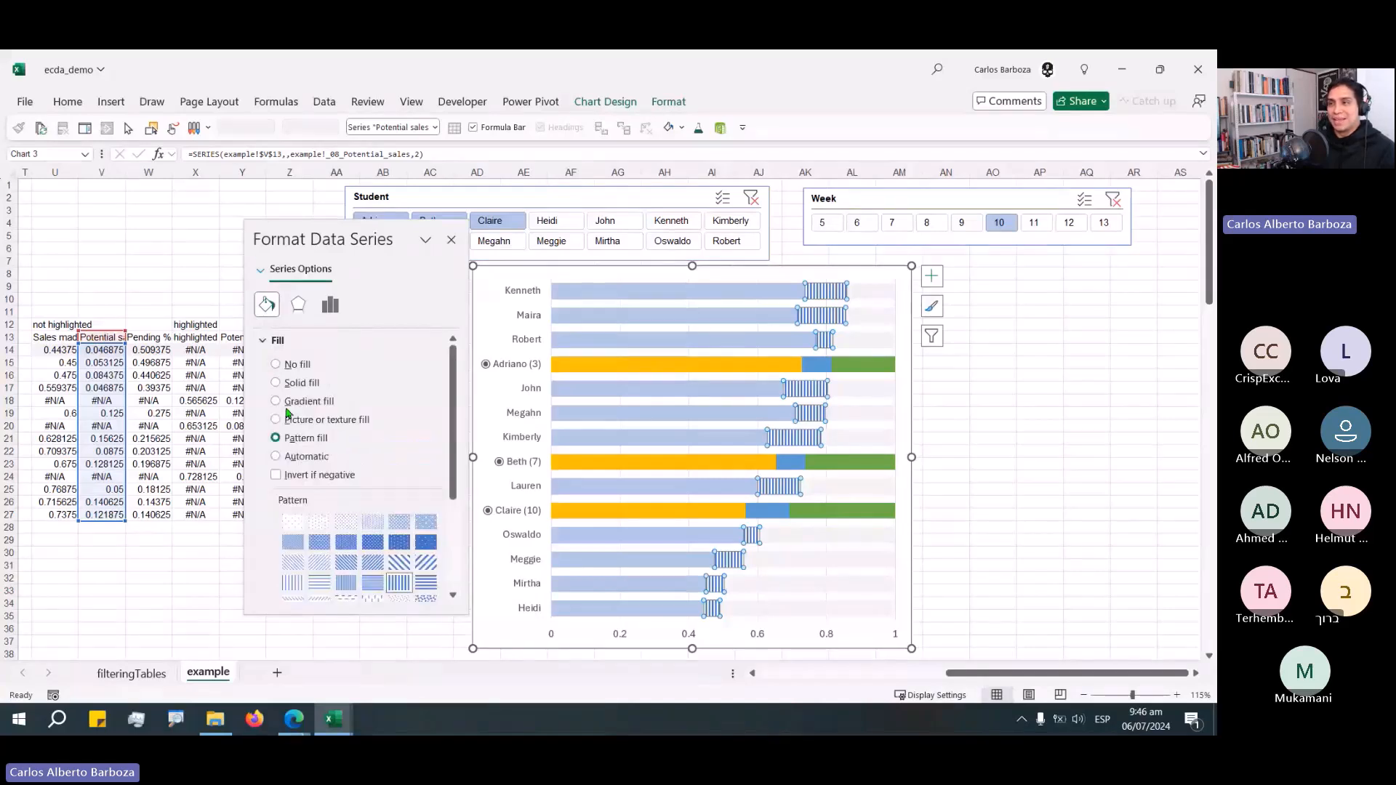
click(275, 340)
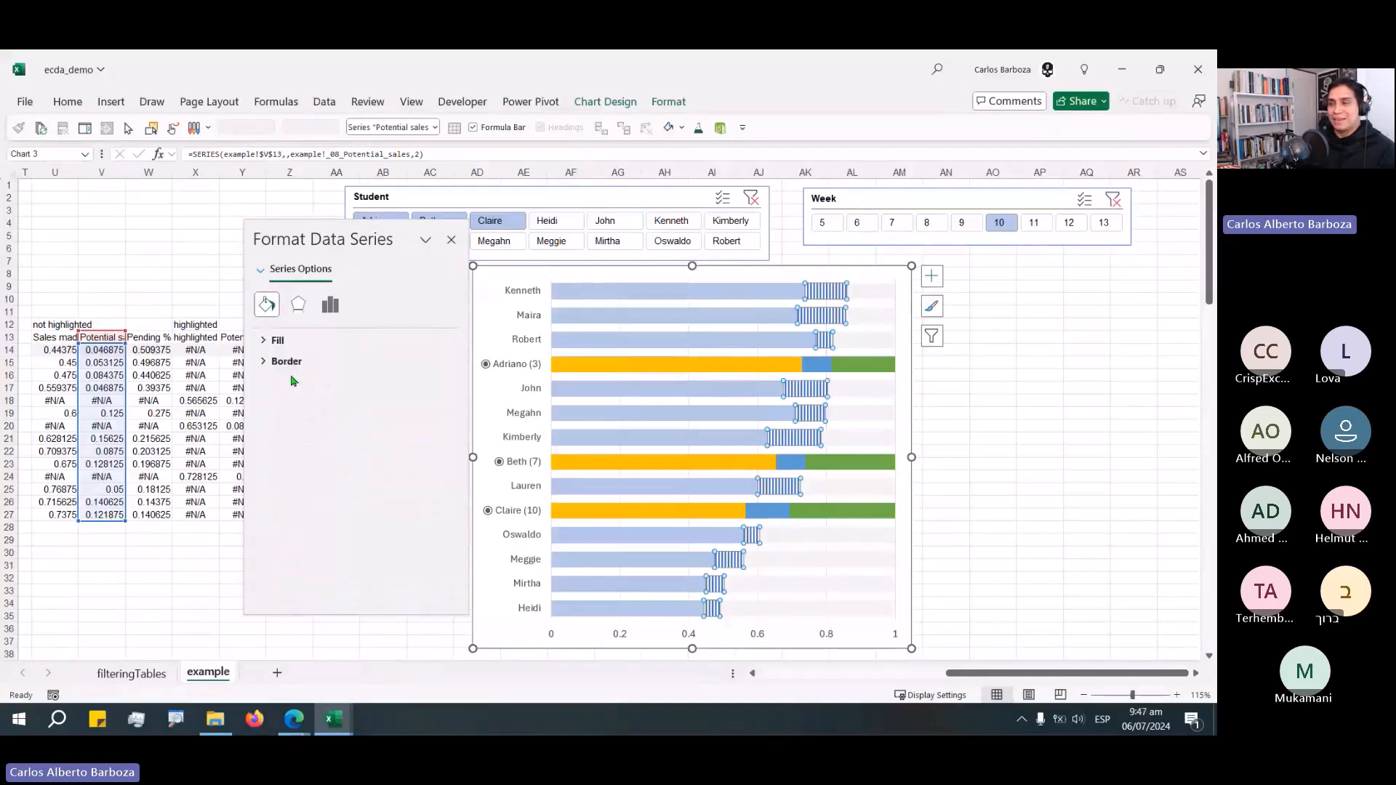
click(327, 305)
click(266, 304)
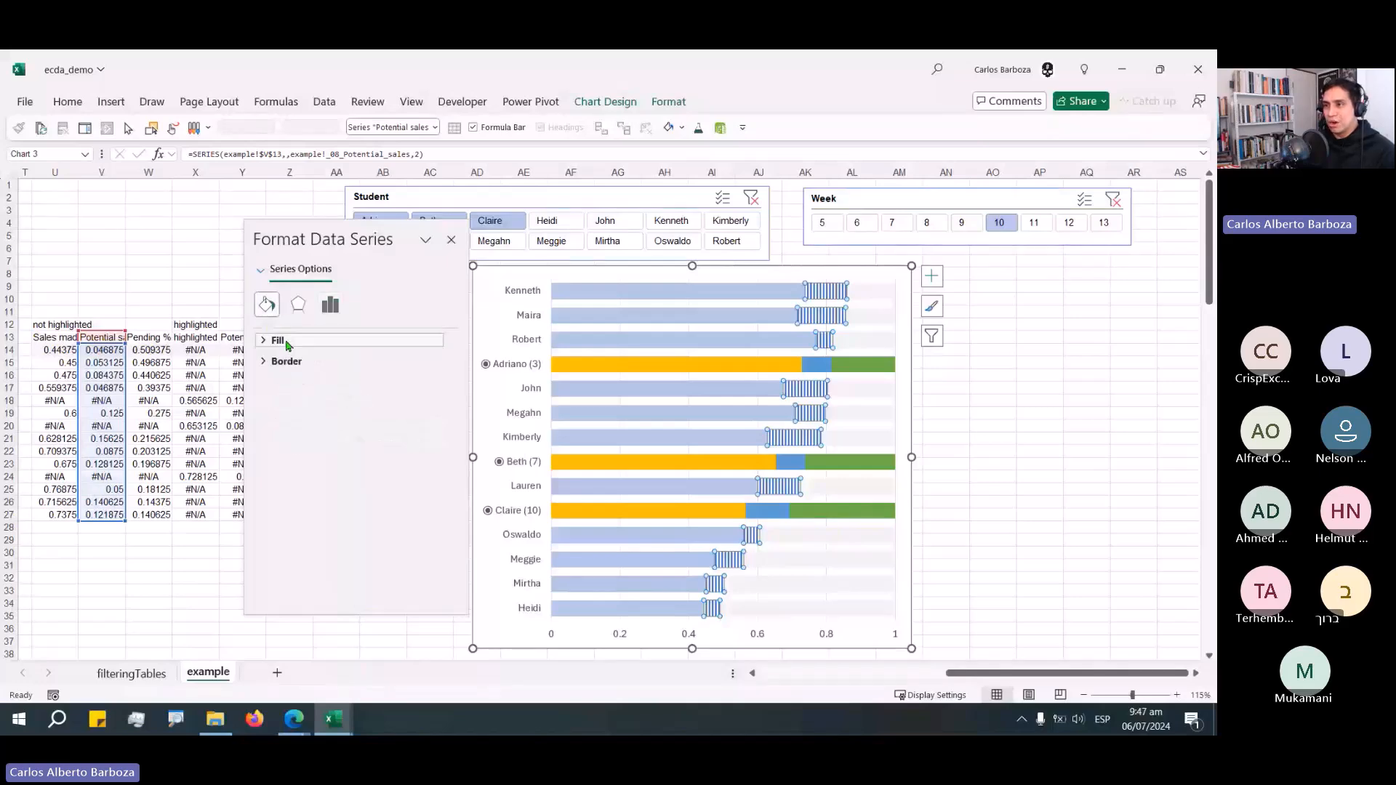
click(276, 341)
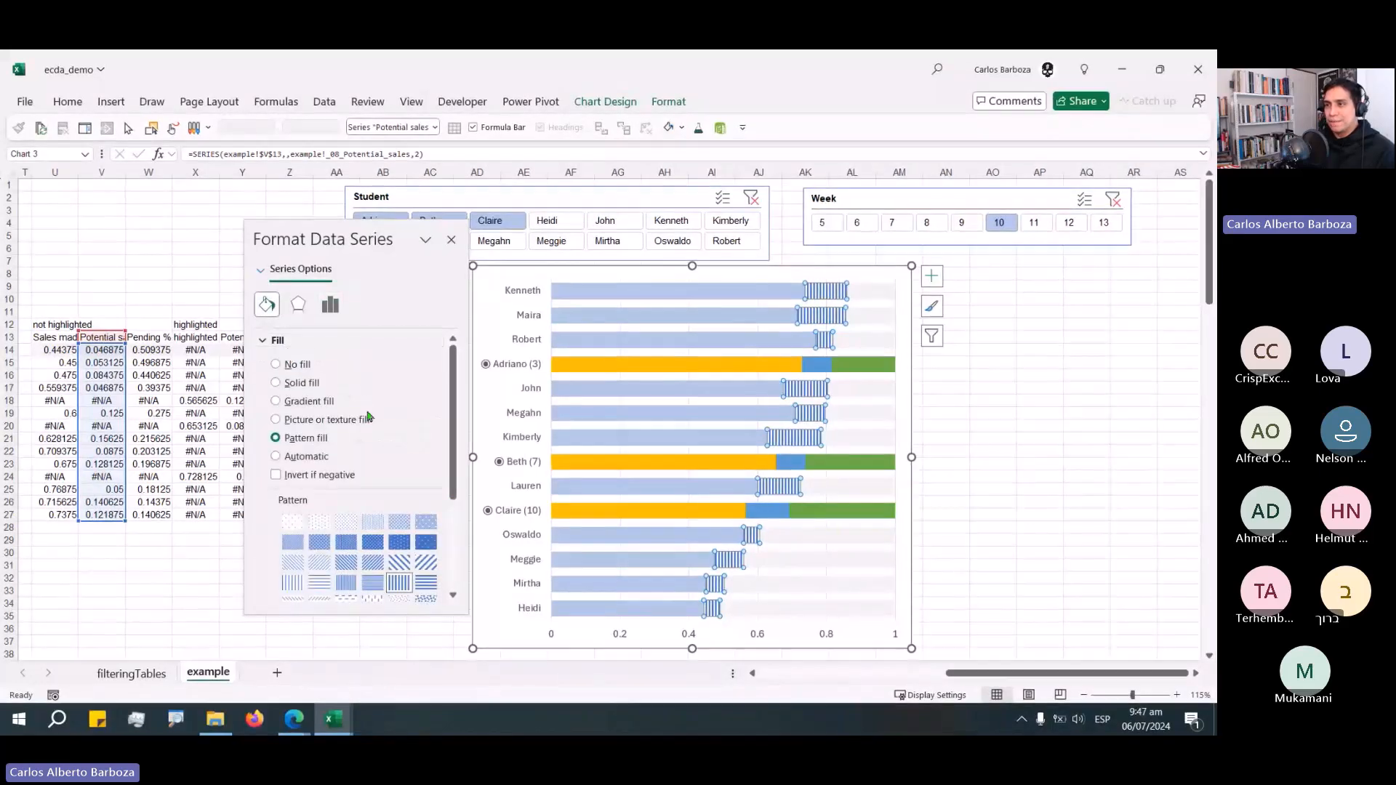
click(270, 341)
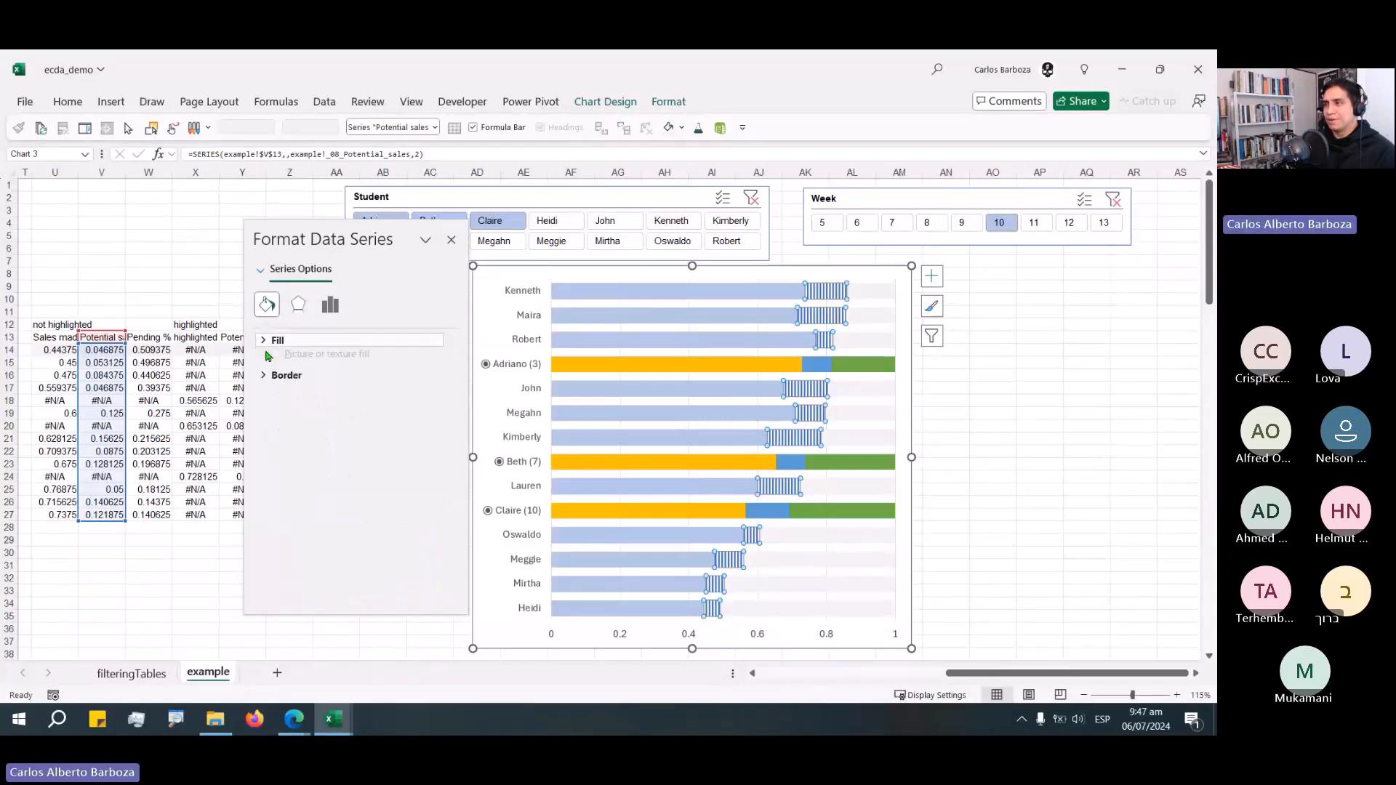
key(Escape)
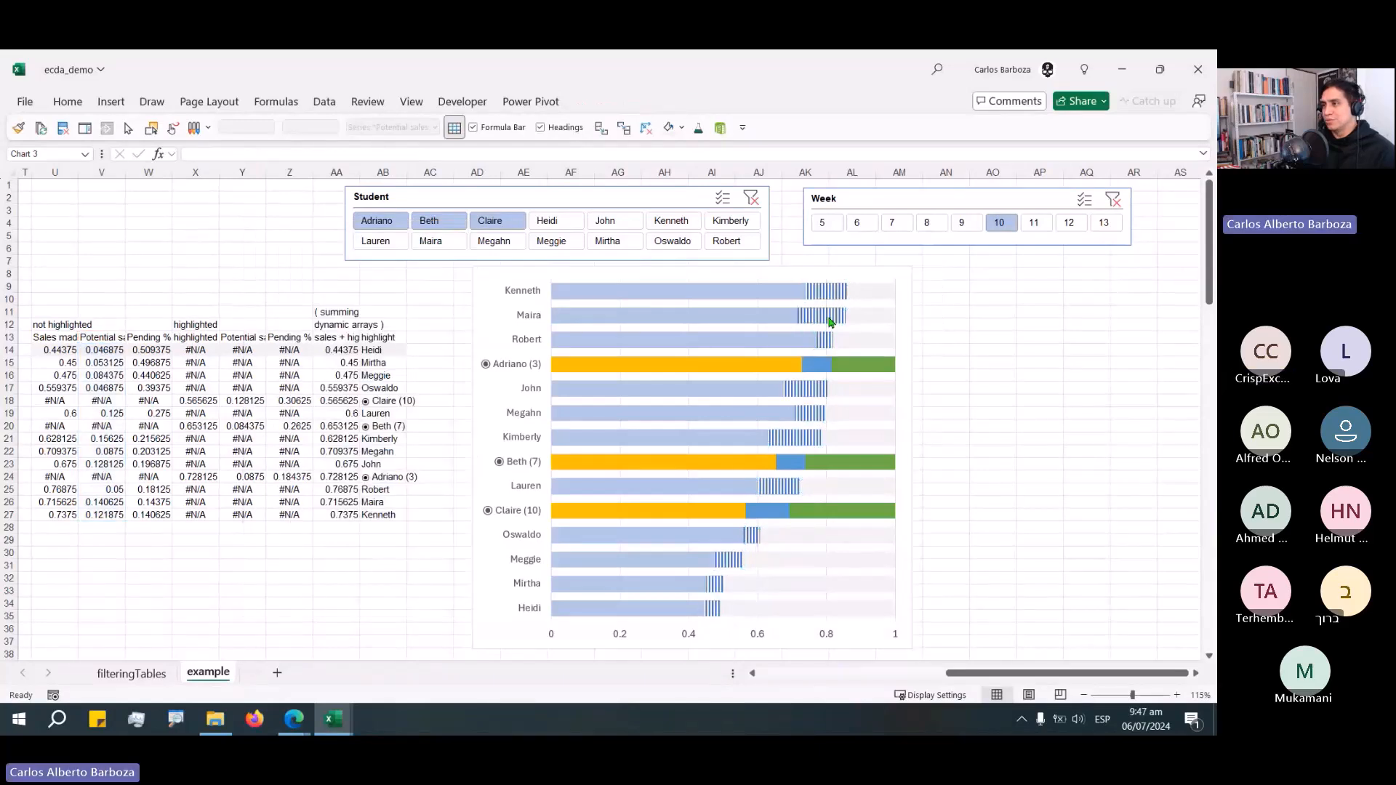
Give the Potential sales series a solid light blue fill.
click(829, 320)
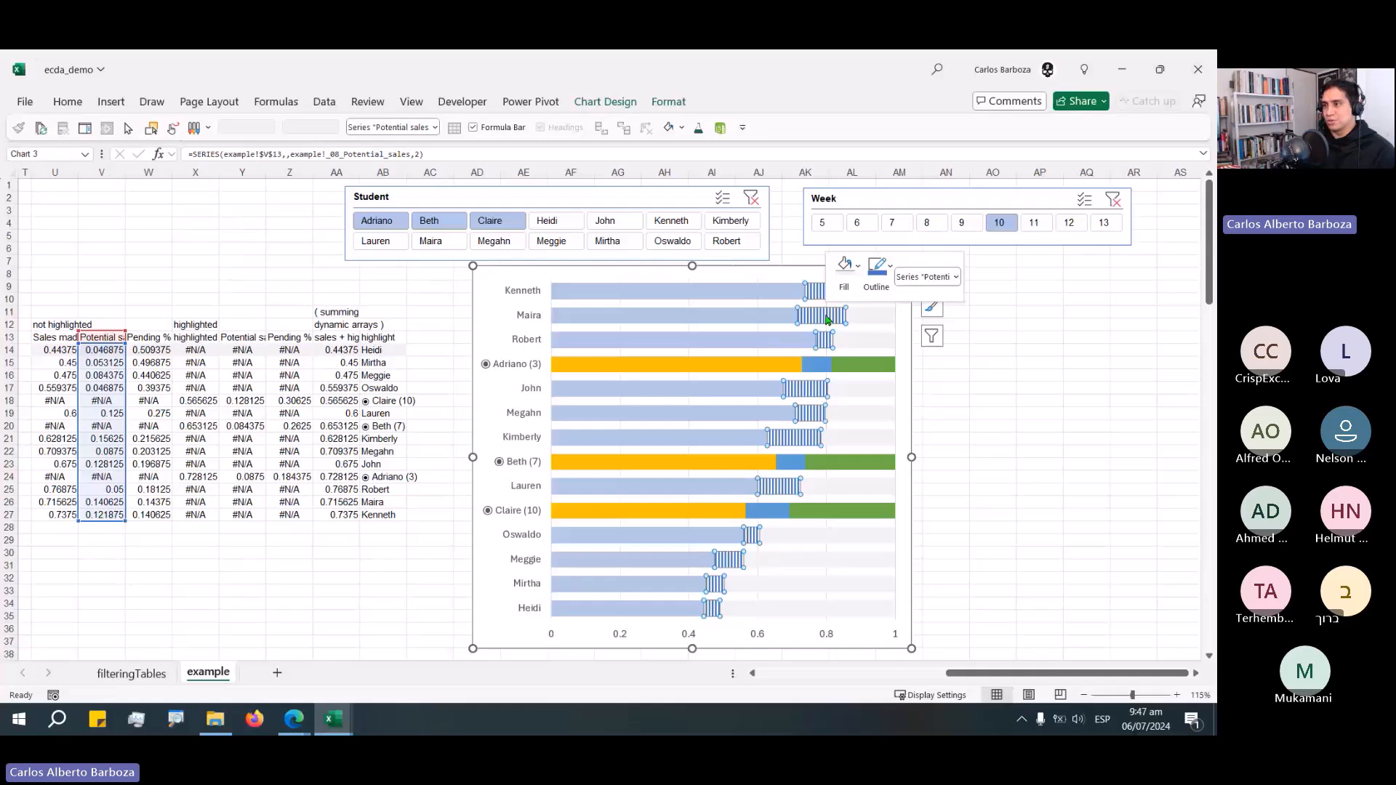
key(ctrl+1)
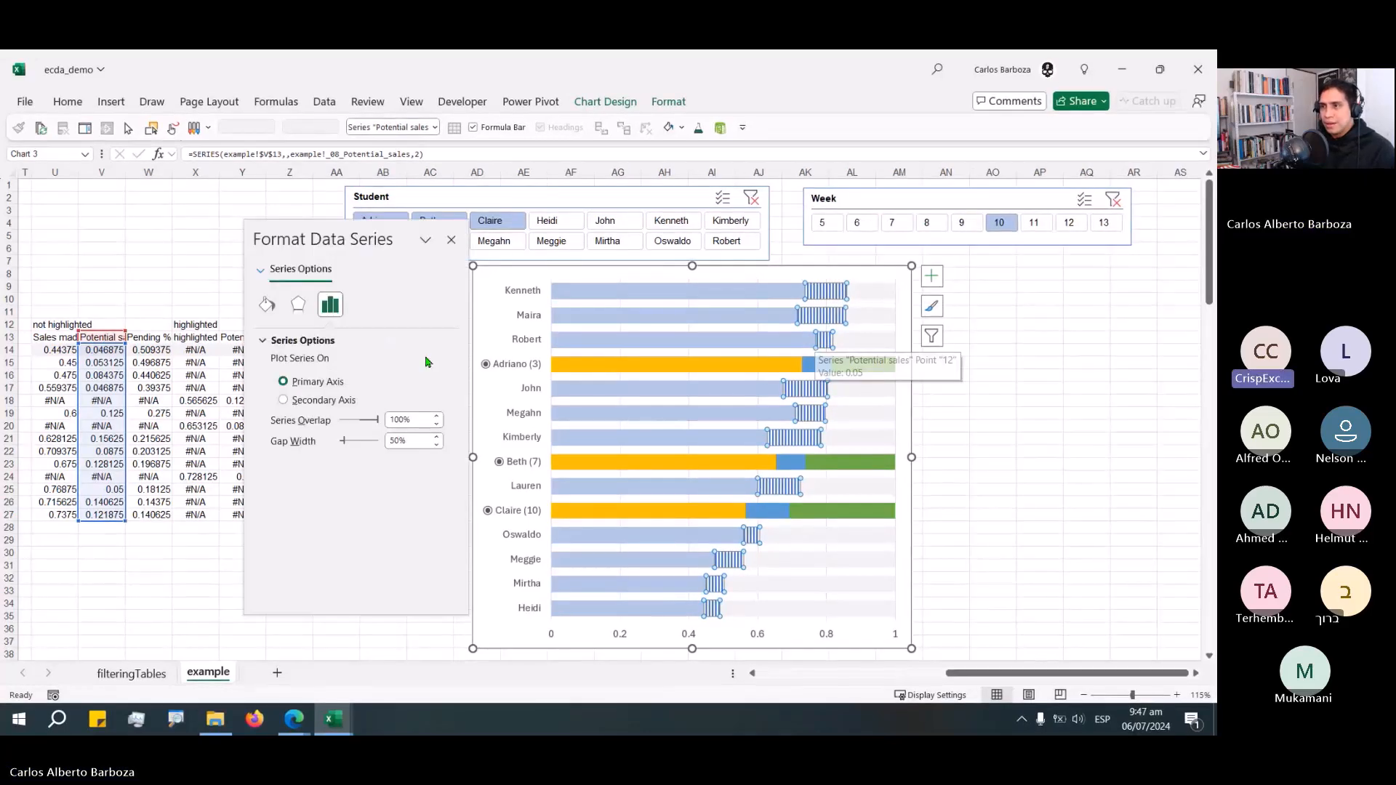
click(267, 303)
click(277, 341)
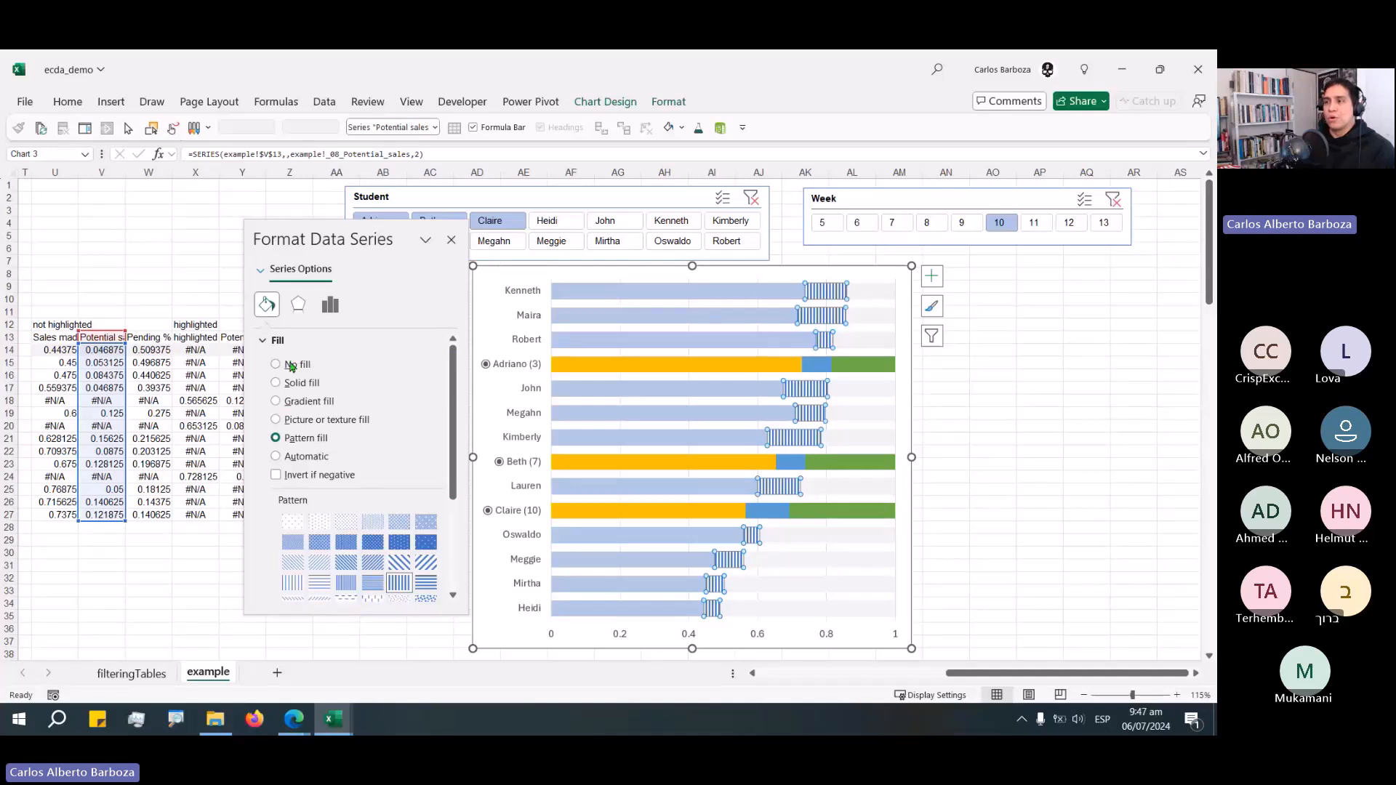
click(288, 364)
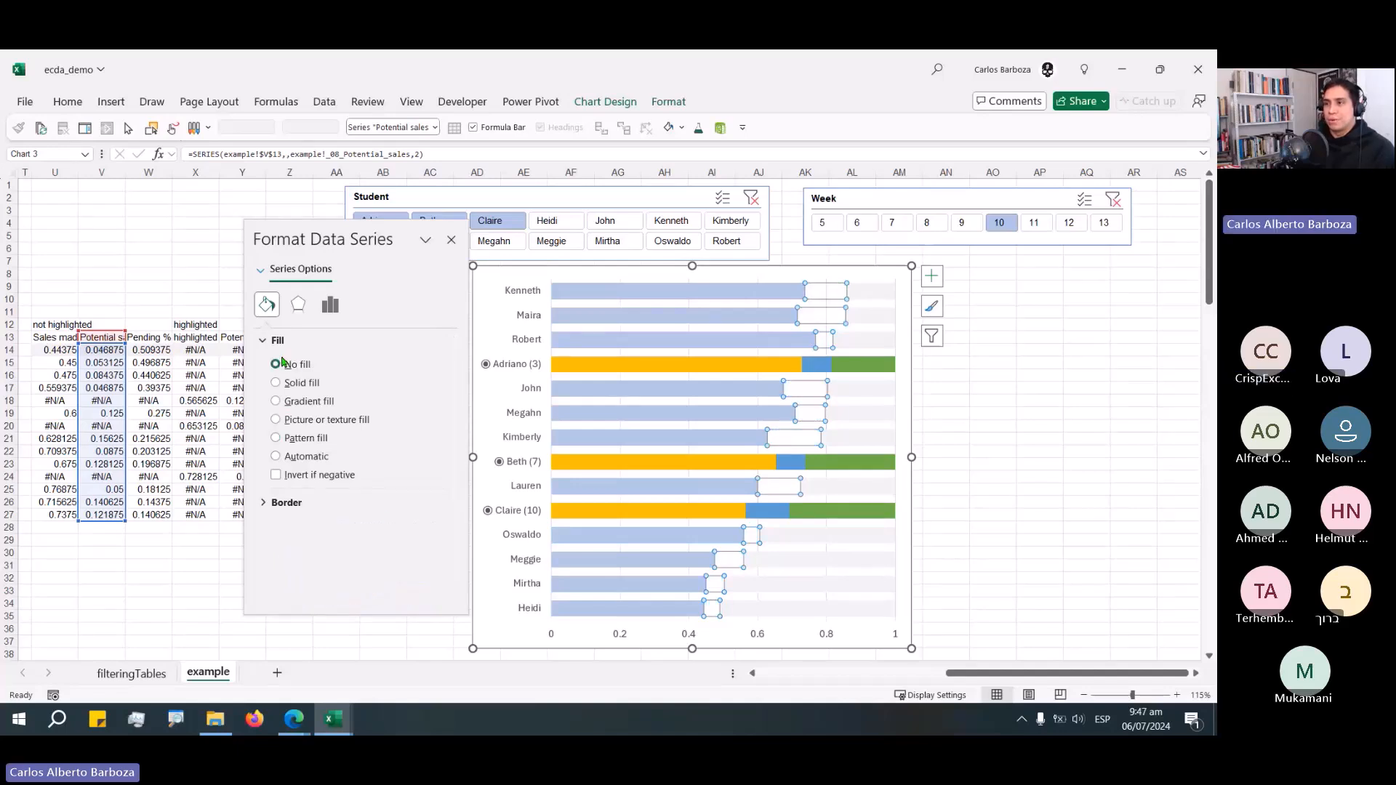
click(297, 384)
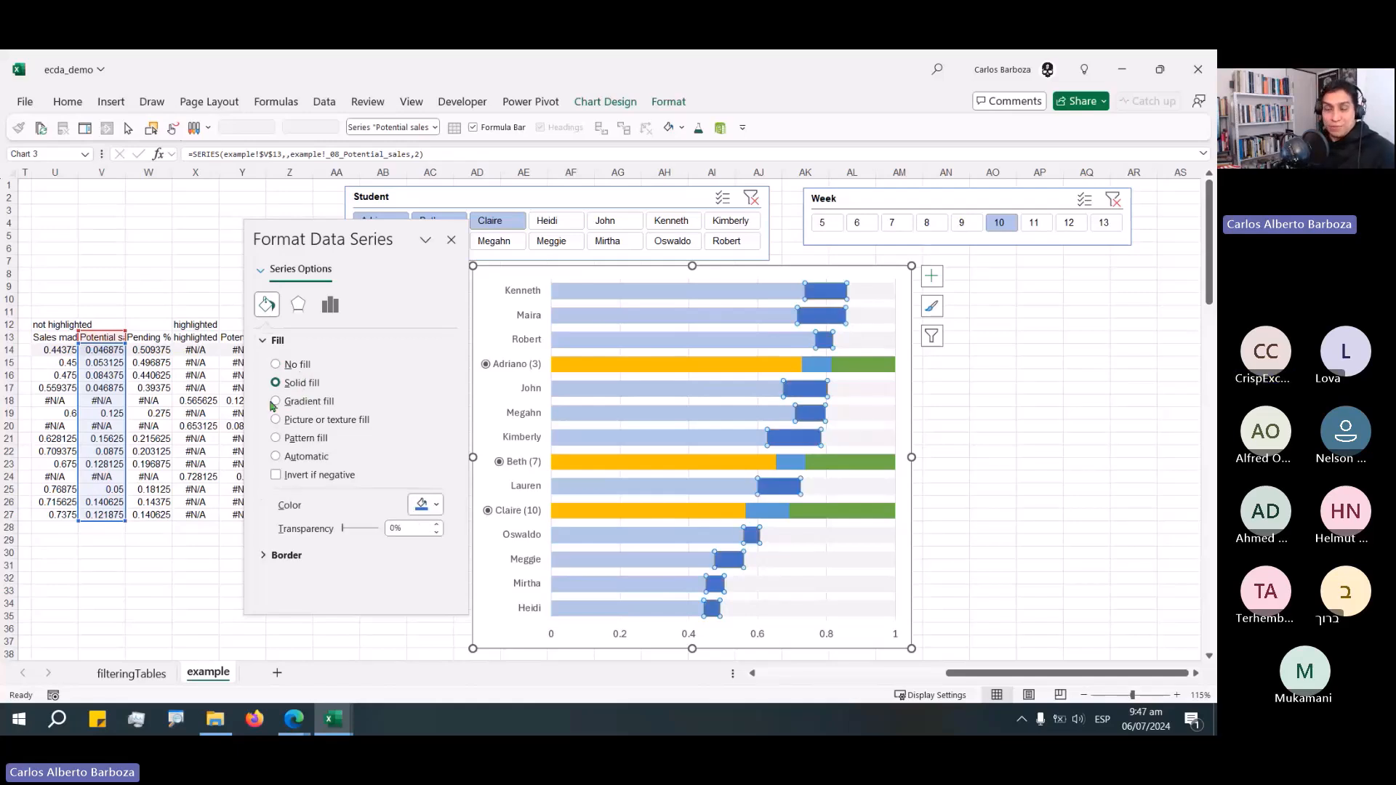
click(423, 508)
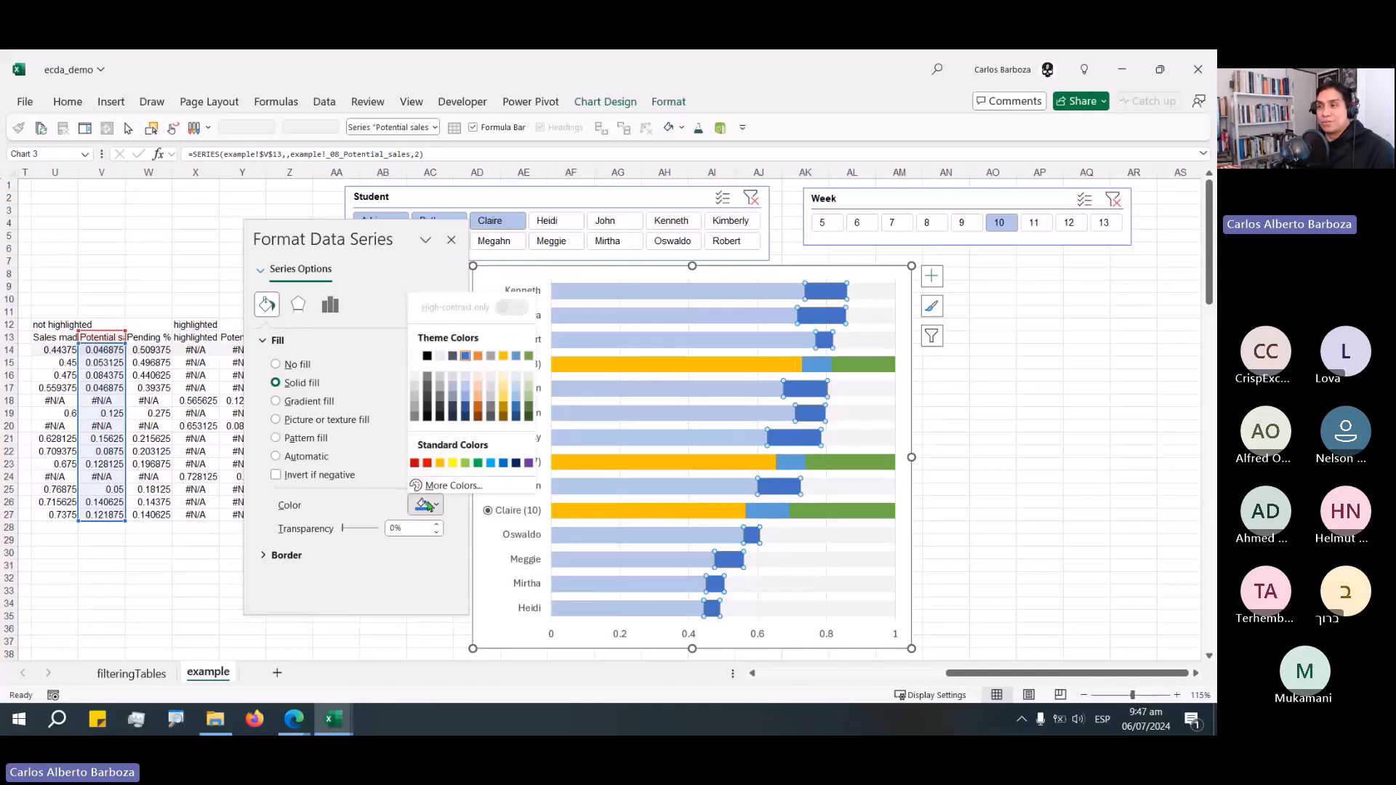
click(467, 389)
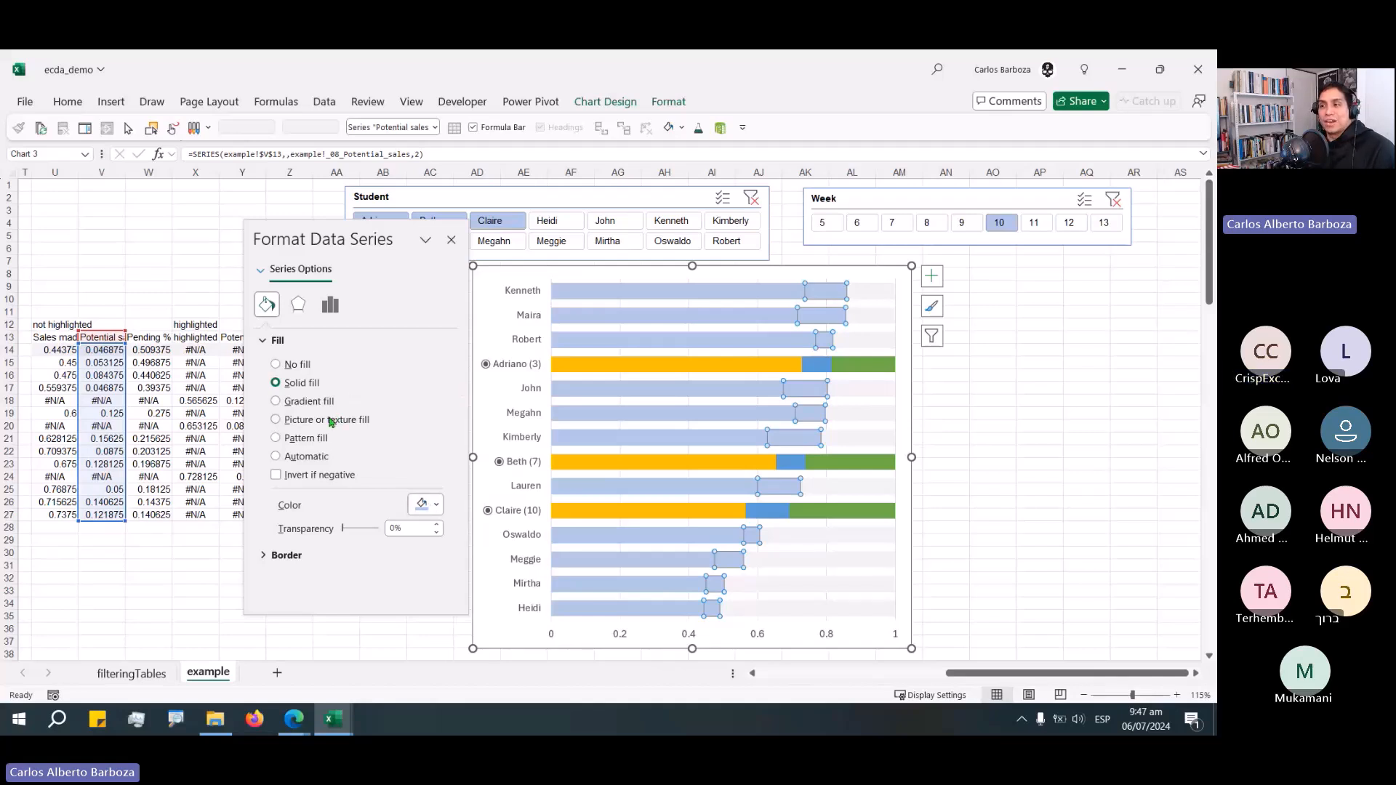
Switch the Potential sales series to a light vertical-line pattern fill and close the formatting pane.
click(309, 437)
scroll(384, 465, down, 1)
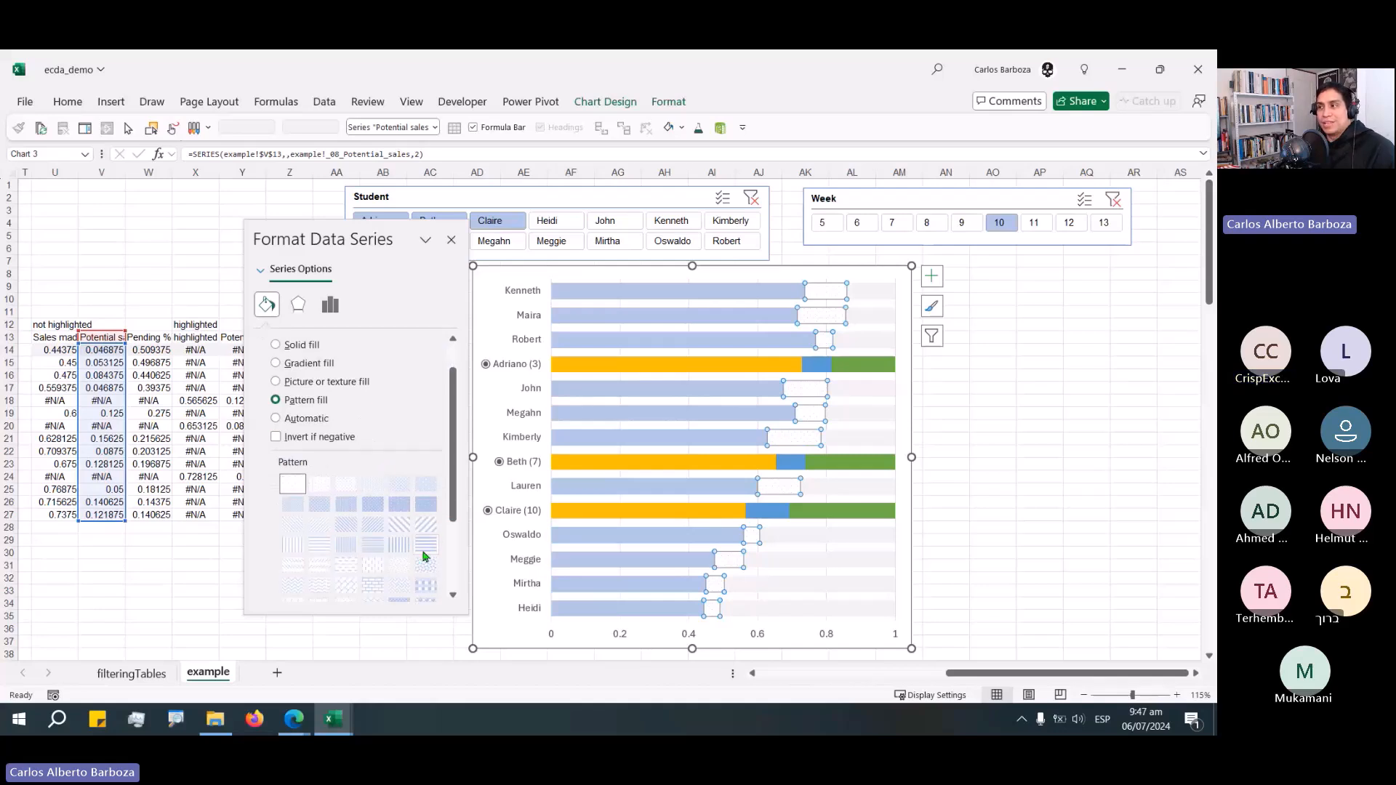
click(401, 543)
click(1086, 401)
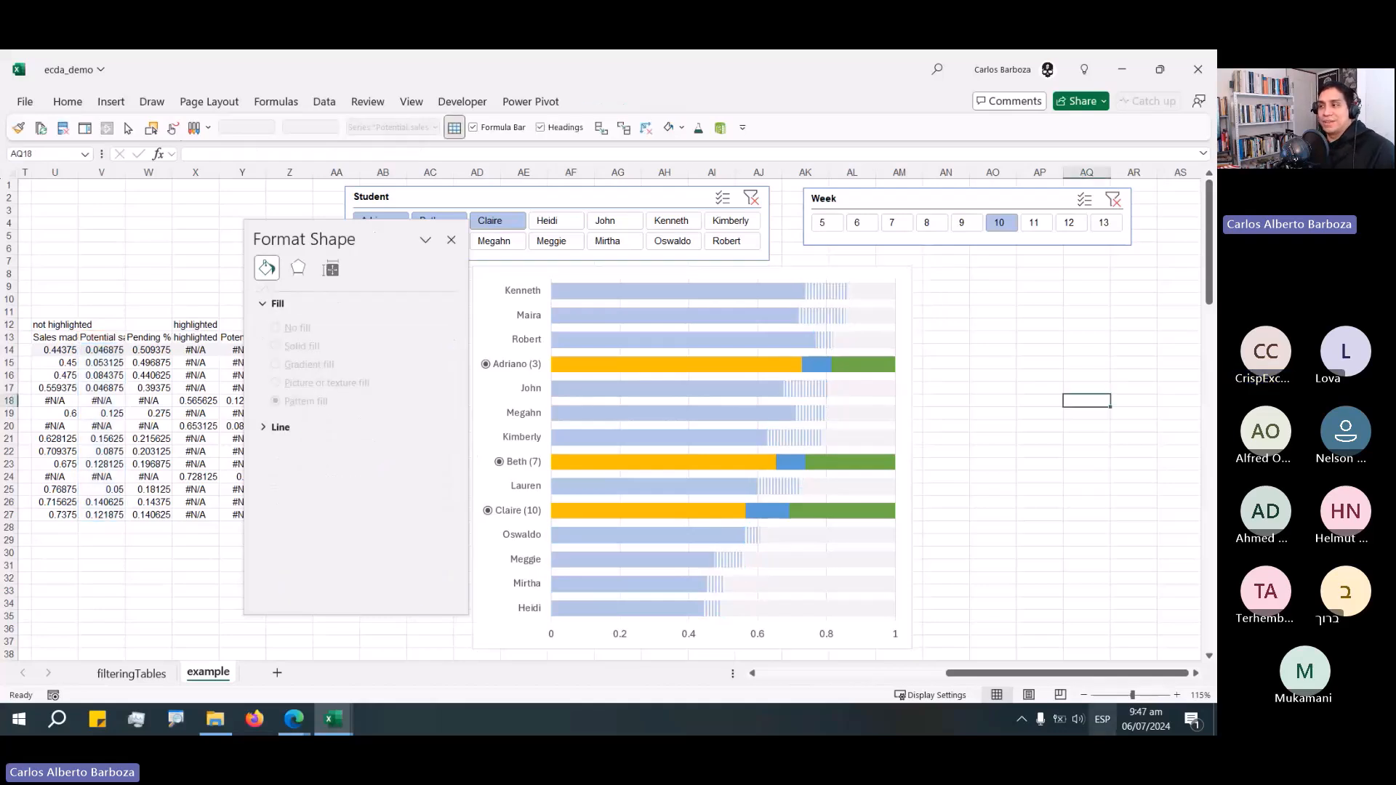
click(451, 240)
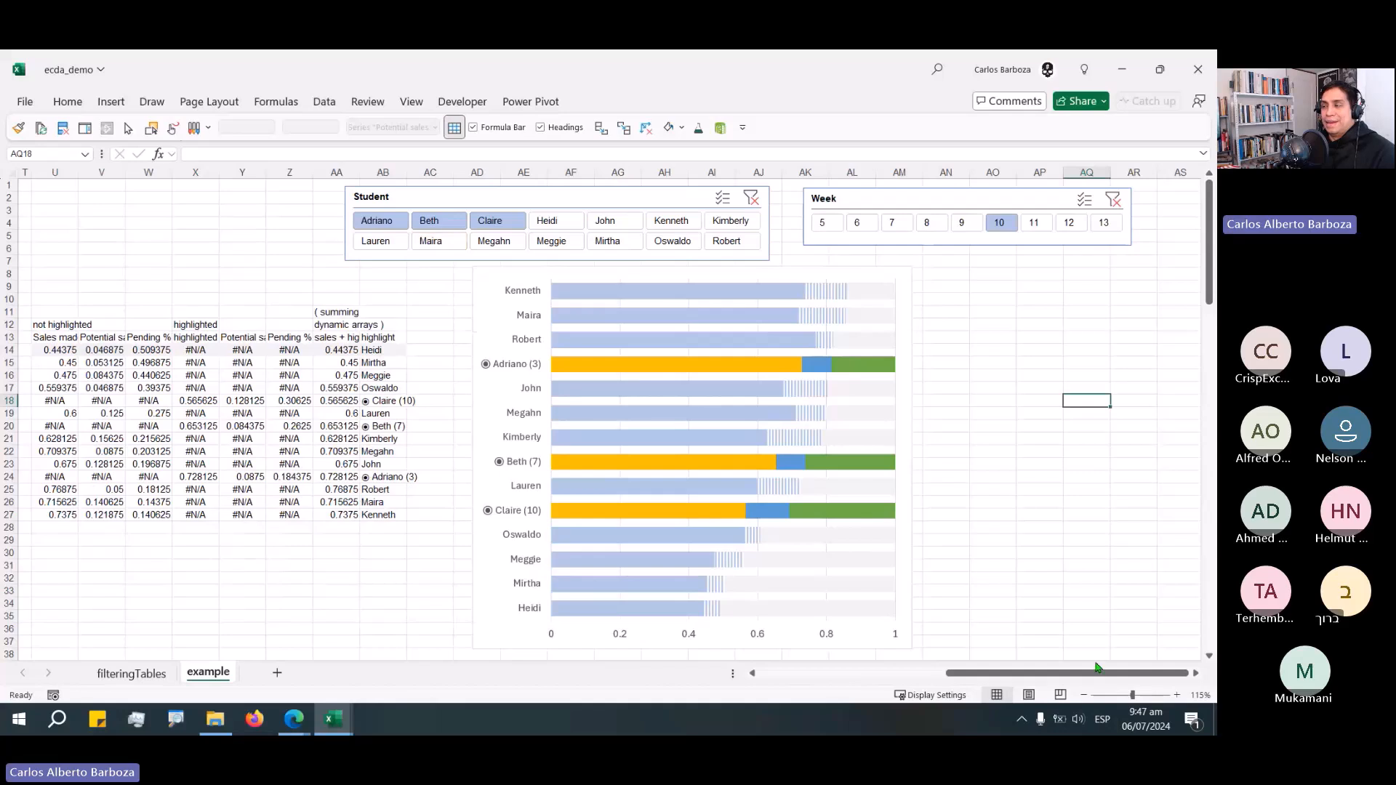
Give Adriano's Potential sales data point a yellow vertical-line pattern fill.
click(710, 366)
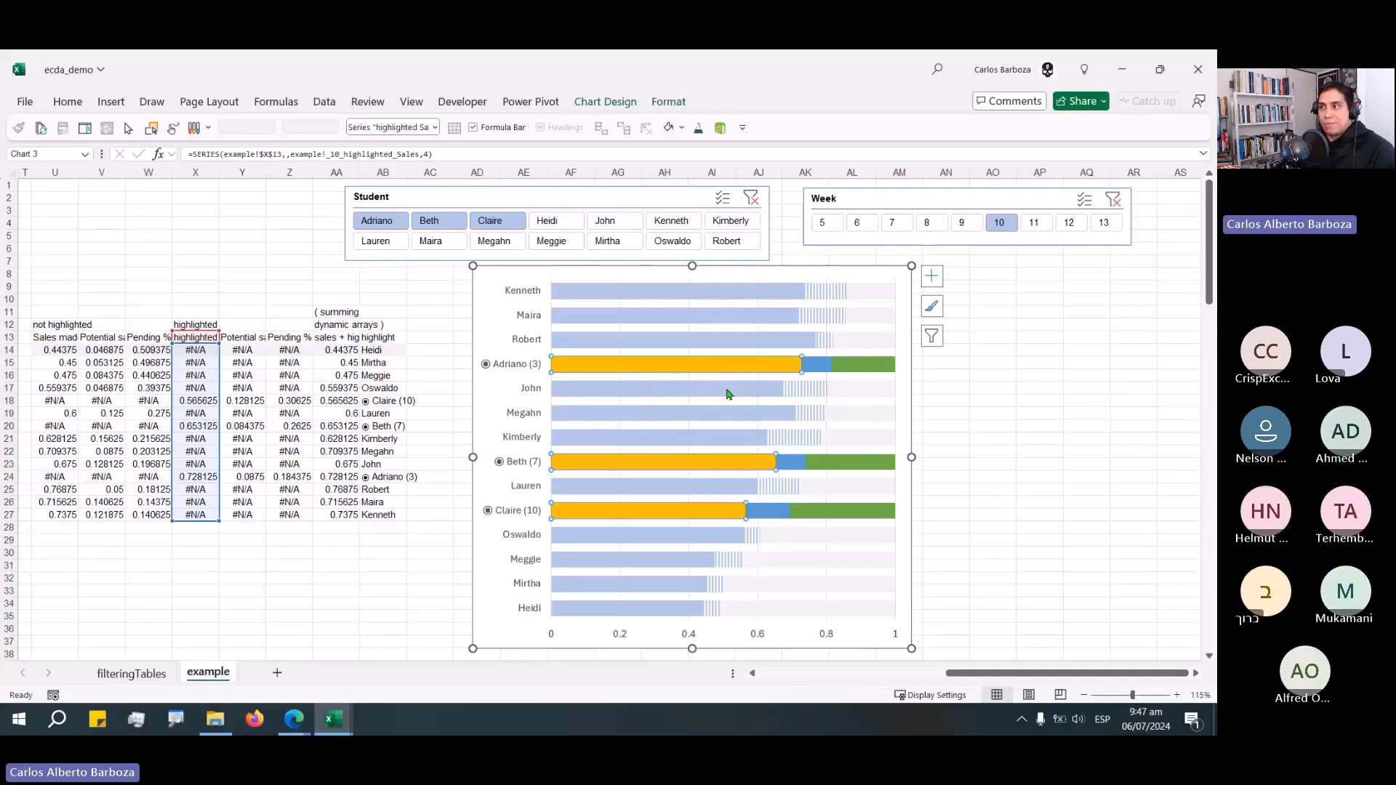
click(814, 369)
double_click(812, 372)
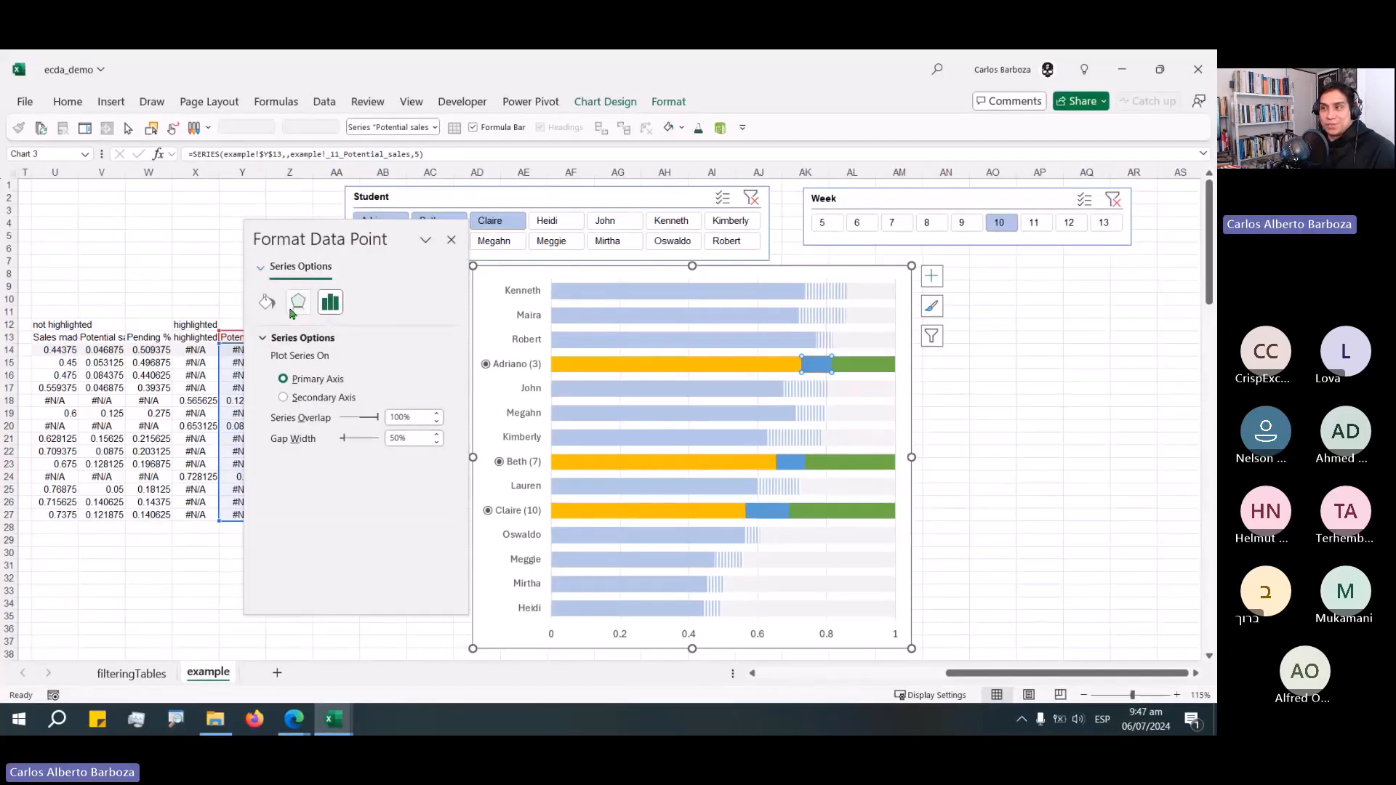
click(267, 302)
click(300, 380)
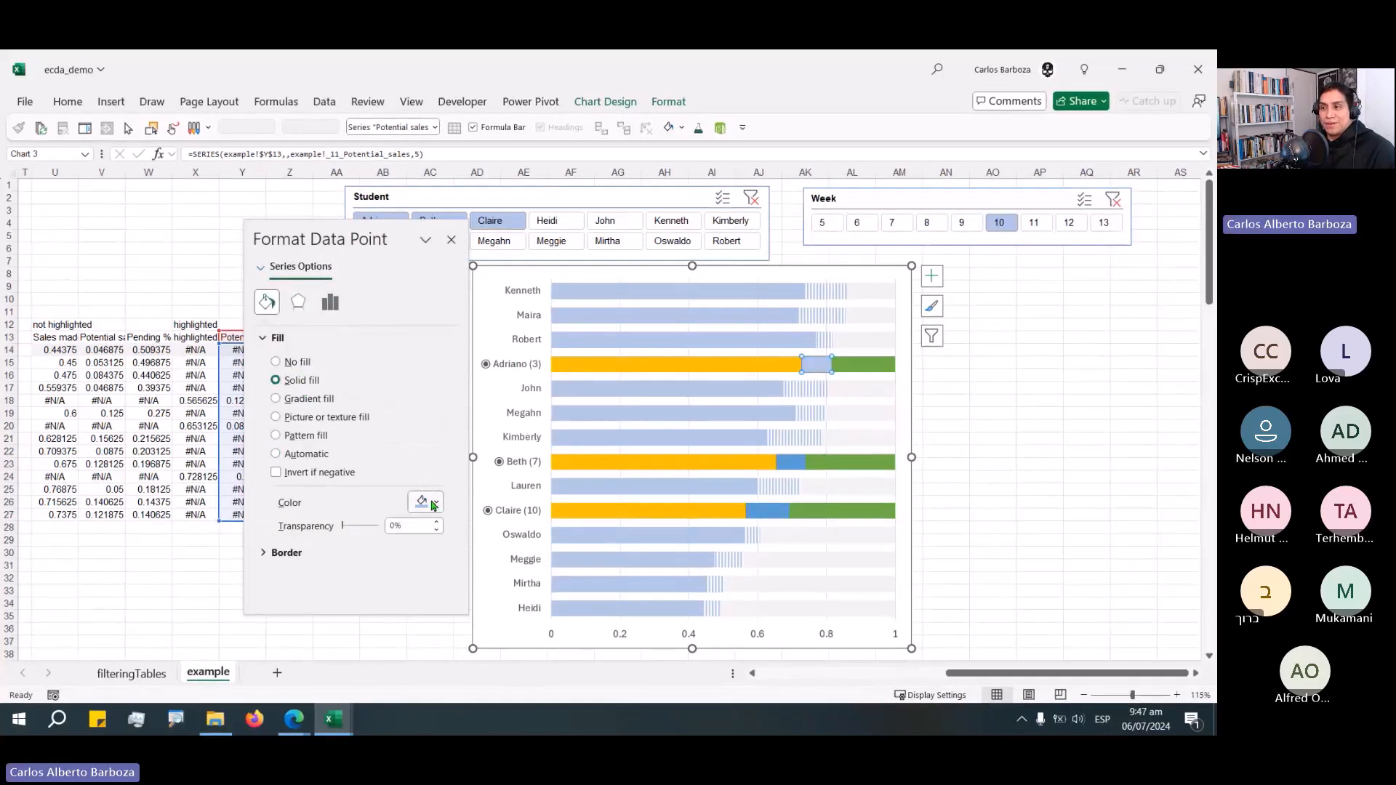
click(436, 502)
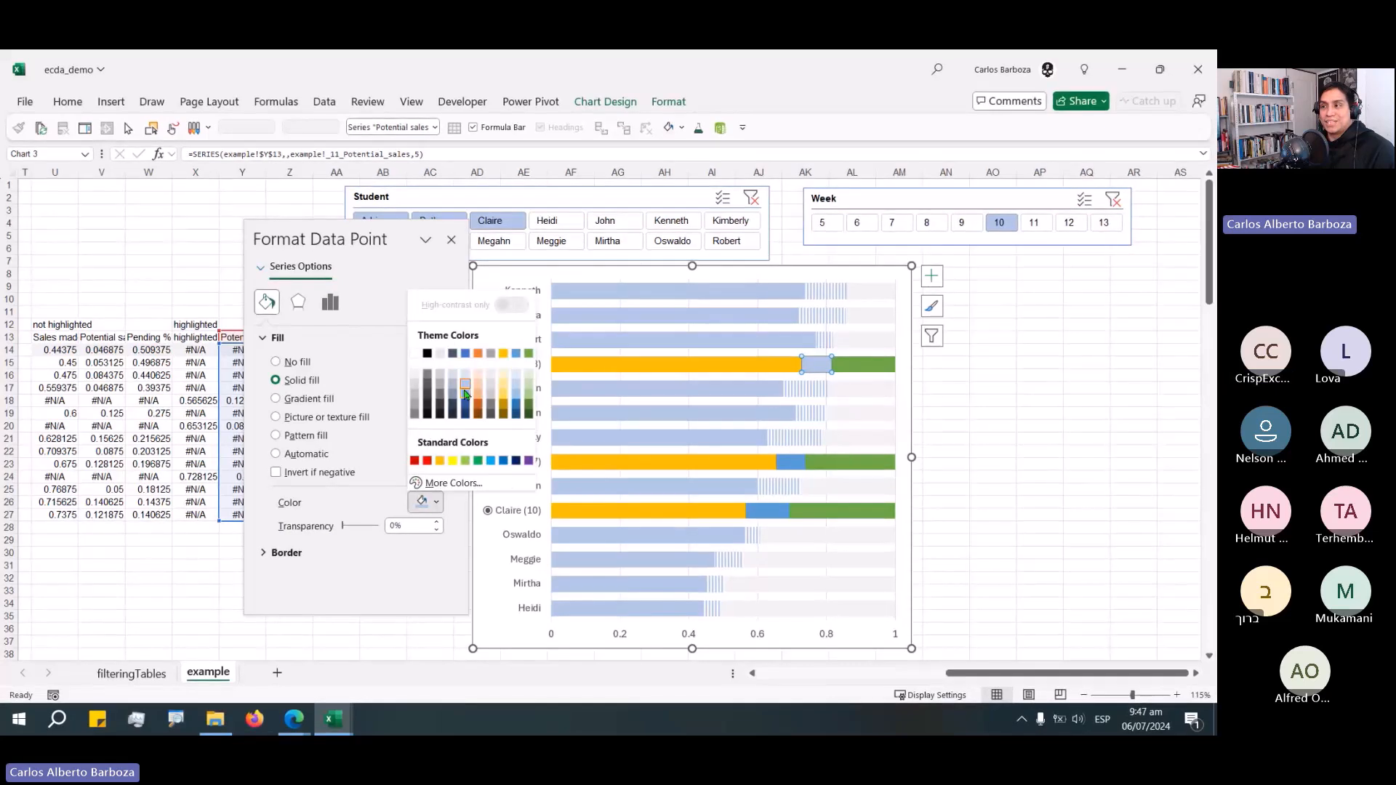
click(503, 362)
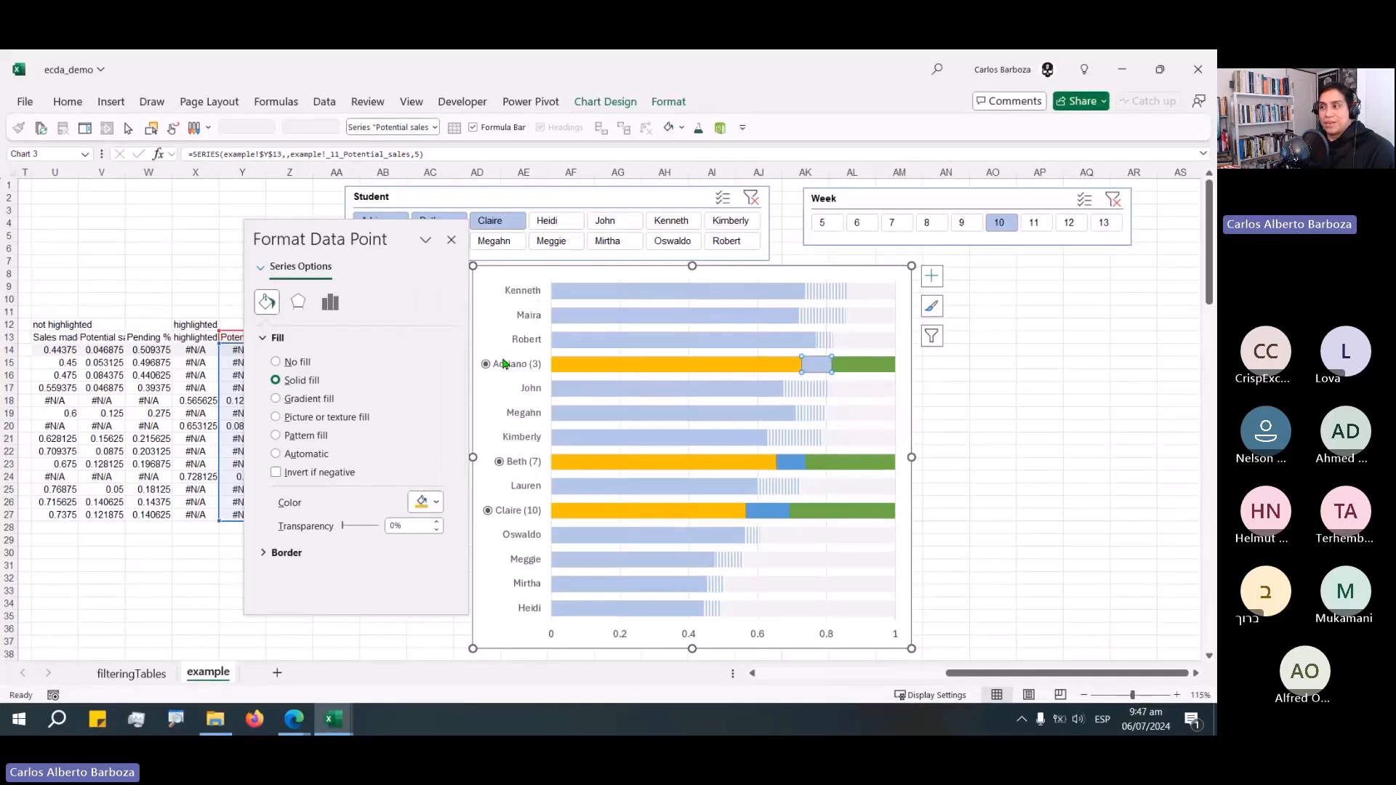
click(300, 436)
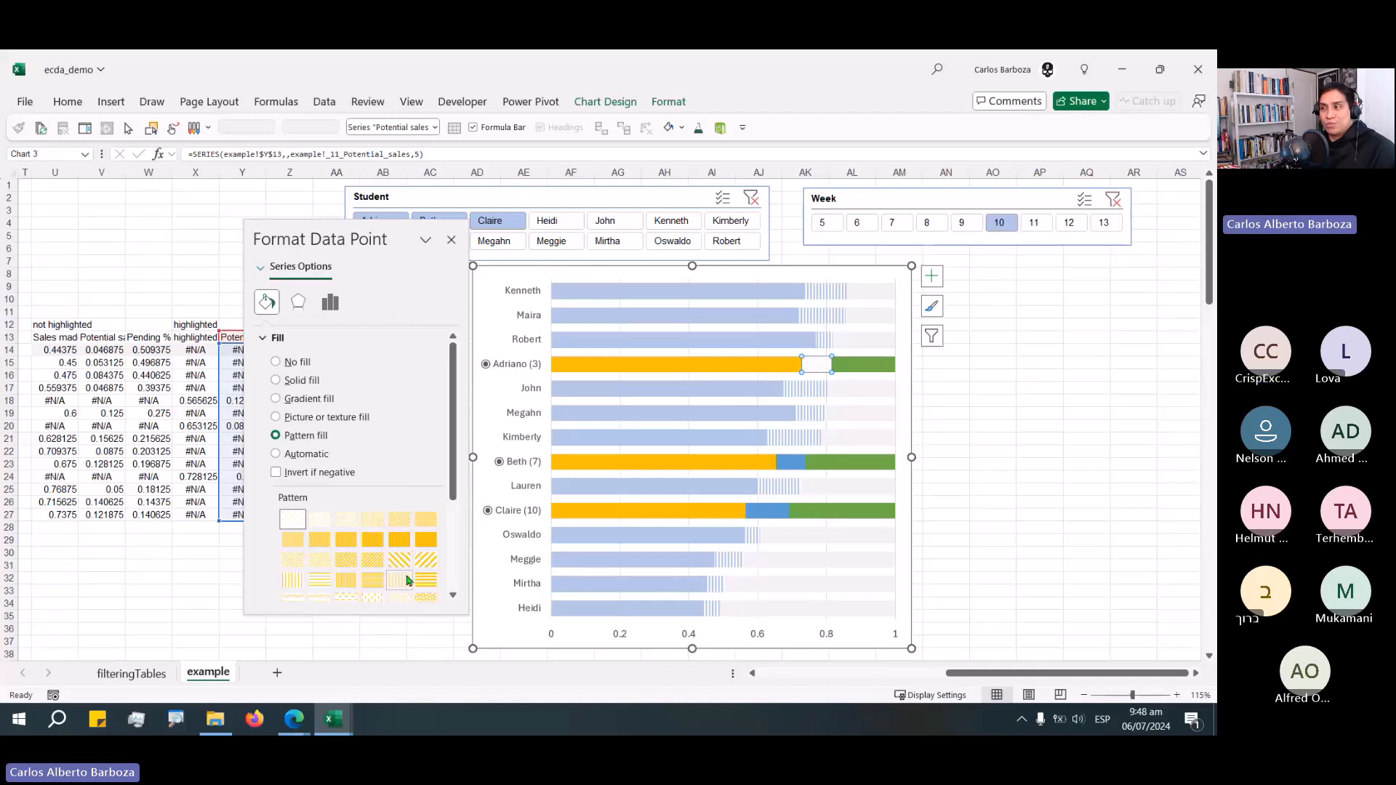
click(408, 579)
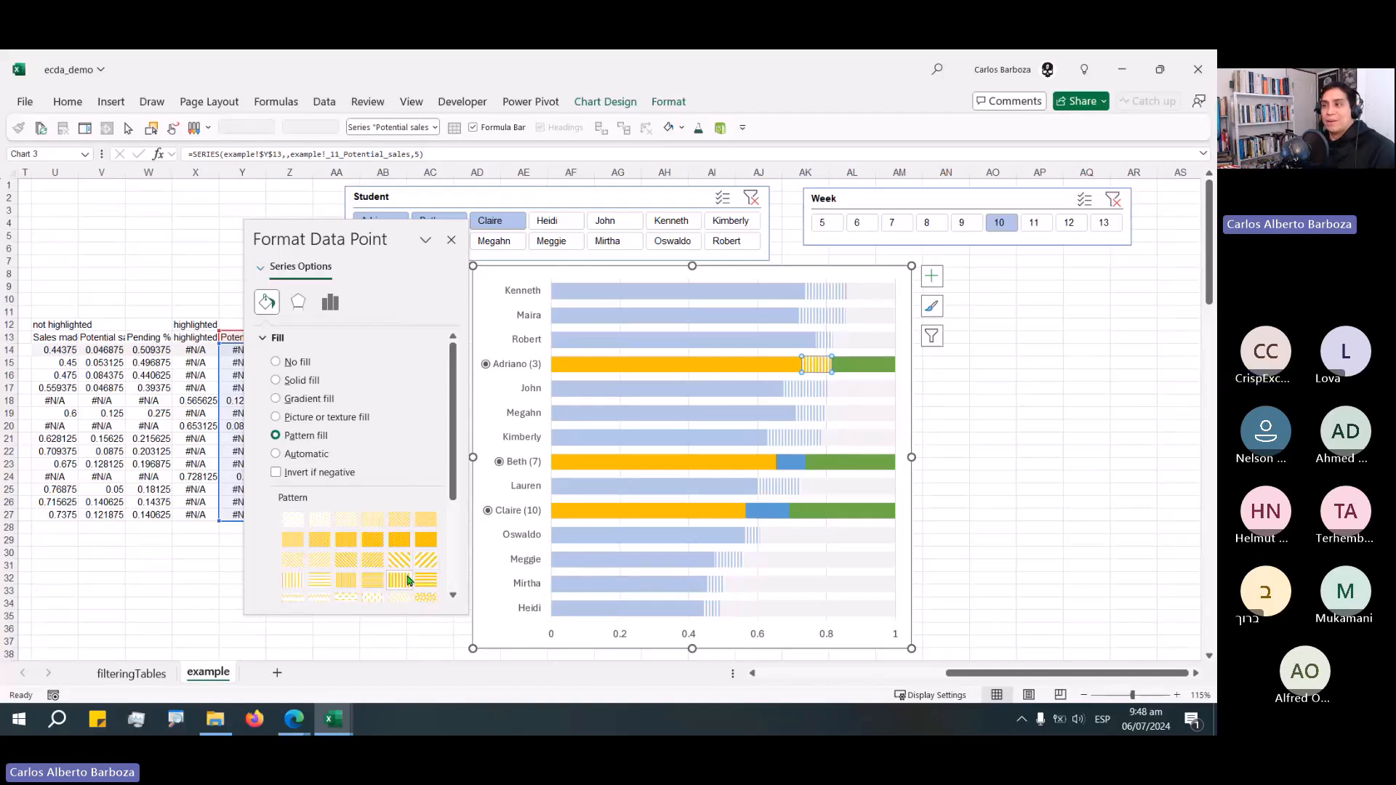
click(451, 241)
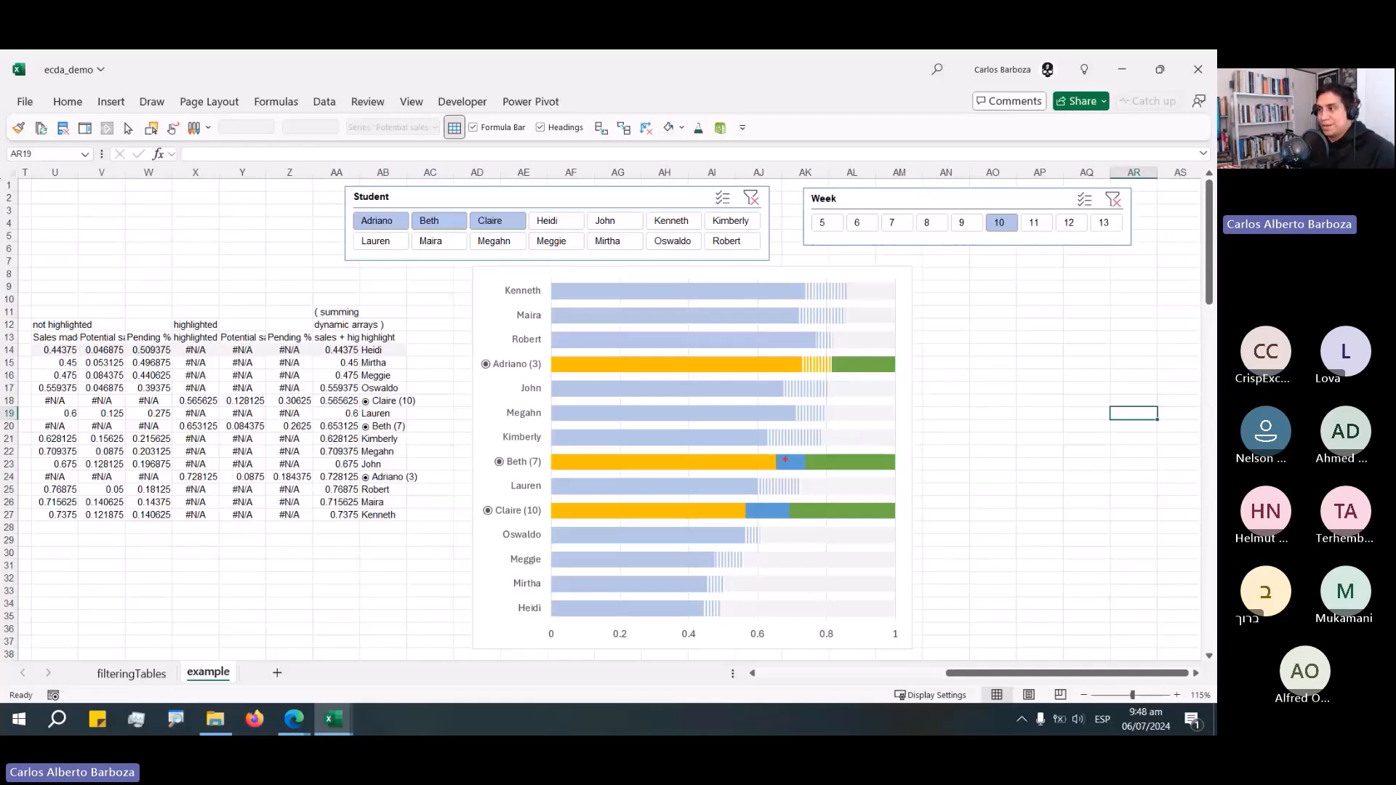
Undo the fill changes made to Adriano's Potential sales data point.
drag(785, 459, 847, 504)
click(928, 391)
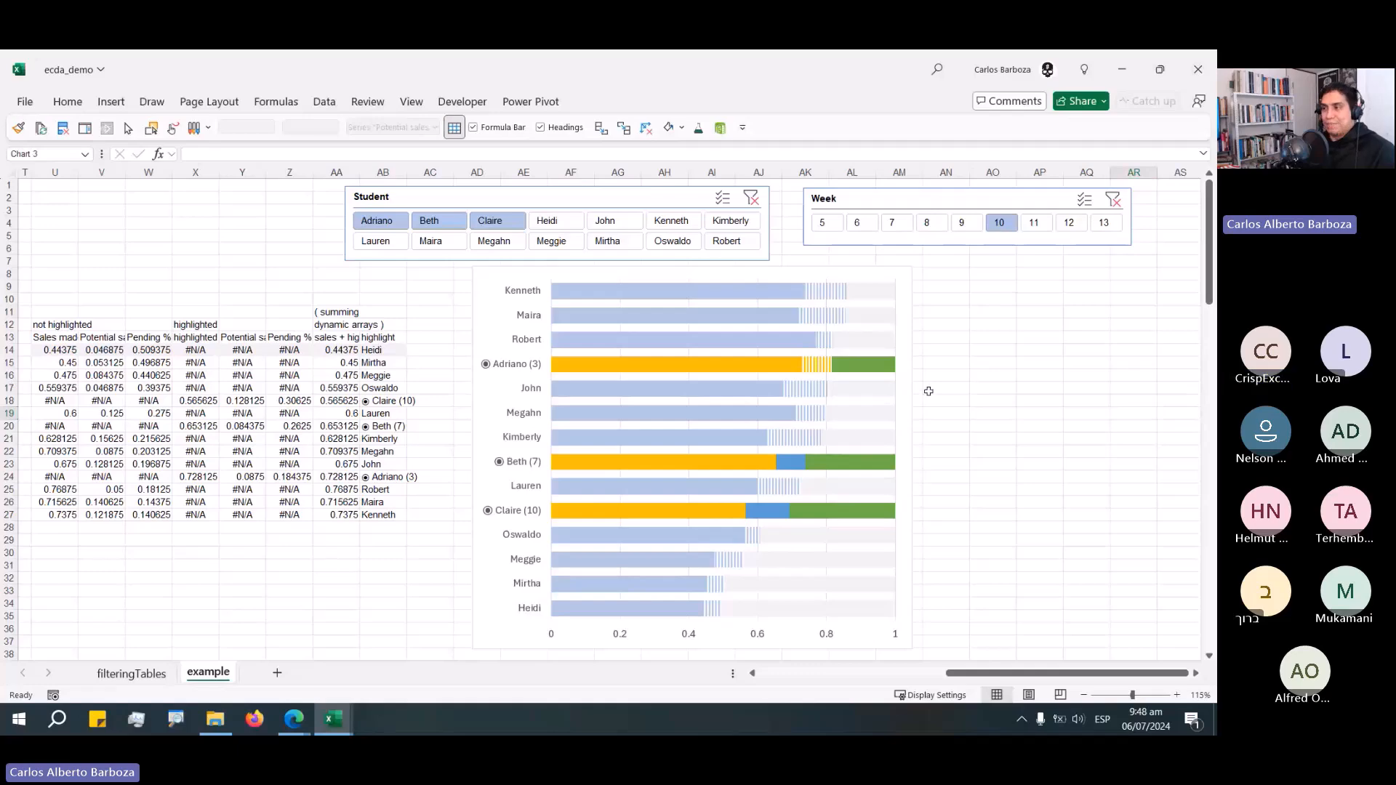
key(ctrl+z)
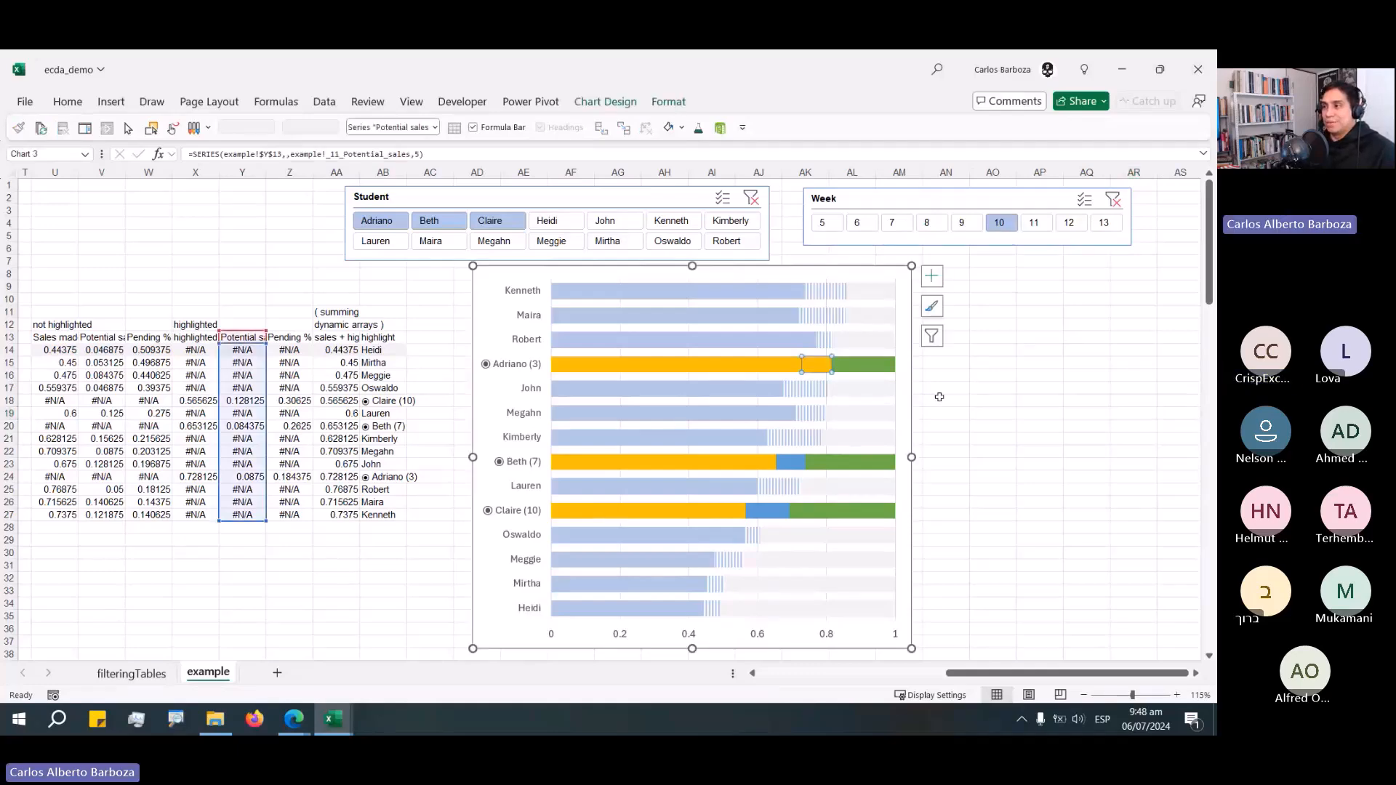
click(983, 441)
key(ctrl+z)
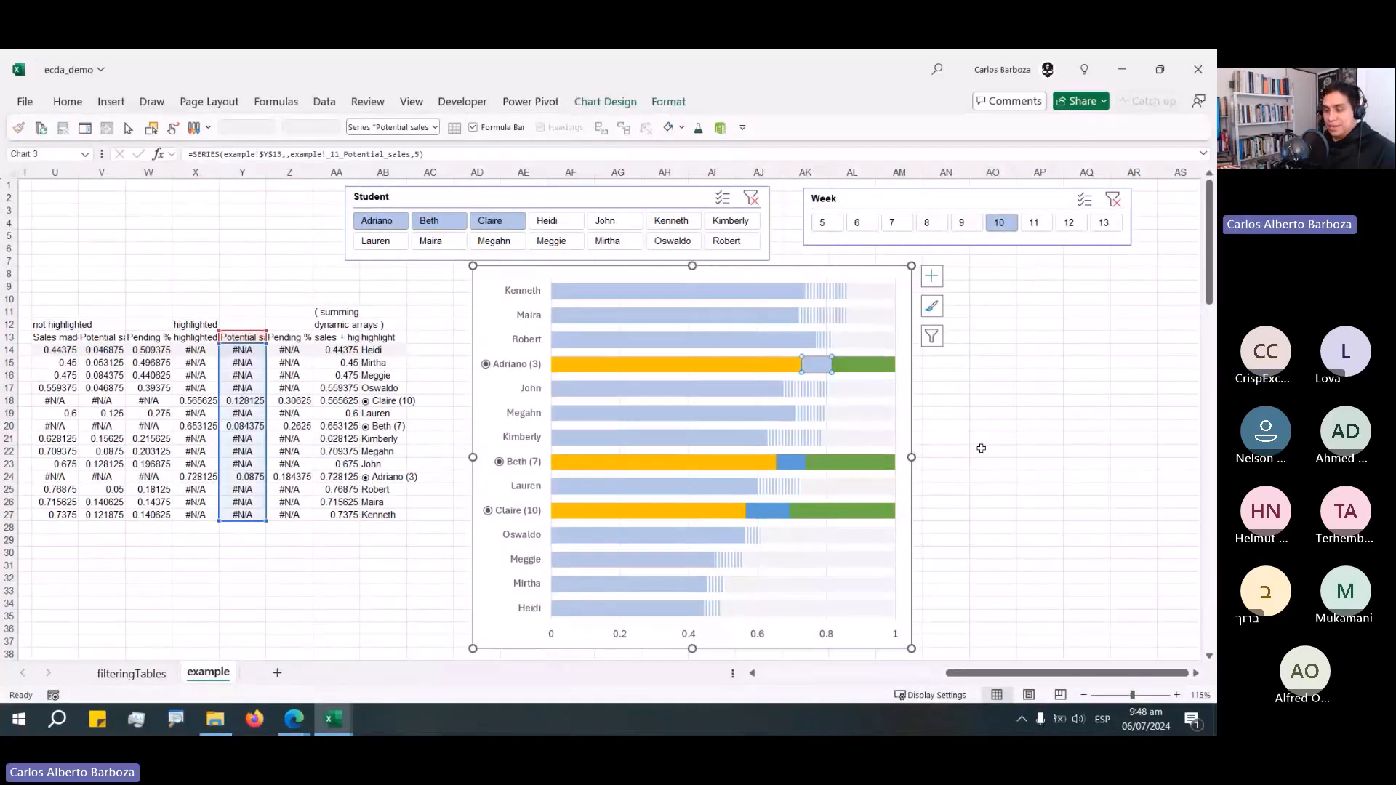
click(994, 452)
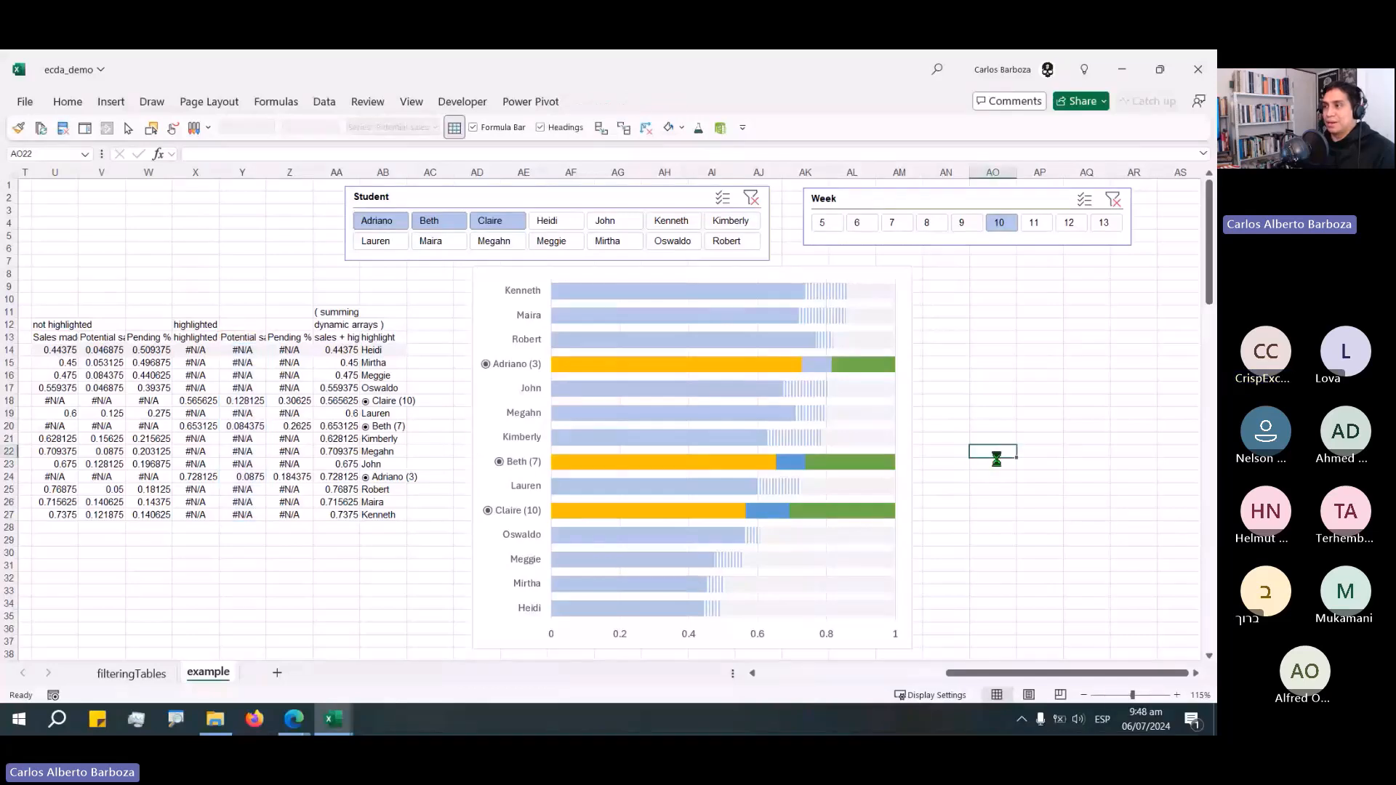
key(ctrl+z)
key(ctrl+z)
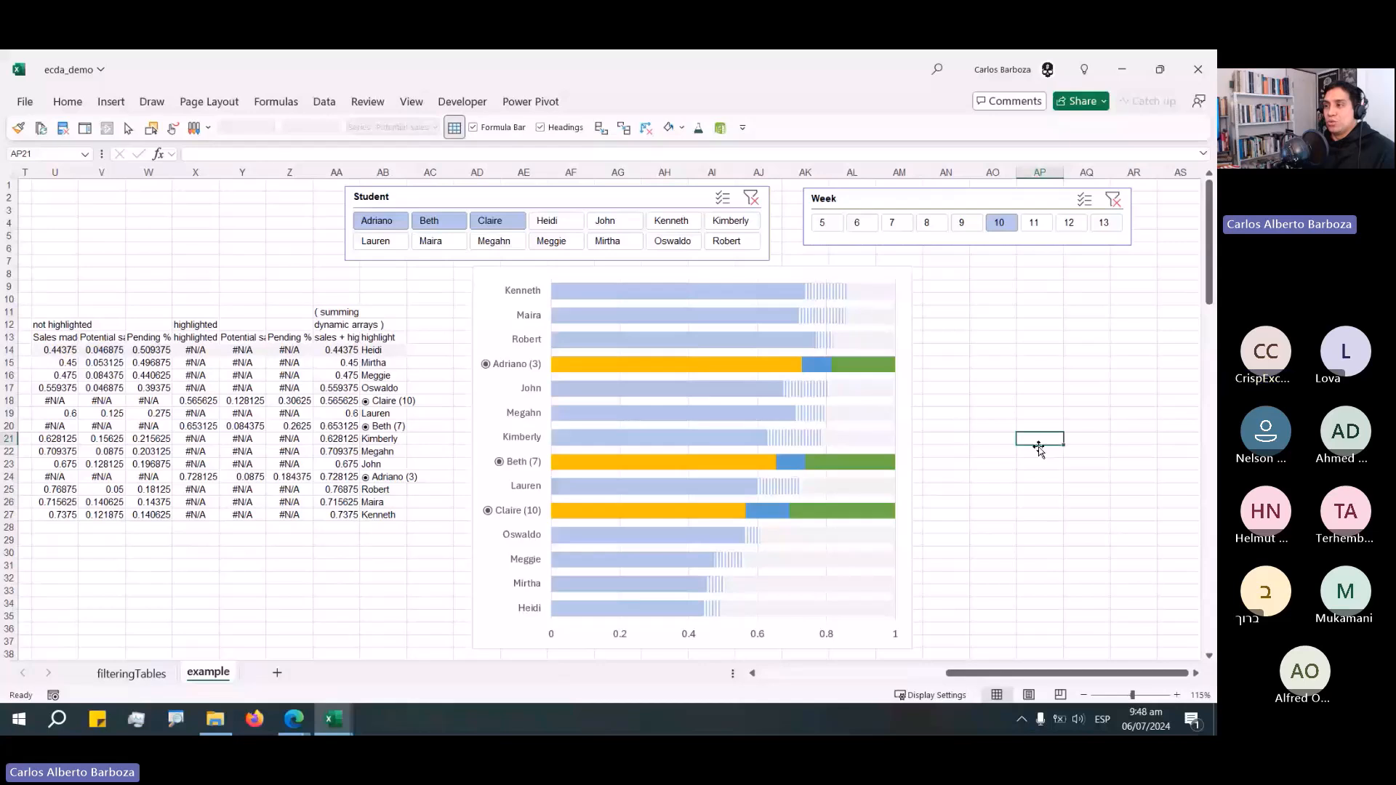
mouse_move(792, 471)
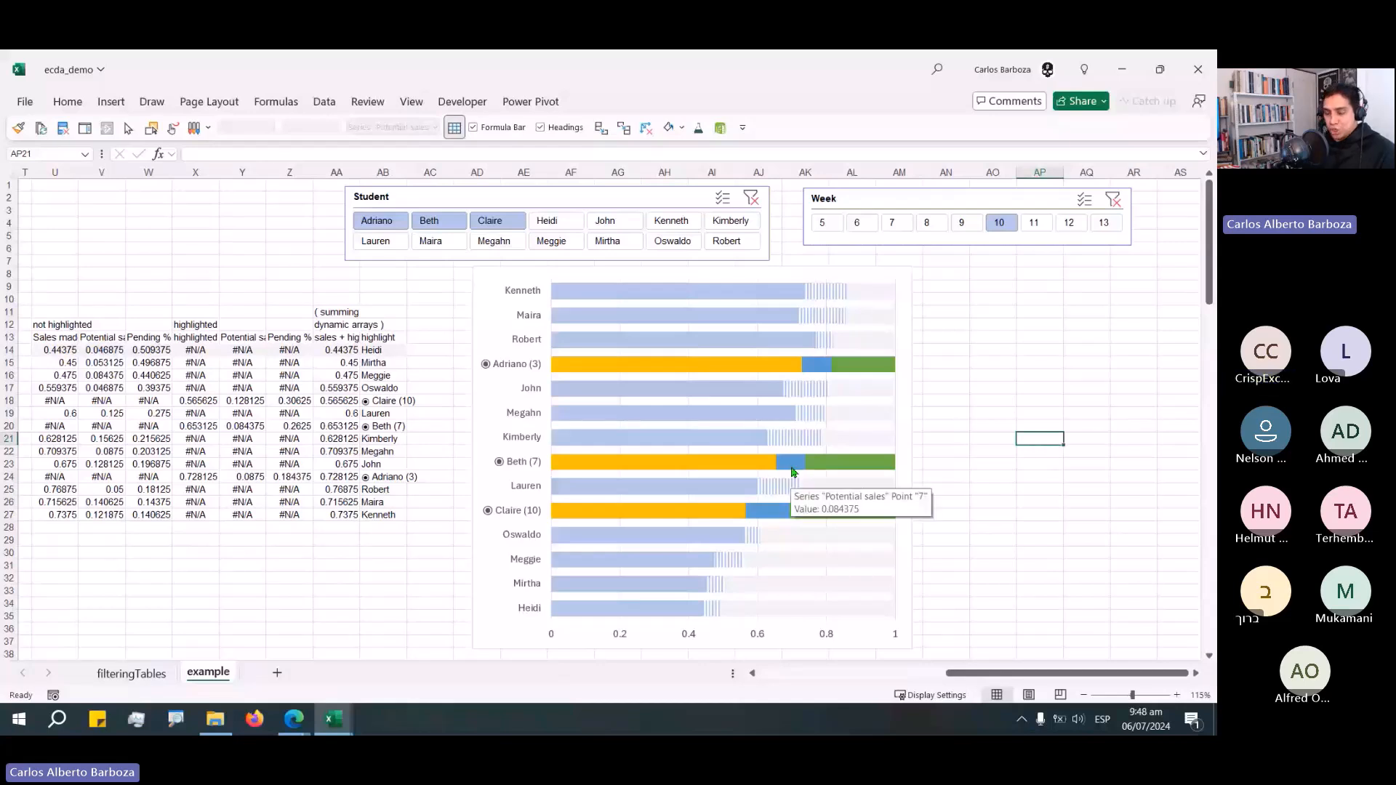
Give the highlighted Potential sales series a yellow vertical-line pattern fill and close the formatting pane.
click(792, 471)
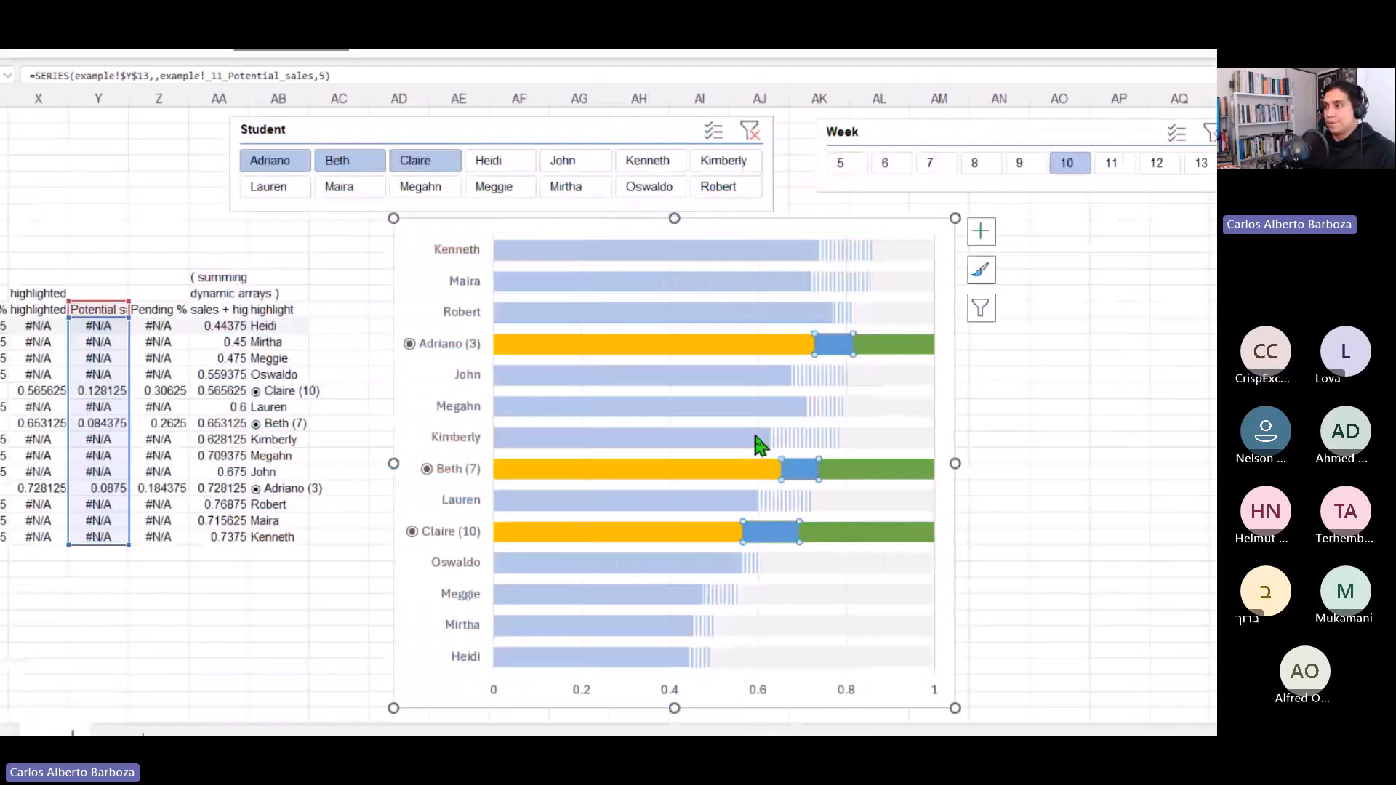
click(981, 231)
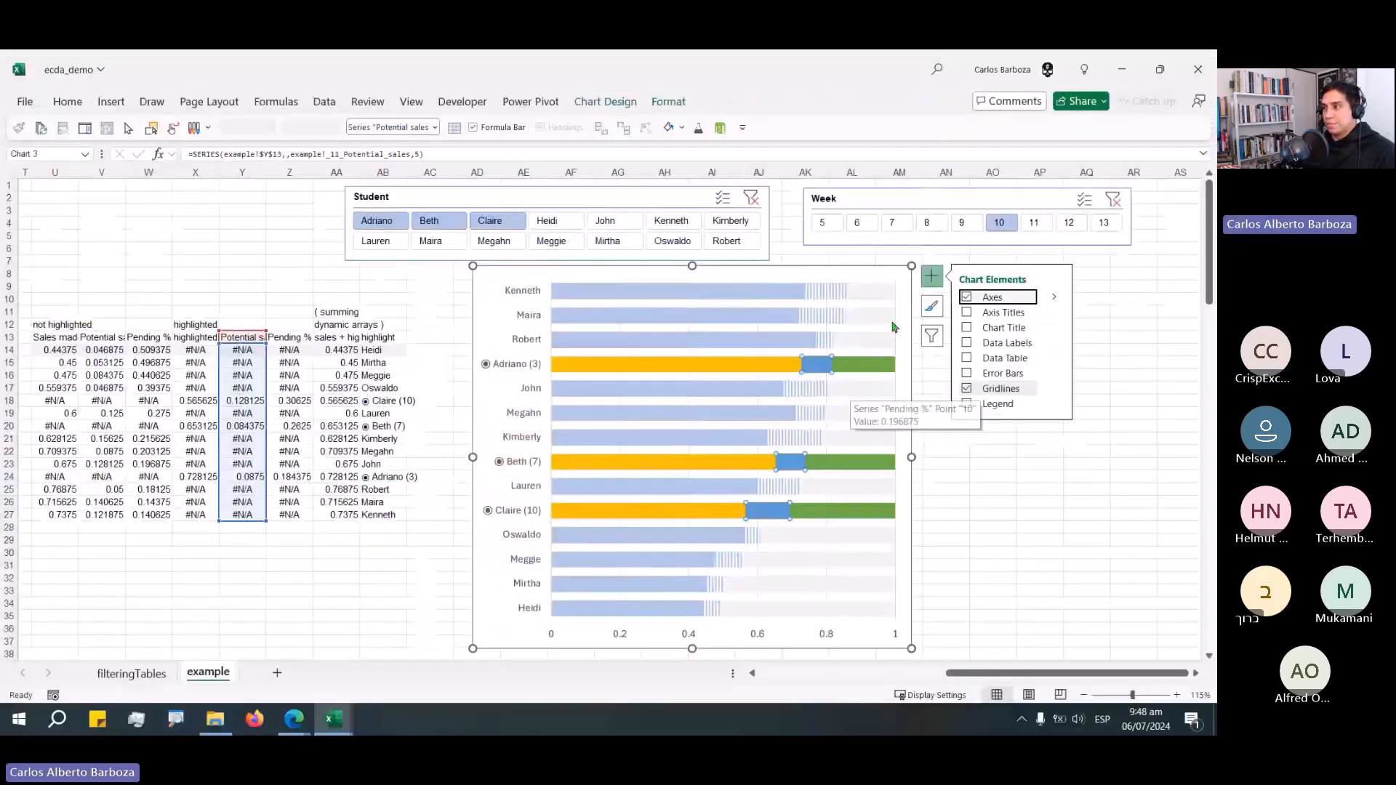
click(944, 452)
click(829, 371)
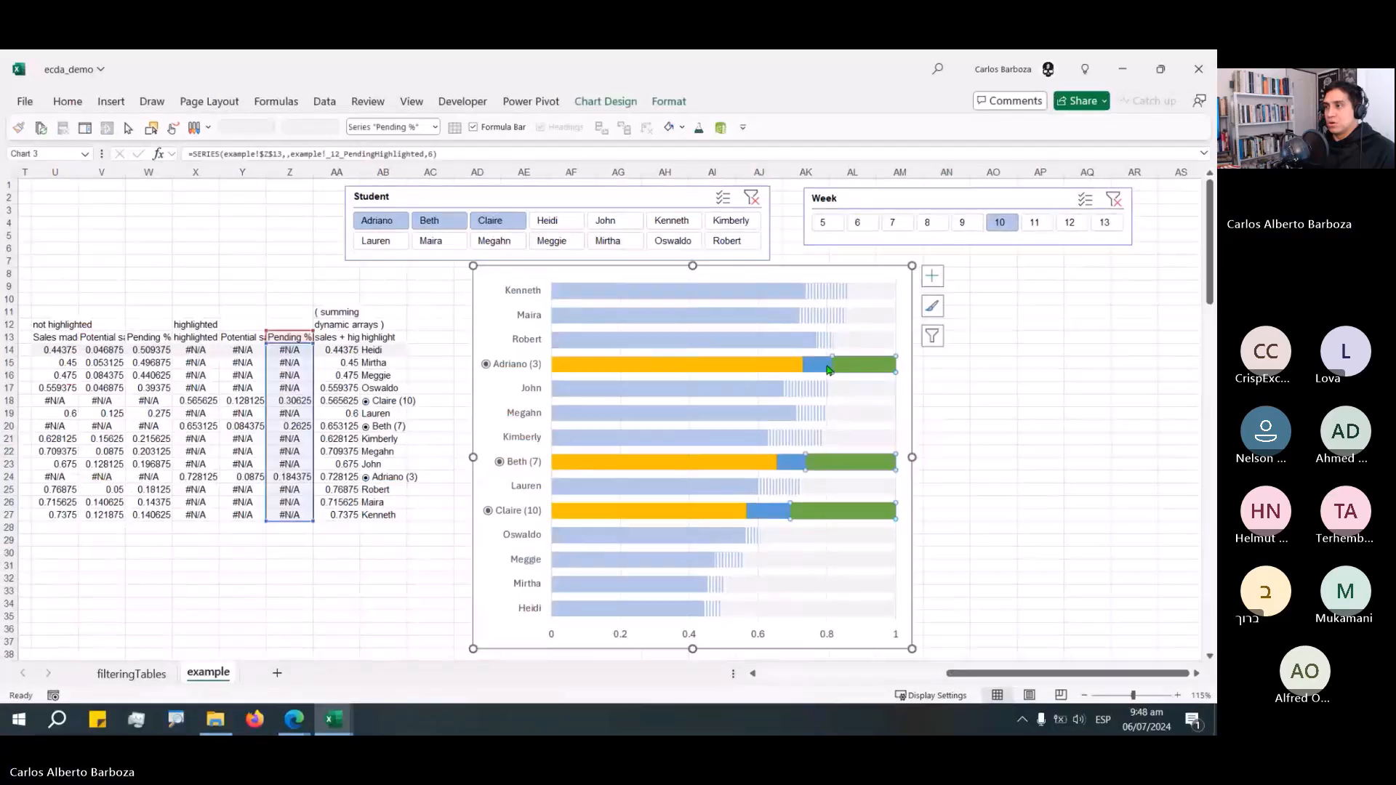
click(825, 370)
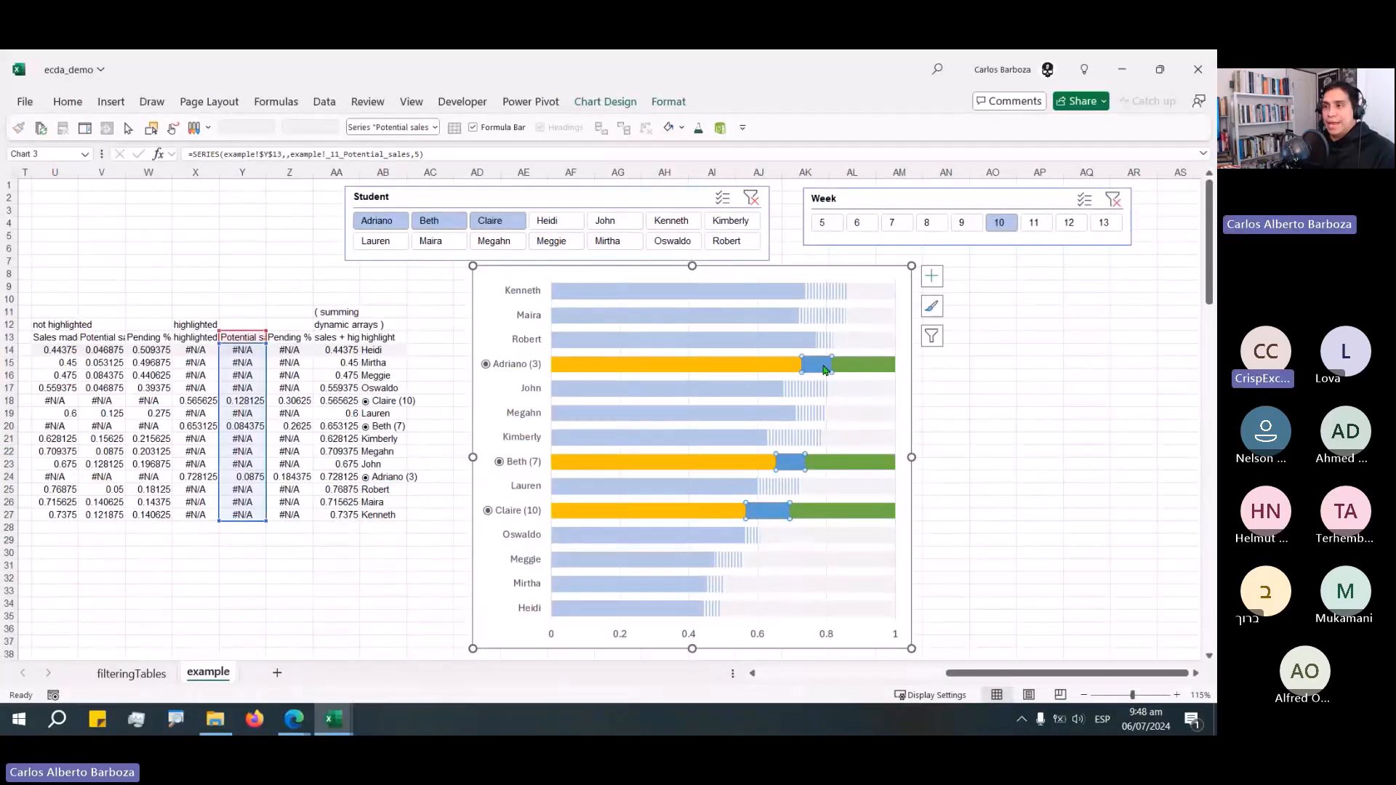
double_click(824, 370)
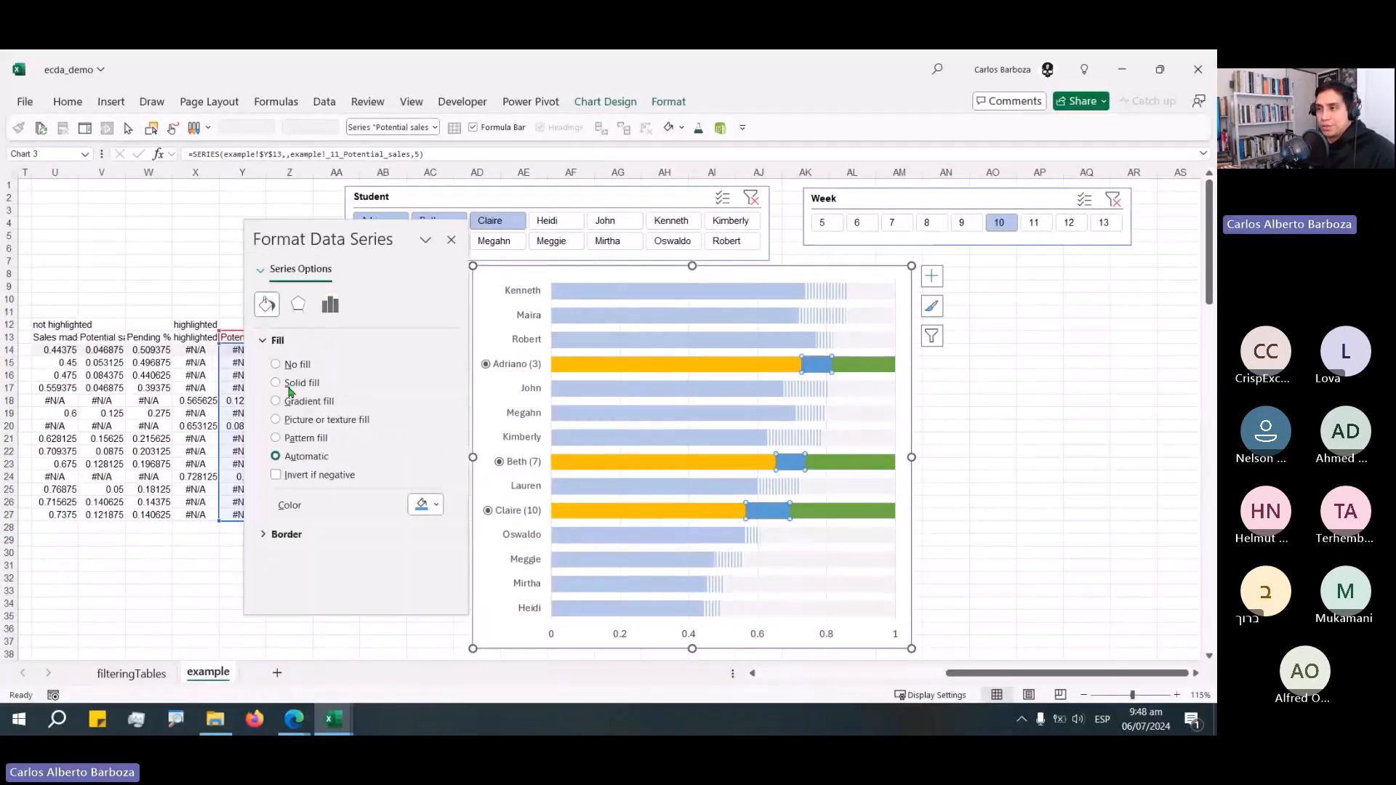
click(283, 383)
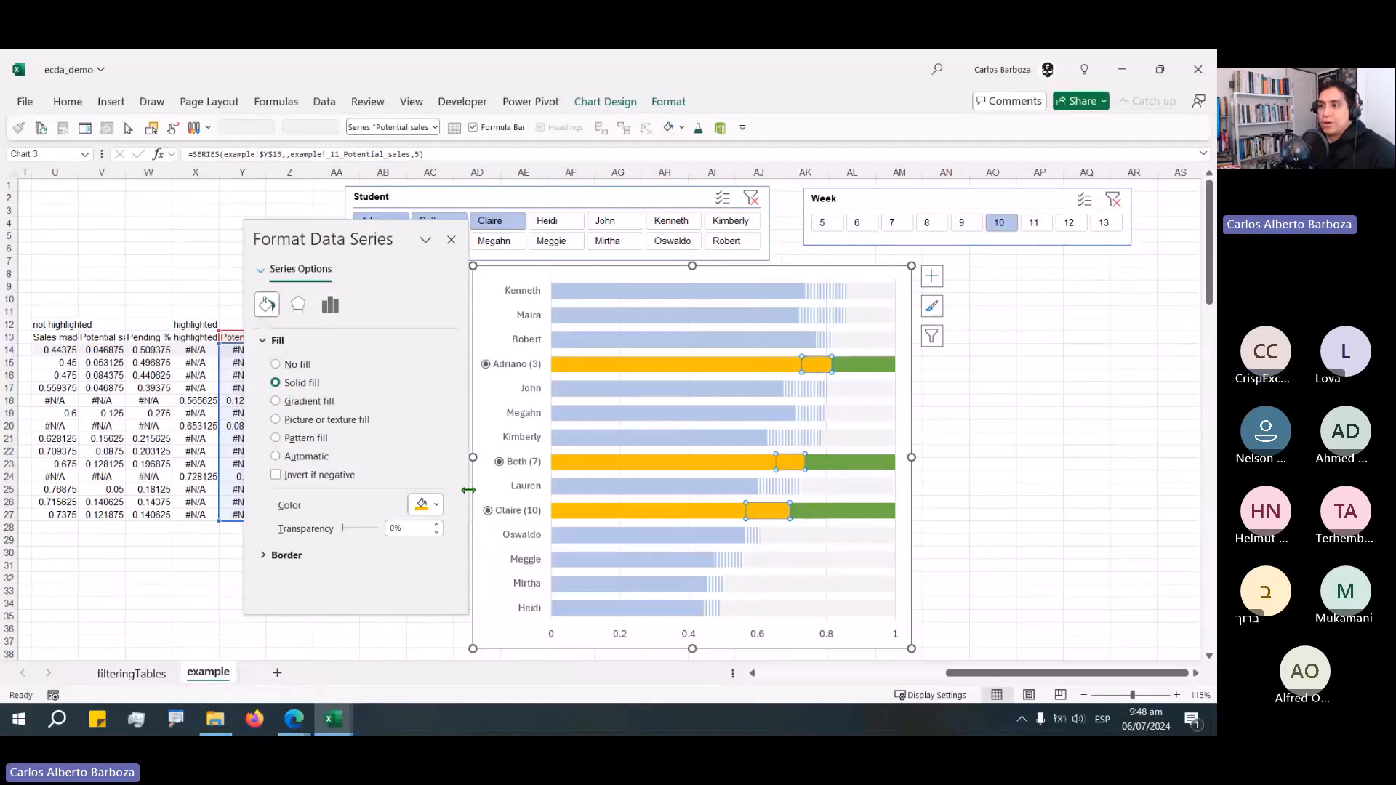
click(306, 437)
click(399, 582)
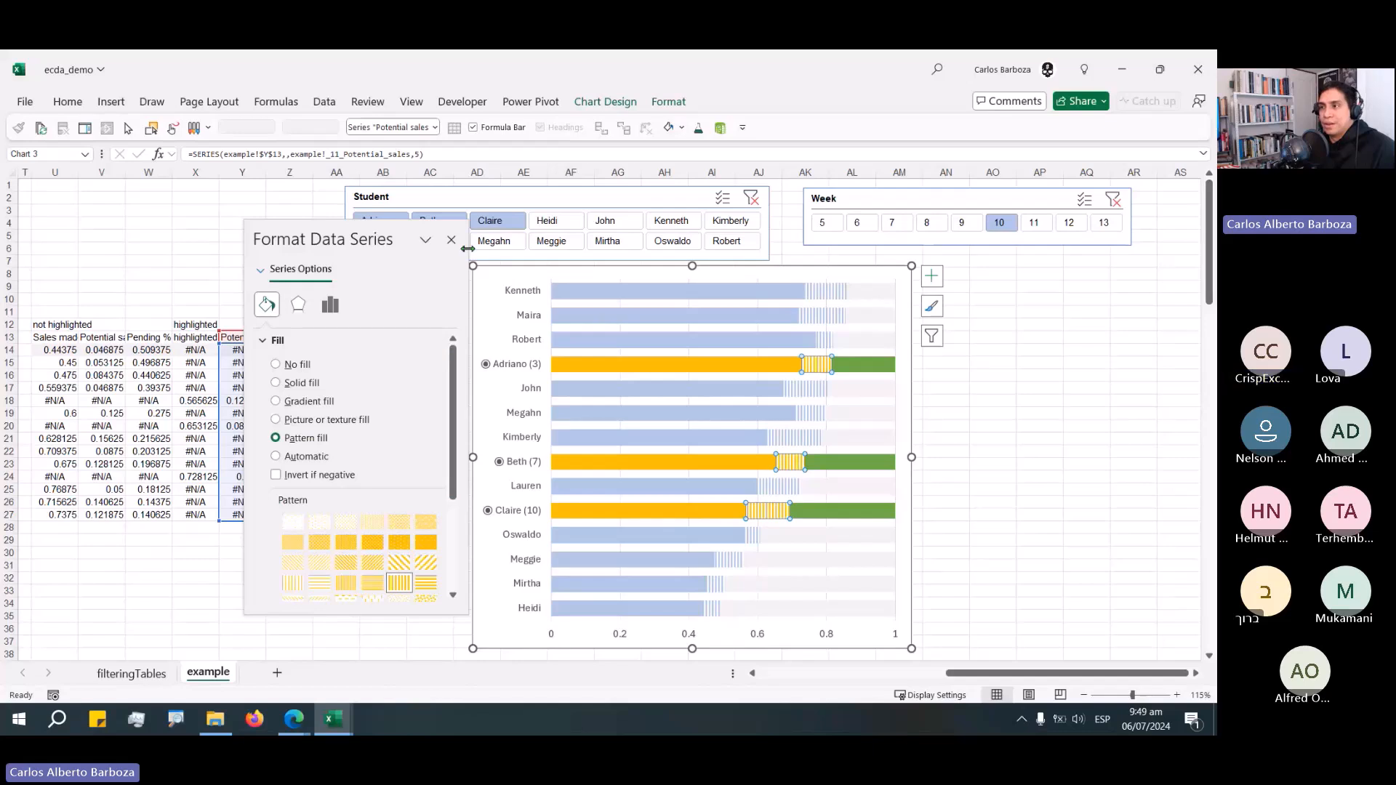
drag(361, 227, 370, 183)
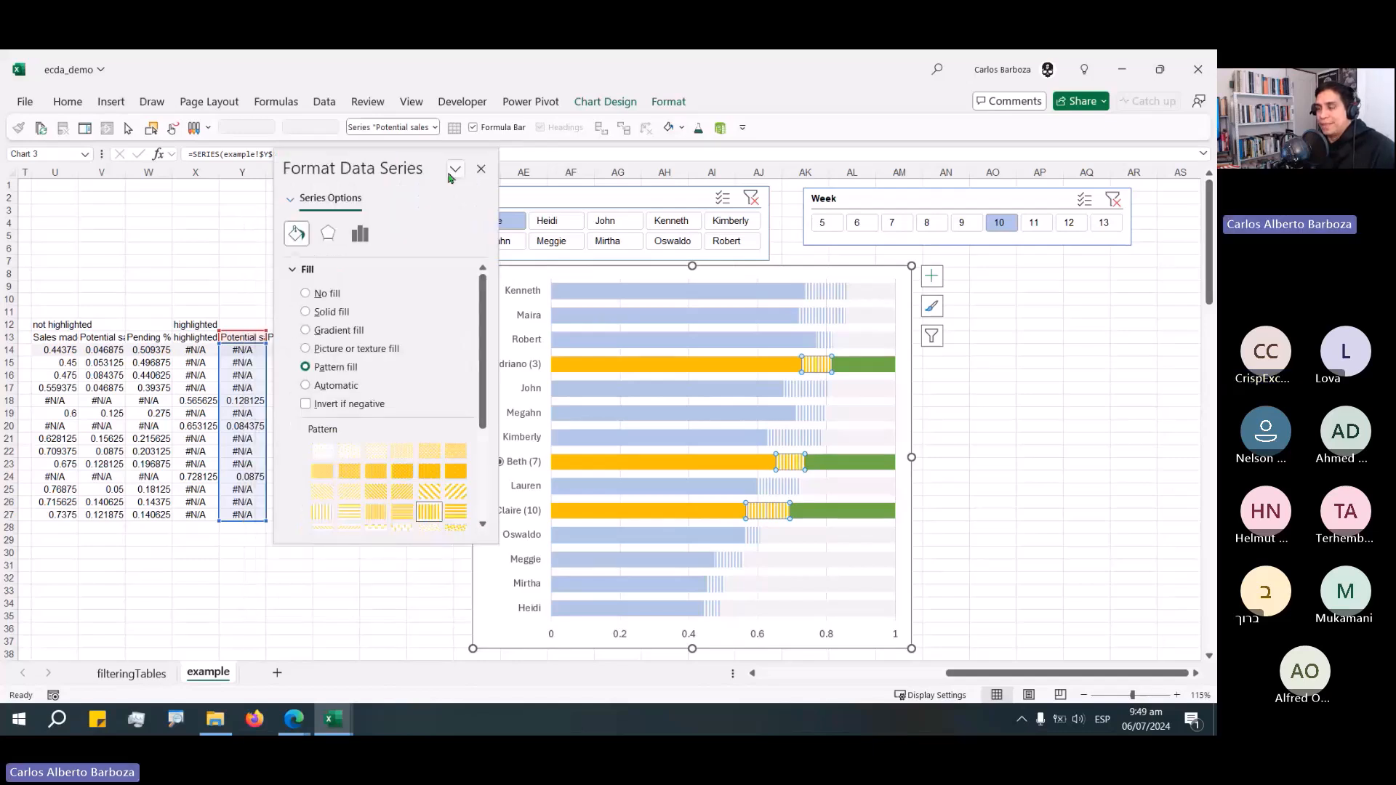
click(461, 195)
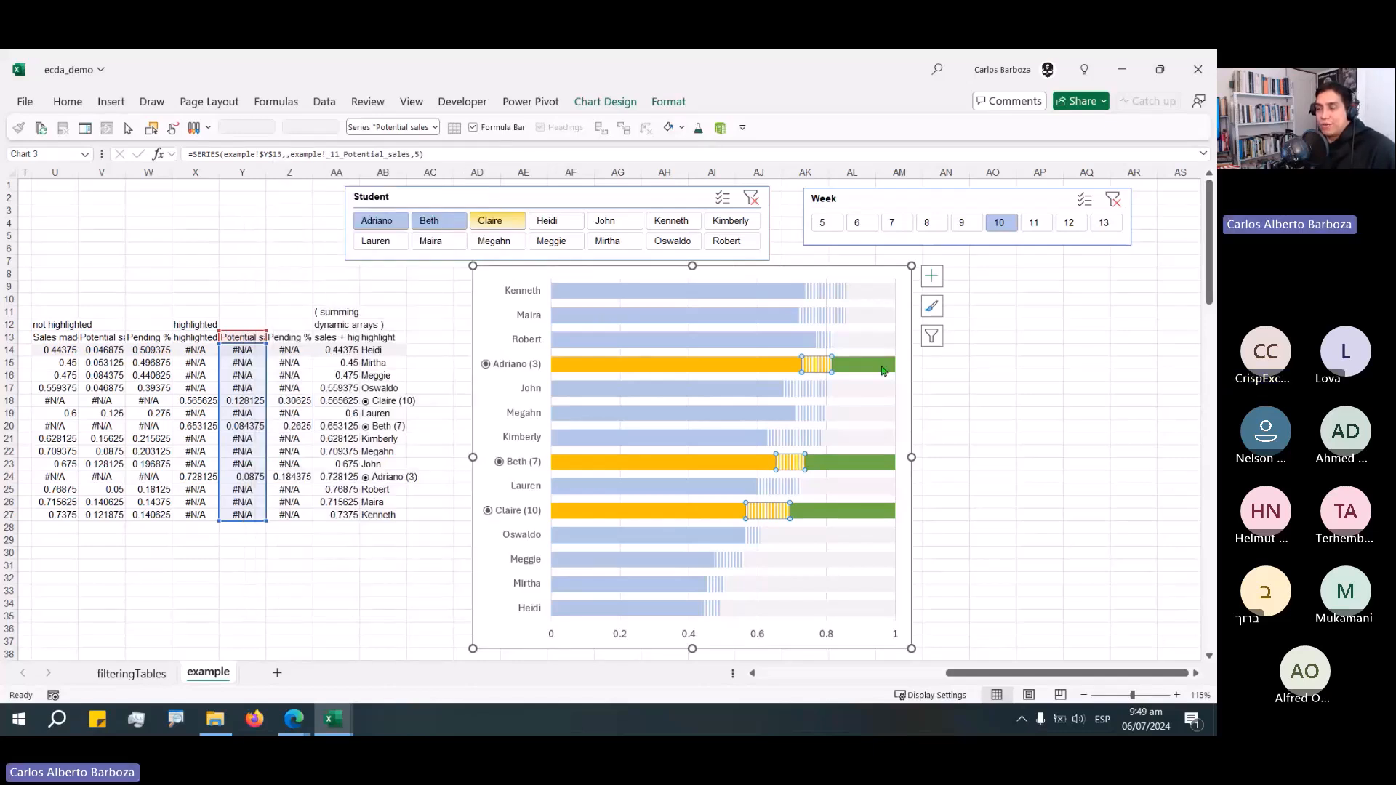
Fill the highlighted Pending % series with a solid light gray colour and close the formatting pane.
click(882, 370)
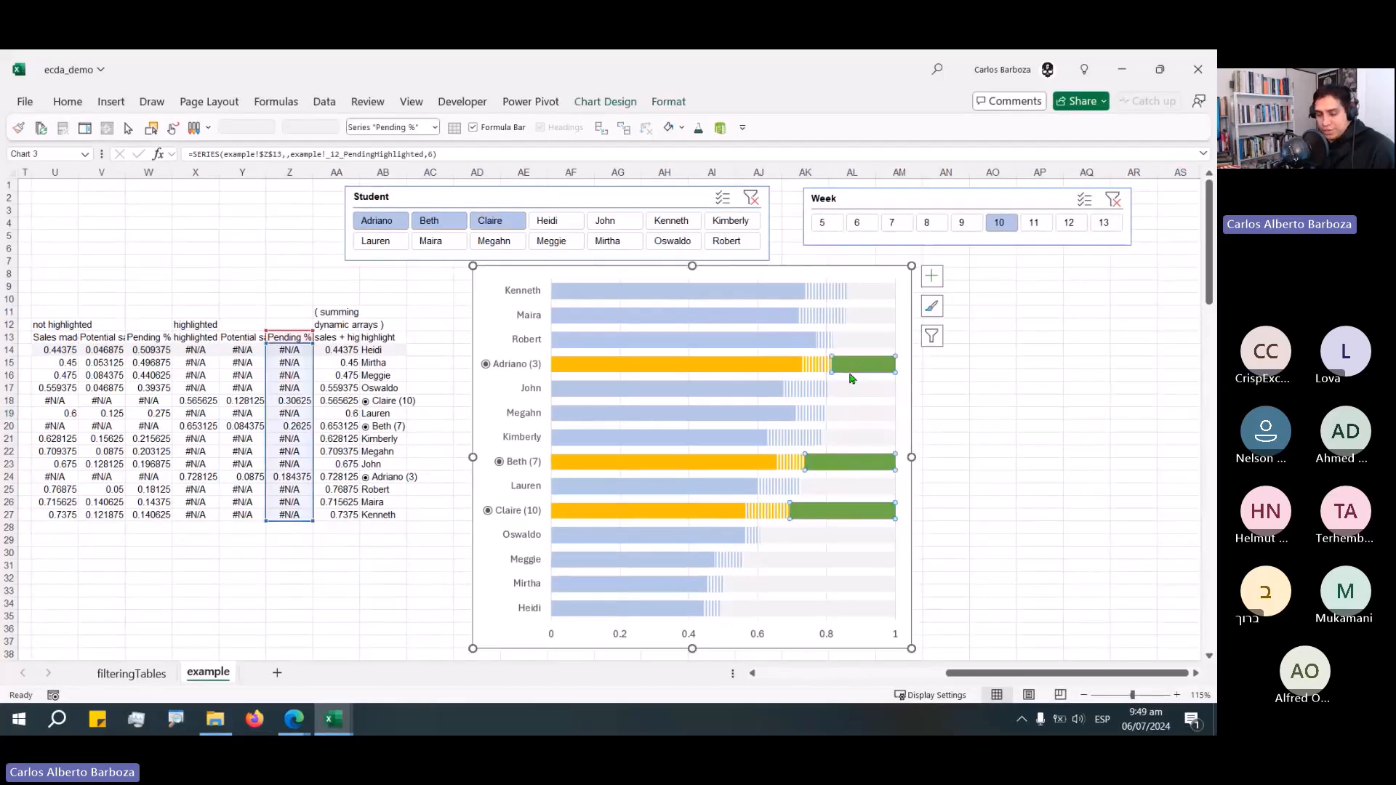
double_click(852, 375)
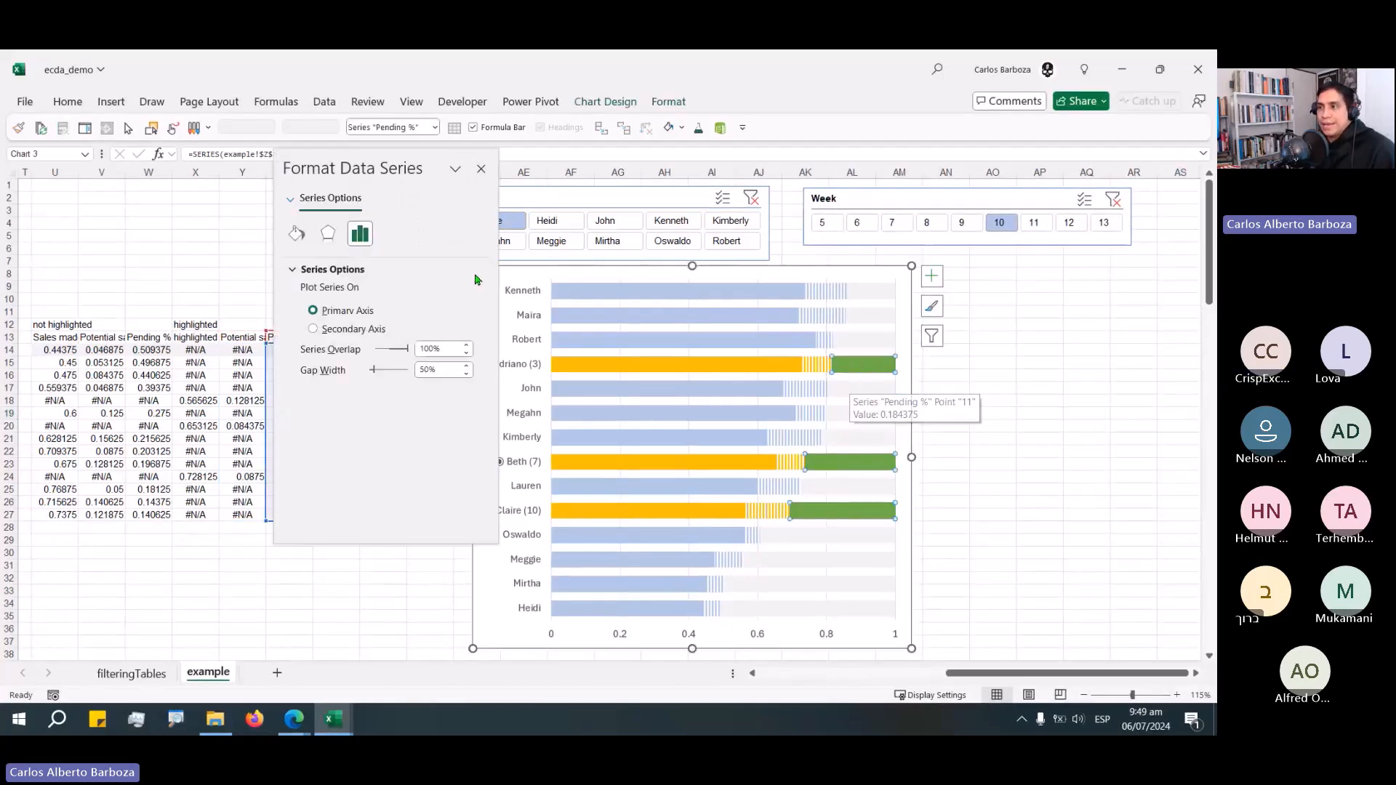
click(296, 233)
click(305, 311)
click(457, 436)
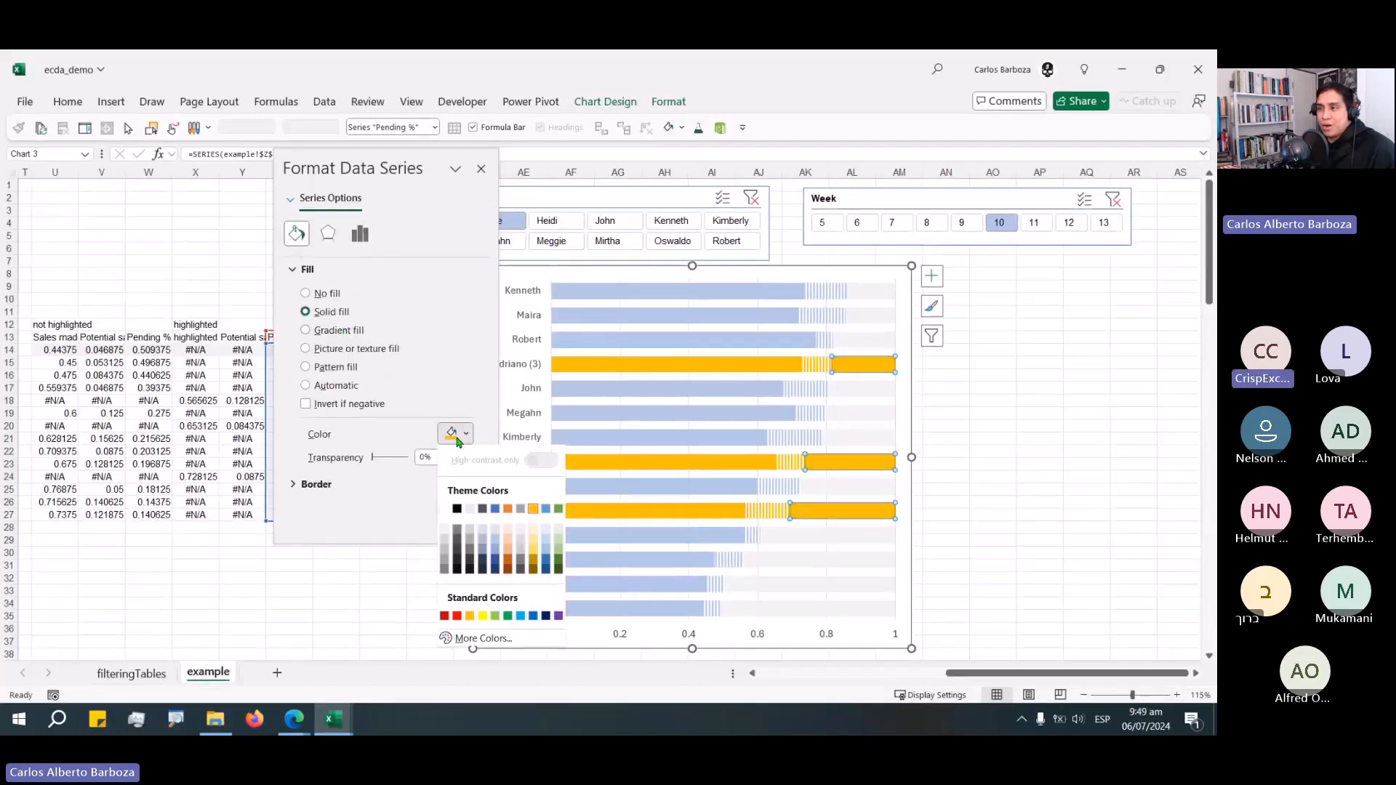
click(444, 547)
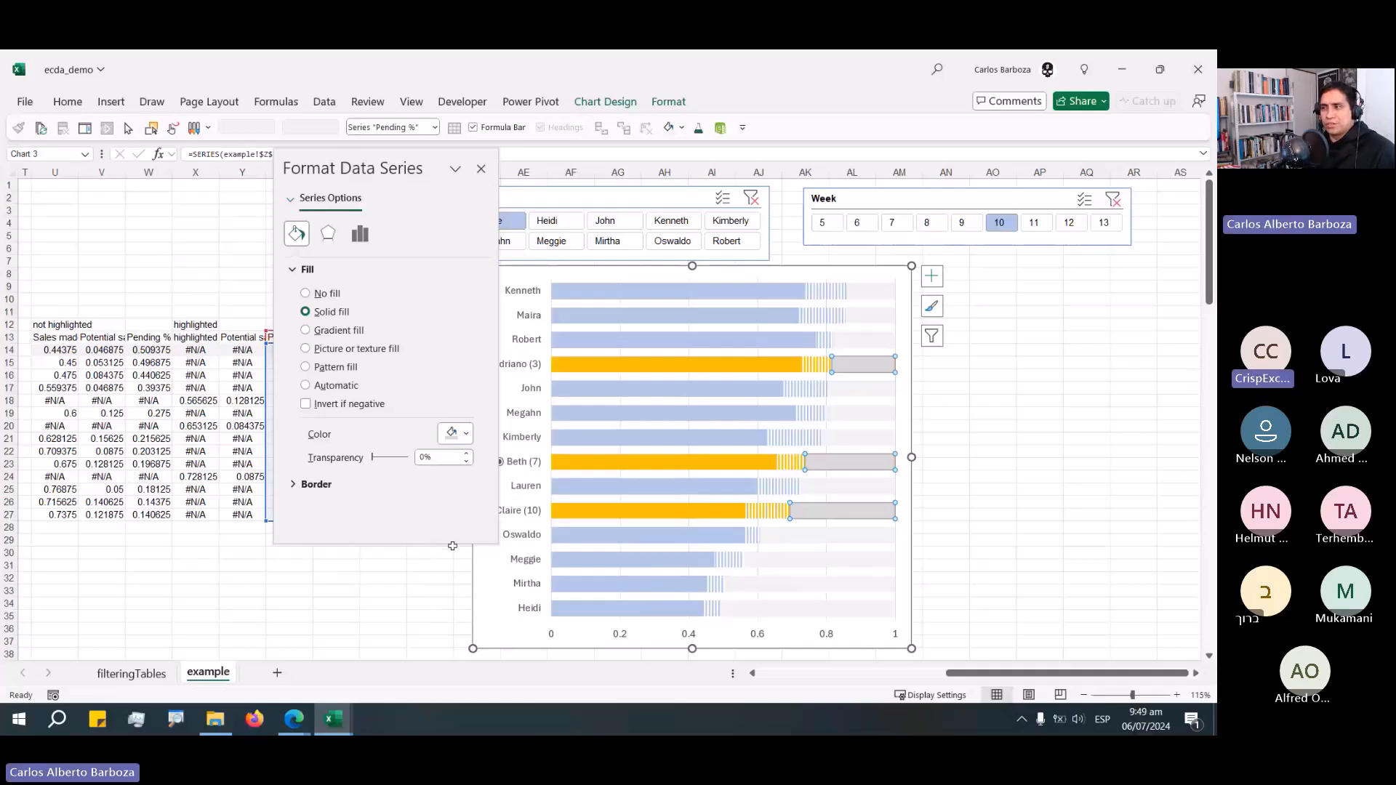
click(480, 168)
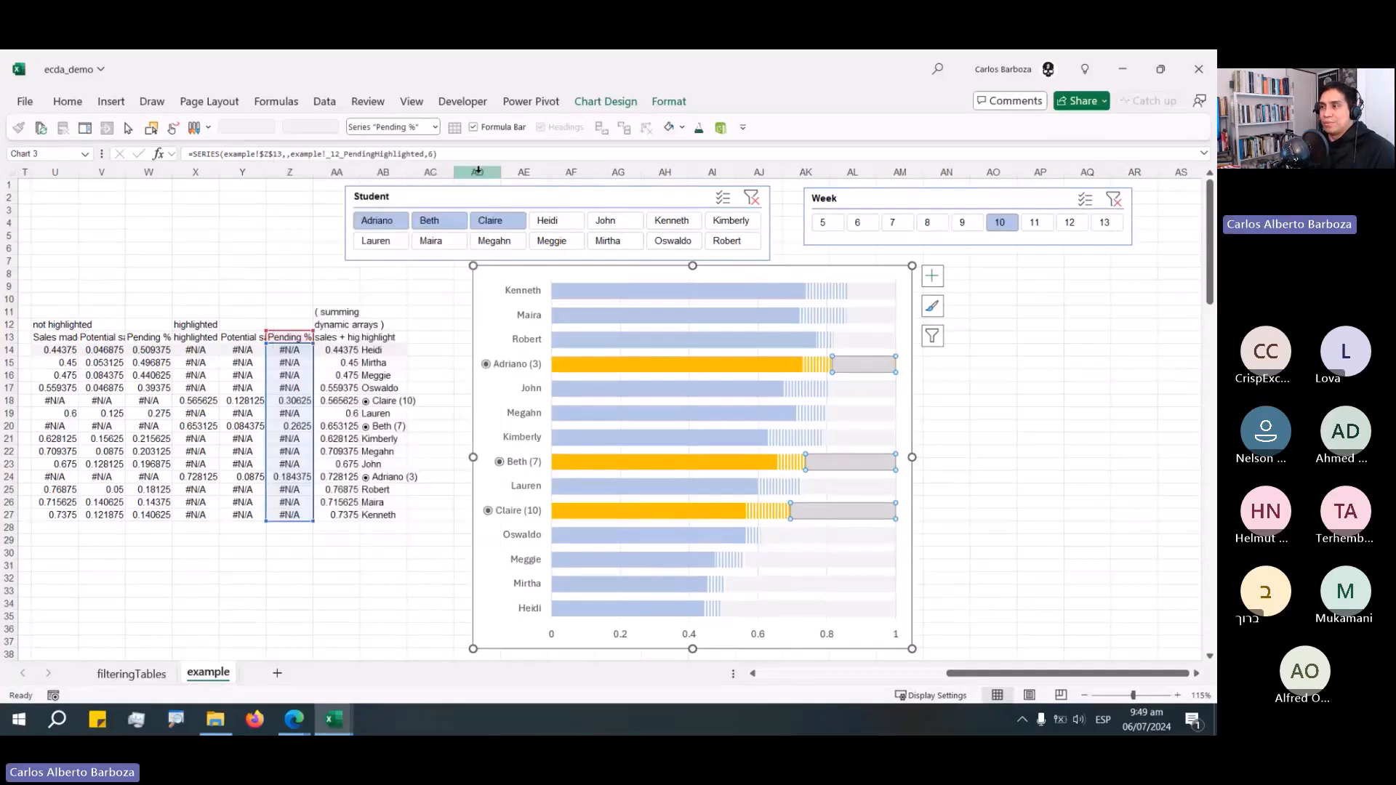
Move the chart up slightly and hide the horizontal axis labels by setting their font colour to white.
drag(673, 272, 668, 246)
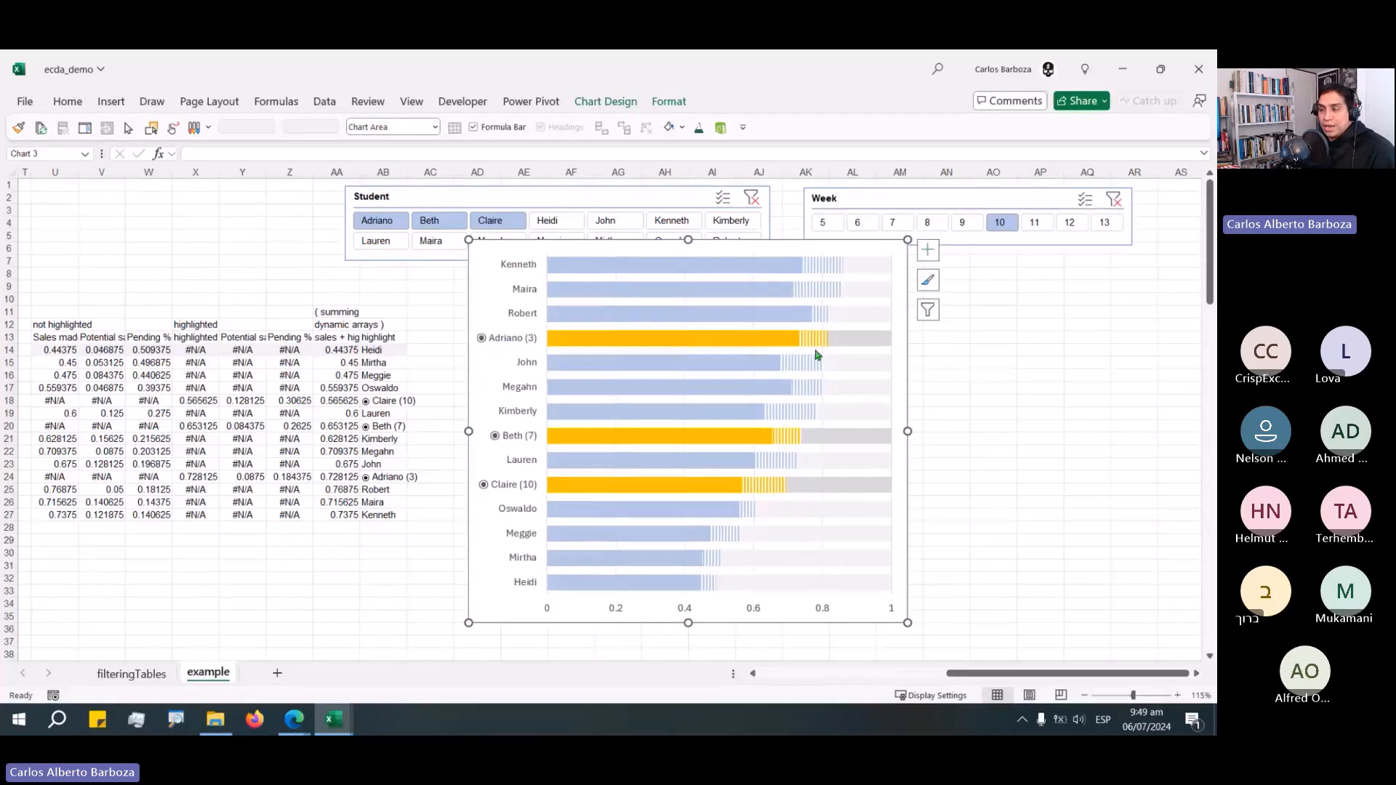
click(757, 614)
click(67, 102)
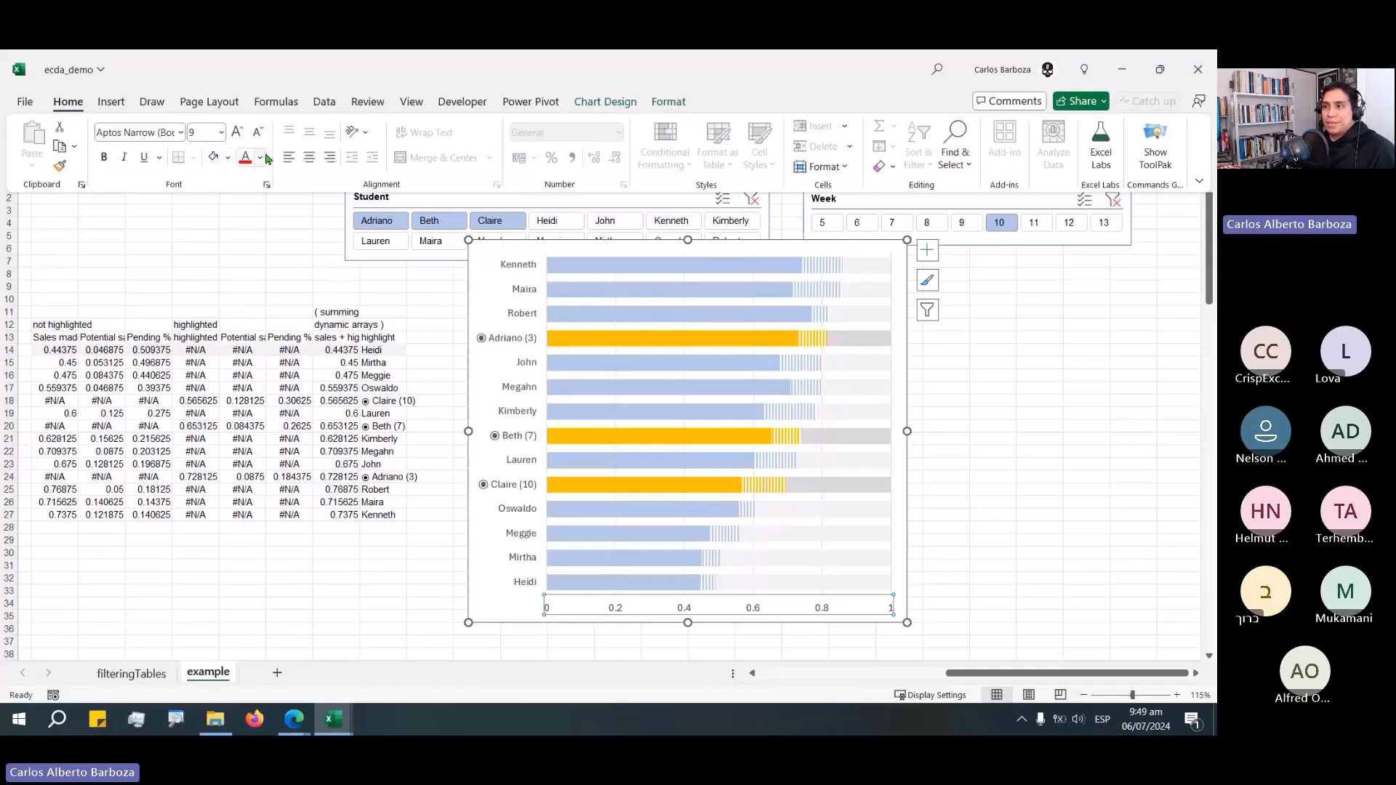
click(266, 158)
click(256, 252)
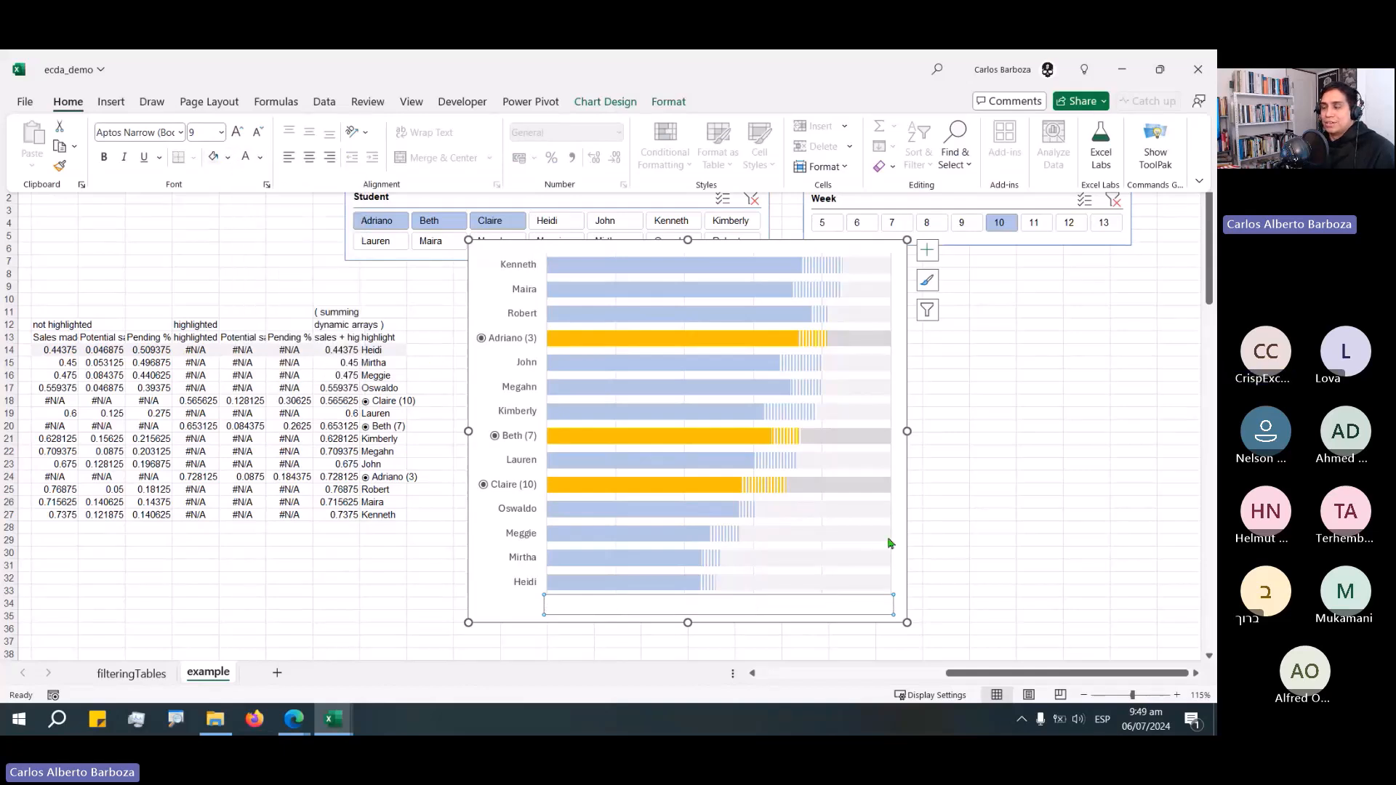
click(1008, 543)
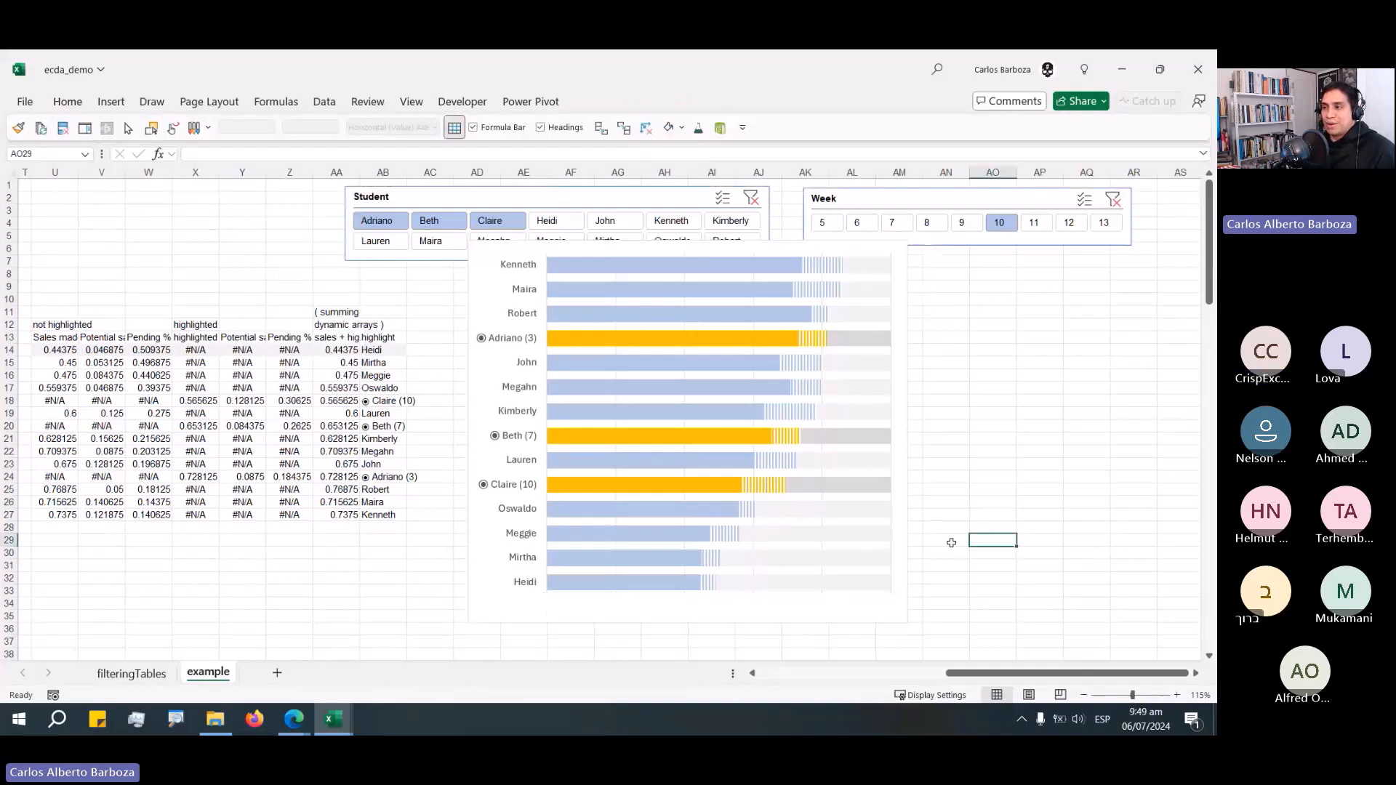
Widen the chart slightly to the right.
click(789, 603)
drag(907, 432, 930, 433)
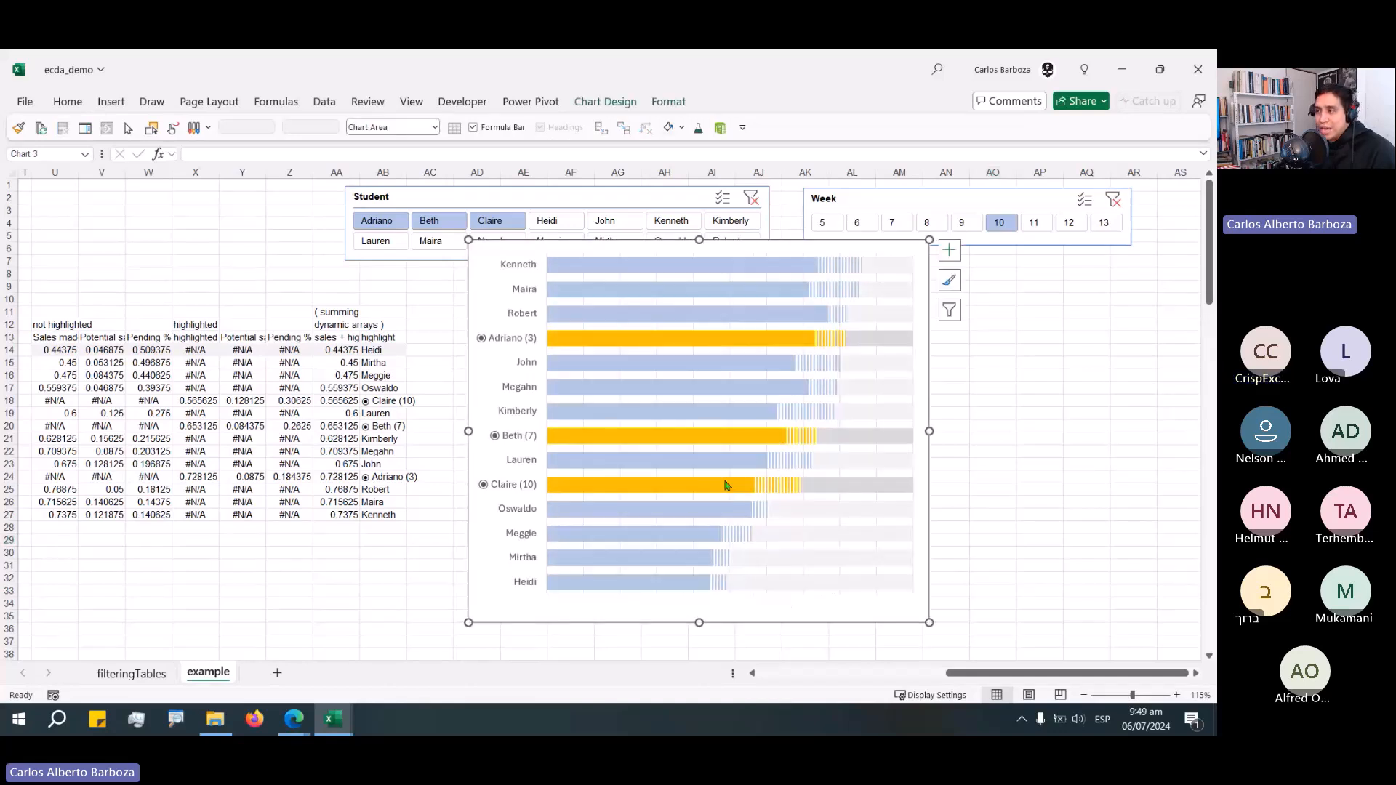
click(694, 432)
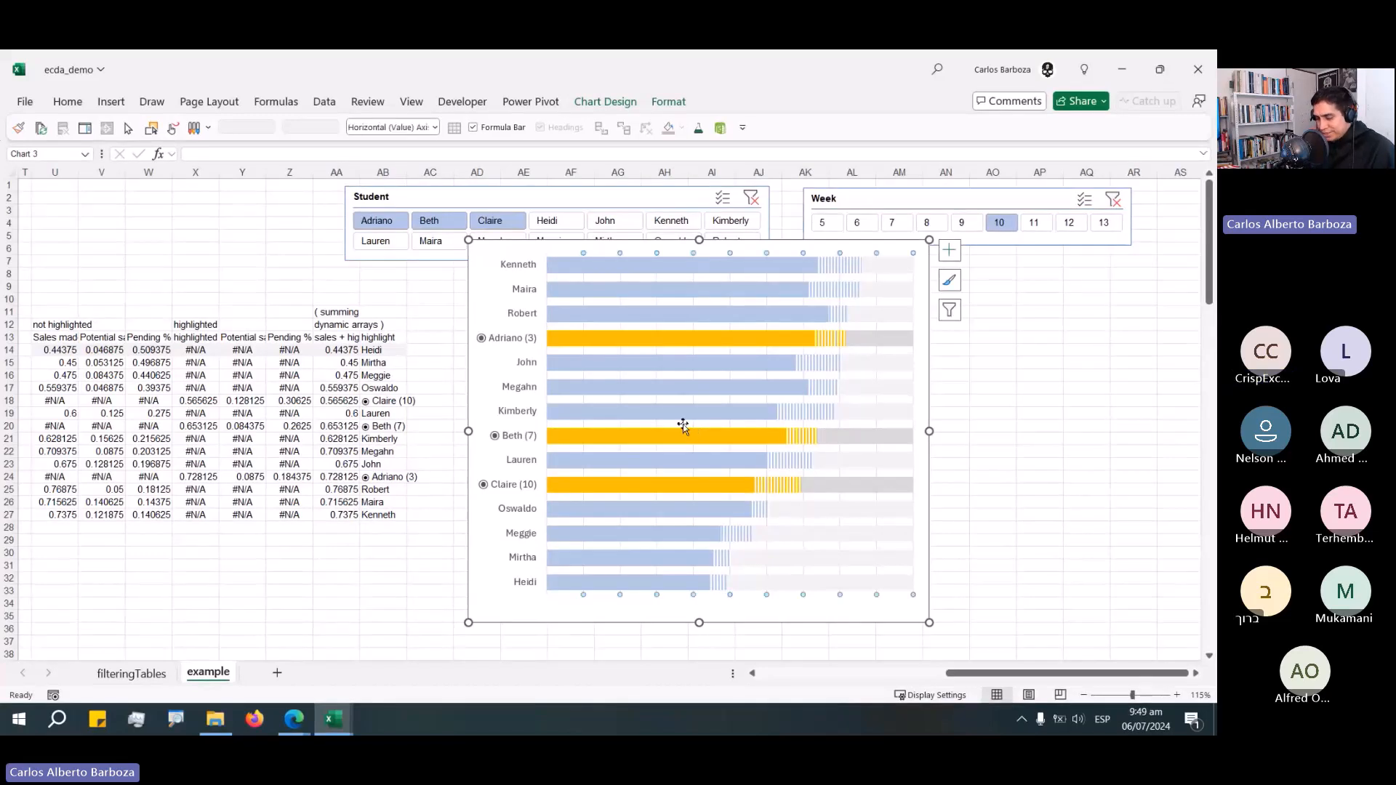
key(Escape)
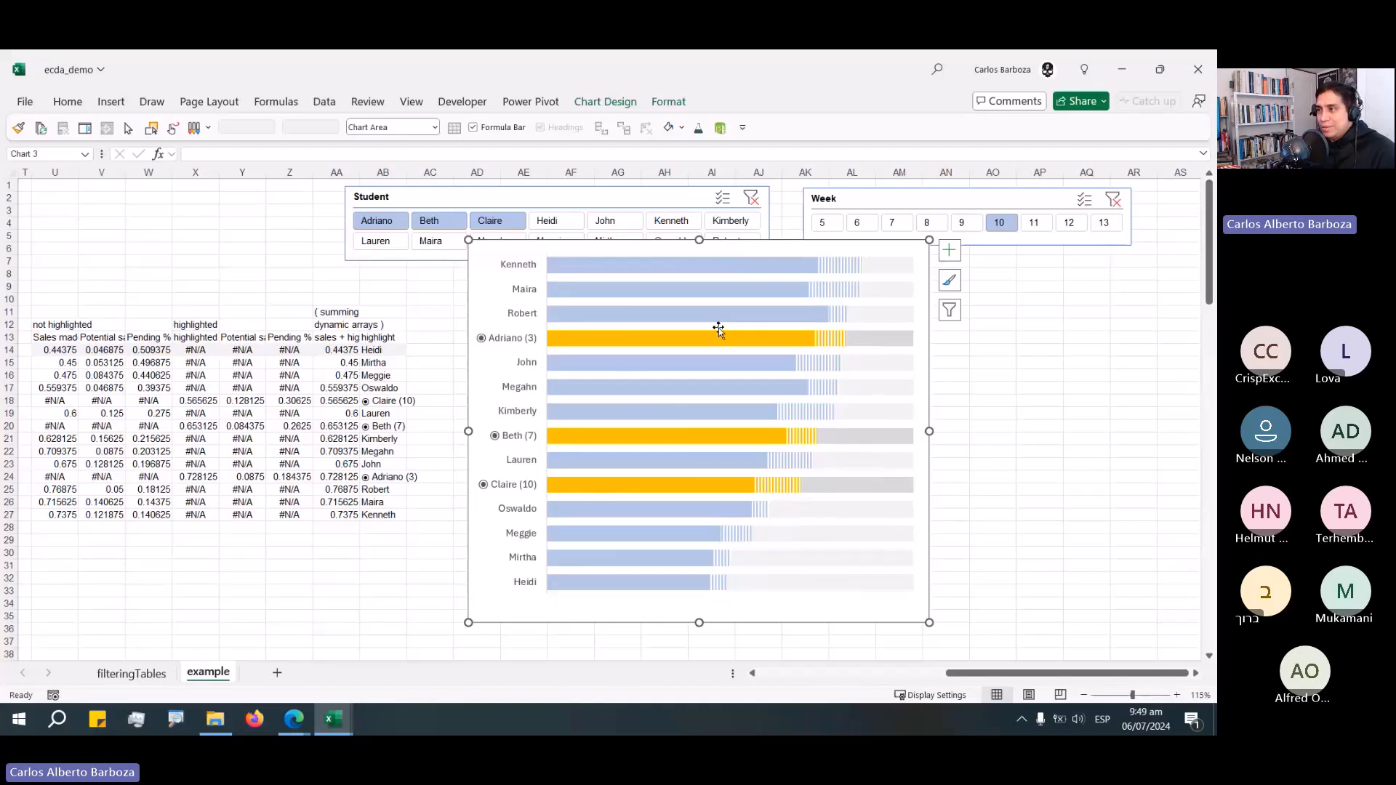
Lower the plot area's top edge and raise the chart's top edge to leave space above the bars.
mouse_move(719, 330)
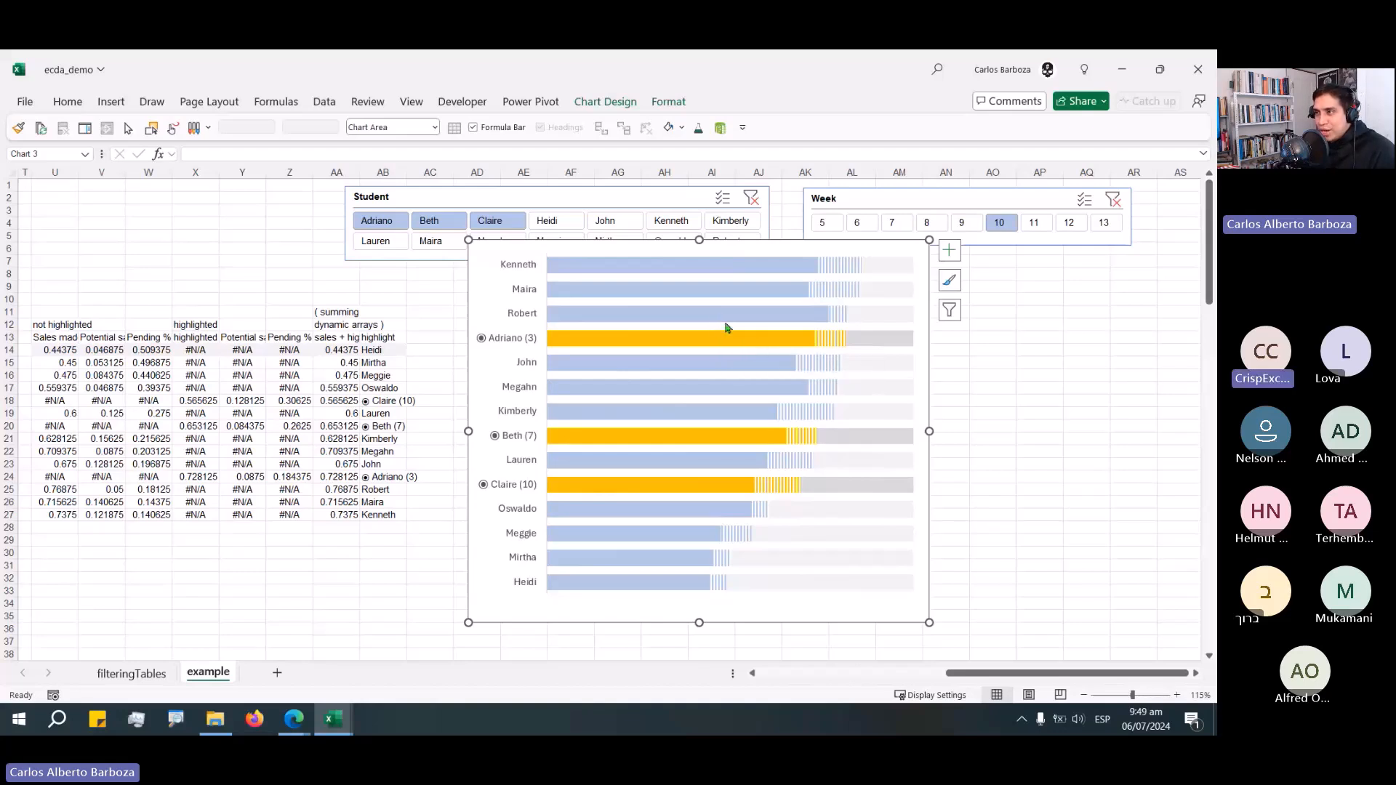
click(728, 330)
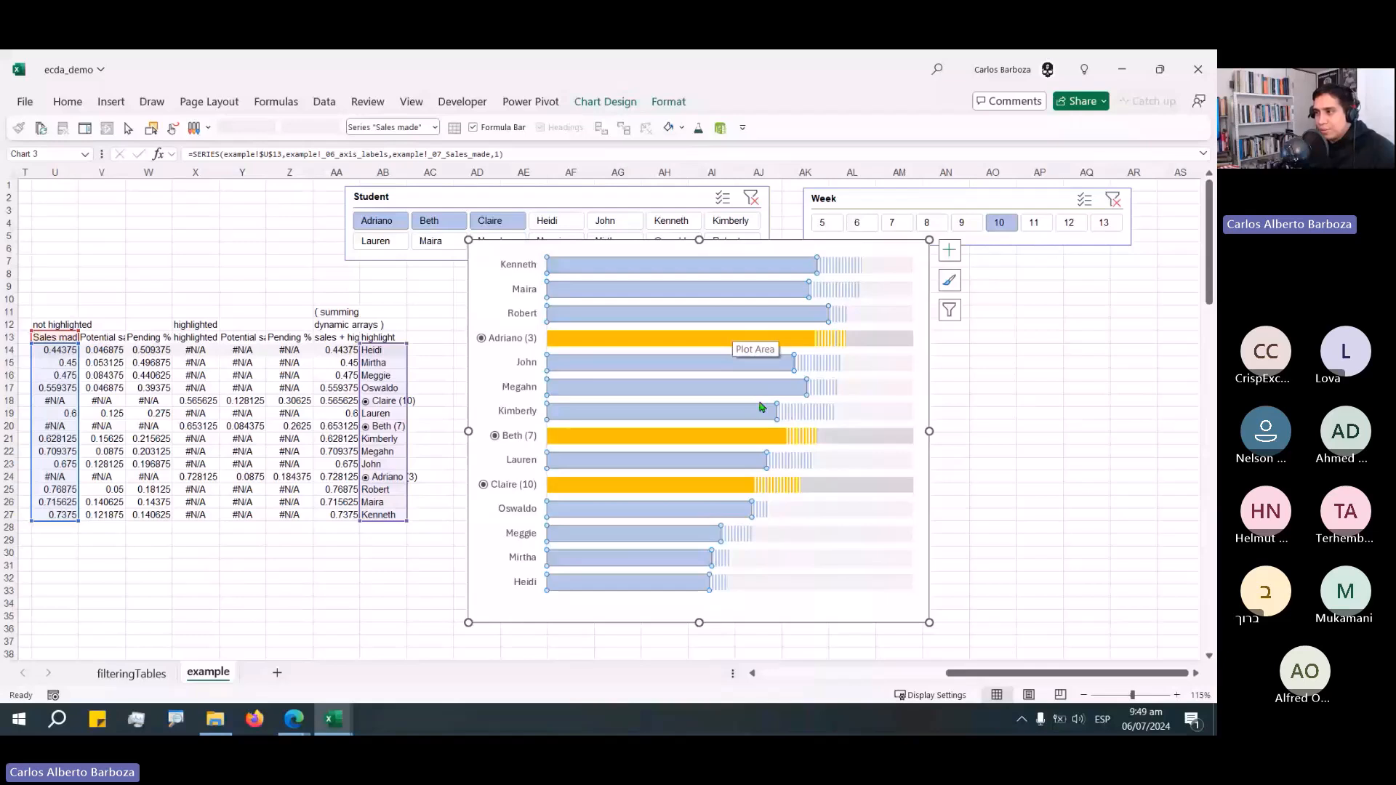
click(776, 603)
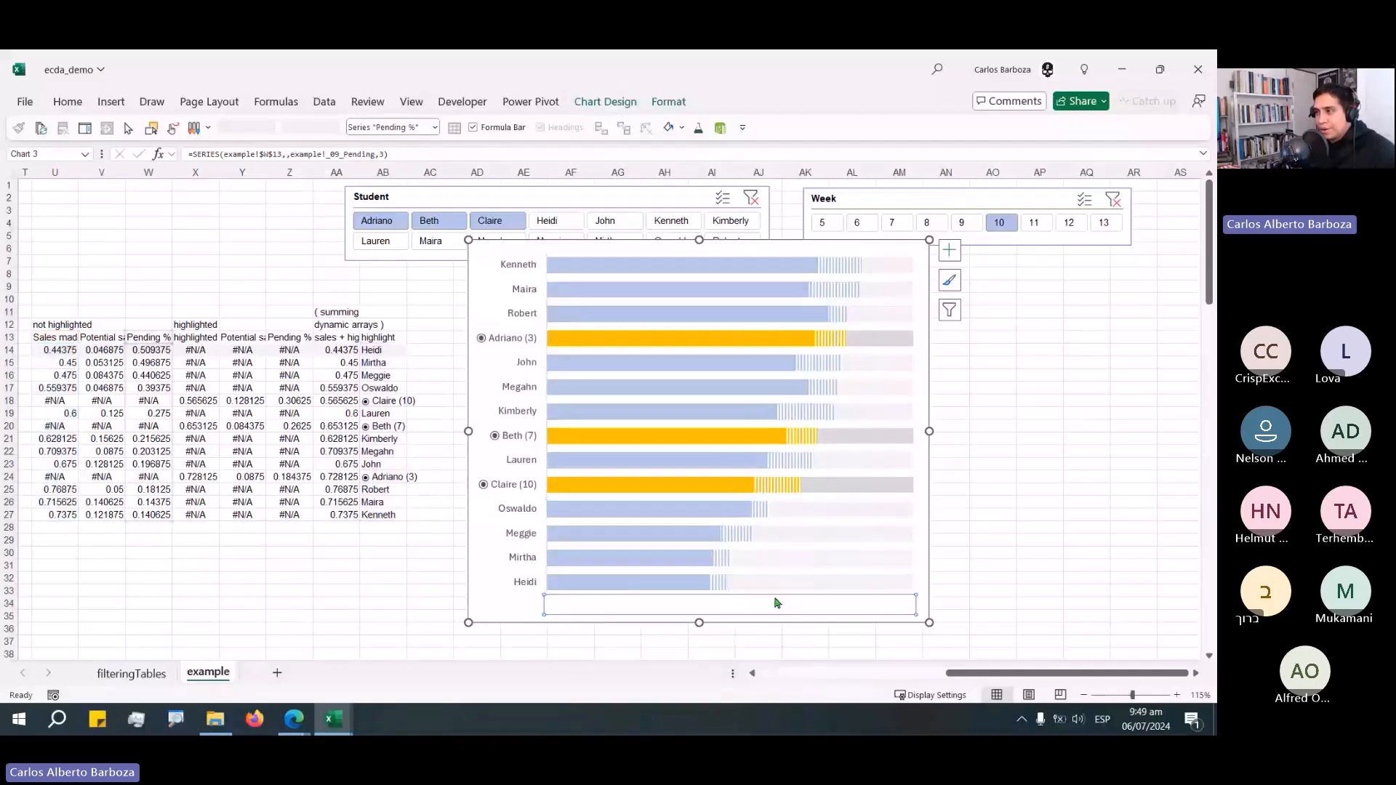
click(715, 283)
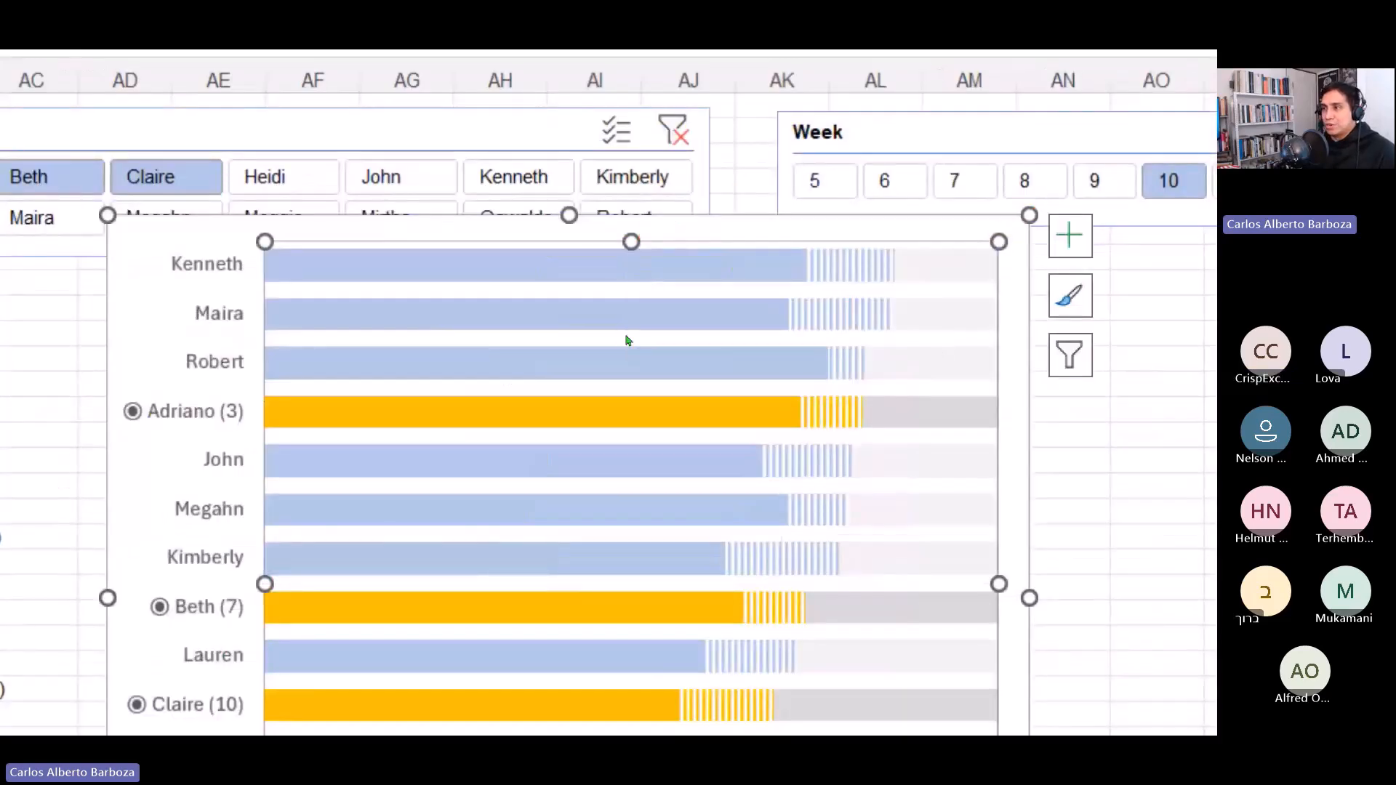
drag(632, 241, 626, 333)
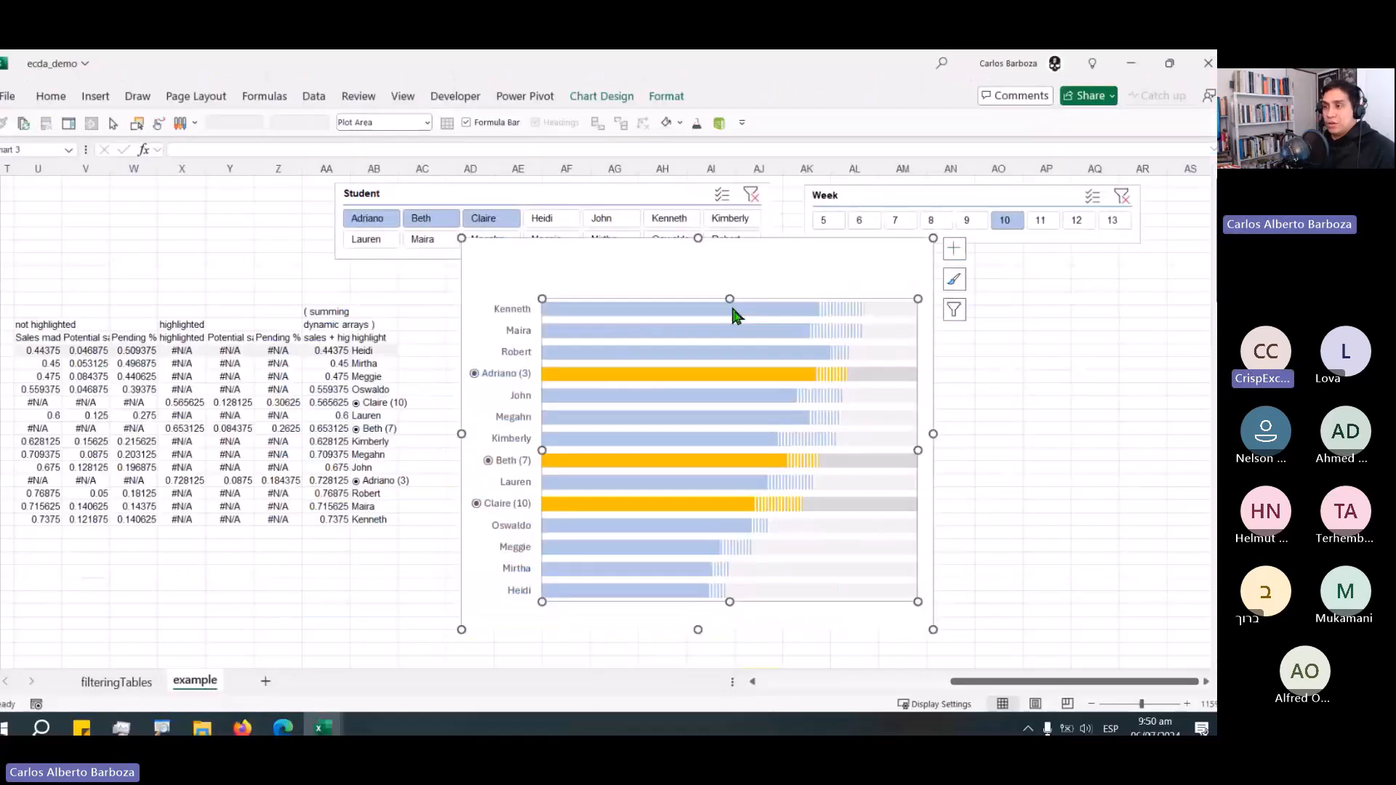
click(1069, 235)
drag(690, 247, 682, 227)
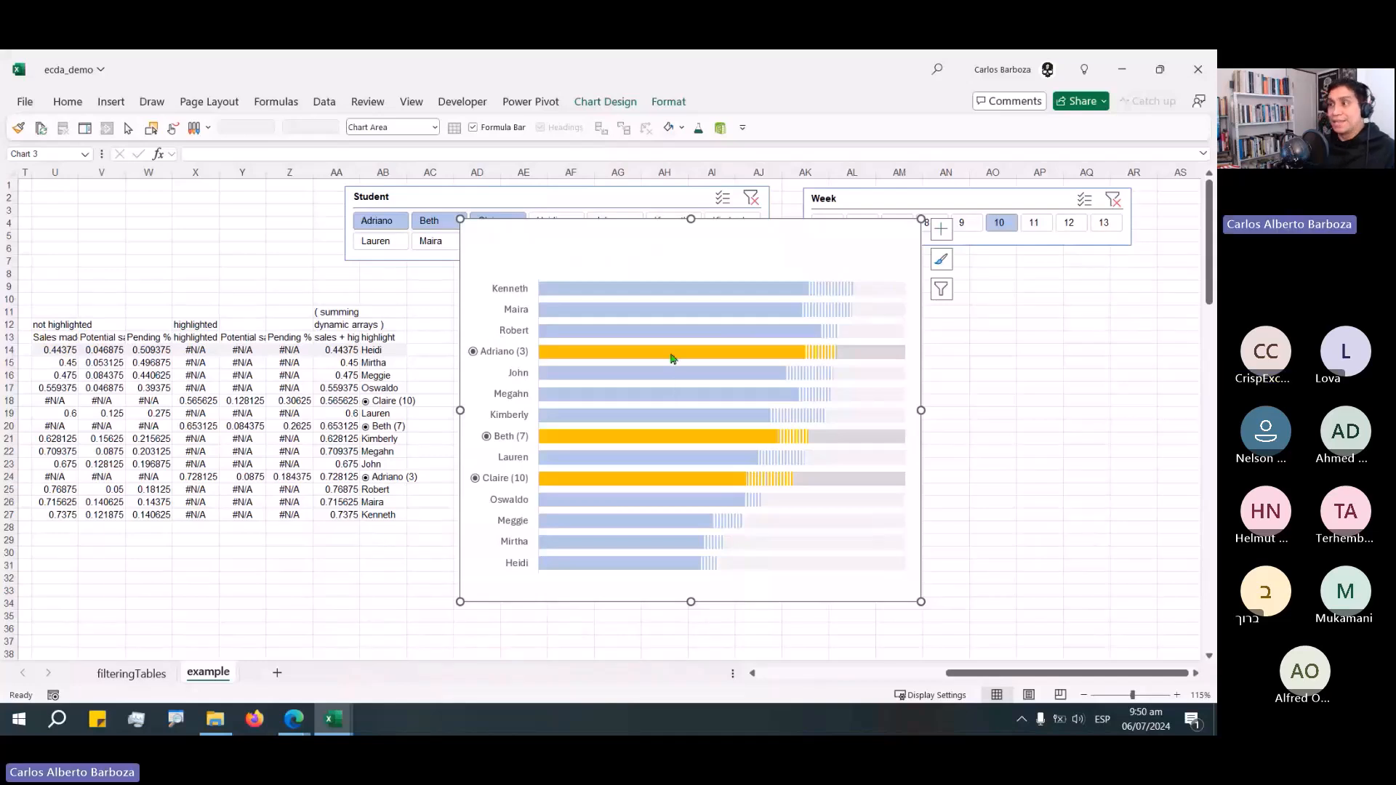
click(1036, 507)
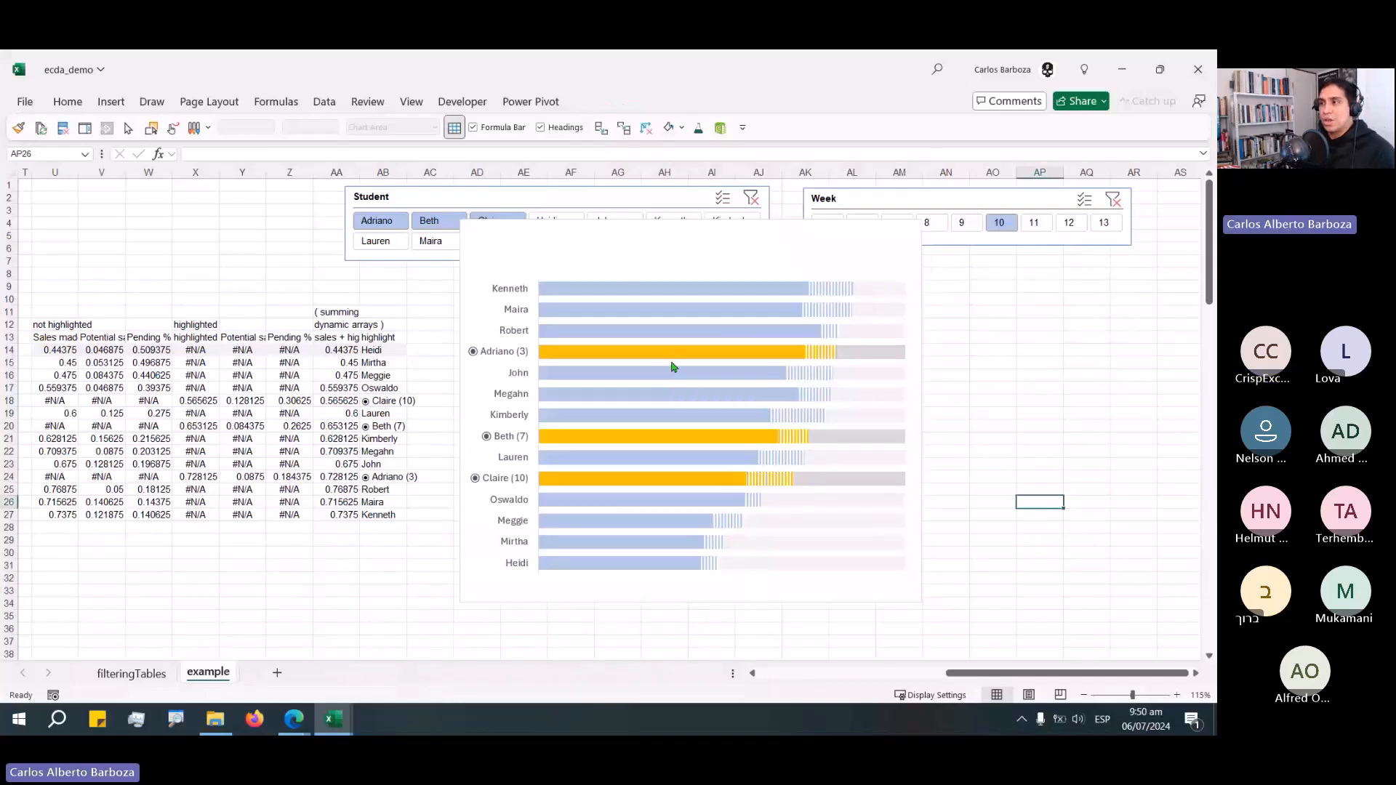
Add data labels to the Sales made, Pending % and highlighted Pending % series.
click(598, 294)
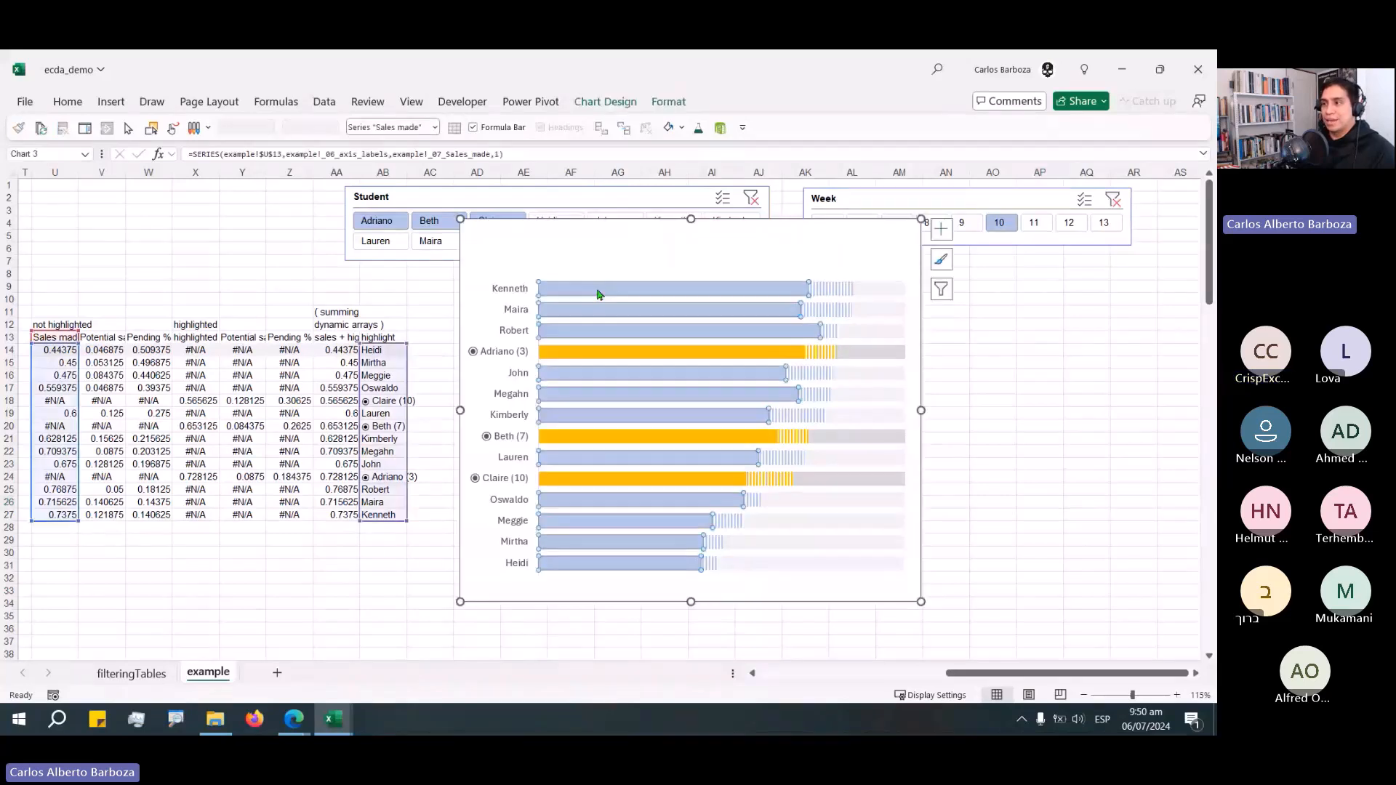
click(870, 295)
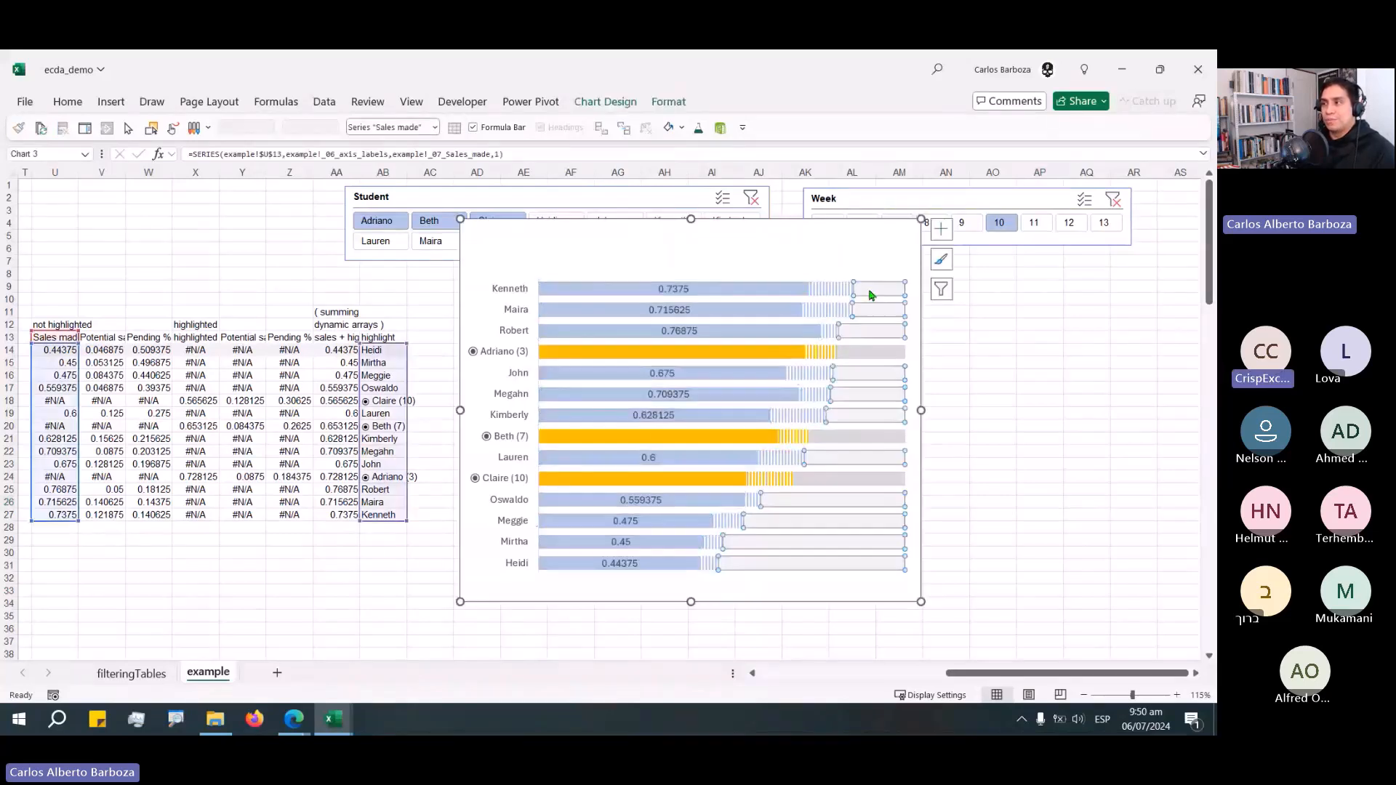
right_click(871, 295)
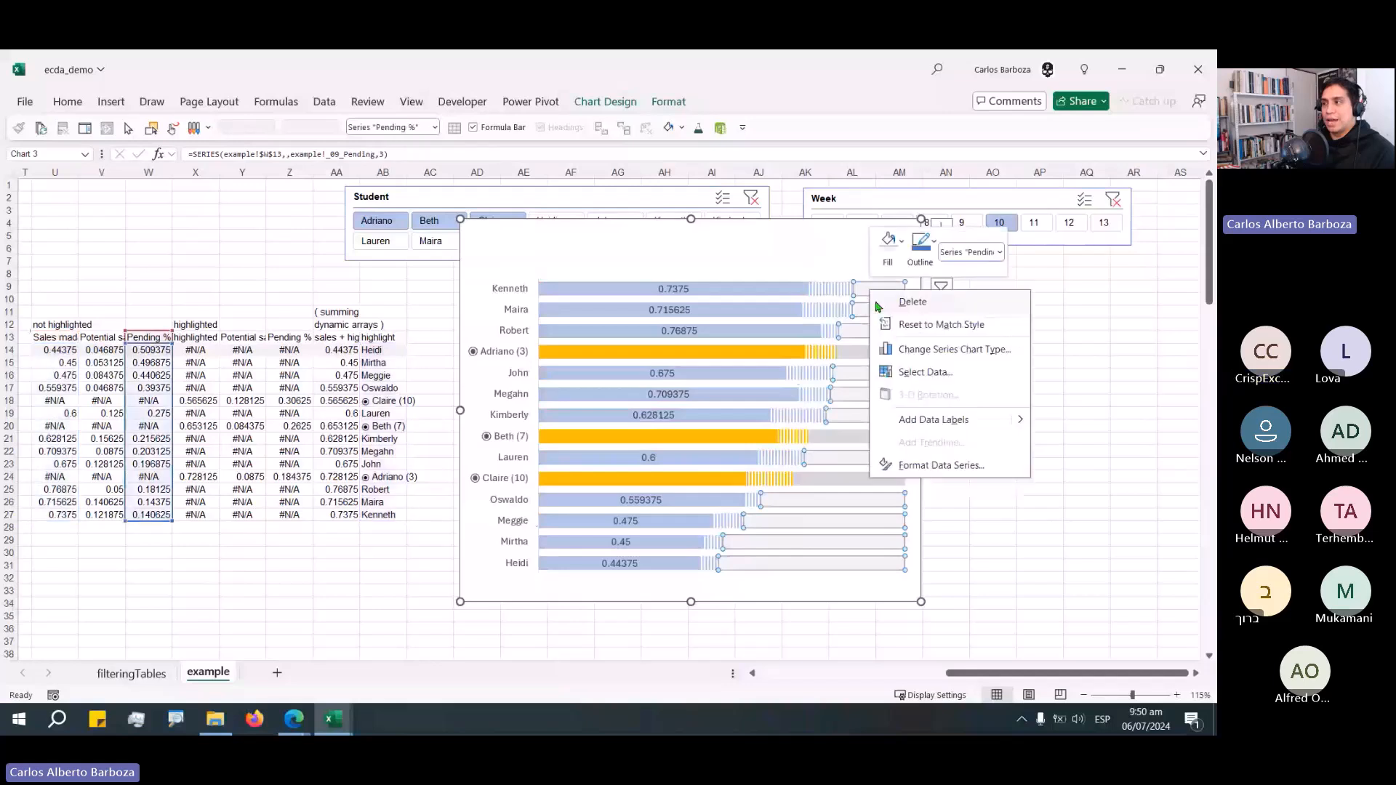
click(933, 419)
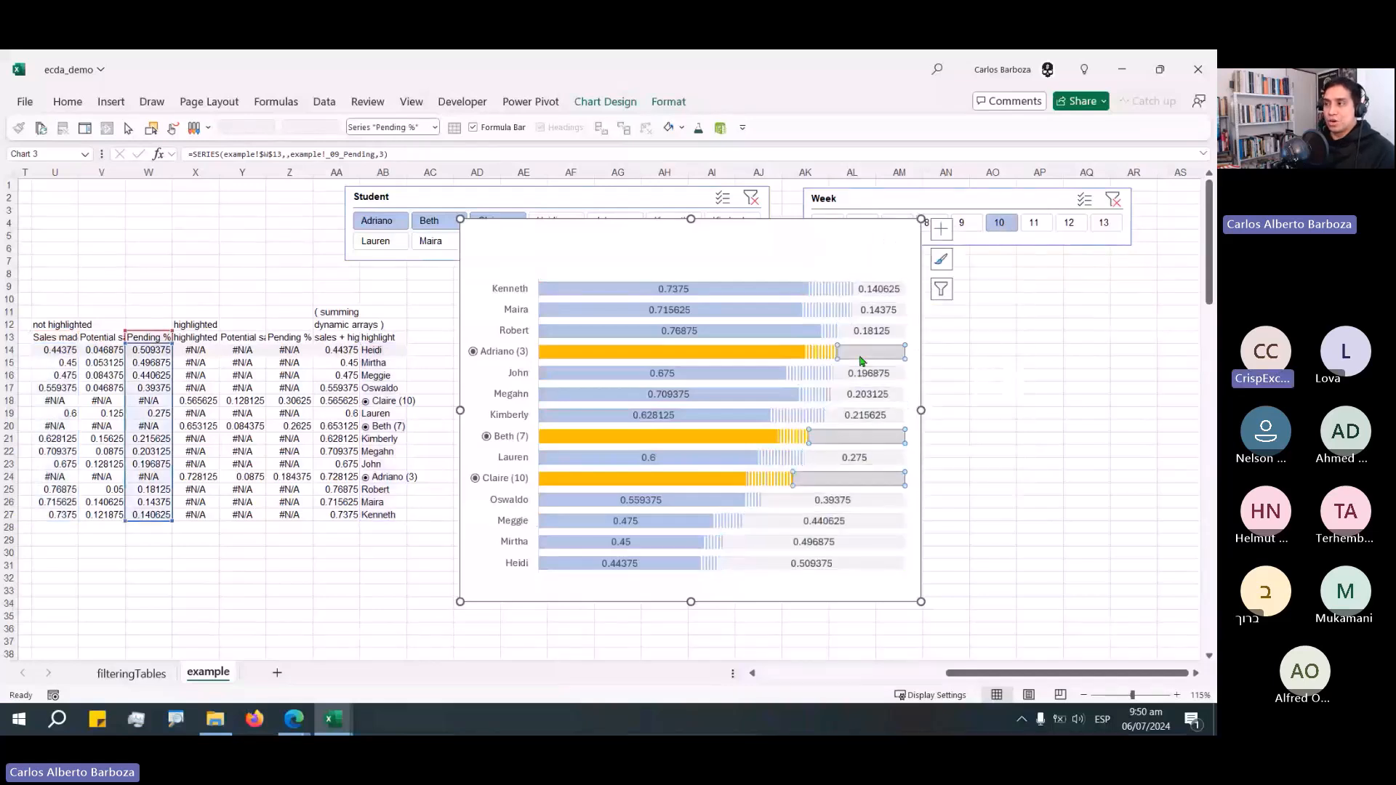
right_click(861, 357)
click(915, 488)
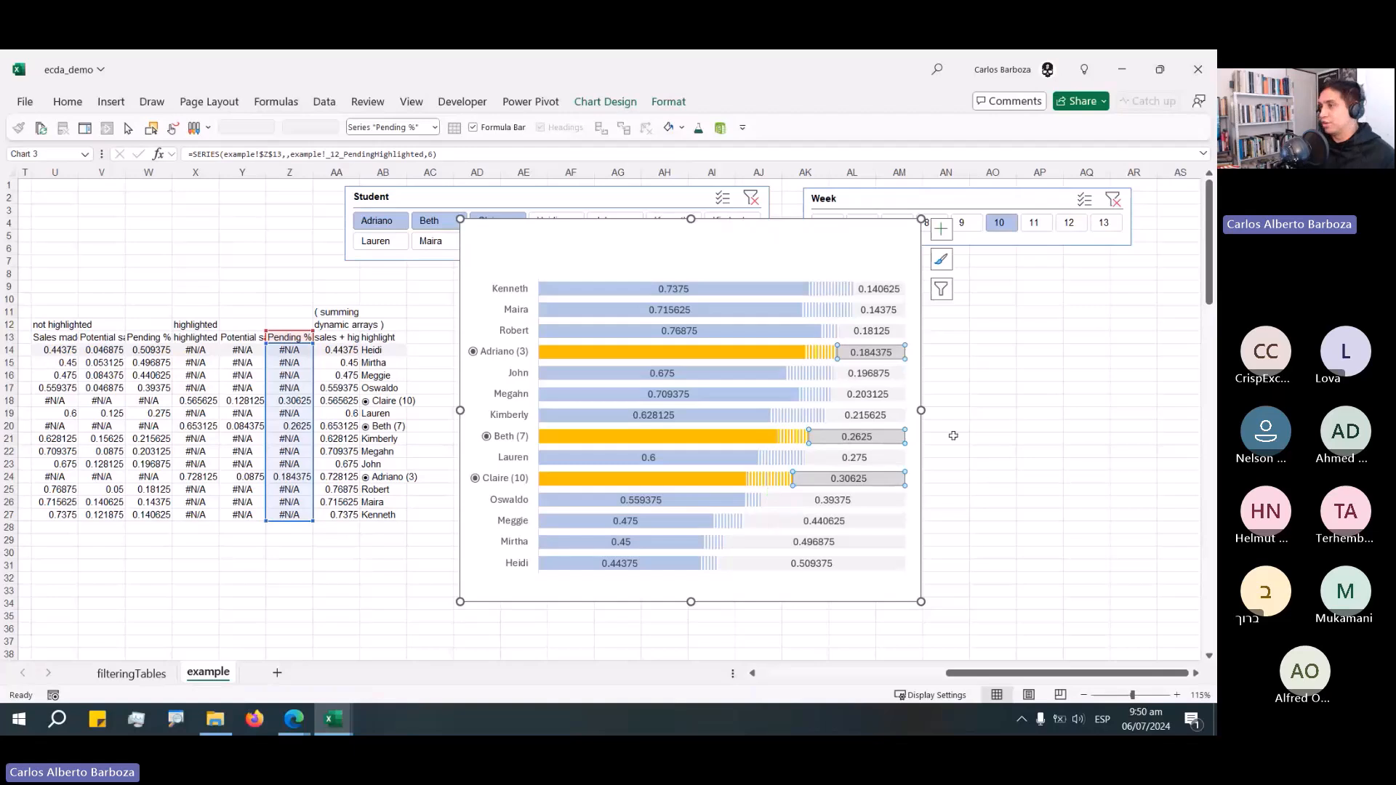
Add data labels to the highlighted Sales made series.
click(629, 355)
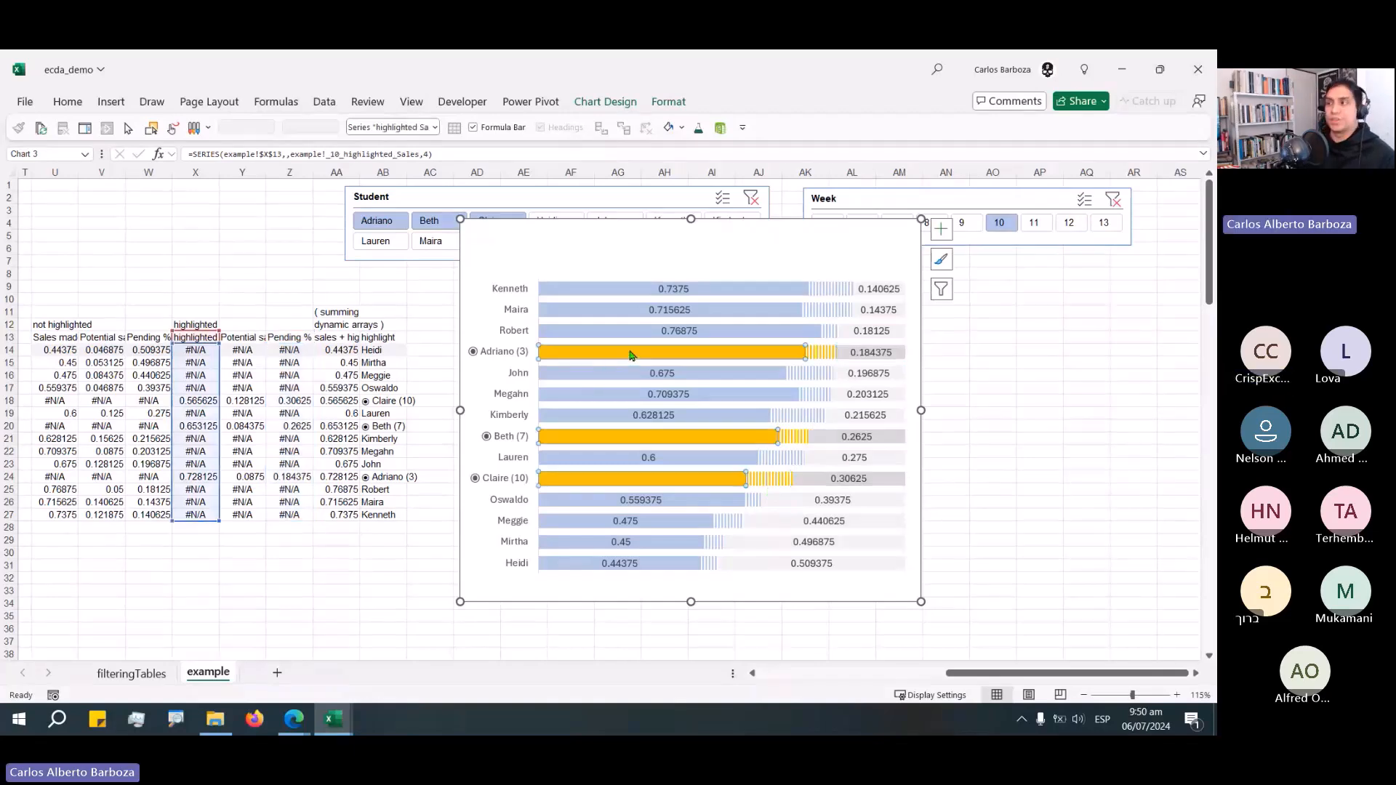
right_click(629, 355)
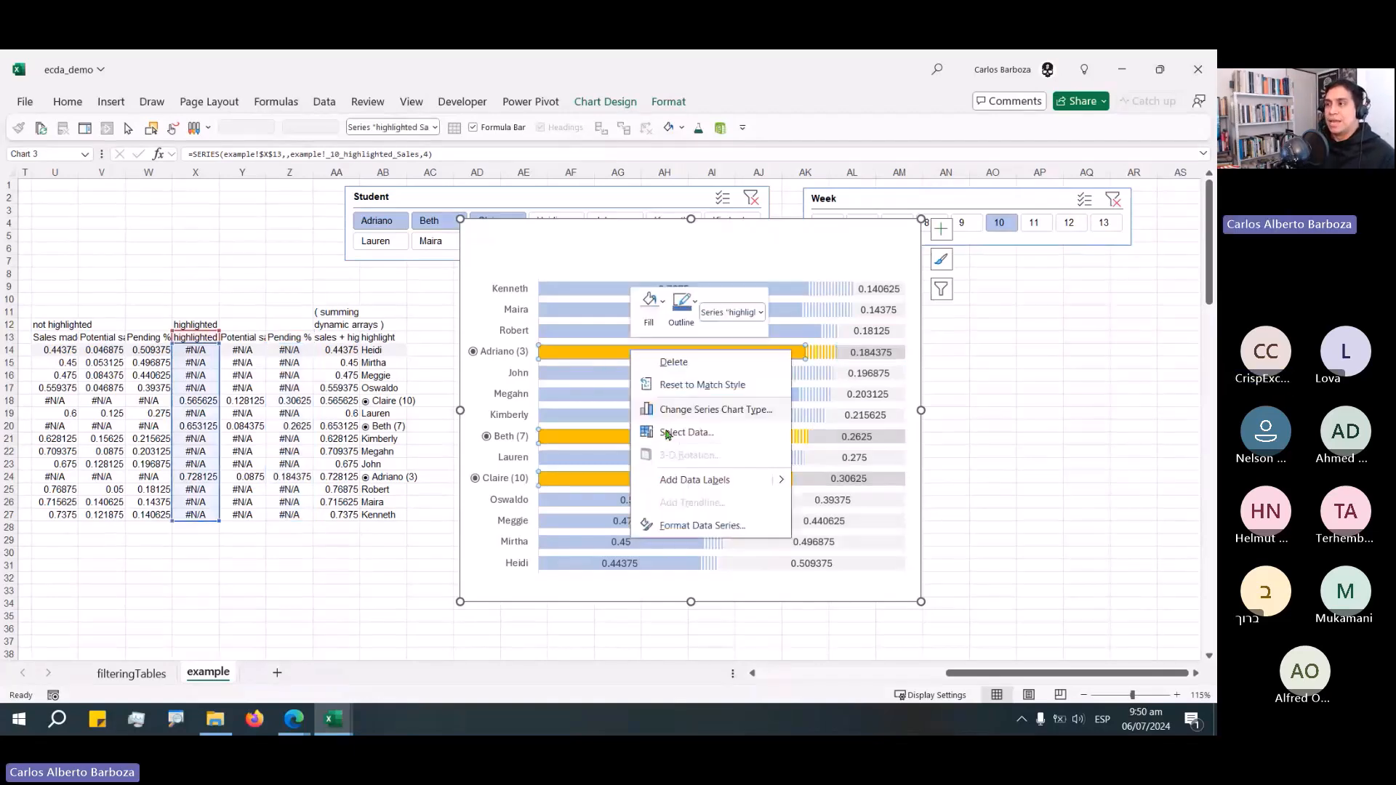
click(667, 434)
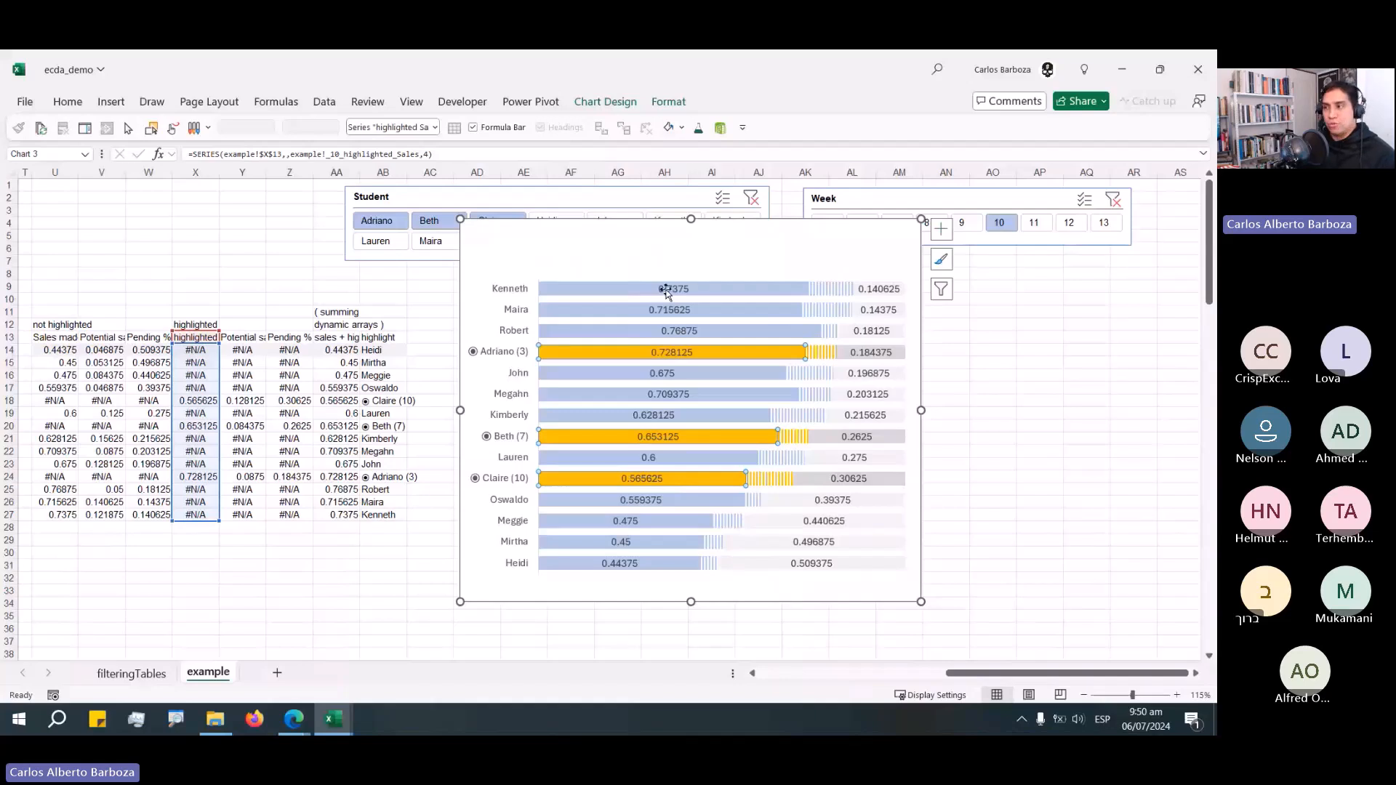
Format the Sales made data labels as Percentage with 0 decimal places.
double_click(666, 288)
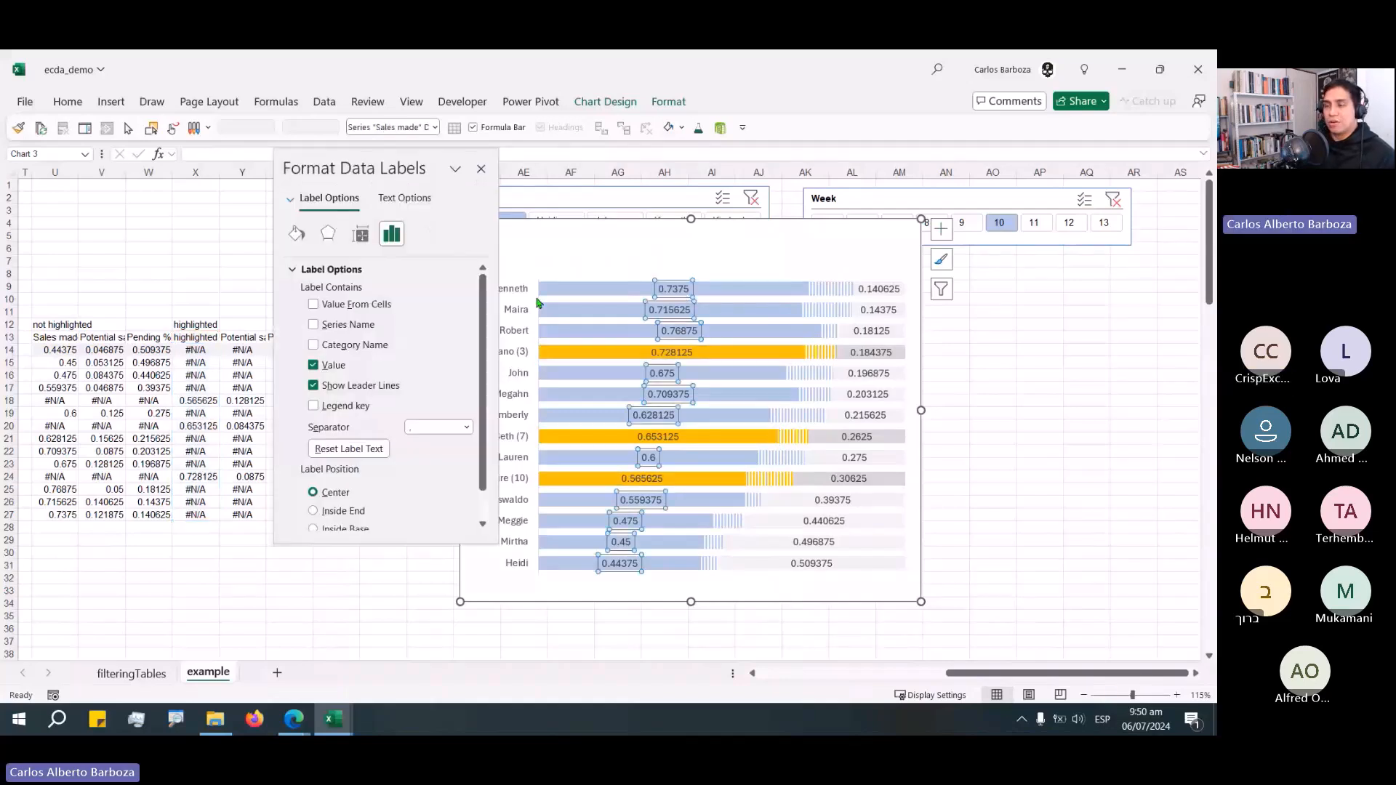
click(345, 270)
click(336, 290)
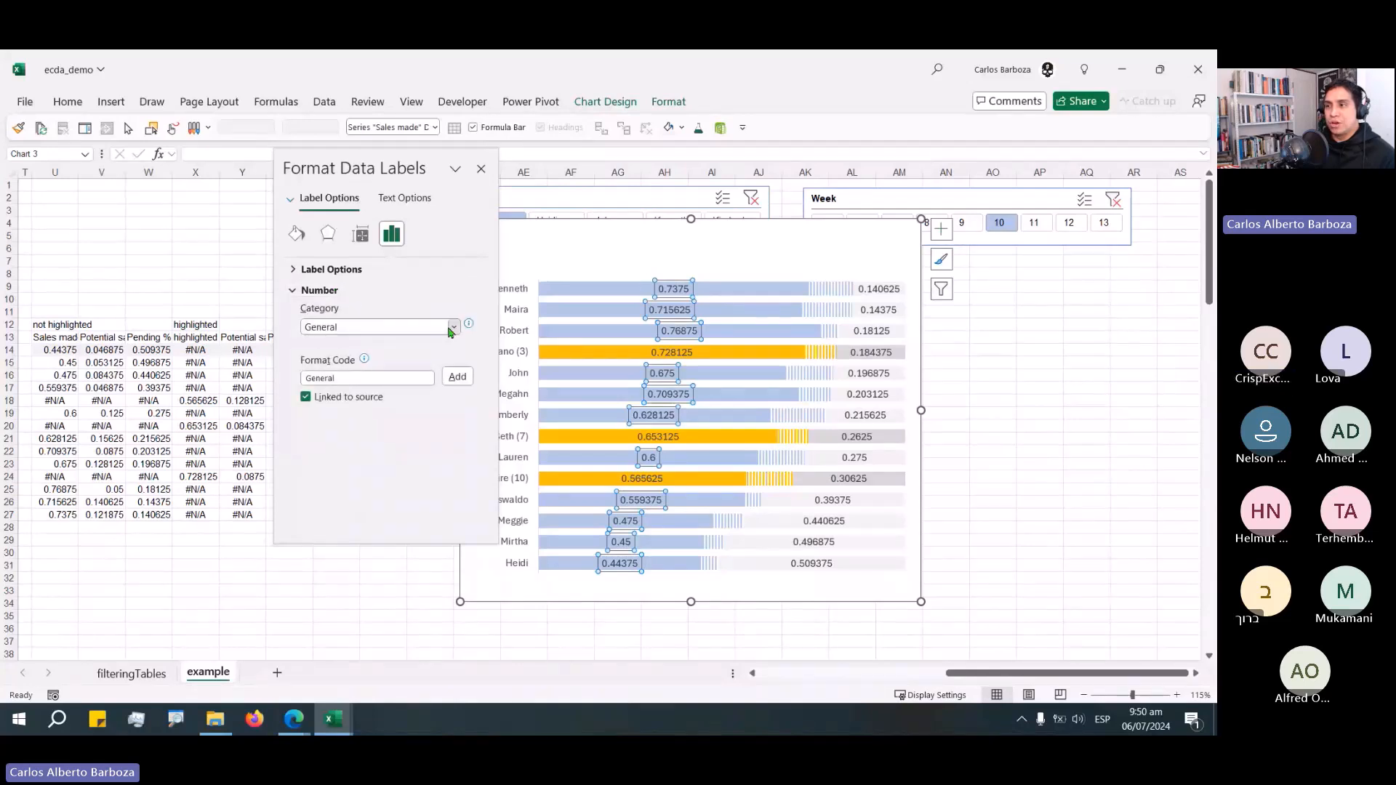
click(450, 329)
click(471, 436)
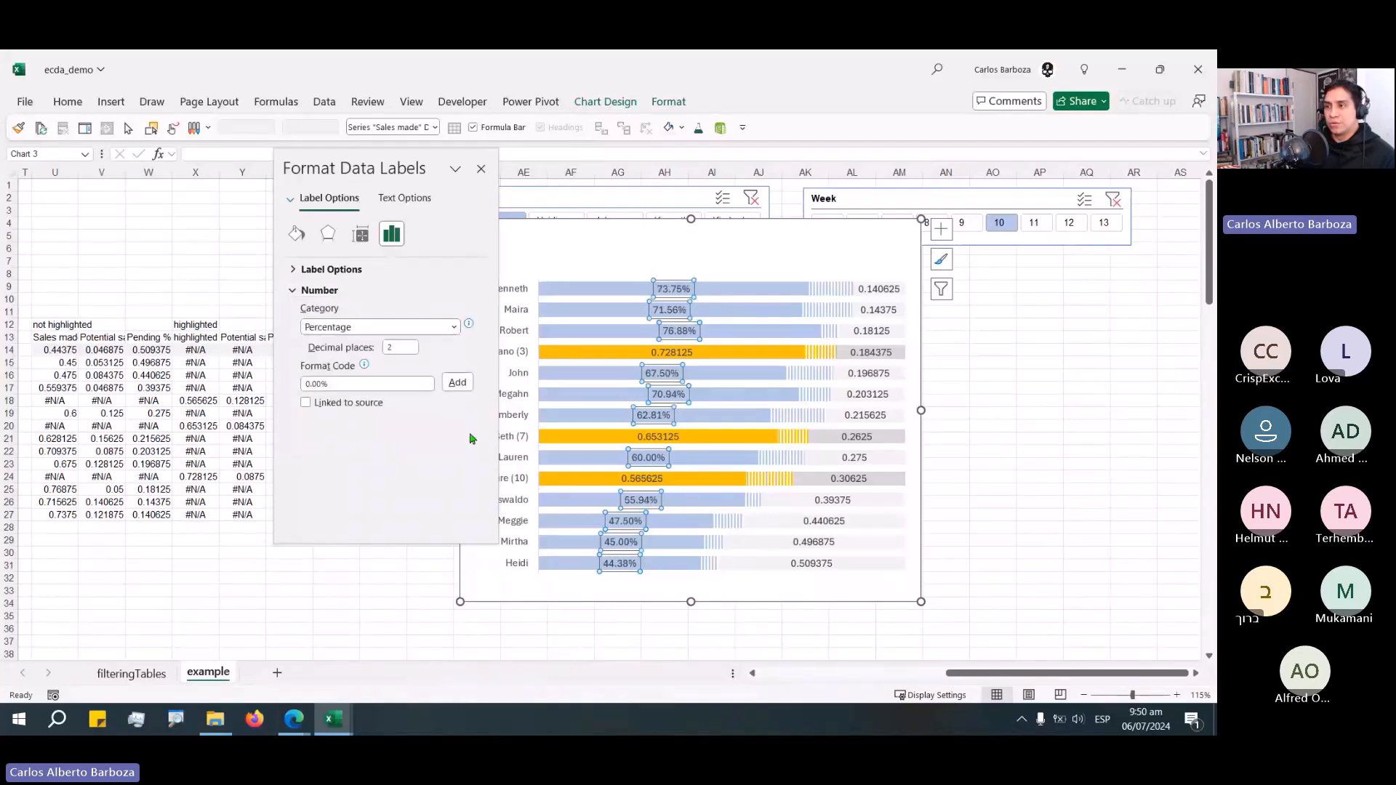
click(372, 350)
text(0)
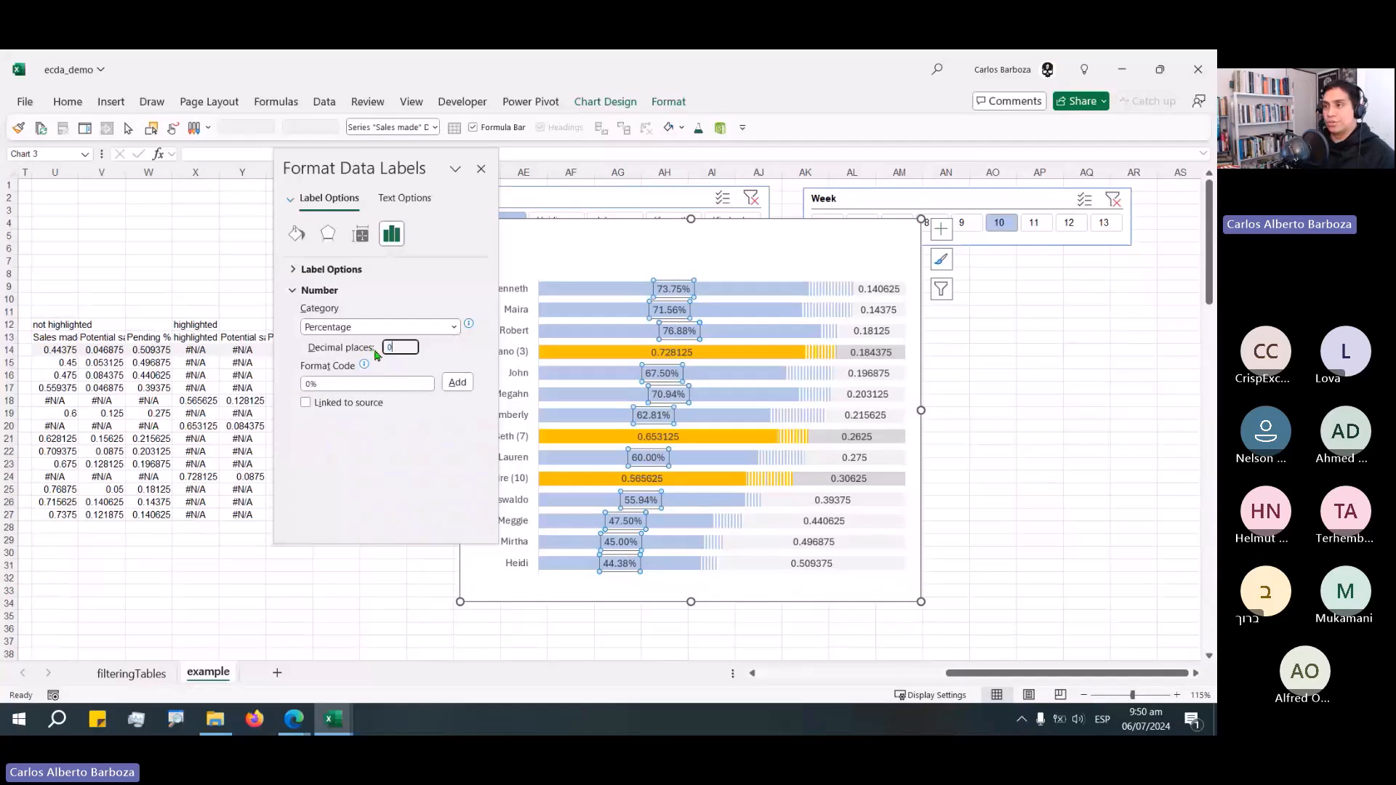
click(456, 383)
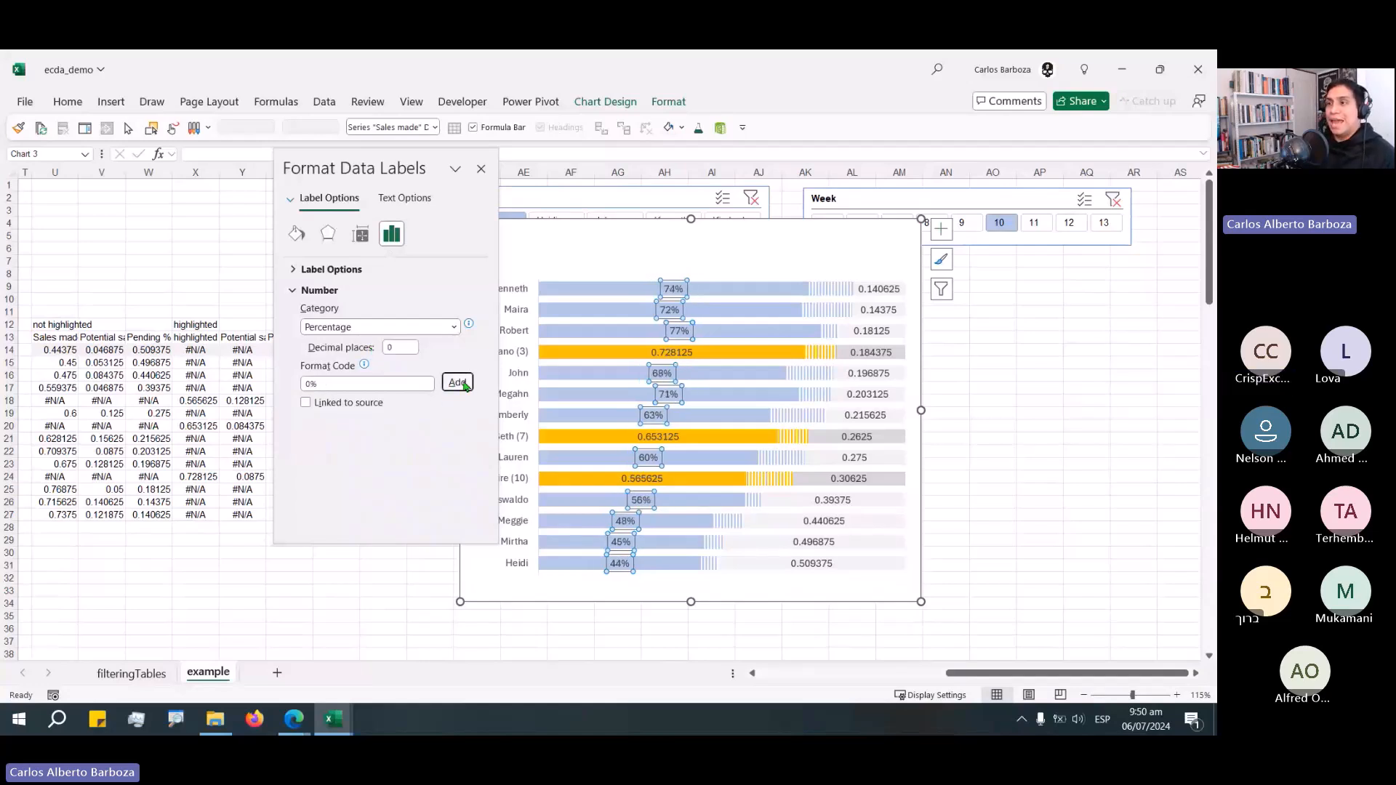
Set the Sales made label position to Inside Base.
click(346, 290)
click(342, 269)
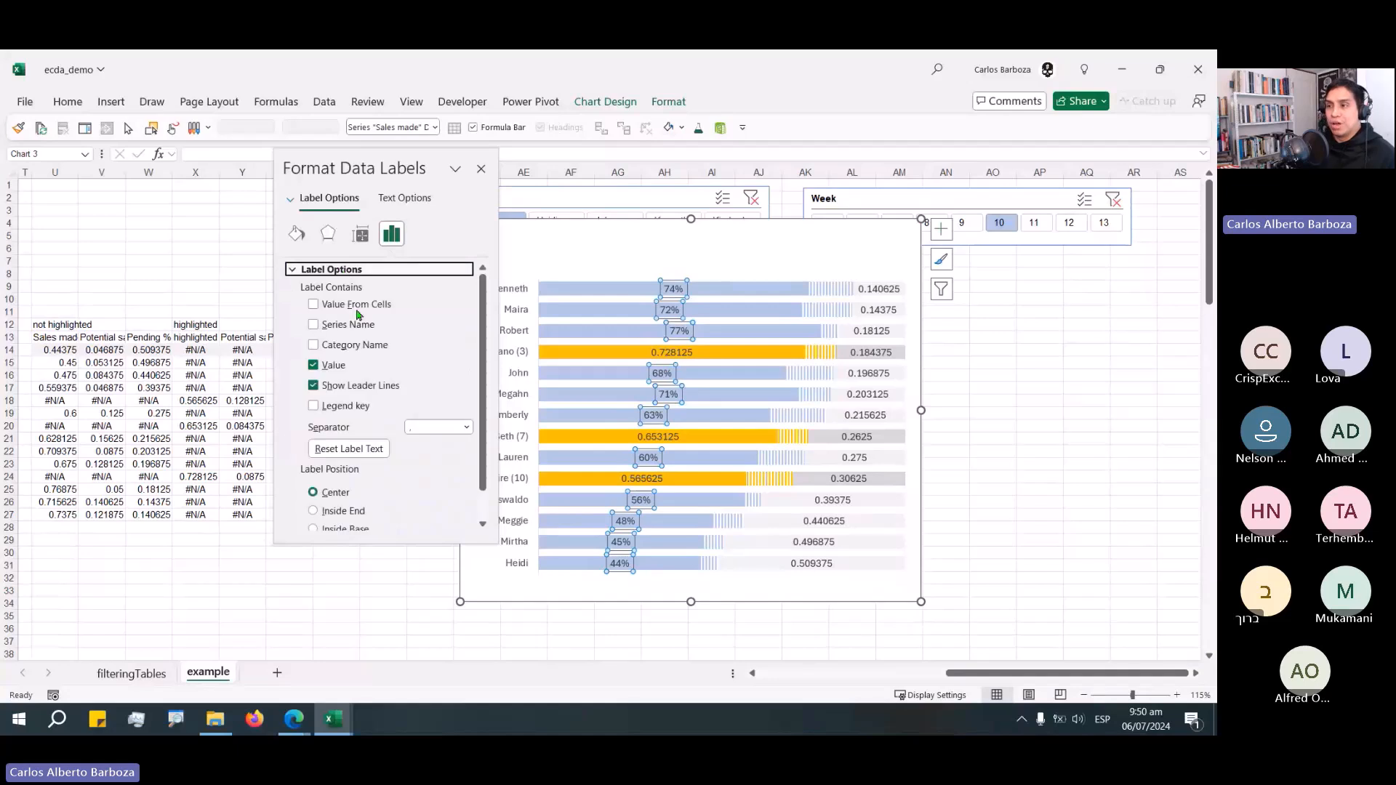
scroll(356, 314, down, 1)
click(333, 498)
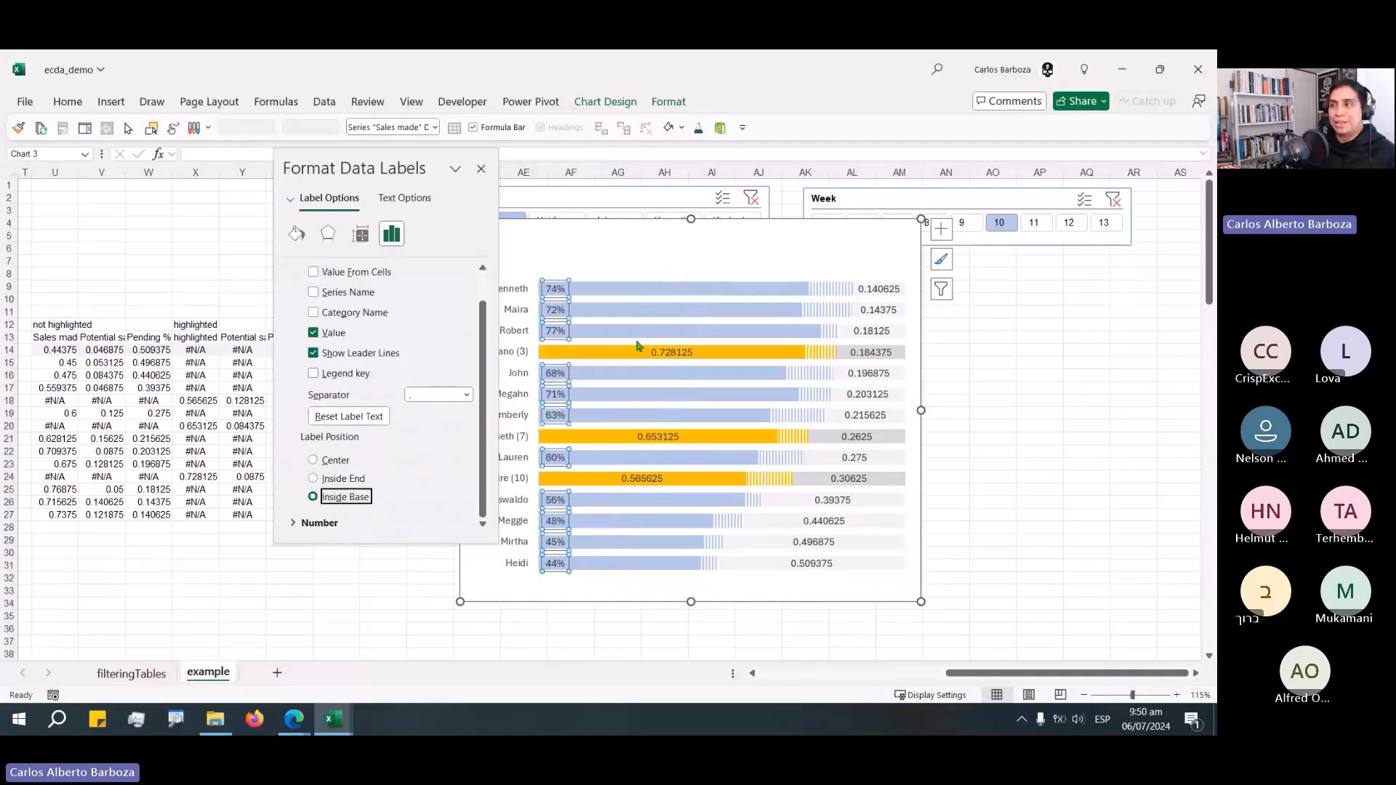
Set the highlighted Sales labels to Inside Base and format them as Percentage with 0 decimal places.
click(669, 355)
scroll(332, 499, down, 1)
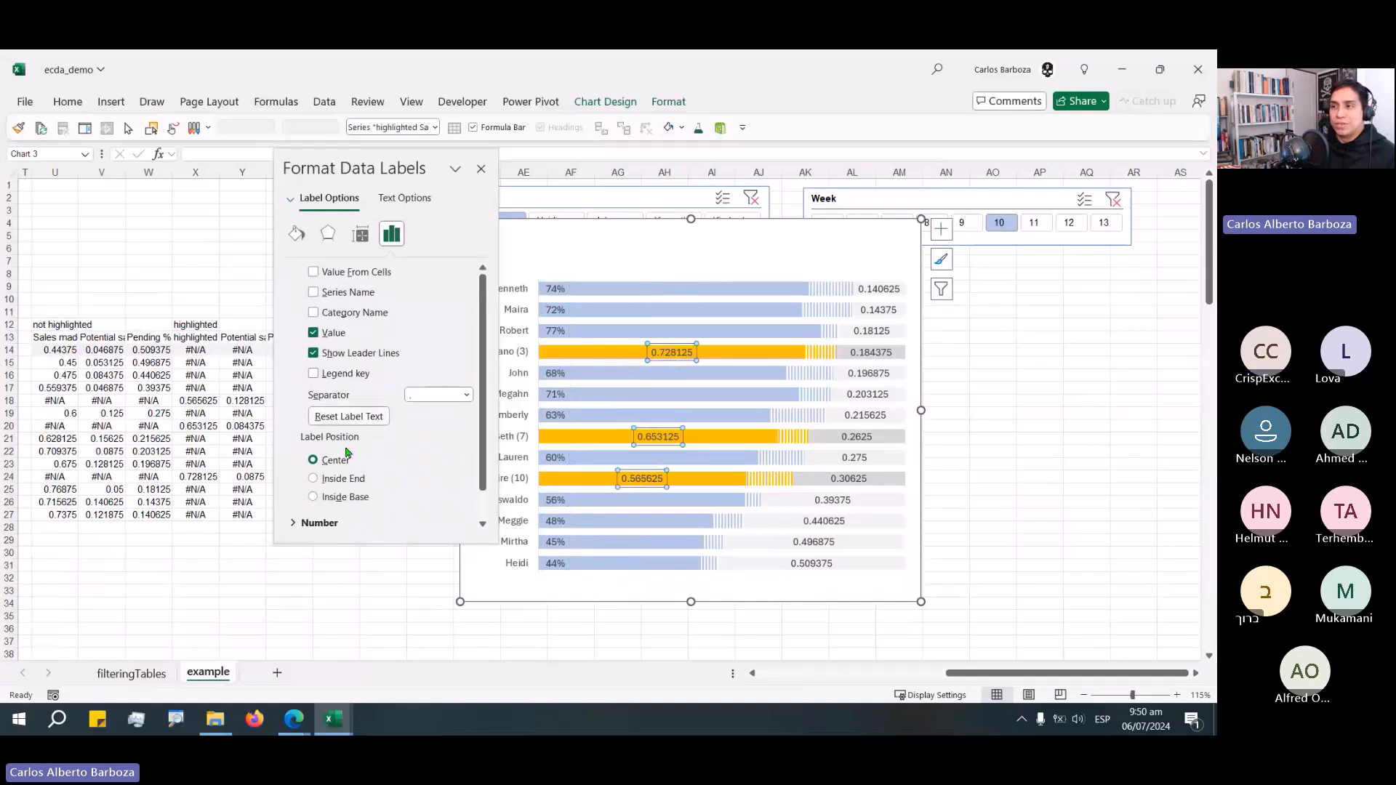
click(328, 501)
click(325, 523)
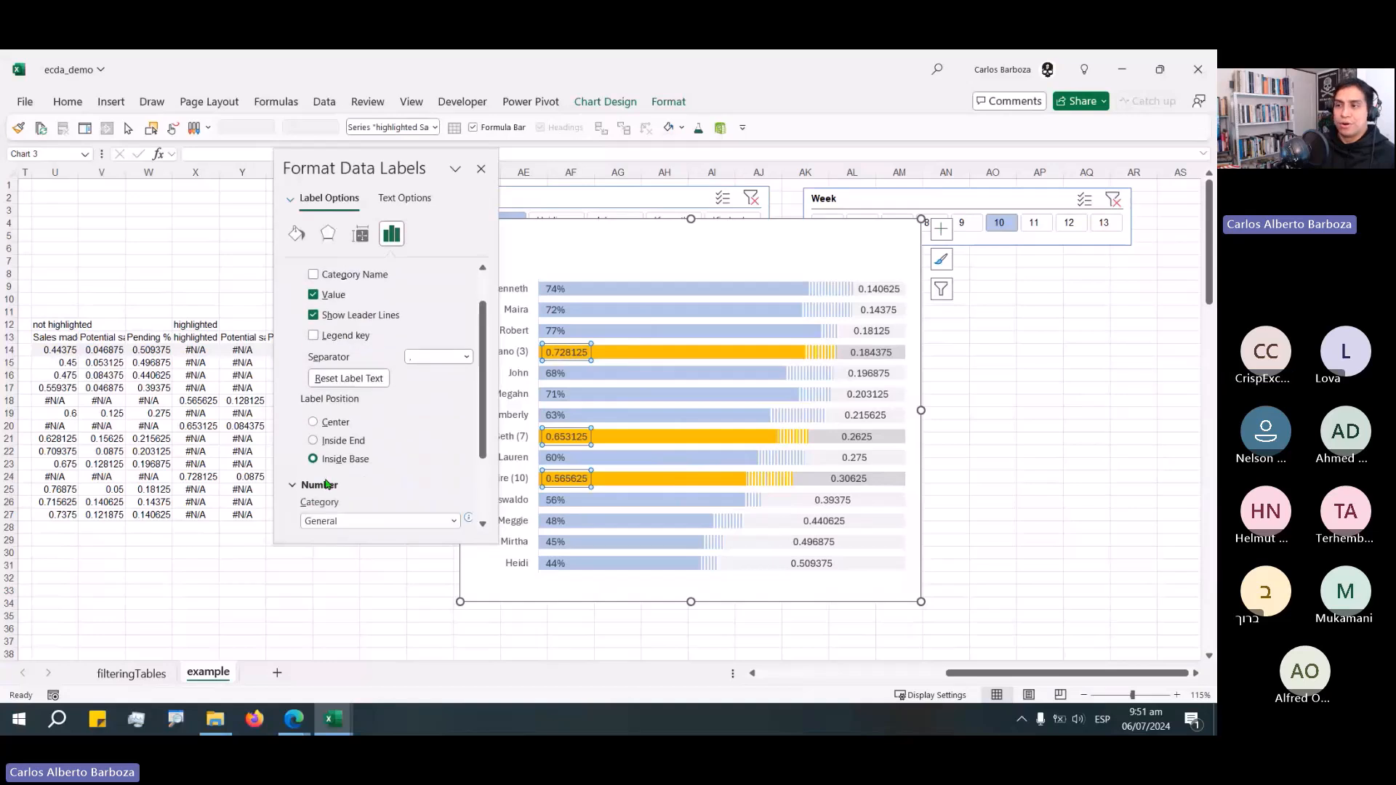
click(378, 445)
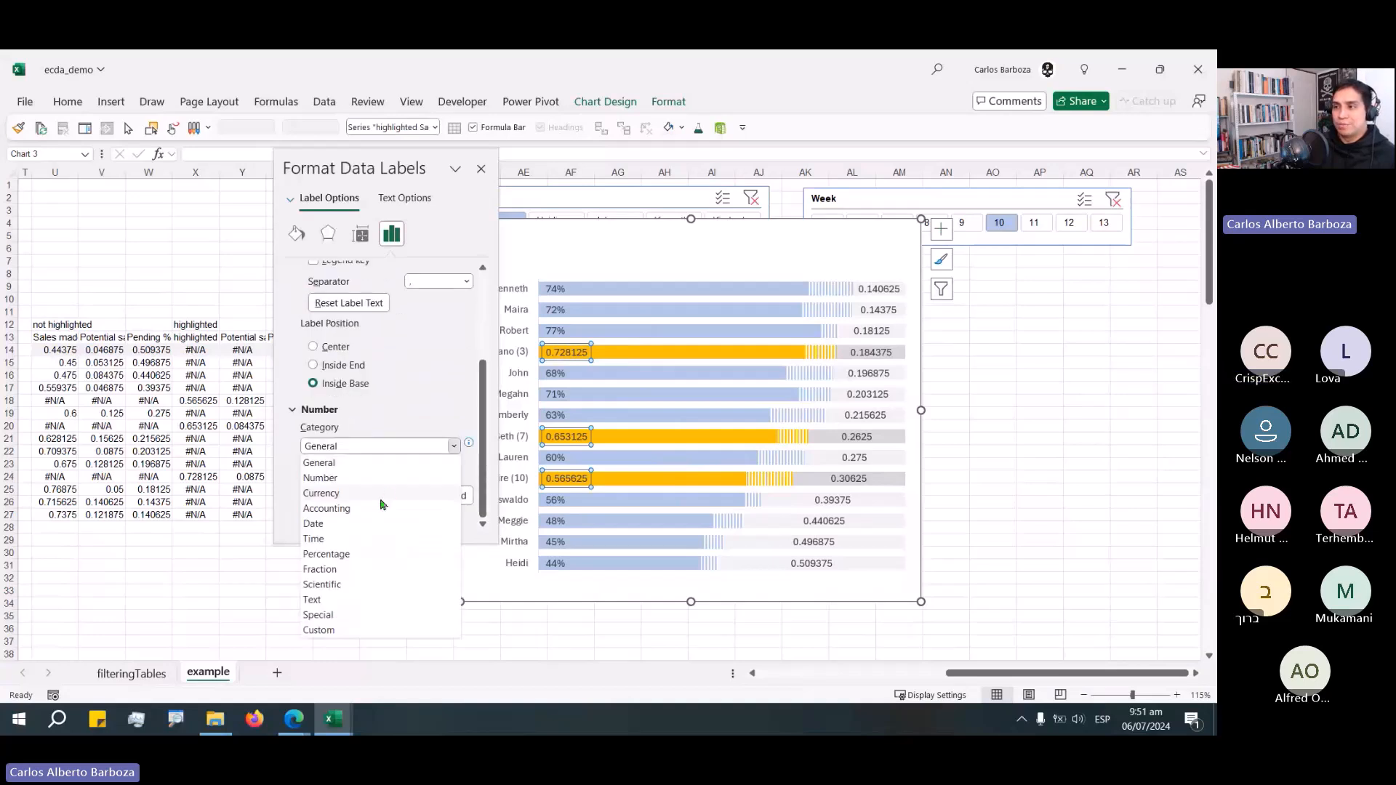
click(355, 554)
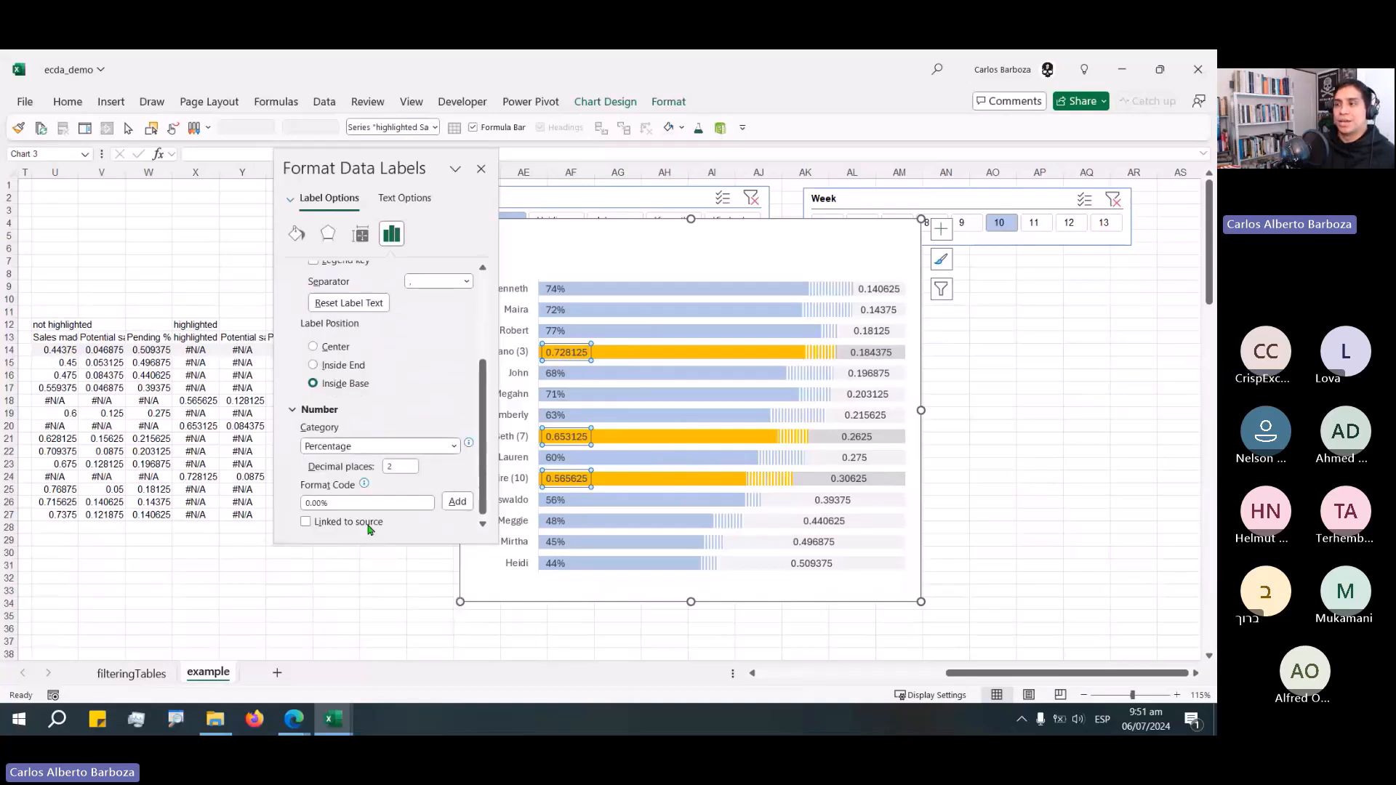
click(405, 472)
key(ctrl+a)
text(0)
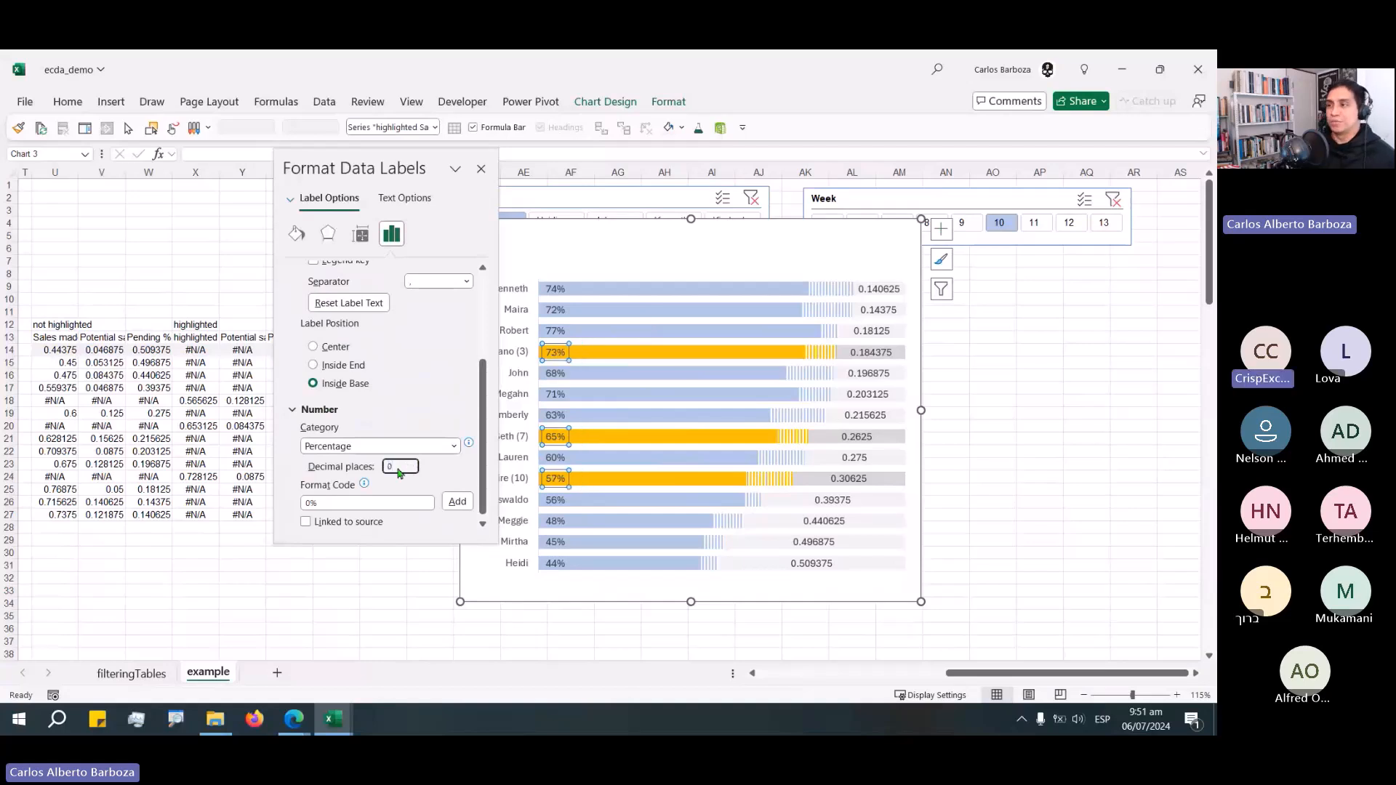
Set the Pending % labels to Inside End and format them as Percentage with 0 decimal places.
click(877, 309)
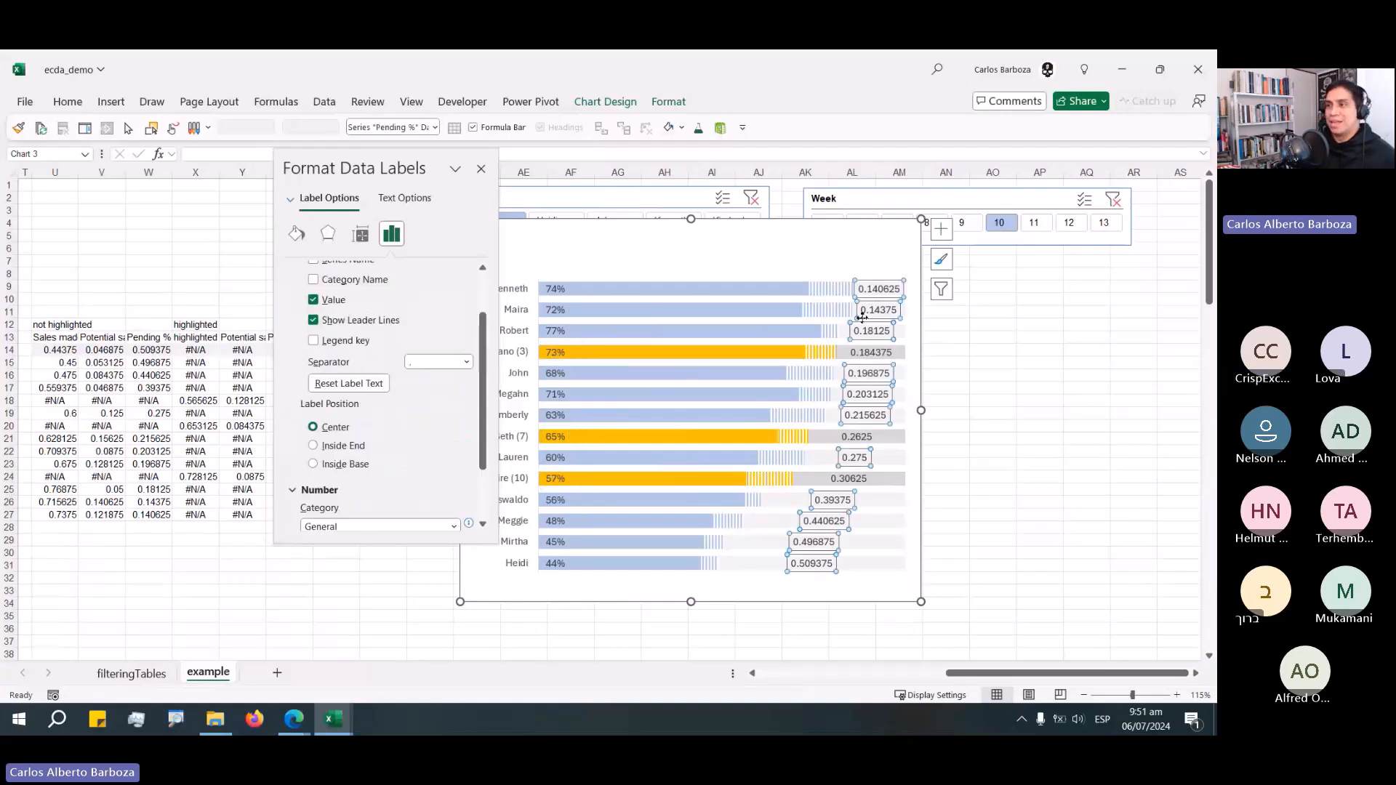
click(349, 447)
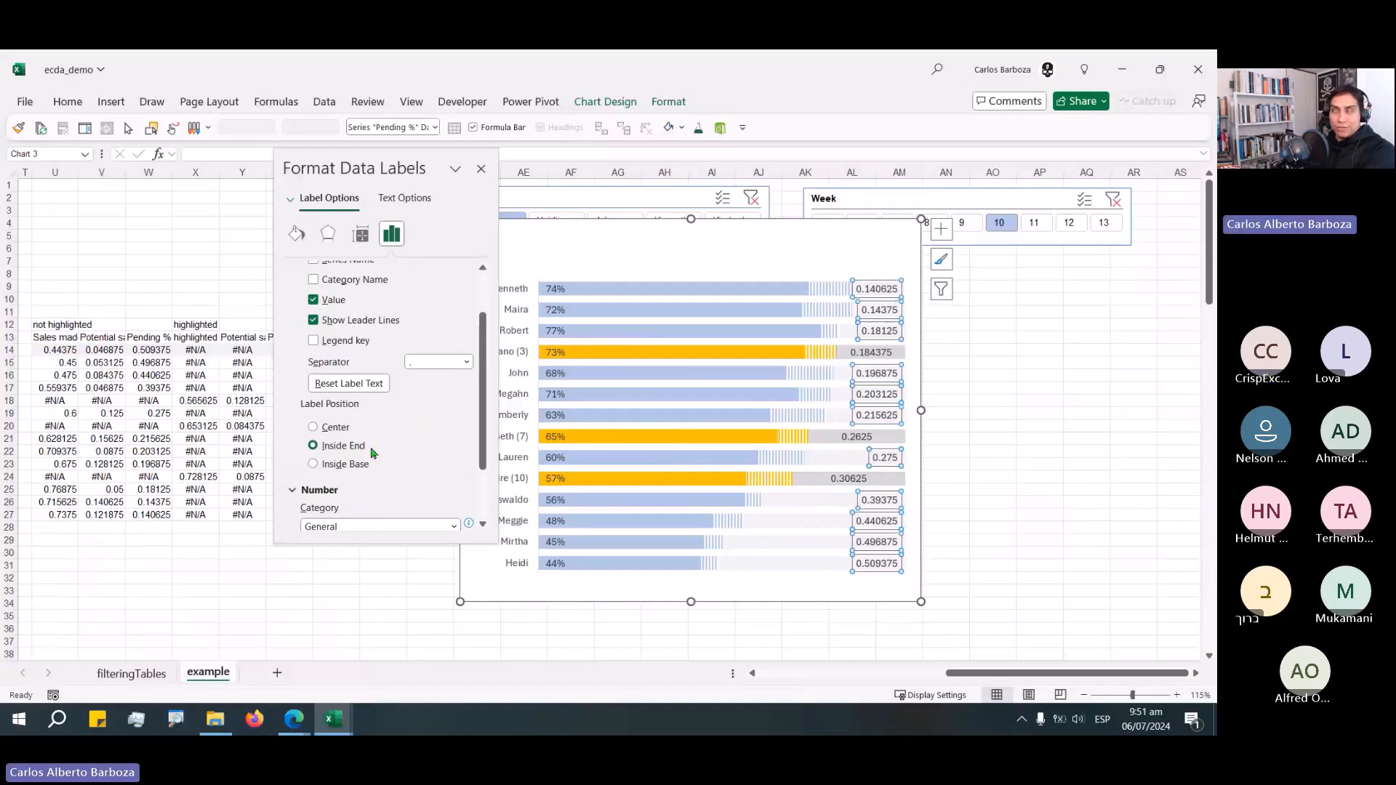
scroll(370, 476, down, 3)
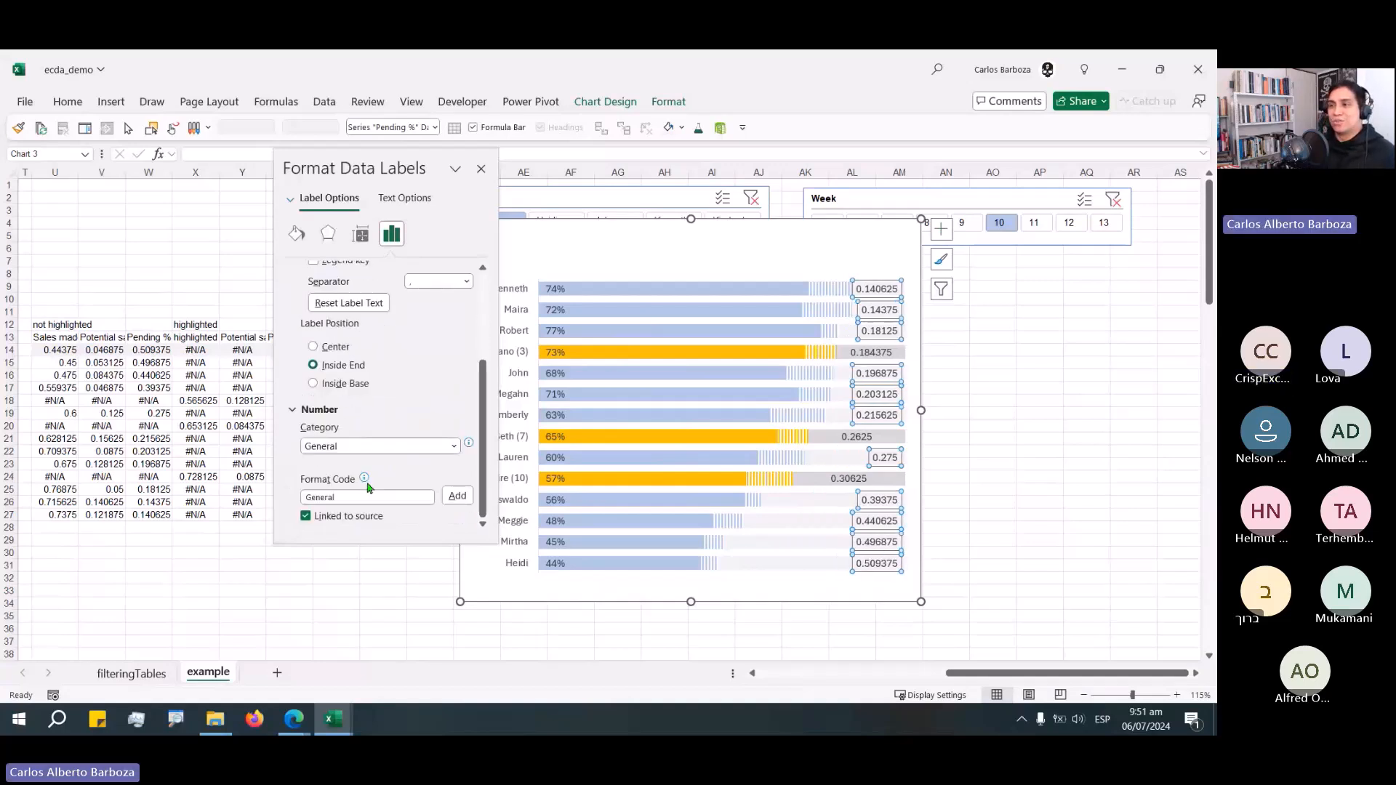
click(391, 444)
click(336, 556)
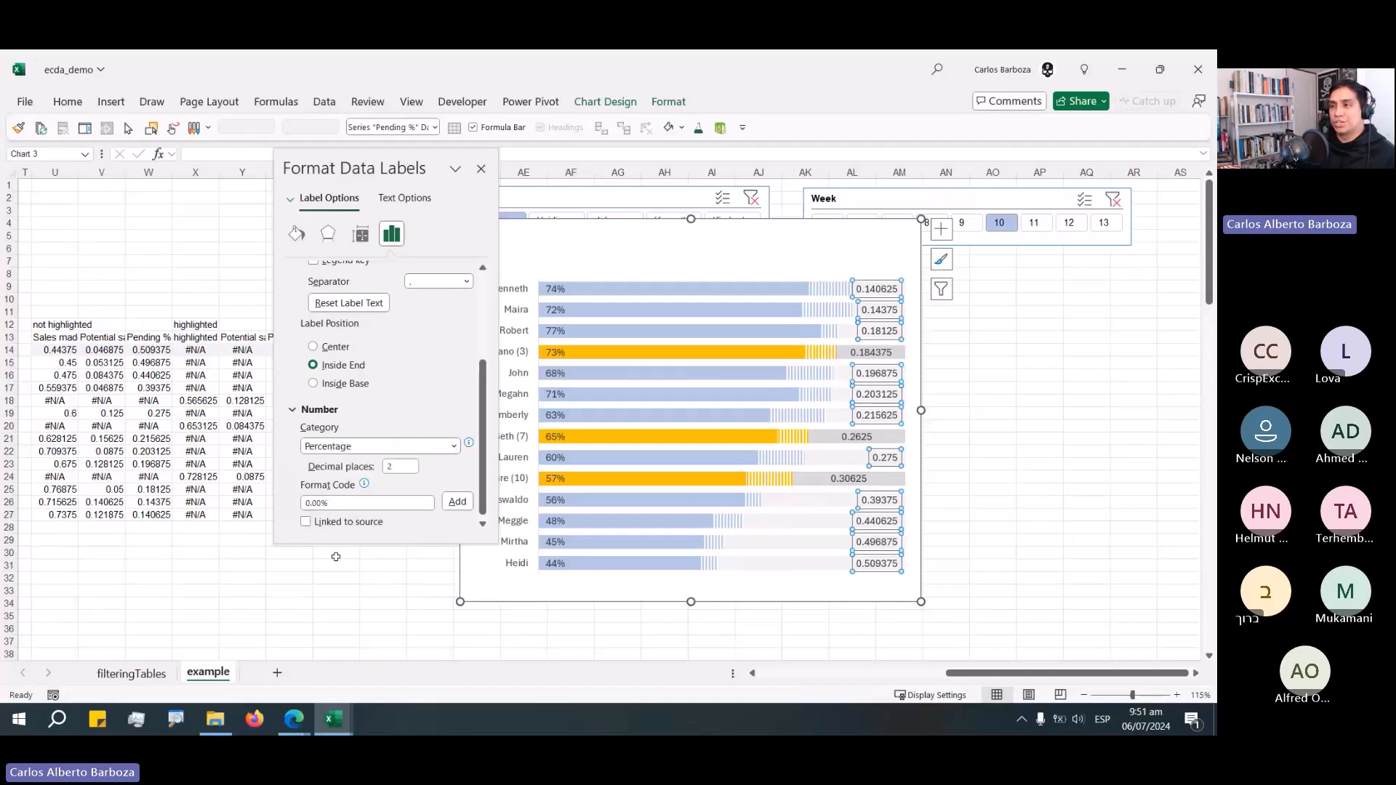
double_click(390, 467)
text(0)
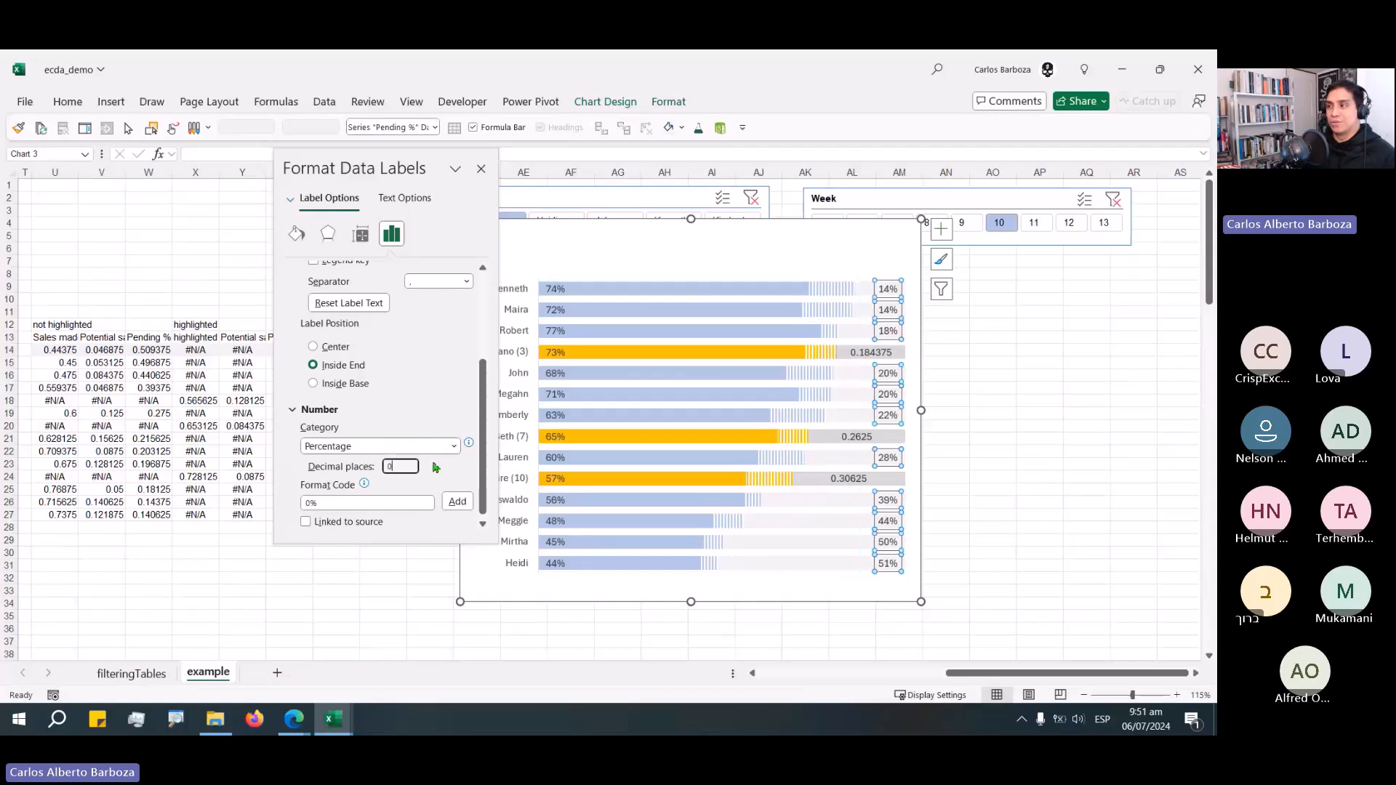
Format the highlighted Pending % labels as Percentage with 0 decimal places and position them Inside End.
click(858, 358)
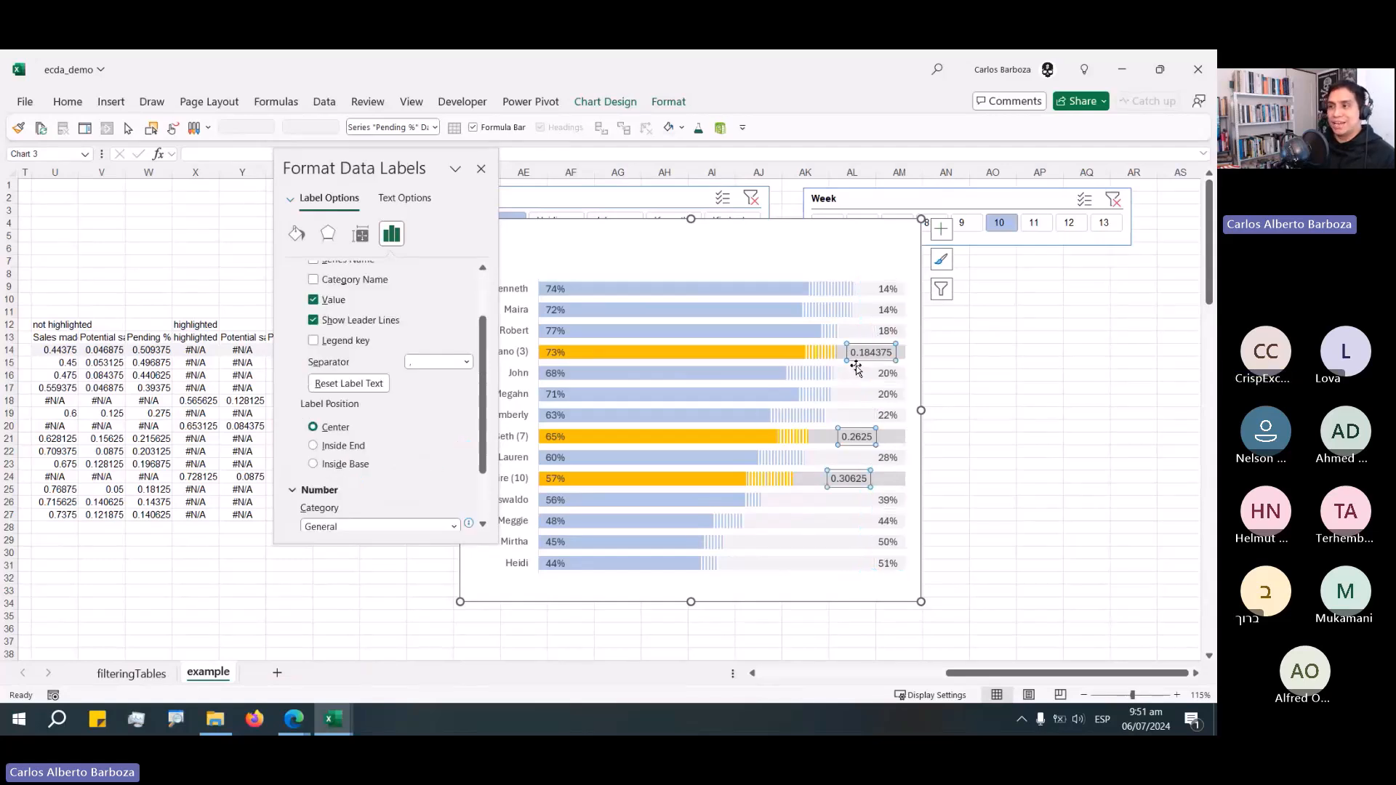
scroll(342, 466, down, 3)
scroll(334, 483, up, 3)
scroll(335, 483, down, 1)
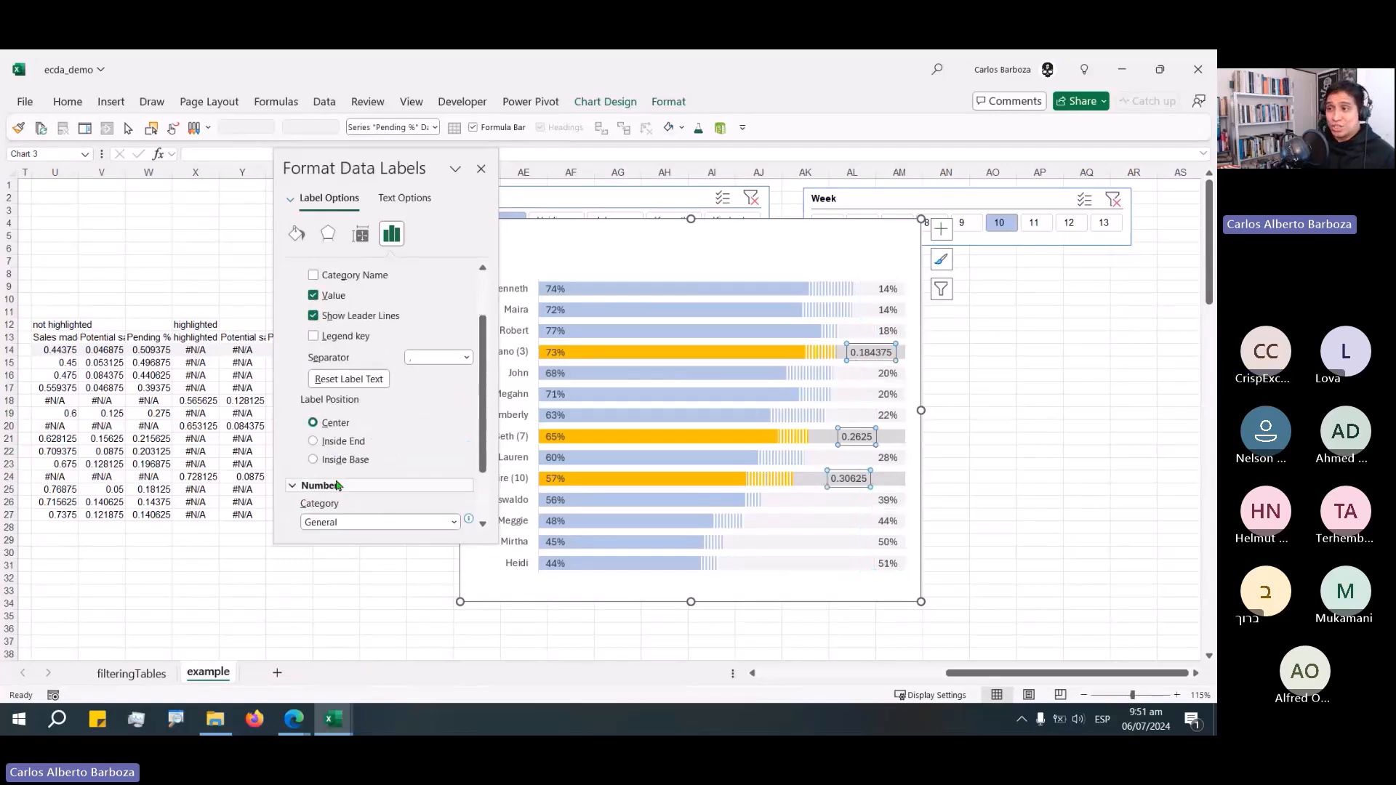
click(334, 459)
scroll(349, 458, down, 3)
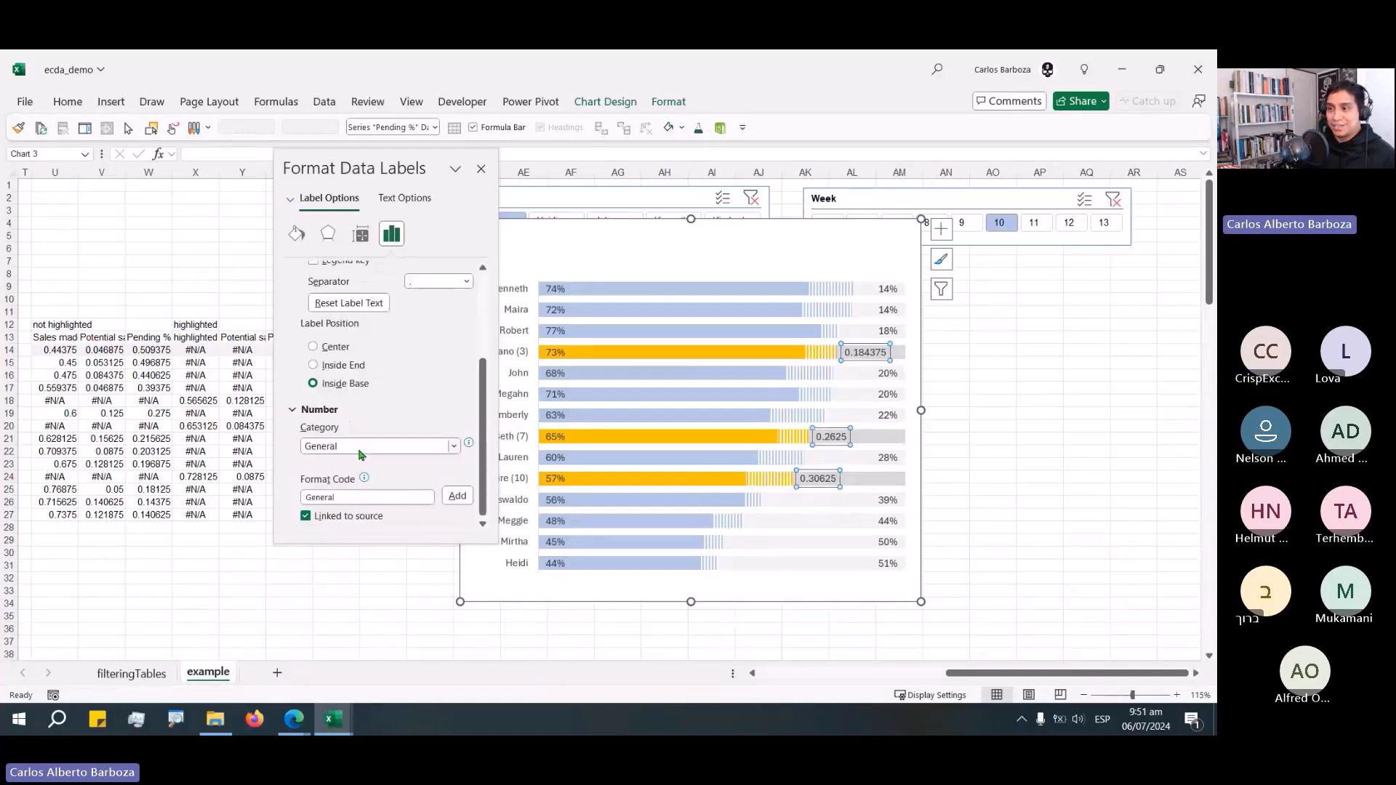
click(359, 446)
click(331, 551)
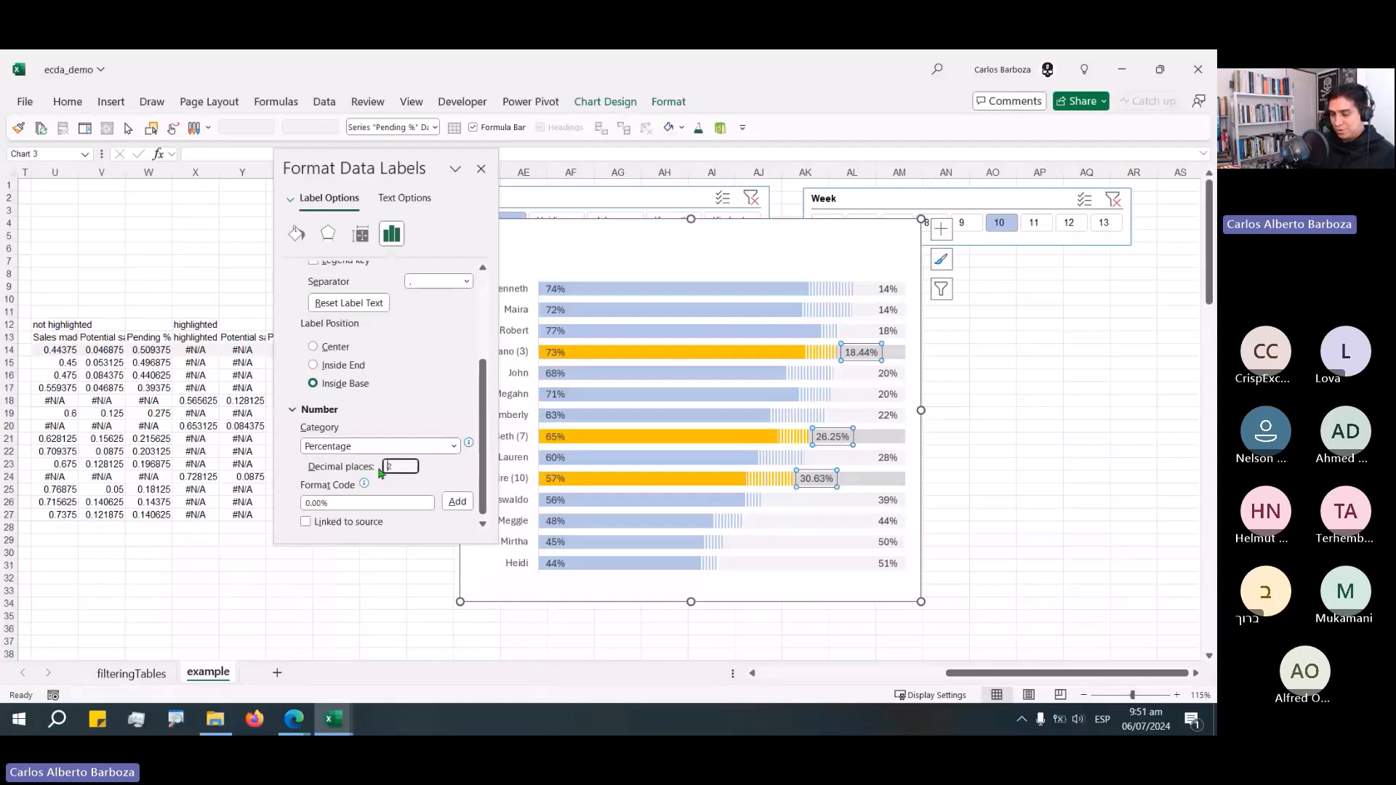
key(Return)
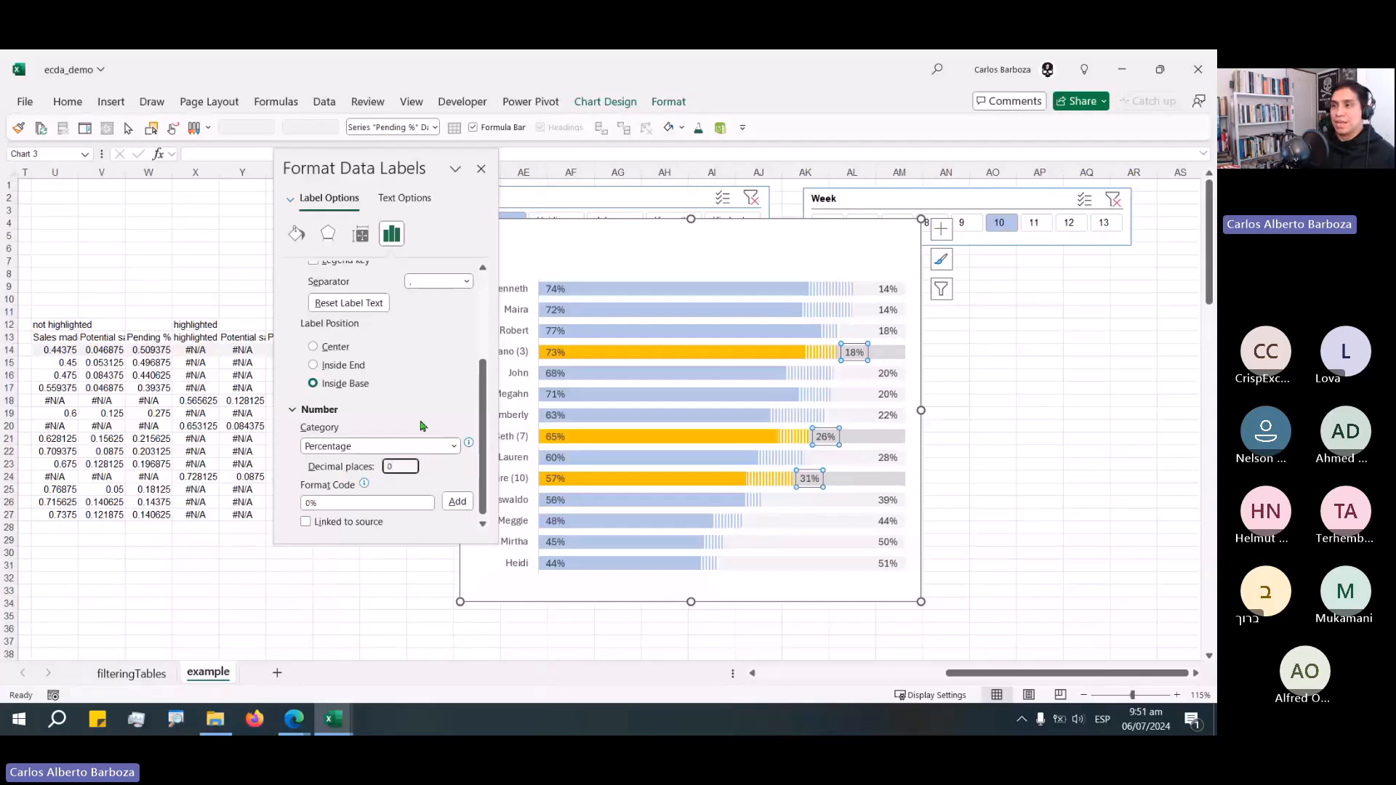
click(343, 367)
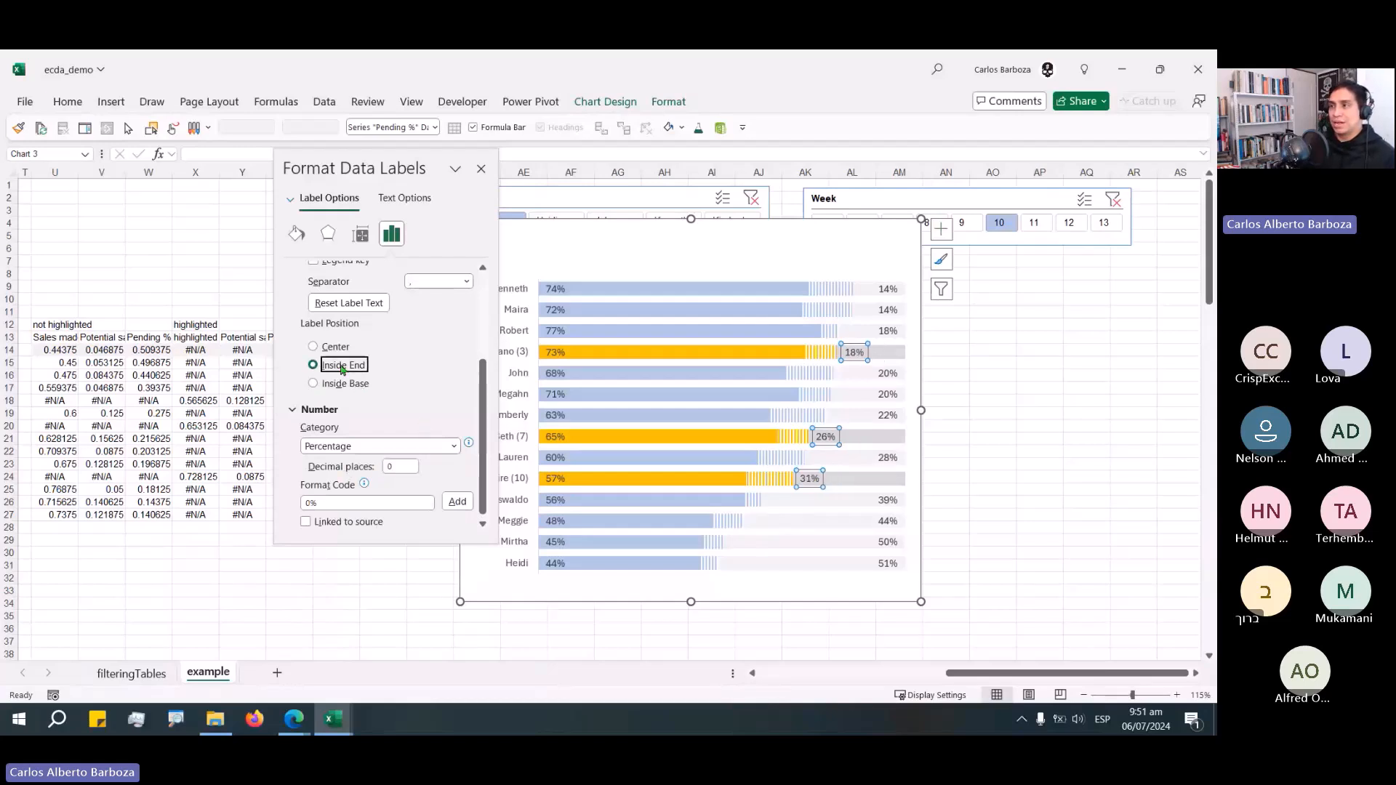
Close the formatting pane, move the chart slightly down and right, and nudge the plot area's left edge rightward.
click(481, 169)
click(809, 230)
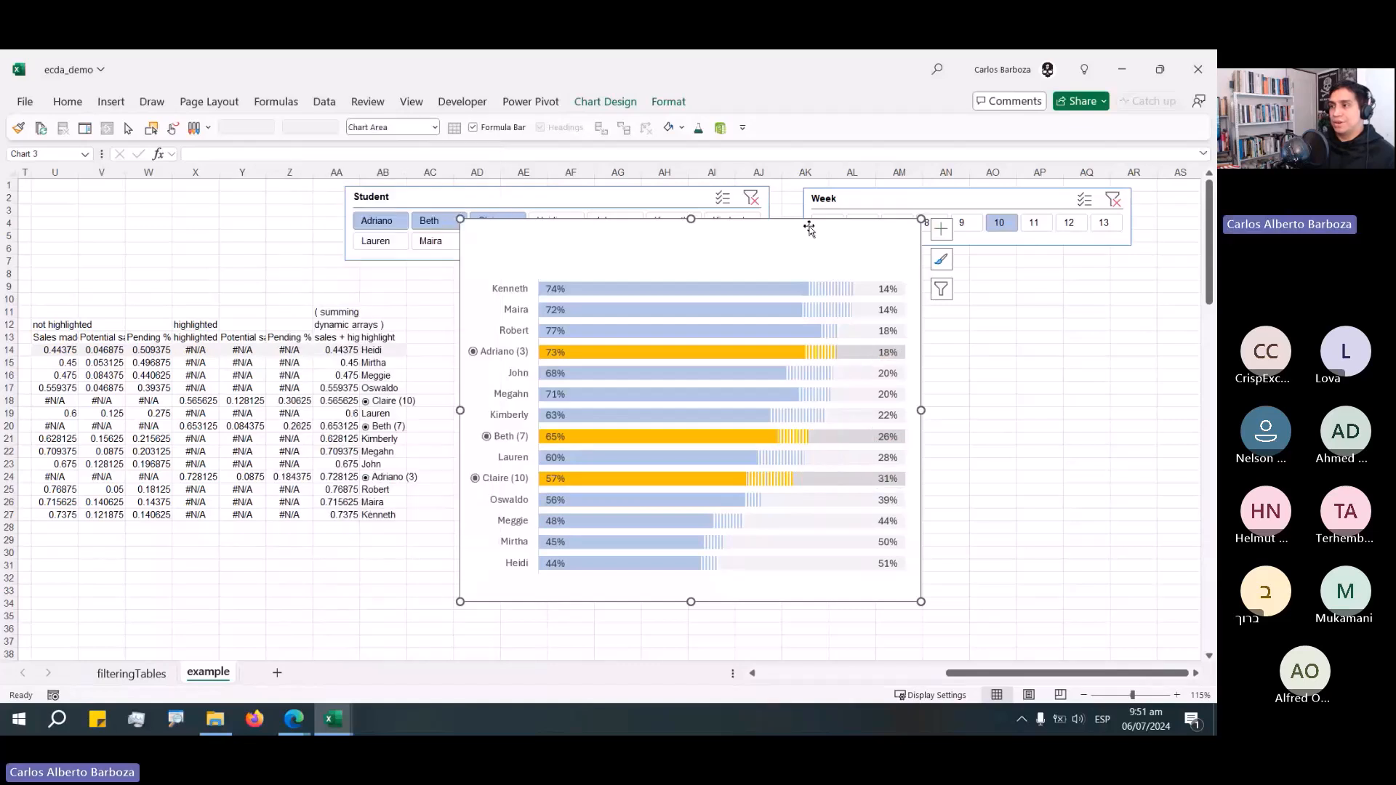
drag(809, 230, 838, 246)
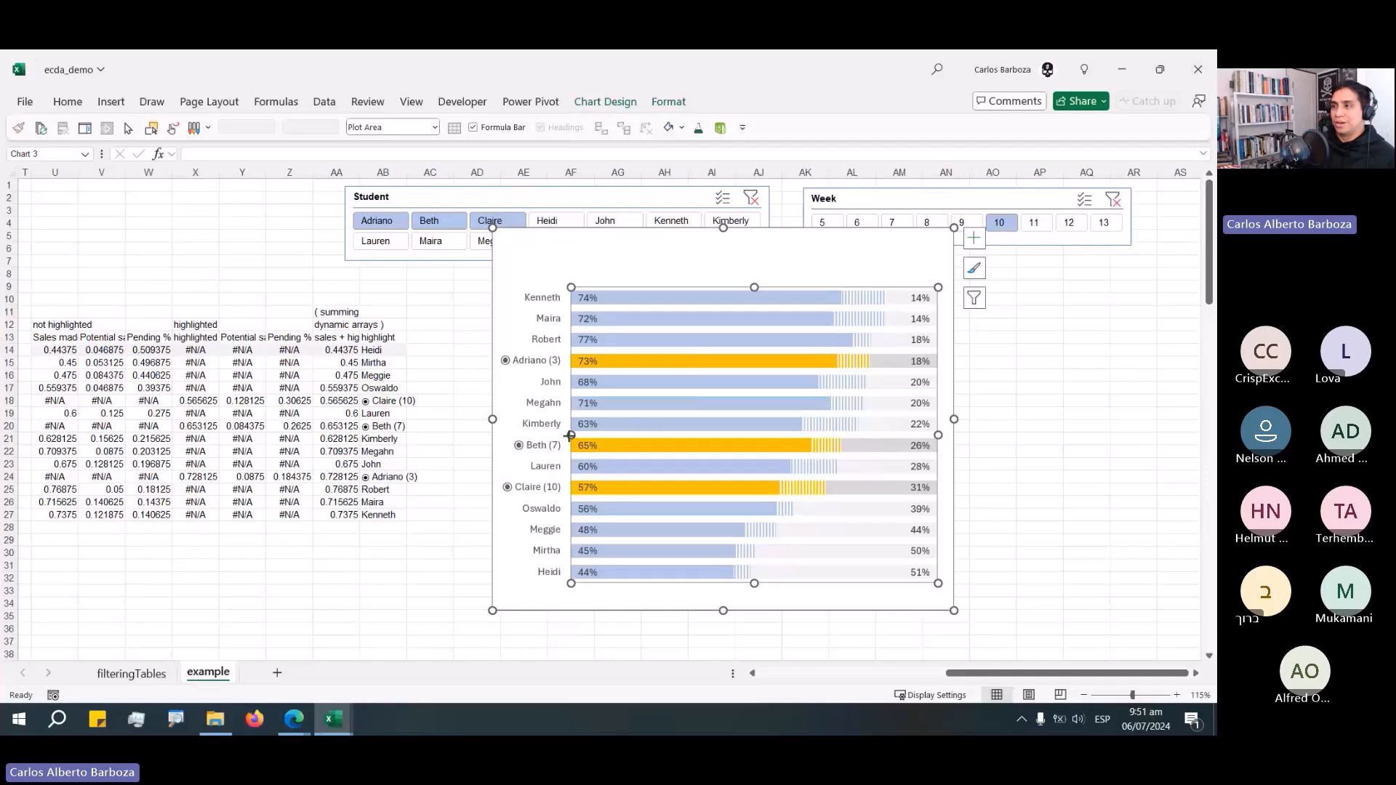
drag(569, 434, 575, 435)
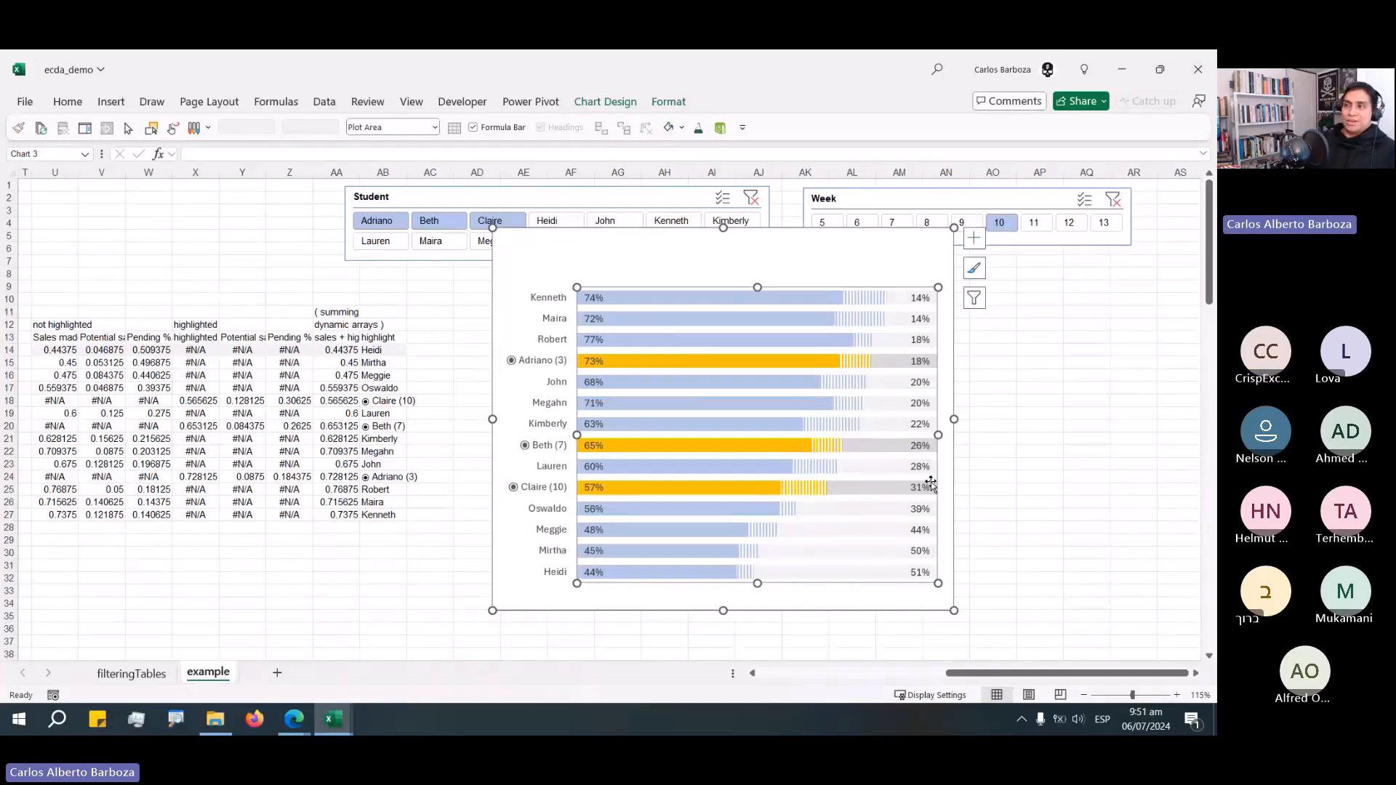
click(1135, 424)
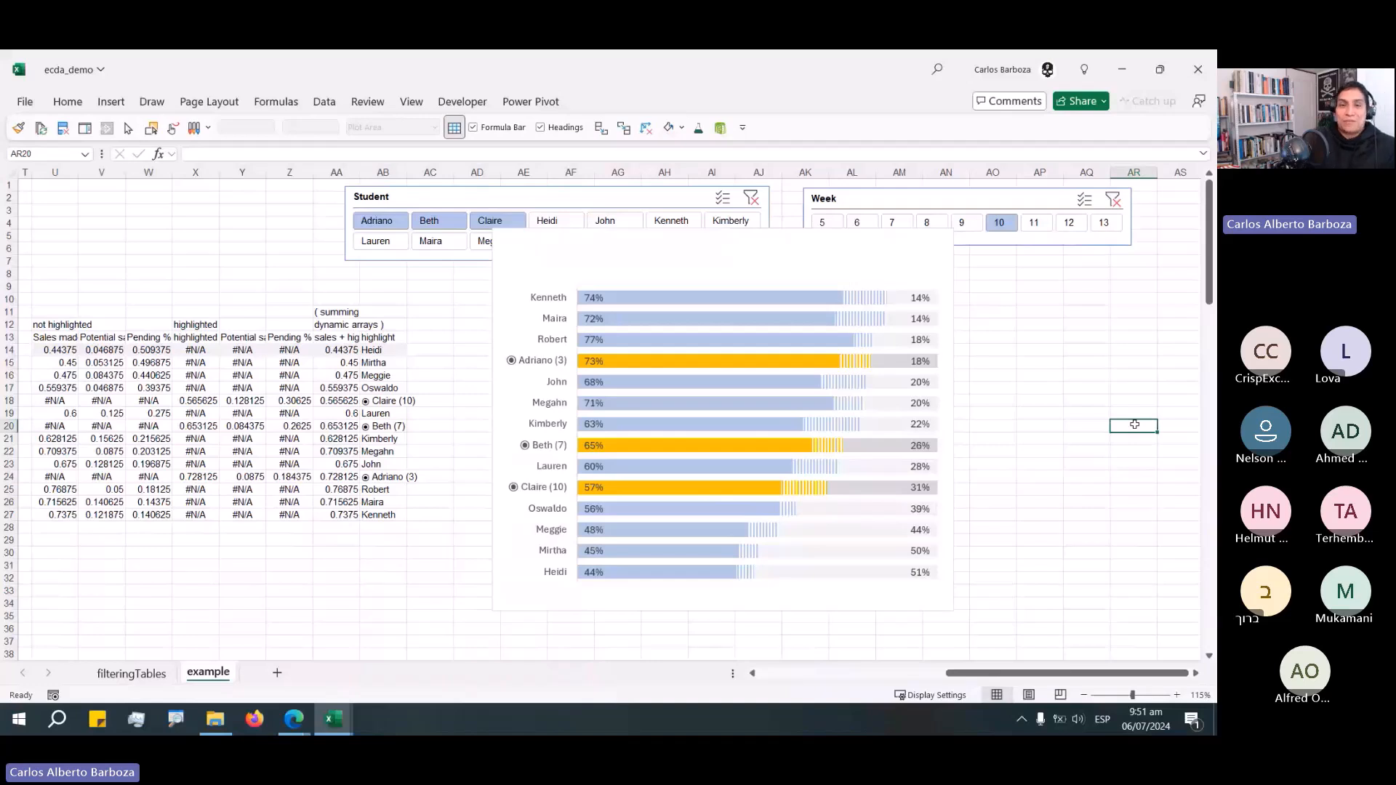
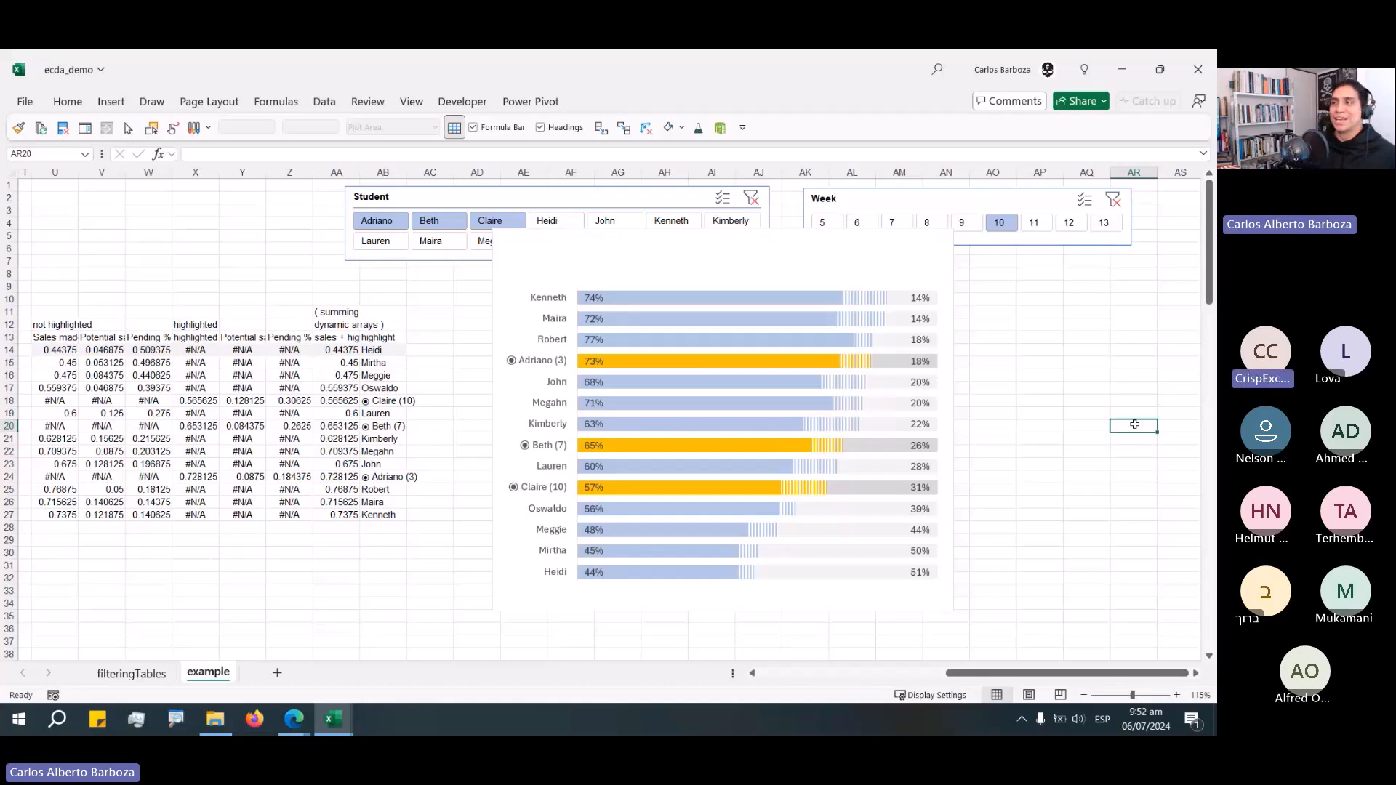
Move the chart slightly down below the slicers.
click(800, 250)
drag(799, 250, 802, 294)
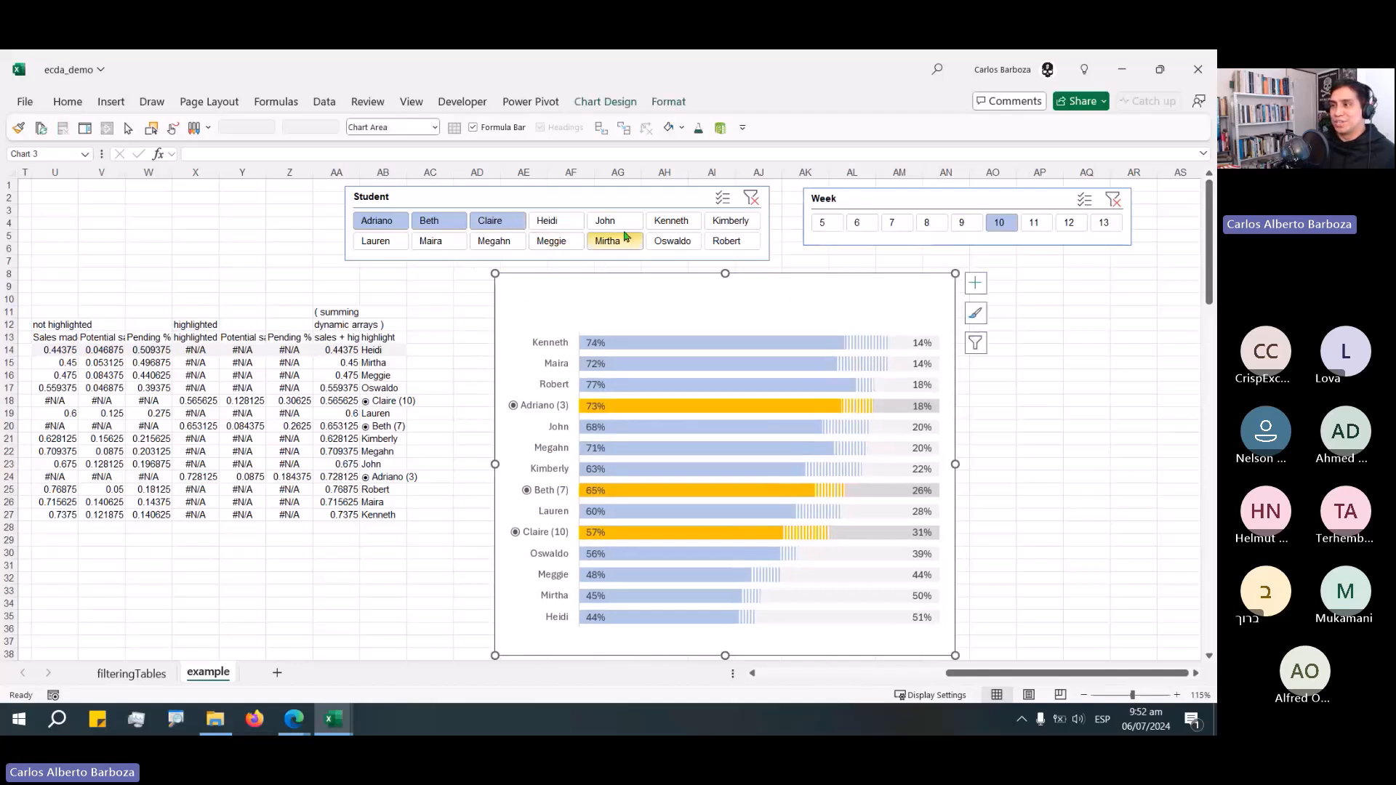
Select Heidi, Meggie and Mirtha in the Student slicer to highlight them in the chart.
drag(630, 243, 721, 244)
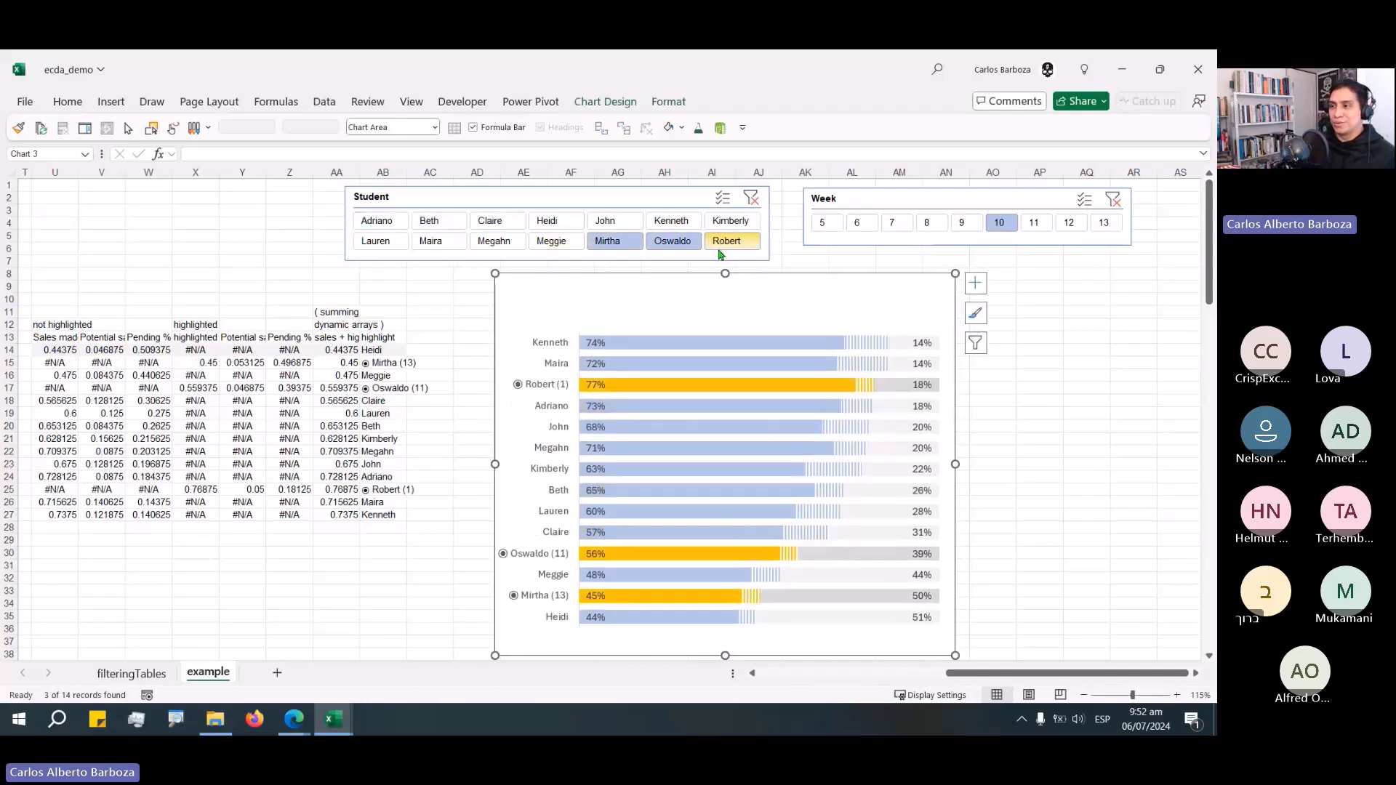
ctrl+click(715, 240)
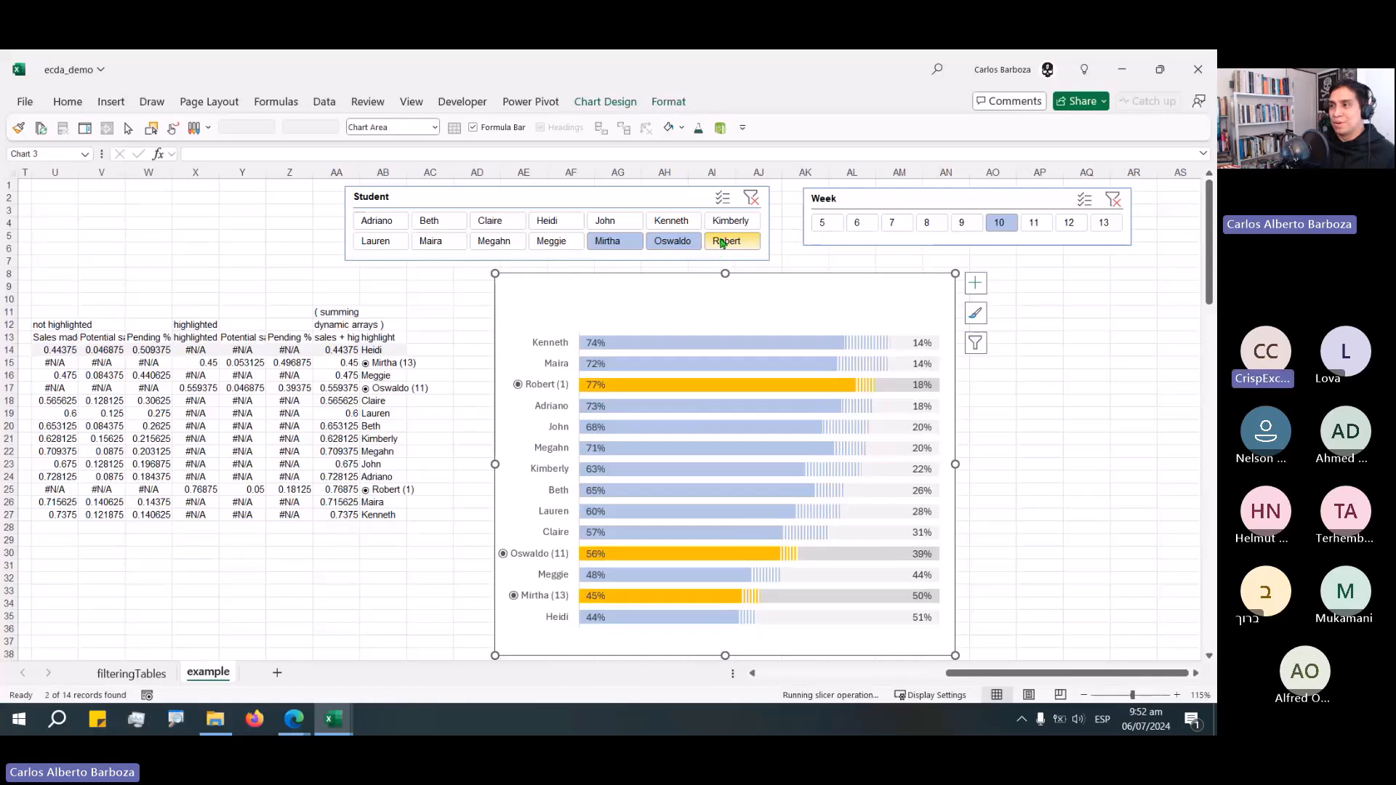
ctrl+click(552, 221)
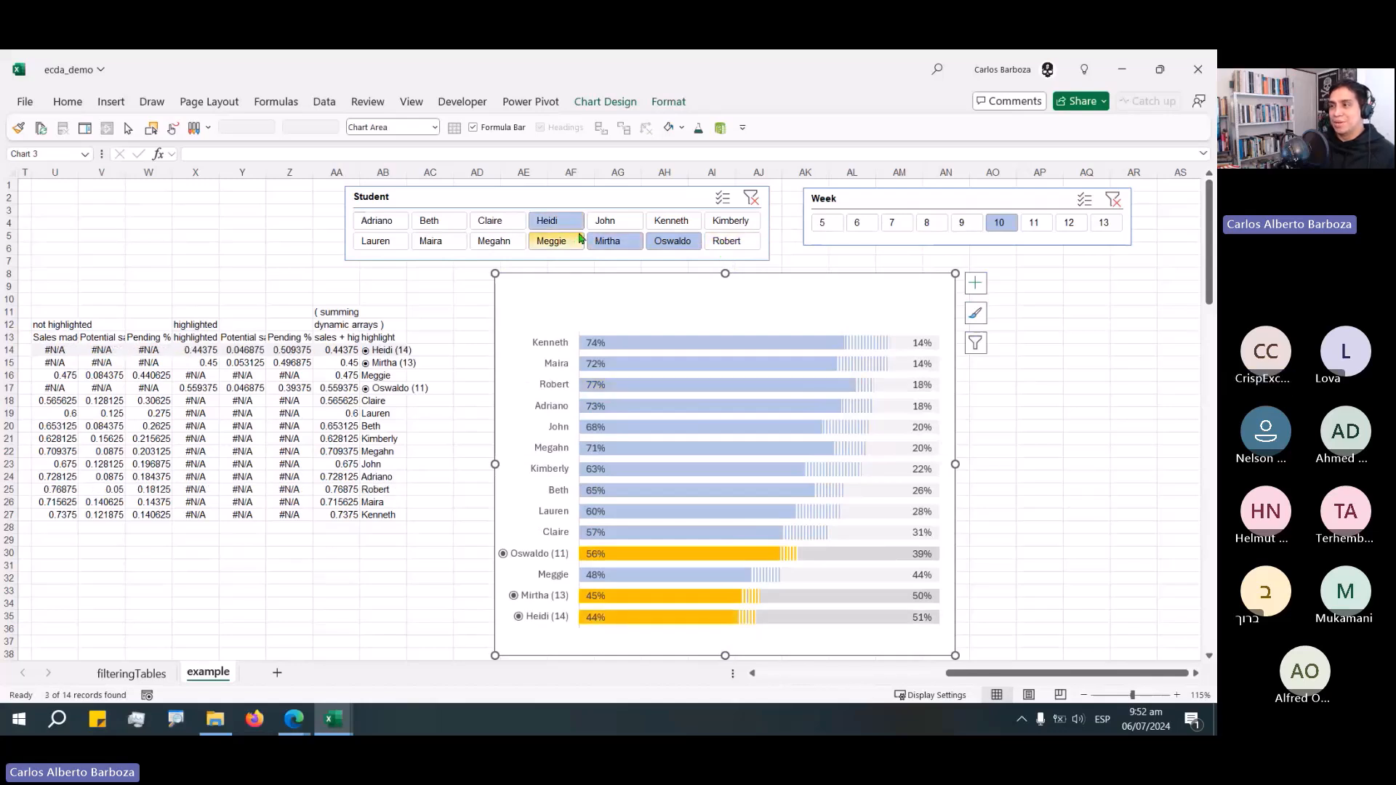
ctrl+click(673, 241)
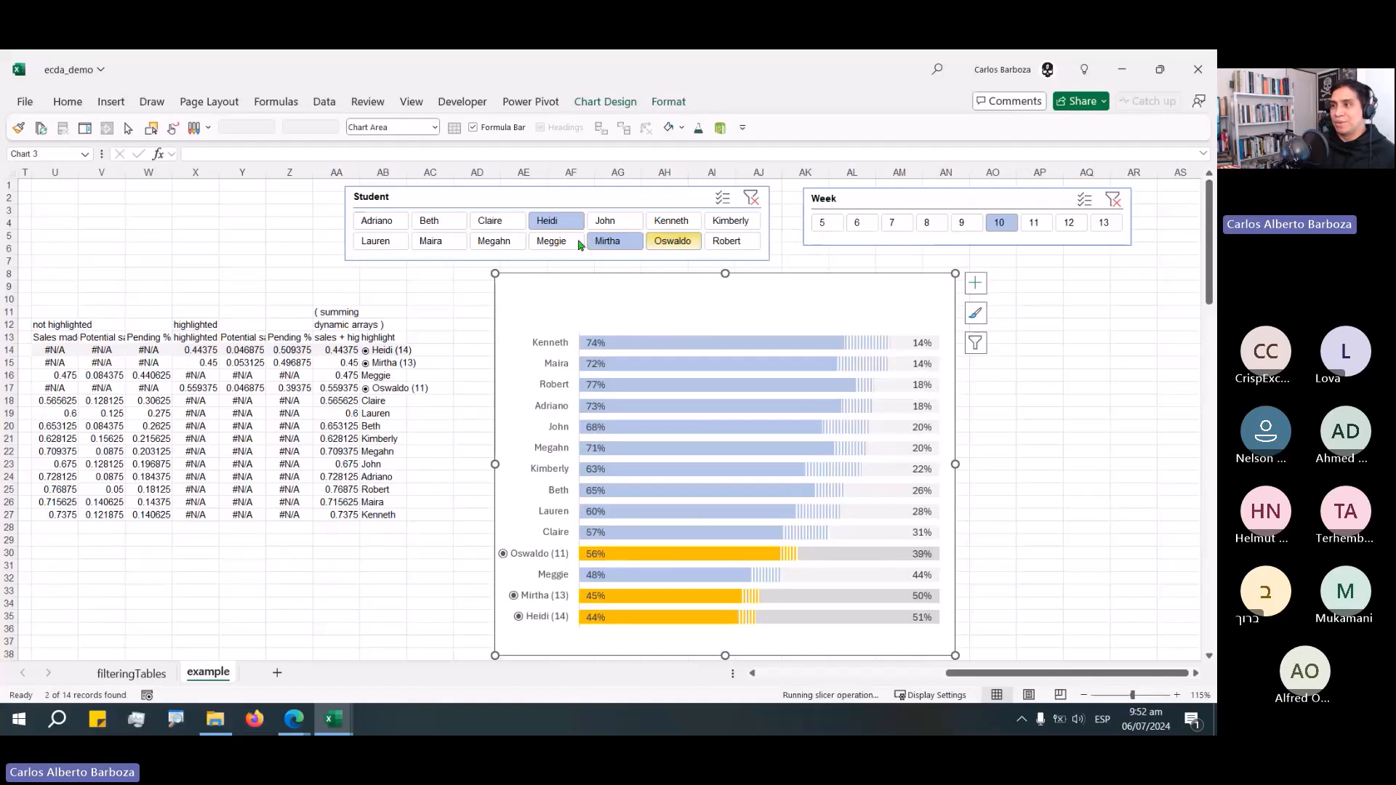
ctrl+click(550, 239)
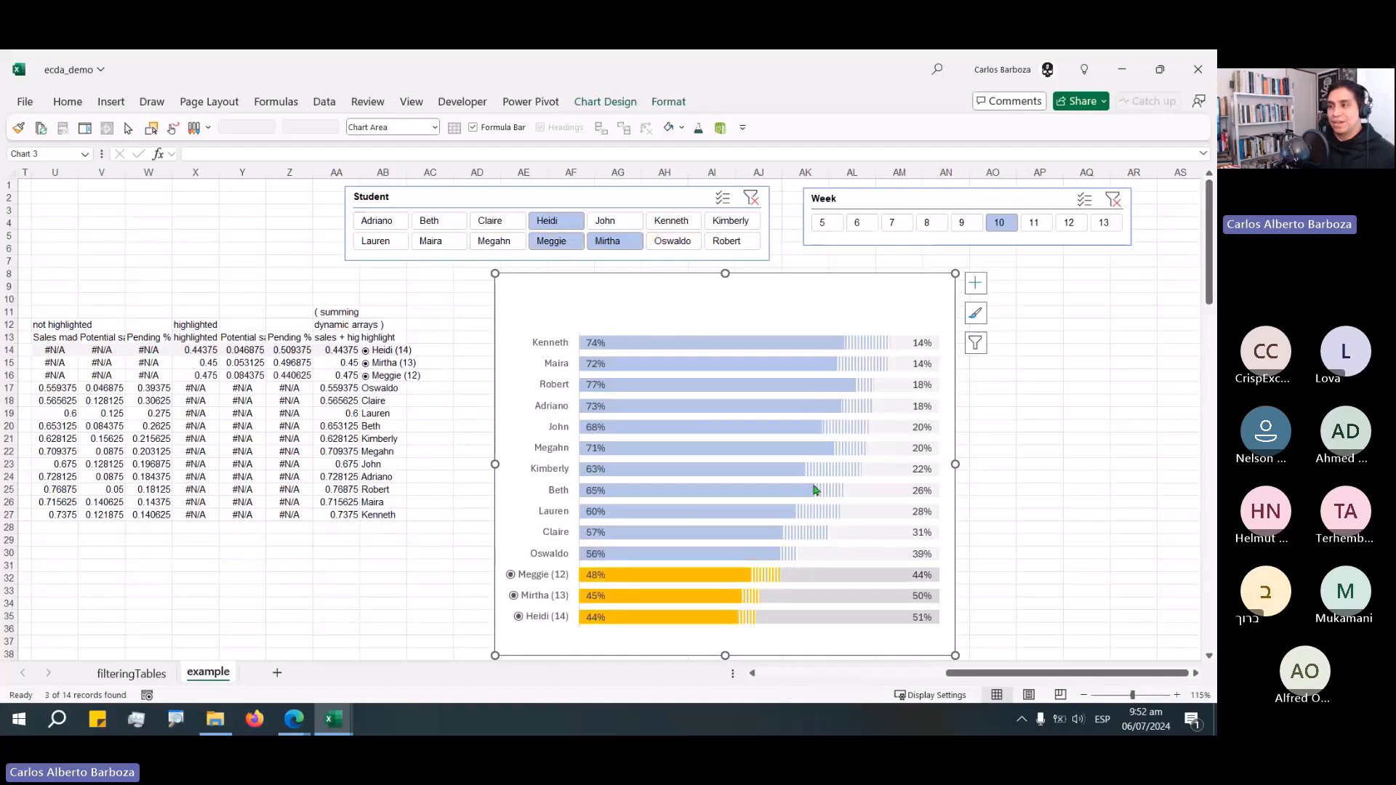
Step through the Week slicer from week 5 to week 13, leaving week 13 selected.
click(835, 222)
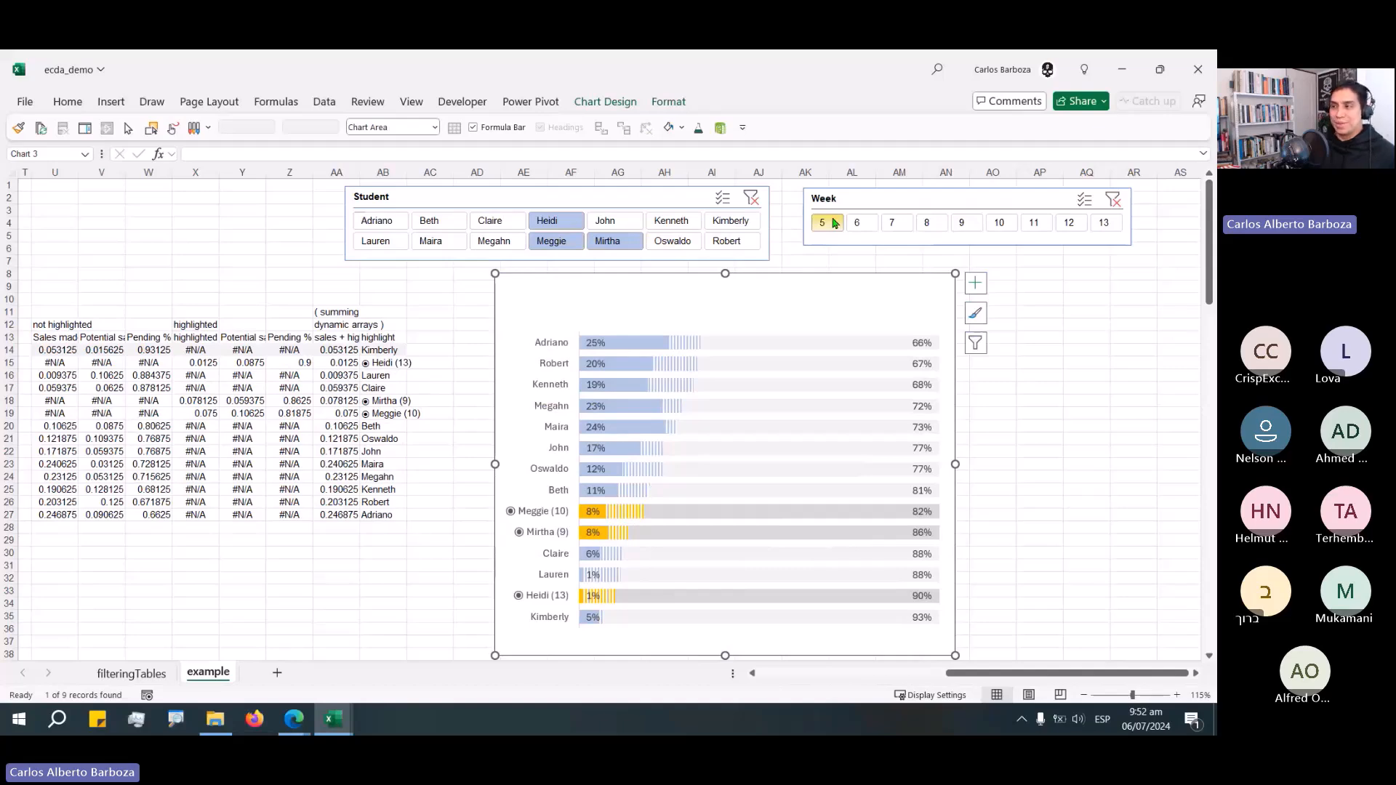
click(859, 224)
click(936, 226)
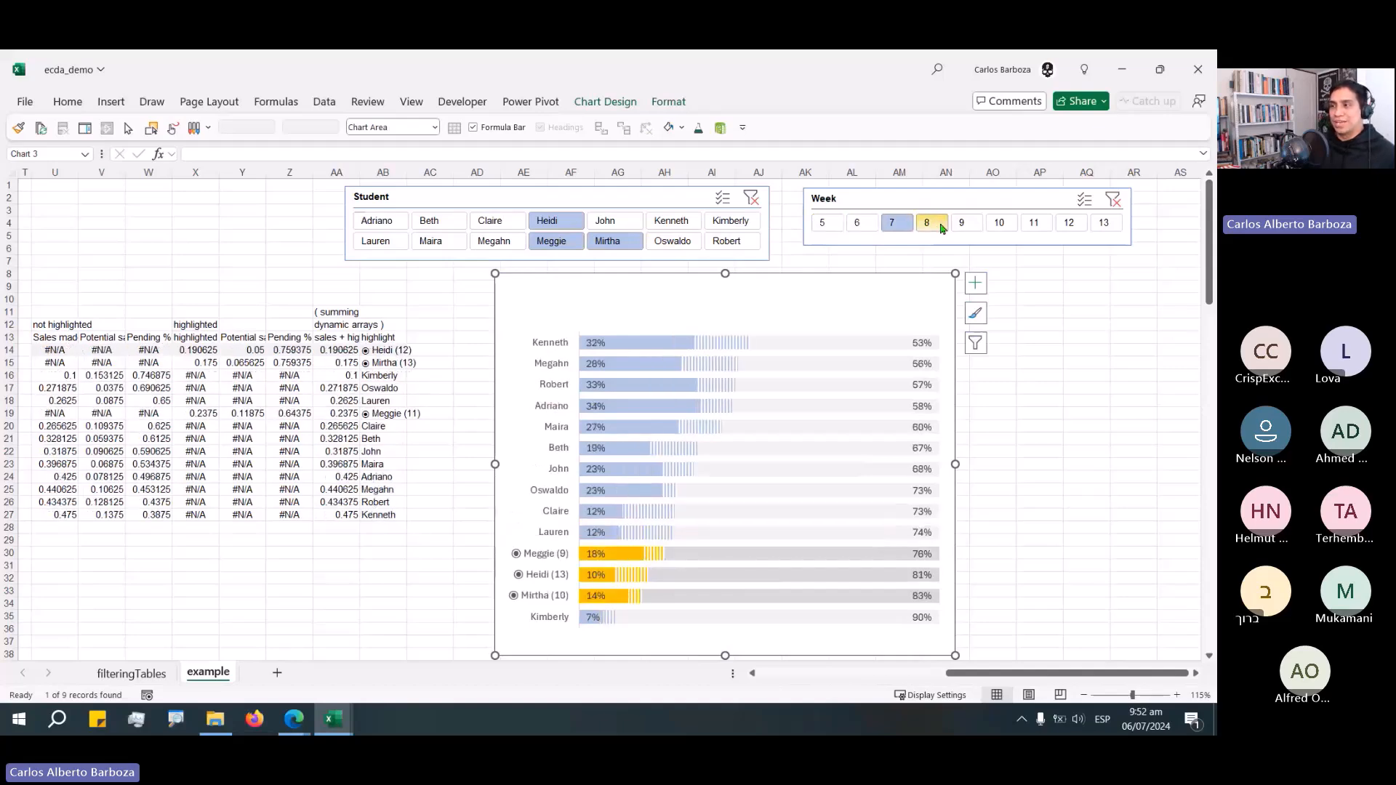
click(964, 231)
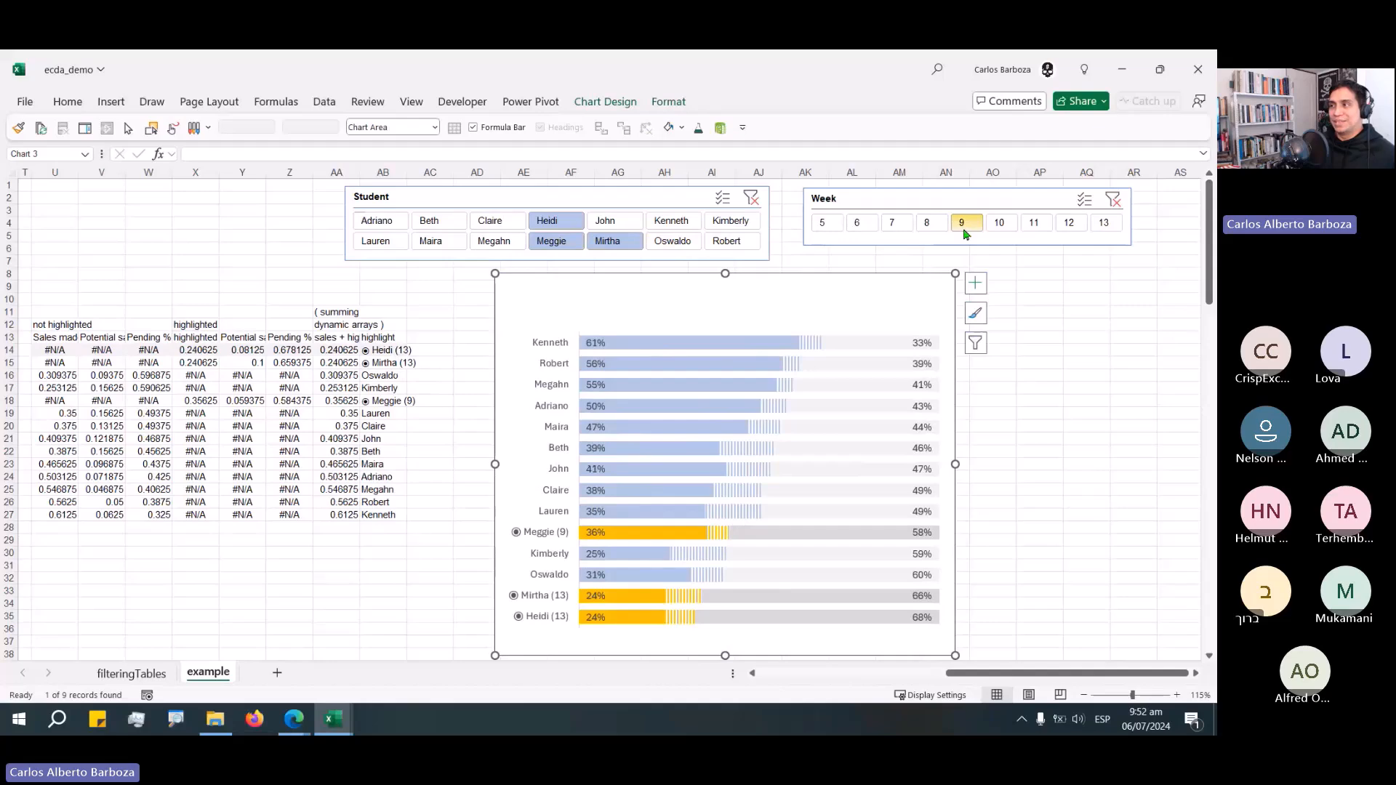
click(999, 231)
click(1040, 227)
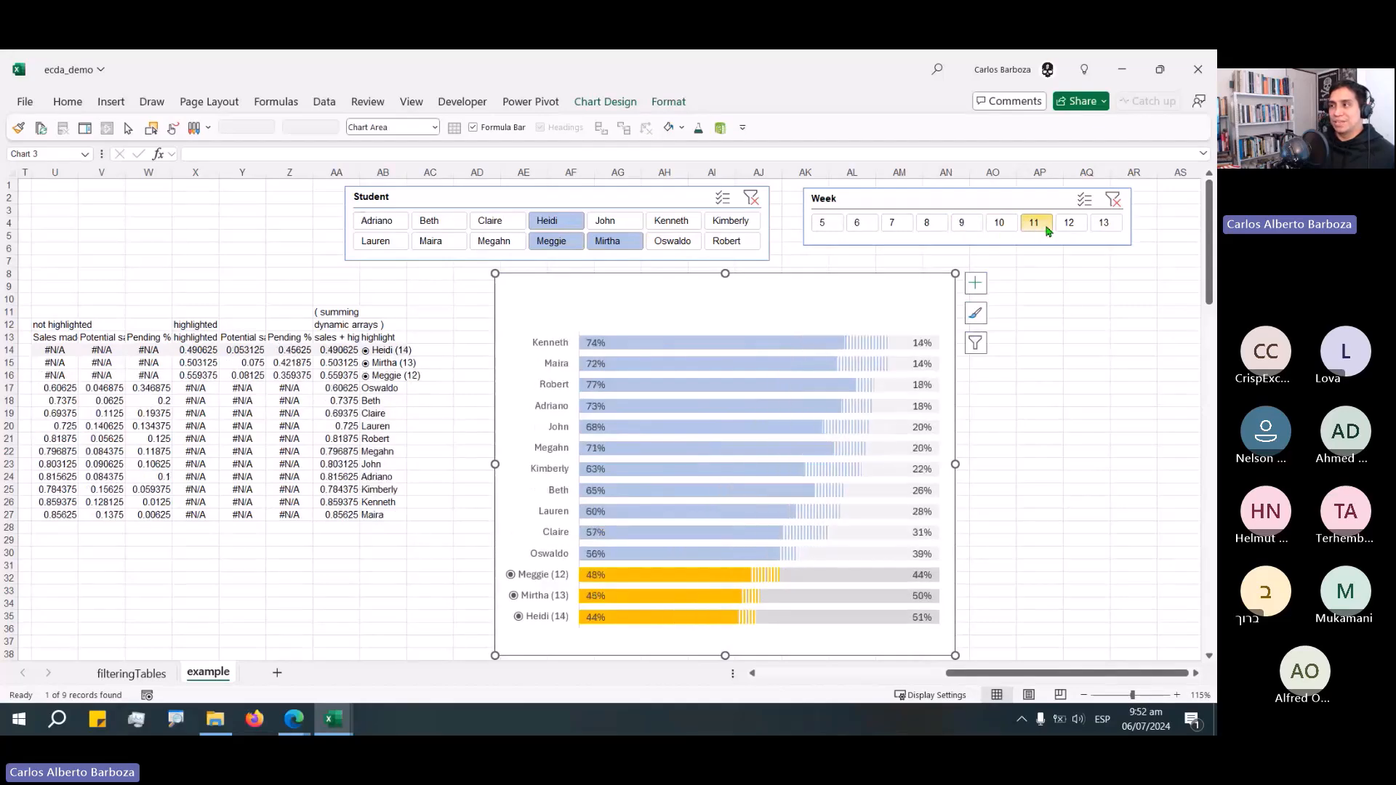
click(1102, 227)
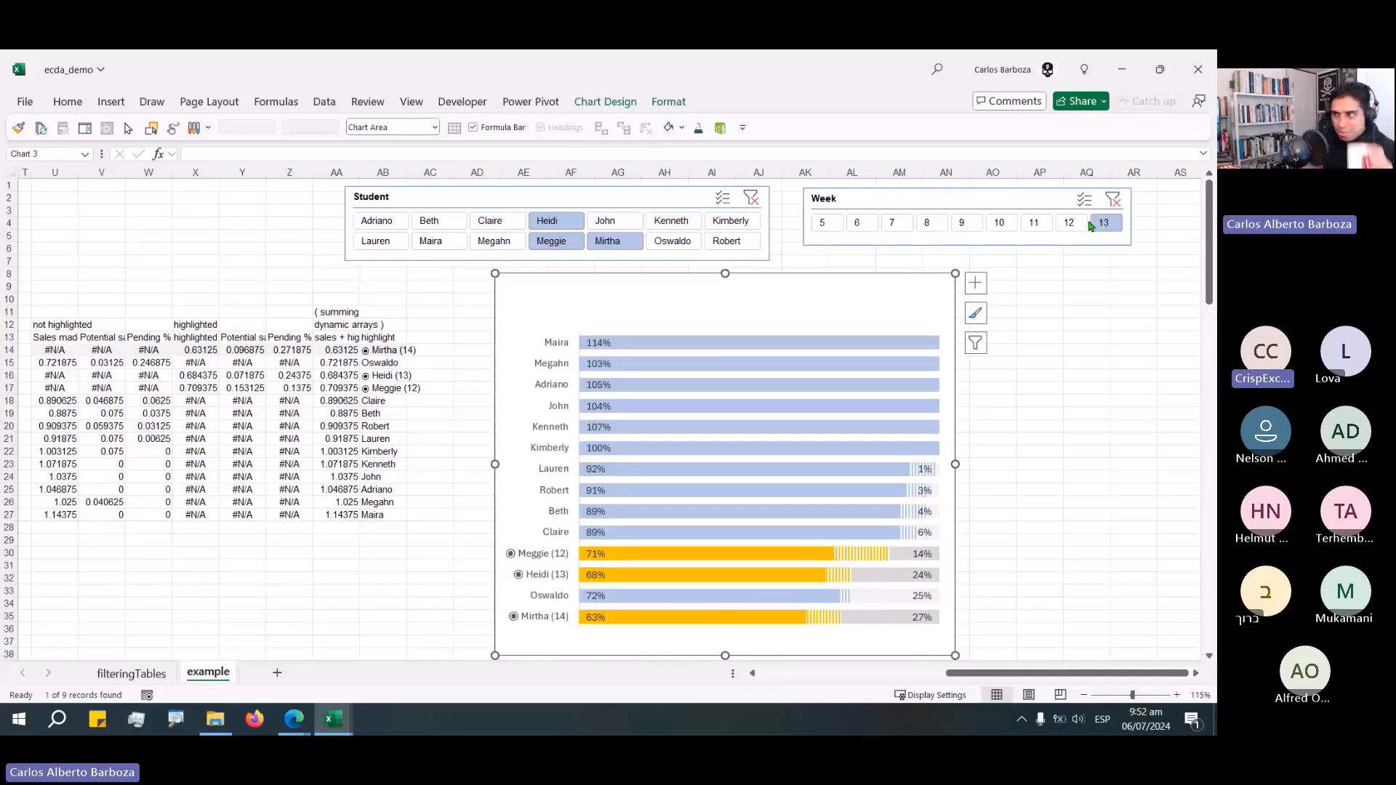
Move the Week slicer left, closer to the Student slicer.
click(919, 266)
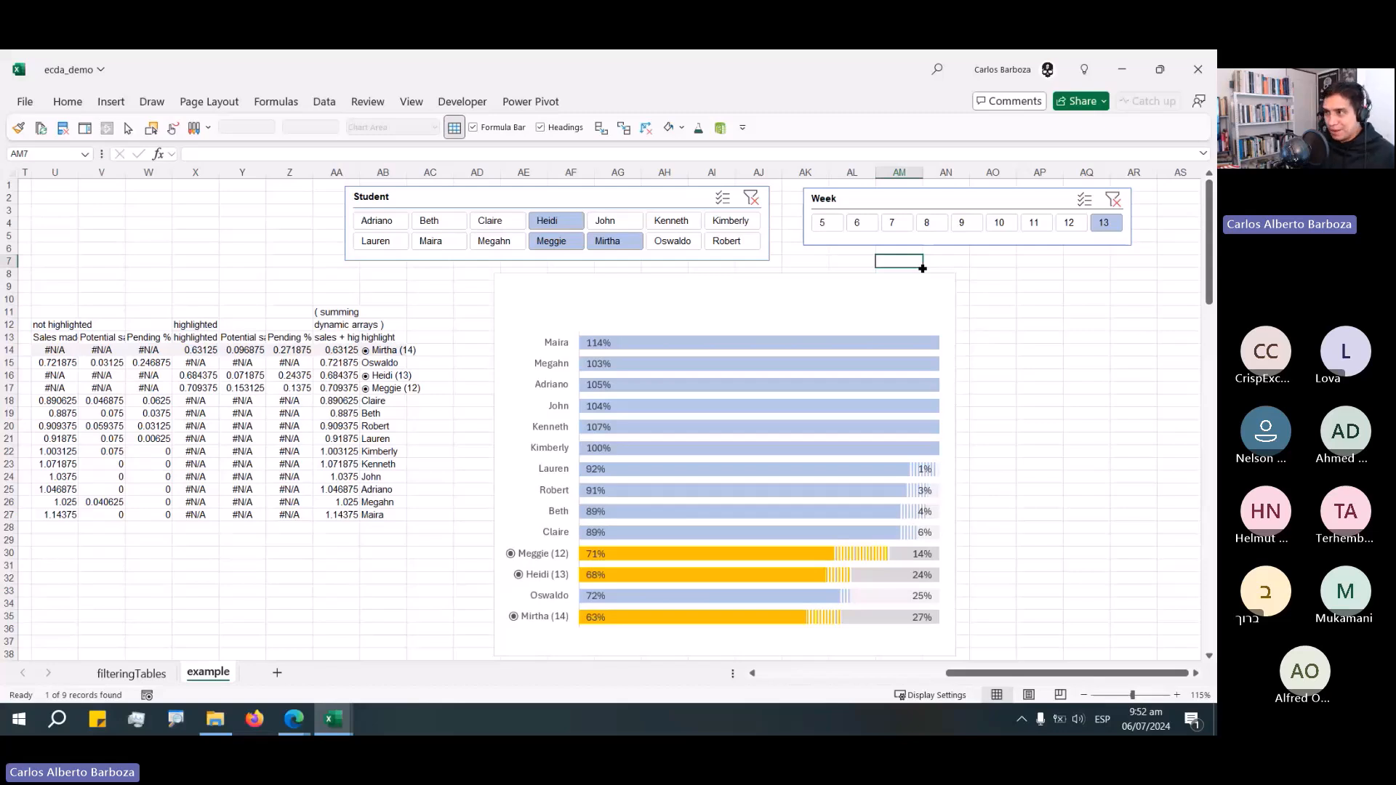
click(608, 200)
drag(916, 200, 888, 200)
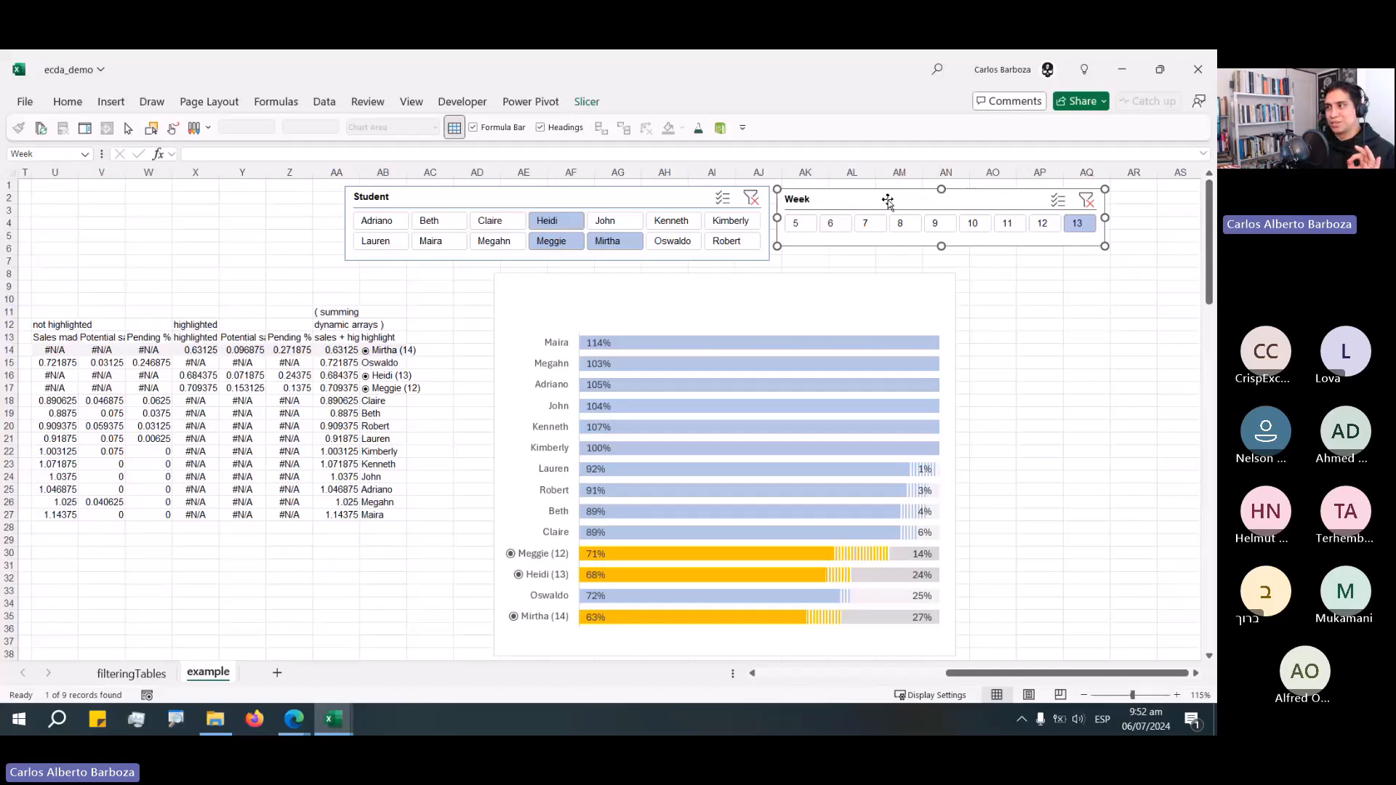
Try adding a legend to the chart, then undo it.
click(823, 282)
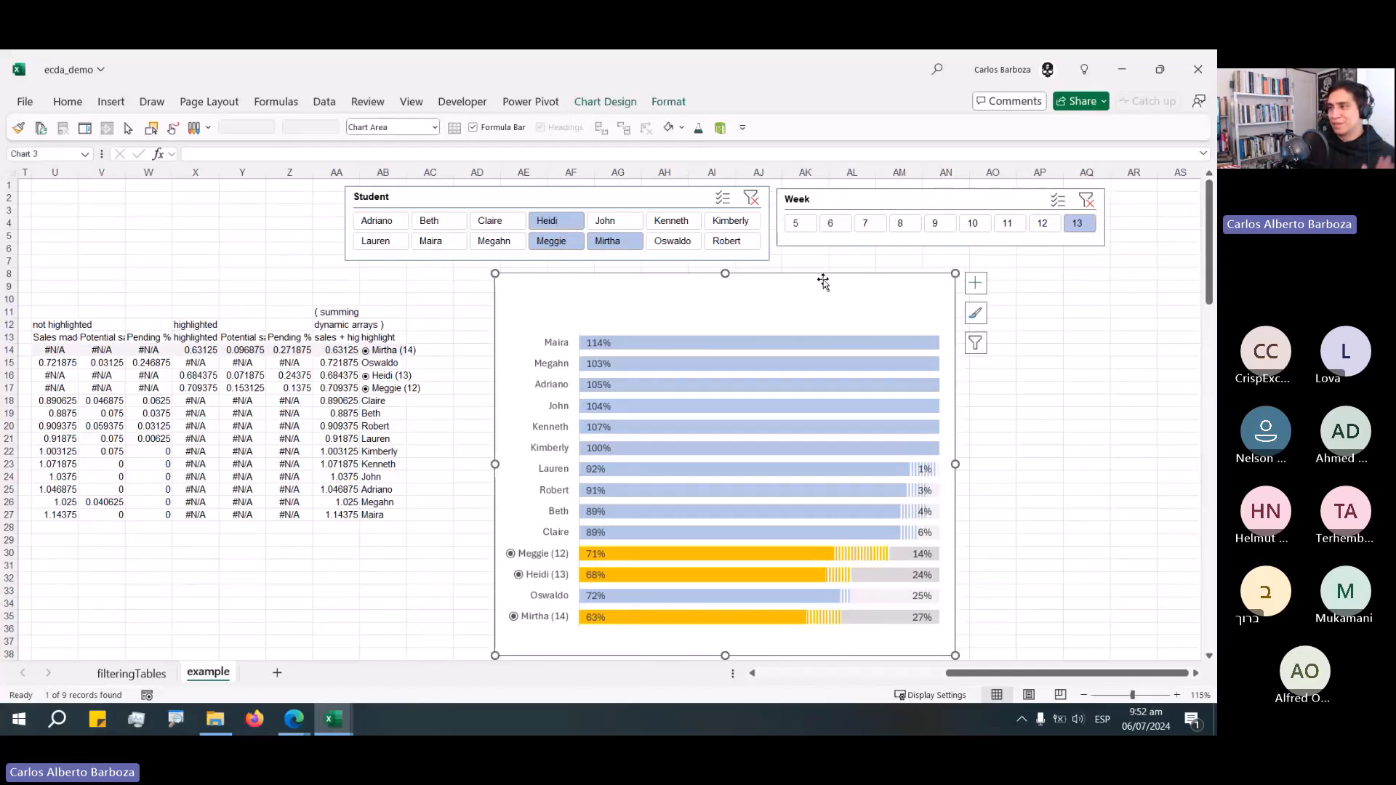
click(977, 284)
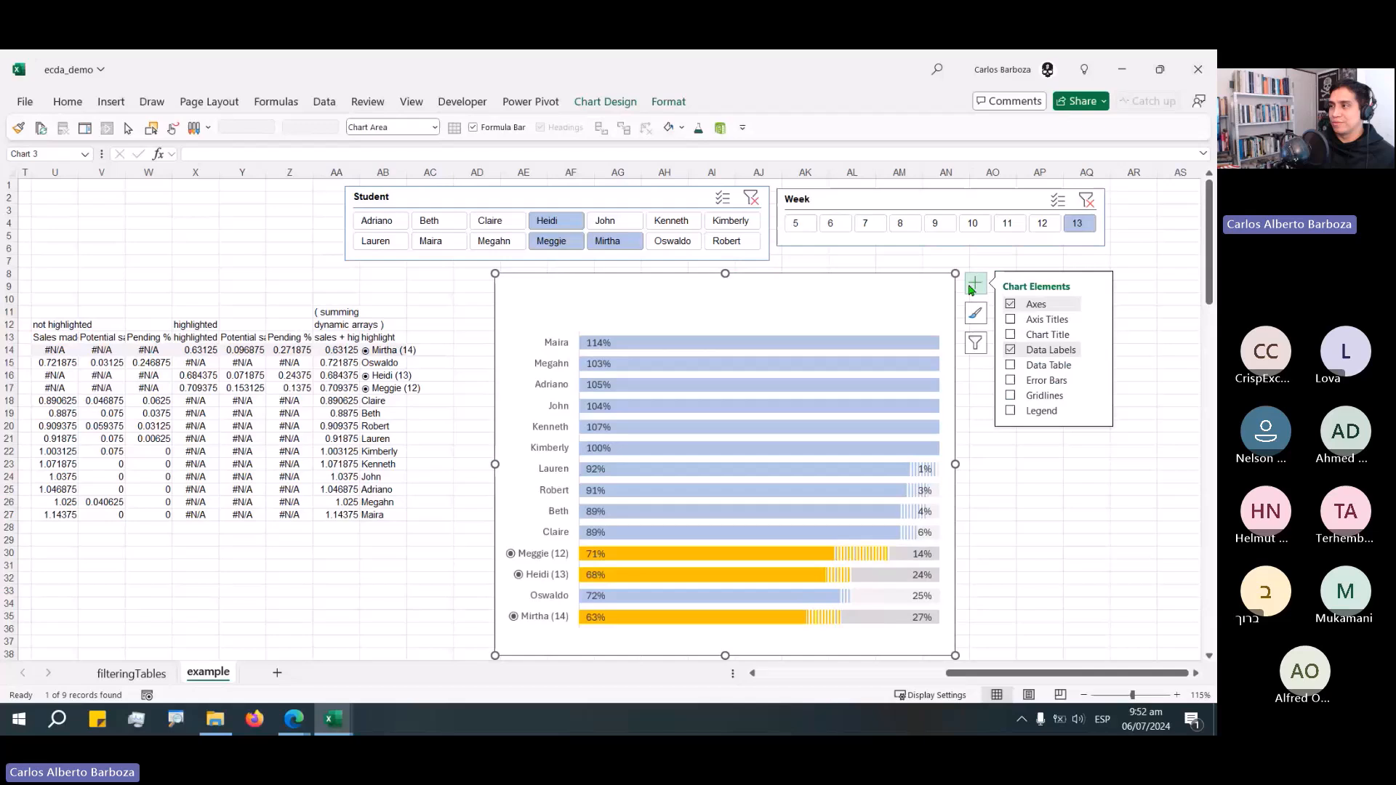
click(1015, 413)
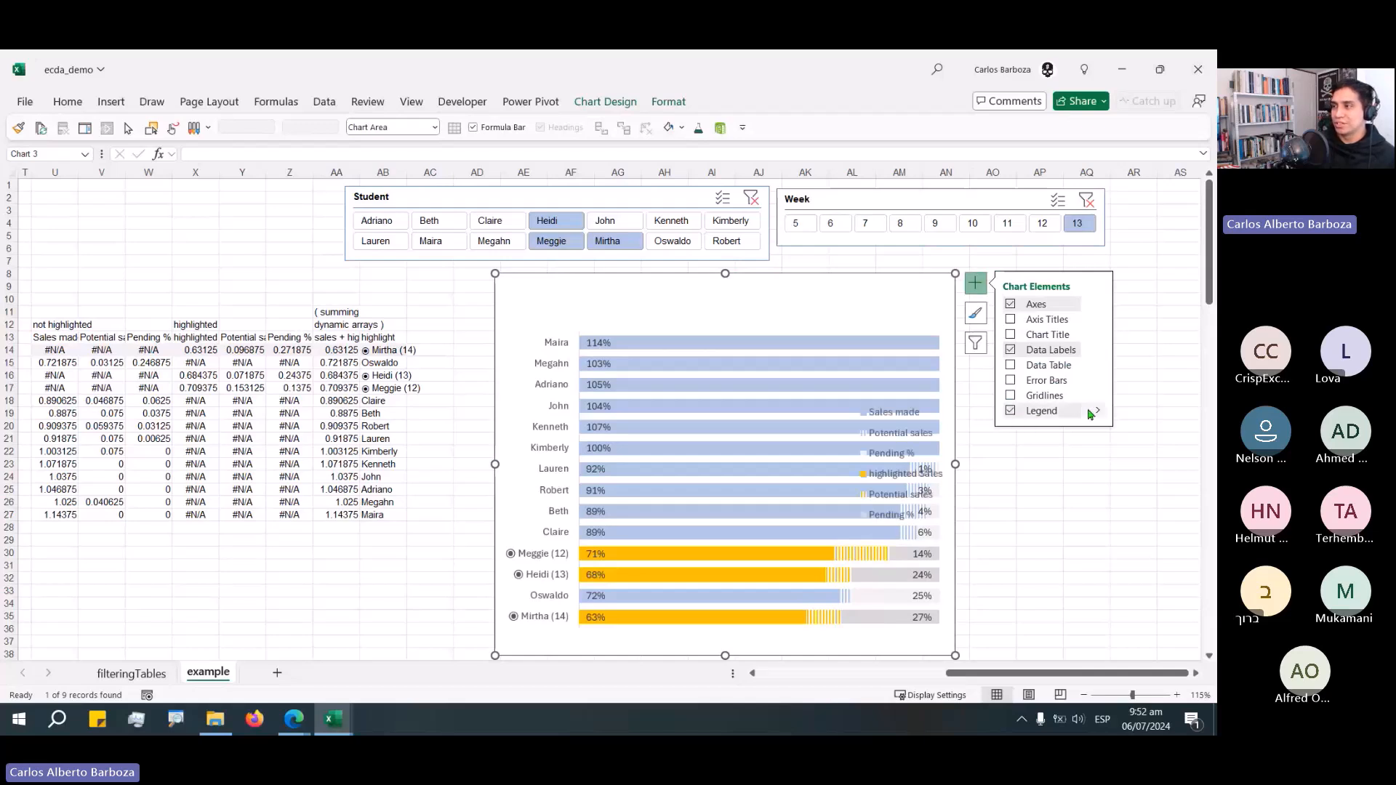
click(982, 385)
click(1040, 478)
key(ctrl+z)
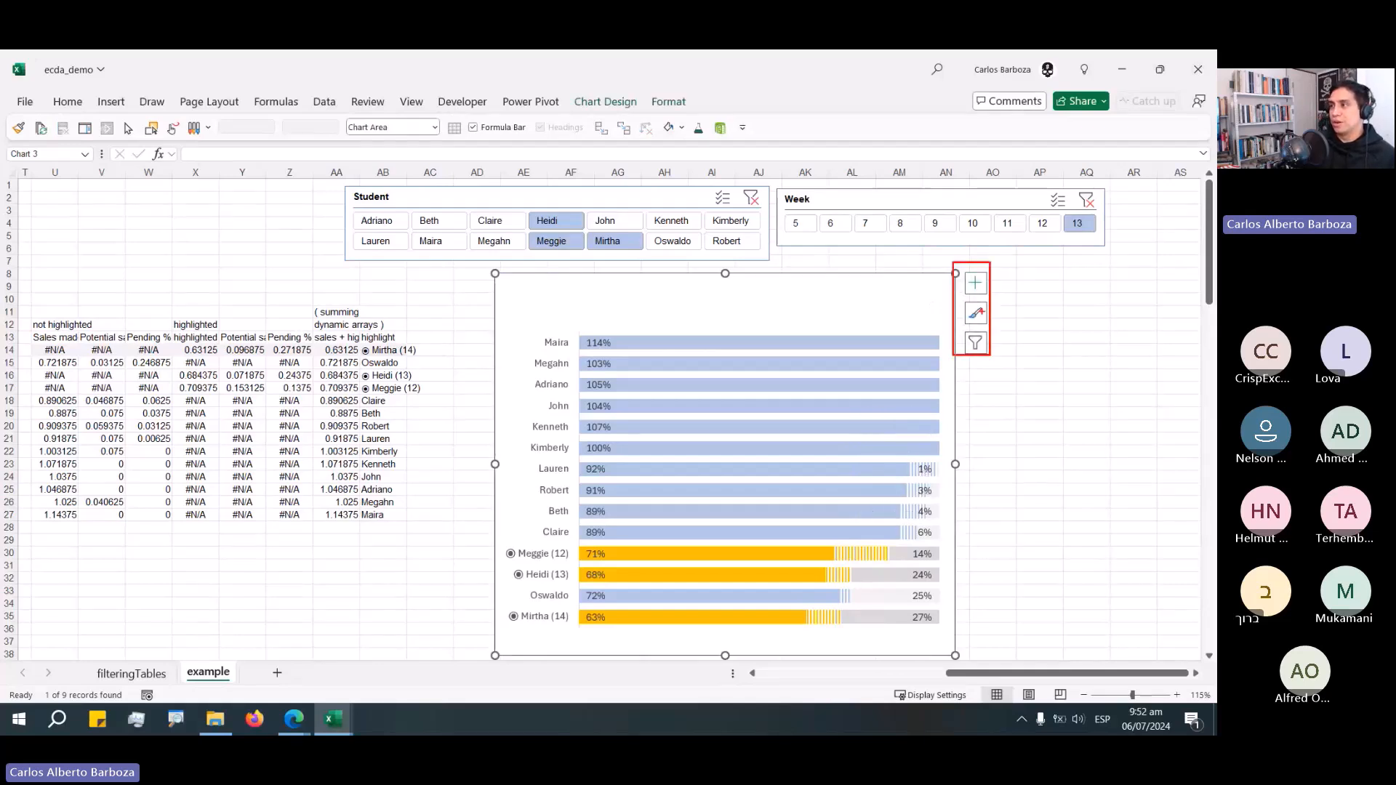
Add a chart legend positioned at the top.
click(975, 282)
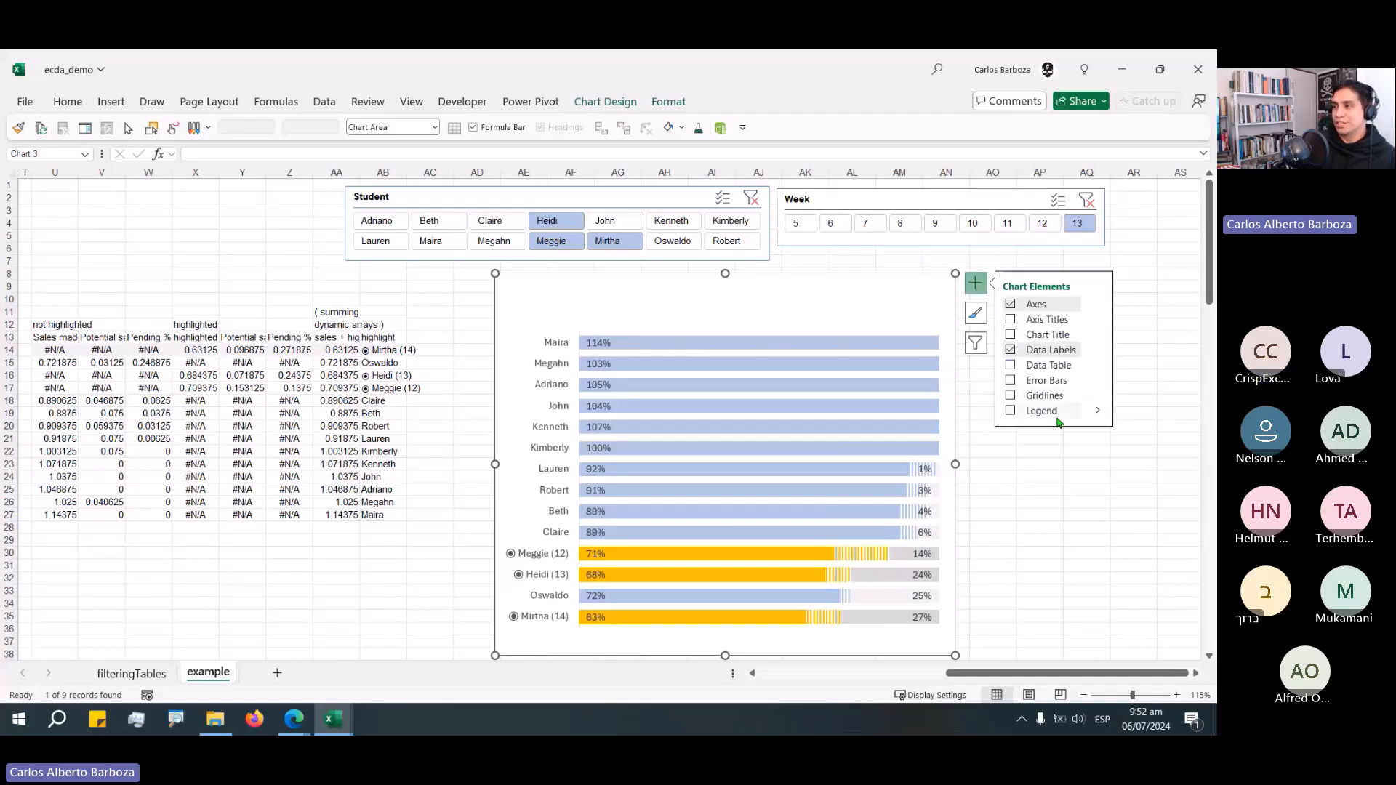
click(1098, 413)
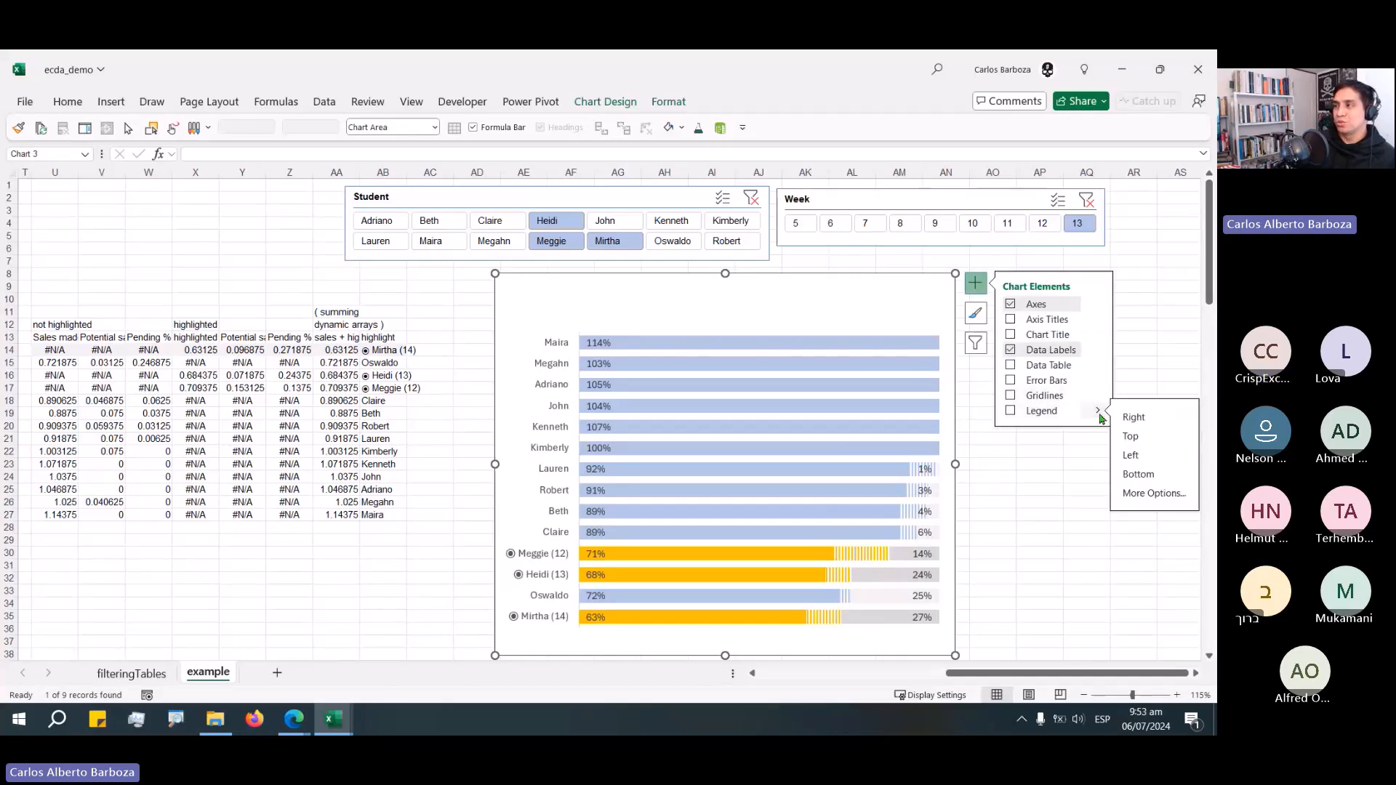
click(1131, 436)
click(1051, 511)
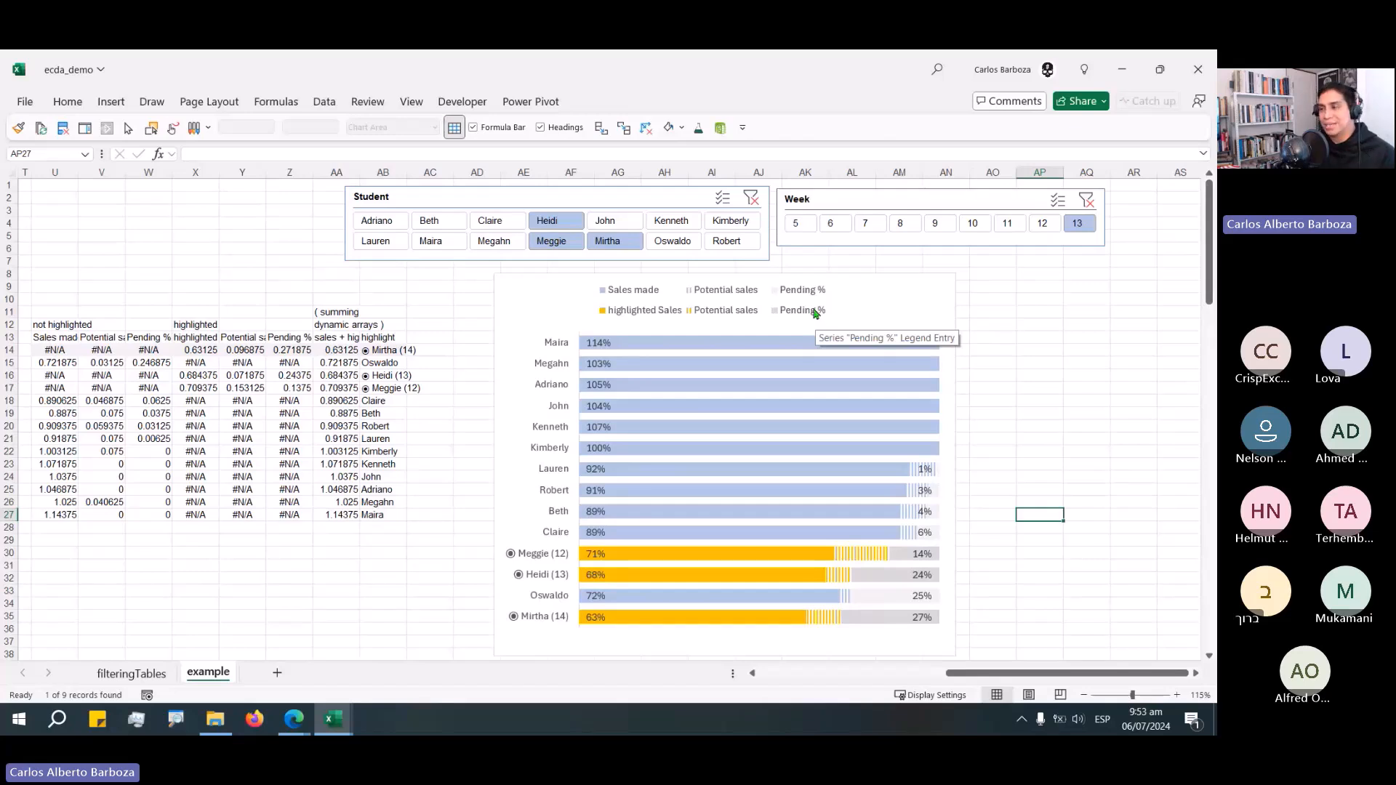
Delete the duplicate Pending % entry from the legend.
click(739, 300)
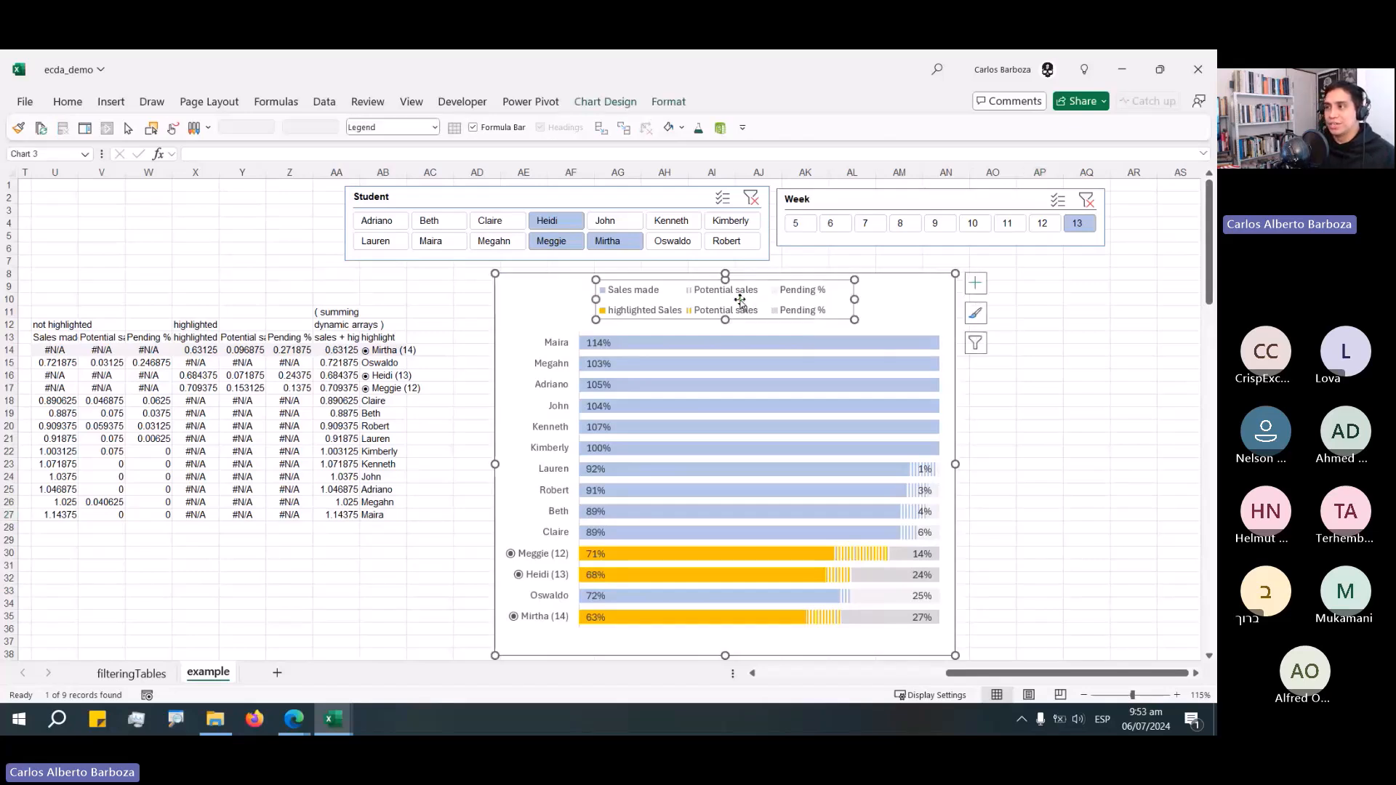
click(801, 314)
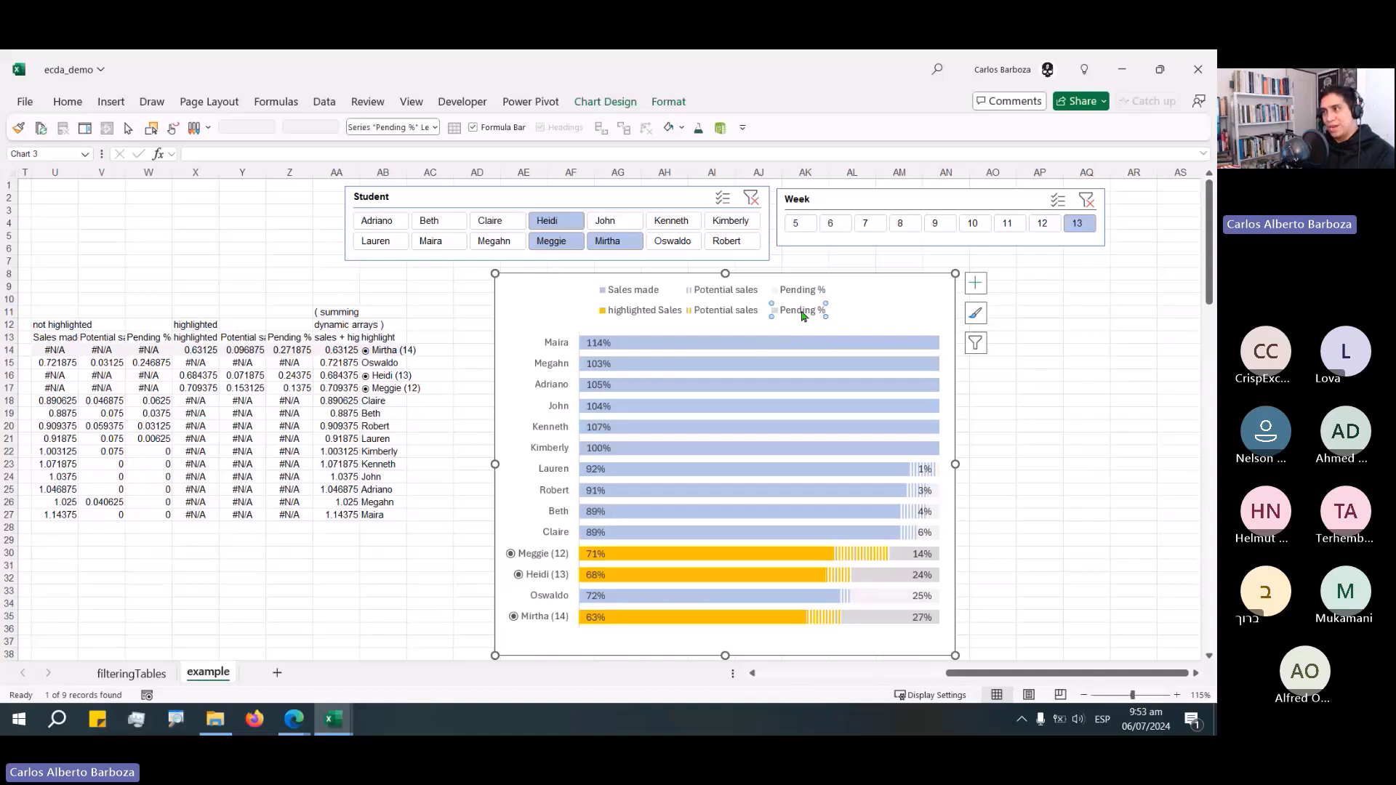
drag(858, 291, 836, 300)
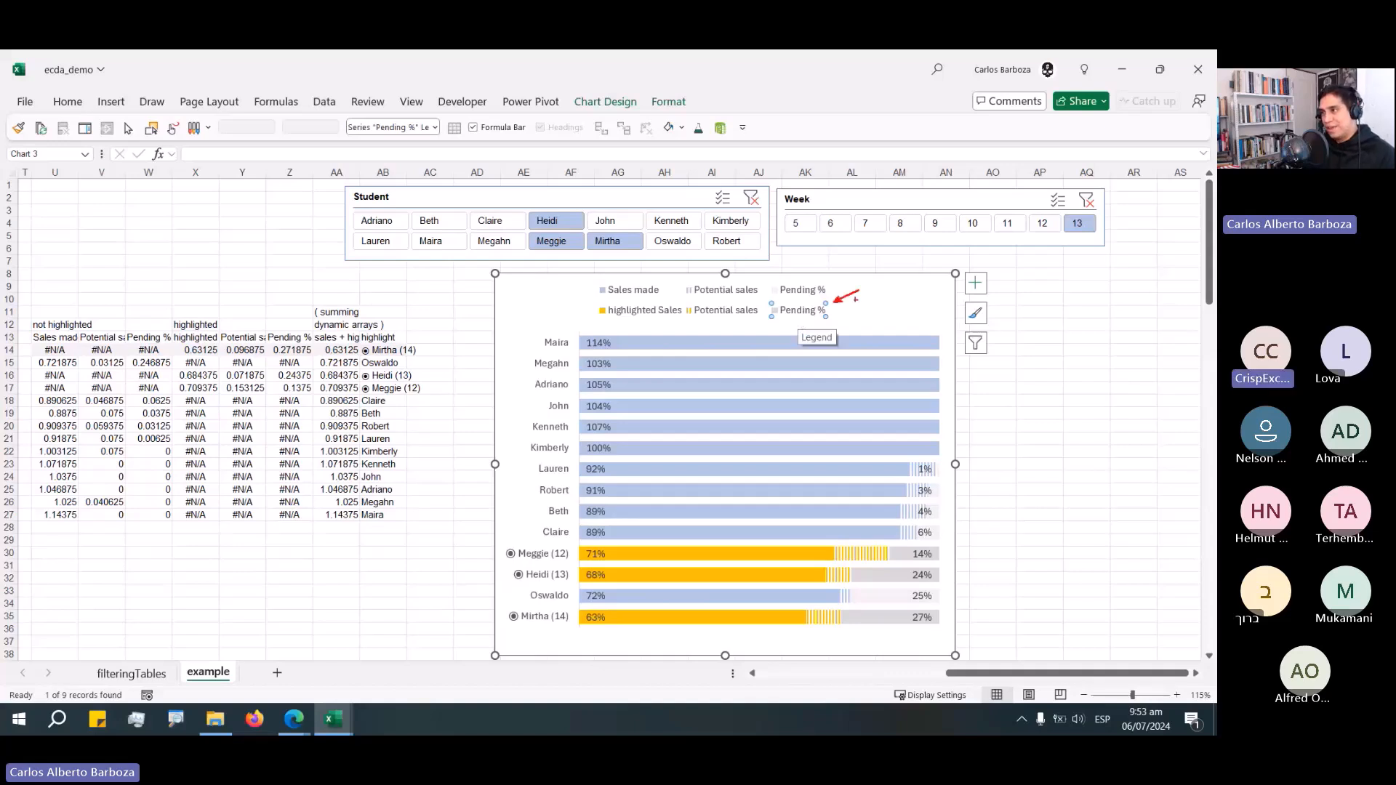
key(Escape)
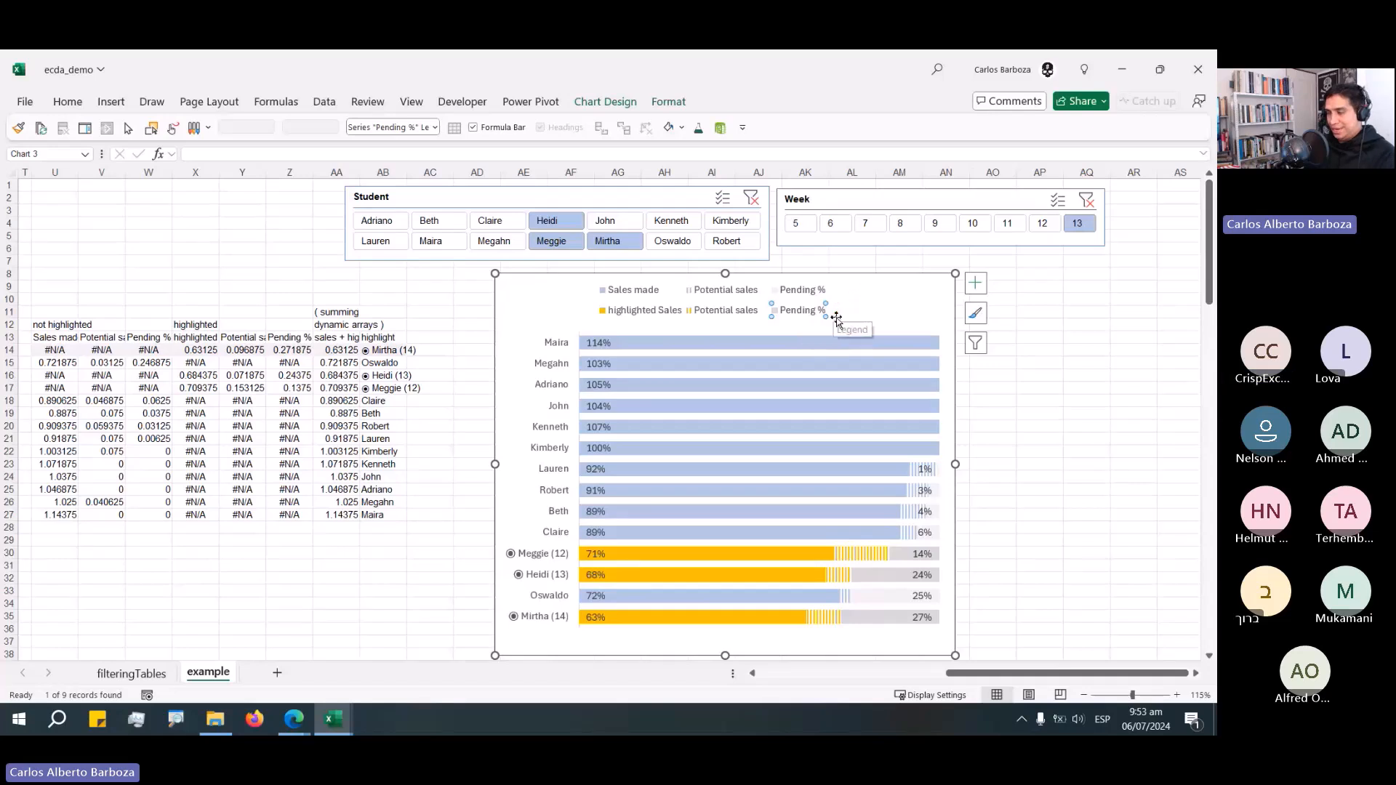
key(Delete)
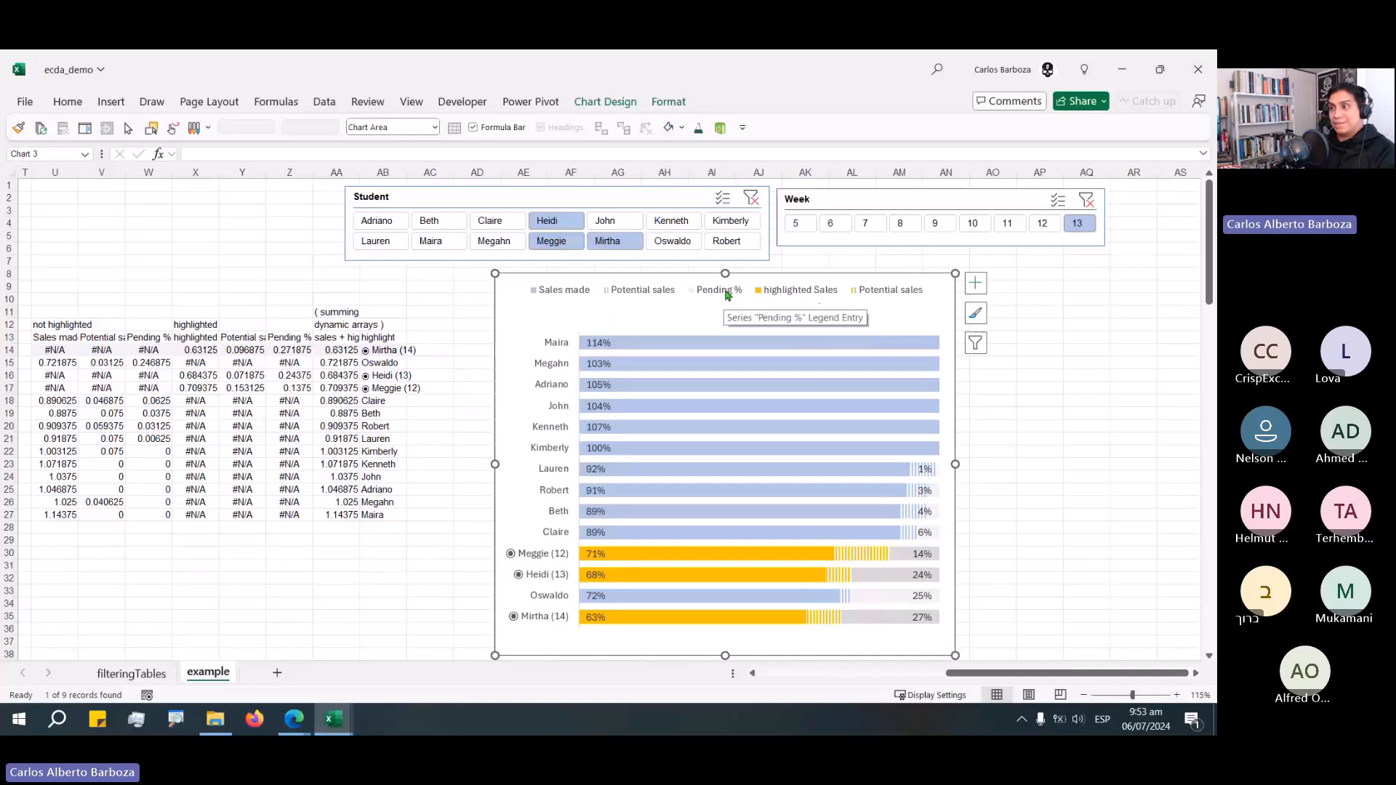
Delete the duplicate Potential sales legend entry and close the formatting pane.
double_click(893, 293)
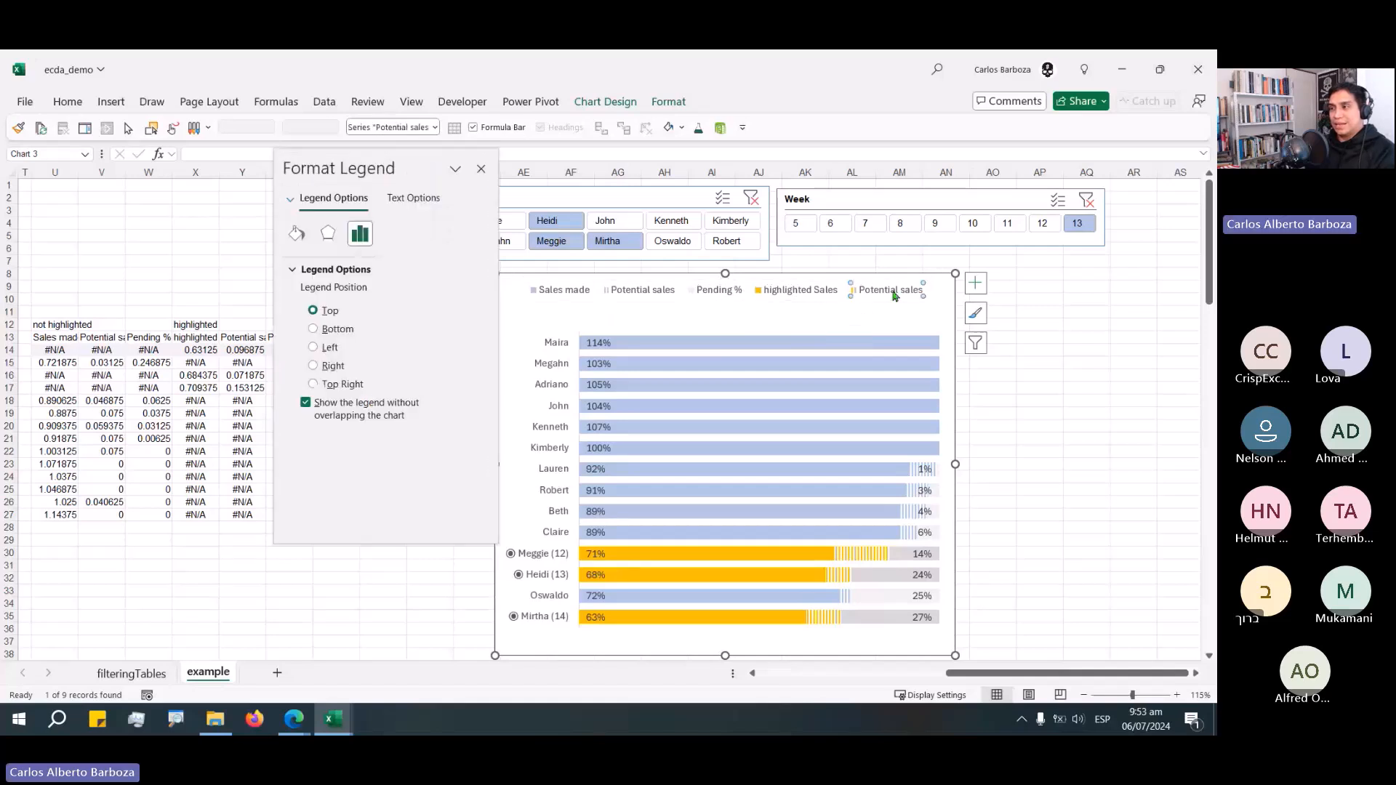
key(Delete)
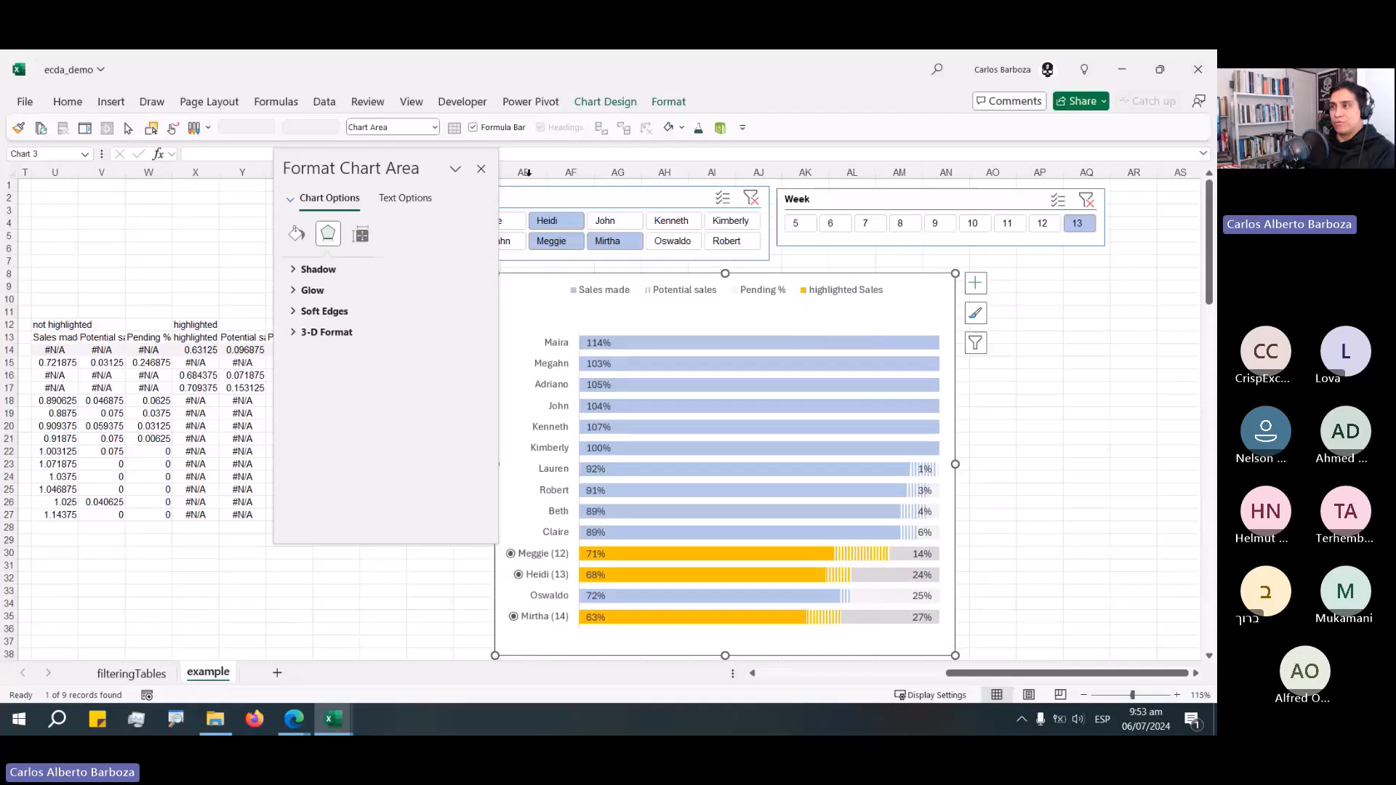
click(480, 169)
Move the chart slightly down.
click(731, 299)
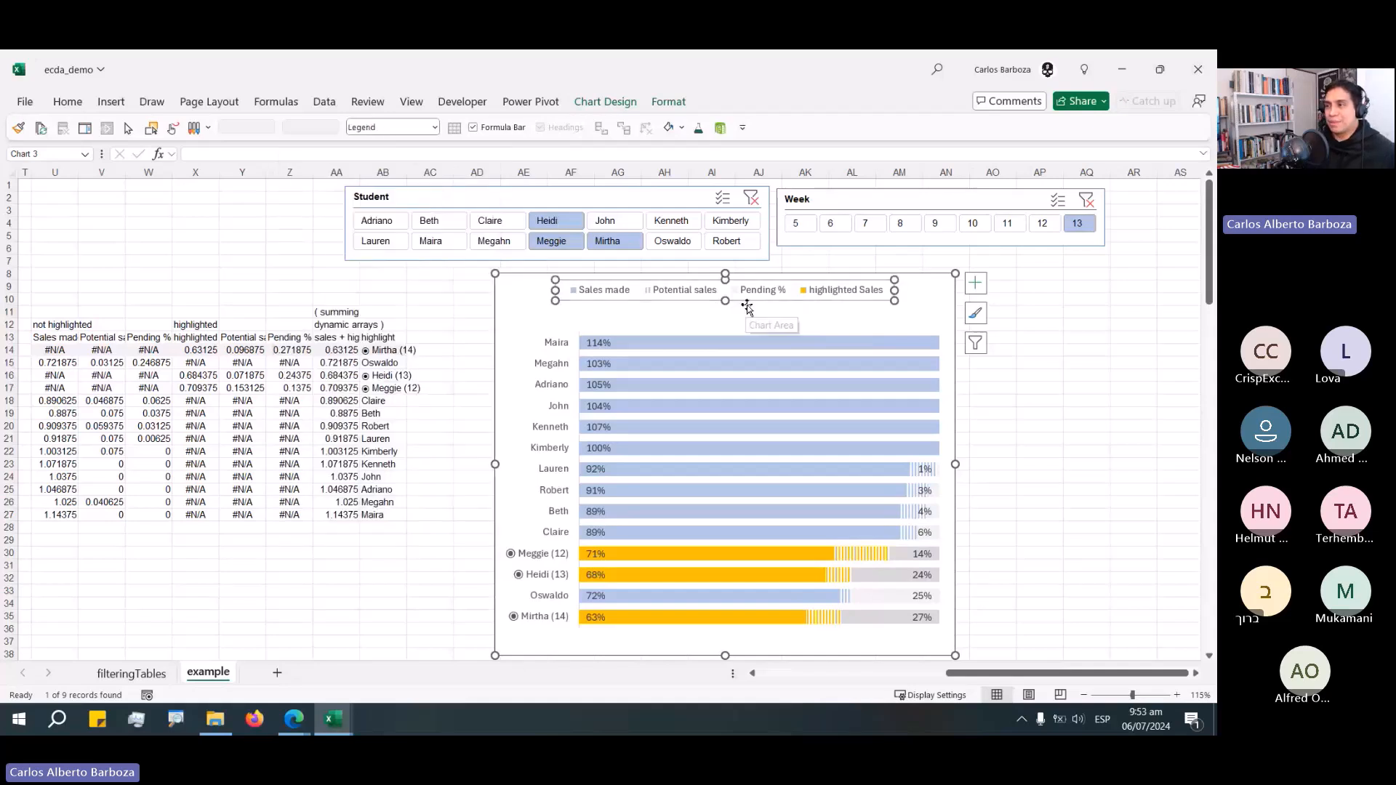
drag(746, 303, 754, 335)
click(751, 306)
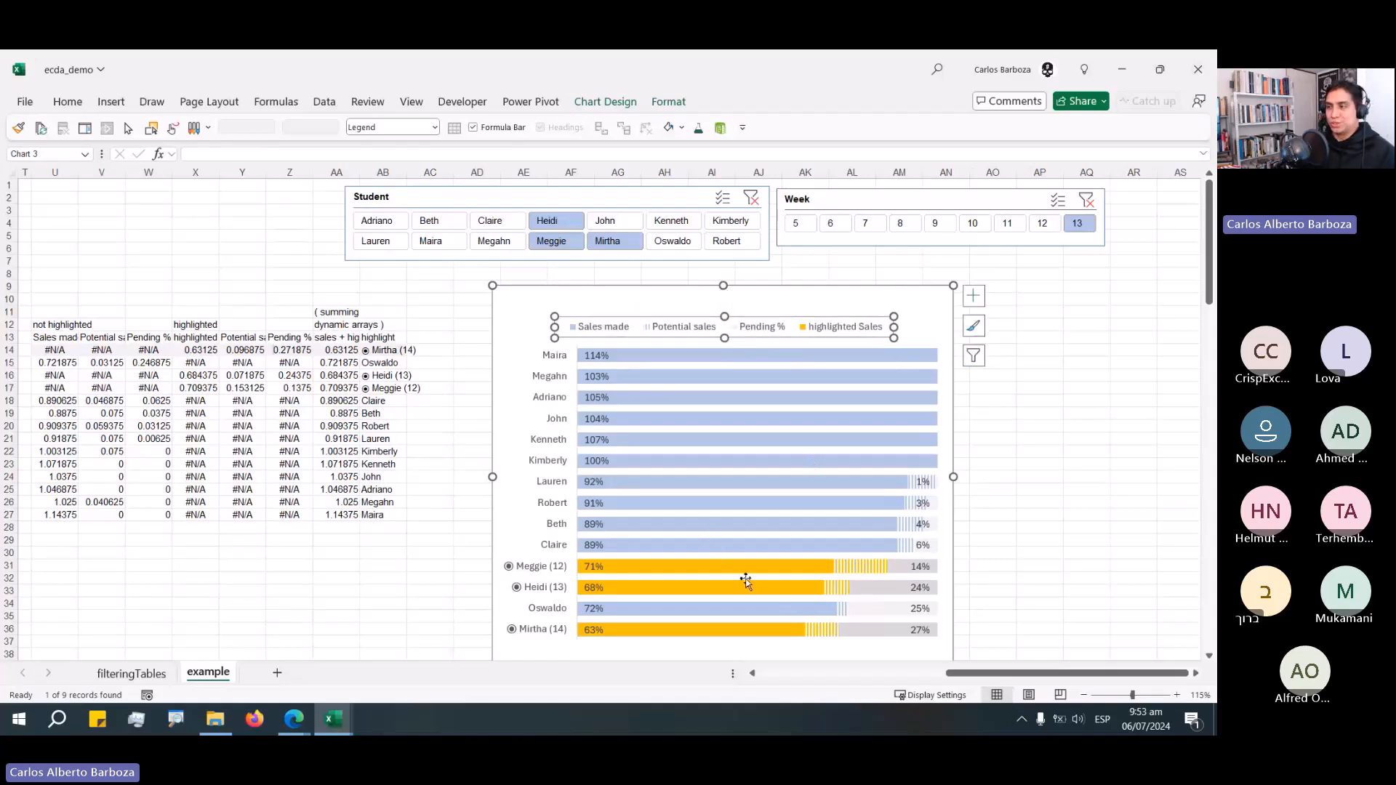
drag(730, 560, 807, 342)
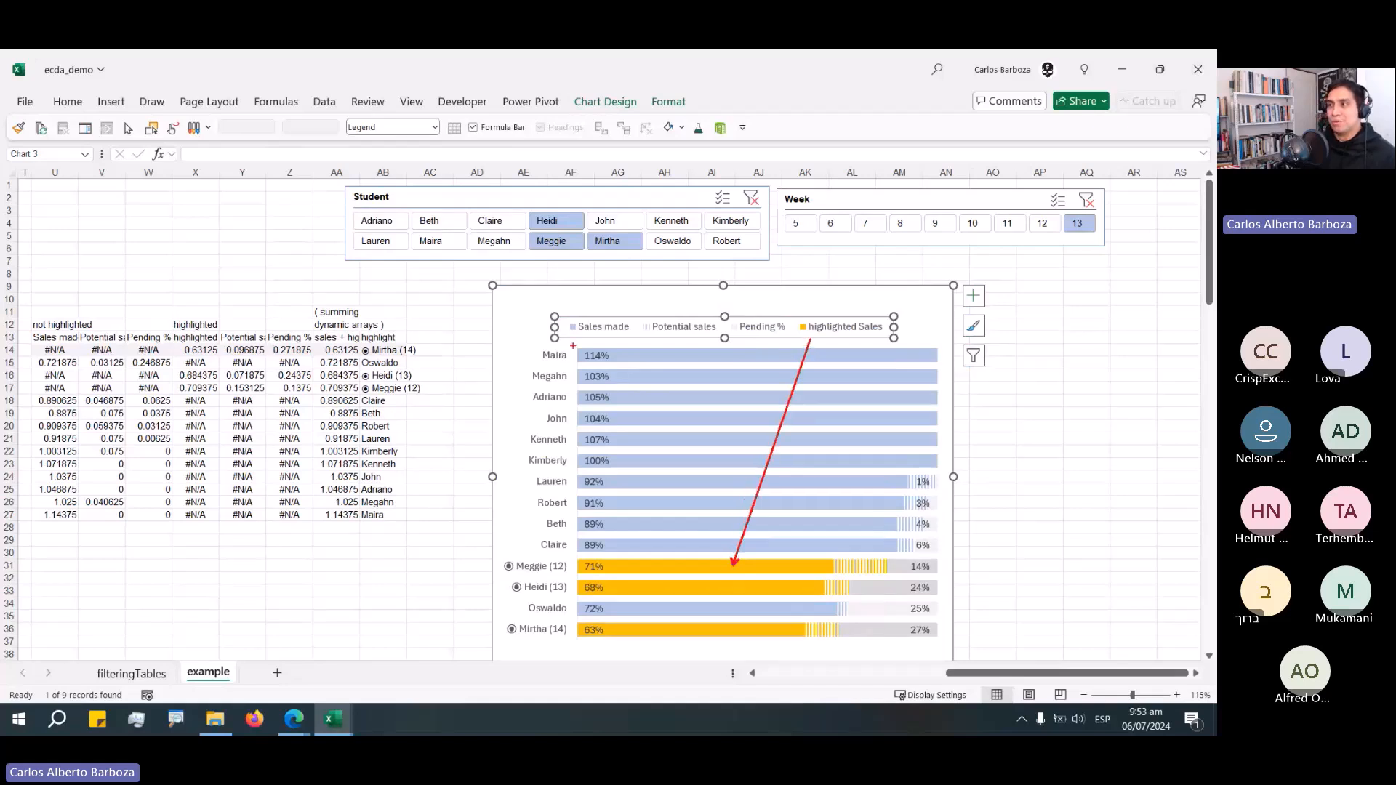
drag(620, 343, 648, 427)
mouse_move(908, 524)
mouse_down()
mouse_move(700, 341)
mouse_move(836, 480)
mouse_move(896, 607)
mouse_up()
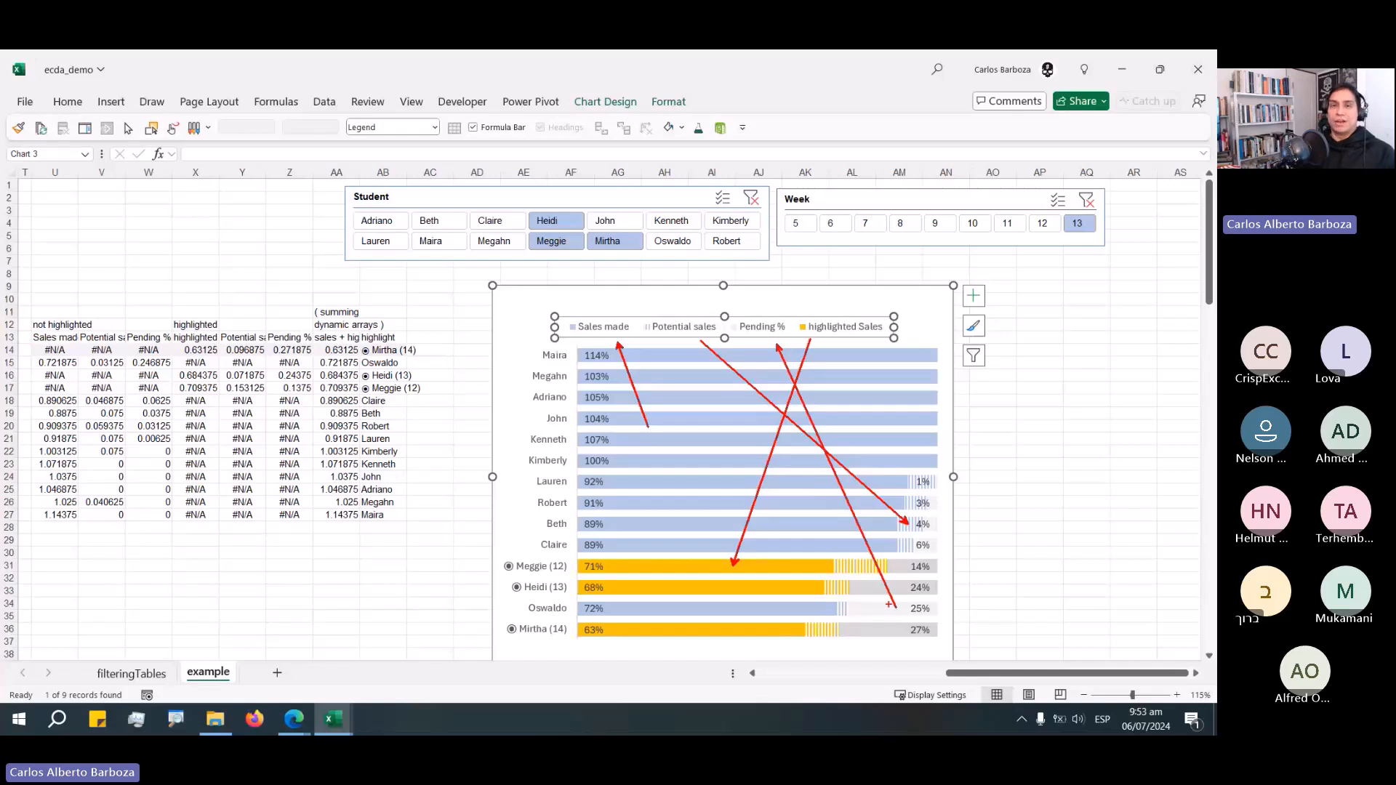
key(Escape)
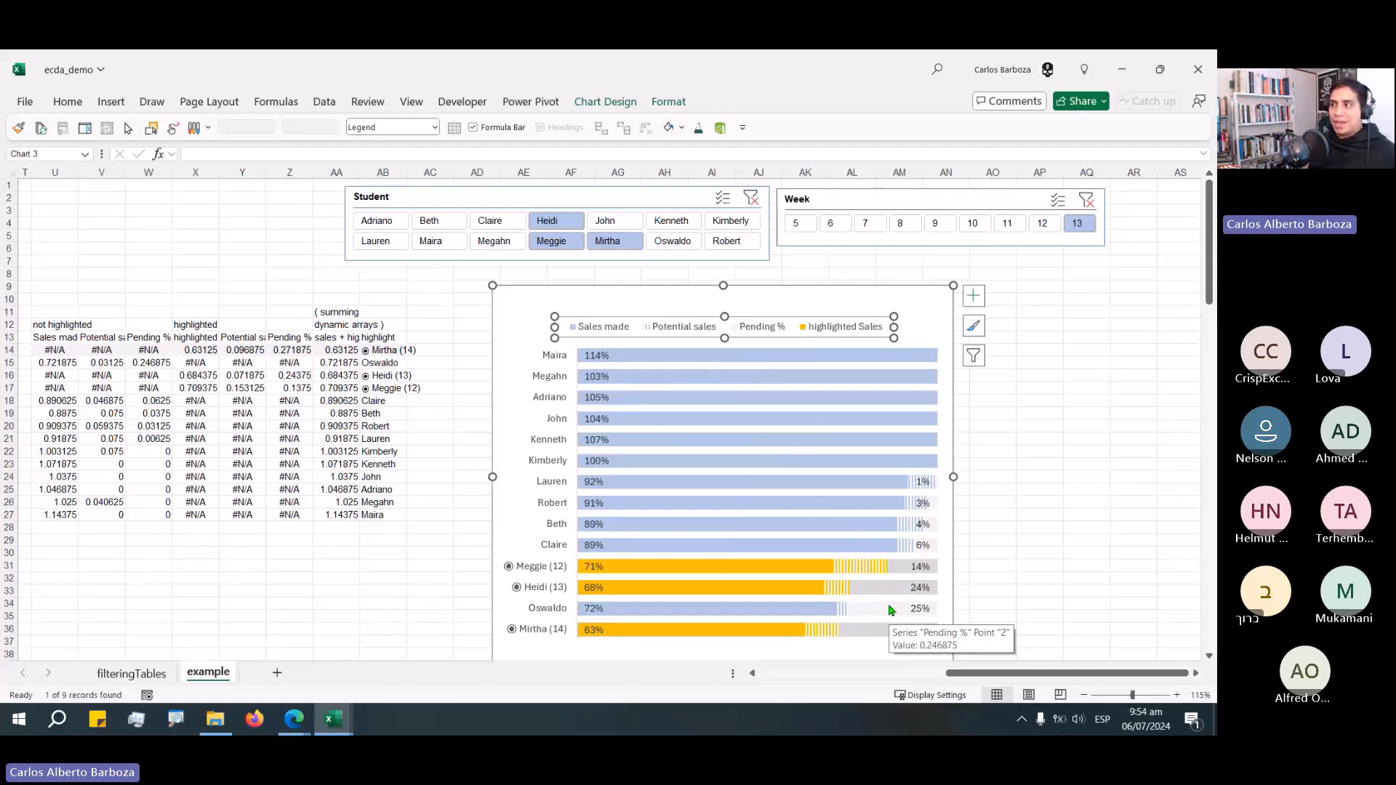
click(1043, 487)
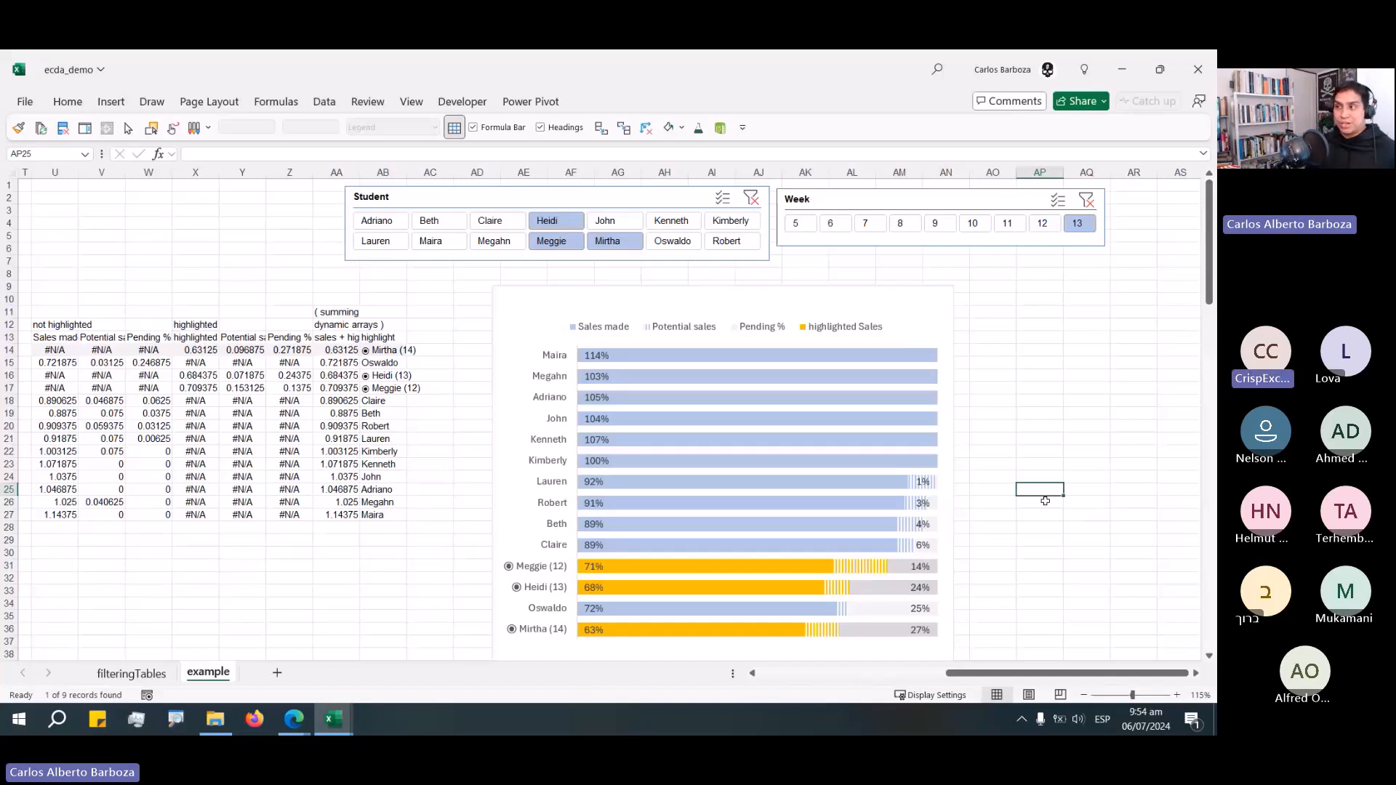
Move the chart slightly up and to the left.
click(904, 320)
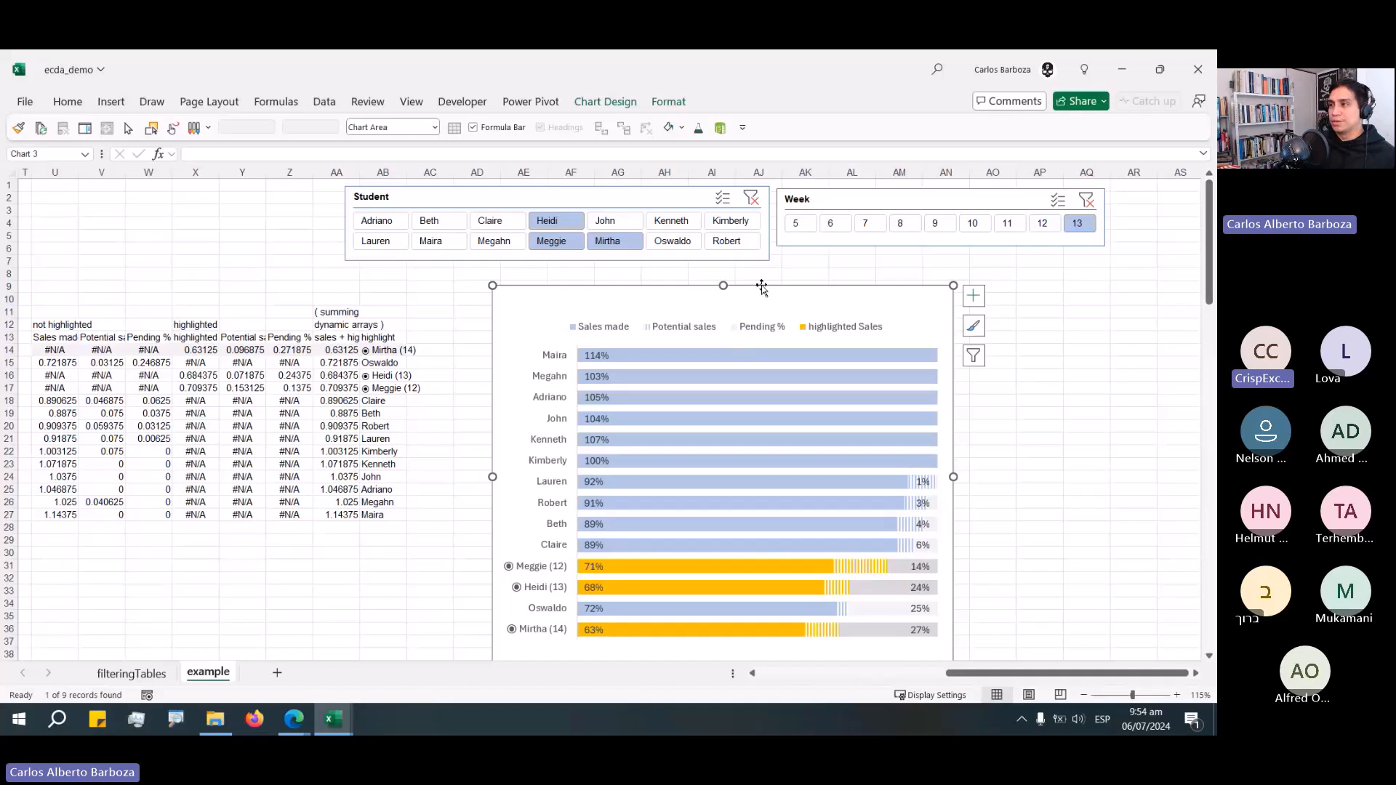
drag(761, 288, 740, 271)
click(988, 323)
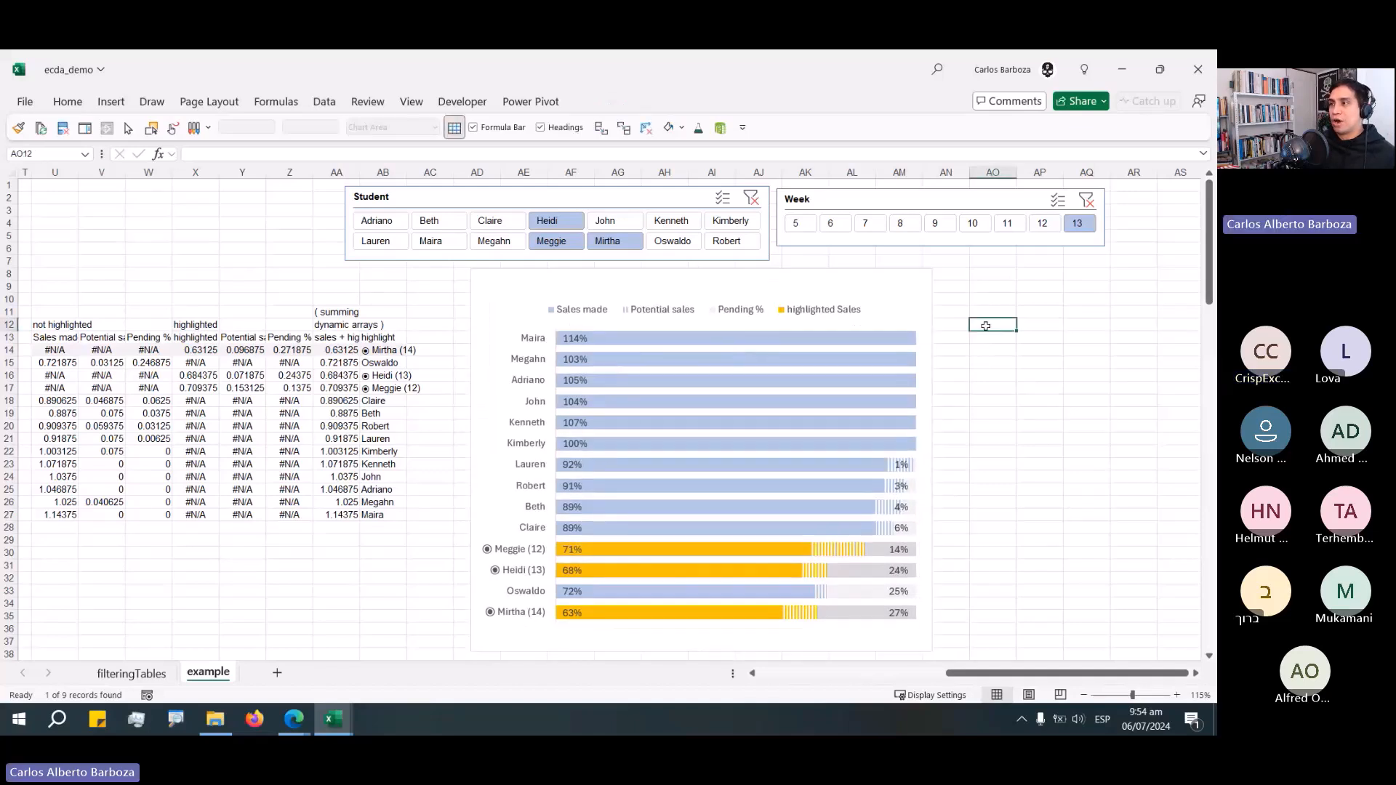
Duplicate the first light slicer style for the Student slicer and name the copy style.
click(879, 192)
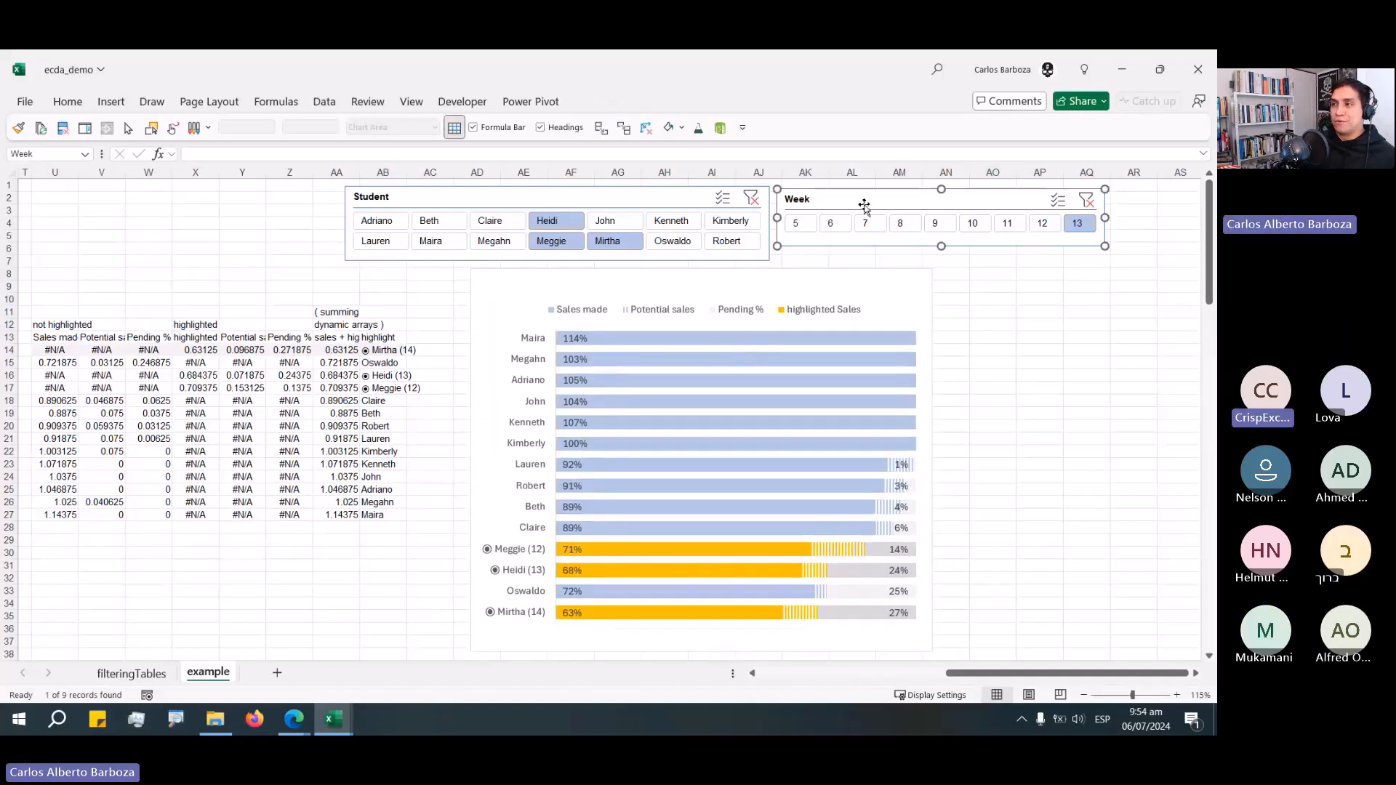
click(601, 199)
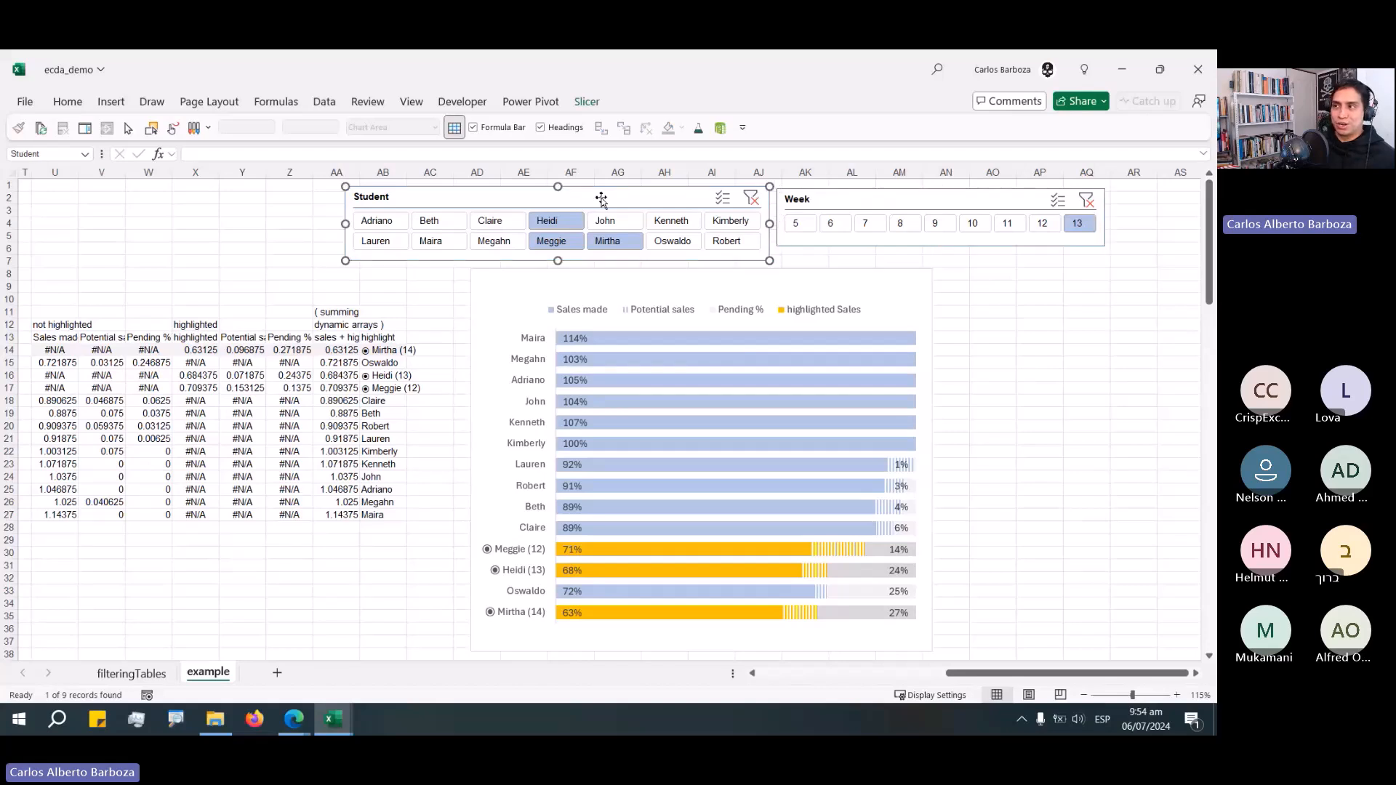
click(587, 102)
click(495, 162)
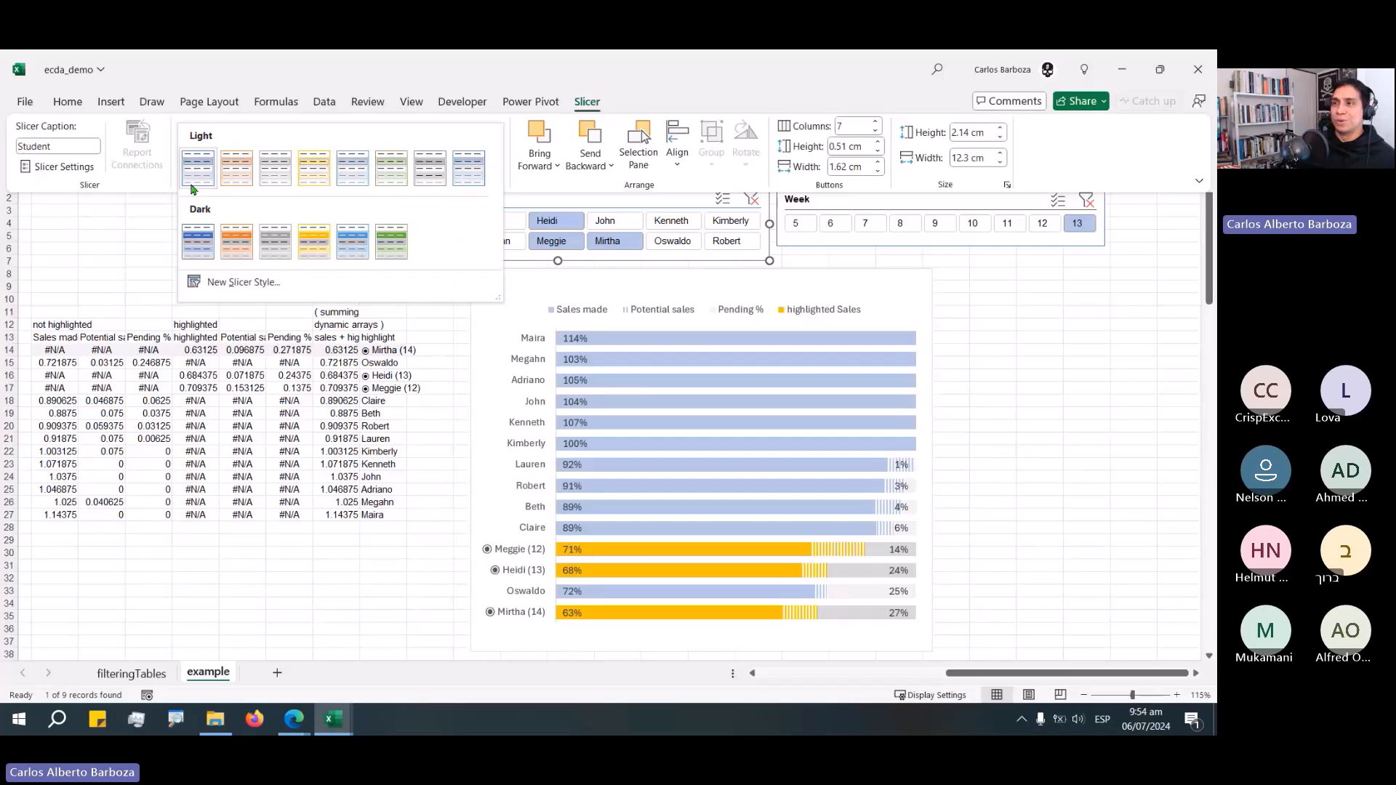
click(831, 365)
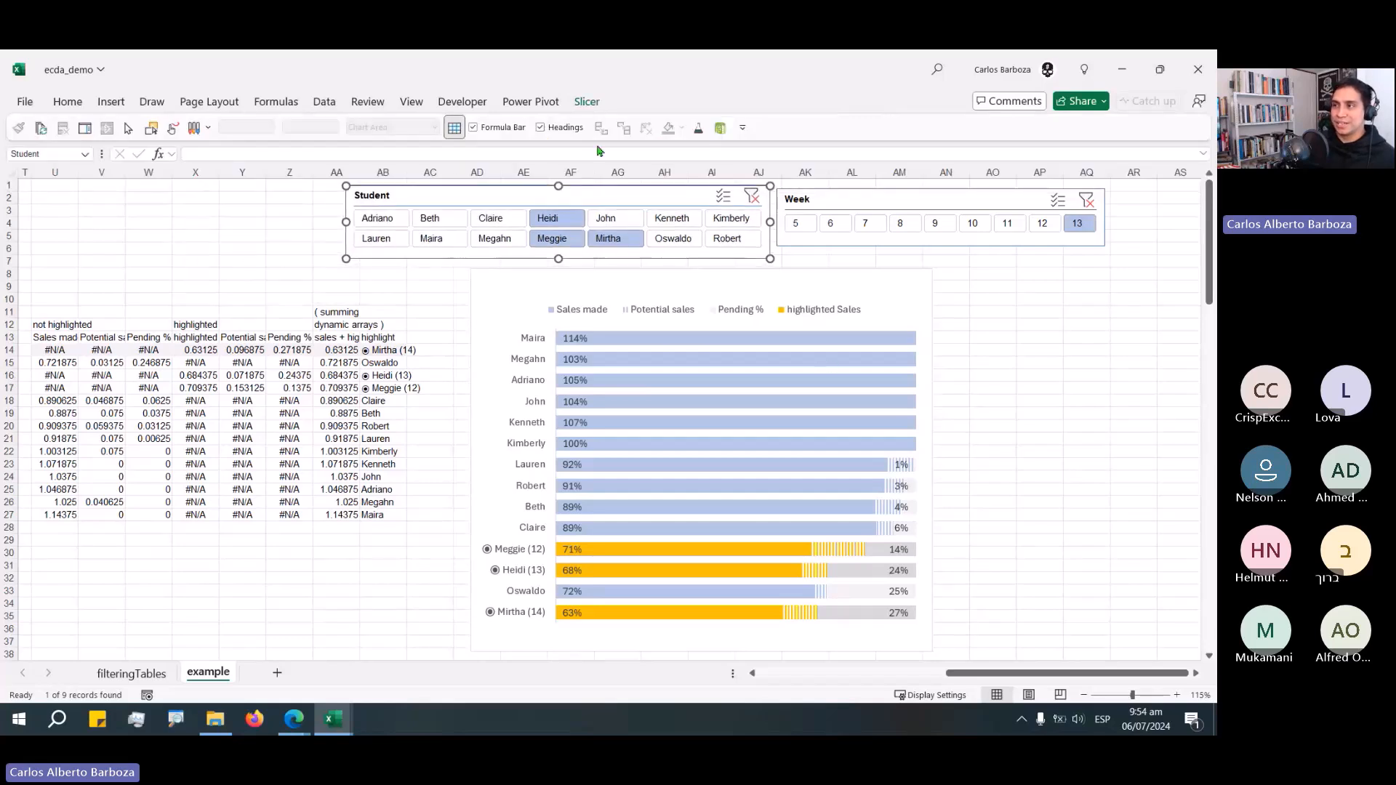
click(583, 103)
click(495, 163)
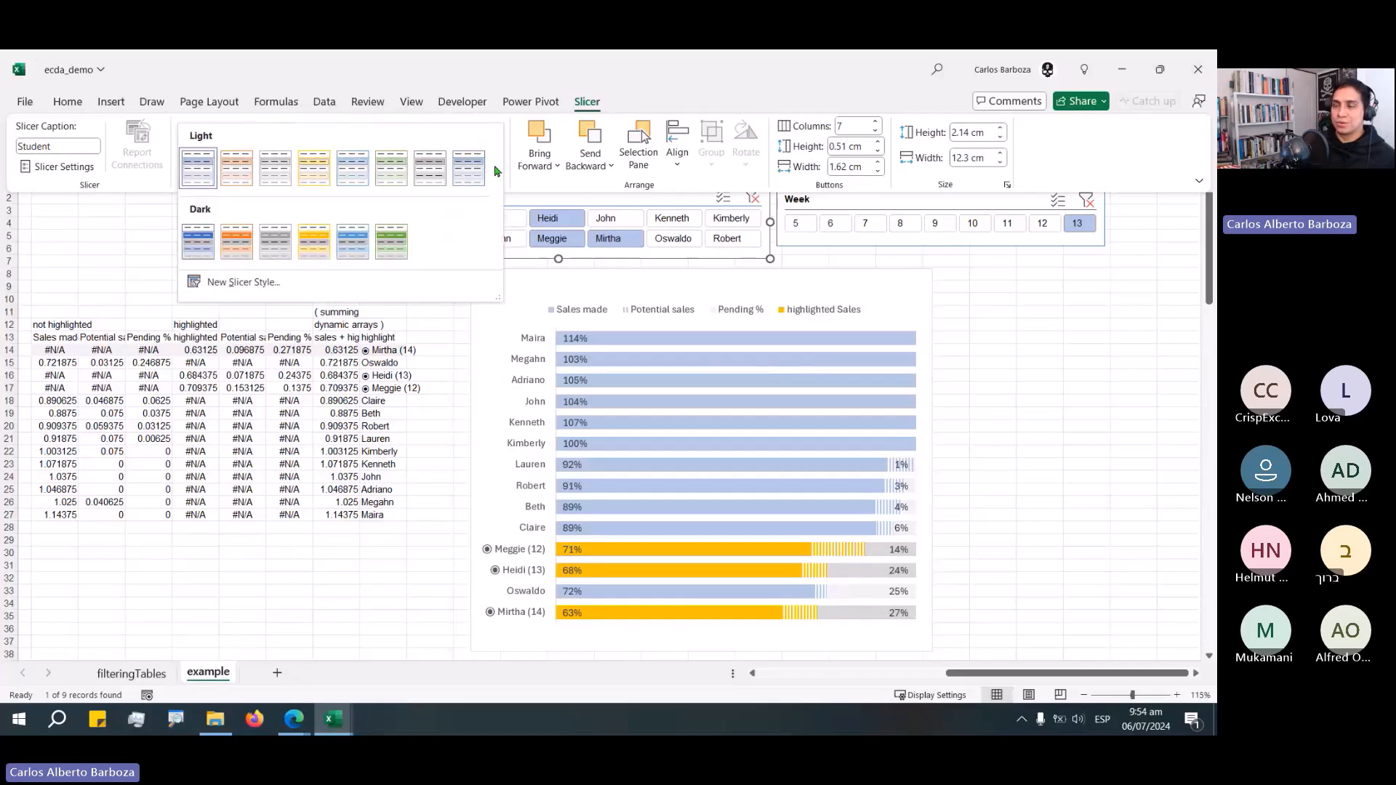
right_click(191, 155)
click(222, 185)
text(sy)
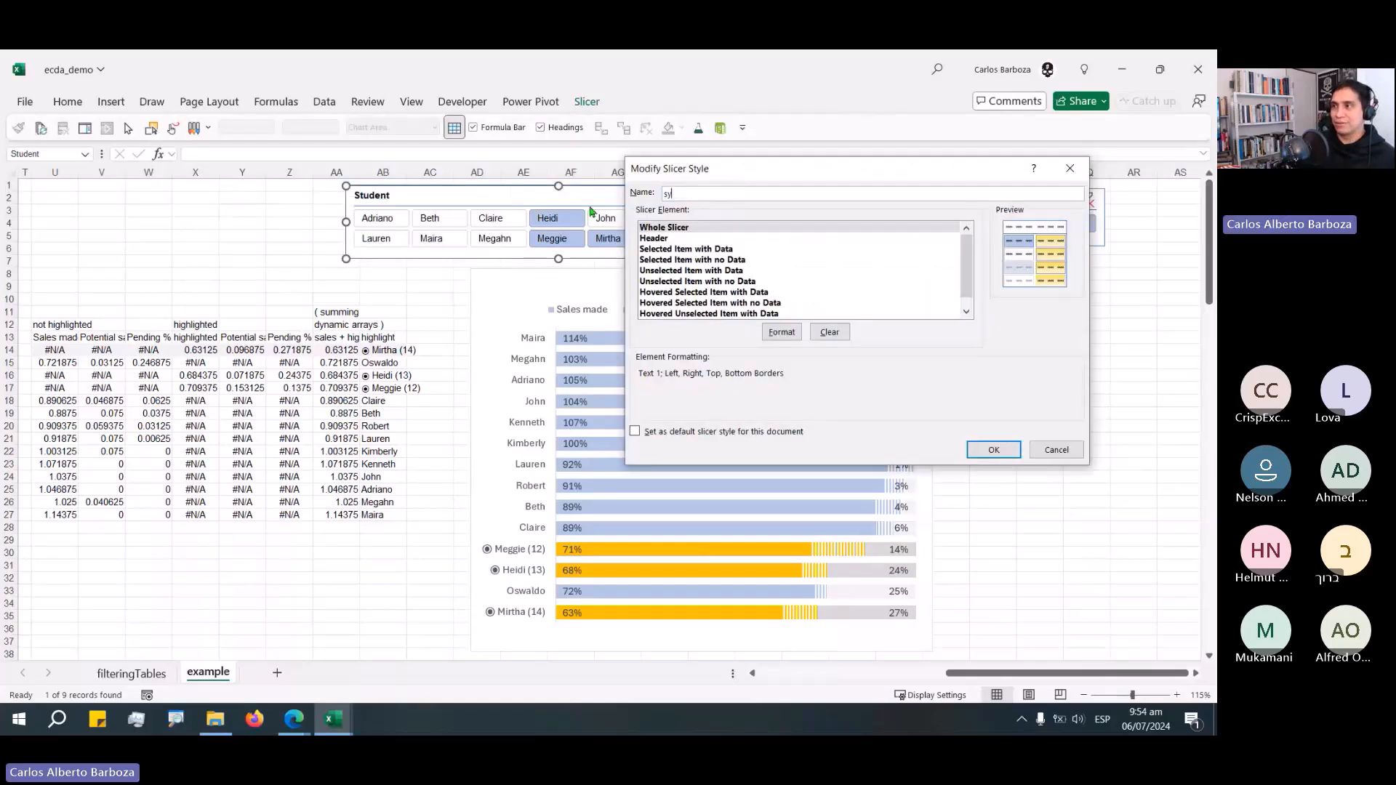
text(tyle)
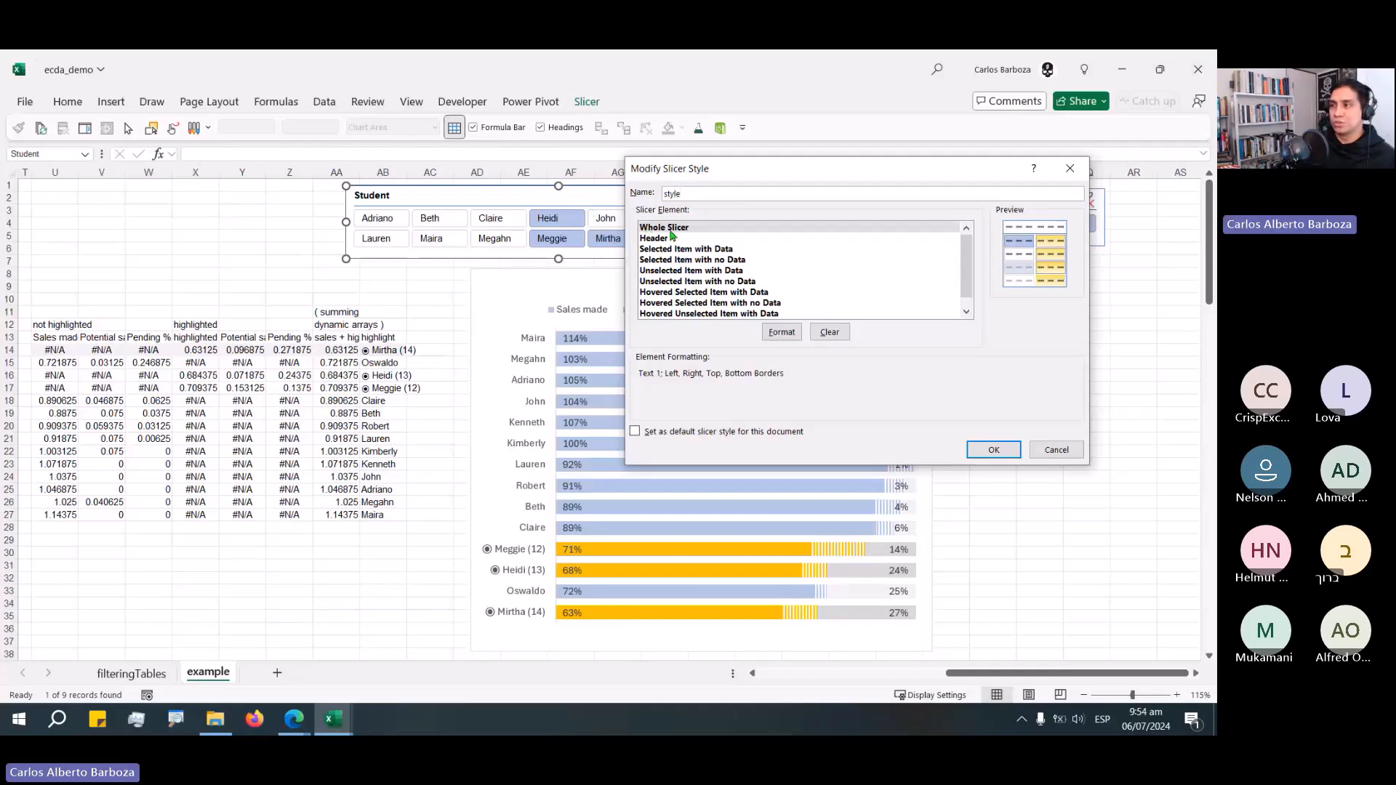
Open formatting for the Whole Slicer element and remove all its borders.
click(781, 332)
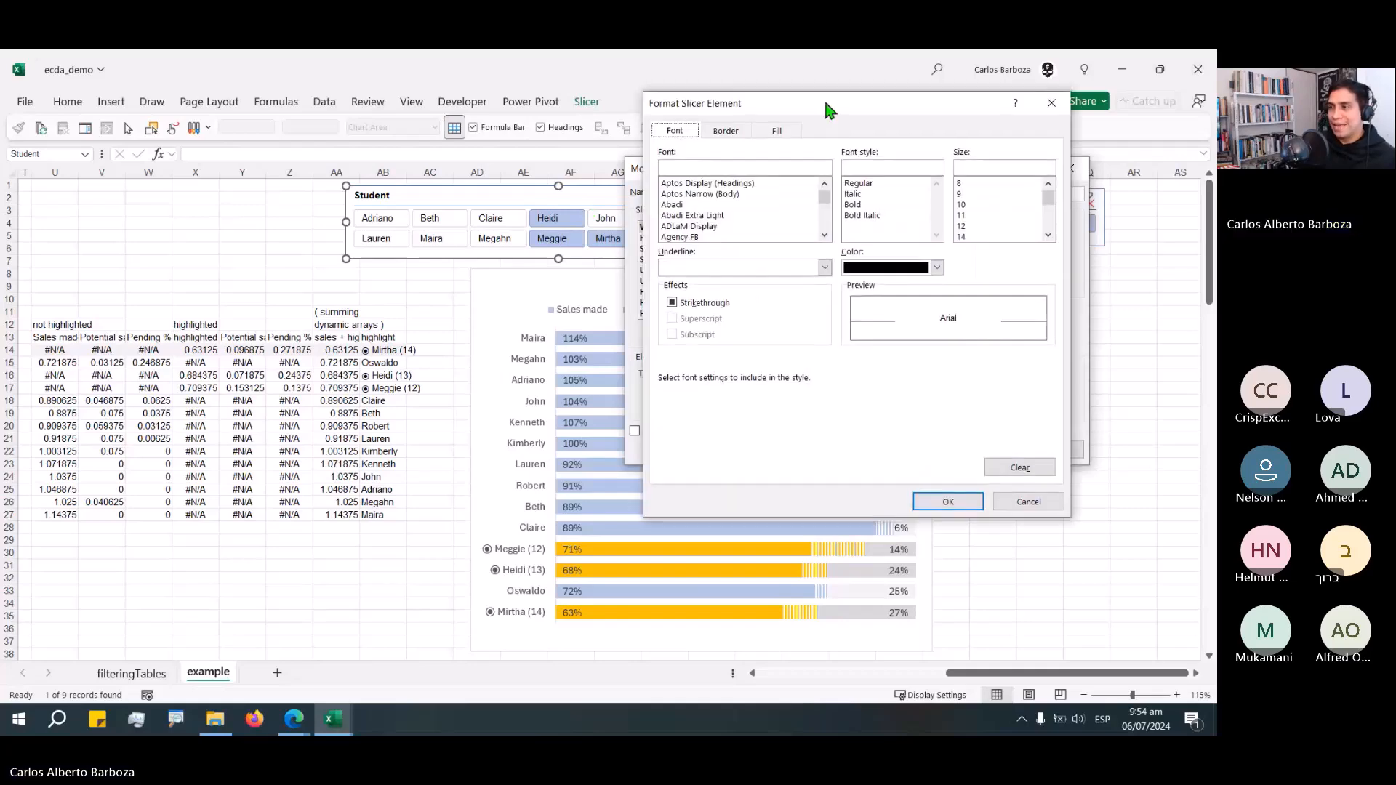
drag(828, 109, 590, 257)
click(486, 279)
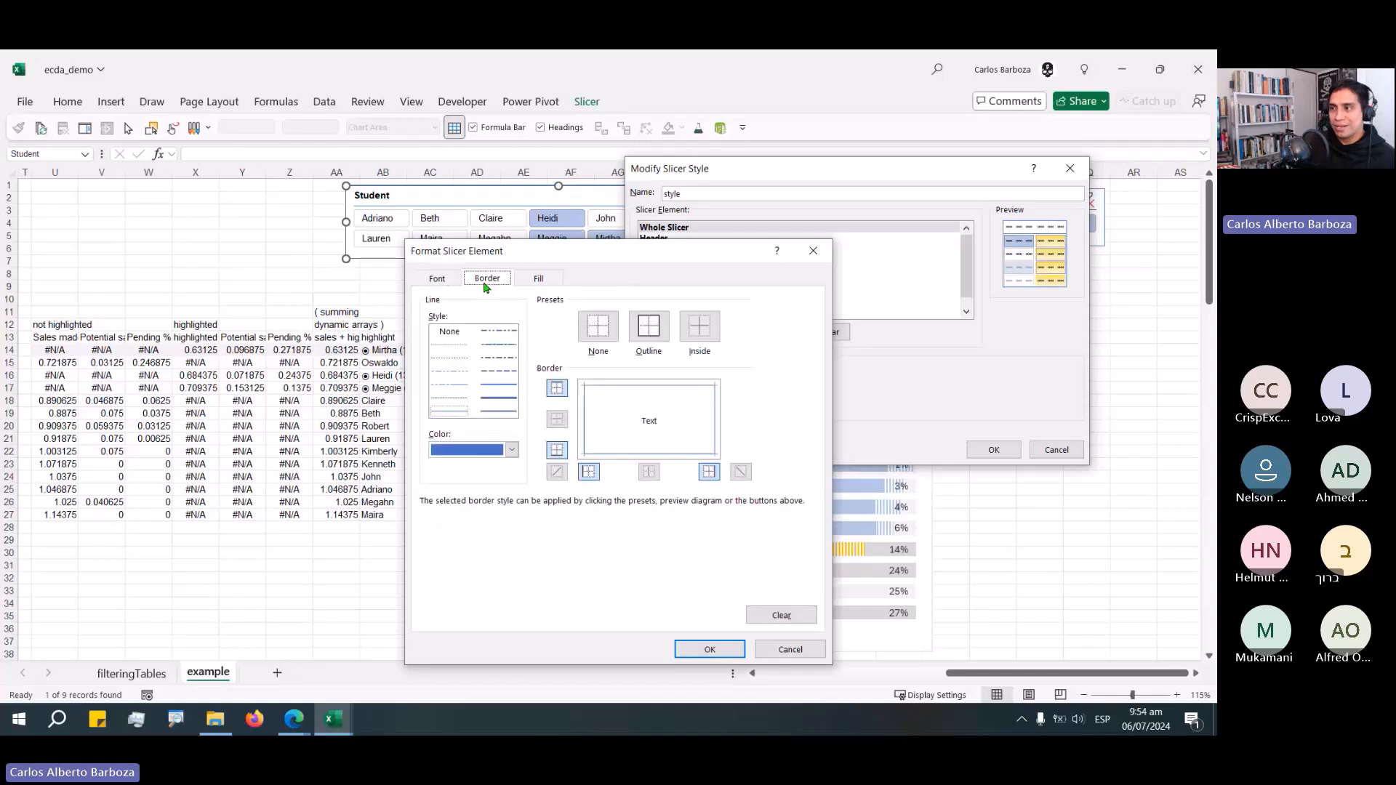
click(596, 331)
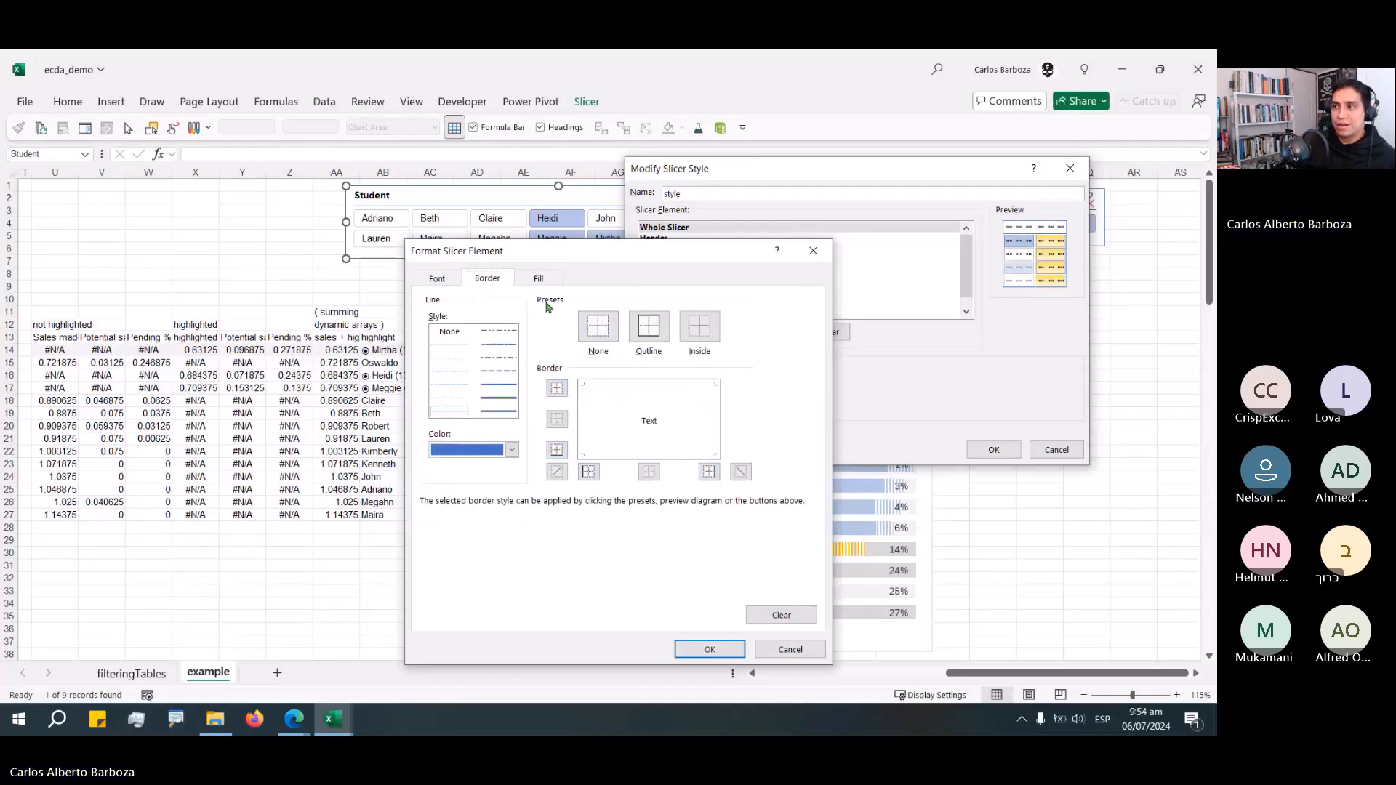
click(537, 279)
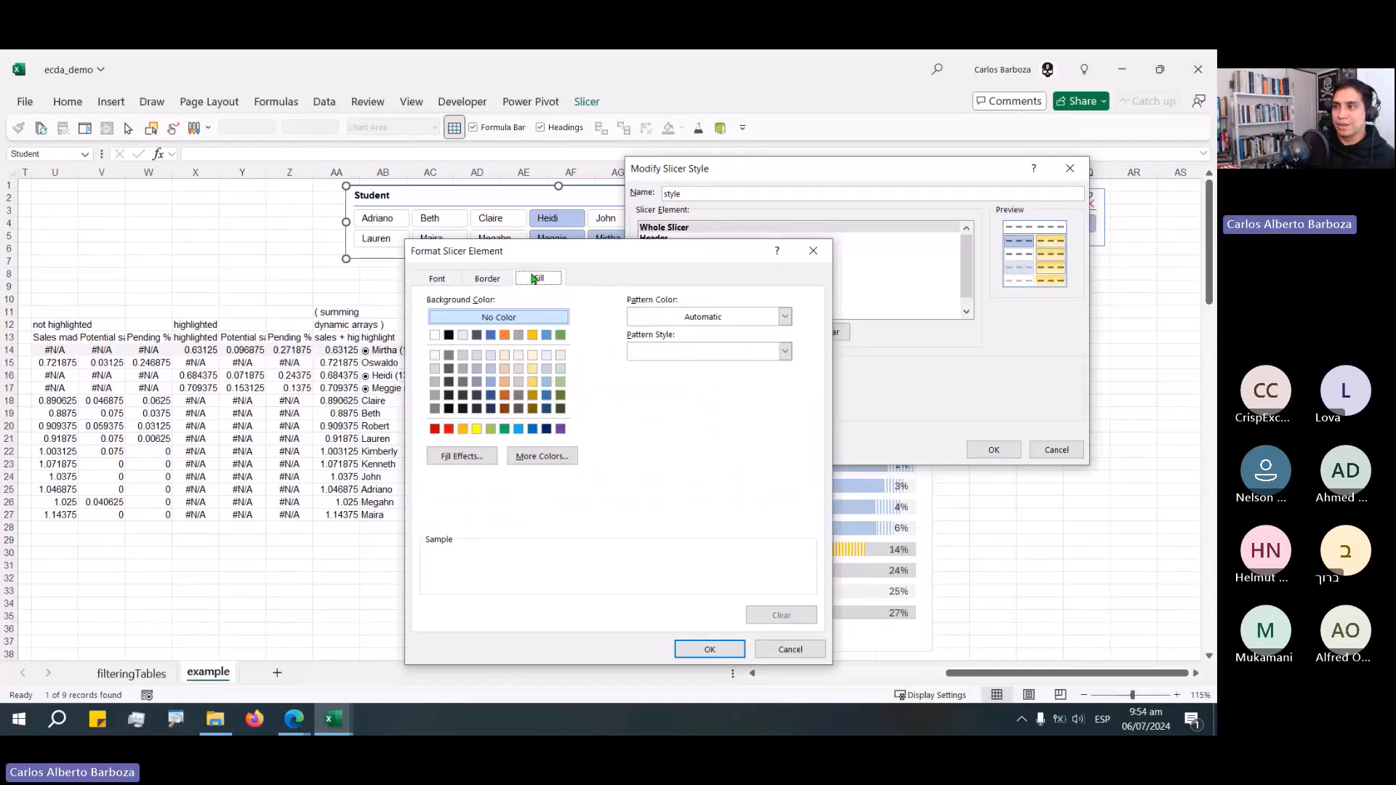
click(487, 278)
click(437, 279)
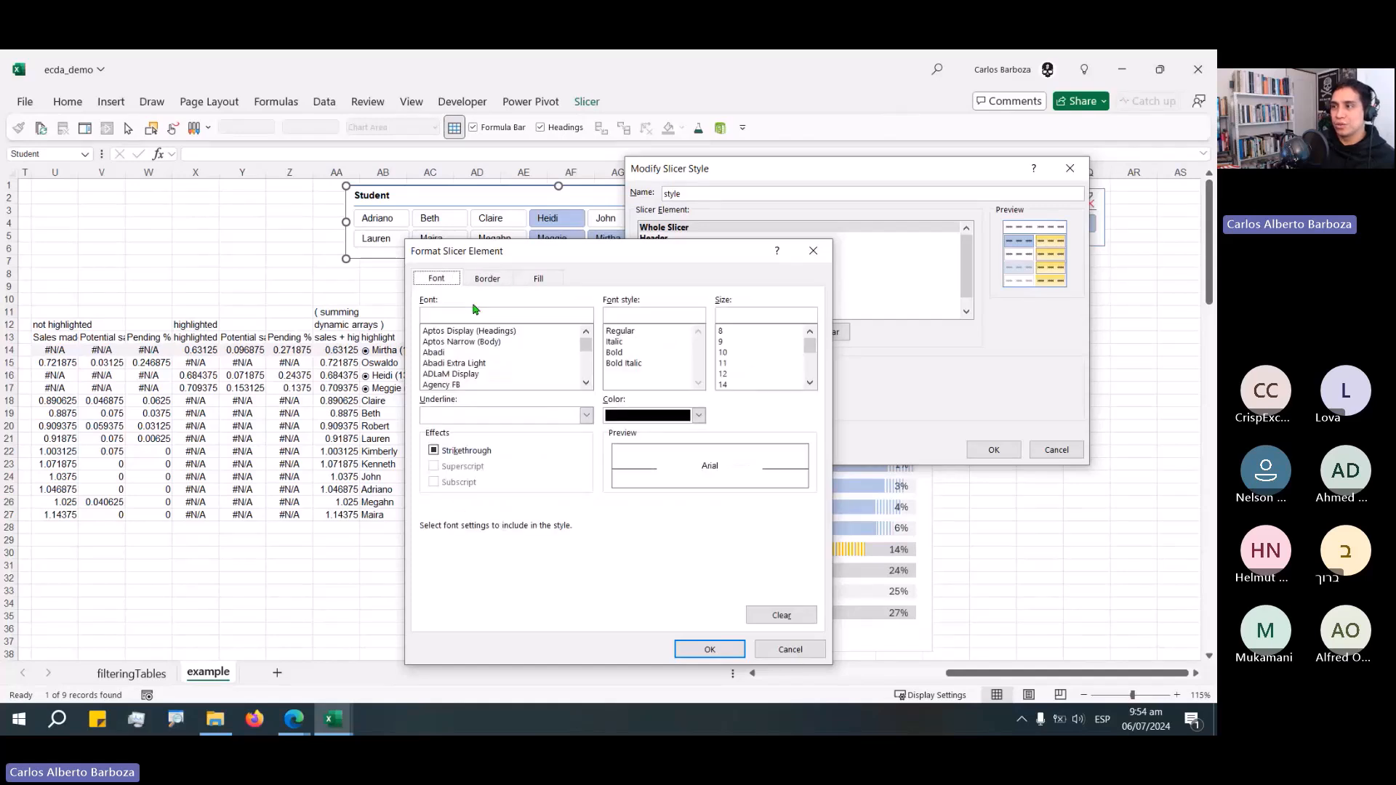
Set the Whole Slicer font size to 8 with a font from the list and apply it.
click(756, 331)
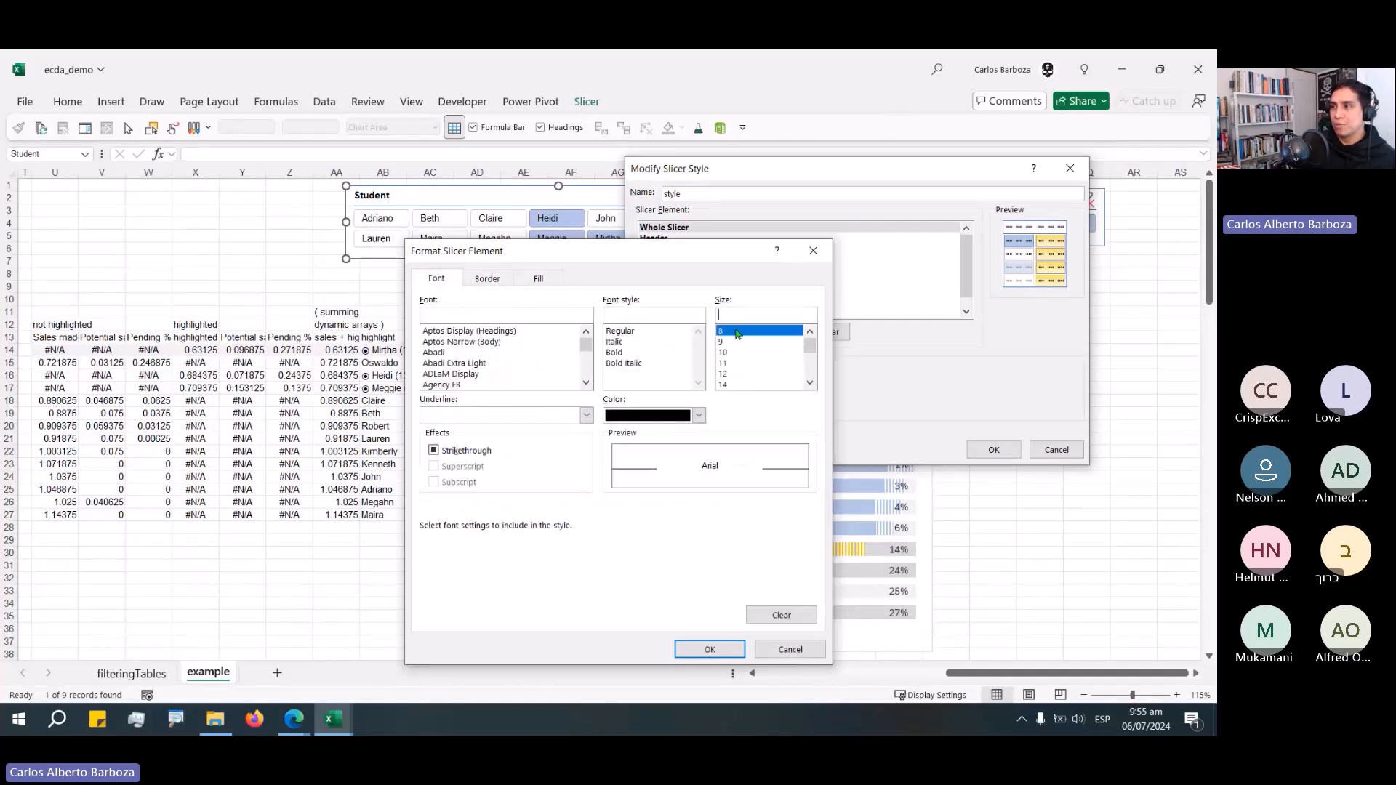
click(586, 383)
click(586, 333)
click(586, 333)
click(586, 384)
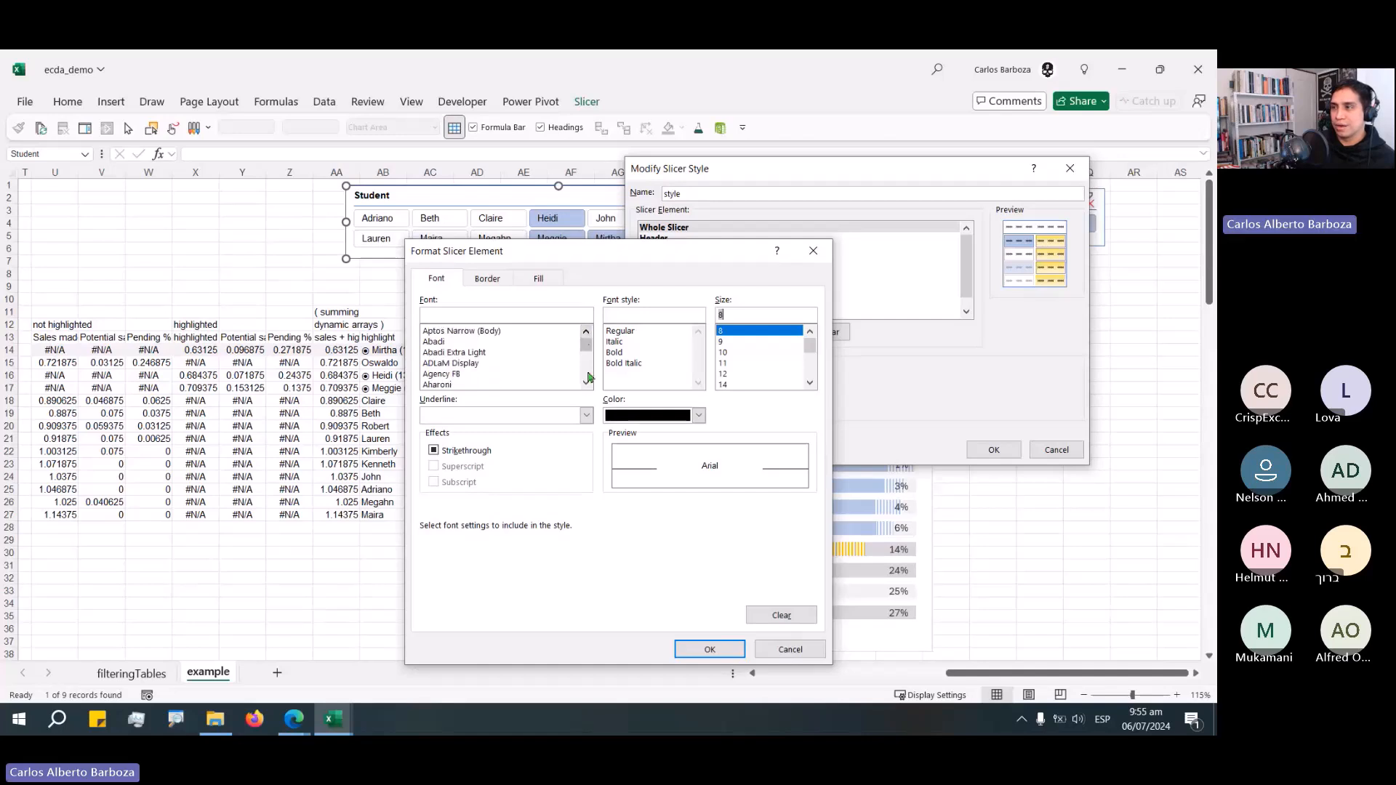
click(586, 383)
click(586, 383)
click(586, 383)
click(586, 383)
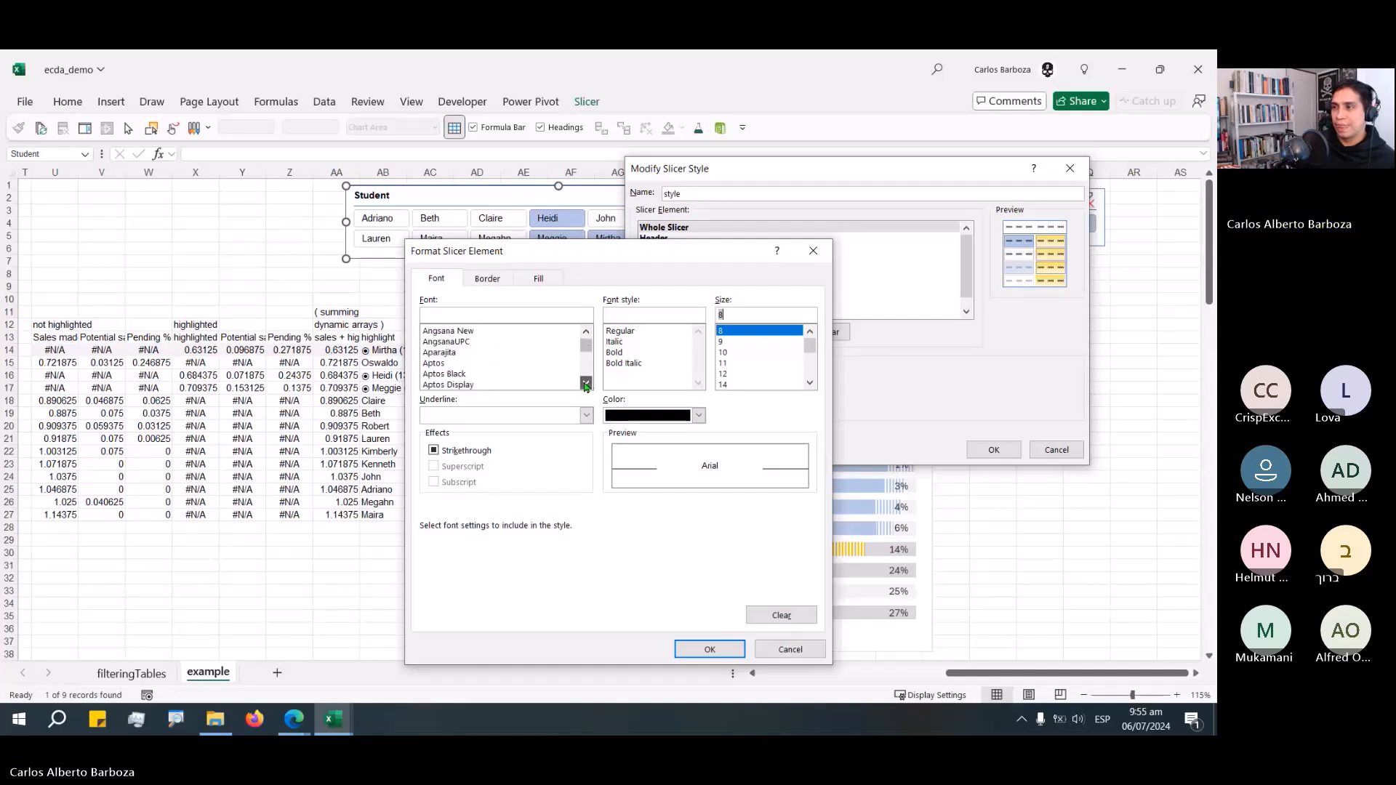
click(586, 383)
click(586, 383)
double_click(578, 384)
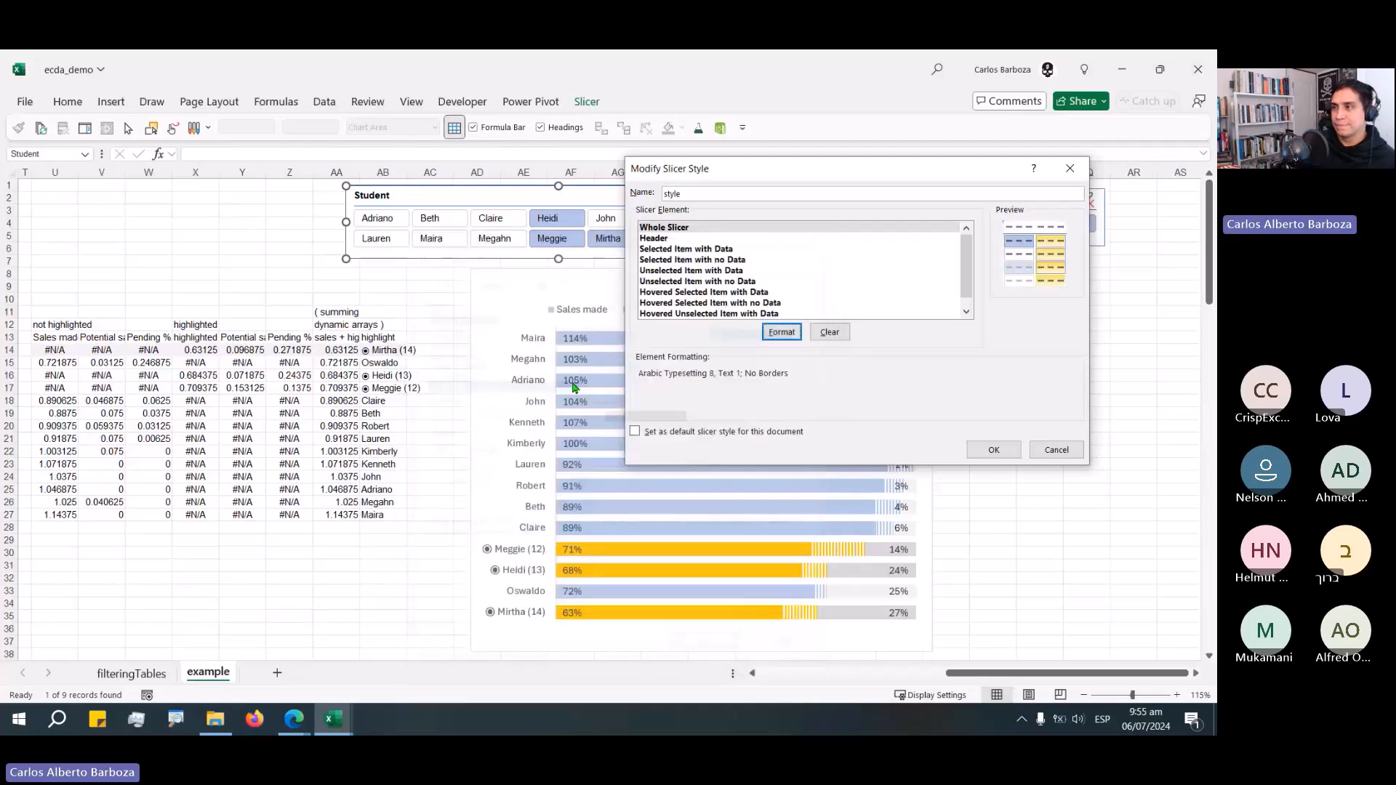
Change the Whole Slicer element's font to Arial.
click(781, 332)
click(481, 375)
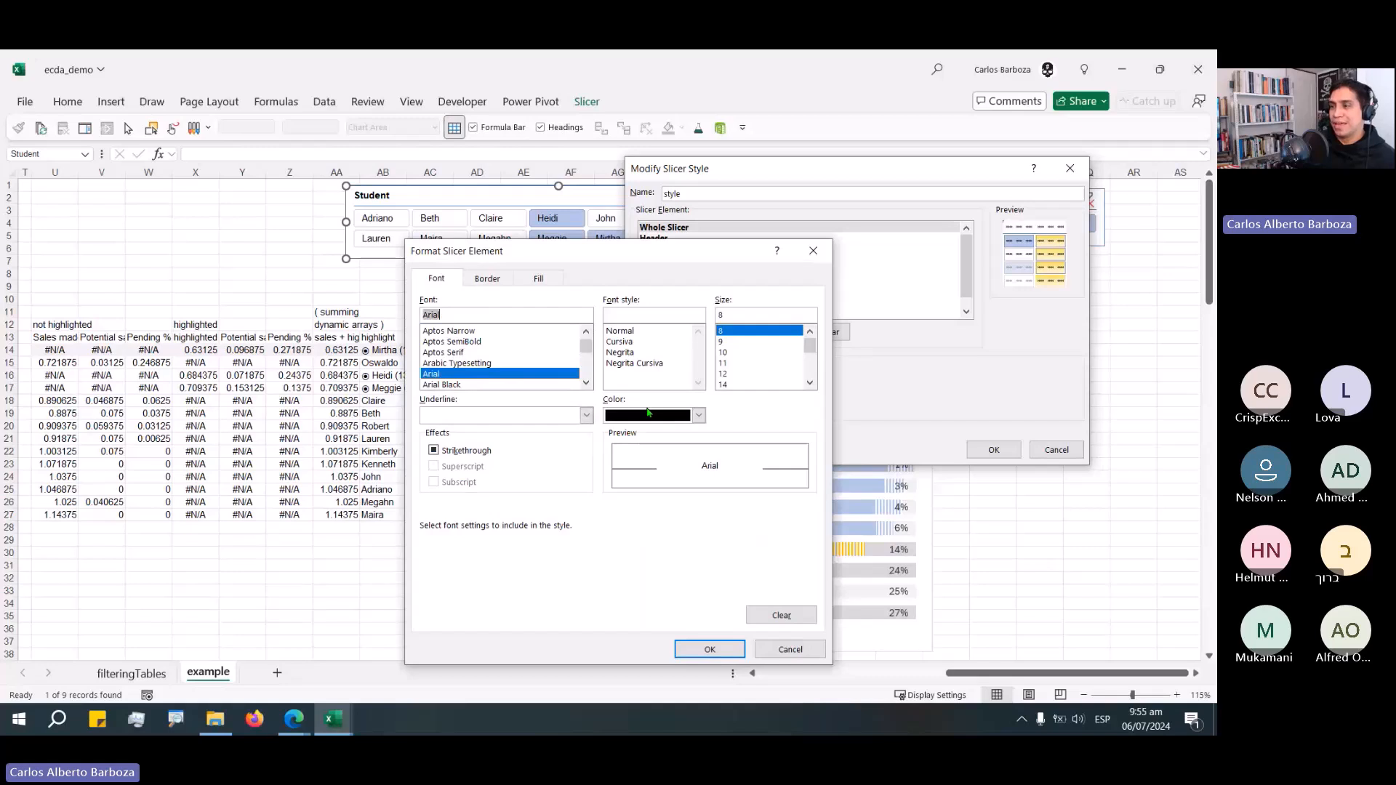
click(711, 649)
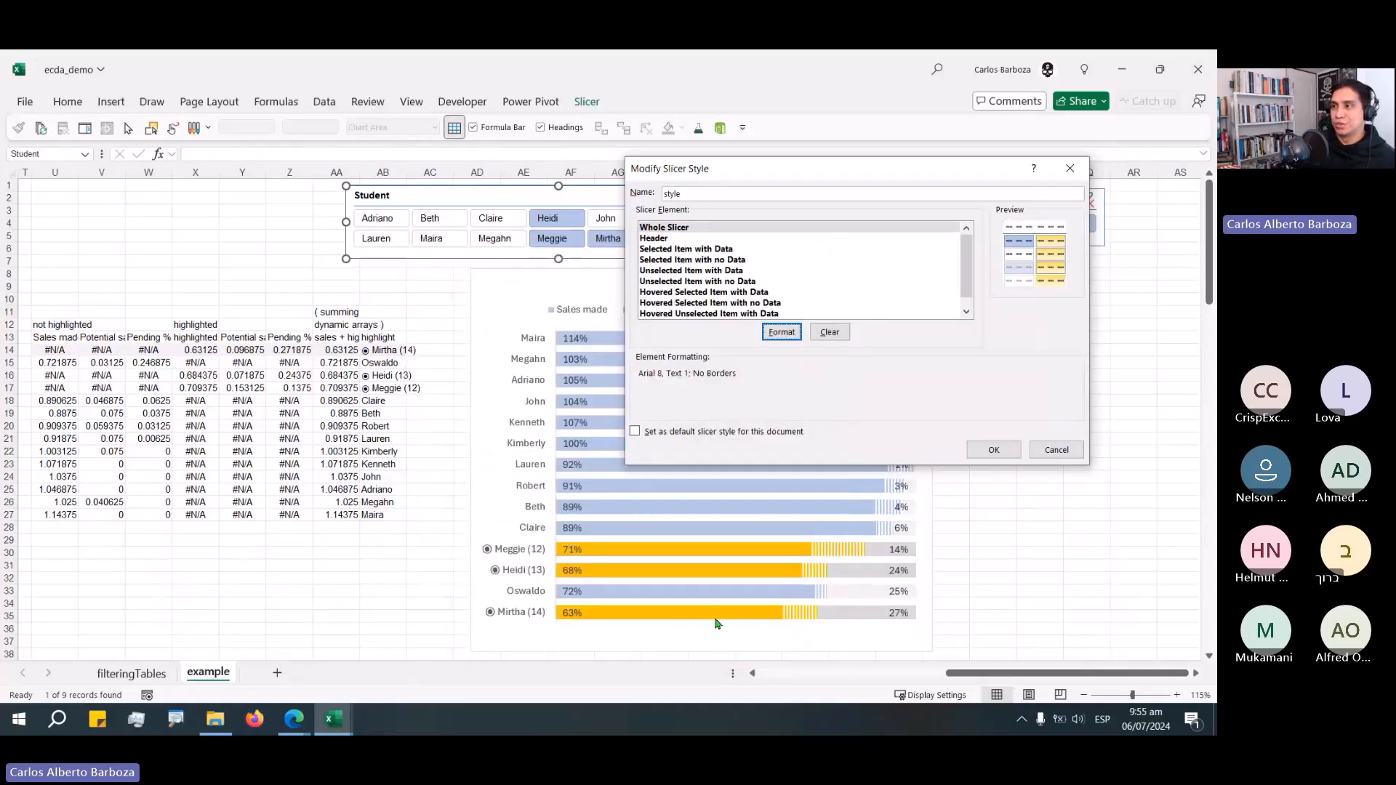
Remove all borders from the Header element of the slicer style.
click(654, 238)
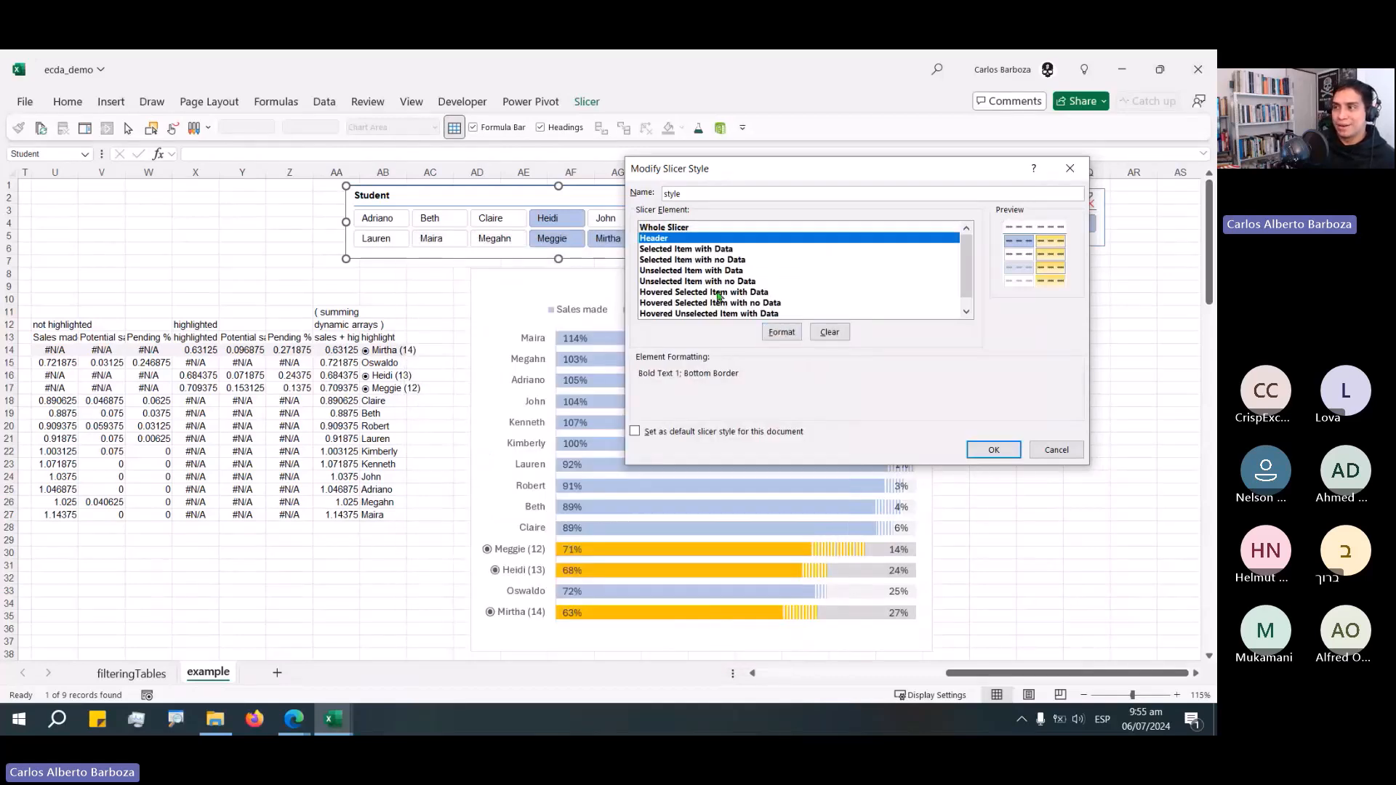
click(782, 331)
key(ctrl+Tab)
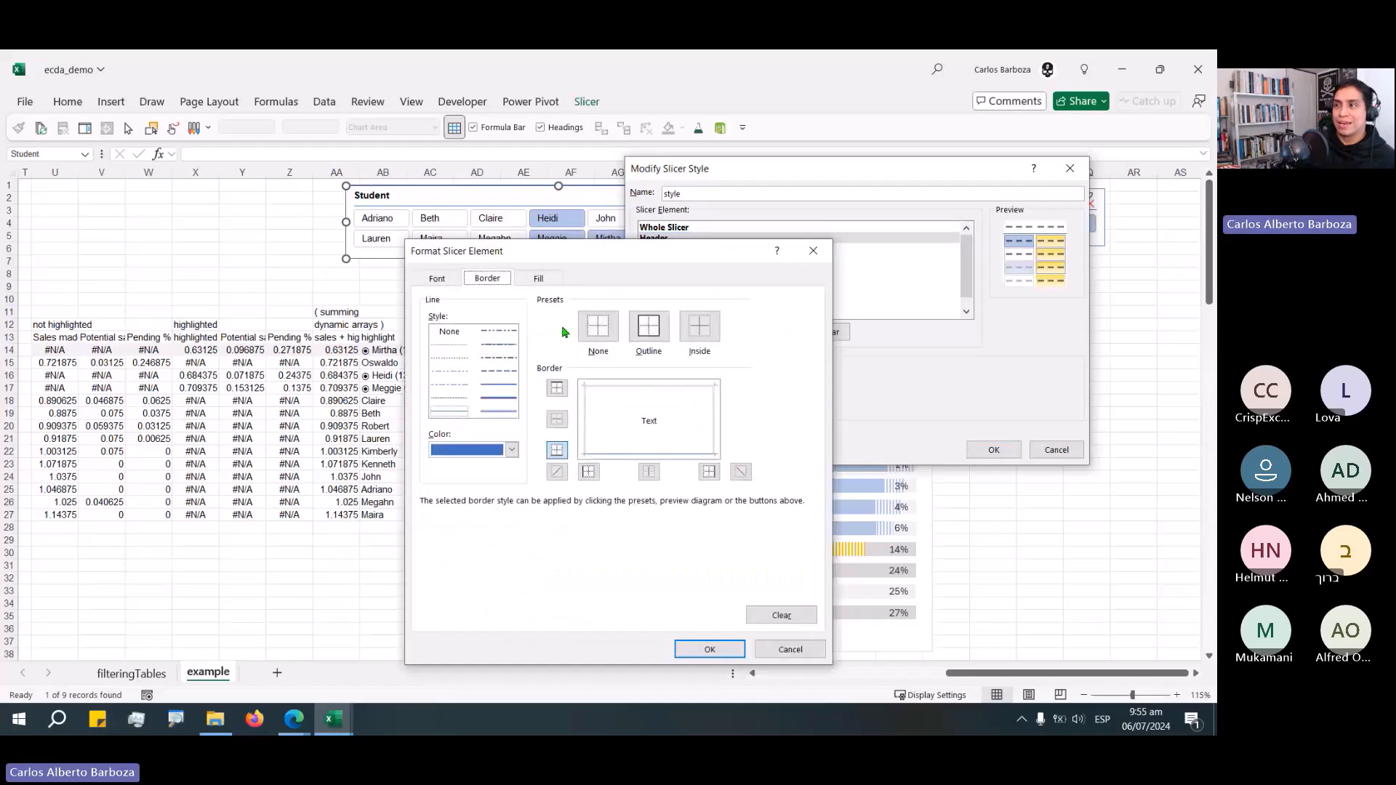
click(603, 336)
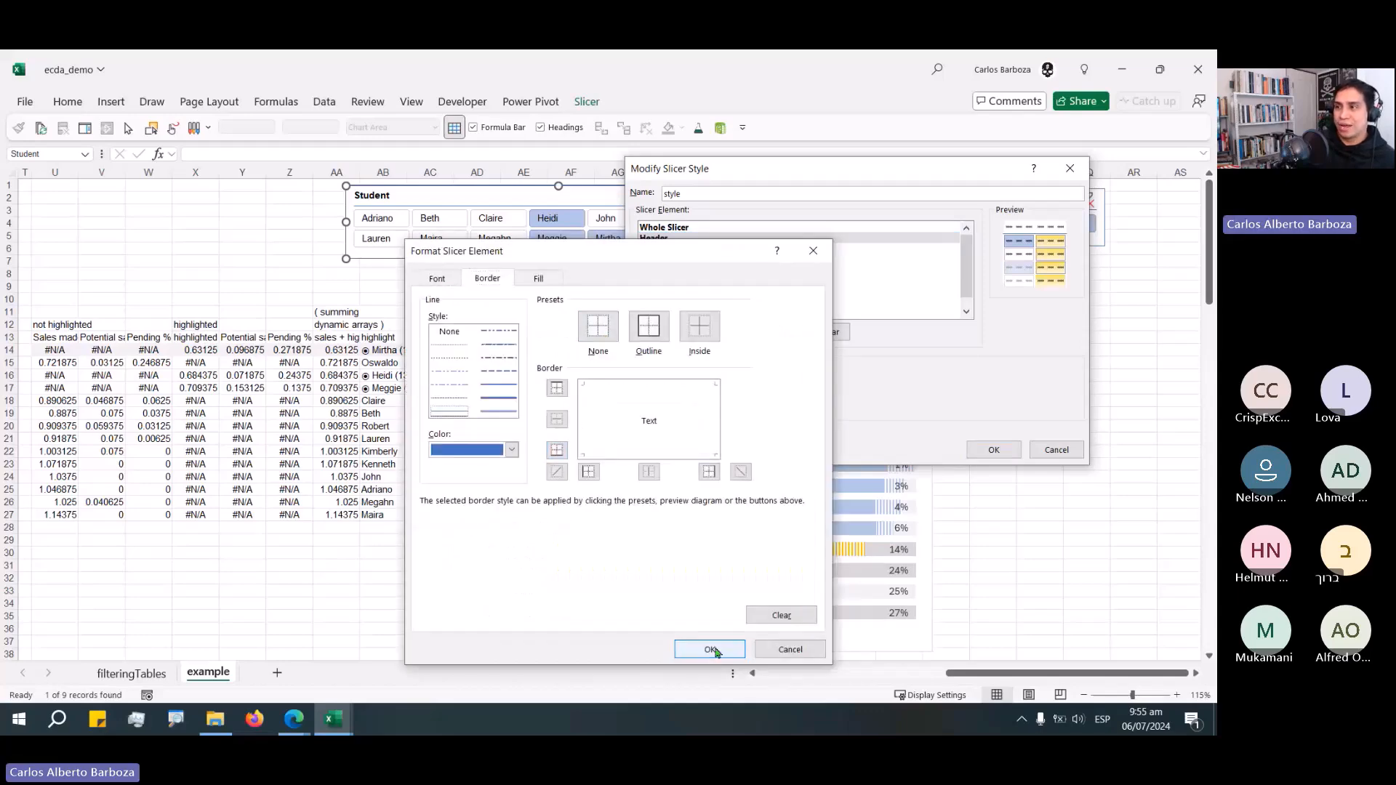
click(709, 648)
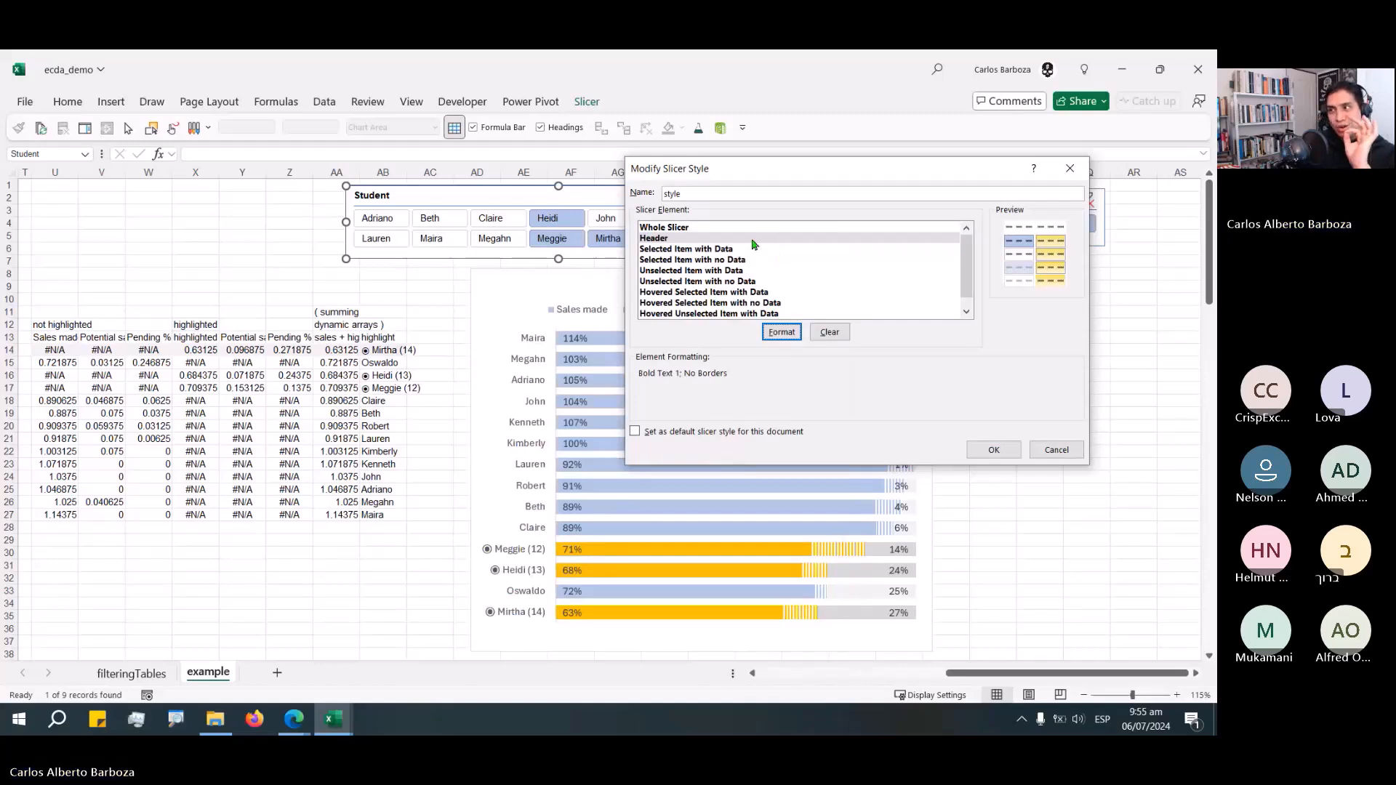
Remove the top border from the Selected Item with Data element.
click(703, 250)
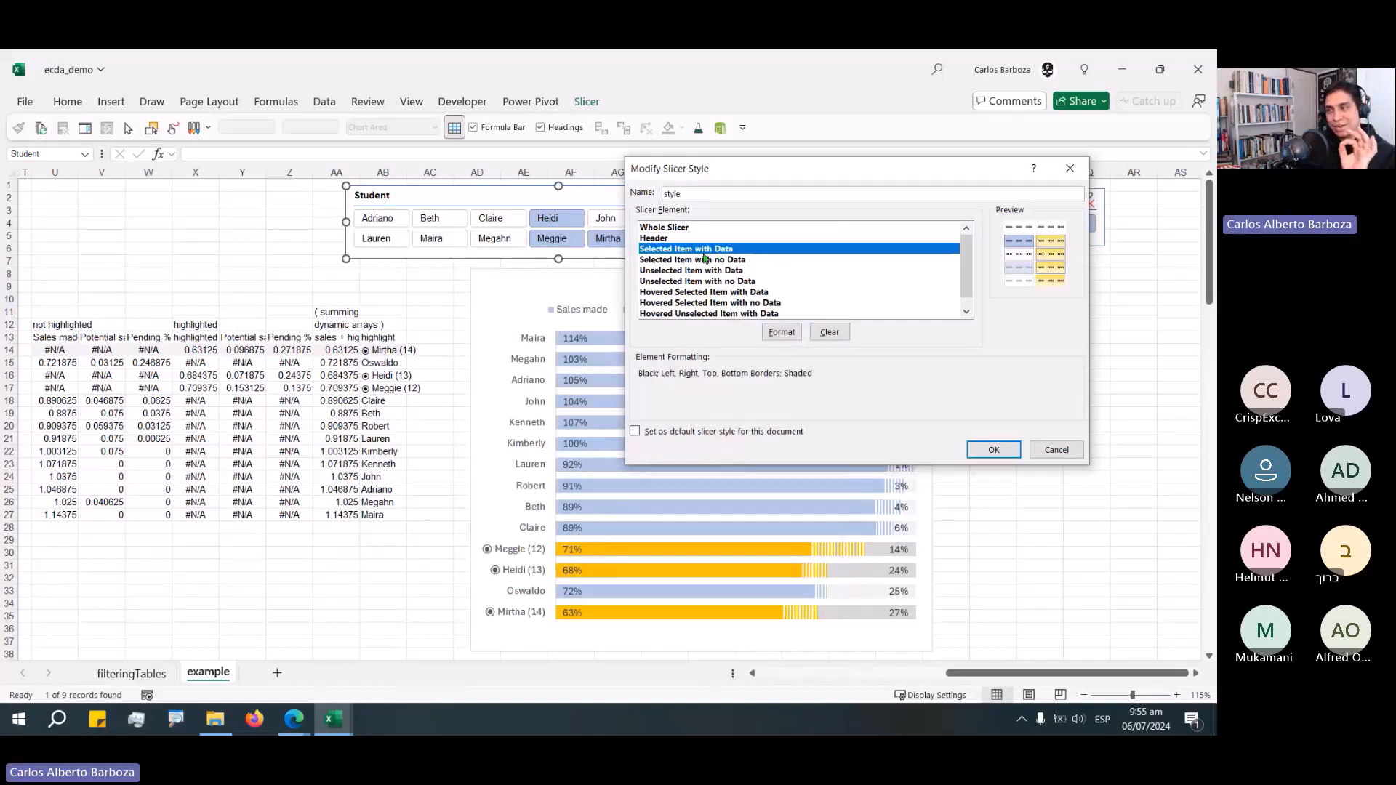
click(788, 336)
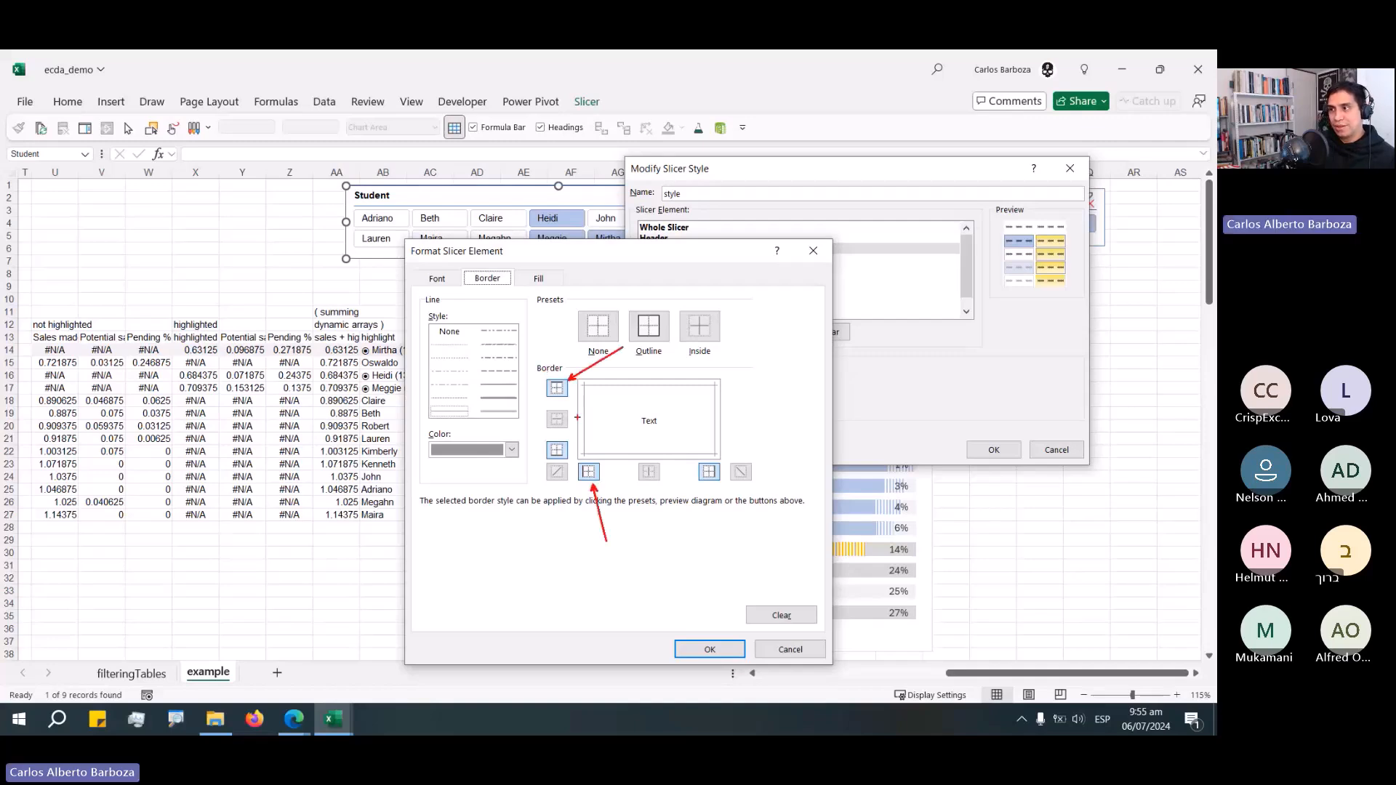
click(556, 388)
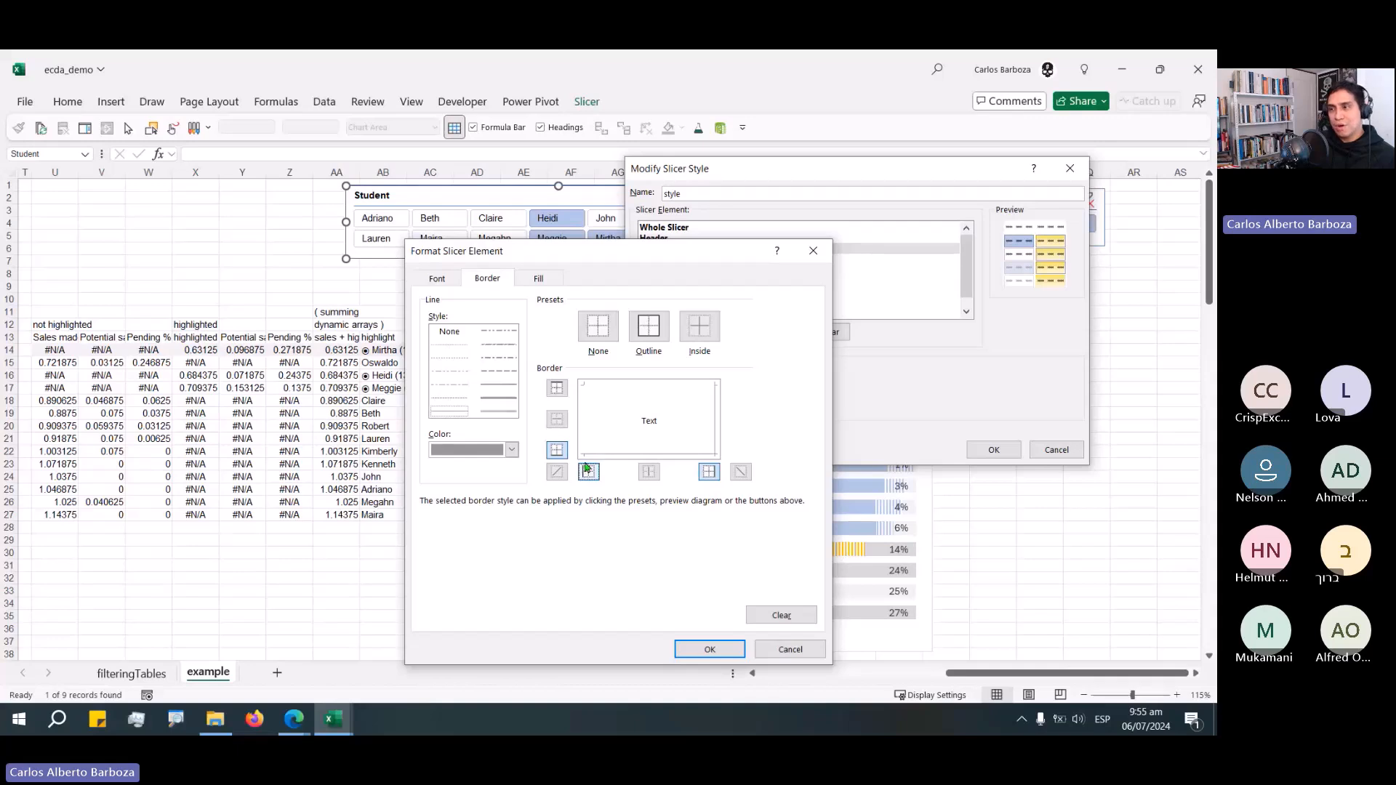
Fill the Selected Item with Data element with solid gold.
click(538, 279)
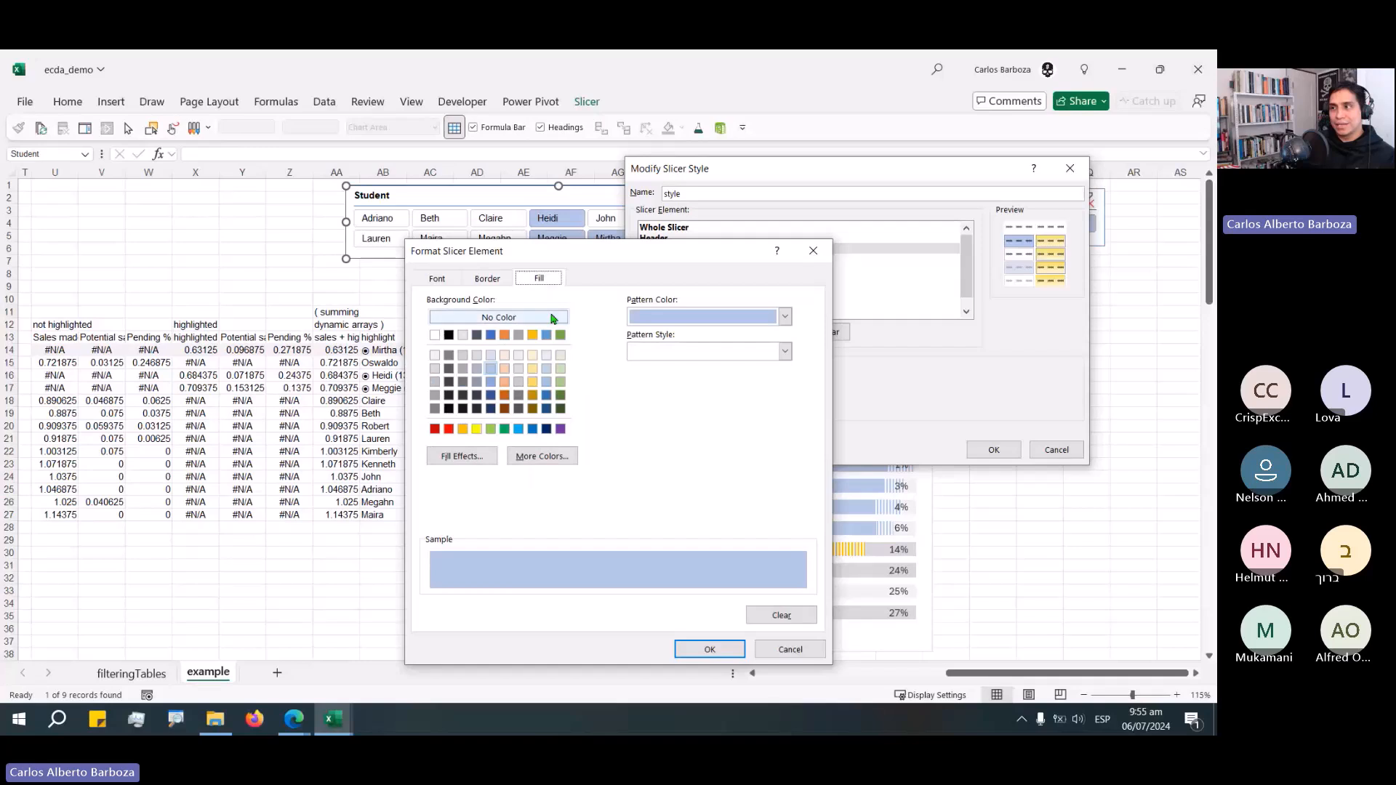
click(534, 335)
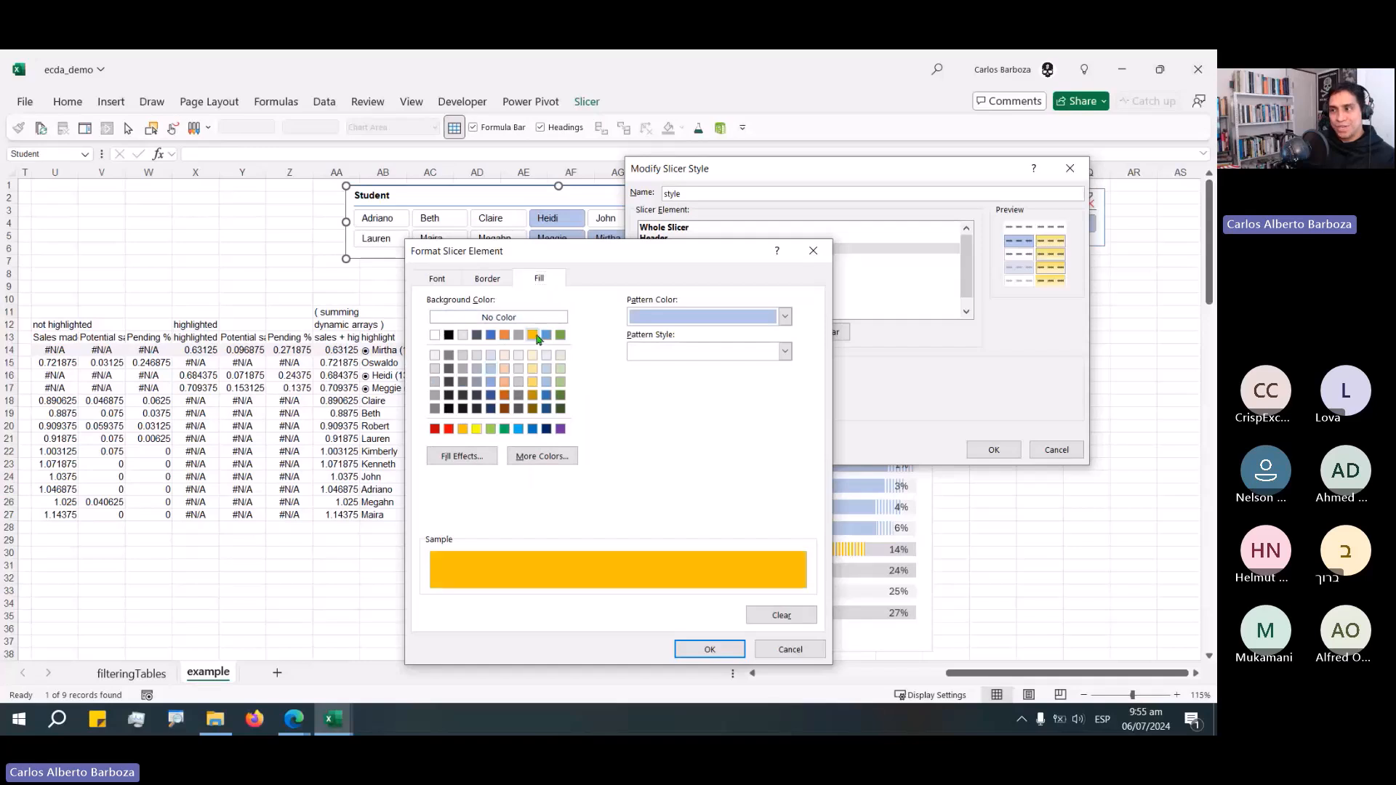
click(541, 457)
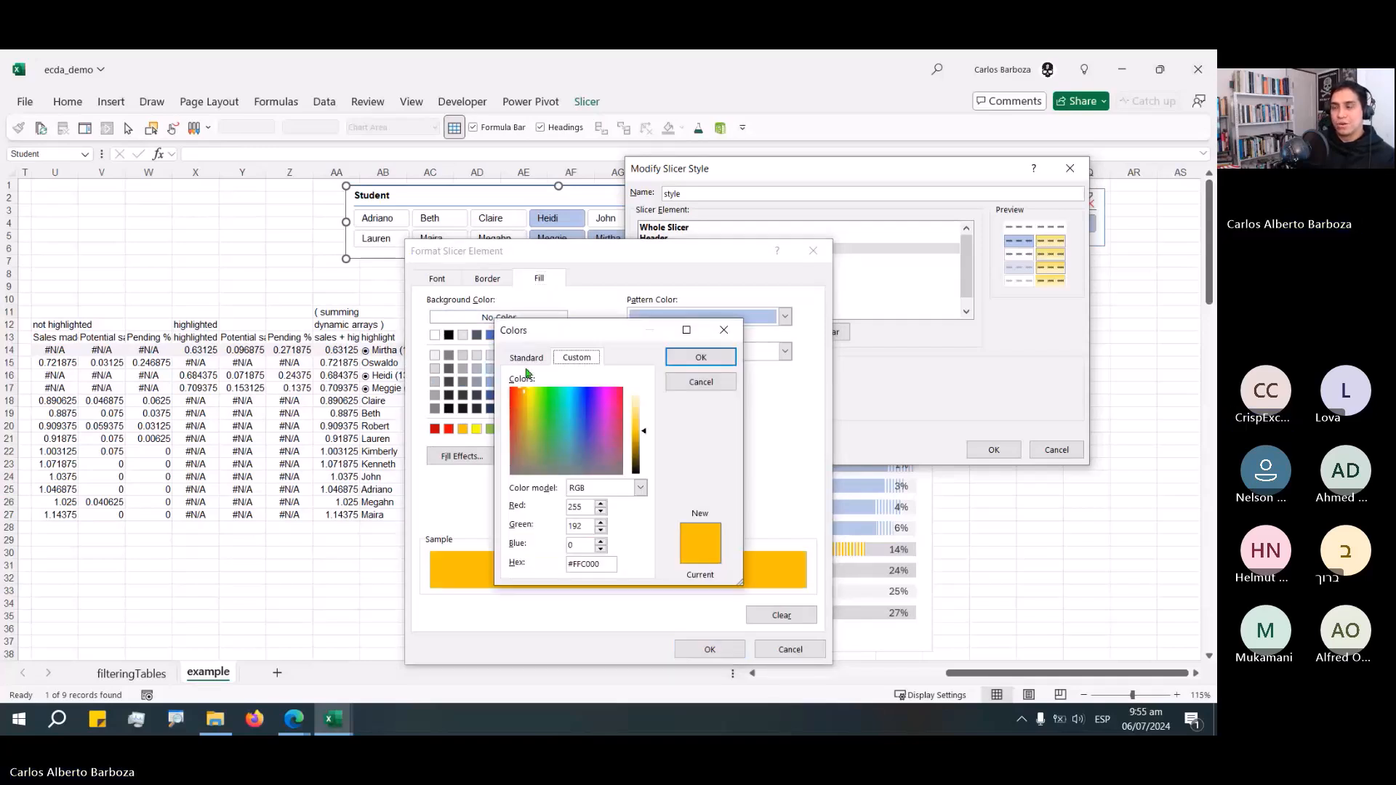
click(701, 382)
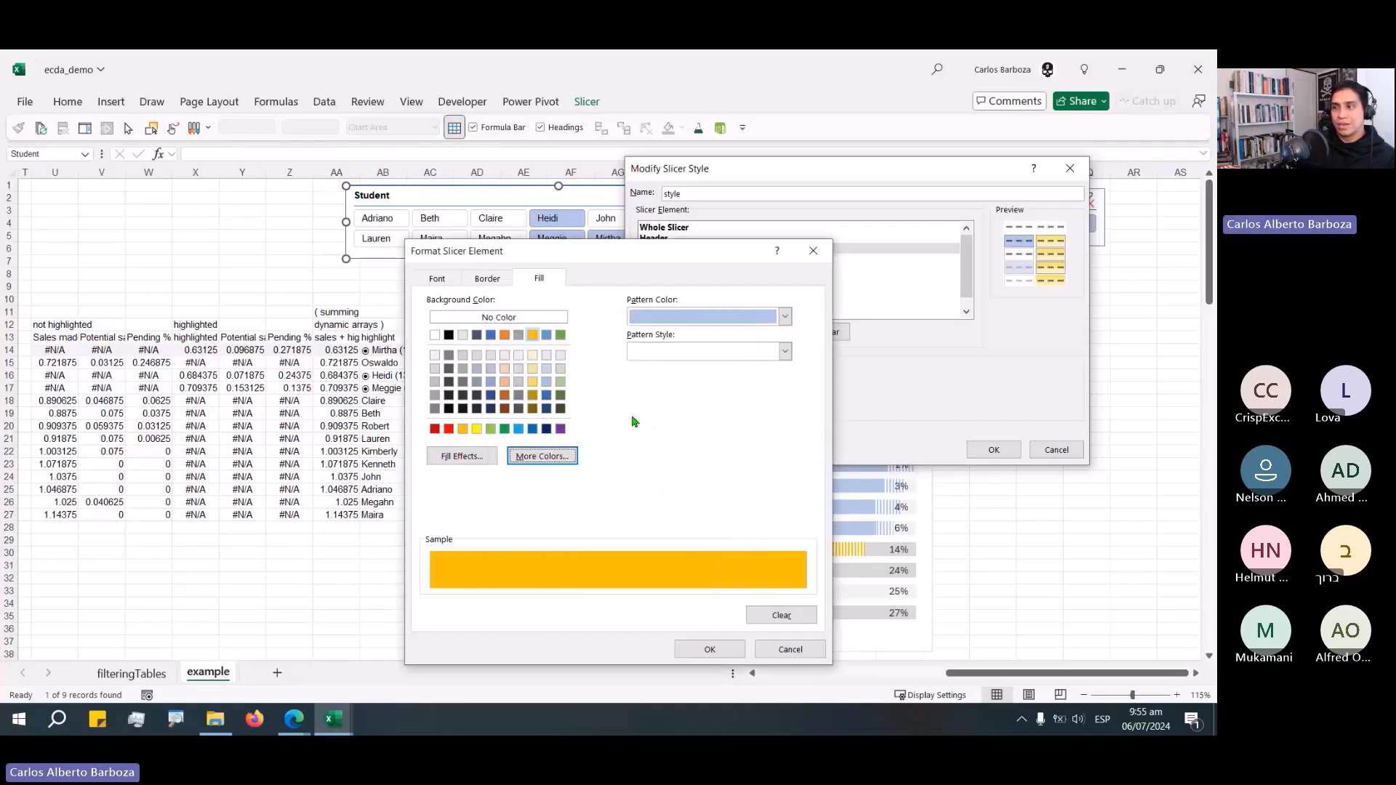
drag(485, 476, 525, 516)
Give the Selected Item with Data element a horizontal two-color gradient ending in gold and save the style.
click(462, 456)
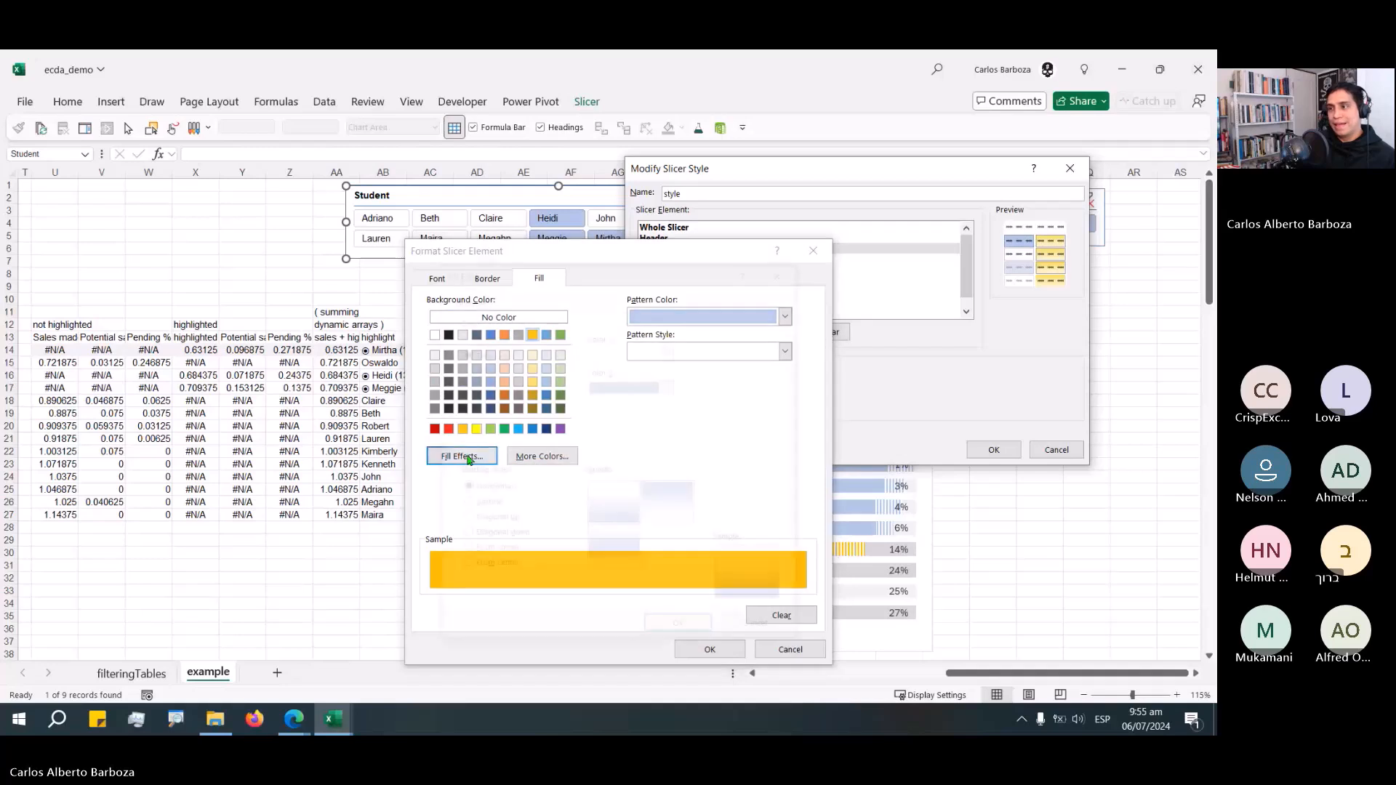
click(603, 392)
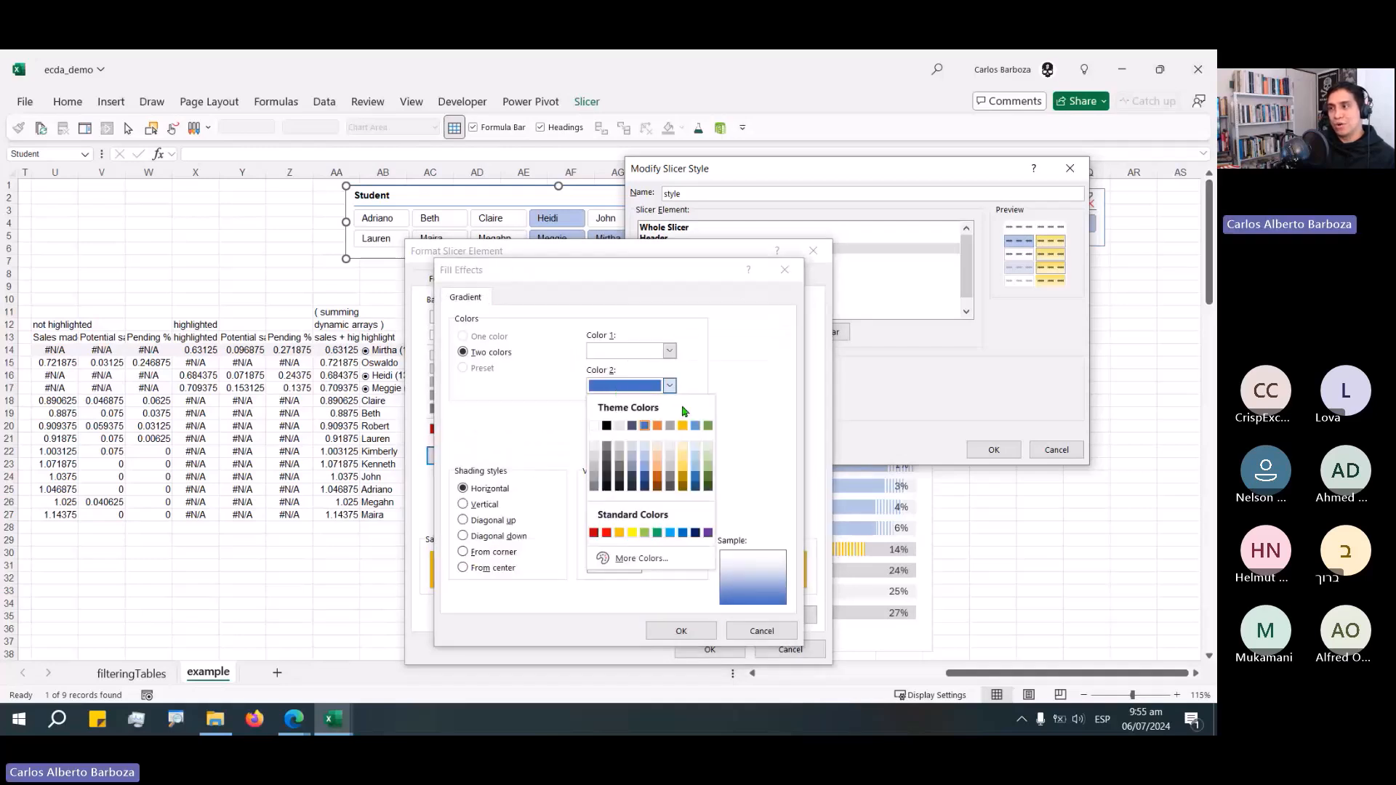
click(683, 426)
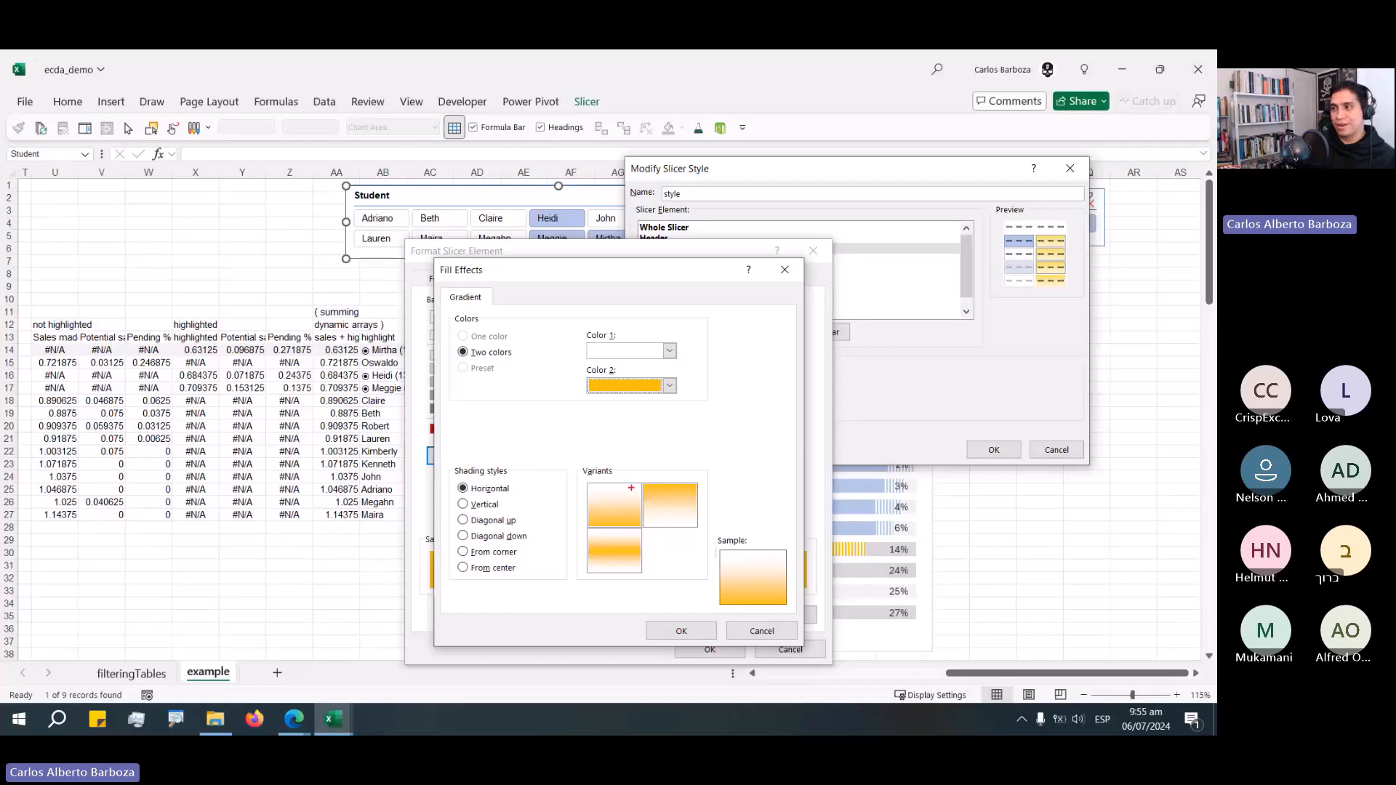
drag(631, 488, 726, 405)
key(Escape)
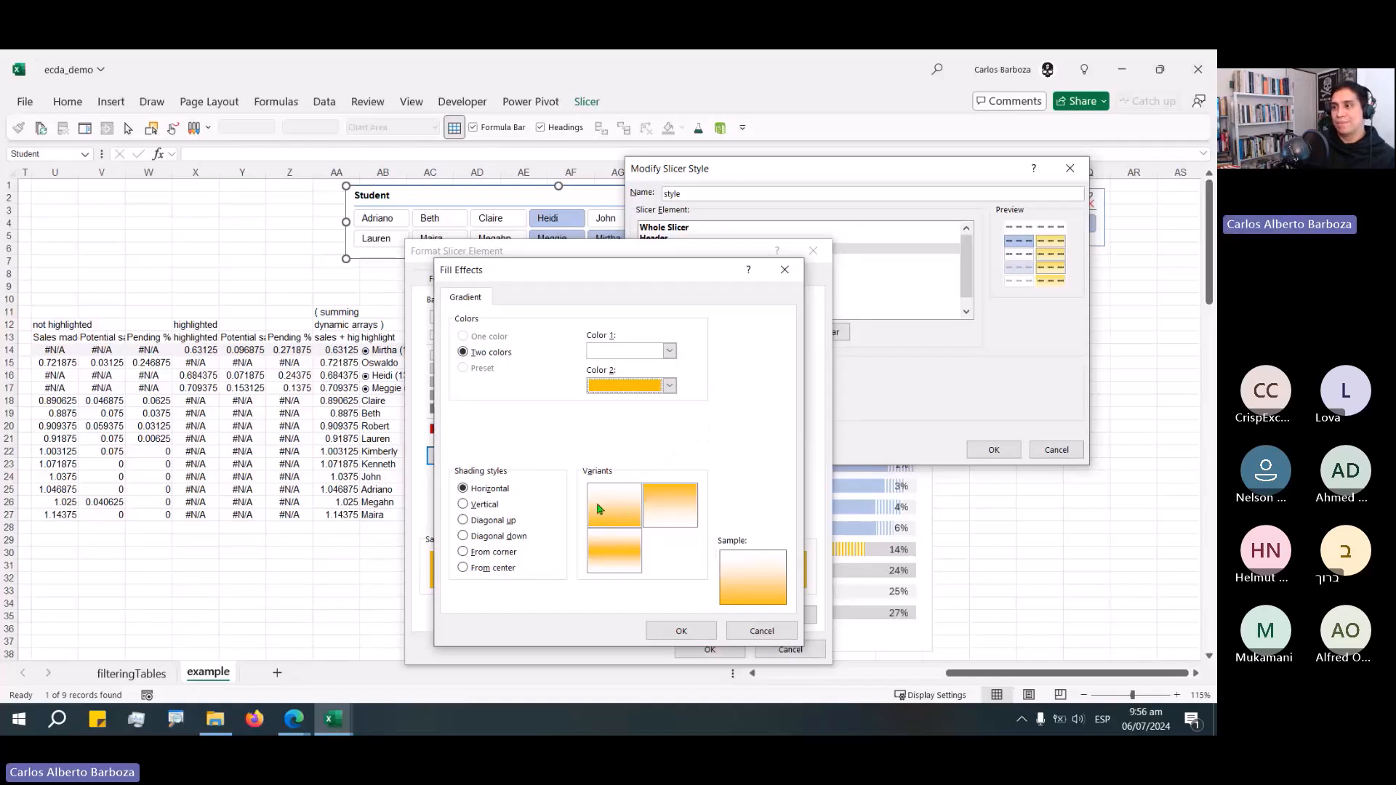
click(599, 508)
click(701, 631)
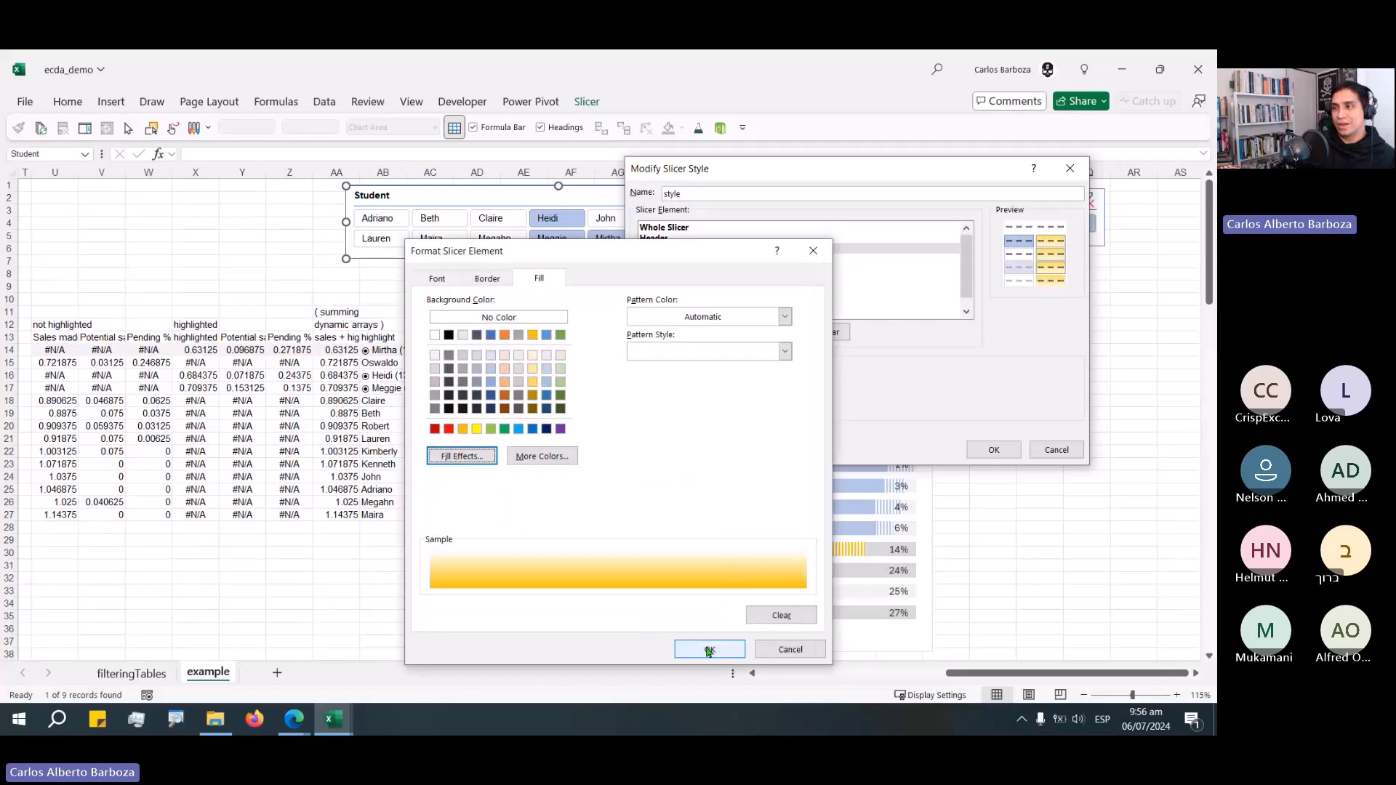
click(709, 649)
click(993, 449)
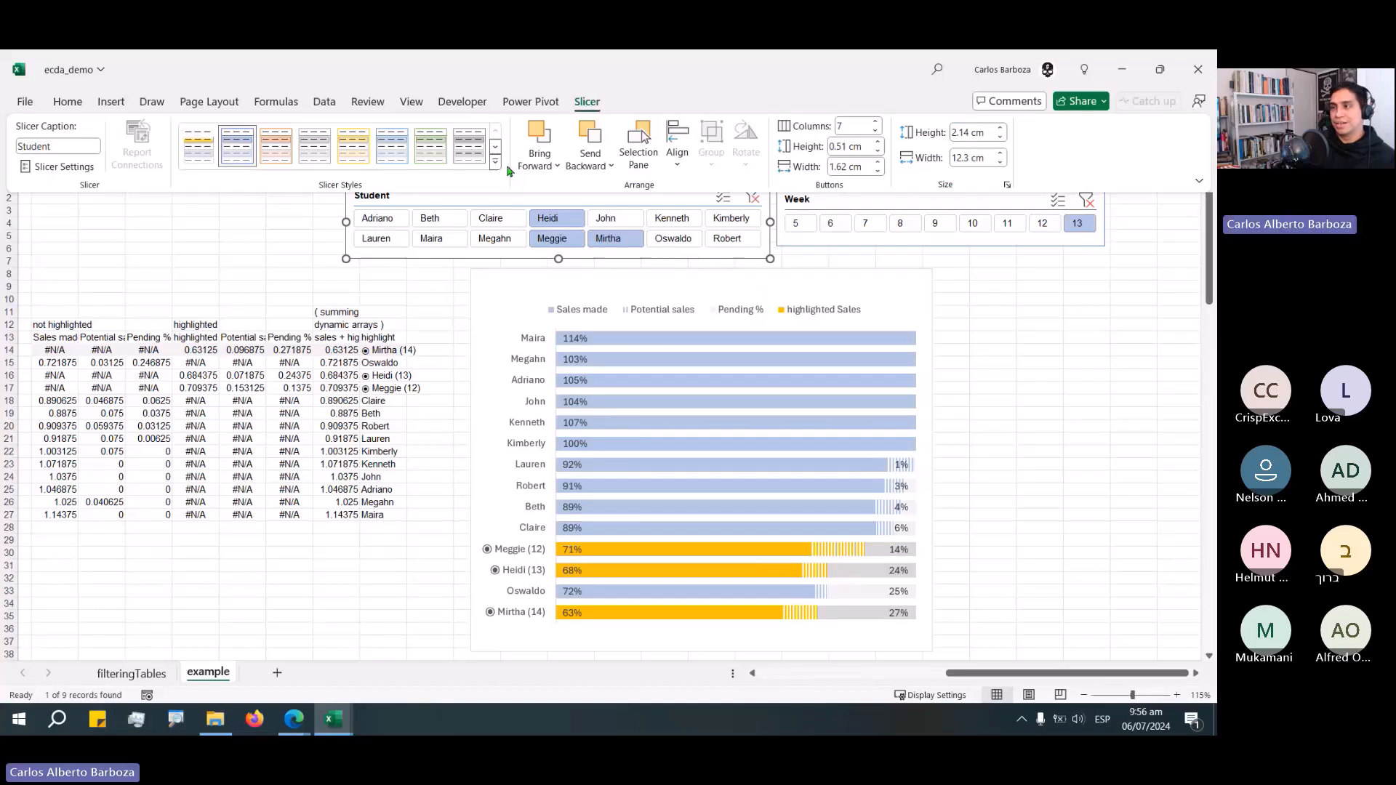
Apply the custom slicer style to the Student slicer.
click(495, 163)
click(211, 168)
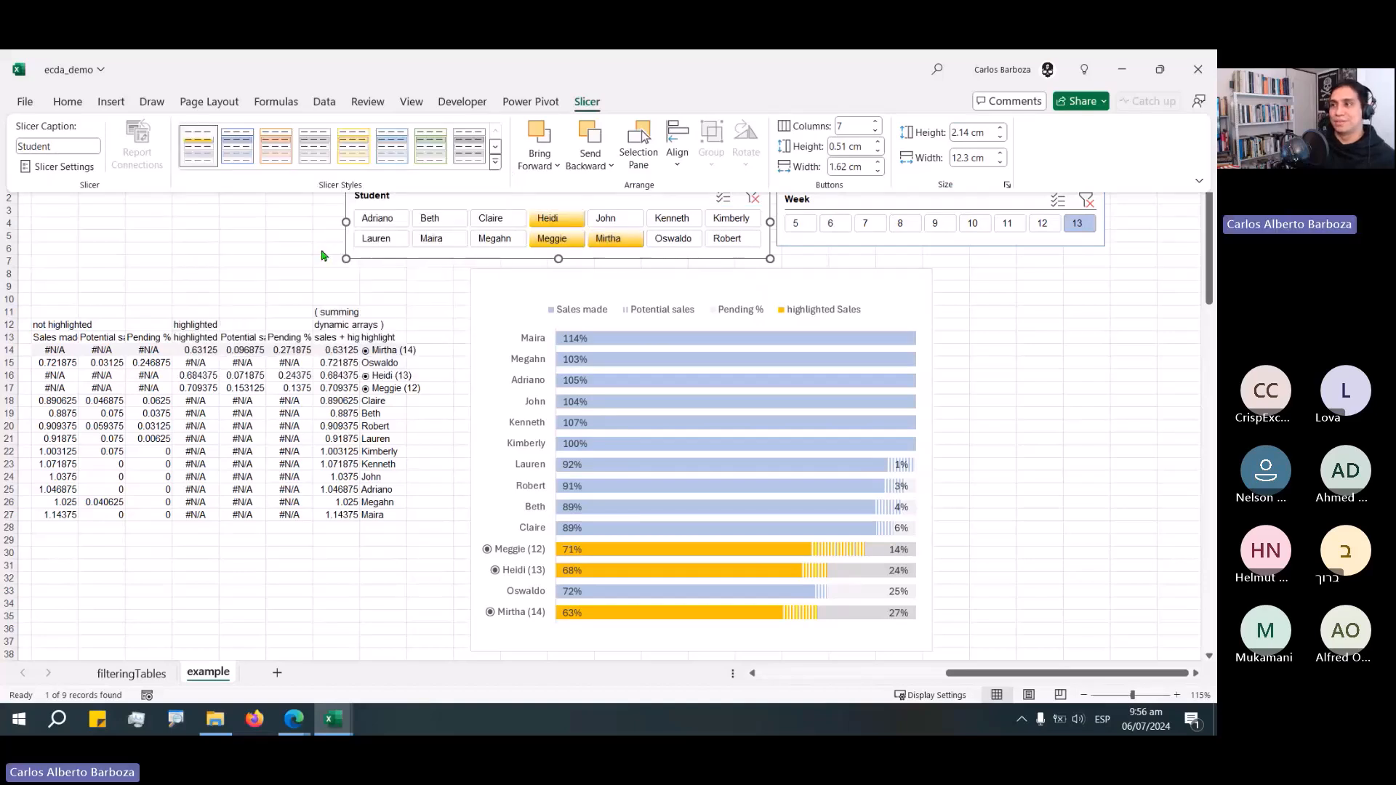
key(Escape)
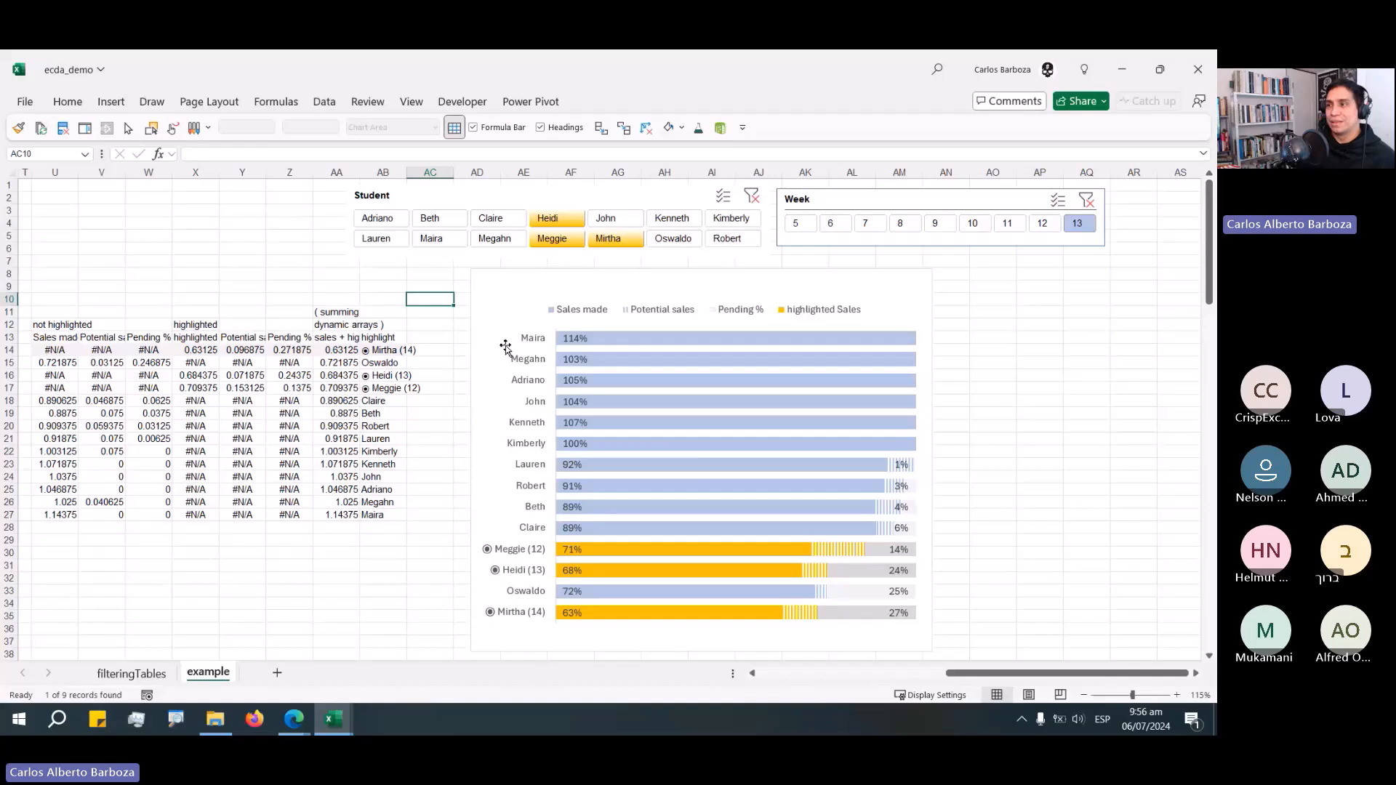
Resize and reposition the Student slicer and select Meggie, Mirtha and Oswaldo in it.
drag(381, 219, 605, 219)
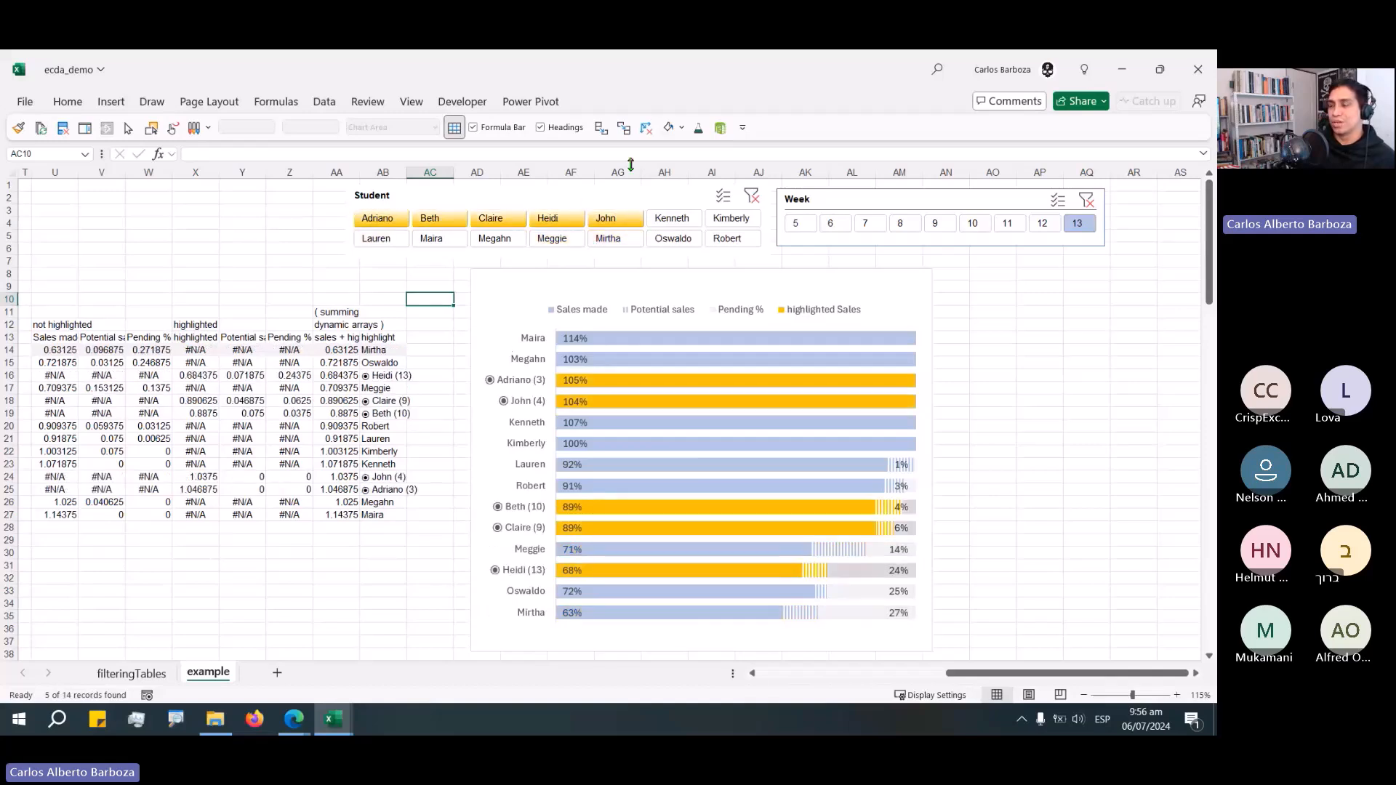
click(708, 191)
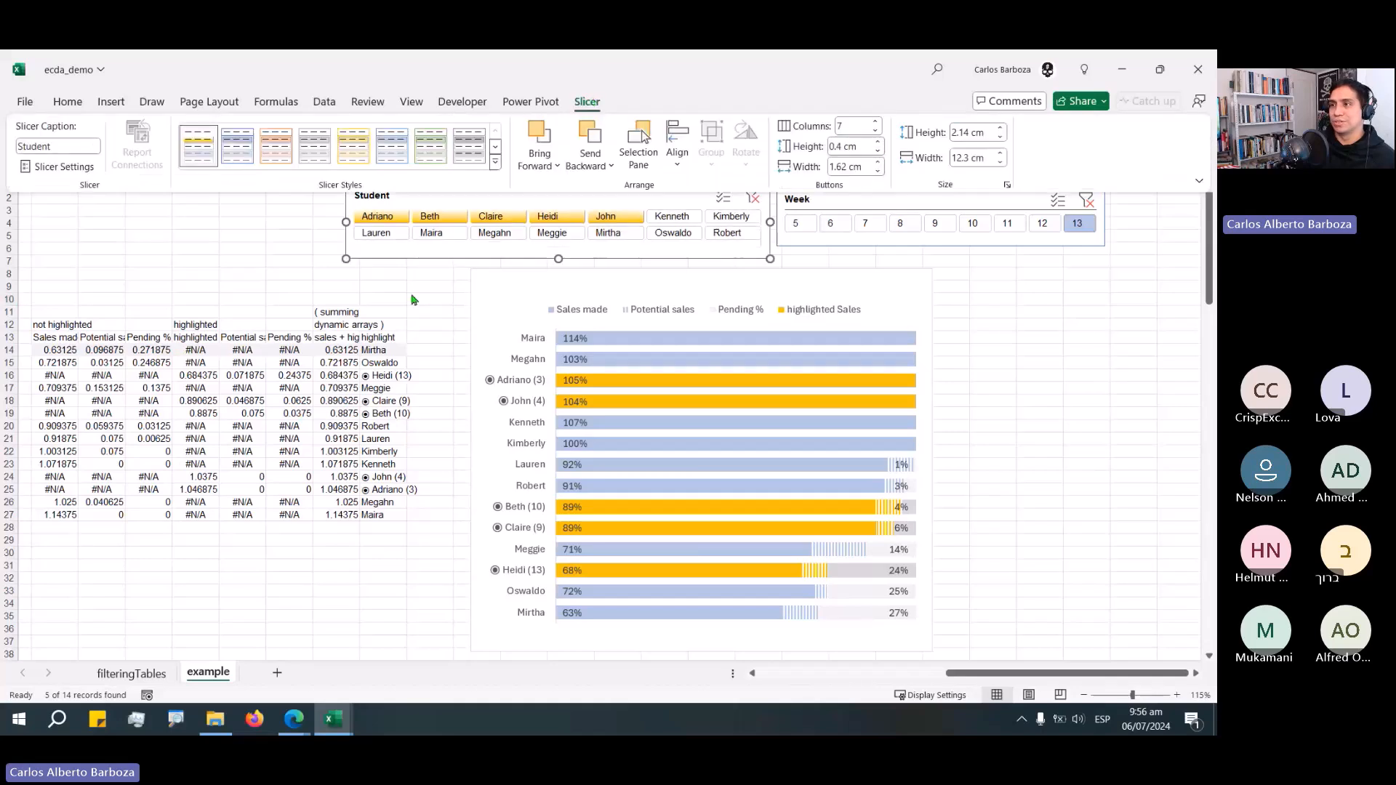
drag(619, 247, 695, 247)
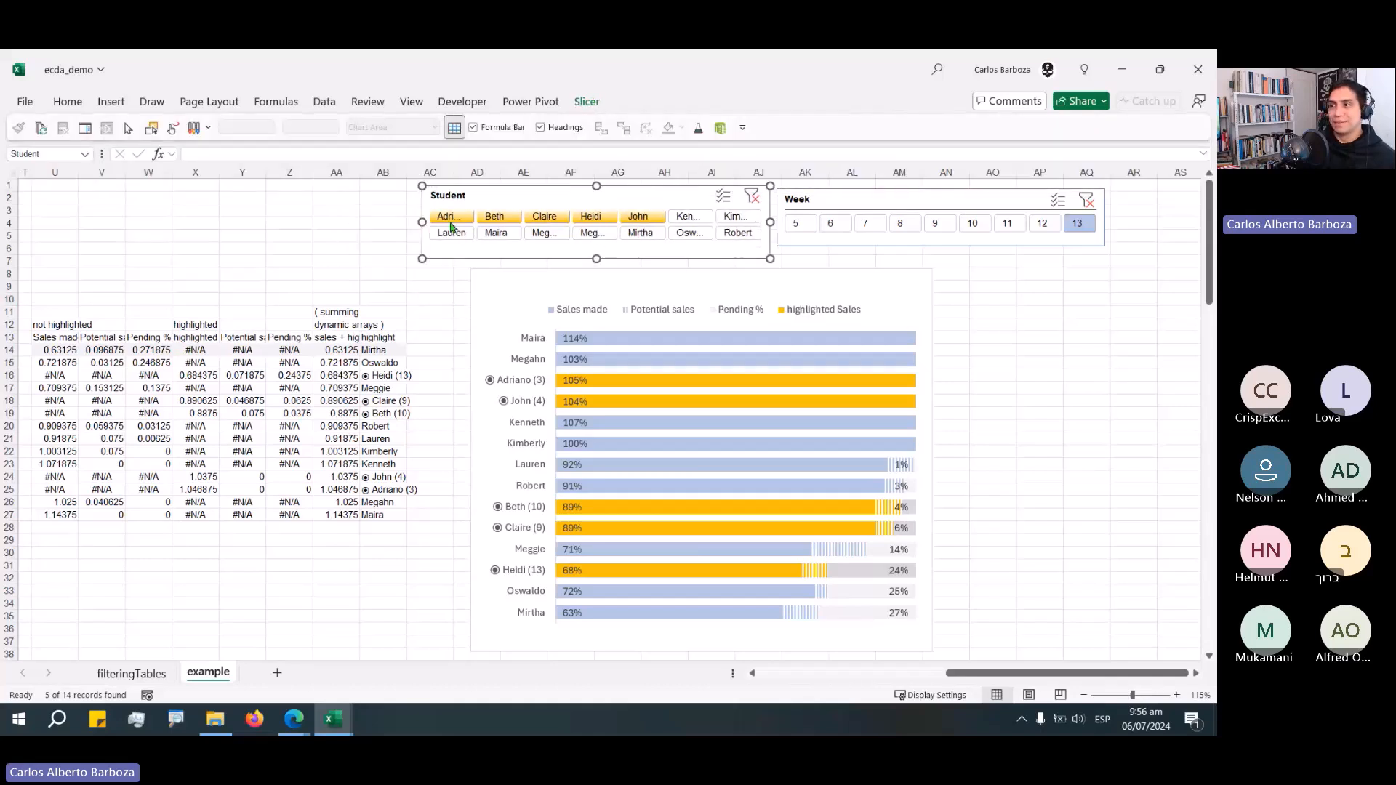
drag(572, 210, 487, 219)
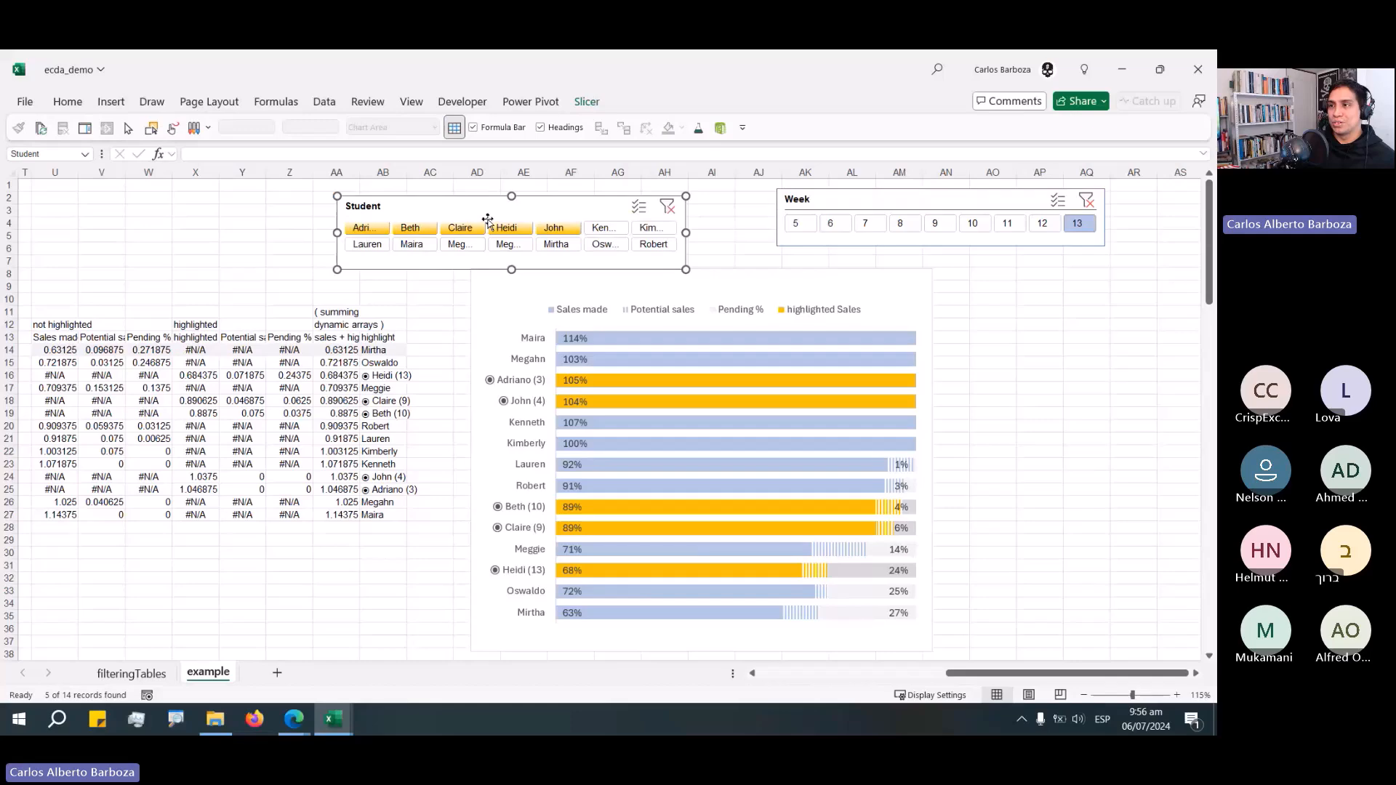
drag(336, 237, 267, 237)
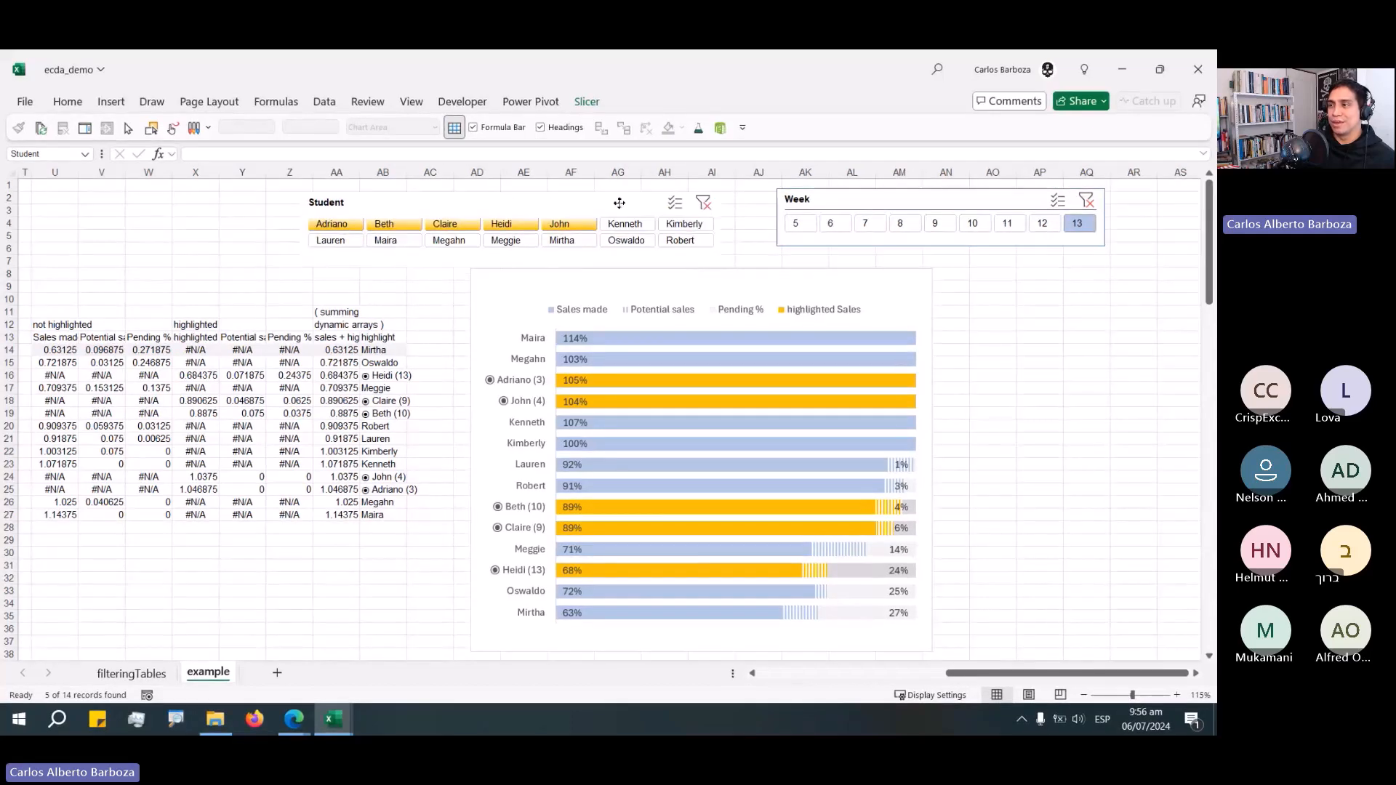
drag(580, 198, 551, 234)
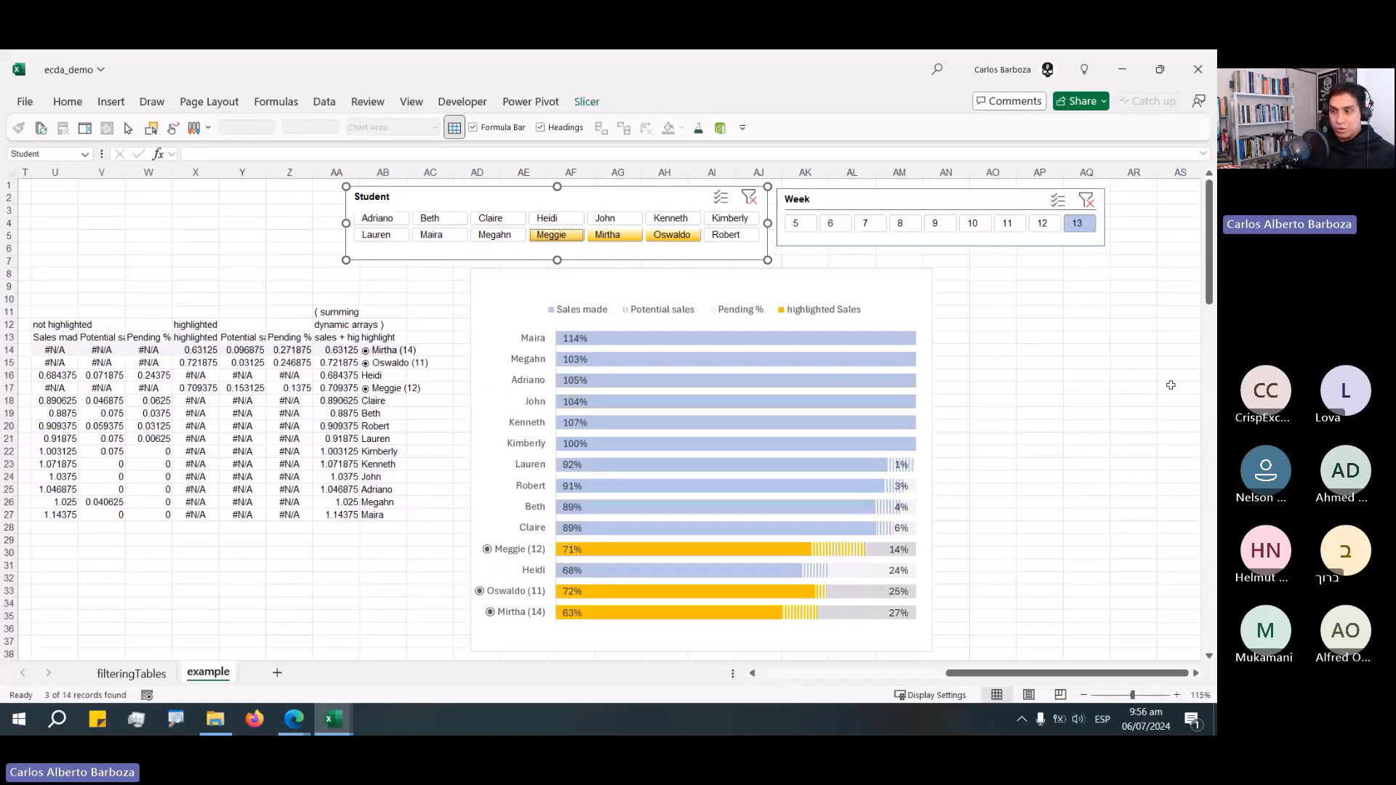
Nudge the Week slicer slightly to the right.
click(1086, 375)
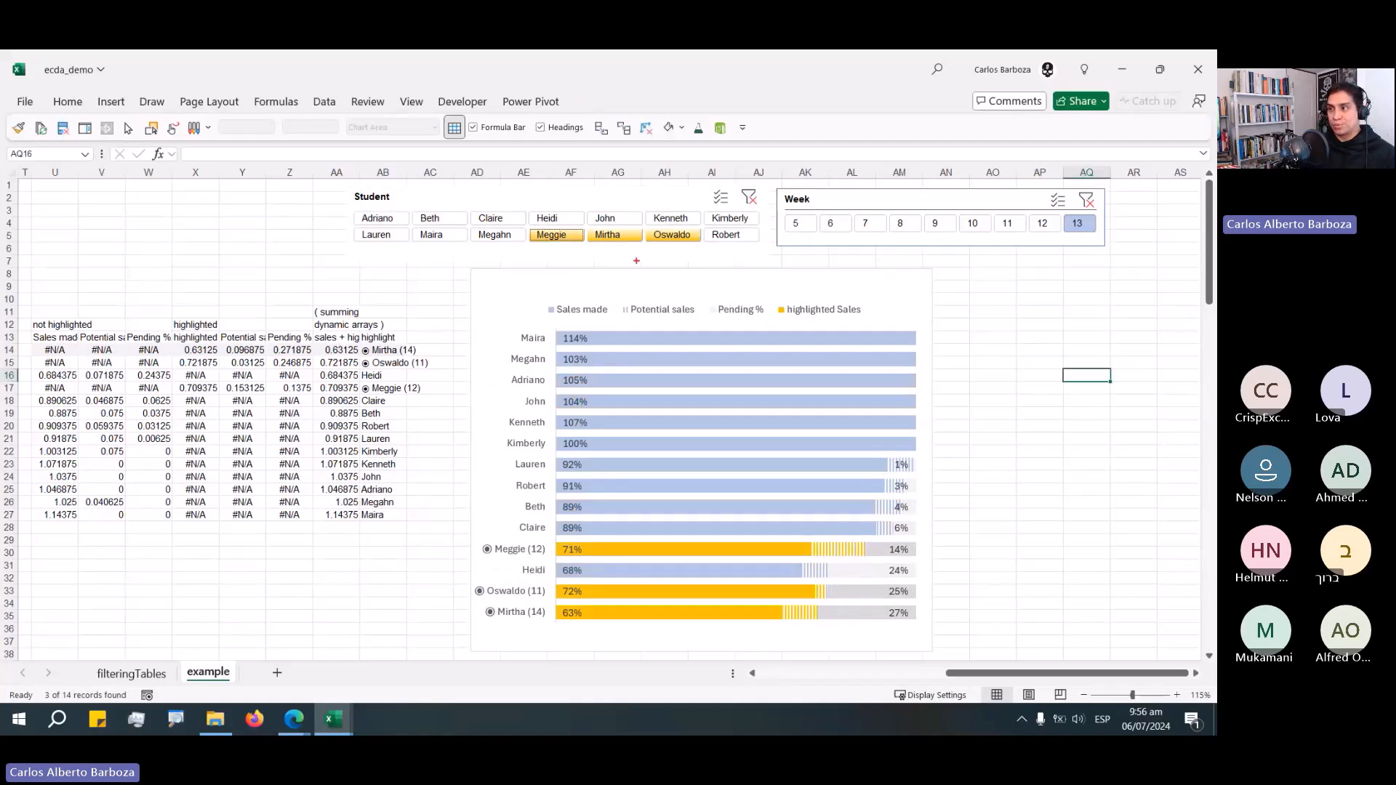
drag(680, 541, 627, 250)
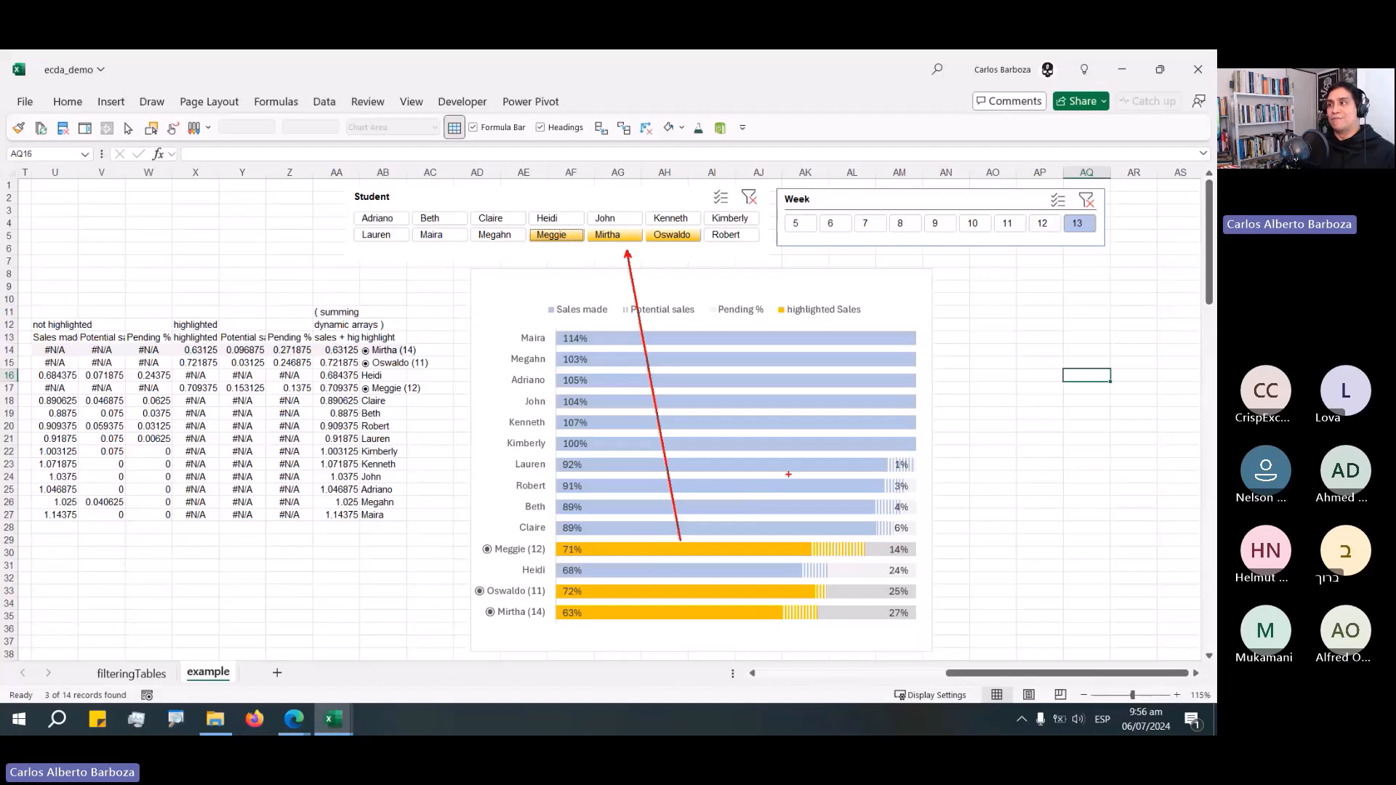
drag(875, 206, 887, 207)
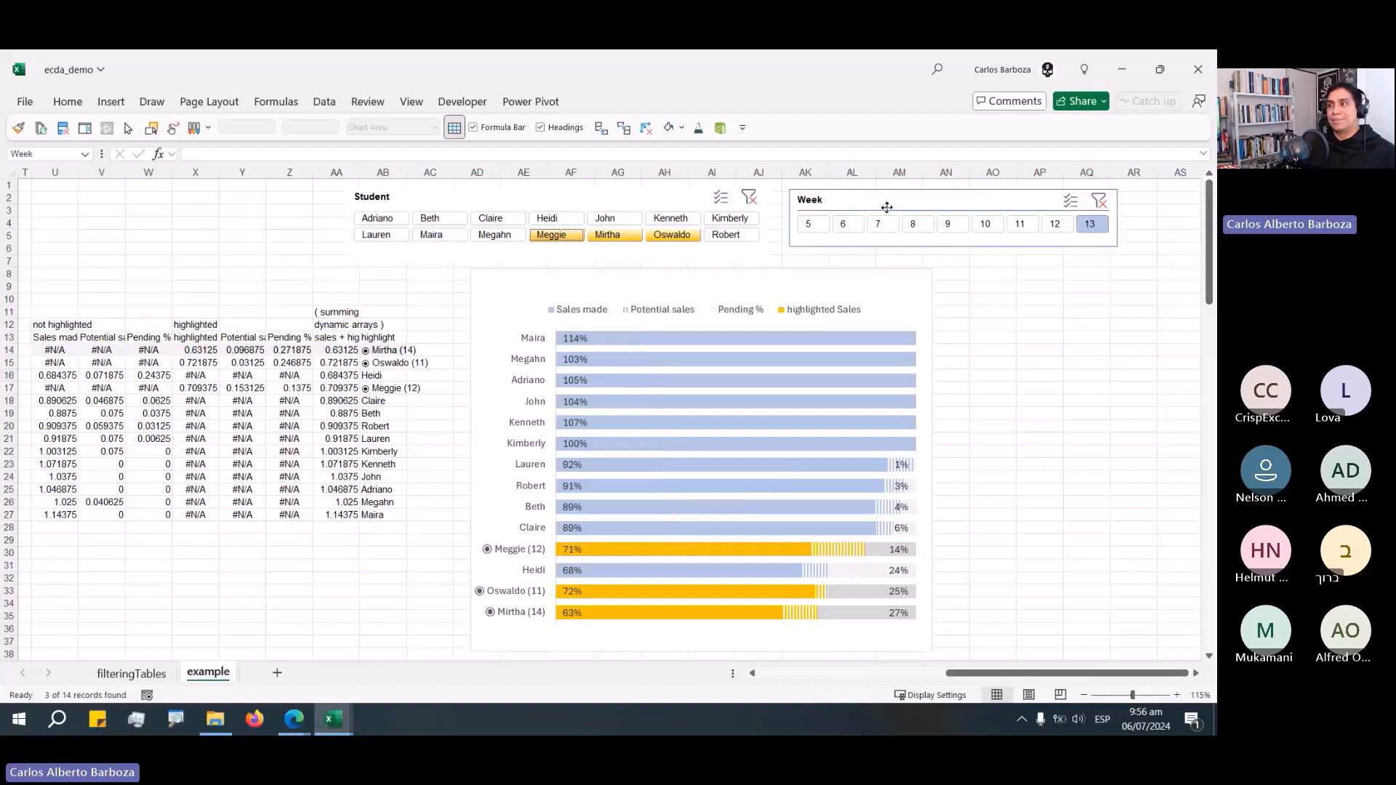
Modify the custom style's Selected Item with Data gradient fill, setting its second color to a near-white shade, and save.
click(587, 101)
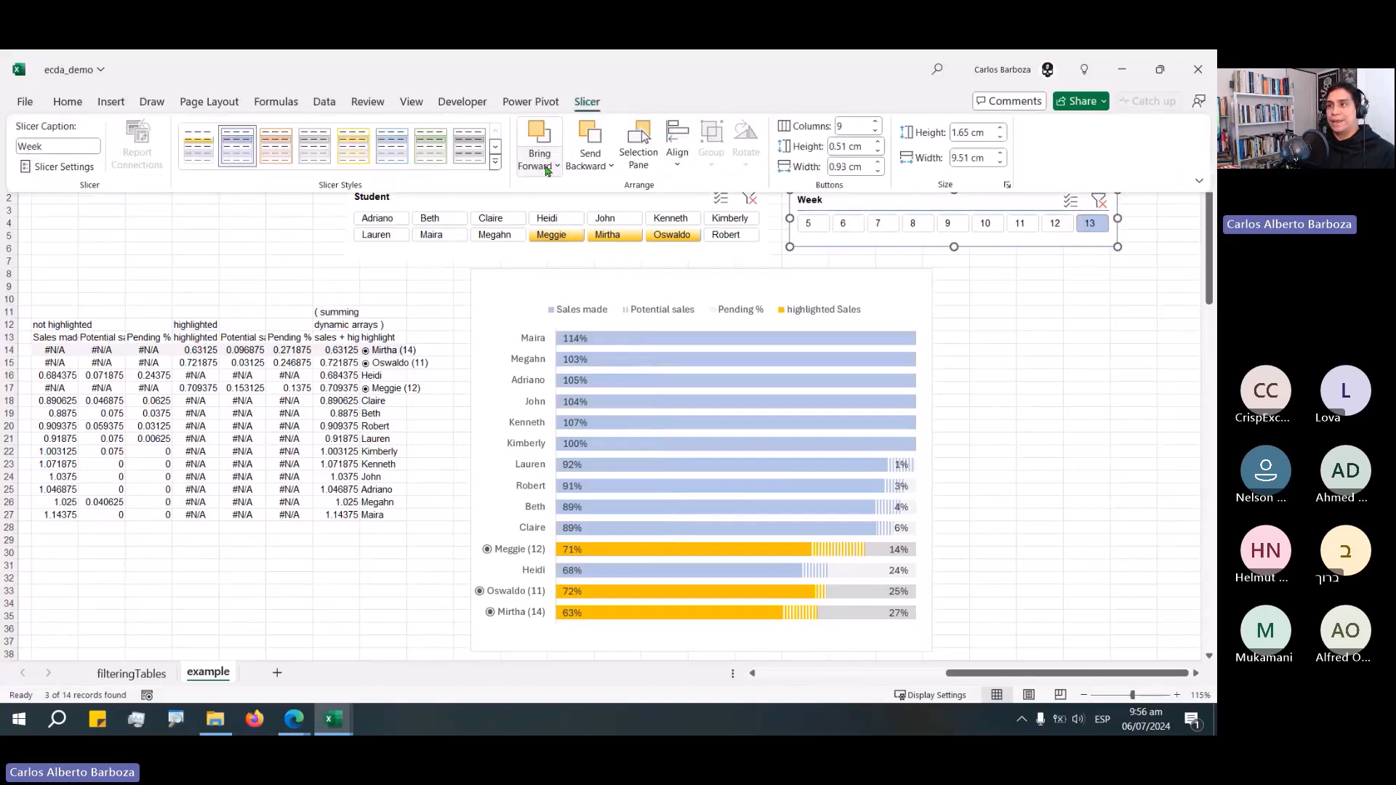
click(495, 162)
right_click(210, 160)
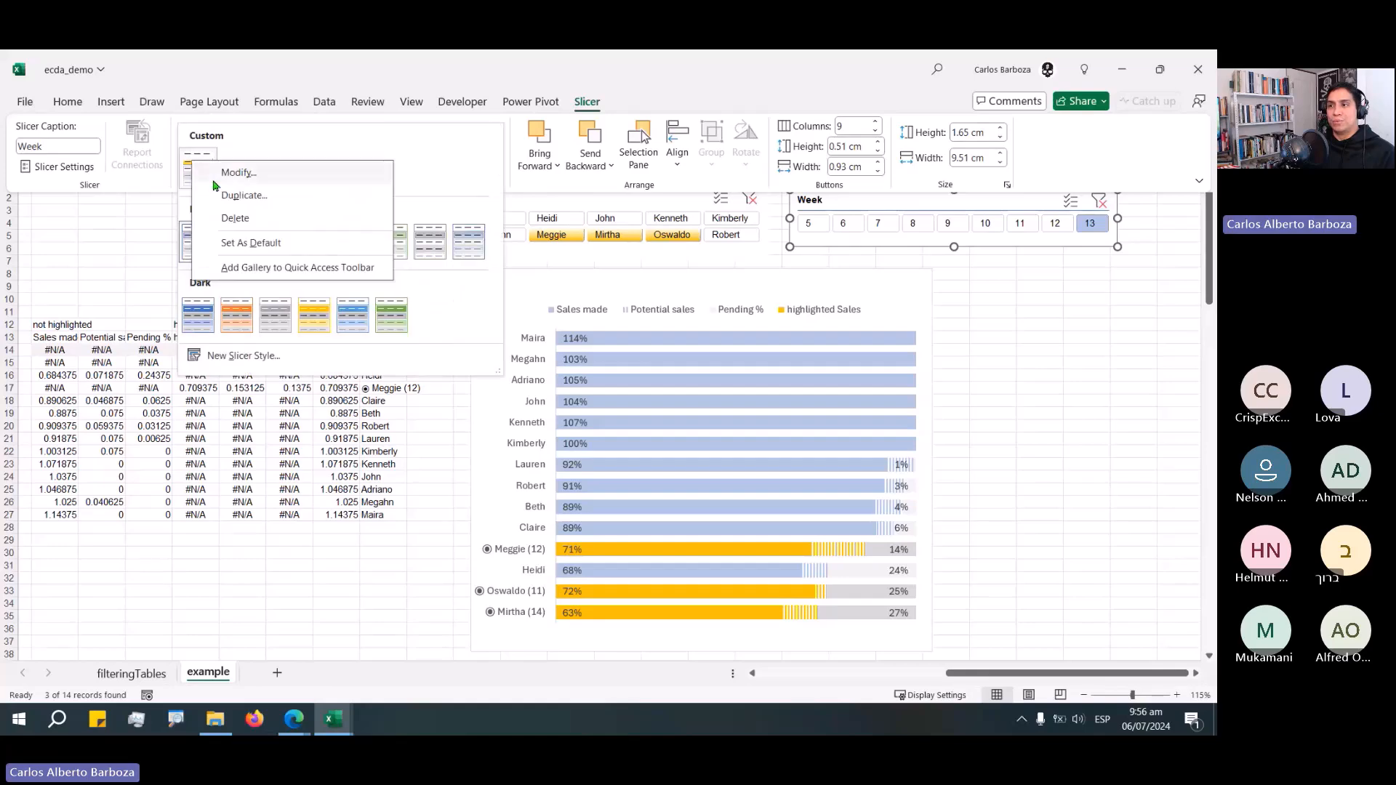
click(240, 173)
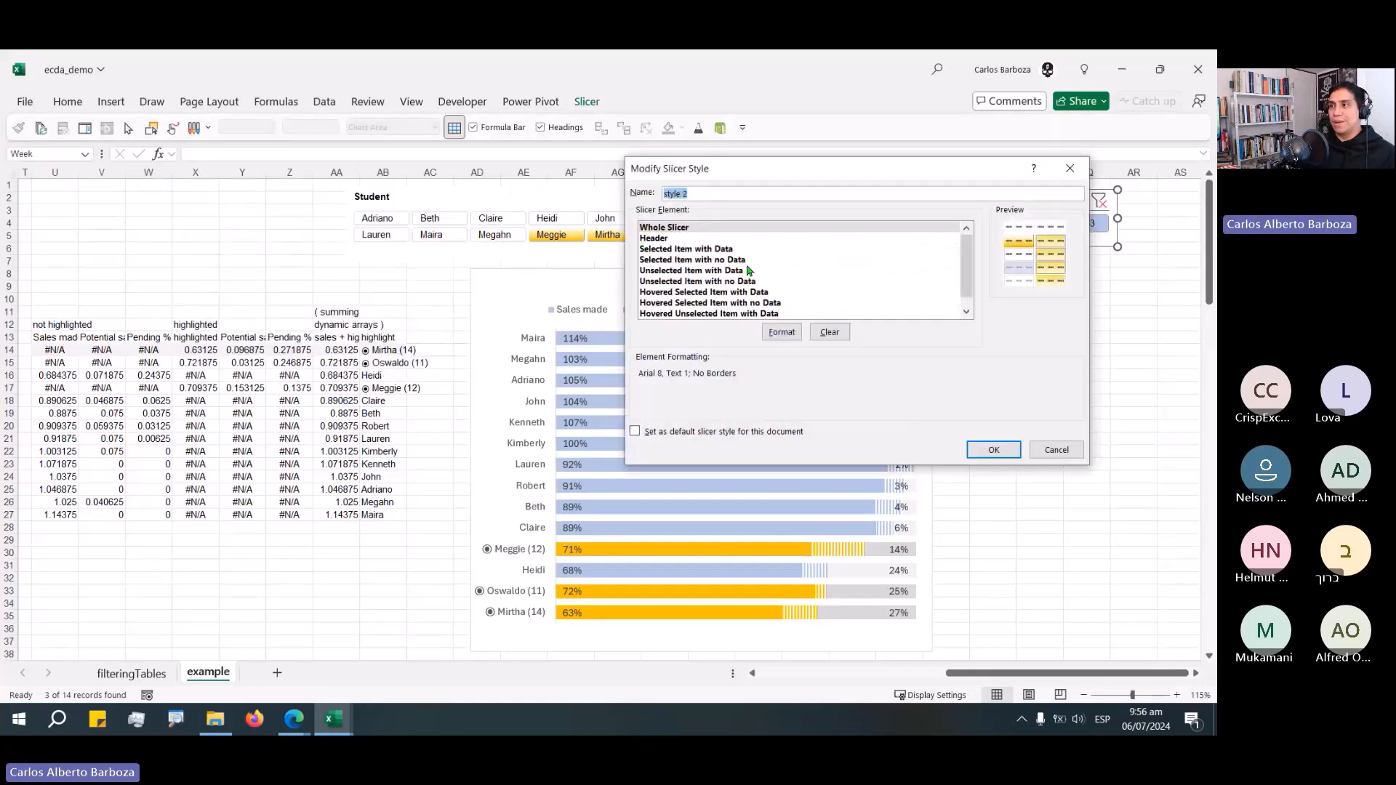
click(694, 249)
click(782, 332)
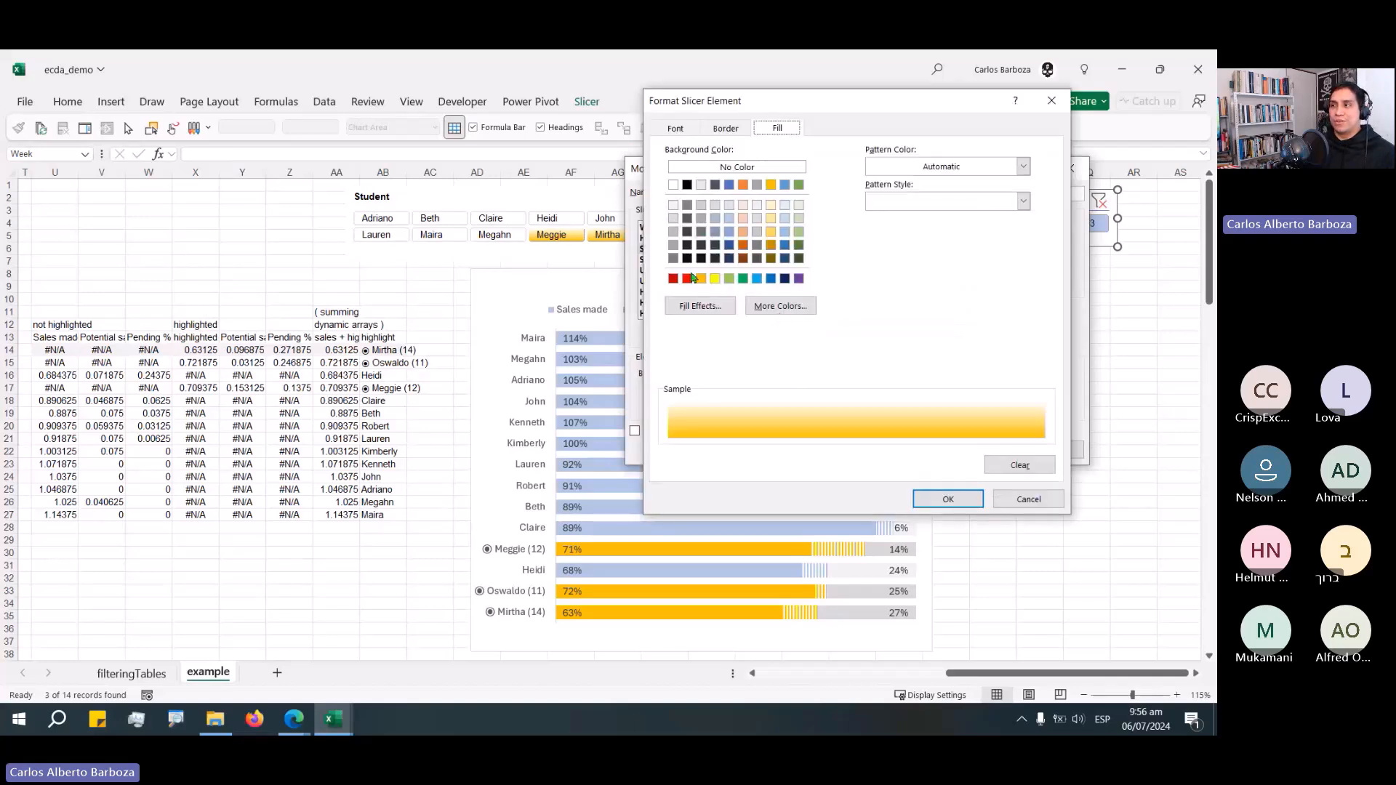
click(697, 305)
click(908, 235)
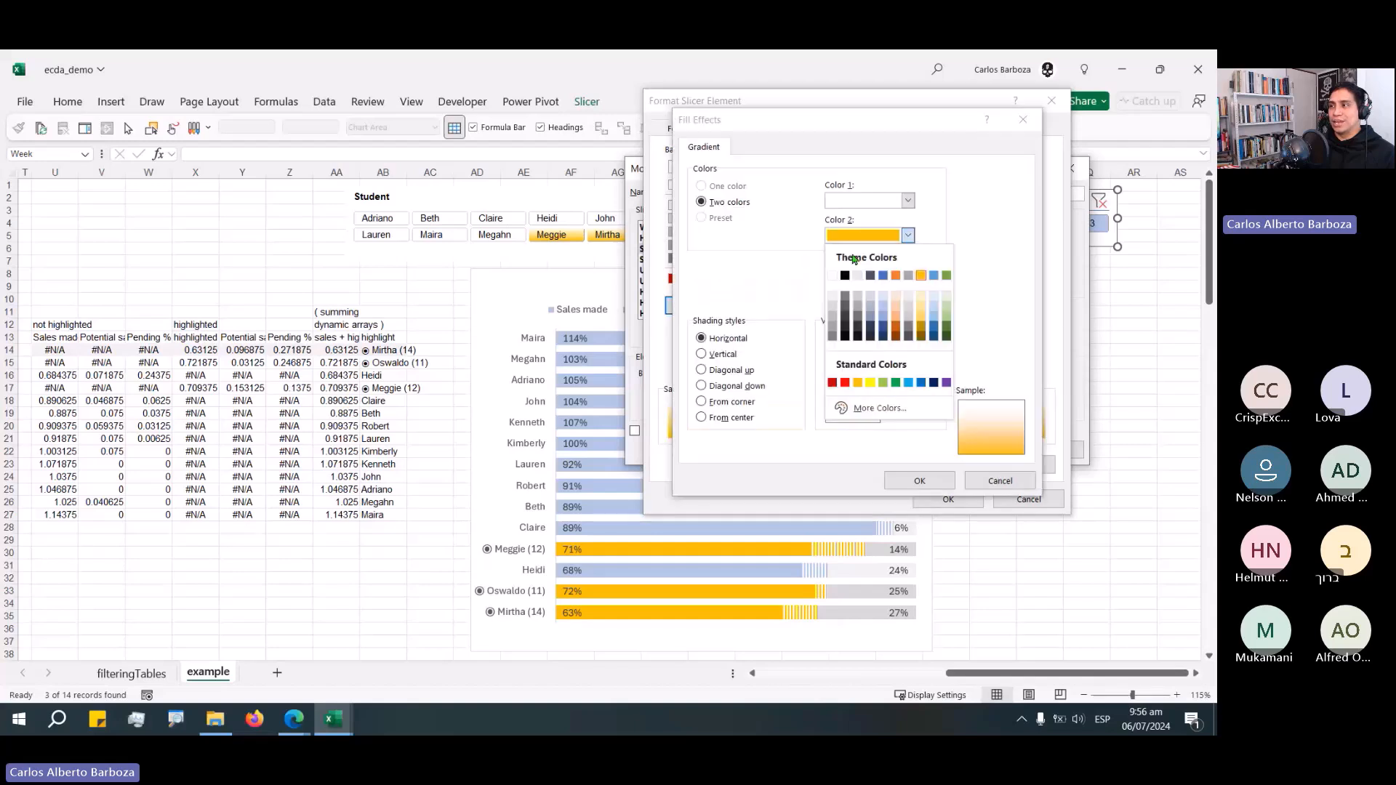
click(835, 296)
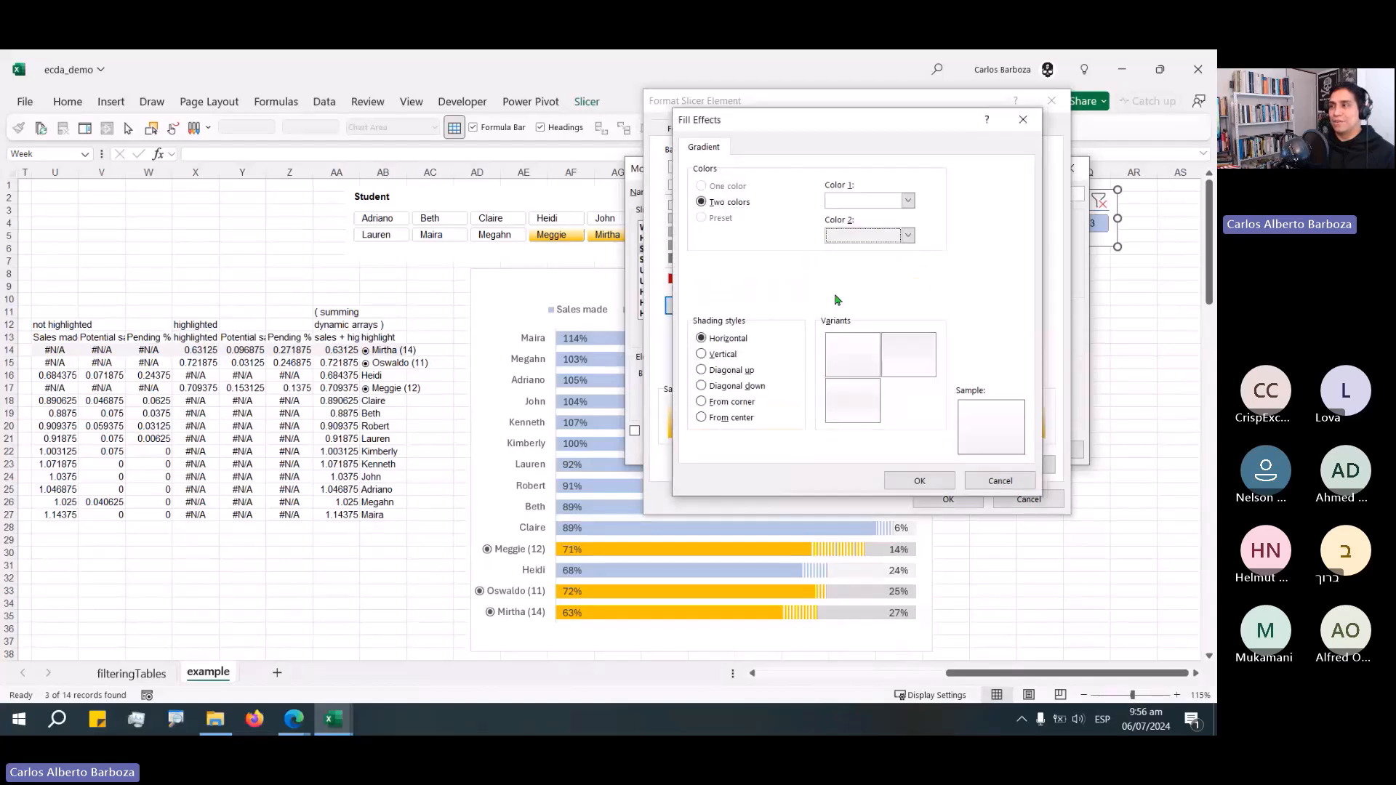
click(873, 365)
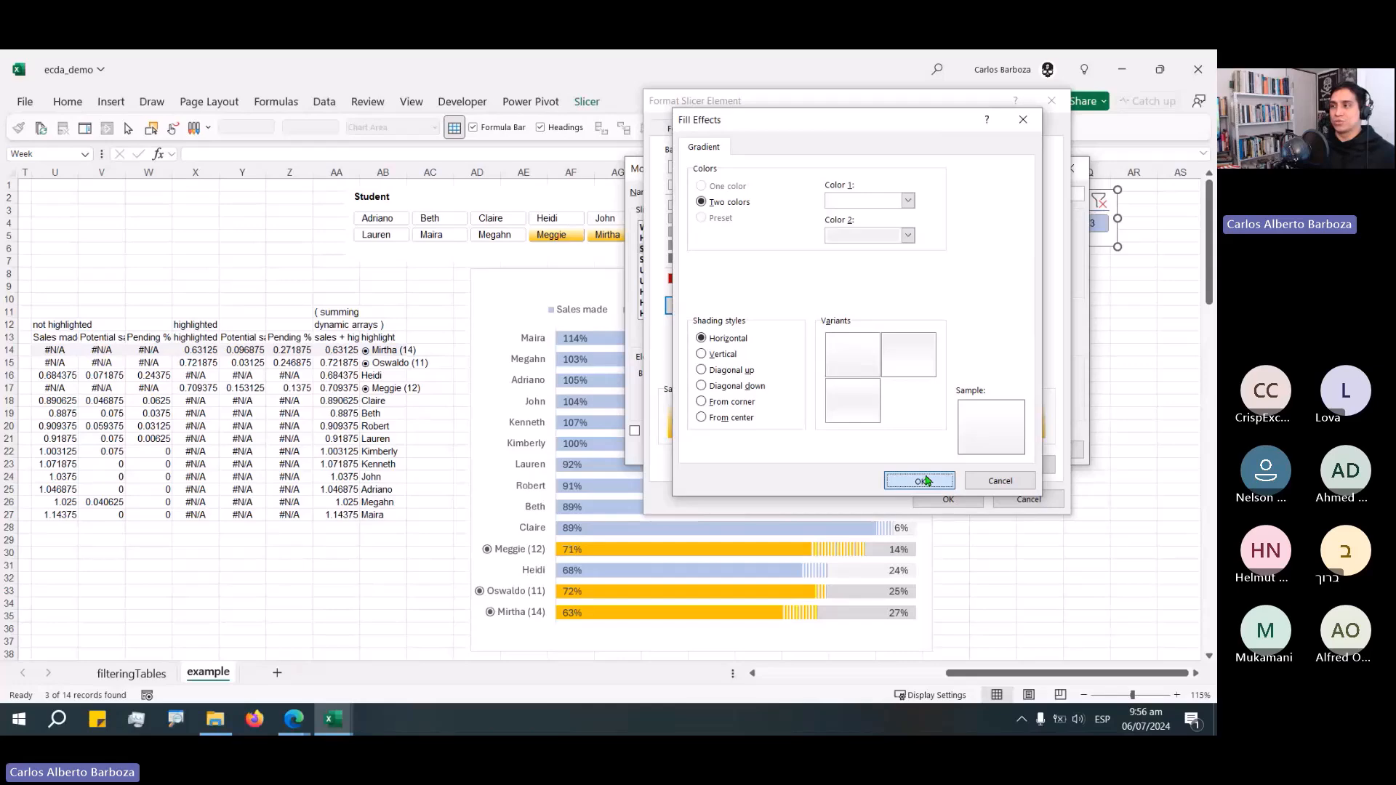
click(925, 480)
click(946, 498)
click(996, 450)
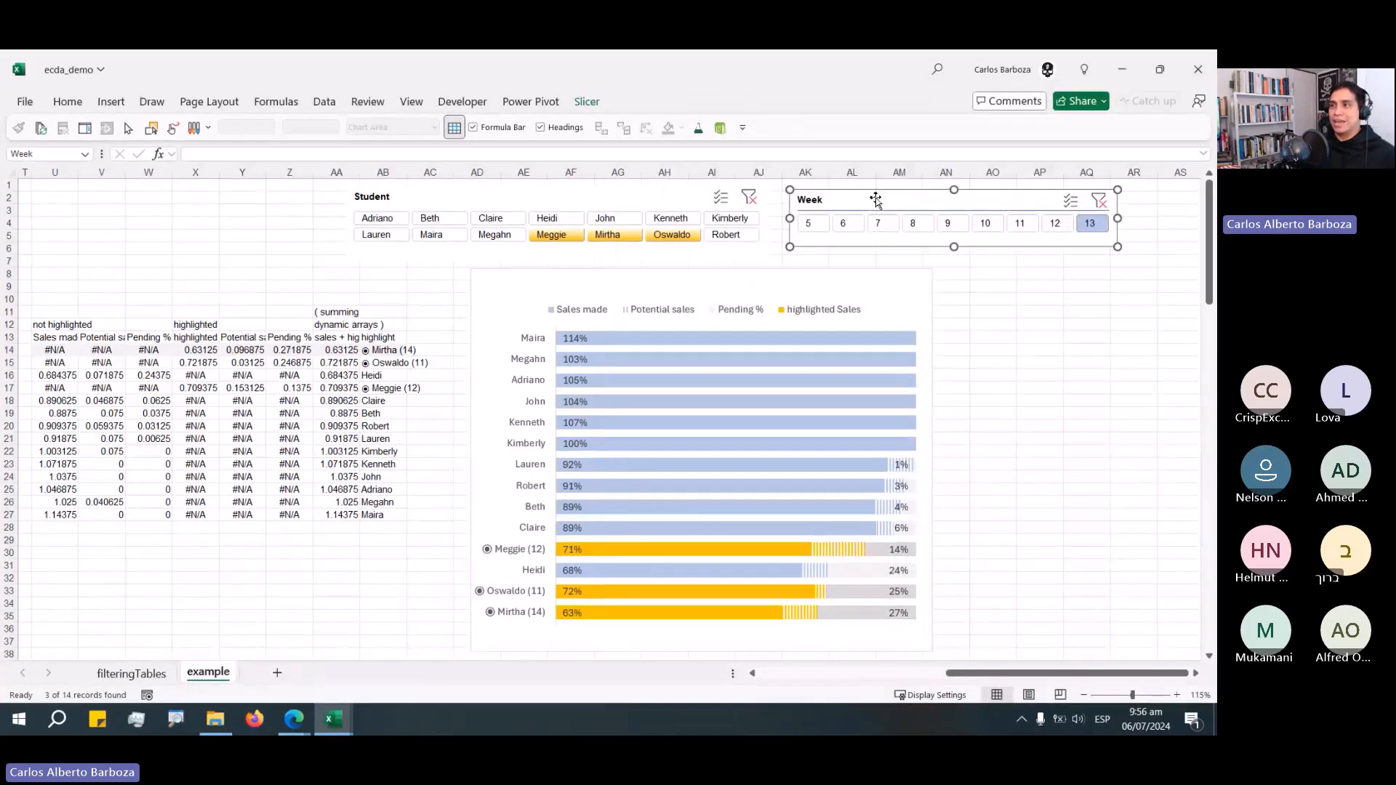
Filter the Week slicer to week 6.
click(586, 102)
click(496, 168)
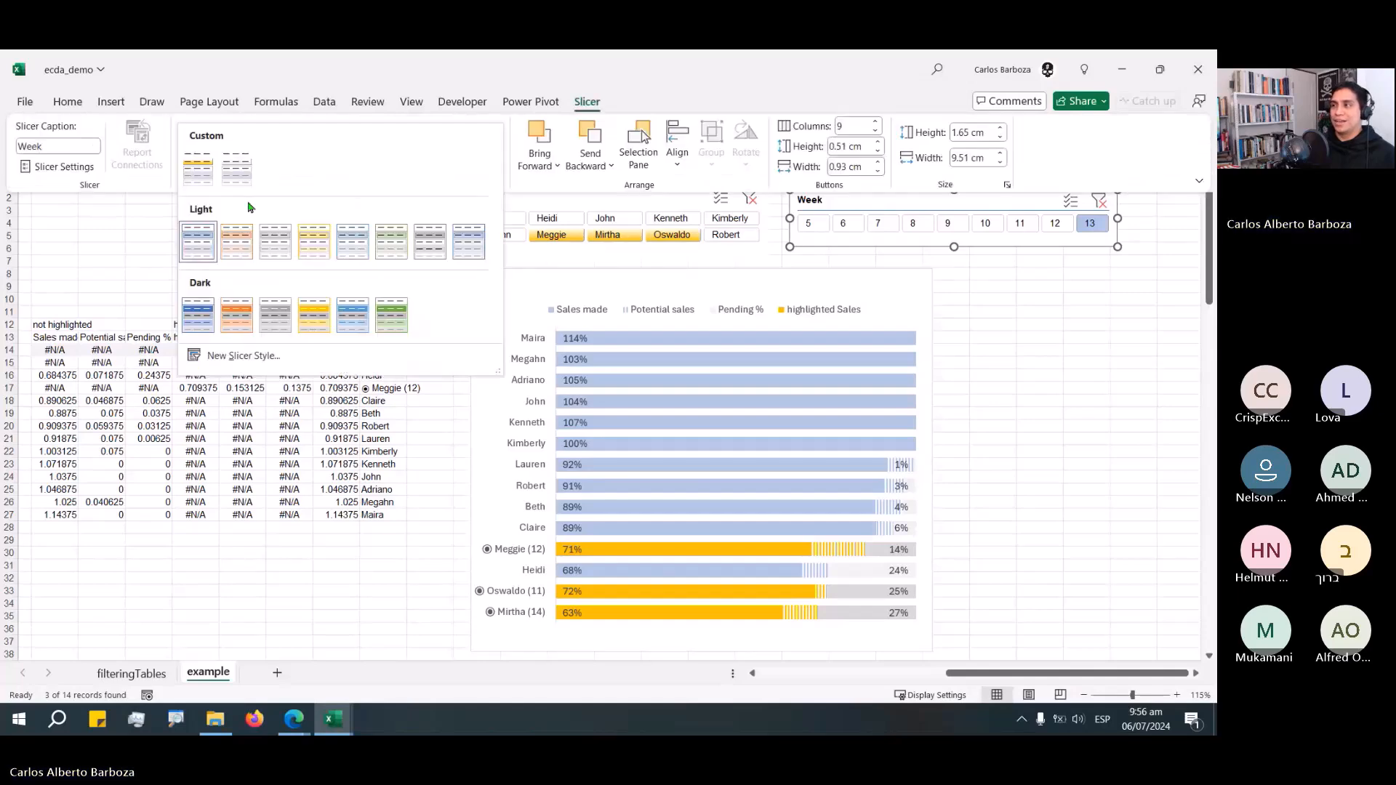
click(847, 225)
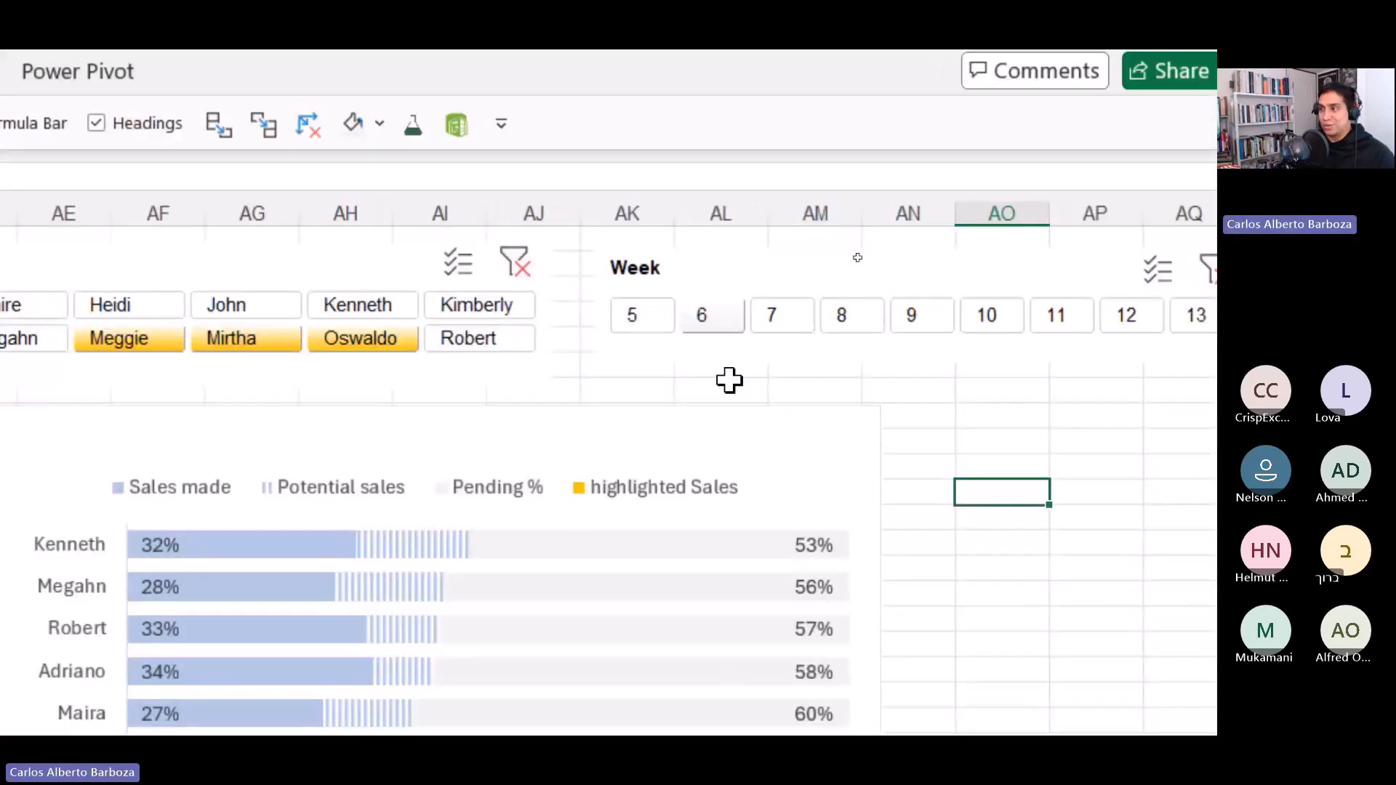
mouse_move(739, 342)
mouse_down()
mouse_move(759, 372)
mouse_move(729, 375)
mouse_up()
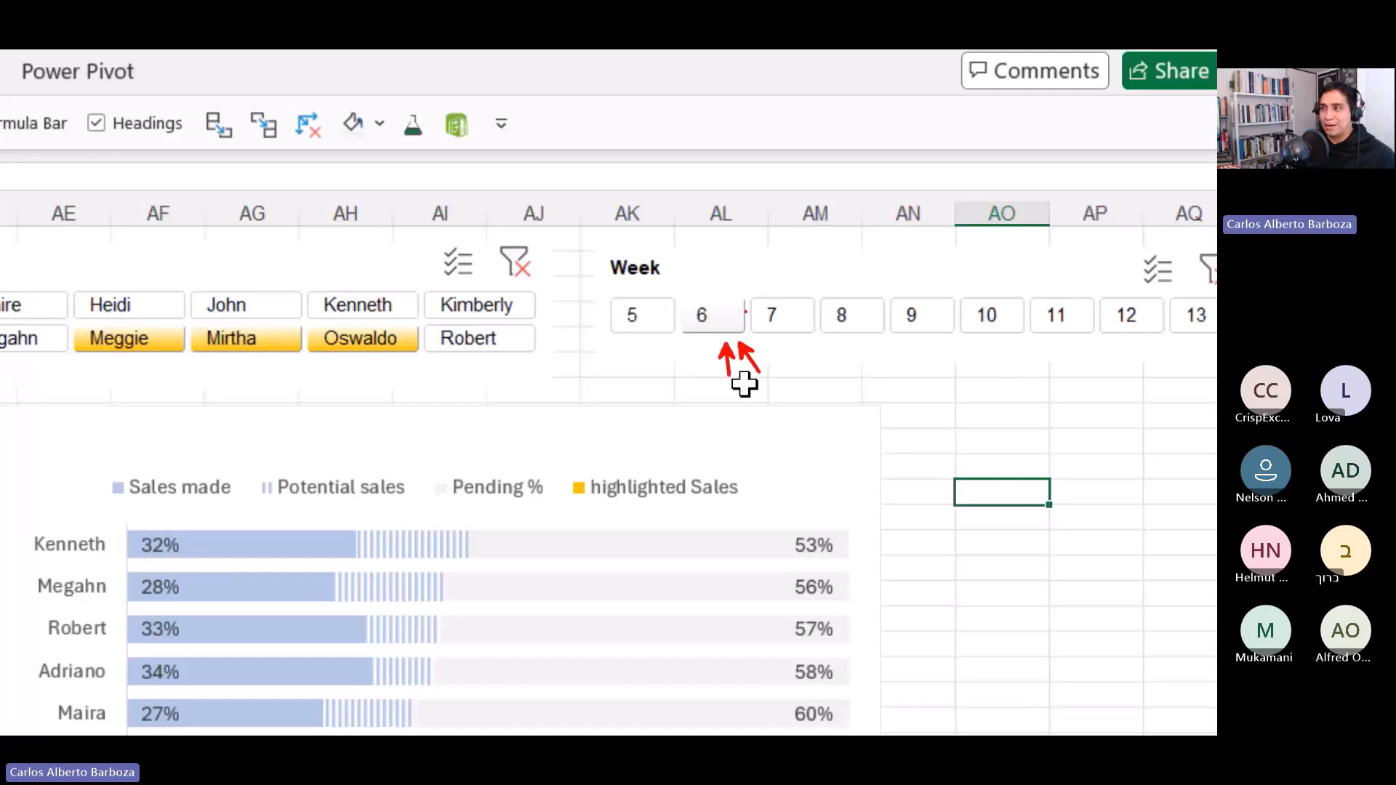
mouse_move(743, 292)
mouse_down()
mouse_move(756, 303)
mouse_move(775, 285)
mouse_up()
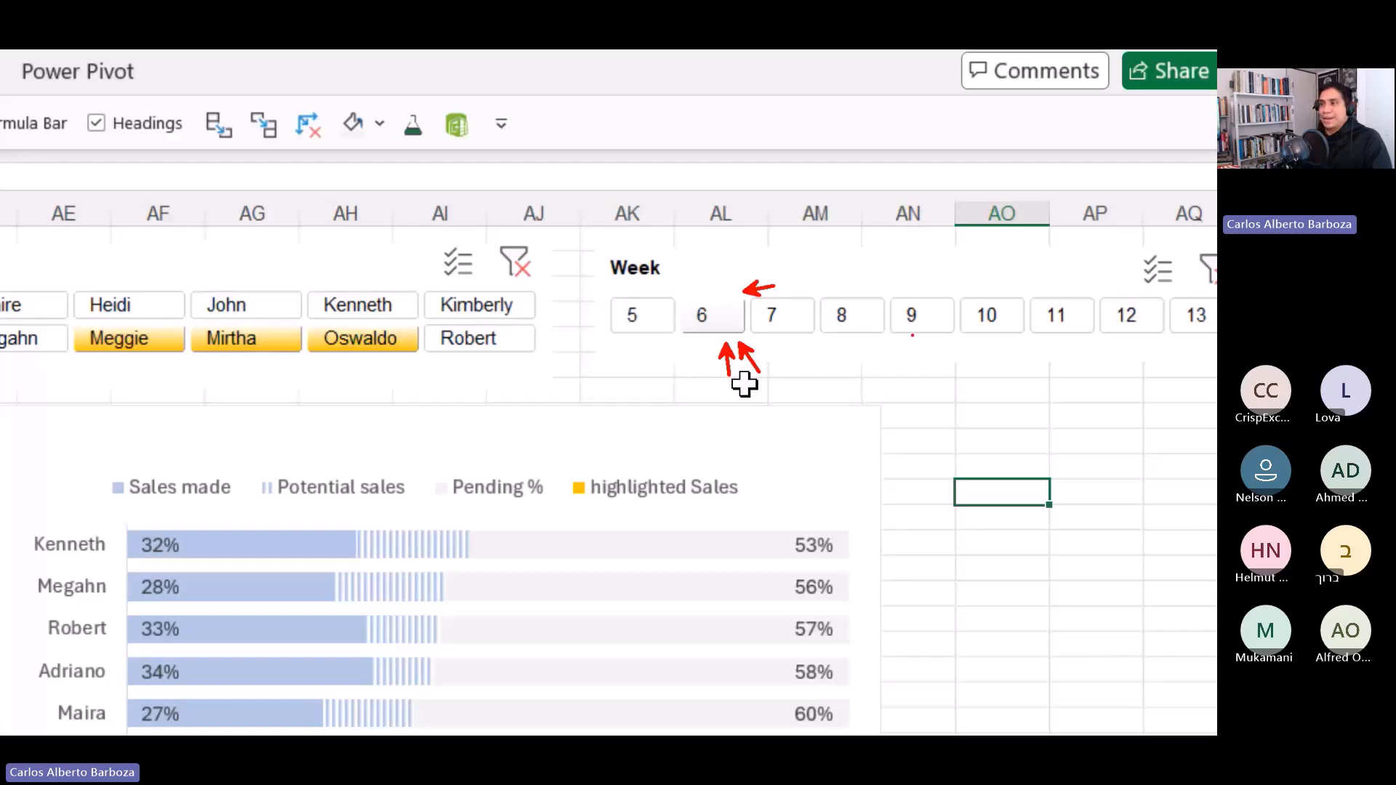
key(Escape)
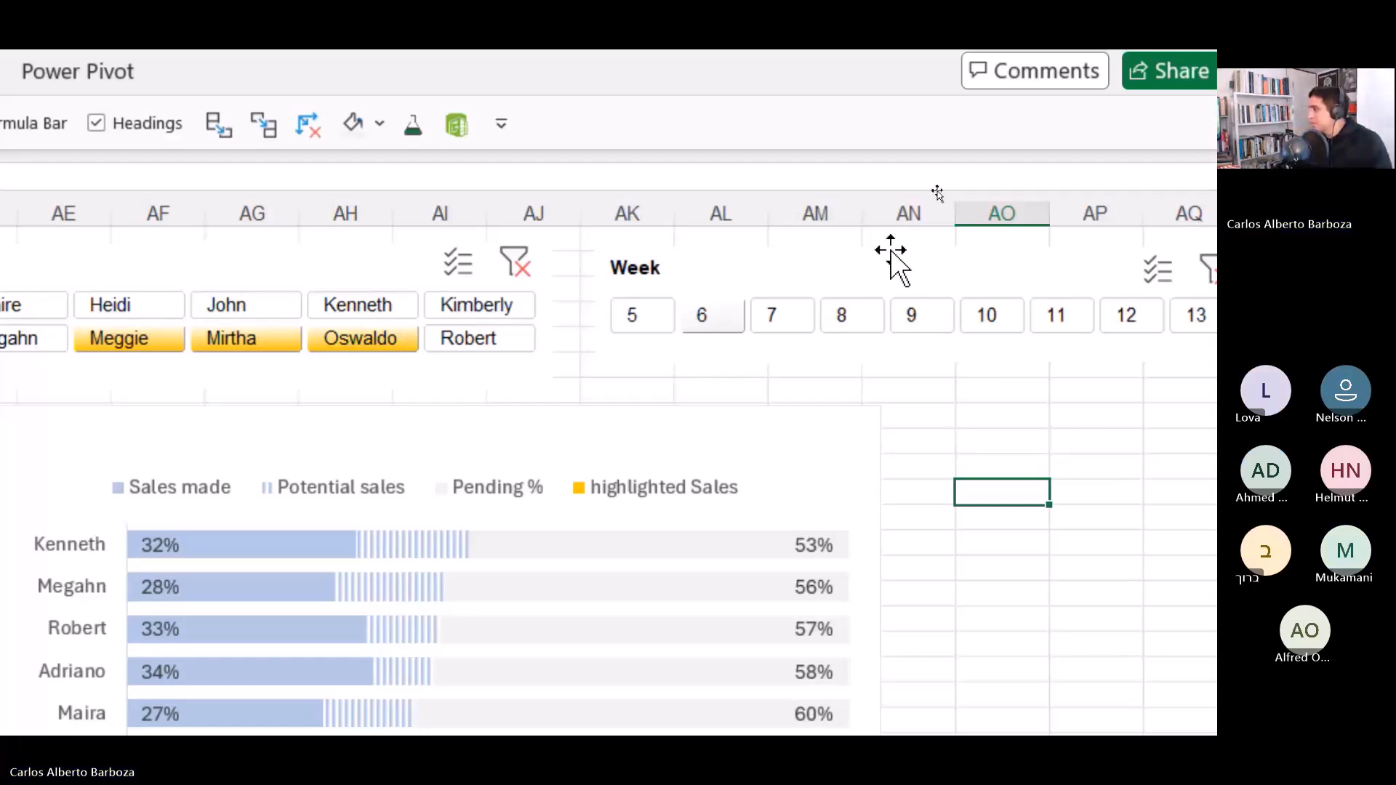
click(914, 416)
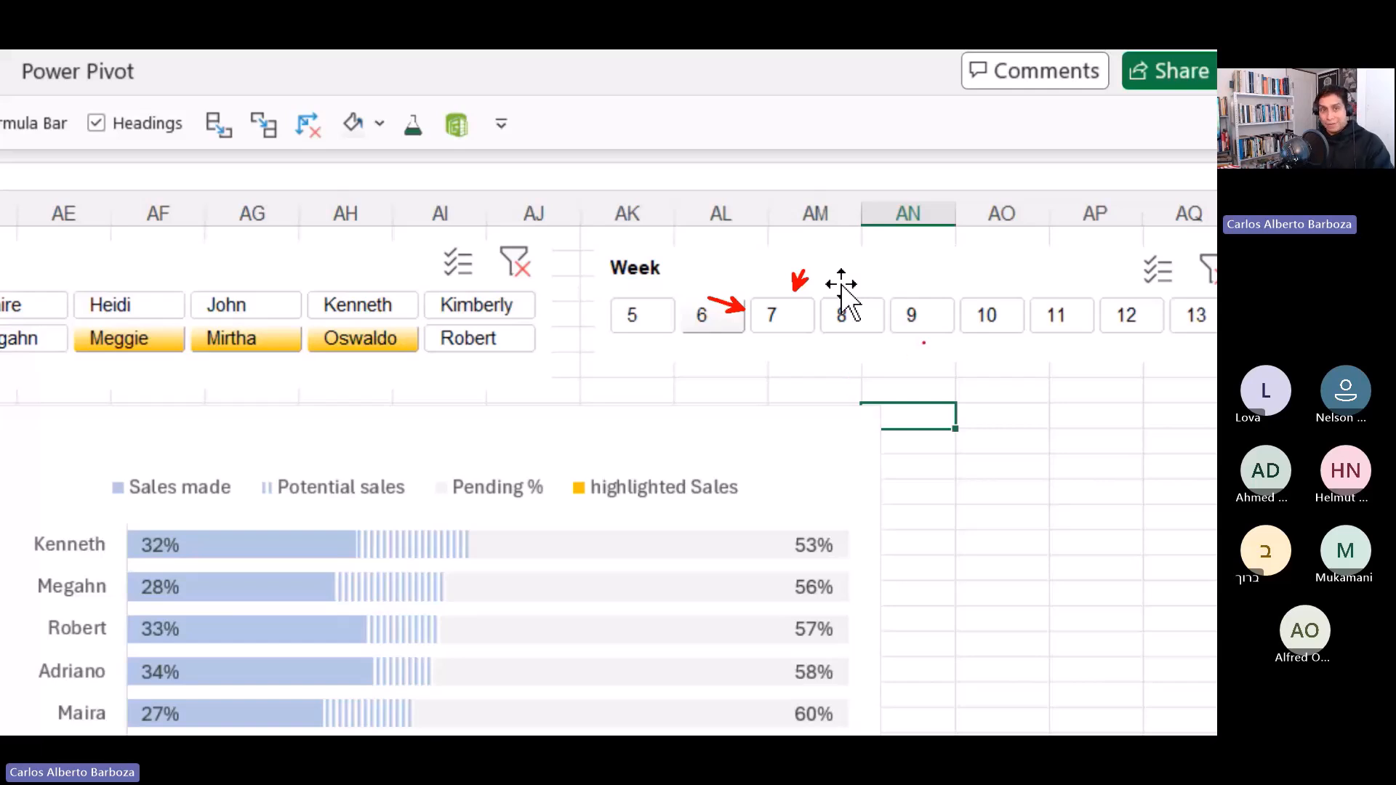
click(602, 405)
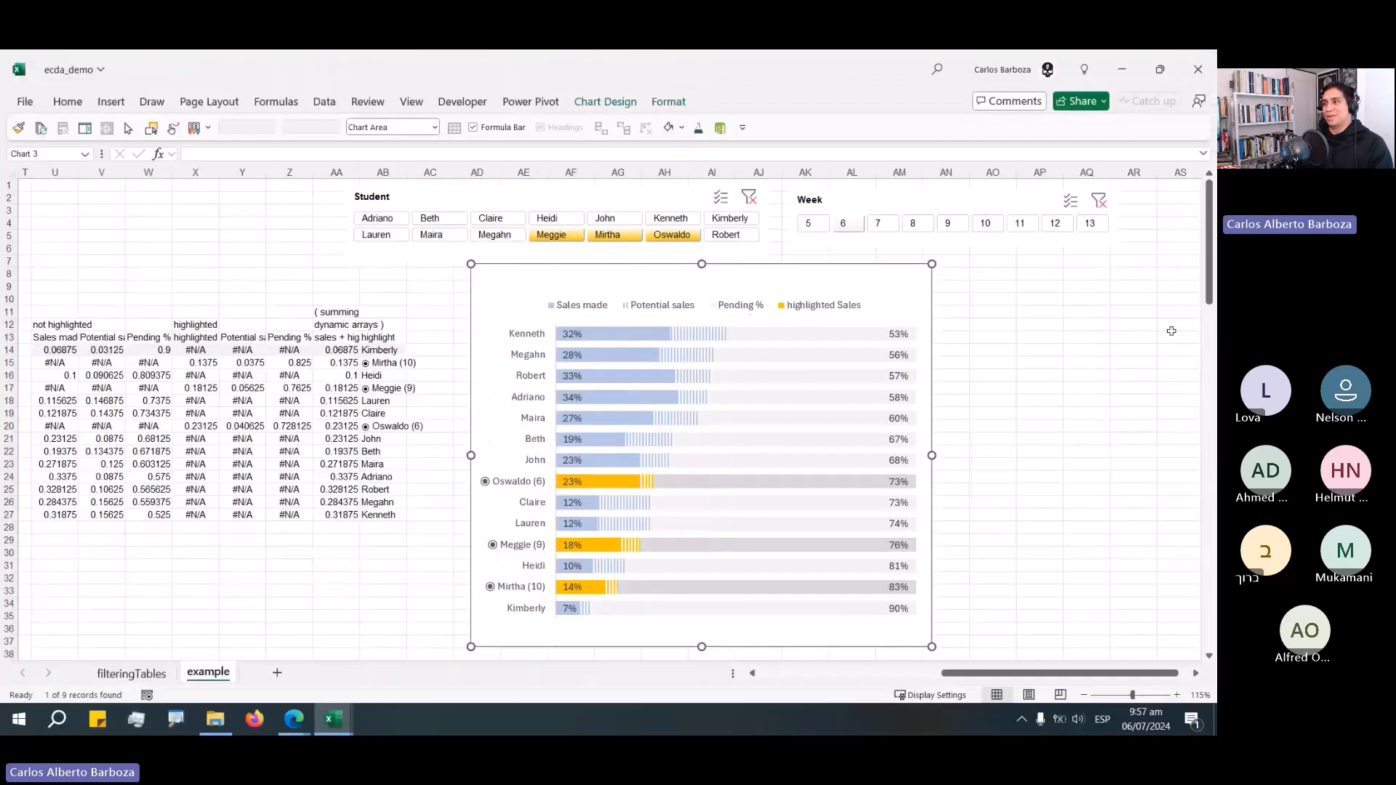
click(1048, 312)
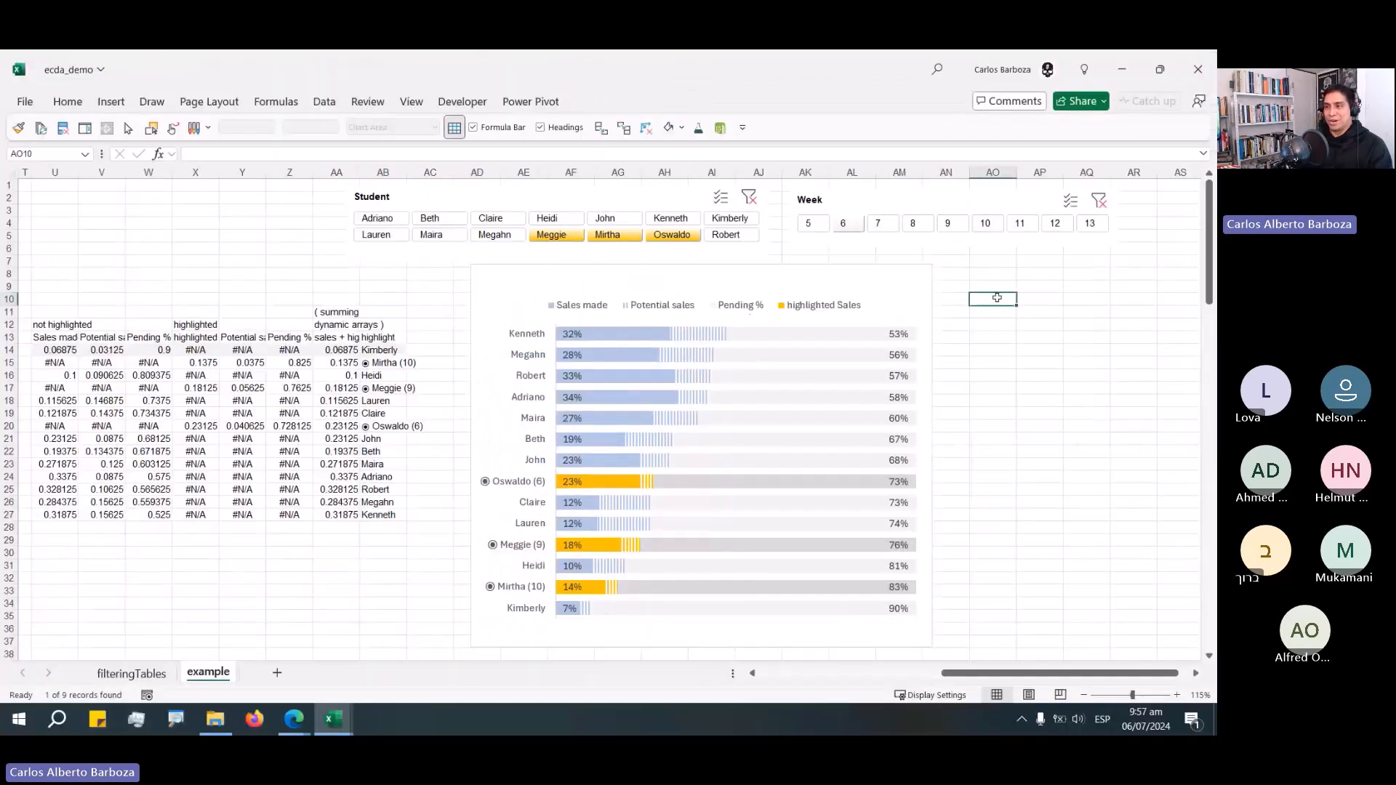
Switch to the ecda_completed workbook and navigate to the Logics / Tips / Tricks list.
key(alt+Tab)
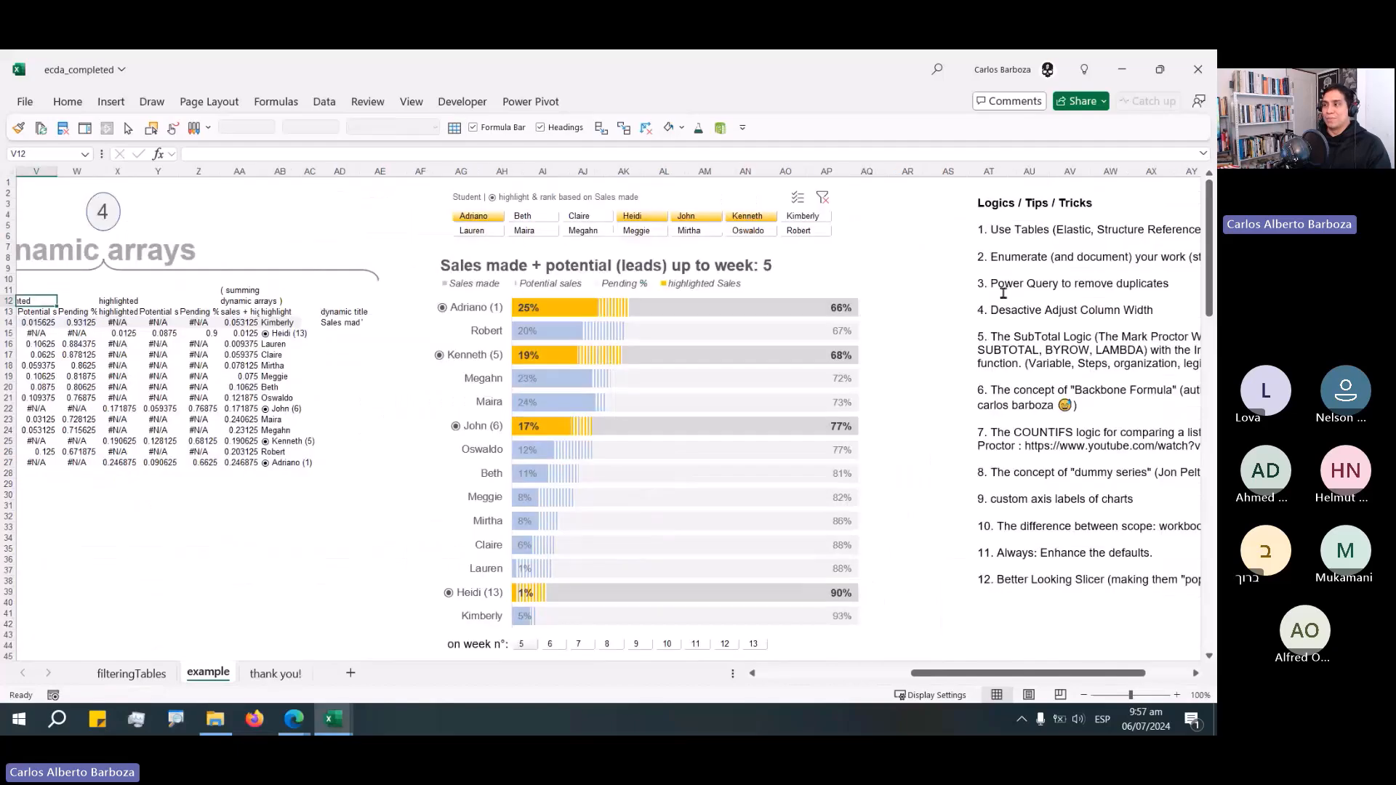
click(999, 296)
click(942, 224)
key(ctrl+Down)
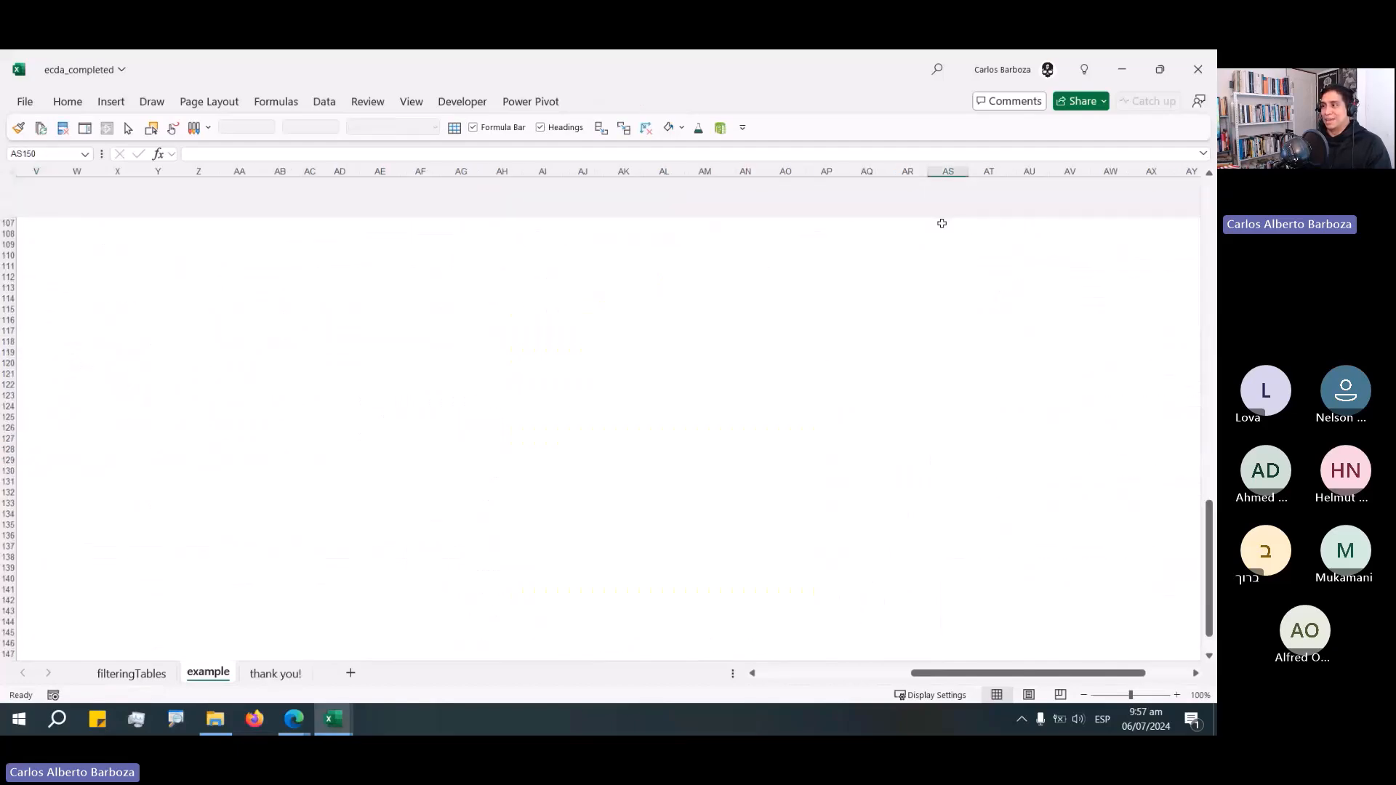
key(ctrl+Right)
key(ctrl+Up)
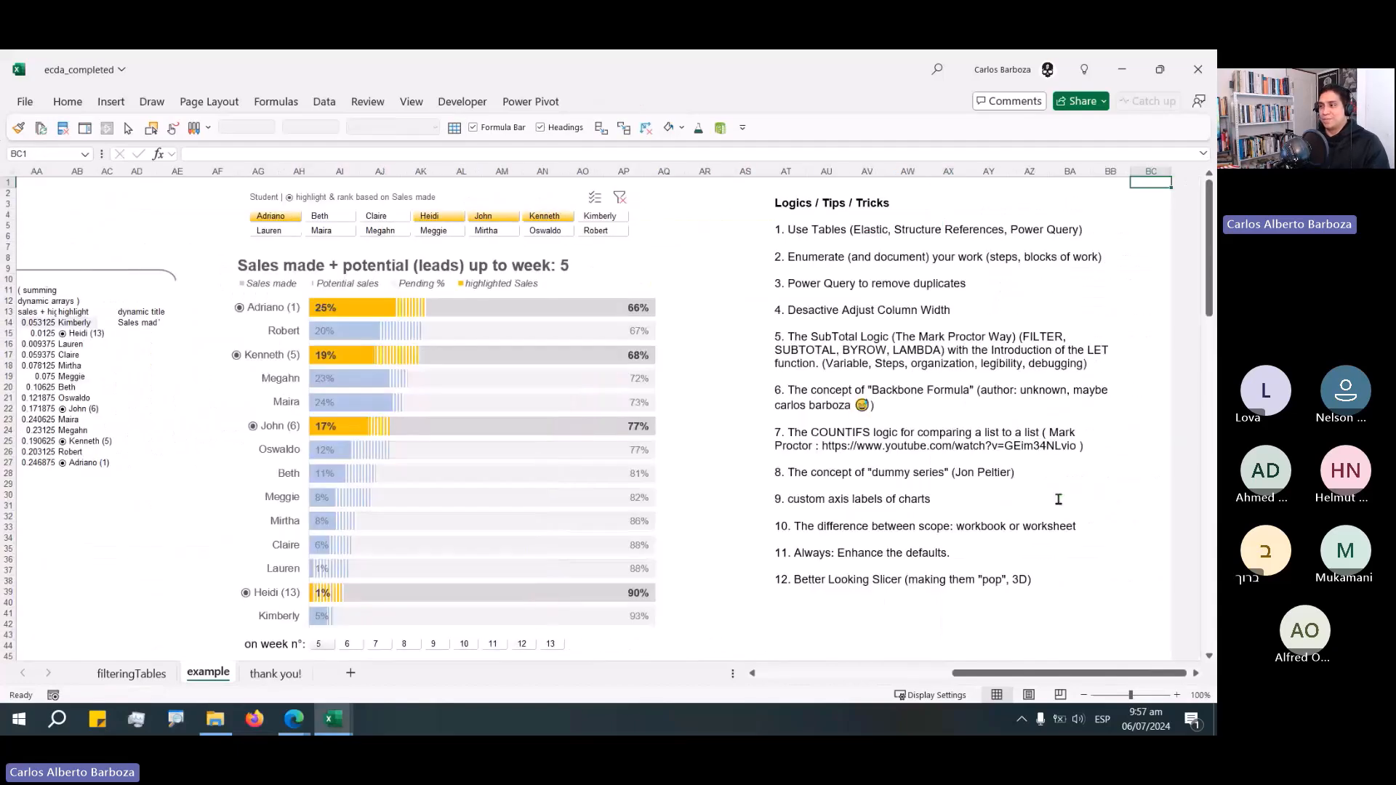
Highlight tips 8 through 12 in the tips text box, then the dummy series tip.
drag(1034, 579, 694, 455)
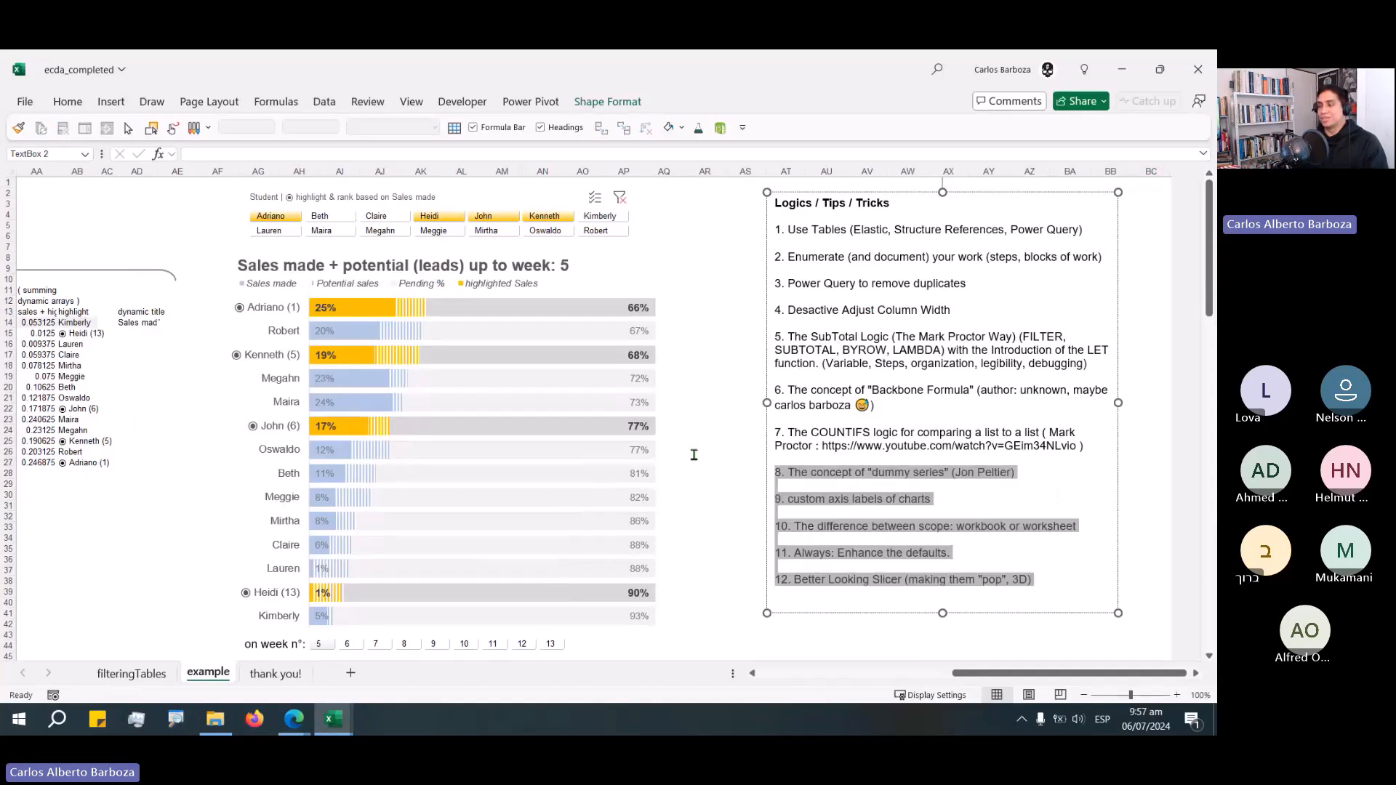
drag(1019, 472, 781, 472)
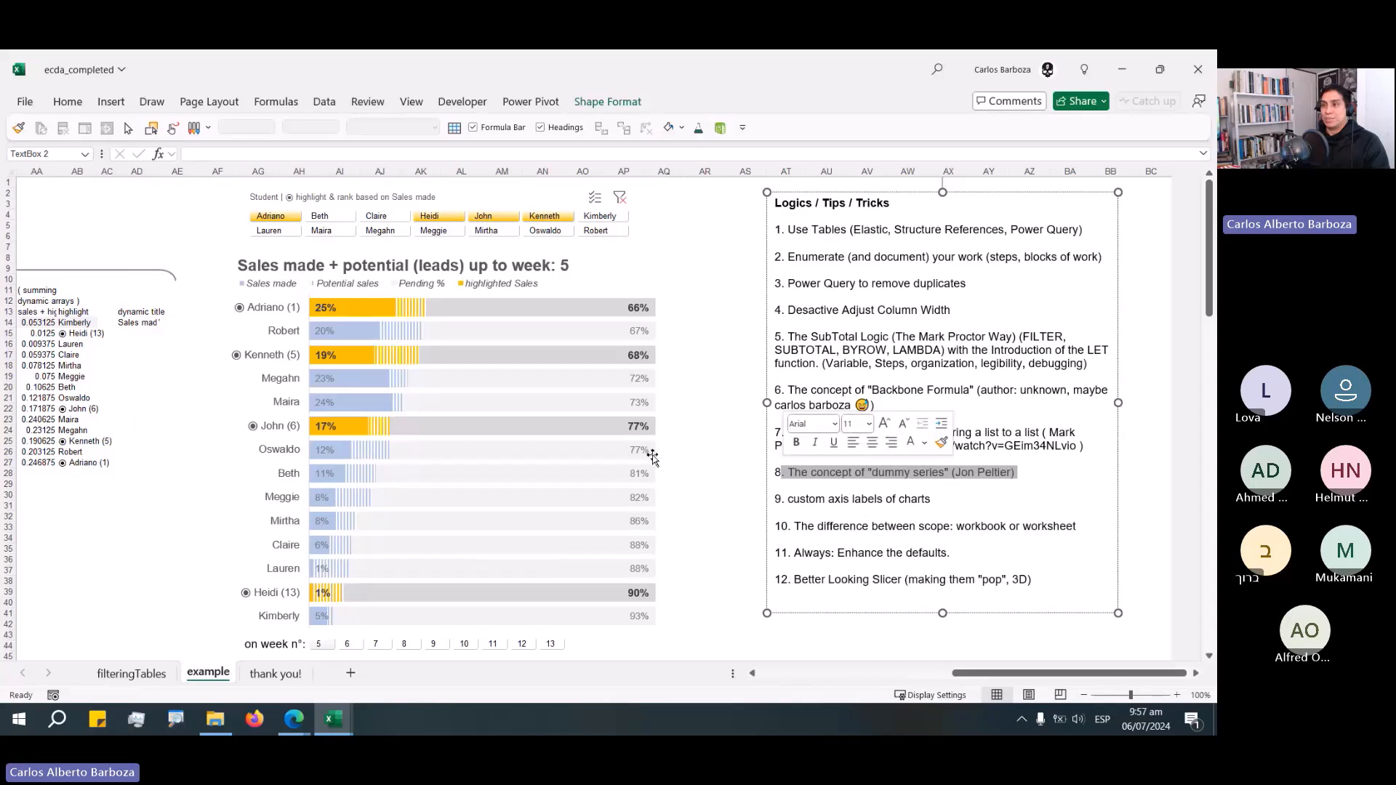
click(158, 334)
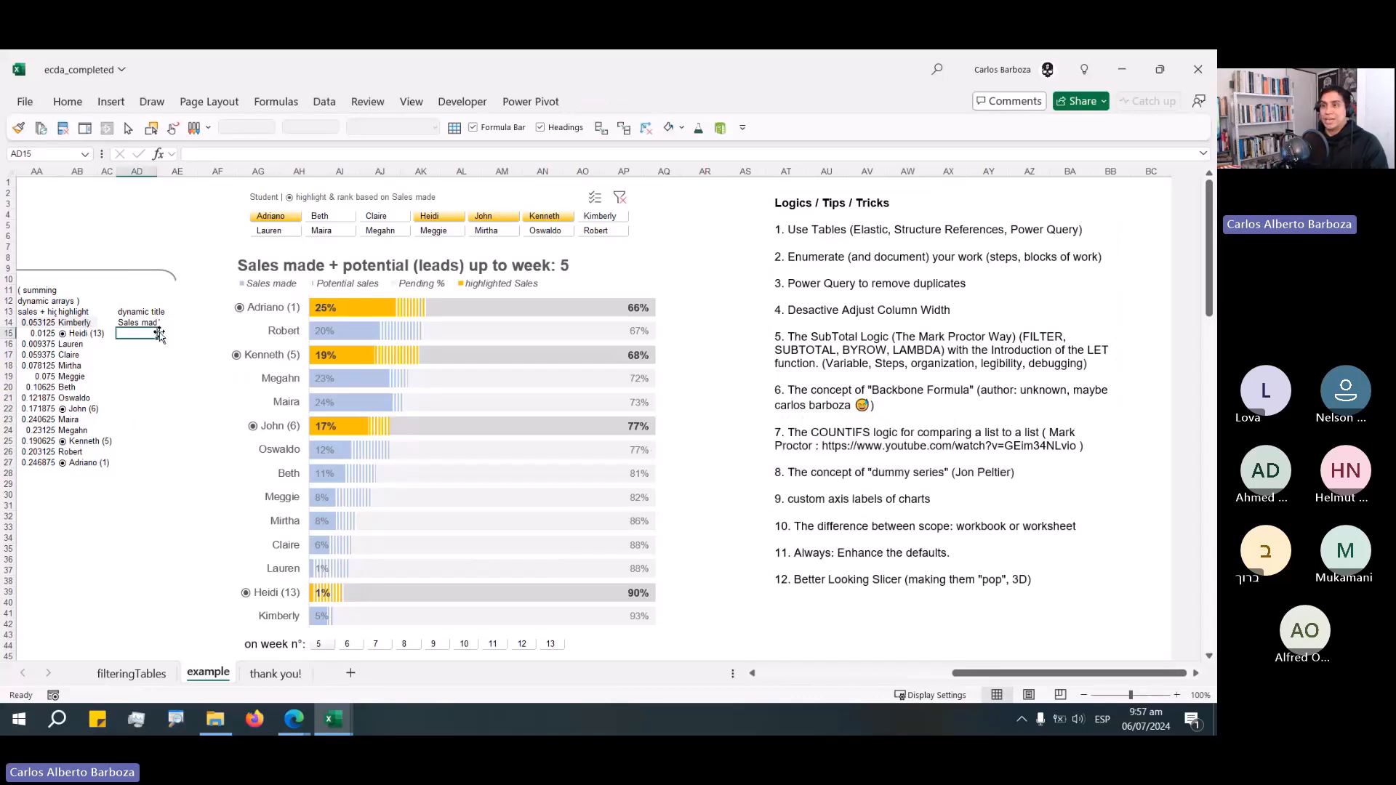
Inspect the dynamic array formula cells beside the completed chart.
click(80, 323)
key(Left)
key(Left)
key(Left)
key(Left)
key(Left)
key(Left)
key(Left)
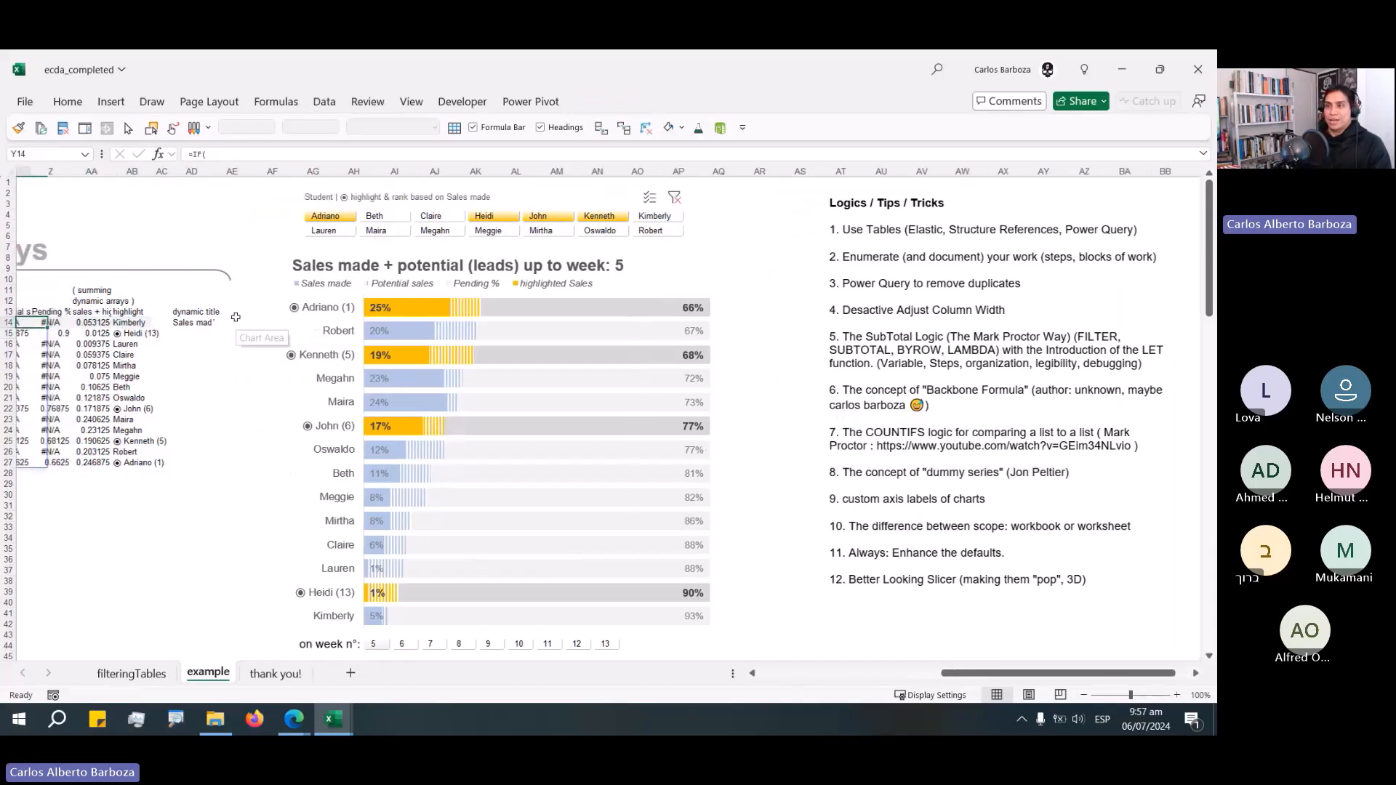
key(Right)
key(Right)
key(Right)
key(Right)
key(Right)
key(Right)
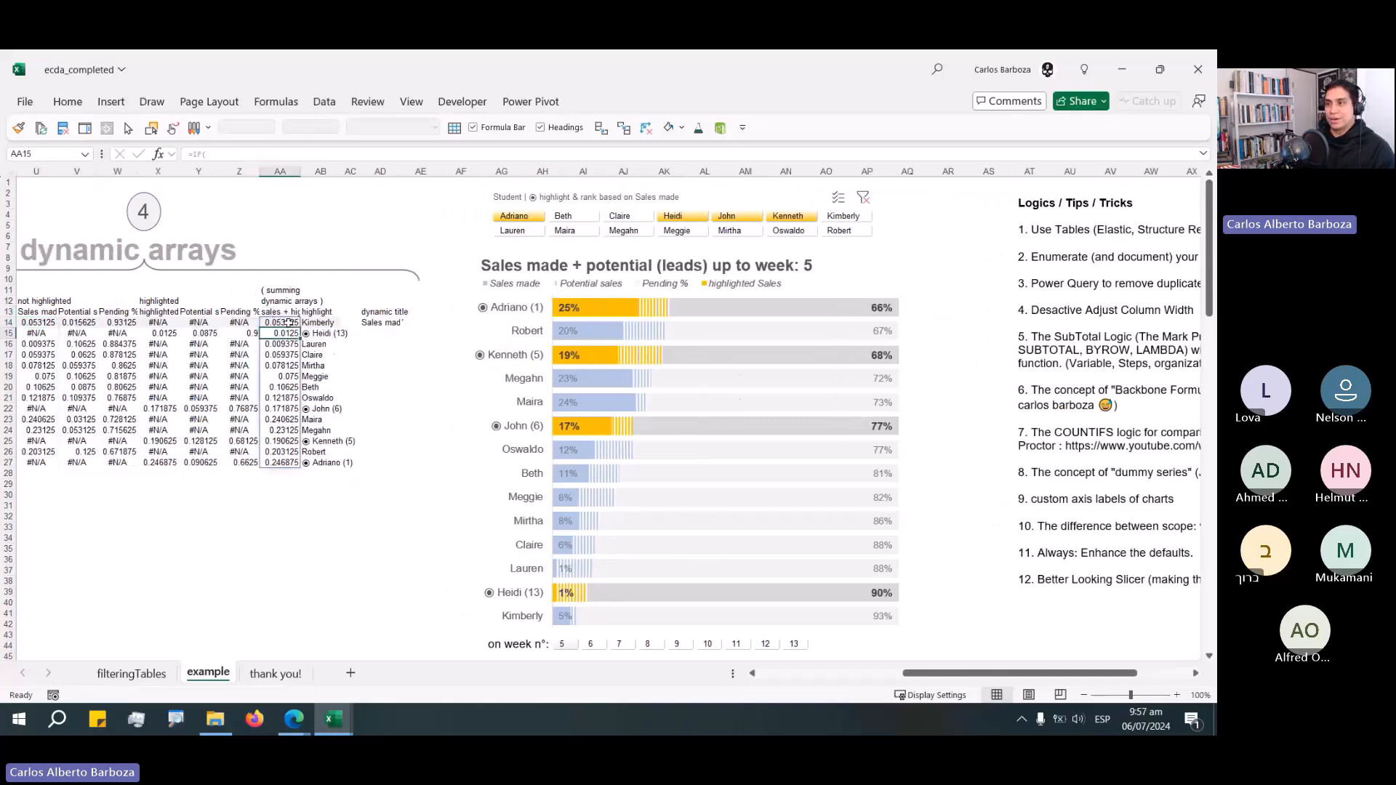
Inspect the summing dynamic array formula in the sales + highlight column.
key(F2)
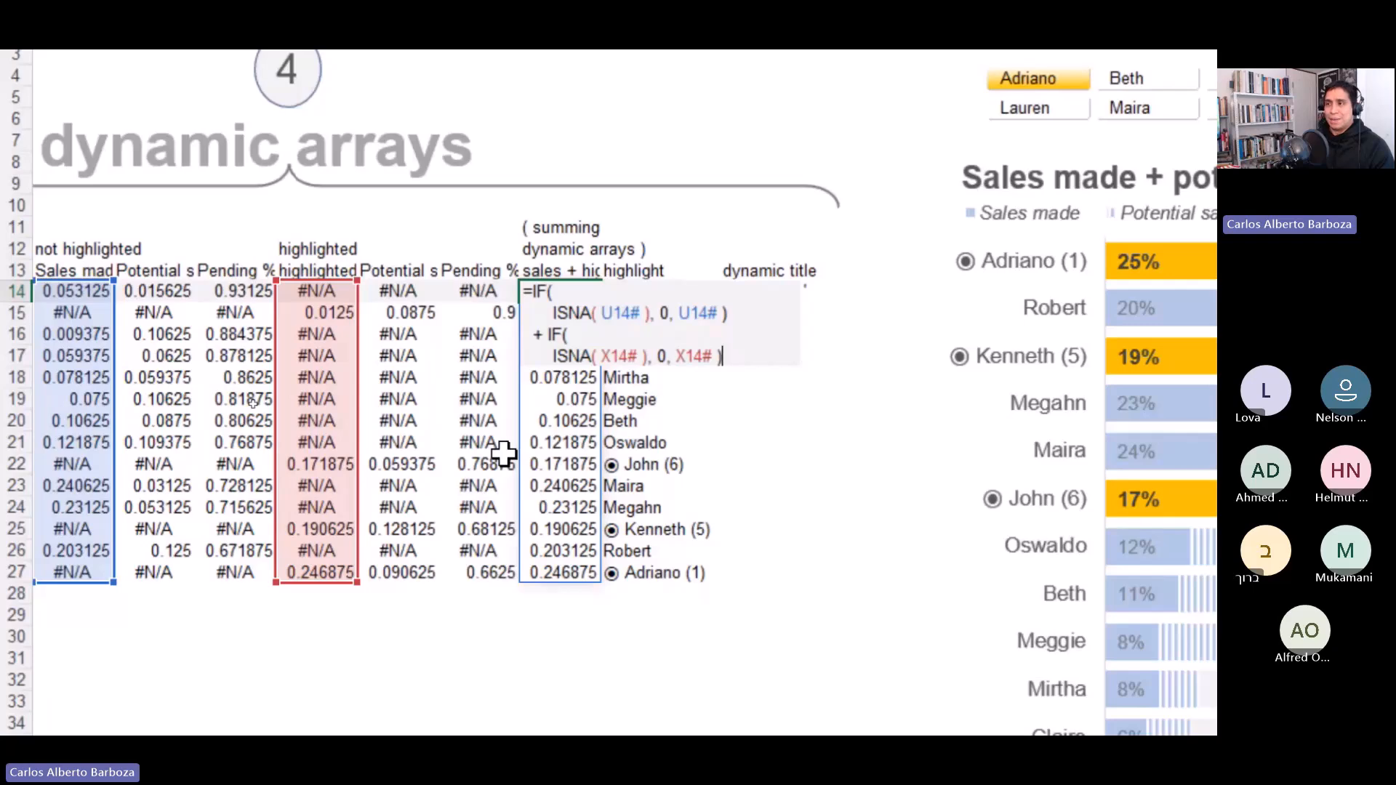
key(Escape)
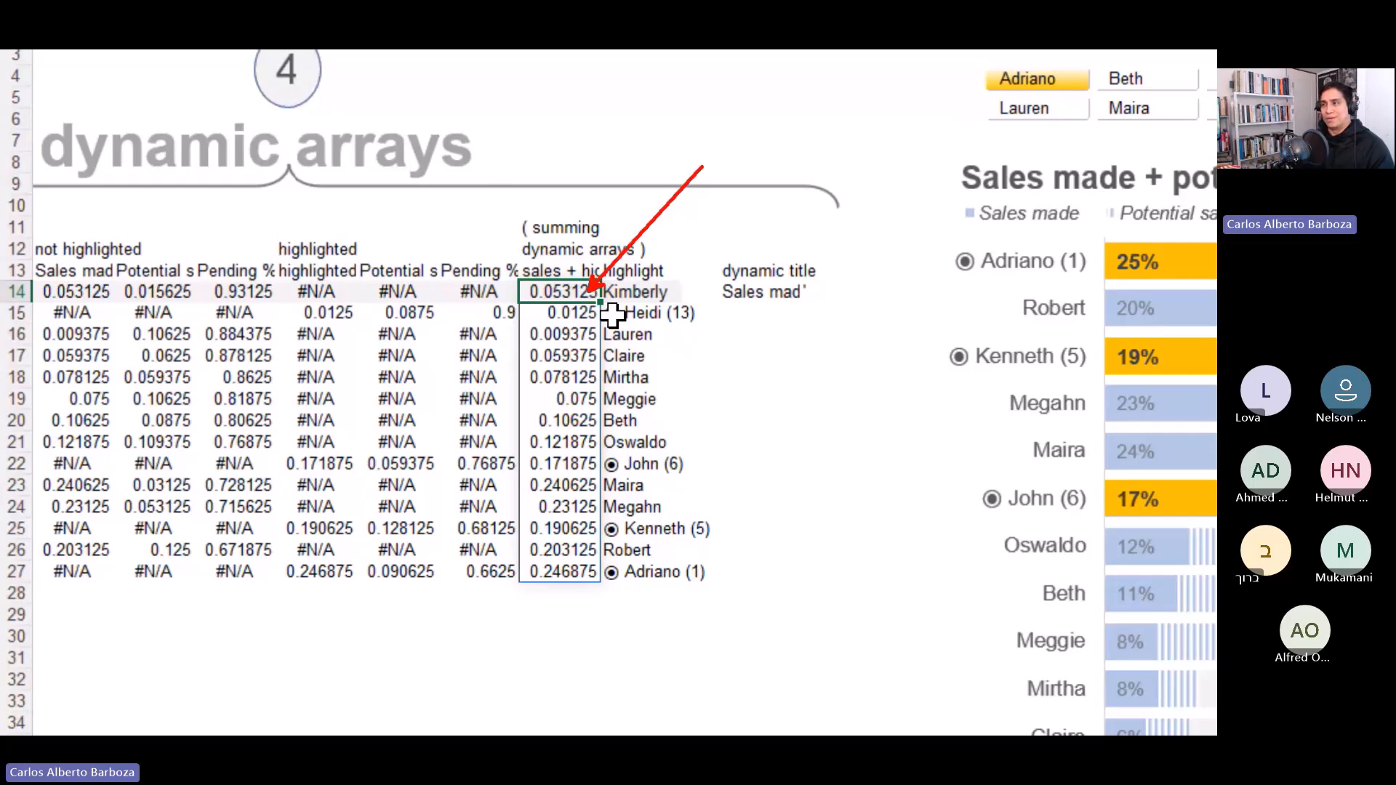
click(643, 292)
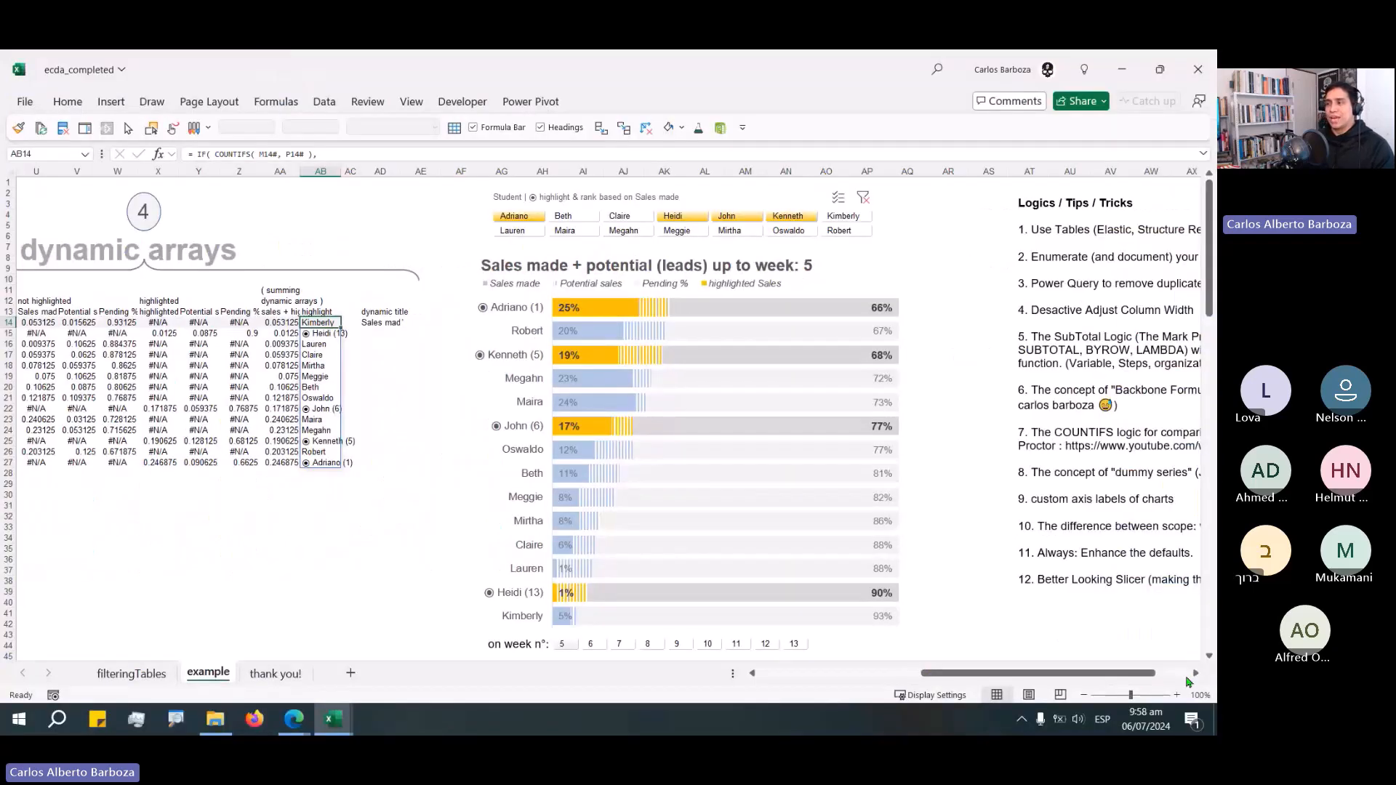
Inspect the summing formula and the highlight label formula in the helper columns next to the chart.
drag(1144, 674, 976, 674)
click(1198, 676)
click(1197, 675)
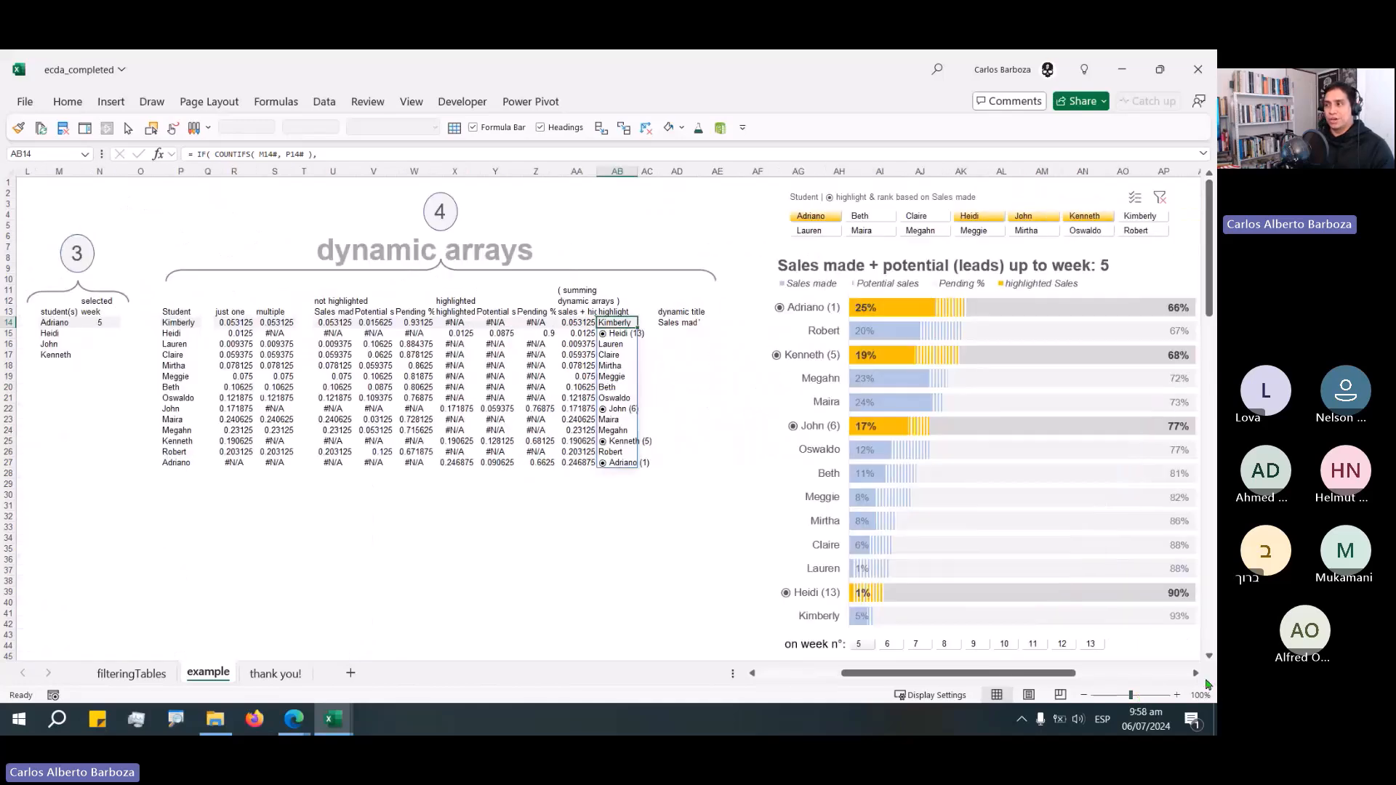
click(1198, 674)
click(1196, 675)
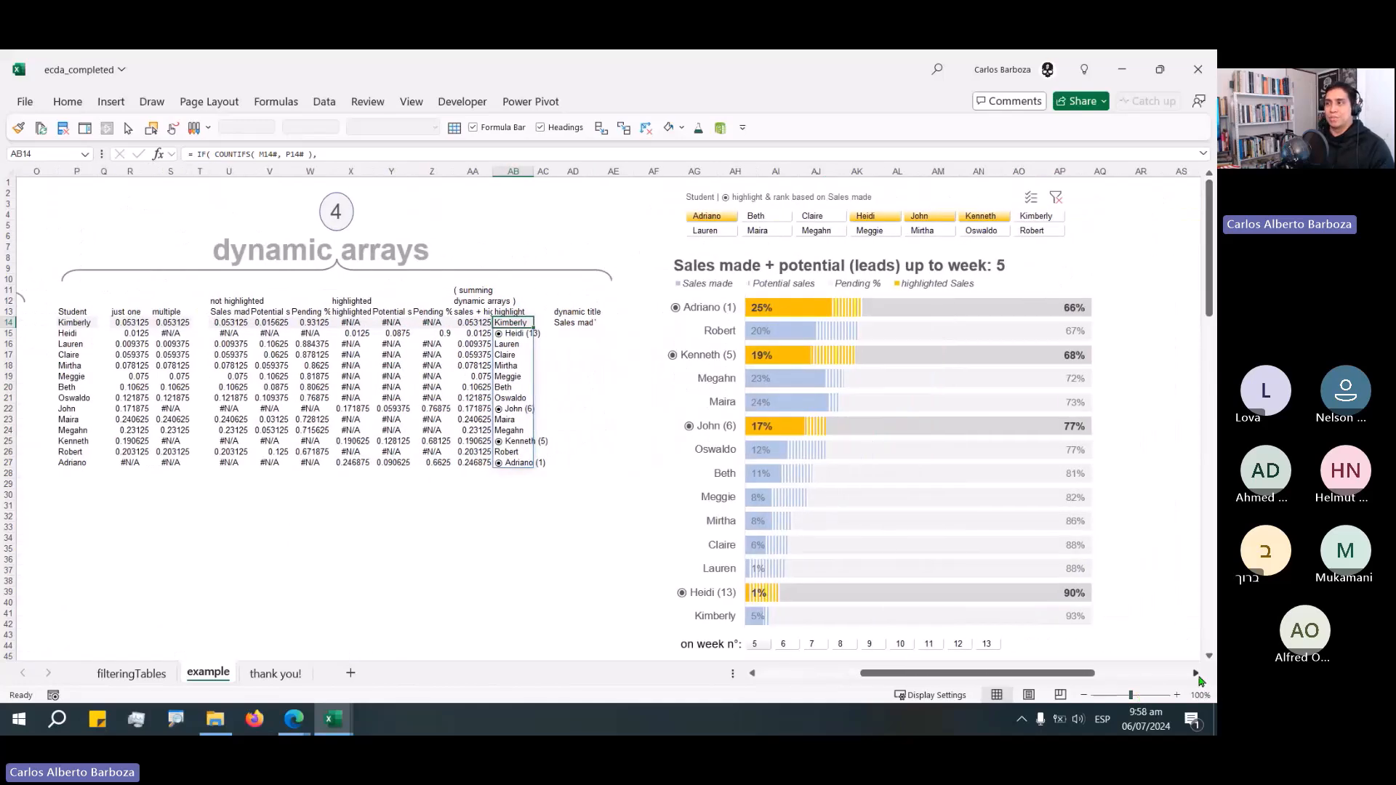
click(1196, 675)
click(1196, 675)
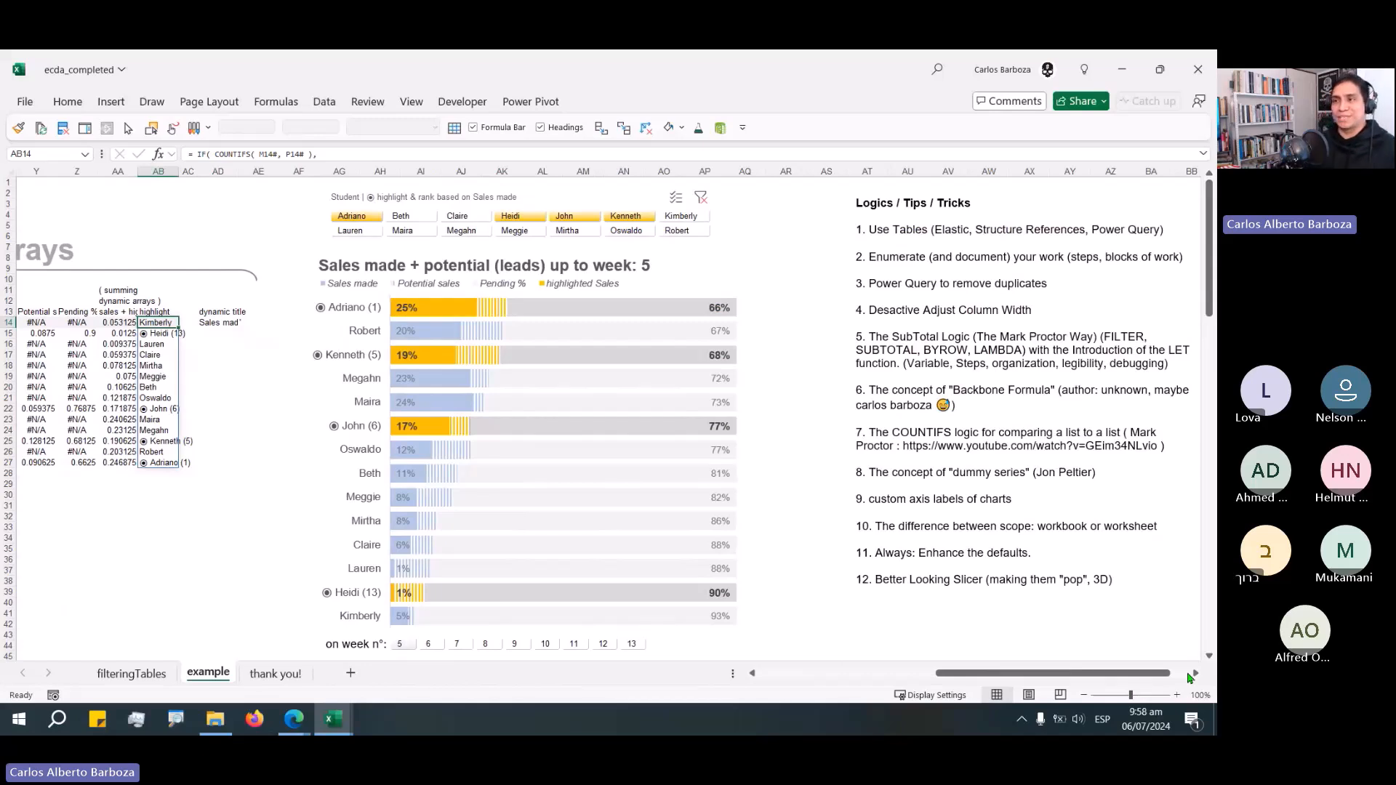
double_click(125, 322)
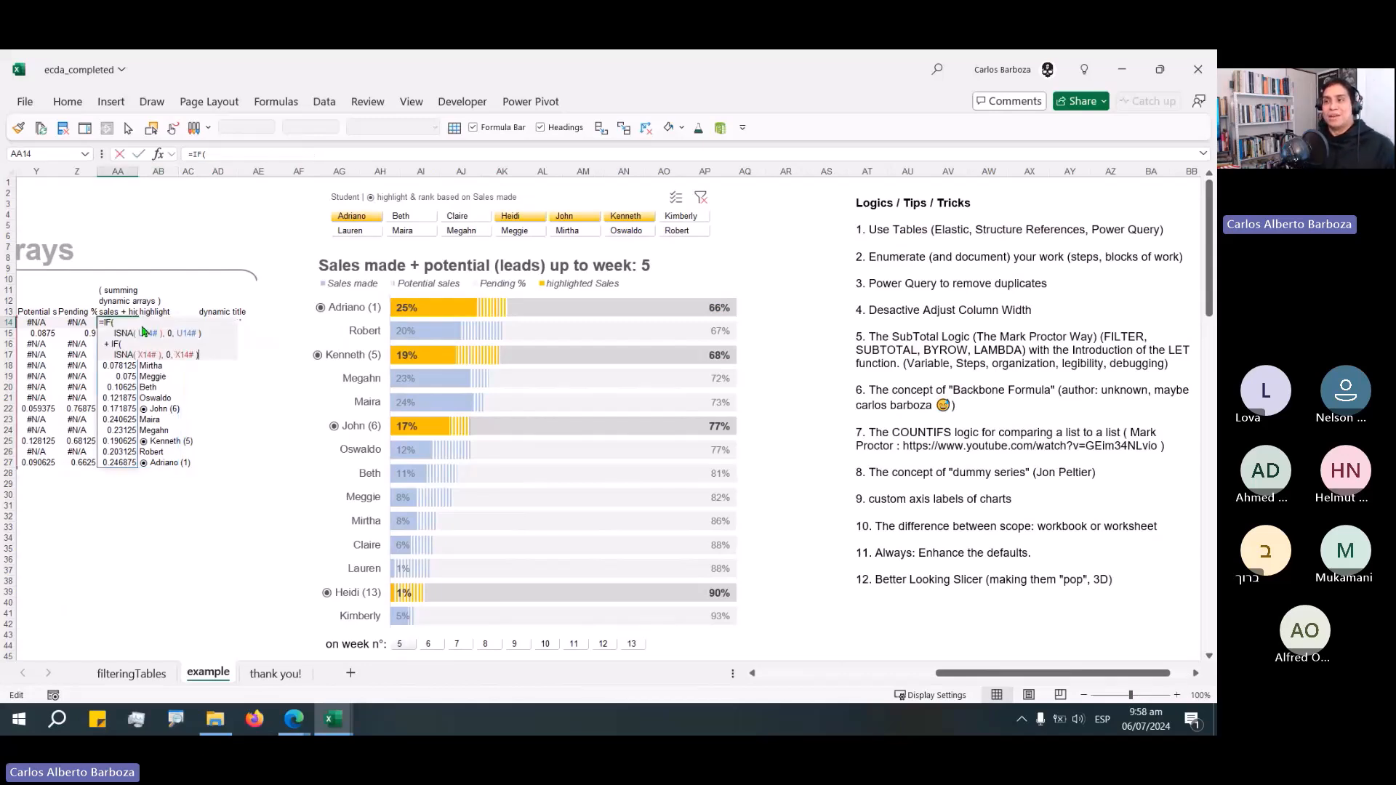
key(Escape)
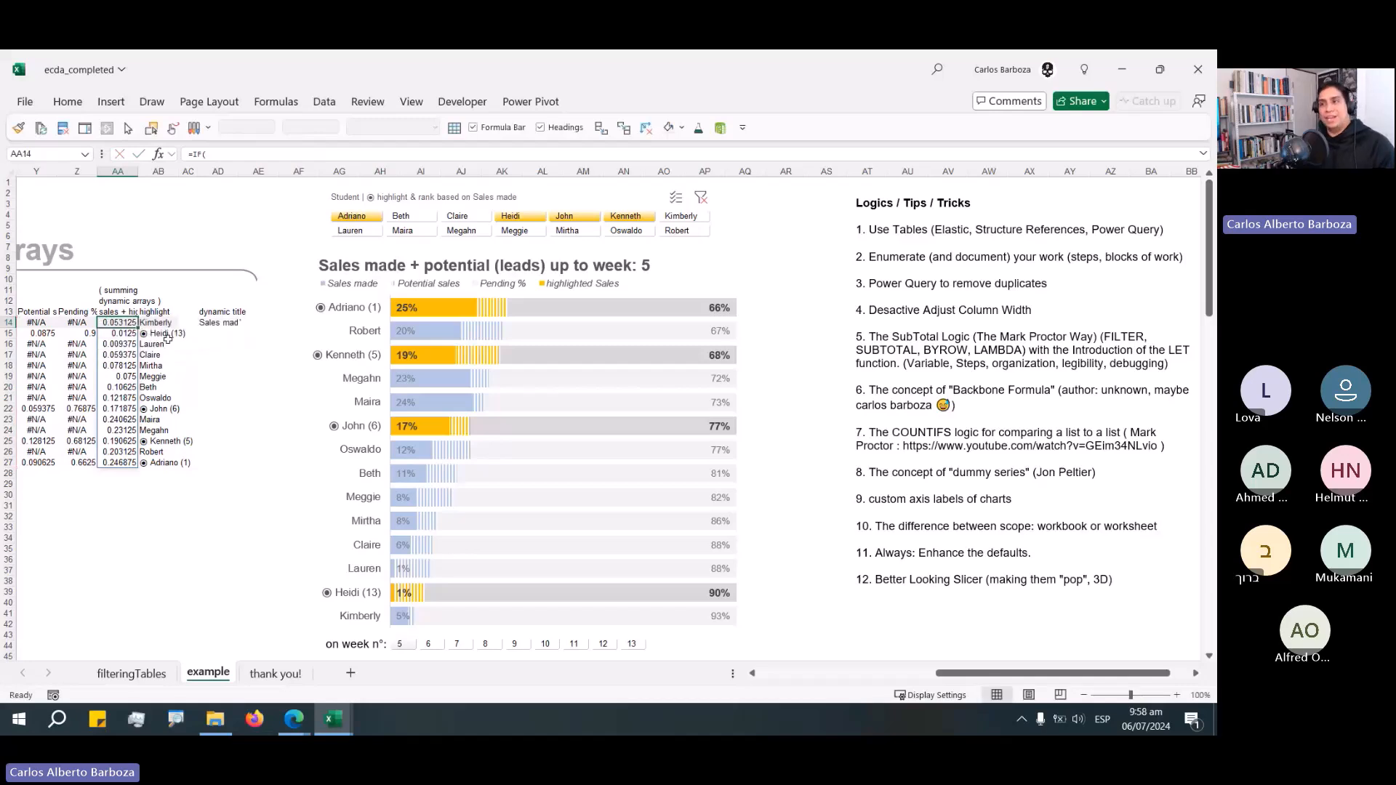
double_click(164, 322)
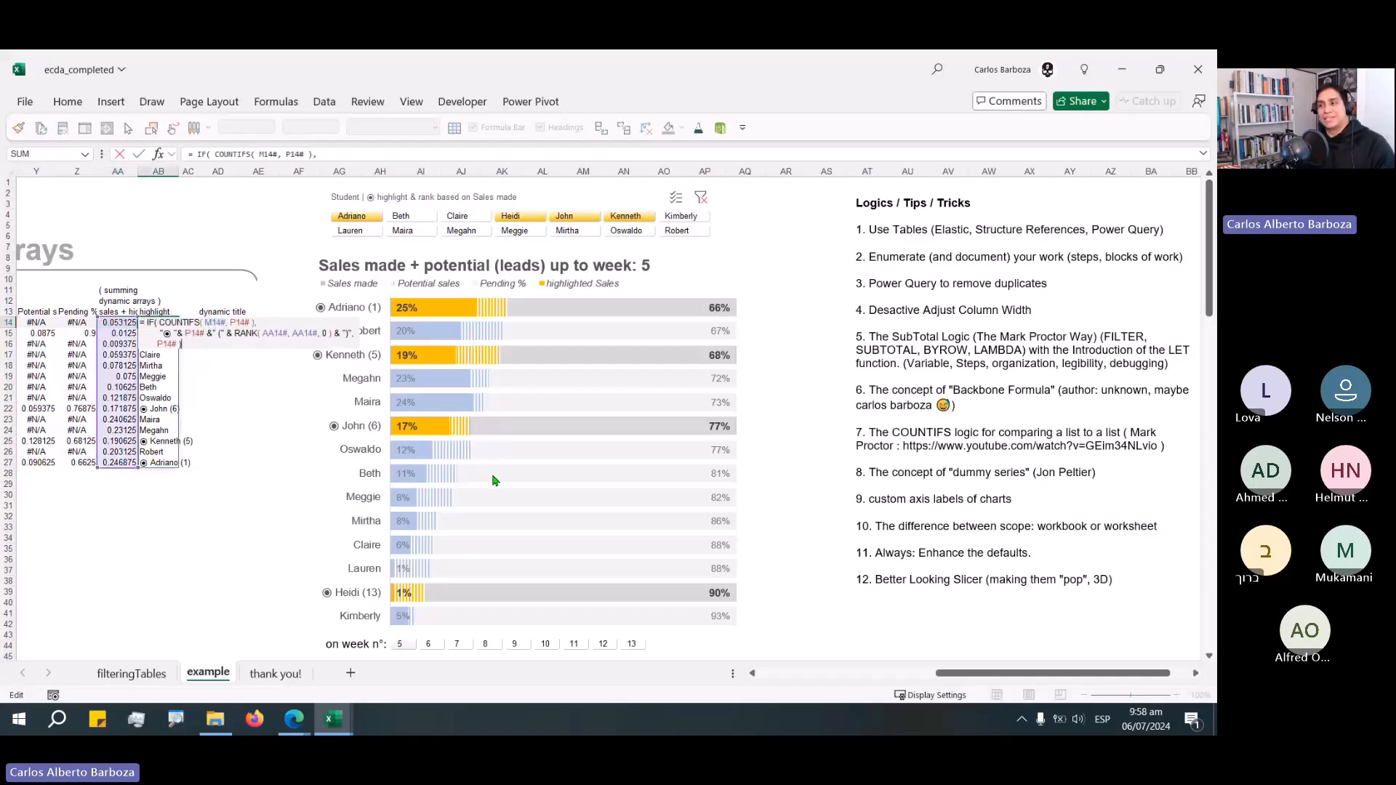
key(Escape)
key(ctrl+2)
drag(314, 386, 244, 409)
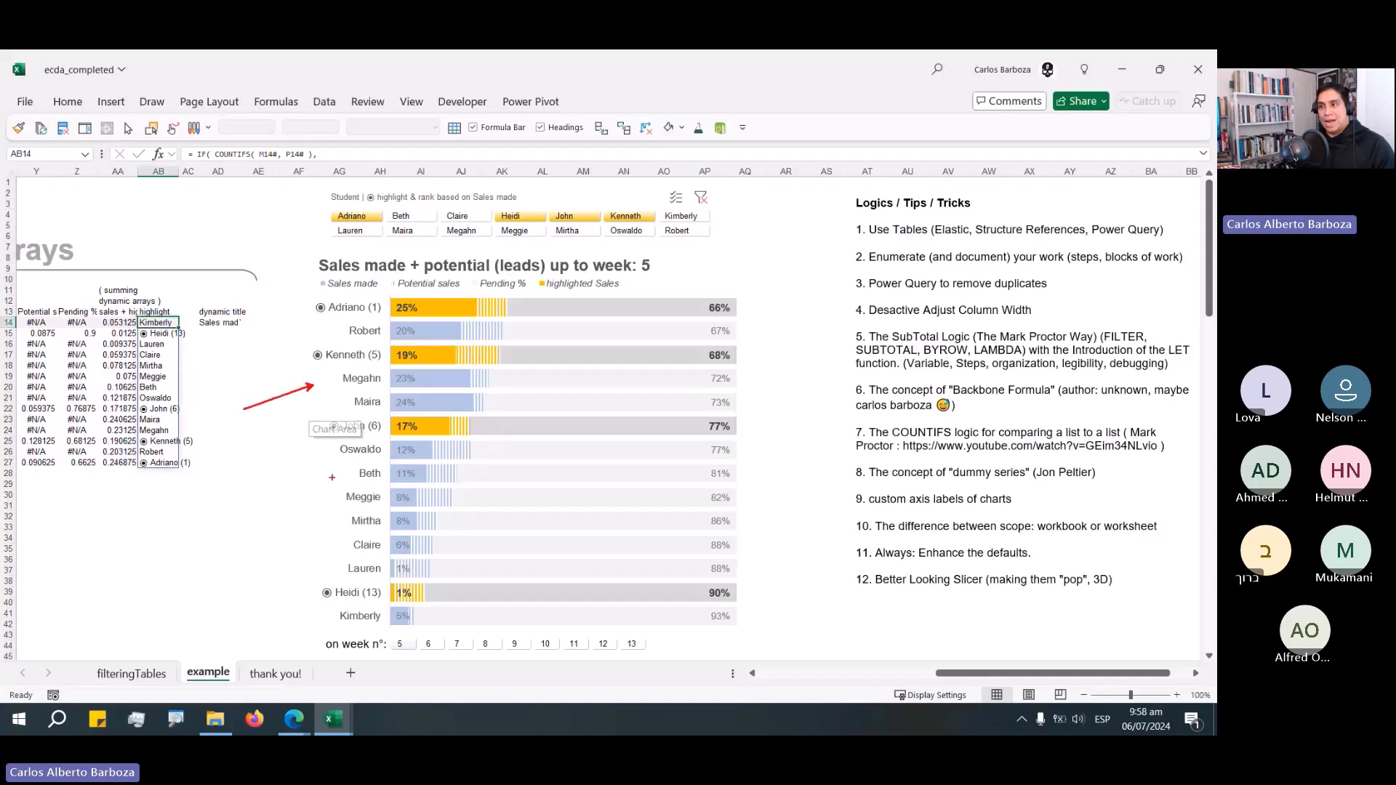
drag(320, 486, 193, 486)
drag(324, 555, 230, 481)
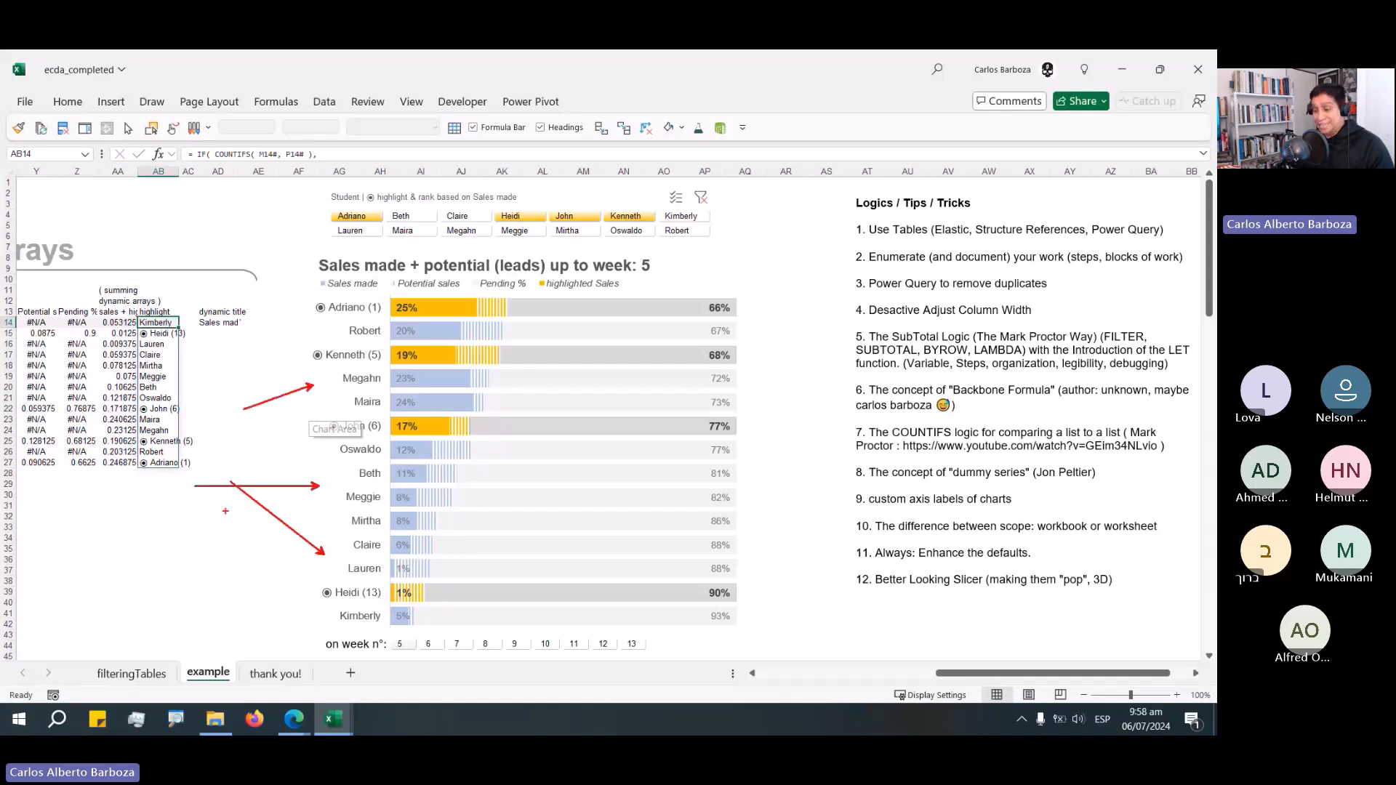
key(Escape)
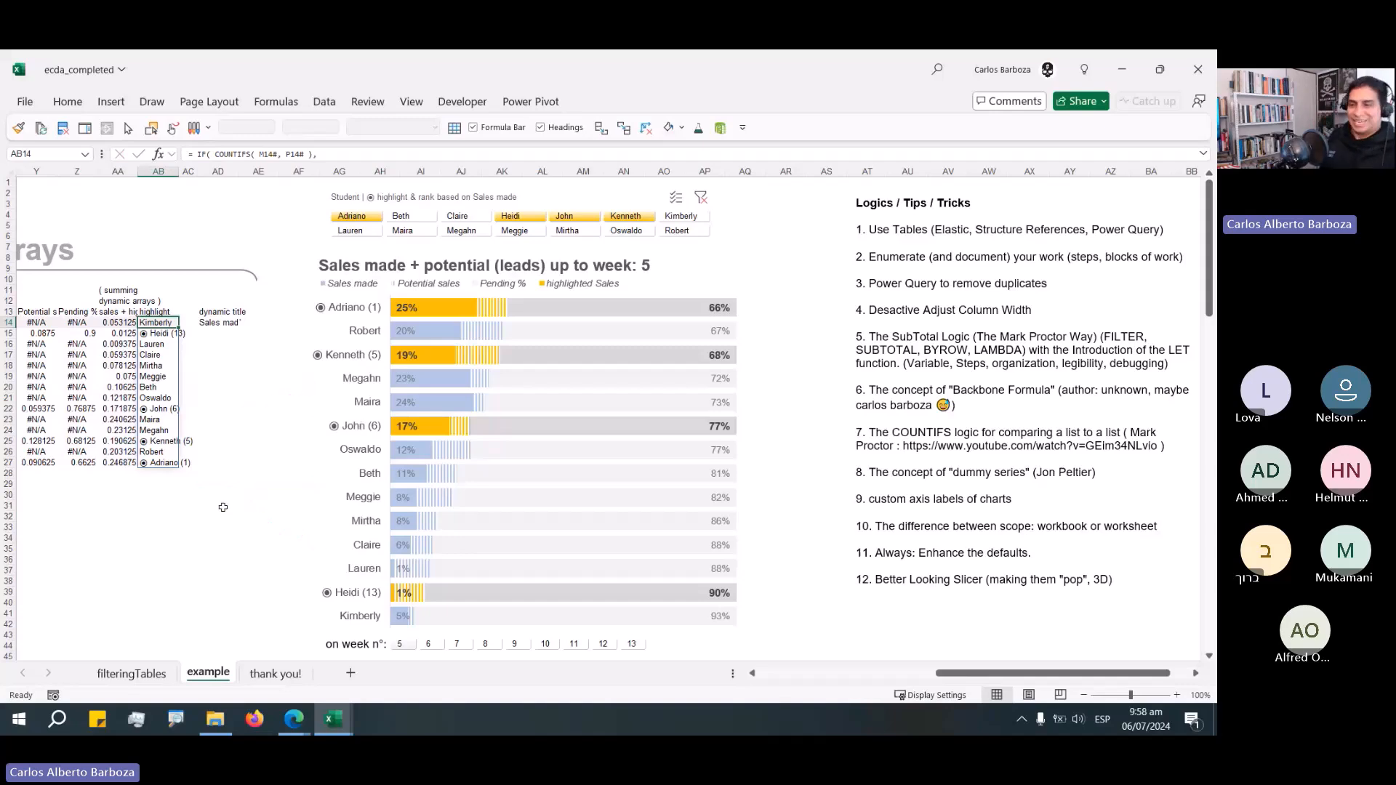